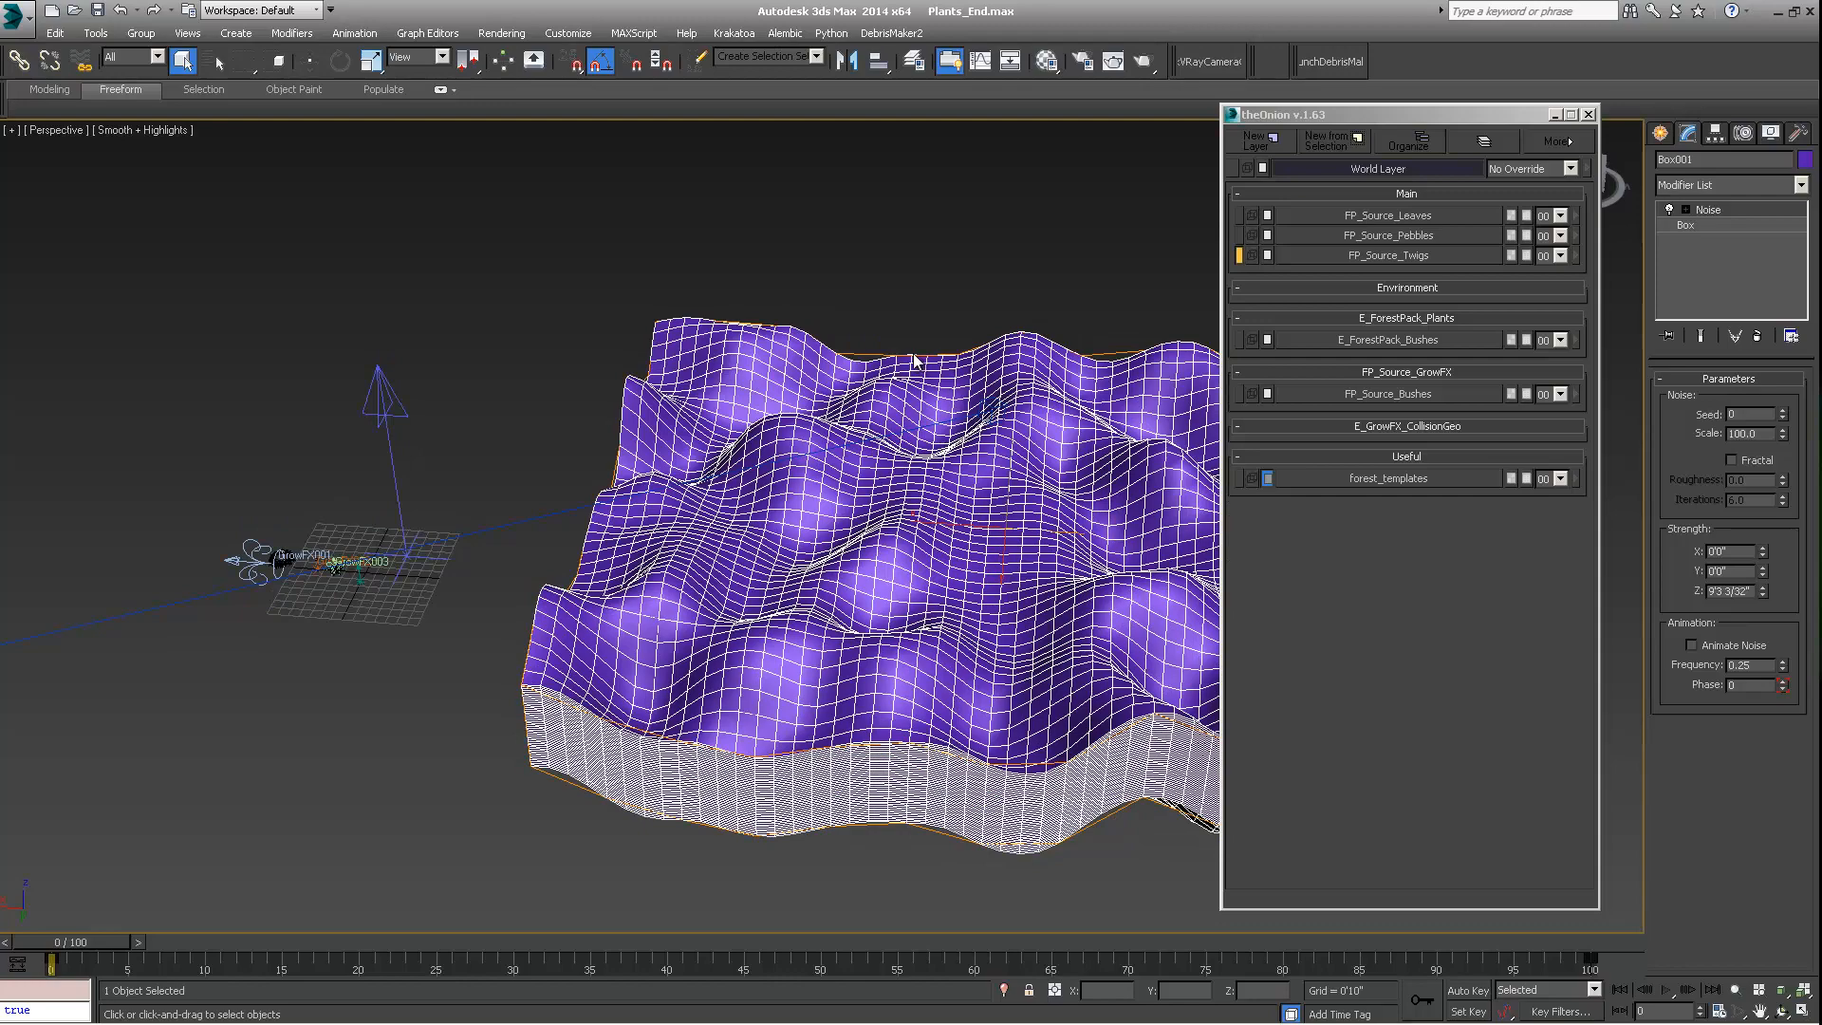
pyautogui.moveTo(853, 366); pyautogui.dragTo(963, 281, button='middle')
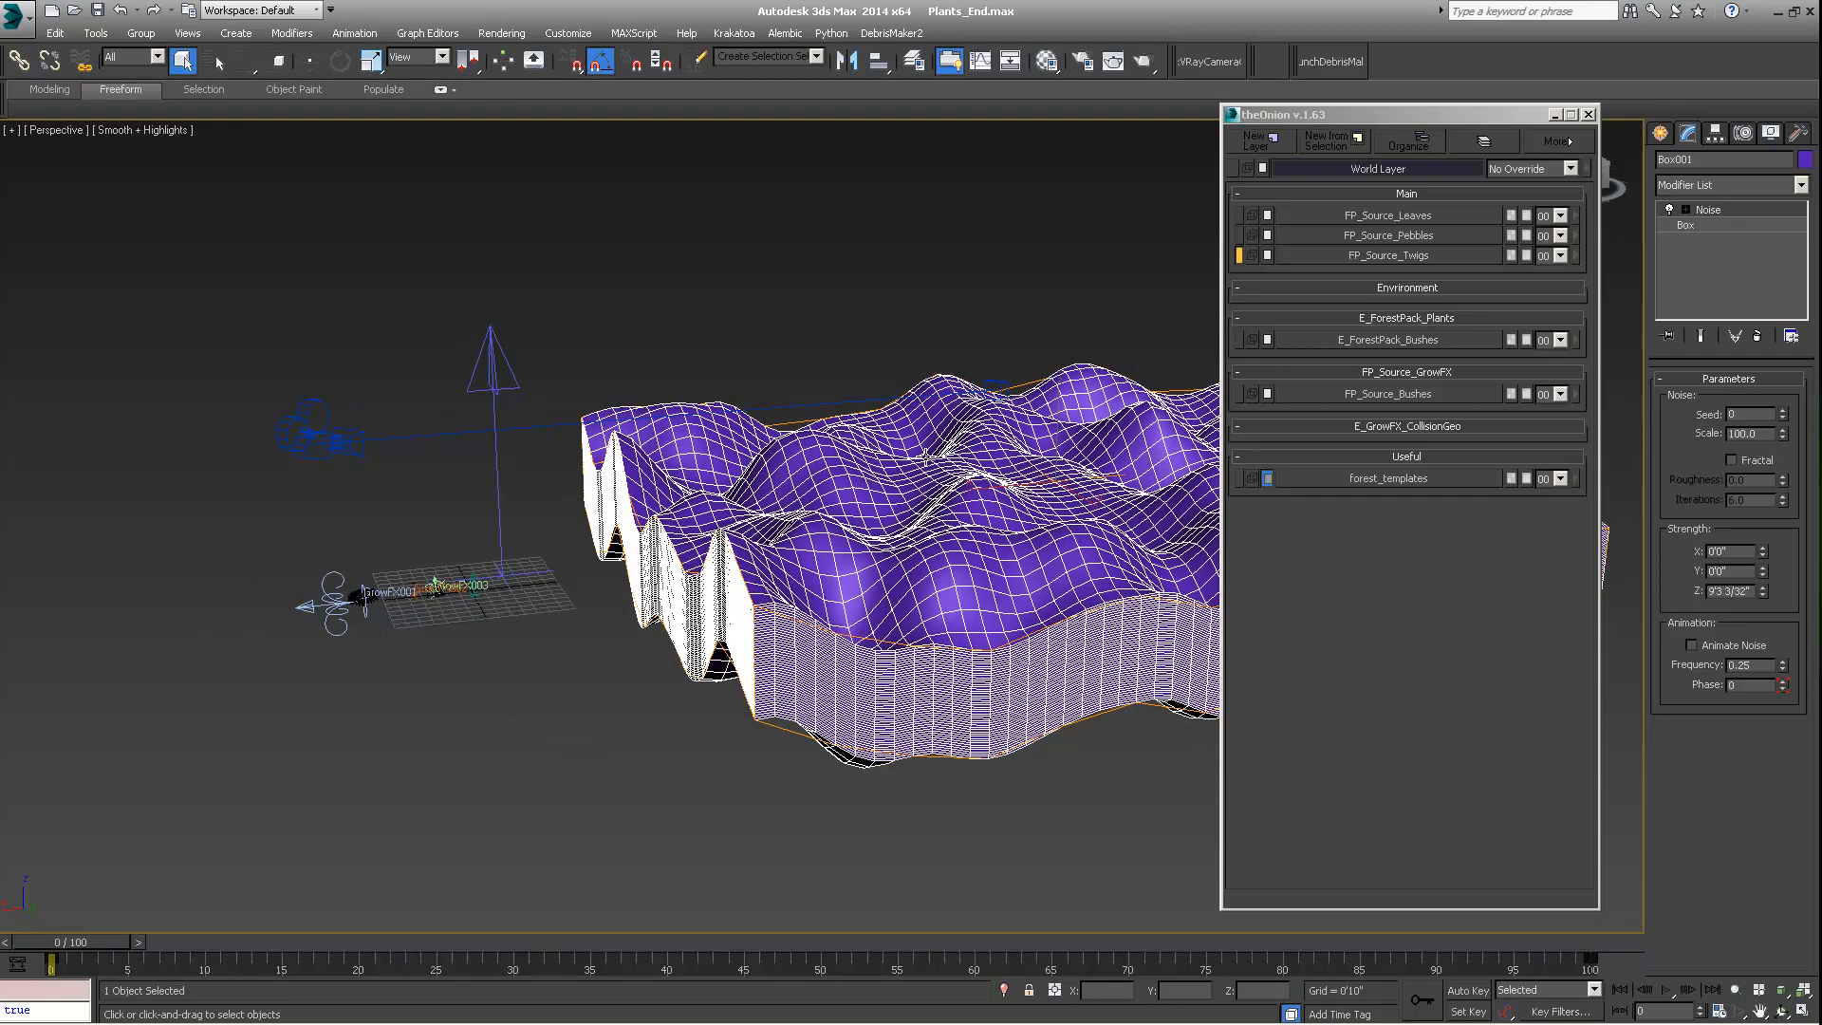
pyautogui.keyDown('alt'); pyautogui.moveTo(945, 667); pyautogui.dragTo(958, 612, button='middle'); pyautogui.keyUp('alt')
pyautogui.keyDown('alt'); pyautogui.moveTo(970, 411); pyautogui.dragTo(845, 504, button='middle'); pyautogui.keyUp('alt')
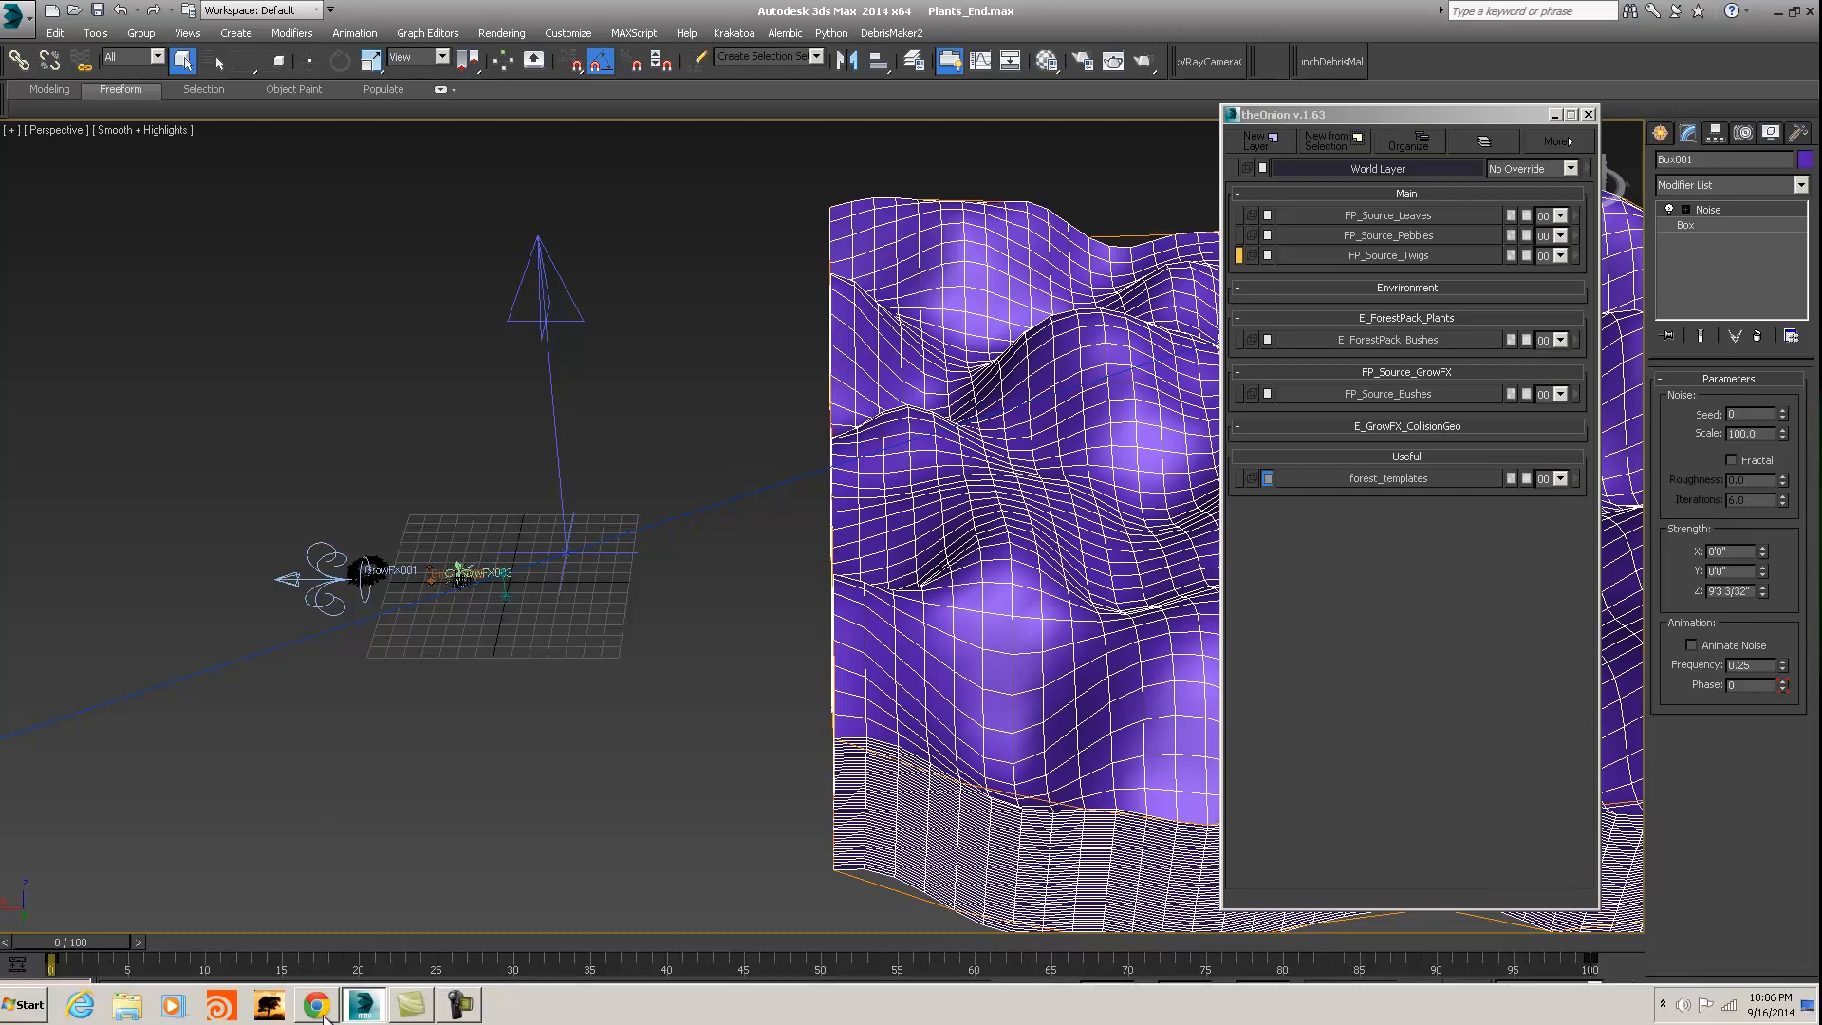
# Step: Switch to Chrome and review the DebrisMaker2 video page and its description on Vimeo, then return to 3ds Max
pyautogui.click(321, 1009)
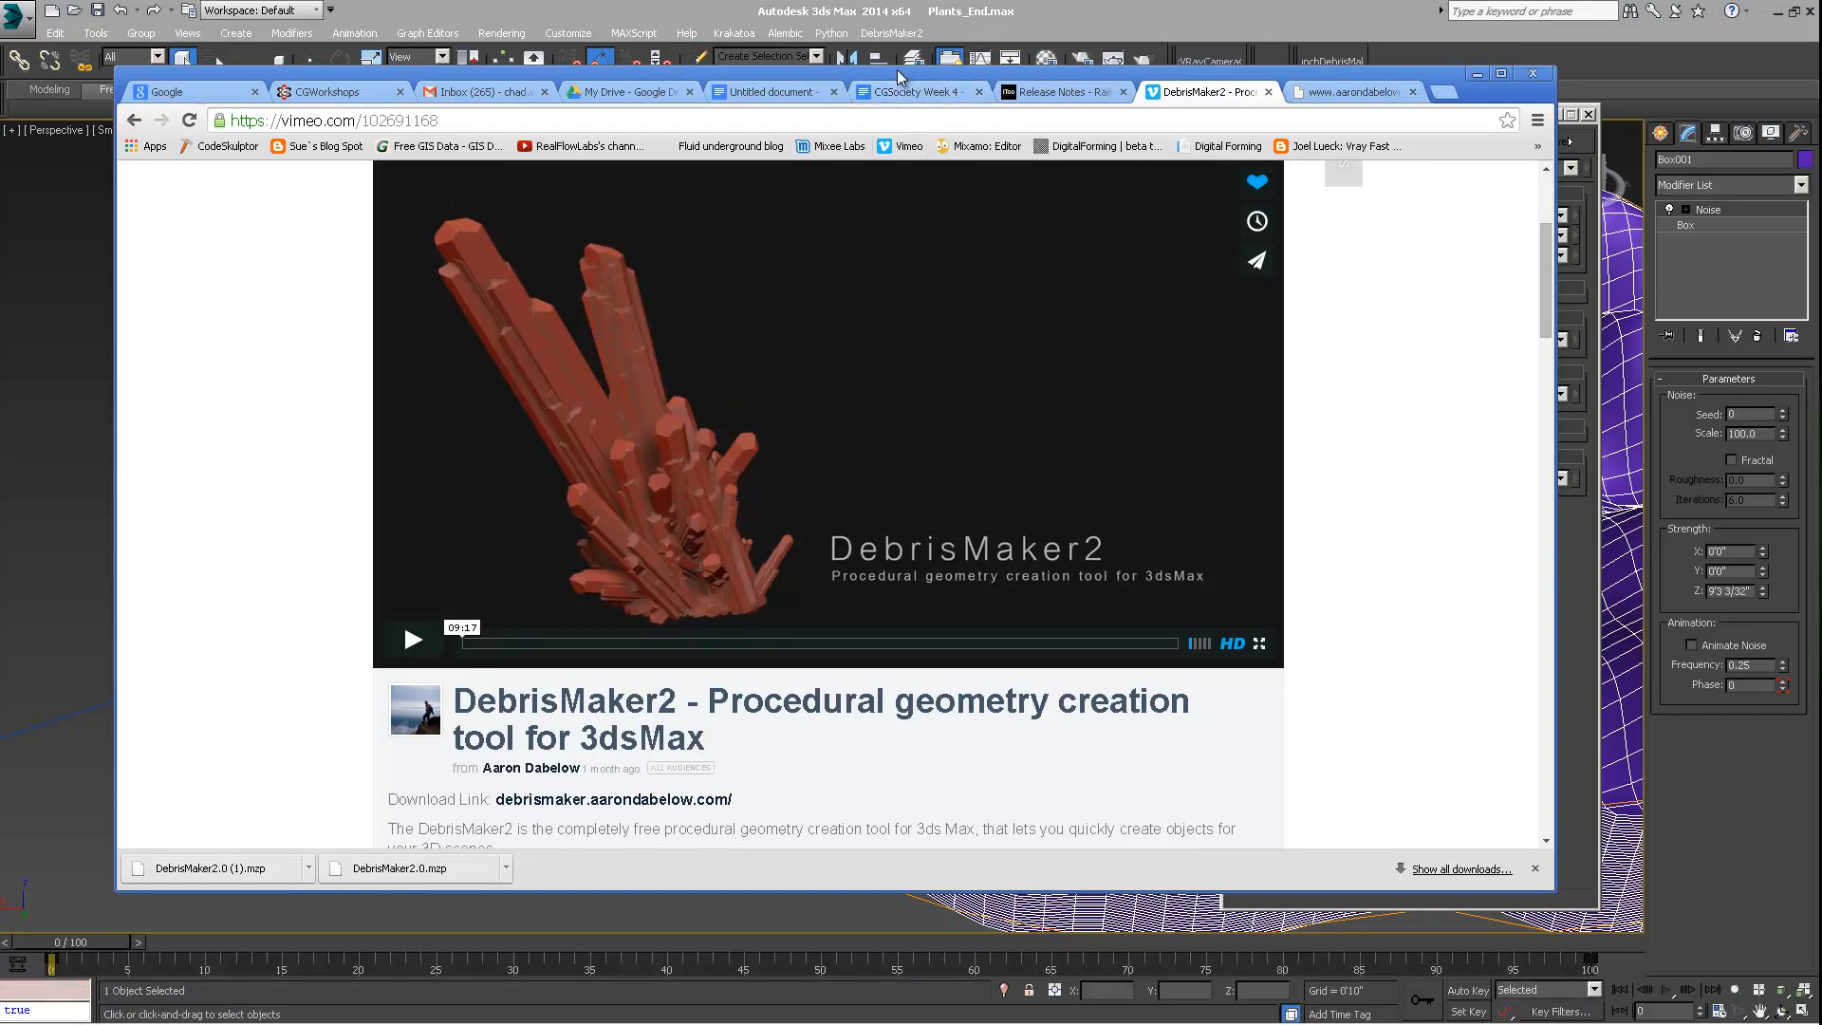
pyautogui.moveTo(899, 76); pyautogui.dragTo(879, 69)
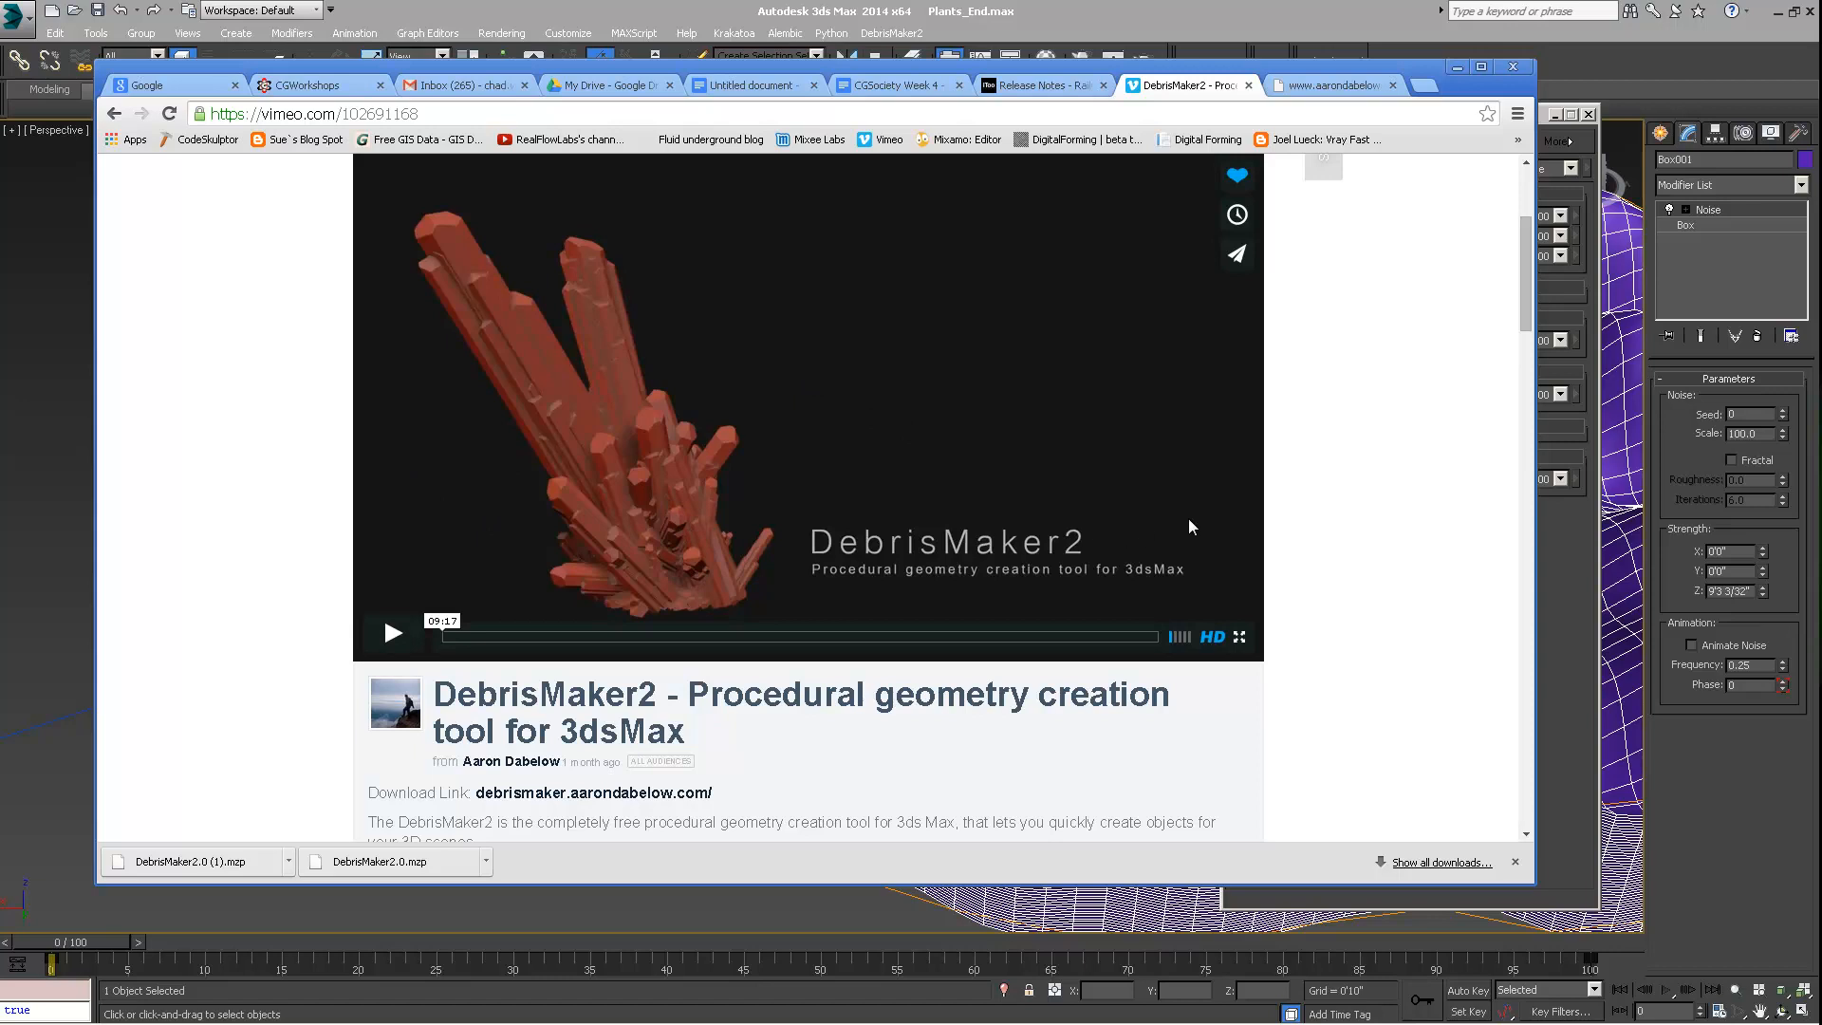
pyautogui.scroll(1, 1358, 517)
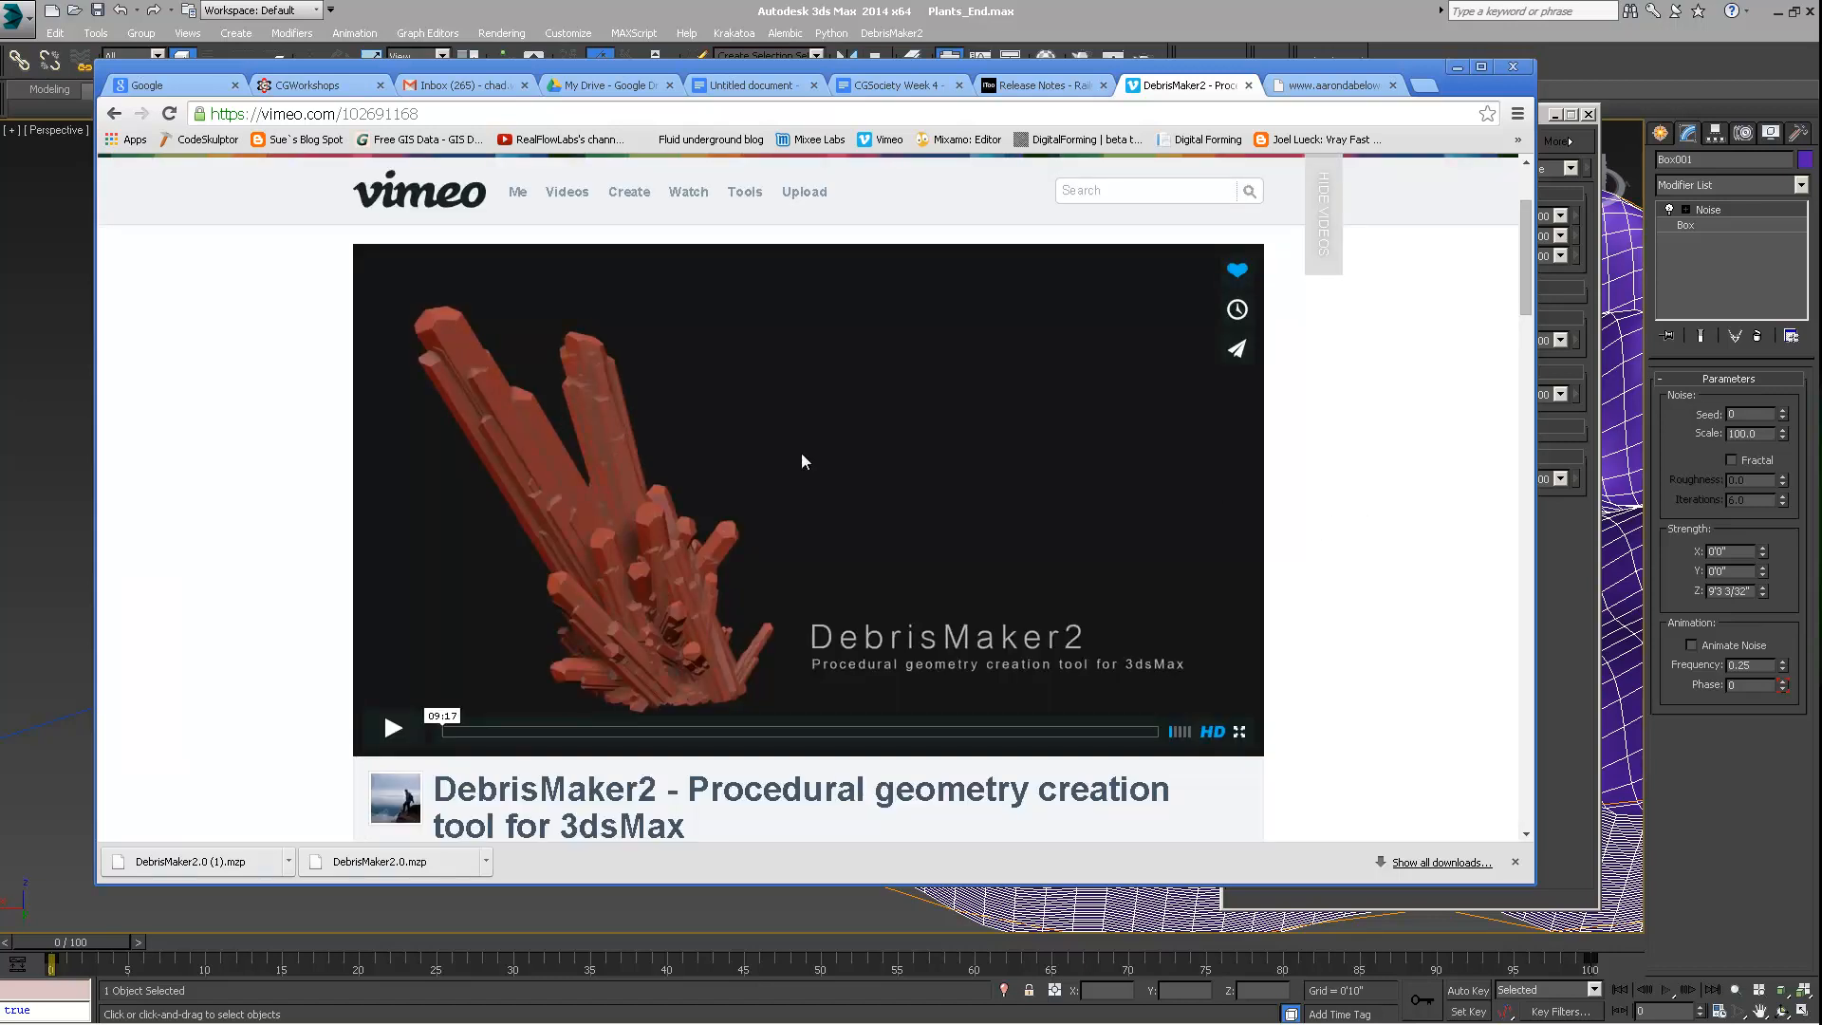
pyautogui.scroll(-2, 663, 489)
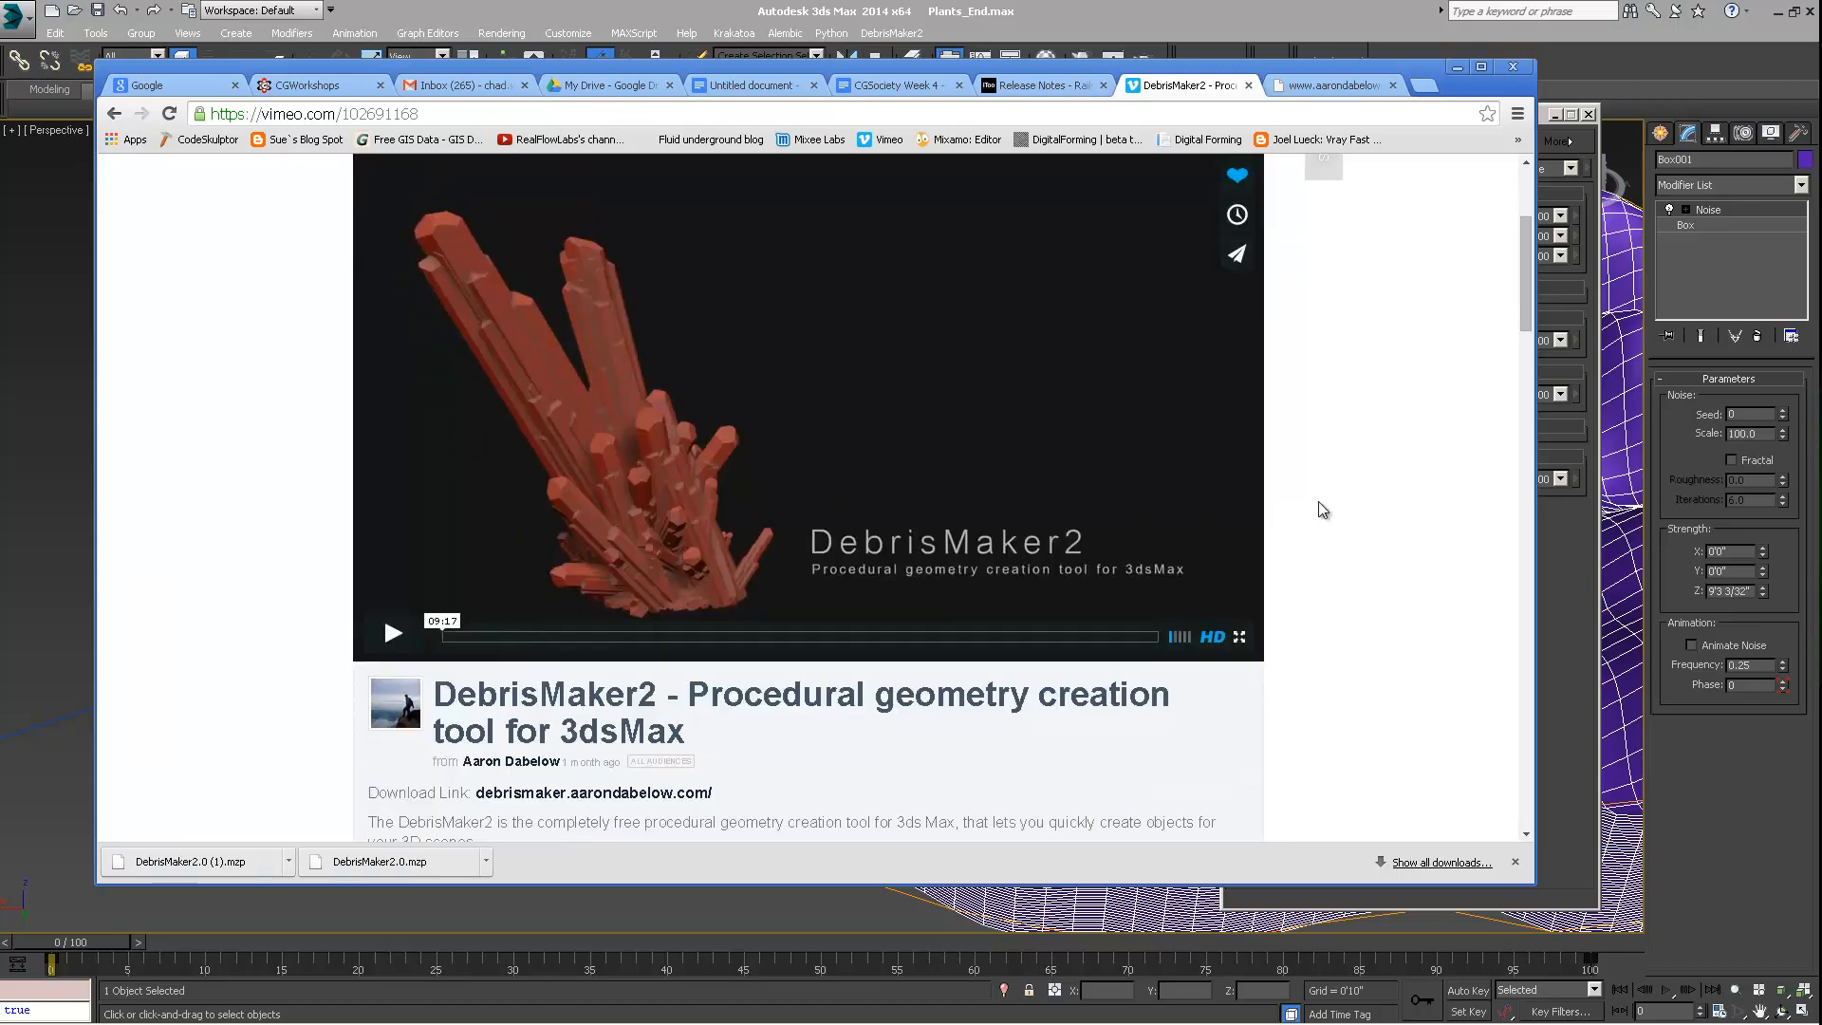
pyautogui.scroll(-1, 1340, 465)
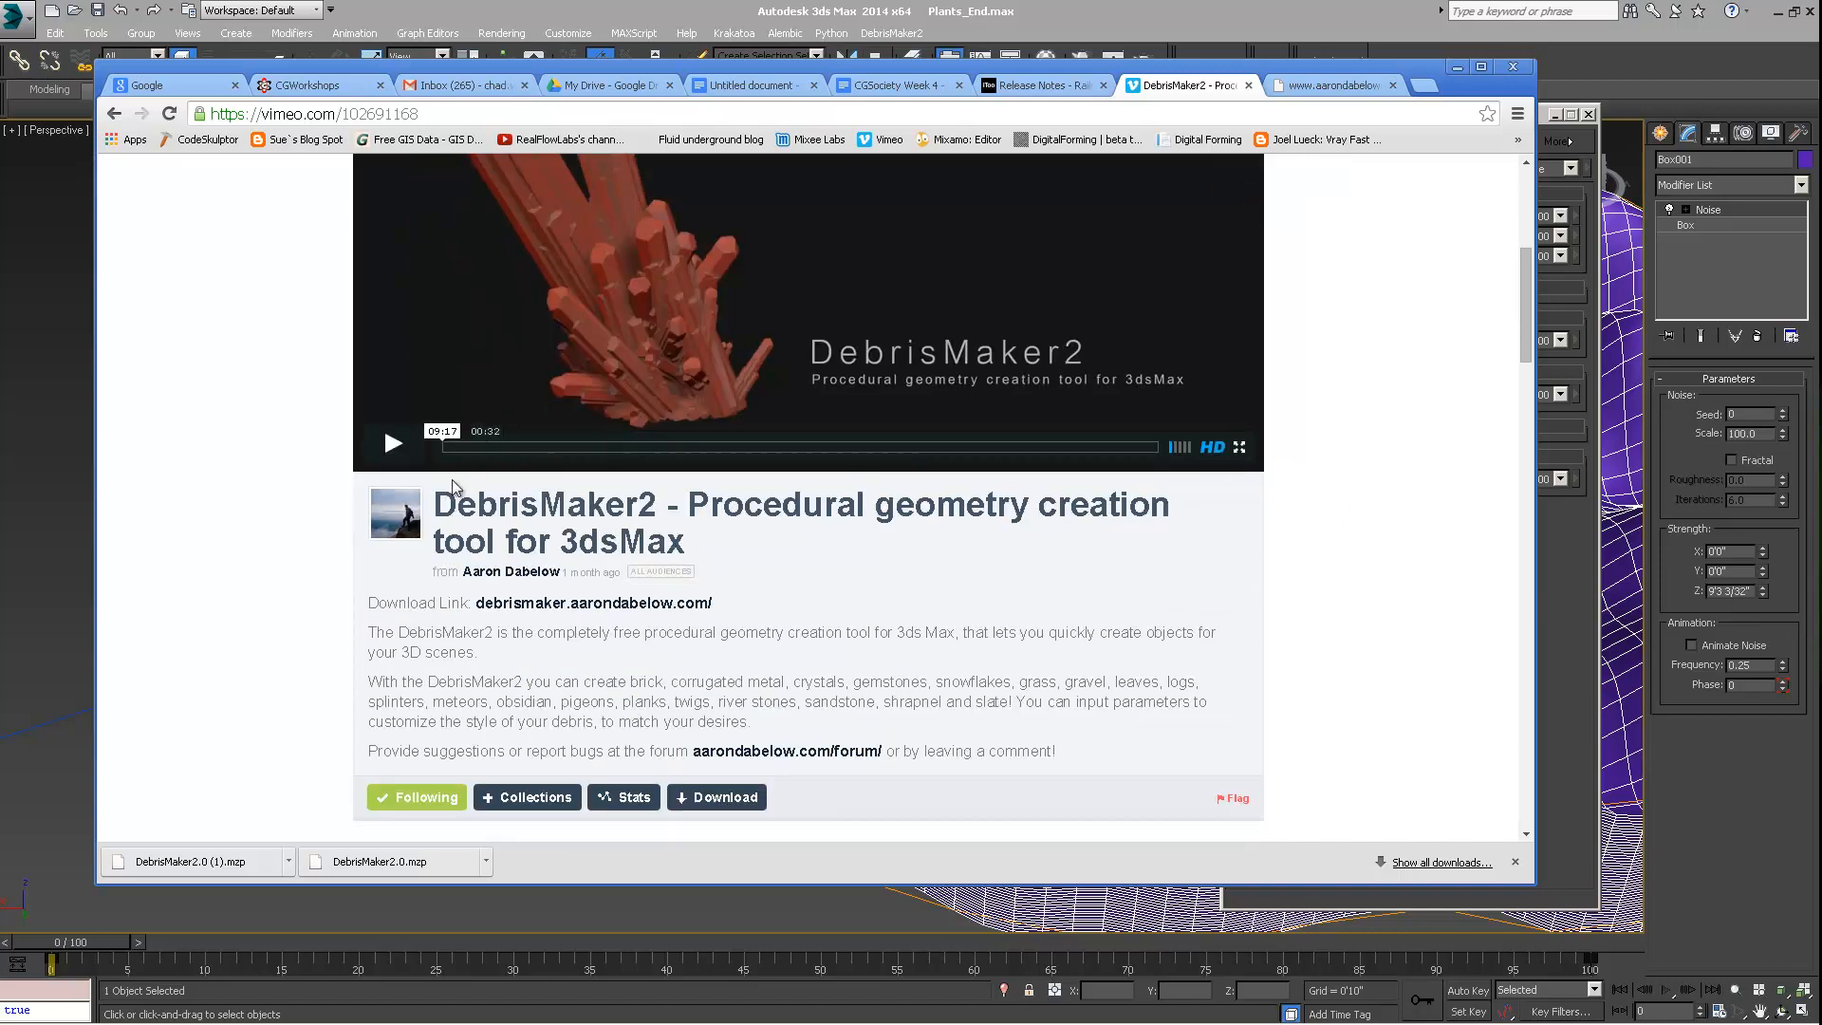
pyautogui.scroll(2, 1309, 372)
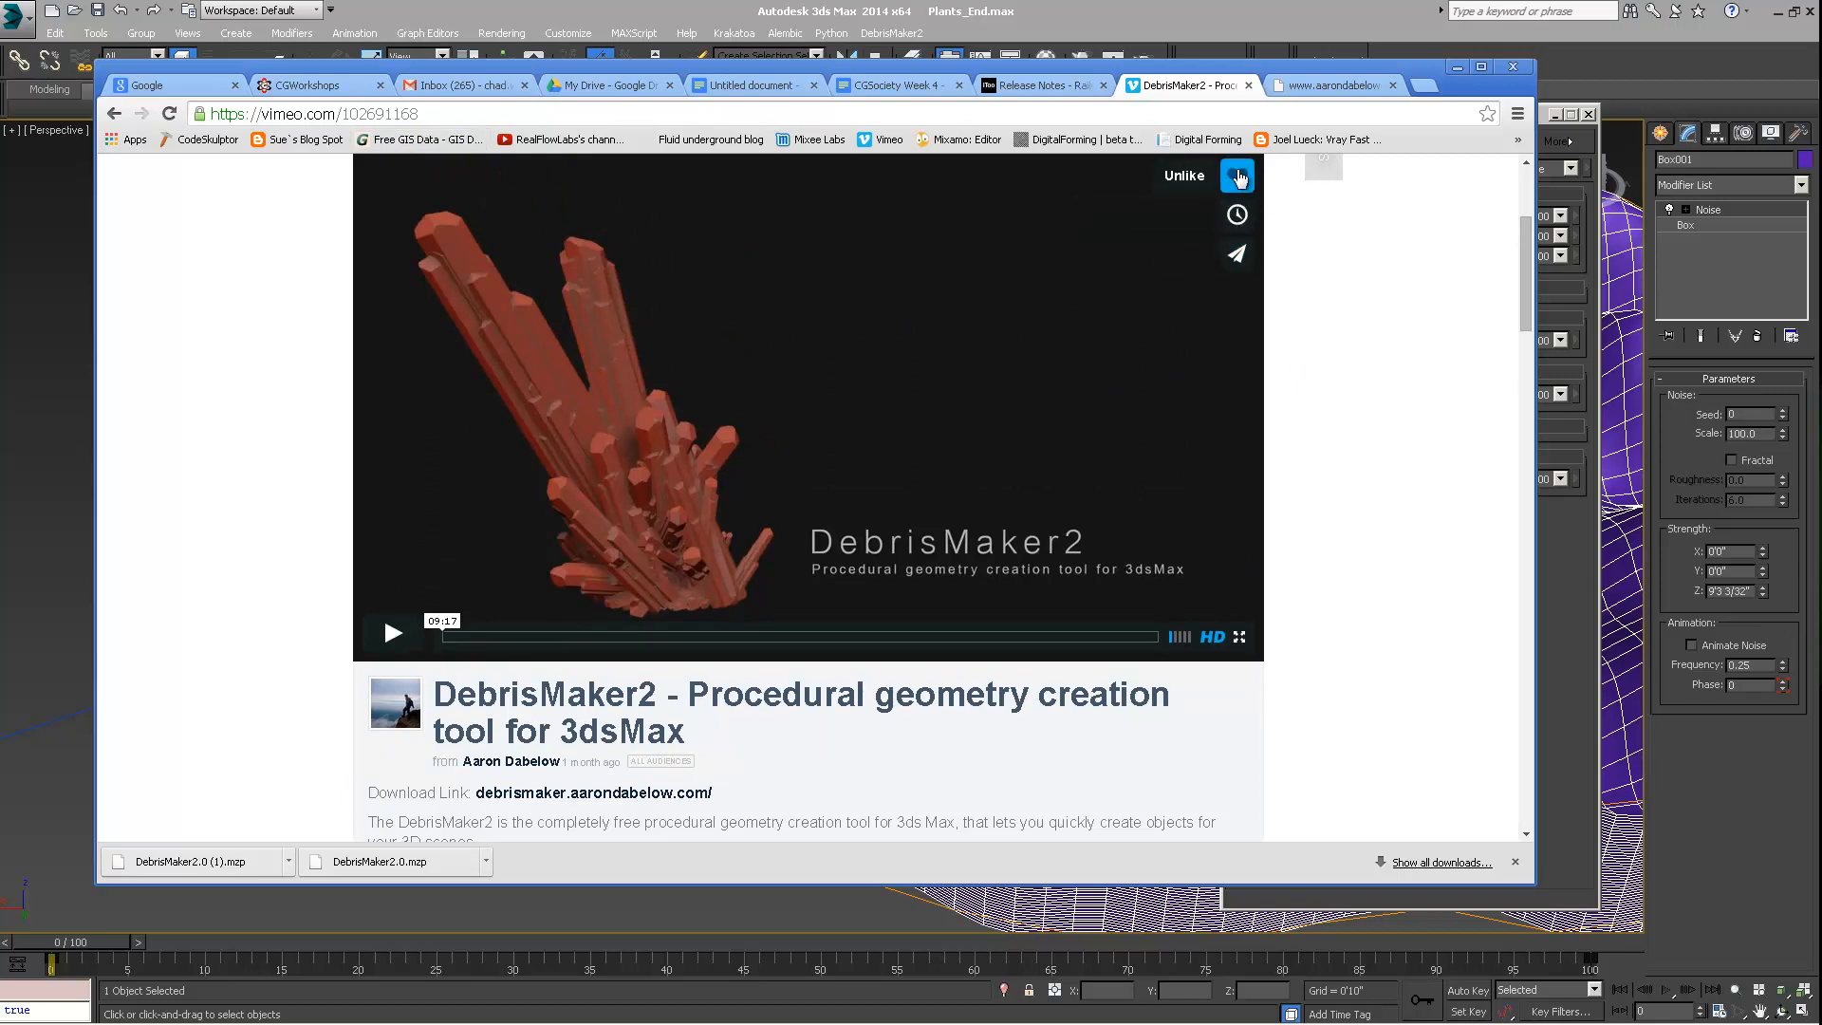
pyautogui.scroll(1, 1341, 308)
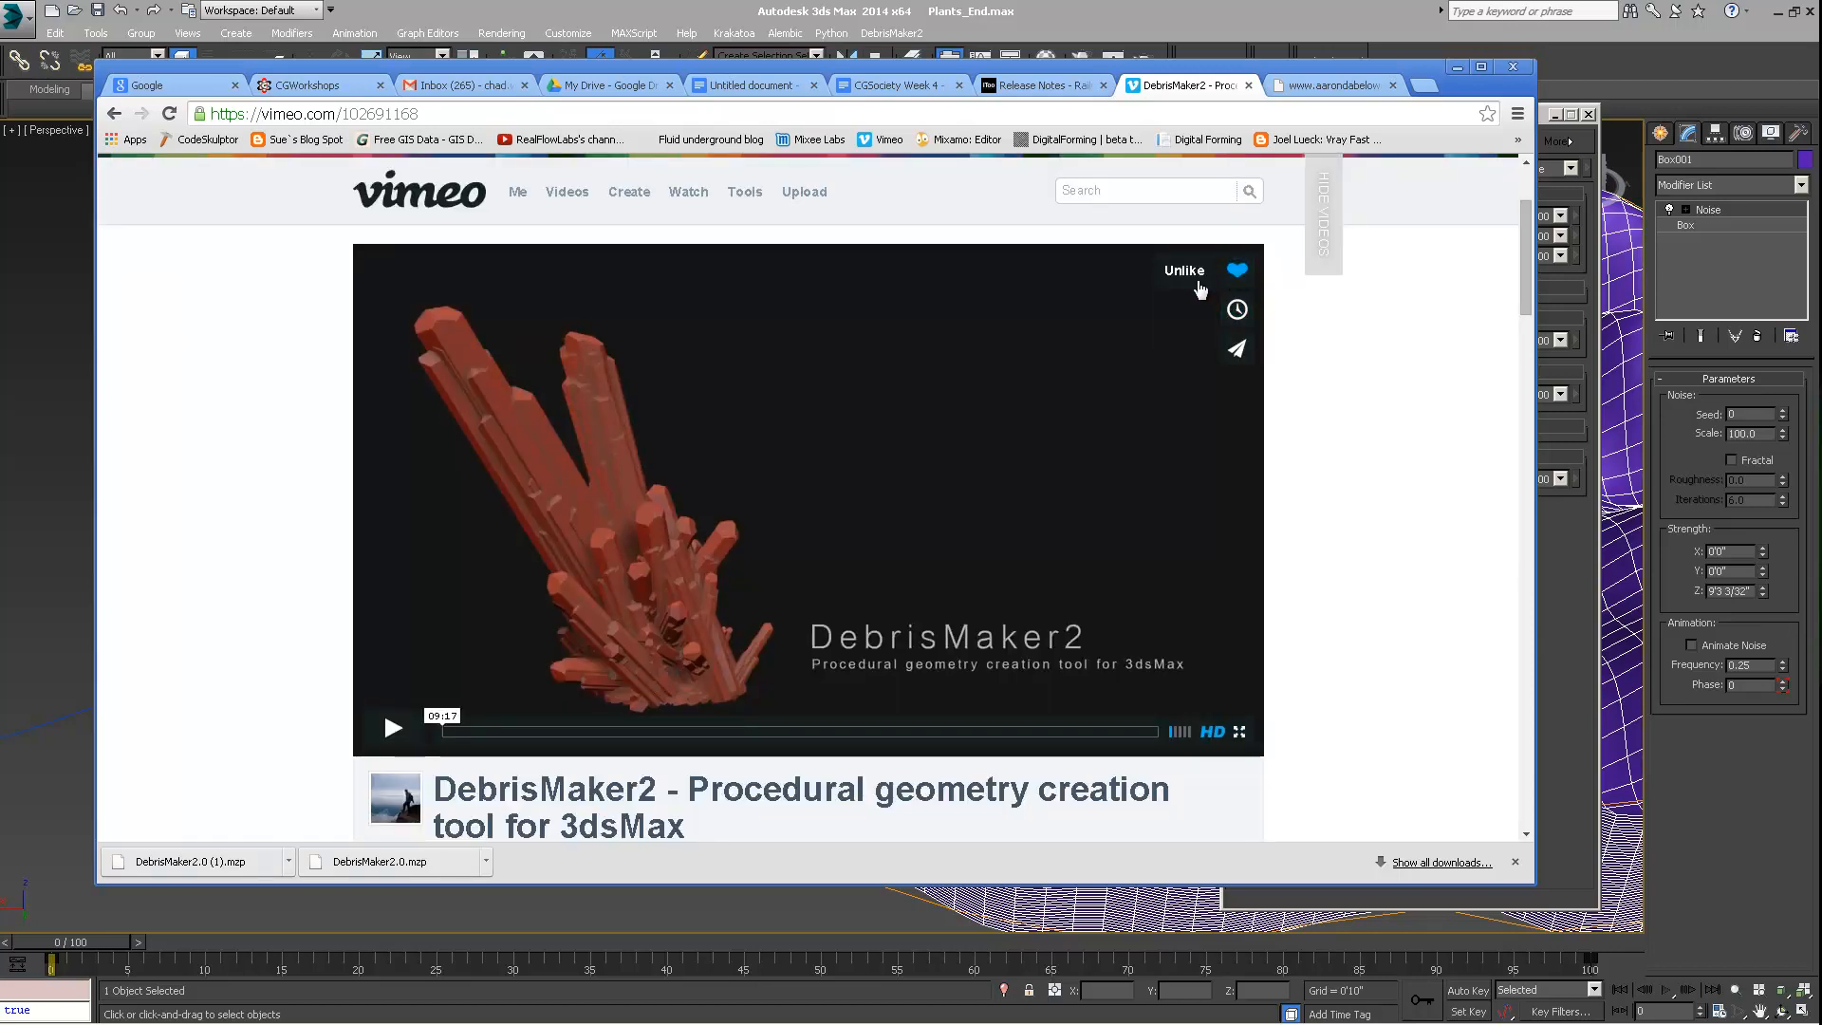
pyautogui.scroll(-1, 844, 589)
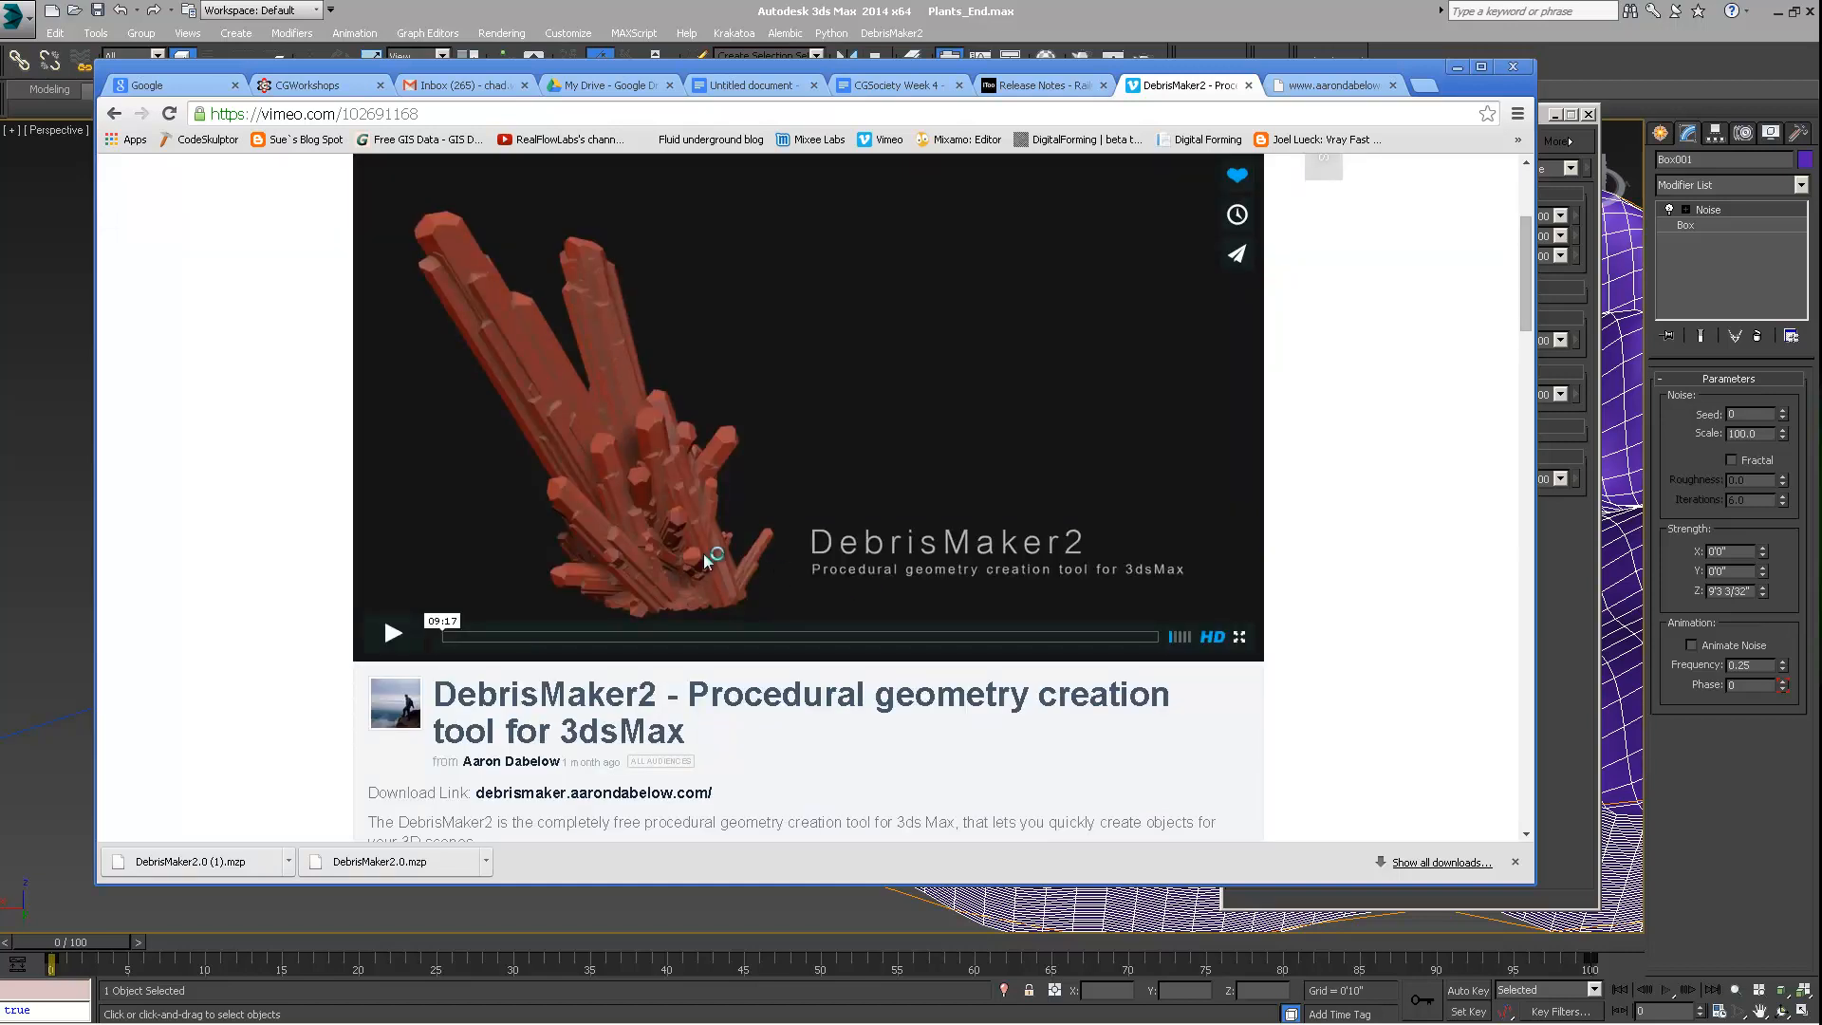
pyautogui.scroll(-2, 396, 521)
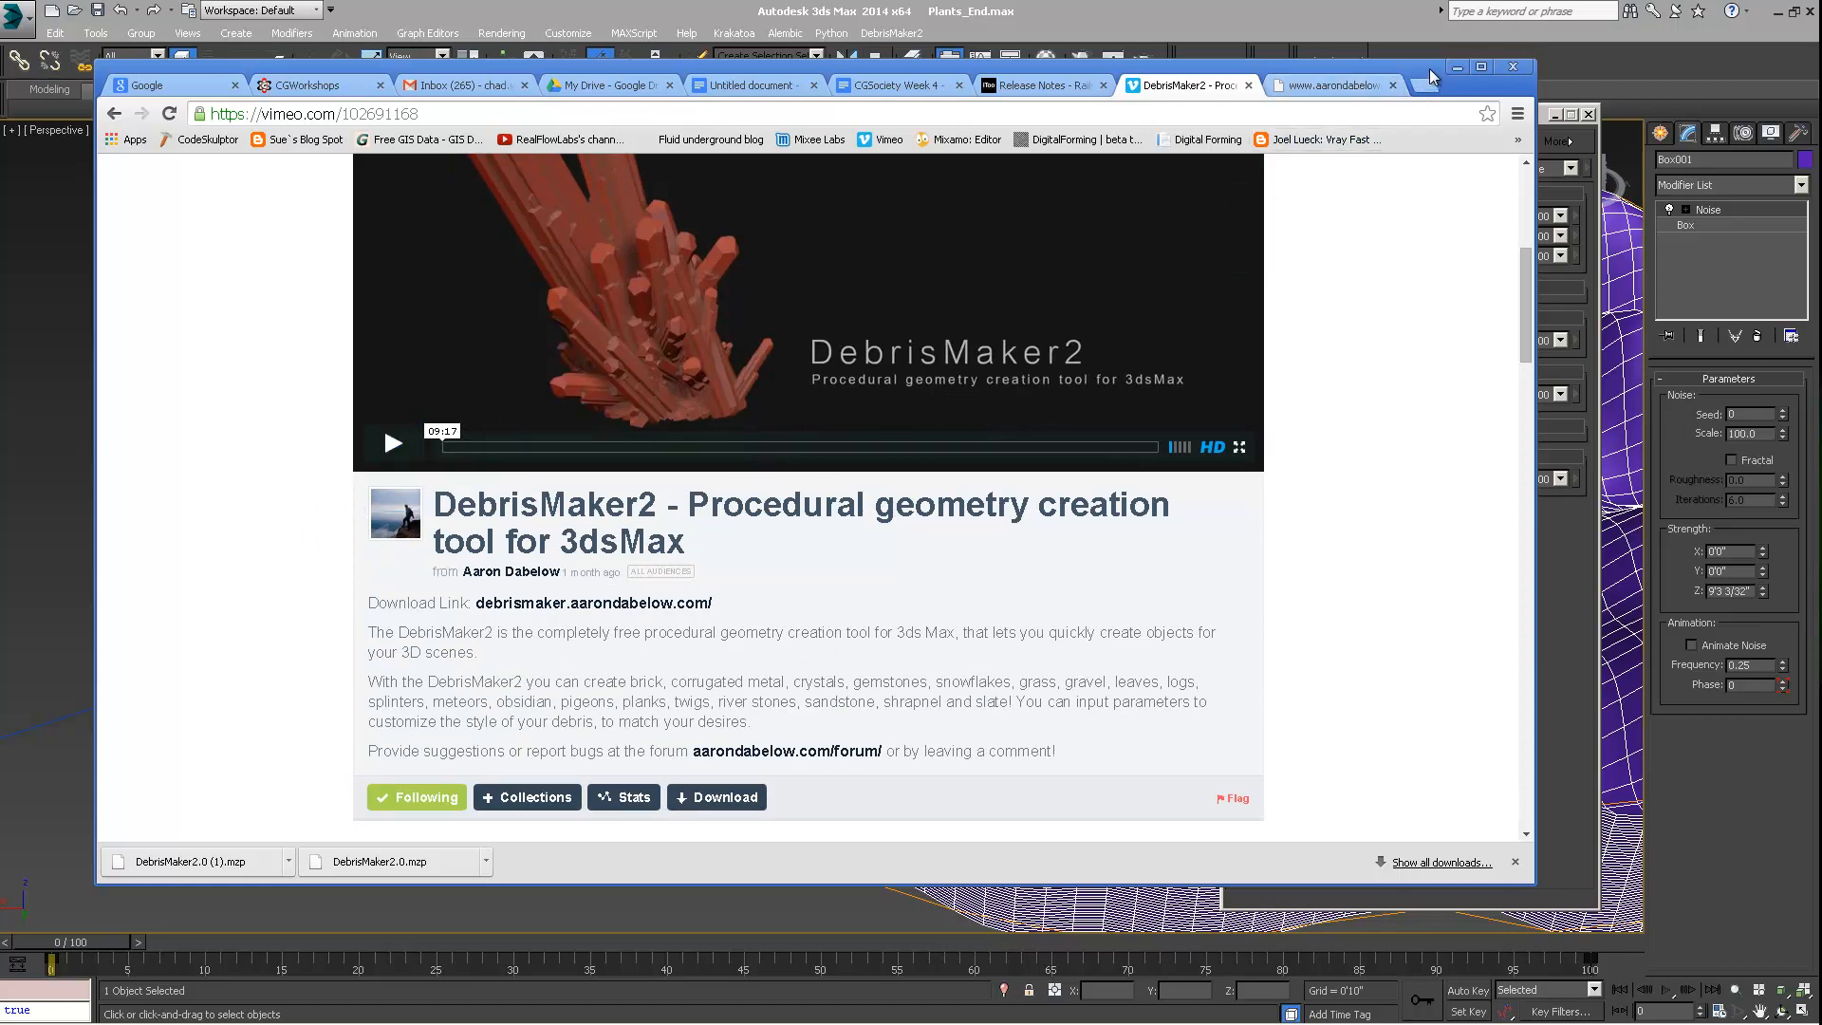
pyautogui.click(1463, 65)
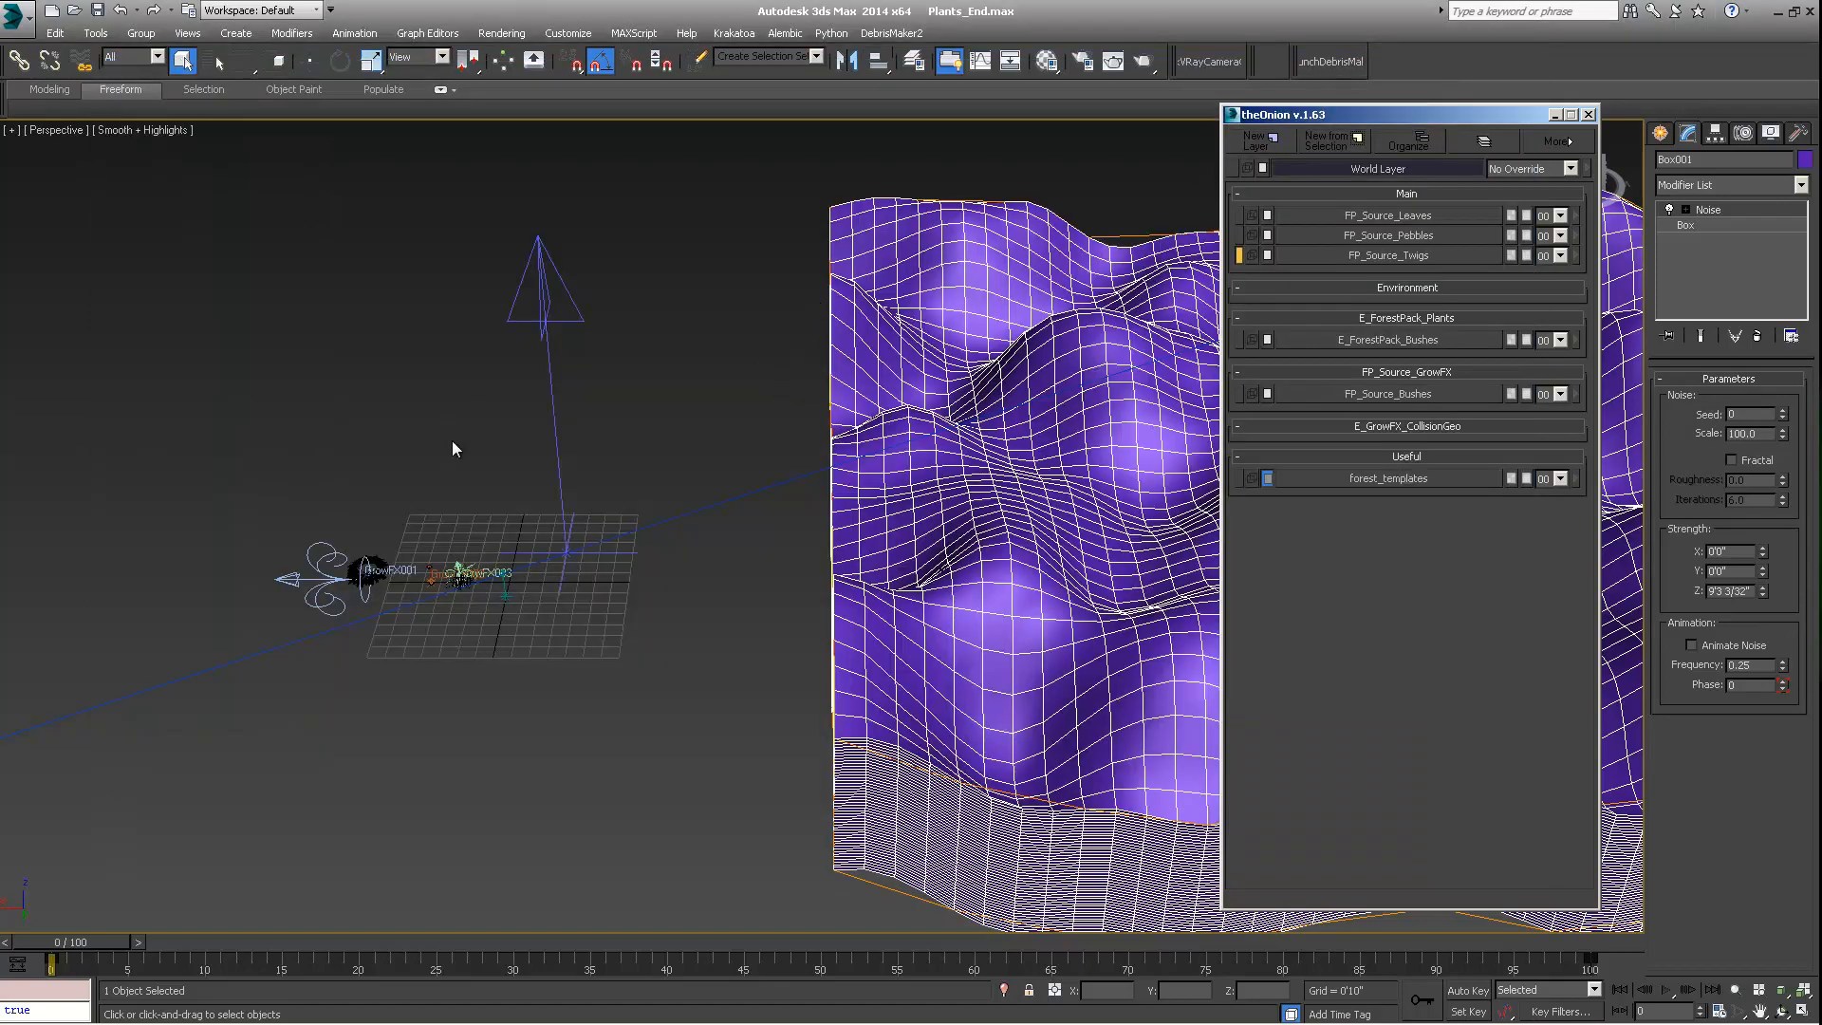
# Step: Examine the GrowFX plants on the grid beside the purple terrain from several angles and distances
pyautogui.moveTo(546, 582); pyautogui.dragTo(676, 588, button='middle')
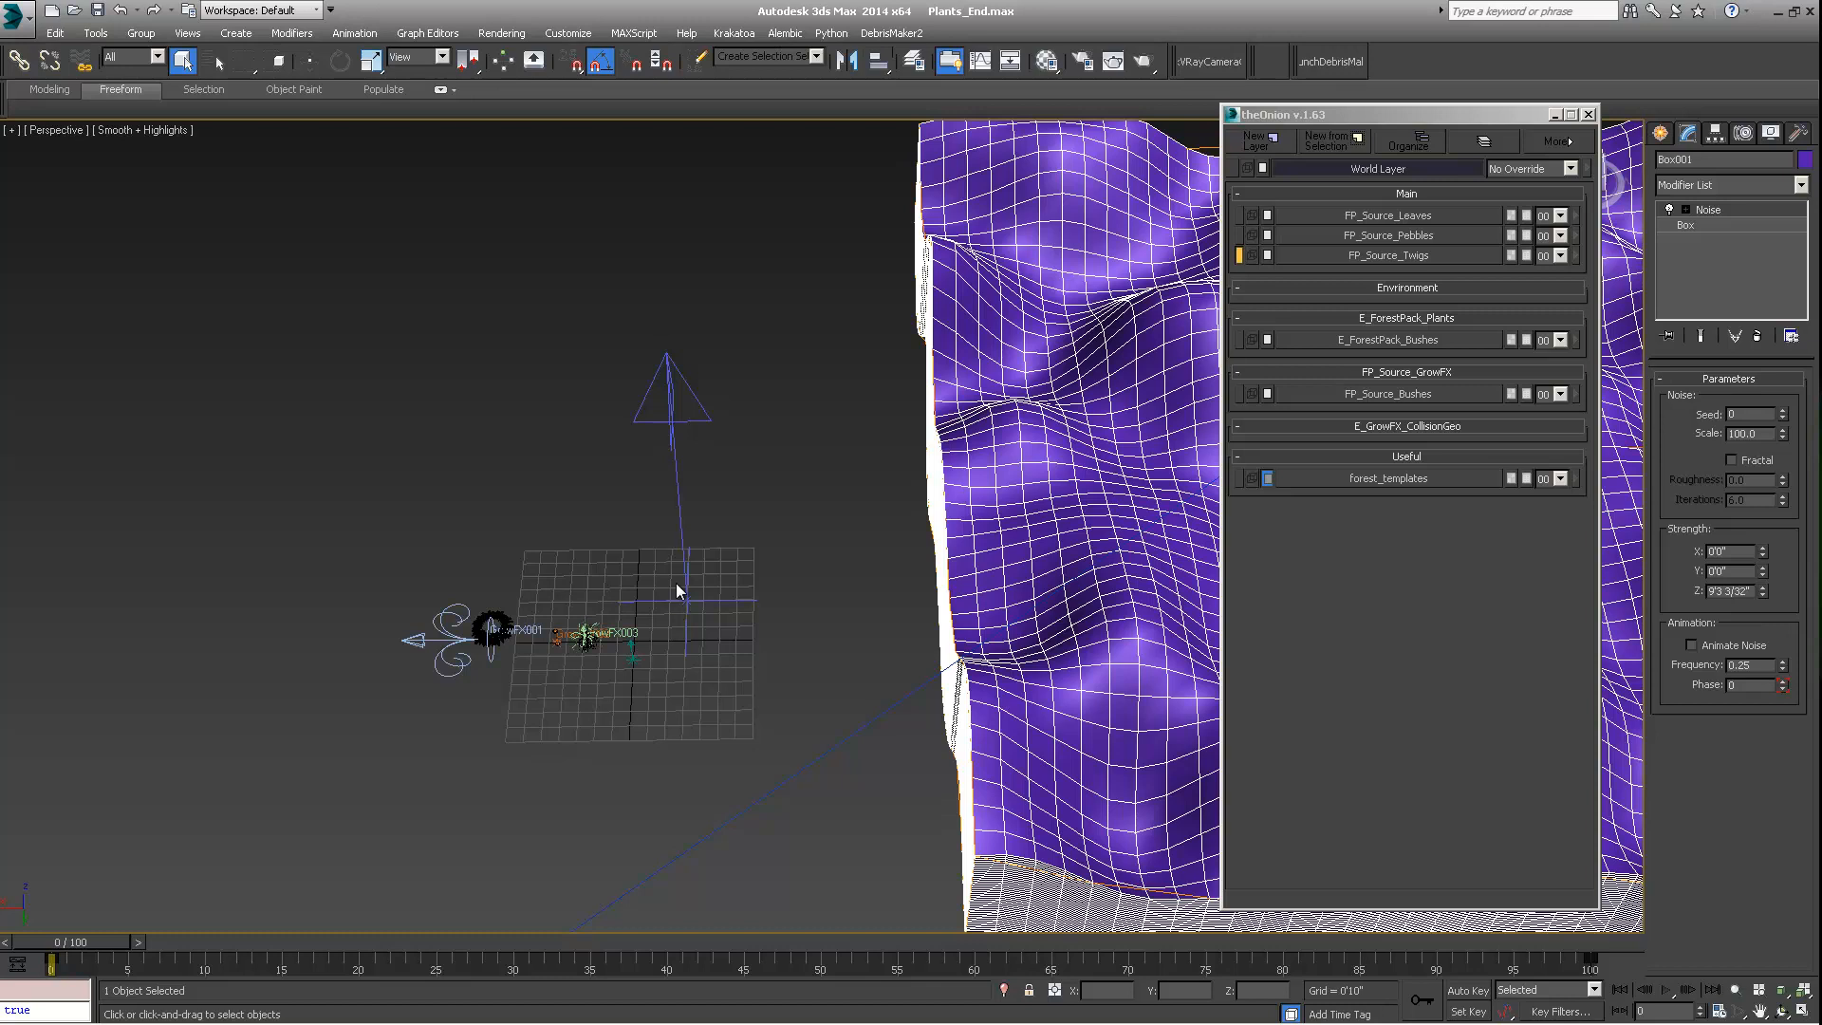
pyautogui.keyDown('alt'); pyautogui.moveTo(859, 544); pyautogui.dragTo(665, 560, button='middle'); pyautogui.keyUp('alt')
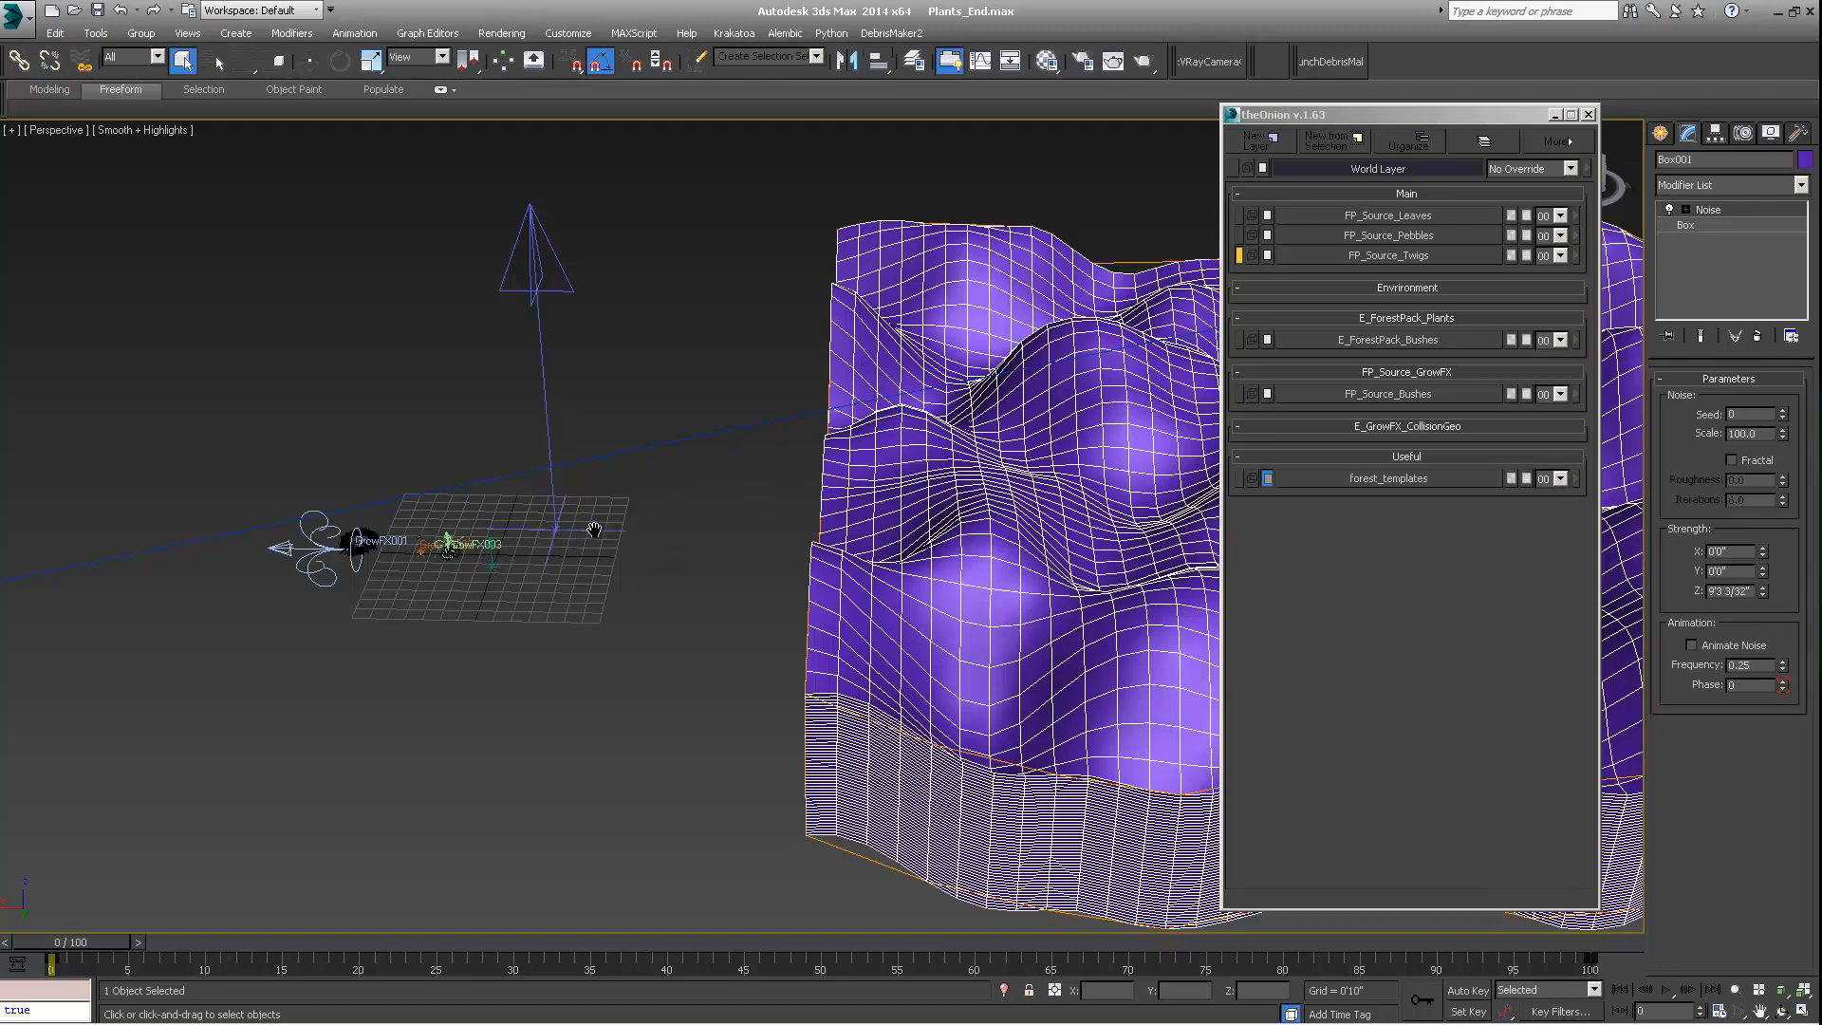
pyautogui.moveTo(588, 527); pyautogui.dragTo(662, 552, button='middle')
pyautogui.scroll(8, 578, 561)
pyautogui.scroll(-5, 653, 595)
pyautogui.moveTo(695, 457); pyautogui.dragTo(760, 423, button='middle')
pyautogui.scroll(-3, 772, 429)
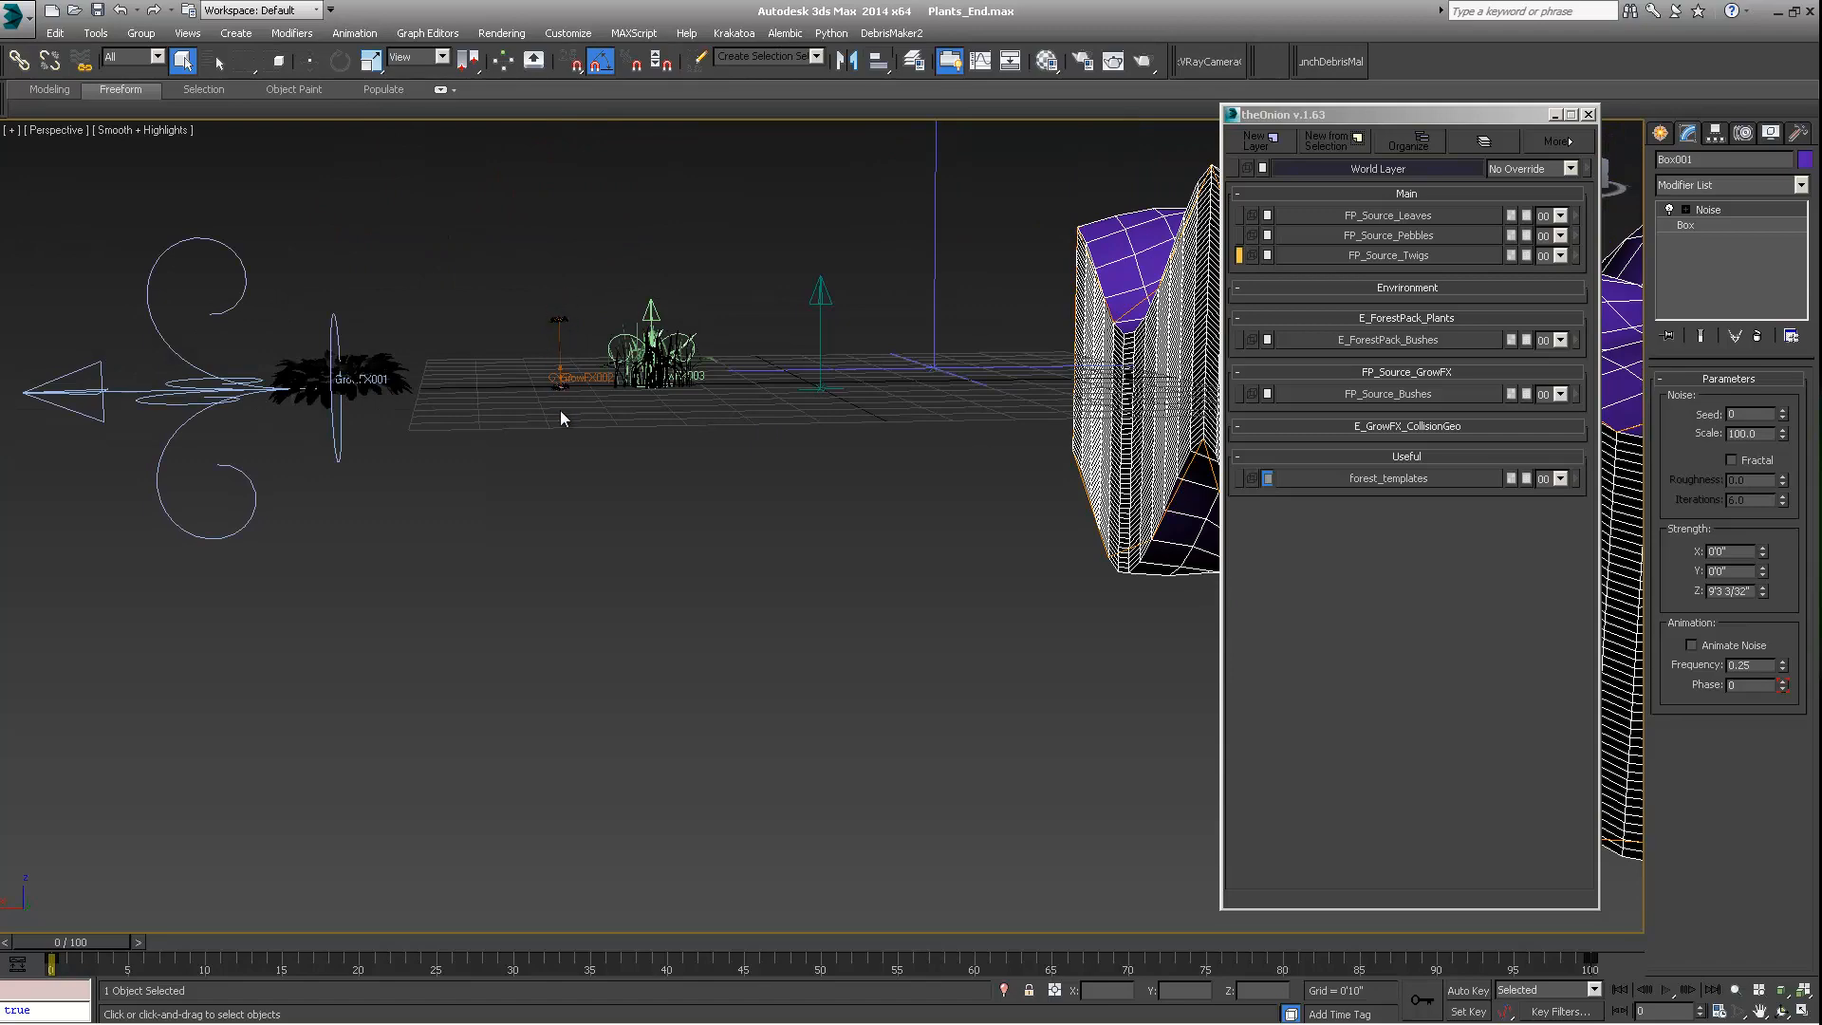
pyautogui.scroll(8, 594, 353)
pyautogui.keyDown('alt'); pyautogui.moveTo(560, 346); pyautogui.dragTo(594, 381, button='middle'); pyautogui.keyUp('alt')
pyautogui.scroll(-4, 607, 355)
pyautogui.scroll(-4, 594, 382)
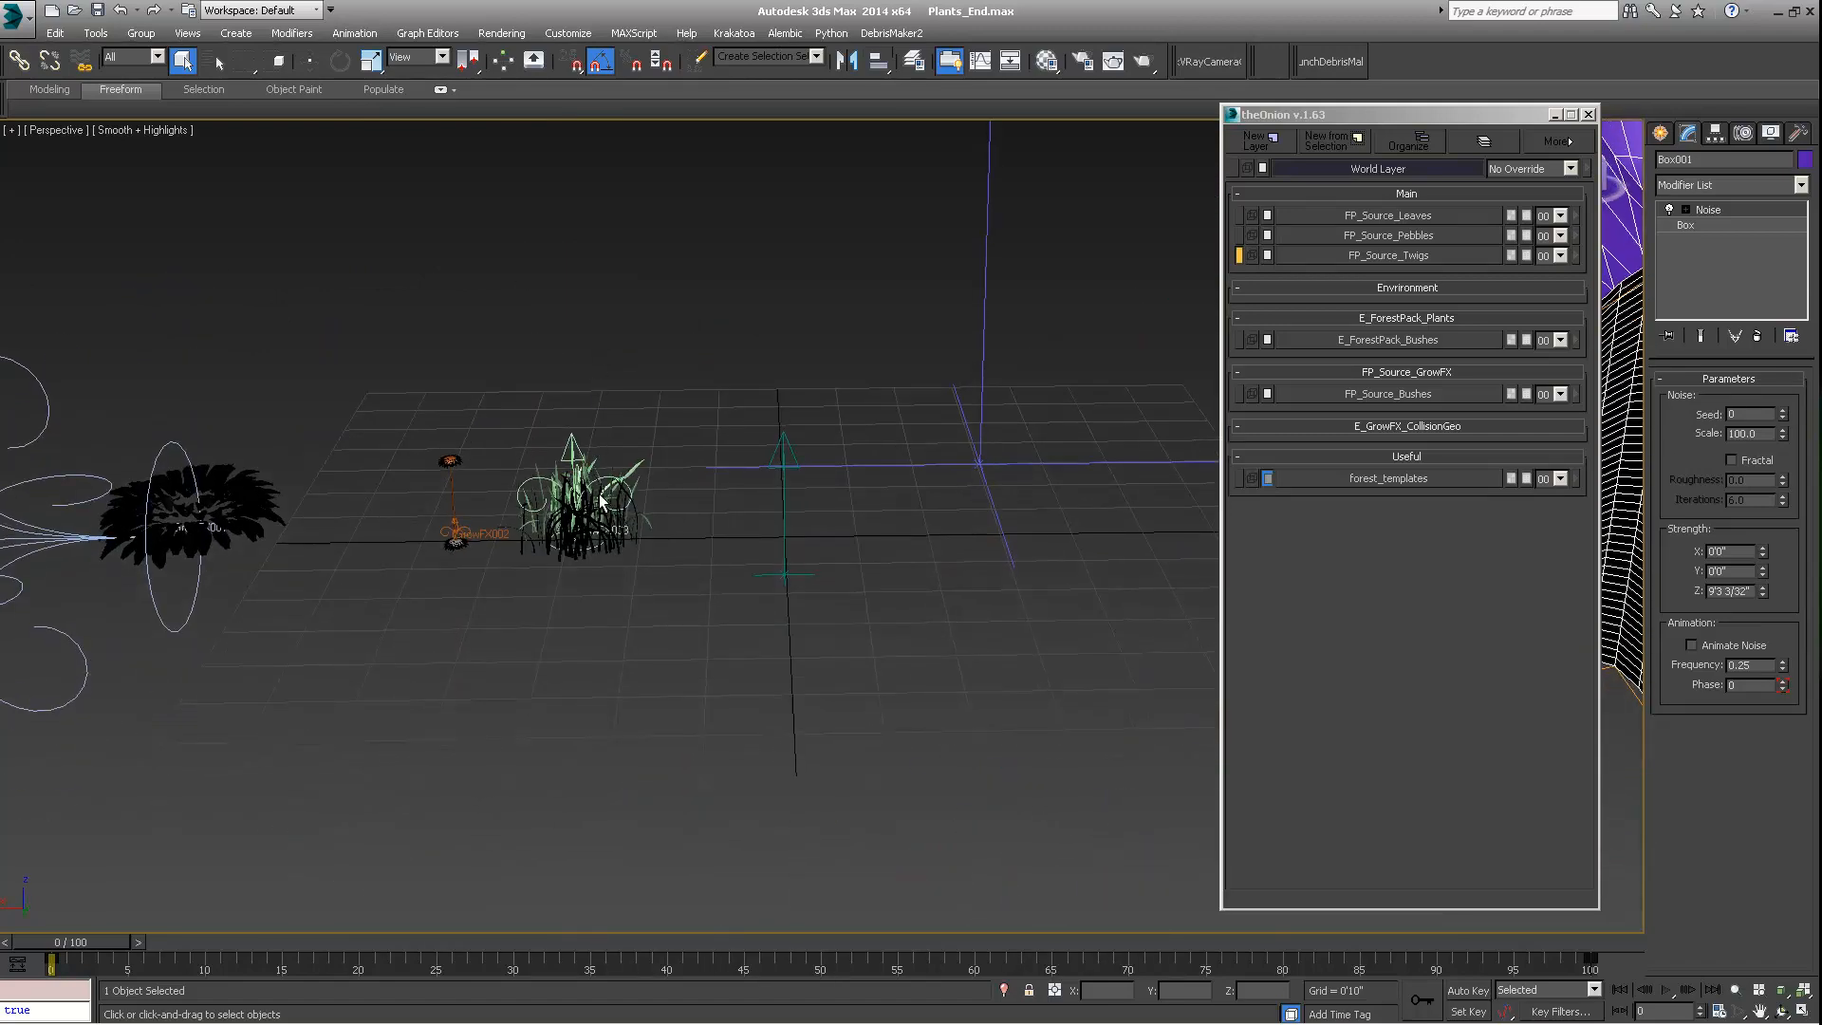
pyautogui.keyDown('alt'); pyautogui.moveTo(598, 503); pyautogui.dragTo(576, 525, button='middle'); pyautogui.keyUp('alt')
pyautogui.scroll(-4, 576, 525)
pyautogui.keyDown('alt'); pyautogui.moveTo(477, 445); pyautogui.dragTo(427, 475, button='middle'); pyautogui.keyUp('alt')
pyautogui.moveTo(543, 511); pyautogui.dragTo(476, 533, button='middle')
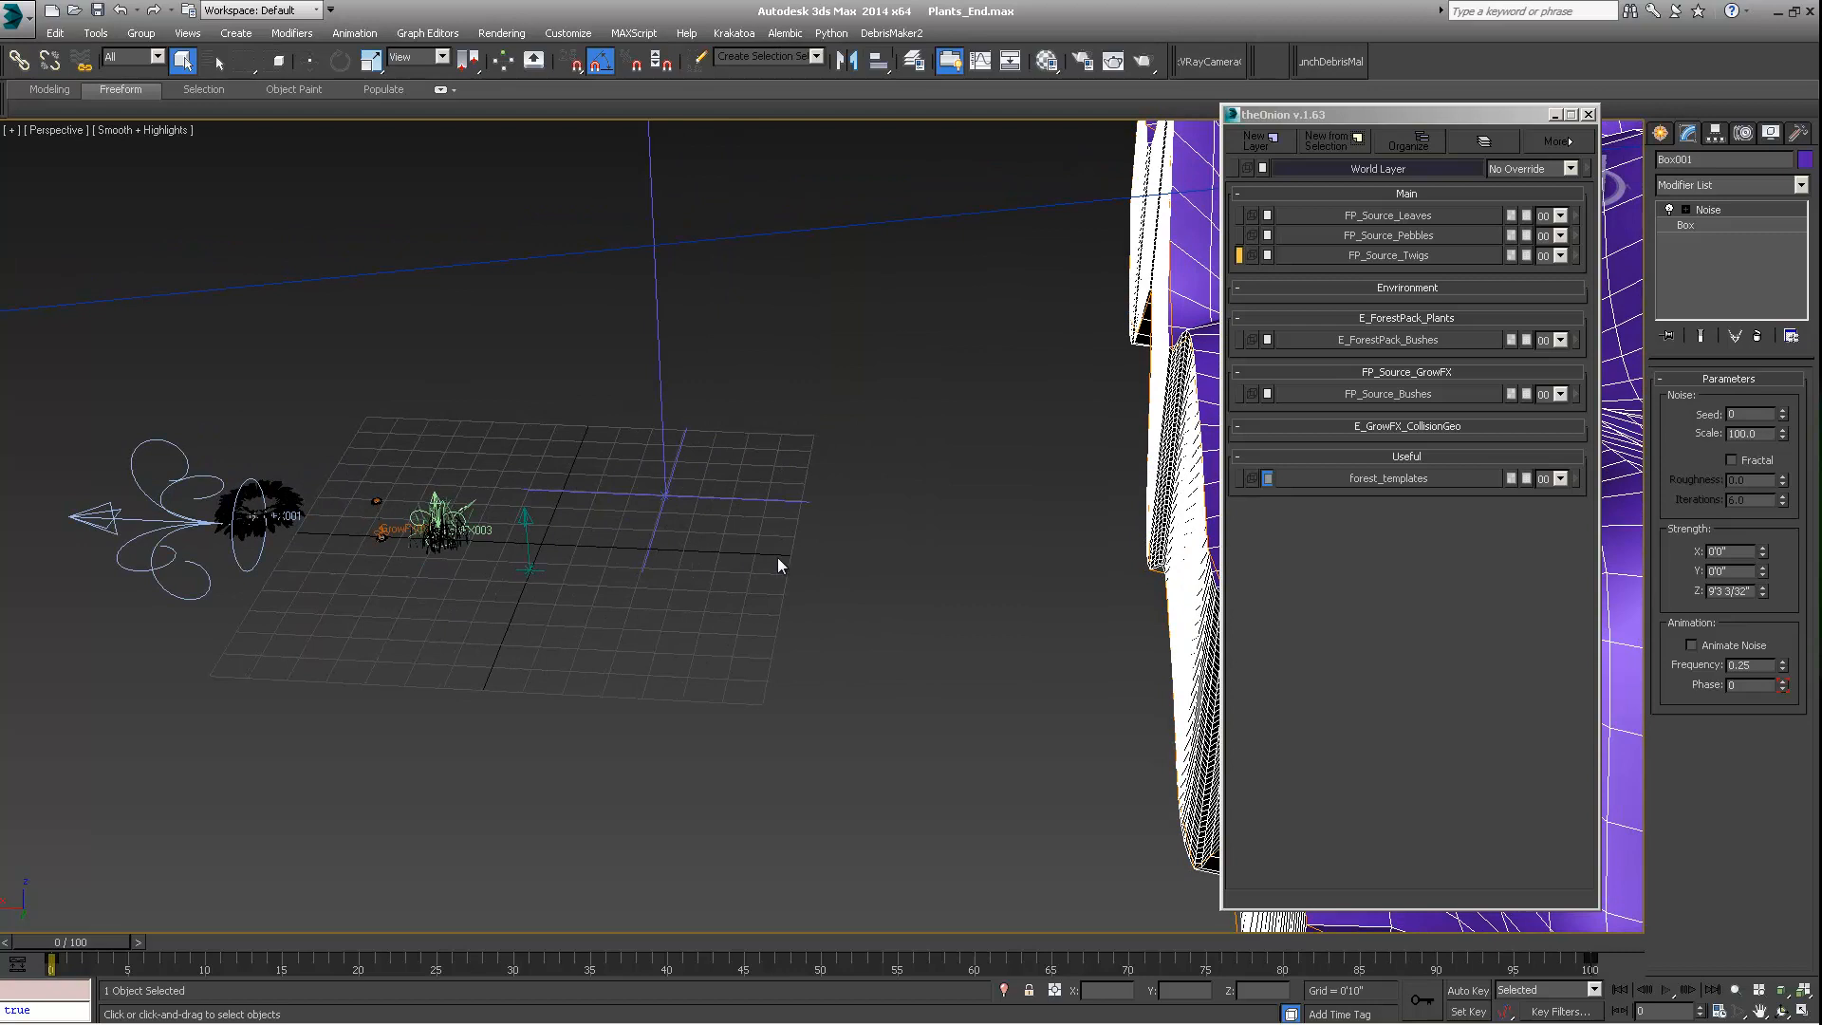
# Step: Switch to Chrome, follow the download link on the DebrisMaker2 video page and view the Debris Maker 2.0 download packages
pyautogui.click(321, 1004)
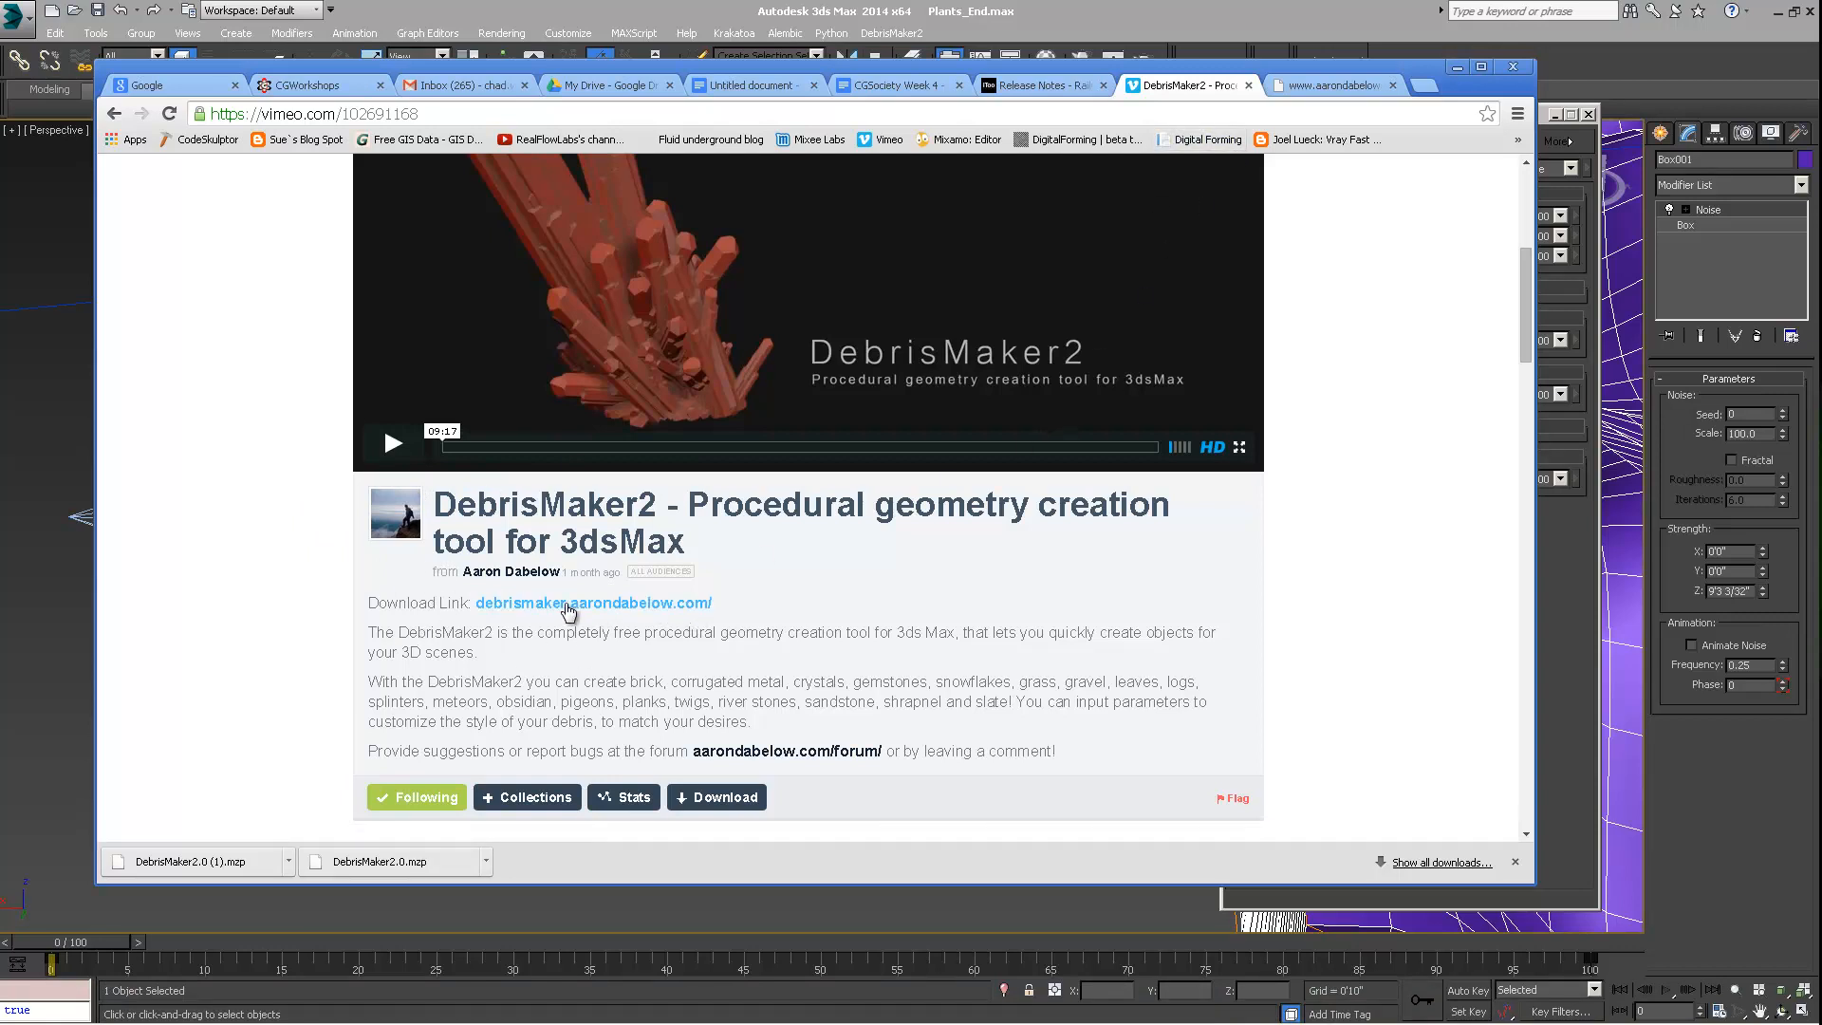
pyautogui.click(600, 605)
pyautogui.scroll(-4, 442, 443)
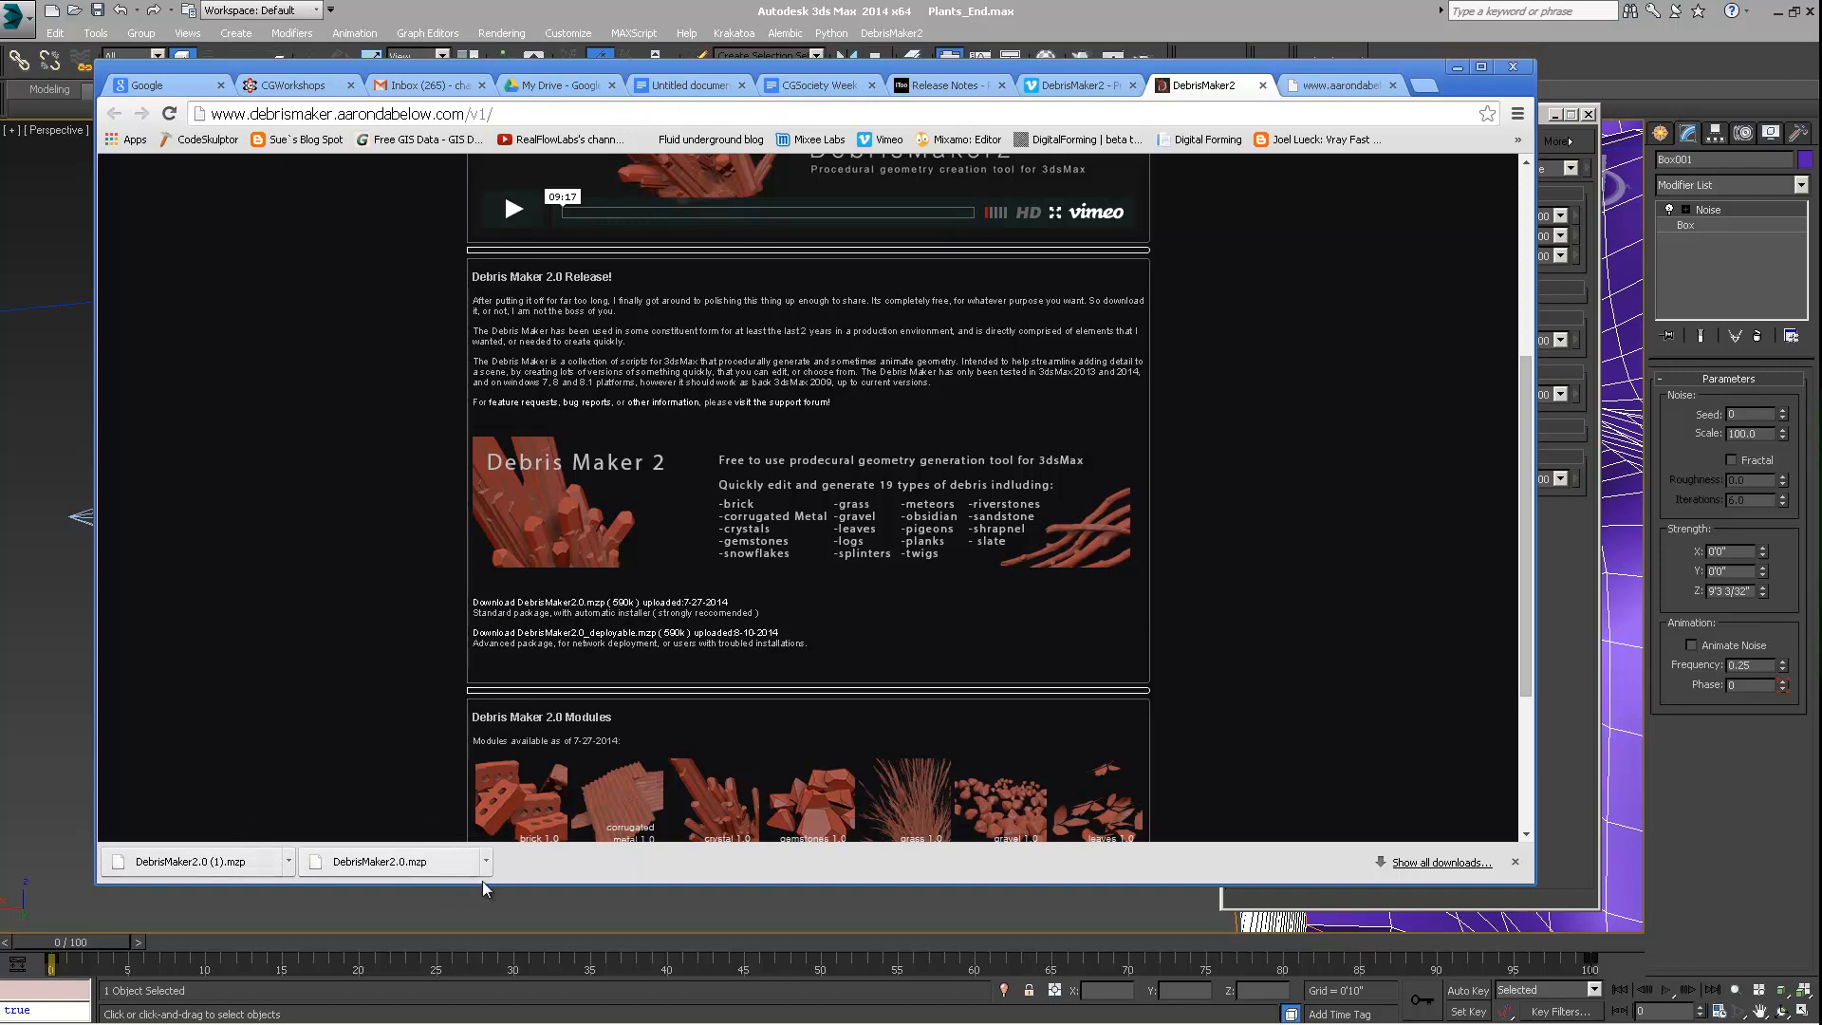
pyautogui.moveTo(228, 1020)
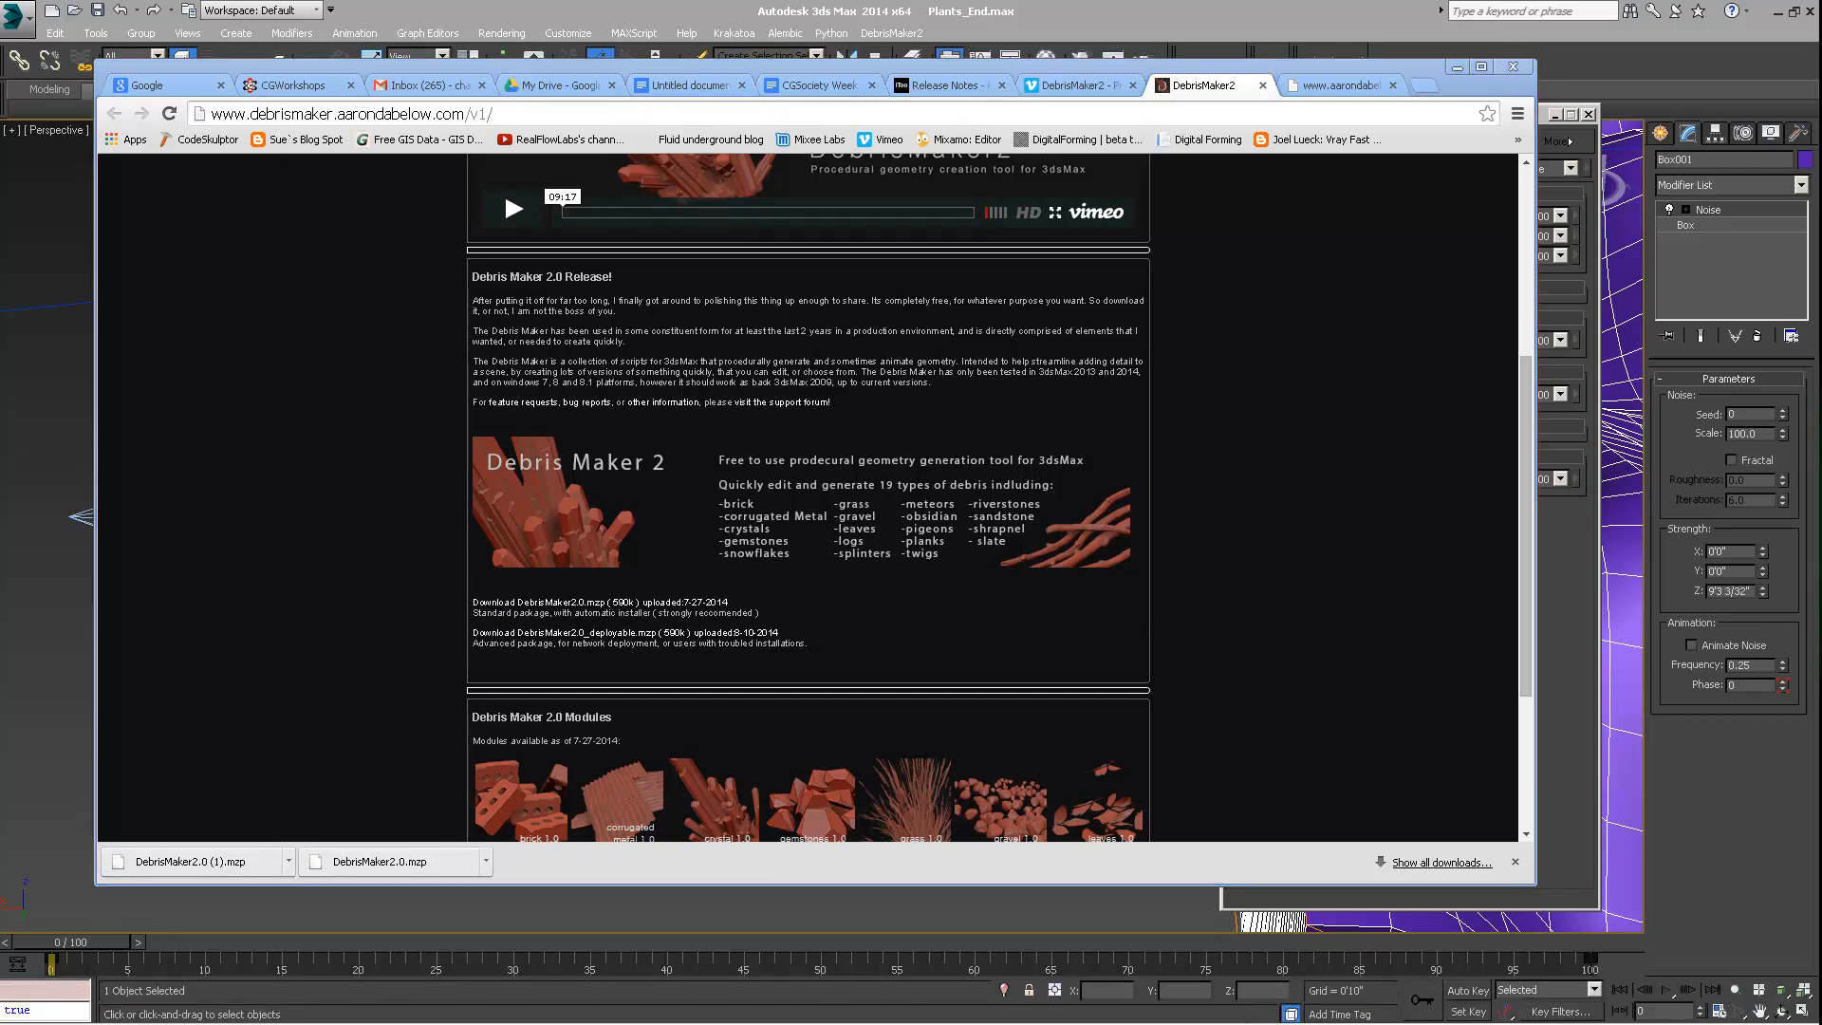
pyautogui.click(1220, 26)
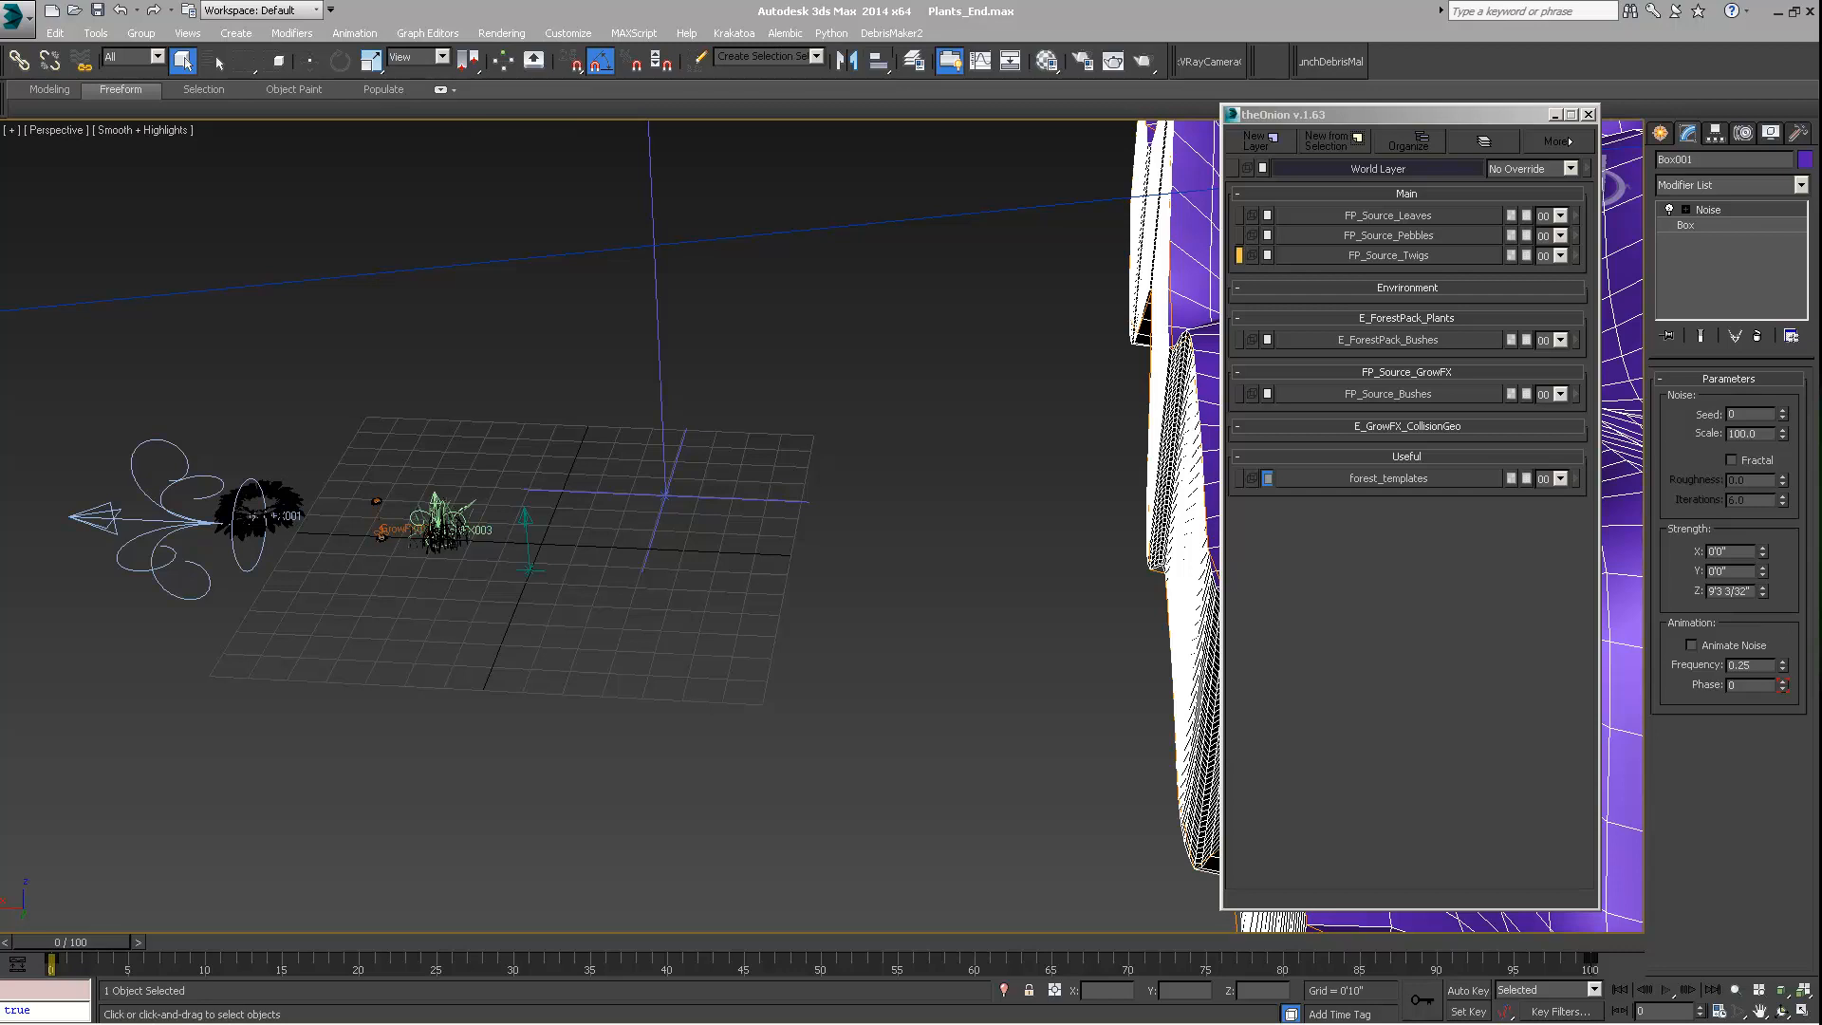
# Step: Check the Downloads folder in Windows Explorer, then put the folder window away
pyautogui.moveTo(1821, 171); pyautogui.dragTo(1371, 172)
pyautogui.click(910, 299)
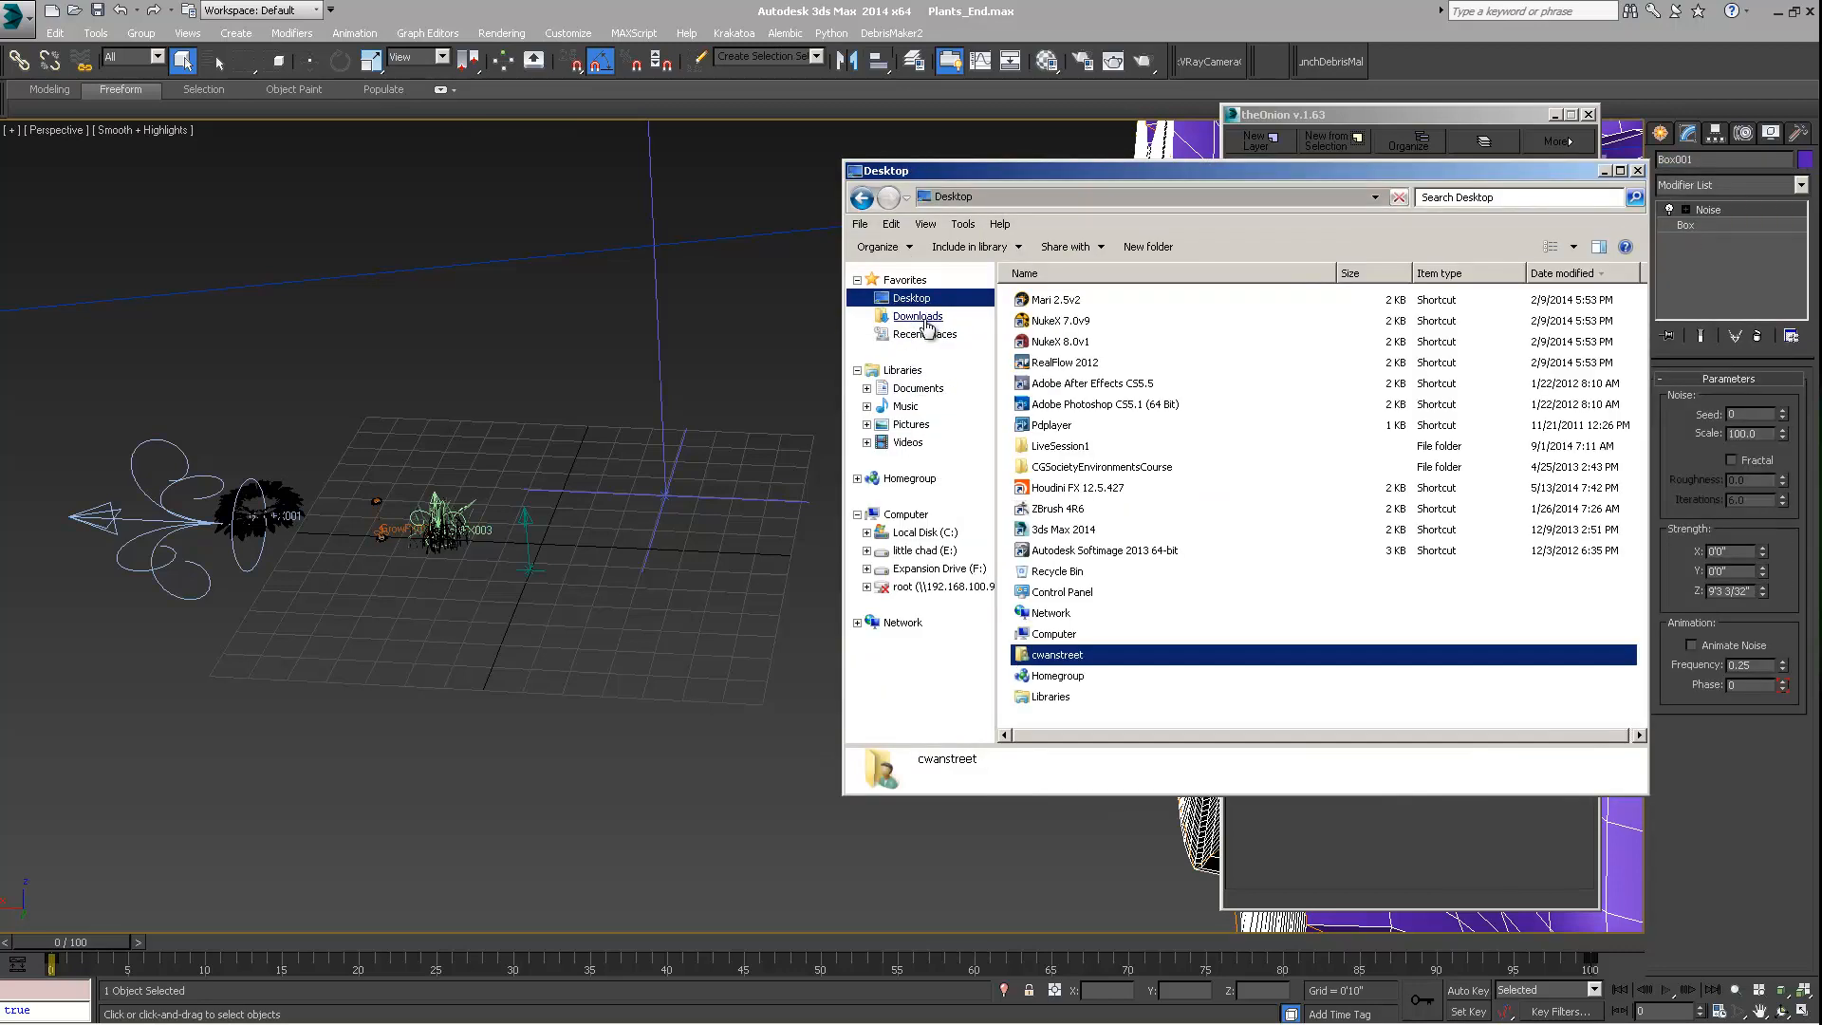
pyautogui.click(916, 318)
pyautogui.moveTo(1106, 177); pyautogui.dragTo(1025, 196)
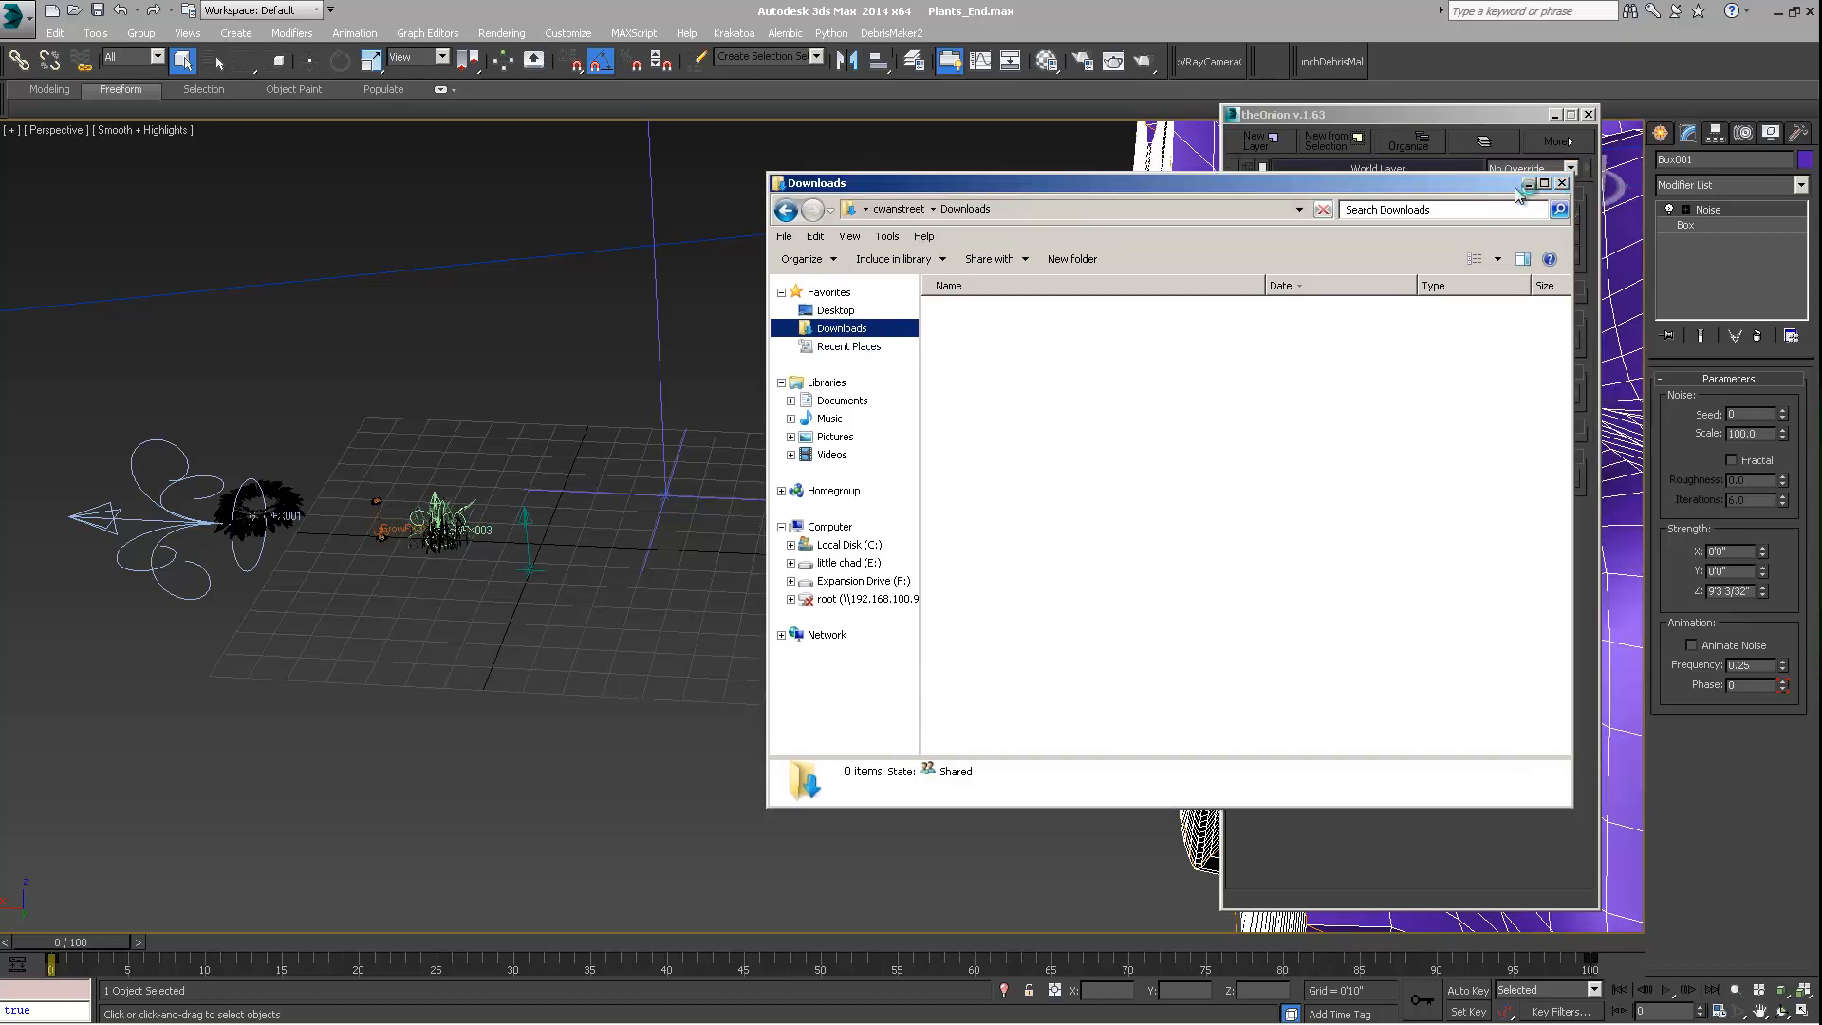
pyautogui.moveTo(1516, 188); pyautogui.dragTo(1473, 195)
pyautogui.click(1515, 193)
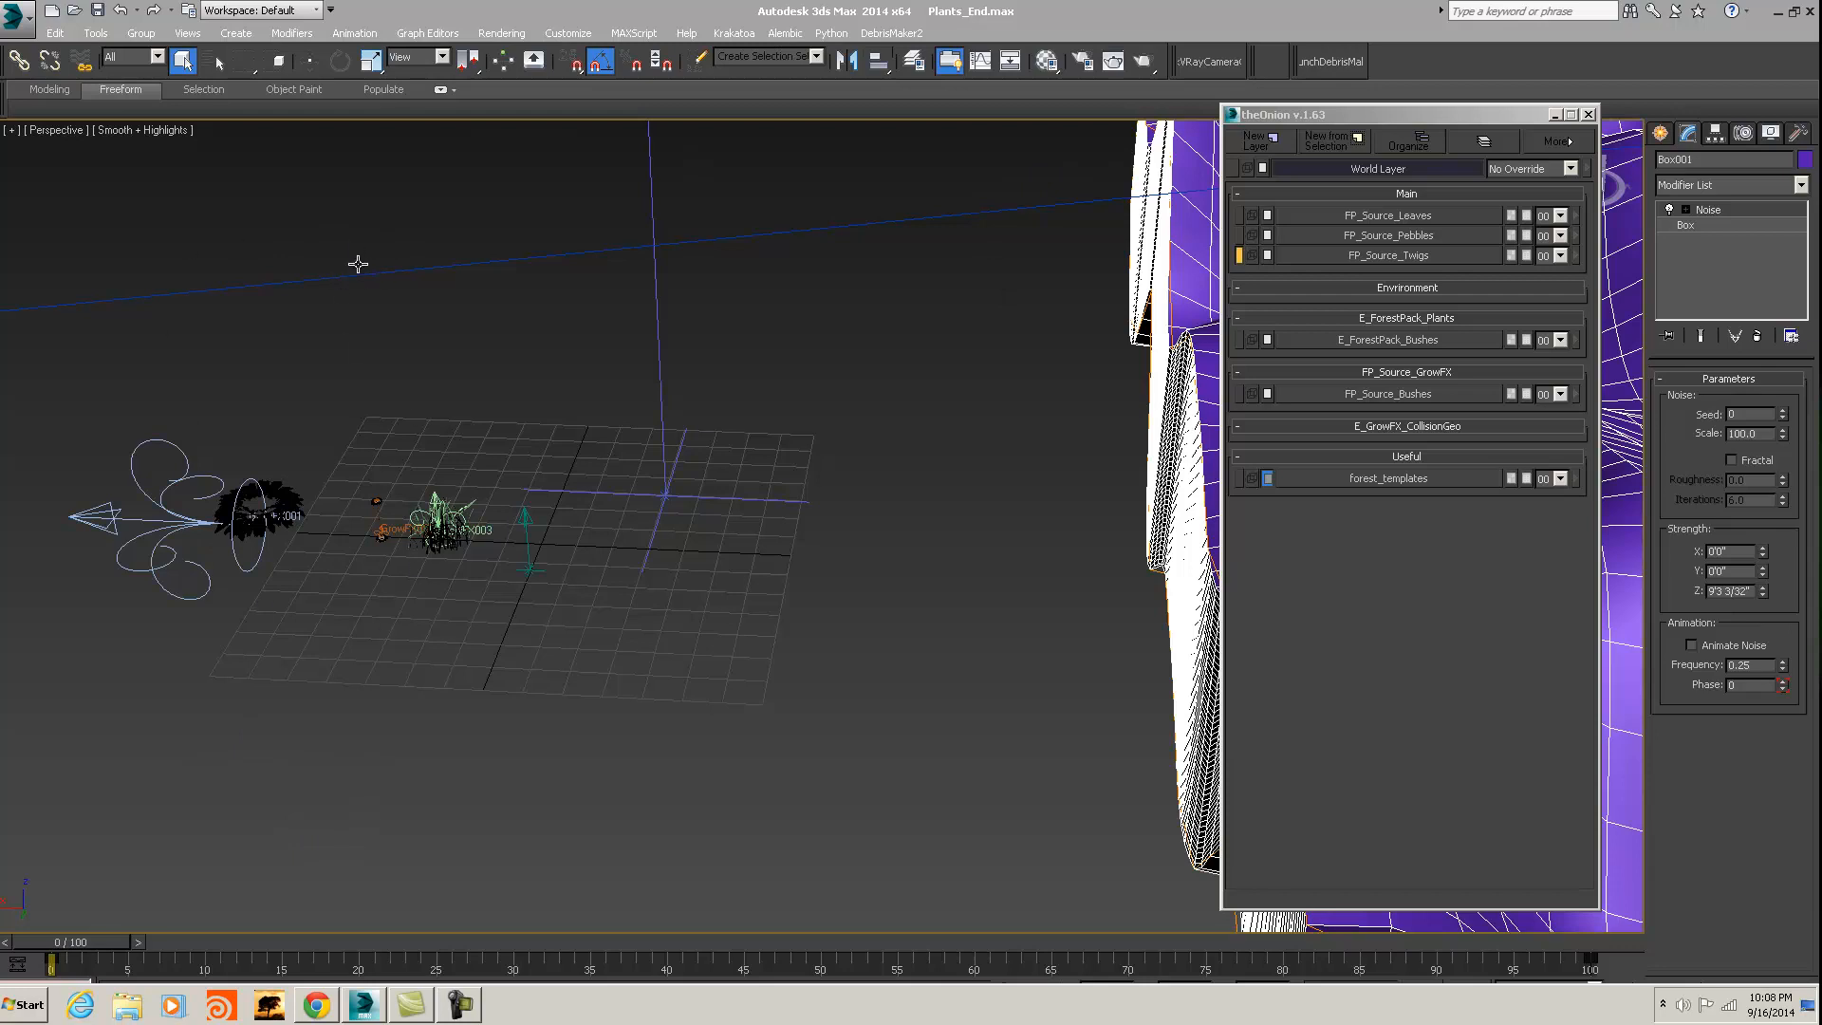
# Step: Open the toolbar customization settings in 3ds Max and select the LaunchDebrisMaker action in the DebrisMaker2 category
pyautogui.click(567, 33)
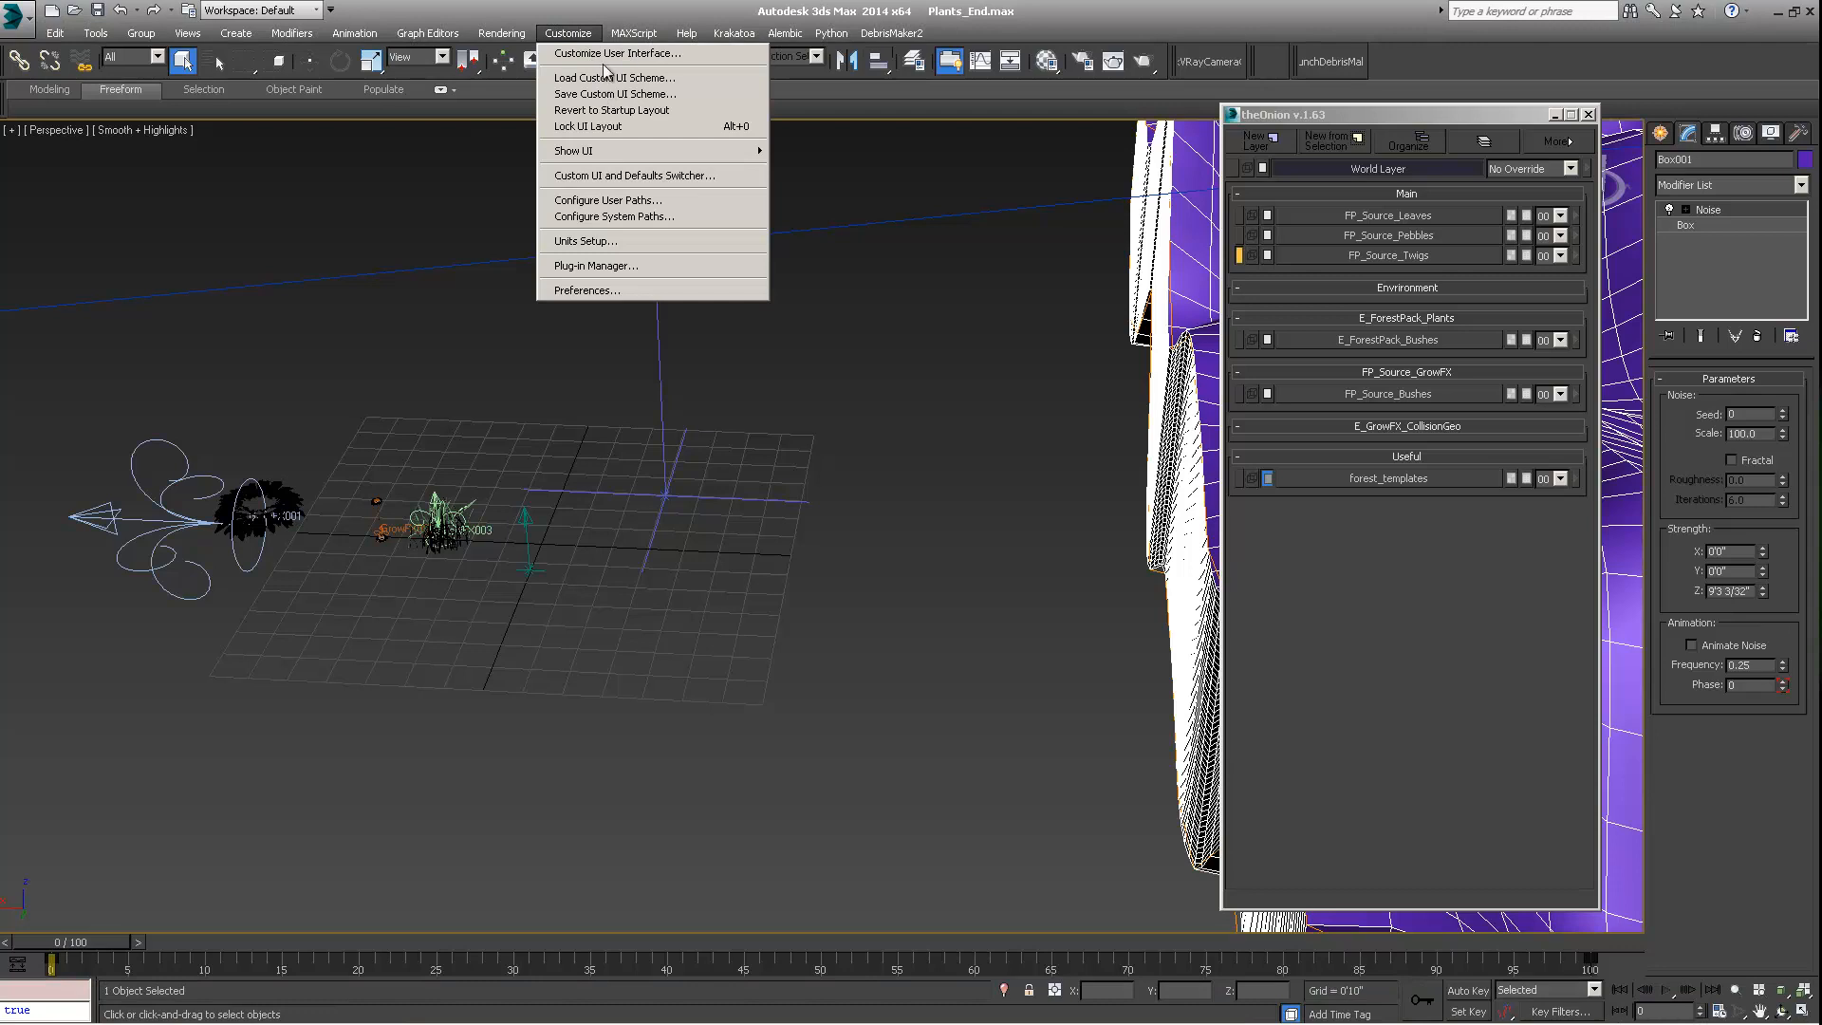
pyautogui.click(615, 54)
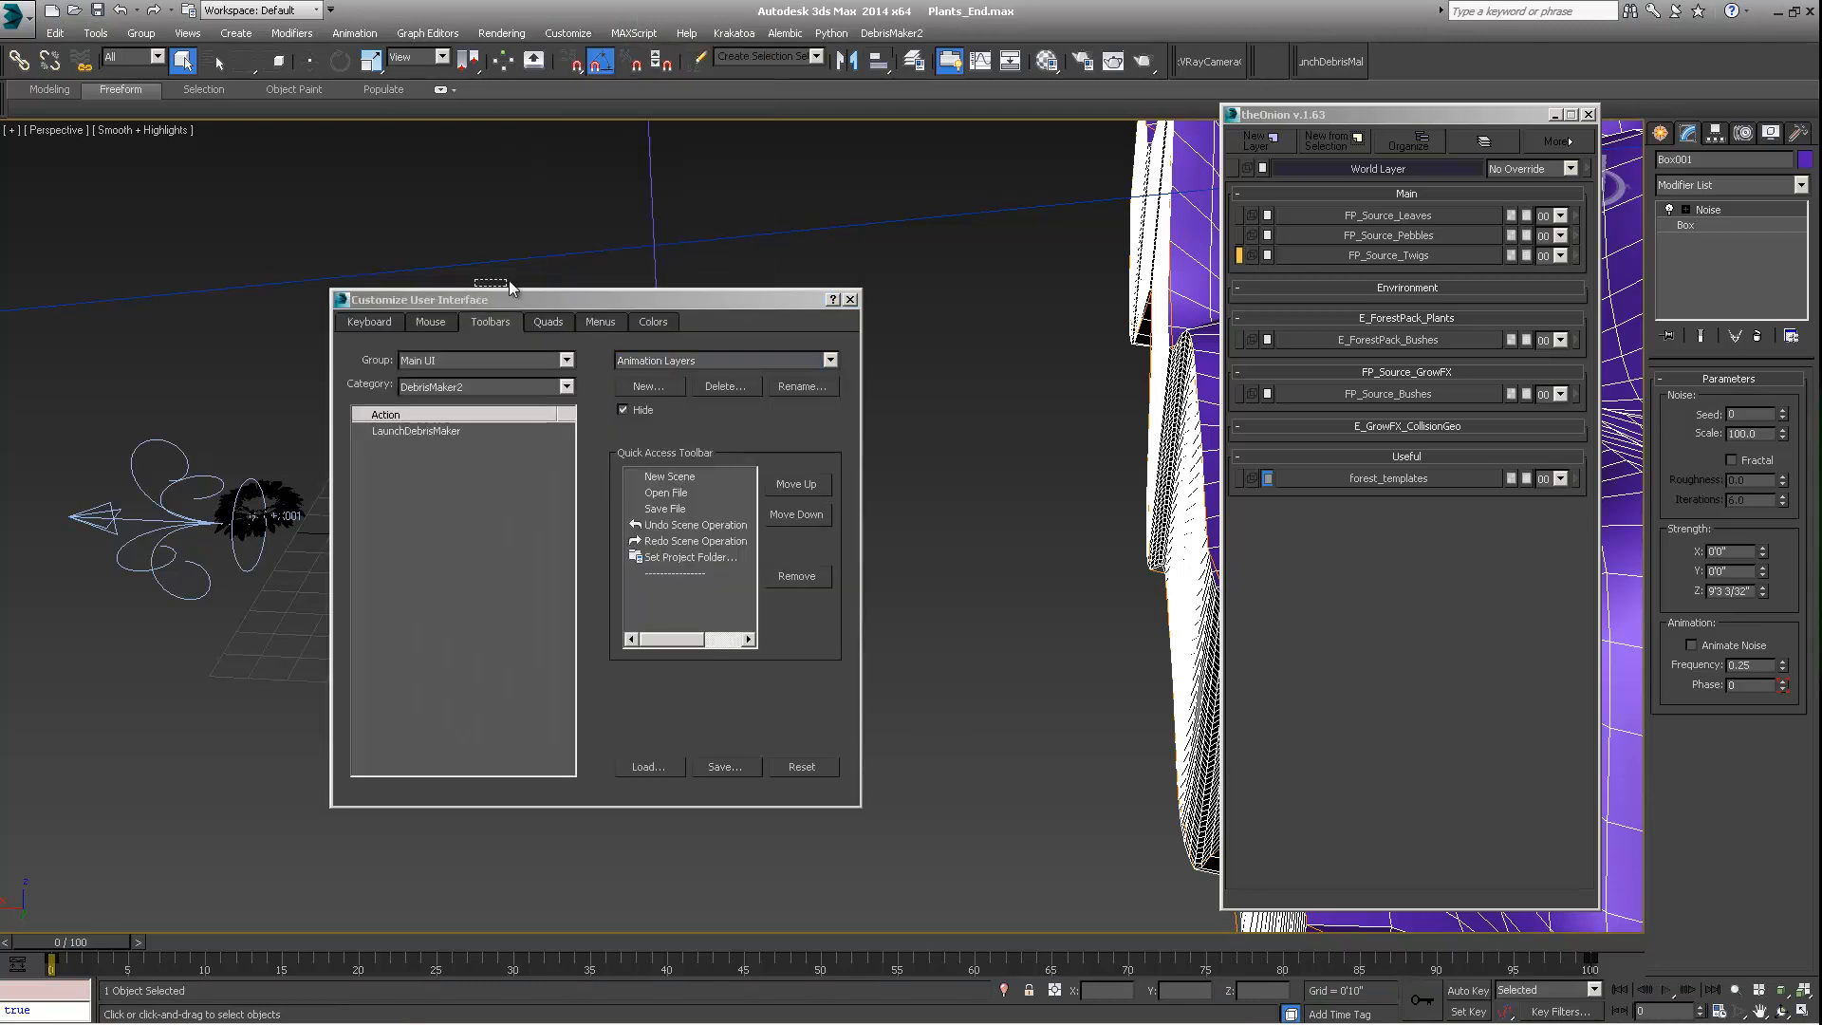
pyautogui.moveTo(510, 287); pyautogui.dragTo(628, 219)
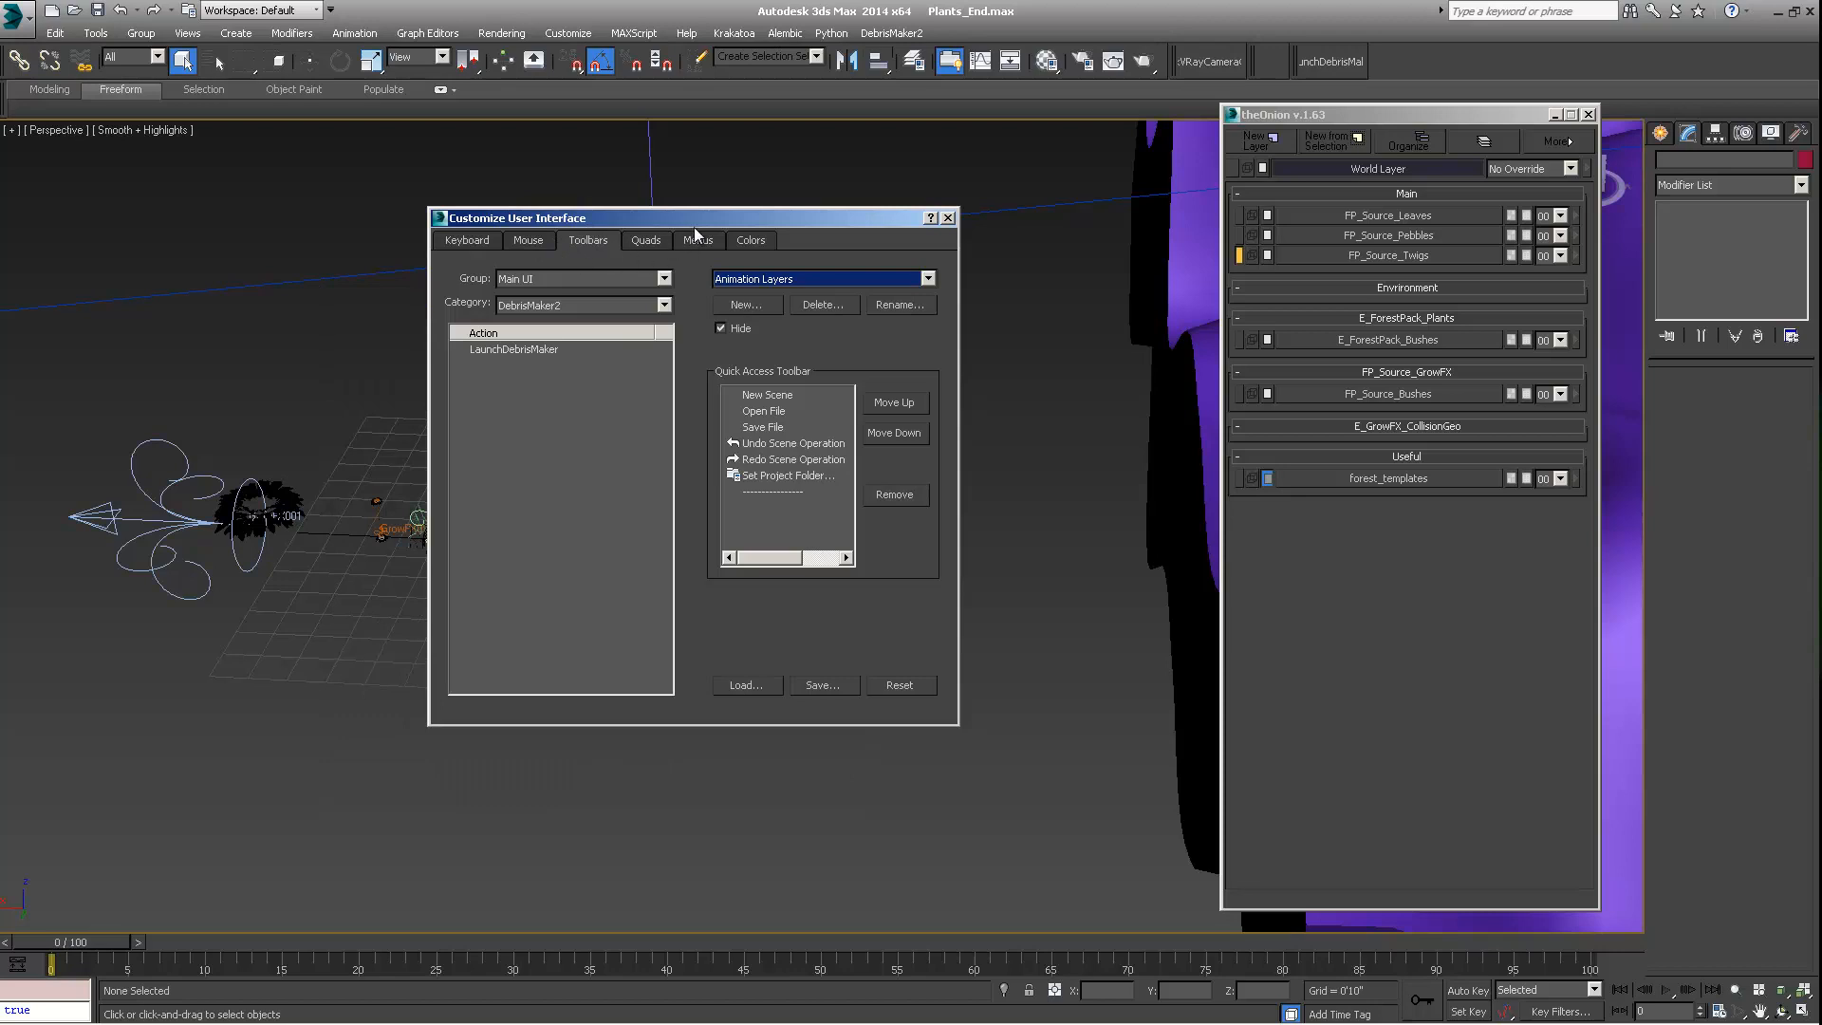
pyautogui.moveTo(717, 219); pyautogui.dragTo(777, 222)
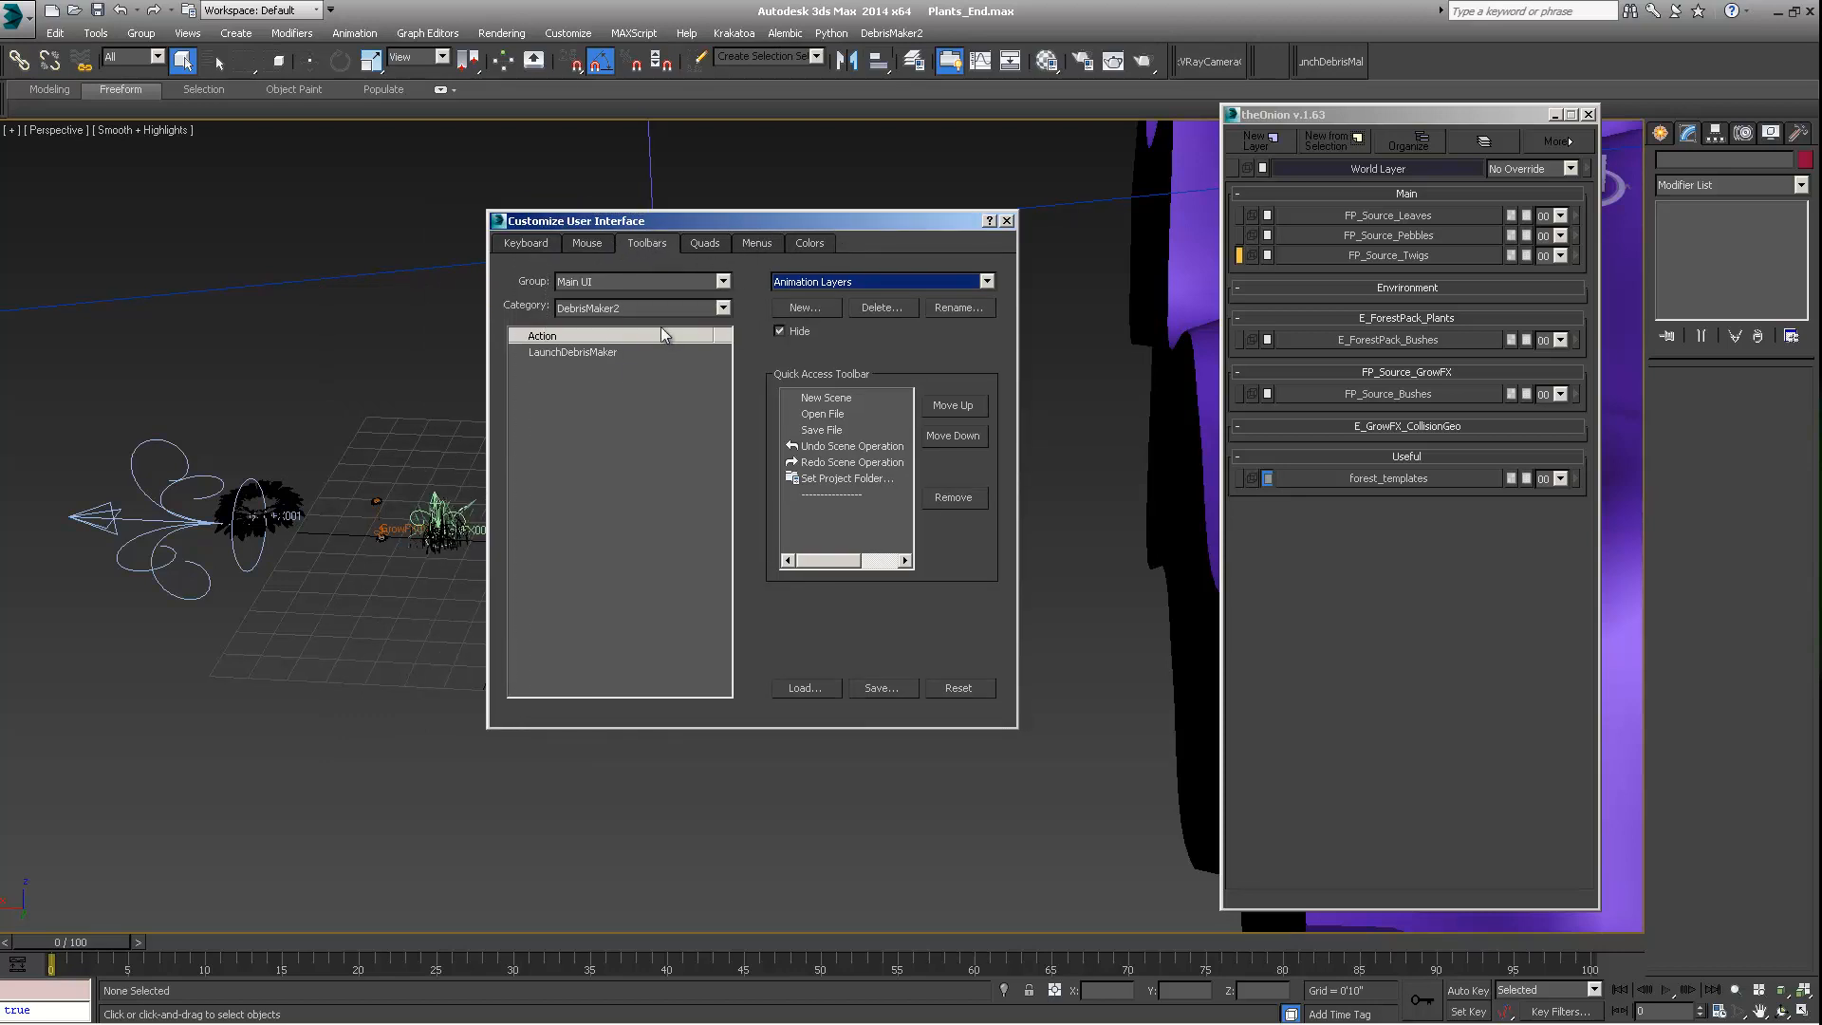
pyautogui.click(723, 307)
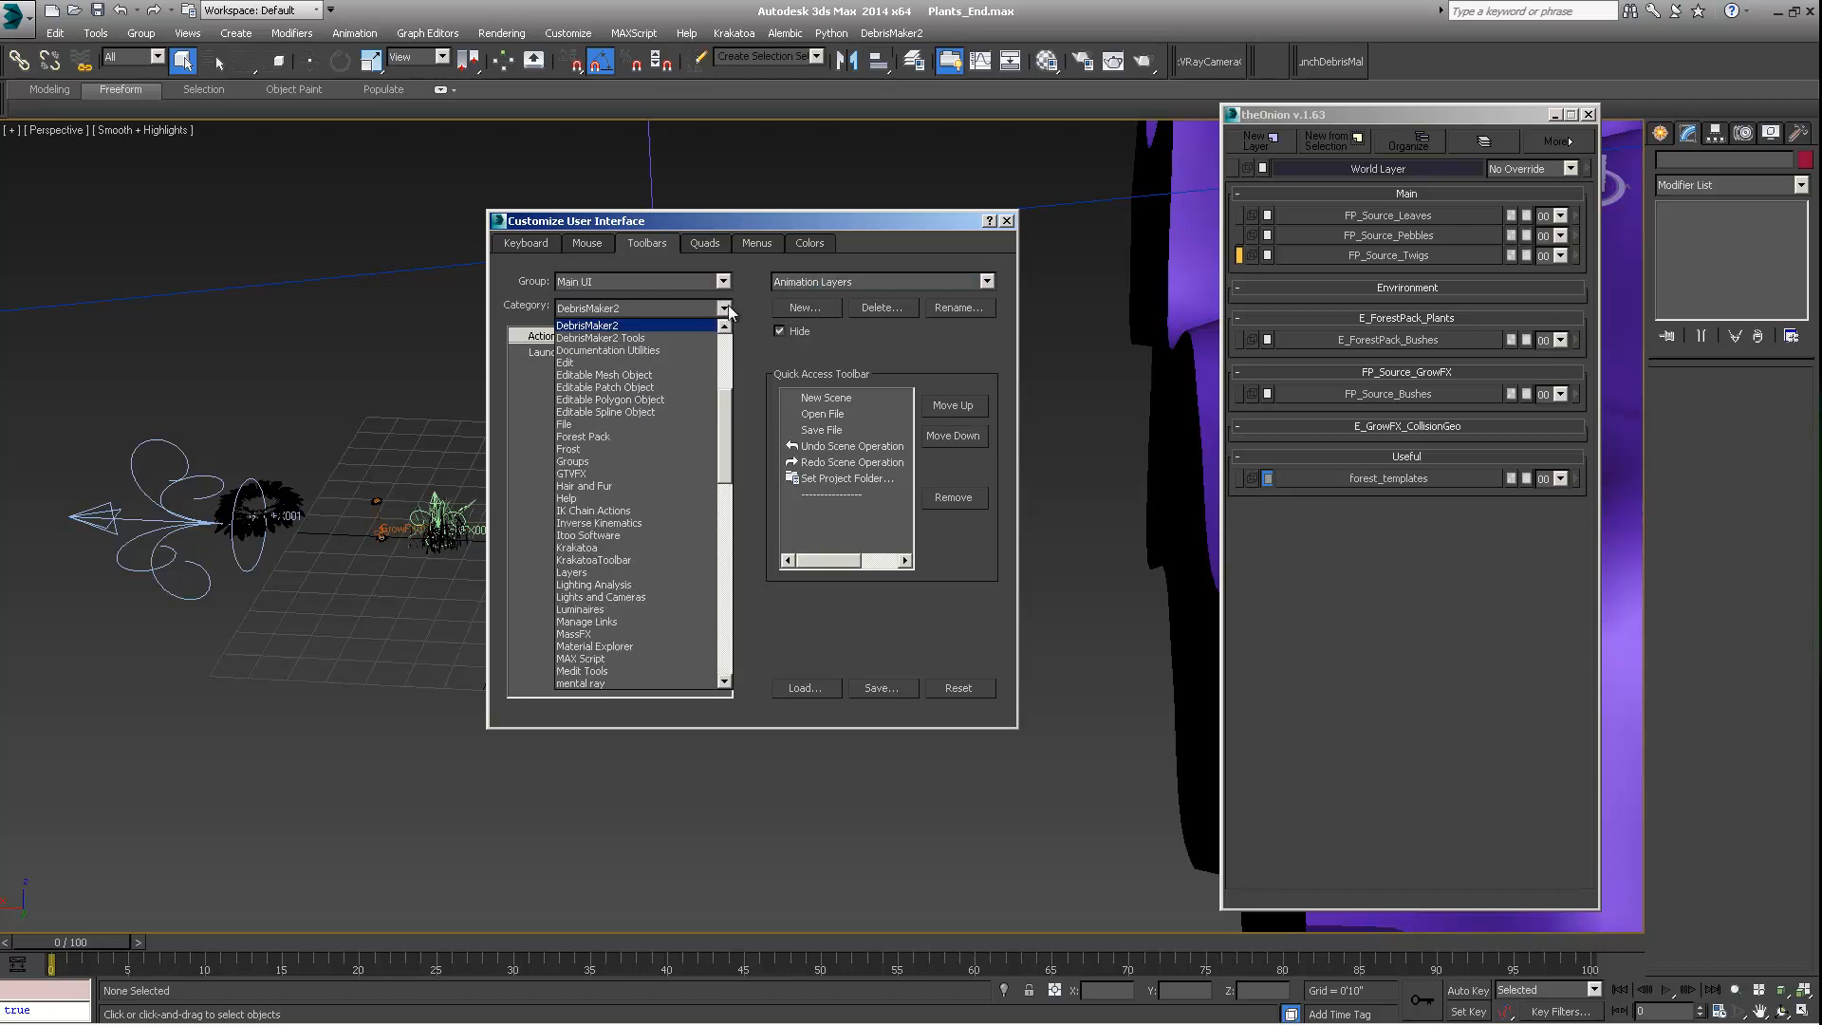
pyautogui.click(583, 326)
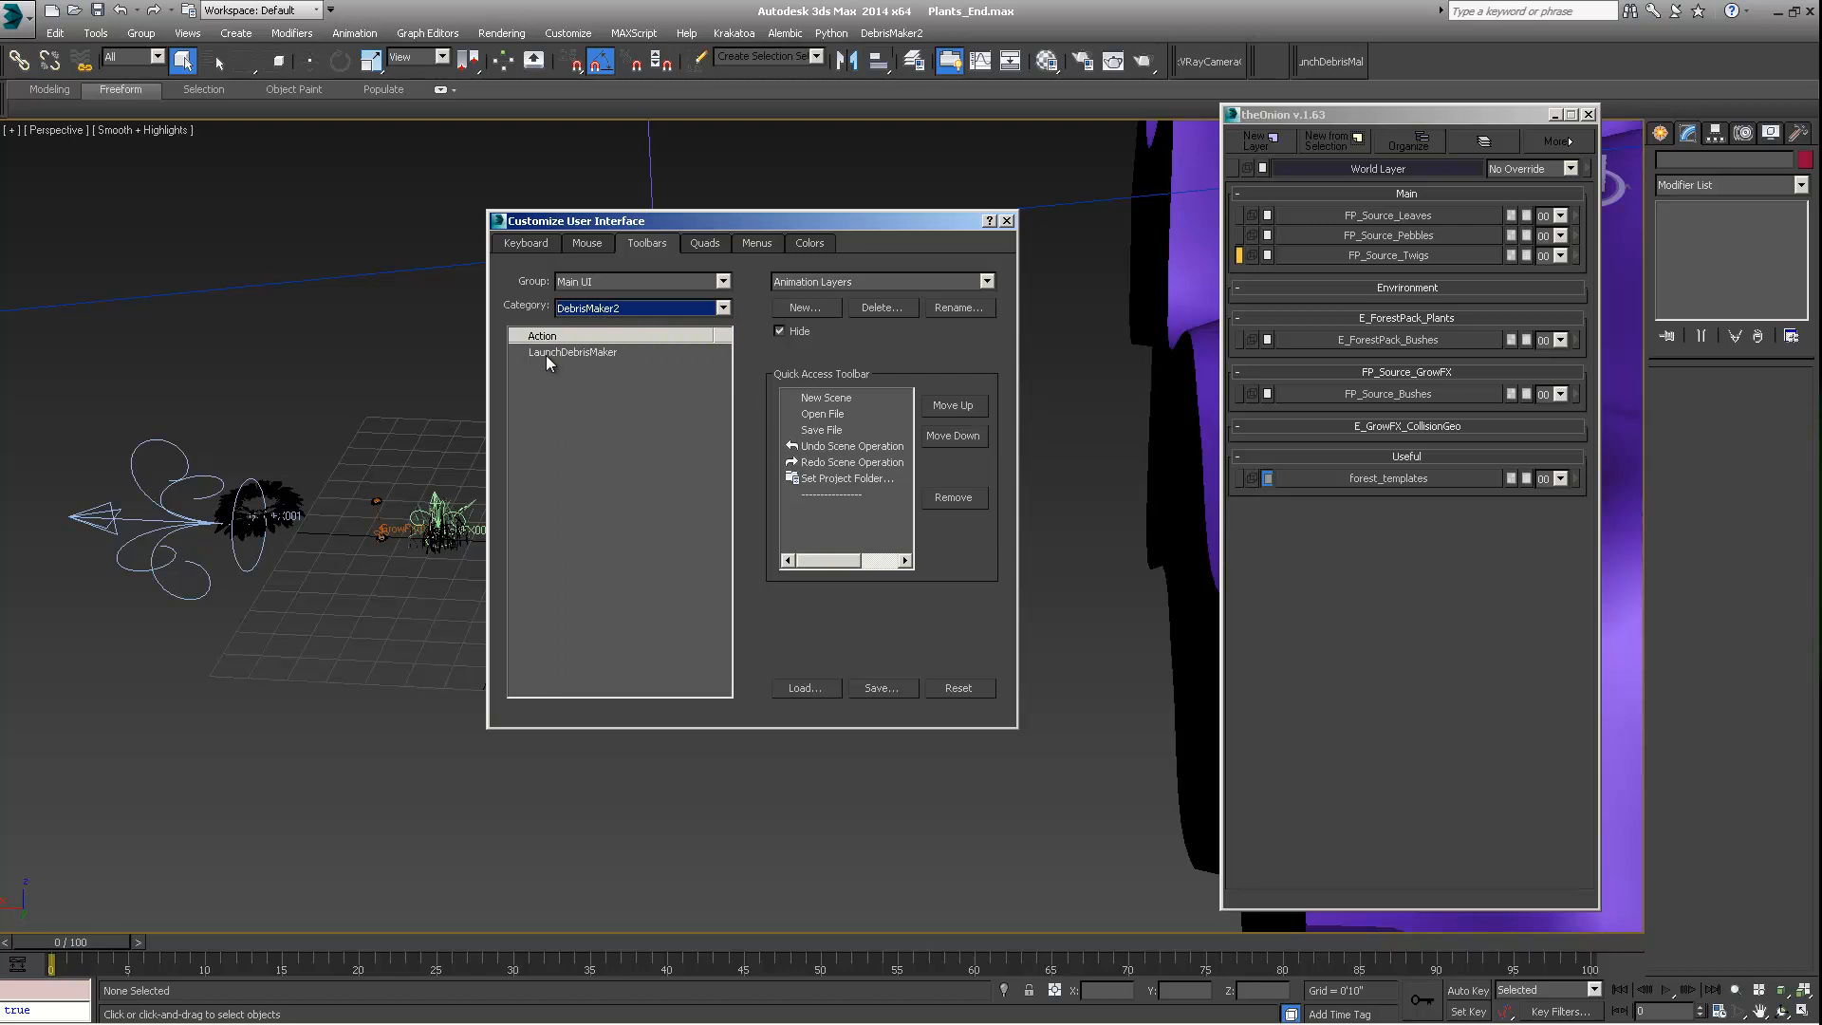
pyautogui.click(548, 353)
# Step: Try to create a new toolbar without entering a name
pyautogui.click(806, 308)
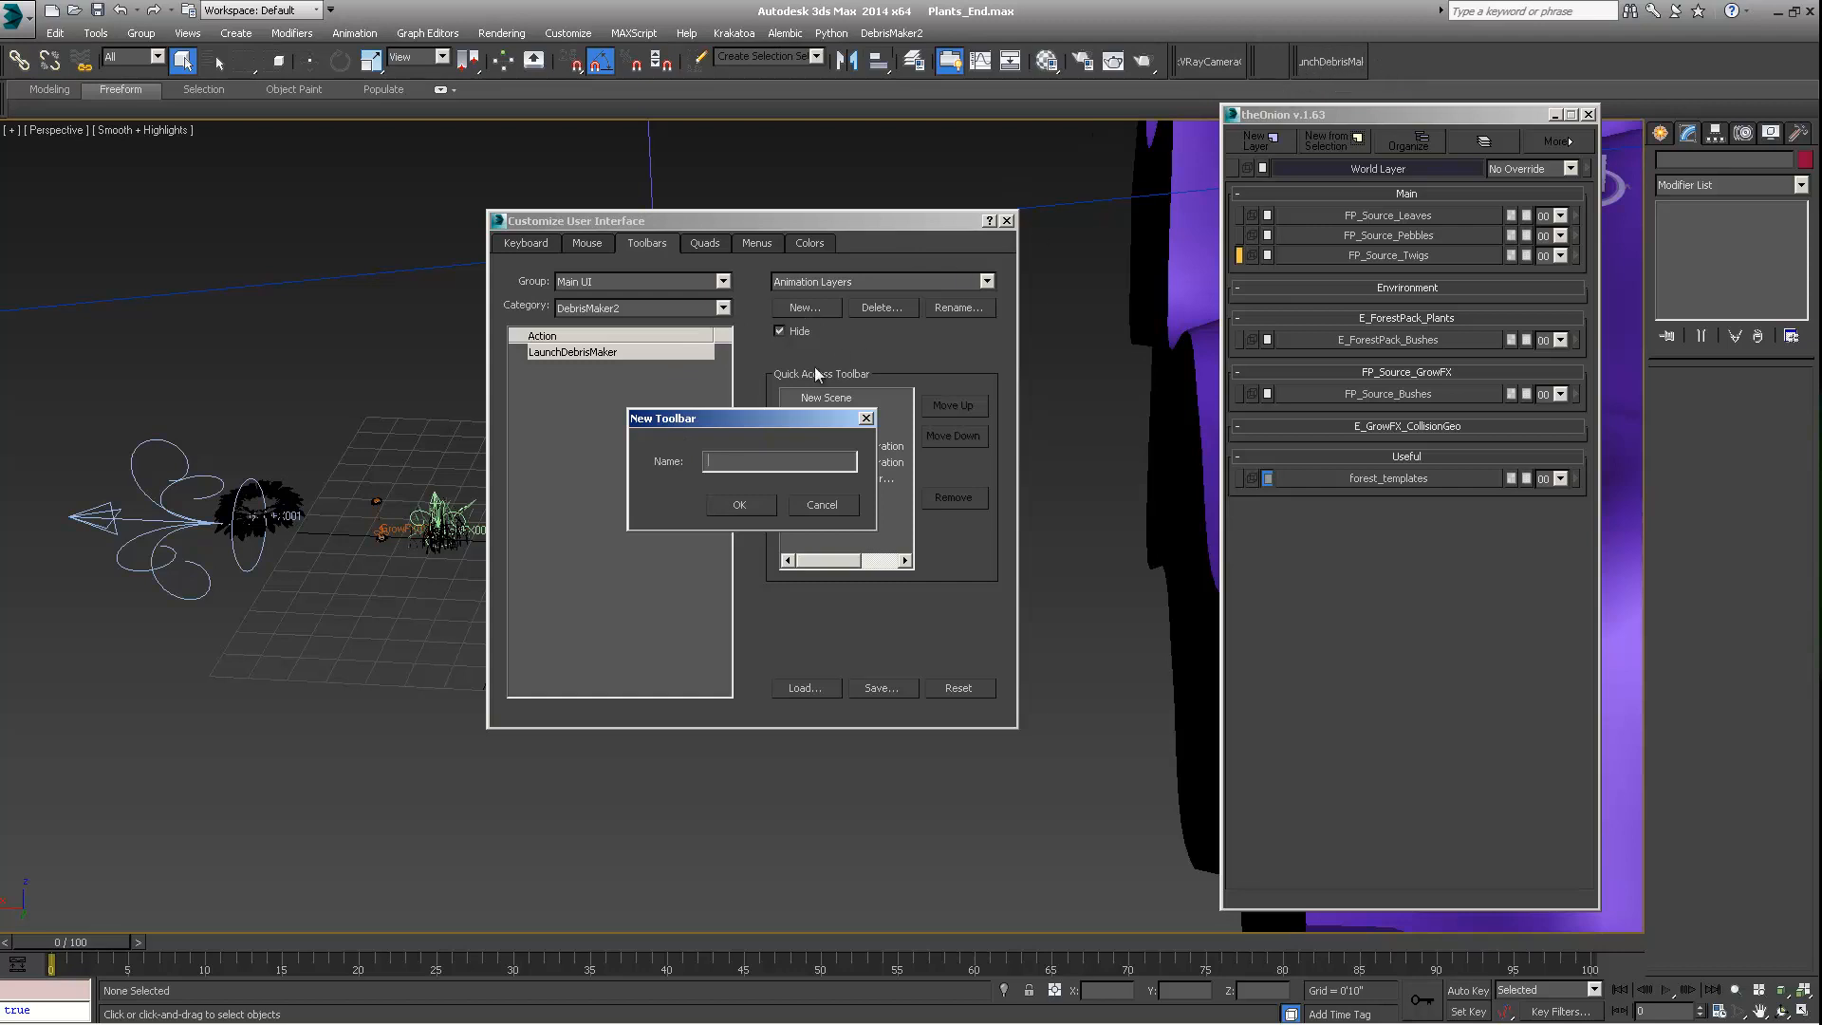
pyautogui.moveTo(745, 427); pyautogui.dragTo(710, 425)
pyautogui.click(706, 506)
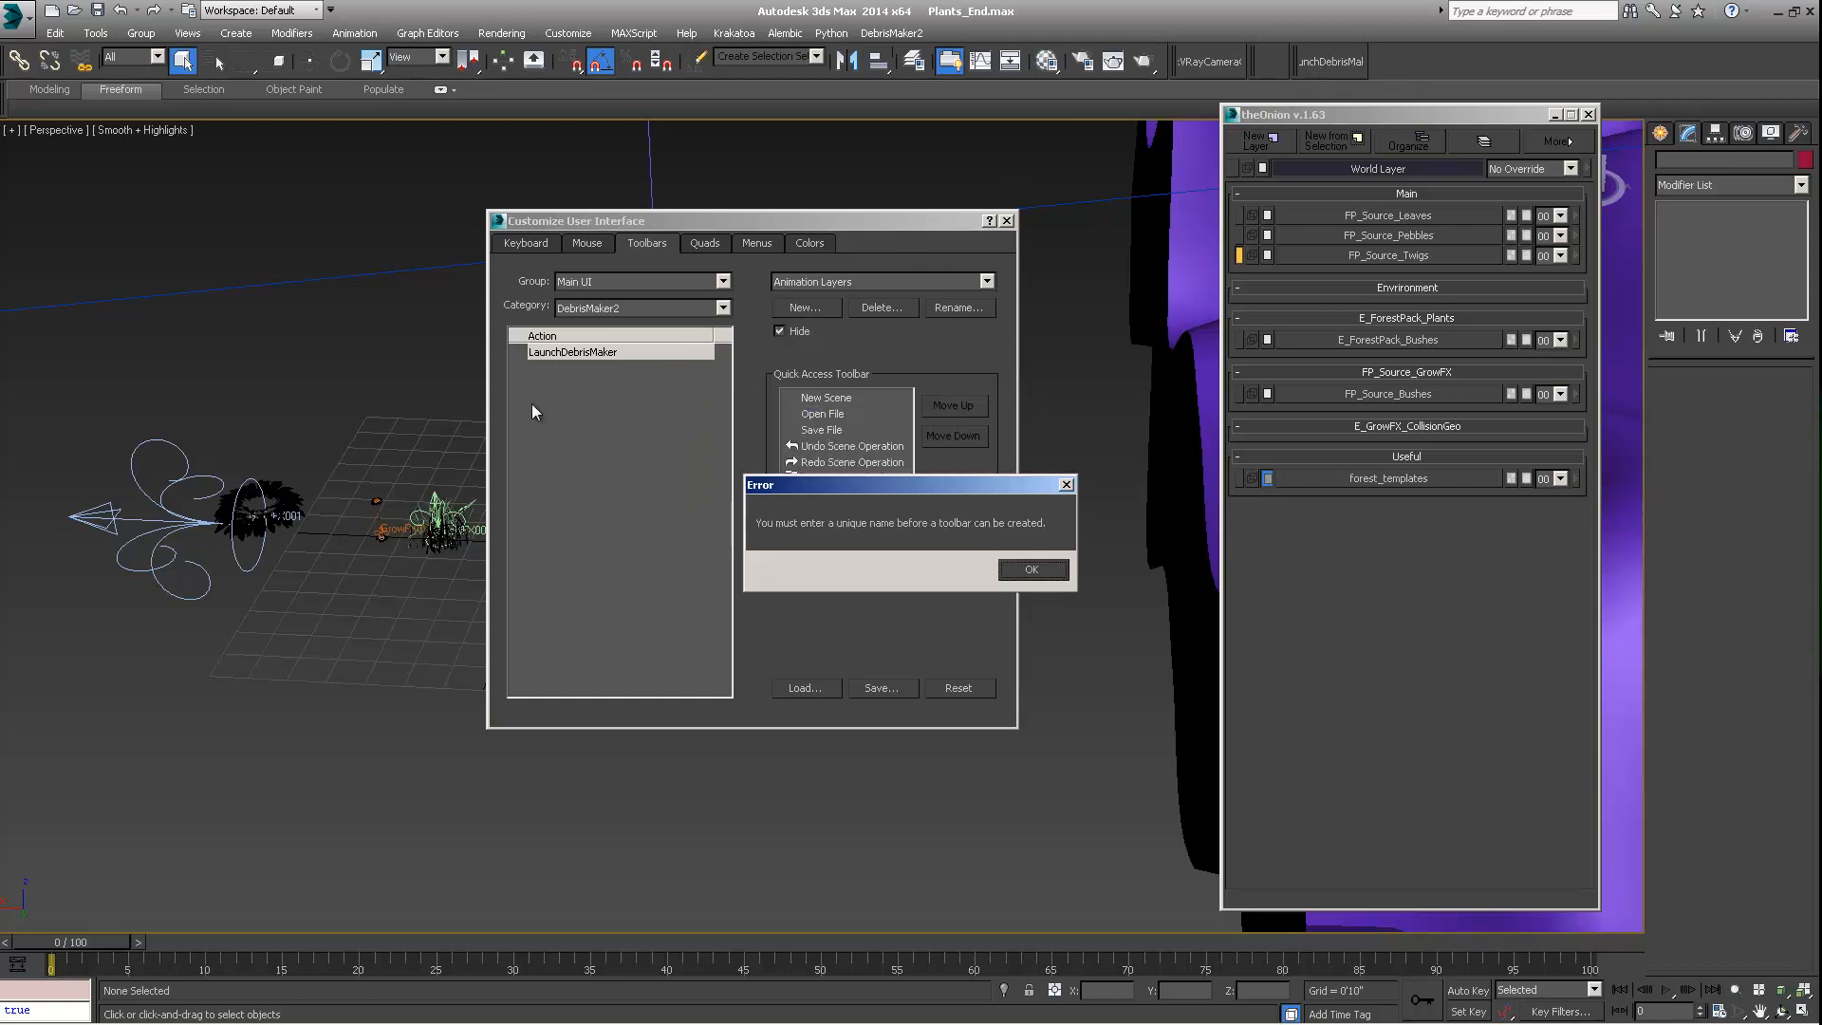
pyautogui.click(1019, 572)
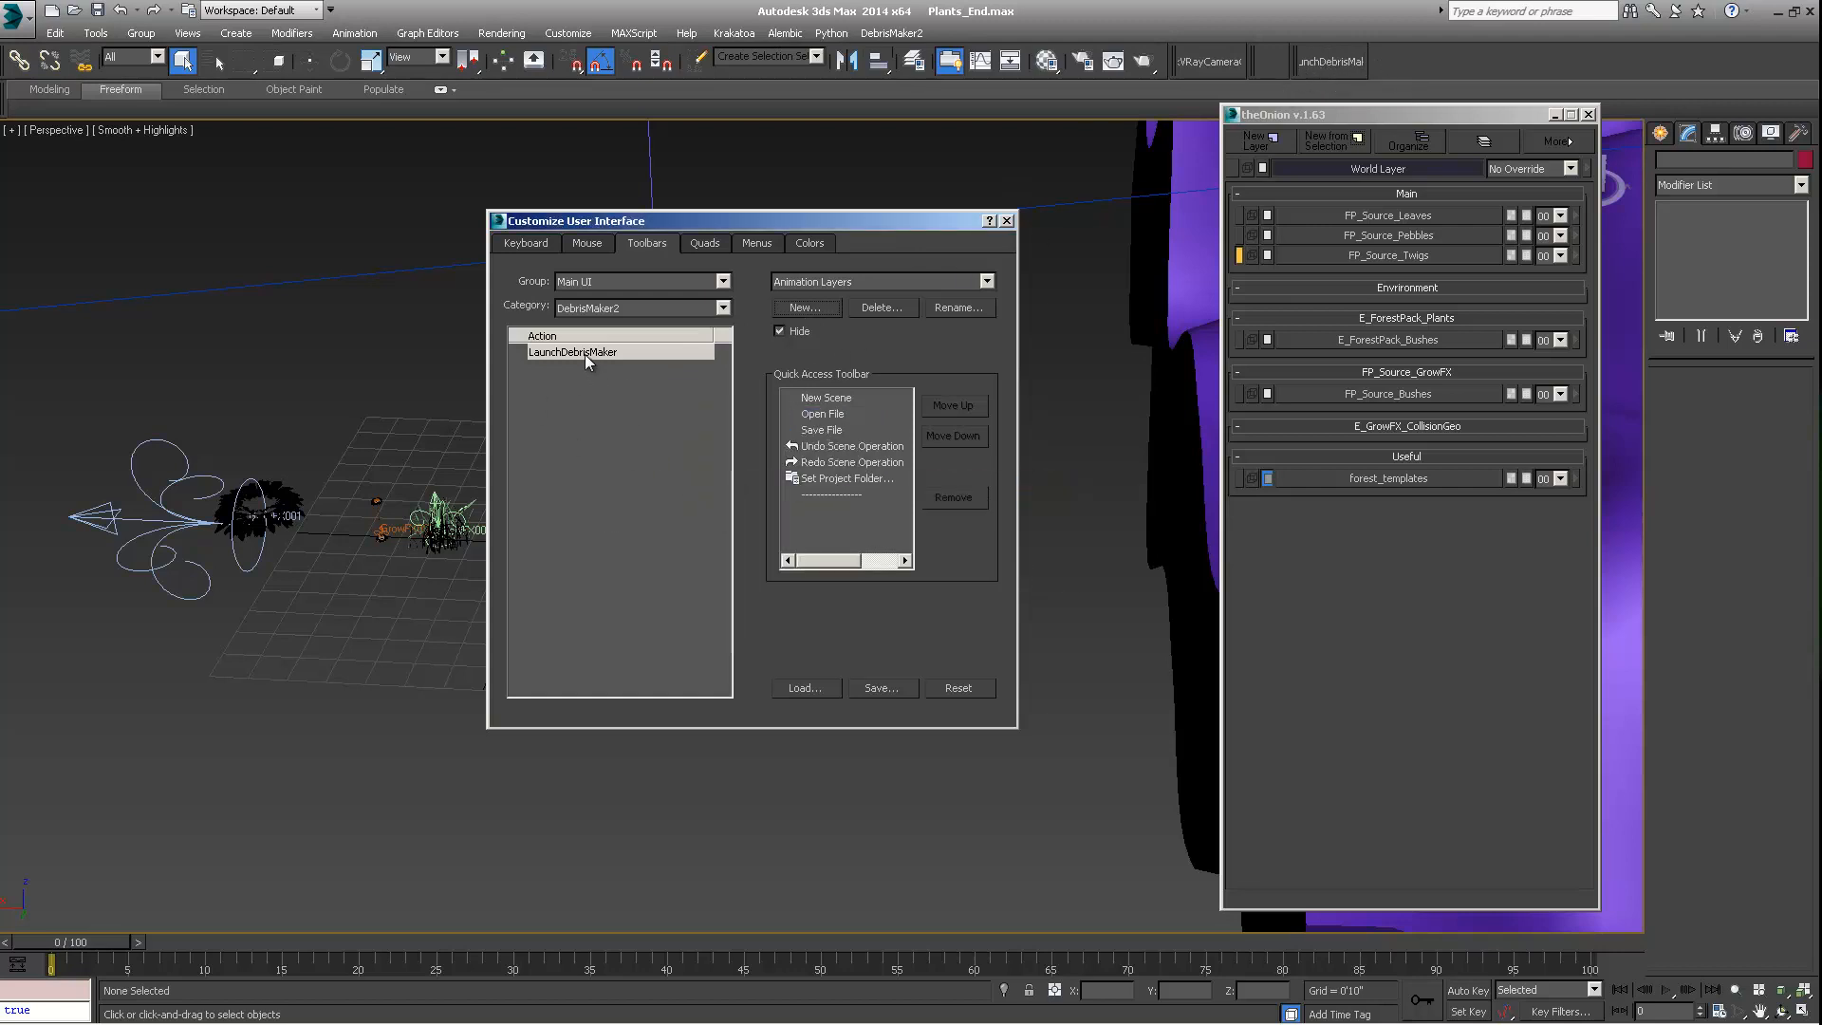
# Step: Close the interface customization dialog and launch DebrisMaker, placing its window in the viewport's upper corner
pyautogui.moveTo(577, 350)
pyautogui.mouseDown()
pyautogui.moveTo(481, 432)
pyautogui.moveTo(410, 444)
pyautogui.moveTo(586, 359)
pyautogui.mouseUp()
pyautogui.click(1007, 221)
pyautogui.click(1334, 64)
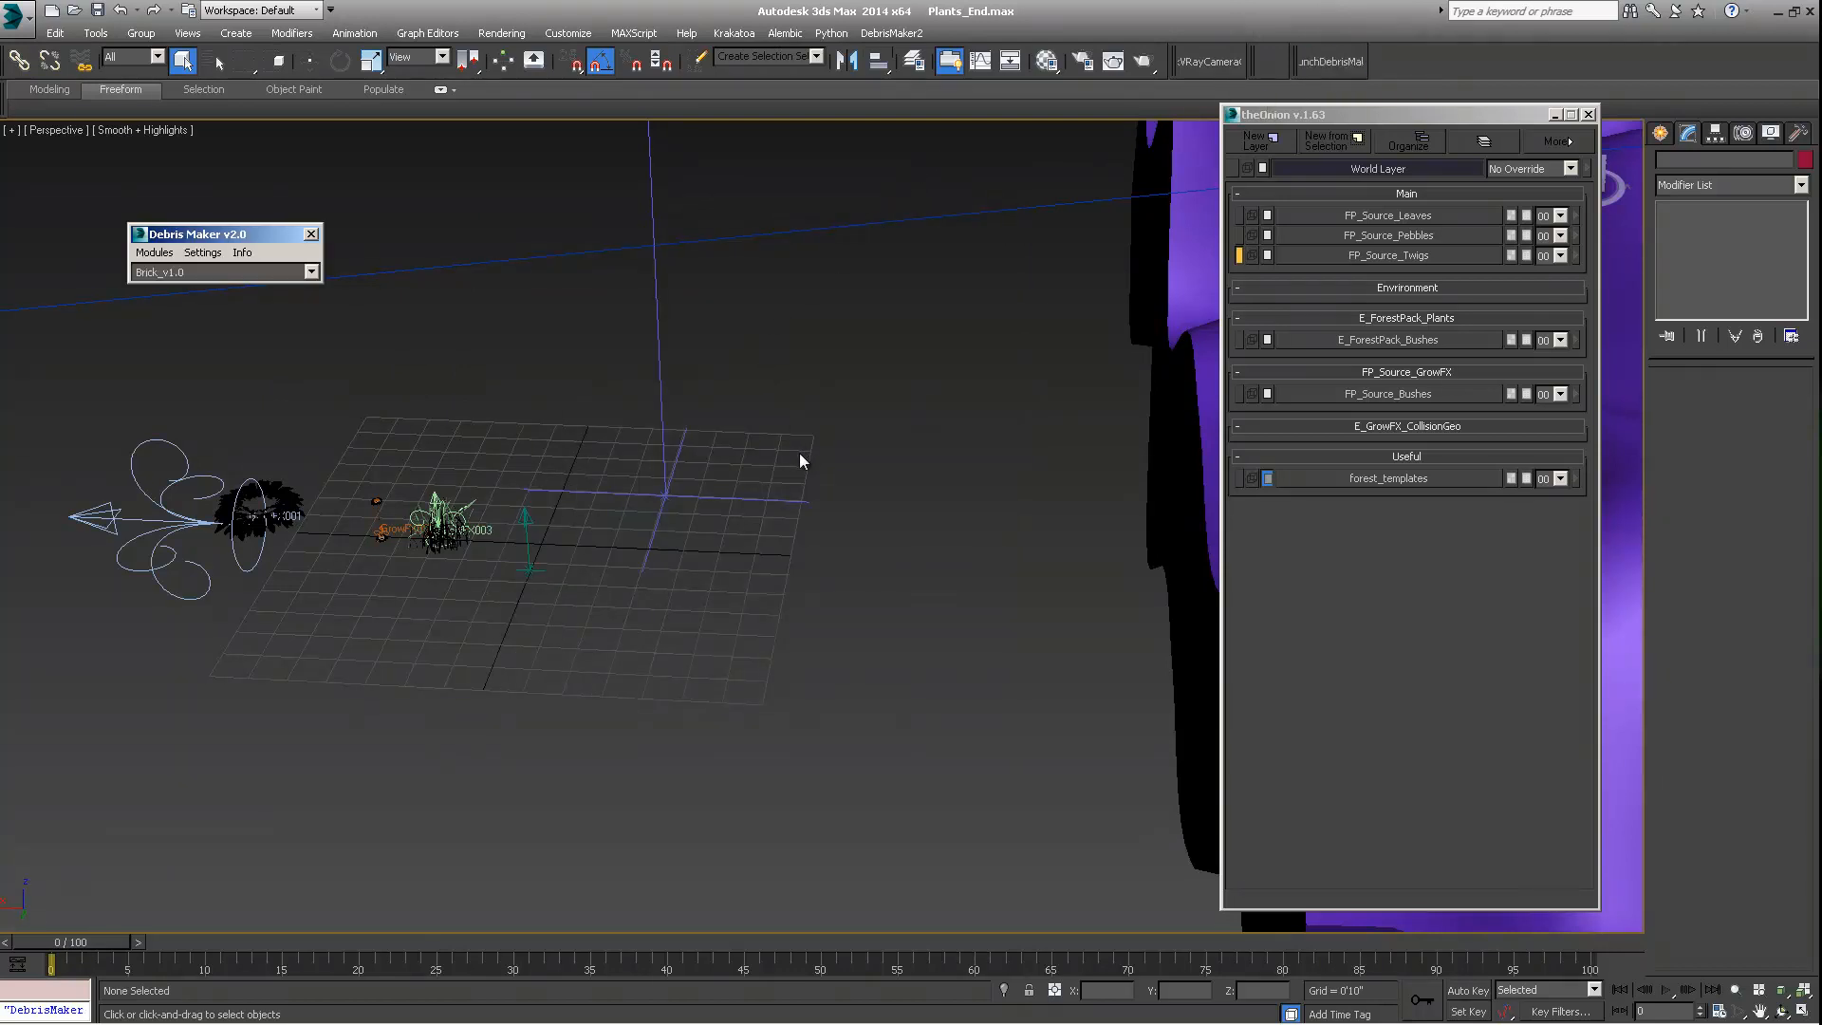
pyautogui.moveTo(203, 235); pyautogui.dragTo(181, 182)
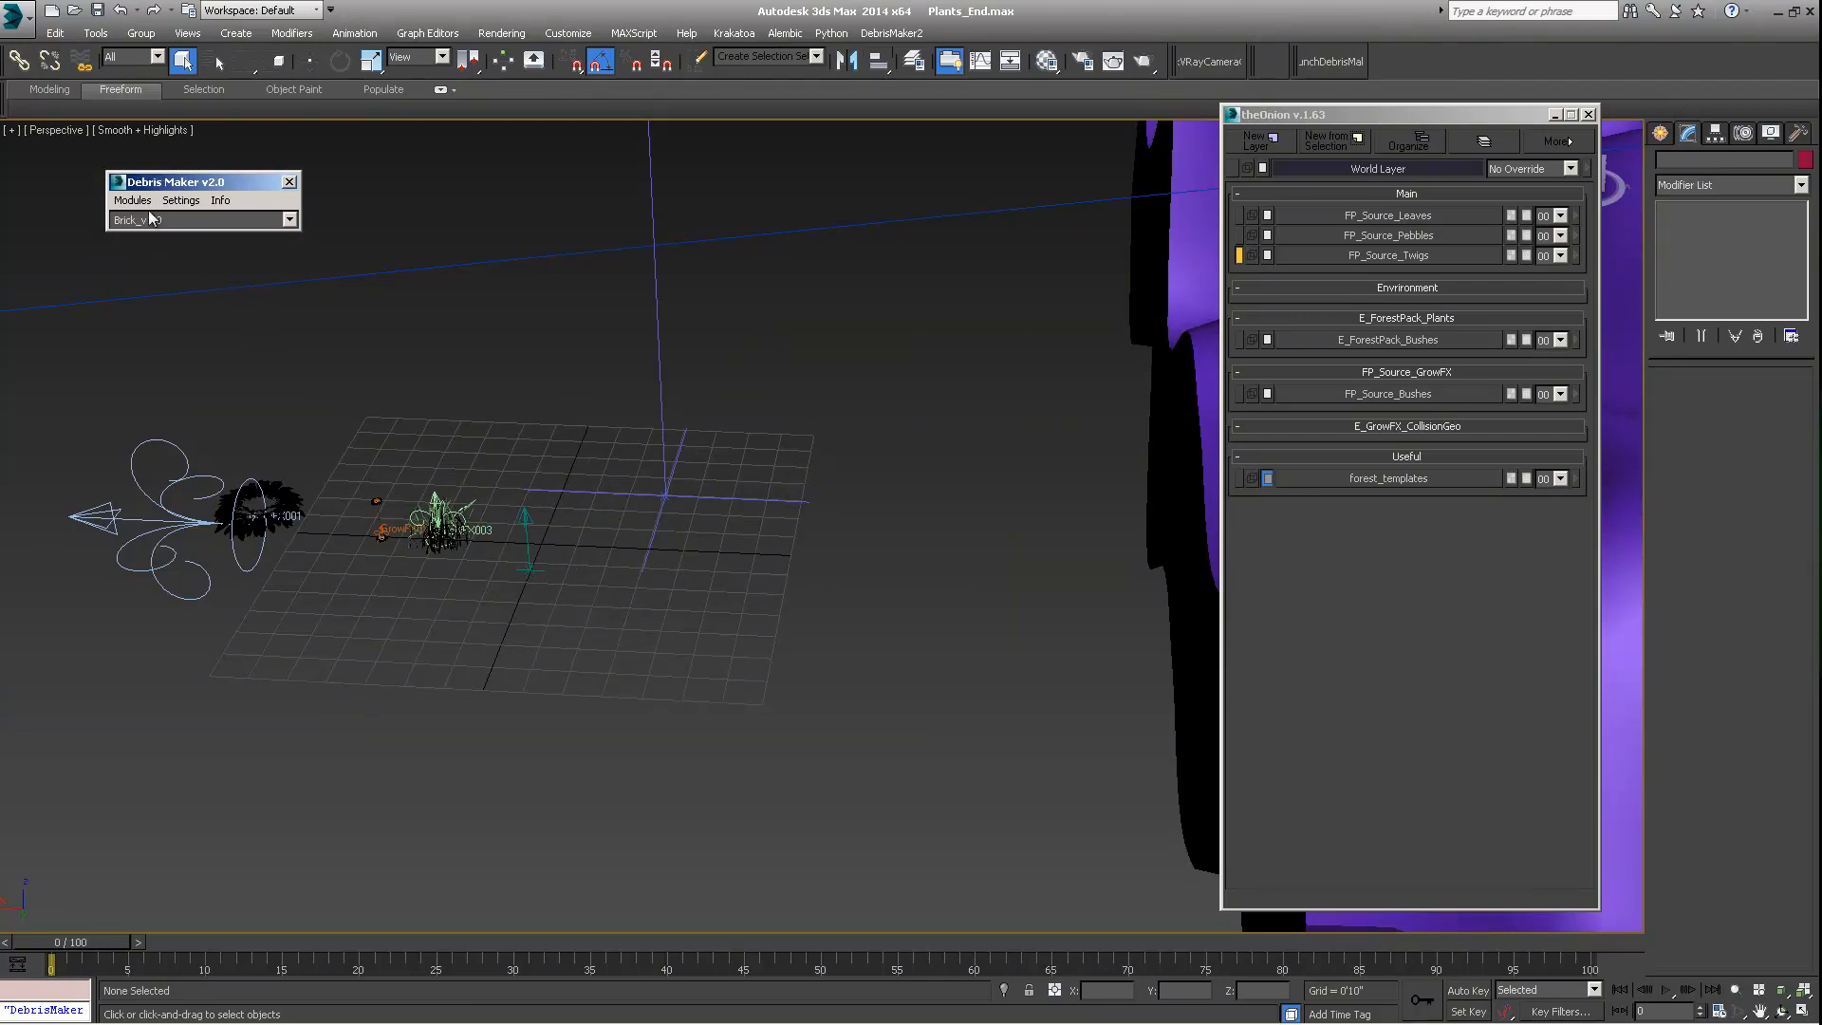
# Step: Load the Leaves_v1.0 module in Debris Maker to view its leaf settings, and close the Debris Maker window
pyautogui.click(290, 220)
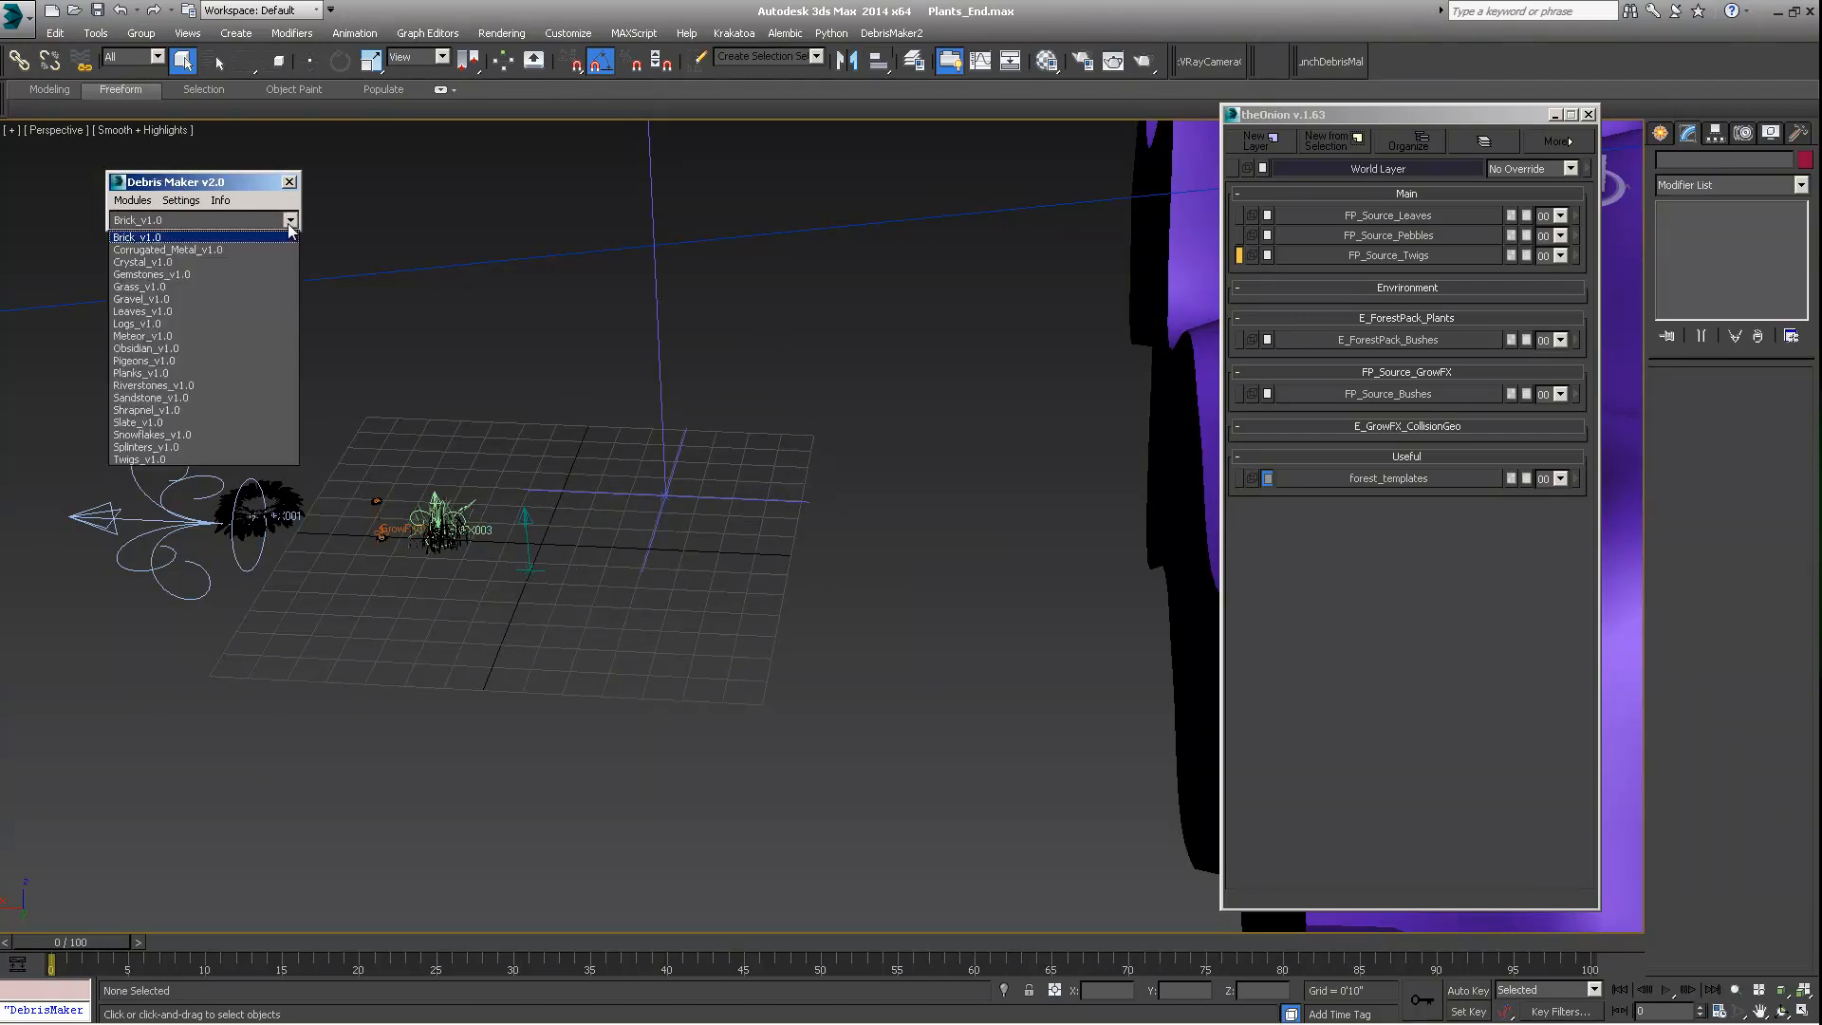
pyautogui.click(148, 311)
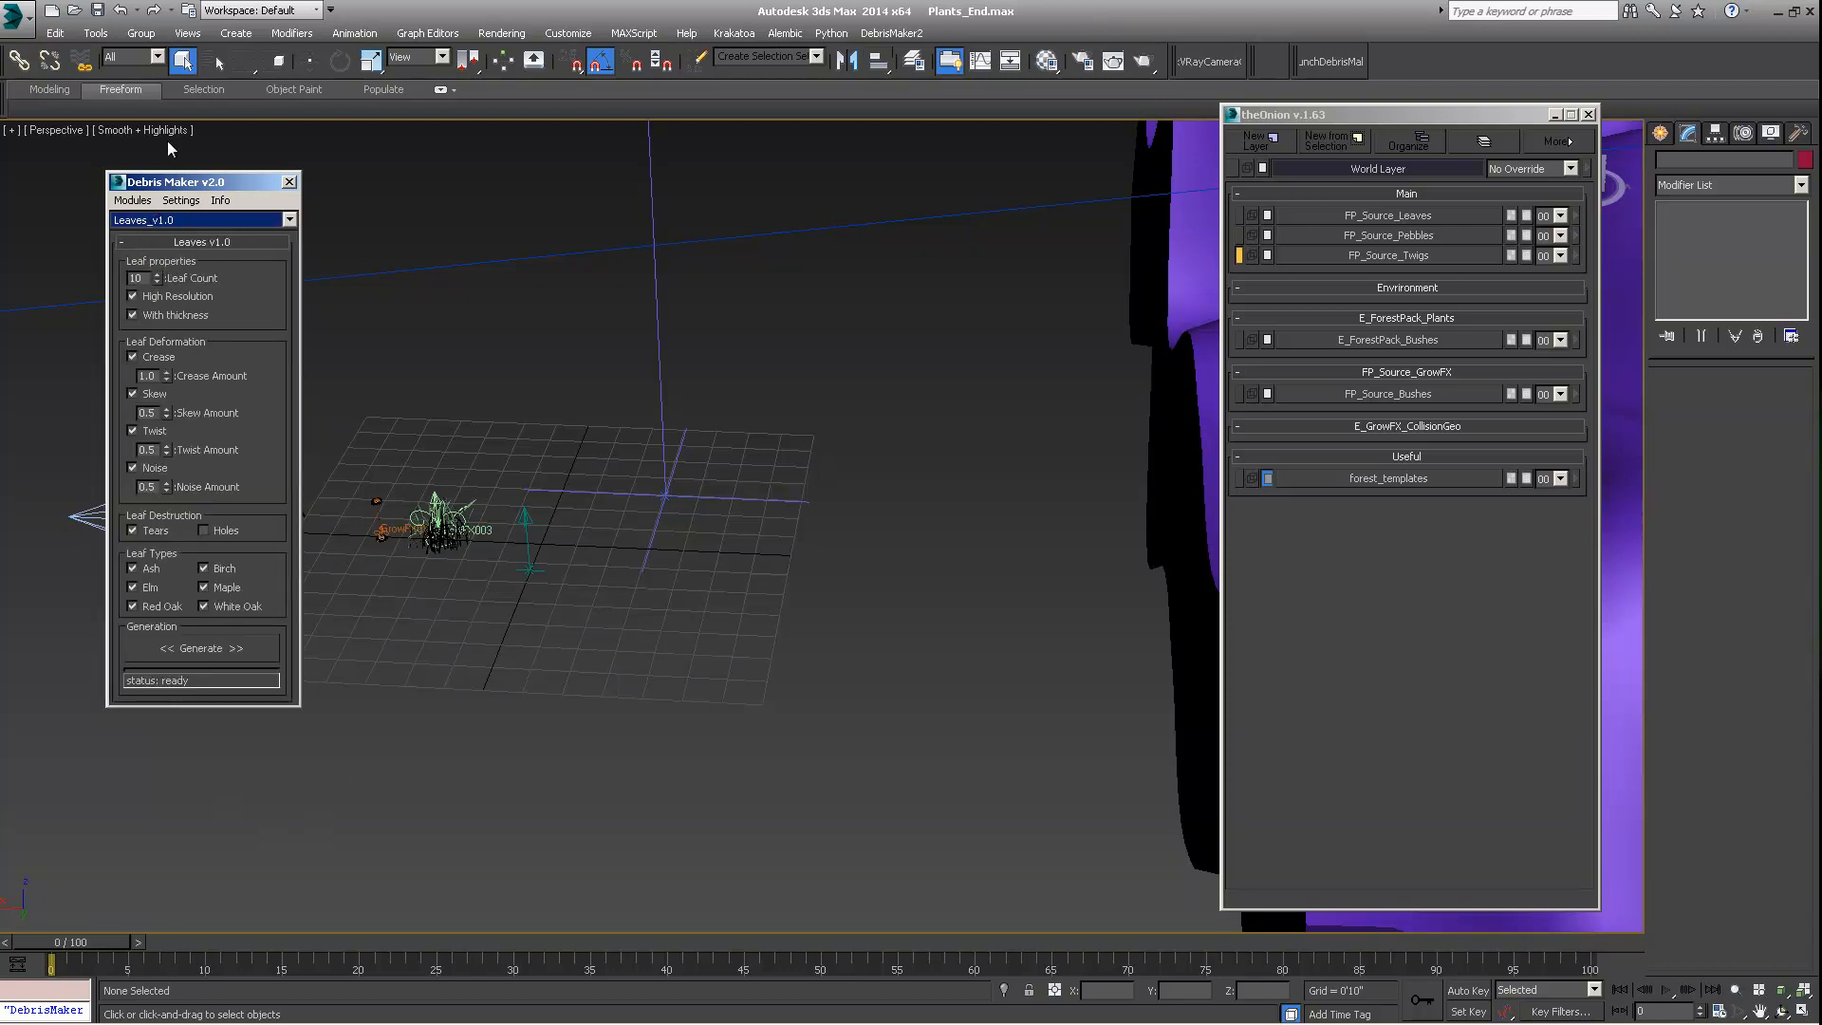
pyautogui.moveTo(218, 189); pyautogui.dragTo(167, 190)
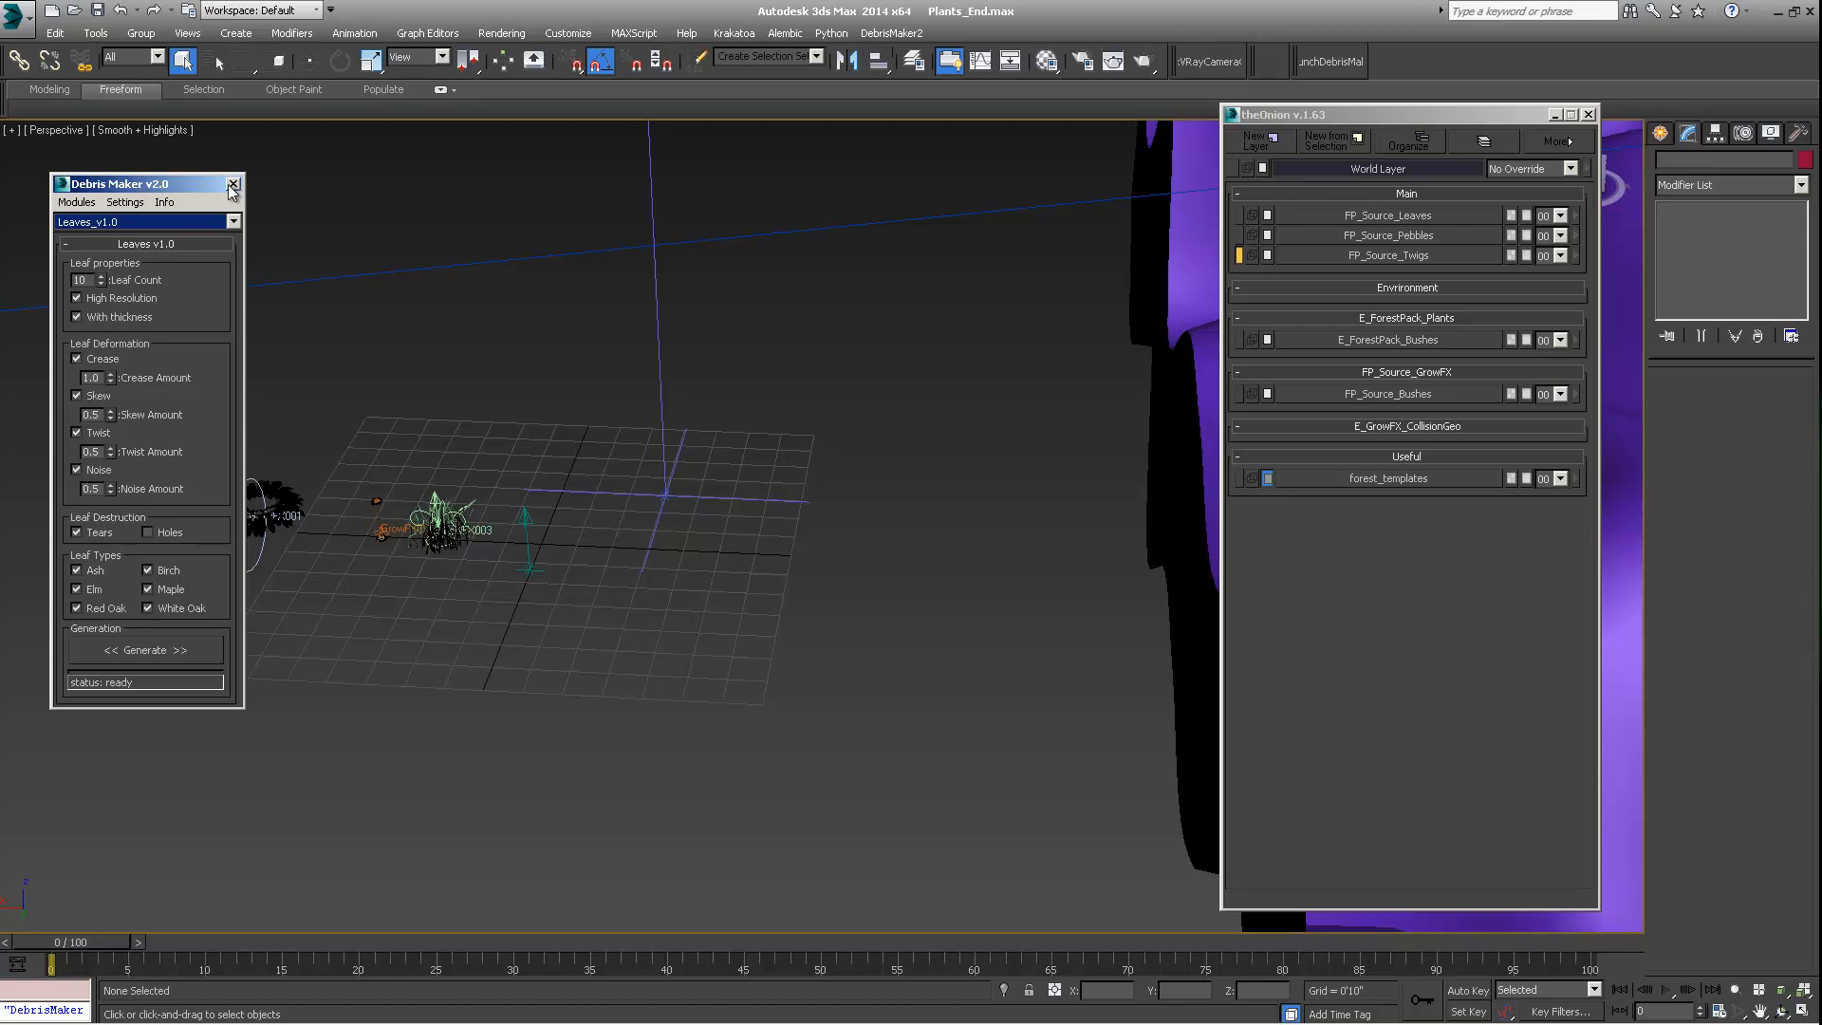
pyautogui.moveTo(179, 191); pyautogui.dragTo(211, 188)
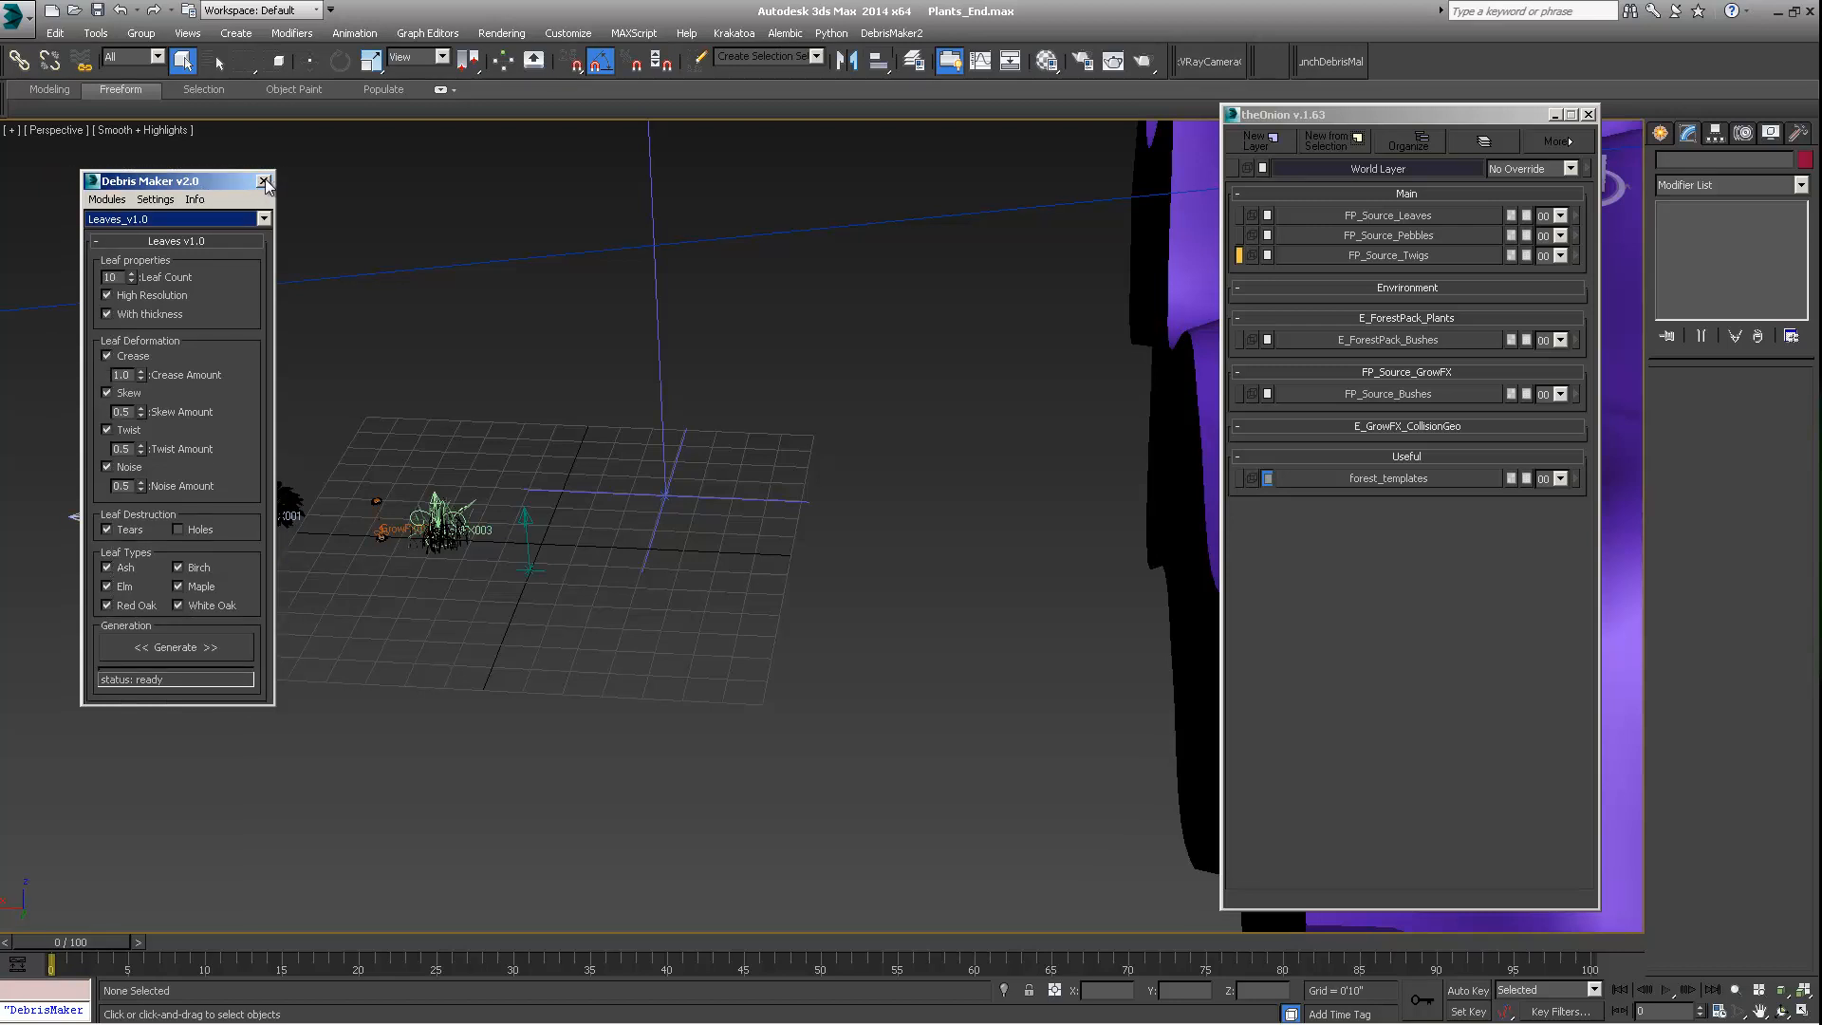
pyautogui.click(264, 181)
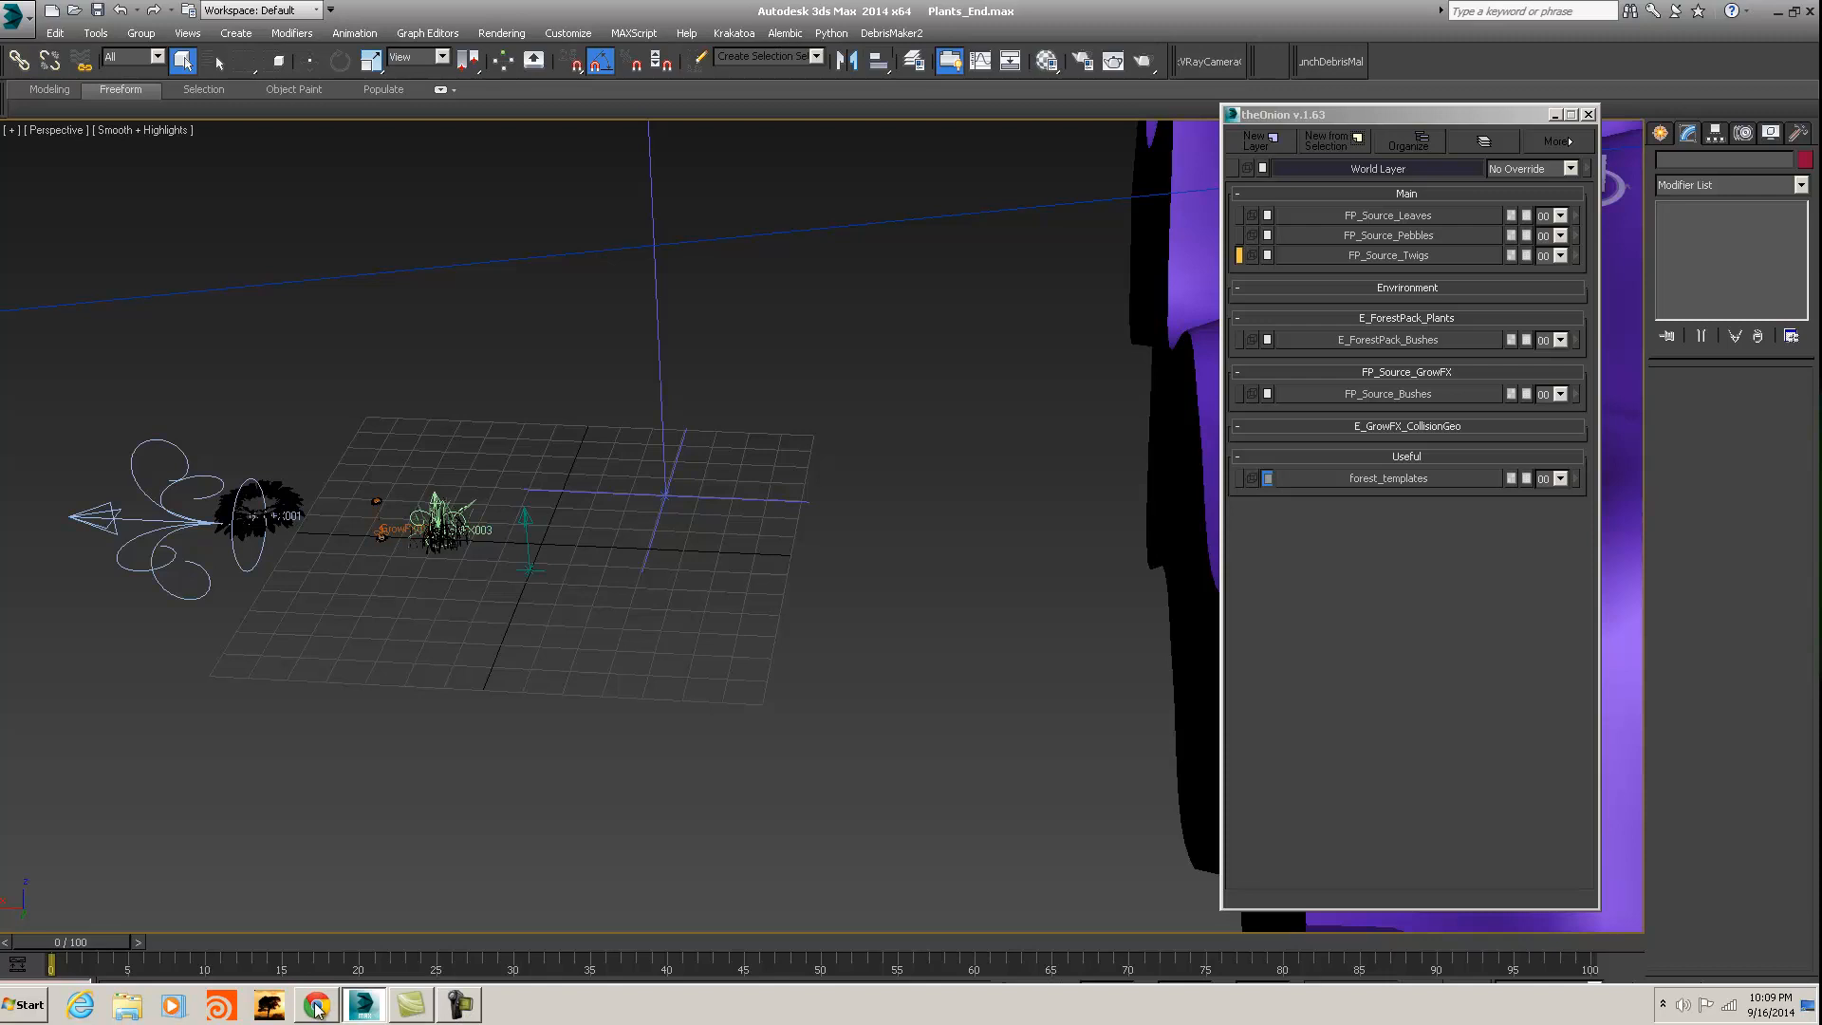
# Step: Switch to Chrome and look through the topic lists of the Debris Maker Information section on the support forum
pyautogui.click(318, 1007)
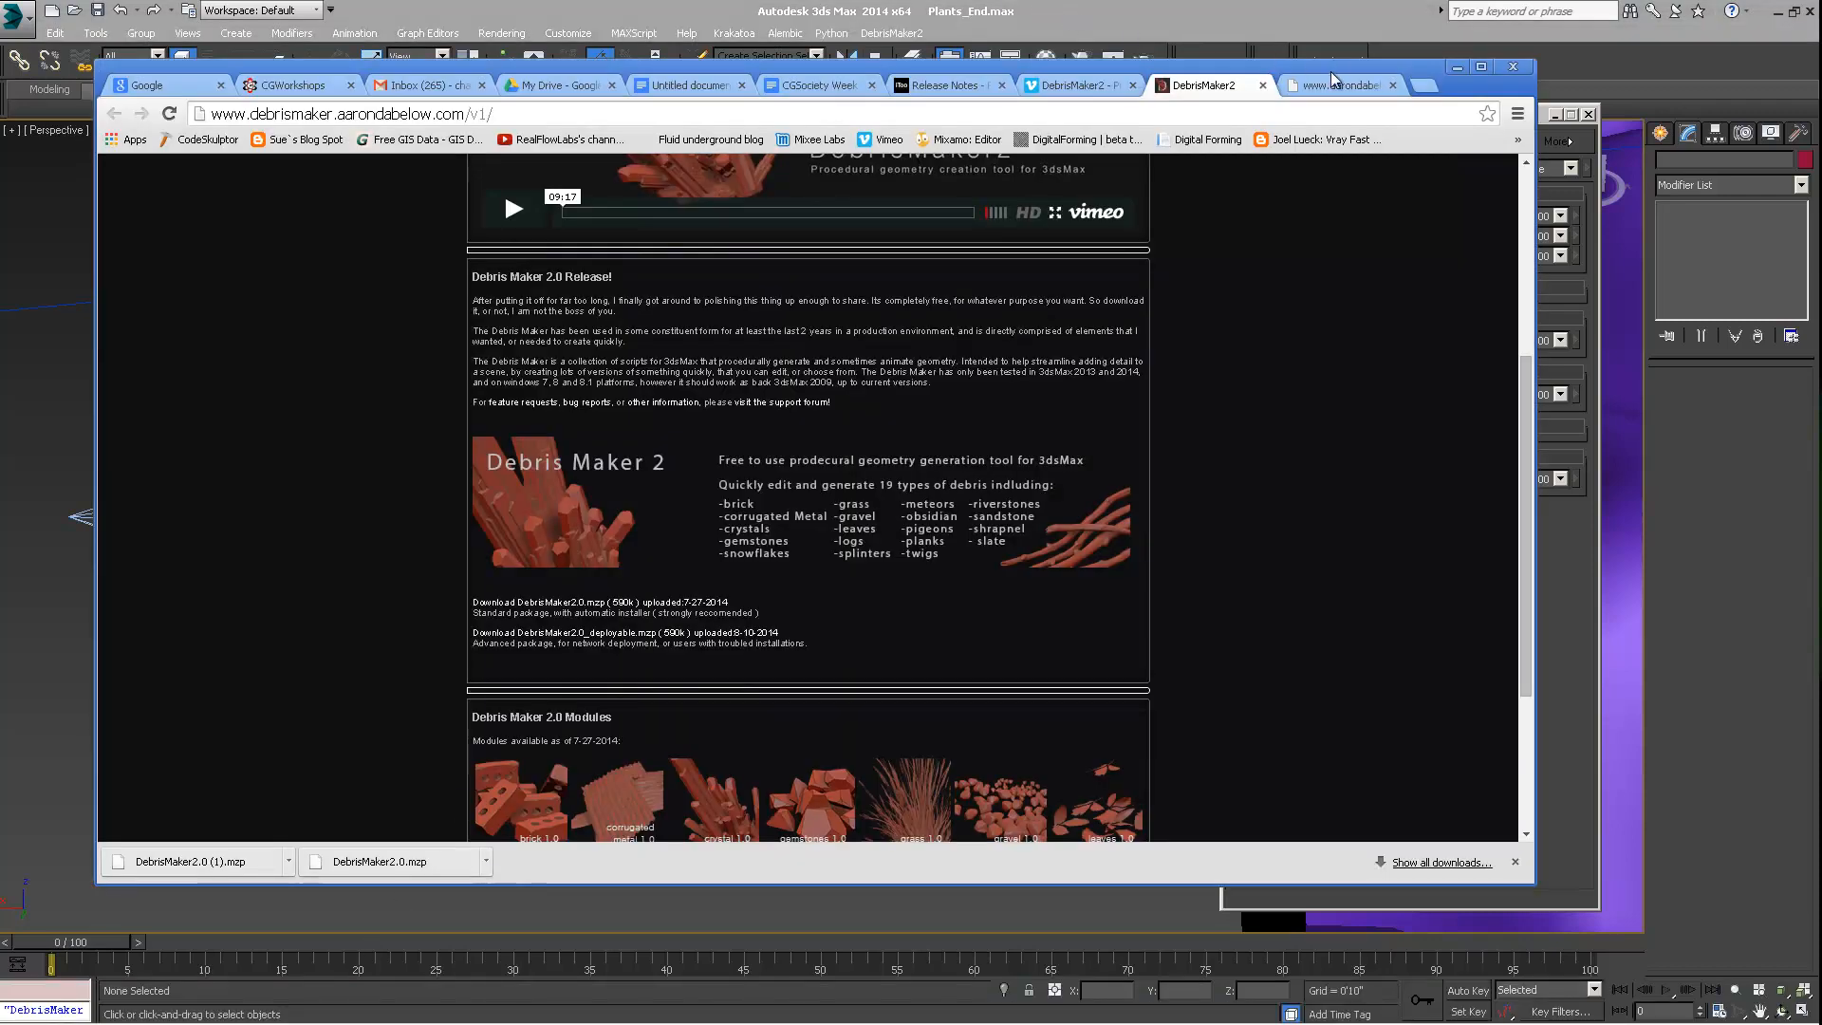
pyautogui.click(1350, 86)
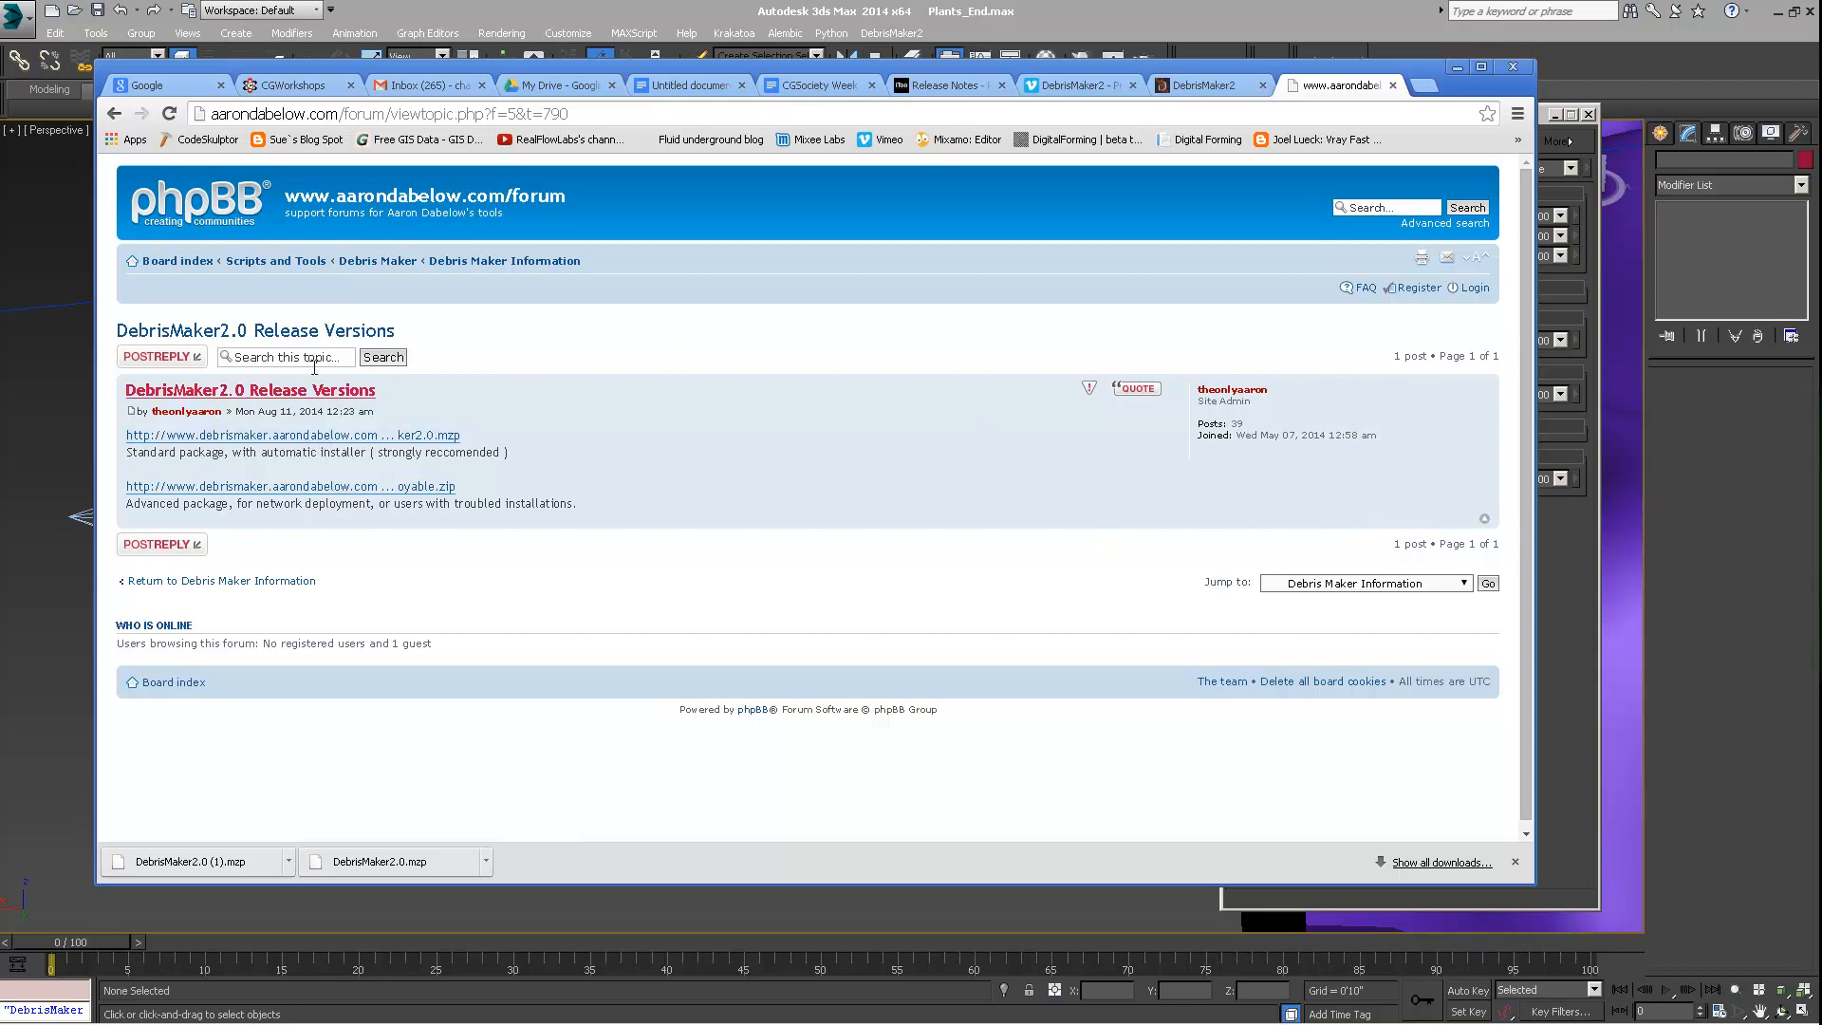
pyautogui.click(113, 113)
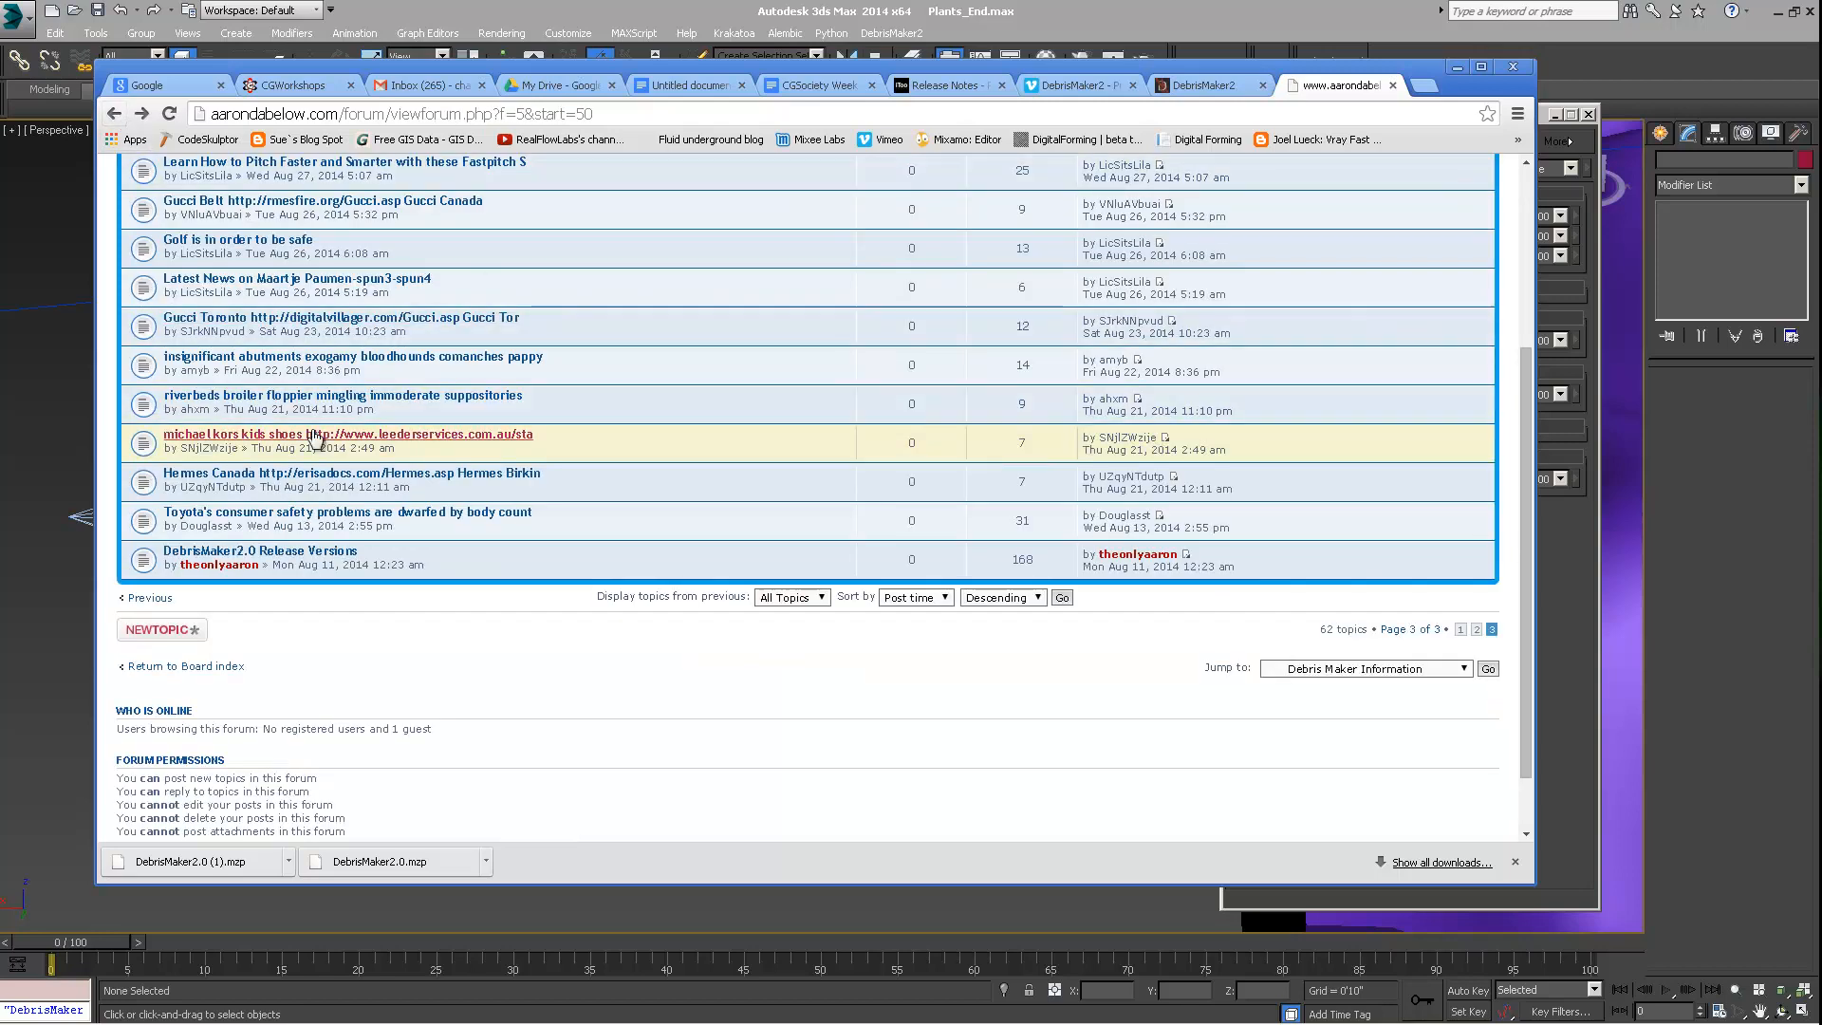
pyautogui.scroll(1, 537, 437)
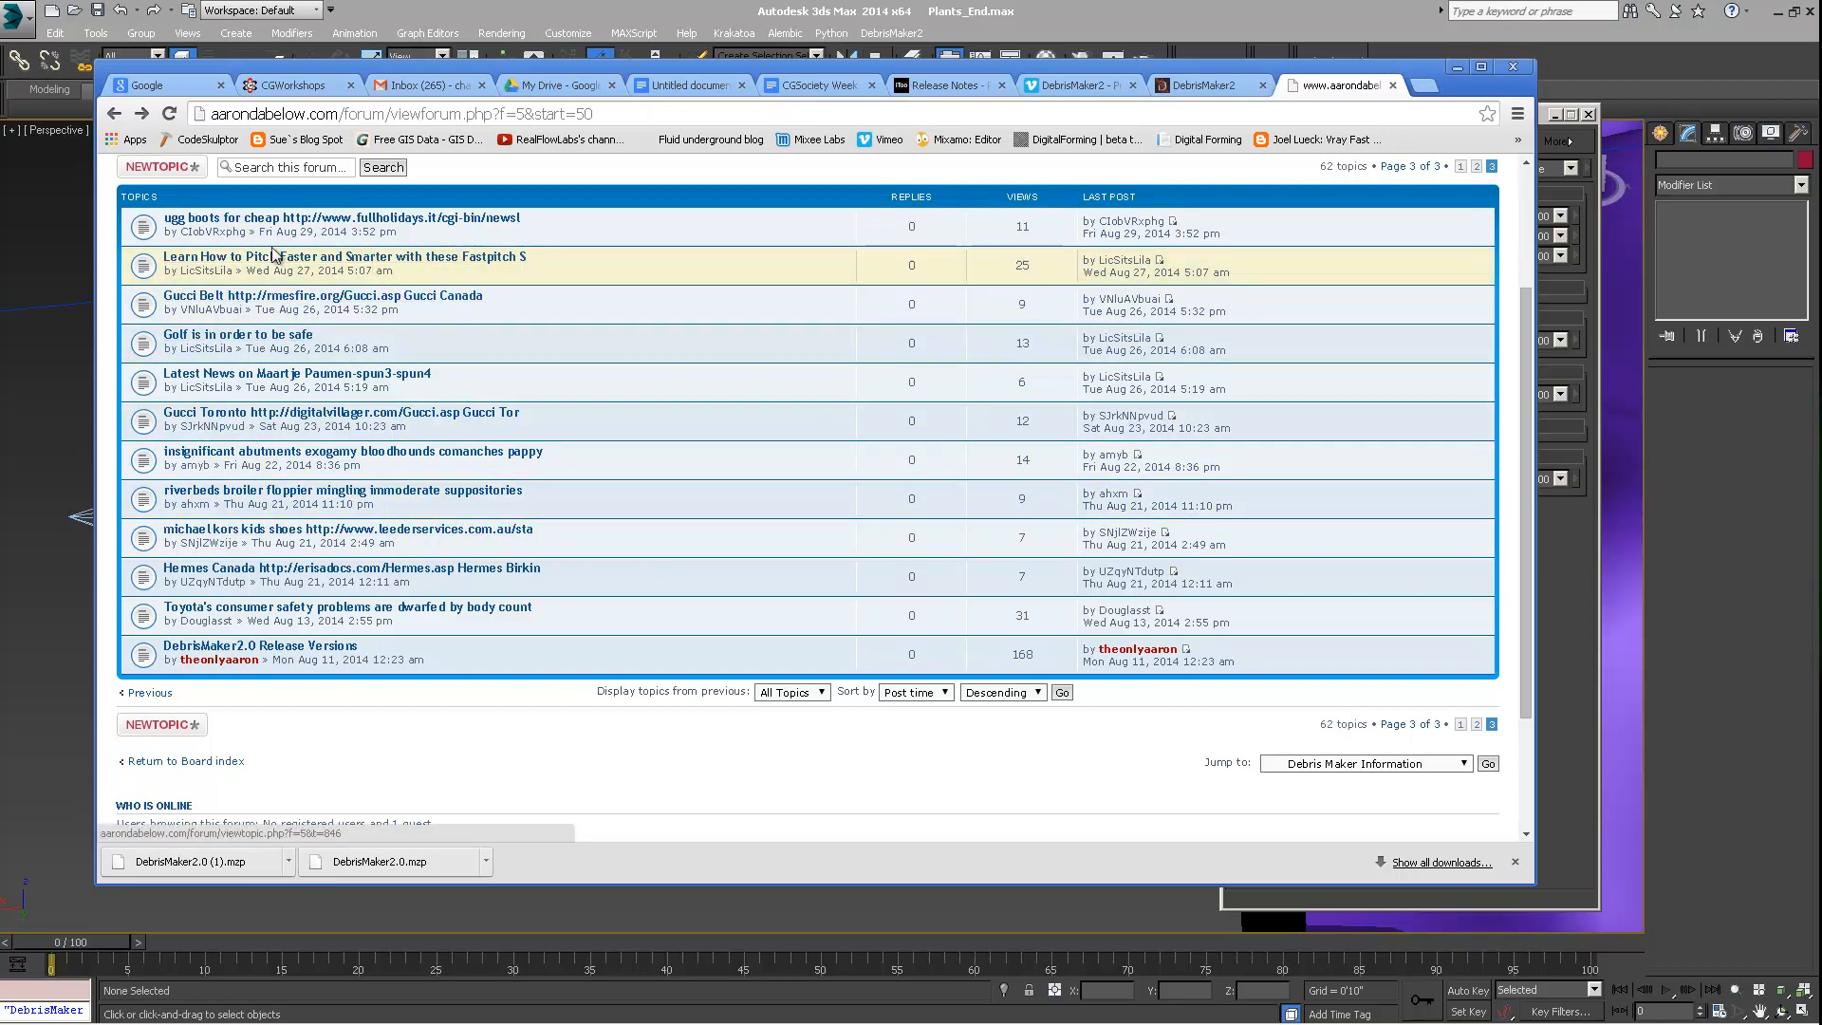
pyautogui.scroll(-1, 452, 265)
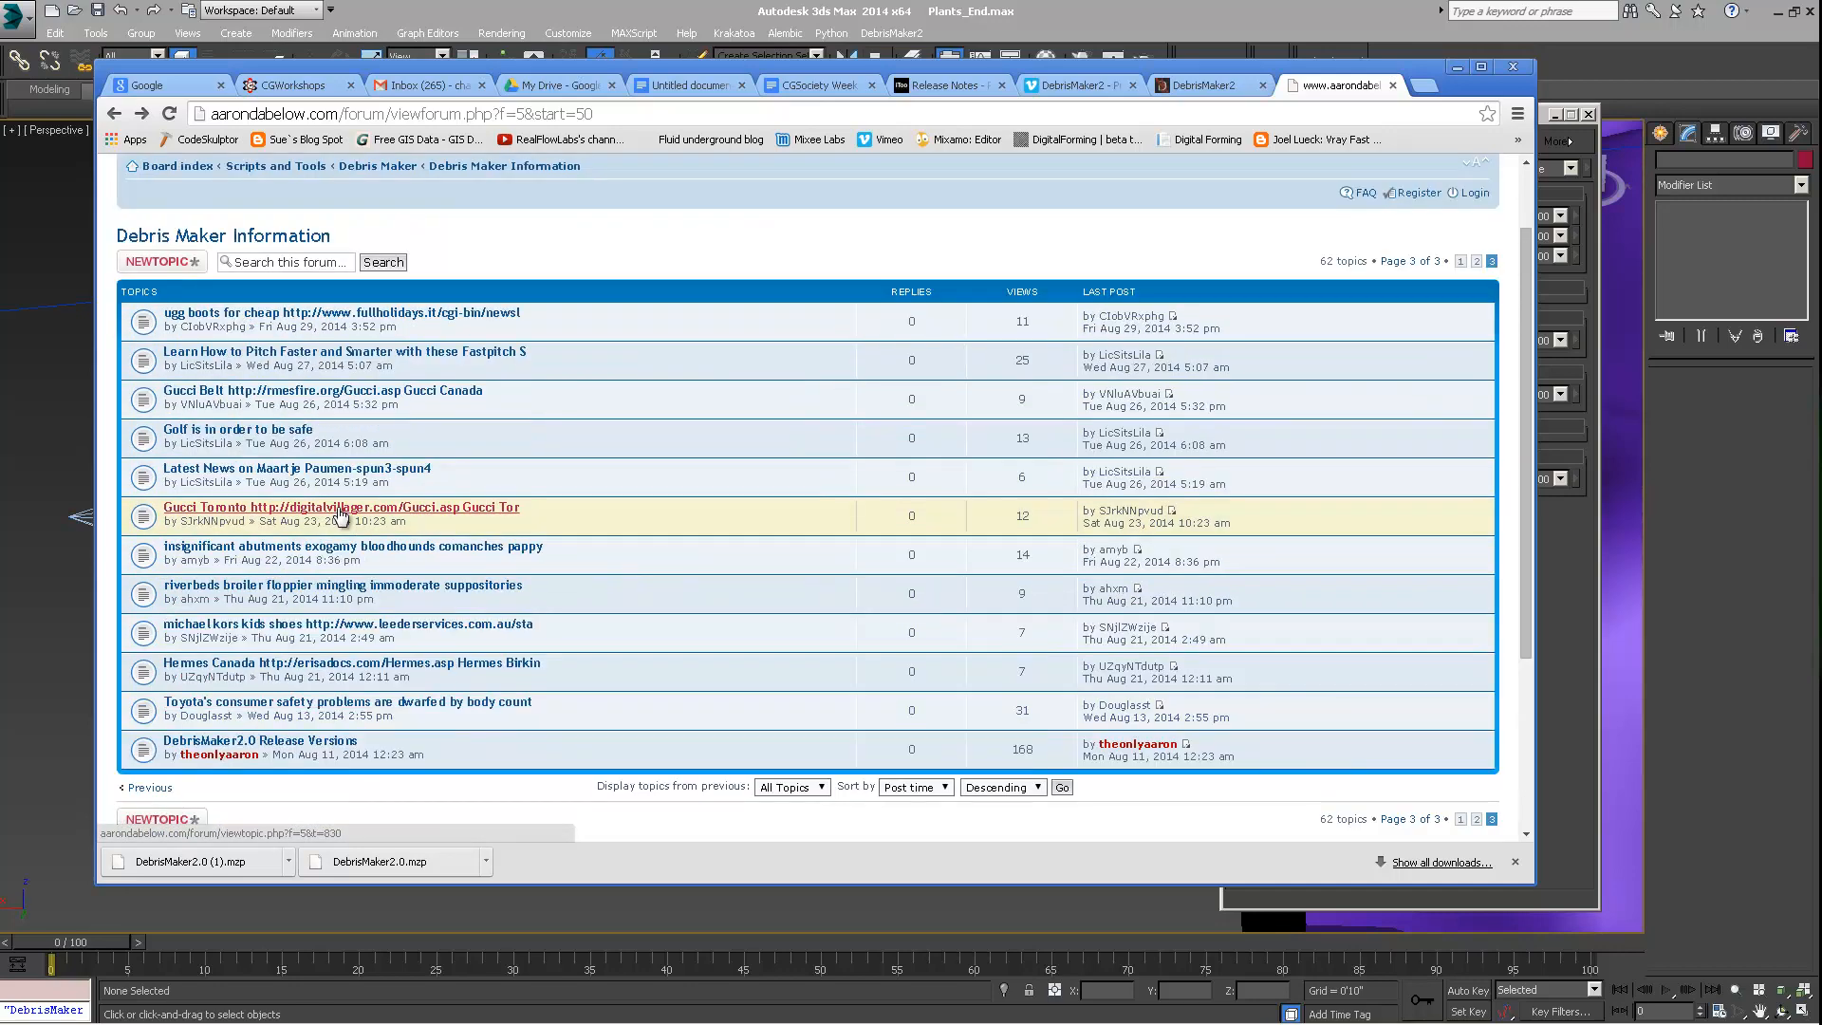
pyautogui.scroll(2, 342, 517)
pyautogui.scroll(-2, 307, 517)
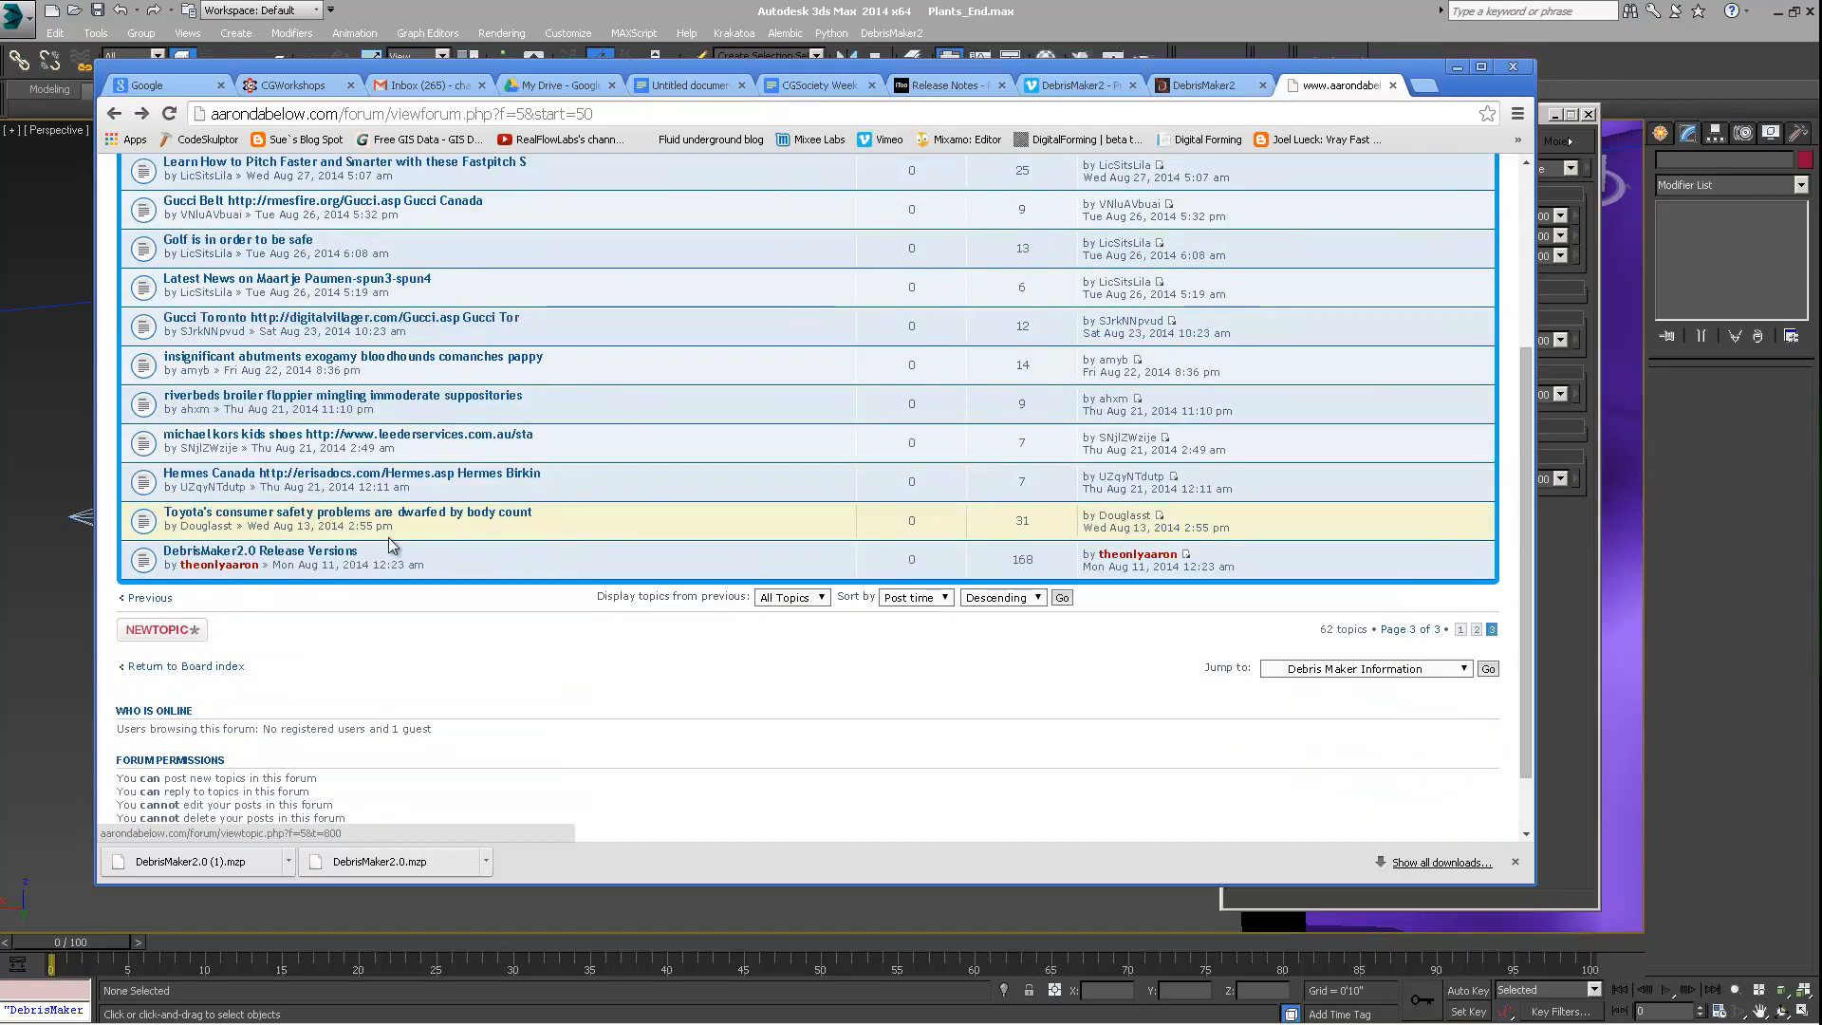
pyautogui.scroll(3, 361, 550)
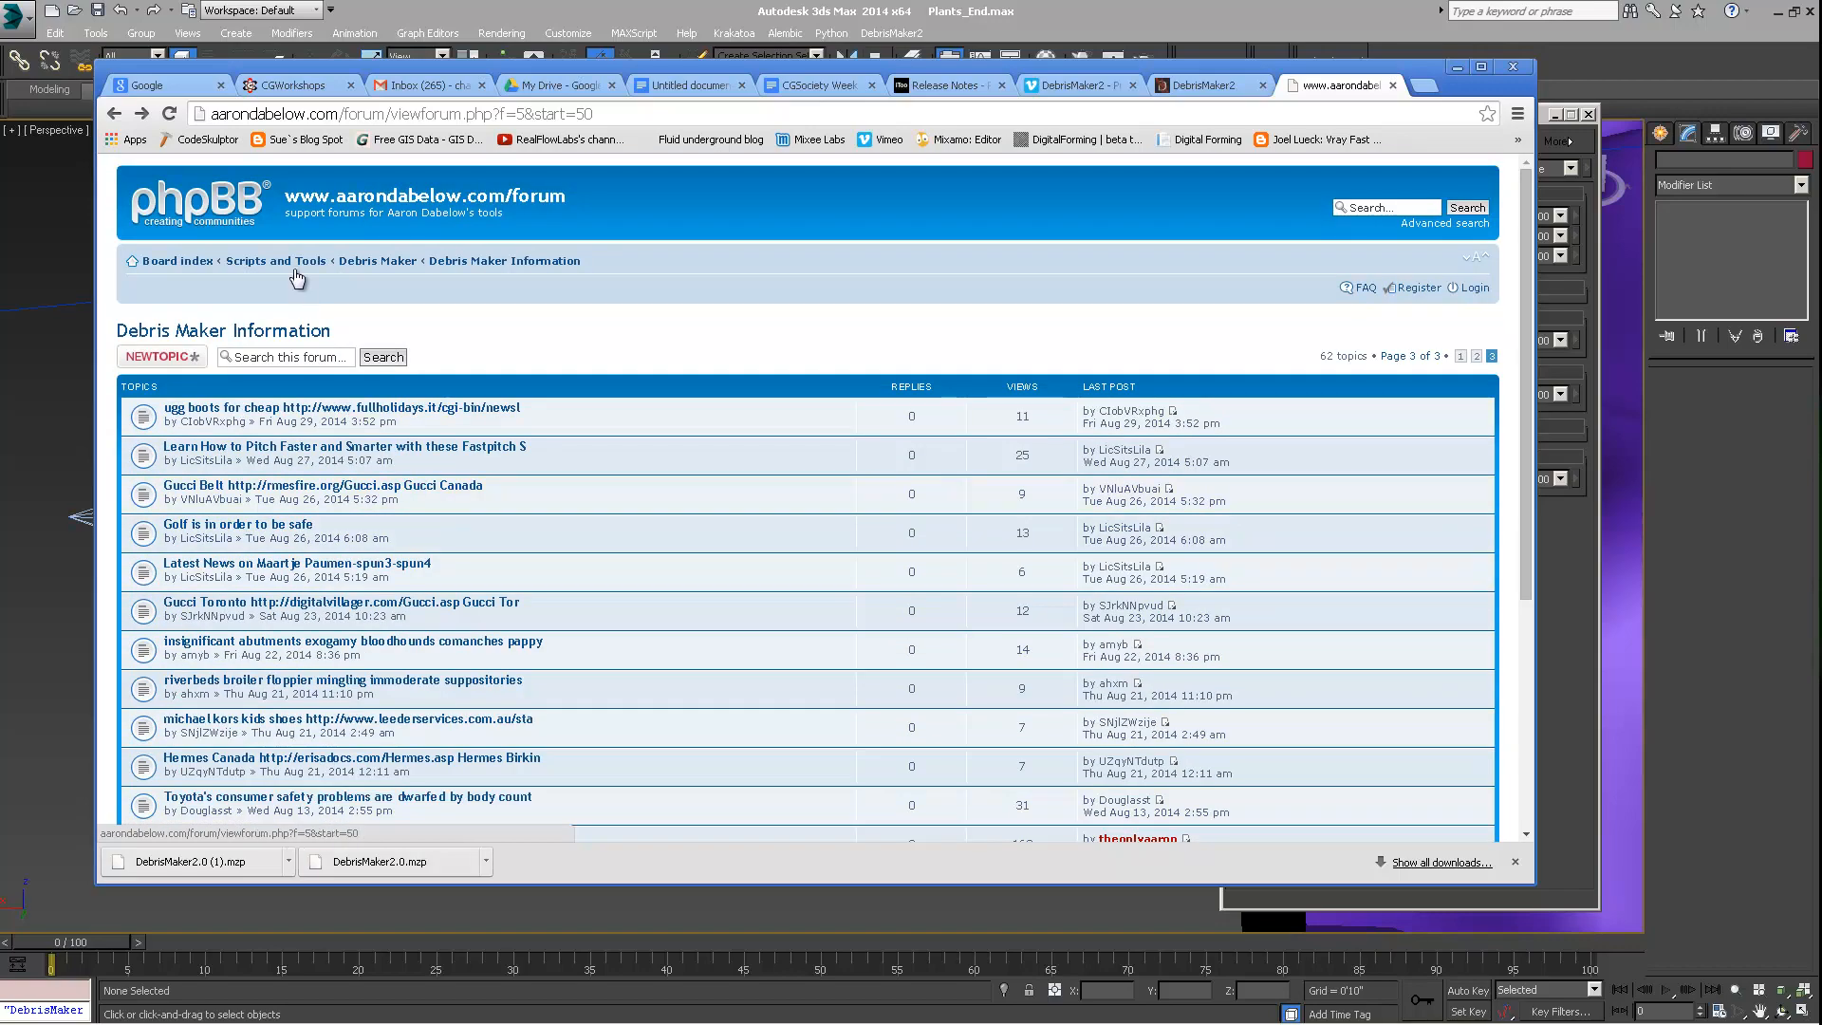
pyautogui.click(119, 119)
pyautogui.scroll(5, 346, 394)
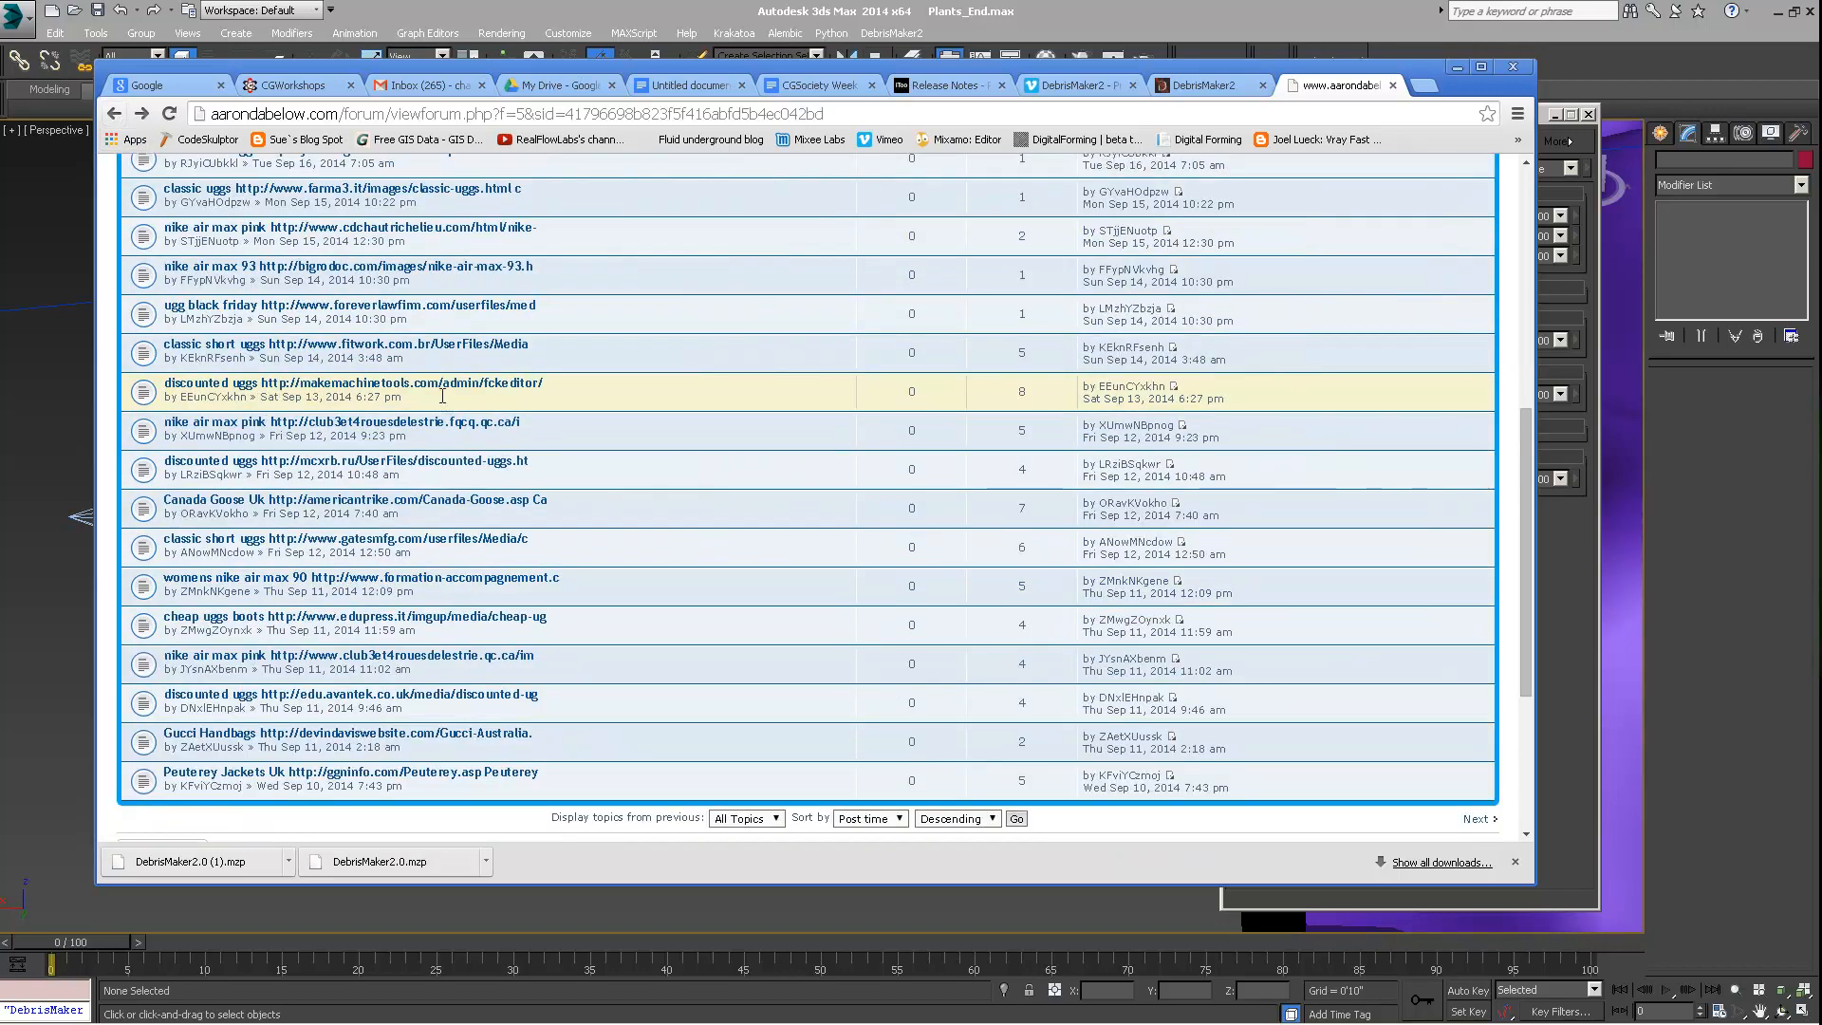
# Step: Return to the Debris Maker forum overview and look through the Debris Maker Requests topics
pyautogui.click(115, 112)
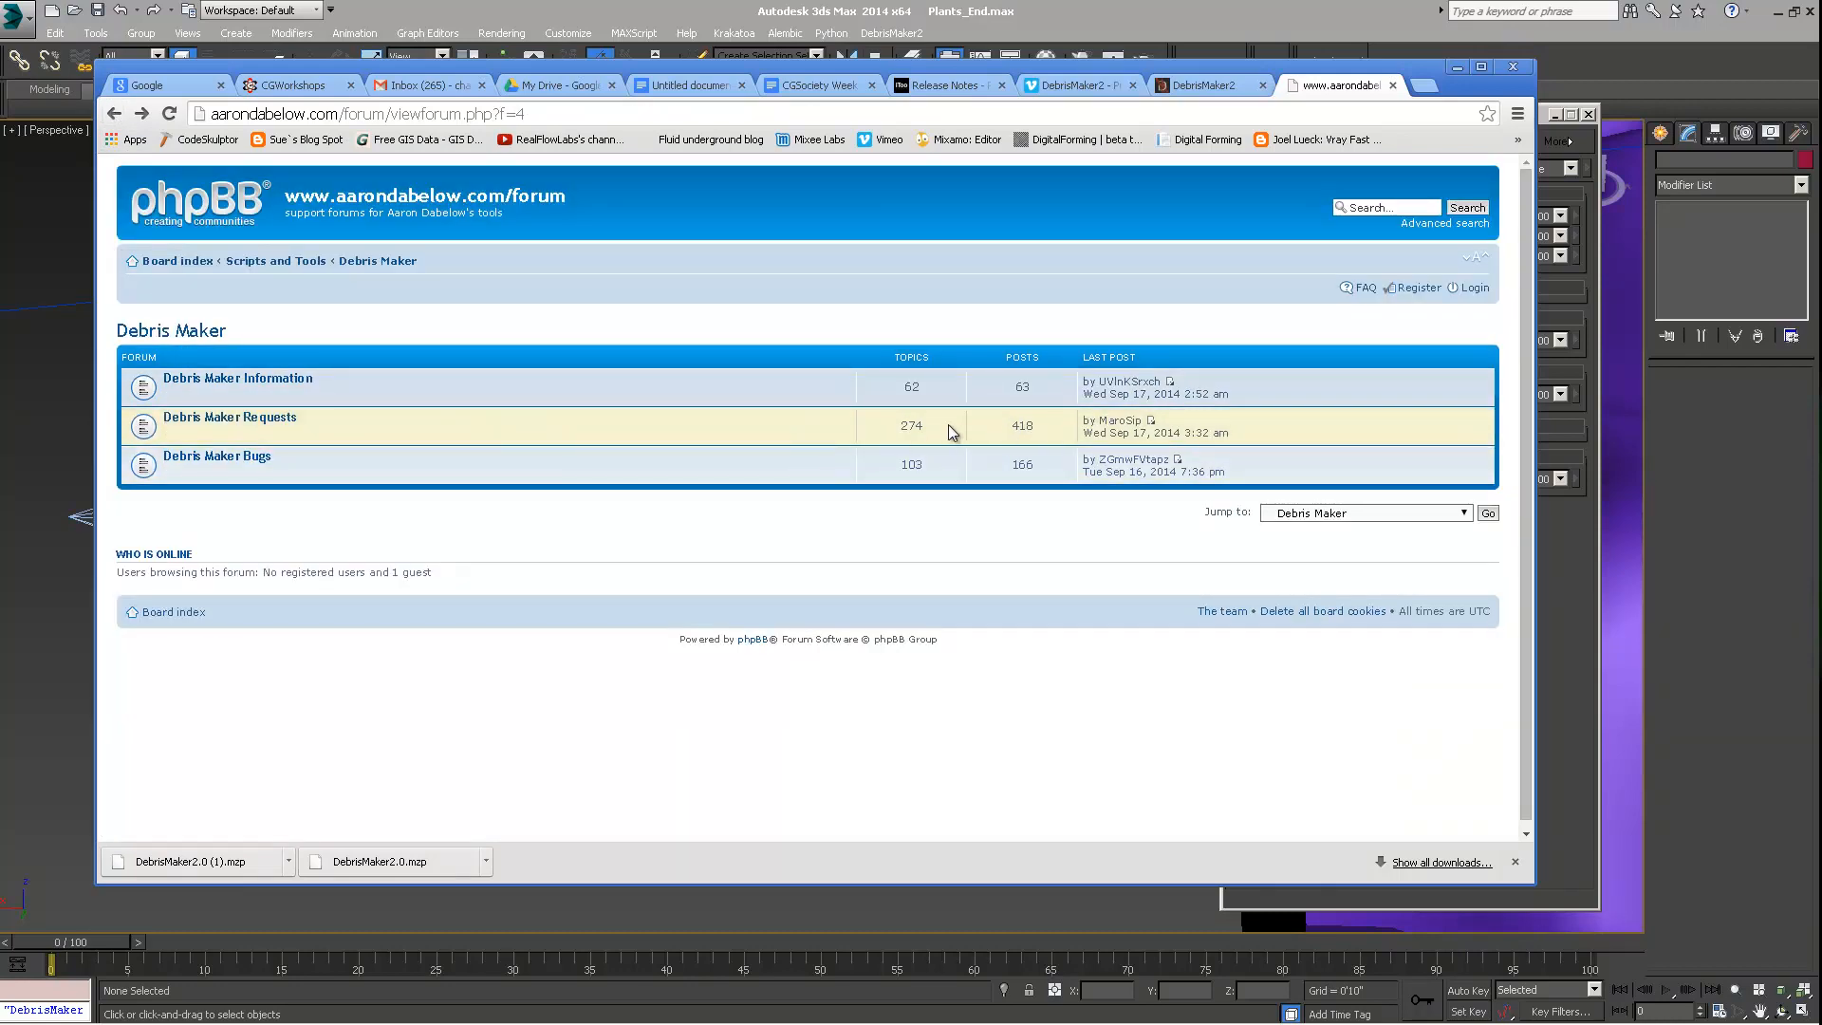
pyautogui.click(226, 419)
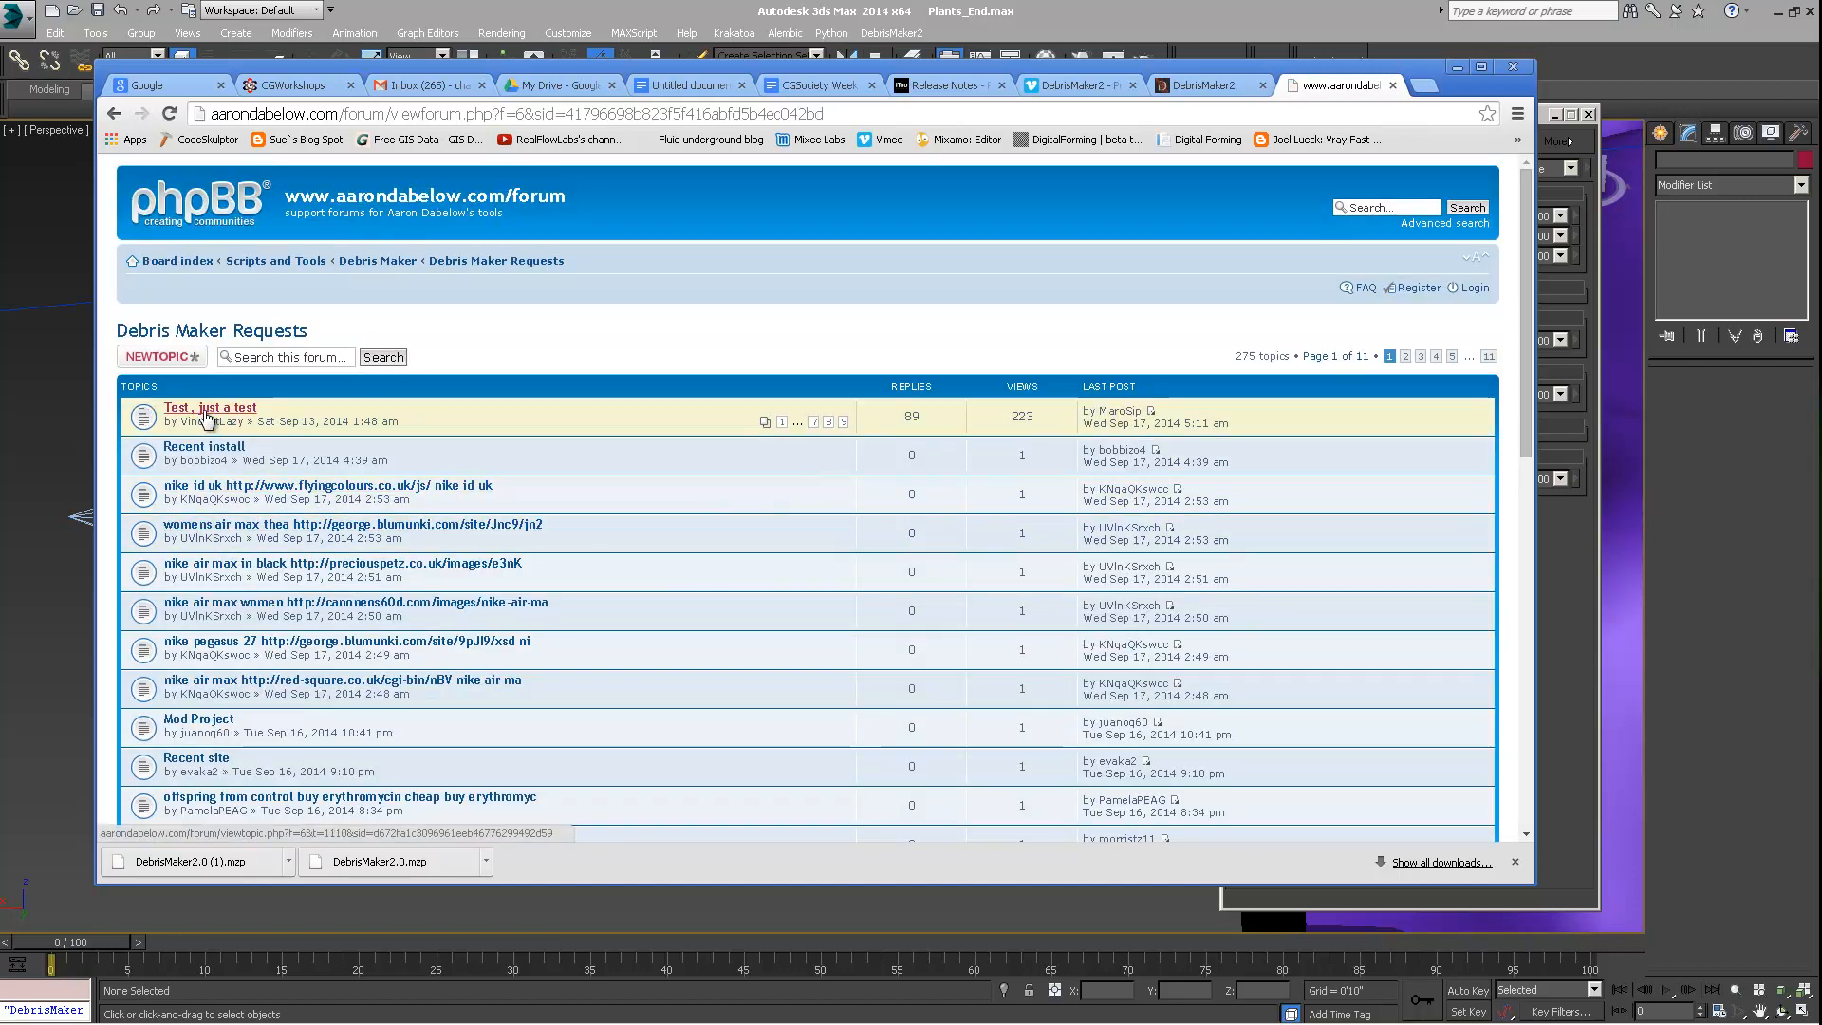
pyautogui.scroll(-3, 227, 437)
pyautogui.scroll(3, 280, 515)
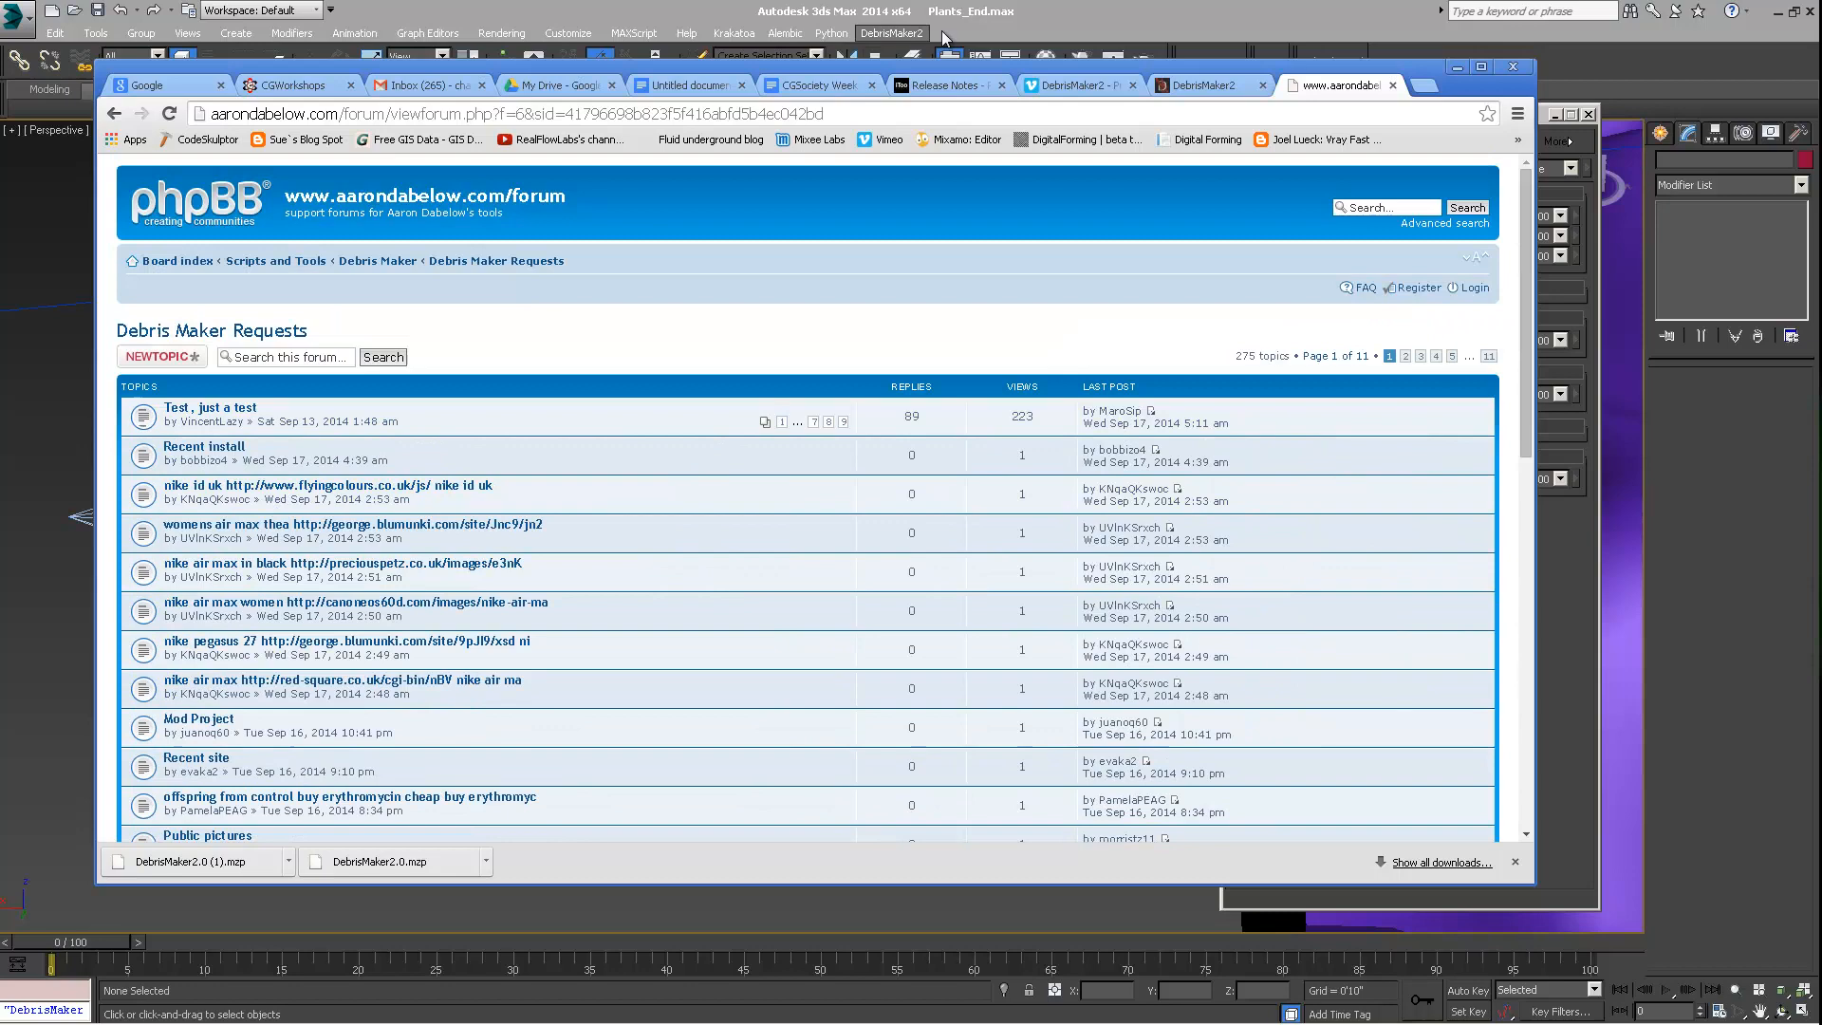
# Step: Review the DebrisMaker2 web page from its introduction video down to the gallery of Debris Maker 2.0 modules
pyautogui.click(1205, 87)
pyautogui.scroll(4, 372, 469)
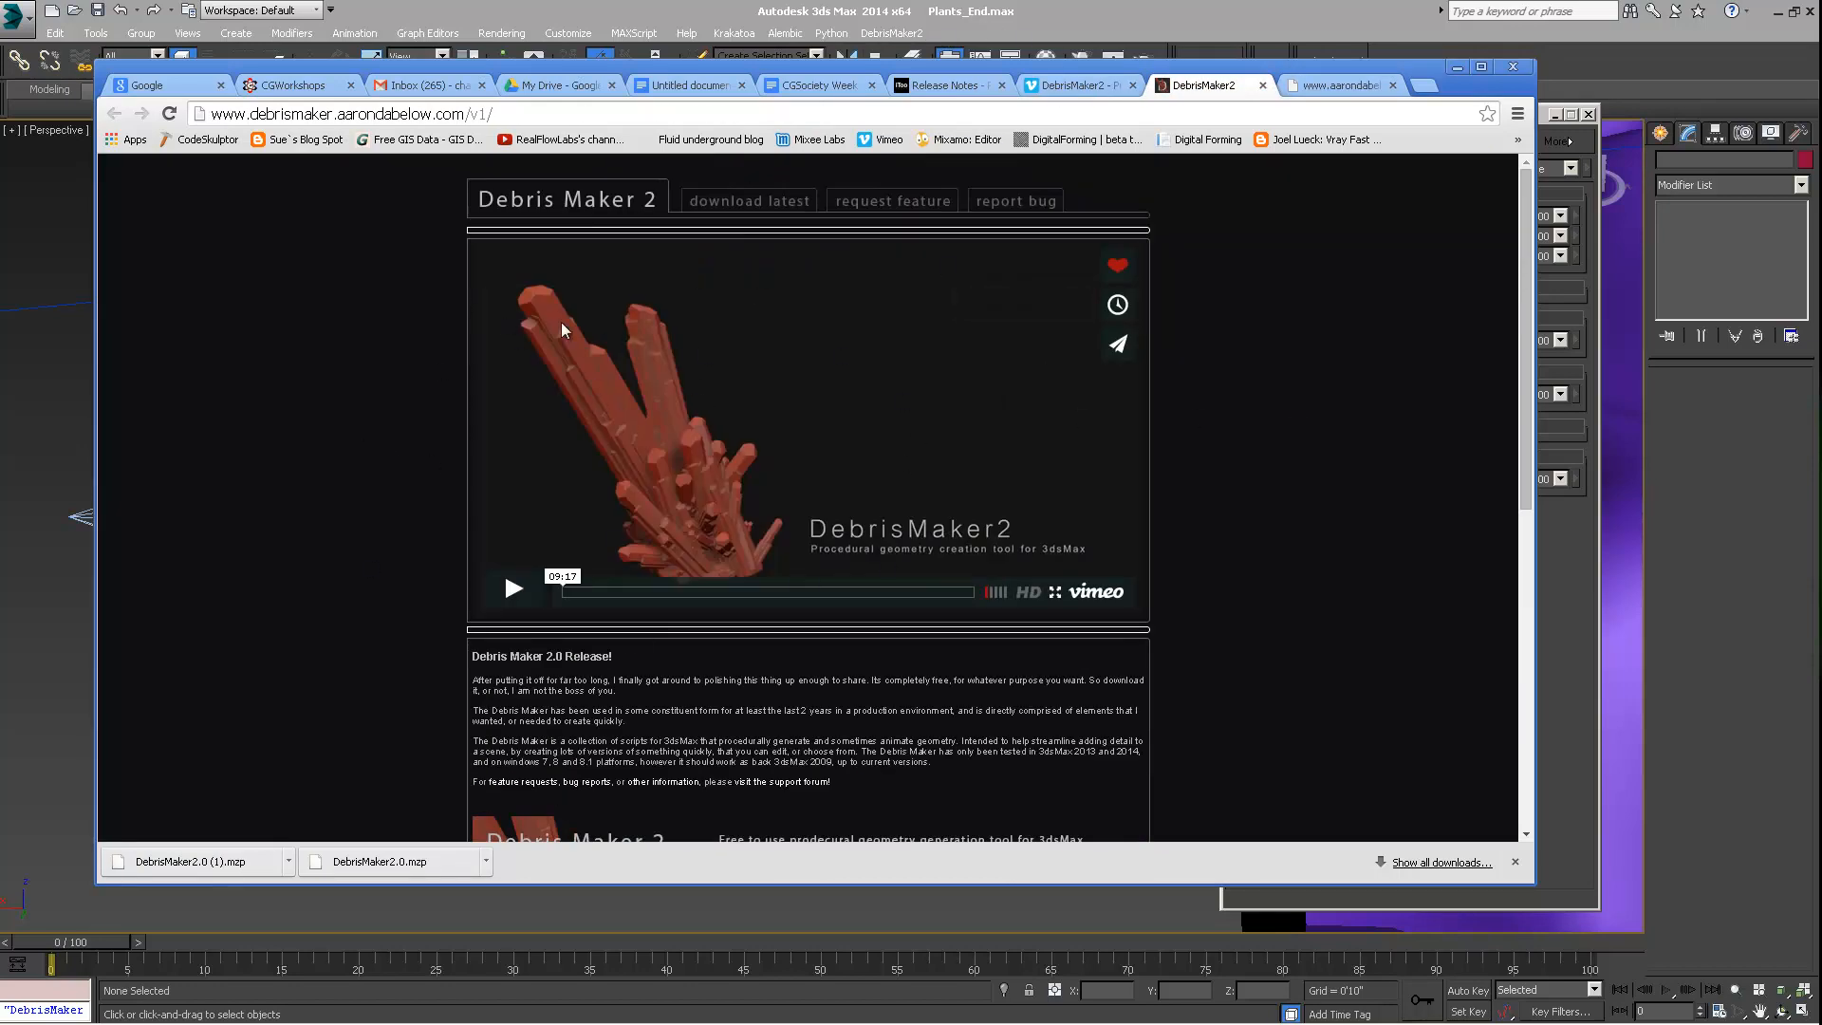
pyautogui.scroll(-4, 1350, 442)
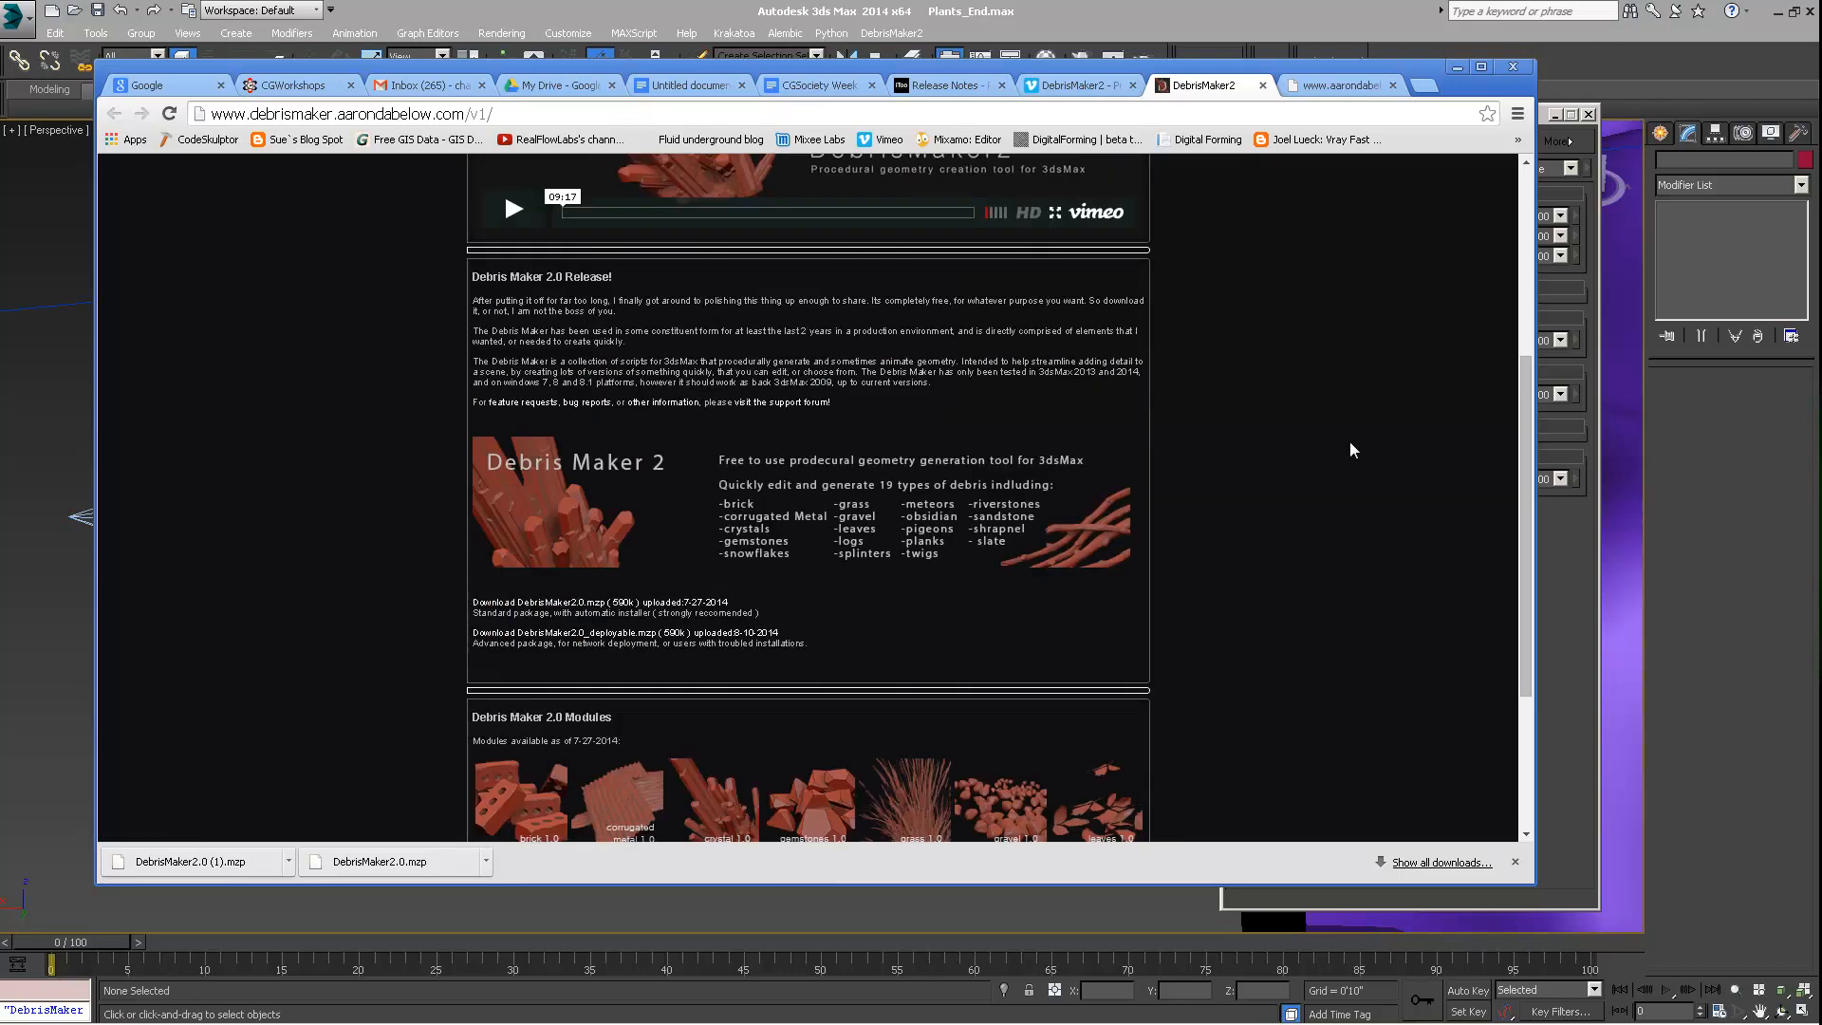
pyautogui.scroll(-3, 598, 548)
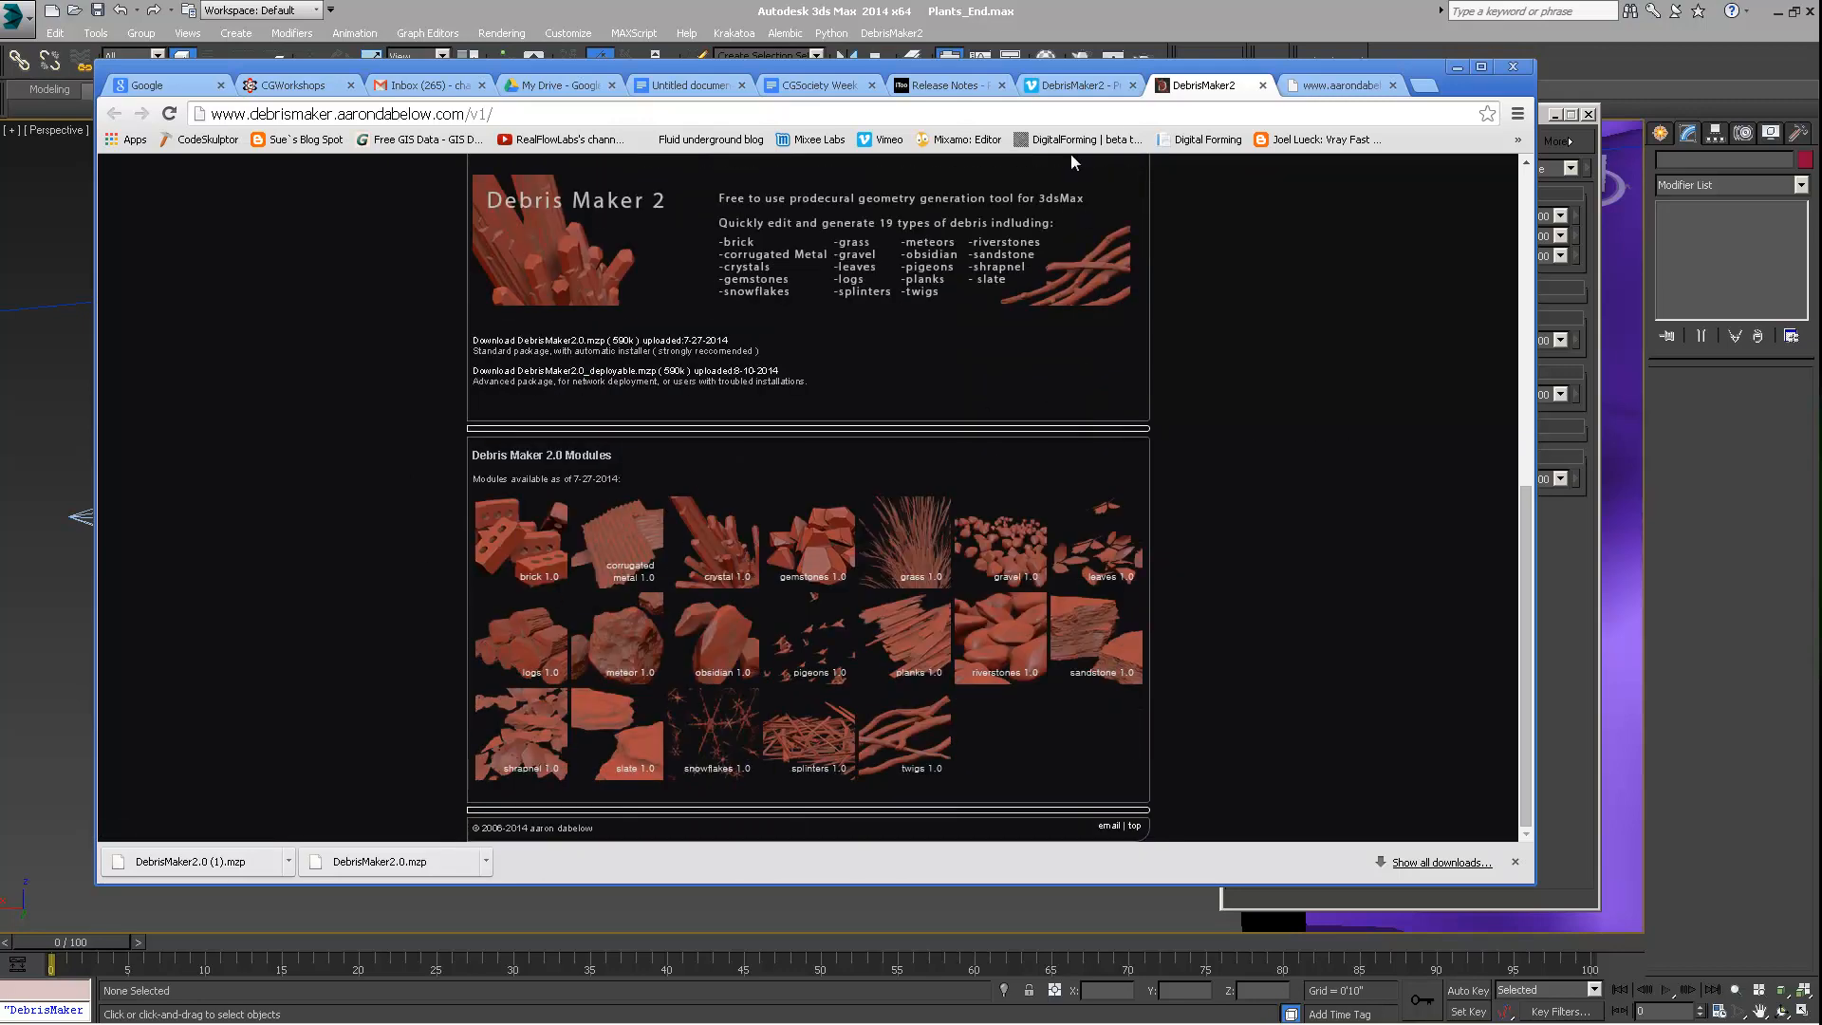
pyautogui.moveTo(1077, 68); pyautogui.dragTo(1035, 77)
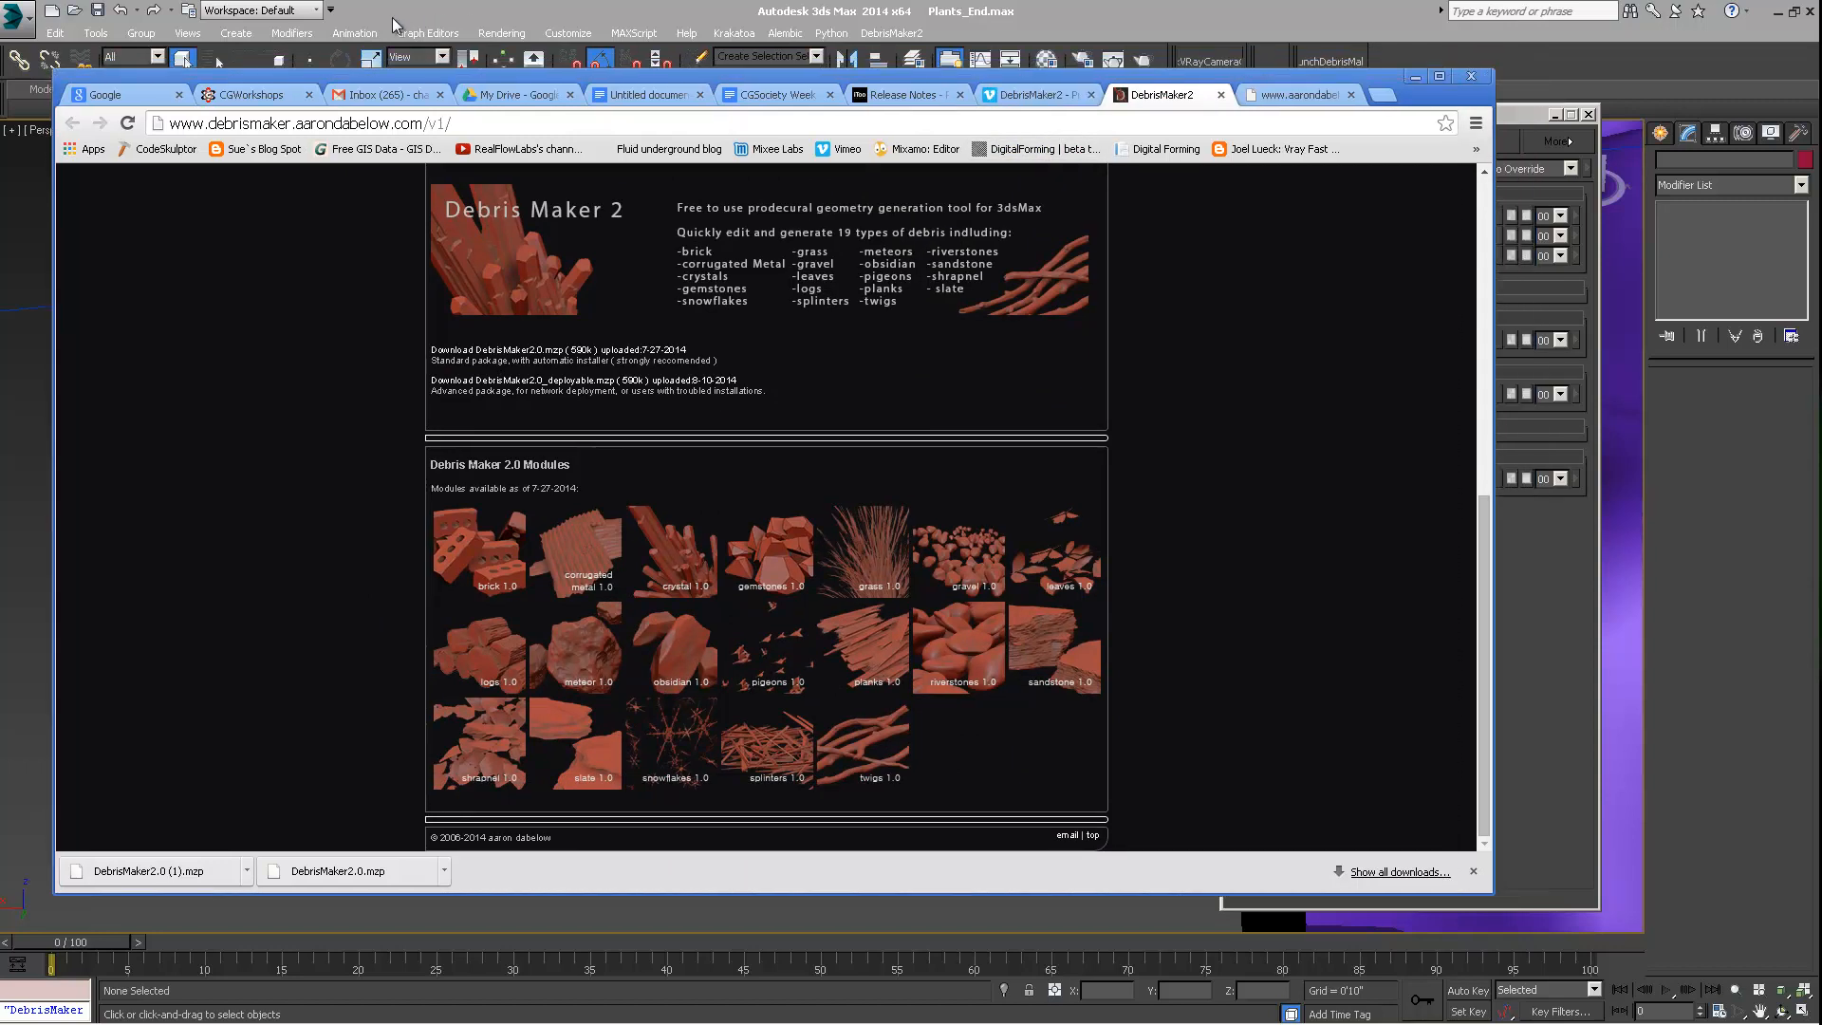
# Step: Switch back to 3ds Max, view the toolbar customization settings for the DebrisMaker2 category, and close the dialog
pyautogui.click(565, 35)
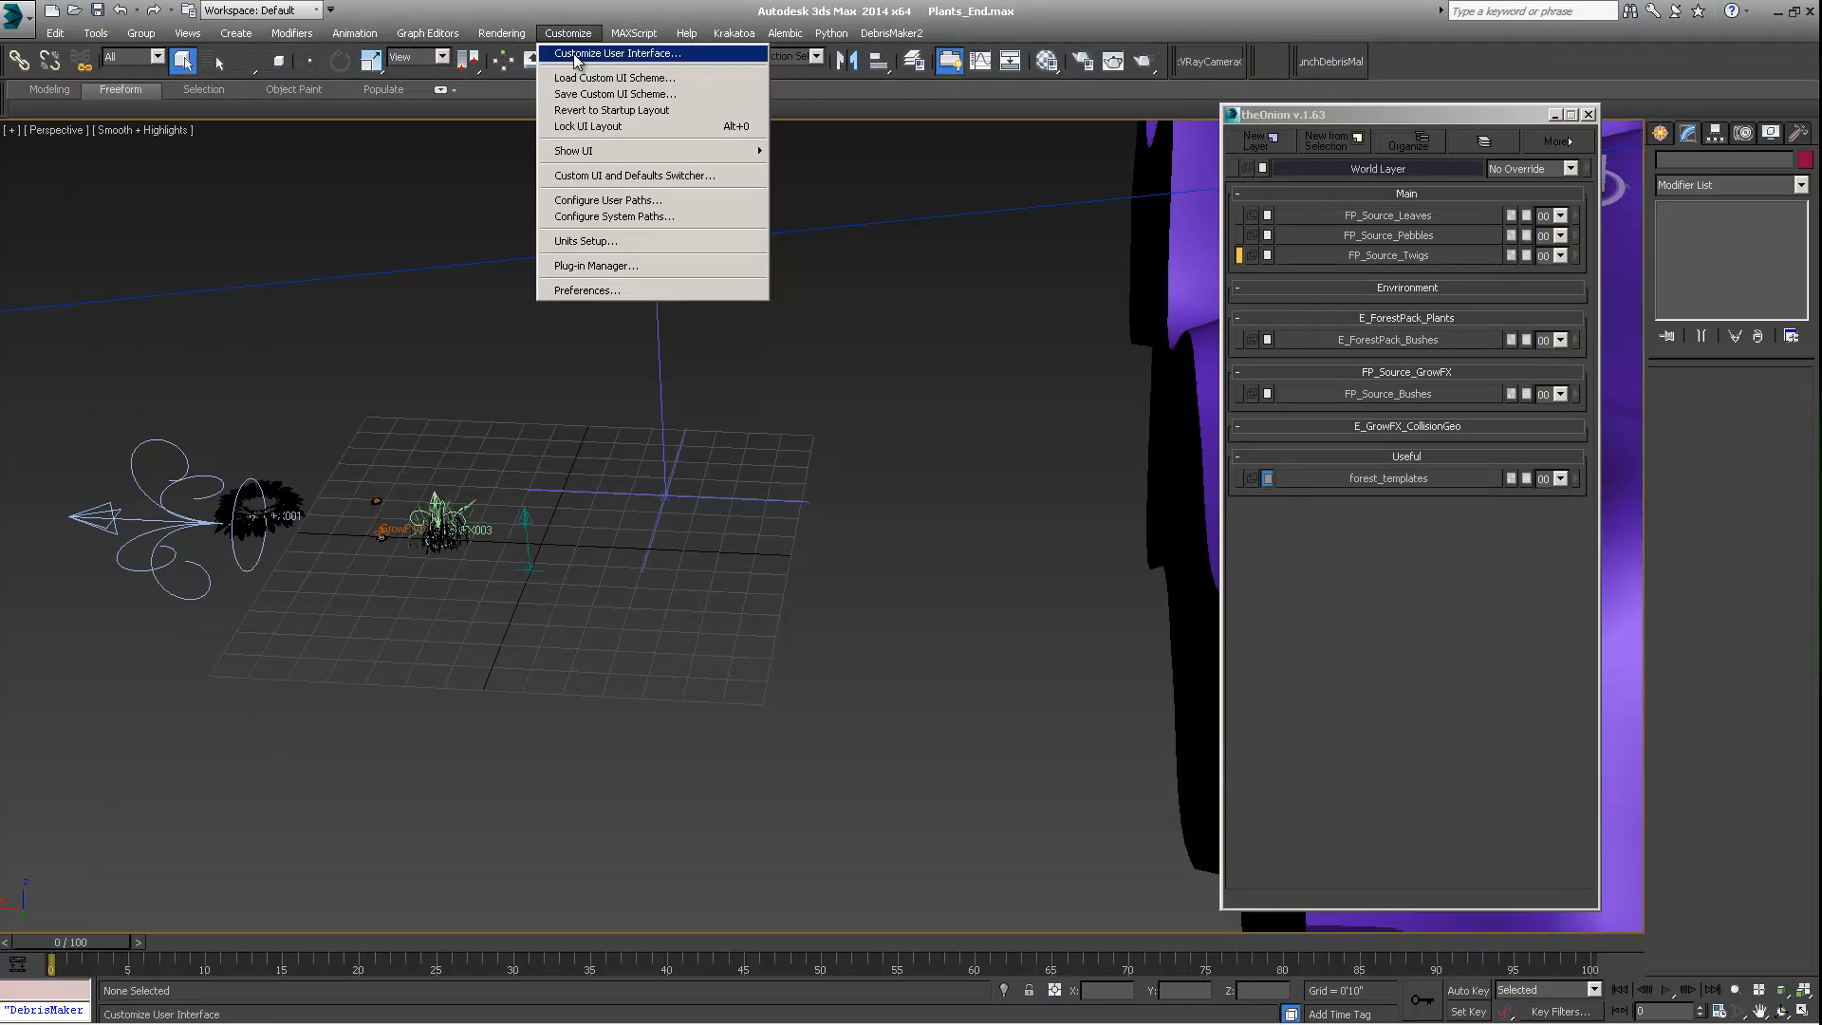
pyautogui.click(576, 54)
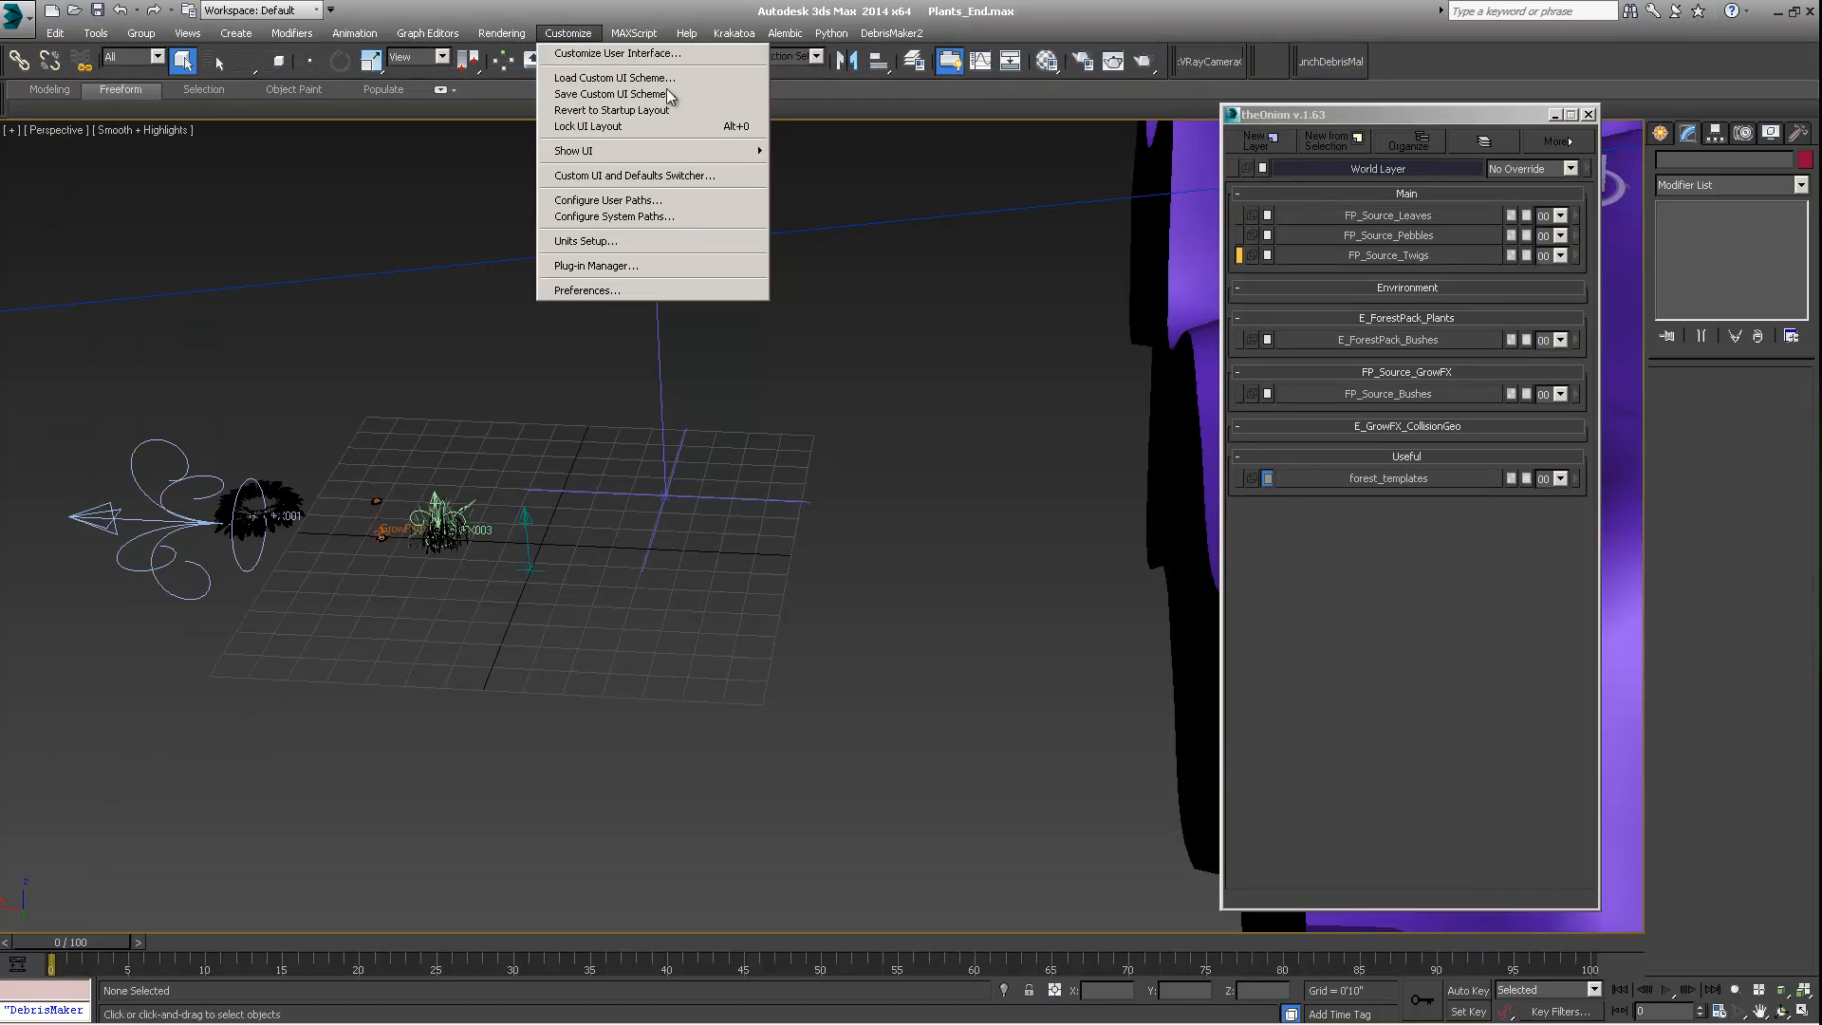
pyautogui.moveTo(638, 225); pyautogui.dragTo(626, 210)
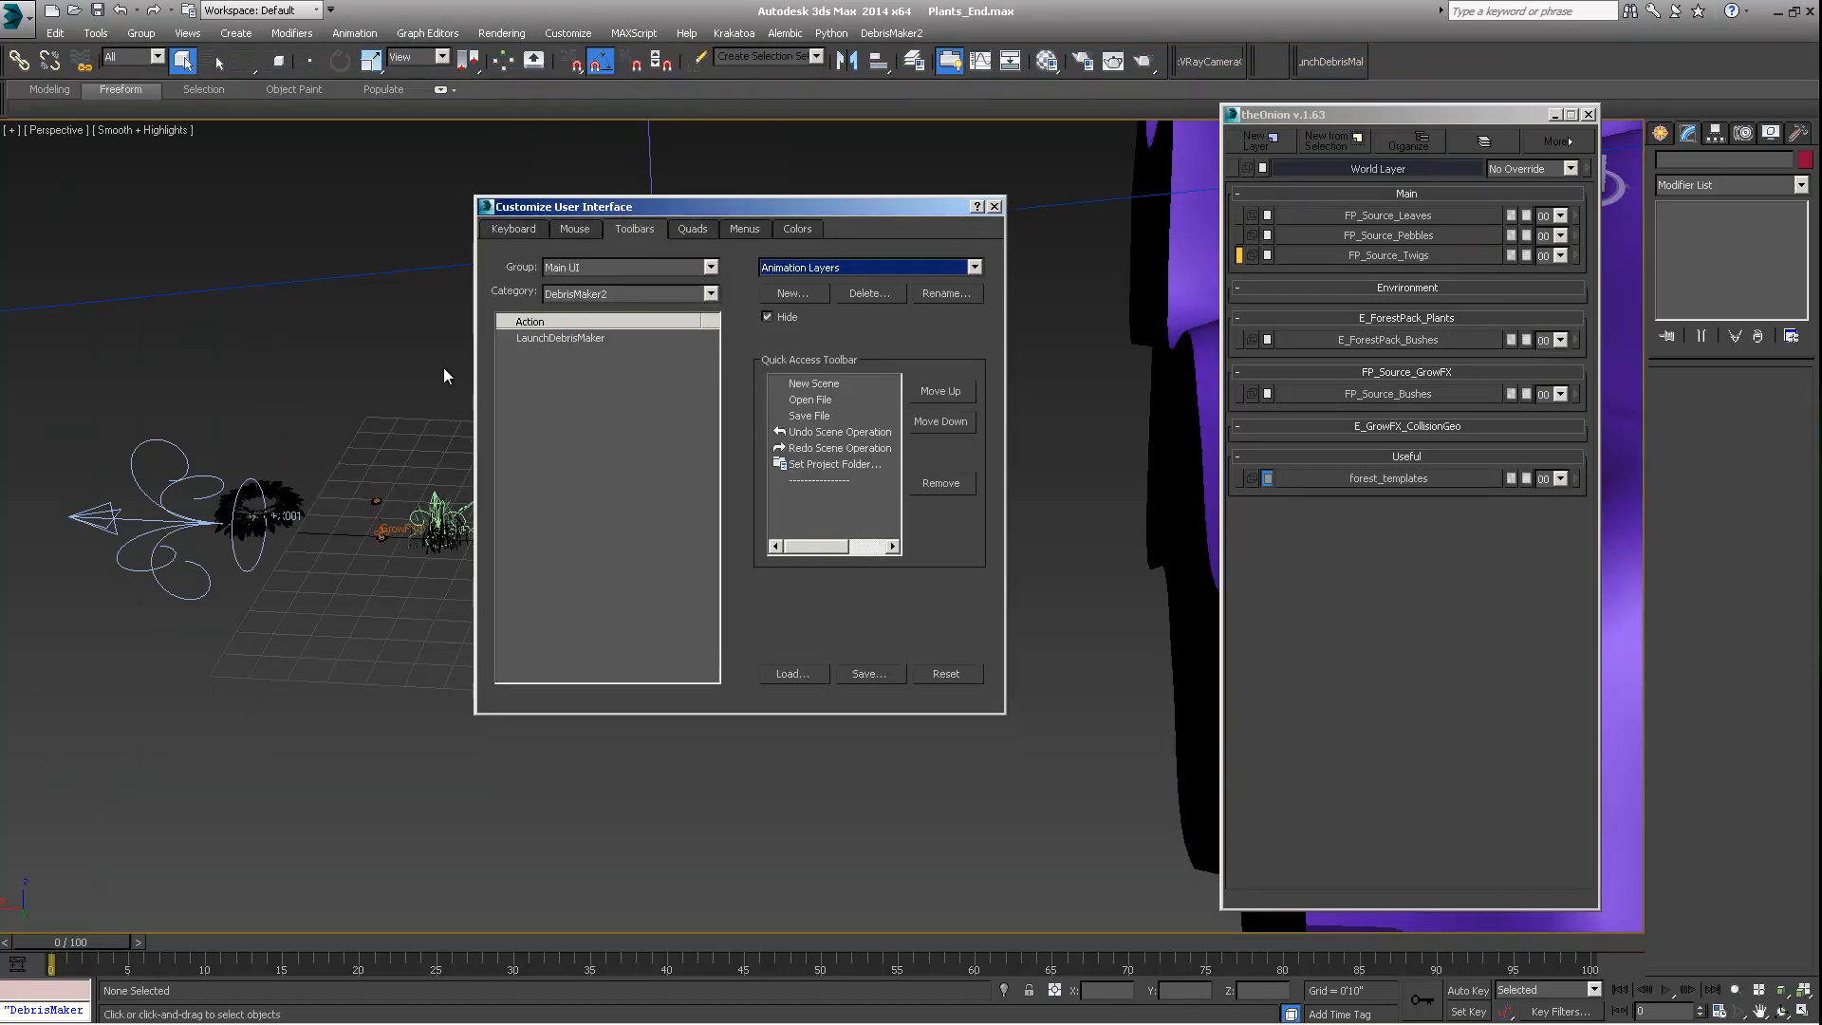
pyautogui.moveTo(934, 203); pyautogui.dragTo(862, 196)
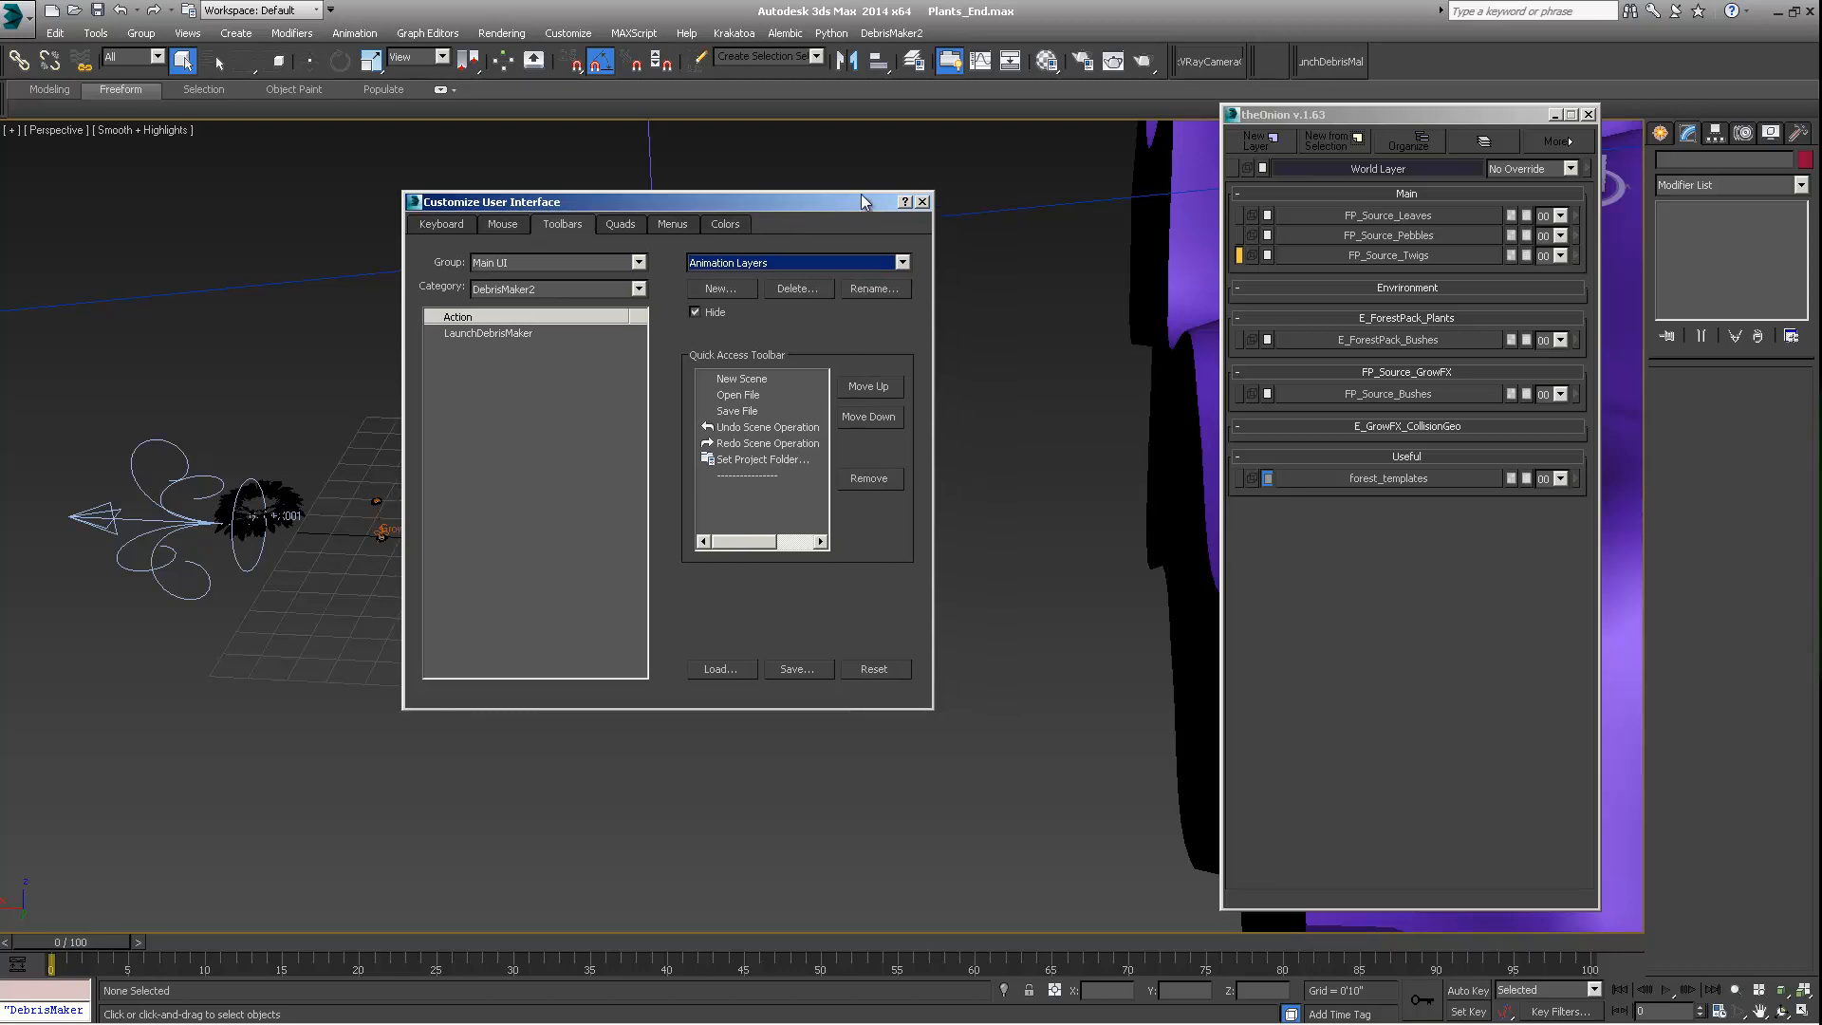
pyautogui.click(922, 200)
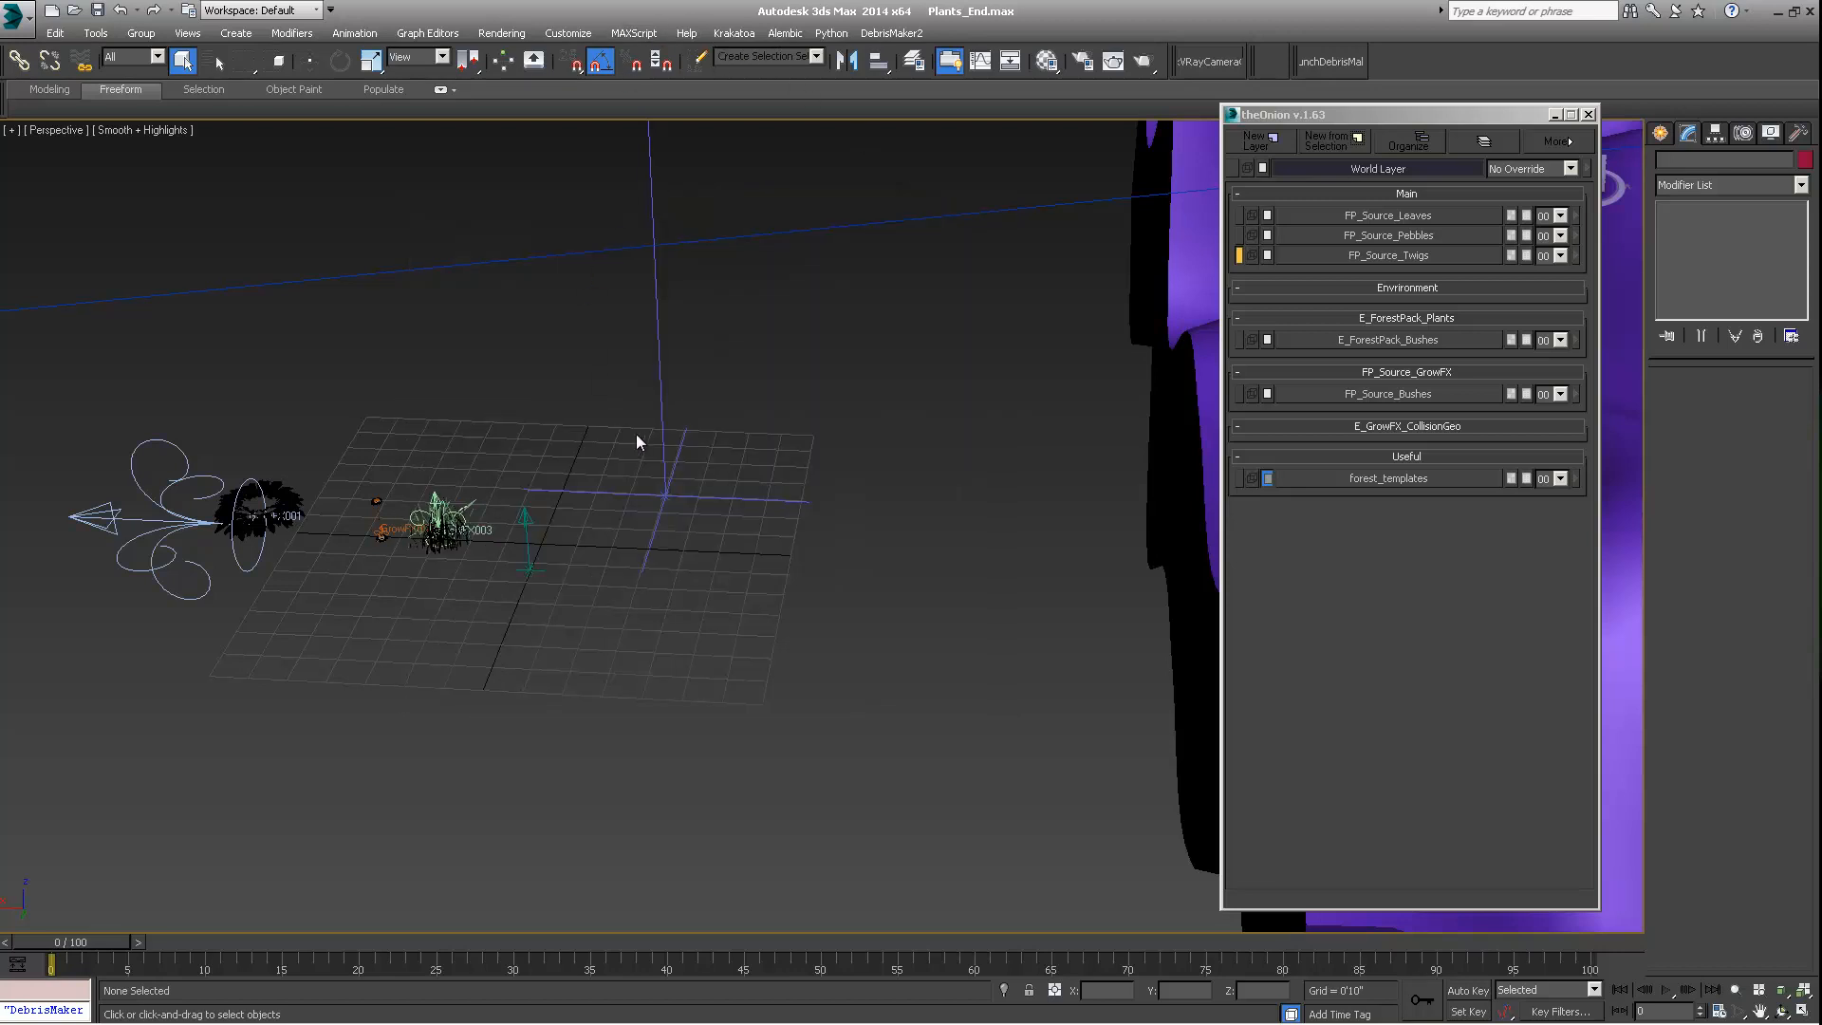
# Step: Examine the hilly purple ground terrain and the plant source objects beside it in the Perspective viewport
pyautogui.moveTo(751, 508); pyautogui.dragTo(668, 521, button='middle')
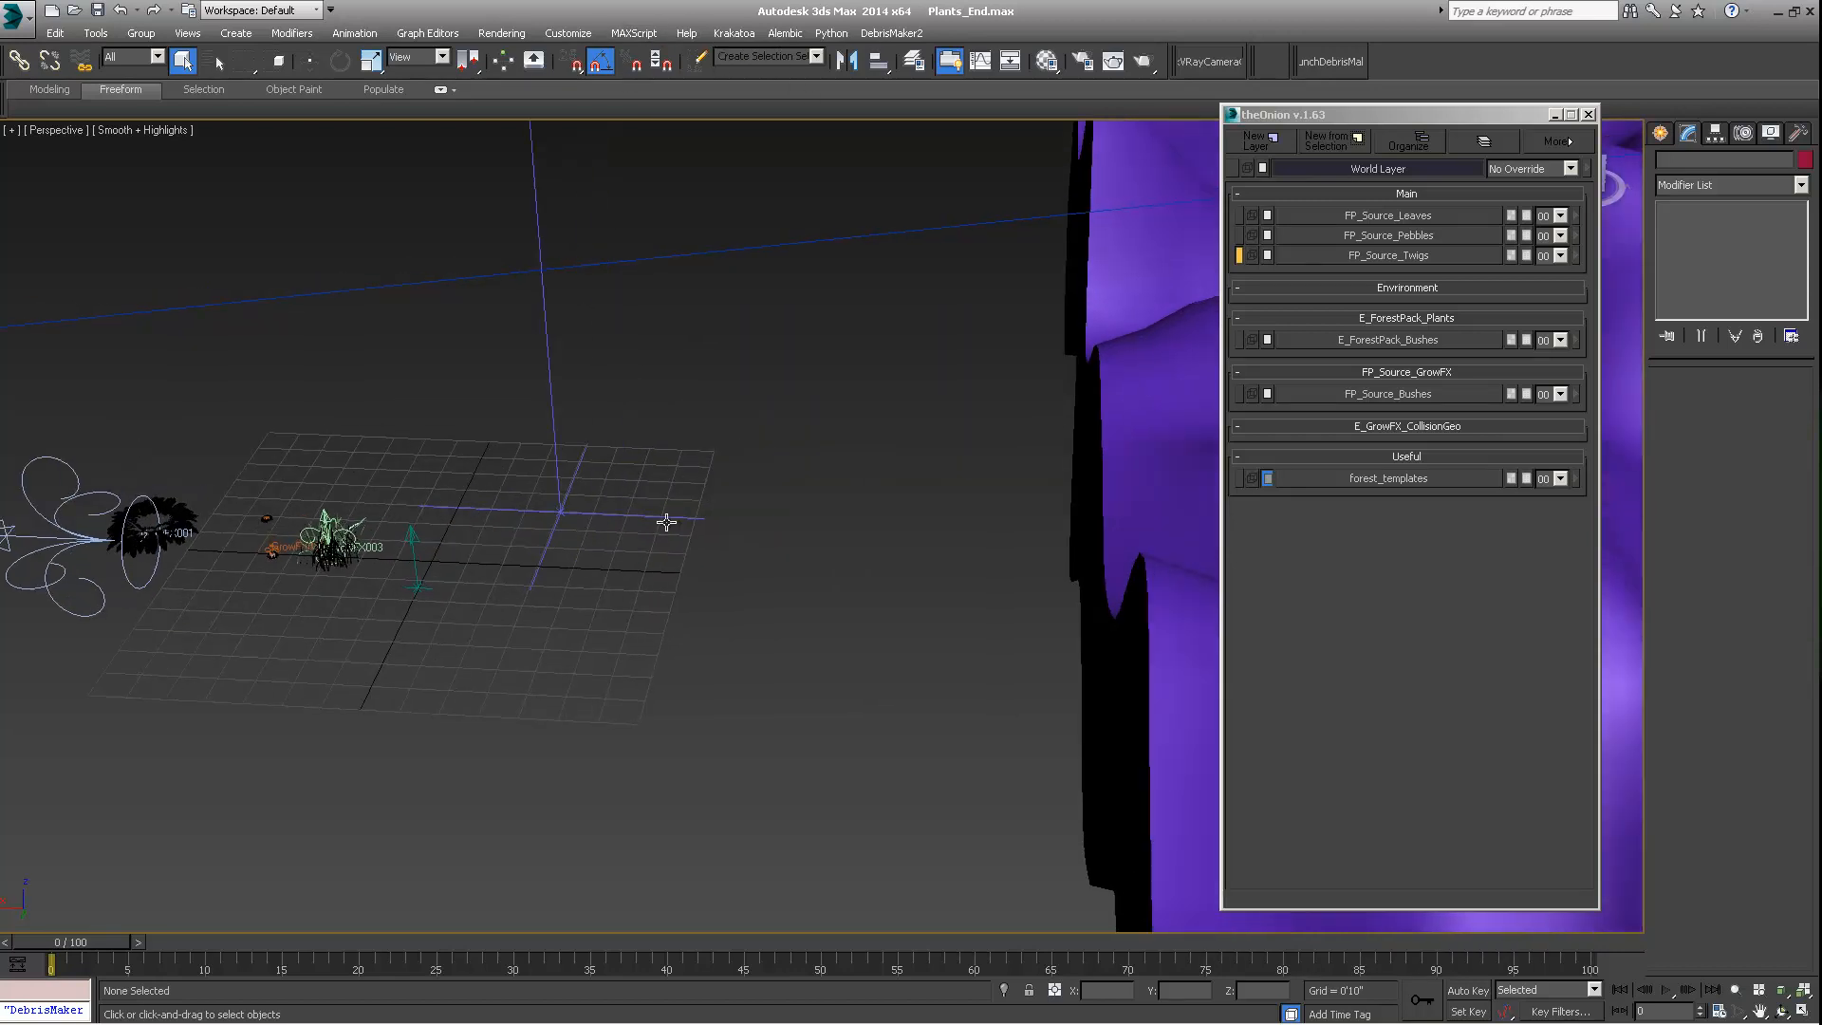
pyautogui.scroll(-5, 746, 478)
pyautogui.moveTo(751, 478); pyautogui.dragTo(470, 496, button='middle')
pyautogui.scroll(-5, 468, 493)
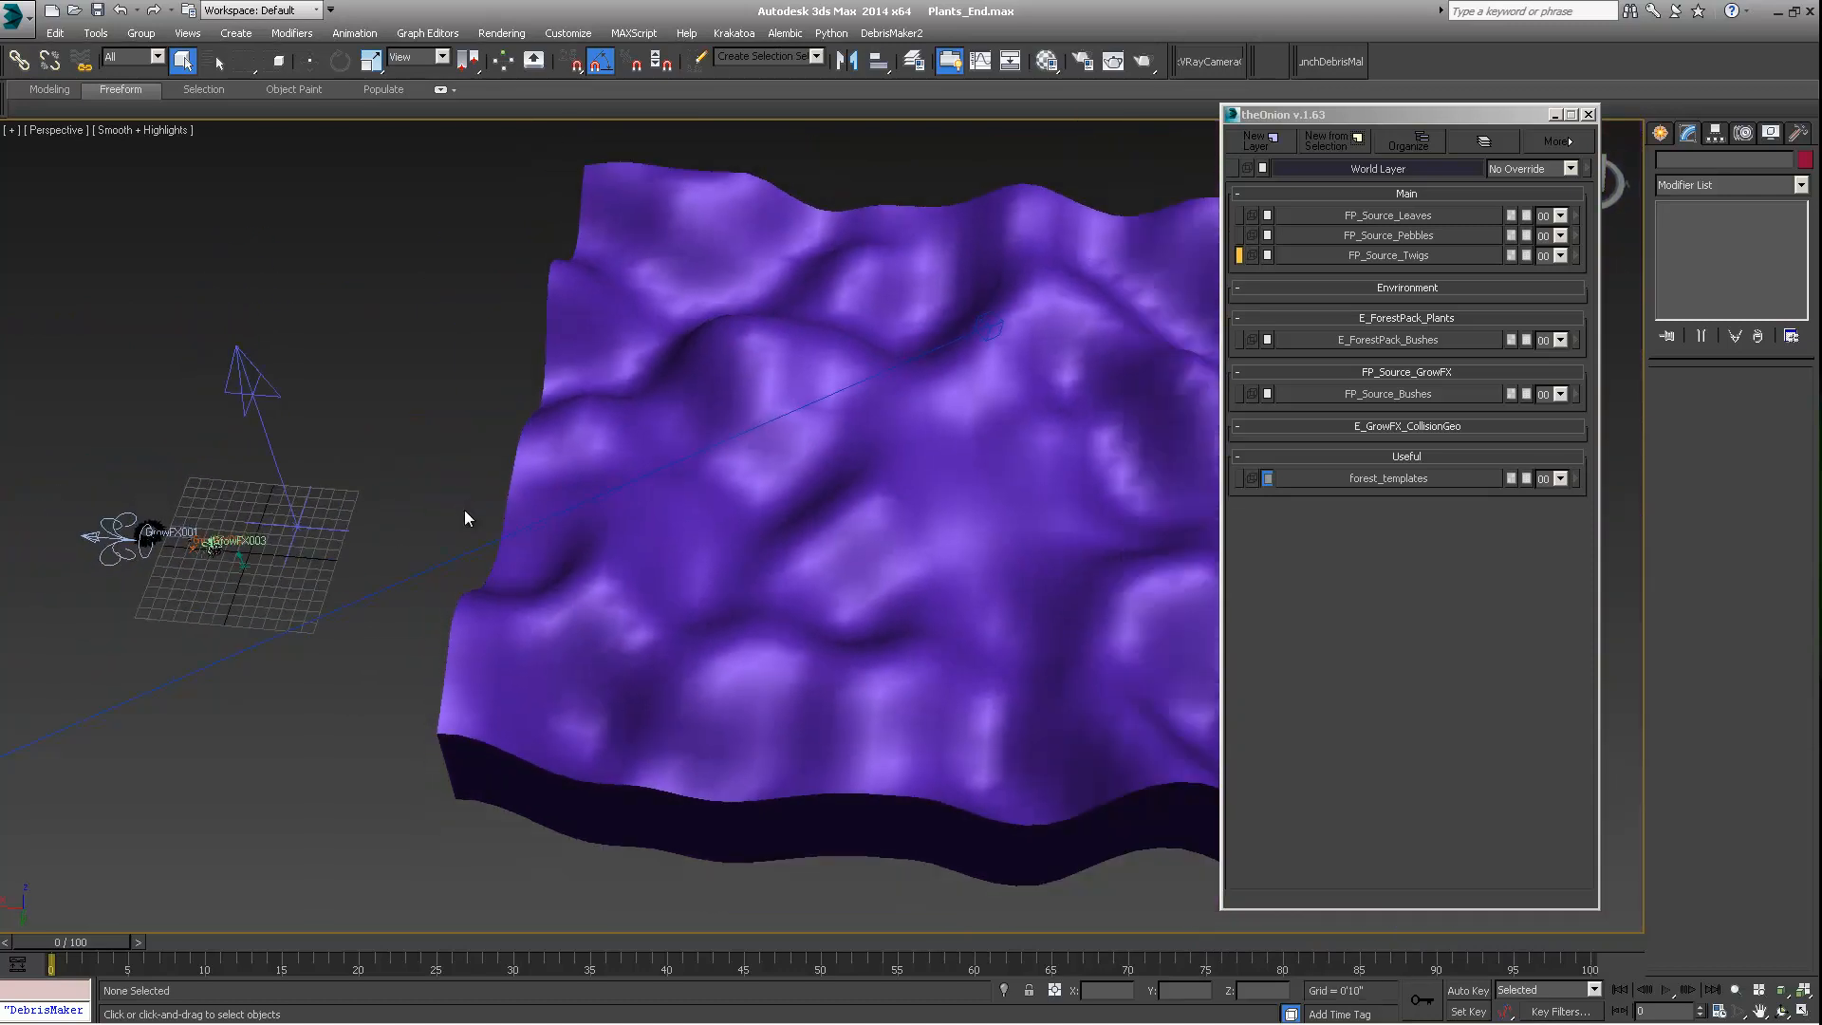
pyautogui.keyDown('alt'); pyautogui.moveTo(561, 414); pyautogui.dragTo(573, 412, button='middle'); pyautogui.keyUp('alt')
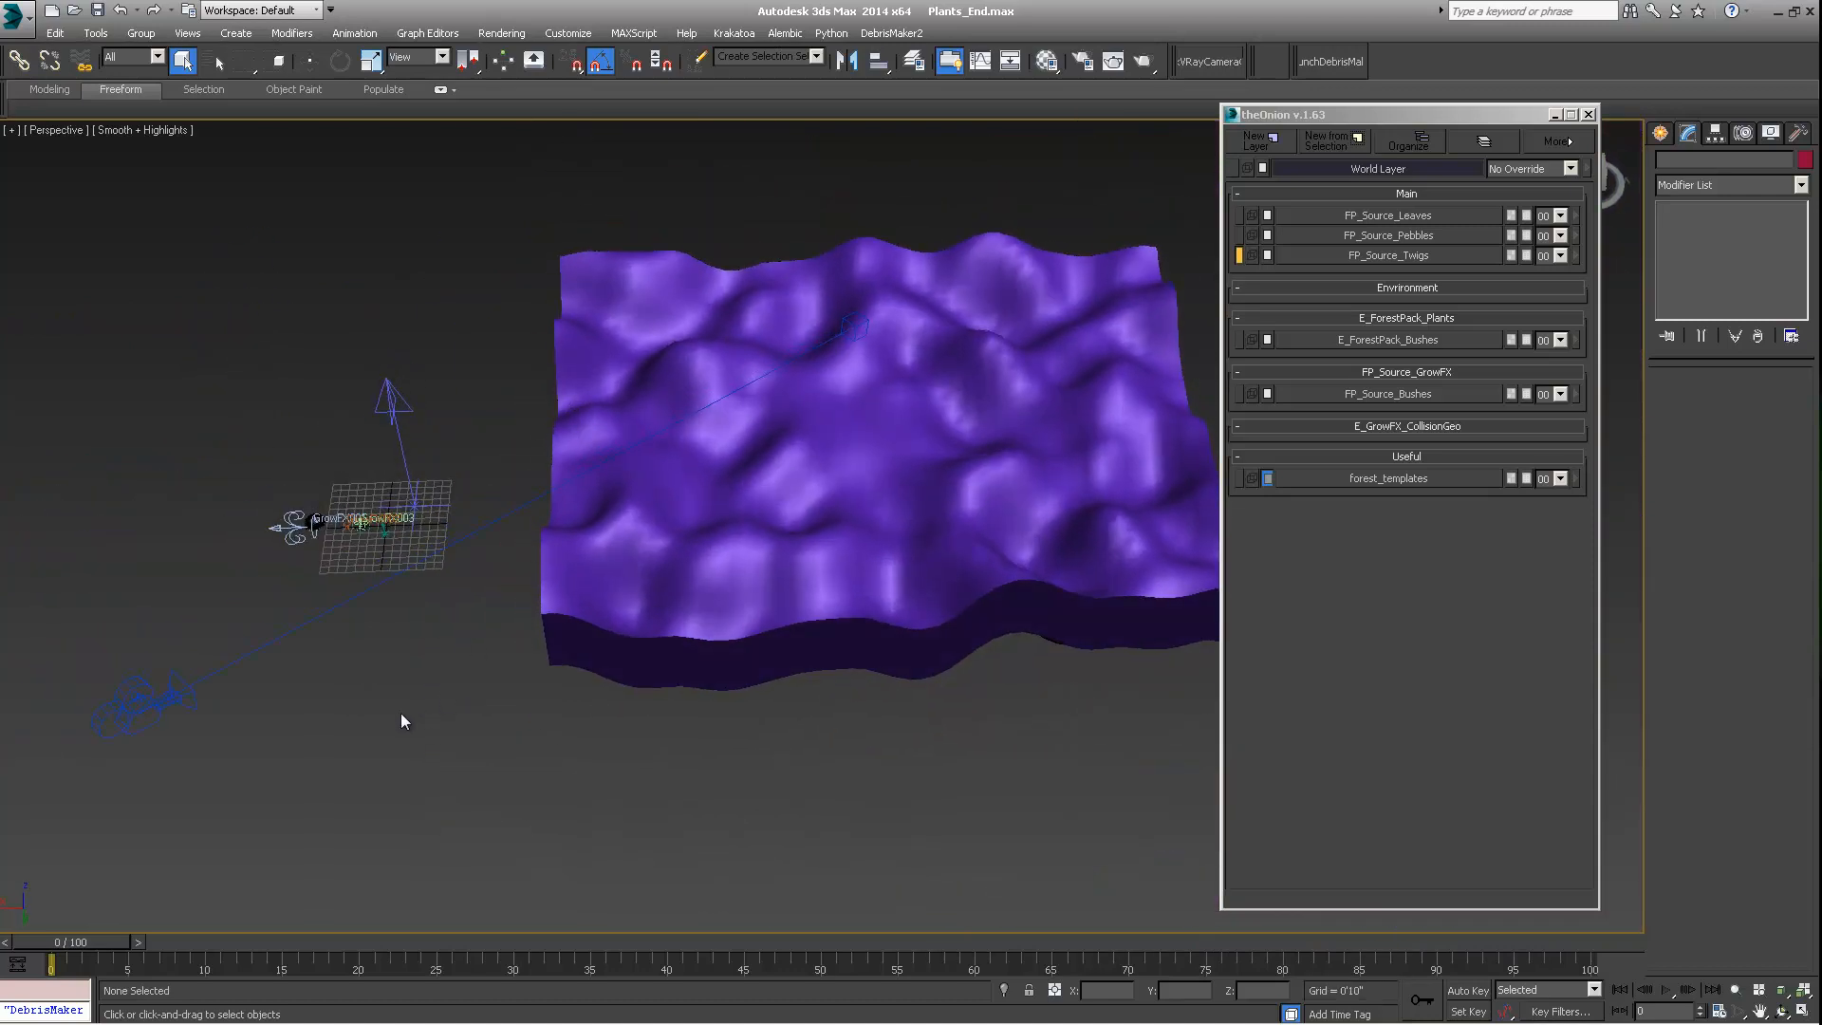
pyautogui.moveTo(419, 551); pyautogui.dragTo(612, 586, button='middle')
pyautogui.scroll(3, 623, 557)
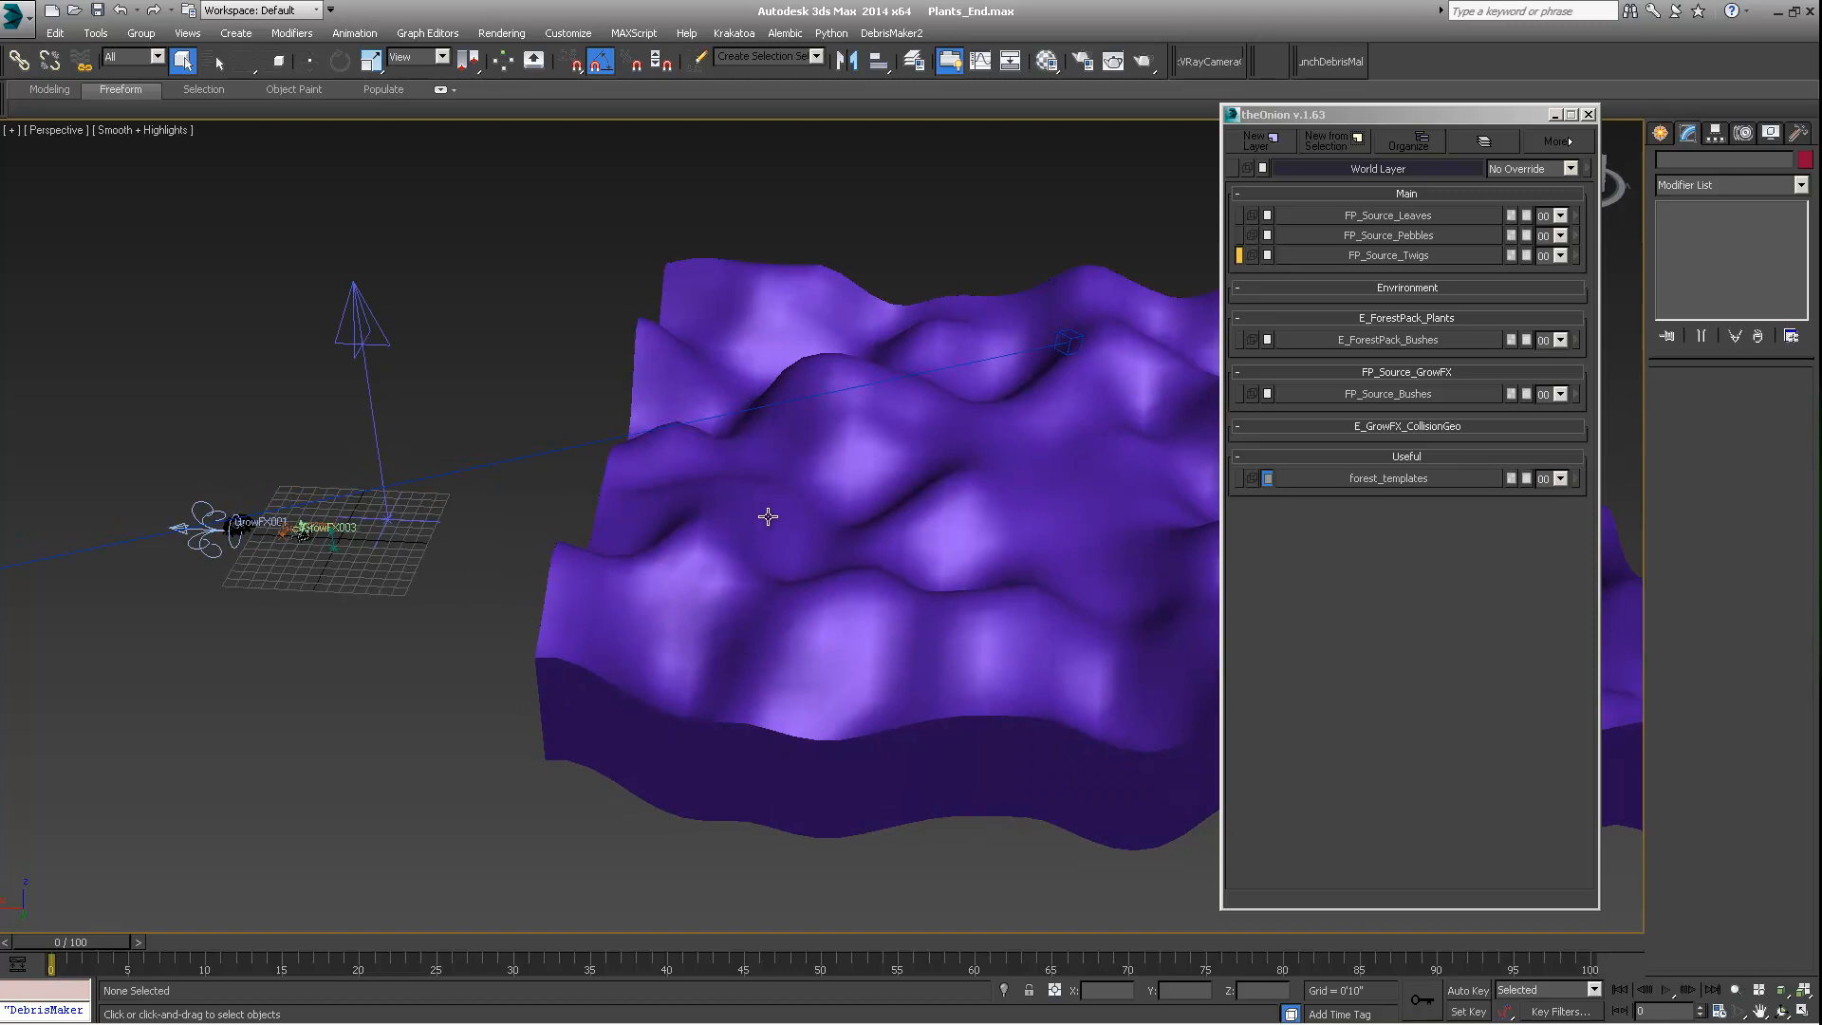
pyautogui.moveTo(765, 516); pyautogui.dragTo(717, 506, button='middle')
pyautogui.scroll(-5, 717, 506)
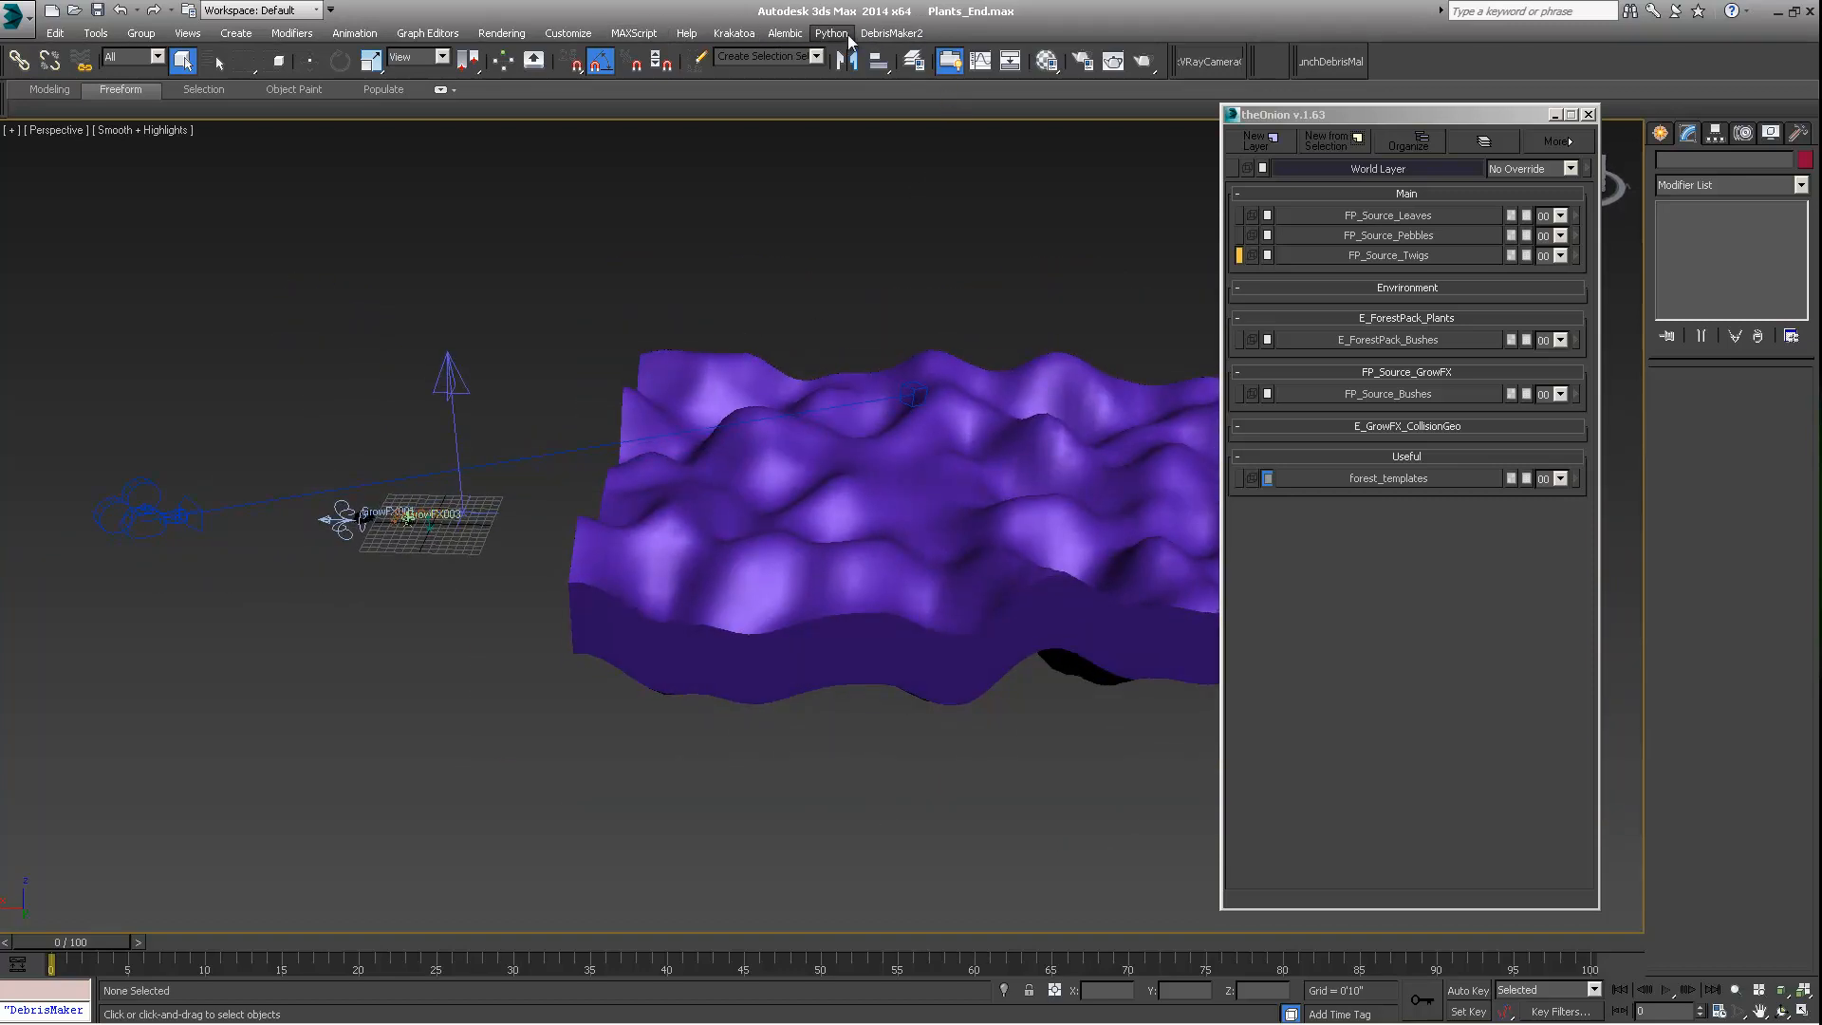
pyautogui.click(903, 33)
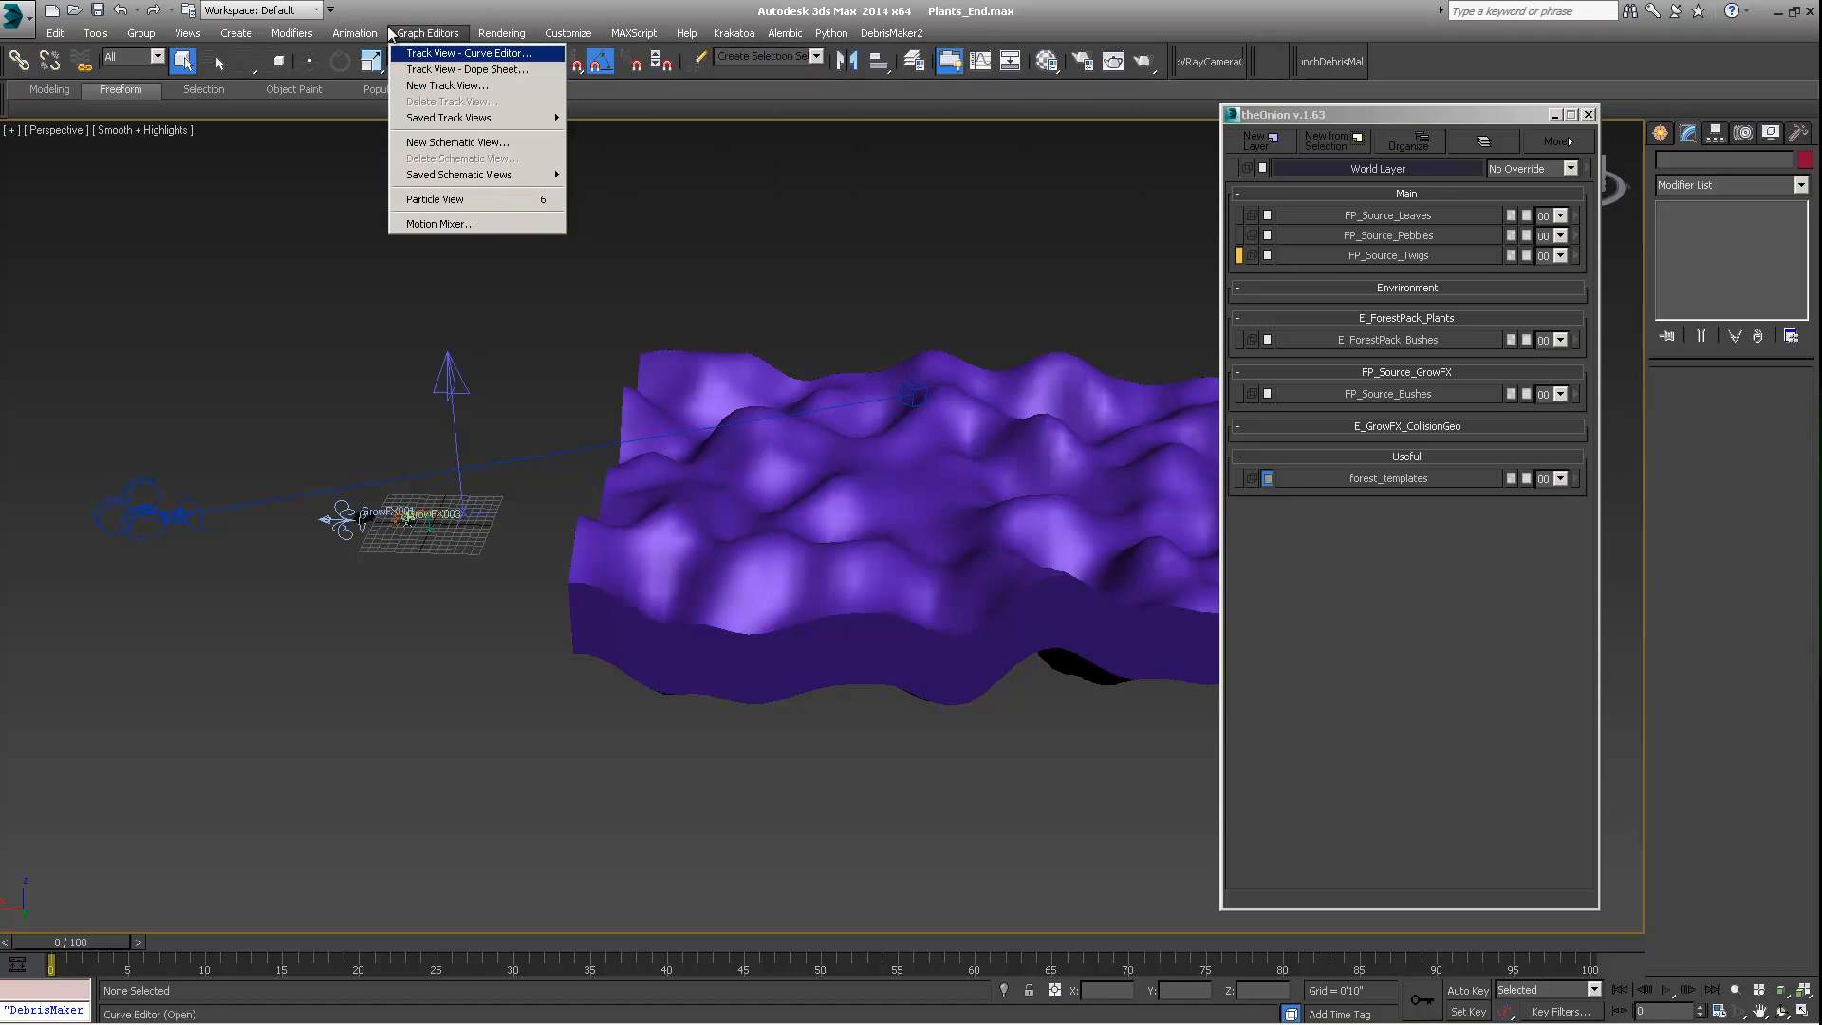
pyautogui.moveTo(749, 35)
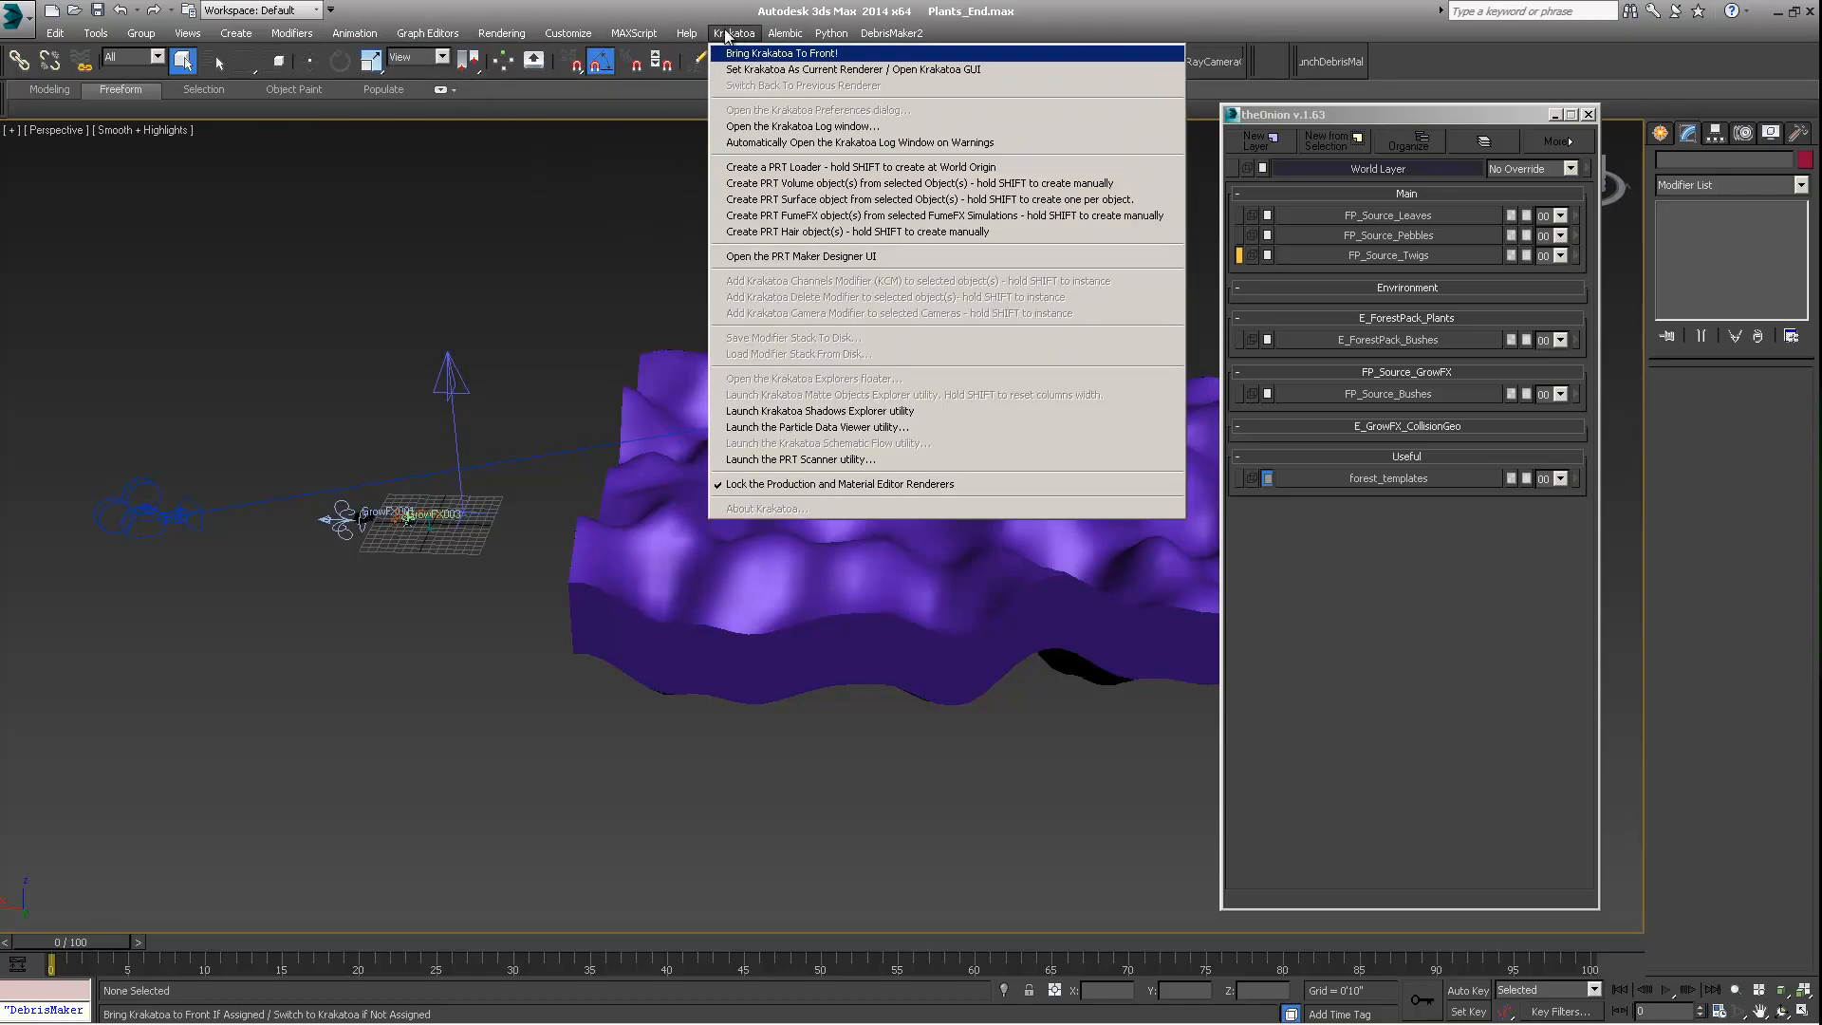
pyautogui.moveTo(664, 35)
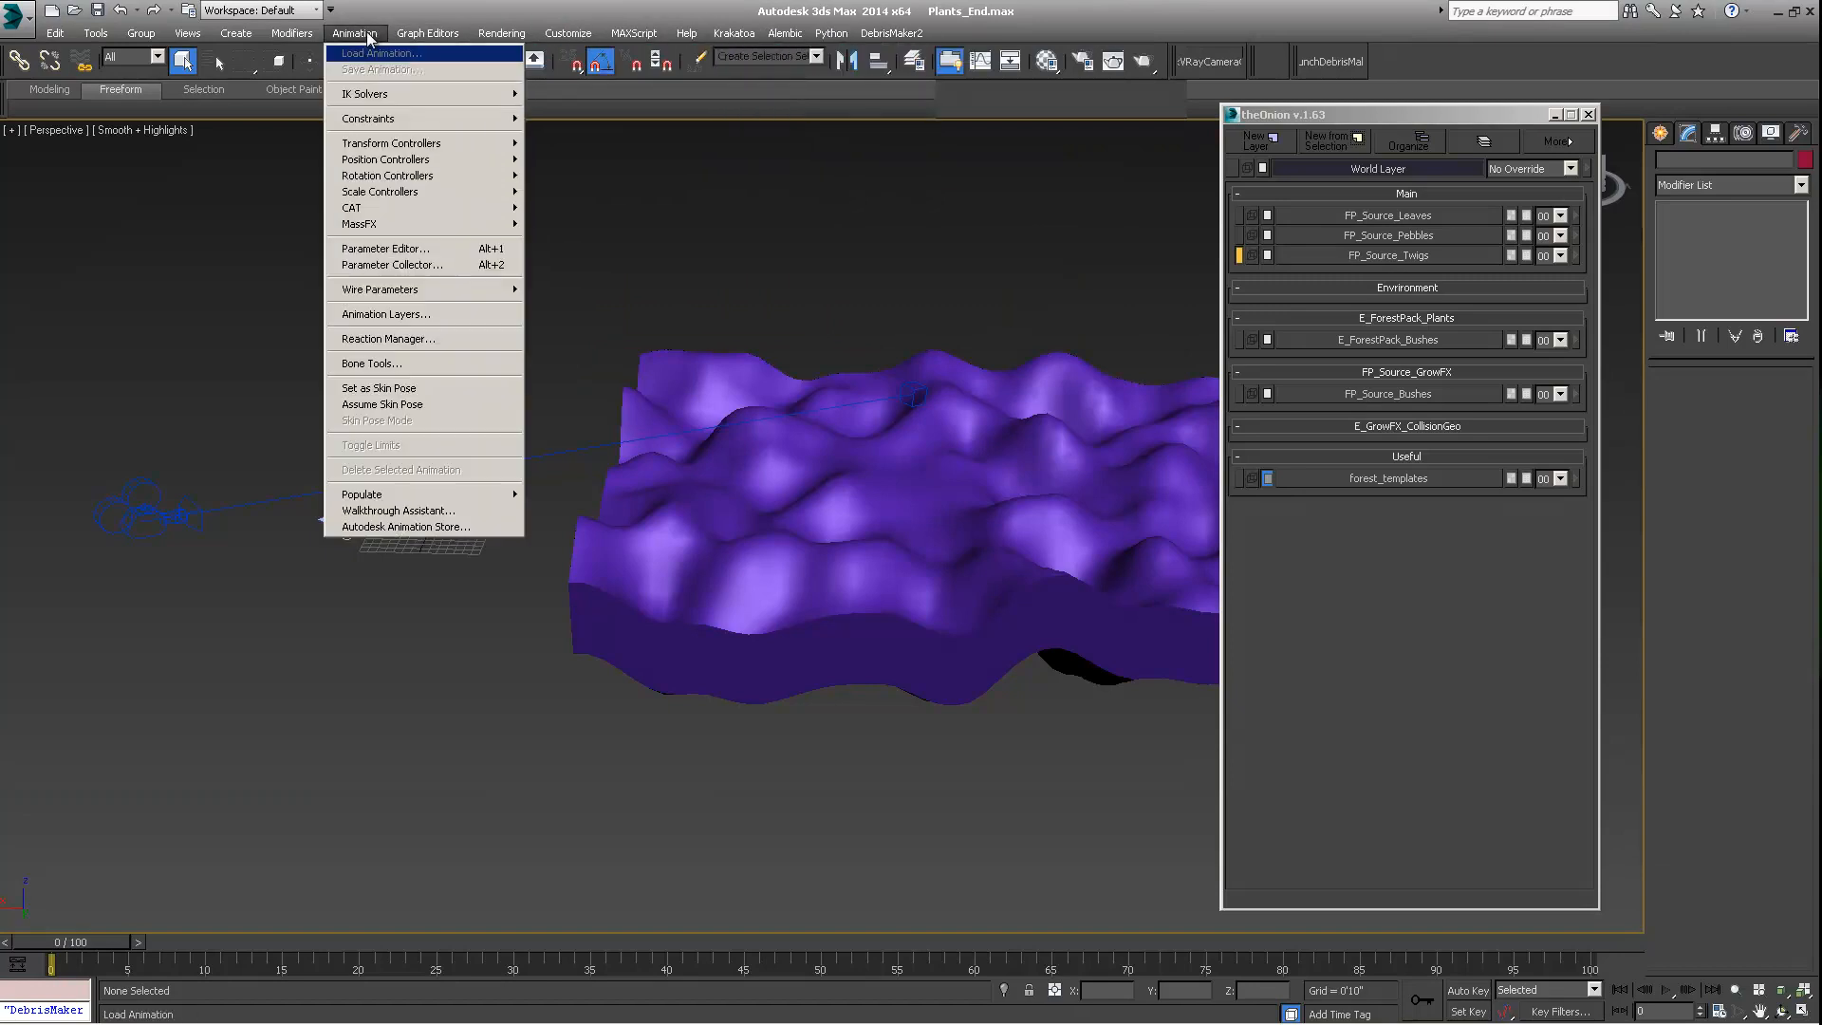
pyautogui.moveTo(863, 38)
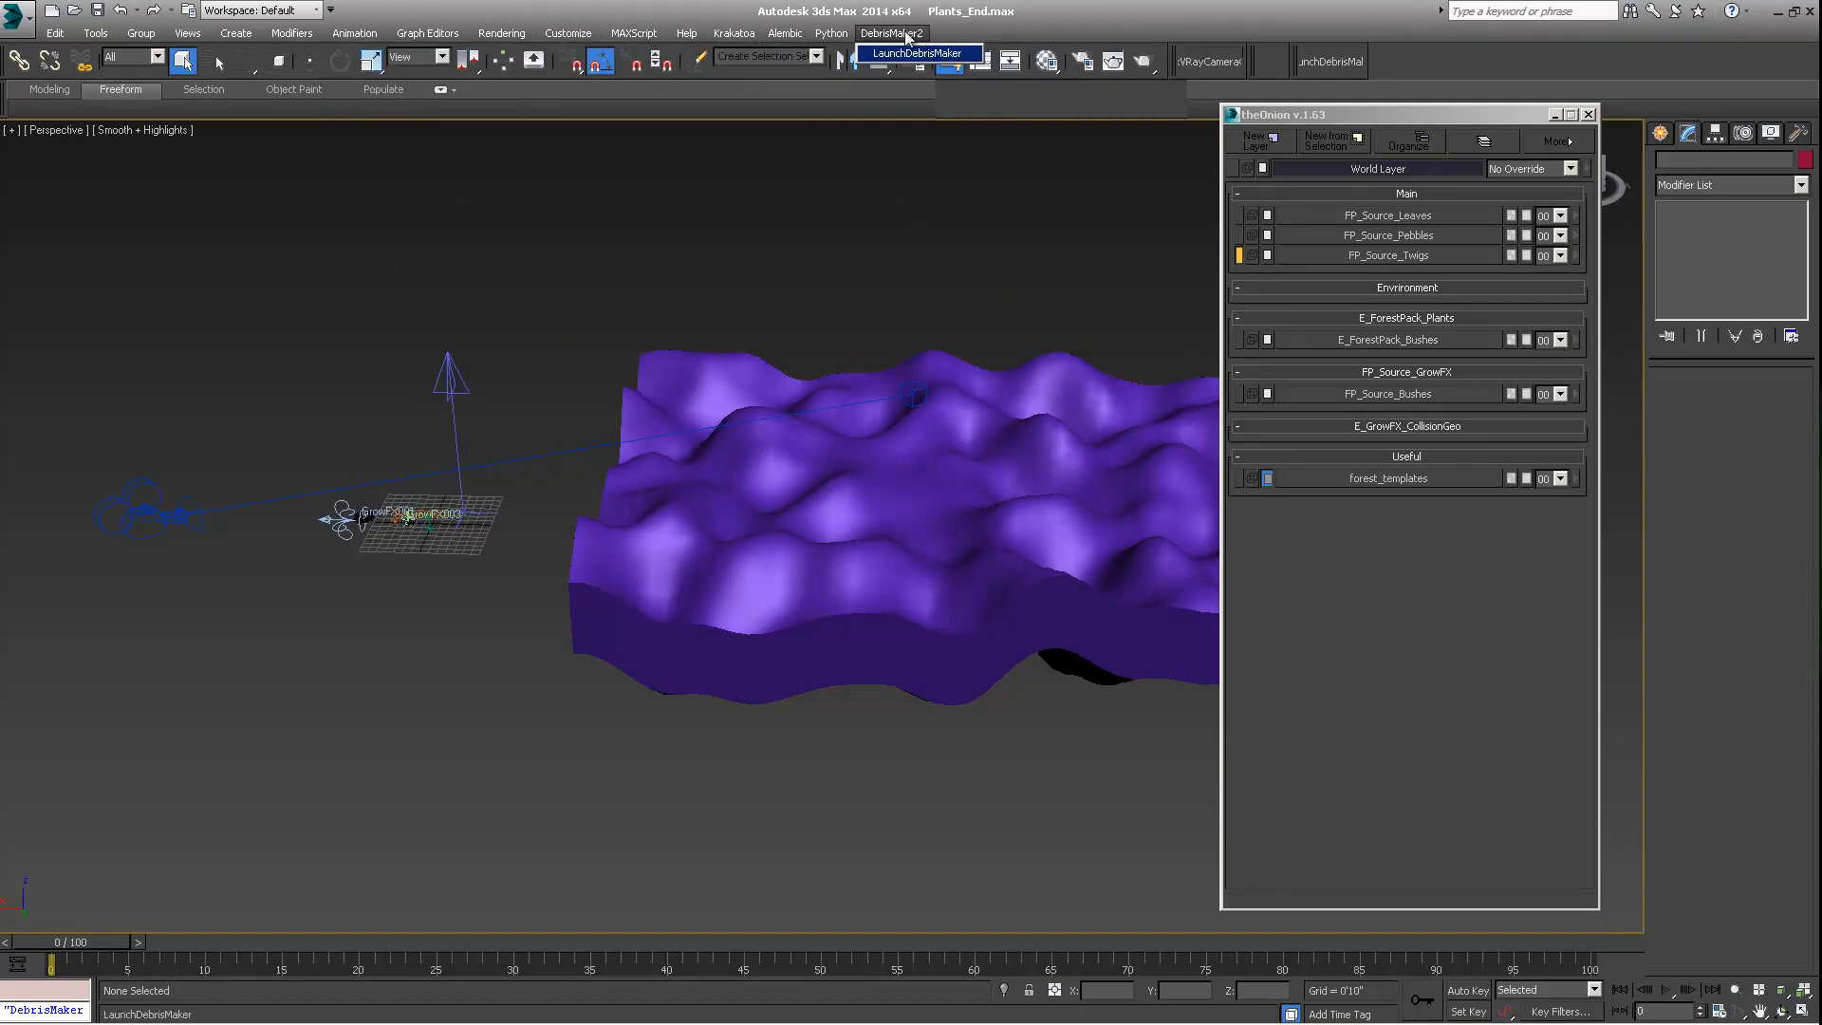
pyautogui.click(1049, 28)
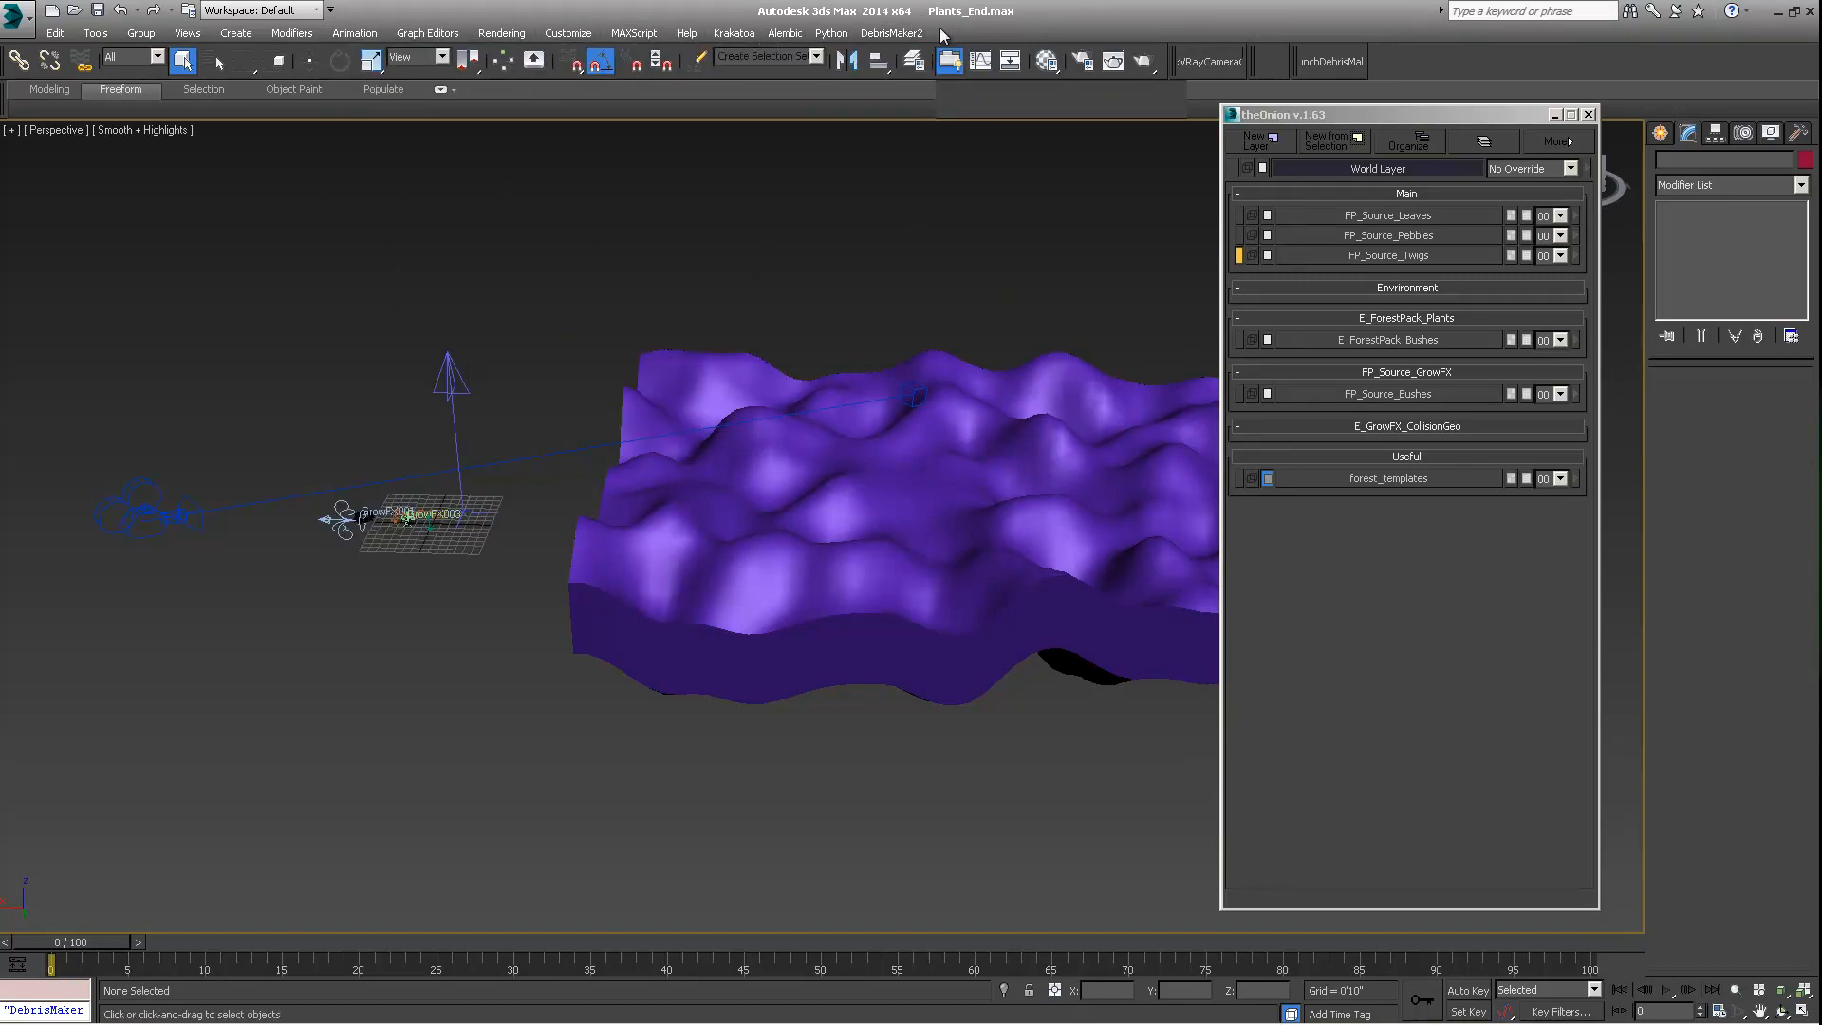
# Step: Check where the DebrisMaker2 launch command is found and view the ground terrain and source objects from a higher angle
pyautogui.click(892, 34)
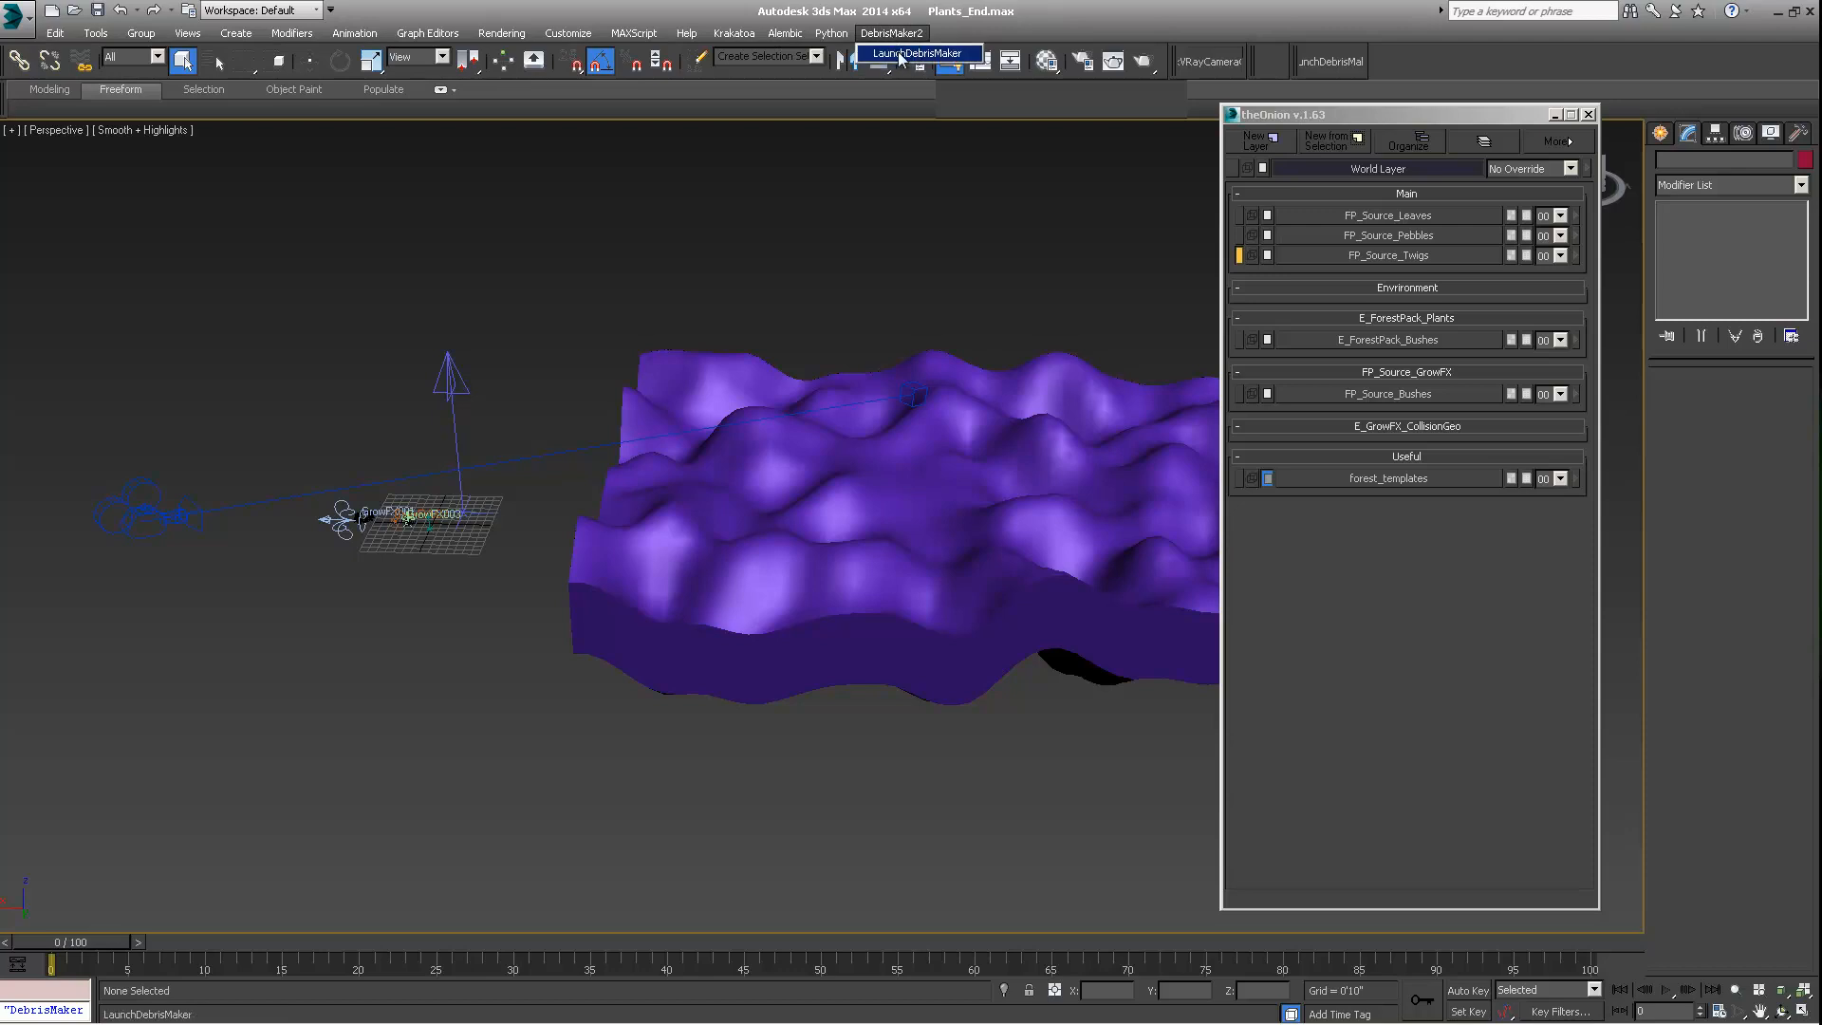
pyautogui.click(1041, 30)
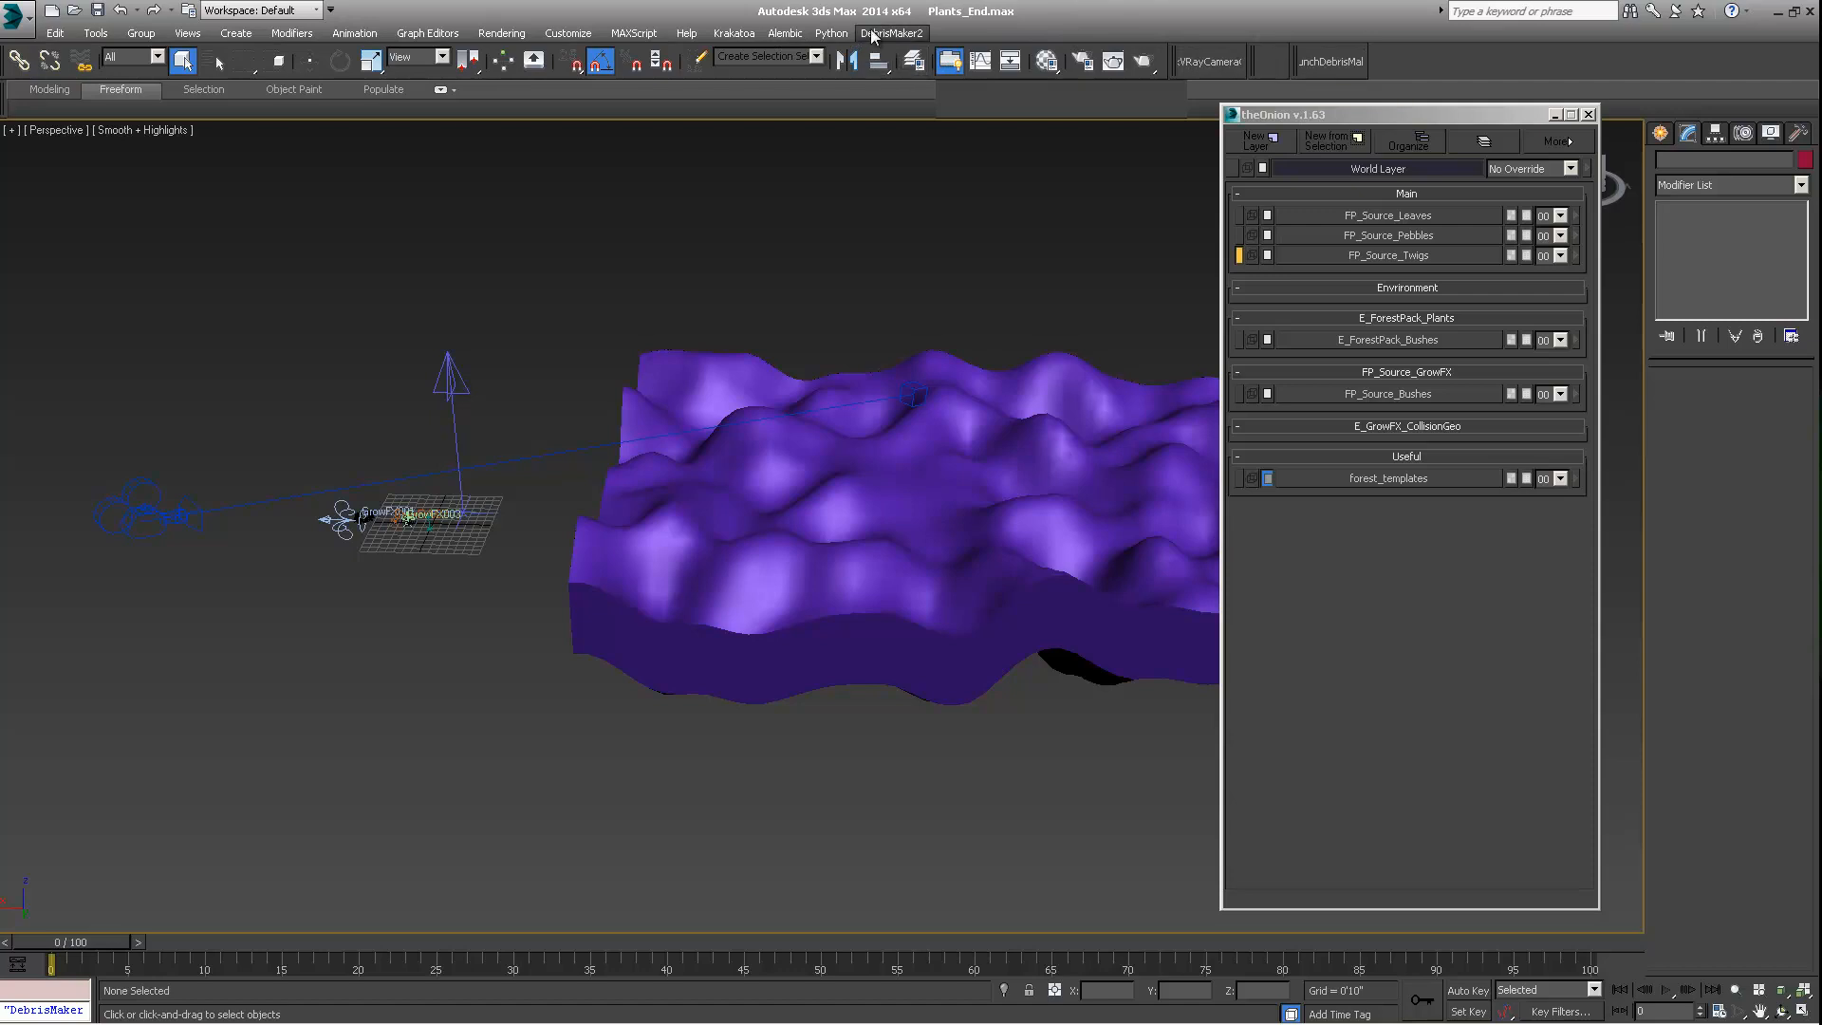
pyautogui.keyDown('alt'); pyautogui.moveTo(663, 541); pyautogui.dragTo(828, 447, button='middle'); pyautogui.keyUp('alt')
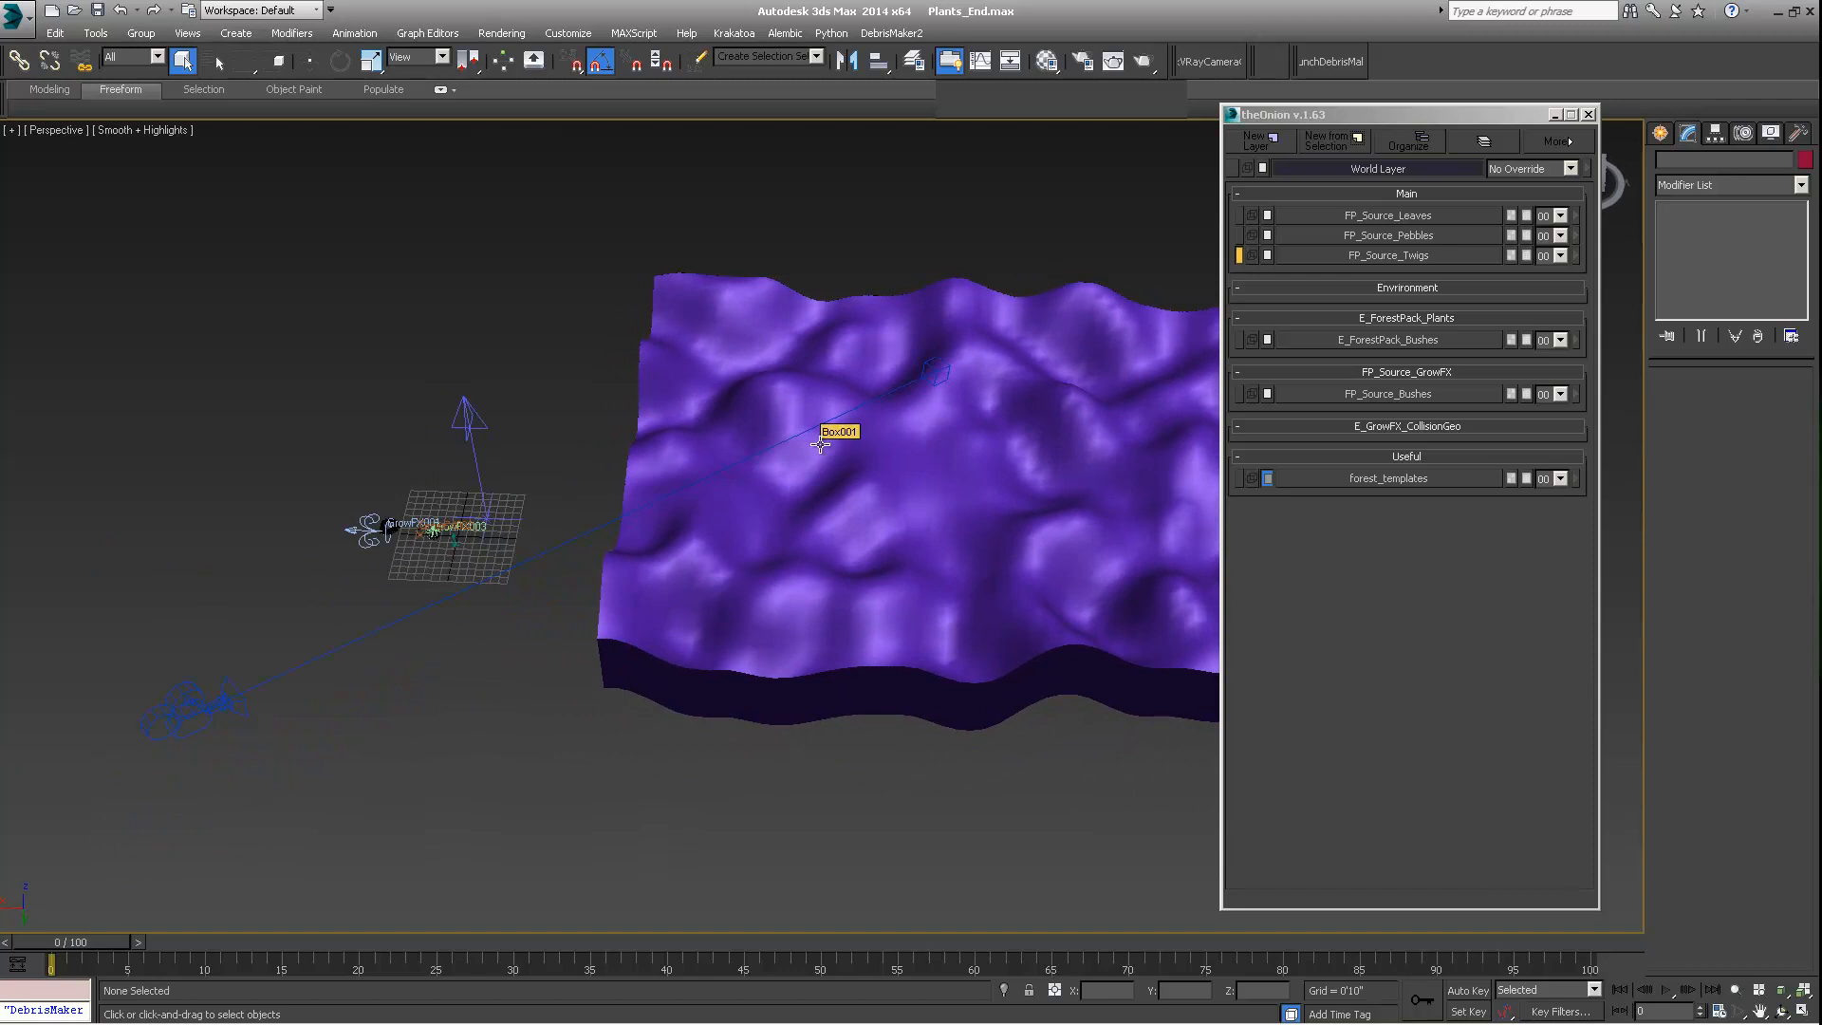
pyautogui.scroll(4, 813, 439)
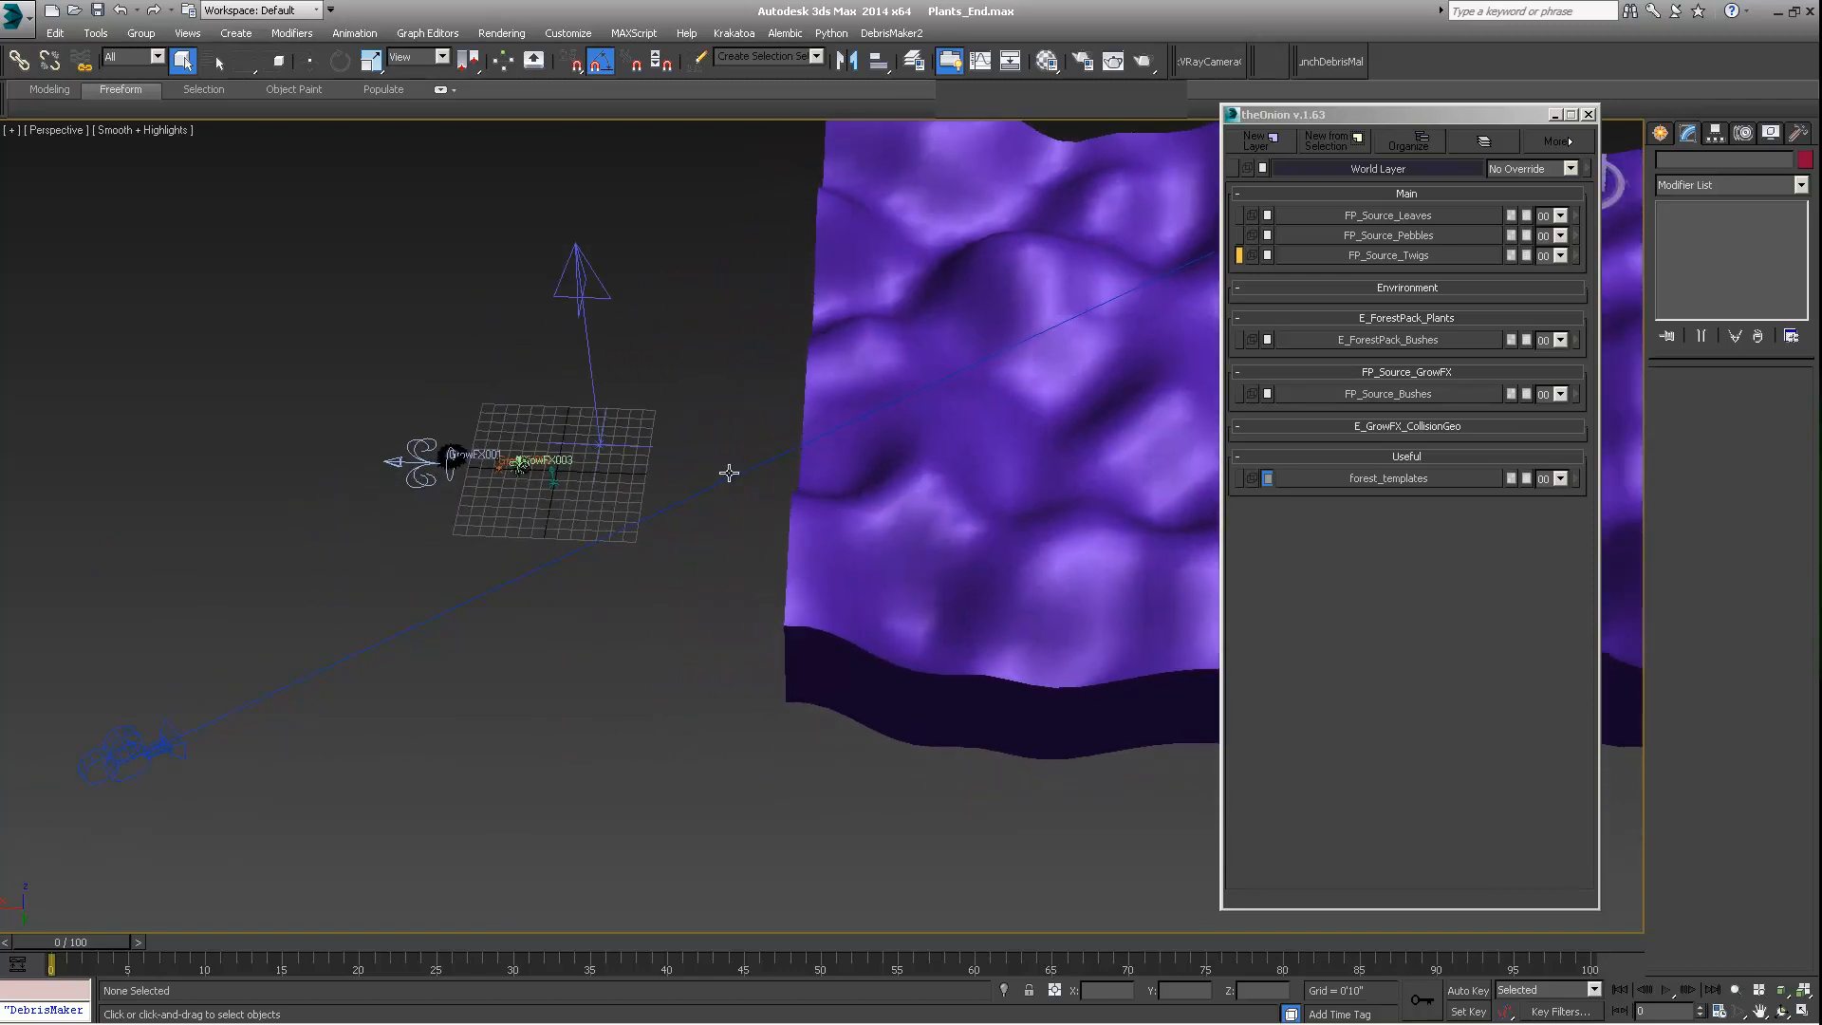
pyautogui.moveTo(728, 473)
pyautogui.keyDown('alt'); pyautogui.mouseDown(button='middle')
pyautogui.moveTo(737, 439)
pyautogui.moveTo(712, 476)
pyautogui.moveTo(741, 454)
pyautogui.moveTo(740, 504)
pyautogui.mouseUp(button='middle'); pyautogui.keyUp('alt')
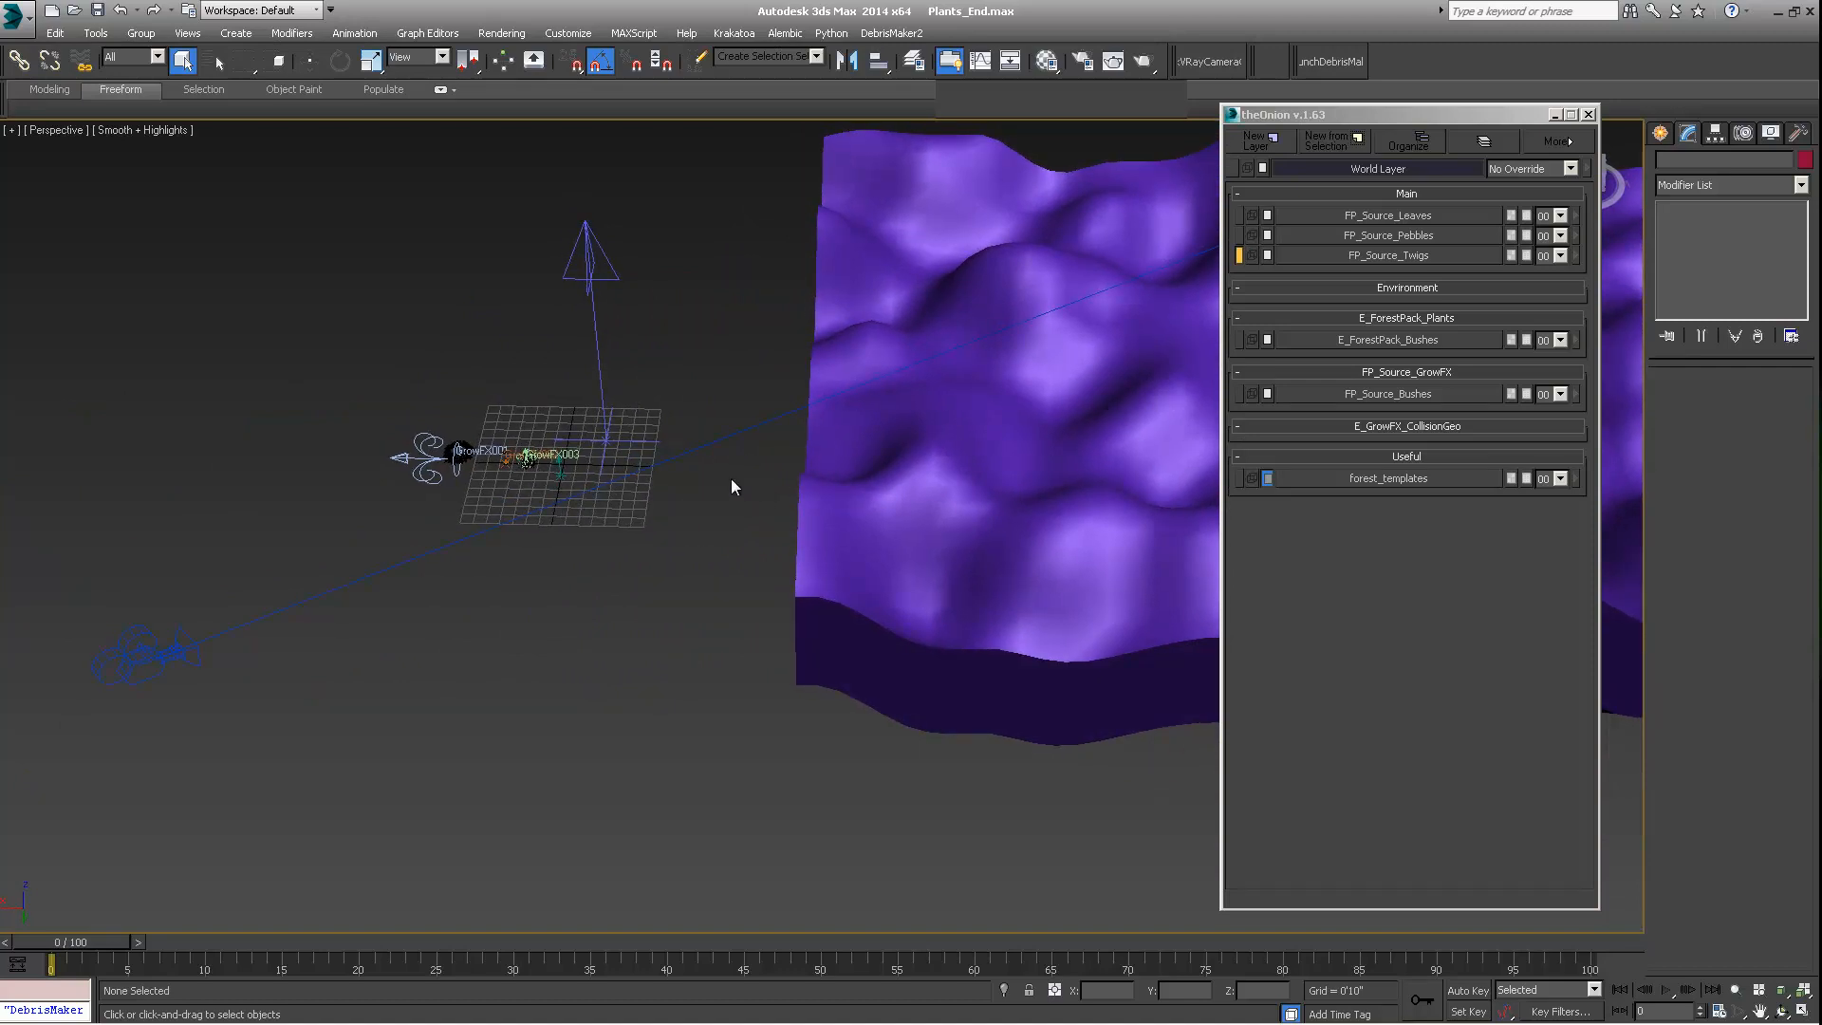
pyautogui.moveTo(668, 448); pyautogui.dragTo(620, 455, button='middle')
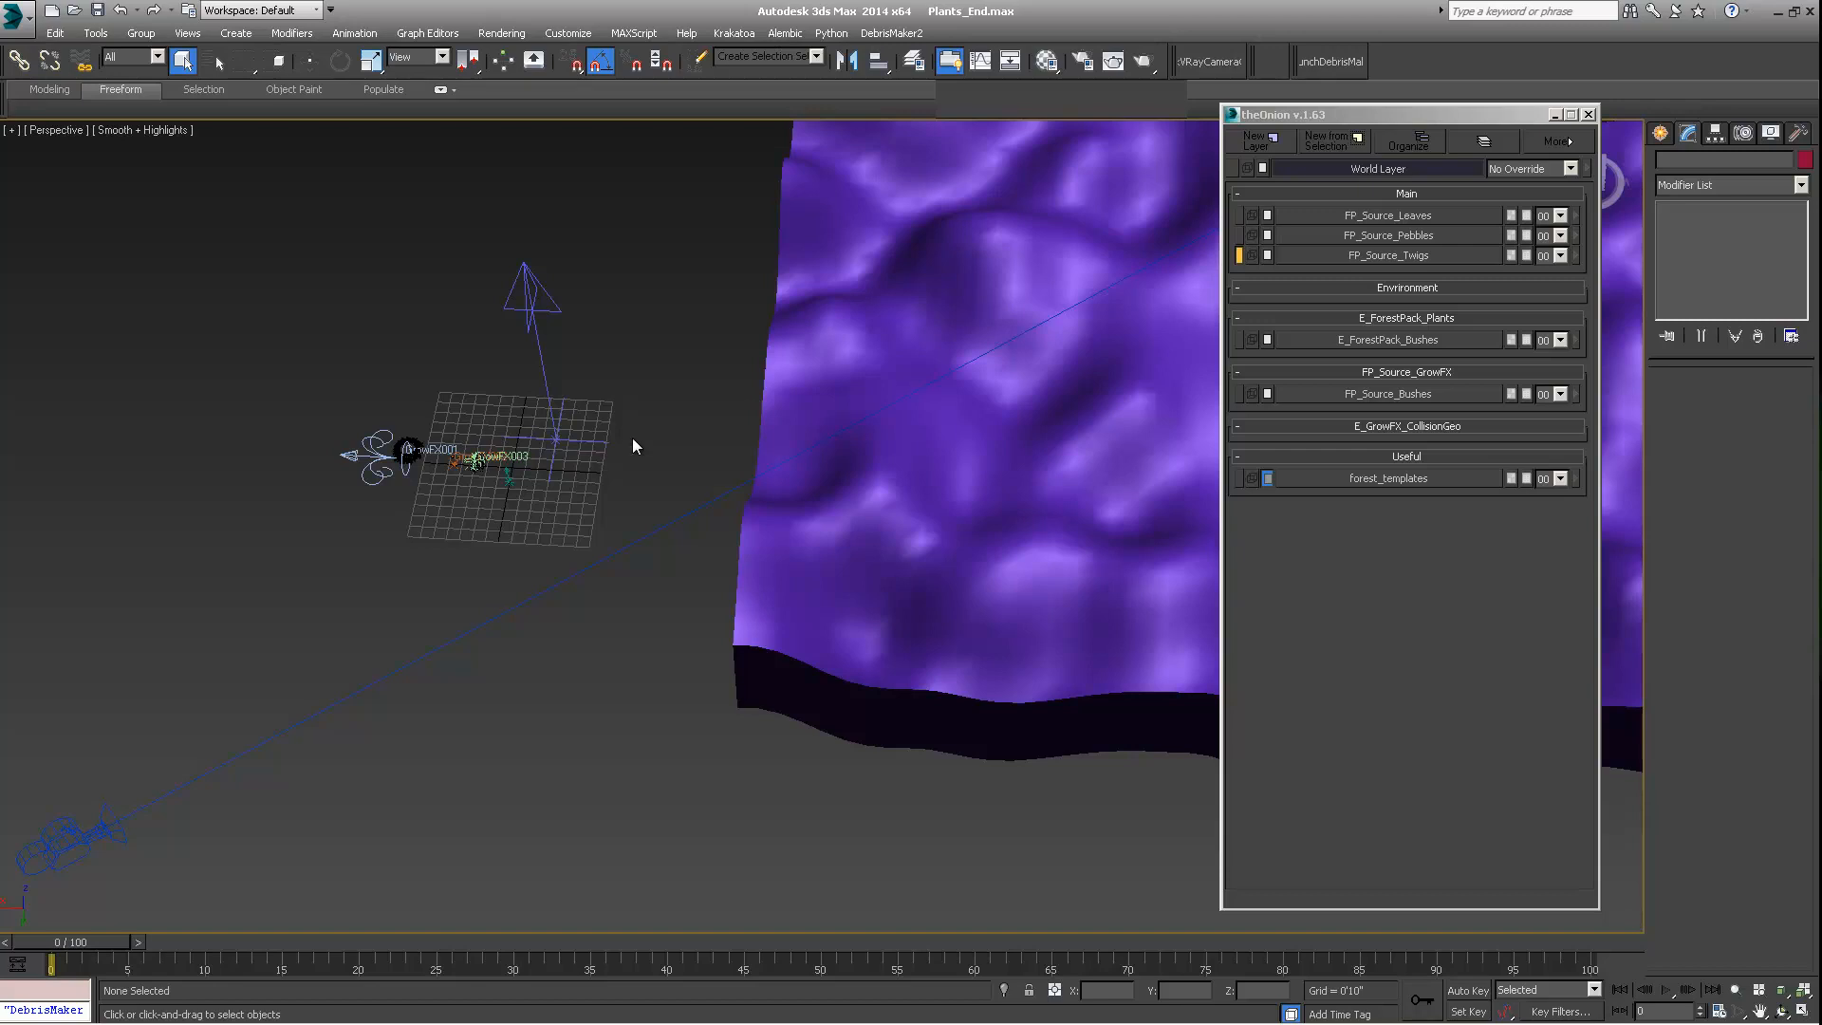
# Step: Reposition theOnion layer manager and examine the GrowFX source plants up close and the whole ground terrain in the Perspective viewport
pyautogui.moveTo(1369, 118); pyautogui.dragTo(1458, 88)
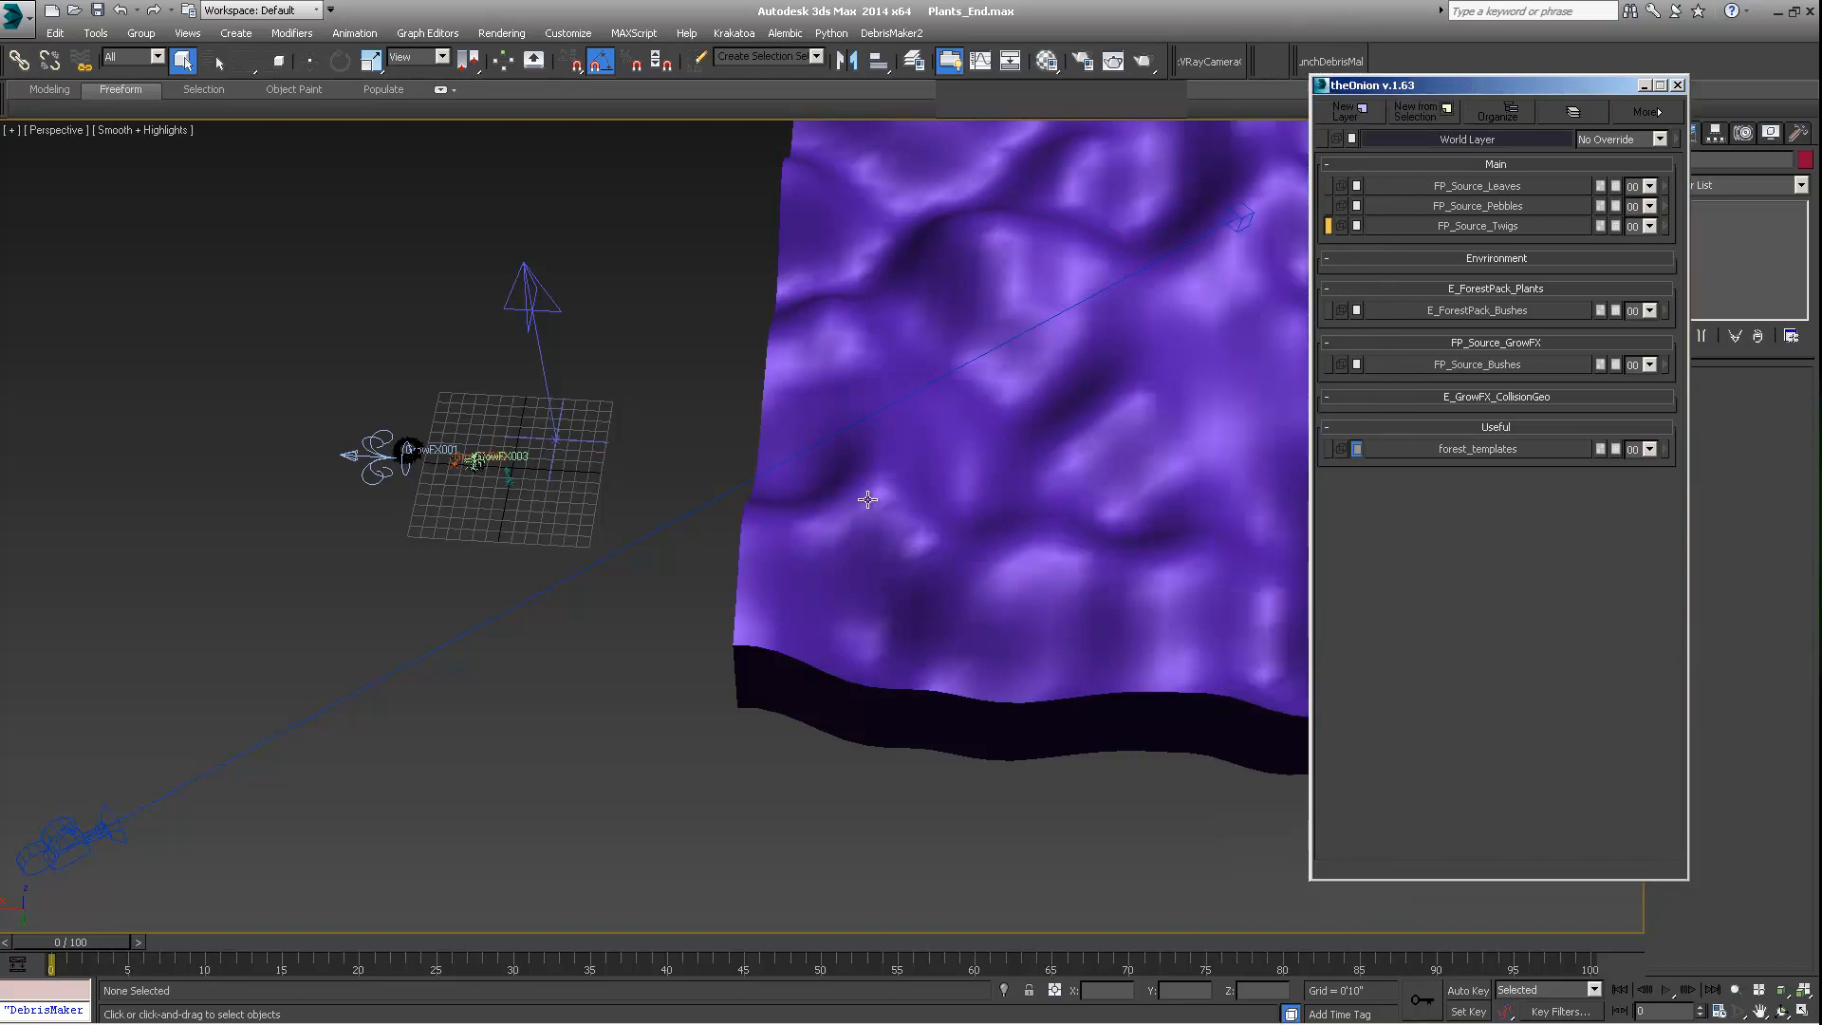
pyautogui.scroll(-3, 738, 508)
pyautogui.moveTo(868, 499); pyautogui.dragTo(787, 624, button='middle')
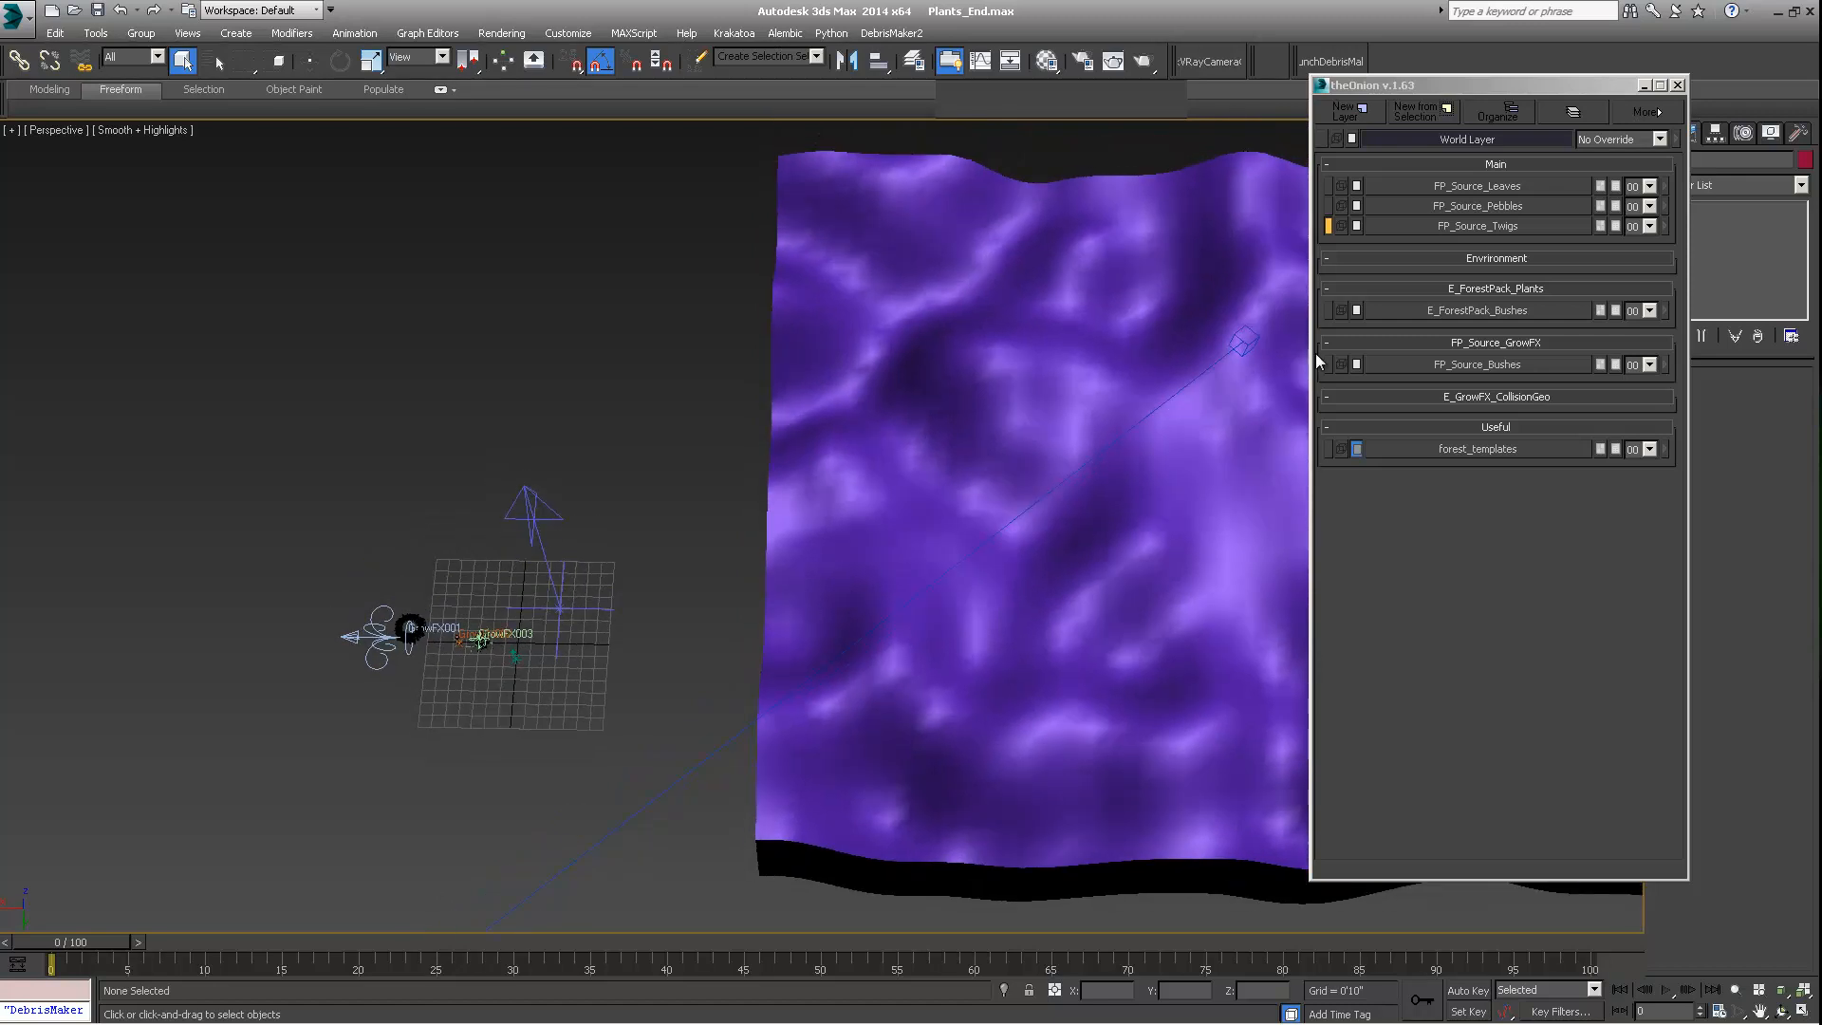
pyautogui.moveTo(763, 475); pyautogui.dragTo(750, 475, button='middle')
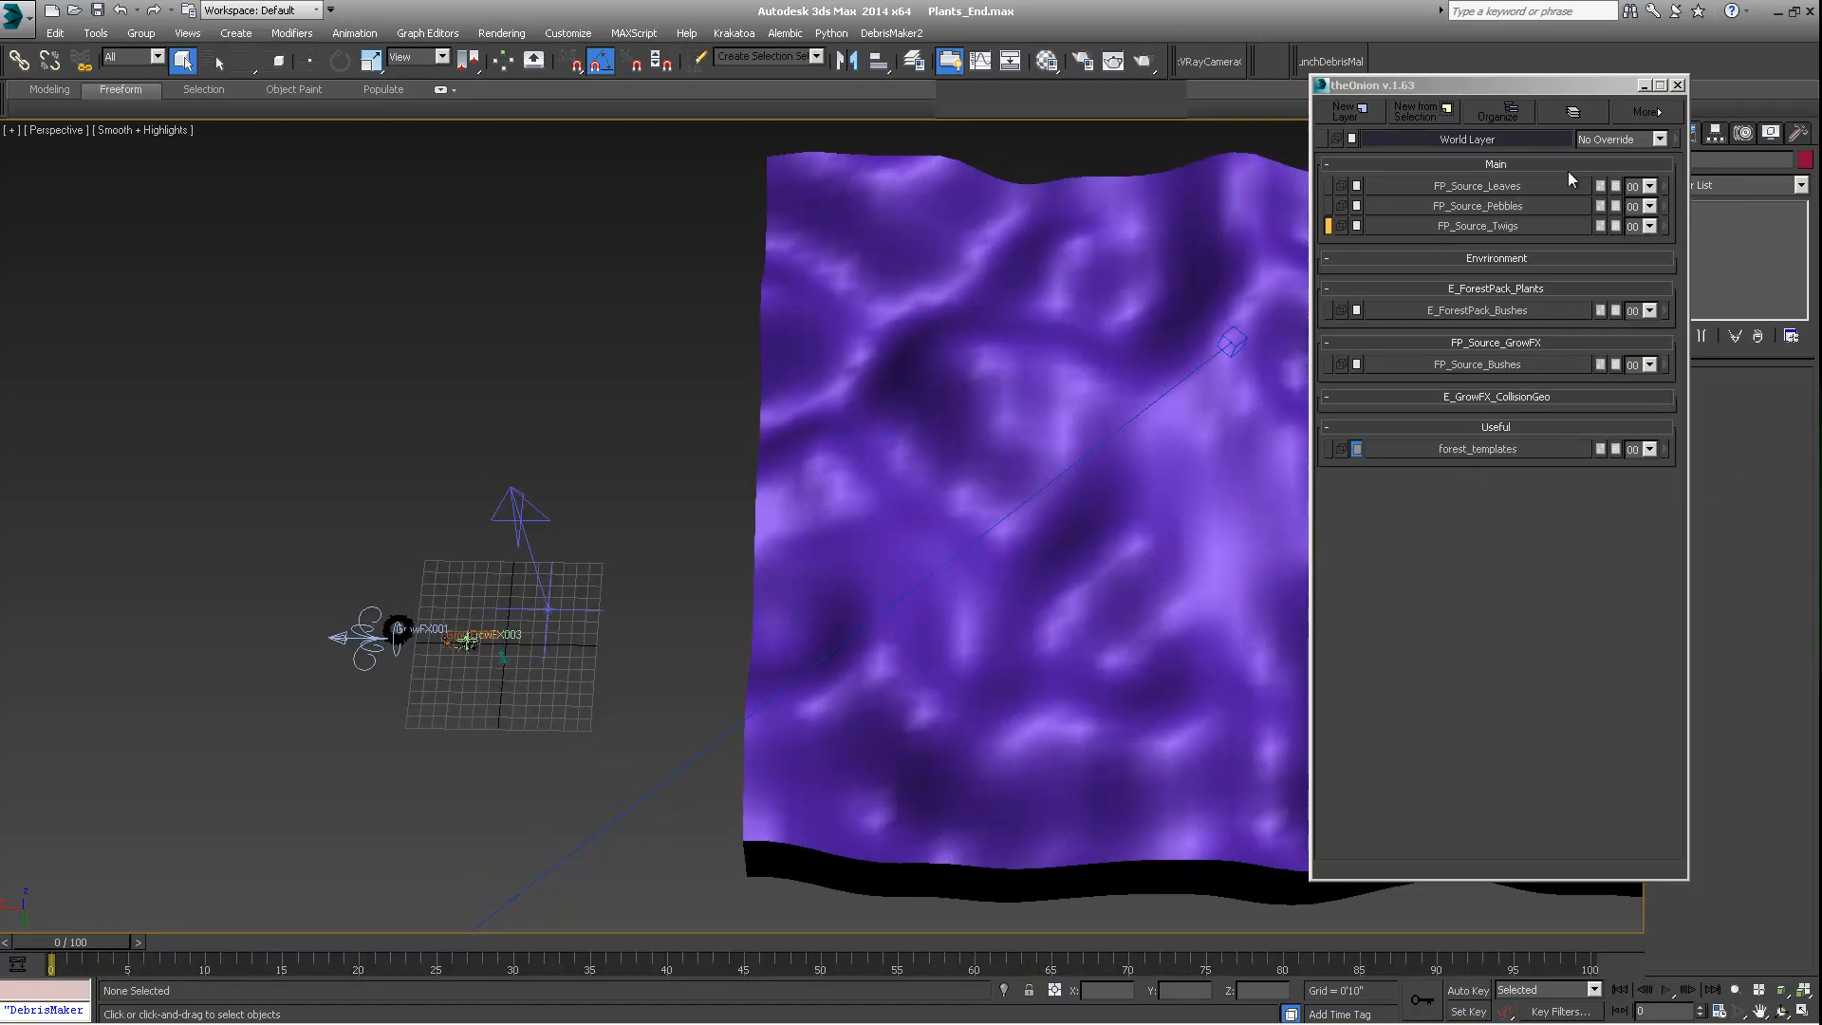
pyautogui.scroll(2, 824, 511)
pyautogui.scroll(-2, 814, 503)
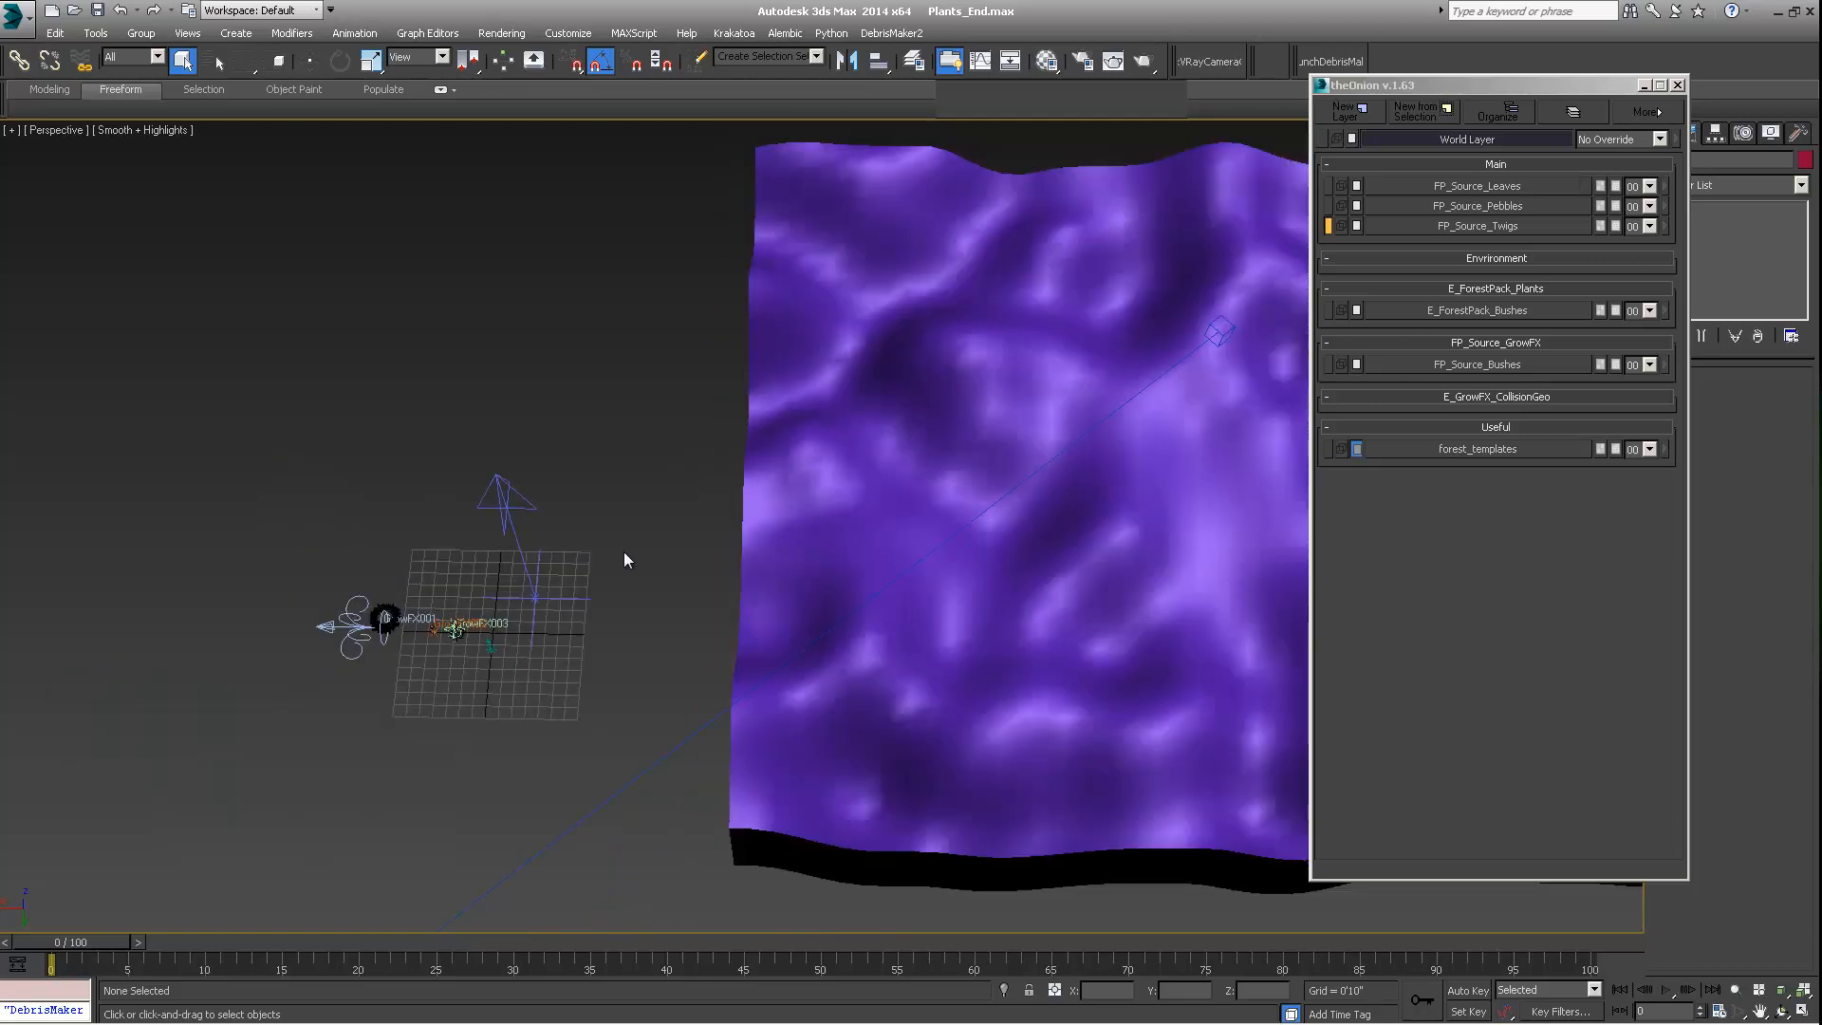
pyautogui.scroll(2, 629, 505)
pyautogui.scroll(3, 594, 505)
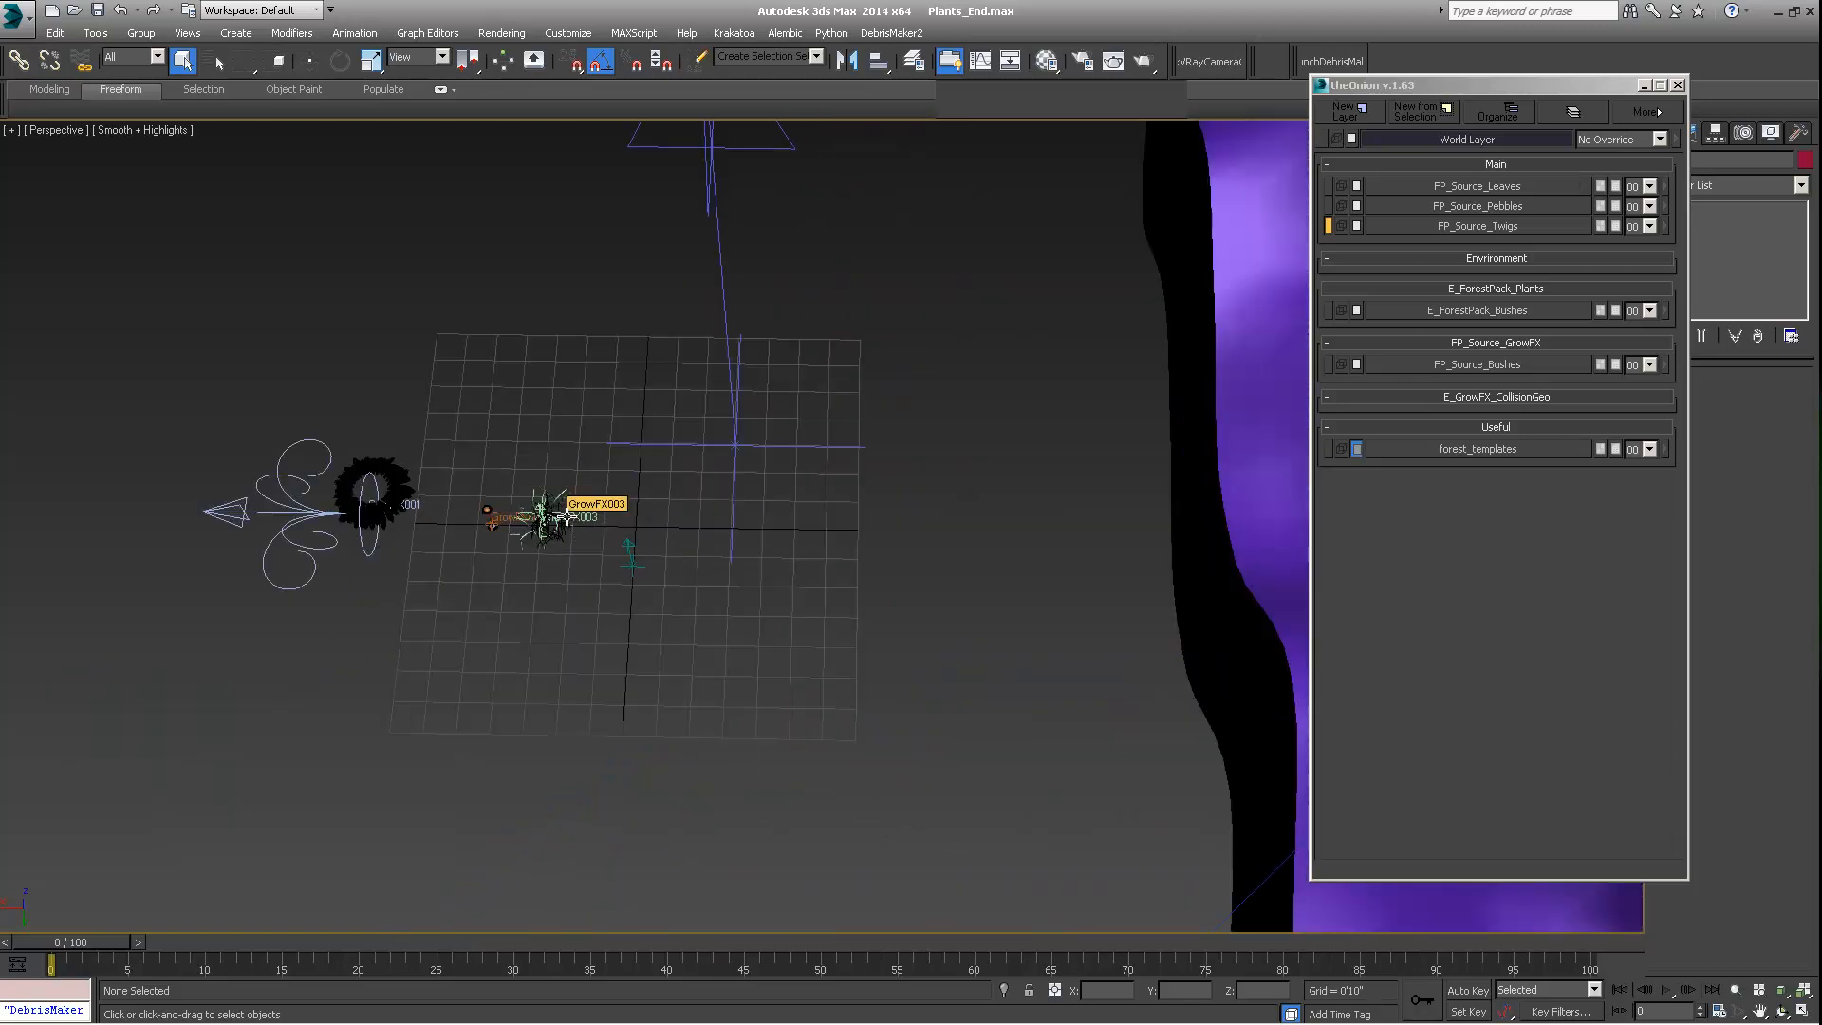
pyautogui.moveTo(567, 516); pyautogui.dragTo(699, 465, button='middle')
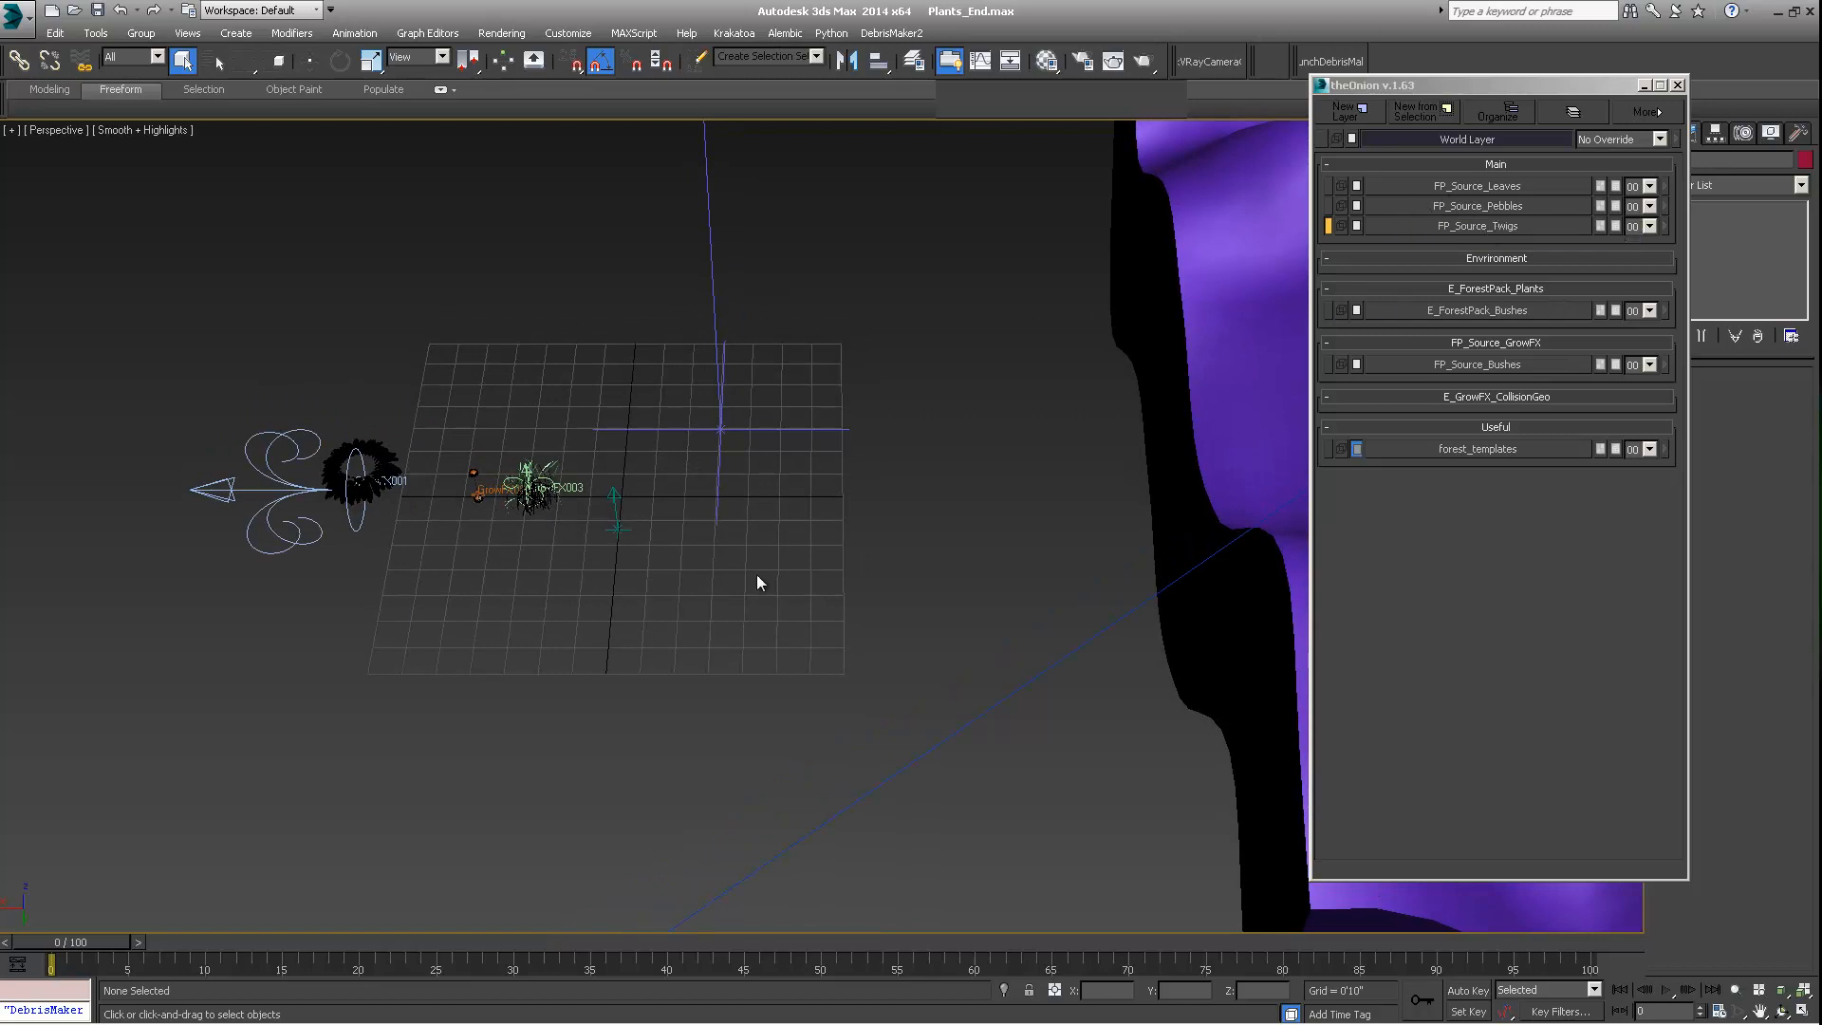
pyautogui.scroll(-3, 759, 474)
pyautogui.scroll(-6, 733, 479)
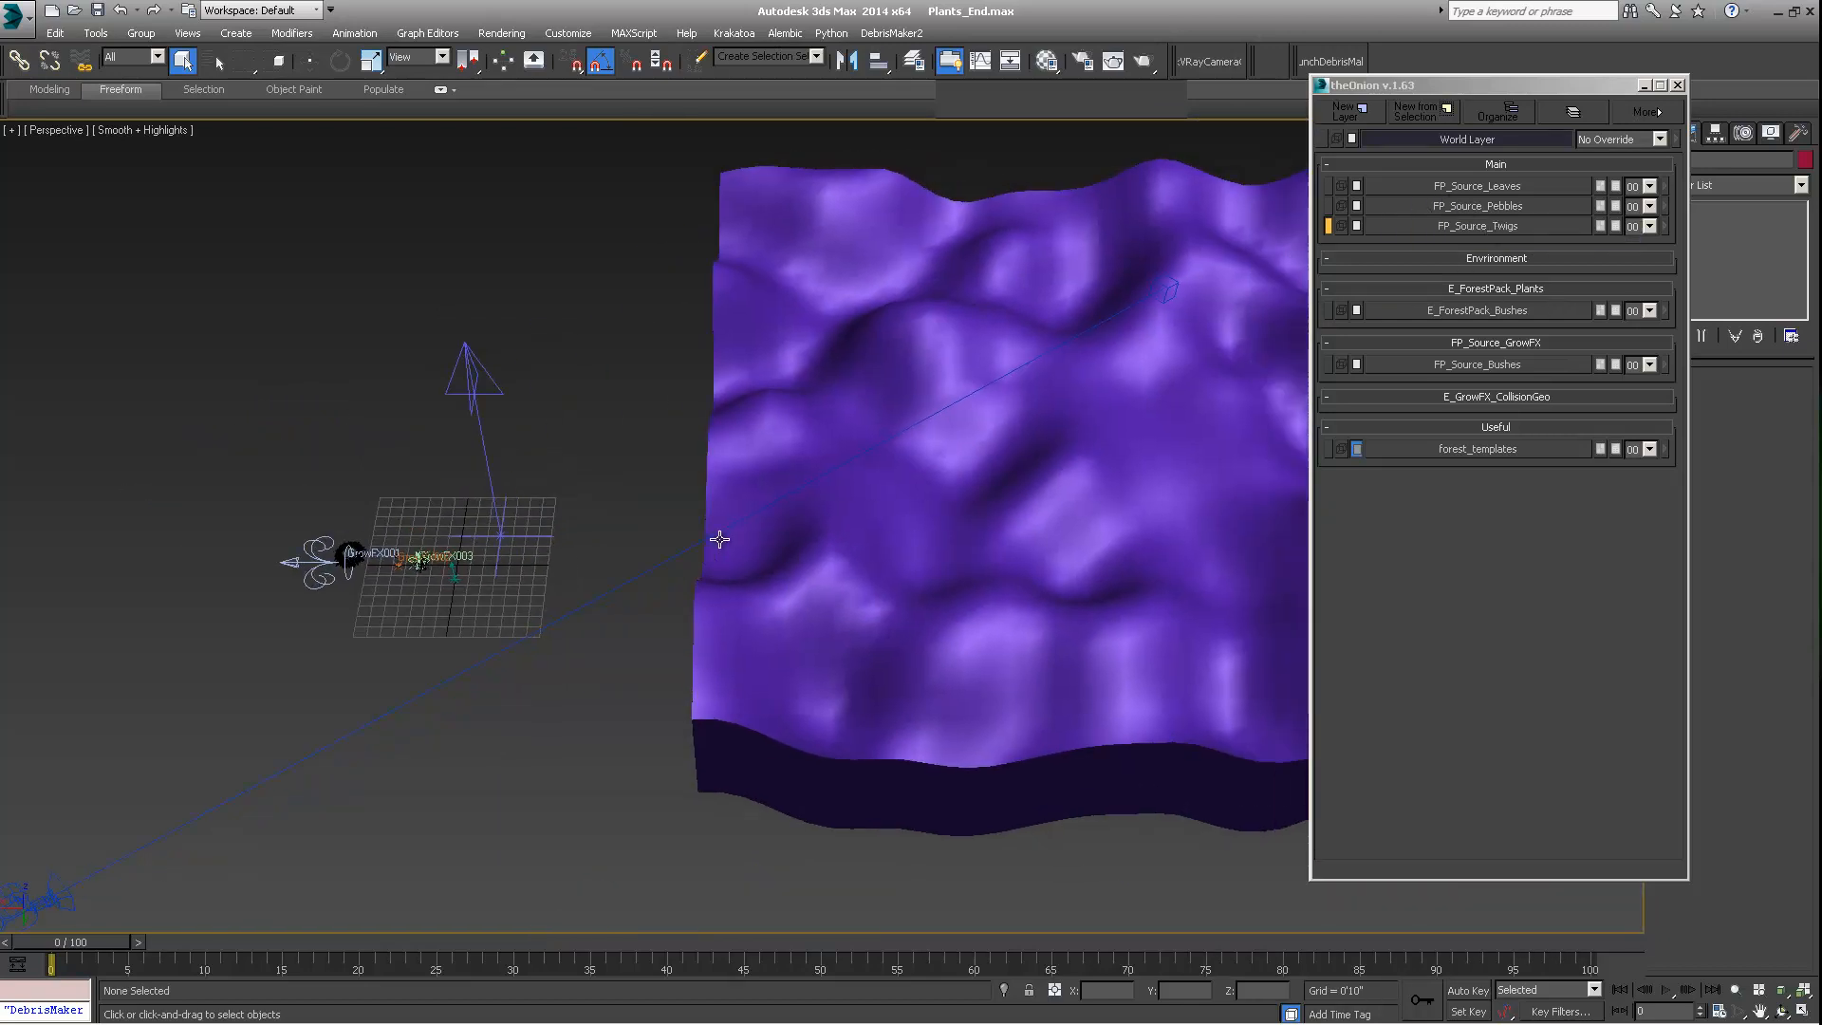
pyautogui.scroll(4, 753, 551)
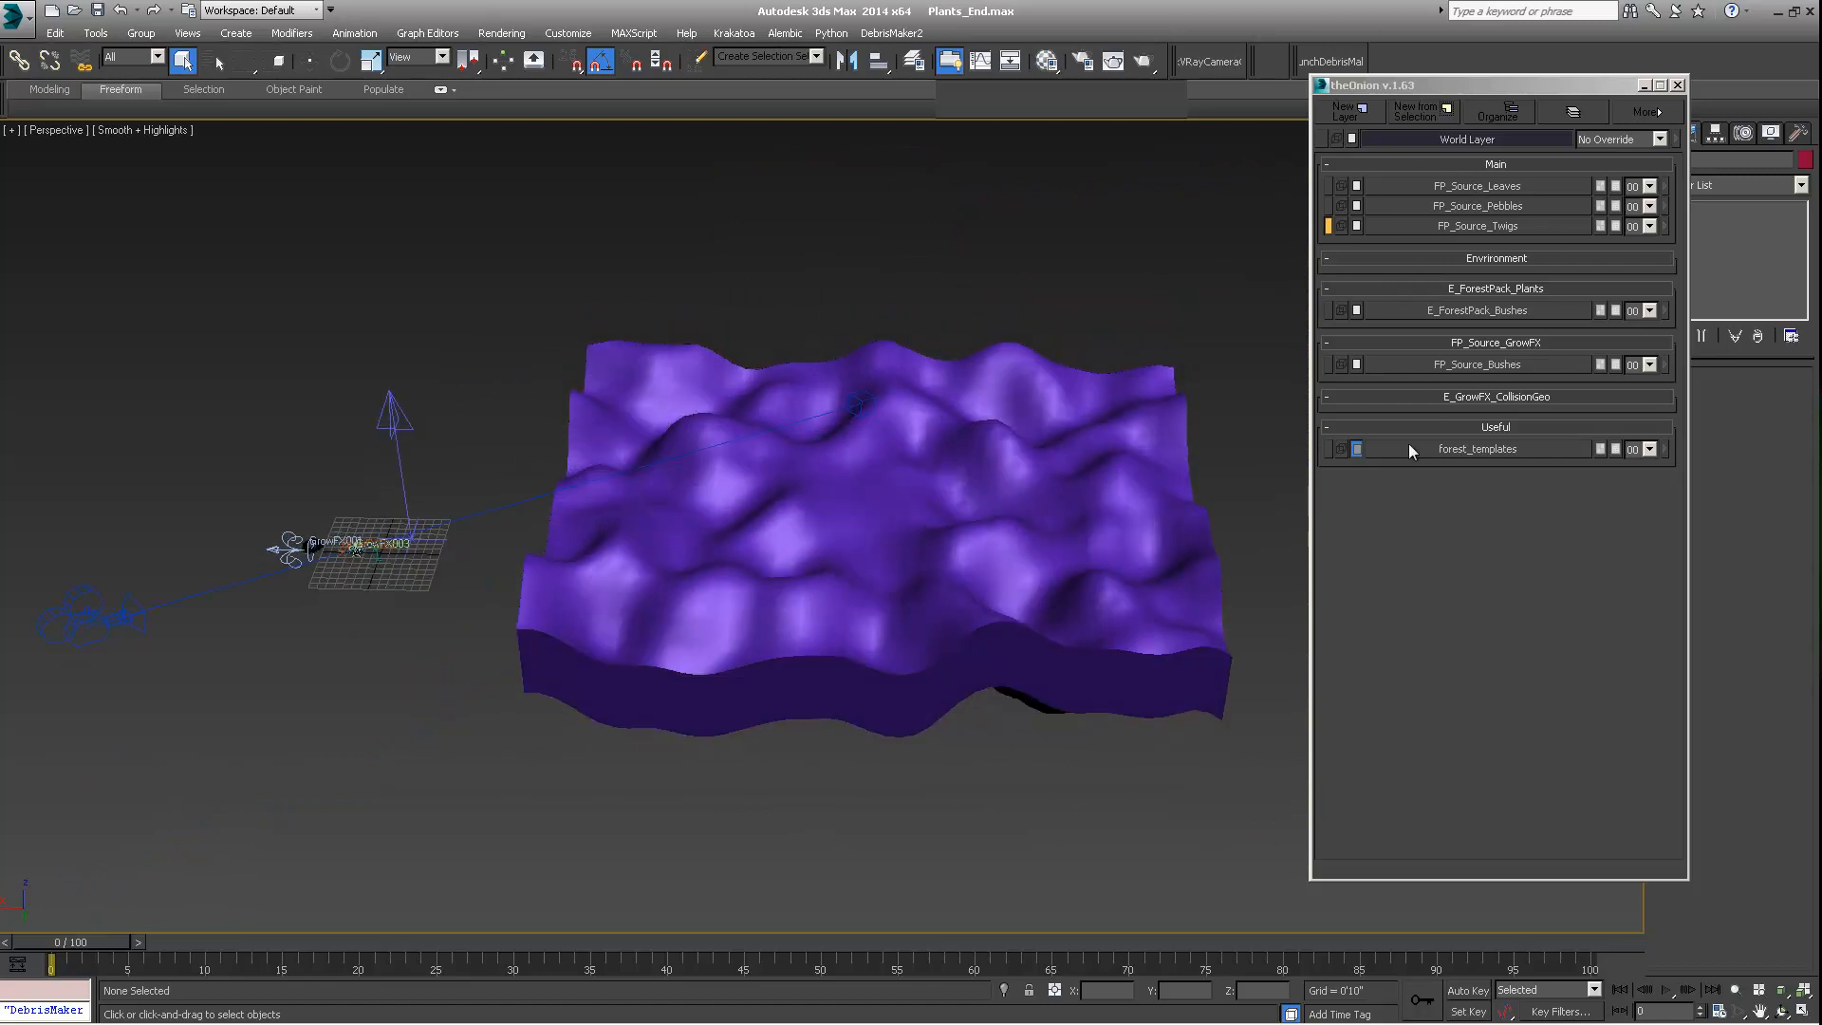
pyautogui.moveTo(930, 516); pyautogui.dragTo(964, 484, button='middle')
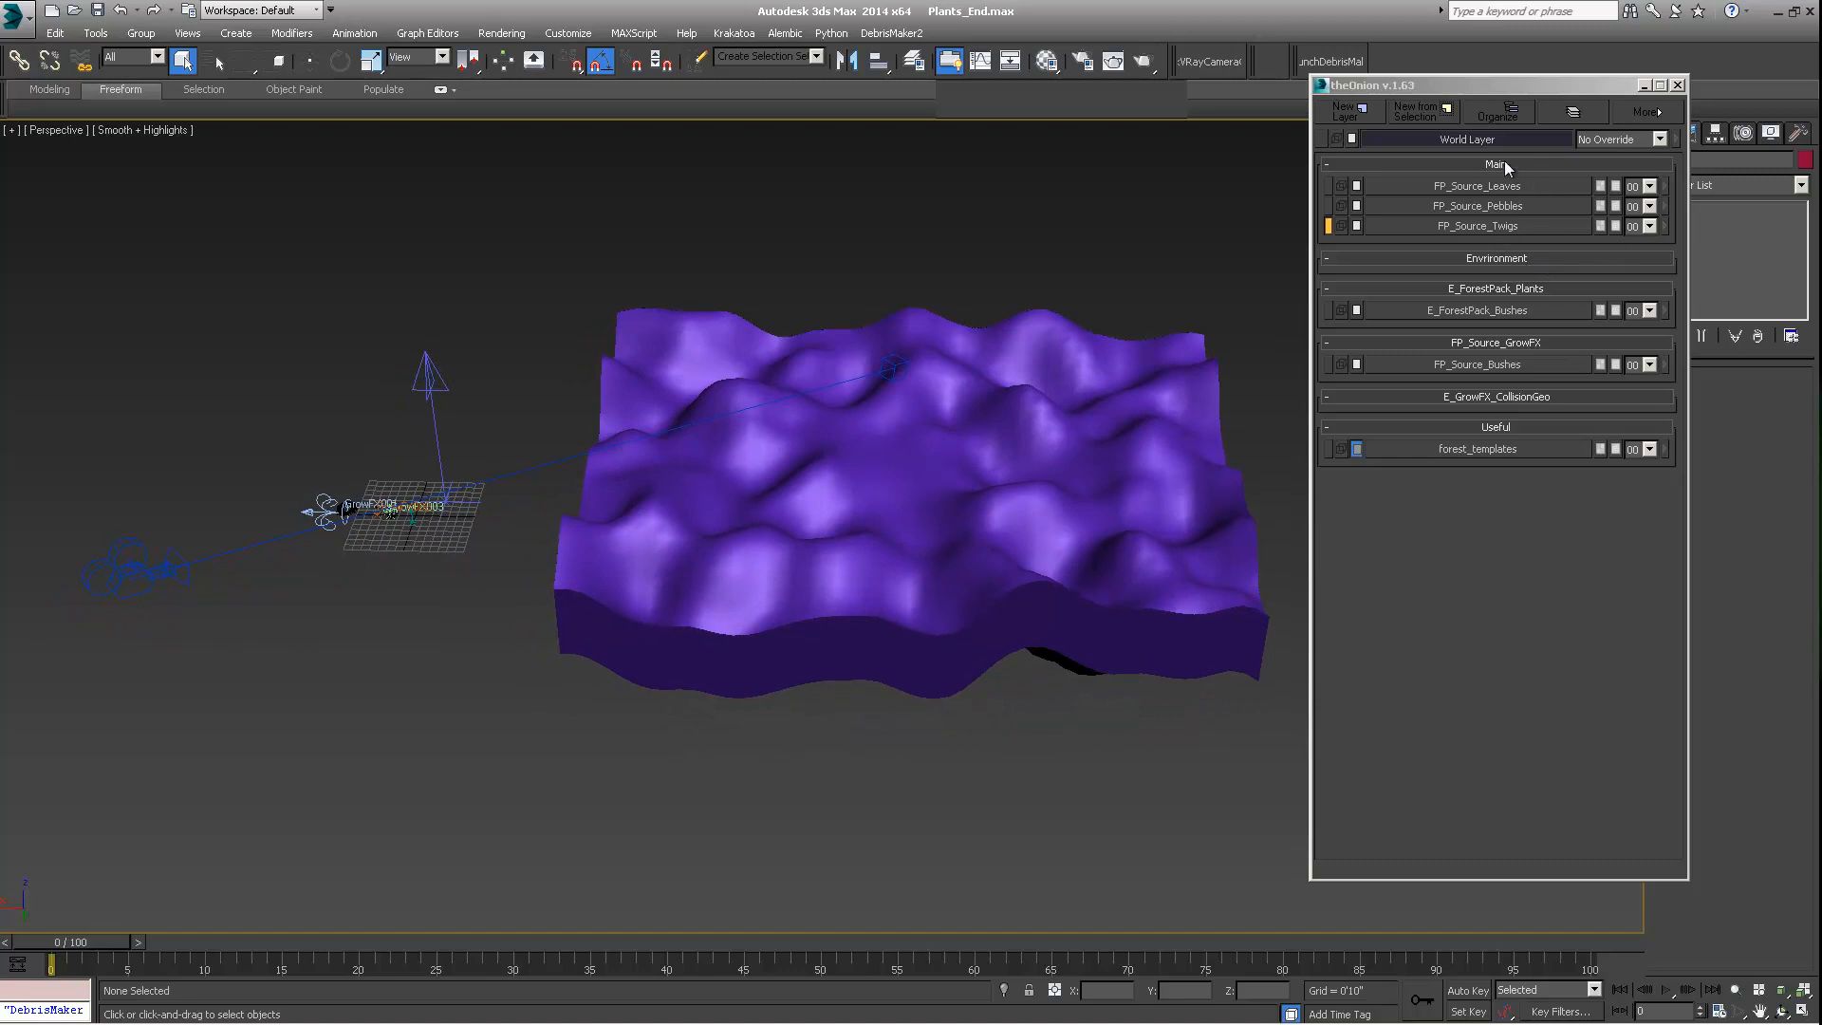
pyautogui.moveTo(1493, 89); pyautogui.dragTo(1221, 79)
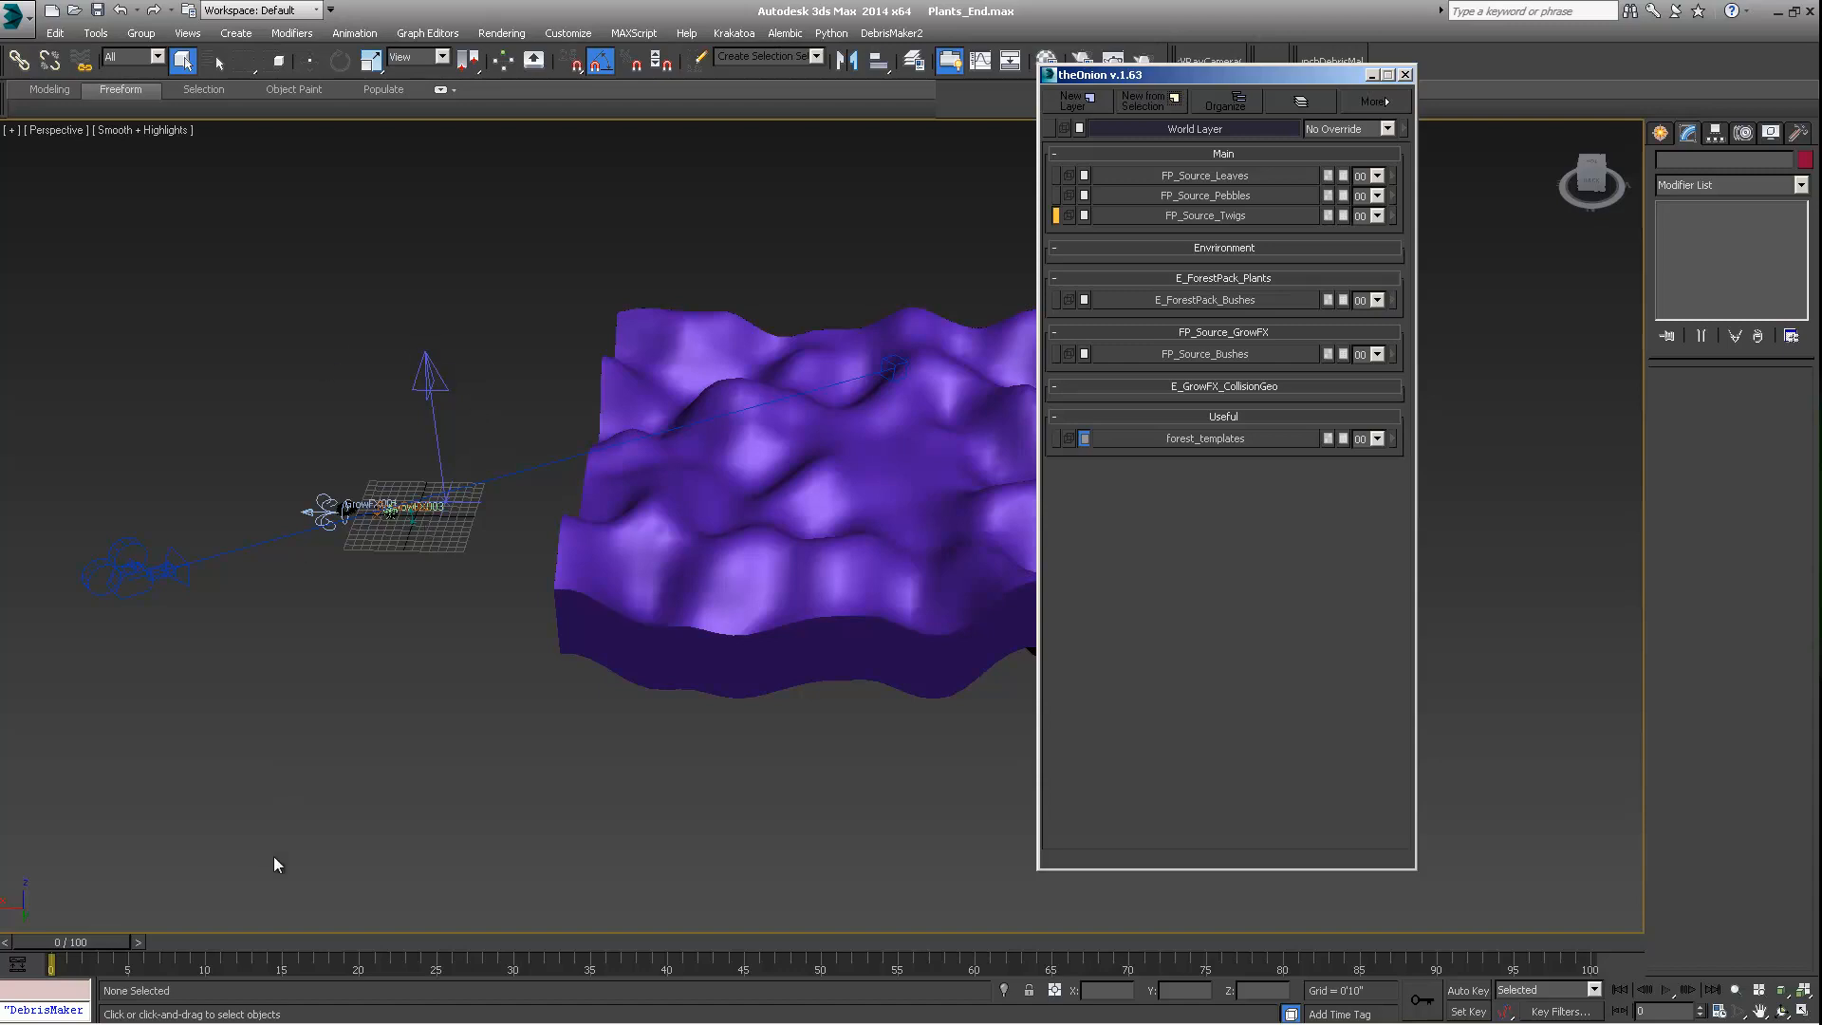
# Step: Switch to Chrome, search the web for "itrees" in a new tab, and open the iCube R&D group iTrees page
pyautogui.click(321, 1007)
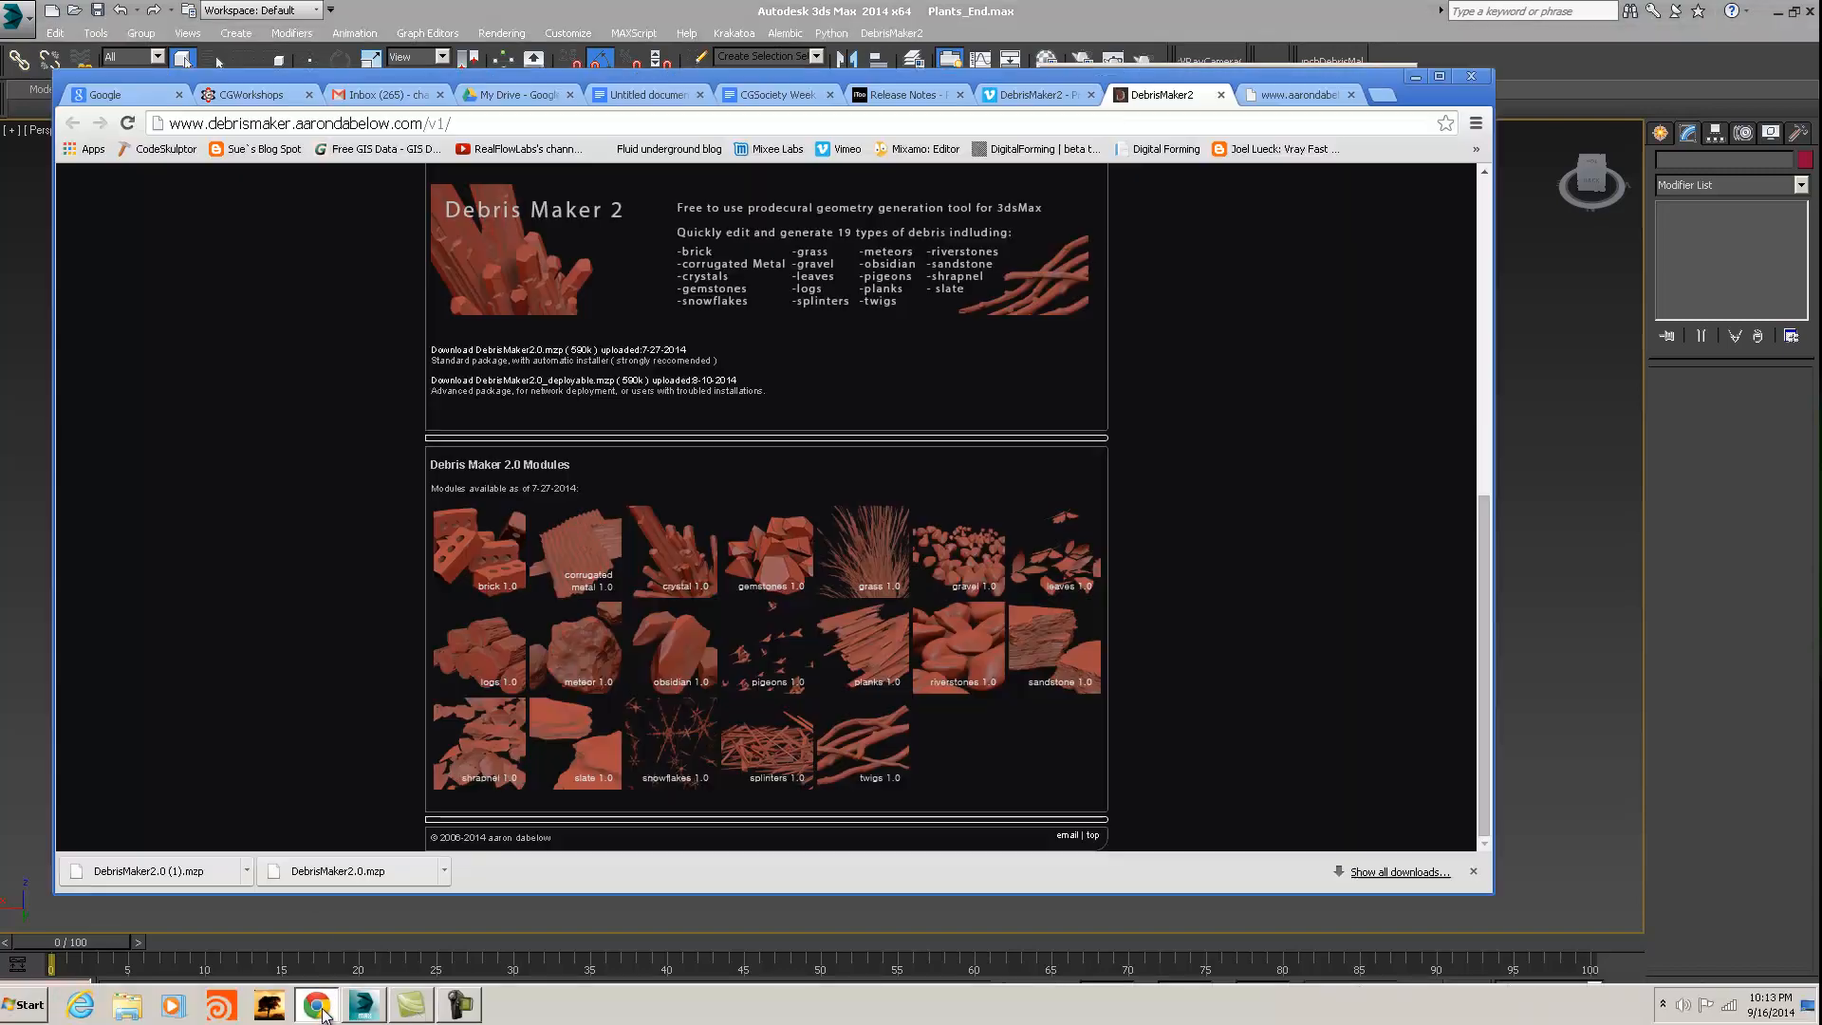
pyautogui.click(1382, 95)
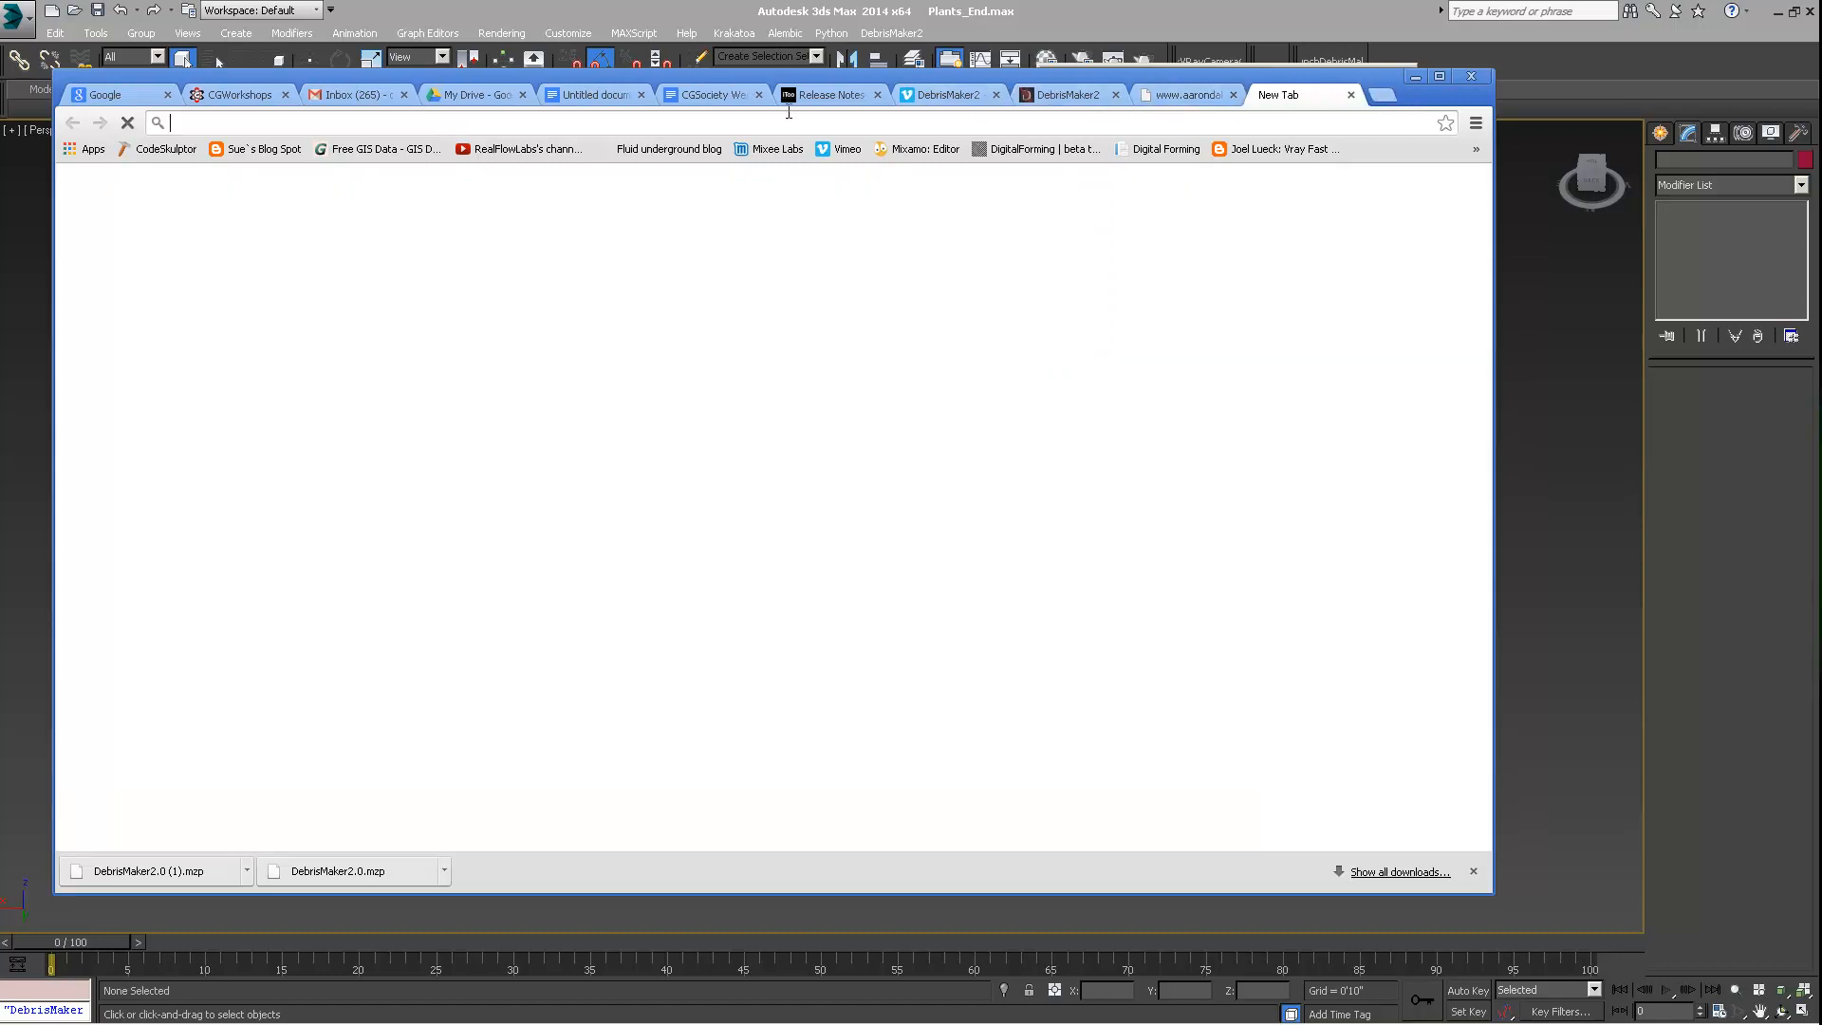
pyautogui.write('itre')
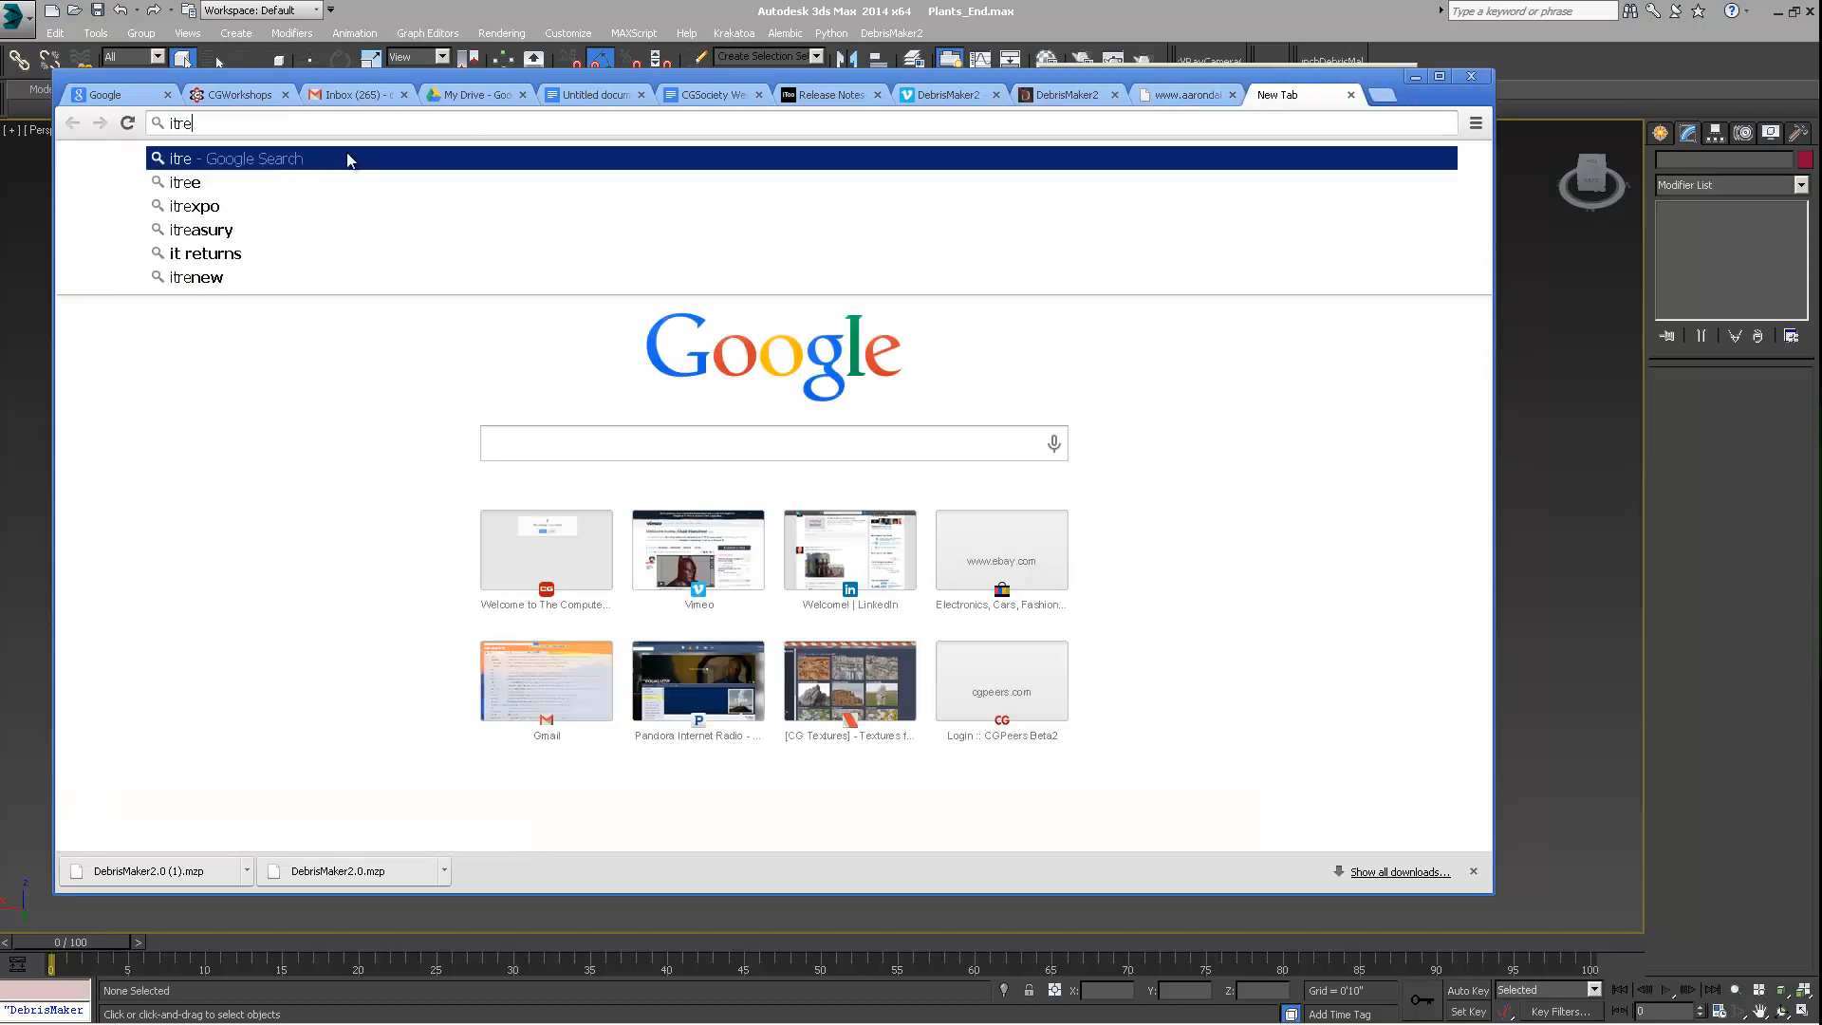
pyautogui.write('es')
pyautogui.press('Return')
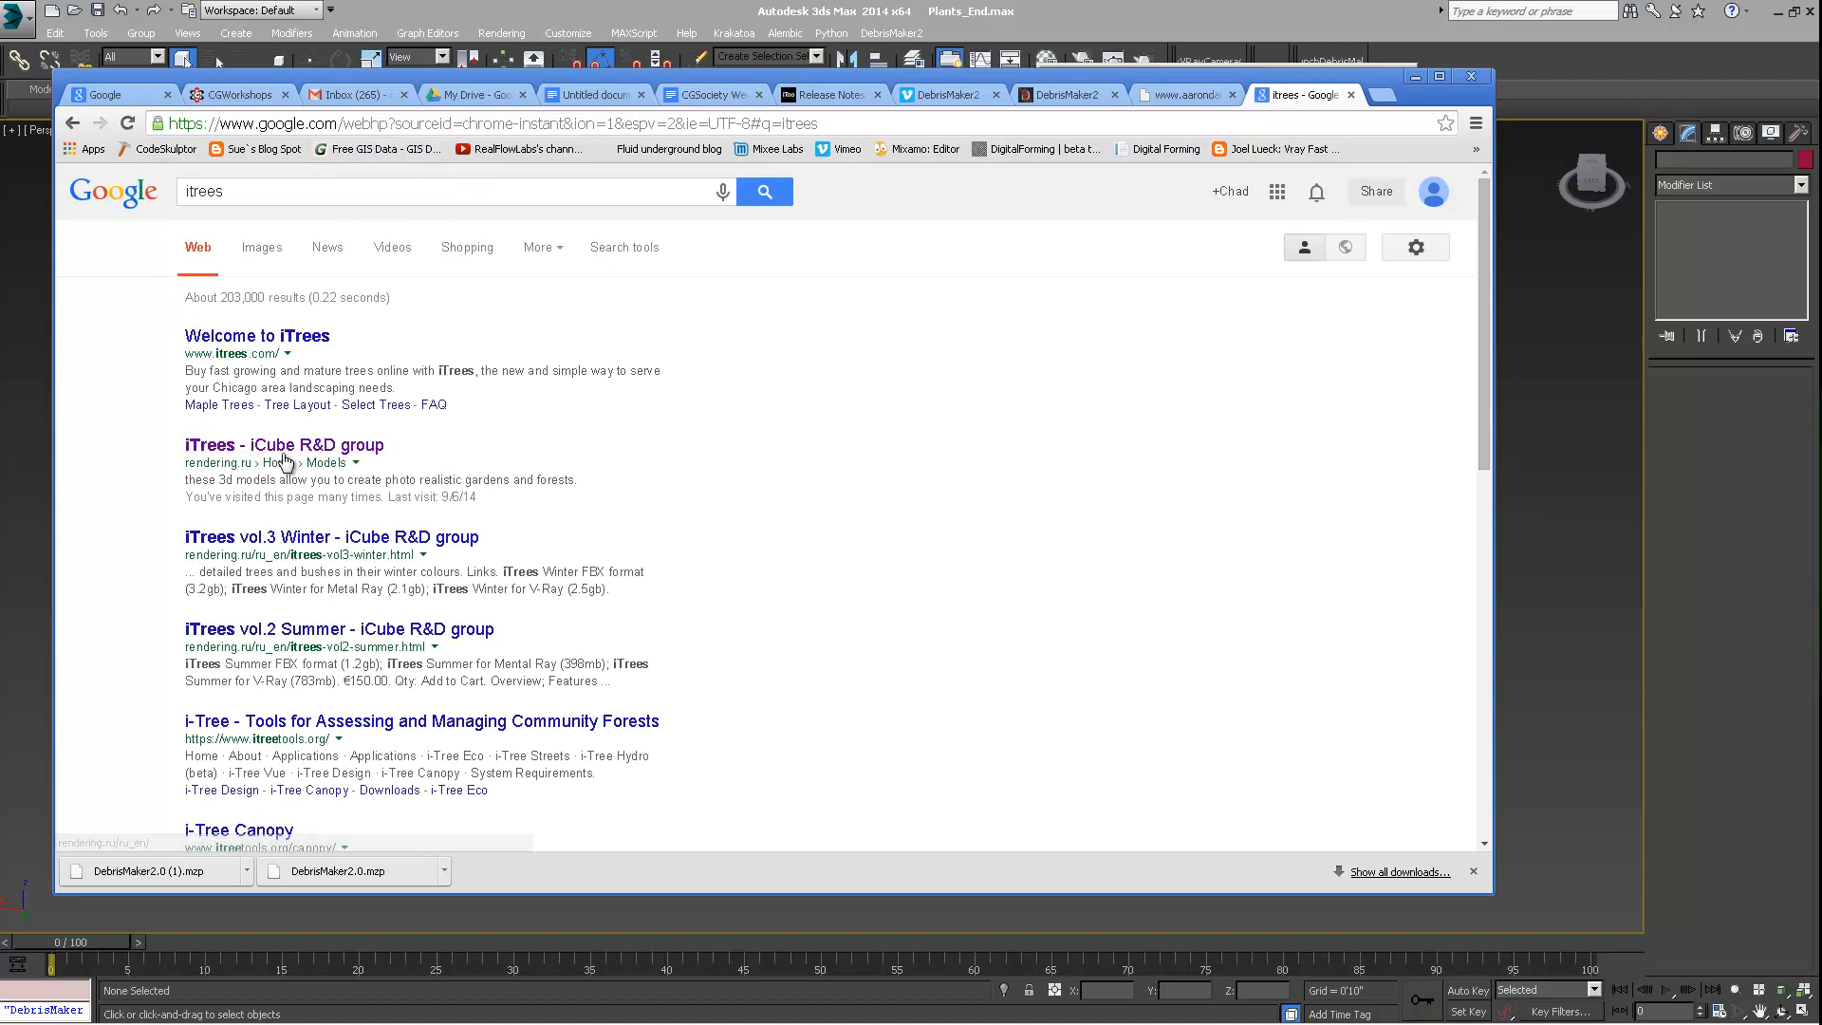
pyautogui.click(237, 446)
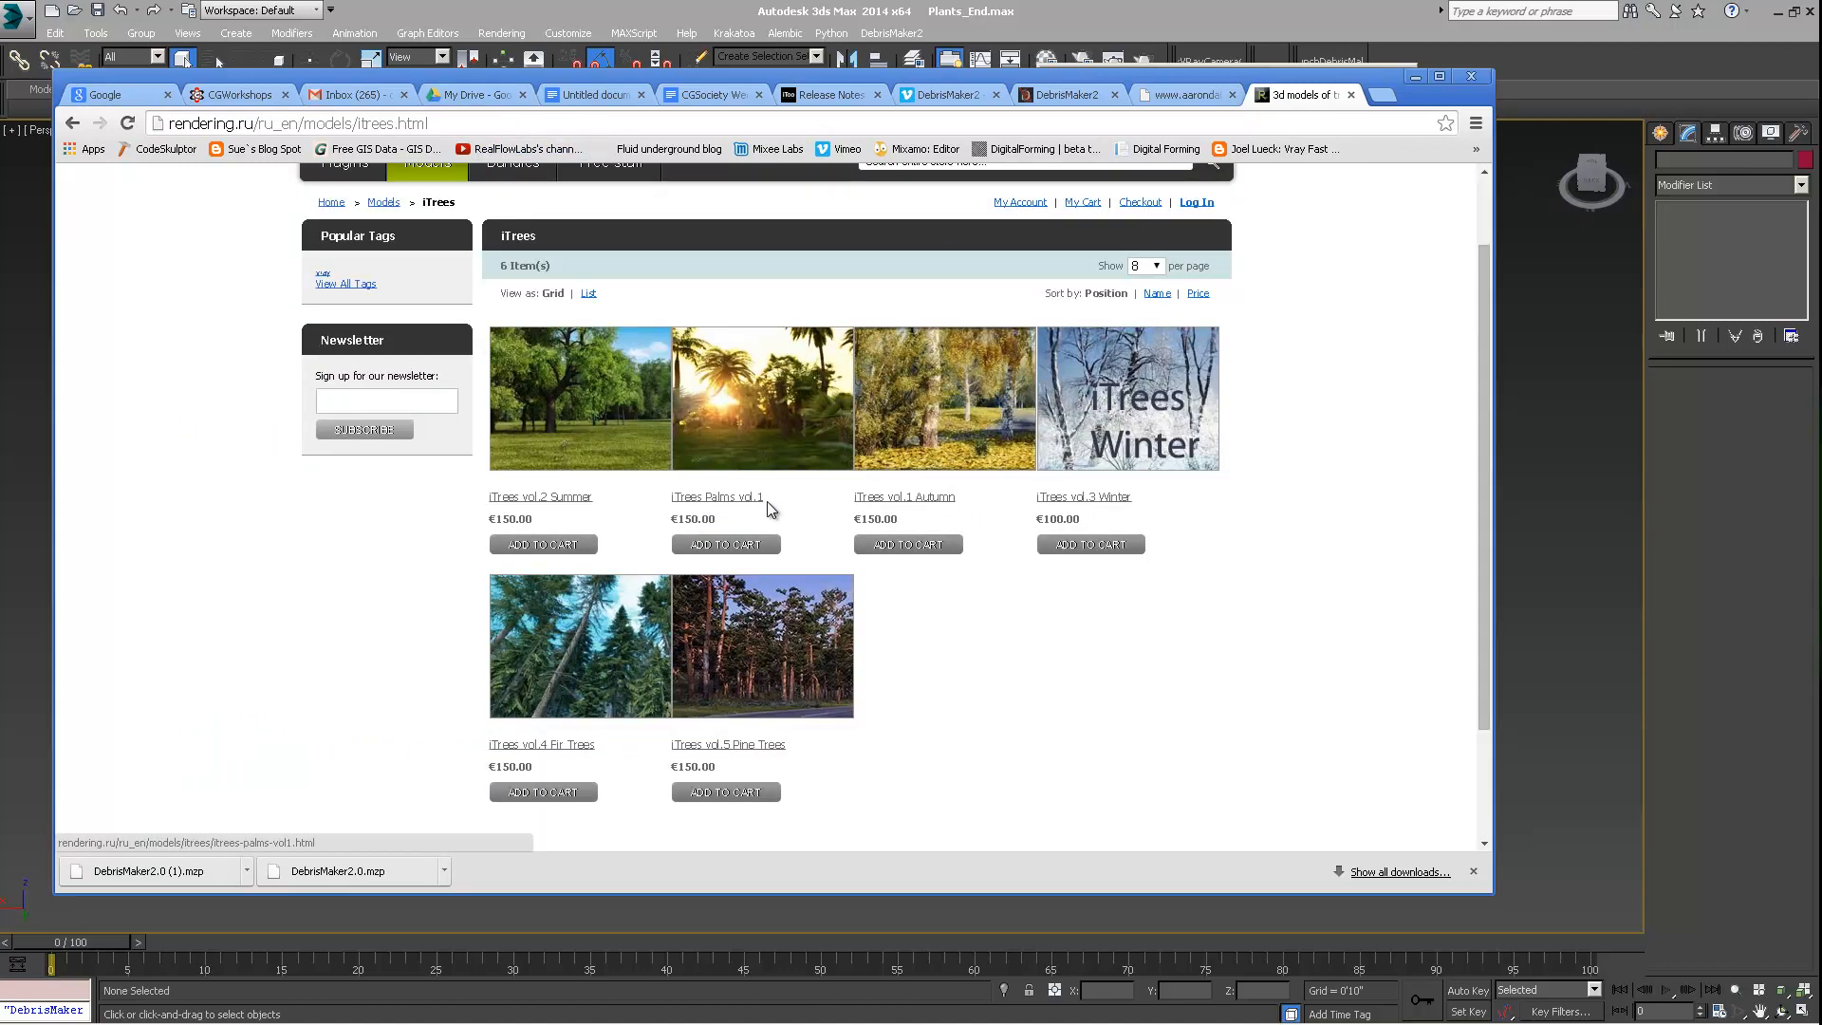
# Step: Look through the iTrees model collections offered on the page, from Summer and Palms to Fir and Pine Trees
pyautogui.scroll(-2, 767, 501)
pyautogui.scroll(2, 590, 579)
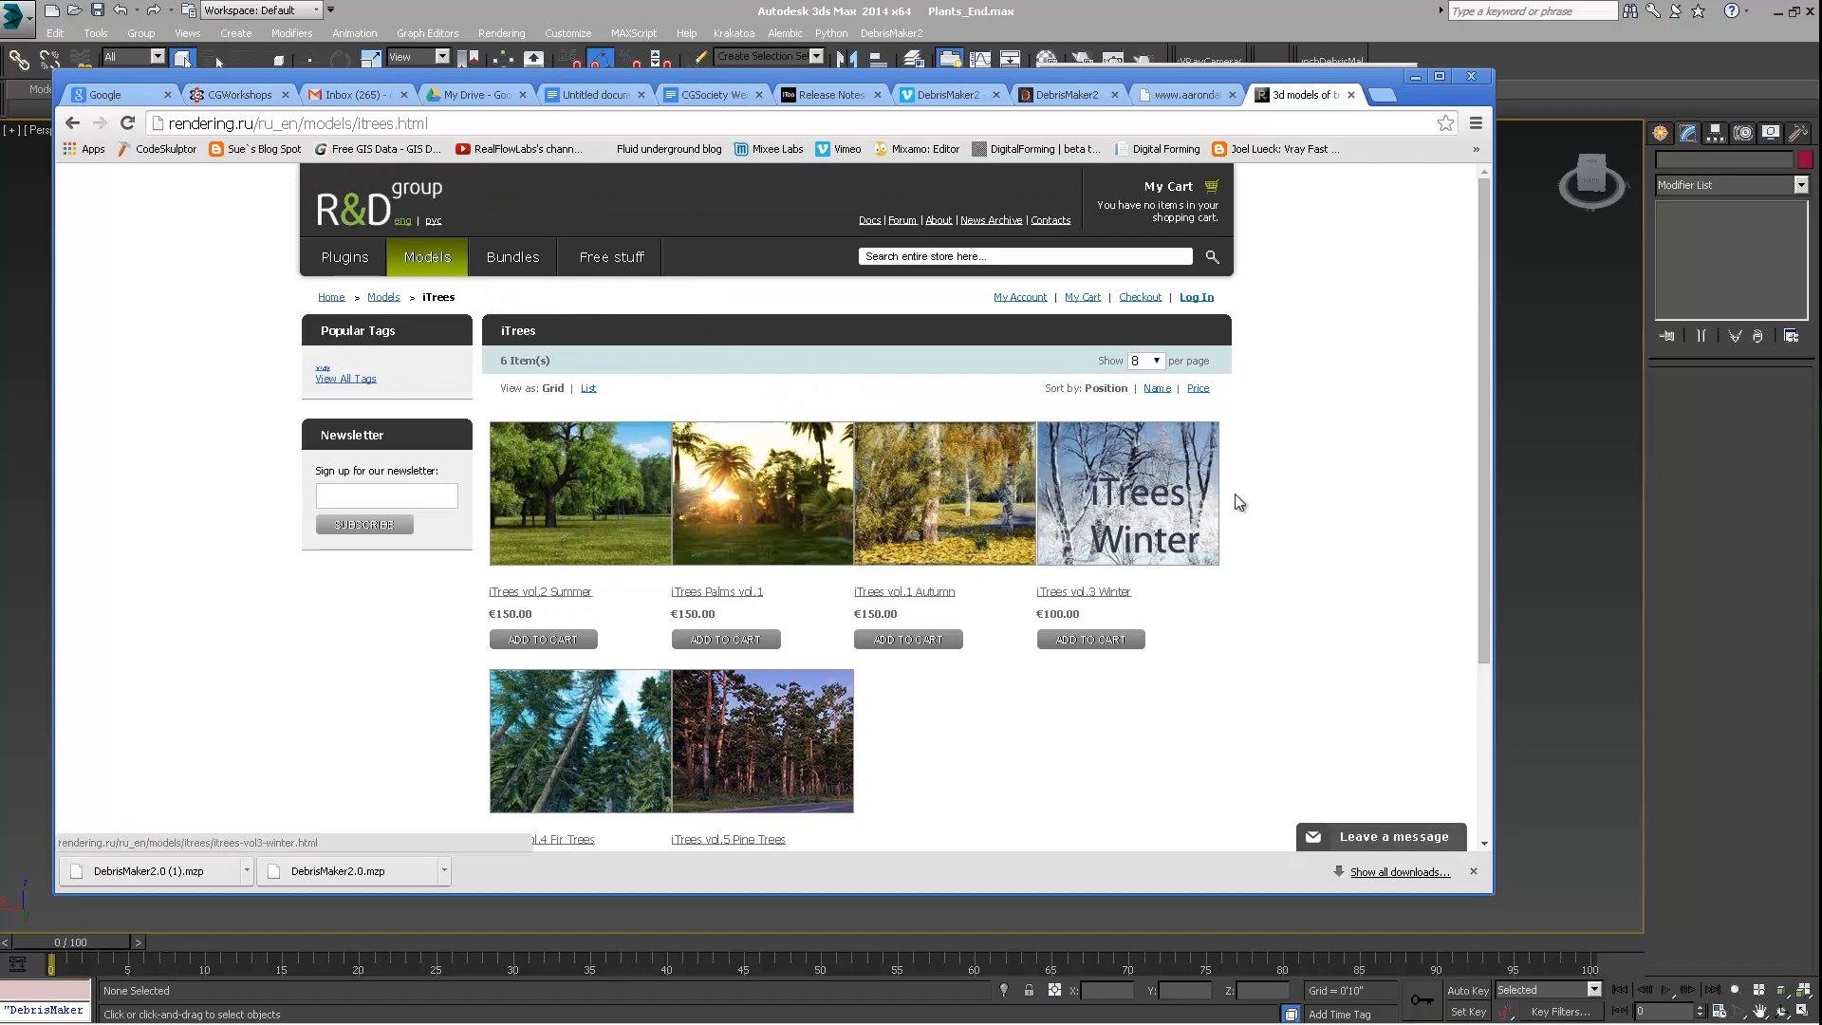
pyautogui.scroll(-1, 1119, 489)
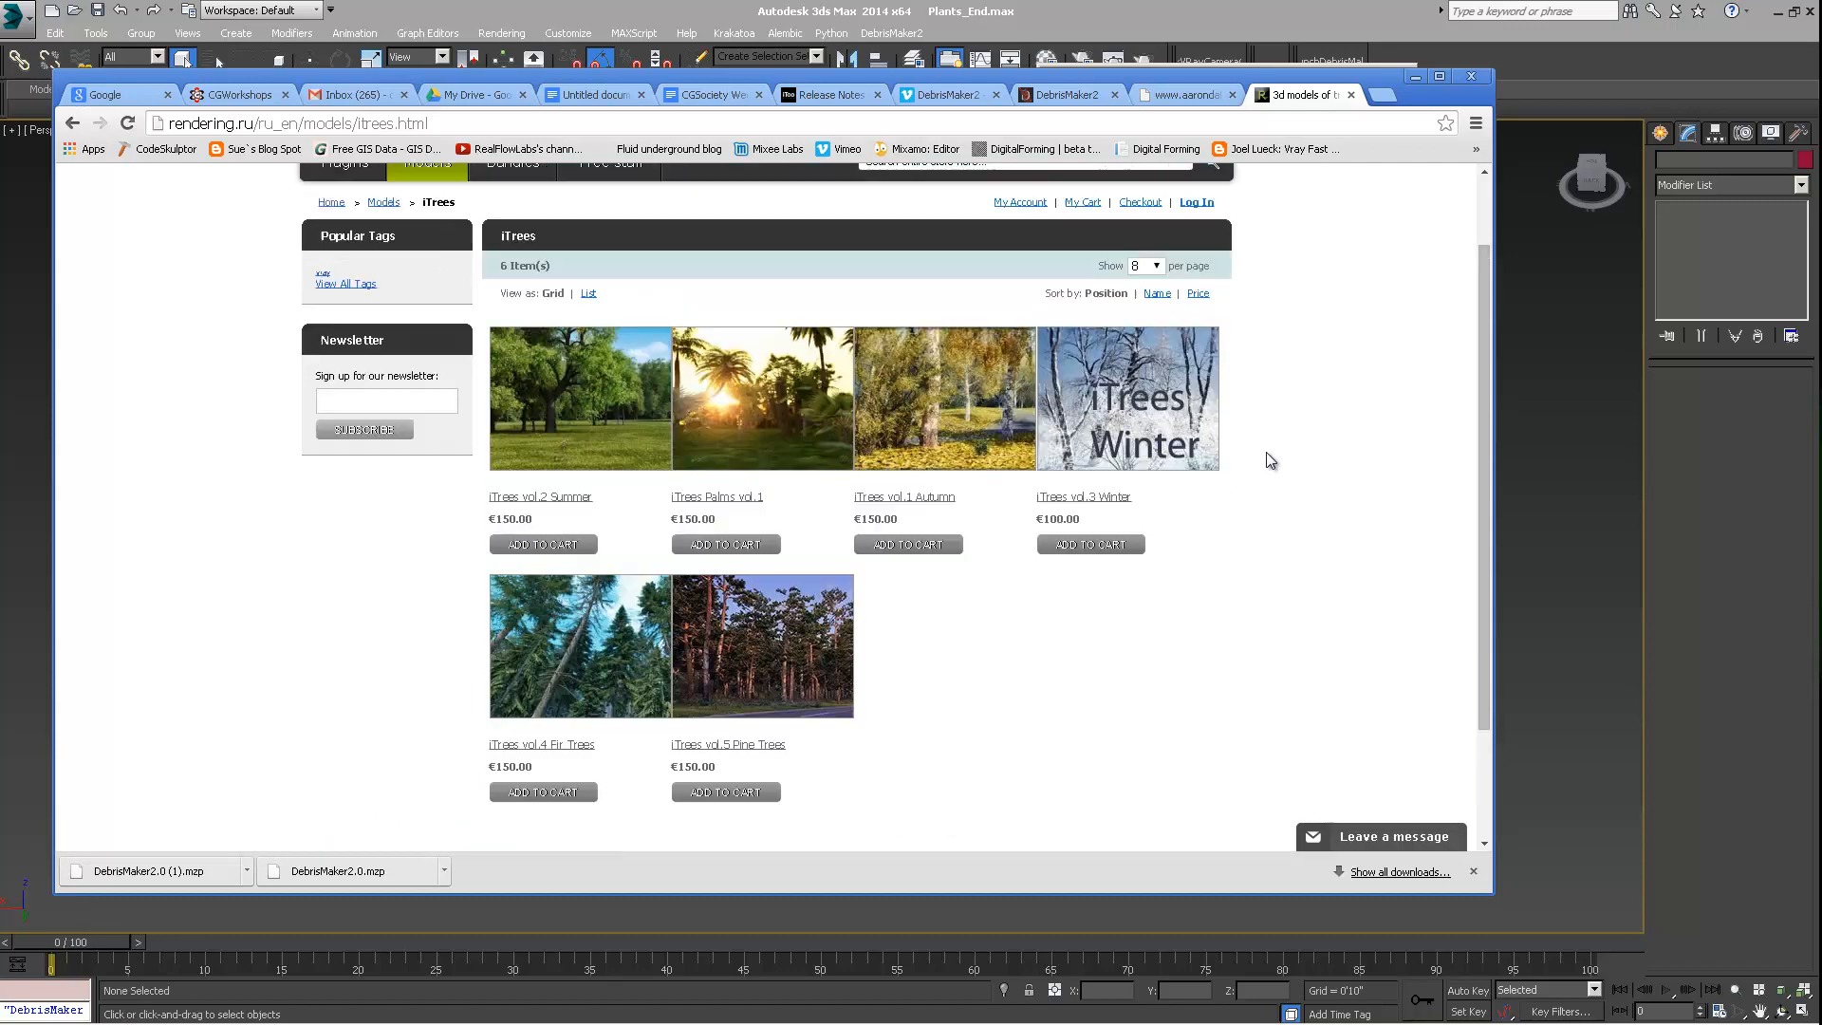
pyautogui.scroll(1, 1266, 451)
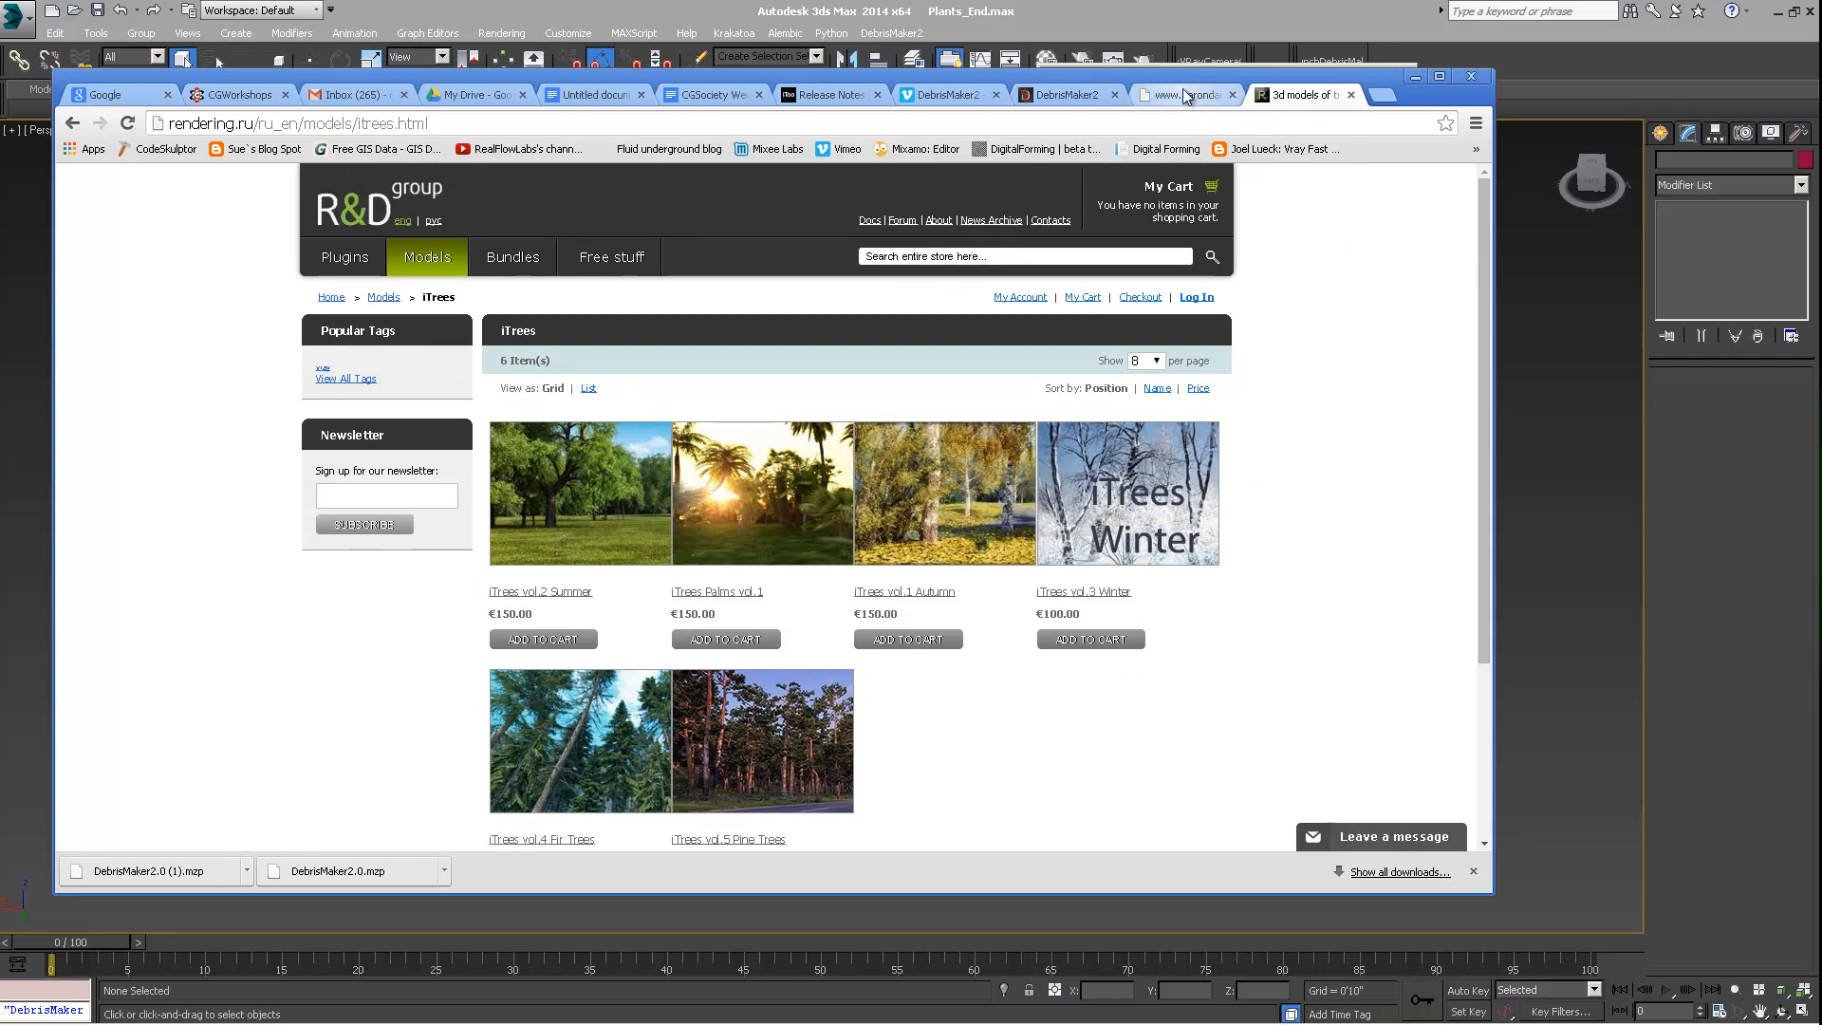
# Step: Switch back to 3ds Max, select the hilly purple ground terrain, and rename it E_GroundSurface
pyautogui.moveTo(1212, 78); pyautogui.dragTo(1197, 77)
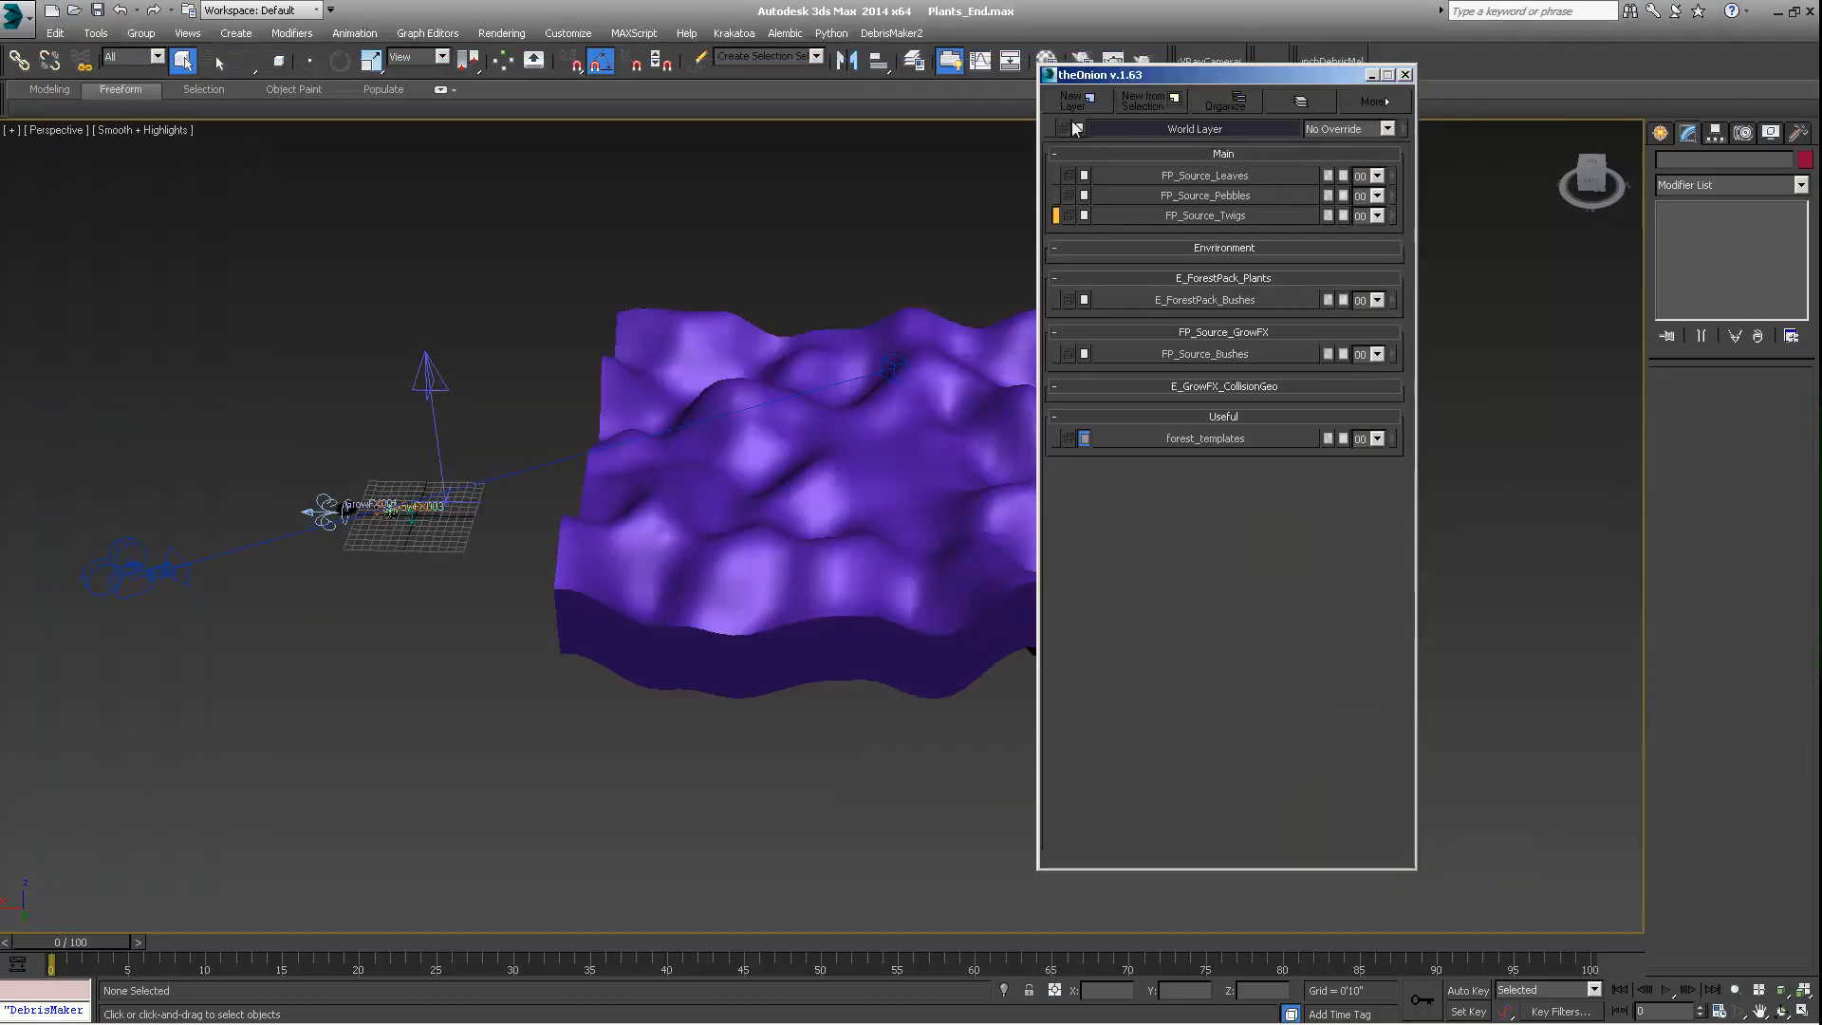
pyautogui.click(1400, 67)
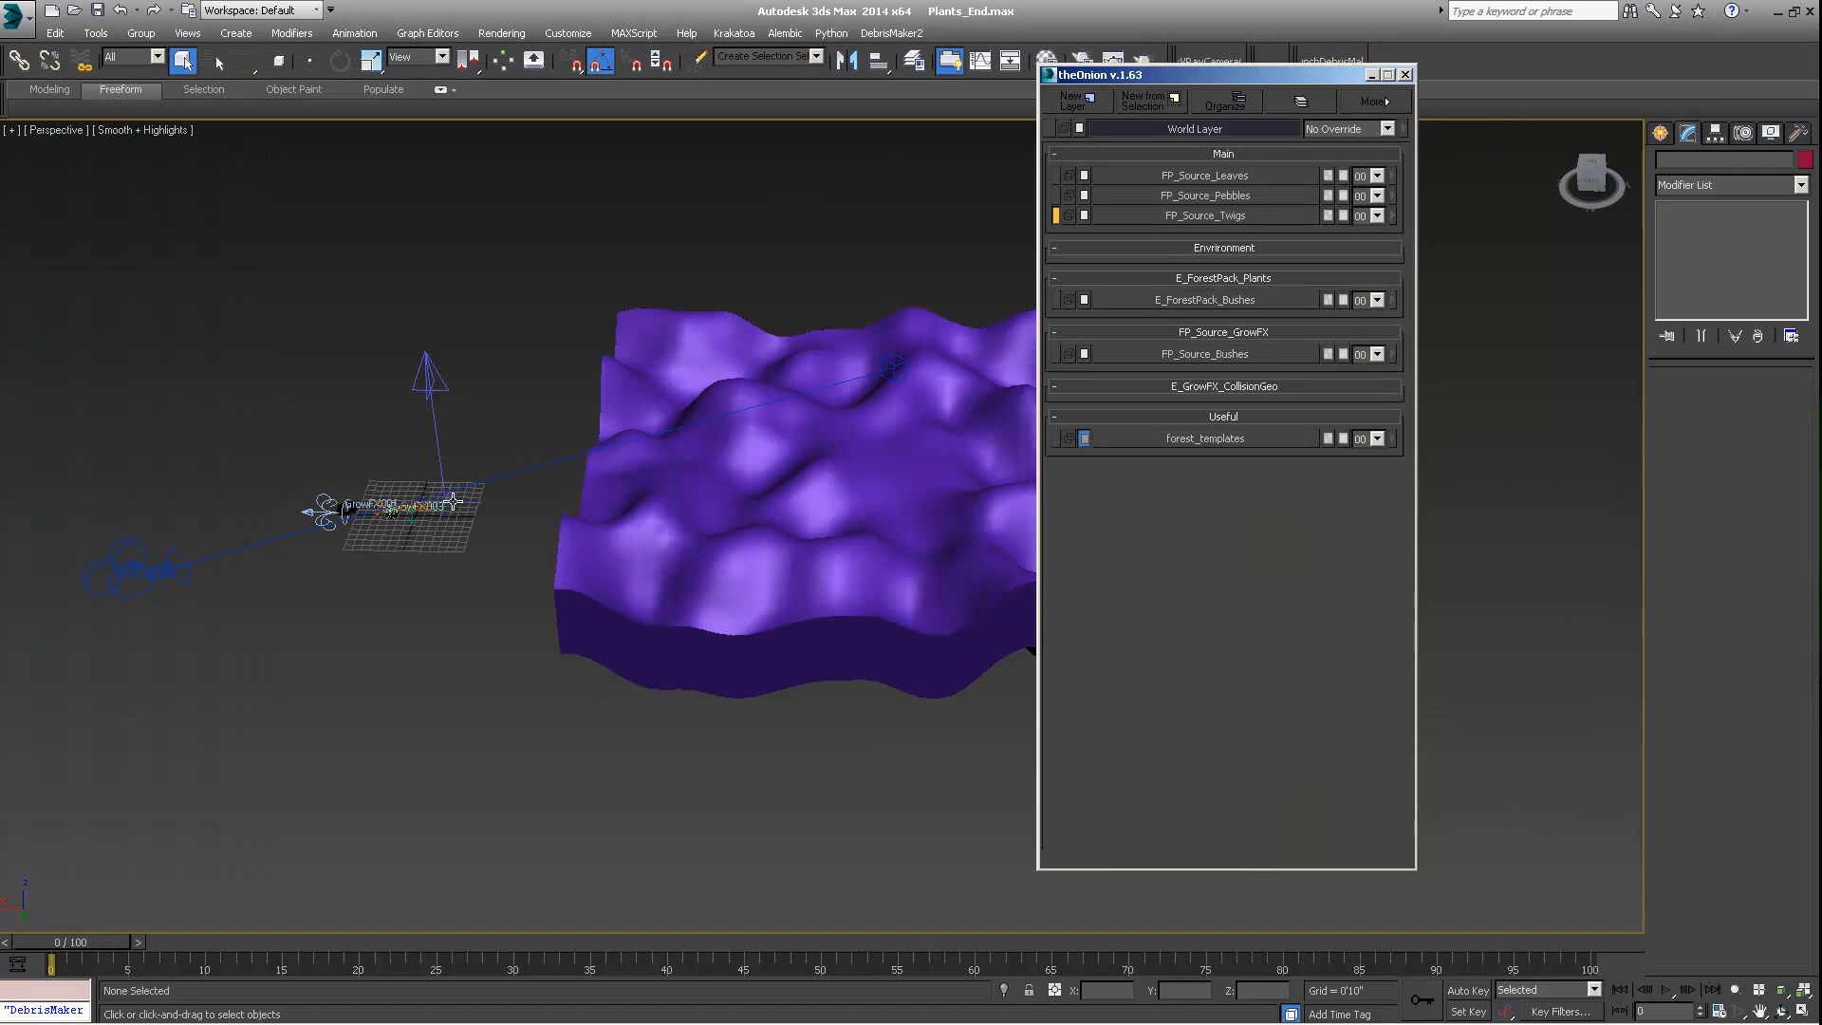
pyautogui.moveTo(455, 503); pyautogui.dragTo(544, 520, button='middle')
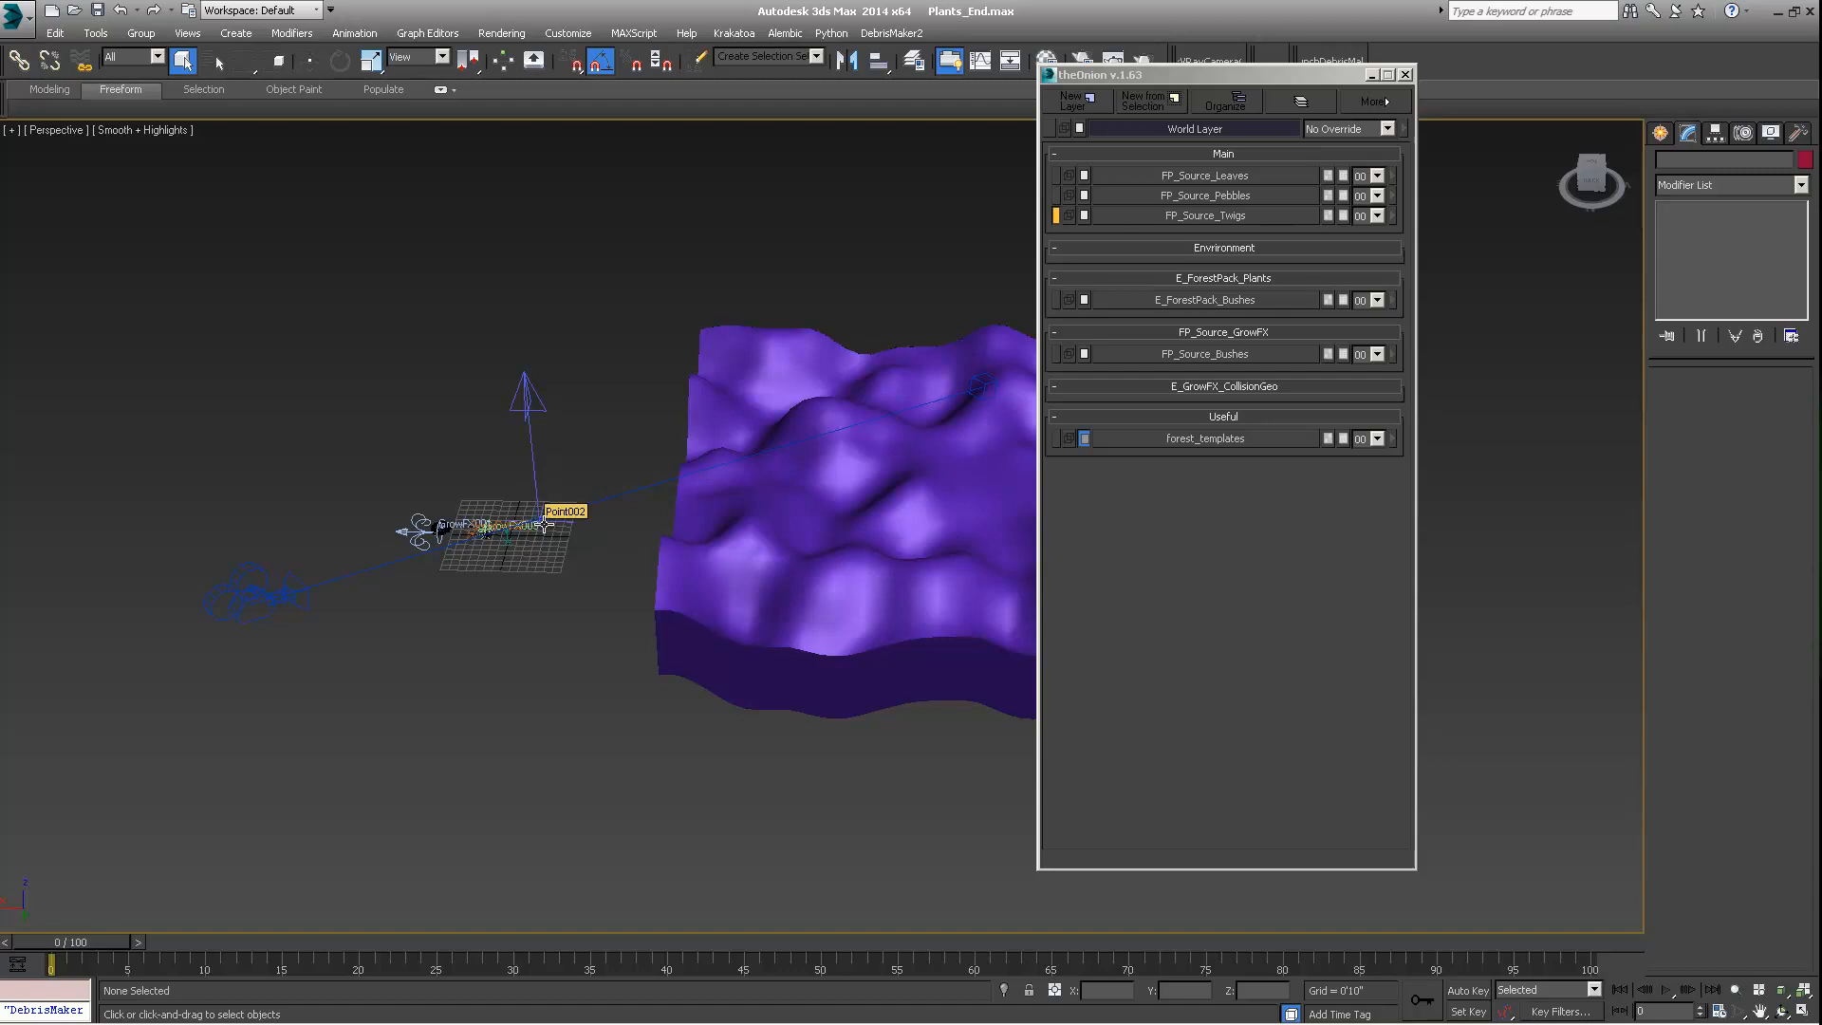
pyautogui.moveTo(578, 558); pyautogui.dragTo(551, 560, button='middle')
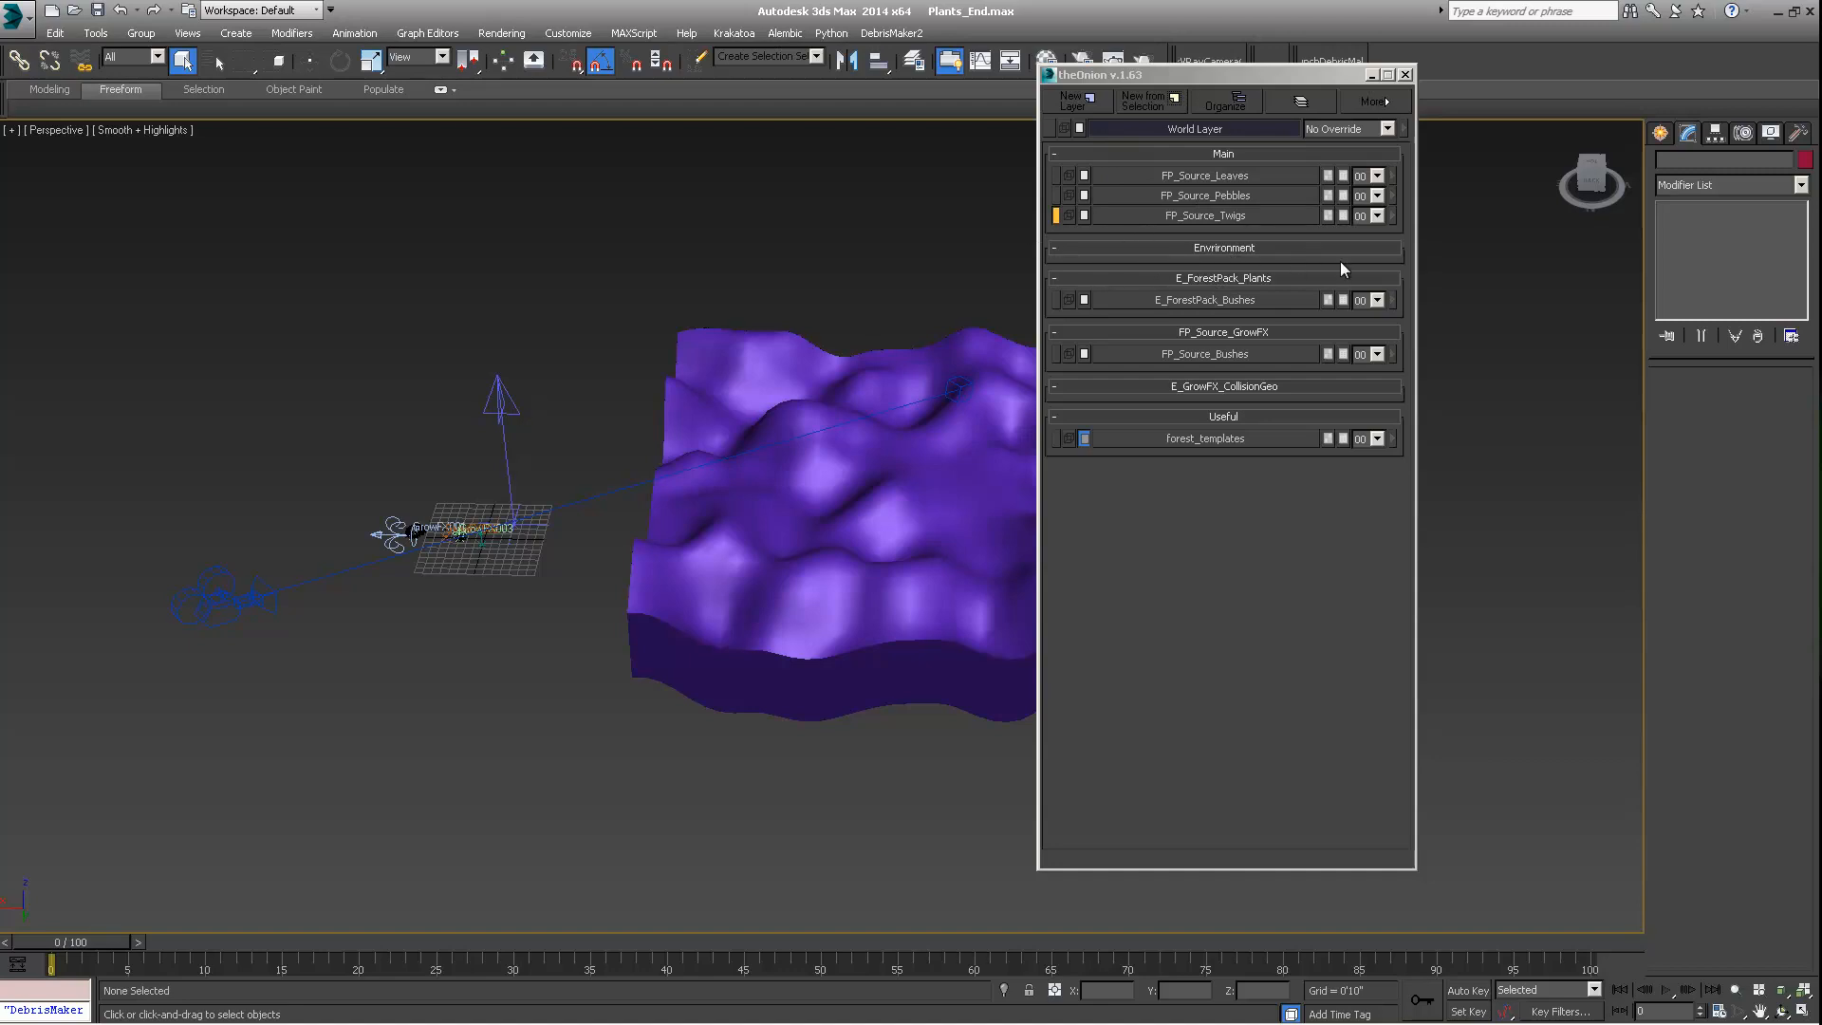
pyautogui.click(844, 356)
pyautogui.moveTo(813, 472); pyautogui.dragTo(600, 443, button='middle')
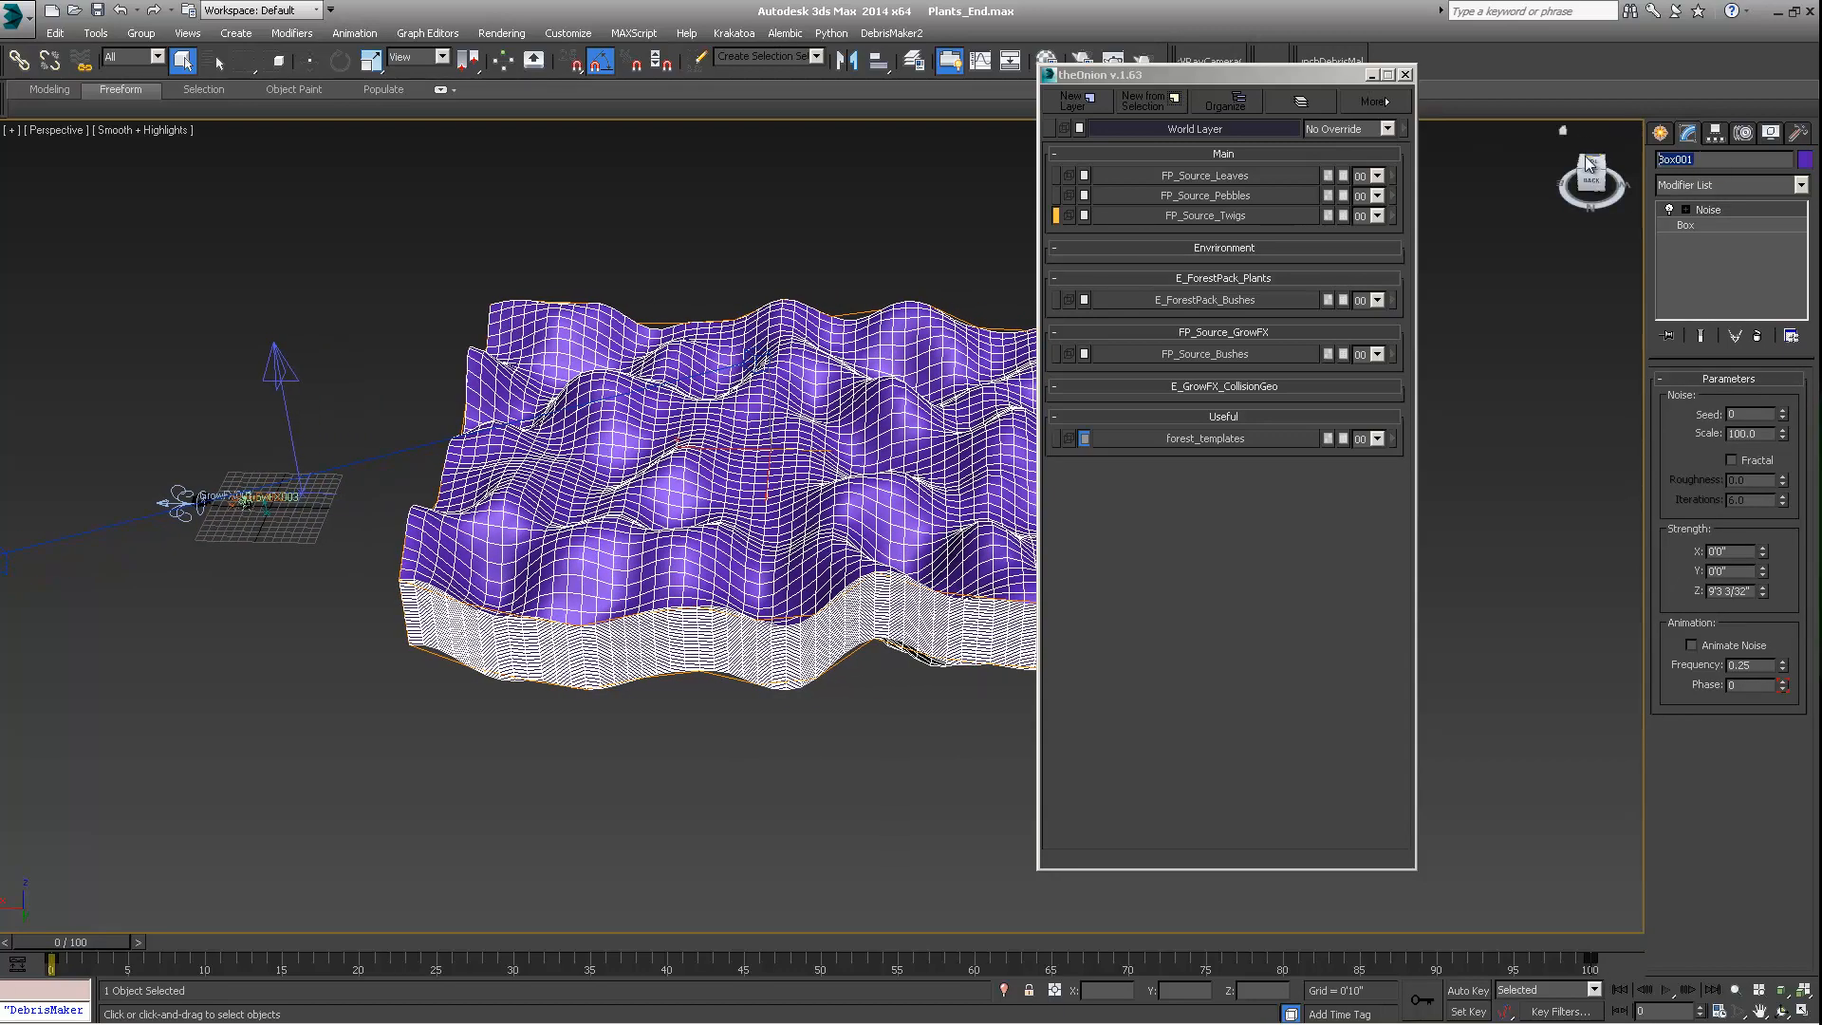
pyautogui.write('G')
pyautogui.press('BackSpace')
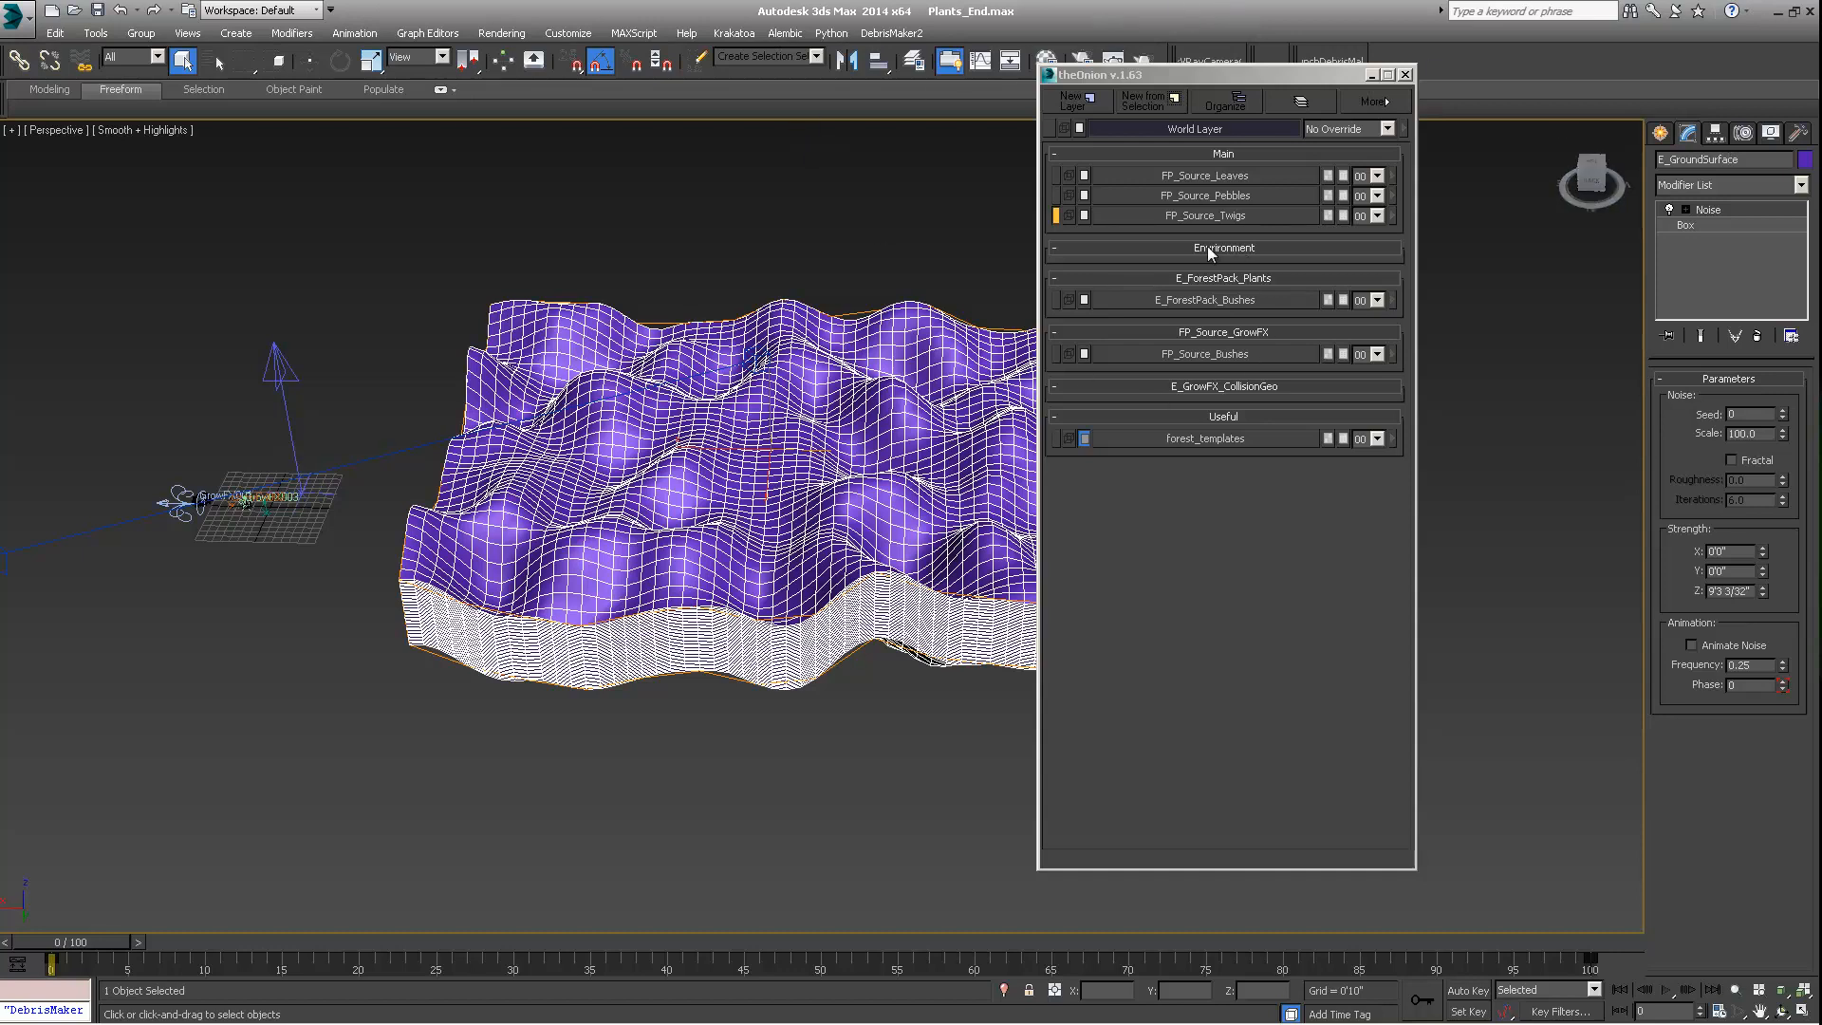
# Step: Create a layer in theOnion from the selected ground object and name it E_Ground
pyautogui.click(1146, 100)
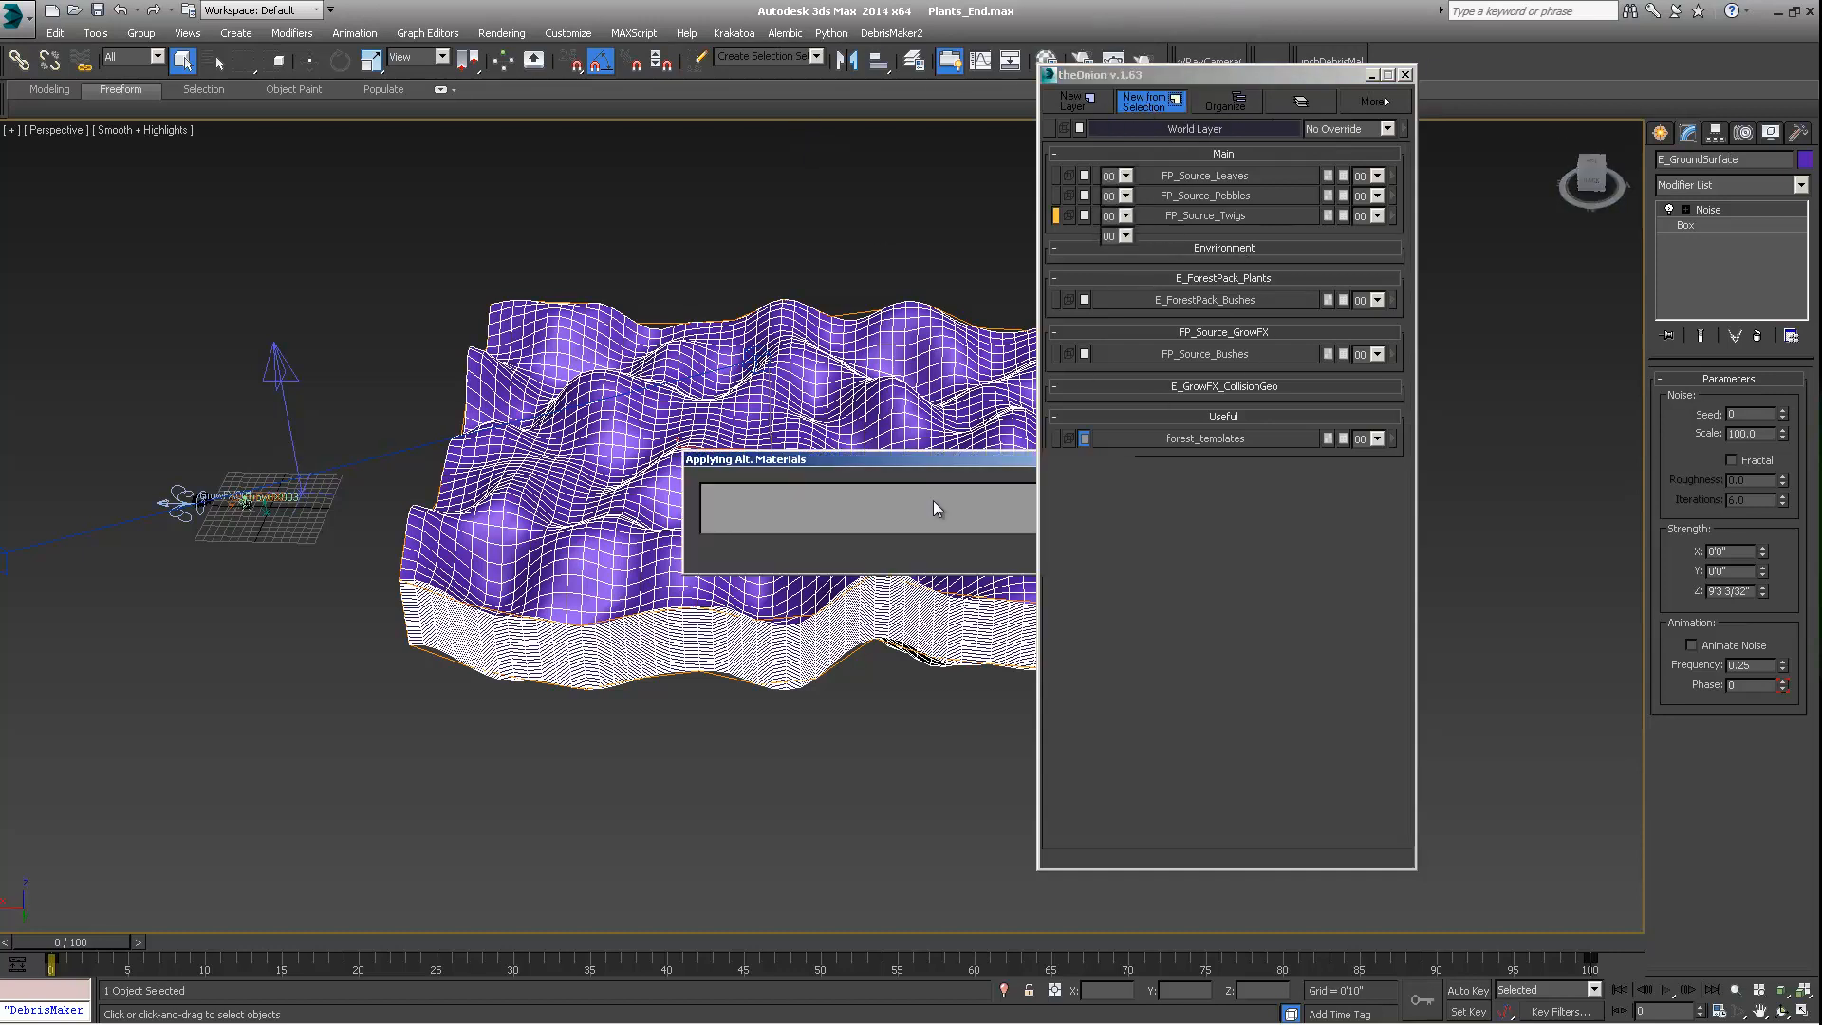
pyautogui.rightClick(1173, 233)
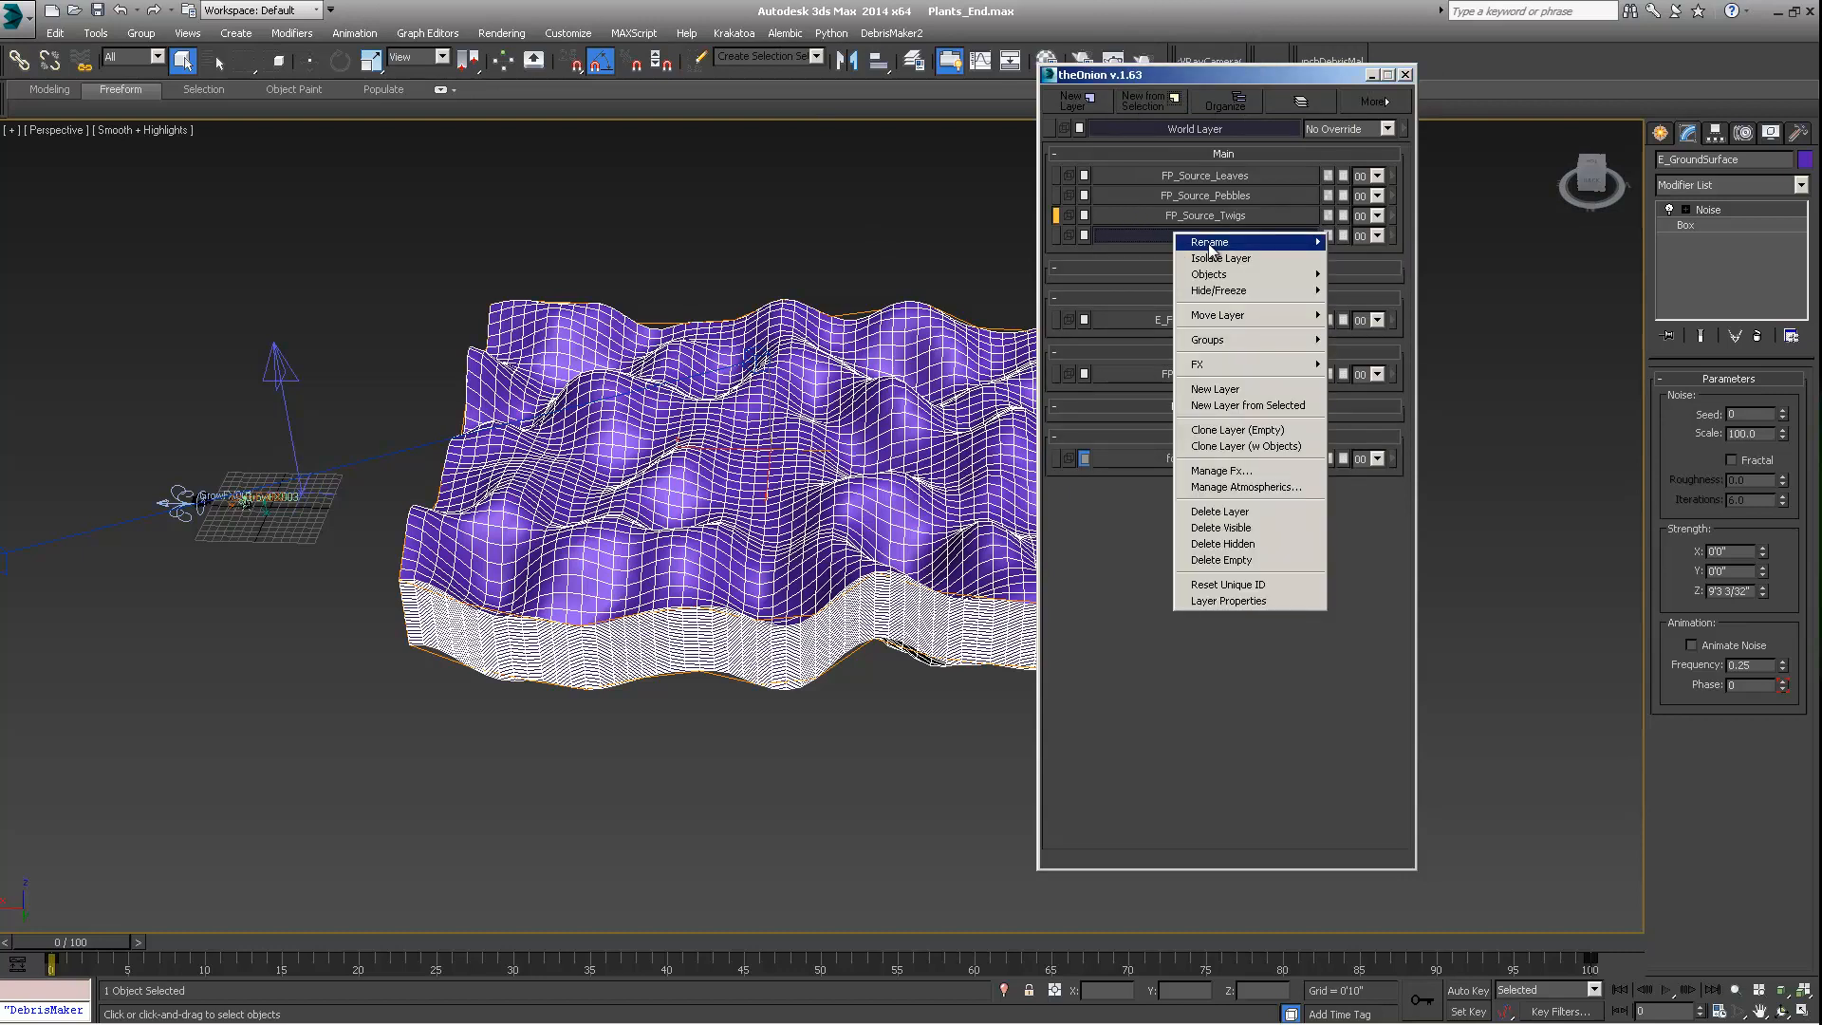
pyautogui.moveTo(1215, 243)
pyautogui.click(1371, 243)
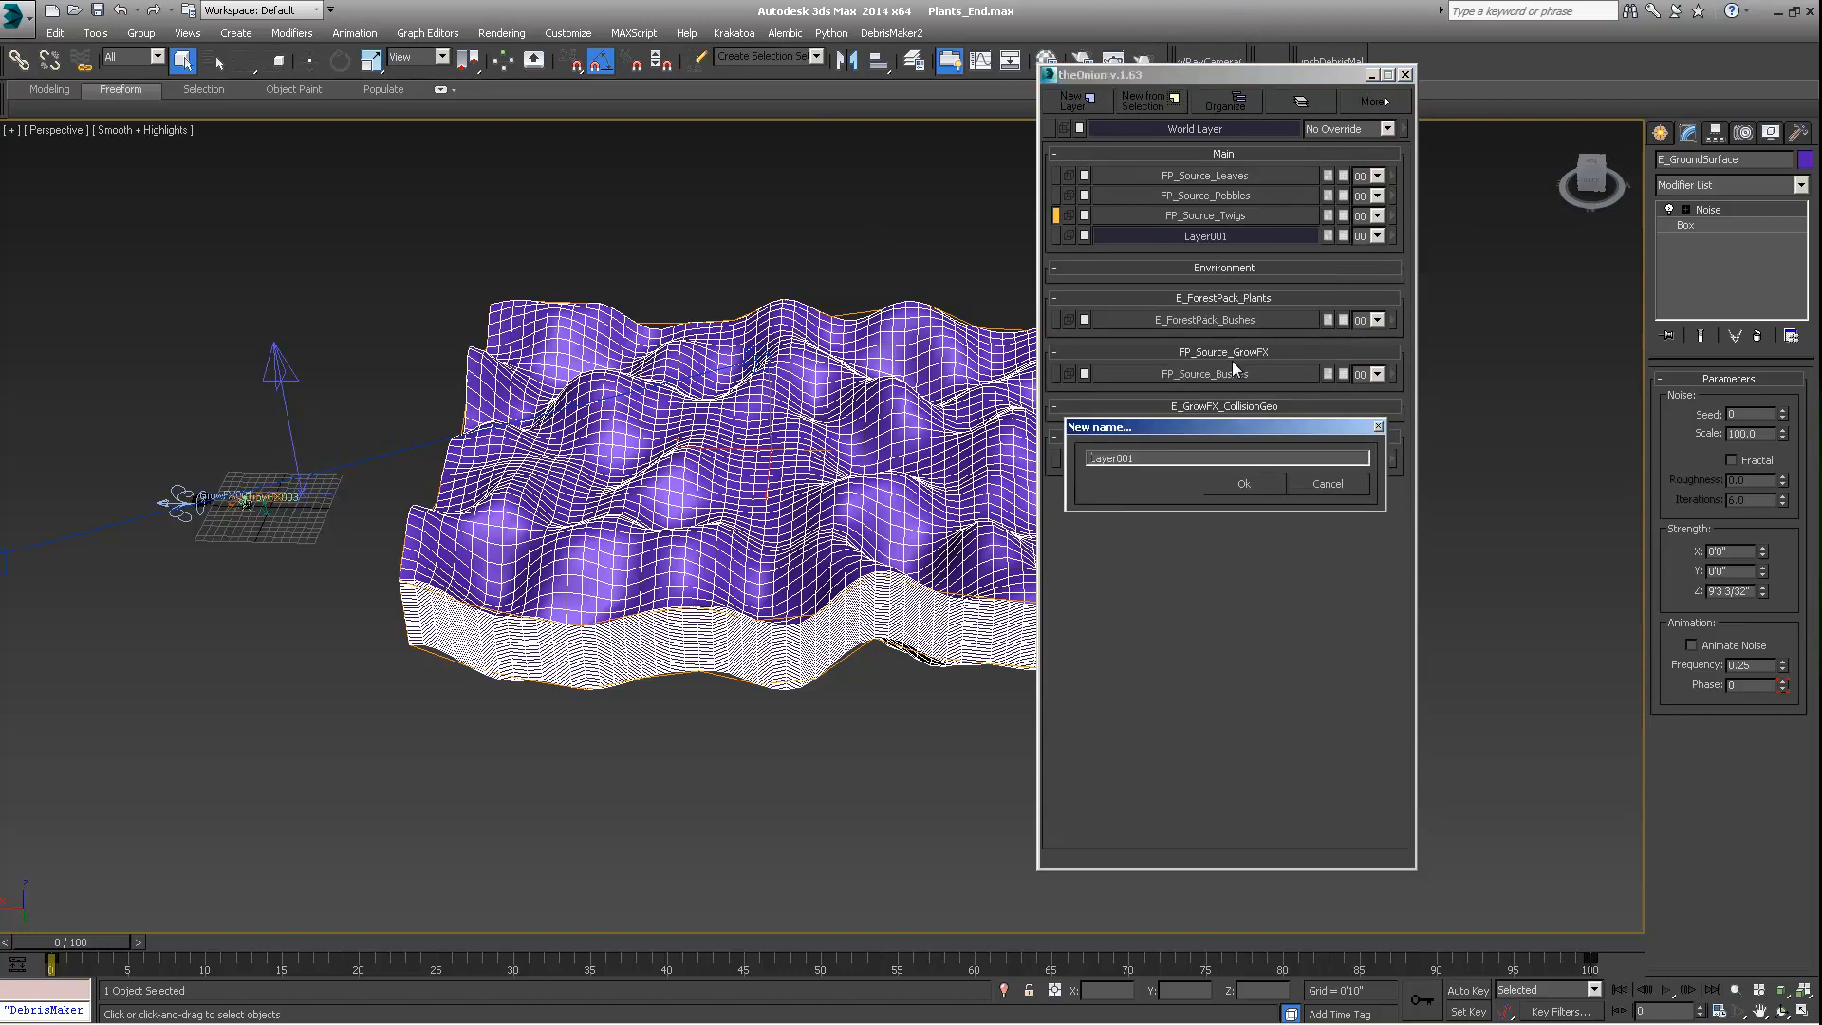
pyautogui.doubleClick(1154, 452)
pyautogui.write('E_Ground')
pyautogui.moveTo(1146, 459); pyautogui.dragTo(1112, 489)
pyautogui.click(1161, 459)
pyautogui.click(1224, 482)
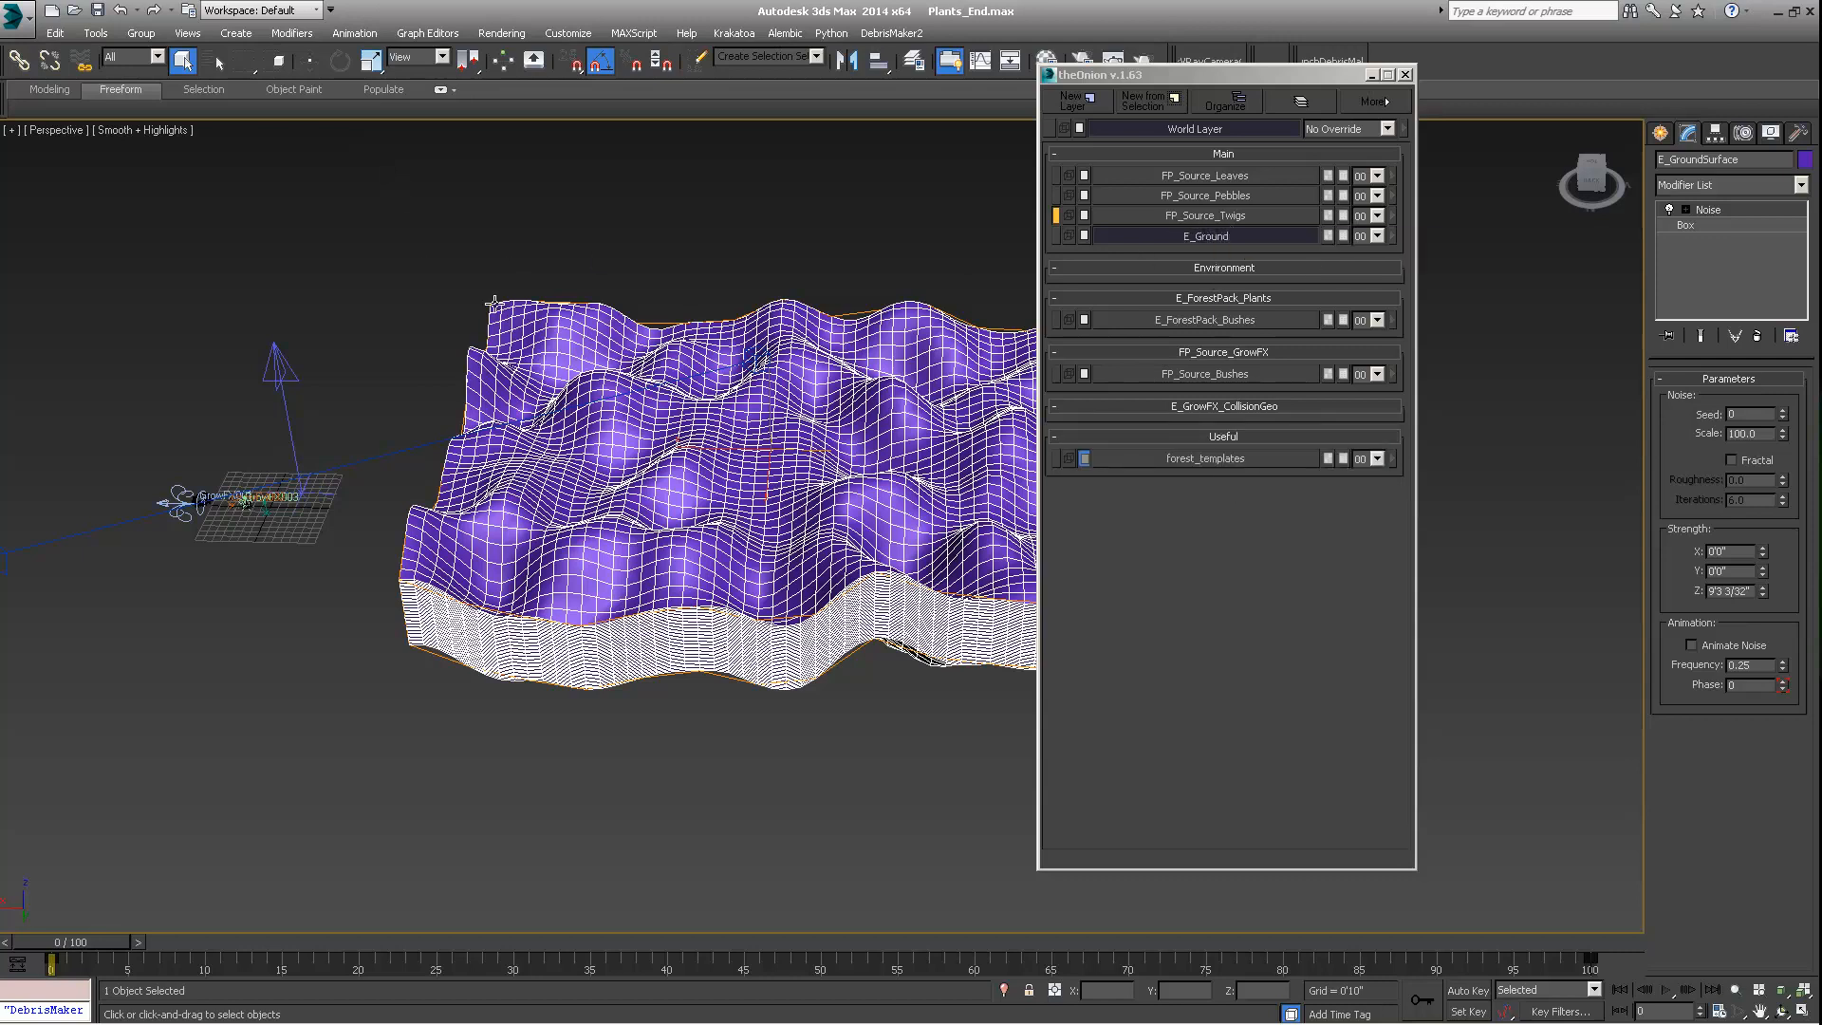
# Step: Add a new layer group in theOnion's organizer and name it FP_Source_SetDress
pyautogui.click(1203, 105)
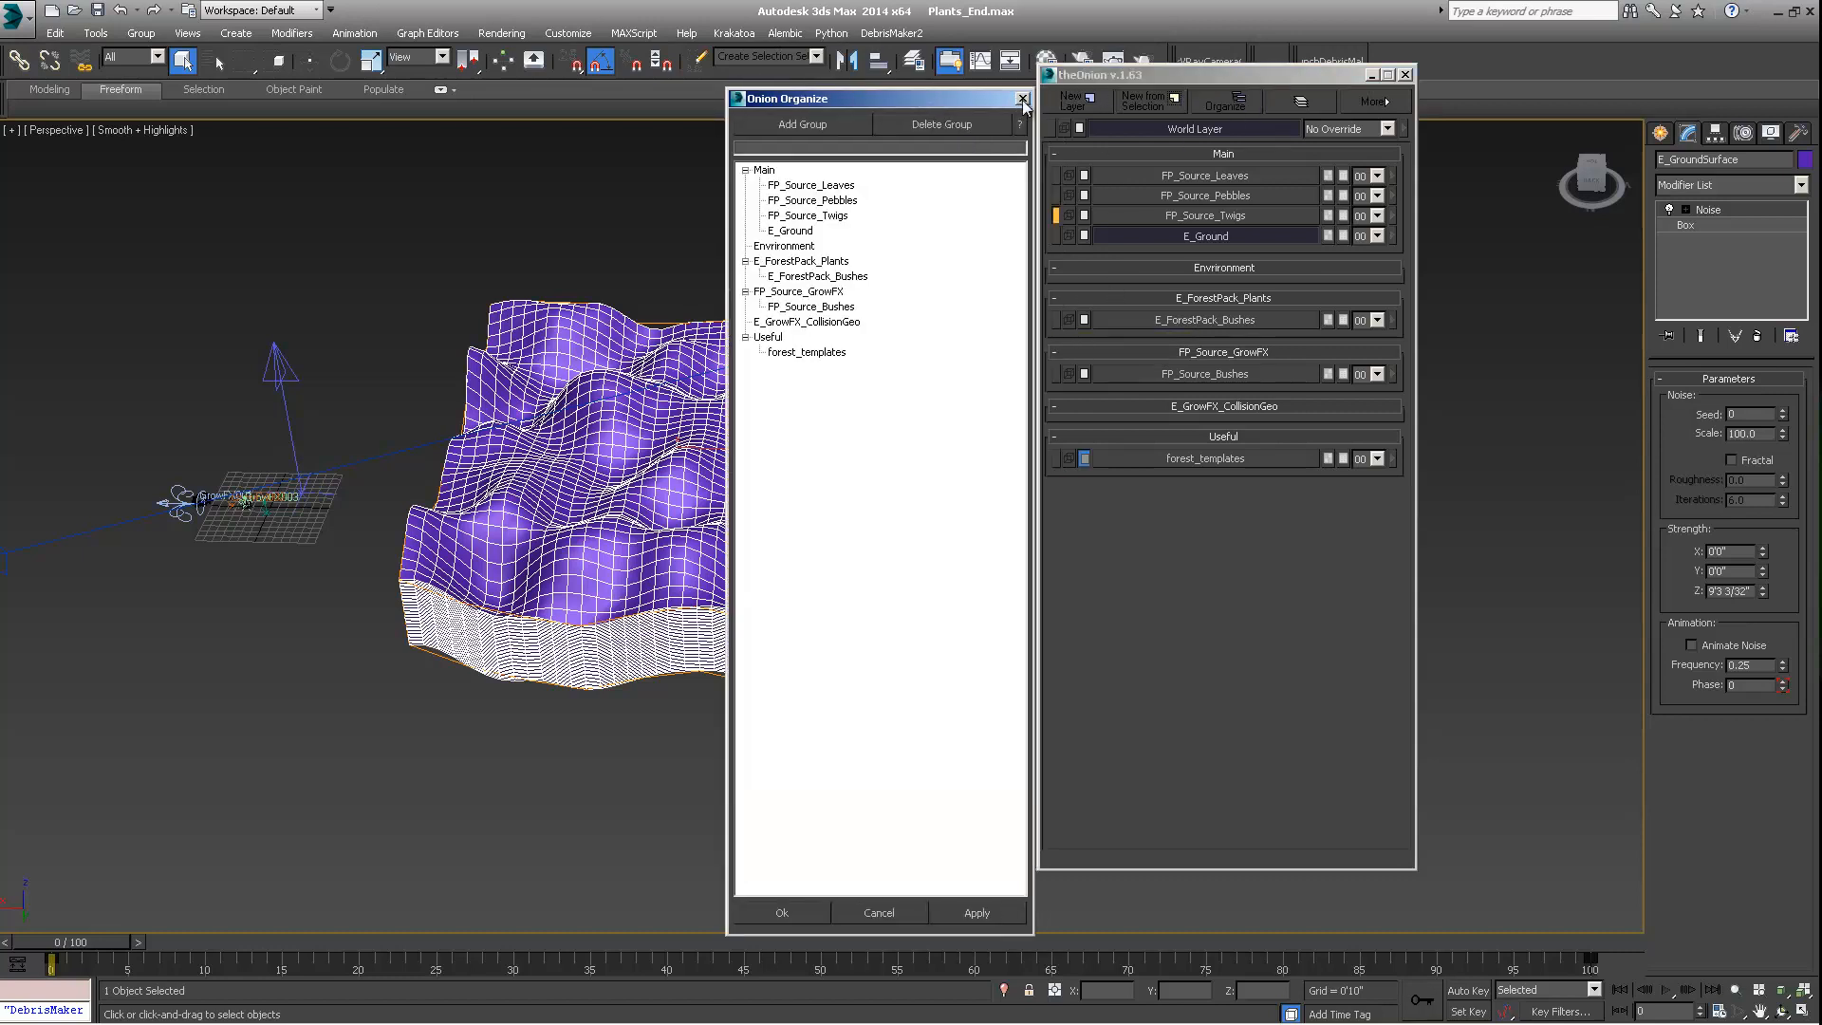
pyautogui.click(1022, 98)
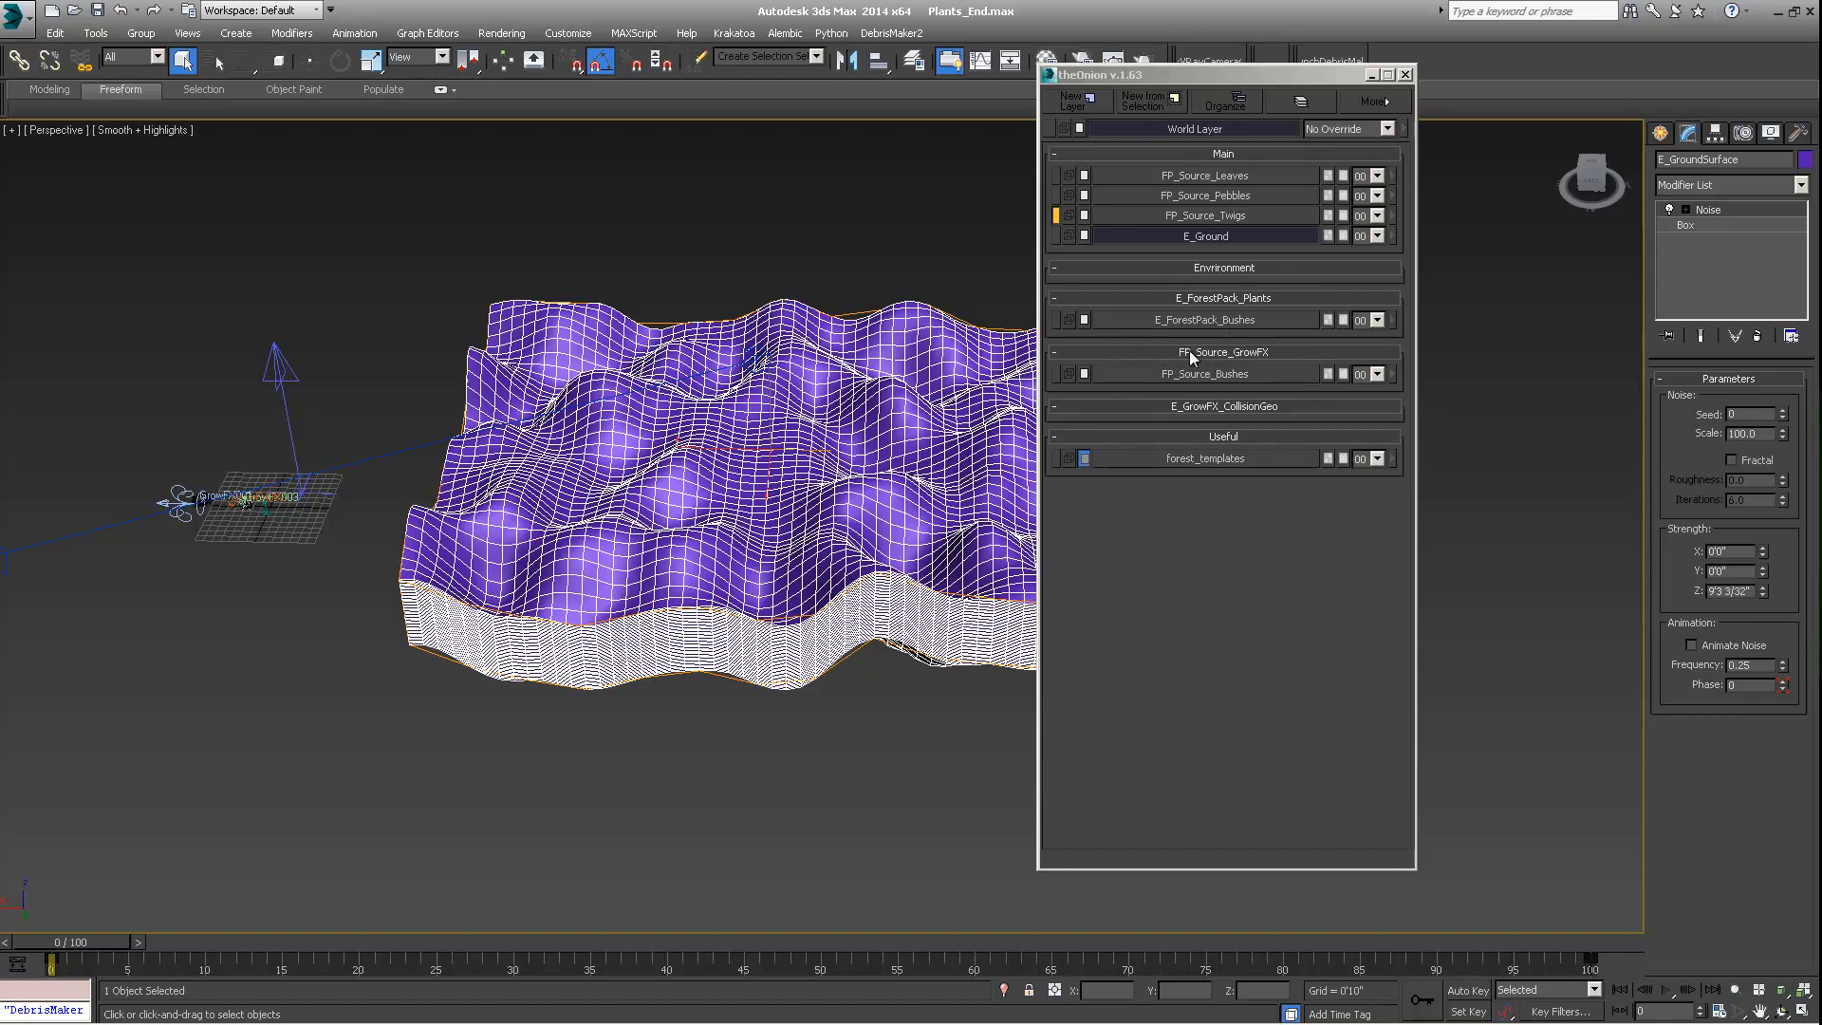
pyautogui.moveTo(1238, 69); pyautogui.dragTo(1314, 101)
pyautogui.click(1307, 139)
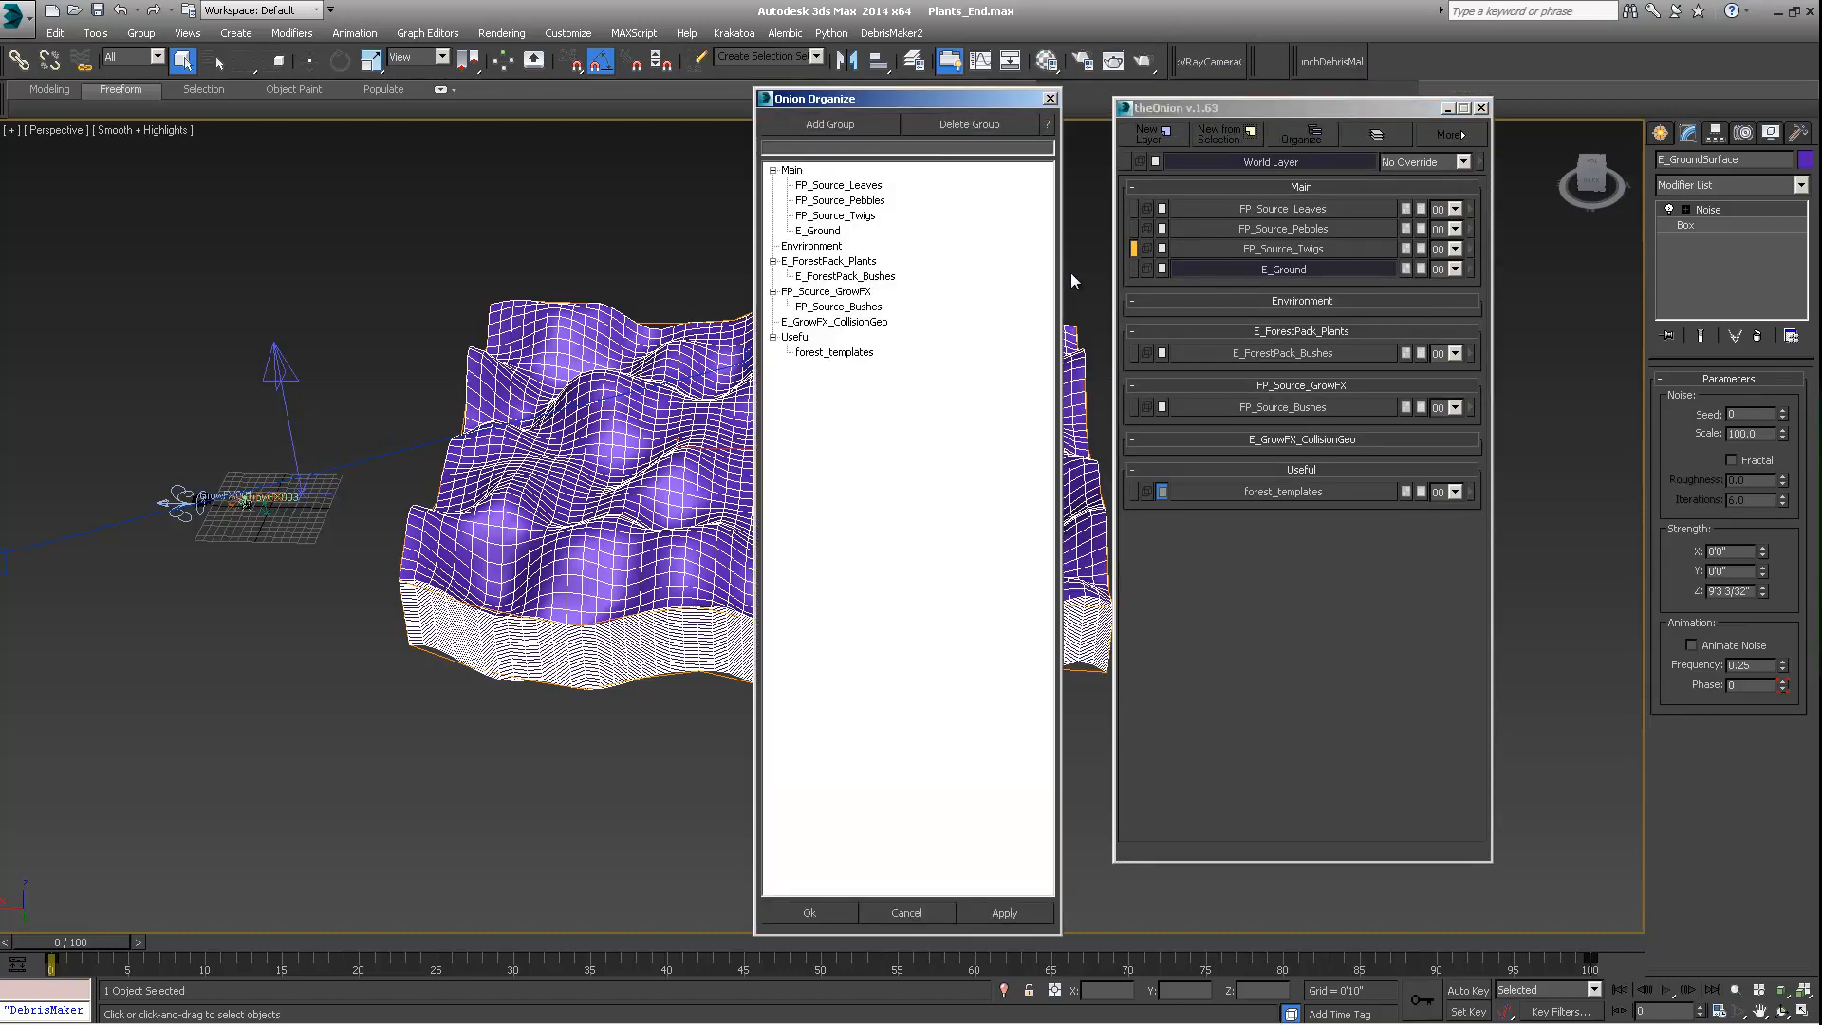
pyautogui.click(830, 124)
pyautogui.click(812, 368)
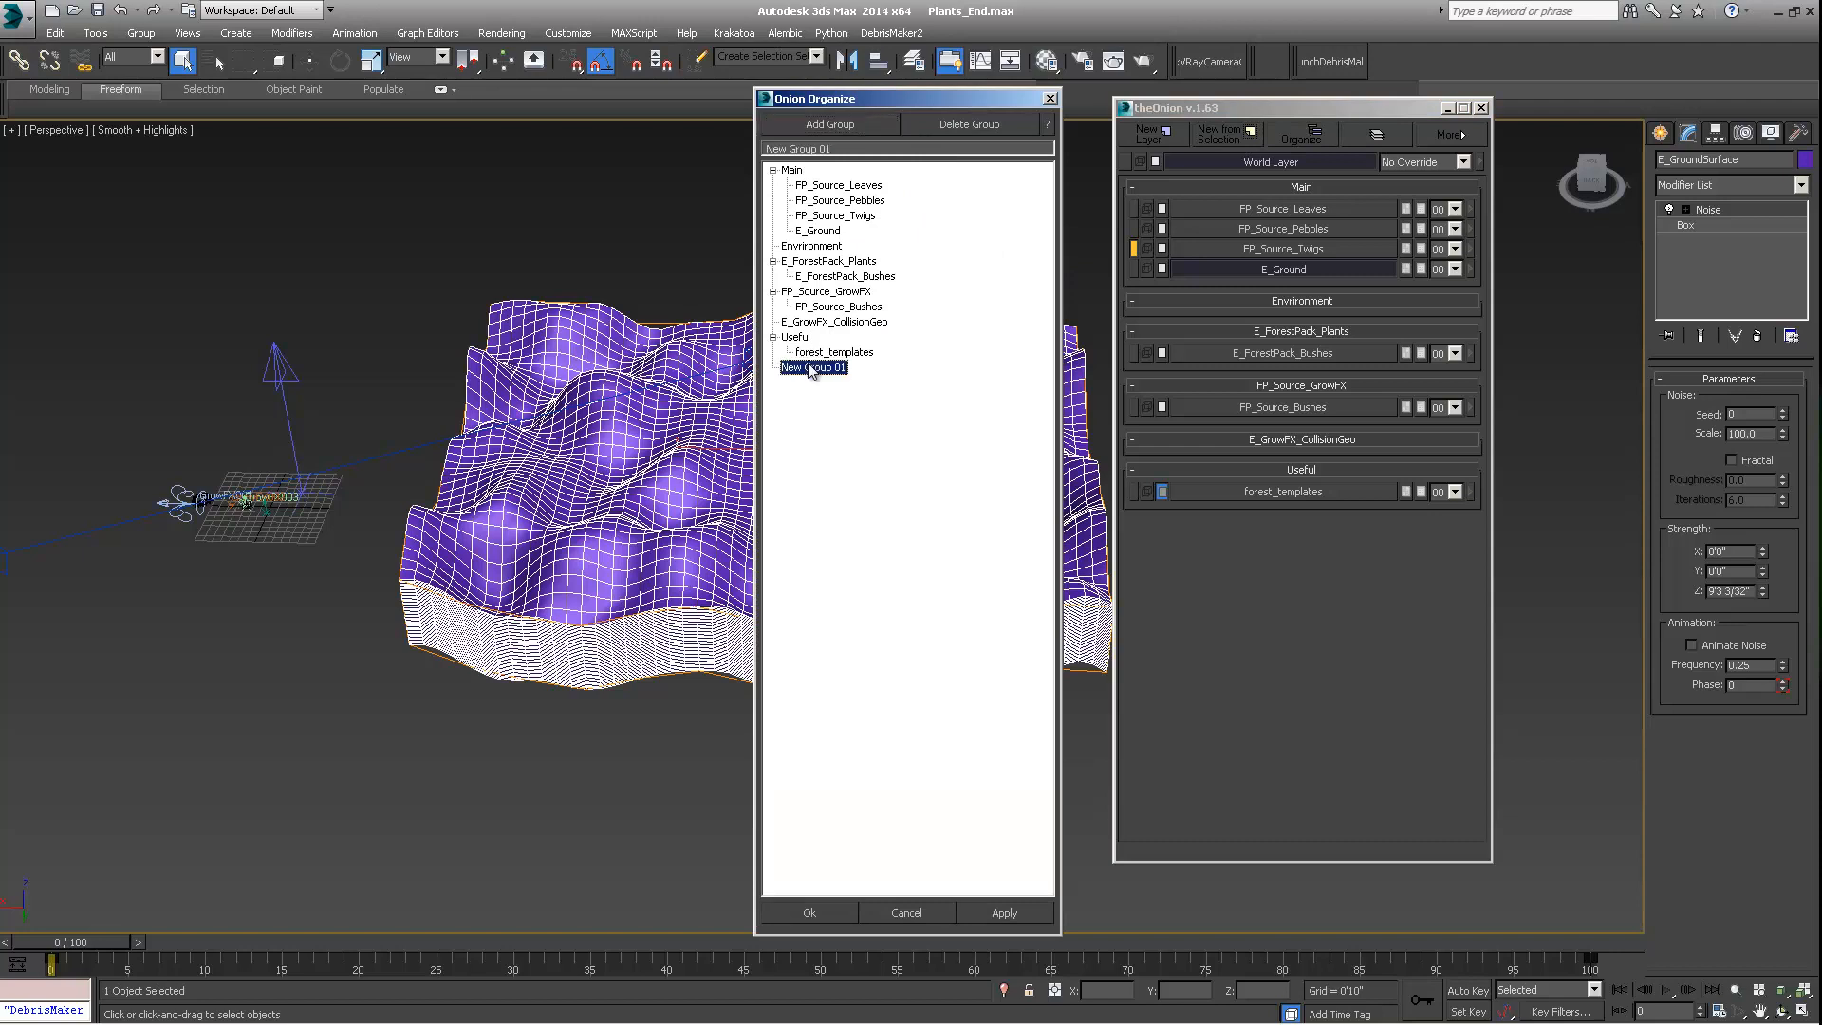
pyautogui.rightClick(839, 373)
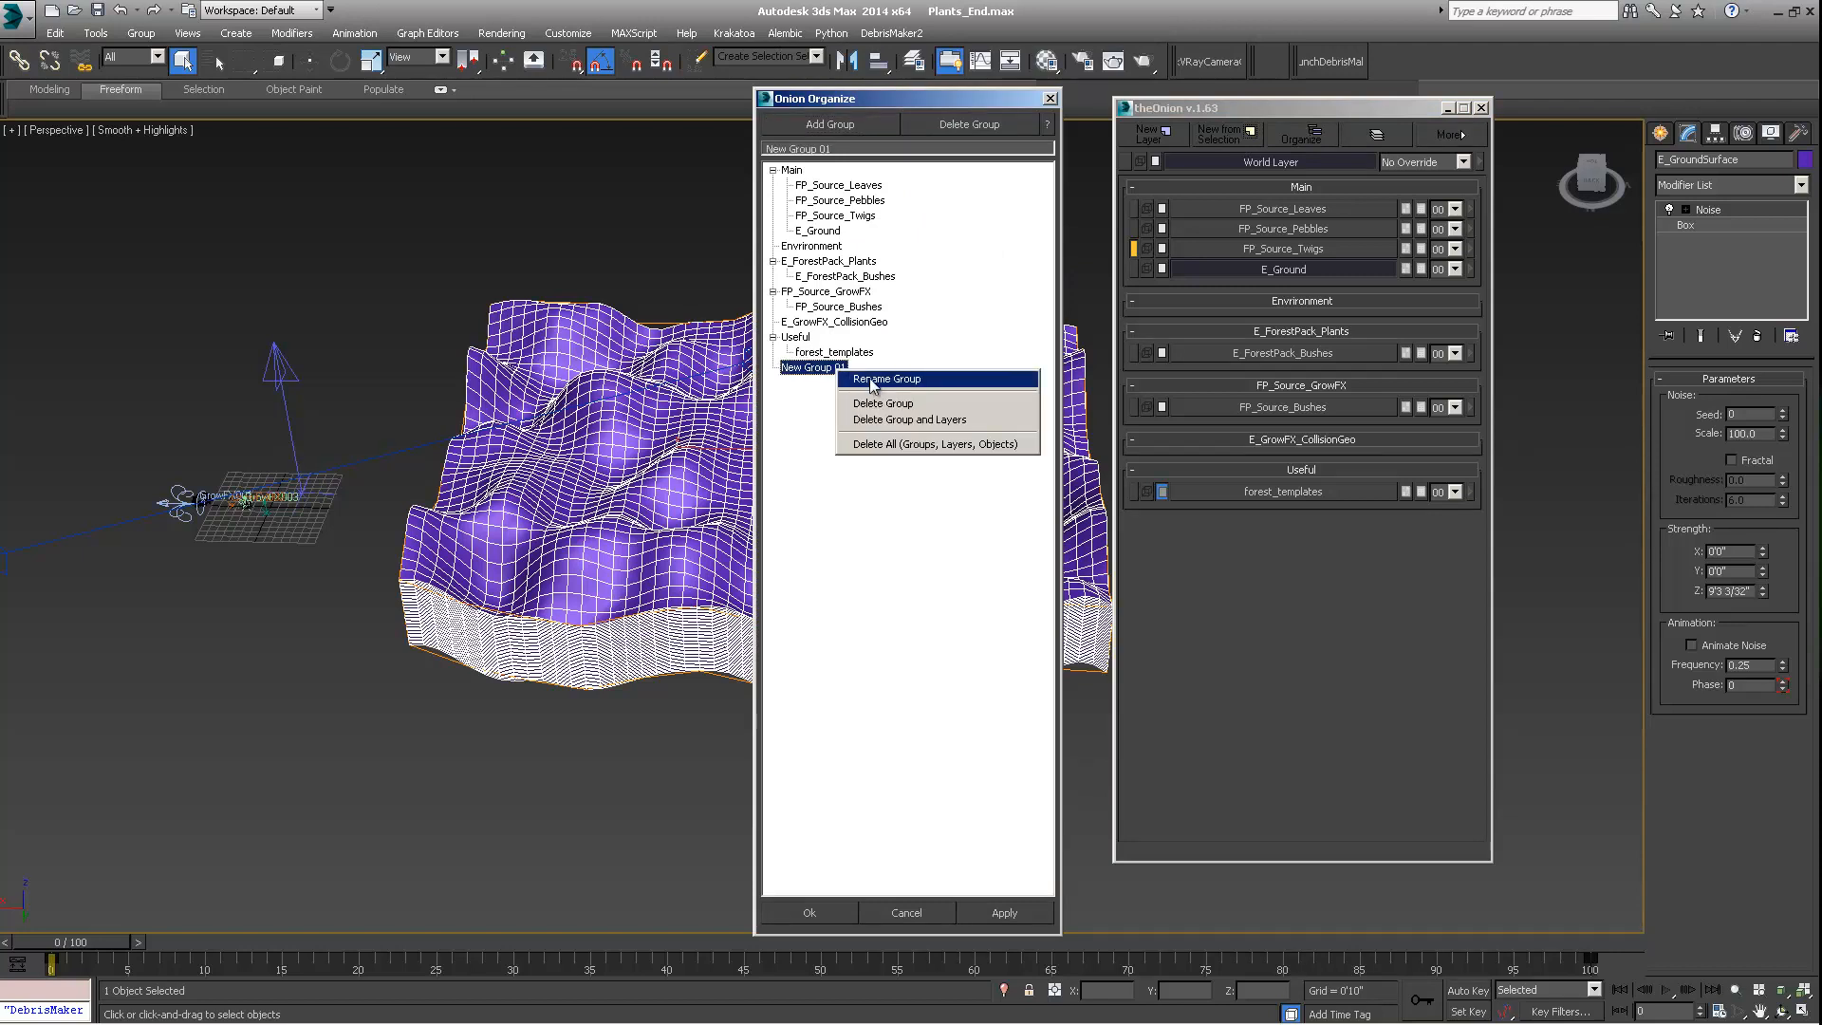
pyautogui.click(878, 378)
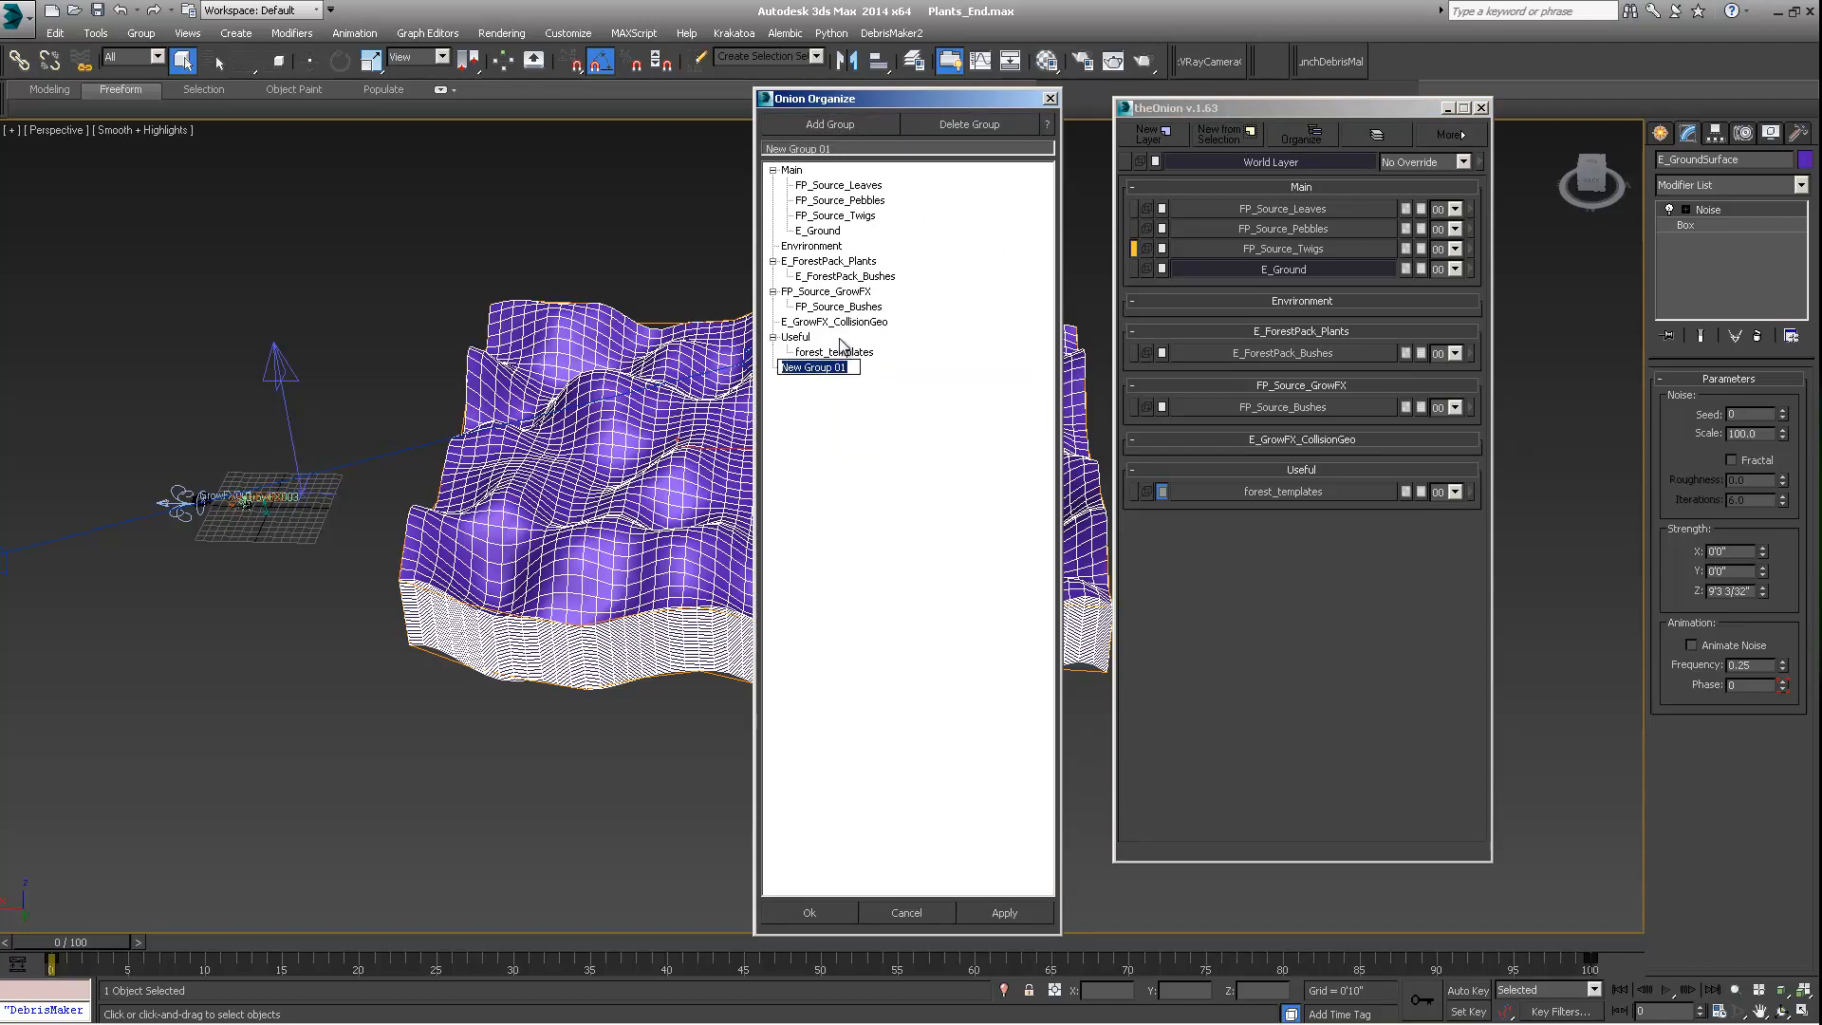
pyautogui.write('FP_Source_SetDress')
pyautogui.press('Return')
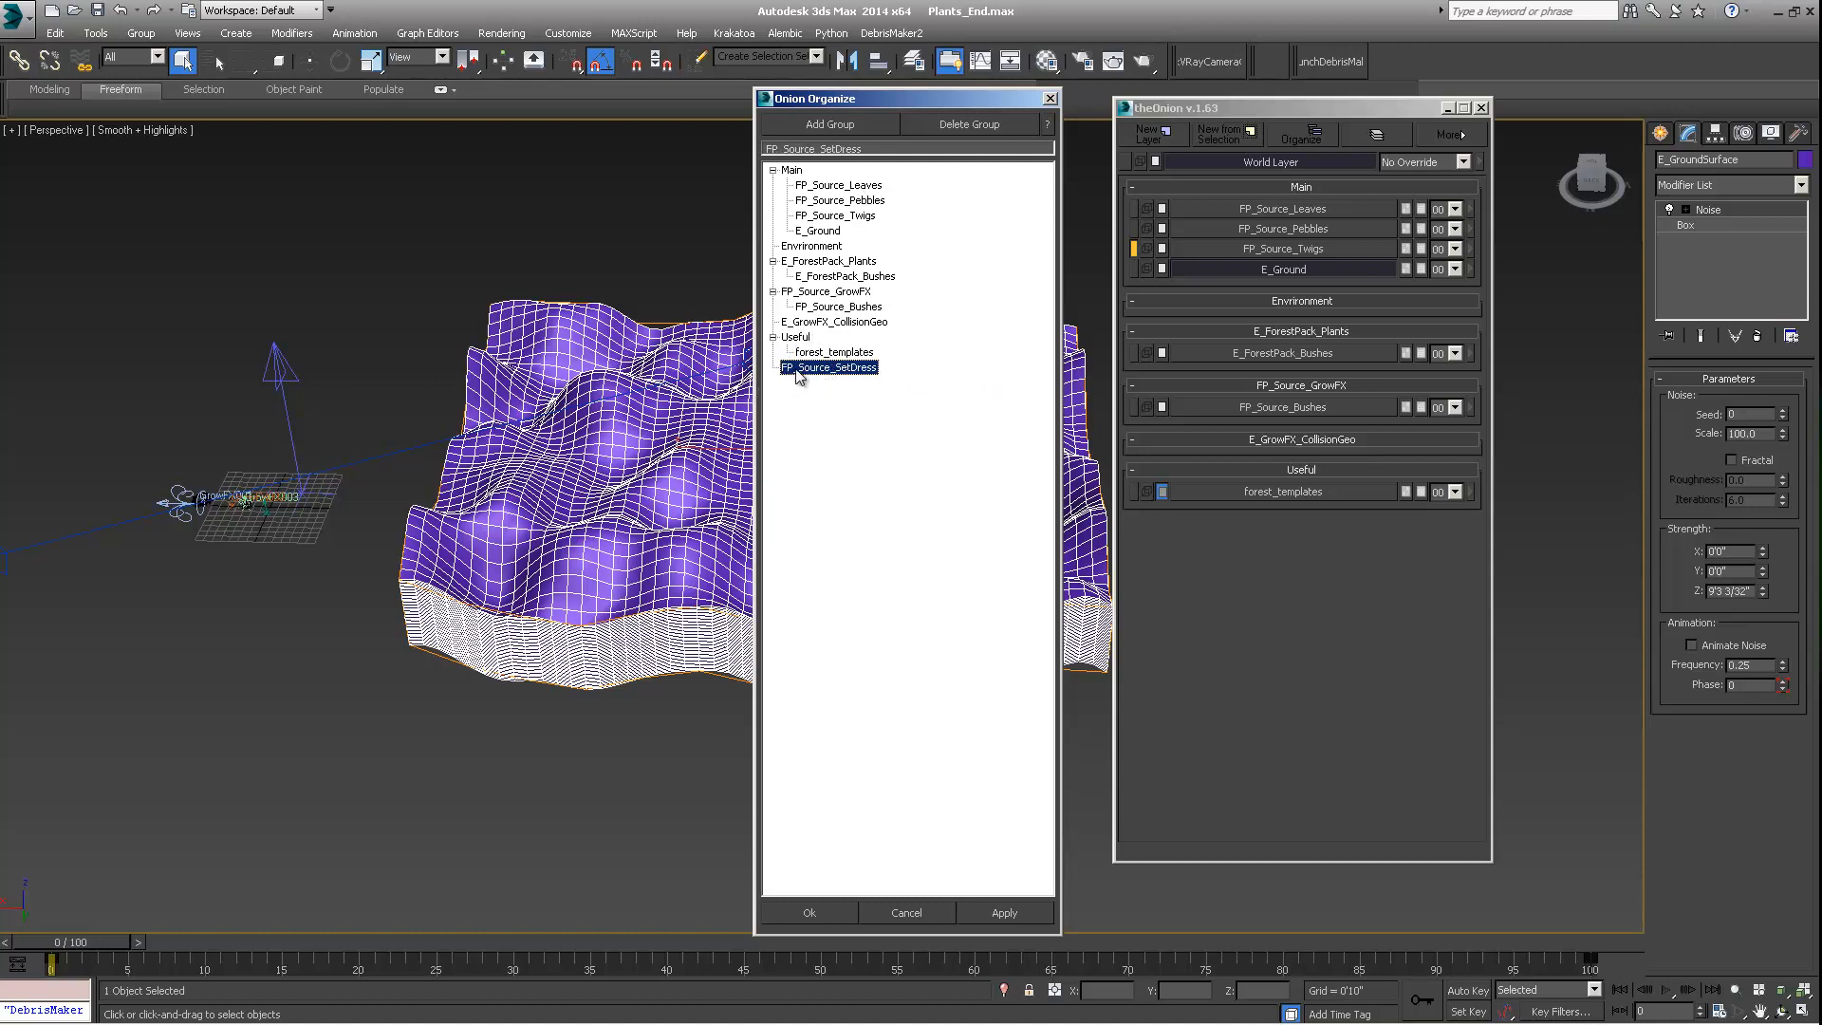
# Step: Move the FP_Source_SetDress group above the Useful group in the layer hierarchy
pyautogui.click(795, 338)
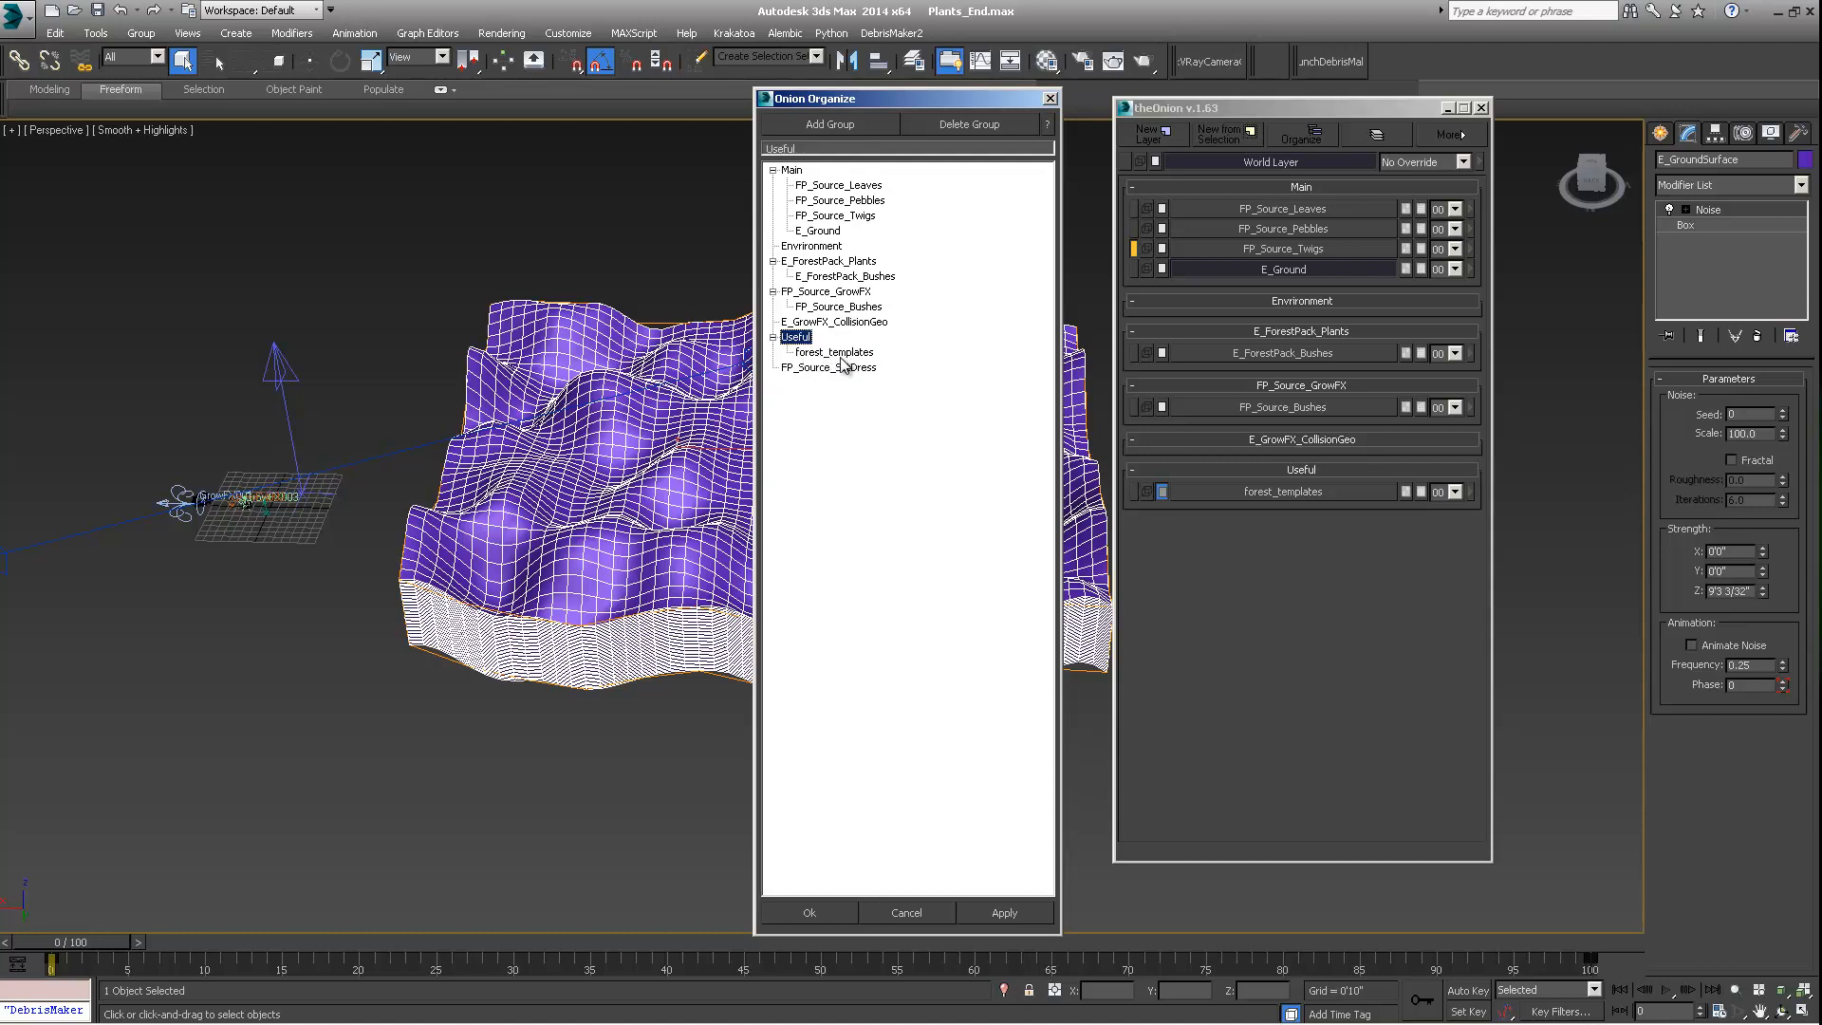
pyautogui.click(831, 356)
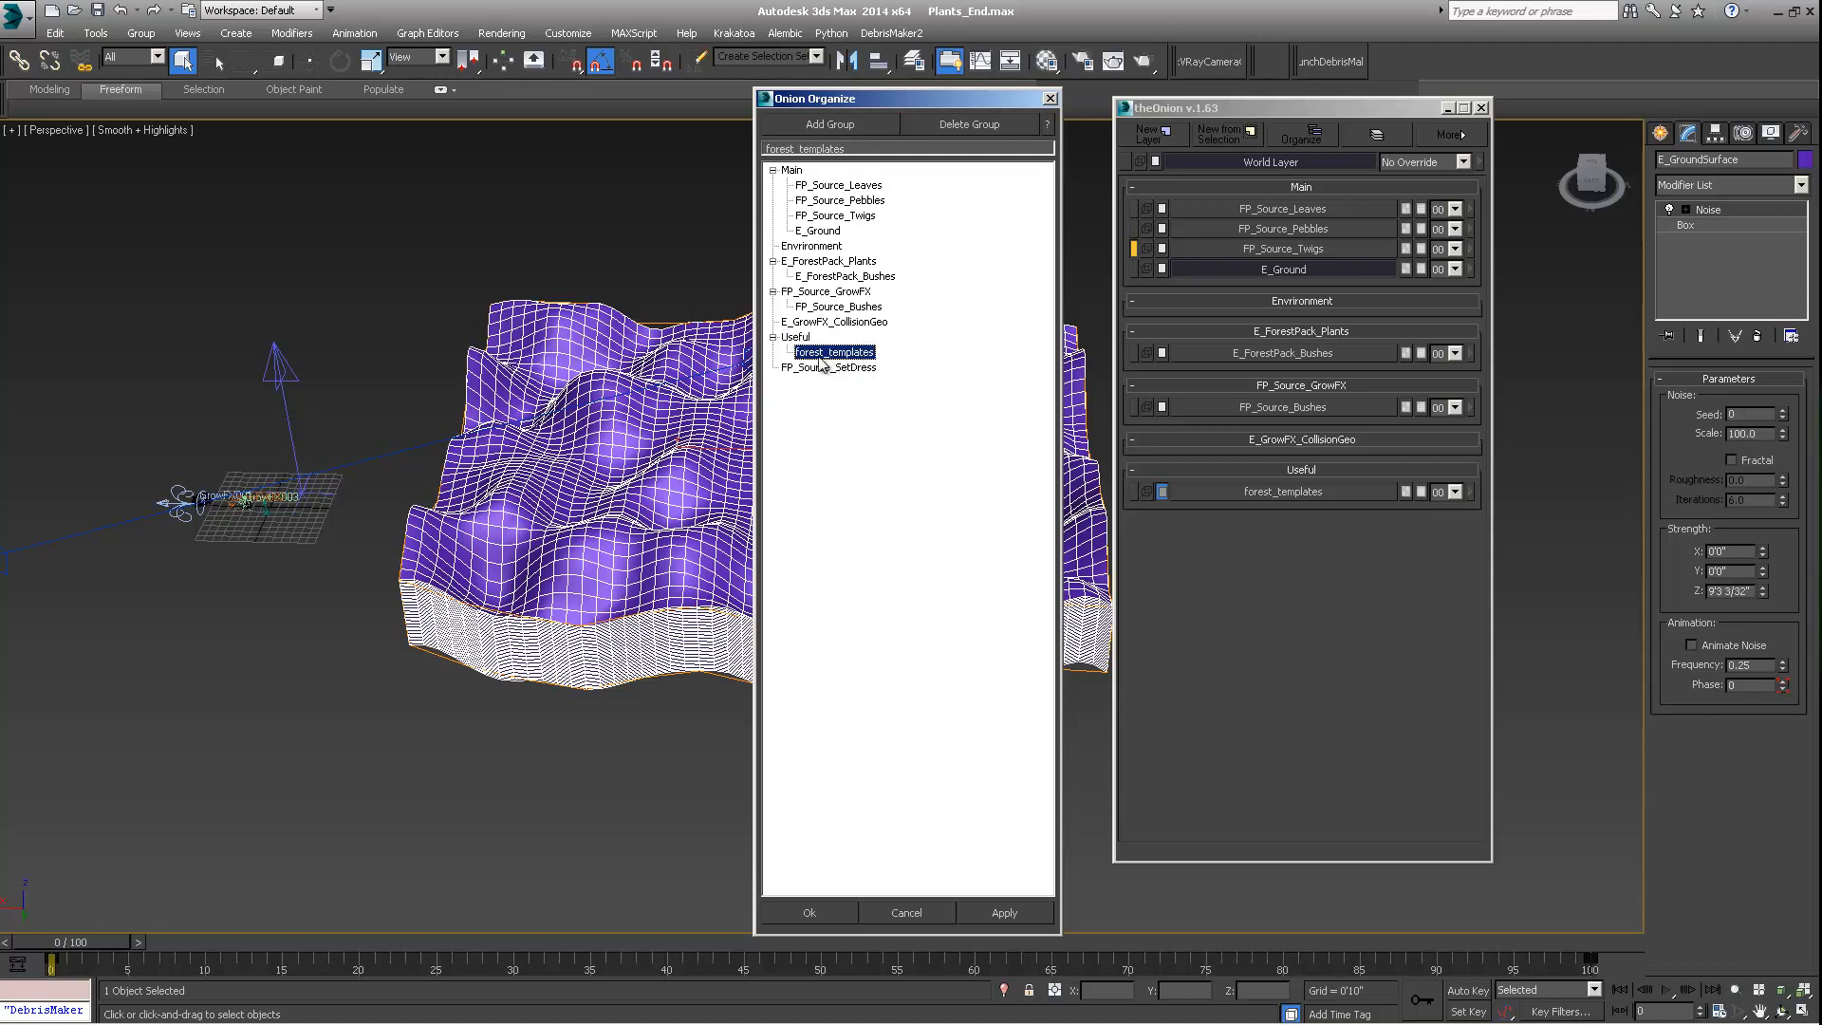
pyautogui.moveTo(805, 372); pyautogui.dragTo(807, 339)
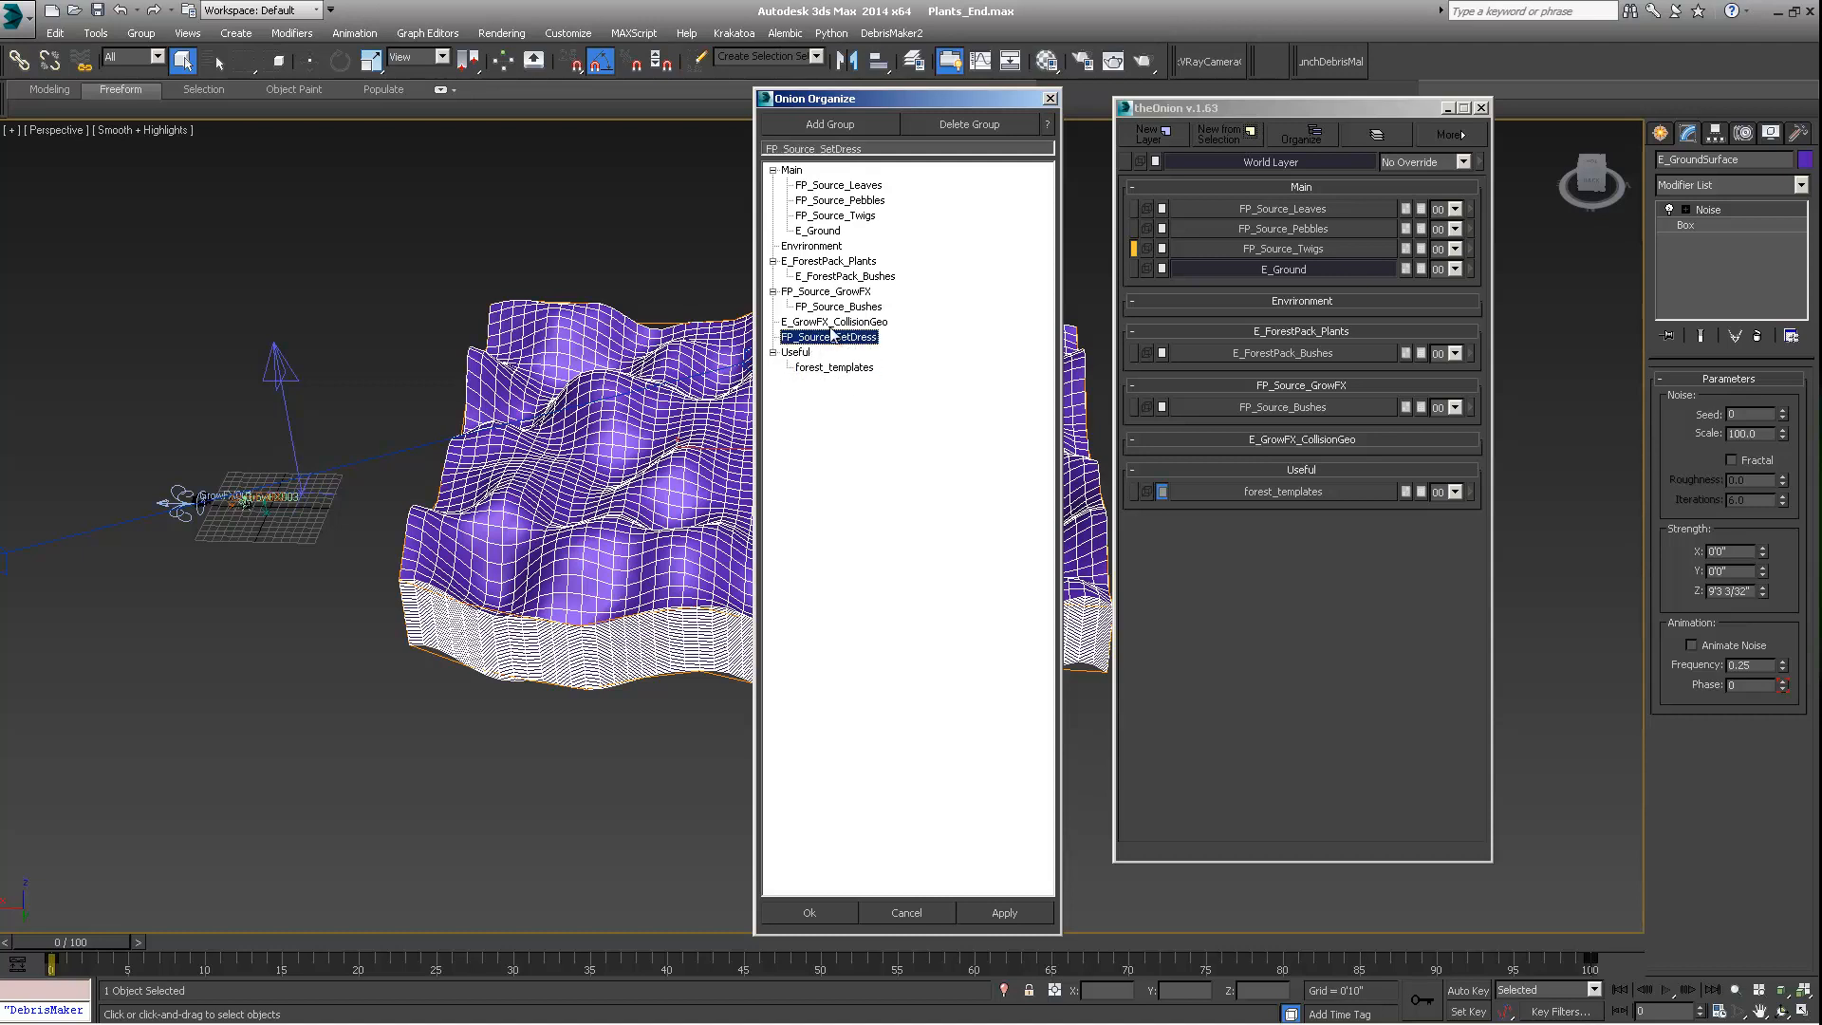
# Step: Move the FP_Source_Twigs, FP_Source_Pebbles and FP_Source_Leaves layers from Main into the FP_Source_SetDress group
pyautogui.click(822, 186)
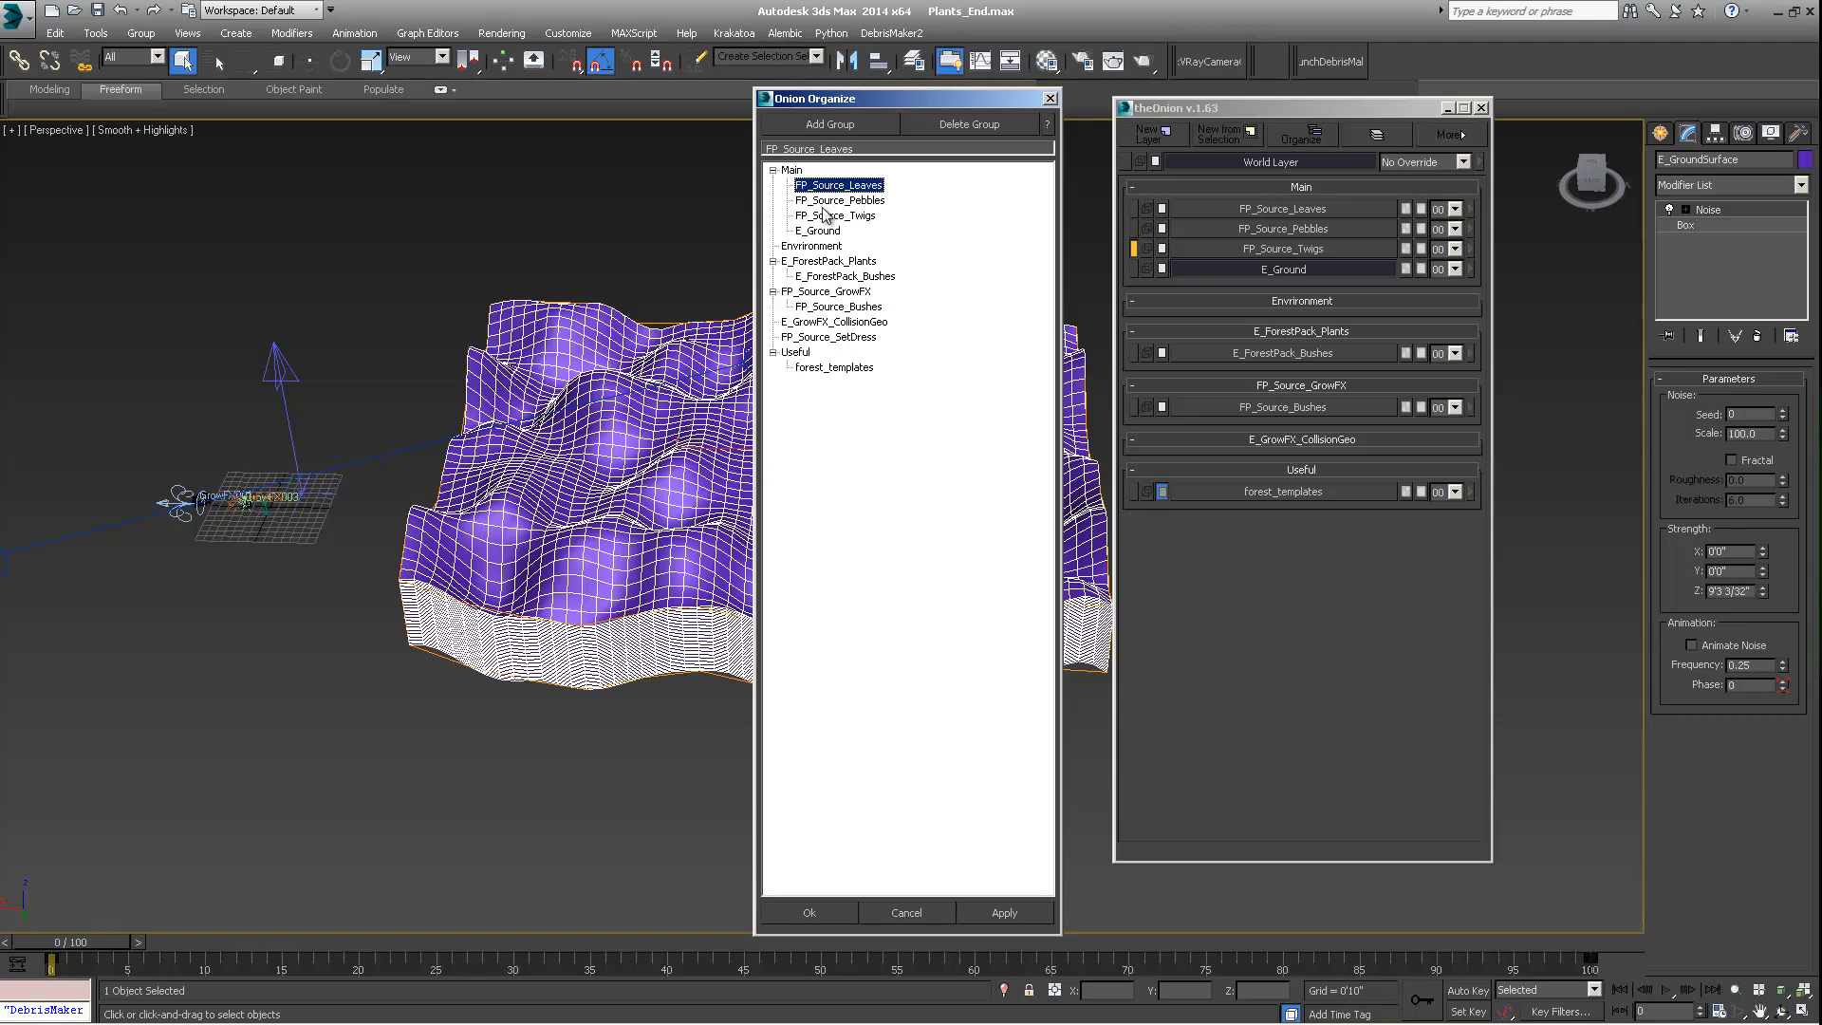
pyautogui.doubleClick(821, 216)
pyautogui.click(804, 202)
pyautogui.moveTo(804, 214); pyautogui.dragTo(807, 339)
pyautogui.click(827, 201)
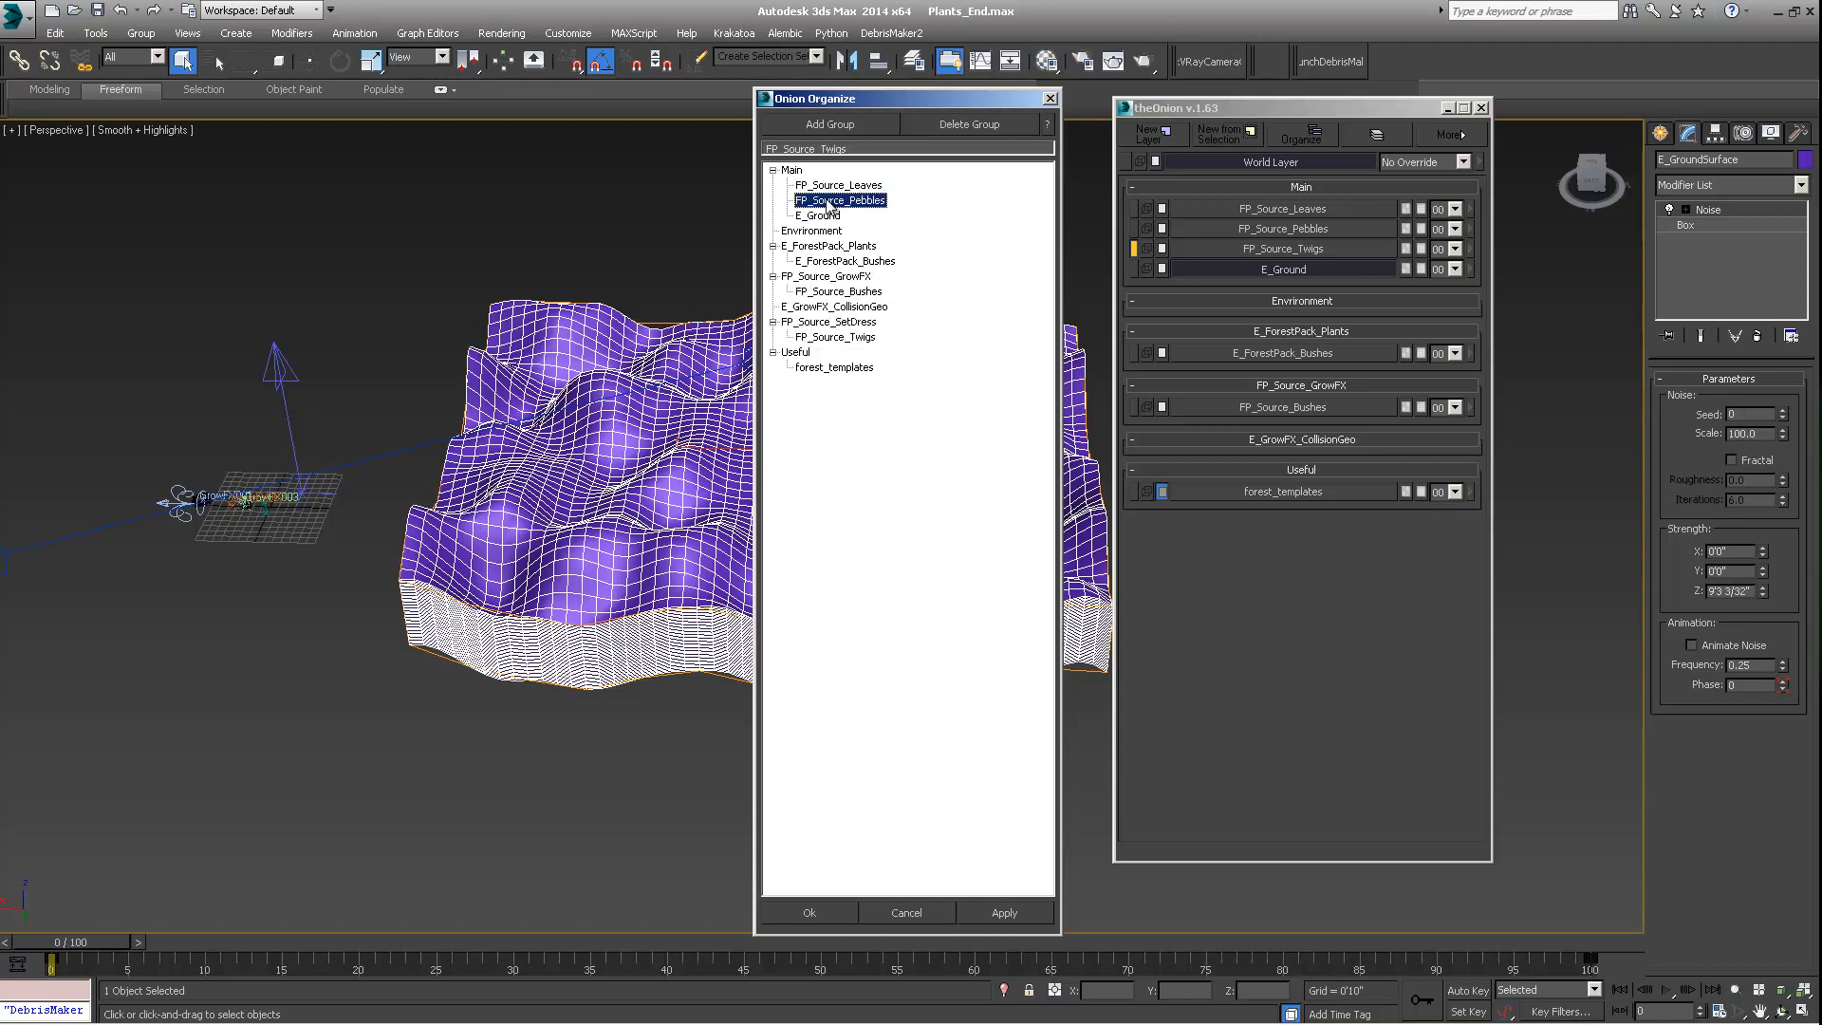
pyautogui.moveTo(827, 201); pyautogui.dragTo(817, 323)
pyautogui.click(825, 201)
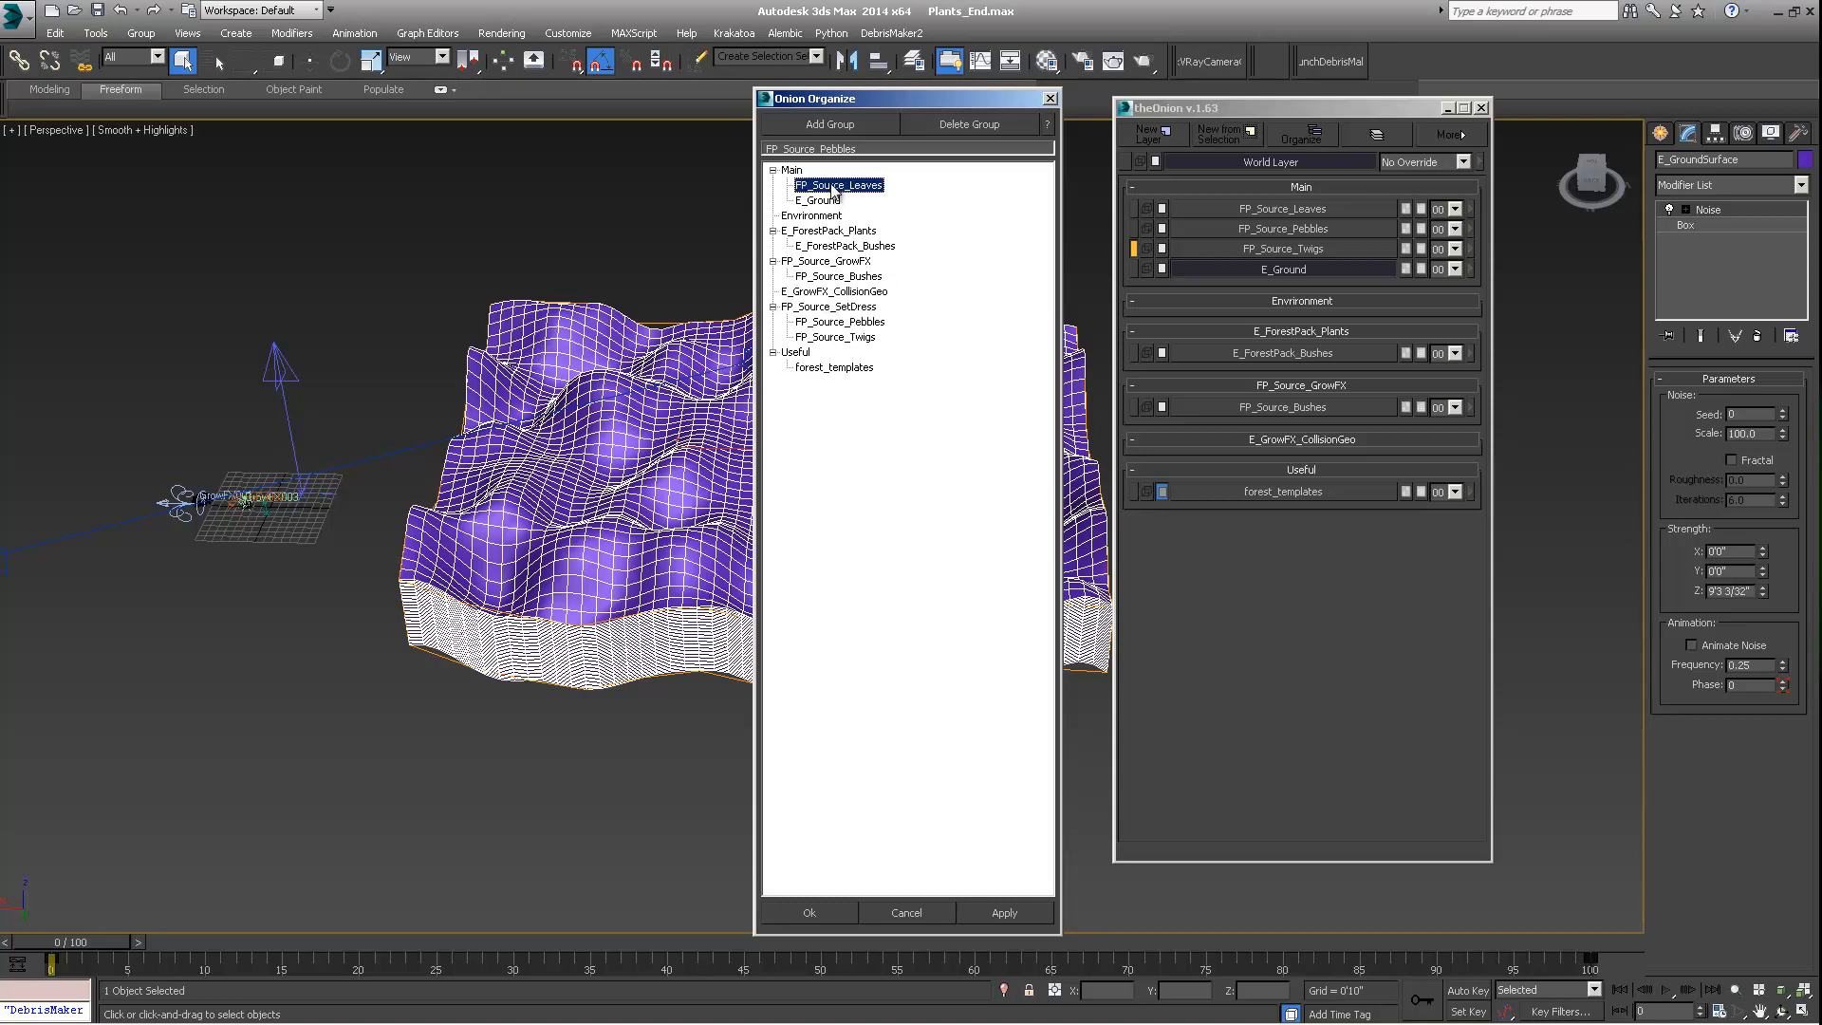
pyautogui.moveTo(835, 185); pyautogui.dragTo(816, 307)
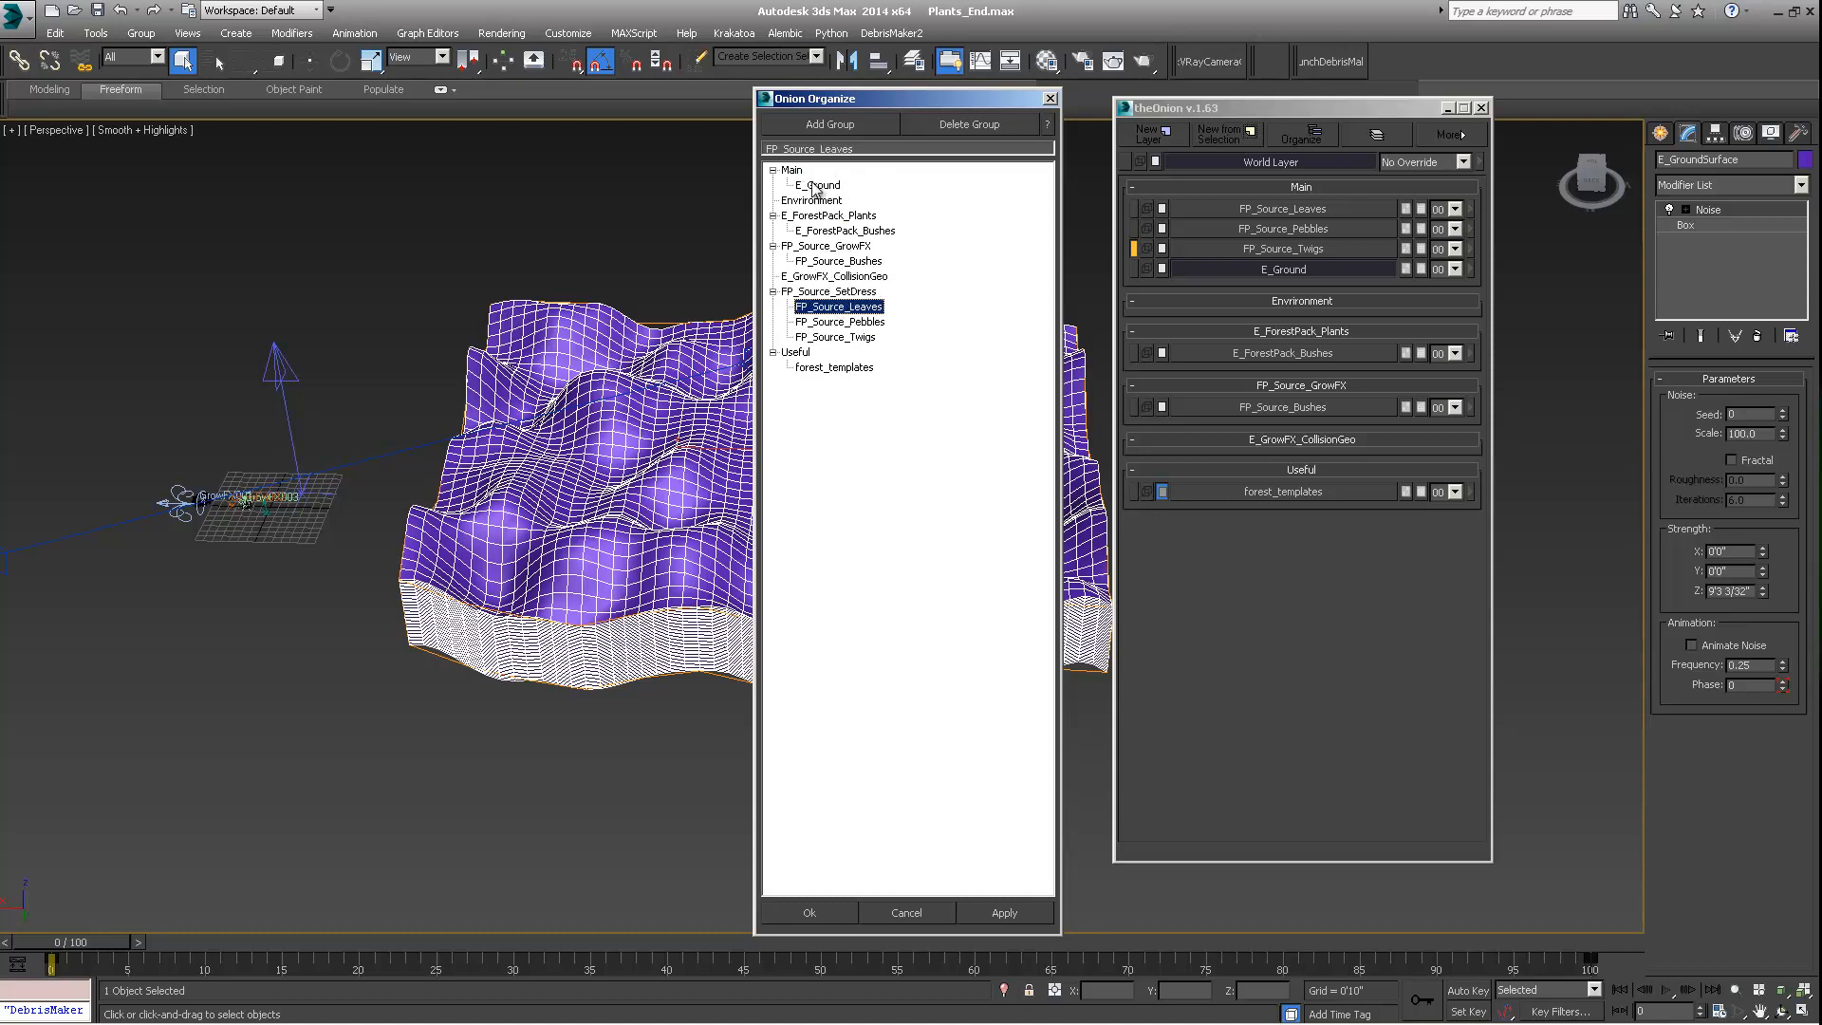
# Step: Move the E_Ground layer into the Environment group and accept the reorganized layers
pyautogui.click(814, 186)
pyautogui.moveTo(814, 189); pyautogui.dragTo(812, 200)
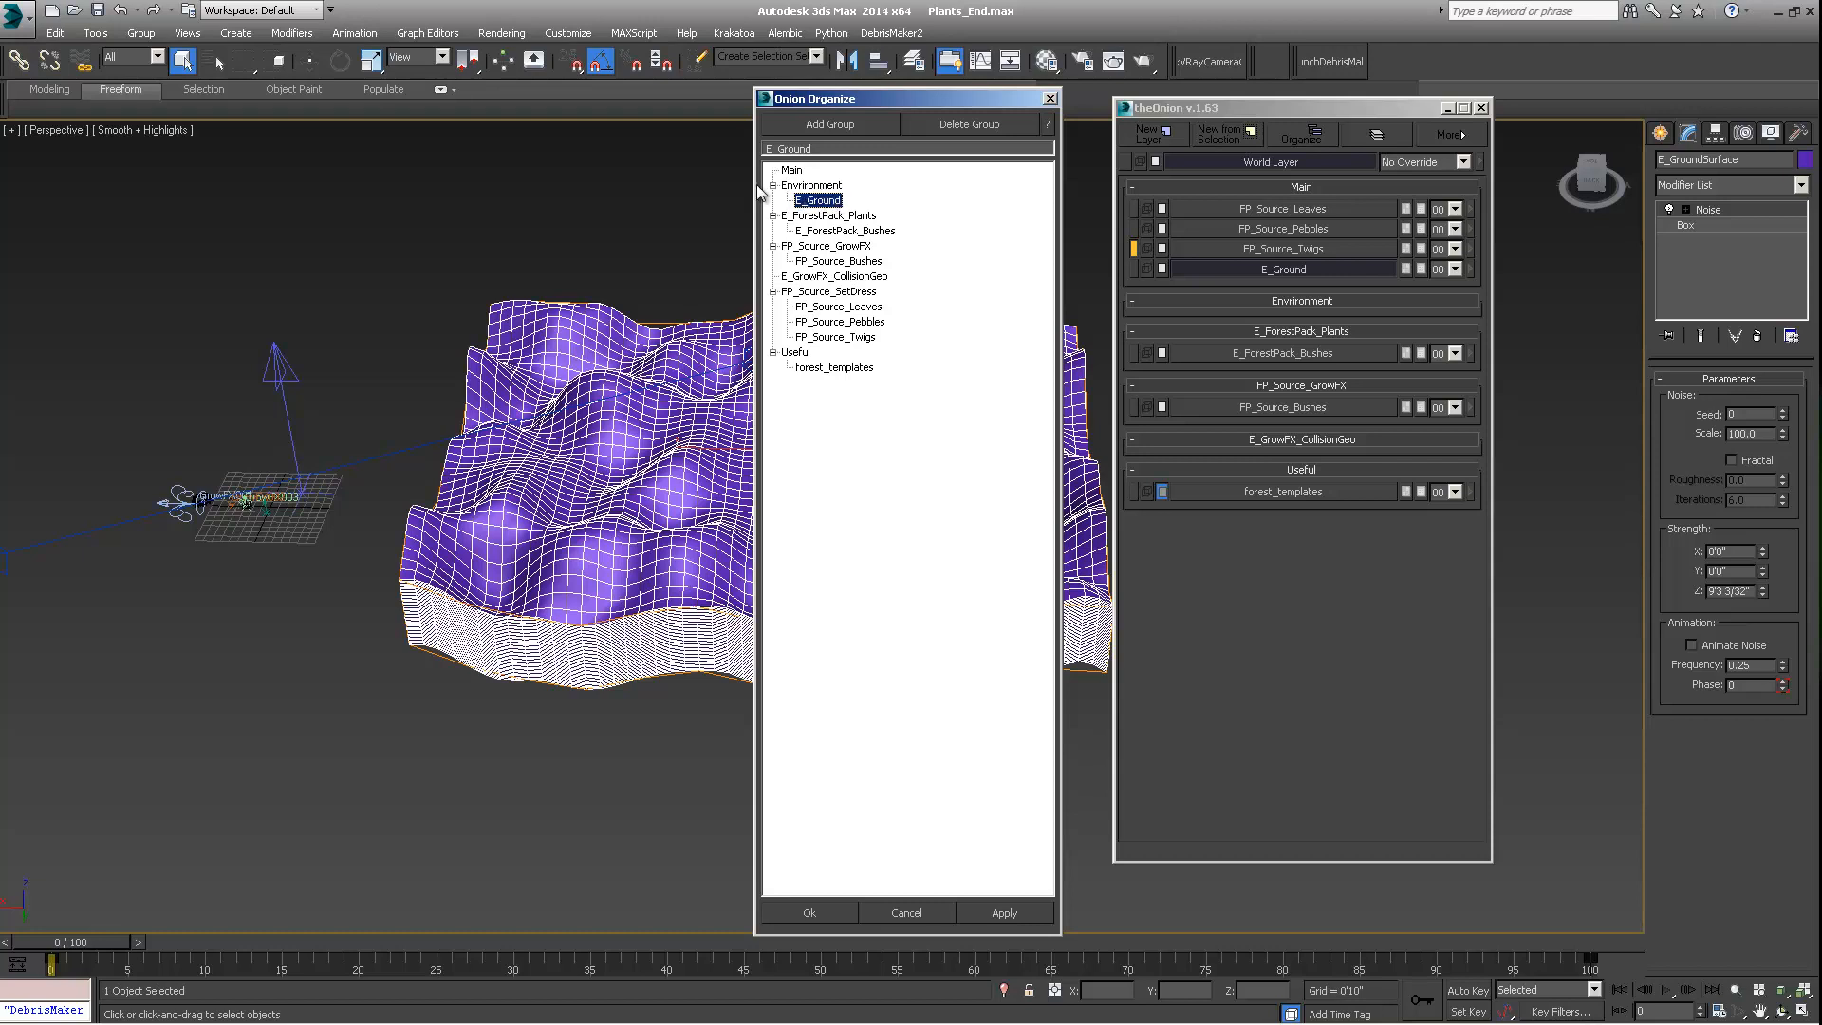
pyautogui.click(816, 911)
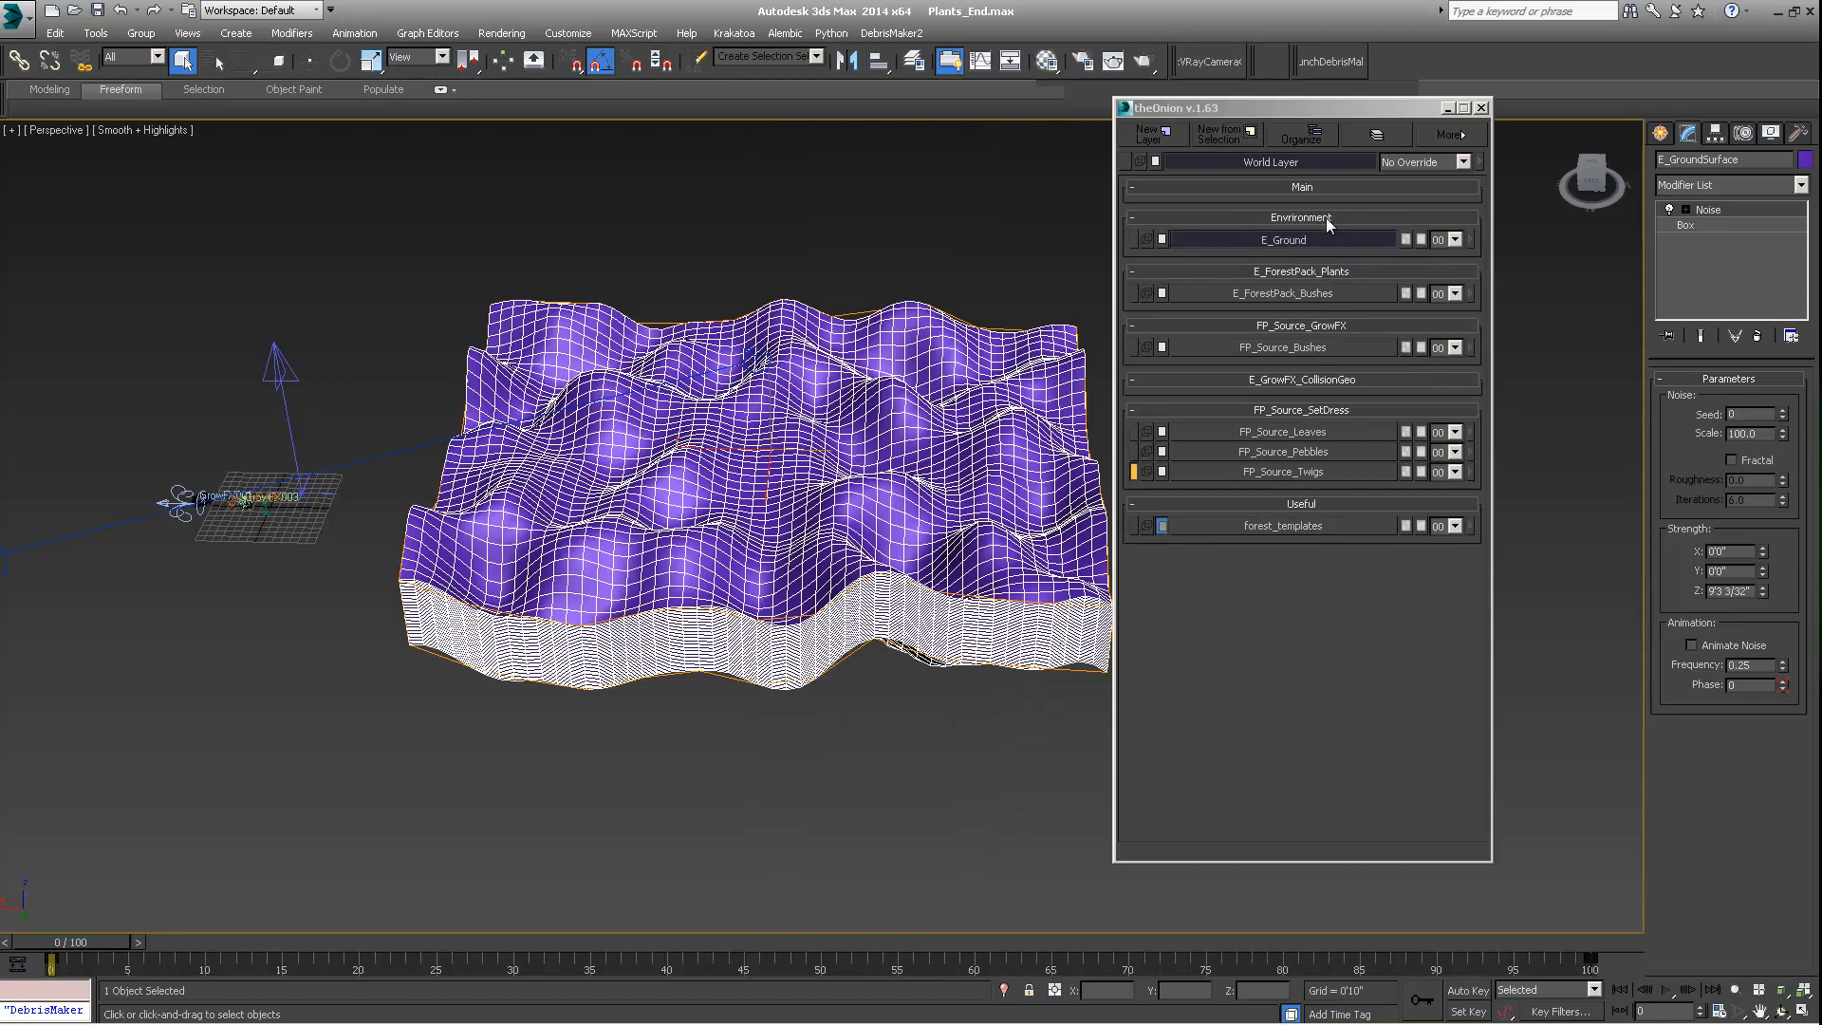
# Step: Reopen theOnion's organizer, add two new layer groups, and rename the first one Lighting
pyautogui.click(1307, 138)
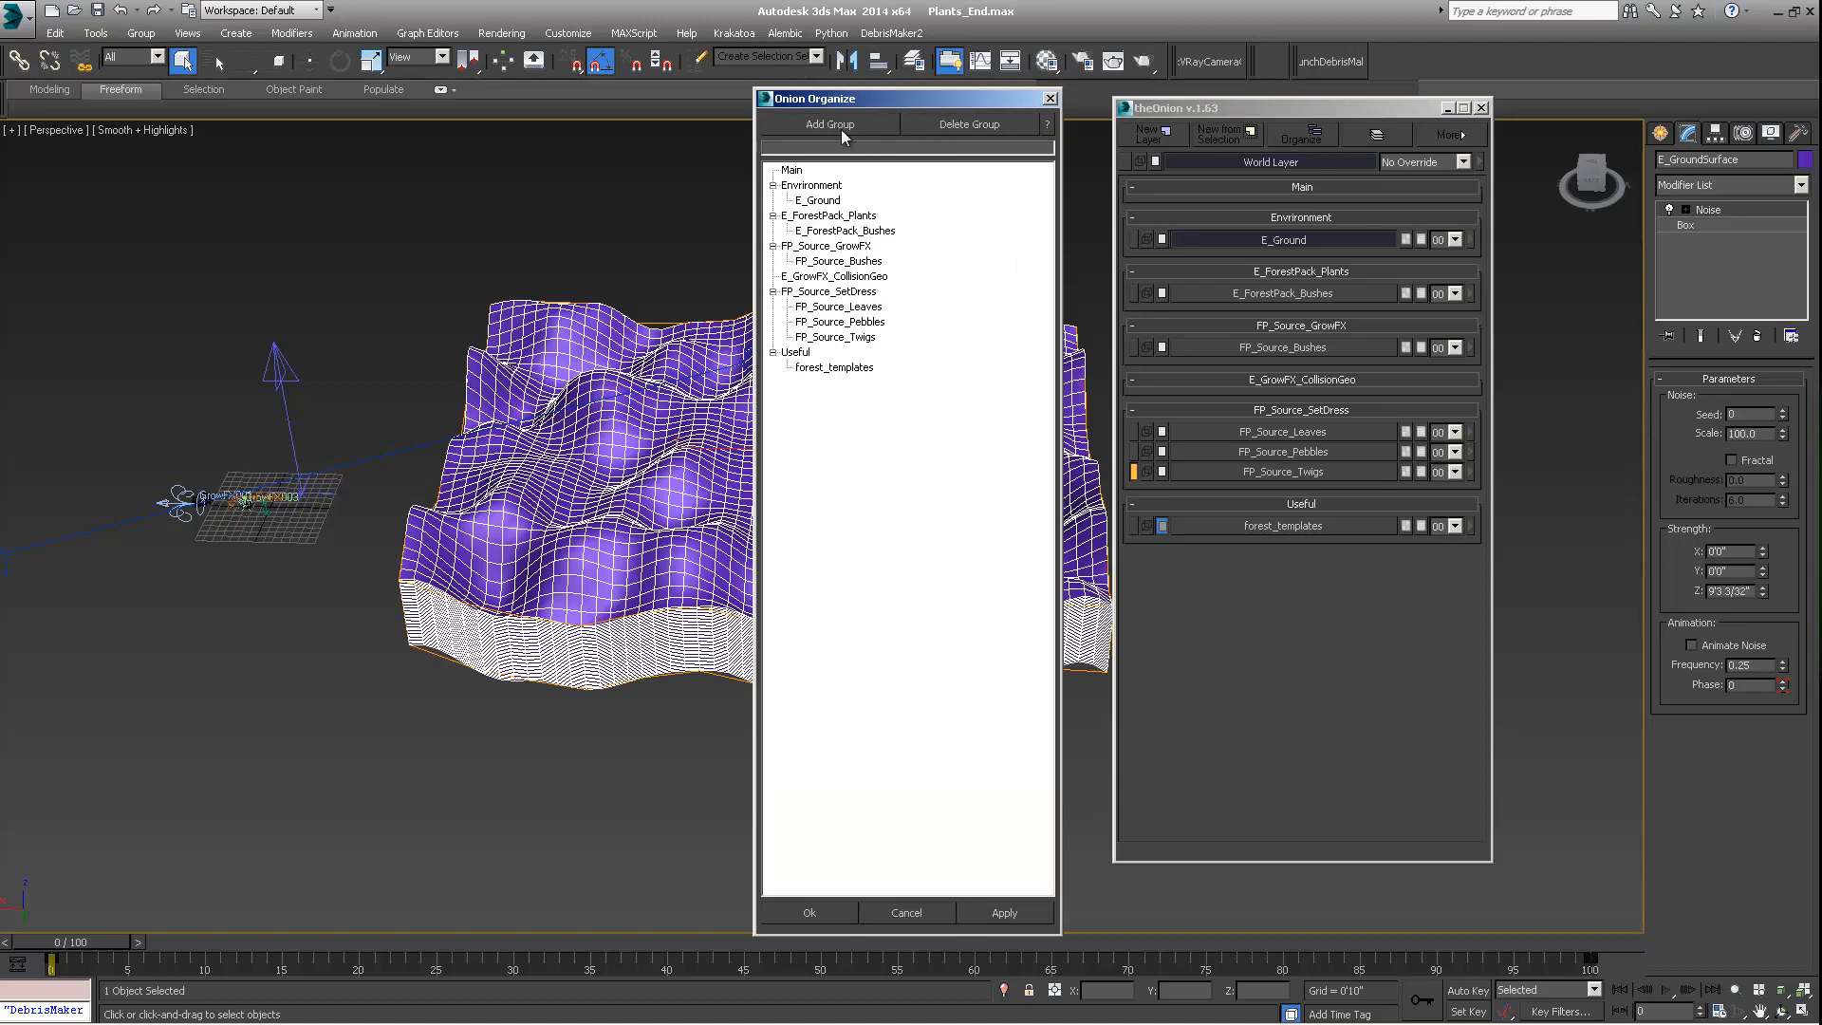
pyautogui.click(840, 128)
pyautogui.click(821, 126)
pyautogui.click(816, 383)
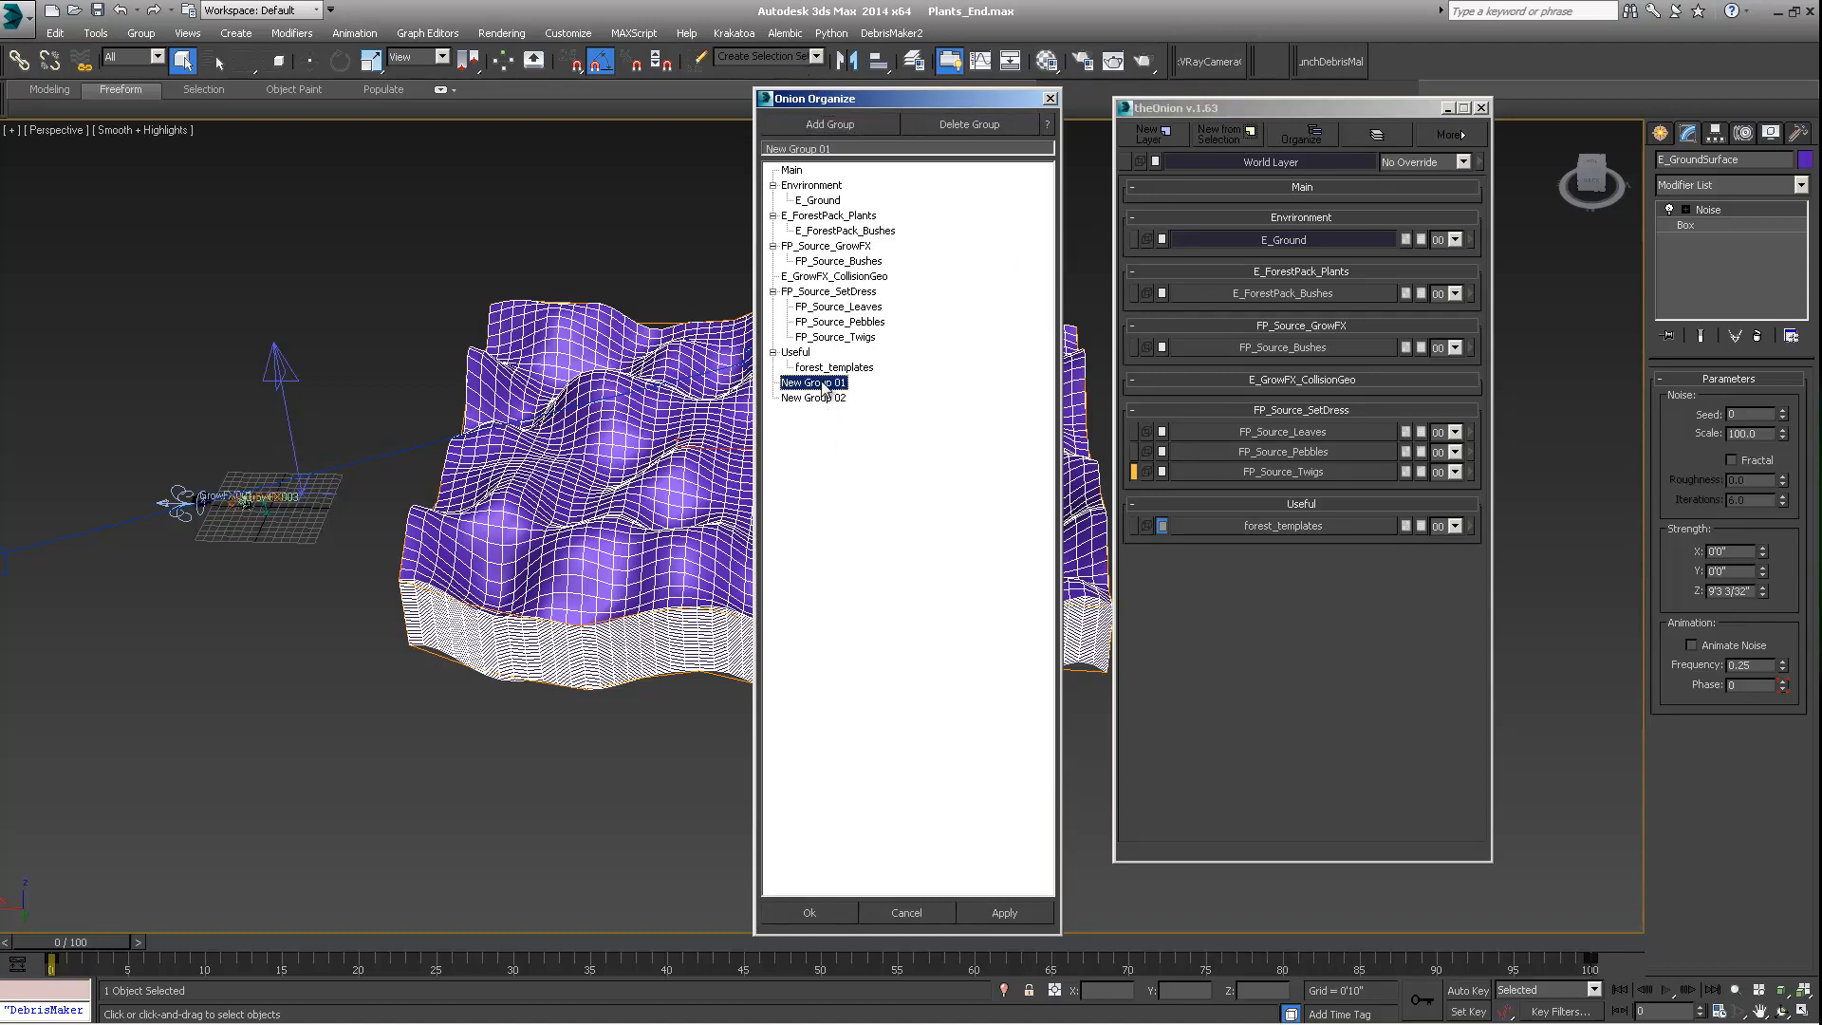
pyautogui.rightClick(823, 384)
pyautogui.click(849, 392)
pyautogui.write('Lighting')
pyautogui.press('Return')
# Step: Rename the second new layer group Camera
pyautogui.click(811, 399)
pyautogui.rightClick(835, 406)
pyautogui.click(862, 414)
pyautogui.write('Camera')
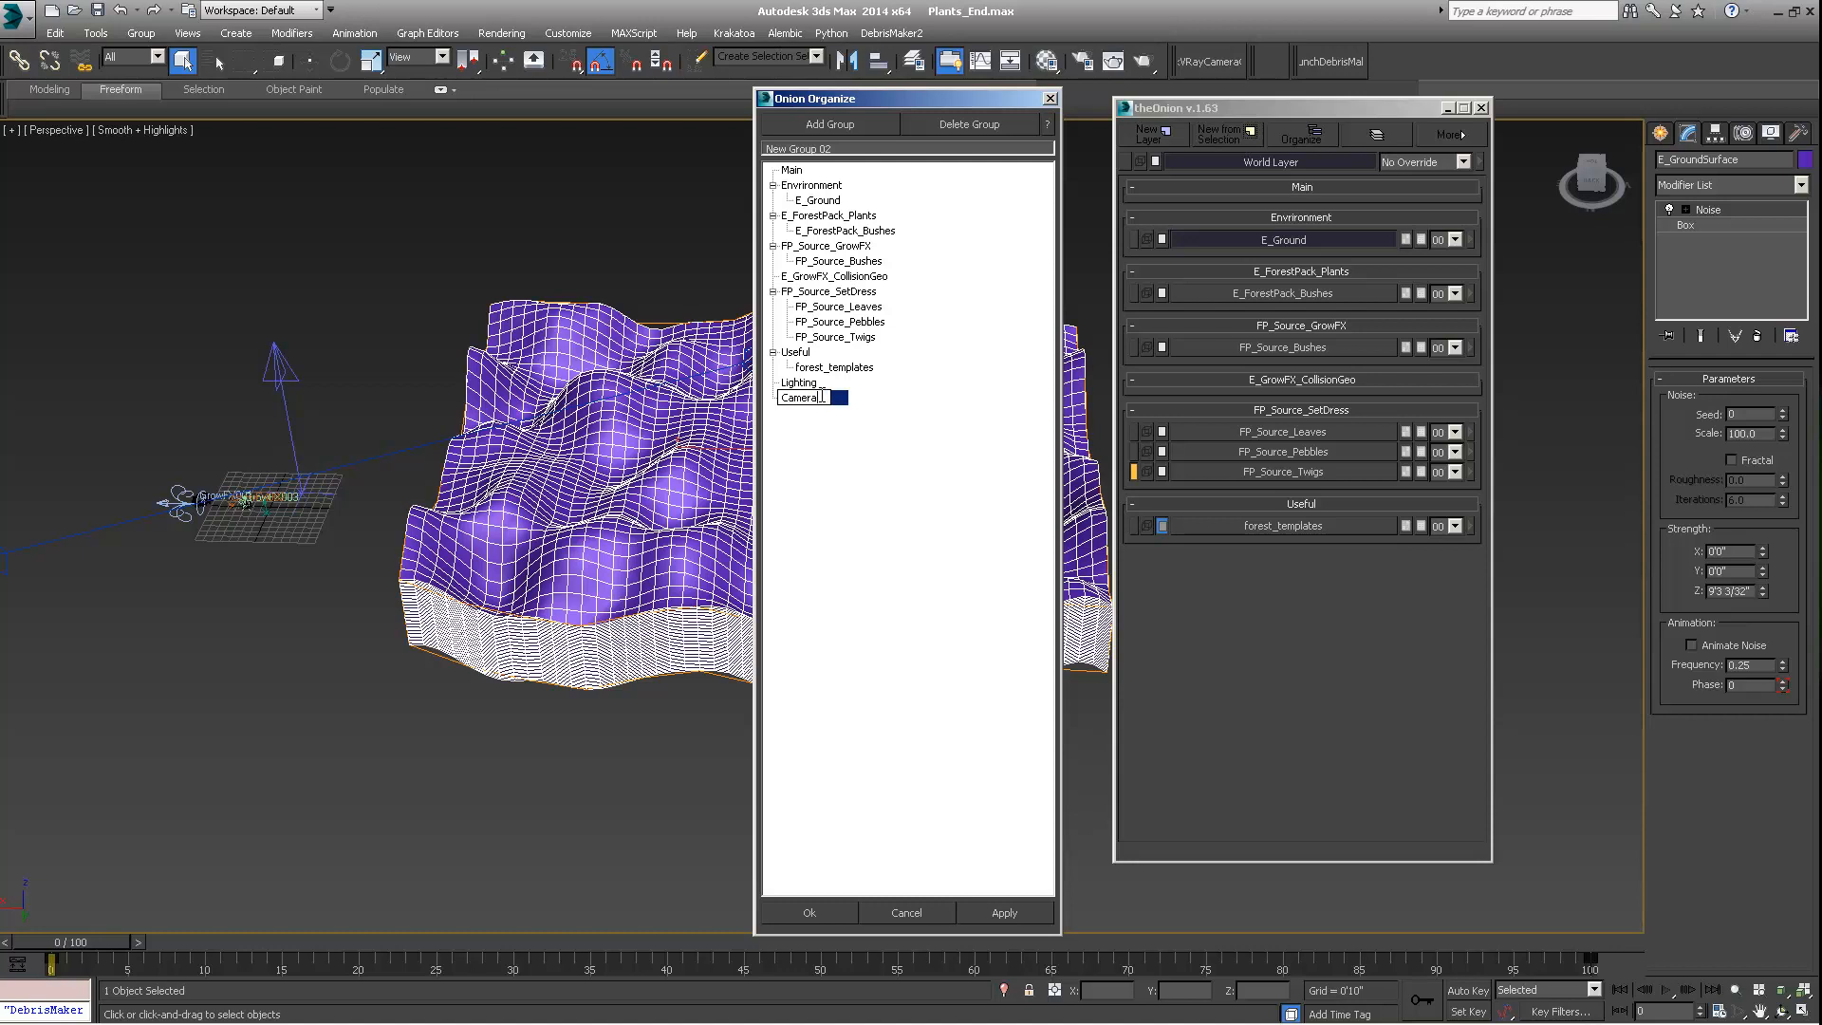
pyautogui.press('Return')
# Step: Move the Lighting and Camera groups between Main and Environment, and accept the new group order
pyautogui.click(808, 386)
pyautogui.click(806, 368)
pyautogui.click(802, 383)
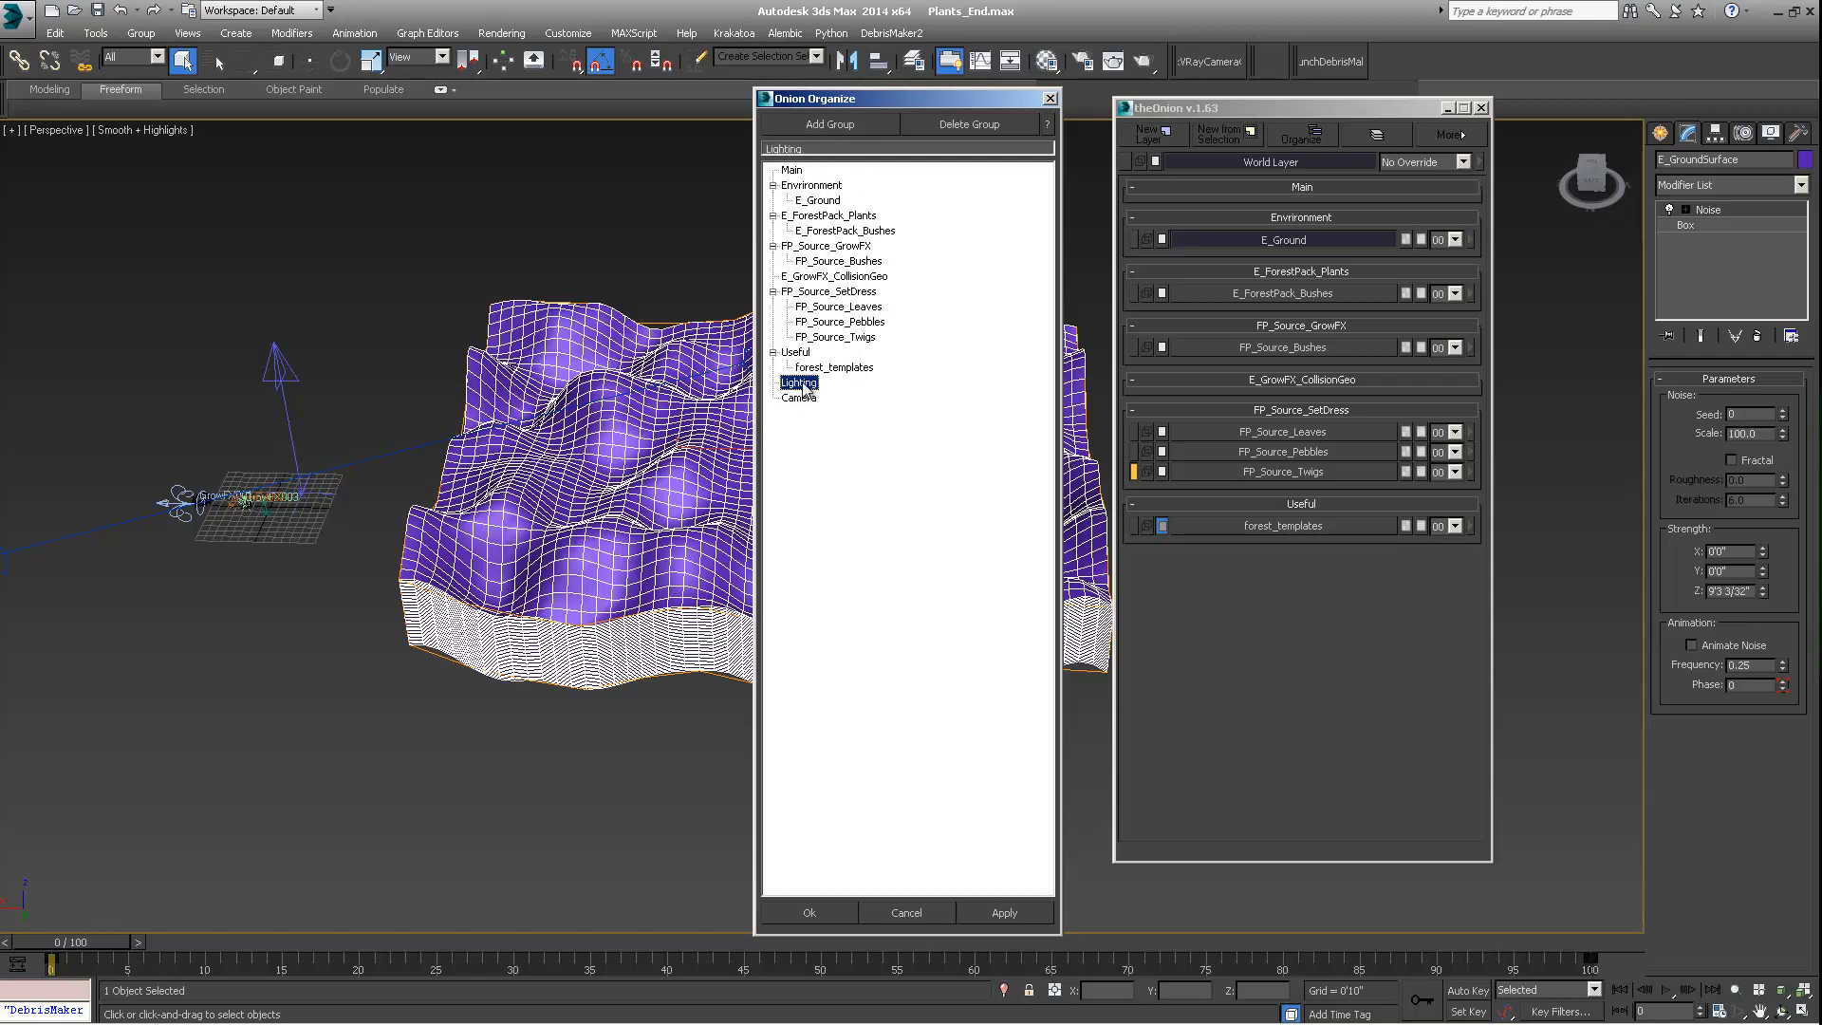
pyautogui.click(802, 186)
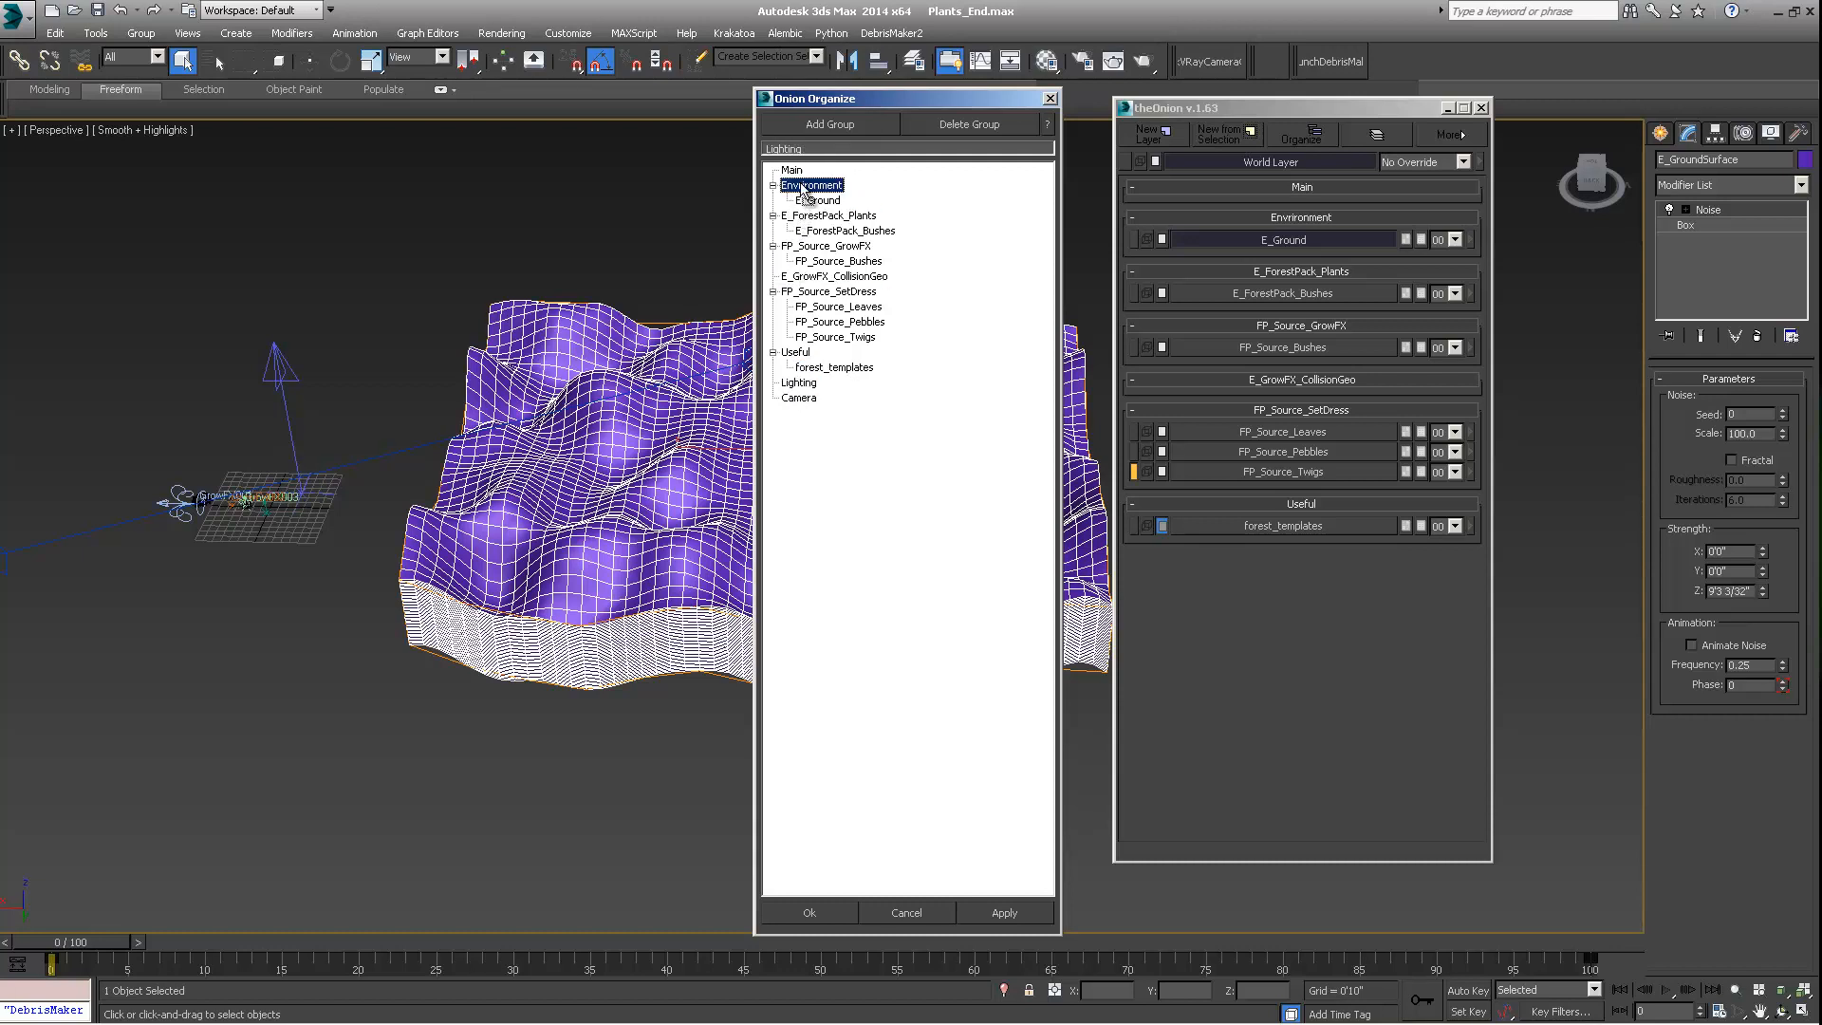
pyautogui.click(798, 399)
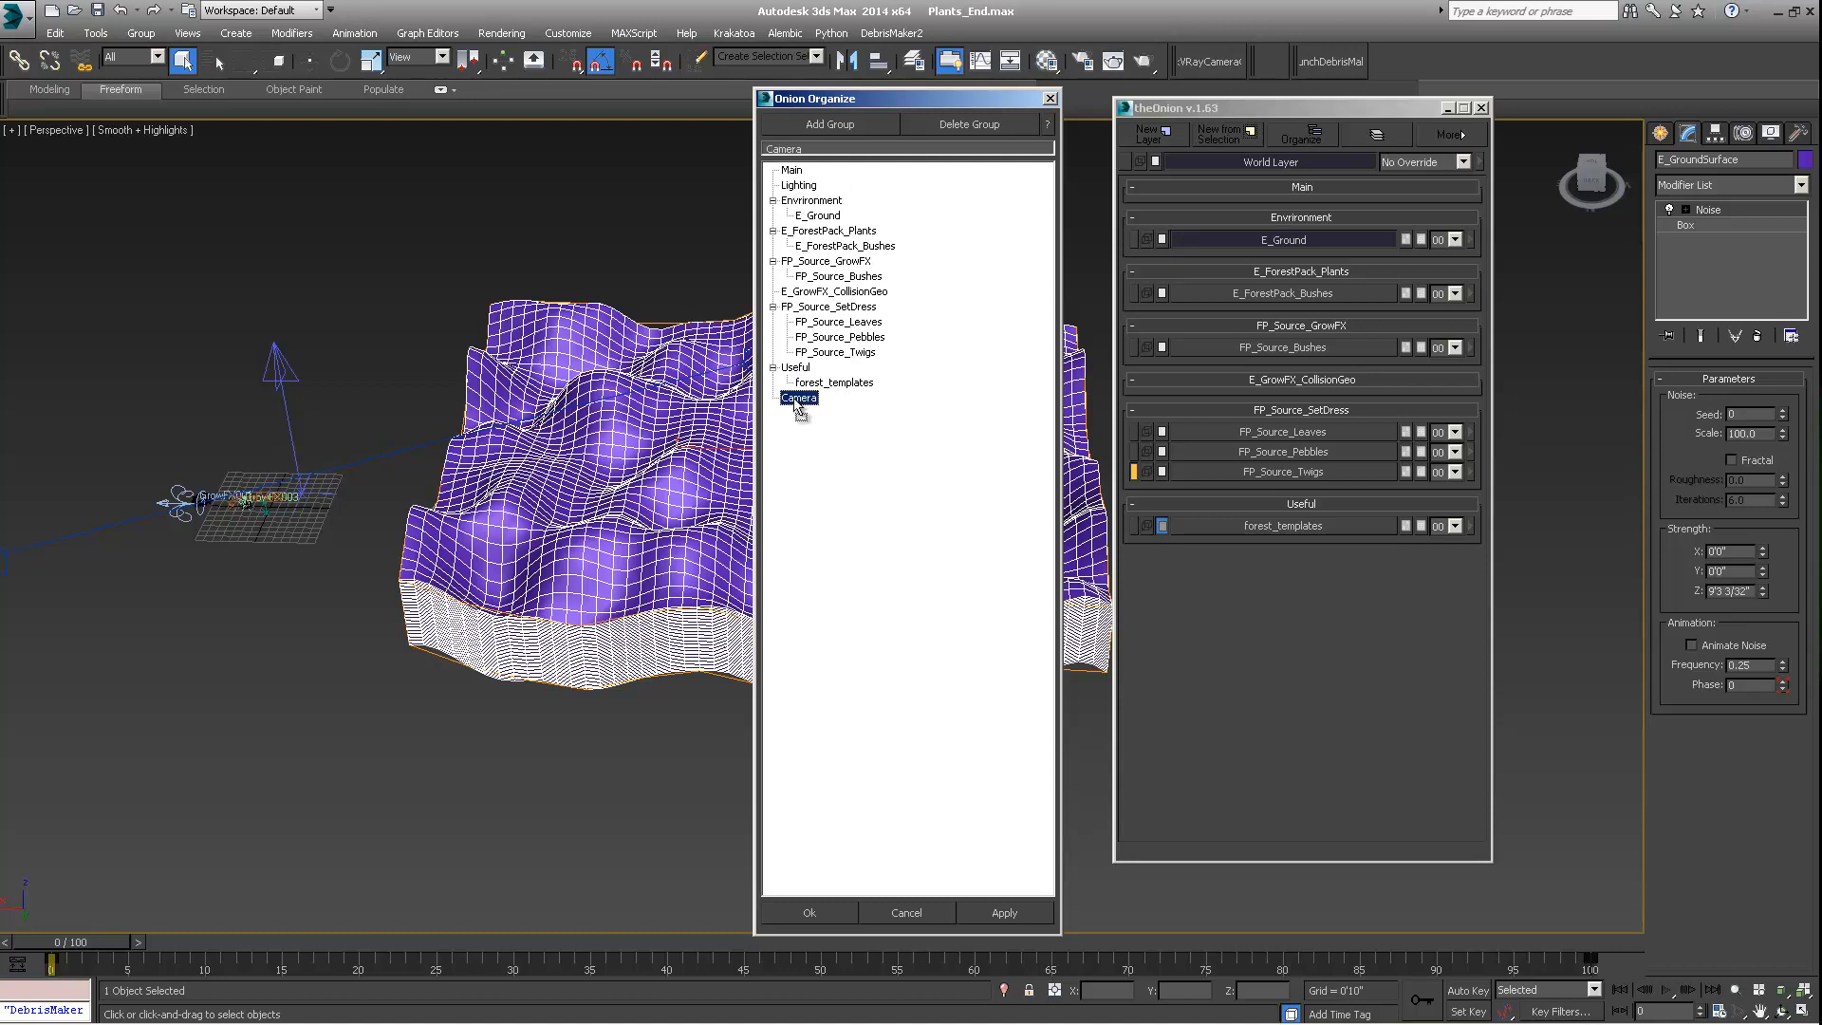
pyautogui.moveTo(796, 404); pyautogui.dragTo(799, 210)
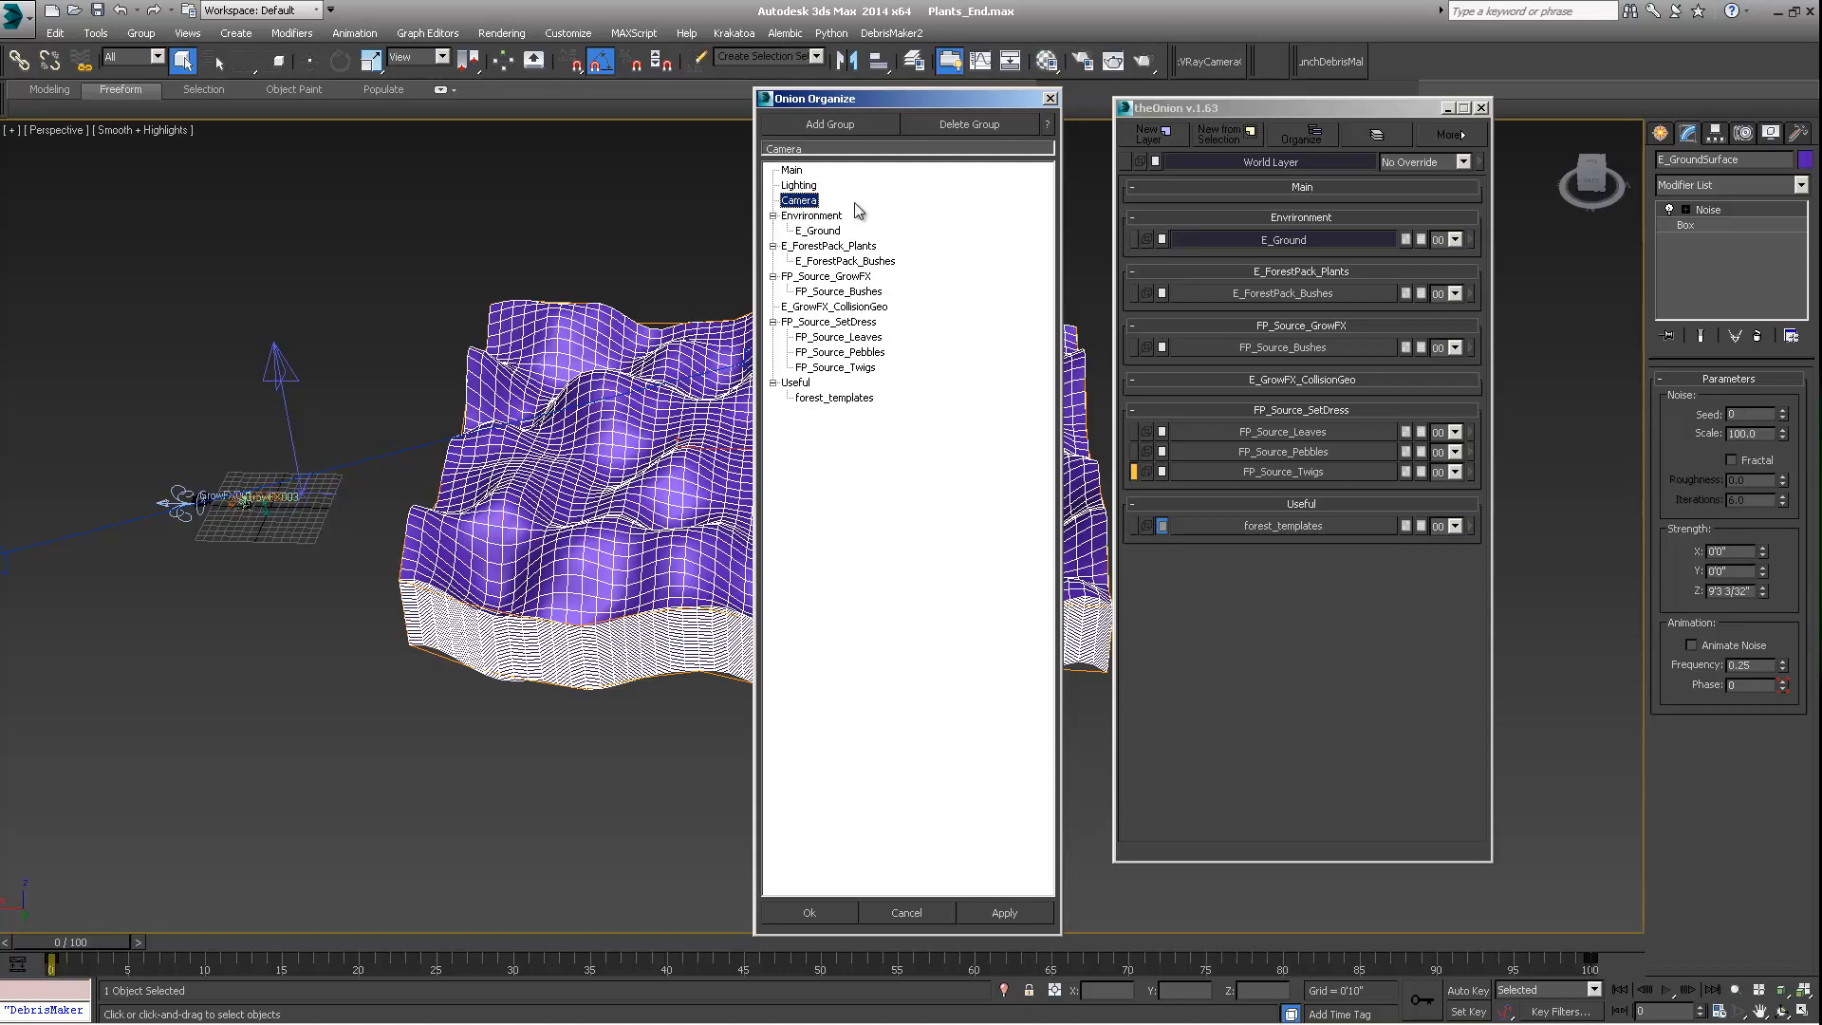
pyautogui.moveTo(860, 102); pyautogui.dragTo(830, 93)
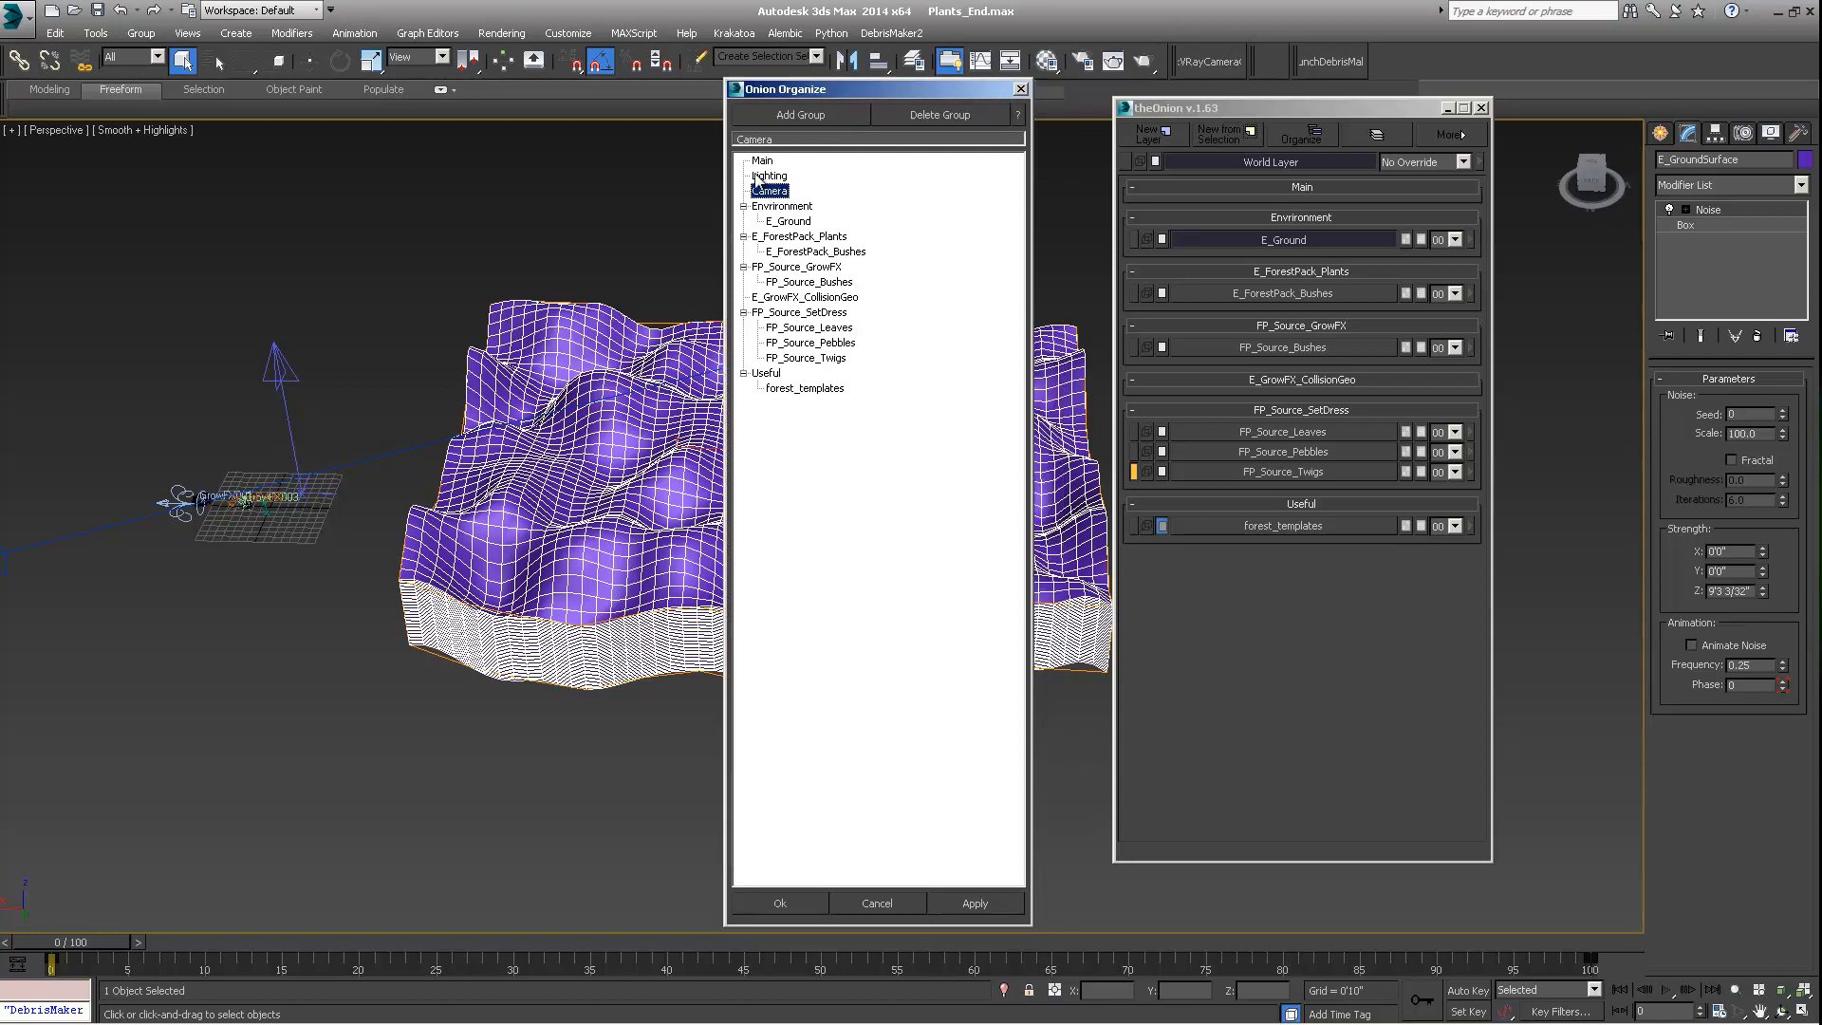
pyautogui.click(769, 176)
pyautogui.click(793, 903)
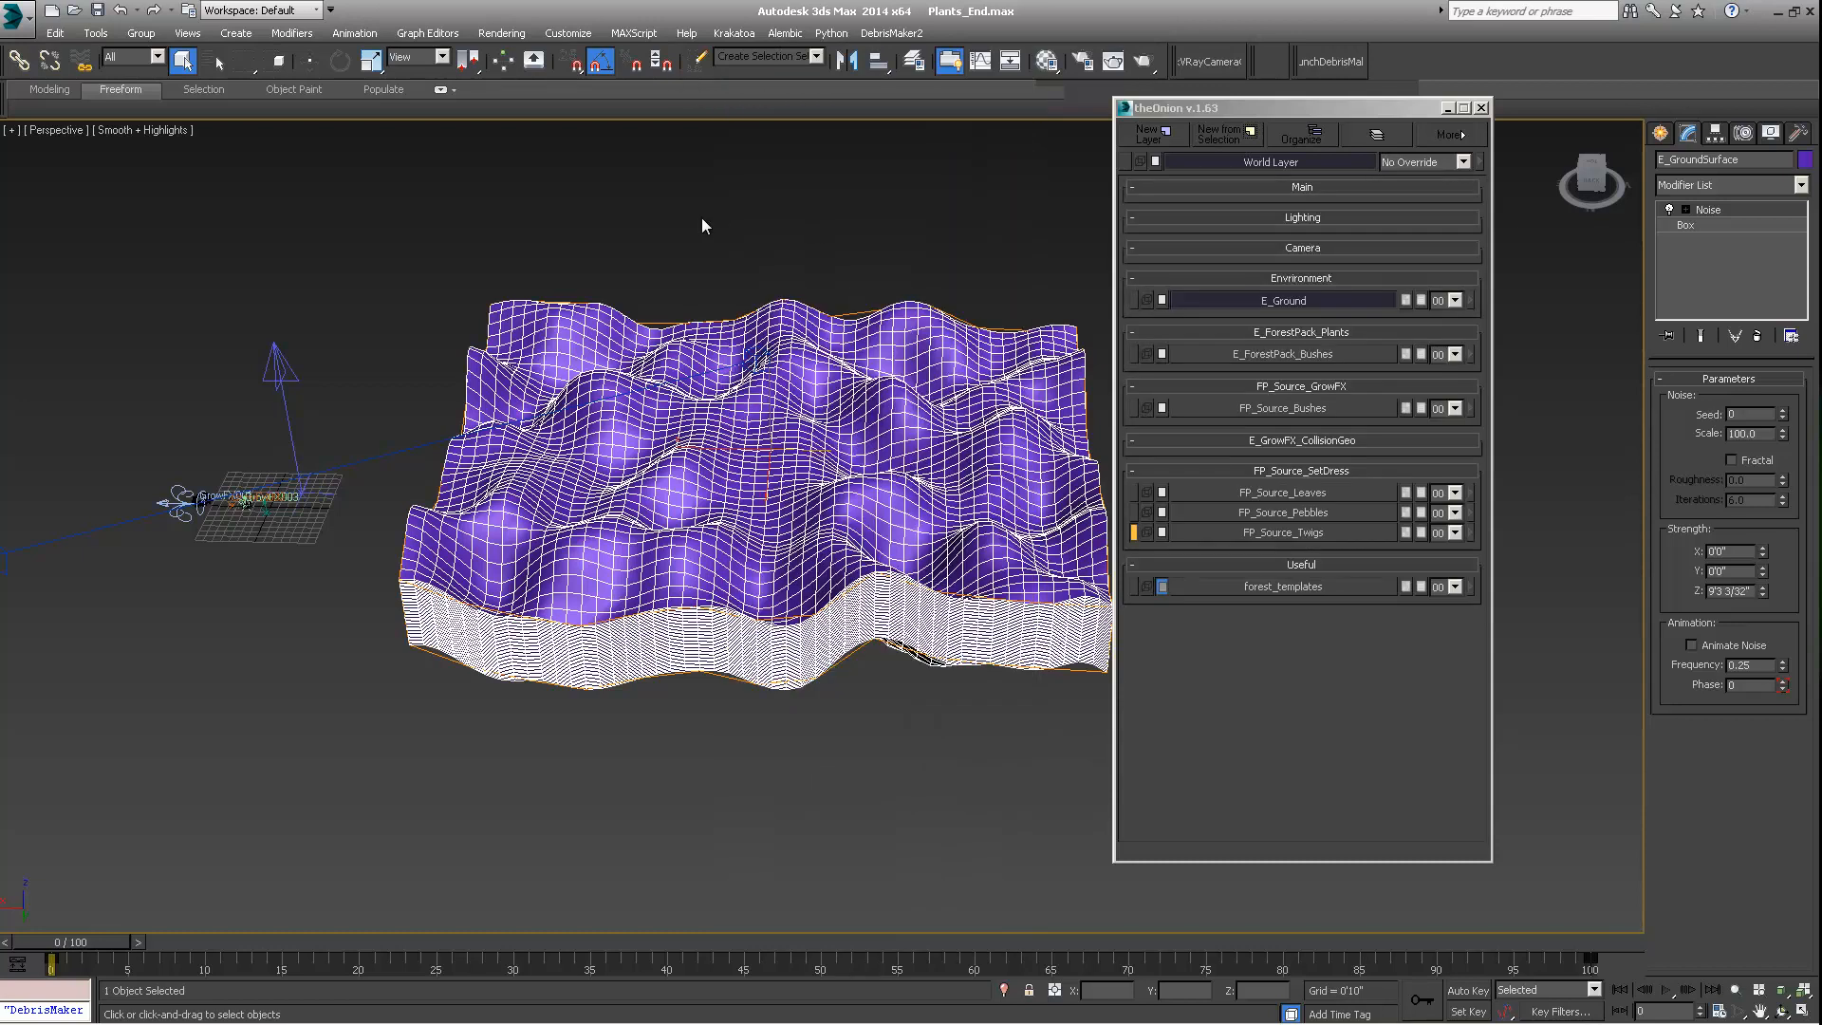
# Step: Turn on the E_ForestPack_Bushes layer and inspect the bushes scattered over the ground terrain
pyautogui.moveTo(1287, 114); pyautogui.dragTo(1345, 81)
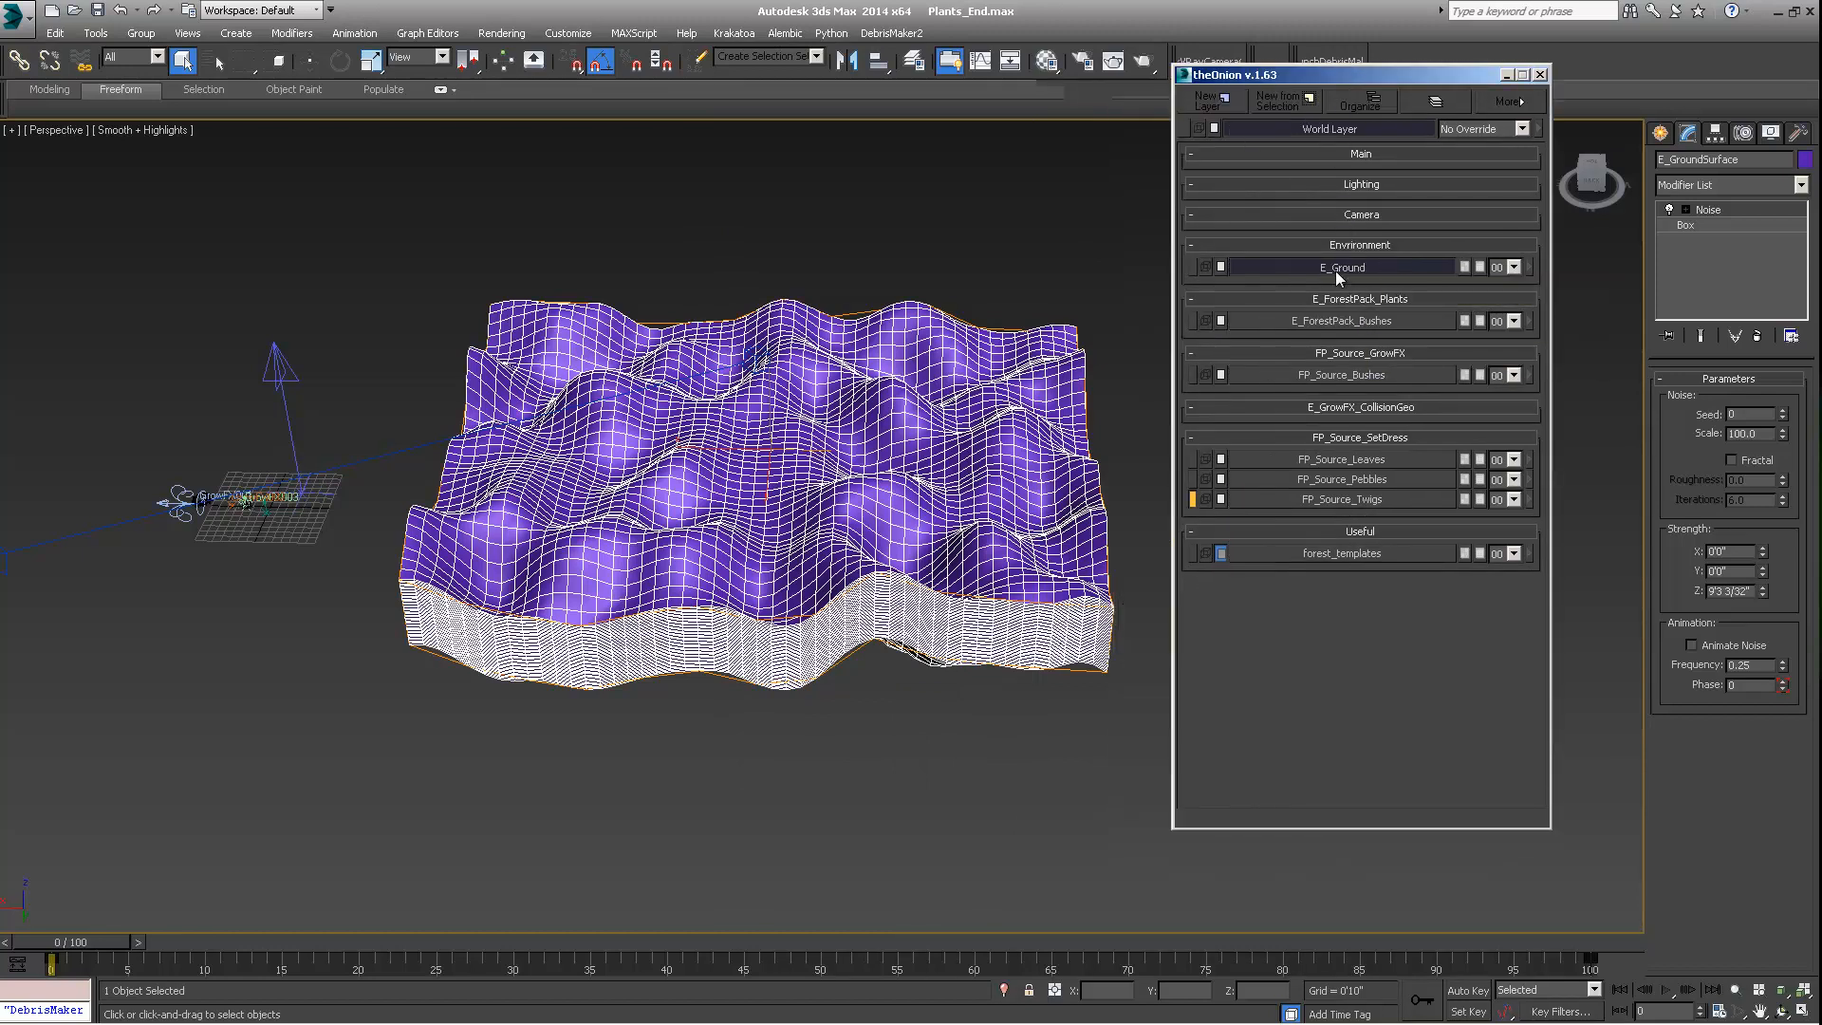
pyautogui.click(1296, 320)
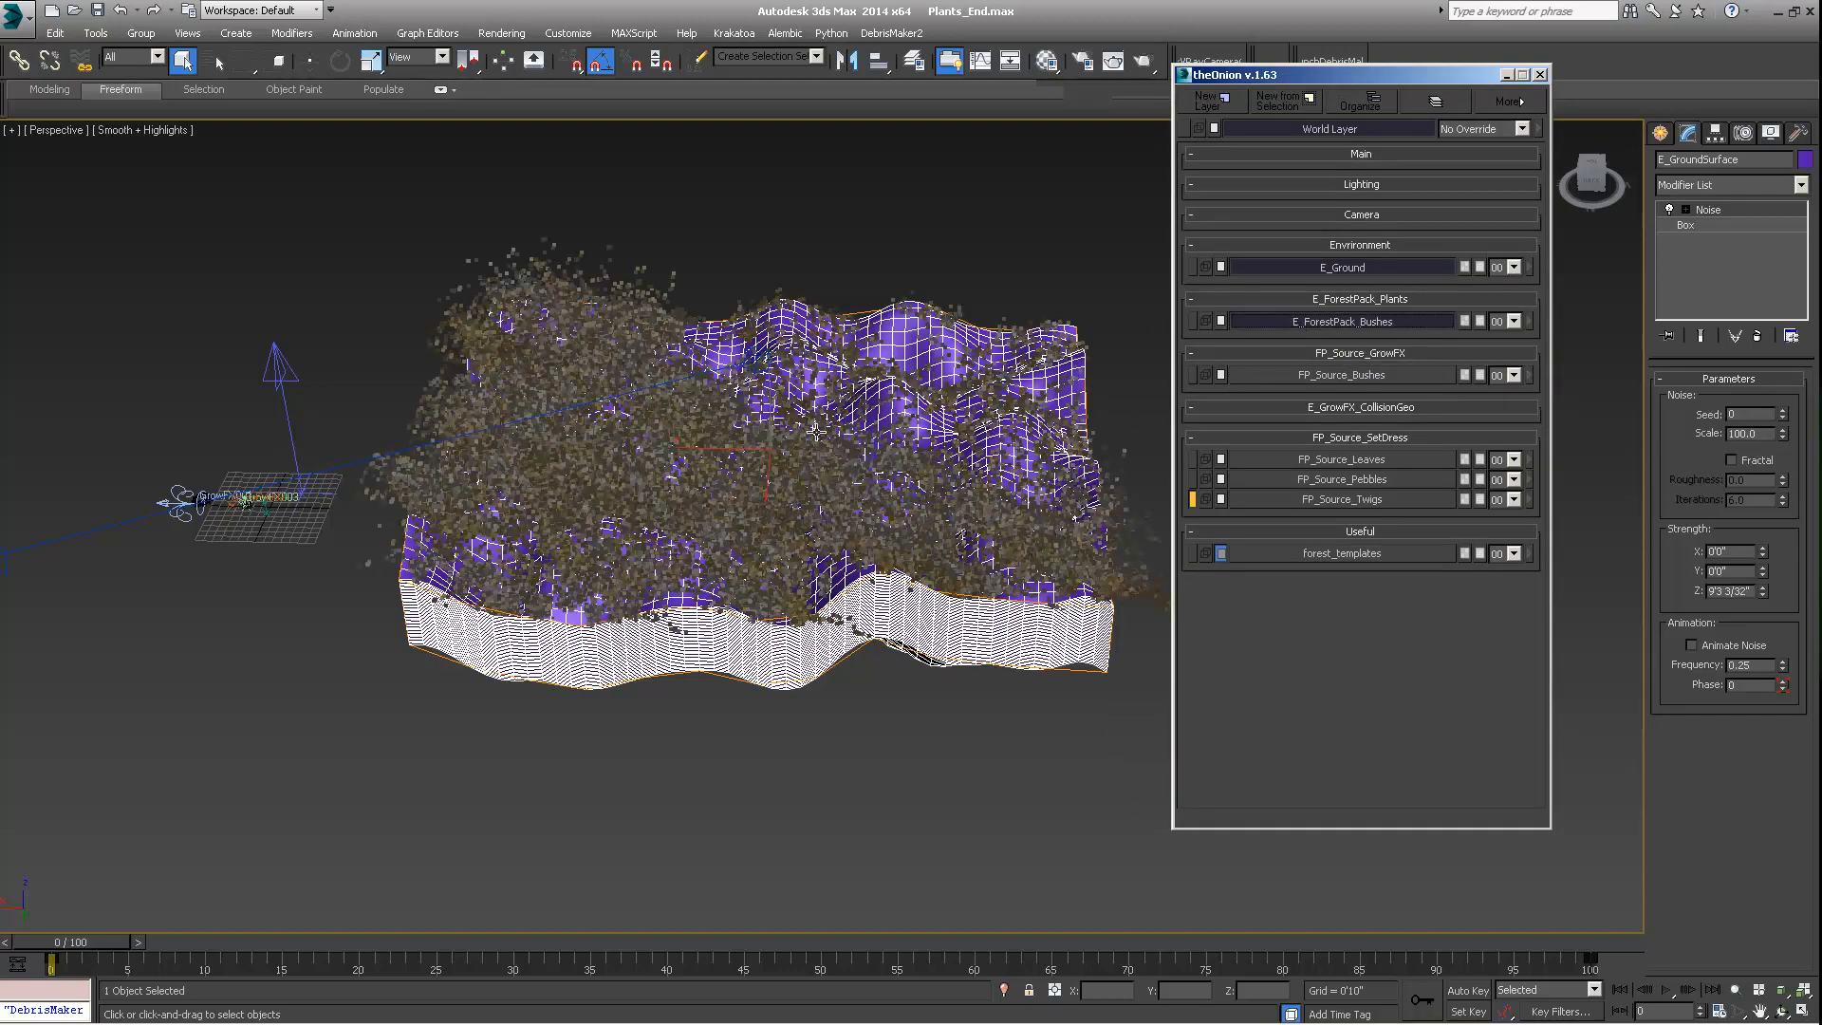
pyautogui.moveTo(783, 466); pyautogui.dragTo(889, 448, button='middle')
pyautogui.keyDown('alt'); pyautogui.moveTo(1080, 378); pyautogui.dragTo(906, 406, button='middle'); pyautogui.keyUp('alt')
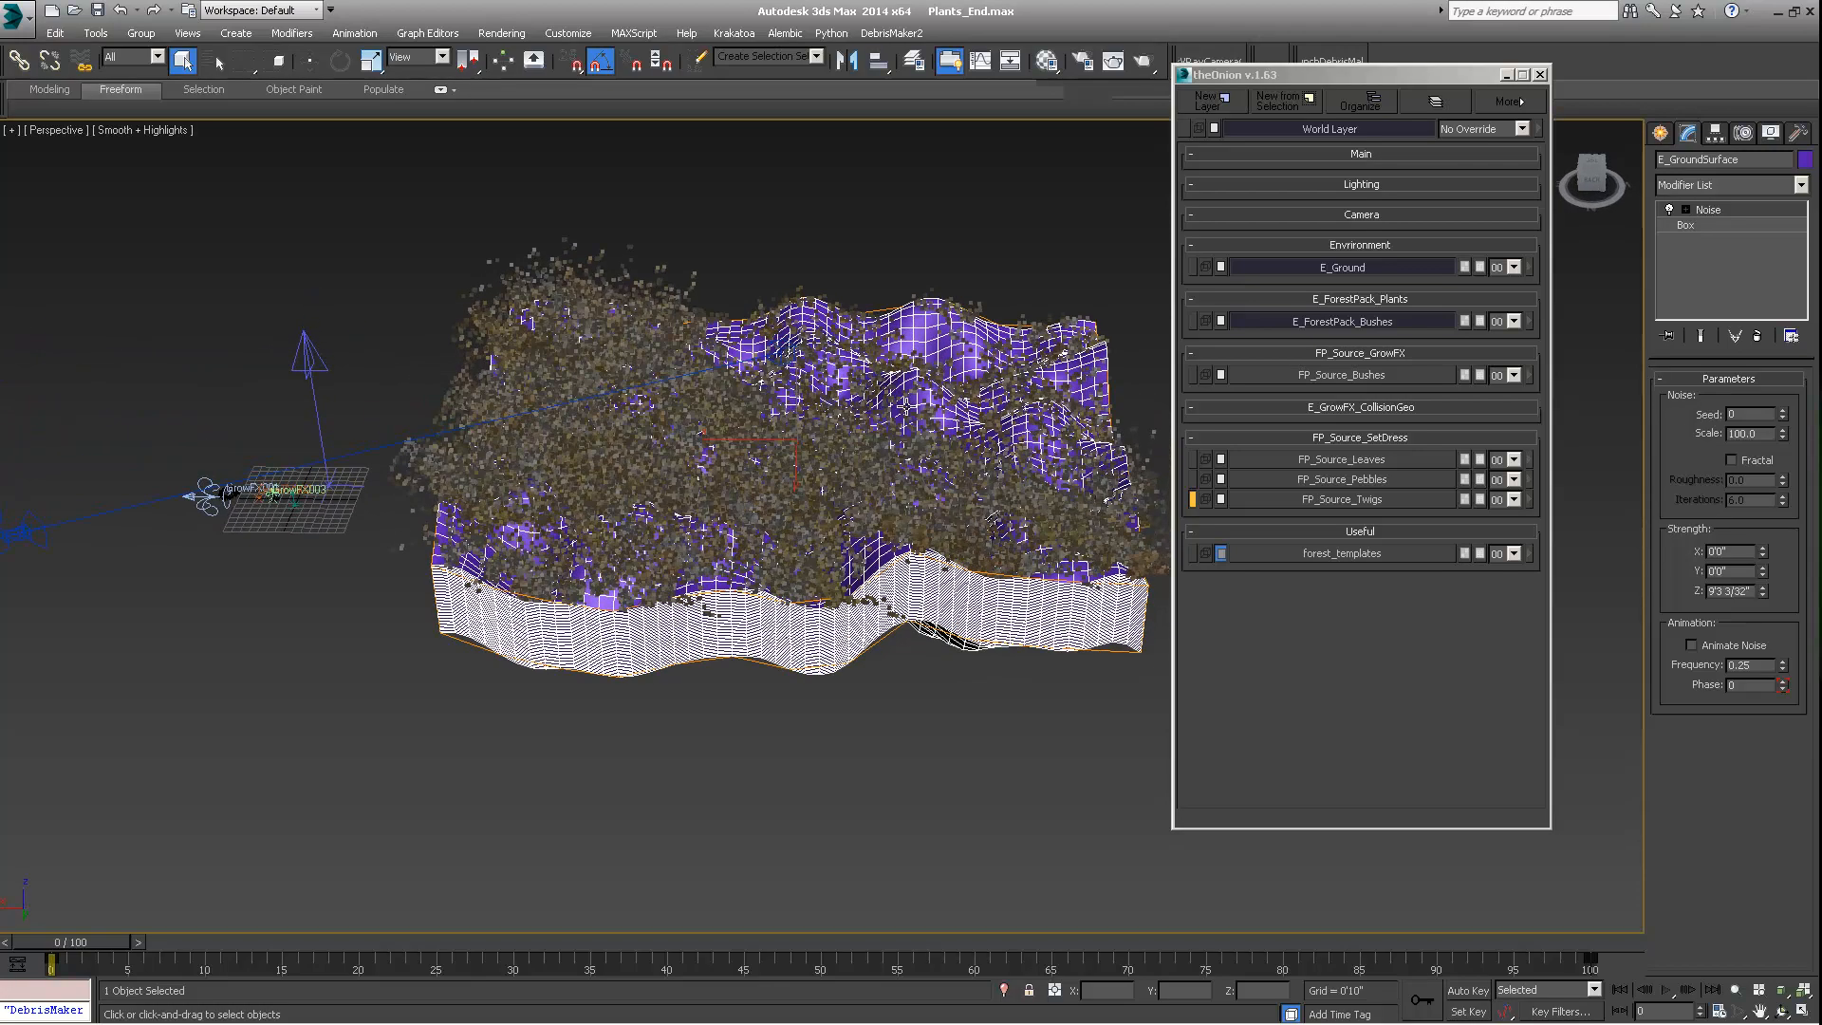
pyautogui.click(1352, 320)
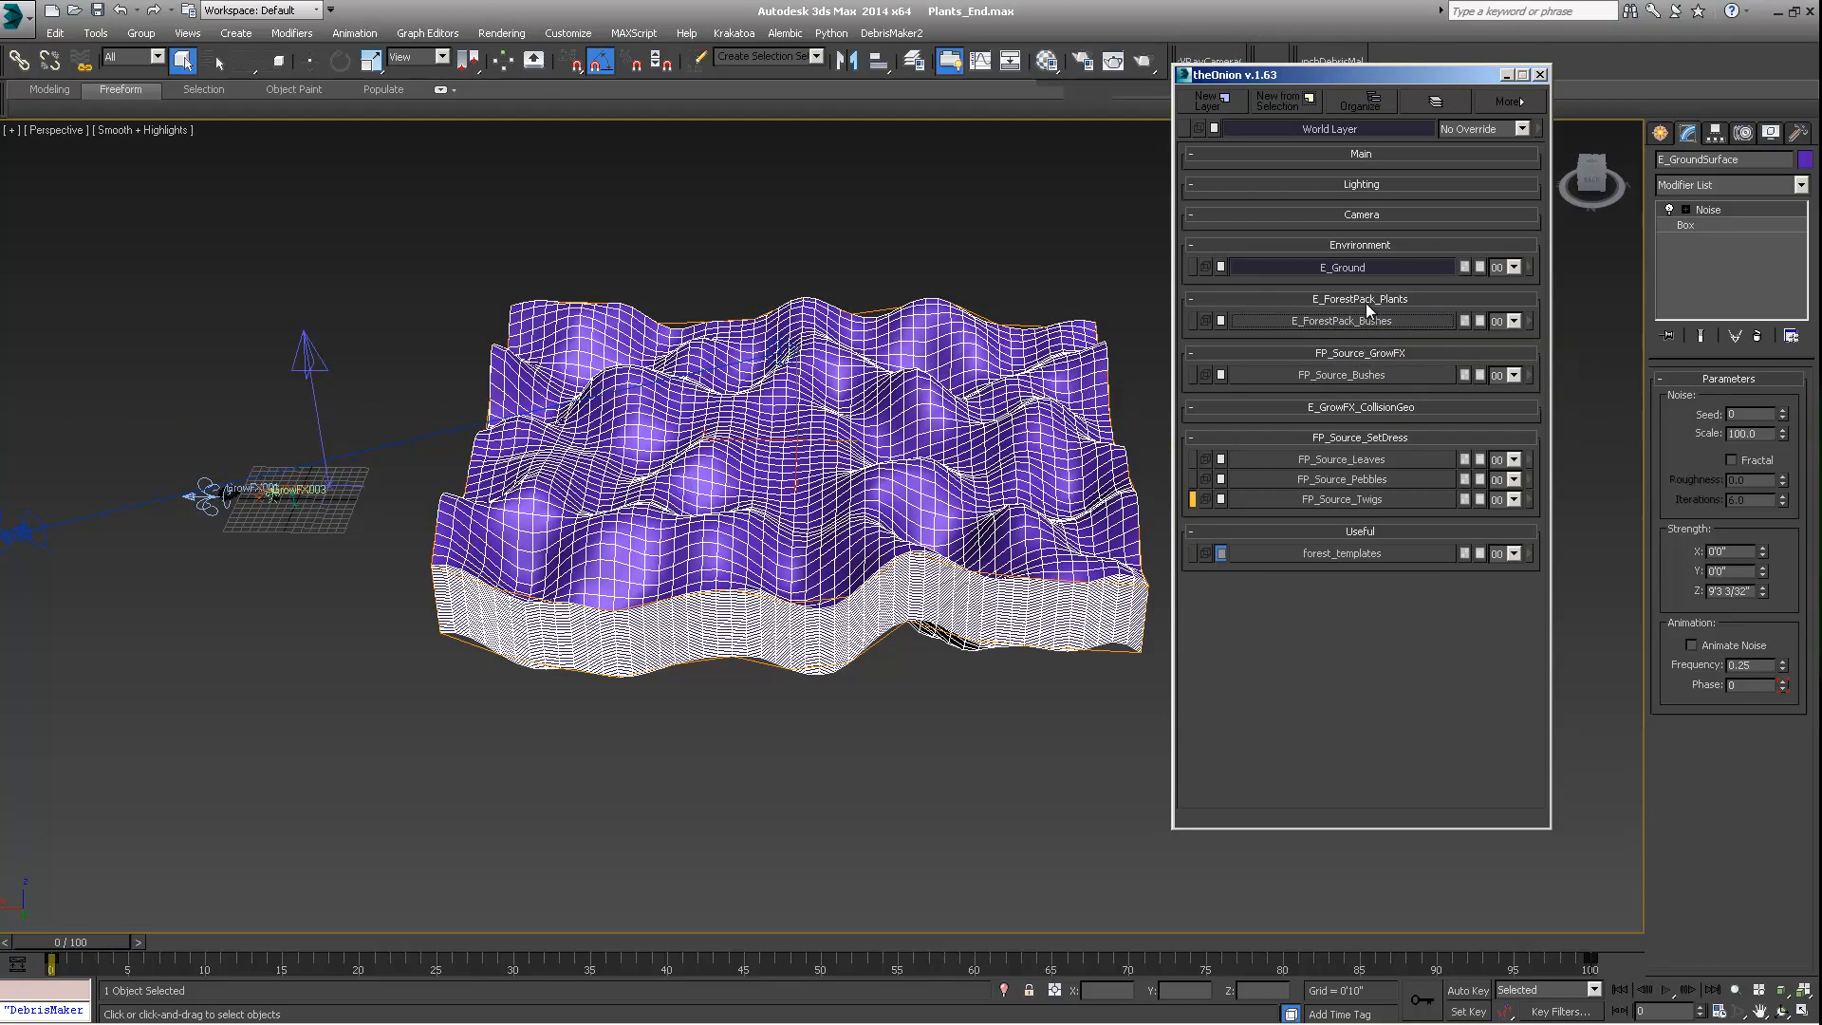
pyautogui.click(1382, 321)
pyautogui.keyDown('alt'); pyautogui.moveTo(655, 332); pyautogui.dragTo(645, 300, button='middle'); pyautogui.keyUp('alt')
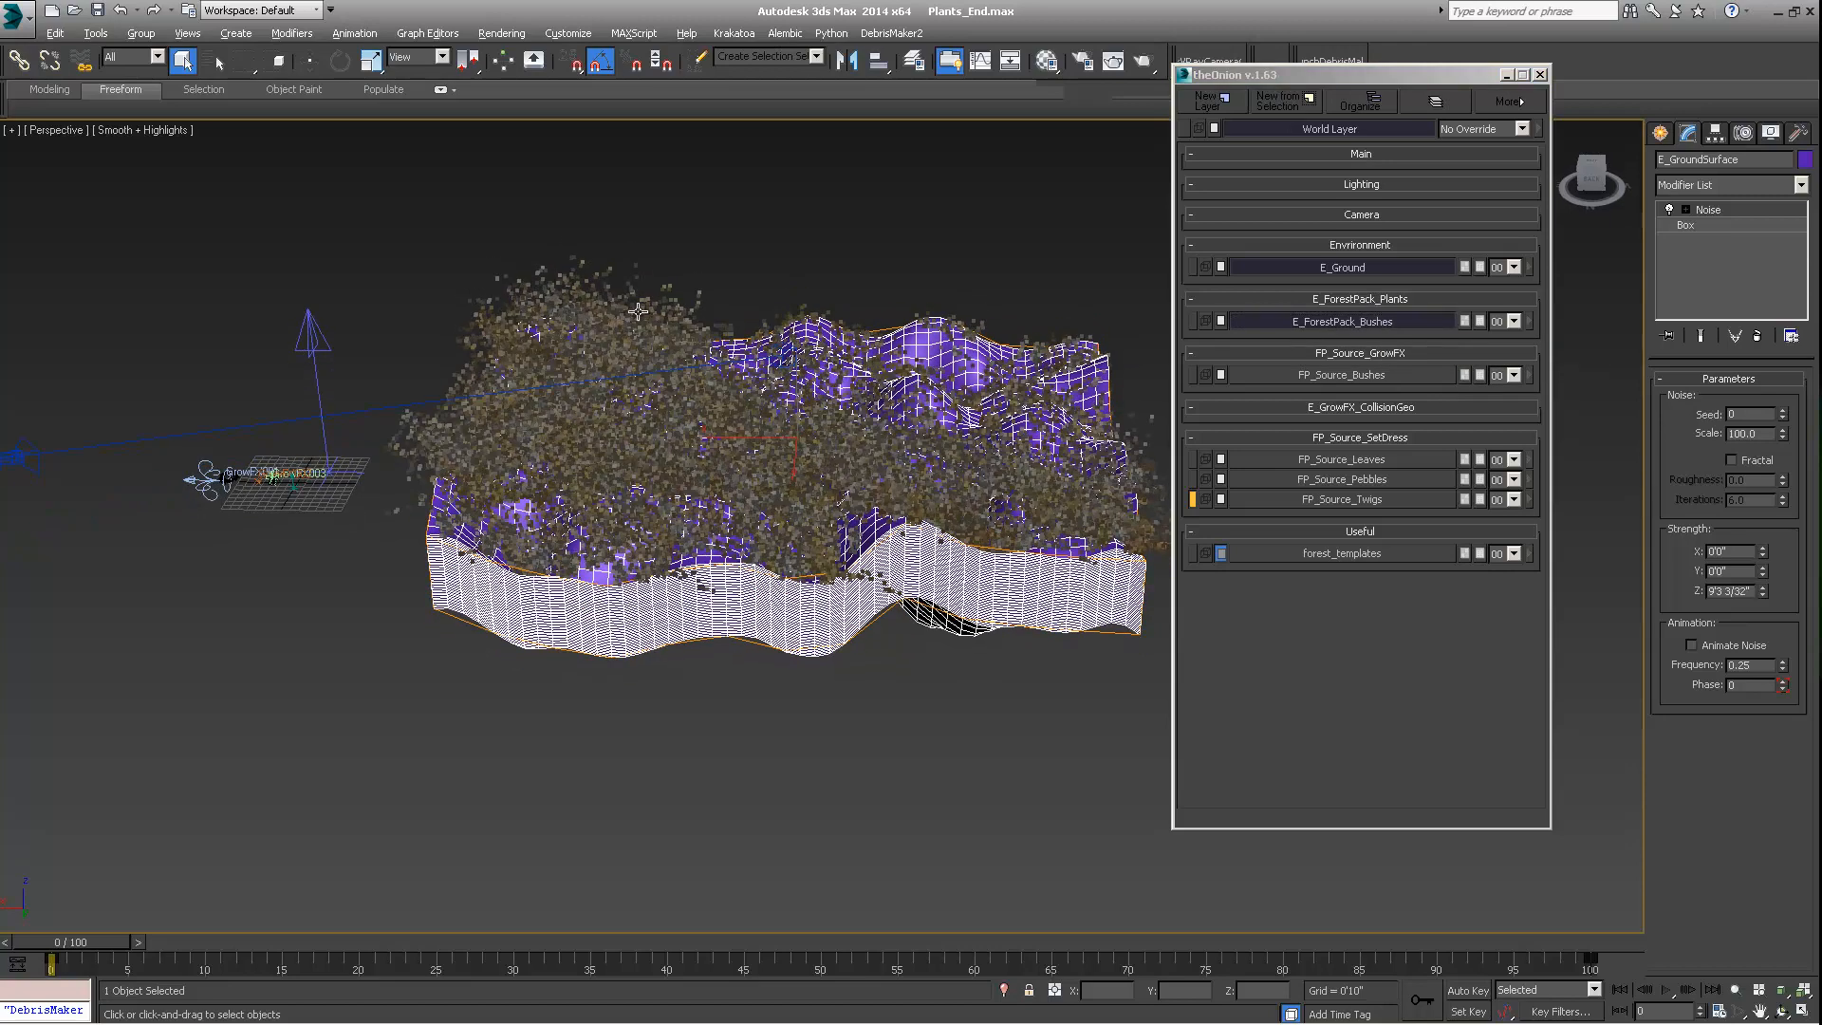
pyautogui.scroll(-6, 881, 332)
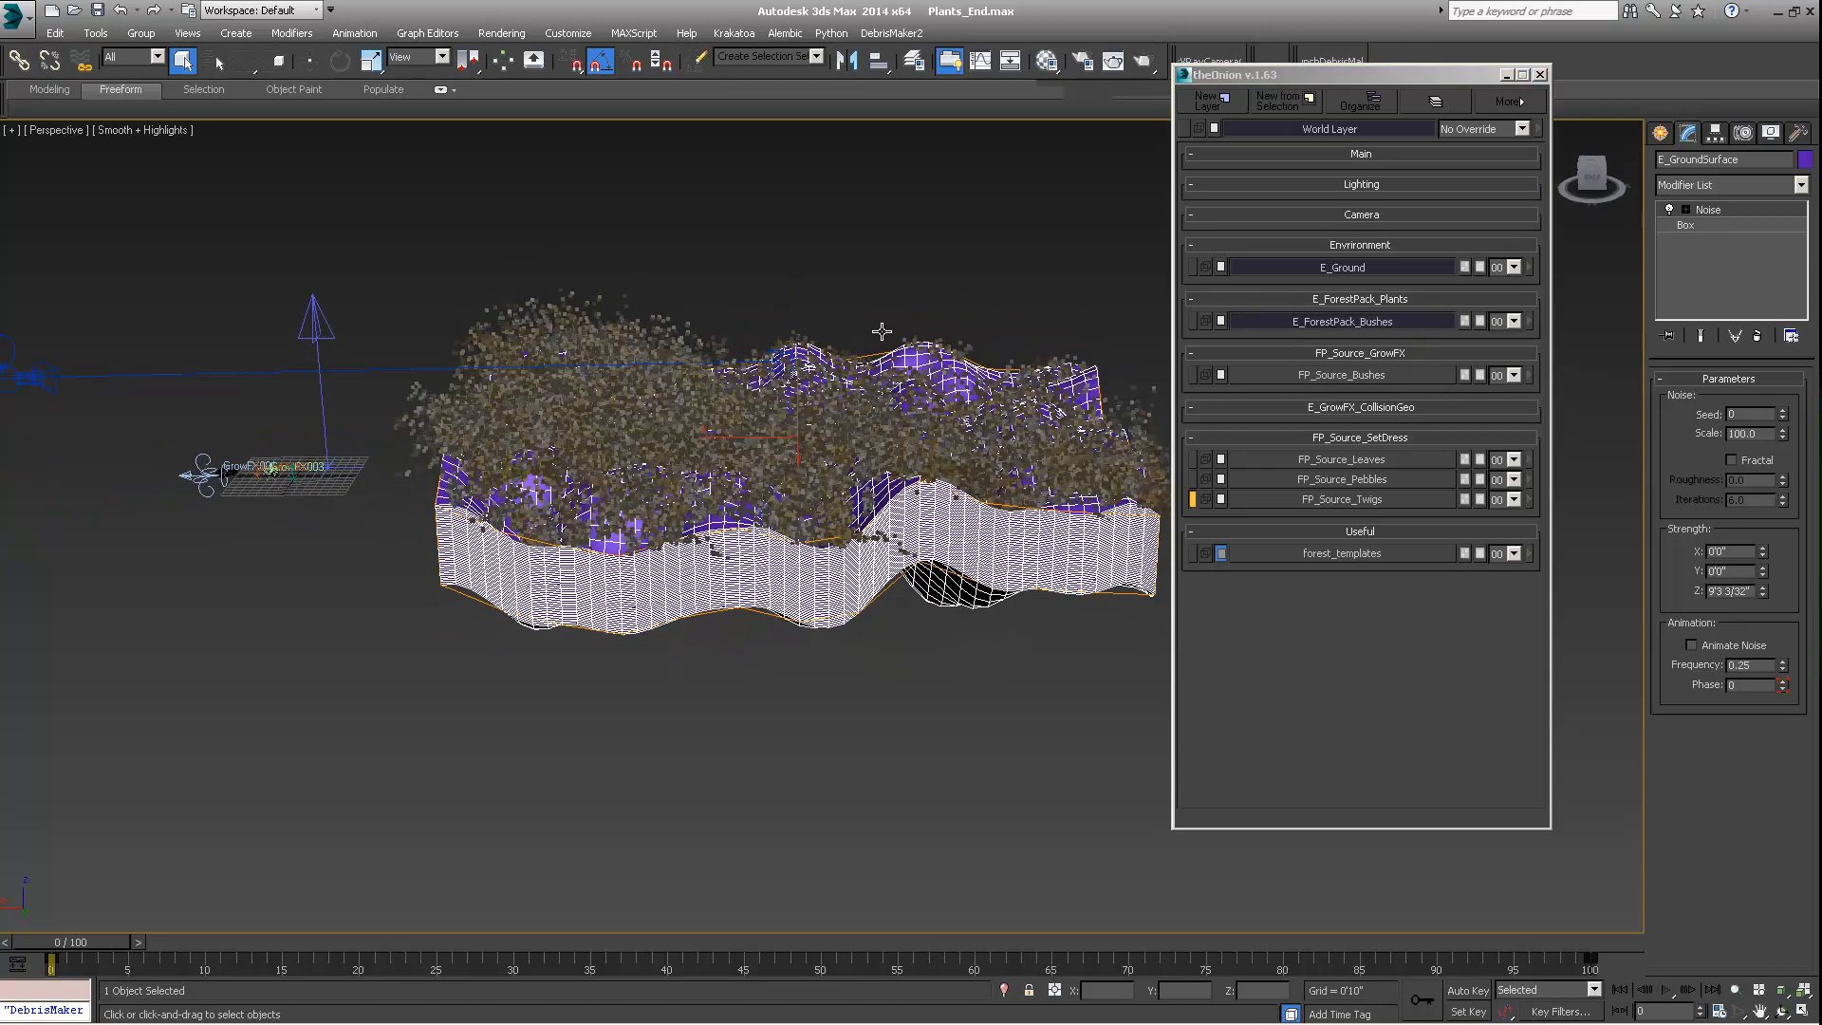
pyautogui.moveTo(885, 345); pyautogui.dragTo(839, 476, button='middle')
pyautogui.scroll(4, 839, 477)
pyautogui.keyDown('alt'); pyautogui.moveTo(839, 472); pyautogui.dragTo(814, 570, button='middle'); pyautogui.keyUp('alt')
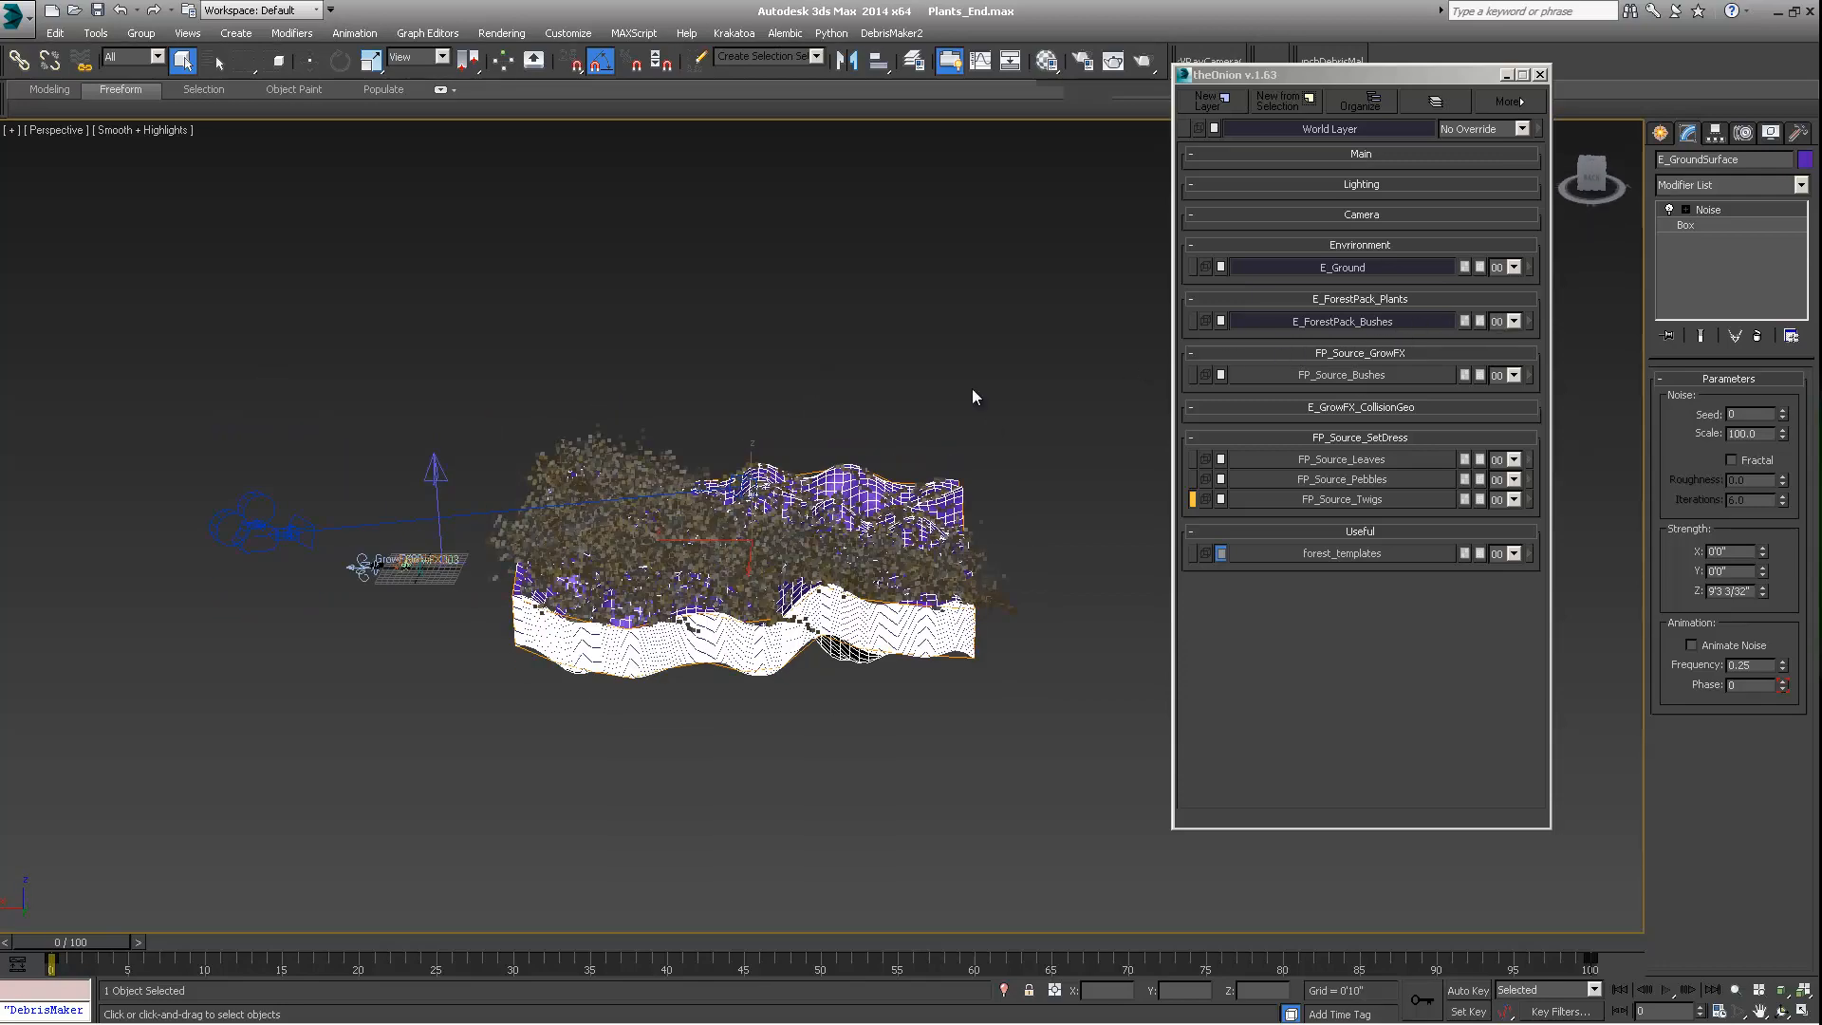
# Step: Turn on the FP_Source_Bushes layer and select the Area_Bushes_Dense_Large spline above the terrain
pyautogui.click(1343, 377)
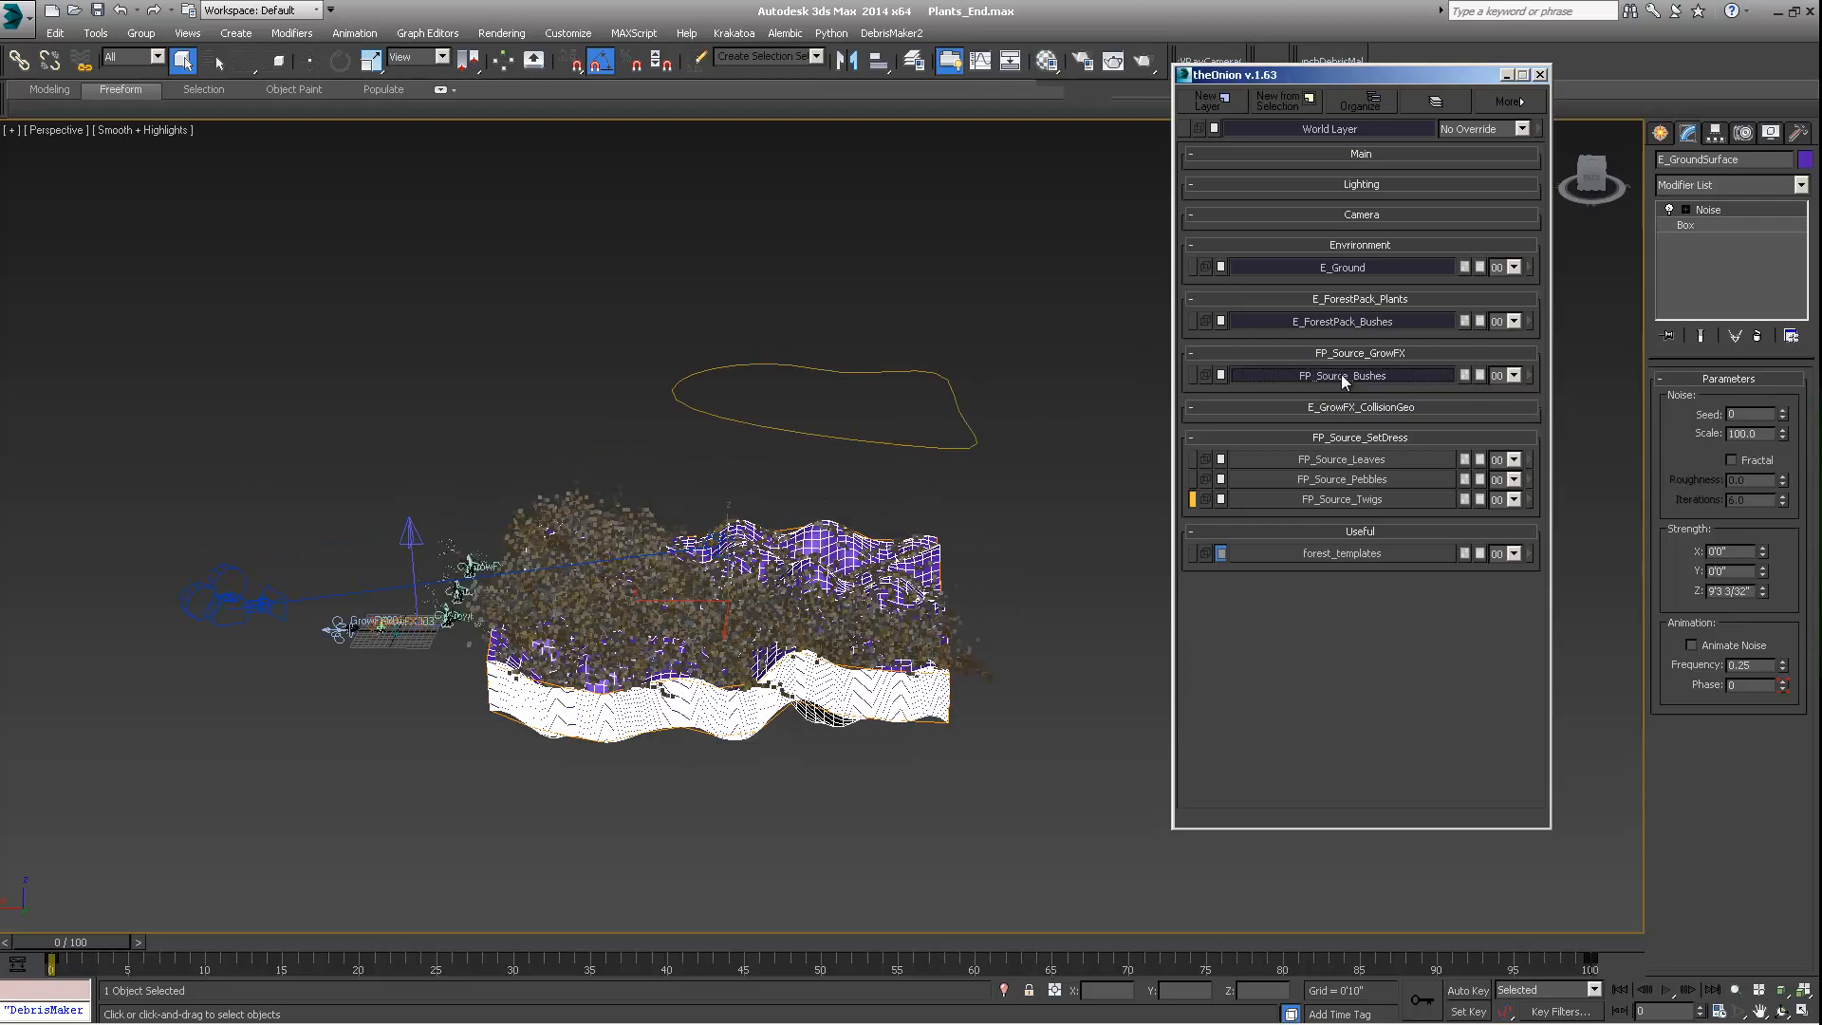
pyautogui.click(887, 371)
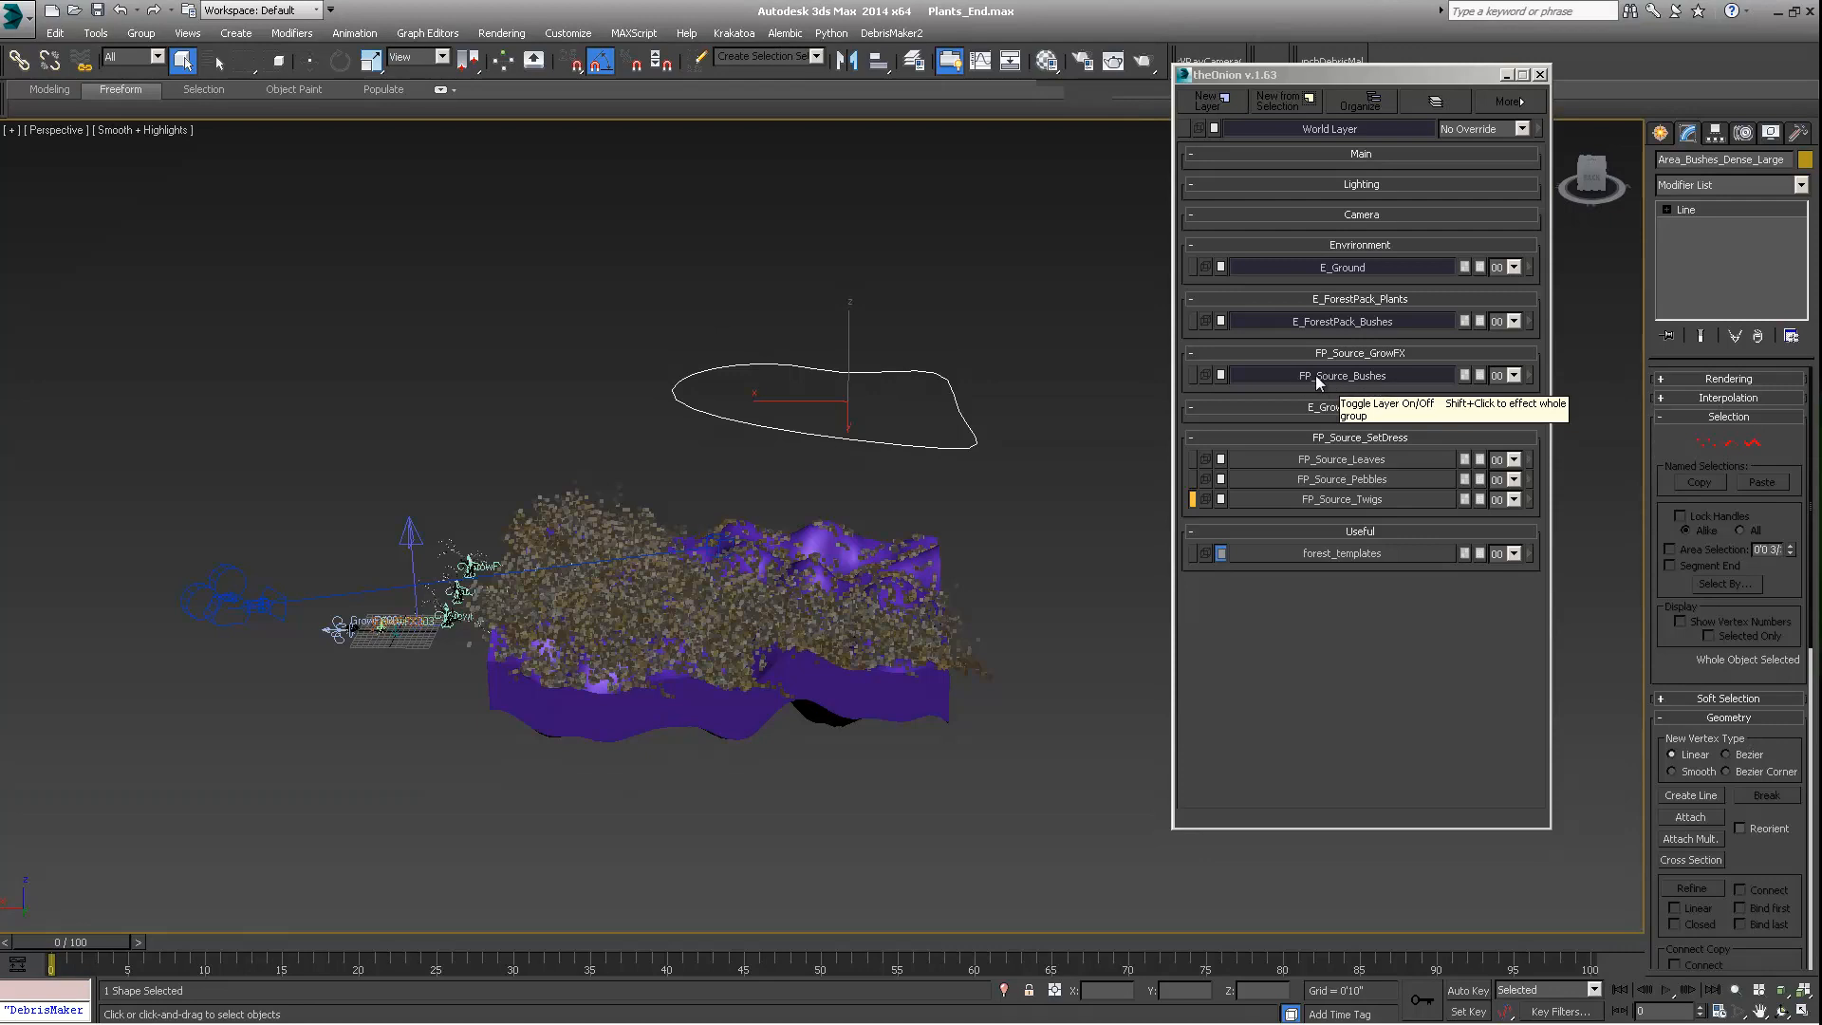
pyautogui.click(1527, 320)
pyautogui.click(1556, 325)
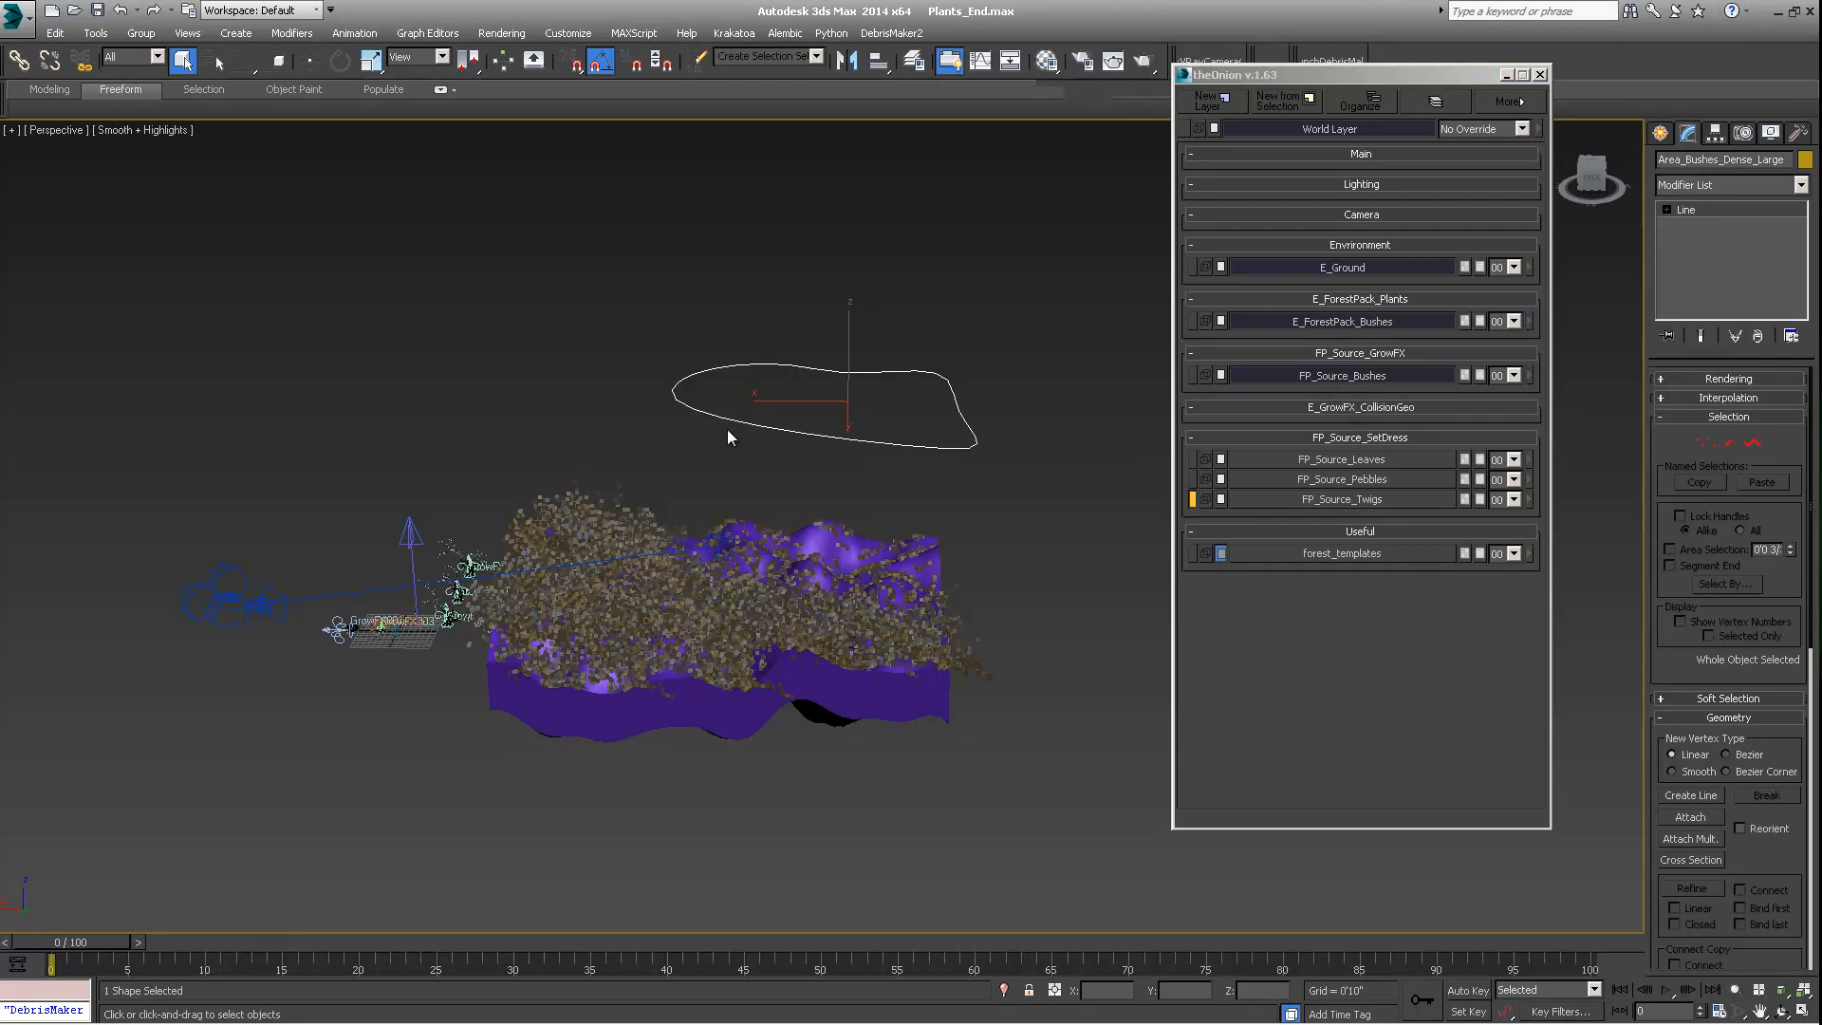
# Step: Turn off the FP_Source_Bushes layer and toggle E_ForestPack_Bushes off and on to compare the terrain with and without scatter
pyautogui.click(1354, 374)
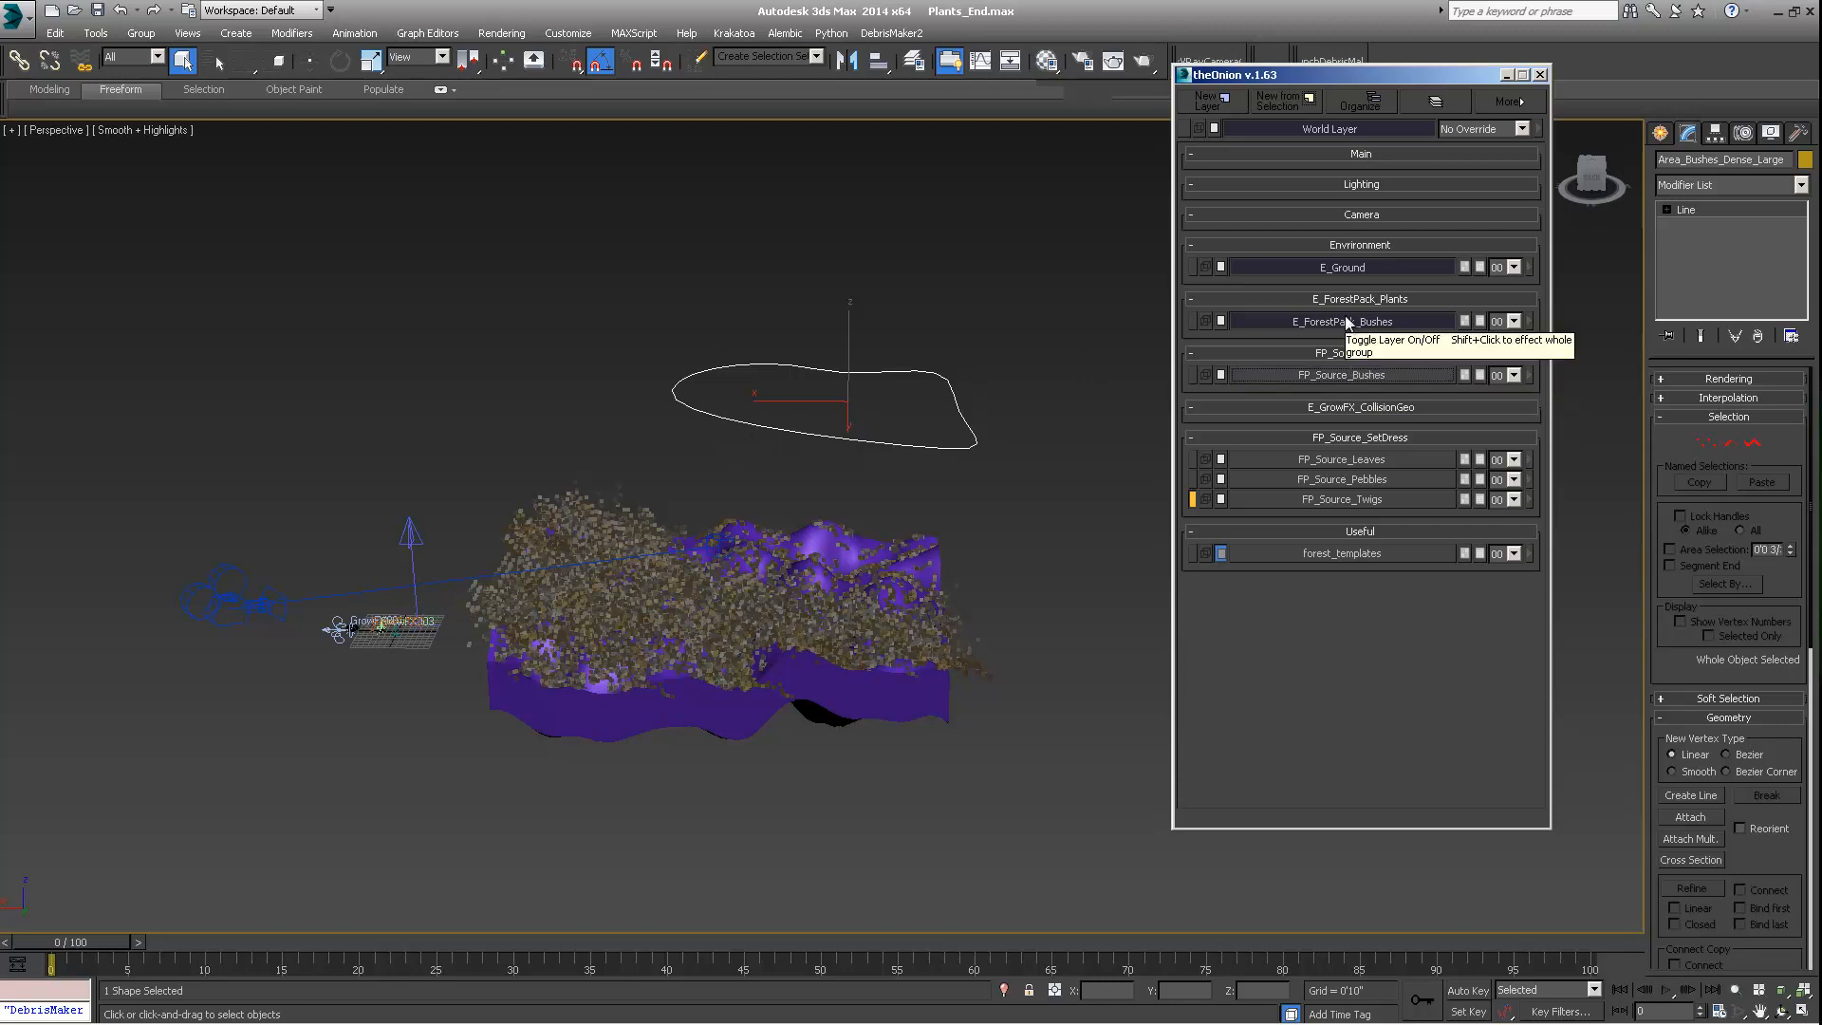
pyautogui.click(1349, 323)
pyautogui.click(1348, 323)
pyautogui.click(1348, 324)
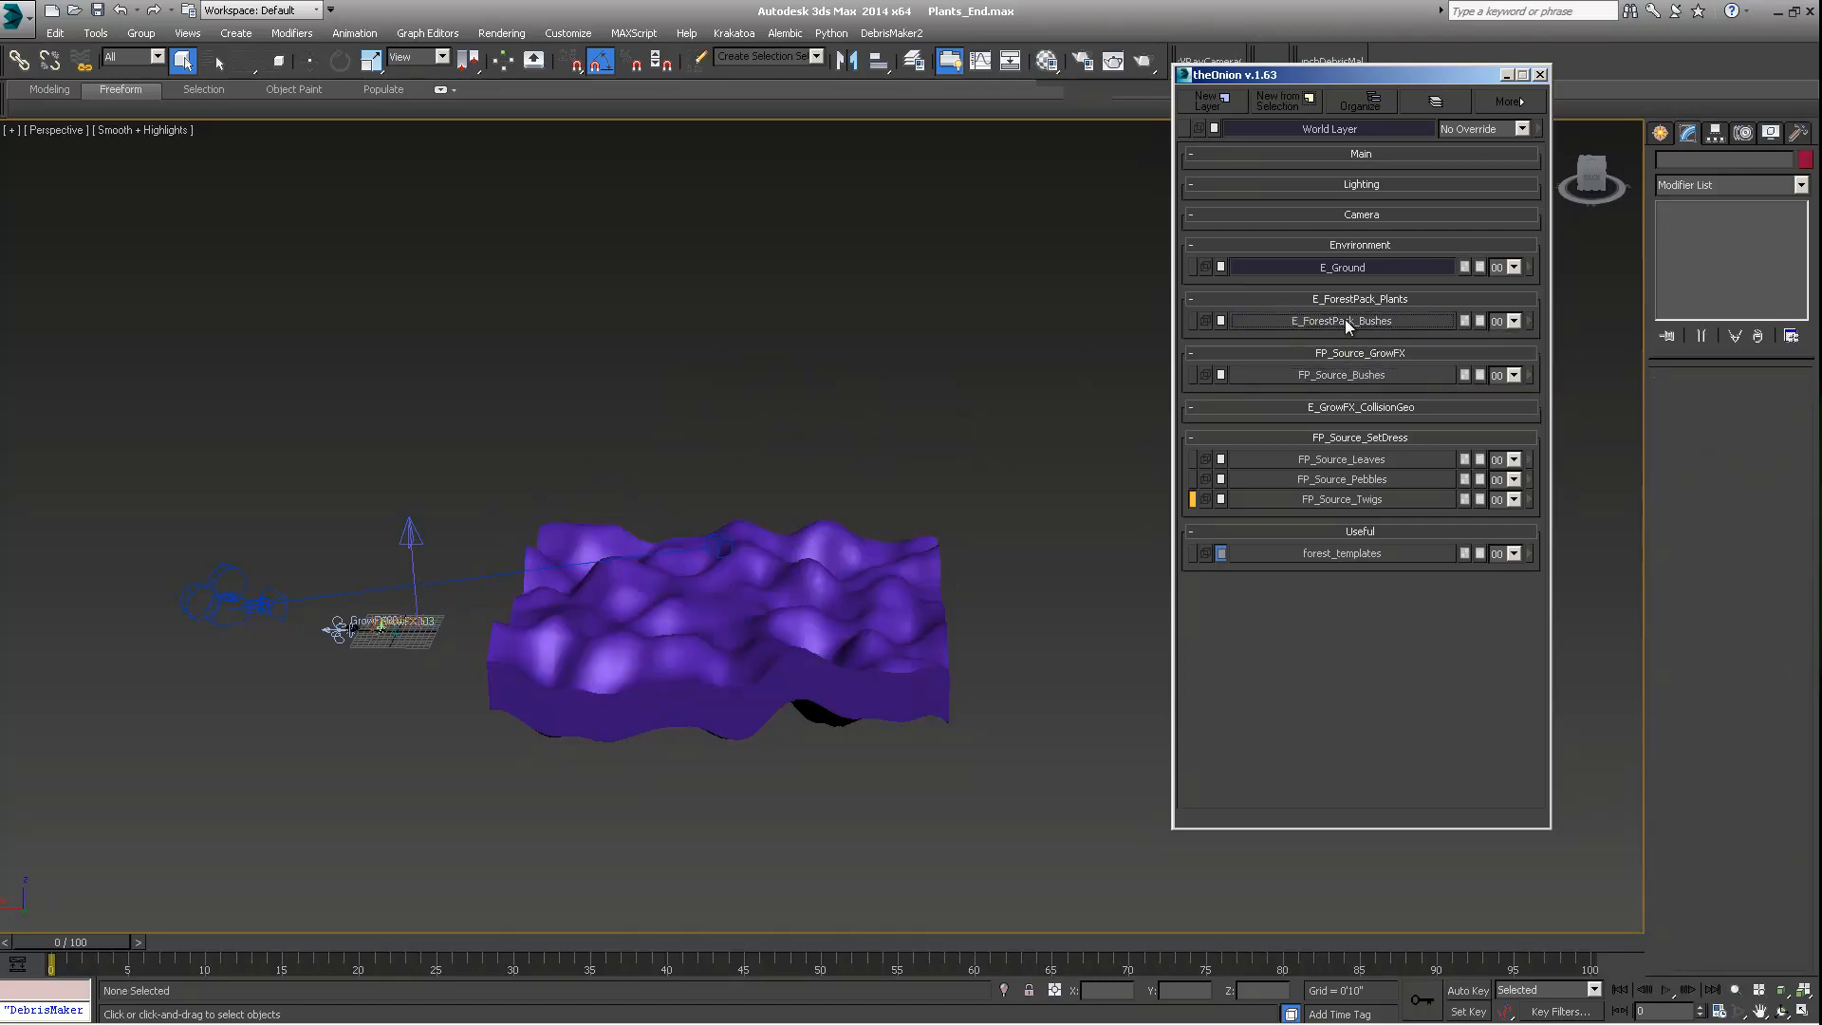
pyautogui.click(1348, 324)
# Step: Select the Area_Bushes_Dense_Large spline and compare its outline with the scattered bushes from a steep and a low angle
pyautogui.moveTo(755, 555); pyautogui.dragTo(837, 452, button='middle')
pyautogui.keyDown('alt'); pyautogui.moveTo(837, 452); pyautogui.dragTo(822, 495, button='middle'); pyautogui.keyUp('alt')
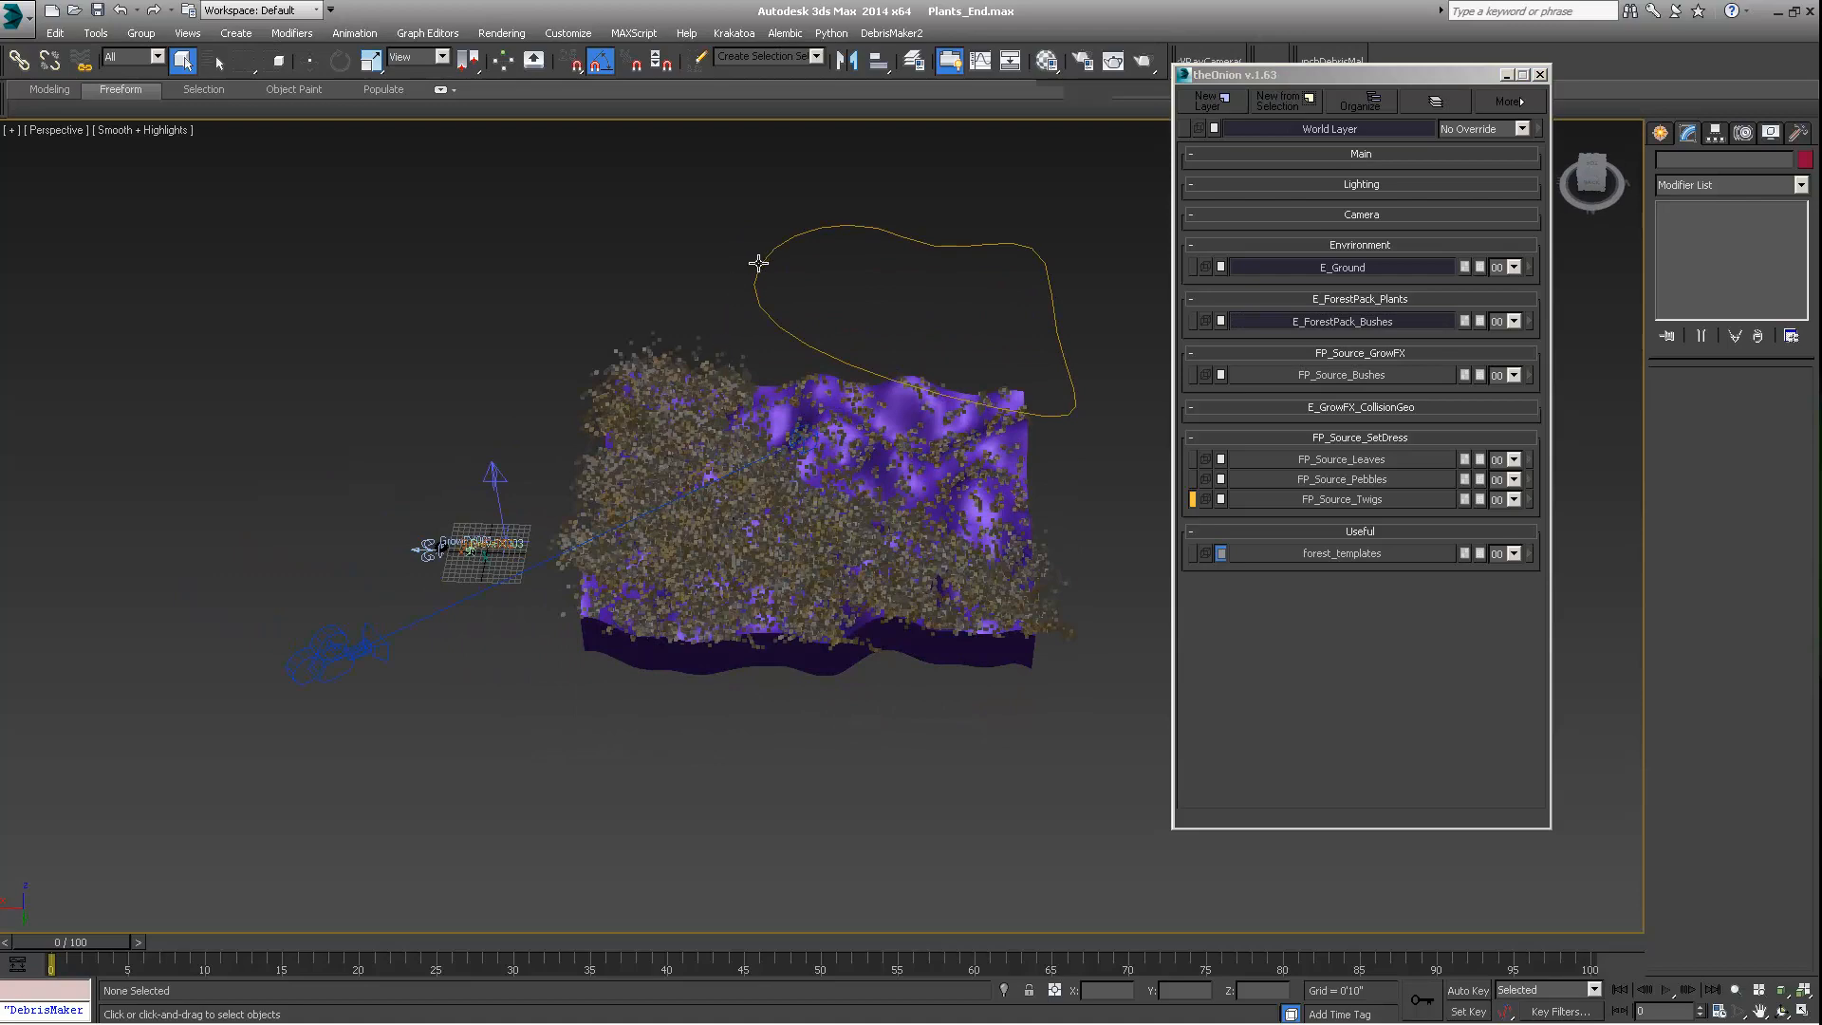
pyautogui.click(758, 263)
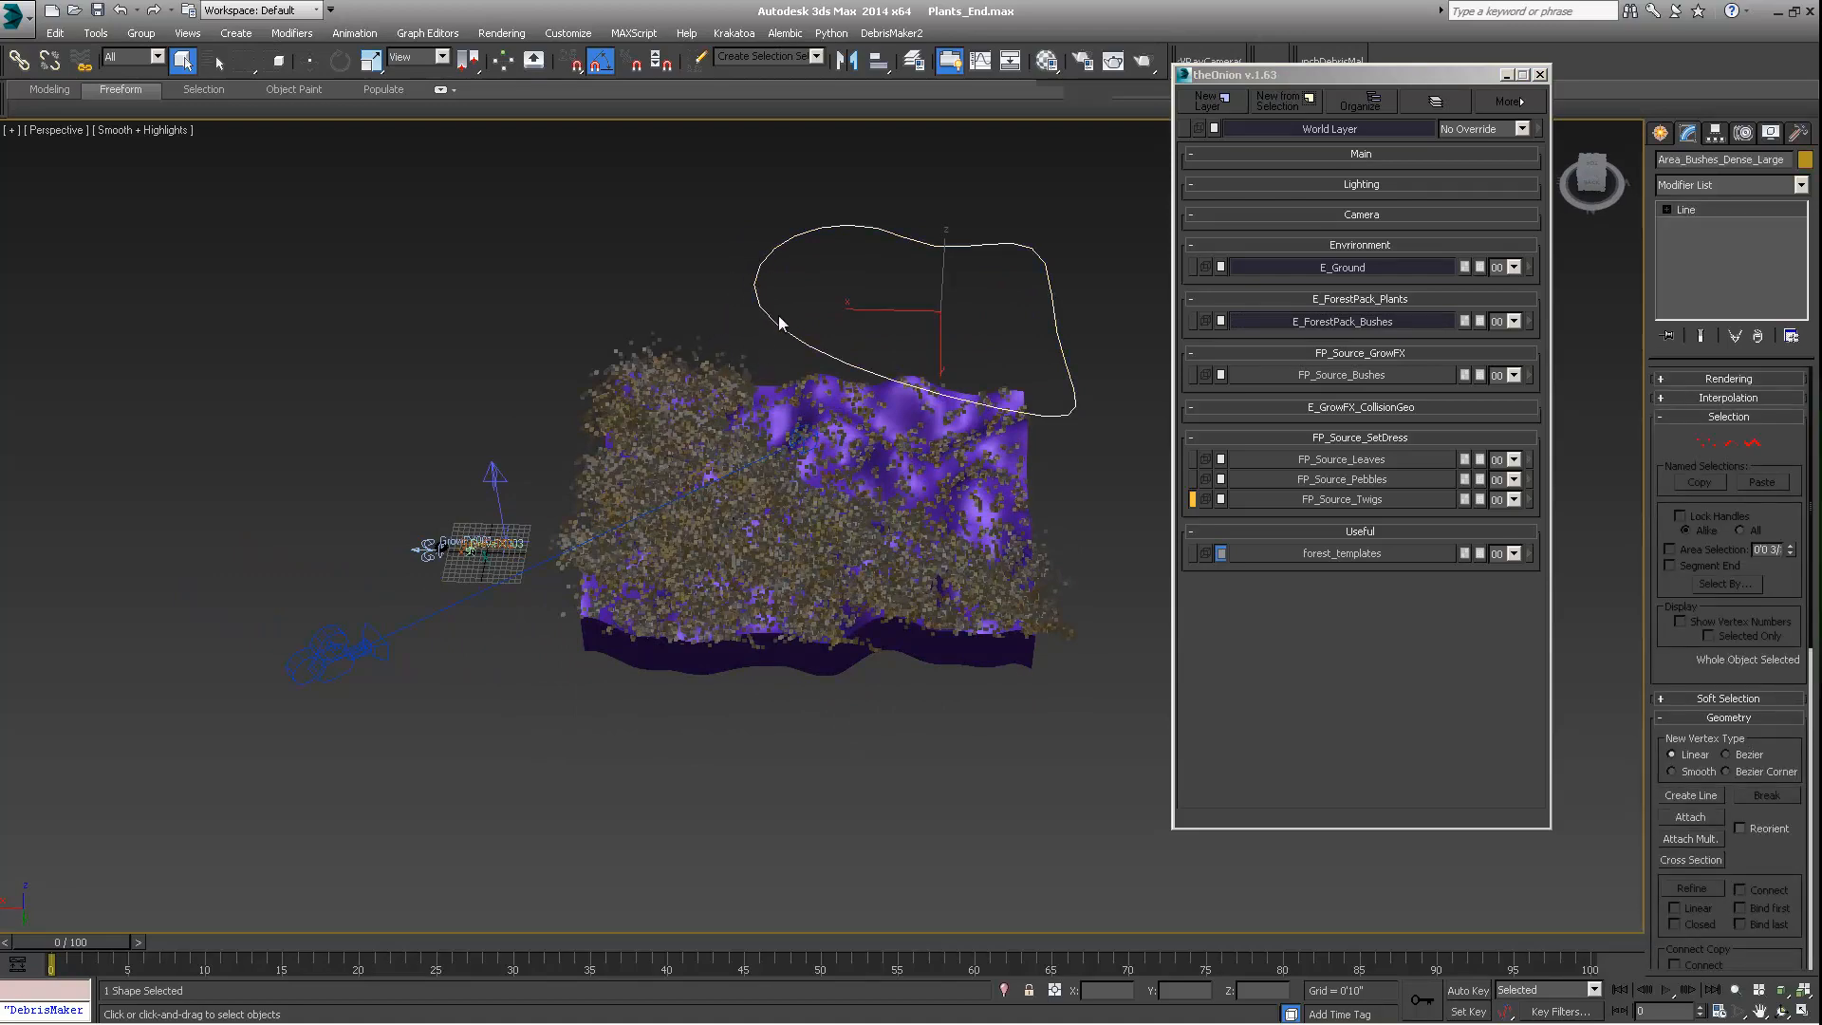
pyautogui.keyDown('alt'); pyautogui.moveTo(747, 420); pyautogui.dragTo(769, 380, button='middle'); pyautogui.keyUp('alt')
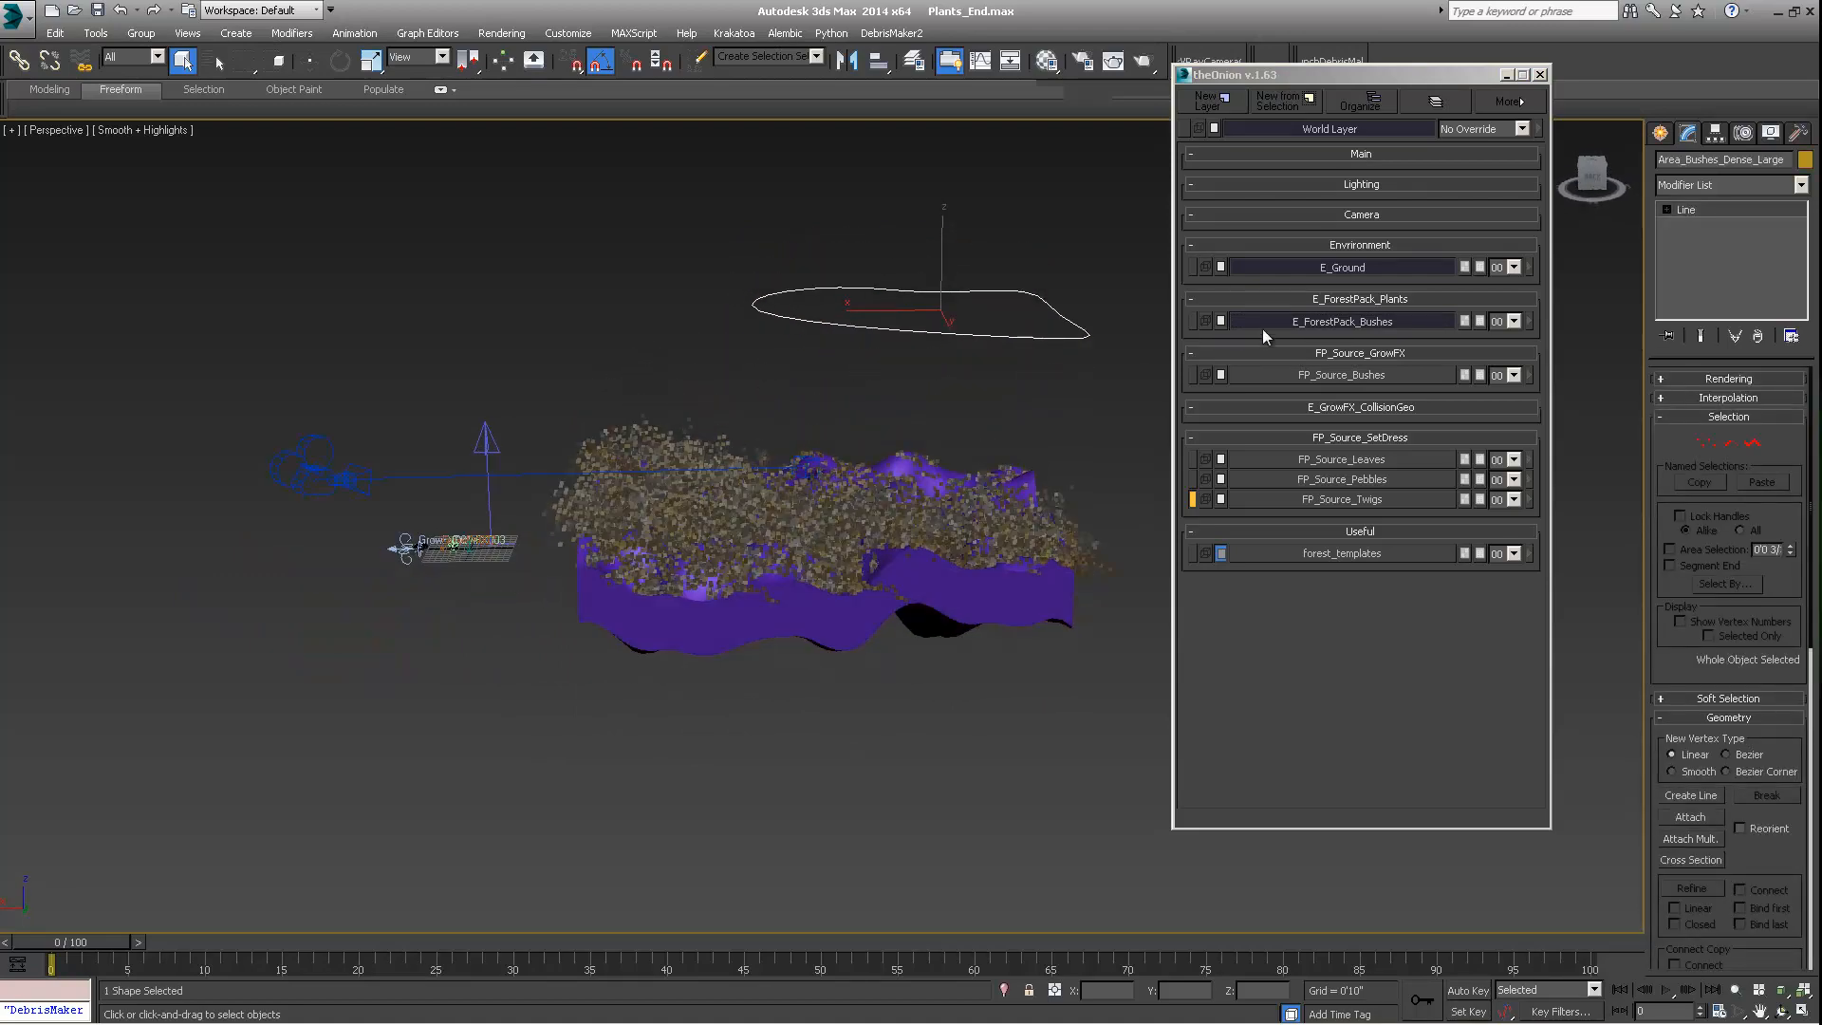
# Step: Turn off the E_ForestPack_Bushes layer, and show FP_Source_Bushes only long enough to inspect its GrowFX source plants
pyautogui.click(1332, 322)
pyautogui.click(1342, 375)
pyautogui.scroll(5, 587, 415)
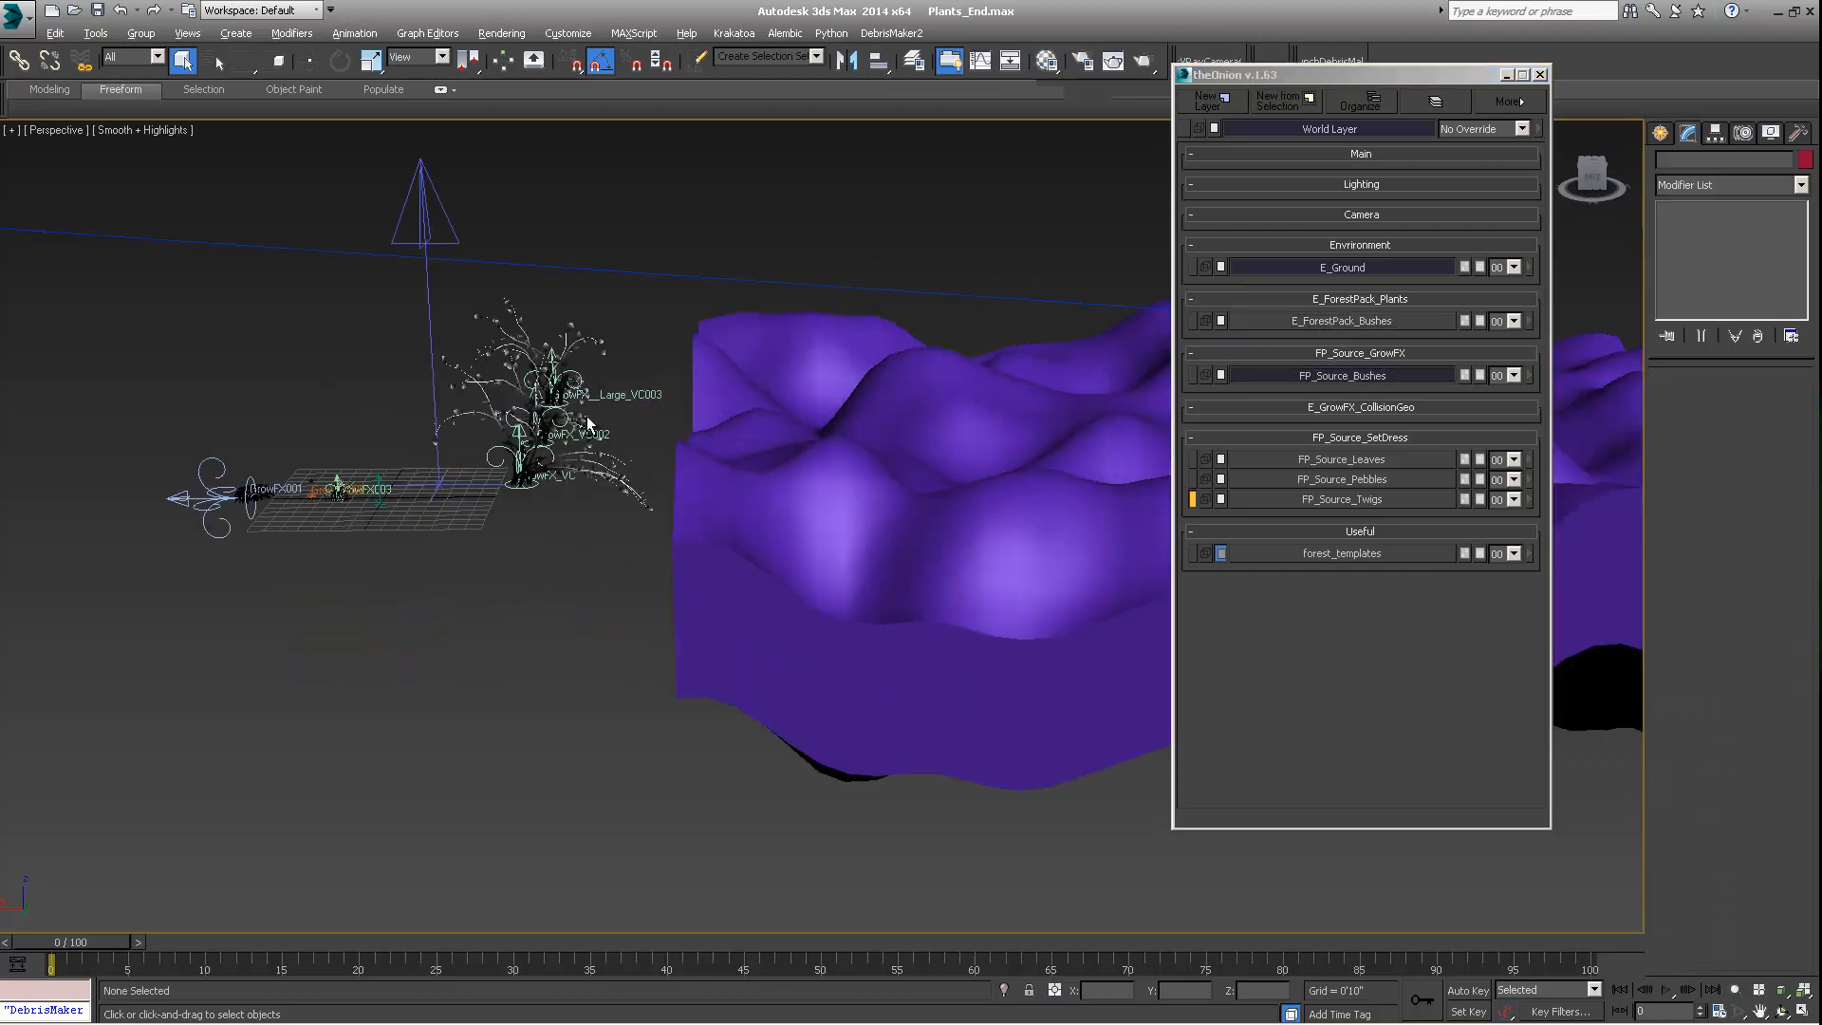
pyautogui.keyDown('alt'); pyautogui.moveTo(586, 415); pyautogui.dragTo(598, 453, button='middle'); pyautogui.keyUp('alt')
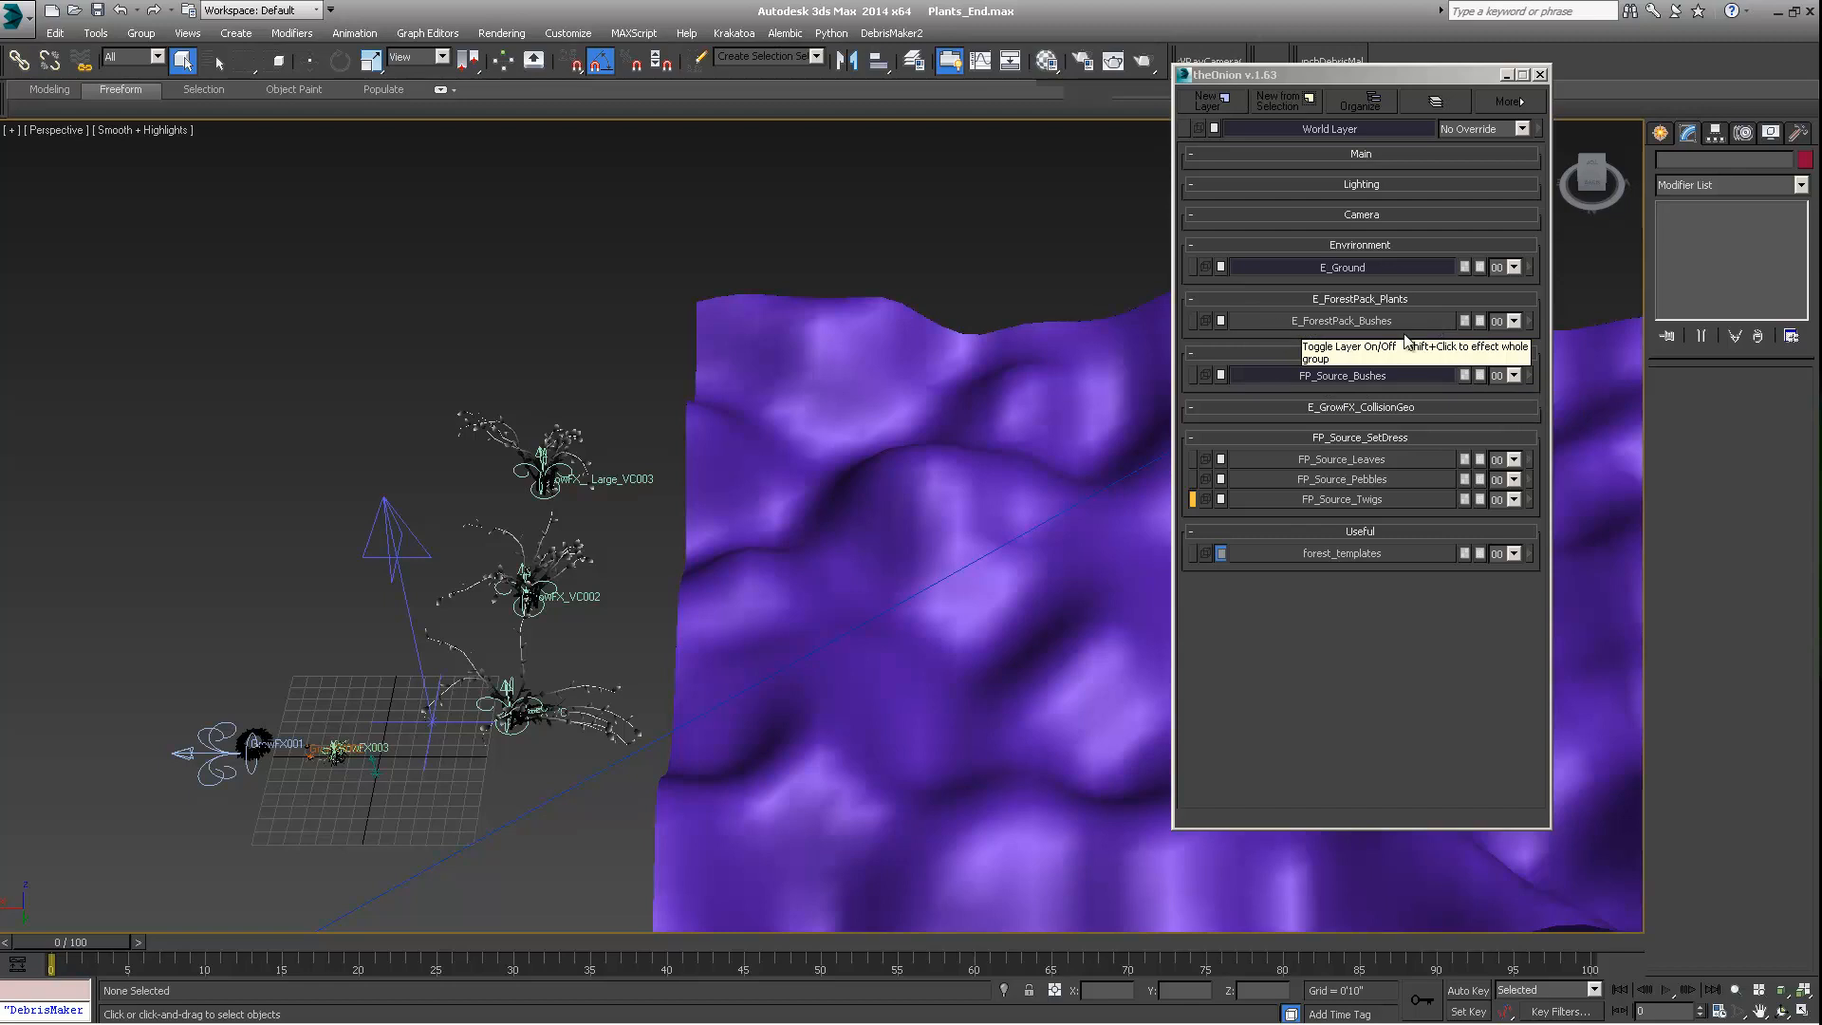
pyautogui.click(1342, 378)
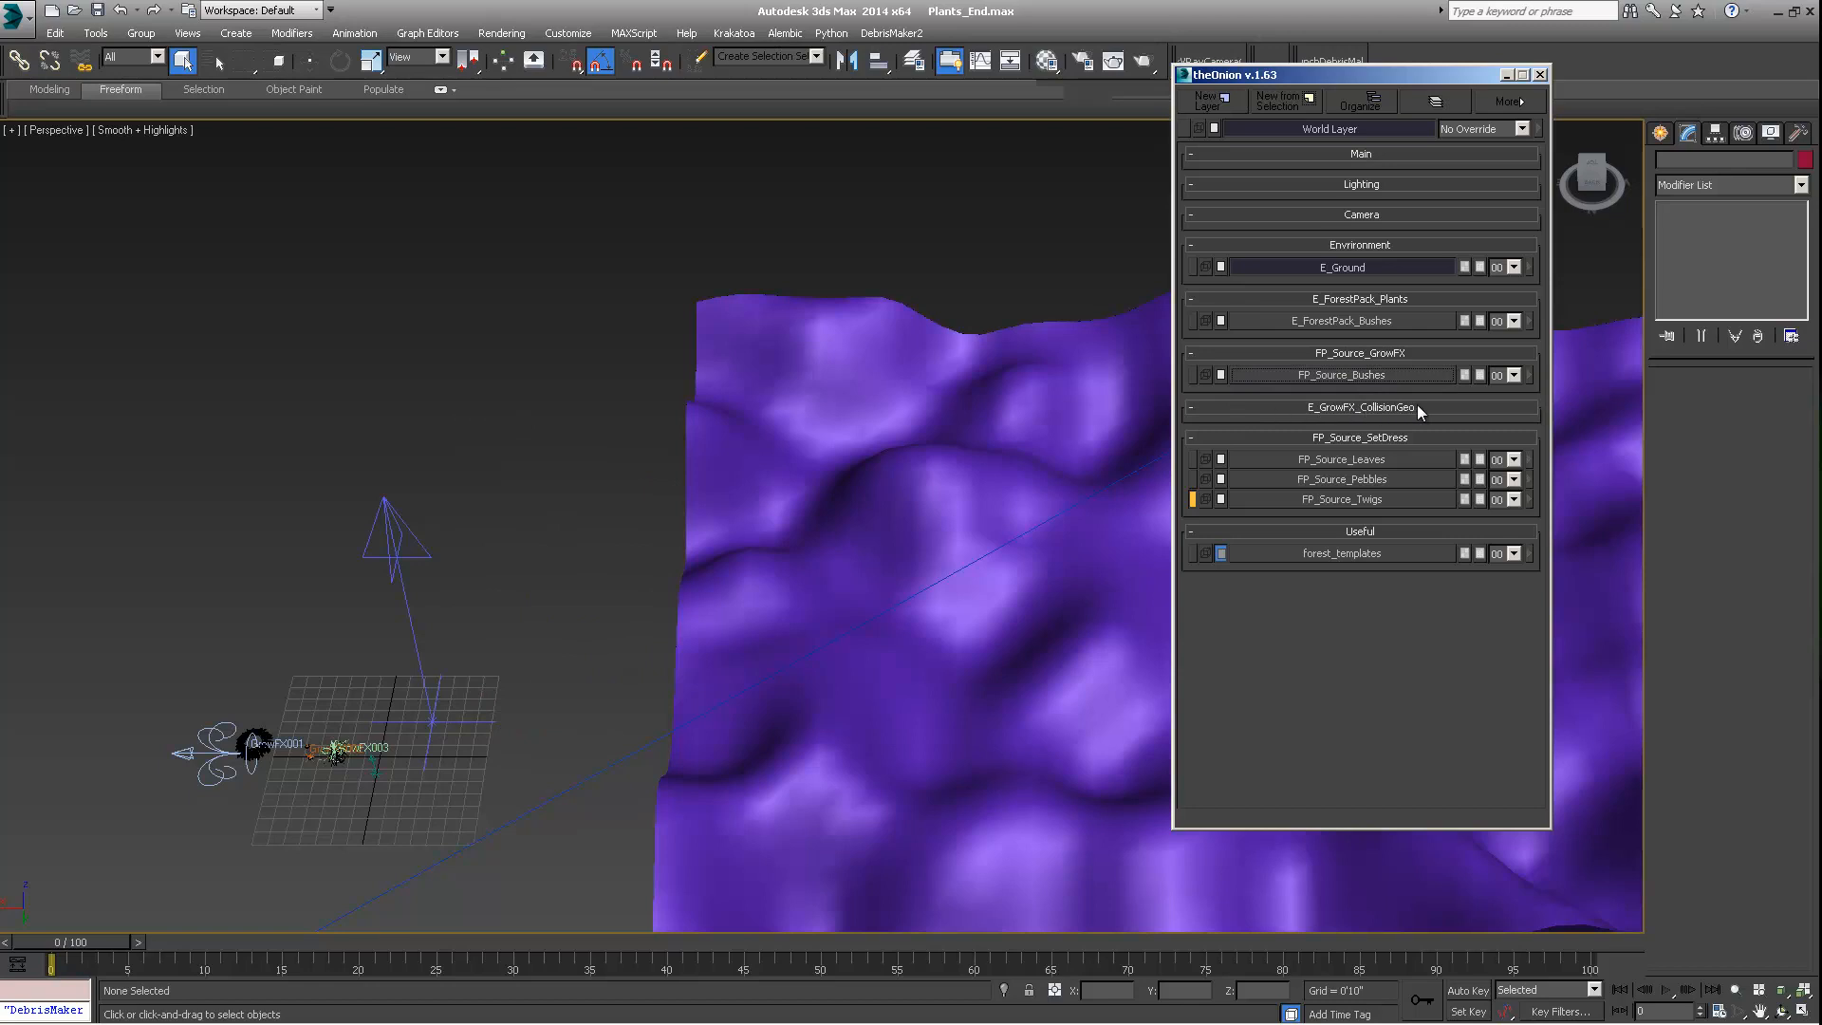
# Step: Select the E_GroundSurface terrain and examine its wavy surface from several angles
pyautogui.keyDown('alt'); pyautogui.moveTo(1037, 631); pyautogui.dragTo(735, 439, button='middle'); pyautogui.keyUp('alt')
pyautogui.click(735, 439)
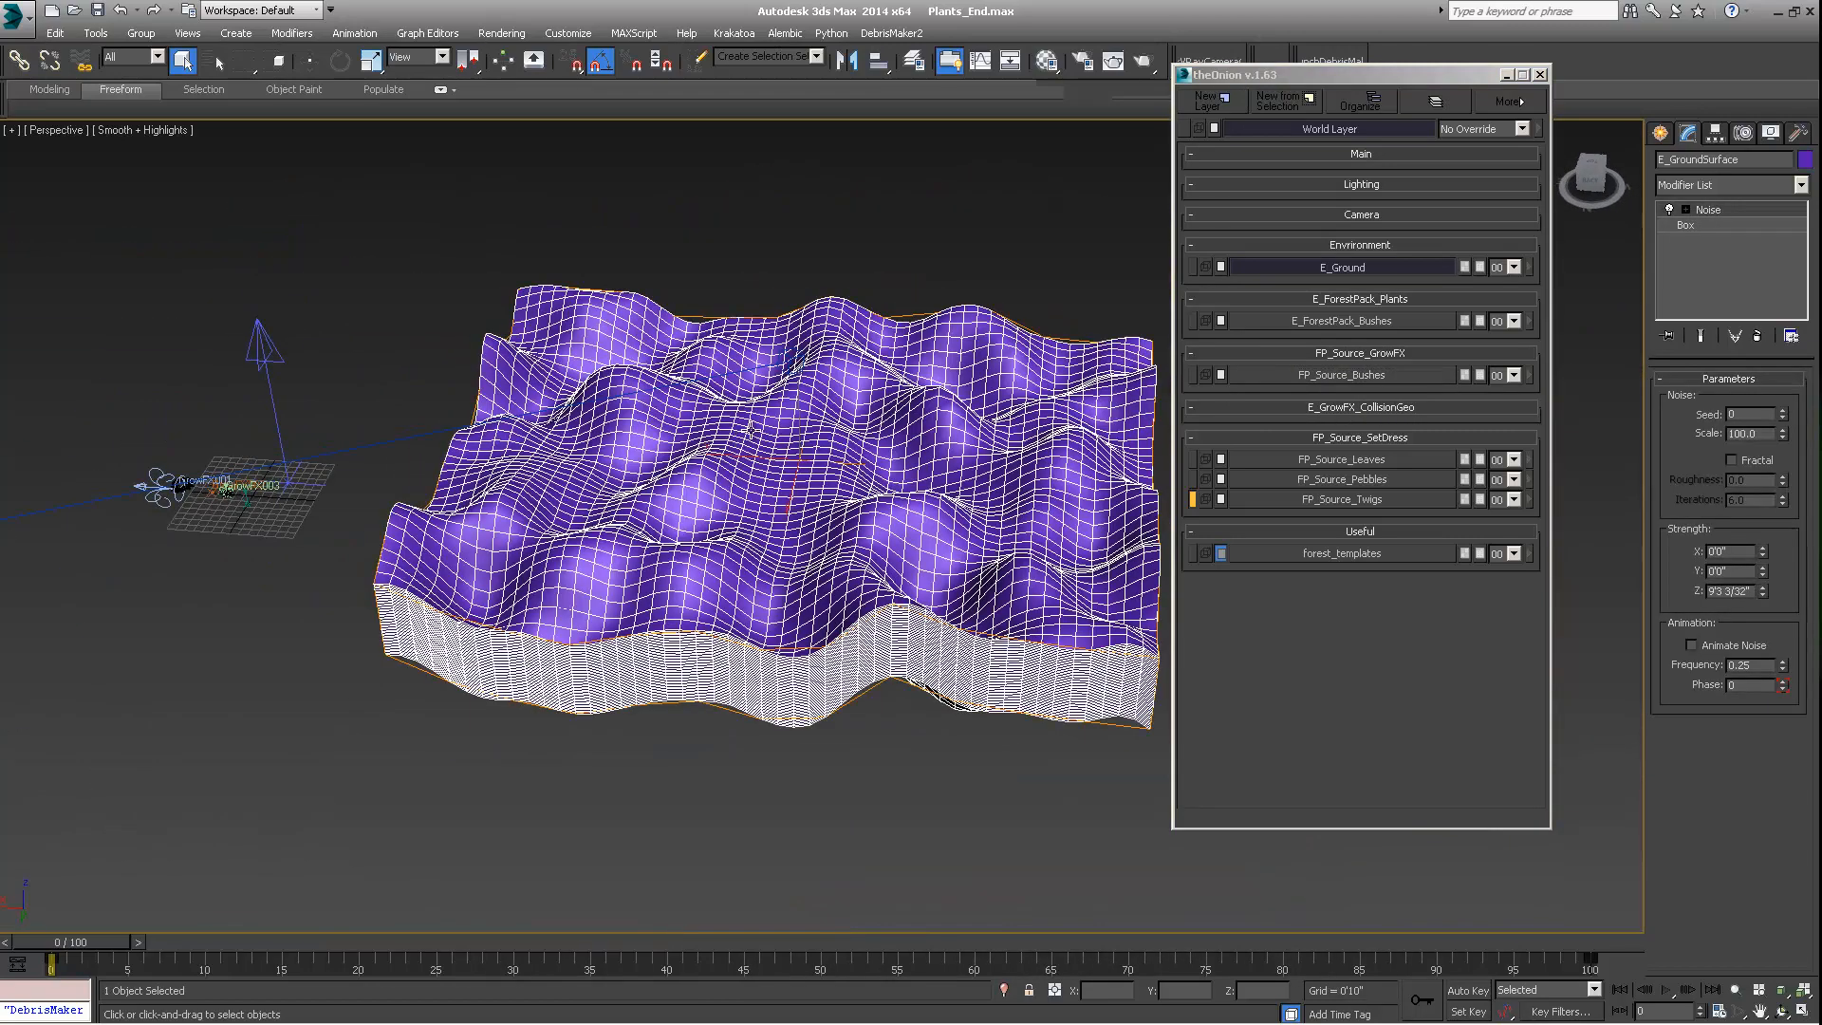
pyautogui.moveTo(868, 536); pyautogui.dragTo(868, 584, button='middle')
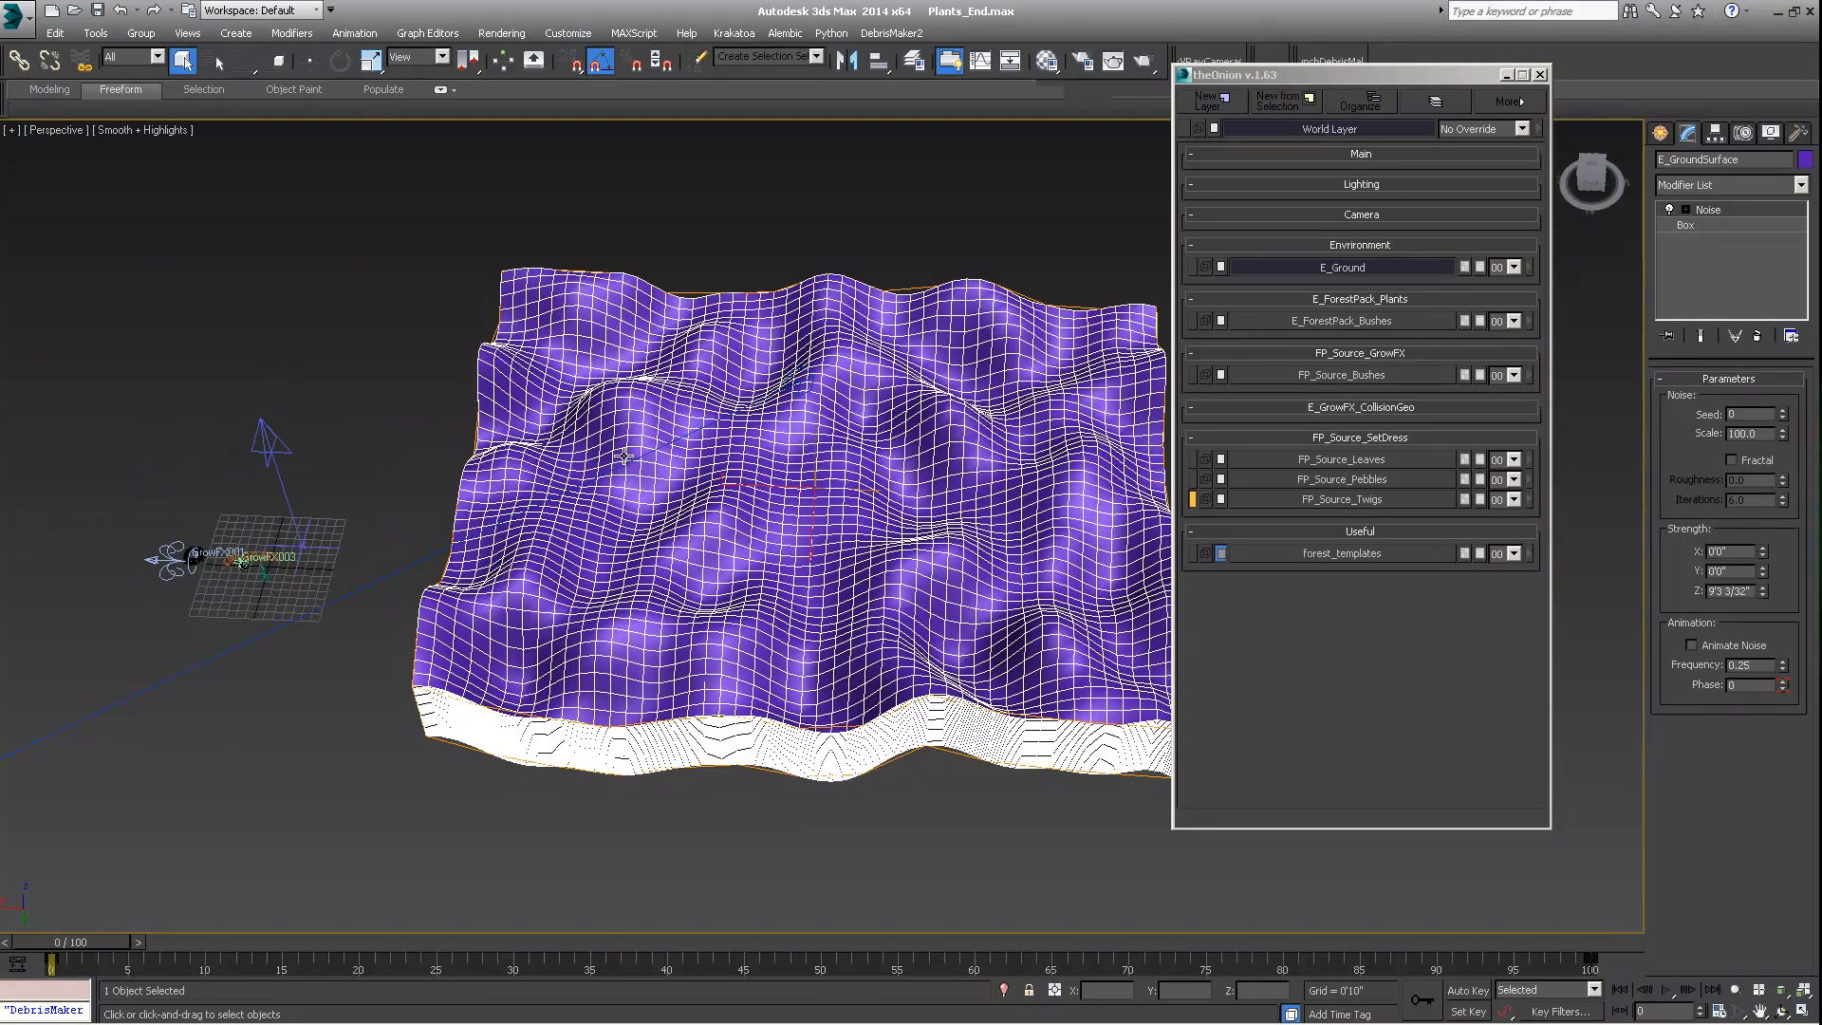
pyautogui.keyDown('alt'); pyautogui.moveTo(938, 465); pyautogui.dragTo(792, 482, button='middle'); pyautogui.keyUp('alt')
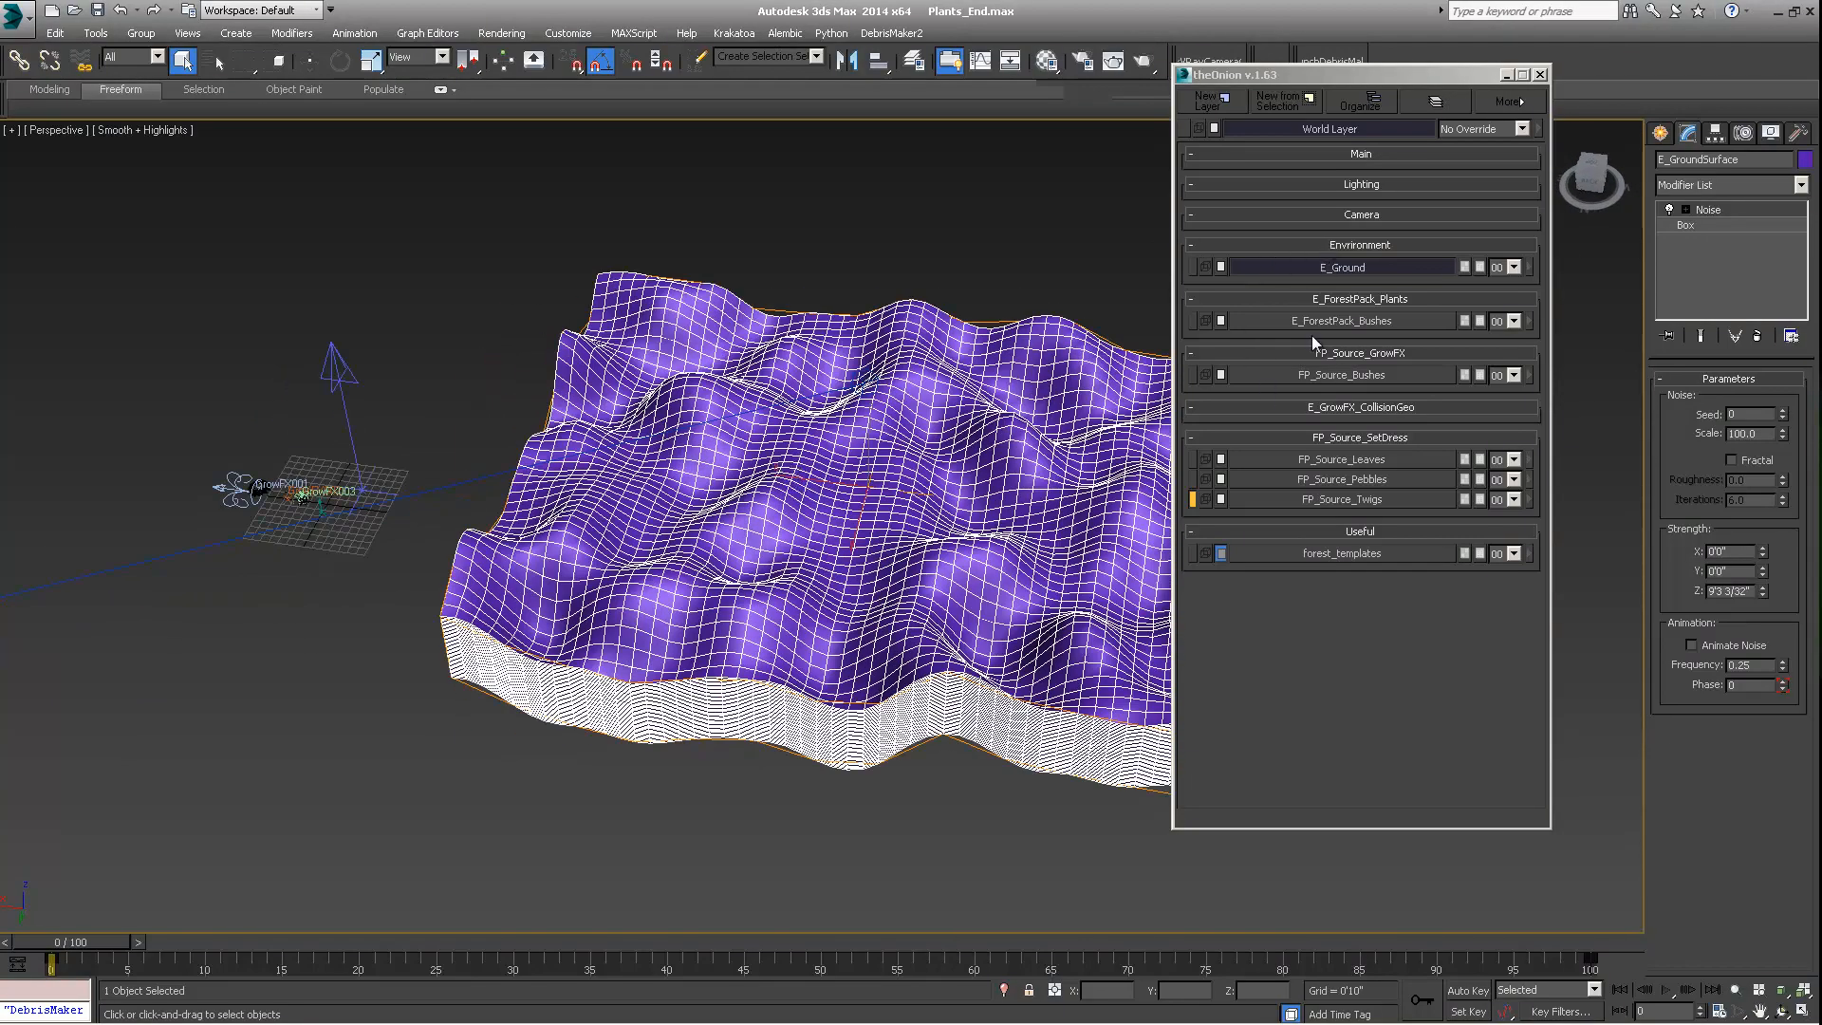
pyautogui.moveTo(1366, 78); pyautogui.dragTo(1390, 77)
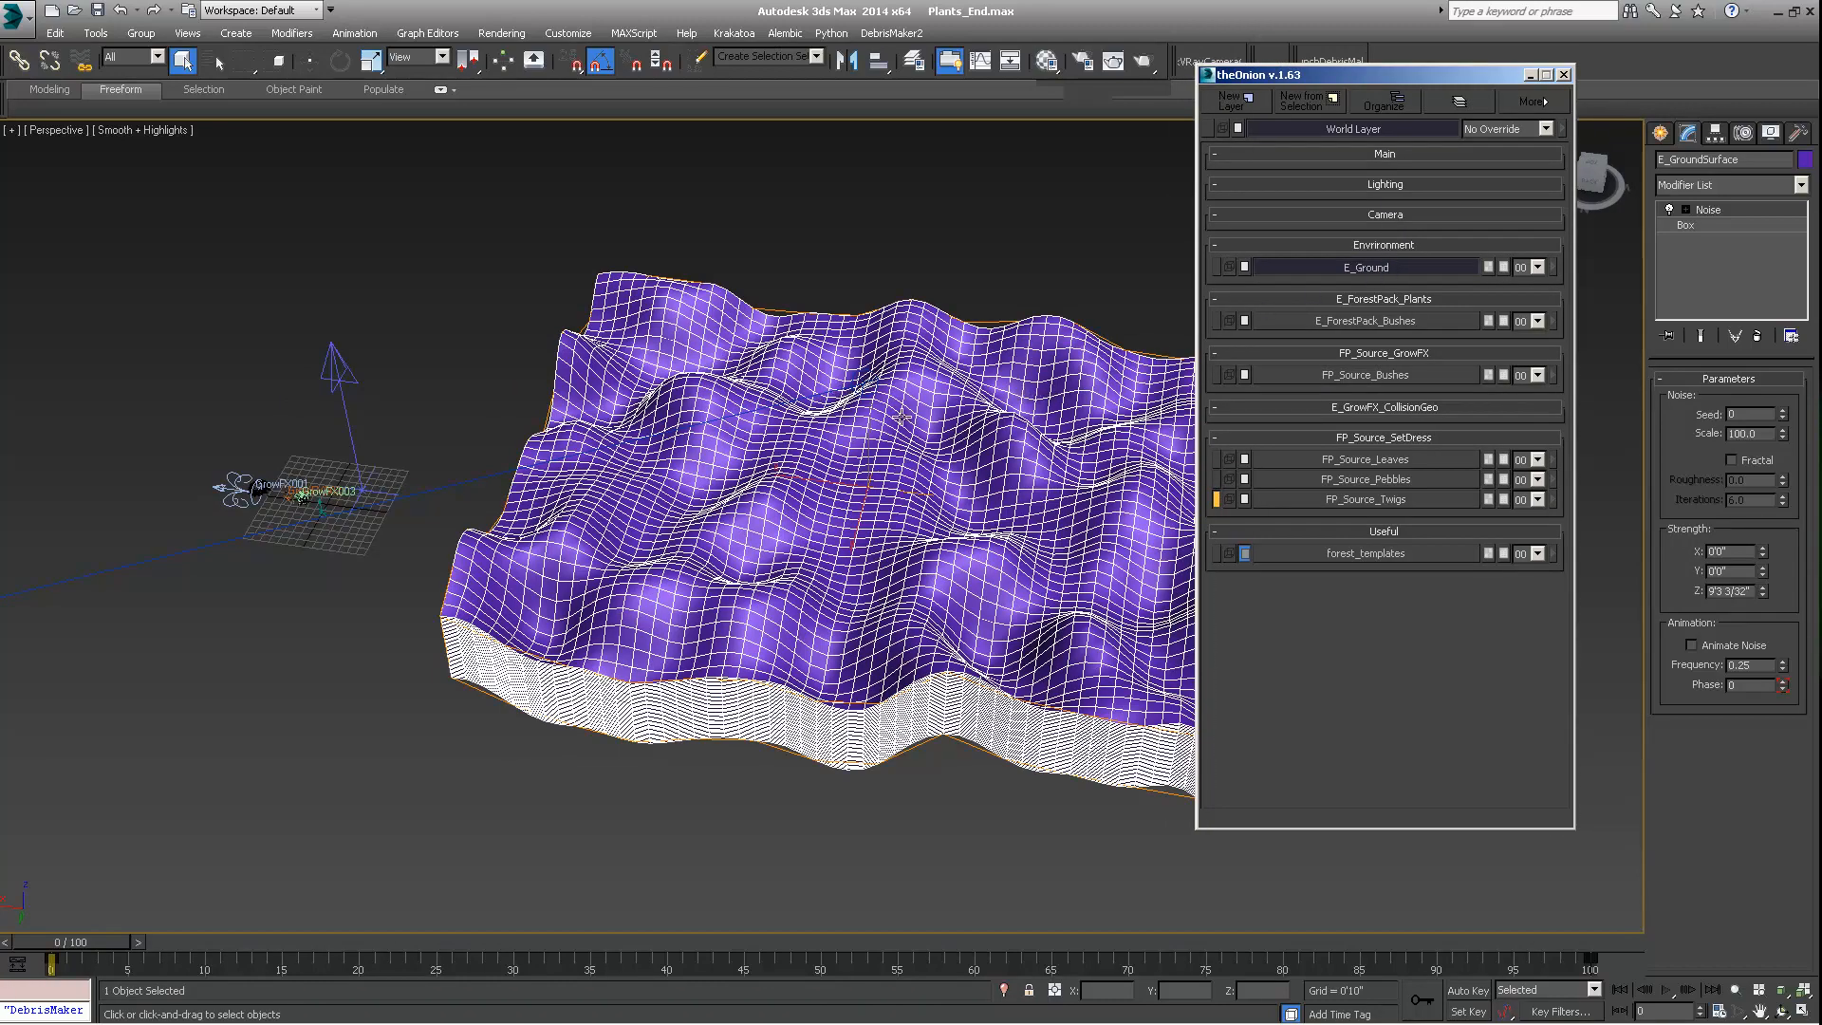
pyautogui.keyDown('alt'); pyautogui.moveTo(932, 431); pyautogui.dragTo(980, 457, button='middle'); pyautogui.keyUp('alt')
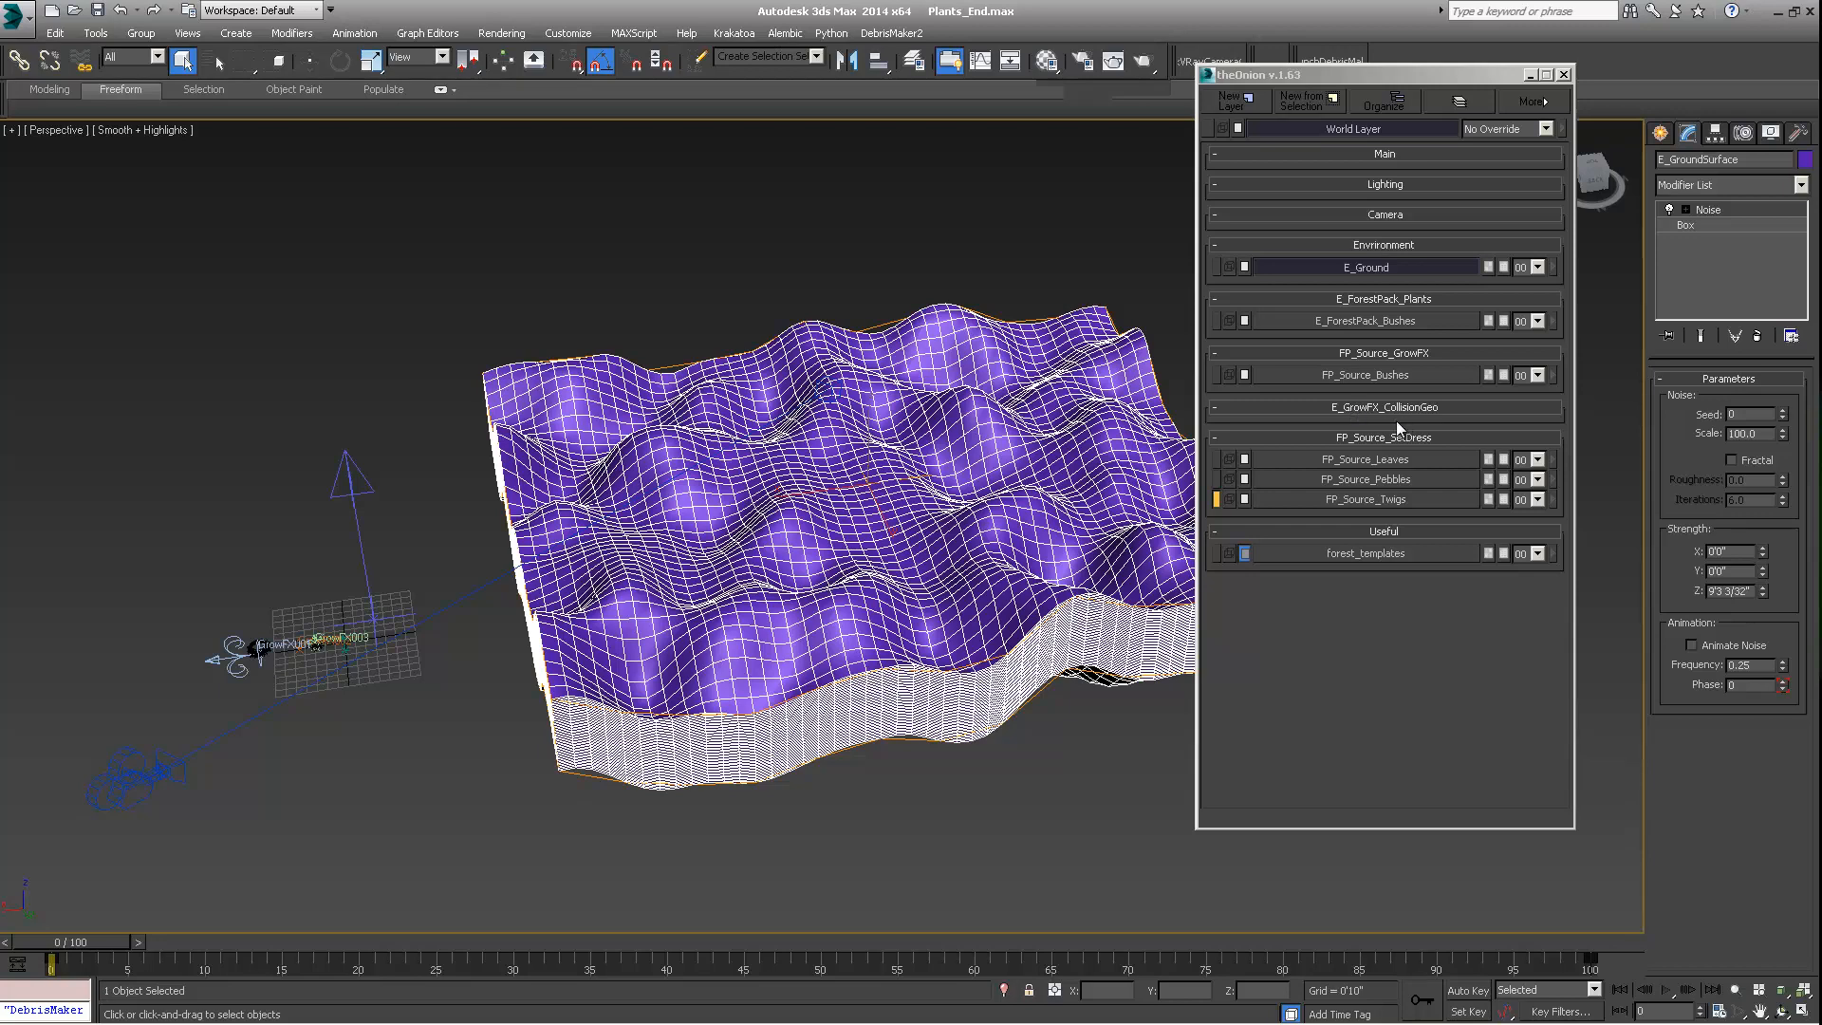
pyautogui.moveTo(961, 438); pyautogui.dragTo(877, 434, button='middle')
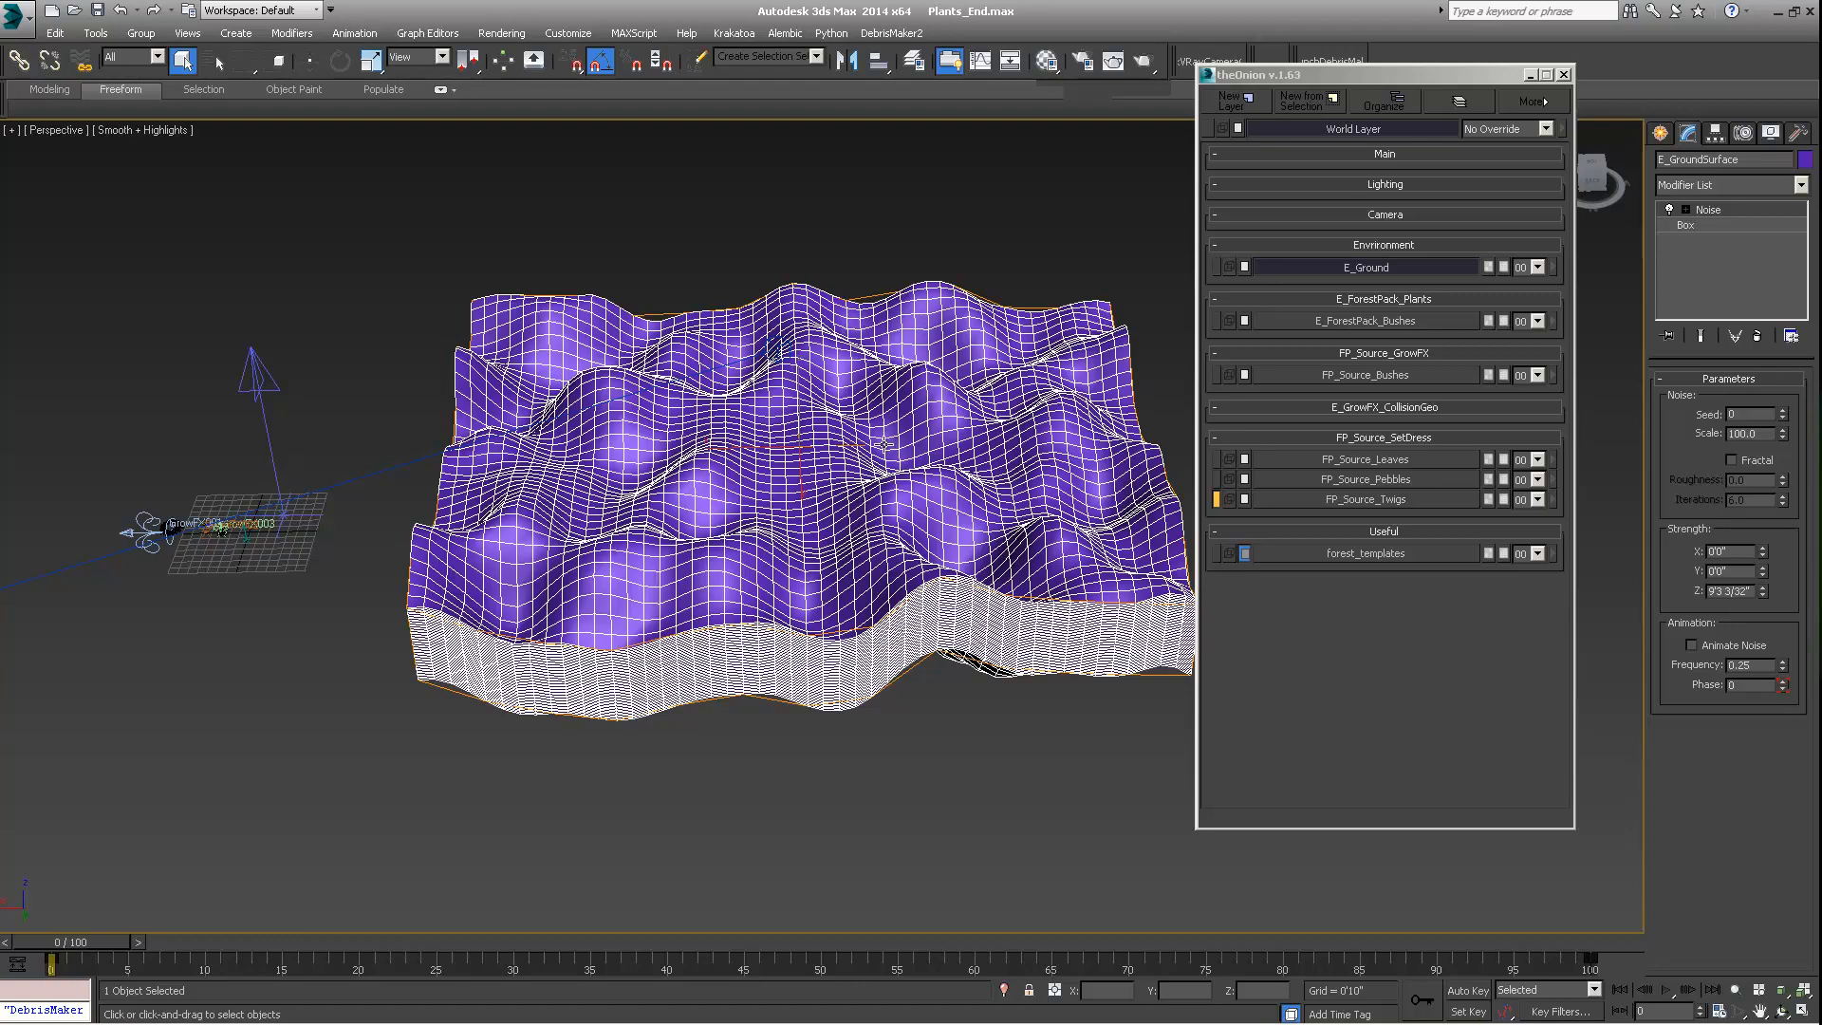
pyautogui.keyDown('alt'); pyautogui.moveTo(988, 423); pyautogui.dragTo(905, 434, button='middle'); pyautogui.keyUp('alt')
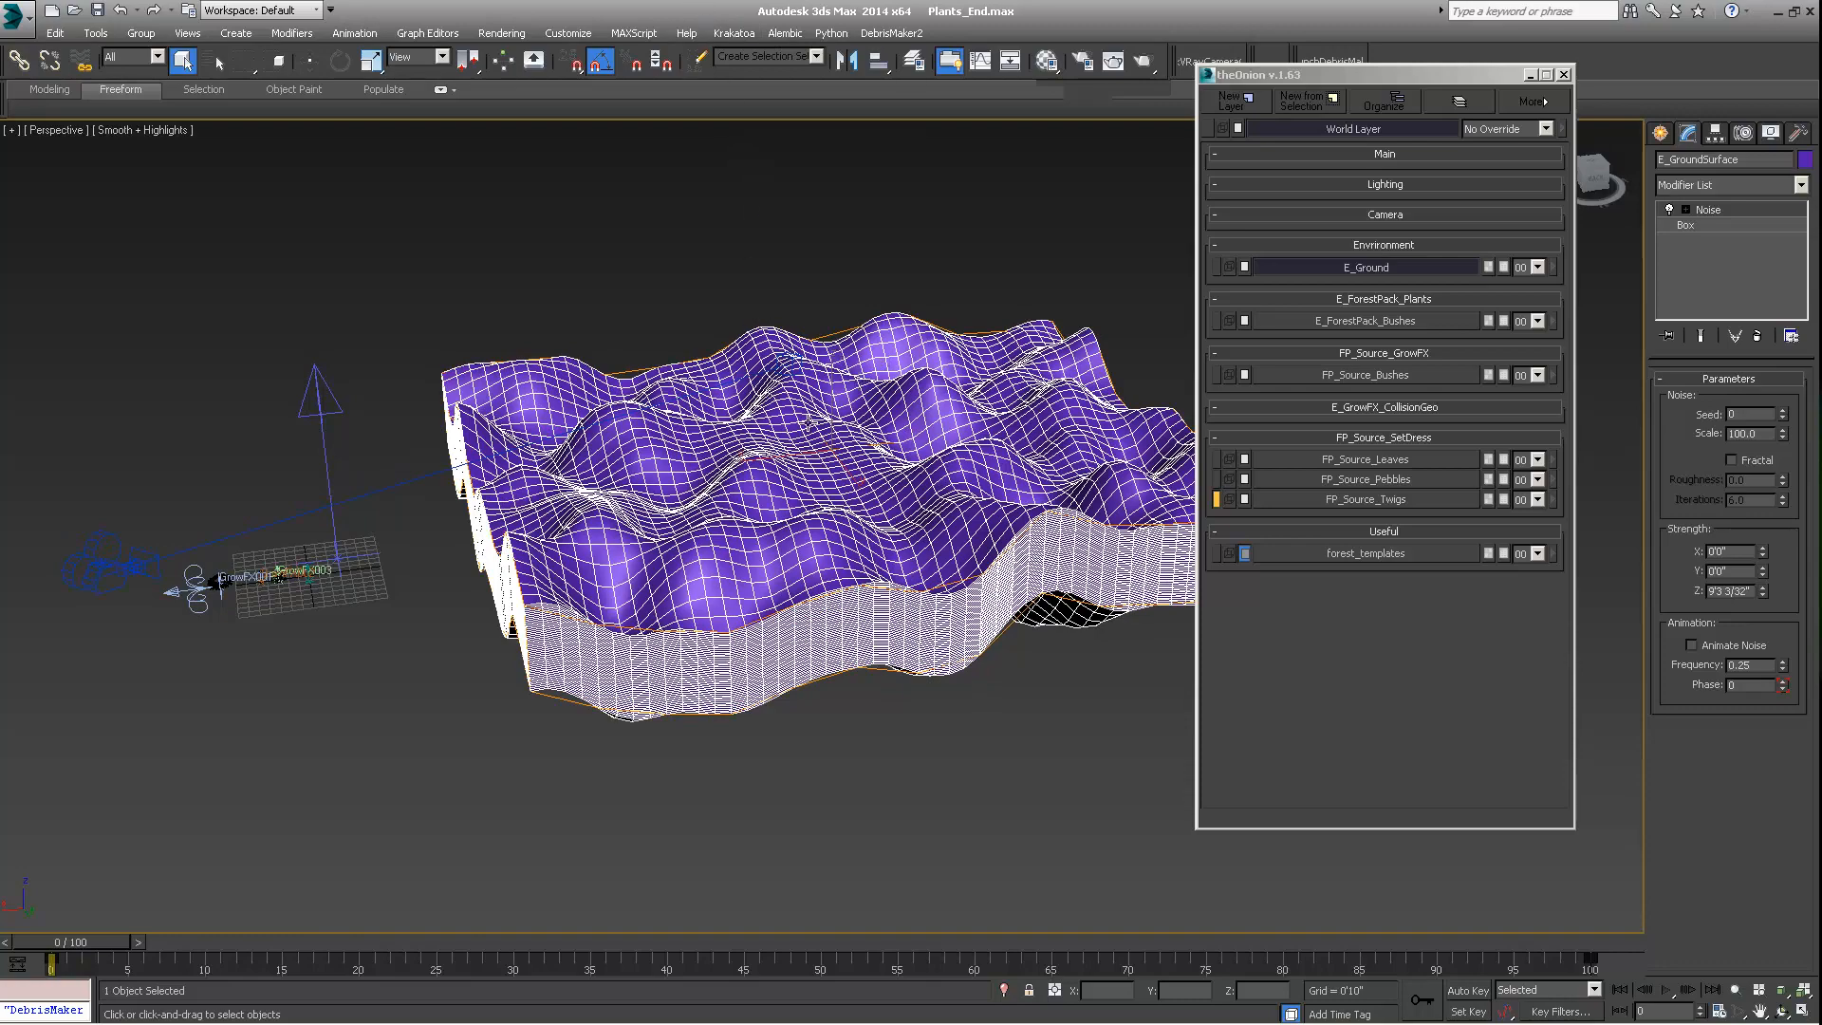
pyautogui.keyDown('alt'); pyautogui.moveTo(809, 422); pyautogui.dragTo(911, 446, button='middle'); pyautogui.keyUp('alt')
pyautogui.keyDown('alt'); pyautogui.moveTo(817, 556); pyautogui.dragTo(749, 547, button='middle'); pyautogui.keyUp('alt')
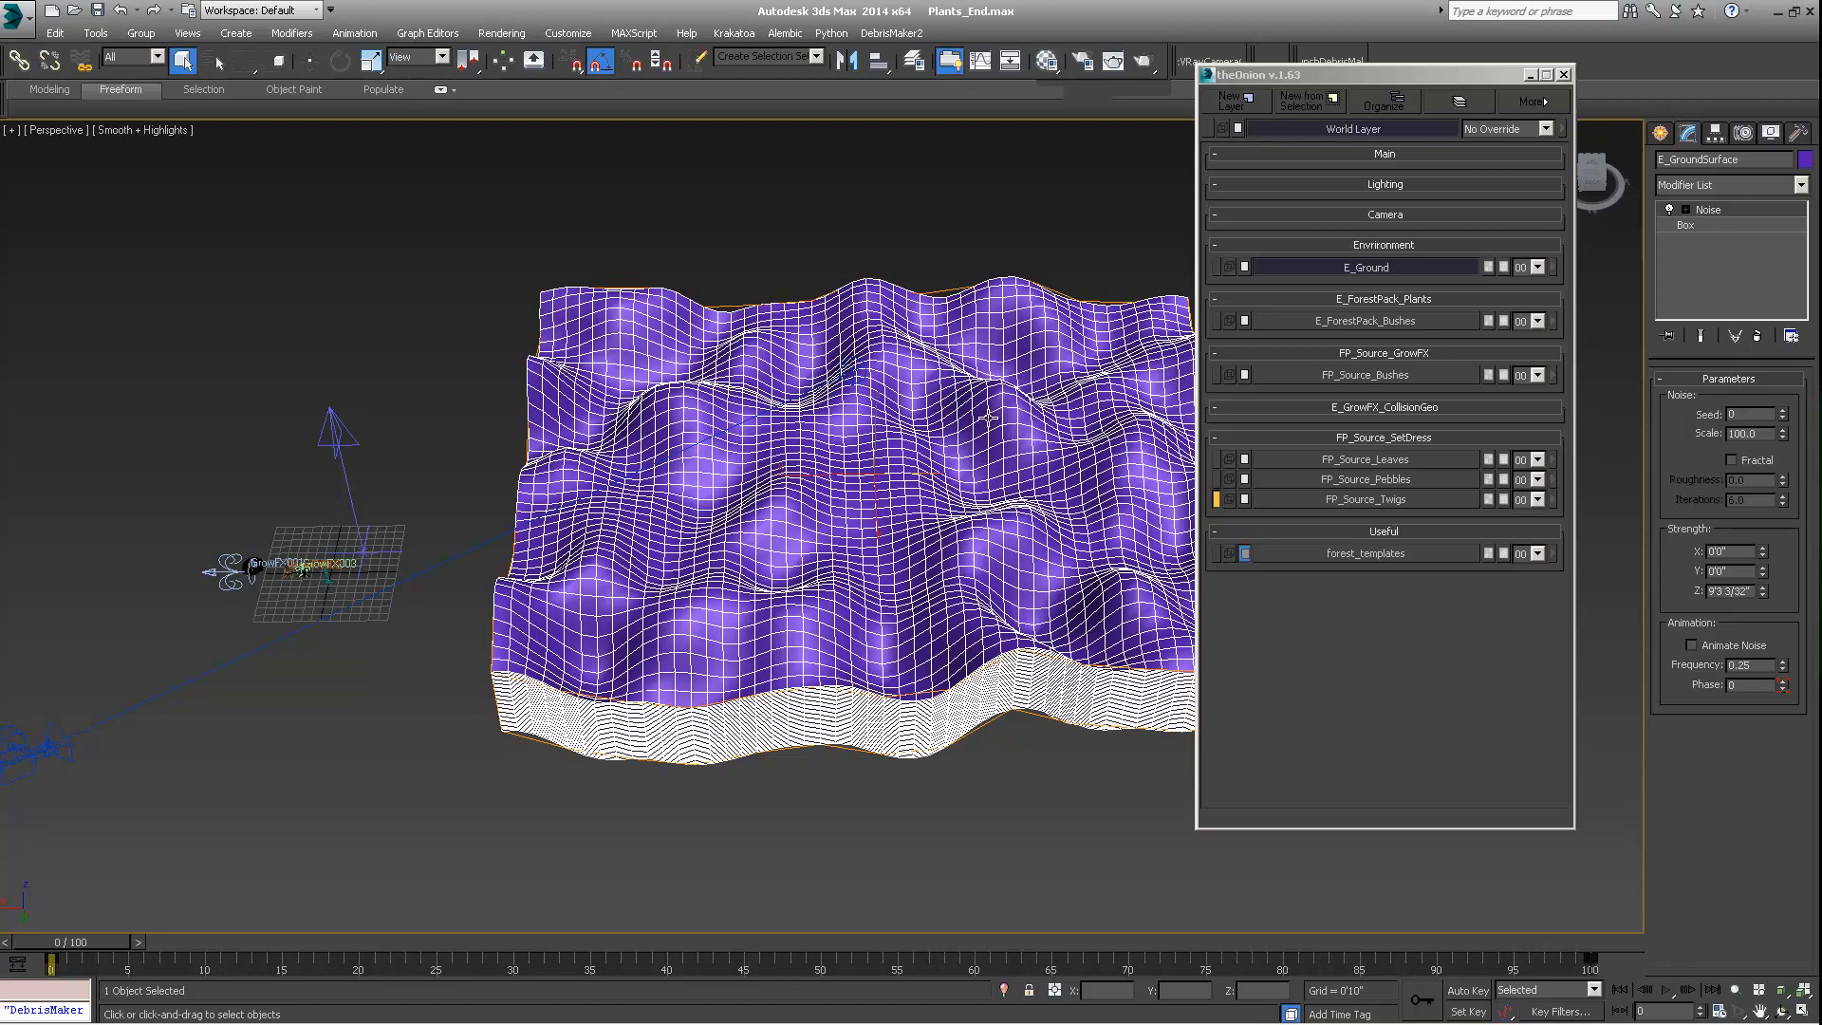
pyautogui.keyDown('alt'); pyautogui.moveTo(1013, 454); pyautogui.dragTo(859, 425, button='middle'); pyautogui.keyUp('alt')
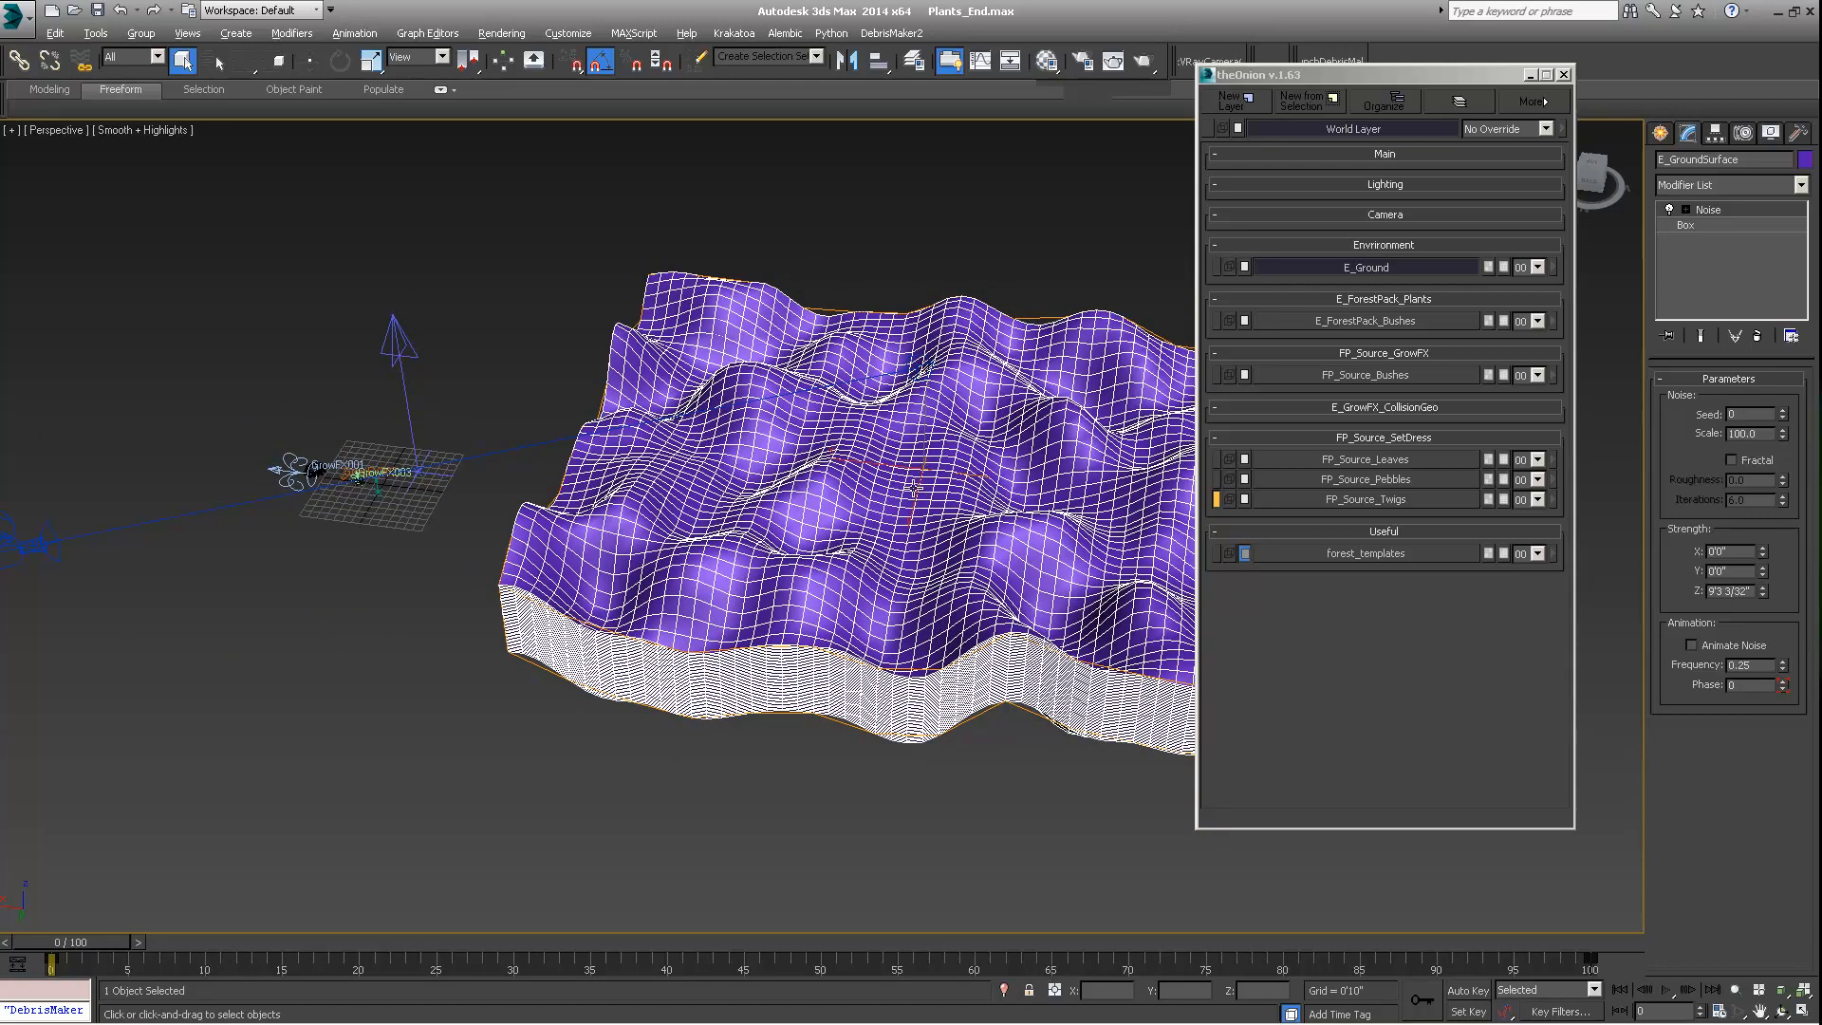
pyautogui.keyDown('alt'); pyautogui.moveTo(911, 488); pyautogui.dragTo(865, 499, button='middle'); pyautogui.keyUp('alt')
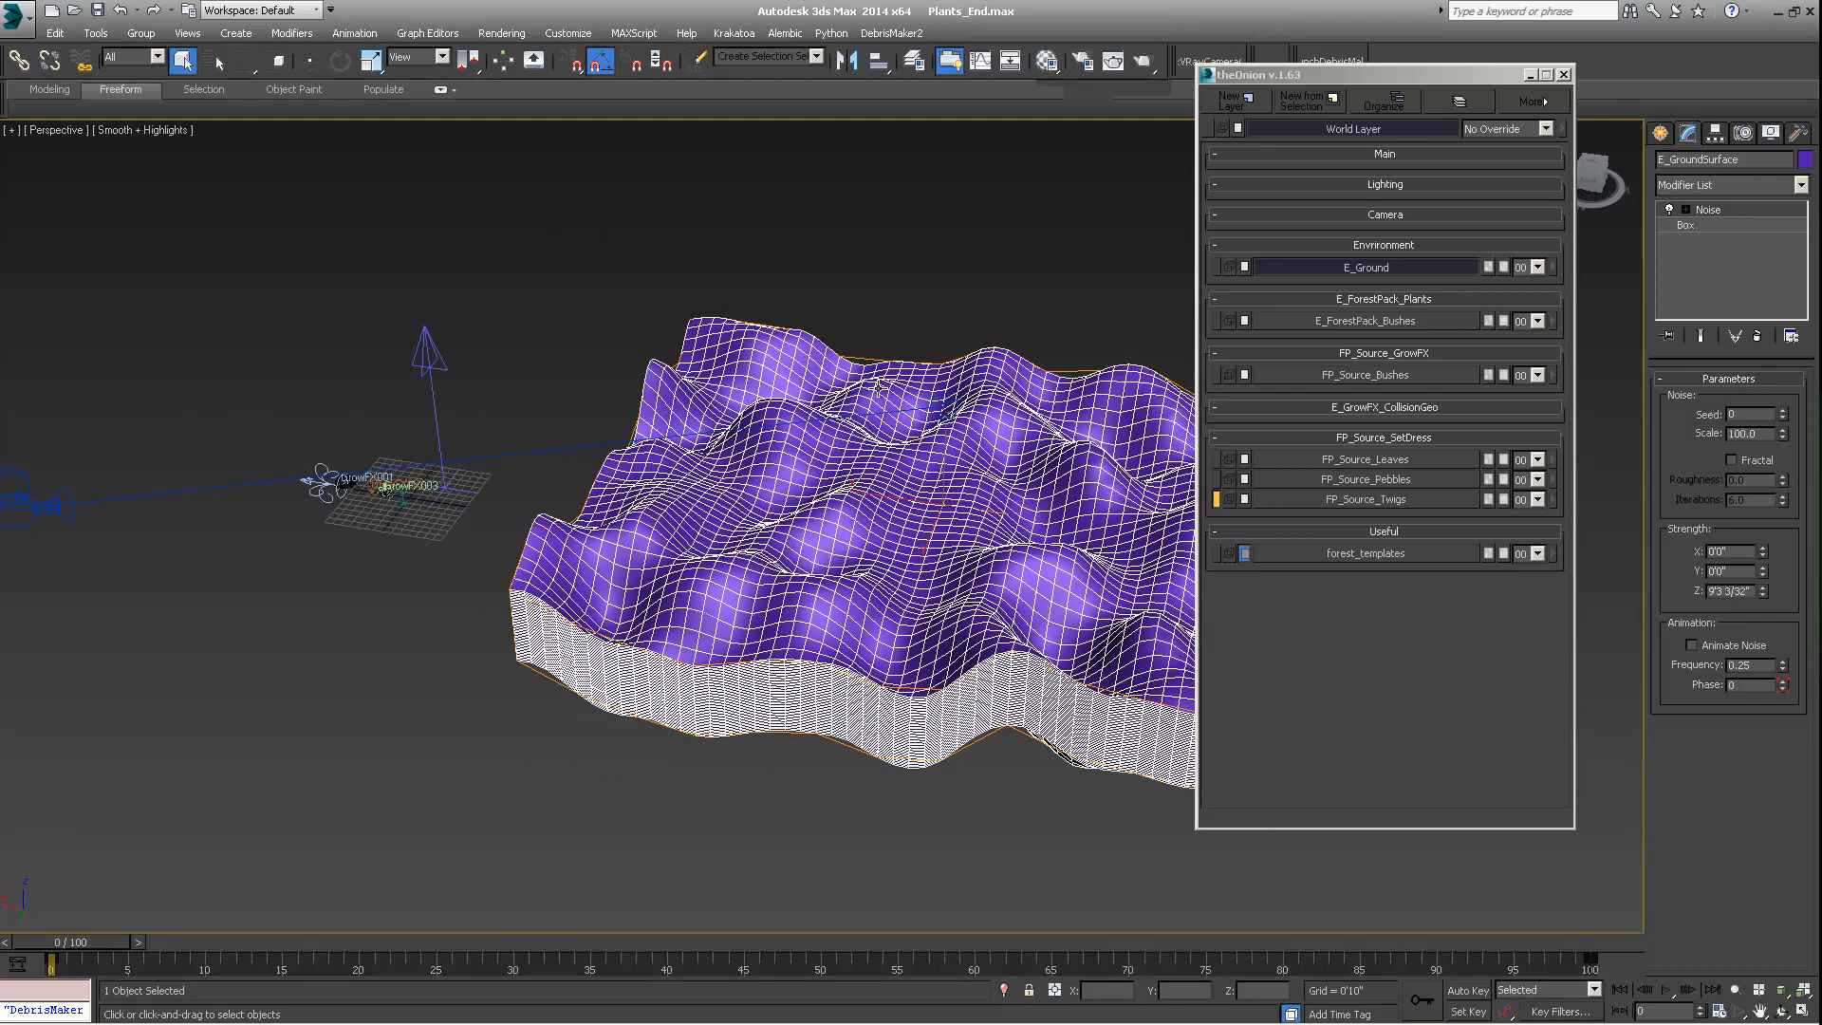
pyautogui.keyDown('alt'); pyautogui.moveTo(811, 420); pyautogui.dragTo(834, 462, button='middle'); pyautogui.keyUp('alt')
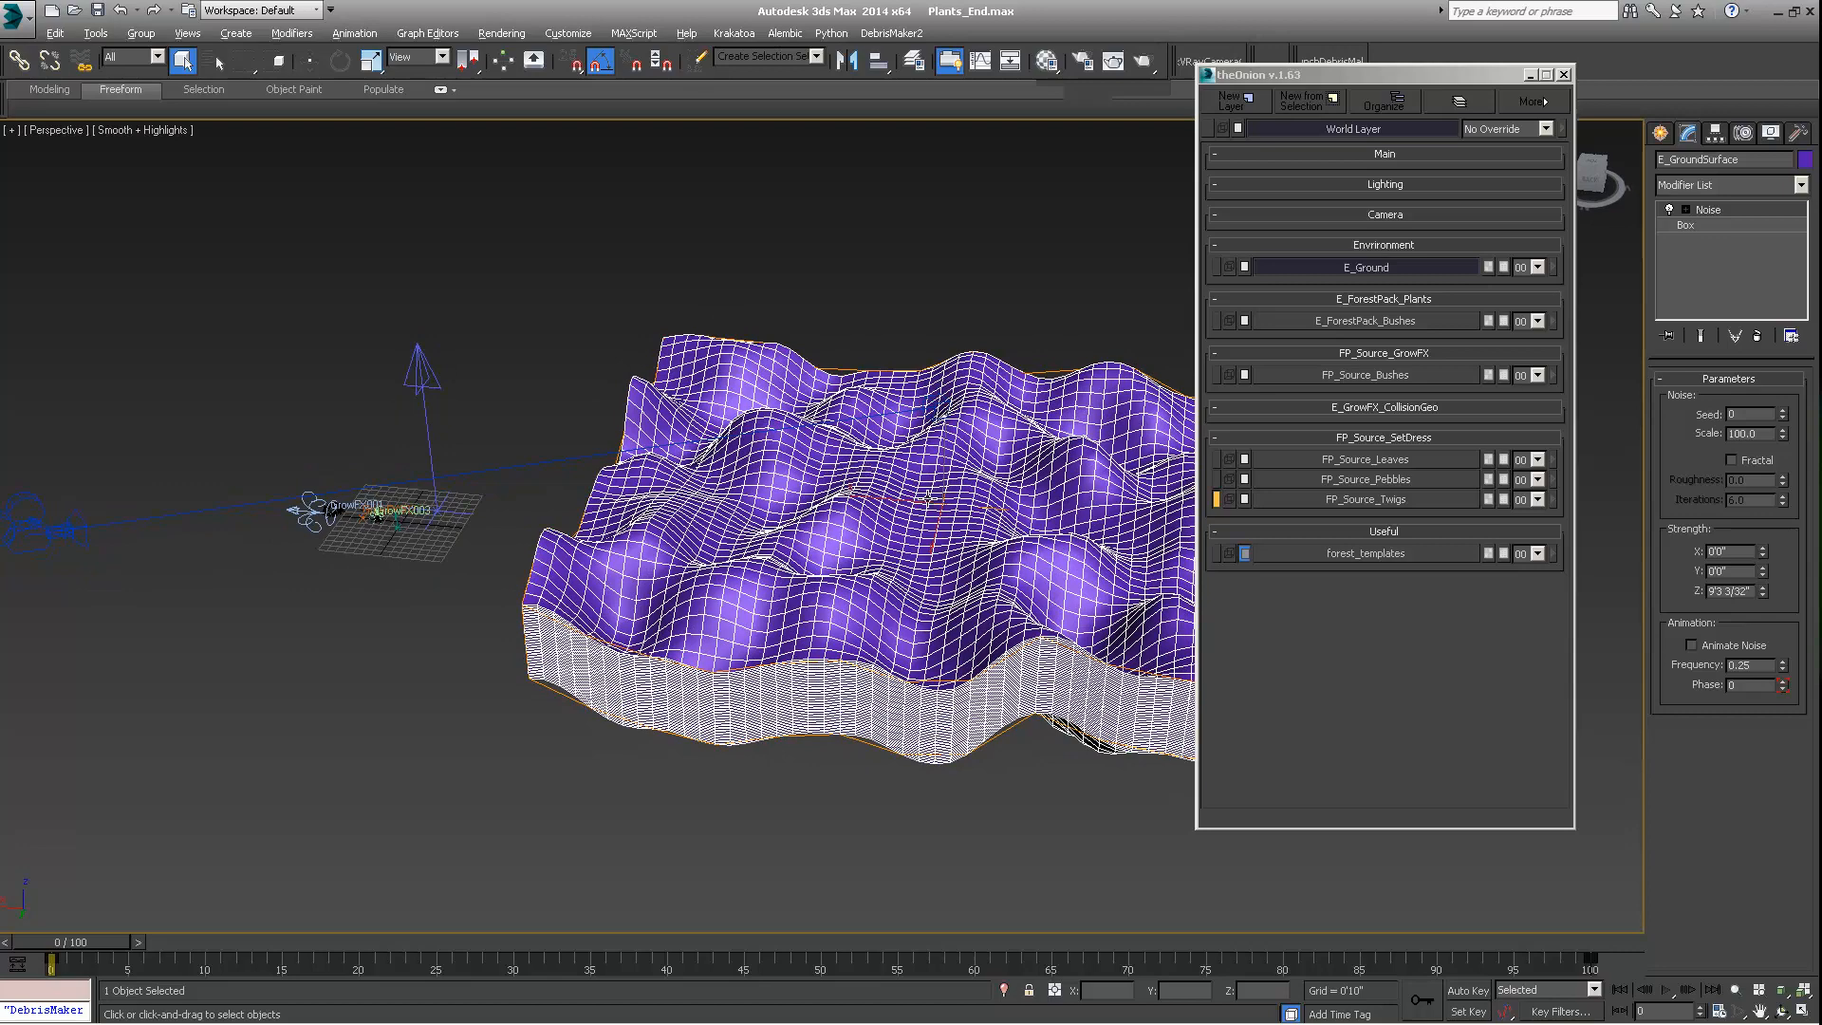
pyautogui.keyDown('alt'); pyautogui.moveTo(928, 499); pyautogui.dragTo(939, 486, button='middle'); pyautogui.keyUp('alt')
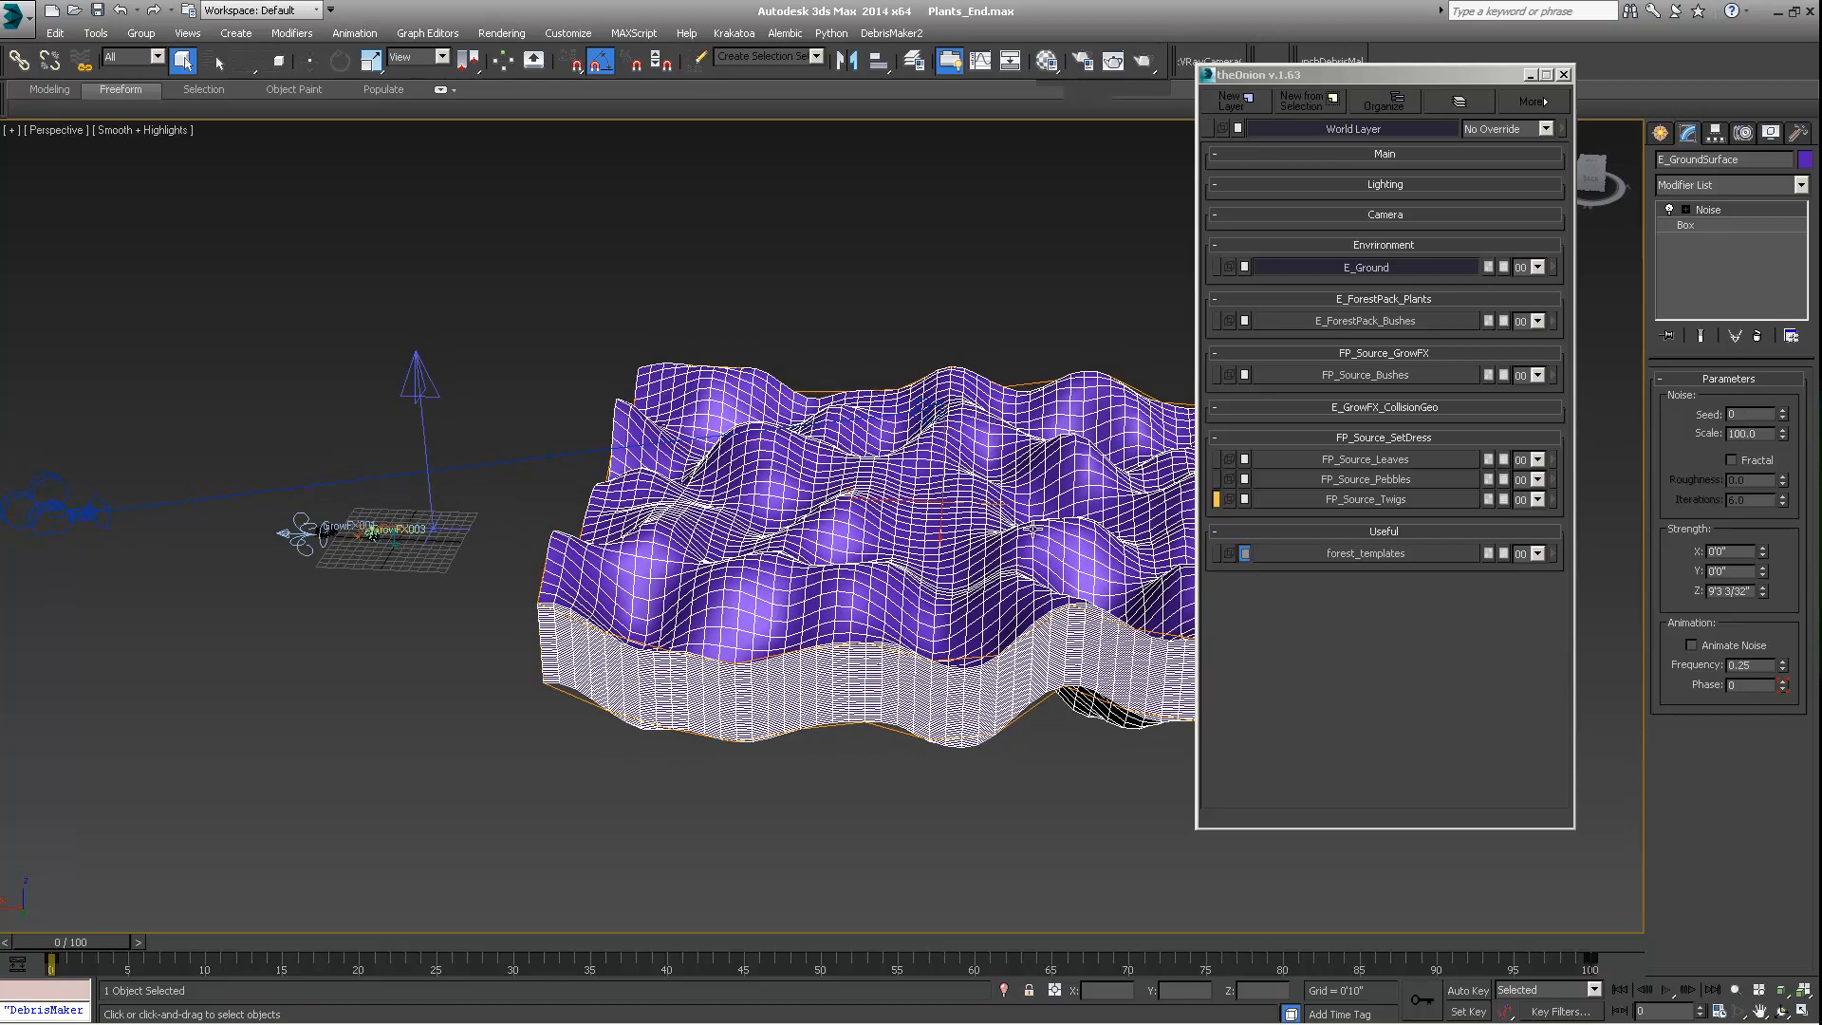
pyautogui.keyDown('alt'); pyautogui.moveTo(987, 503); pyautogui.dragTo(835, 503, button='middle'); pyautogui.keyUp('alt')
# Step: Examine the GrowFX plants standing around the grid up close and select the Point001 helper beside the grass
pyautogui.scroll(7, 728, 479)
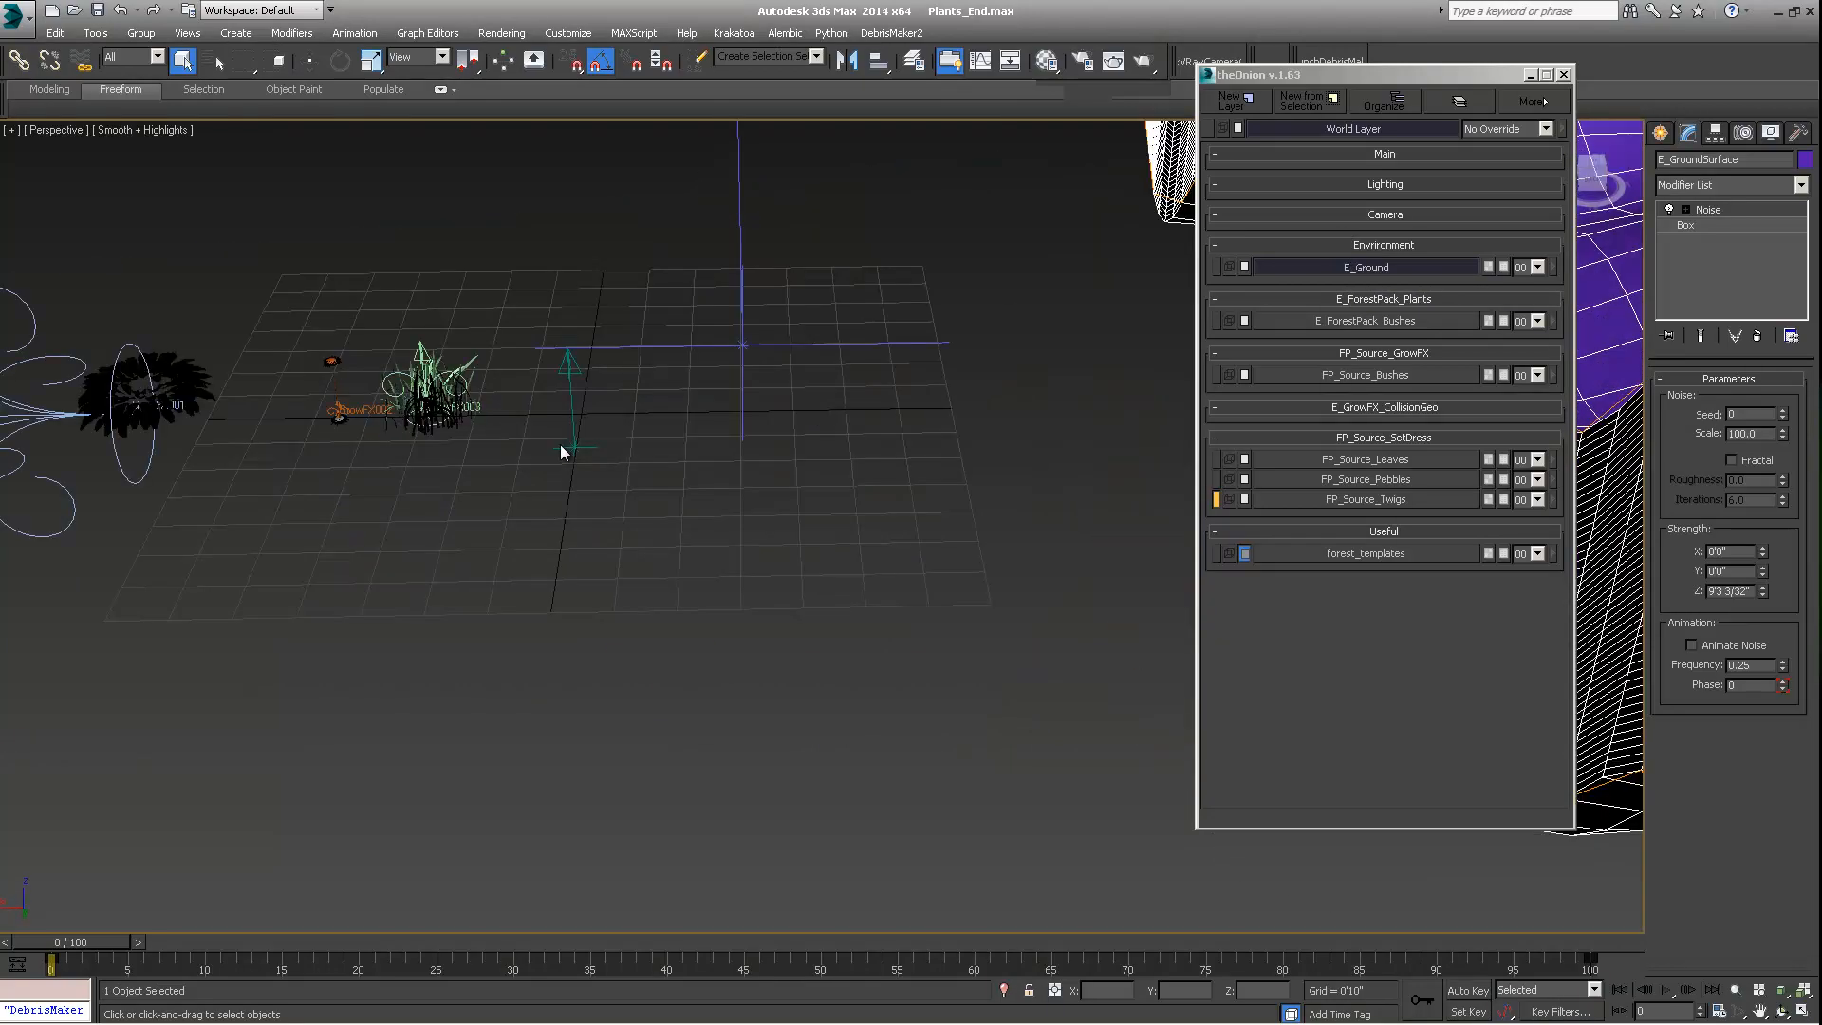
pyautogui.scroll(-4, 624, 449)
pyautogui.moveTo(560, 446); pyautogui.dragTo(604, 447, button='middle')
pyautogui.scroll(4, 617, 441)
pyautogui.scroll(4, 605, 449)
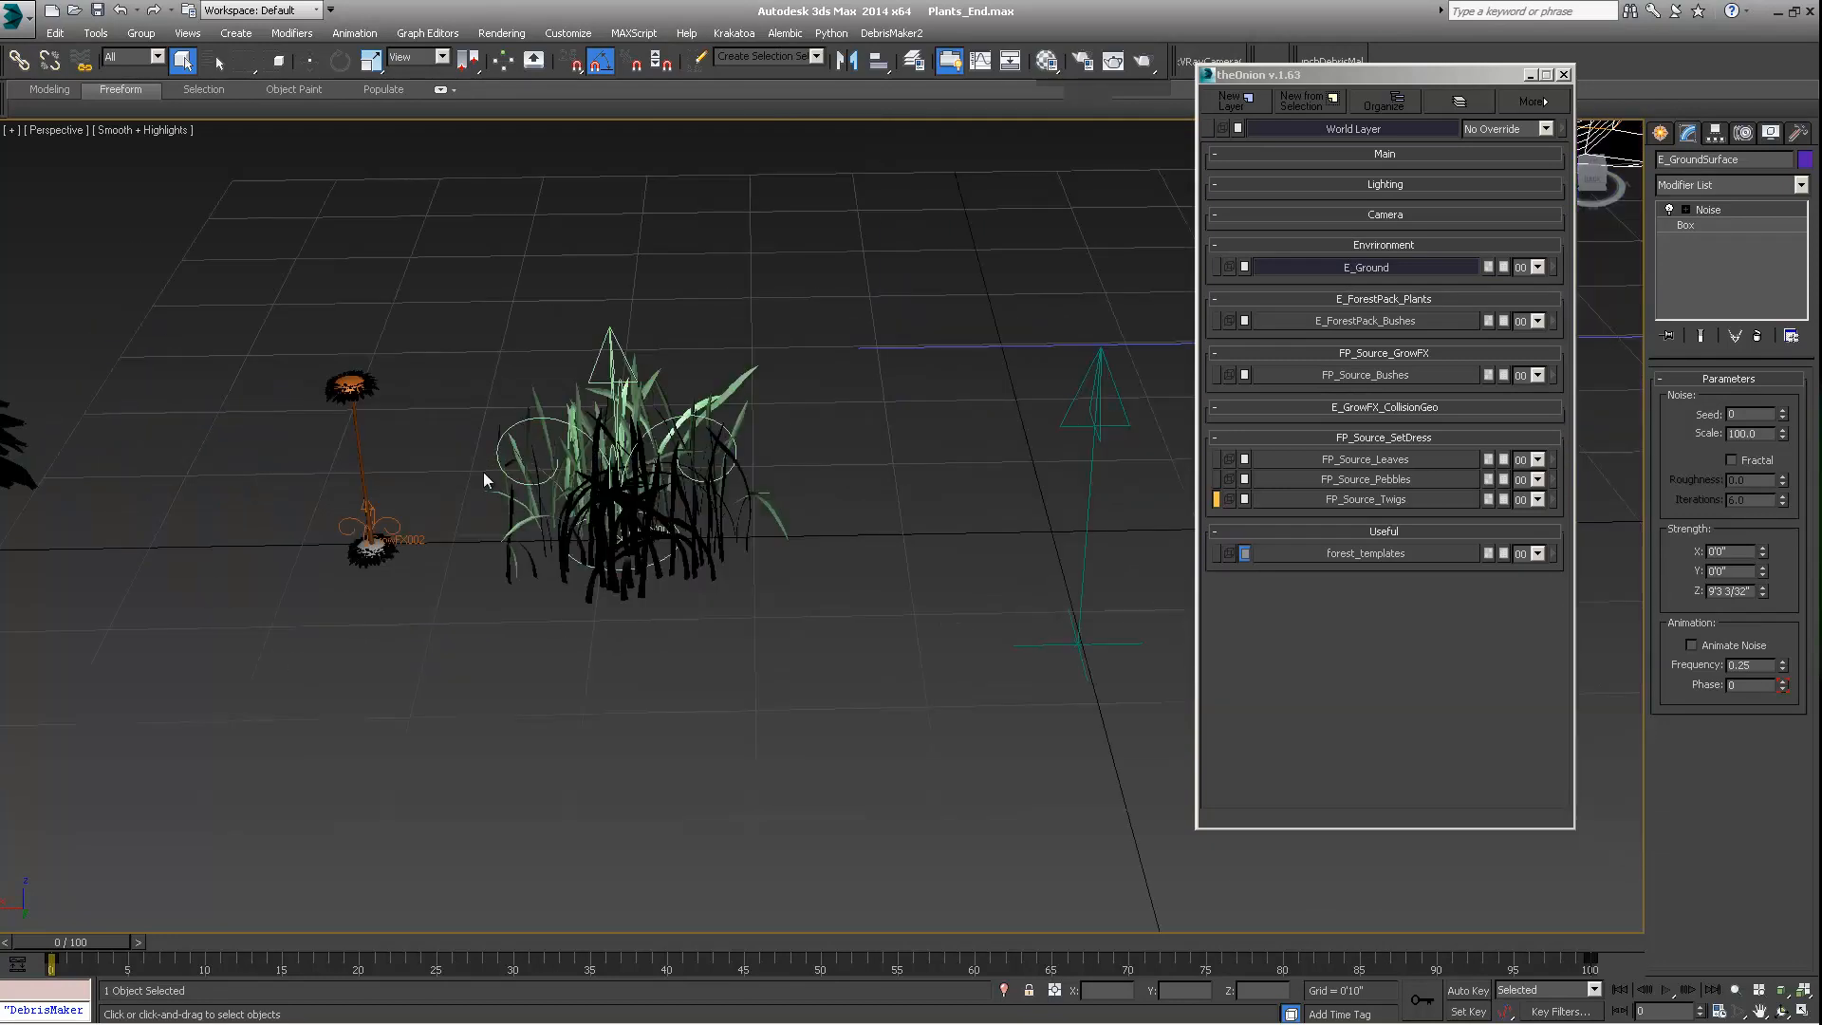
pyautogui.scroll(-5, 592, 461)
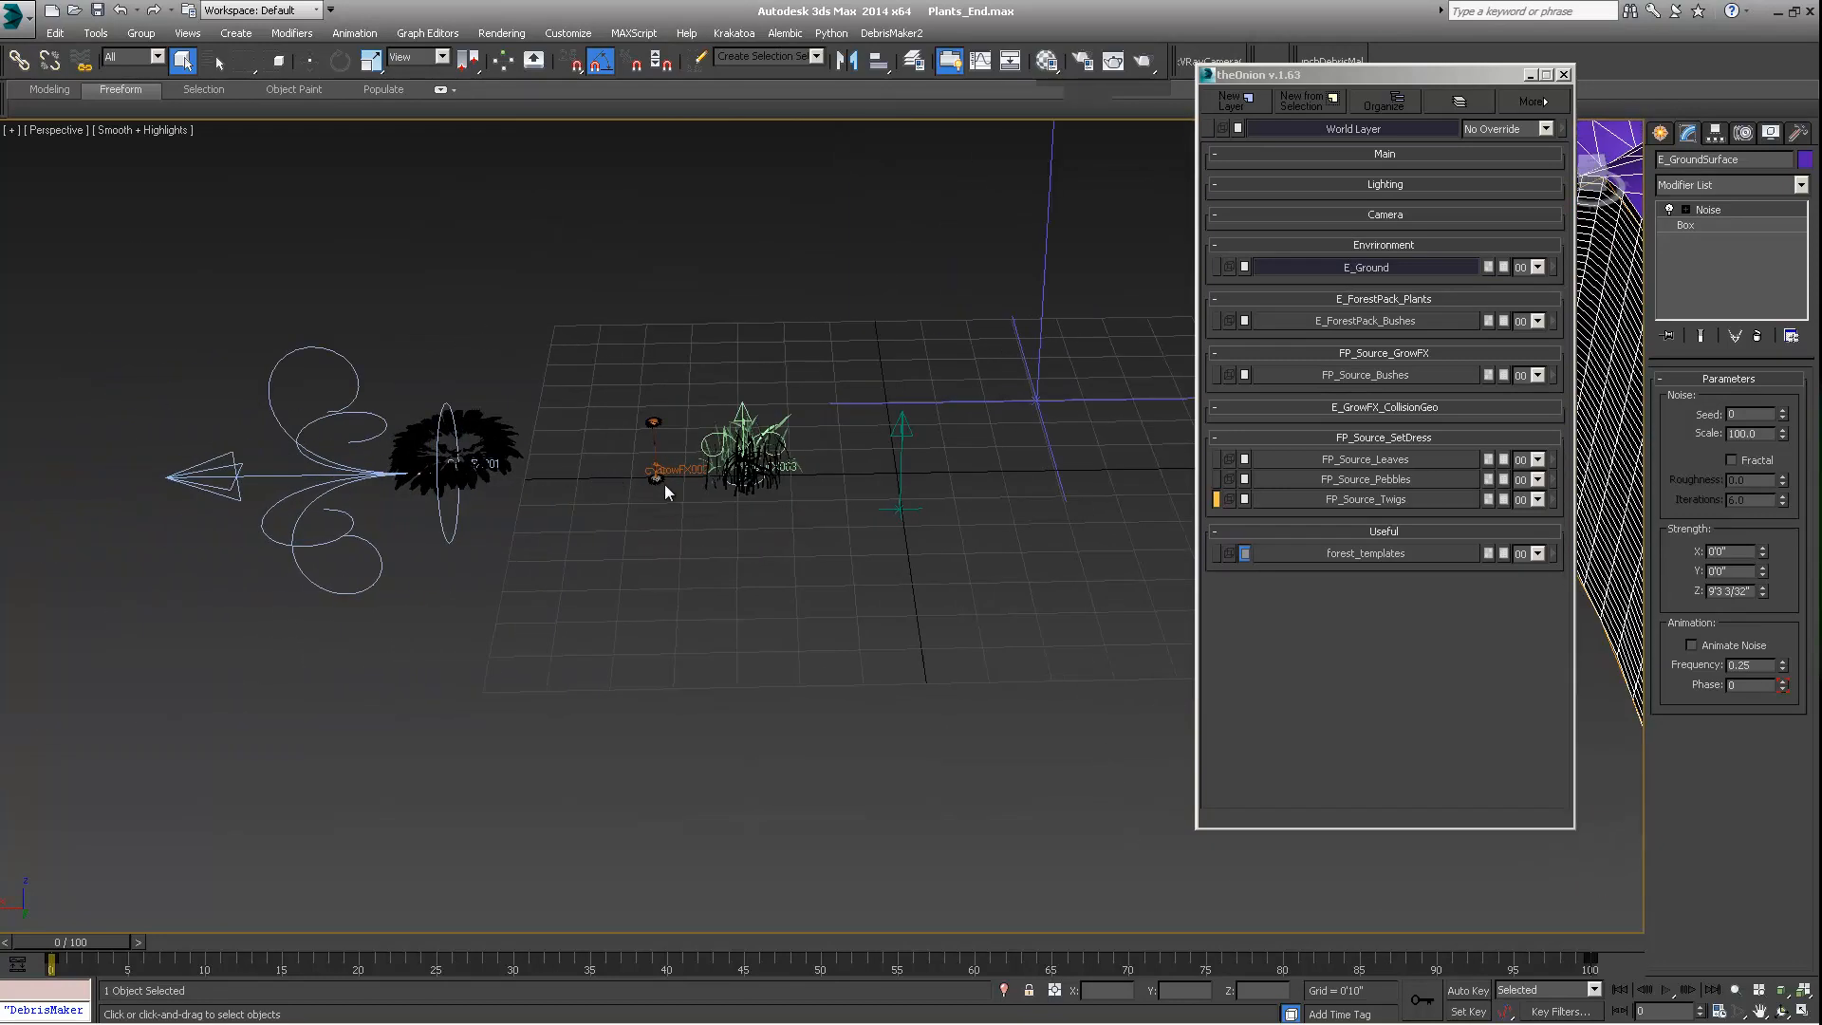
pyautogui.moveTo(834, 482); pyautogui.dragTo(764, 499, button='middle')
pyautogui.click(765, 536)
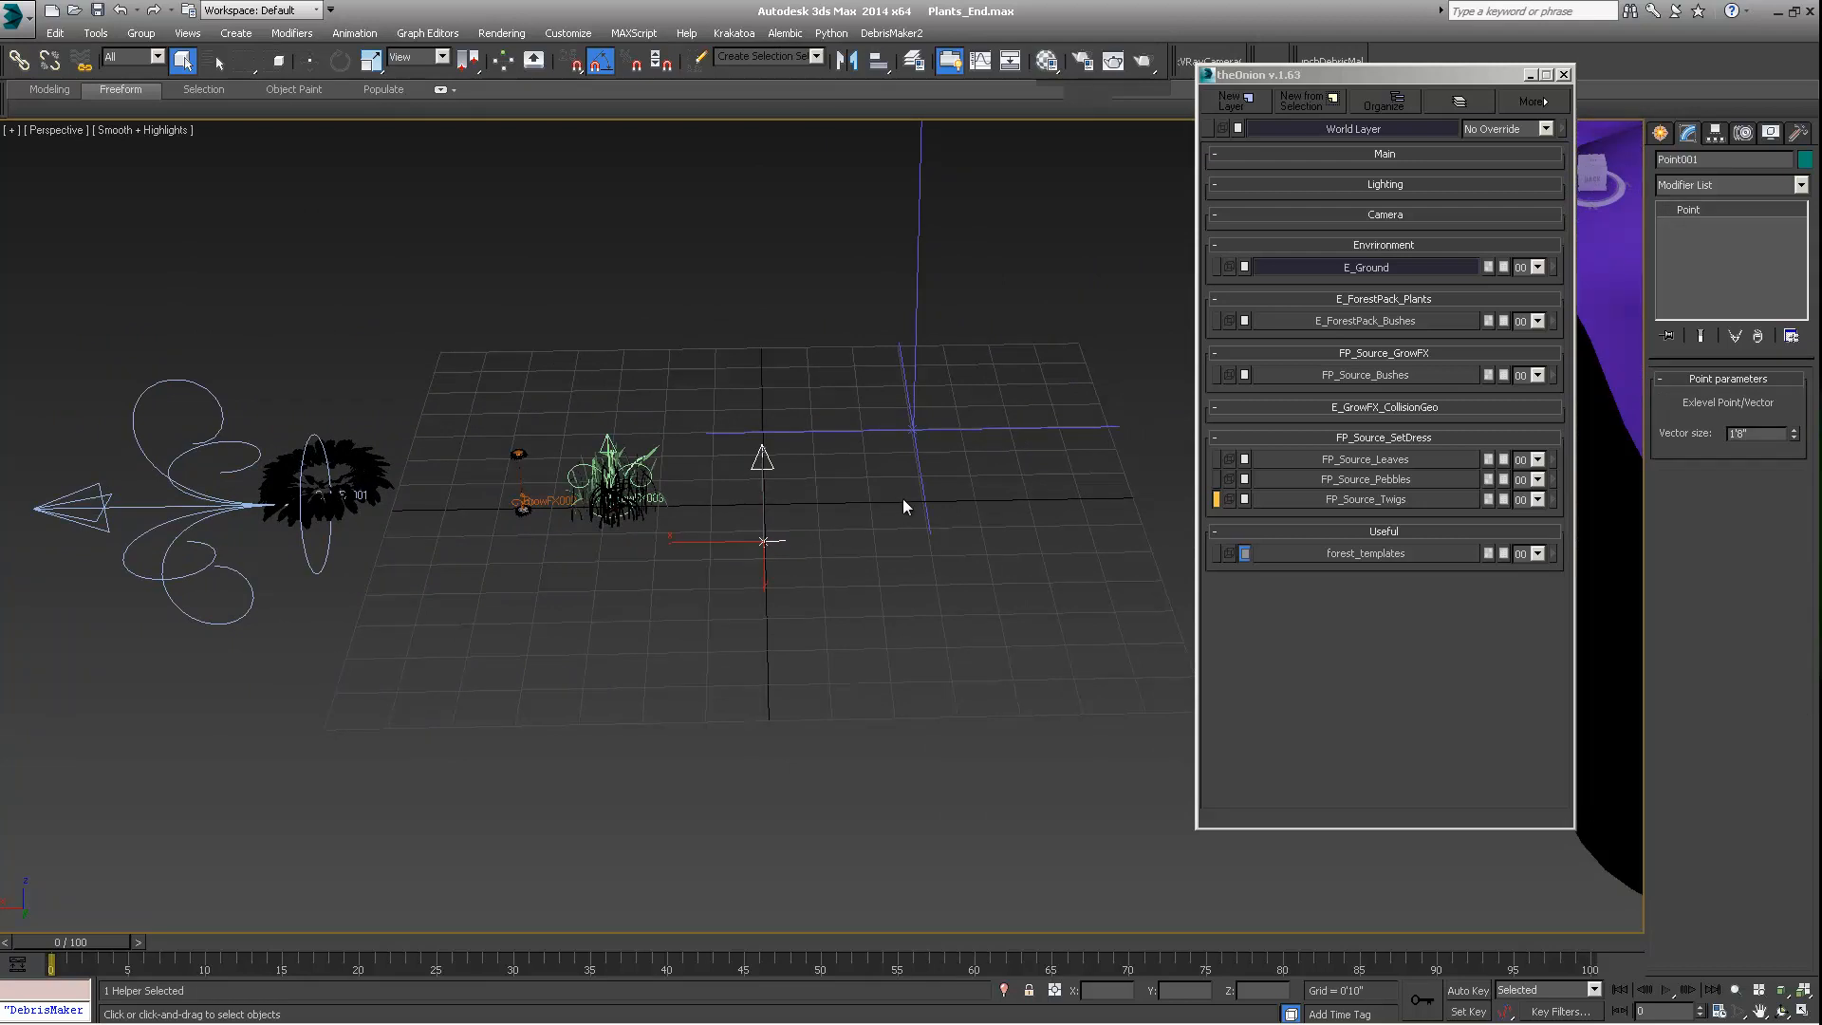
# Step: Create a new layer from the GrowFX003 grass plant
pyautogui.keyDown('alt'); pyautogui.moveTo(902, 502); pyautogui.dragTo(875, 531, button='middle'); pyautogui.keyUp('alt')
pyautogui.keyDown('alt'); pyautogui.moveTo(683, 517); pyautogui.dragTo(705, 446, button='middle'); pyautogui.keyUp('alt')
pyautogui.moveTo(705, 446); pyautogui.dragTo(616, 539, button='middle')
pyautogui.moveTo(510, 559); pyautogui.dragTo(573, 509, button='middle')
pyautogui.click(642, 453)
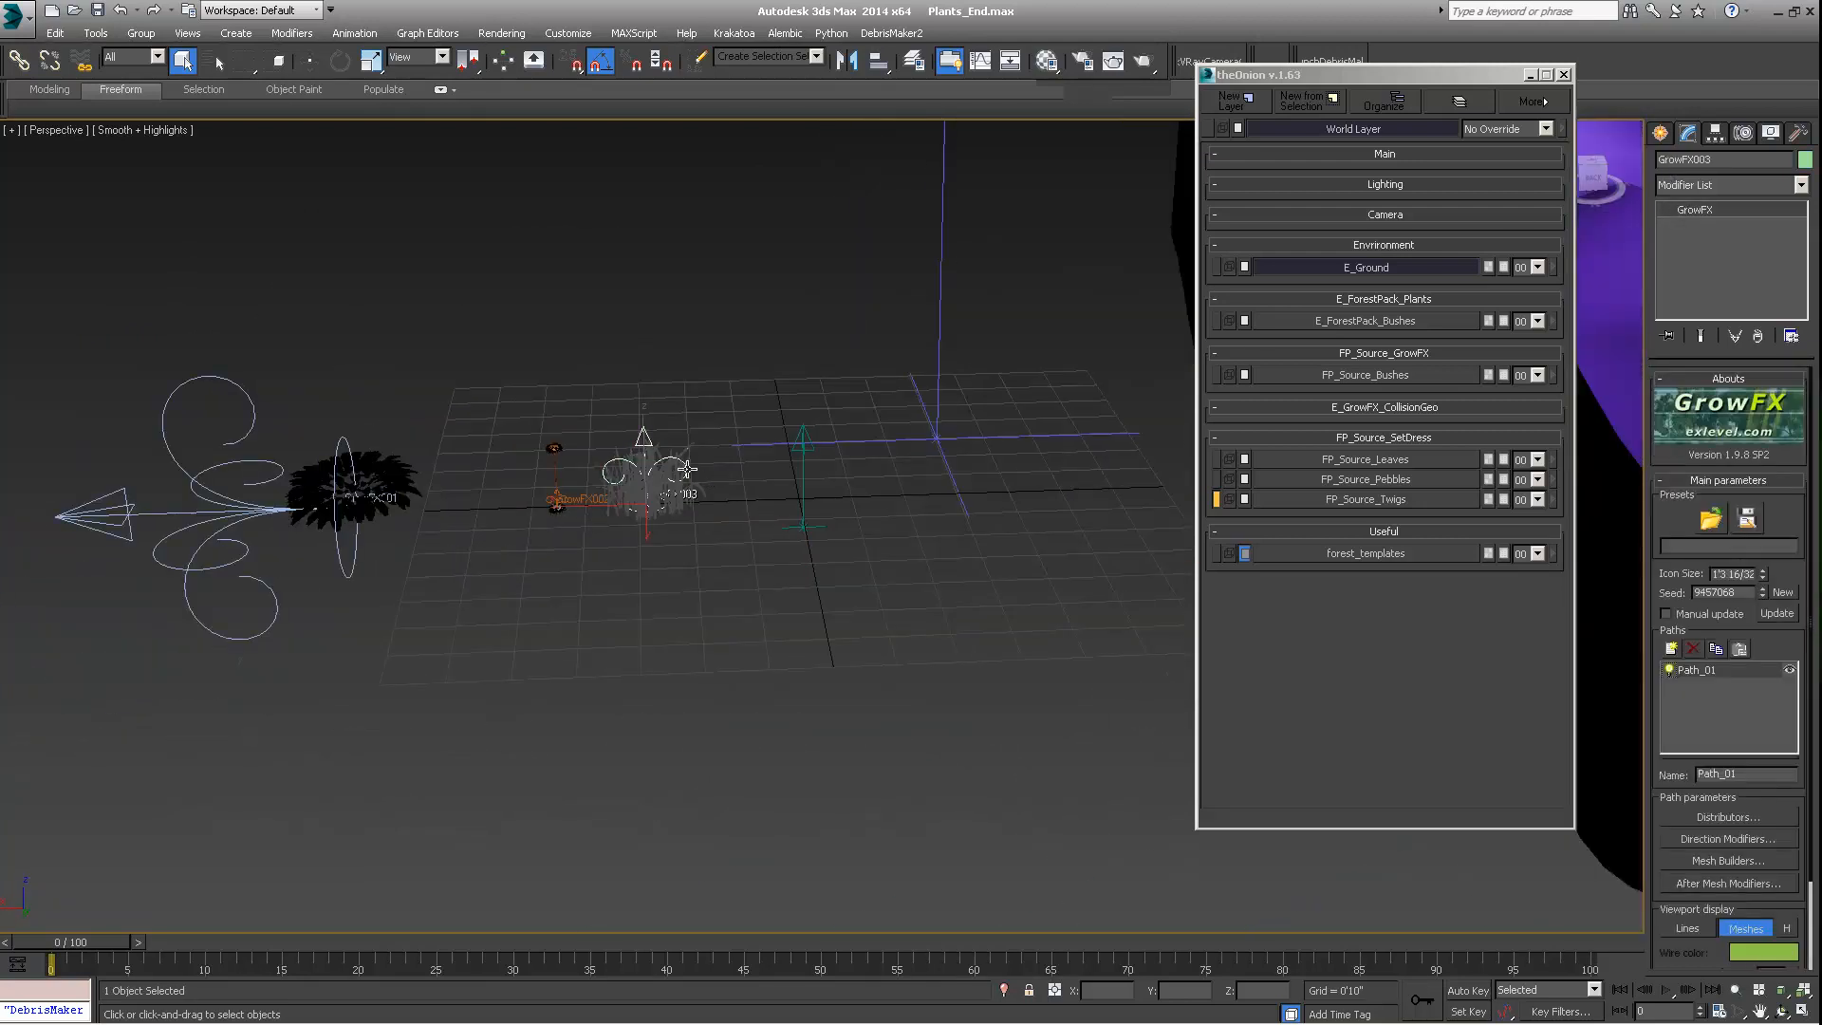
pyautogui.moveTo(752, 484); pyautogui.dragTo(611, 542, button='middle')
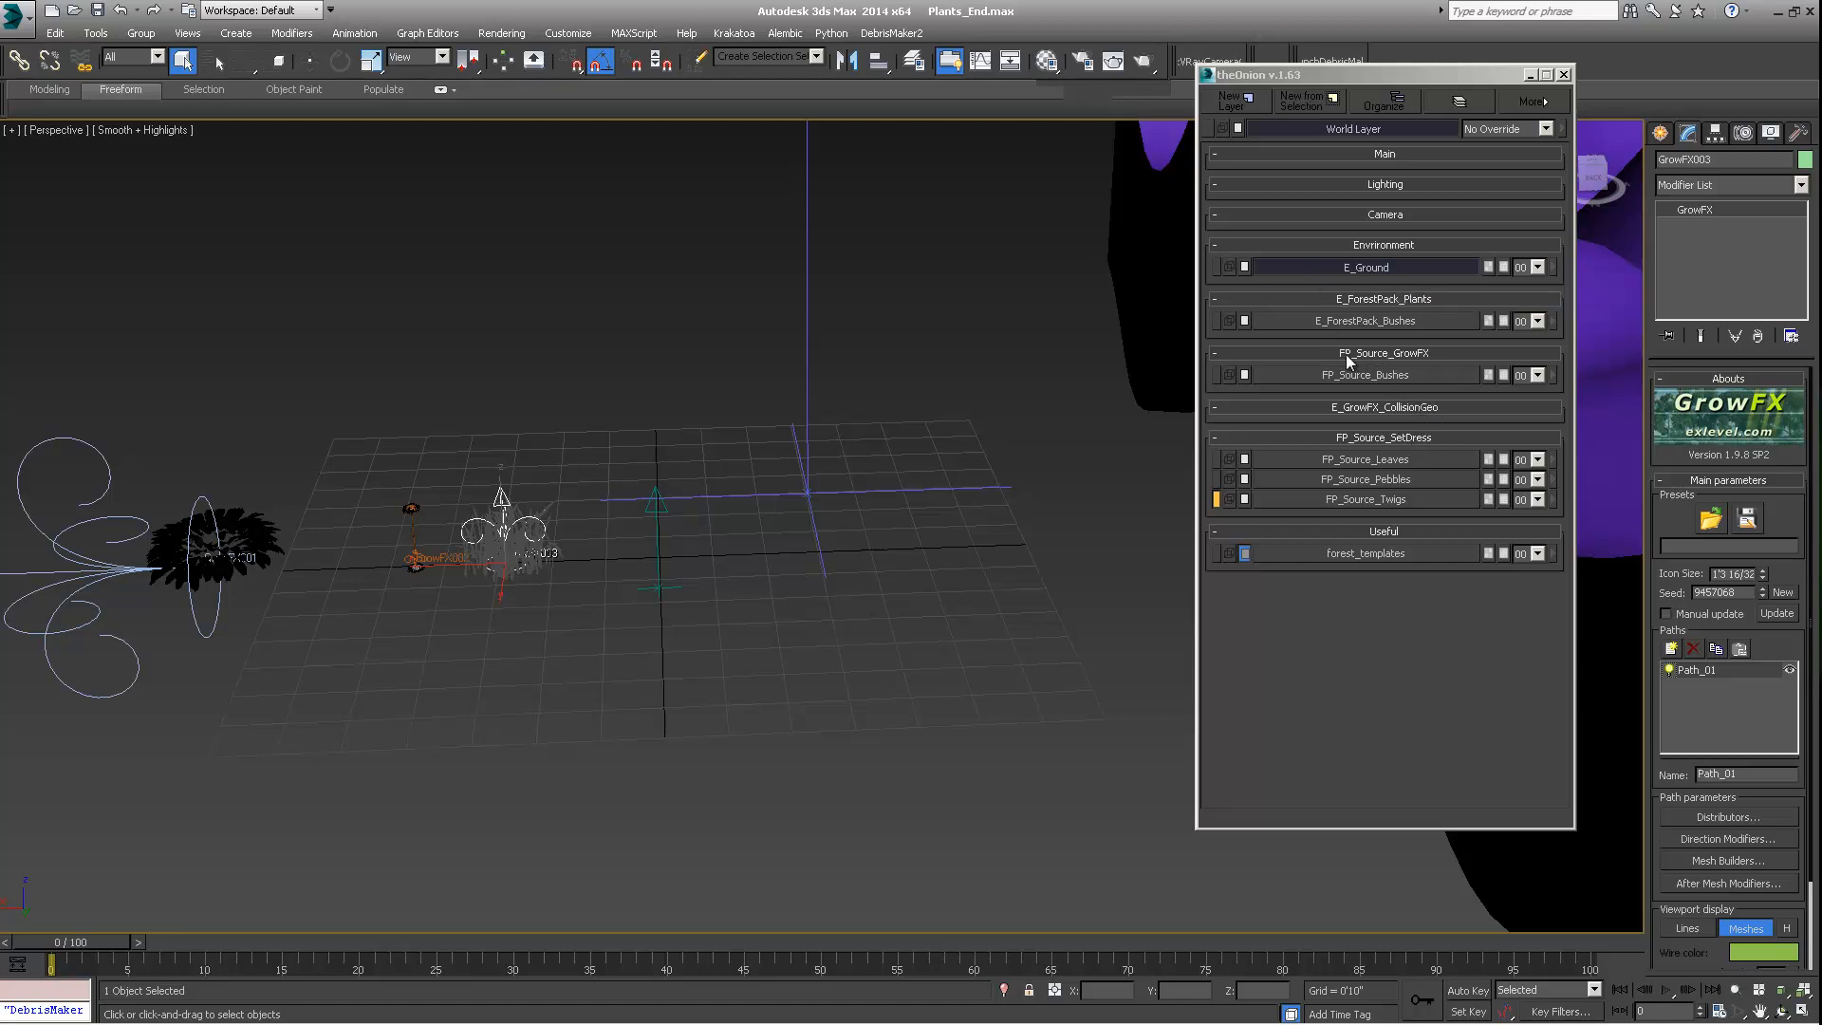
pyautogui.moveTo(731, 460); pyautogui.dragTo(624, 494, button='middle')
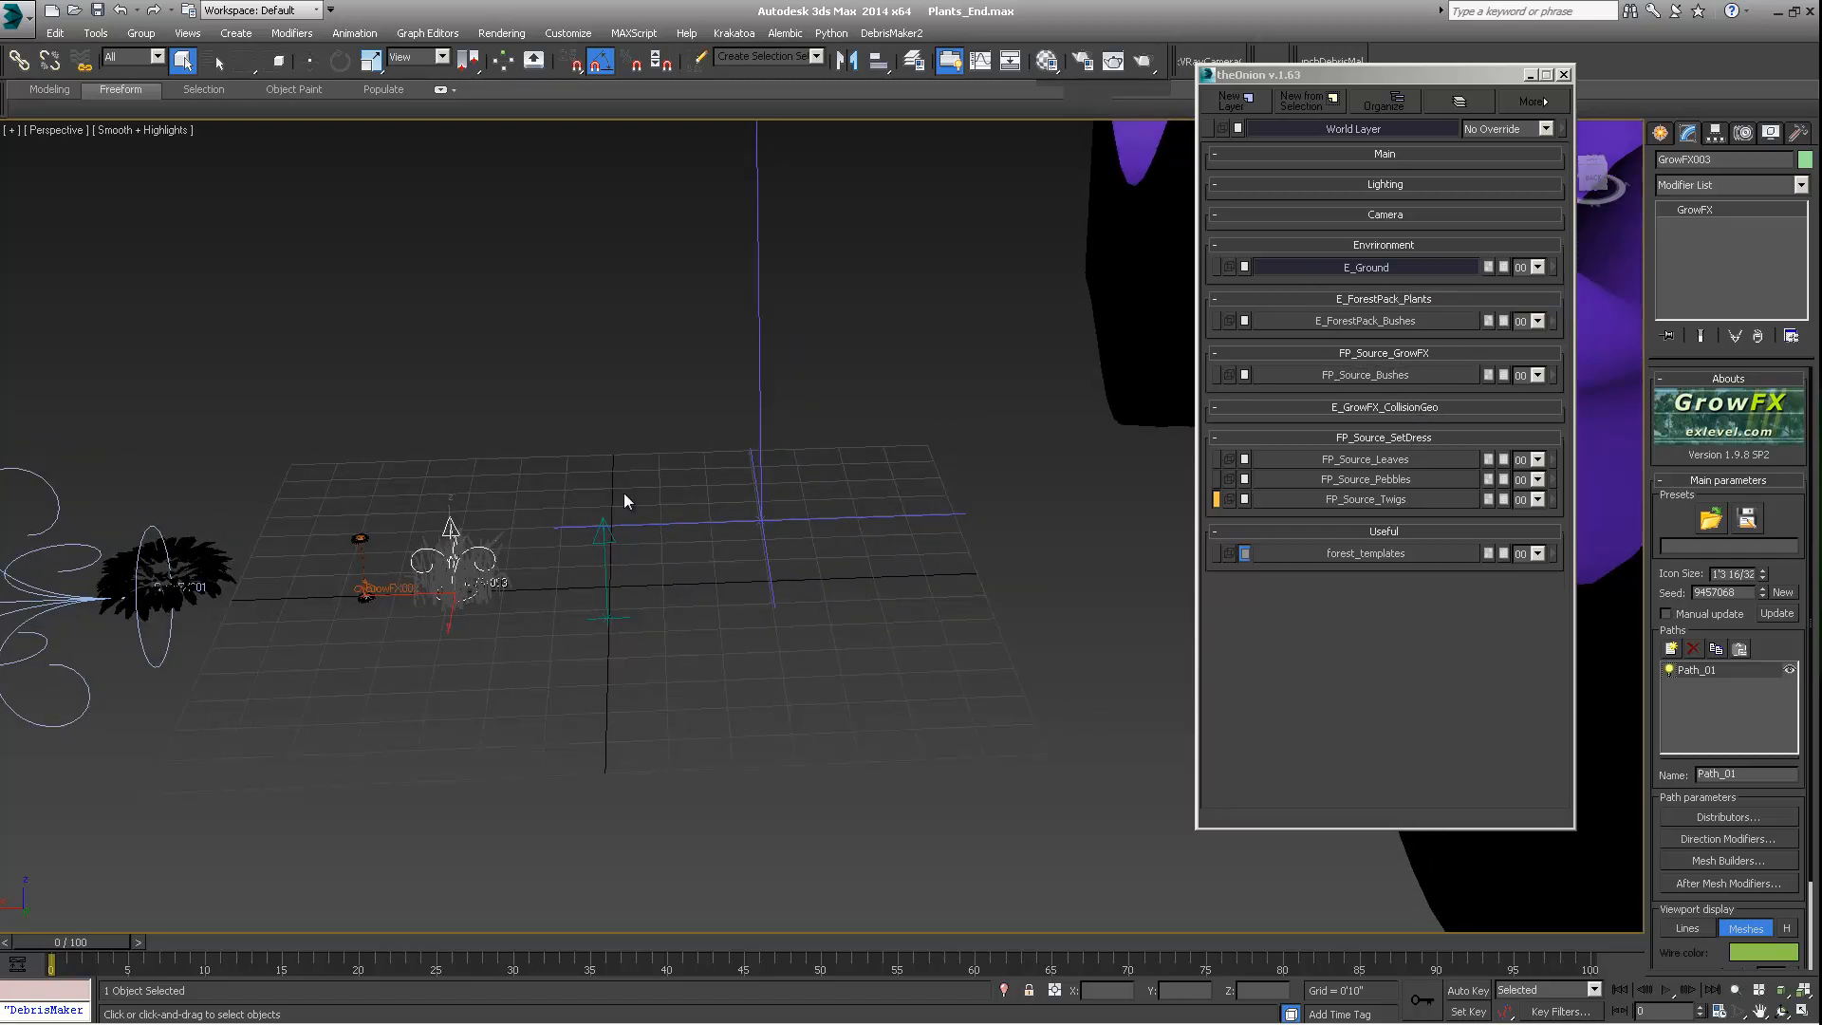
pyautogui.moveTo(1313, 100); pyautogui.dragTo(1269, 102)
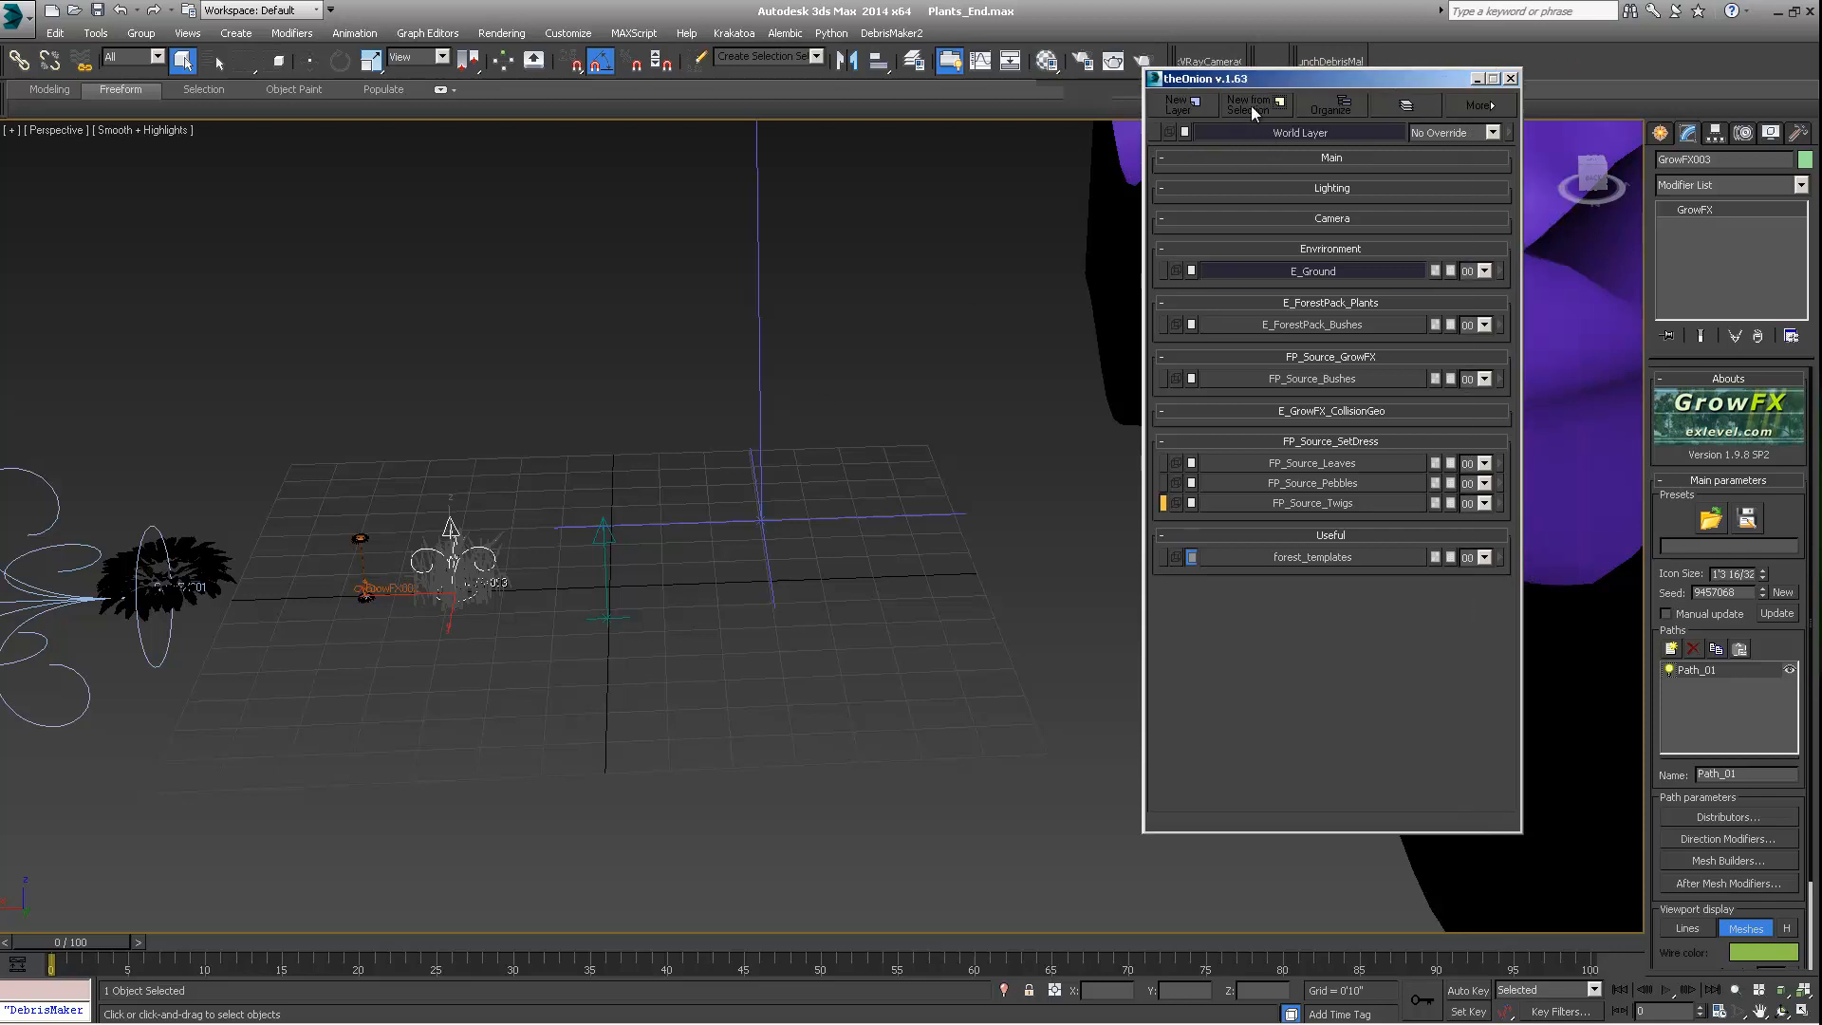
pyautogui.click(1234, 102)
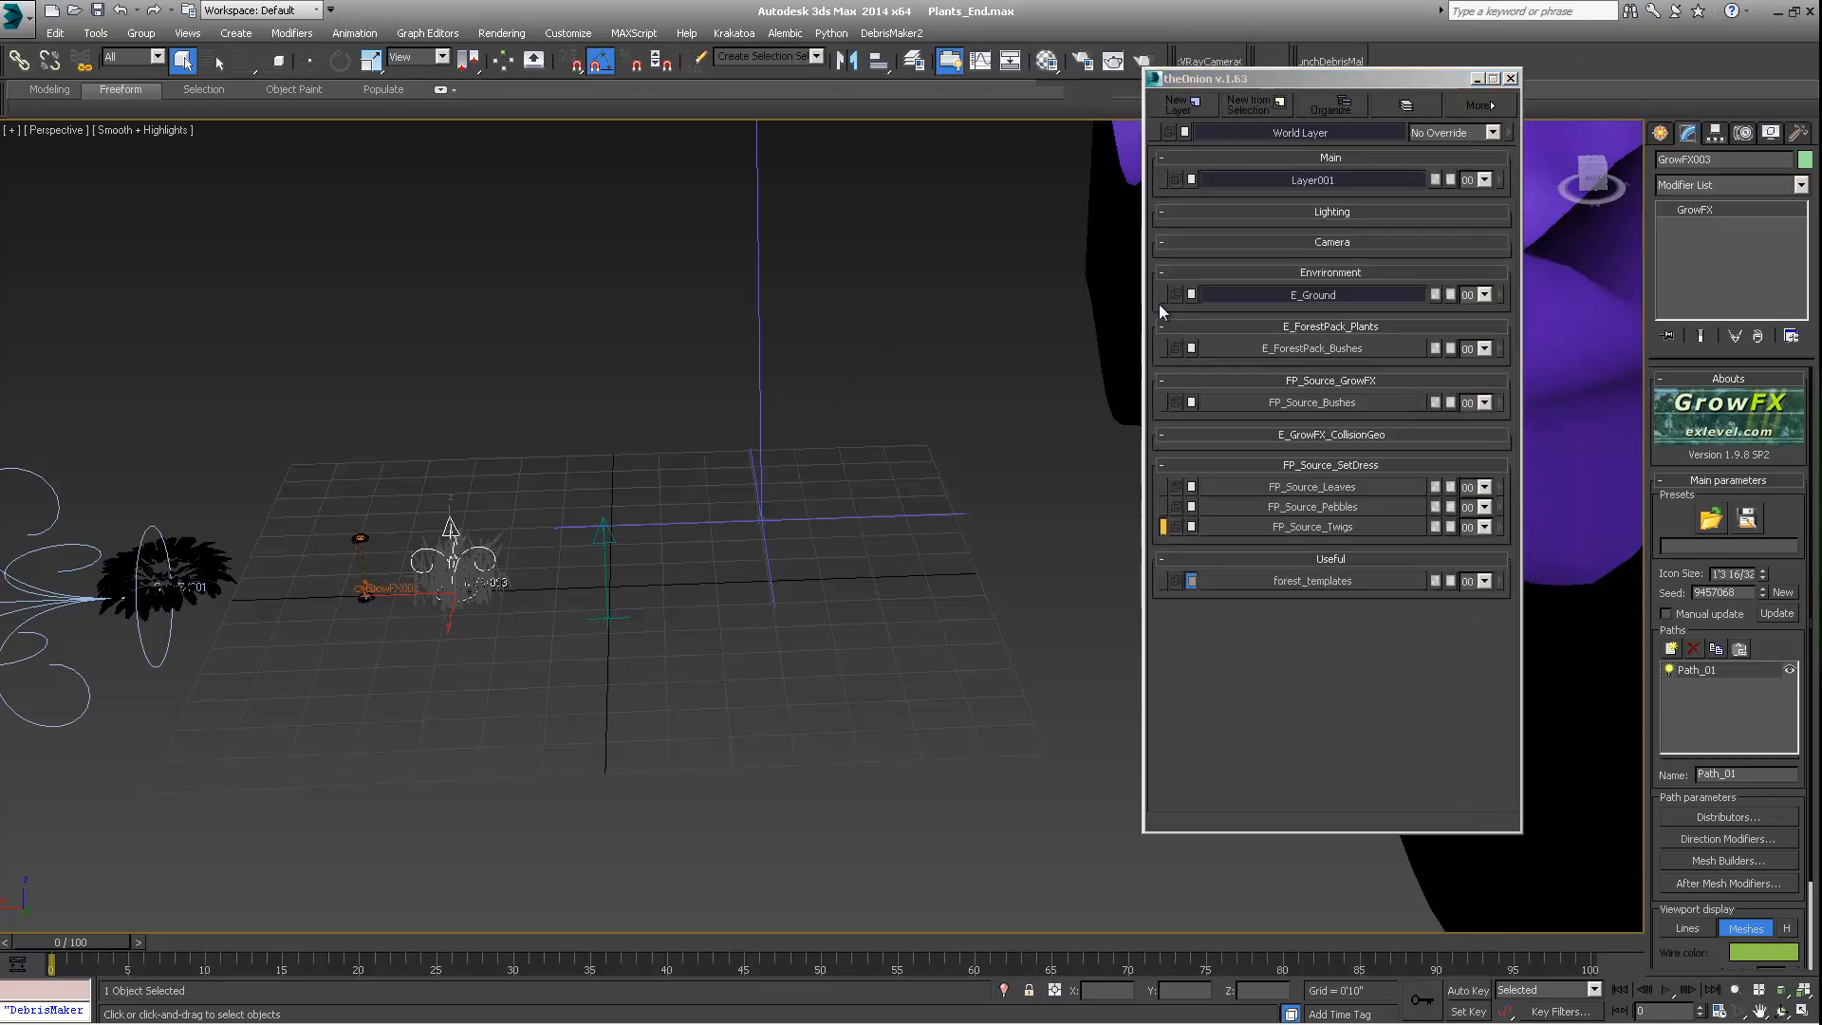
# Step: Rename the new layer in the Main group FP_Source_Grass_GrowFX
pyautogui.rightClick(1305, 177)
pyautogui.moveTo(1366, 179)
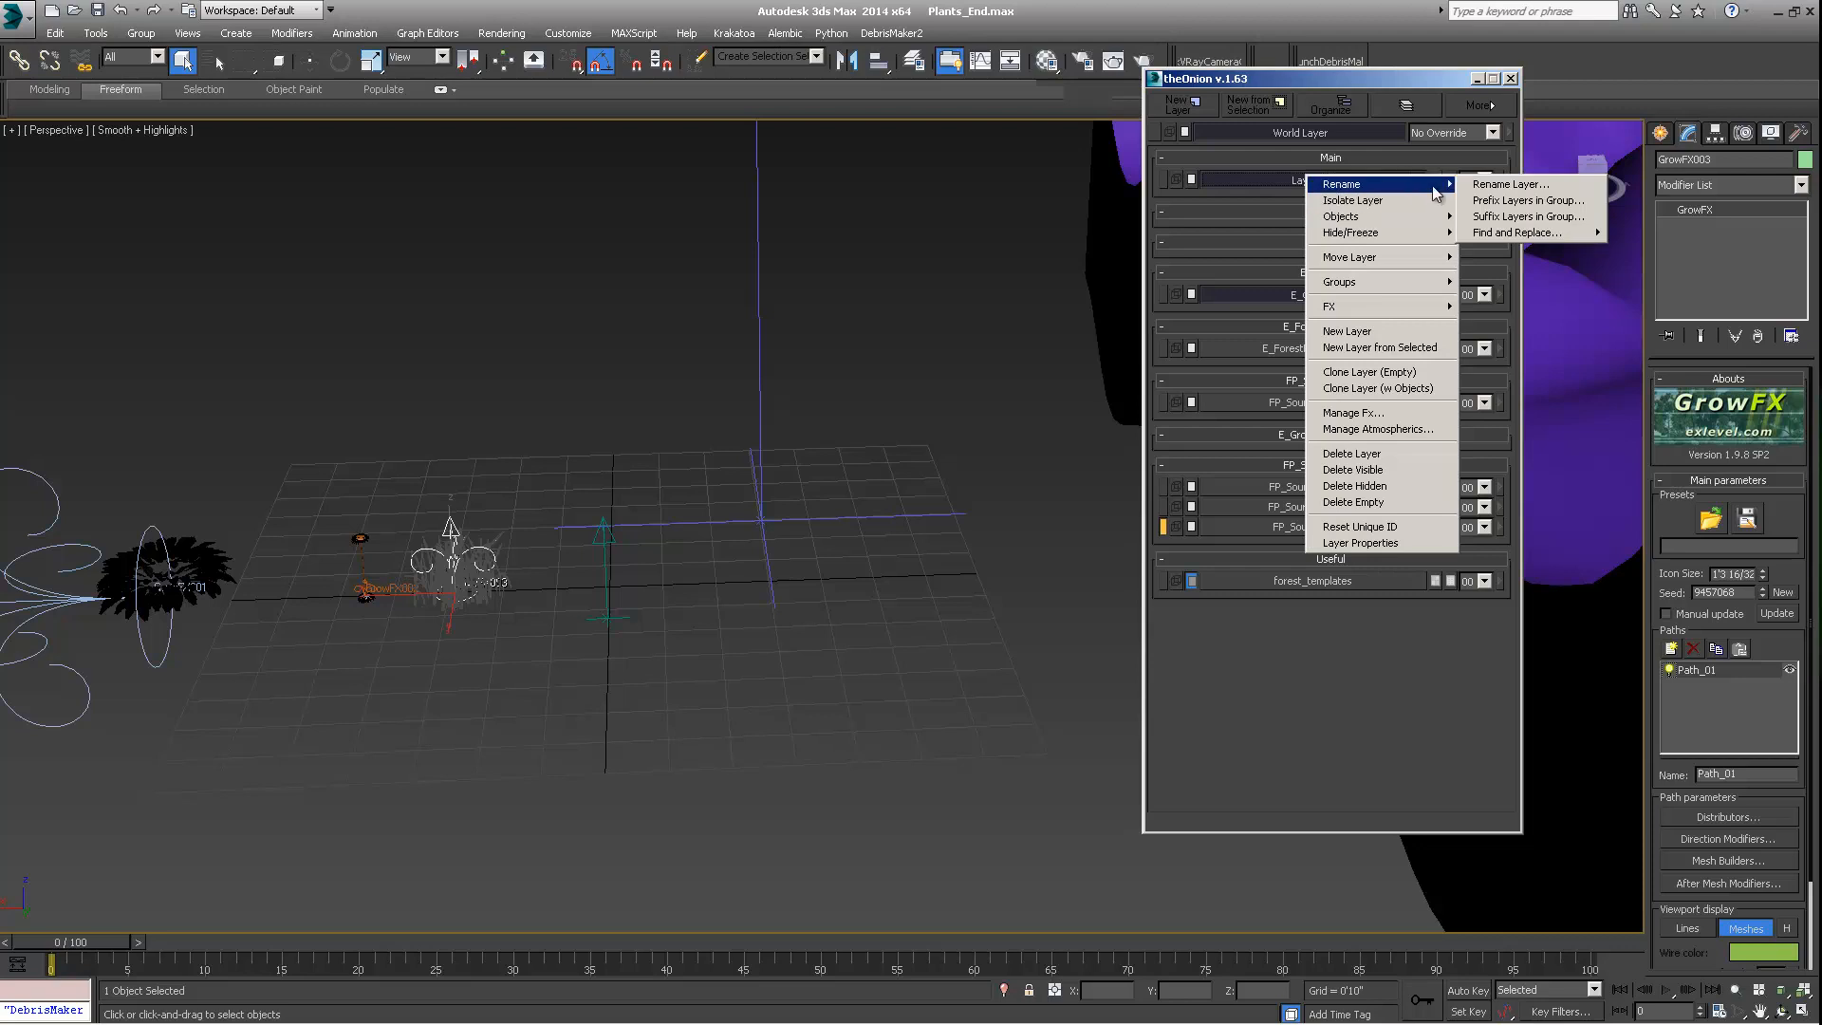
pyautogui.click(1470, 184)
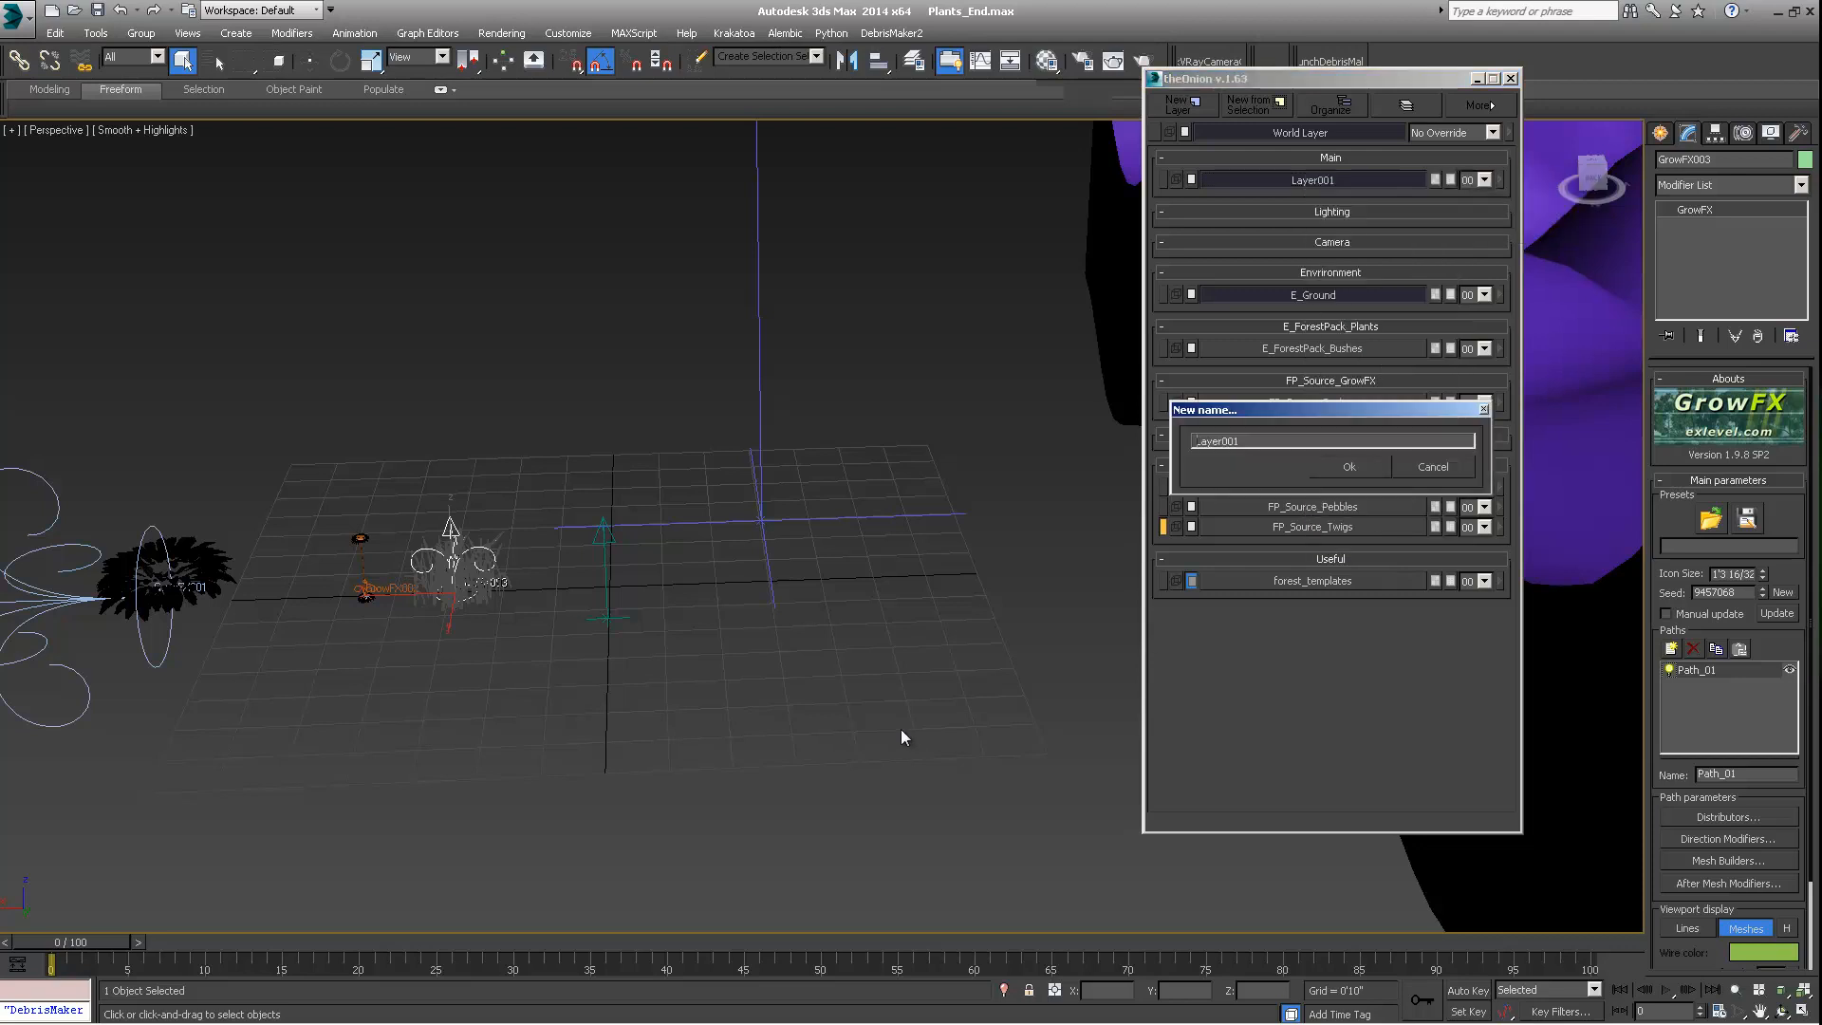
pyautogui.write('FP_Source_Grass_GrowFX')
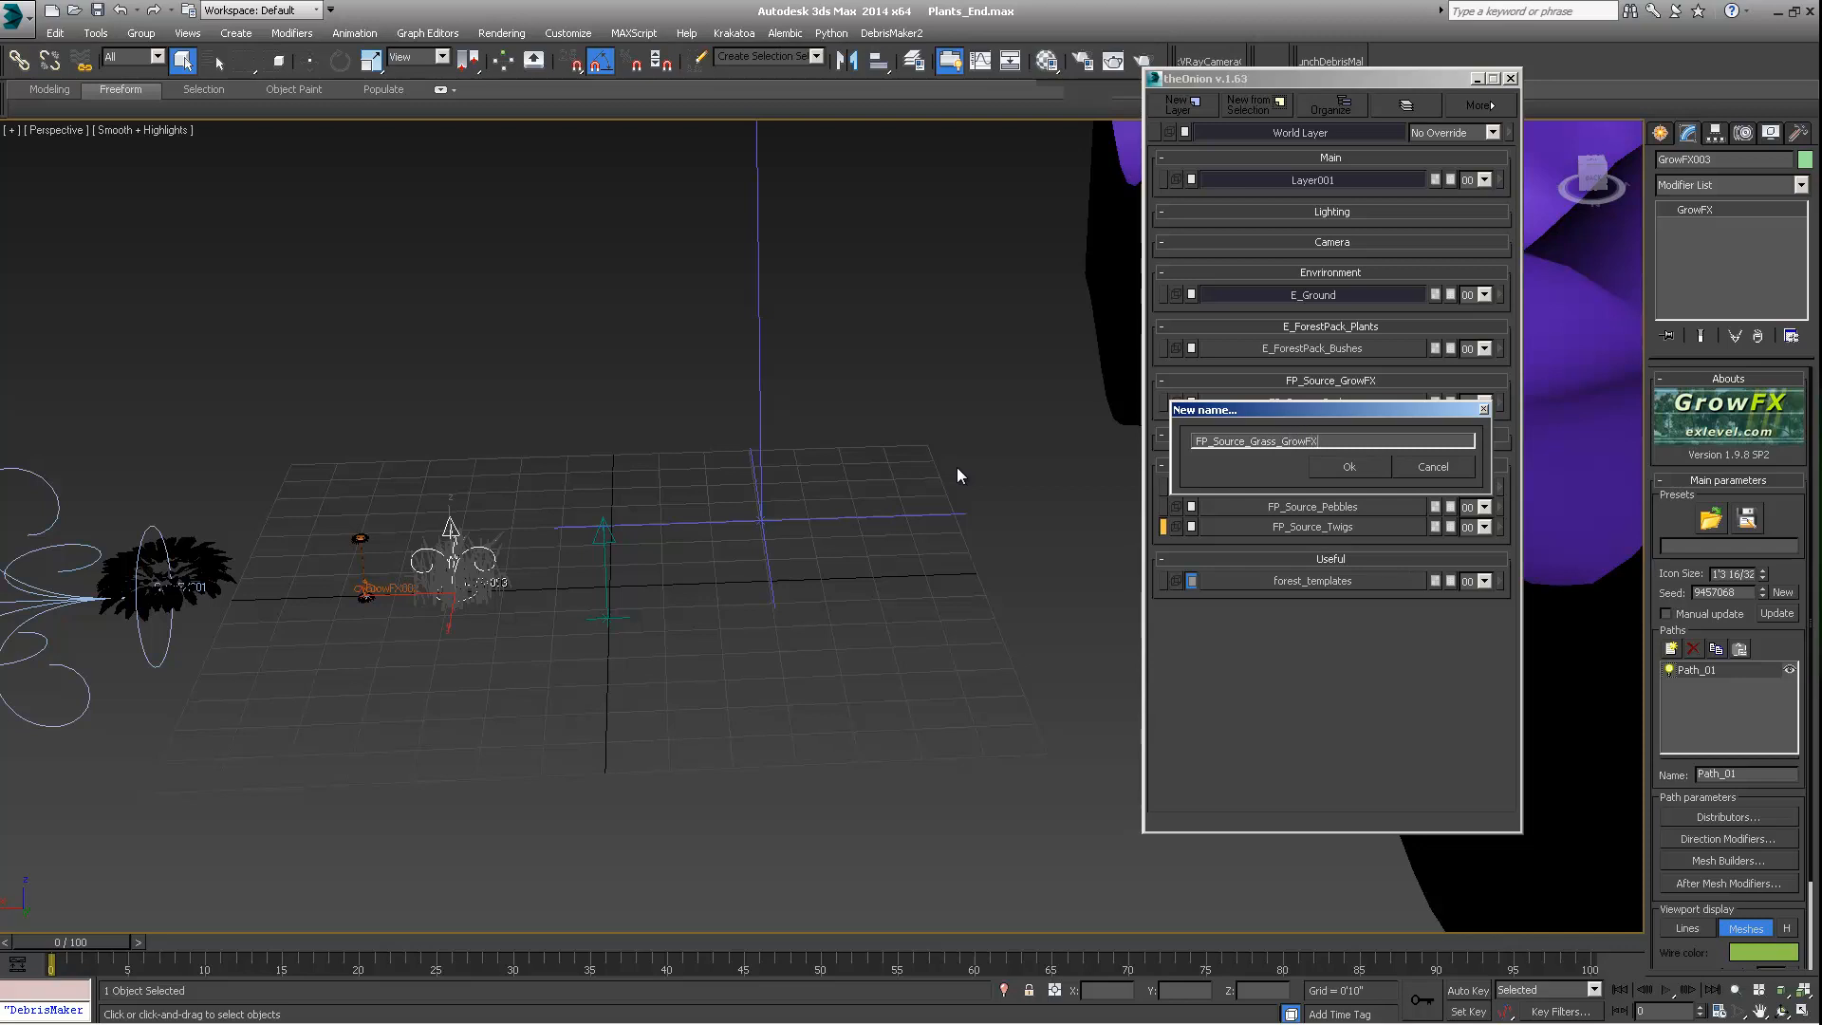
pyautogui.click(1331, 468)
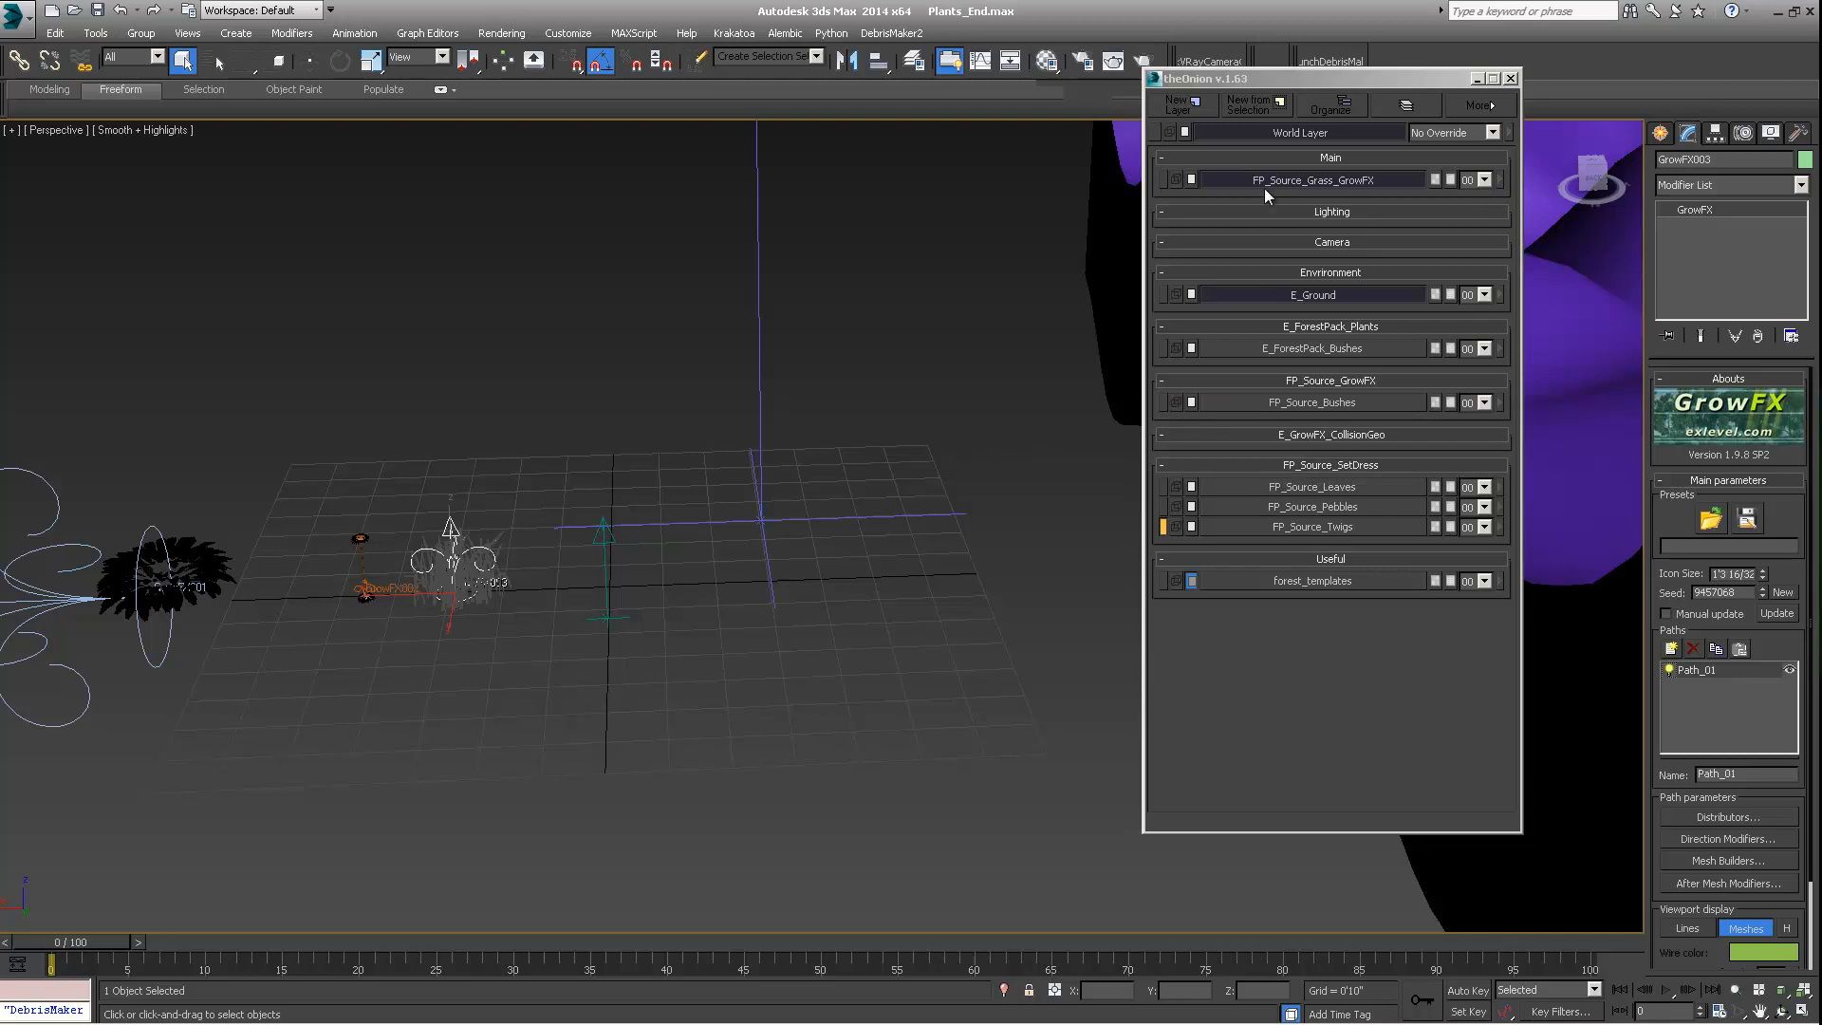
pyautogui.moveTo(564, 622); pyautogui.dragTo(803, 453, button='middle')
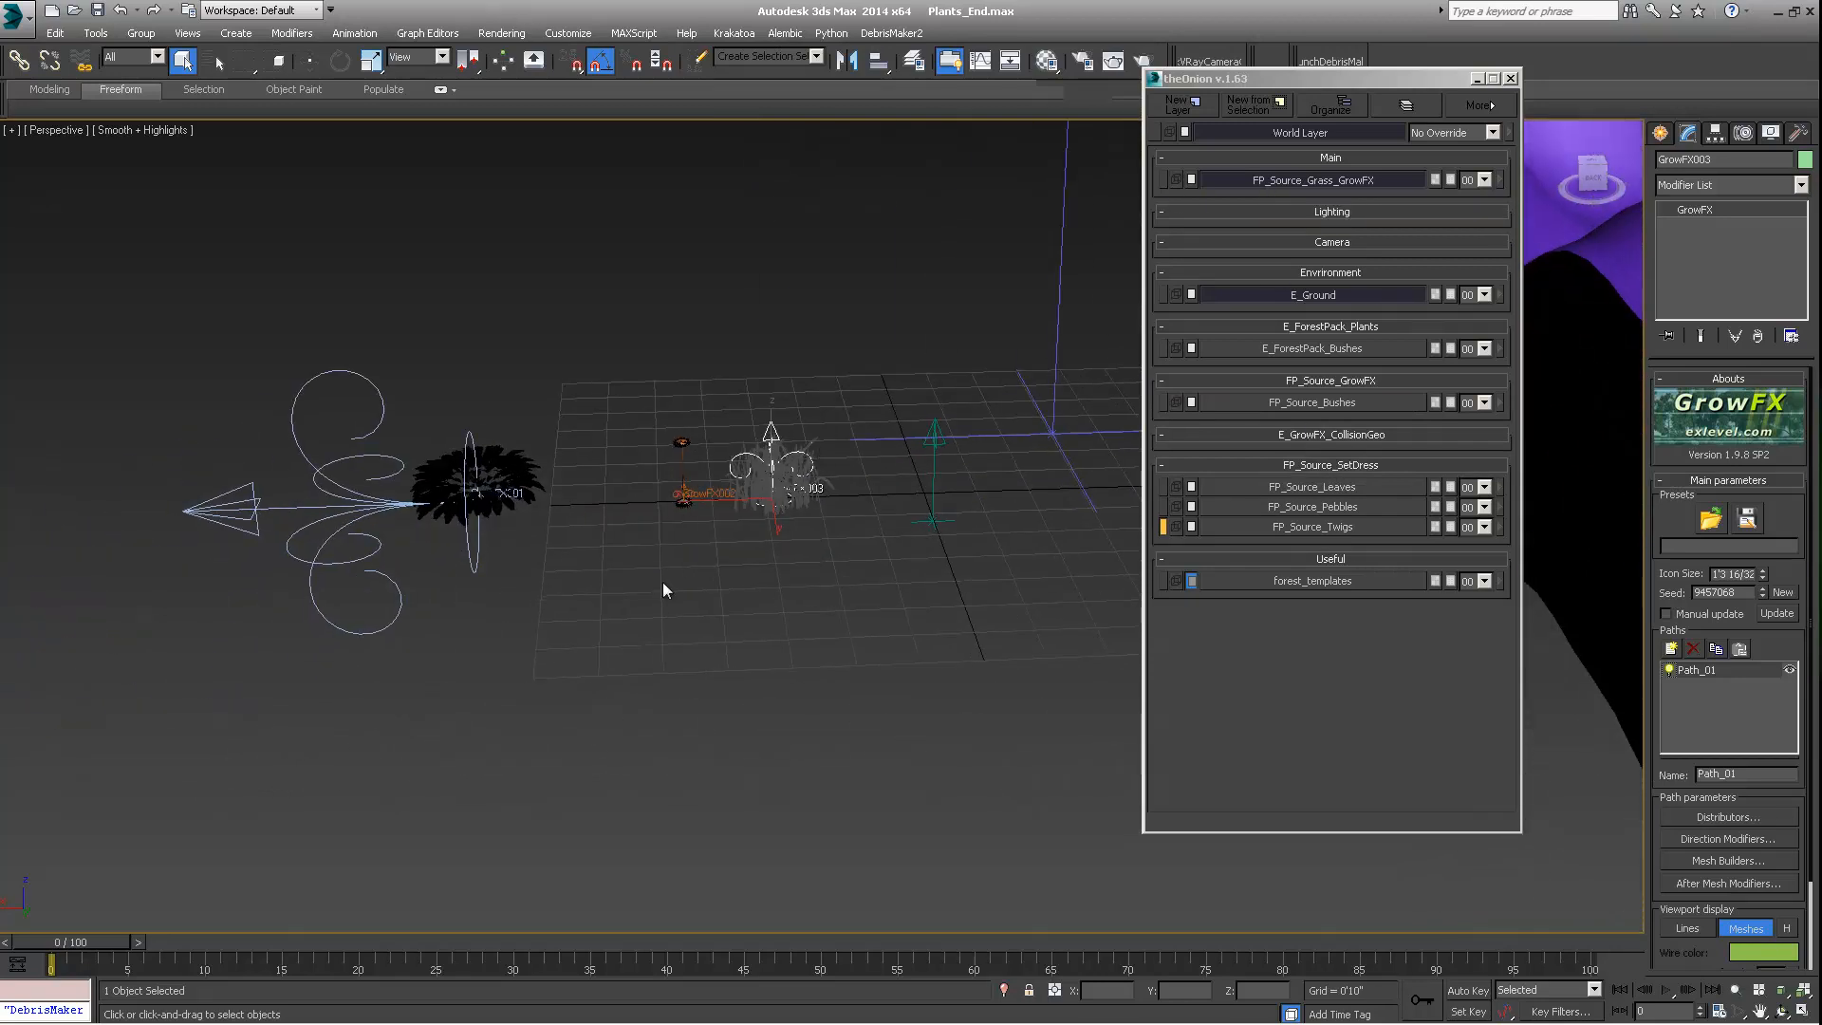
pyautogui.moveTo(911, 551); pyautogui.dragTo(730, 611, button='middle')
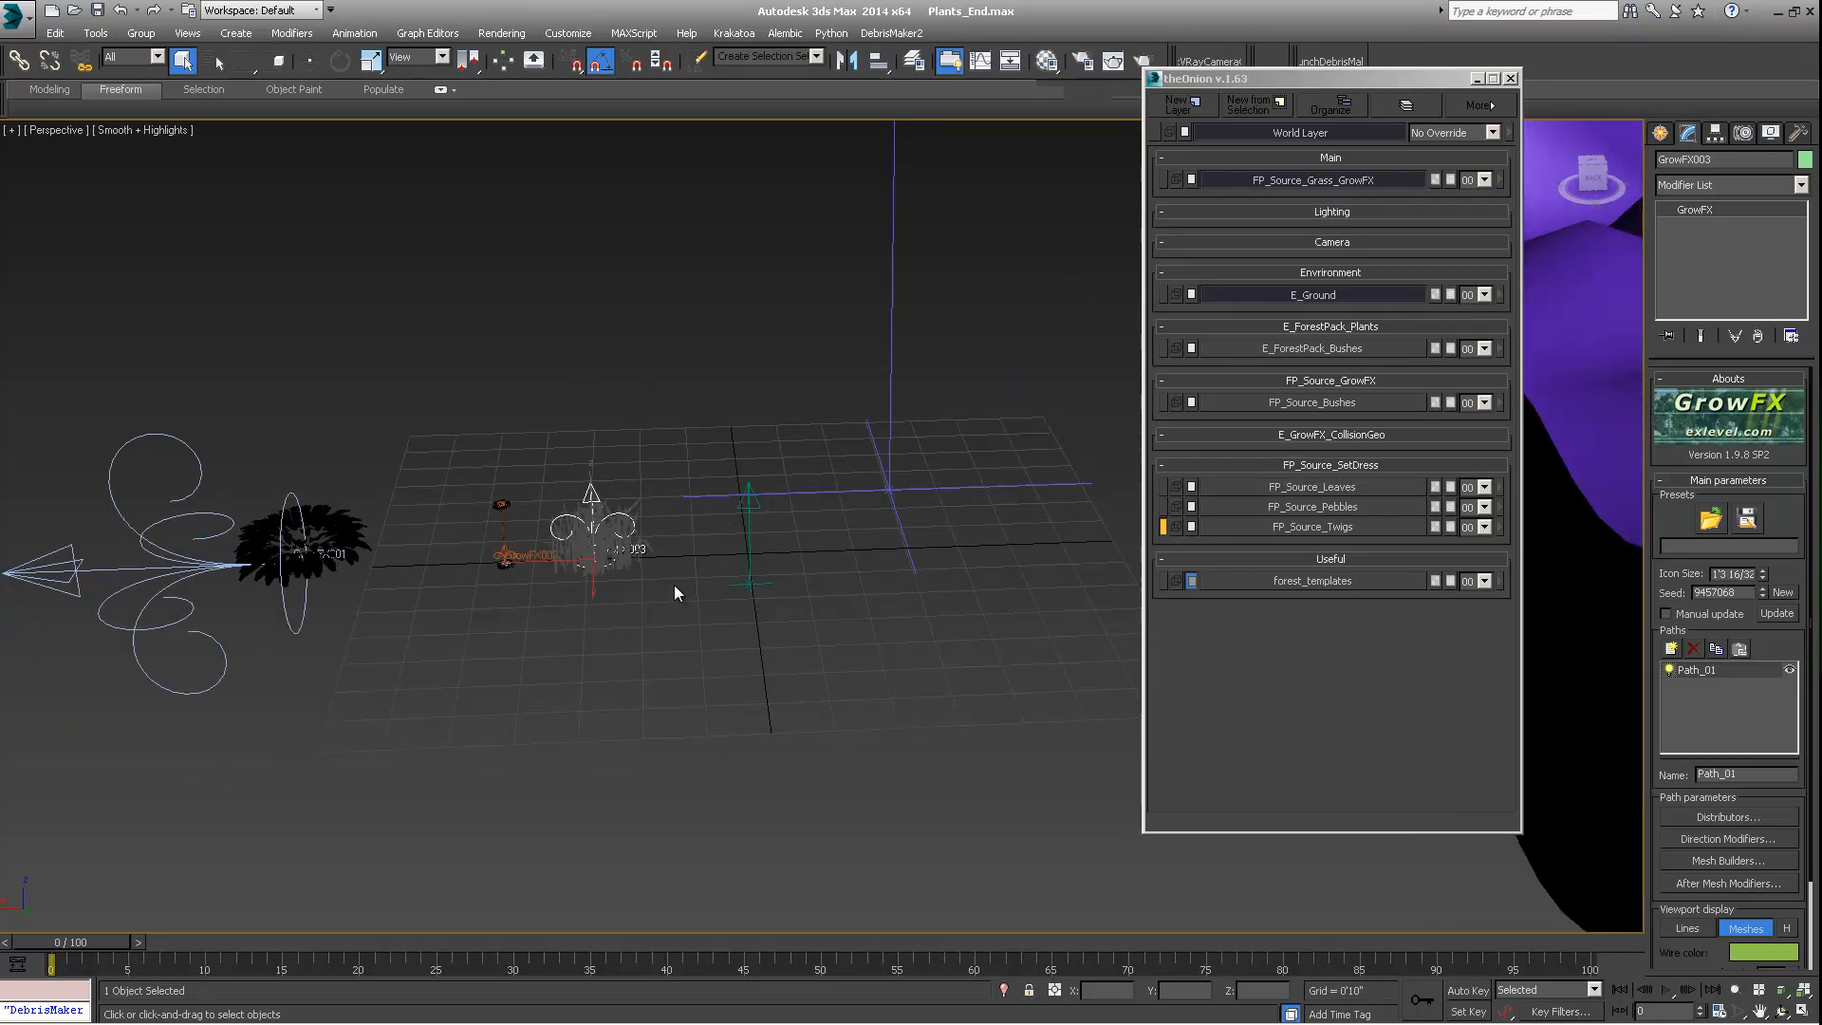
# Step: Select the small GrowFX002 flower beside the grass and create a new layer from it
pyautogui.moveTo(650, 541)
pyautogui.keyDown('alt'); pyautogui.mouseDown(button='middle')
pyautogui.moveTo(638, 551)
pyautogui.moveTo(667, 552)
pyautogui.mouseUp(button='middle'); pyautogui.keyUp('alt')
pyautogui.scroll(5, 655, 556)
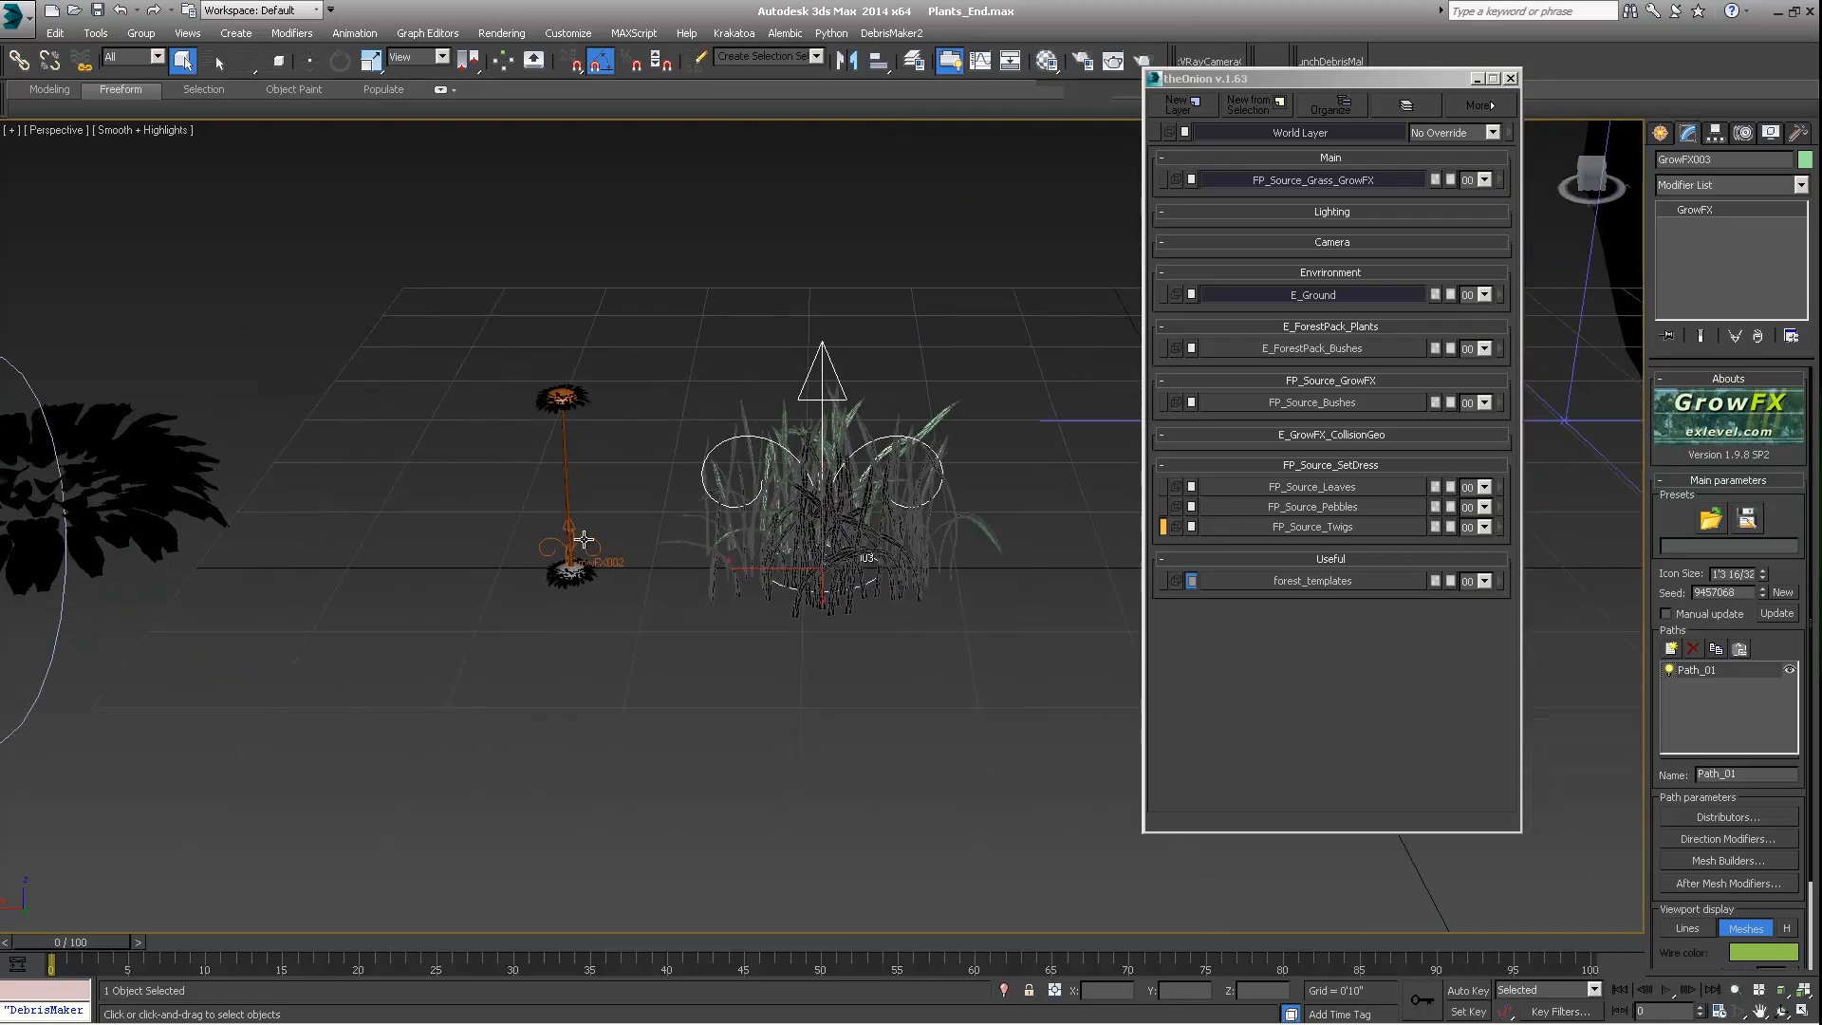
pyautogui.click(591, 537)
pyautogui.moveTo(706, 560); pyautogui.dragTo(679, 554, button='middle')
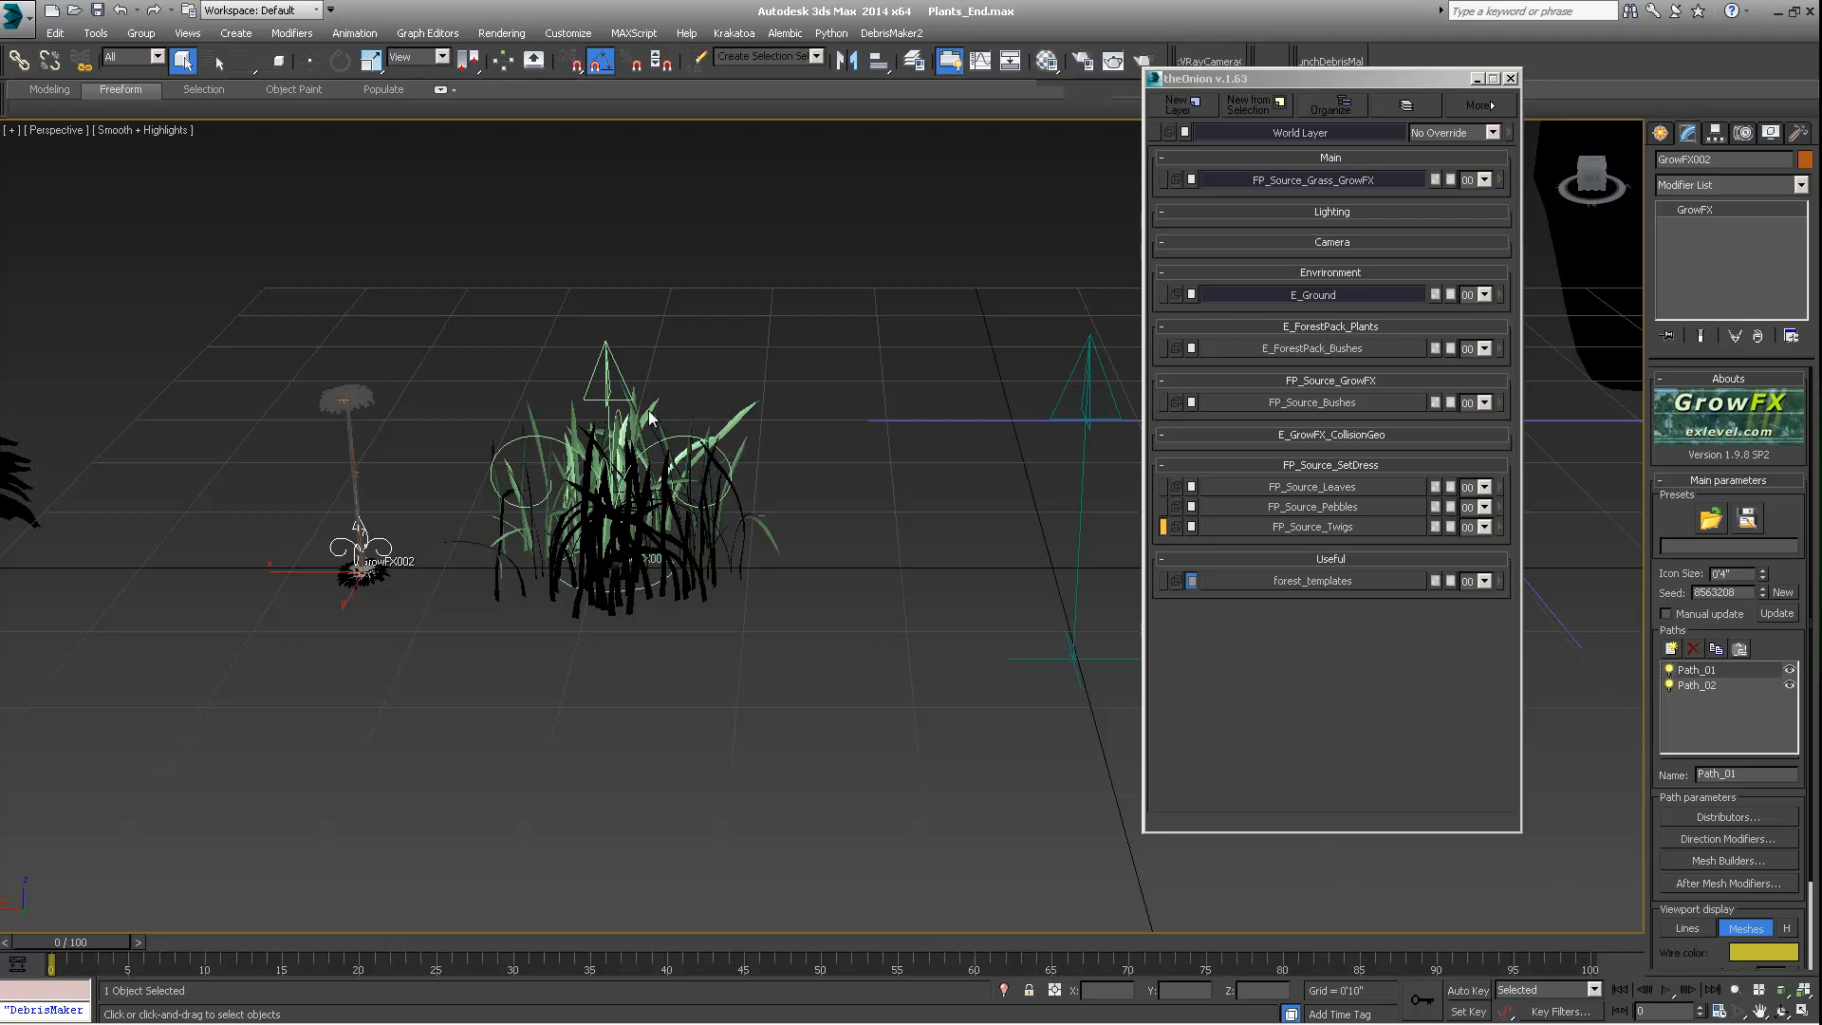
pyautogui.keyDown('alt'); pyautogui.moveTo(505, 556); pyautogui.dragTo(782, 561, button='middle'); pyautogui.keyUp('alt')
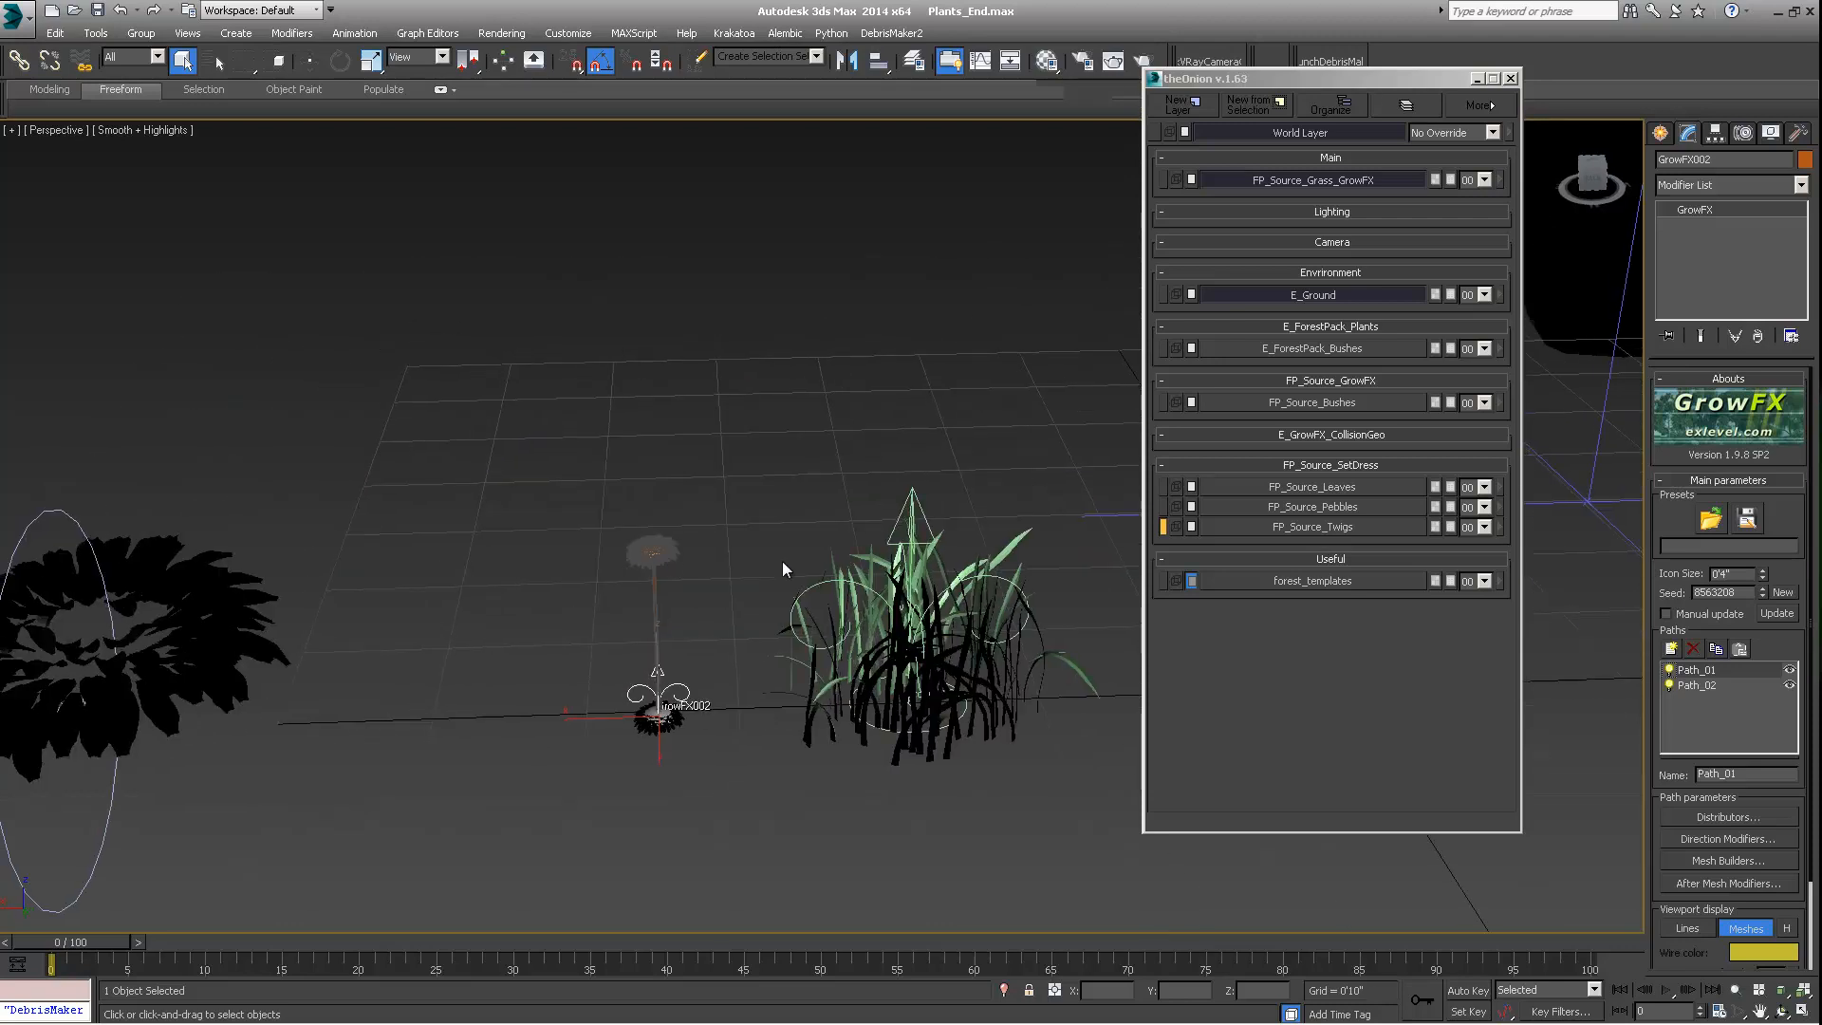
pyautogui.moveTo(877, 645); pyautogui.dragTo(745, 646, button='middle')
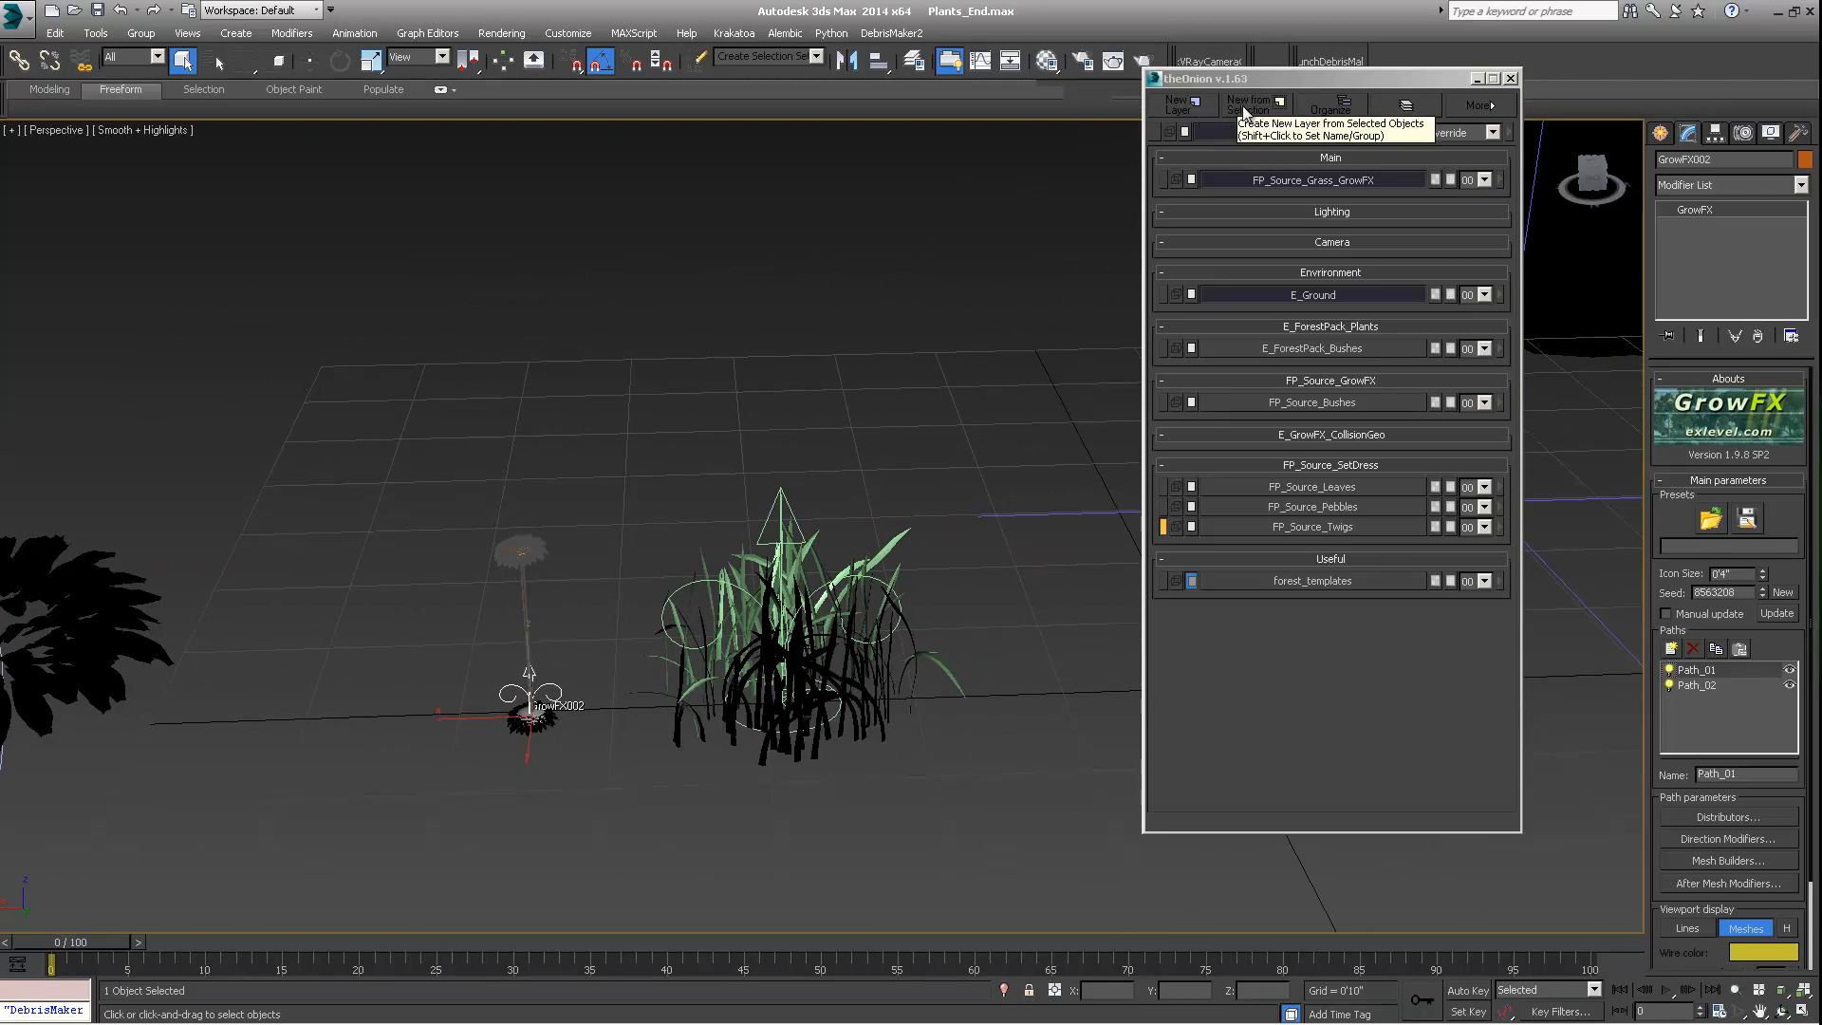
pyautogui.click(1198, 107)
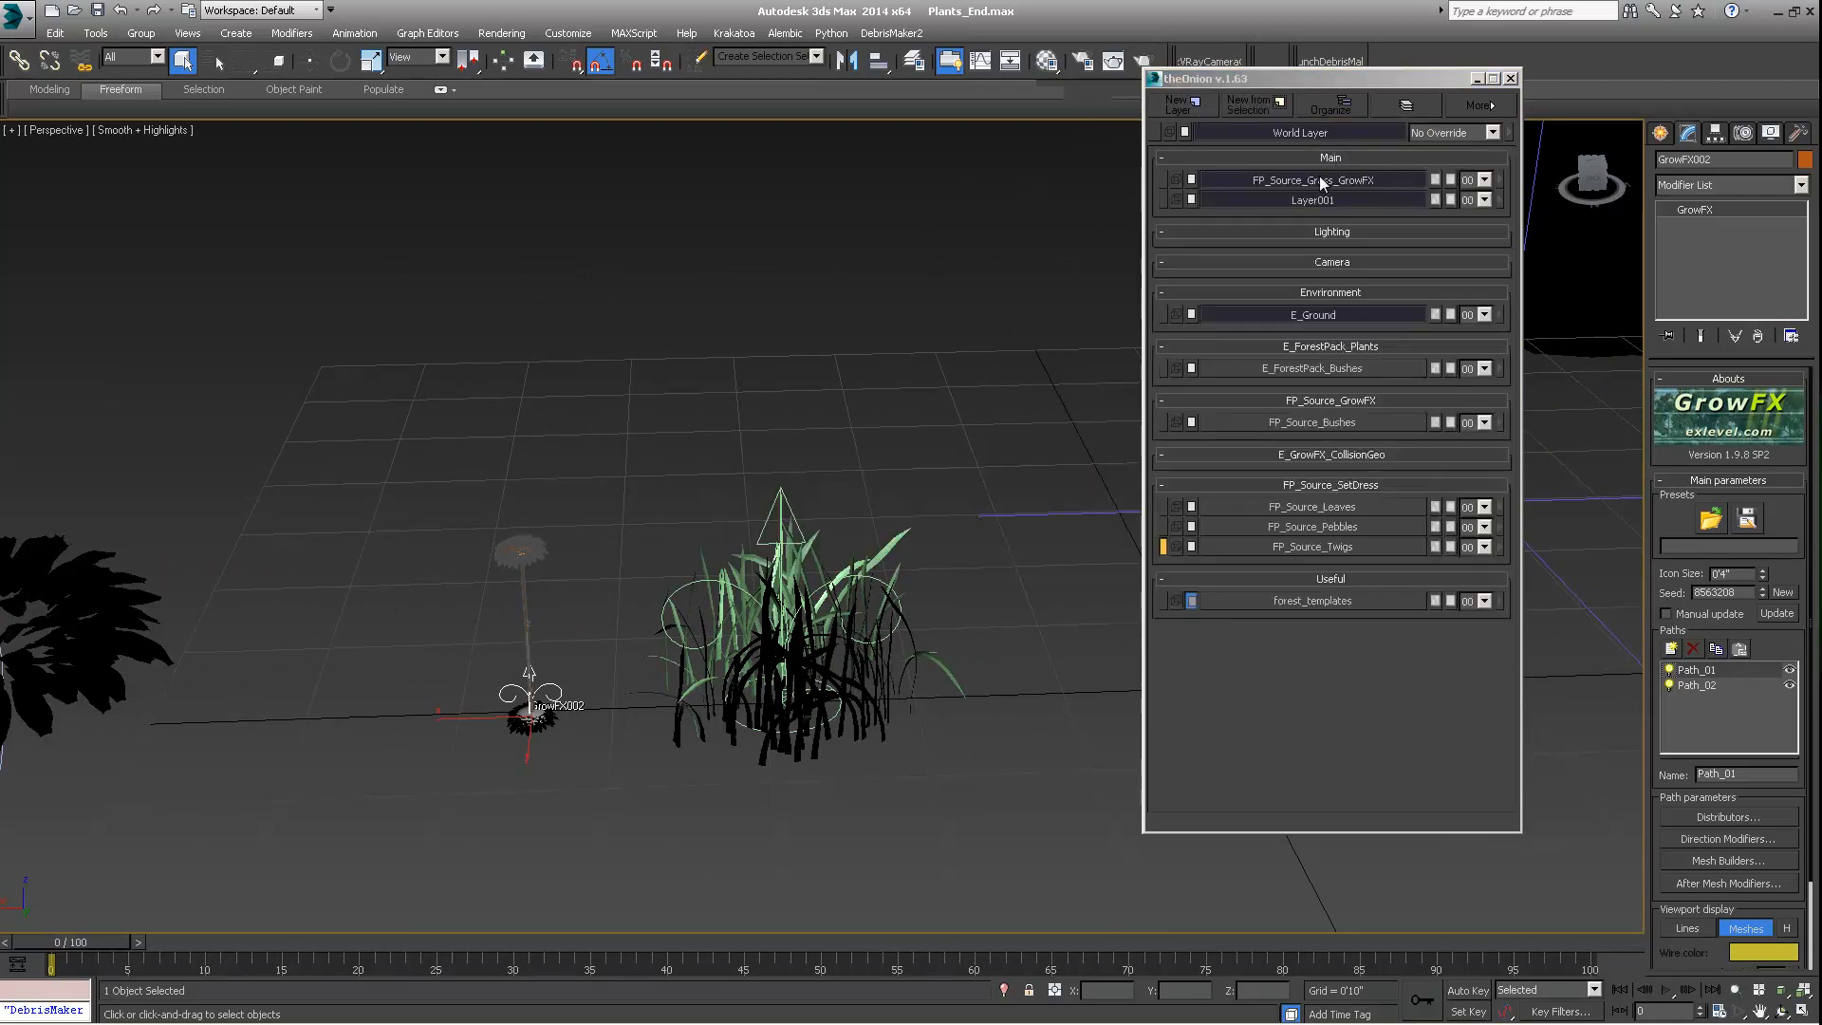
# Step: Rename the new layer in the Main group FP_Source_Flowers_GrowFX
pyautogui.rightClick(1320, 199)
pyautogui.moveTo(1424, 213)
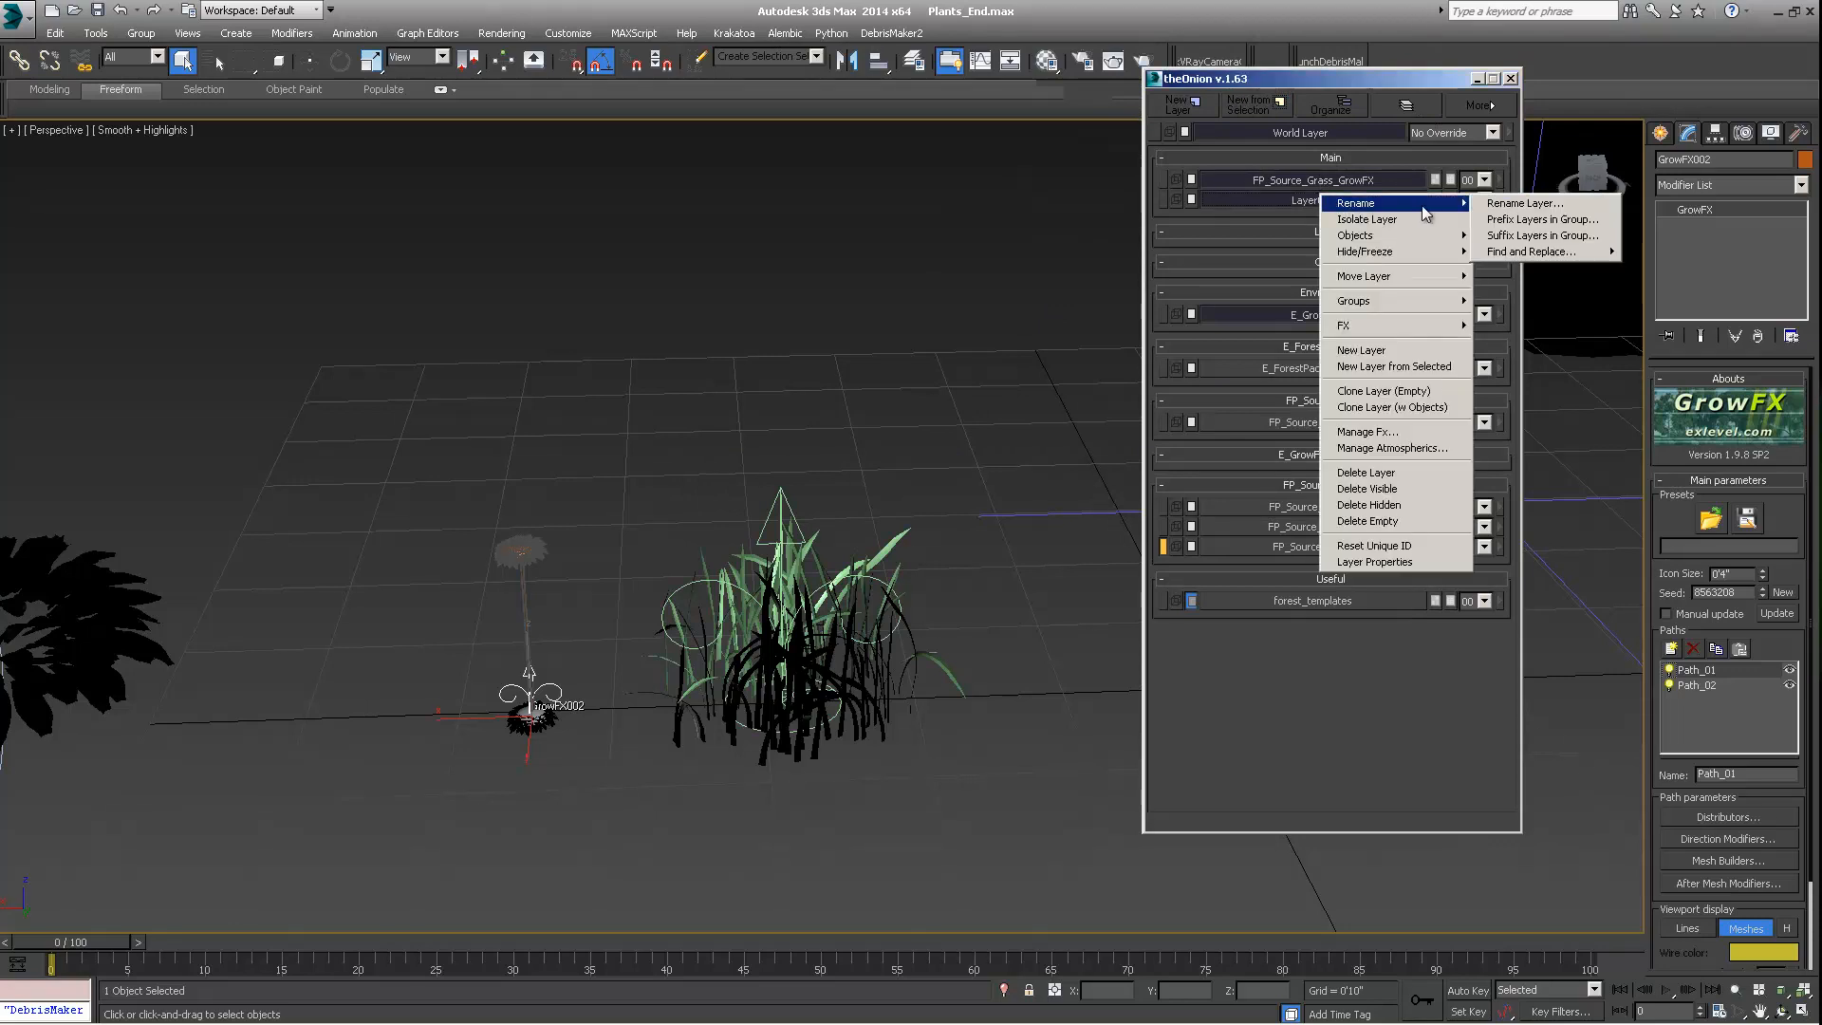
pyautogui.click(1517, 204)
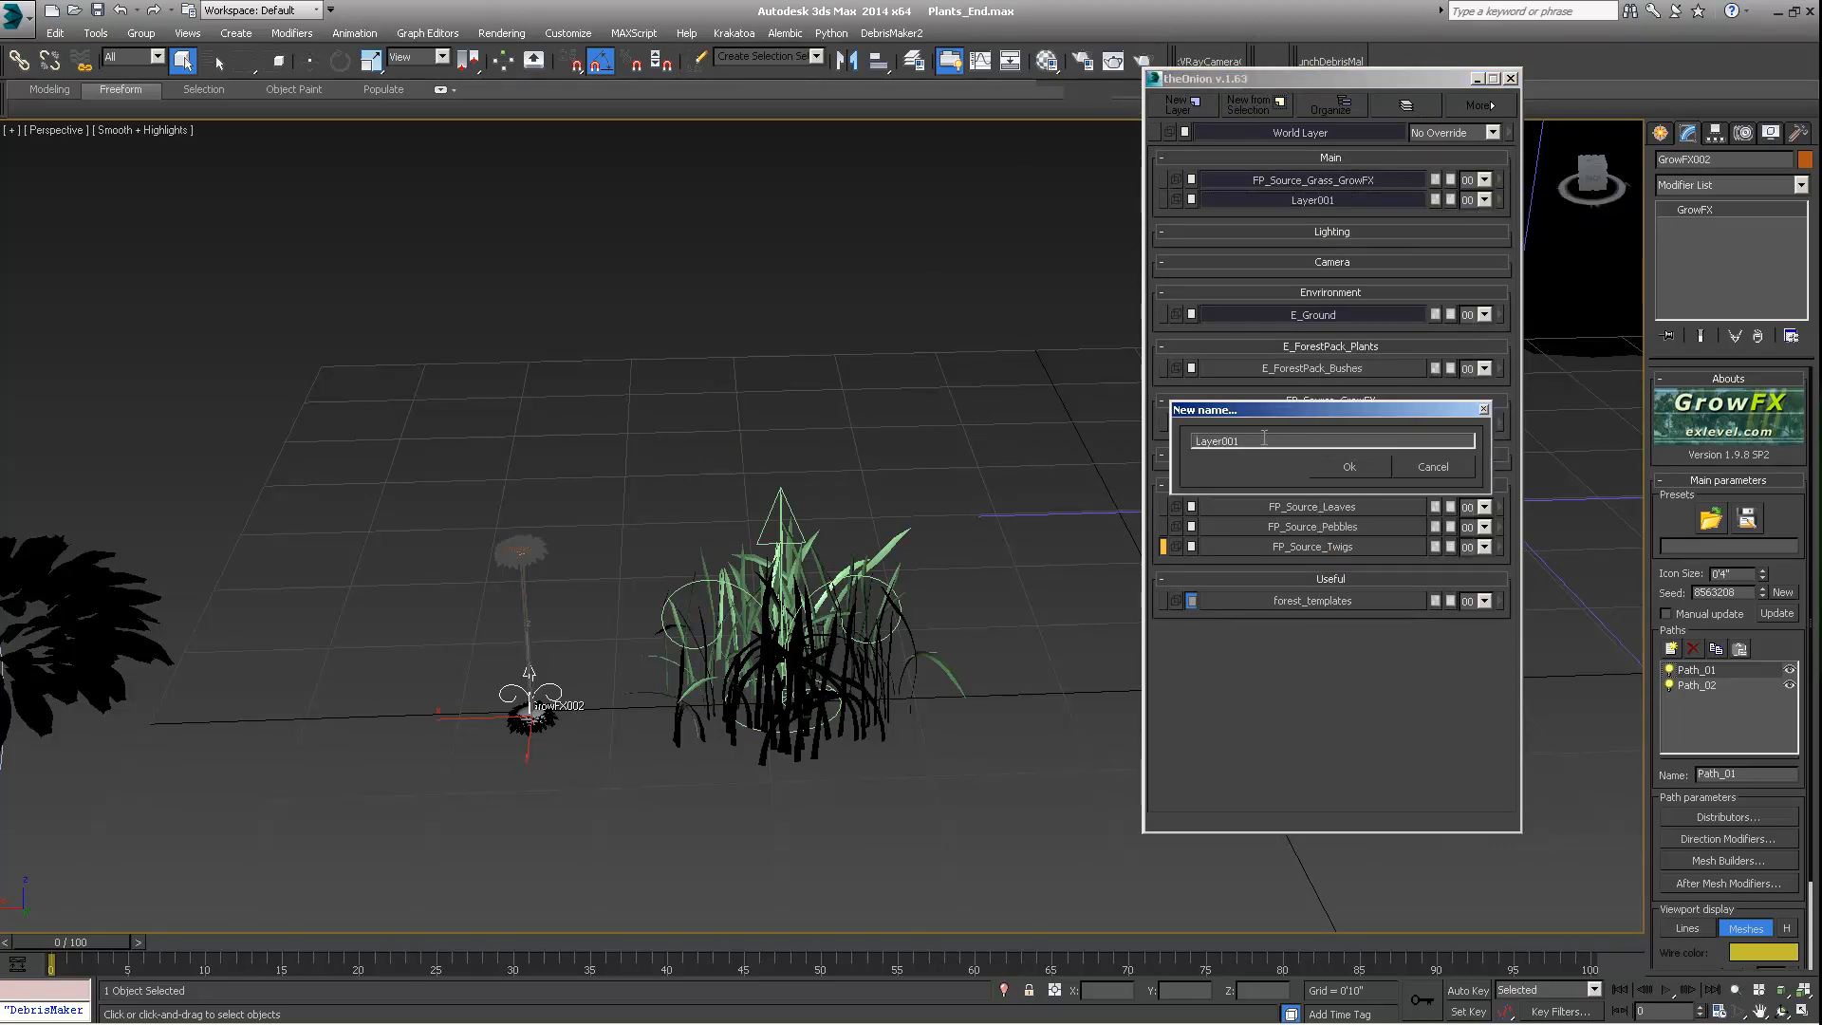
pyautogui.write('FP_Source_Flowers_GrowFX')
pyautogui.click(1349, 466)
# Step: Examine the flower and grass source plants from several angles, along with their surroundings and the ground surface
pyautogui.keyDown('alt'); pyautogui.moveTo(926, 651); pyautogui.dragTo(805, 664, button='middle'); pyautogui.keyUp('alt')
pyautogui.scroll(6, 640, 689)
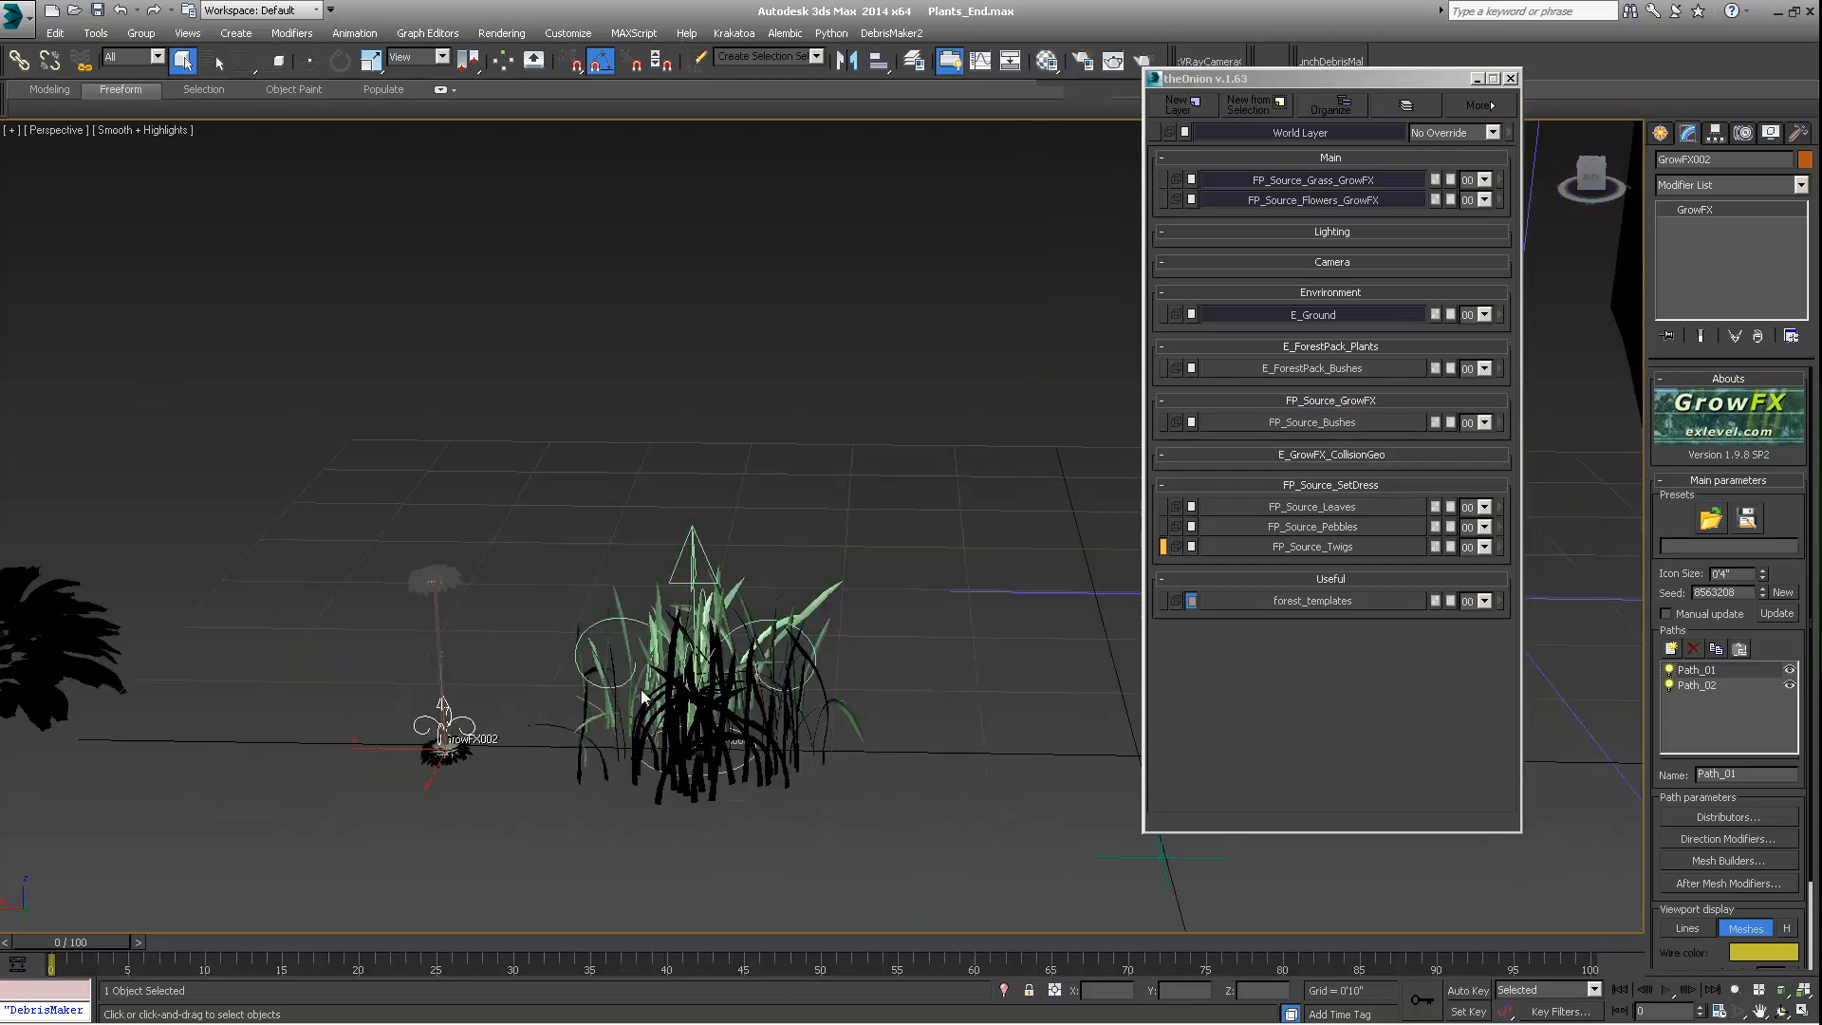
pyautogui.keyDown('alt'); pyautogui.moveTo(609, 618); pyautogui.dragTo(560, 602, button='middle'); pyautogui.keyUp('alt')
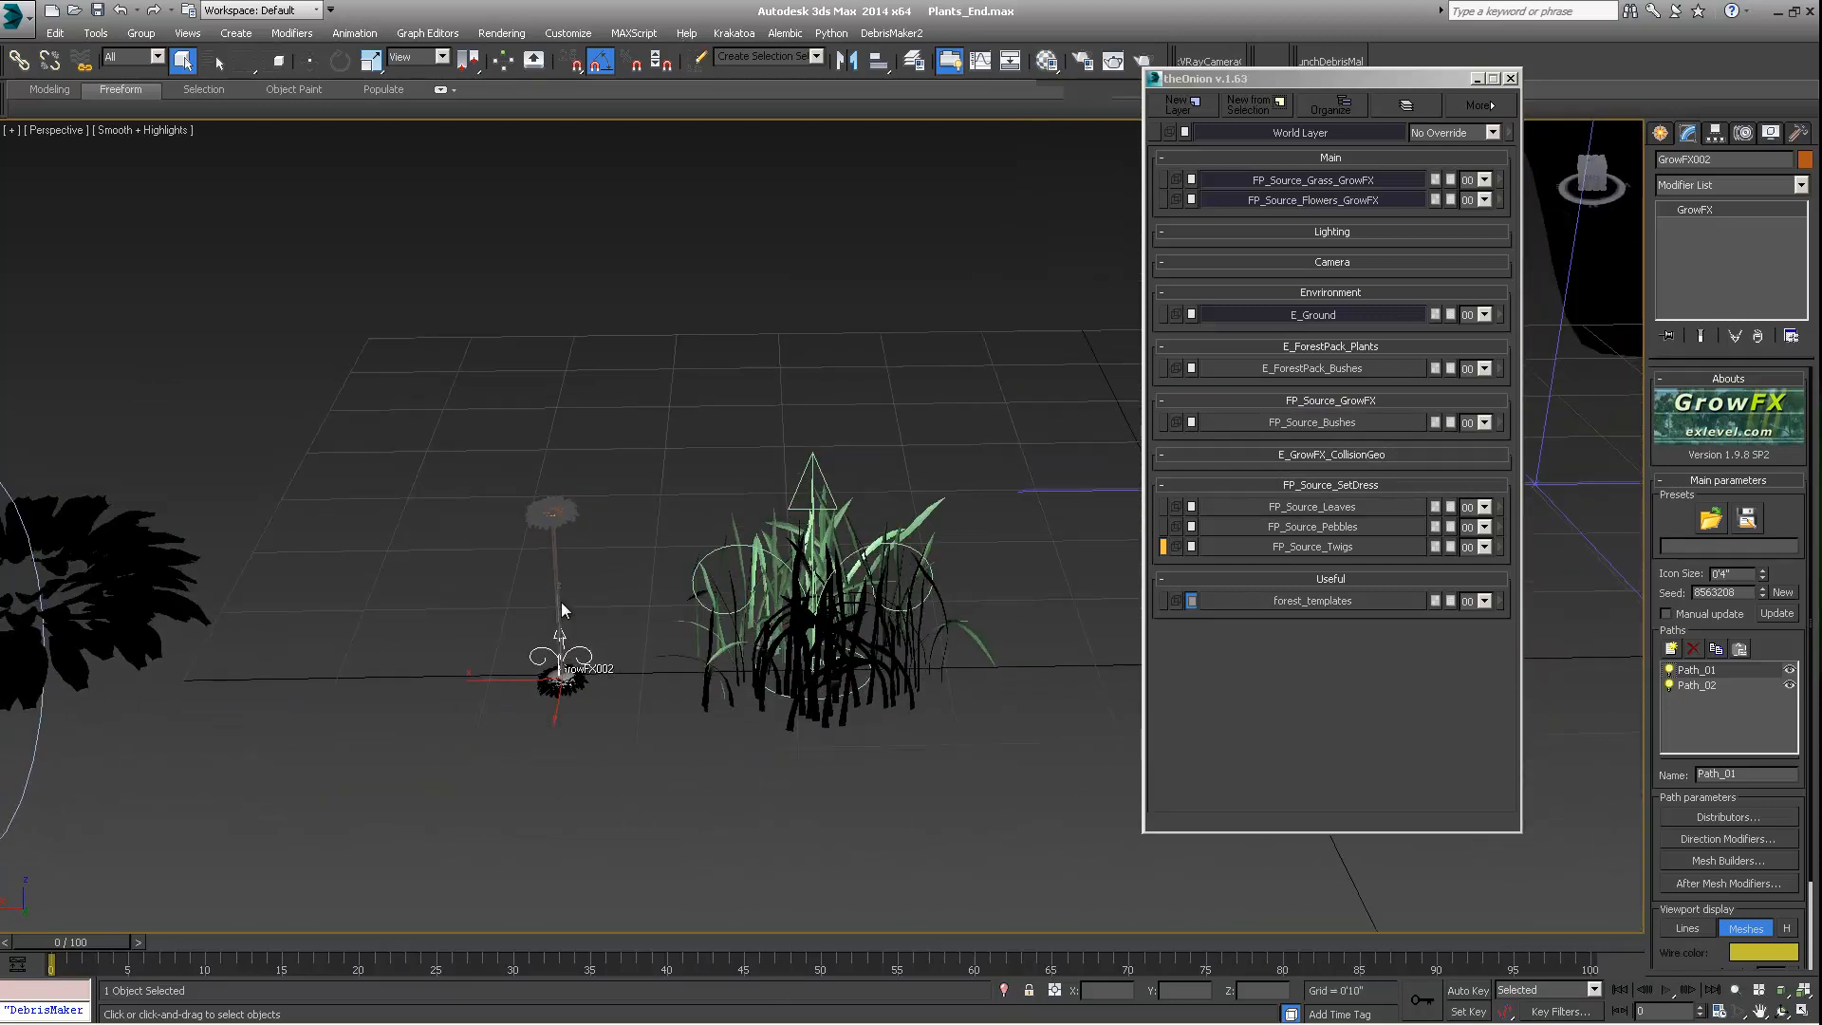
pyautogui.keyDown('alt'); pyautogui.moveTo(559, 522); pyautogui.dragTo(559, 501, button='middle'); pyautogui.keyUp('alt')
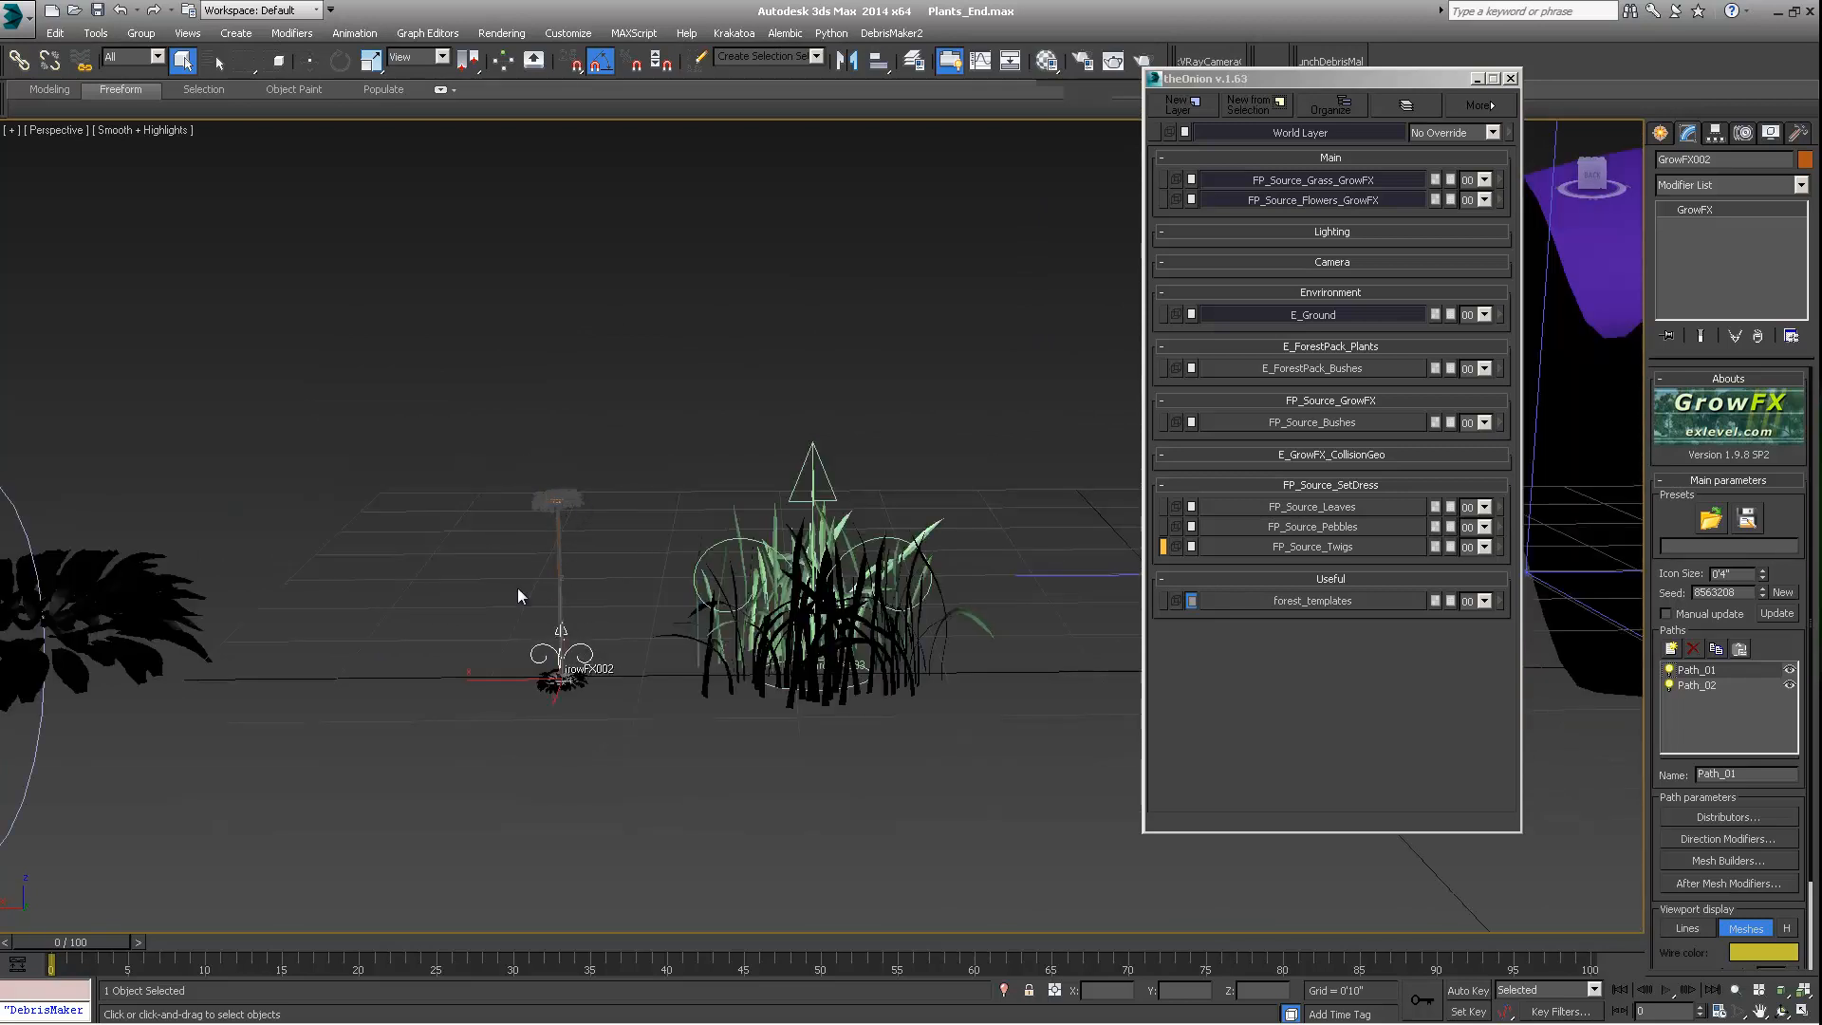
pyautogui.keyDown('alt'); pyautogui.moveTo(542, 481); pyautogui.dragTo(626, 619, button='middle'); pyautogui.keyUp('alt')
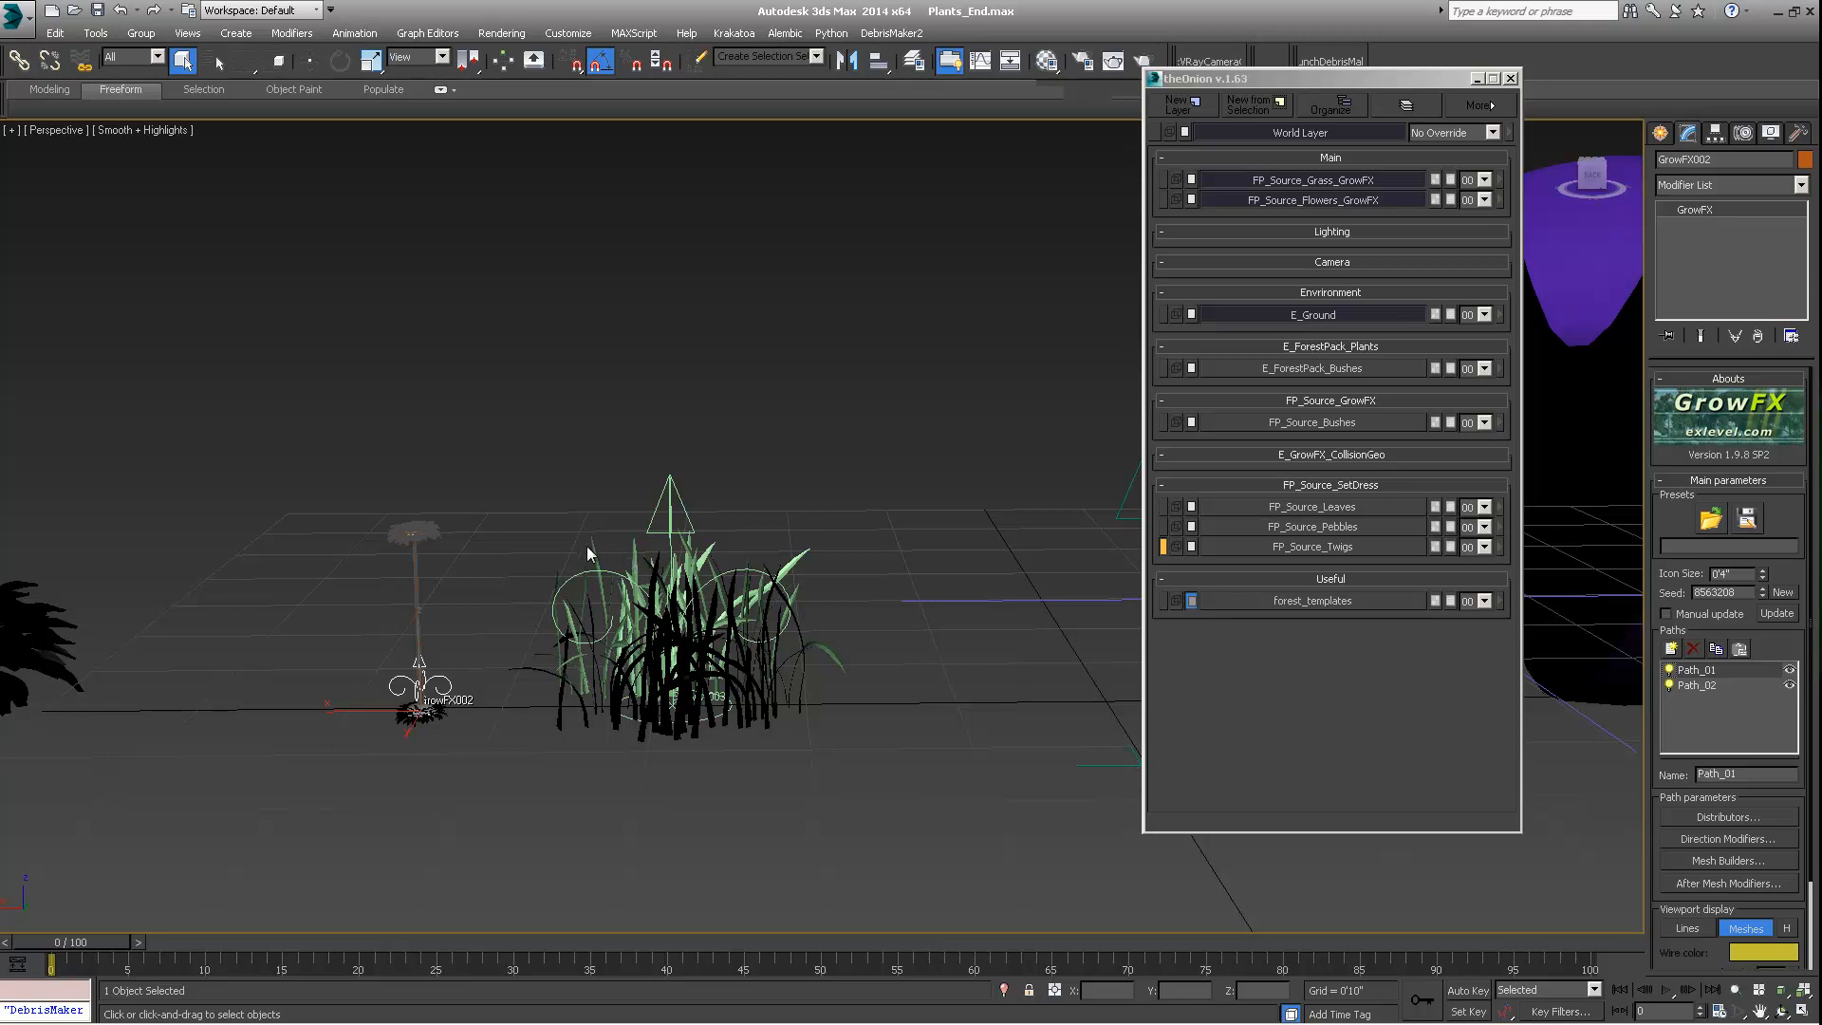
pyautogui.keyDown('alt'); pyautogui.moveTo(669, 610); pyautogui.dragTo(1032, 338, button='middle'); pyautogui.keyUp('alt')
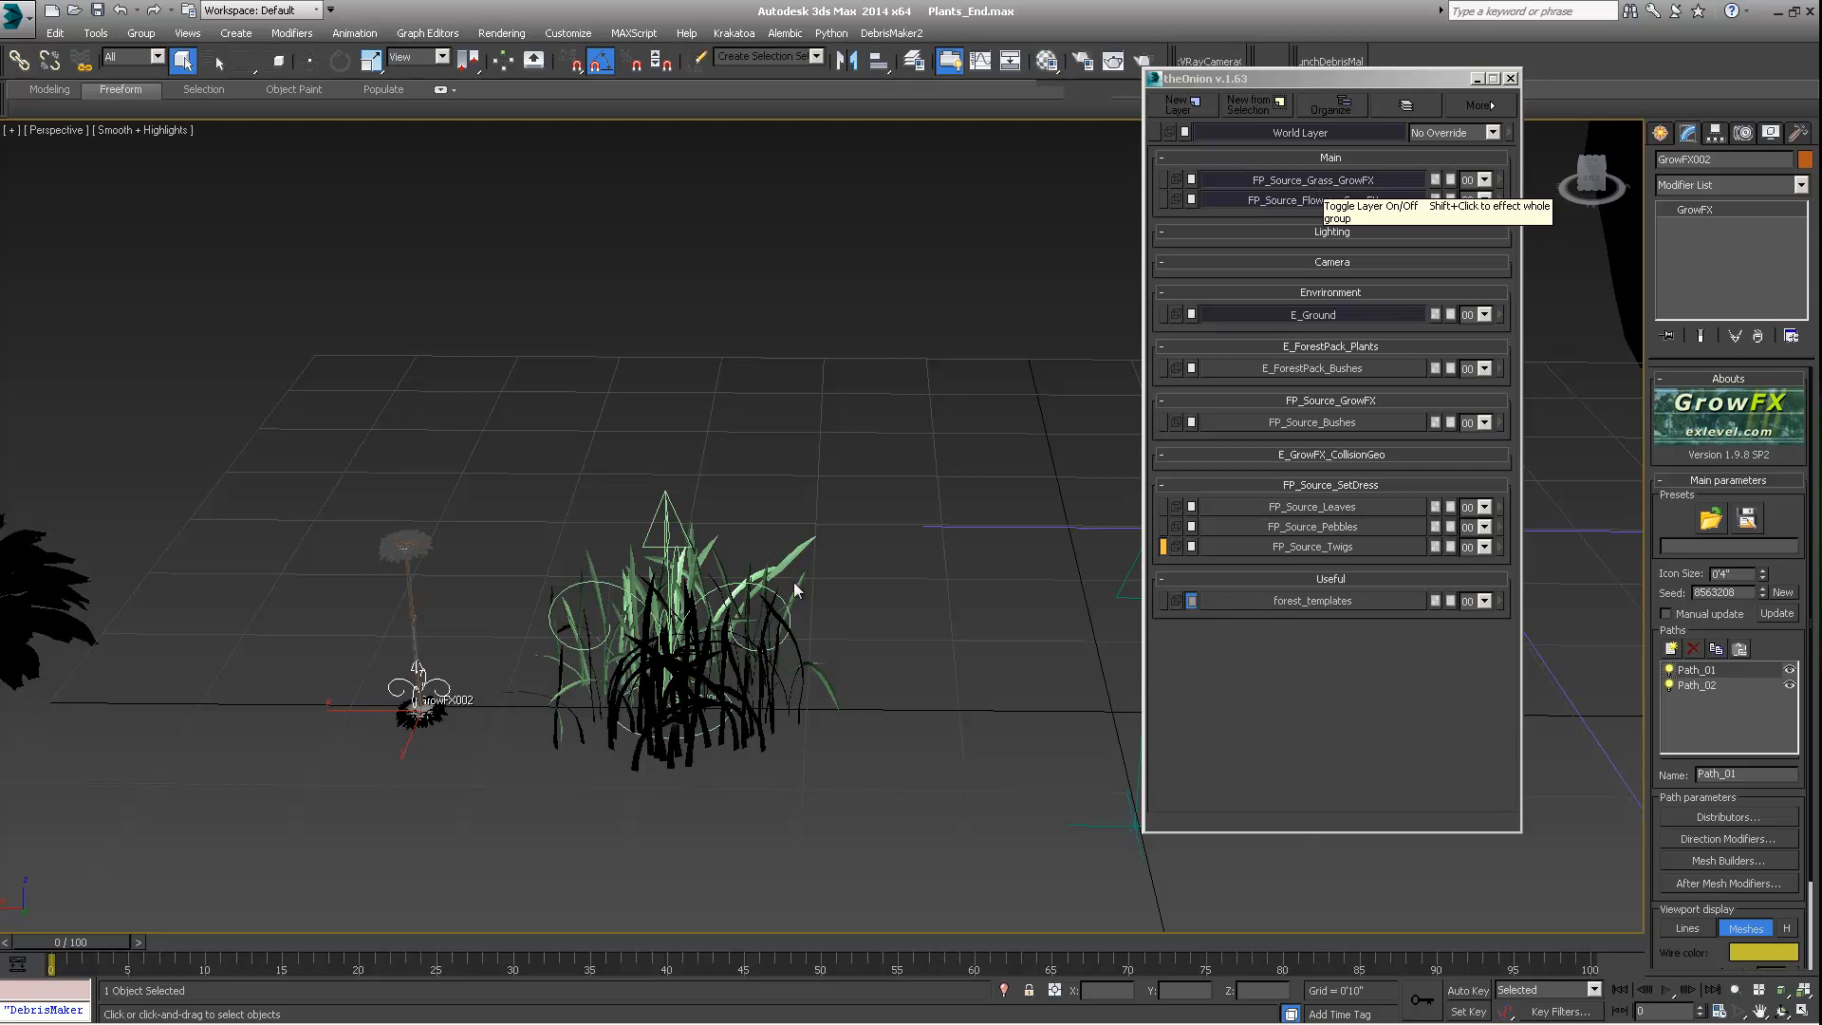
pyautogui.moveTo(780, 596); pyautogui.dragTo(626, 484, button='middle')
pyautogui.scroll(-3, 757, 533)
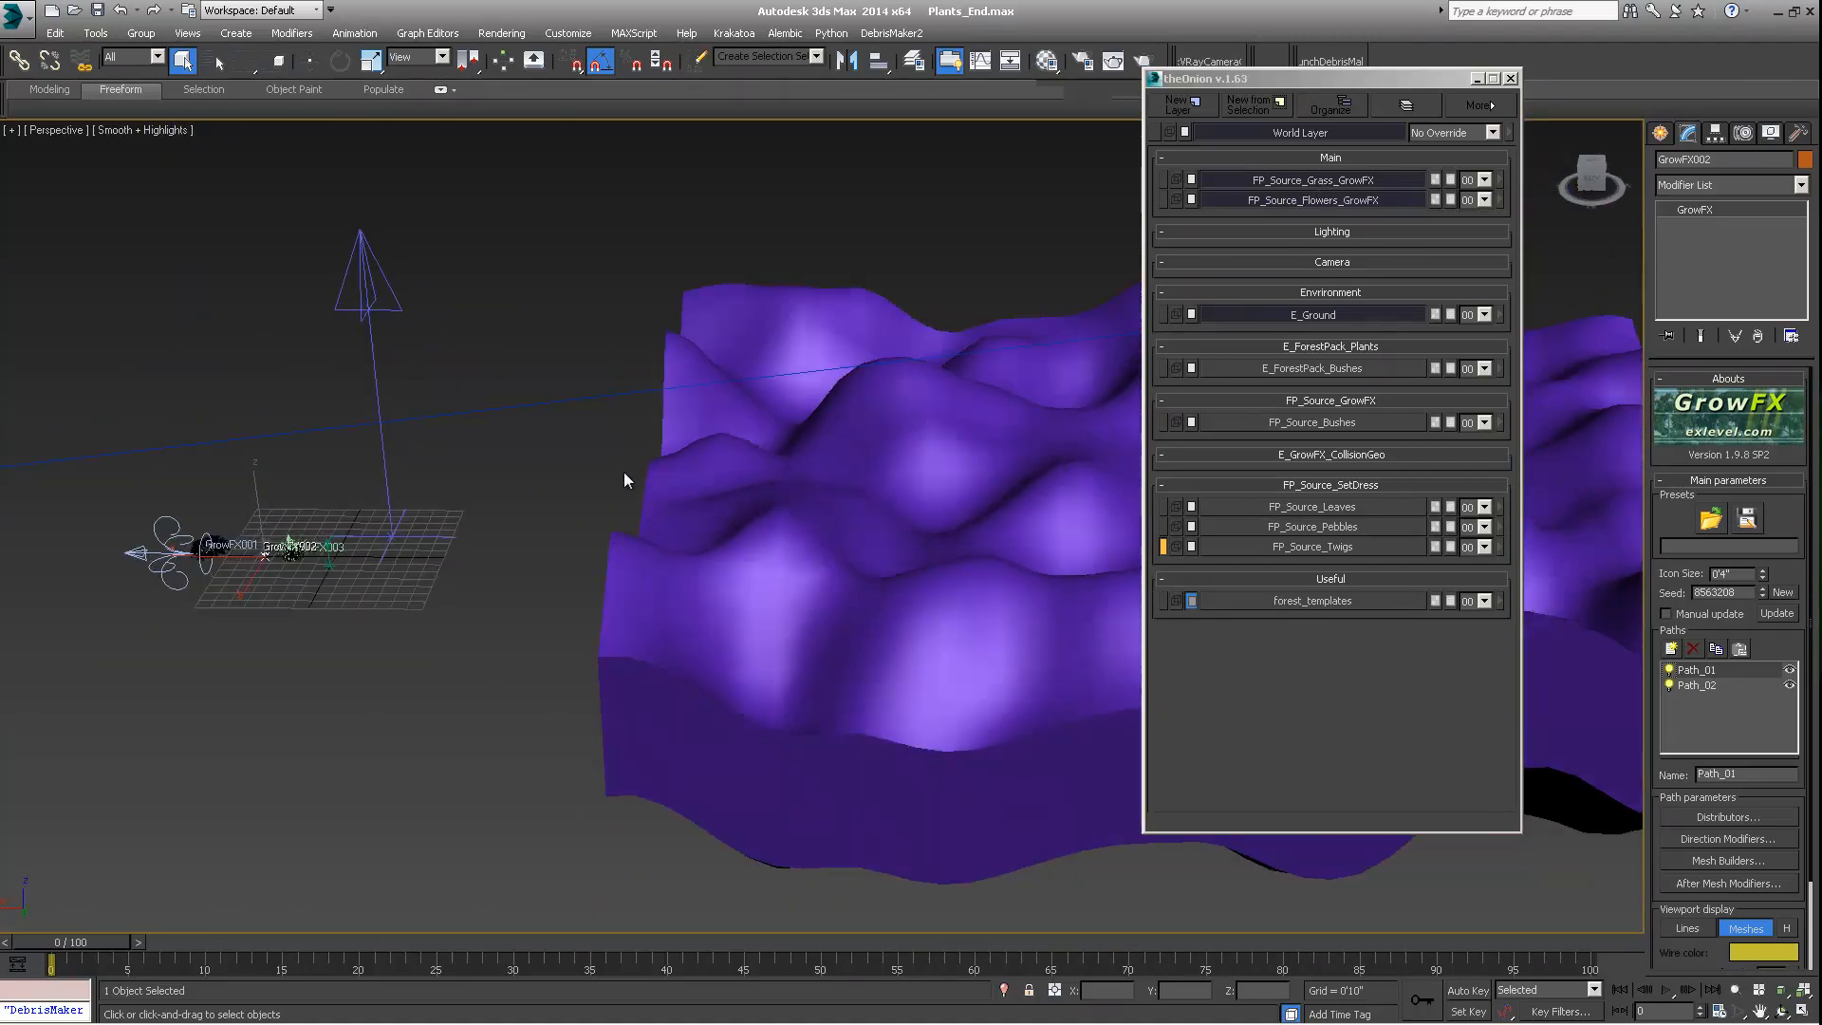
pyautogui.moveTo(580, 400); pyautogui.dragTo(569, 450, button='middle')
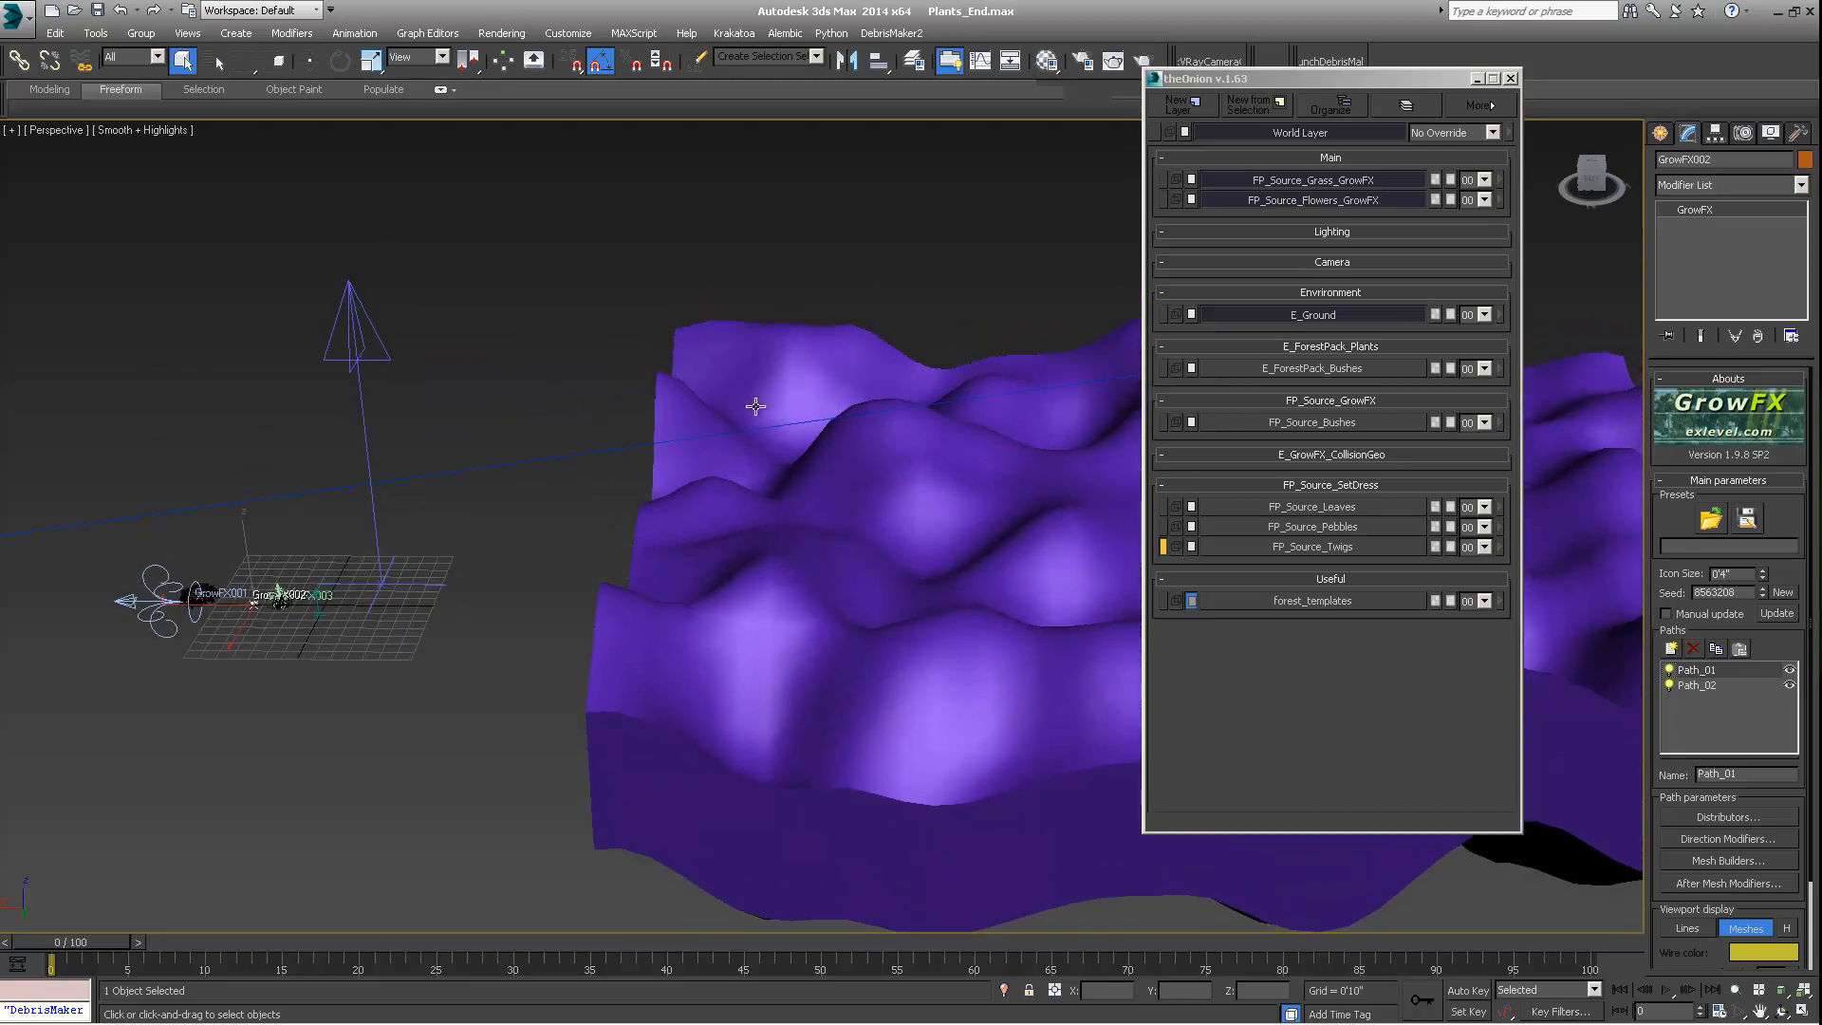
pyautogui.keyDown('alt'); pyautogui.moveTo(878, 468); pyautogui.dragTo(850, 537, button='middle'); pyautogui.keyUp('alt')
pyautogui.scroll(-3, 913, 488)
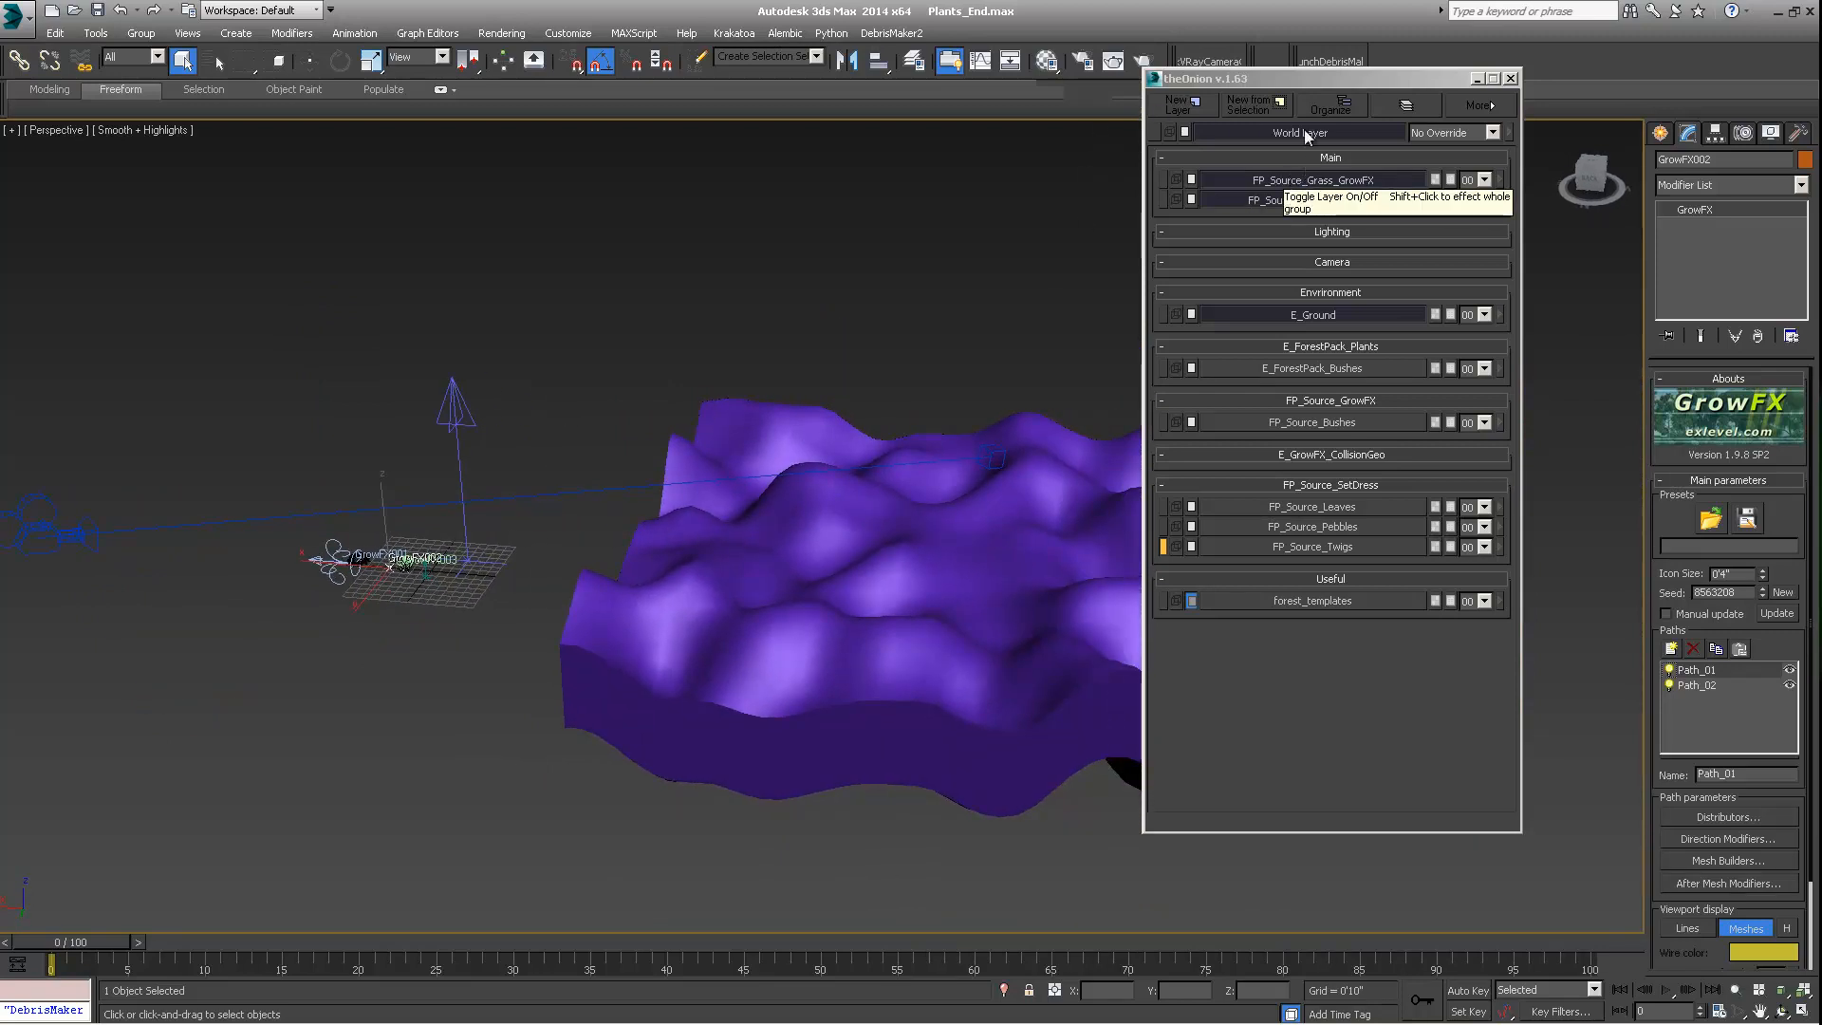
# Step: Move the FP_Source_Grass_GrowFX and FP_Source_Flowers_GrowFX layers from Main into the FP_Source_GrowFX group in the layer organizer
pyautogui.click(1328, 106)
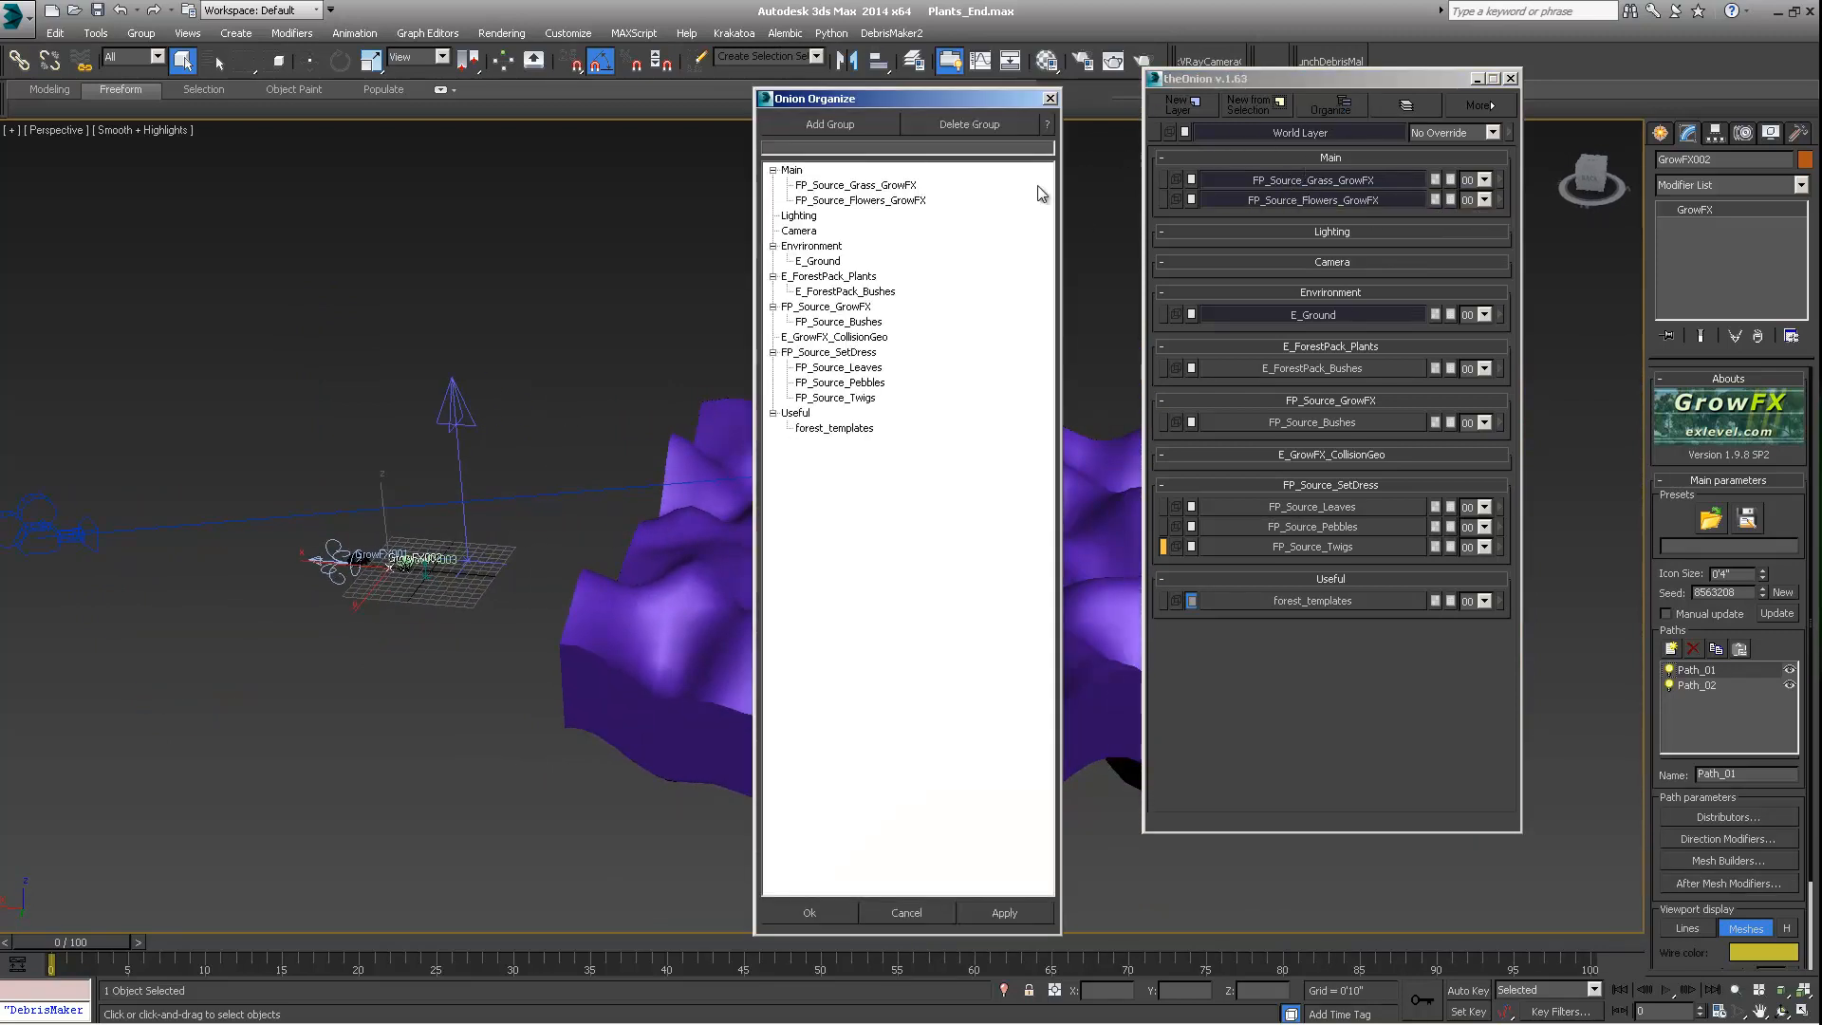
pyautogui.click(859, 187)
pyautogui.moveTo(860, 187); pyautogui.dragTo(859, 328)
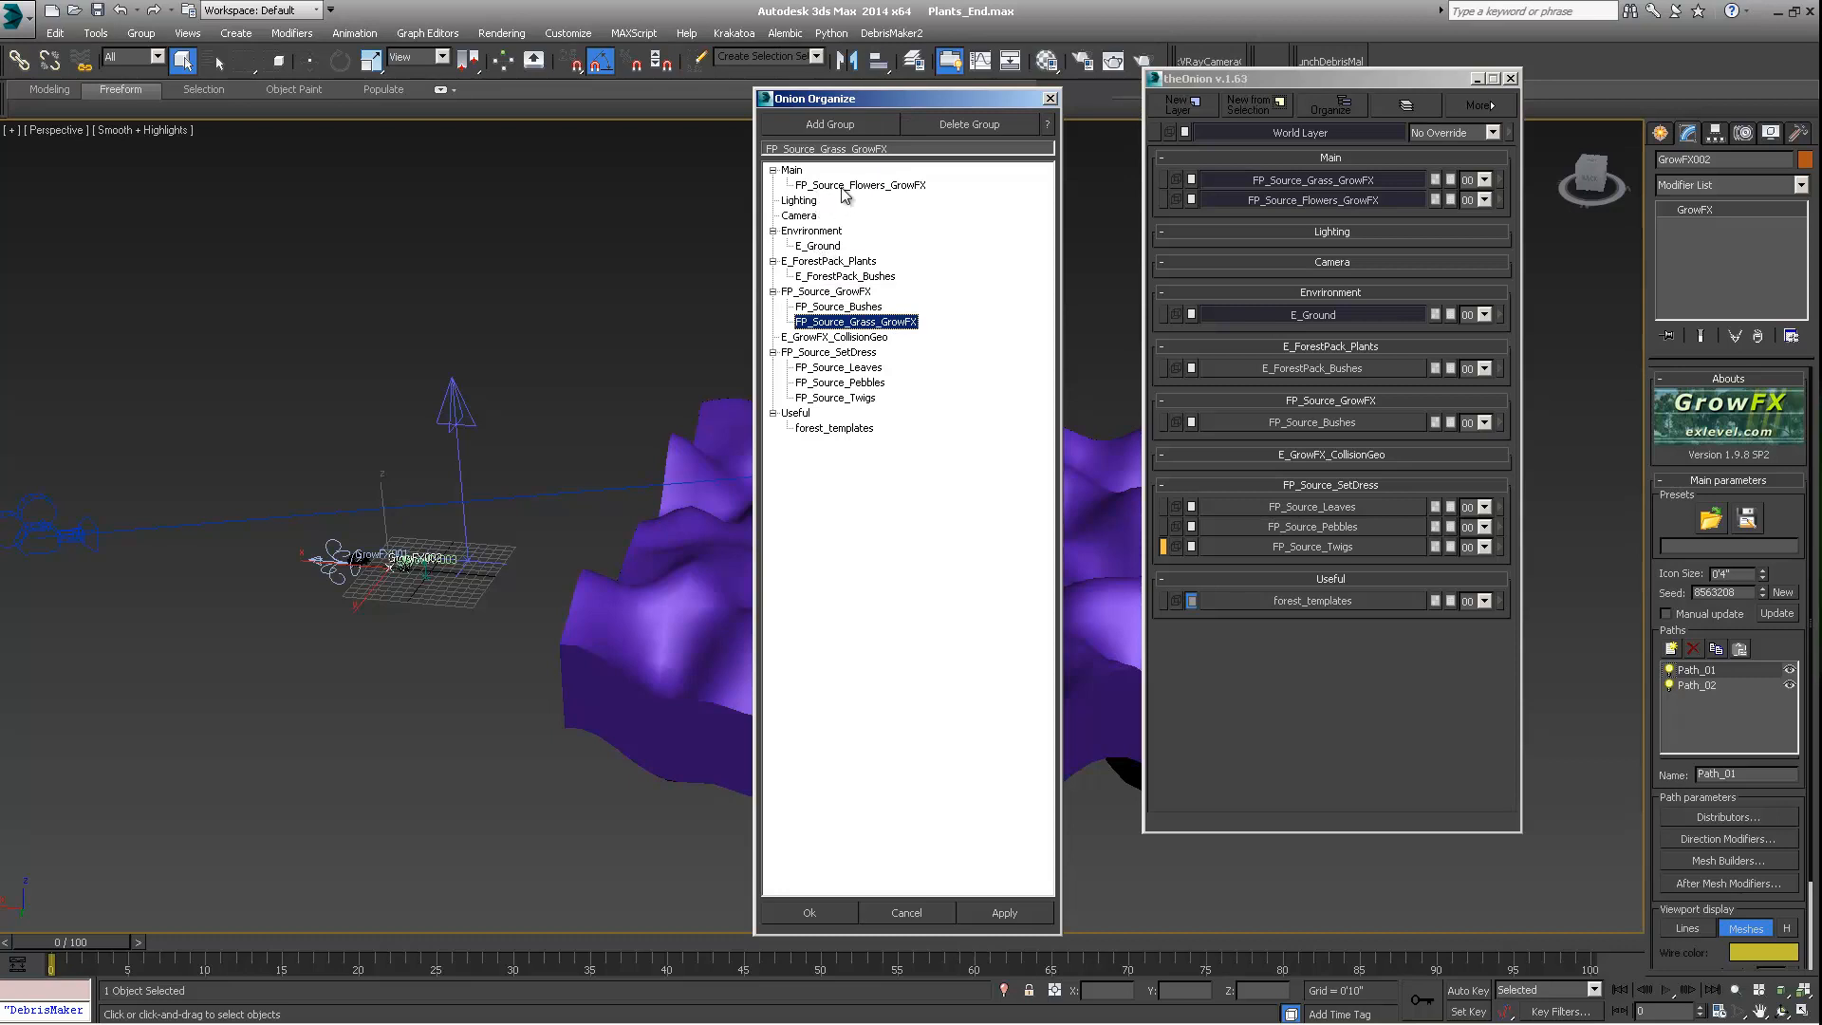
pyautogui.moveTo(854, 185); pyautogui.dragTo(859, 320)
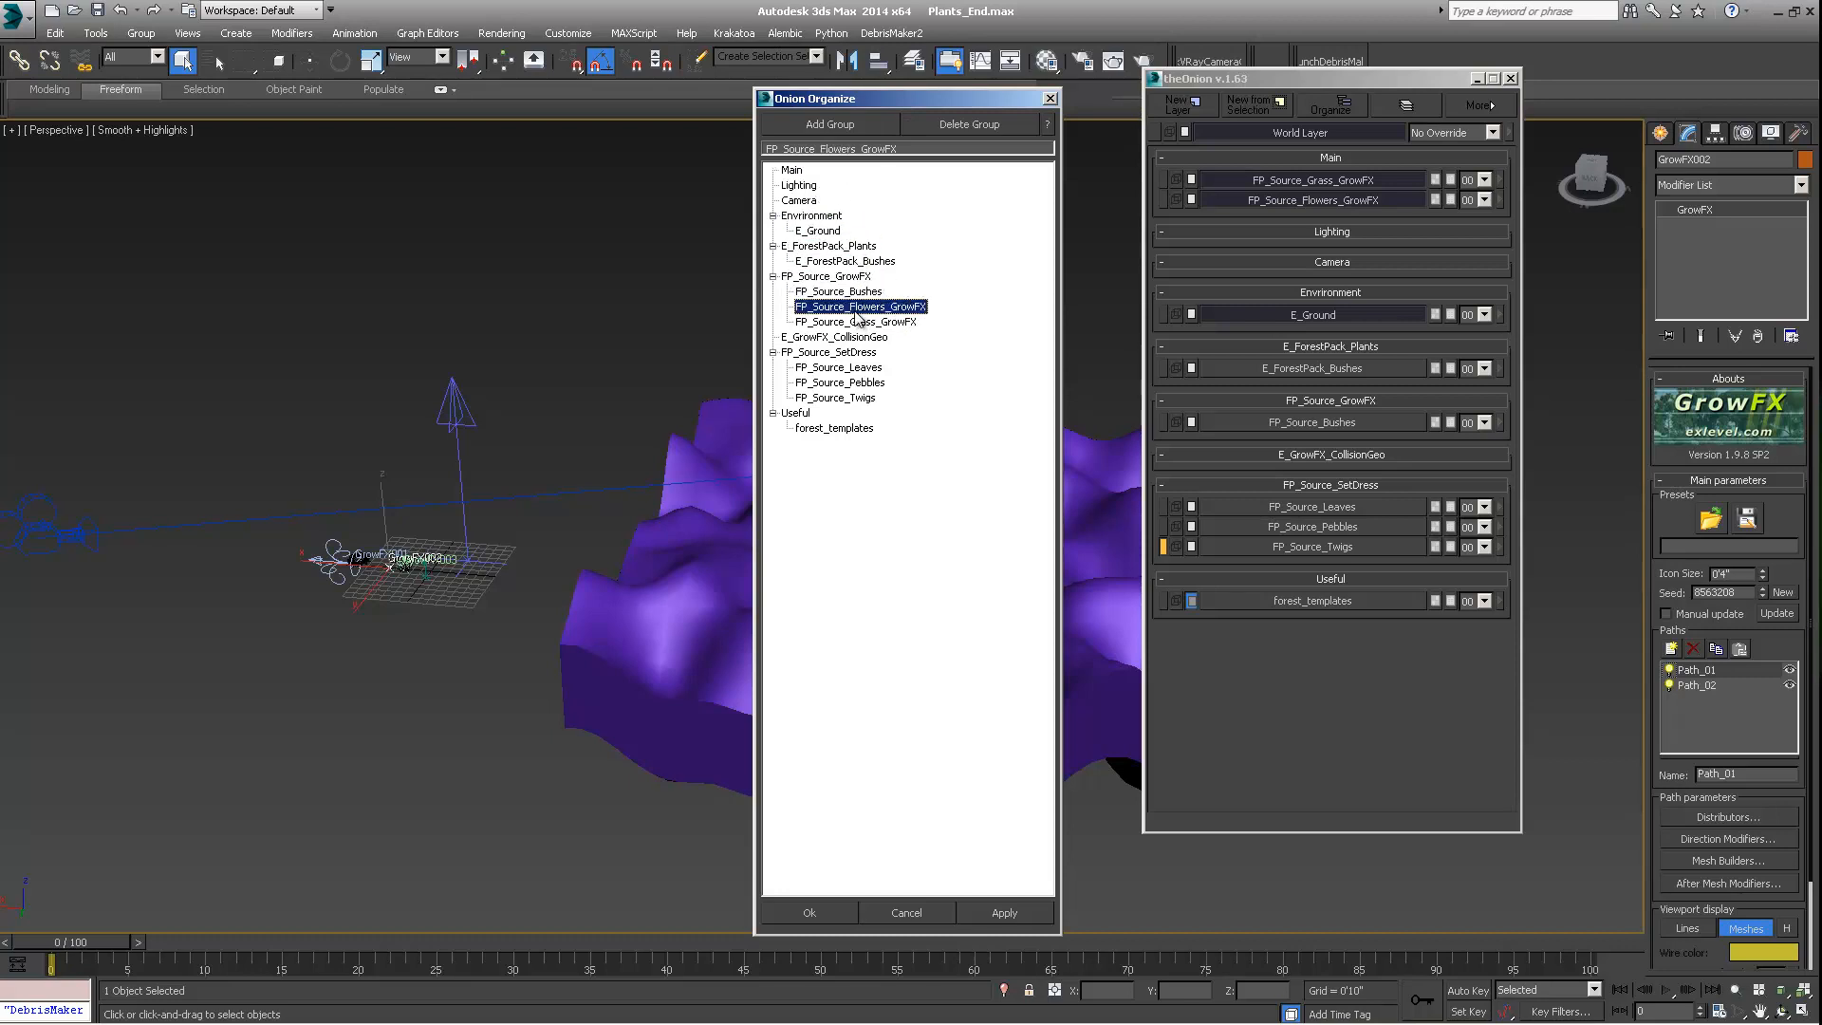
# Step: Rename the FP_Source_Bushes layer FP_Source_Bushes_GrowFX and accept the organizer changes
pyautogui.click(874, 292)
pyautogui.rightClick(875, 292)
pyautogui.click(919, 298)
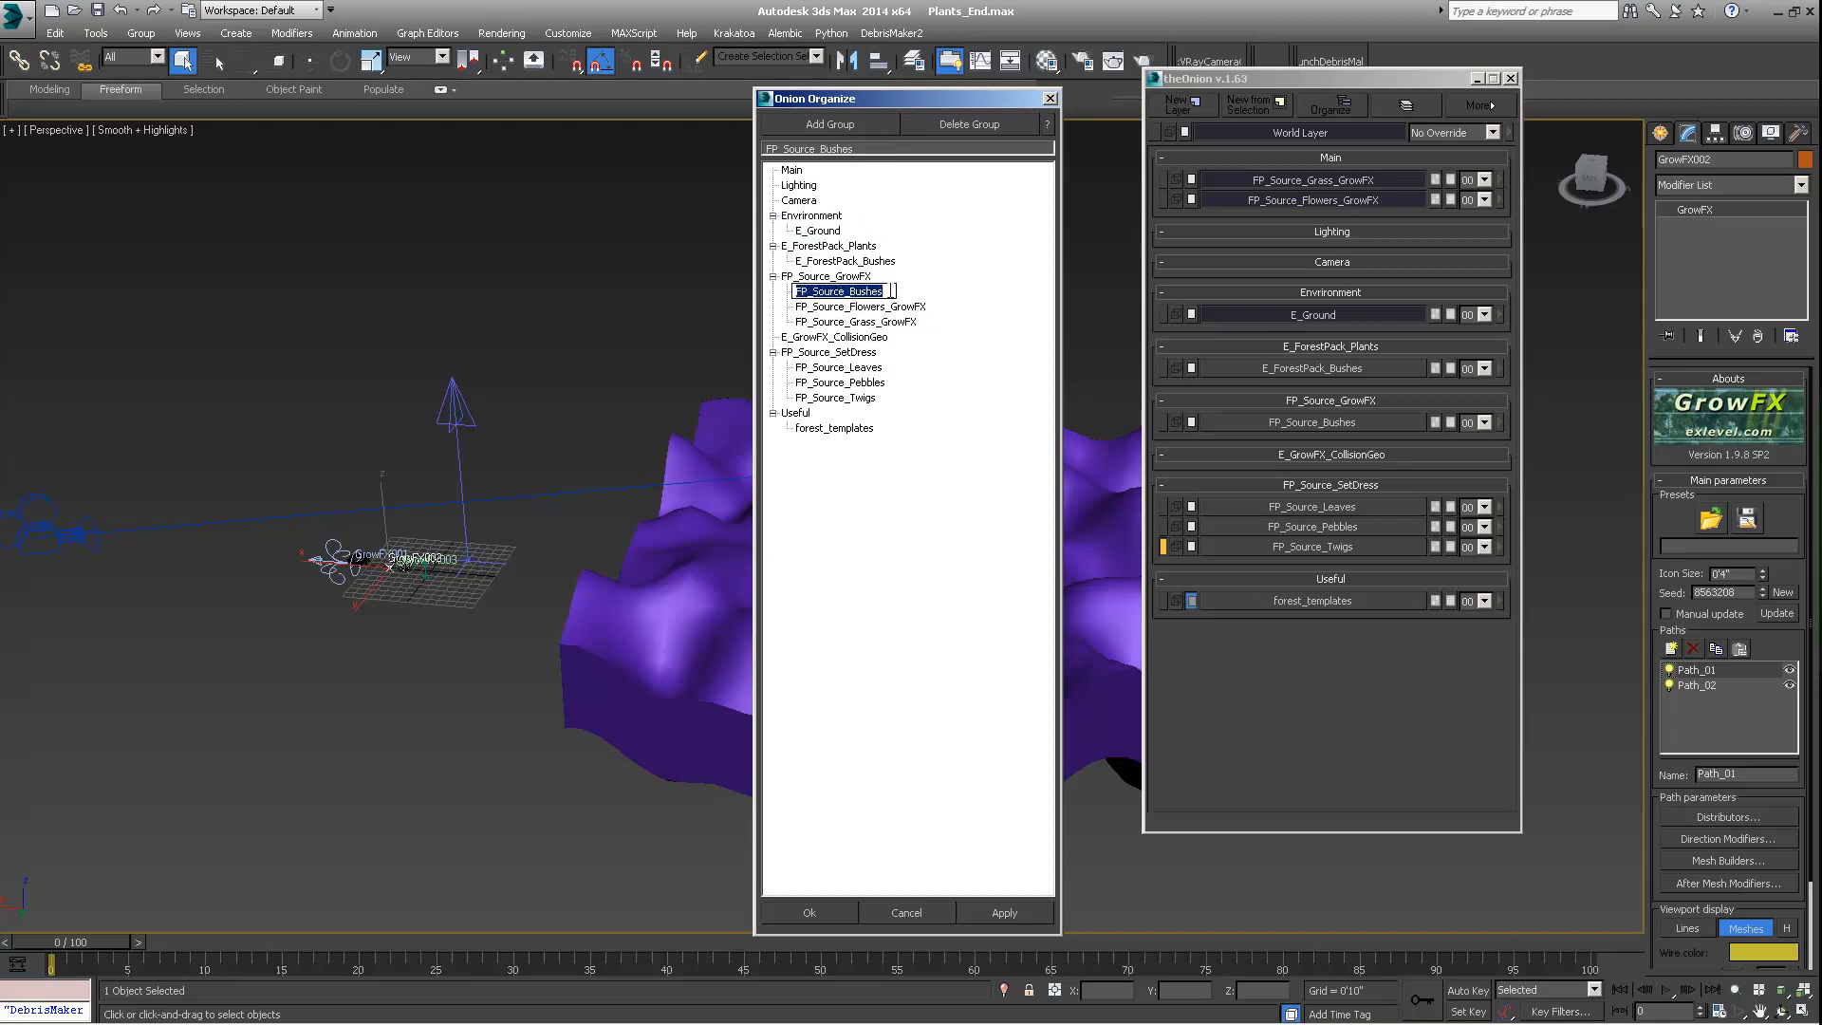
pyautogui.write('_GrowFX')
pyautogui.click(809, 912)
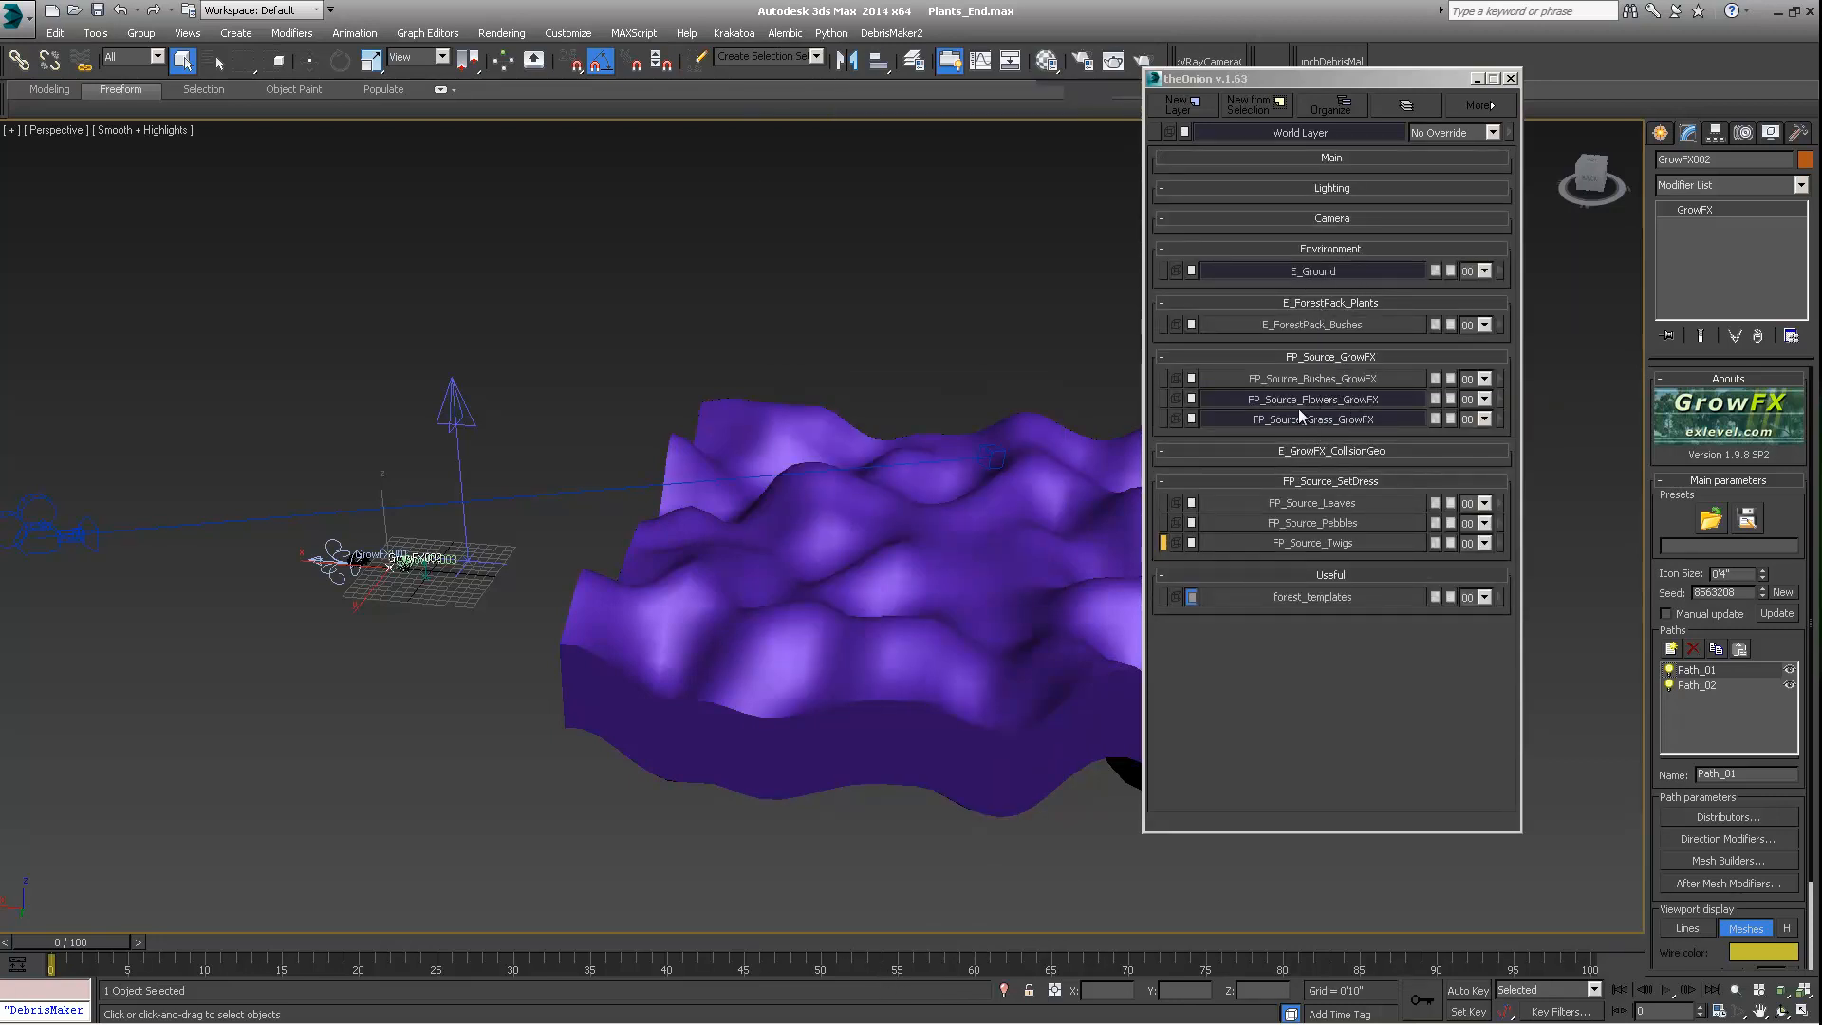
# Step: Examine the GrowFX plants and helper objects around the grid at several zoom levels and angles
pyautogui.moveTo(879, 503)
pyautogui.mouseDown(button='middle')
pyautogui.moveTo(870, 472)
pyautogui.moveTo(808, 485)
pyautogui.moveTo(877, 498)
pyautogui.mouseUp(button='middle')
pyautogui.scroll(5, 715, 435)
pyautogui.scroll(-4, 714, 434)
pyautogui.moveTo(714, 435); pyautogui.dragTo(785, 476, button='middle')
pyautogui.scroll(4, 794, 453)
pyautogui.scroll(-4, 792, 453)
pyautogui.scroll(4, 790, 453)
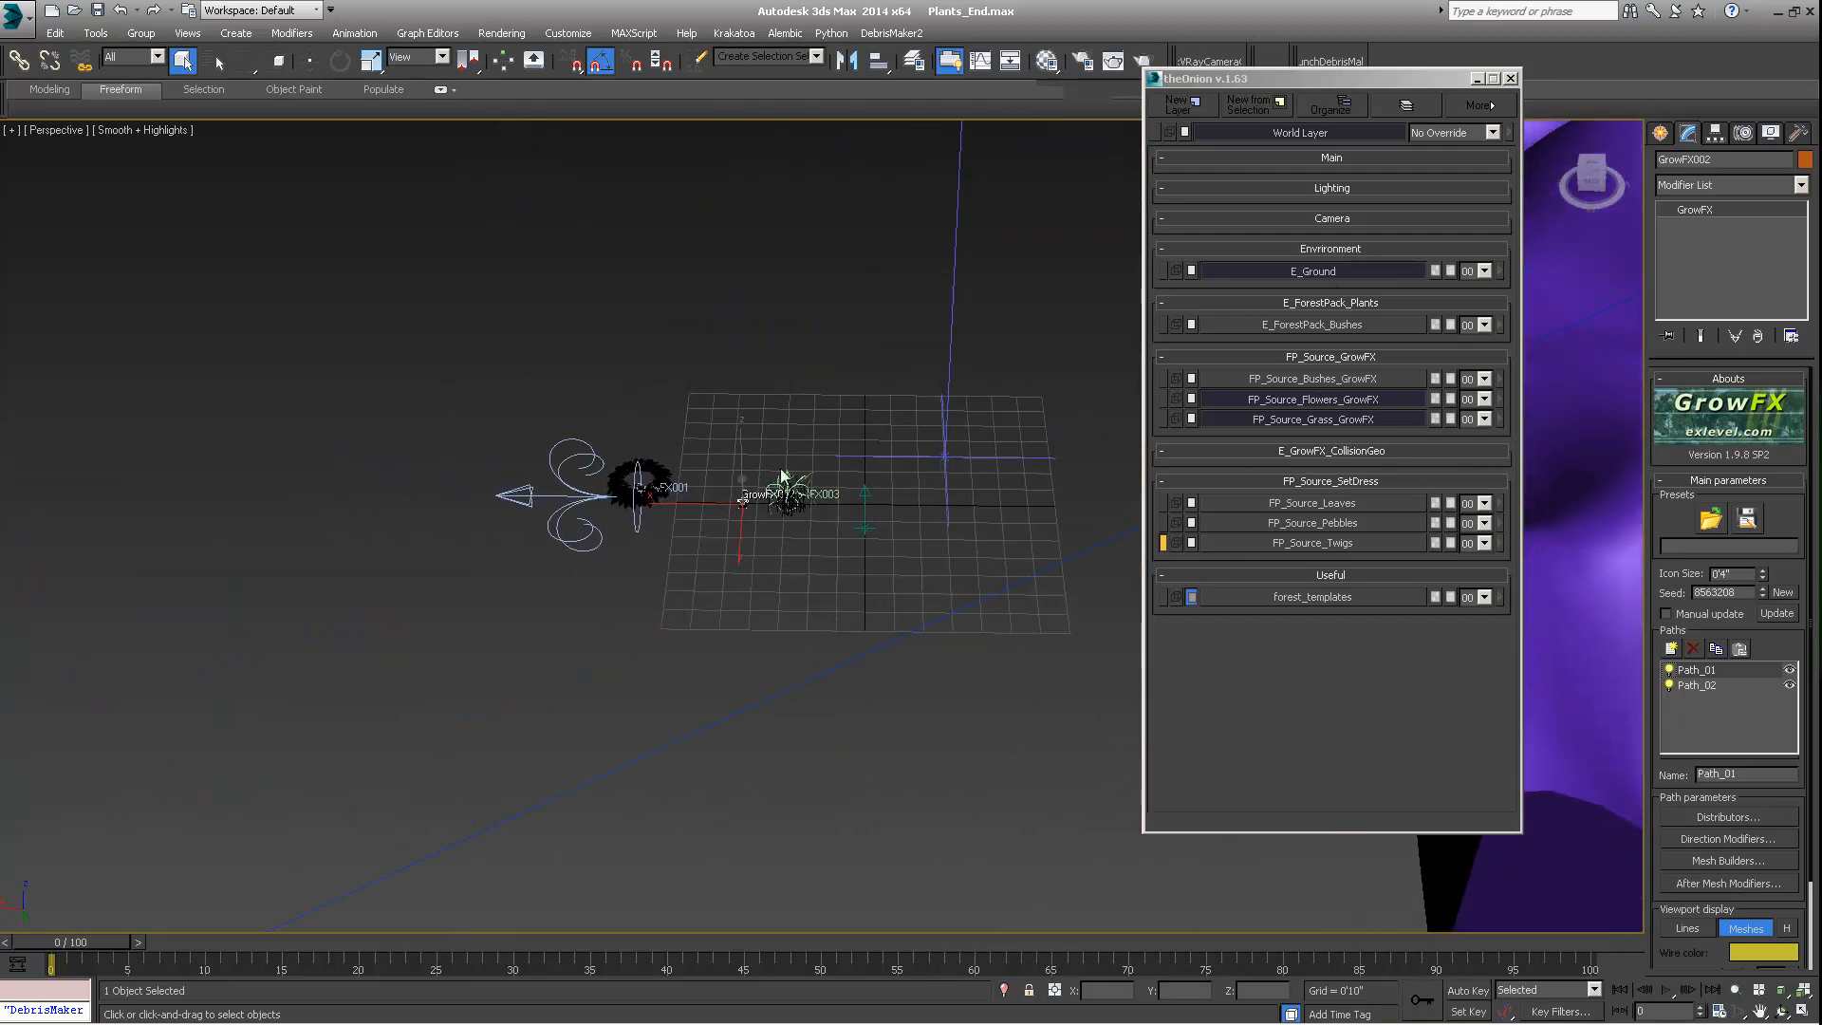
pyautogui.scroll(5, 730, 479)
pyautogui.keyDown('alt'); pyautogui.moveTo(675, 483); pyautogui.dragTo(1113, 351, button='middle'); pyautogui.keyUp('alt')
pyautogui.scroll(-4, 799, 544)
pyautogui.keyDown('alt'); pyautogui.moveTo(874, 561); pyautogui.dragTo(838, 565, button='middle'); pyautogui.keyUp('alt')
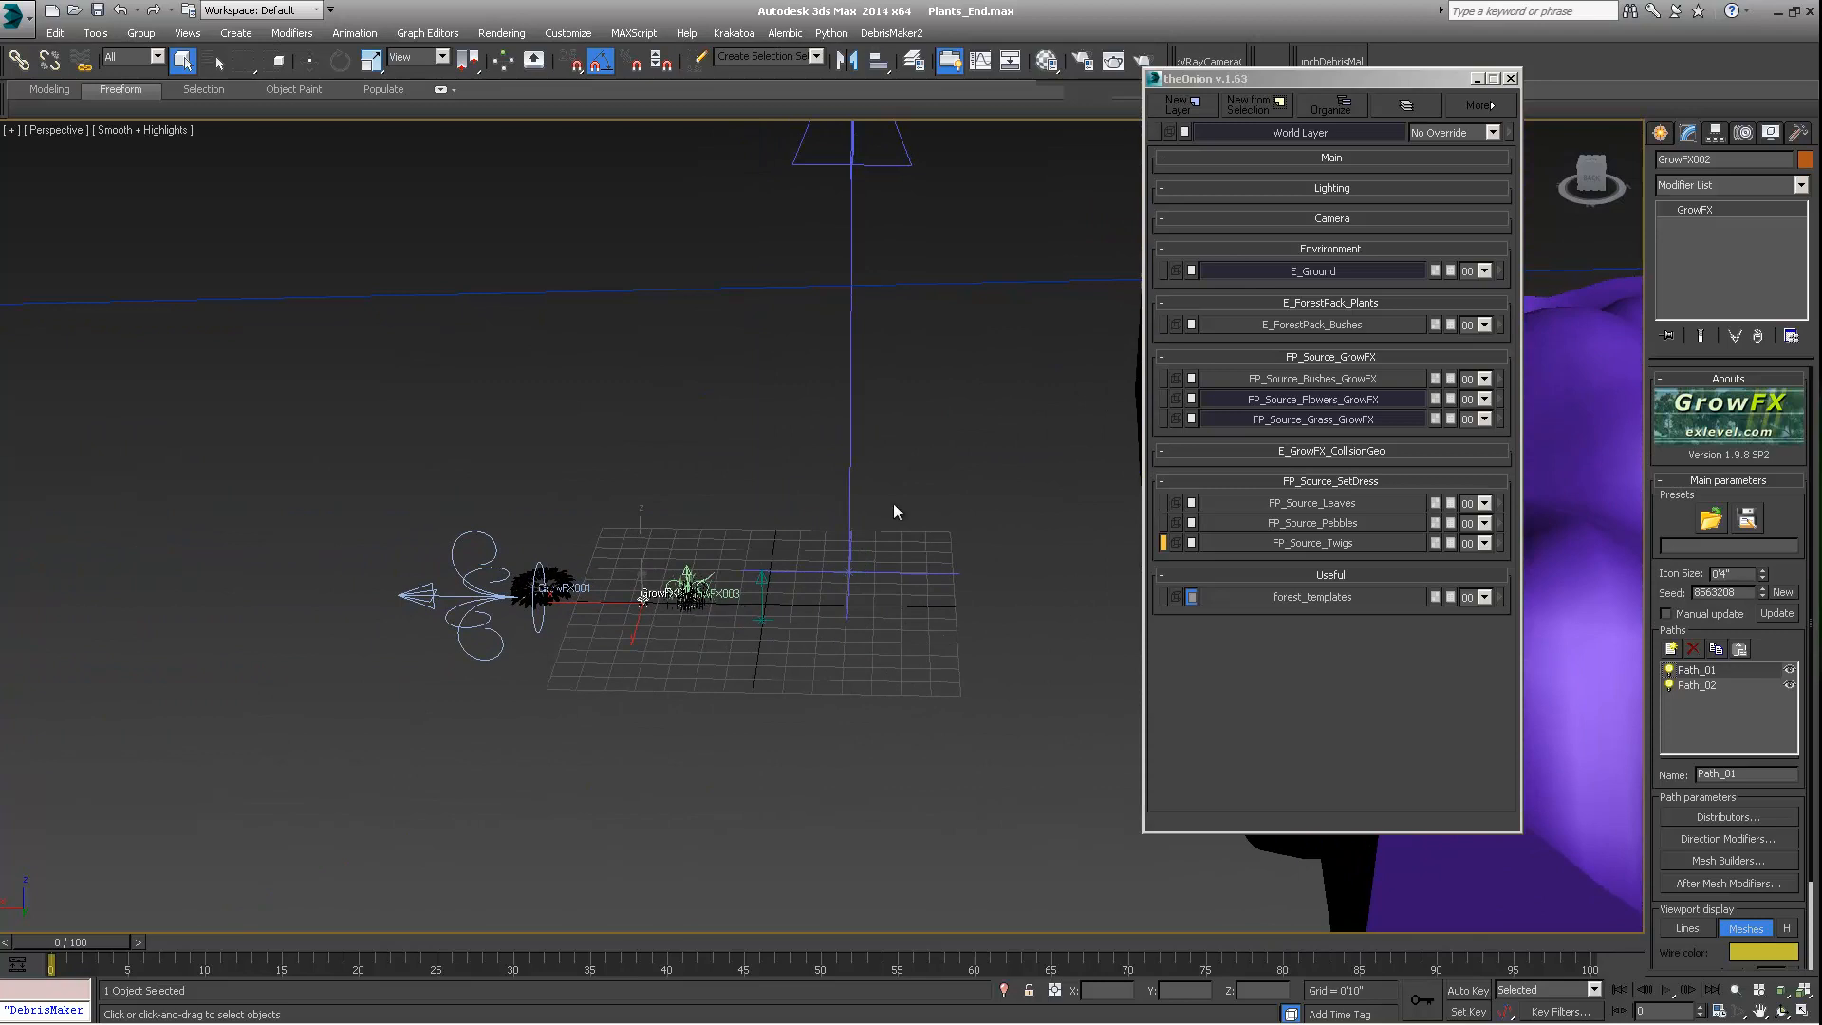
# Step: Turn off the FP_Source_Flowers_GrowFX and FP_Source_Grass_GrowFX layers and inspect the objects left around the grid
pyautogui.click(1346, 398)
pyautogui.click(1343, 418)
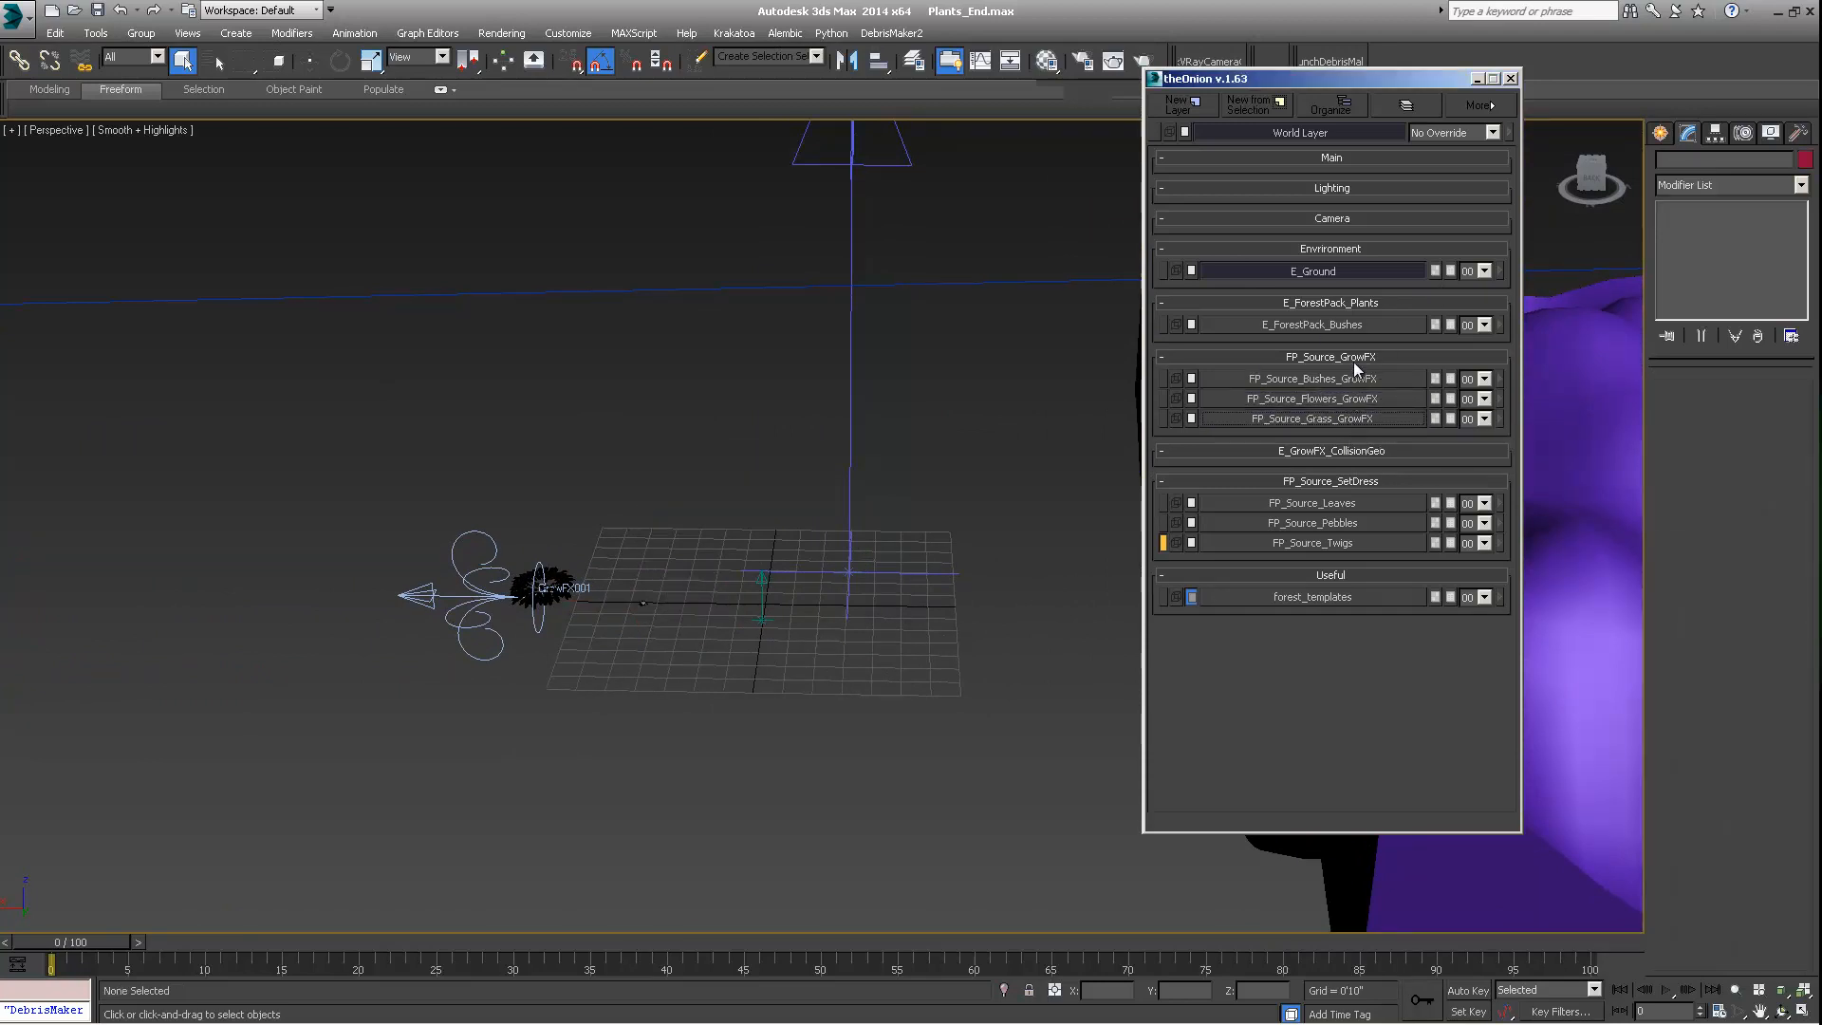
pyautogui.scroll(3, 613, 613)
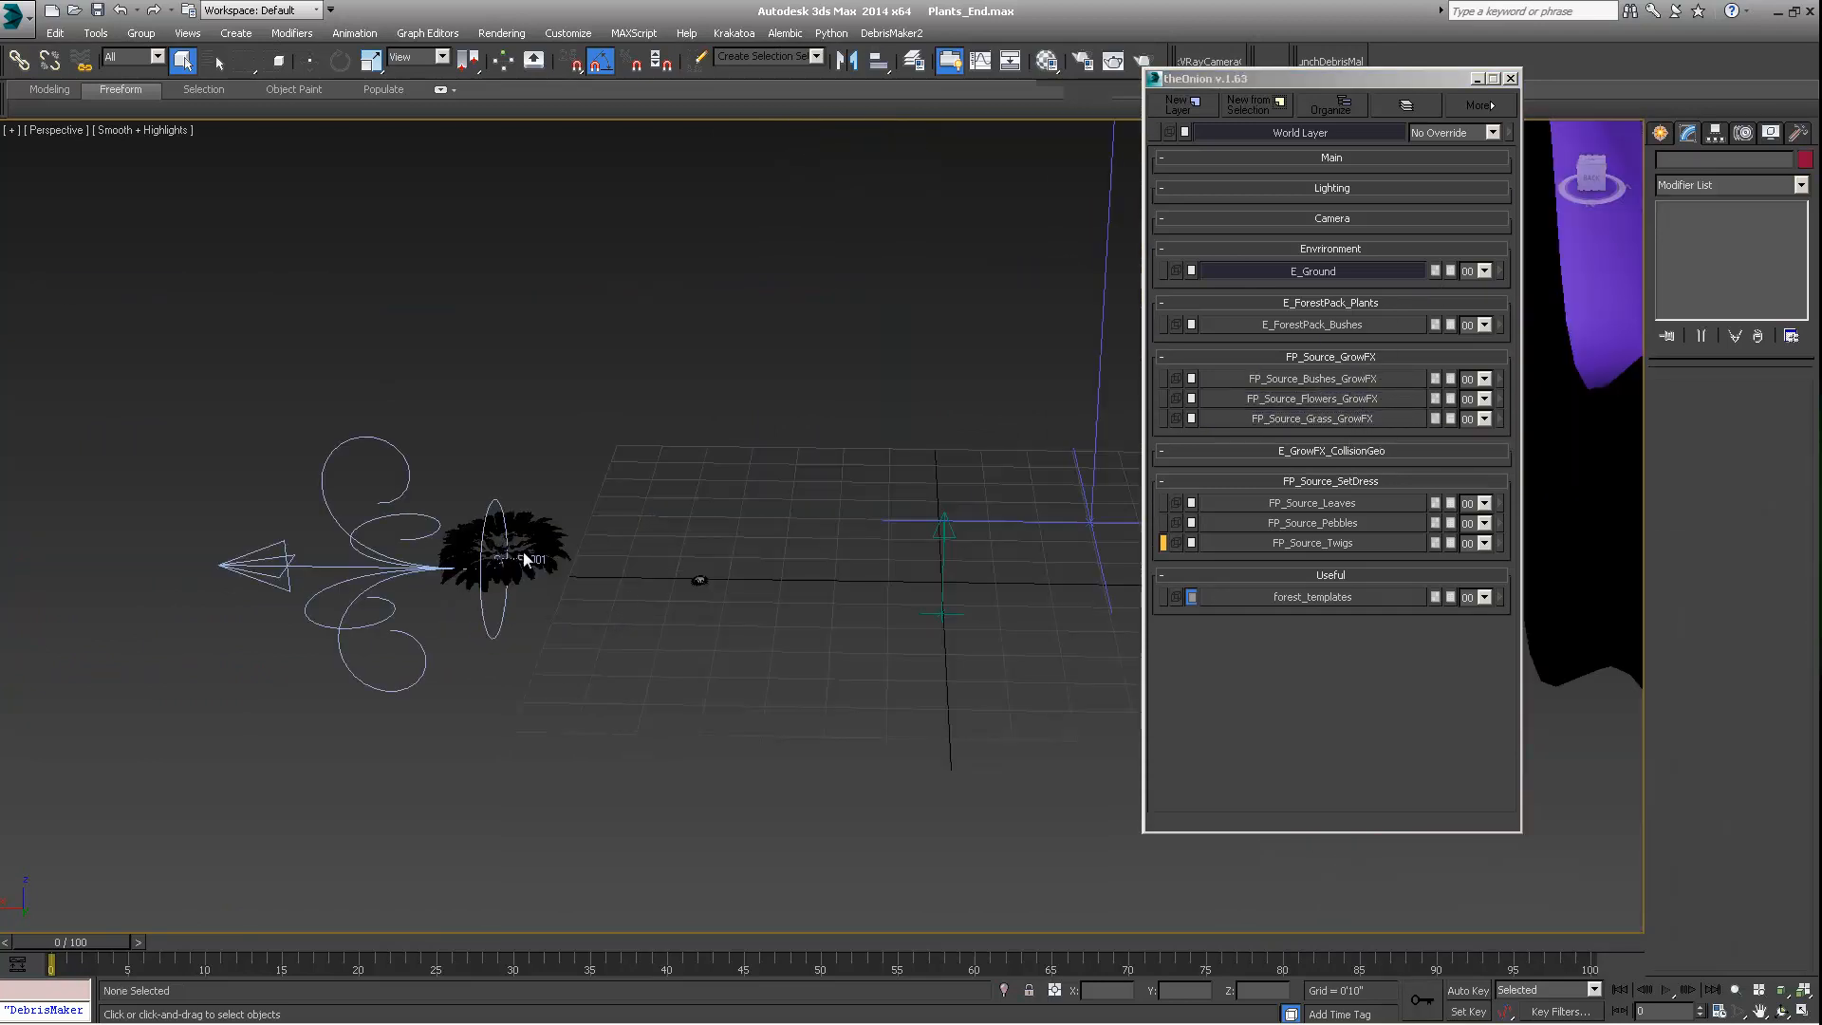
pyautogui.moveTo(921, 597); pyautogui.dragTo(879, 601, button='middle')
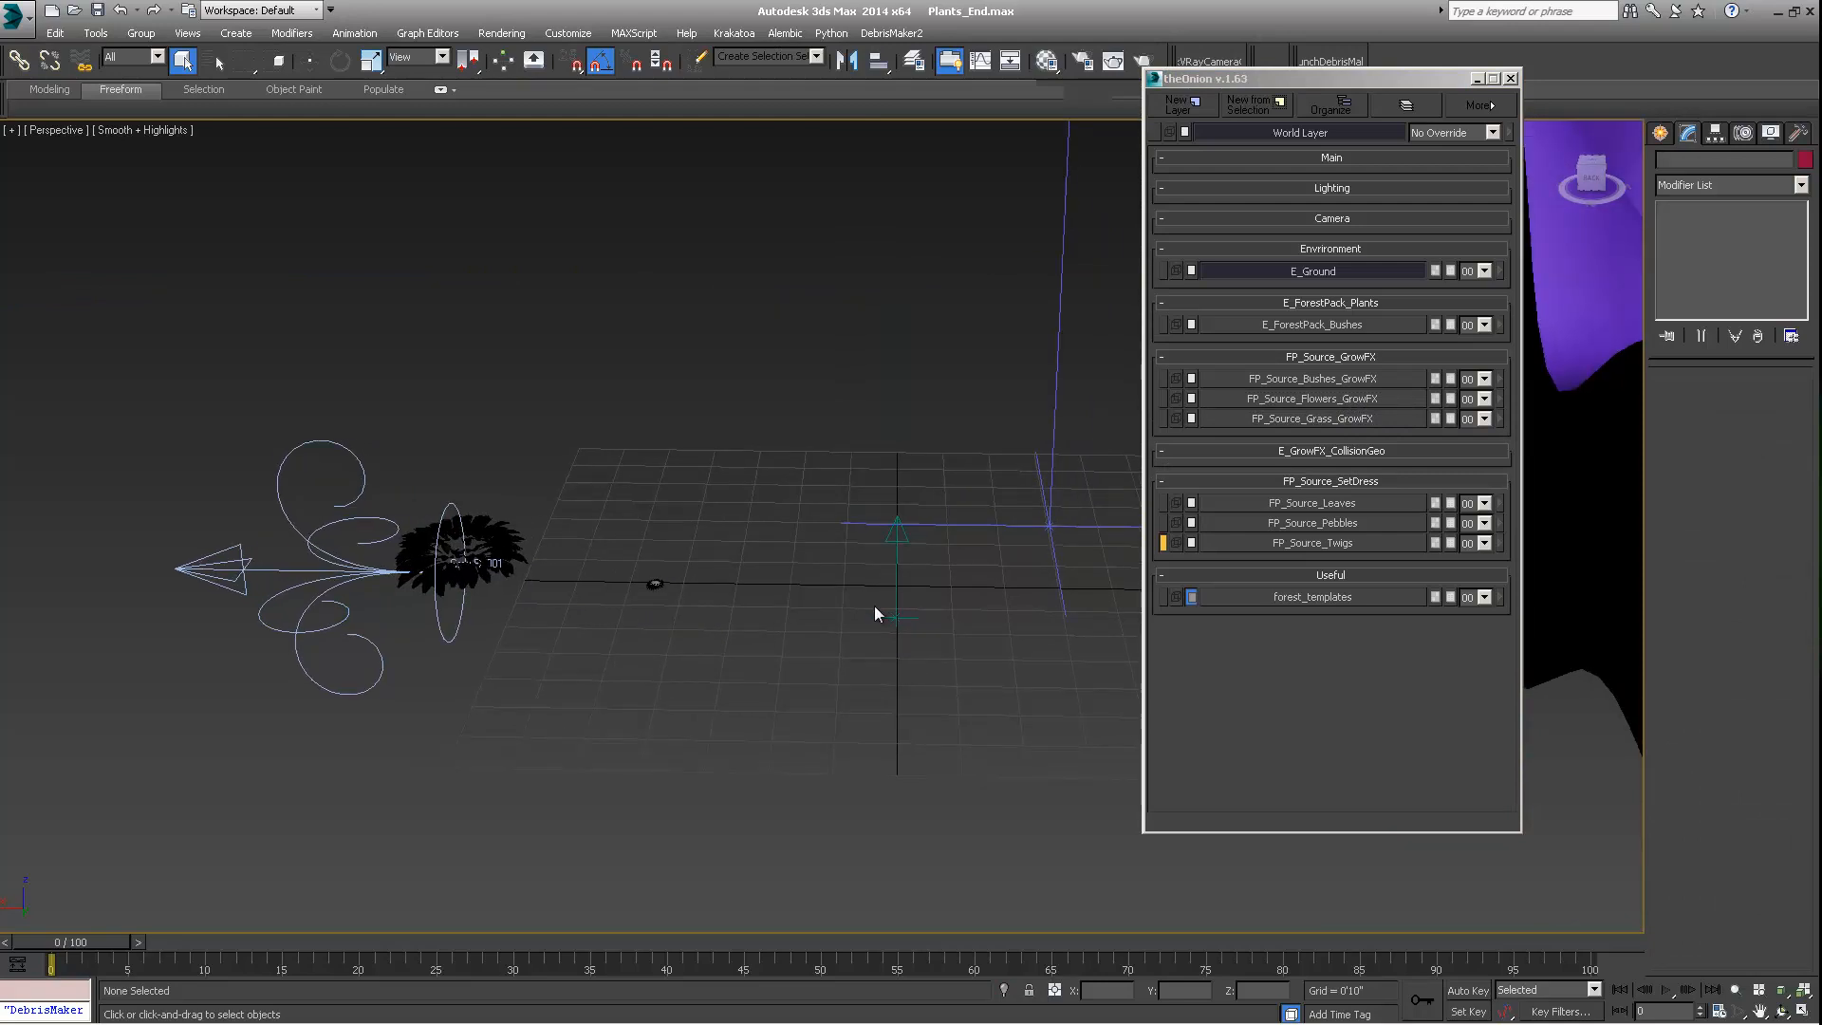
# Step: Select both point helpers on the grid together with the GrowFX001 flower head and the small mesh beside it
pyautogui.scroll(-3, 924, 623)
pyautogui.moveTo(1042, 581); pyautogui.dragTo(810, 637, button='middle')
pyautogui.scroll(-3, 810, 637)
pyautogui.scroll(3, 810, 636)
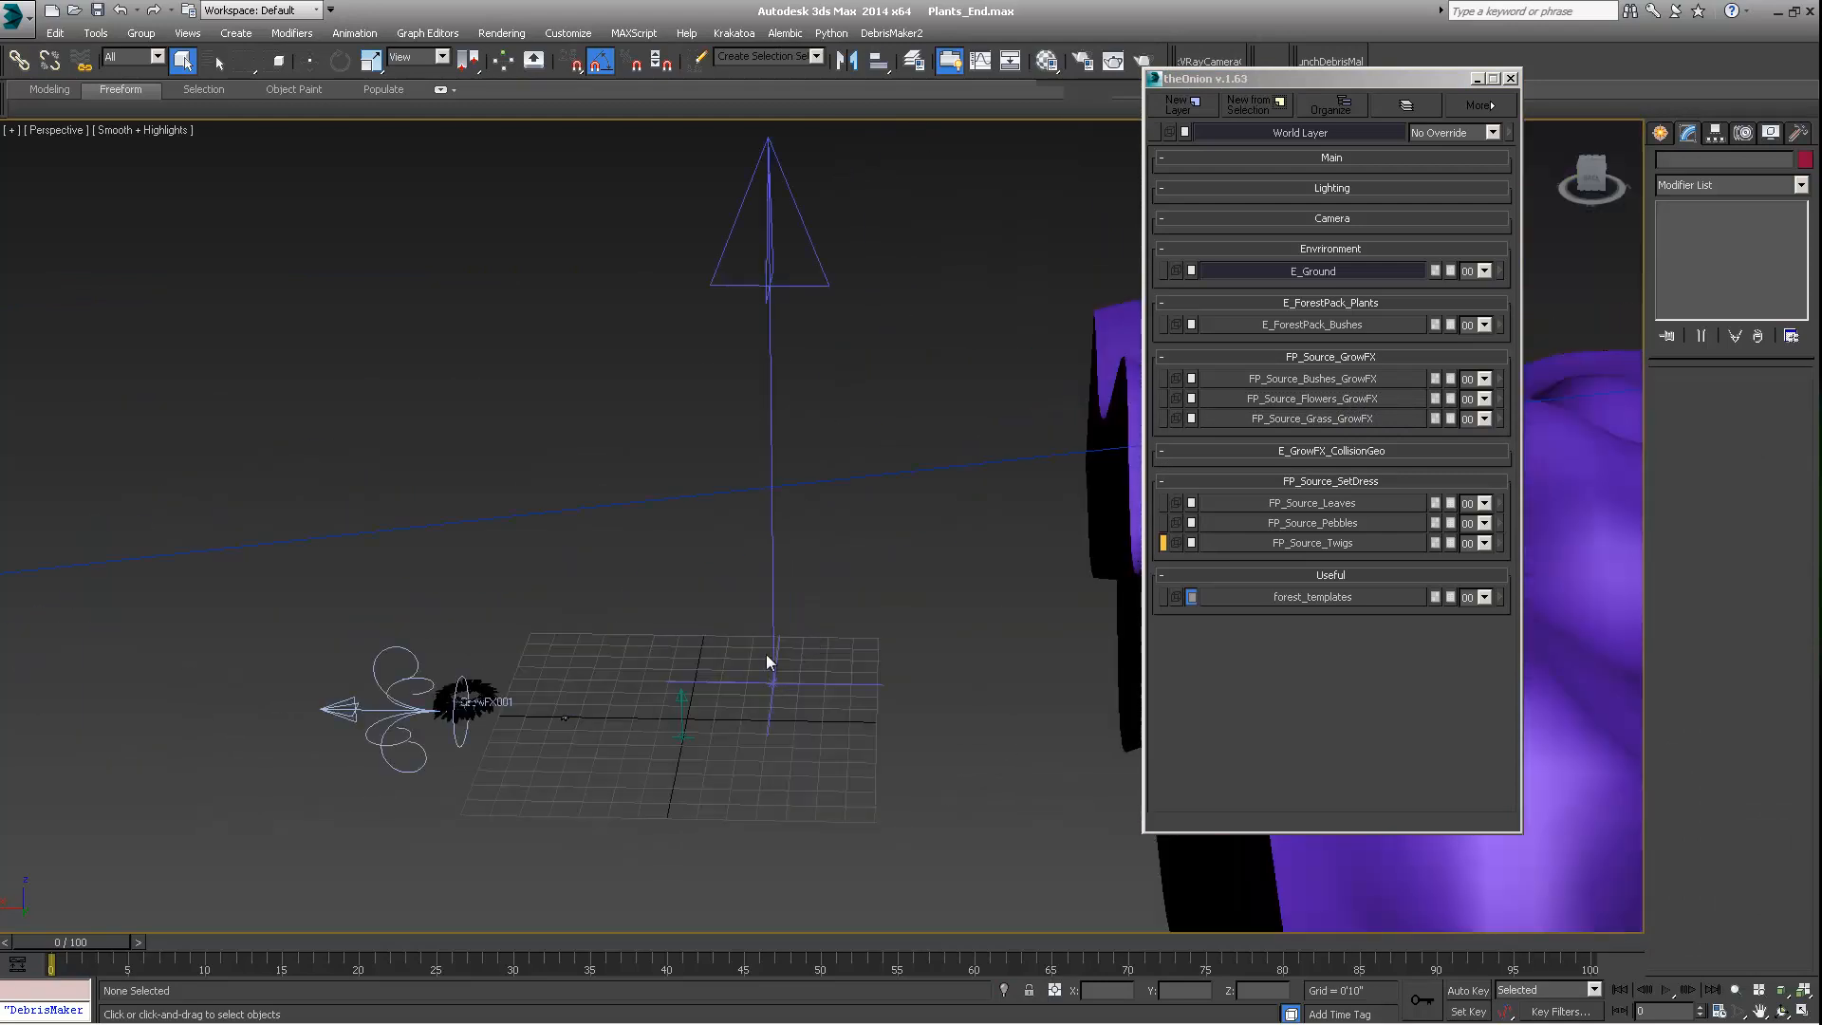
pyautogui.click(778, 676)
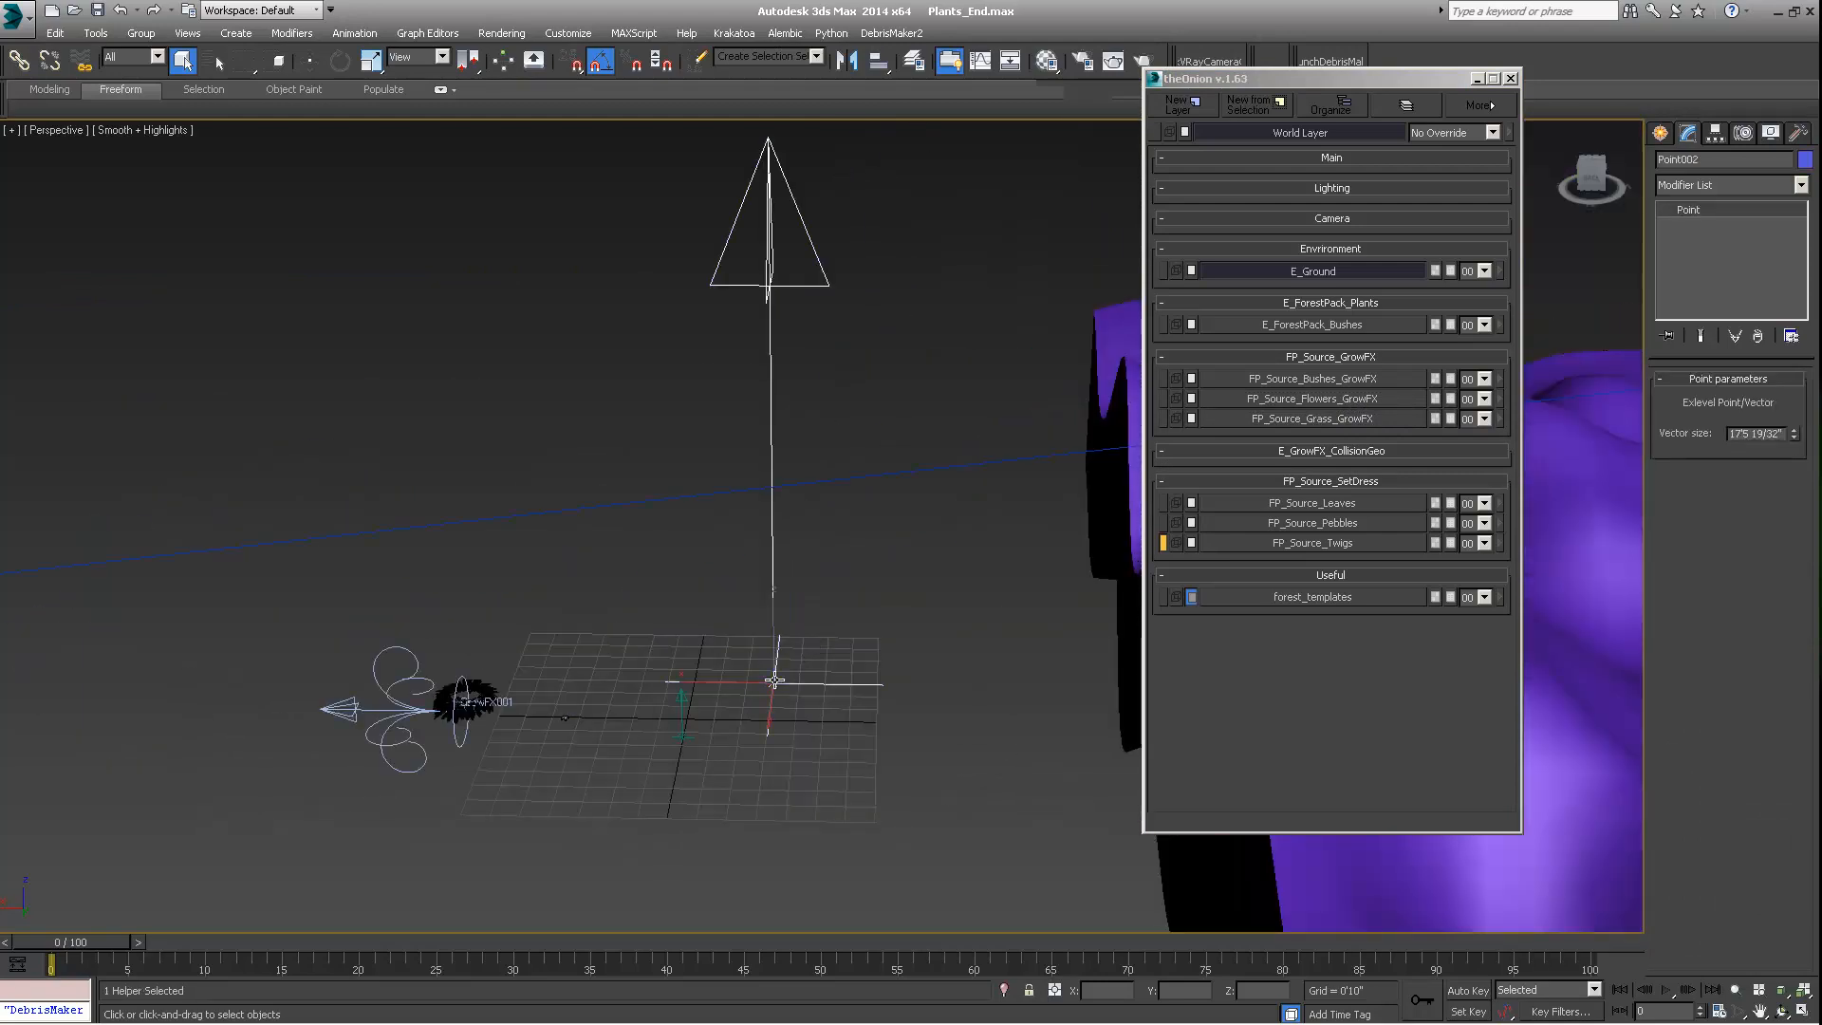
pyautogui.keyDown('ctrl'); pyautogui.click(684, 739); pyautogui.keyUp('ctrl')
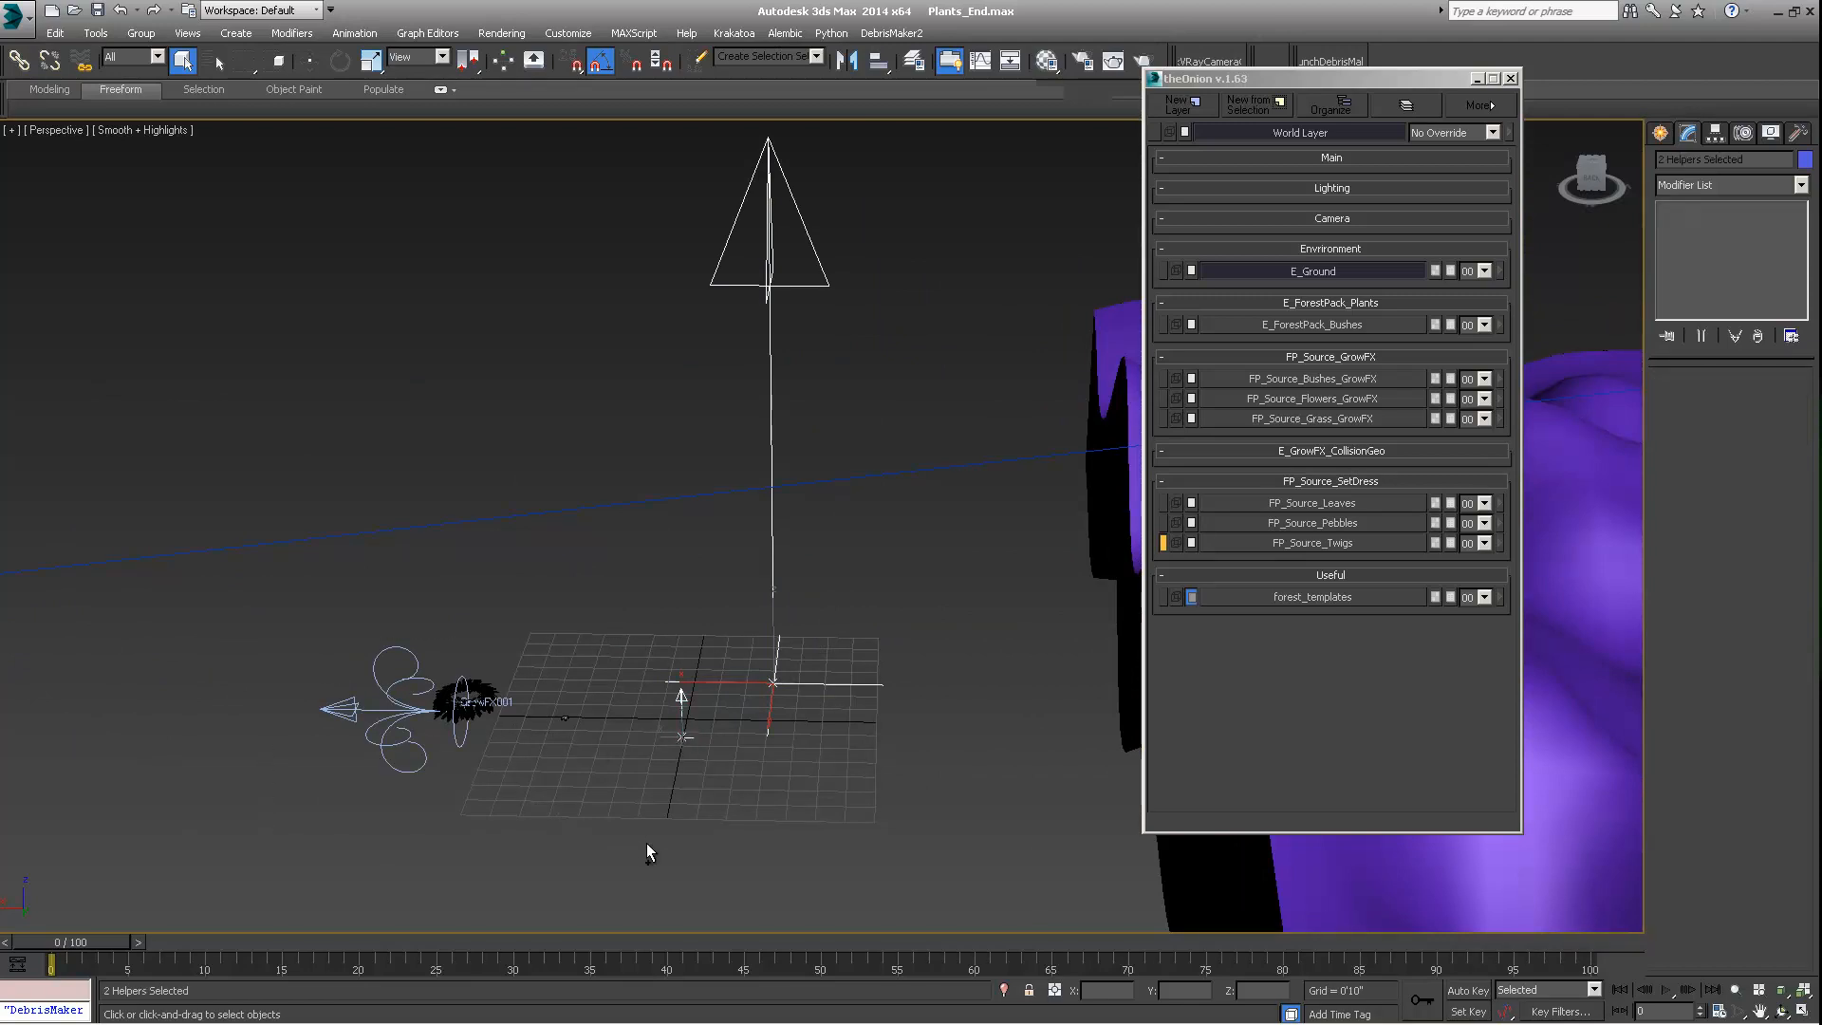
pyautogui.keyDown('ctrl'); pyautogui.moveTo(418, 627); pyautogui.dragTo(646, 843); pyautogui.keyUp('ctrl')
# Step: Create a new layer from the selected helpers and GrowFX objects
pyautogui.keyDown('alt'); pyautogui.moveTo(693, 680); pyautogui.dragTo(676, 632, button='middle'); pyautogui.keyUp('alt')
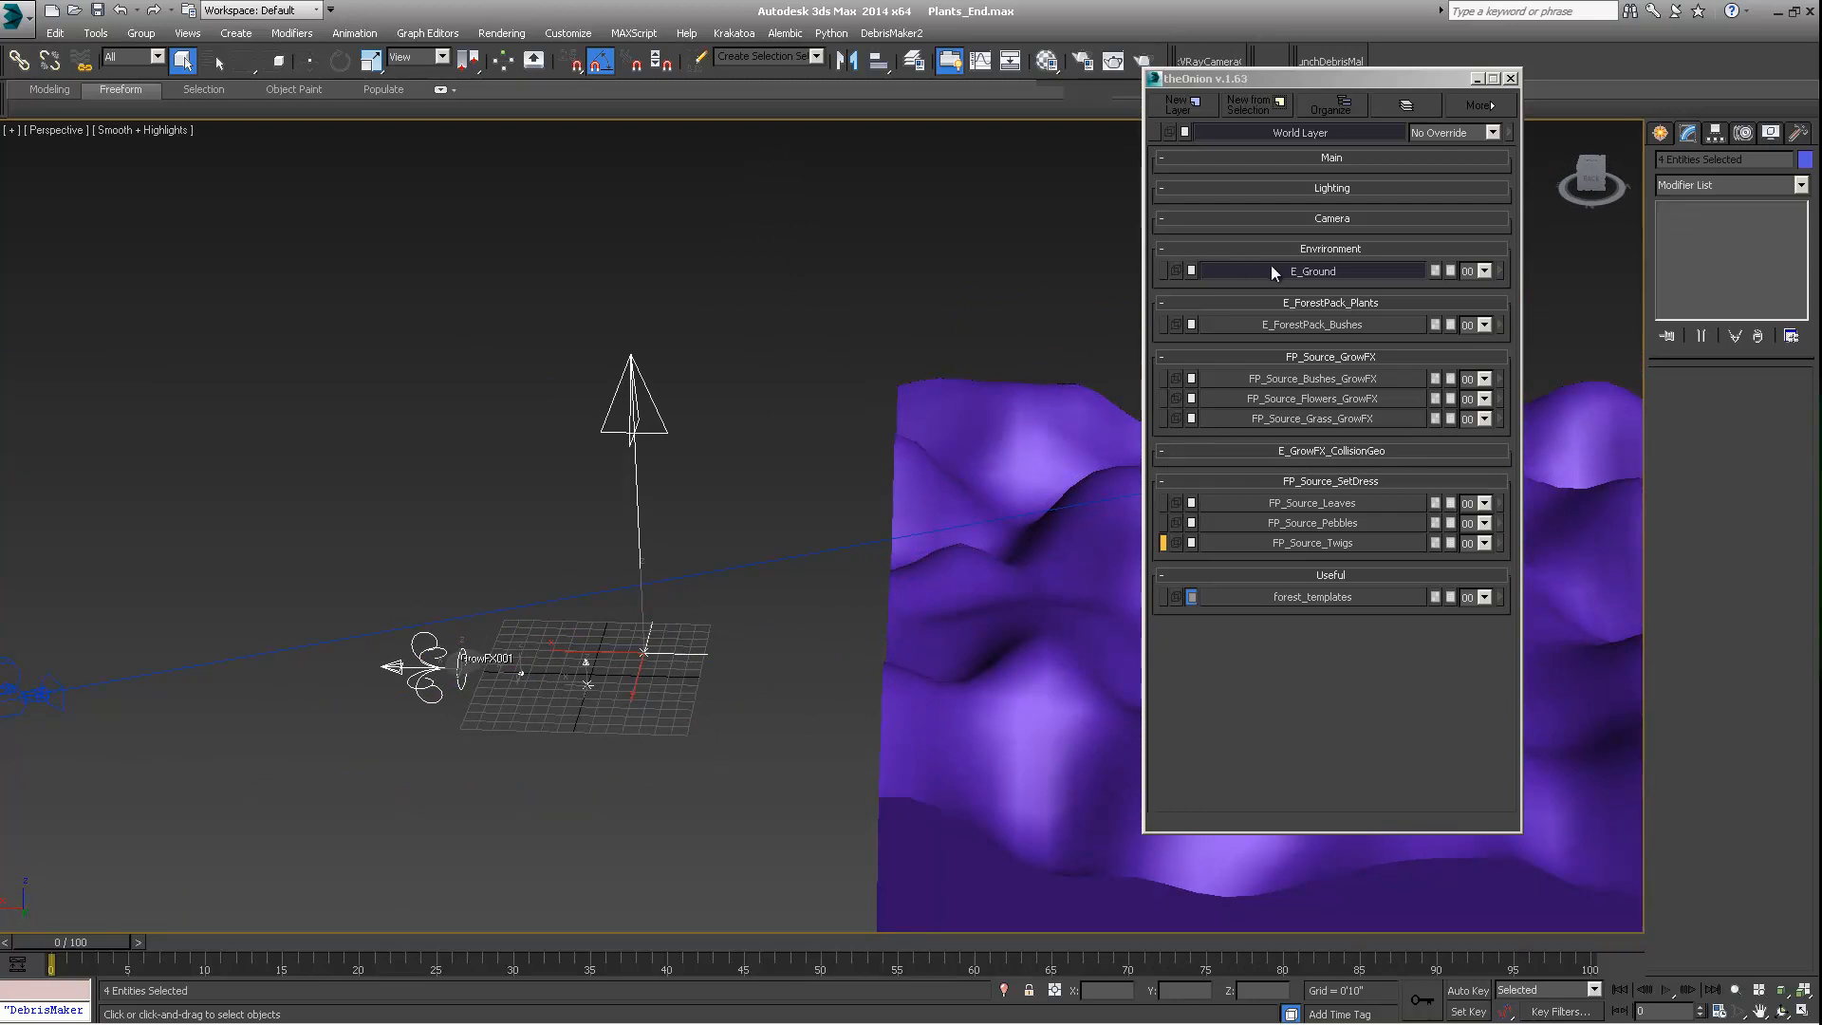
pyautogui.keyDown('alt'); pyautogui.moveTo(581, 678); pyautogui.dragTo(585, 701, button='middle'); pyautogui.keyUp('alt')
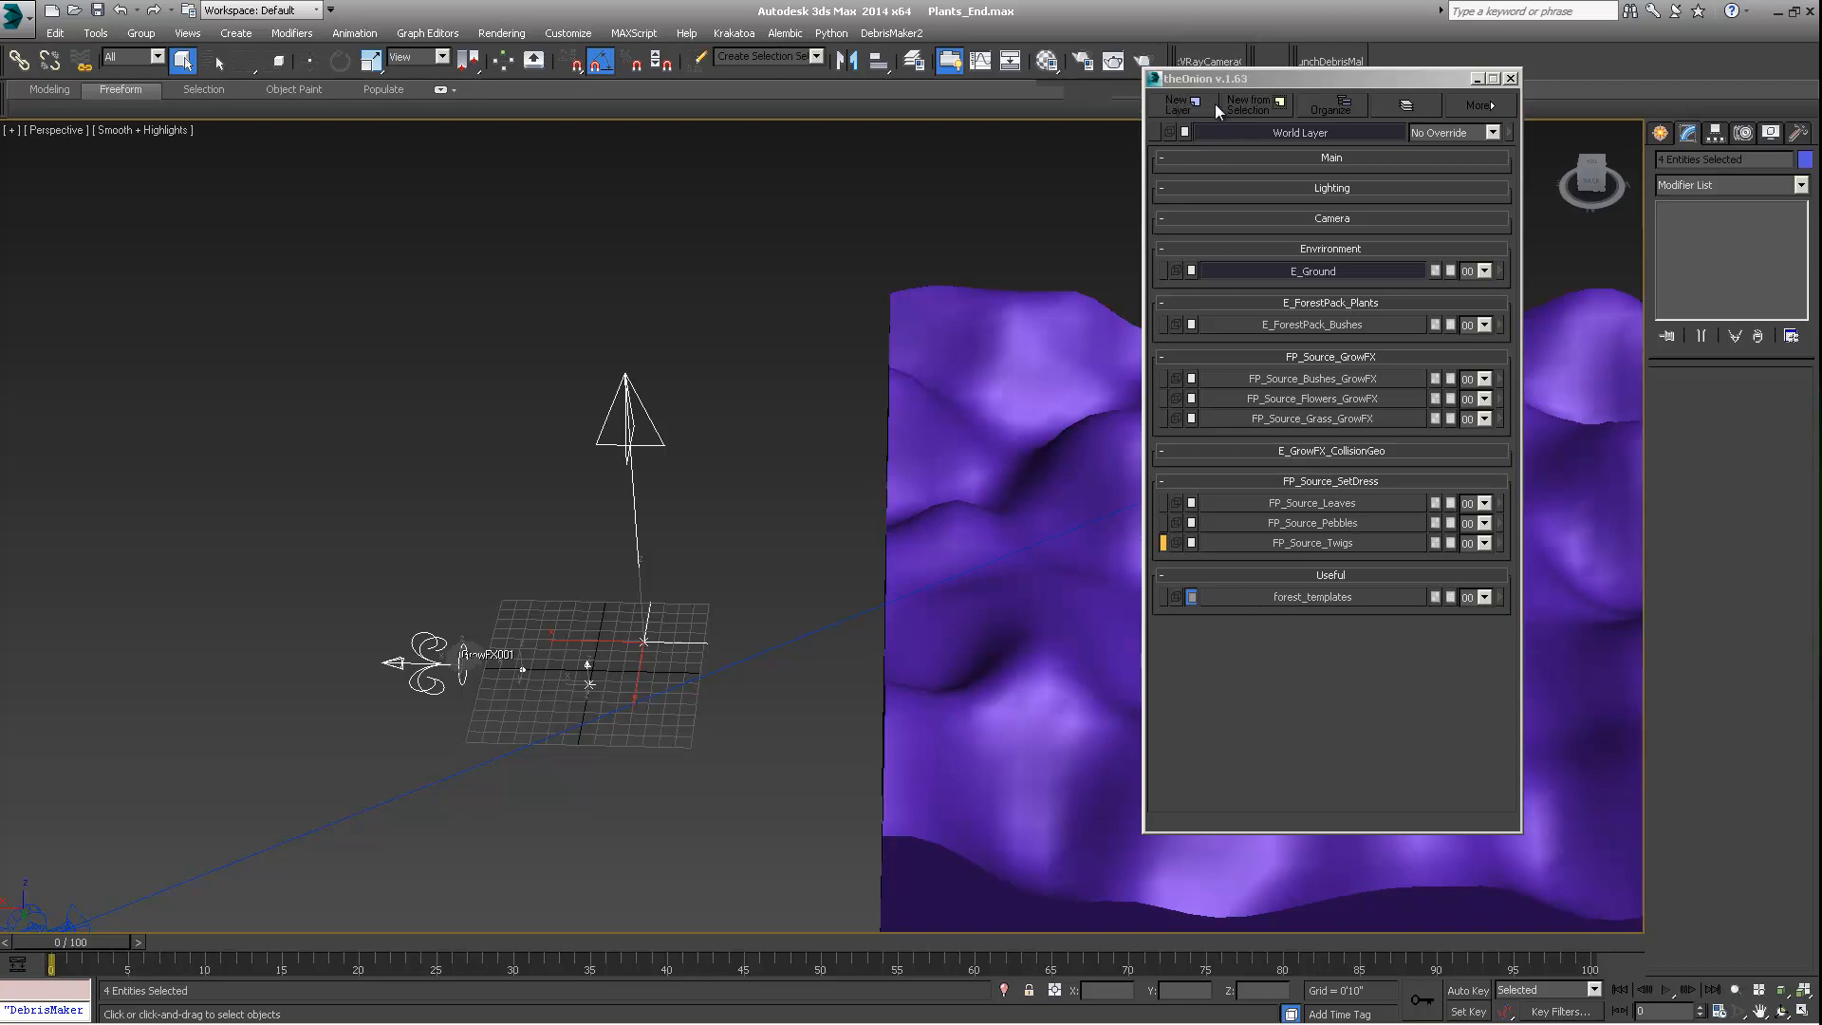
pyautogui.moveTo(1244, 82); pyautogui.dragTo(1208, 79)
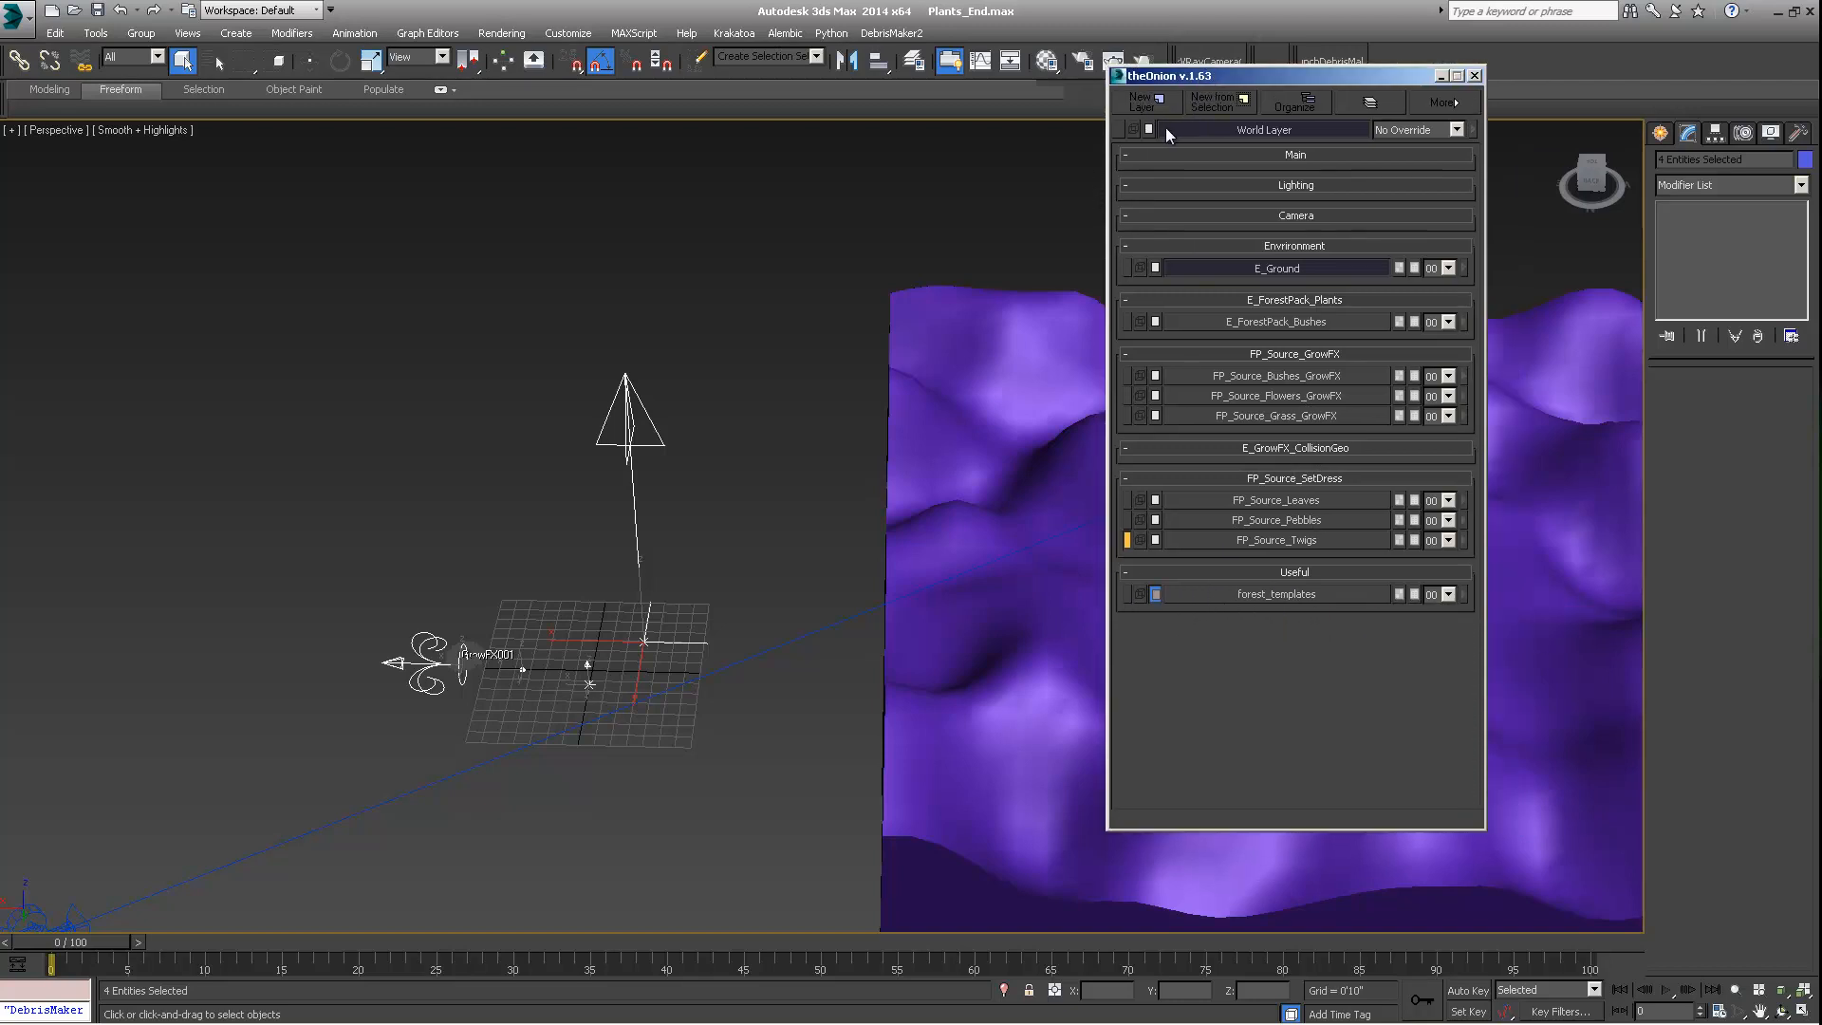
pyautogui.click(1215, 101)
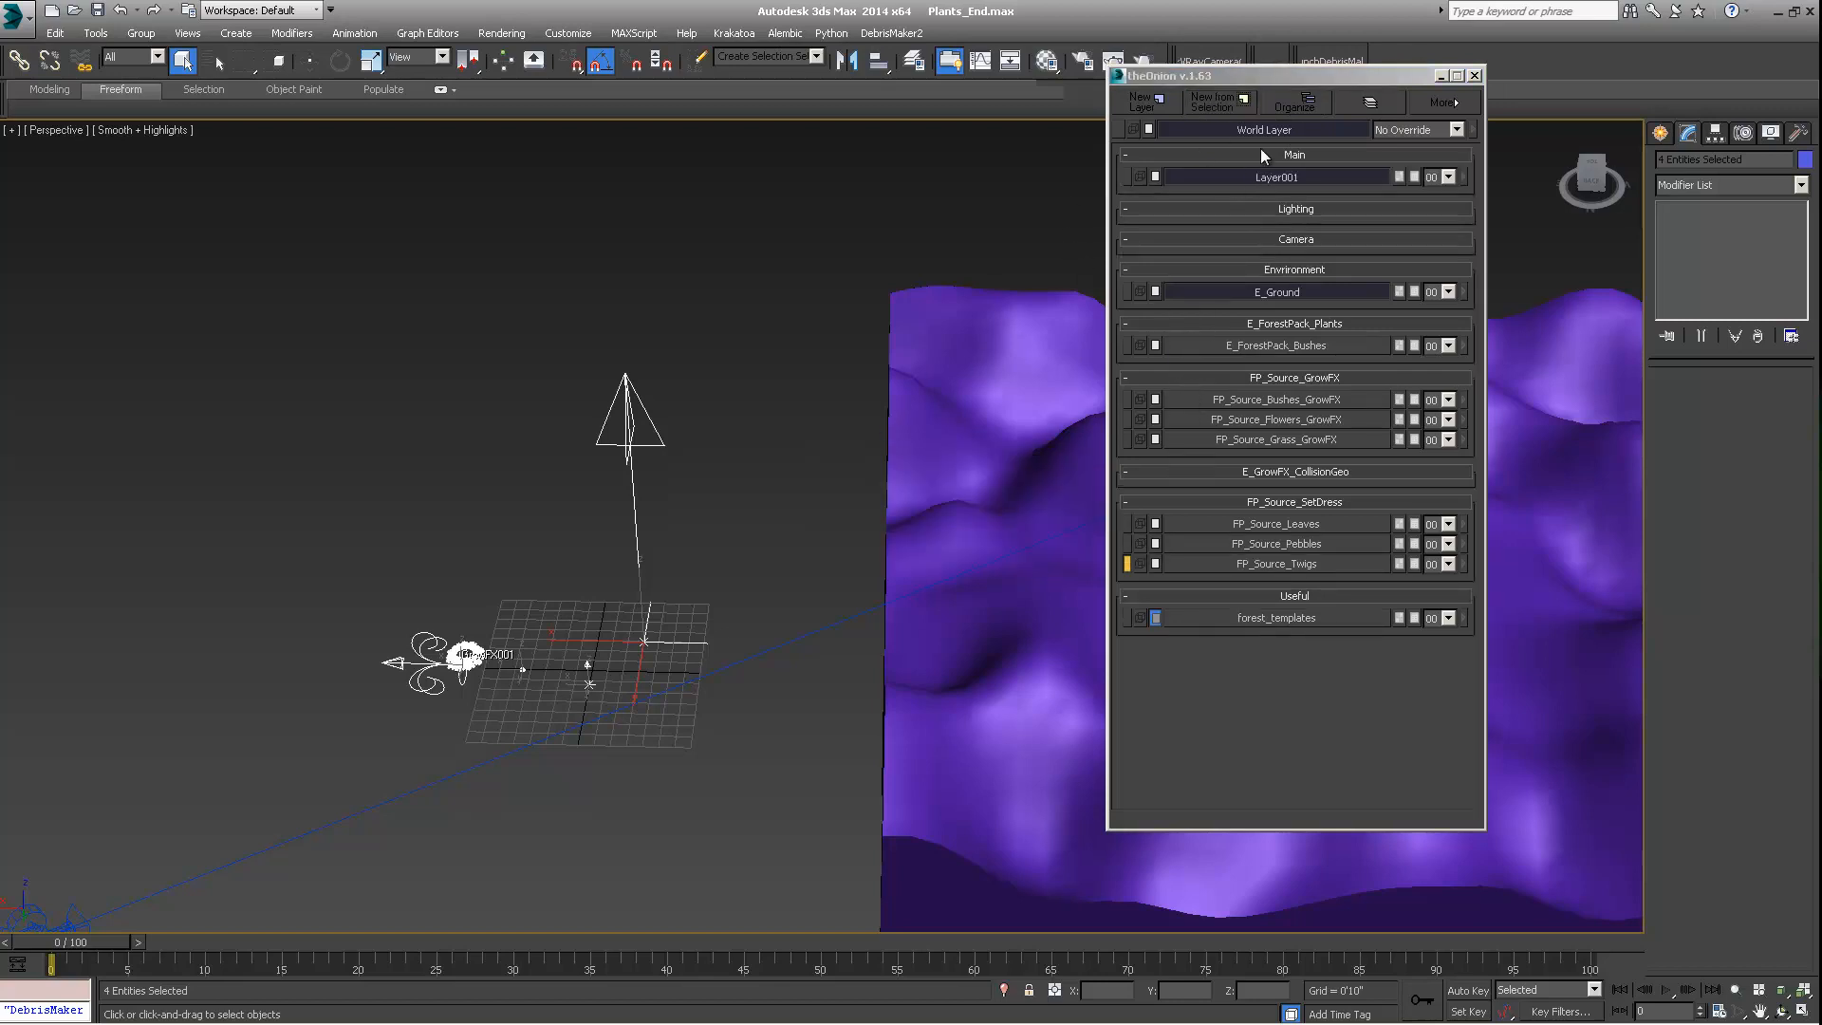
# Step: Rename the new layer in the Main group GrowFX_Helpers
pyautogui.rightClick(1255, 178)
pyautogui.moveTo(1276, 187)
pyautogui.click(1449, 187)
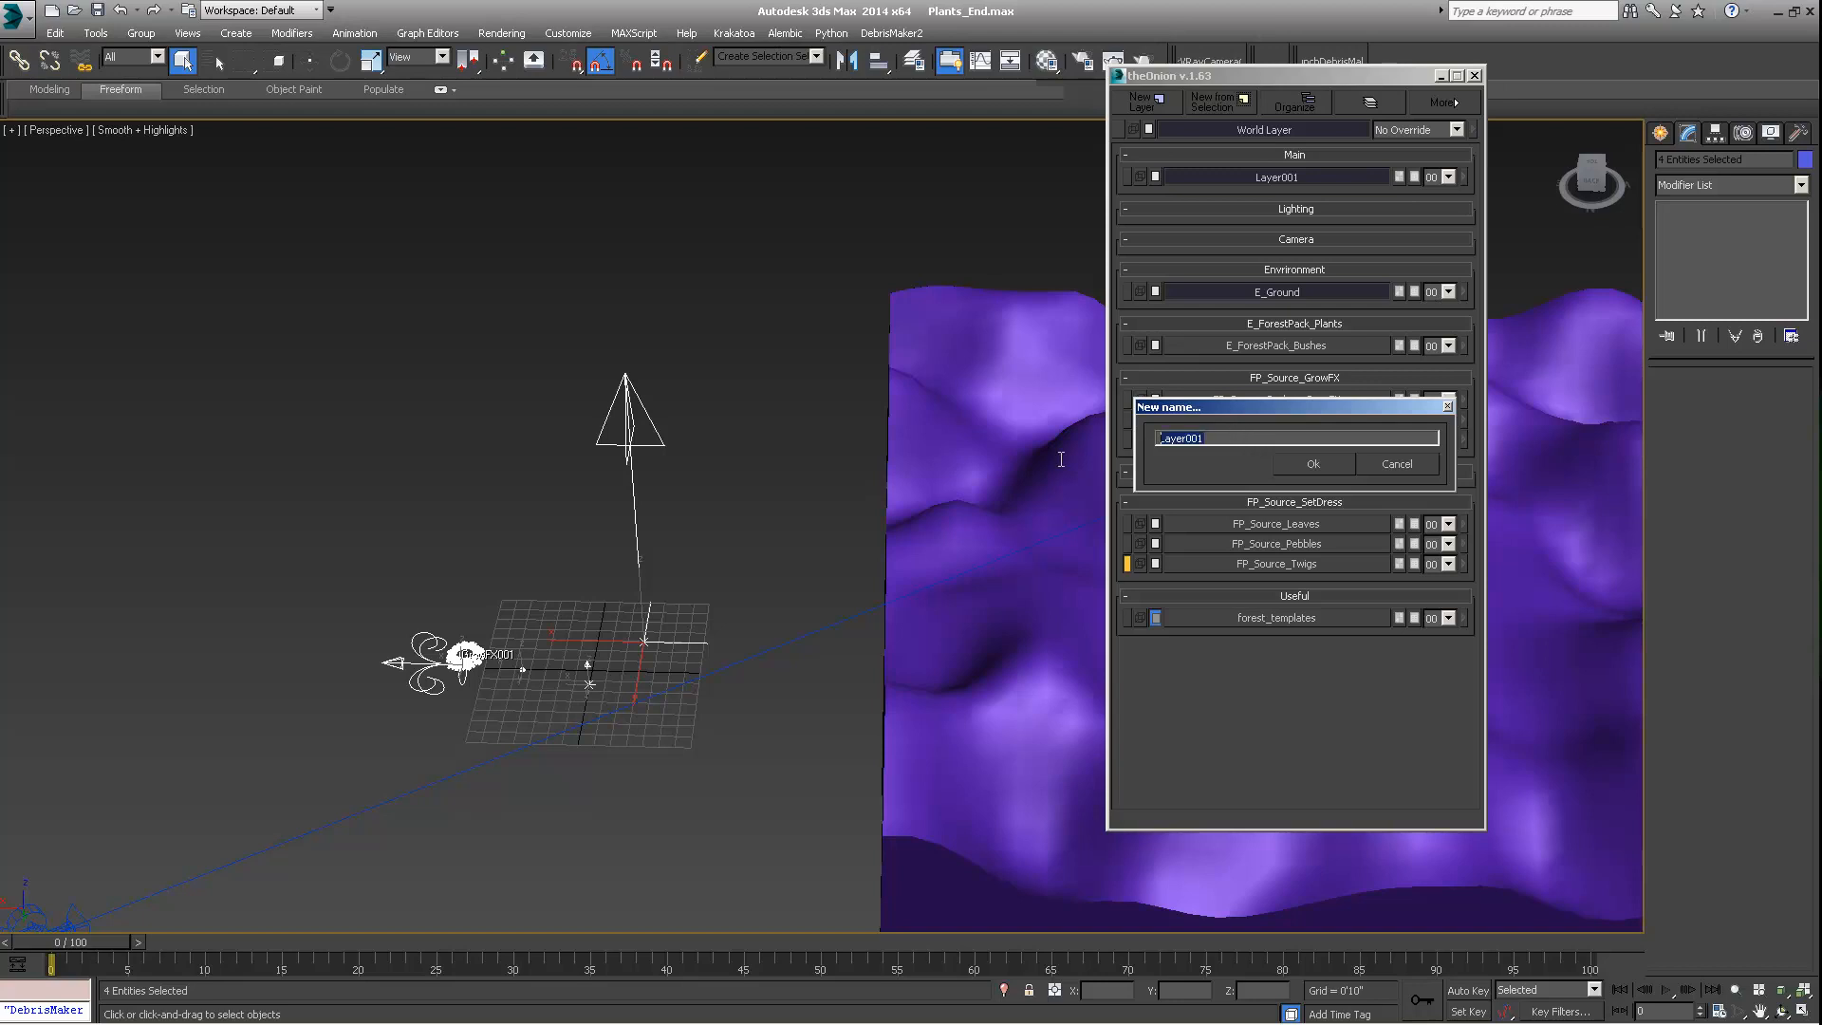
pyautogui.write('Grow')
pyautogui.write('FX_Obj')
pyautogui.press('BackSpace')
pyautogui.press('BackSpace')
pyautogui.write('Helpe')
pyautogui.click(1314, 464)
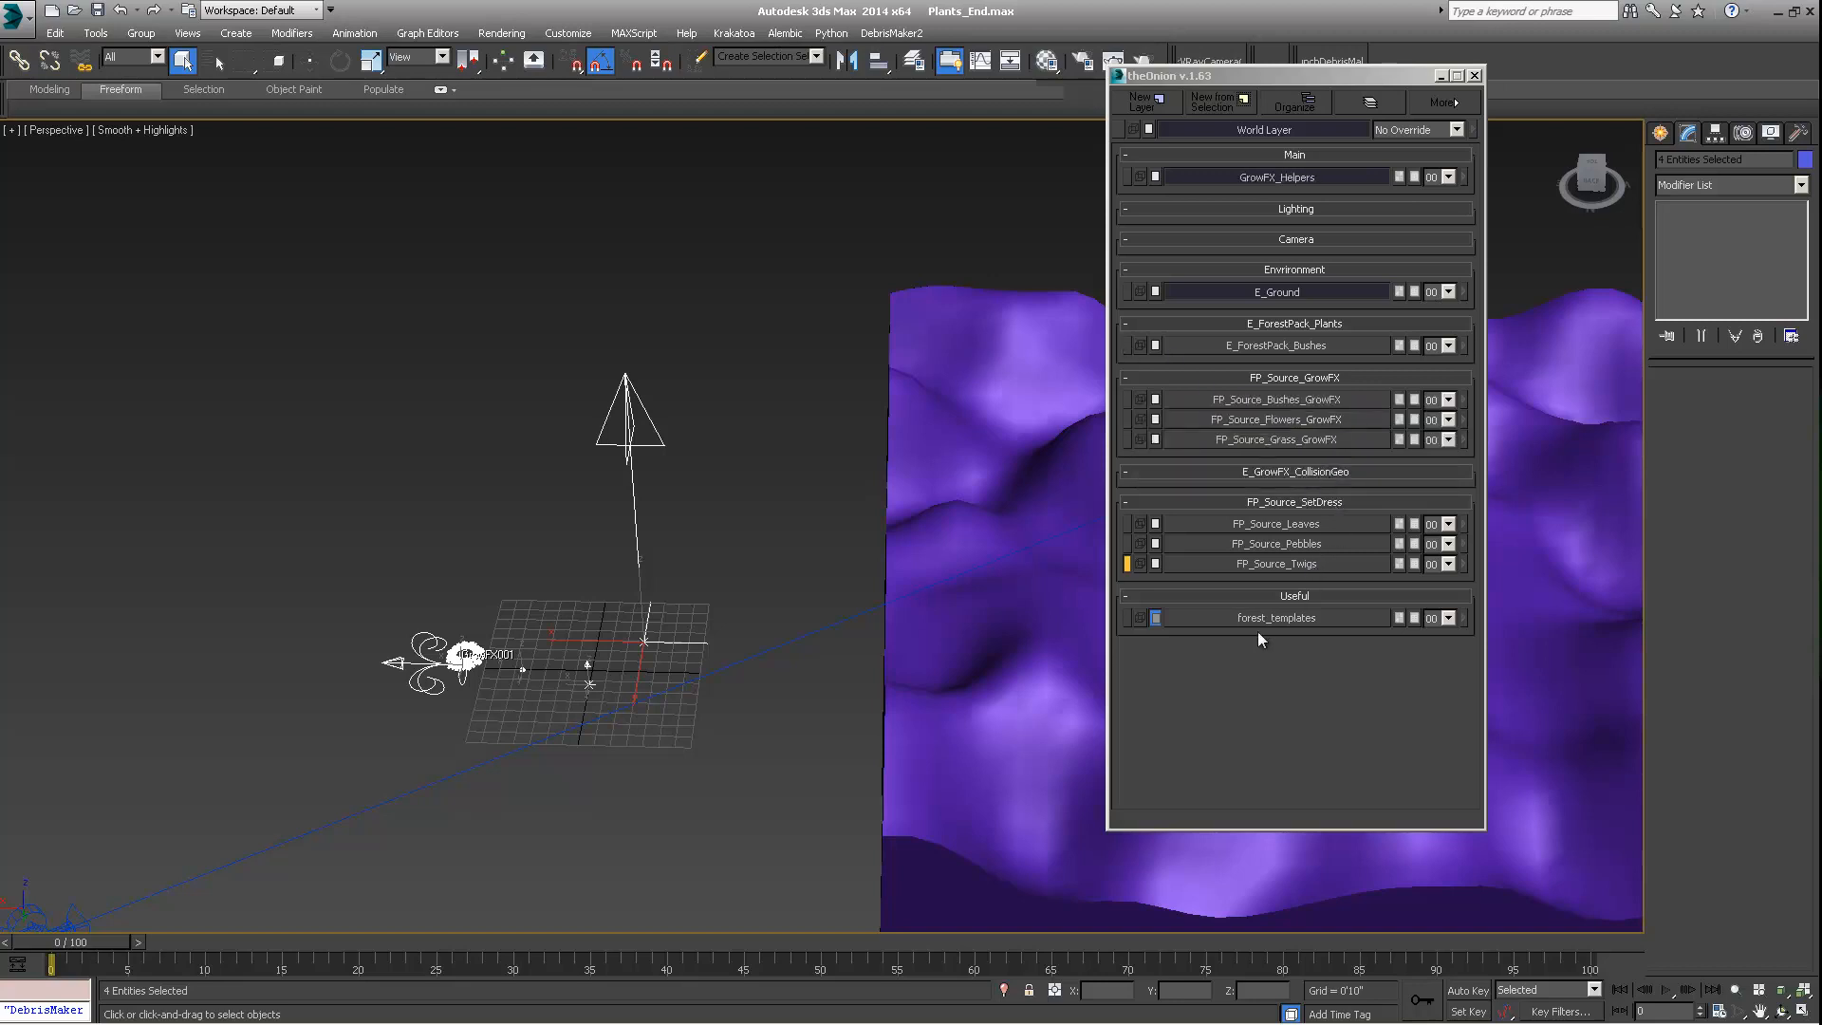
# Step: Move the GrowFX_Helpers layer from the Main group into the Useful group and accept the new organization
pyautogui.click(1293, 100)
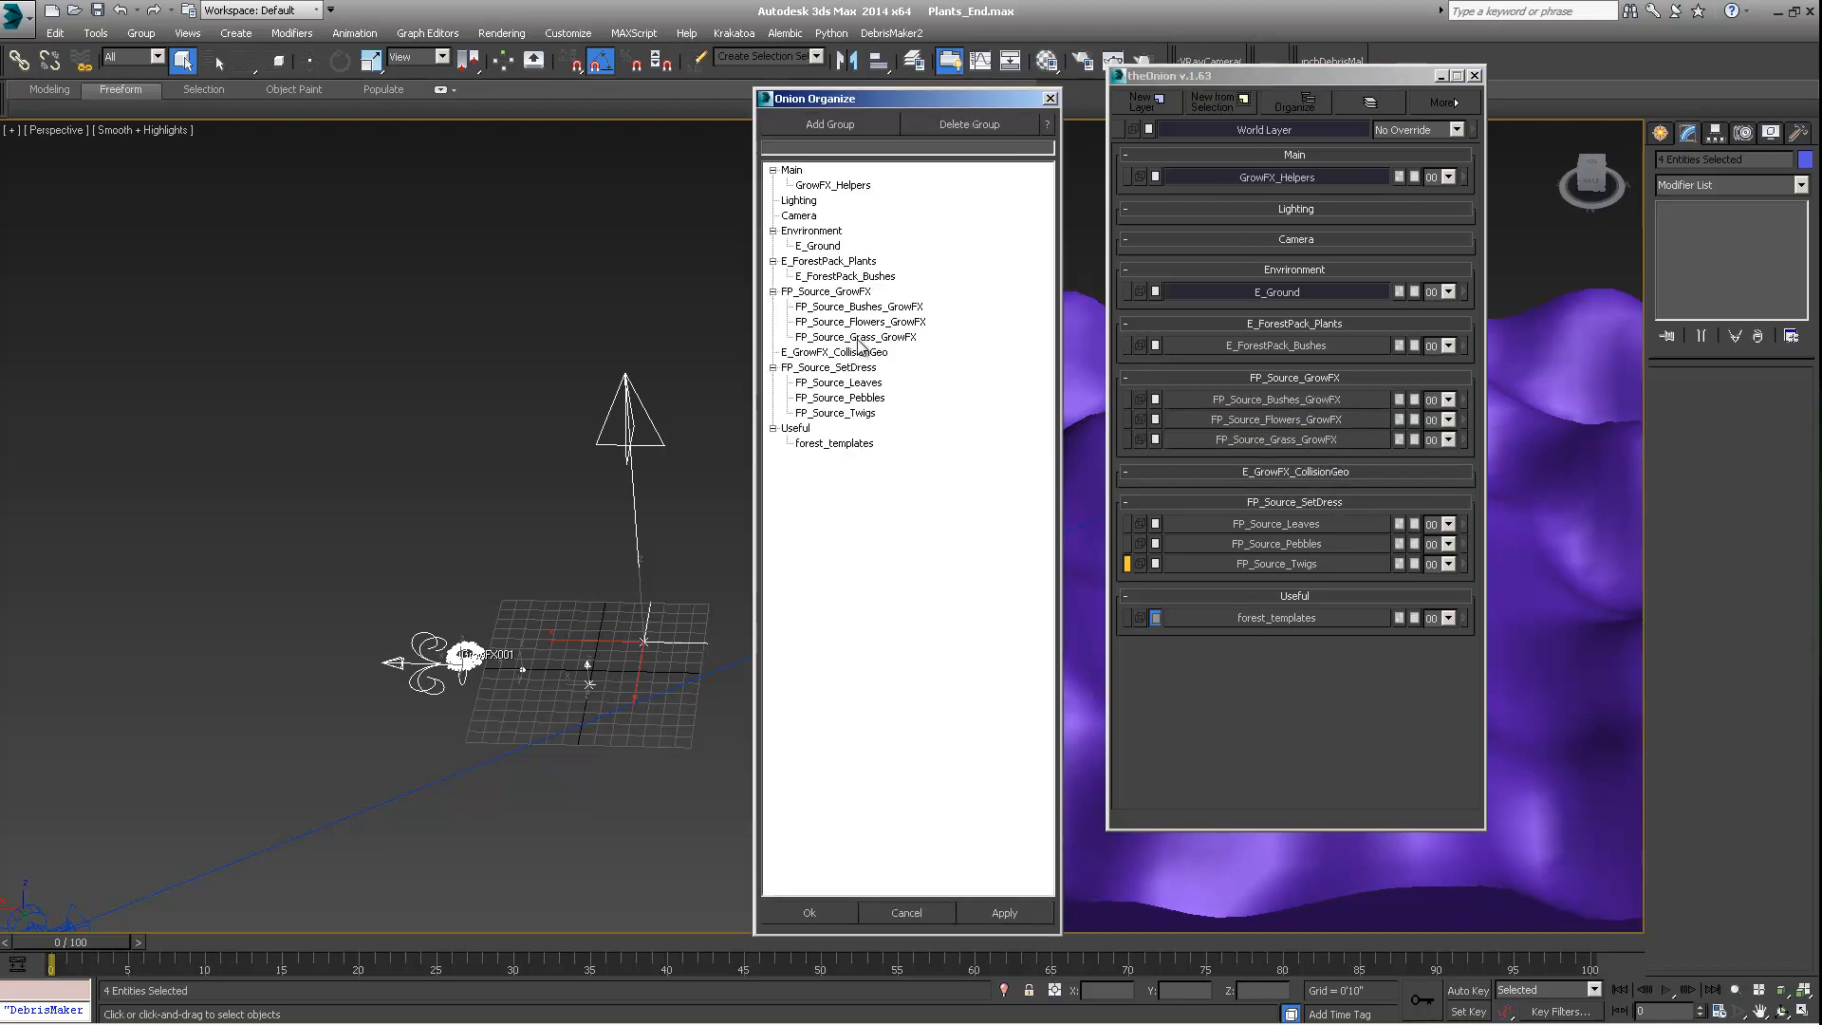
pyautogui.click(832, 186)
pyautogui.moveTo(833, 192); pyautogui.dragTo(820, 459)
pyautogui.moveTo(833, 188); pyautogui.dragTo(821, 446)
pyautogui.click(827, 914)
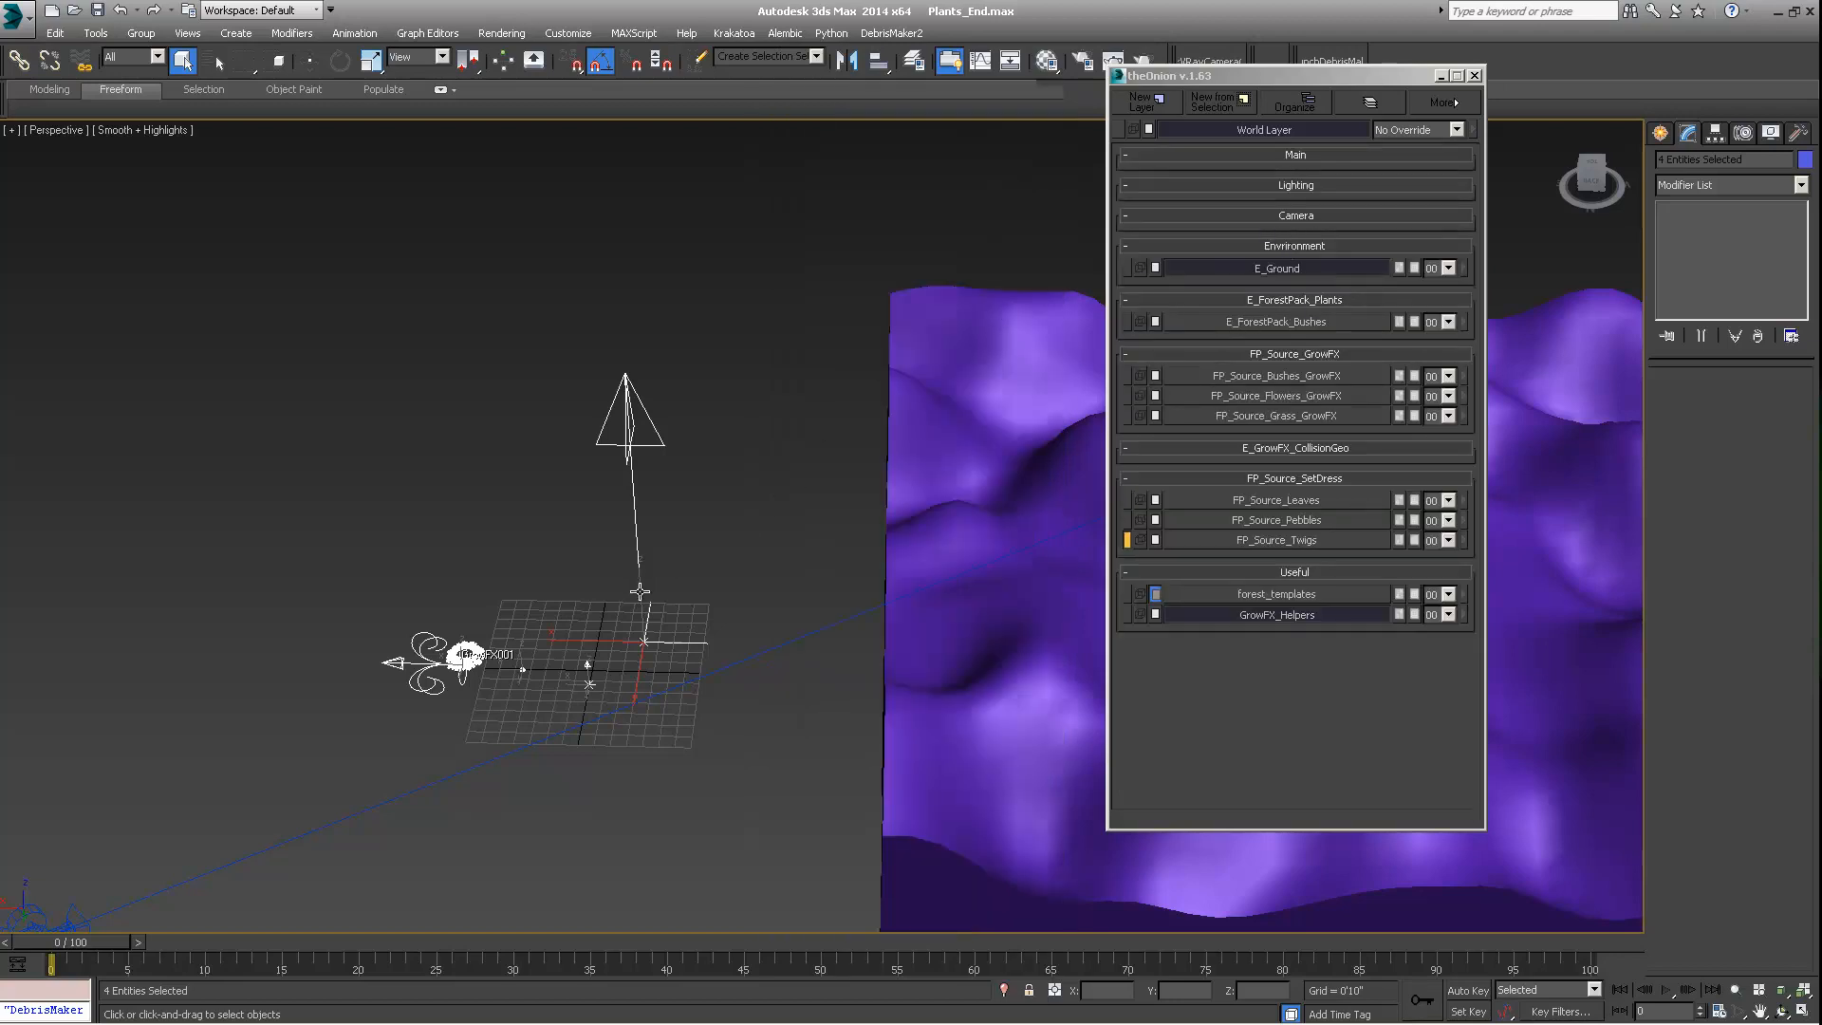
# Step: Examine the ground terrain, the camera and the GrowFX helpers around the grid from several angles
pyautogui.moveTo(639, 590); pyautogui.dragTo(594, 599, button='middle')
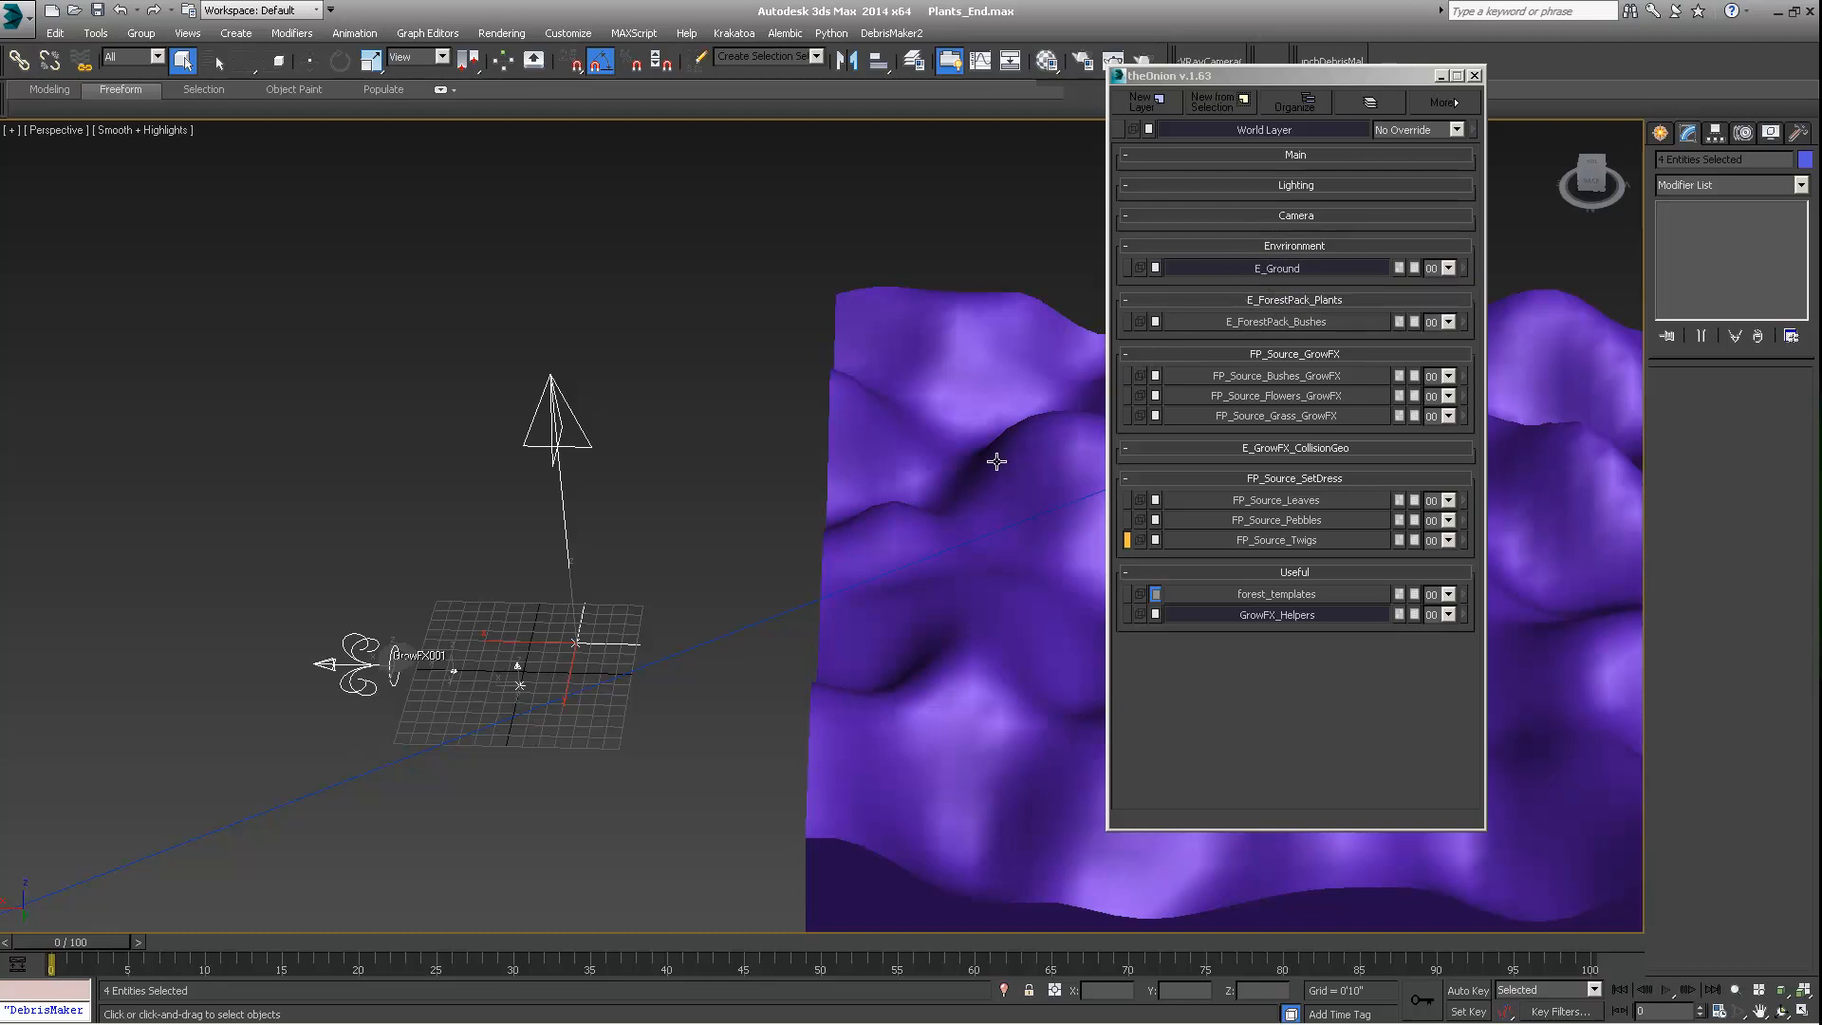
pyautogui.moveTo(997, 461); pyautogui.dragTo(799, 441, button='middle')
pyautogui.scroll(-4, 822, 452)
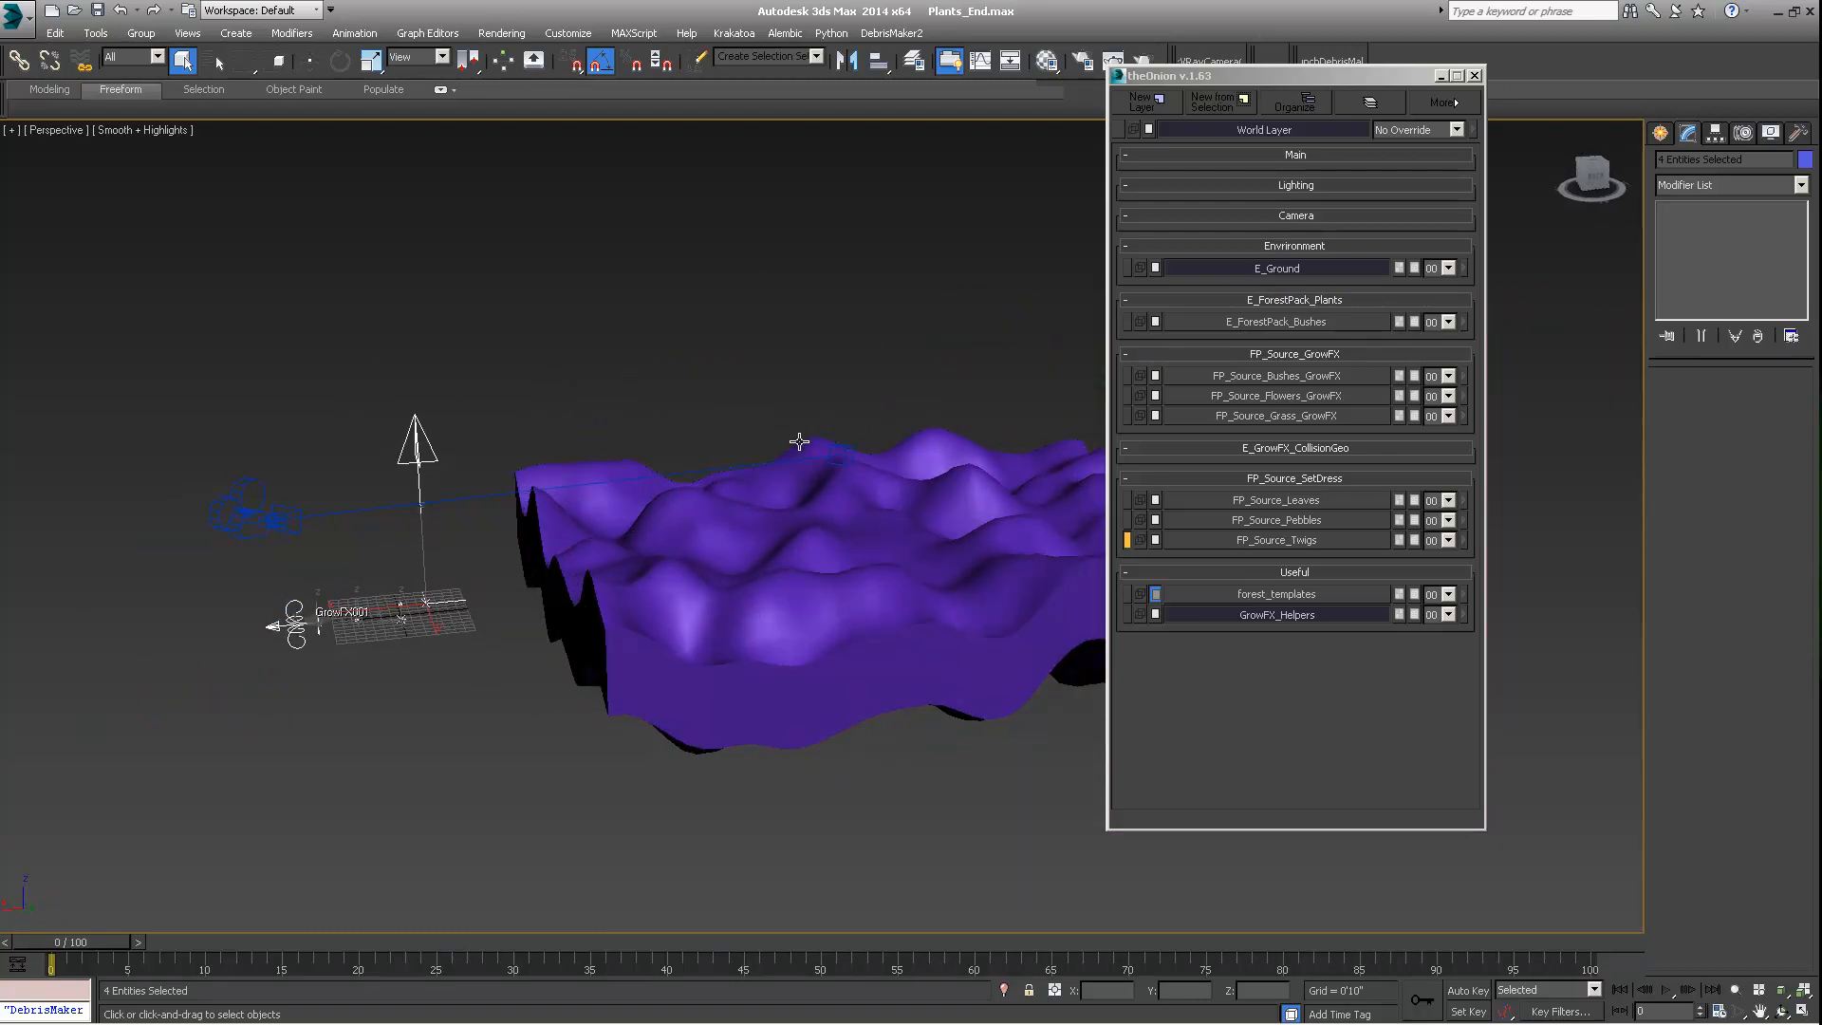
pyautogui.moveTo(834, 500); pyautogui.dragTo(656, 448, button='middle')
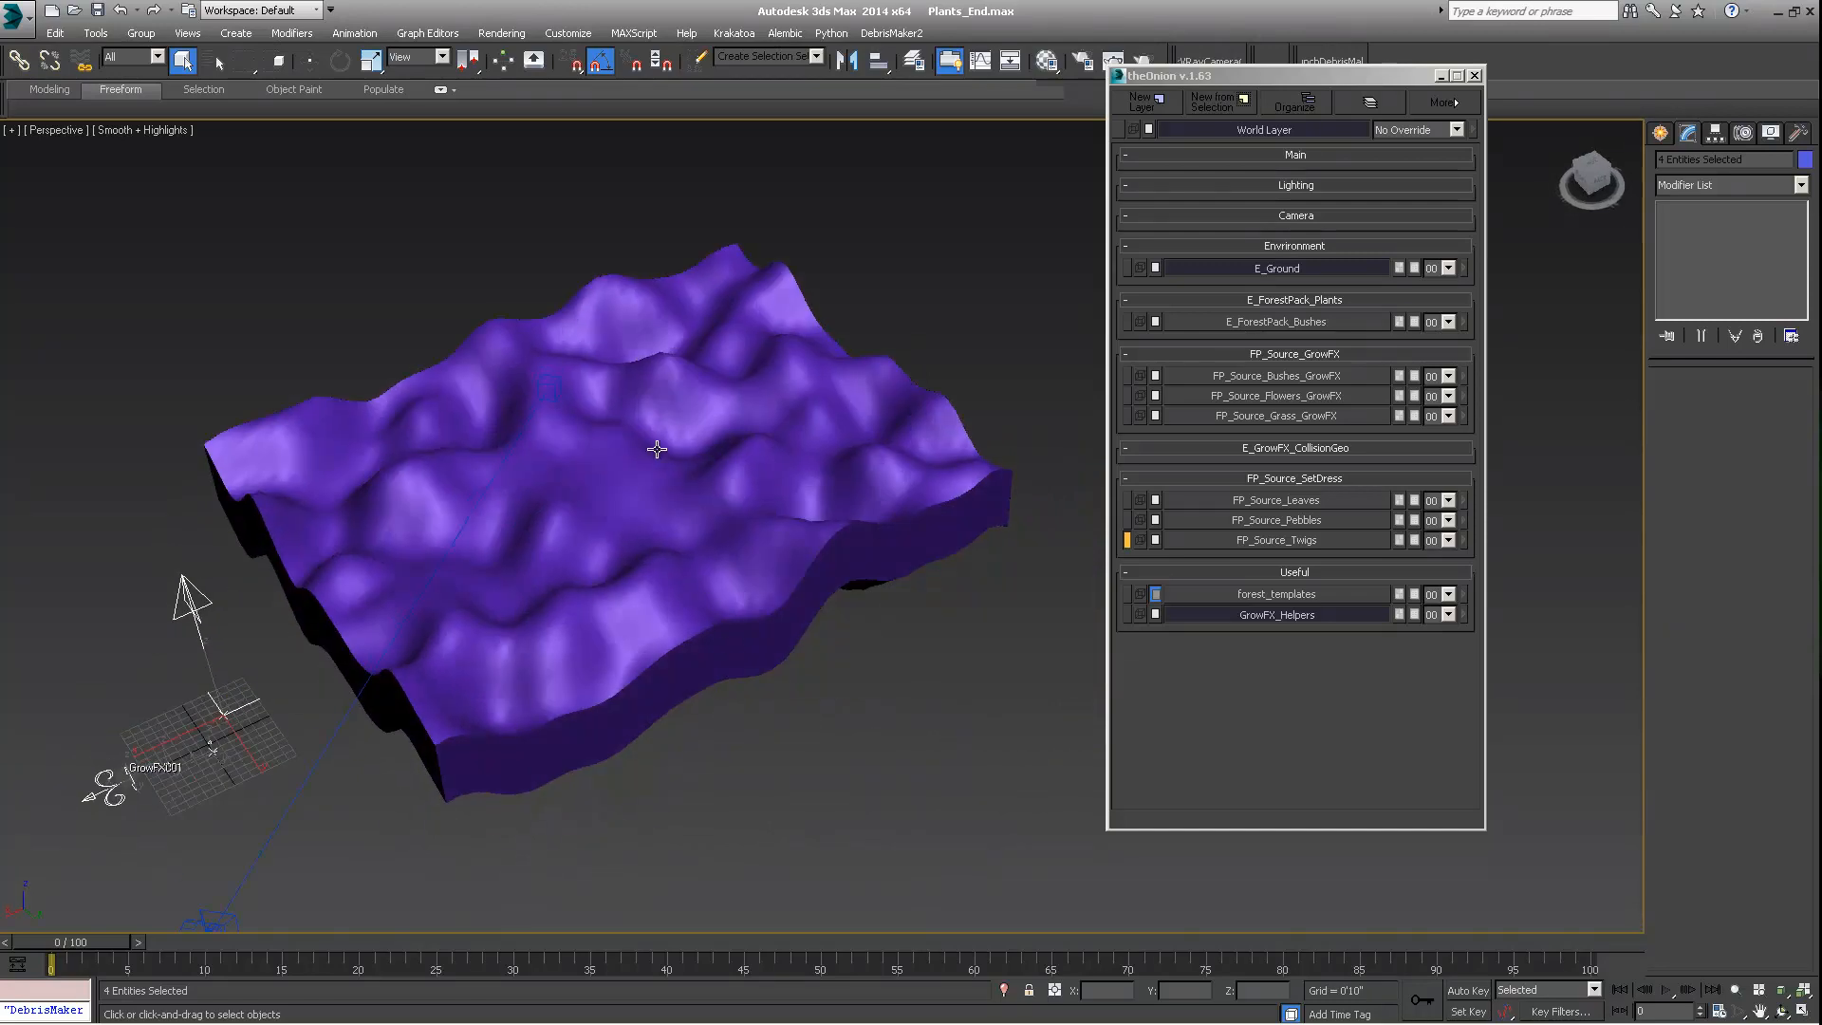
pyautogui.moveTo(626, 311); pyautogui.dragTo(637, 496, button='middle')
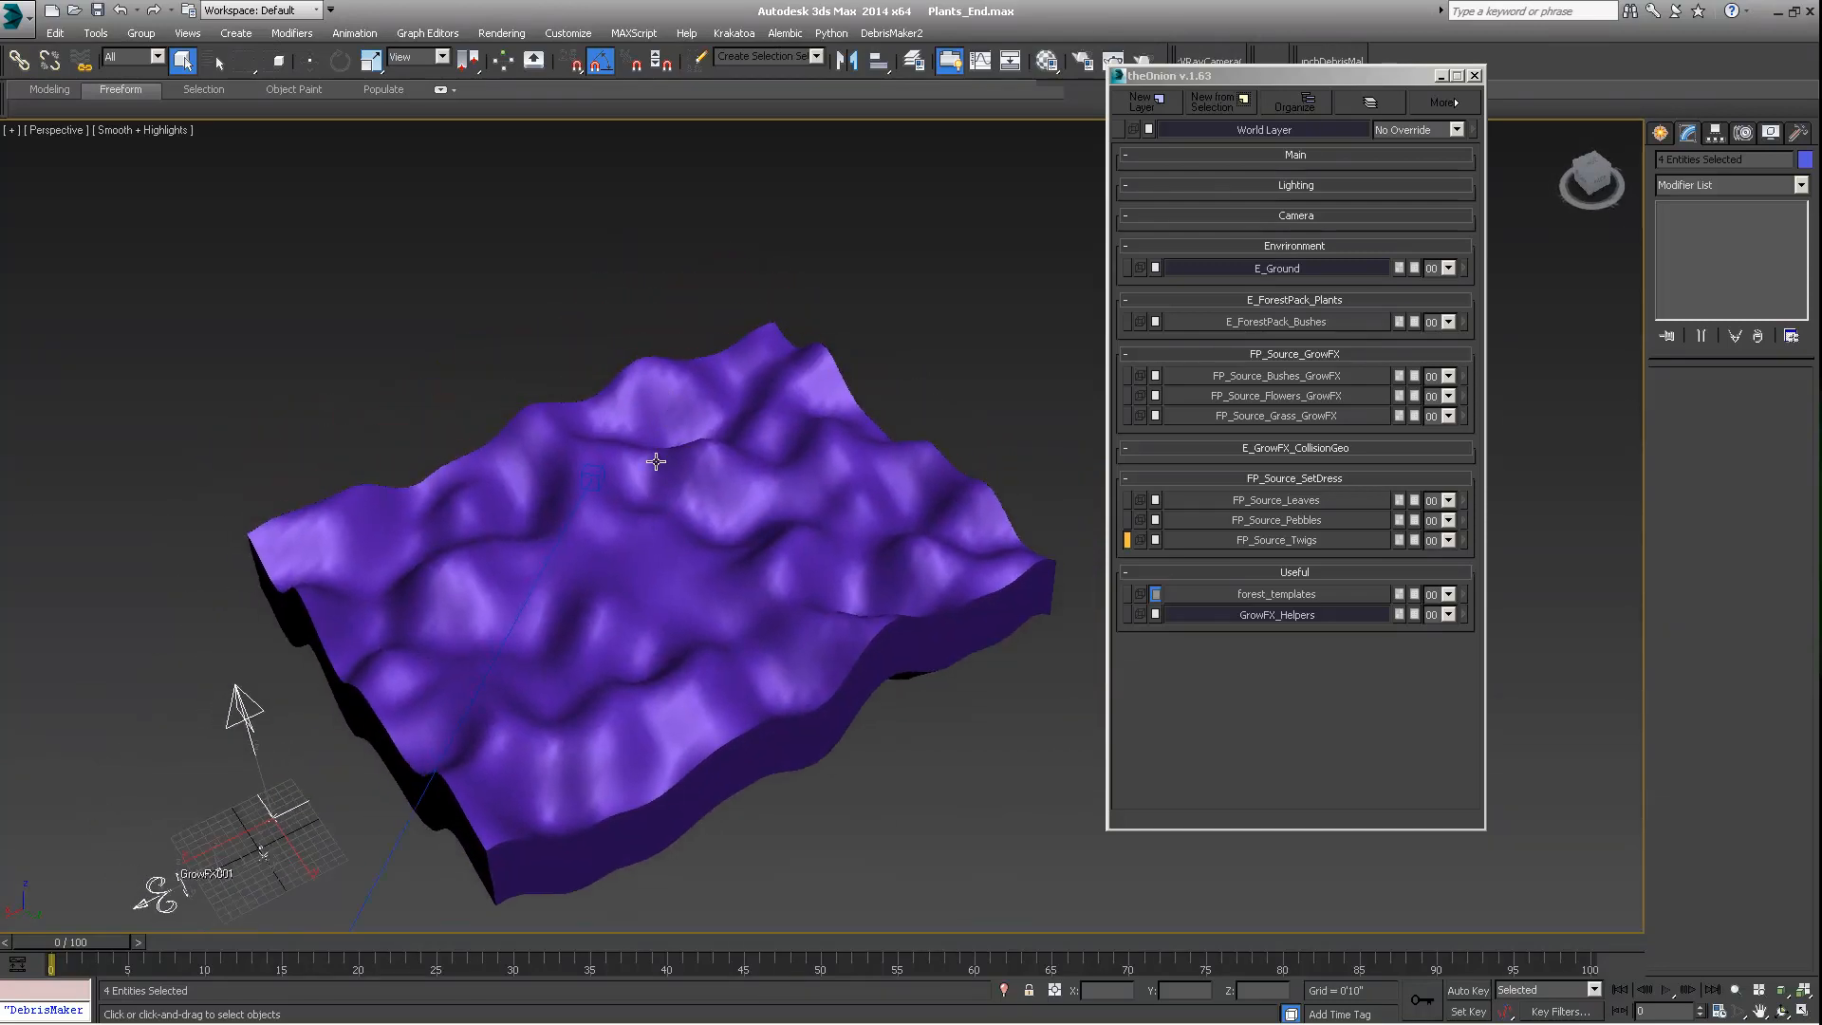
pyautogui.moveTo(630, 637); pyautogui.dragTo(670, 602, button='middle')
pyautogui.moveTo(769, 662); pyautogui.dragTo(758, 583, button='middle')
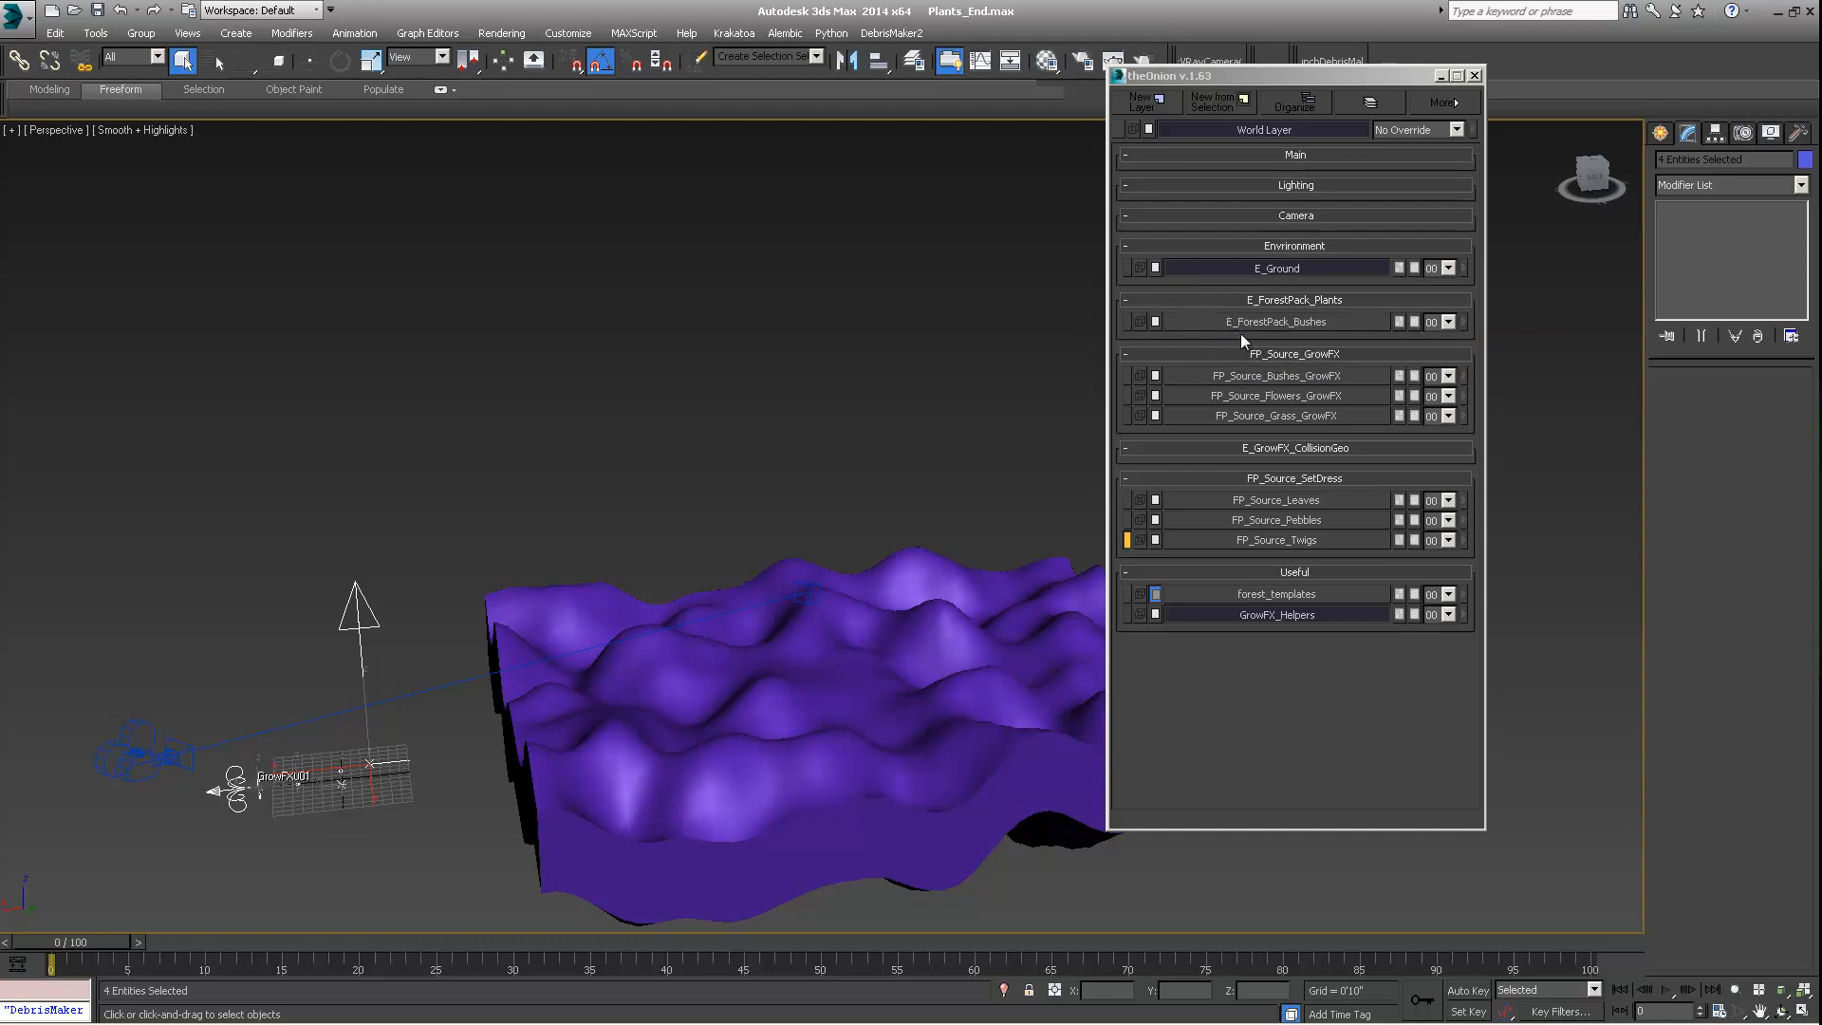
pyautogui.keyDown('alt'); pyautogui.moveTo(744, 630); pyautogui.dragTo(844, 575, button='middle'); pyautogui.keyUp('alt')
pyautogui.scroll(4, 573, 601)
pyautogui.moveTo(573, 601); pyautogui.dragTo(613, 594, button='middle')
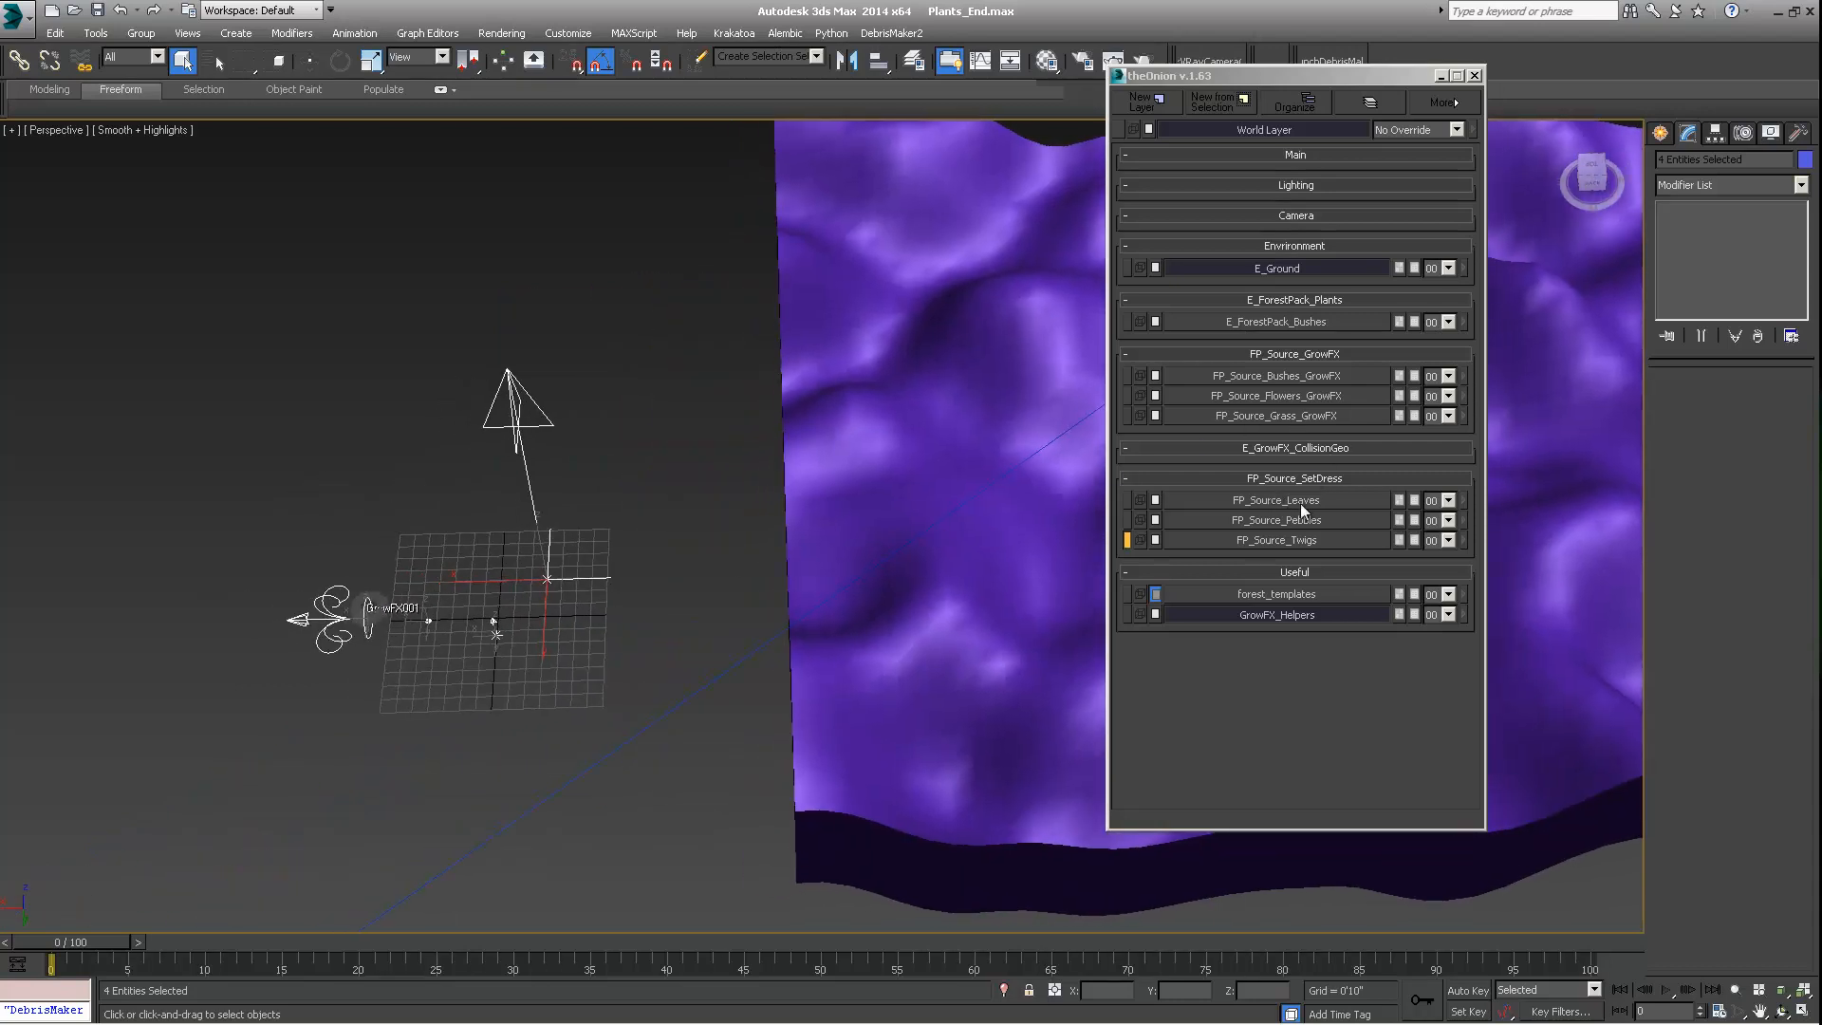
pyautogui.keyDown('alt'); pyautogui.moveTo(667, 413); pyautogui.dragTo(681, 431, button='middle'); pyautogui.keyUp('alt')
pyautogui.moveTo(634, 515)
pyautogui.mouseDown(button='middle')
pyautogui.moveTo(687, 508)
pyautogui.moveTo(612, 485)
pyautogui.moveTo(585, 513)
pyautogui.mouseUp(button='middle')
pyautogui.scroll(-3, 693, 525)
pyautogui.moveTo(694, 525); pyautogui.dragTo(657, 536, button='middle')
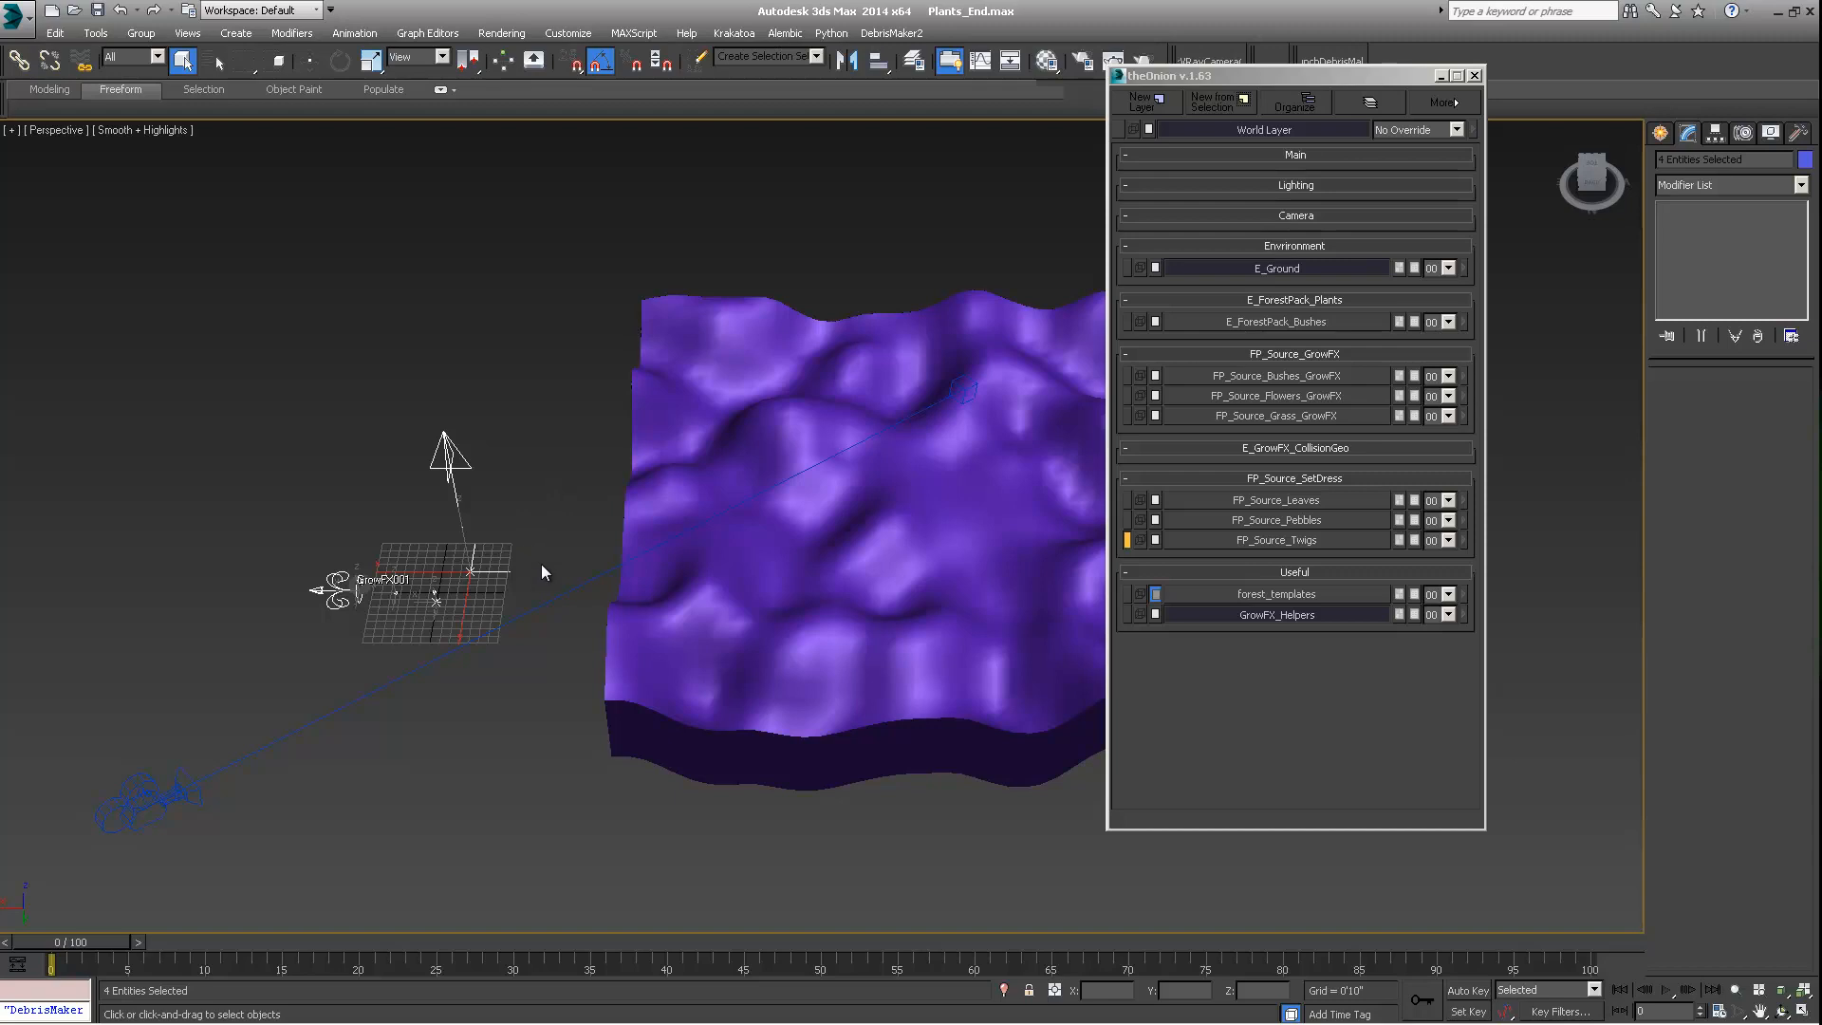
# Step: Turn off the GrowFX_Helpers and E_Ground layers
pyautogui.scroll(4, 539, 567)
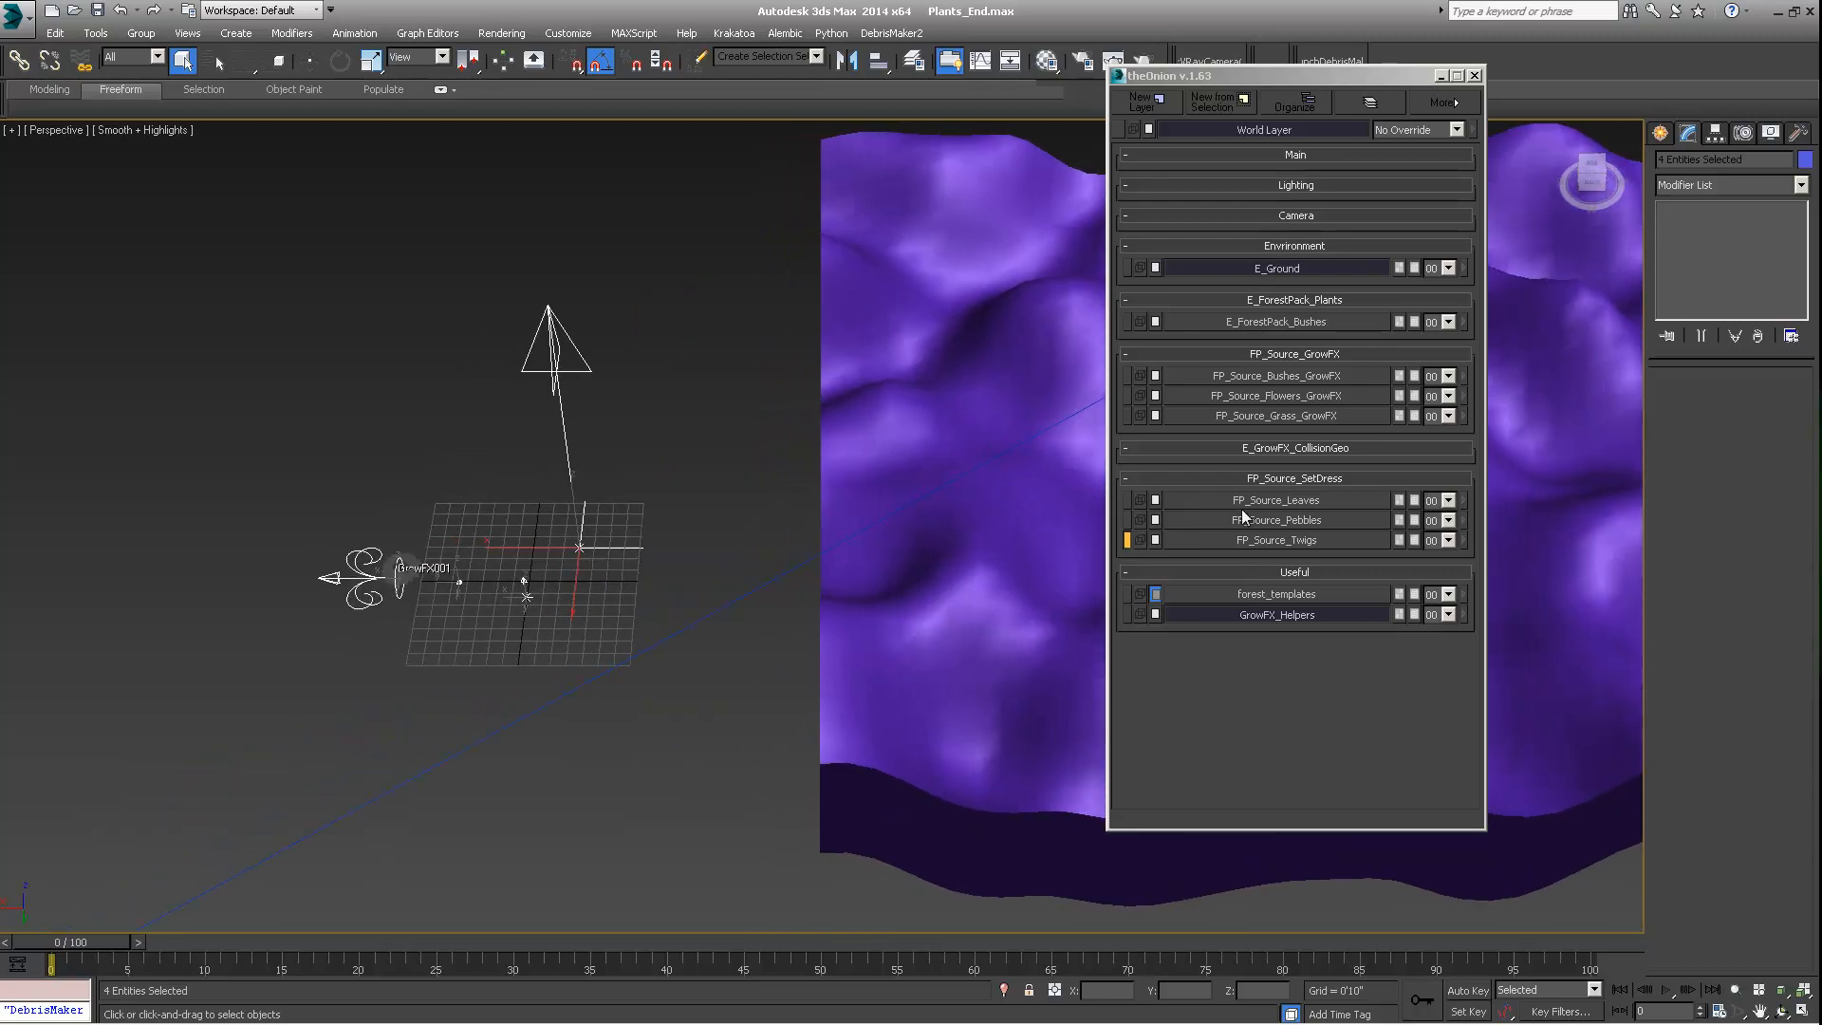
pyautogui.moveTo(722, 574); pyautogui.dragTo(799, 590, button='middle')
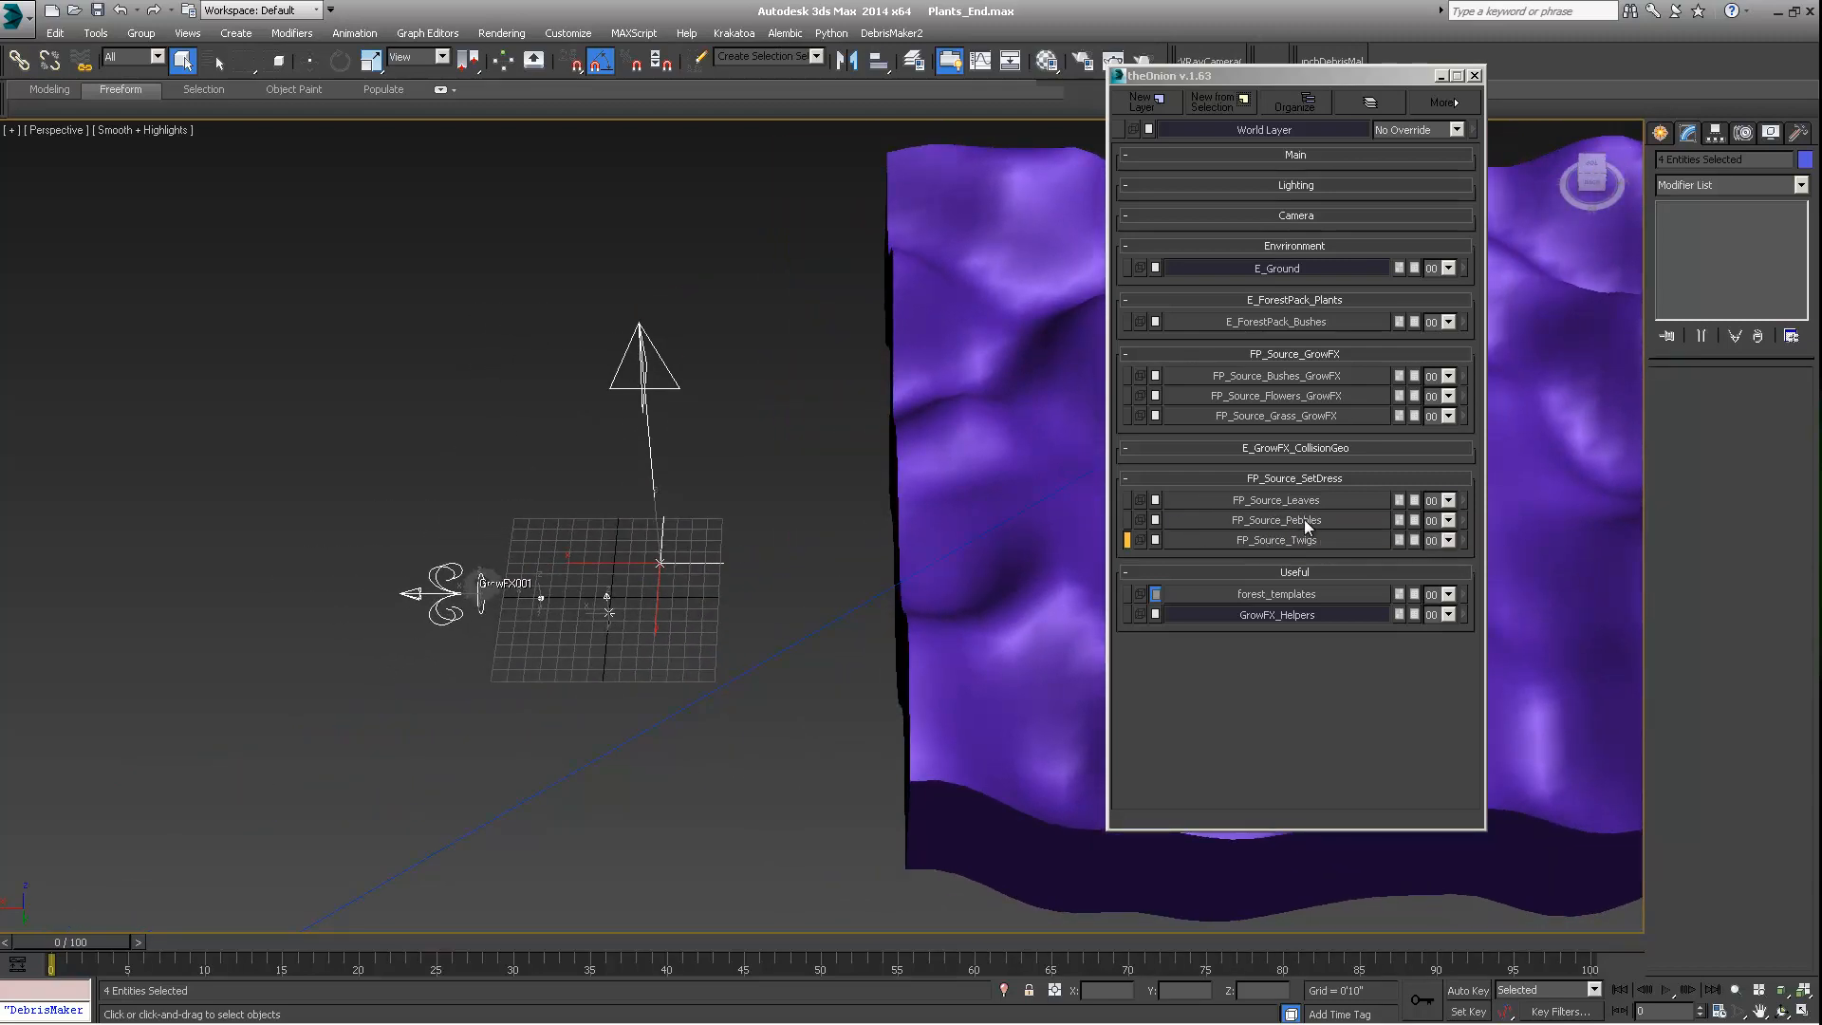
pyautogui.click(1288, 615)
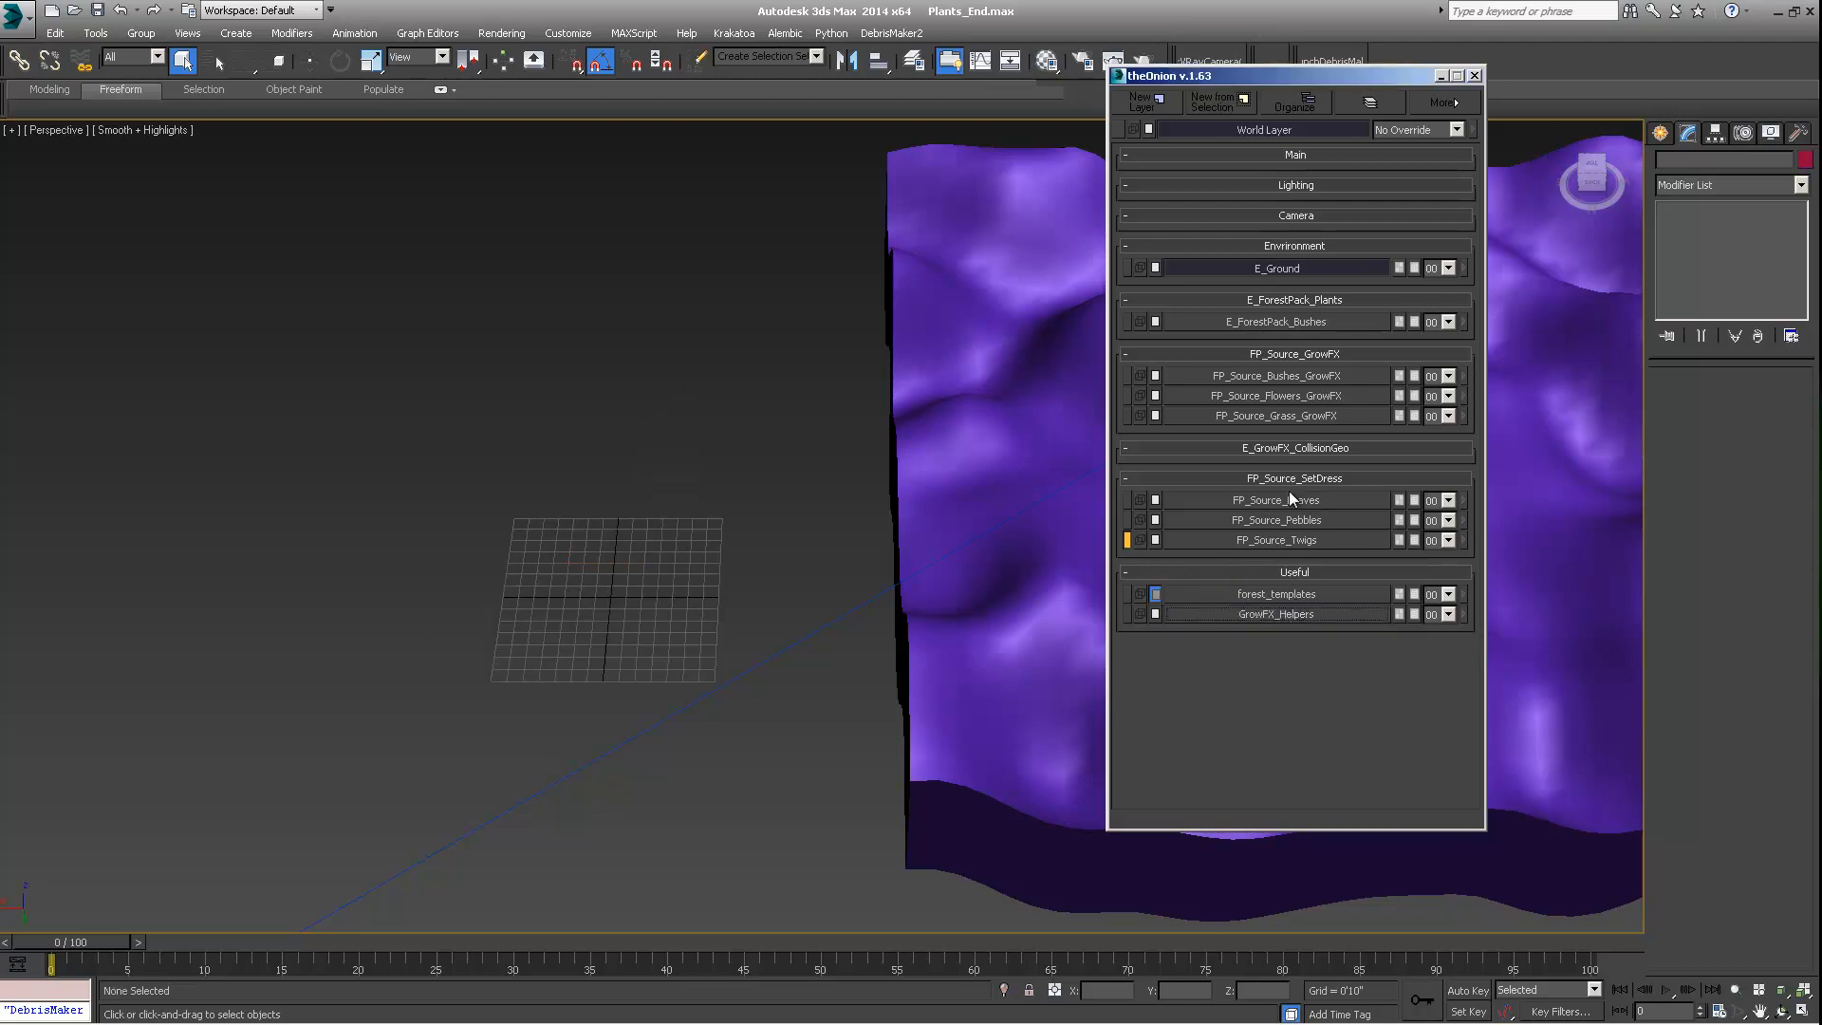
pyautogui.click(1307, 268)
# Step: Select the camera in the viewport and create a new layer from the selection
pyautogui.scroll(-3, 765, 537)
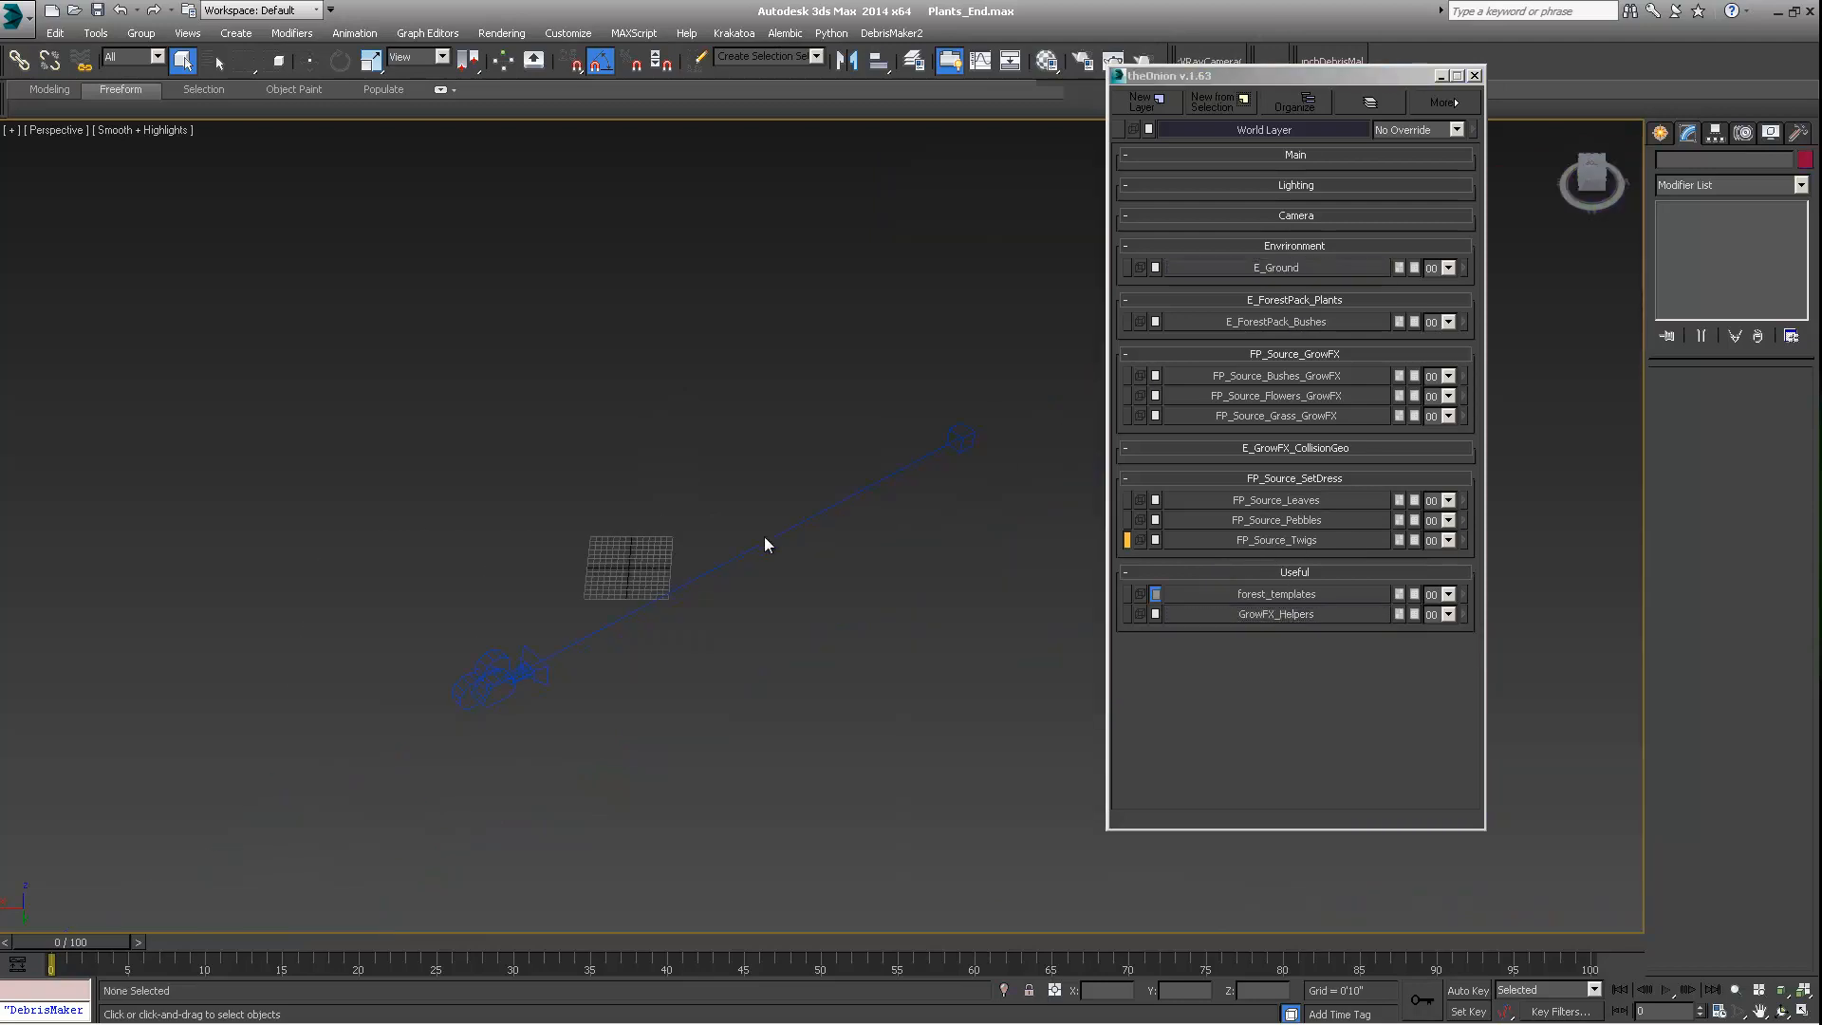
pyautogui.click(486, 677)
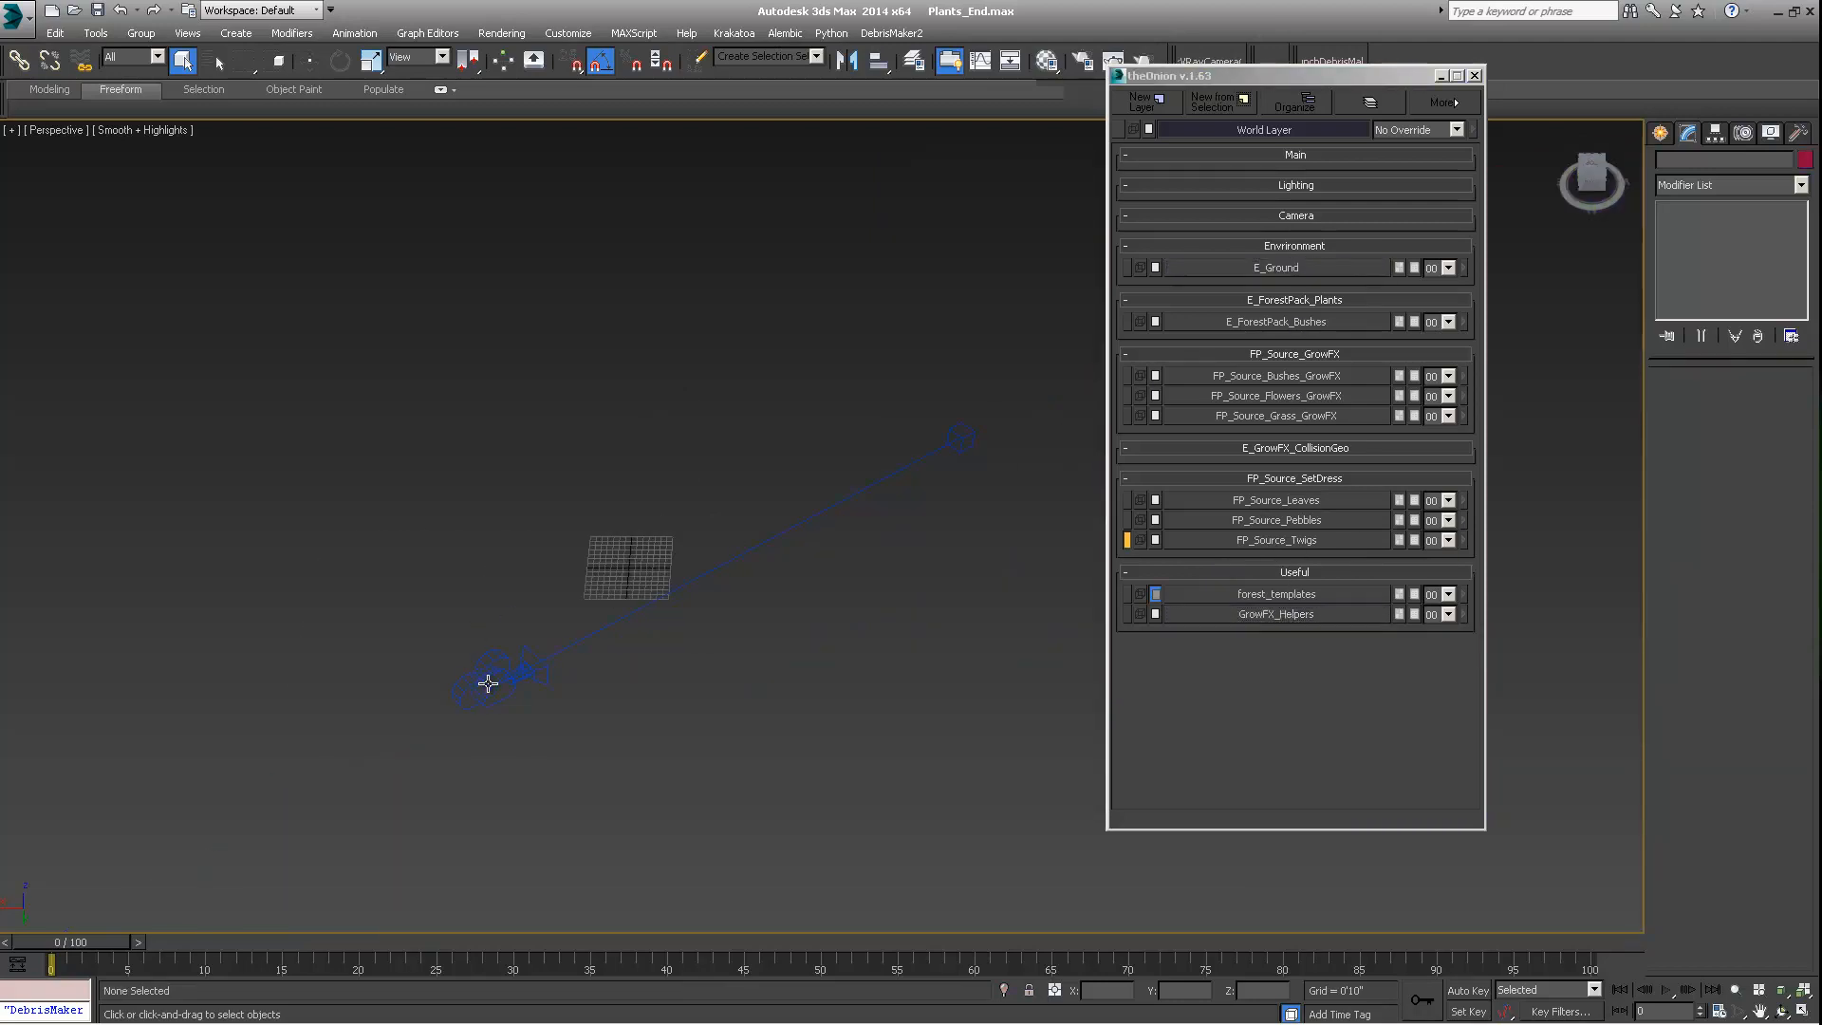
pyautogui.click(976, 418)
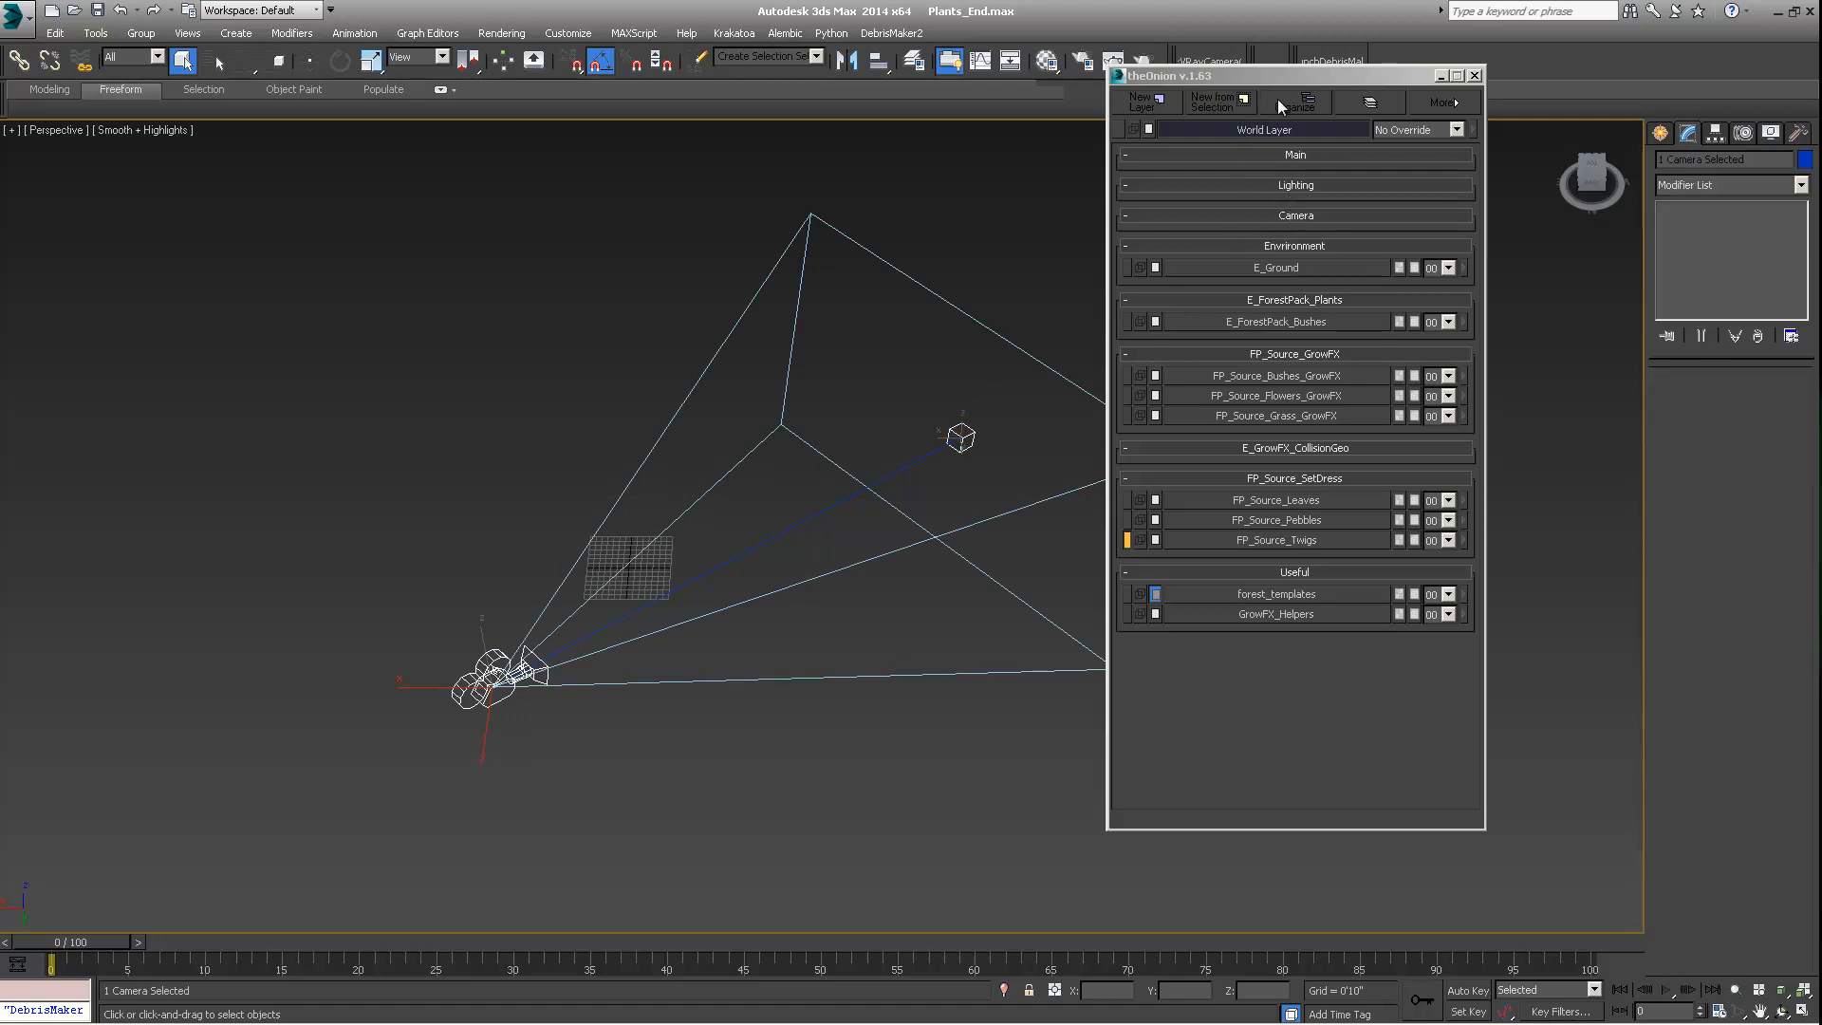
pyautogui.click(1214, 102)
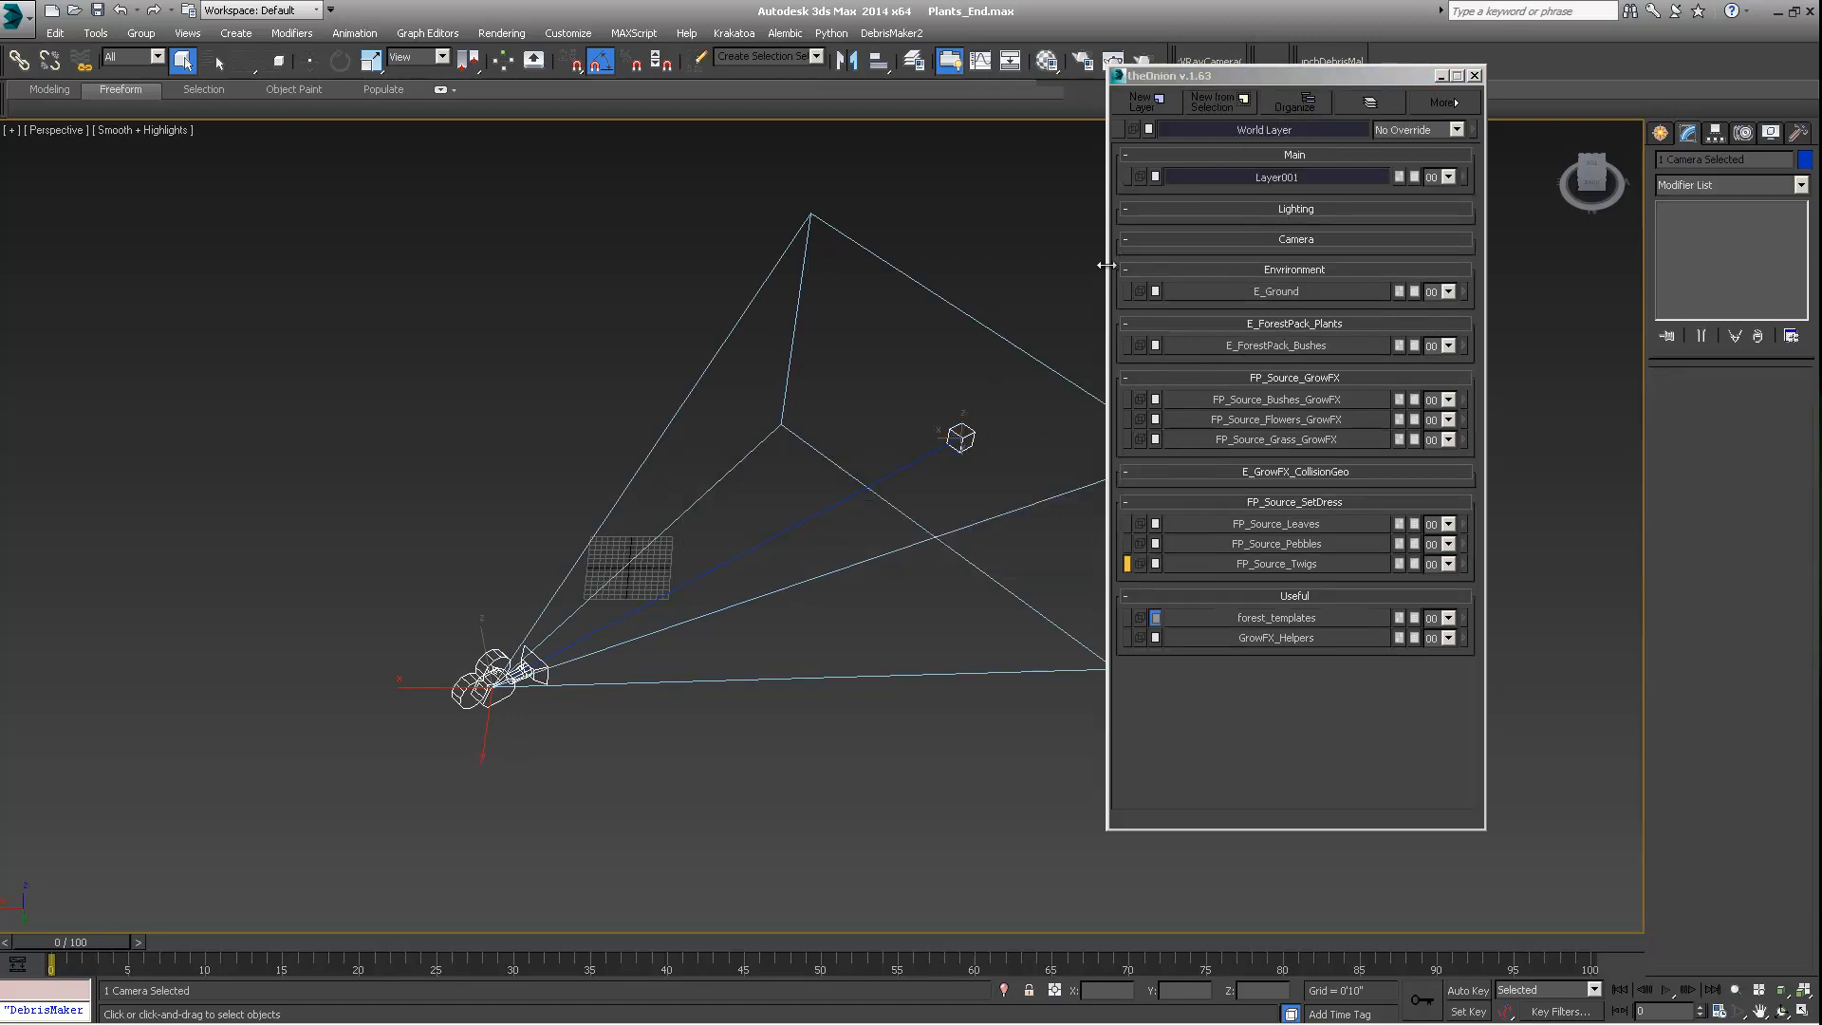
# Step: Rename the new layer in the Main group Camera_S0001.00
pyautogui.rightClick(1257, 174)
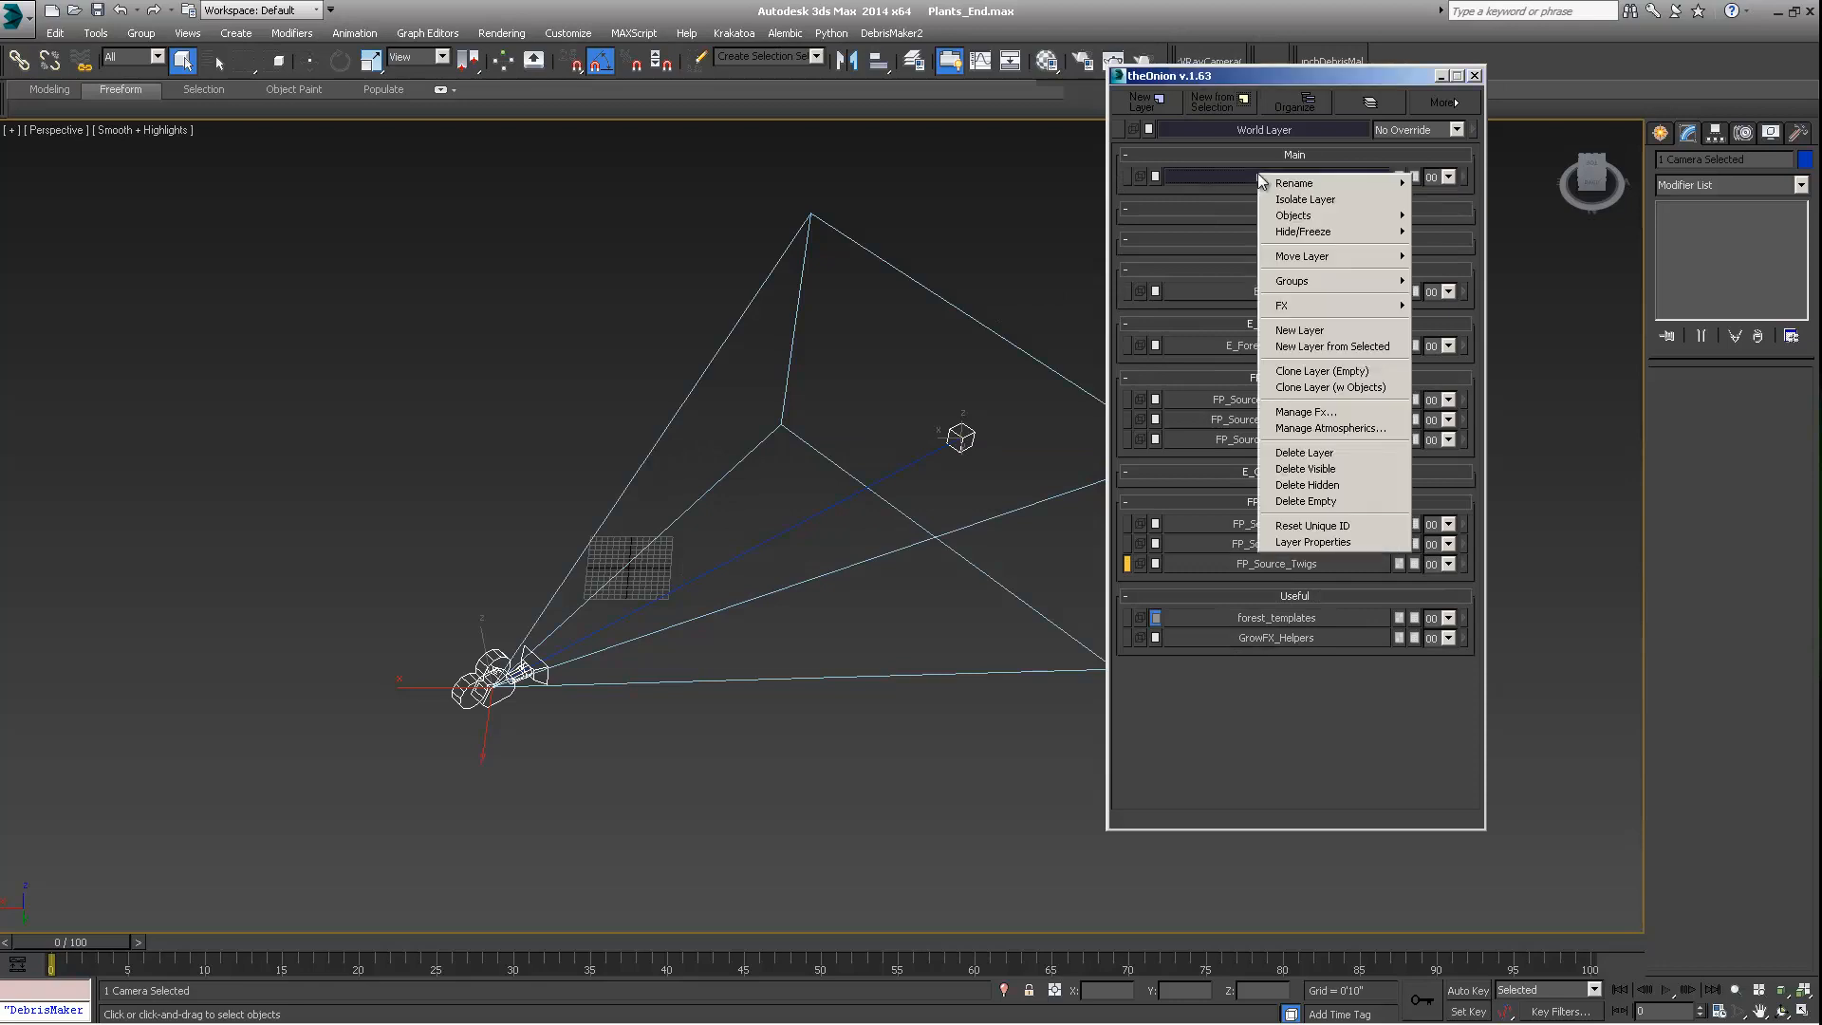
pyautogui.click(1324, 226)
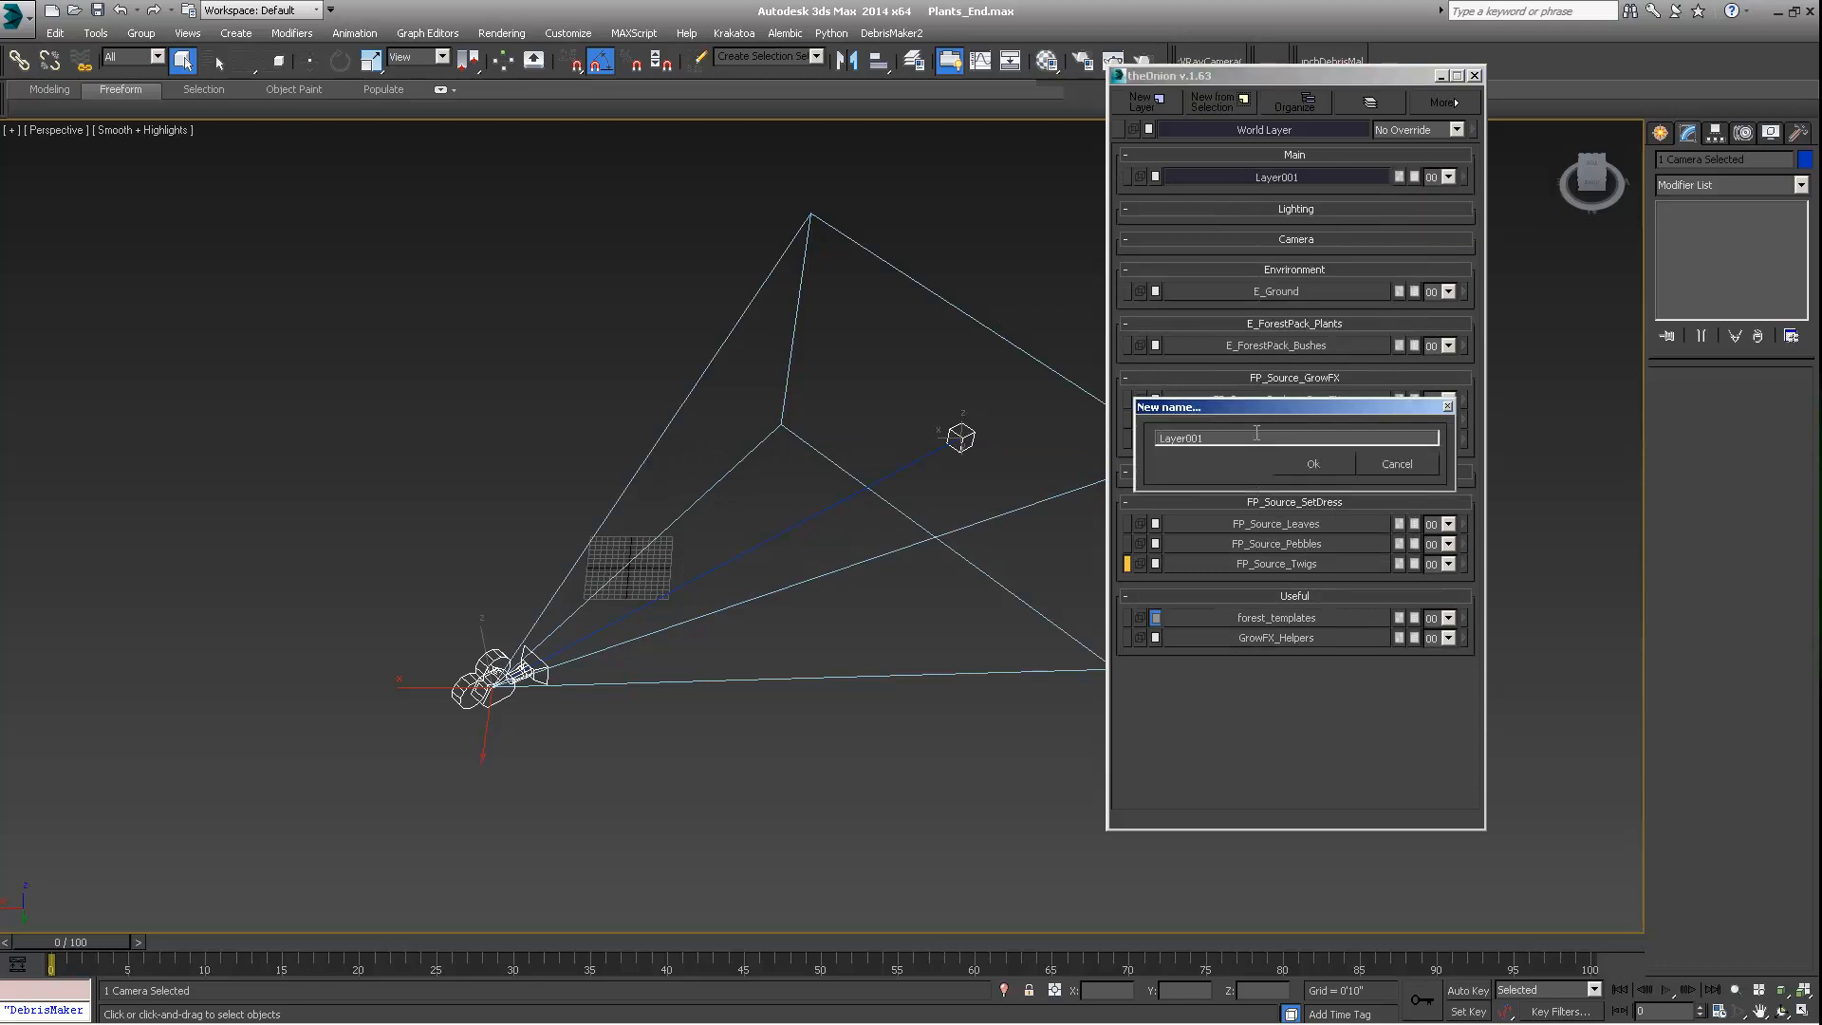
pyautogui.moveTo(1256, 433); pyautogui.dragTo(761, 368)
pyautogui.write('Camera')
pyautogui.write('_S0001.00')
pyautogui.click(1313, 464)
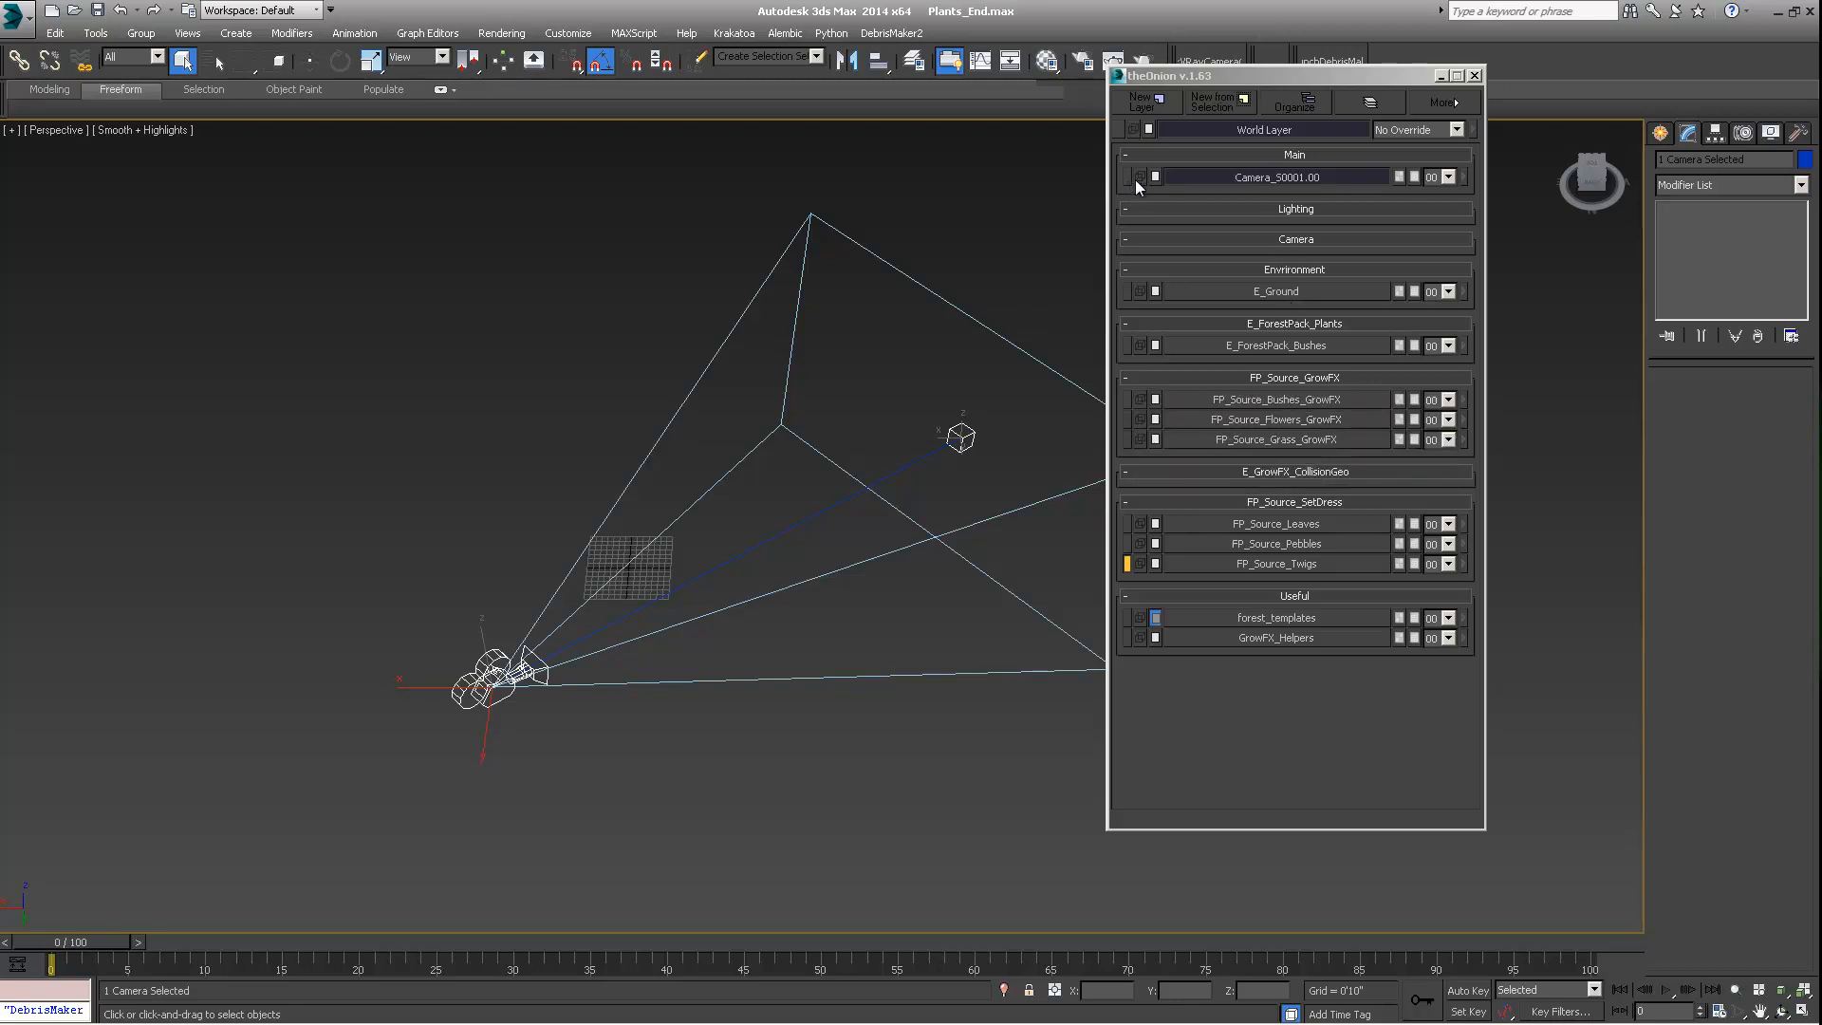
# Step: Move the Camera_S0001.00 layer from the Main group into the Camera group and accept the new organization
pyautogui.click(1296, 103)
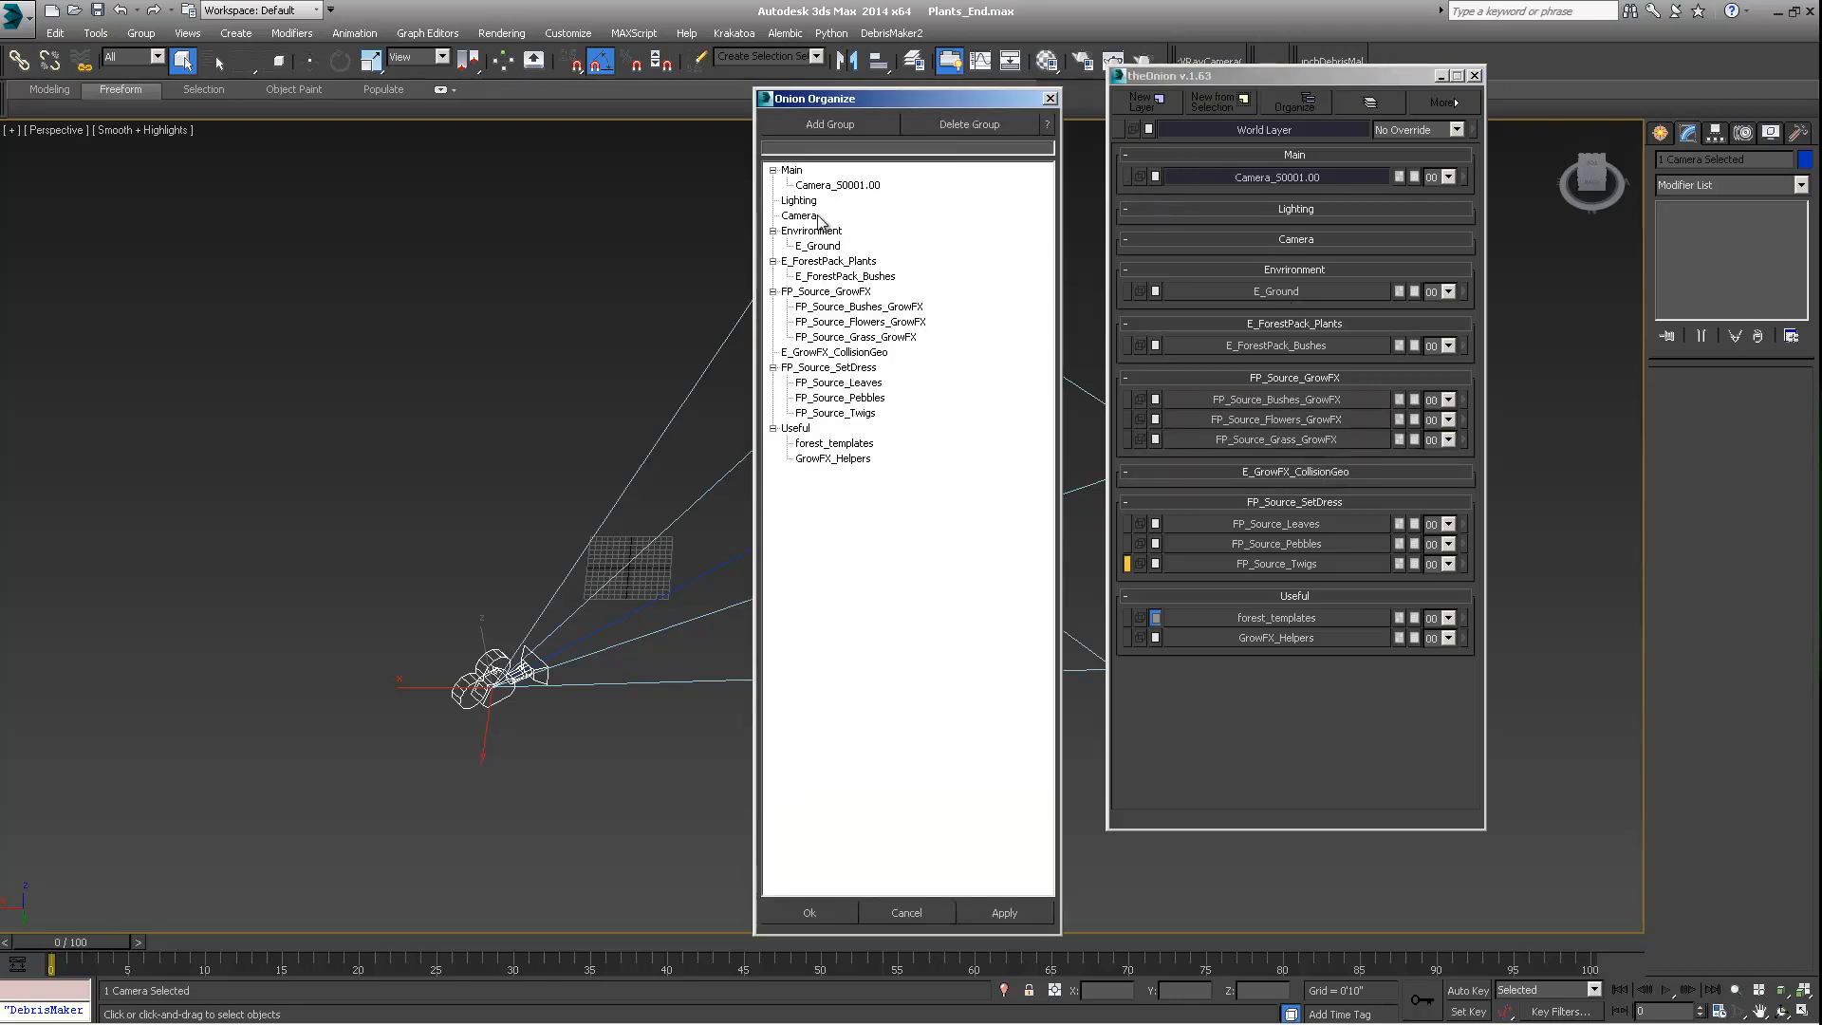
pyautogui.click(836, 186)
pyautogui.moveTo(809, 192); pyautogui.dragTo(809, 220)
pyautogui.click(835, 913)
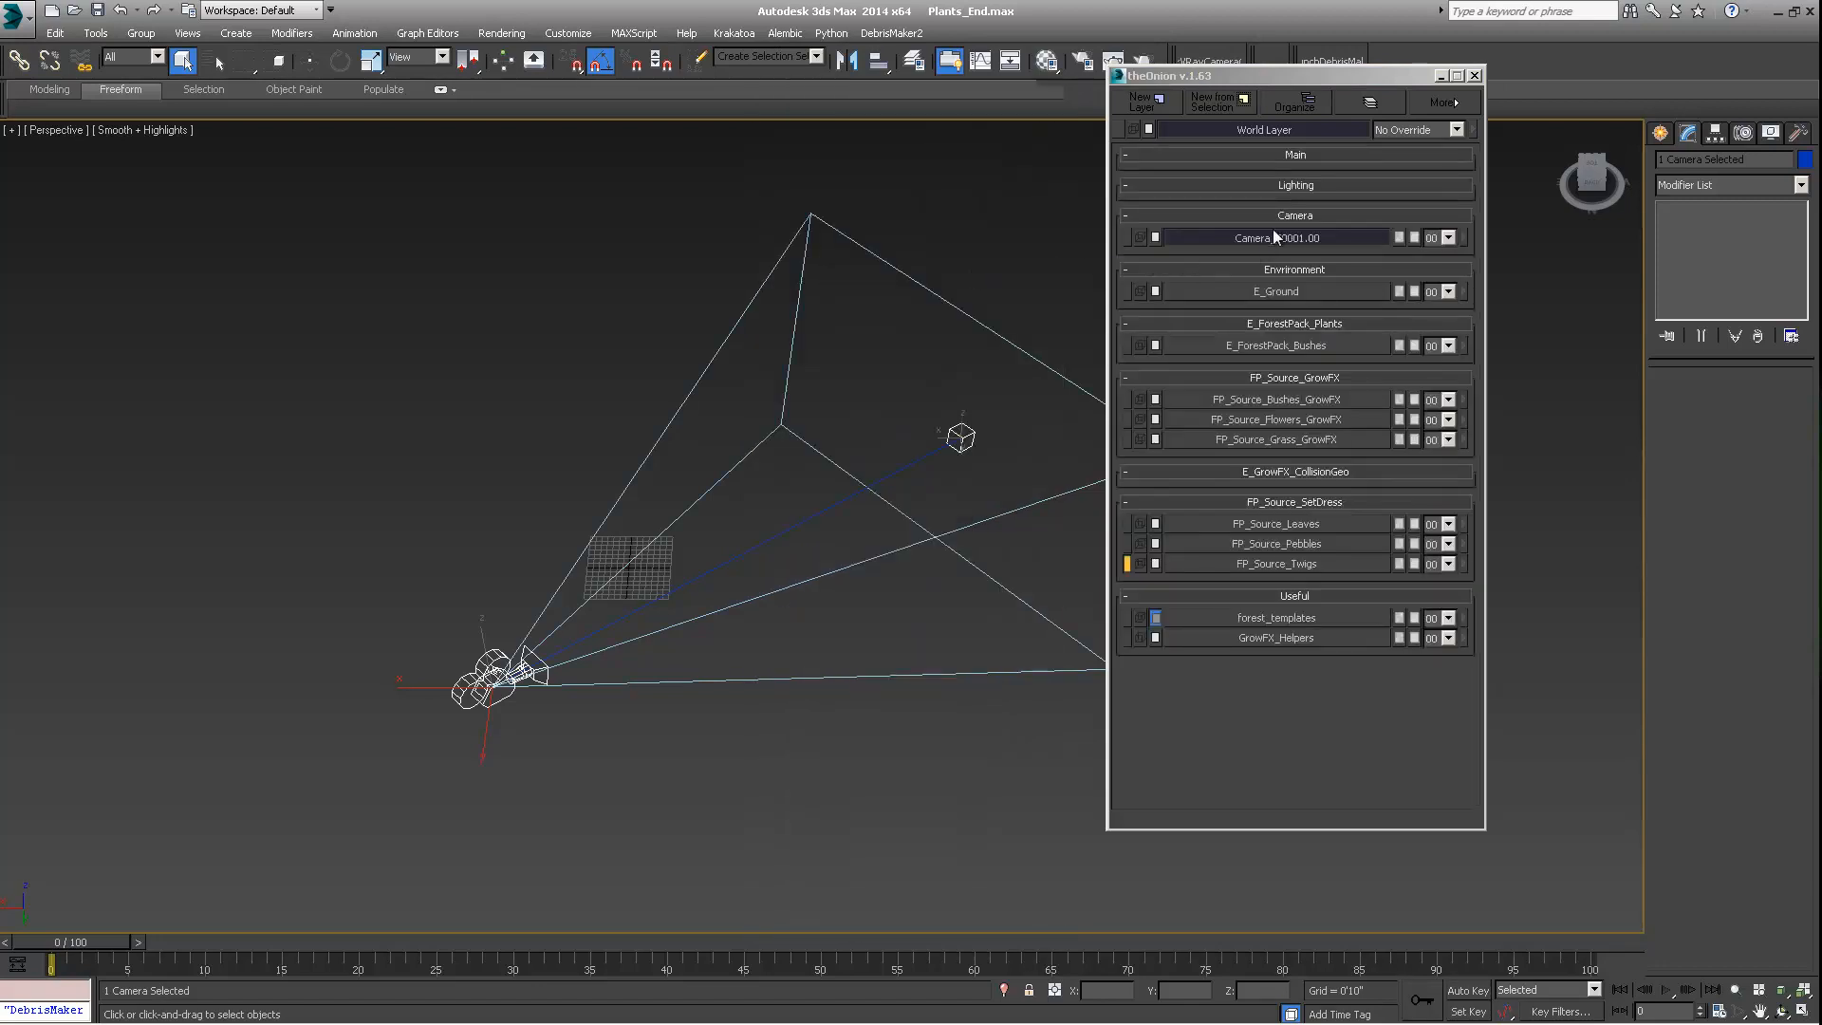
# Step: Move the layer manager window aside to uncover the camera and turn off the Camera_S0001.00 layer
pyautogui.moveTo(1314, 77); pyautogui.dragTo(1359, 100)
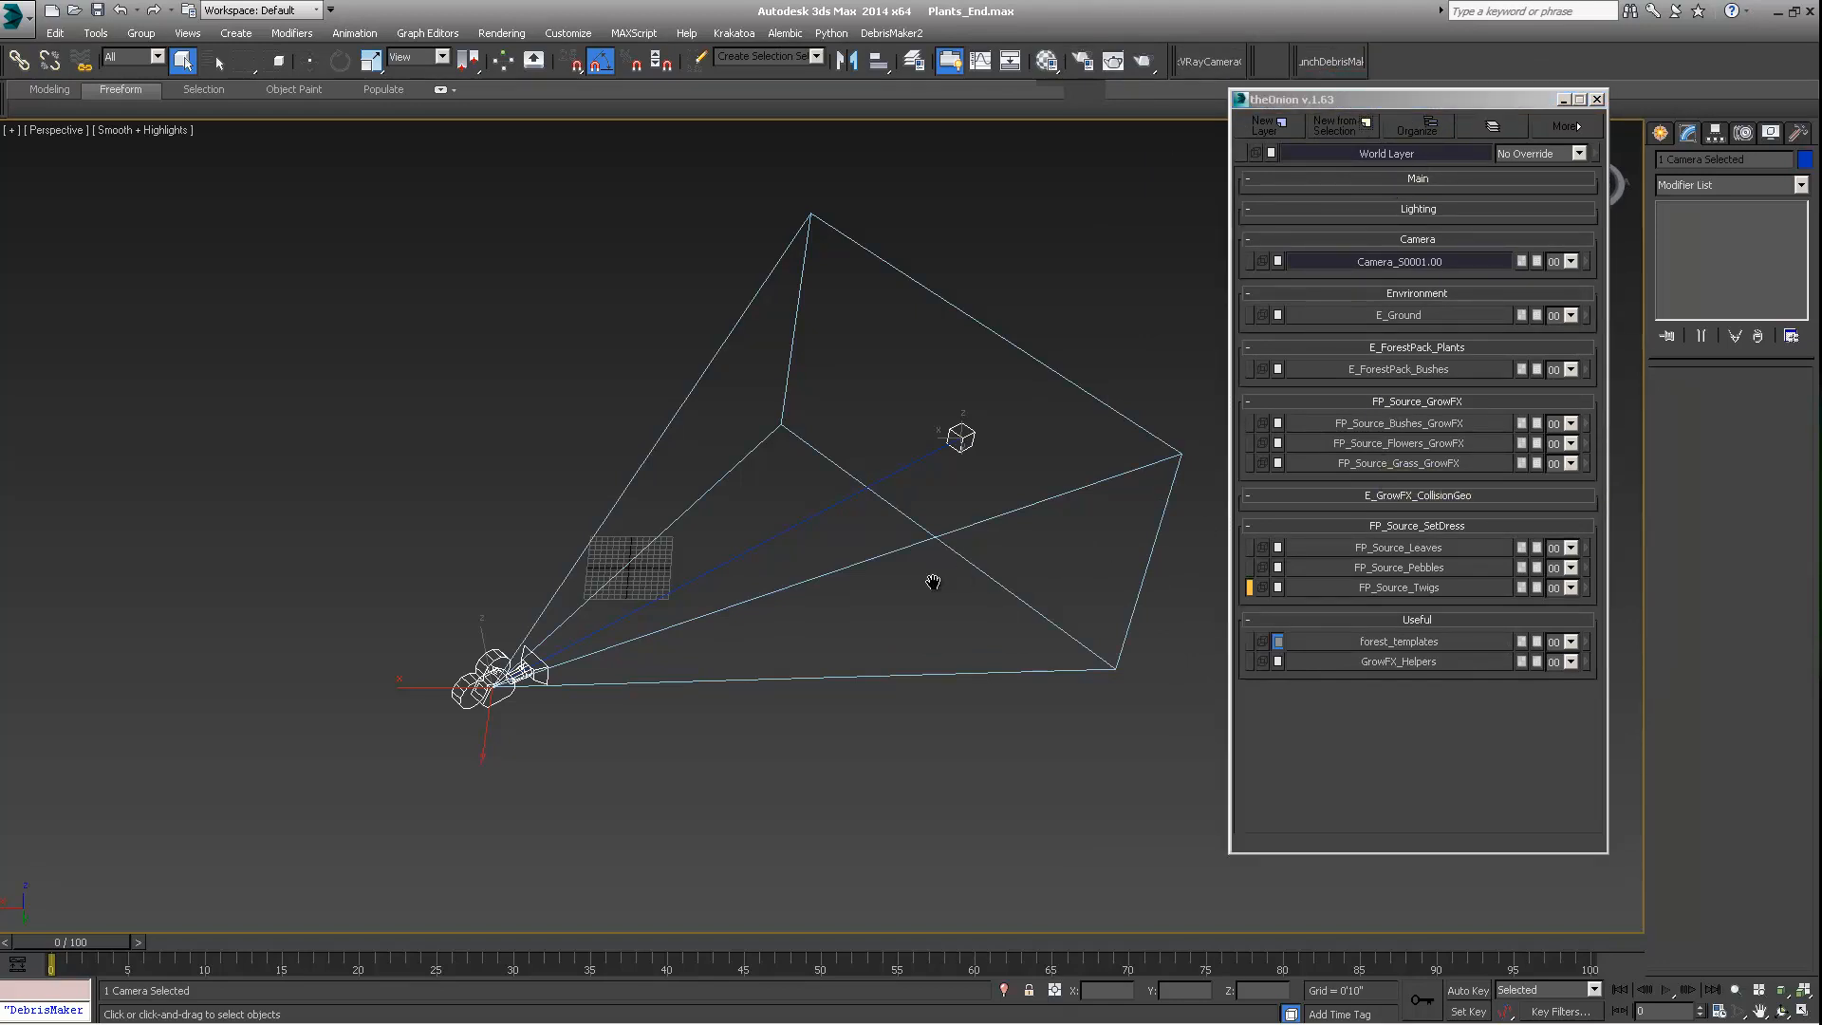
pyautogui.moveTo(931, 578); pyautogui.dragTo(864, 620, button='middle')
pyautogui.click(1374, 264)
pyautogui.moveTo(666, 657); pyautogui.dragTo(775, 637, button='middle')
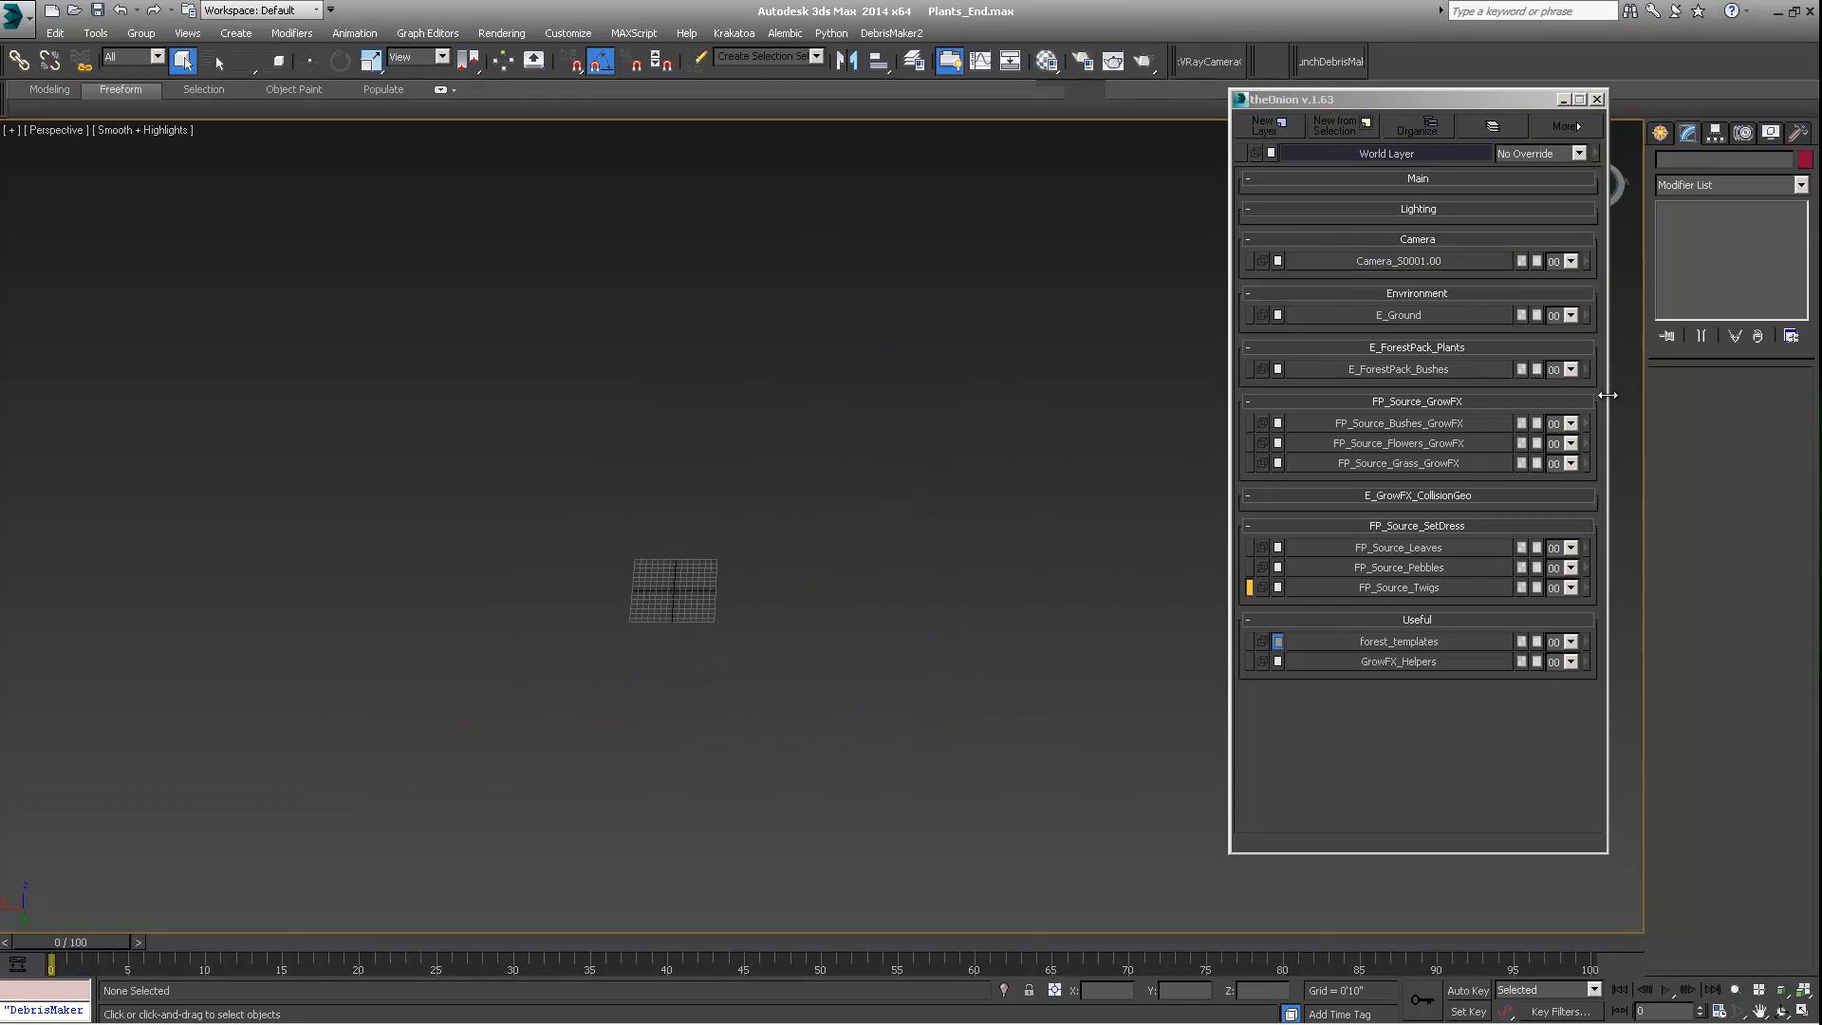
# Step: Turn on the FP_Source_Leaves layer and bring its rows of leaf models into view
pyautogui.click(1408, 547)
pyautogui.scroll(10, 591, 600)
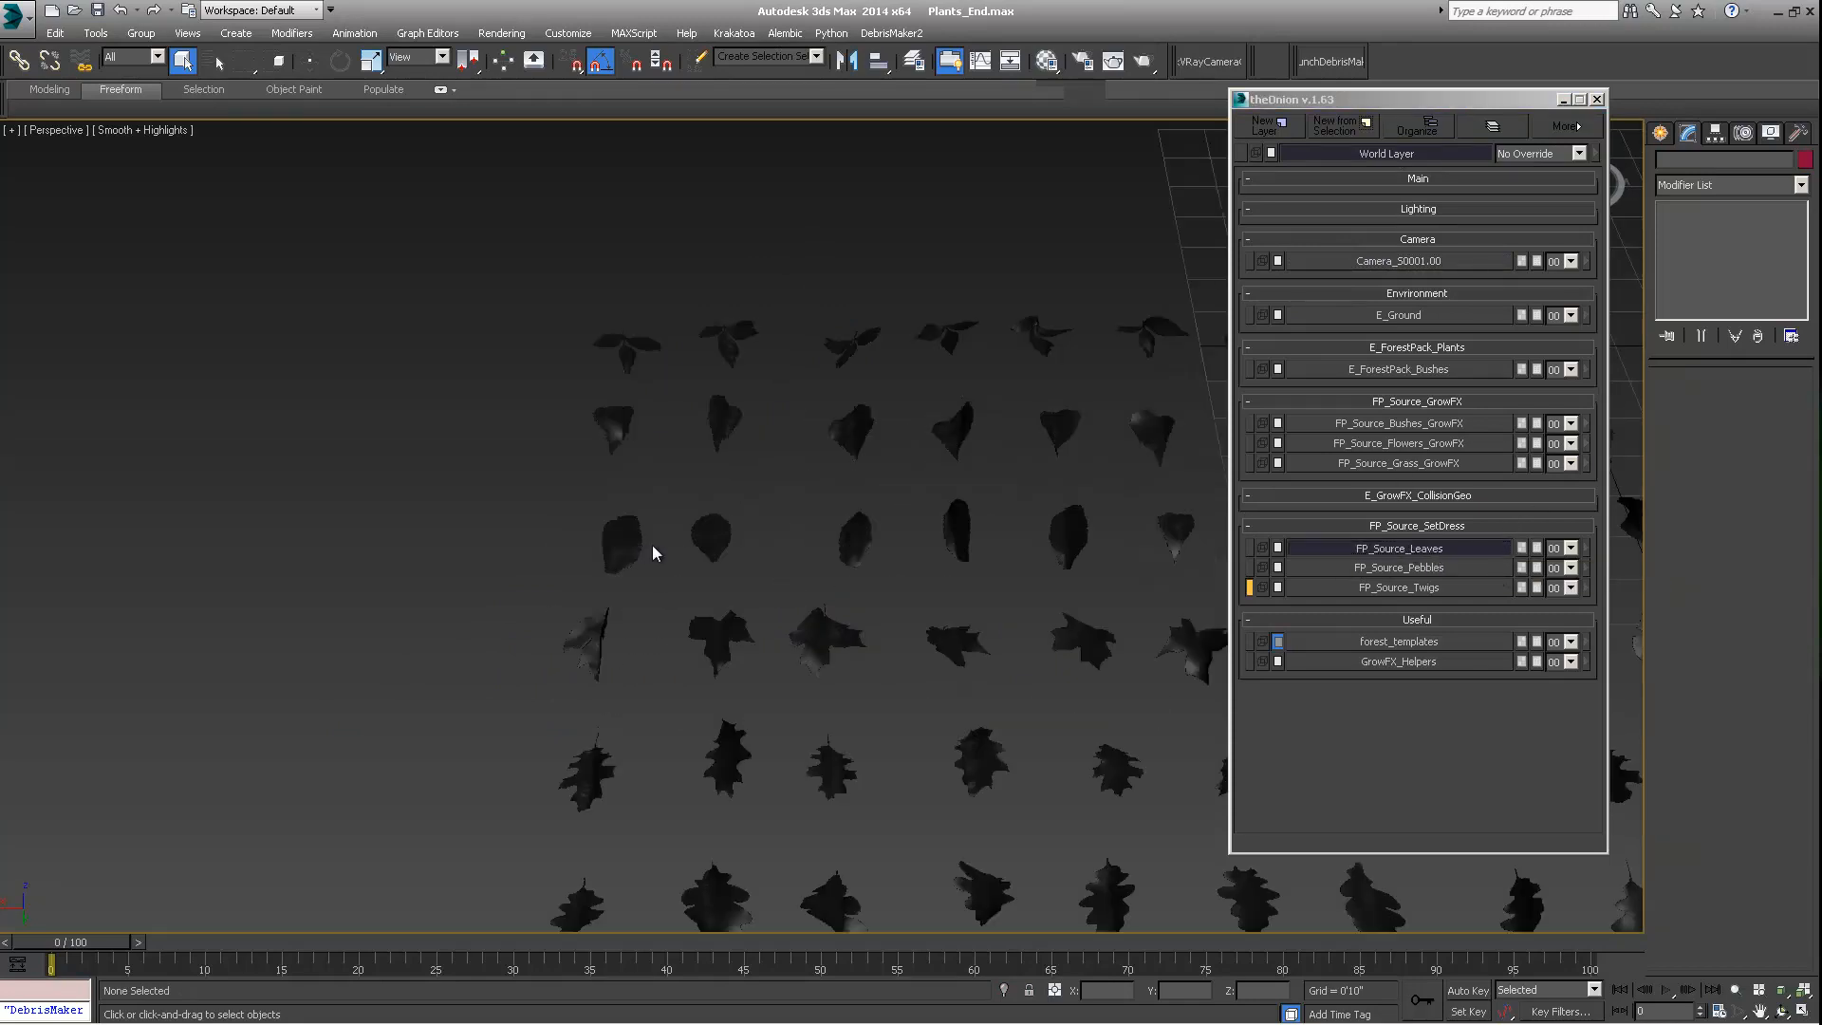
pyautogui.moveTo(748, 544); pyautogui.dragTo(779, 433, button='middle')
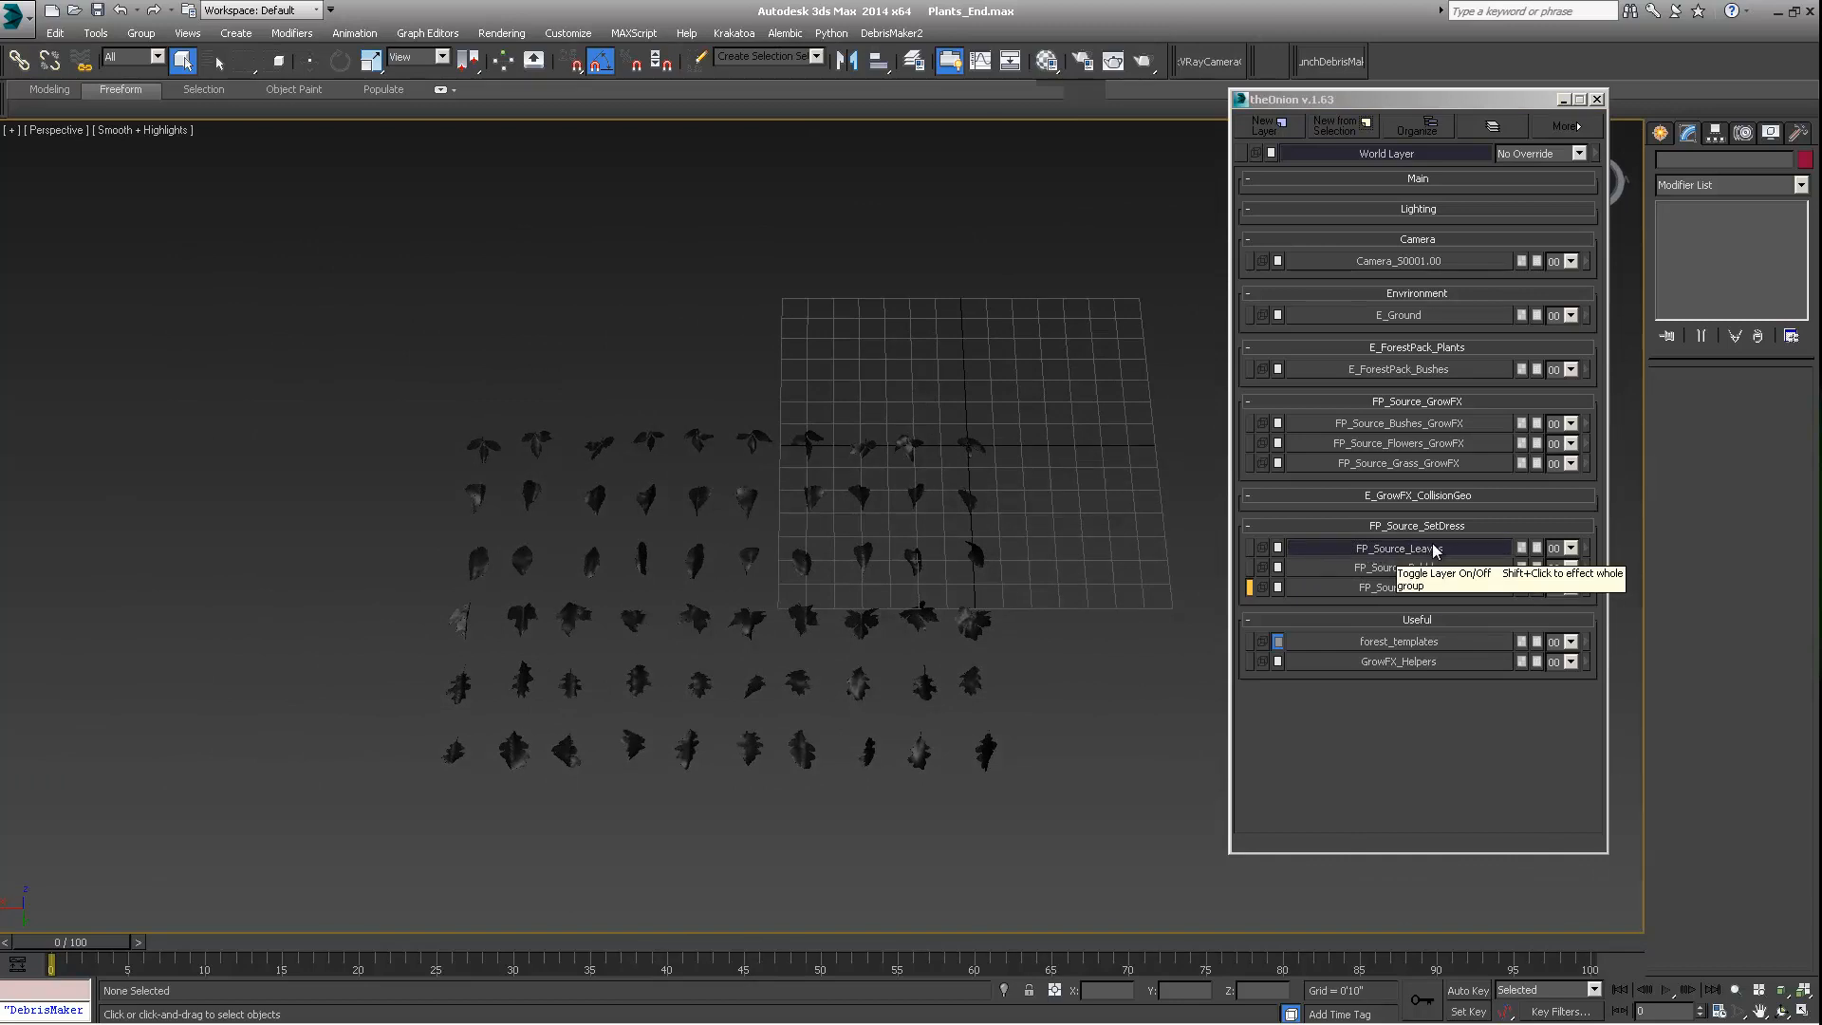
pyautogui.moveTo(869, 564); pyautogui.dragTo(864, 523, button='middle')
pyautogui.scroll(4, 862, 526)
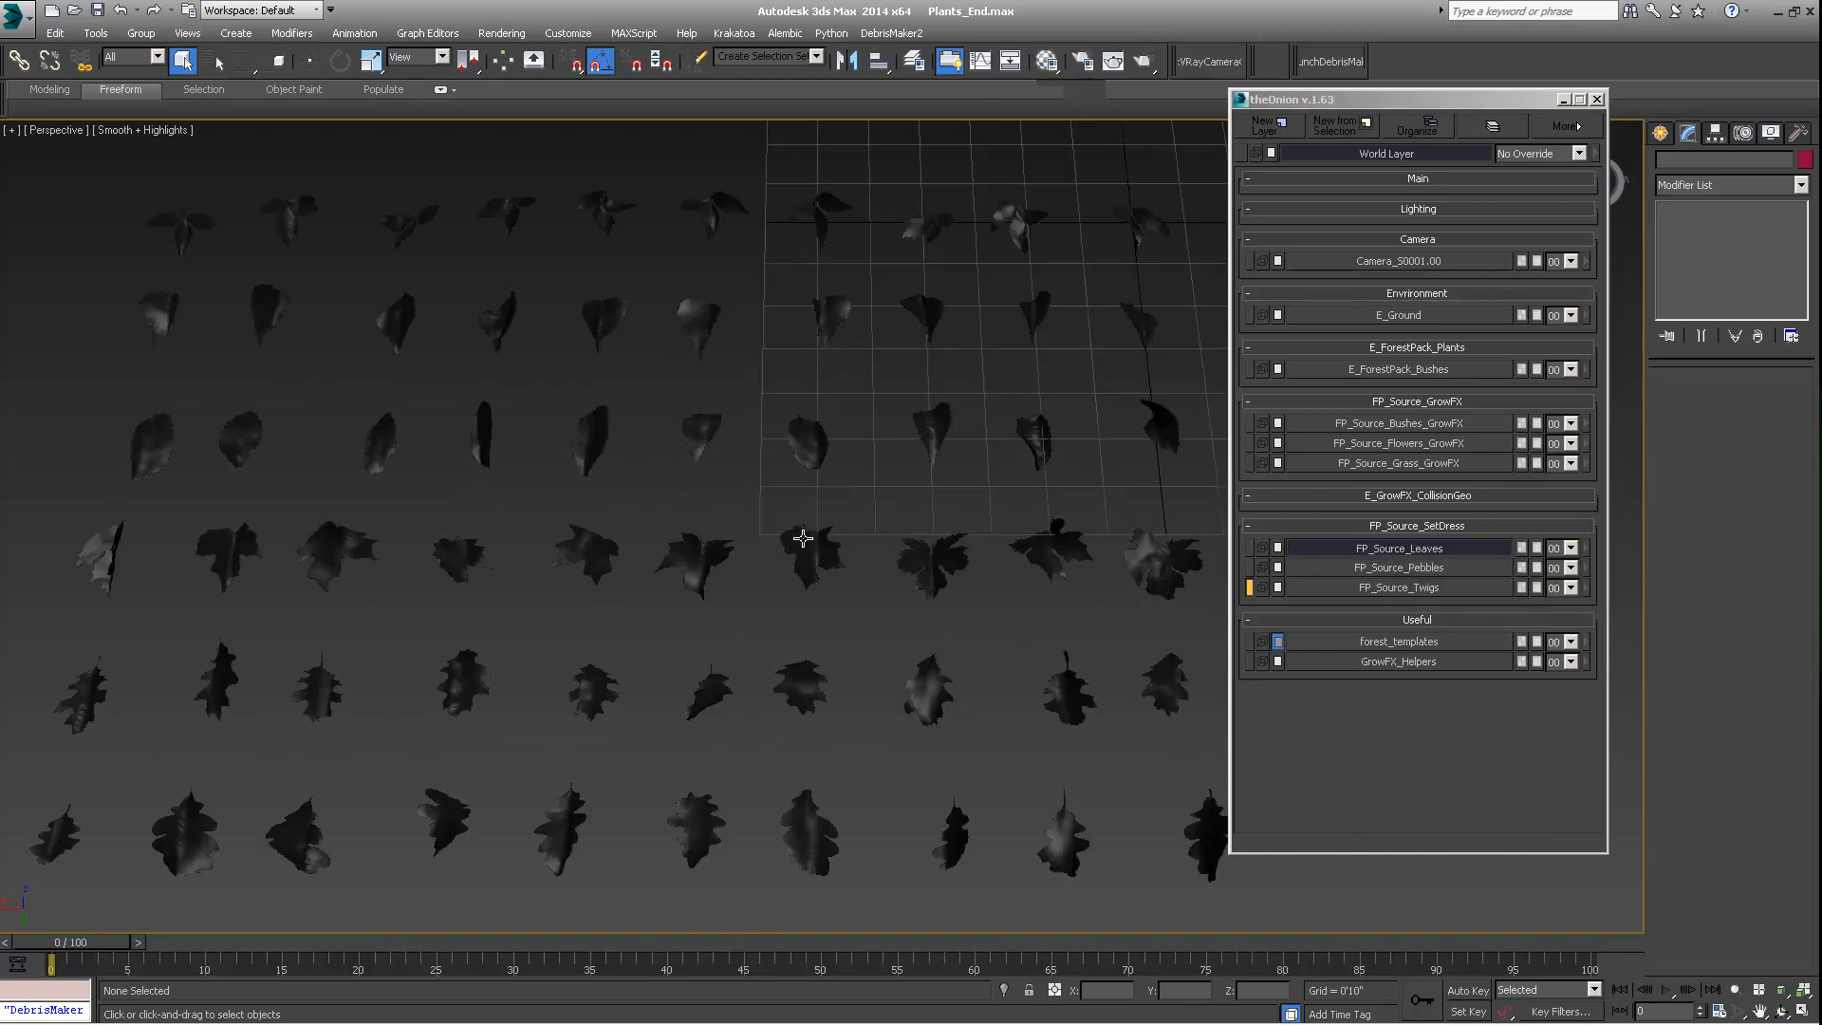
# Step: Select individual maple leaves in the fourth row to inspect their modifier stacks
pyautogui.click(592, 541)
pyautogui.click(459, 550)
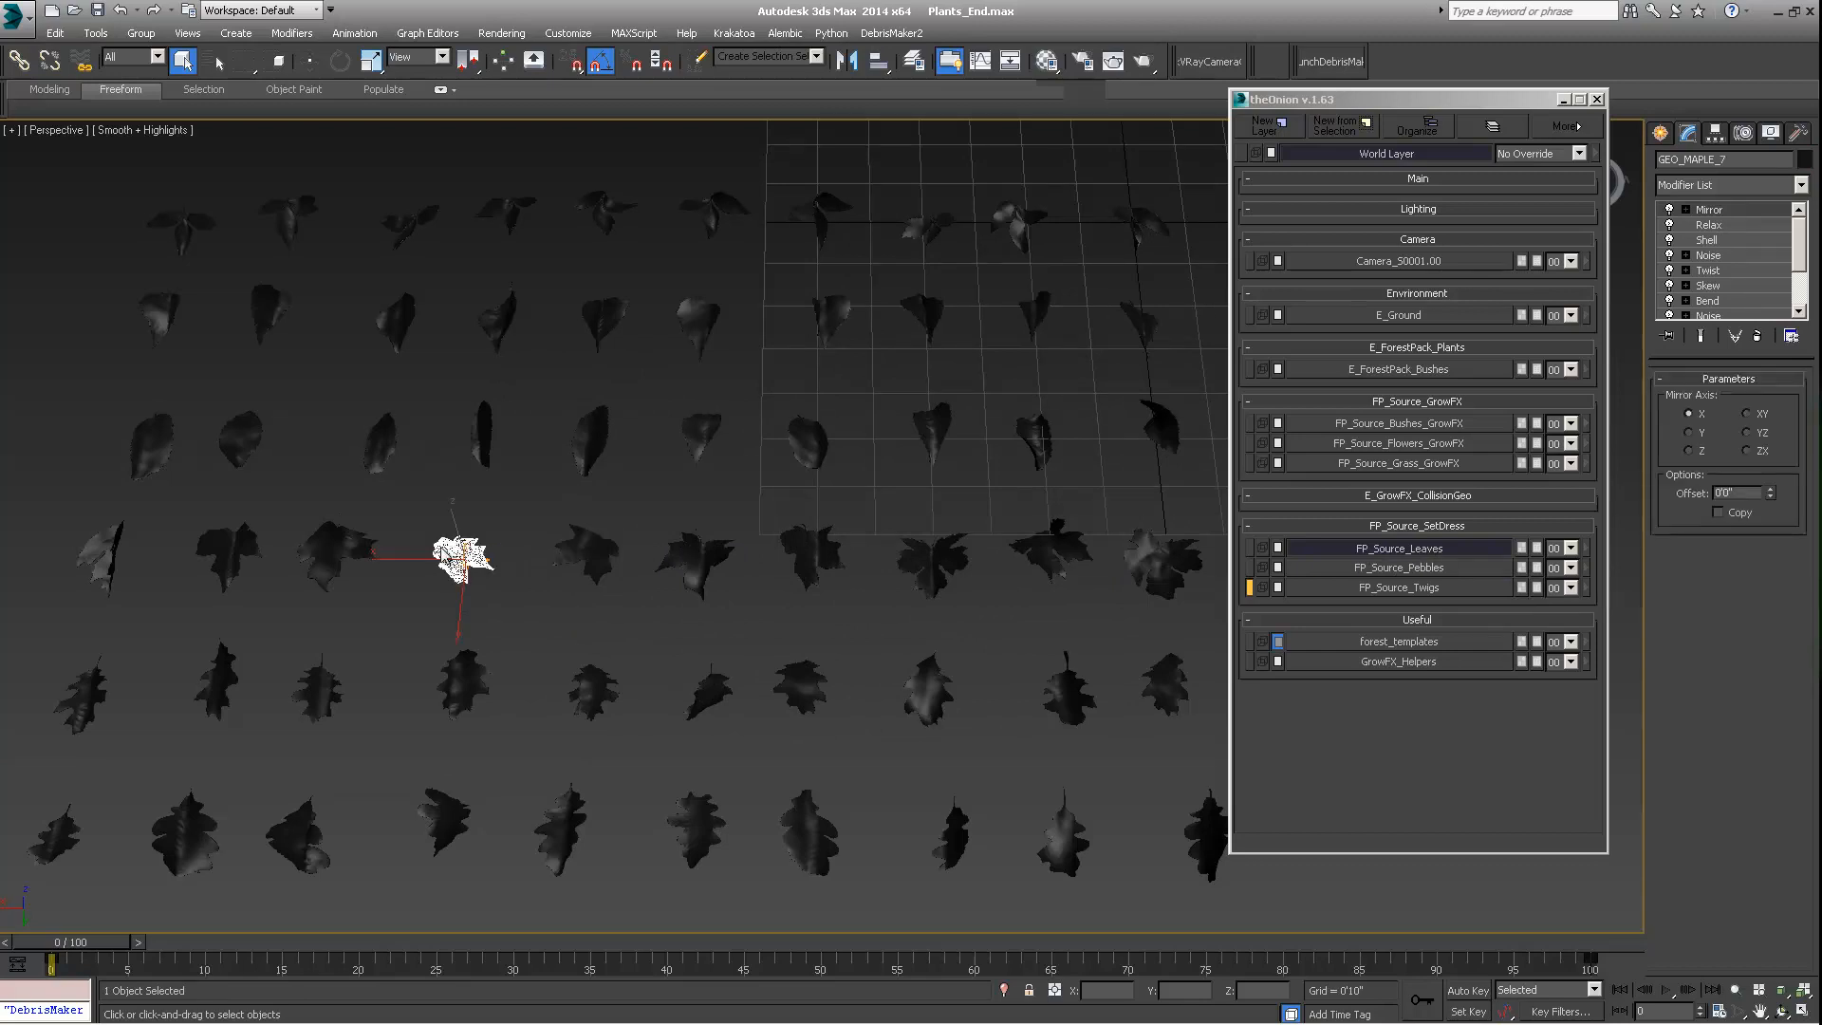
pyautogui.click(336, 550)
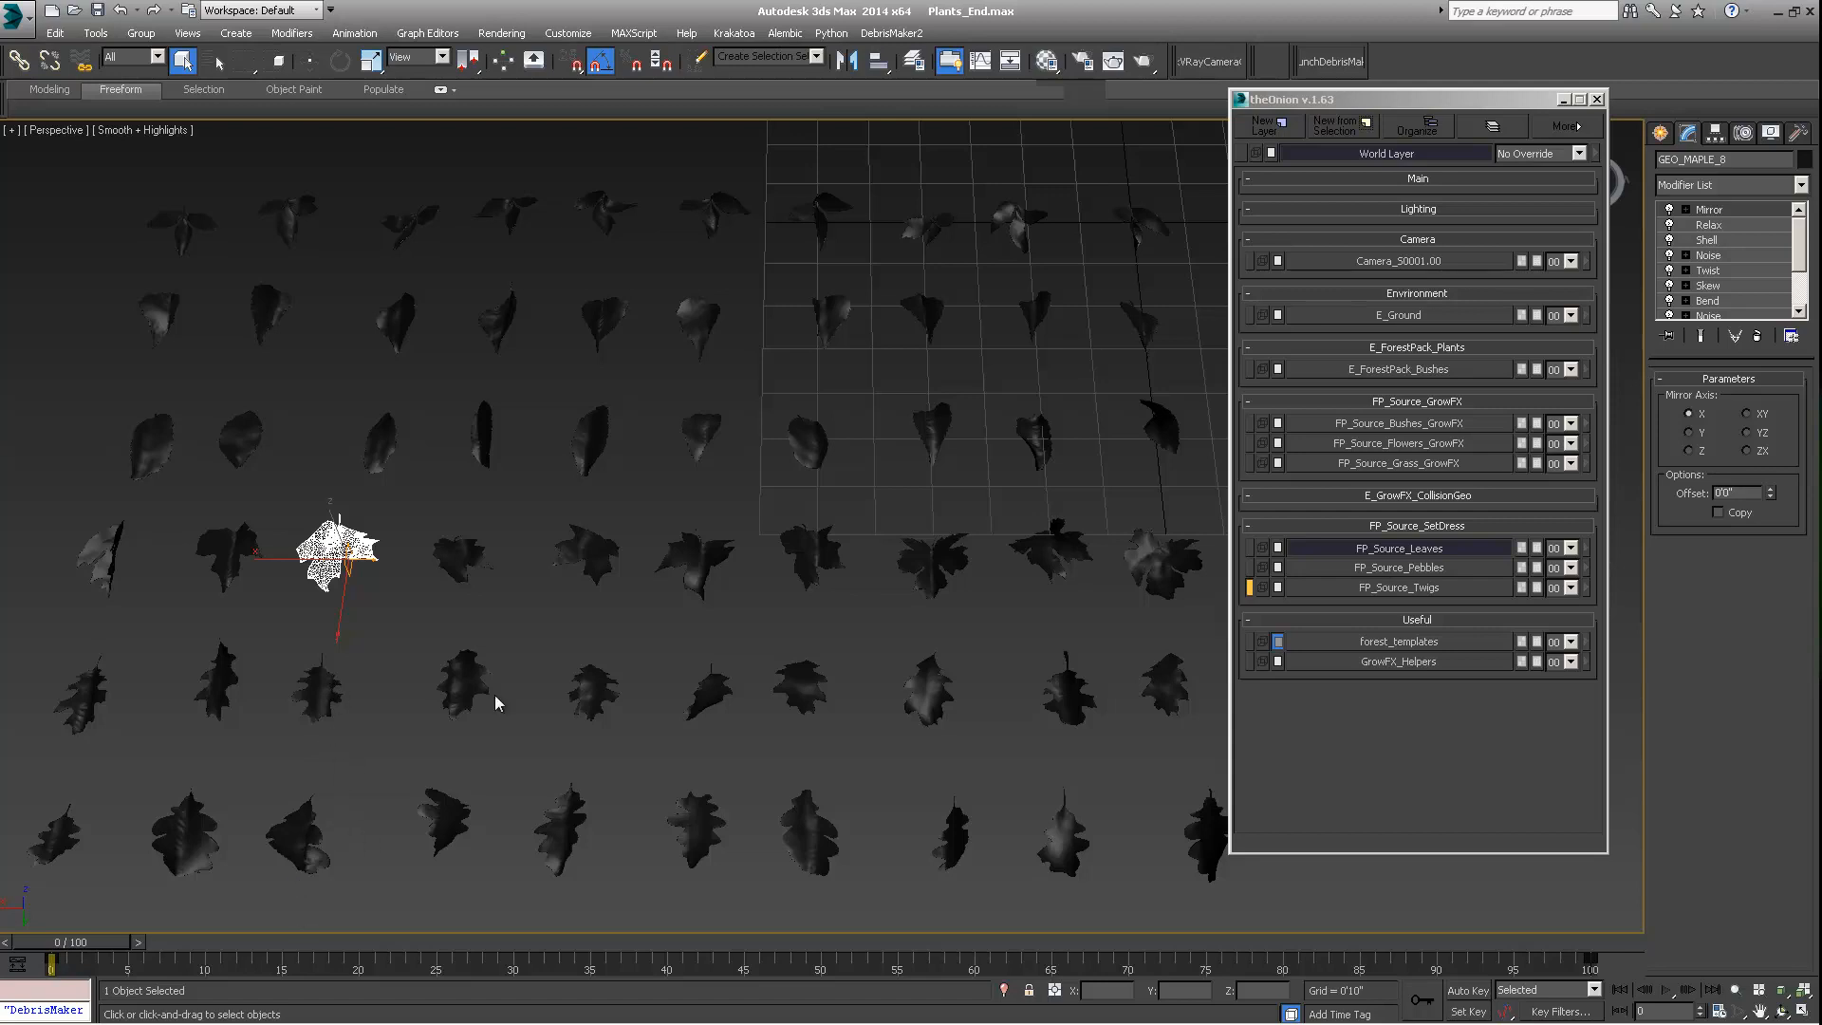
# Step: Look over all rows of leaf models from near and far, and turn the FP_Source_Leaves layer off again
pyautogui.moveTo(972, 647); pyautogui.dragTo(1008, 532, button='middle')
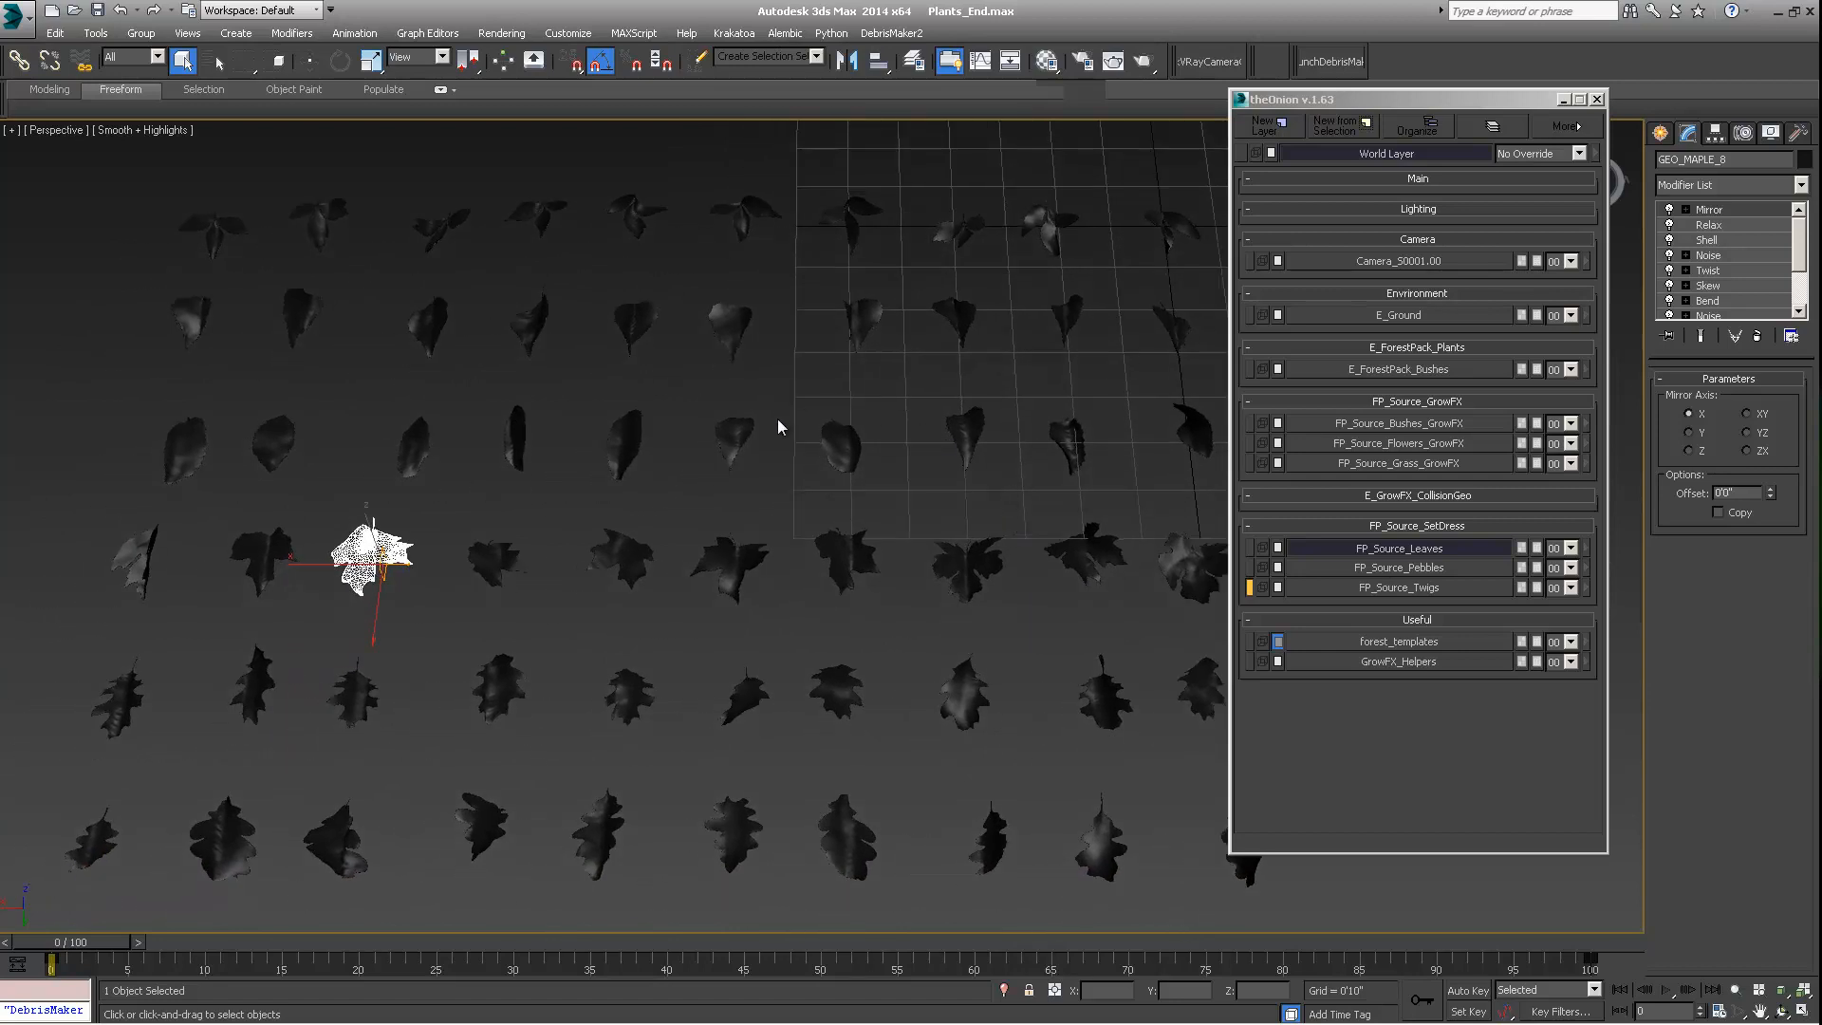
pyautogui.scroll(-5, 958, 437)
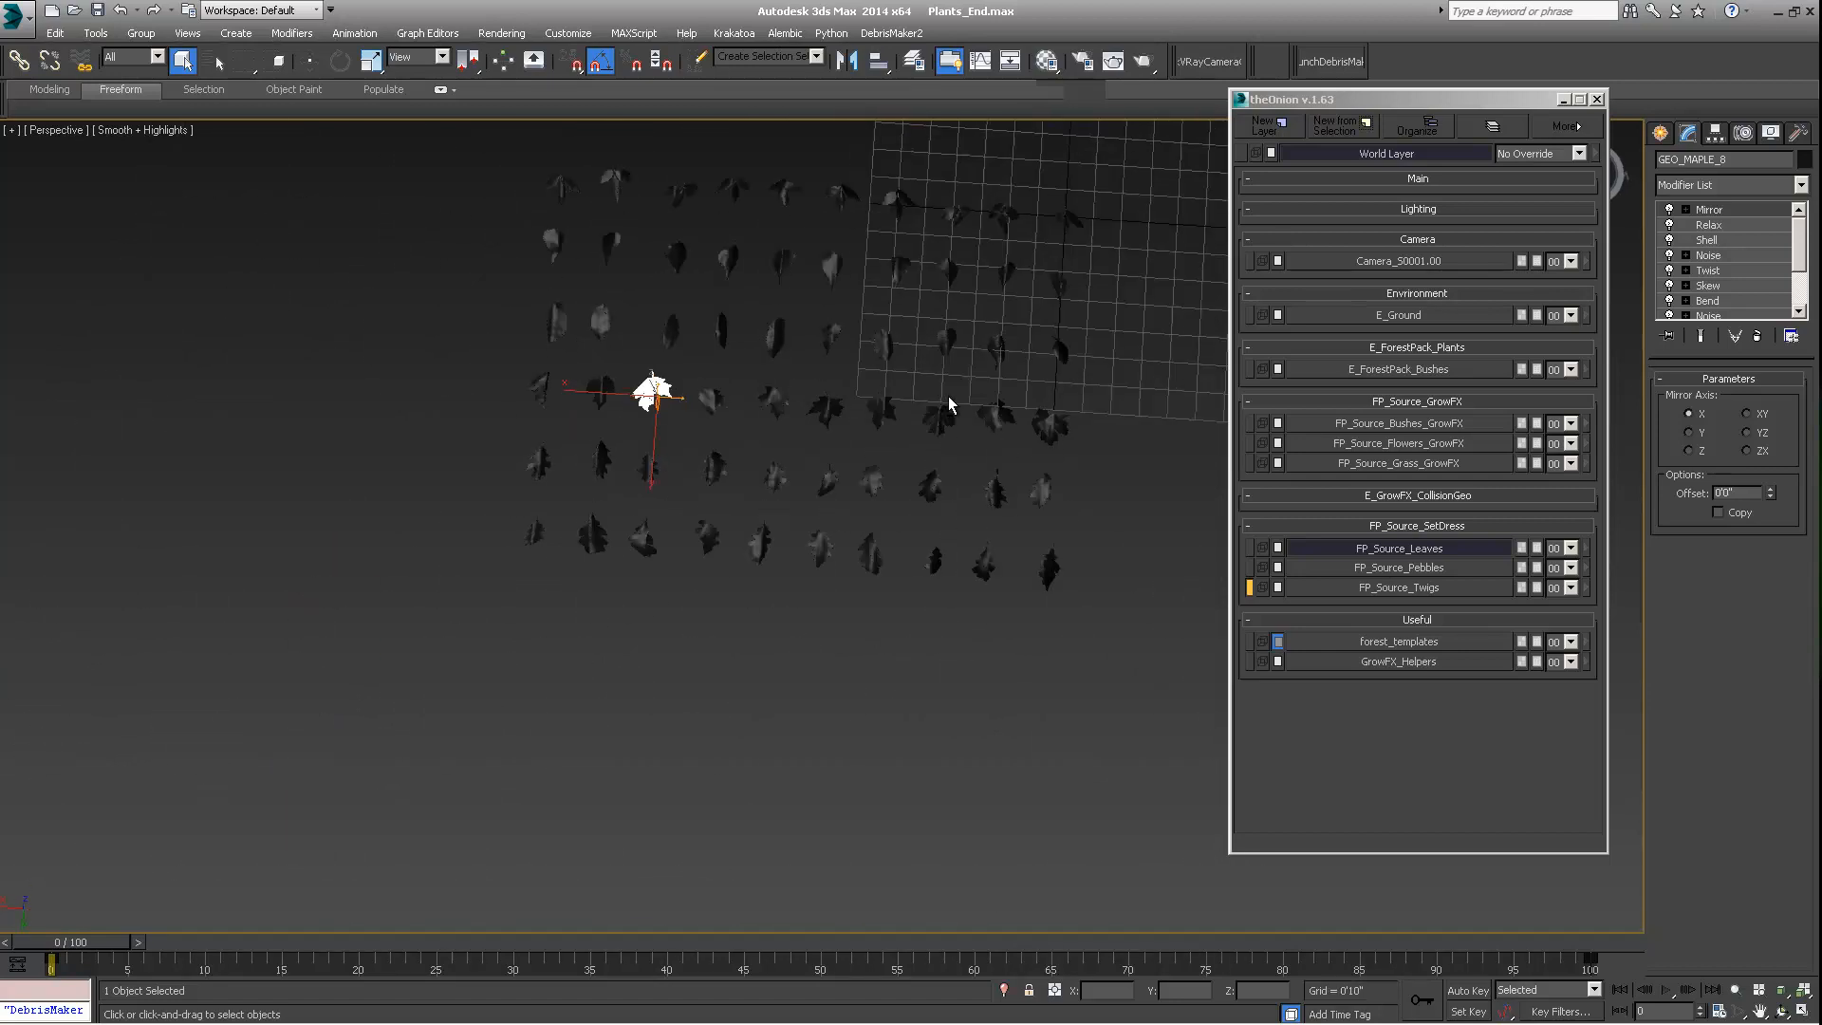
pyautogui.scroll(6, 922, 380)
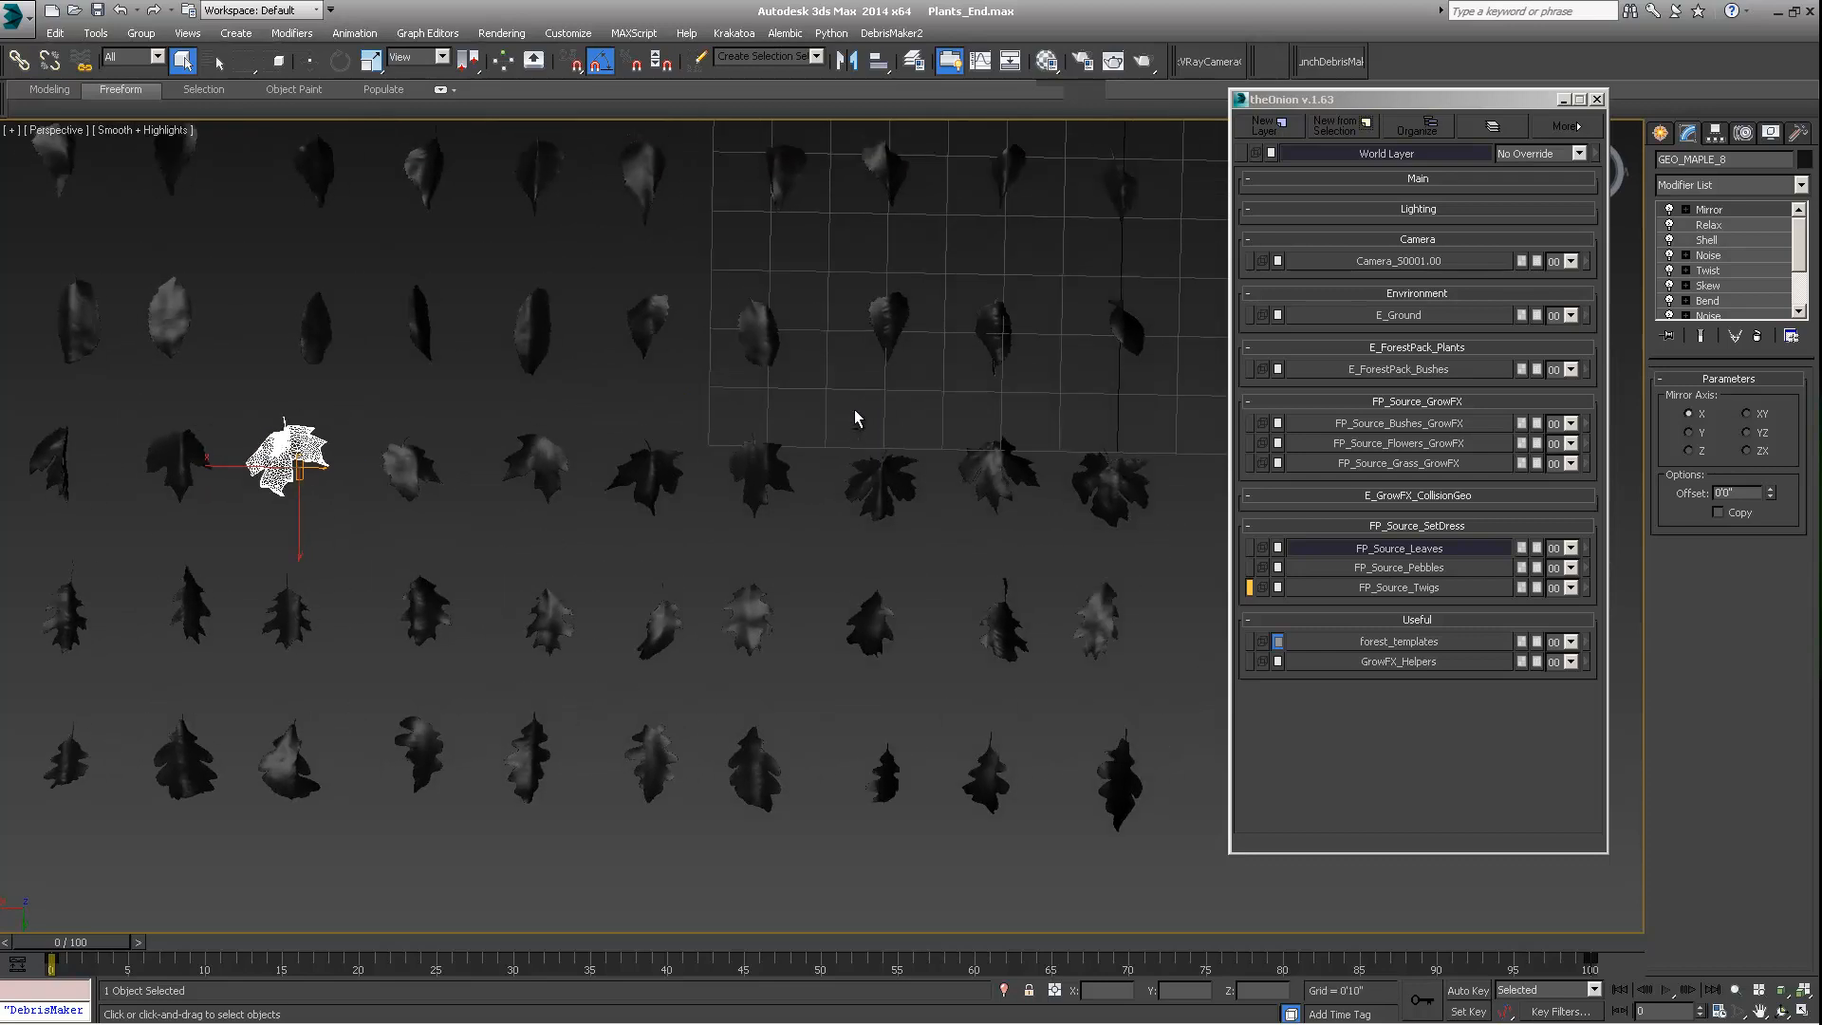
pyautogui.scroll(-5, 851, 374)
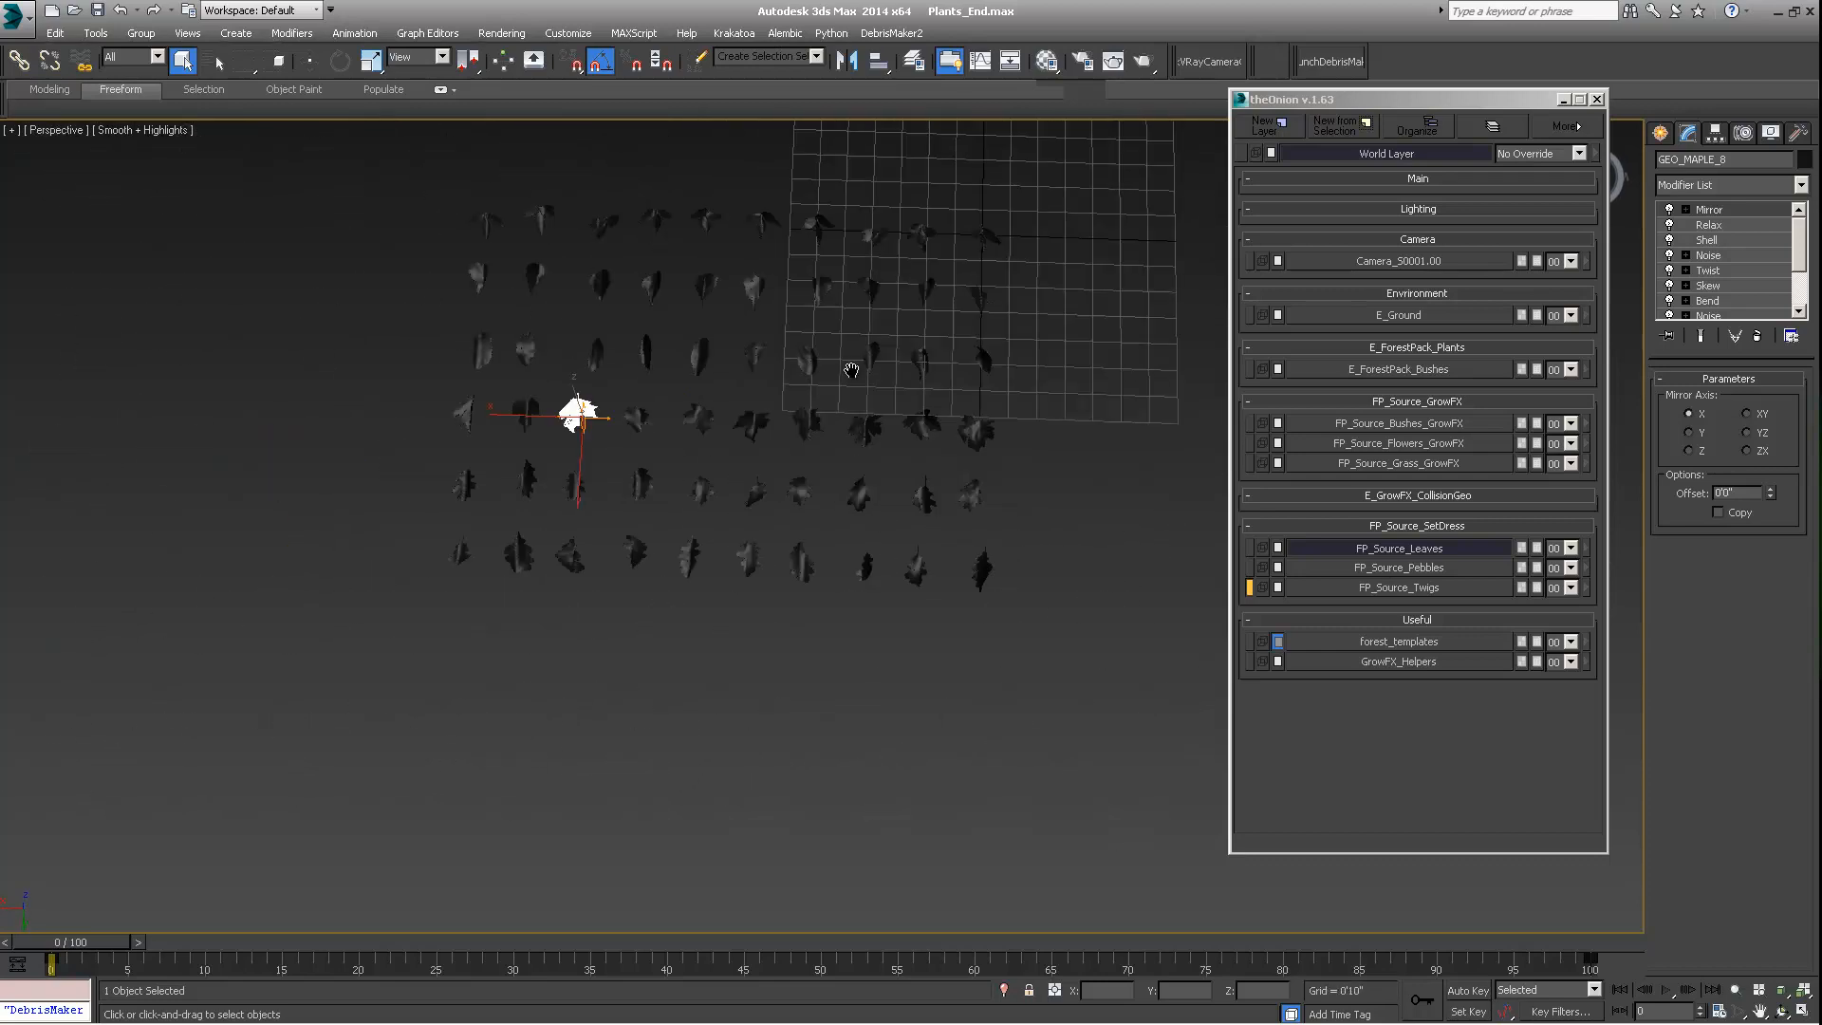
pyautogui.moveTo(851, 370); pyautogui.dragTo(845, 421, button='middle')
pyautogui.scroll(5, 845, 422)
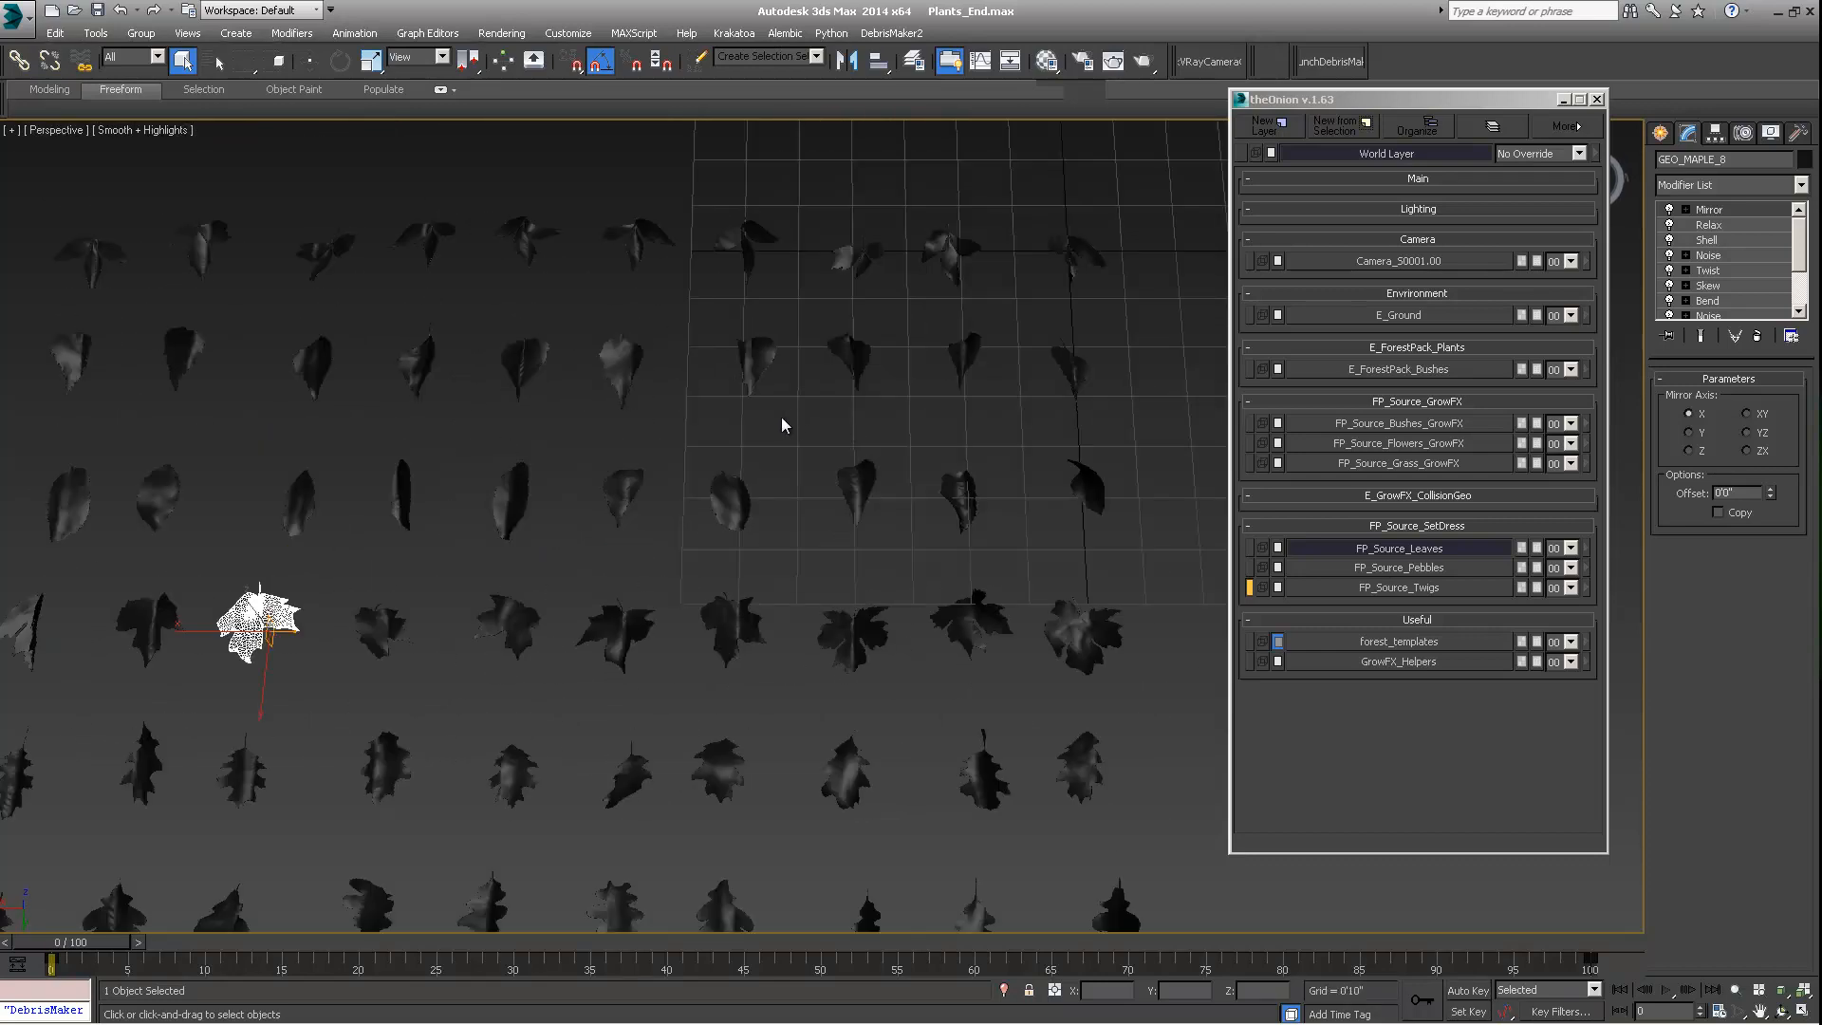
pyautogui.scroll(-5, 856, 482)
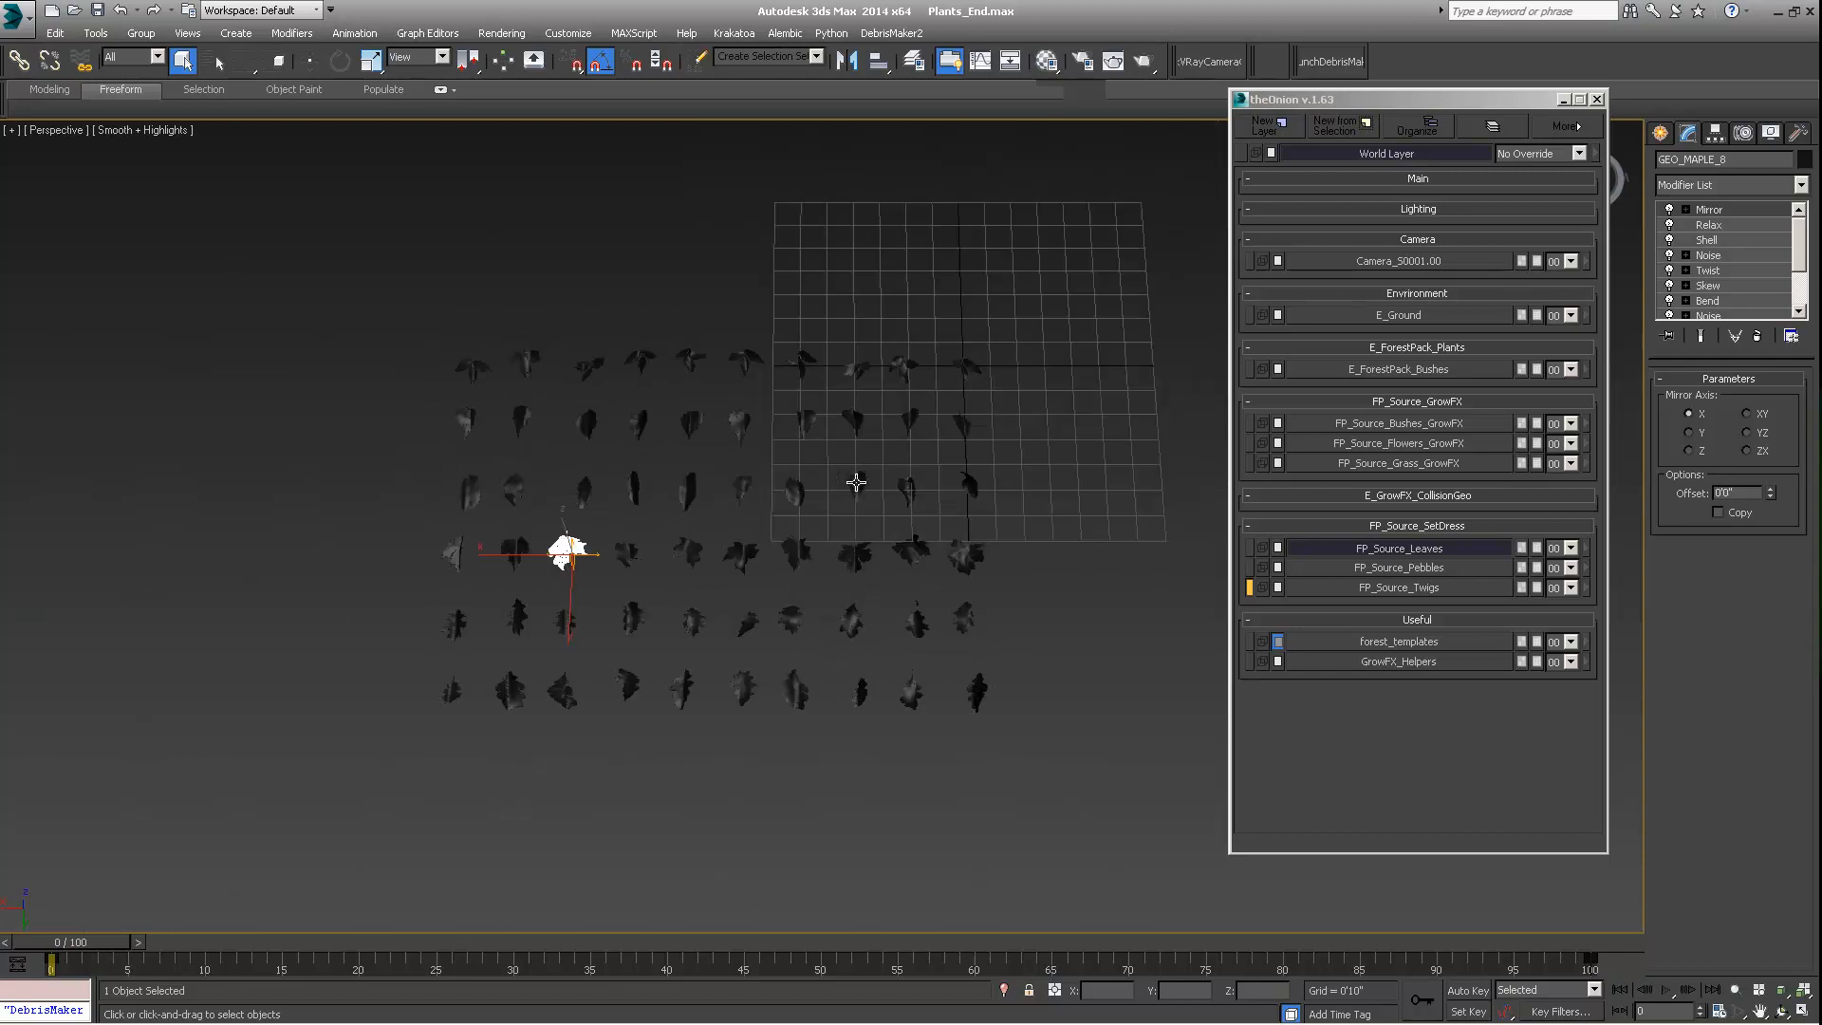
pyautogui.moveTo(856, 482); pyautogui.dragTo(1033, 456, button='middle')
pyautogui.click(1410, 553)
pyautogui.moveTo(940, 553); pyautogui.dragTo(843, 579, button='middle')
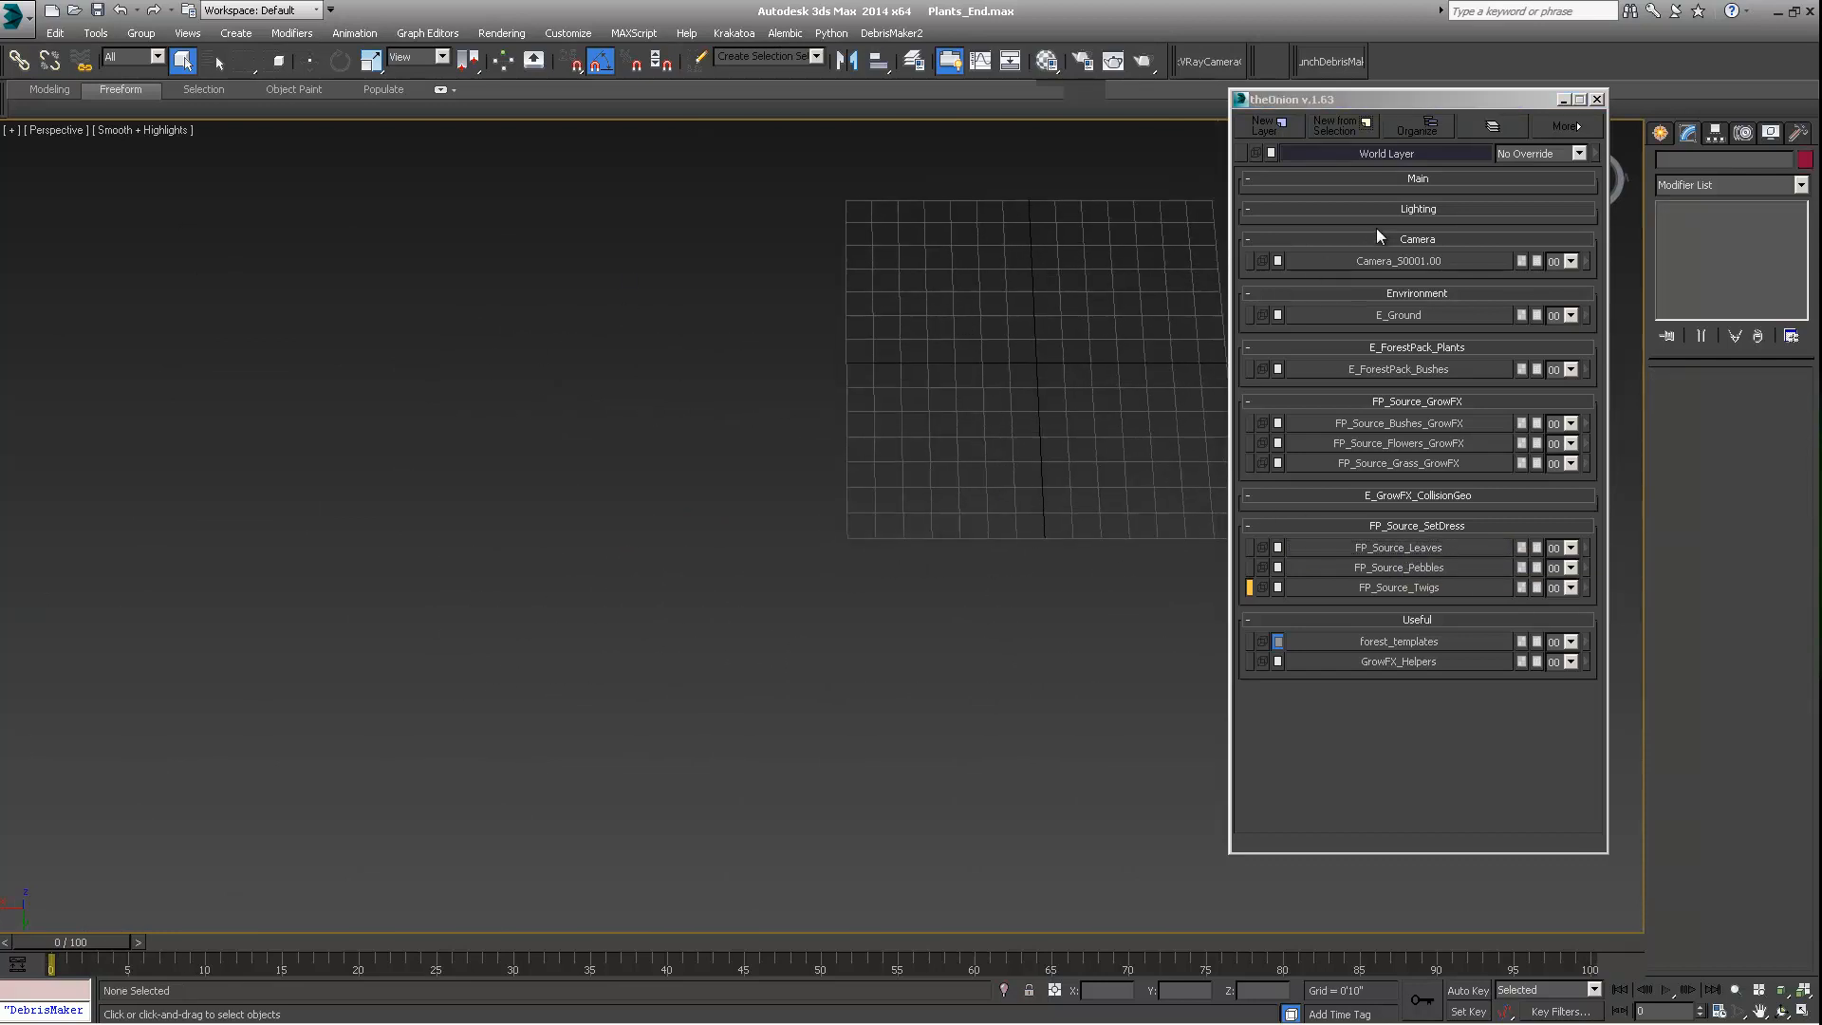
# Step: Create a new empty layer in the Main group and make it the current layer
pyautogui.click(1341, 134)
pyautogui.click(1049, 475)
pyautogui.click(1266, 125)
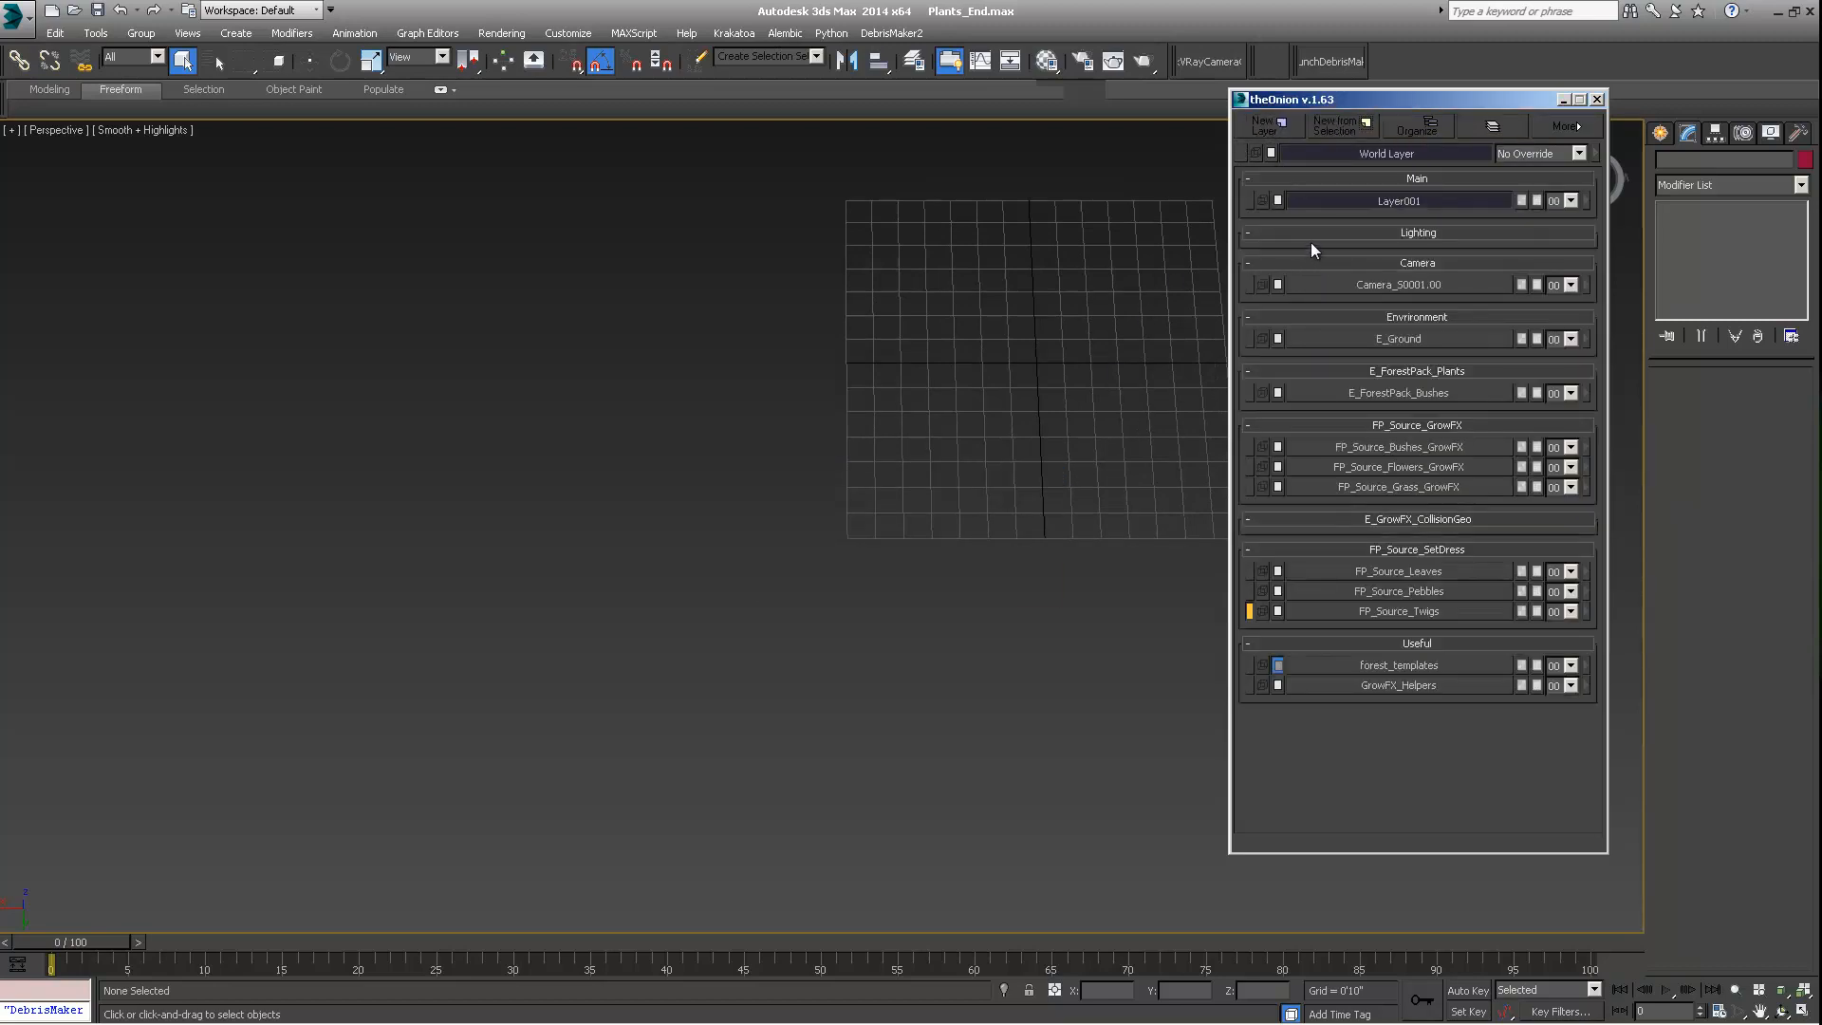
pyautogui.click(1250, 201)
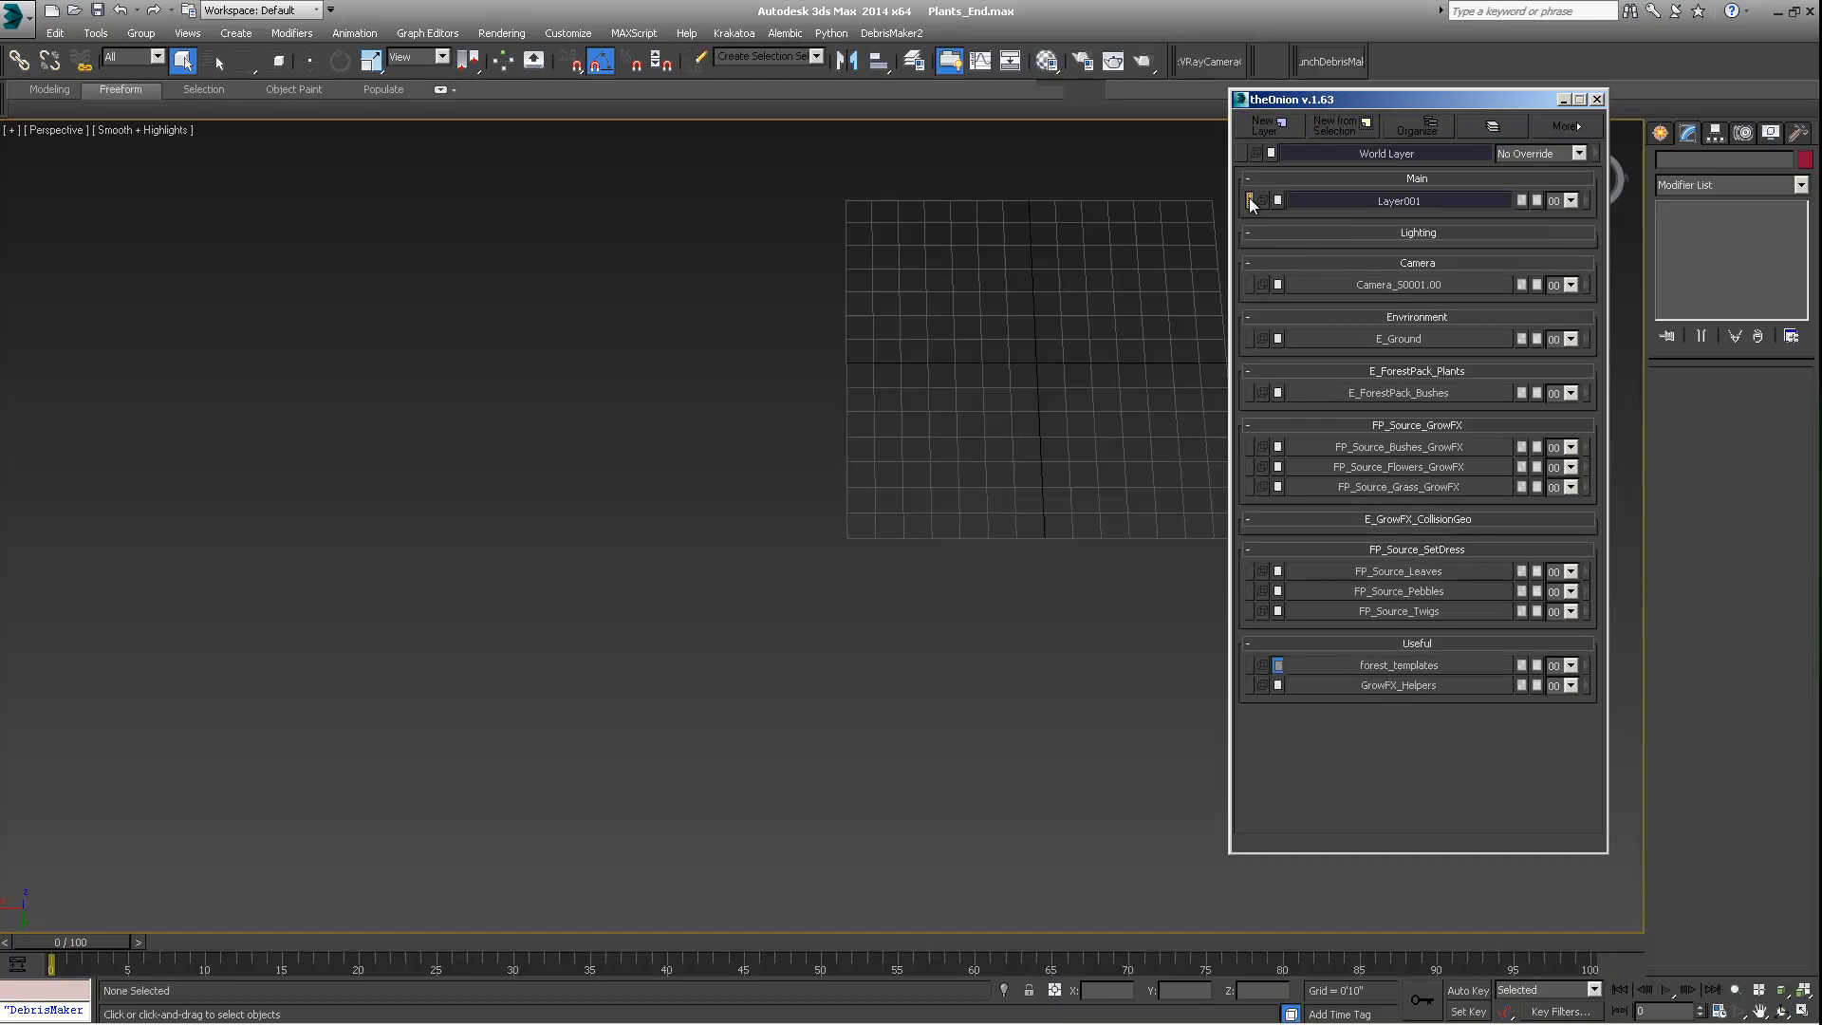
# Step: Launch Debris Maker and choose the Leaves_v1.0 module
pyautogui.click(1330, 61)
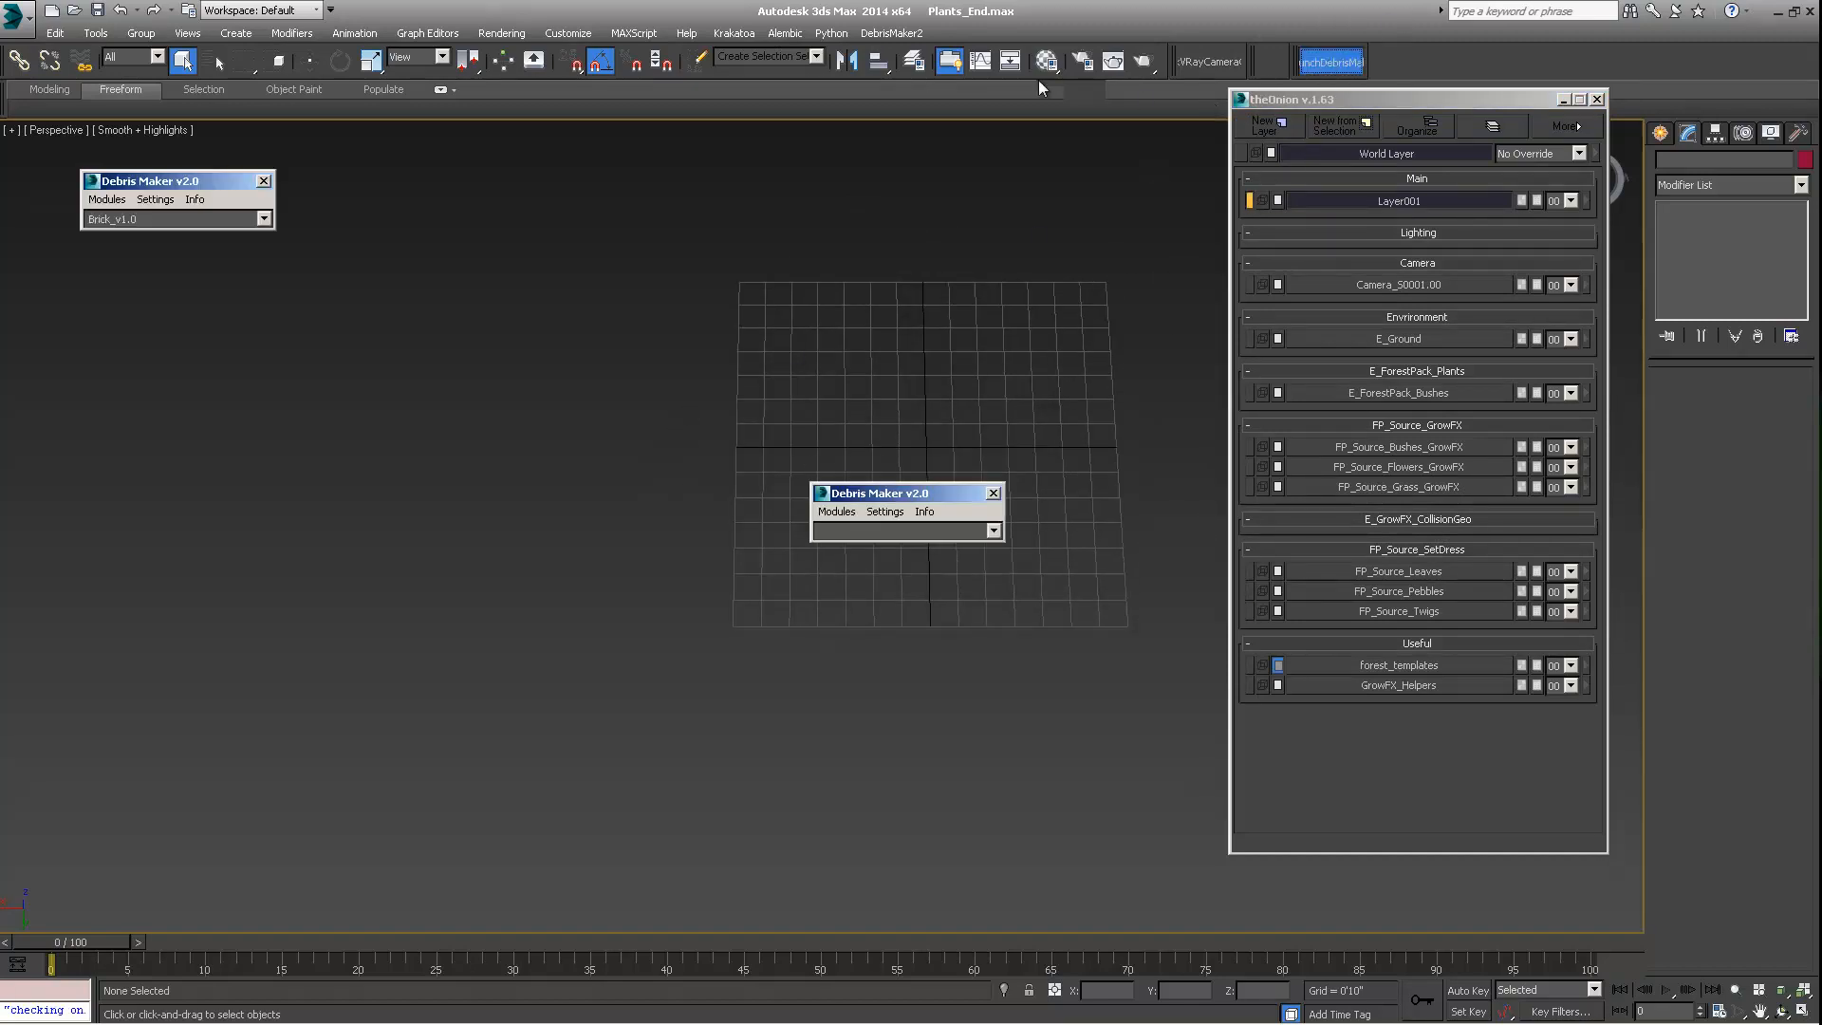
pyautogui.click(891, 34)
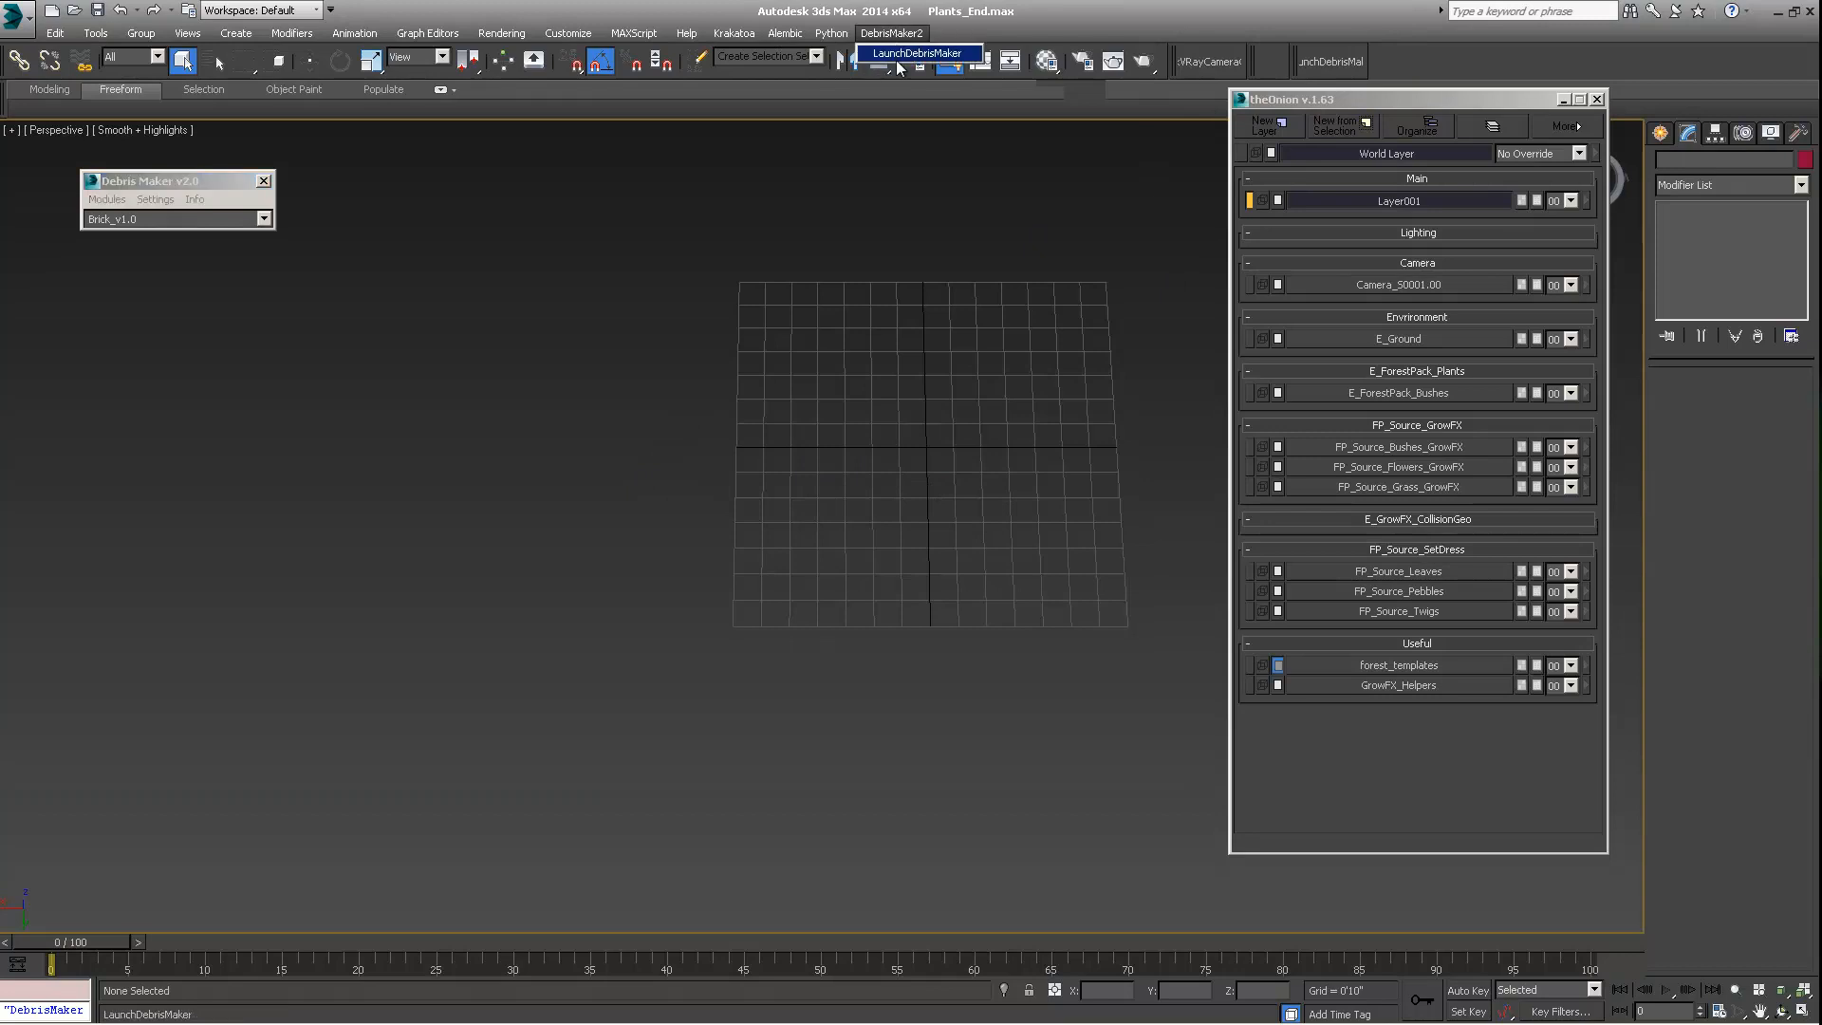
pyautogui.click(1165, 19)
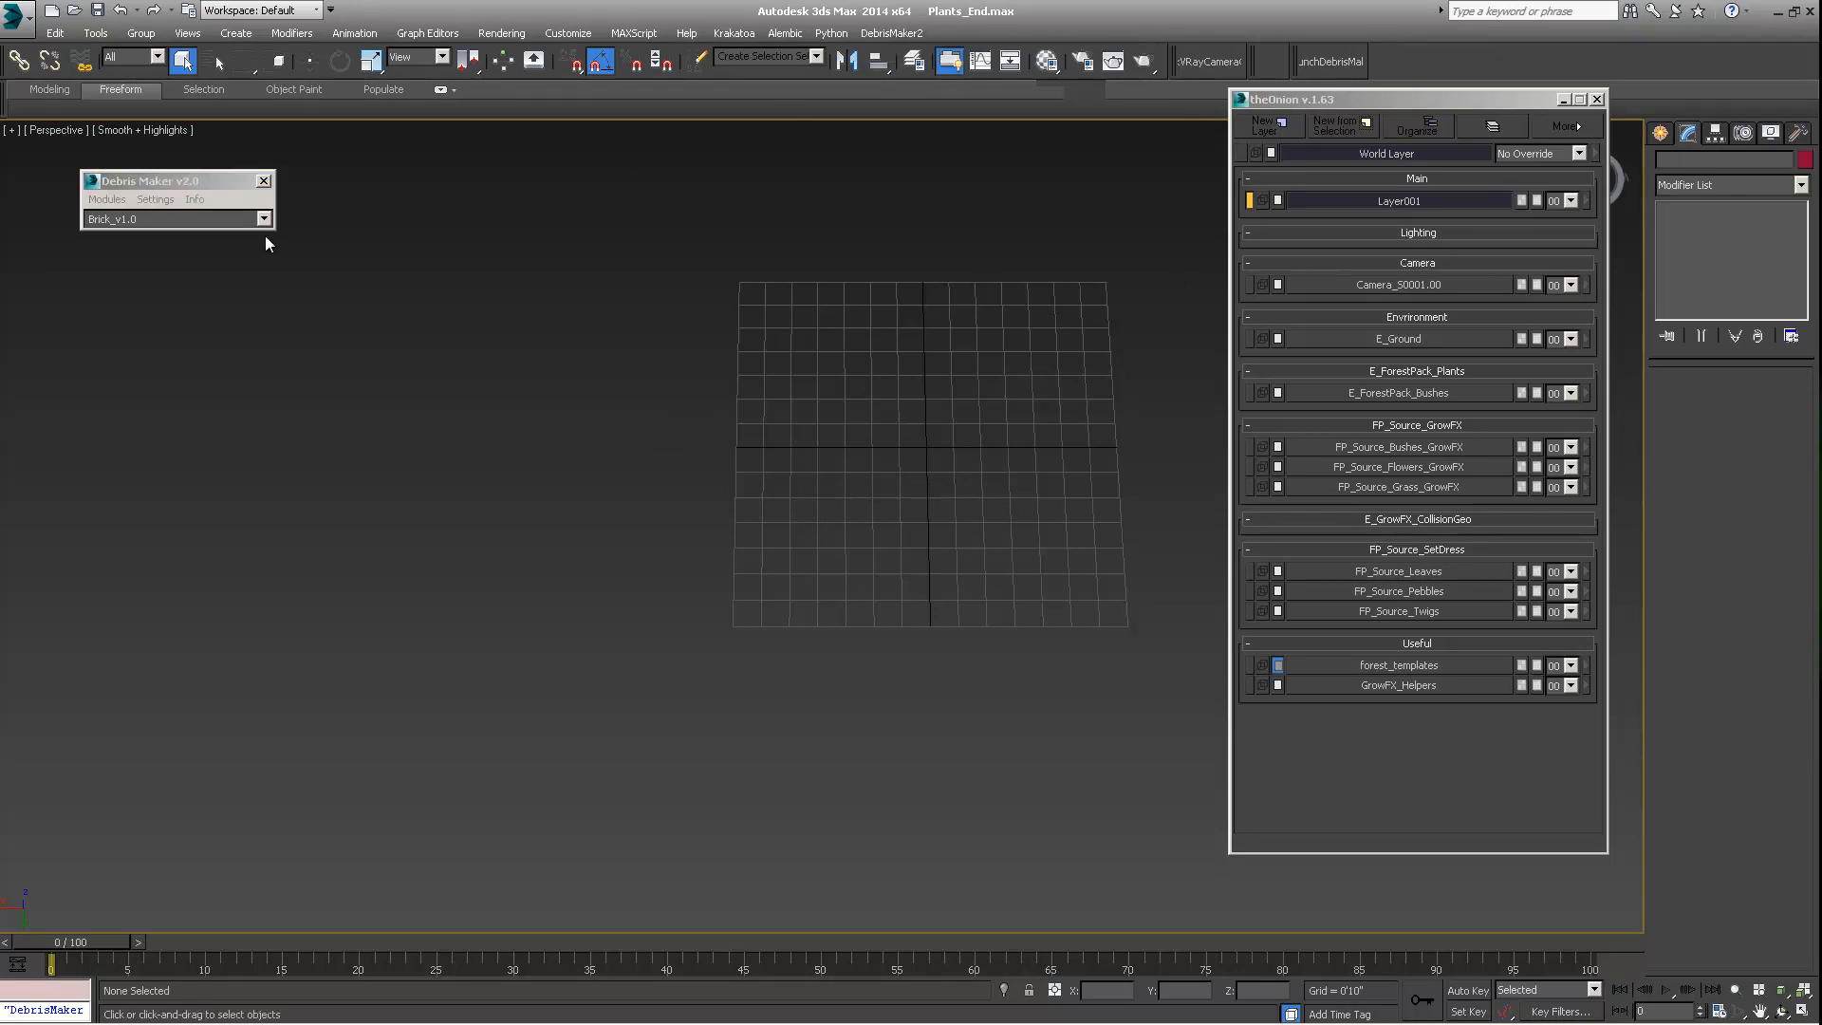
pyautogui.click(145, 218)
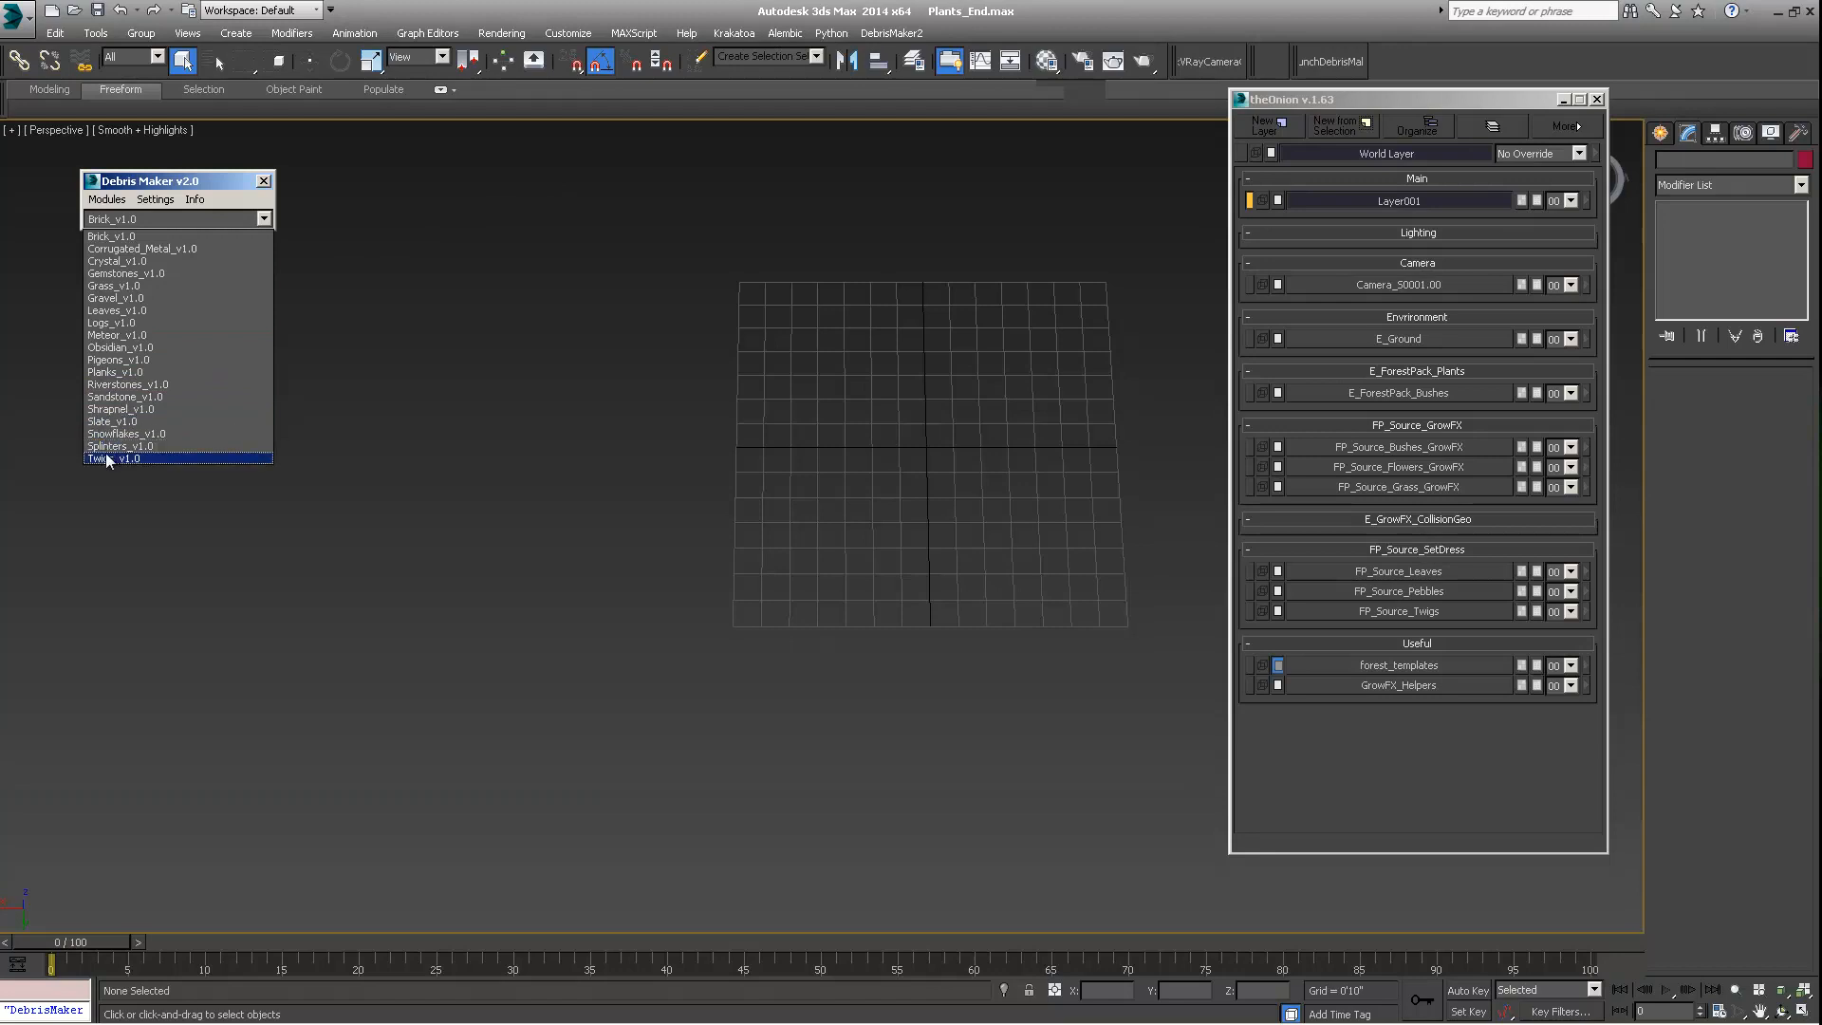
pyautogui.click(150, 311)
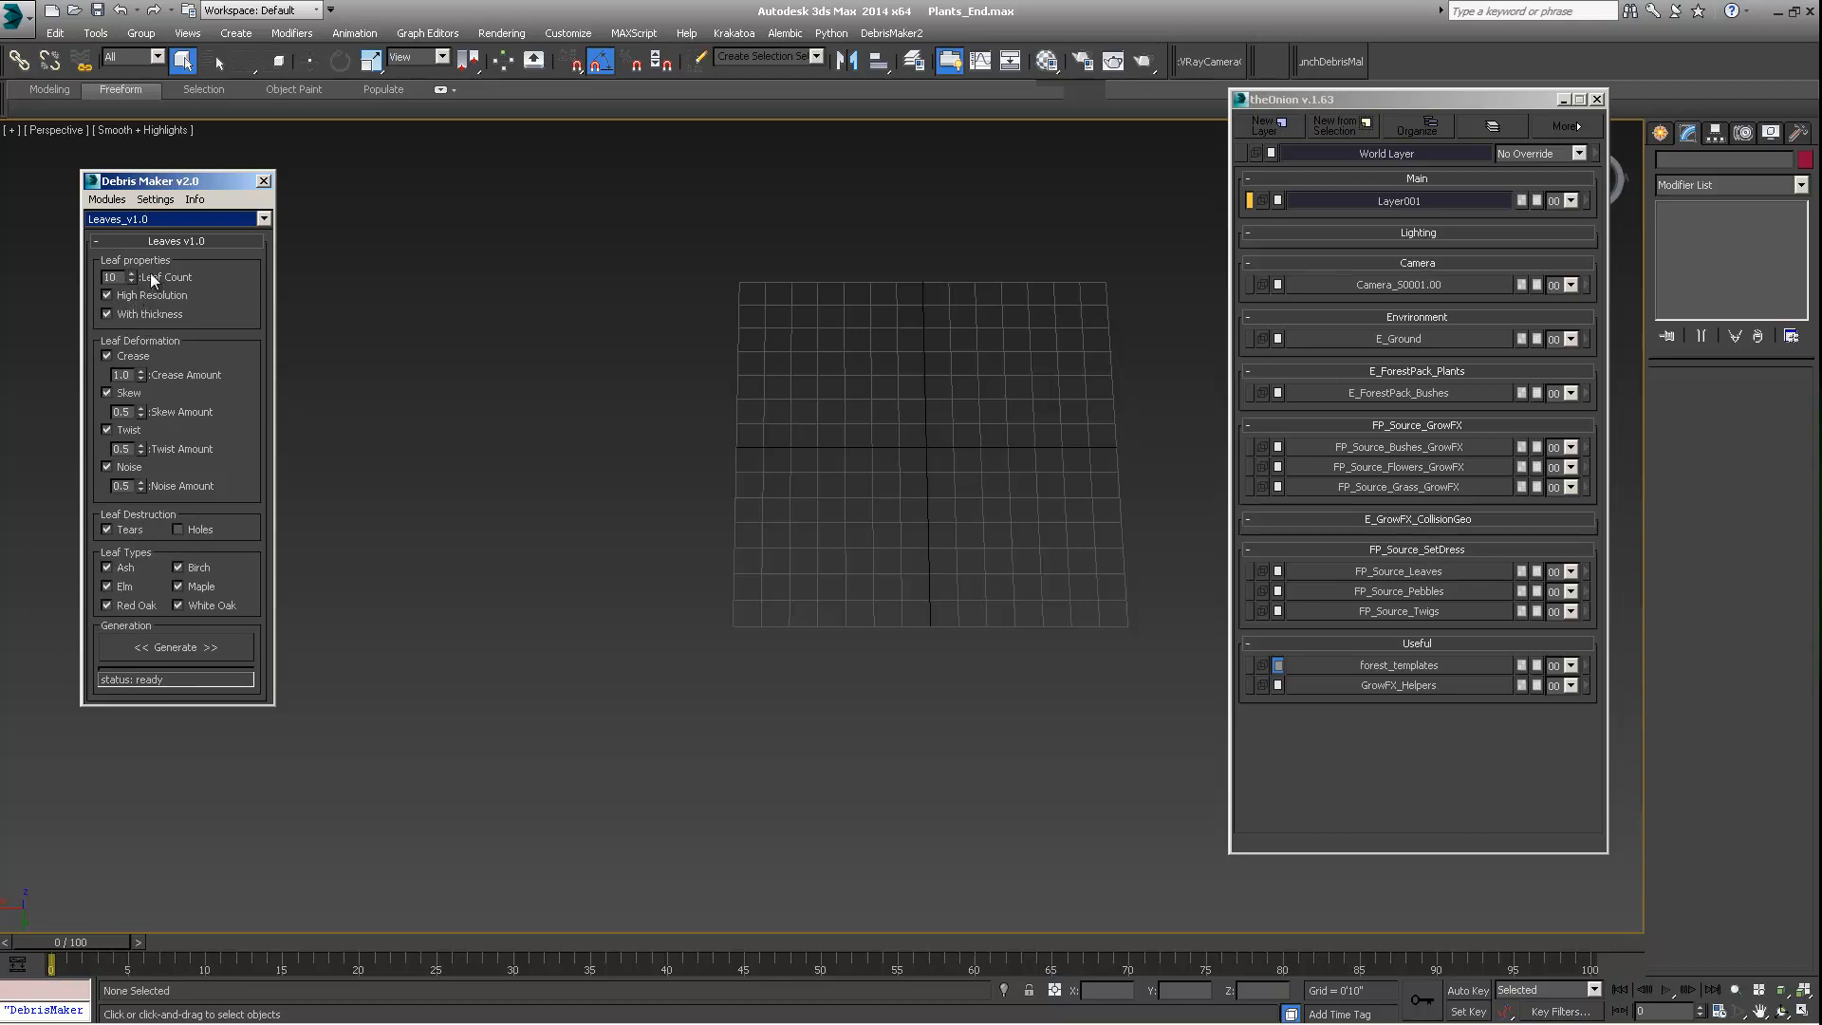
# Step: Generate leaf models with a leaf count of 10 and all six leaf types, high resolution and with thickness
pyautogui.moveTo(974, 429); pyautogui.dragTo(797, 468, button='middle')
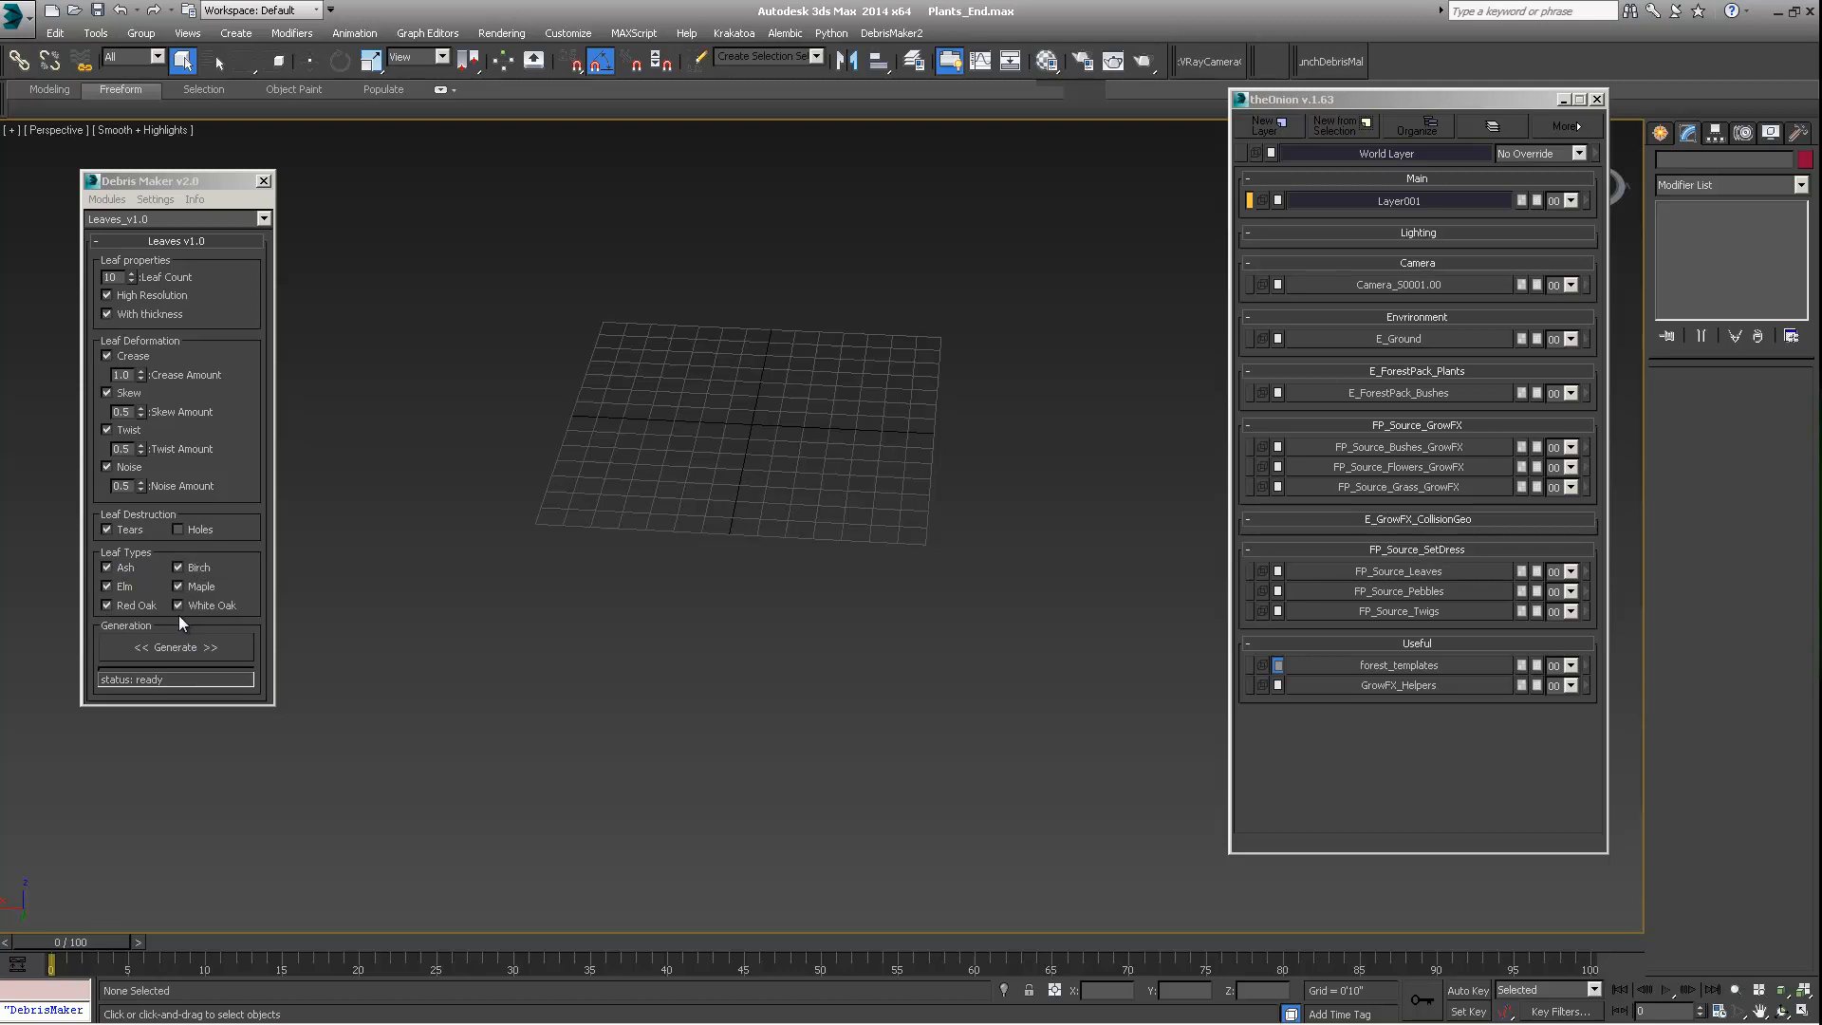
pyautogui.click(111, 277)
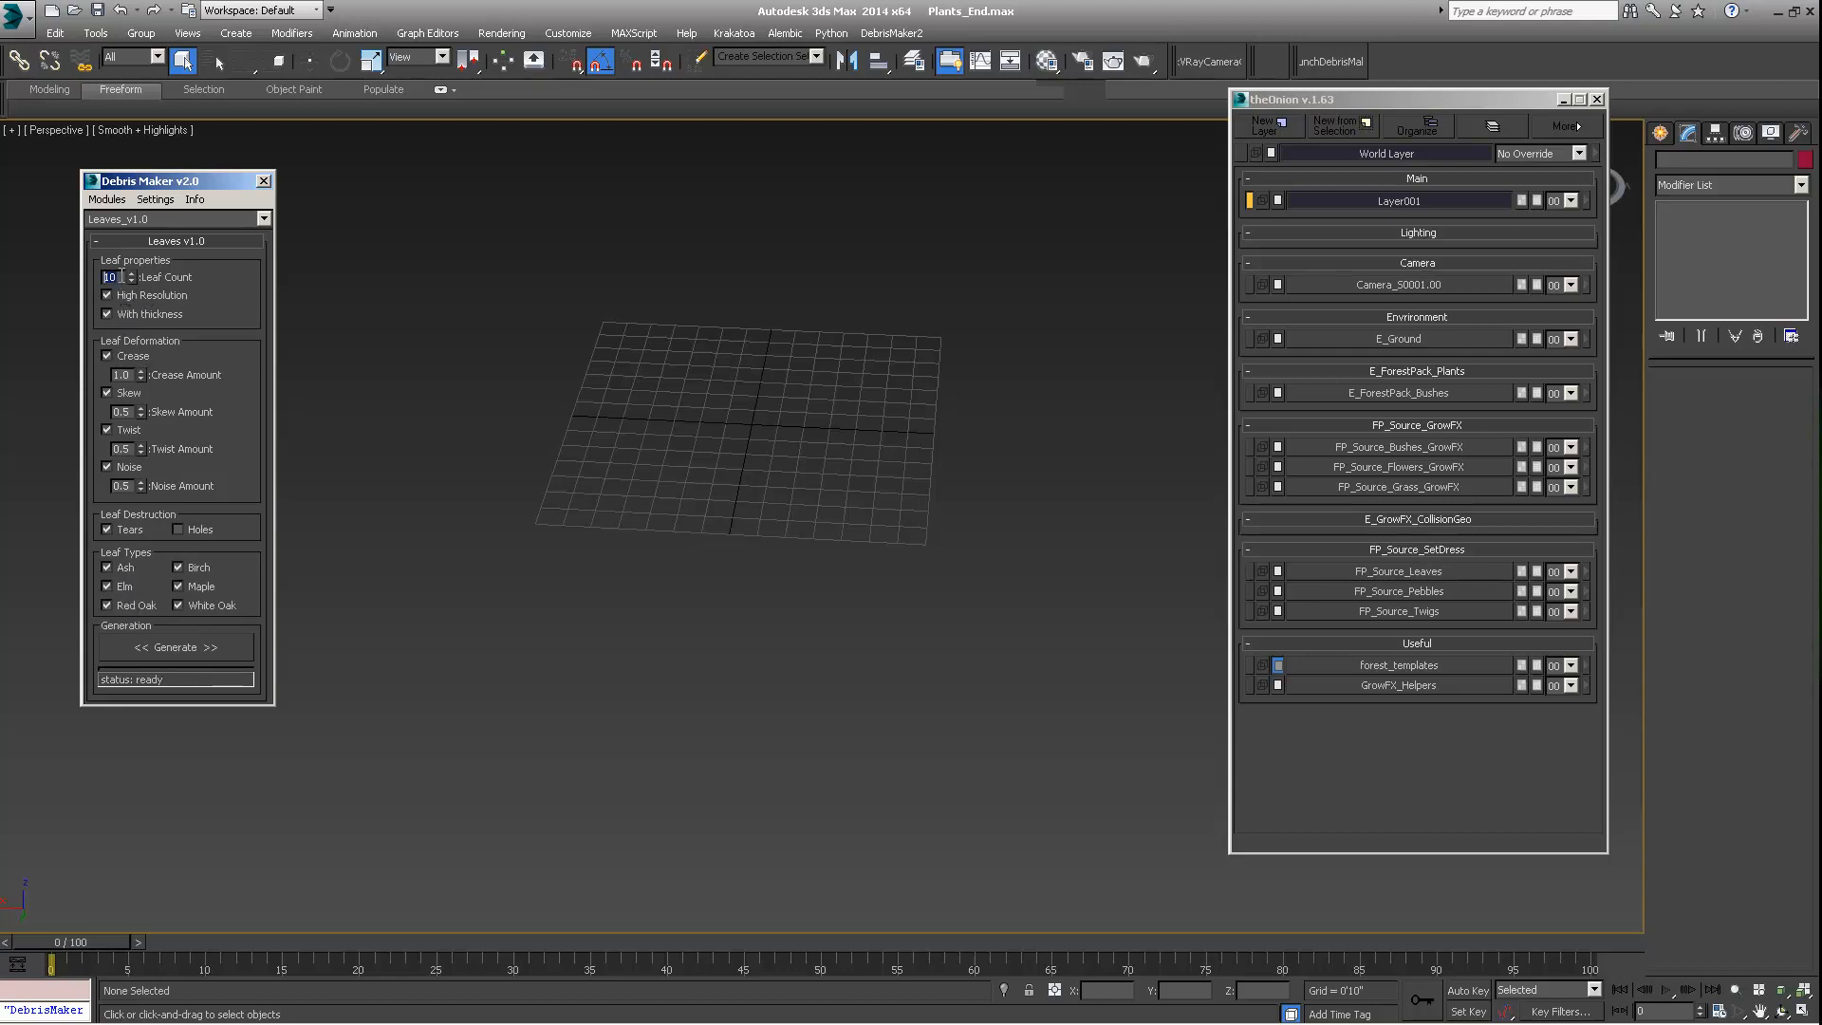
pyautogui.moveTo(581, 492); pyautogui.dragTo(586, 538, button='middle')
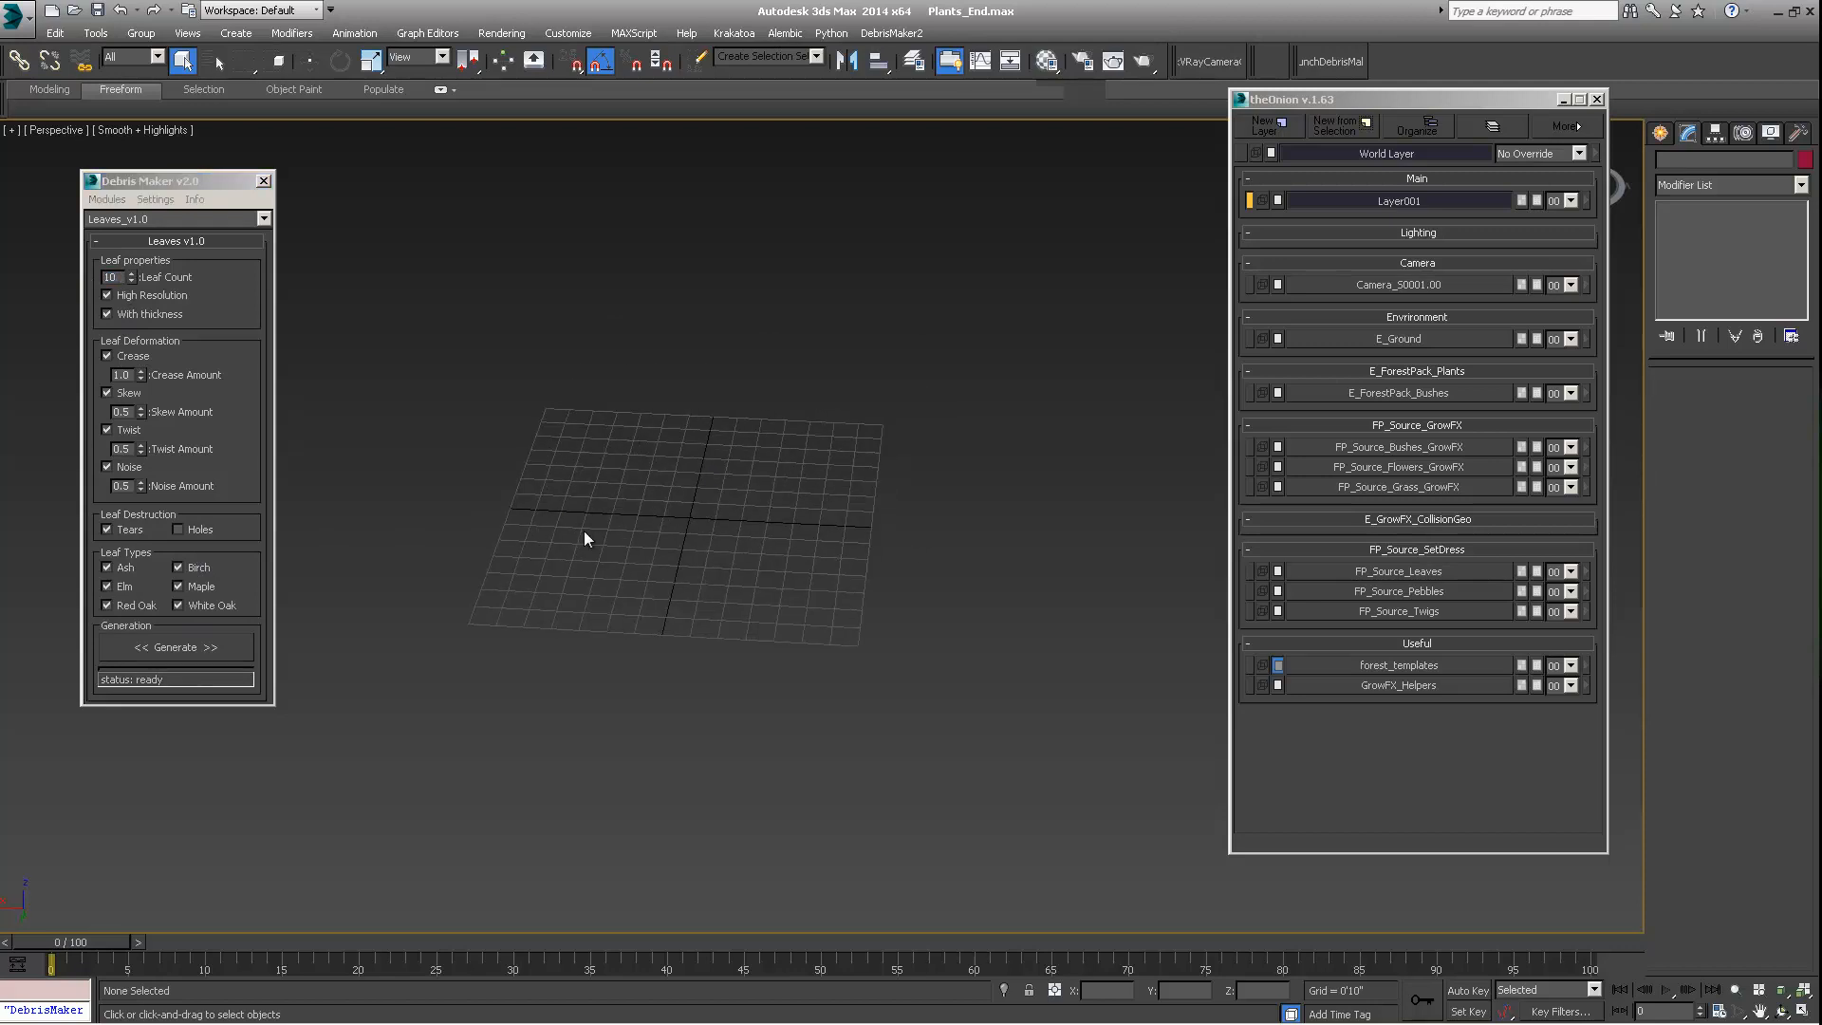
pyautogui.click(157, 647)
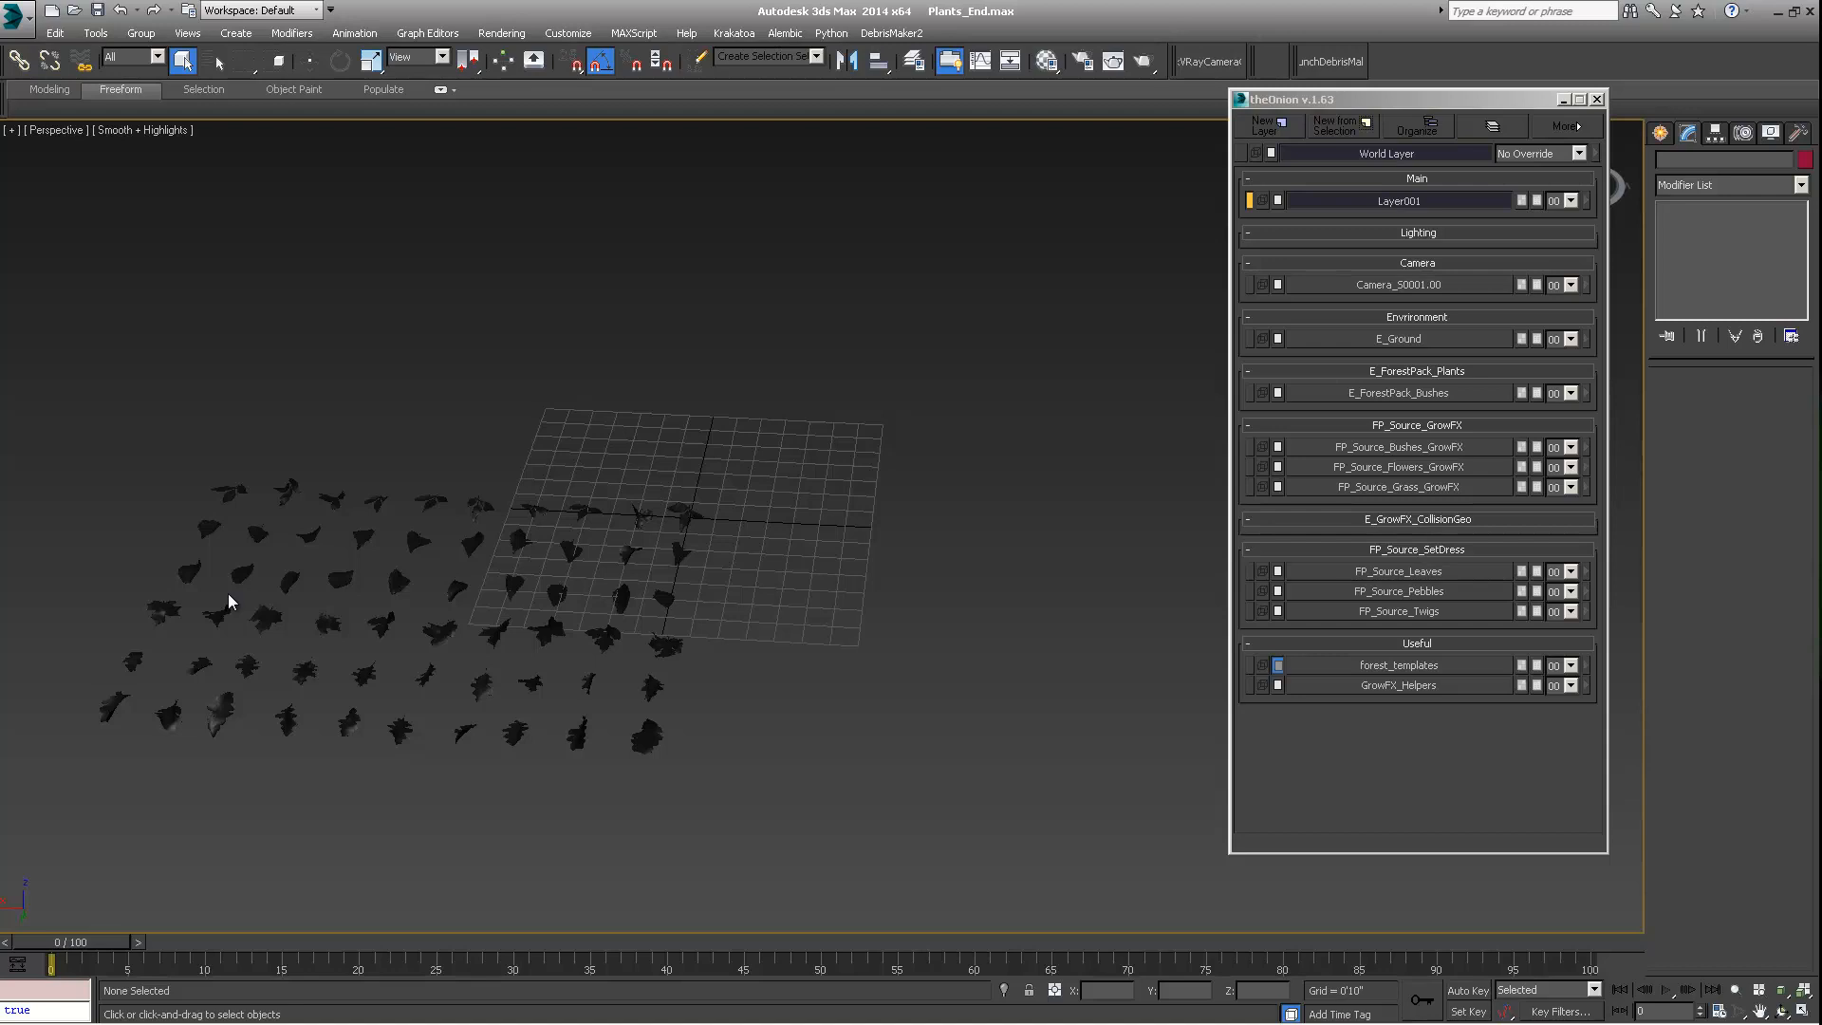
# Step: Show the FP_Source_Leaves layer together with the newly generated leaves to compare them, and turn that layer off again
pyautogui.moveTo(228, 594); pyautogui.dragTo(740, 476, button='middle')
pyautogui.scroll(3, 785, 525)
pyautogui.scroll(4, 732, 471)
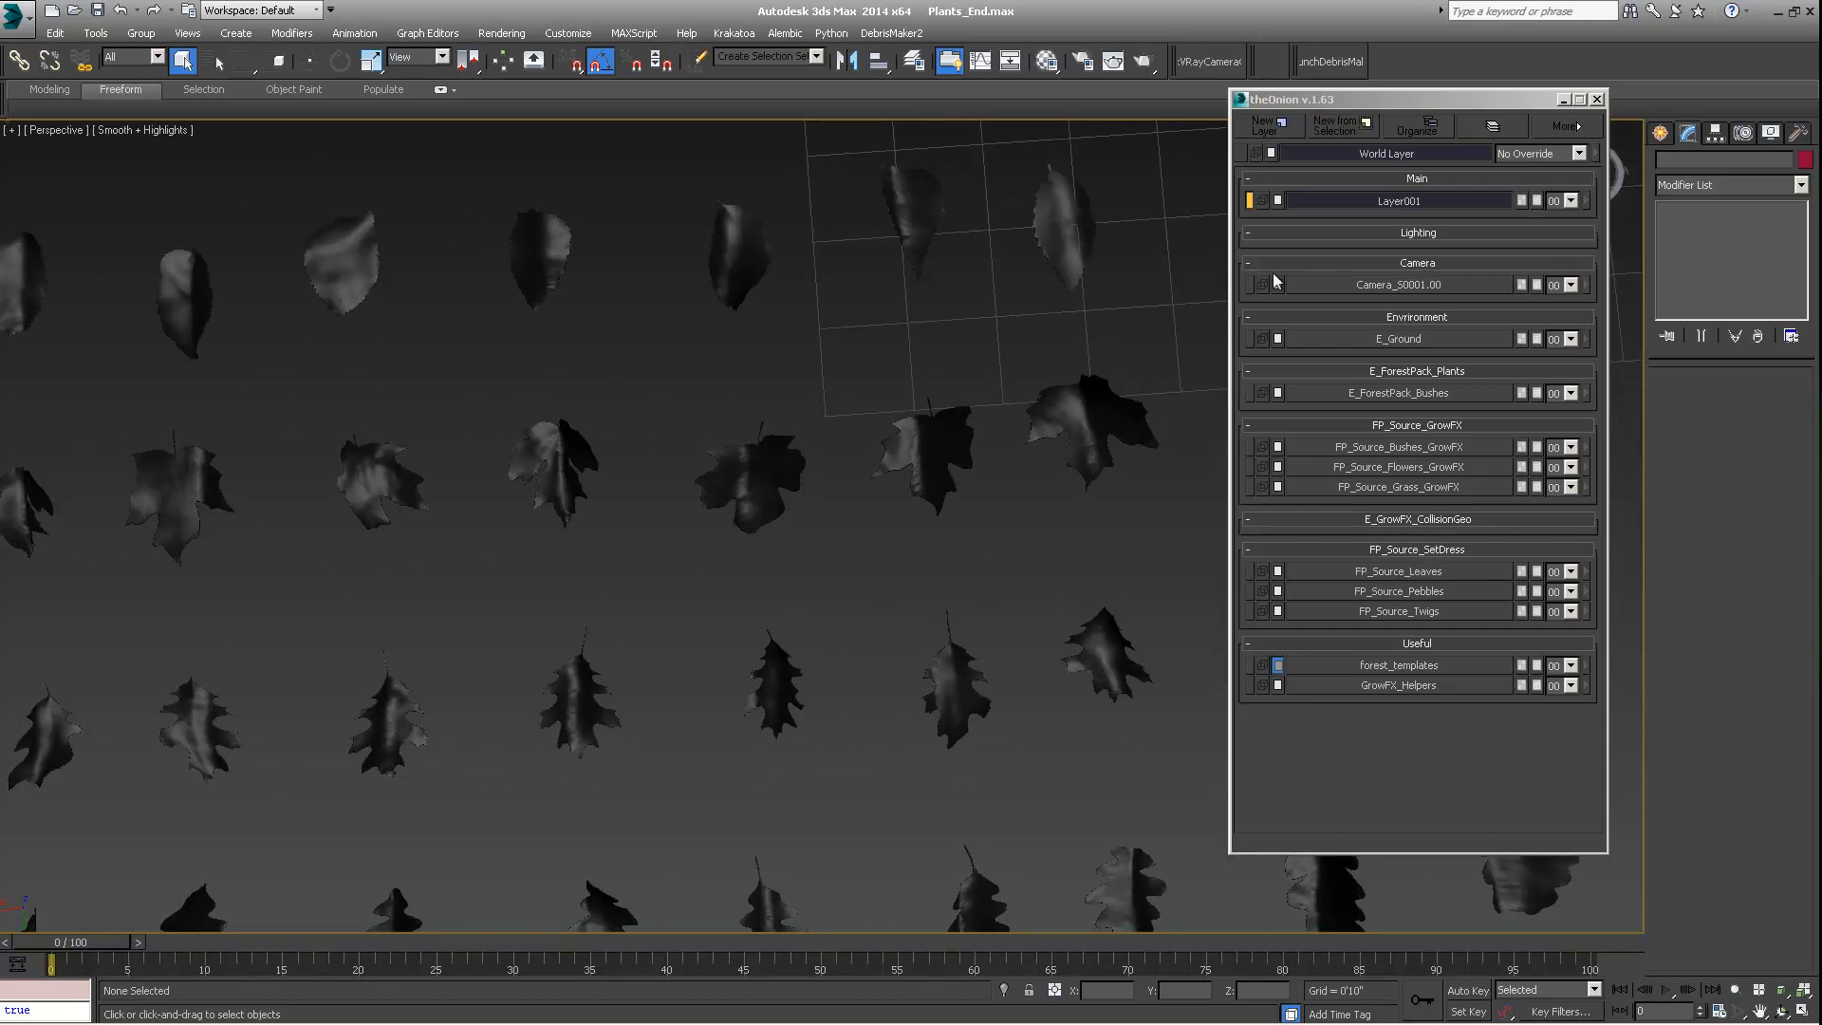
pyautogui.click(1416, 573)
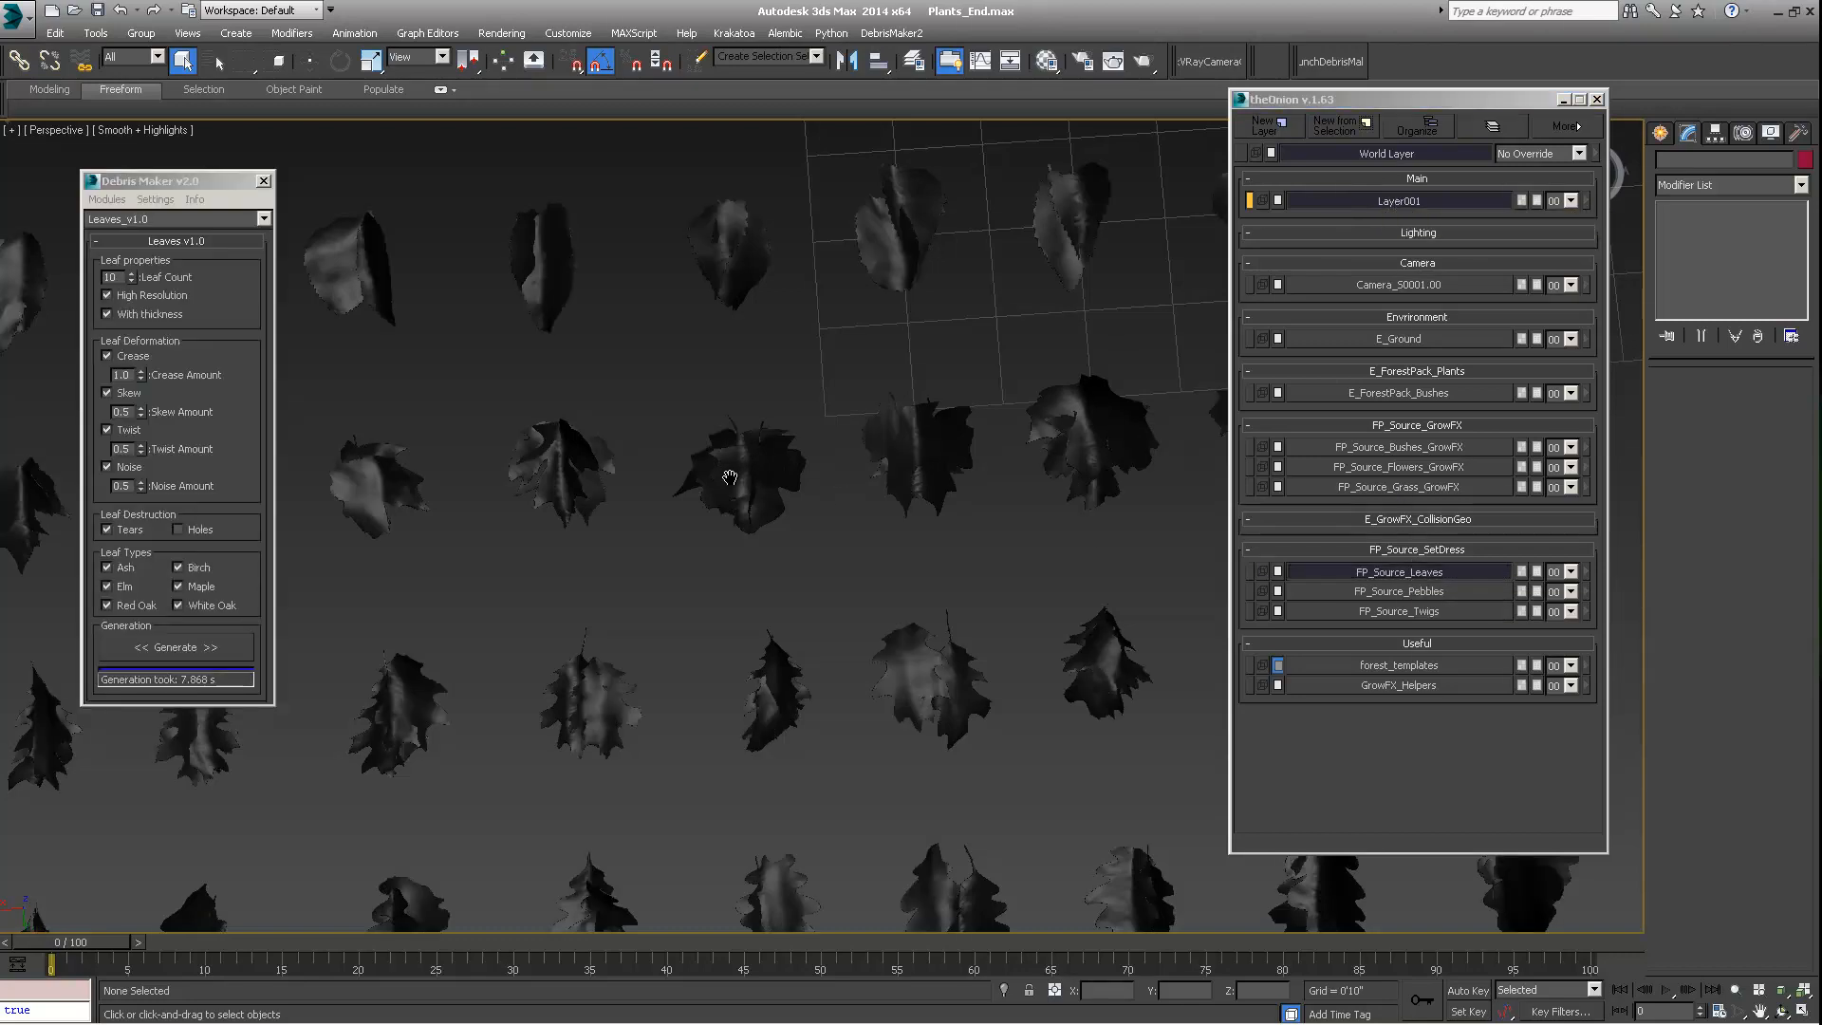
pyautogui.moveTo(729, 478); pyautogui.dragTo(793, 456, button='middle')
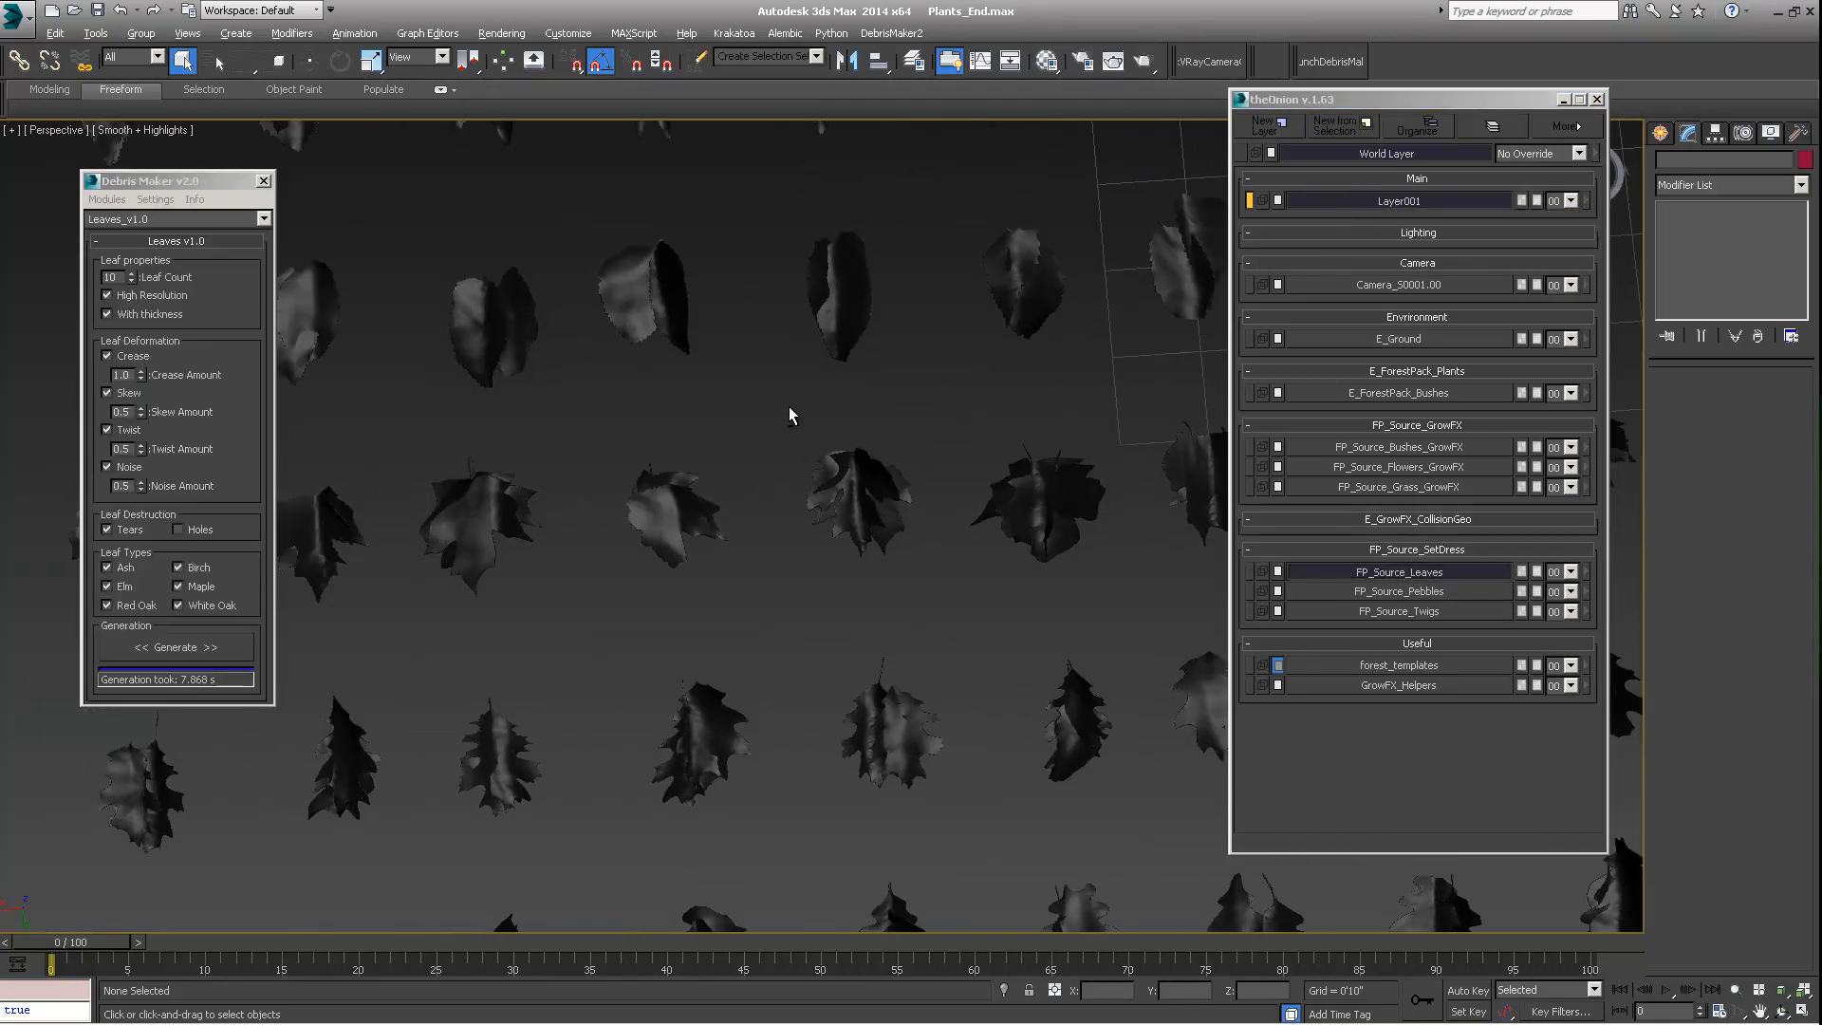
pyautogui.scroll(-3, 788, 406)
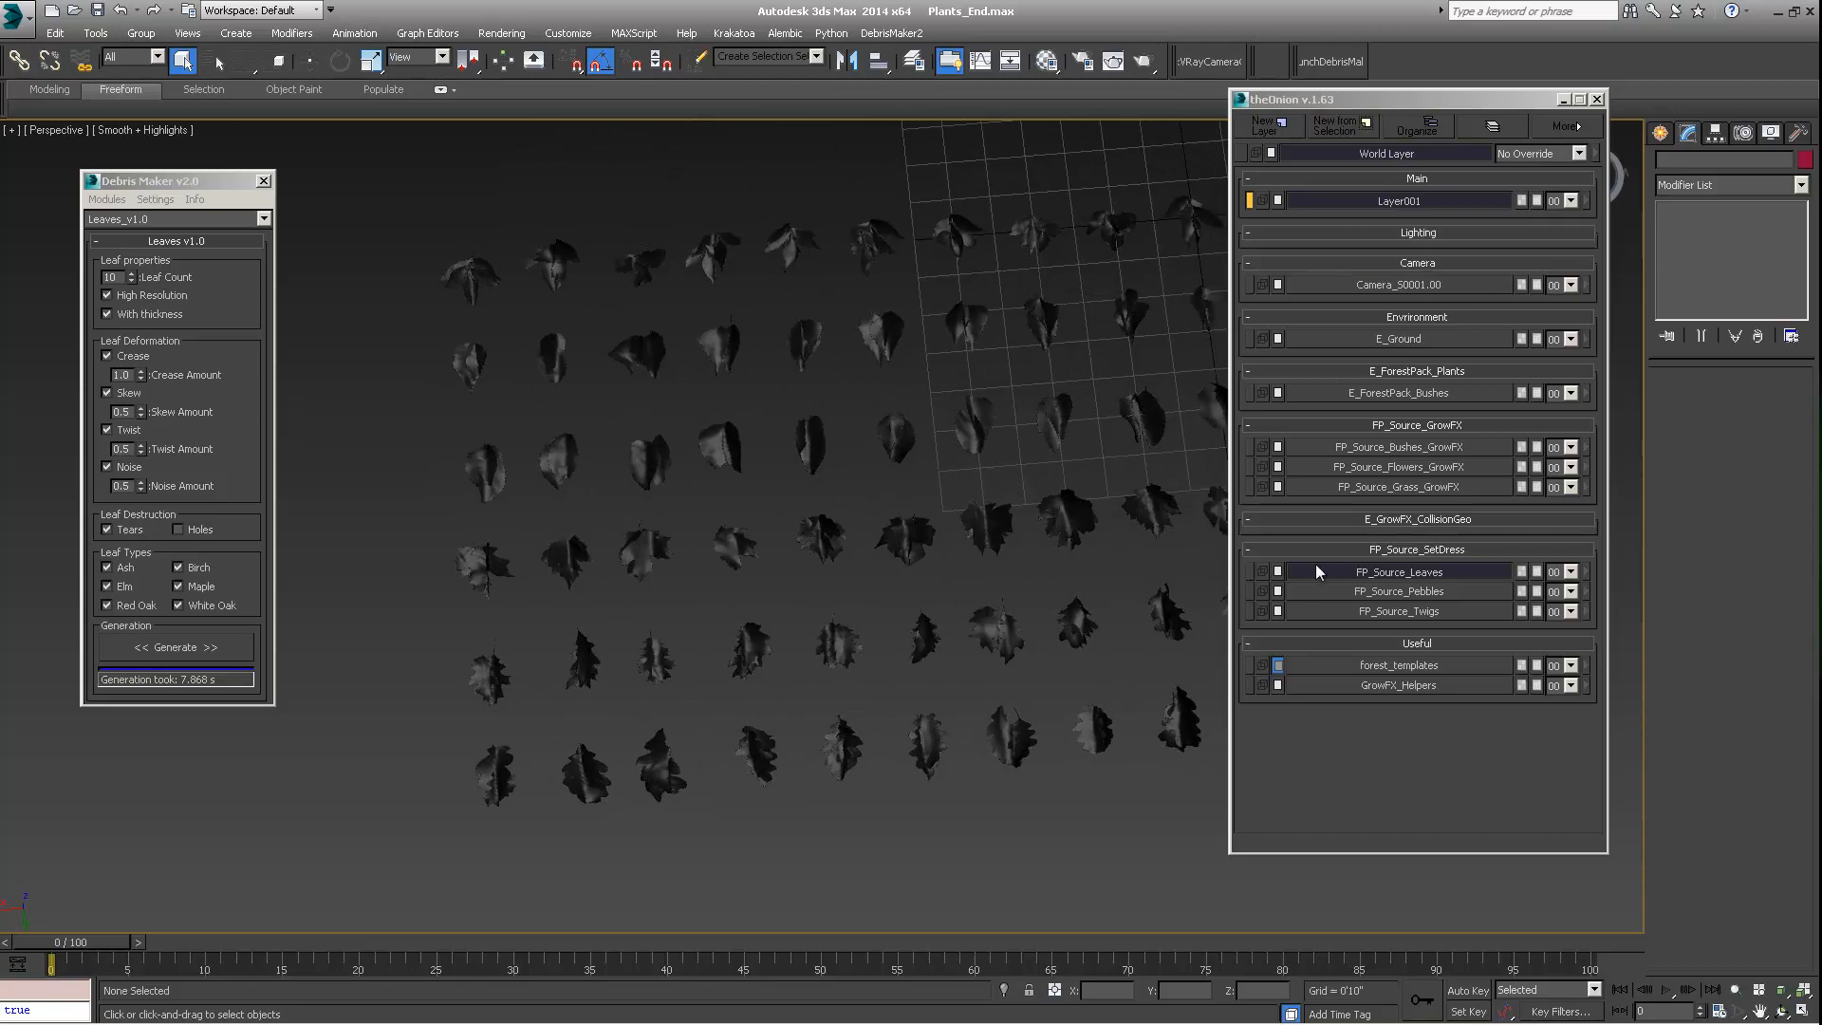
pyautogui.moveTo(1126, 527); pyautogui.dragTo(915, 578, button='middle')
pyautogui.moveTo(891, 311); pyautogui.dragTo(884, 550, button='middle')
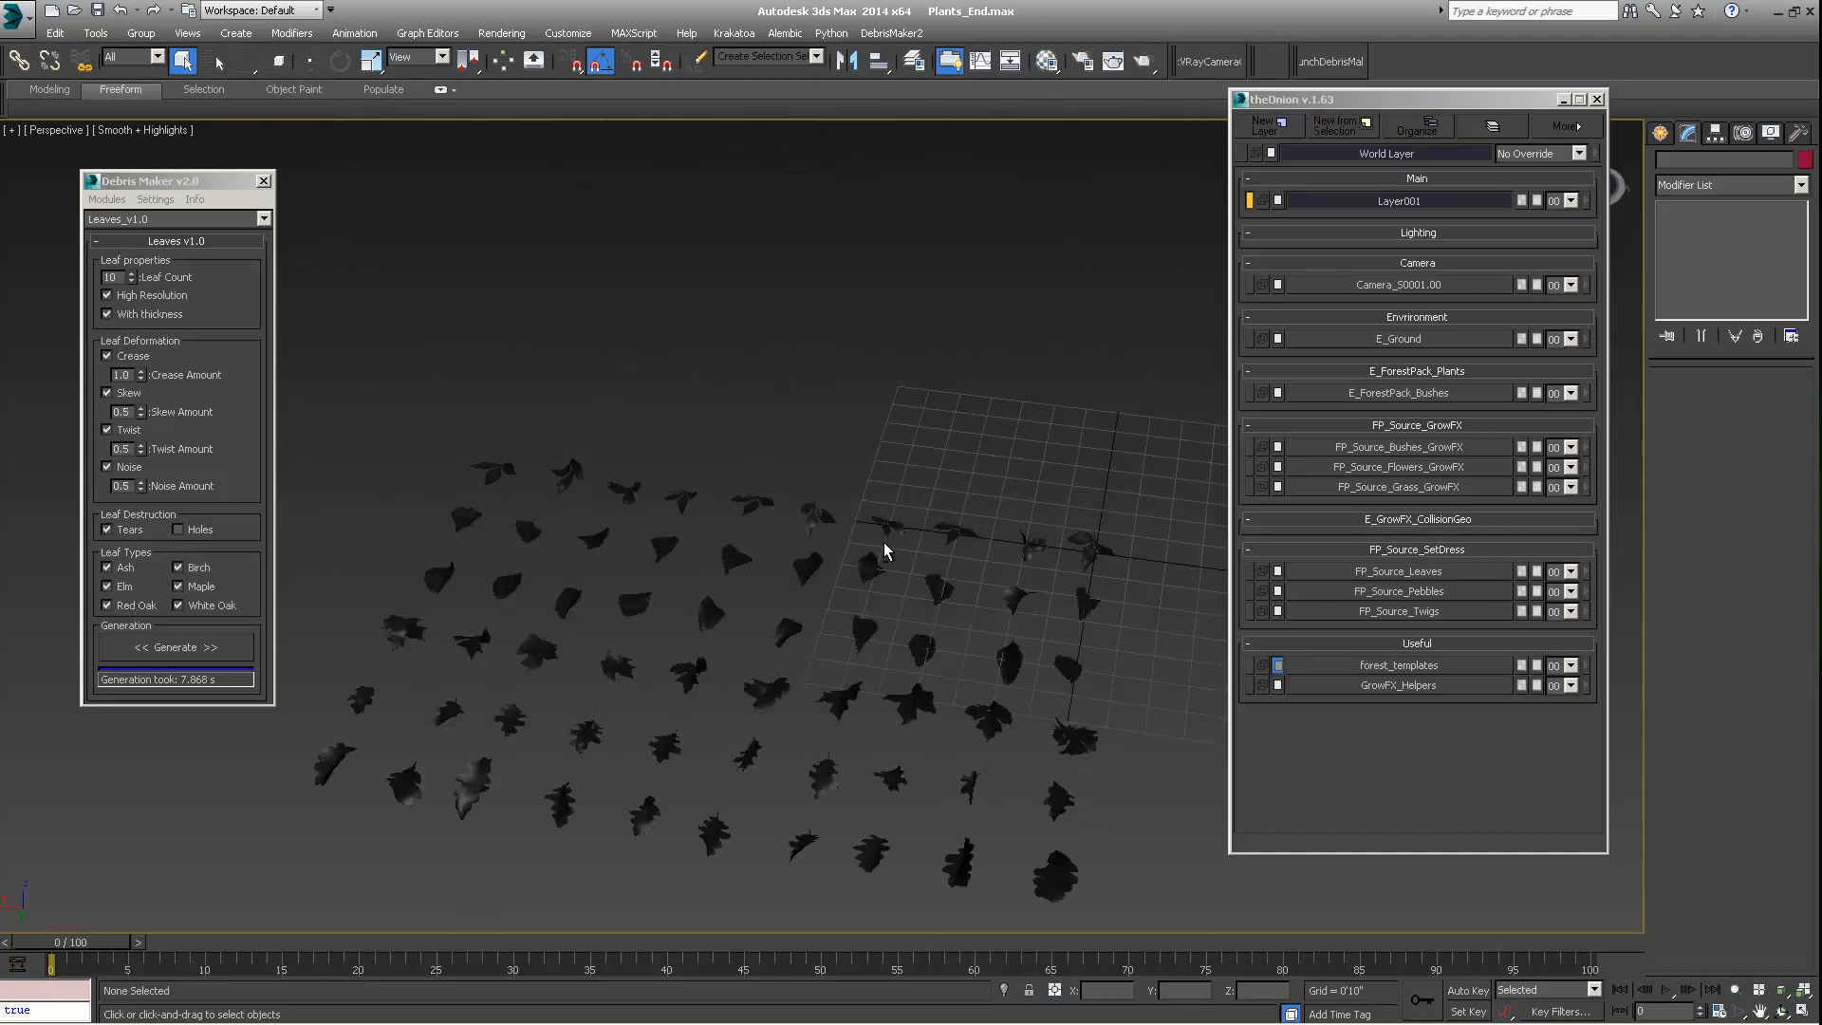
# Step: Look over the rows of generated leaves and select the ash leaf GEO_ASH_1 to inspect its modifier stack
pyautogui.scroll(2, 822, 547)
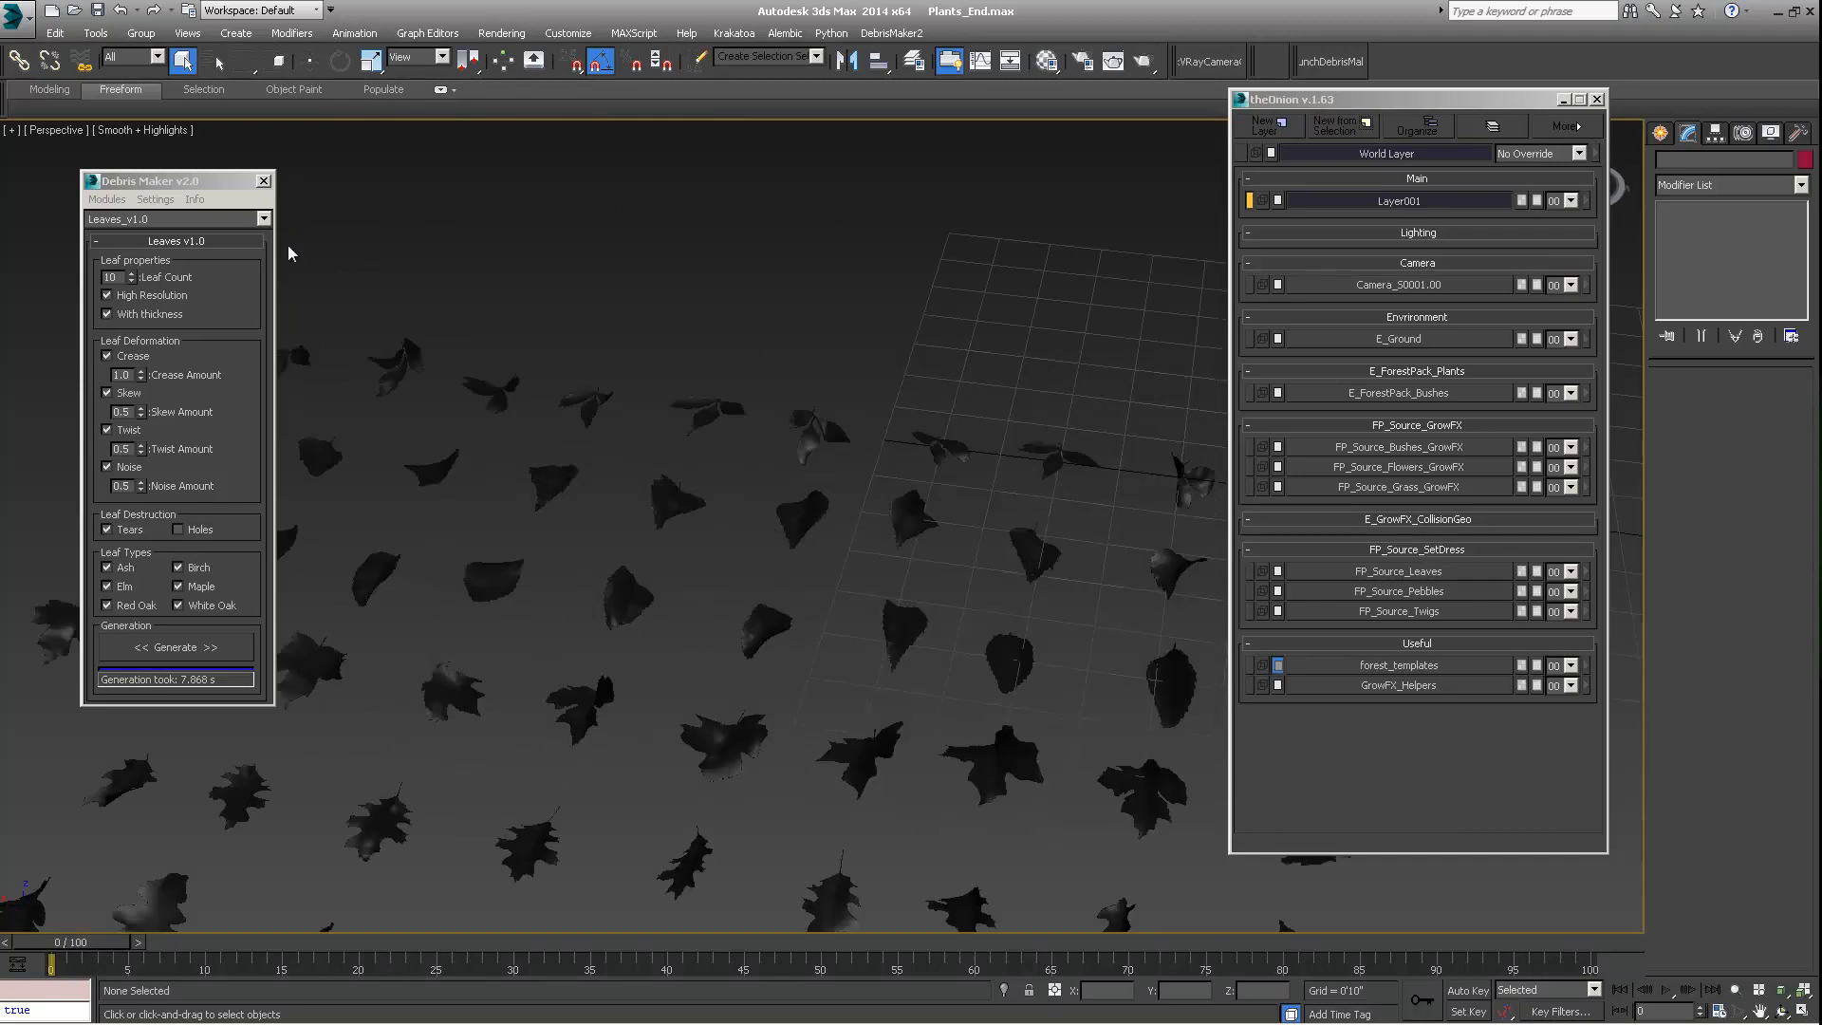
pyautogui.scroll(-4, 588, 334)
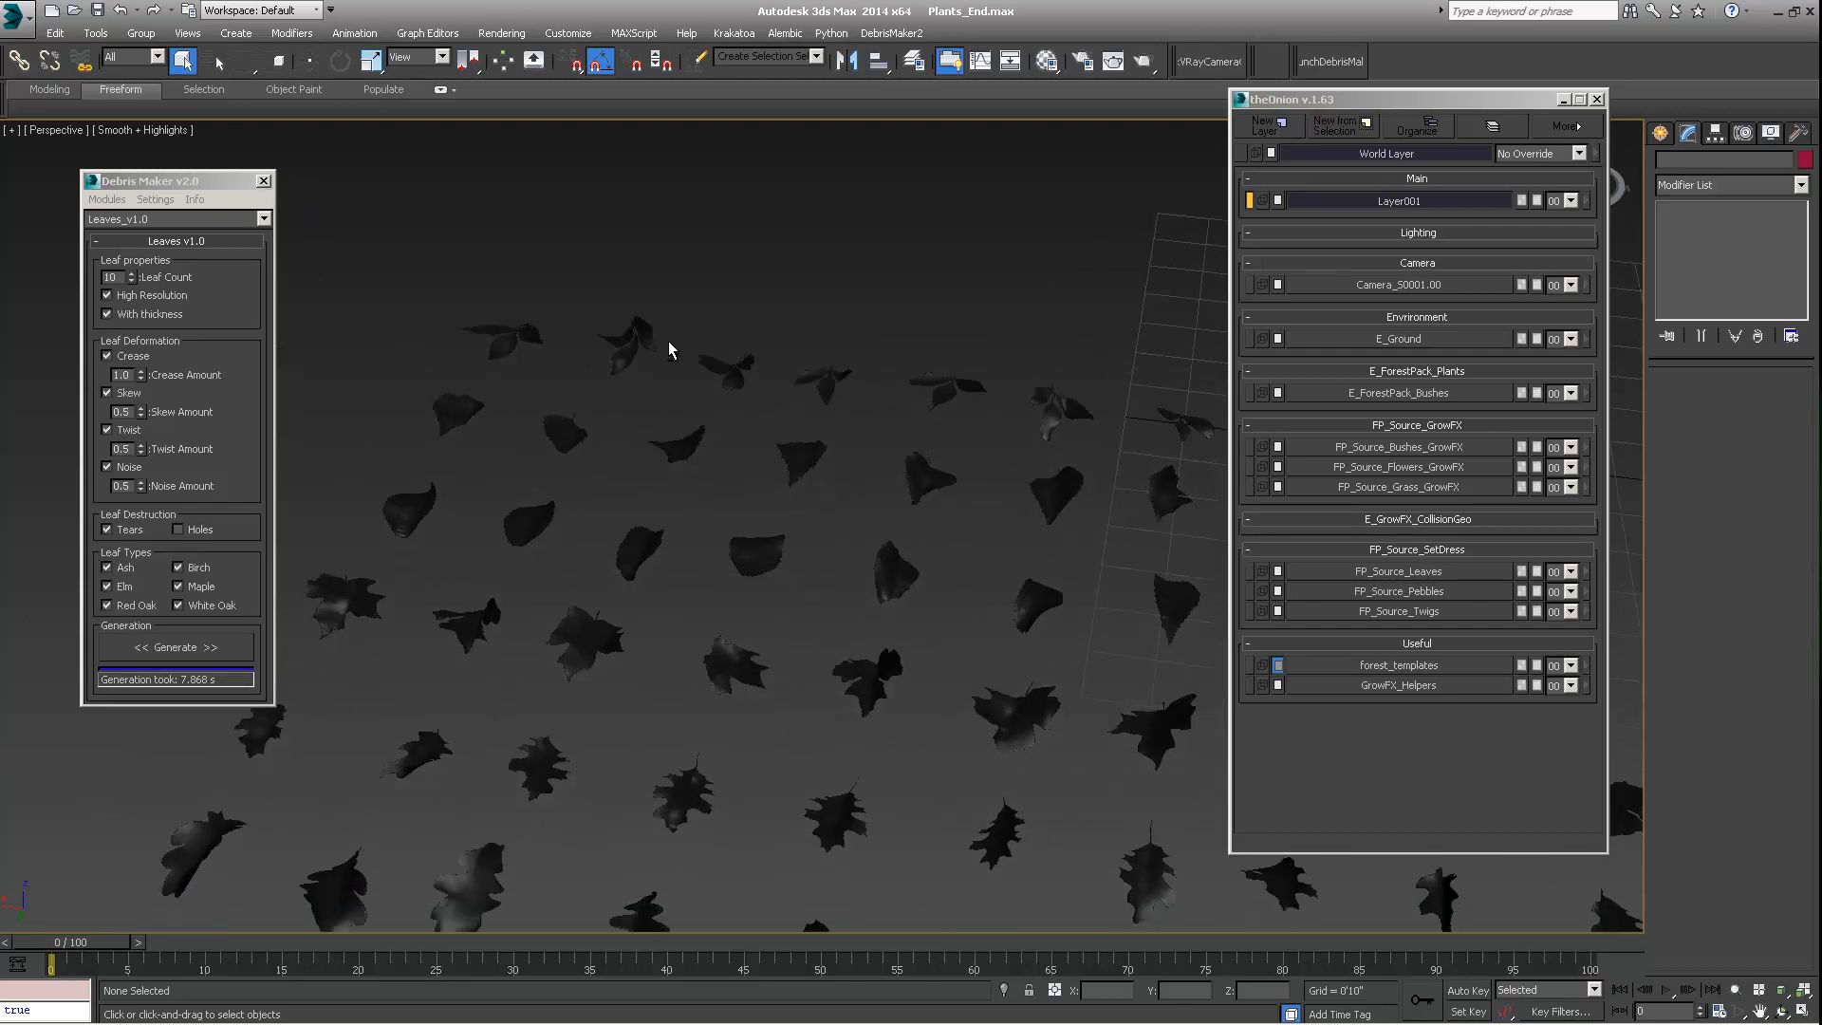
pyautogui.moveTo(976, 567); pyautogui.dragTo(932, 544, button='middle')
pyautogui.scroll(3, 784, 456)
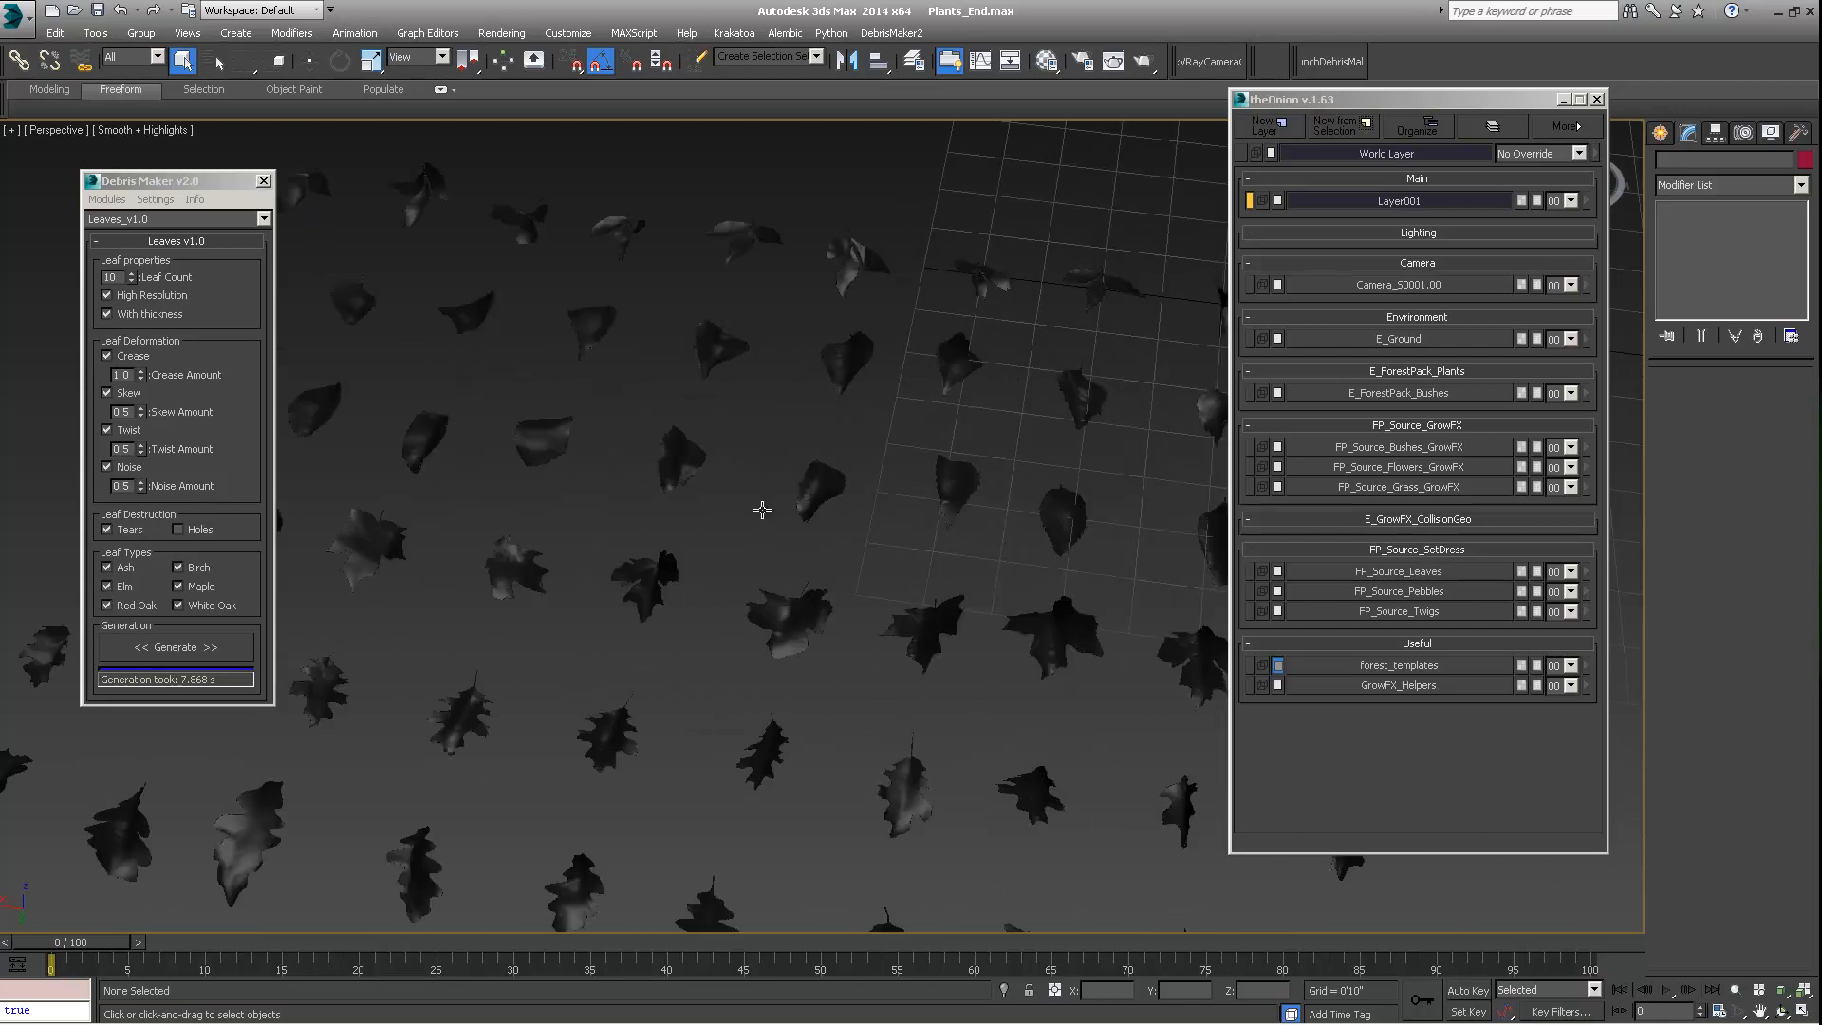
pyautogui.scroll(-3, 854, 451)
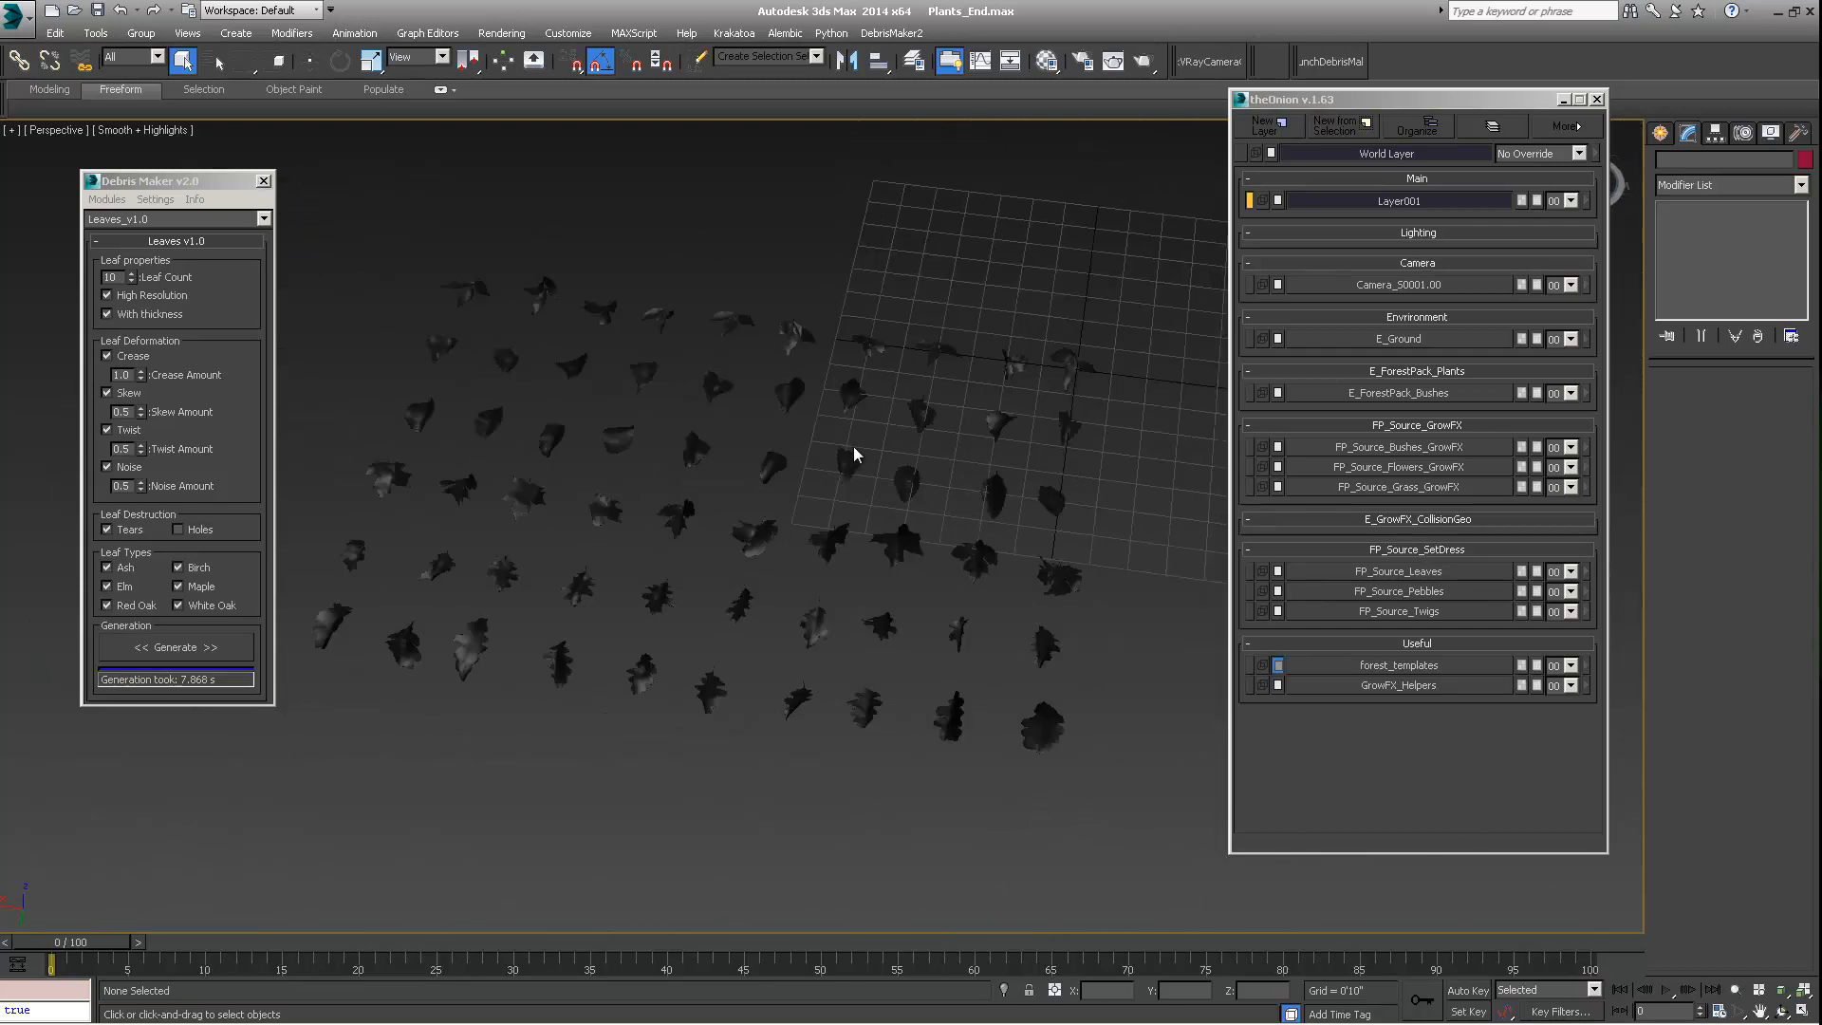
pyautogui.click(1070, 363)
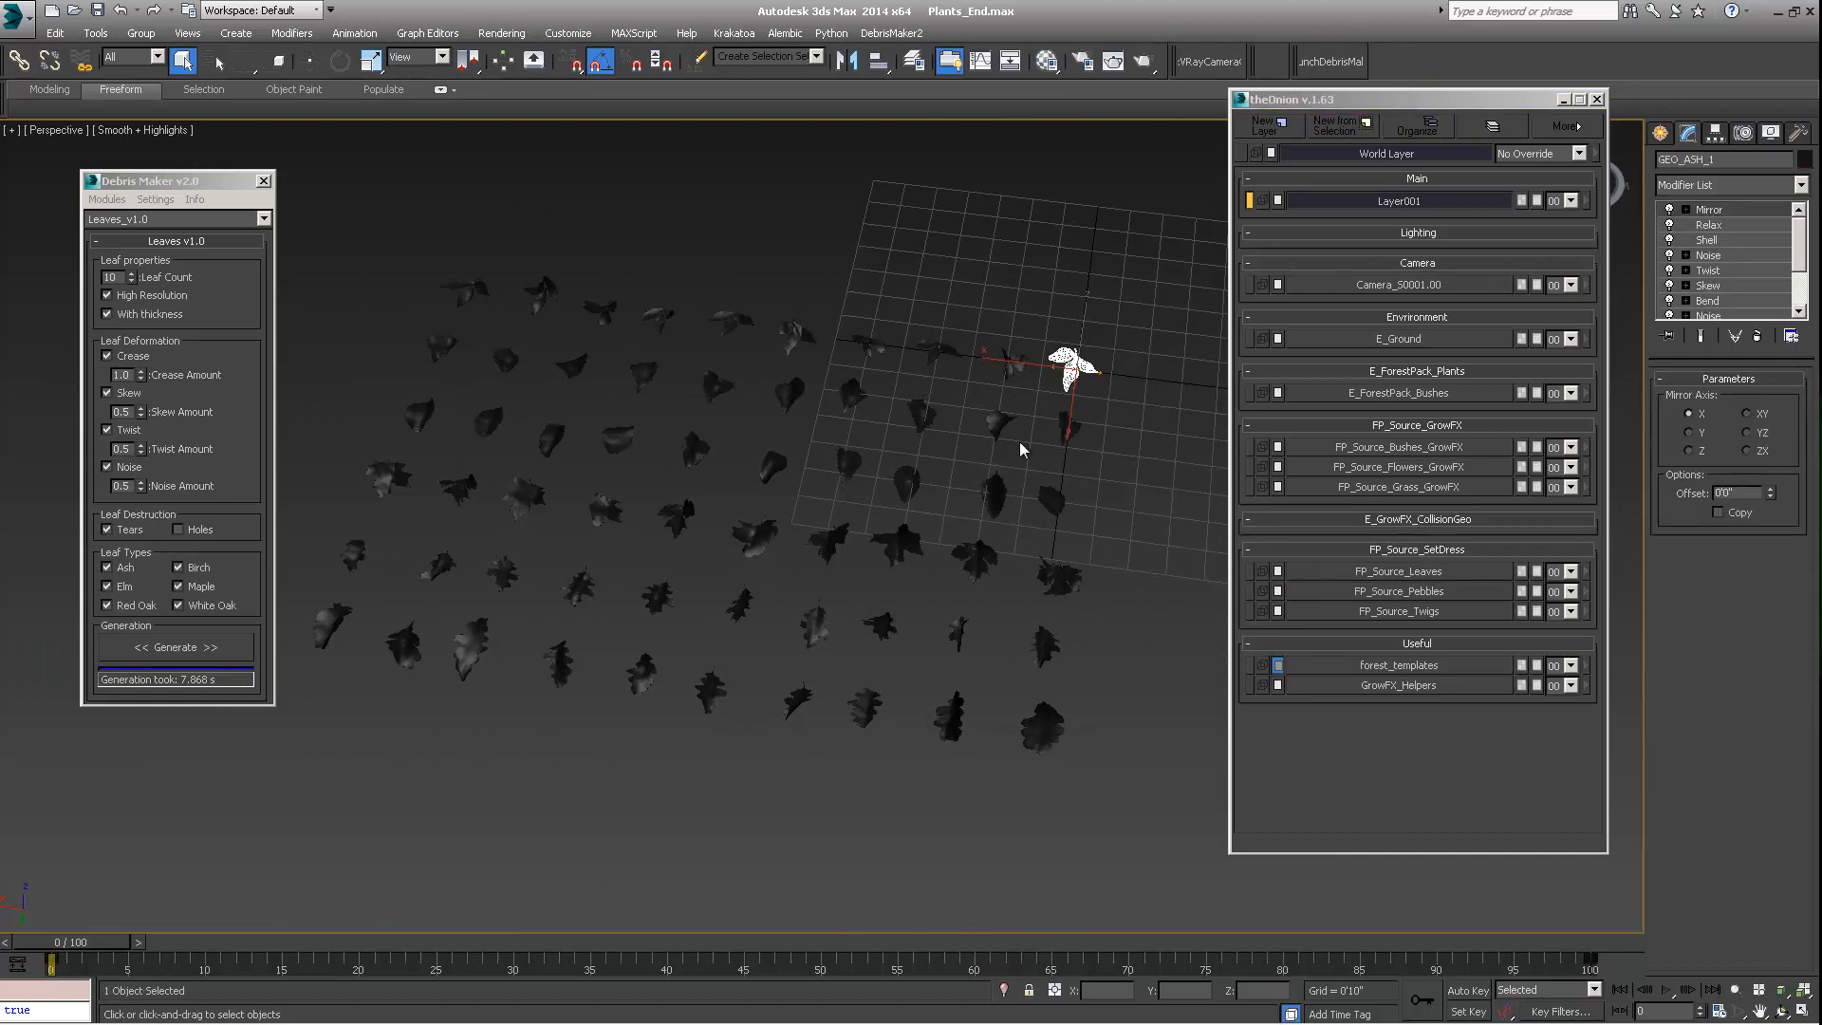
# Step: Add an Unwrap UVW modifier to the generated maple leaf GEO_MAPLE_2
pyautogui.click(979, 555)
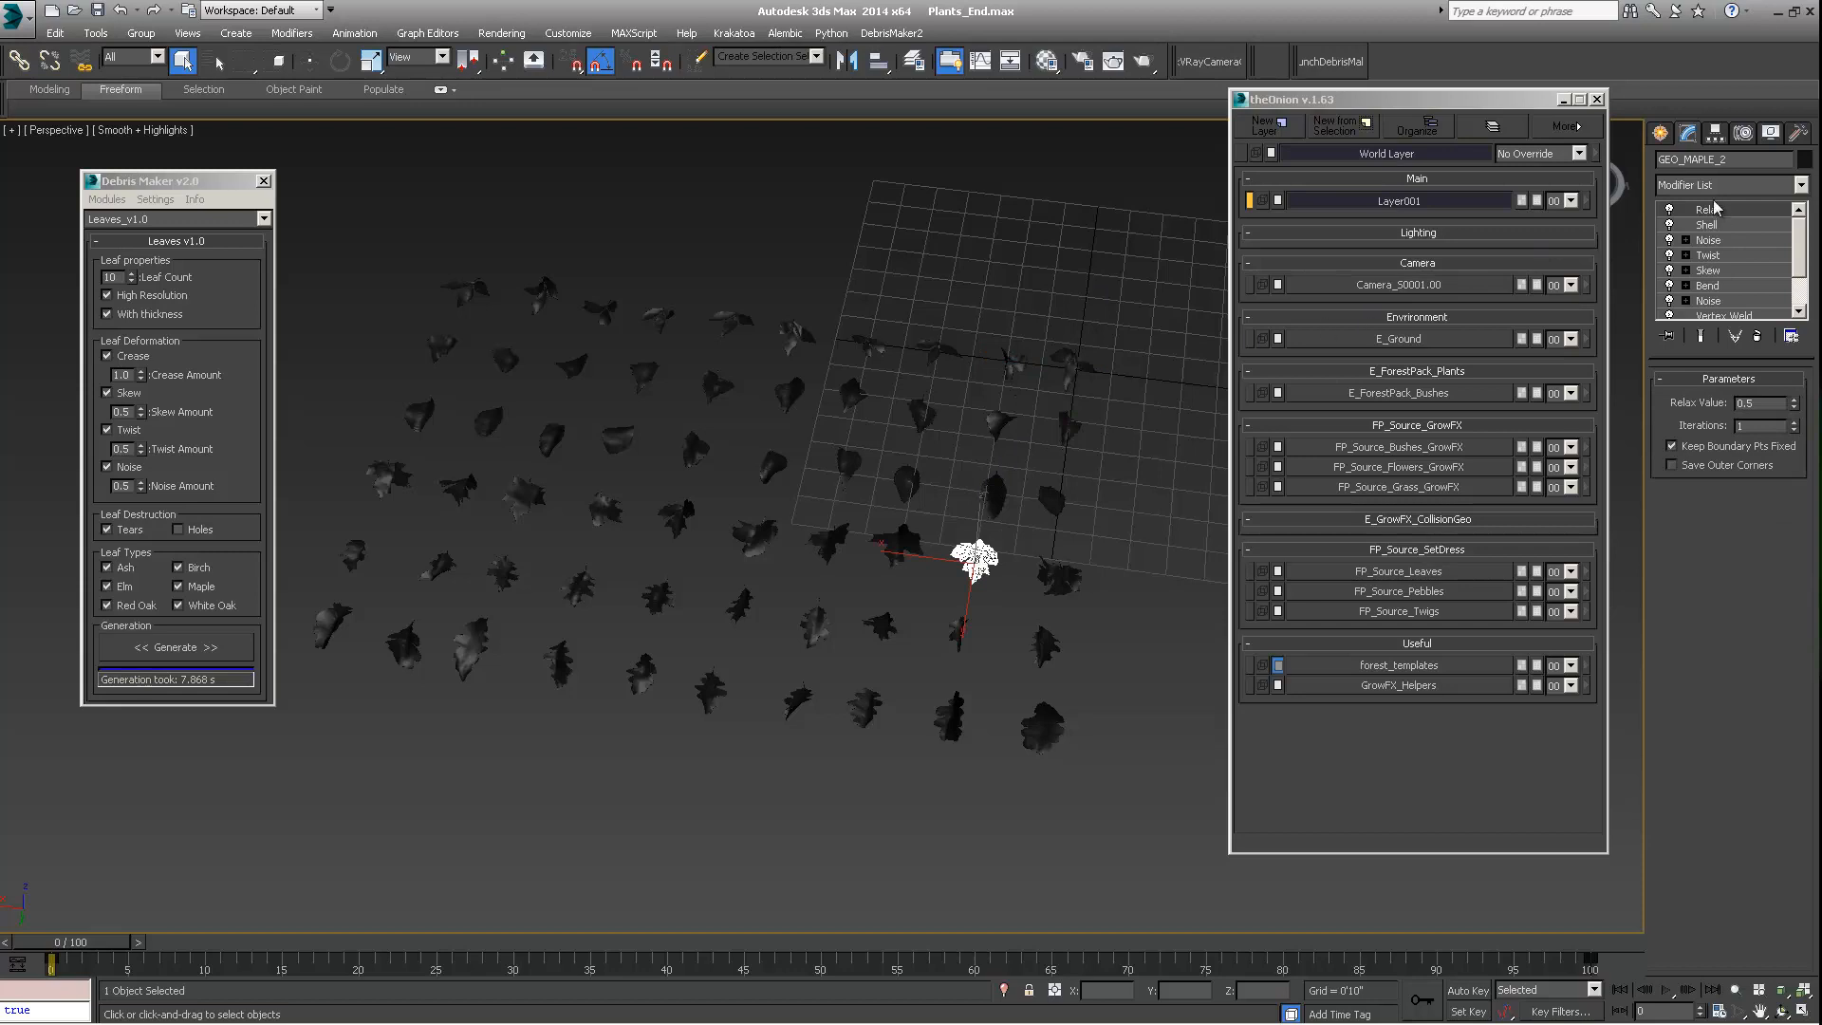
pyautogui.click(1801, 185)
pyautogui.moveTo(1805, 319); pyautogui.dragTo(1804, 605)
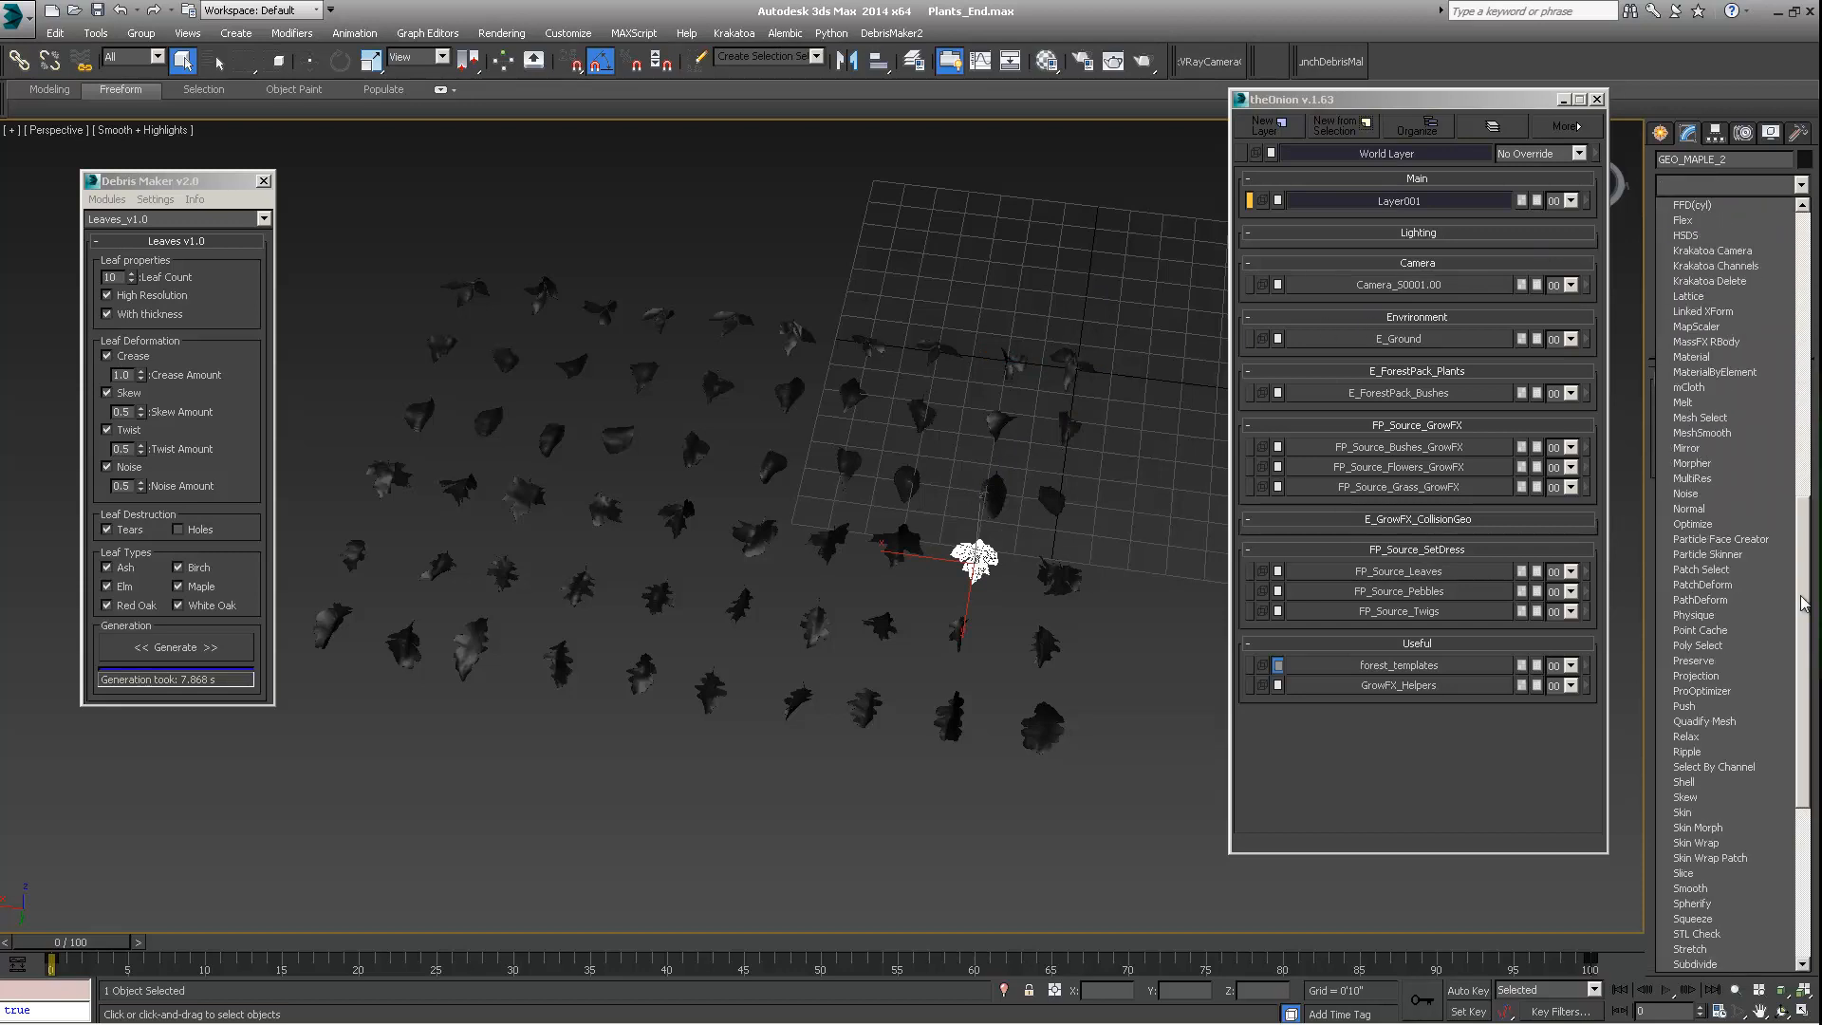
pyautogui.scroll(-8, 1768, 786)
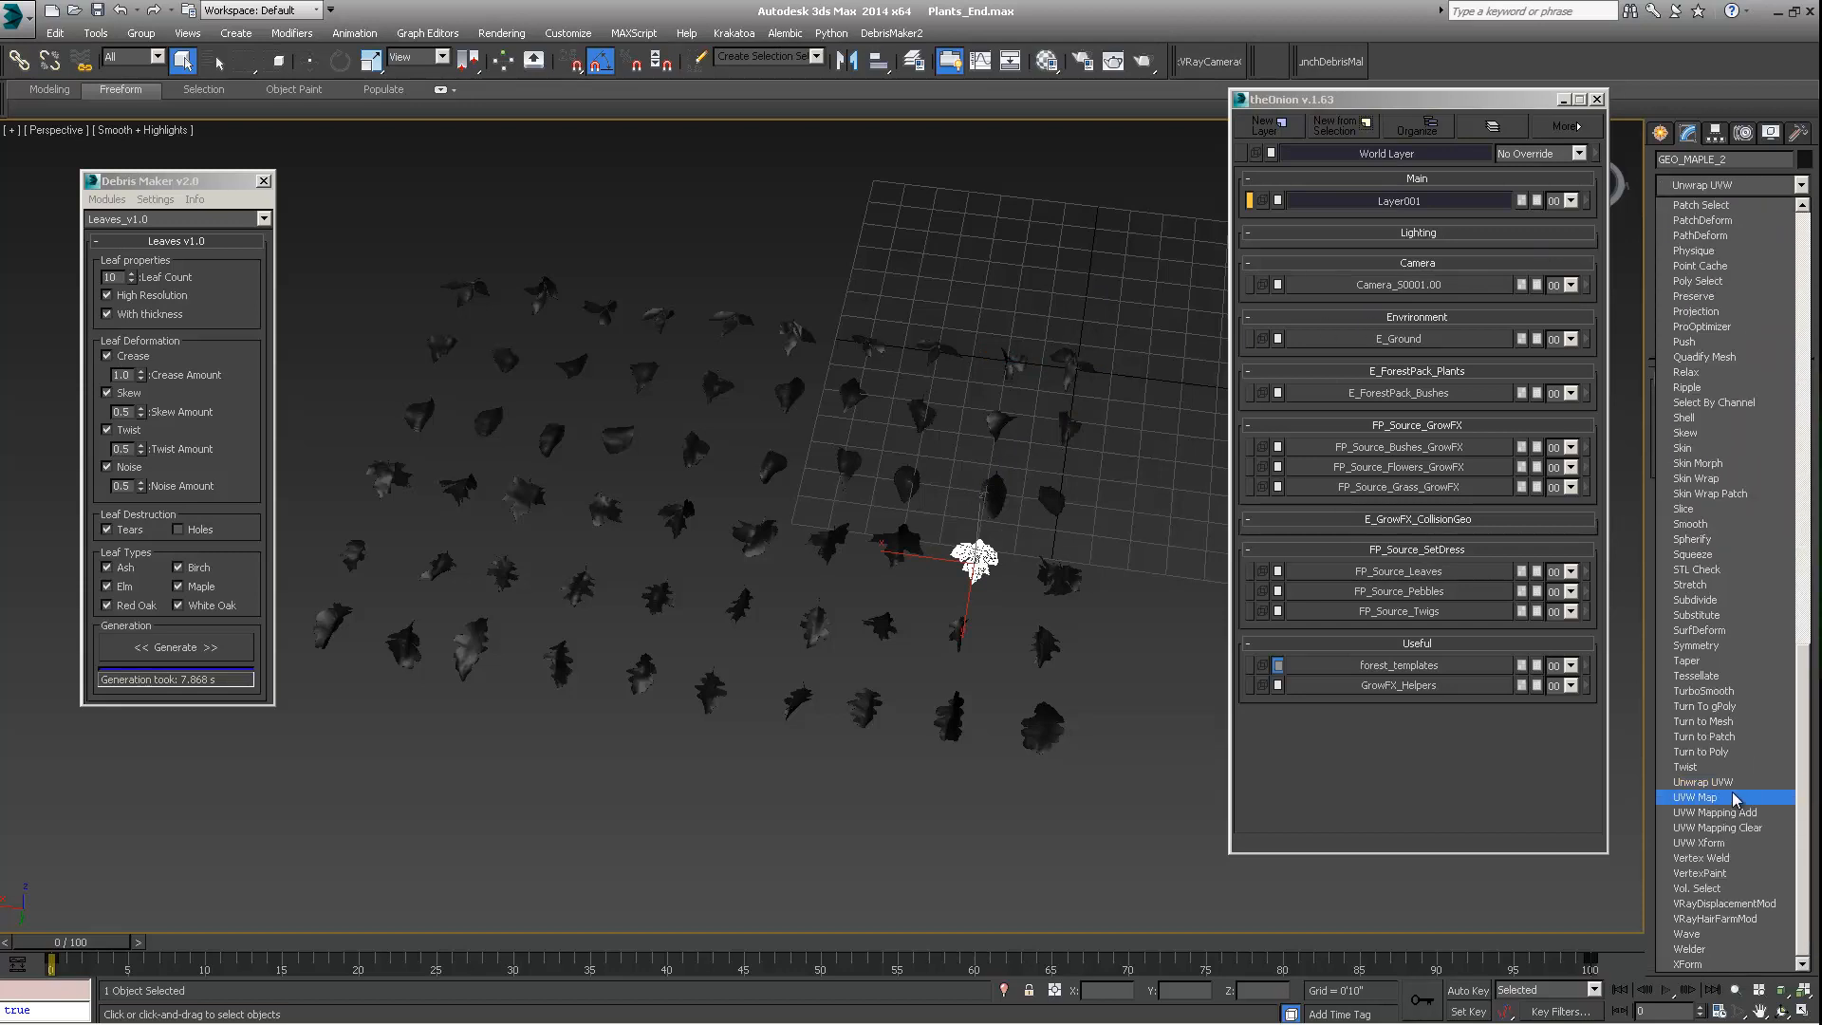
pyautogui.click(1725, 784)
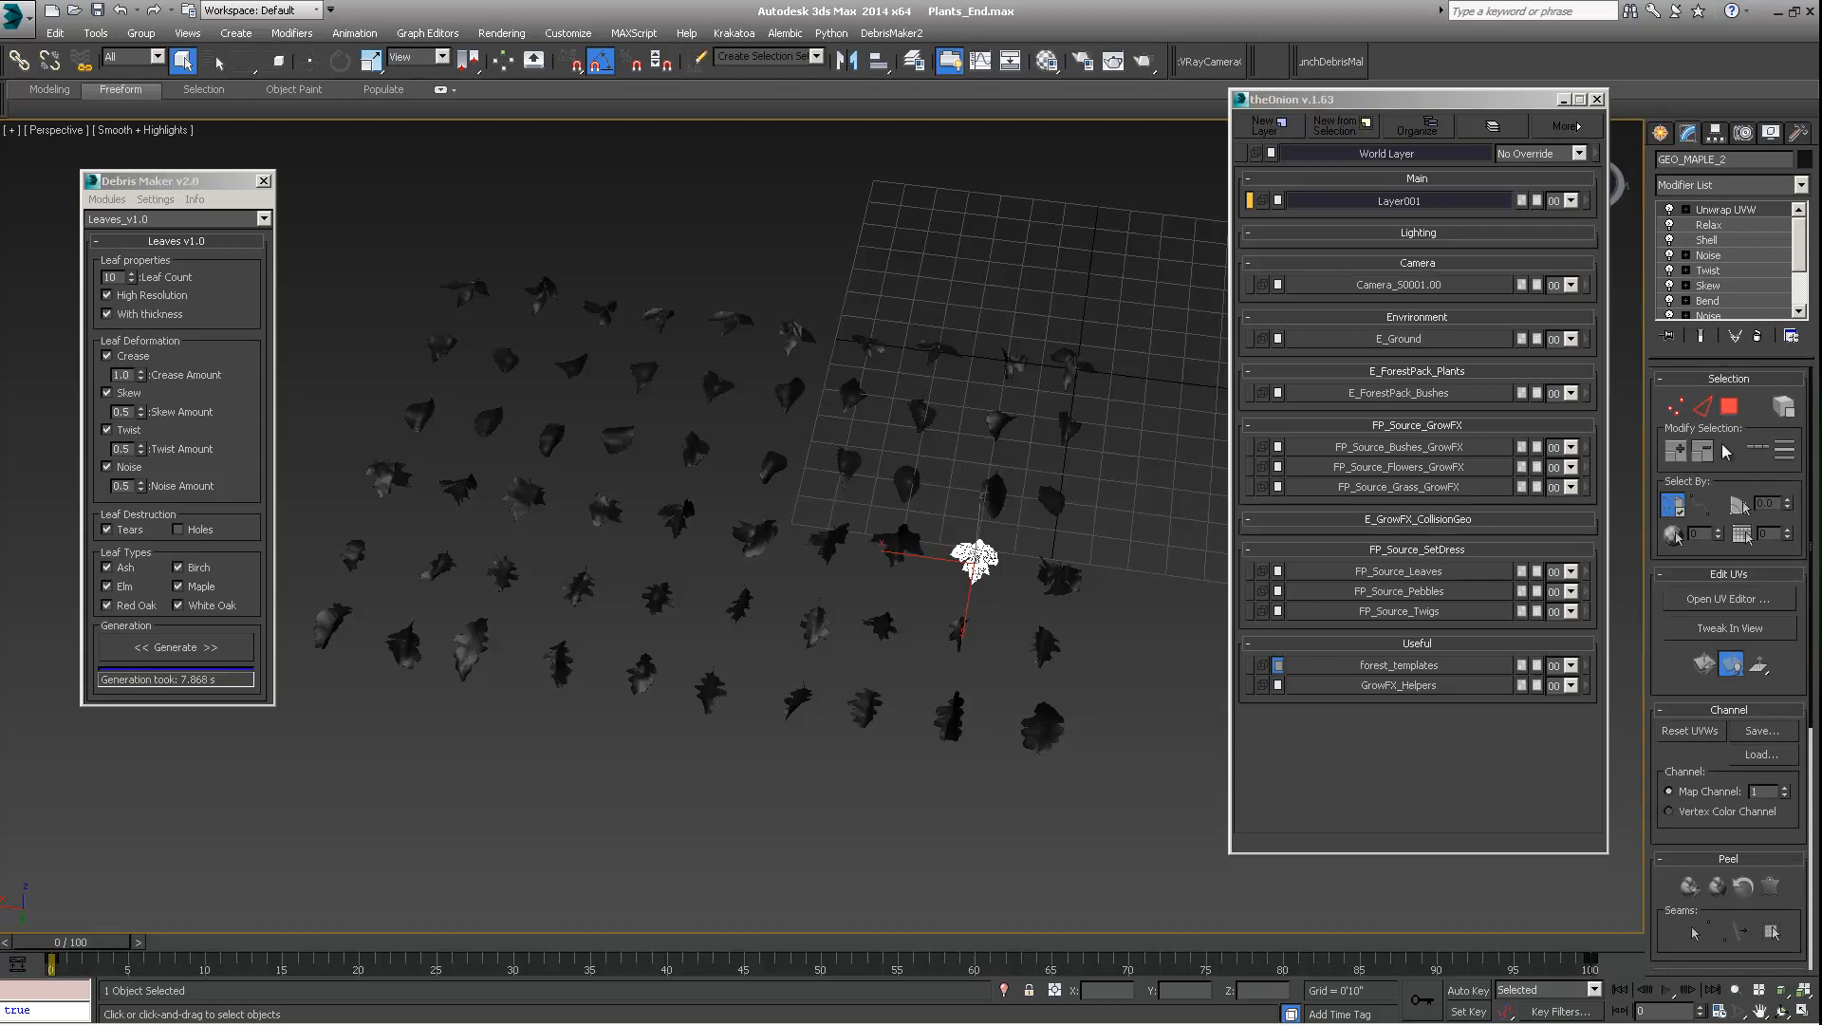
# Step: Open the maple leaf's UV editor to examine its texture layout and close the editor
pyautogui.click(1722, 601)
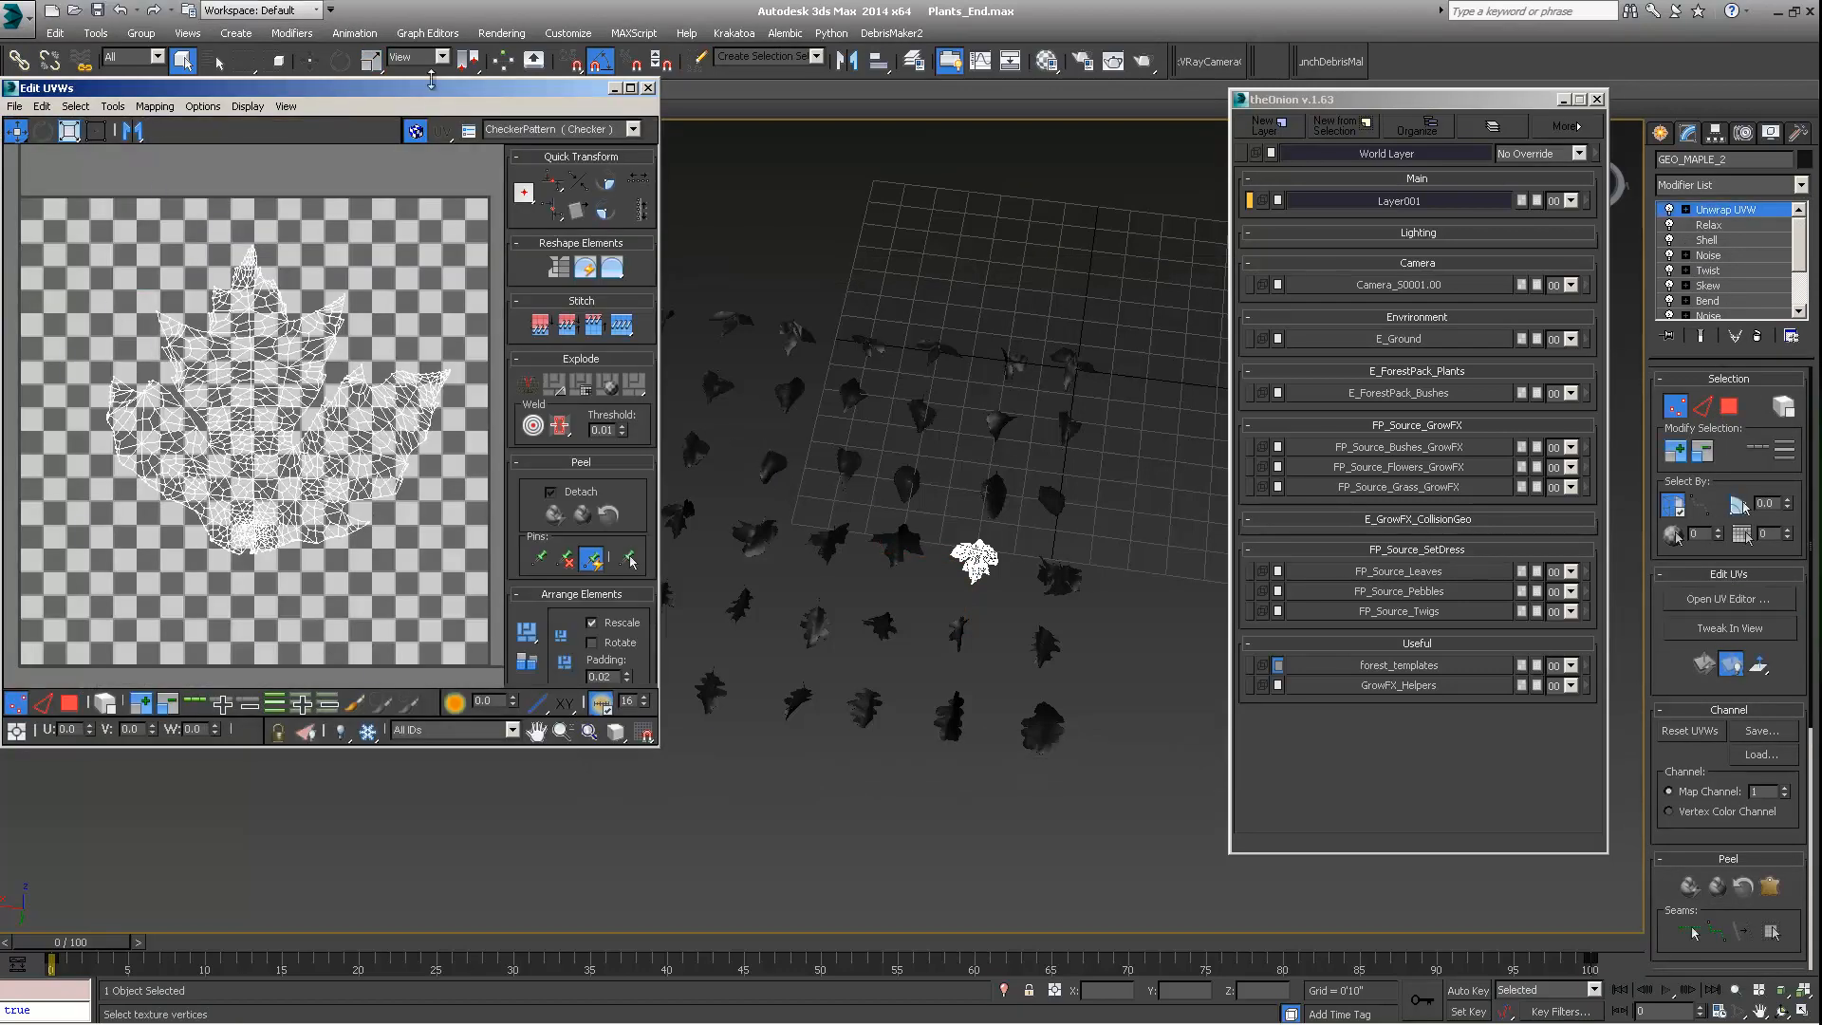
pyautogui.moveTo(432, 93); pyautogui.dragTo(503, 101)
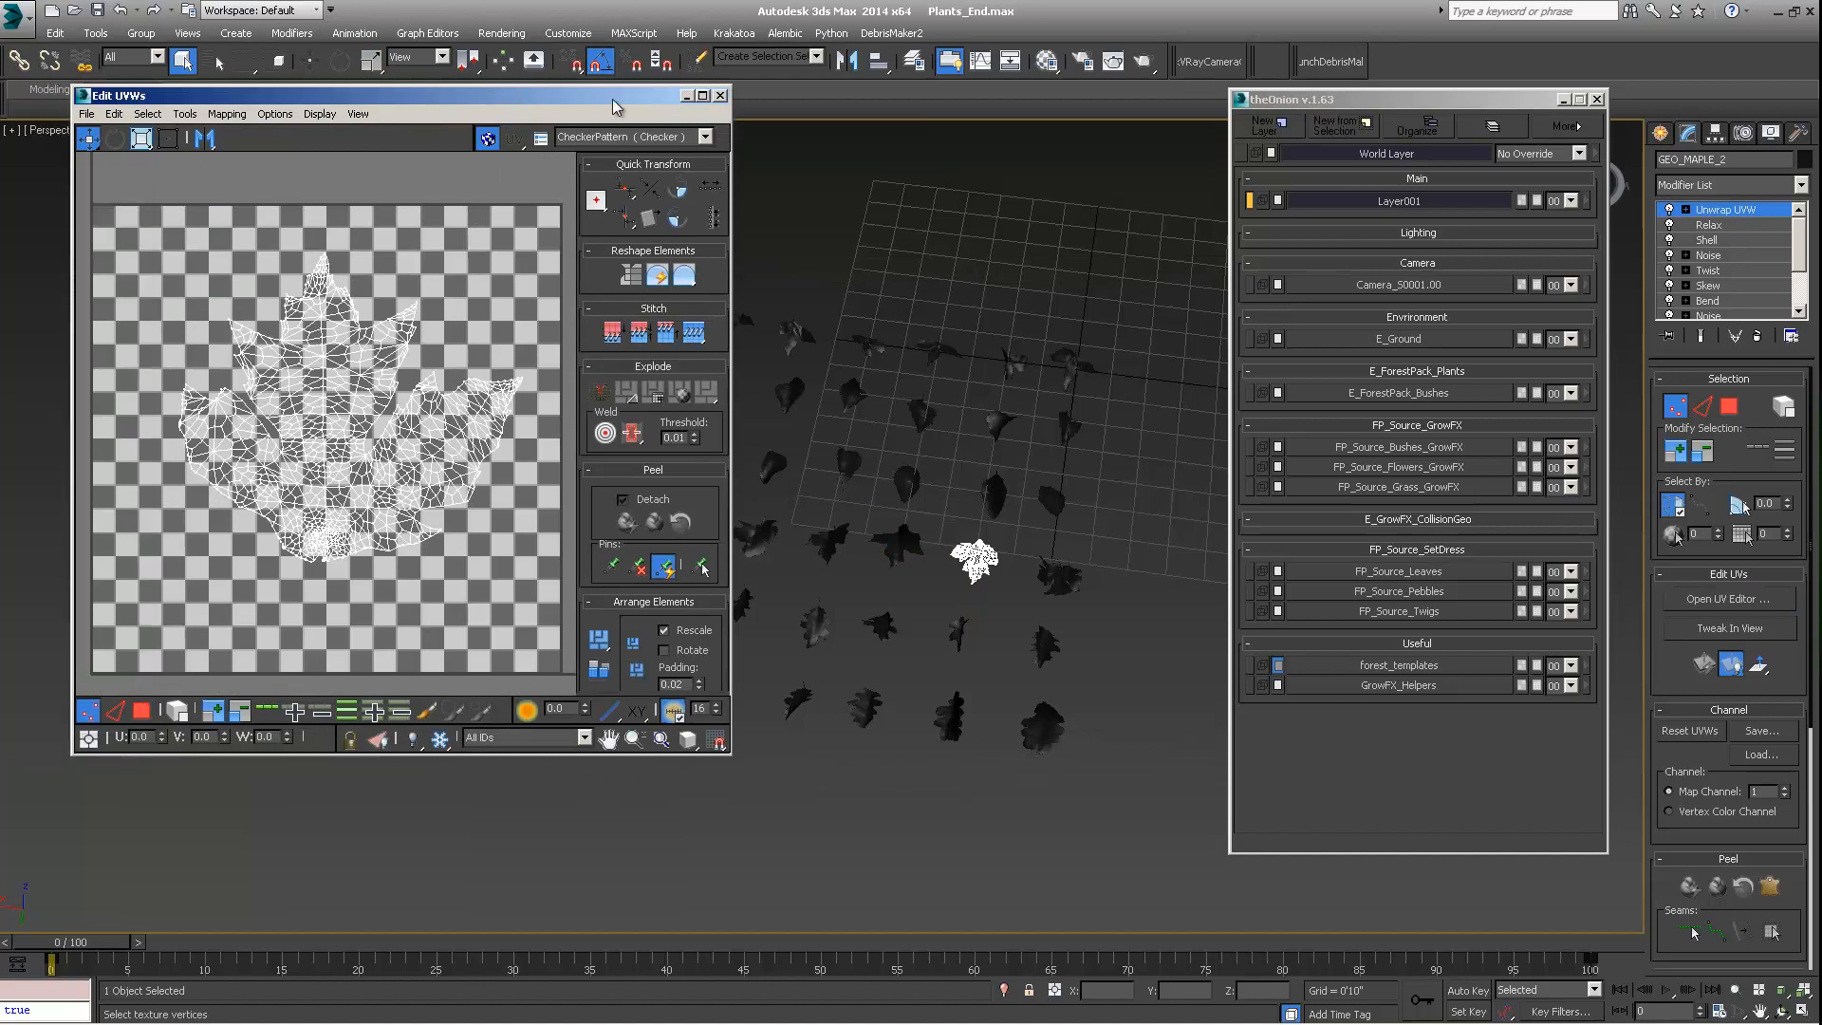
pyautogui.click(720, 97)
# Step: Switch to the Chrome browser and open cgtextures.com in a new tab
pyautogui.moveTo(81, 1010)
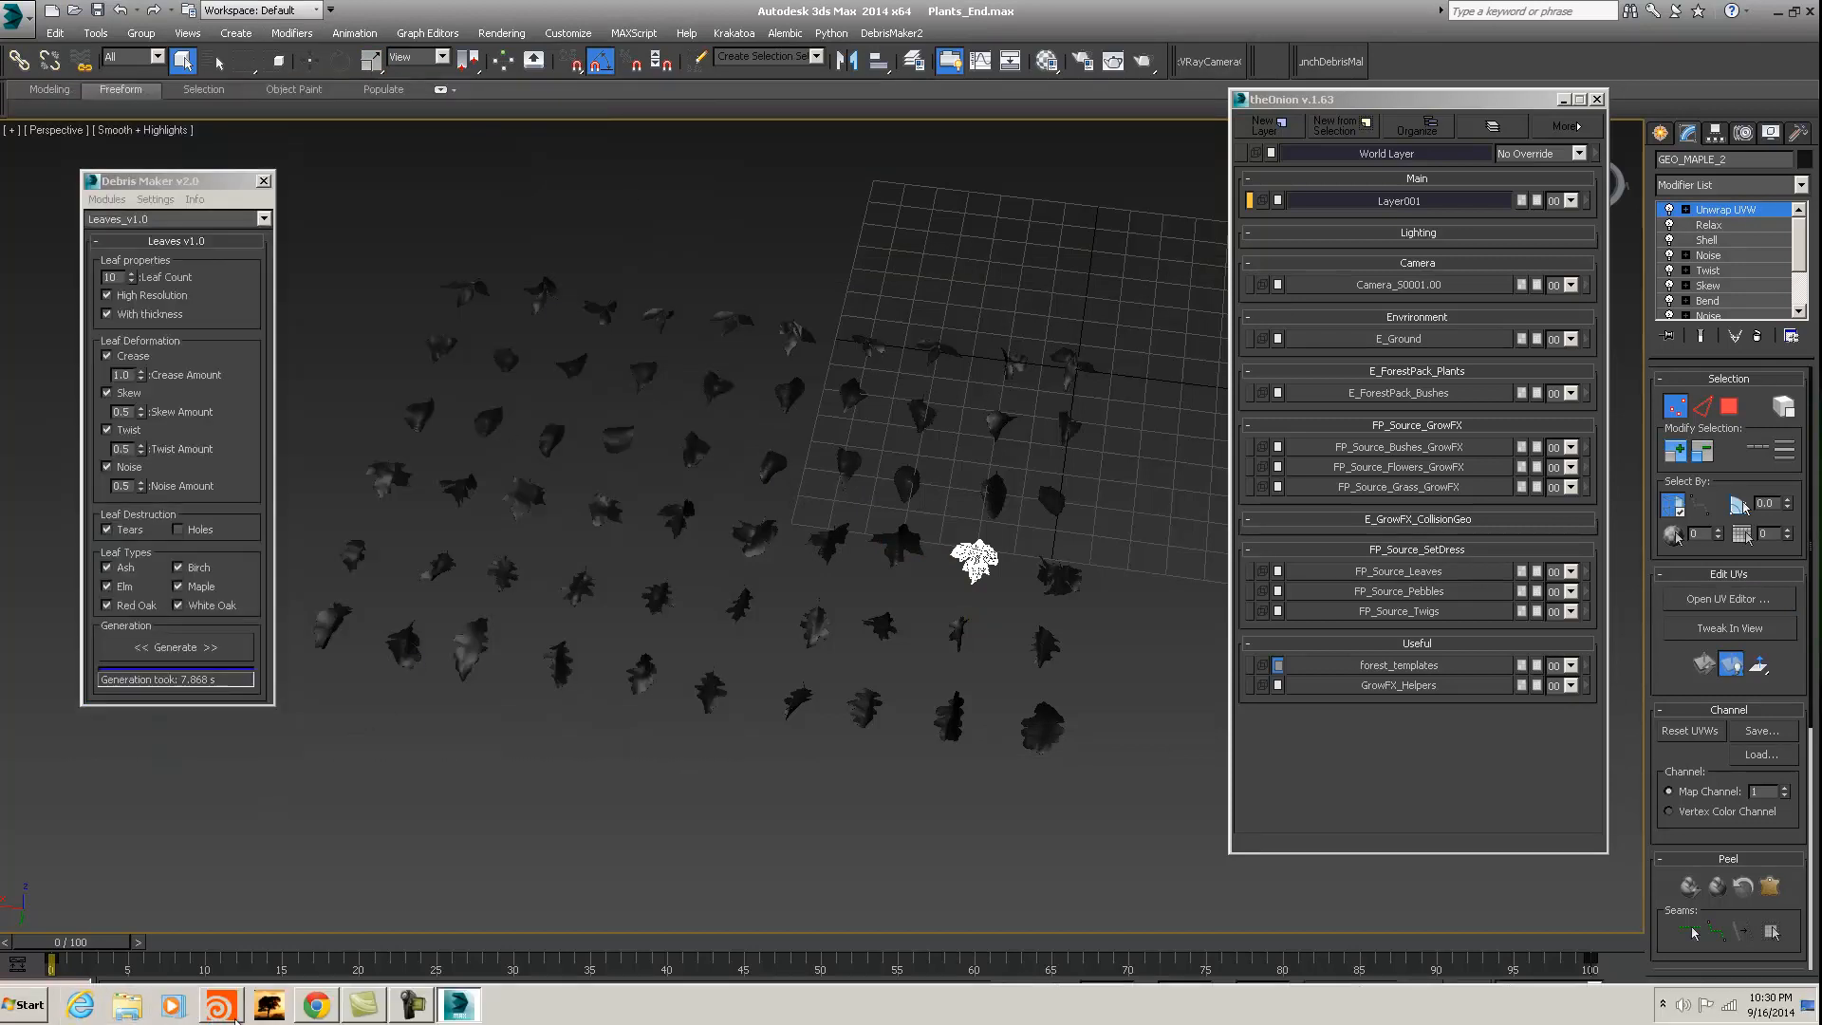
pyautogui.click(316, 1006)
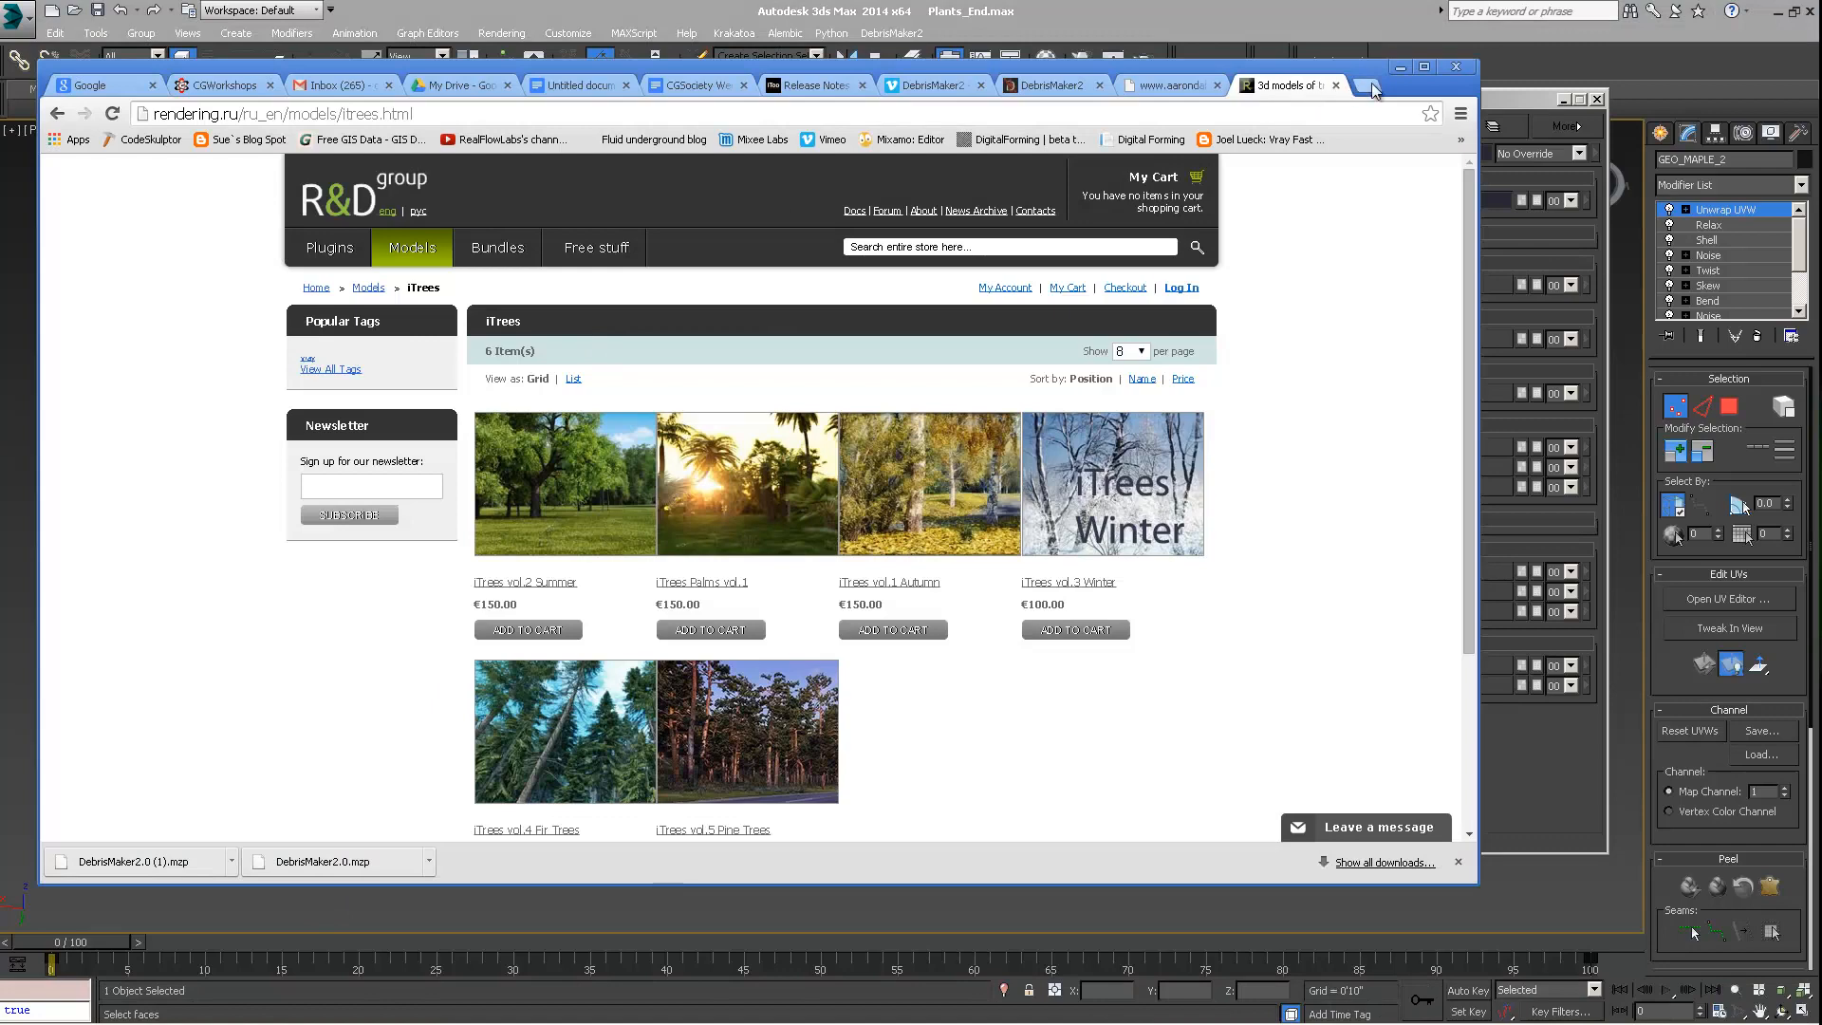
pyautogui.click(1367, 85)
pyautogui.write('cgtextures.com')
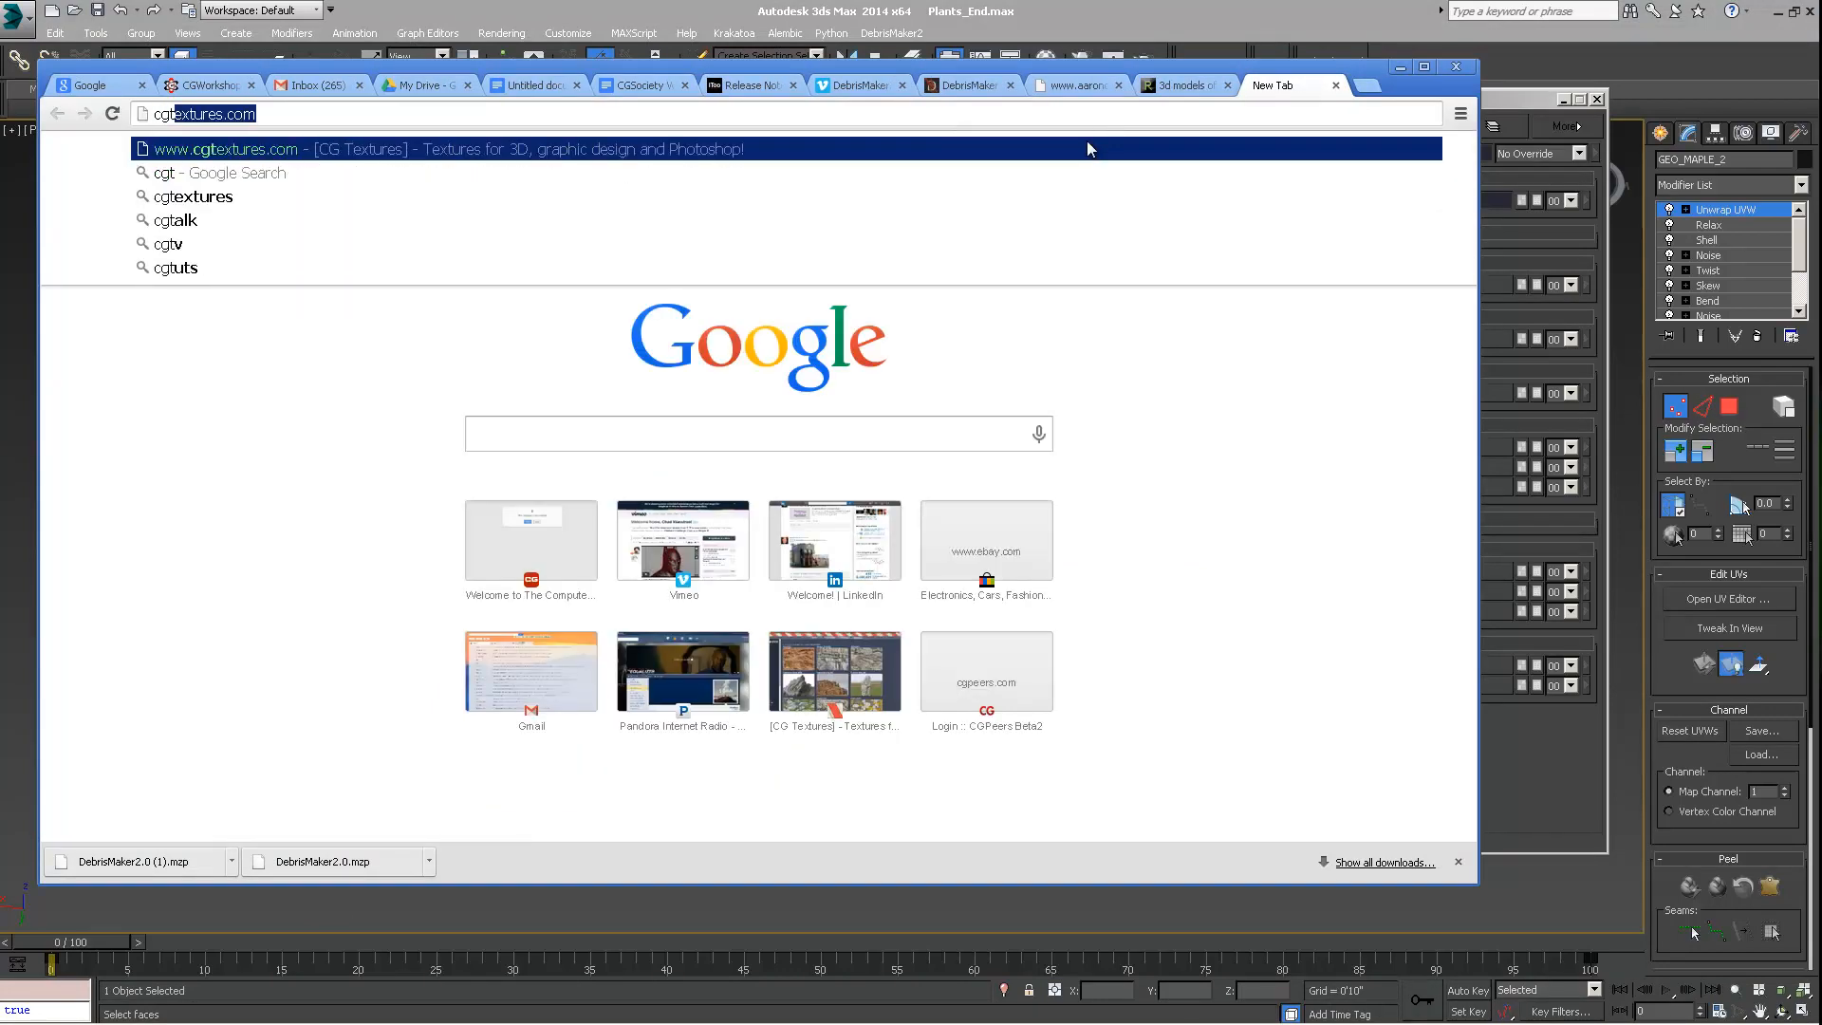
pyautogui.press('Return')
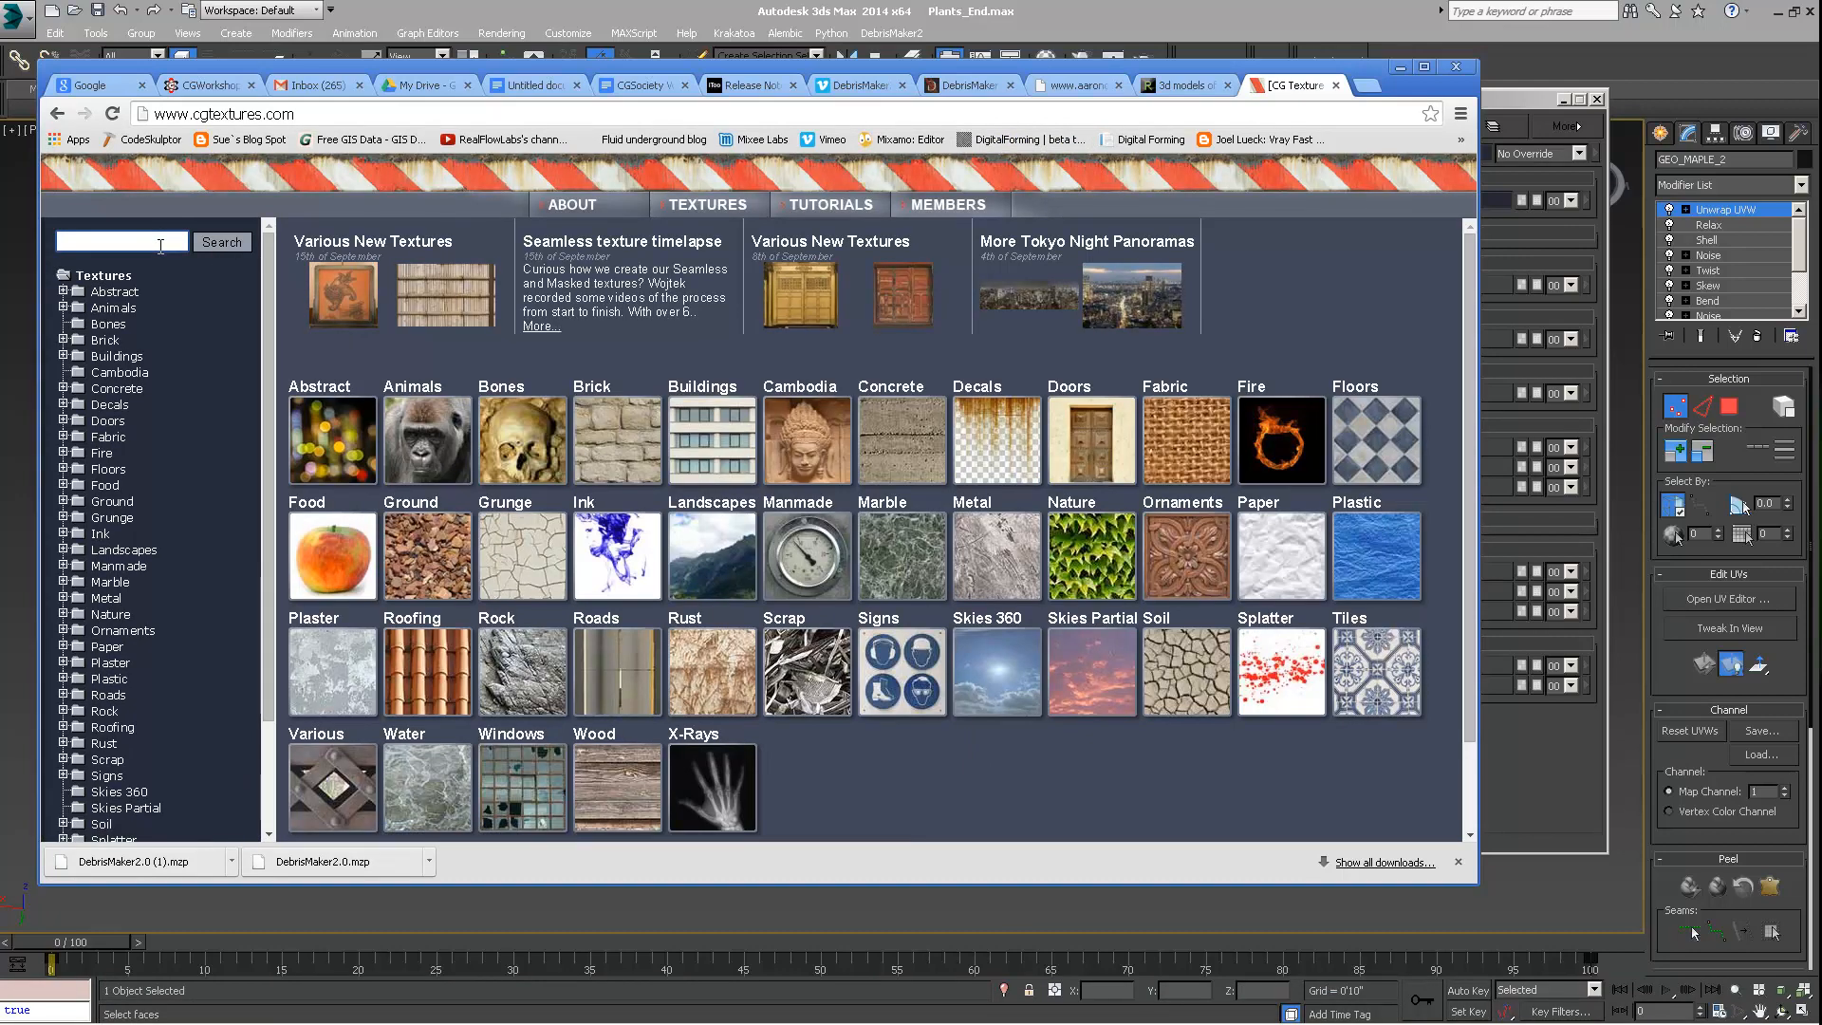
# Step: Search the texture library for "leaf" and look through the resulting leaf textures
pyautogui.click(161, 246)
pyautogui.write('leaf')
pyautogui.press('Return')
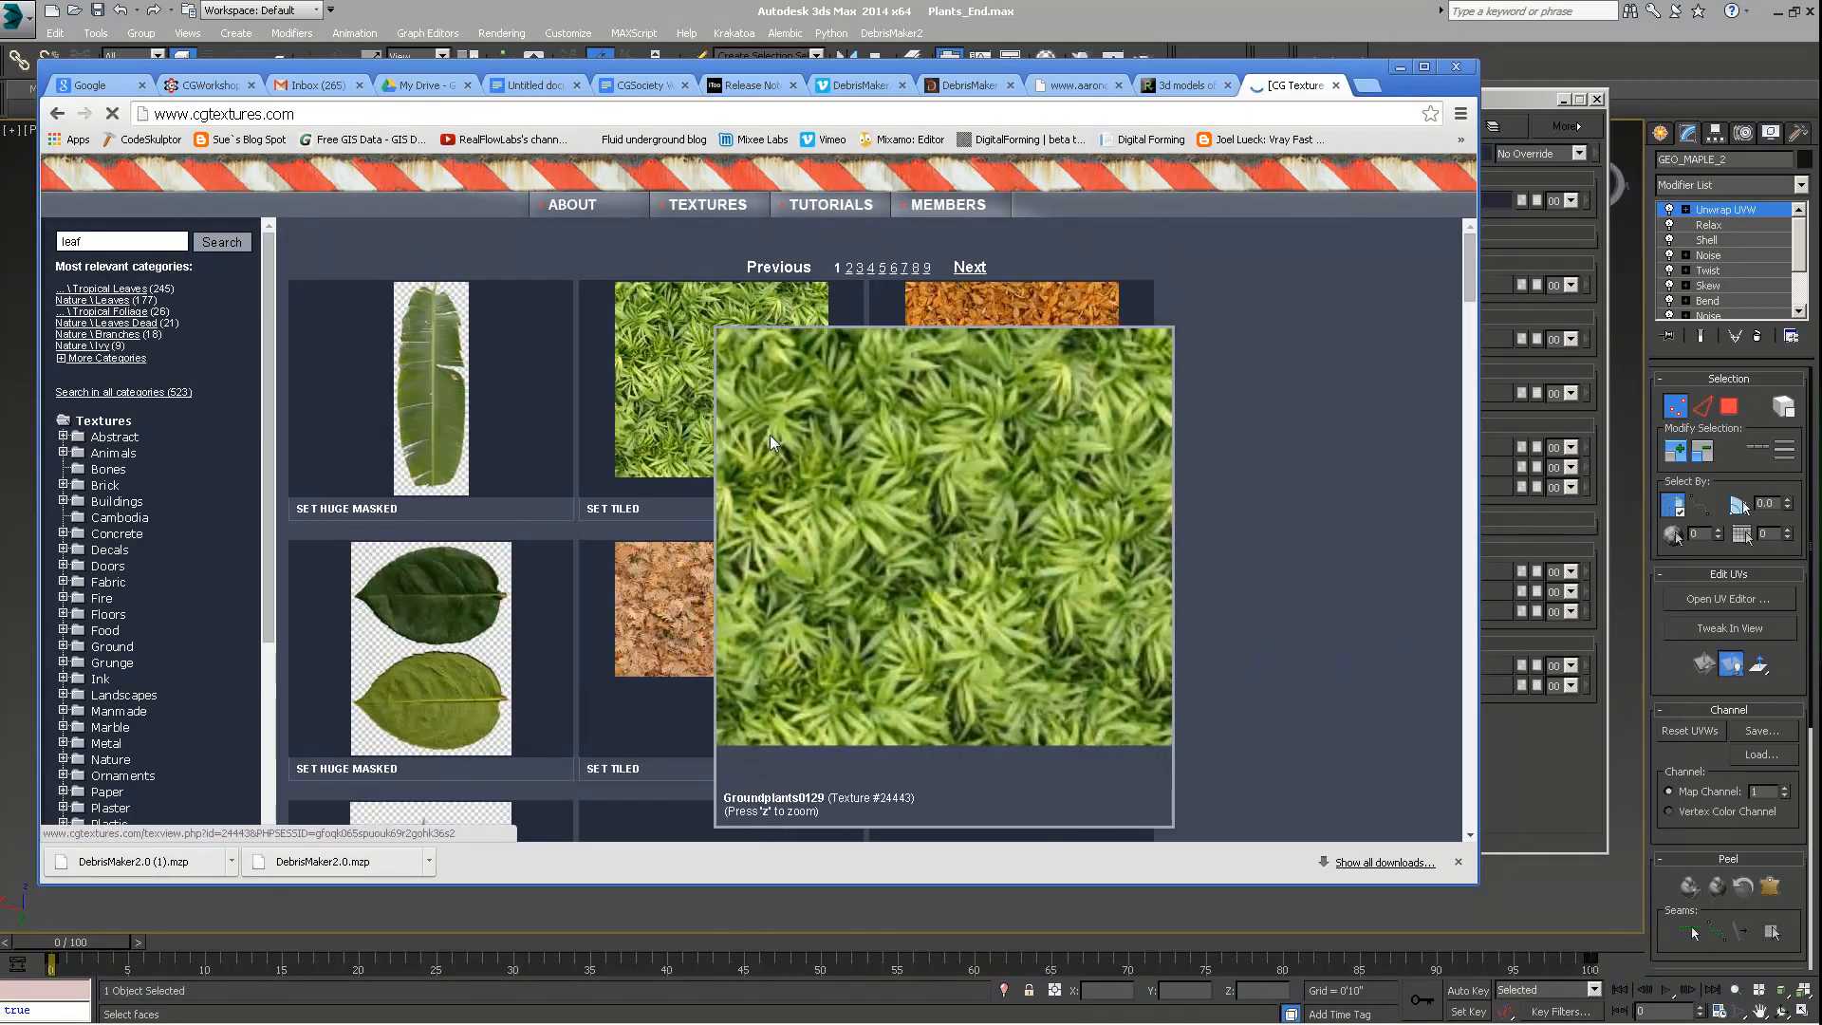
pyautogui.moveTo(1042, 472)
pyautogui.scroll(-1, 1323, 458)
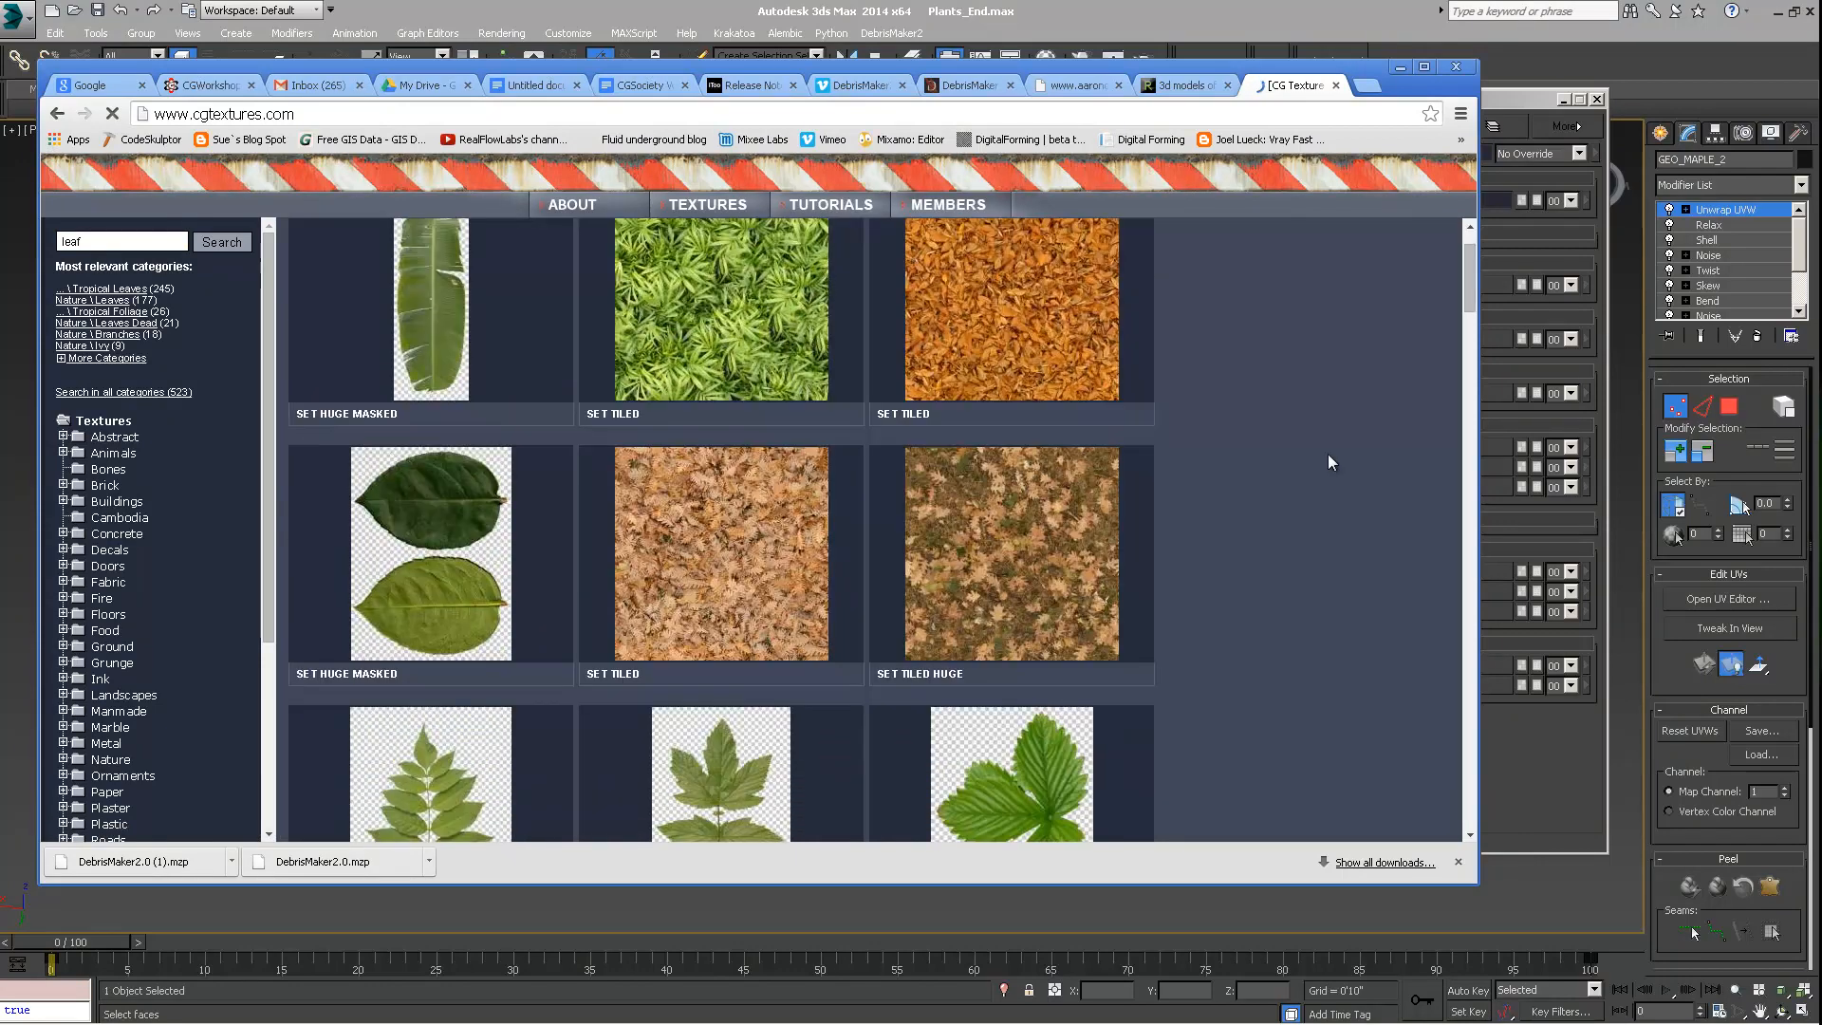
pyautogui.moveTo(986, 466)
pyautogui.moveTo(1040, 349)
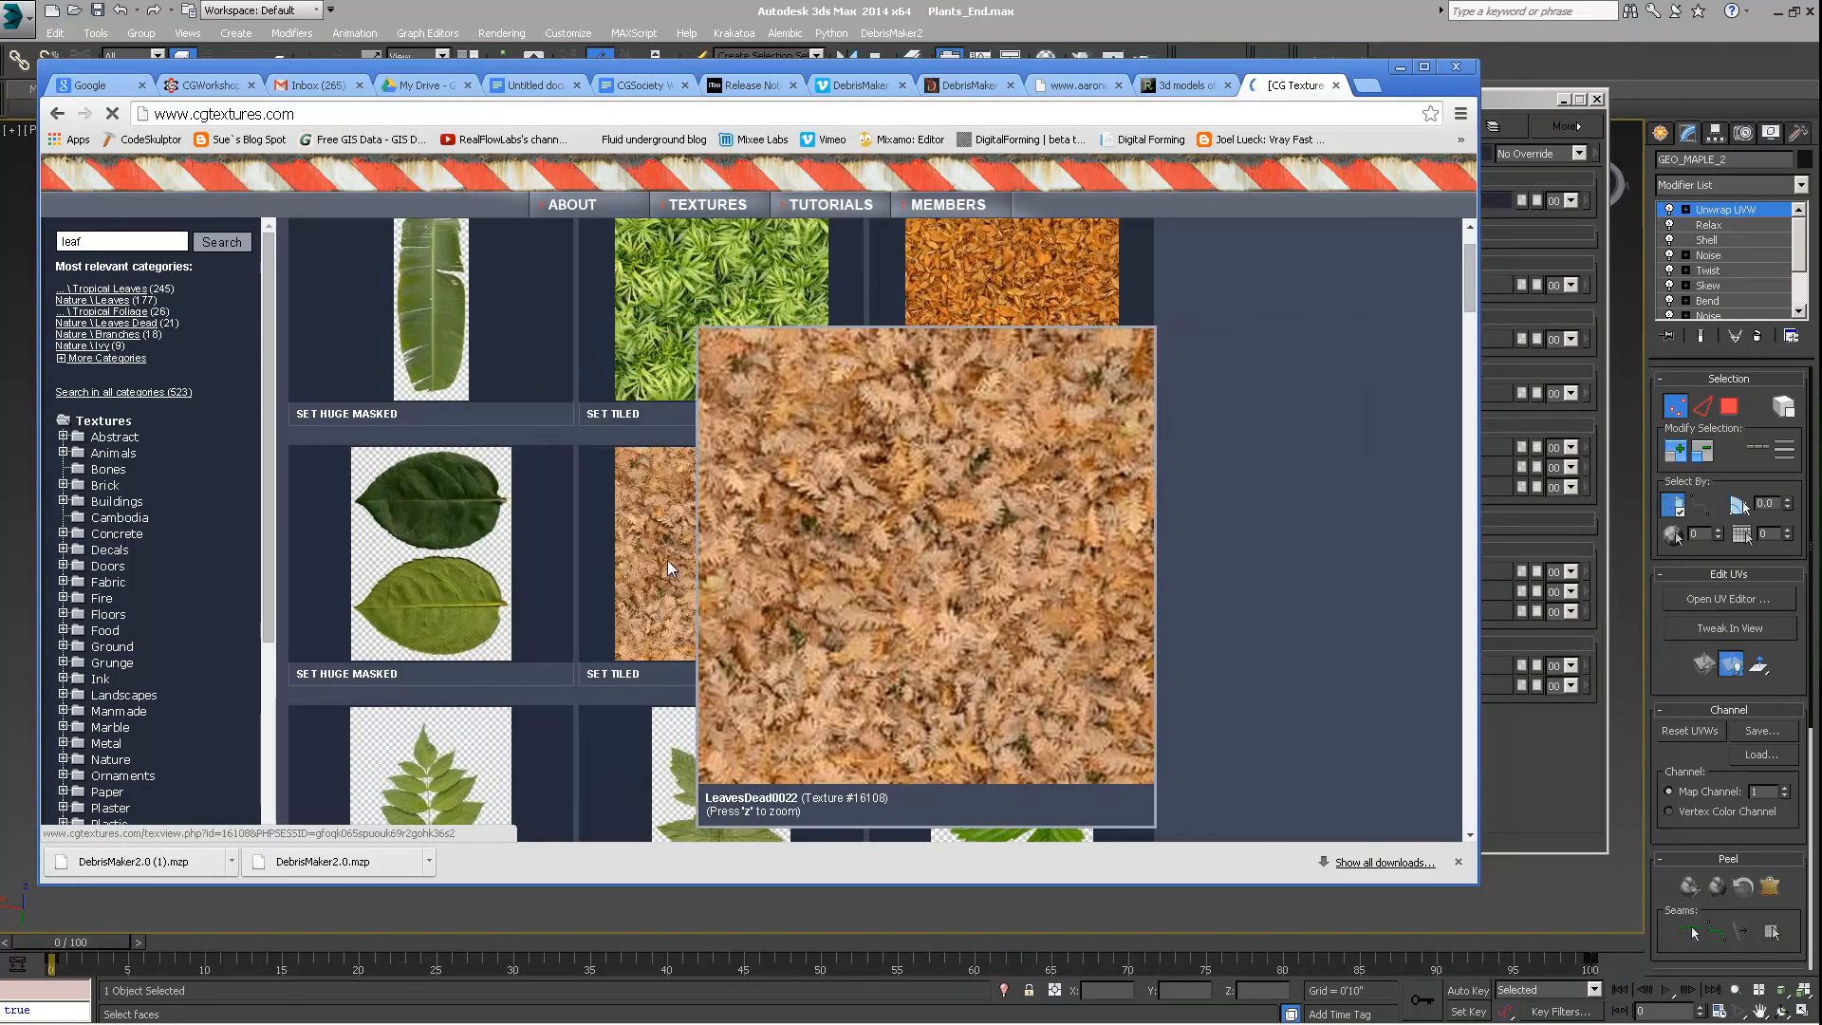
pyautogui.scroll(-4, 1250, 454)
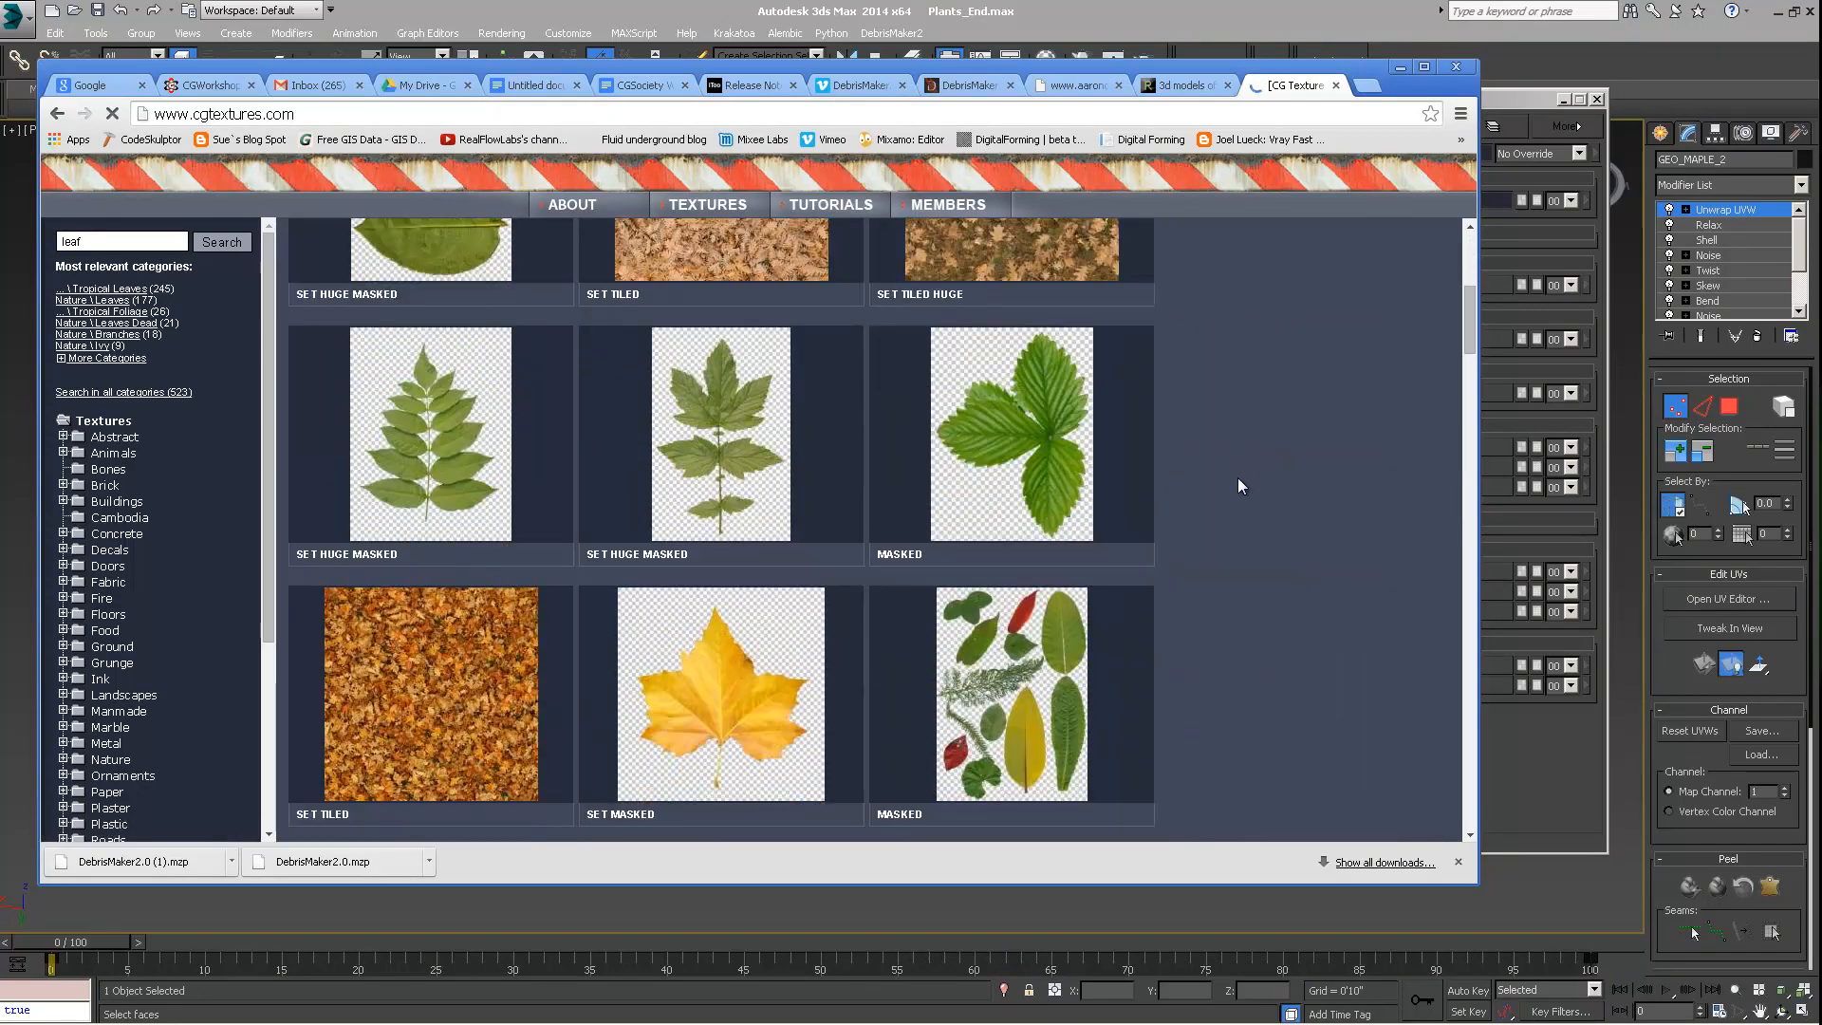
# Step: Examine the masked single-leaf and tiled leaf textures down through the first page of the "leaf" results
pyautogui.scroll(-2, 1237, 486)
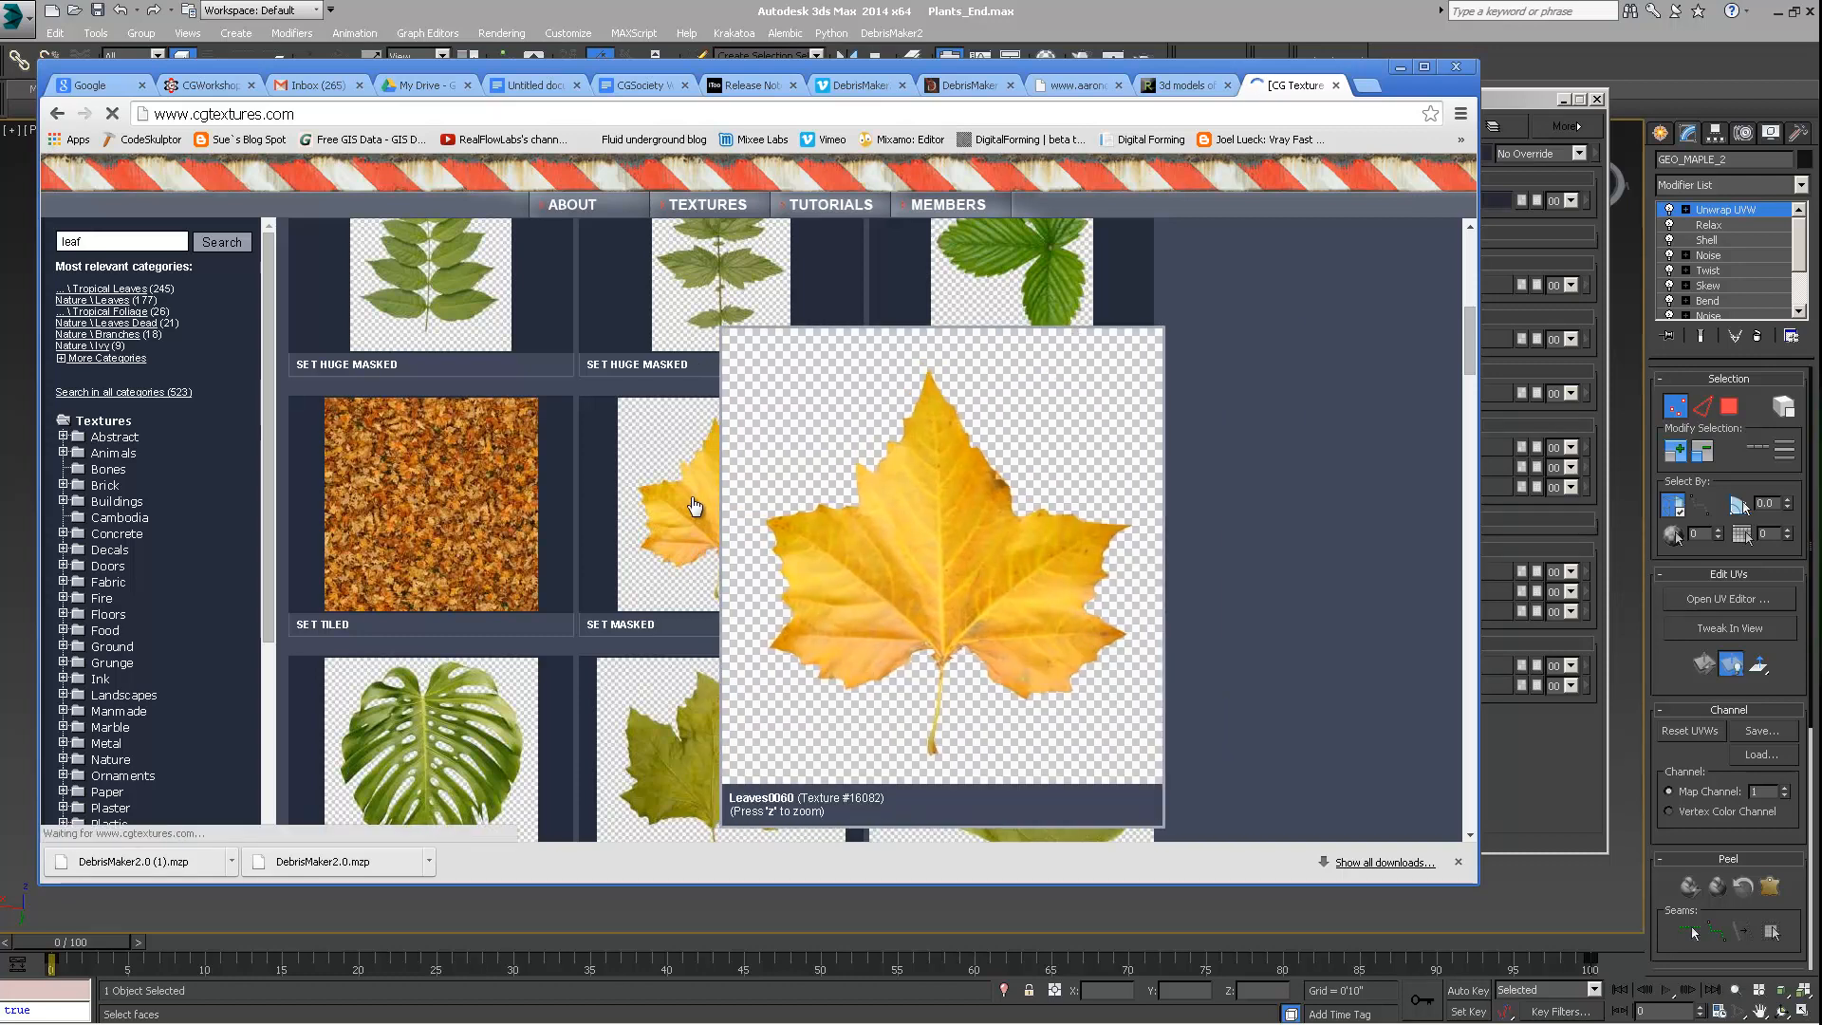
pyautogui.scroll(-2, 702, 484)
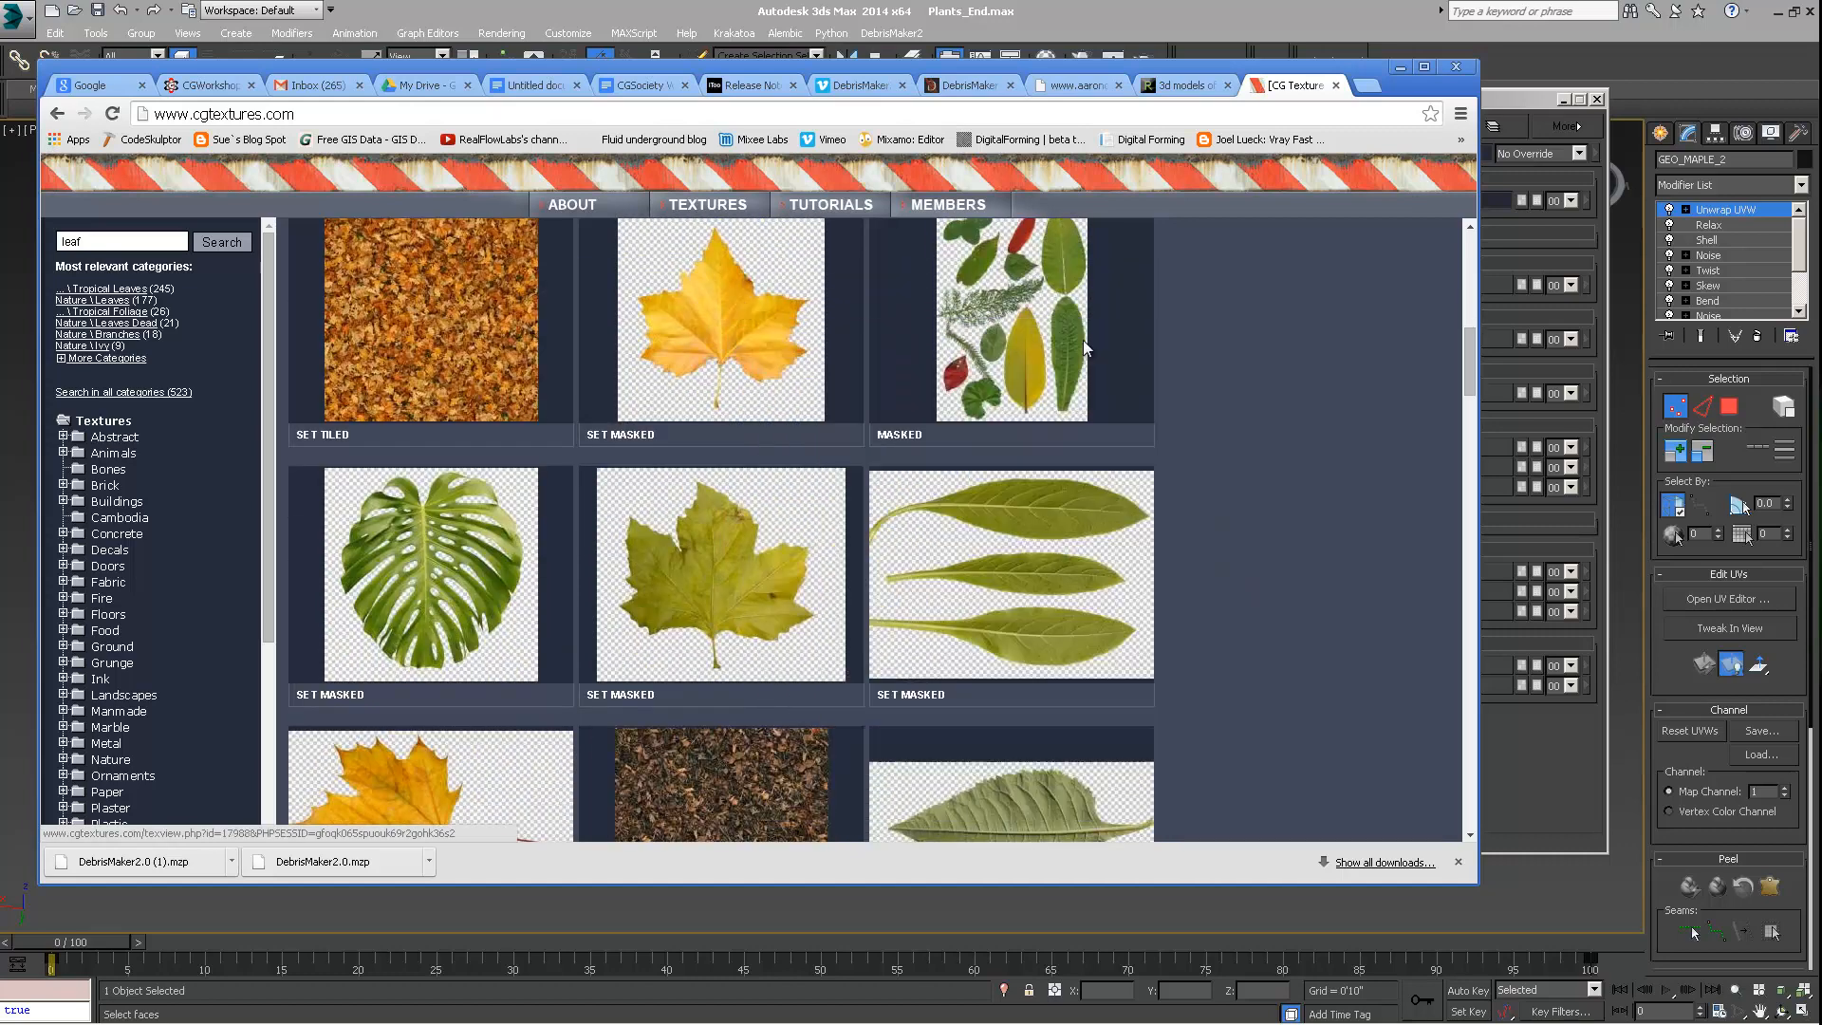
pyautogui.scroll(-2, 708, 482)
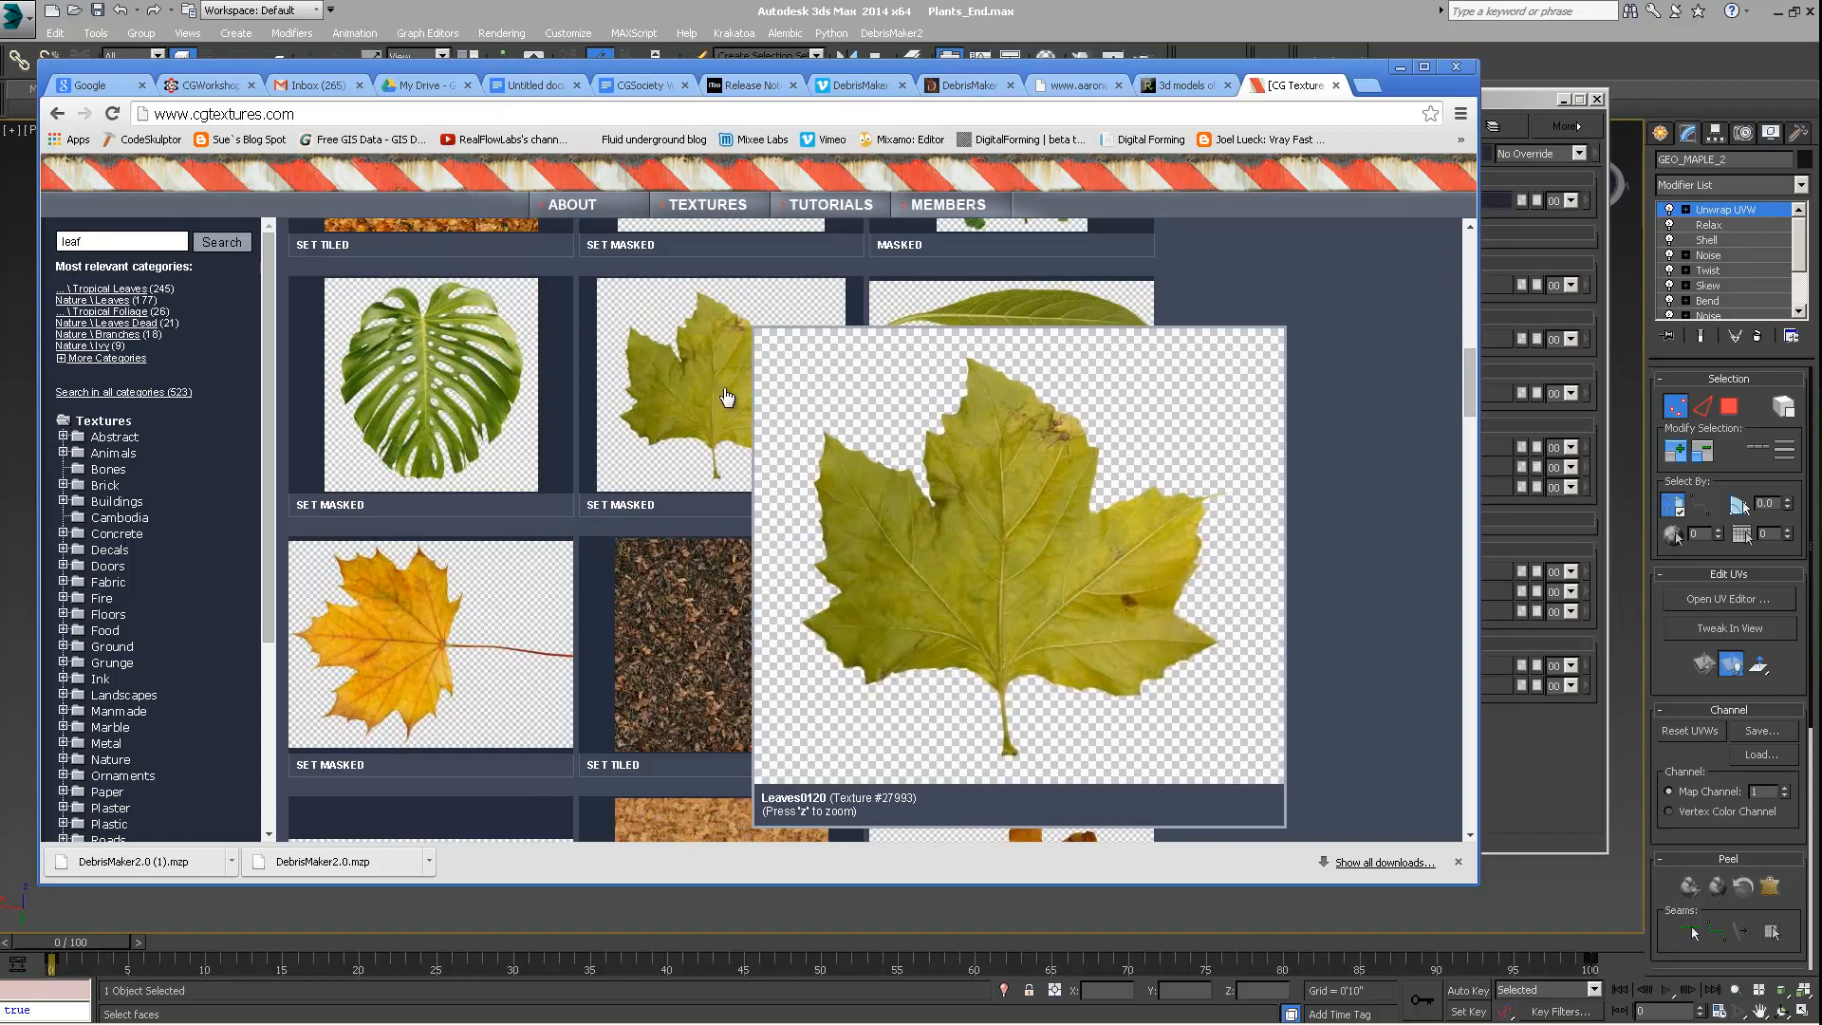
pyautogui.scroll(-1, 822, 385)
pyautogui.scroll(-4, 824, 383)
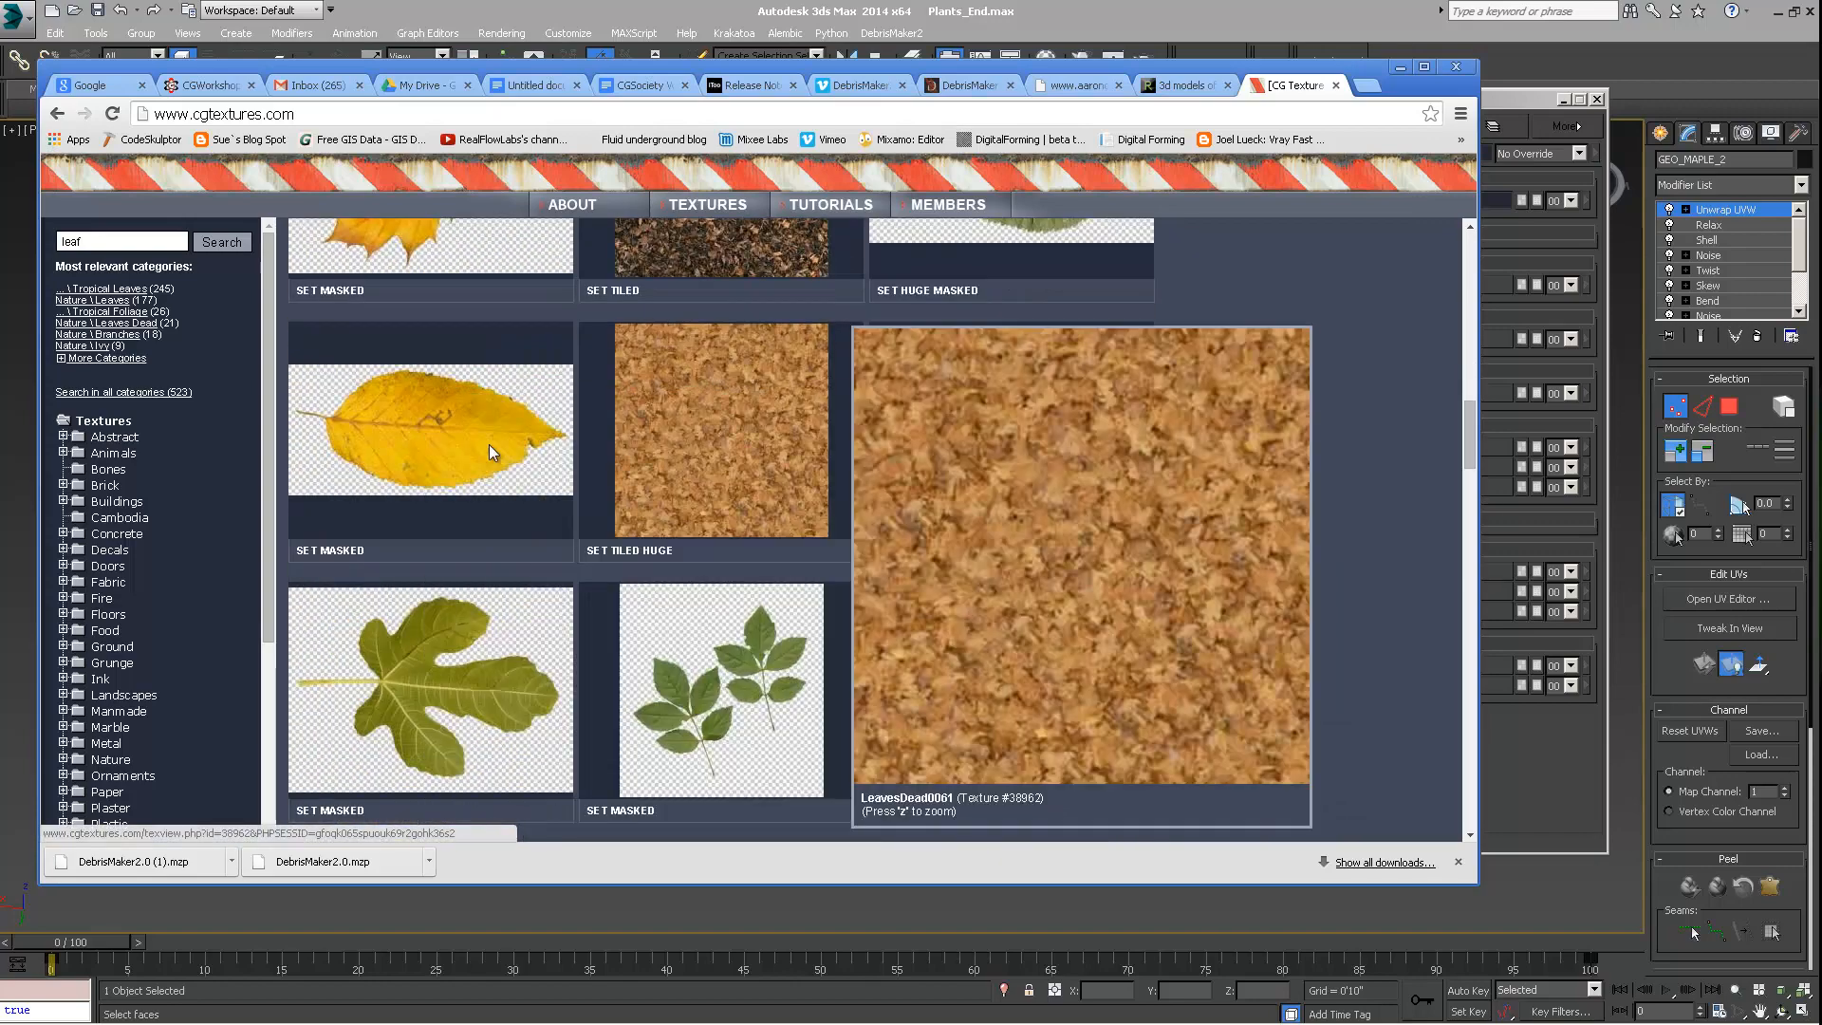
pyautogui.scroll(-1, 1295, 492)
pyautogui.scroll(3, 1295, 492)
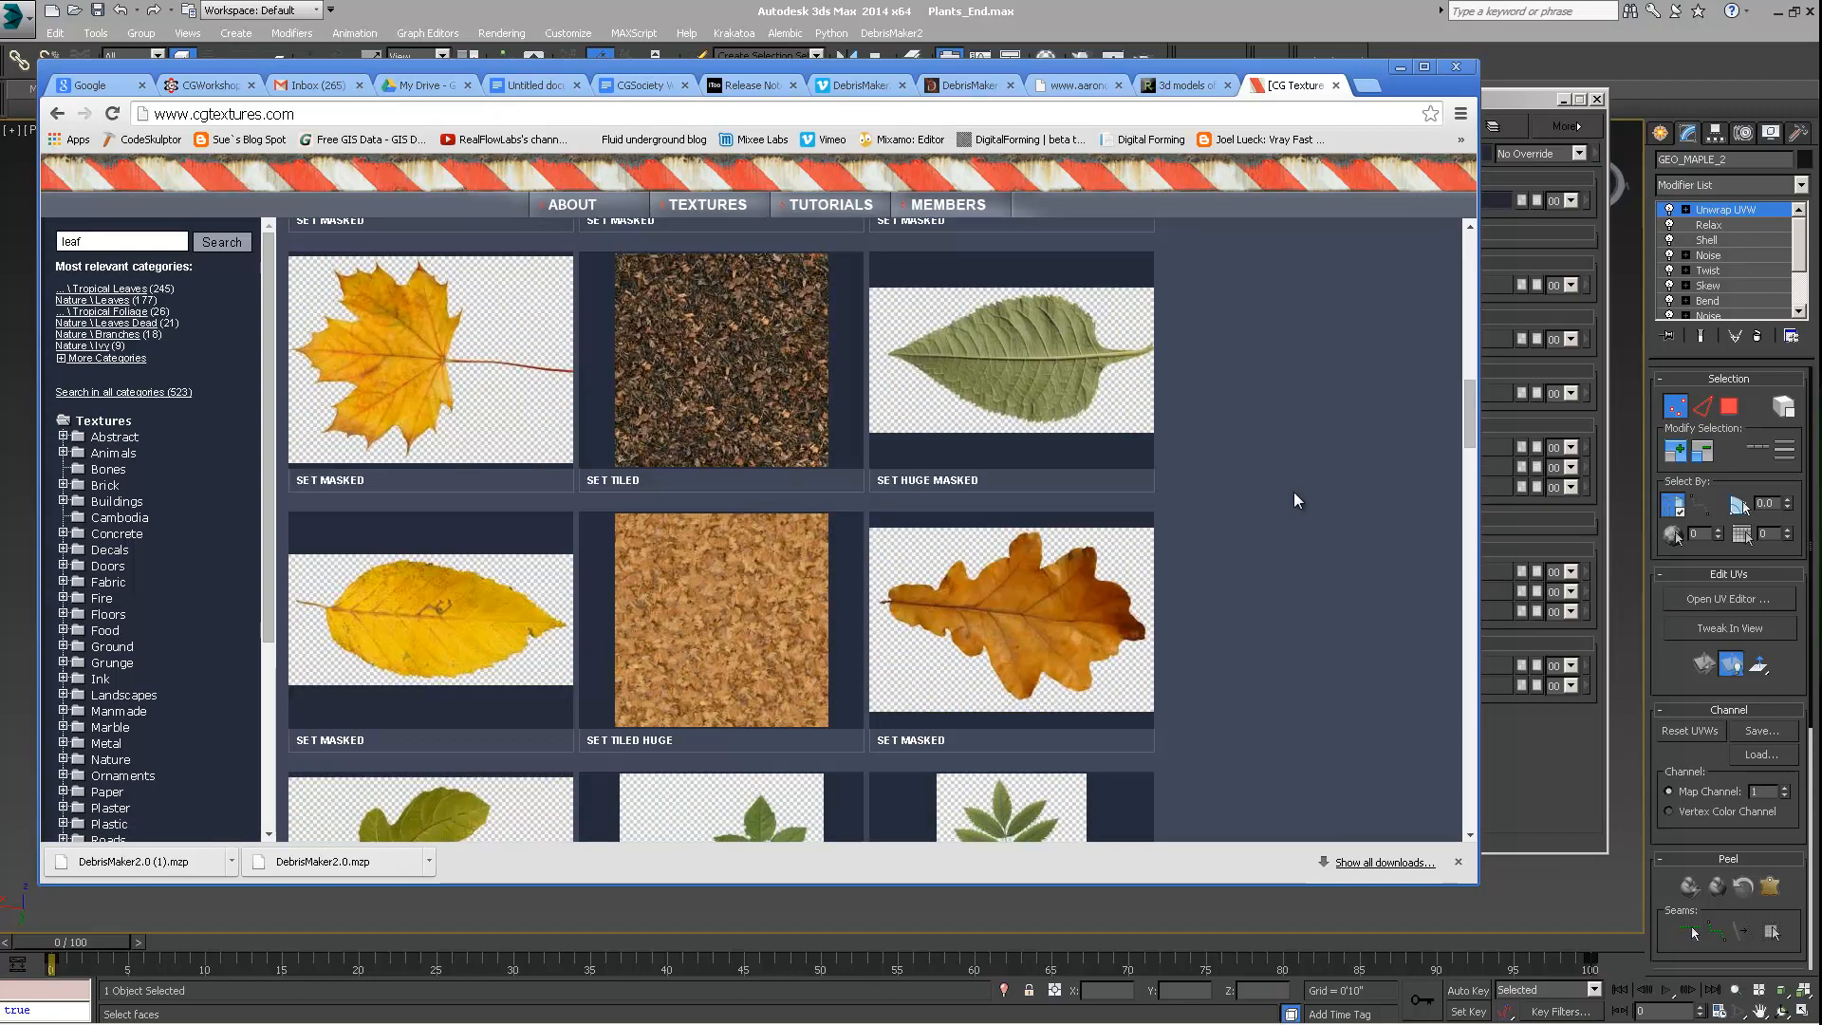
pyautogui.scroll(-7, 1262, 470)
pyautogui.scroll(-9, 1265, 470)
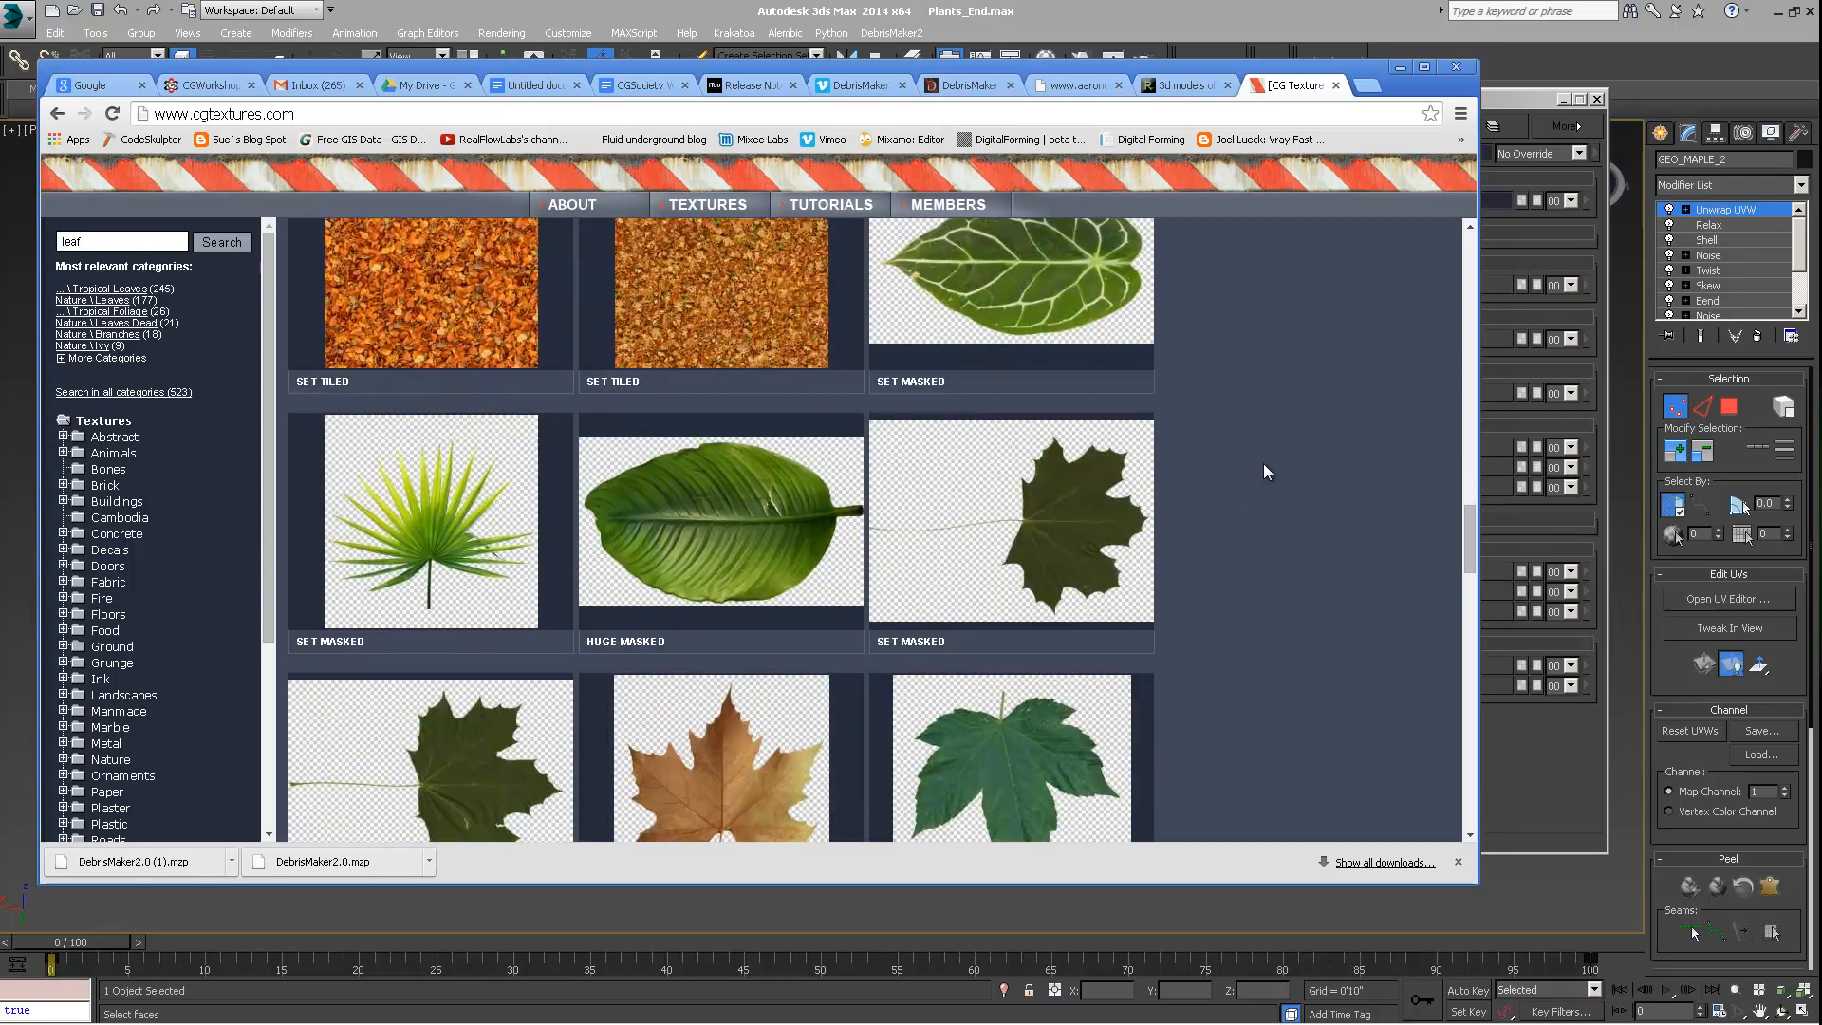
pyautogui.scroll(2, 1243, 457)
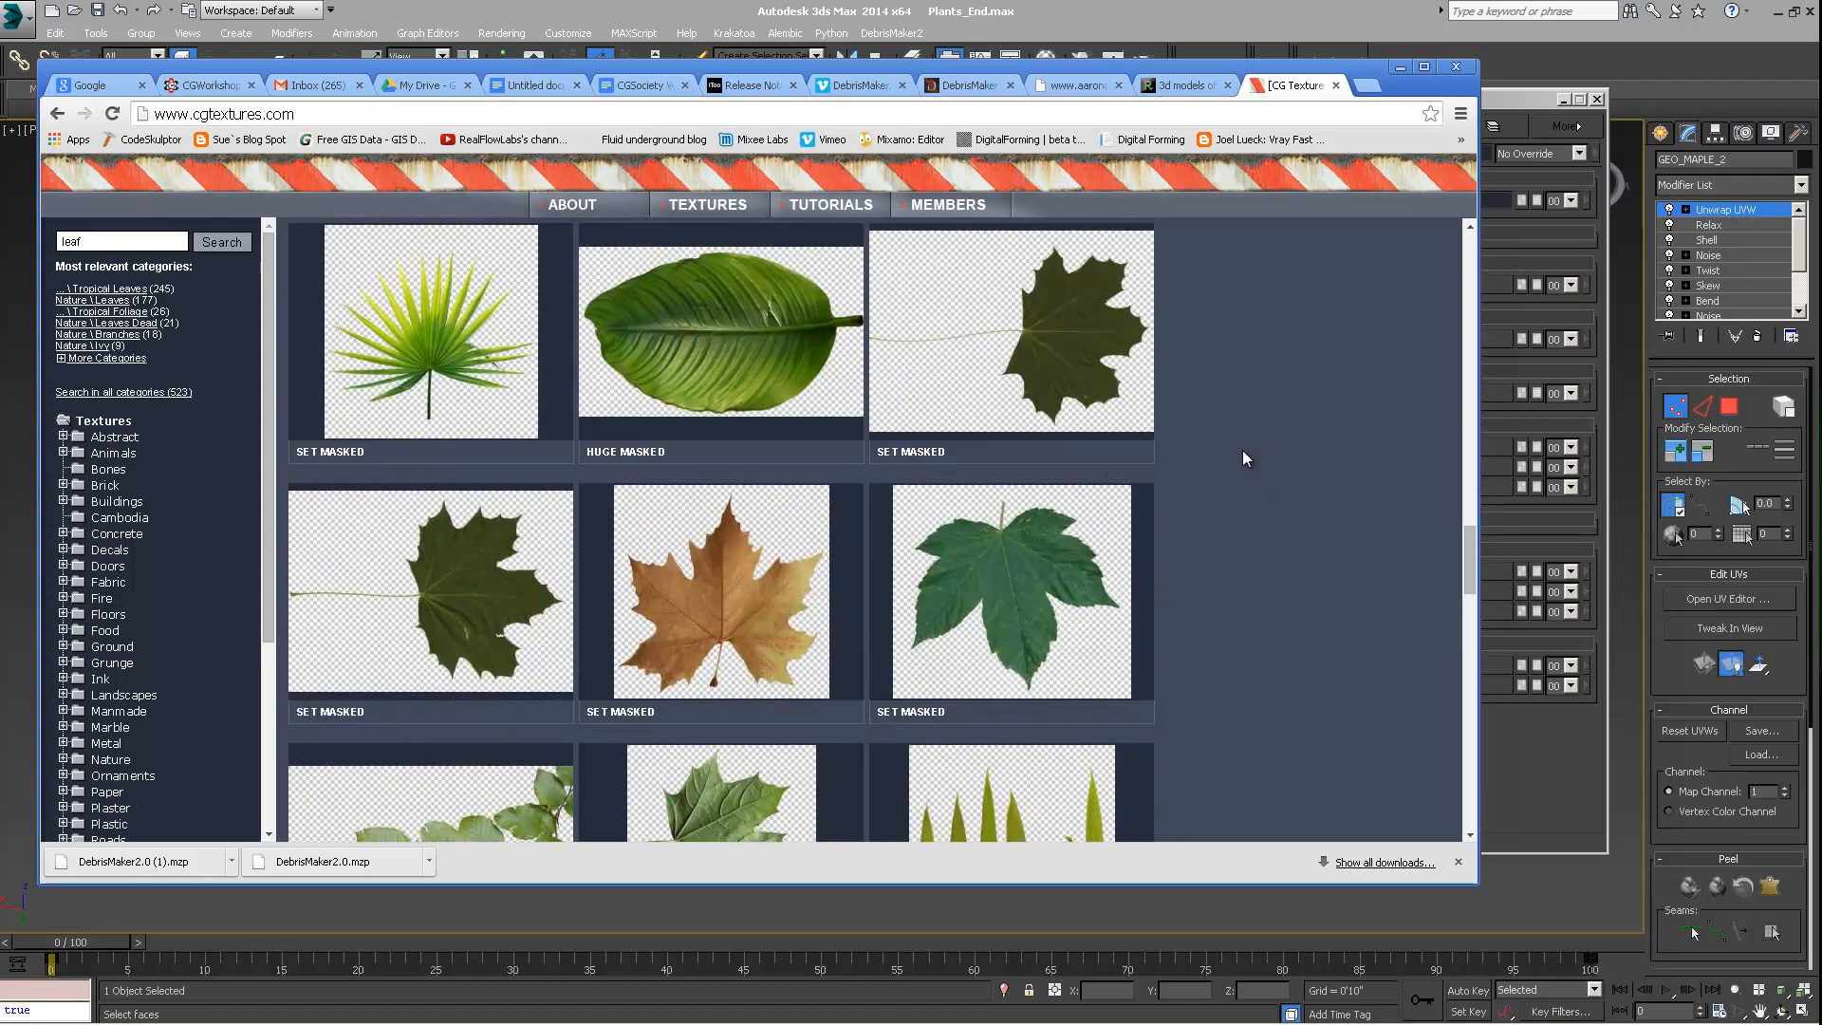
pyautogui.scroll(-2, 1243, 457)
pyautogui.scroll(-1, 1243, 450)
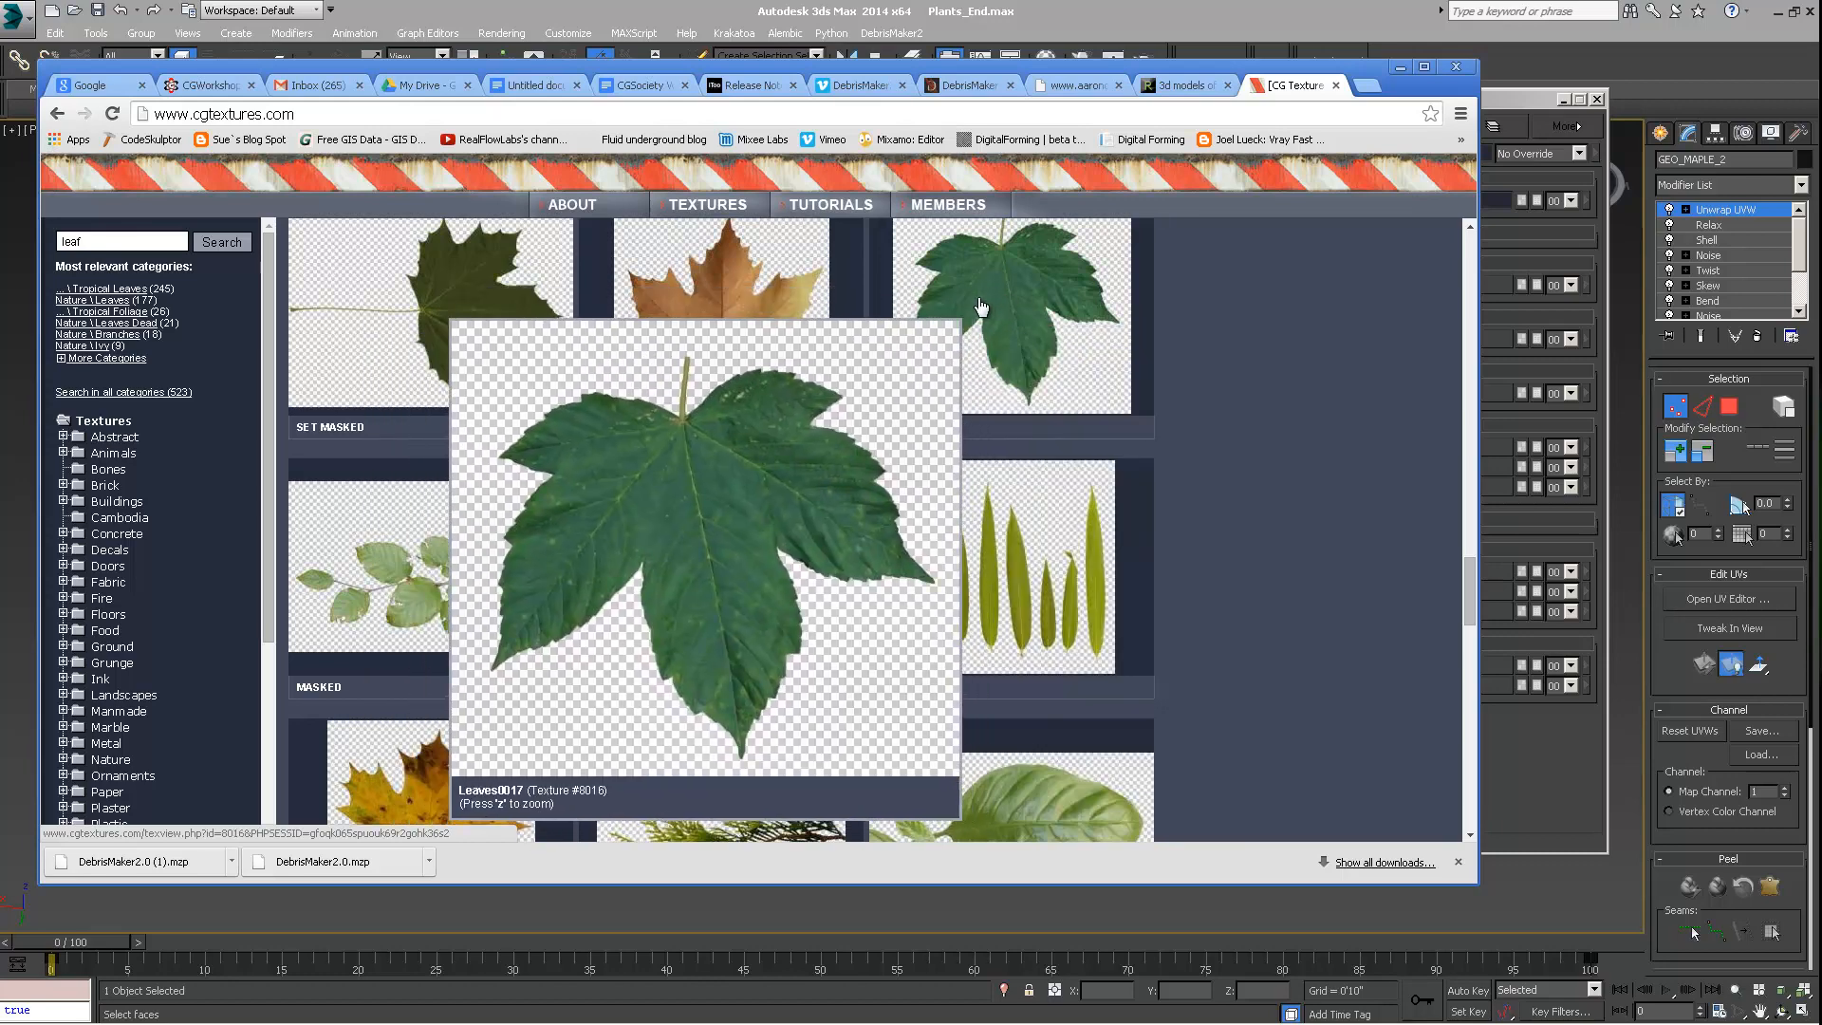
pyautogui.scroll(-5, 1228, 379)
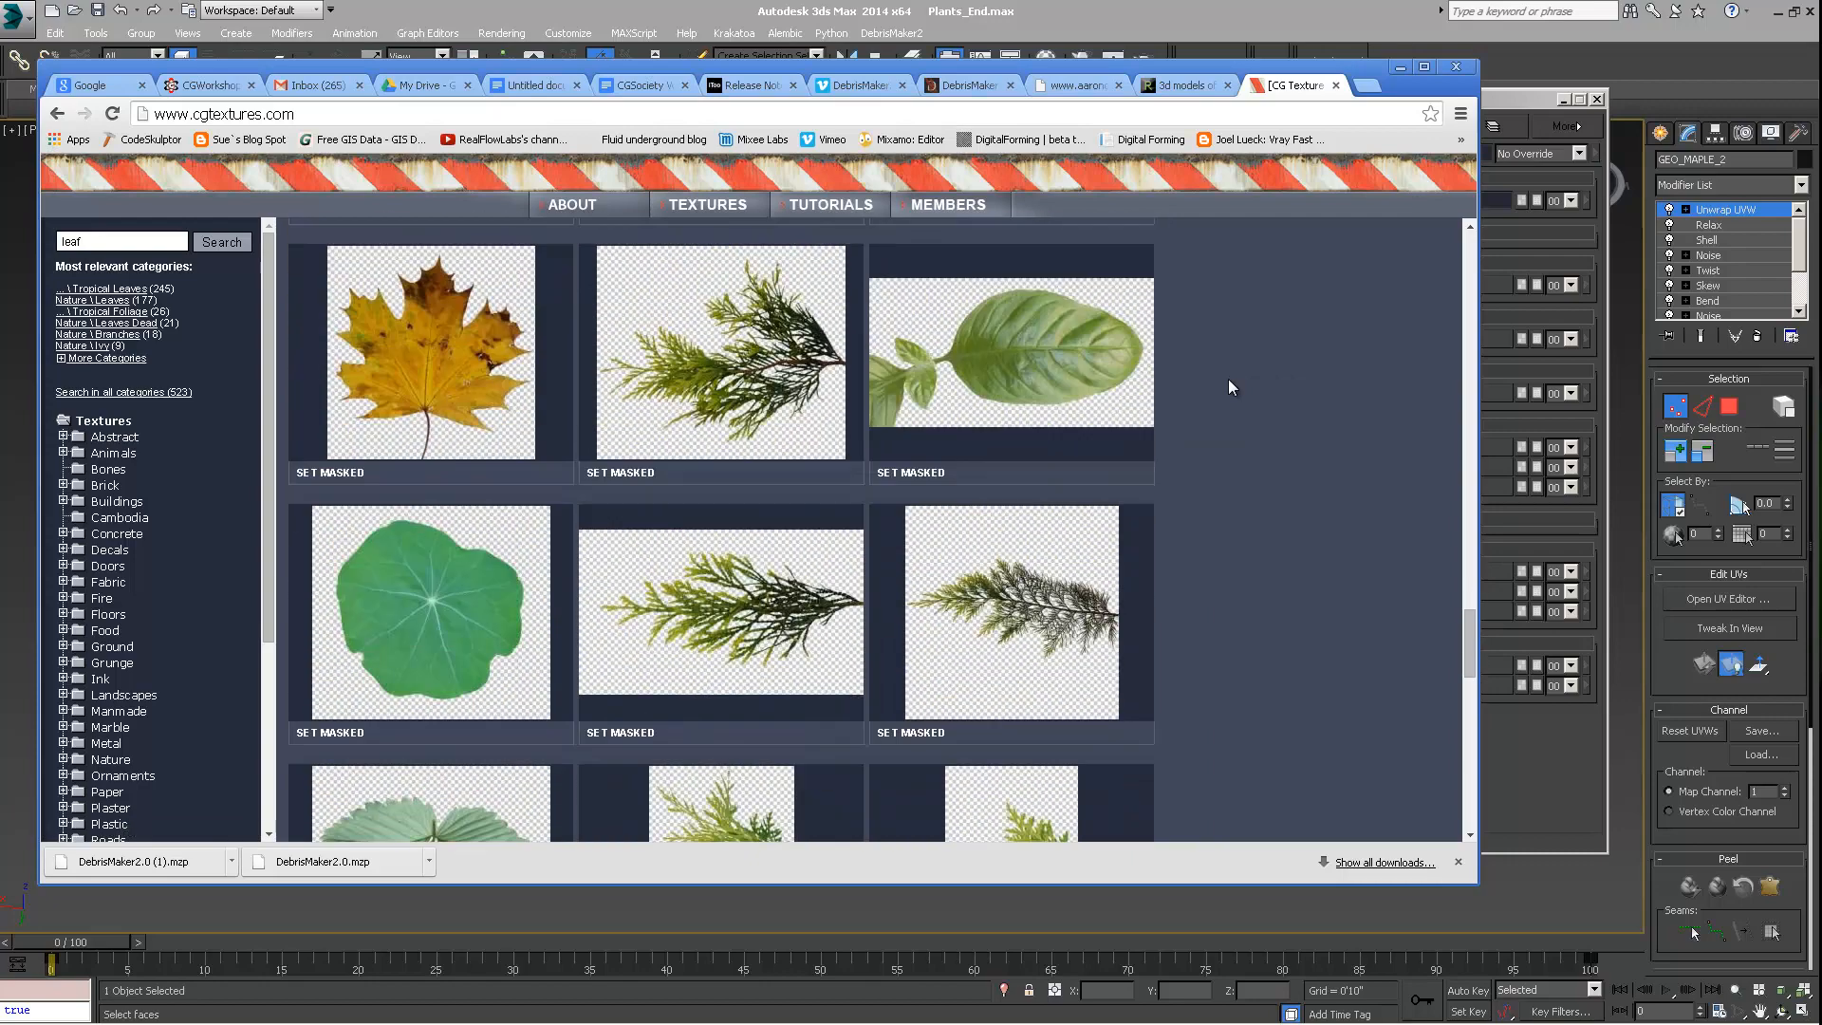
pyautogui.scroll(-9, 1226, 378)
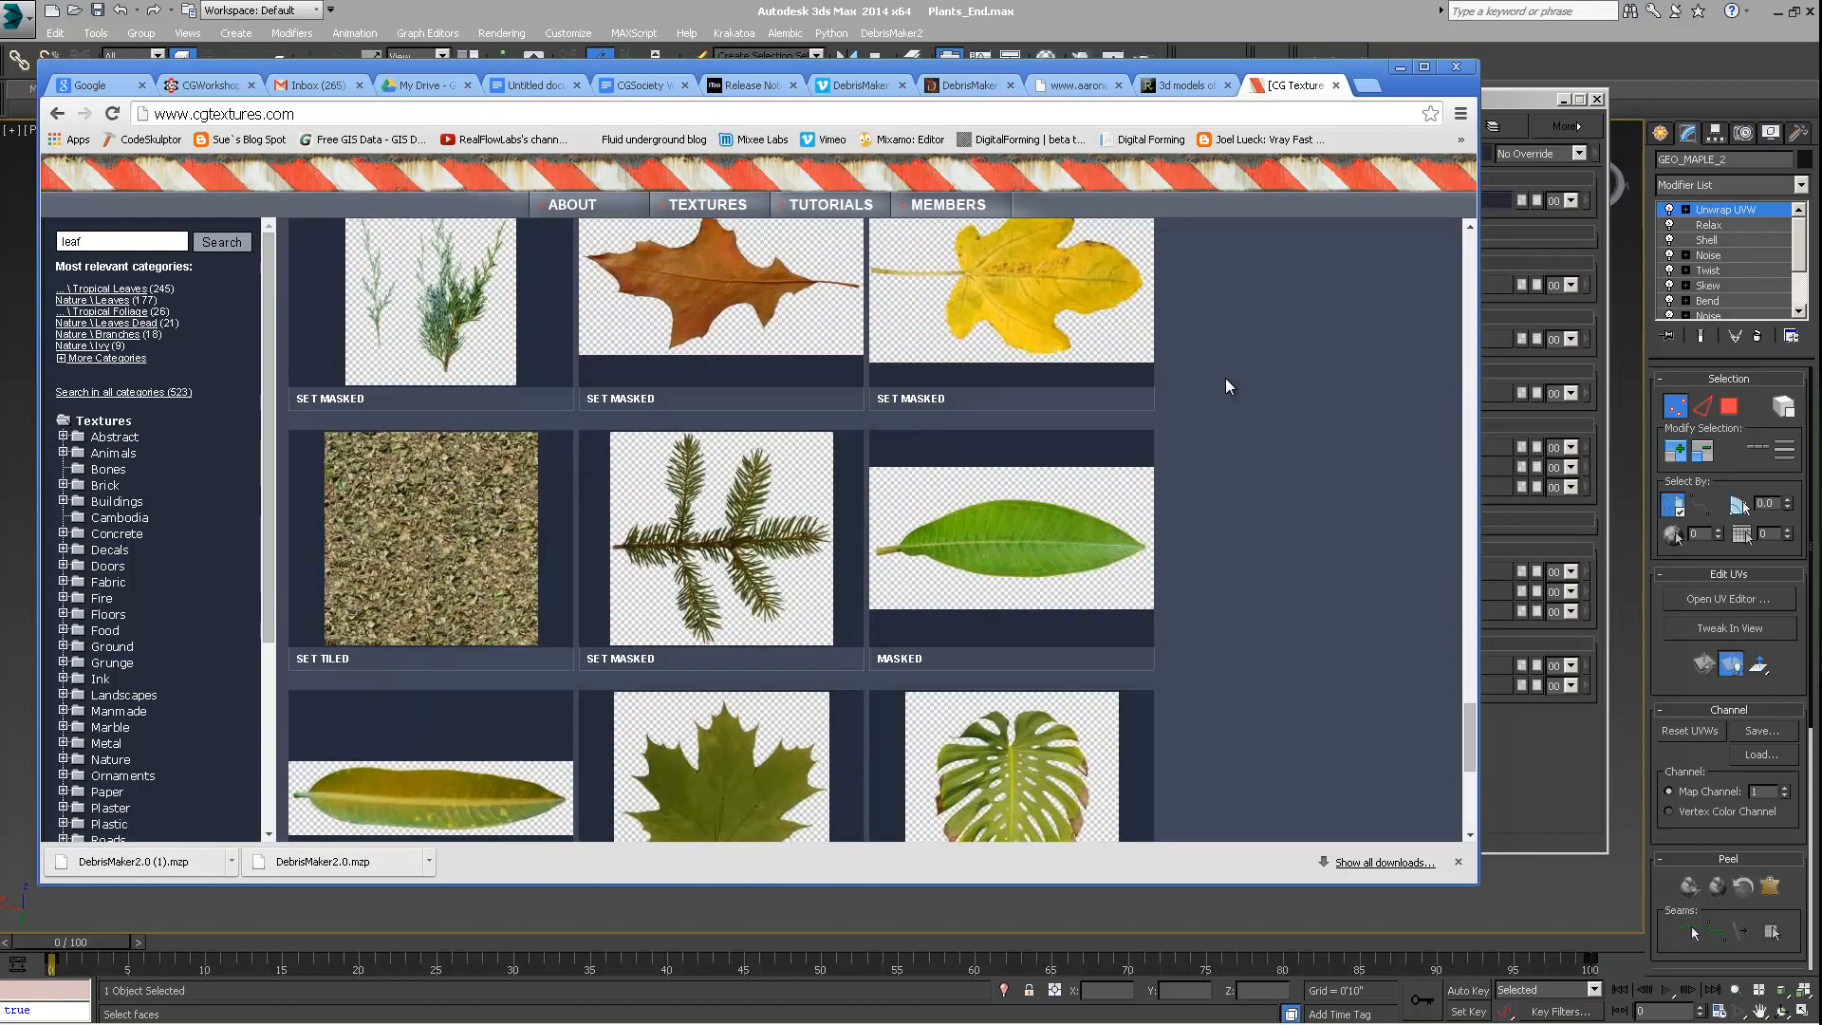
pyautogui.scroll(-5, 1226, 378)
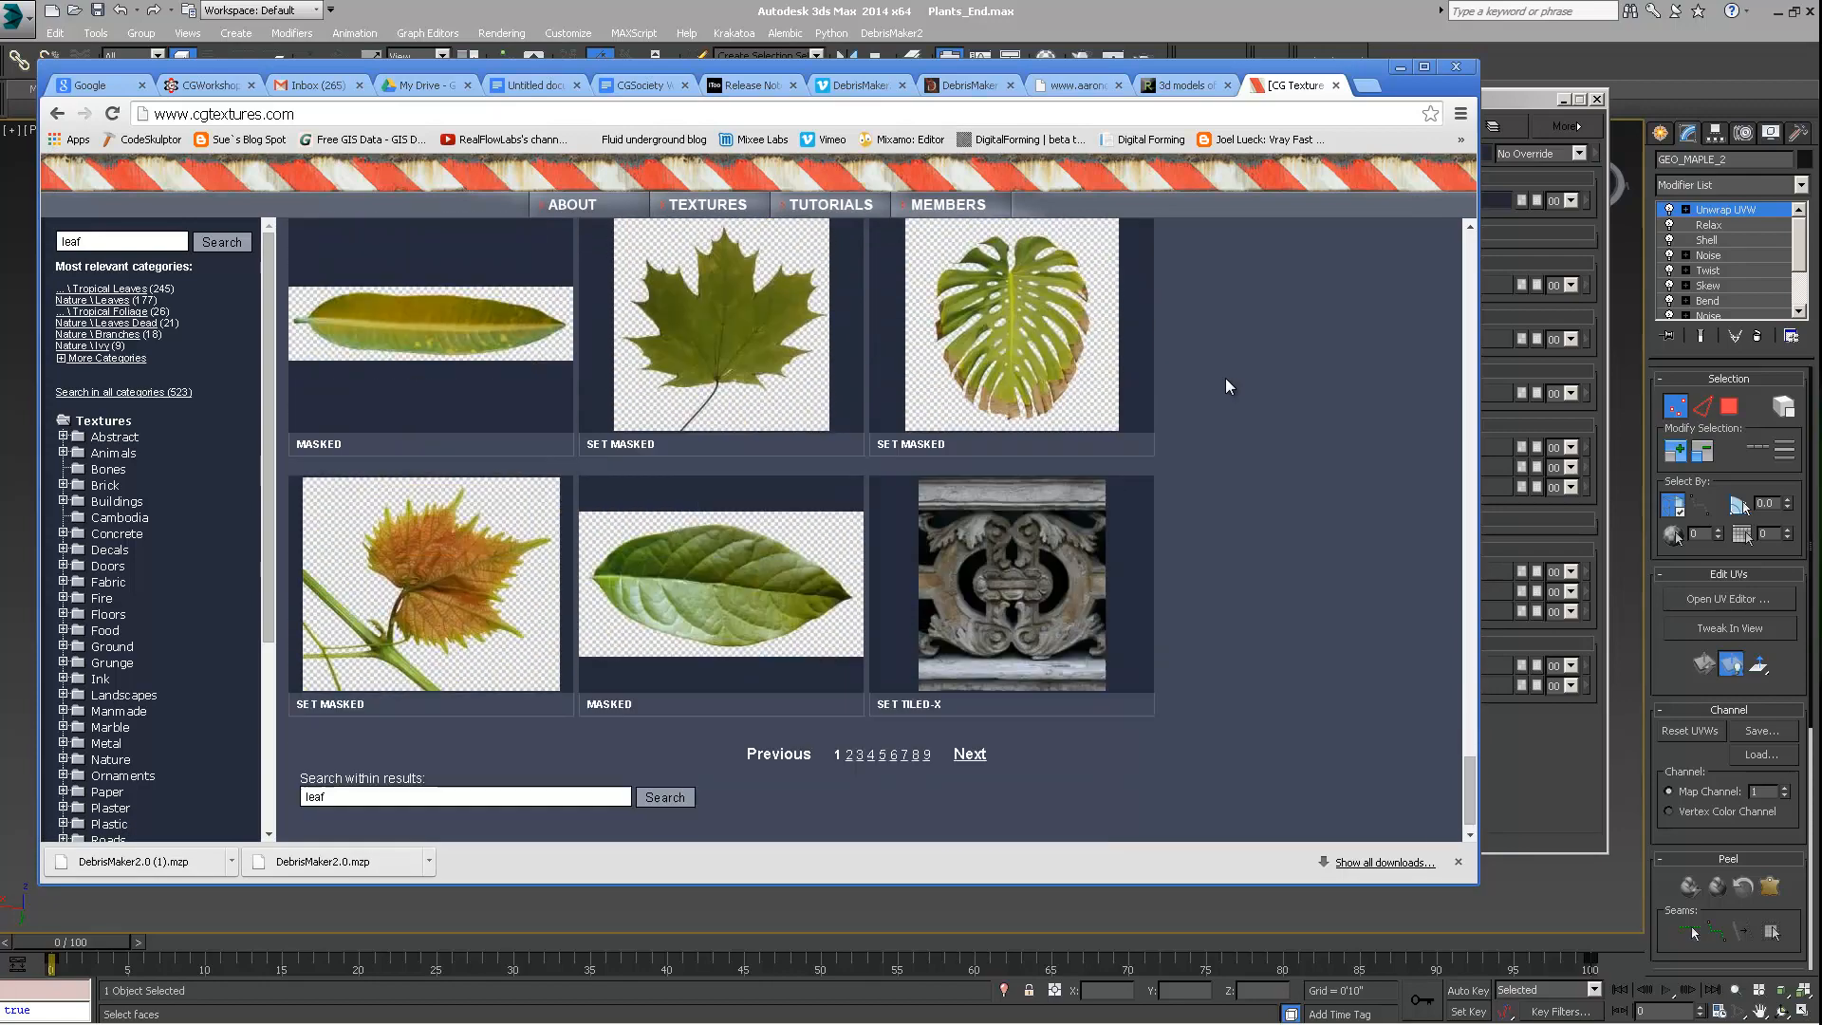
pyautogui.scroll(1, 1226, 378)
pyautogui.moveTo(917, 396)
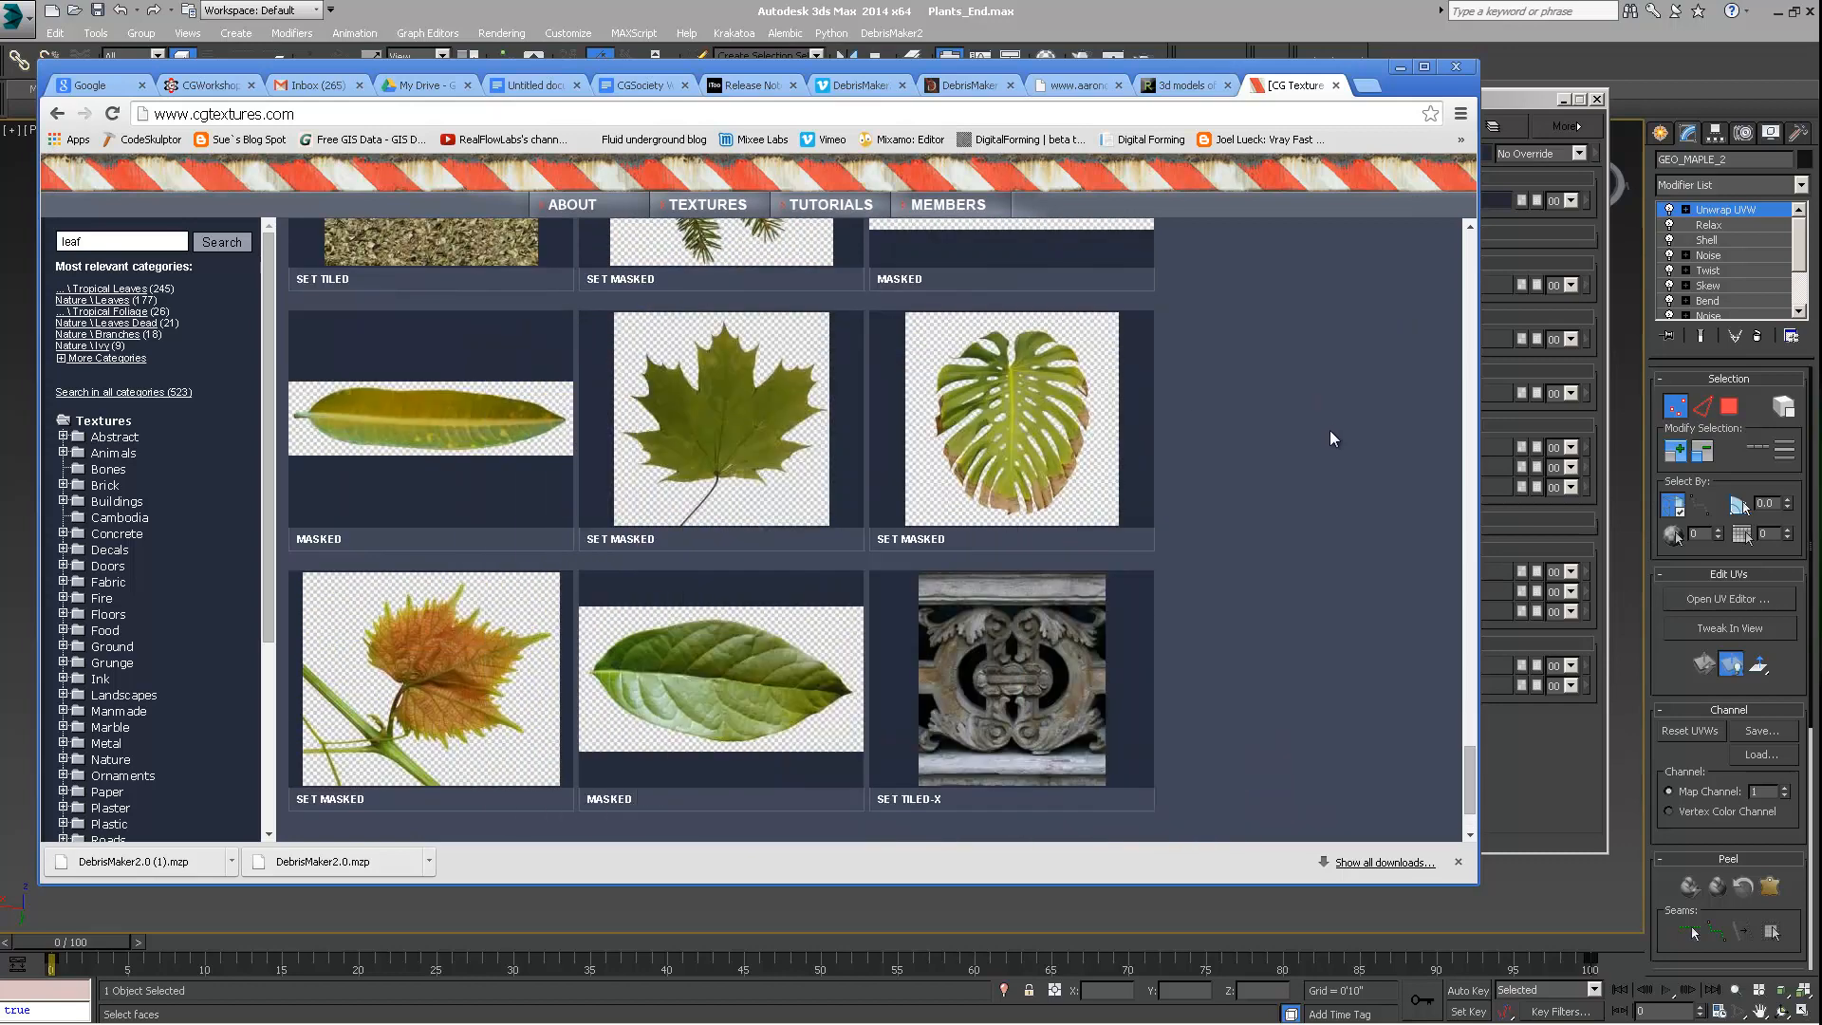
pyautogui.scroll(6, 1329, 430)
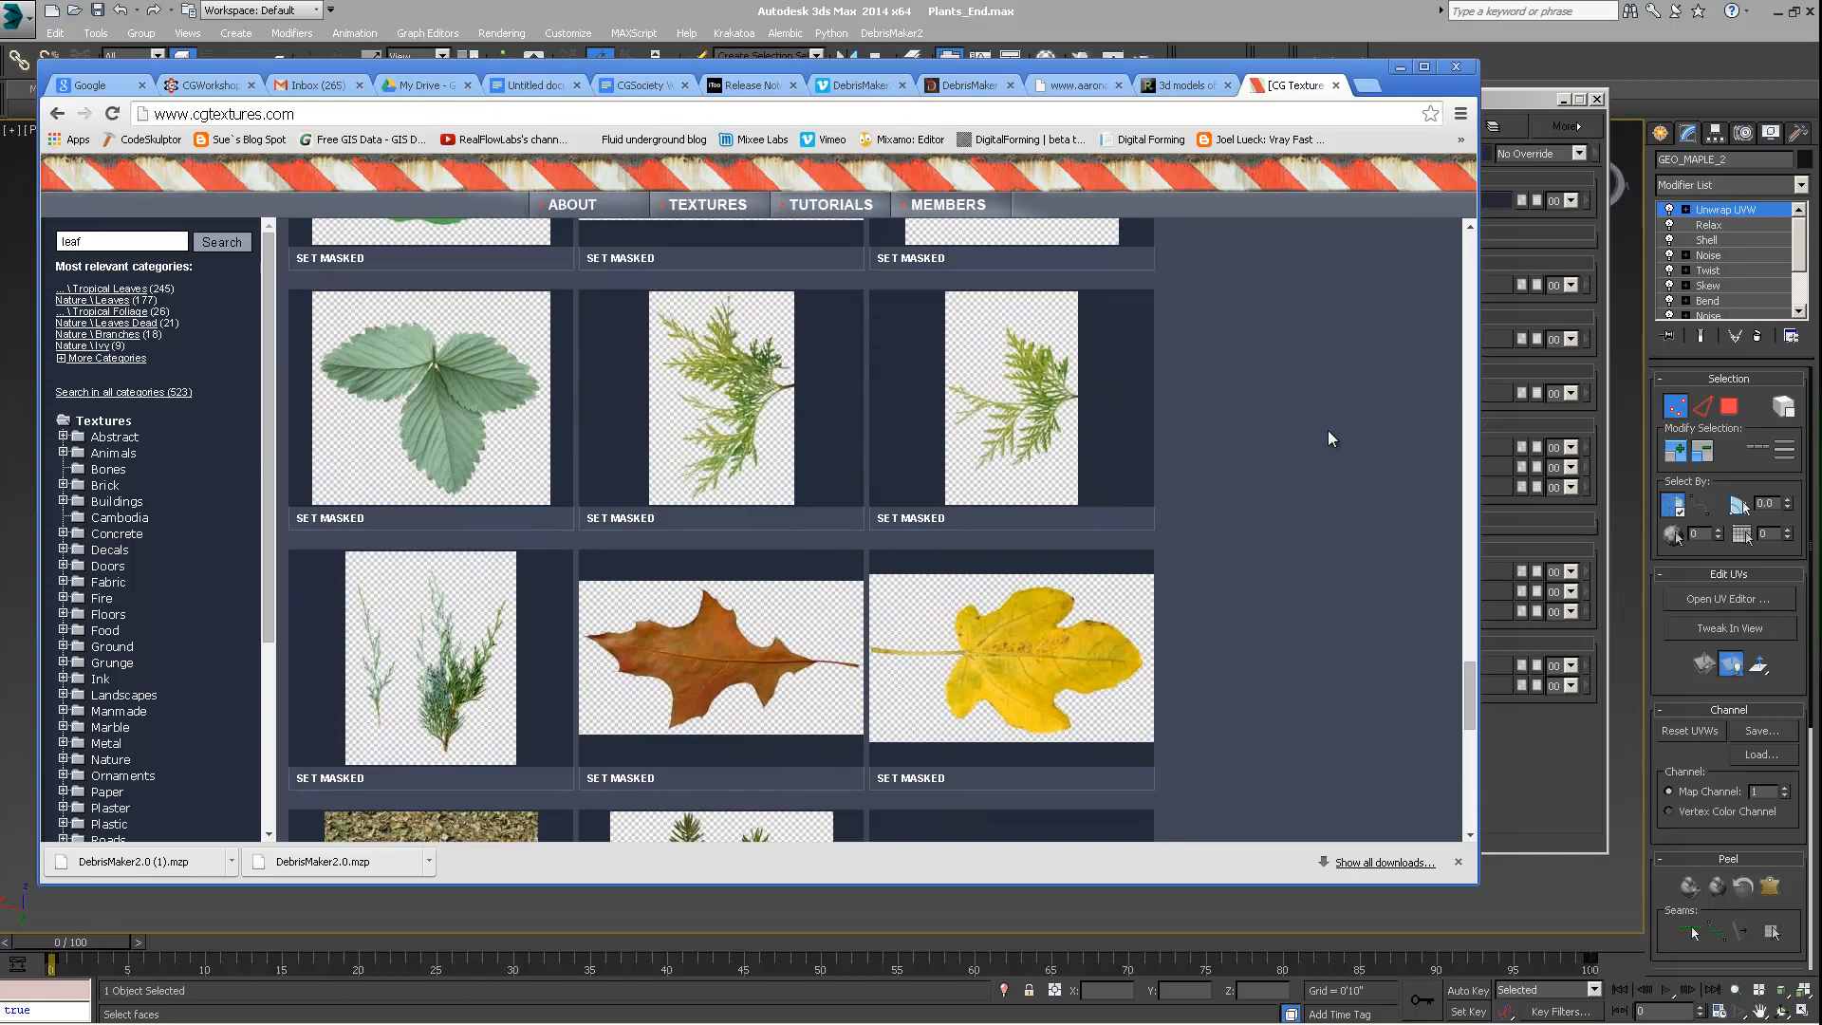
# Step: Move the browser window to uncover the generated leaves and preview the yellow masked leaf texture Leaves0122
pyautogui.moveTo(1115, 70); pyautogui.dragTo(1157, 348)
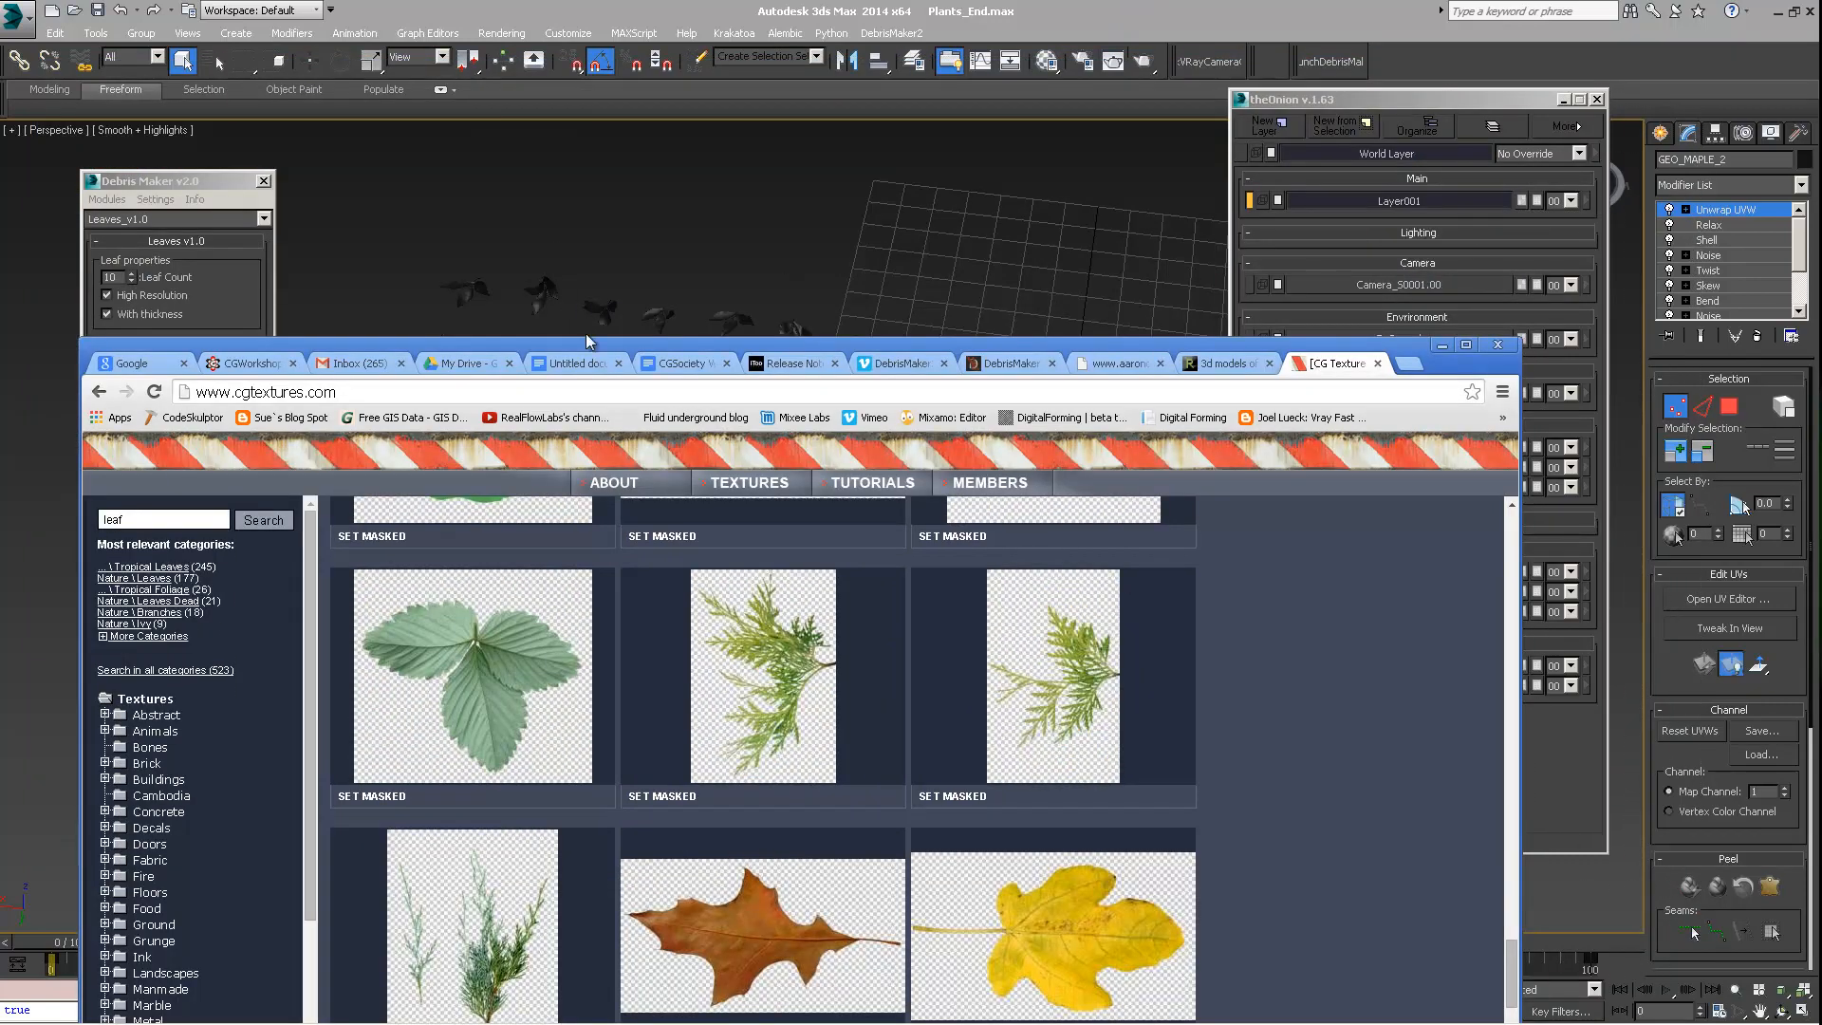
pyautogui.moveTo(626, 356); pyautogui.dragTo(638, 321)
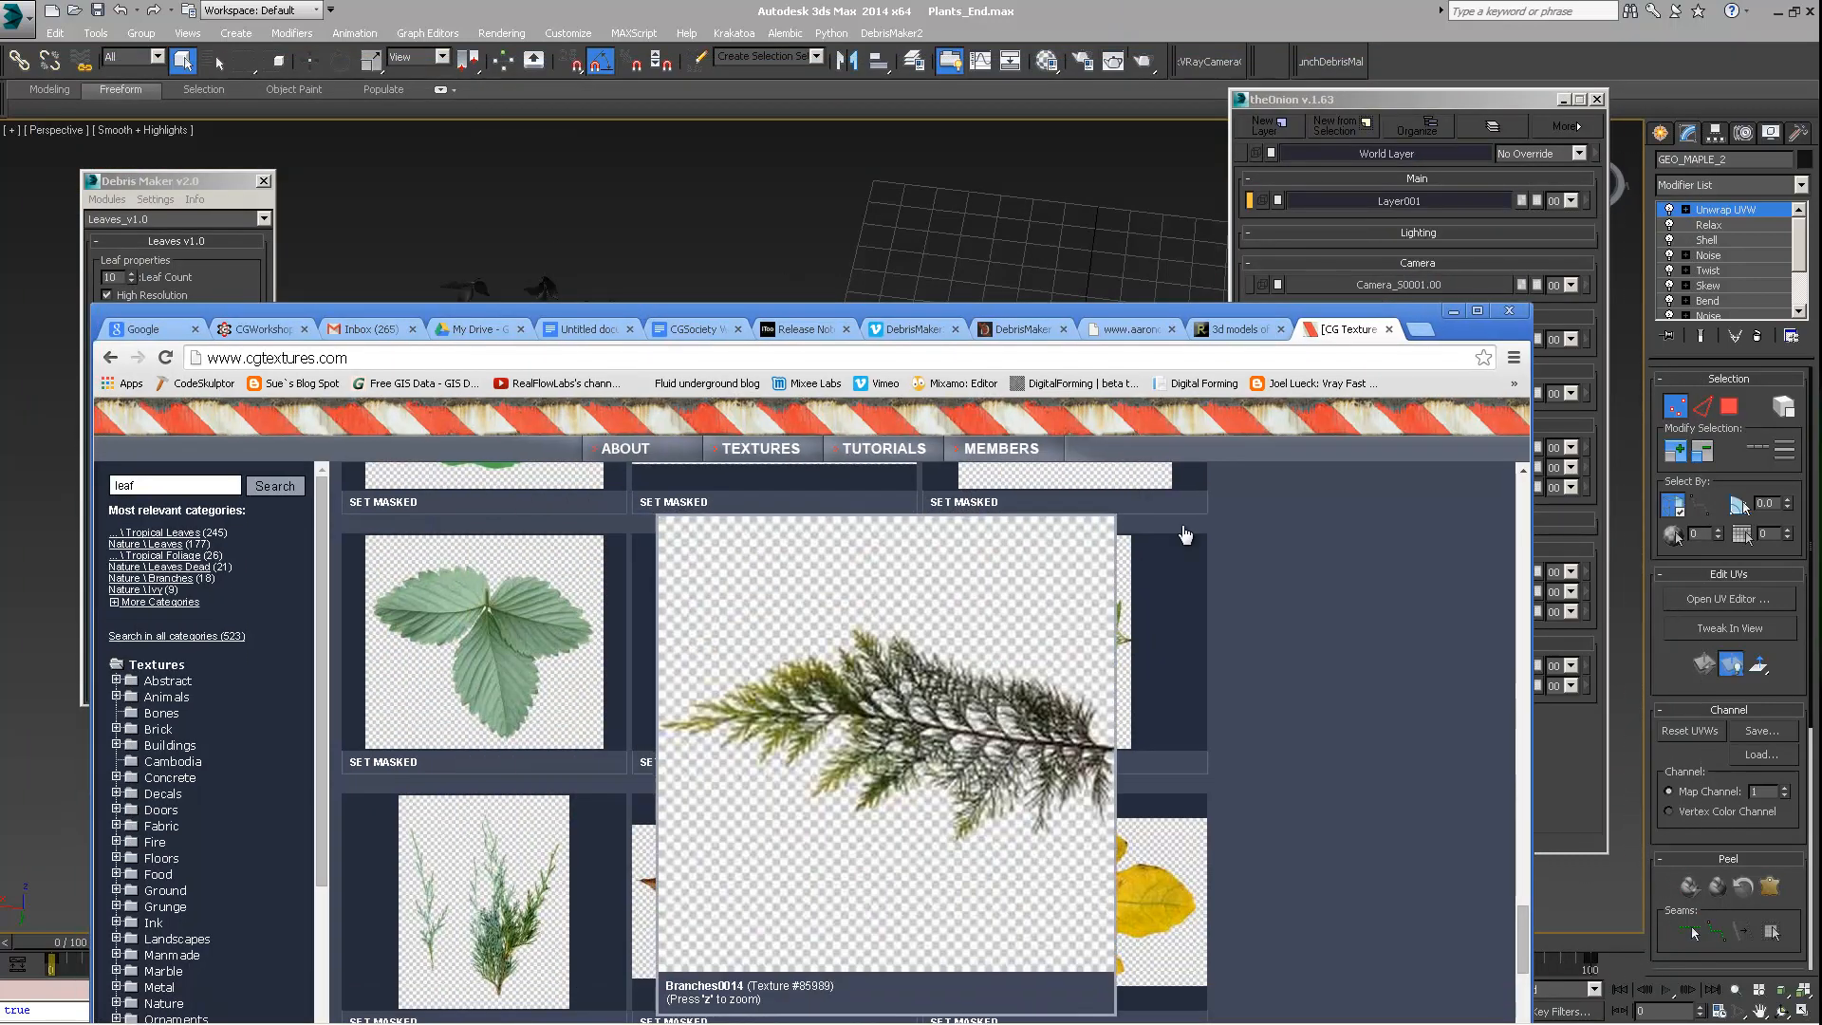
pyautogui.scroll(-1, 587, 608)
pyautogui.scroll(-2, 1139, 636)
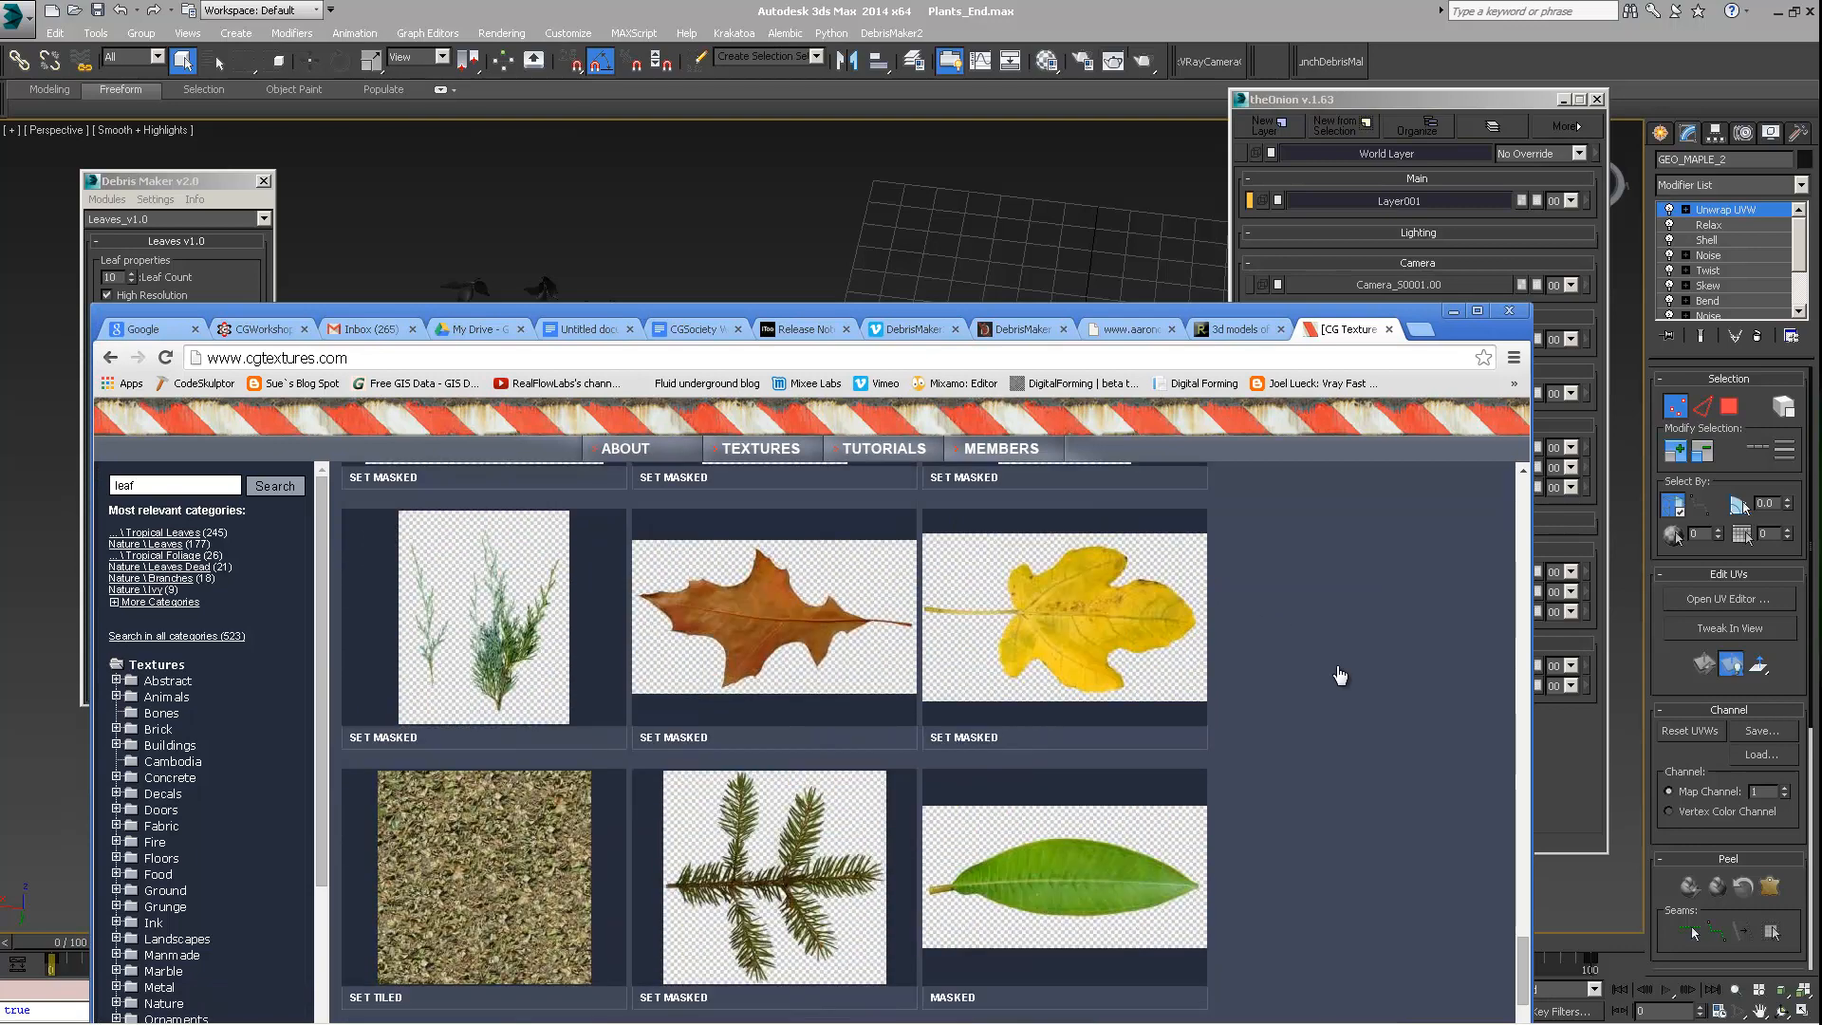
pyautogui.moveTo(1106, 672)
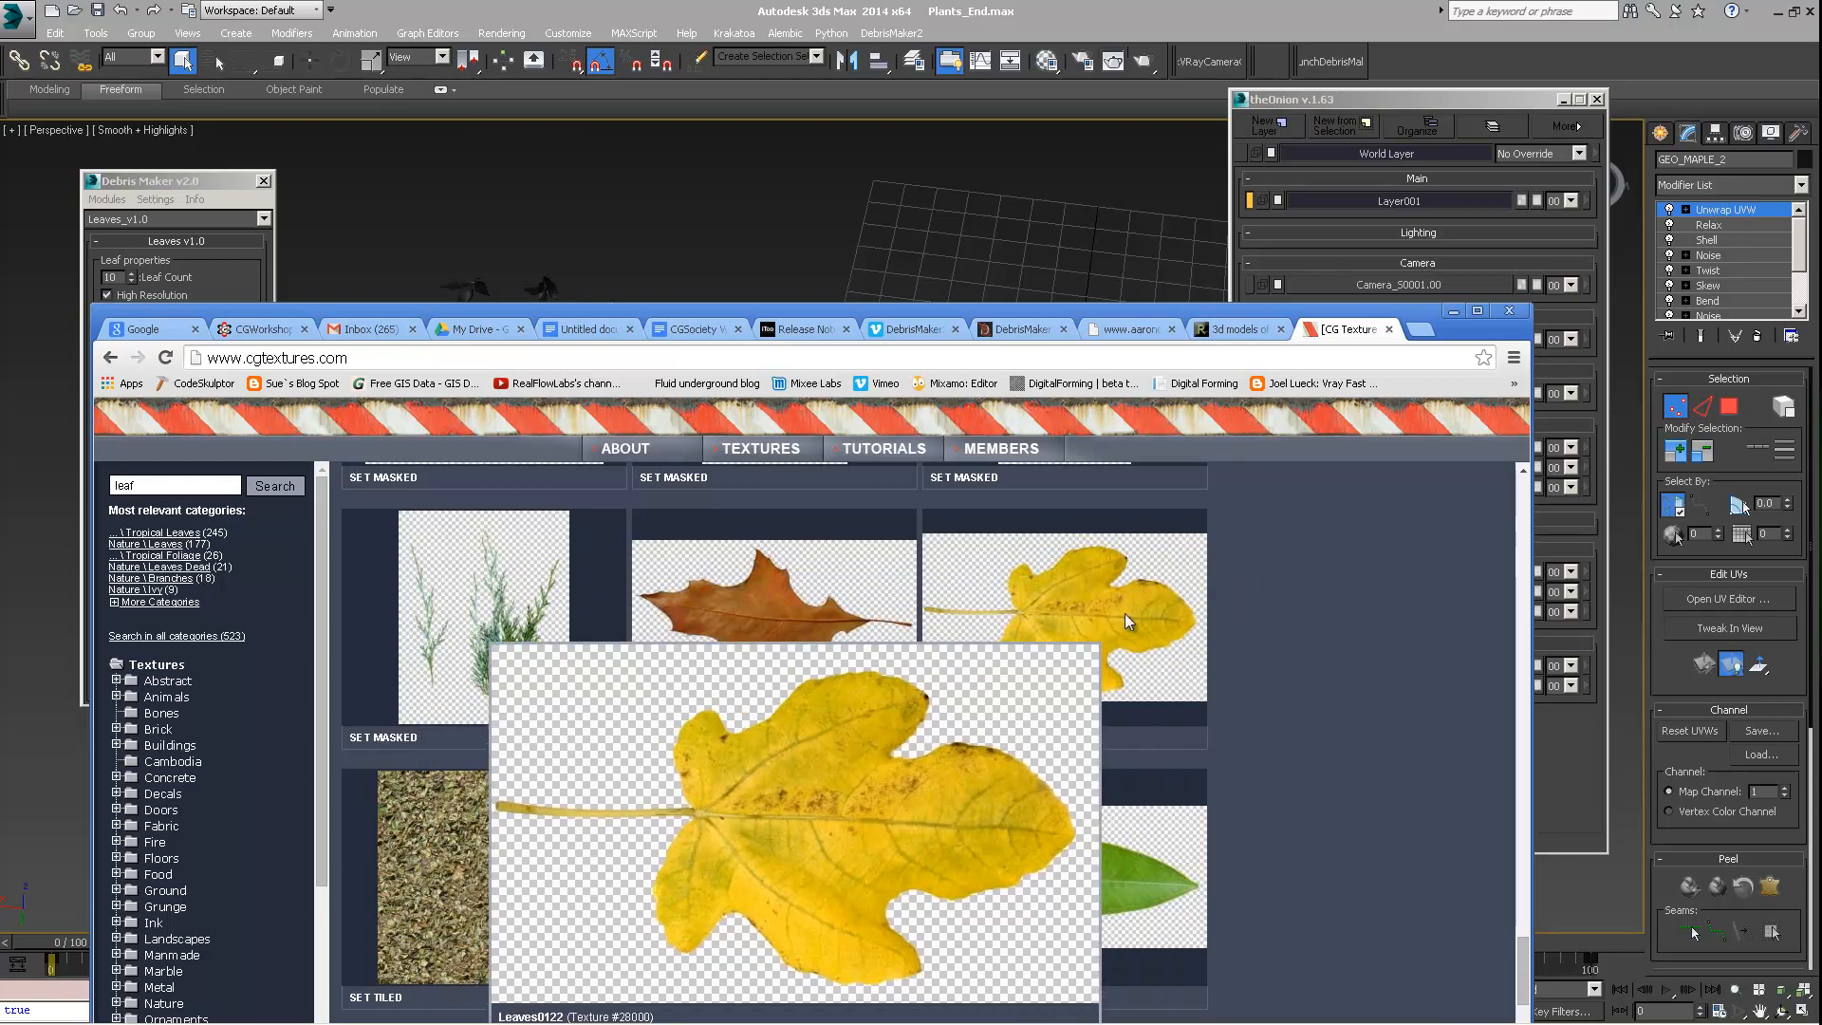
# Step: Glance at the Debris Maker forum page, return to the texture library and minimize the browser to get back to 3ds Max
pyautogui.click(1143, 329)
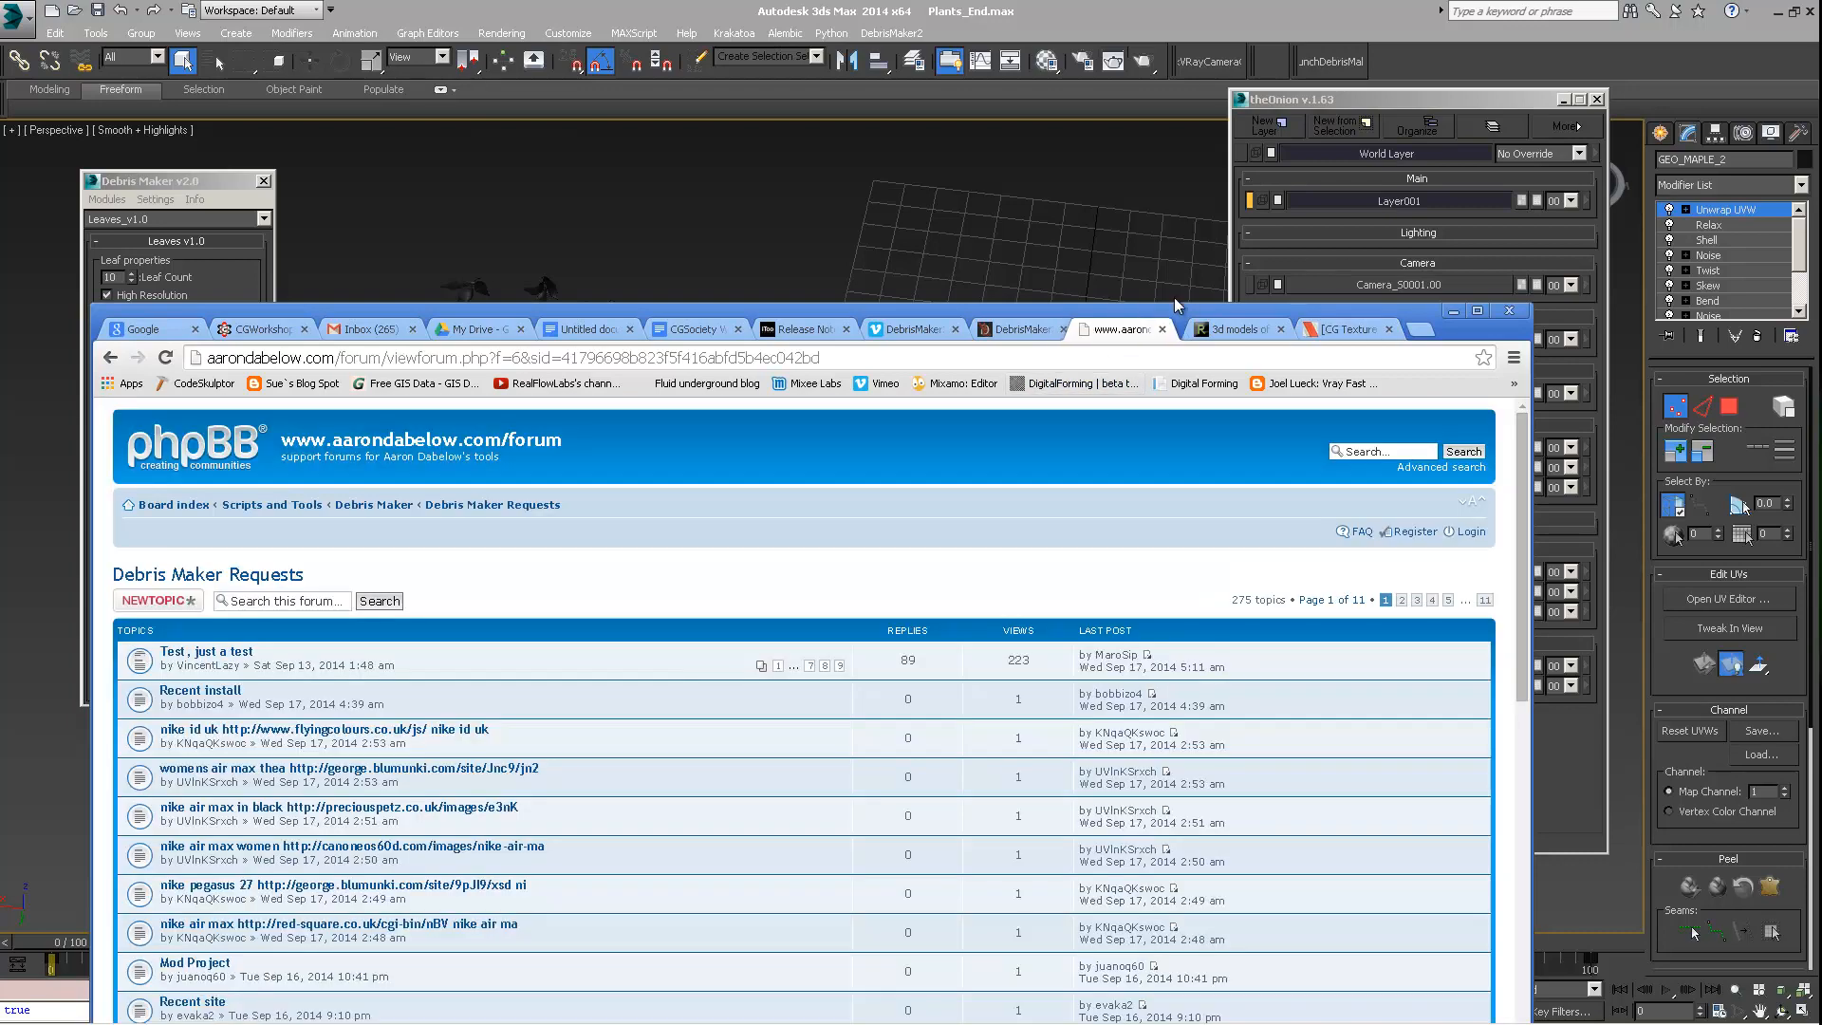
pyautogui.click(1348, 329)
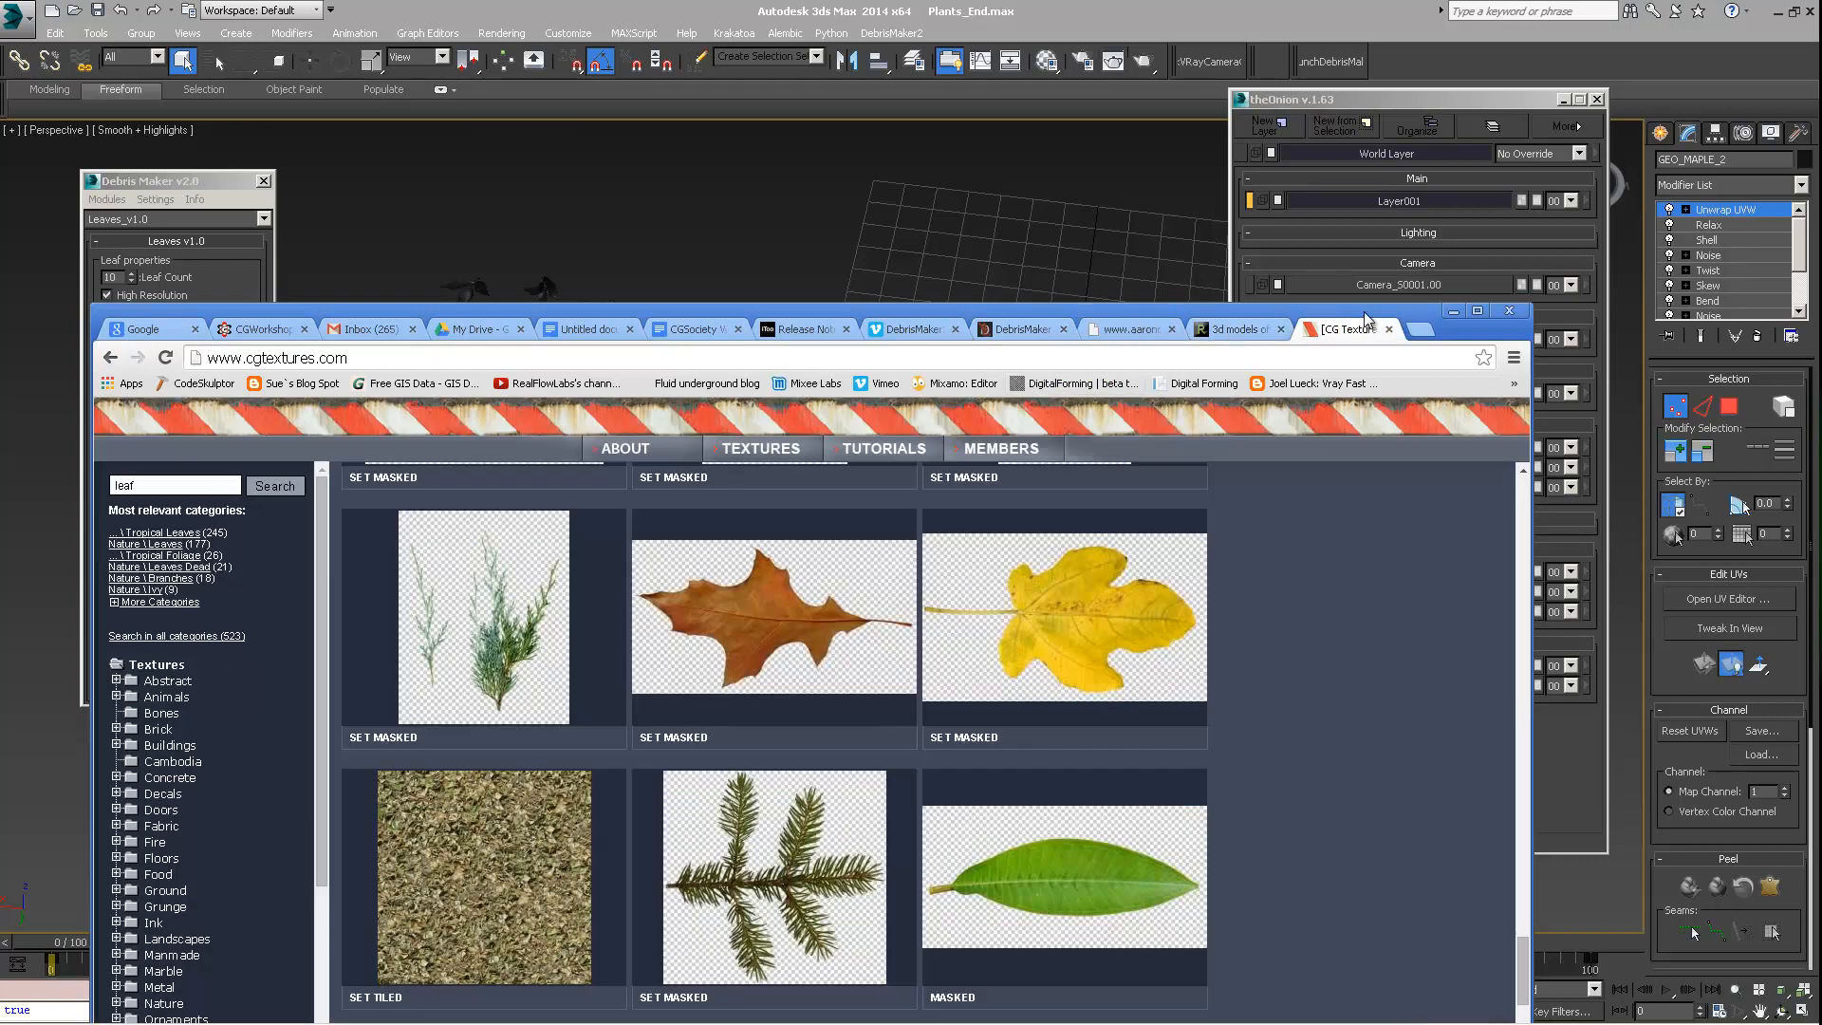
pyautogui.moveTo(1370, 317); pyautogui.dragTo(1317, 211)
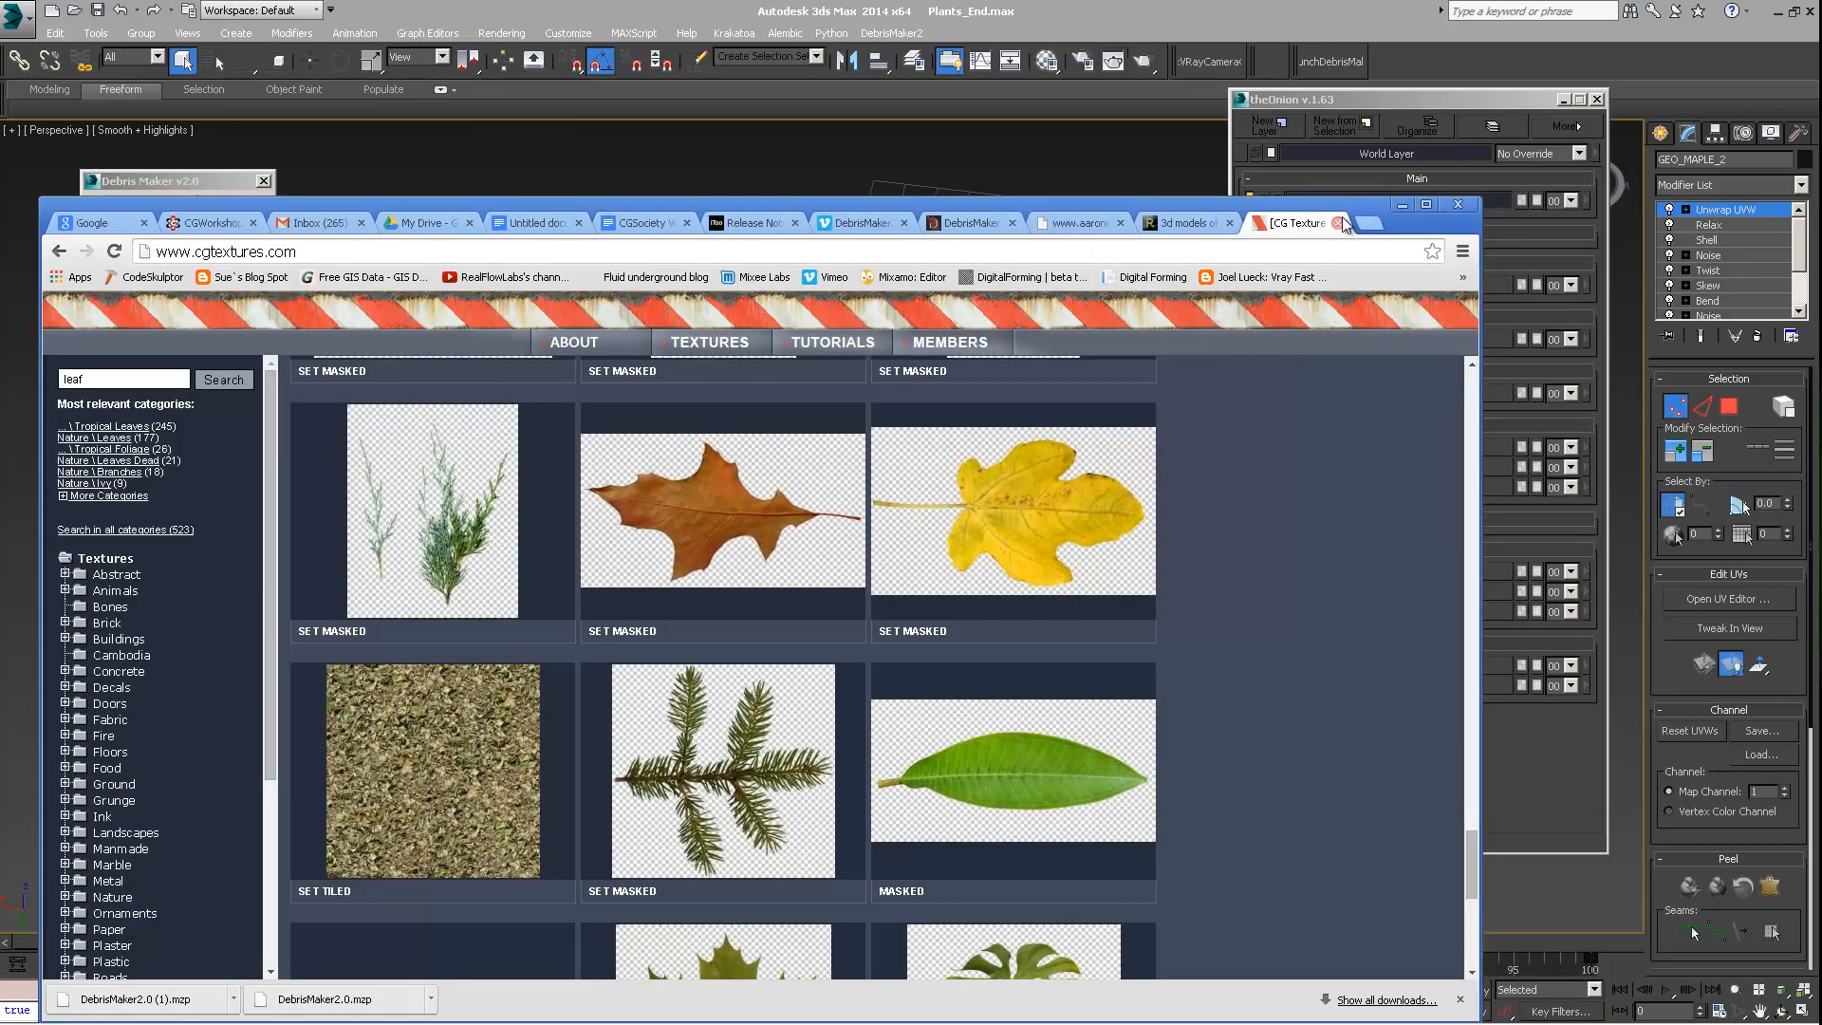
pyautogui.click(1401, 204)
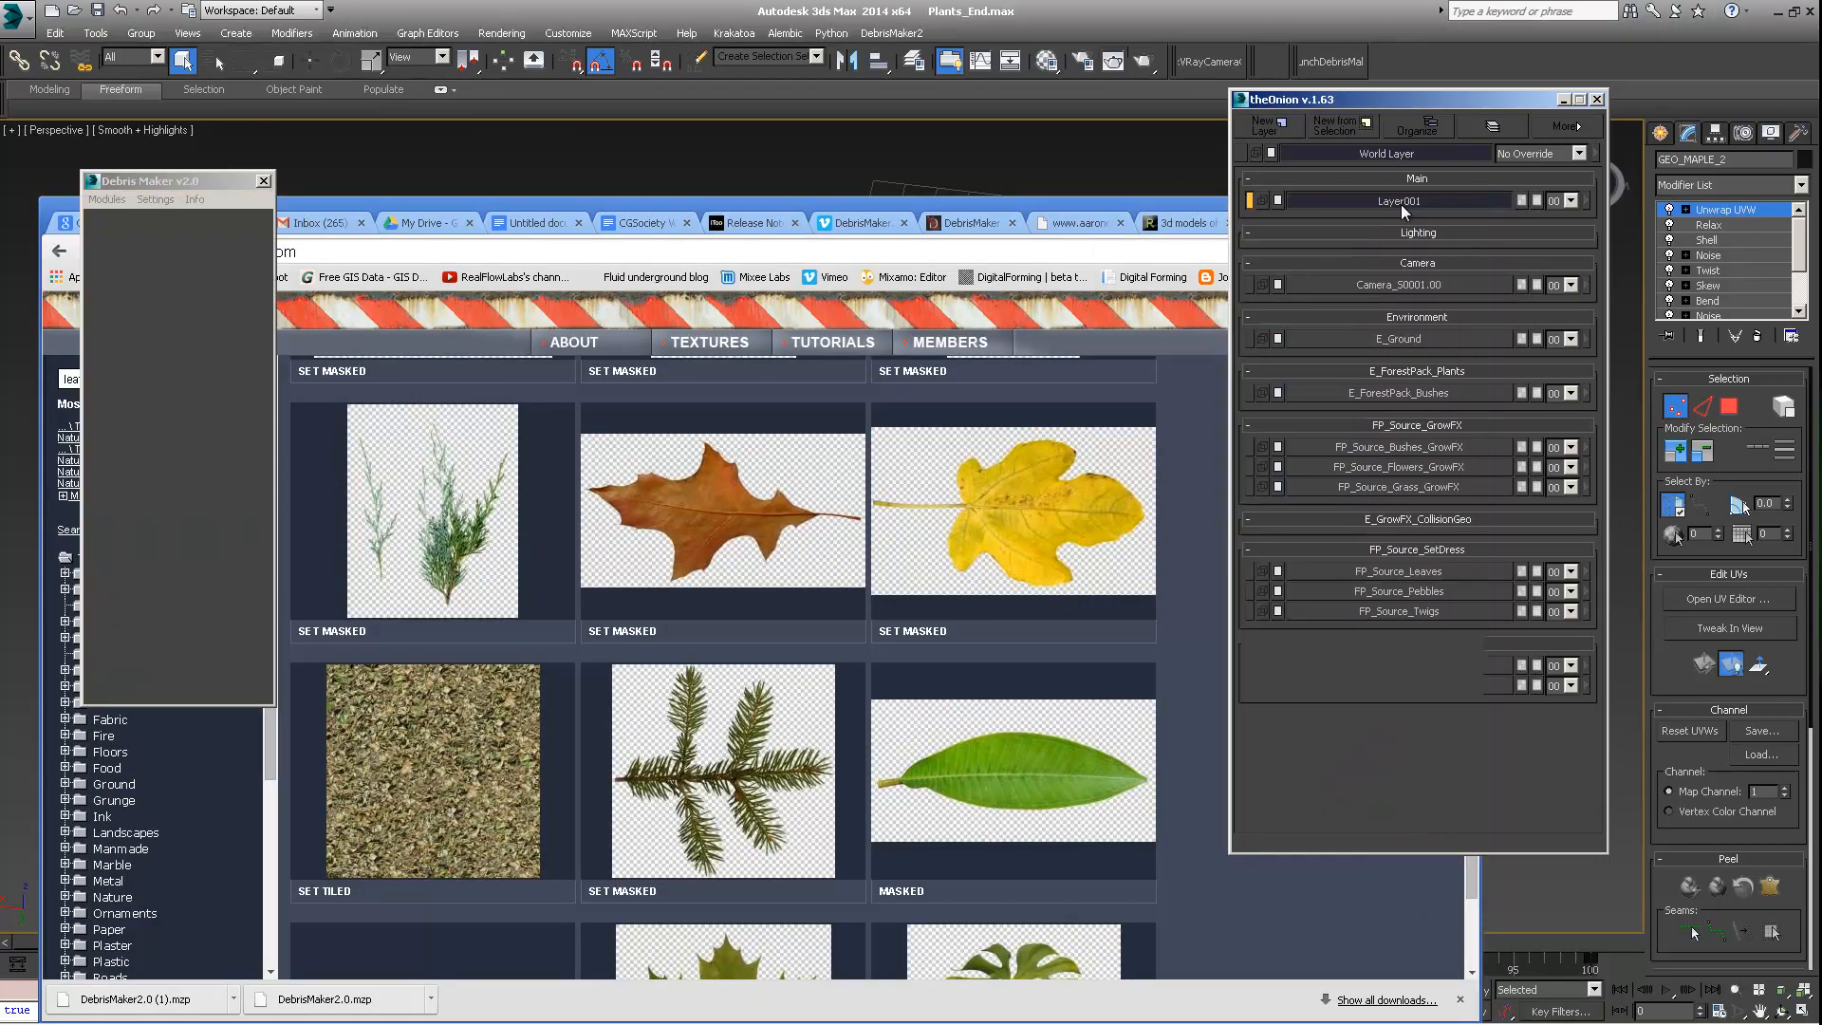
# Step: Open the green Multi/Sub-Object material and inspect the Forest Color diffuse map of the Leaf_A front material
pyautogui.keyDown('alt'); pyautogui.moveTo(909, 411); pyautogui.dragTo(930, 461, button='middle'); pyautogui.keyUp('alt')
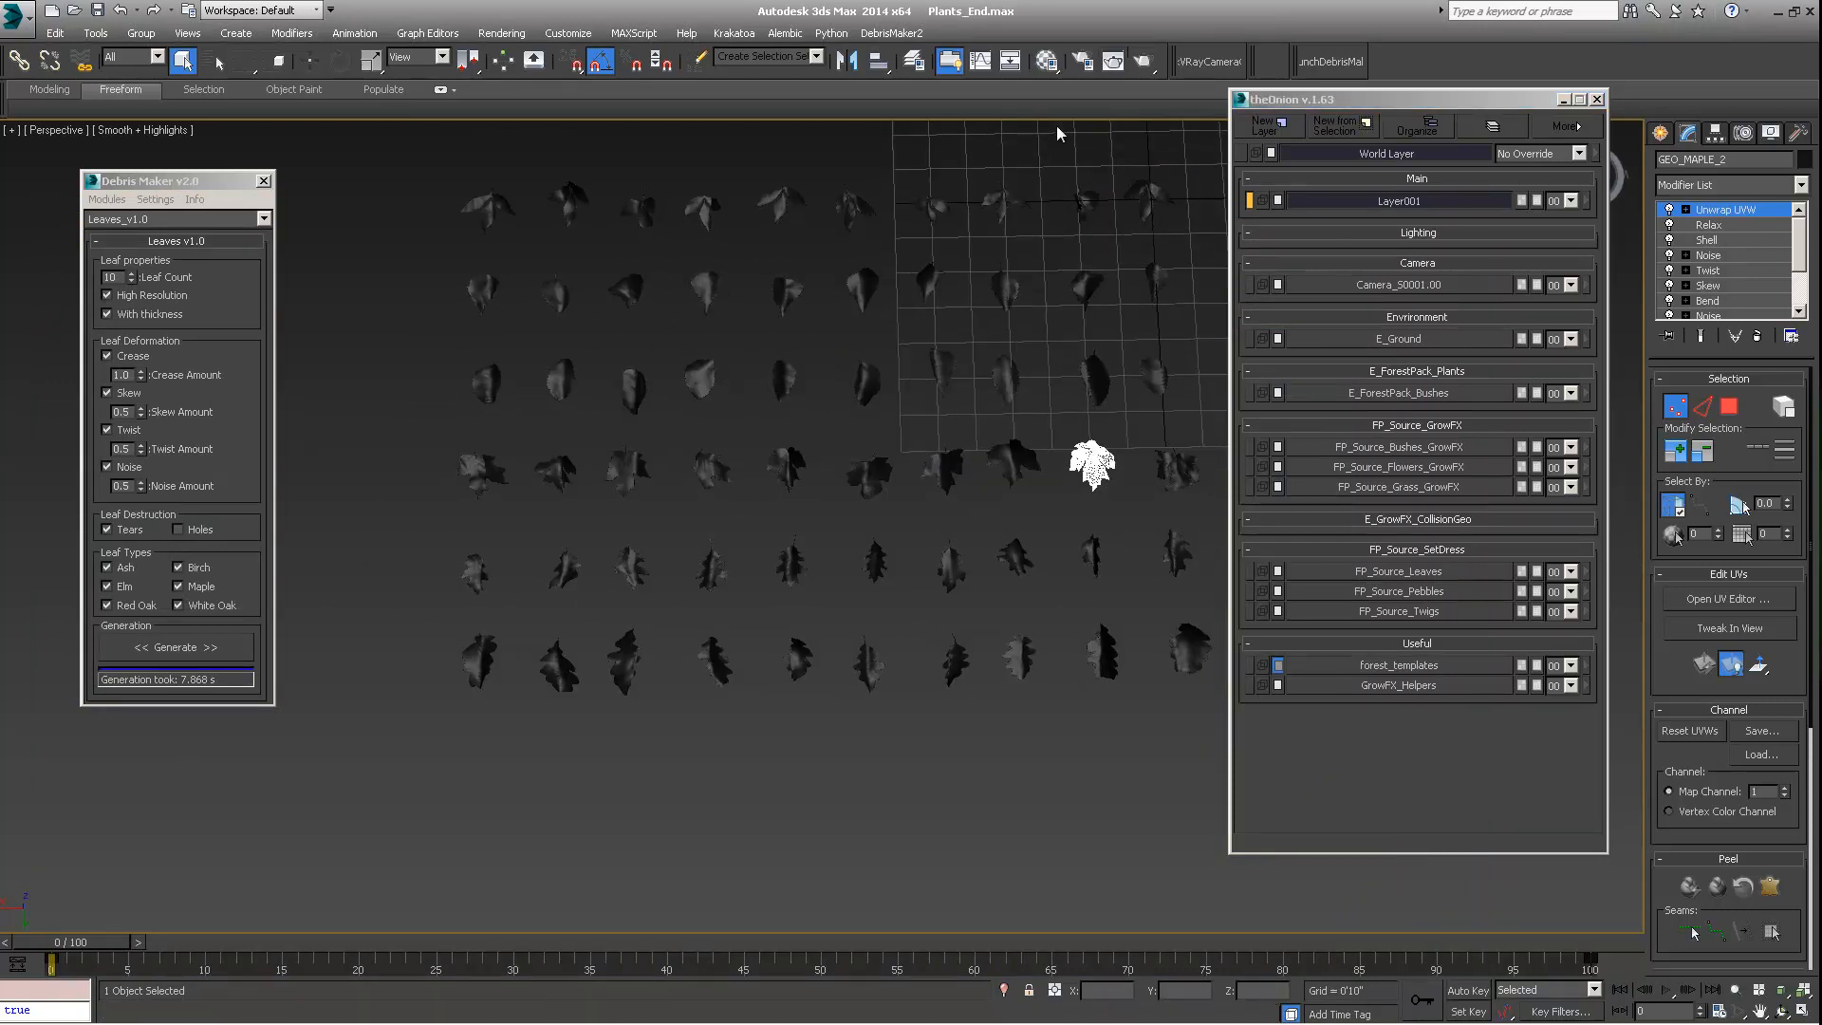
pyautogui.press('m')
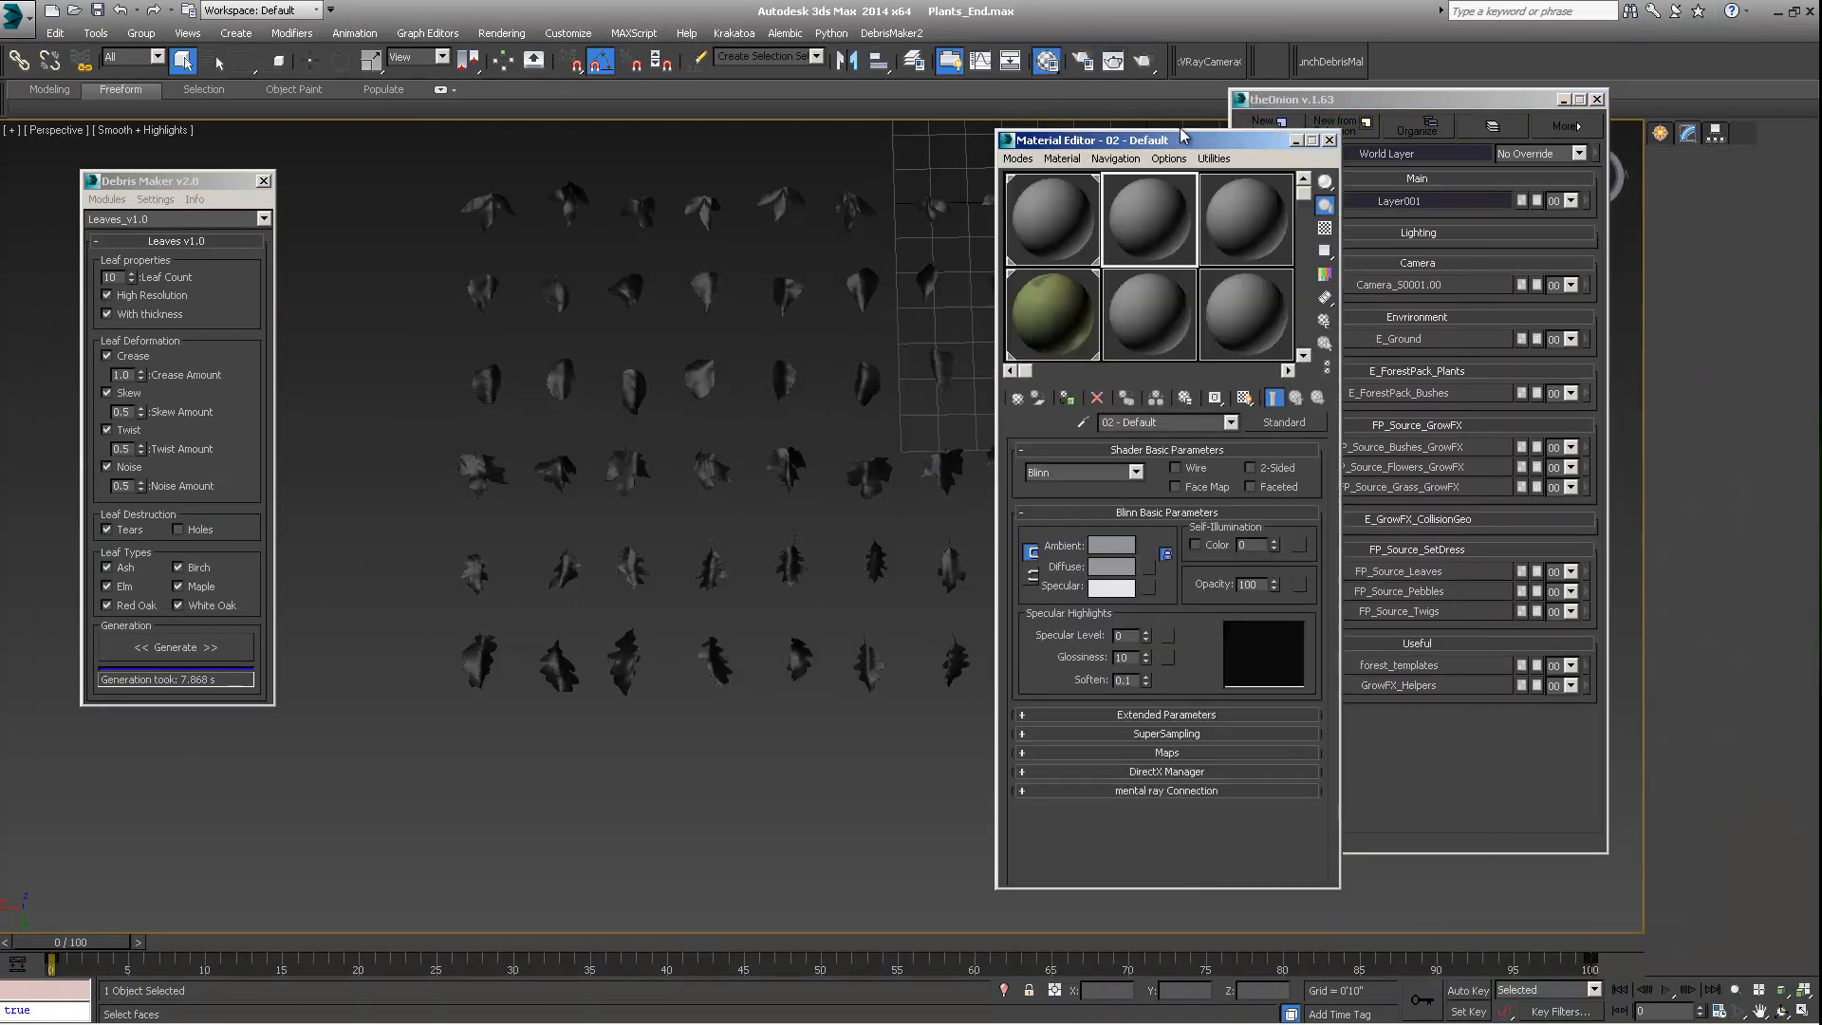
pyautogui.click(1060, 296)
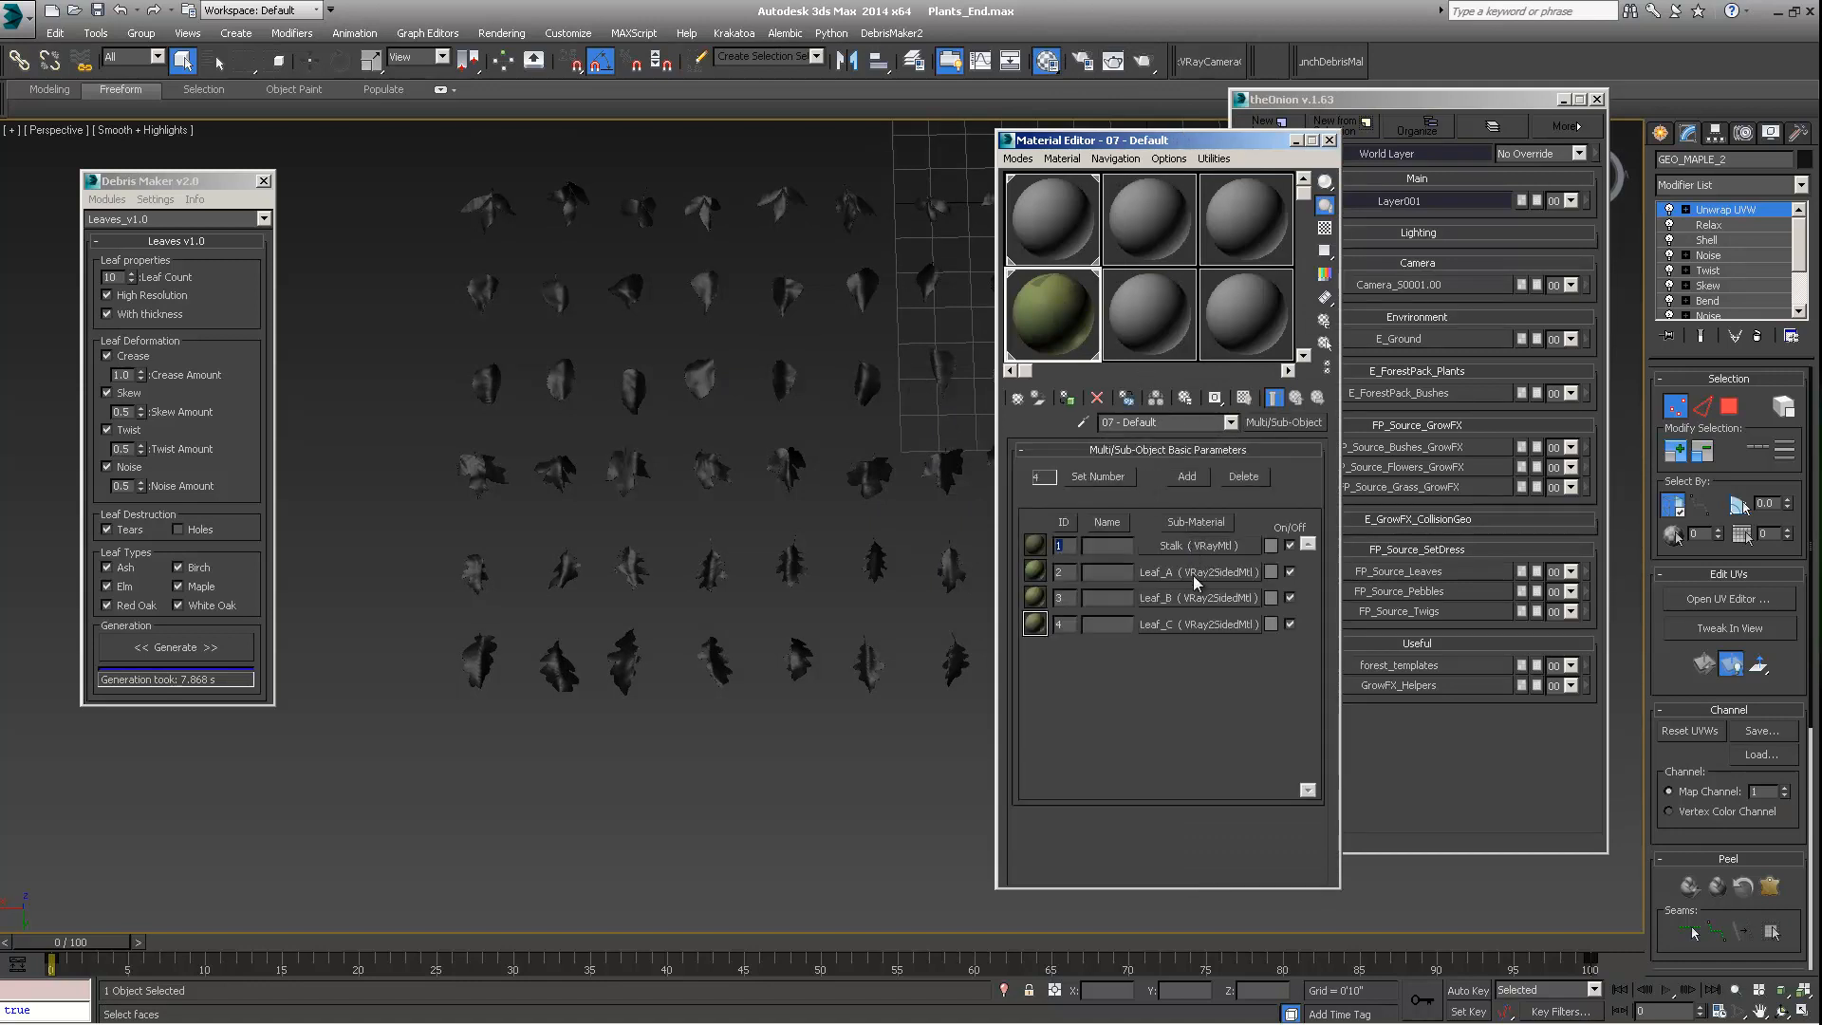
pyautogui.click(1193, 572)
pyautogui.click(1164, 538)
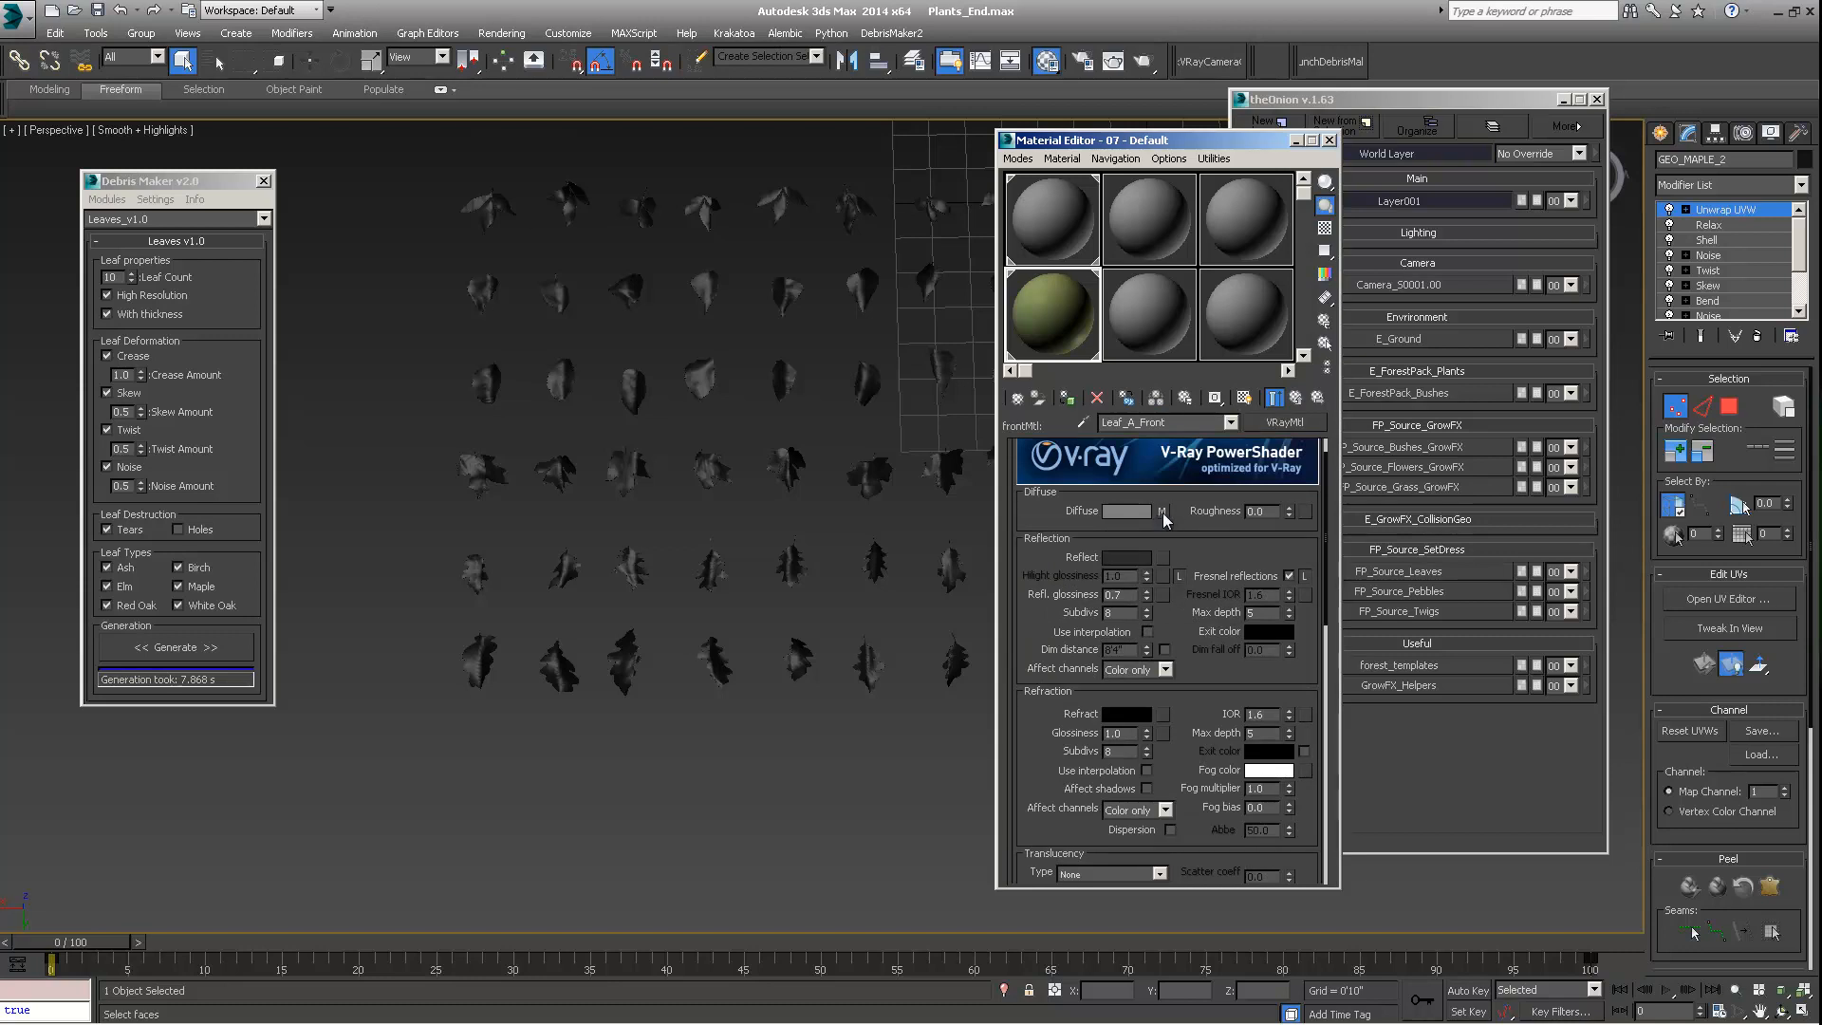
pyautogui.click(1162, 512)
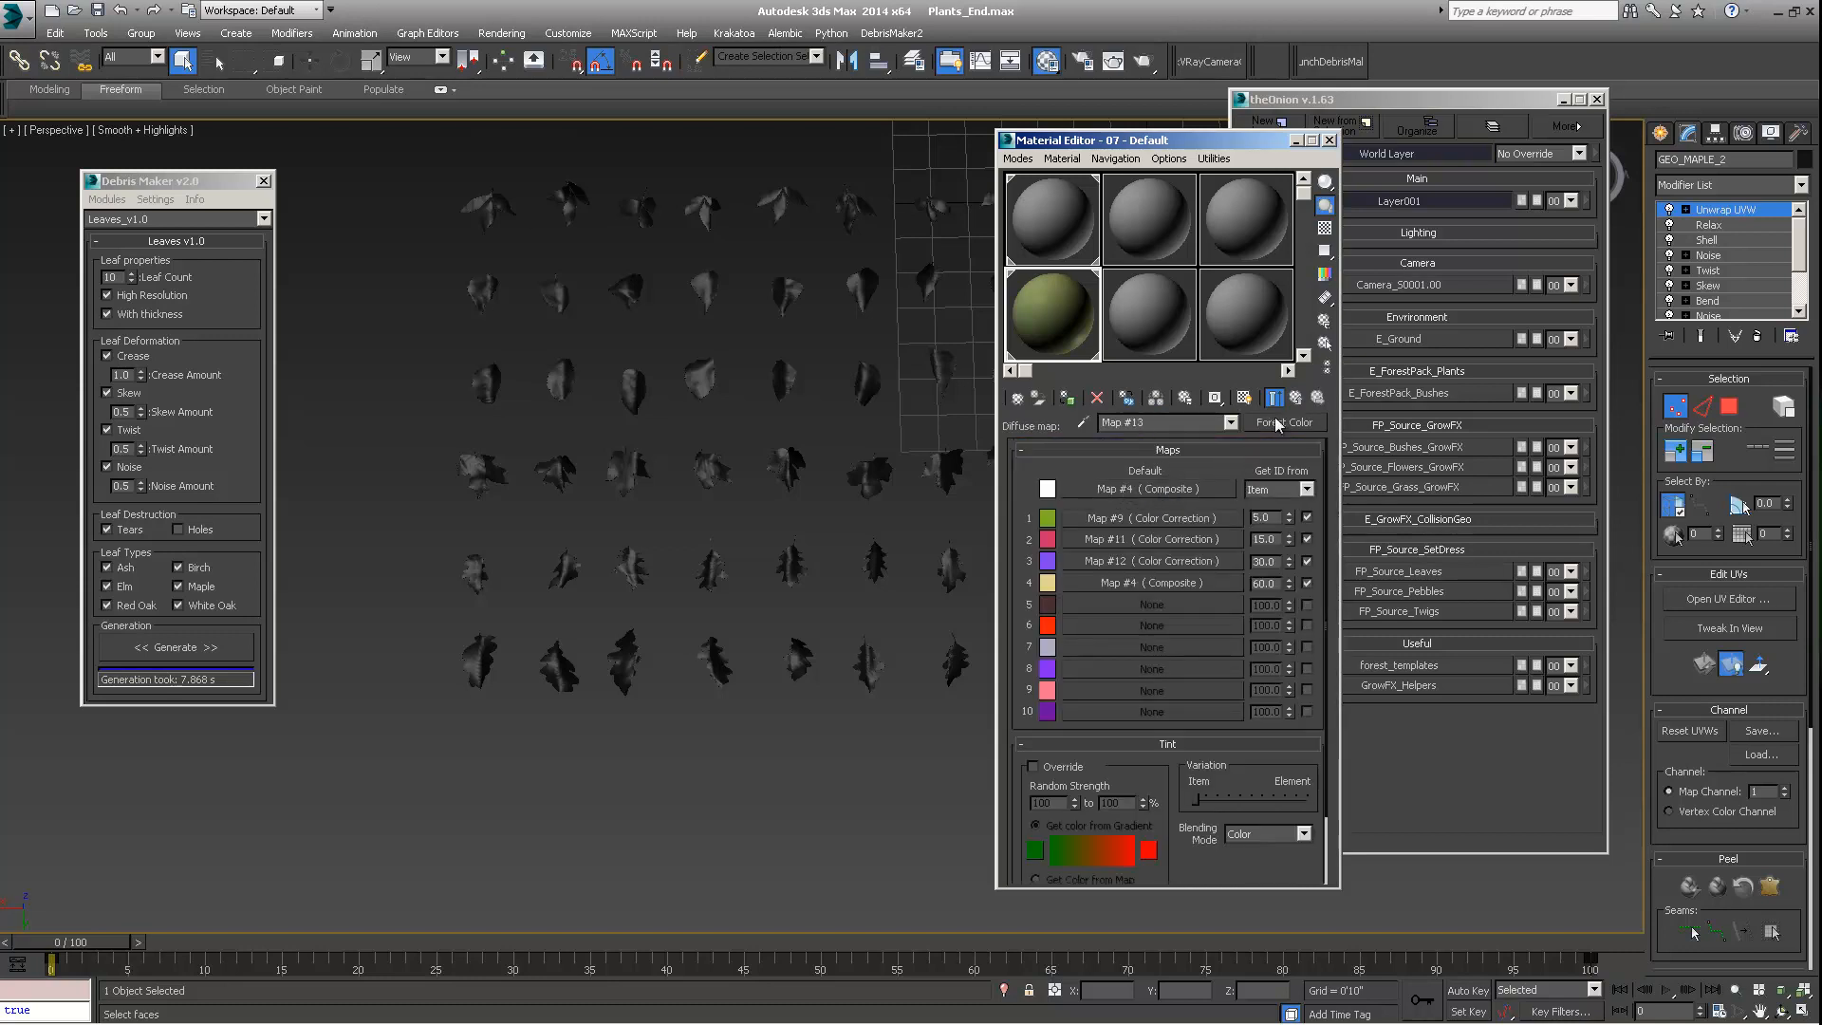
# Step: Look over the rows of generated leaves beside the Forest Color map settings, and close the material editor
pyautogui.scroll(-5, 811, 507)
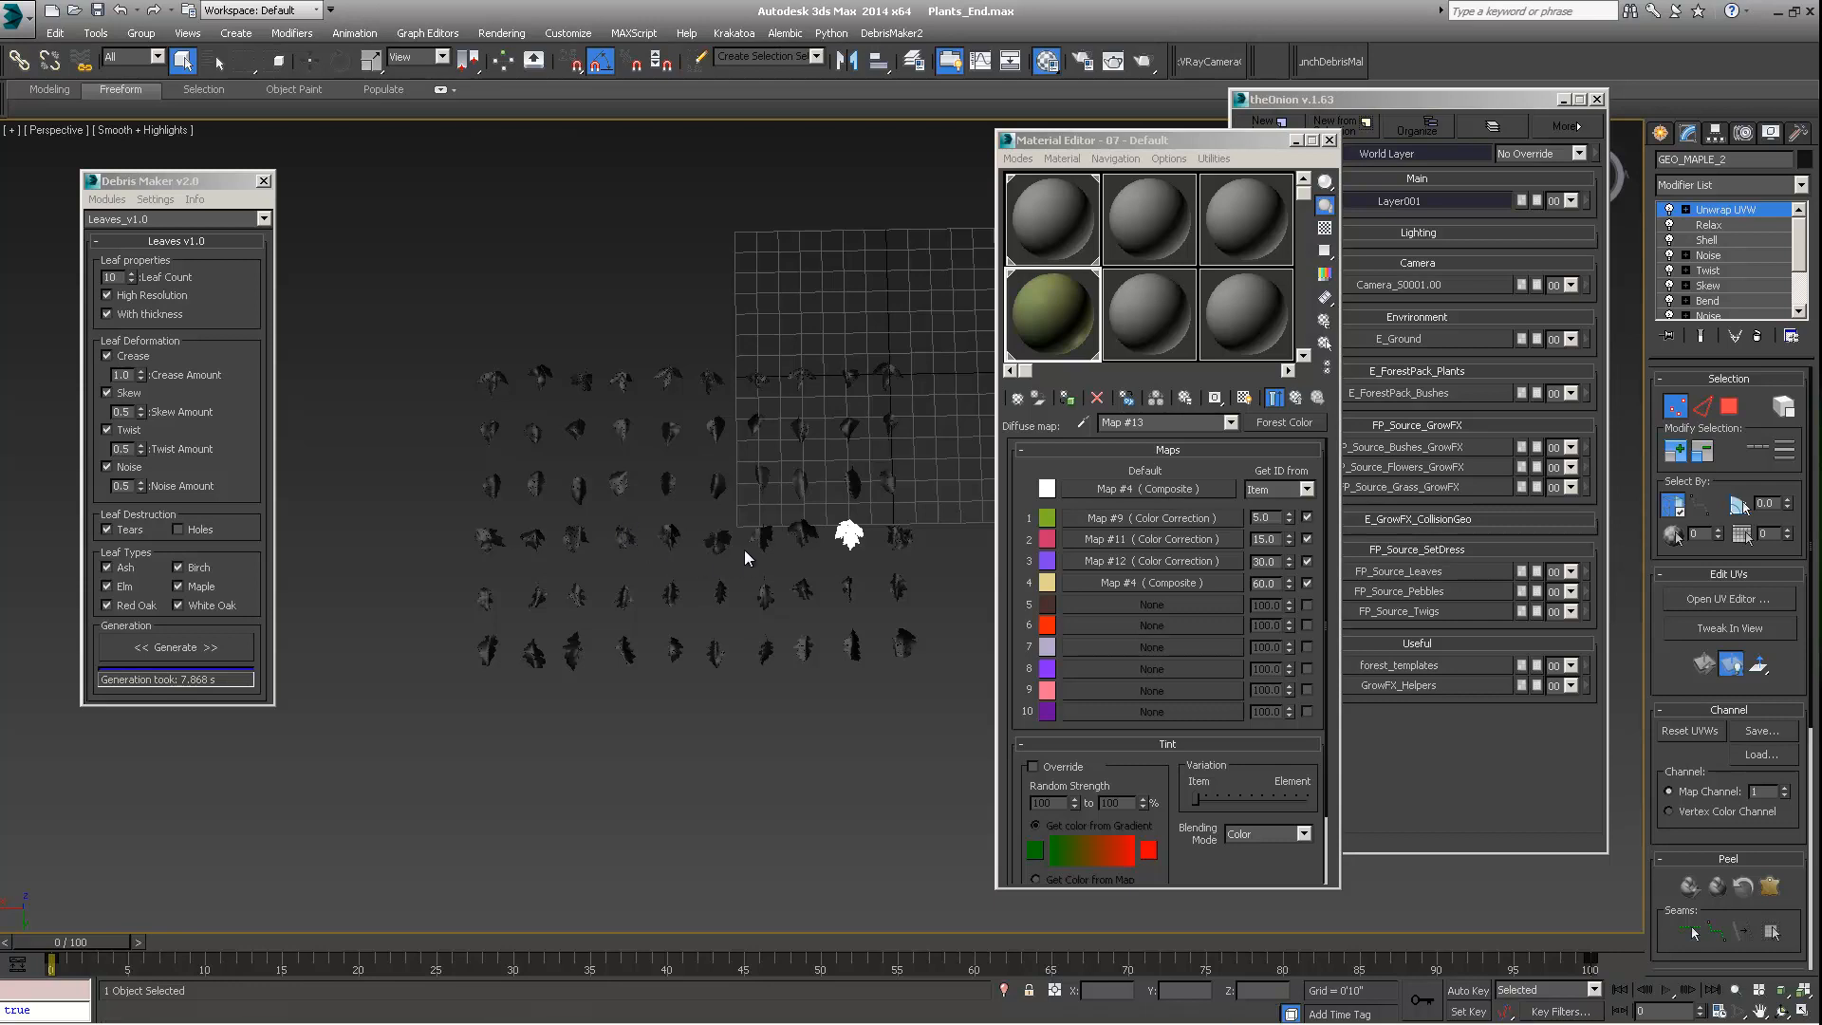
pyautogui.scroll(4, 636, 569)
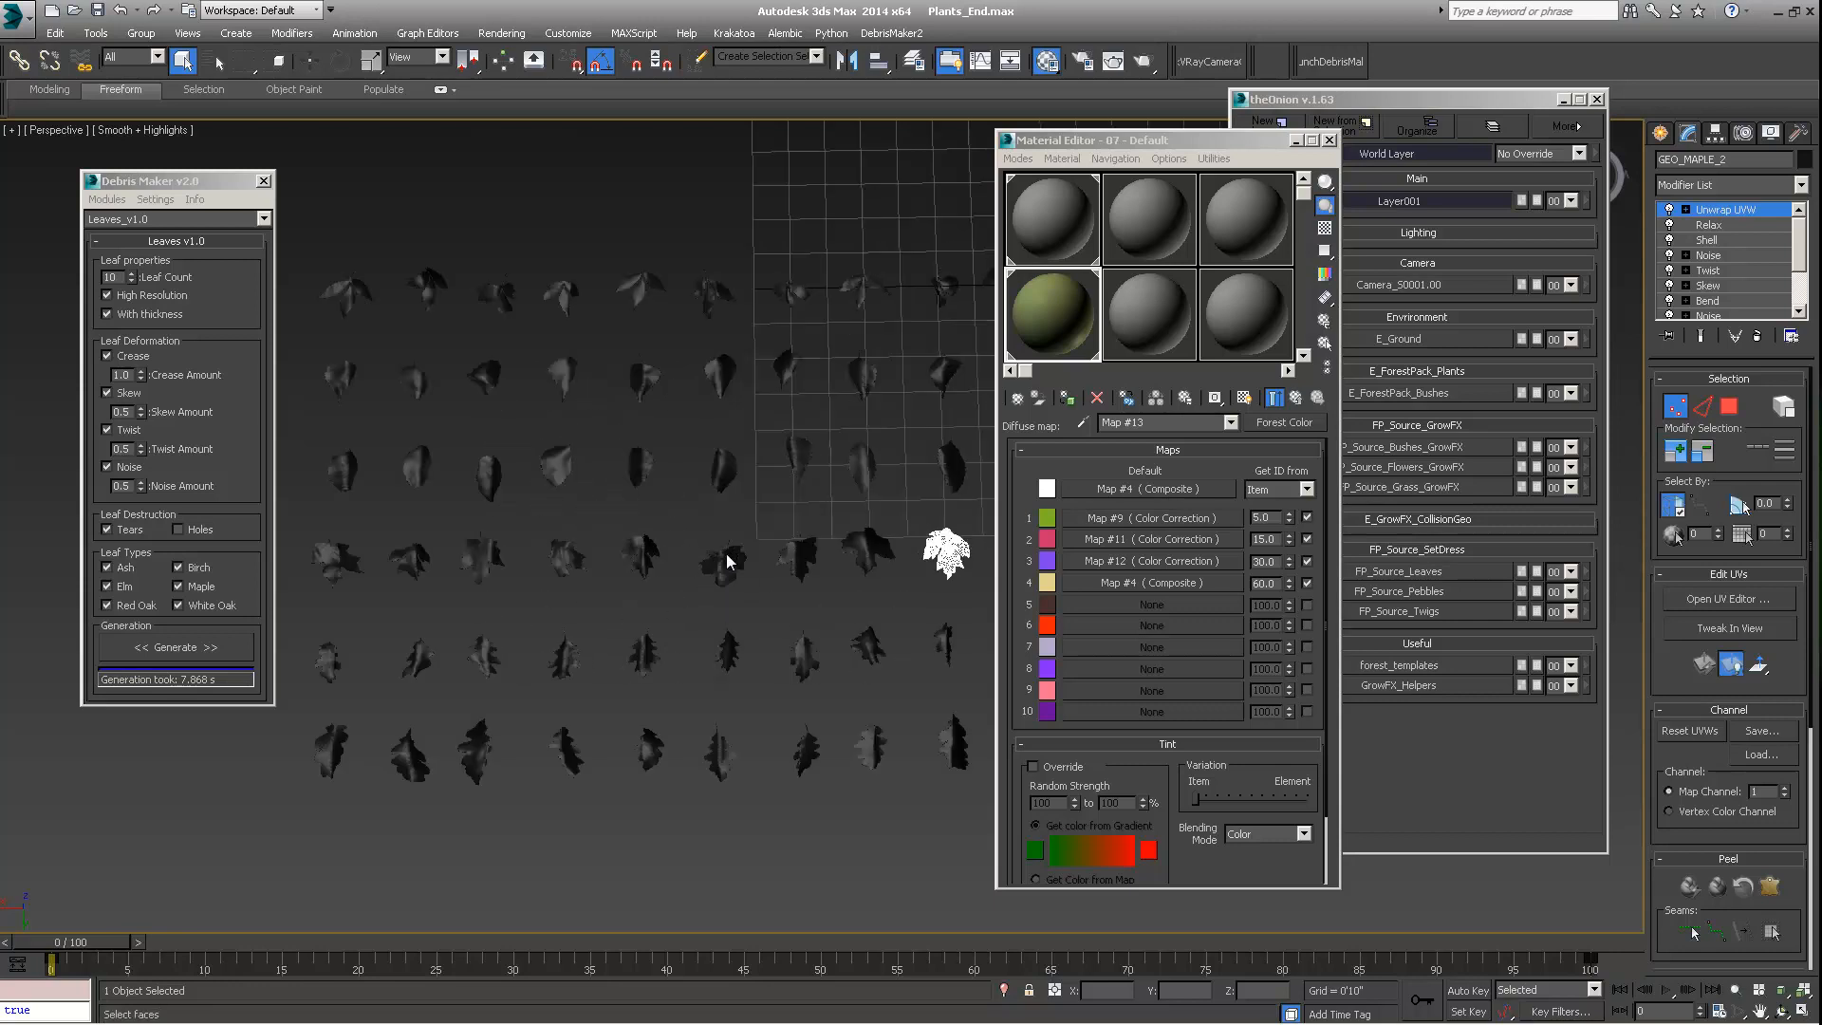
pyautogui.moveTo(860, 499); pyautogui.dragTo(856, 543, button='middle')
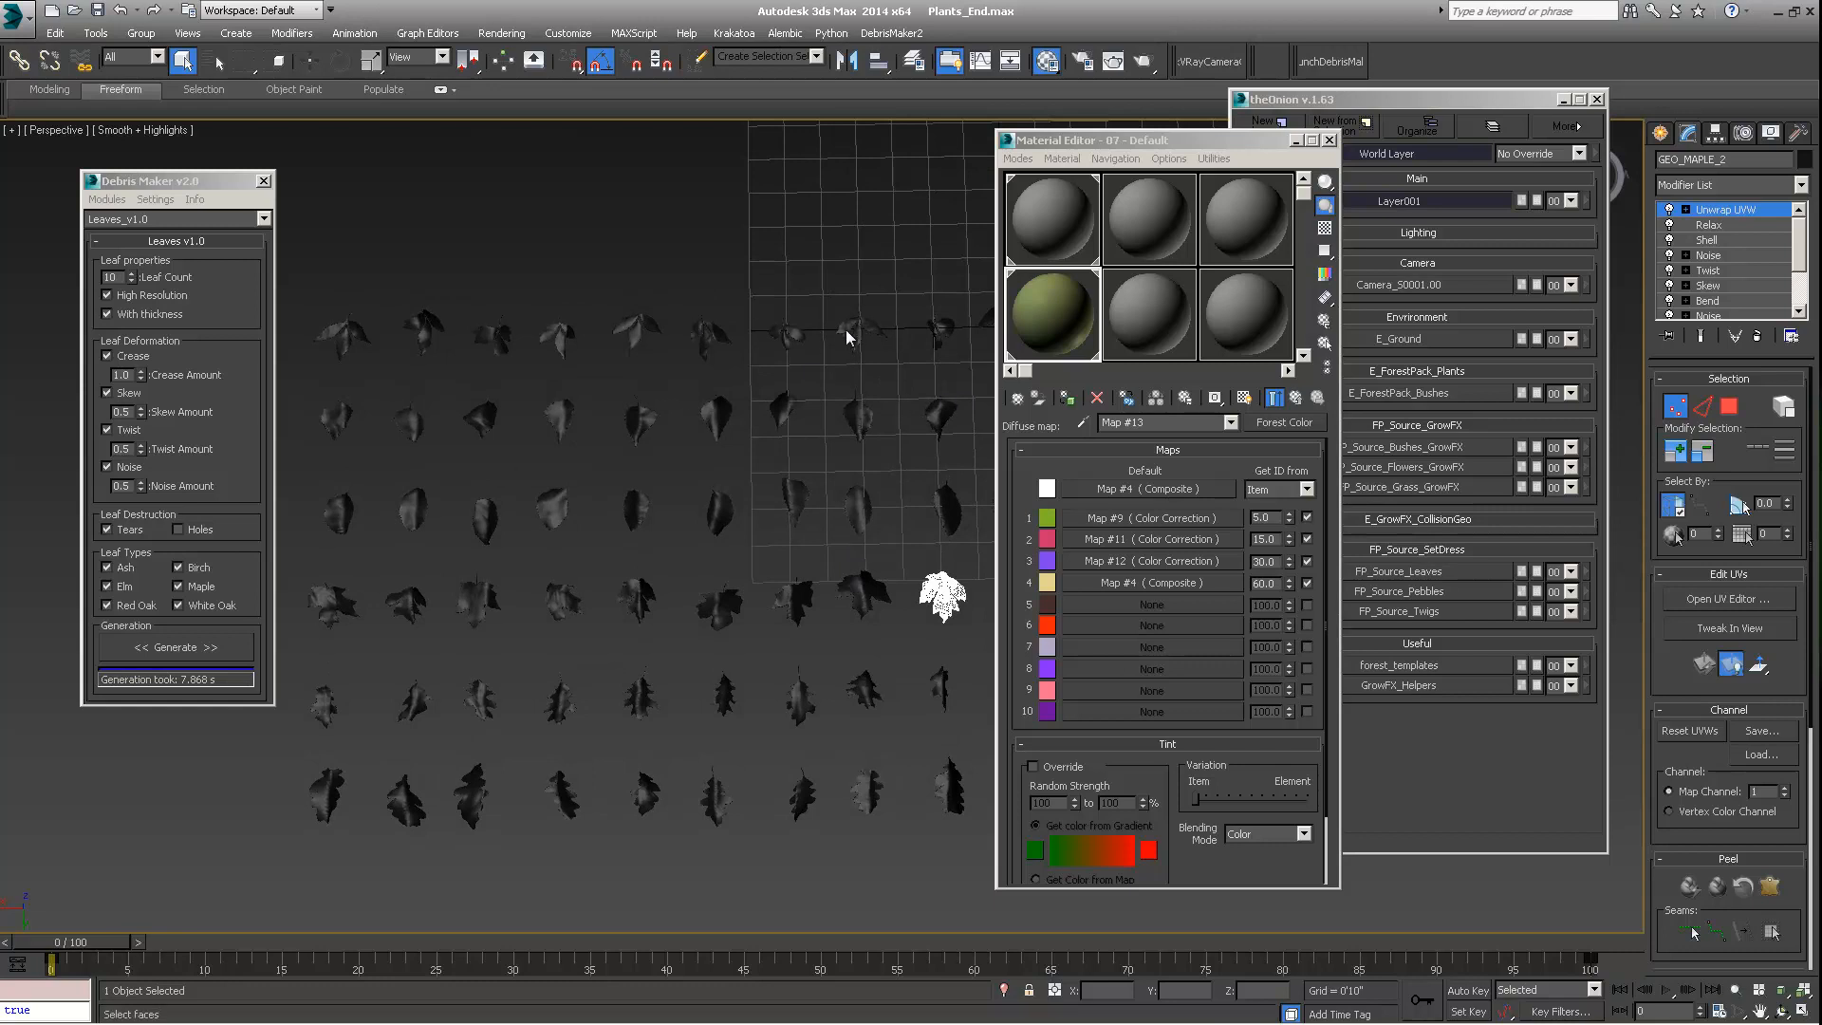
pyautogui.scroll(-3, 759, 597)
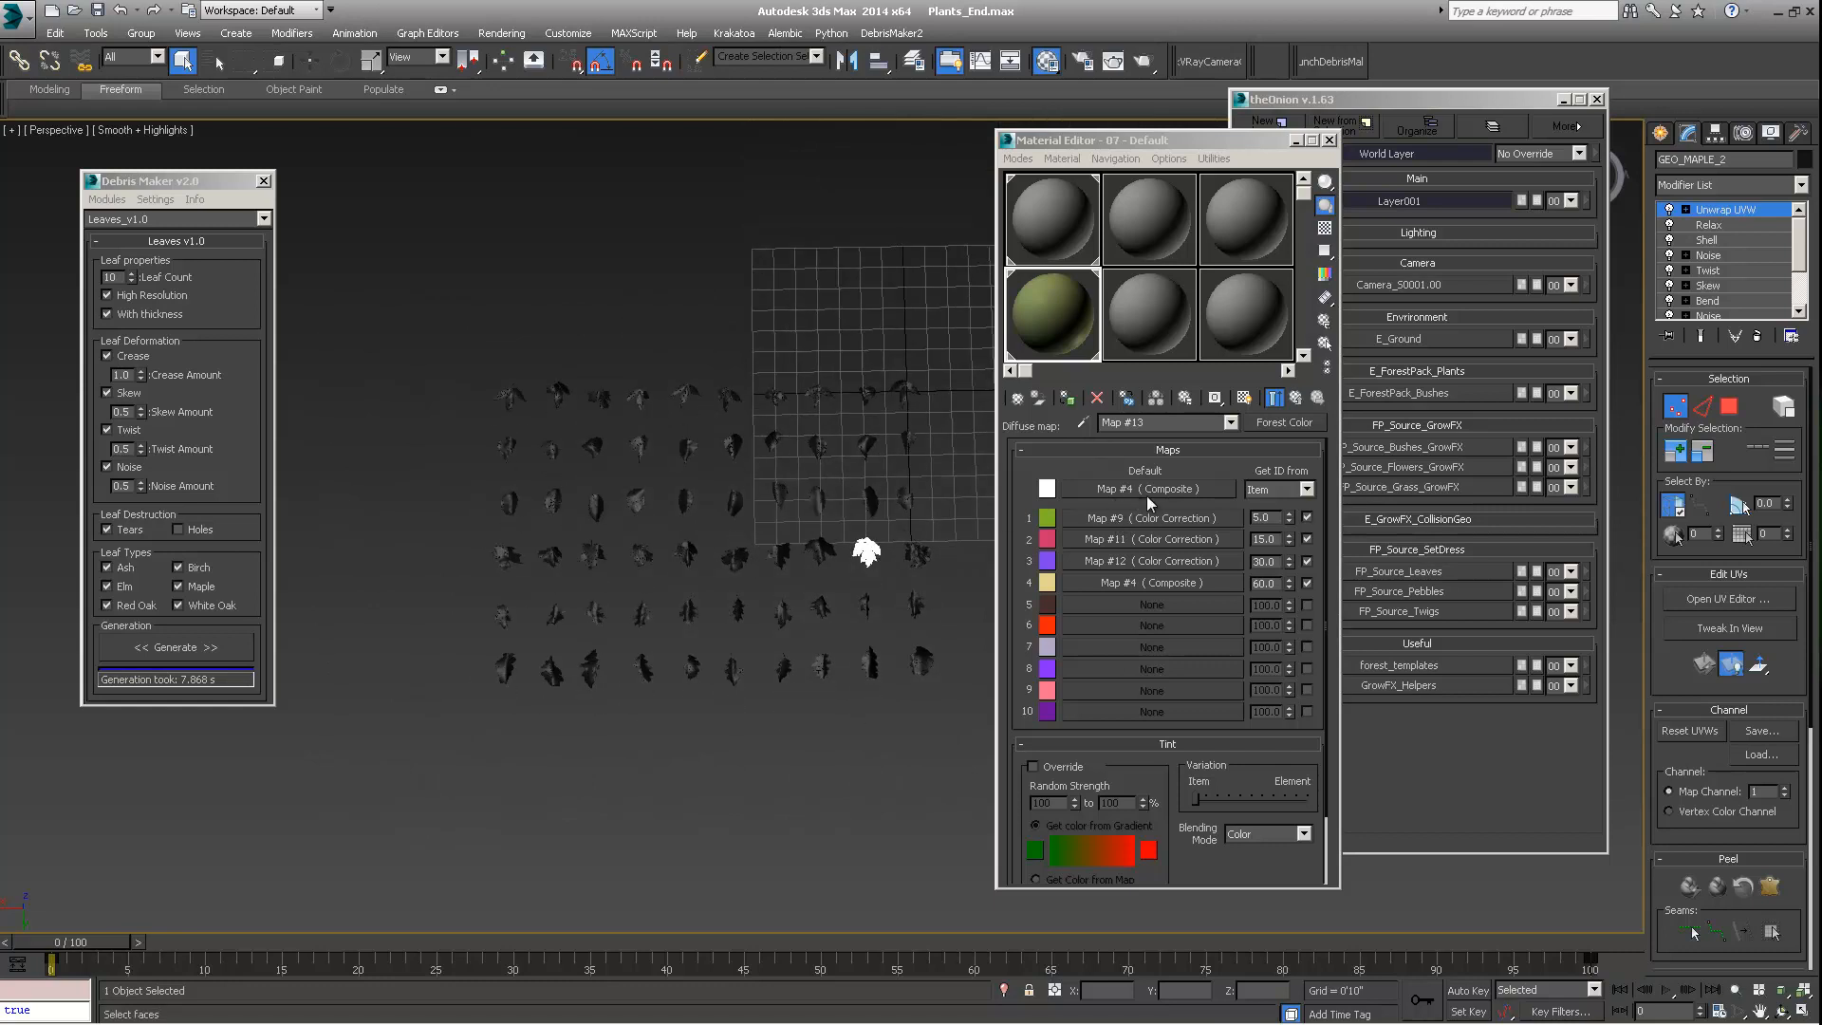
pyautogui.click(1276, 399)
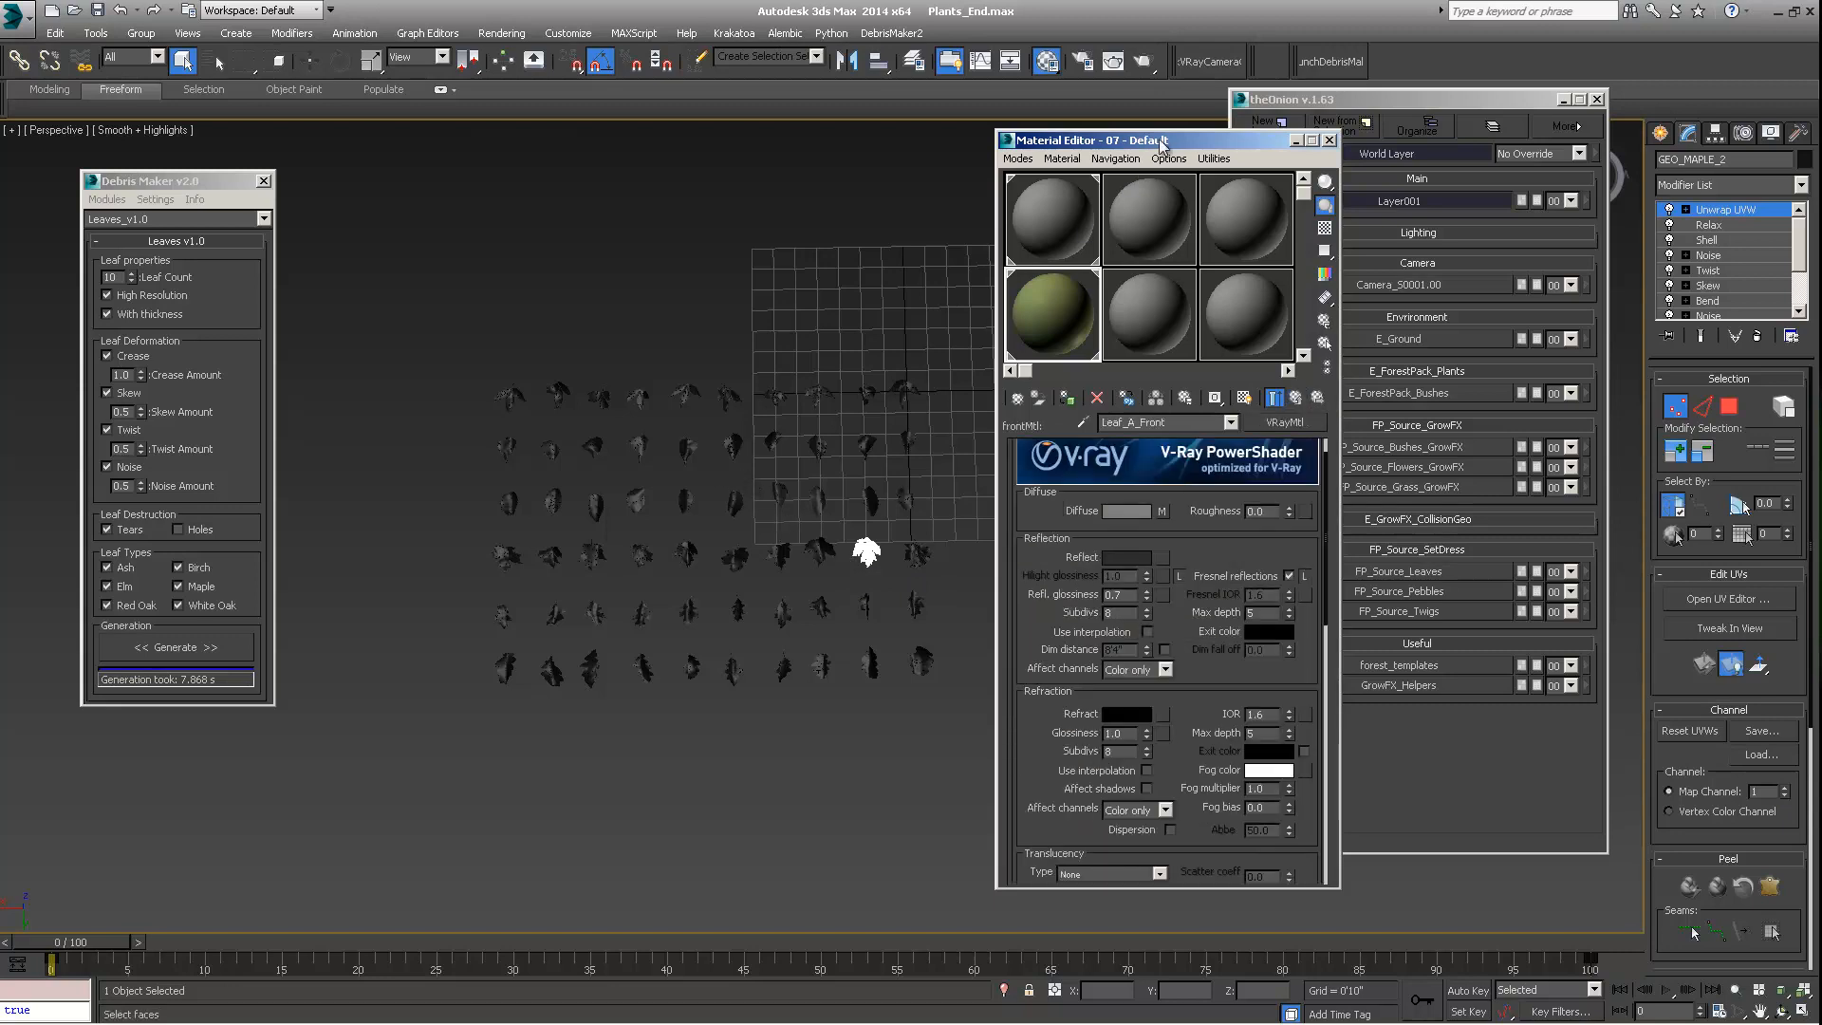
pyautogui.moveTo(1166, 137); pyautogui.dragTo(1090, 148)
pyautogui.click(1252, 152)
# Step: Look over the rows of generated leaves from several angles and check the FP_Source_Leaves layer
pyautogui.keyDown('alt'); pyautogui.moveTo(1101, 332); pyautogui.dragTo(918, 558, button='middle'); pyautogui.keyUp('alt')
pyautogui.scroll(6, 892, 486)
pyautogui.scroll(-4, 881, 522)
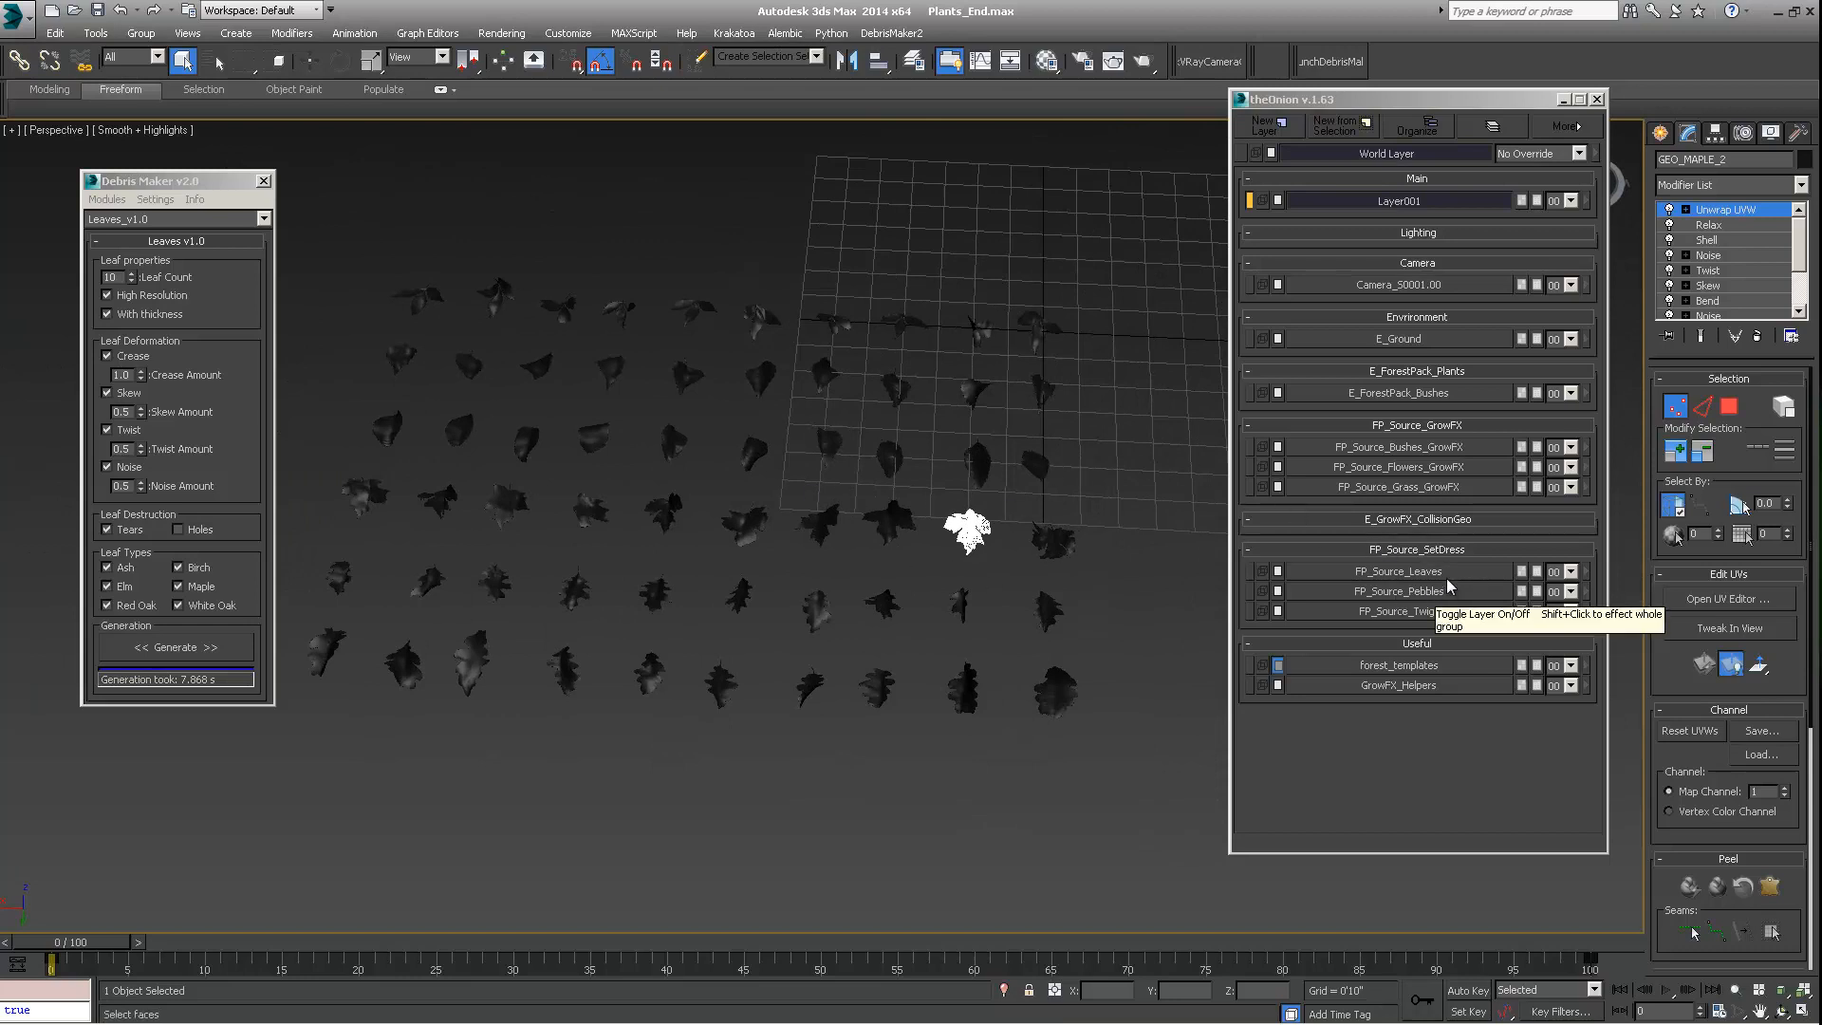
pyautogui.click(1431, 575)
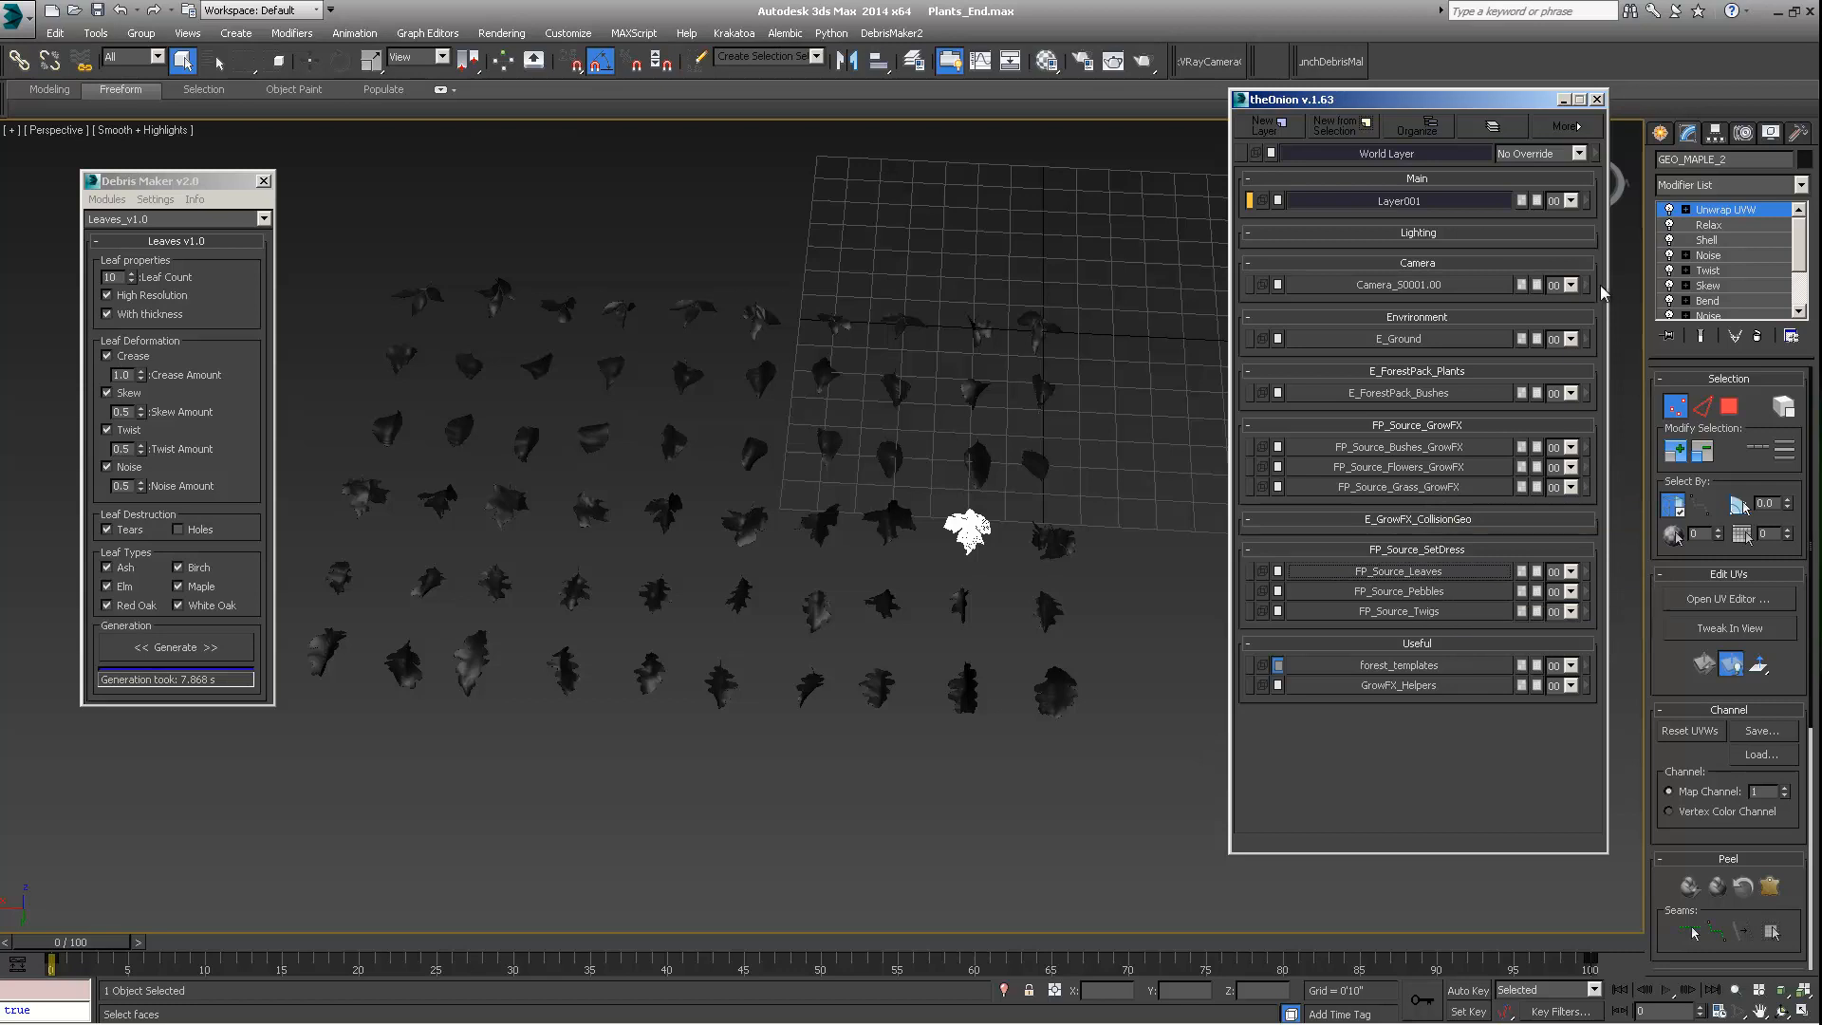
pyautogui.scroll(-3, 887, 587)
pyautogui.scroll(-1, 884, 581)
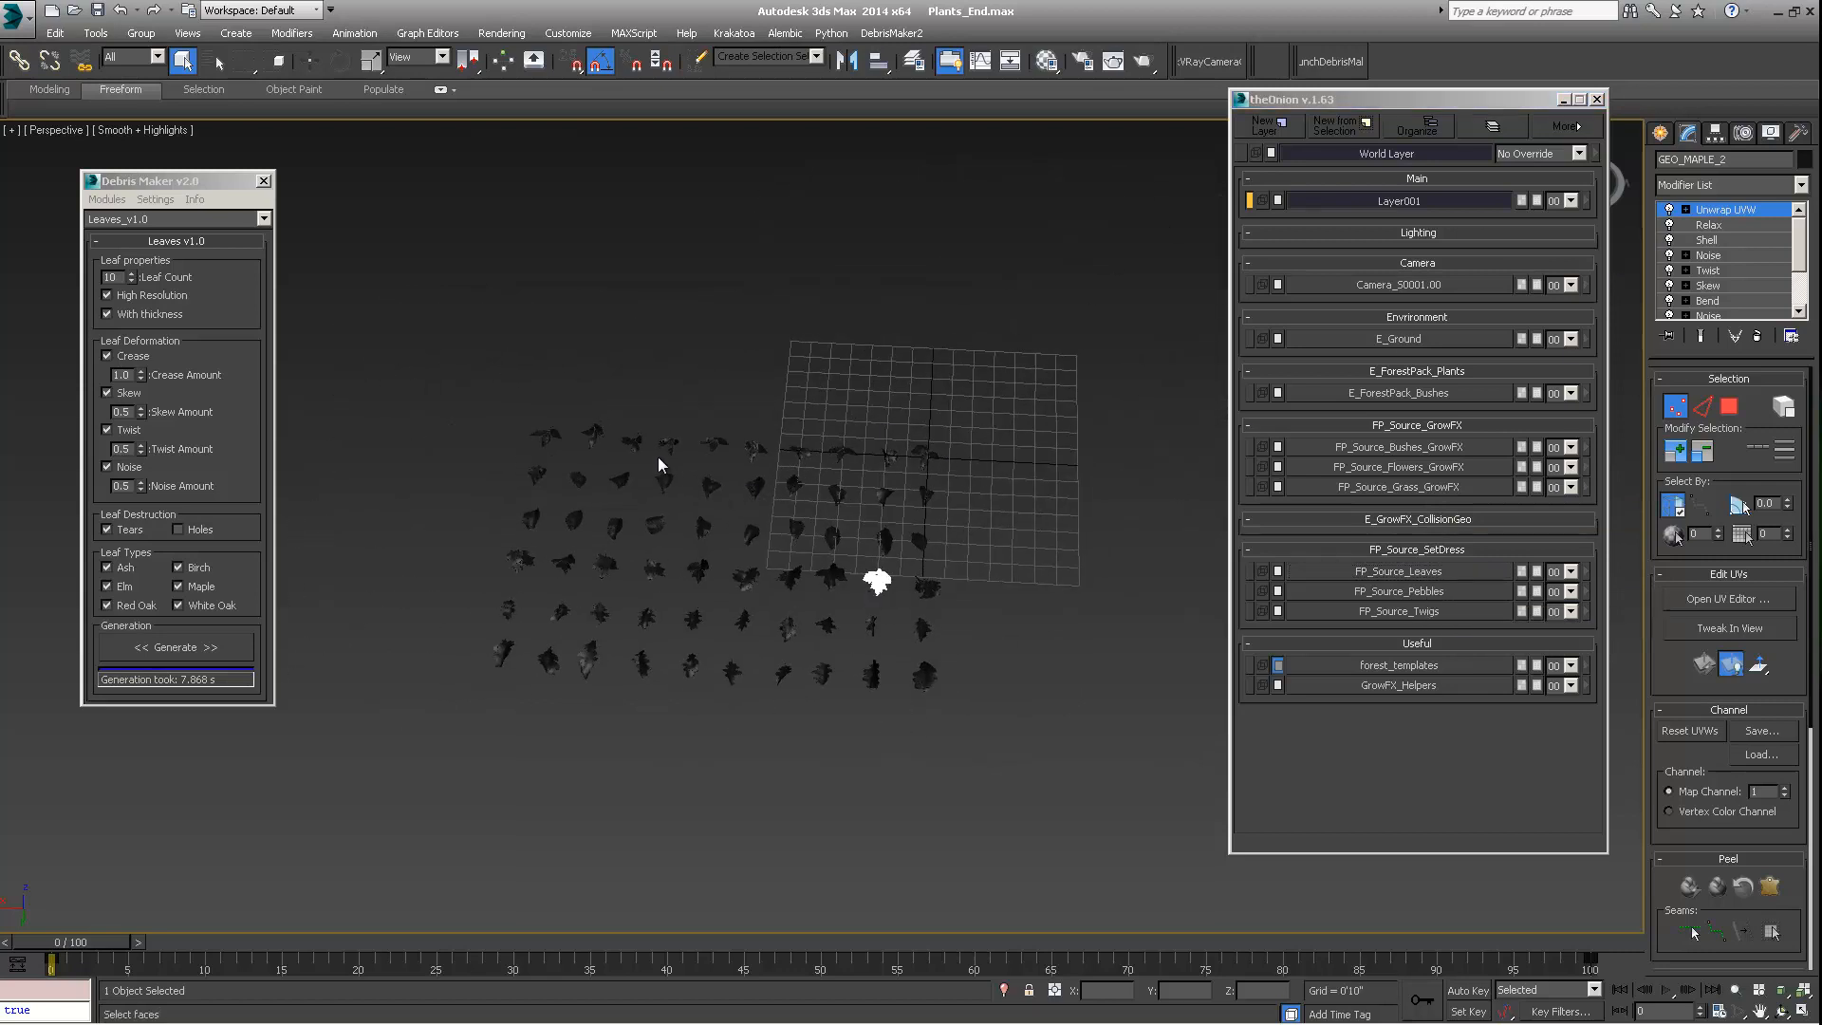
# Step: Exit sub-object editing on the selected maple leaf and delete all the generated leaves
pyautogui.moveTo(467, 342); pyautogui.dragTo(1033, 743)
pyautogui.moveTo(984, 558); pyautogui.dragTo(947, 638, button='middle')
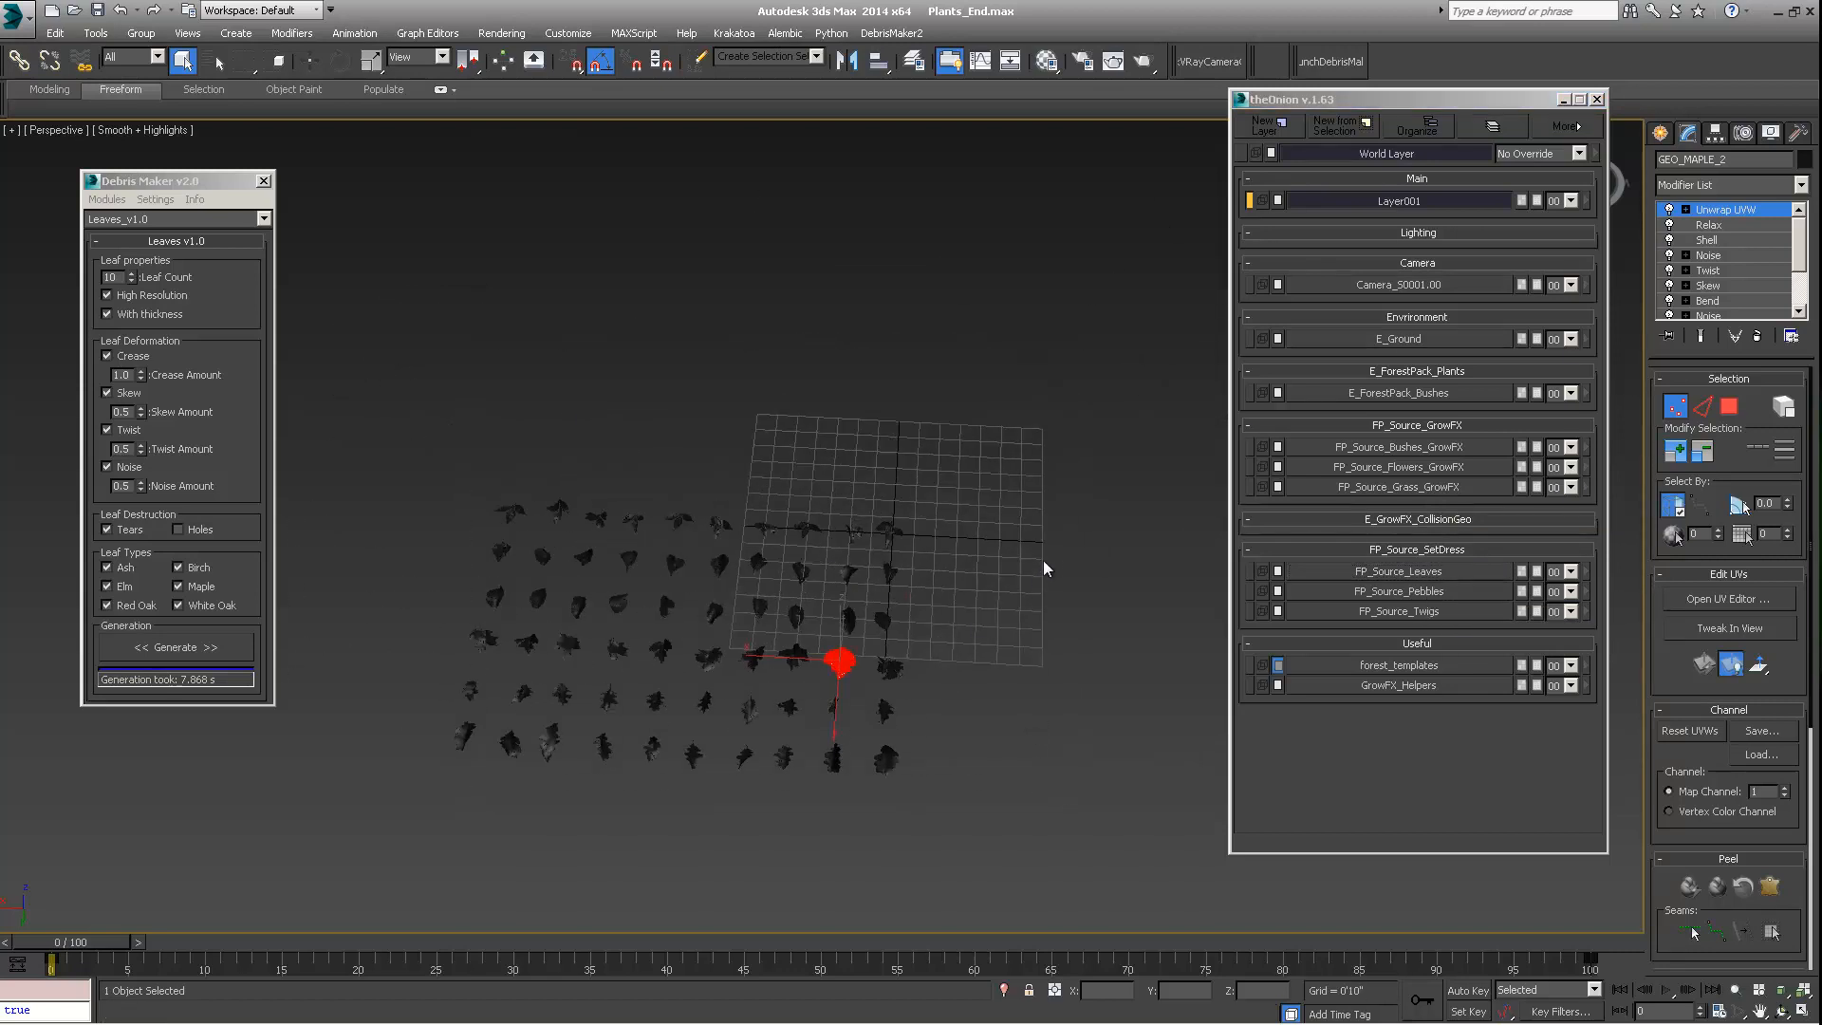
pyautogui.rightClick(1005, 521)
pyautogui.click(978, 503)
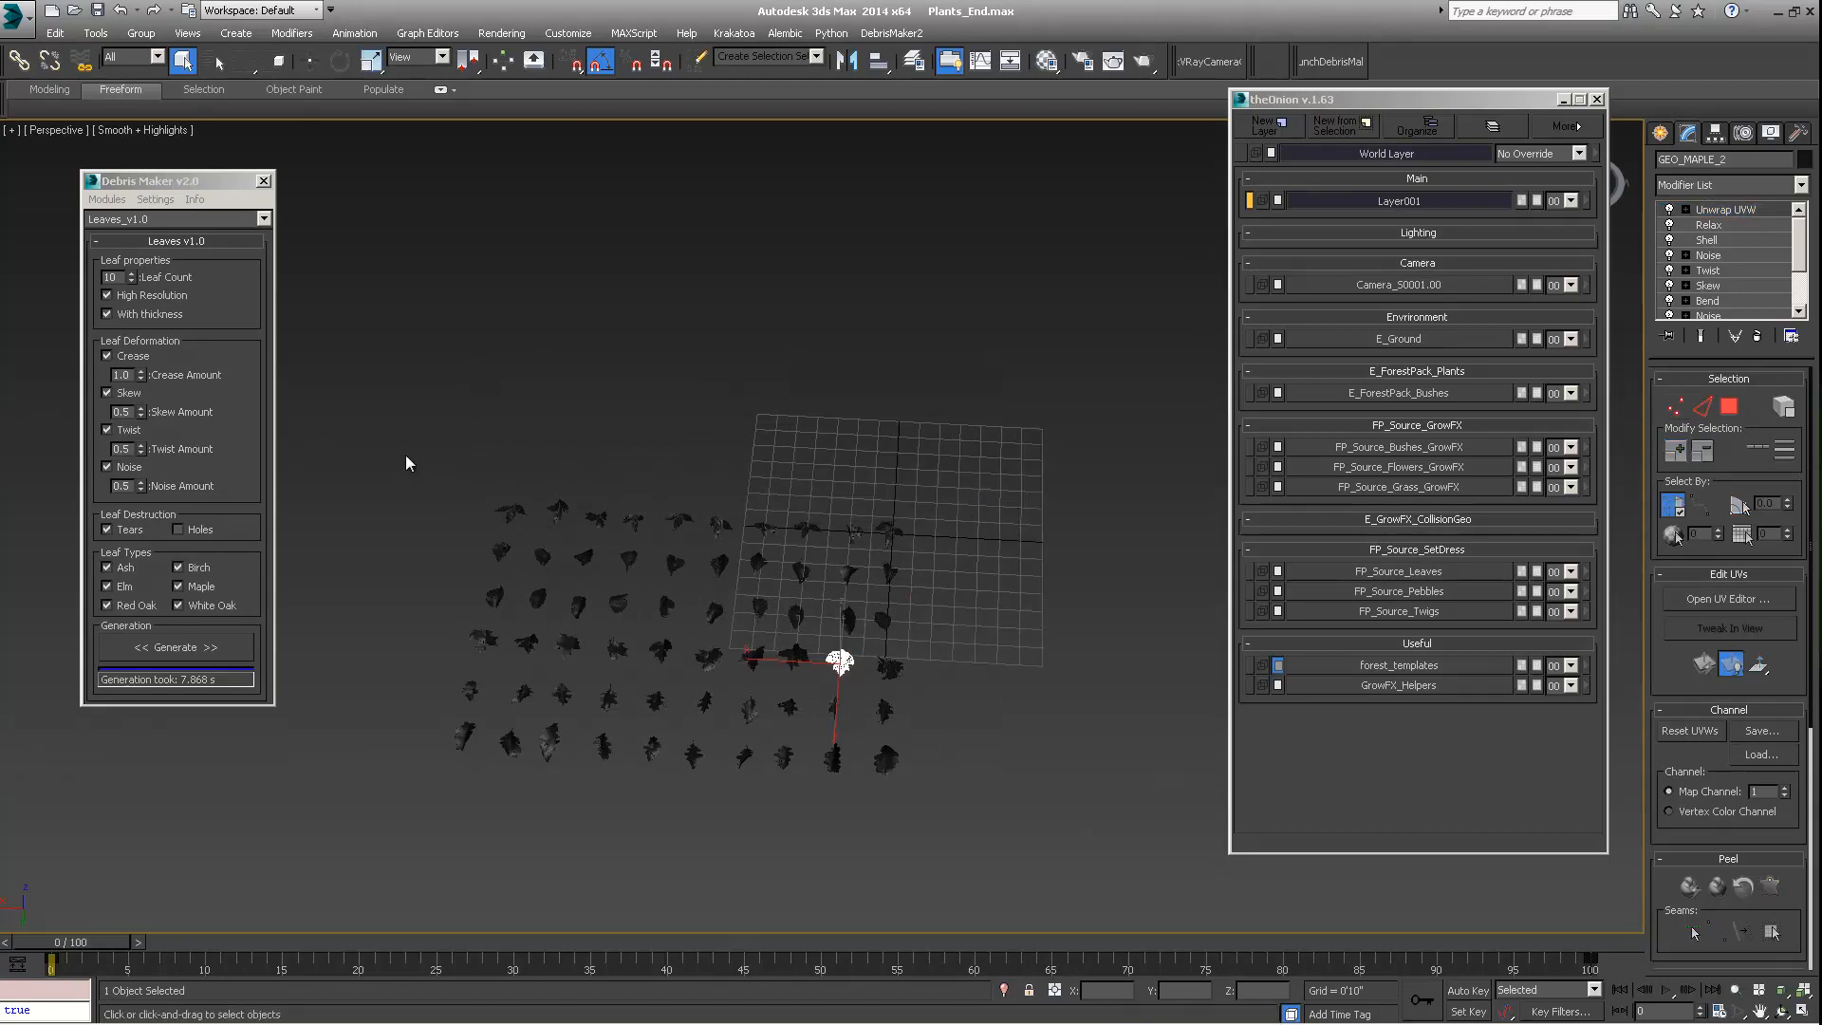
pyautogui.moveTo(406, 463); pyautogui.dragTo(885, 729)
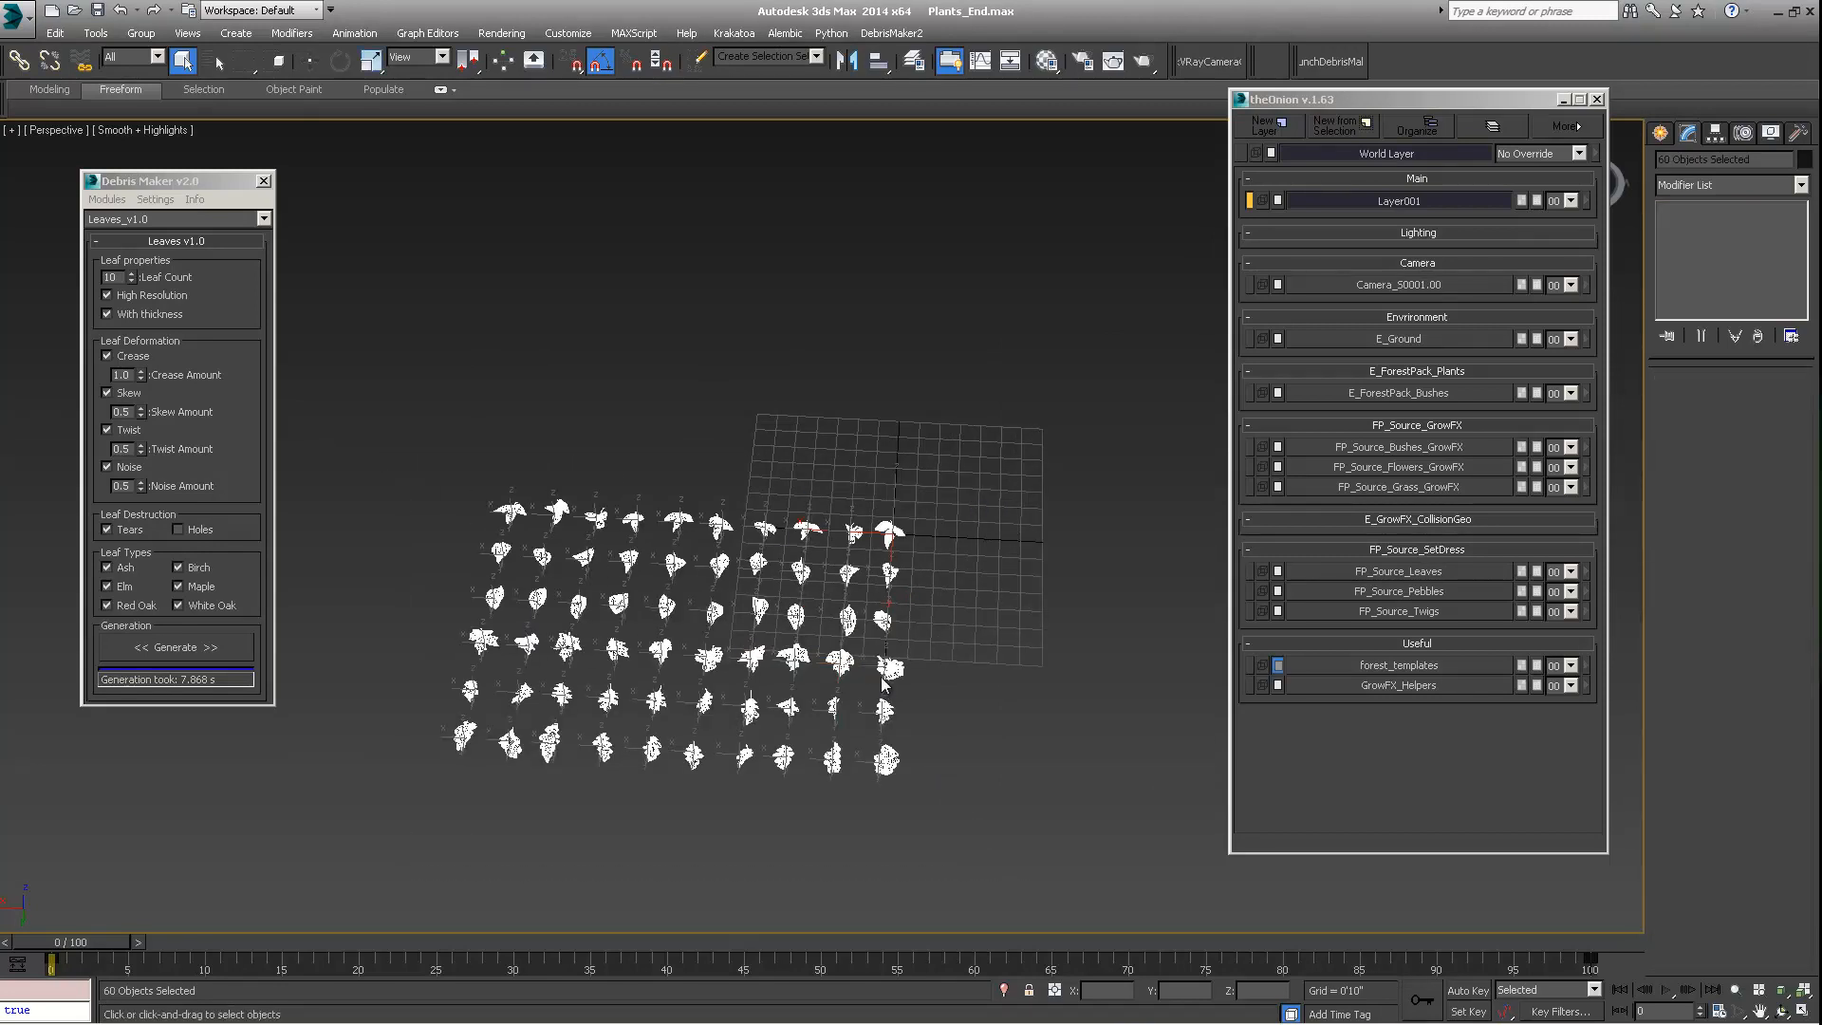
pyautogui.press('Delete')
pyautogui.scroll(3, 869, 568)
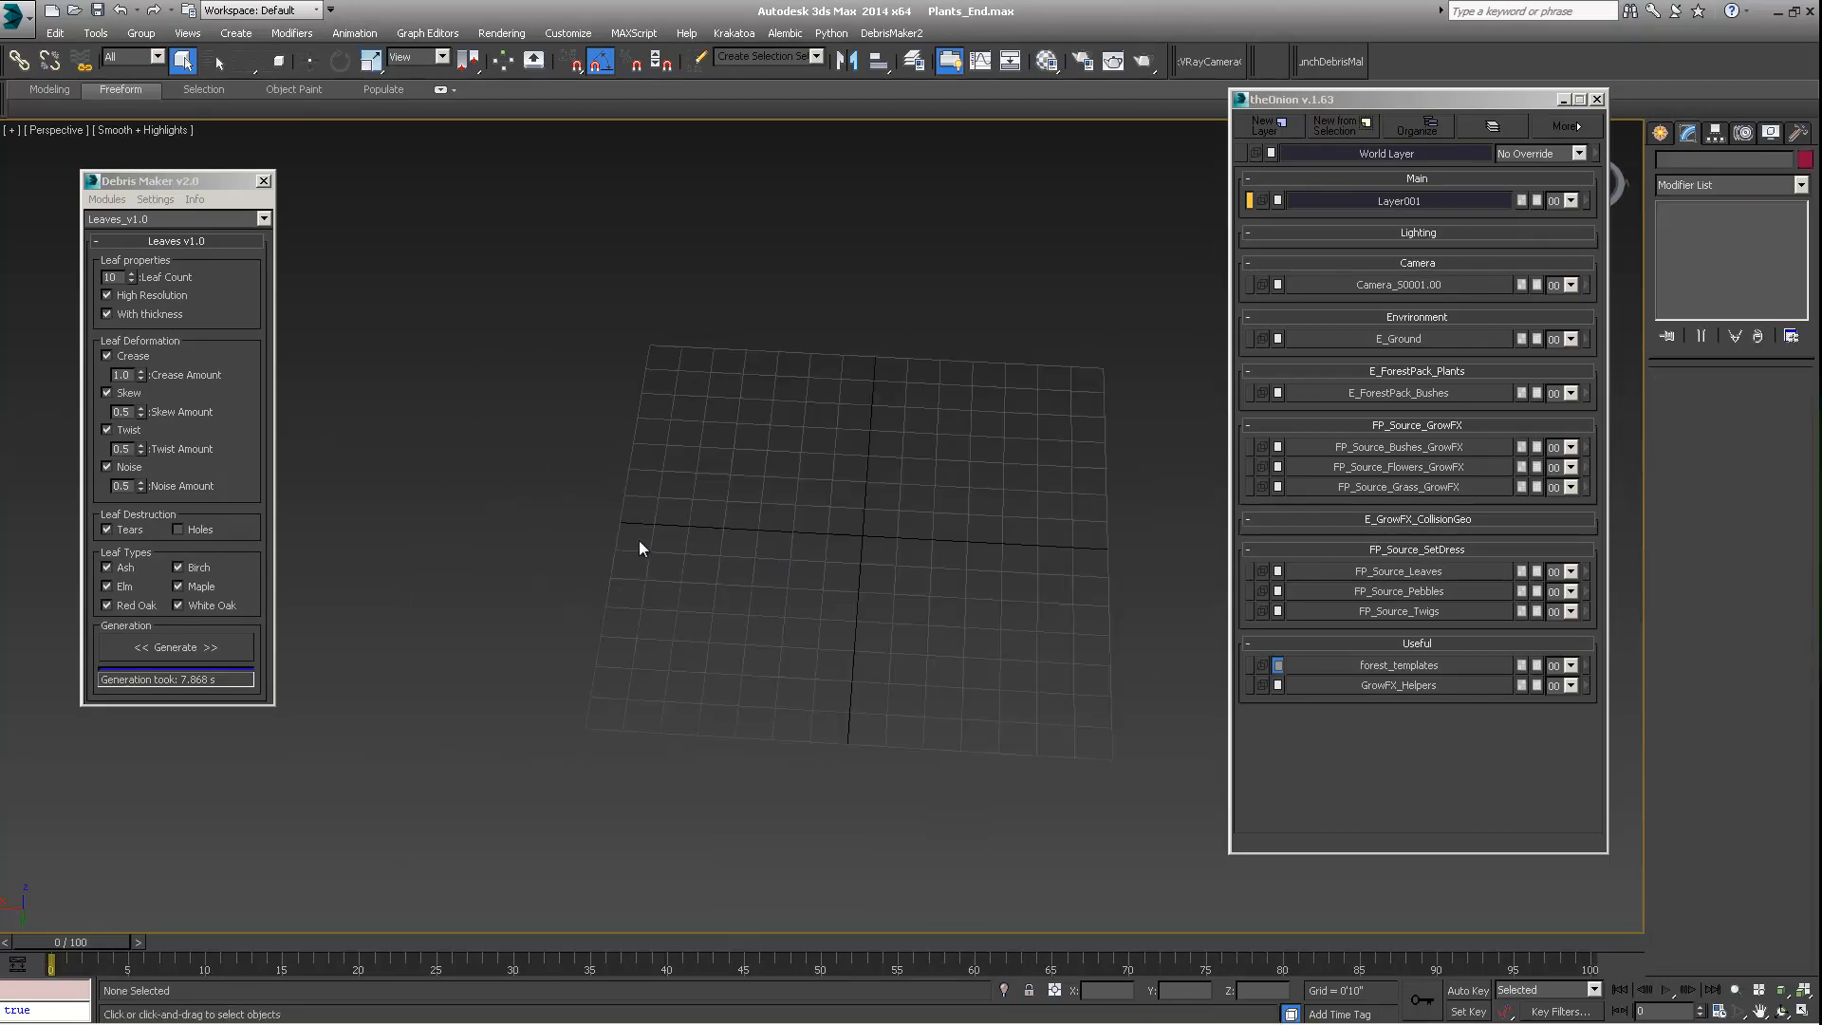
pyautogui.keyDown('alt'); pyautogui.moveTo(736, 579); pyautogui.dragTo(1036, 497, button='middle'); pyautogui.keyUp('alt')
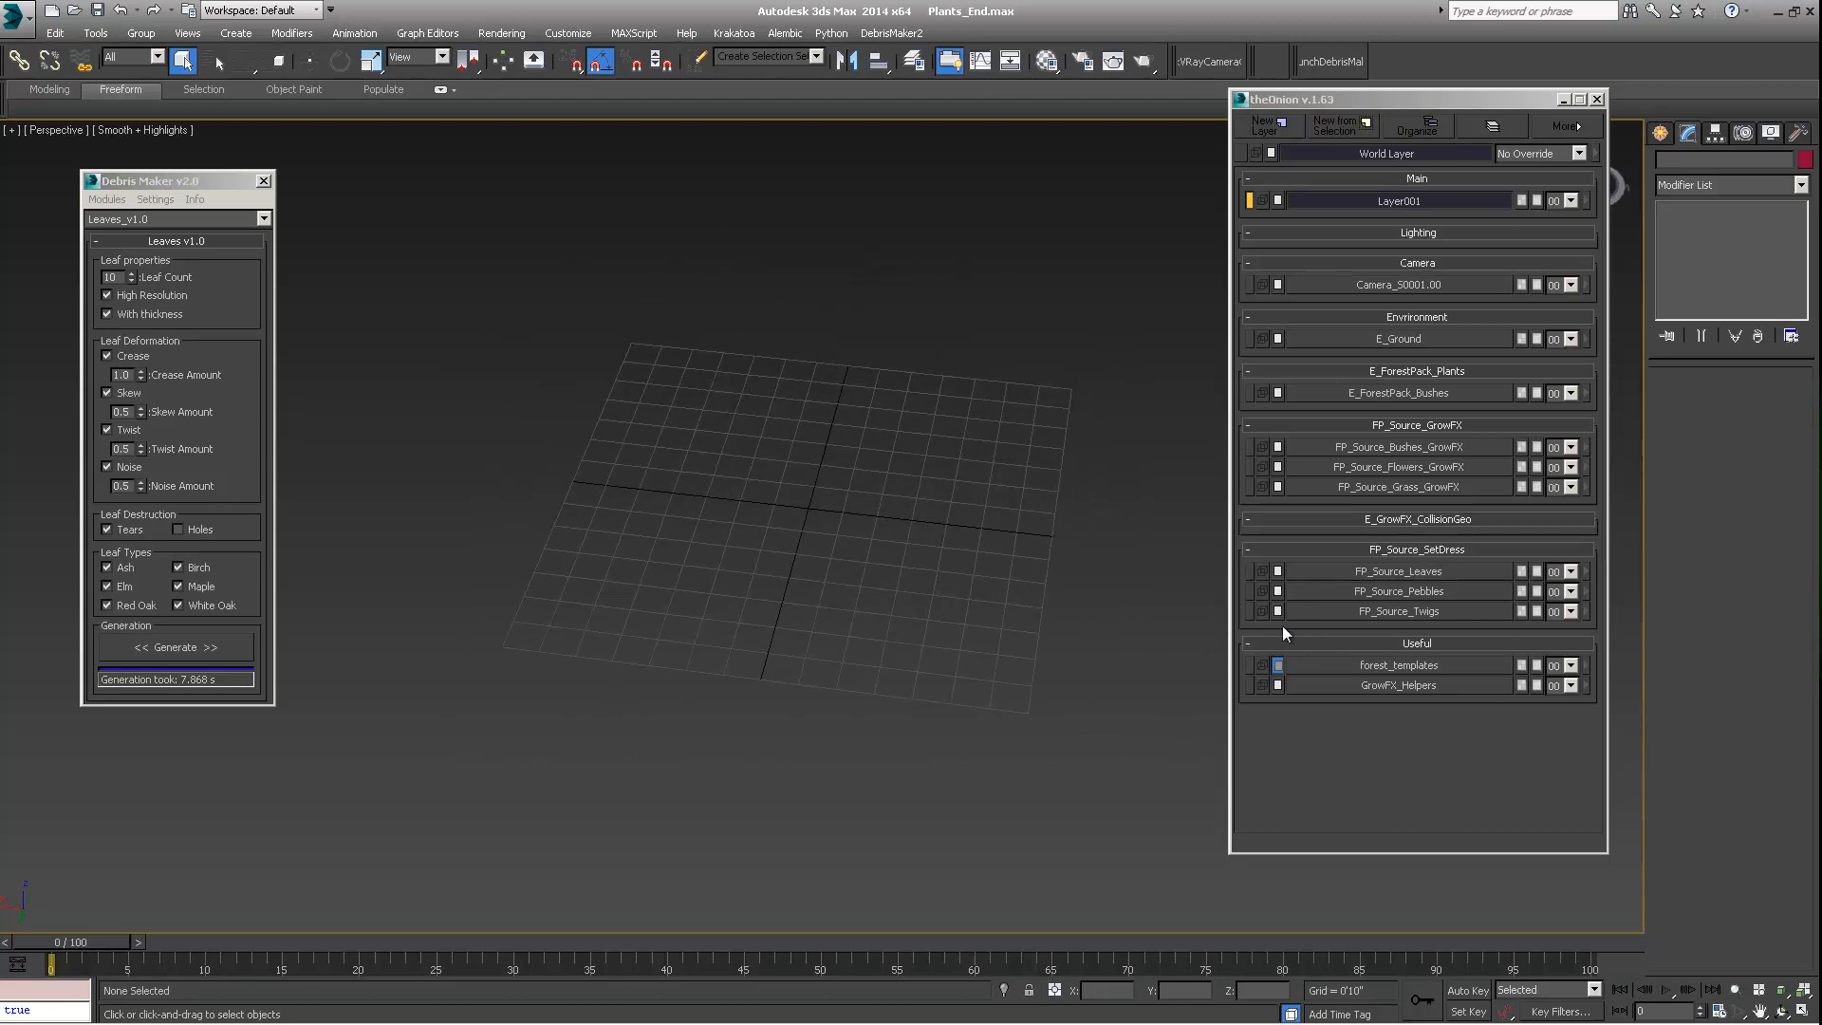
# Step: Show the FP_Source_Pebbles layer and select a pebble in the middle of the row
pyautogui.click(1431, 591)
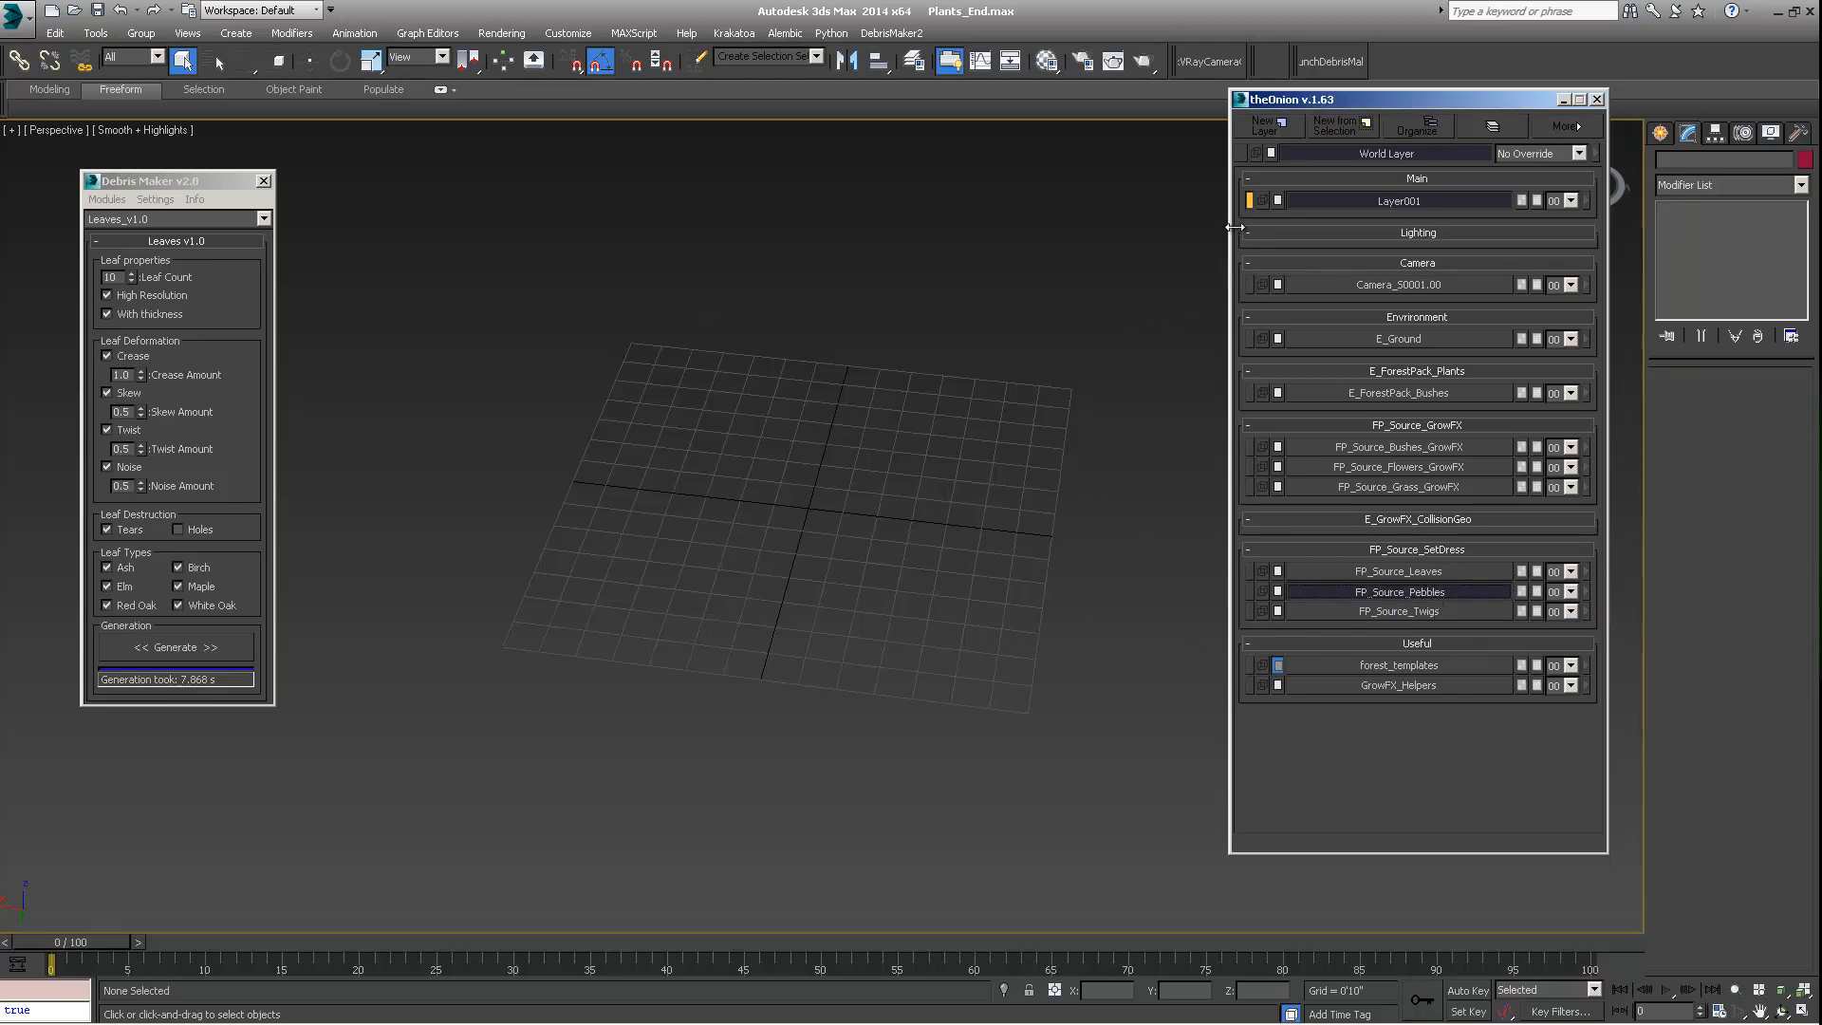
pyautogui.scroll(8, 811, 567)
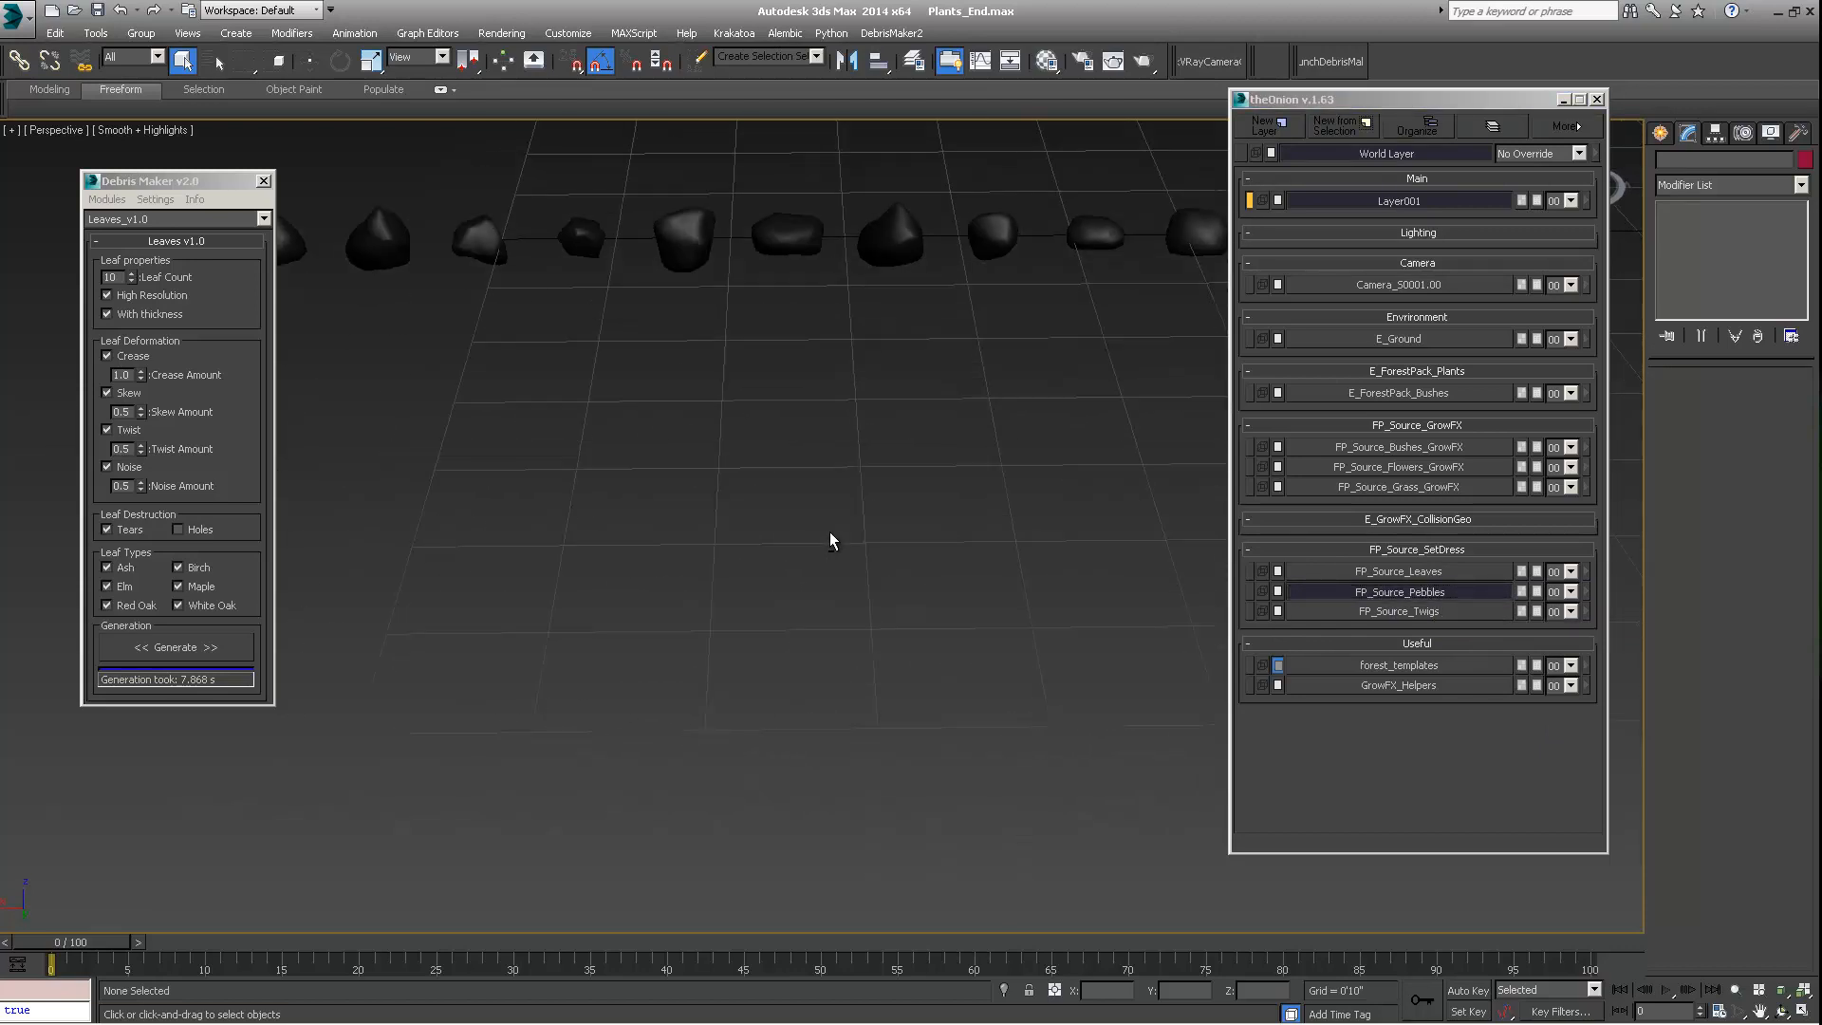
pyautogui.keyDown('alt'); pyautogui.moveTo(830, 533); pyautogui.dragTo(862, 573, button='middle'); pyautogui.keyUp('alt')
pyautogui.click(784, 448)
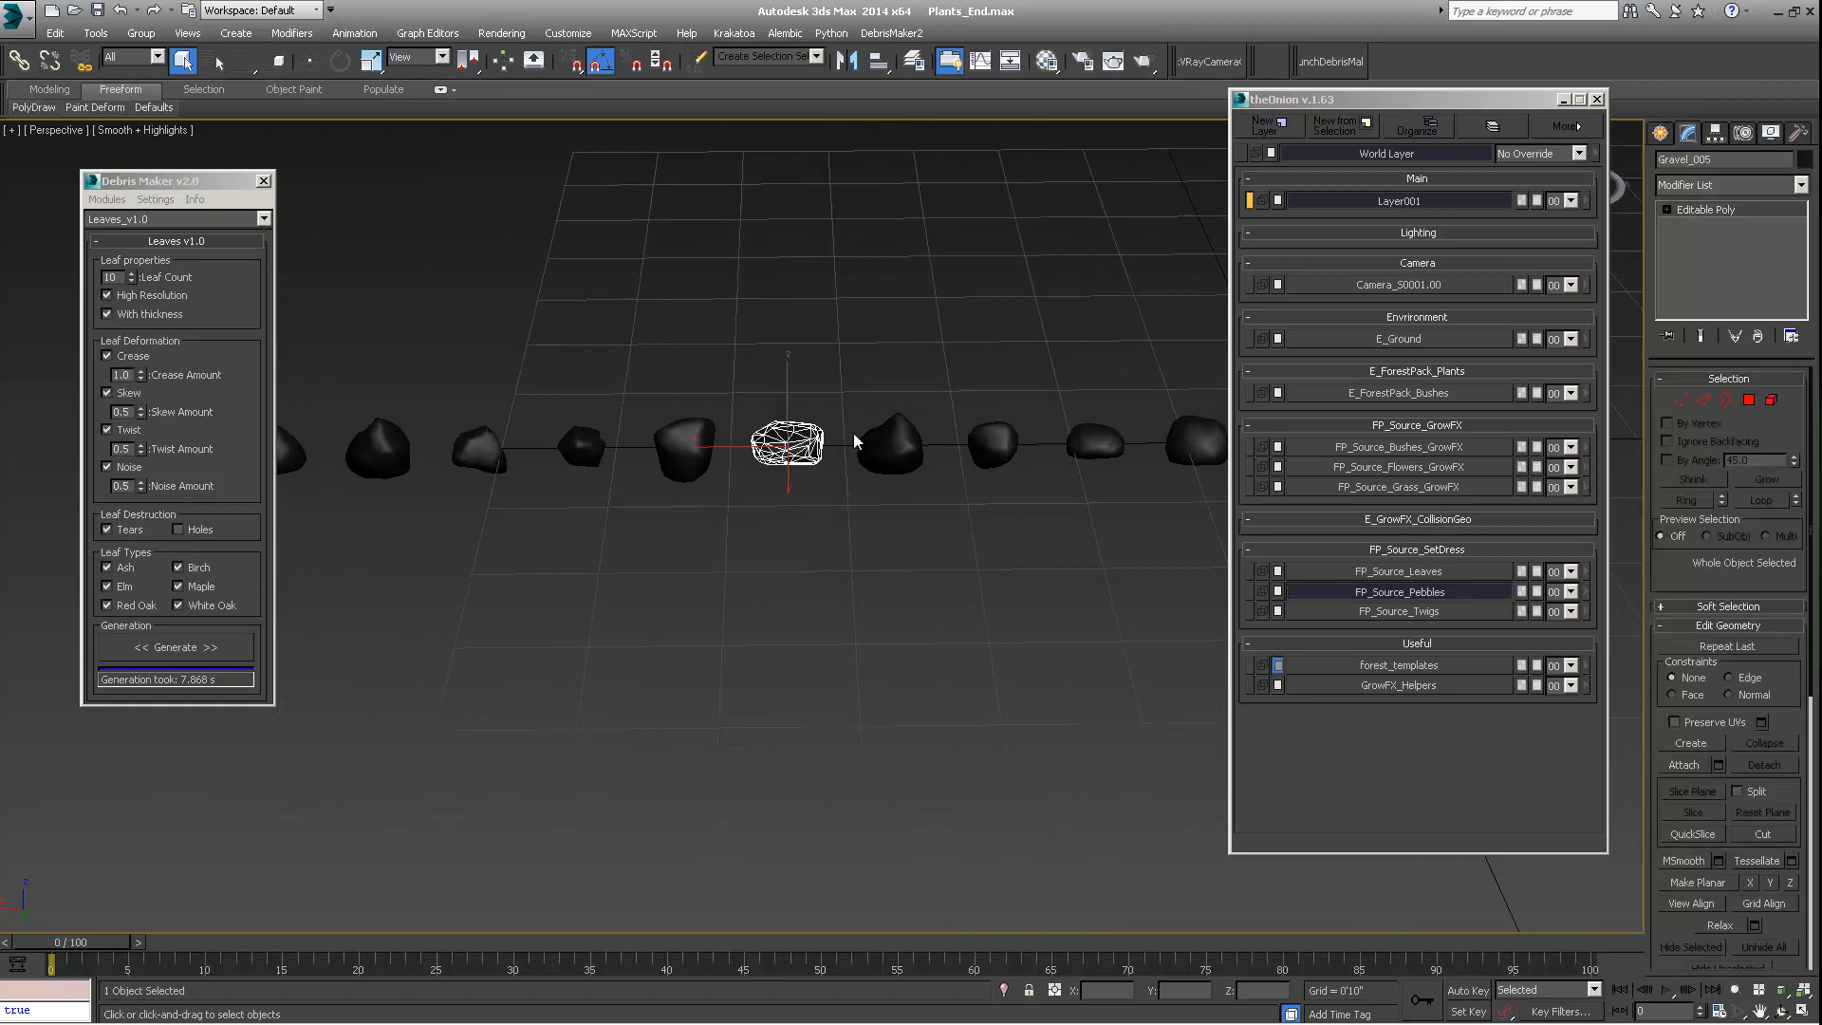
pyautogui.moveTo(800, 439); pyautogui.dragTo(855, 538, button='middle')
# Step: Load the Gravel_v1.0 module in Debris Maker and review its options, including Optimize result, against the row of pebbles
pyautogui.click(145, 218)
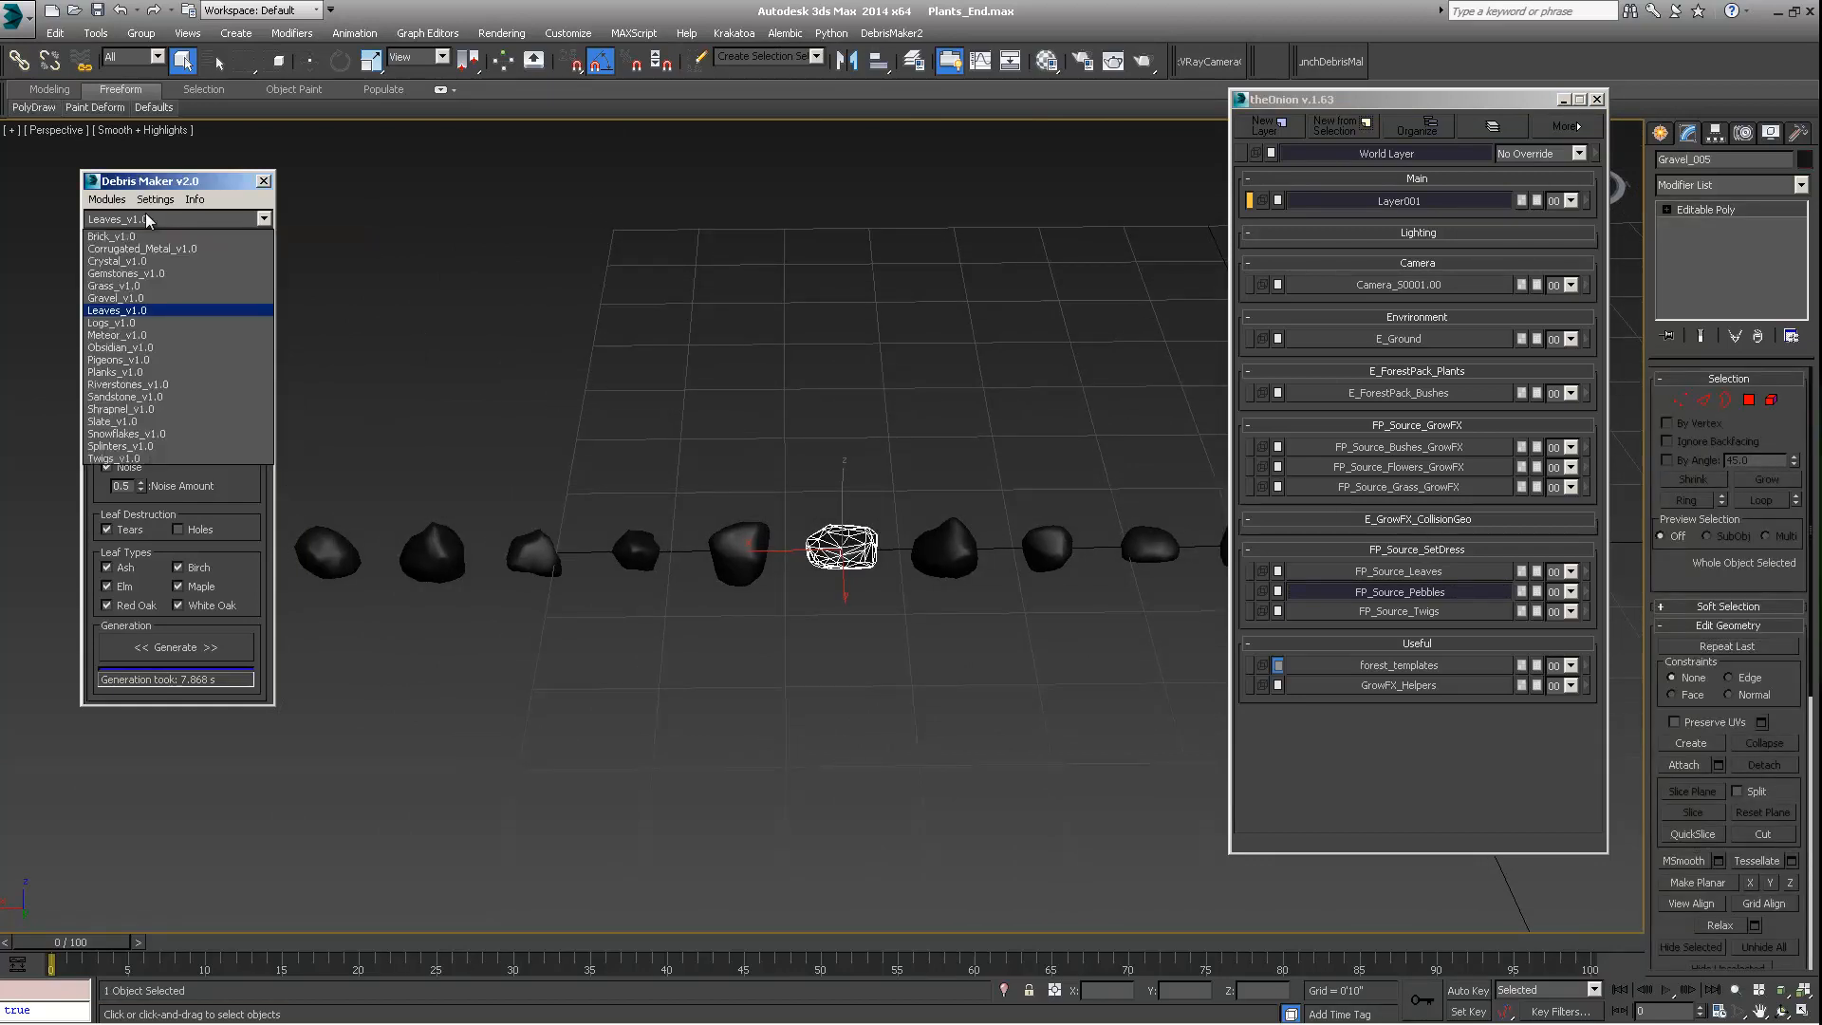
pyautogui.click(123, 297)
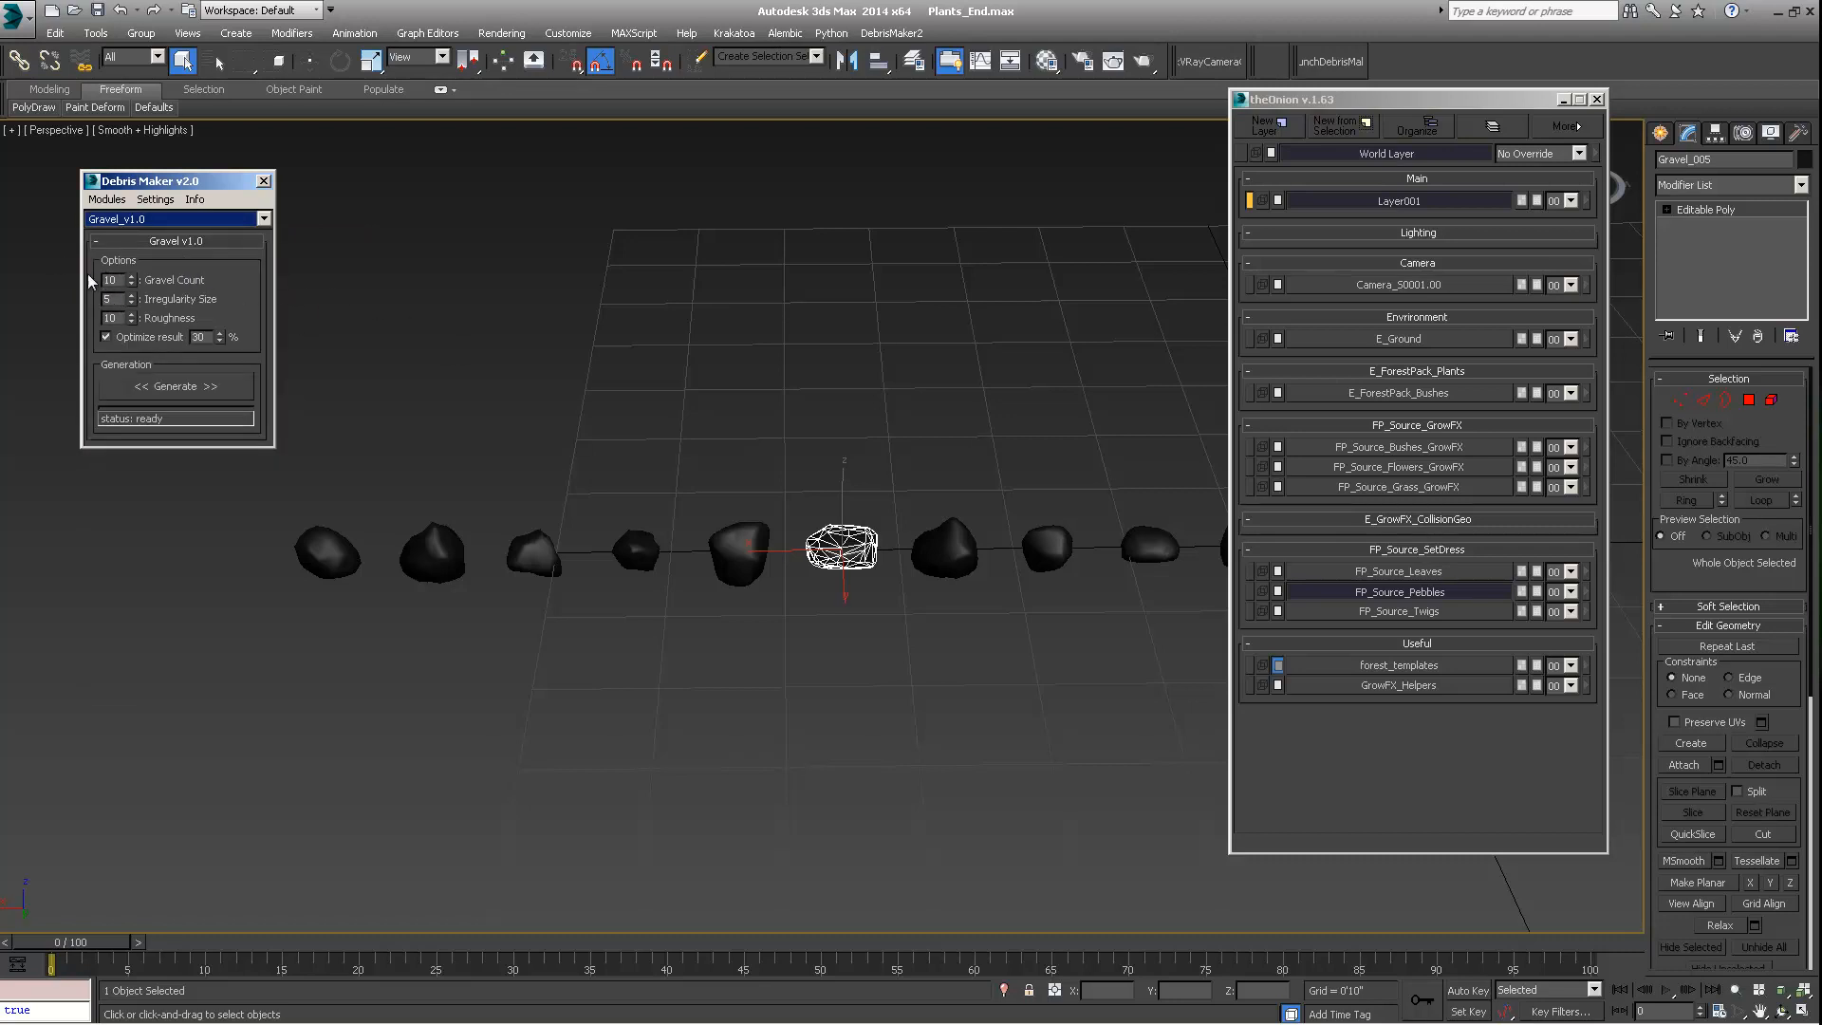
pyautogui.scroll(-5, 740, 636)
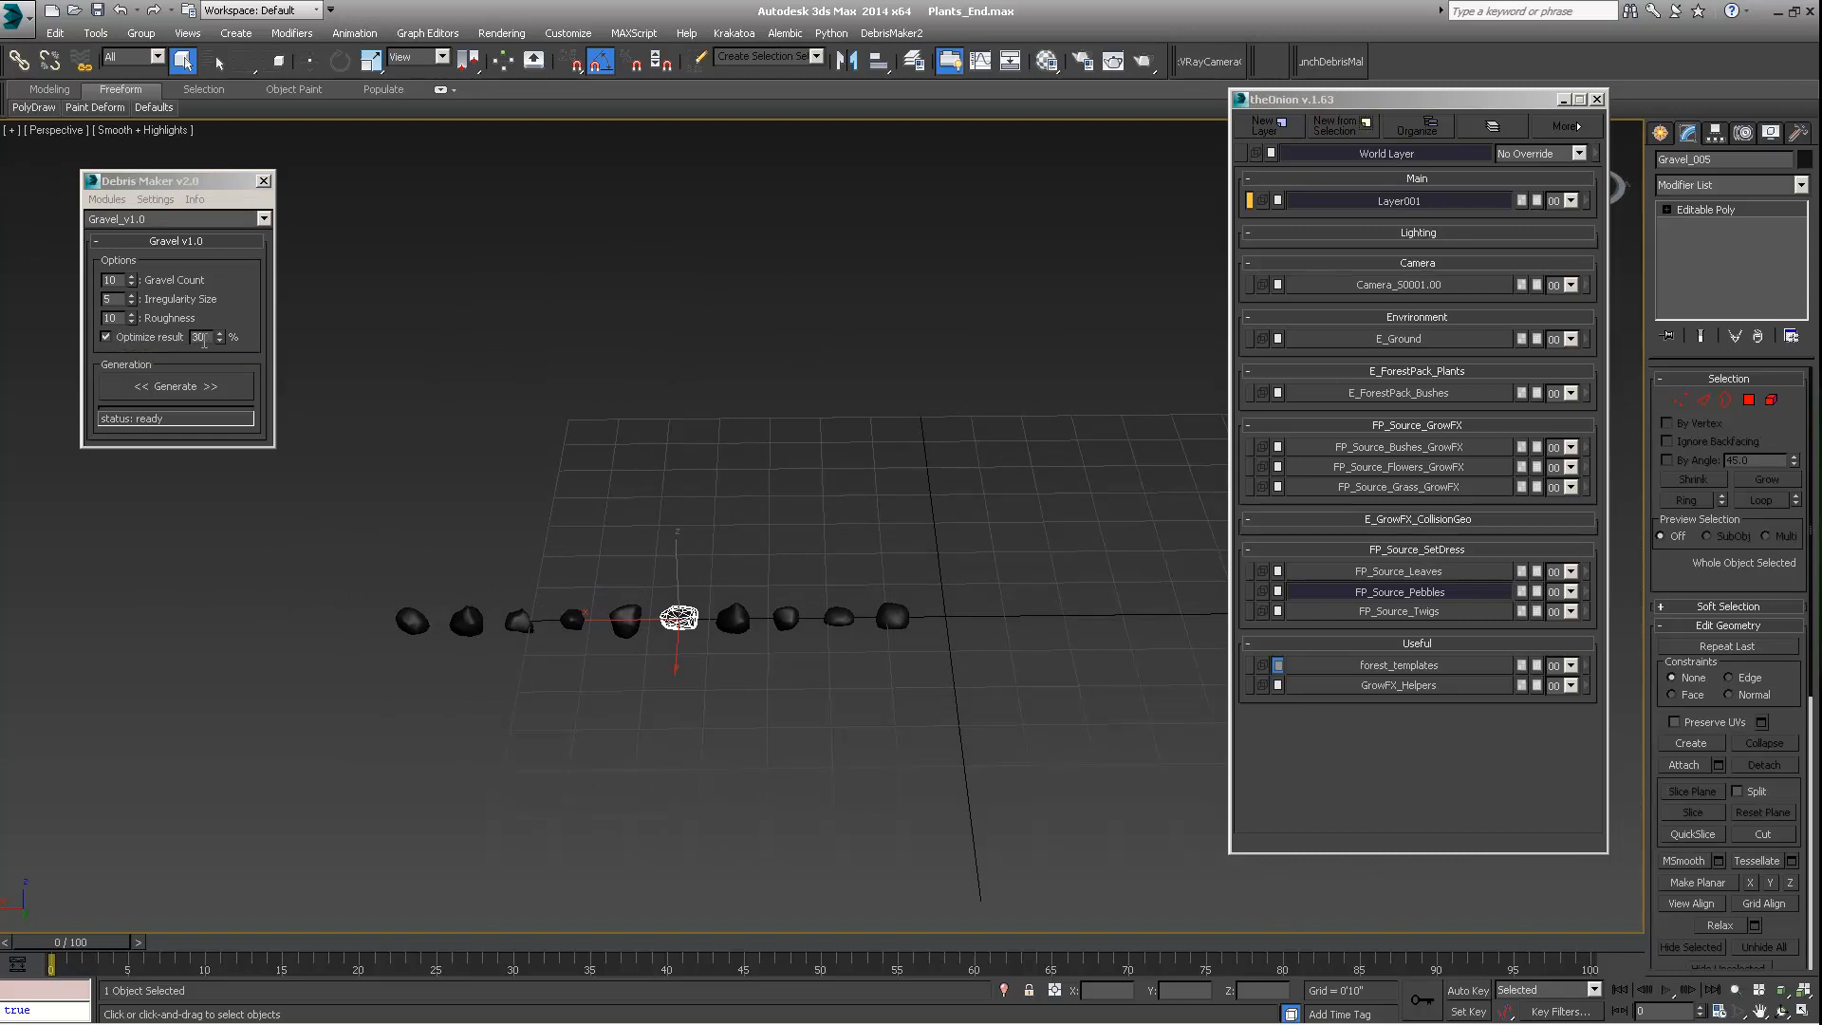
pyautogui.scroll(6, 621, 596)
pyautogui.scroll(-4, 699, 601)
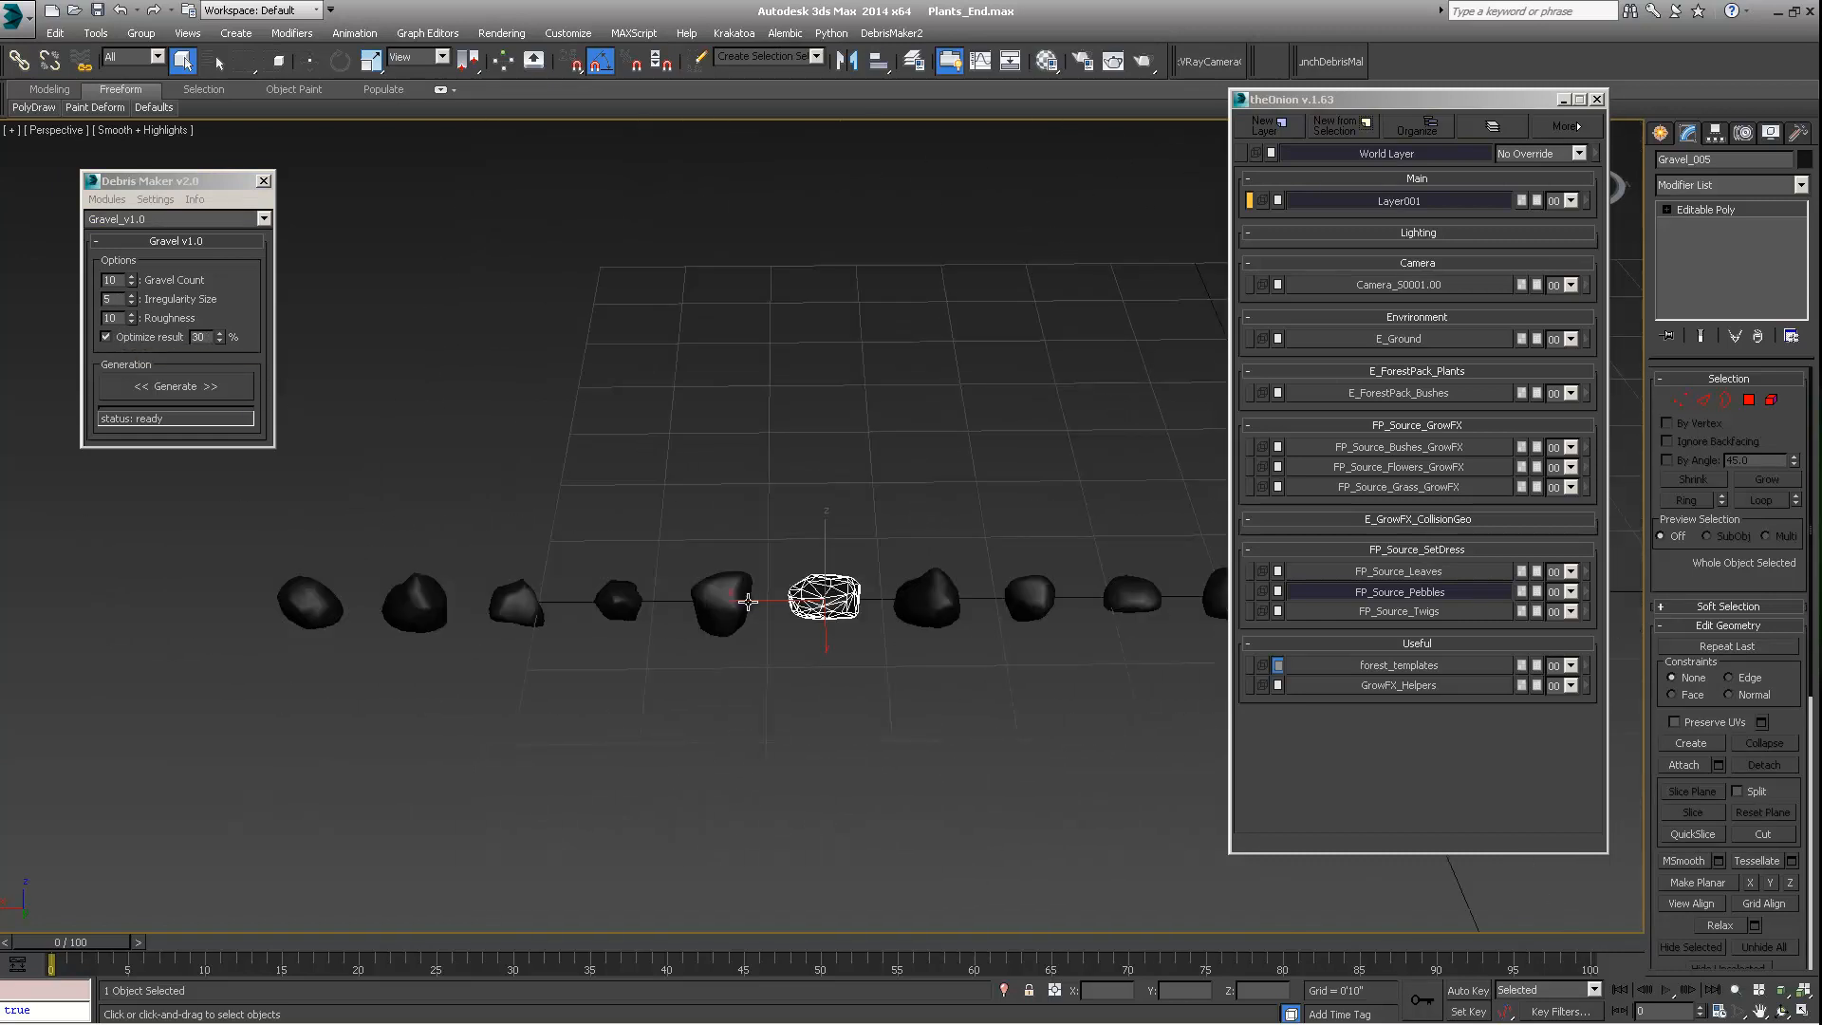
pyautogui.click(201, 336)
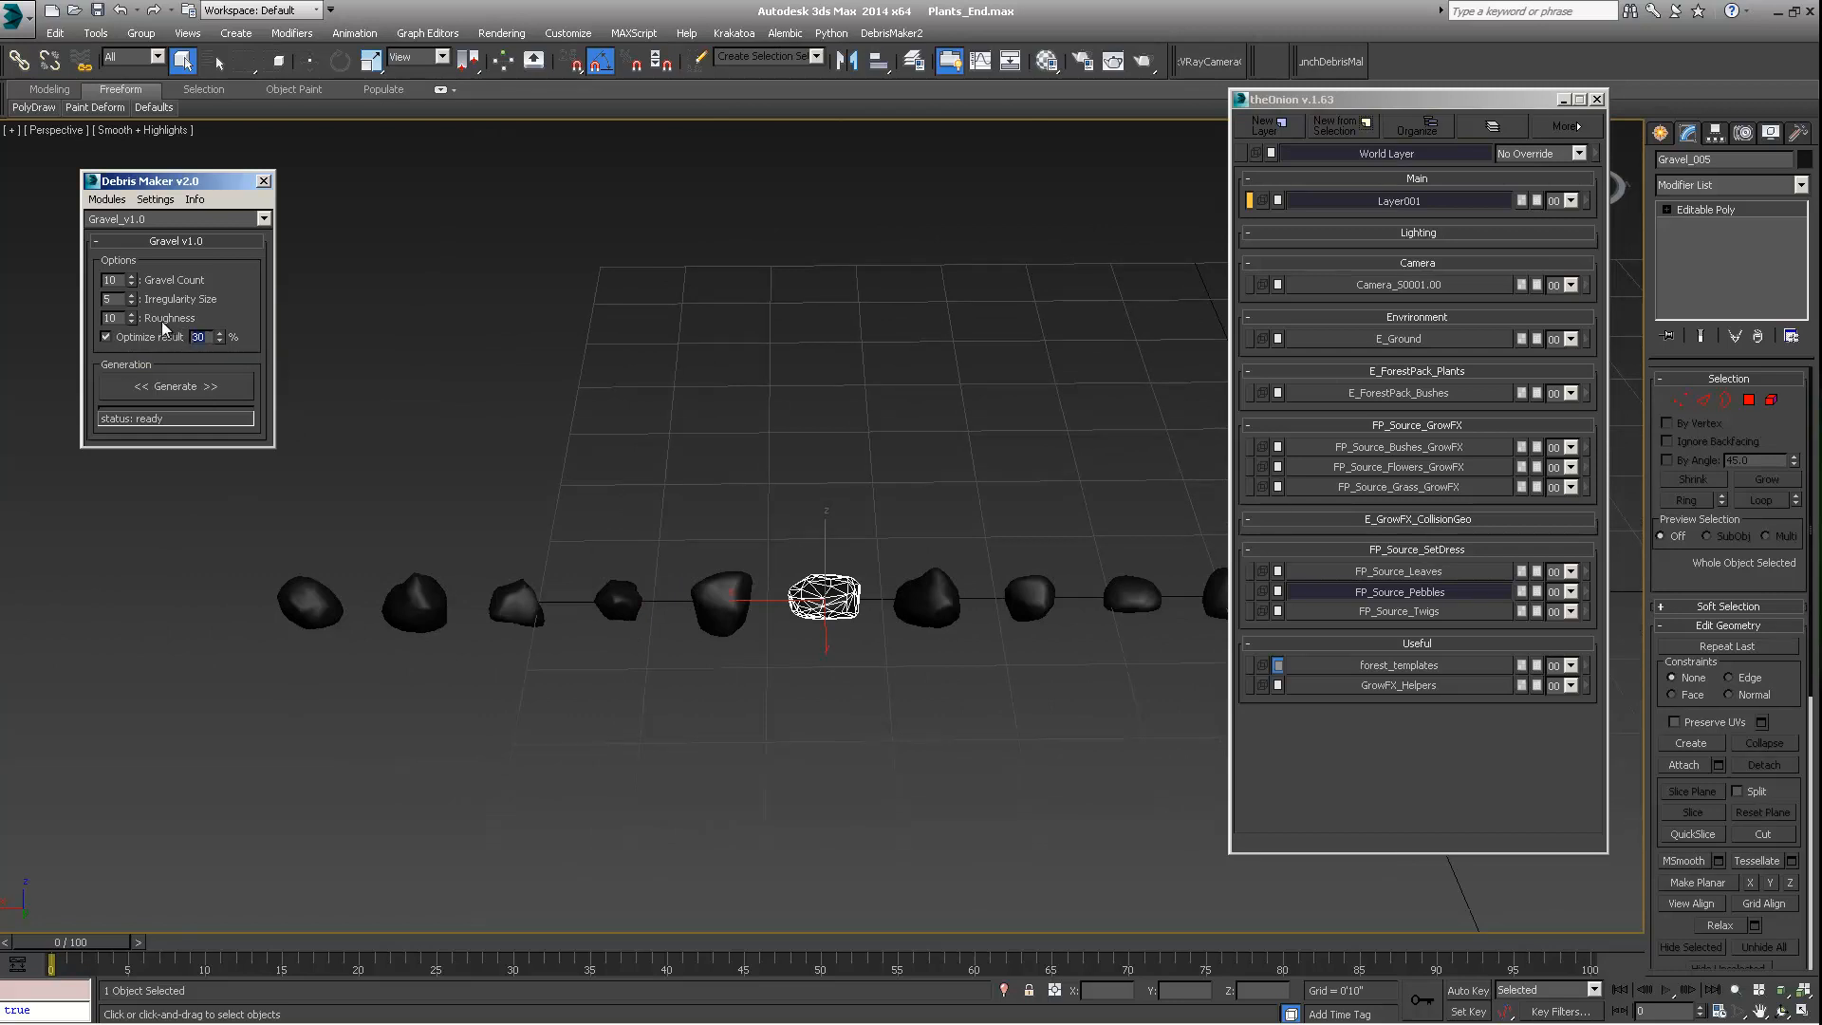
pyautogui.moveTo(981, 635); pyautogui.dragTo(883, 646, button='middle')
pyautogui.scroll(-4, 1026, 611)
pyautogui.moveTo(1027, 612); pyautogui.dragTo(909, 663, button='middle')
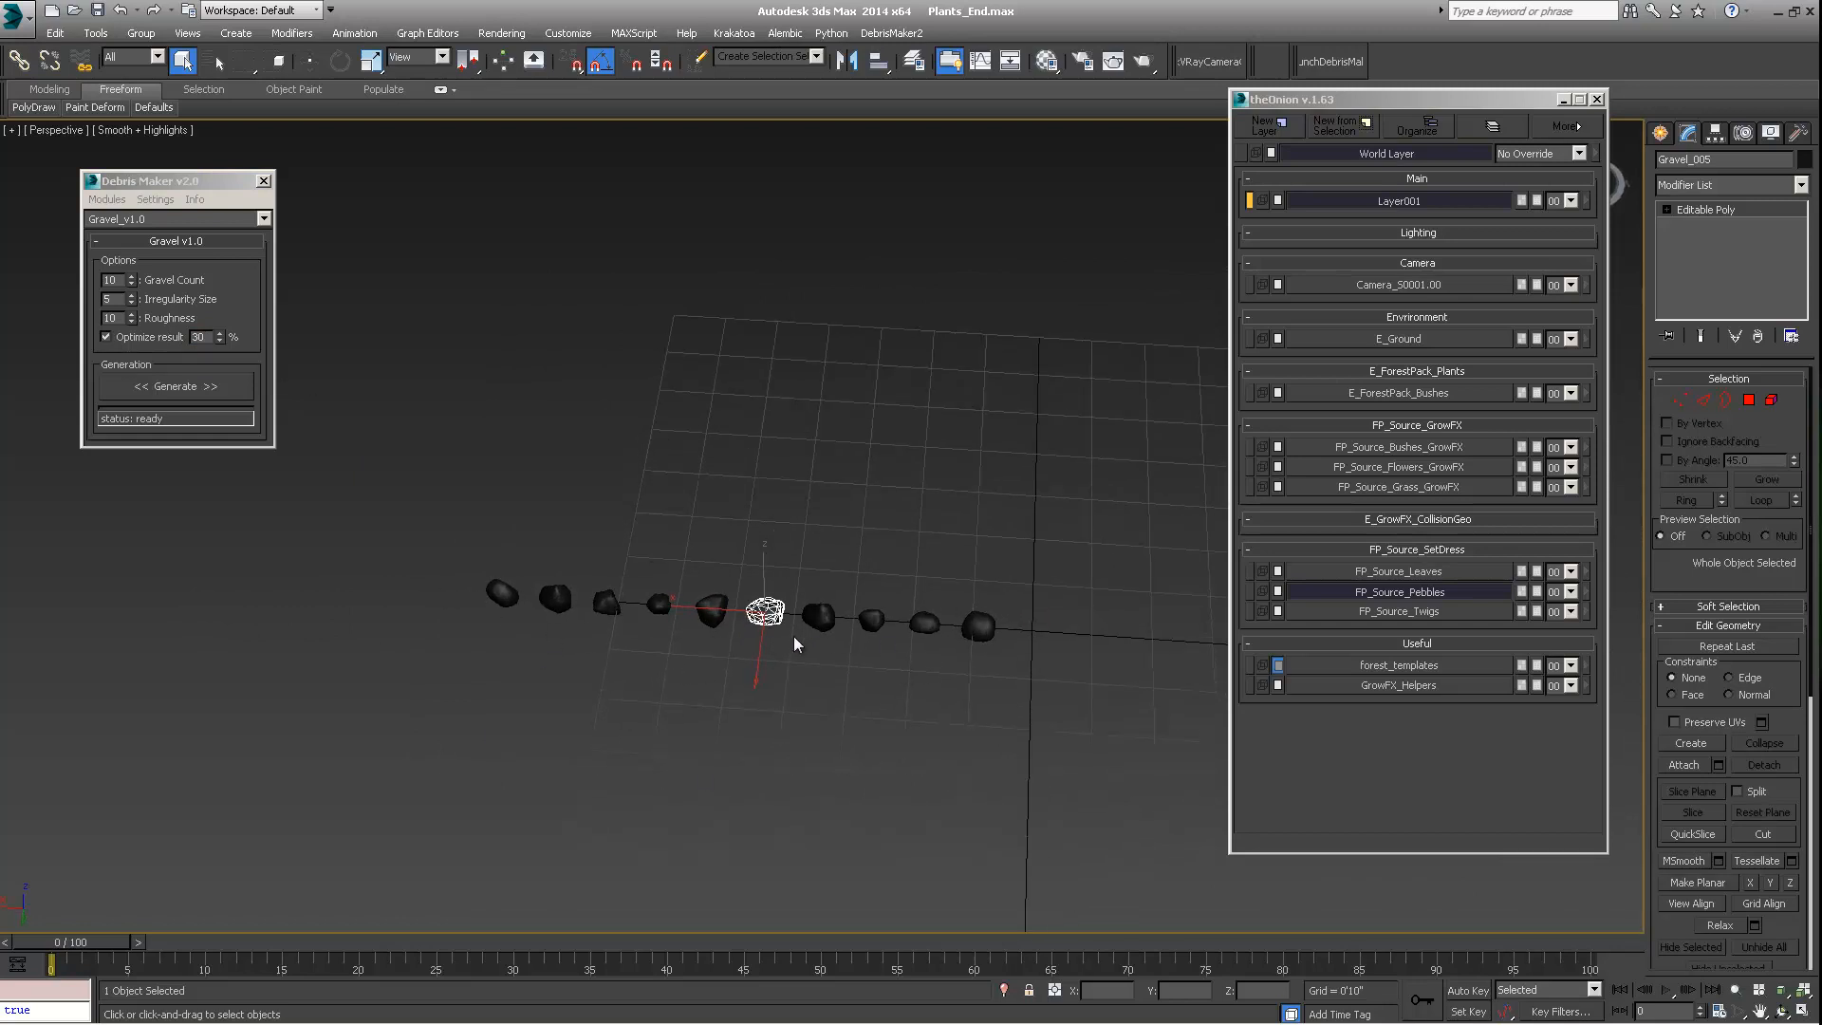
pyautogui.keyDown('alt'); pyautogui.moveTo(793, 636); pyautogui.dragTo(793, 641, button='middle'); pyautogui.keyUp('alt')
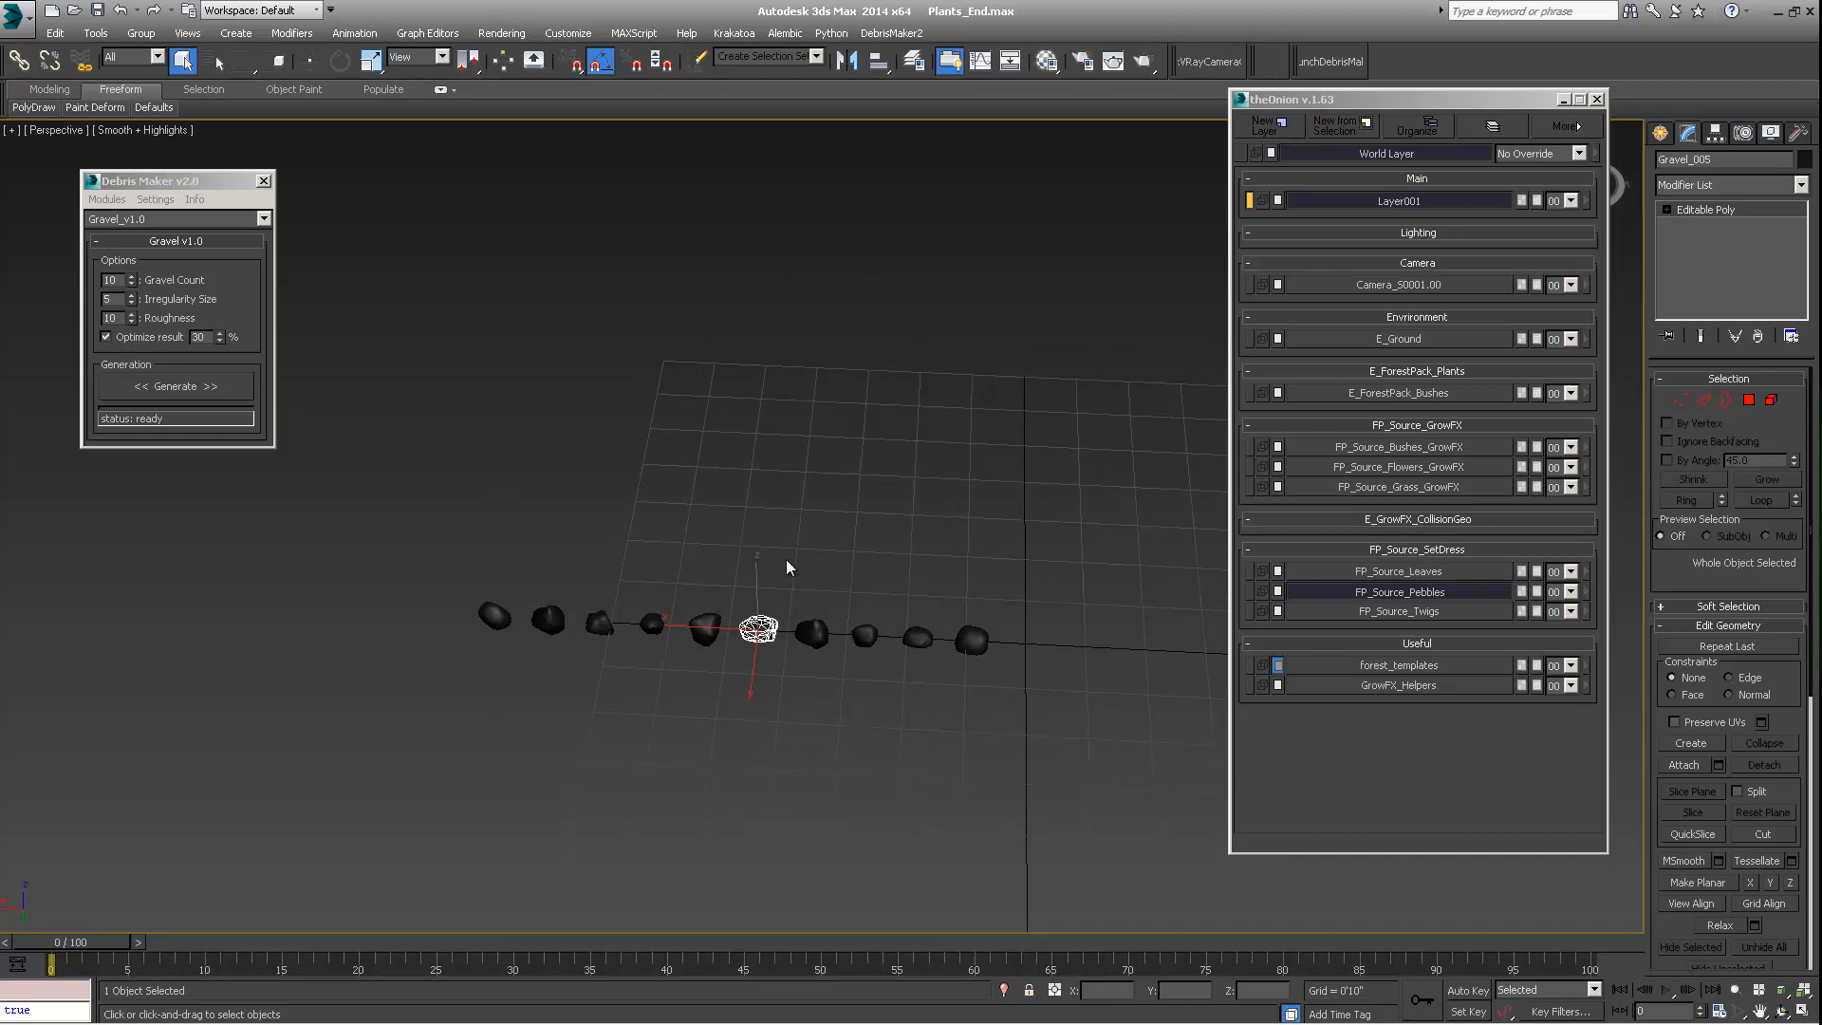
# Step: Swap the pebbles for the FP_Source_Twigs layer, select individual twigs to inspect them, and hide the layer again
pyautogui.moveTo(991, 645); pyautogui.dragTo(884, 634, button='middle')
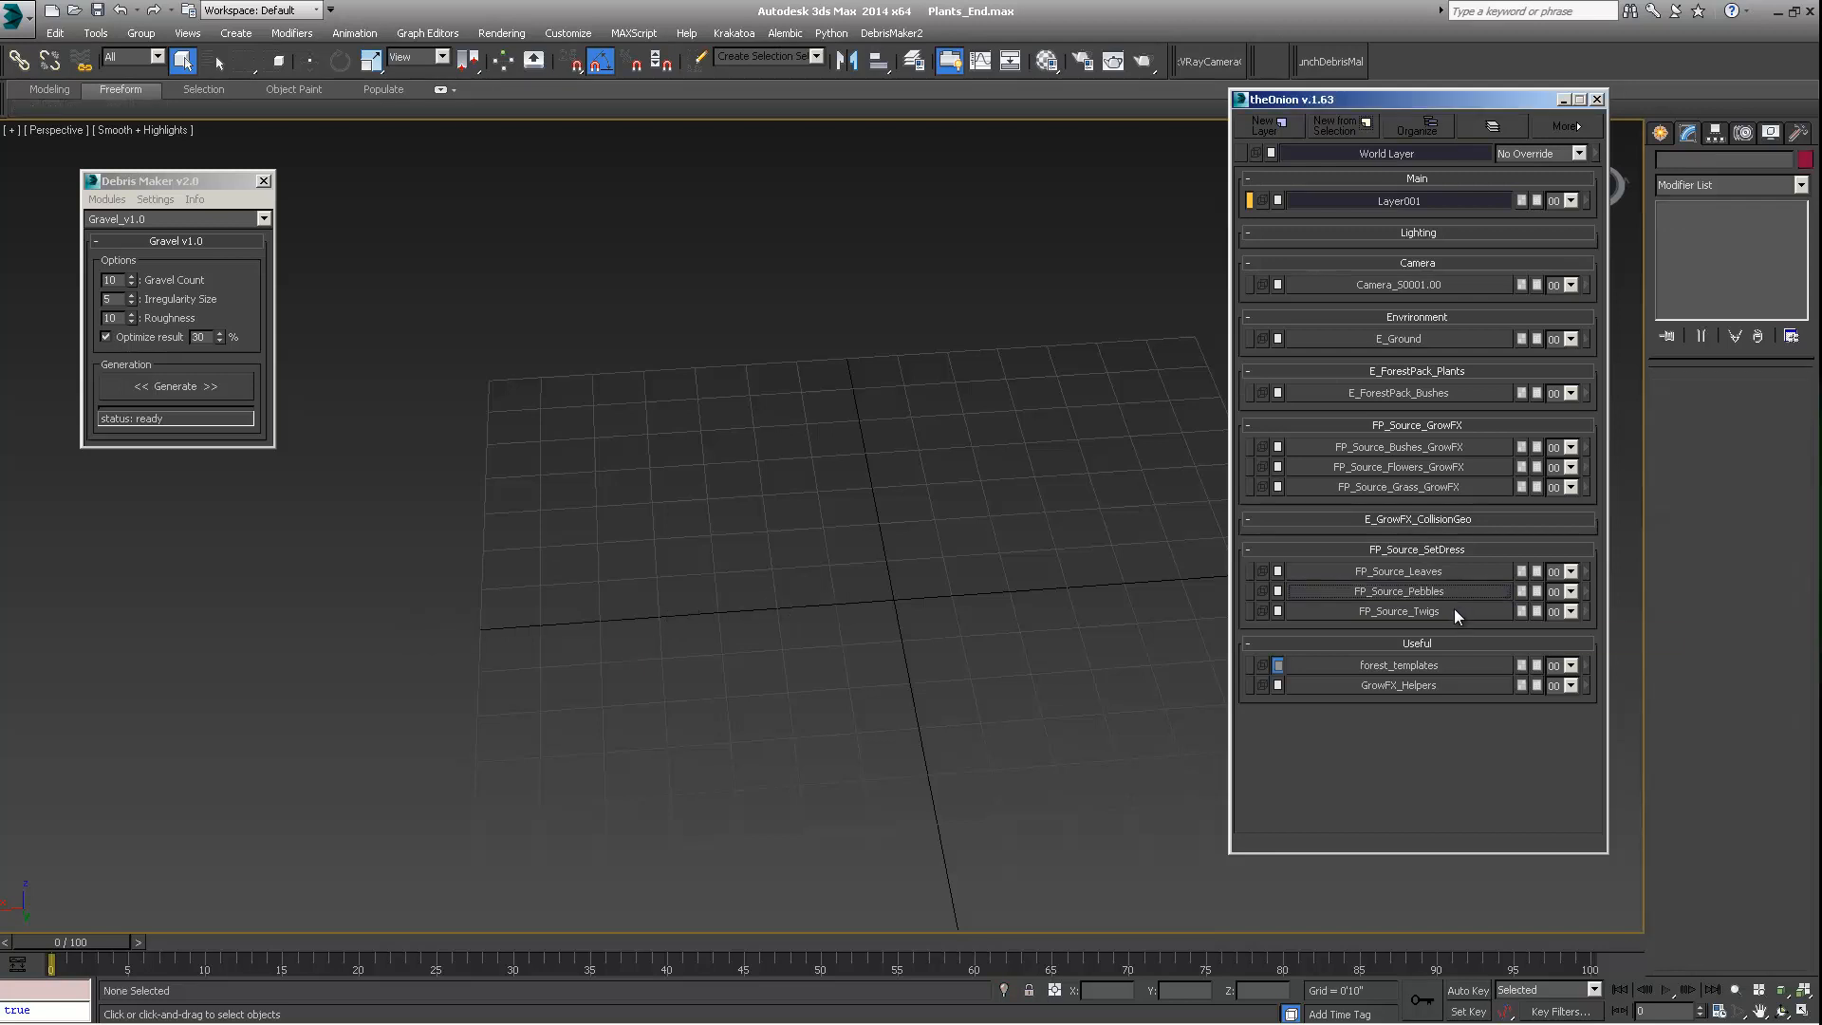
pyautogui.click(1455, 609)
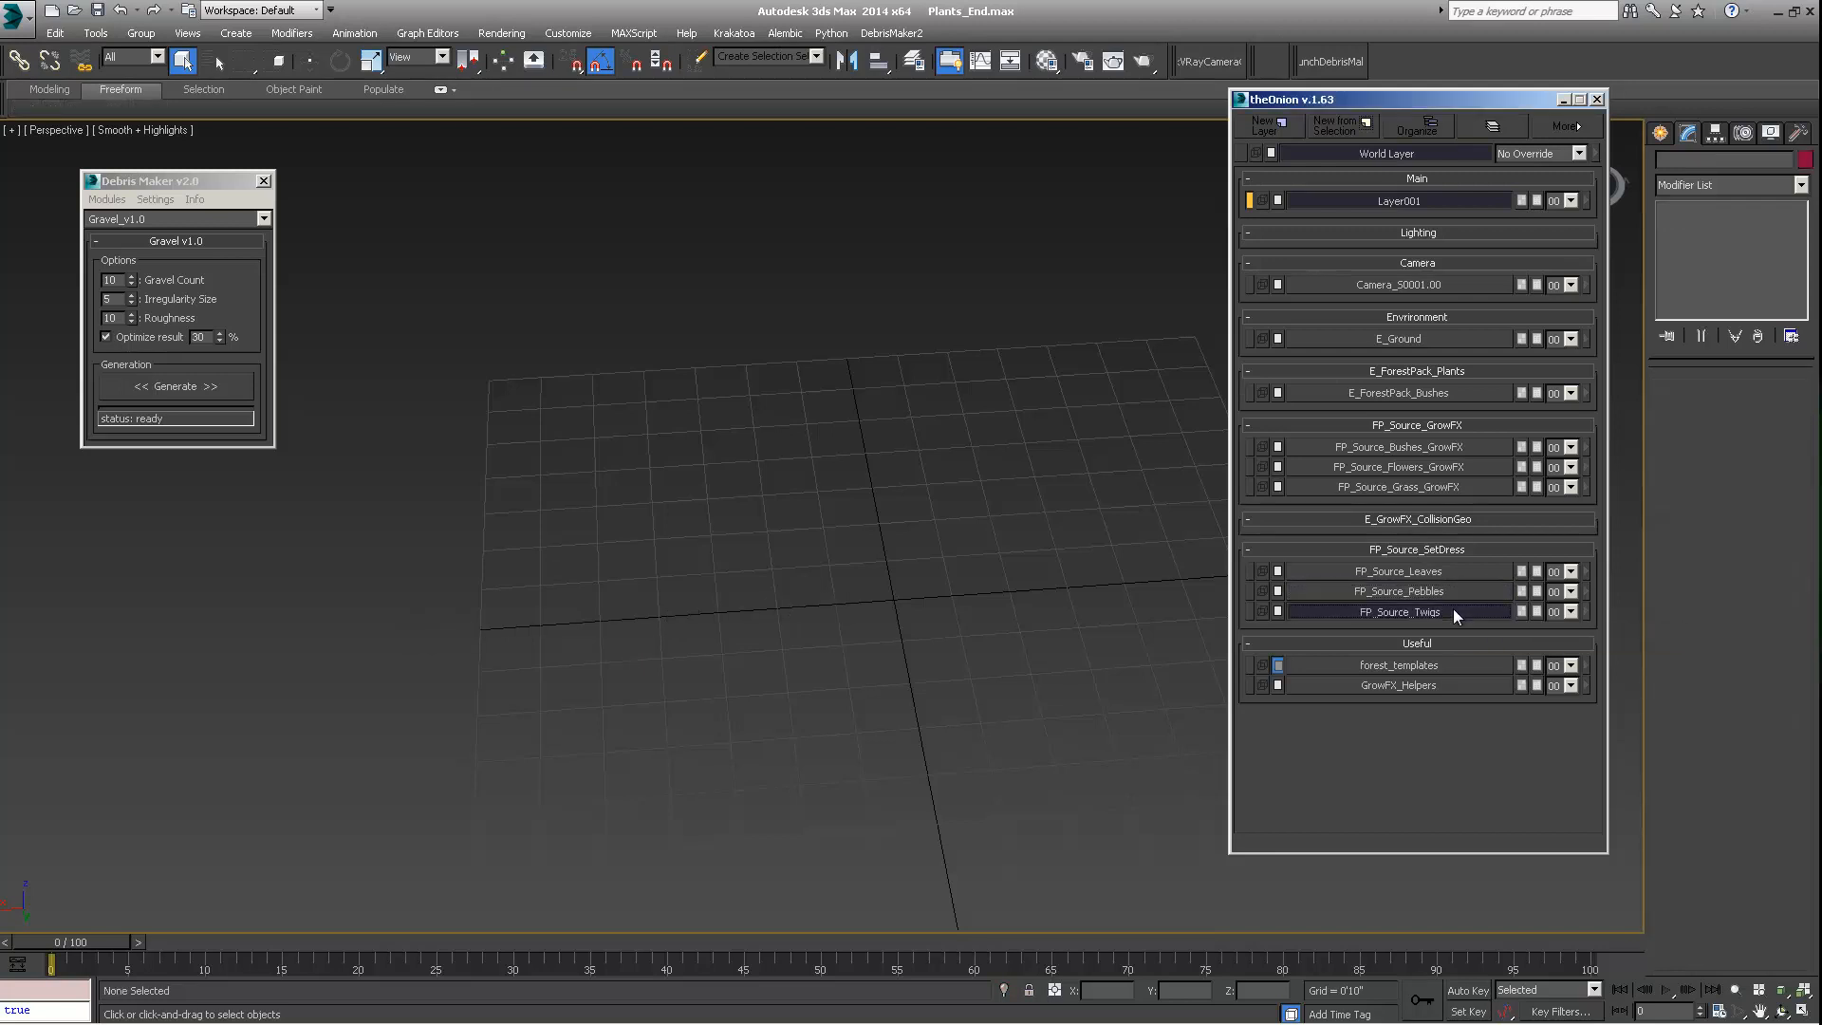
pyautogui.moveTo(875, 666); pyautogui.dragTo(786, 610, button='middle')
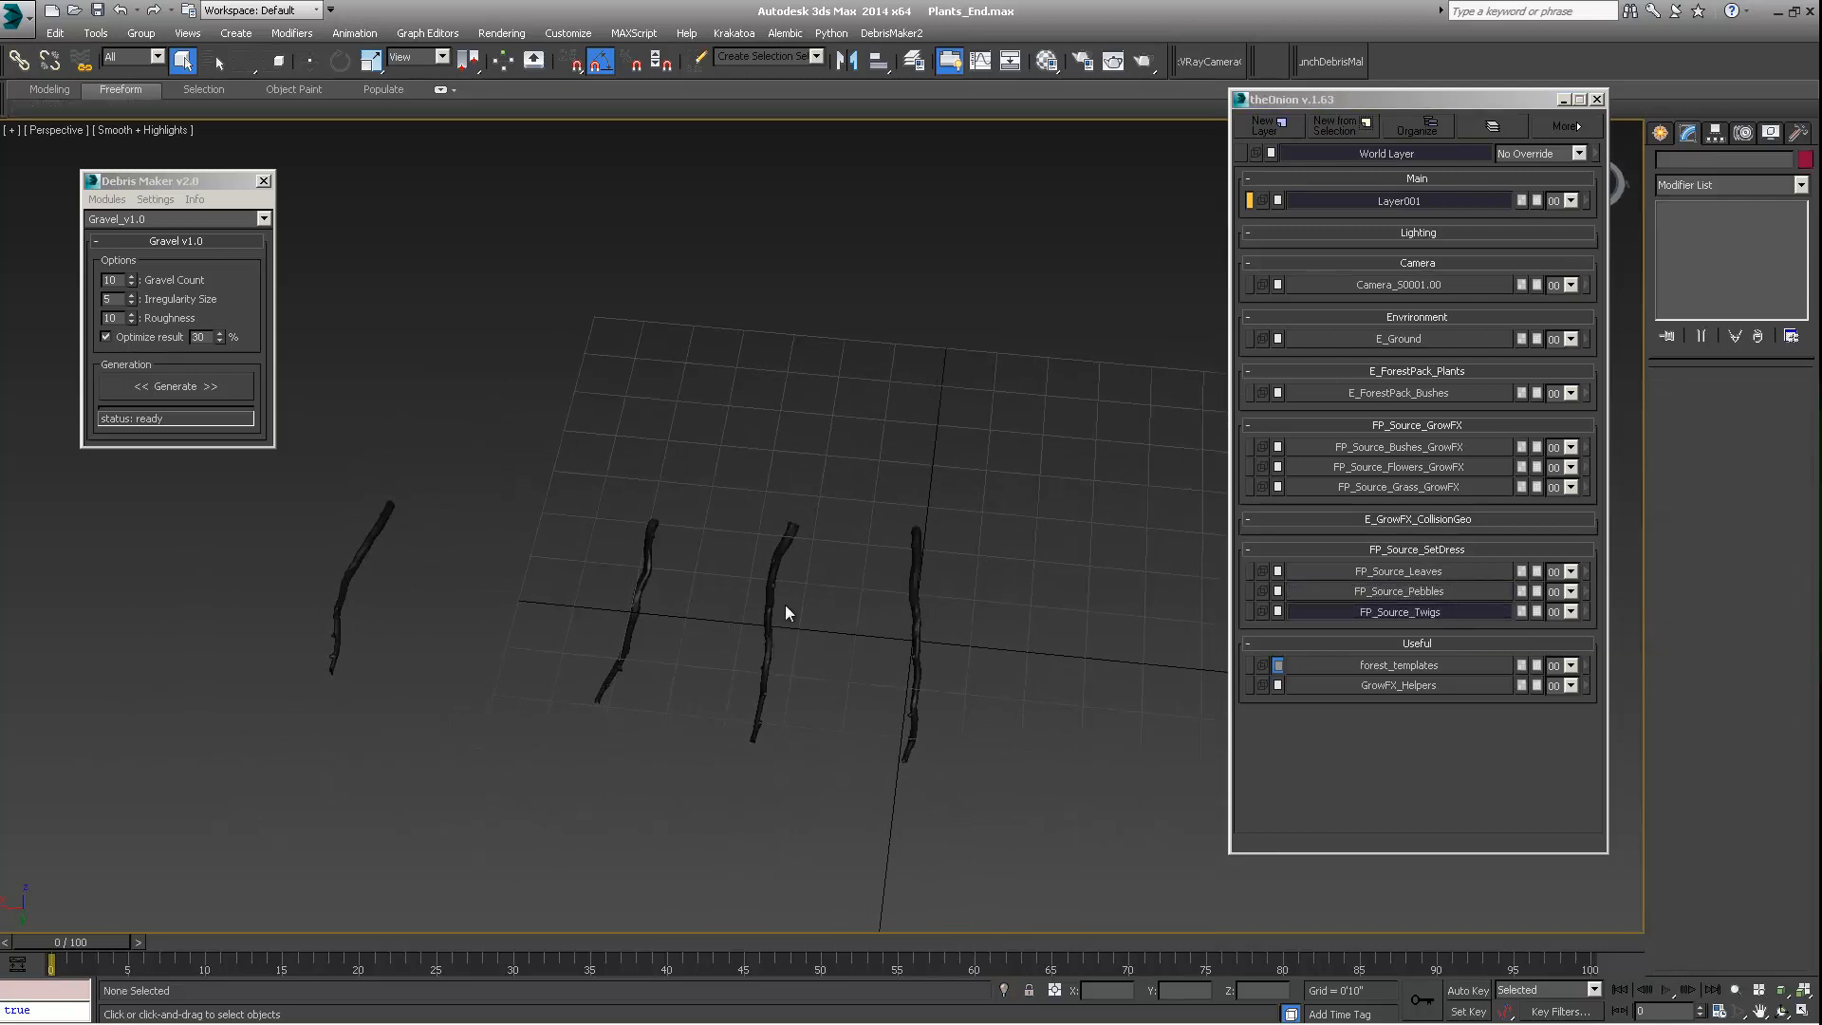
pyautogui.click(766, 602)
pyautogui.click(909, 611)
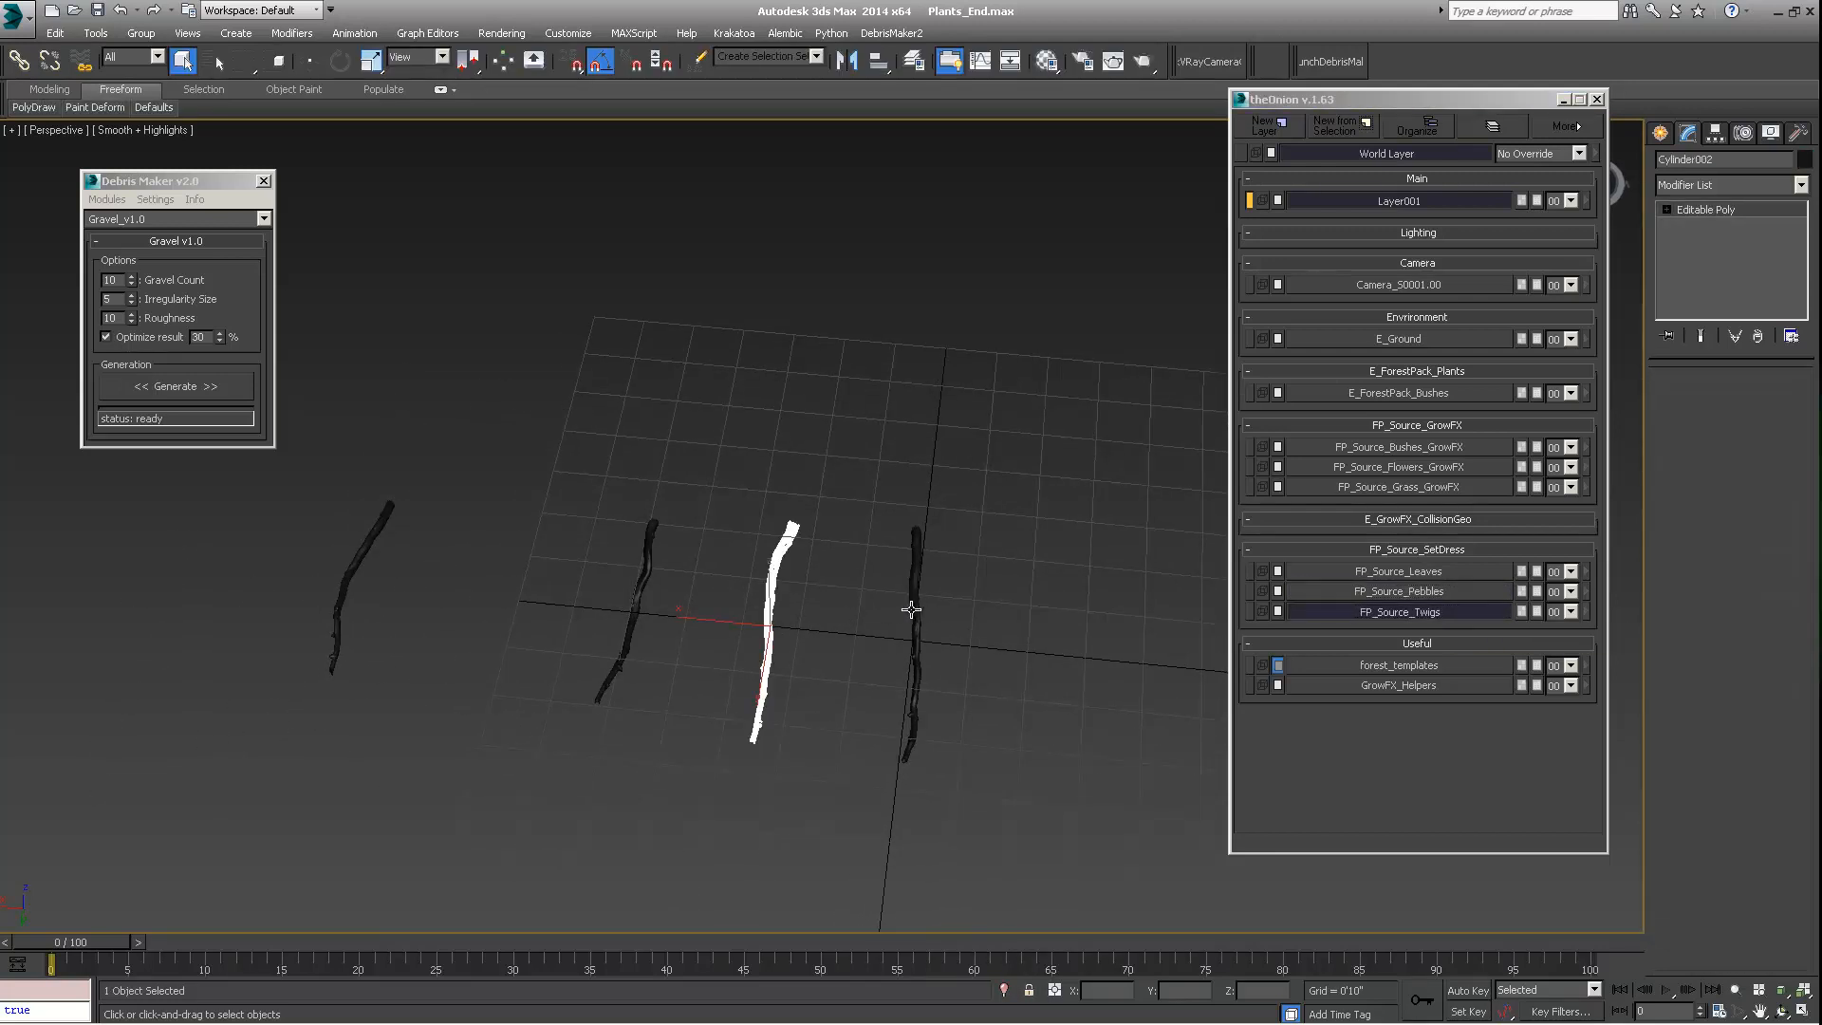
pyautogui.click(634, 597)
pyautogui.keyDown('alt'); pyautogui.moveTo(397, 584); pyautogui.dragTo(469, 577, button='middle'); pyautogui.keyUp('alt')
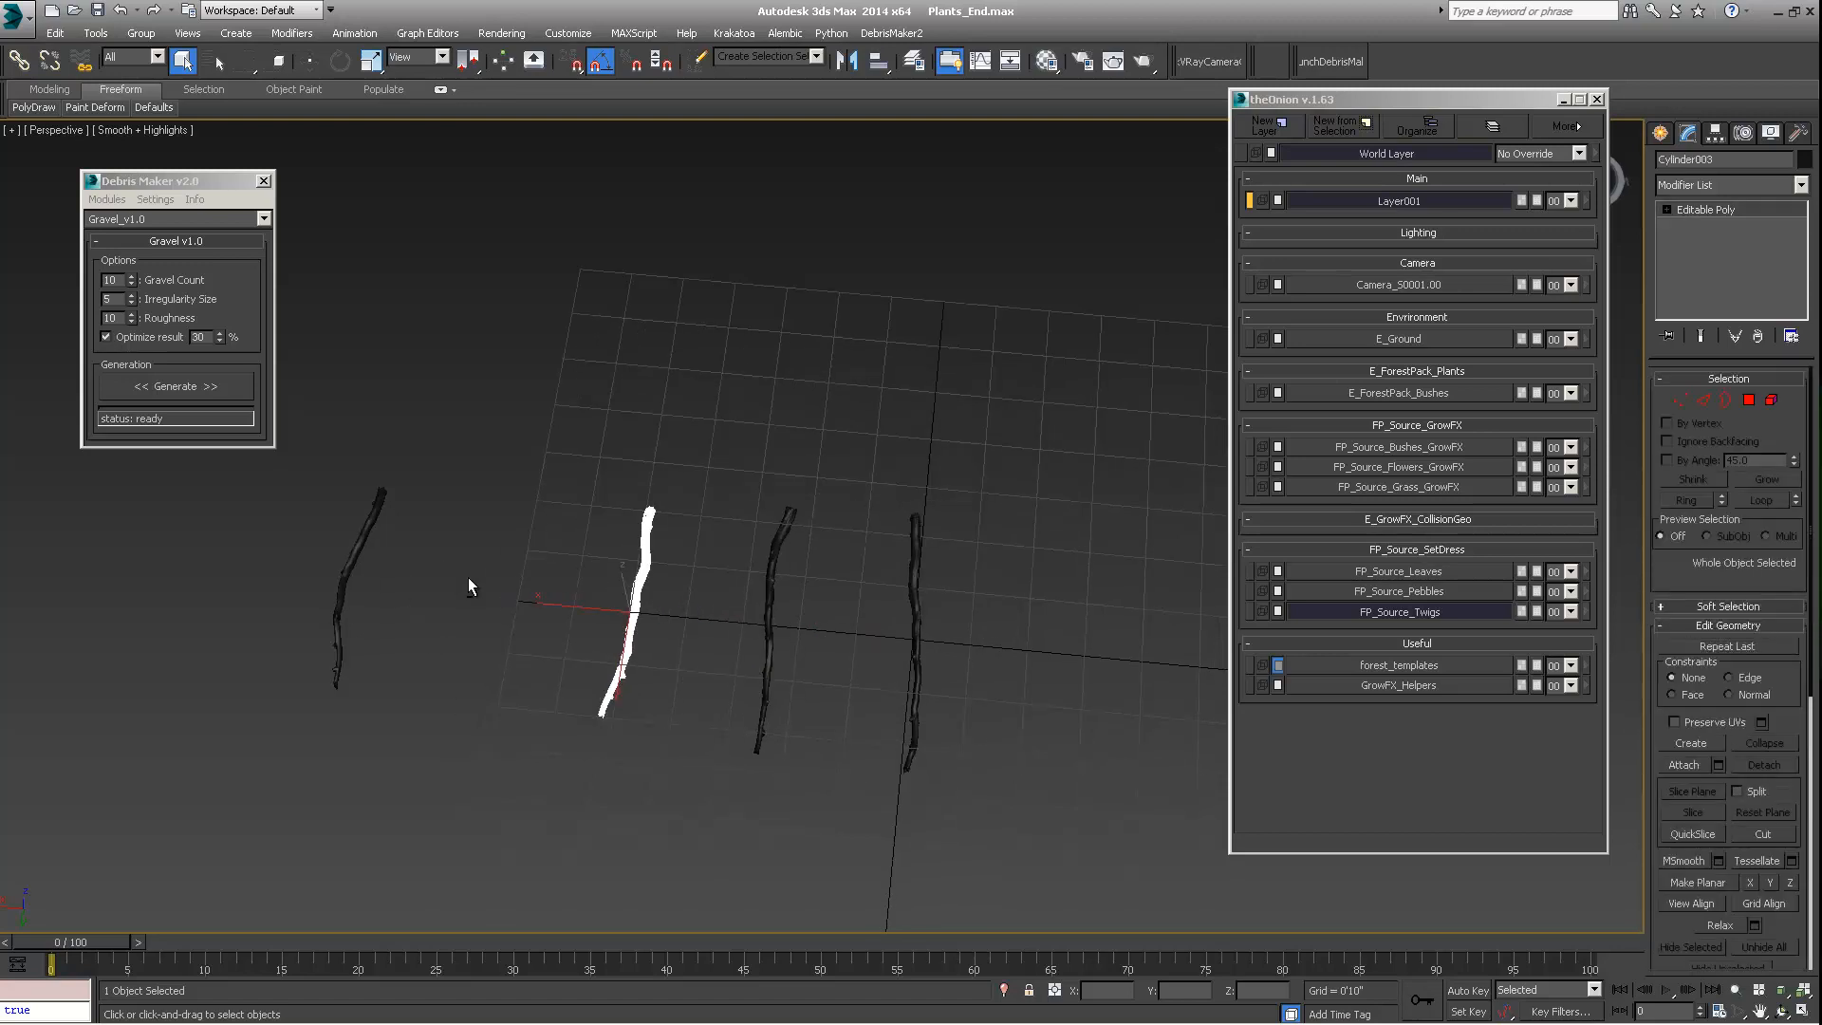
pyautogui.click(1427, 613)
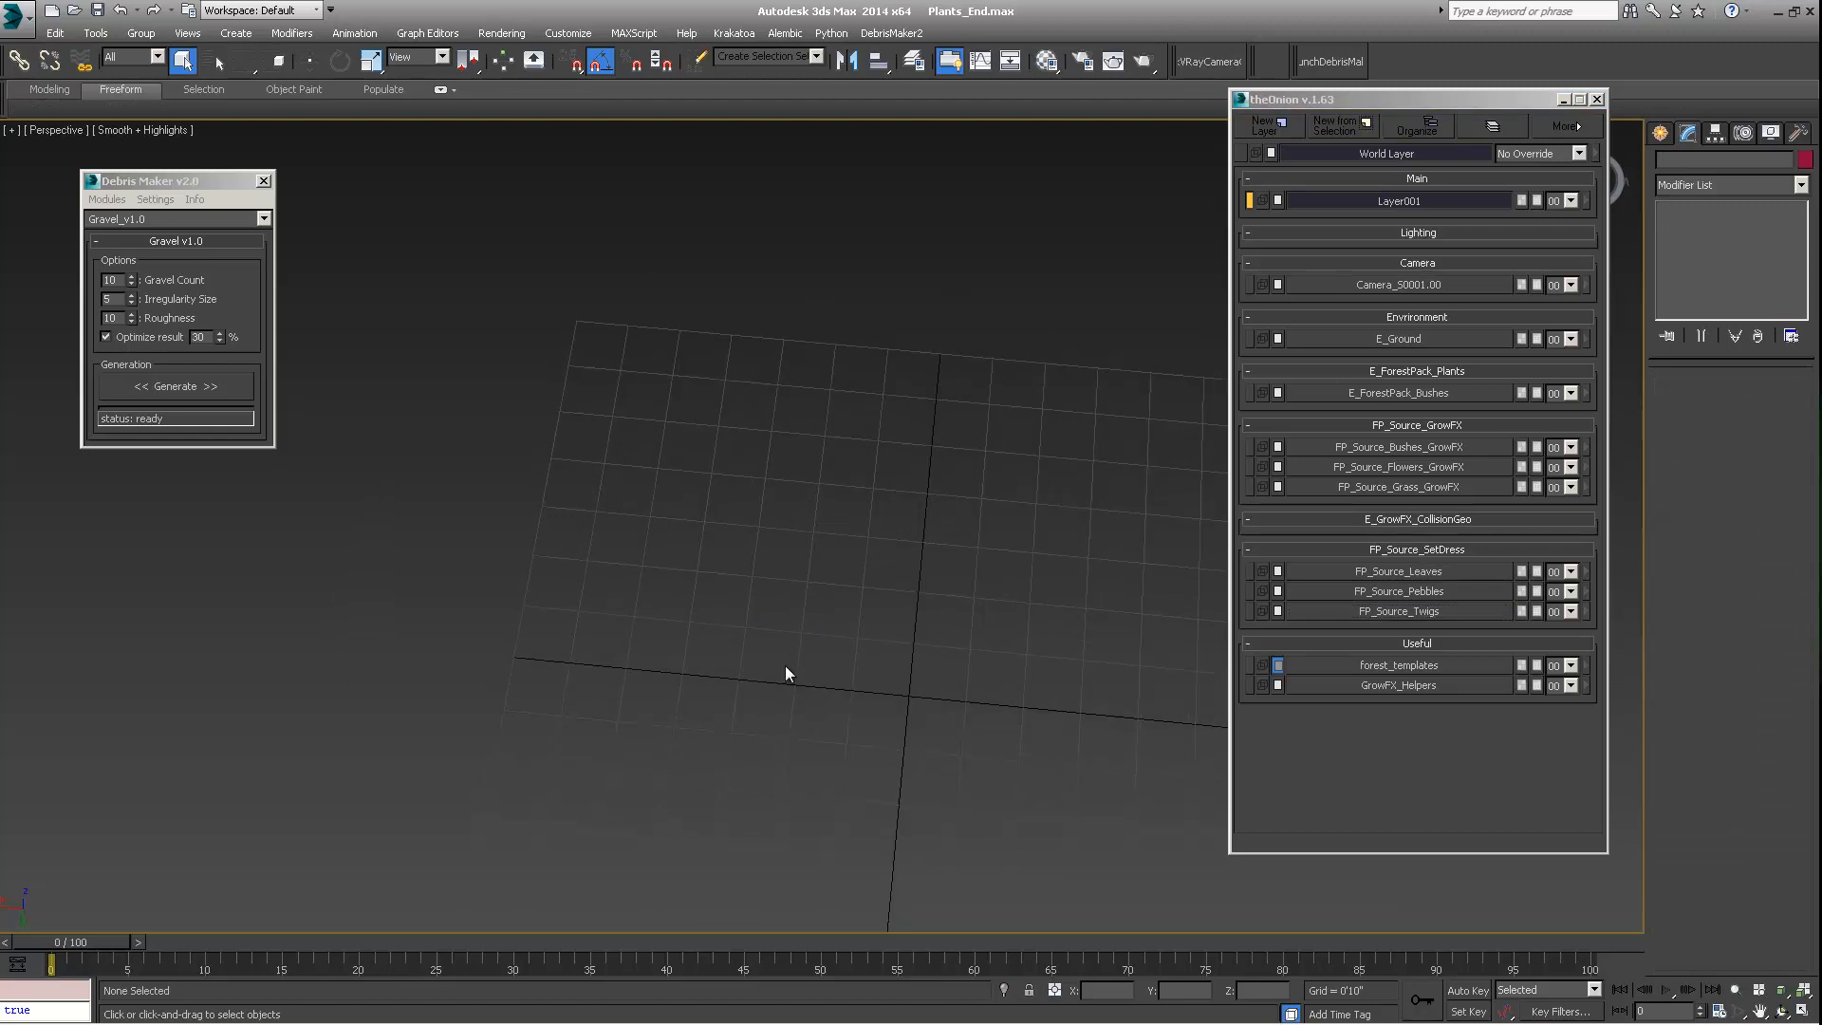
# Step: Load the Twigs_v1.0 module in Debris Maker and generate five twigs with its default options
pyautogui.click(95, 220)
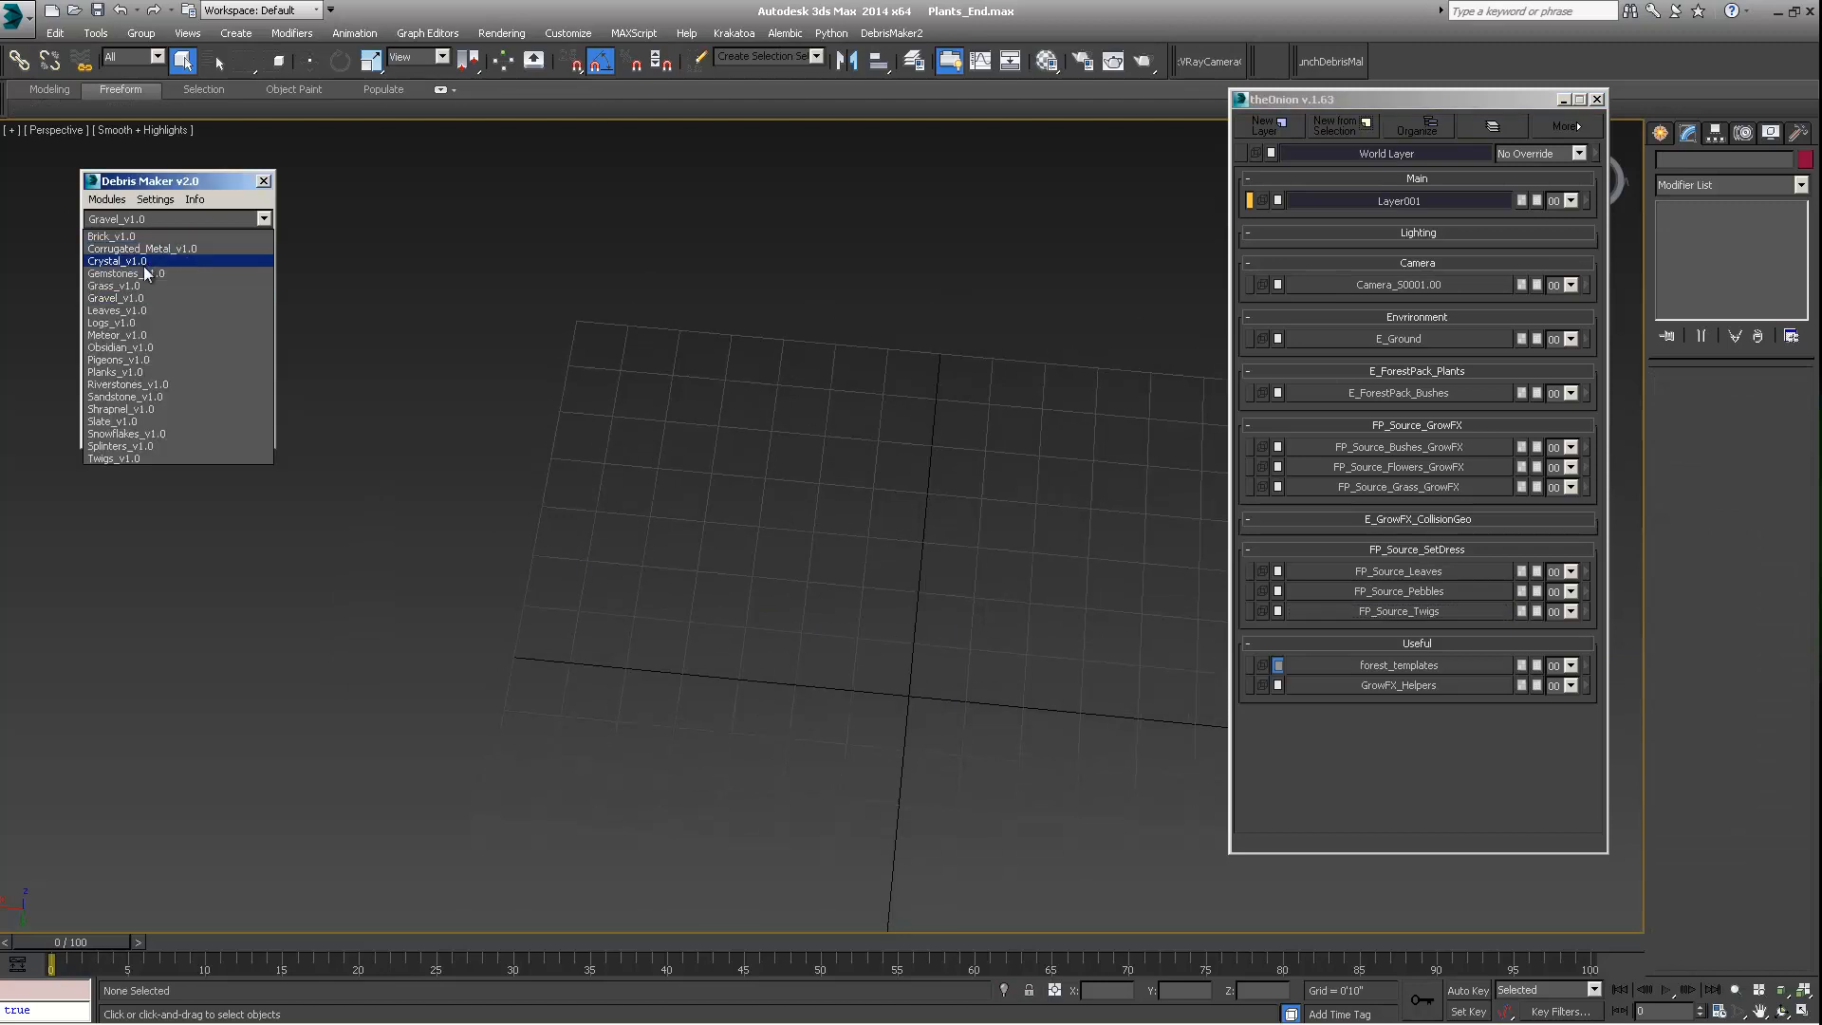
pyautogui.click(112, 459)
pyautogui.moveTo(748, 535); pyautogui.dragTo(823, 503, button='middle')
pyautogui.scroll(-5, 824, 505)
pyautogui.keyDown('alt'); pyautogui.moveTo(804, 591); pyautogui.dragTo(813, 558, button='middle'); pyautogui.keyUp('alt')
pyautogui.scroll(3, 813, 559)
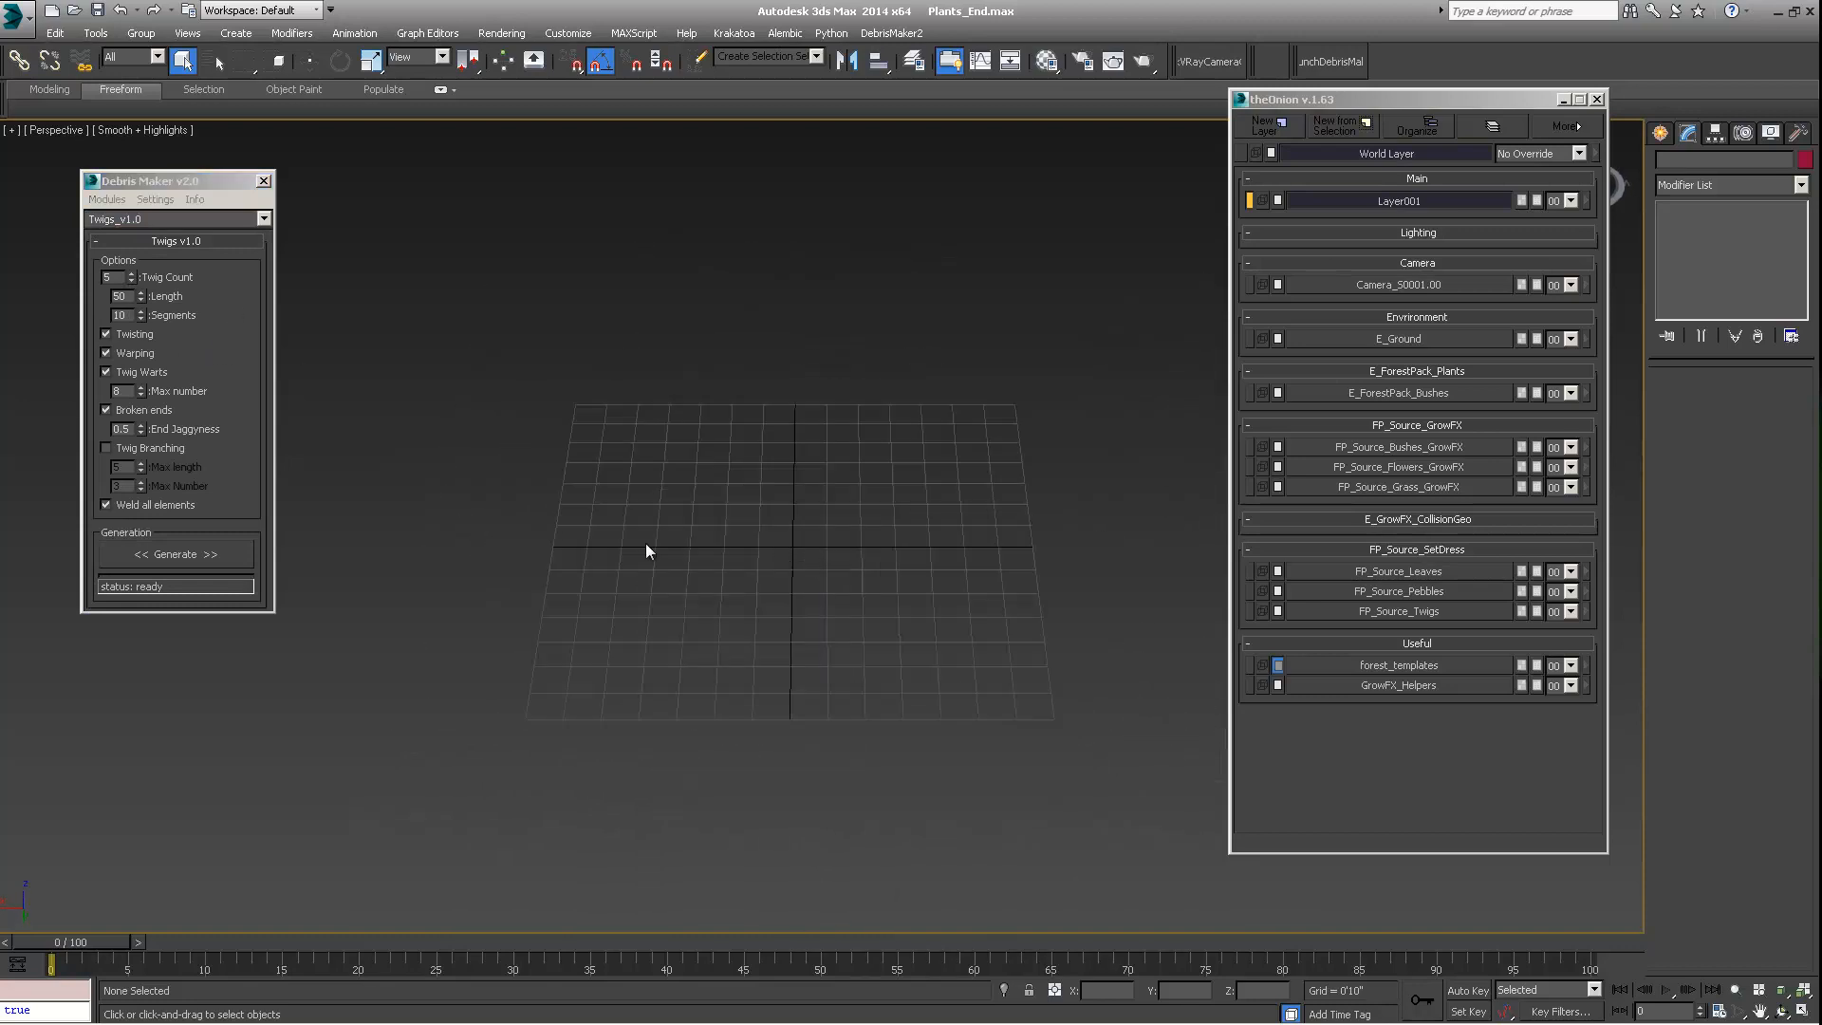
pyautogui.click(167, 558)
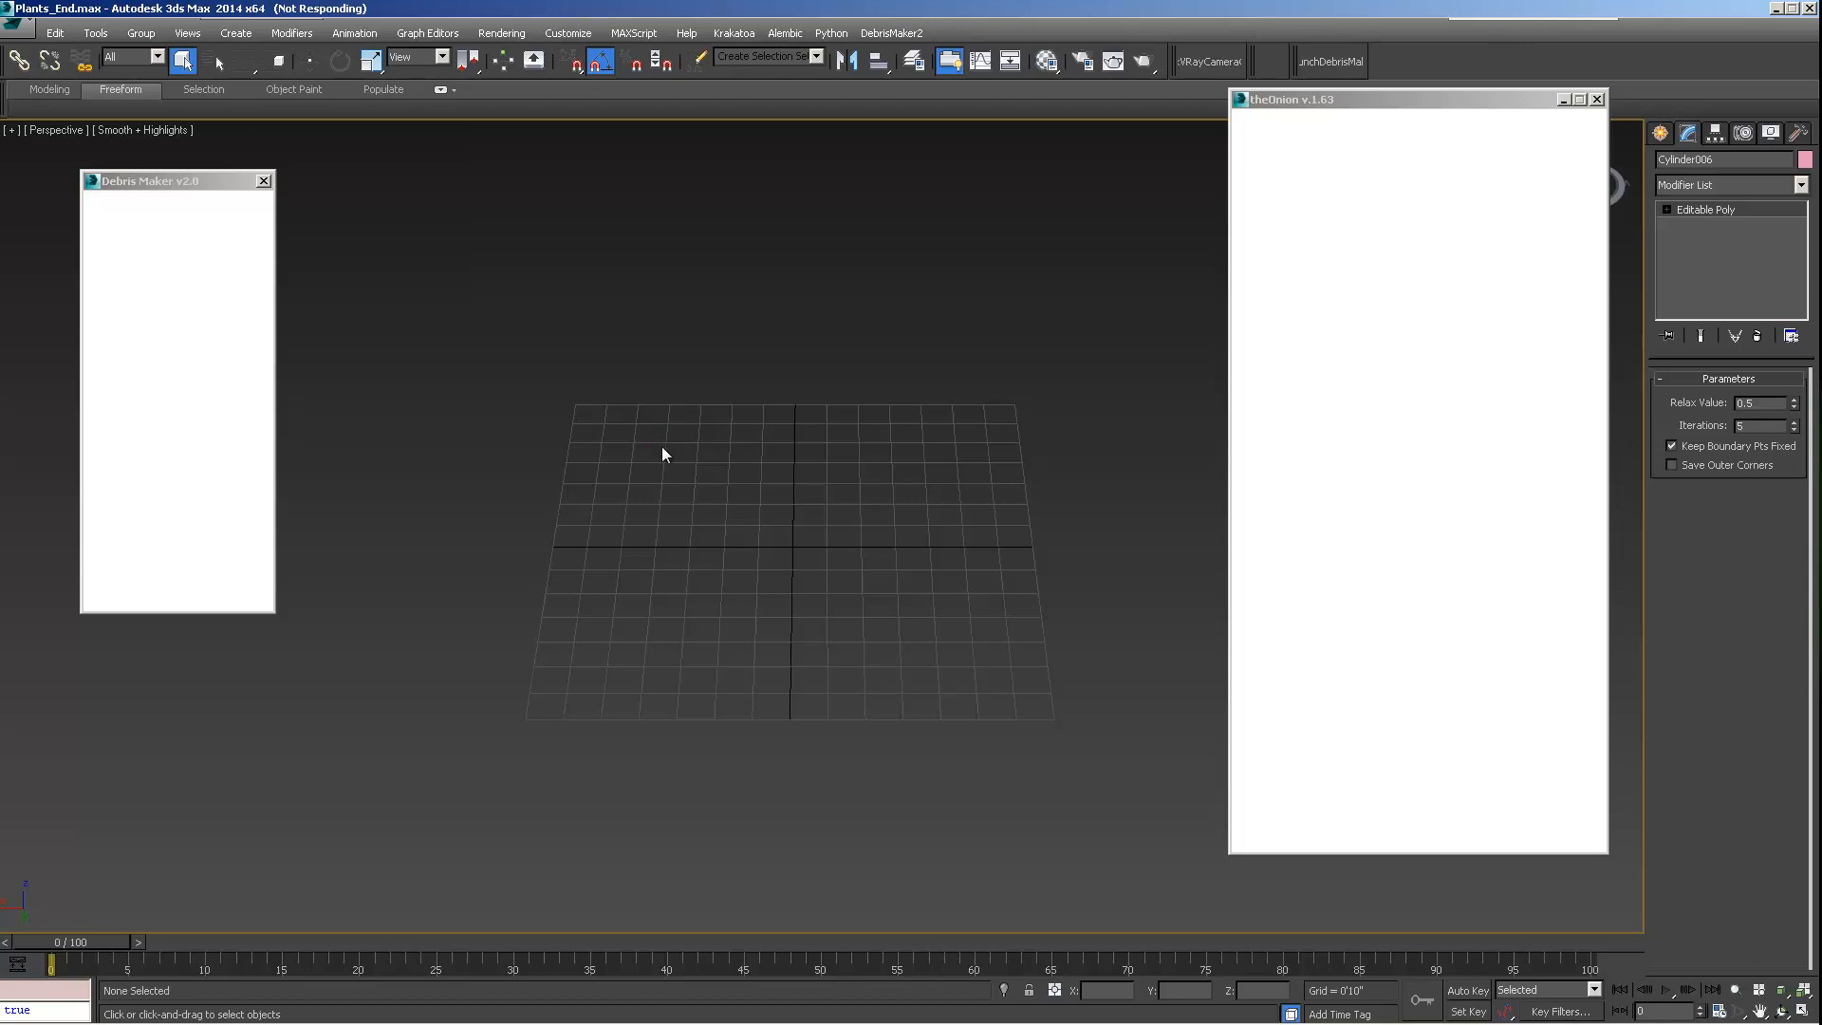
# Step: Select the faulty generated twig made only of detached lumps at the end of the row and delete it
pyautogui.scroll(-5, 873, 550)
pyautogui.moveTo(874, 550); pyautogui.dragTo(729, 639, button='middle')
pyautogui.scroll(-2, 854, 580)
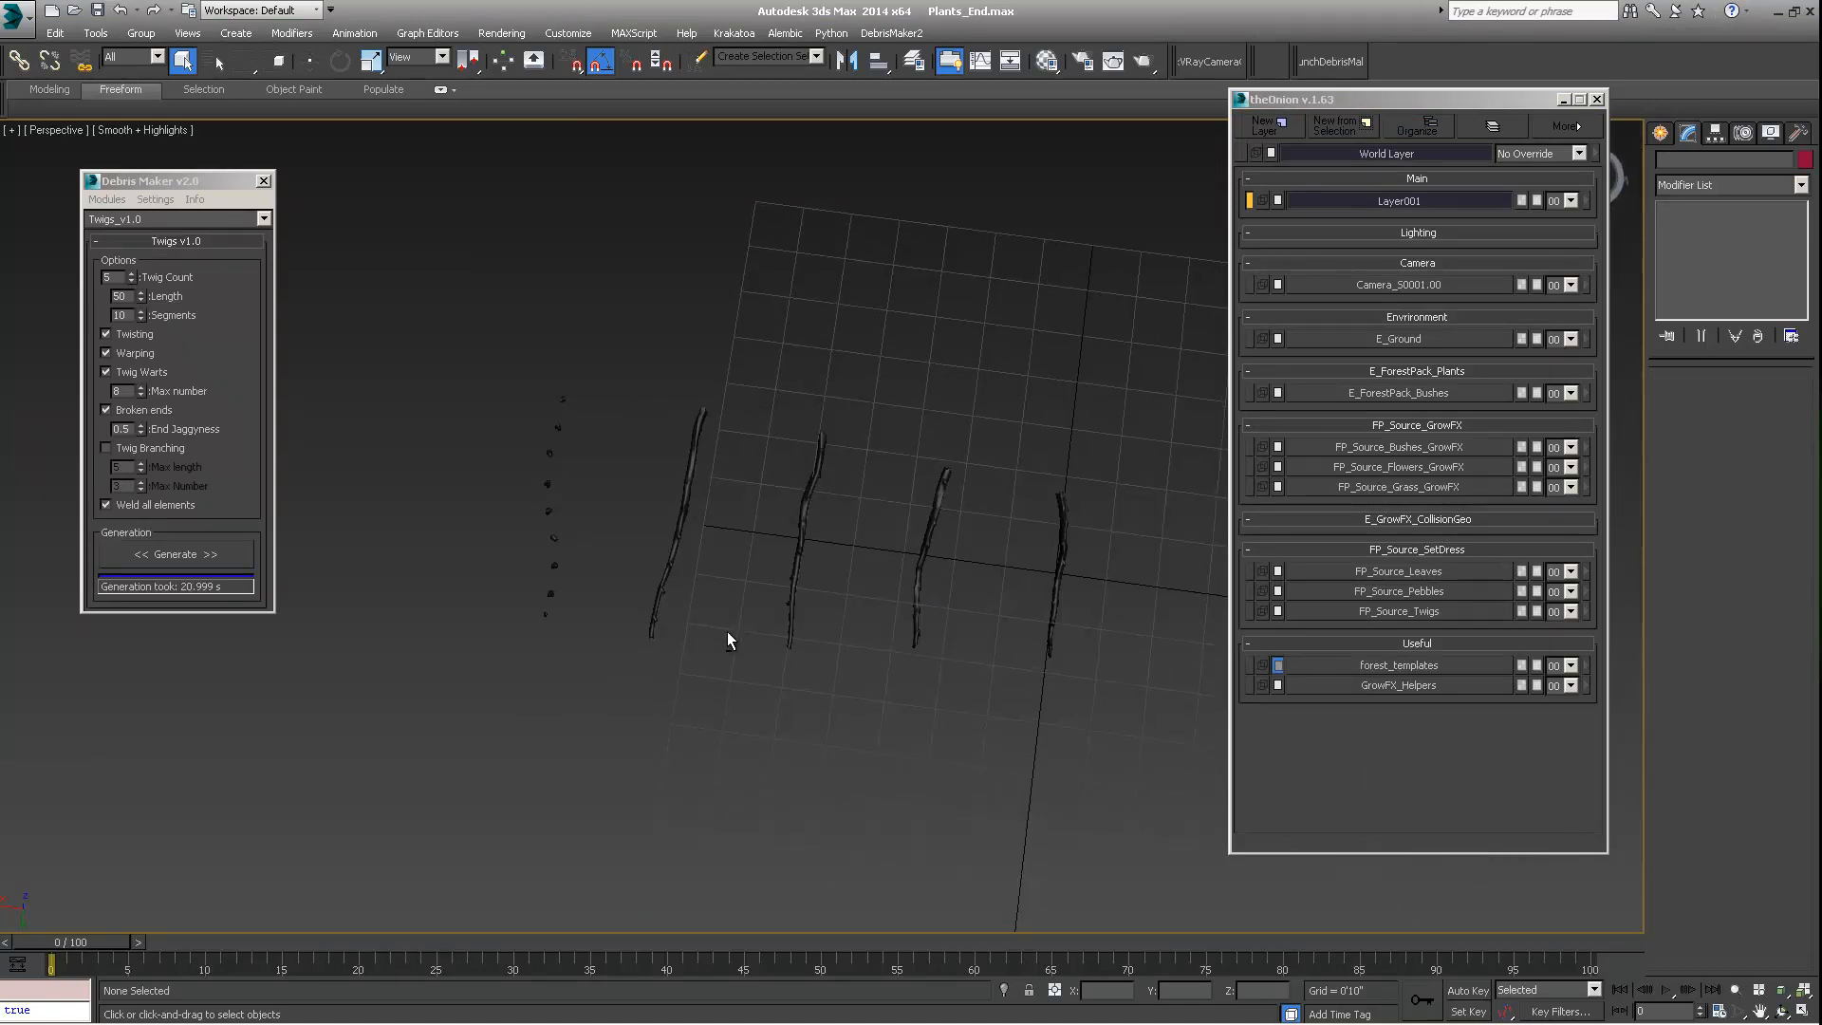
pyautogui.moveTo(537, 372); pyautogui.dragTo(573, 594)
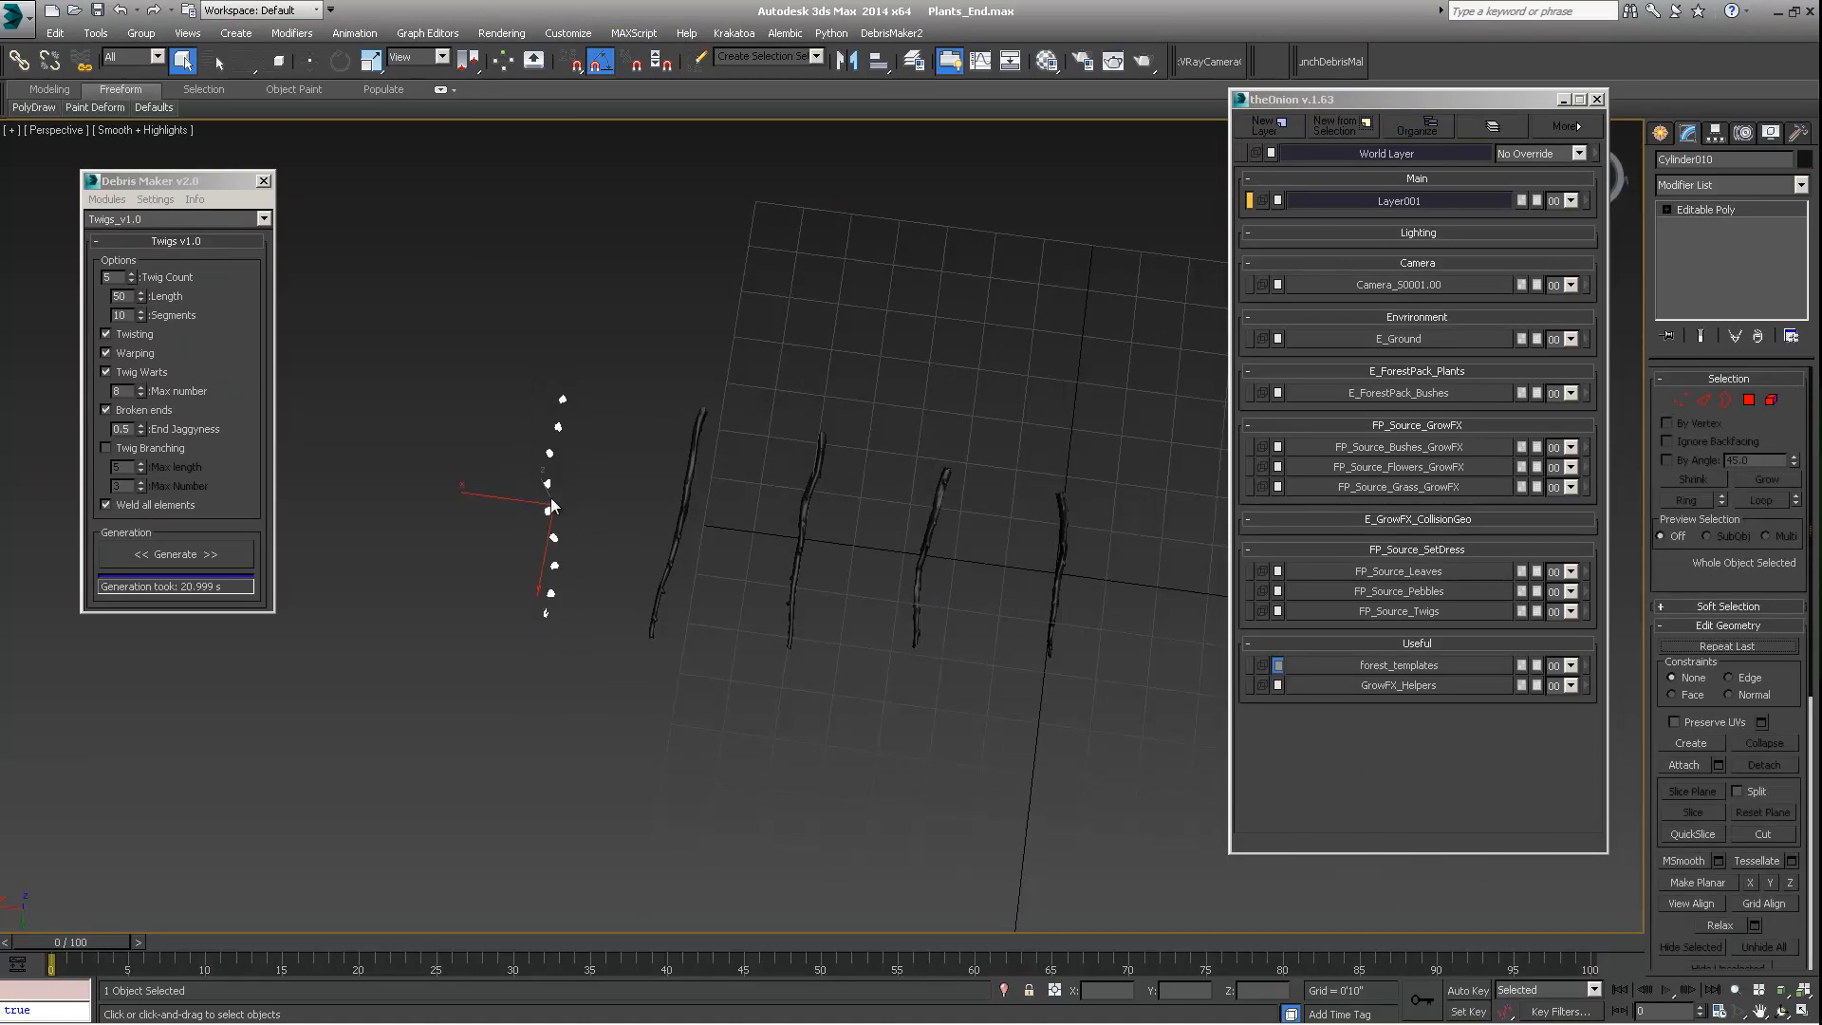
pyautogui.keyDown('alt'); pyautogui.moveTo(549, 485); pyautogui.dragTo(262, 389, button='middle'); pyautogui.keyUp('alt')
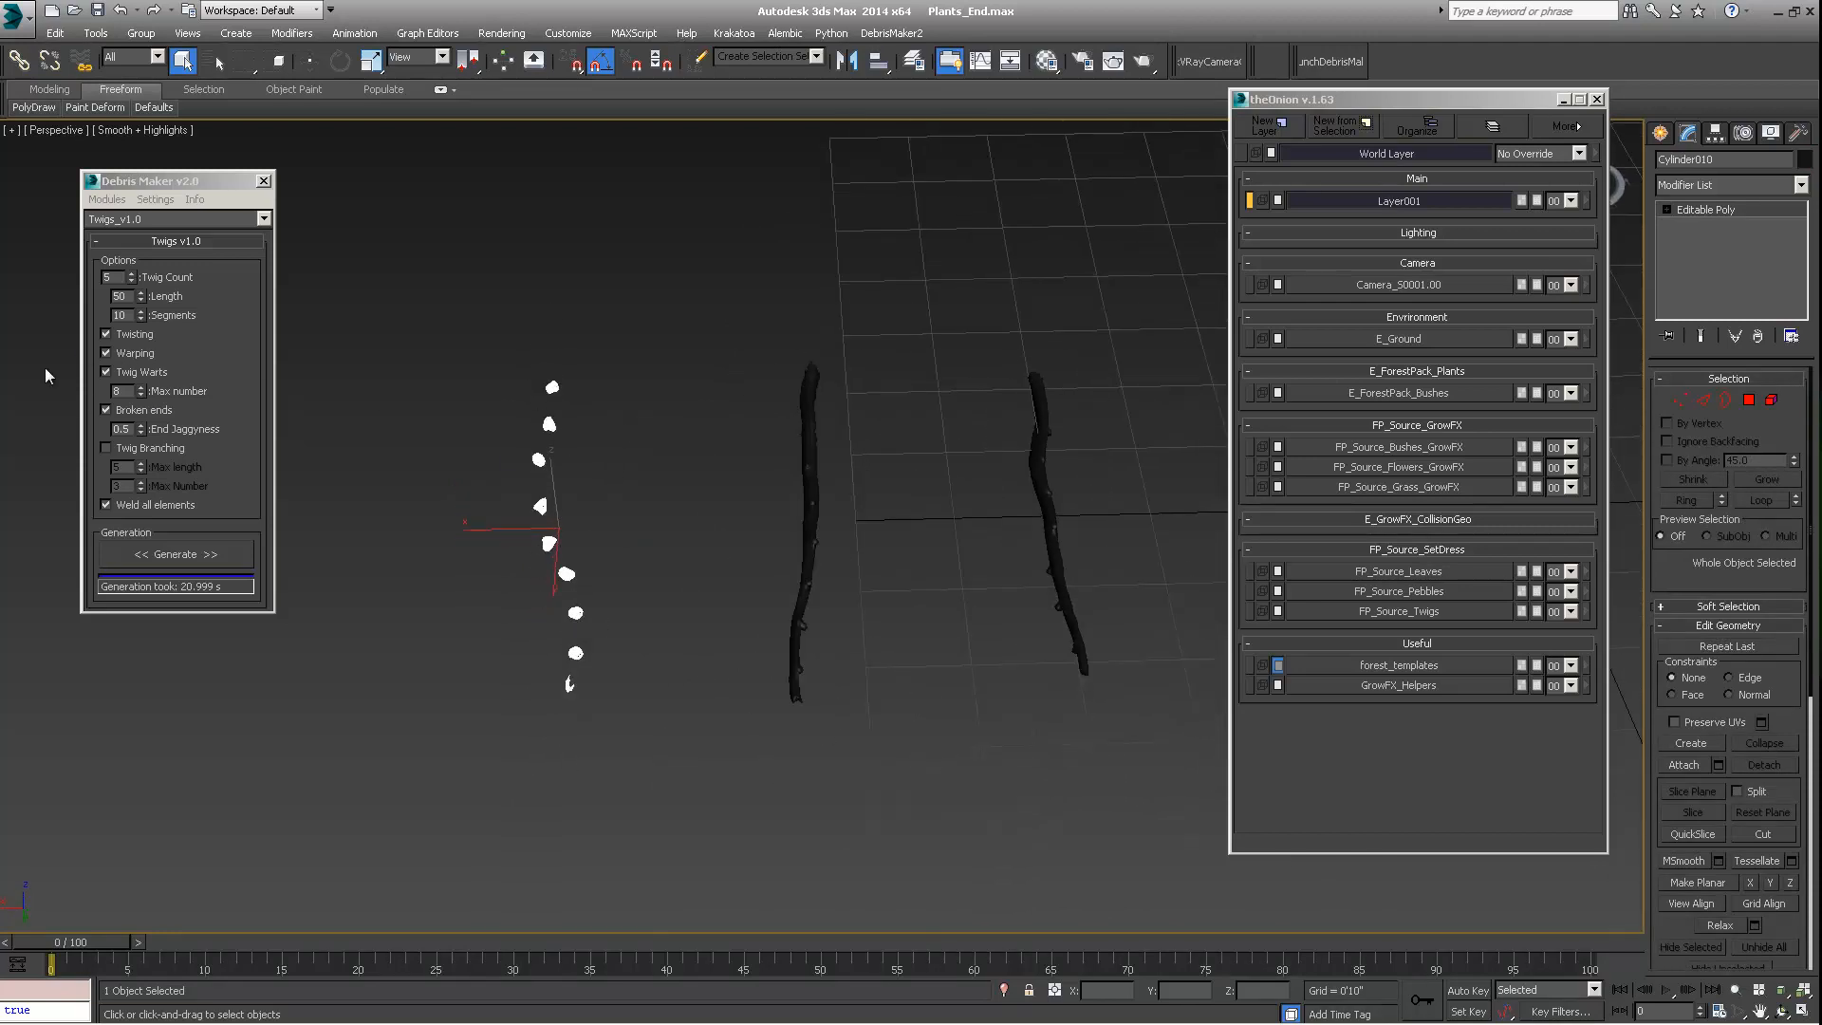
pyautogui.keyDown('alt'); pyautogui.moveTo(590, 589); pyautogui.dragTo(548, 545, button='middle'); pyautogui.keyUp('alt')
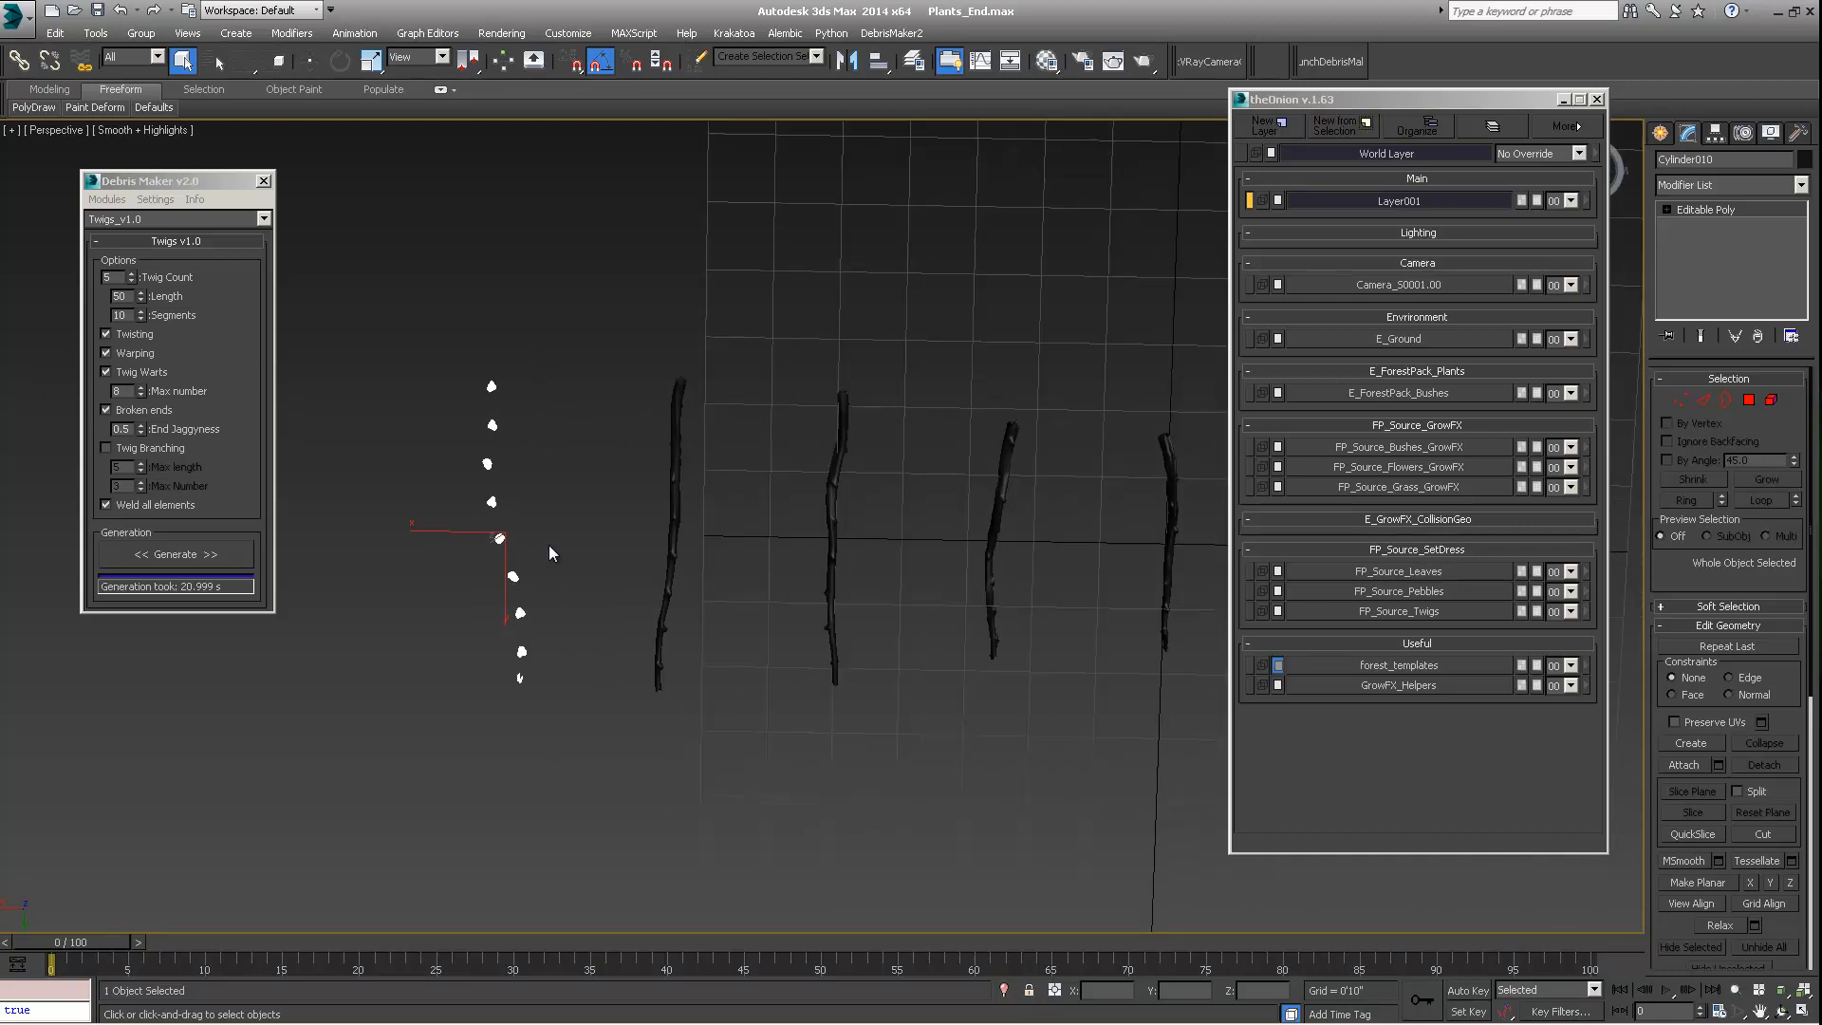
pyautogui.press('Delete')
# Step: Select the outermost remaining twig and examine the shapes of the generated twigs from above and from a low angle
pyautogui.moveTo(674, 527); pyautogui.dragTo(517, 508, button='middle')
pyautogui.moveTo(516, 508)
pyautogui.keyDown('alt'); pyautogui.mouseDown(button='middle')
pyautogui.moveTo(511, 484)
pyautogui.moveTo(685, 482)
pyautogui.moveTo(501, 502)
pyautogui.mouseUp(button='middle'); pyautogui.keyUp('alt')
pyautogui.scroll(3, 538, 482)
pyautogui.scroll(3, 522, 494)
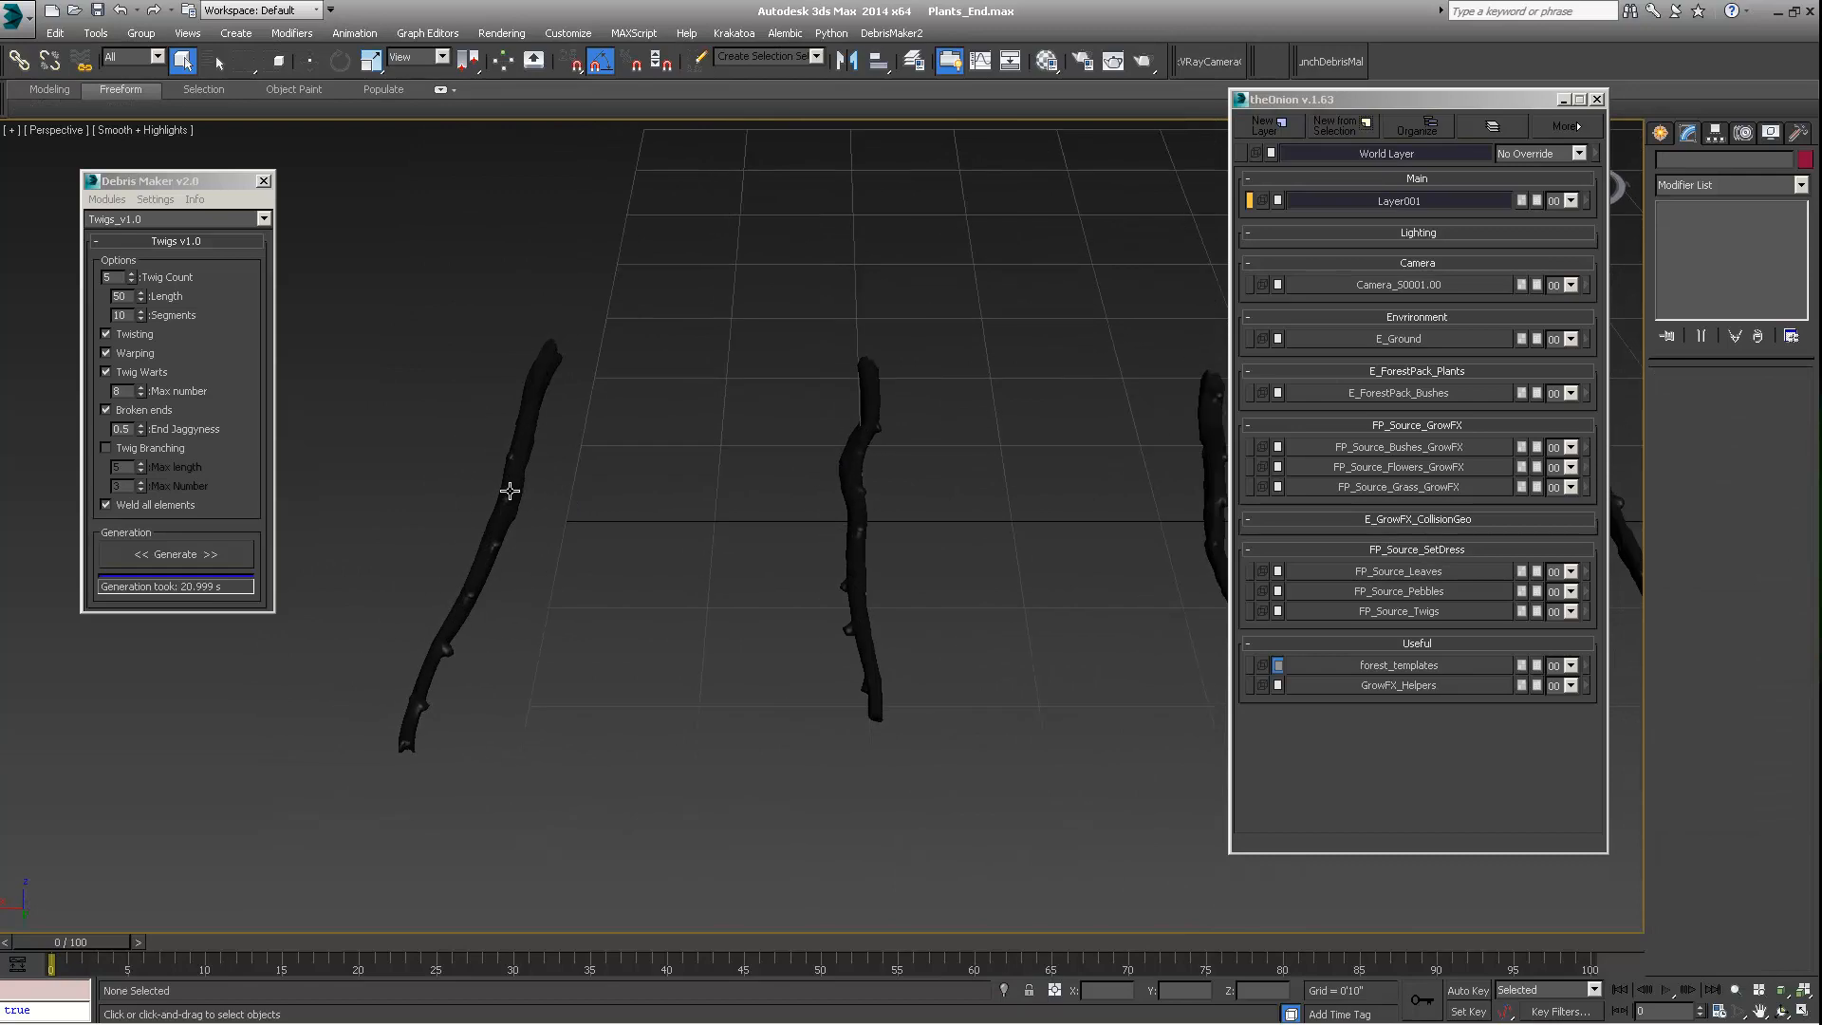
pyautogui.click(507, 489)
pyautogui.keyDown('alt'); pyautogui.moveTo(675, 492); pyautogui.dragTo(555, 493, button='middle'); pyautogui.keyUp('alt')
pyautogui.keyDown('alt'); pyautogui.moveTo(789, 531); pyautogui.dragTo(746, 503, button='middle'); pyautogui.keyUp('alt')
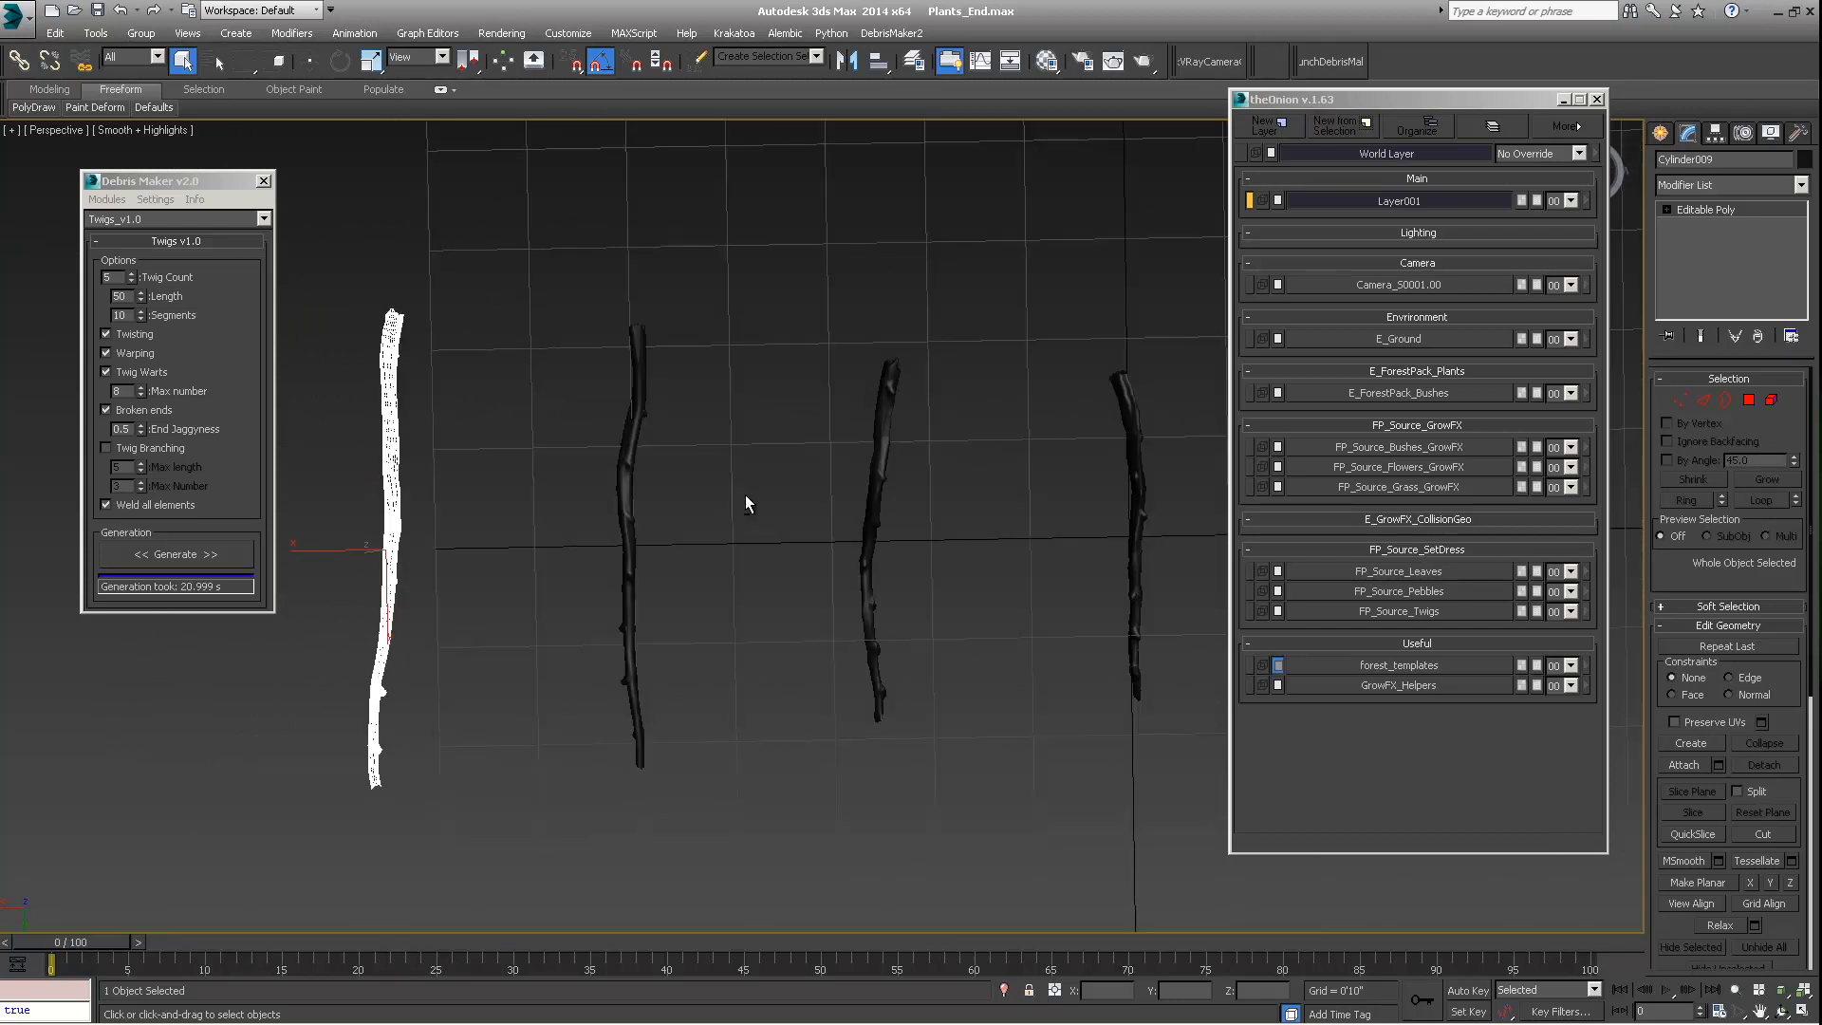
pyautogui.scroll(-2, 835, 583)
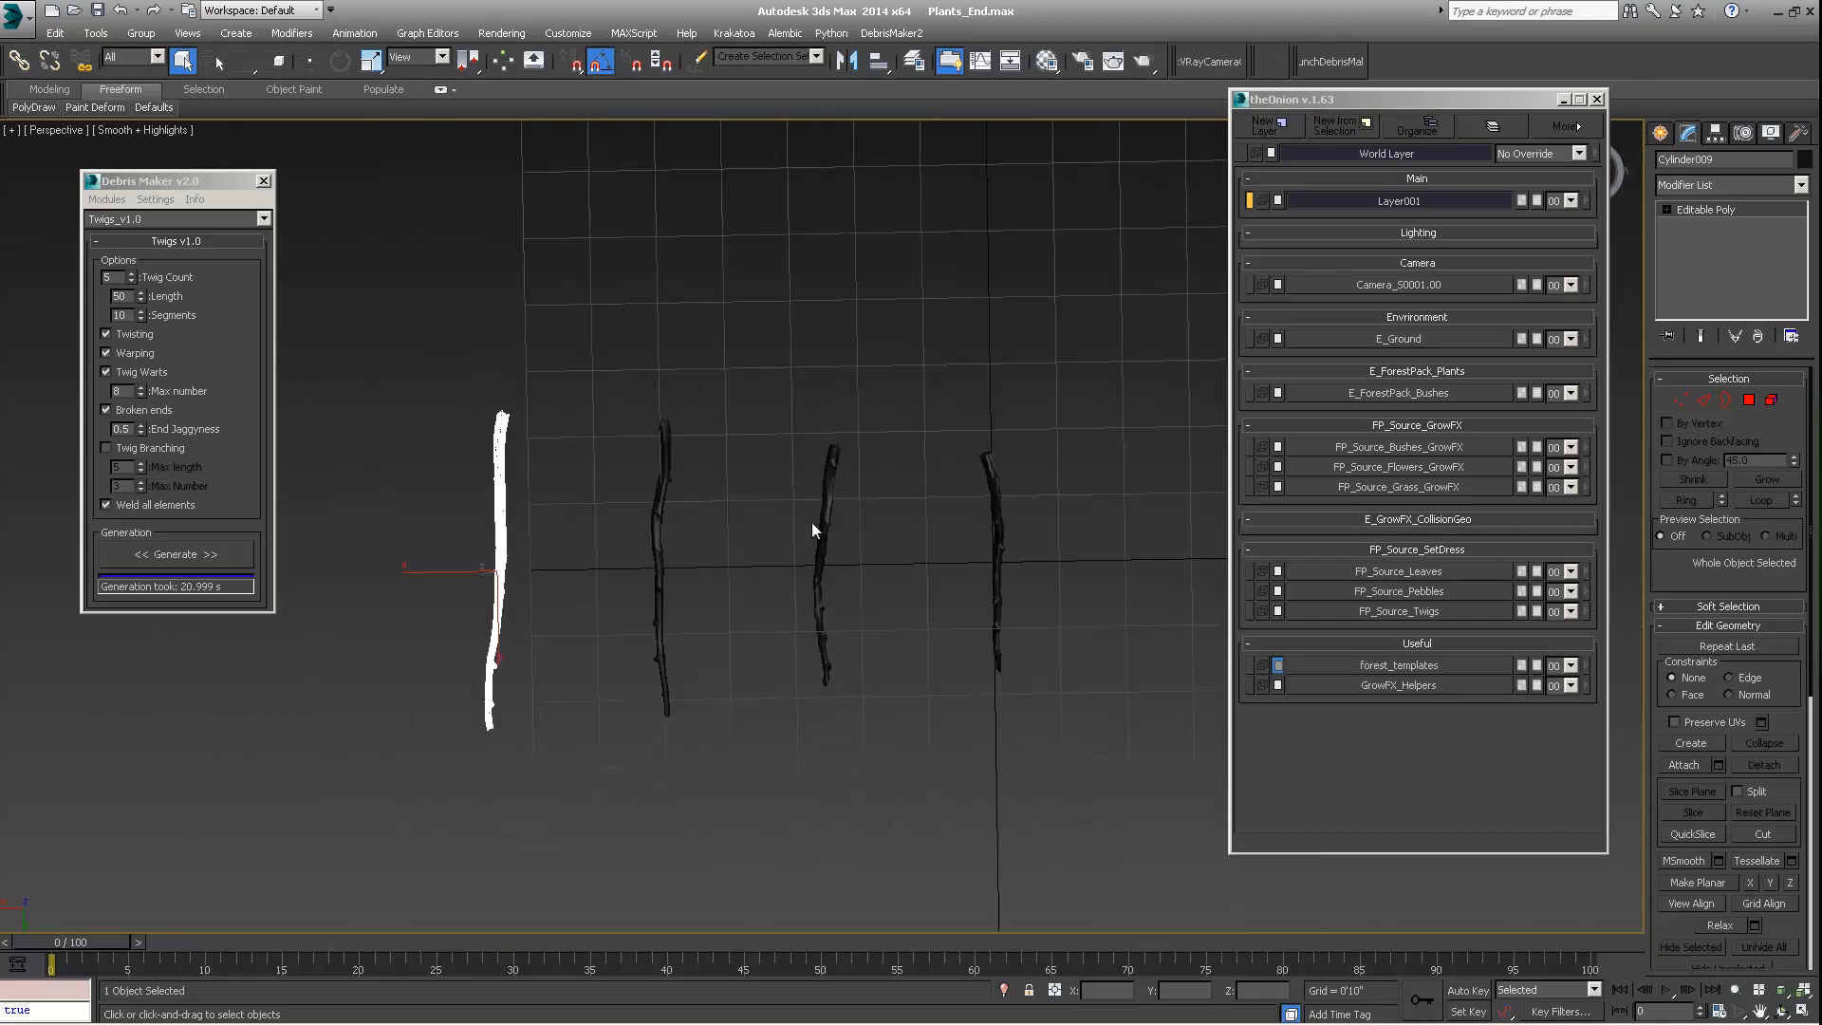
pyautogui.keyDown('alt'); pyautogui.moveTo(824, 564); pyautogui.dragTo(807, 451, button='middle'); pyautogui.keyUp('alt')
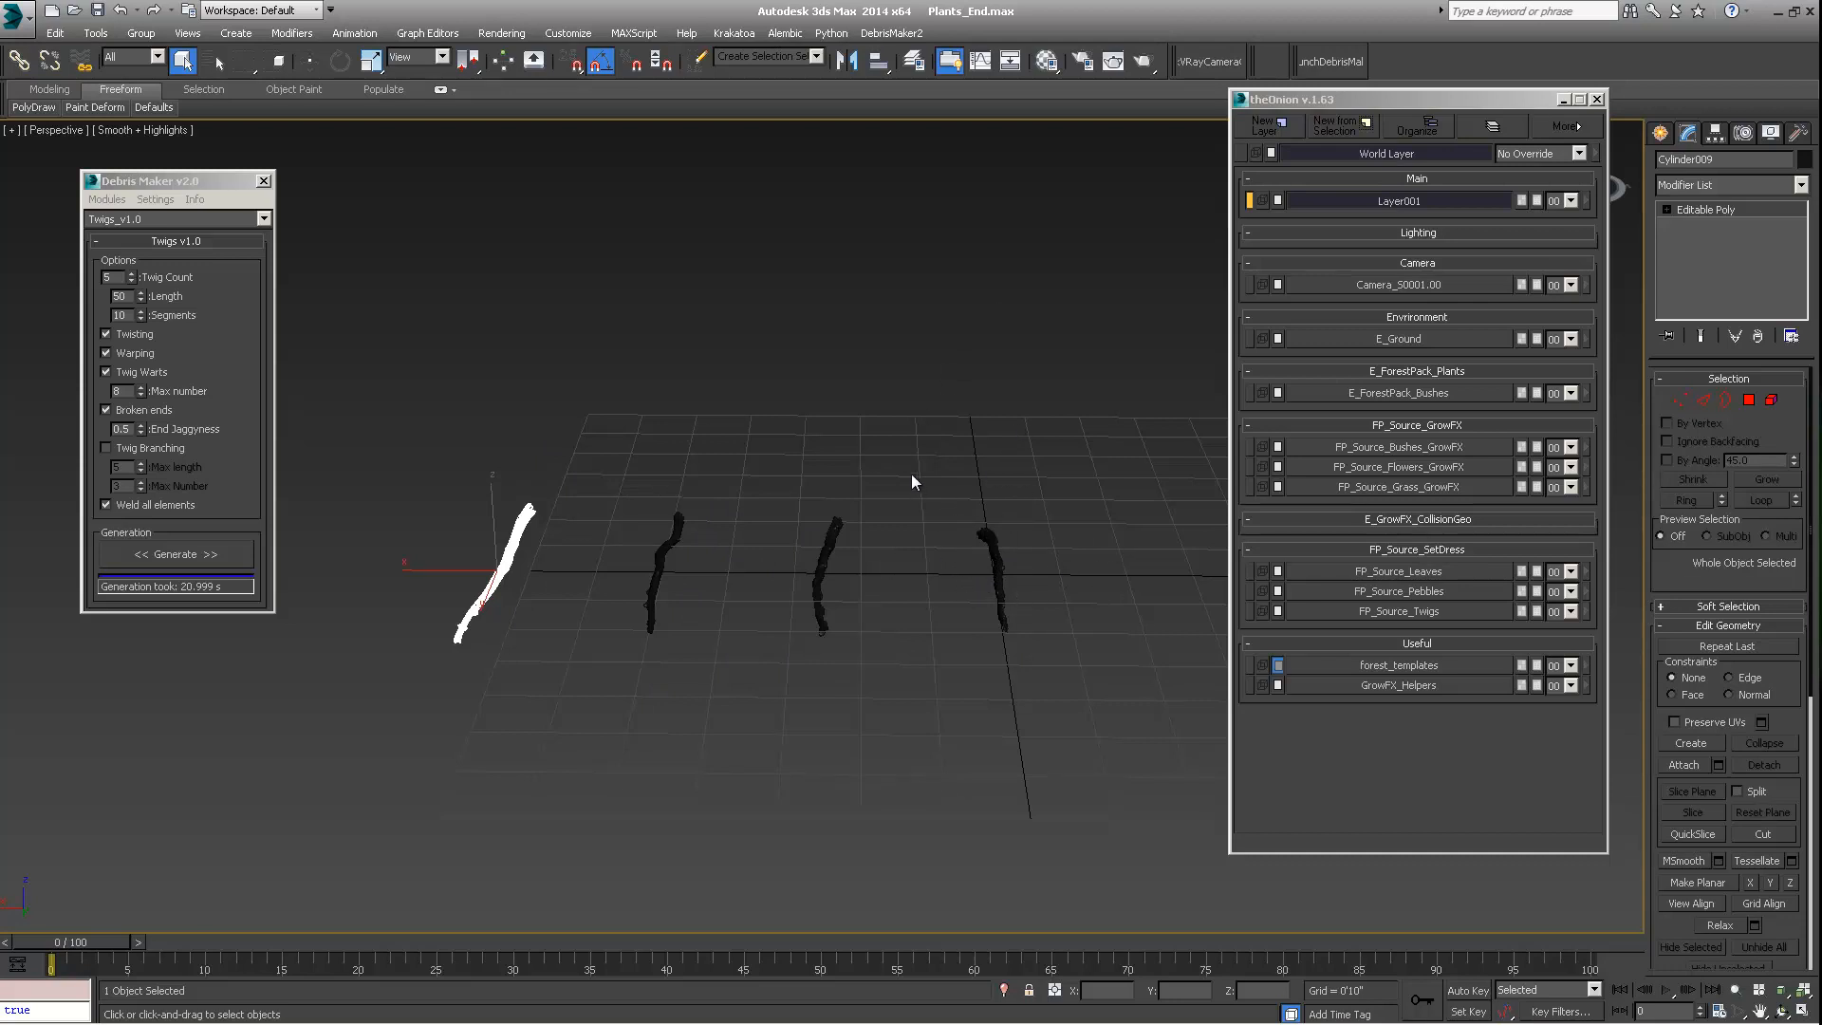
# Step: Examine the generated twigs from several angles, including a close-up of the selected outermost twig's wireframe and warts
pyautogui.keyDown('alt'); pyautogui.moveTo(1067, 498); pyautogui.dragTo(1025, 567, button='middle'); pyautogui.keyUp('alt')
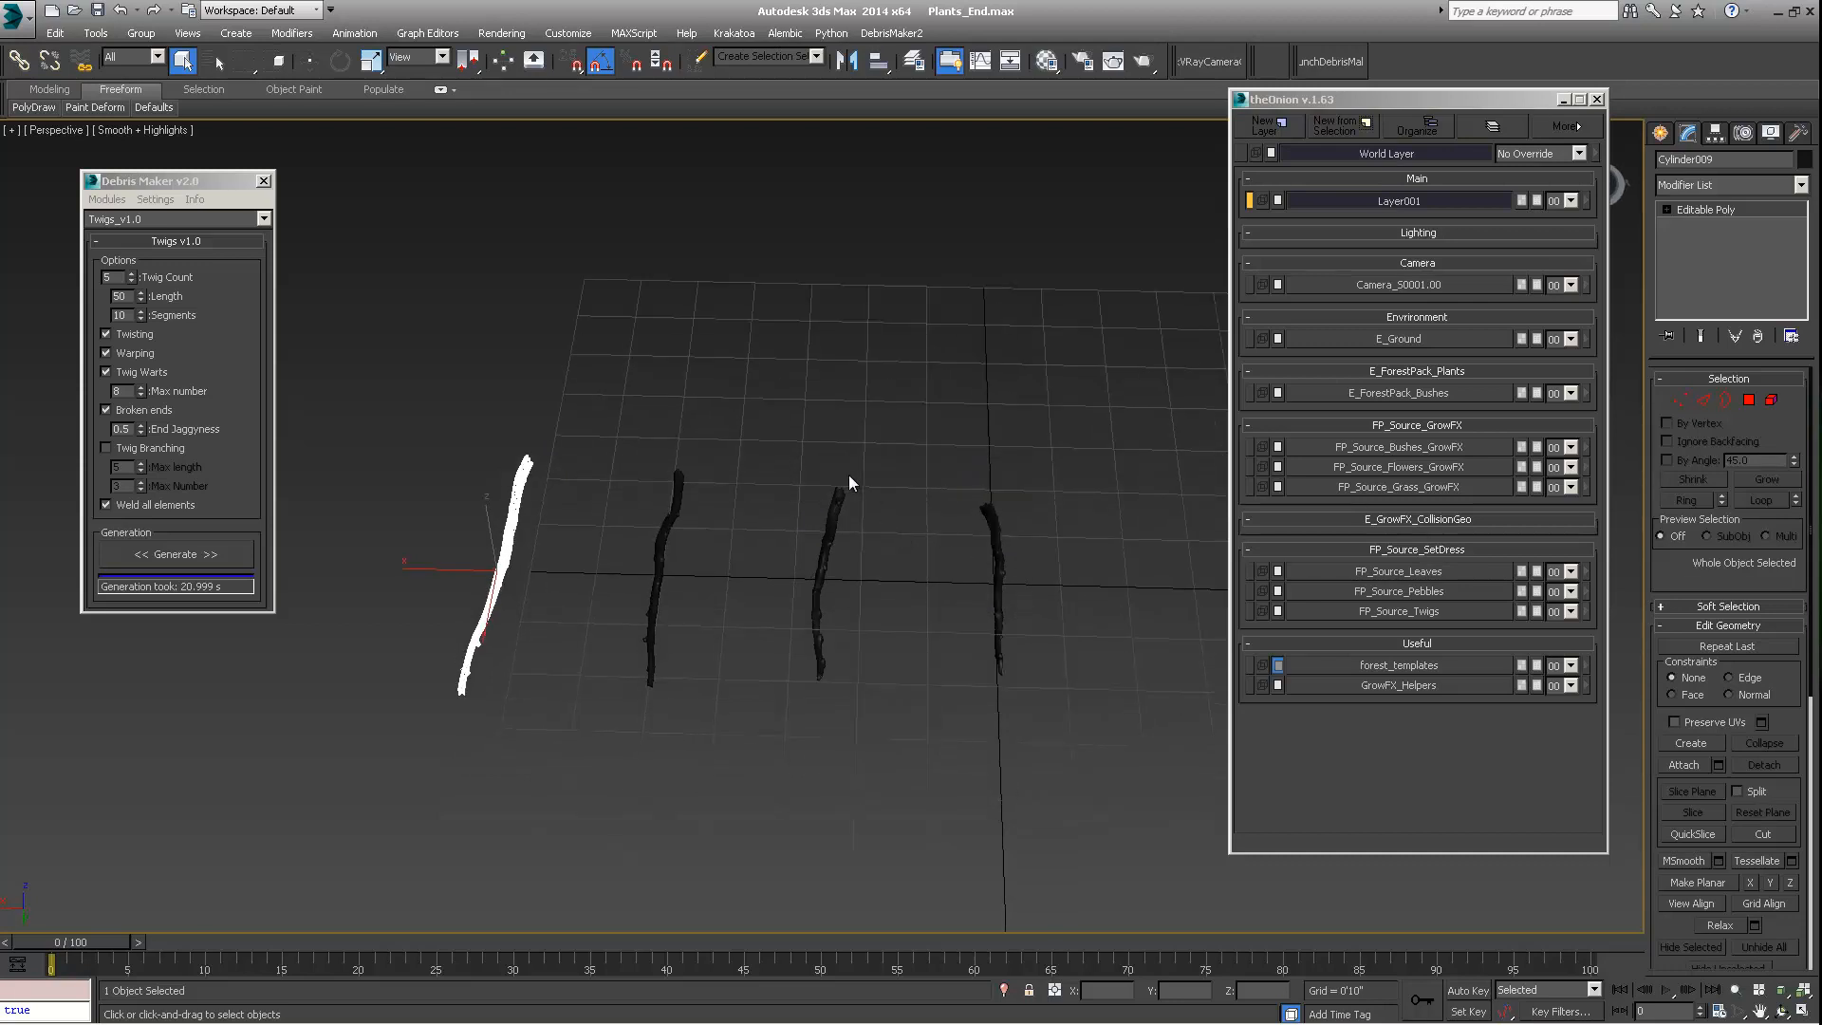
pyautogui.keyDown('alt'); pyautogui.moveTo(839, 497); pyautogui.dragTo(812, 505, button='middle'); pyautogui.keyUp('alt')
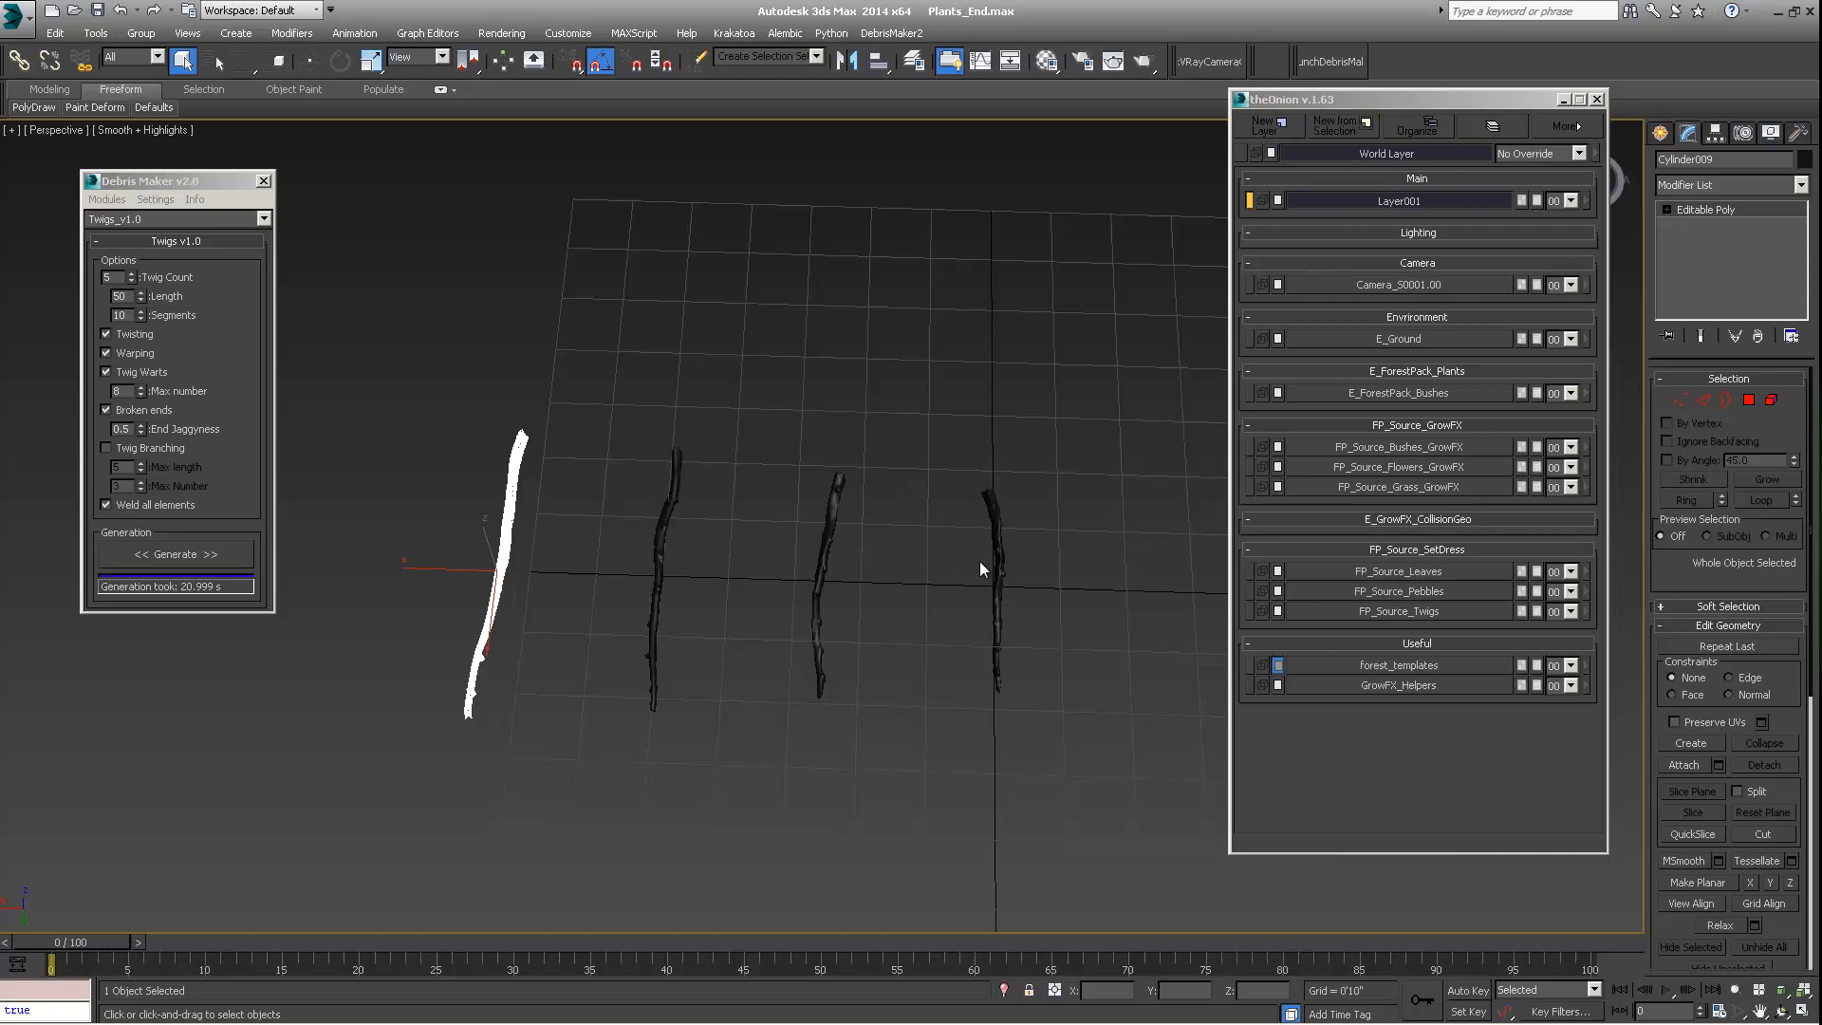
pyautogui.keyDown('alt'); pyautogui.moveTo(987, 393); pyautogui.dragTo(875, 556, button='middle'); pyautogui.keyUp('alt')
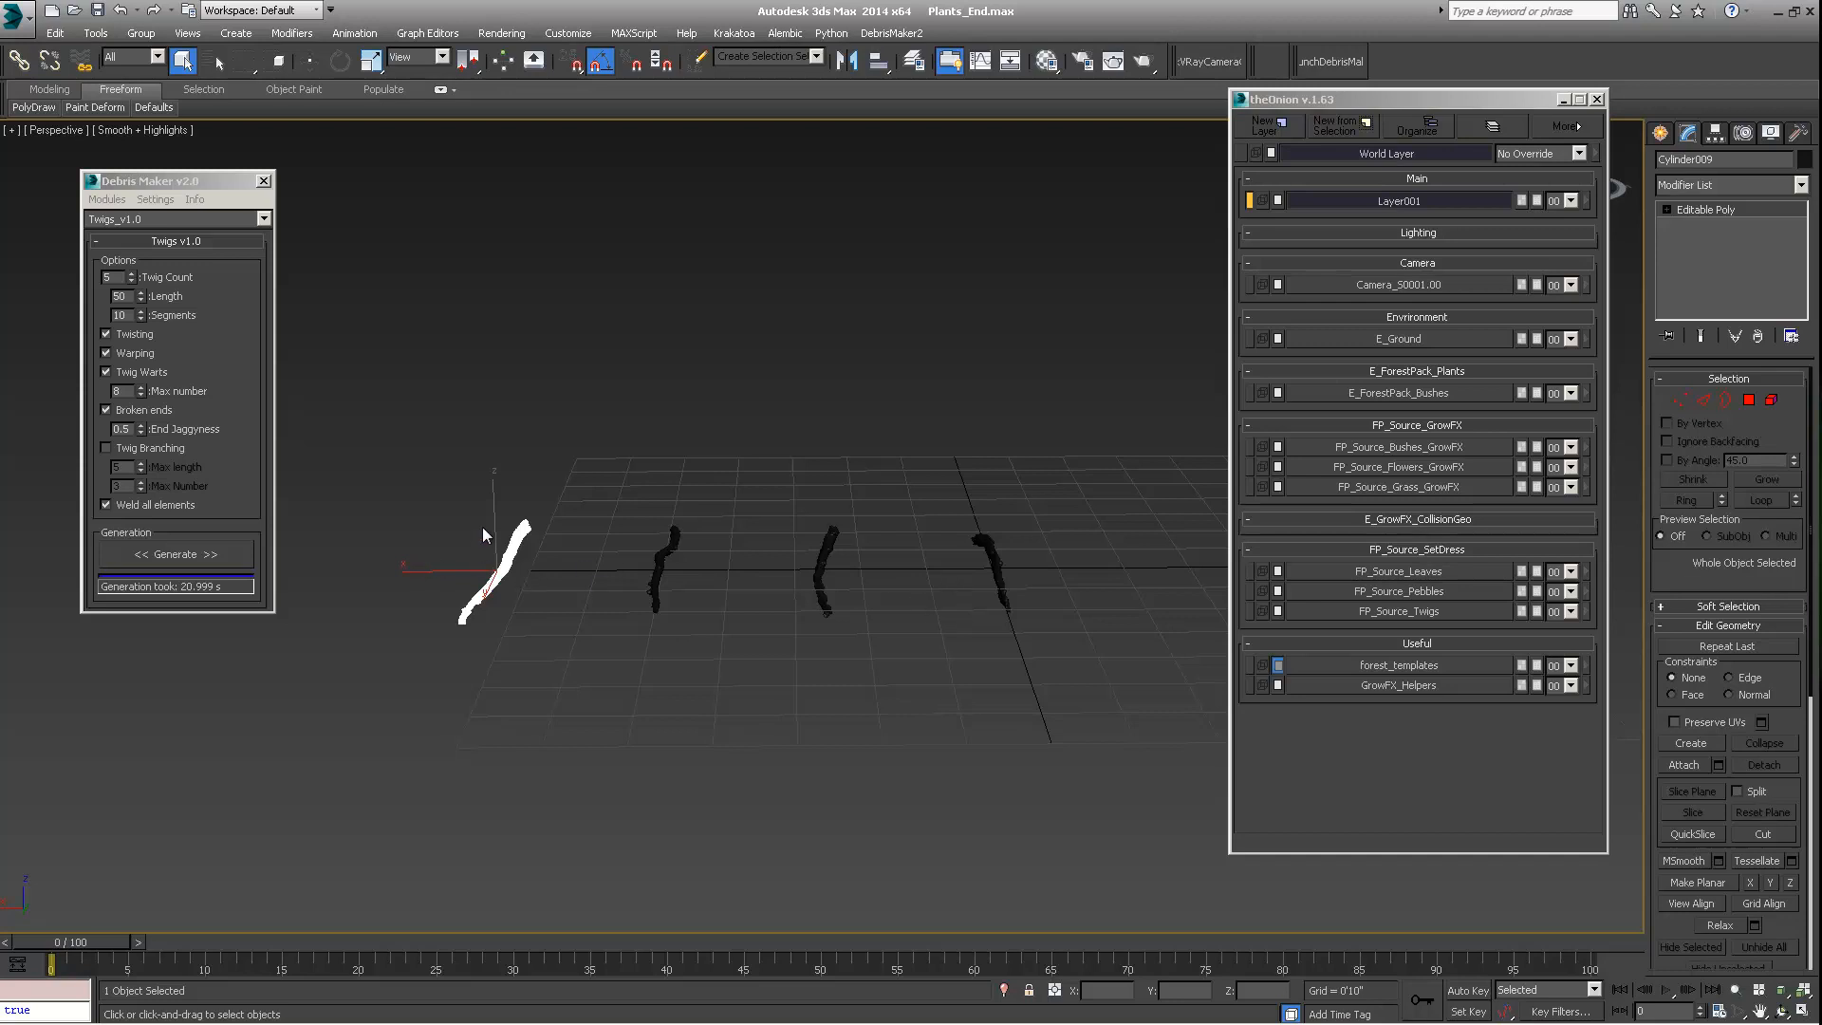
pyautogui.keyDown('alt'); pyautogui.moveTo(583, 465); pyautogui.dragTo(566, 588, button='middle'); pyautogui.keyUp('alt')
pyautogui.scroll(6, 567, 588)
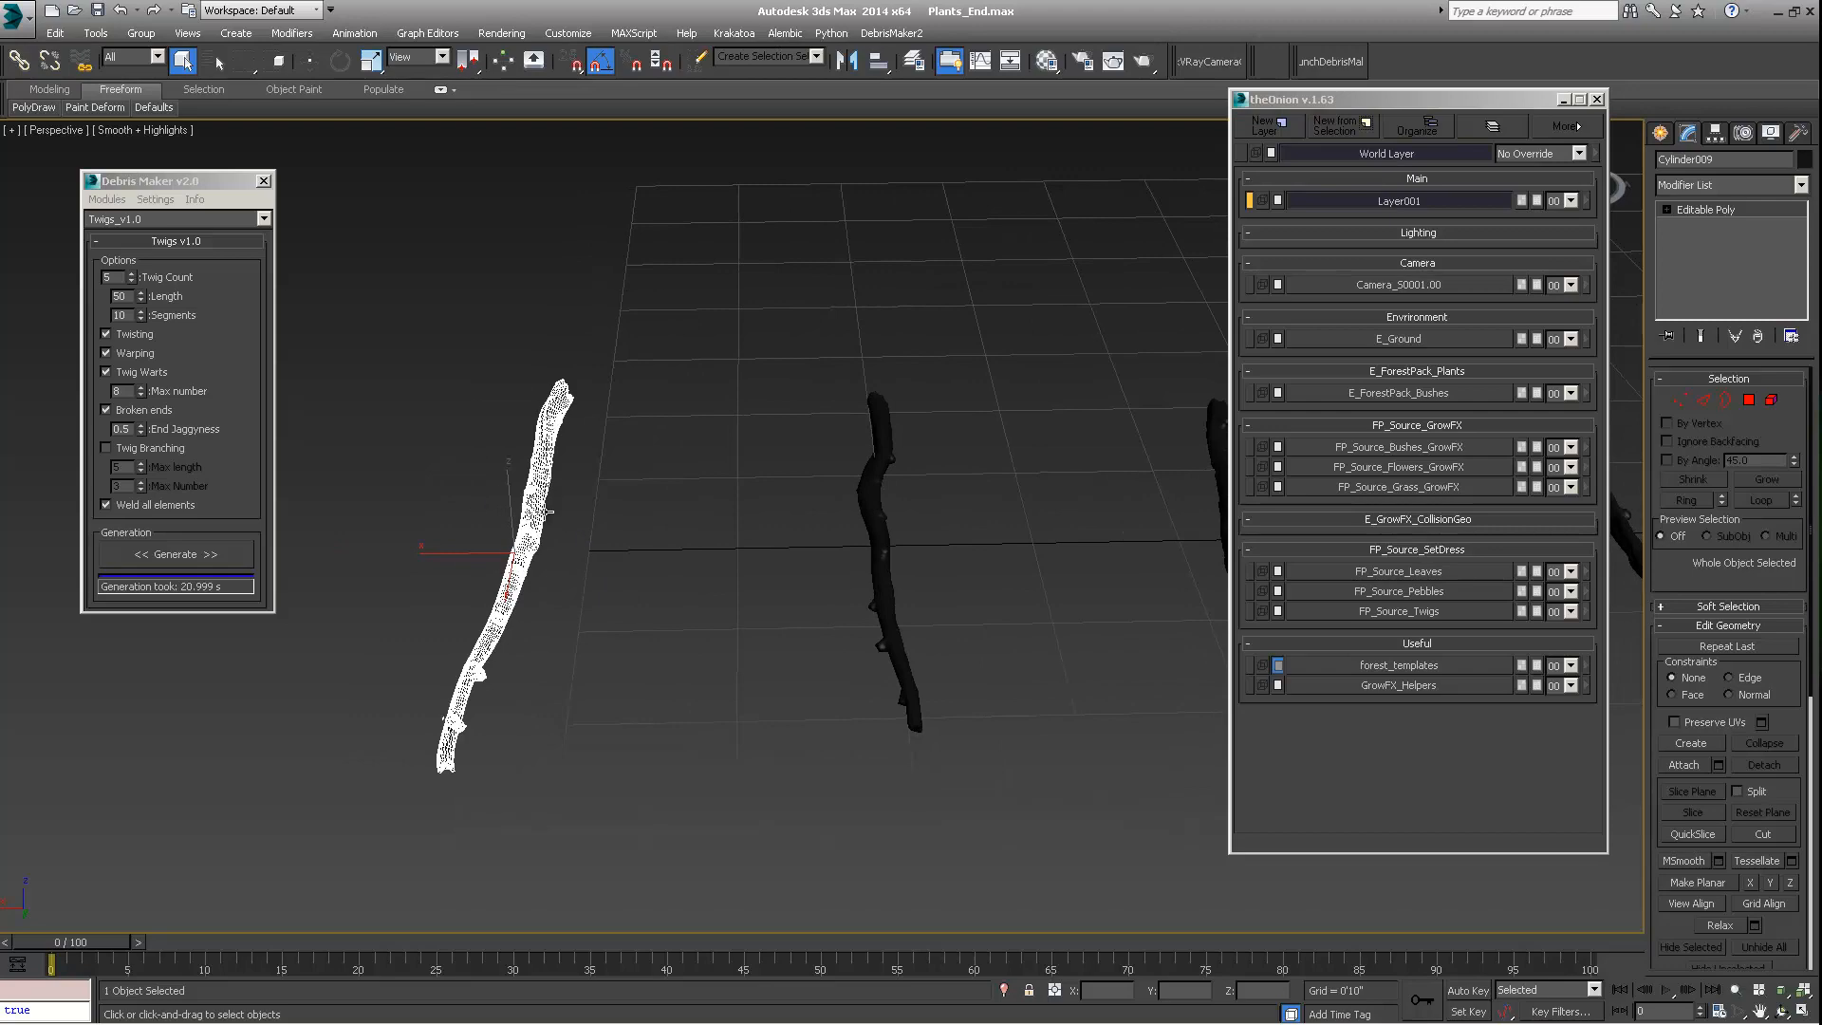
pyautogui.keyDown('alt'); pyautogui.moveTo(767, 537); pyautogui.dragTo(517, 599, button='middle'); pyautogui.keyUp('alt')
pyautogui.scroll(6, 521, 602)
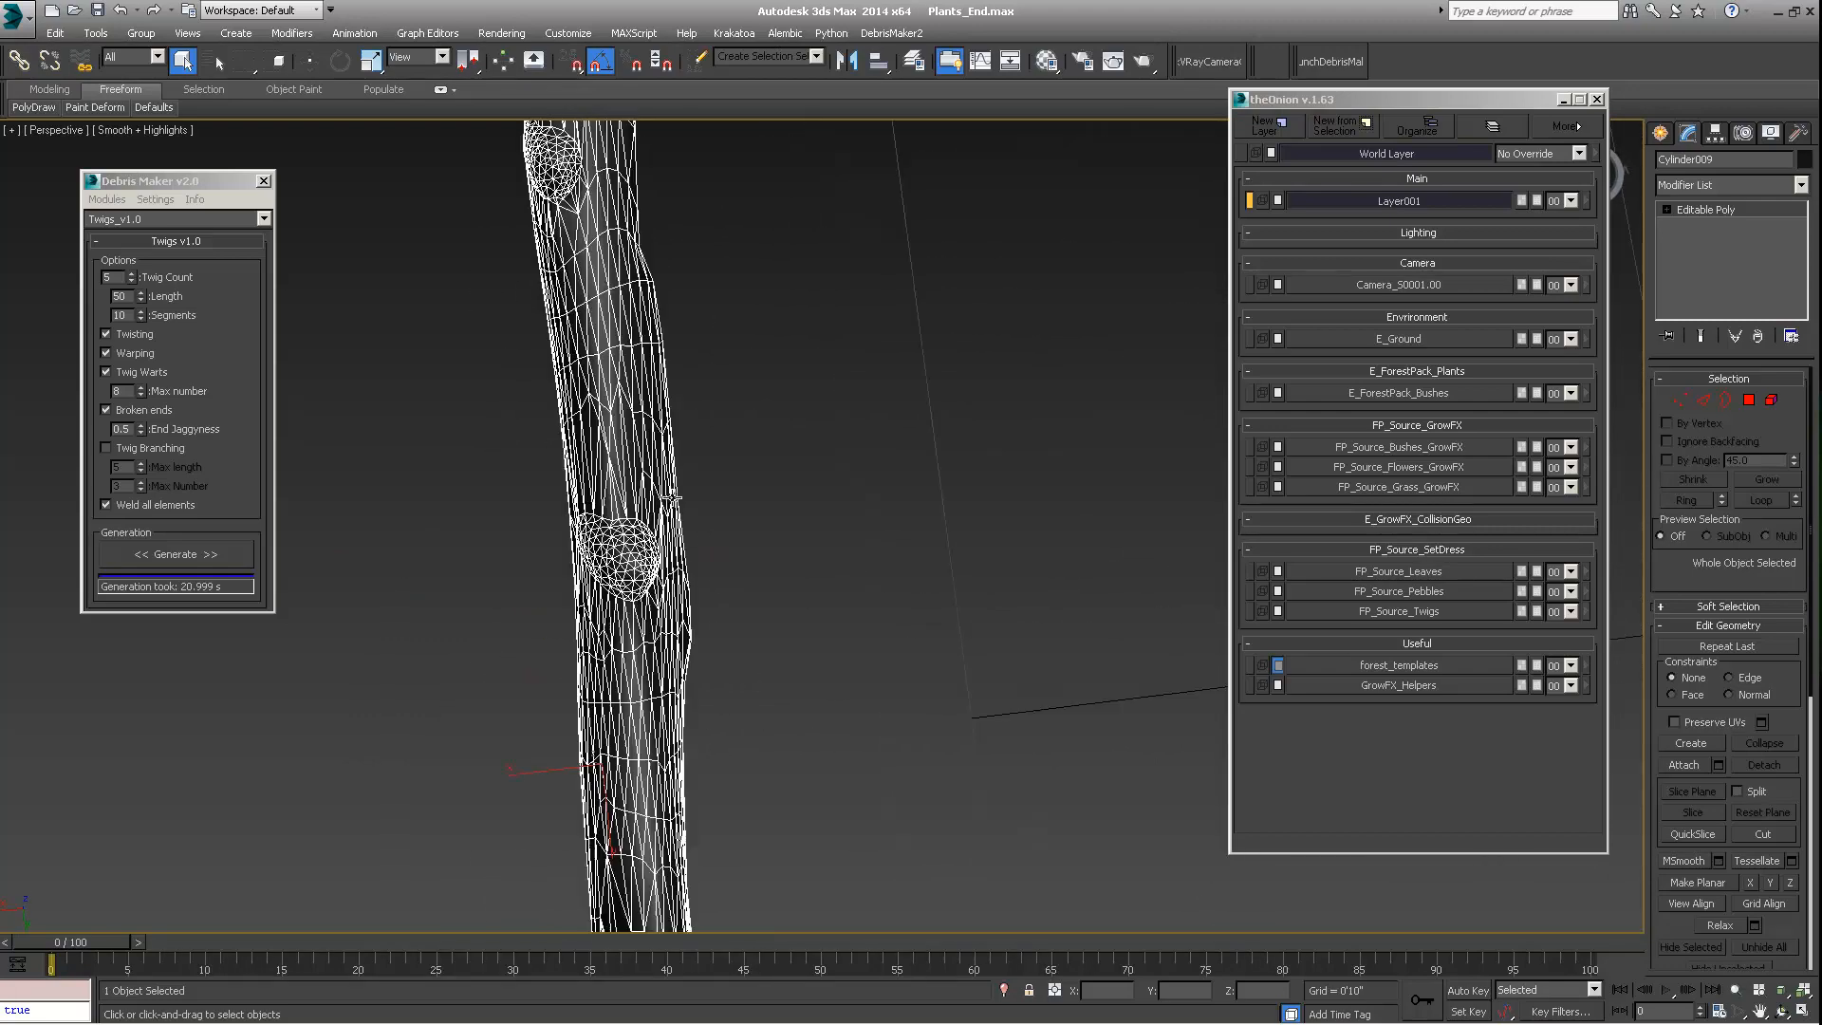
pyautogui.keyDown('alt'); pyautogui.moveTo(631, 479); pyautogui.dragTo(750, 446, button='middle'); pyautogui.keyUp('alt')
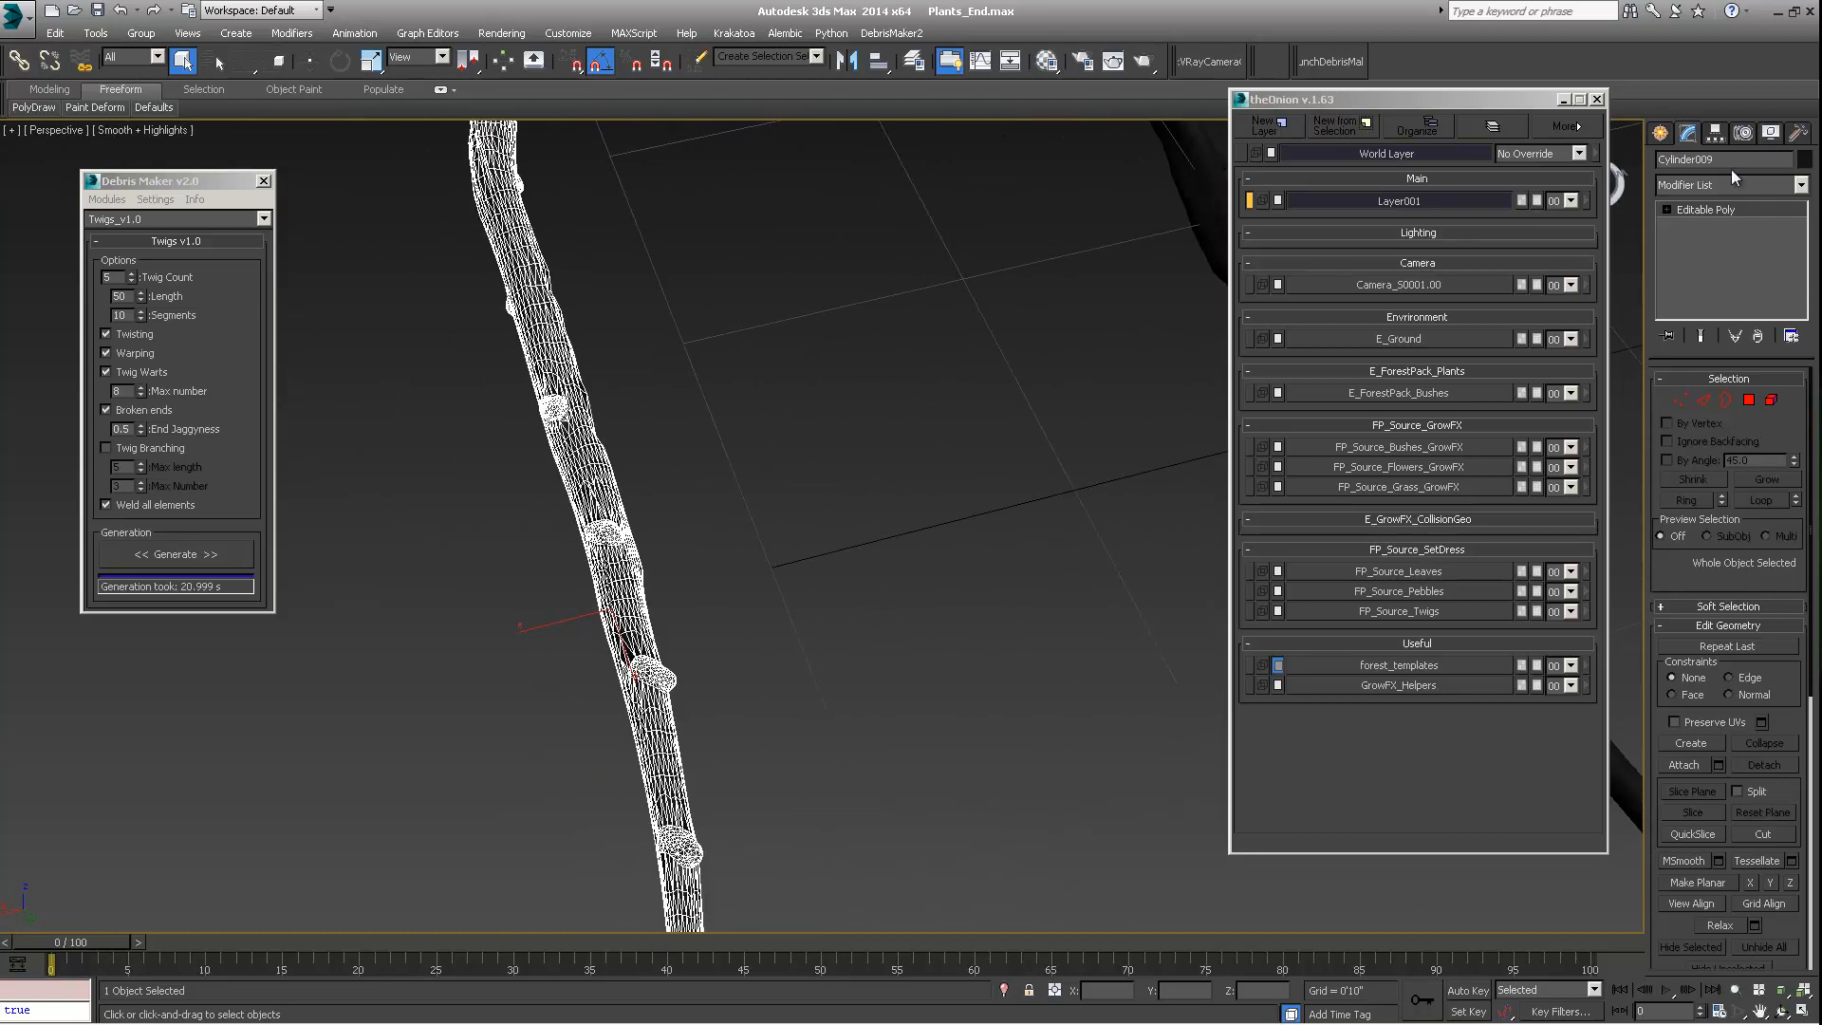
# Step: Add a ProOptimizer modifier to the selected twig, calculate its optimization data and inspect the wireframe up close
pyautogui.click(1801, 184)
pyautogui.scroll(-15, 1704, 328)
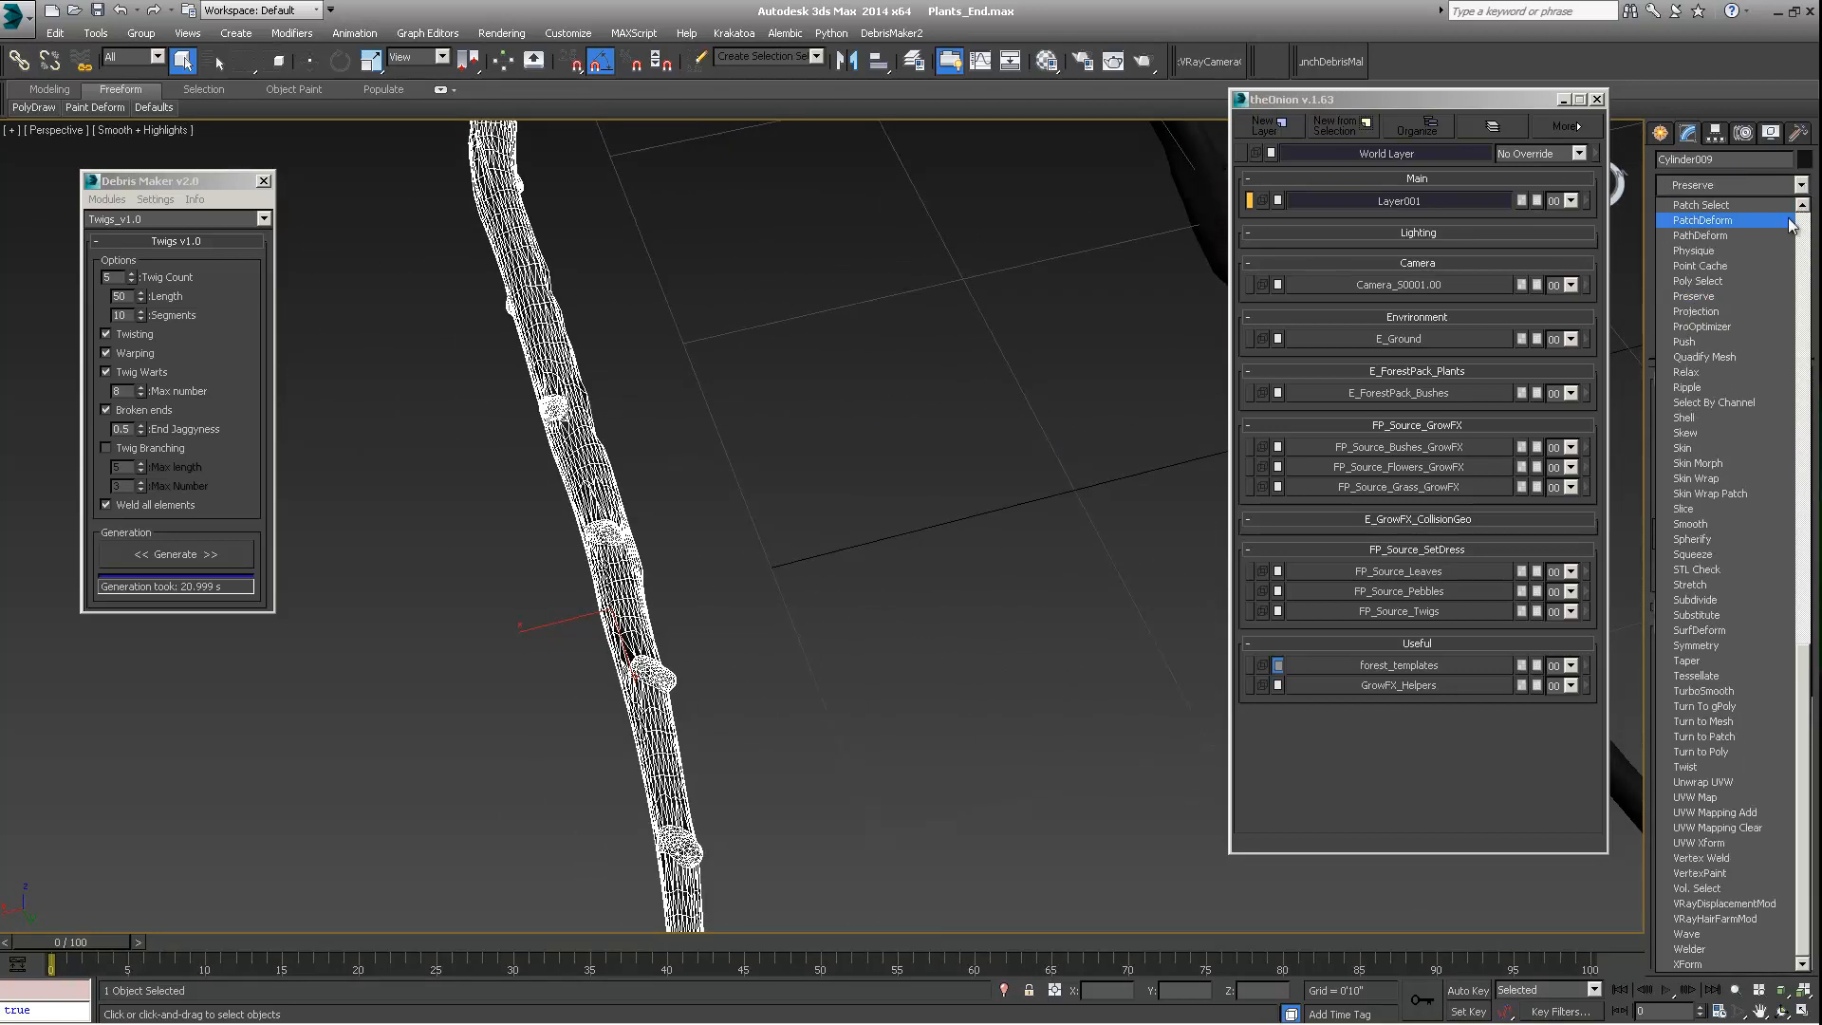
pyautogui.click(1704, 328)
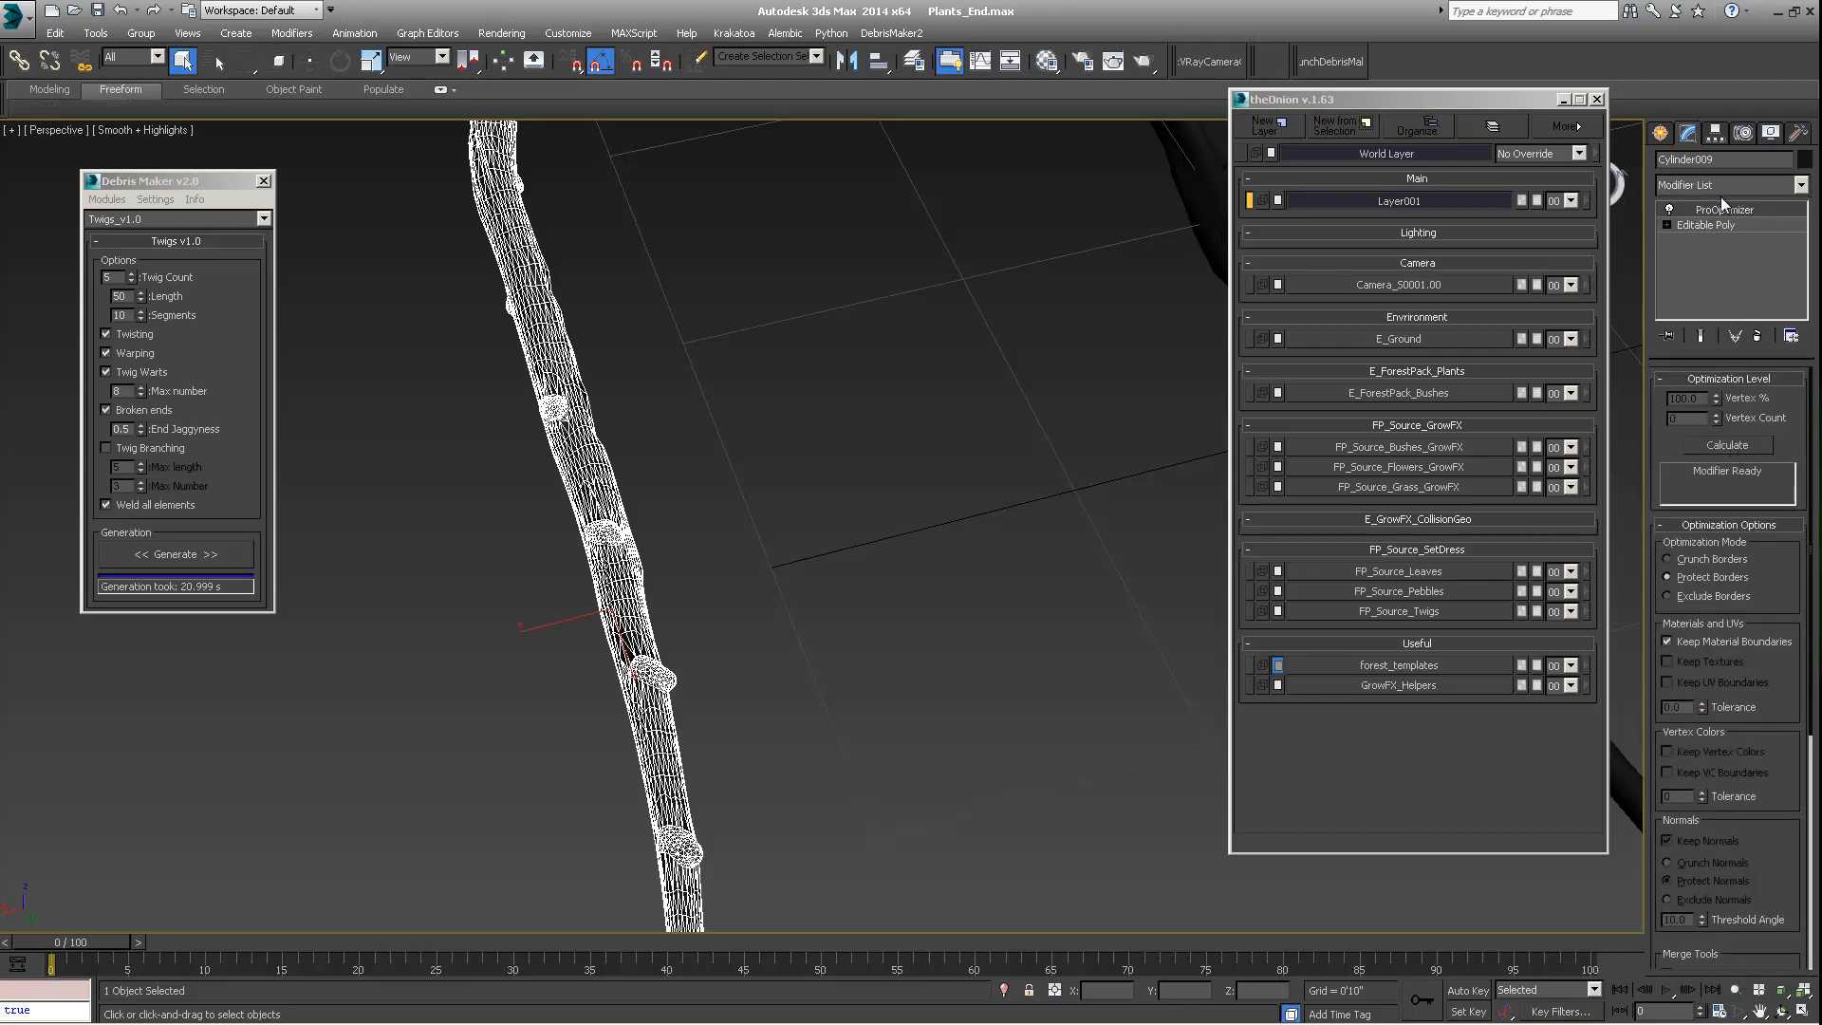
pyautogui.click(1719, 444)
pyautogui.moveTo(609, 538); pyautogui.dragTo(831, 533, button='middle')
pyautogui.scroll(10, 818, 546)
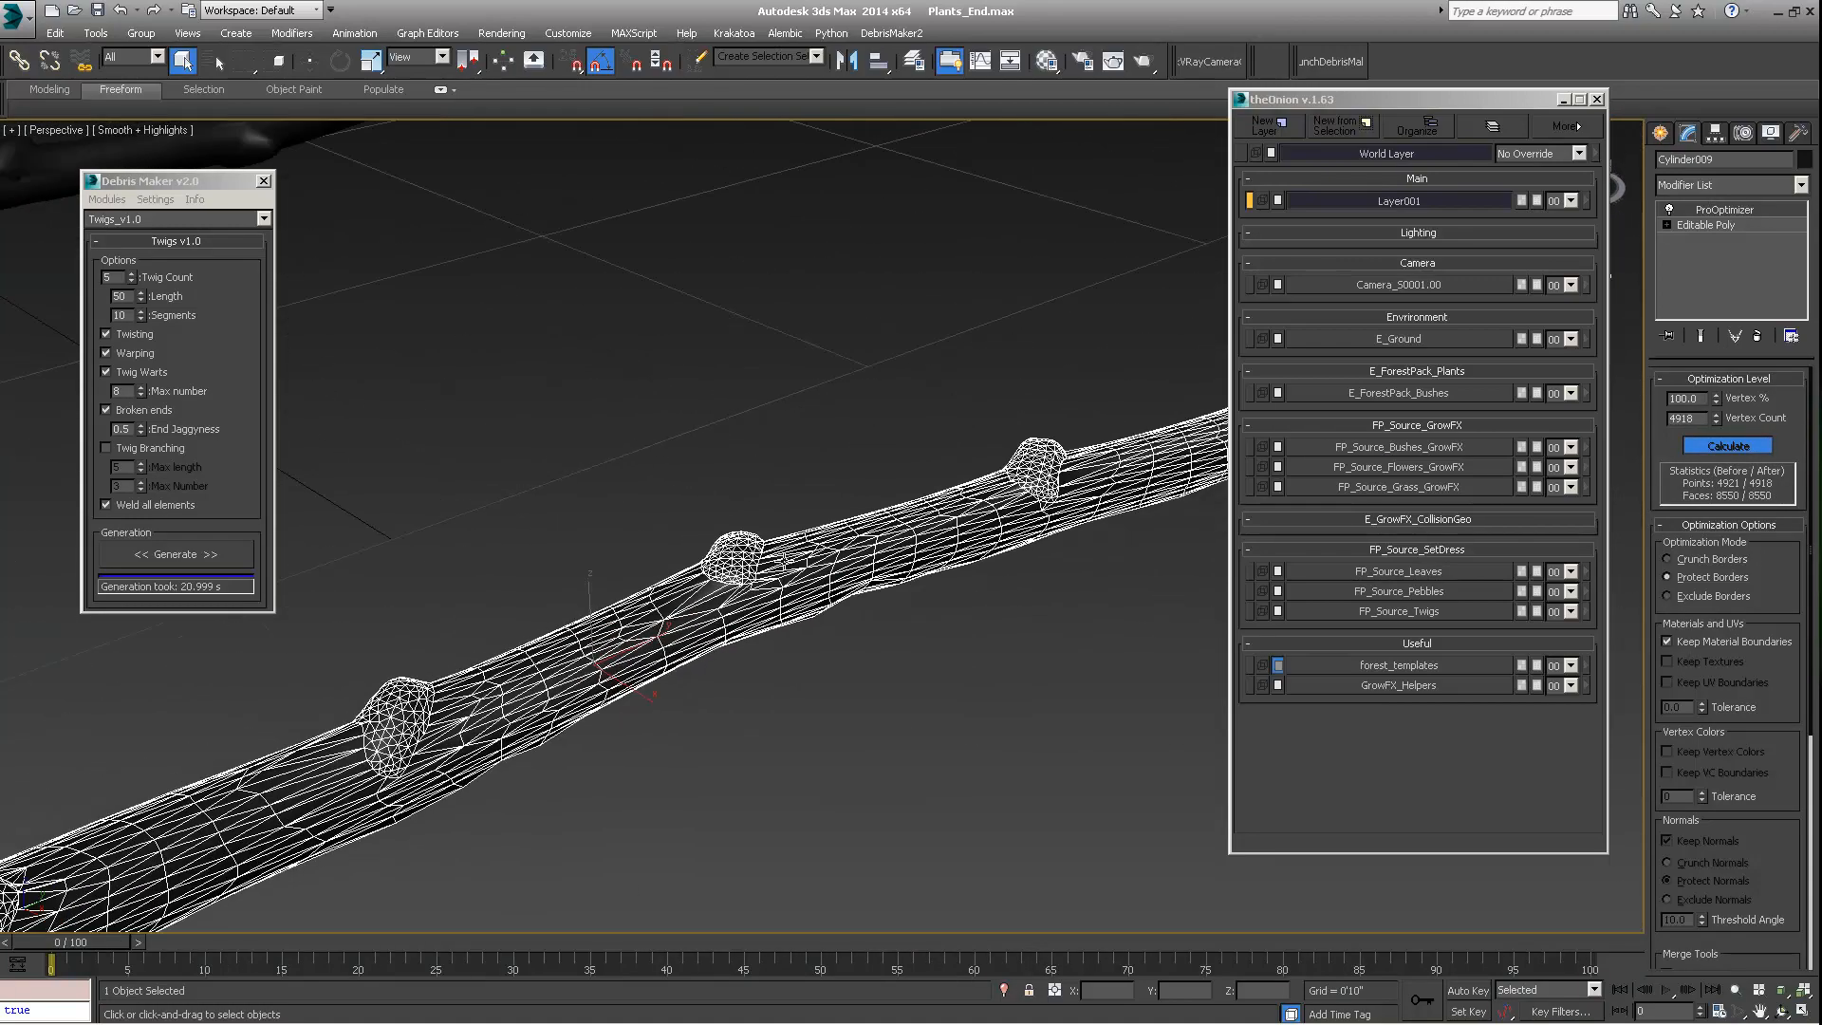
pyautogui.moveTo(821, 546); pyautogui.dragTo(922, 448, button='middle')
pyautogui.keyDown('alt'); pyautogui.moveTo(669, 522); pyautogui.dragTo(745, 546, button='middle'); pyautogui.keyUp('alt')
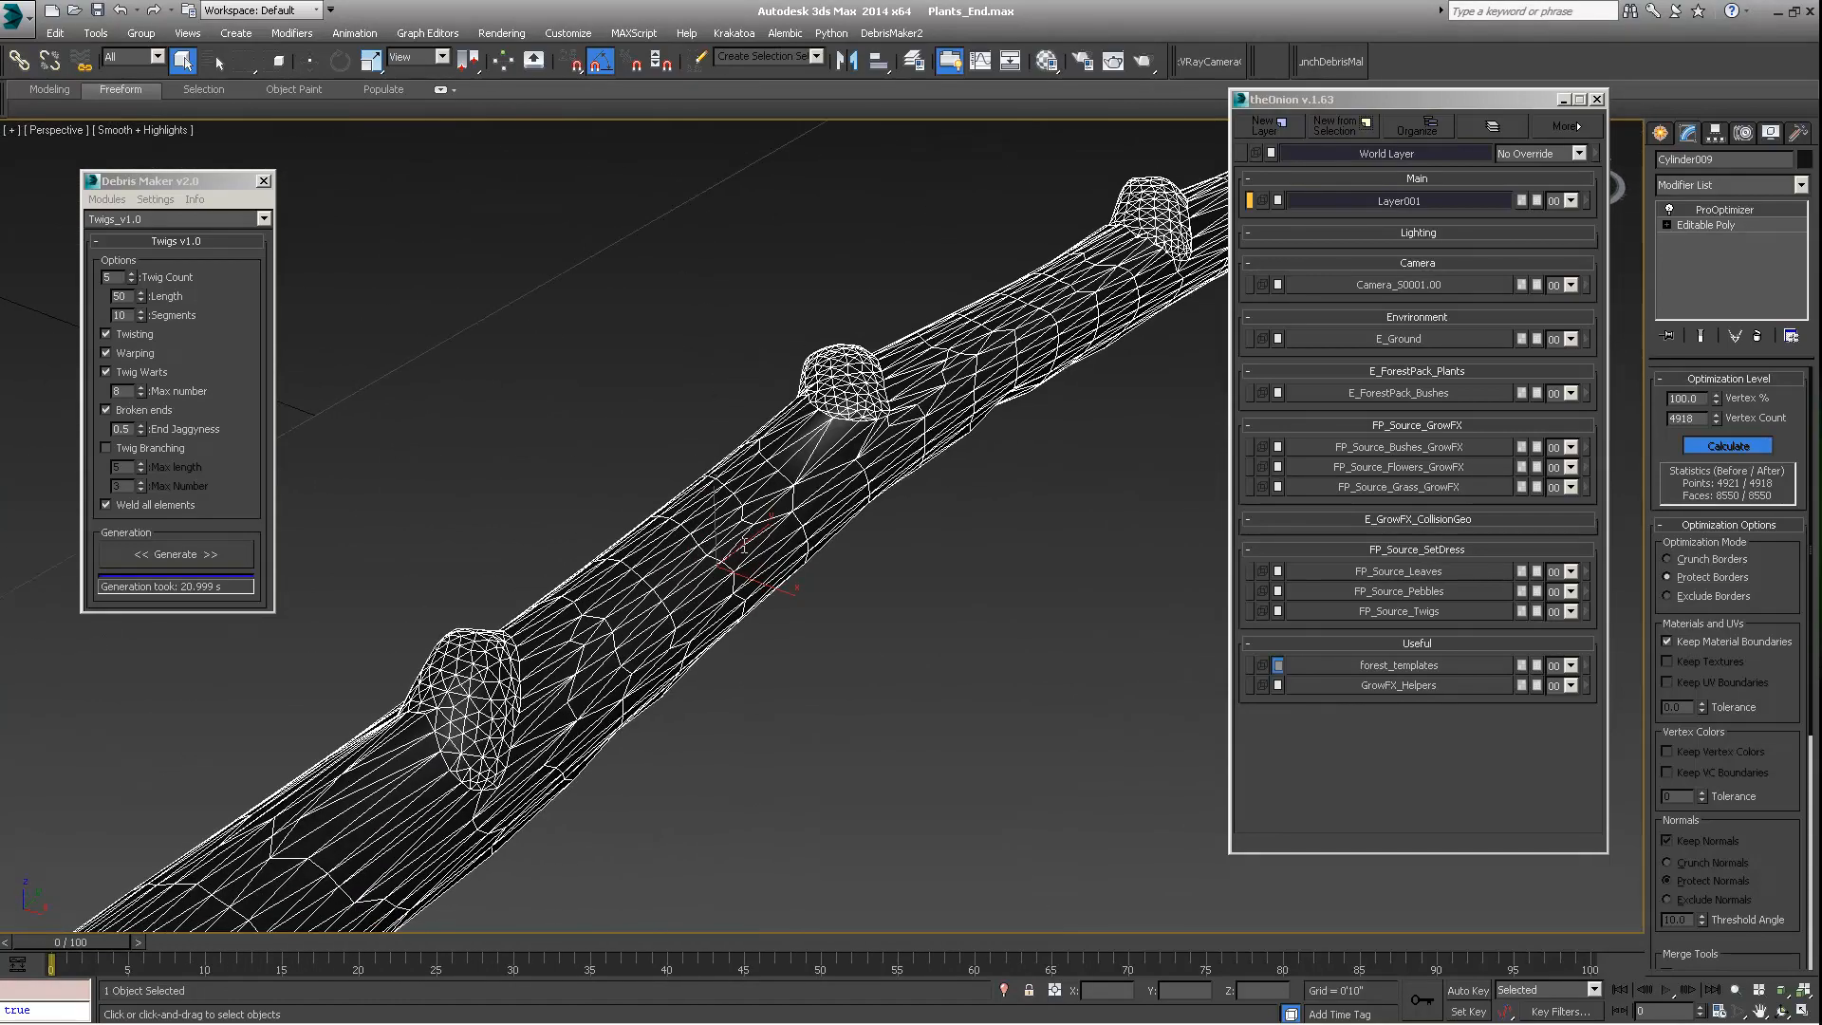
# Step: Try reducing the twig's ProOptimizer vertex percentage to 10 and 20, checking the mesh shape
pyautogui.doubleClick(1702, 398)
pyautogui.write('10')
pyautogui.click(1688, 450)
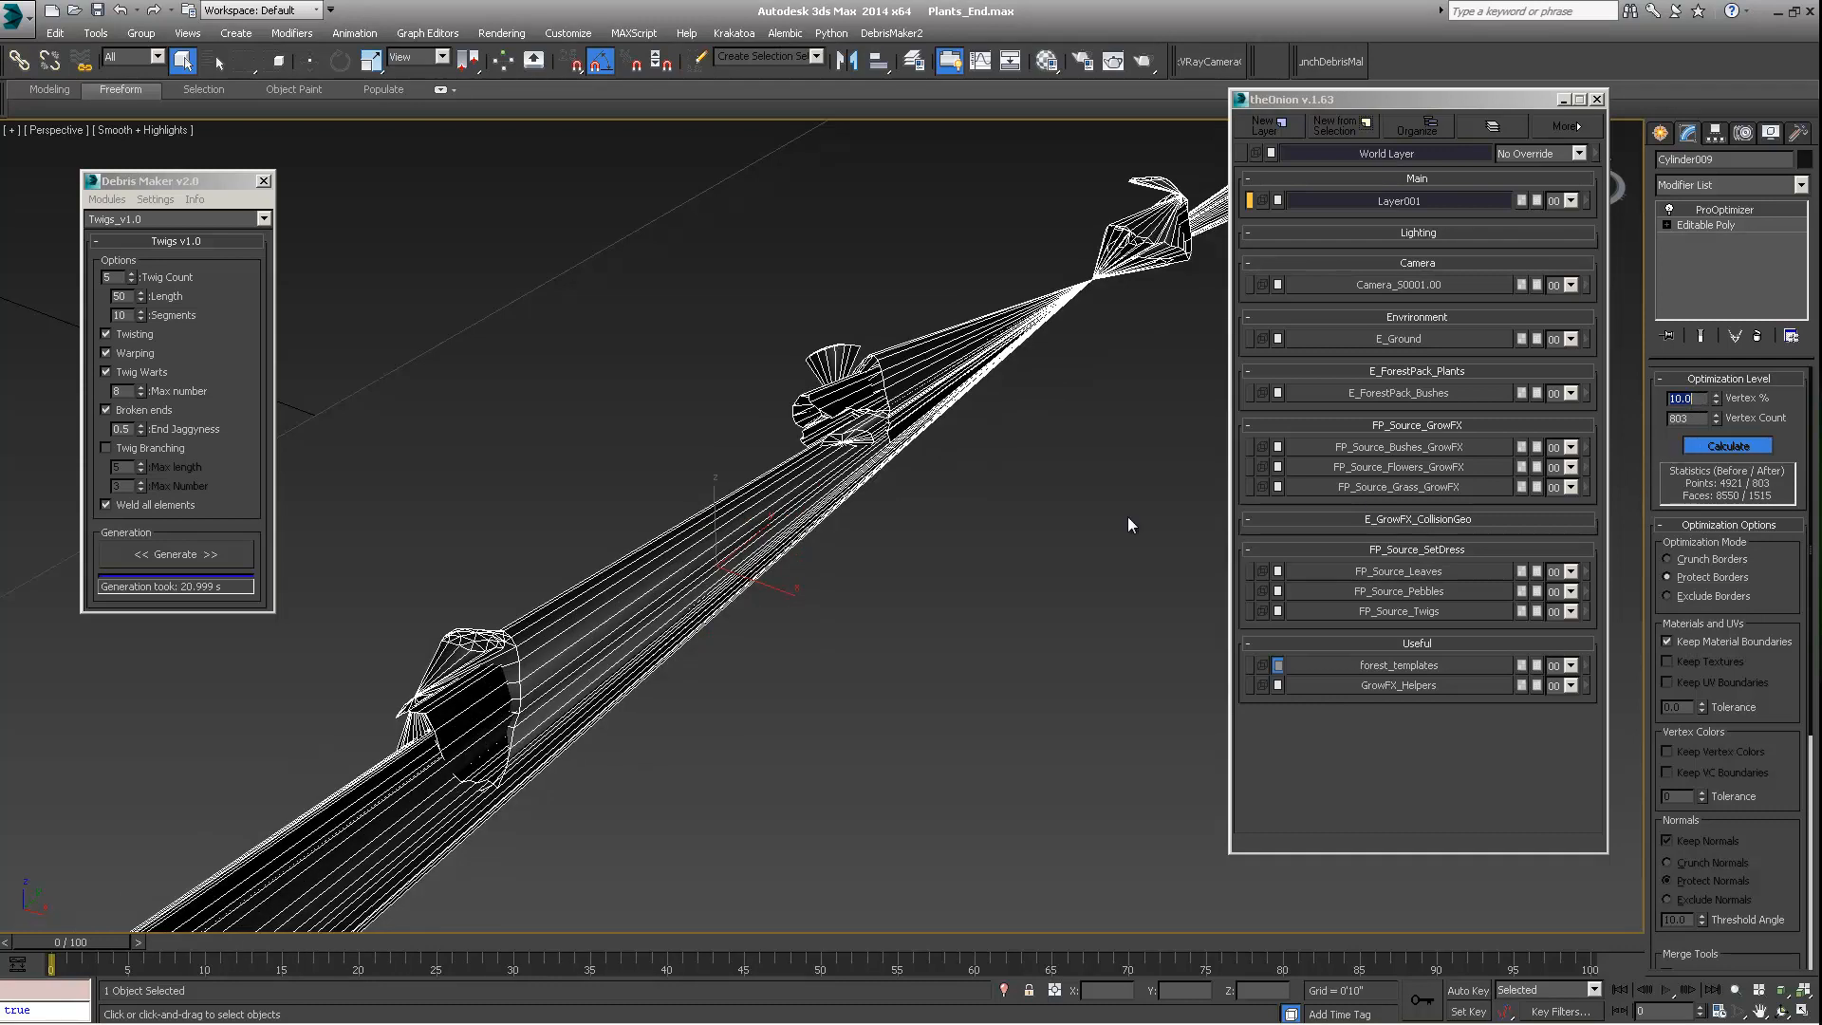
pyautogui.doubleClick(1701, 398)
pyautogui.write('20')
pyautogui.press('Return')
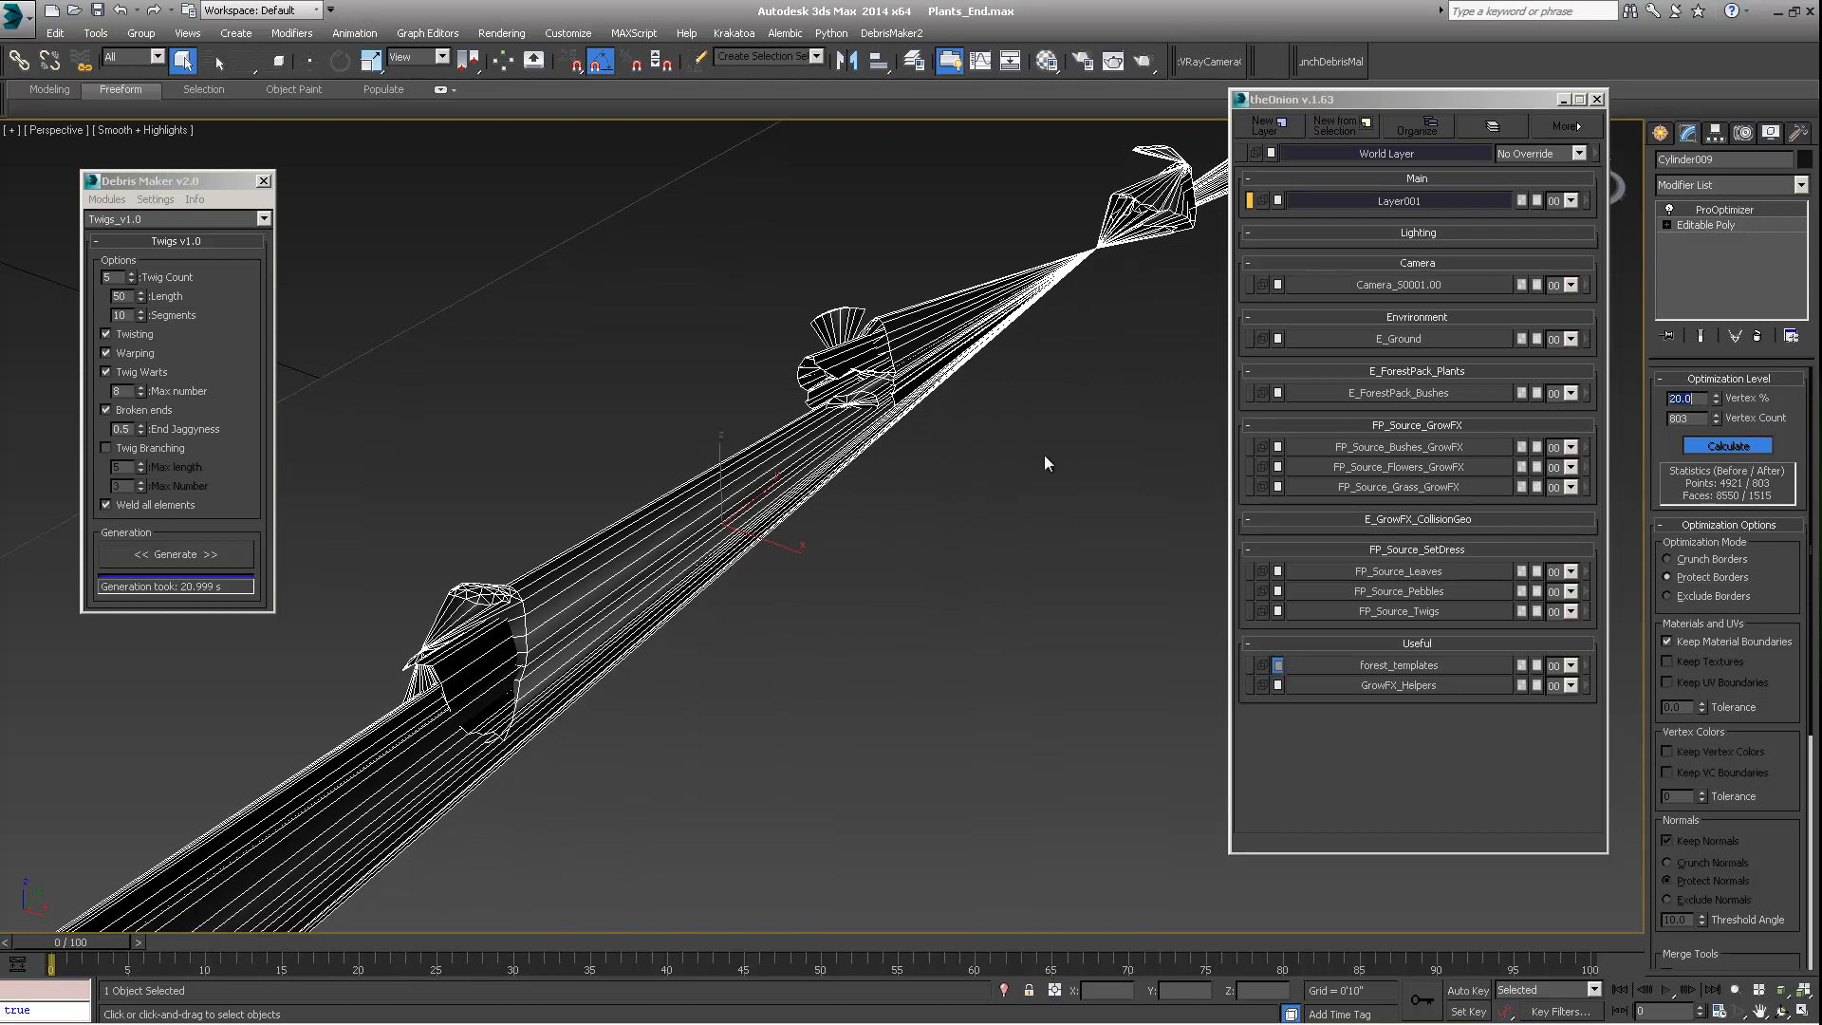
pyautogui.moveTo(807, 448); pyautogui.dragTo(785, 454, button='middle')
pyautogui.scroll(-3, 785, 455)
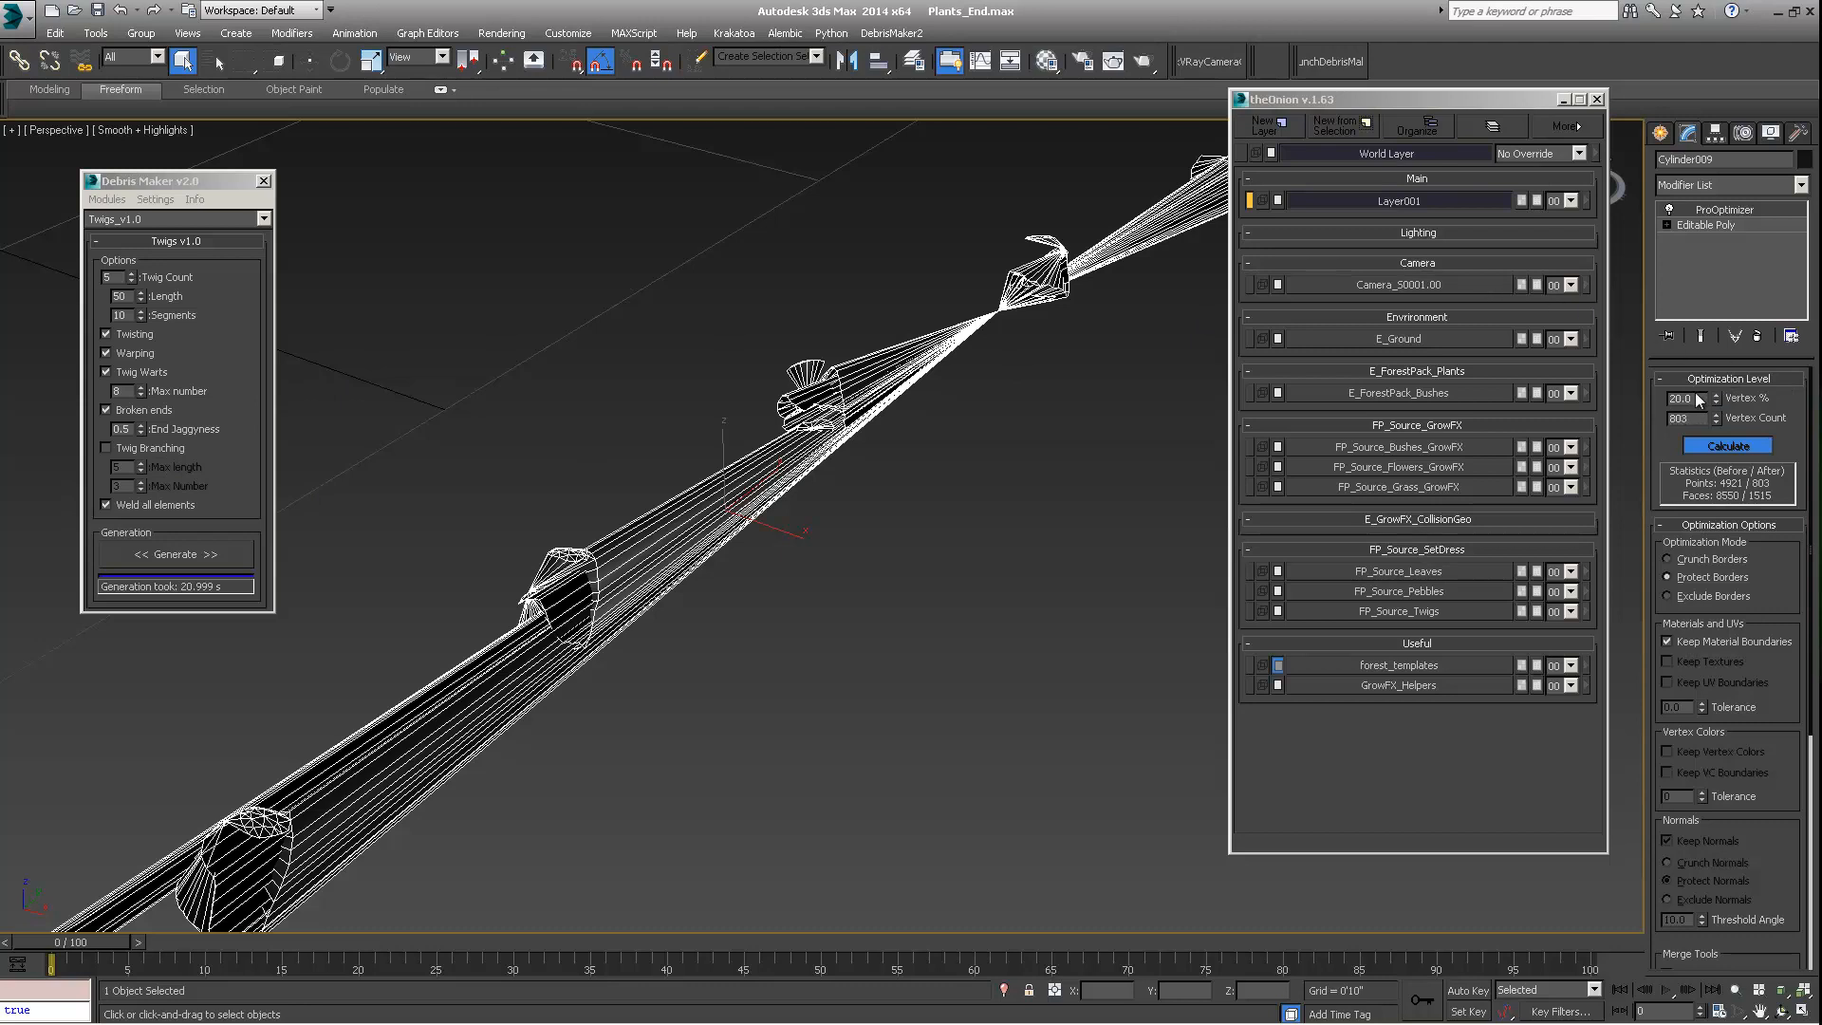
# Step: Try ProOptimizer vertex percentages of 60, 50 and 40 on the twig, comparing the wireframe density
pyautogui.moveTo(1691, 398); pyautogui.dragTo(1656, 403)
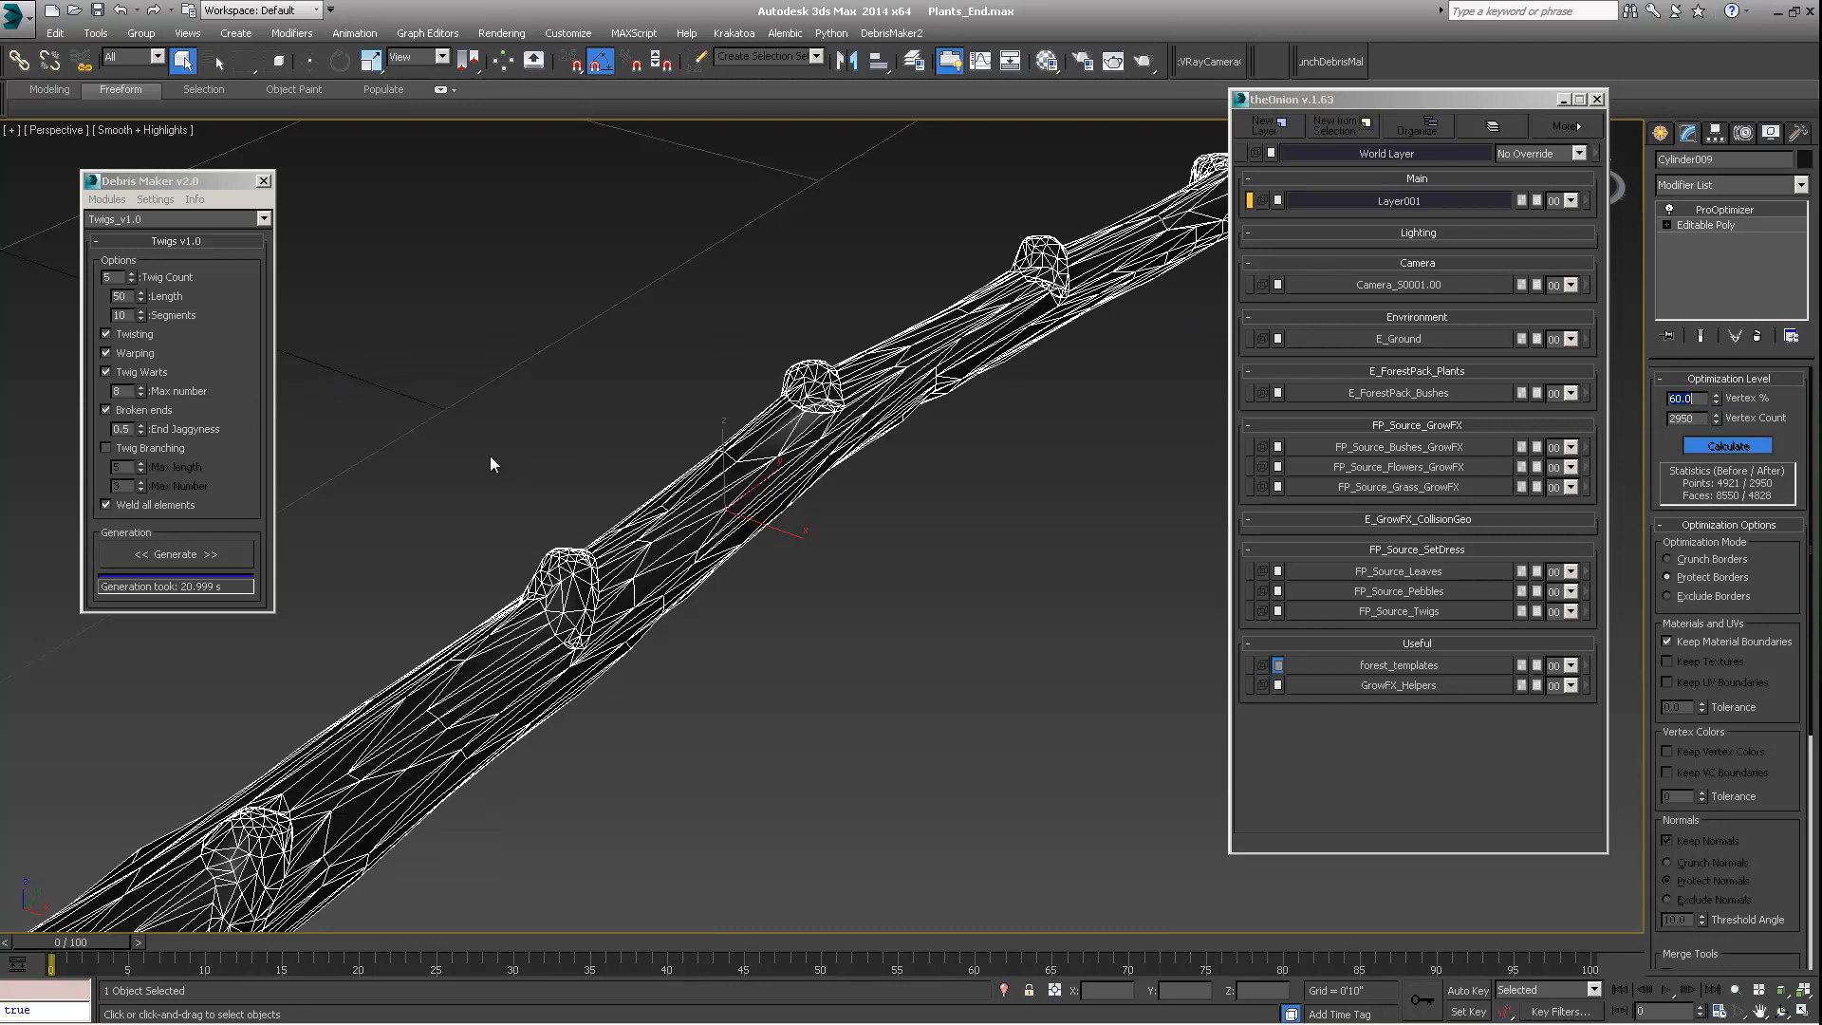
pyautogui.keyDown('alt'); pyautogui.moveTo(489, 456); pyautogui.dragTo(914, 403, button='middle'); pyautogui.keyUp('alt')
pyautogui.scroll(3, 909, 403)
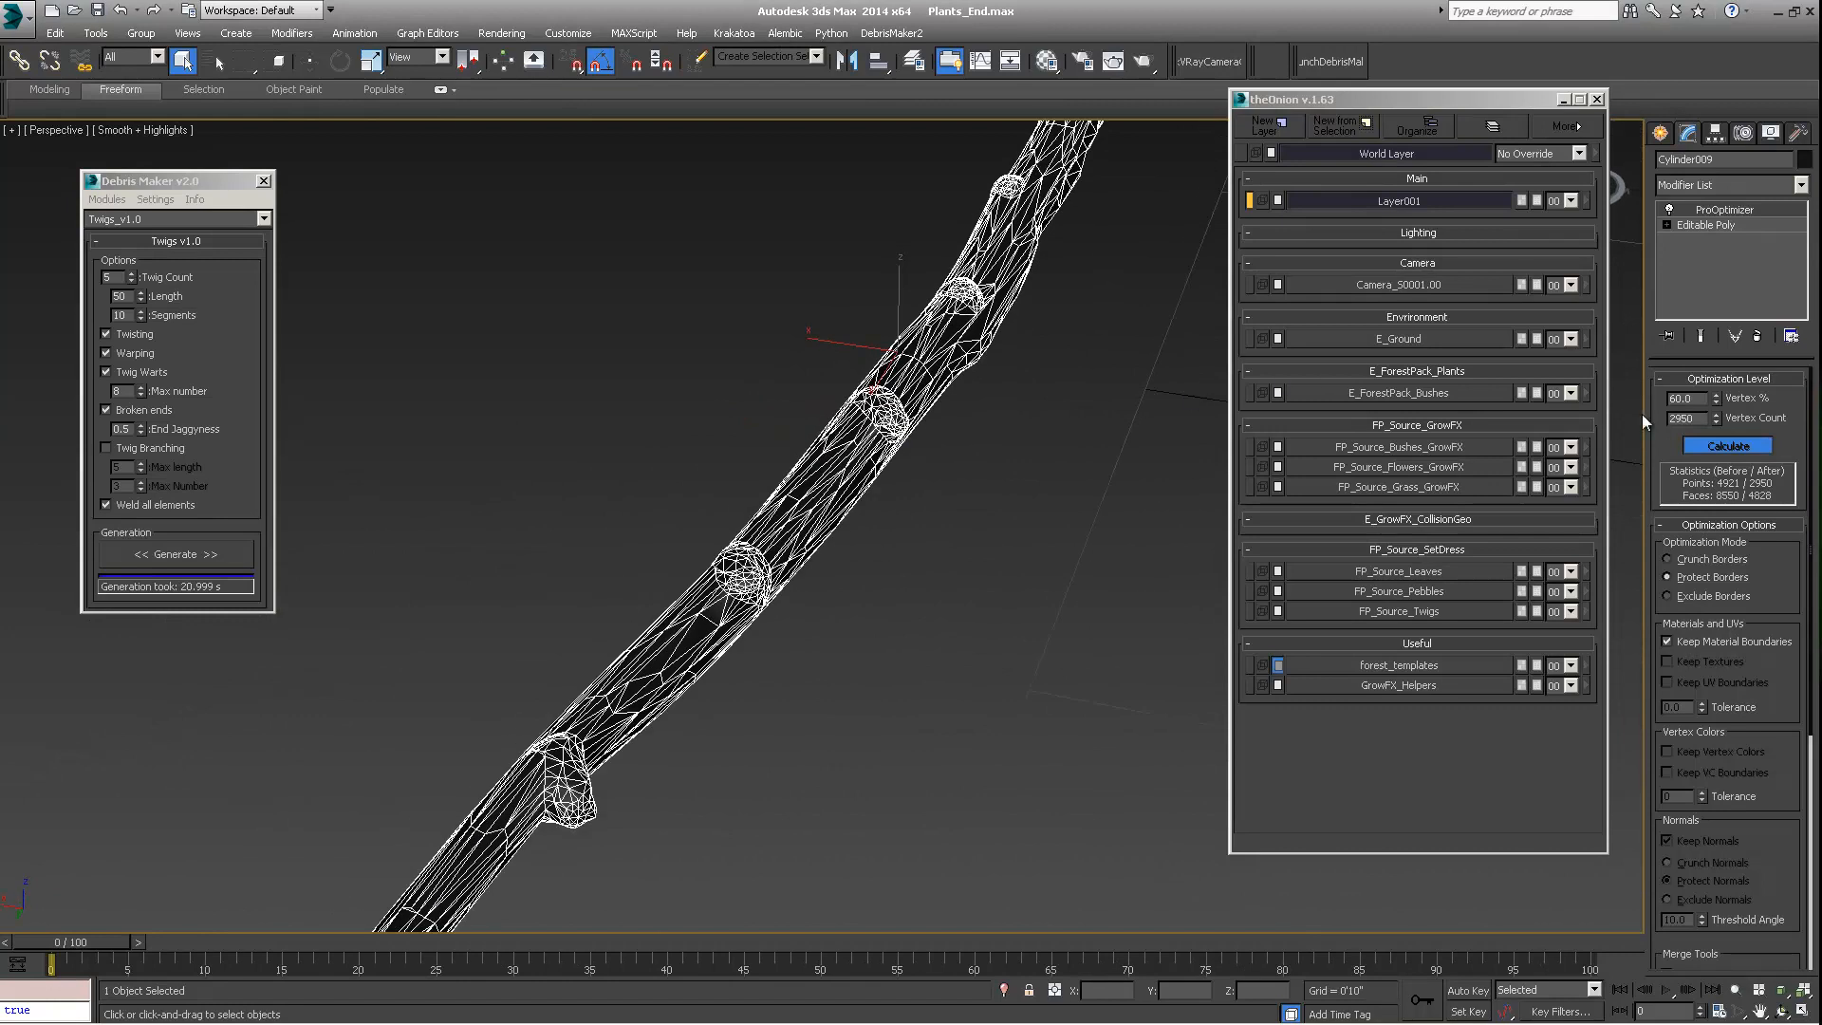
pyautogui.press('Return')
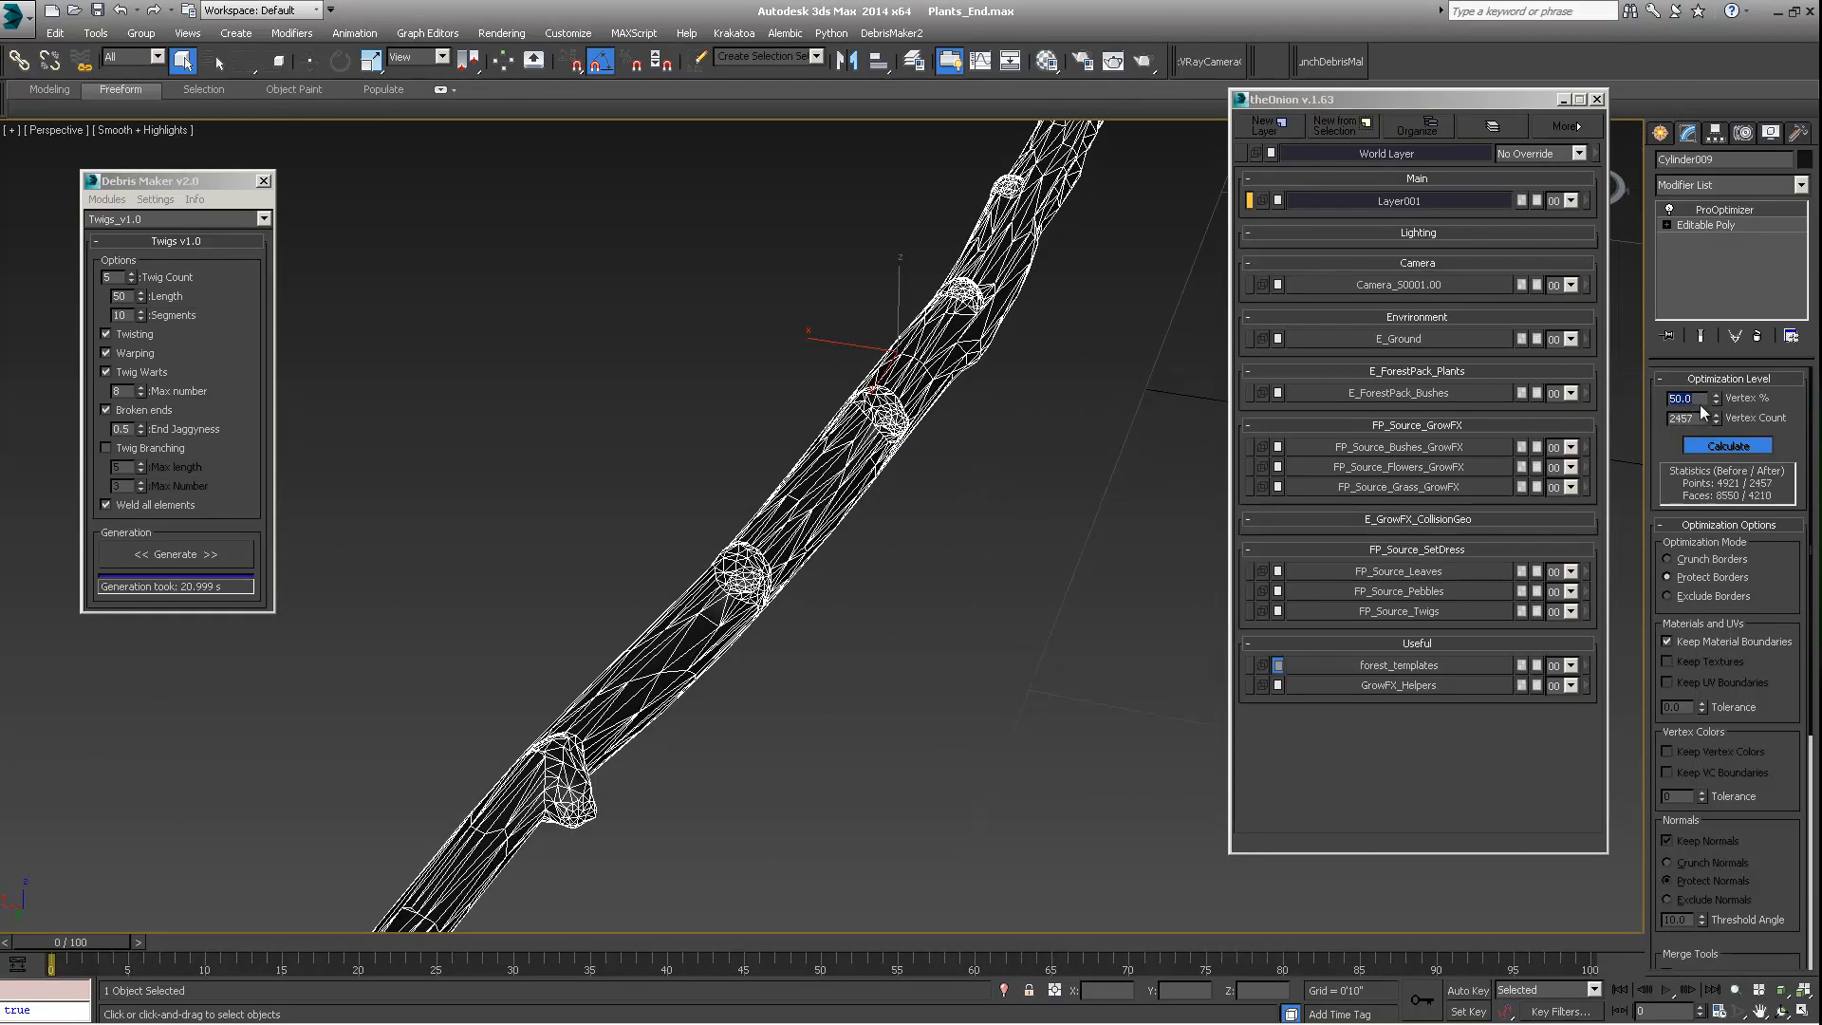
pyautogui.write('40')
pyautogui.press('Return')
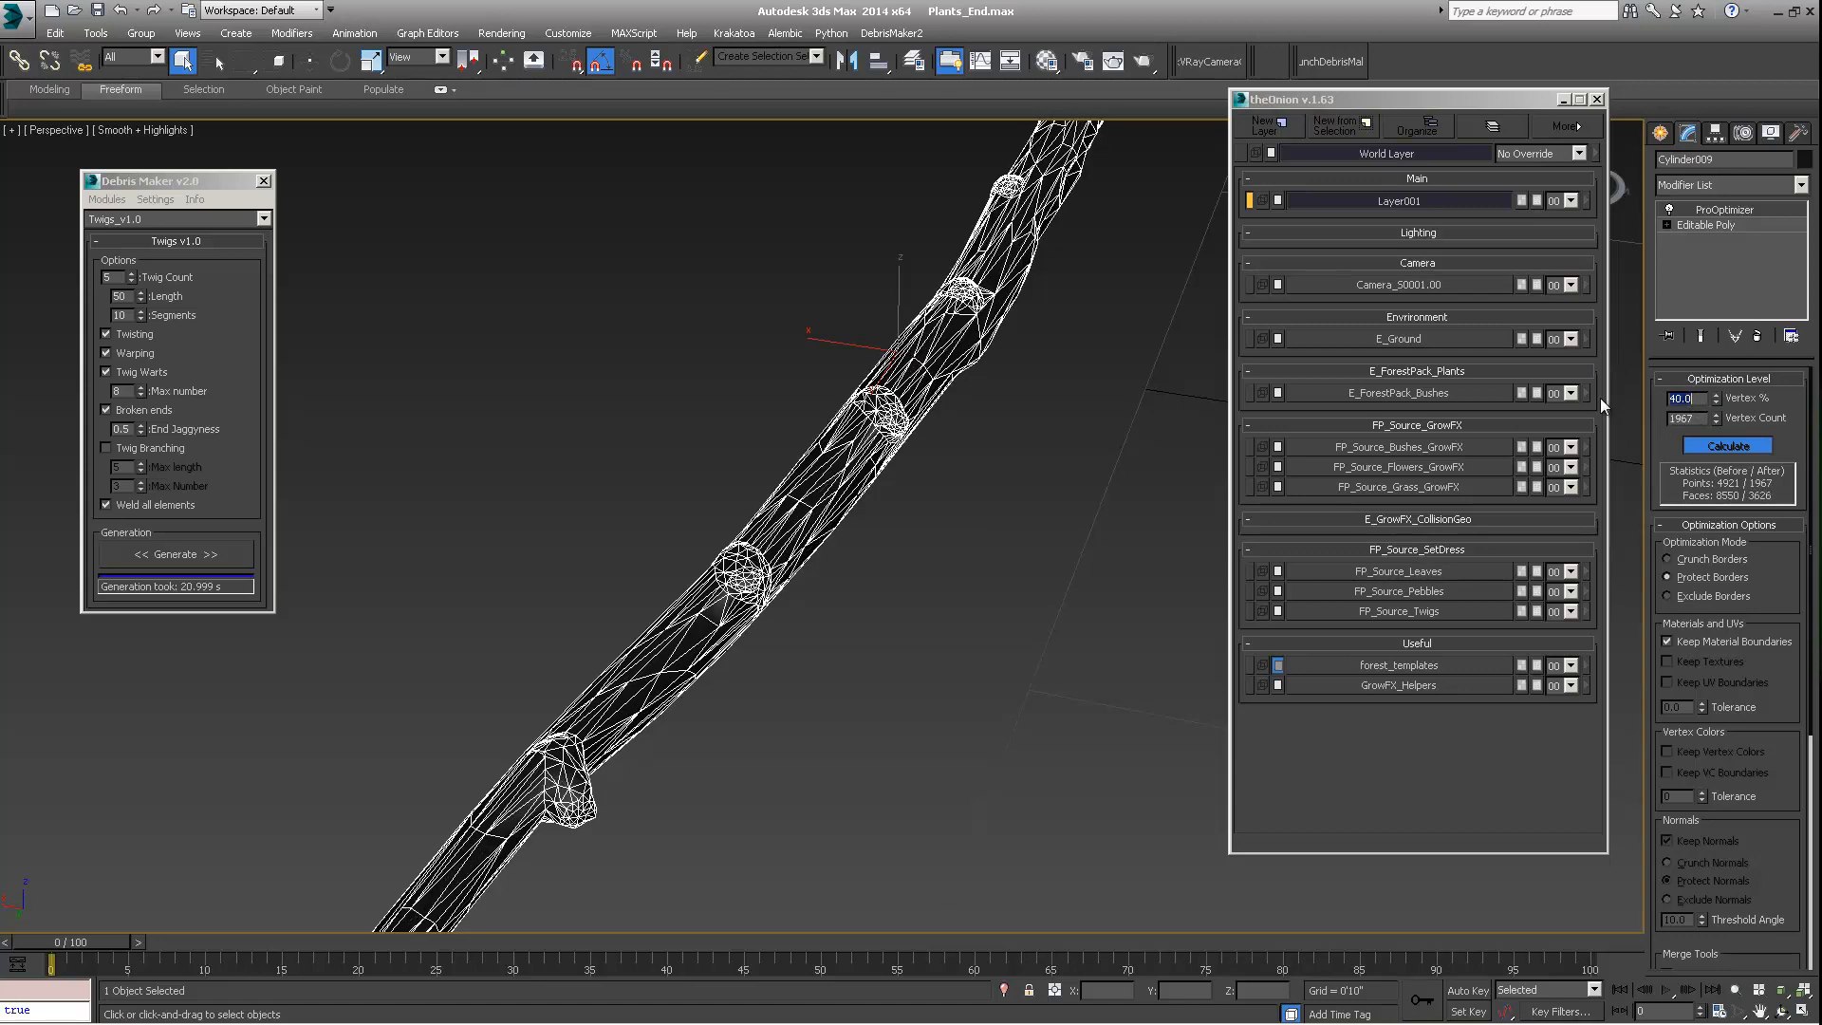
# Step: Inspect the twig's broken end and warts, and set its ProOptimizer vertex percentage to 30
pyautogui.keyDown('alt'); pyautogui.moveTo(1112, 401); pyautogui.dragTo(916, 416, button='middle'); pyautogui.keyUp('alt')
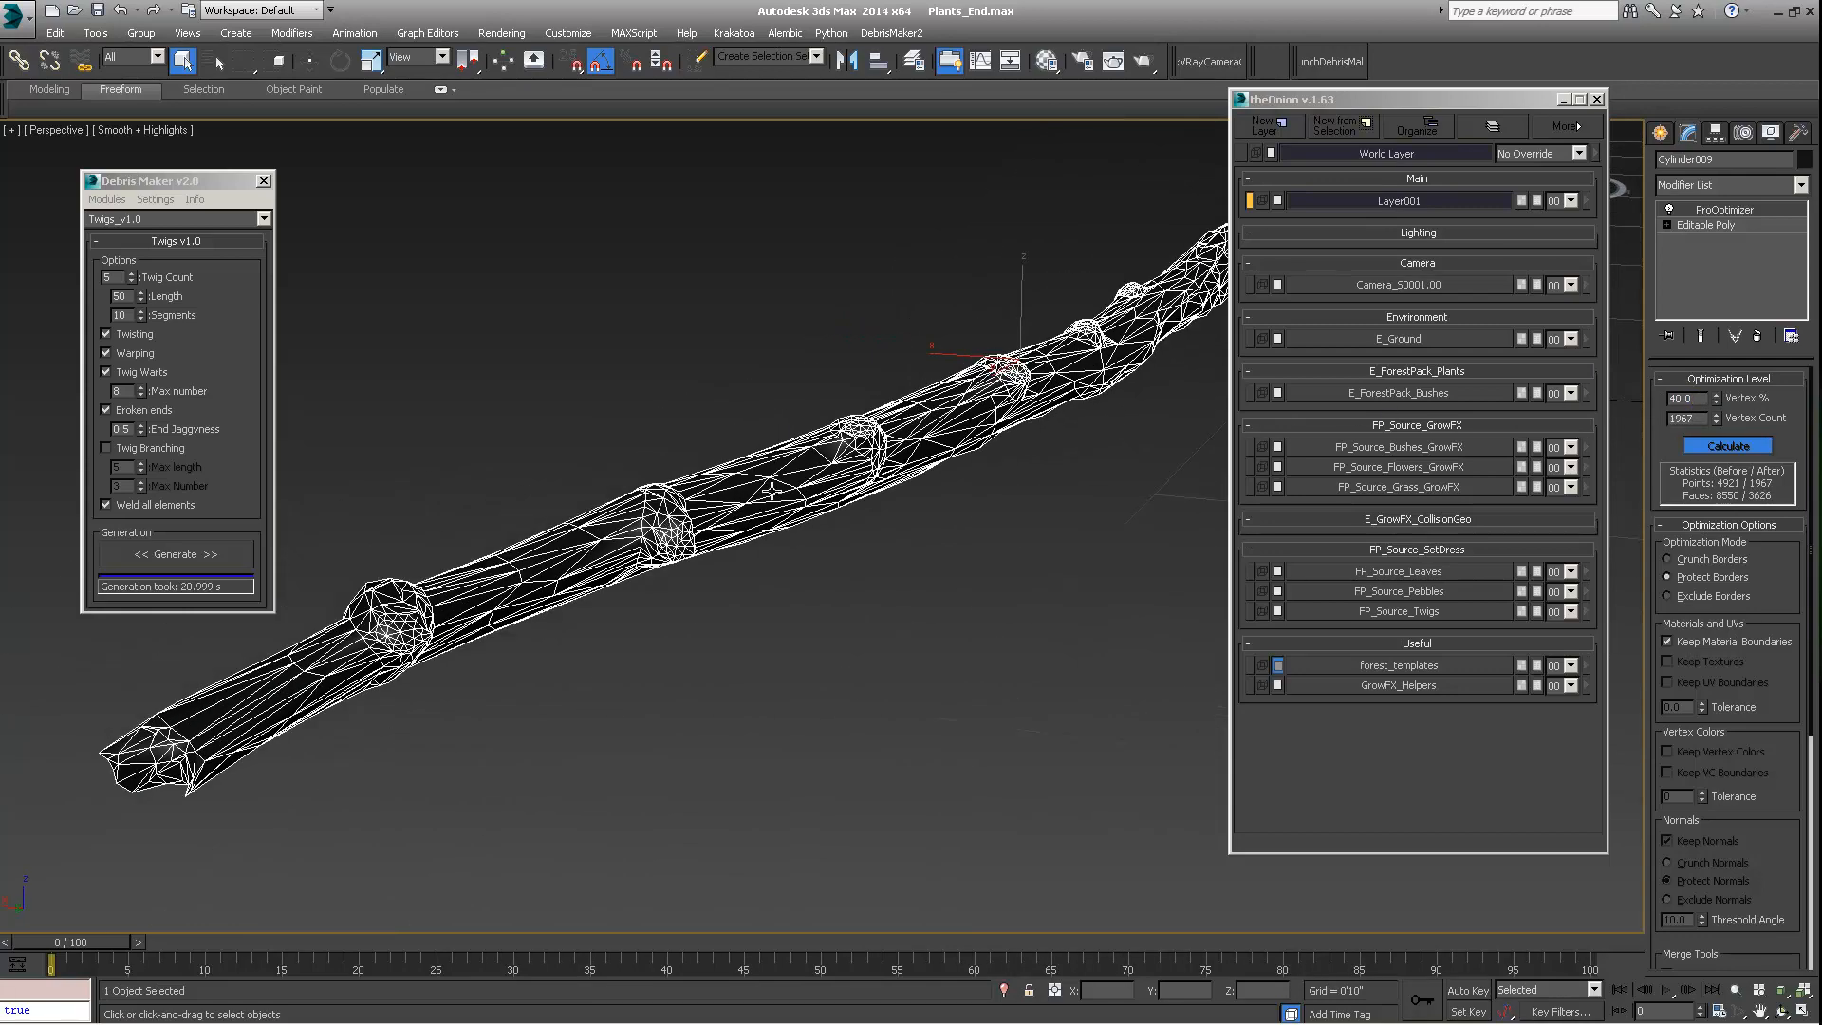
pyautogui.moveTo(770, 490); pyautogui.dragTo(764, 553, button='middle')
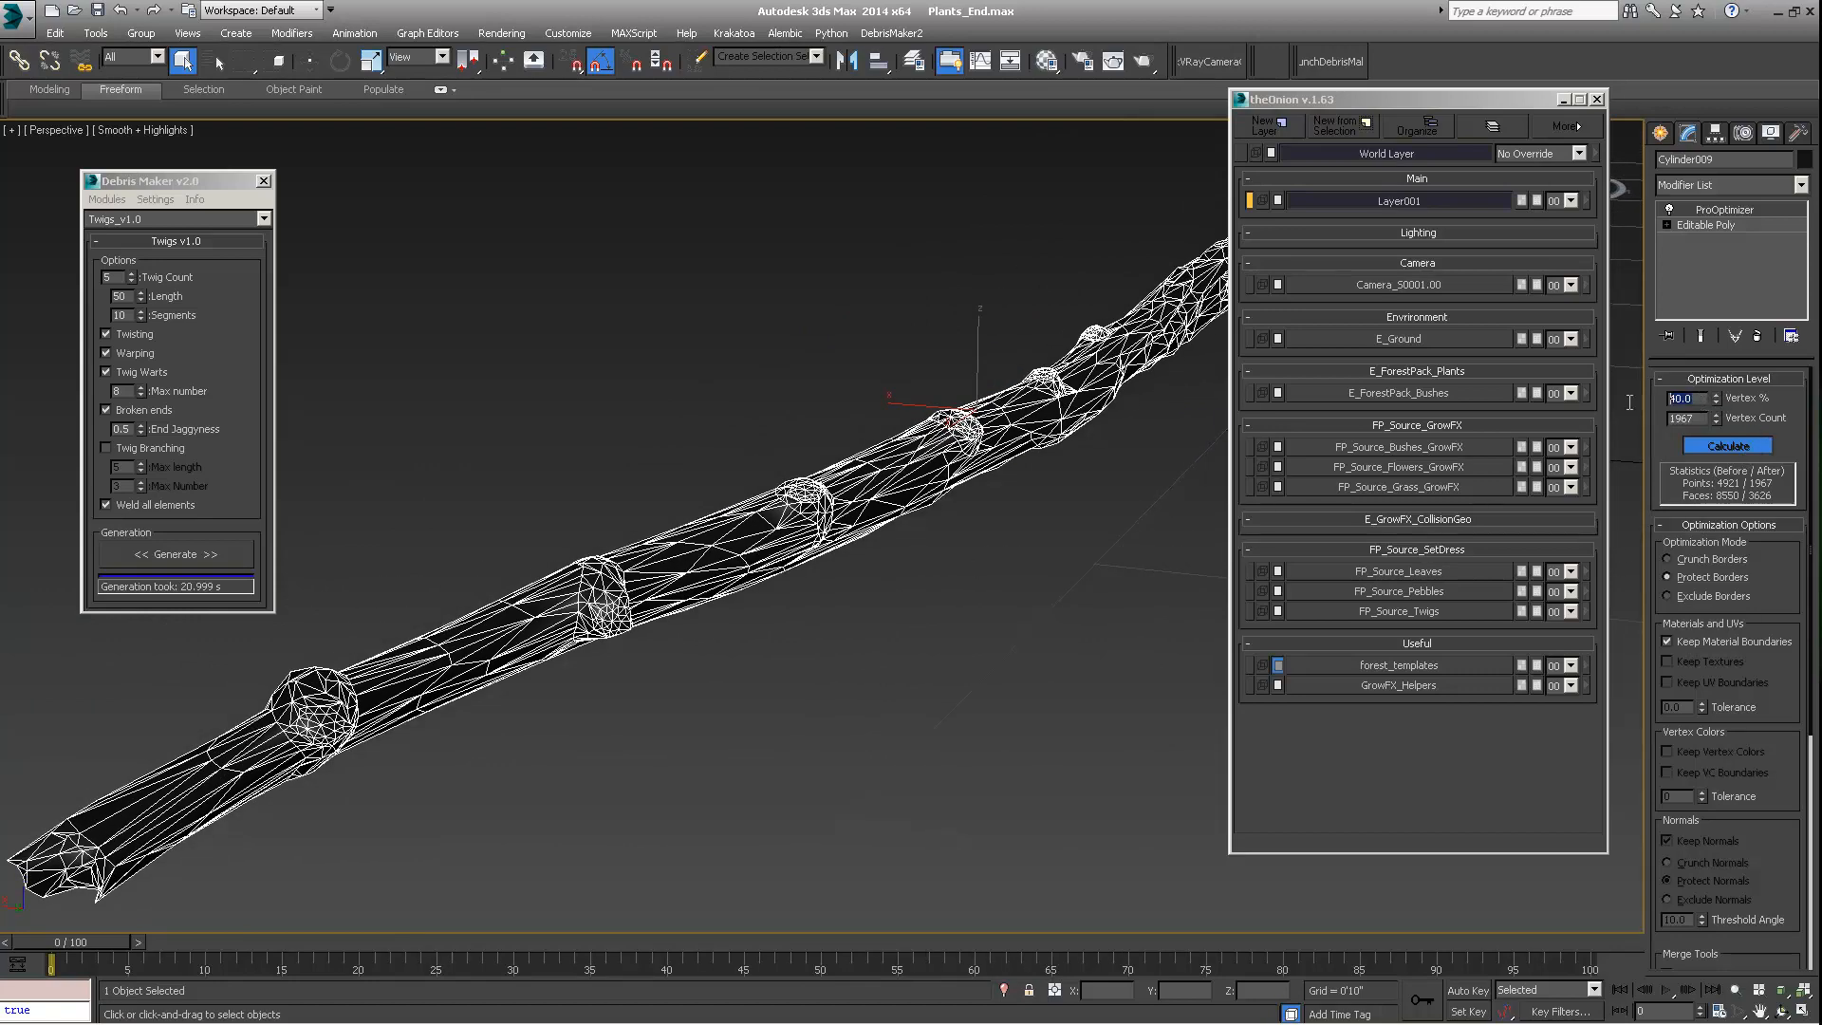
pyautogui.write('30')
pyautogui.press('Return')
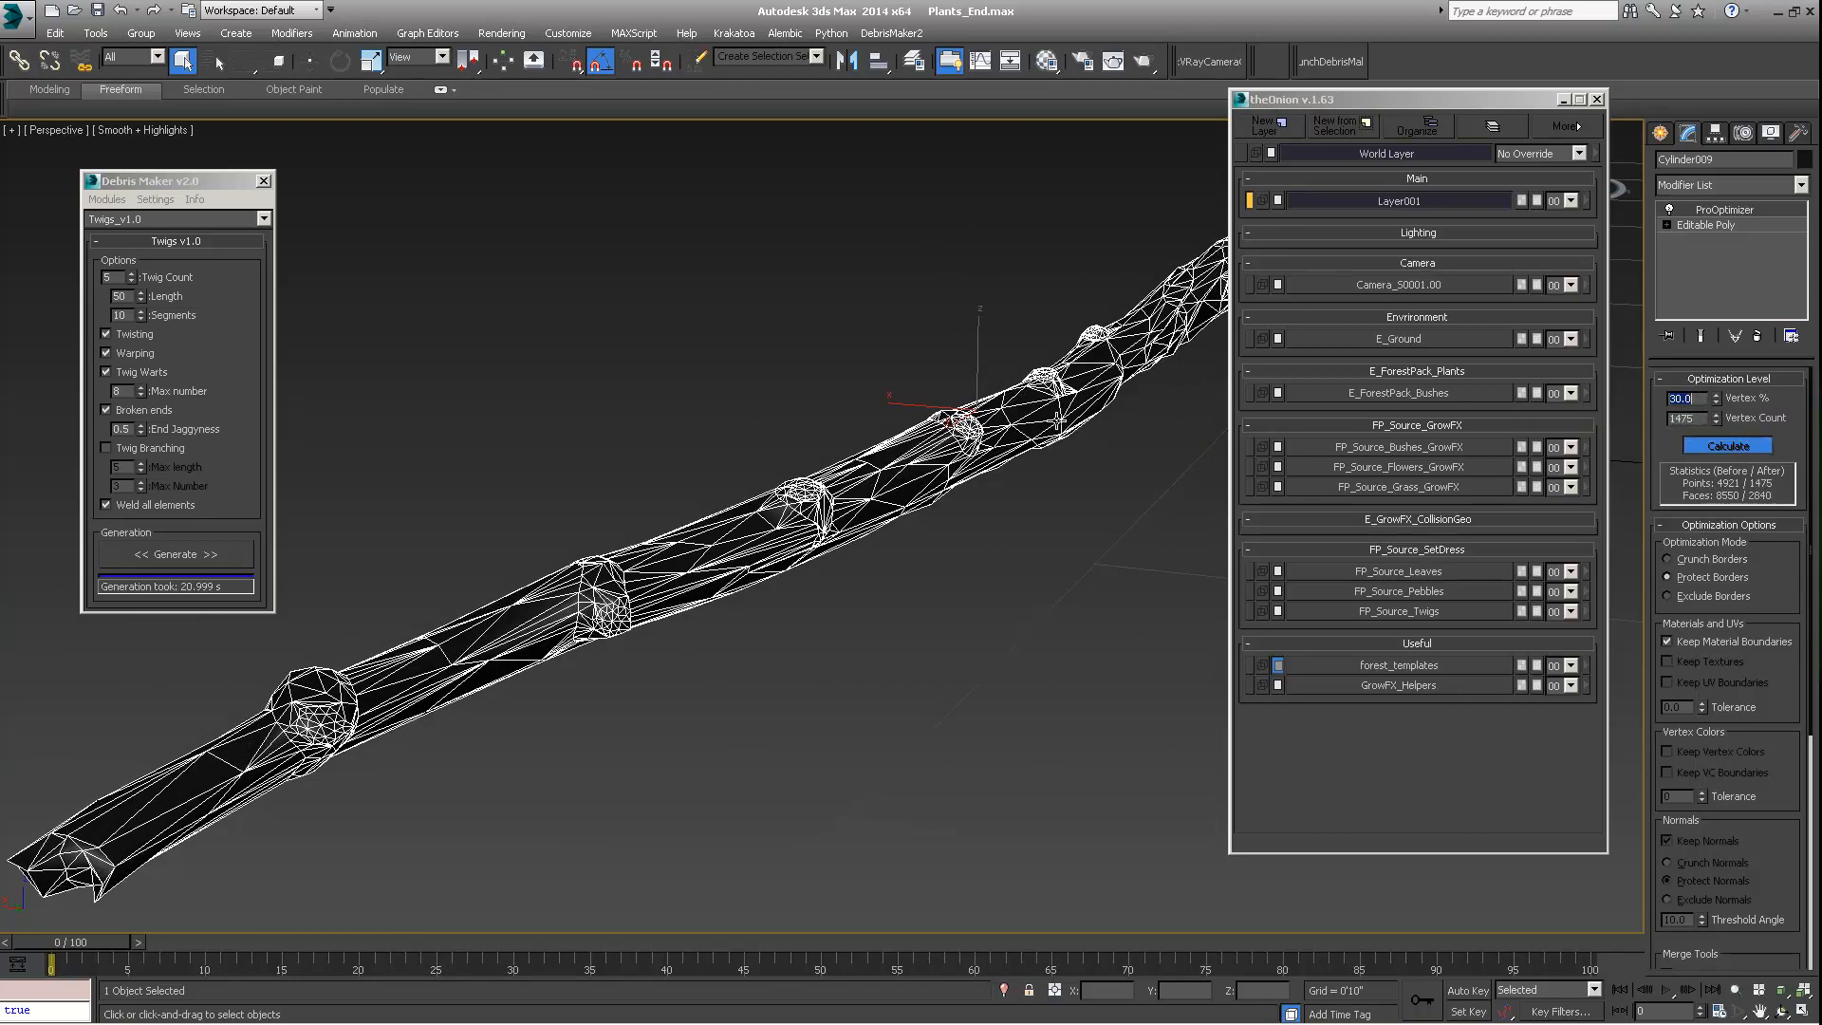
# Step: Set the twig's ProOptimizer vertex percentage to 20 and then to 10, comparing the mesh reduction
pyautogui.moveTo(1058, 420); pyautogui.dragTo(878, 473, button='middle')
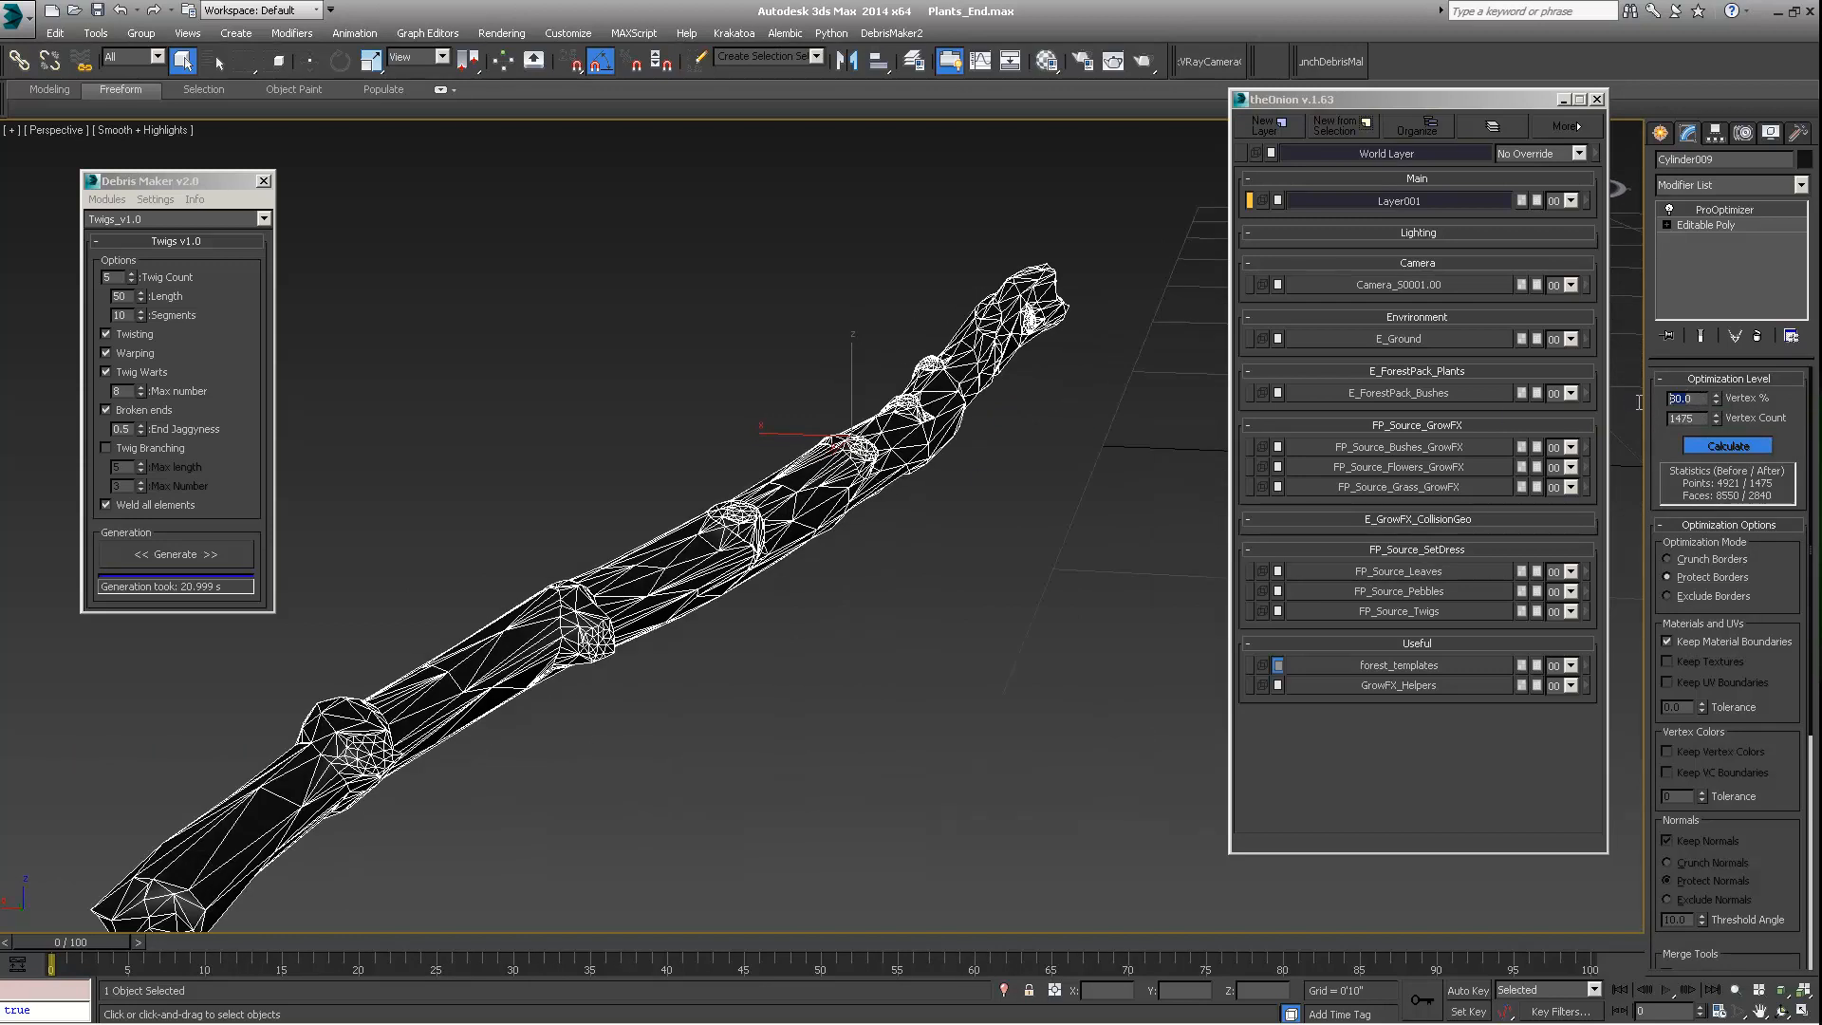
pyautogui.write('20')
pyautogui.press('Return')
pyautogui.keyDown('alt'); pyautogui.moveTo(969, 452); pyautogui.dragTo(960, 389, button='middle'); pyautogui.keyUp('alt')
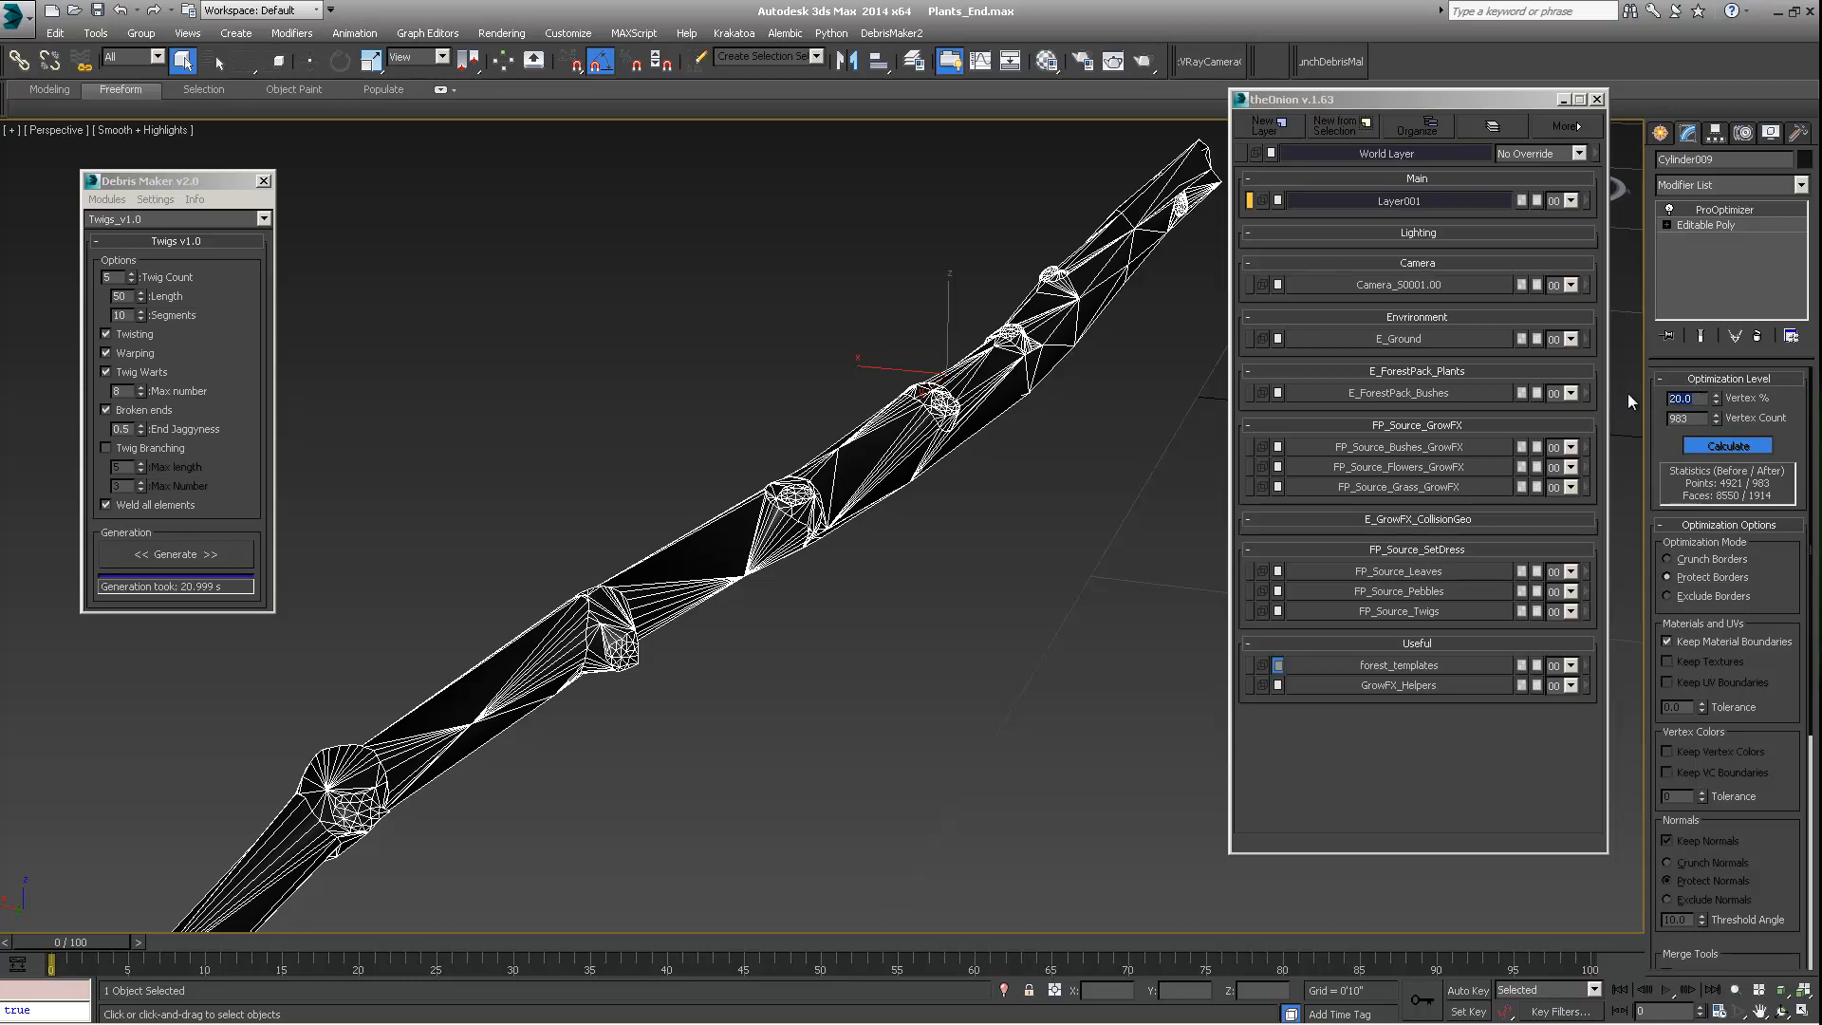
pyautogui.write('10')
pyautogui.press('Return')
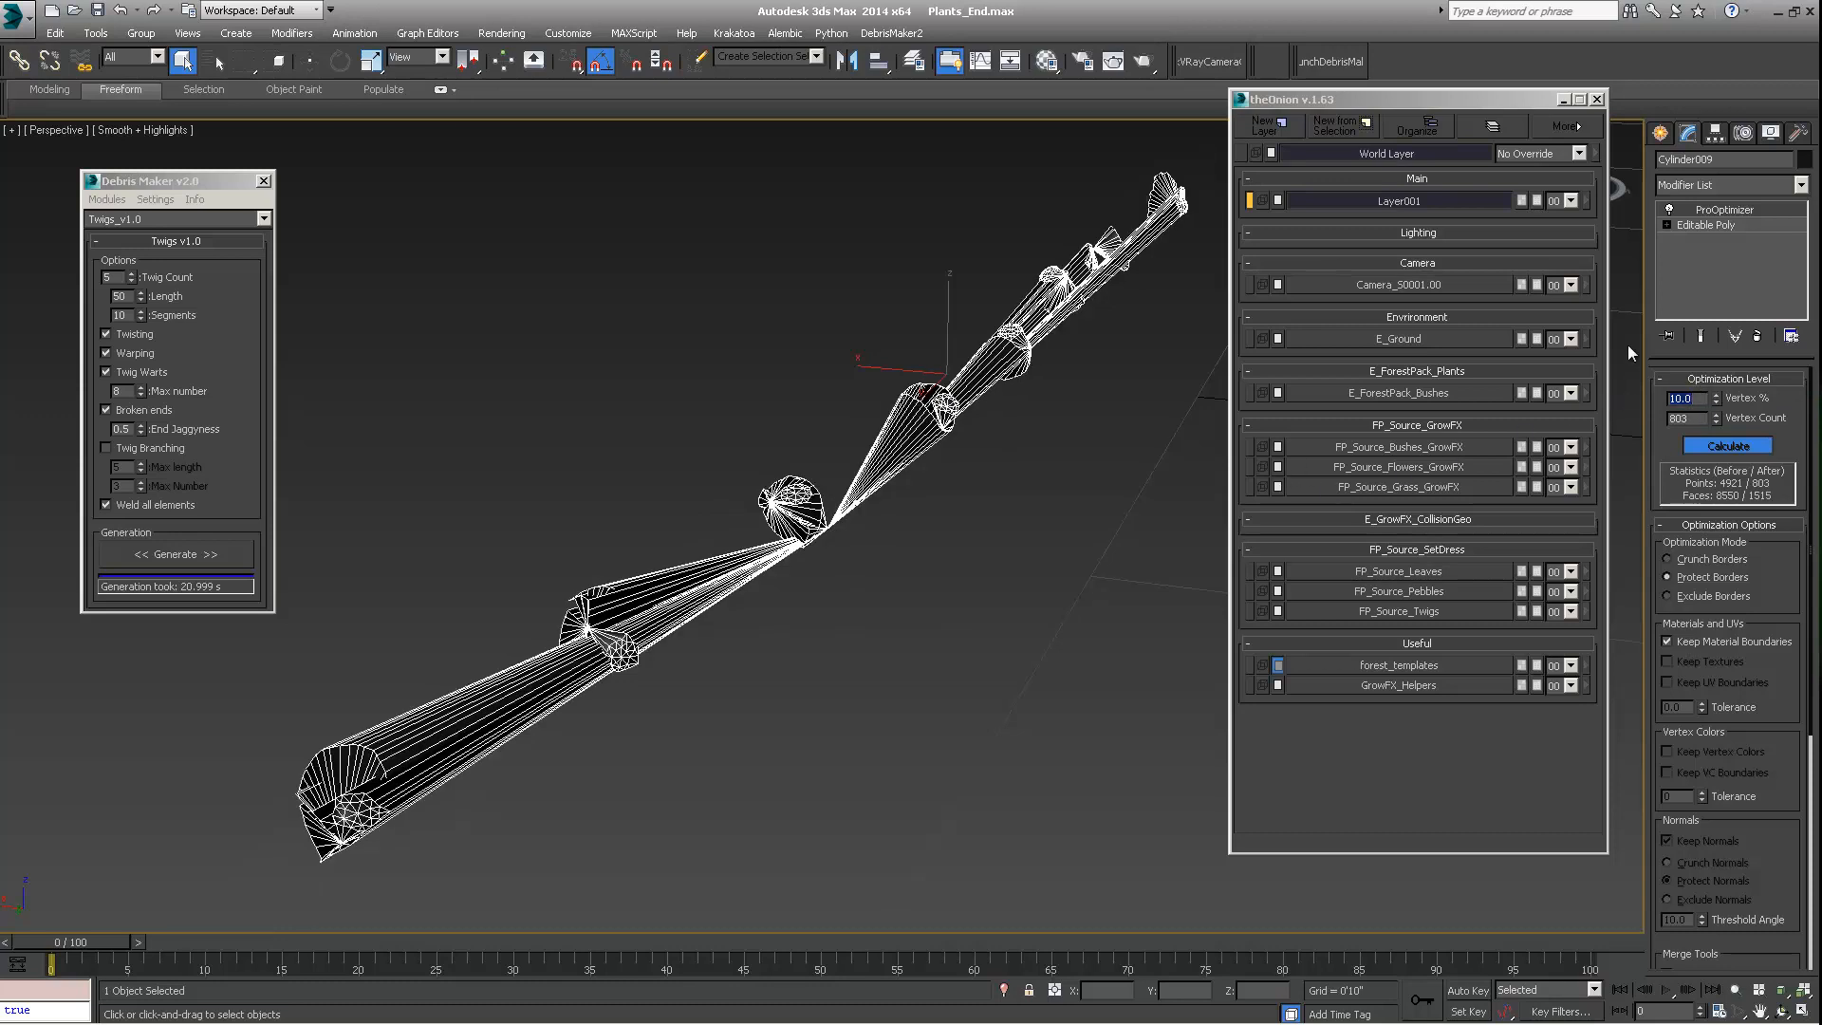
# Step: Raise the twig's ProOptimizer vertex percentage to 30
pyautogui.write('30')
pyautogui.press('Return')
pyautogui.moveTo(923, 381)
pyautogui.keyDown('alt'); pyautogui.mouseDown(button='middle')
pyautogui.moveTo(908, 408)
pyautogui.moveTo(949, 418)
pyautogui.moveTo(915, 410)
pyautogui.mouseUp(button='middle'); pyautogui.keyUp('alt')
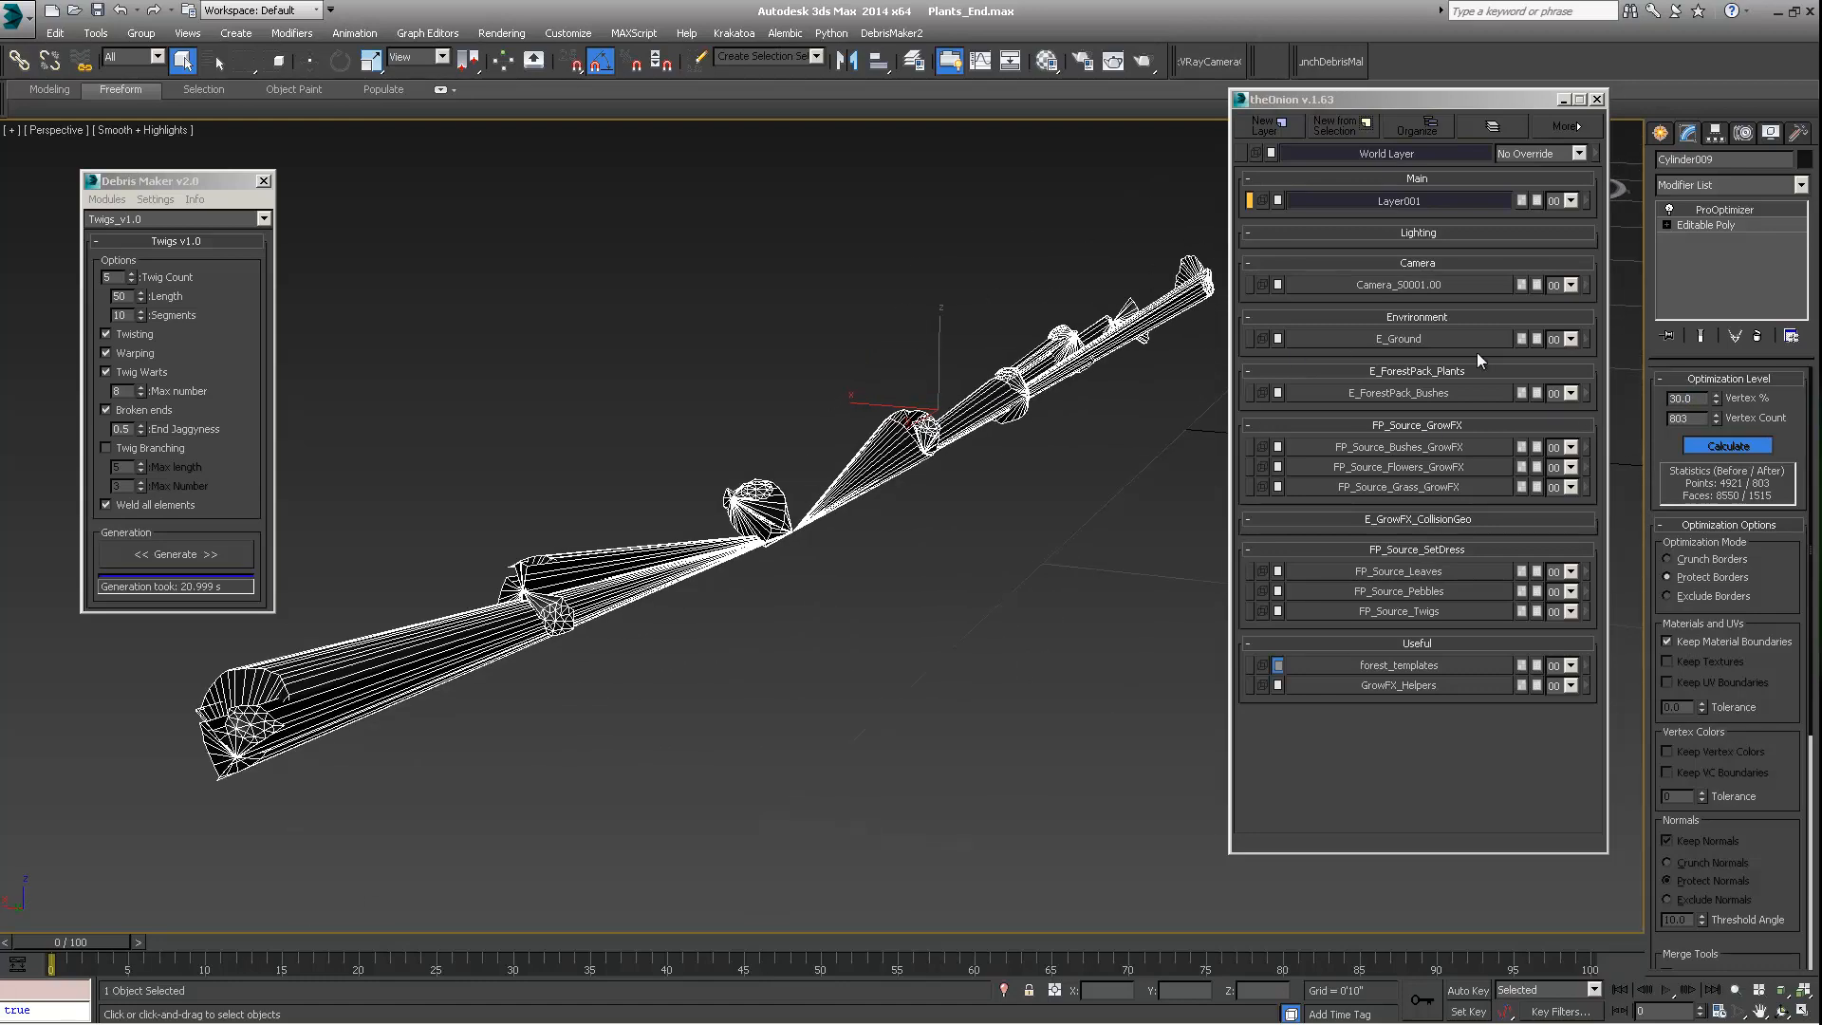
pyautogui.click(1693, 399)
pyautogui.keyDown('alt'); pyautogui.moveTo(773, 408); pyautogui.dragTo(1177, 452, button='middle'); pyautogui.keyUp('alt')
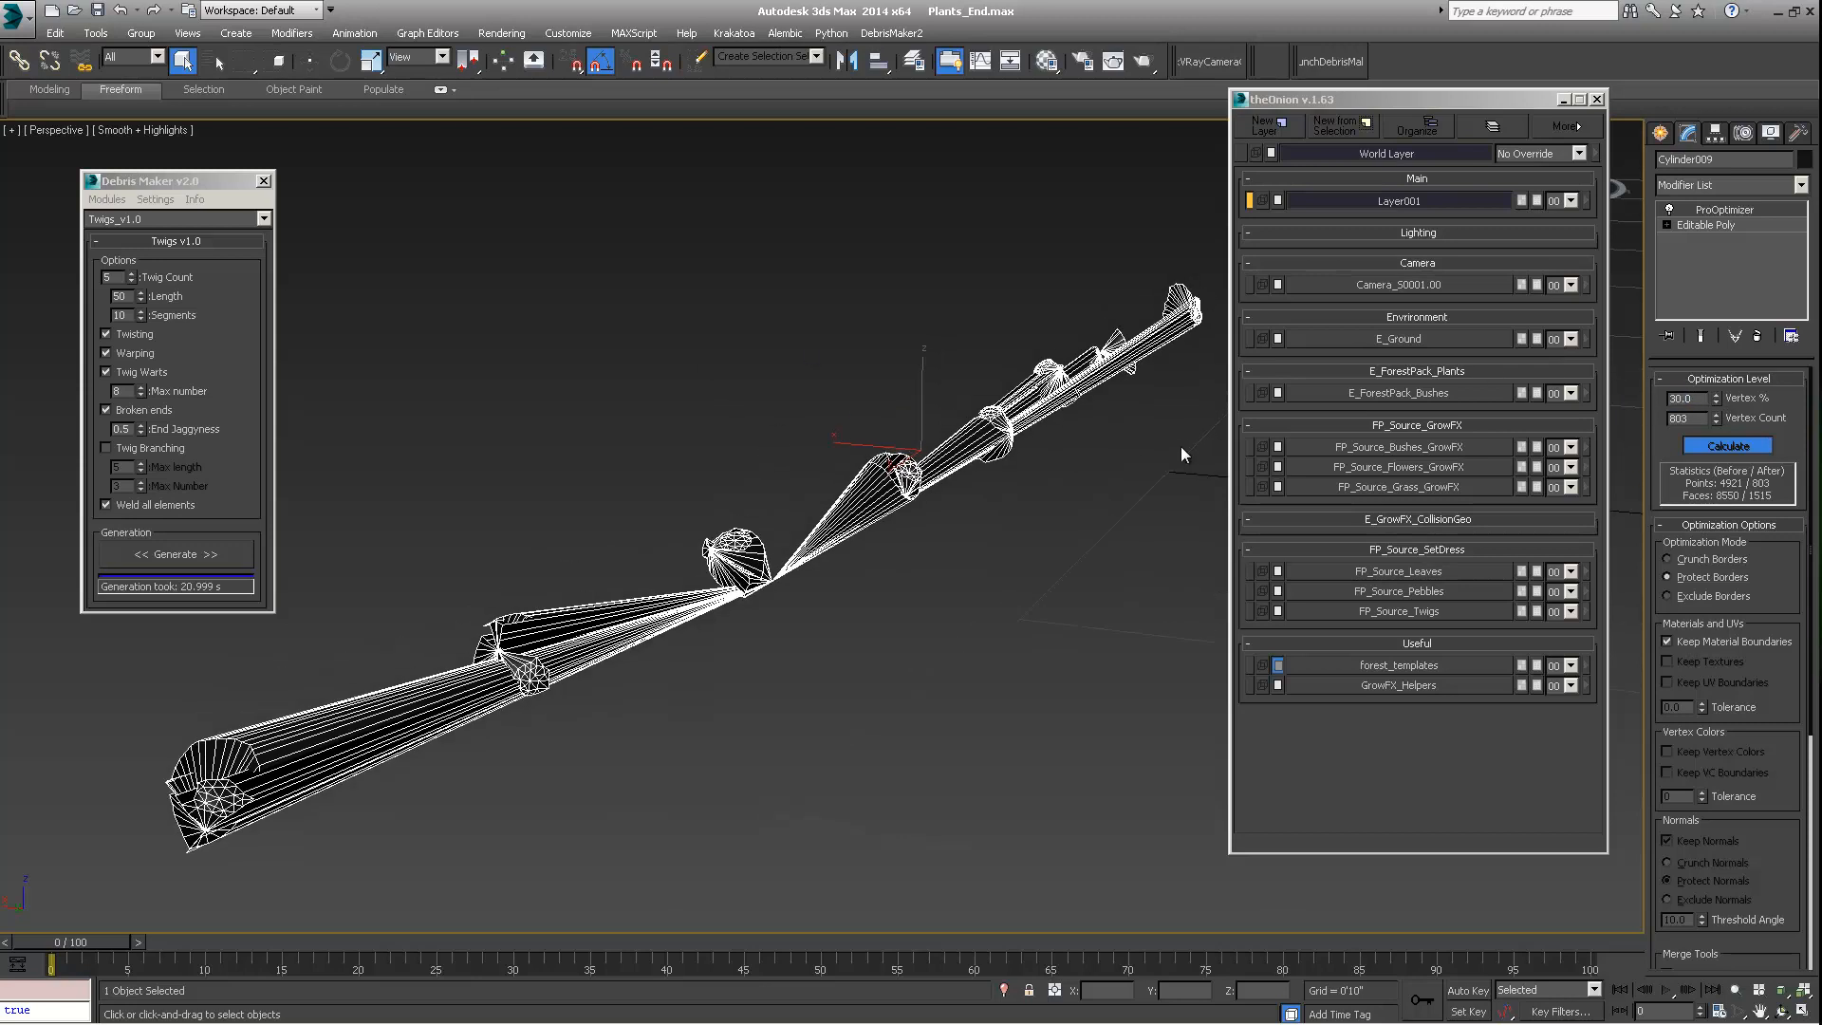
pyautogui.press('0')
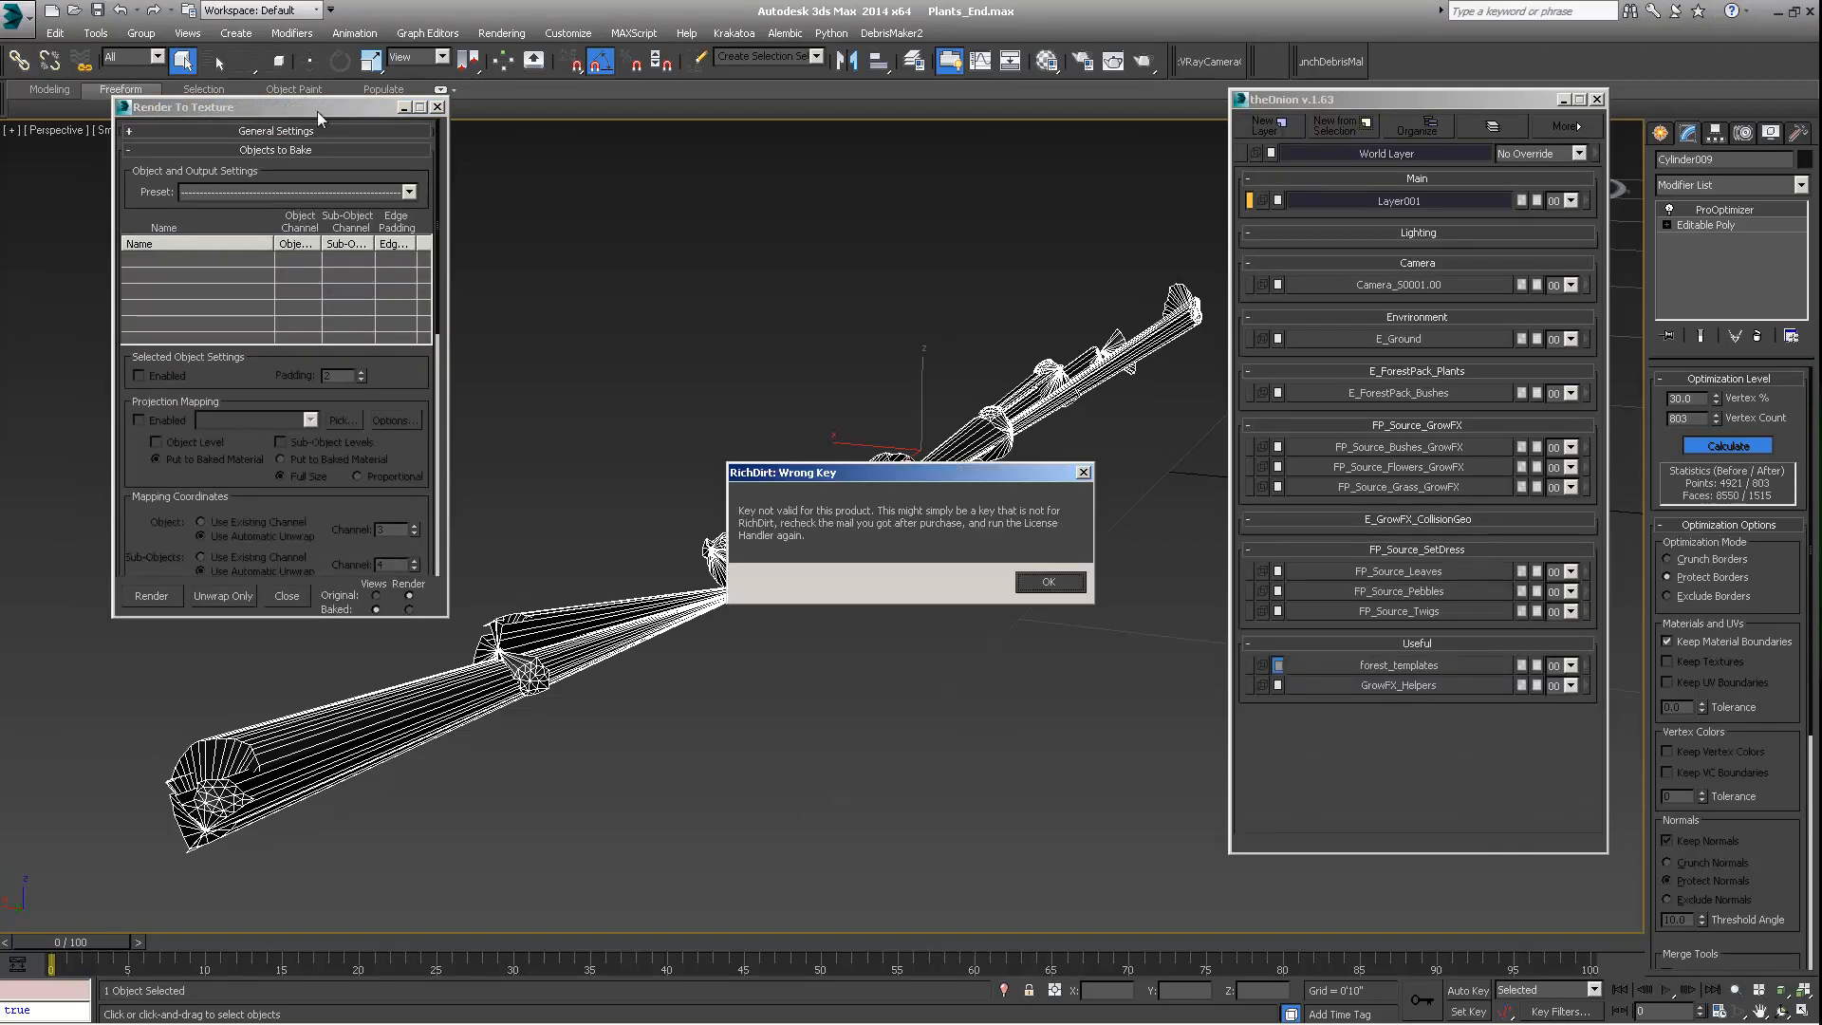
pyautogui.press('Return')
pyautogui.moveTo(252, 107); pyautogui.dragTo(236, 131)
pyautogui.click(423, 130)
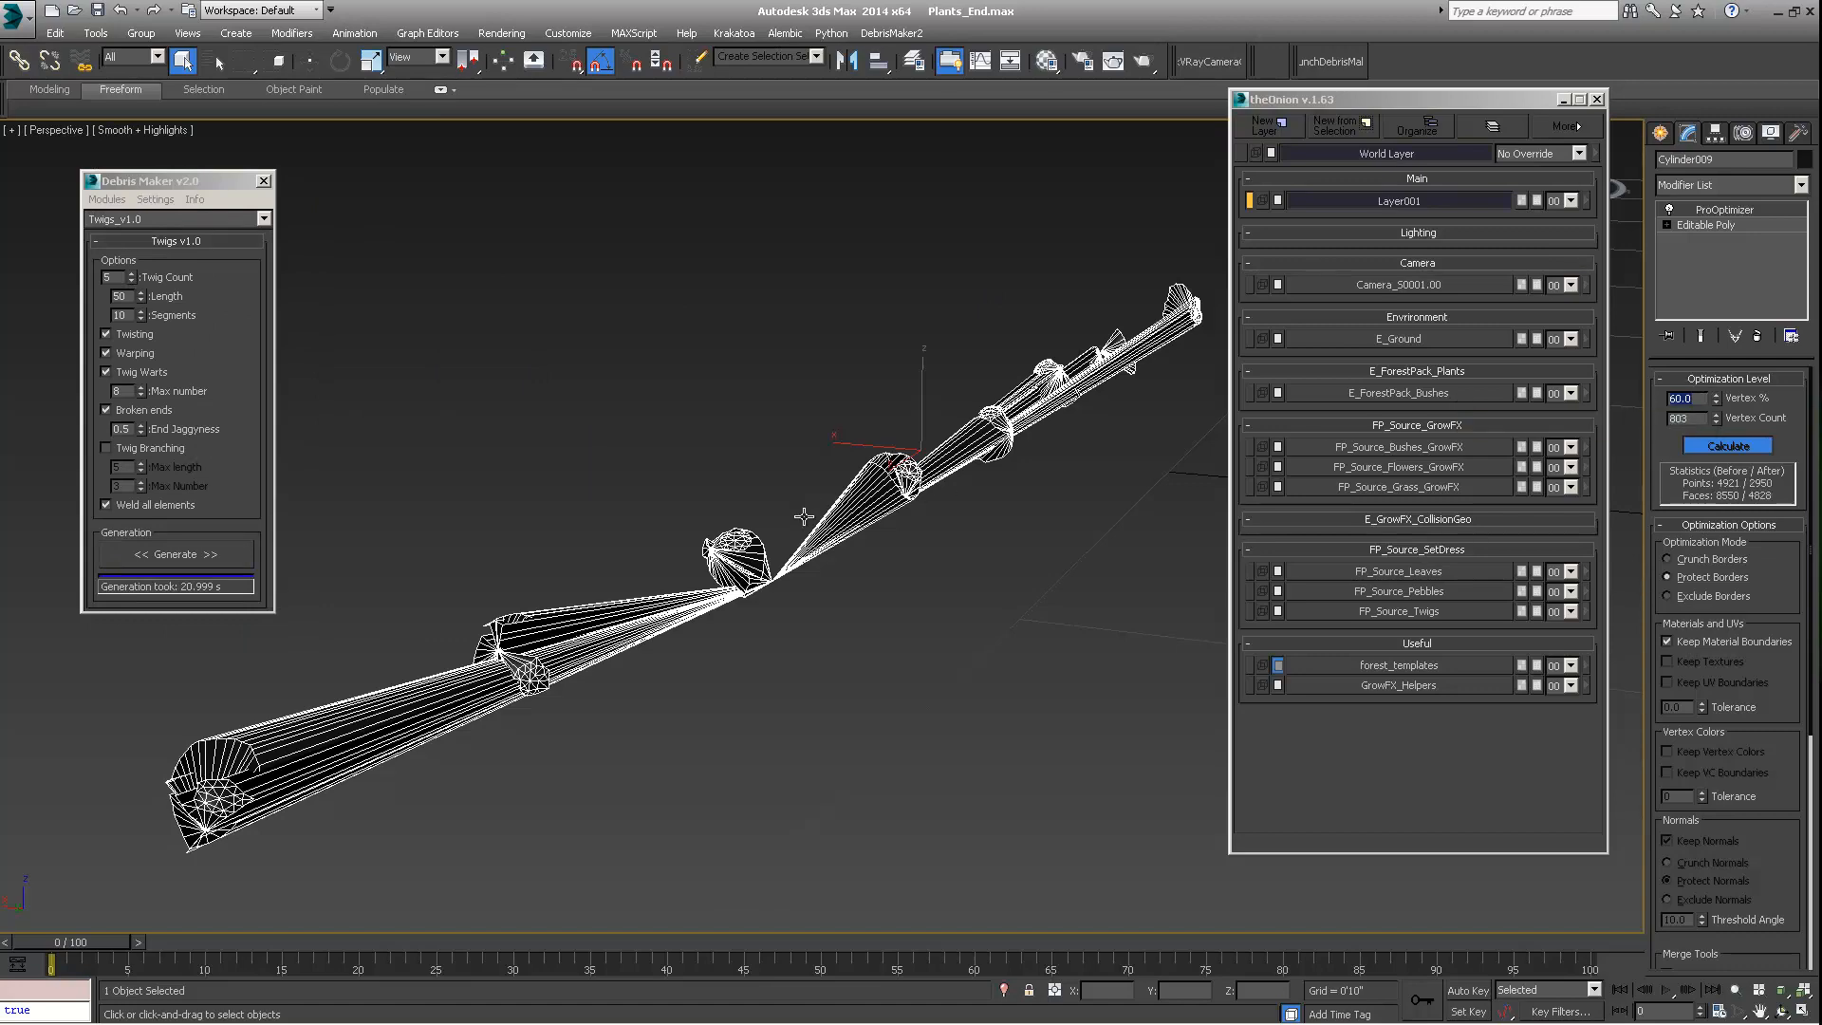
# Step: Set the vertex percentage to 30 again and inspect the reduced twig mesh from near and far
pyautogui.scroll(-3, 880, 529)
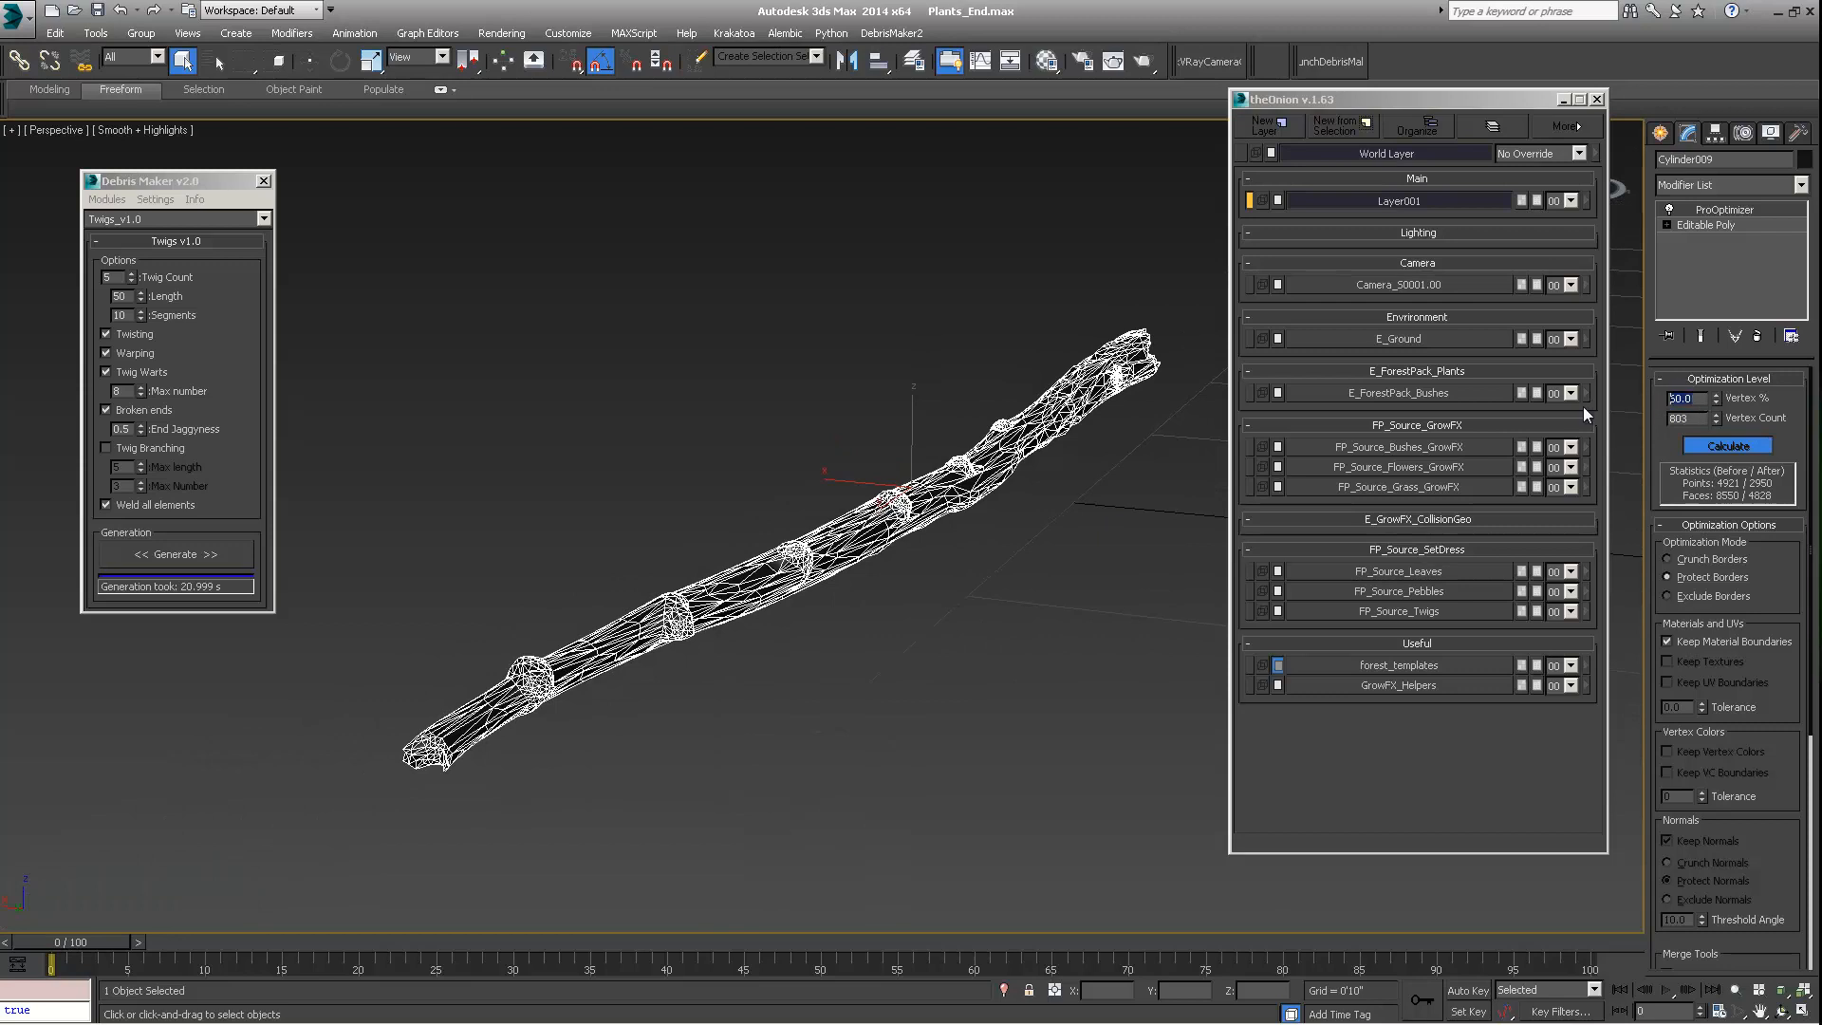
pyautogui.write('30')
pyautogui.press('Return')
pyautogui.moveTo(925, 534); pyautogui.dragTo(742, 495, button='middle')
pyautogui.scroll(3, 913, 493)
pyautogui.scroll(-2, 908, 464)
pyautogui.scroll(-3, 747, 469)
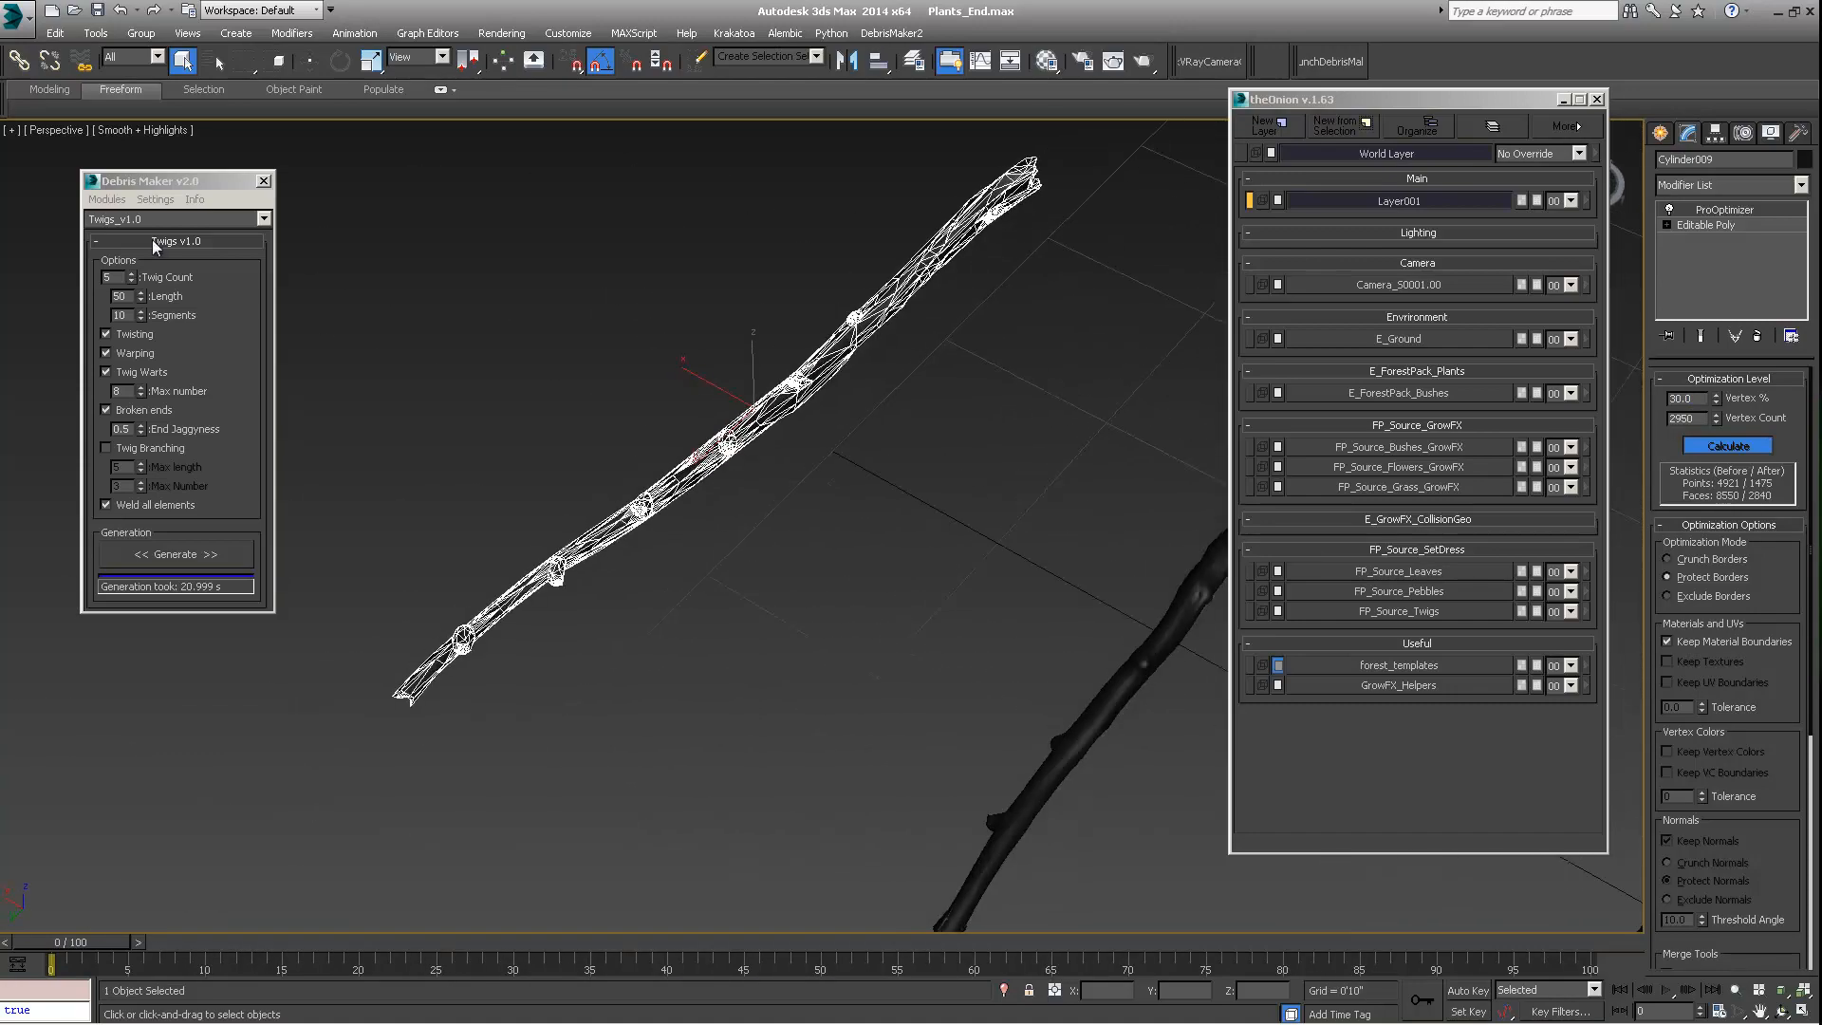
# Step: Select the four generated twigs and delete them from the scene
pyautogui.click(120, 296)
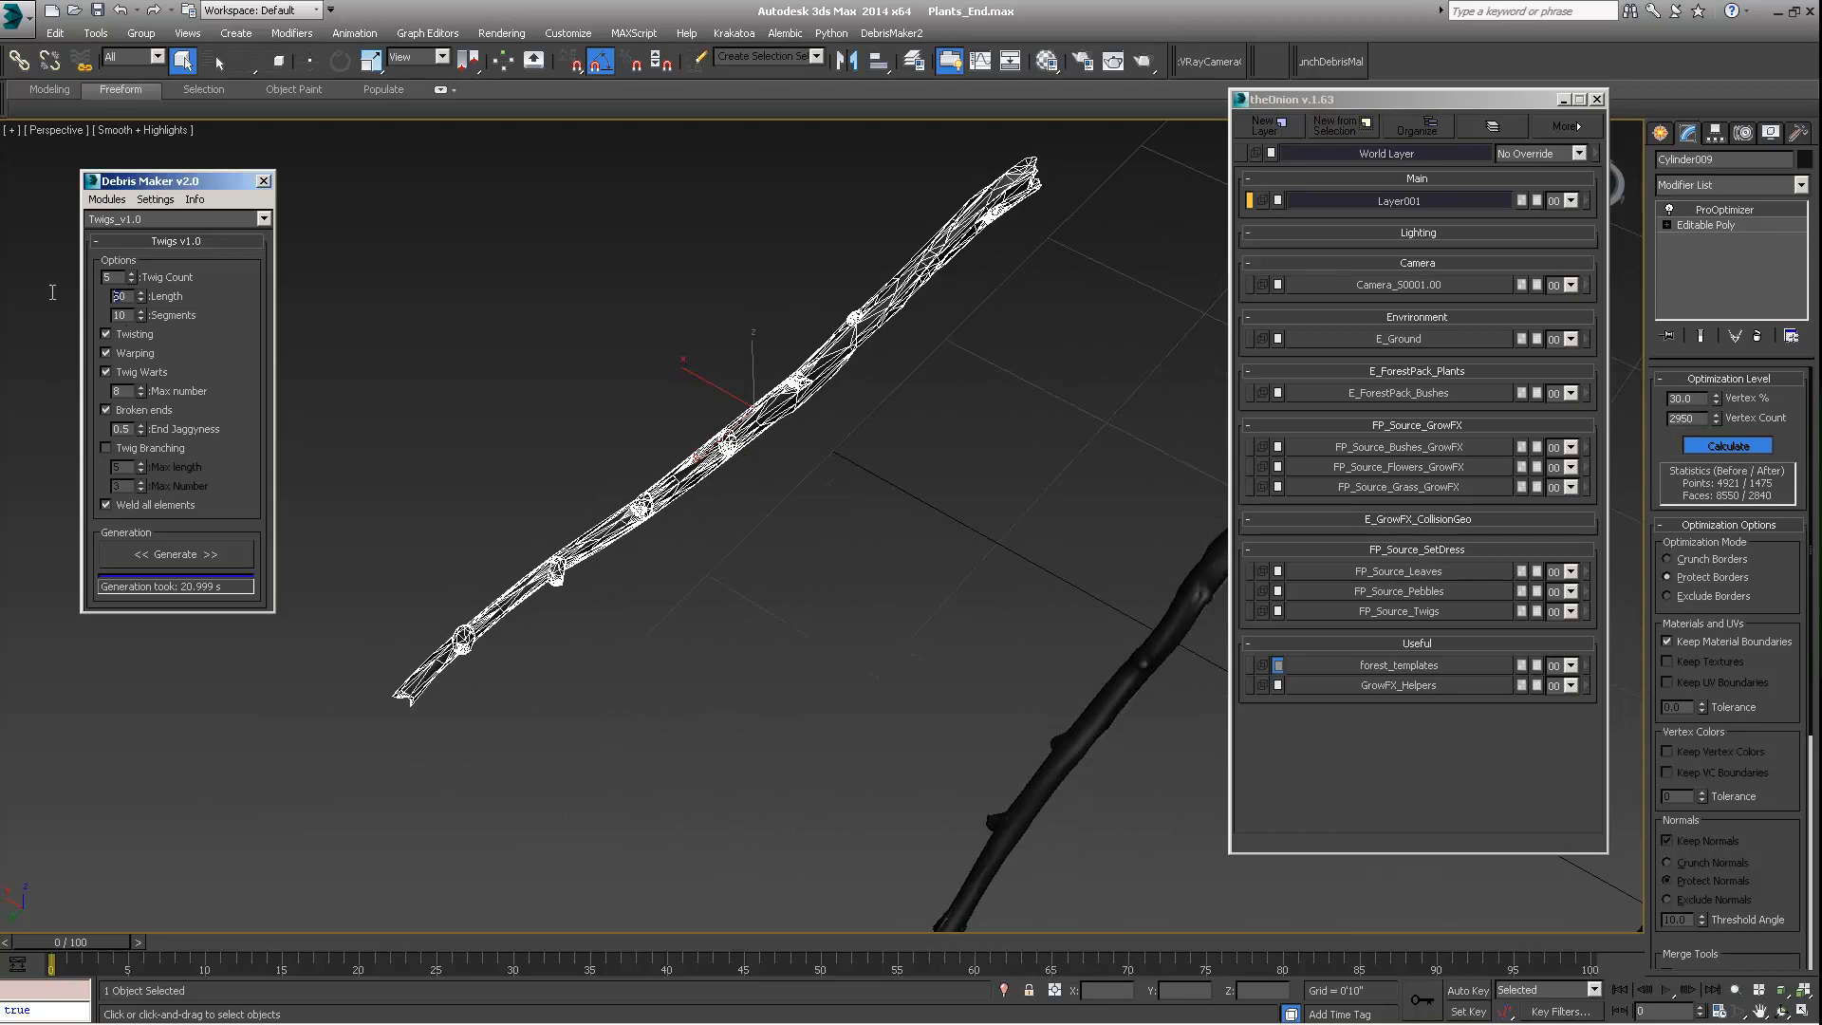
pyautogui.keyDown('alt'); pyautogui.moveTo(828, 434); pyautogui.dragTo(378, 367, button='middle'); pyautogui.keyUp('alt')
pyautogui.moveTo(344, 218); pyautogui.dragTo(996, 583)
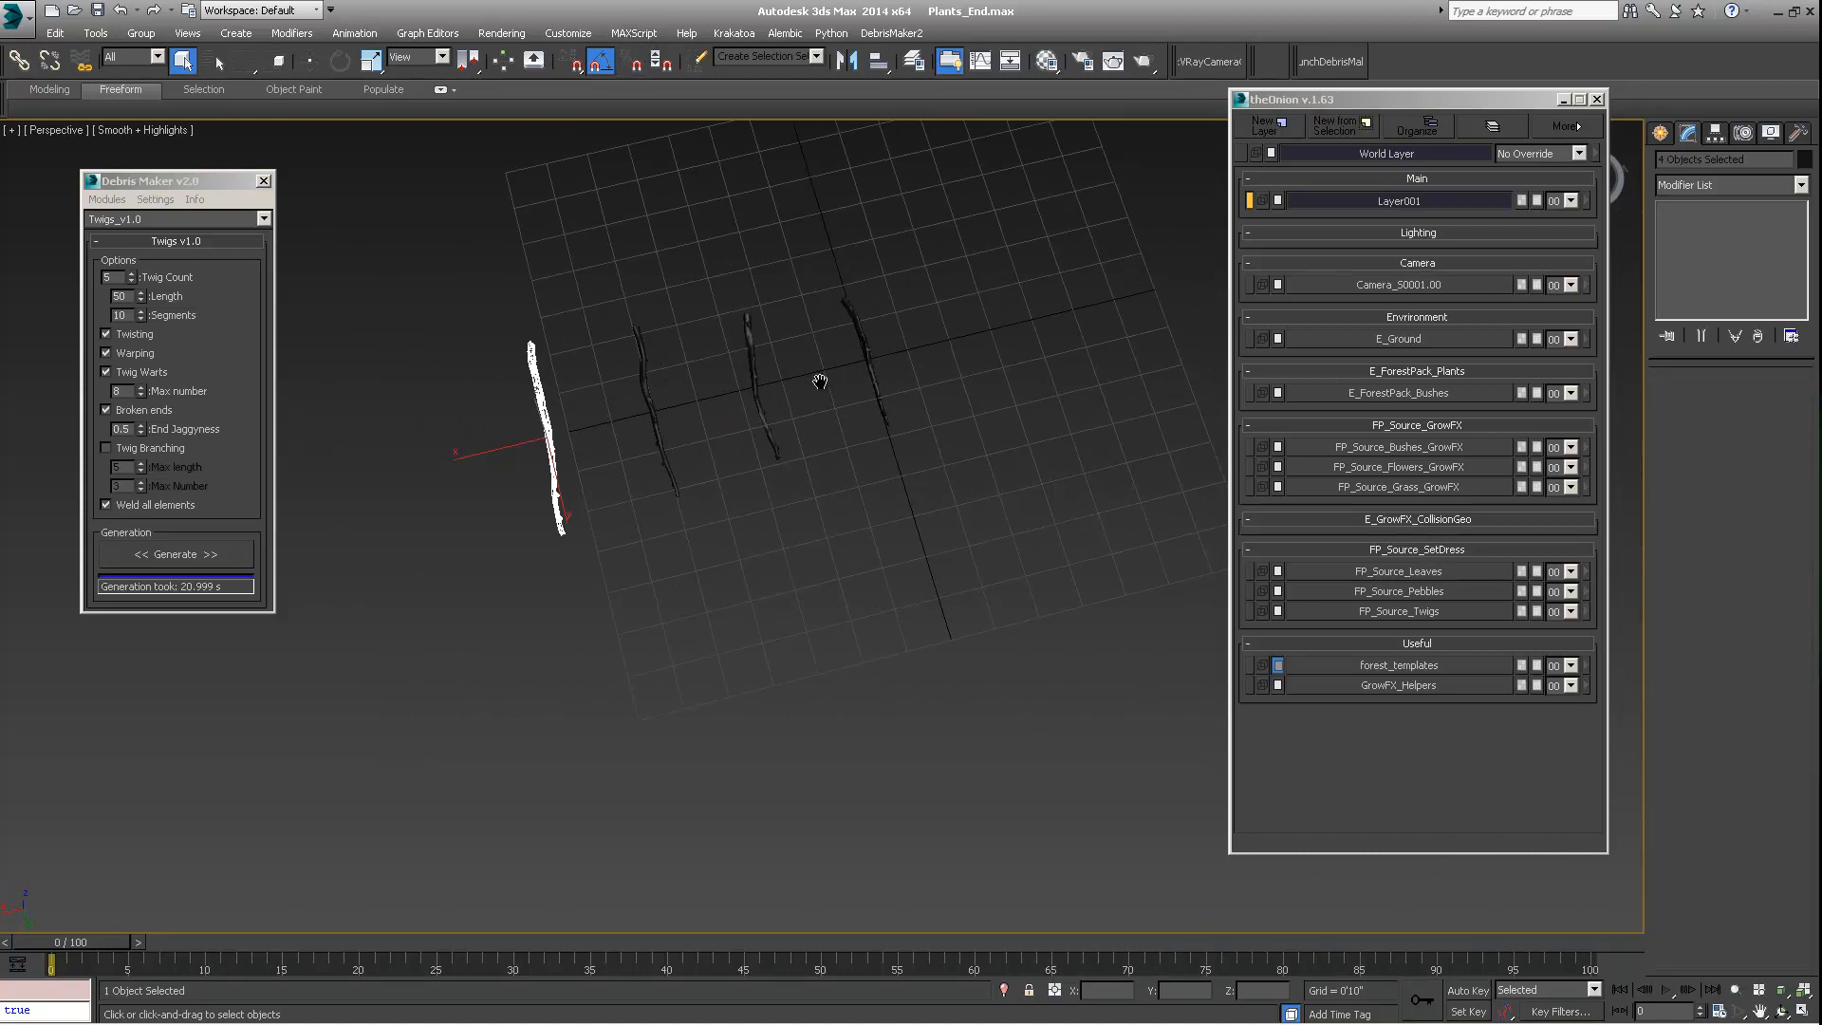
pyautogui.press('z')
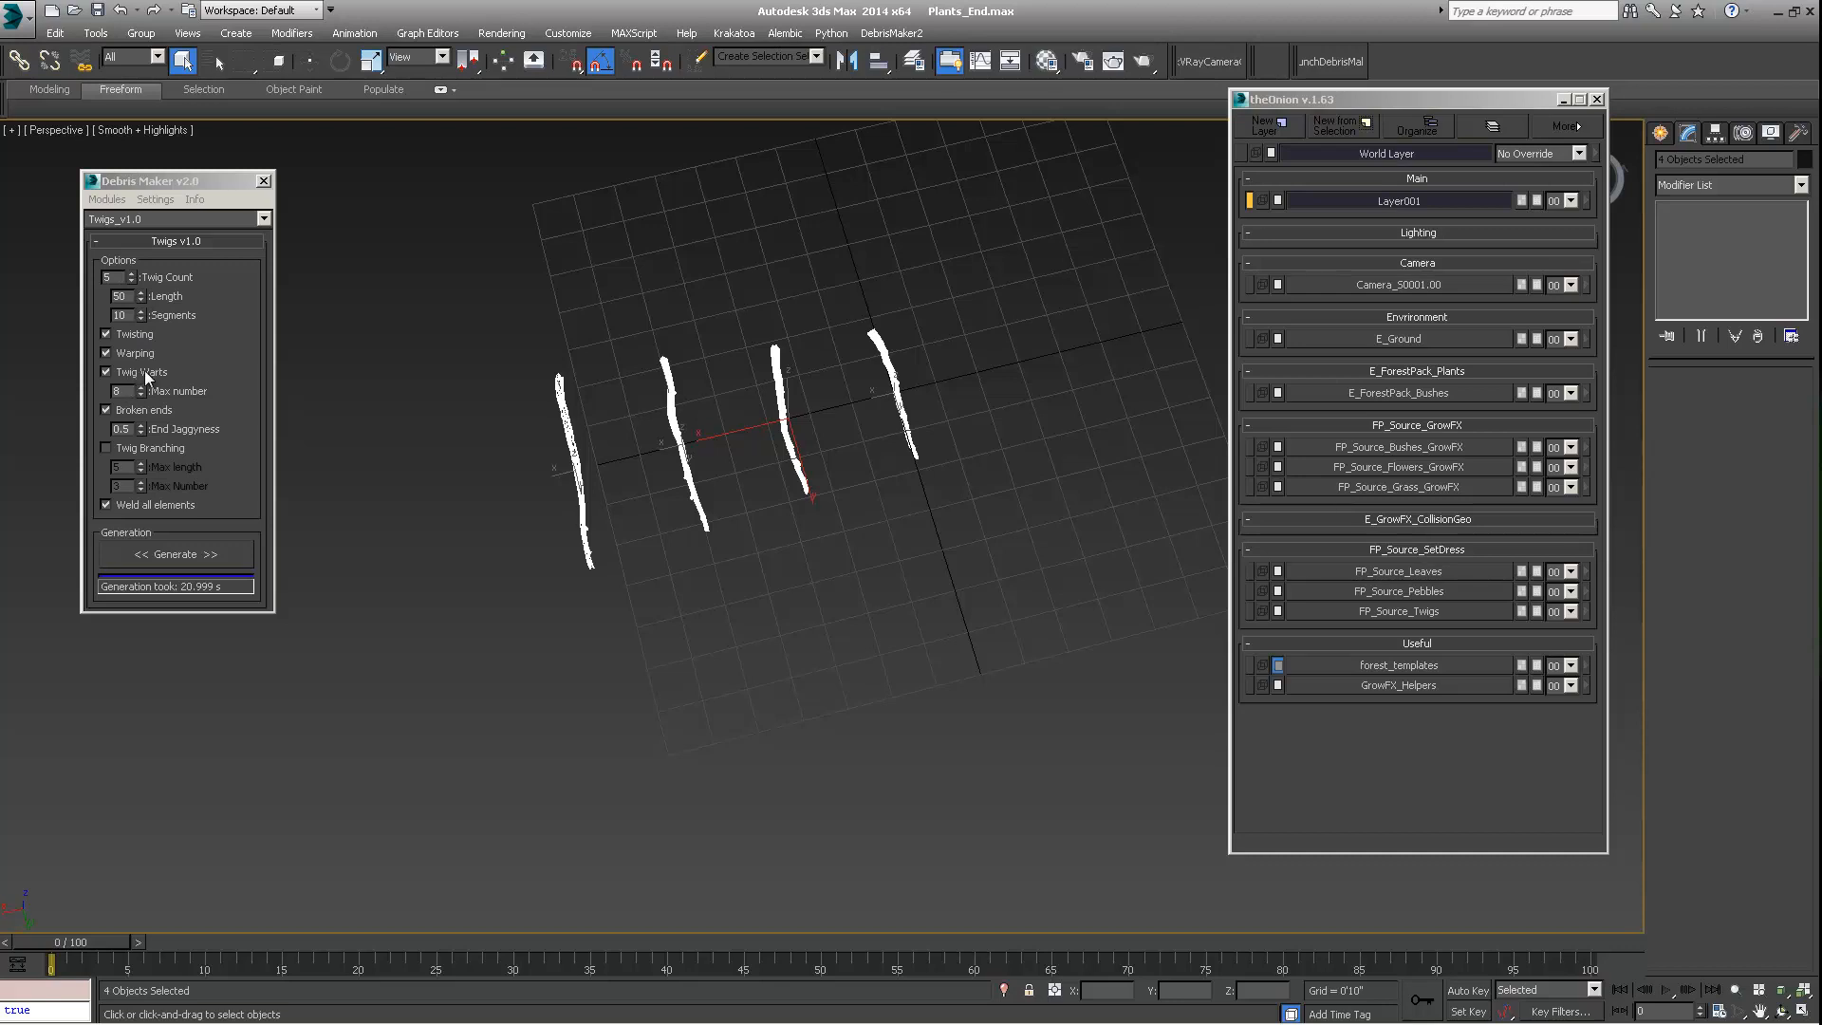
pyautogui.keyDown('alt'); pyautogui.moveTo(620, 476); pyautogui.dragTo(684, 419, button='middle'); pyautogui.keyUp('alt')
pyautogui.rightClick(715, 454)
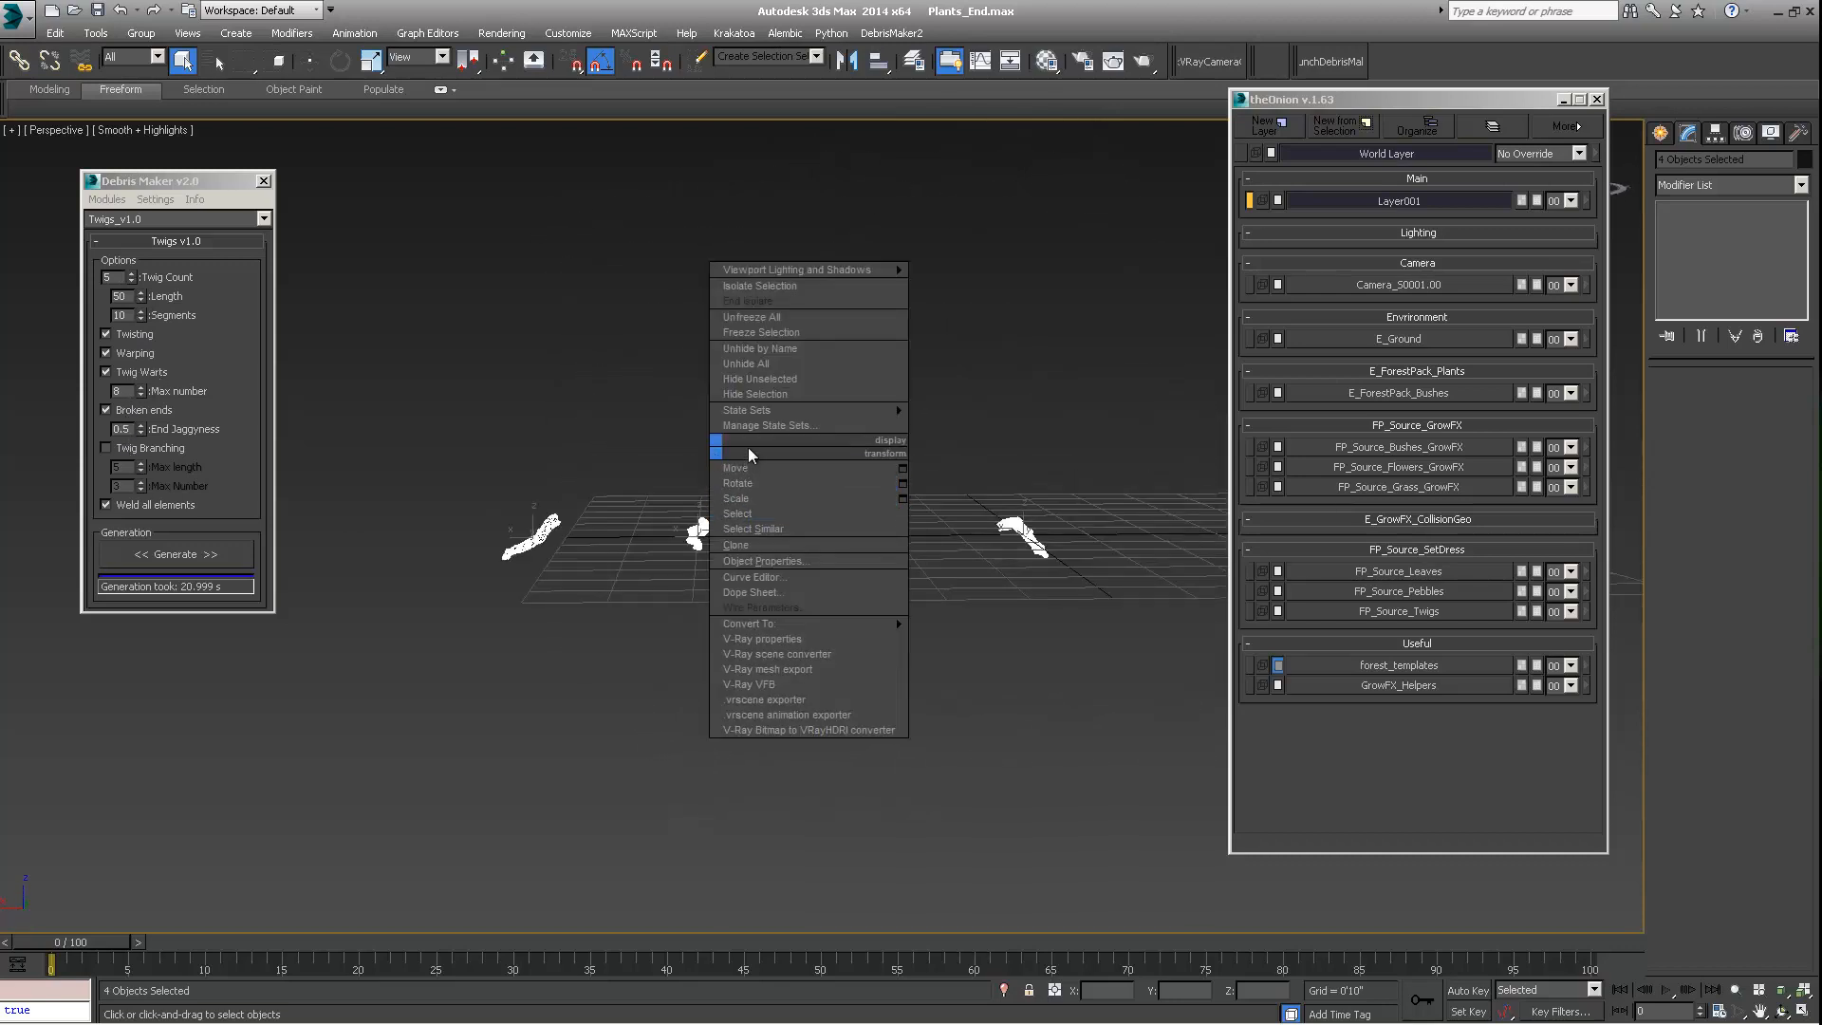
pyautogui.rightClick(508, 448)
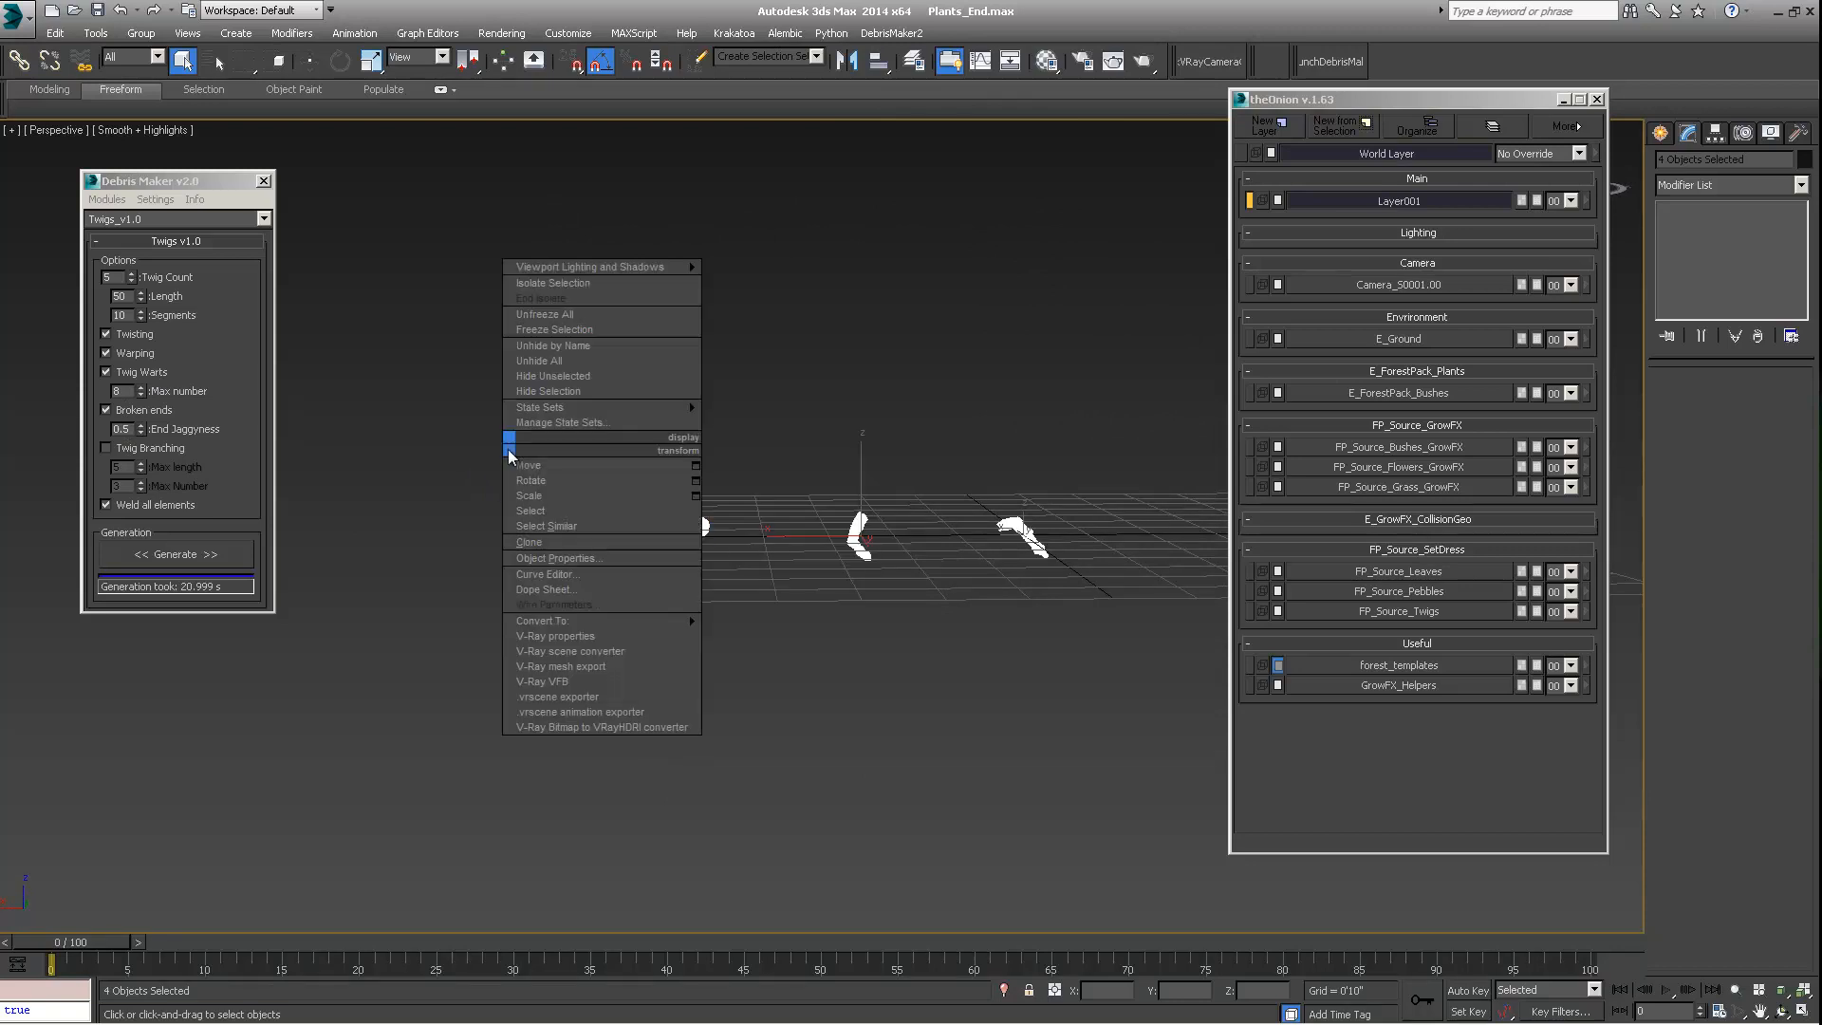
pyautogui.click(589, 537)
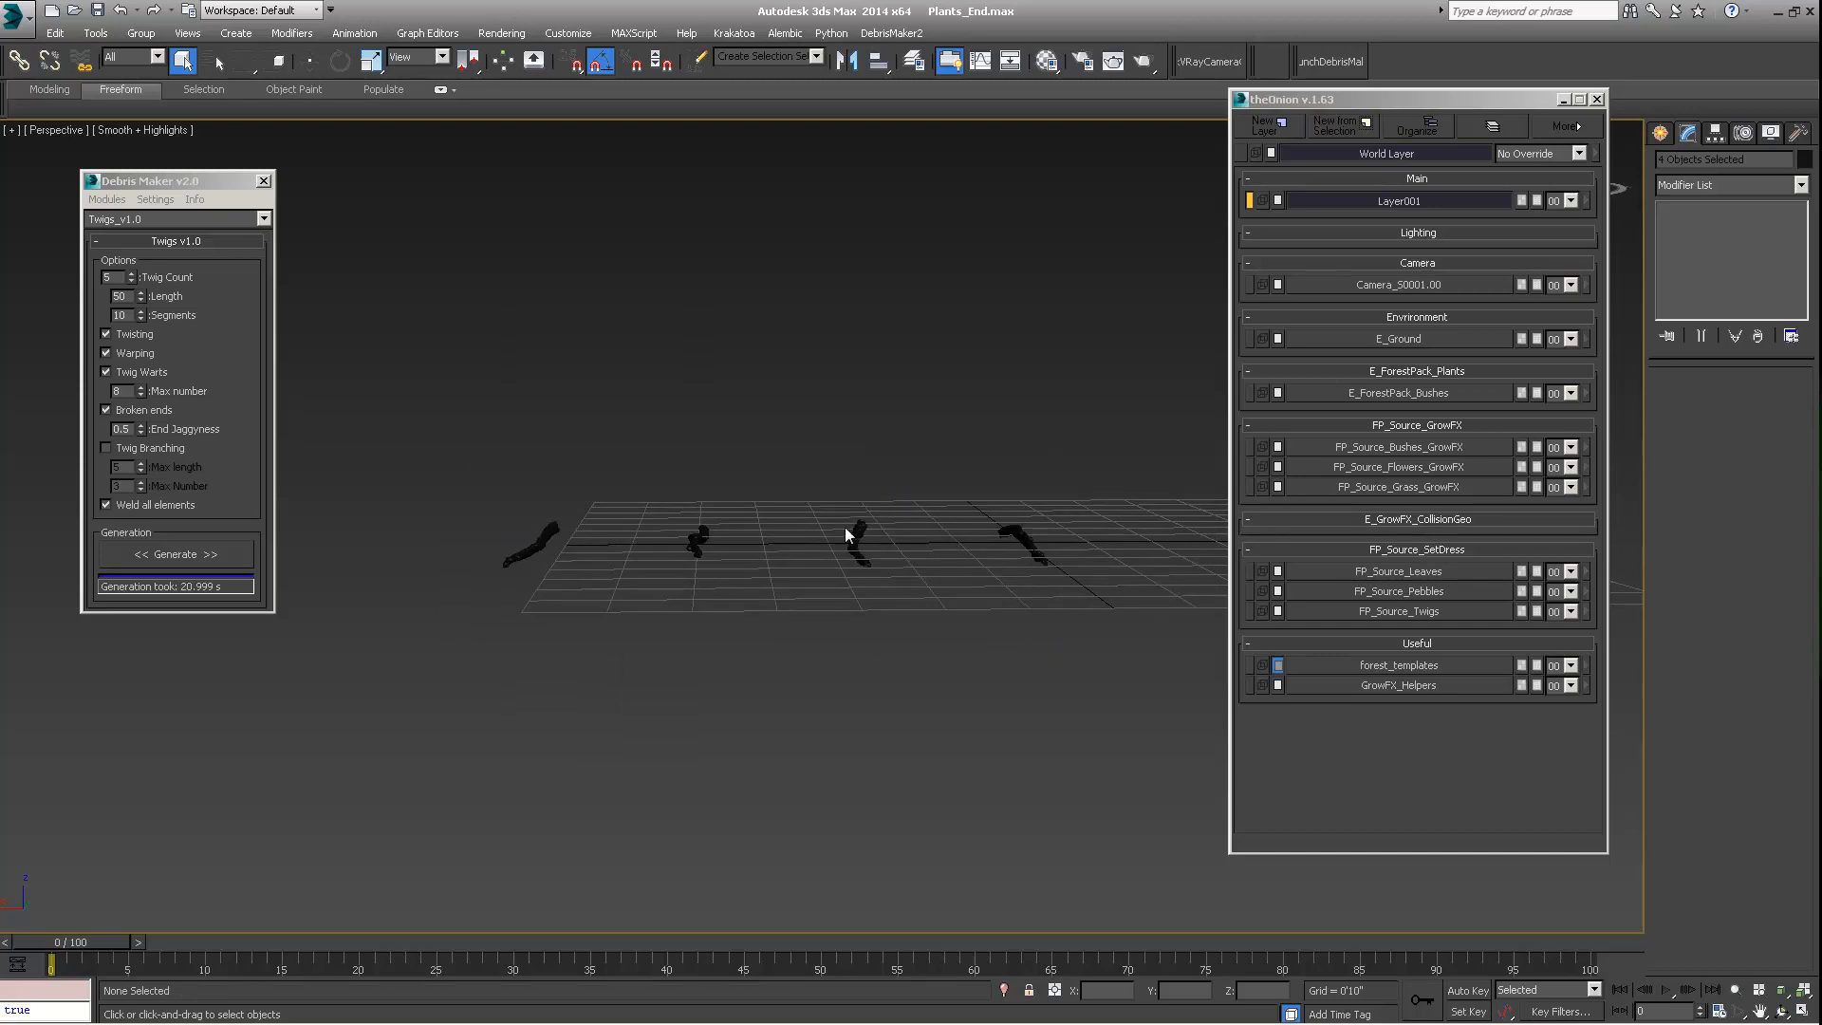
pyautogui.hotkey('ctrl', 'z')
pyautogui.moveTo(846, 528); pyautogui.dragTo(795, 600, button='middle')
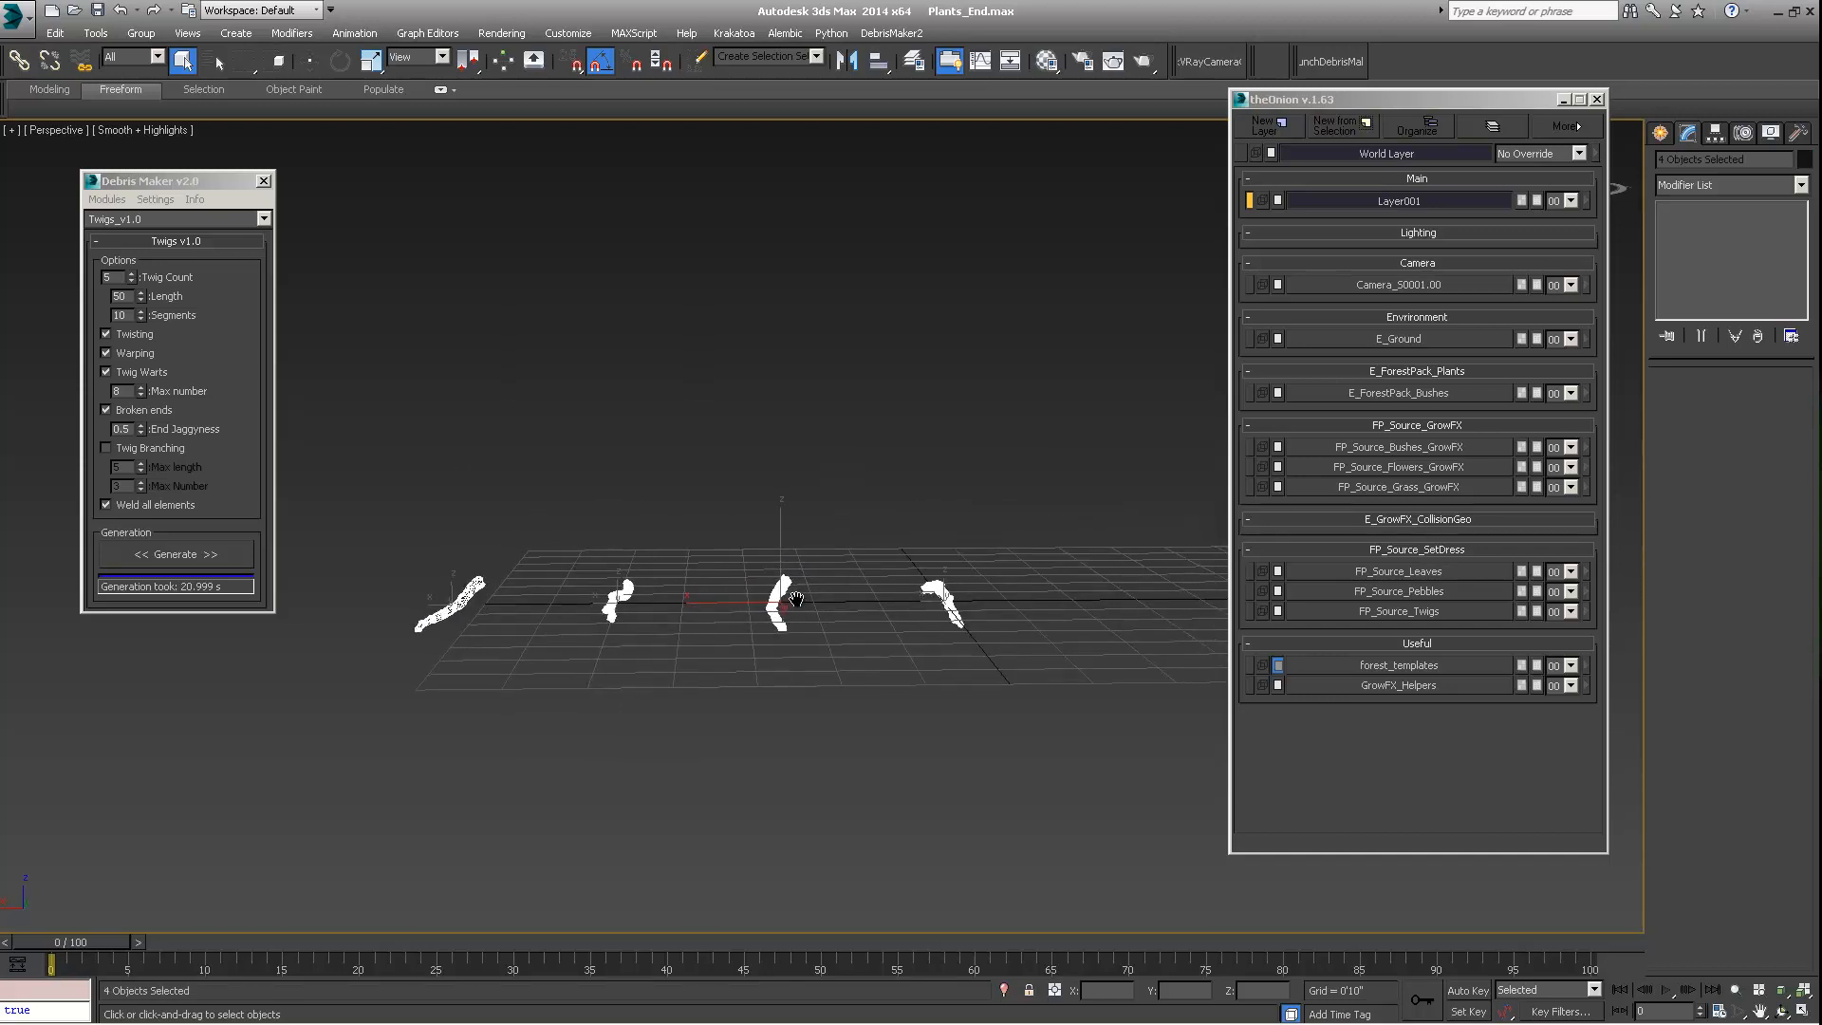
pyautogui.click(61, 36)
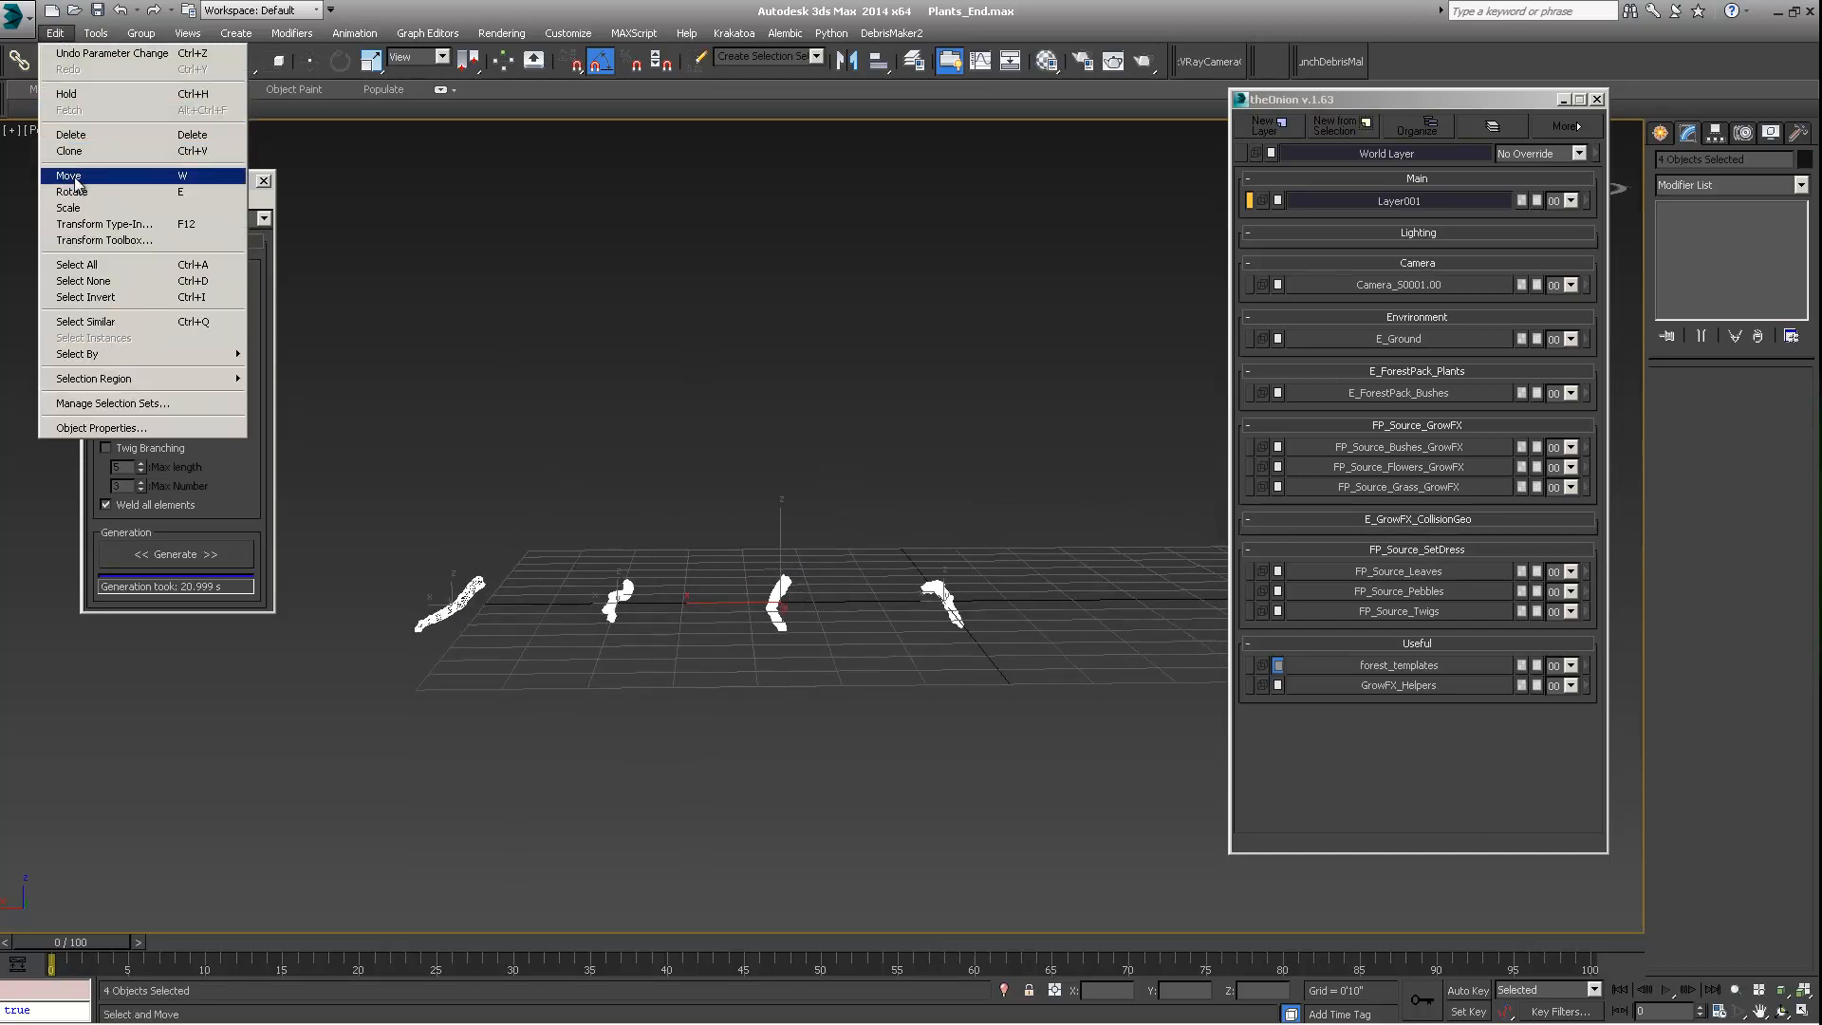
pyautogui.click(90, 137)
# Step: Set the twig segments to 5 and generate five new twigs, dismissing the Boolean error messages
pyautogui.moveTo(619, 511); pyautogui.dragTo(773, 567, button='middle')
pyautogui.scroll(-3, 829, 558)
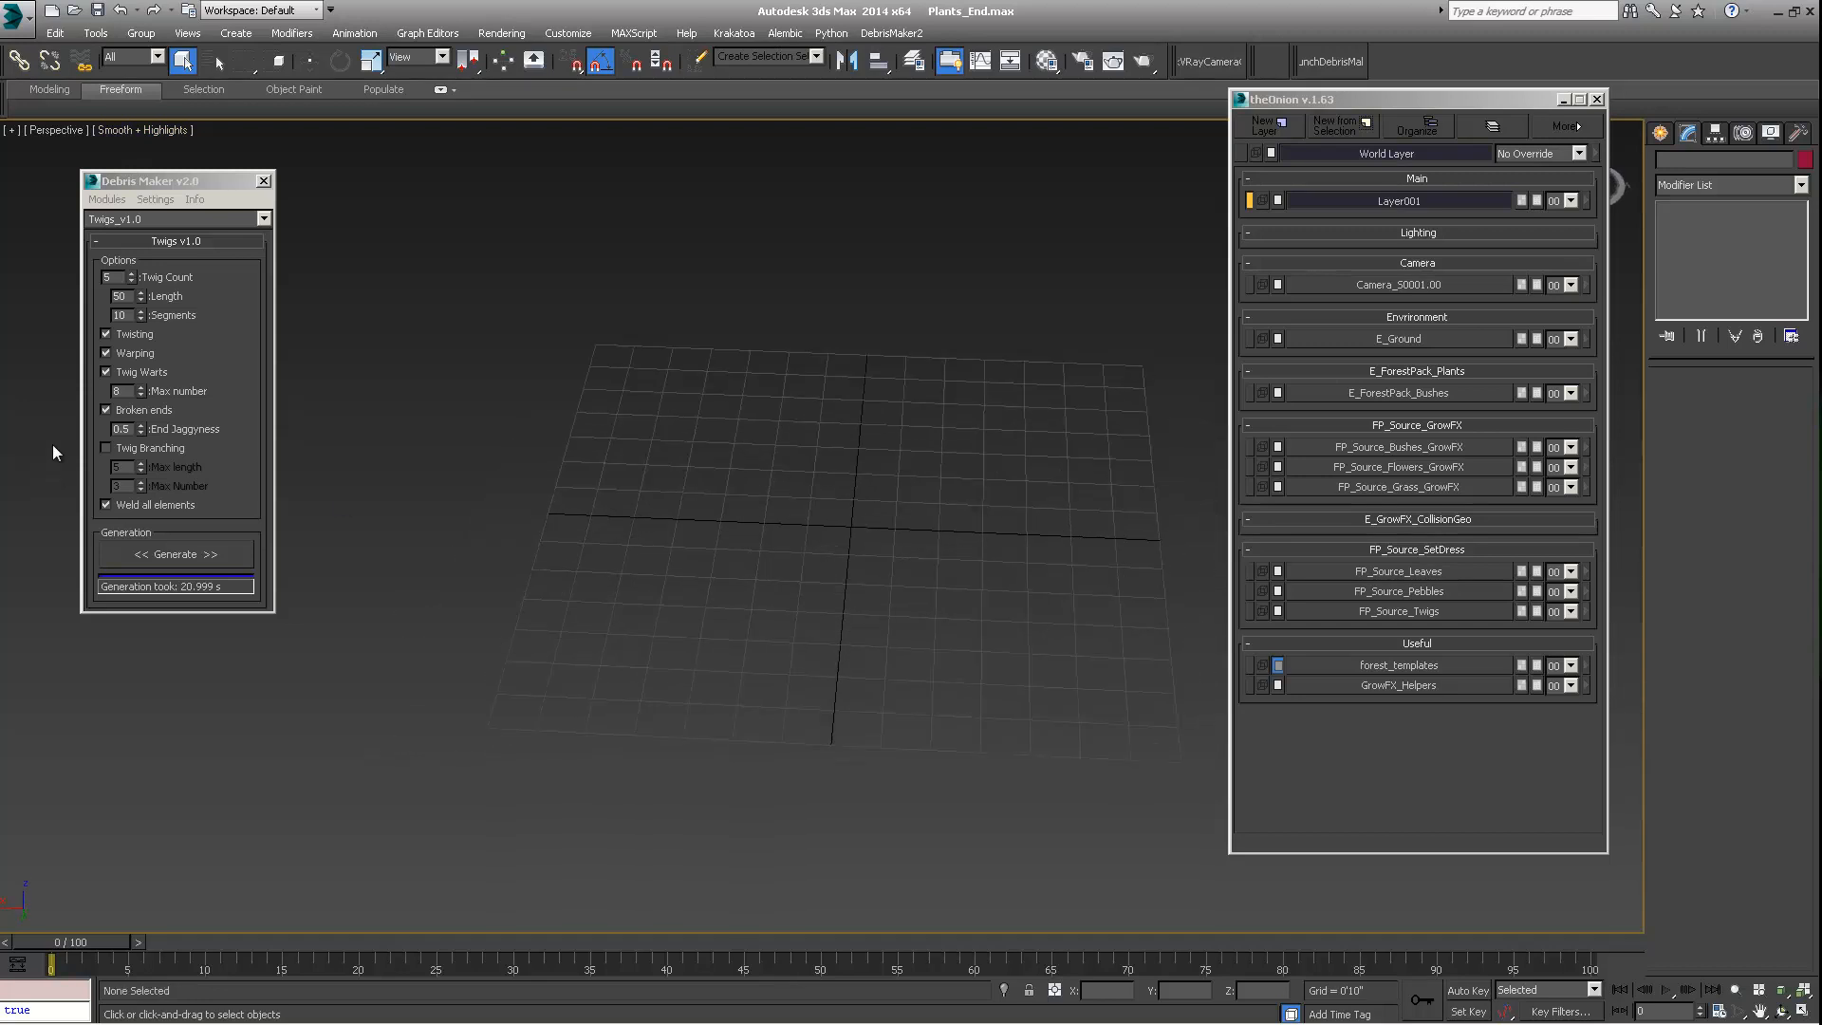
pyautogui.click(124, 314)
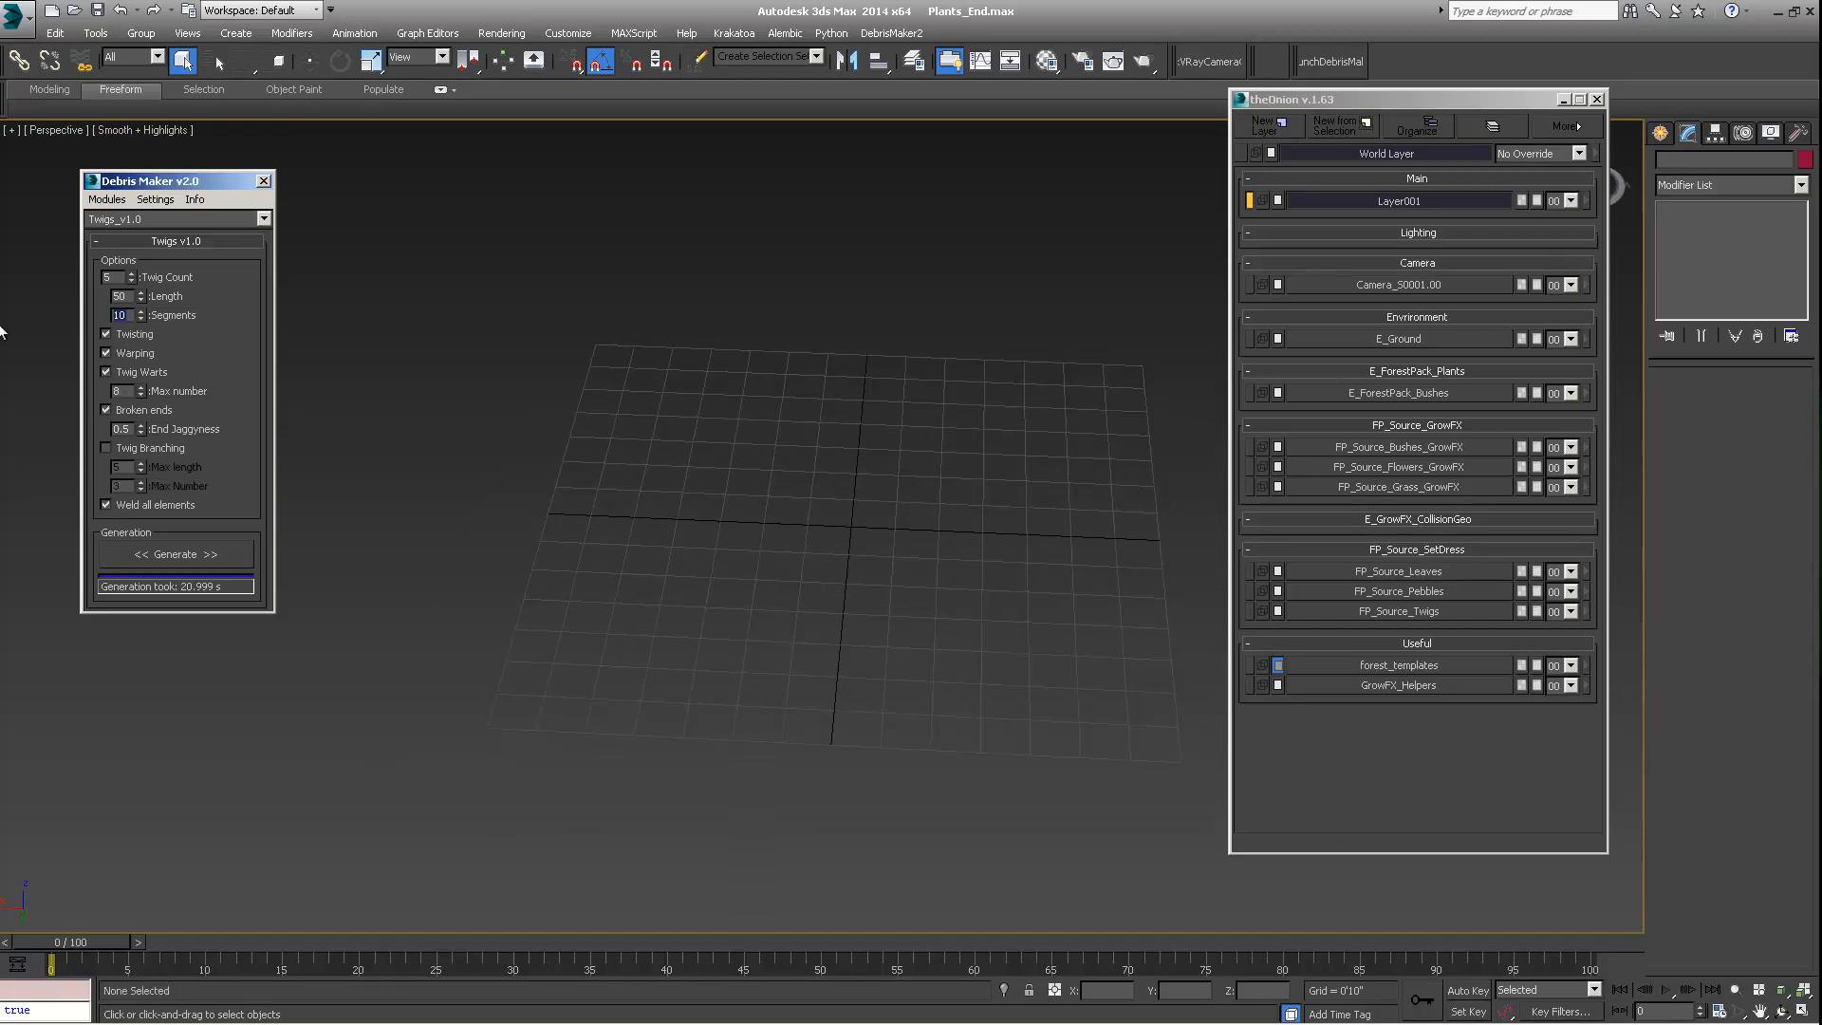
pyautogui.click(237, 554)
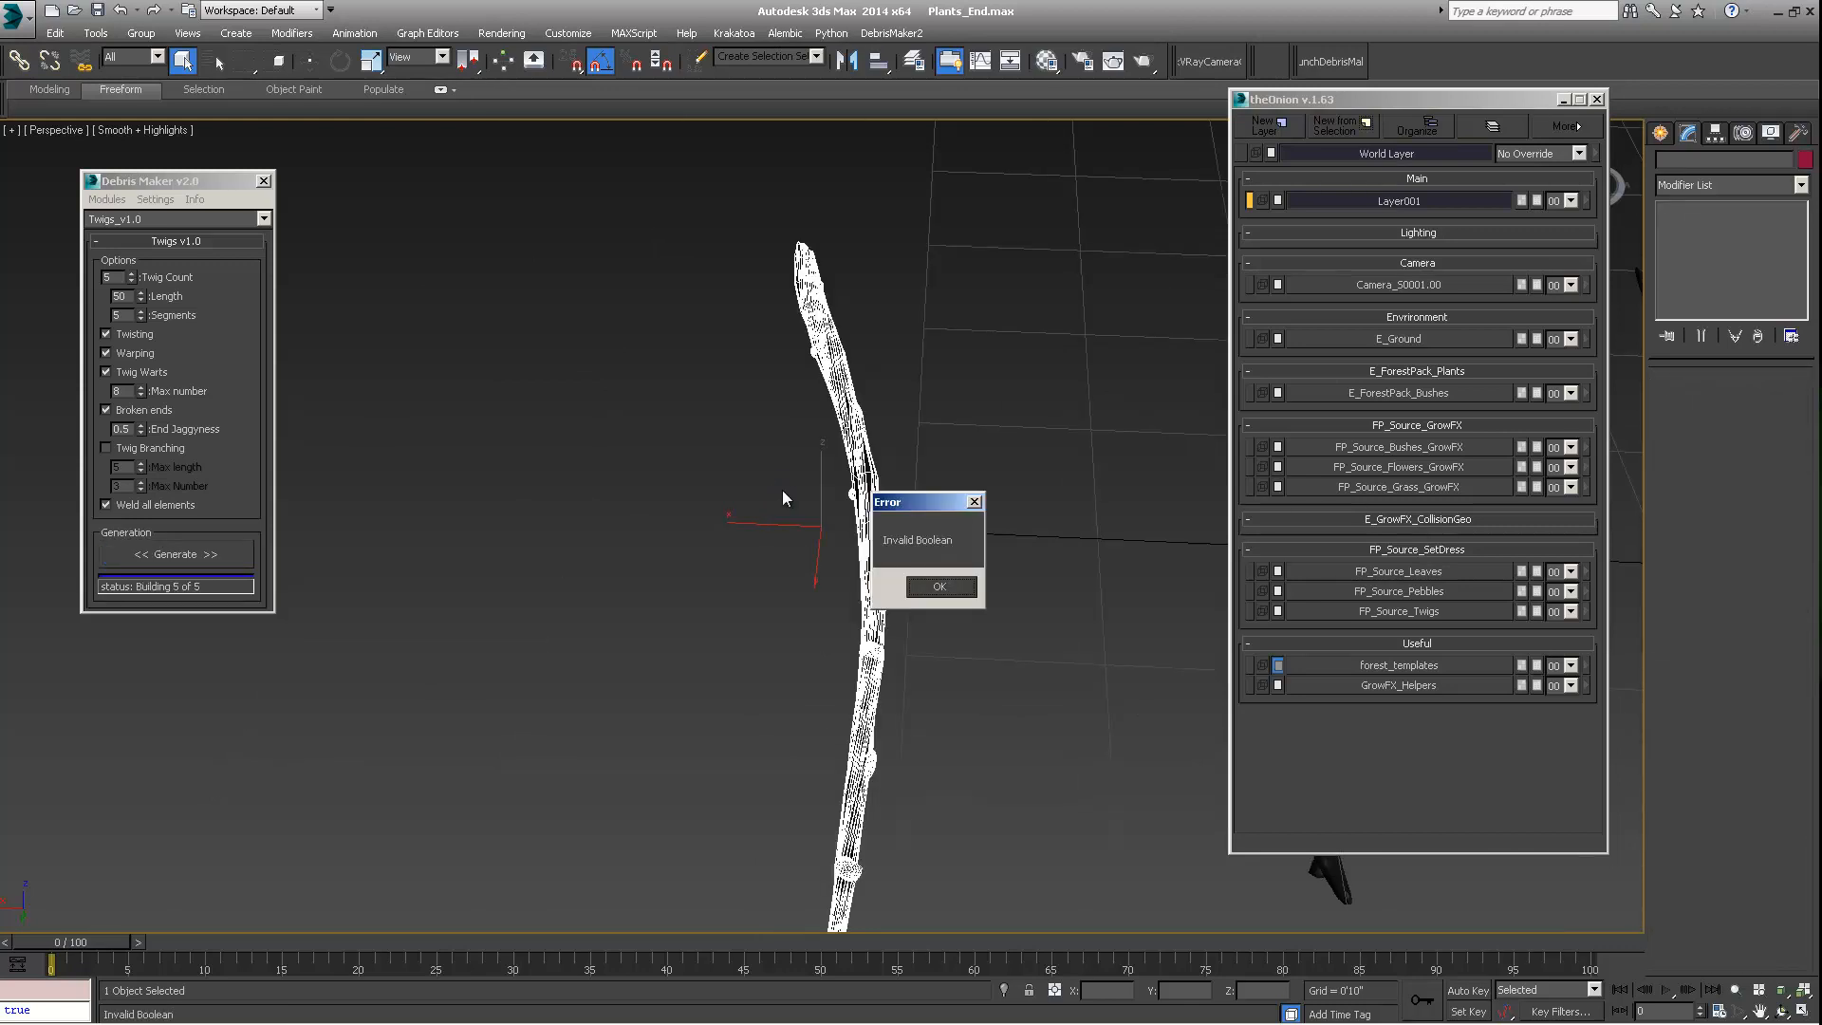
pyautogui.click(938, 583)
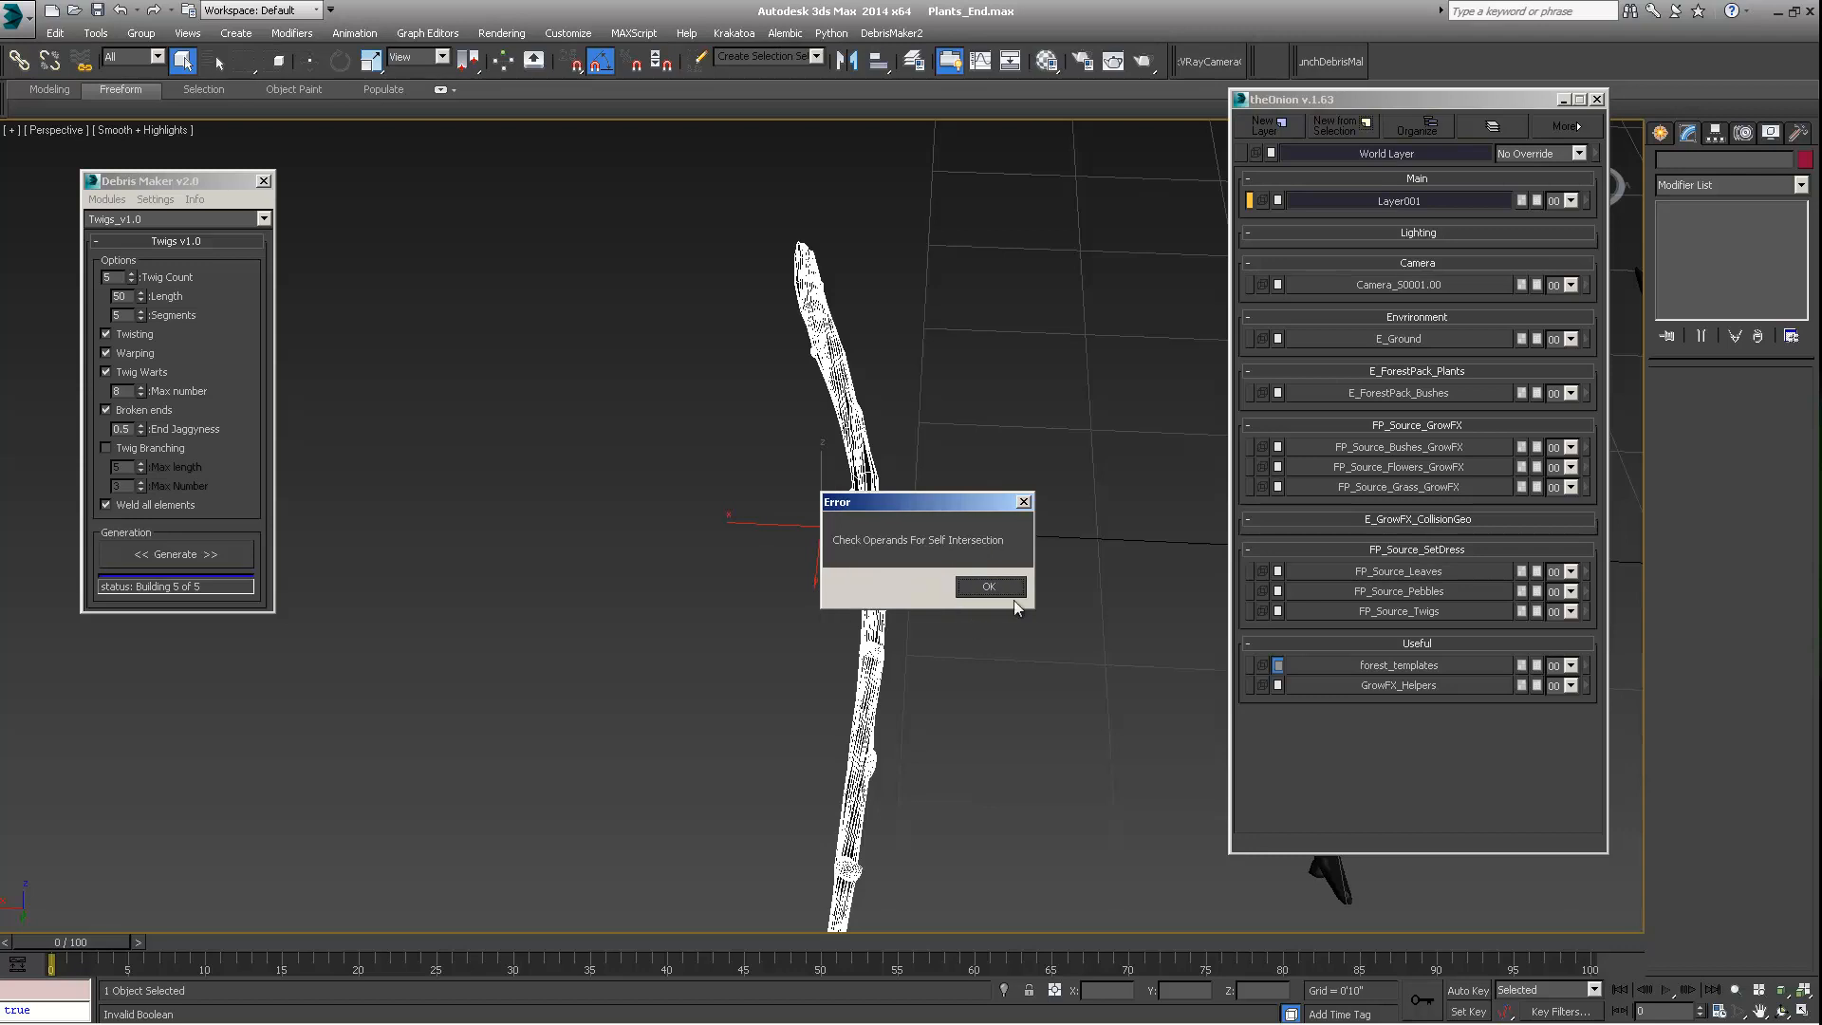
pyautogui.click(1000, 586)
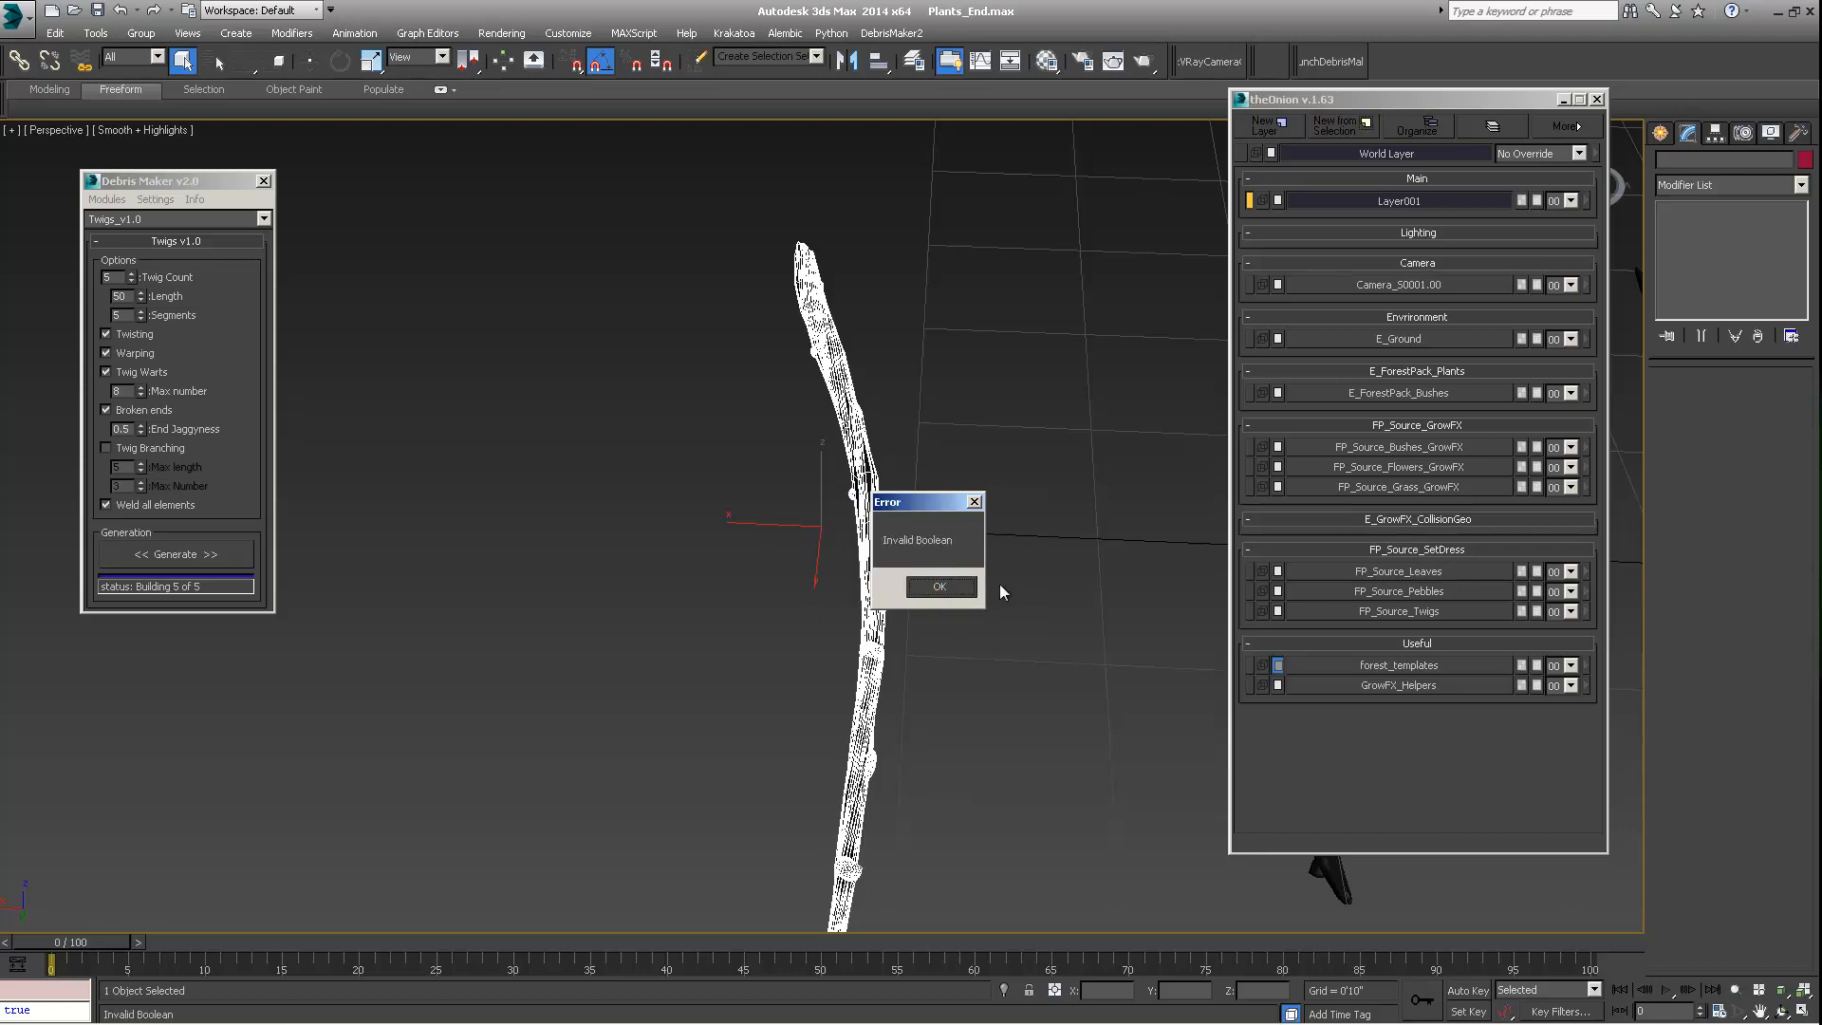
pyautogui.click(937, 581)
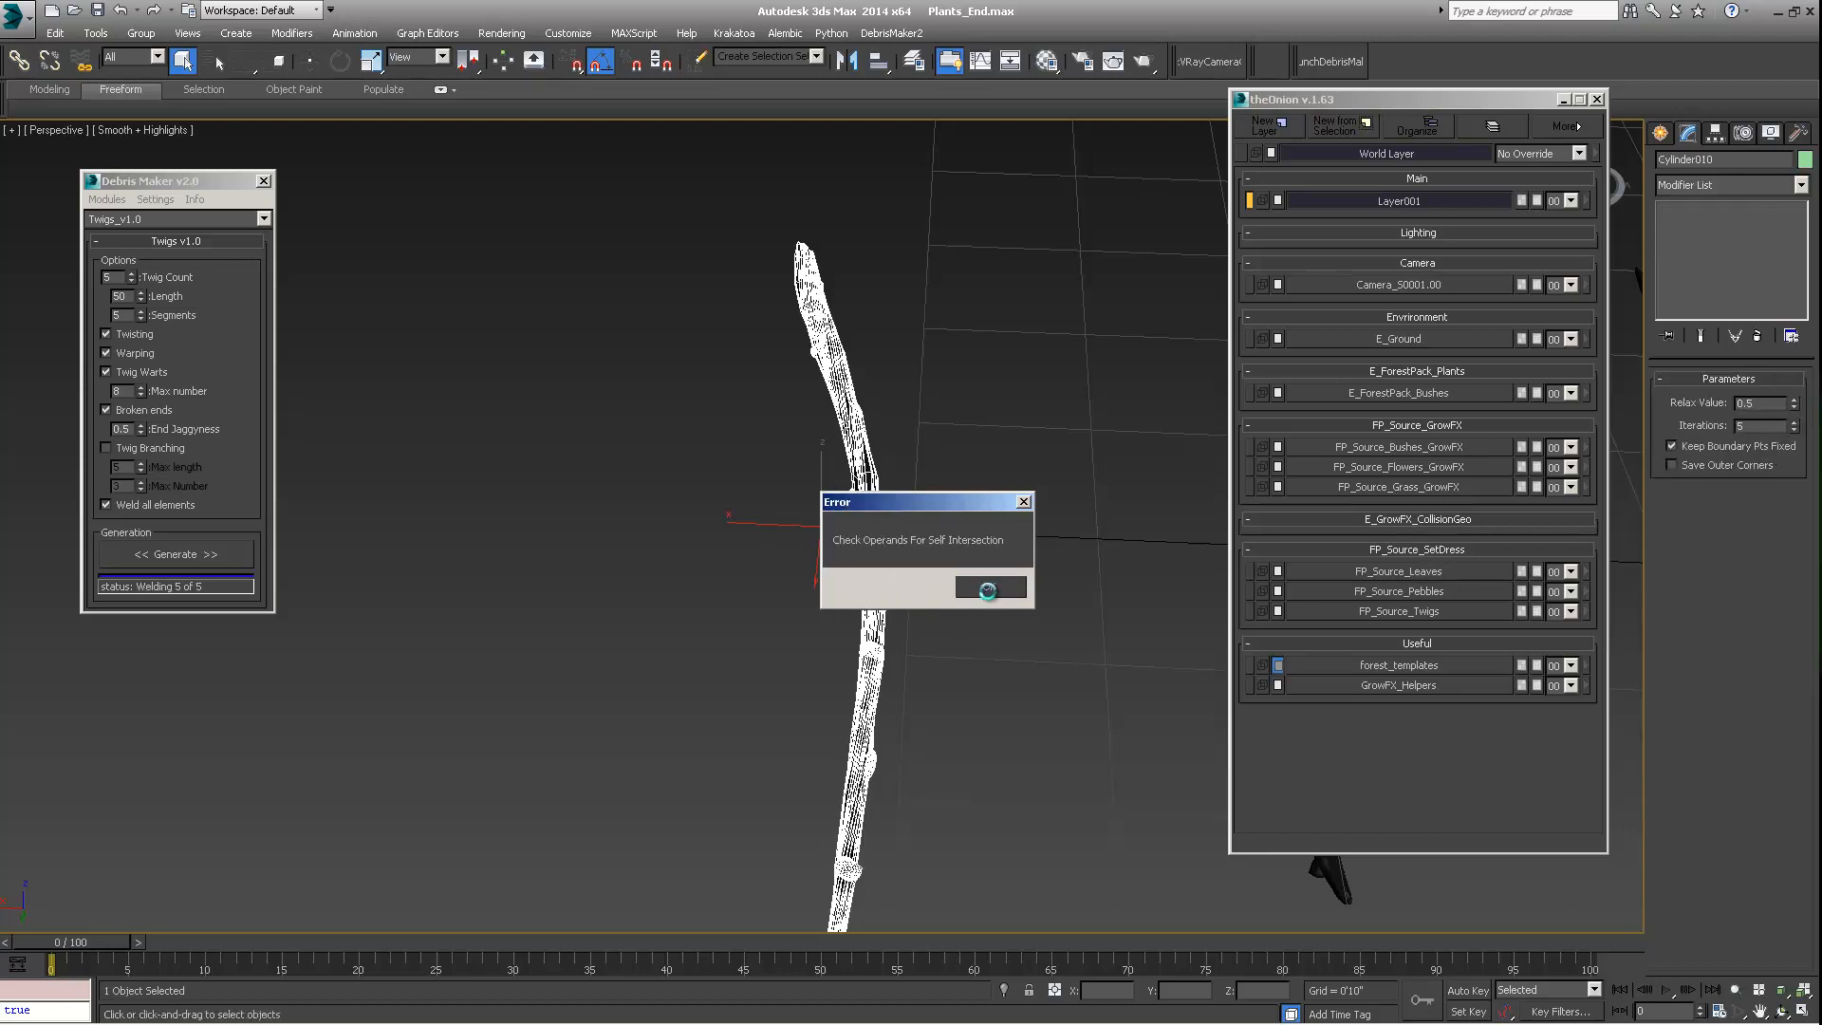
pyautogui.click(993, 585)
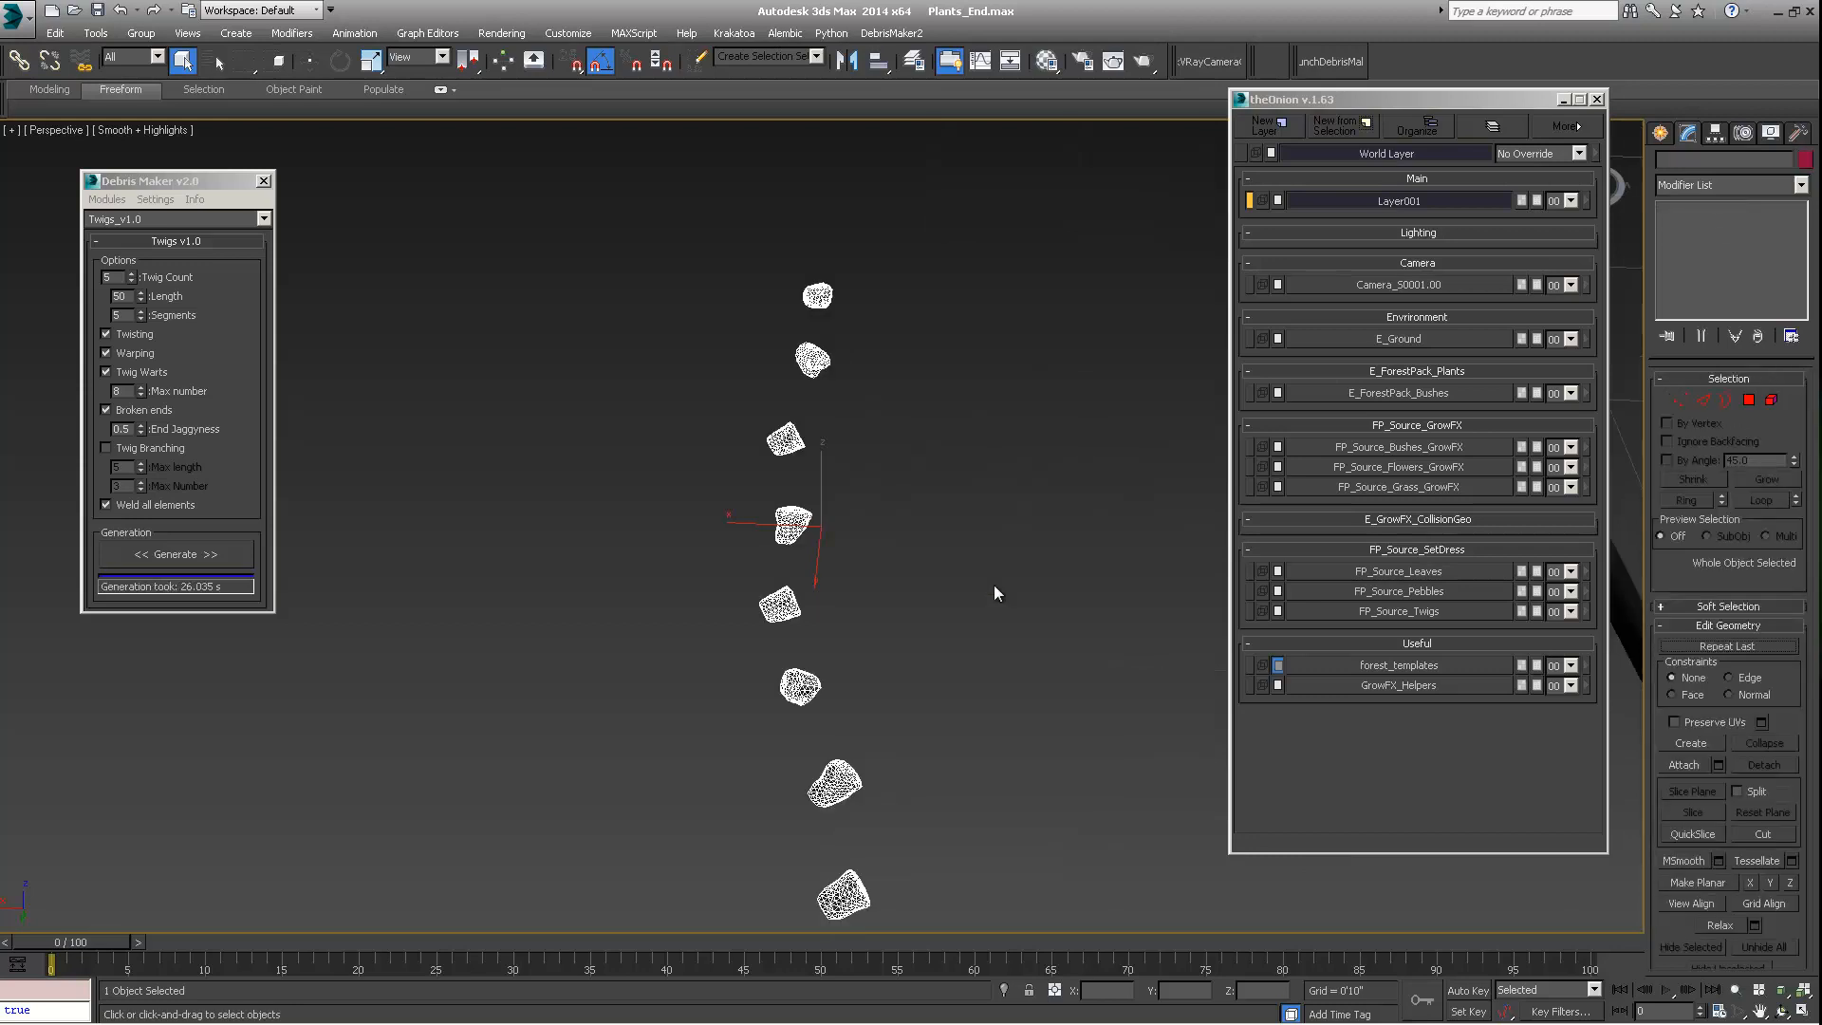
# Step: Delete the broken twig consisting only of loose wart pieces, outside the grid at the end of the row
pyautogui.click(931, 613)
pyautogui.scroll(-4, 931, 613)
pyautogui.moveTo(931, 613); pyautogui.dragTo(699, 610, button='middle')
pyautogui.scroll(-4, 771, 585)
pyautogui.moveTo(499, 399); pyautogui.dragTo(640, 691)
pyautogui.moveTo(583, 462); pyautogui.dragTo(550, 521, button='middle')
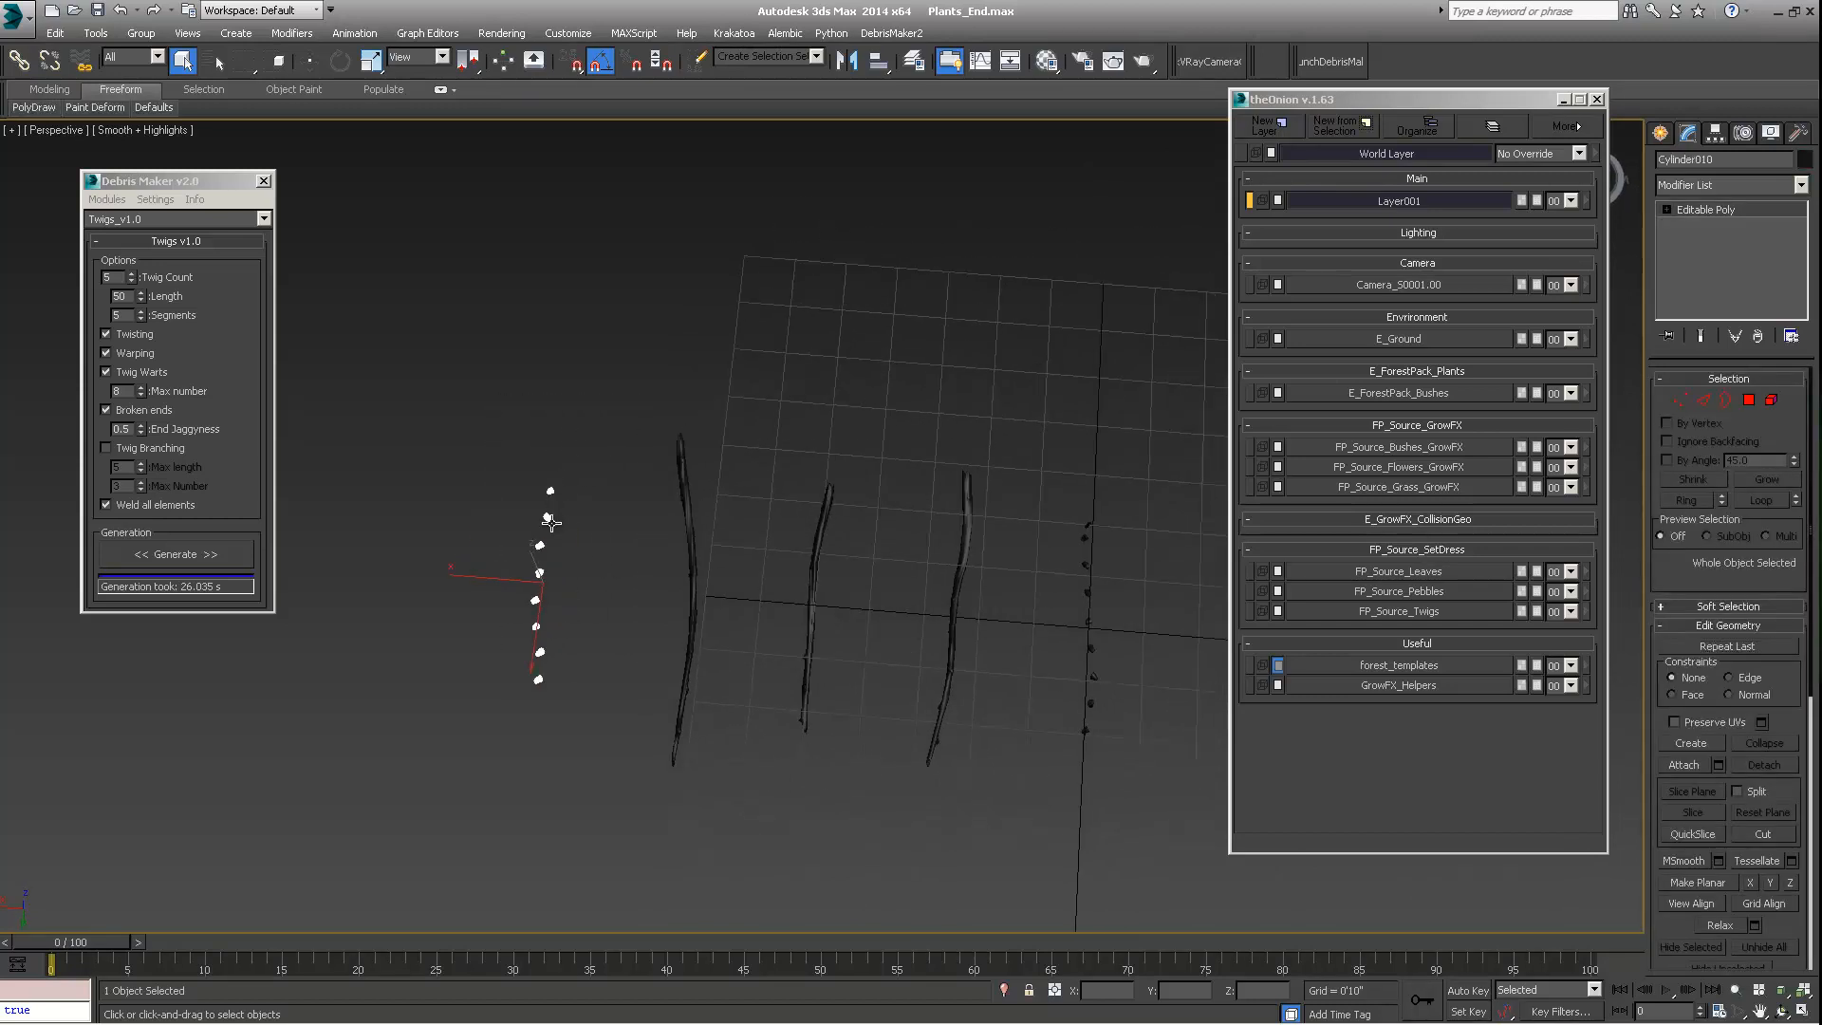
pyautogui.moveTo(958, 643); pyautogui.dragTo(804, 554, button='middle')
pyautogui.moveTo(517, 554); pyautogui.dragTo(623, 448, button='middle')
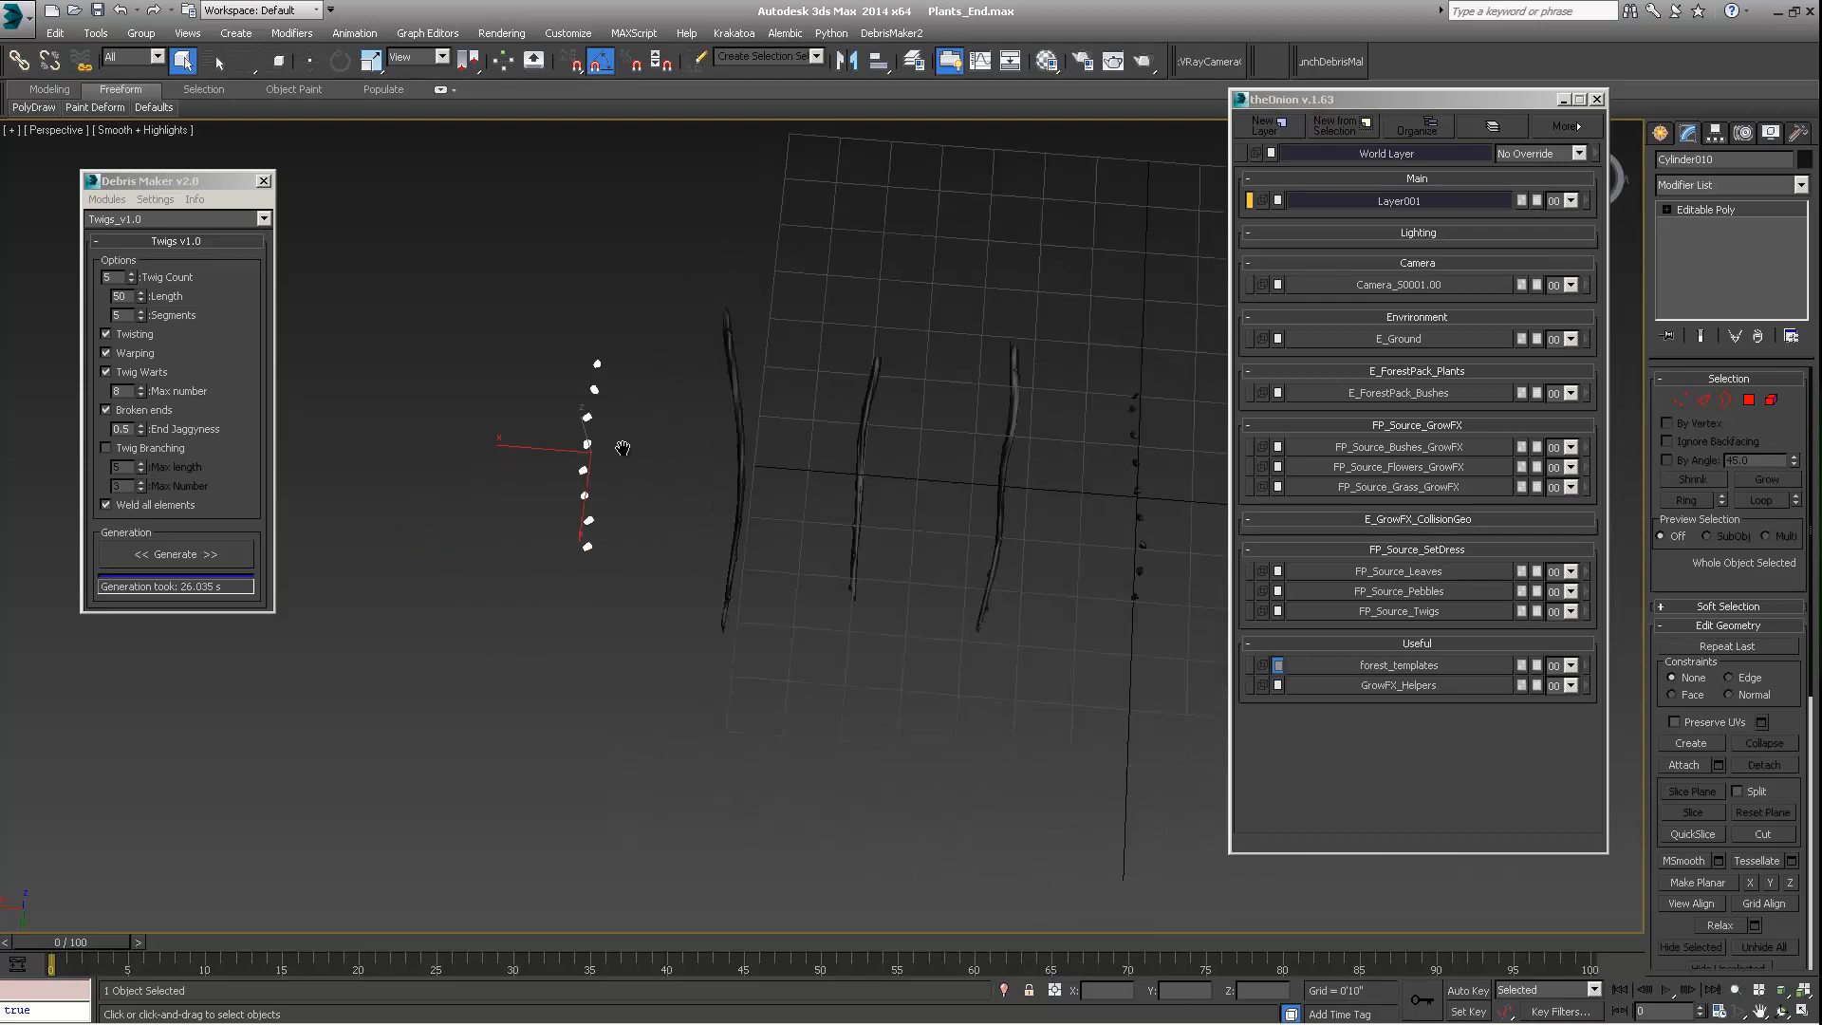
pyautogui.rightClick(613, 448)
pyautogui.click(577, 523)
pyautogui.moveTo(612, 482); pyautogui.dragTo(597, 511, button='middle')
pyautogui.moveTo(505, 357); pyautogui.dragTo(615, 601)
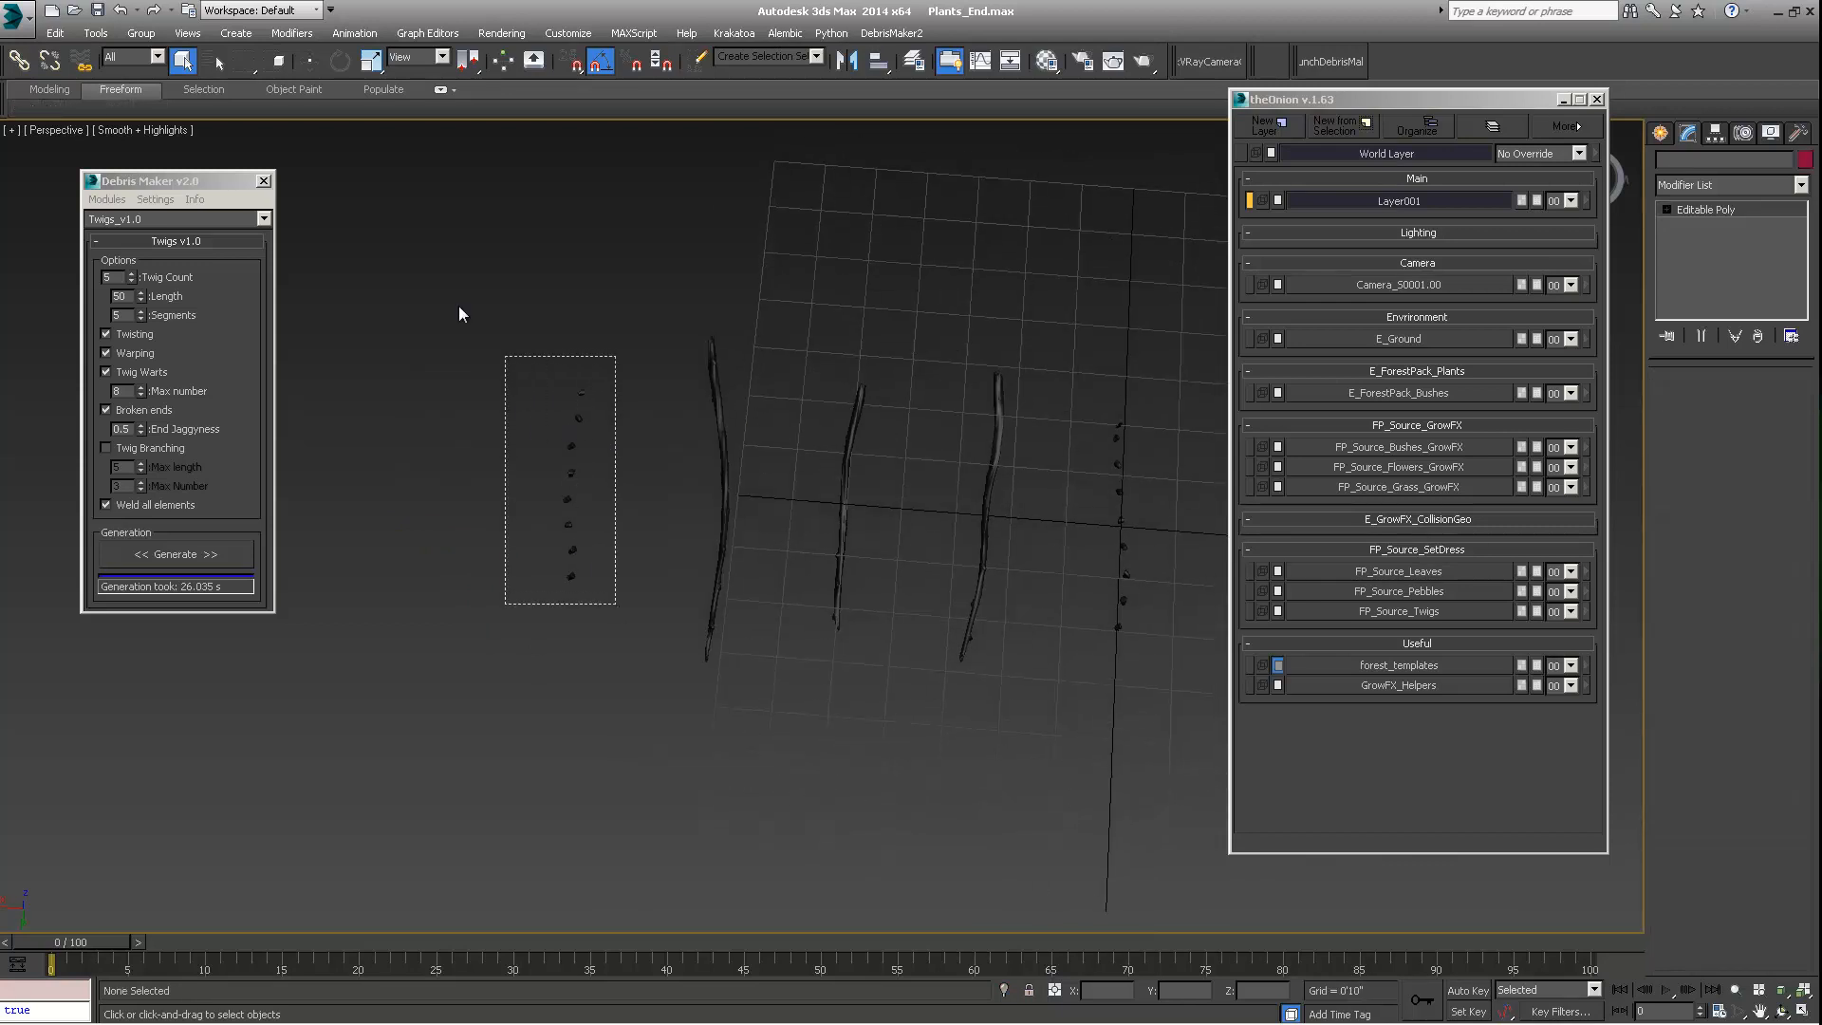
pyautogui.click(55, 33)
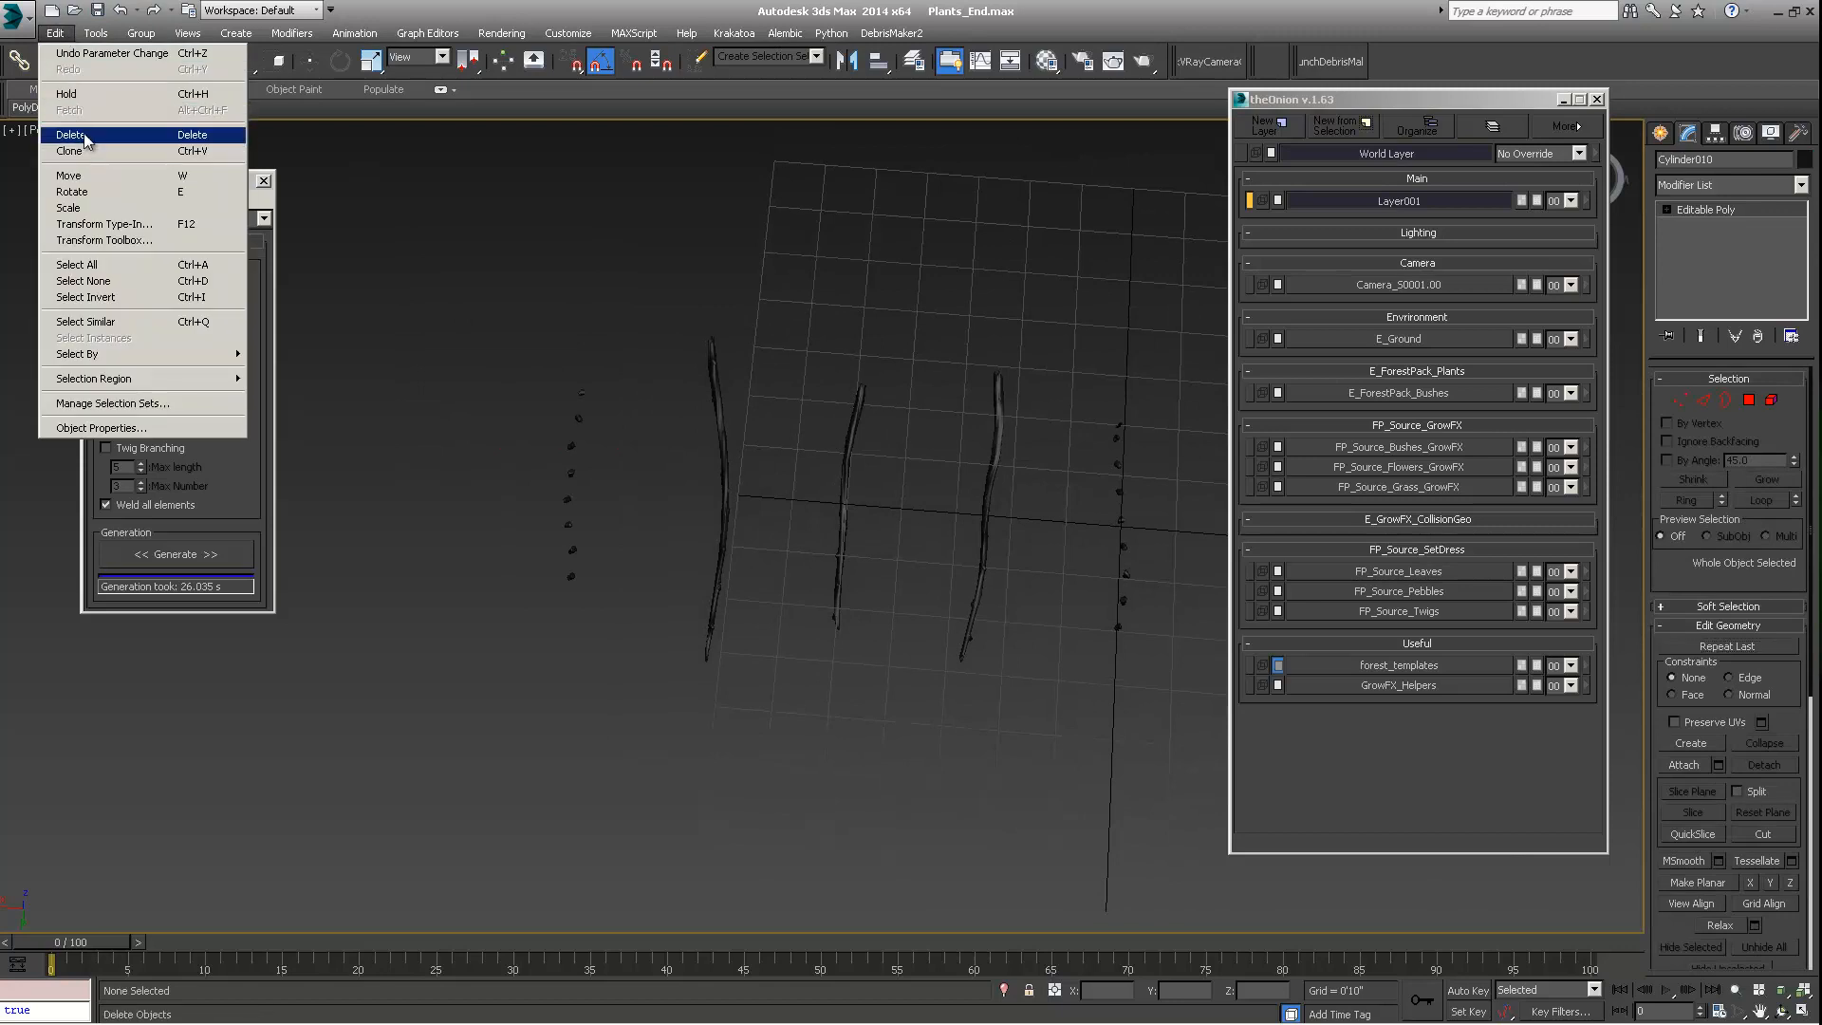
pyautogui.click(75, 137)
# Step: Delete the other broken twig of loose wart pieces, leaving the three intact twigs
pyautogui.moveTo(925, 520); pyautogui.dragTo(902, 486, button='middle')
pyautogui.moveTo(1000, 387); pyautogui.dragTo(1074, 609)
pyautogui.click(55, 33)
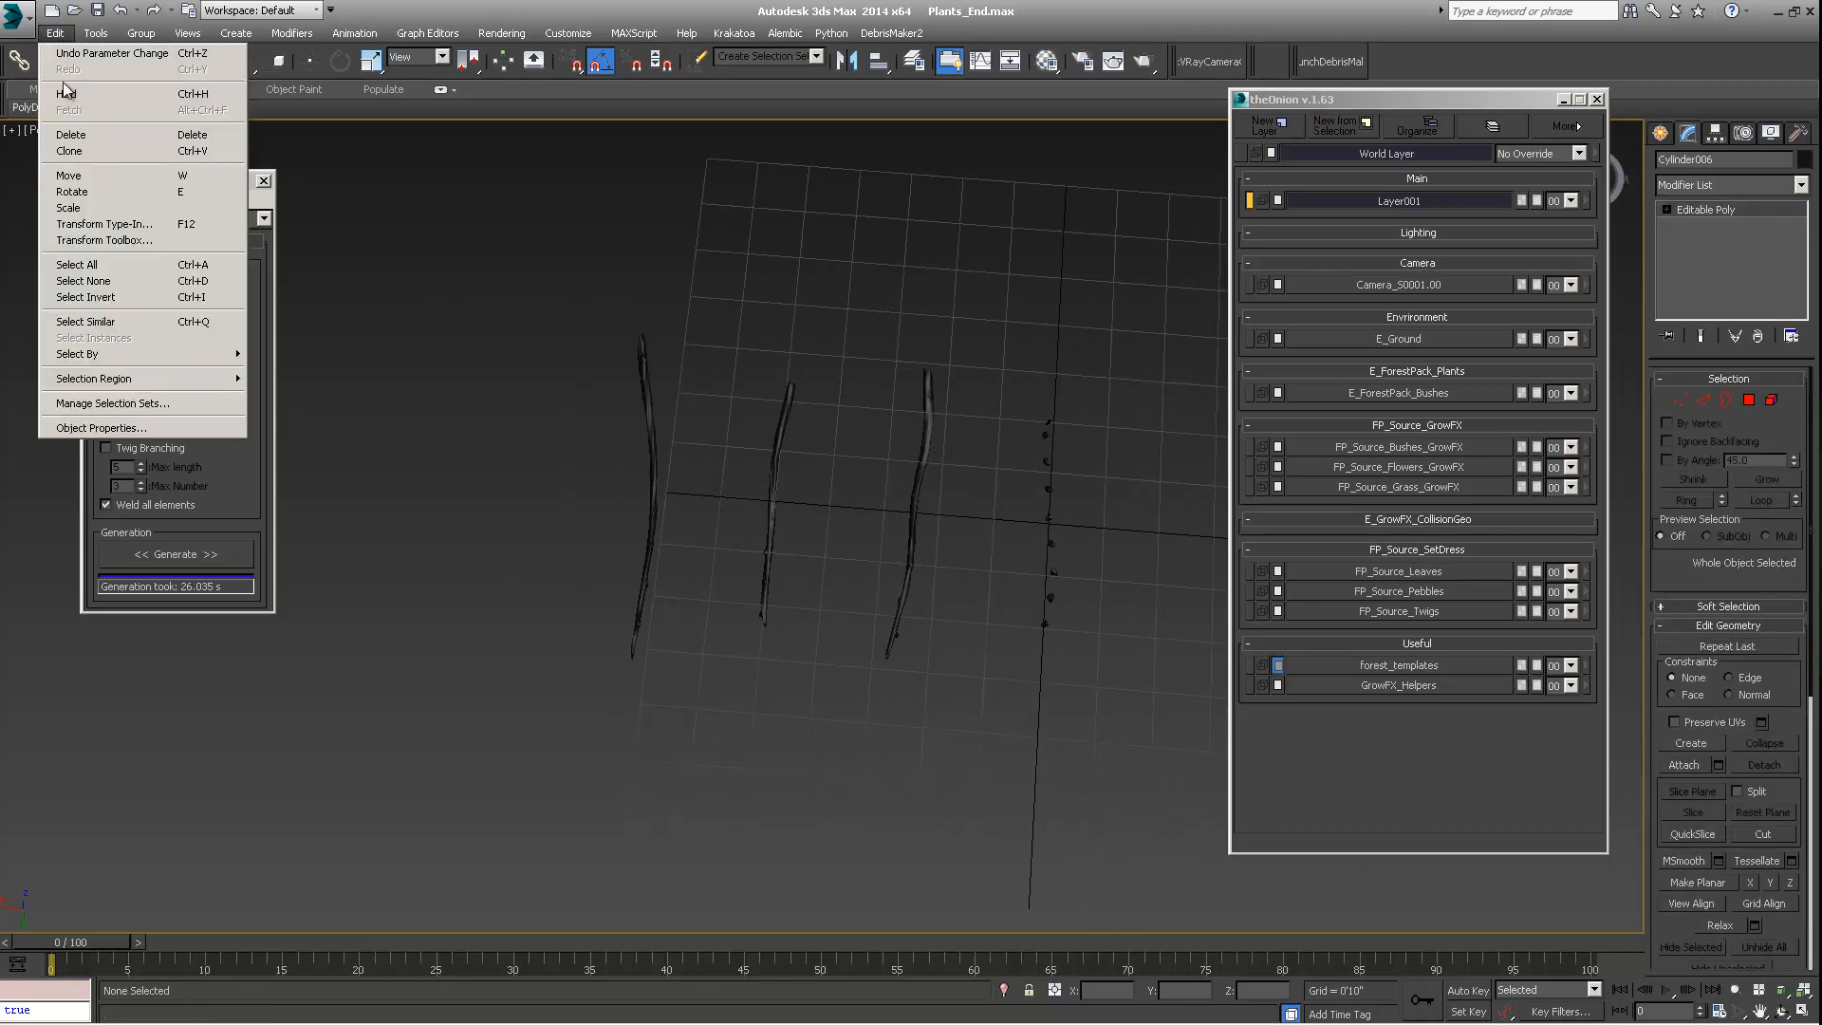
pyautogui.click(76, 135)
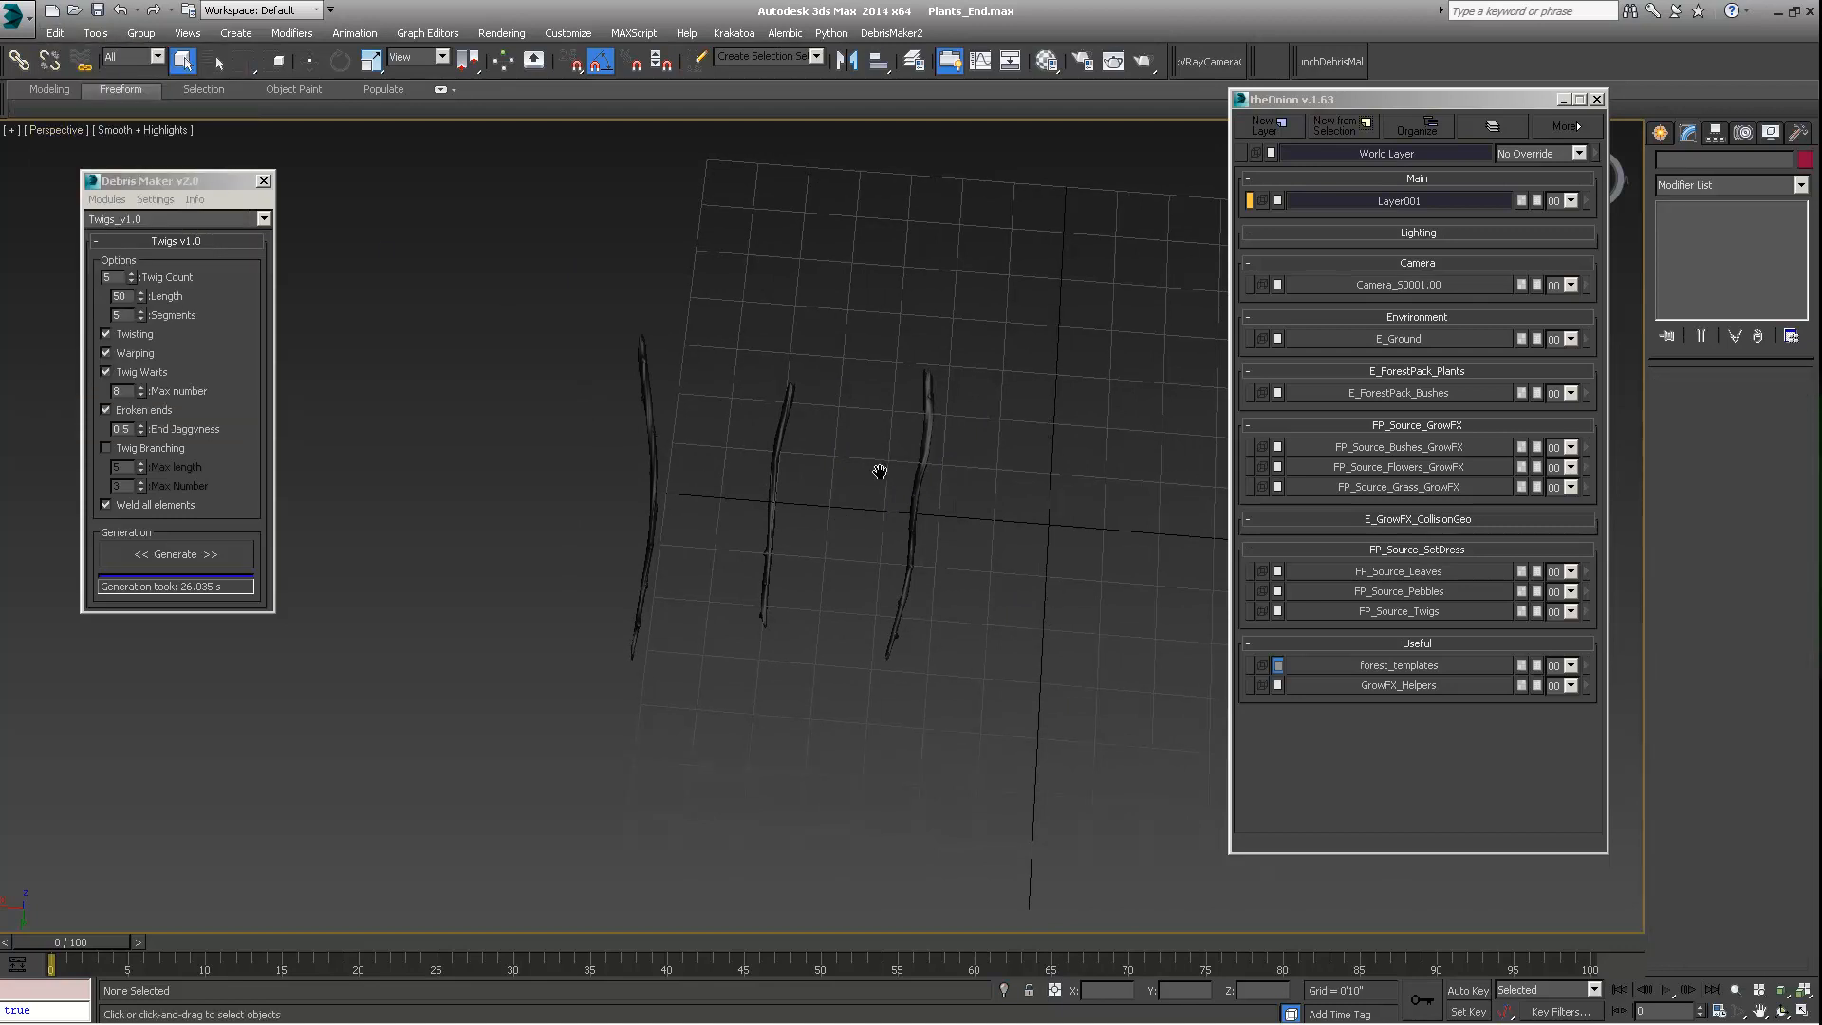
# Step: Select one of the three intact twigs and examine its wireframe mesh up close
pyautogui.scroll(-3, 891, 510)
pyautogui.moveTo(879, 468); pyautogui.dragTo(835, 509, button='middle')
pyautogui.scroll(6, 835, 509)
pyautogui.keyDown('alt'); pyautogui.moveTo(675, 553); pyautogui.dragTo(939, 596, button='middle'); pyautogui.keyUp('alt')
pyautogui.click(692, 541)
pyautogui.scroll(4, 756, 572)
pyautogui.scroll(5, 812, 598)
pyautogui.moveTo(813, 598); pyautogui.dragTo(869, 580, button='middle')
pyautogui.click(1800, 185)
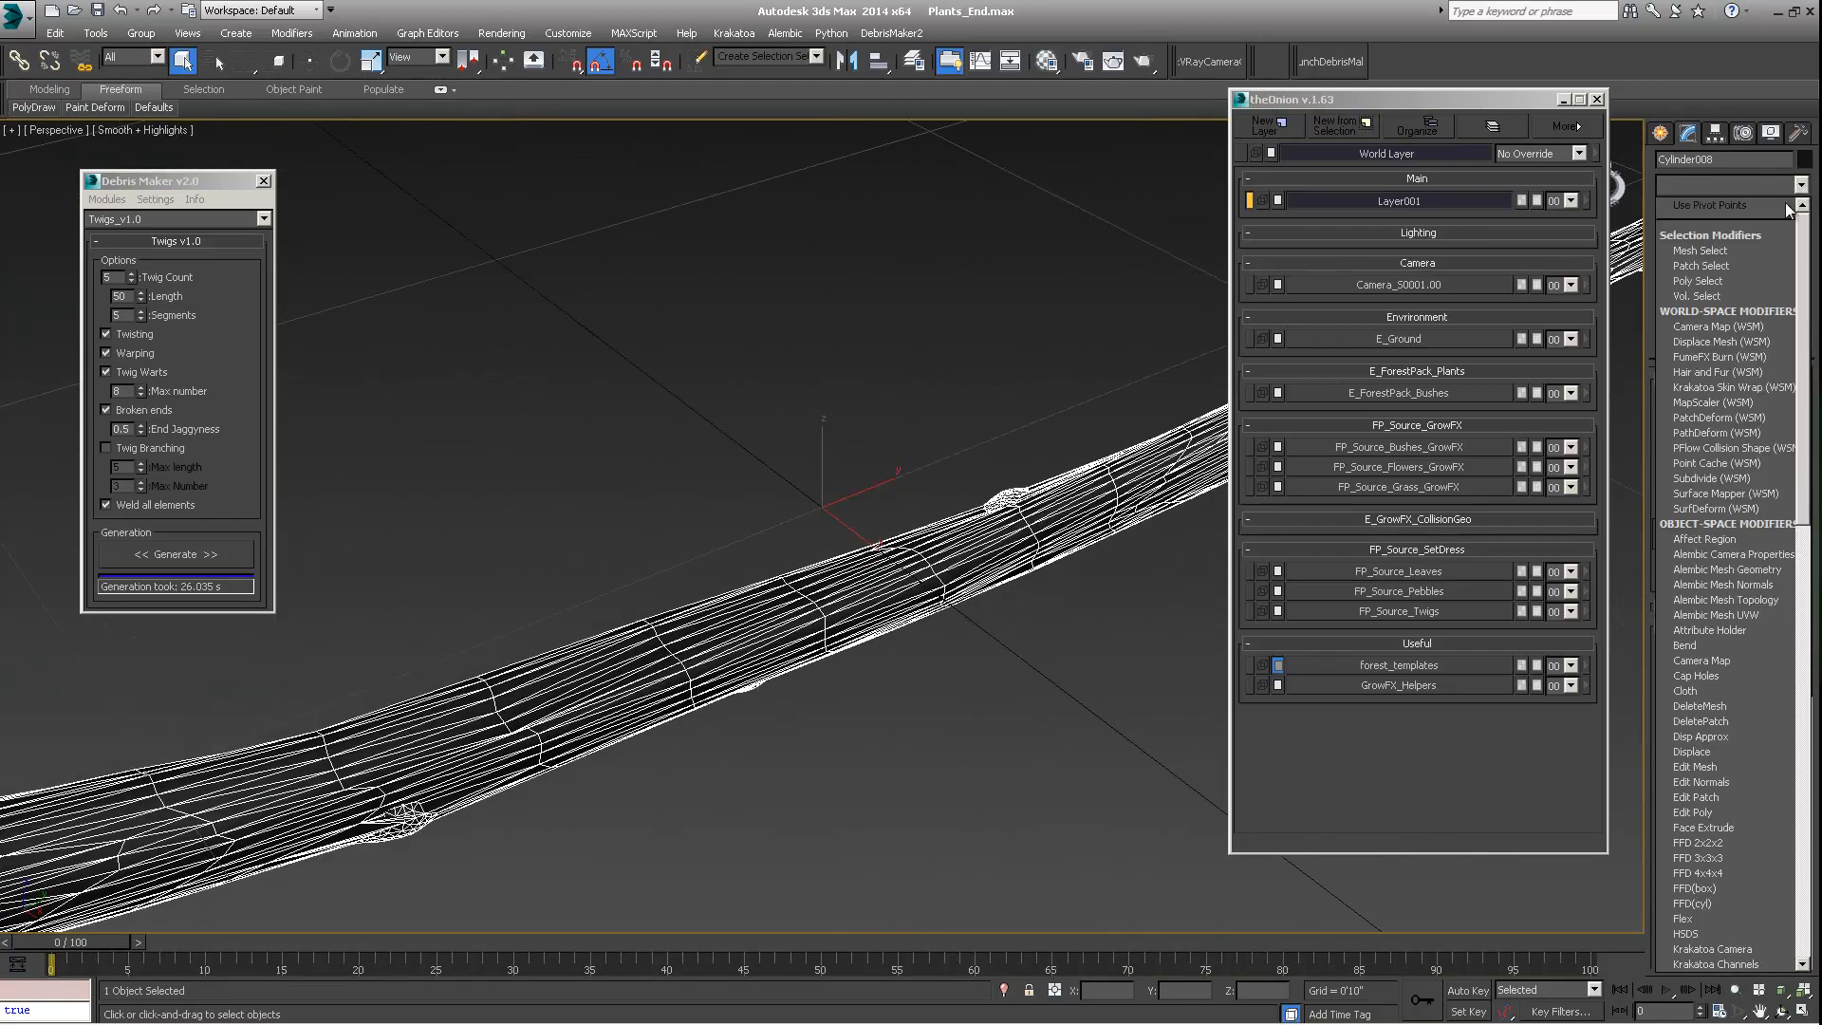
pyautogui.press('p')
pyautogui.click(864, 466)
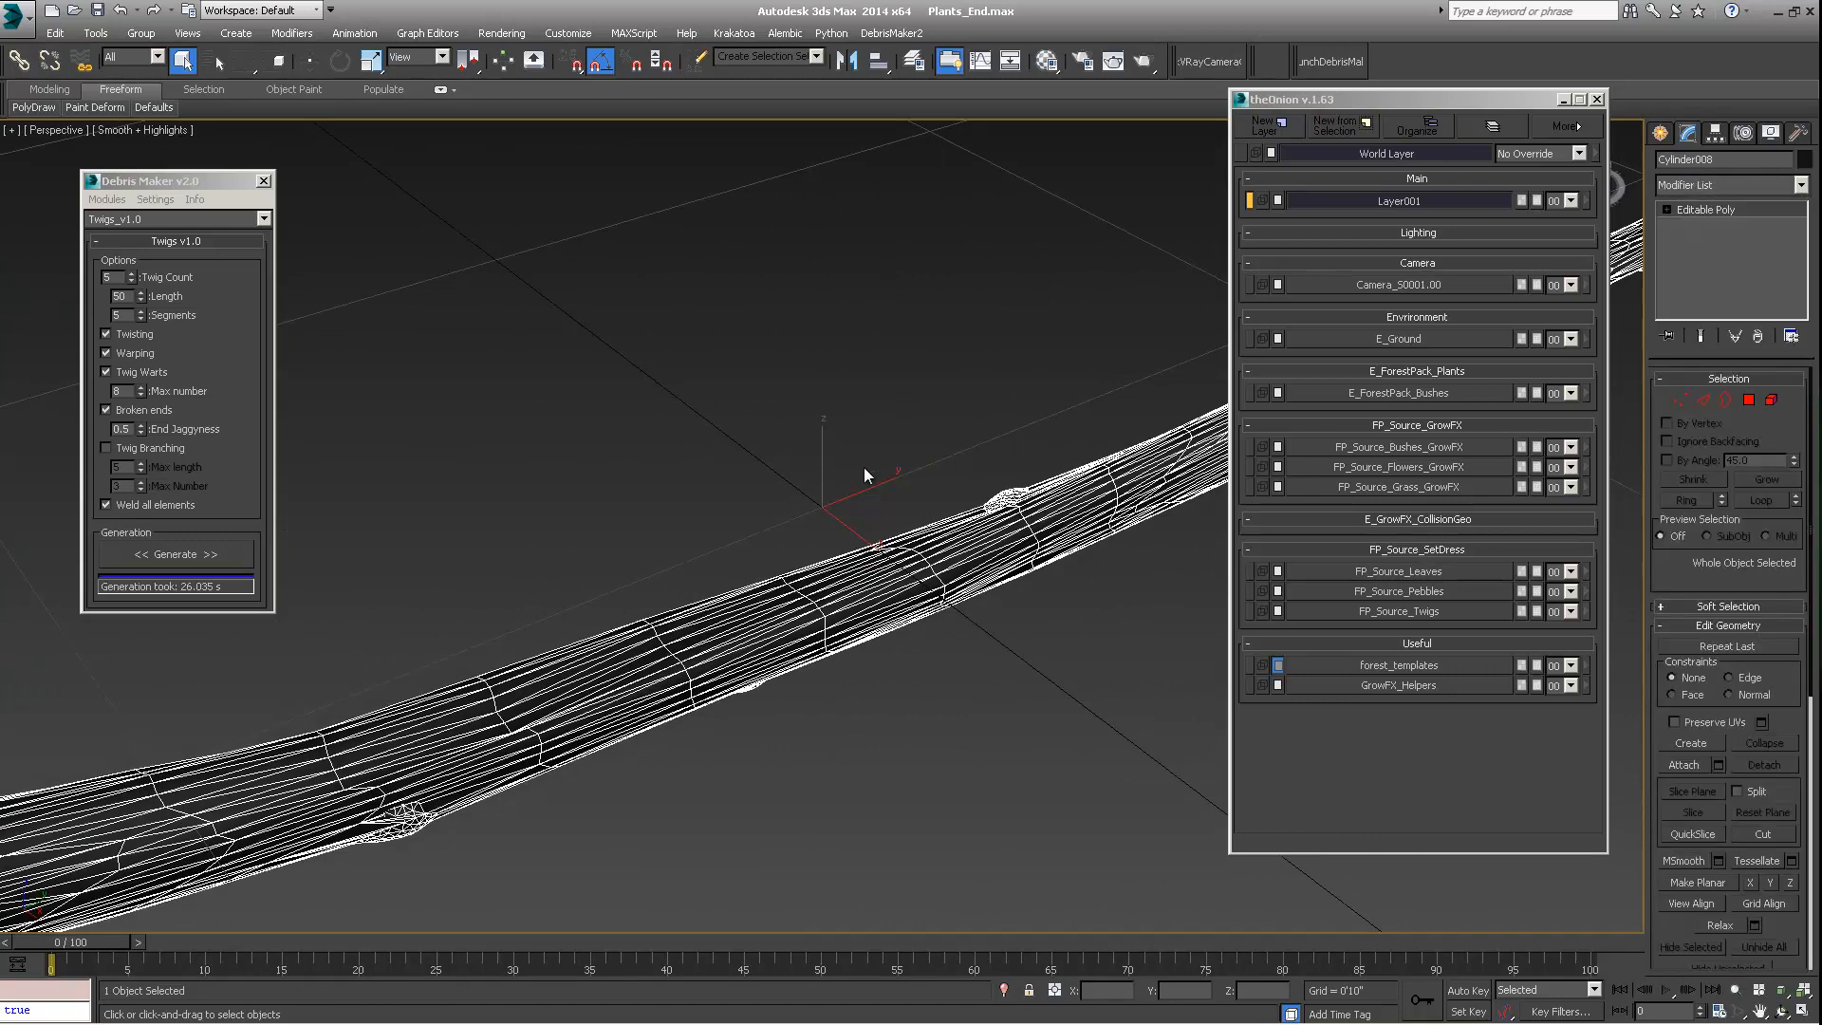
pyautogui.click(934, 445)
# Step: Select the three remaining generated twigs on the grid and delete them
pyautogui.scroll(-5, 966, 474)
pyautogui.keyDown('alt'); pyautogui.moveTo(970, 480); pyautogui.dragTo(883, 492, button='middle'); pyautogui.keyUp('alt')
pyautogui.scroll(-4, 975, 521)
pyautogui.moveTo(483, 289); pyautogui.dragTo(966, 749)
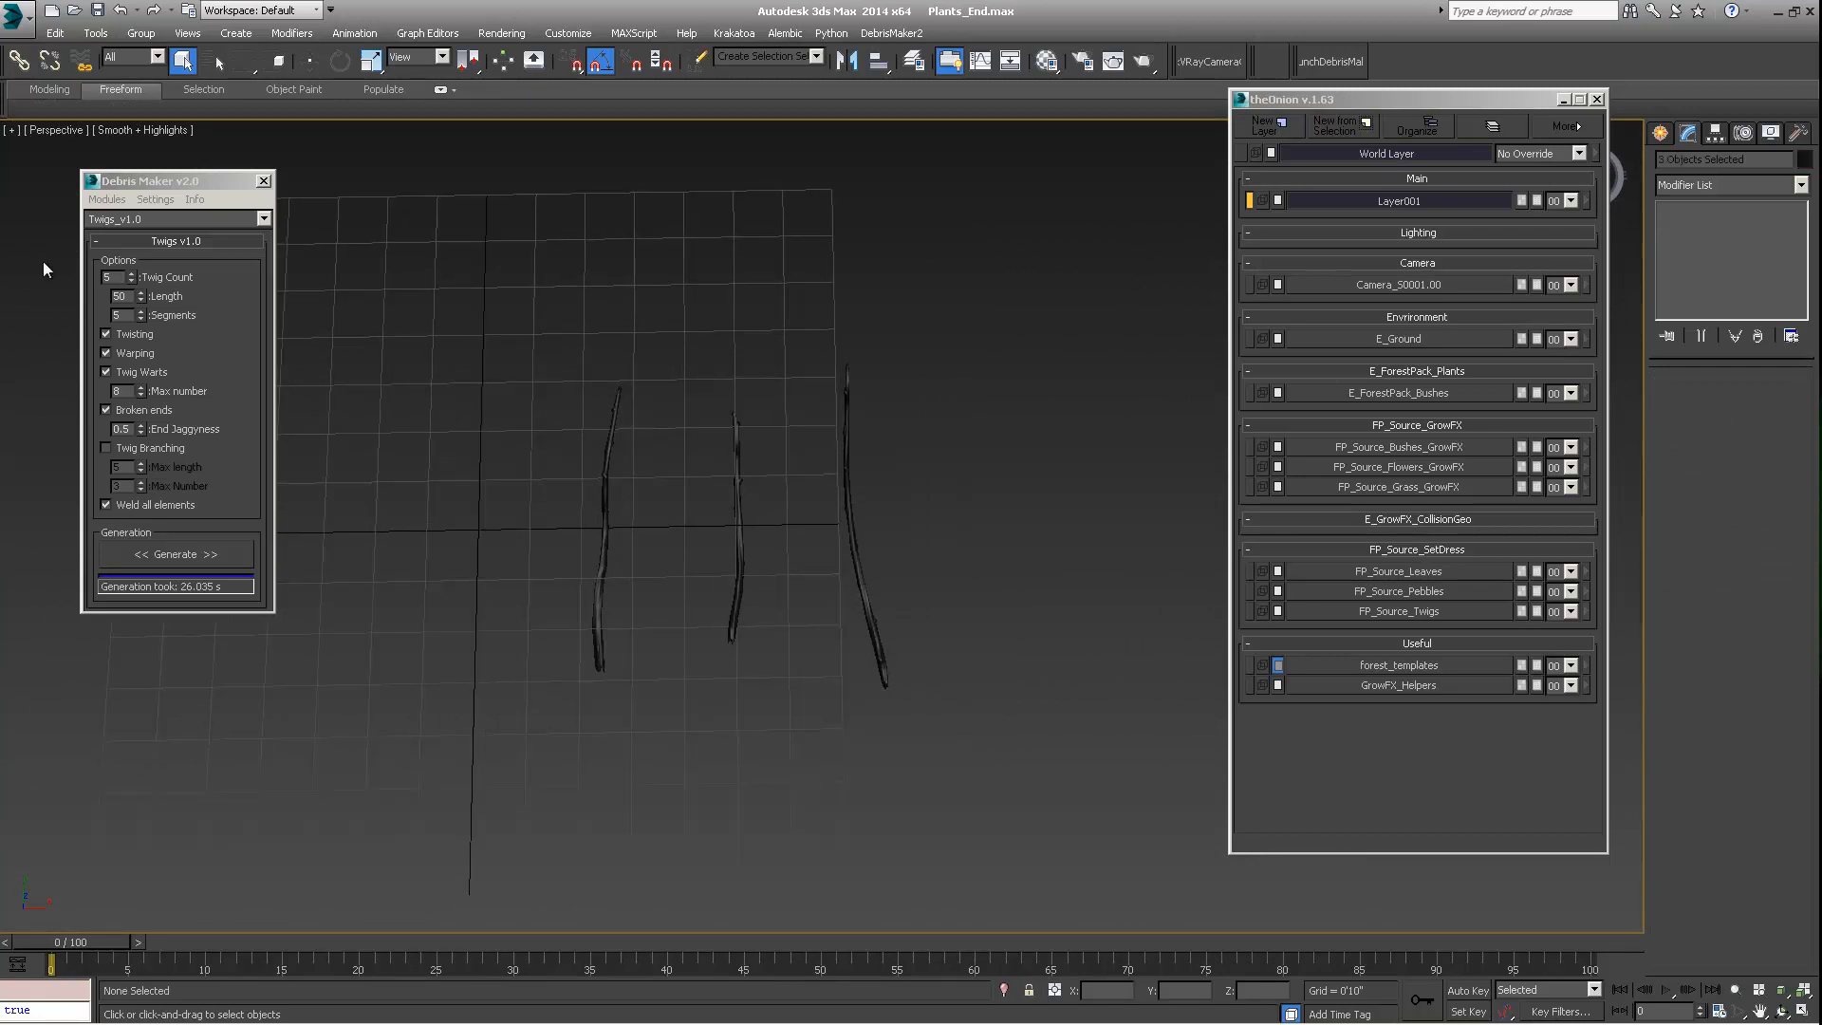
pyautogui.click(115, 277)
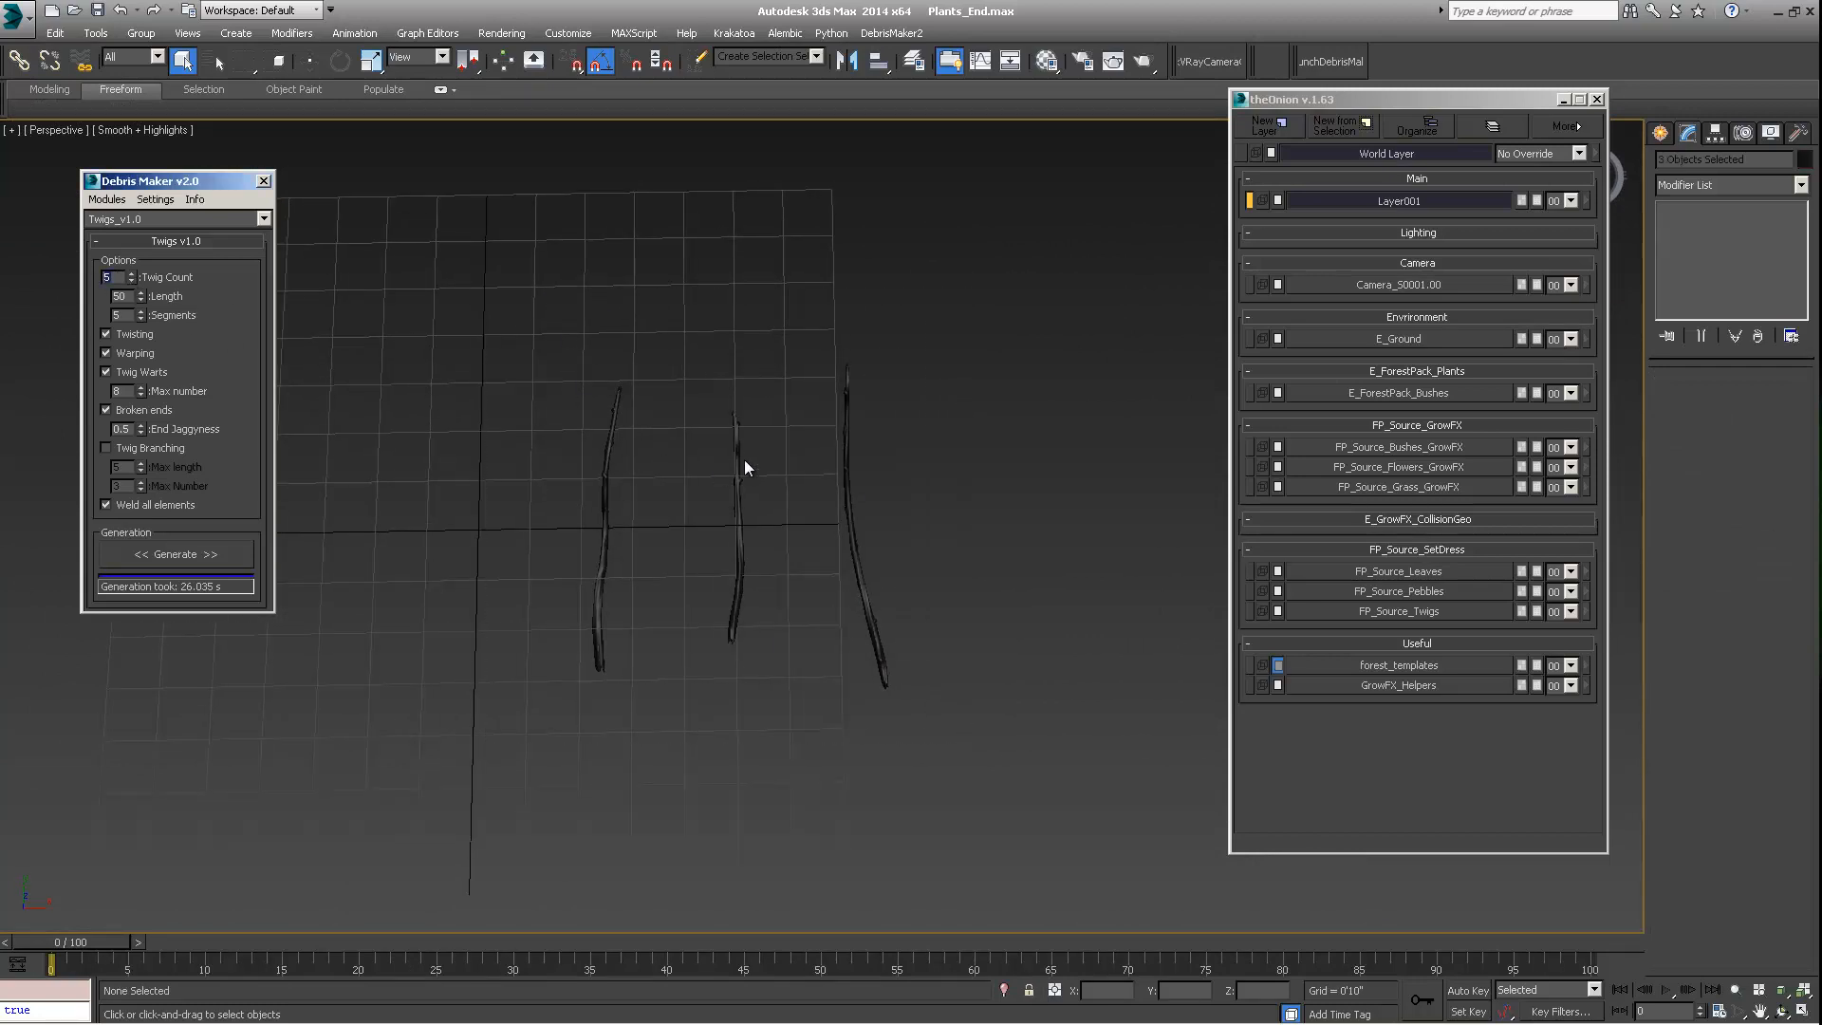
pyautogui.moveTo(744, 467); pyautogui.dragTo(820, 524, button='middle')
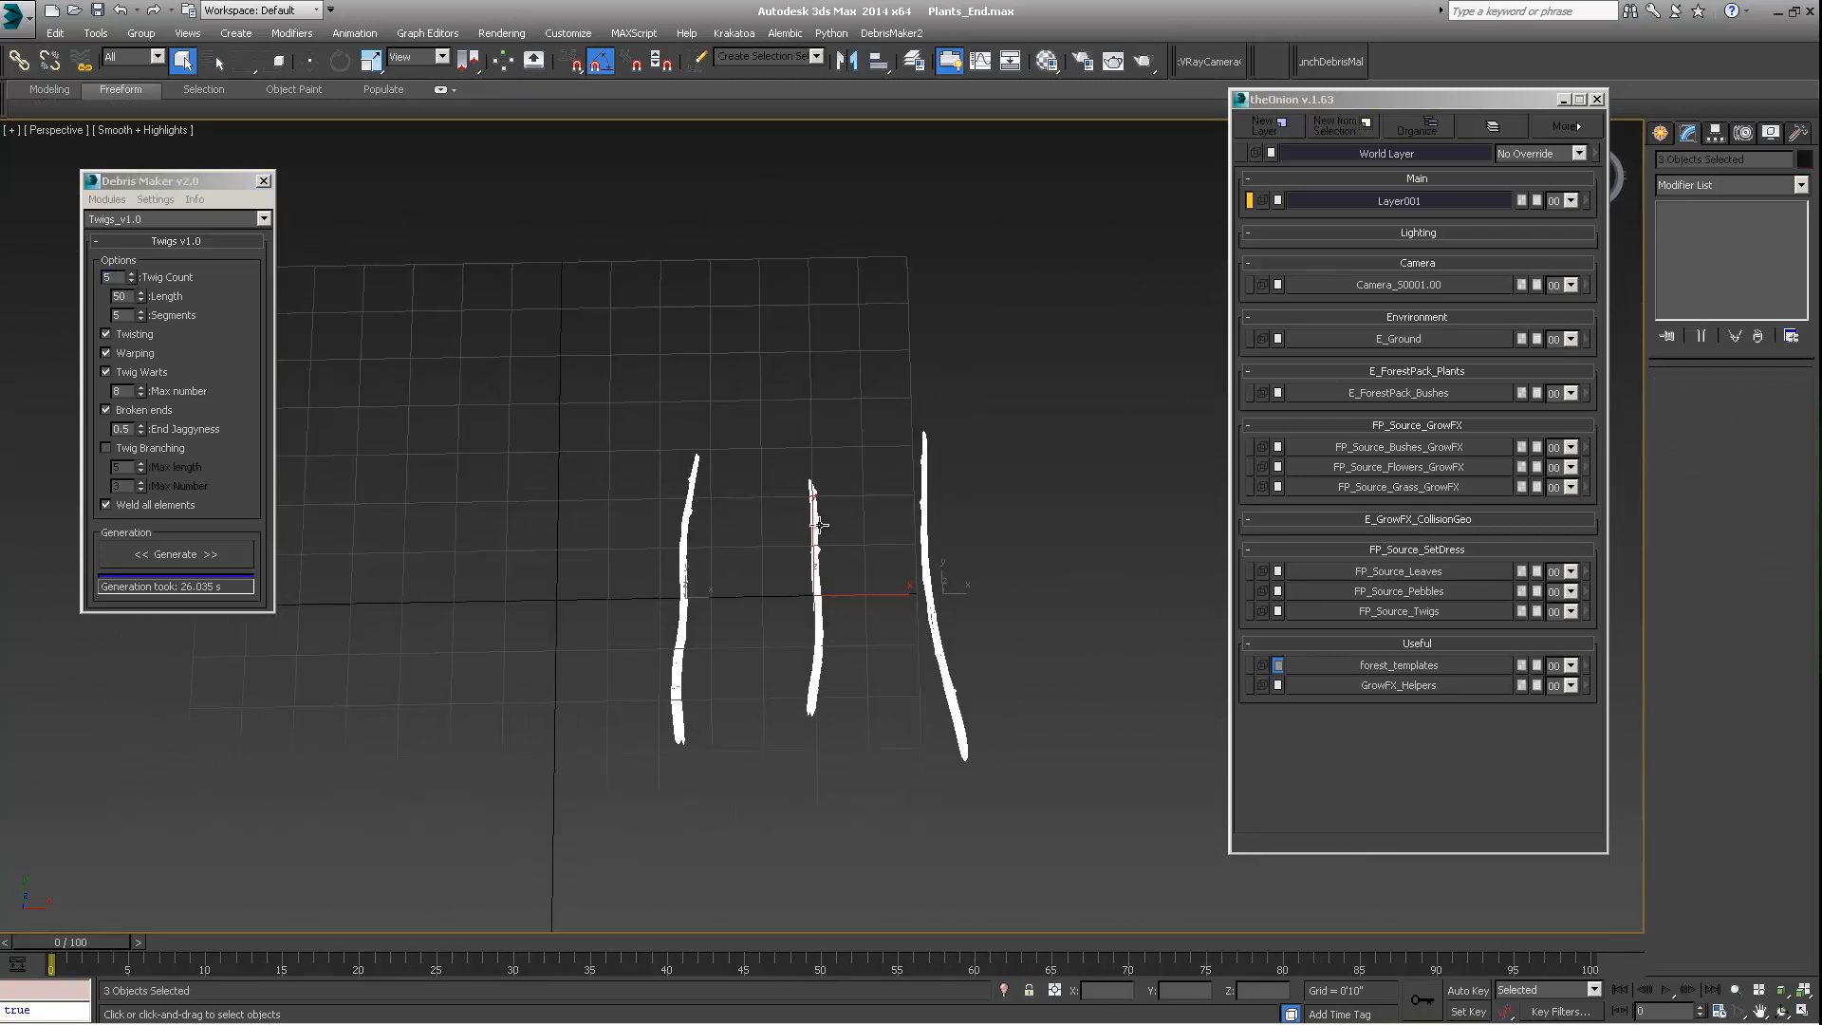
pyautogui.click(55, 34)
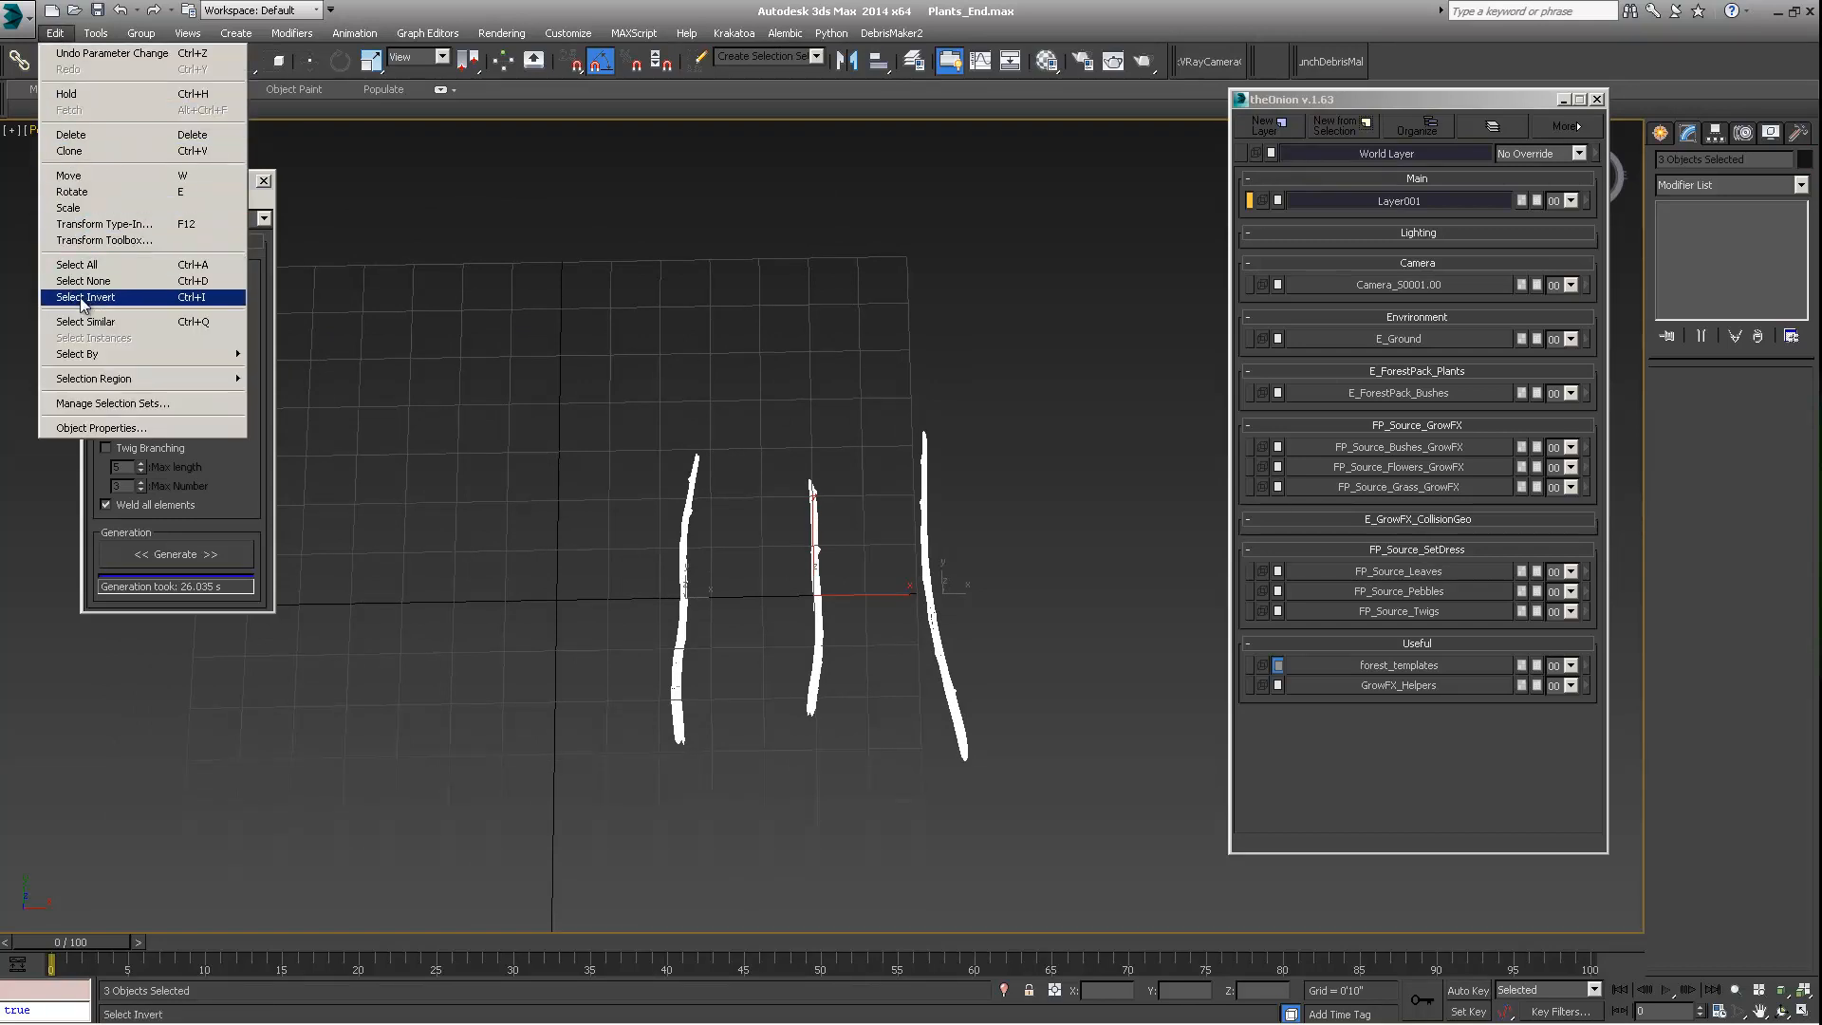
pyautogui.click(84, 139)
pyautogui.keyDown('alt'); pyautogui.moveTo(878, 535); pyautogui.dragTo(957, 607, button='middle'); pyautogui.keyUp('alt')
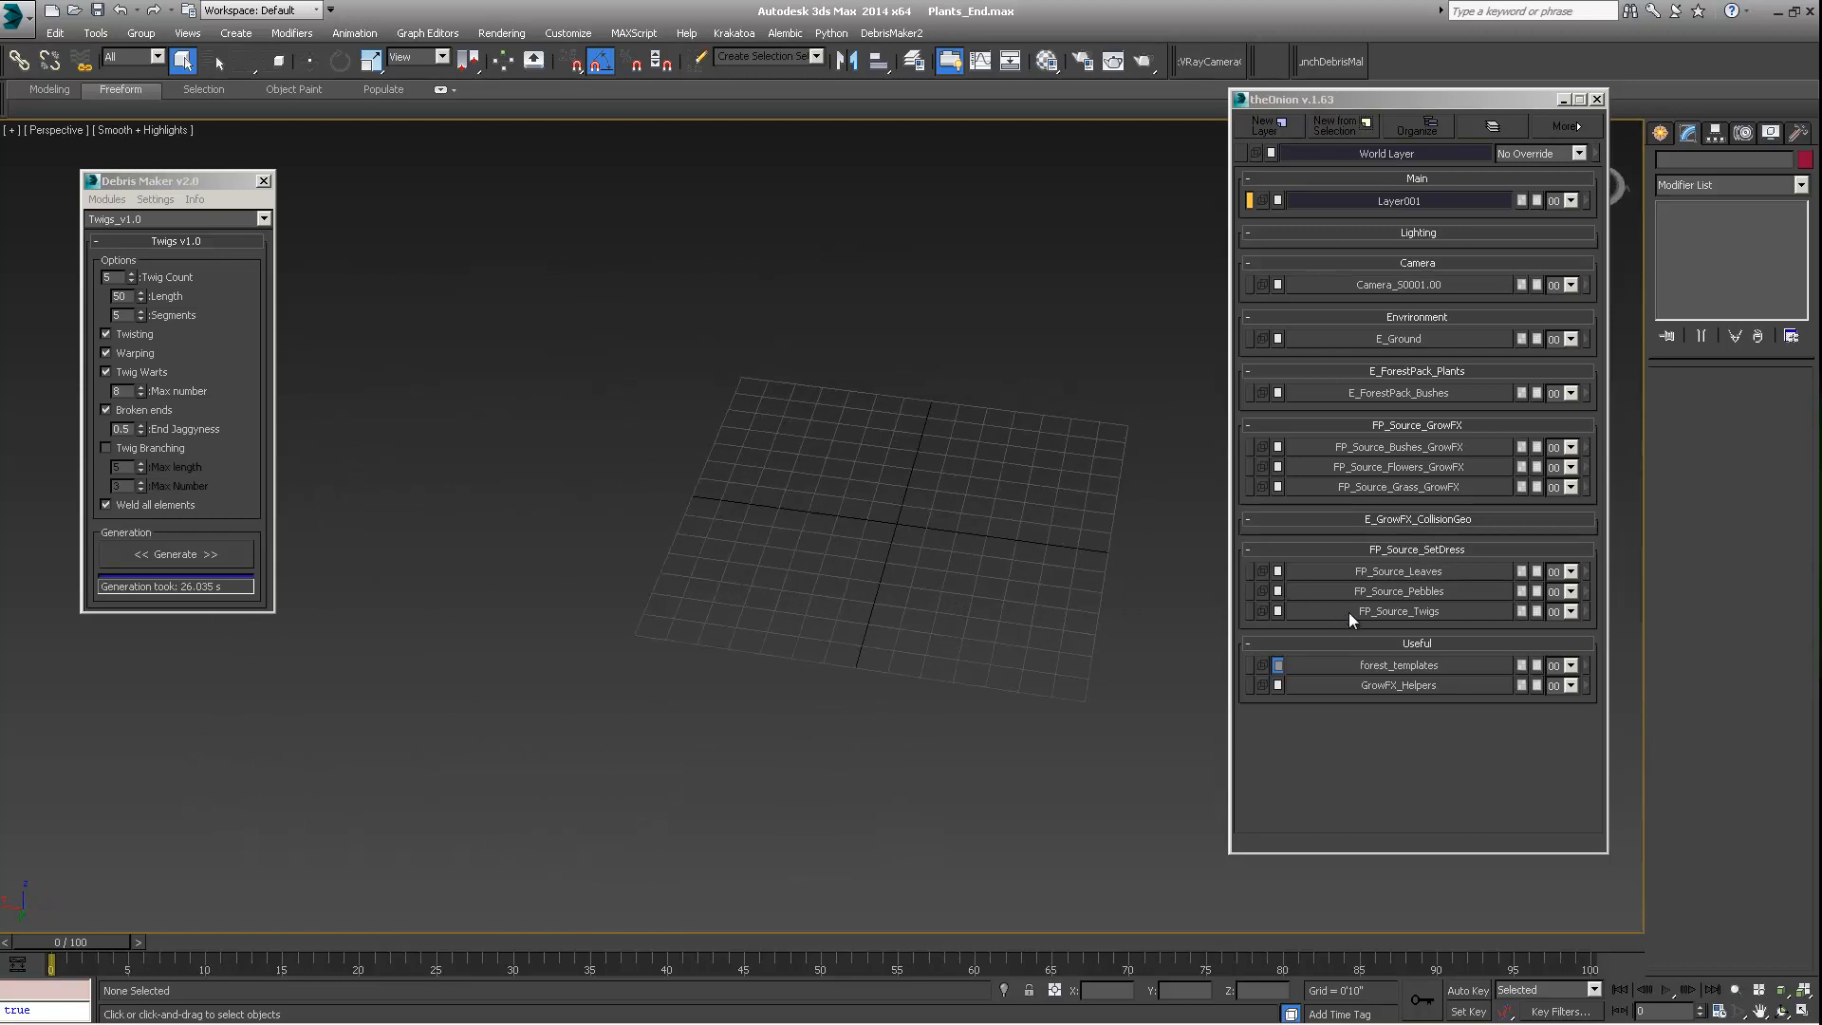
# Step: Show the FP_Source_Twigs layer, examine its finished twigs and hide the layer again
pyautogui.click(1387, 615)
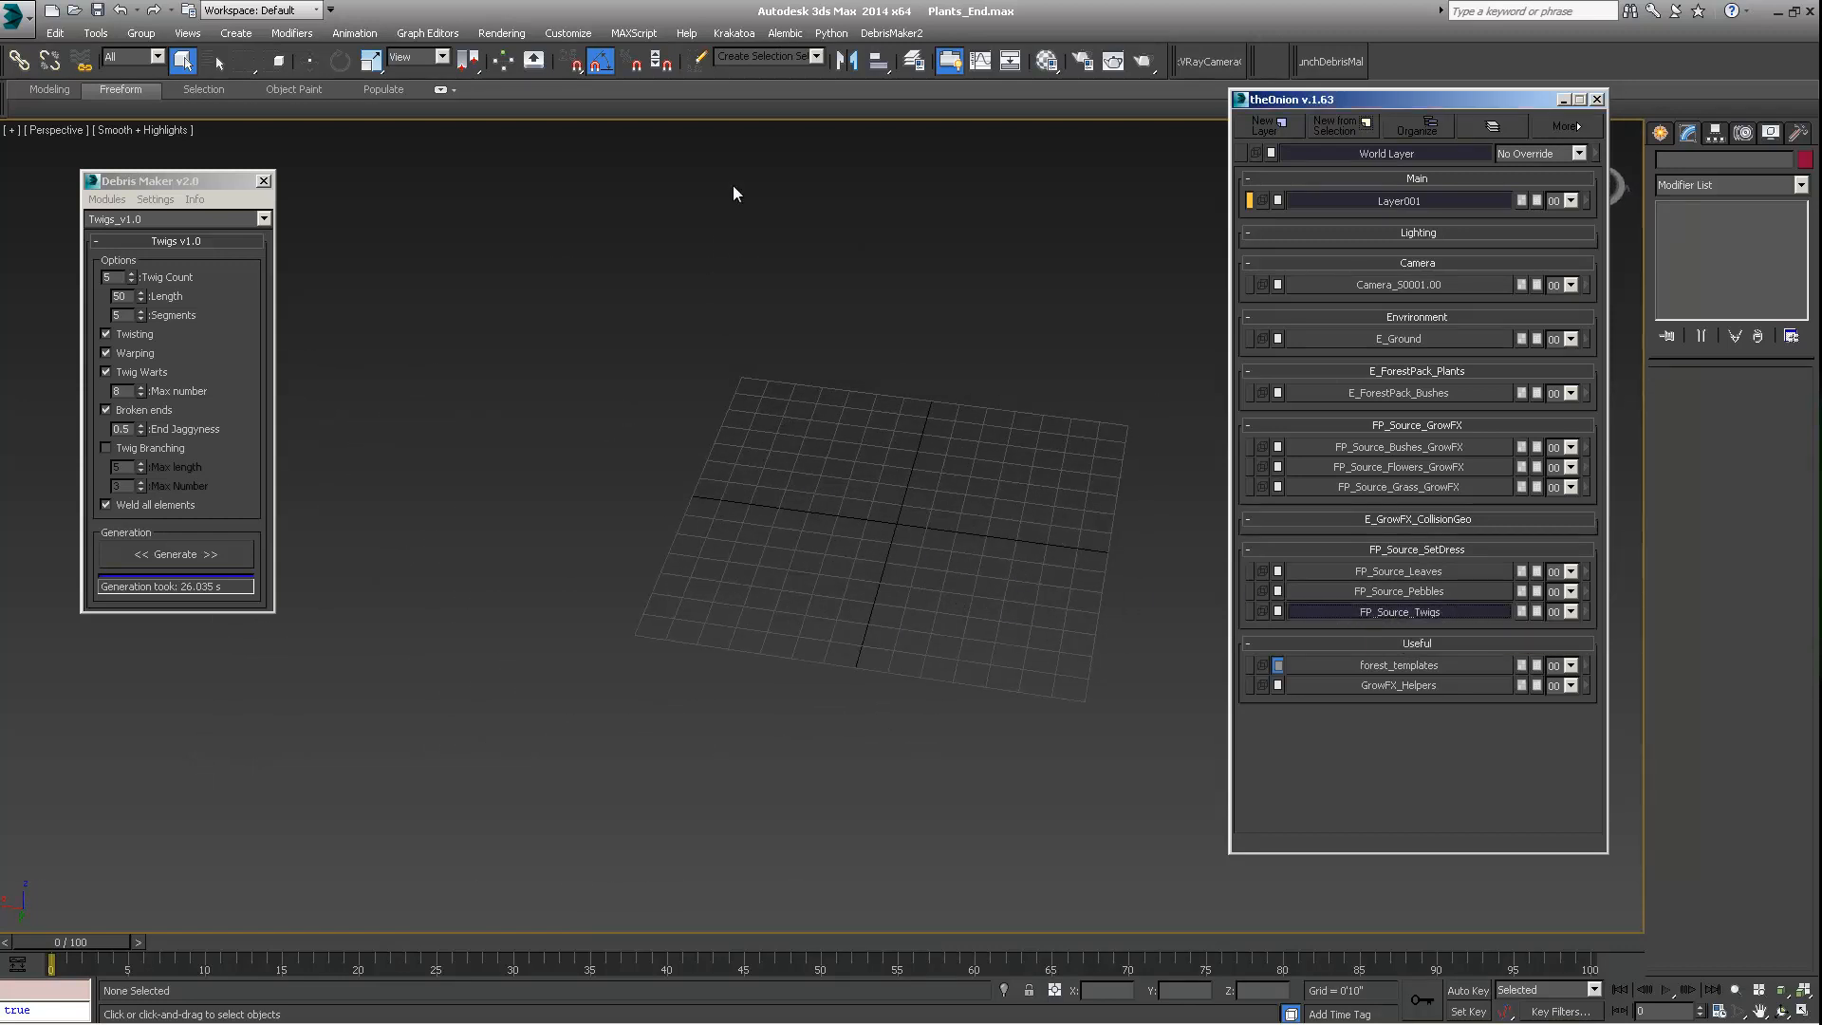
pyautogui.moveTo(971, 543); pyautogui.dragTo(836, 477, button='middle')
pyautogui.scroll(4, 621, 418)
pyautogui.click(1410, 608)
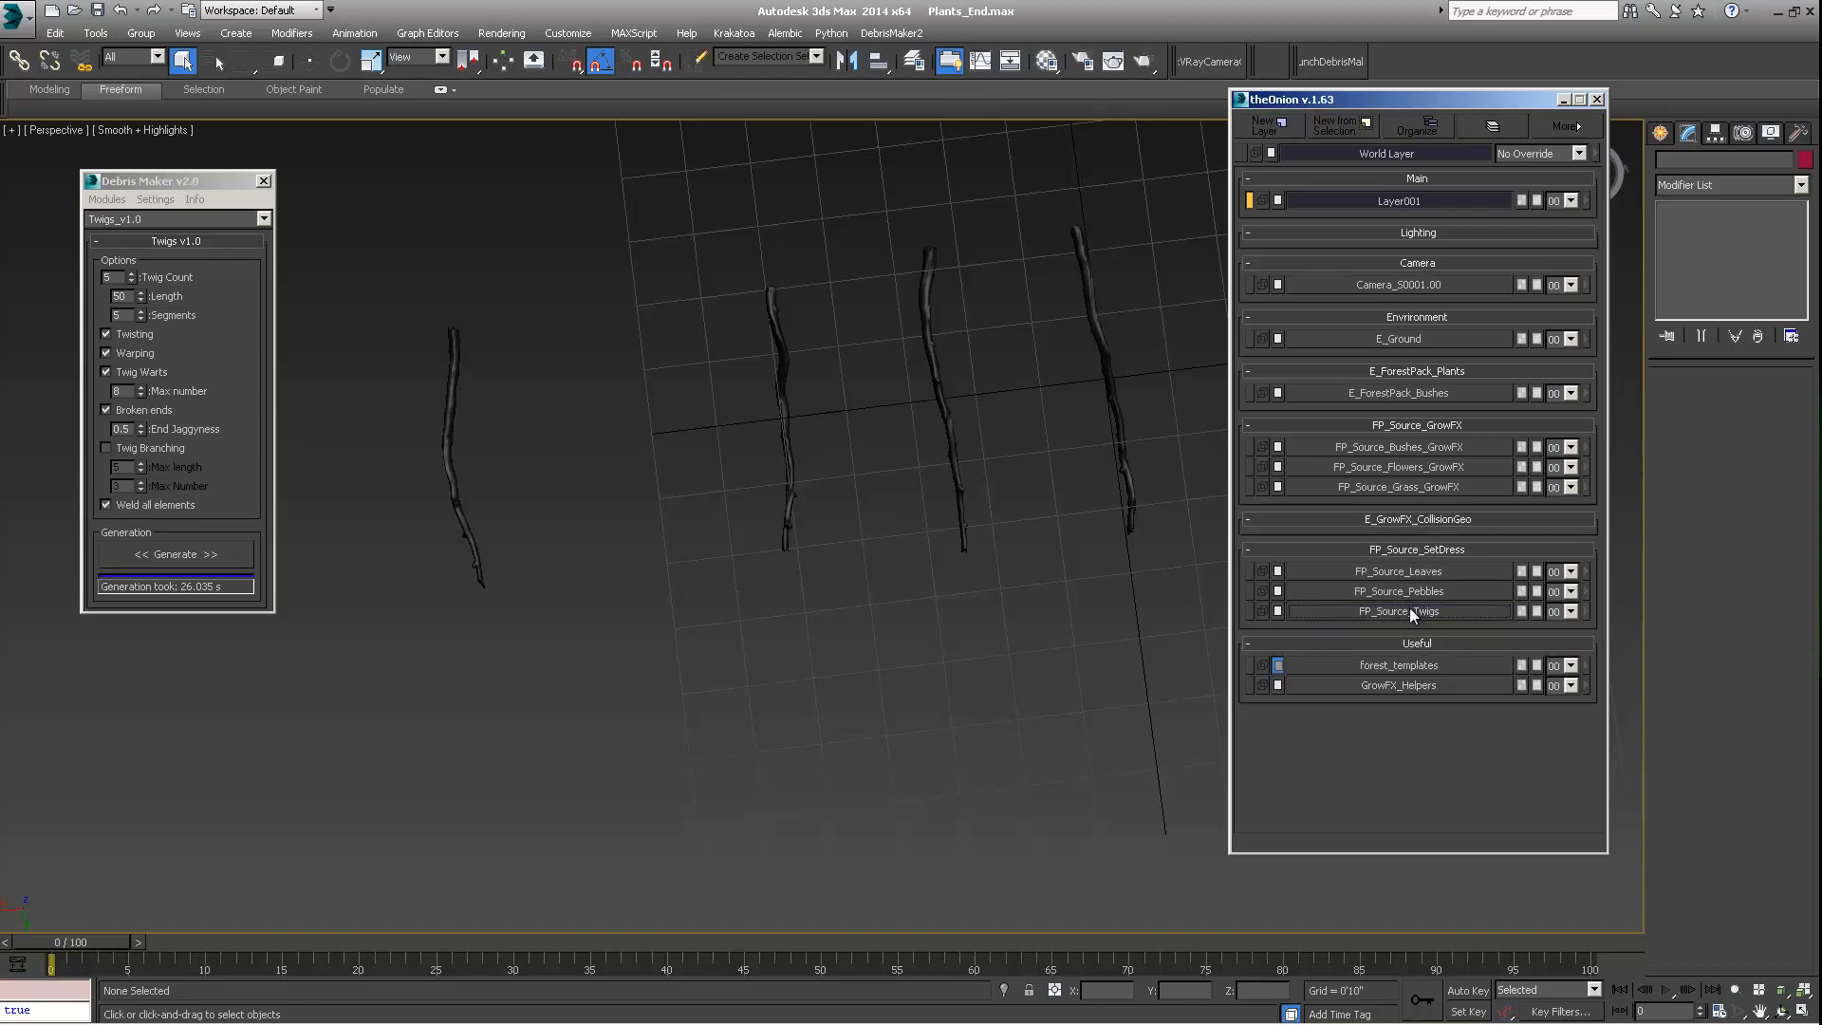
pyautogui.moveTo(899, 590)
pyautogui.keyDown('alt'); pyautogui.mouseDown(button='middle')
pyautogui.moveTo(820, 645)
pyautogui.moveTo(885, 605)
pyautogui.moveTo(868, 607)
pyautogui.mouseUp(button='middle'); pyautogui.keyUp('alt')
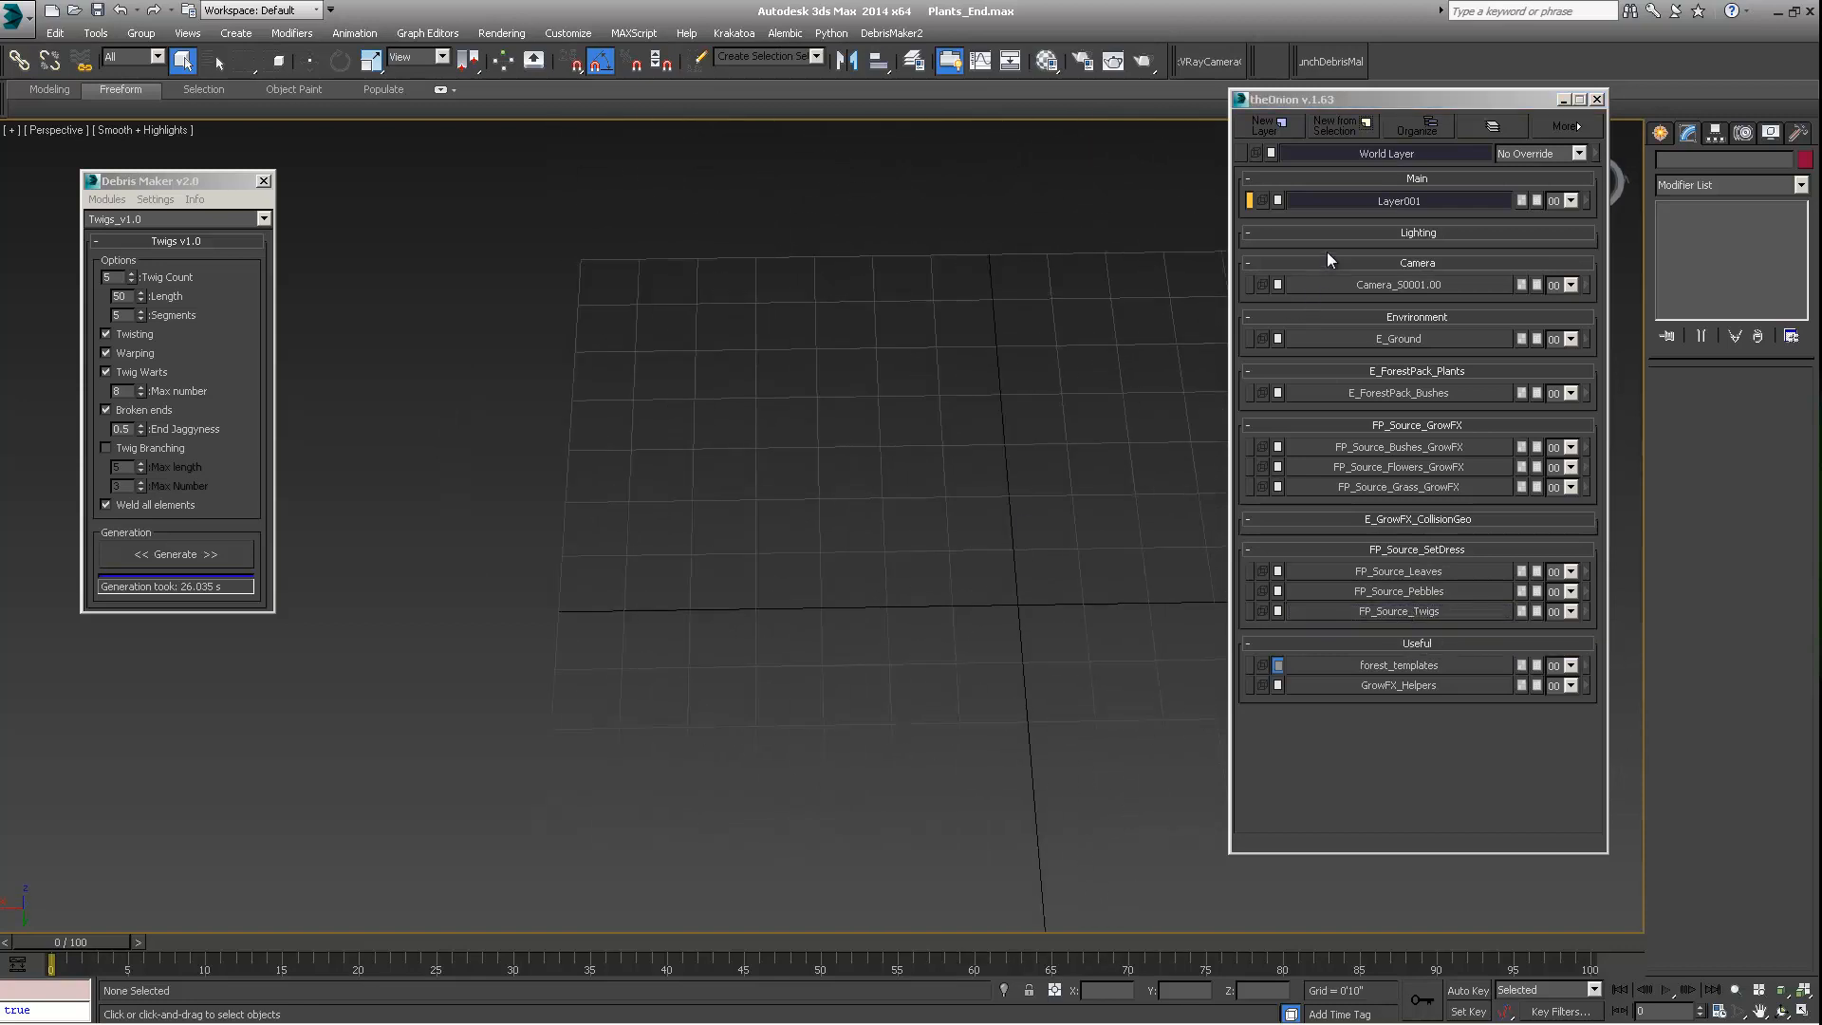
# Step: Switch Debris Maker to the Grass_v1.0 module and generate five switch grass tufts with 80 blades per tuft
pyautogui.click(198, 219)
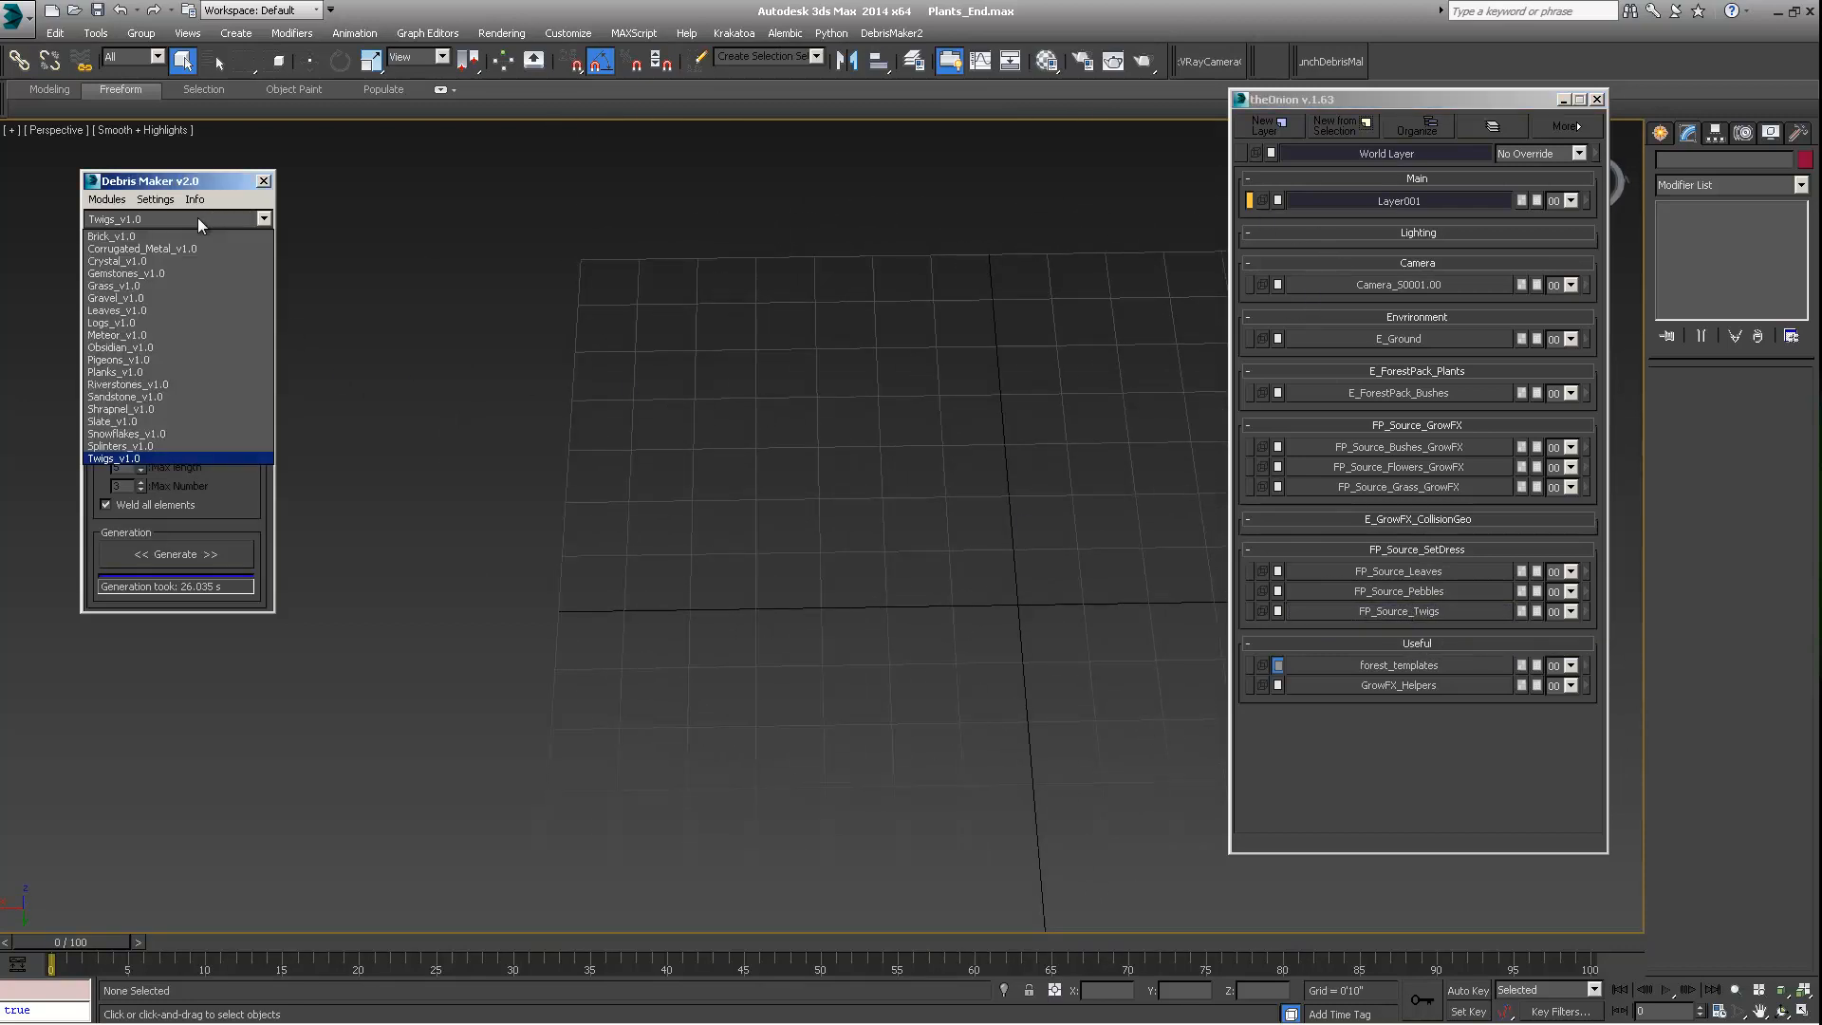
pyautogui.click(130, 287)
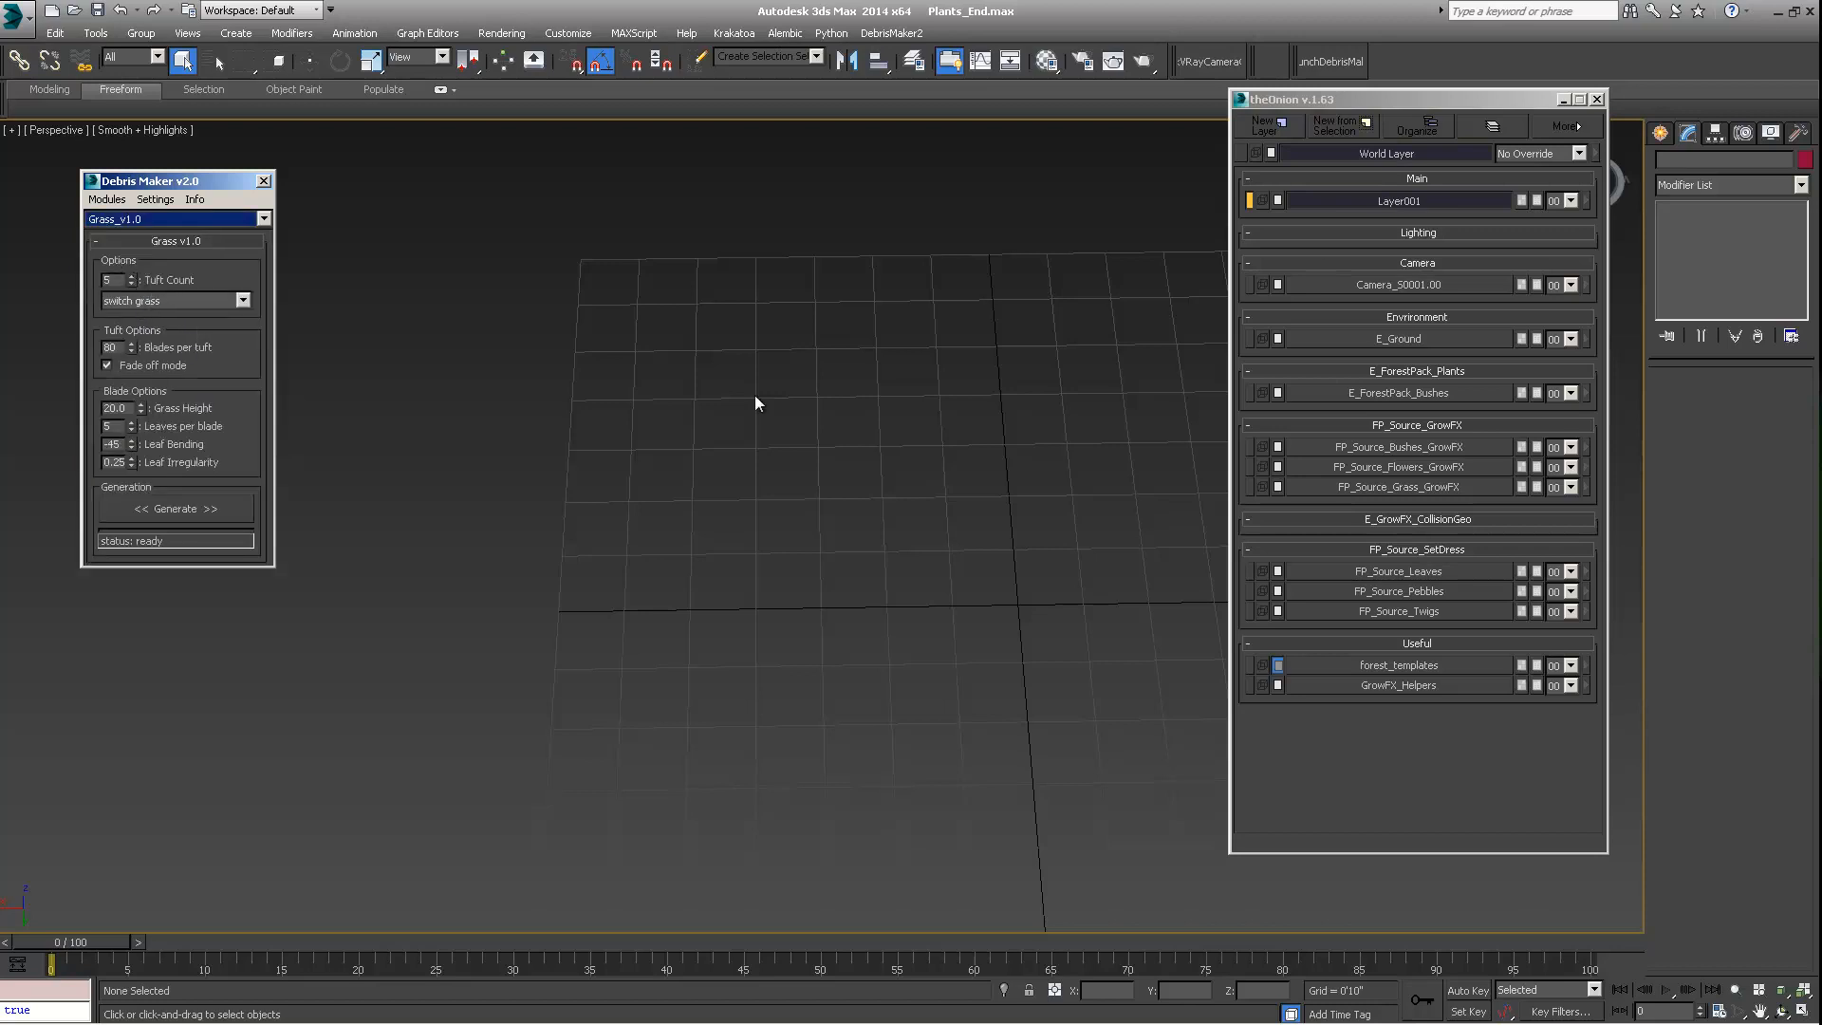
pyautogui.keyDown('alt'); pyautogui.moveTo(1045, 415); pyautogui.dragTo(744, 366, button='middle'); pyautogui.keyUp('alt')
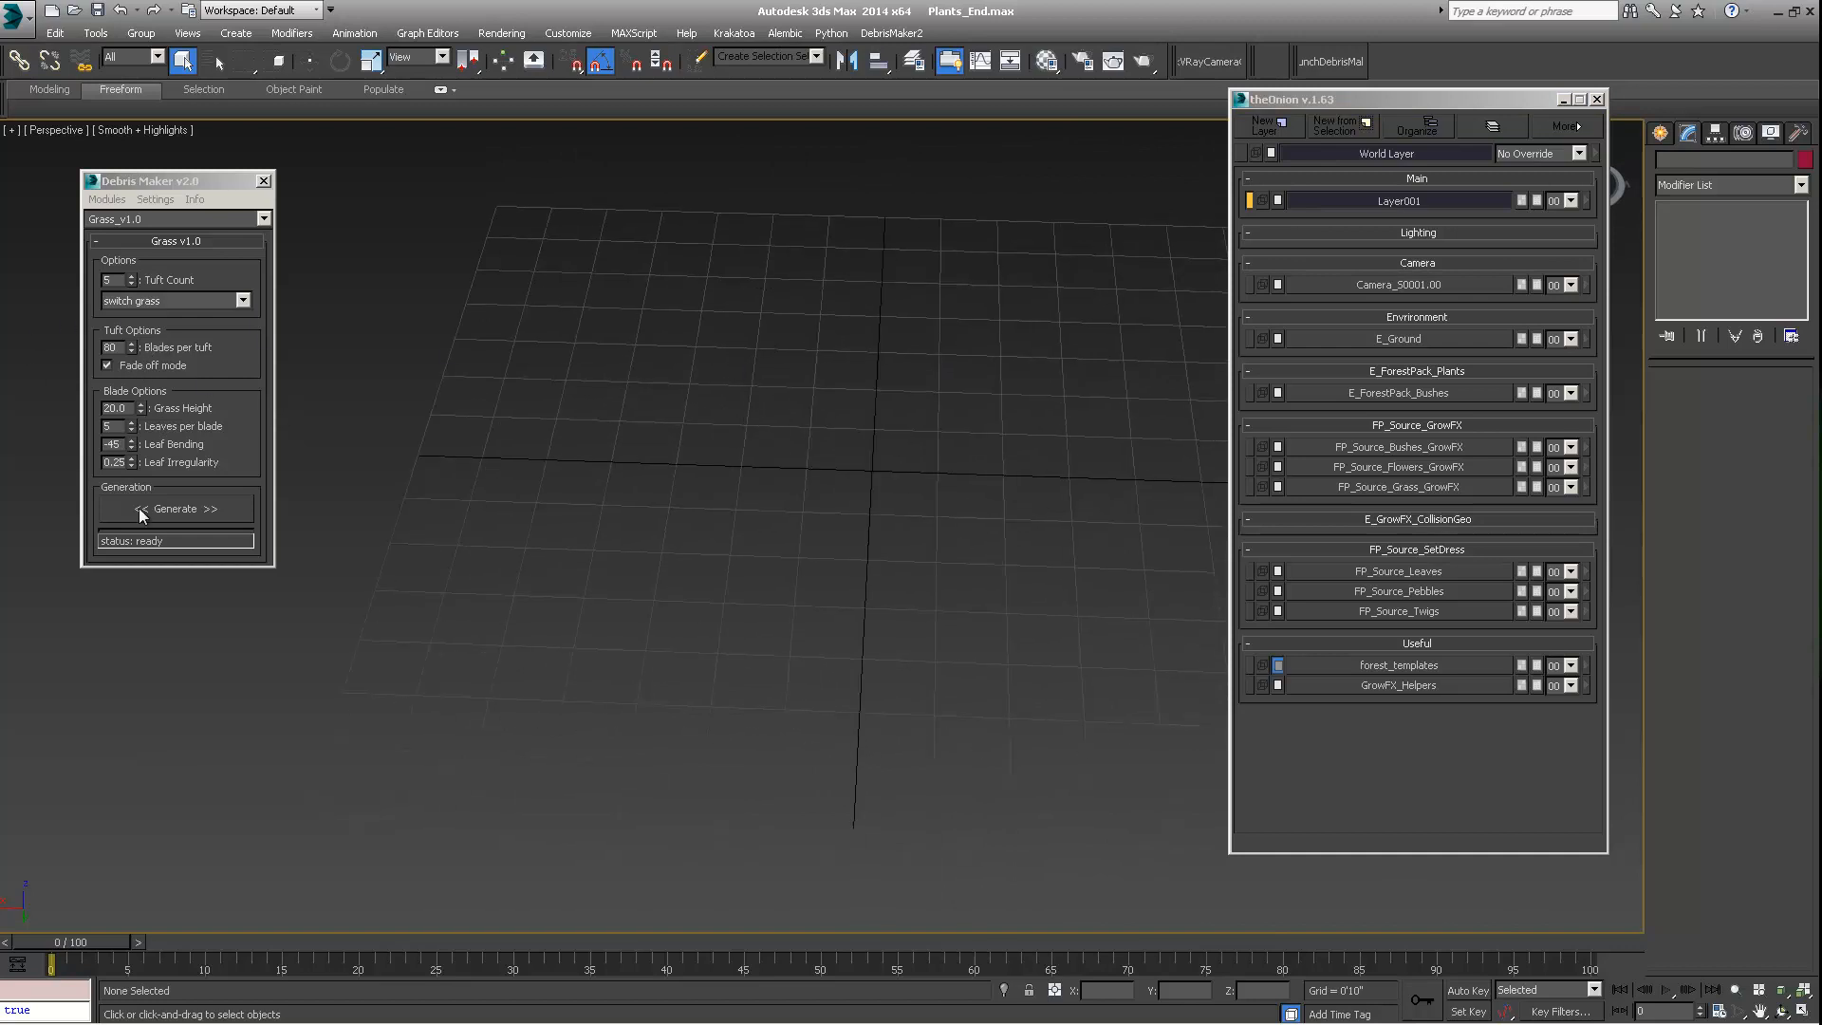
pyautogui.click(179, 509)
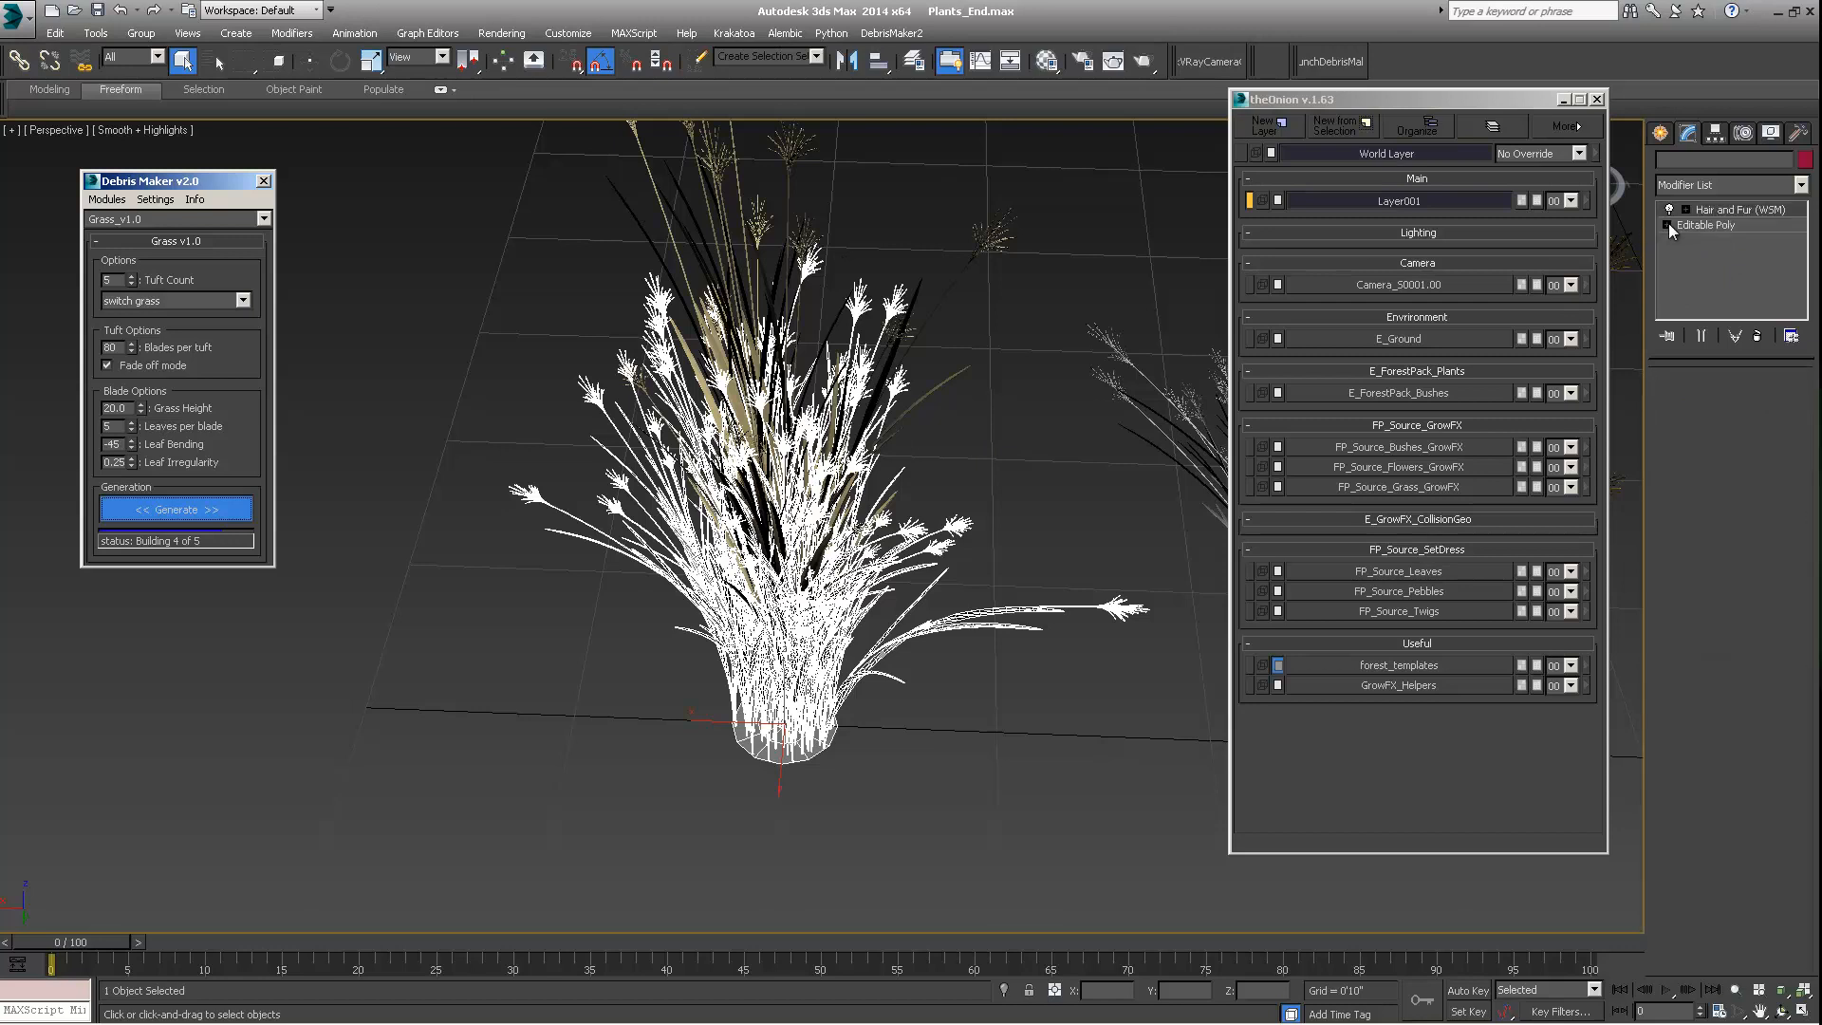
pyautogui.click(1703, 210)
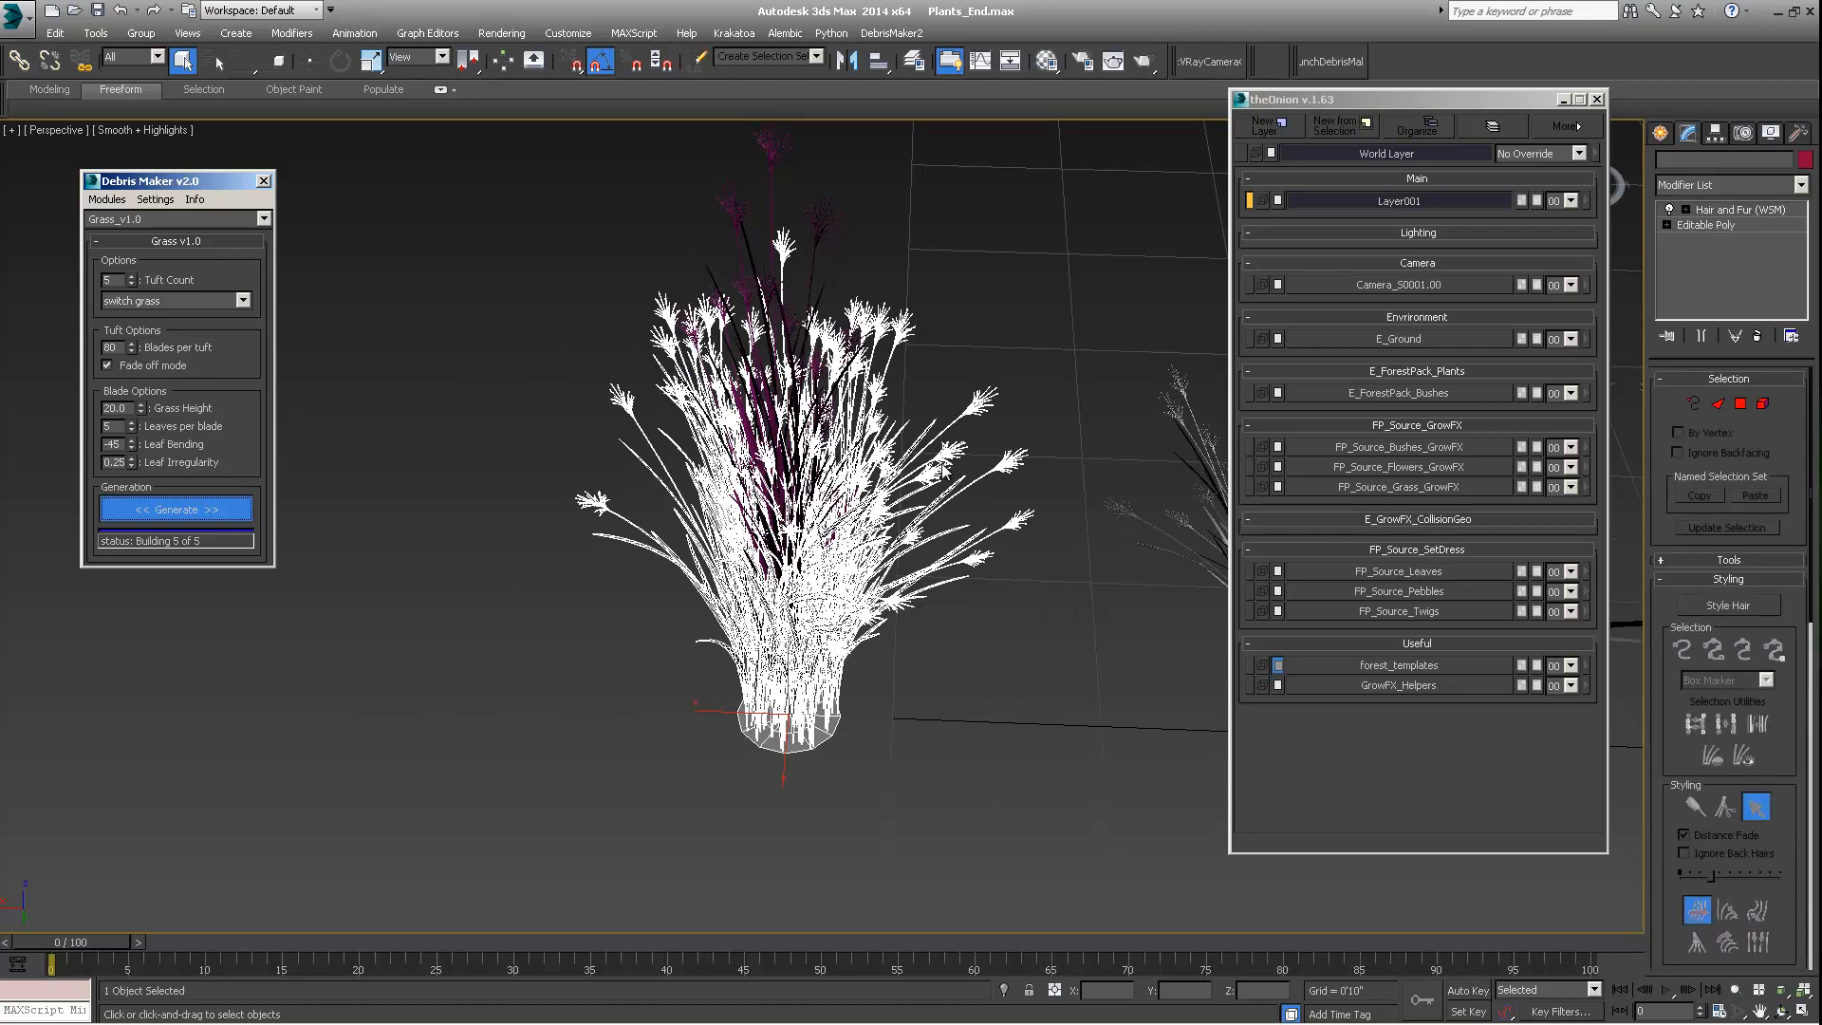
# Step: Examine the row of switch grass tufts from several angles, including their seed heads, blades and bases
pyautogui.scroll(-3, 943, 465)
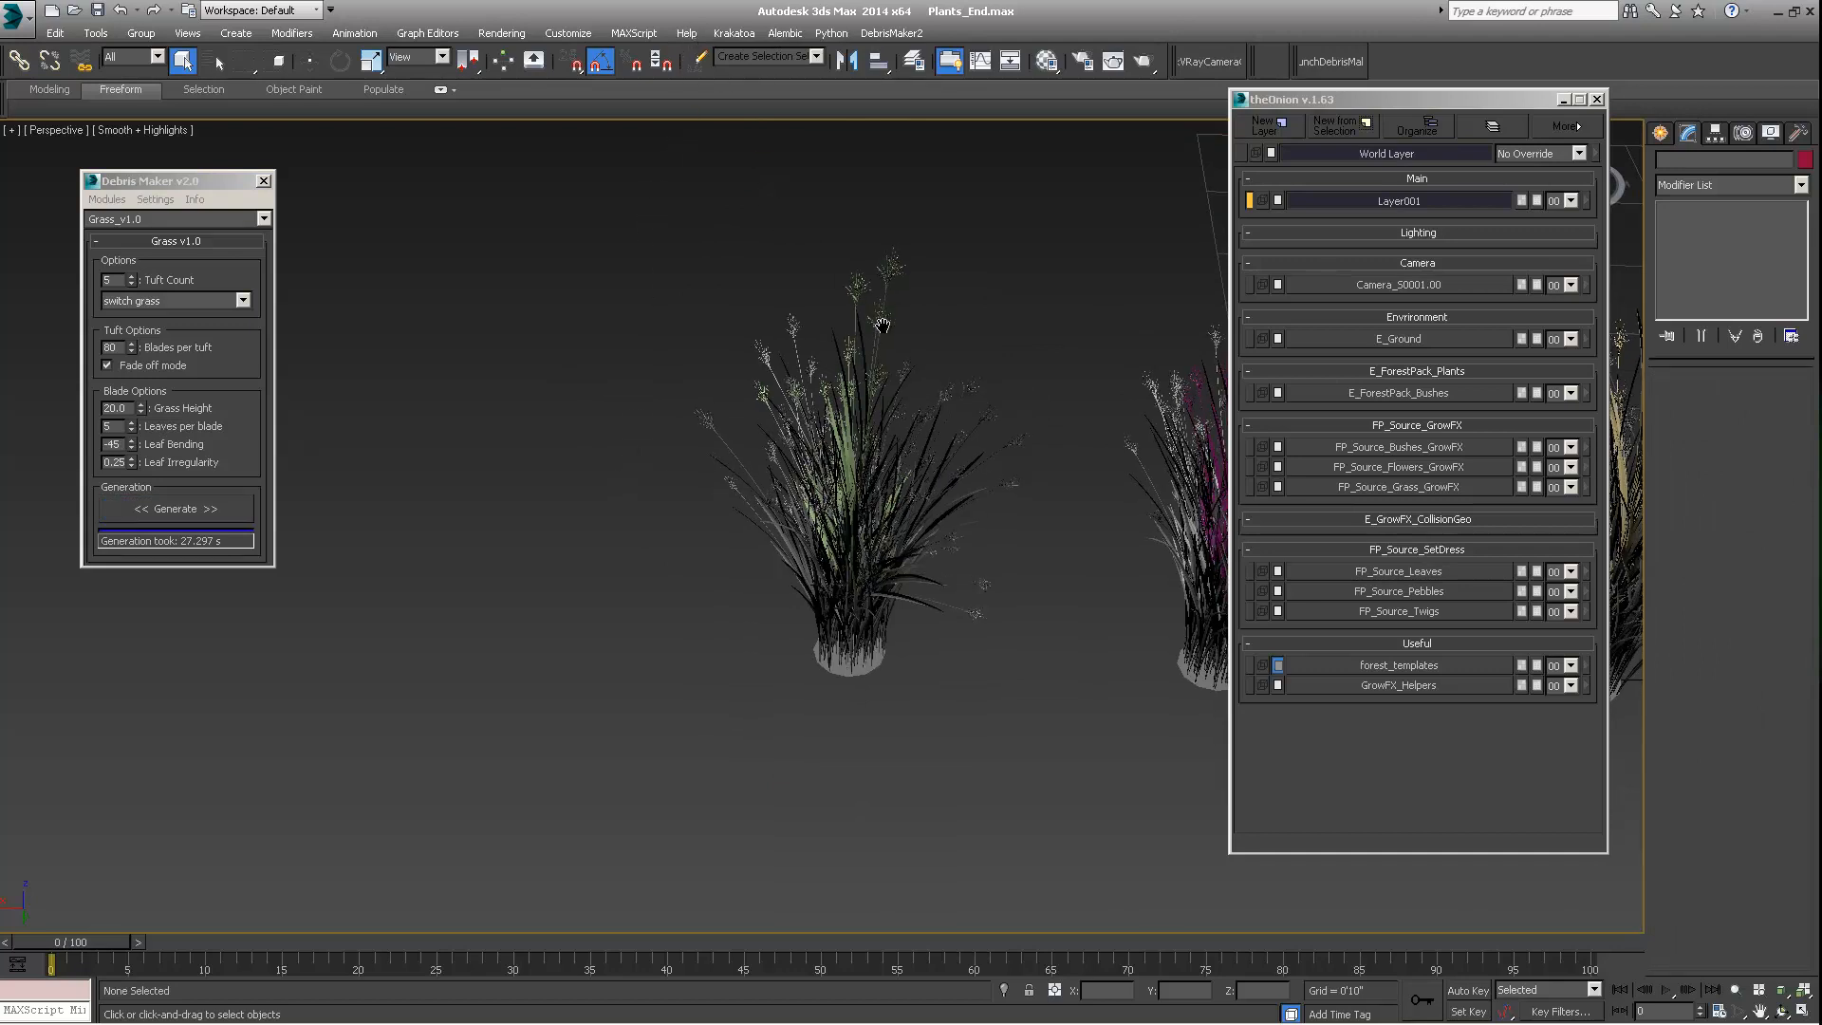
pyautogui.scroll(3, 882, 351)
pyautogui.moveTo(991, 539); pyautogui.dragTo(945, 521, button='middle')
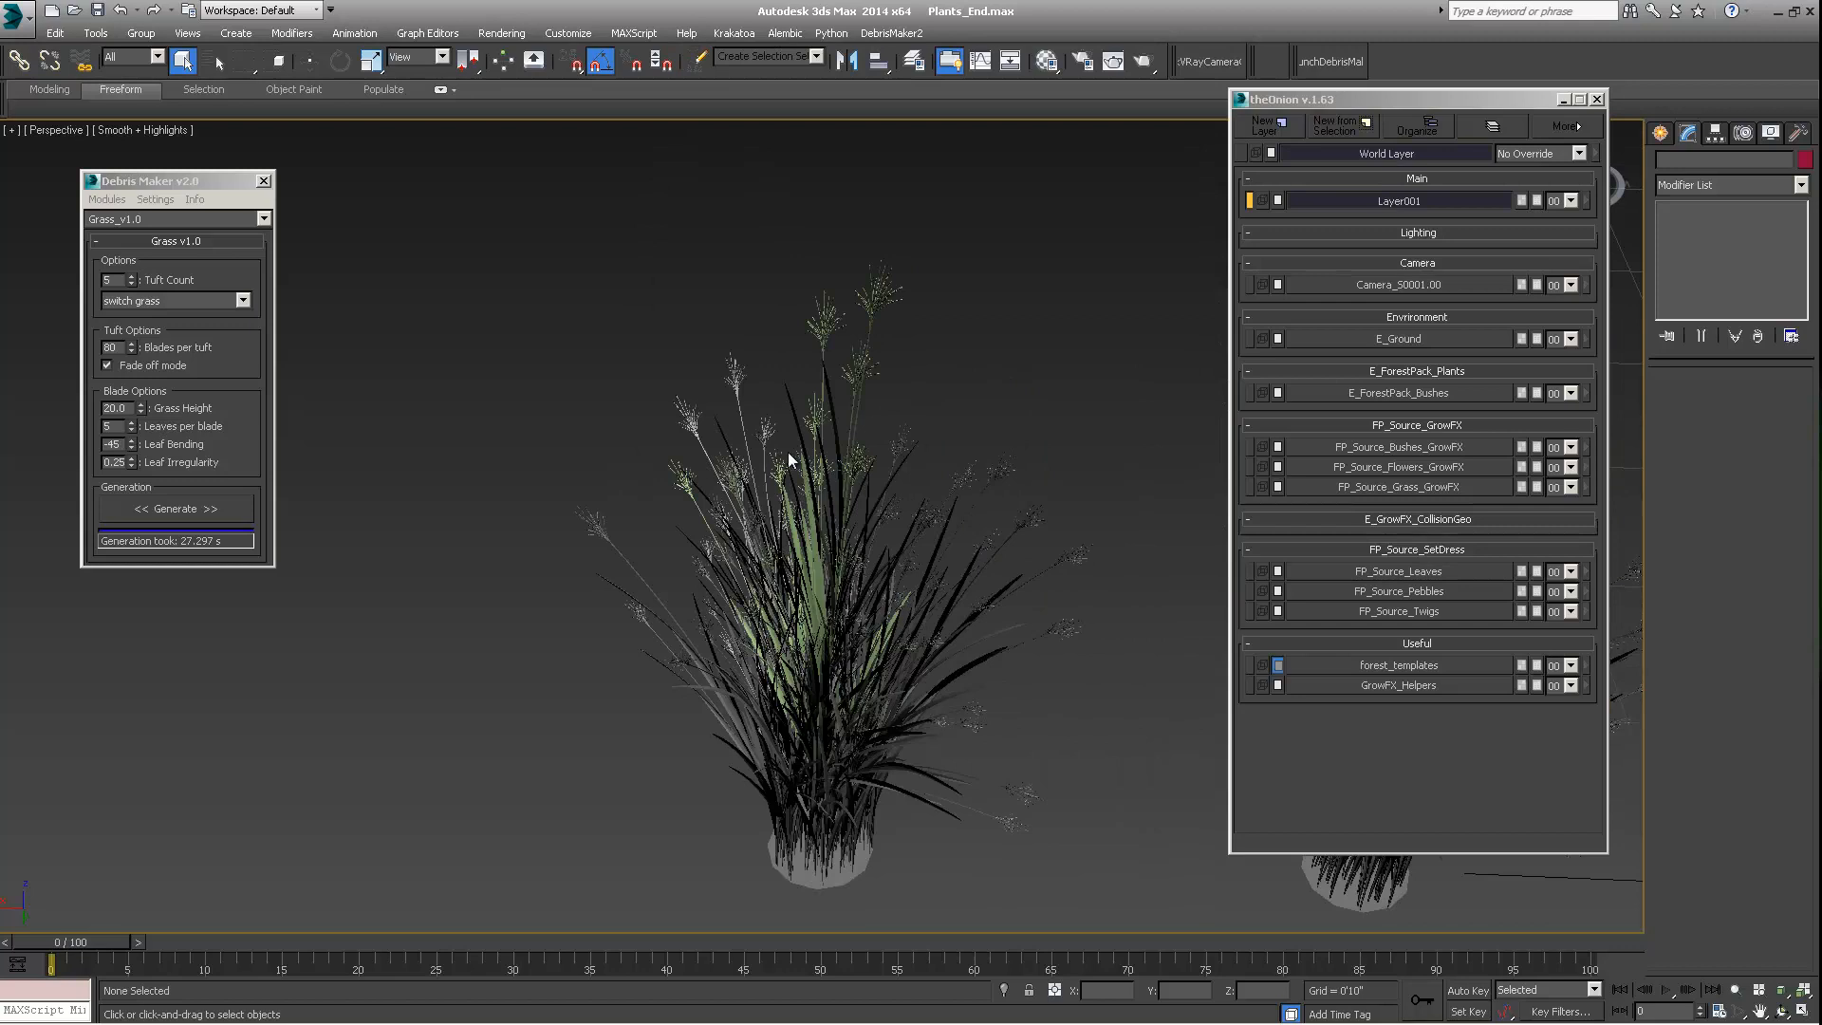
pyautogui.scroll(-2, 788, 452)
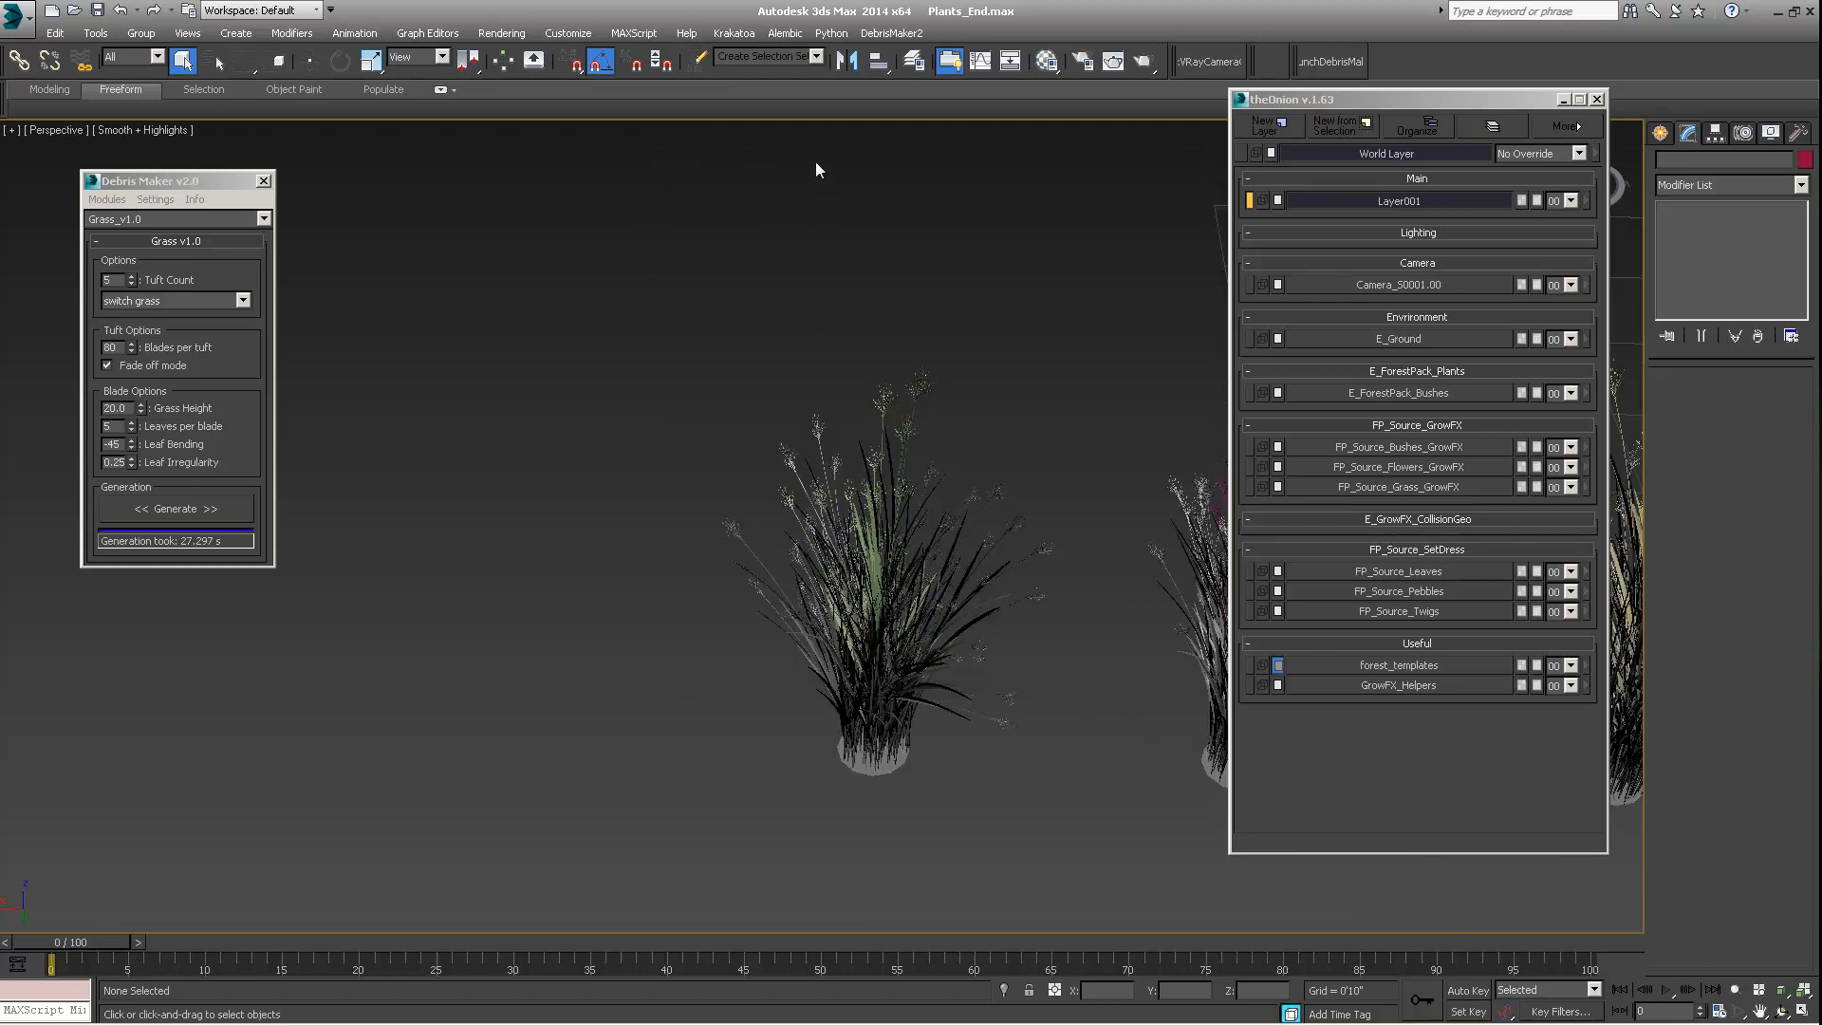
pyautogui.moveTo(972, 465); pyautogui.dragTo(454, 407, button='middle')
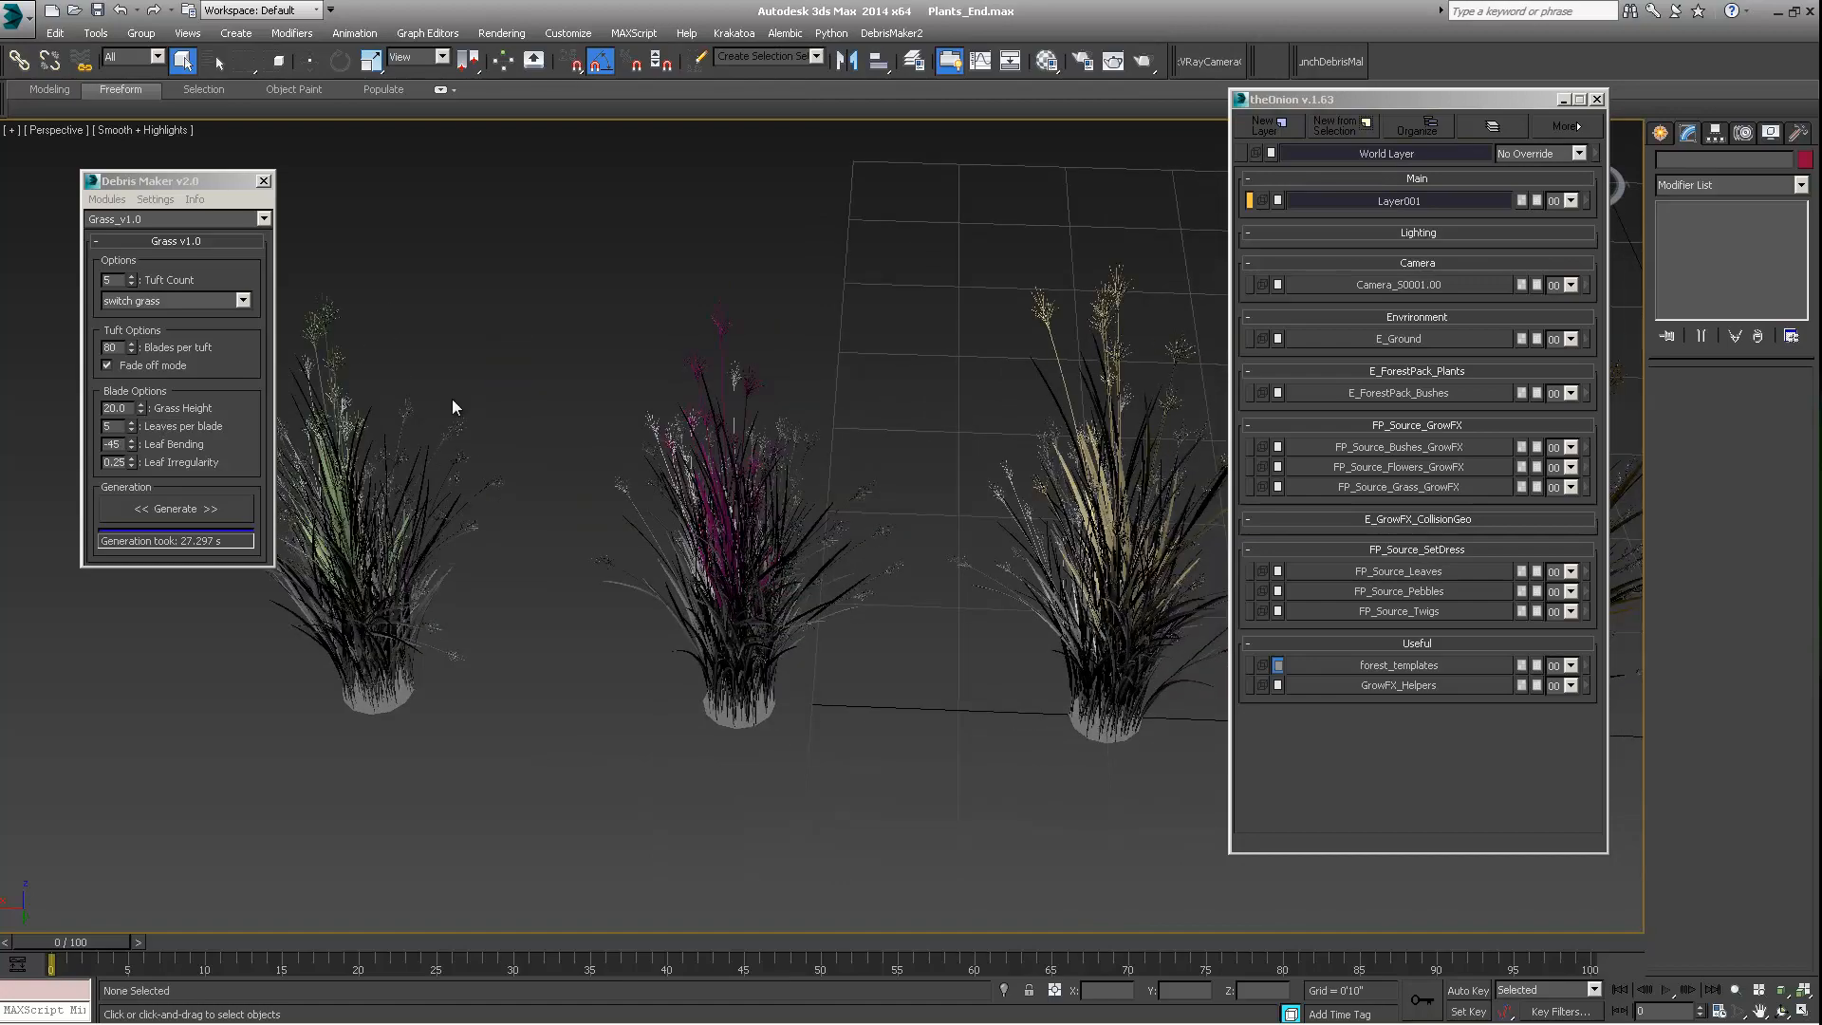
pyautogui.moveTo(766, 590)
pyautogui.keyDown('alt'); pyautogui.mouseDown(button='middle')
pyautogui.moveTo(770, 530)
pyautogui.moveTo(776, 559)
pyautogui.mouseUp(button='middle'); pyautogui.keyUp('alt')
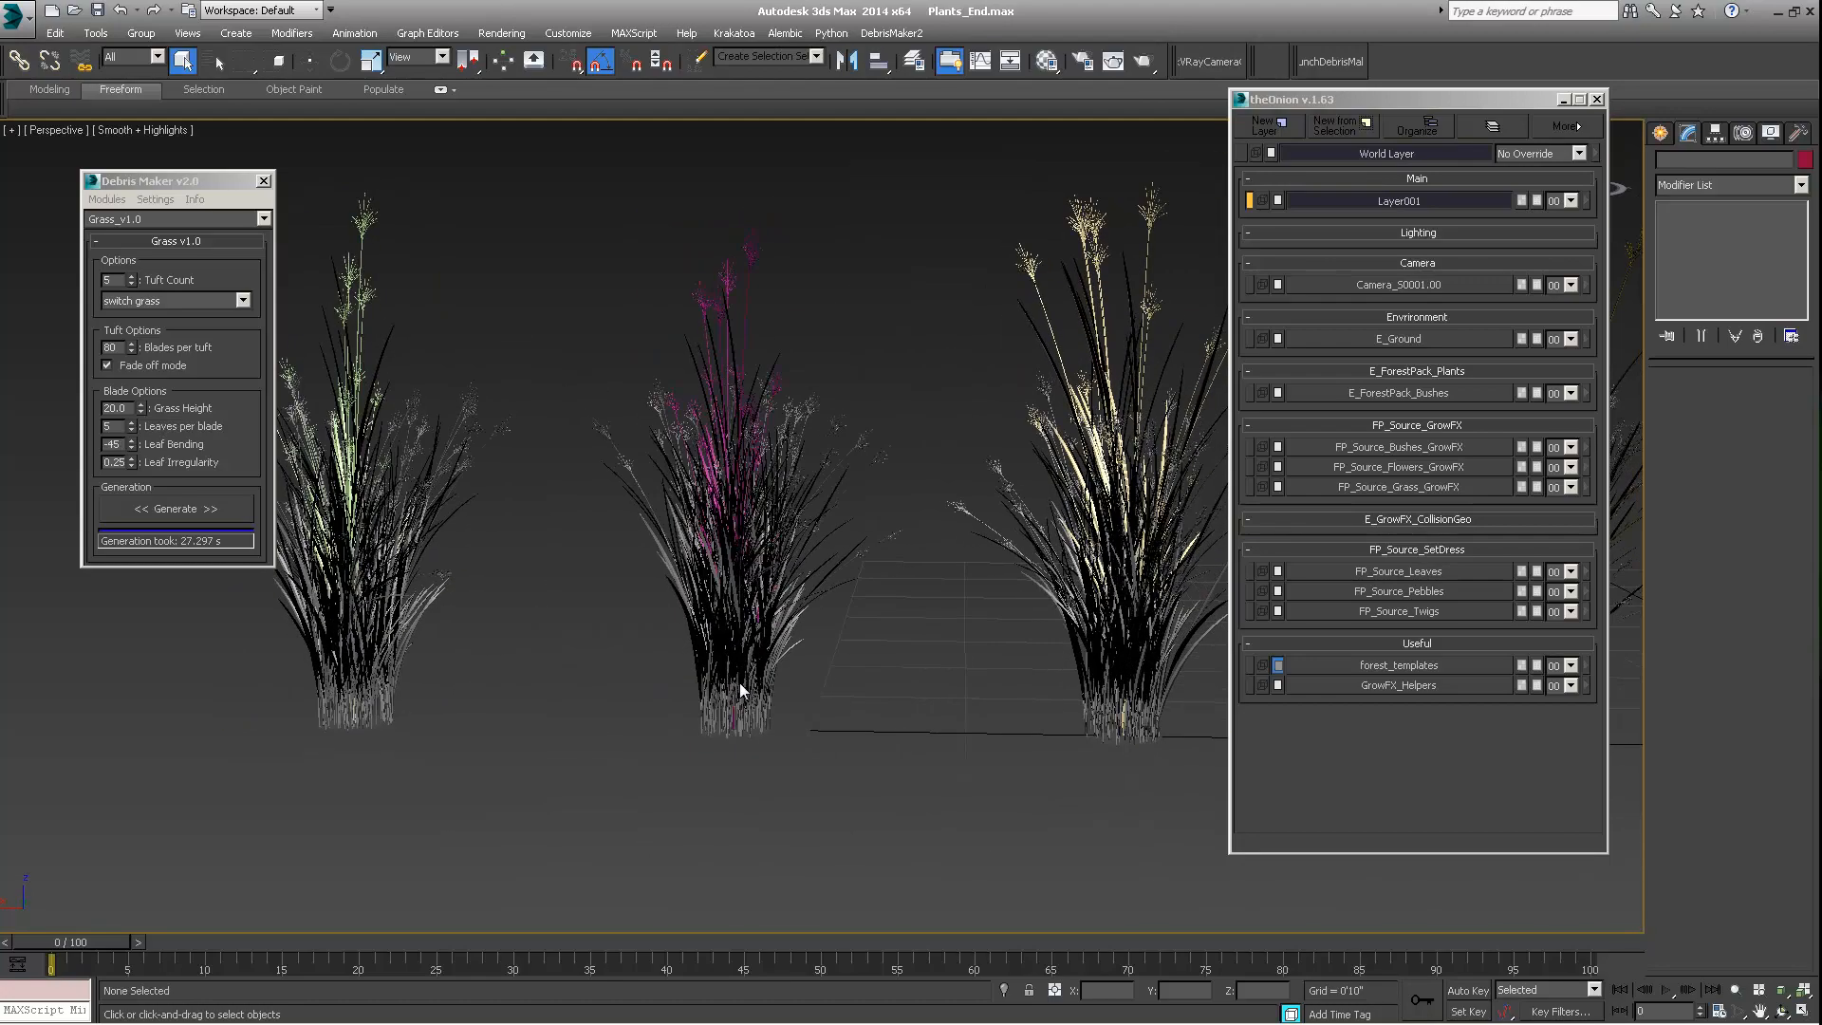
pyautogui.scroll(-5, 799, 537)
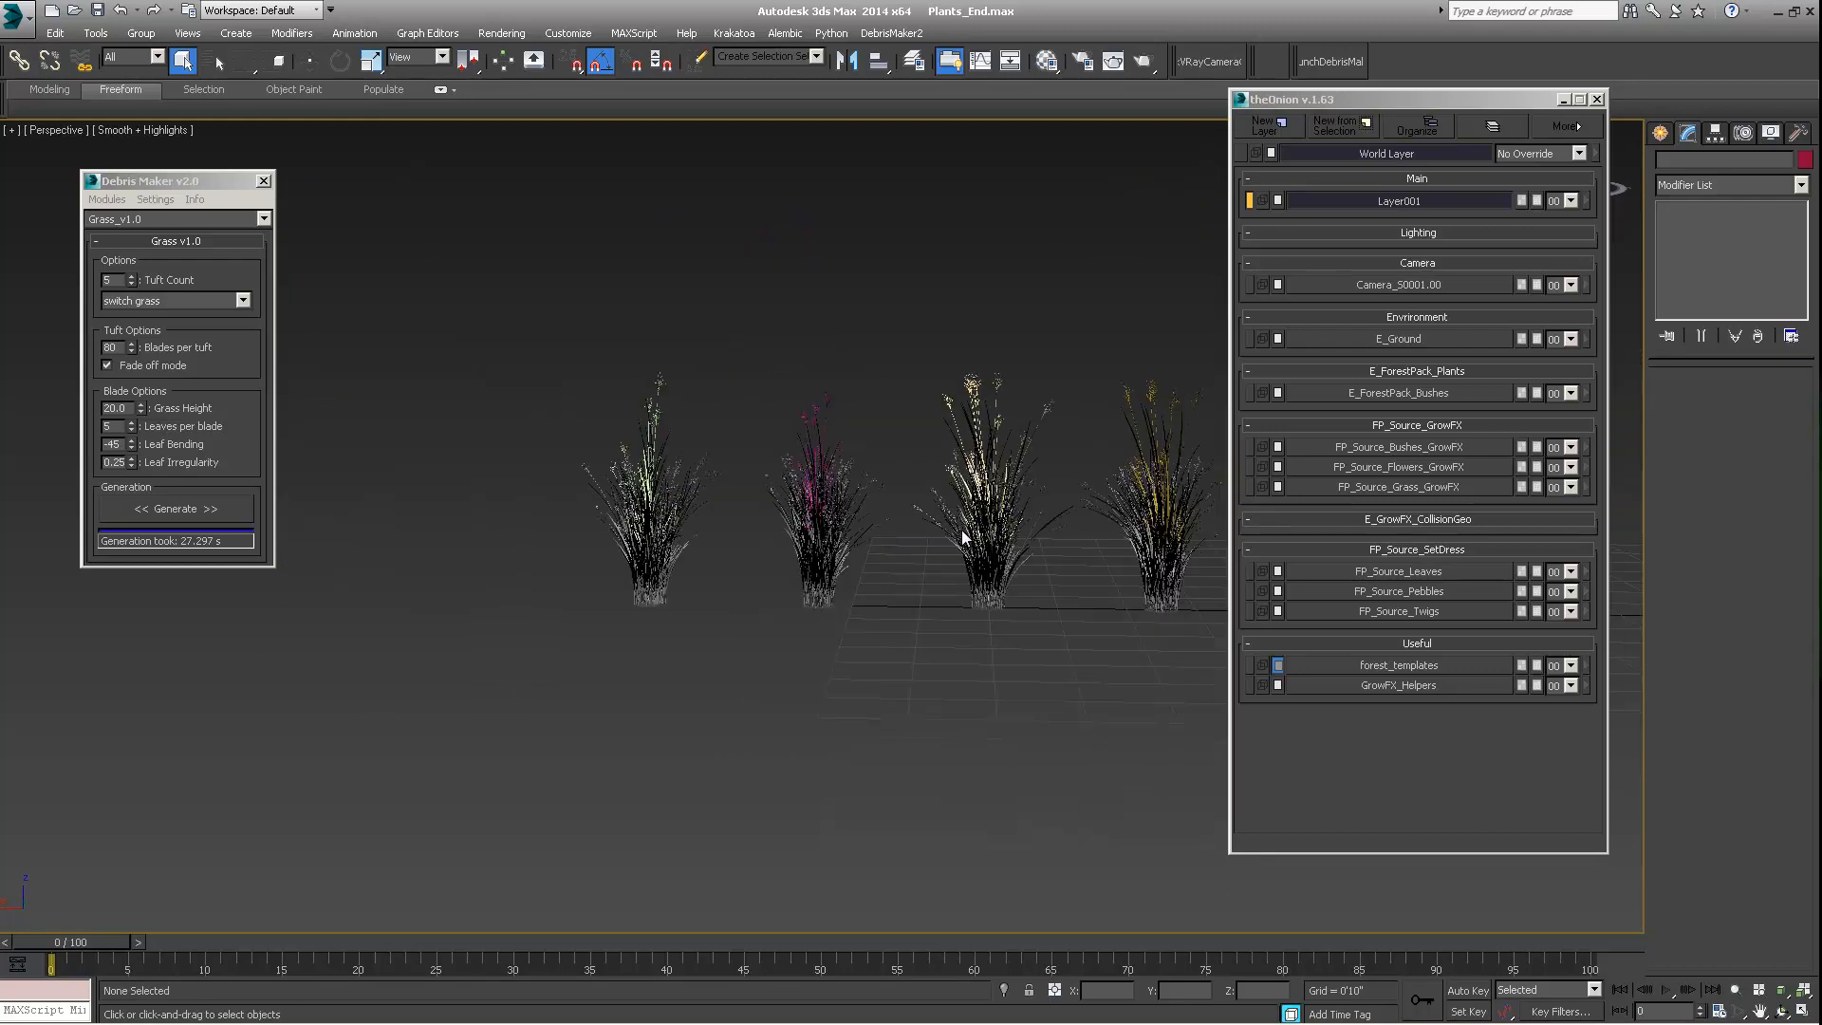
pyautogui.moveTo(749, 529); pyautogui.dragTo(592, 565, button='middle')
pyautogui.scroll(6, 782, 555)
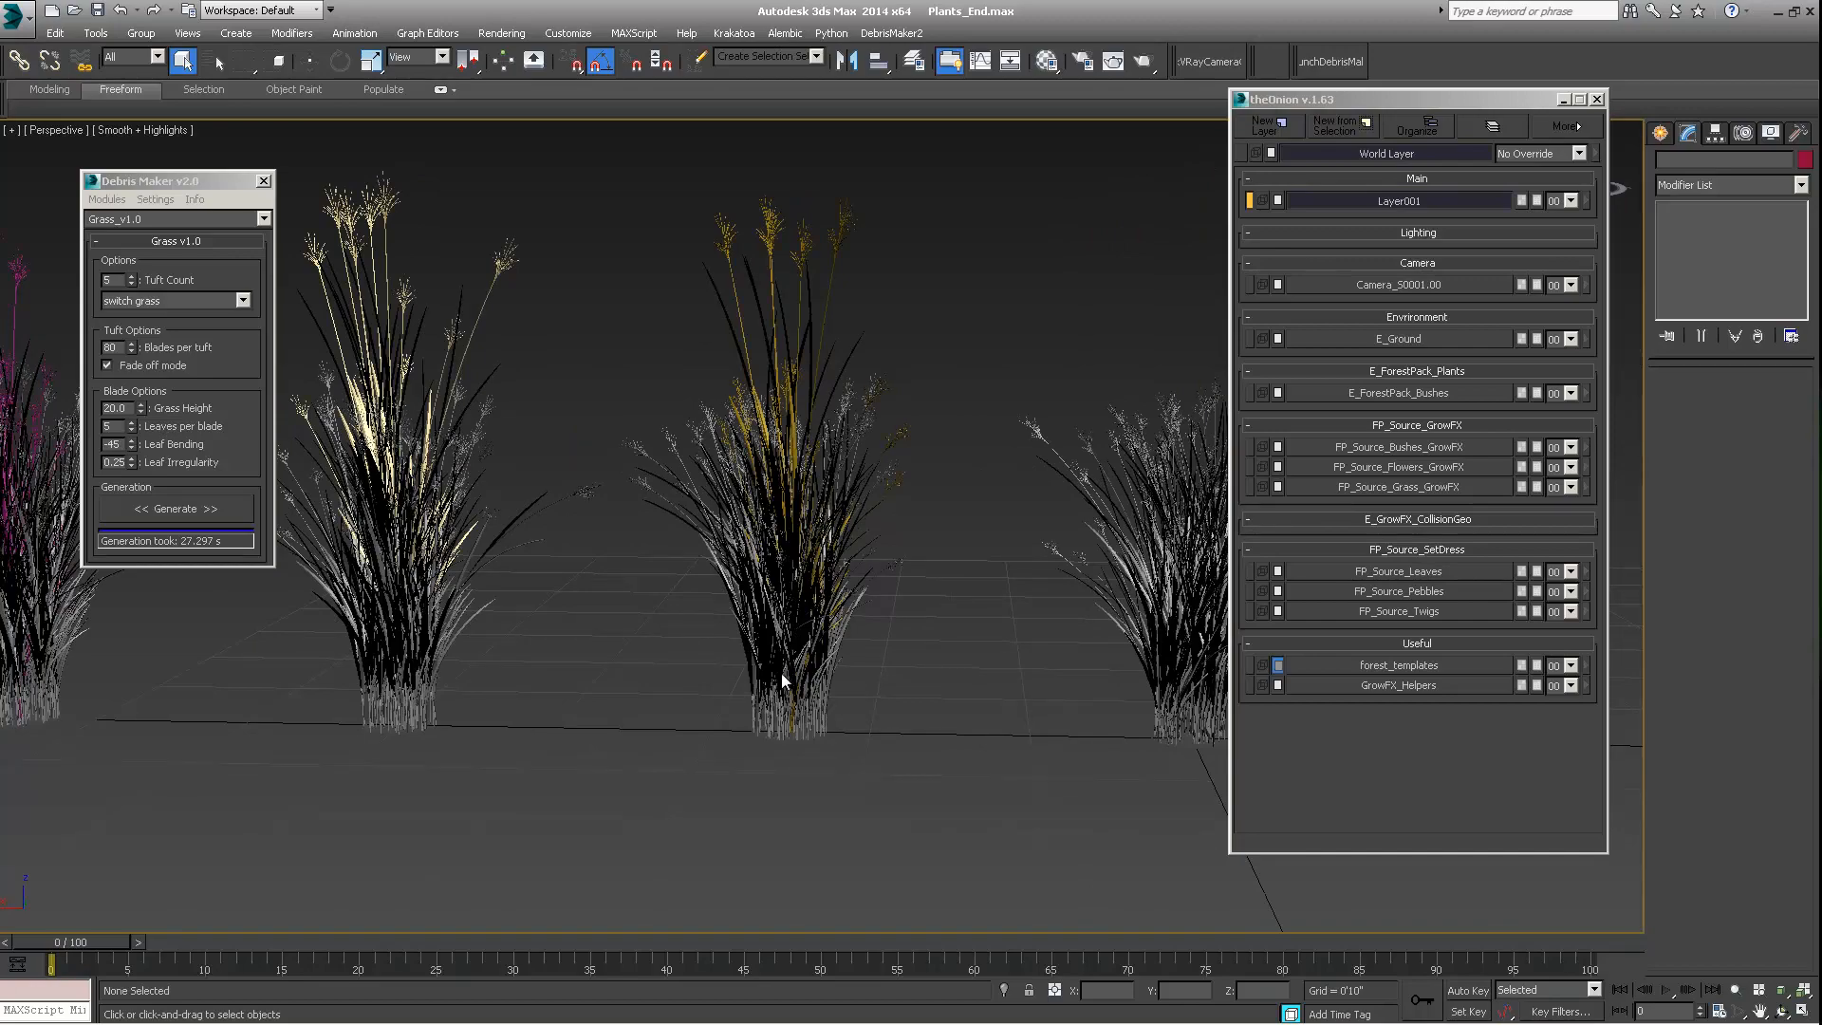
pyautogui.scroll(4, 774, 640)
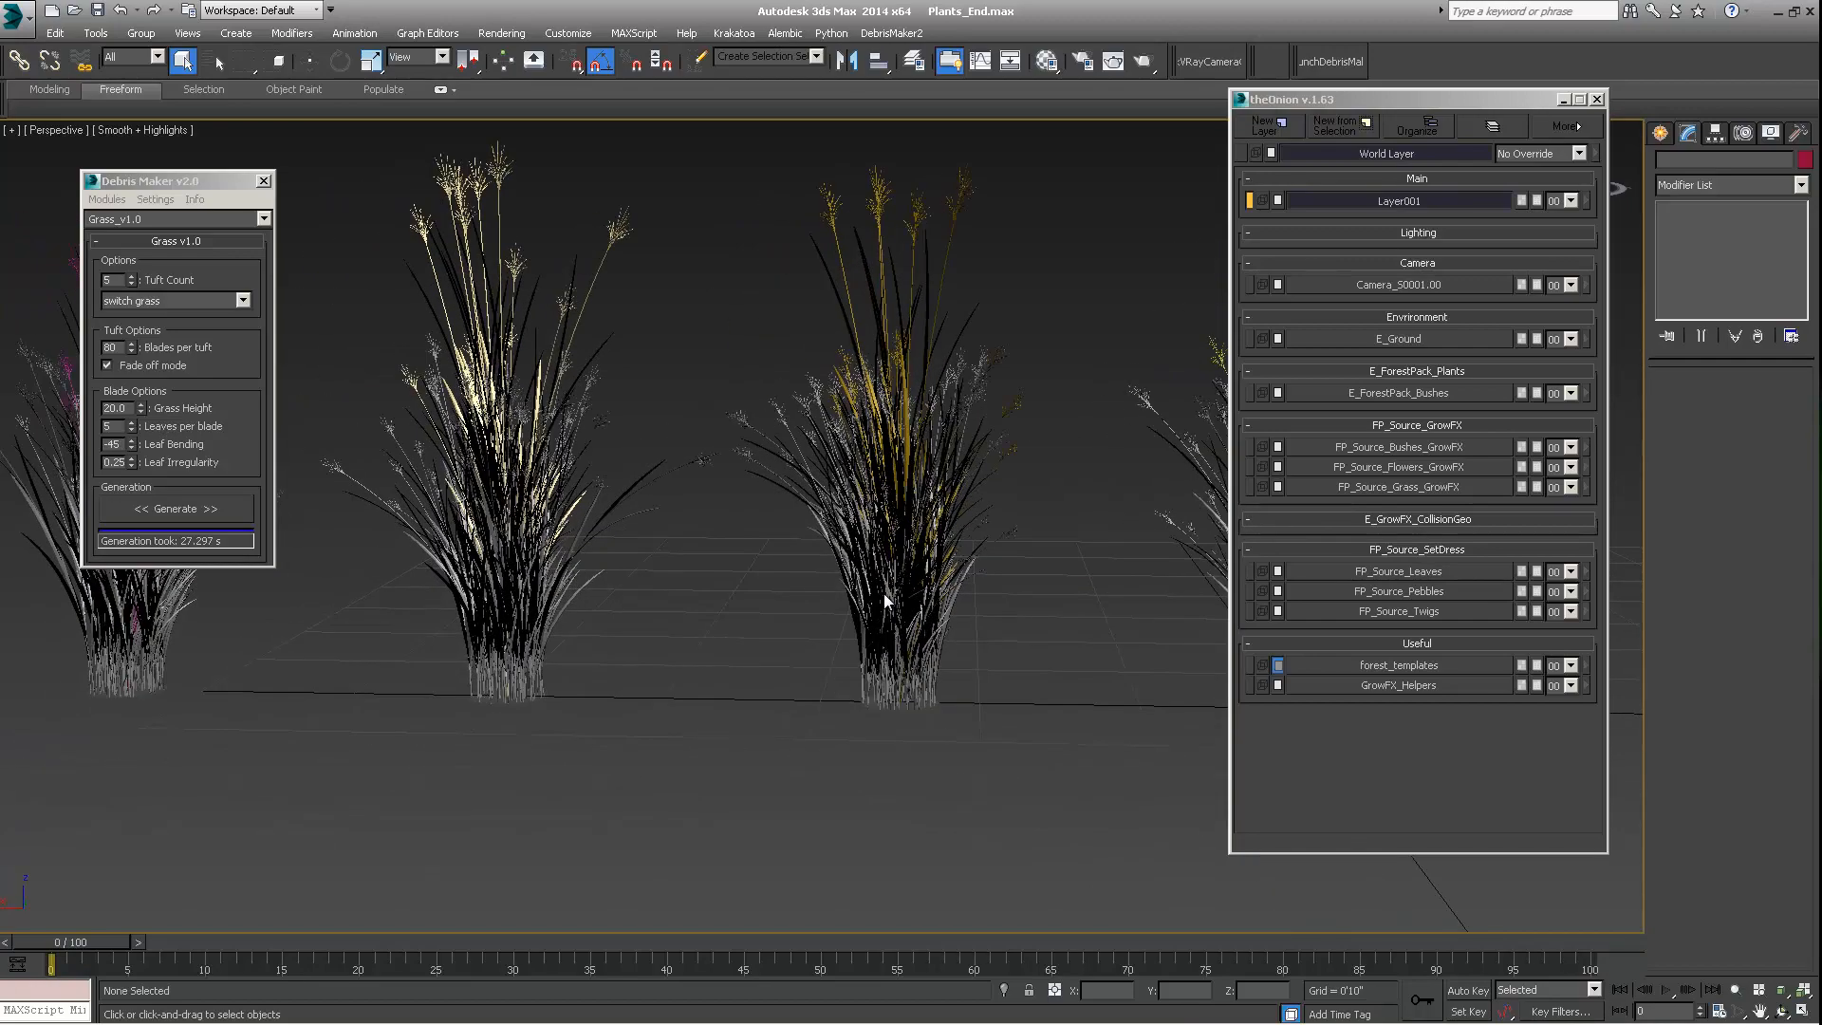
pyautogui.keyDown('alt'); pyautogui.moveTo(909, 600); pyautogui.dragTo(836, 563, button='middle'); pyautogui.keyUp('alt')
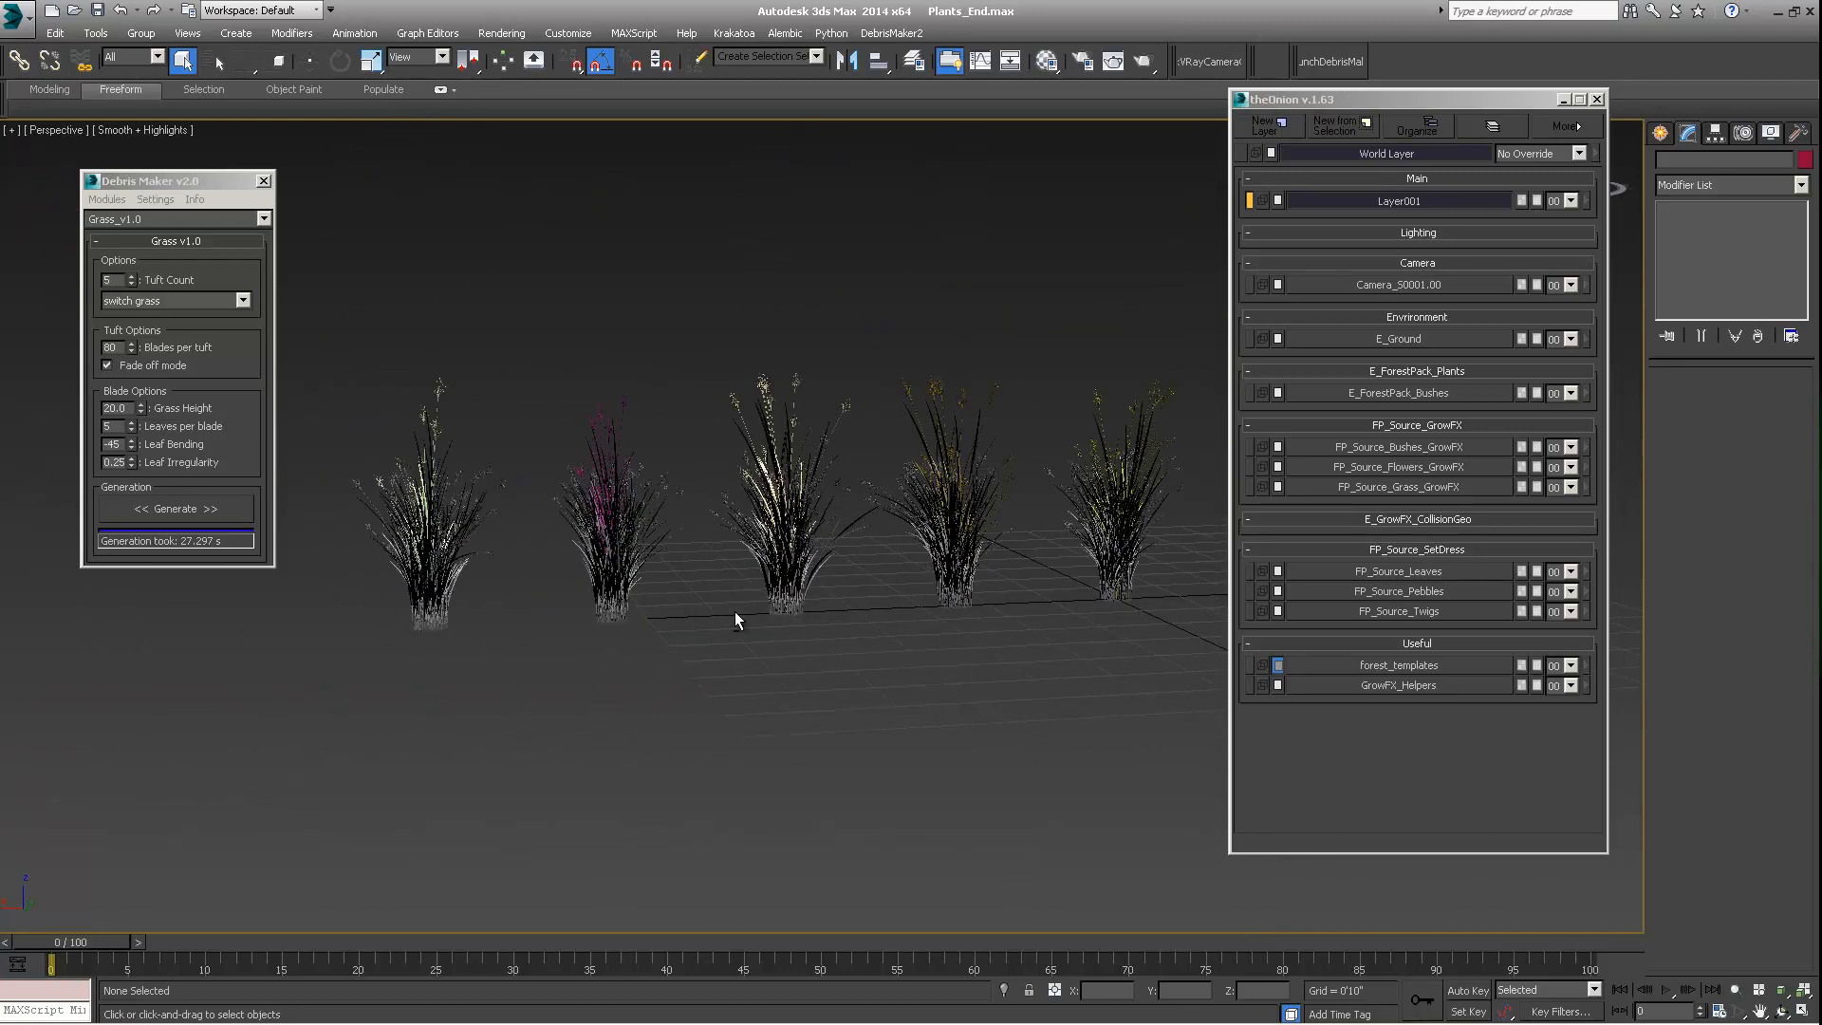
pyautogui.keyDown('alt'); pyautogui.moveTo(736, 617); pyautogui.dragTo(773, 603, button='middle'); pyautogui.keyUp('alt')
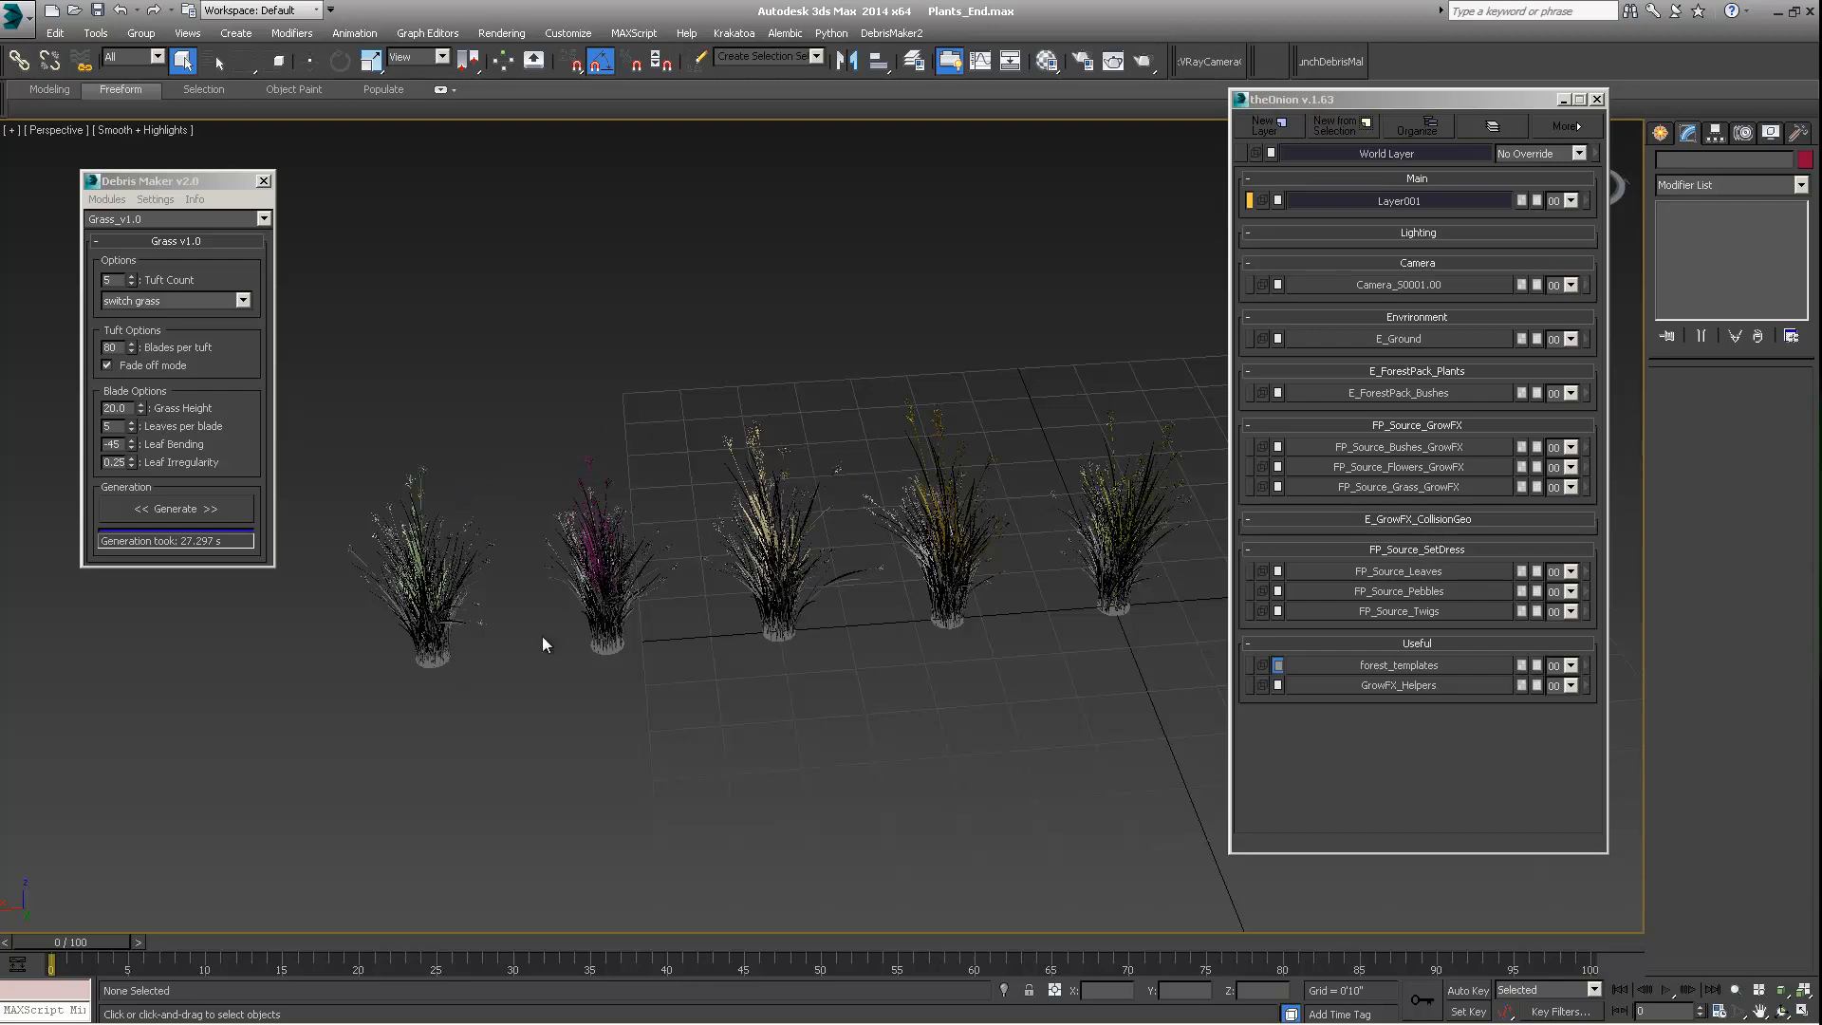
pyautogui.moveTo(510, 568)
pyautogui.keyDown('alt'); pyautogui.mouseDown(button='middle')
pyautogui.moveTo(604, 553)
pyautogui.moveTo(533, 543)
pyautogui.mouseUp(button='middle'); pyautogui.keyUp('alt')
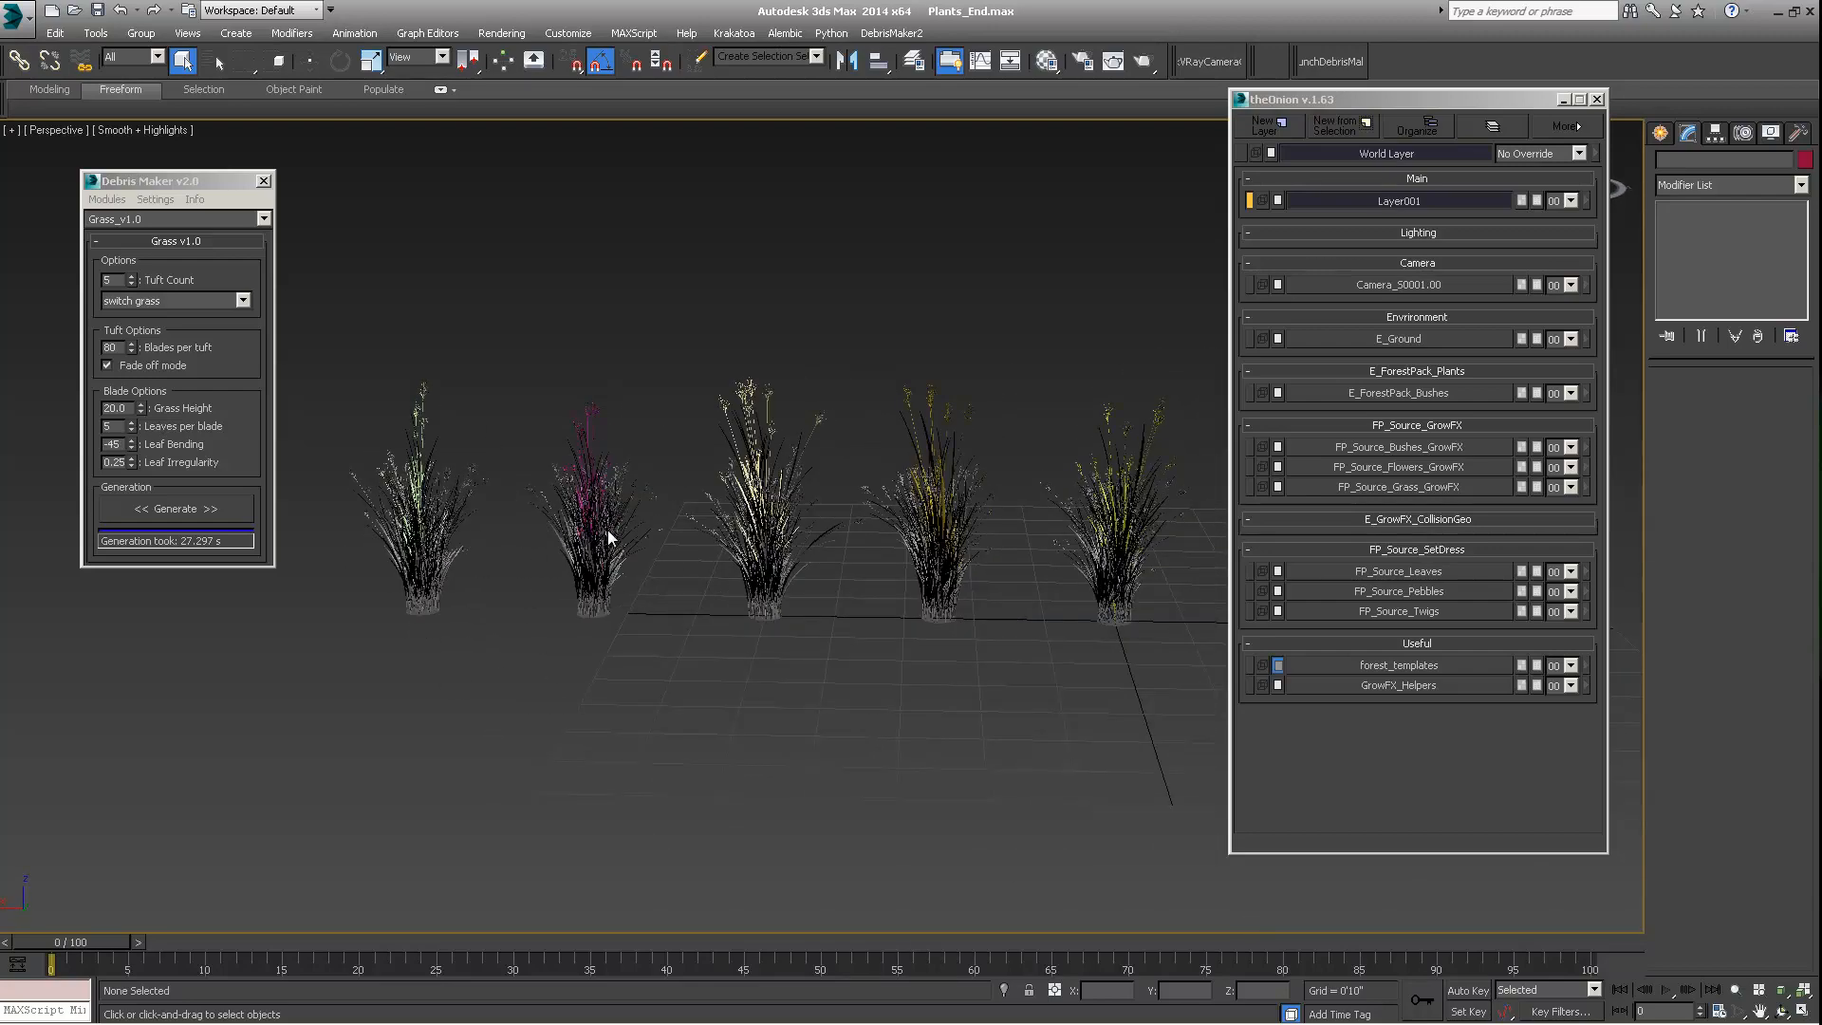
pyautogui.keyDown('alt'); pyautogui.moveTo(811, 545); pyautogui.dragTo(414, 397, button='middle'); pyautogui.keyUp('alt')
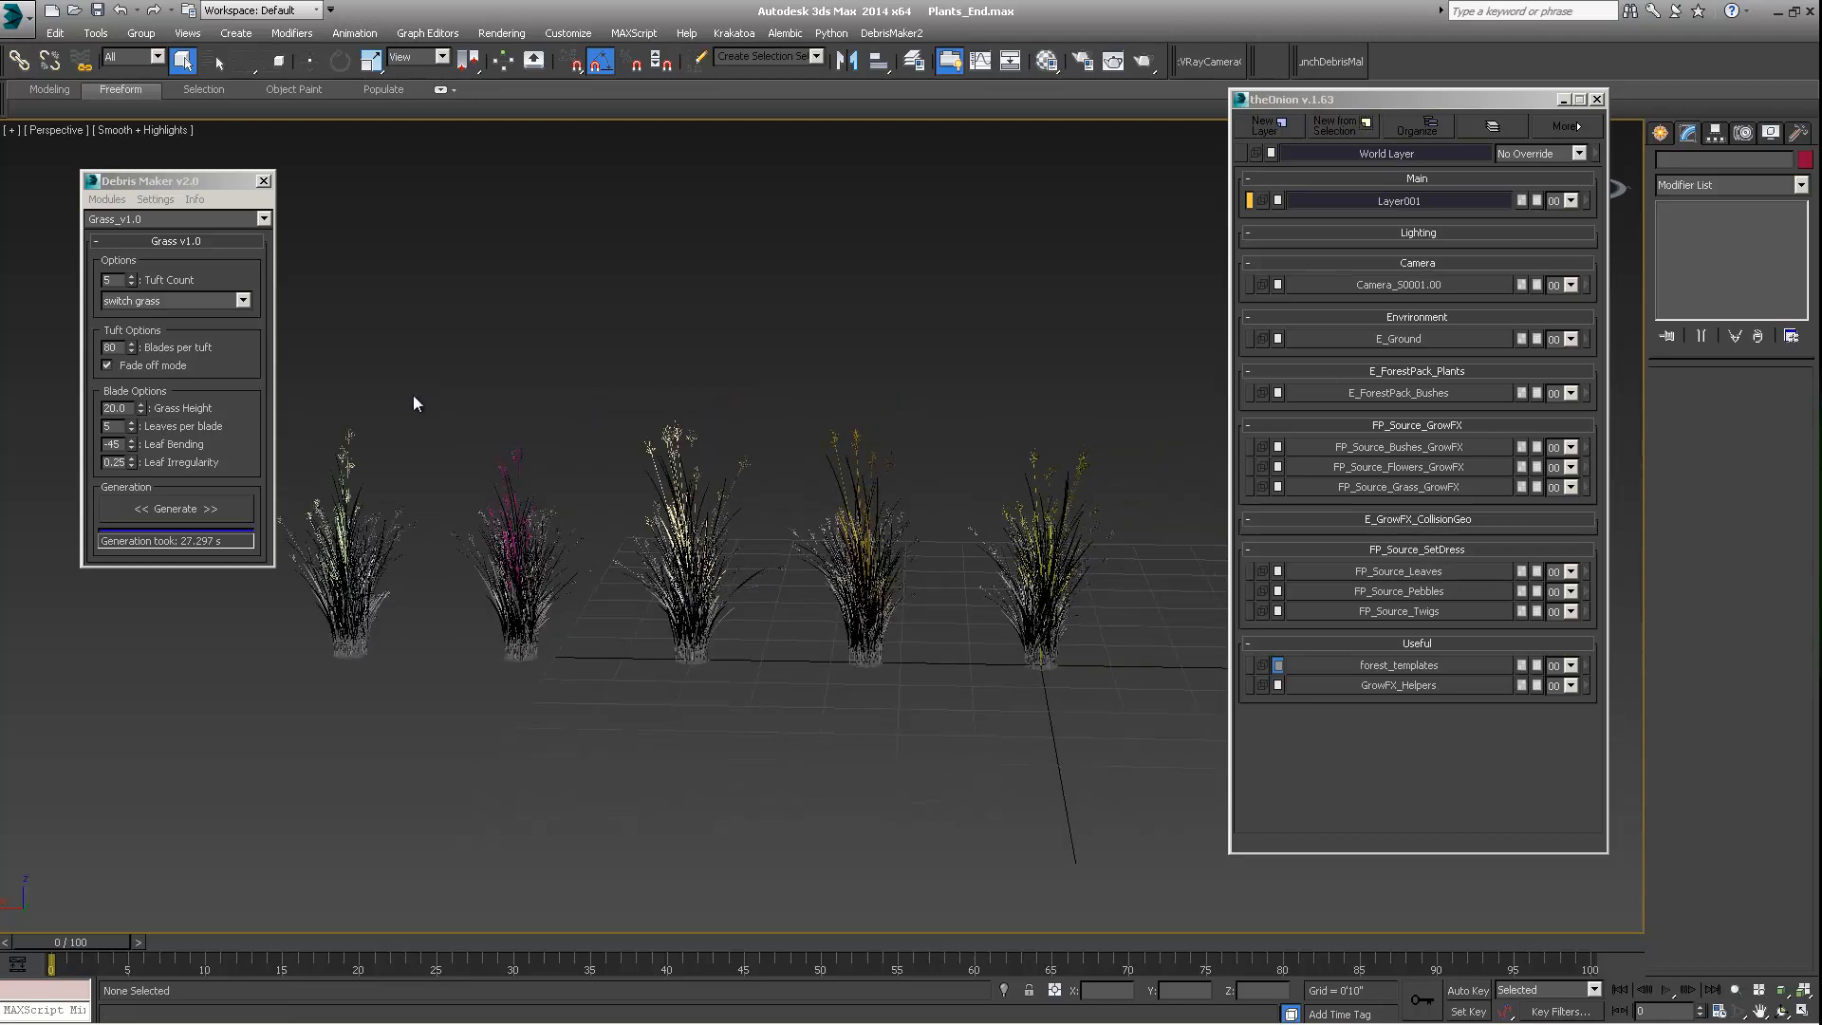
# Step: Check which grass types the Grass module offers, keeping switch grass chosen
pyautogui.click(241, 301)
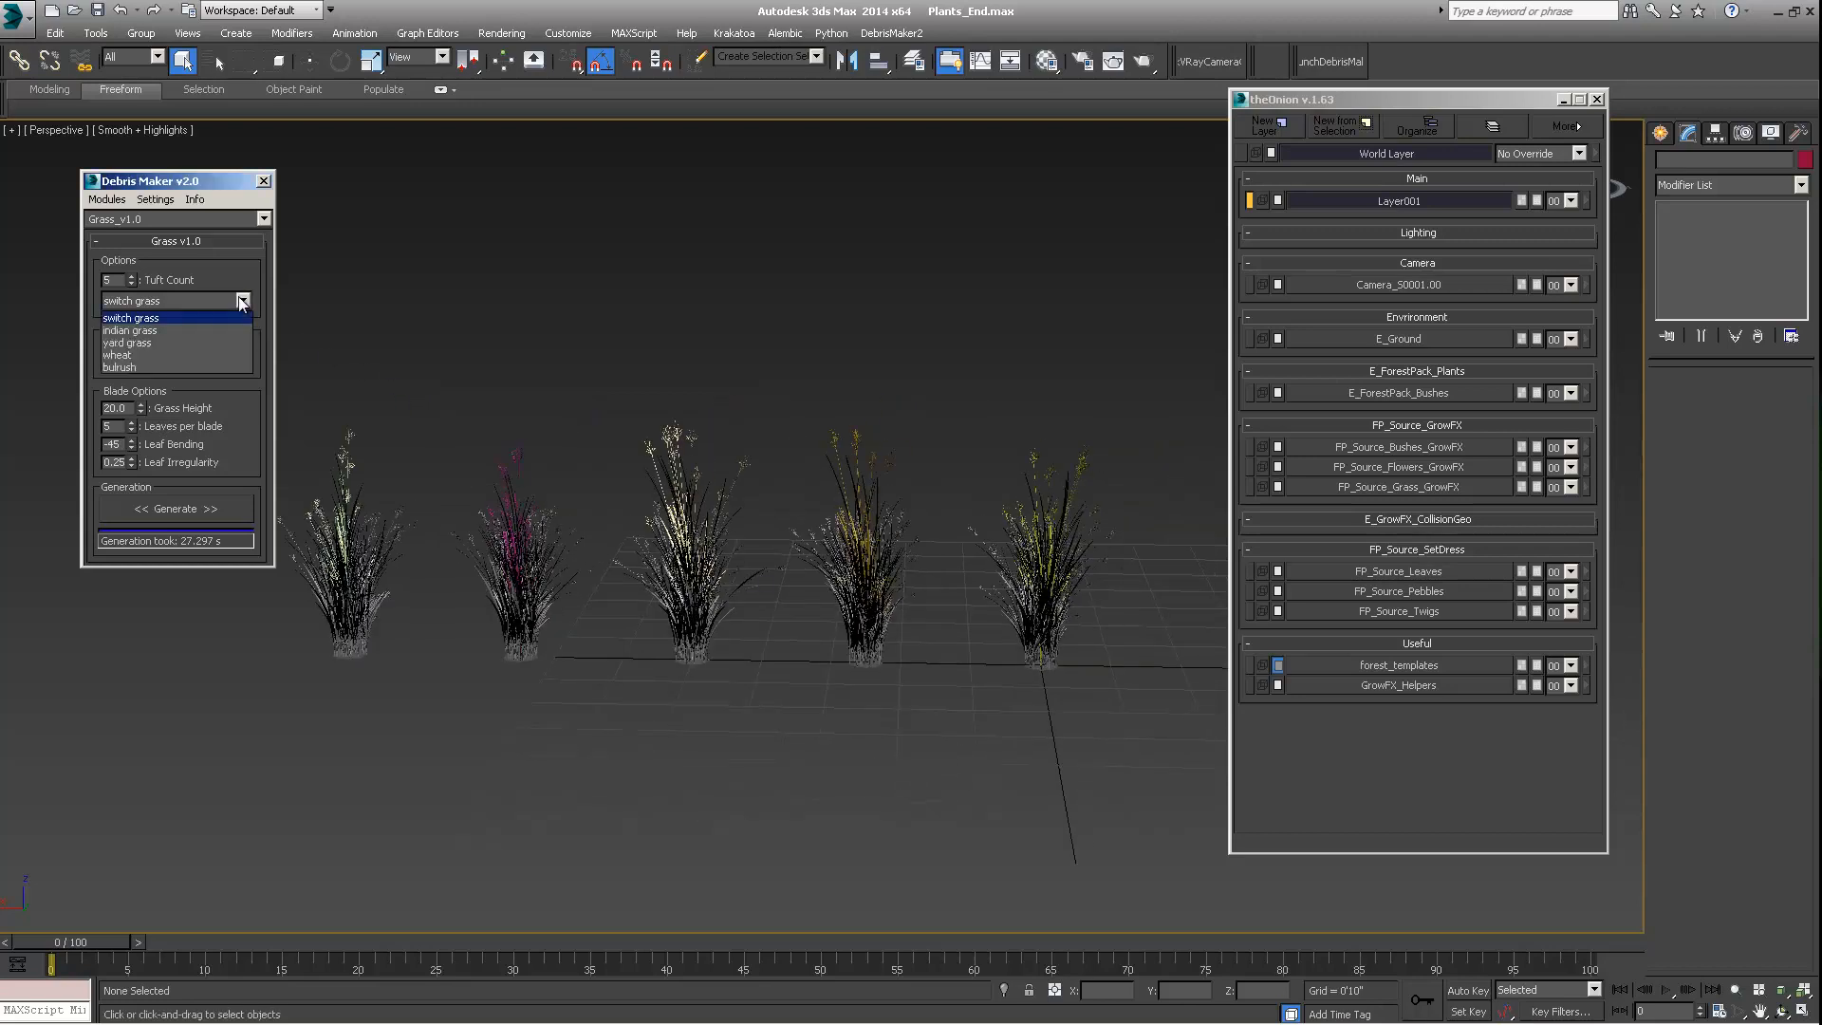
pyautogui.click(735, 264)
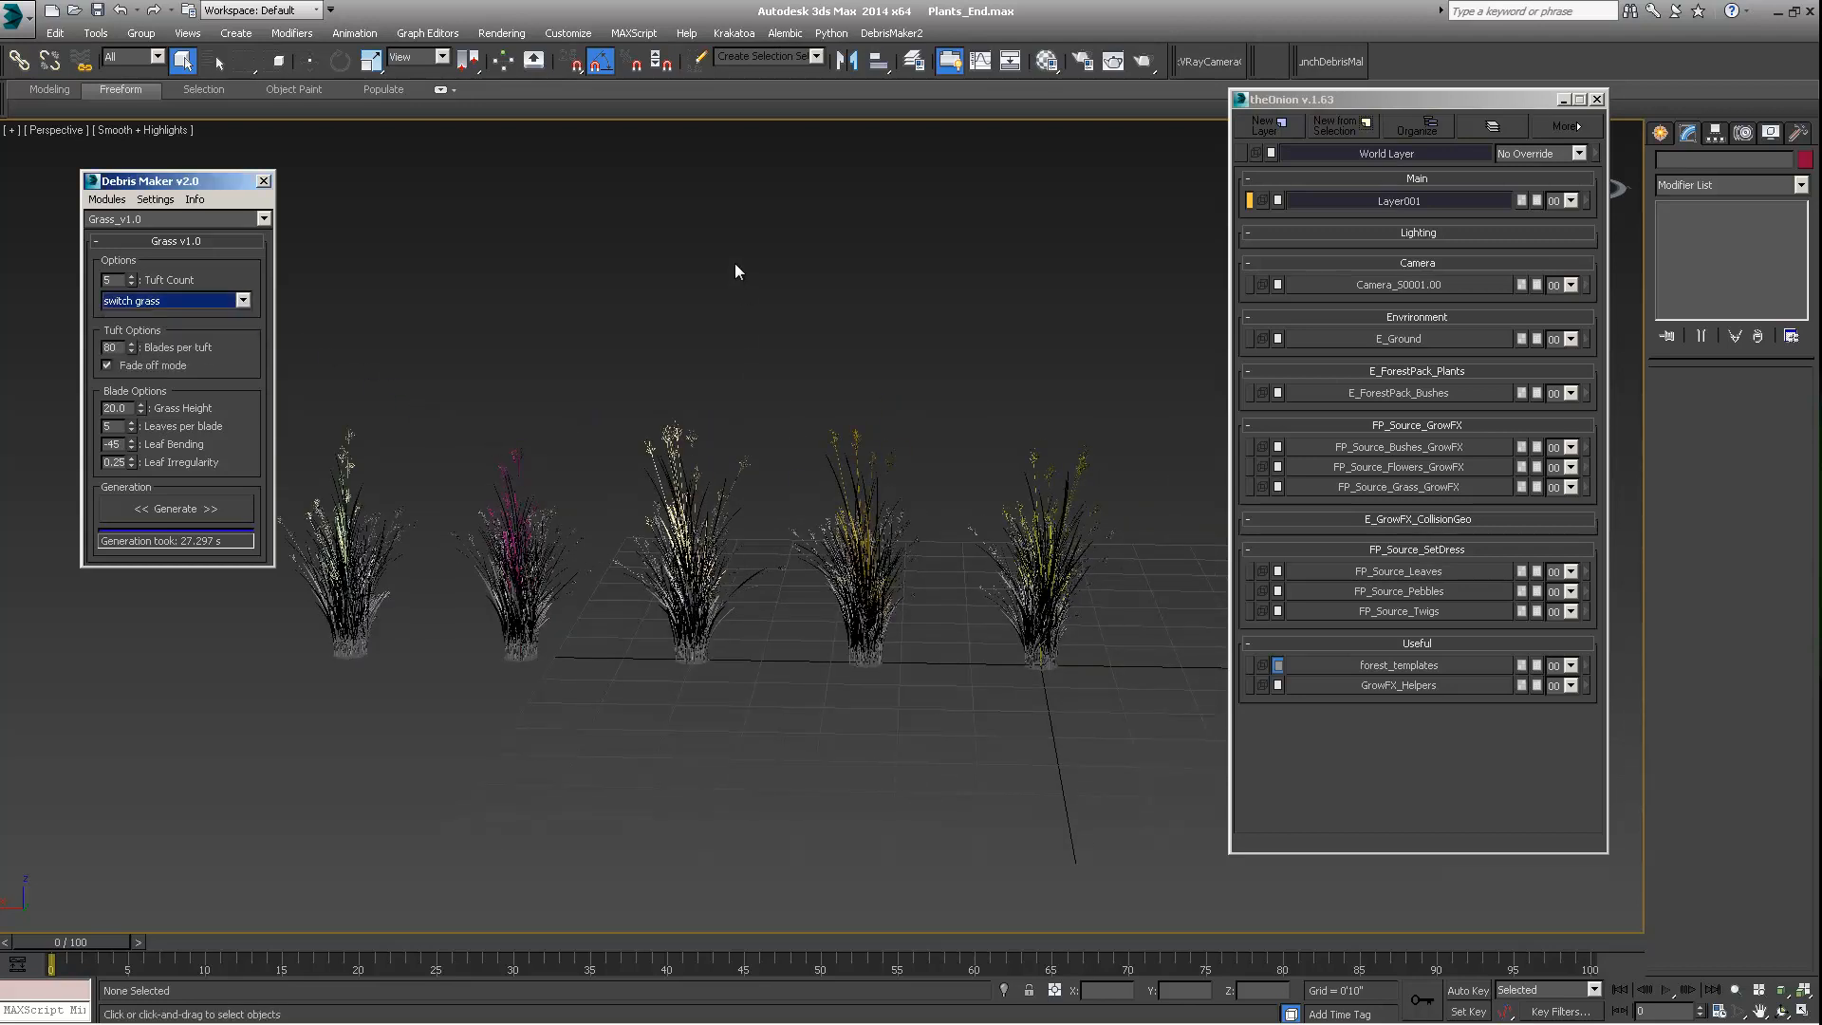
pyautogui.click(734, 265)
# Step: Select all of the switch grass tufts together with their base cylinders and delete them
pyautogui.moveTo(703, 366); pyautogui.dragTo(757, 395, button='middle')
pyautogui.scroll(-3, 752, 356)
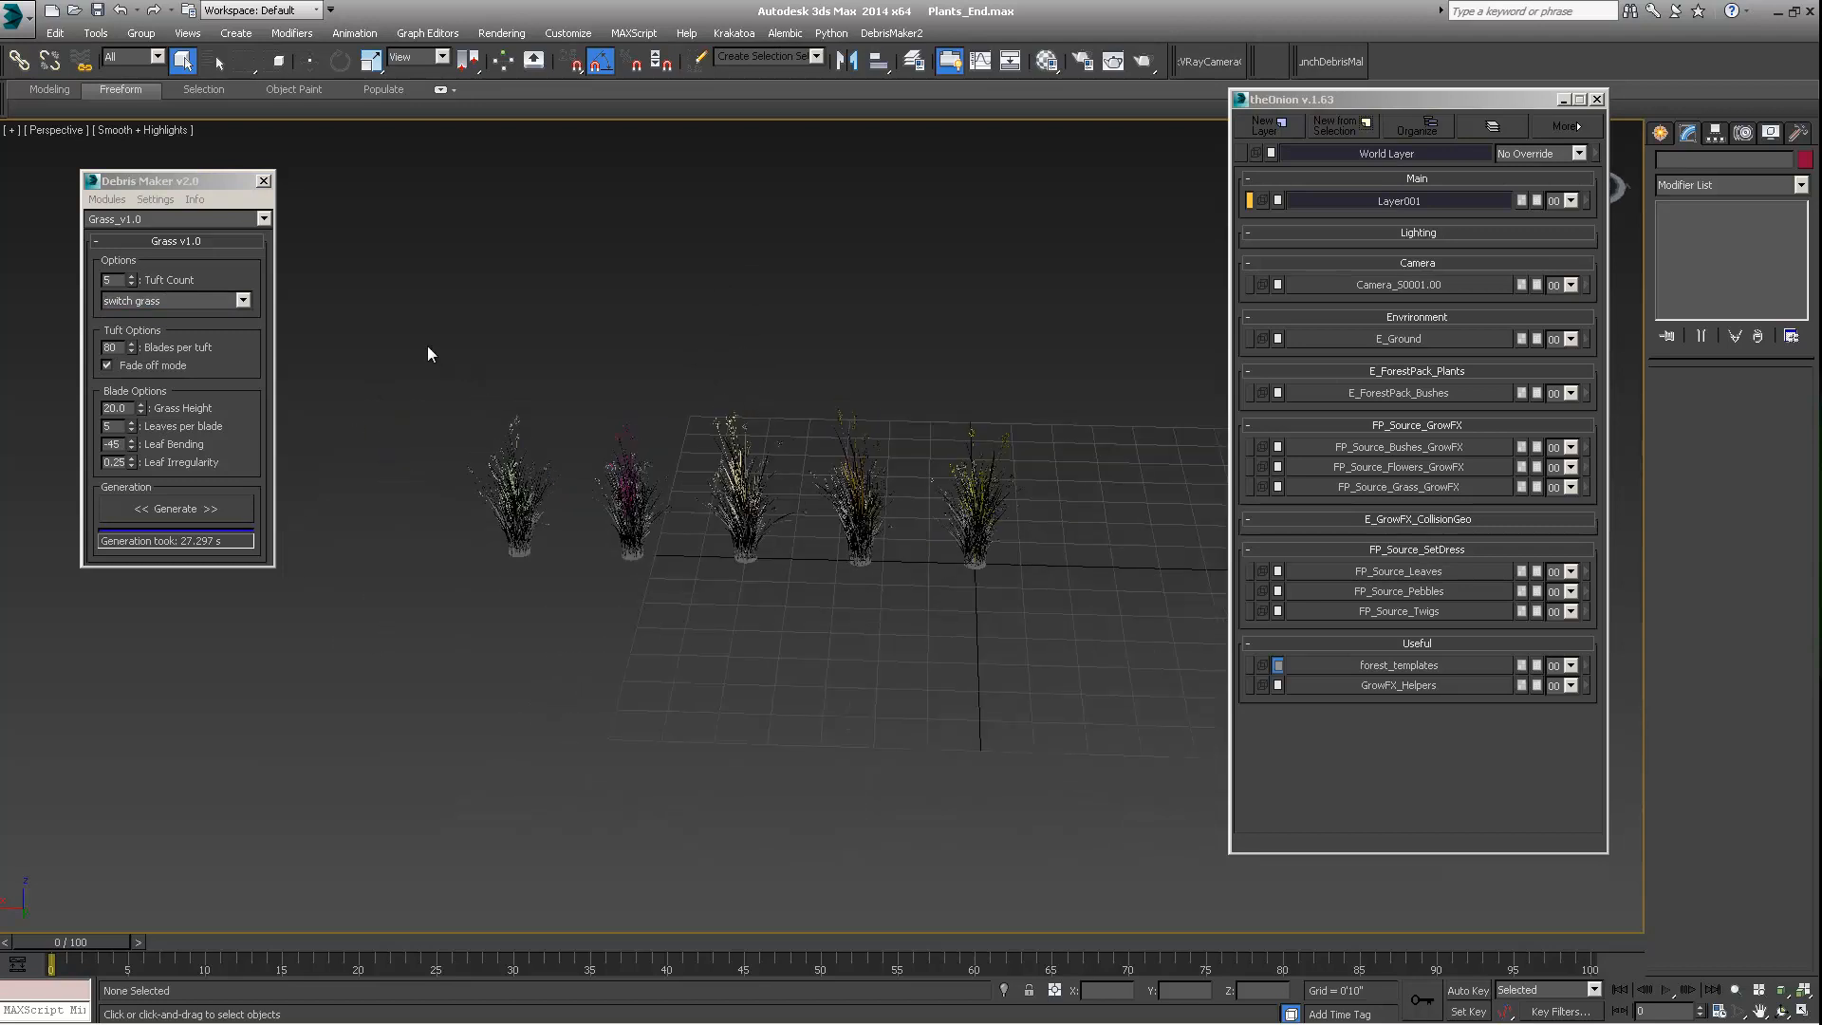
pyautogui.moveTo(427, 346); pyautogui.dragTo(1087, 672)
pyautogui.moveTo(745, 522); pyautogui.dragTo(769, 574, button='middle')
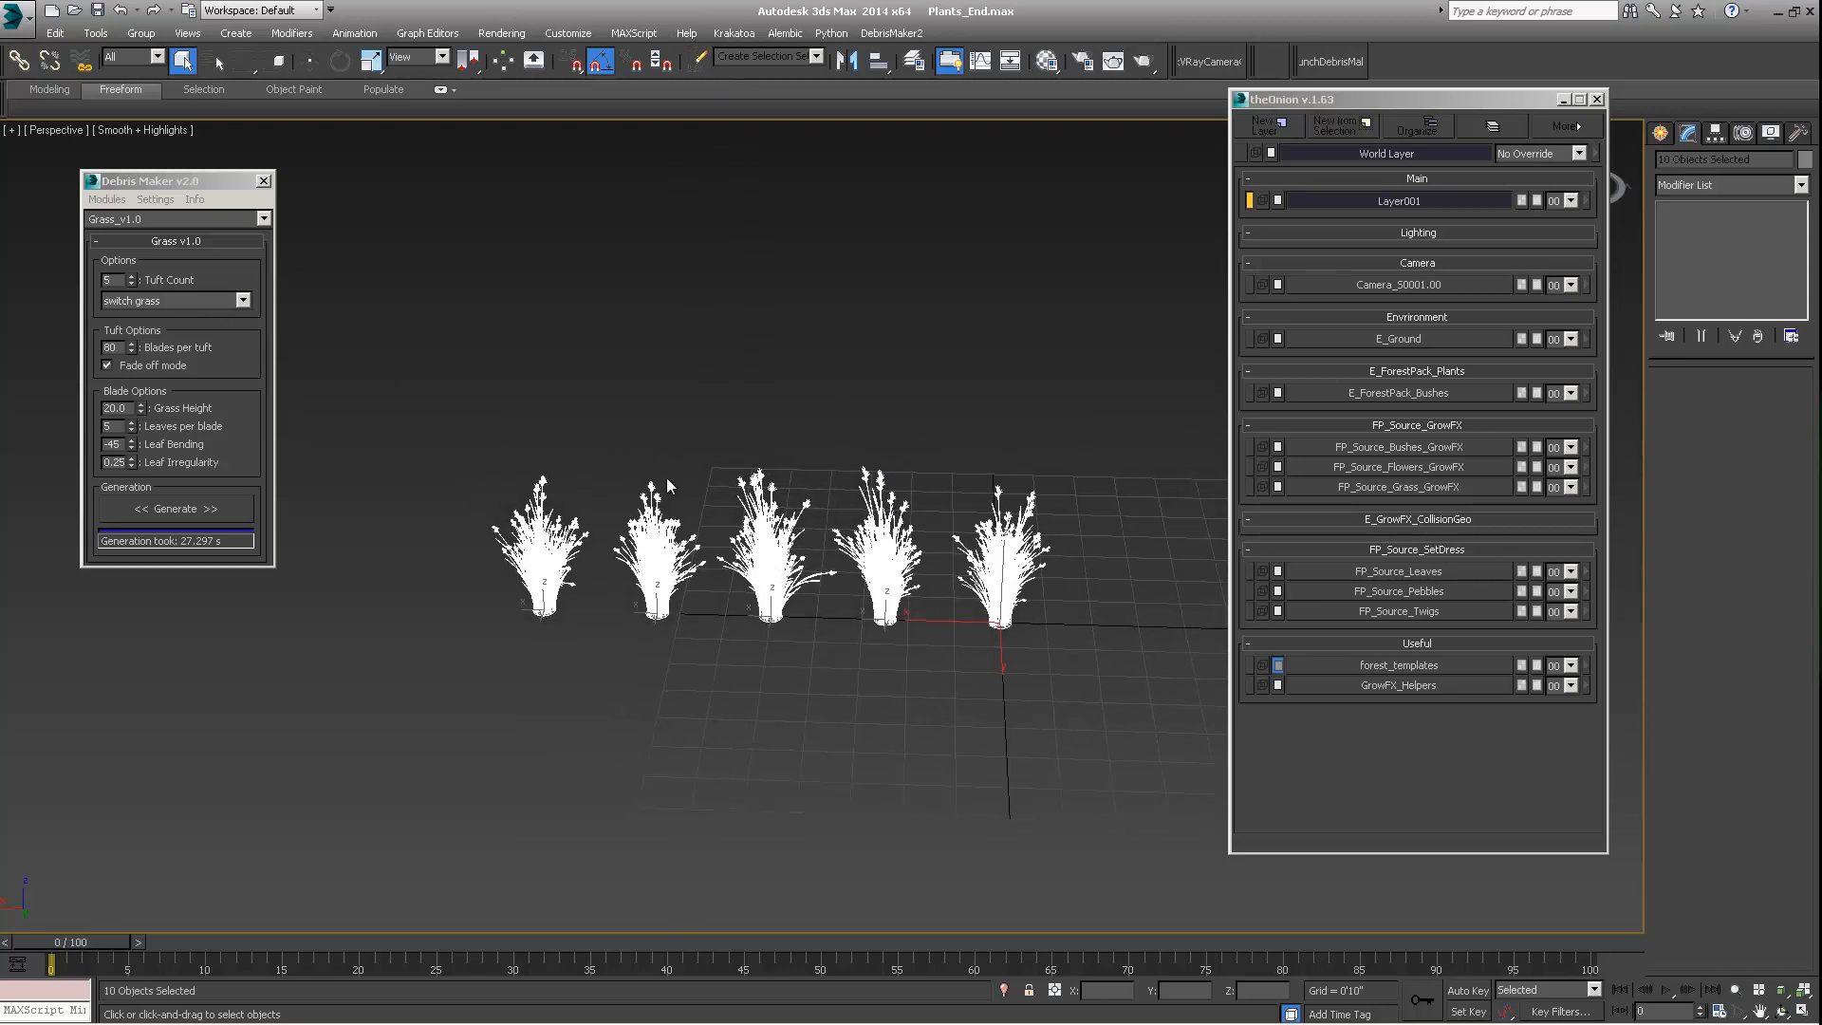
pyautogui.moveTo(715, 516); pyautogui.dragTo(760, 559, button='middle')
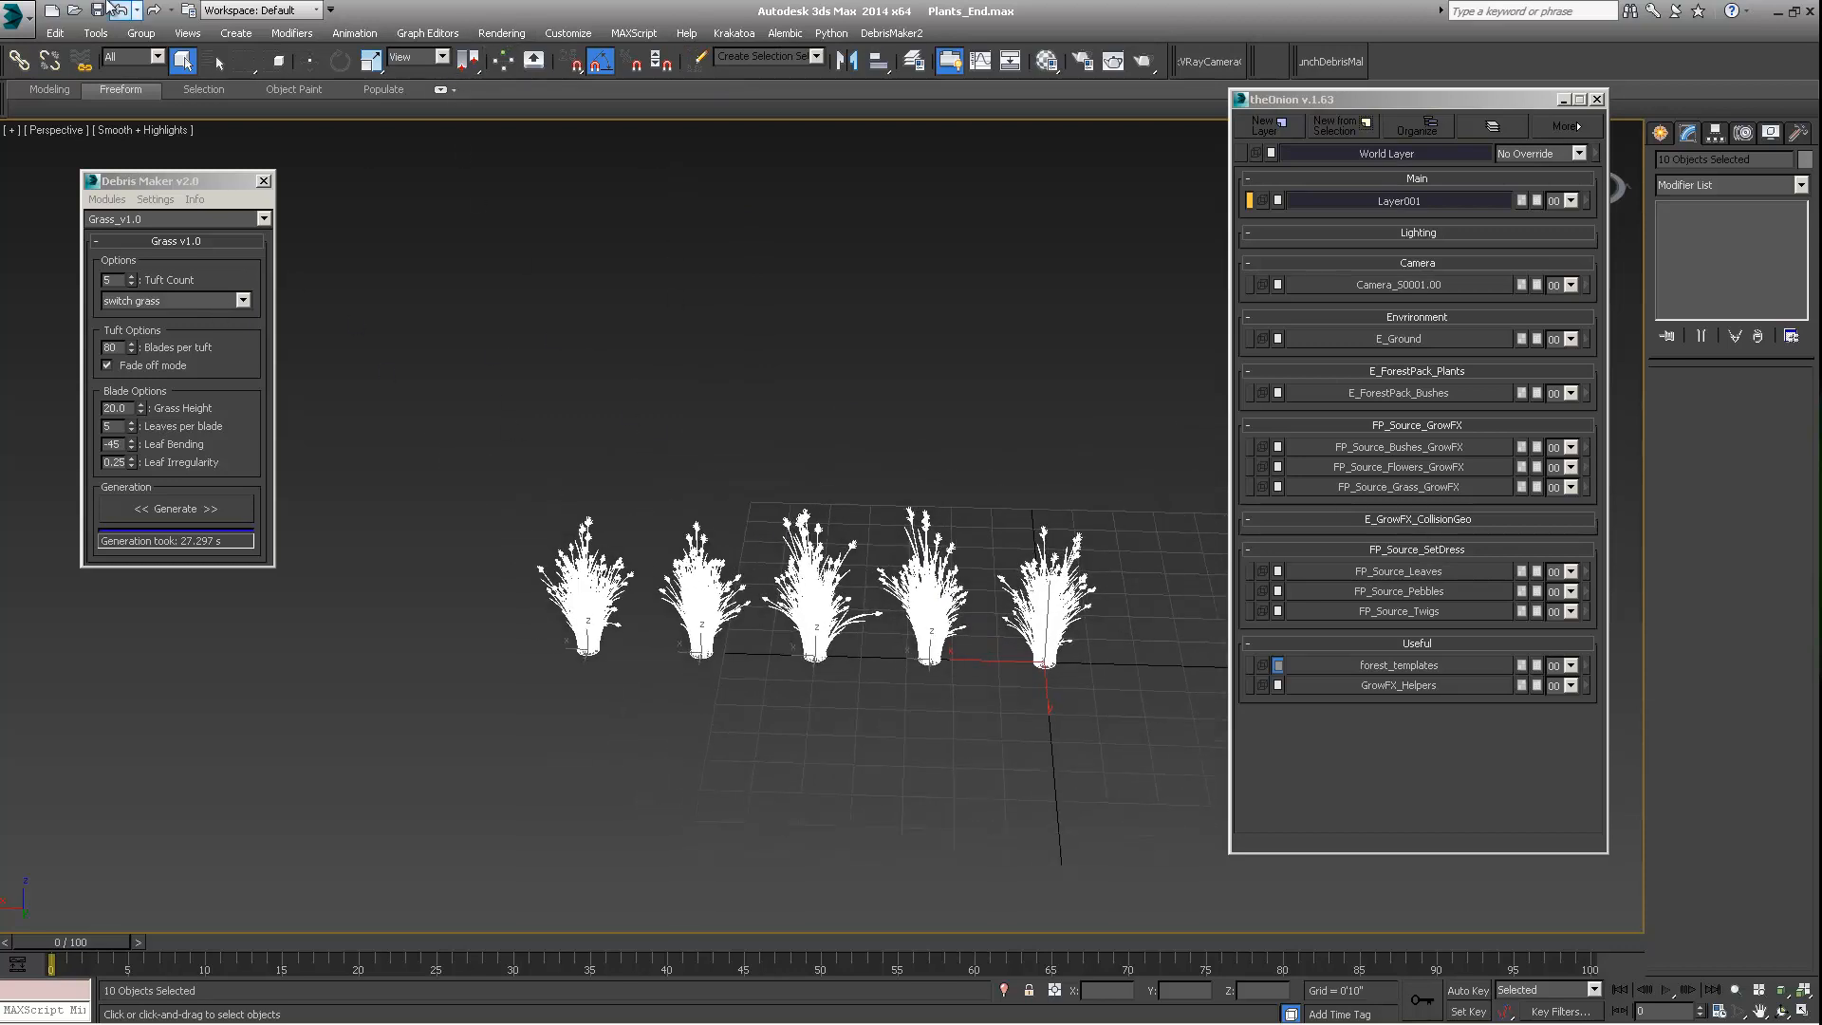
pyautogui.click(55, 32)
pyautogui.click(65, 134)
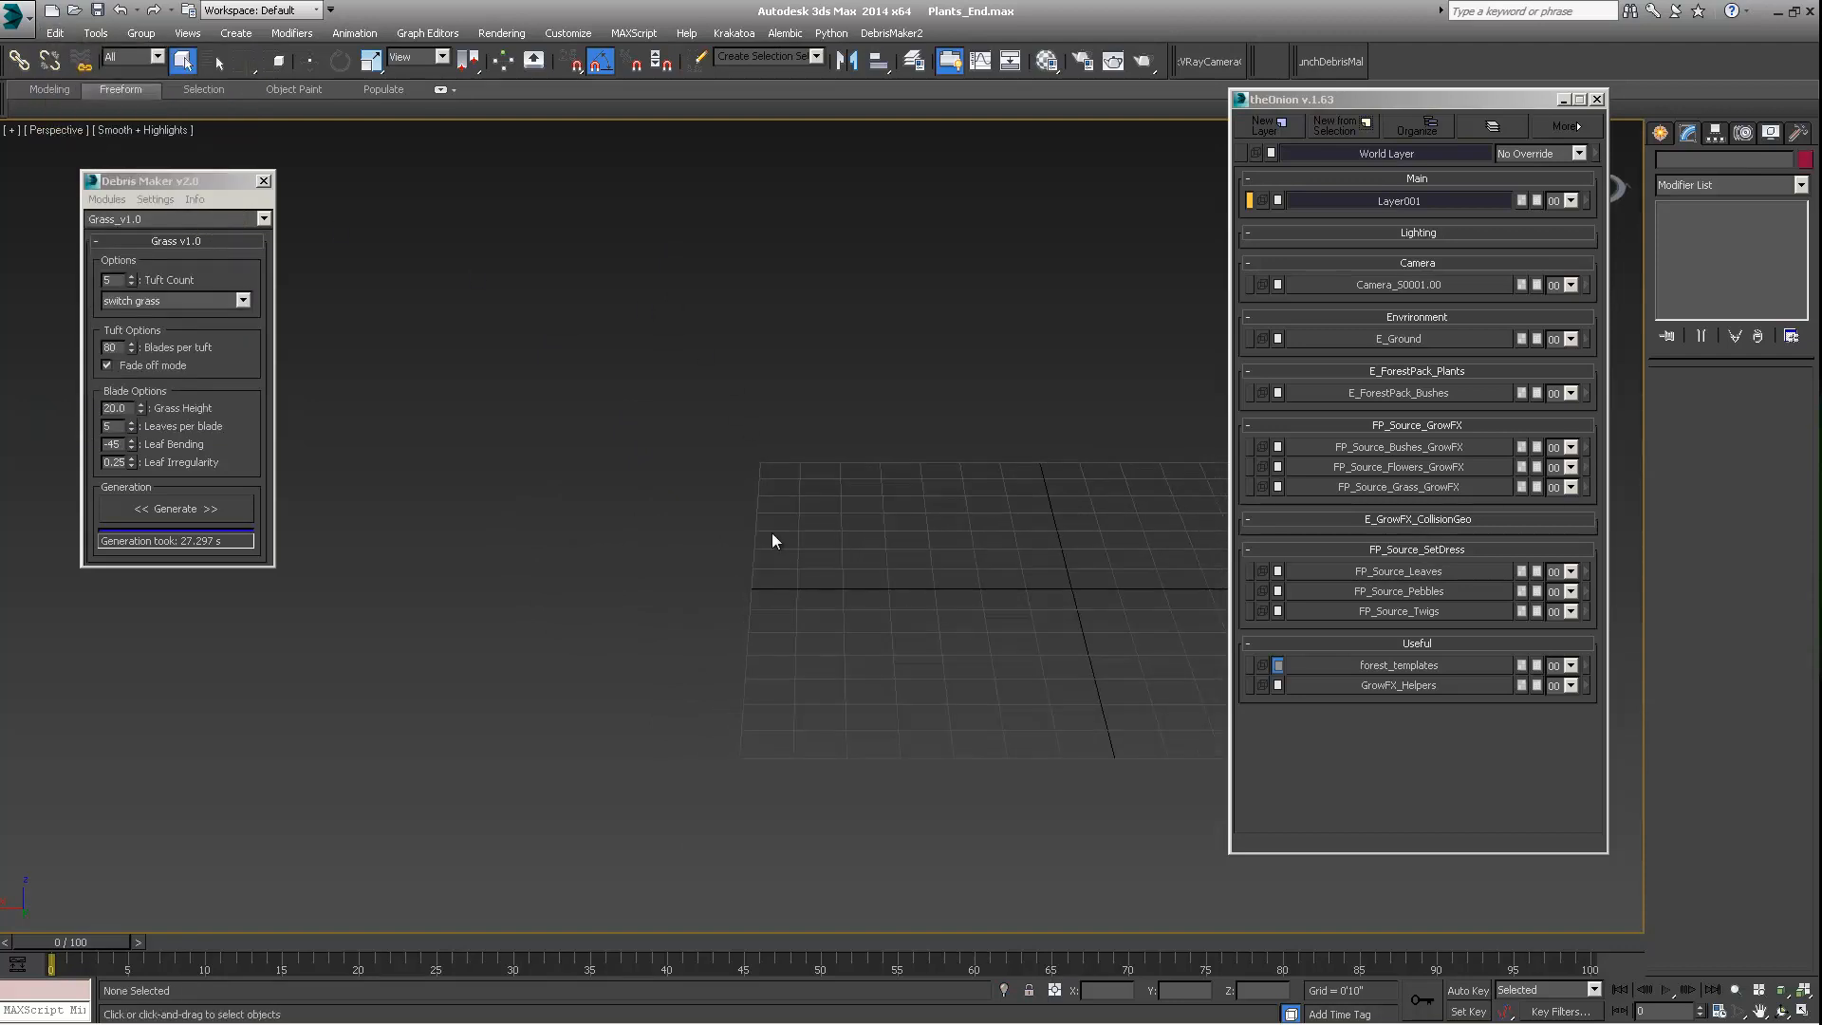
# Step: Change the grass type to yard grass and generate five tufts
pyautogui.click(179, 302)
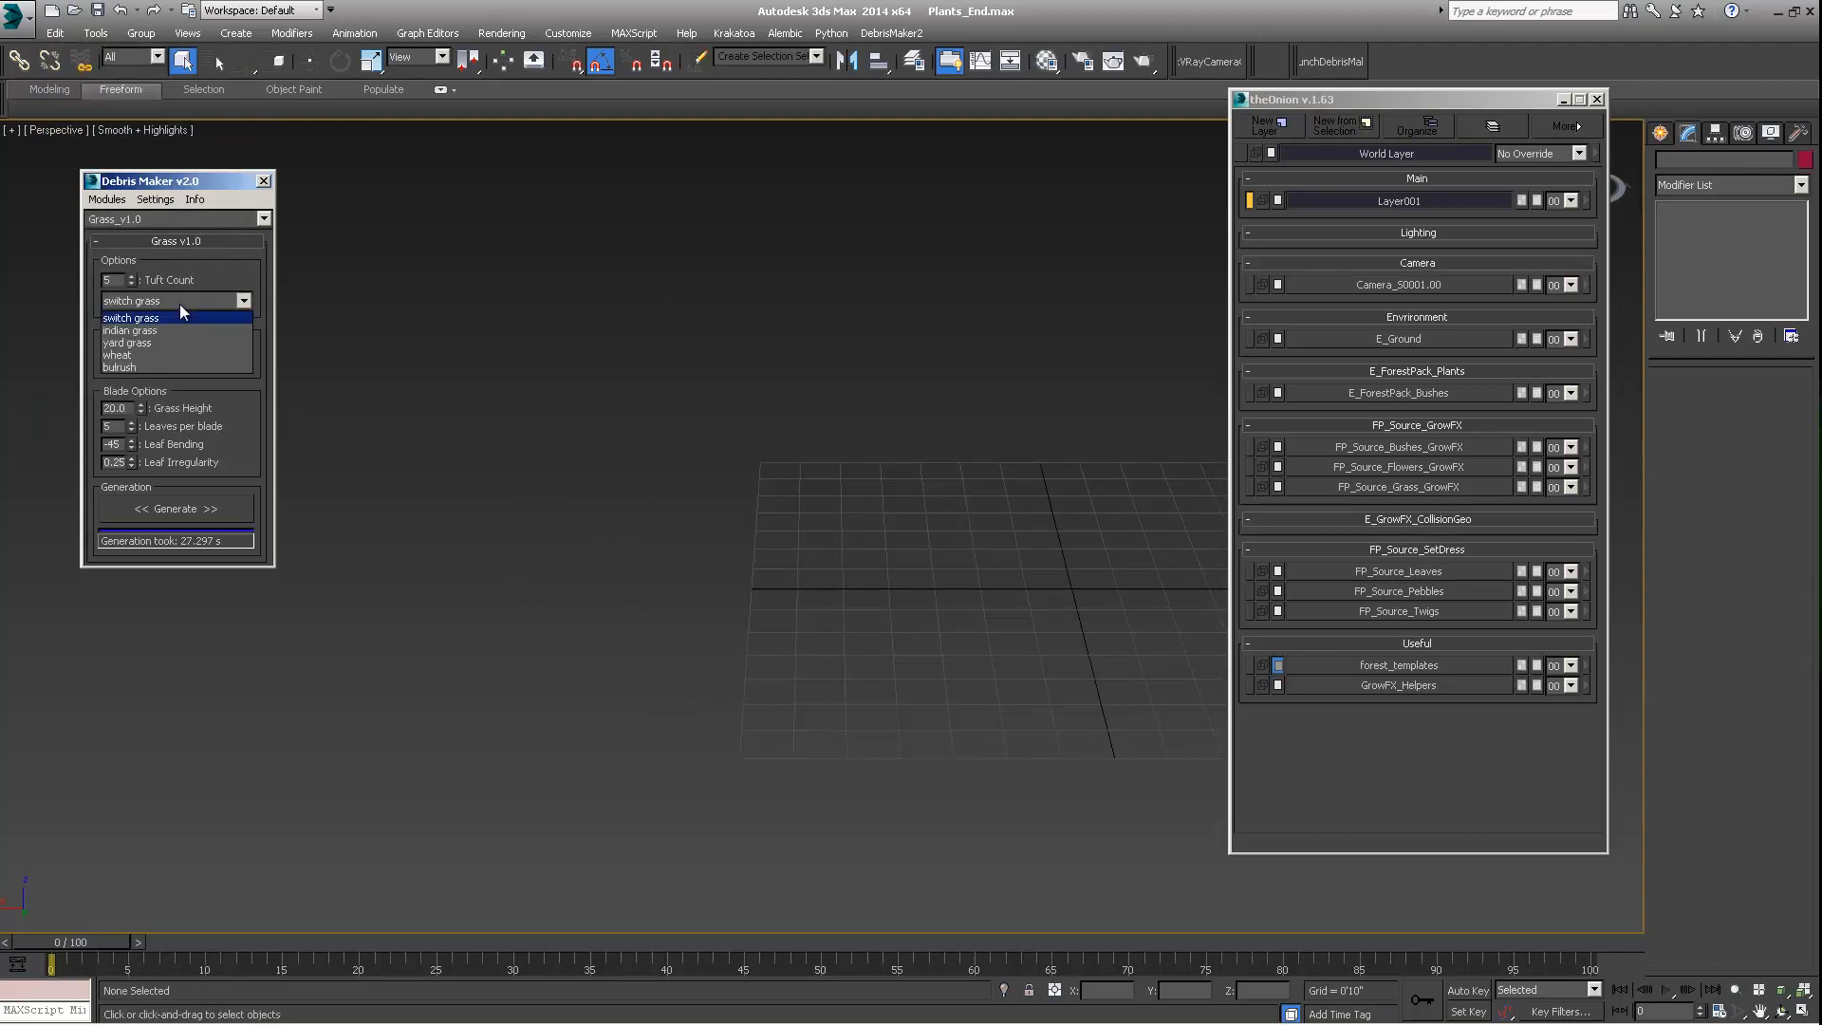
pyautogui.click(161, 342)
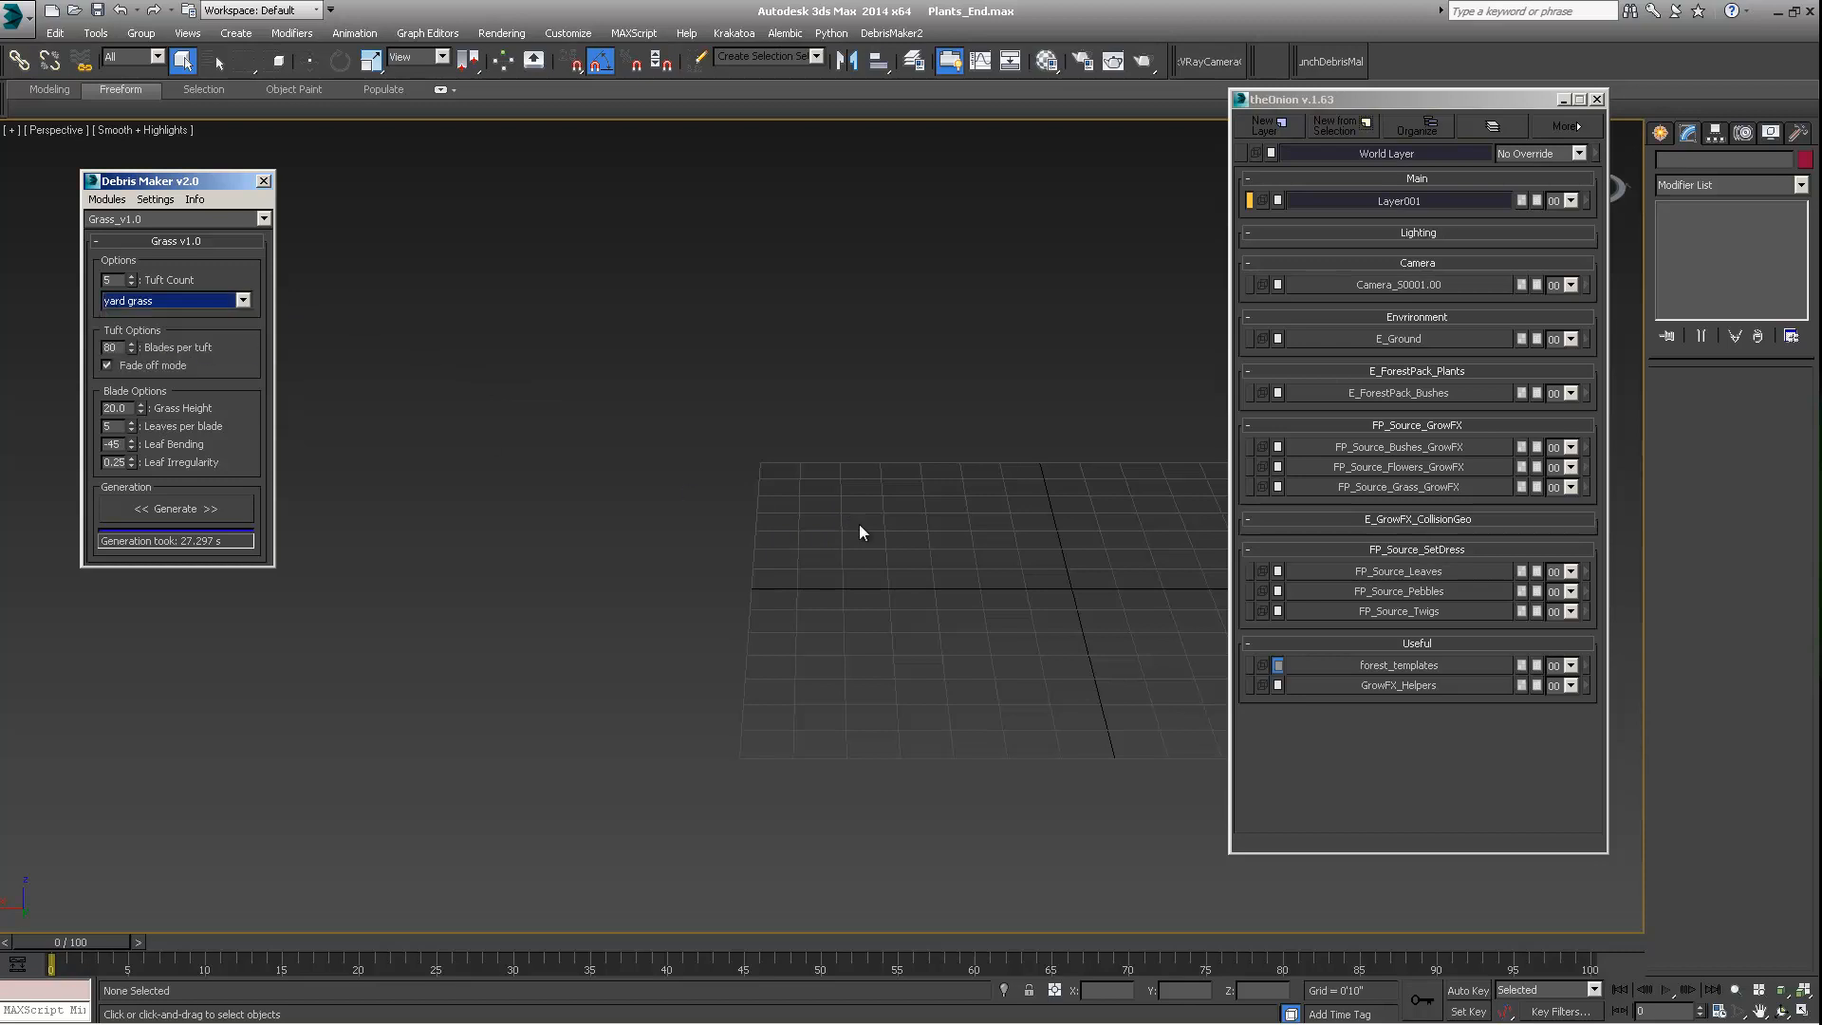
pyautogui.click(156, 503)
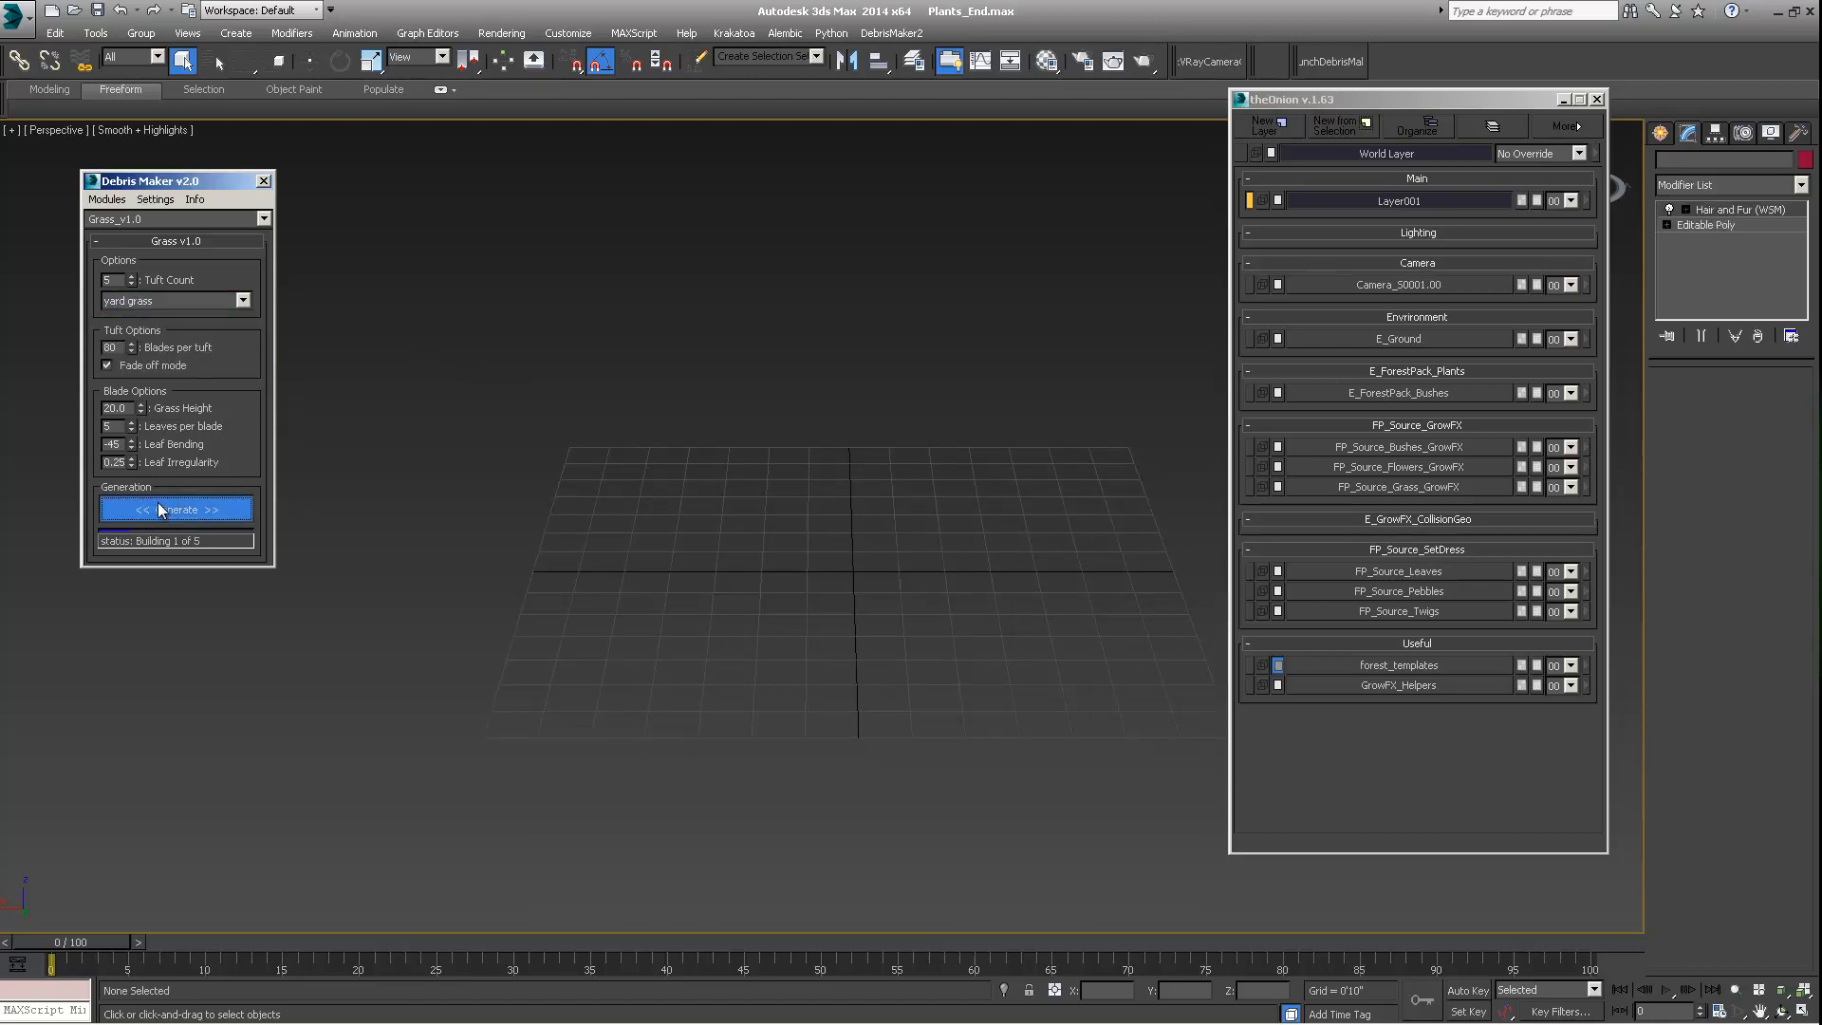
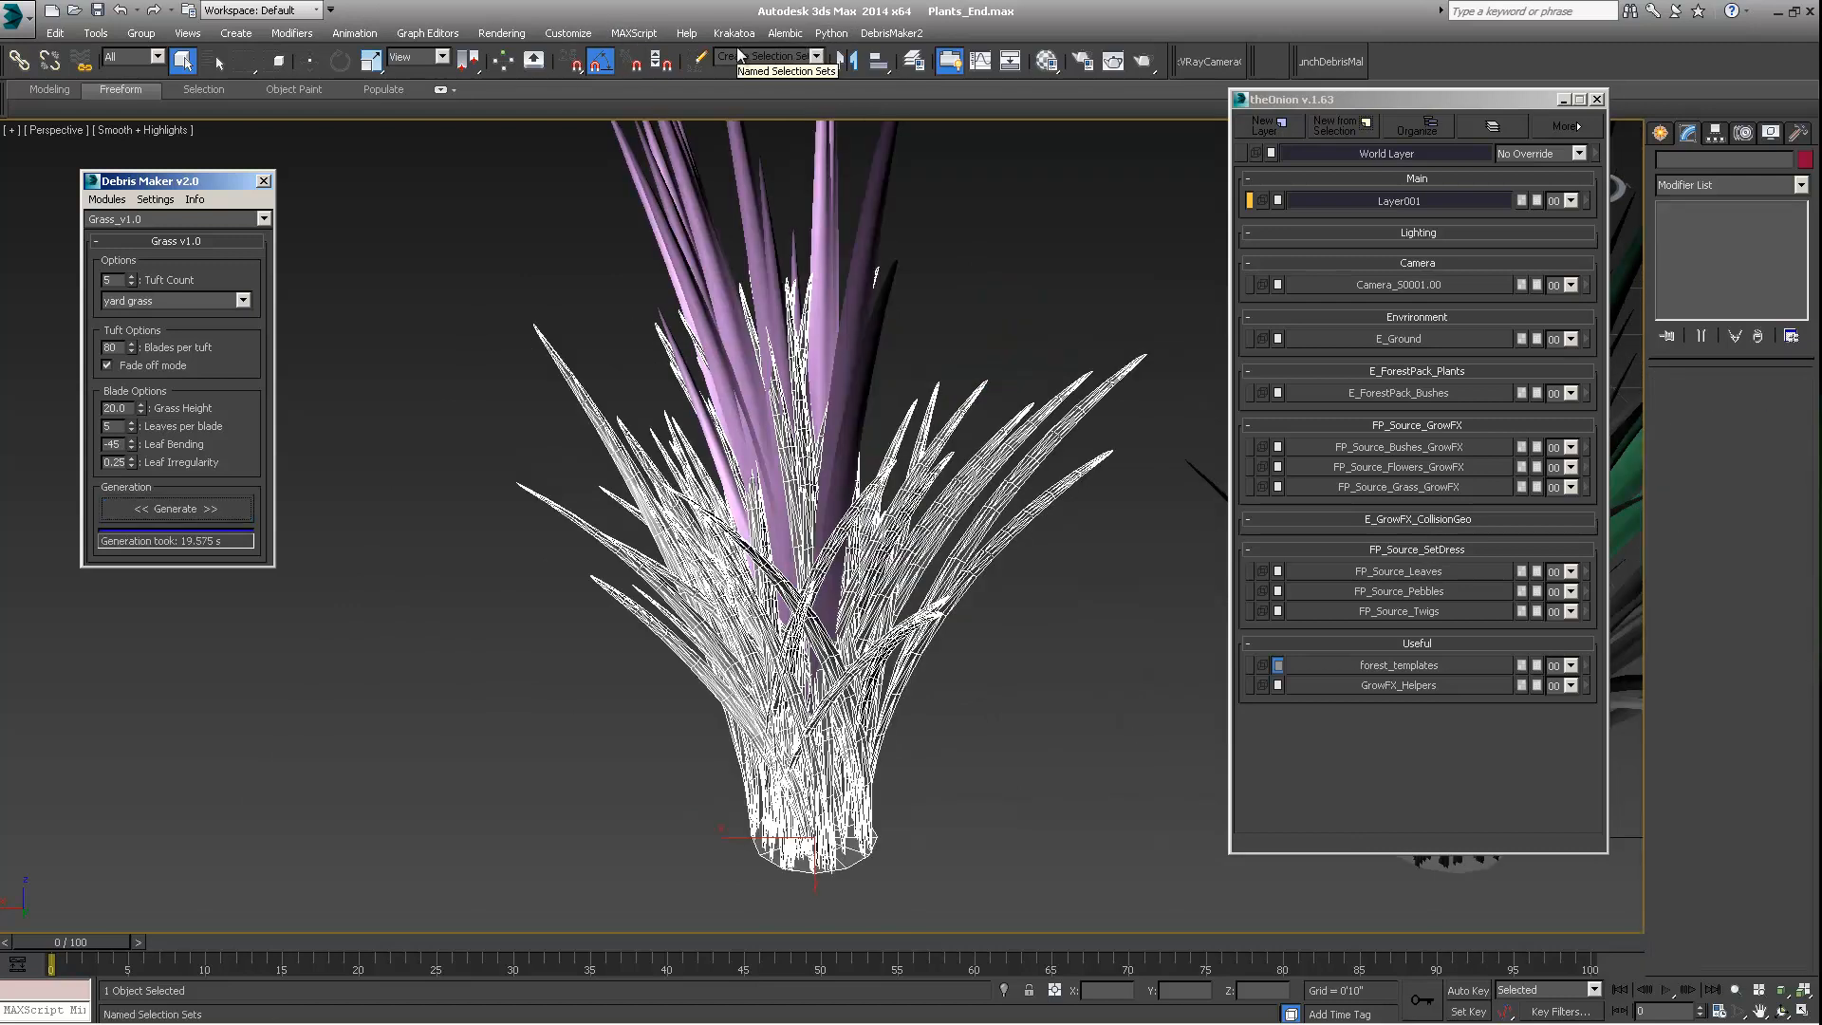
# Step: Delete the two outermost yard grass tufts, including the purple-bladed one, together with their base cylinders
pyautogui.moveTo(837, 557); pyautogui.dragTo(901, 521, button='middle')
pyautogui.scroll(-7, 837, 558)
pyautogui.scroll(4, 928, 533)
pyautogui.moveTo(715, 518); pyautogui.dragTo(600, 498, button='middle')
pyautogui.scroll(-5, 801, 520)
pyautogui.scroll(3, 869, 588)
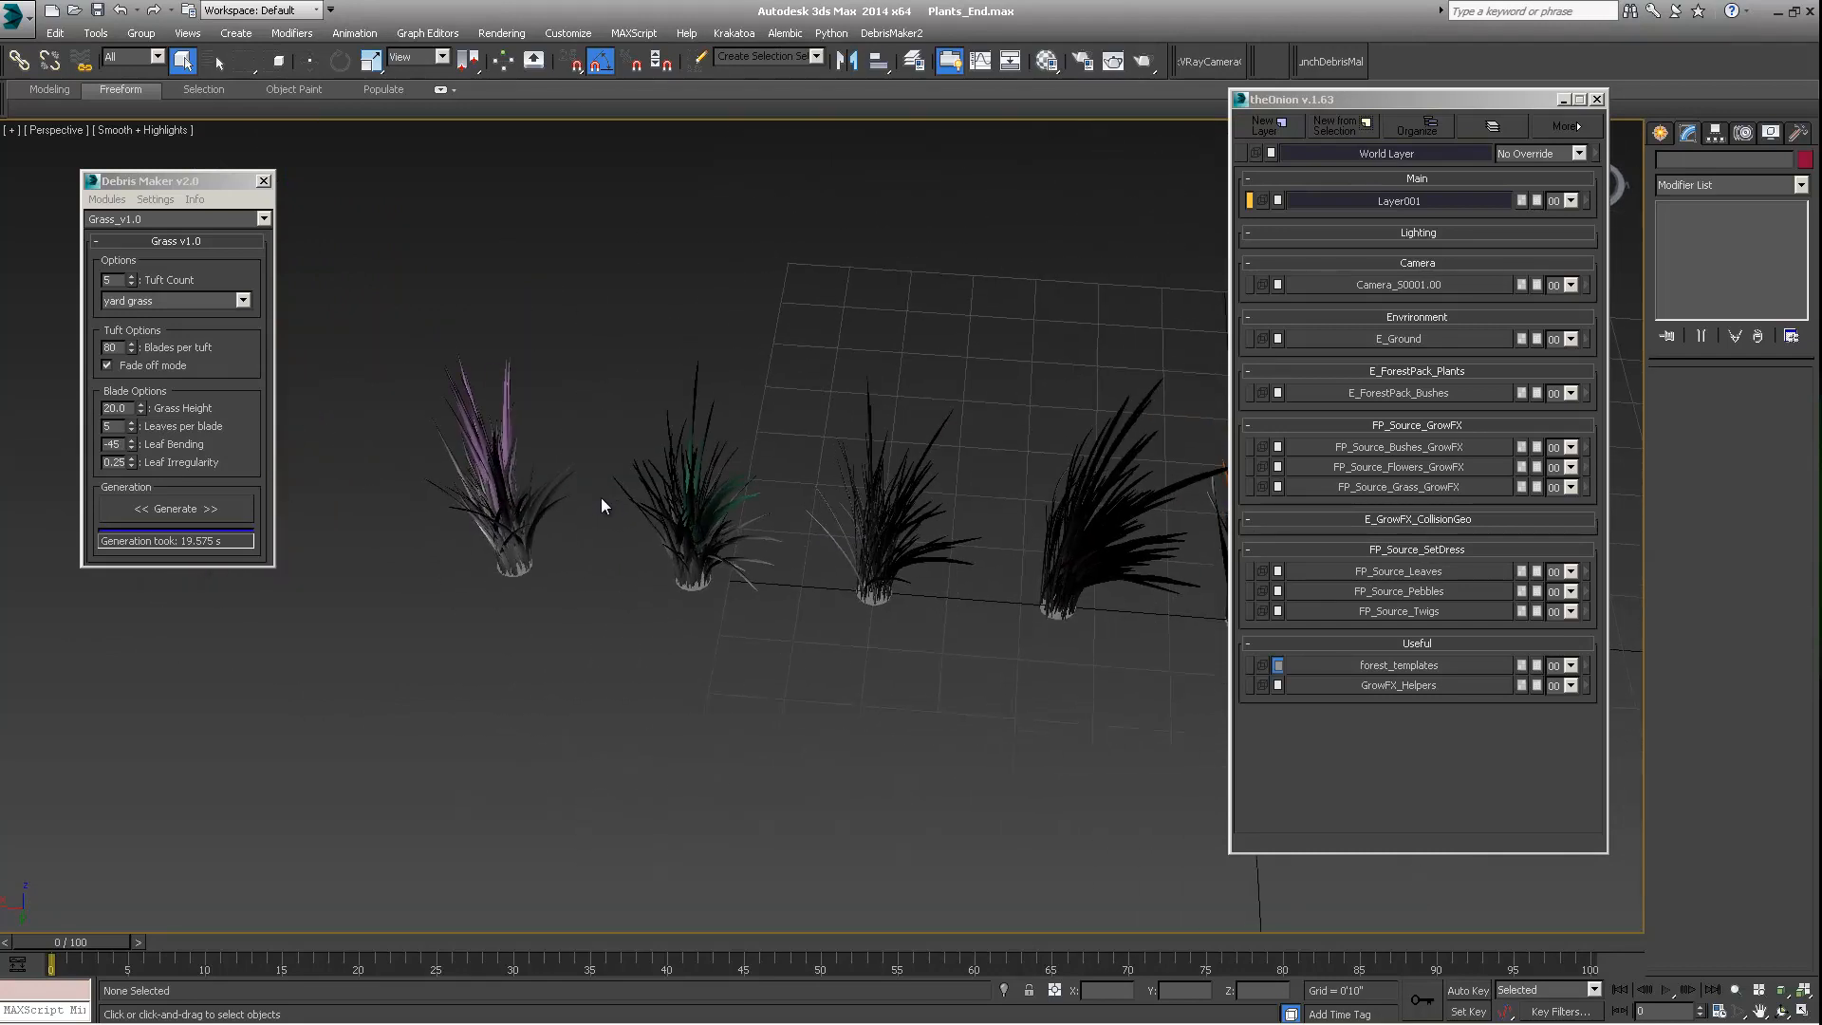
pyautogui.moveTo(411, 351); pyautogui.dragTo(752, 793)
pyautogui.moveTo(680, 360); pyautogui.dragTo(806, 391, button='middle')
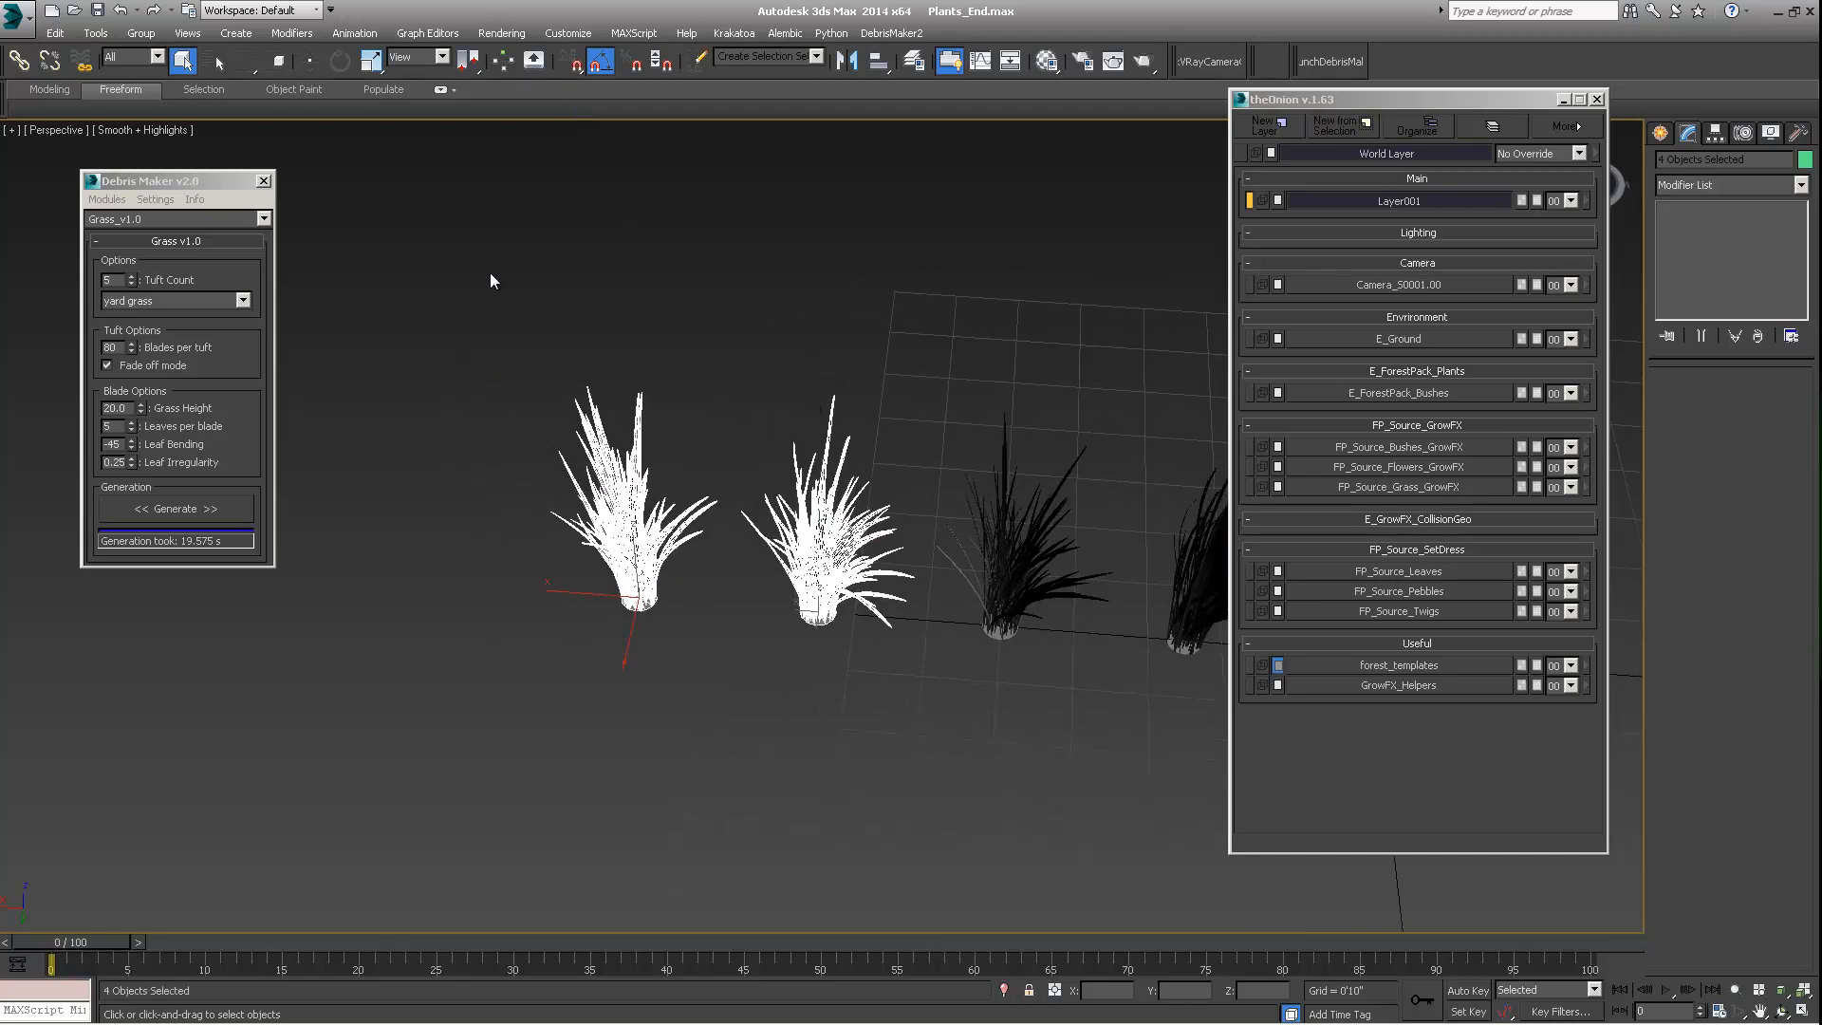
pyautogui.click(55, 33)
pyautogui.click(71, 139)
pyautogui.press('Delete')
# Step: Select the three remaining yard grass tufts with their bases and create a new layer from the selection
pyautogui.moveTo(823, 461); pyautogui.dragTo(614, 435, button='middle')
pyautogui.scroll(-3, 717, 467)
pyautogui.moveTo(738, 478); pyautogui.dragTo(630, 432, button='middle')
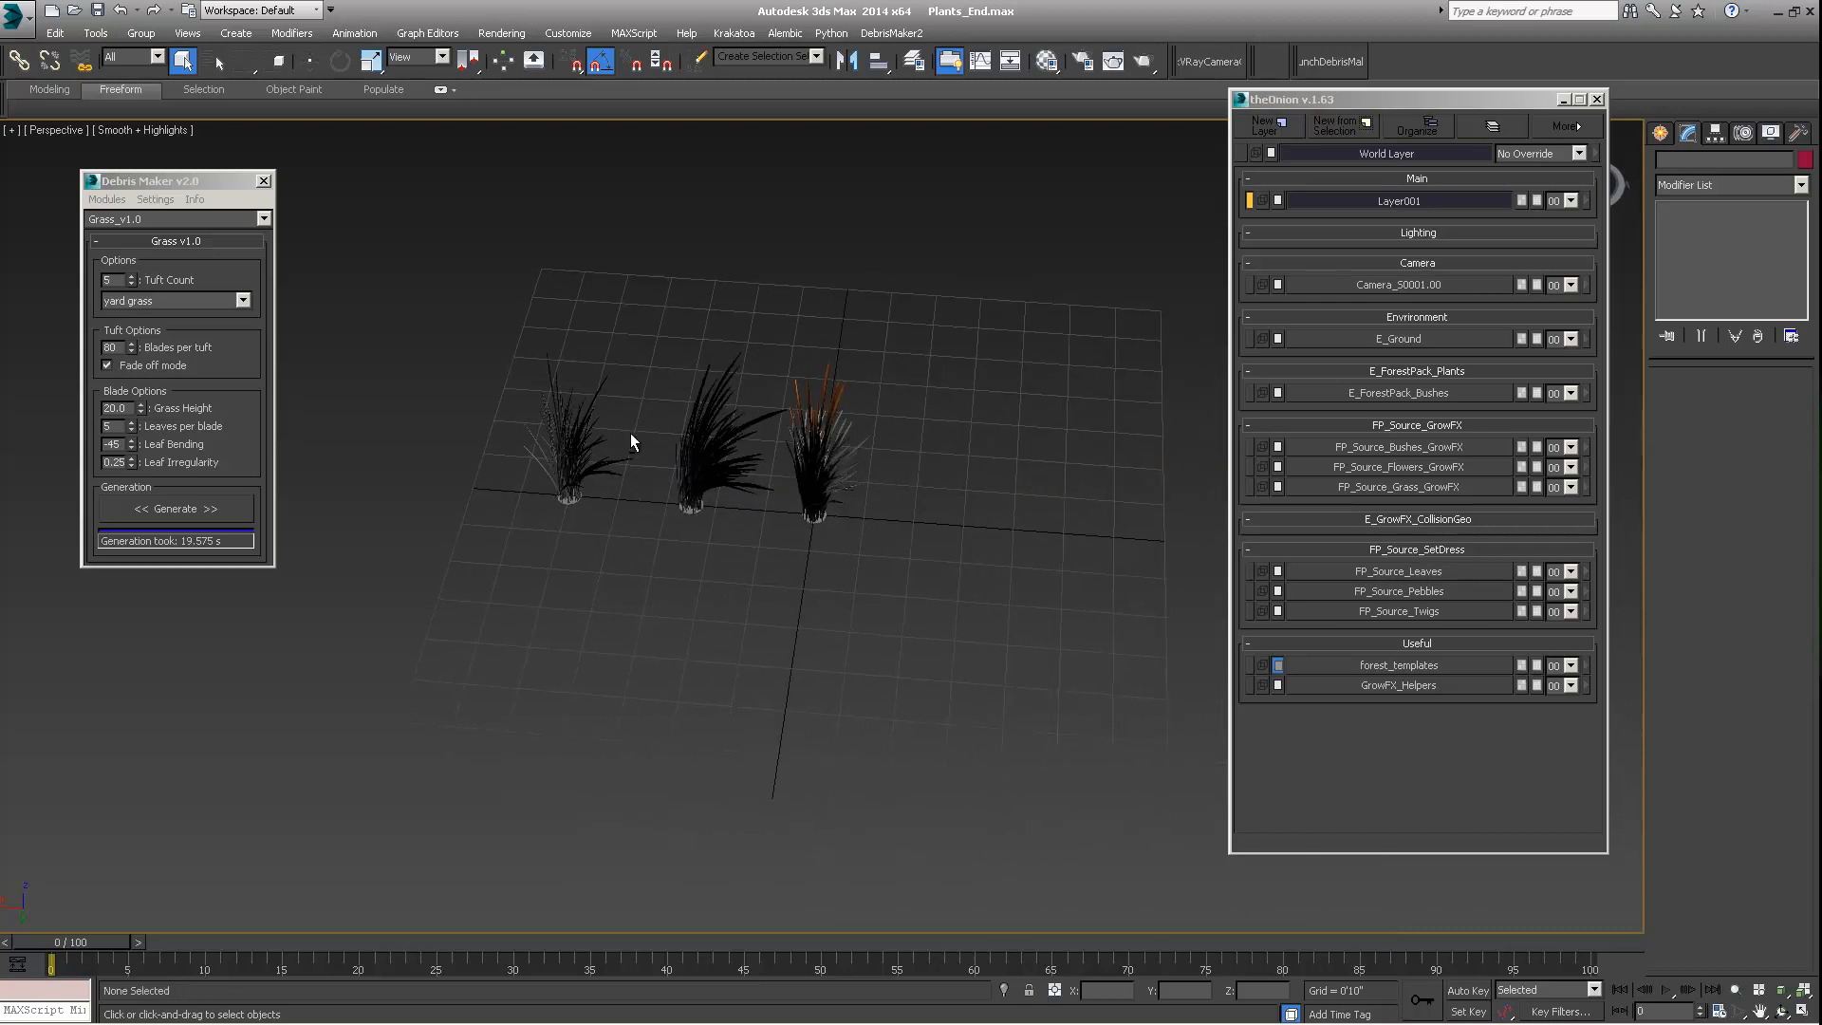
pyautogui.moveTo(424, 299); pyautogui.dragTo(863, 589)
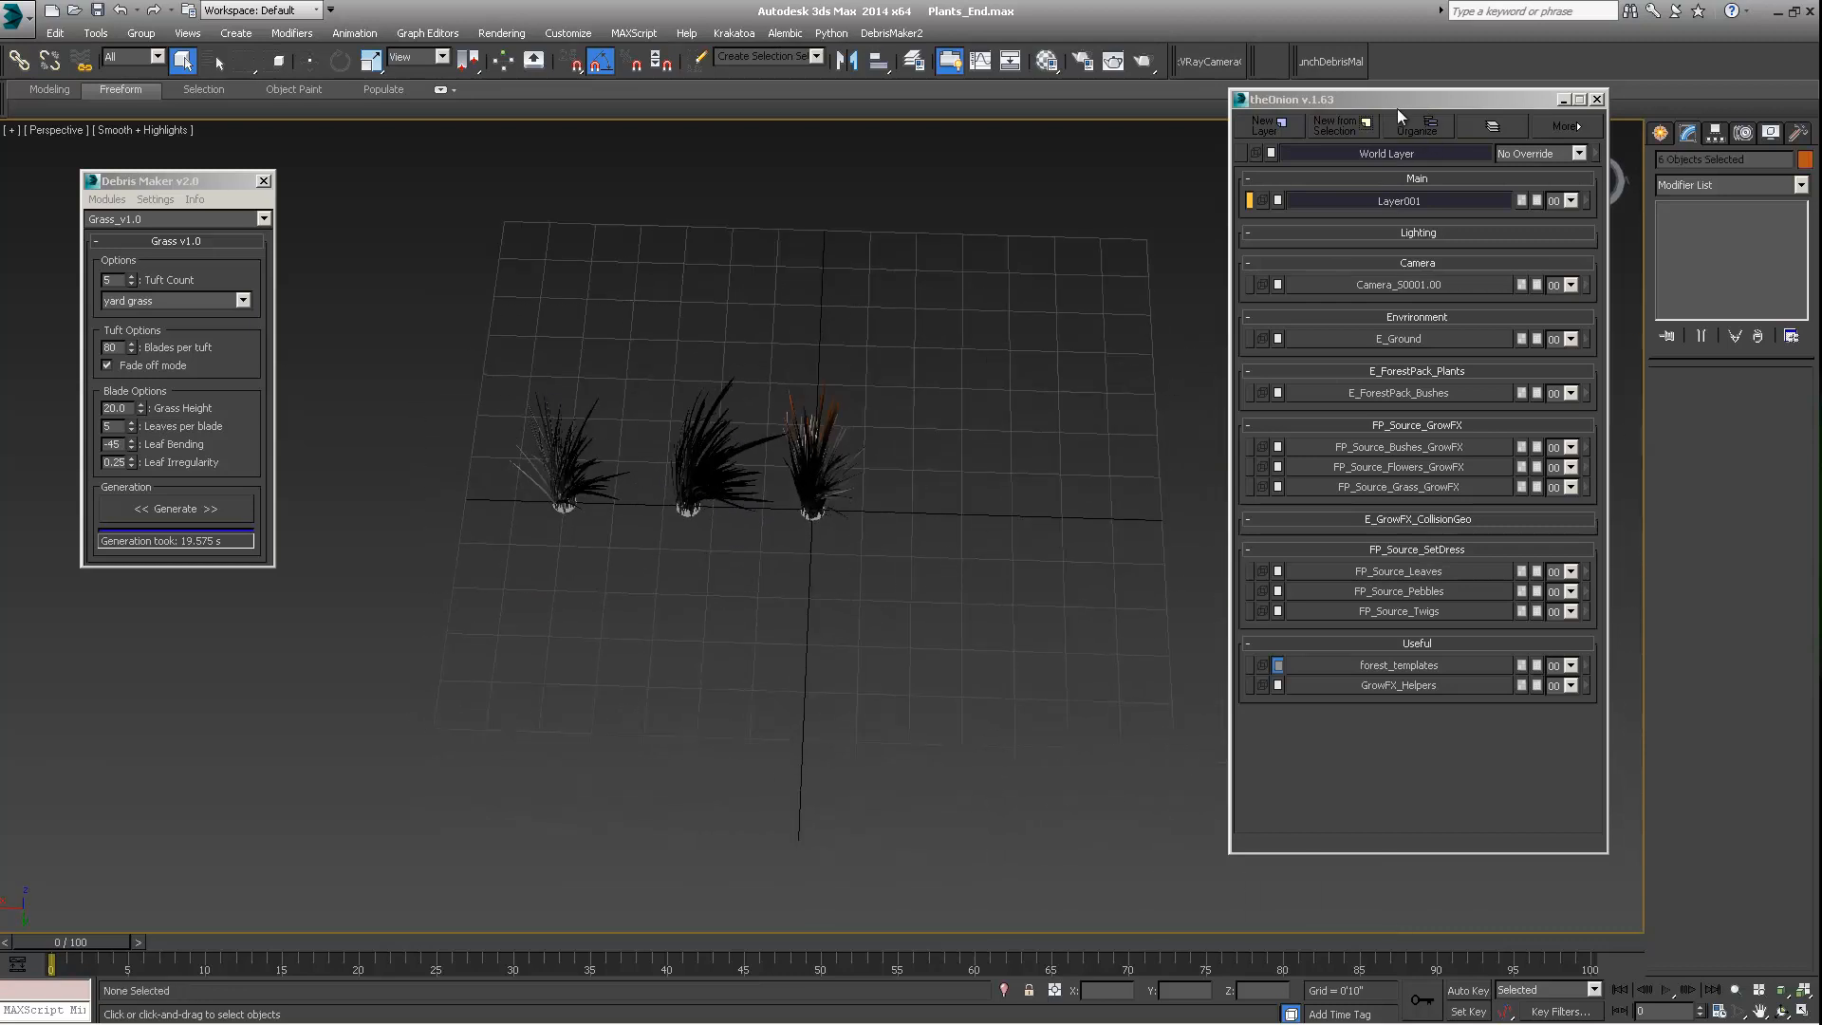
pyautogui.click(1337, 127)
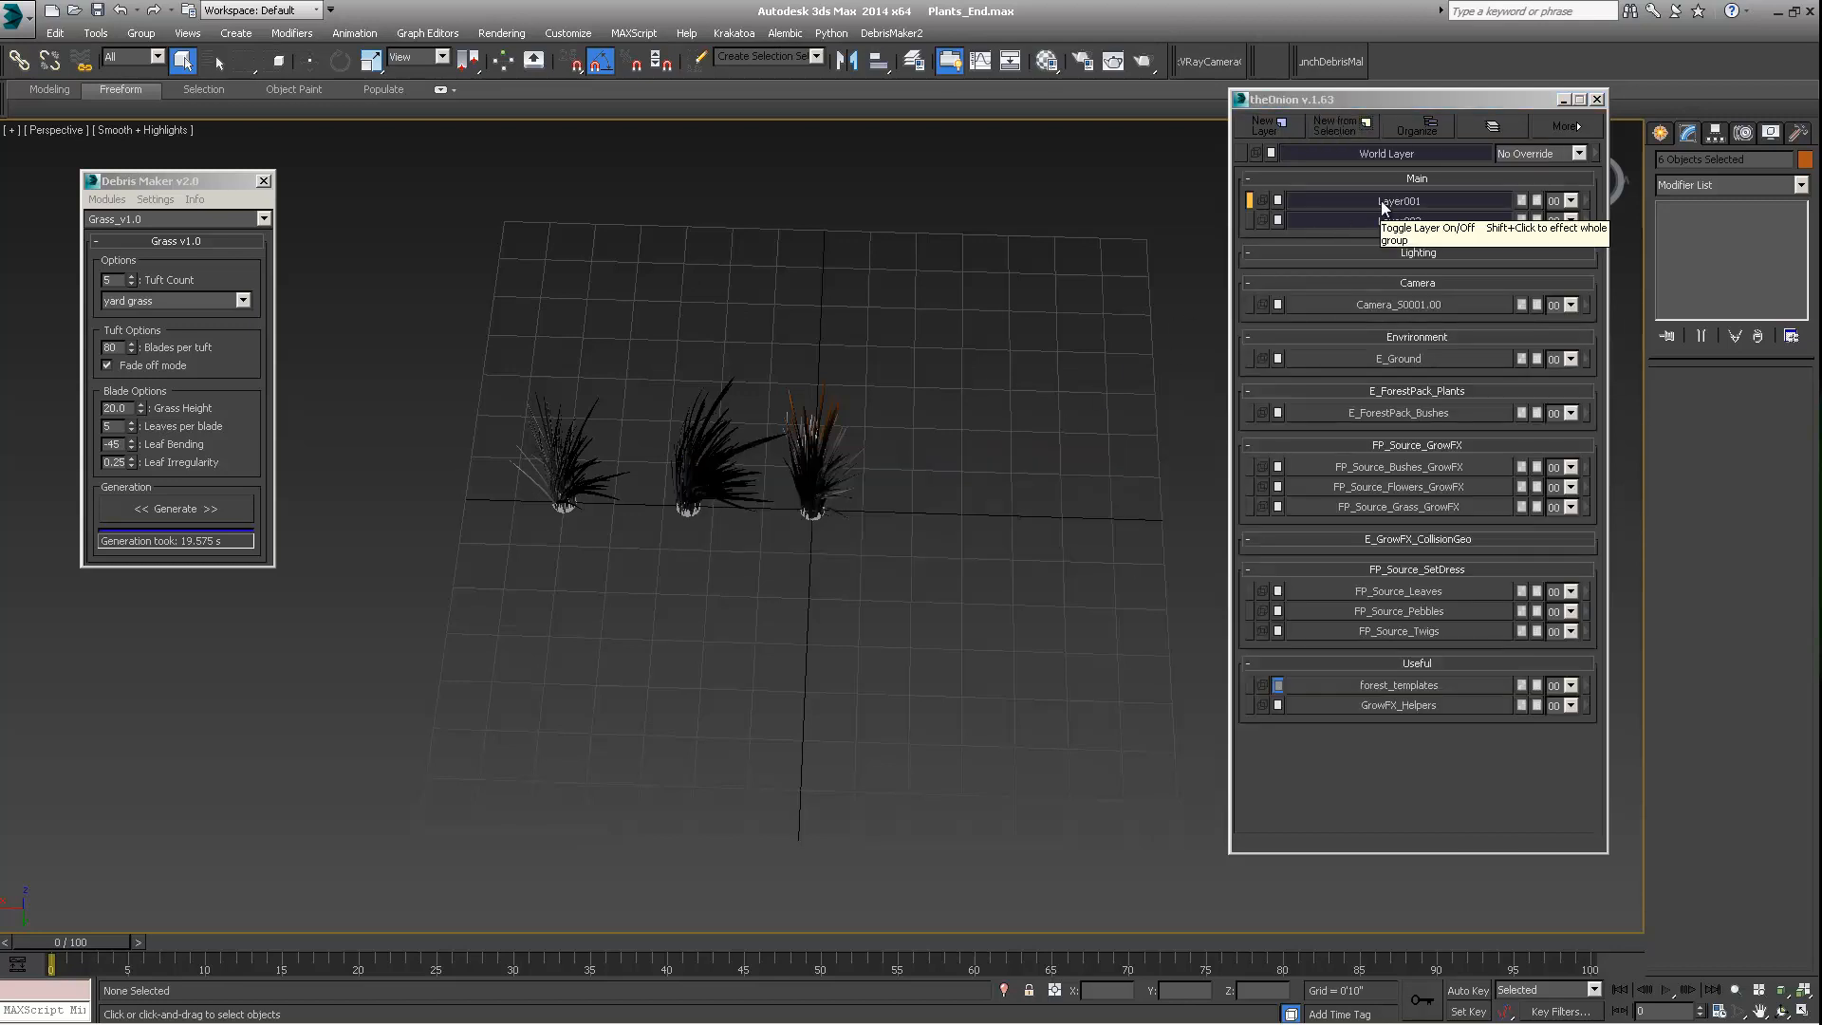
# Step: Turn Layer002 off and on again to check that it holds the three grass tufts
pyautogui.rightClick(1398, 203)
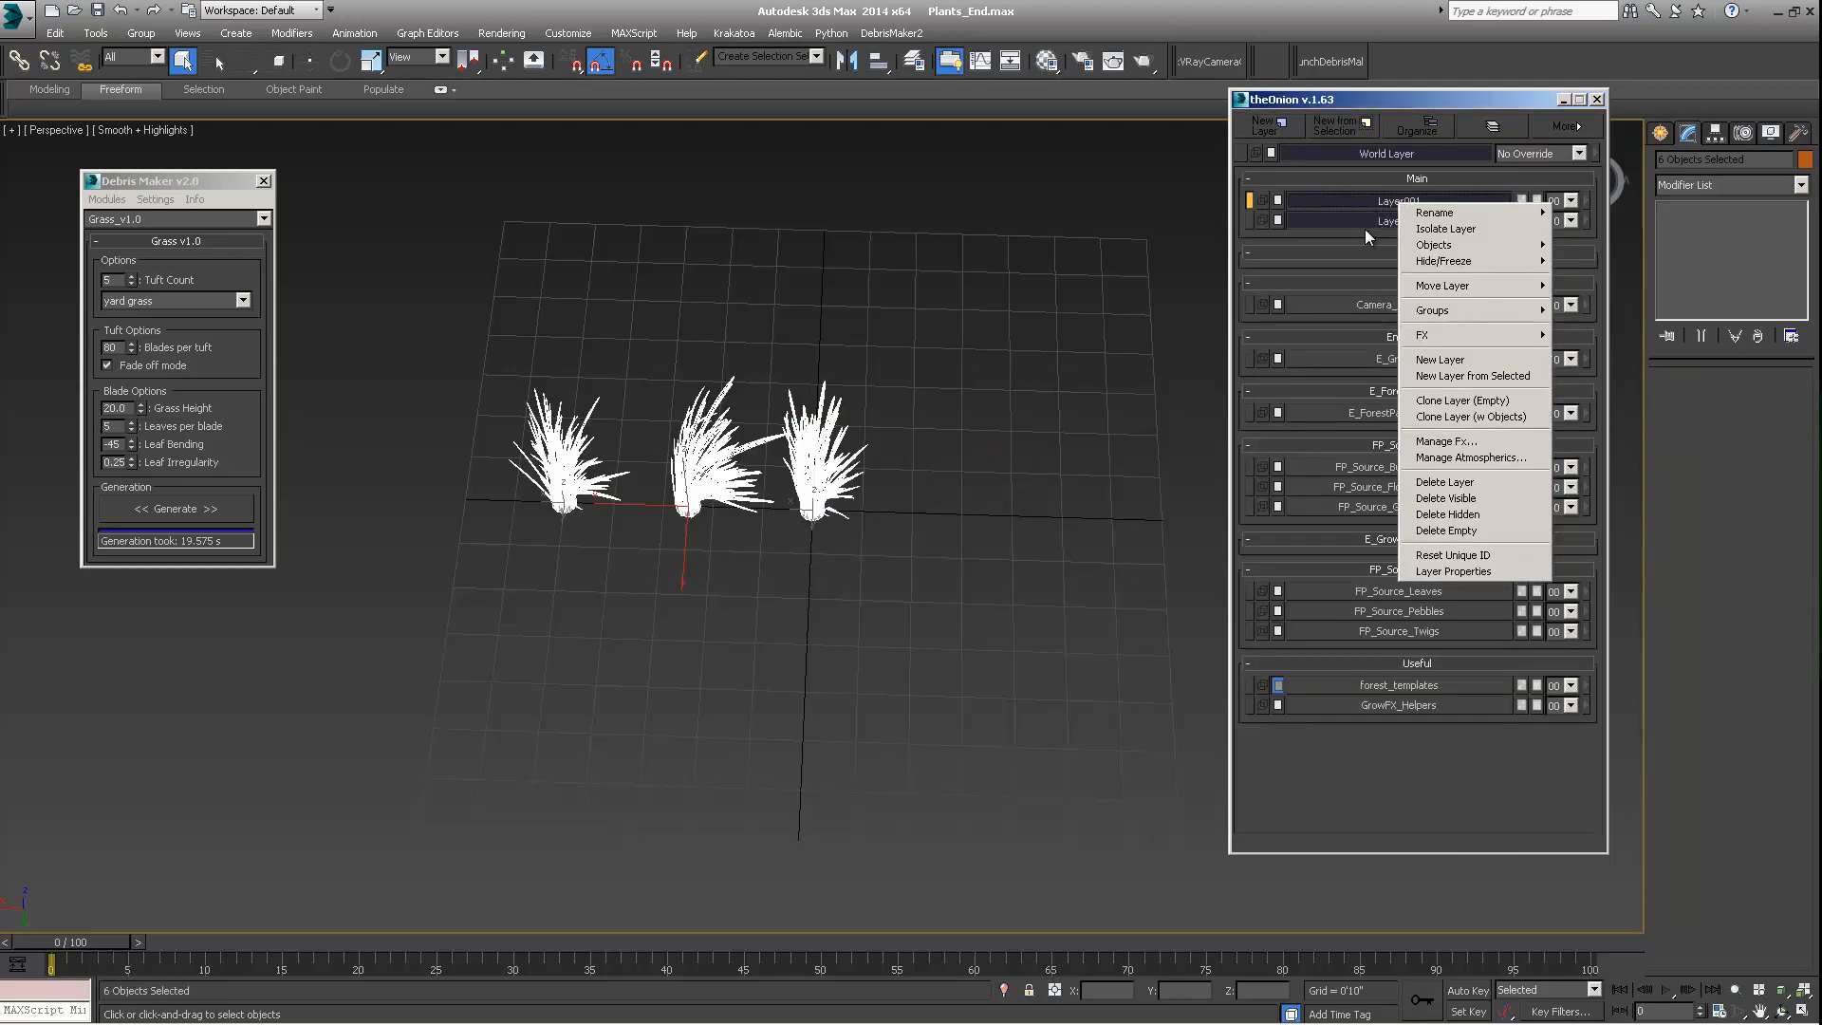
pyautogui.click(1372, 220)
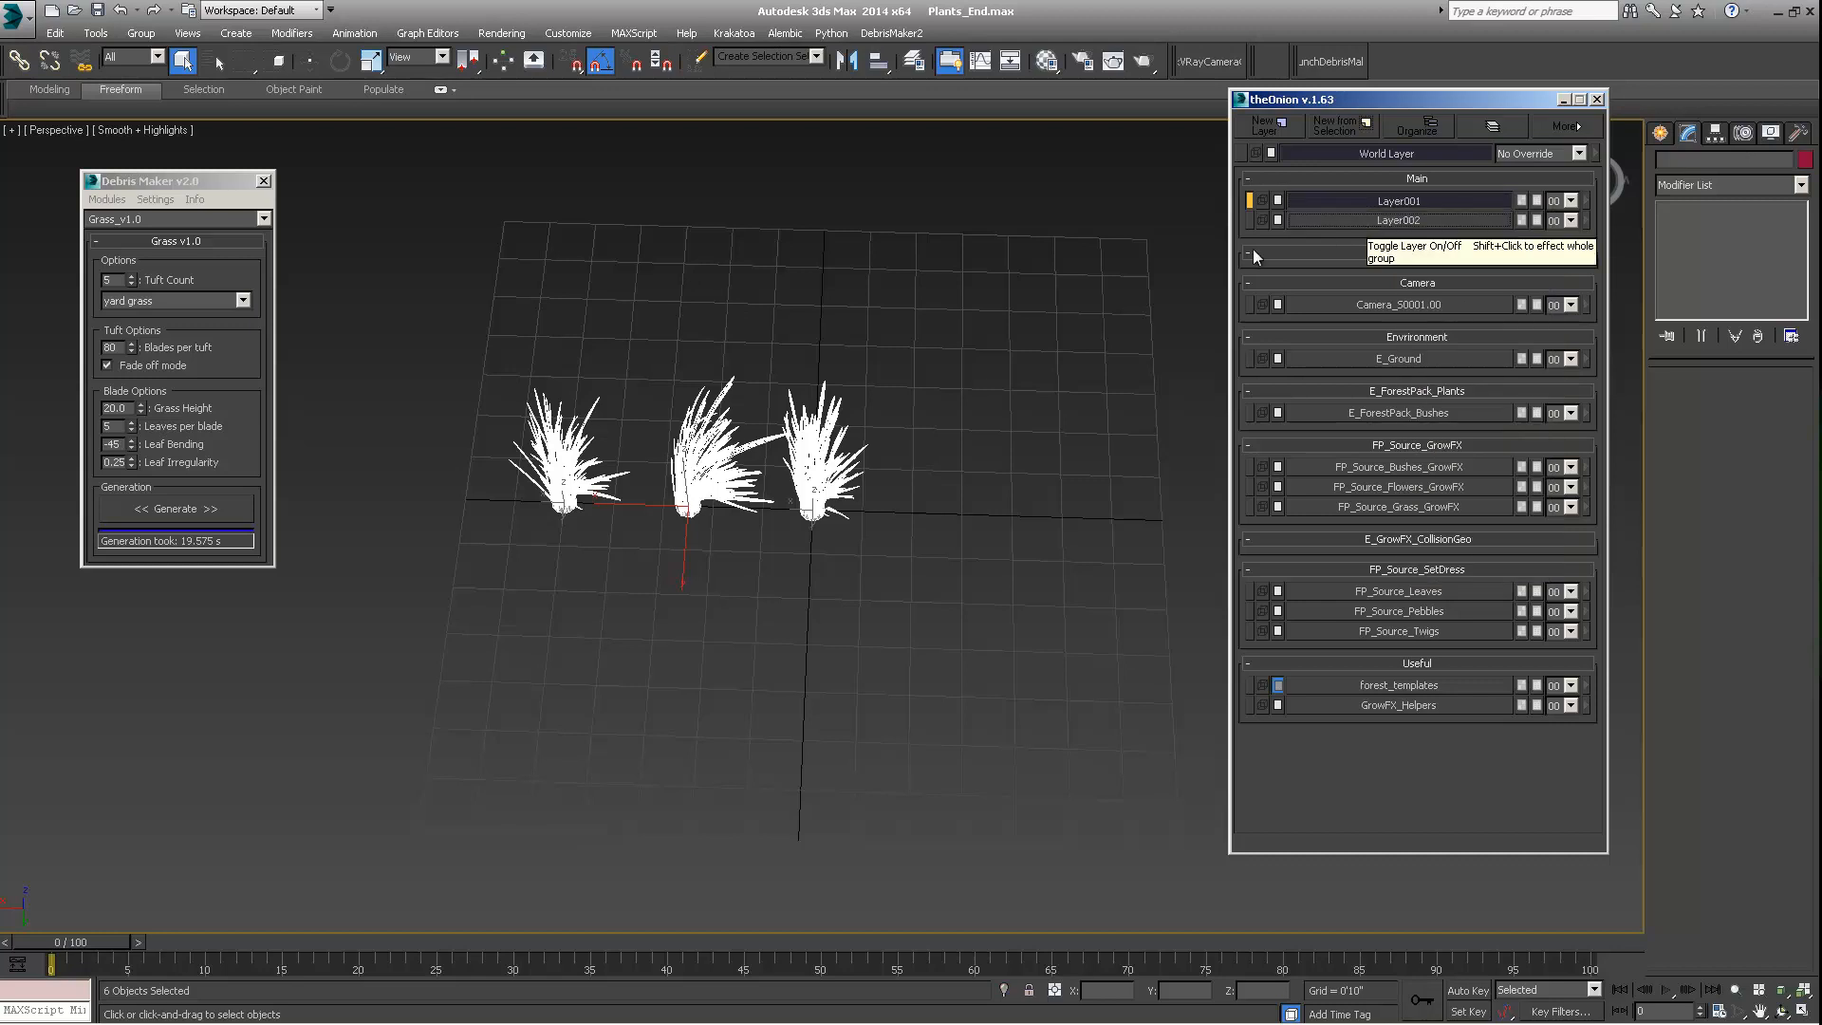
pyautogui.moveTo(990, 359); pyautogui.dragTo(945, 410, button='middle')
pyautogui.click(1412, 222)
pyautogui.moveTo(854, 455); pyautogui.dragTo(909, 387, button='middle')
pyautogui.scroll(2, 916, 403)
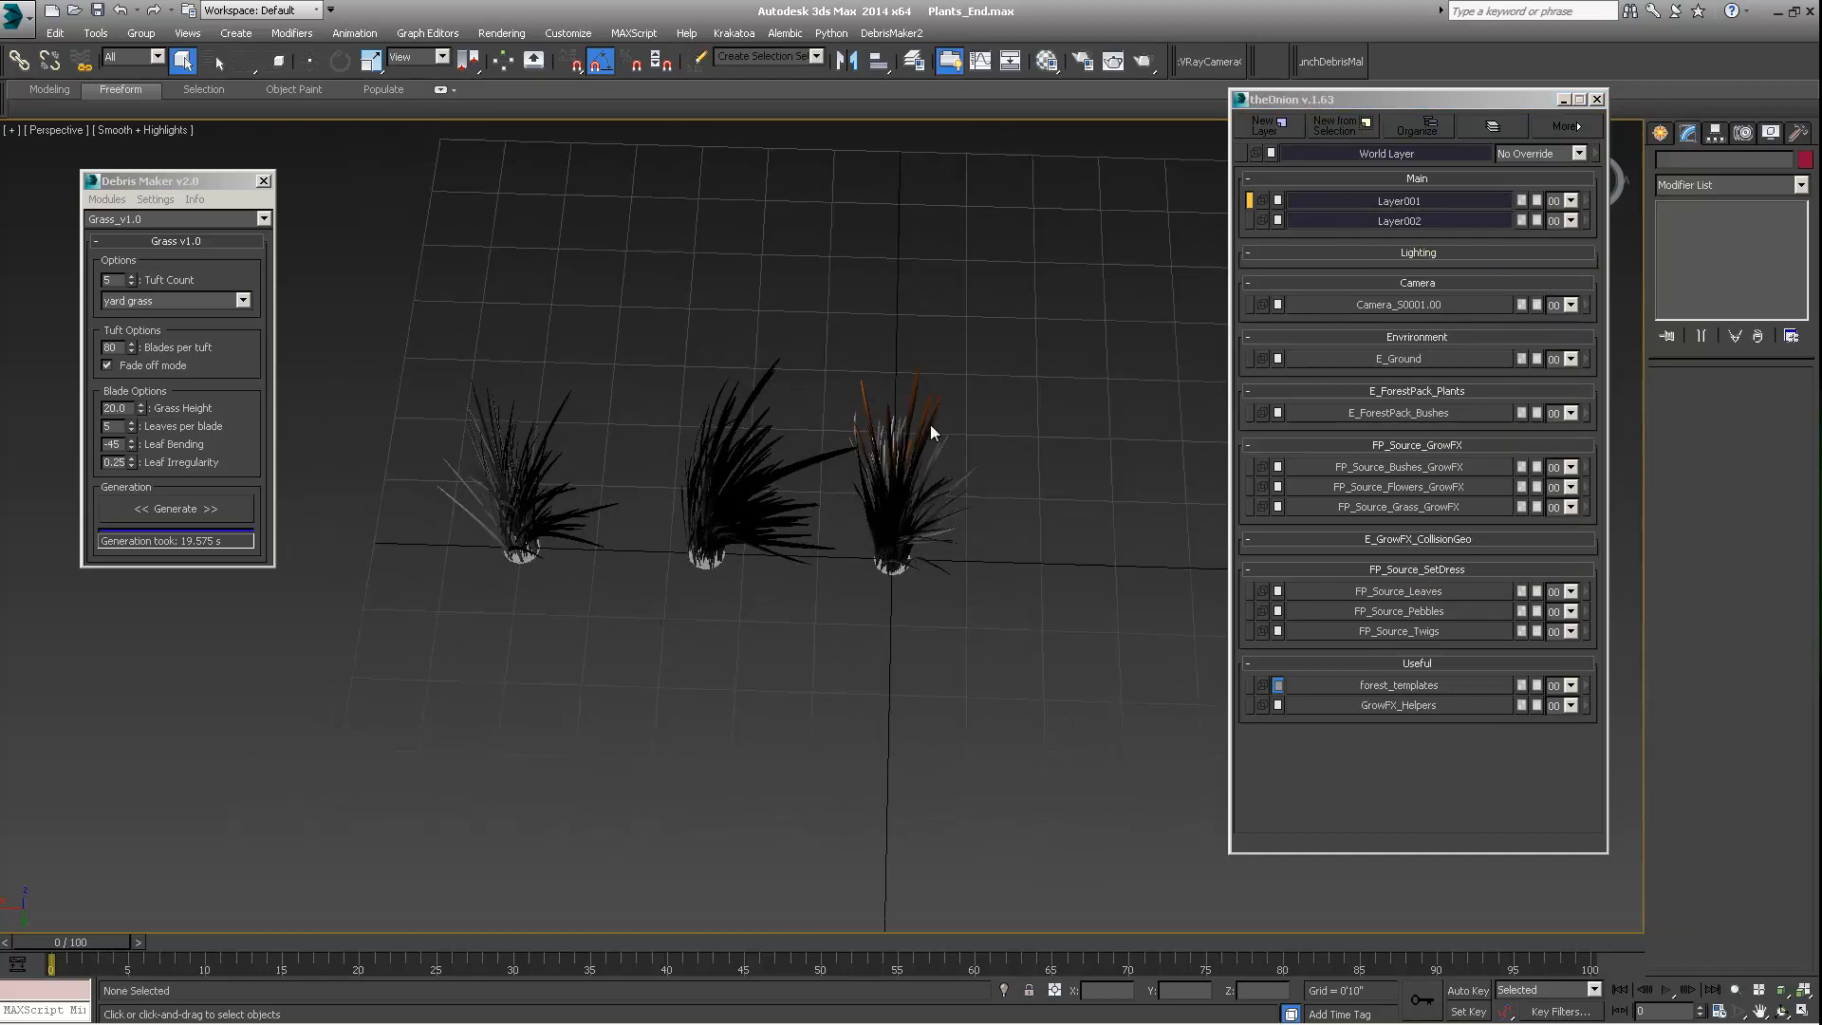
# Step: Rename Layer002 as FP_Source_YardGrass
pyautogui.rightClick(1420, 222)
pyautogui.moveTo(1482, 234)
pyautogui.click(1595, 234)
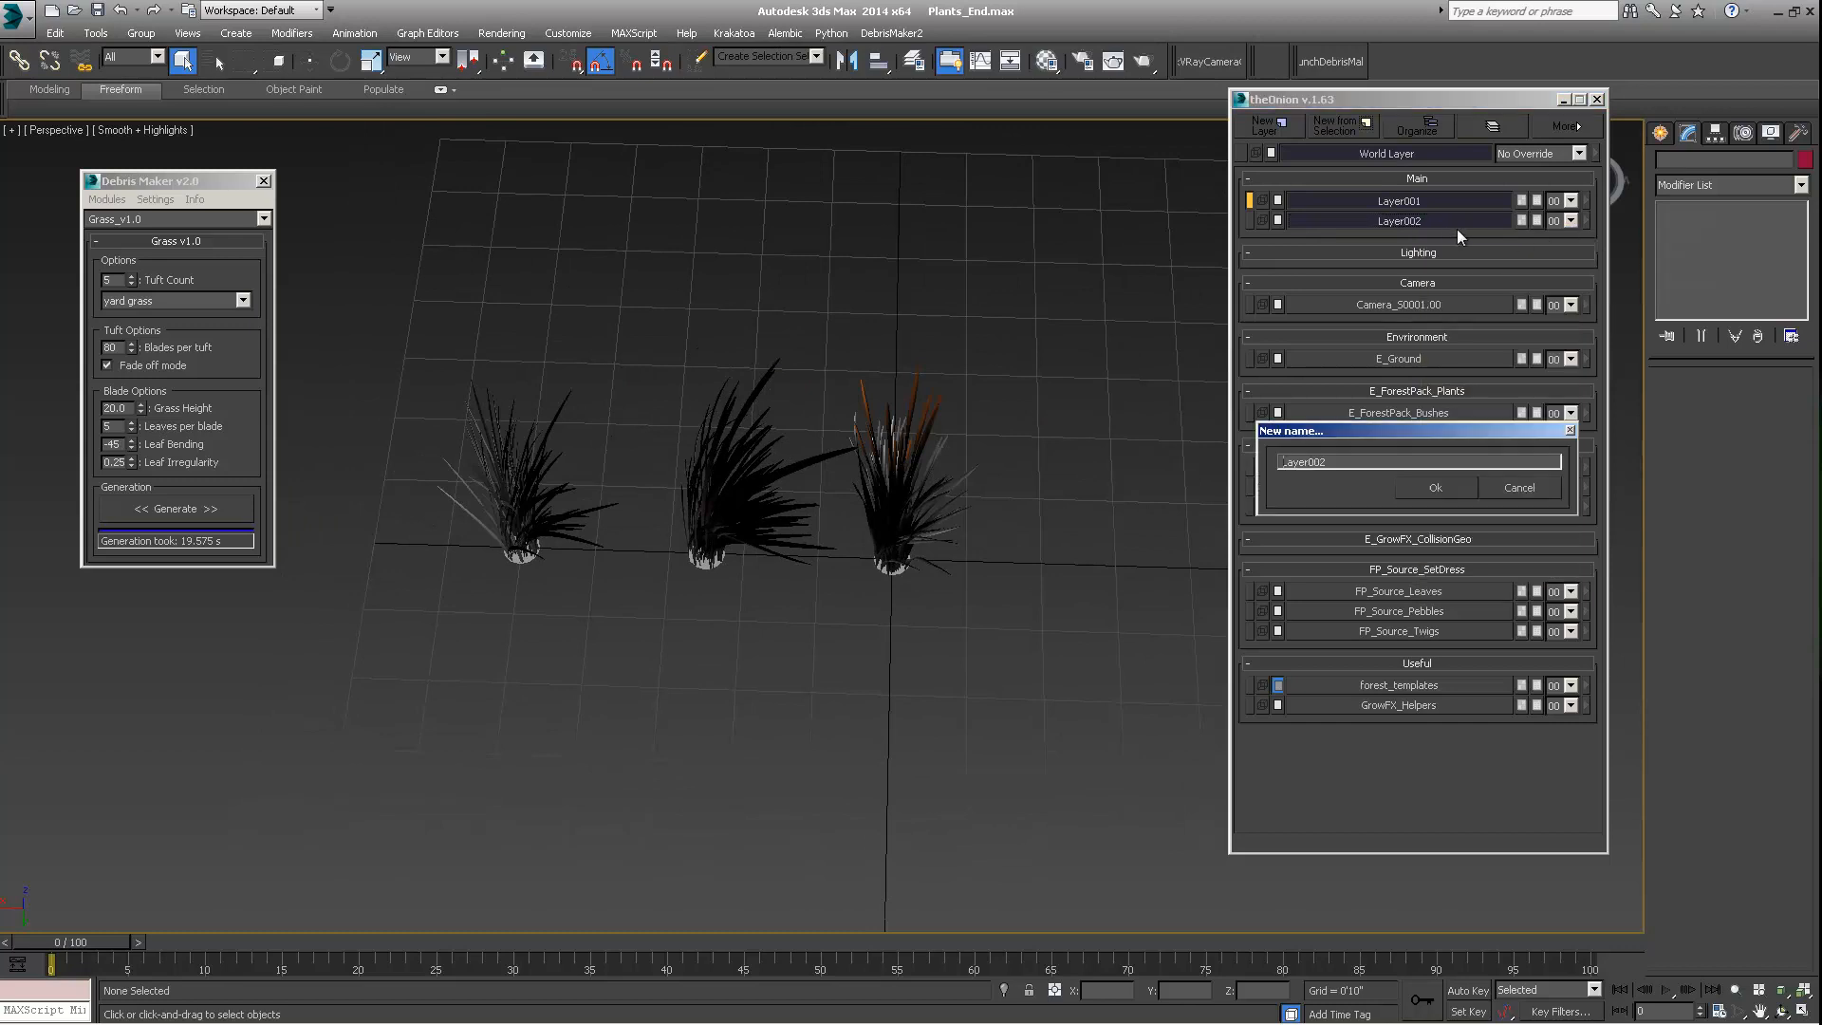
pyautogui.moveTo(1397, 434); pyautogui.dragTo(1072, 313)
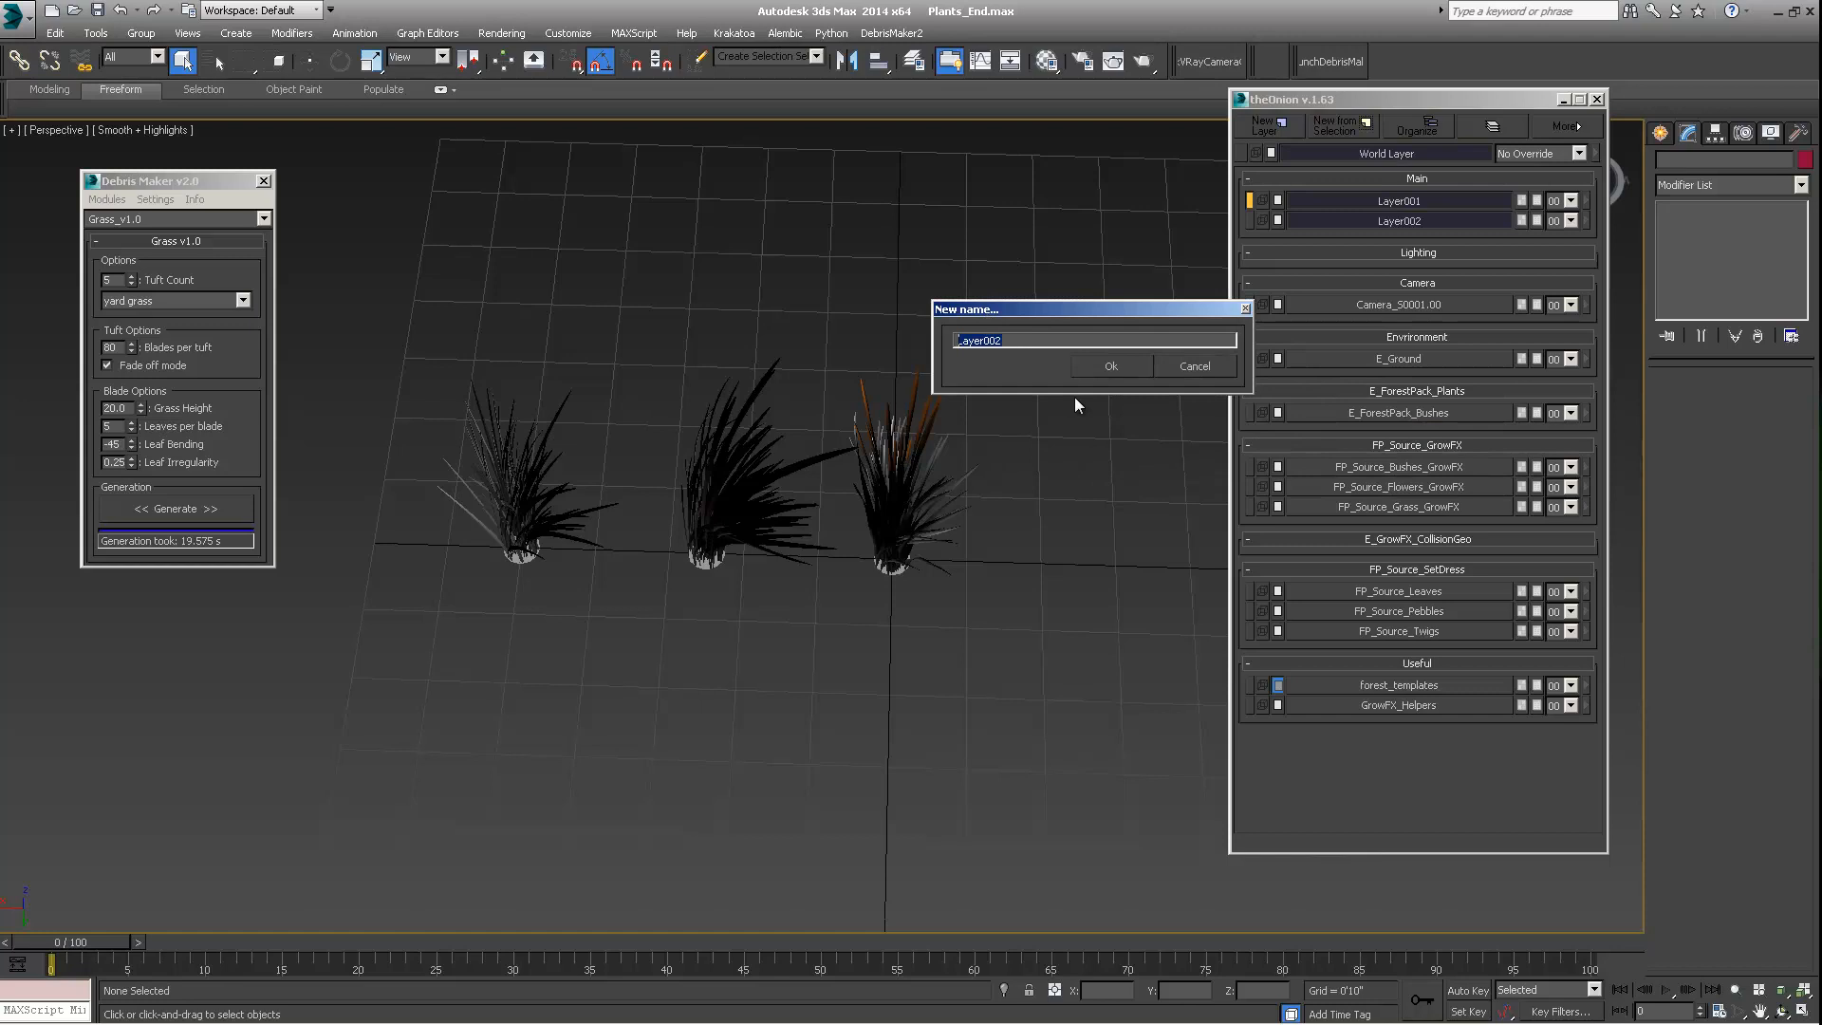
pyautogui.write('FP_sou')
pyautogui.press('BackSpace')
pyautogui.press('BackSpace')
pyautogui.press('BackSpace')
pyautogui.press('BackSpace')
pyautogui.write('Sour')
pyautogui.click(1098, 367)
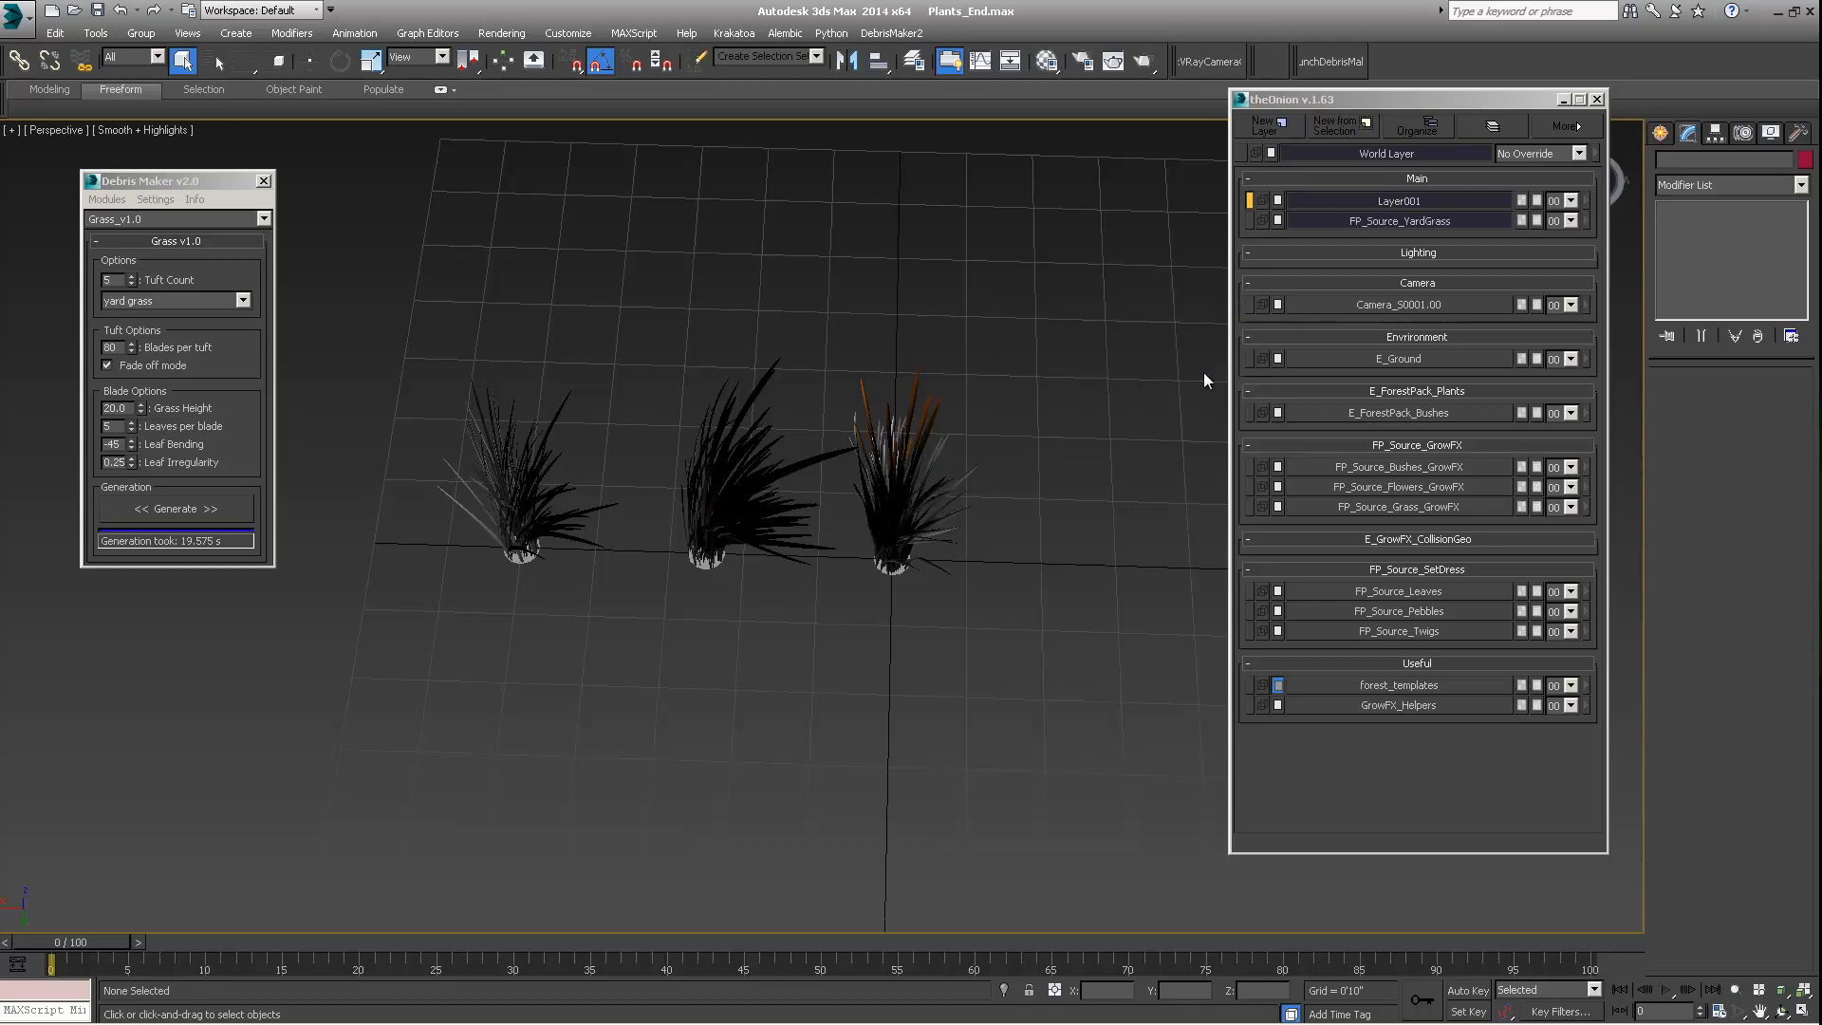
# Step: Move the FP_Source_YardGrass layer into the FP_Source_SetDress group and hide the layer
pyautogui.click(1418, 119)
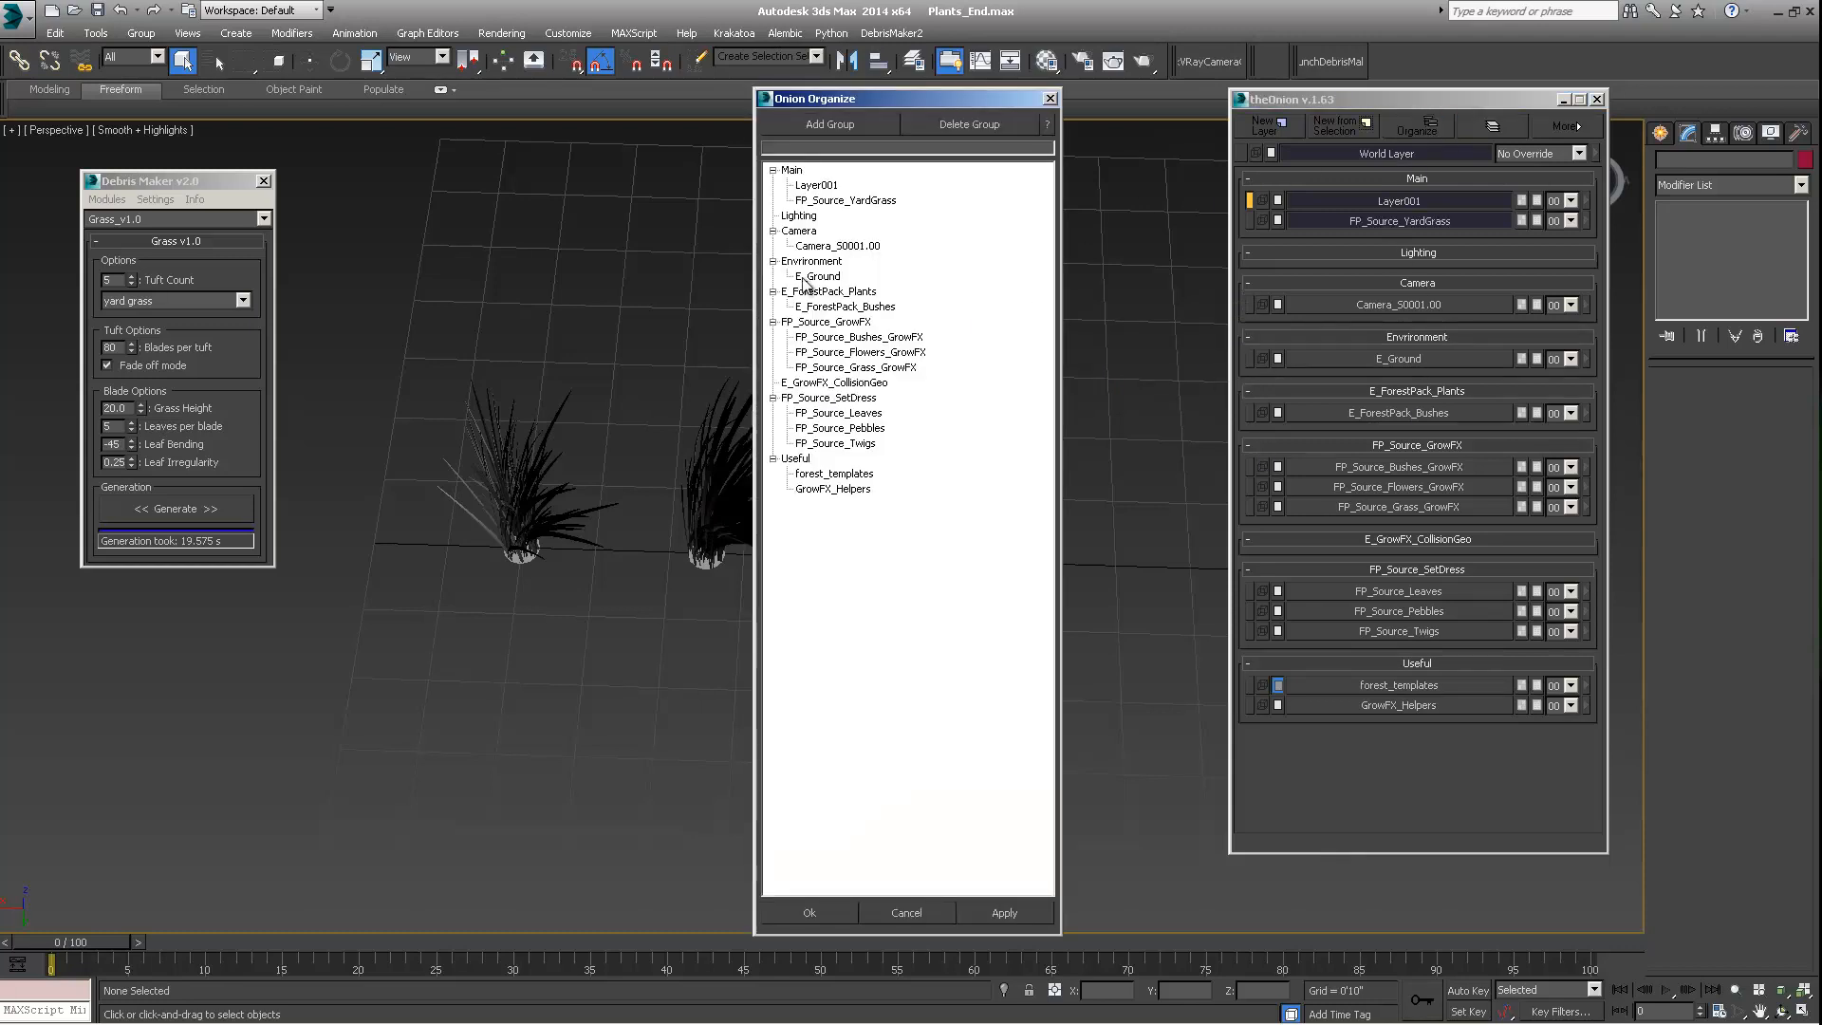
pyautogui.moveTo(826, 201); pyautogui.dragTo(832, 421)
pyautogui.moveTo(835, 406); pyautogui.dragTo(835, 406)
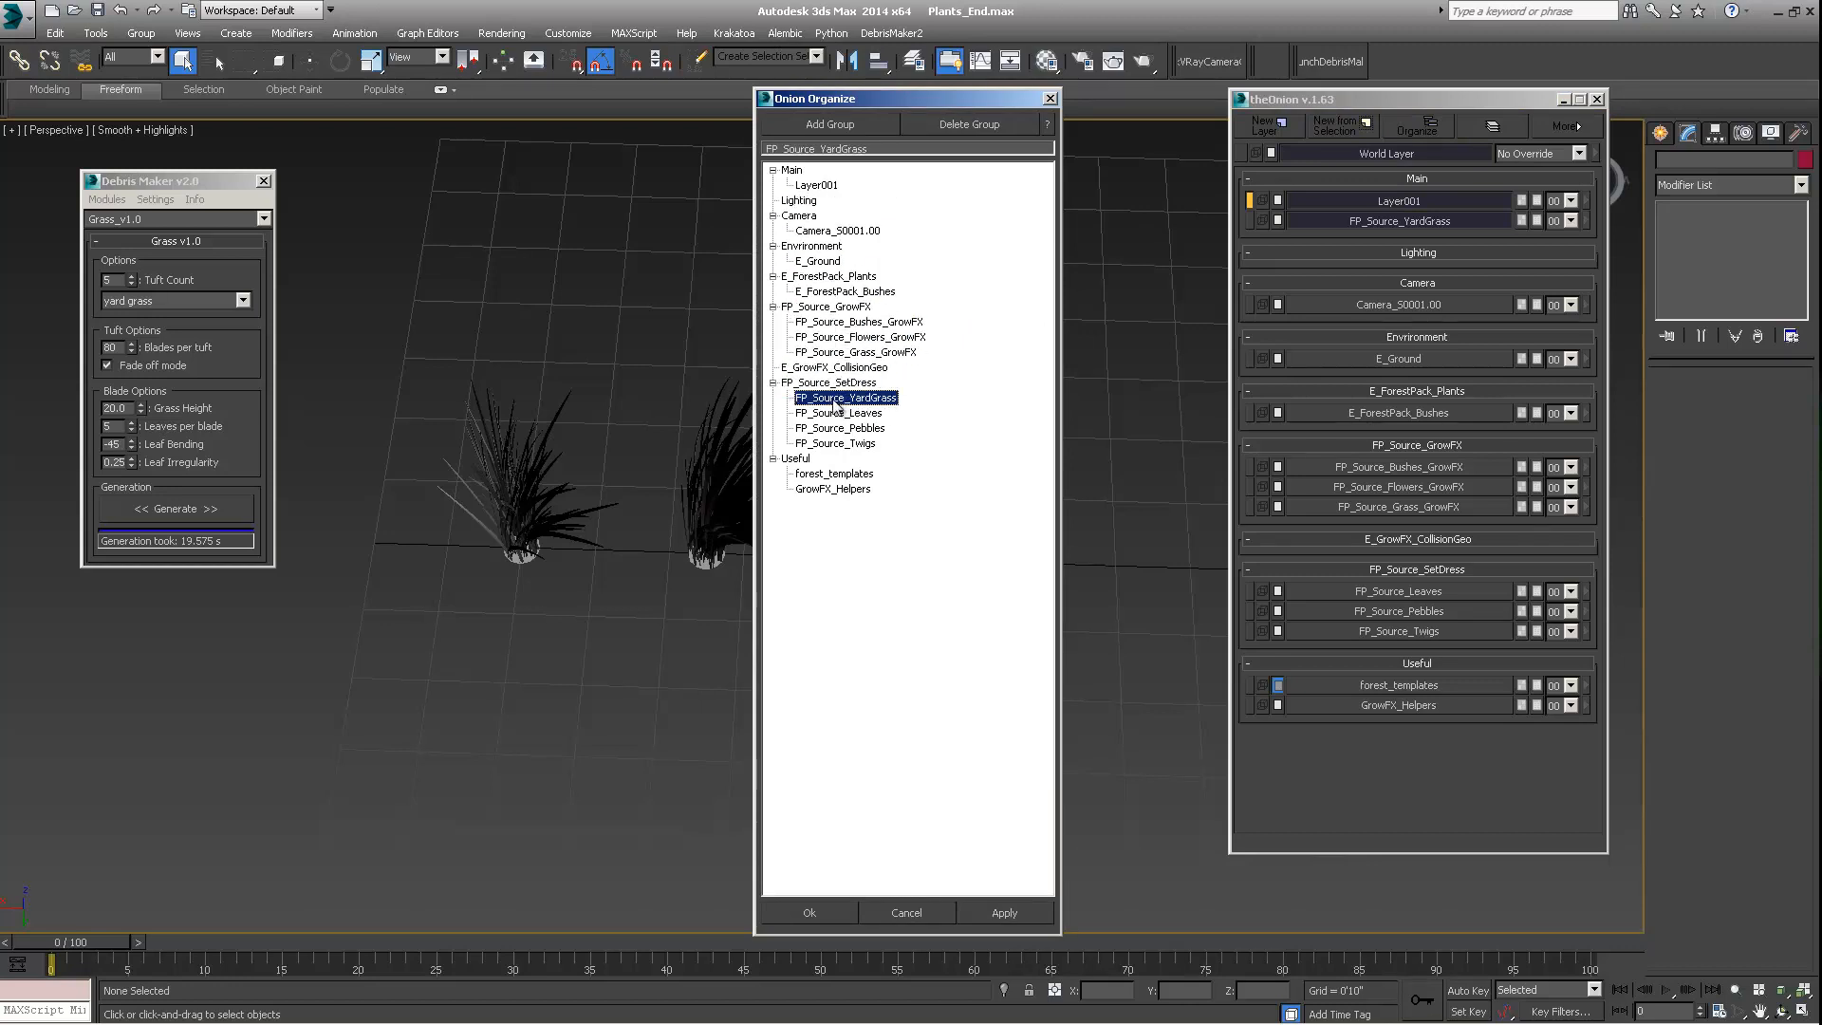
pyautogui.click(809, 913)
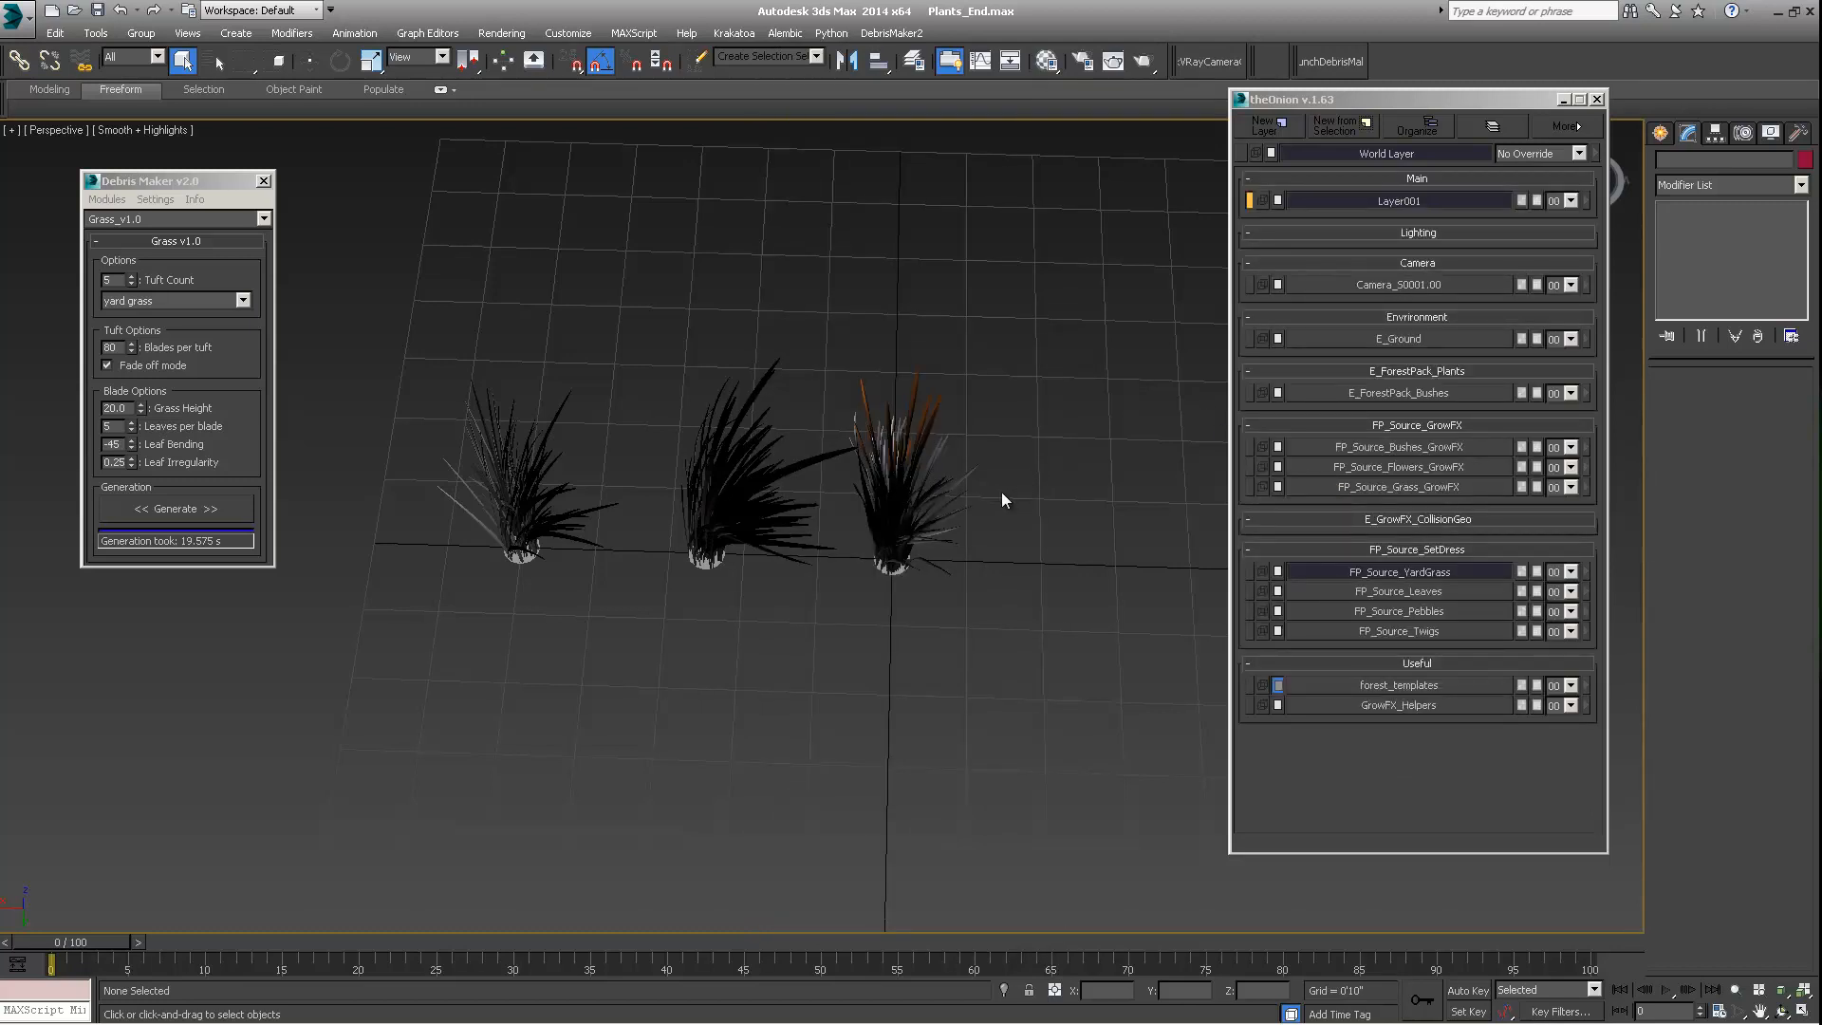
pyautogui.moveTo(1000, 494); pyautogui.dragTo(864, 540, button='middle')
pyautogui.click(1455, 573)
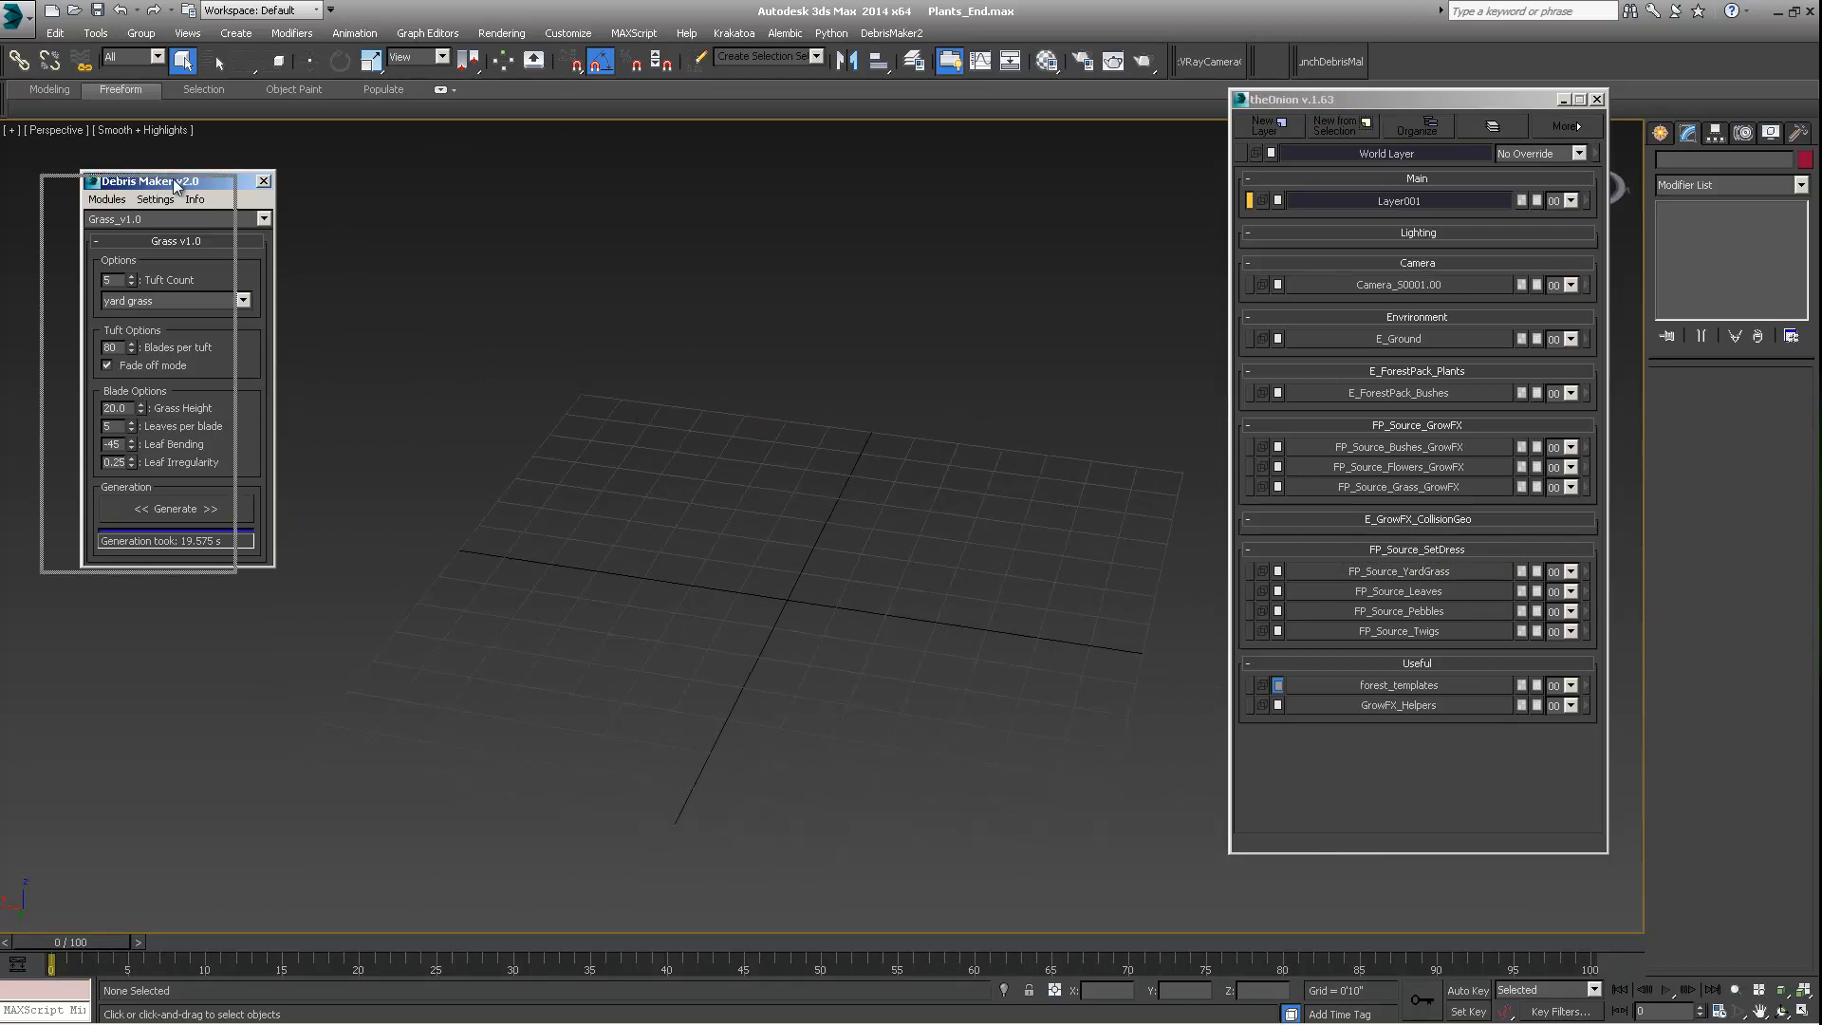
# Step: Check which other grass types the Grass module offers, keeping yard grass chosen
pyautogui.moveTo(219, 187); pyautogui.dragTo(179, 193)
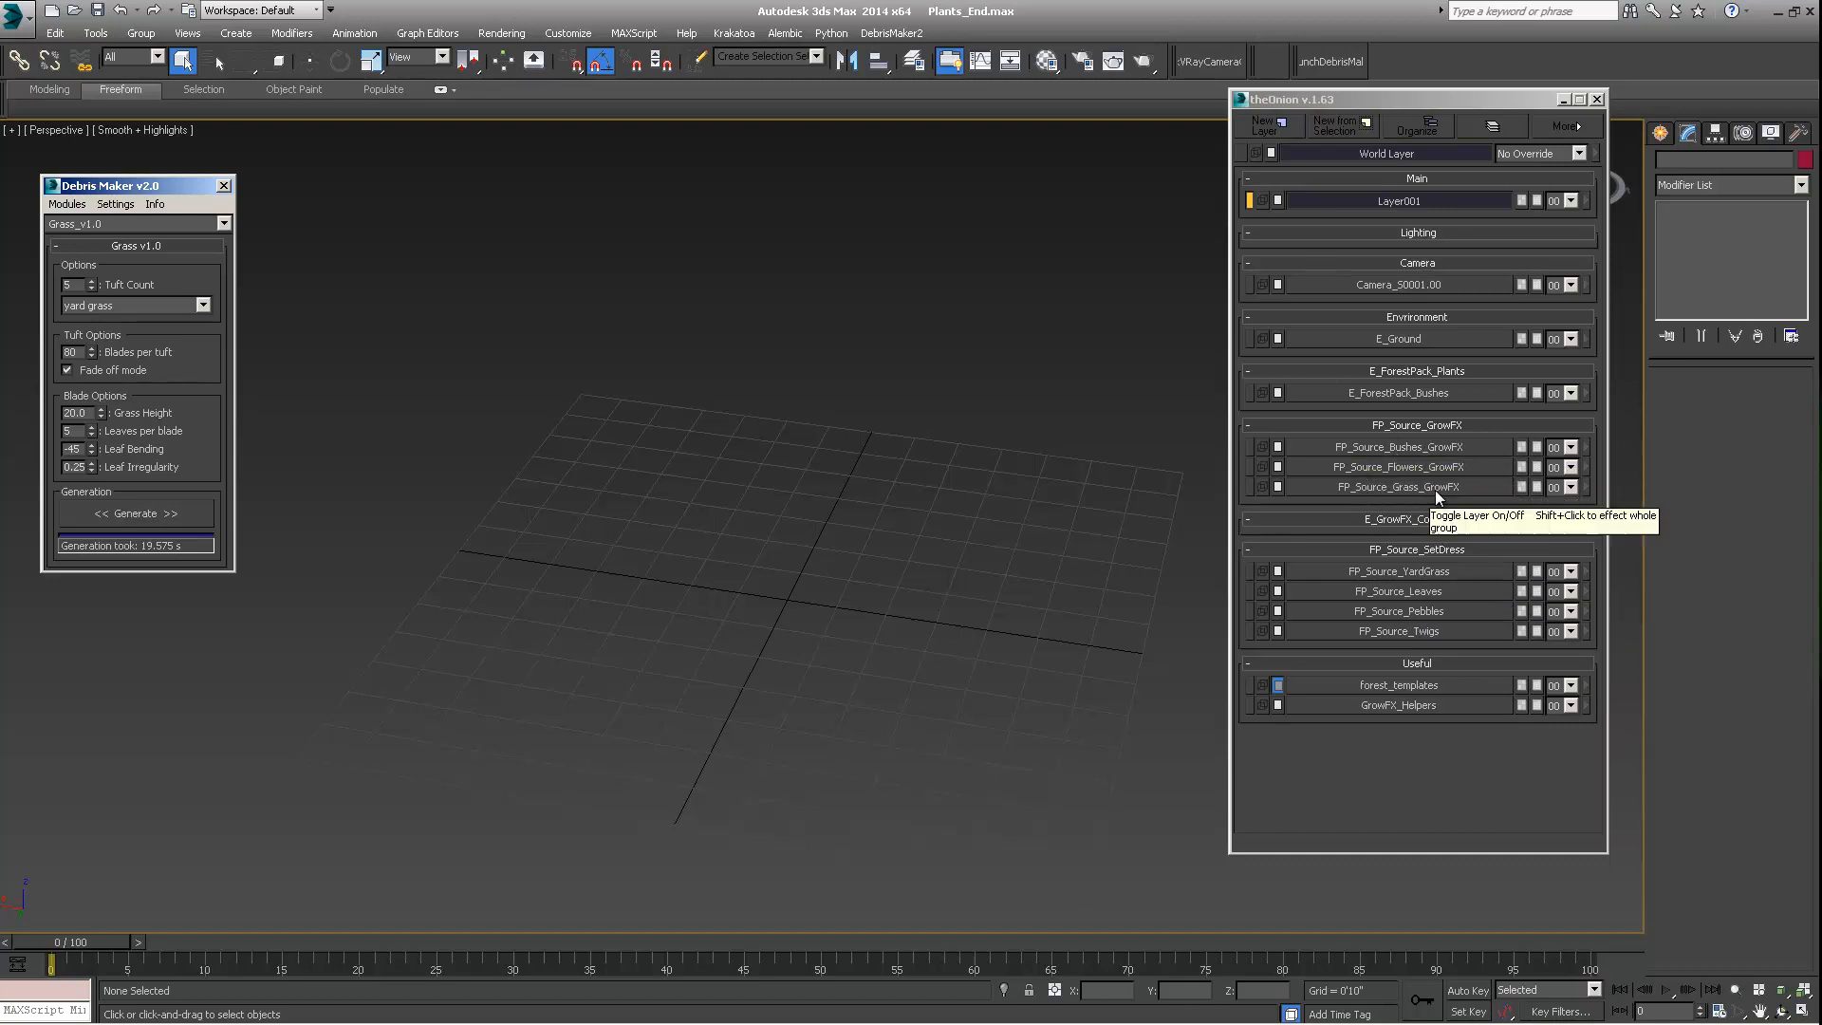
pyautogui.scroll(-5, 885, 657)
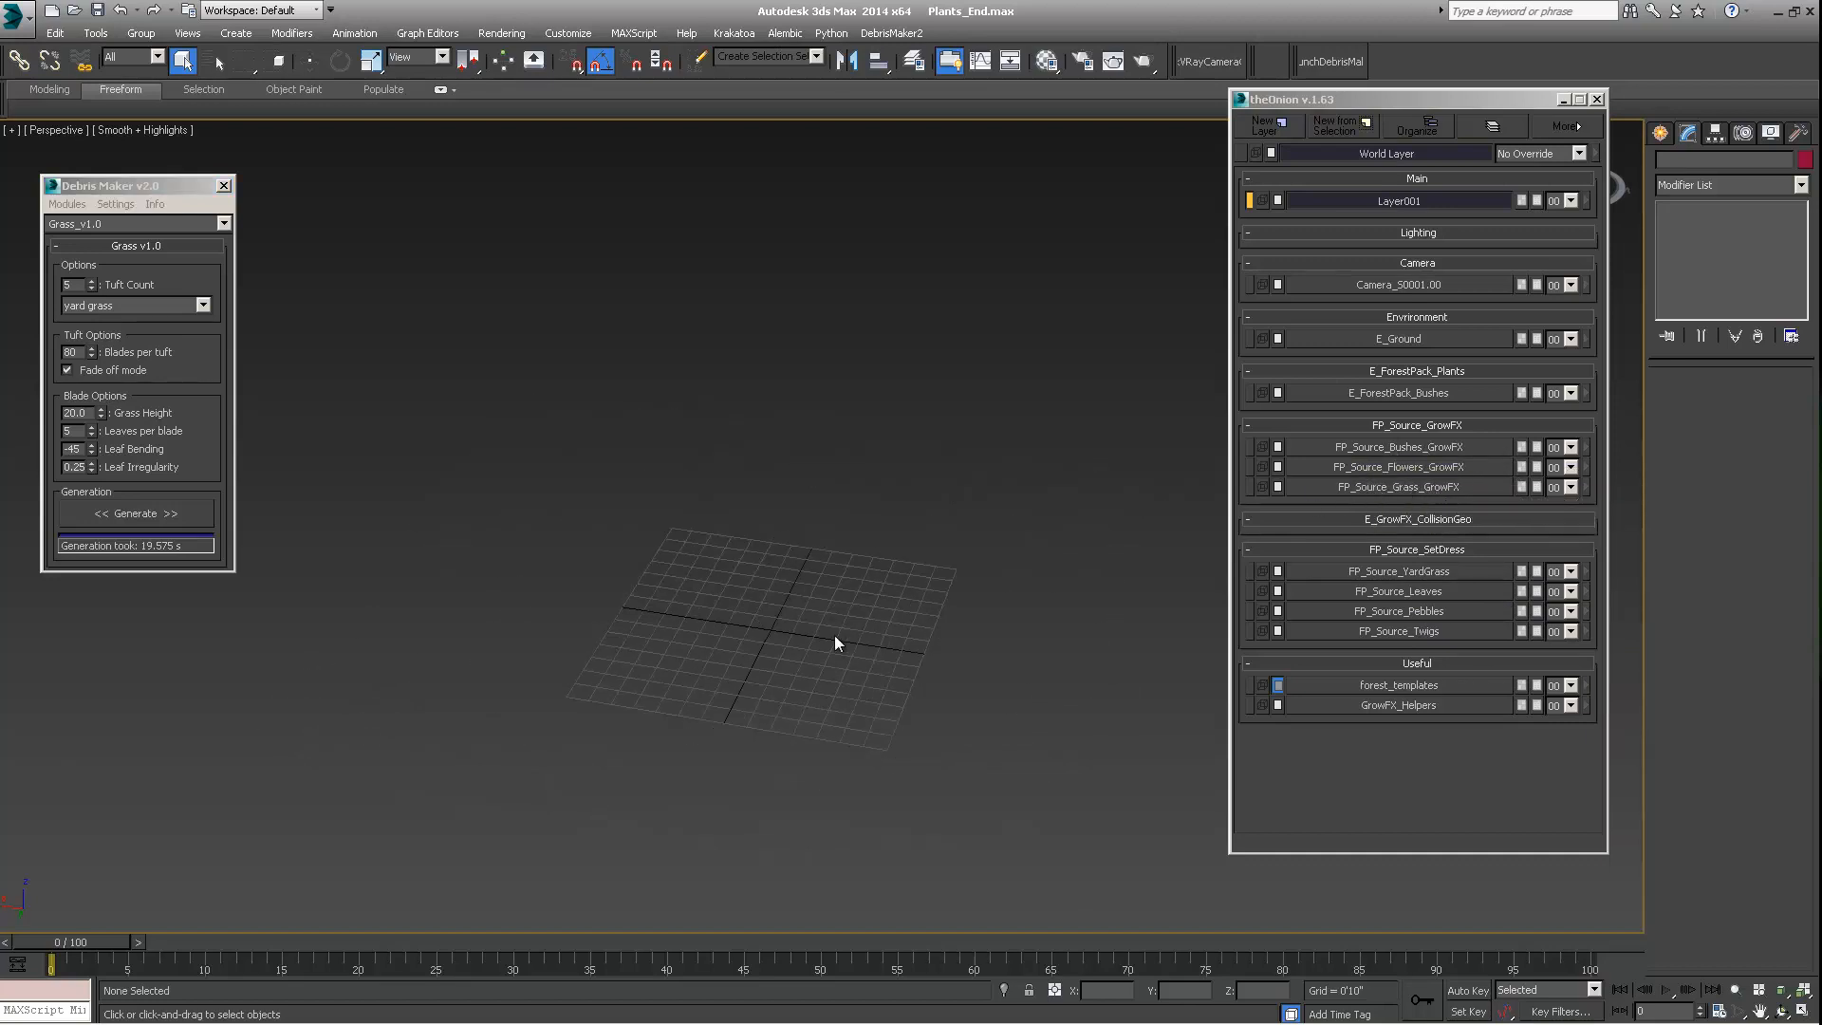
pyautogui.click(123, 310)
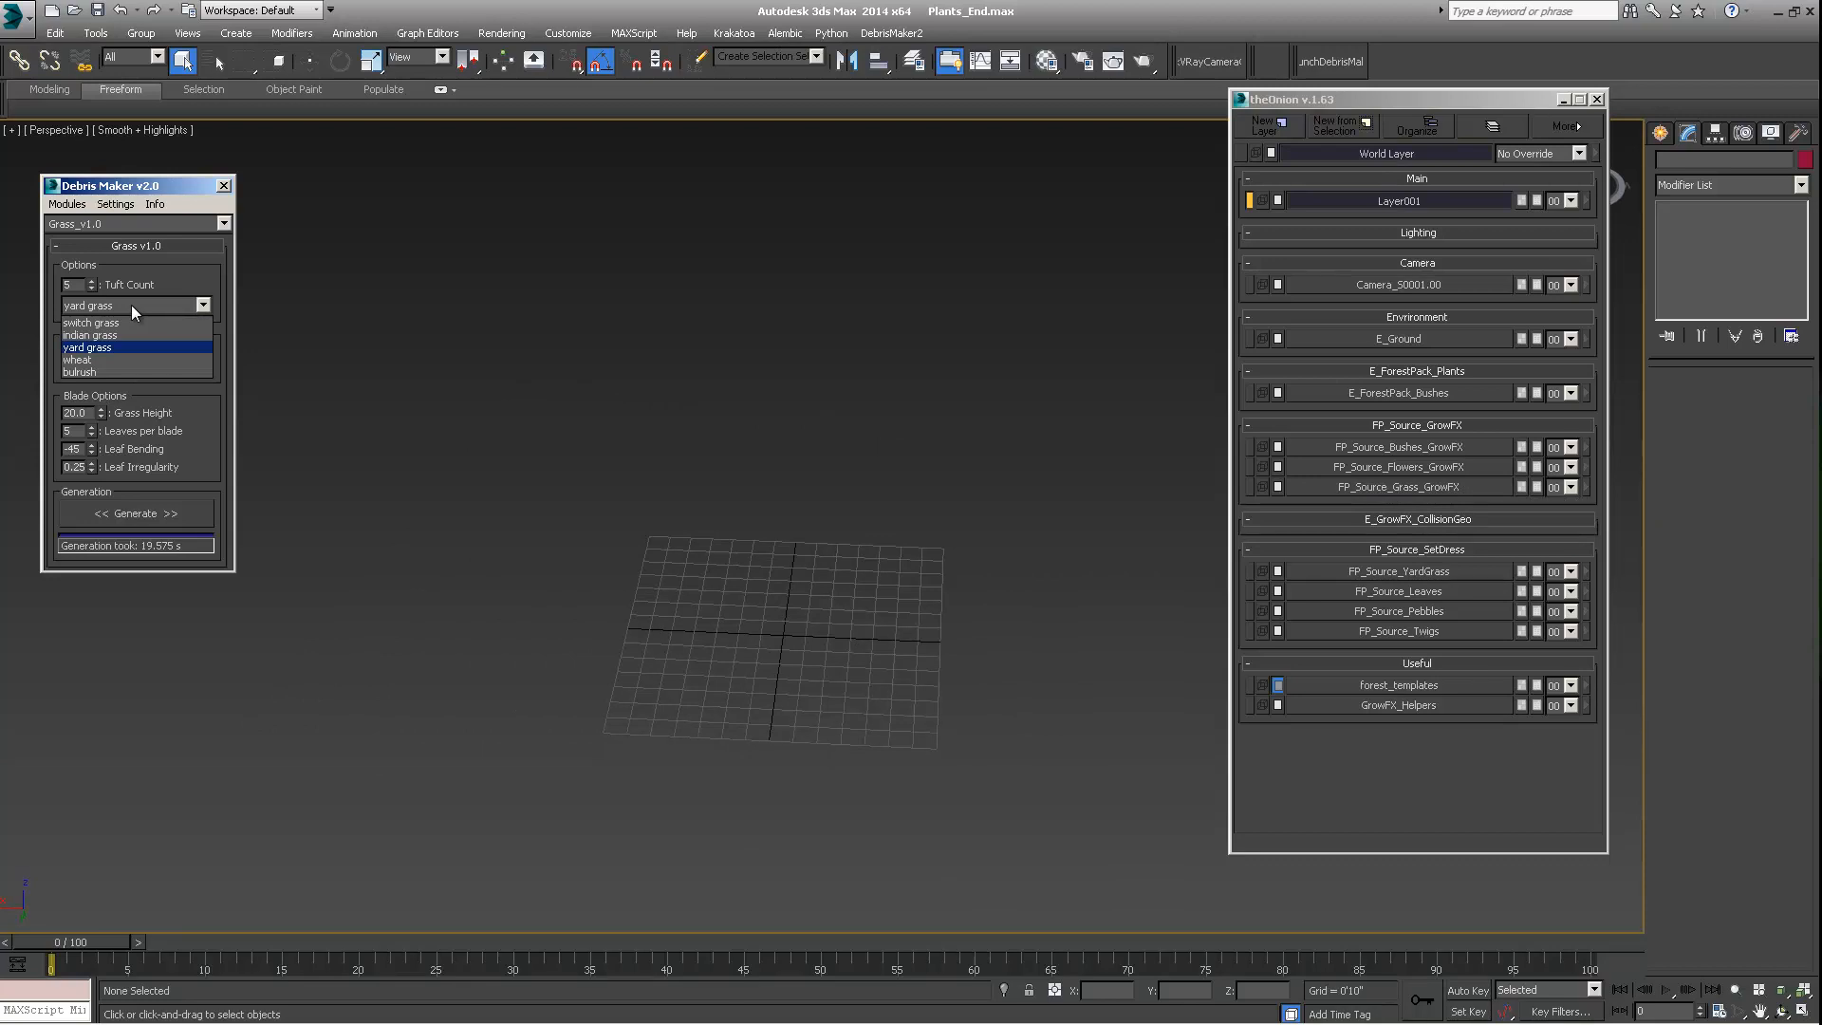
pyautogui.click(131, 304)
# Step: Restart Debris Maker and view the options of its Corrugated_Metal_v1.0 and Brick_v1.0 modules
pyautogui.click(224, 186)
pyautogui.moveTo(868, 595); pyautogui.dragTo(755, 582, button='middle')
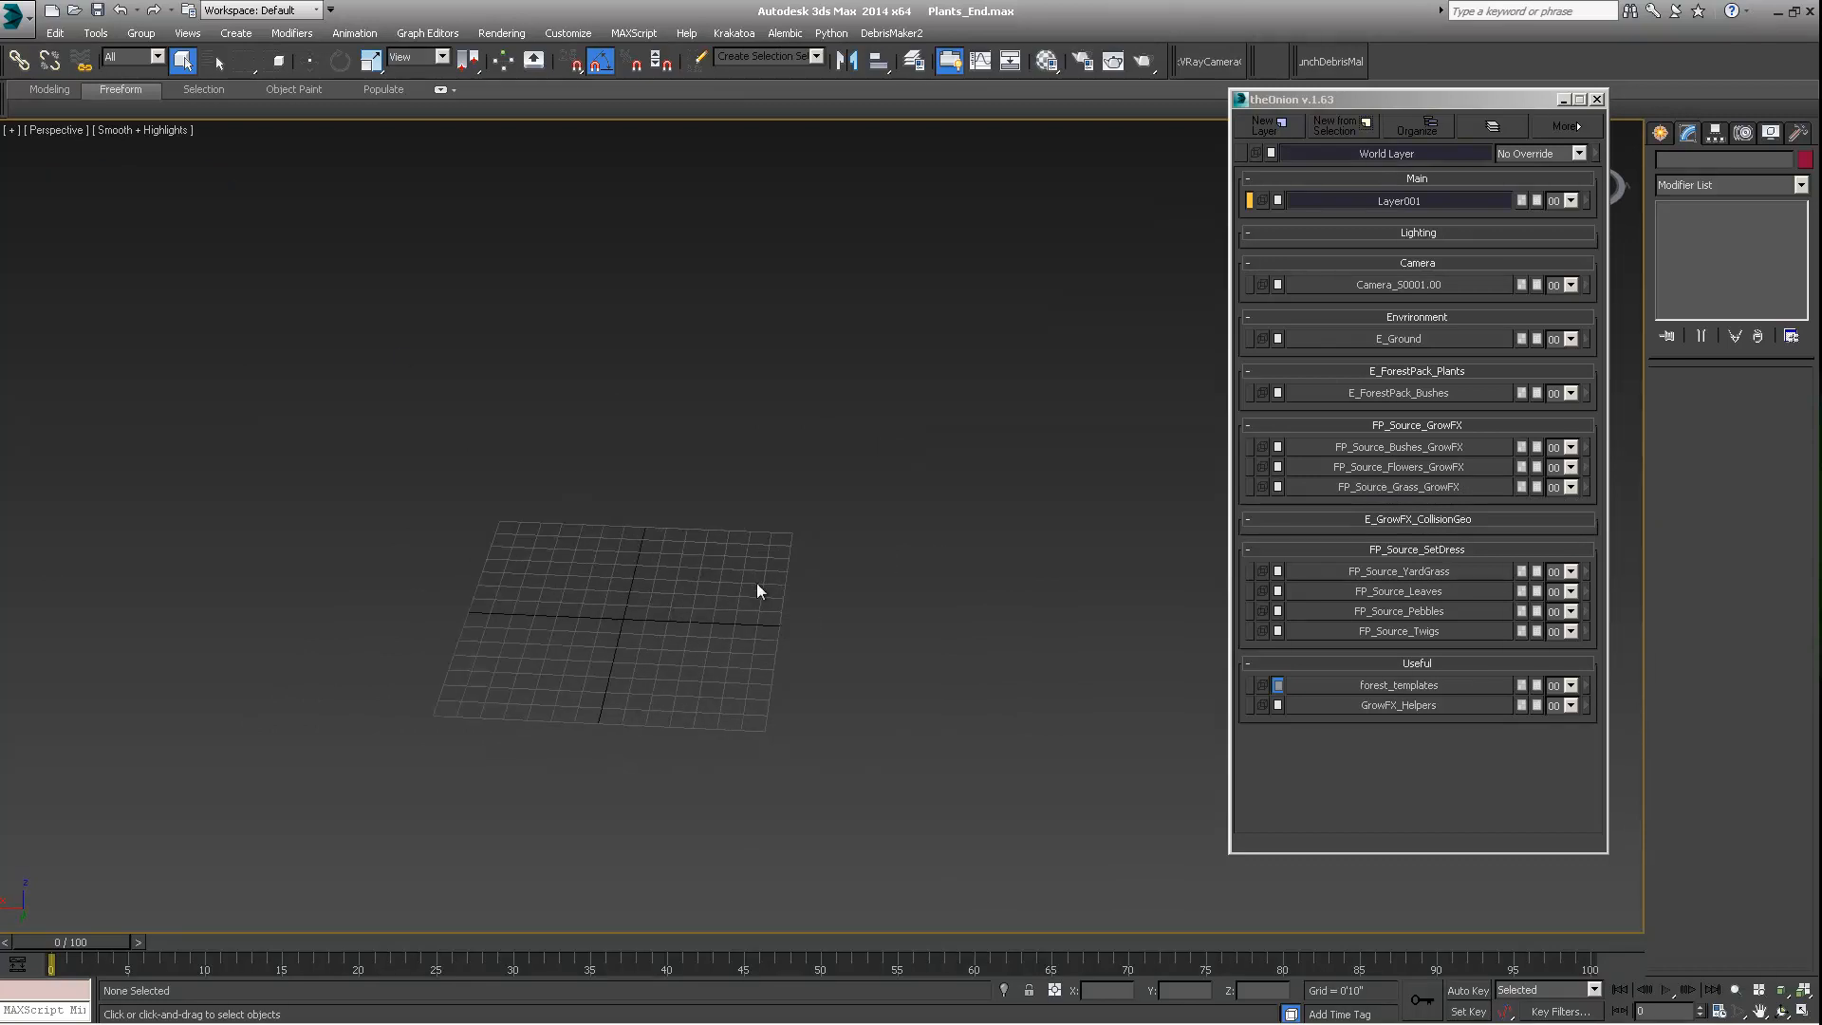
pyautogui.click(889, 35)
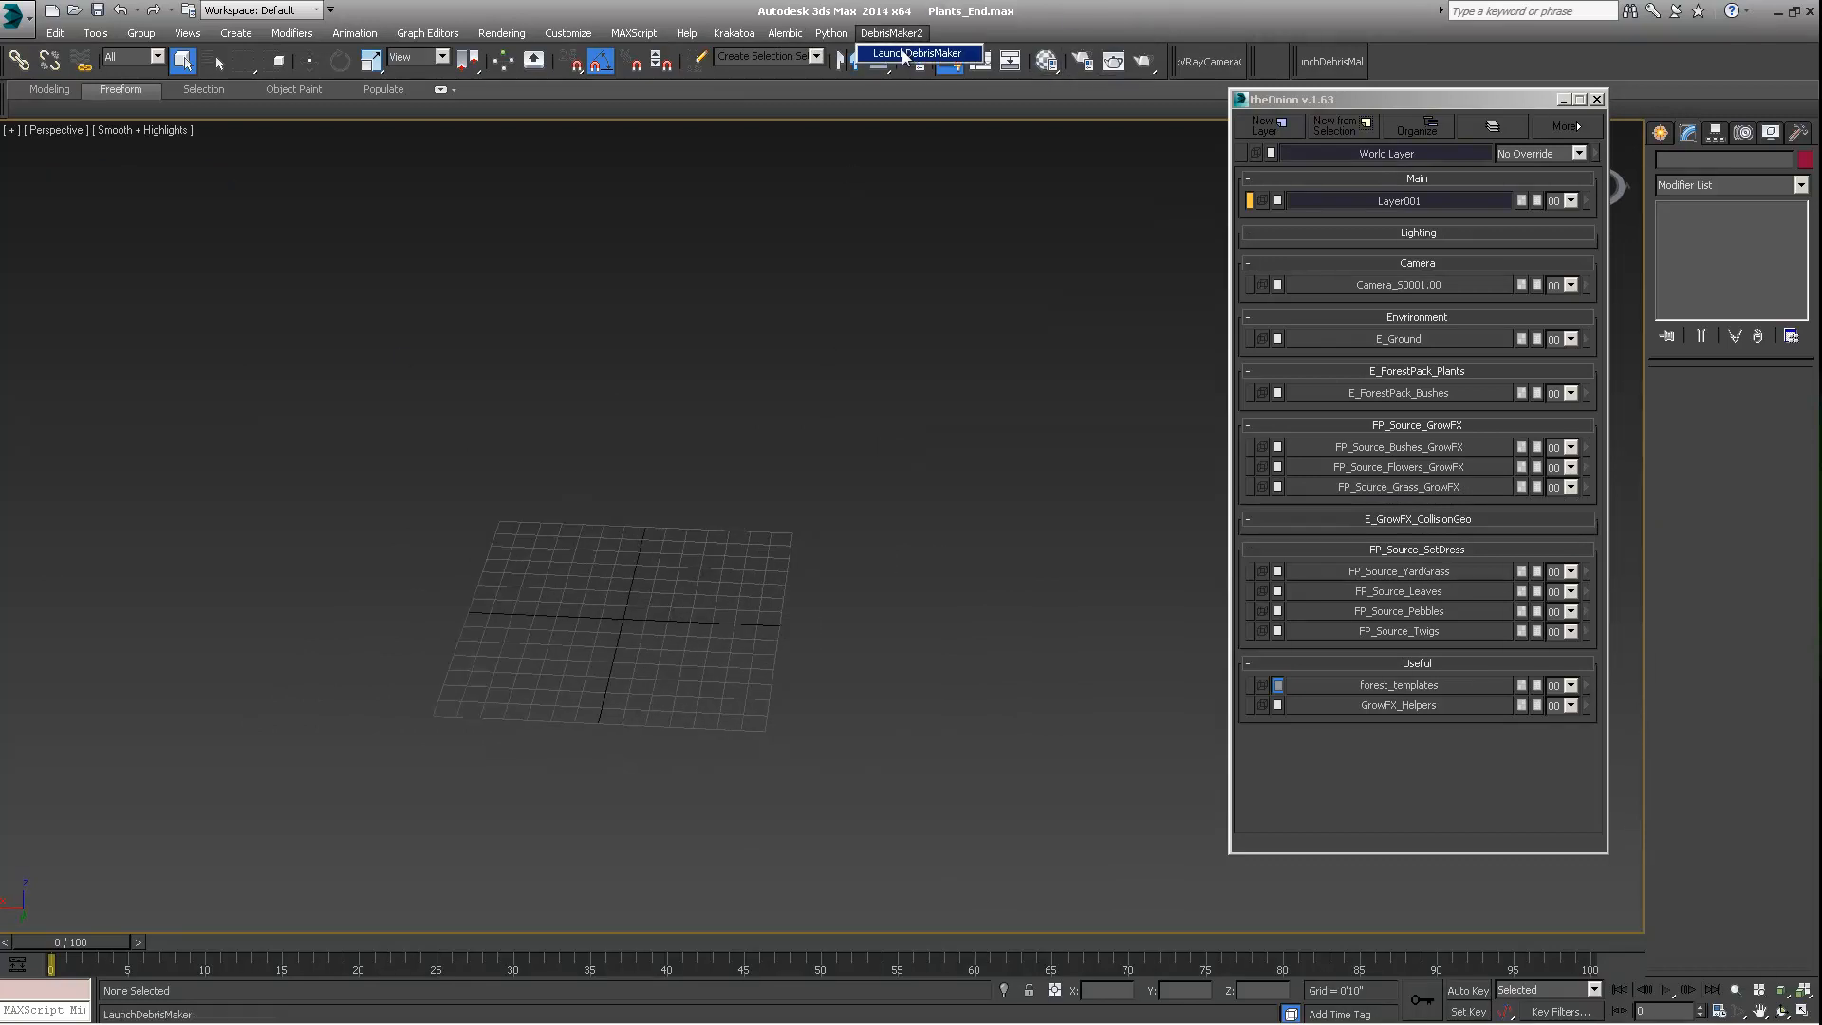
pyautogui.click(911, 55)
pyautogui.click(151, 224)
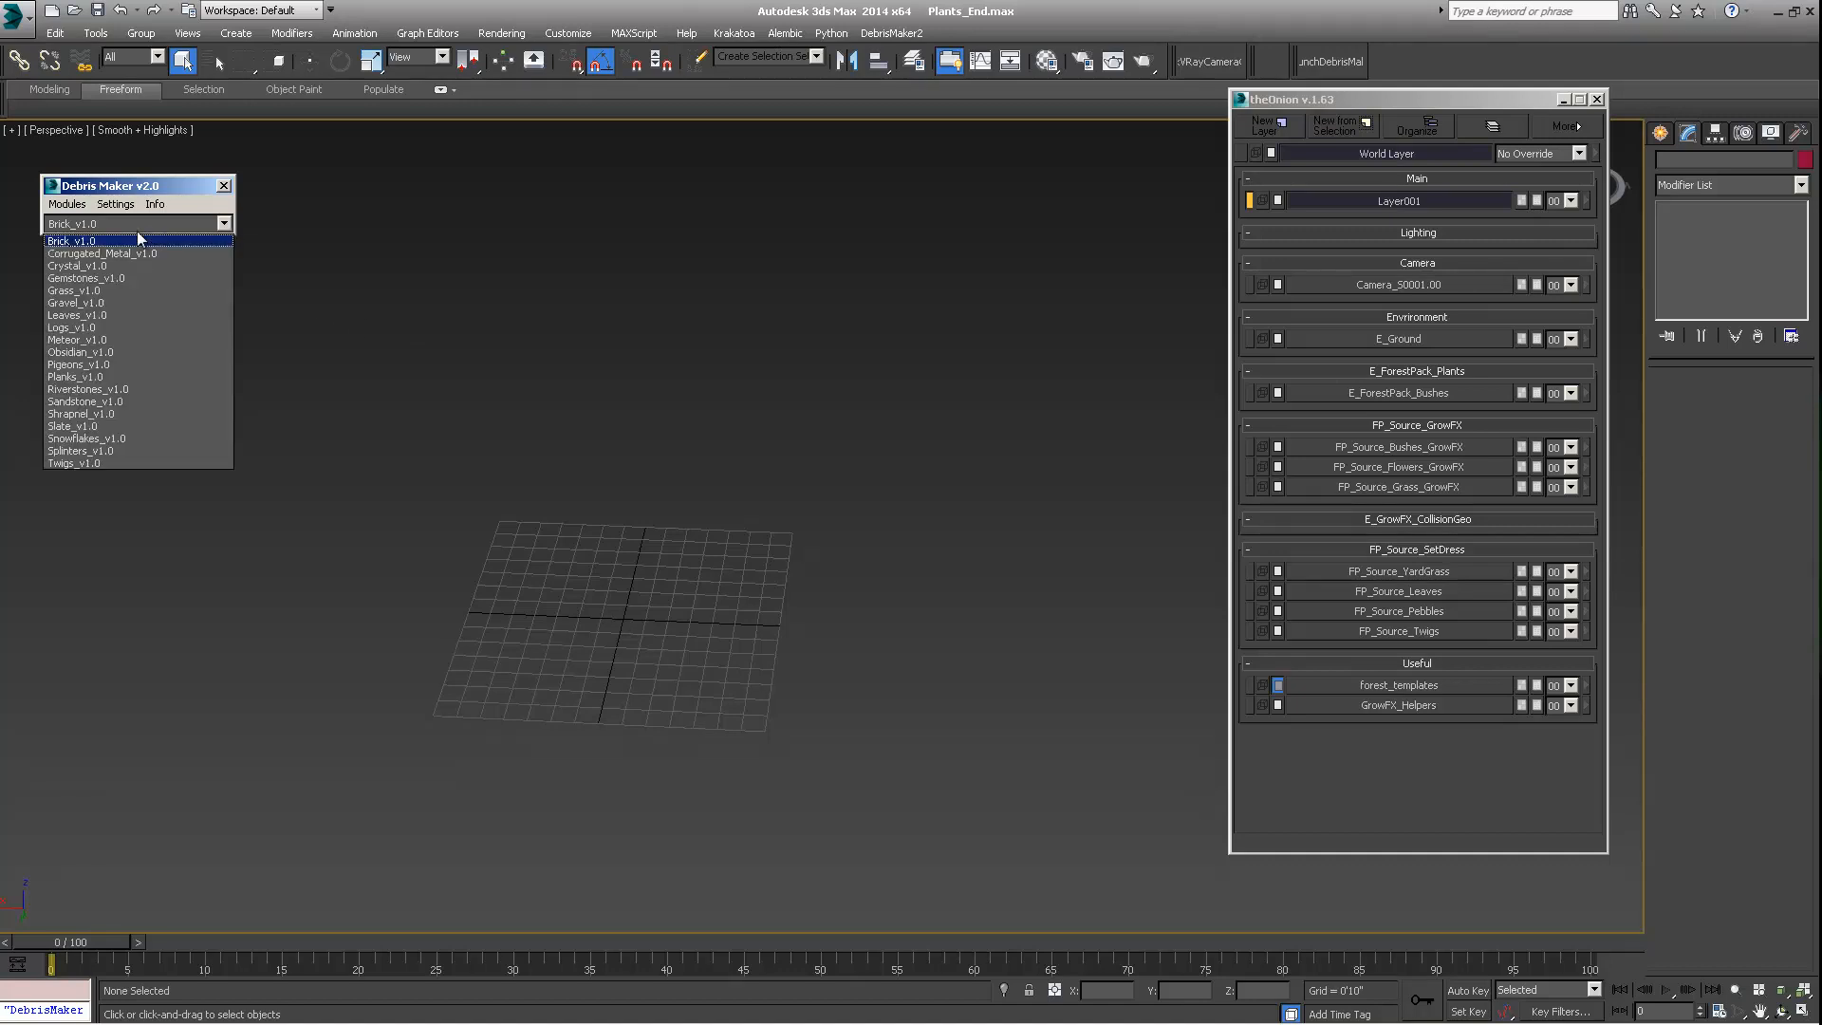
pyautogui.click(116, 253)
pyautogui.click(101, 224)
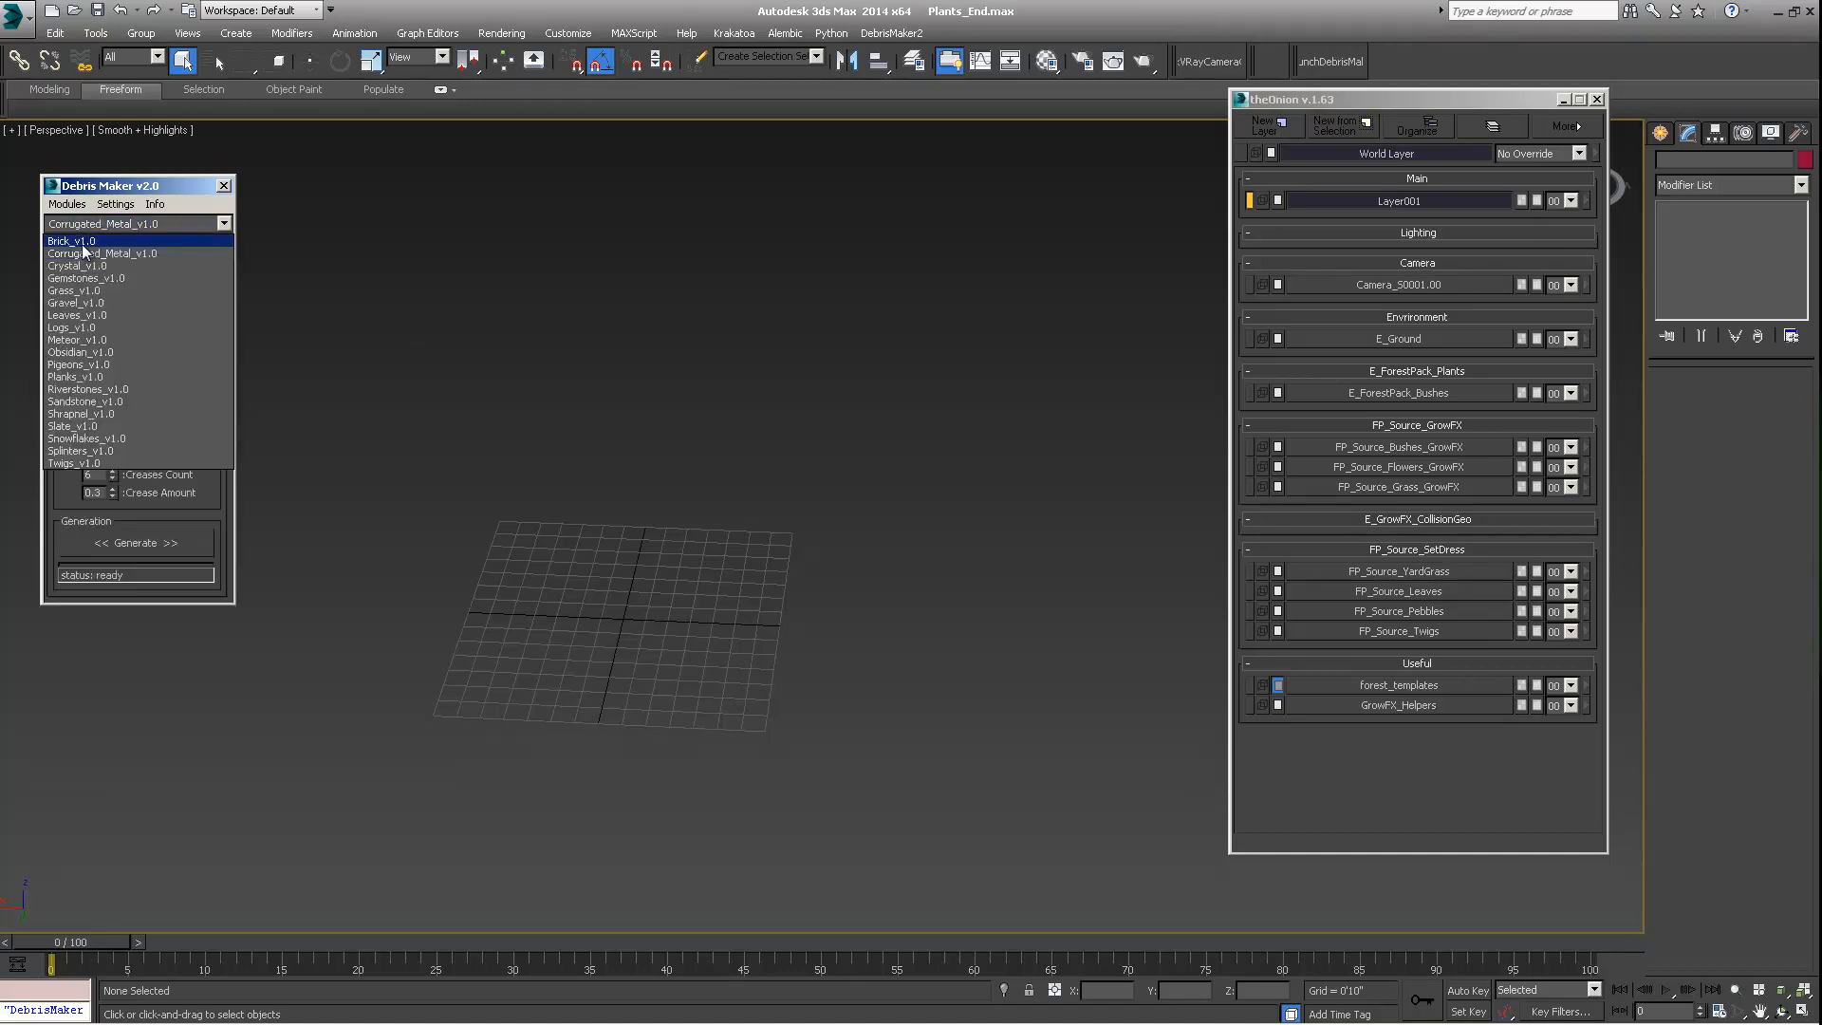
pyautogui.click(106, 241)
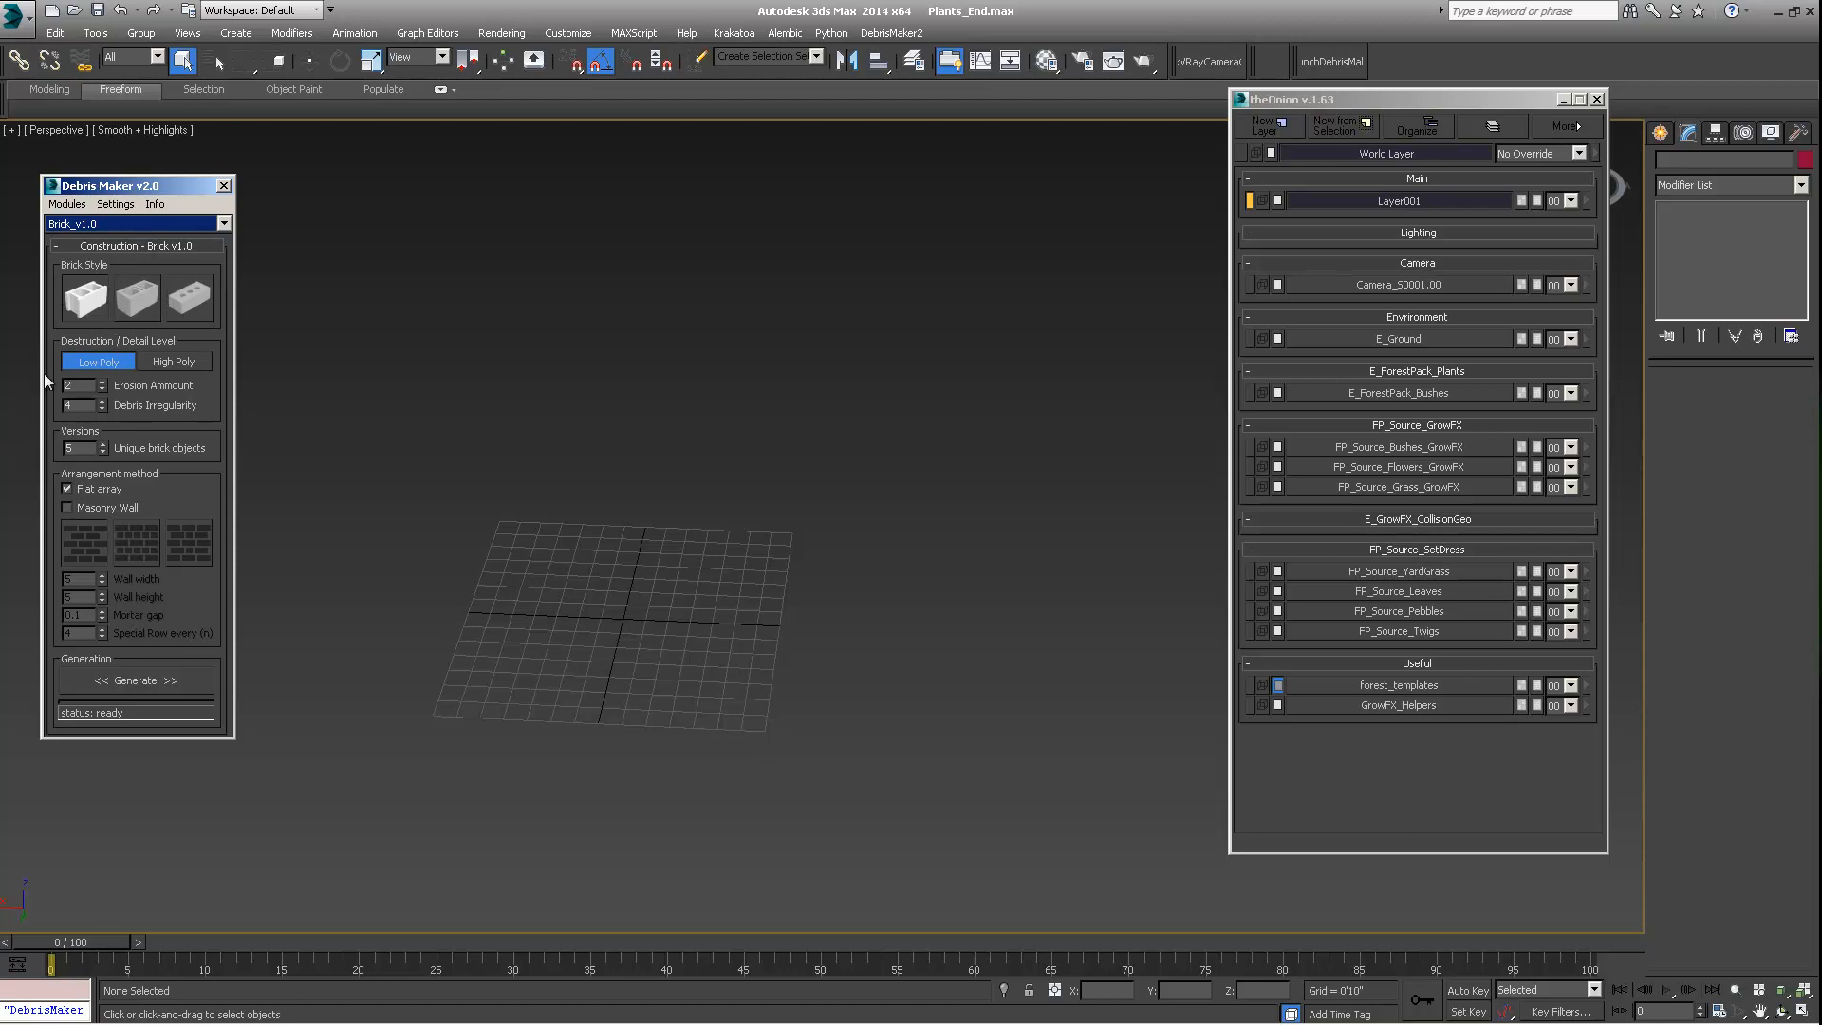
# Step: Switch to the Pigeons_v1.0 module and generate 15 birds in casual flight with material and Particle Flow
pyautogui.click(146, 226)
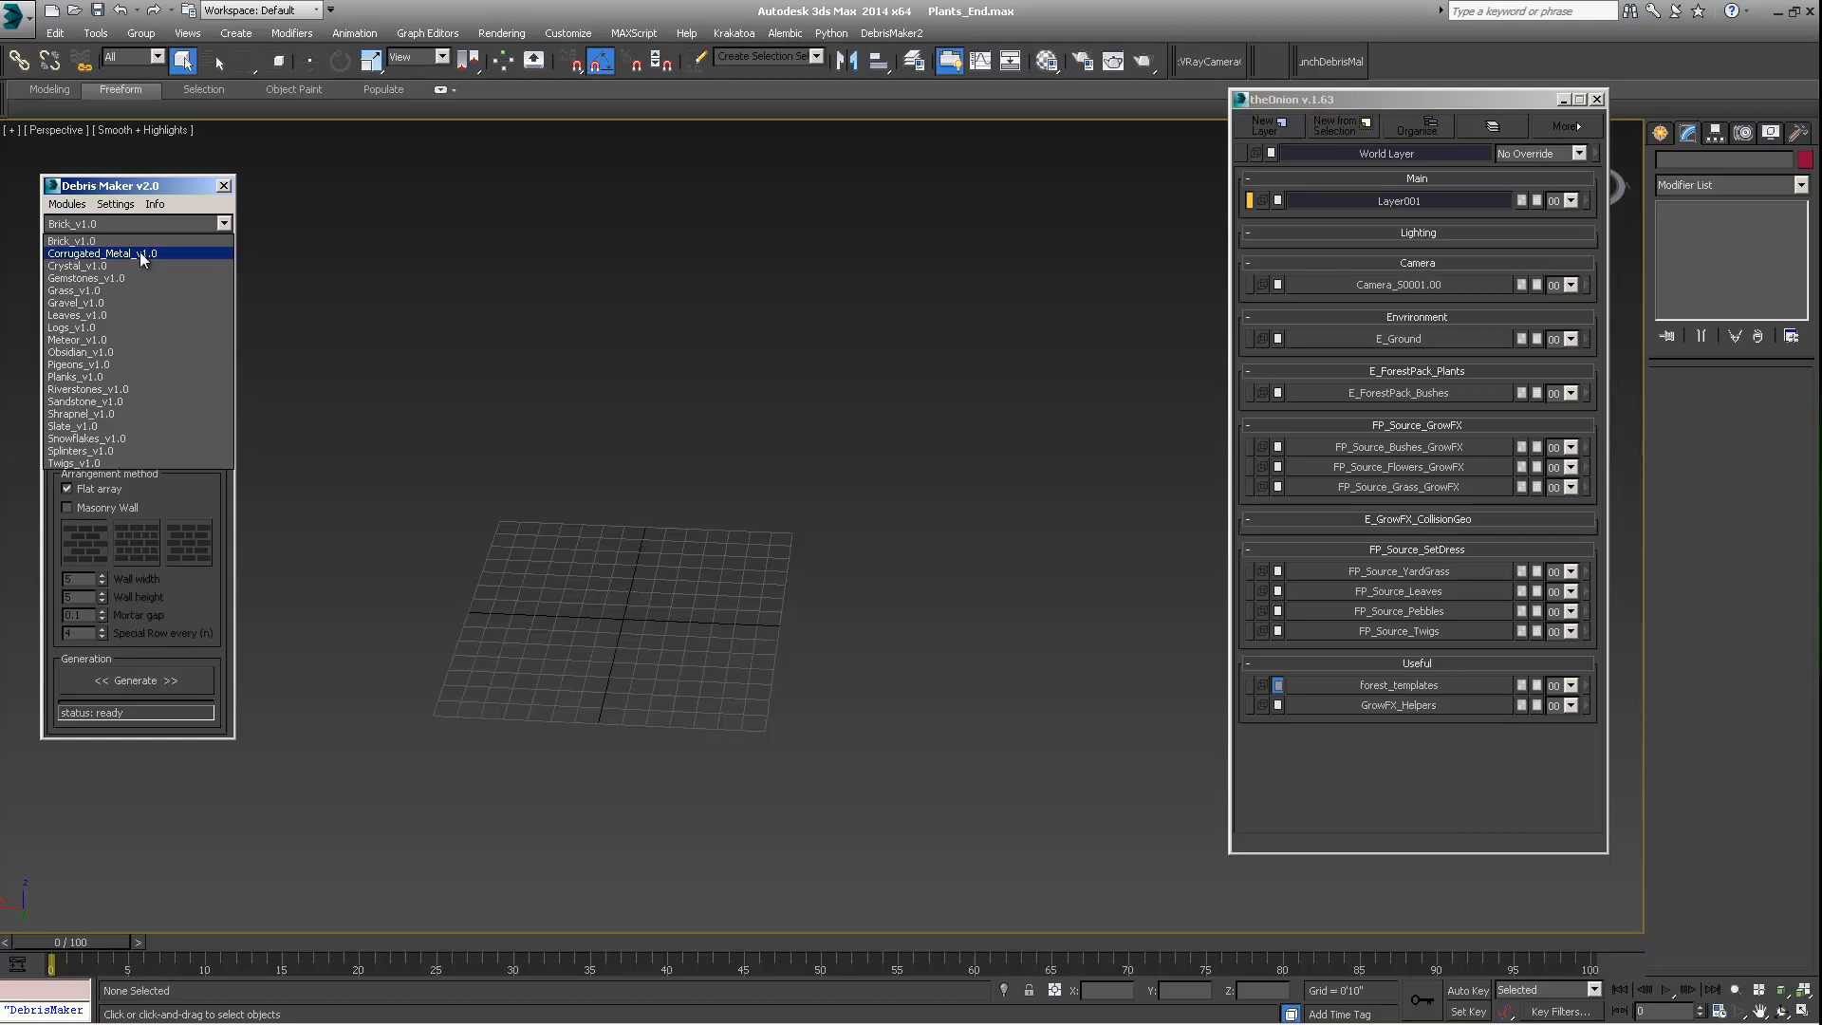
pyautogui.click(83, 366)
pyautogui.keyDown('alt'); pyautogui.moveTo(459, 379); pyautogui.dragTo(531, 394, button='middle'); pyautogui.keyUp('alt')
pyautogui.scroll(-5, 622, 403)
pyautogui.keyDown('alt'); pyautogui.moveTo(596, 493); pyautogui.dragTo(562, 527, button='middle'); pyautogui.keyUp('alt')
pyautogui.click(144, 437)
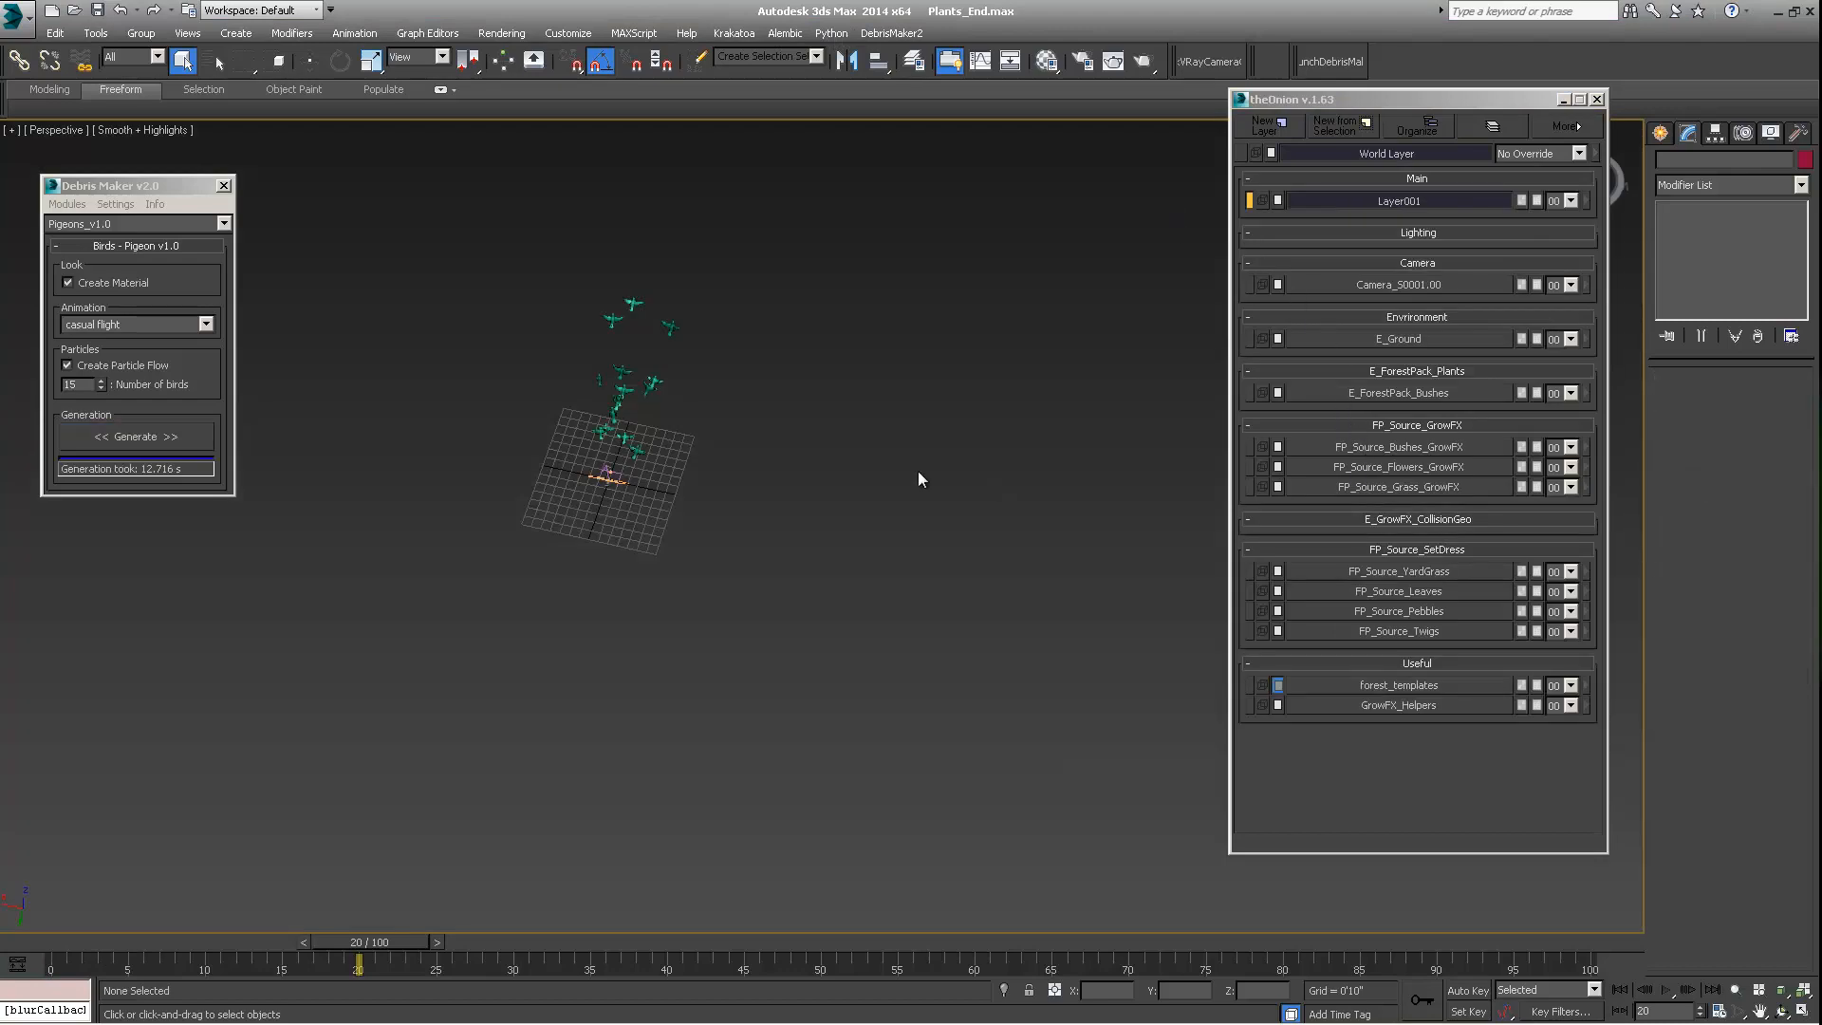
# Step: Examine the generated flock of pigeons up close and close Debris Maker
pyautogui.scroll(8, 748, 493)
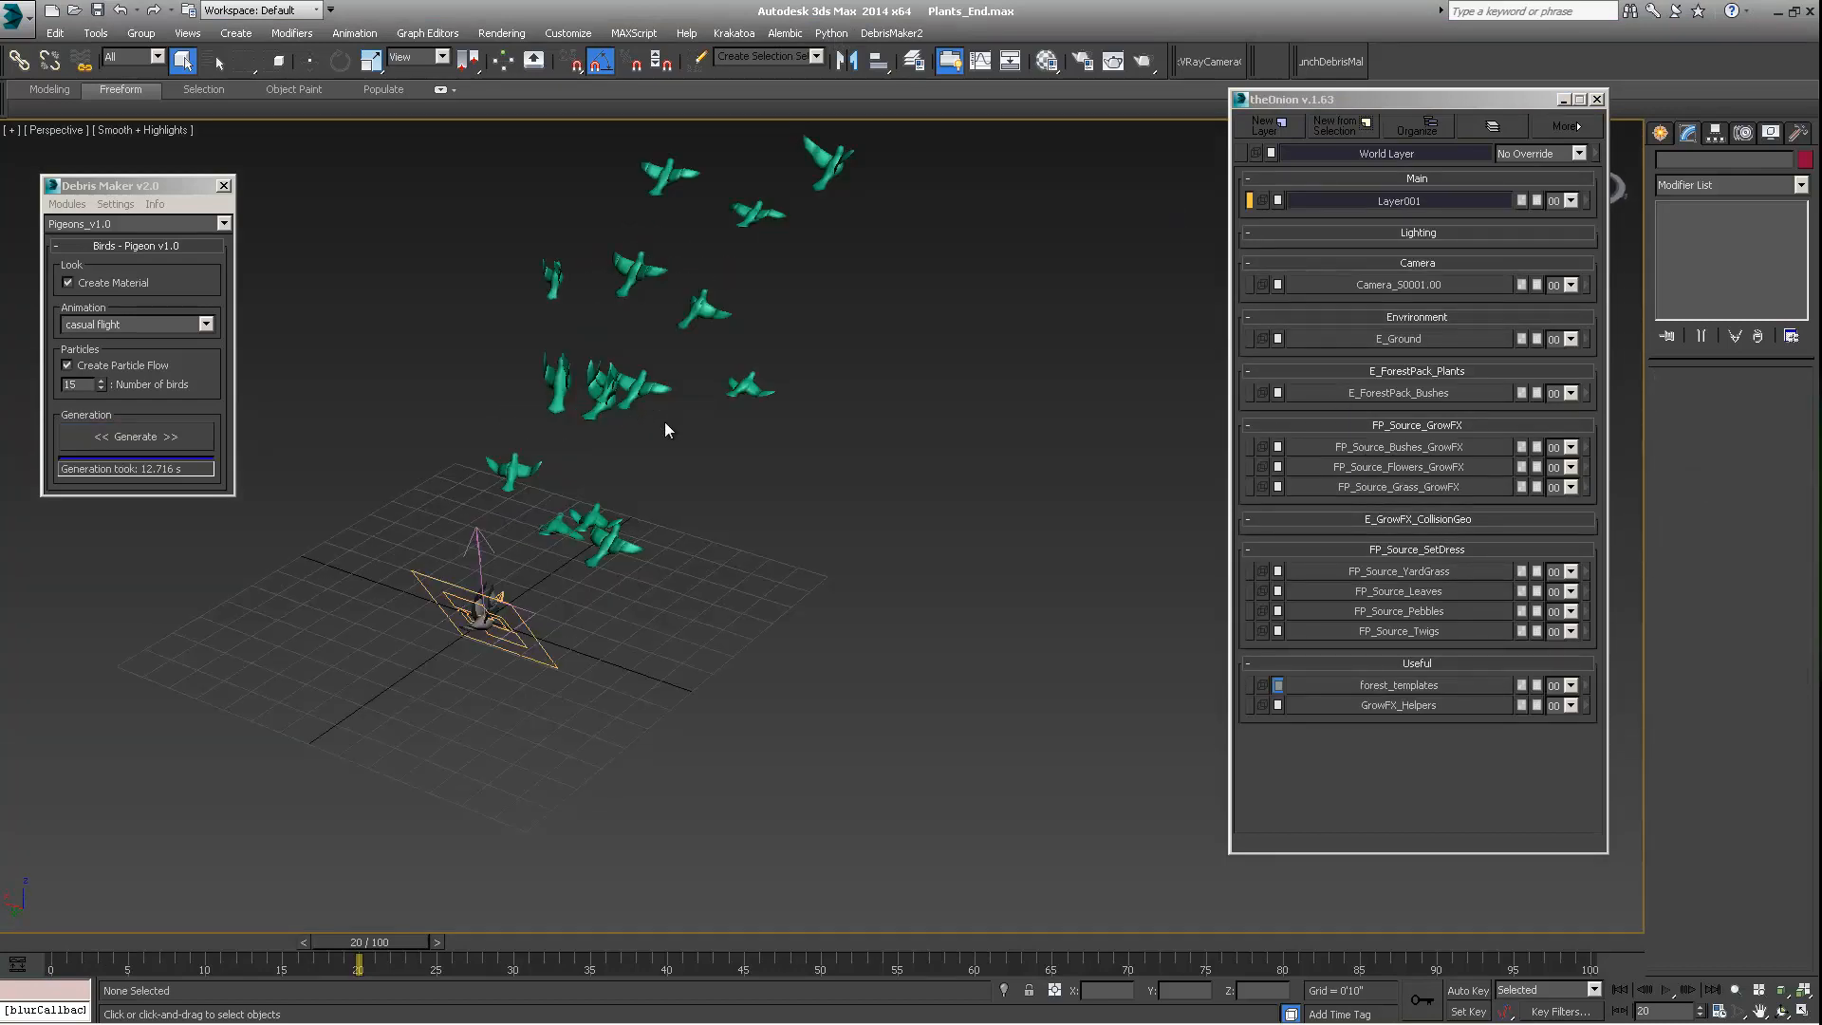
pyautogui.keyDown('alt'); pyautogui.moveTo(664, 422); pyautogui.dragTo(881, 511, button='middle'); pyautogui.keyUp('alt')
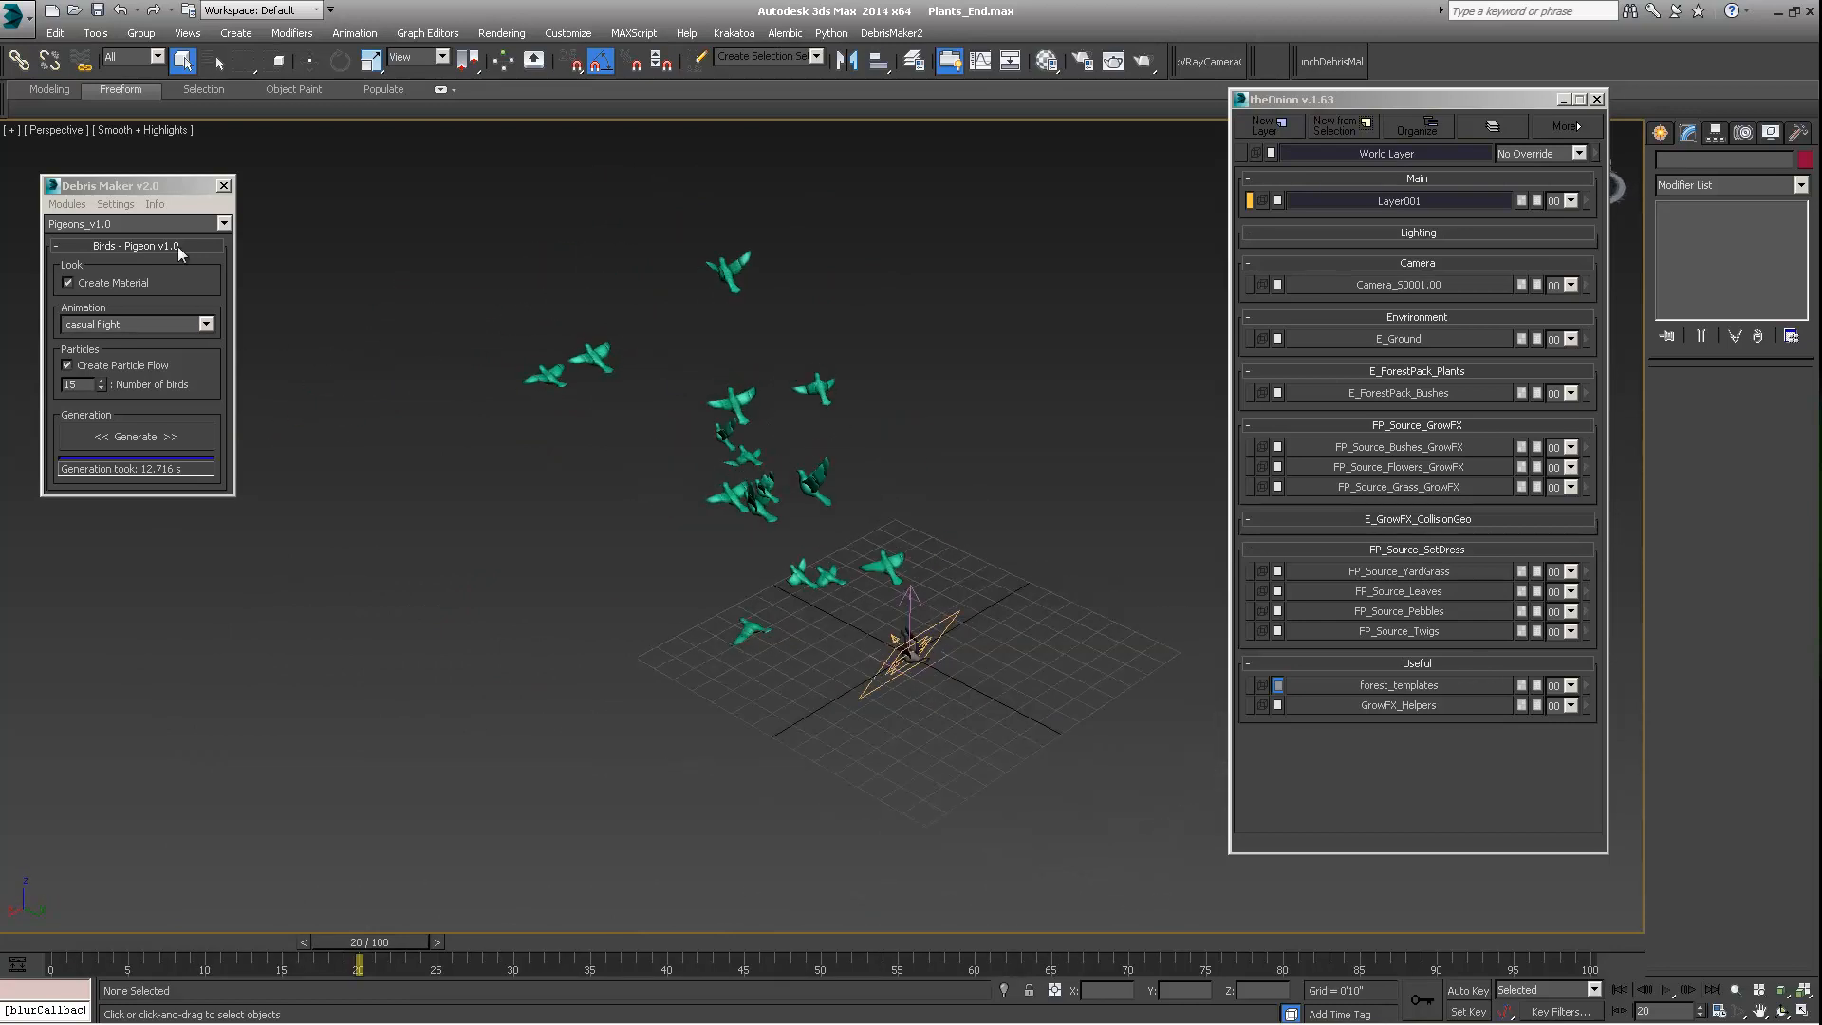
pyautogui.moveTo(186, 179); pyautogui.dragTo(200, 215)
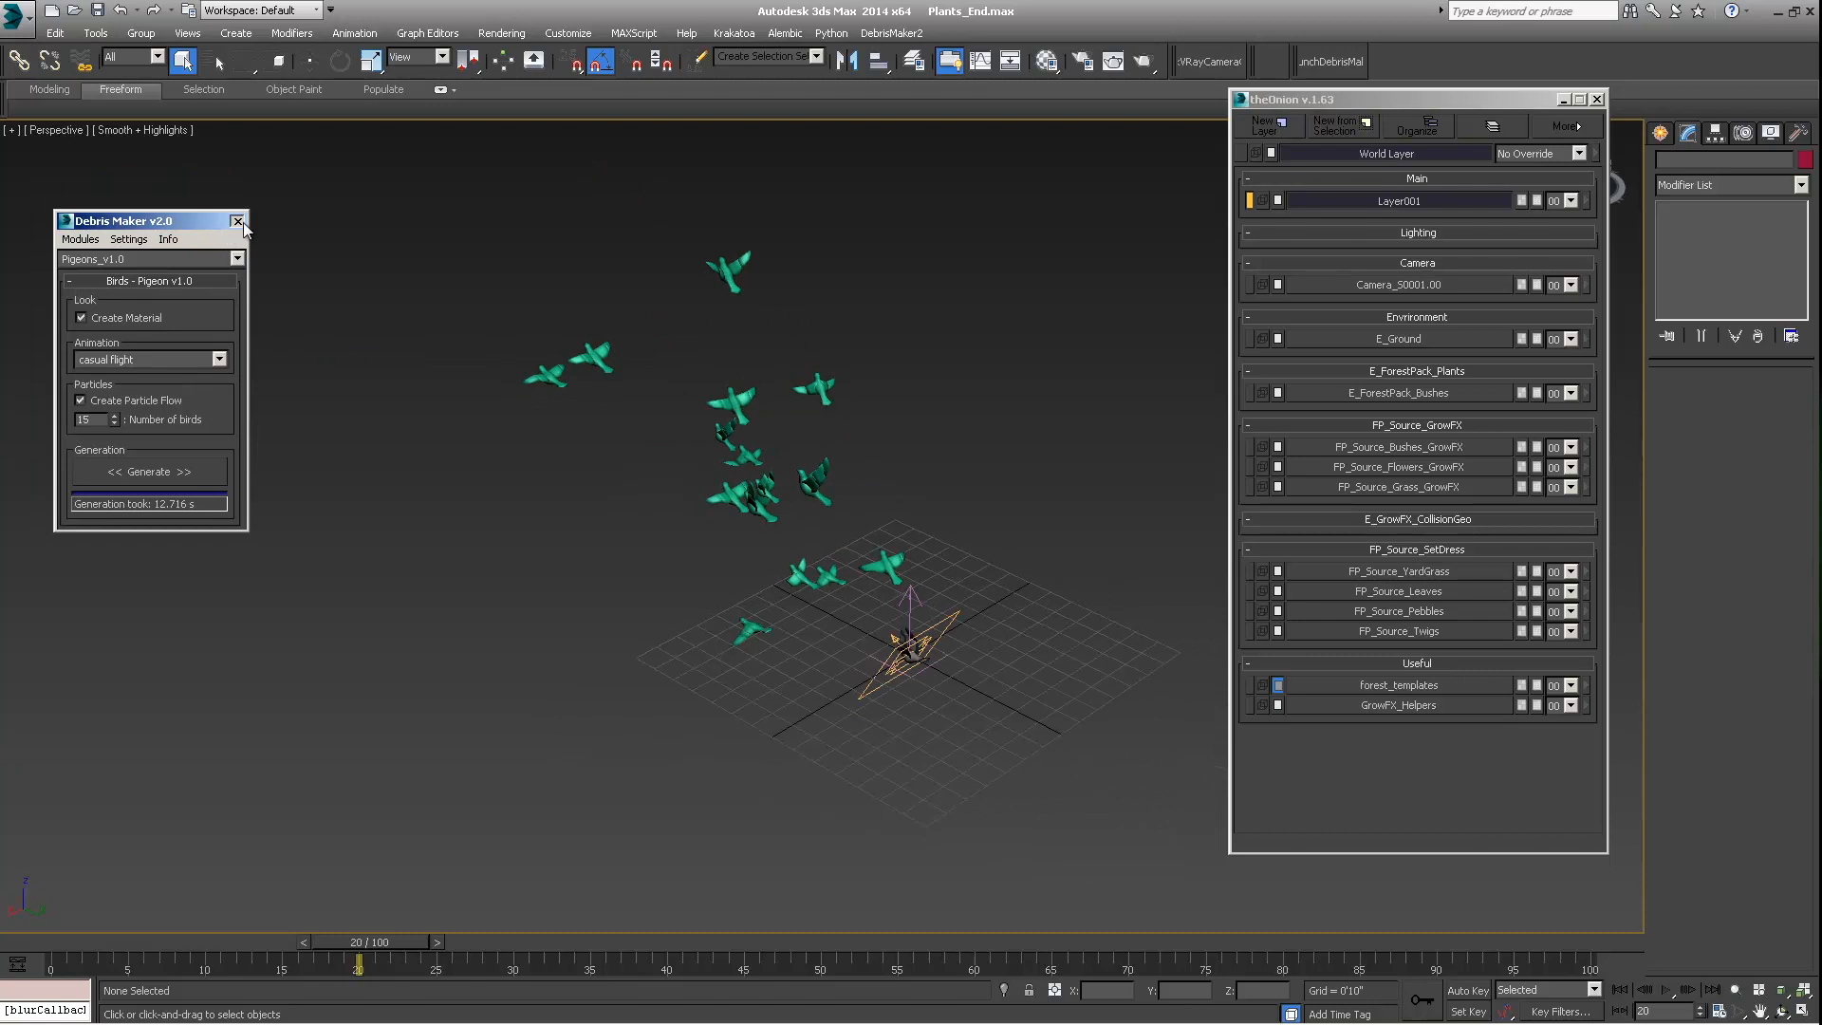
pyautogui.click(237, 221)
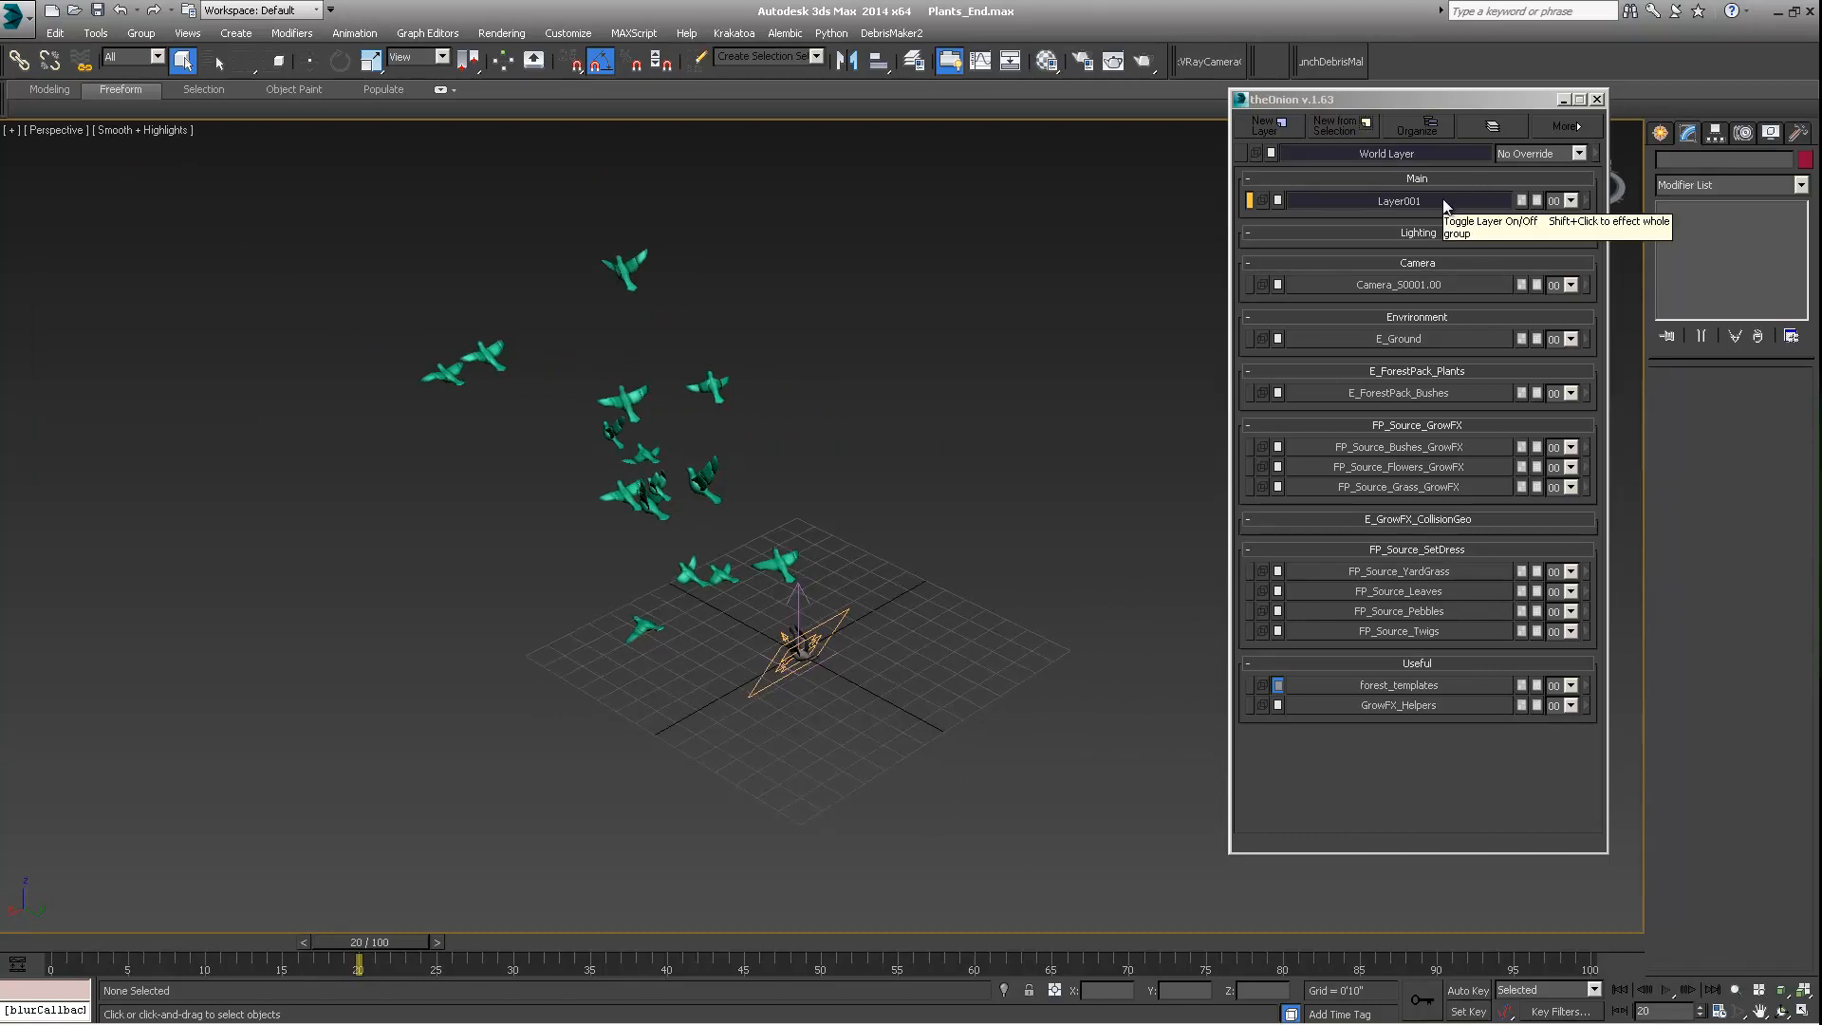
# Step: Select all objects on Layer001 and delete the pigeon flock
pyautogui.rightClick(1408, 201)
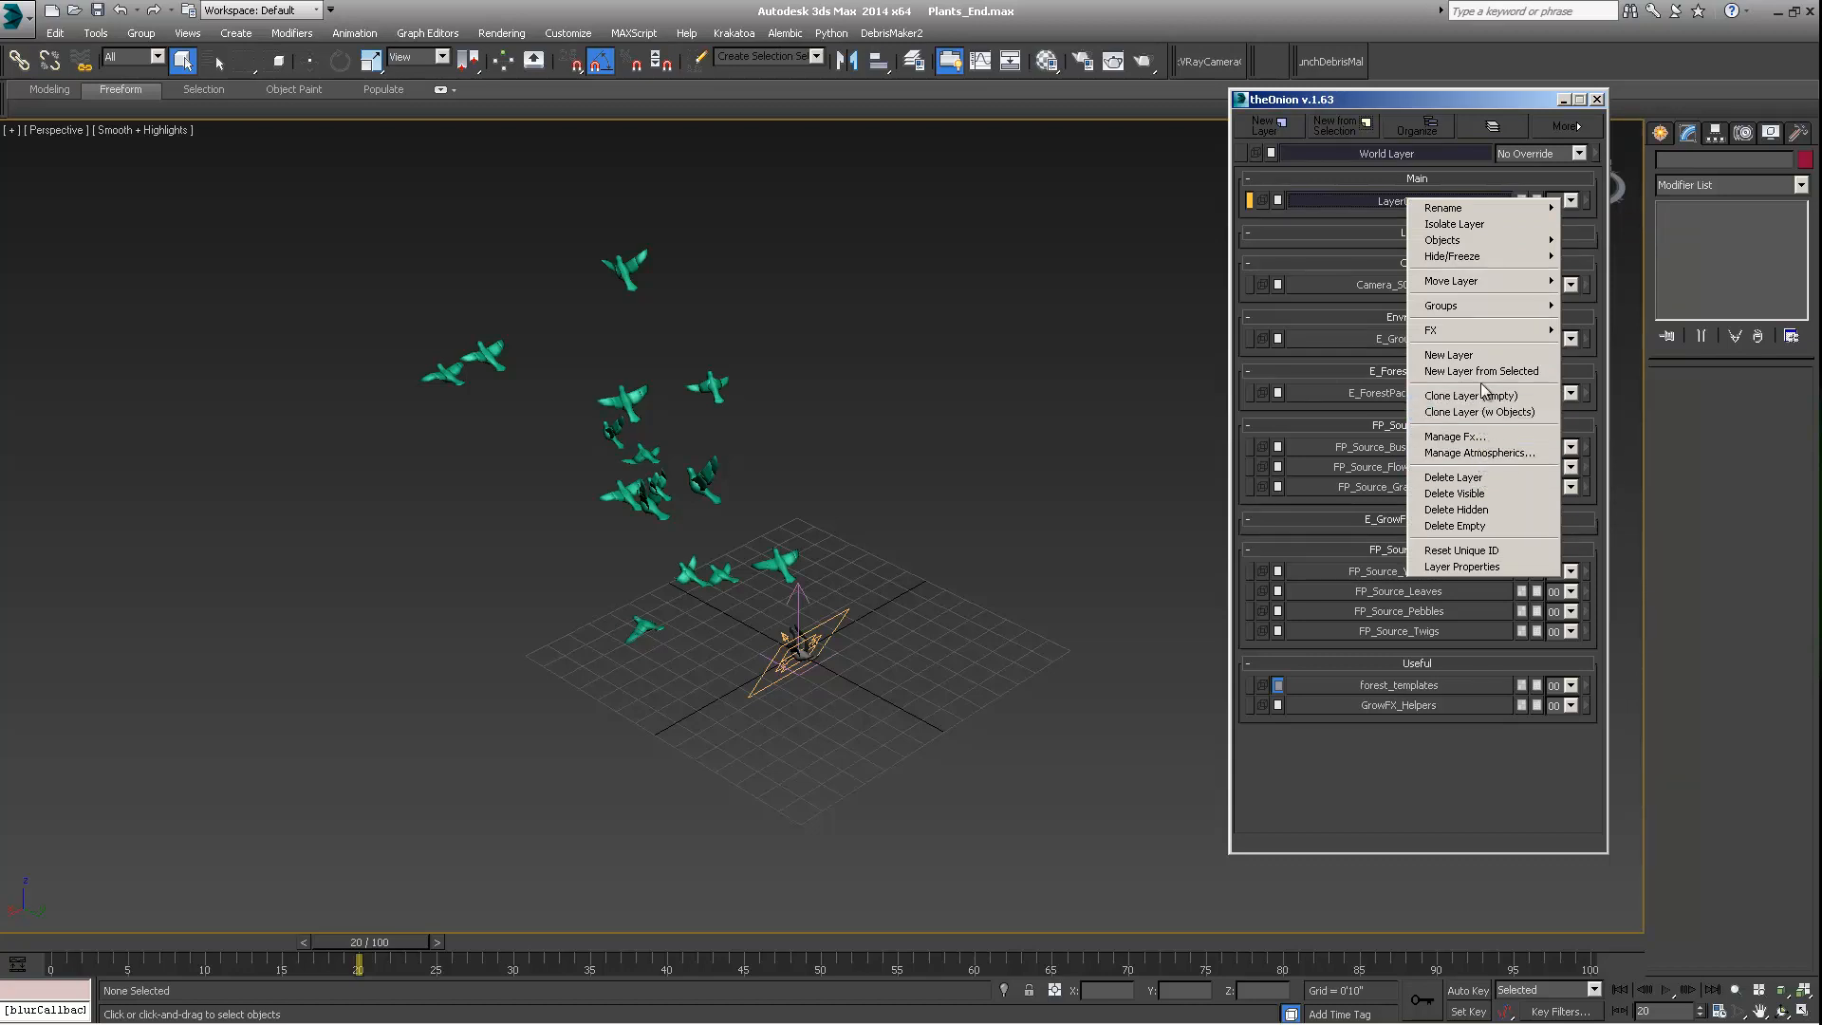
pyautogui.click(1589, 196)
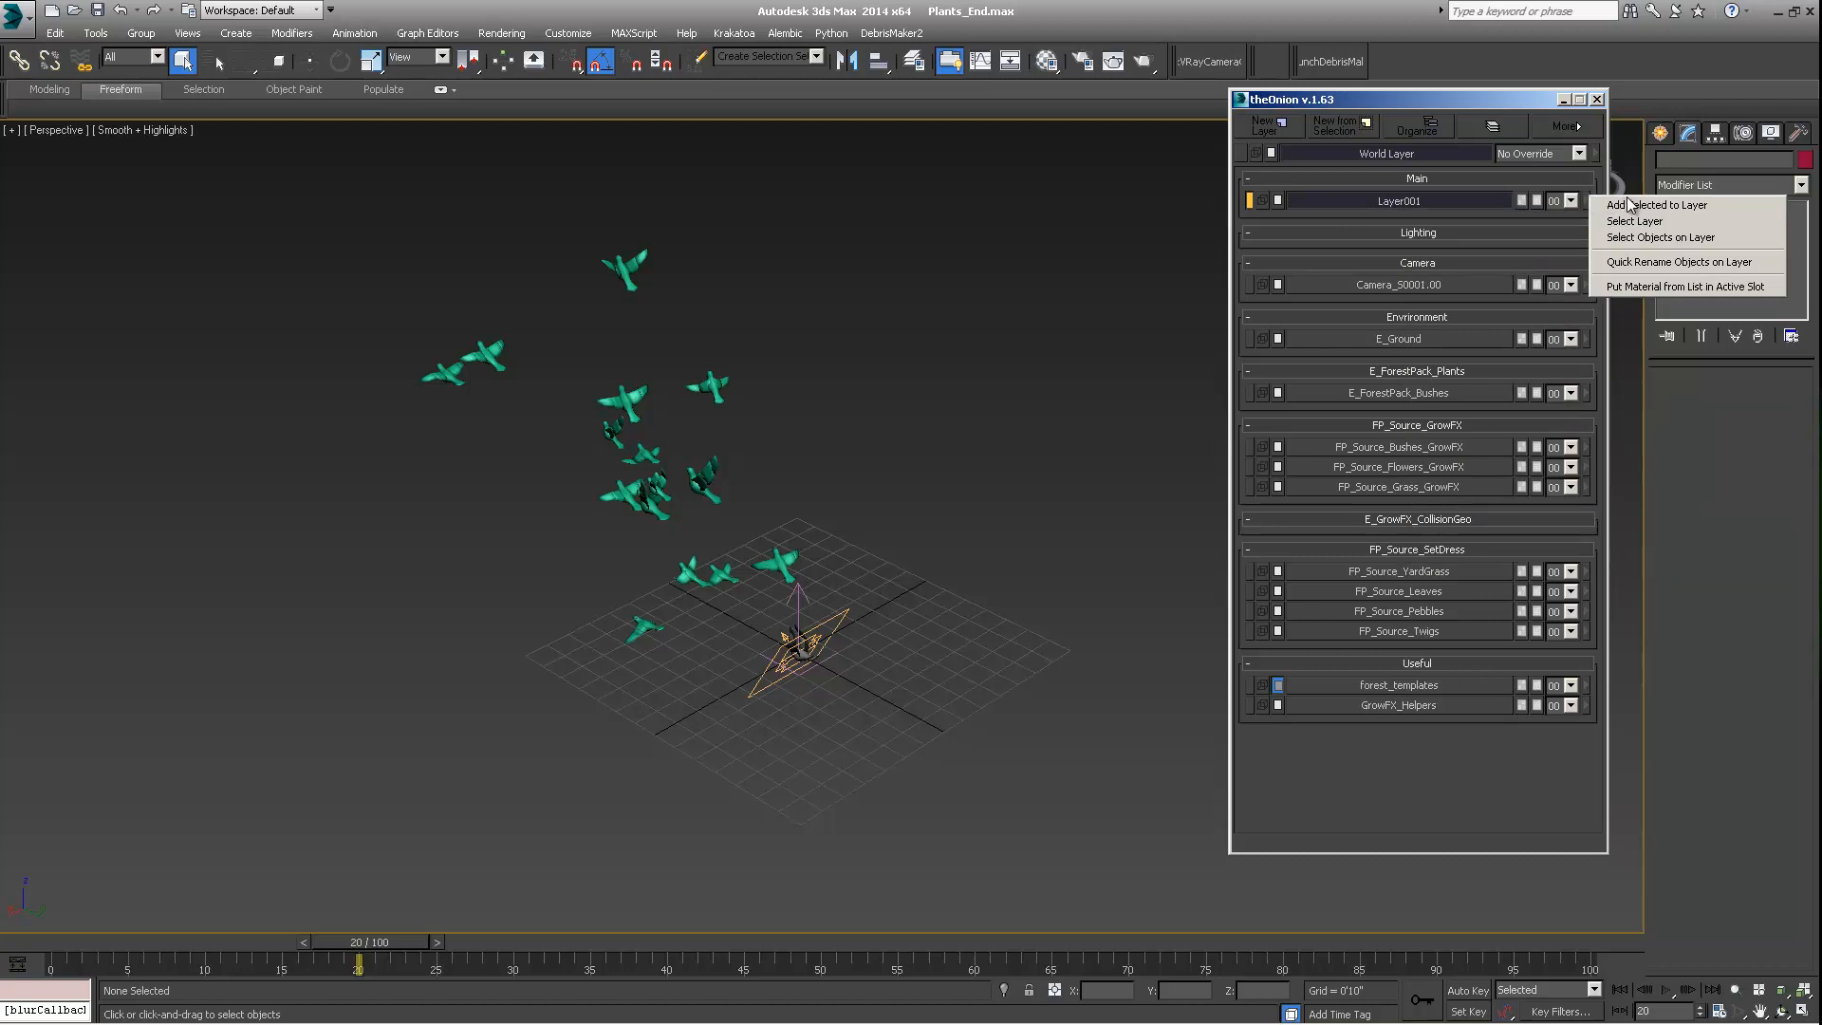
pyautogui.rightClick(1464, 201)
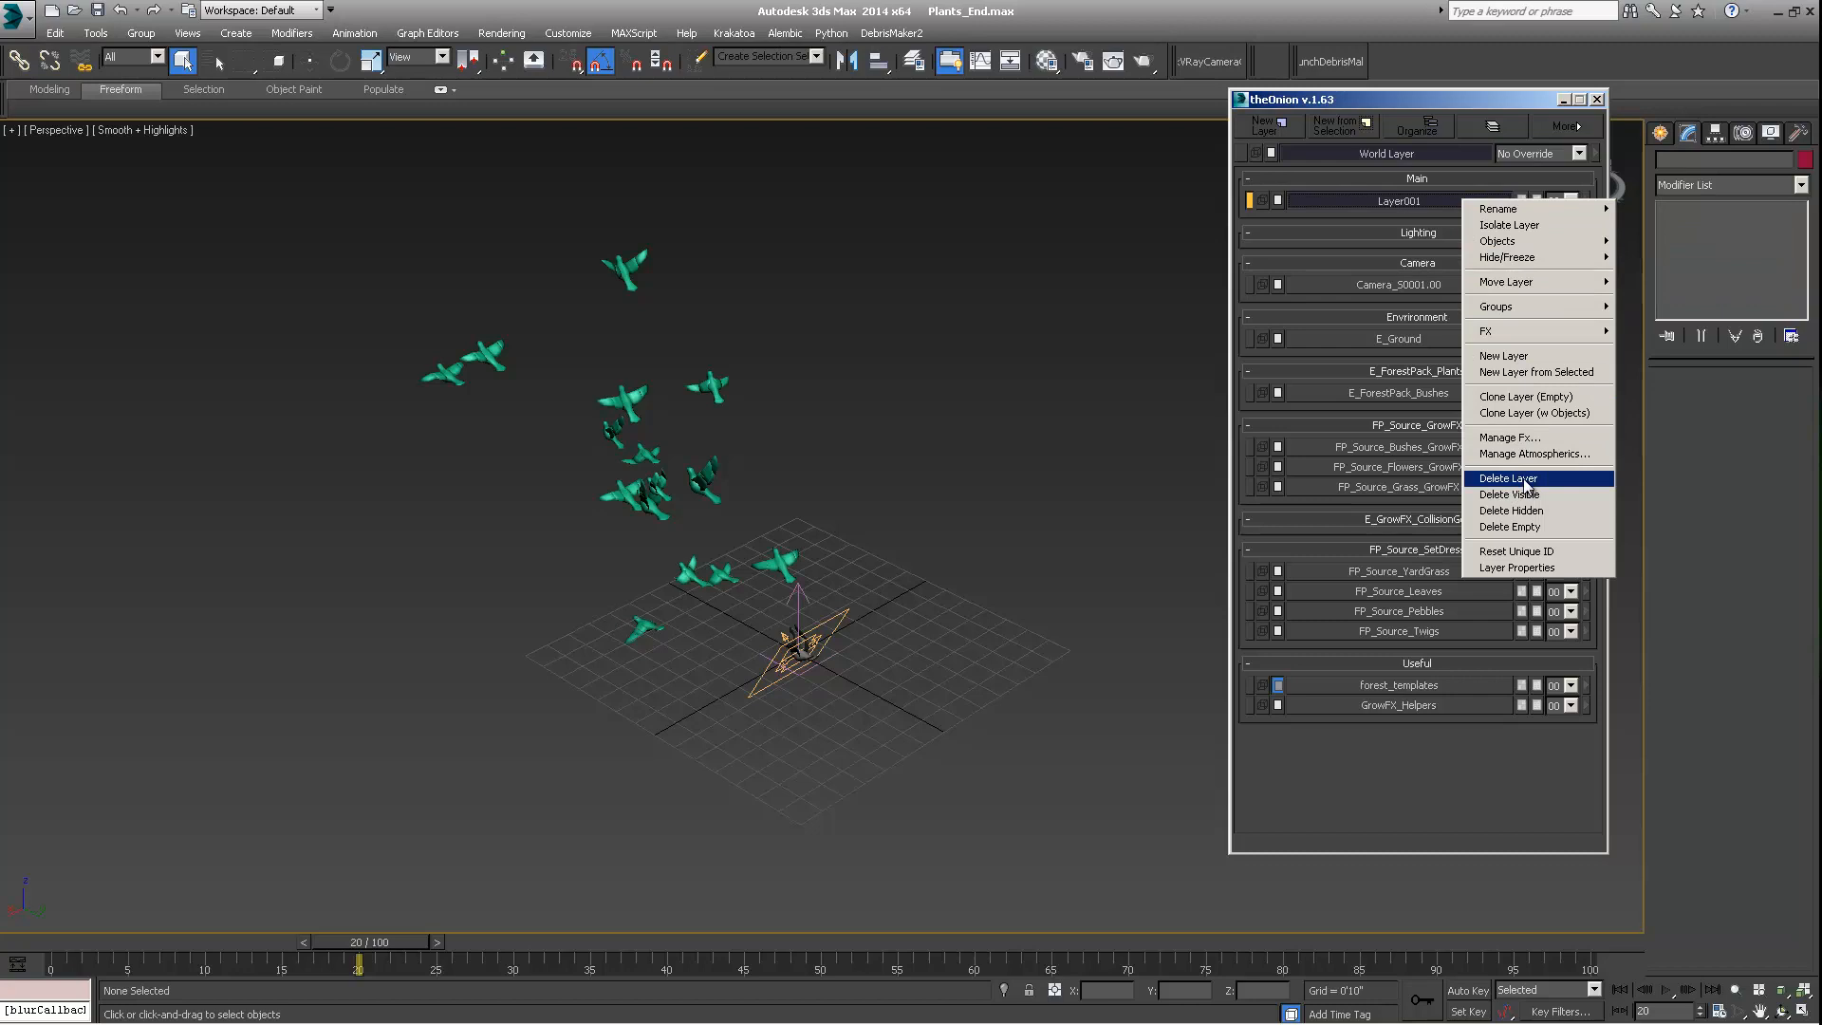
pyautogui.click(1587, 194)
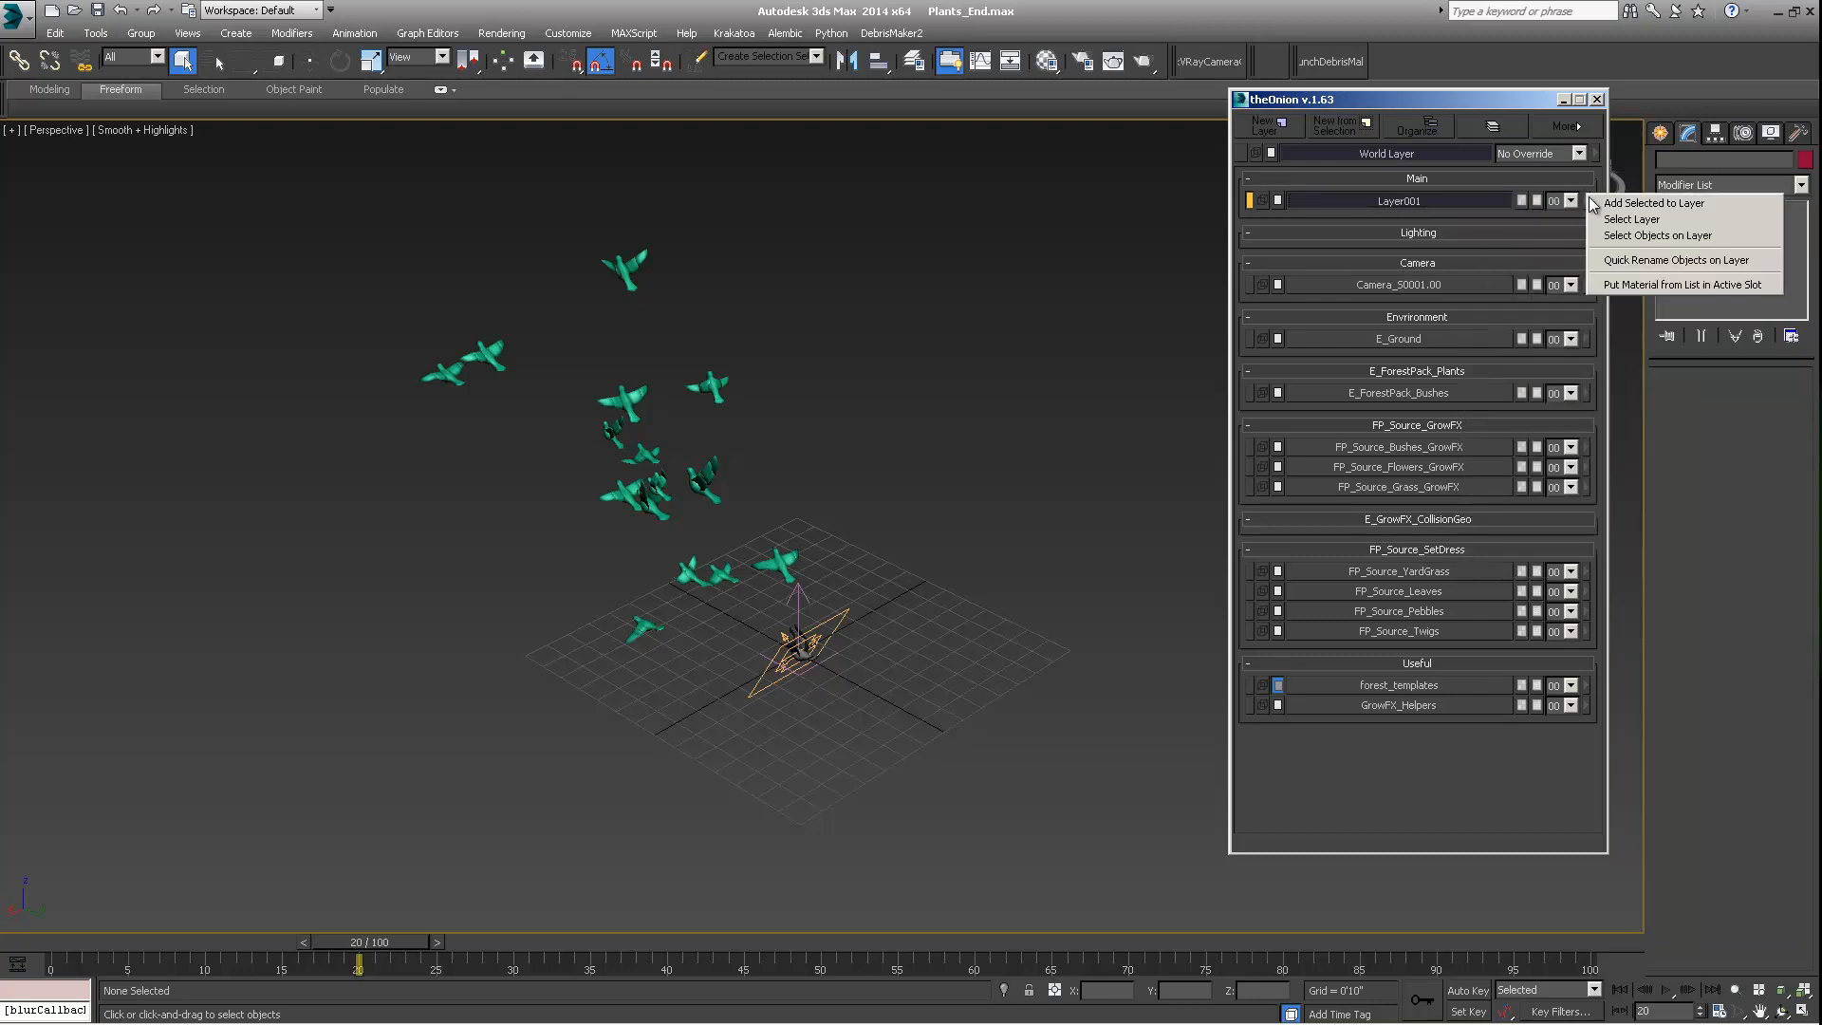
pyautogui.click(1632, 219)
pyautogui.moveTo(684, 504); pyautogui.dragTo(667, 510, button='middle')
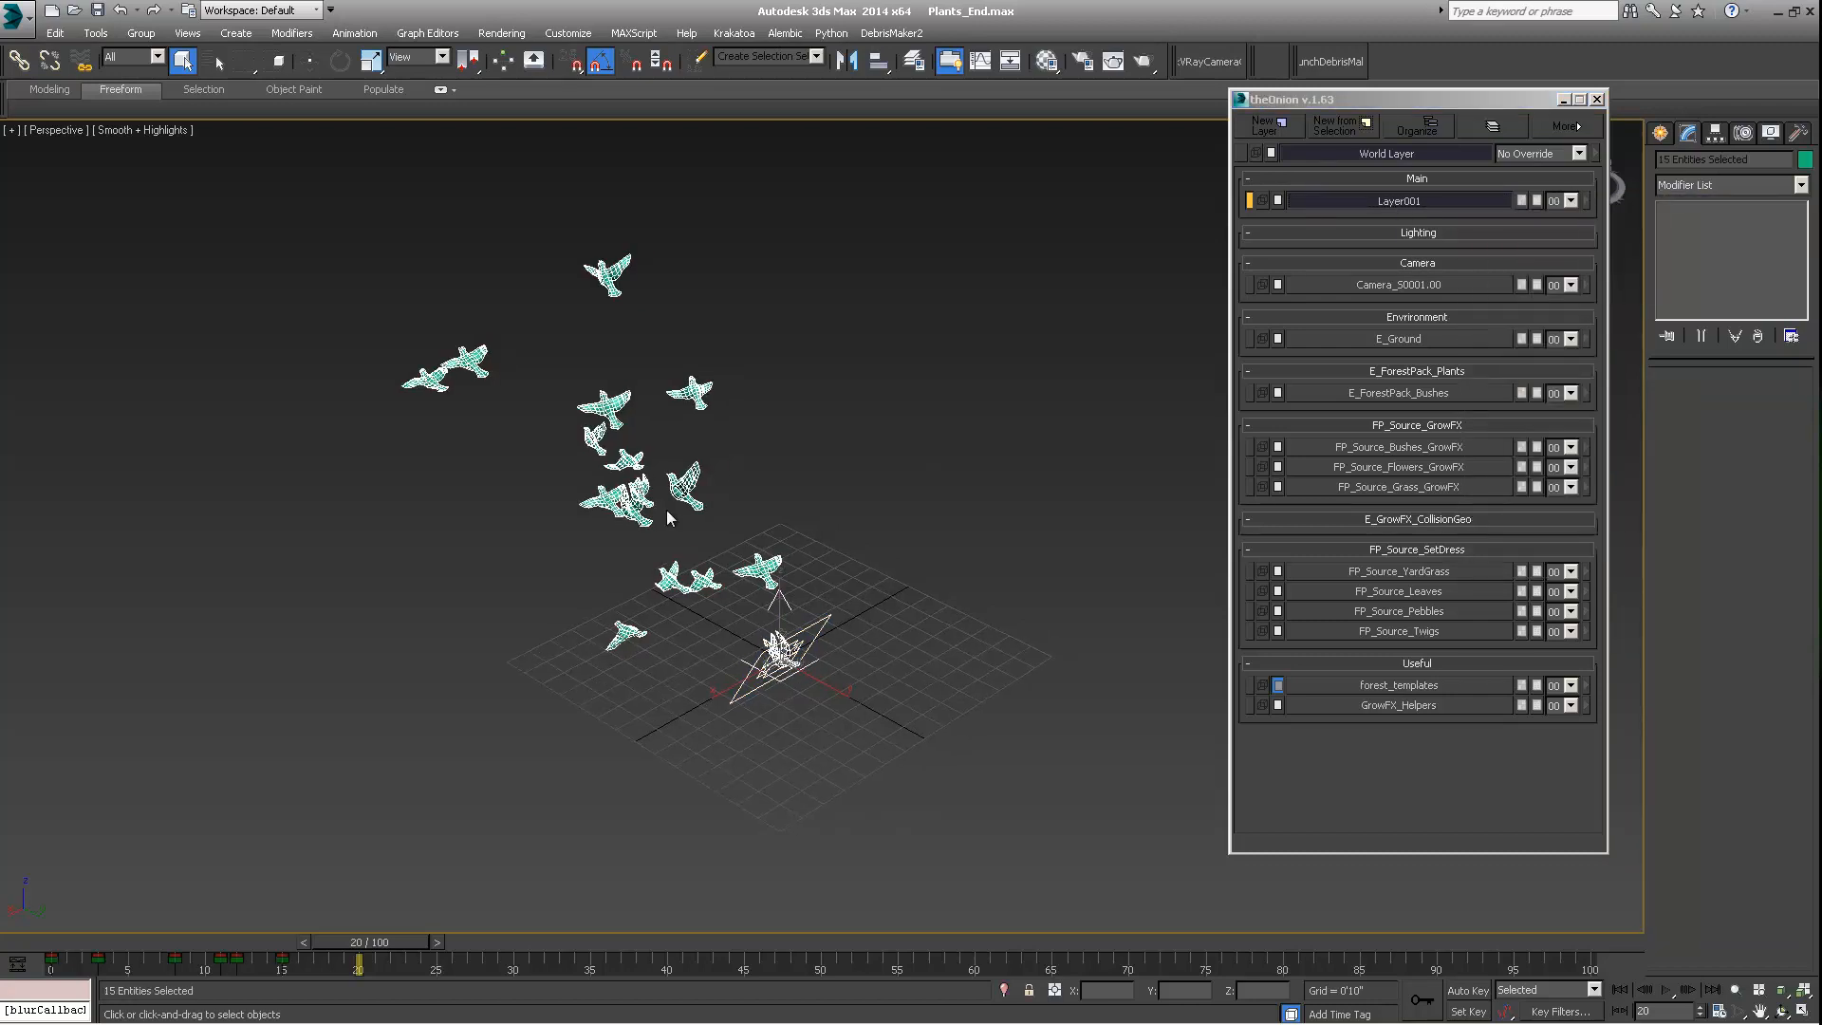
pyautogui.click(55, 33)
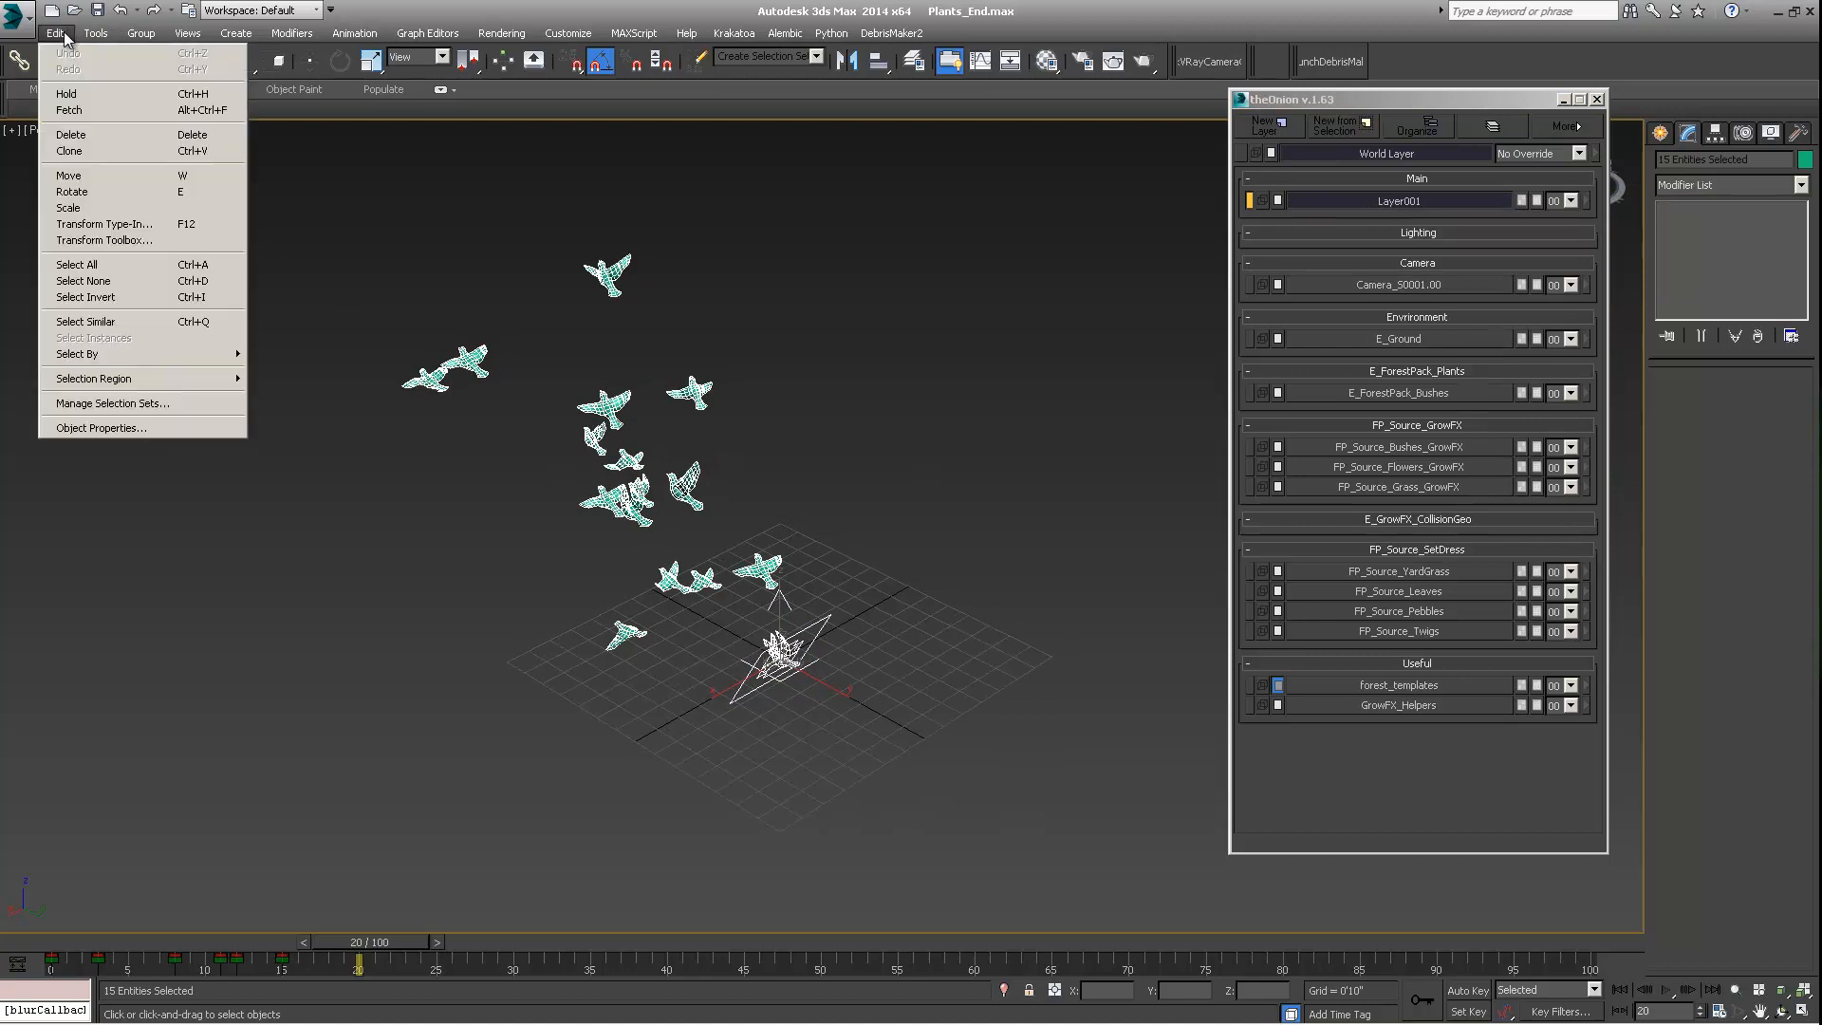
pyautogui.click(97, 152)
pyautogui.press('Delete')
pyautogui.moveTo(676, 449); pyautogui.dragTo(675, 512, button='middle')
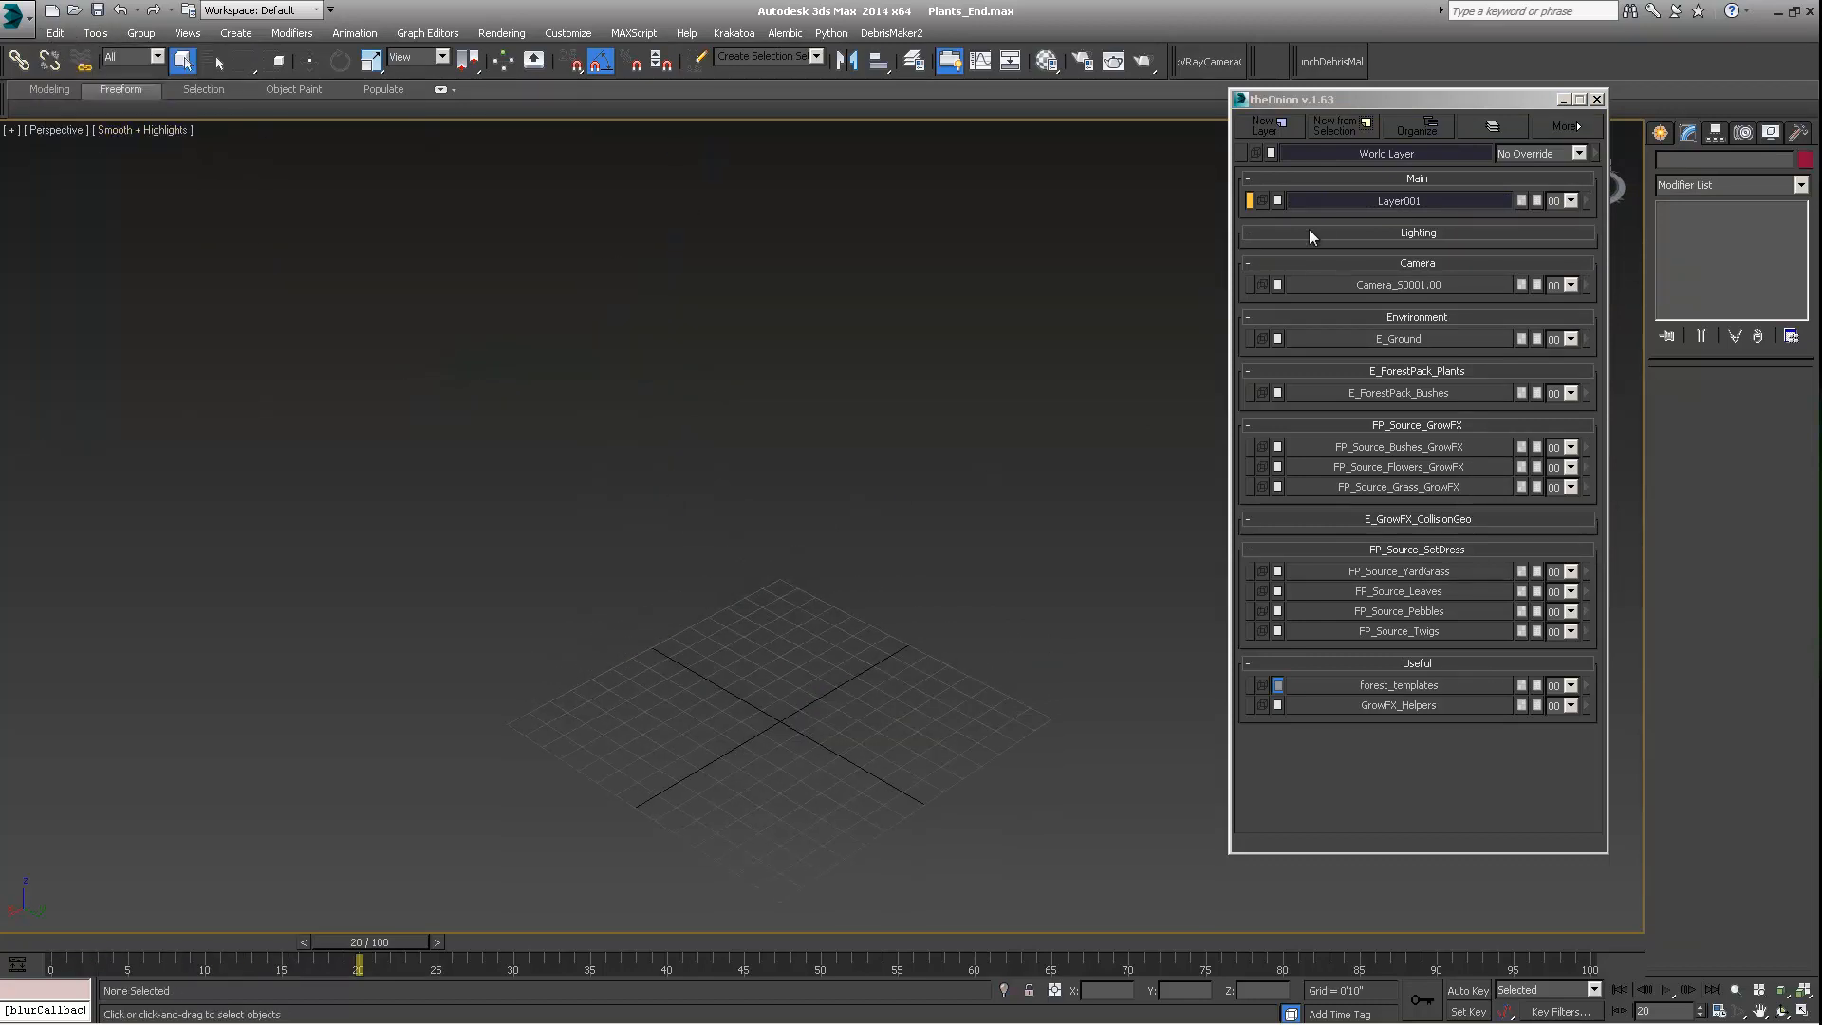
# Step: Delete the emptied Layer001 from the Main group and confirm the deletion
pyautogui.rightClick(1420, 199)
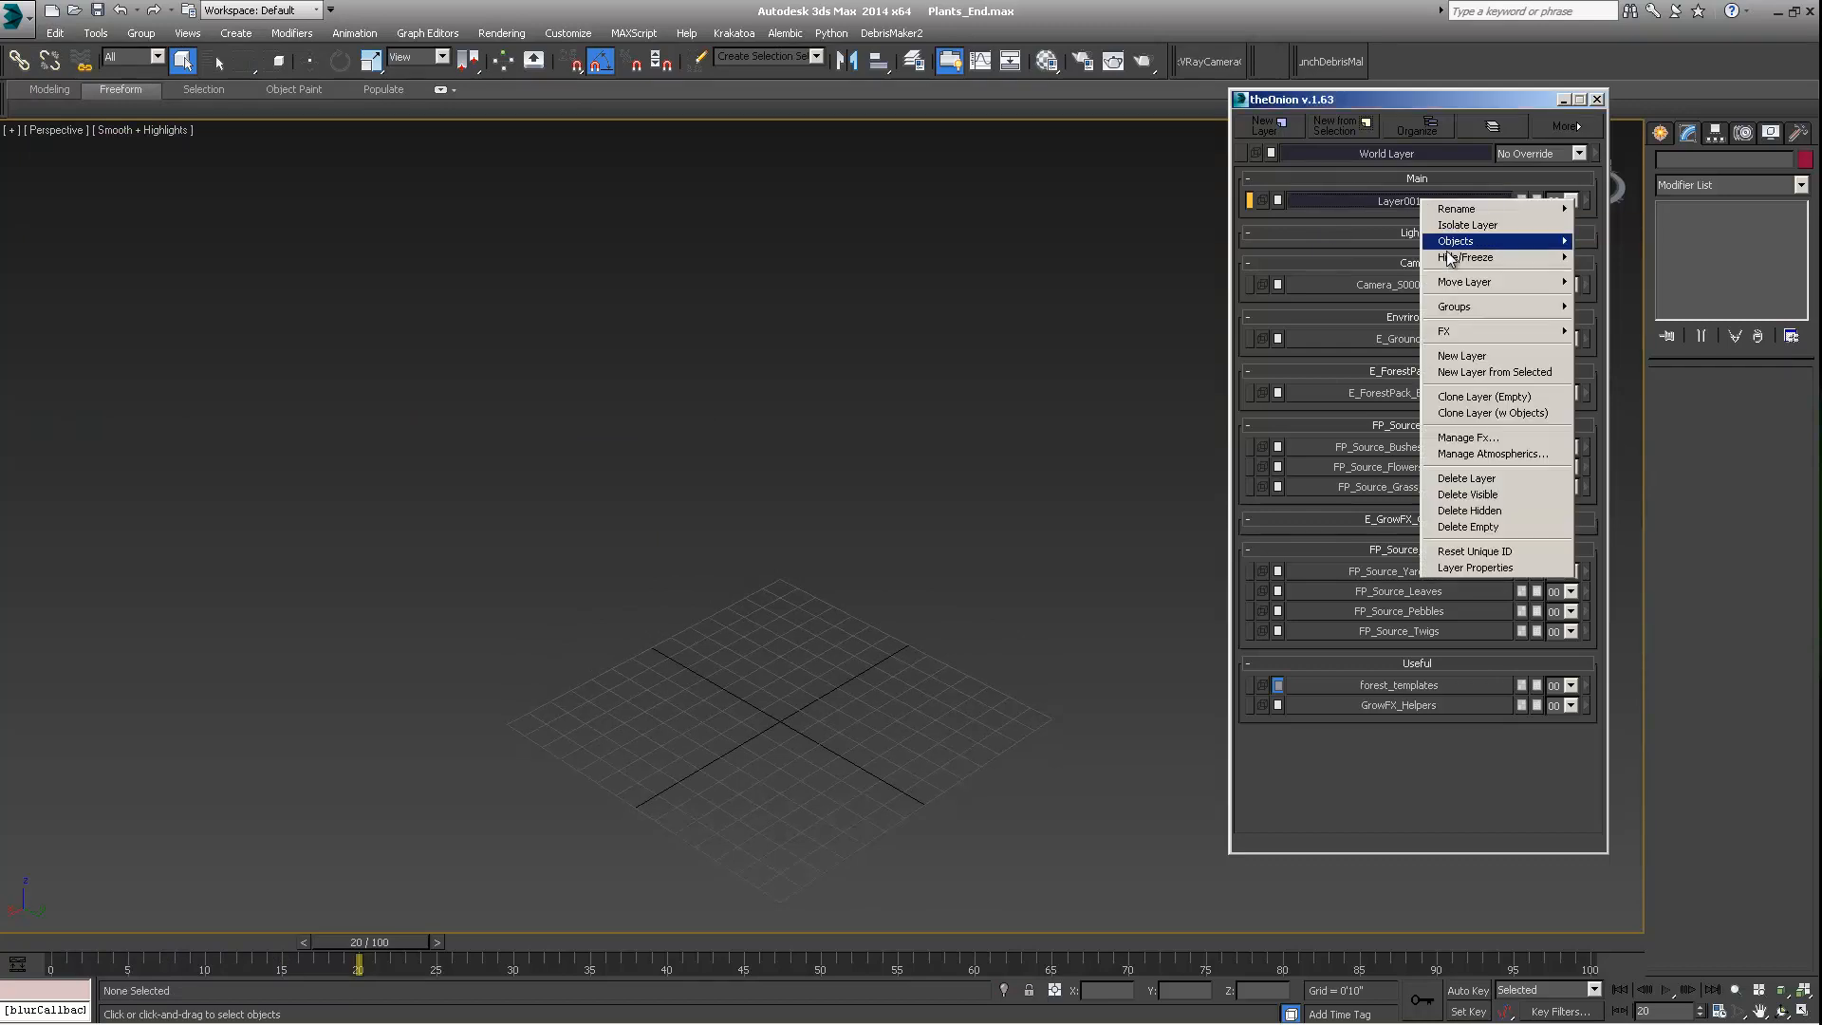
pyautogui.click(1460, 482)
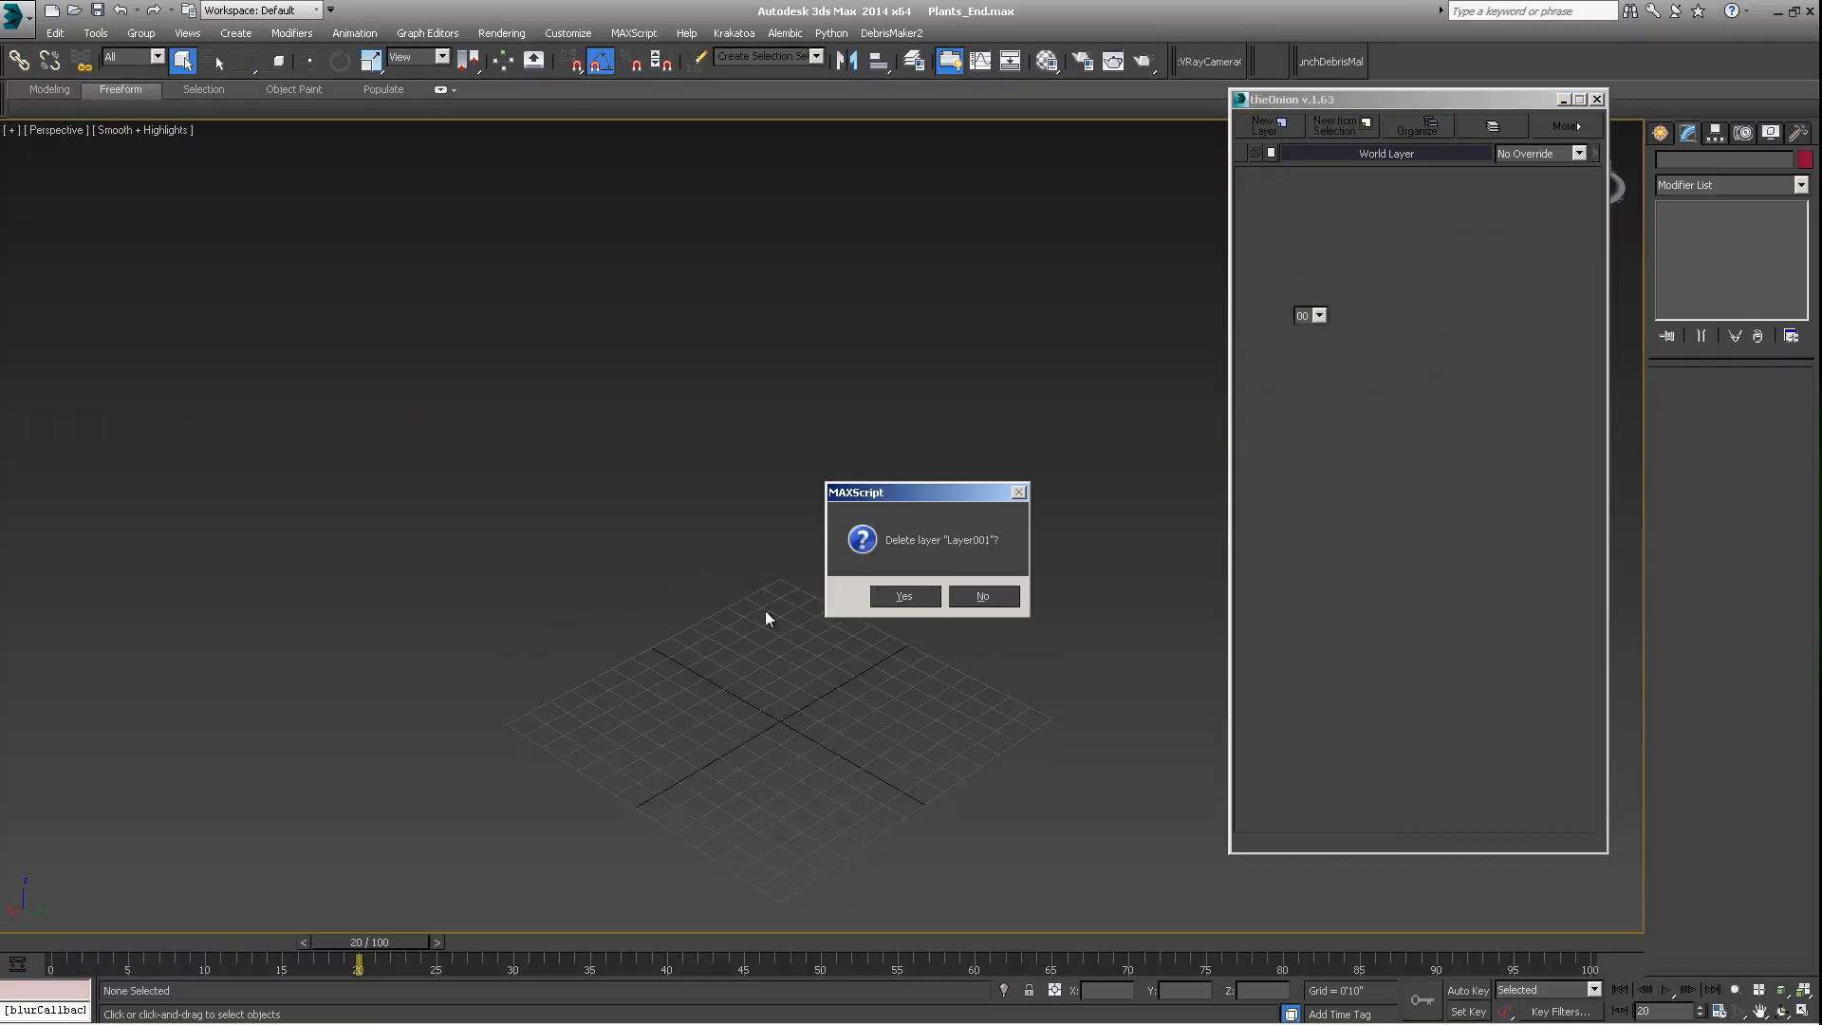
pyautogui.press('Return')
pyautogui.keyDown('alt'); pyautogui.moveTo(892, 678); pyautogui.dragTo(918, 594, button='middle'); pyautogui.keyUp('alt')
pyautogui.scroll(-3, 918, 594)
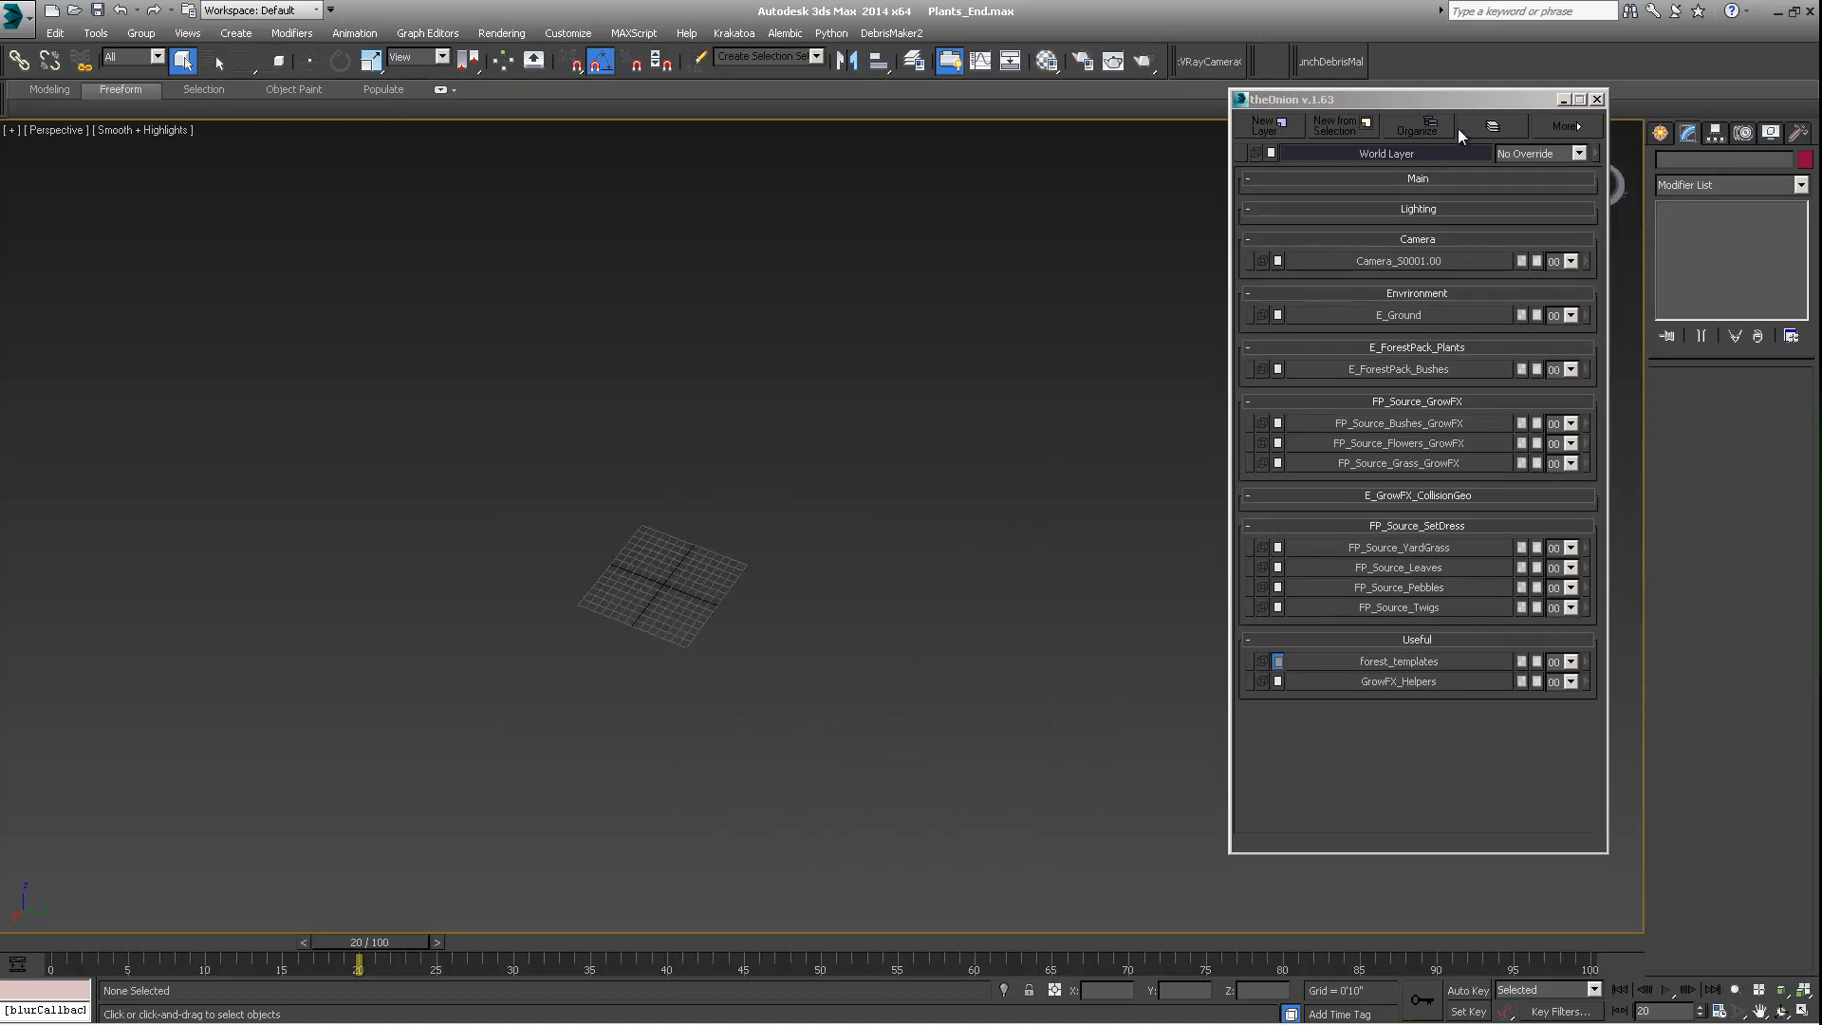
# Step: Turn on the E_Ground layer and frame the hilly terrain in the perspective view
pyautogui.moveTo(1490, 101); pyautogui.dragTo(1562, 101)
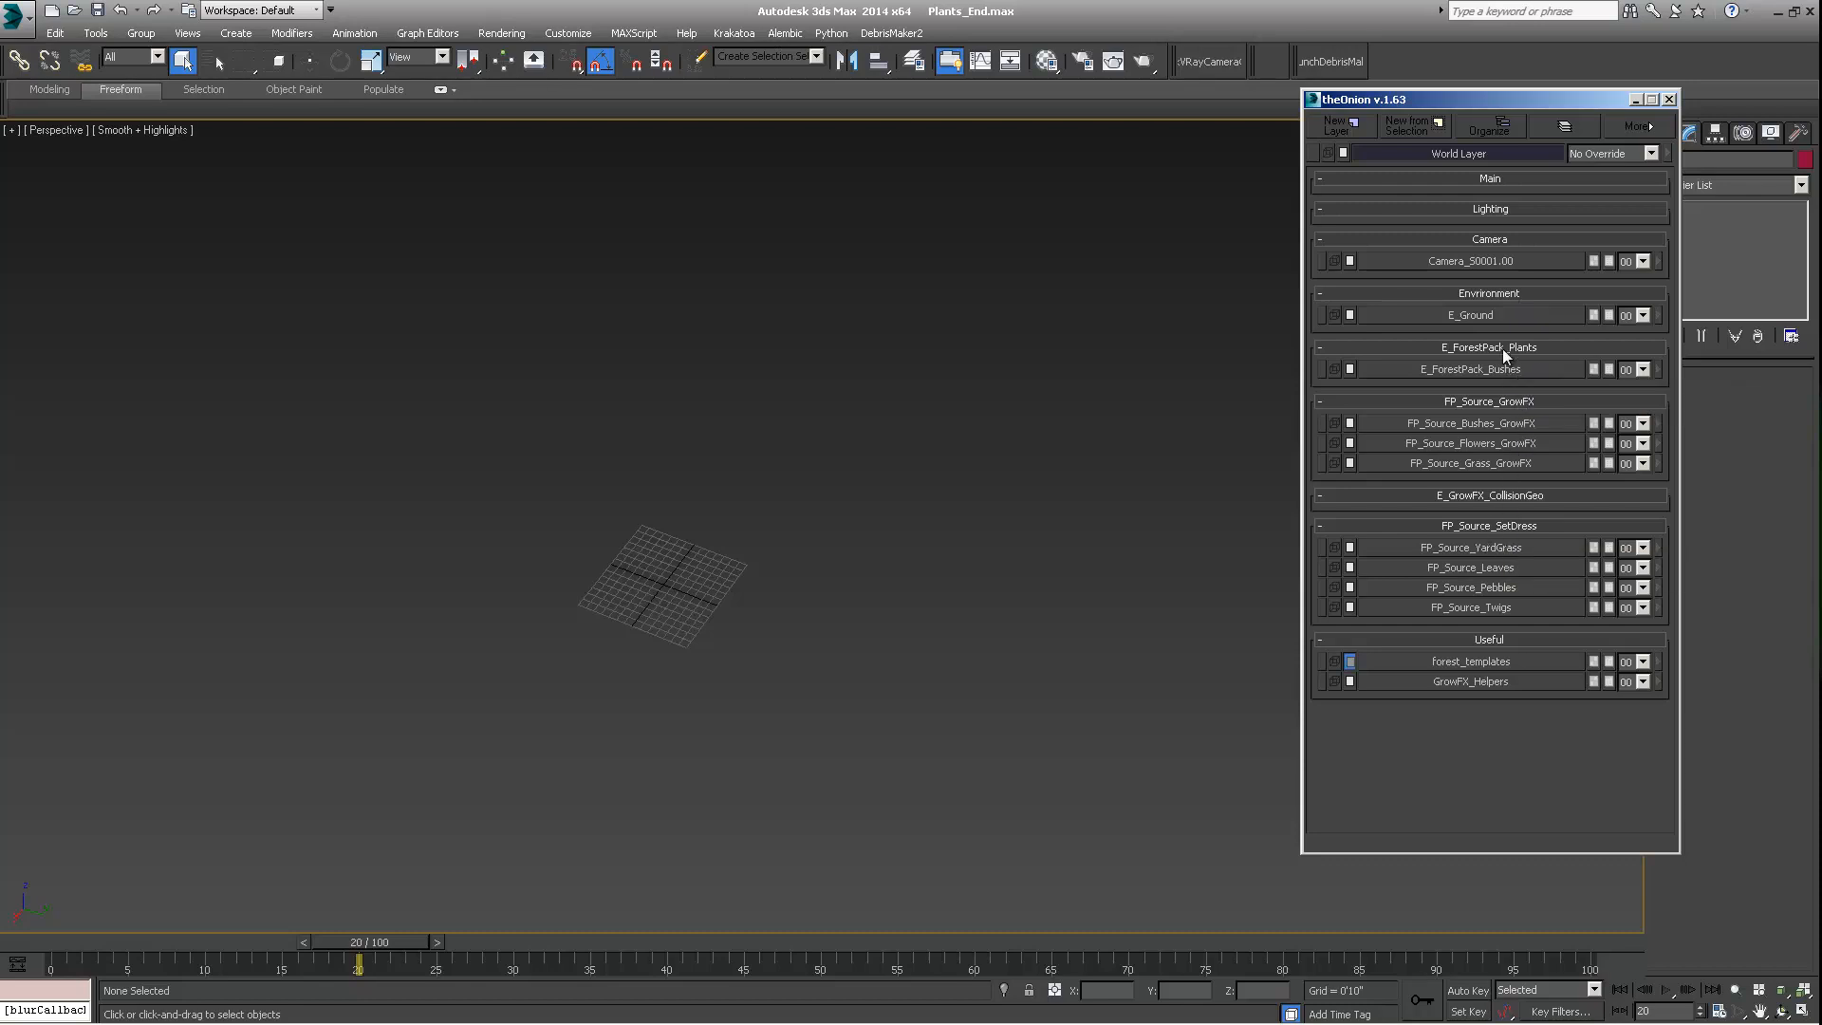
pyautogui.click(1509, 316)
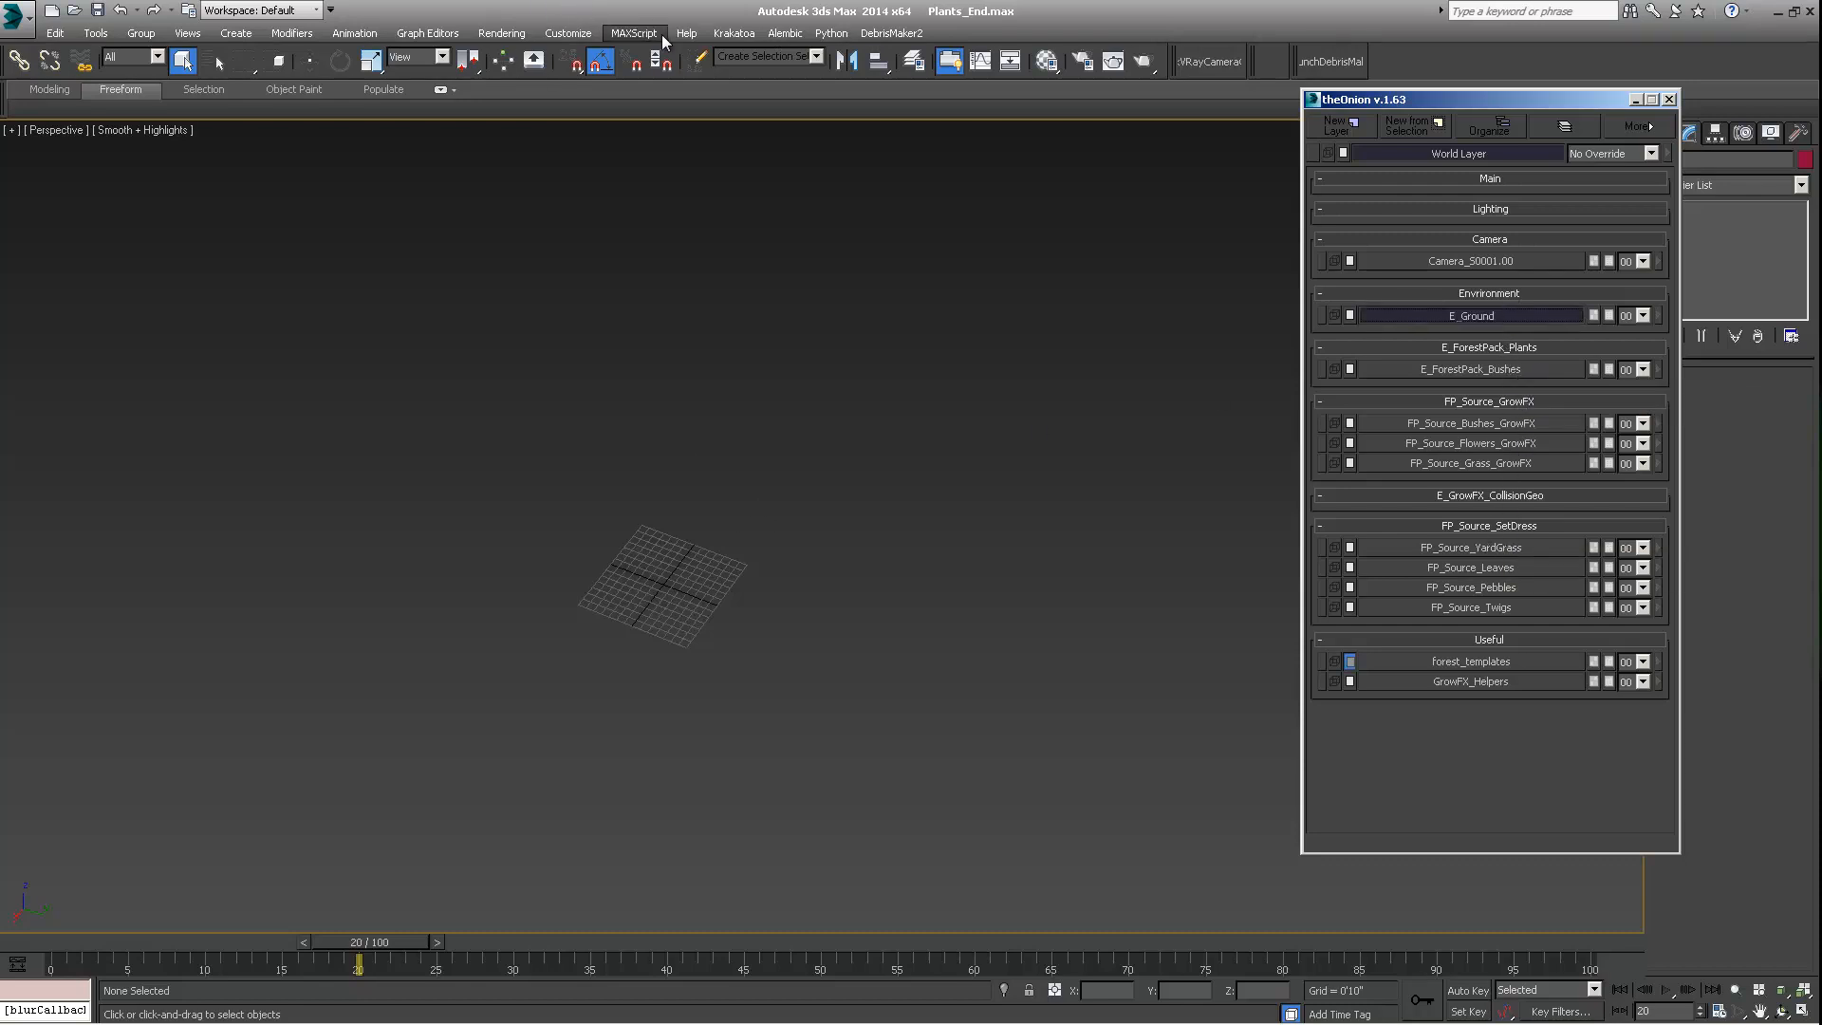
pyautogui.moveTo(677, 406); pyautogui.dragTo(552, 548, button='middle')
pyautogui.scroll(-4, 540, 443)
pyautogui.scroll(4, 842, 532)
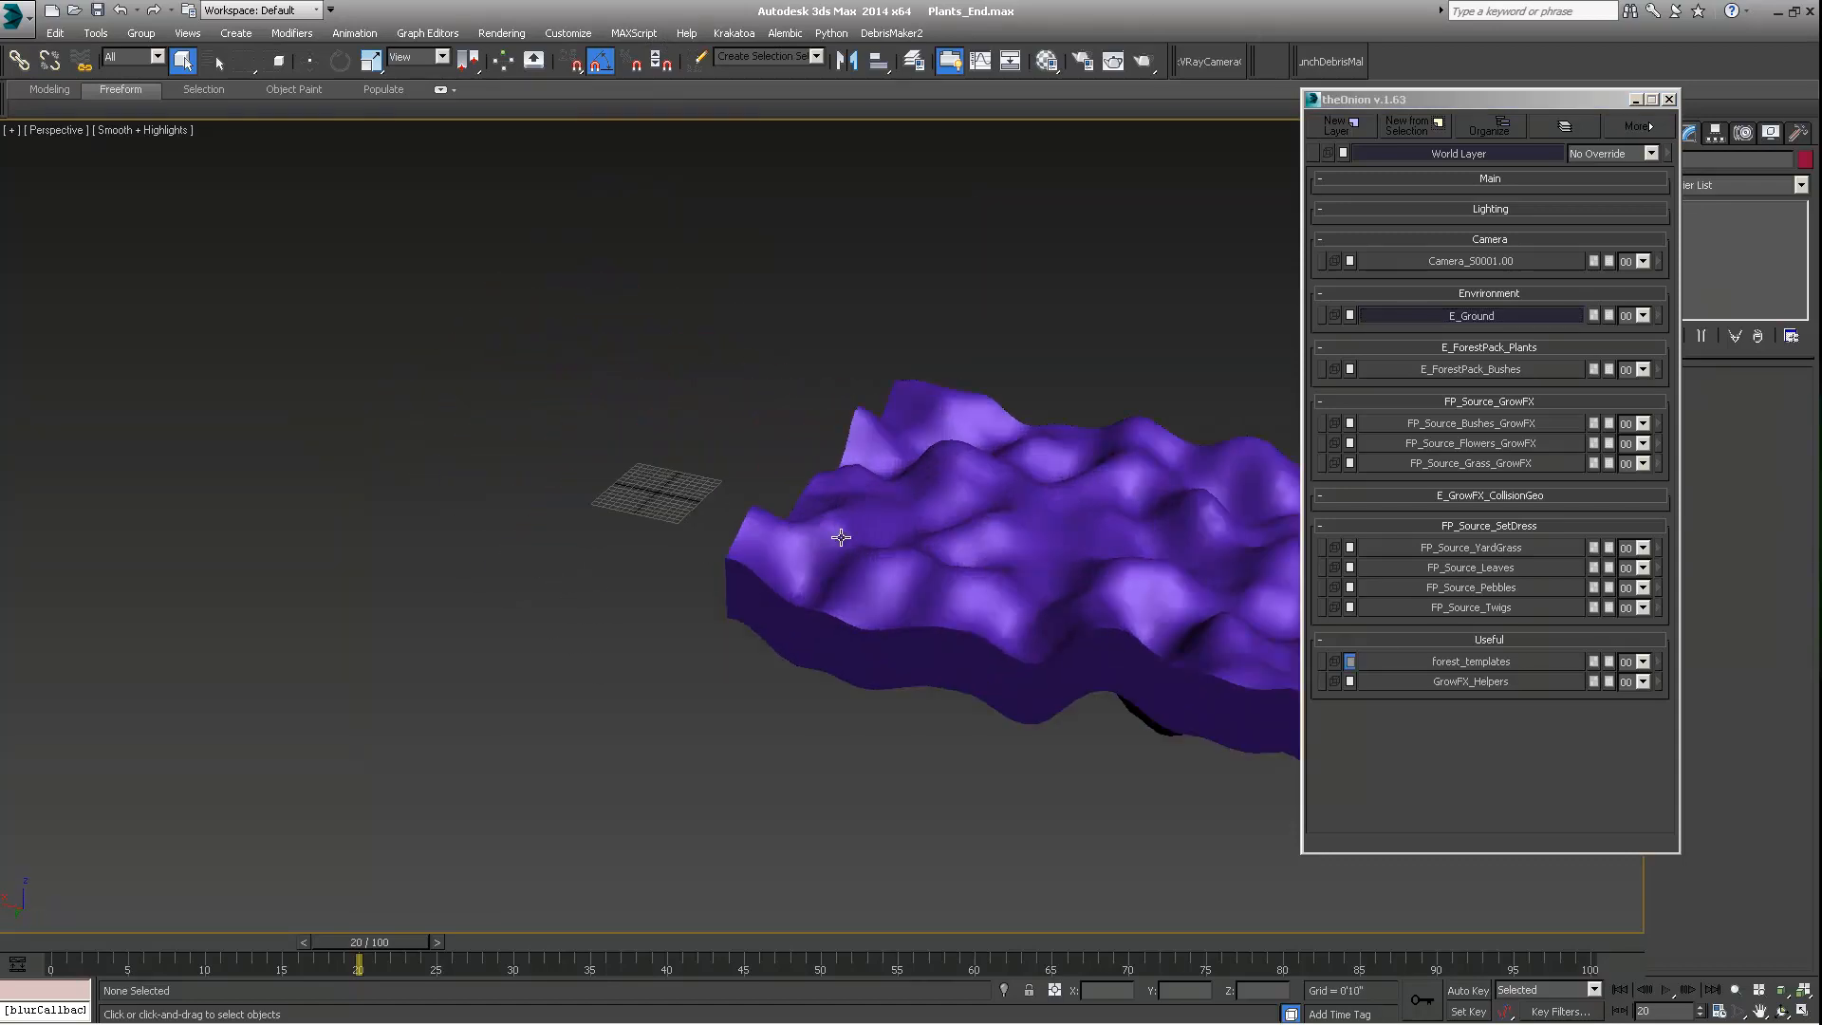
pyautogui.moveTo(842, 533); pyautogui.dragTo(709, 685, button='middle')
pyautogui.scroll(2, 773, 496)
pyautogui.moveTo(773, 496)
pyautogui.mouseDown(button='middle')
pyautogui.moveTo(738, 681)
pyautogui.moveTo(797, 491)
pyautogui.mouseUp(button='middle')
# Step: Turn on the E_ForestPack_Bushes layer and view the bushes scattered over the terrain
pyautogui.click(1491, 373)
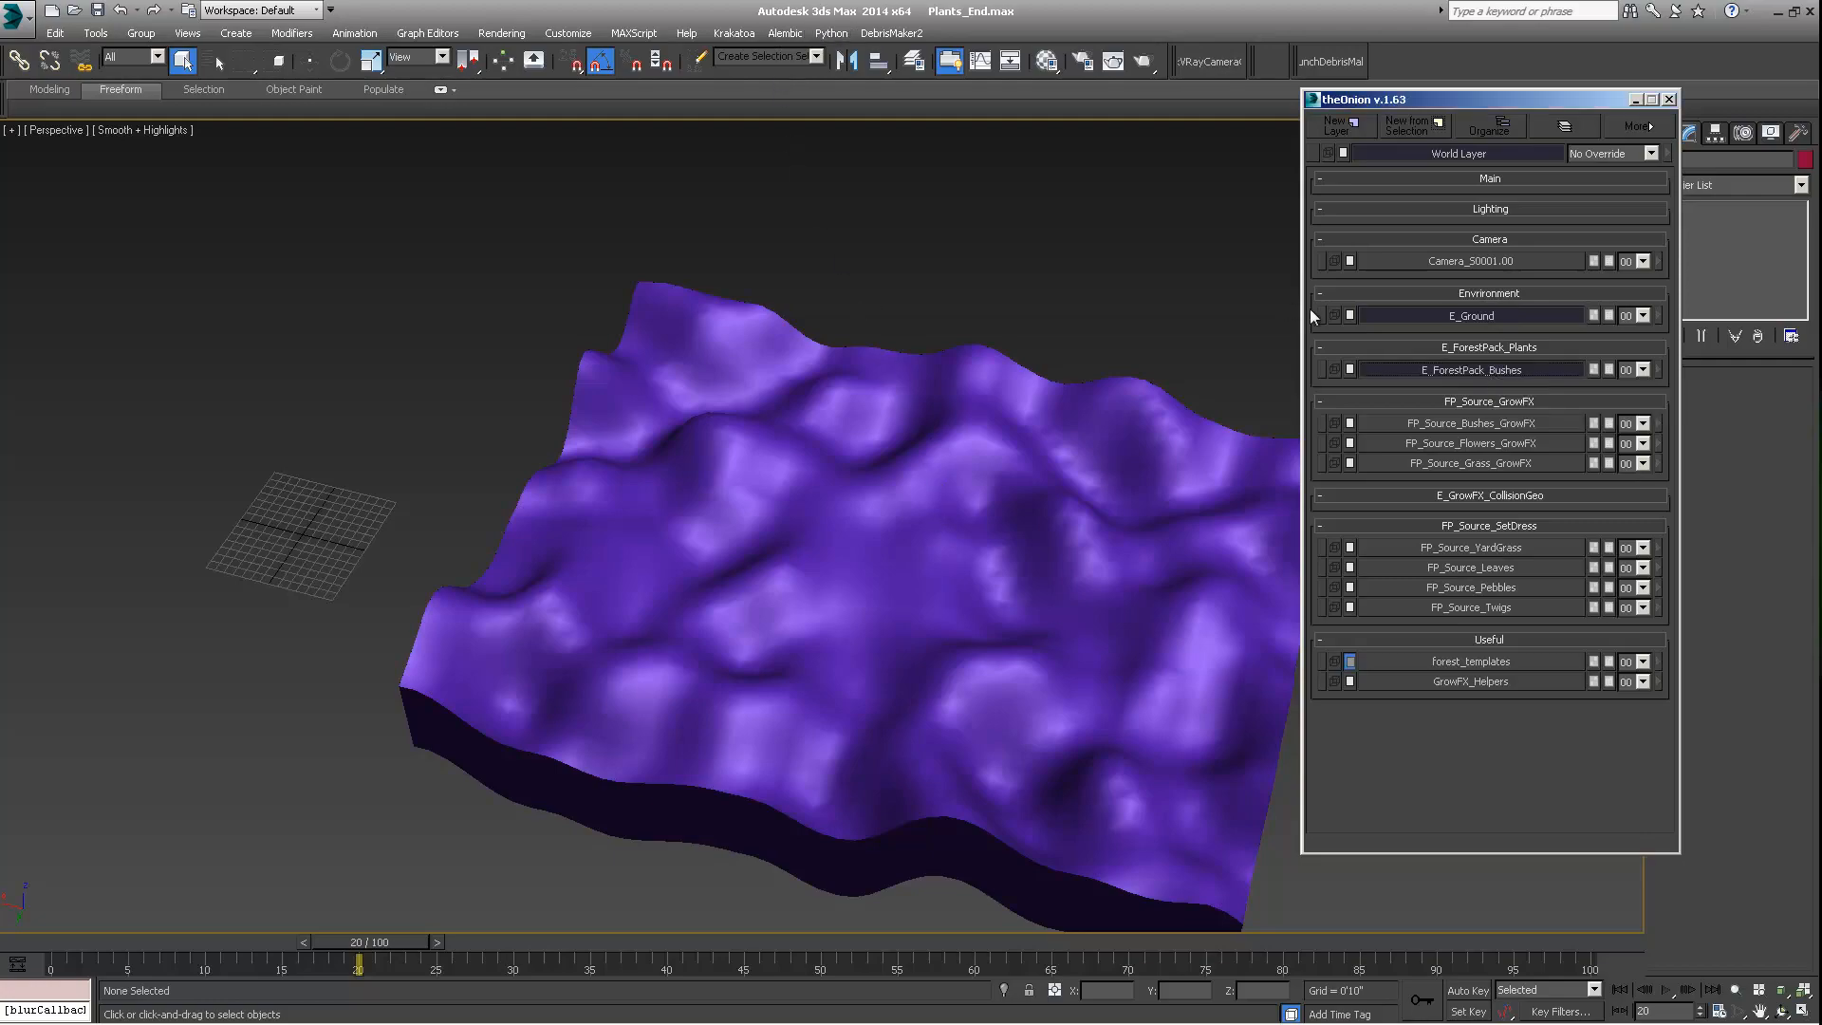
pyautogui.keyDown('alt'); pyautogui.moveTo(1018, 660); pyautogui.dragTo(920, 517, button='middle'); pyautogui.keyUp('alt')
pyautogui.scroll(-3, 1020, 571)
pyautogui.moveTo(921, 517); pyautogui.dragTo(853, 439, button='middle')
pyautogui.moveTo(812, 348); pyautogui.dragTo(939, 444, button='middle')
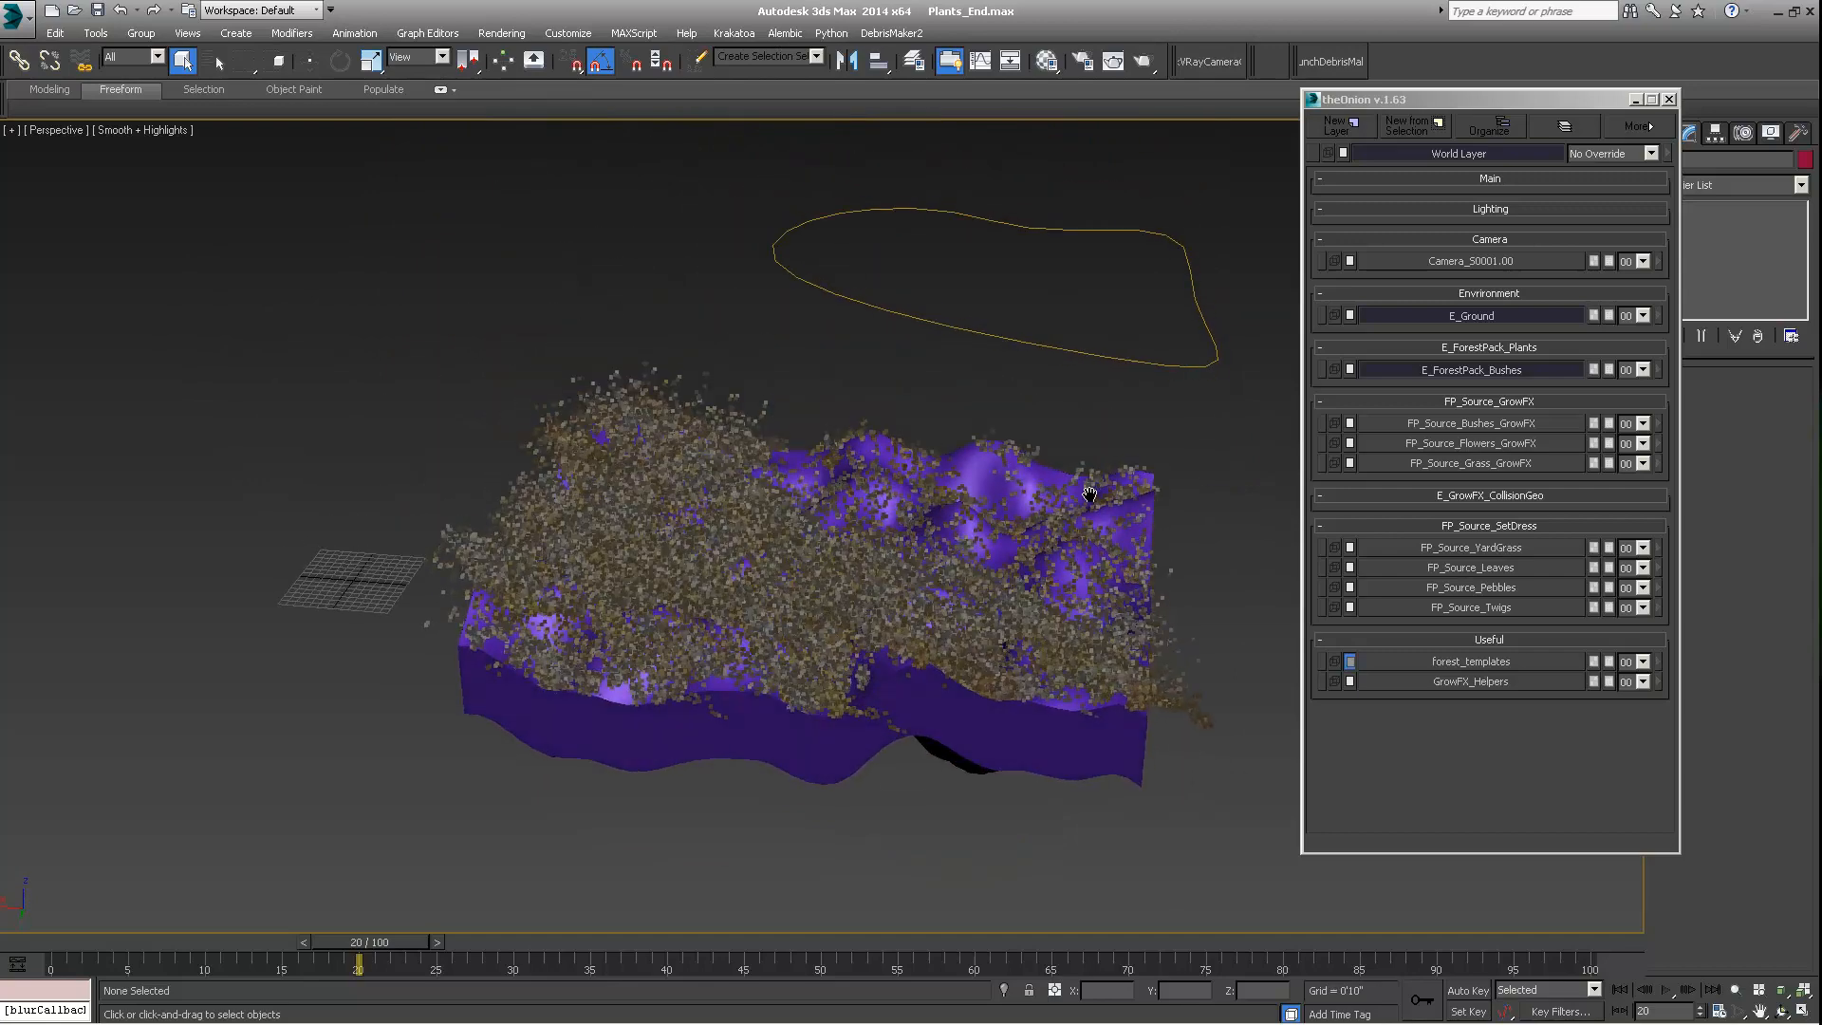
pyautogui.scroll(-3, 1062, 486)
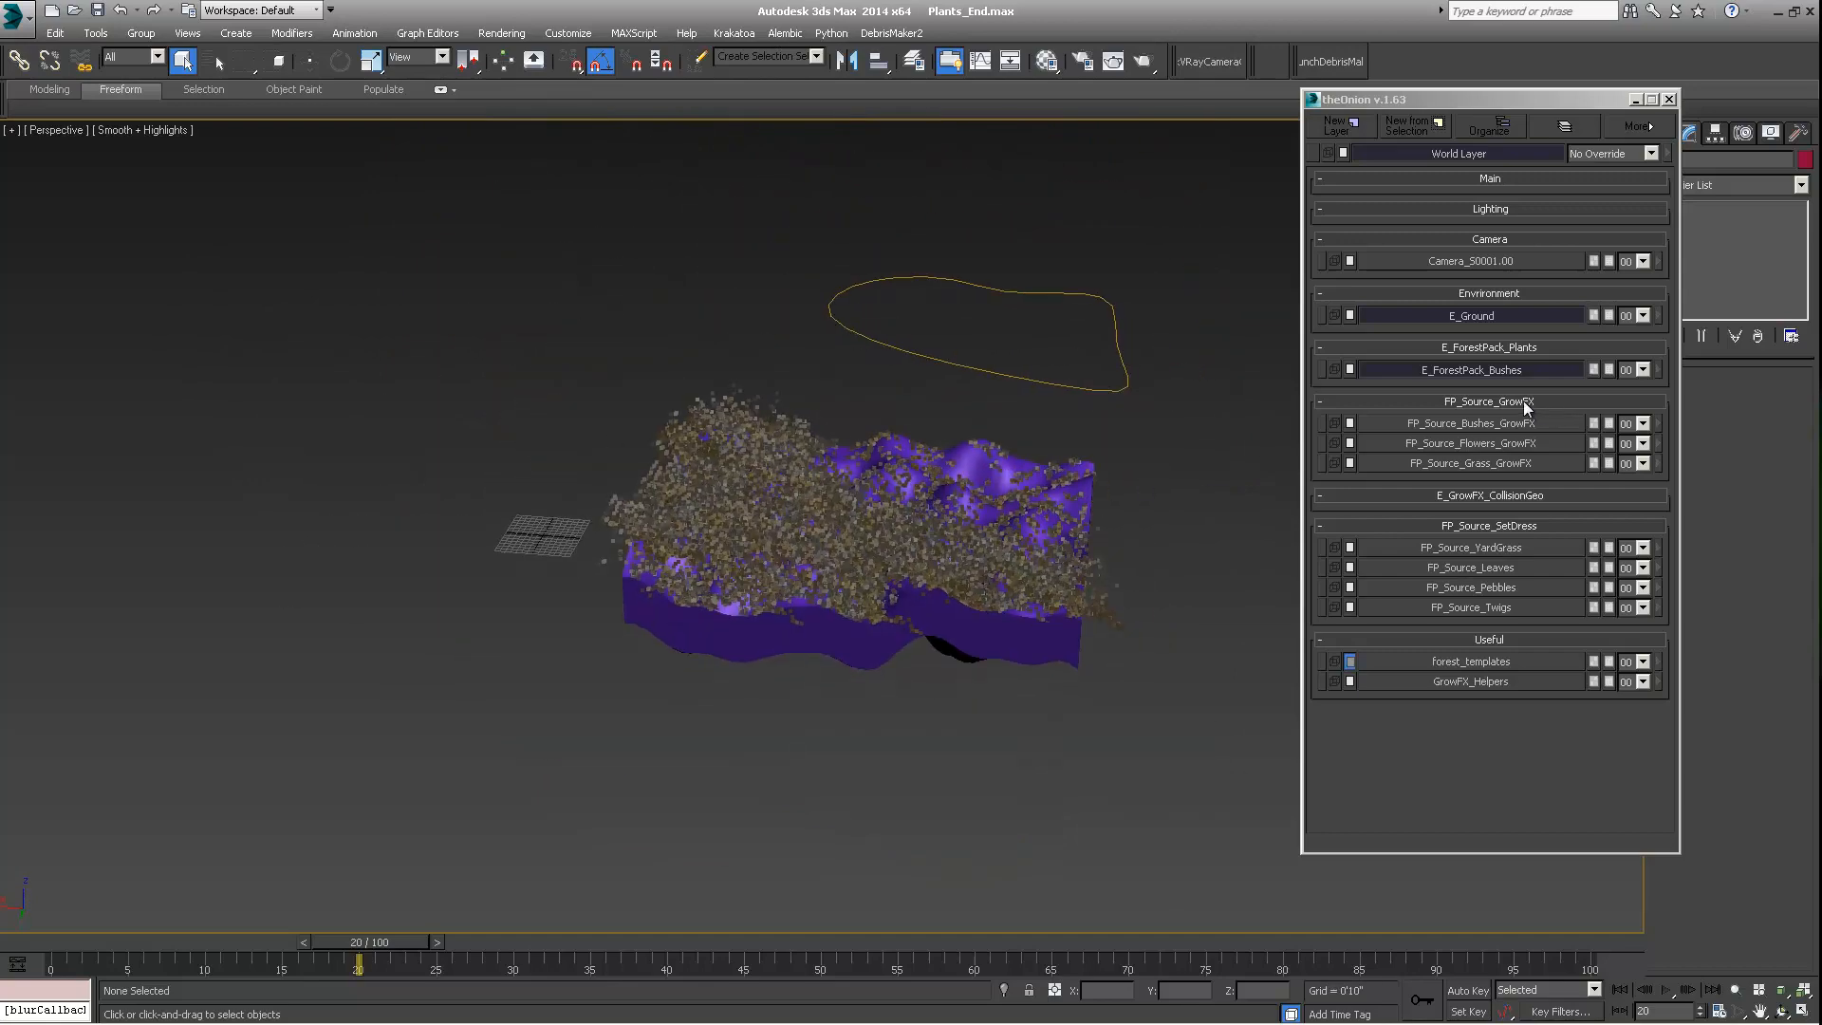
pyautogui.keyDown('alt'); pyautogui.moveTo(869, 542); pyautogui.dragTo(854, 433, button='middle'); pyautogui.keyUp('alt')
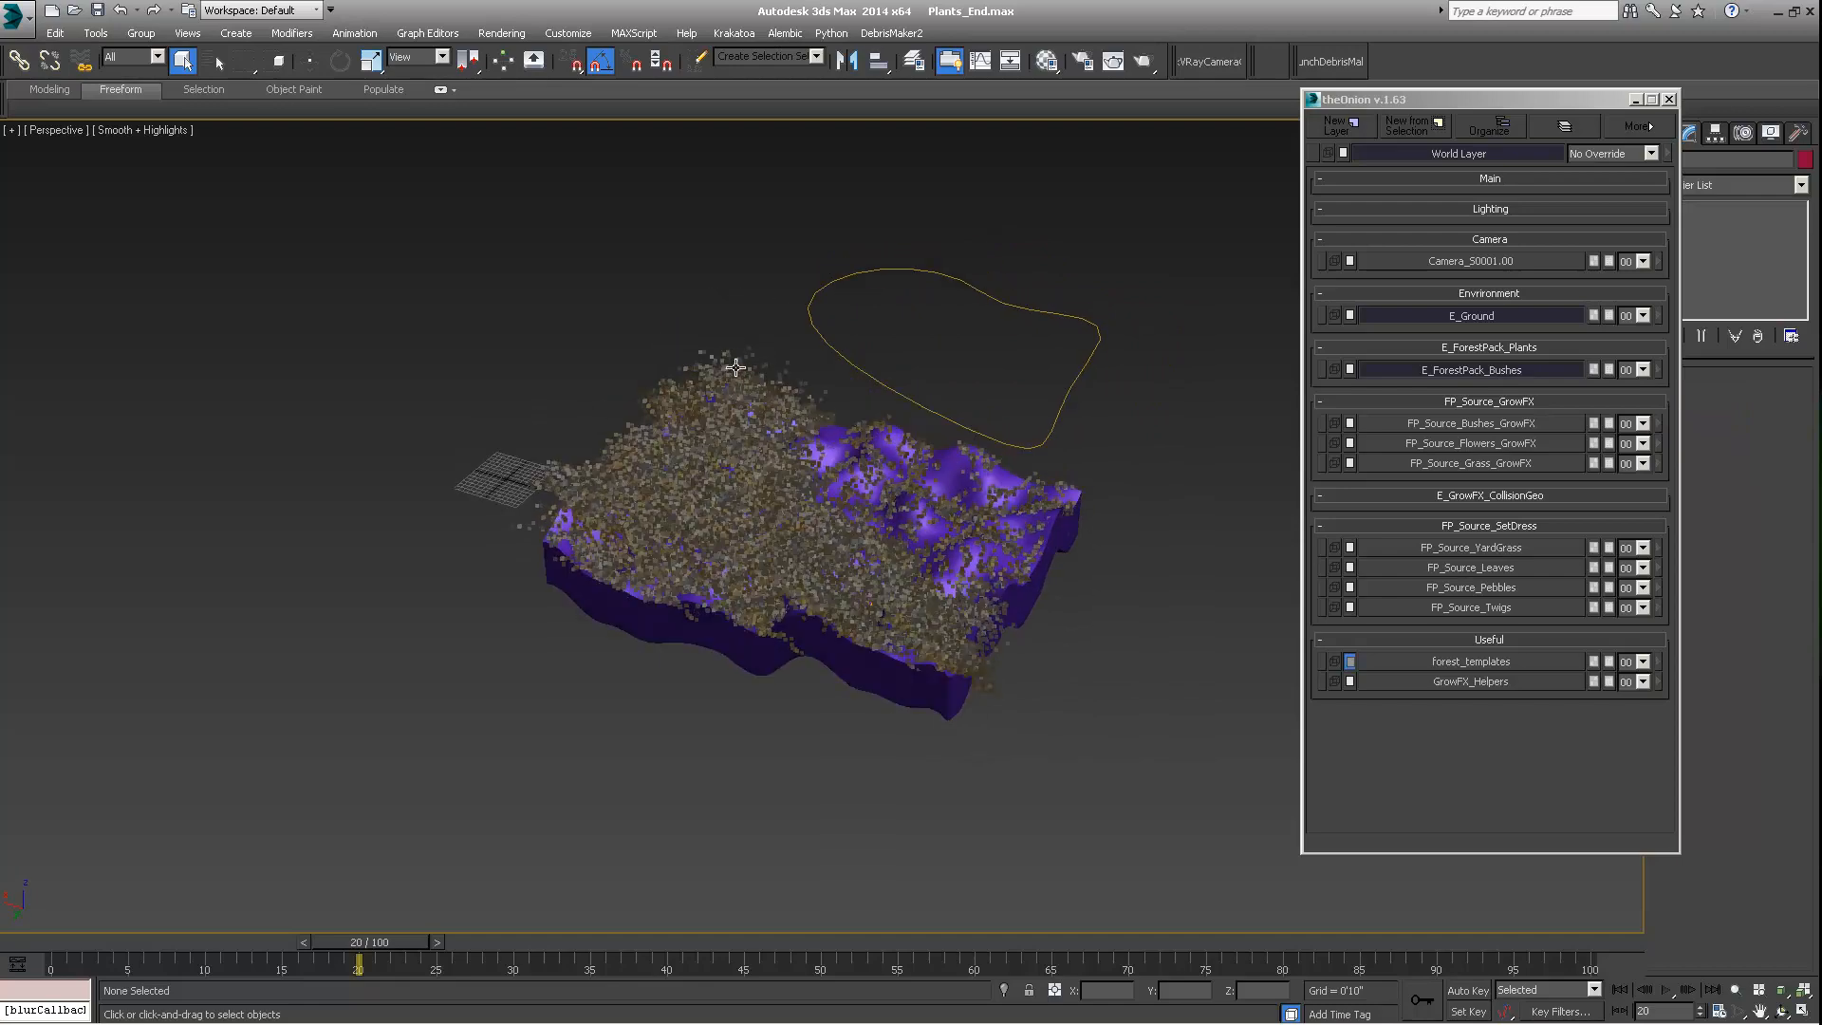
# Step: Select the Forest_Bushes_Dense_Large object and review its Forest Pack geometry settings alongside the scattered bushes
pyautogui.keyDown('alt'); pyautogui.moveTo(761, 514); pyautogui.dragTo(848, 405, button='middle'); pyautogui.keyUp('alt')
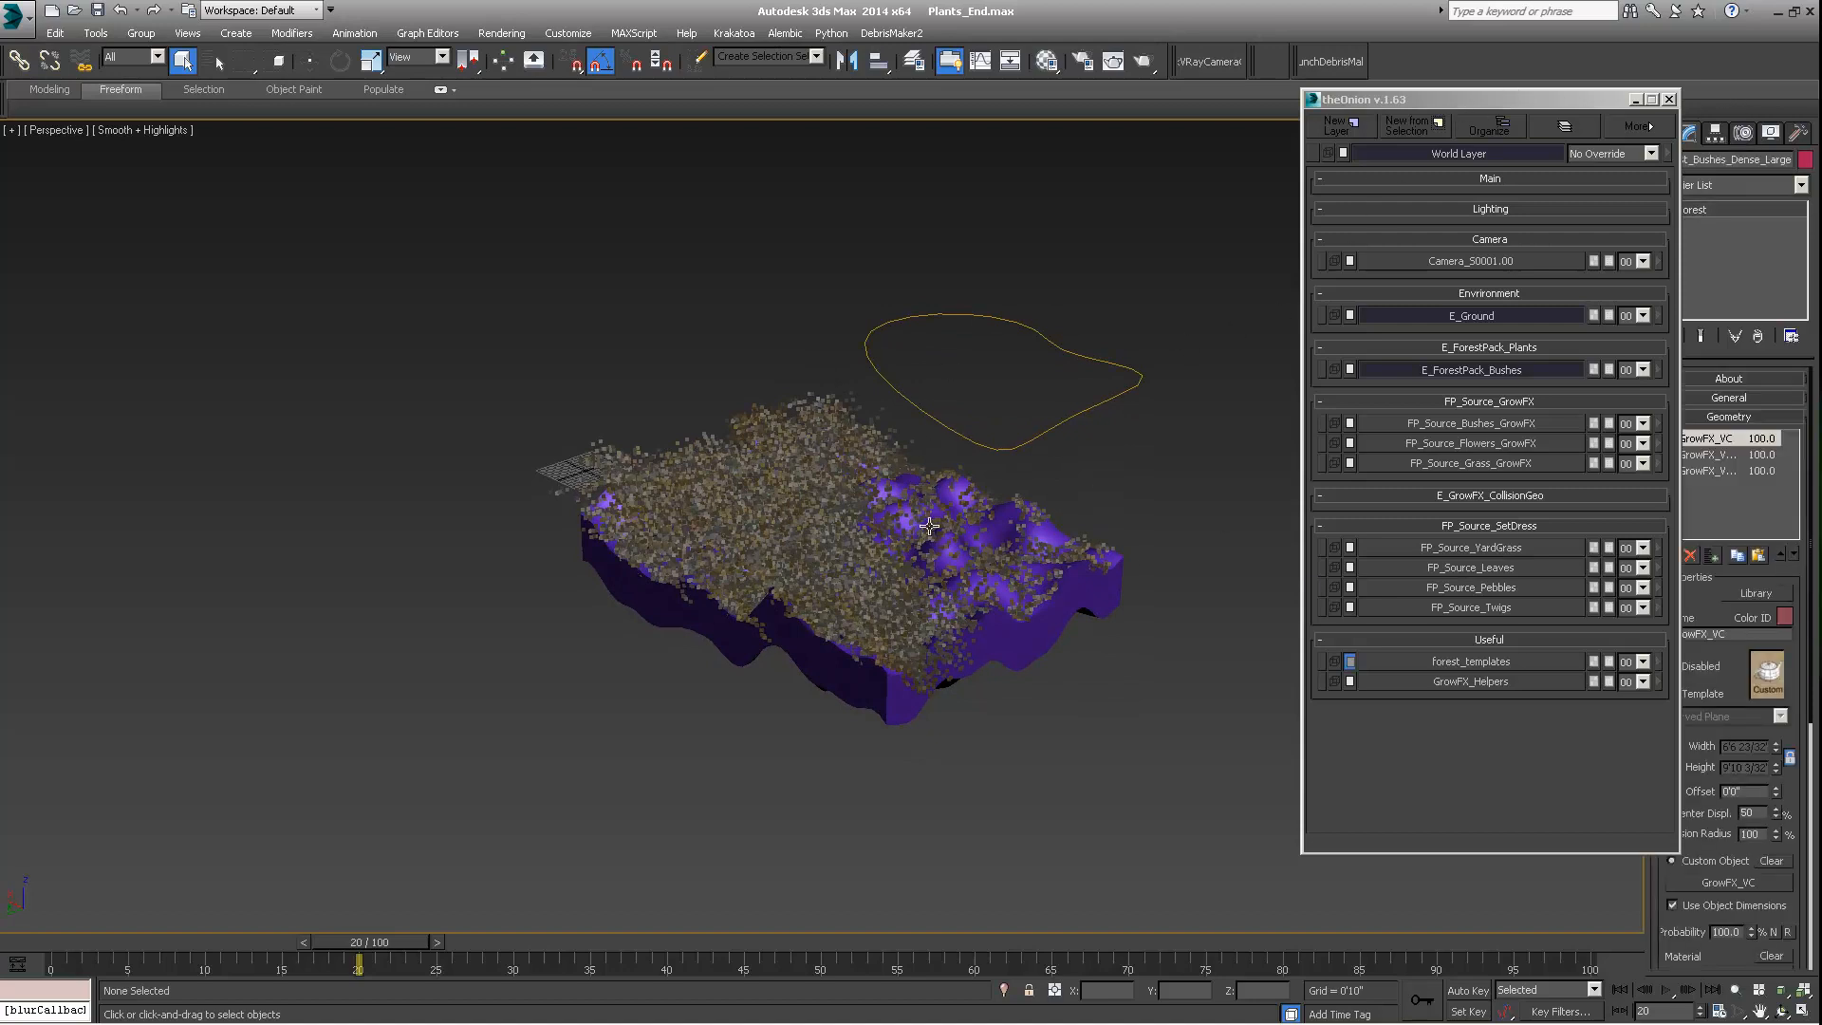
pyautogui.keyDown('alt'); pyautogui.moveTo(951, 534); pyautogui.dragTo(900, 556, button='middle'); pyautogui.keyUp('alt')
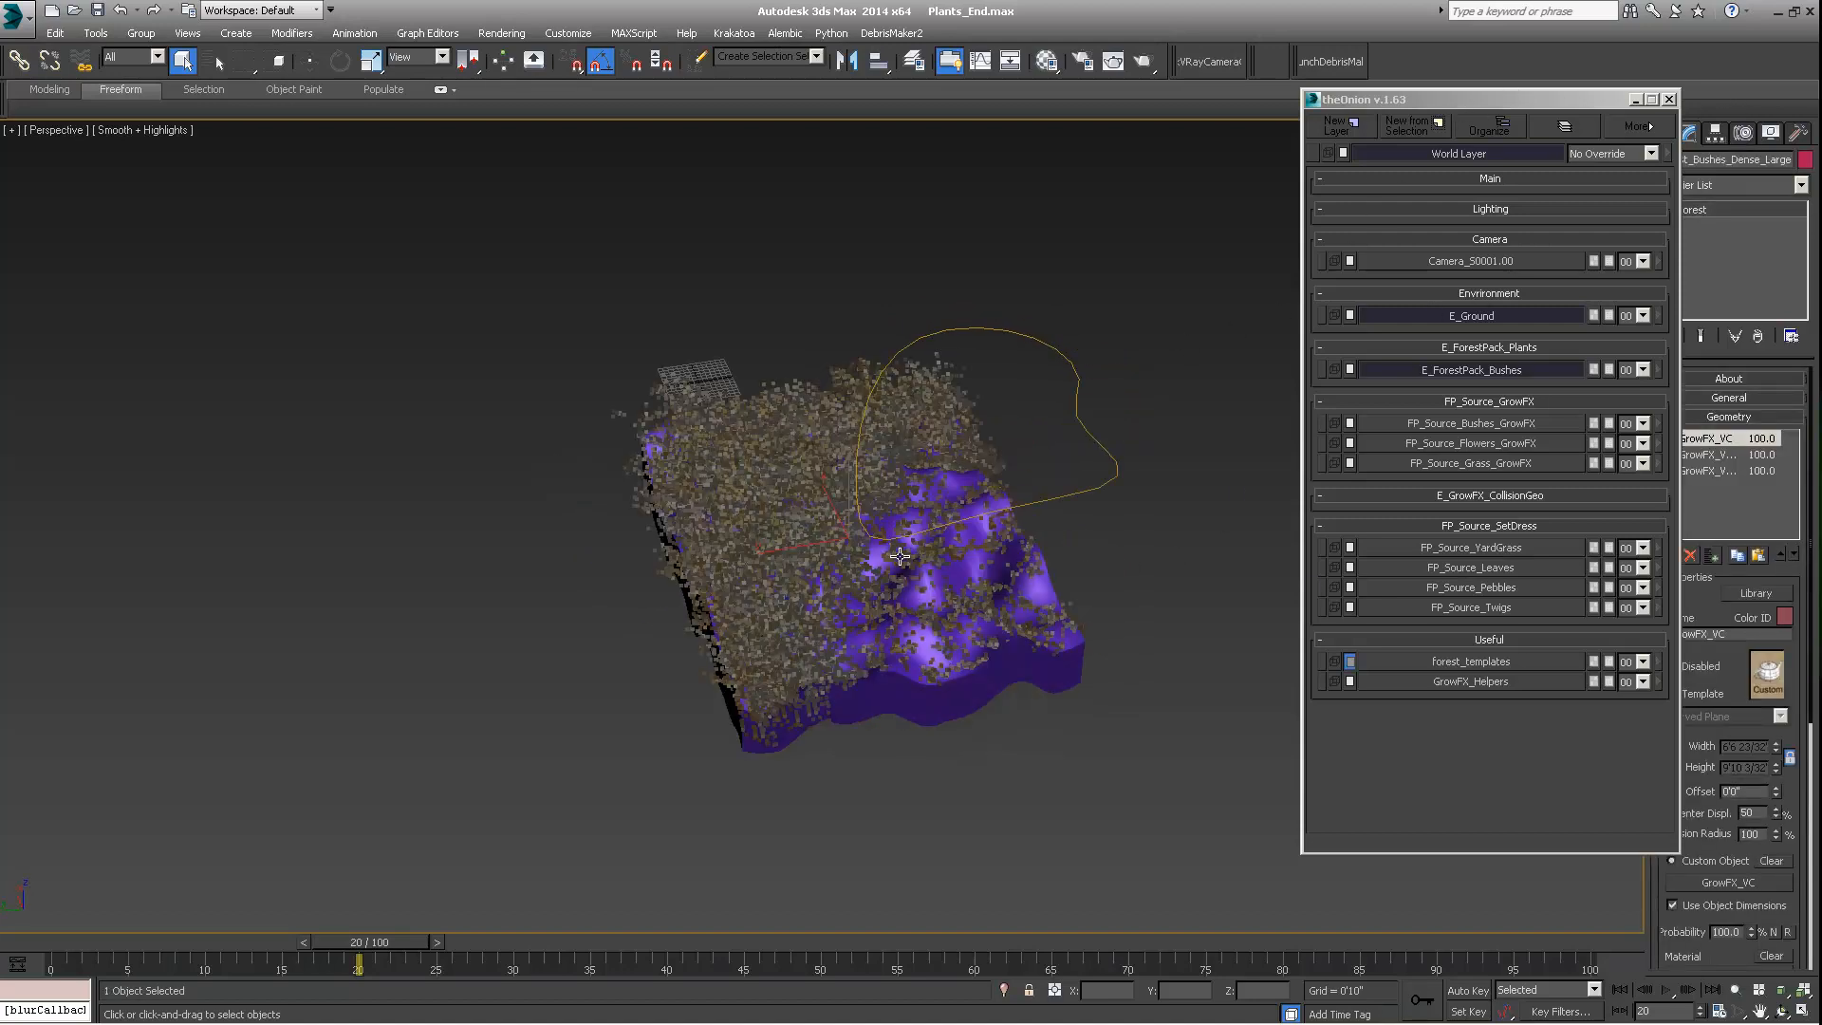
pyautogui.keyDown('alt'); pyautogui.moveTo(770, 510); pyautogui.dragTo(981, 529, button='middle'); pyautogui.keyUp('alt')
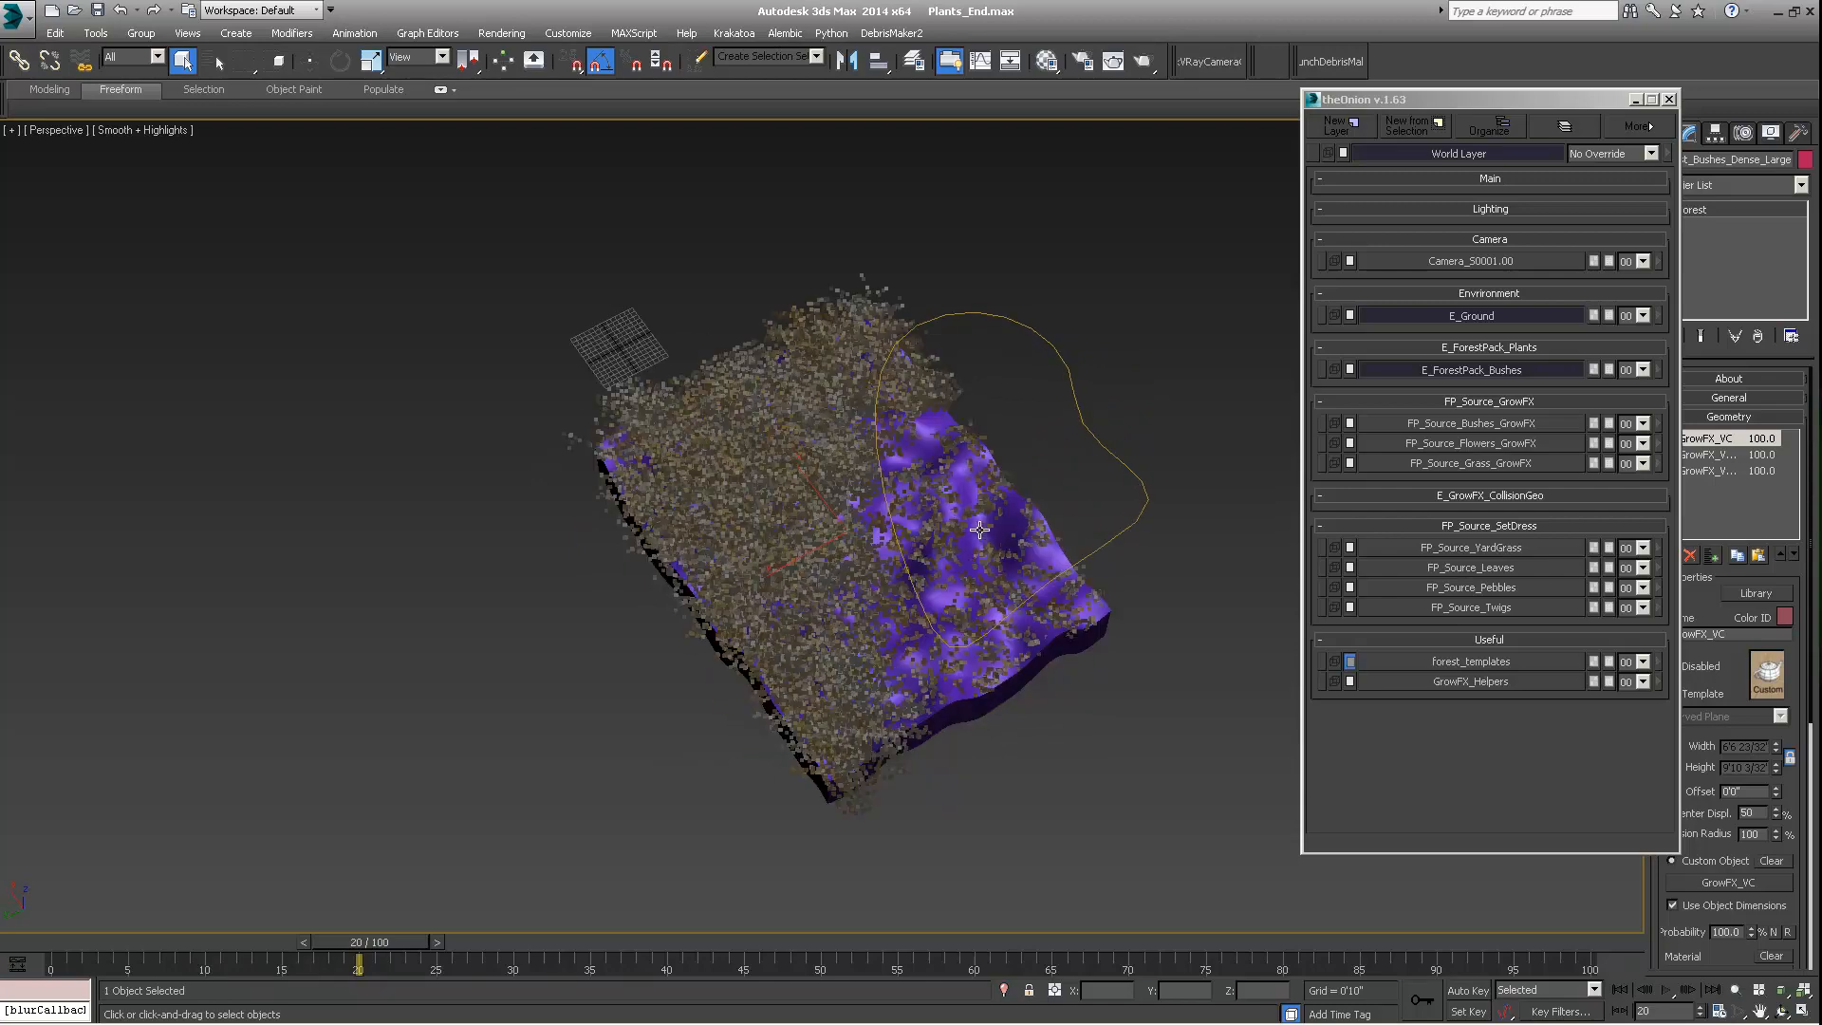
pyautogui.moveTo(1524, 101); pyautogui.dragTo(1485, 109)
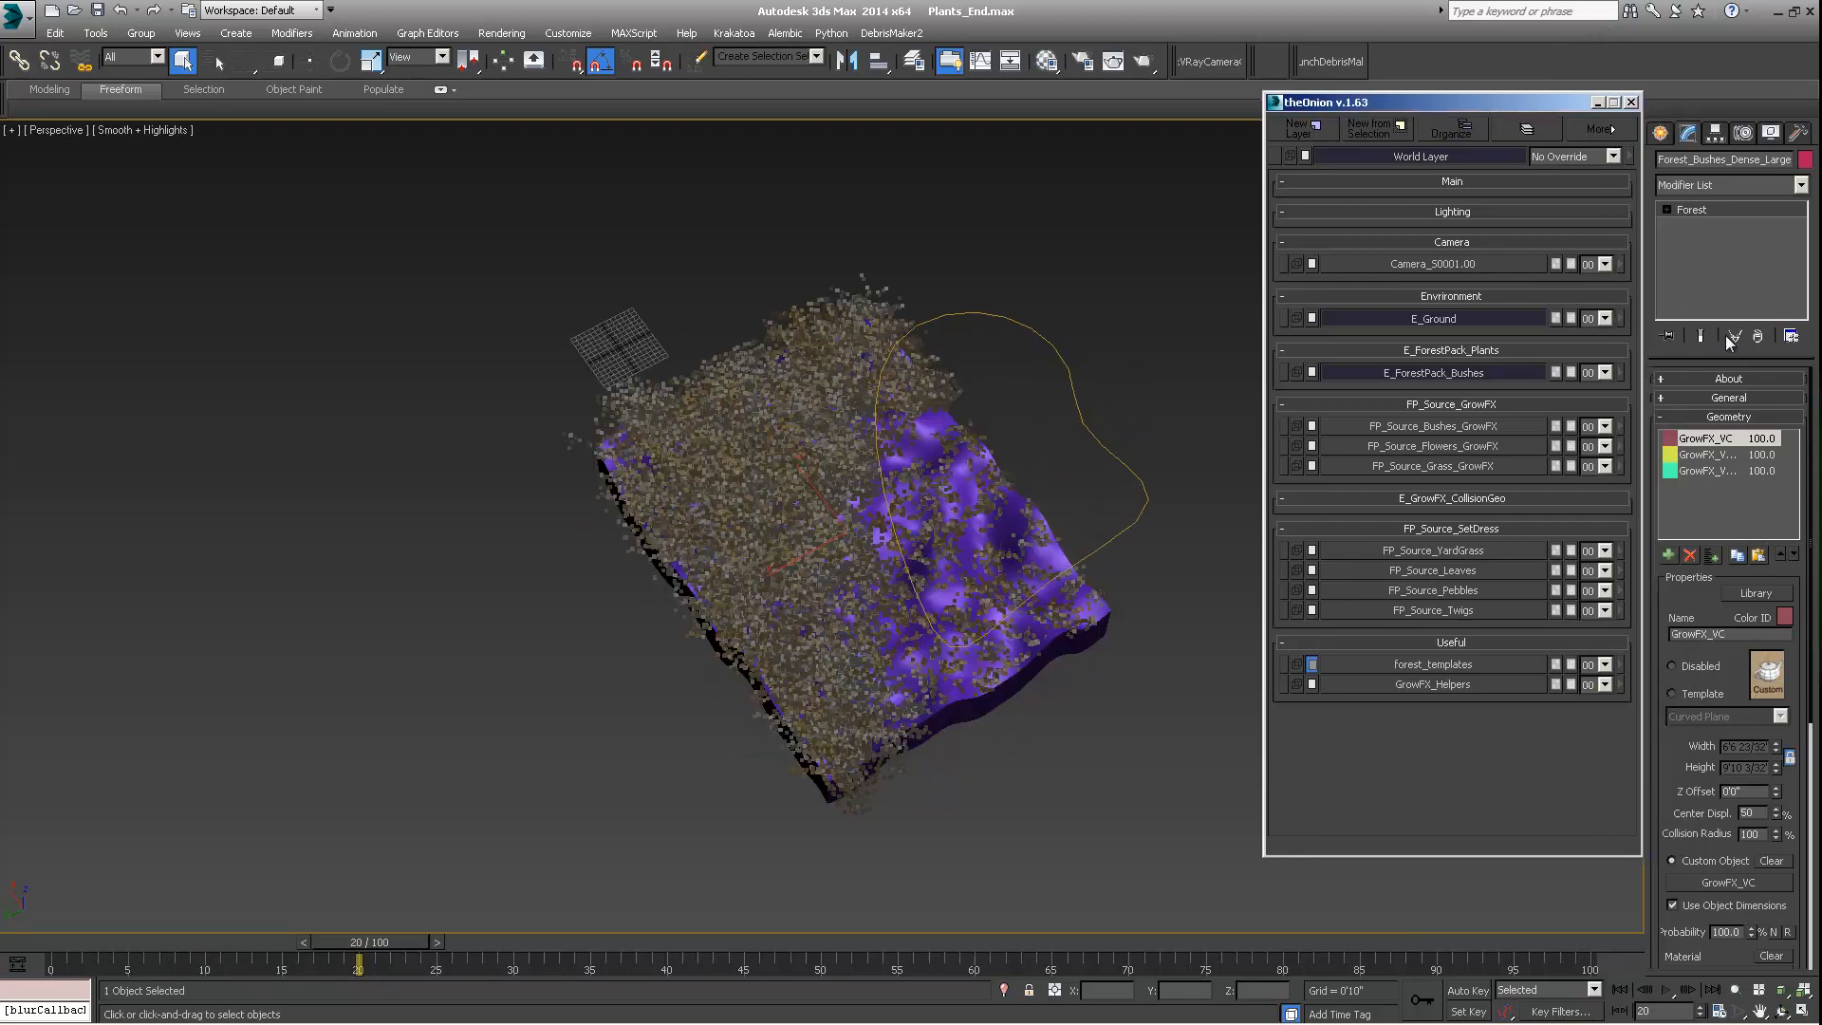
pyautogui.moveTo(1803, 442); pyautogui.dragTo(1814, 357)
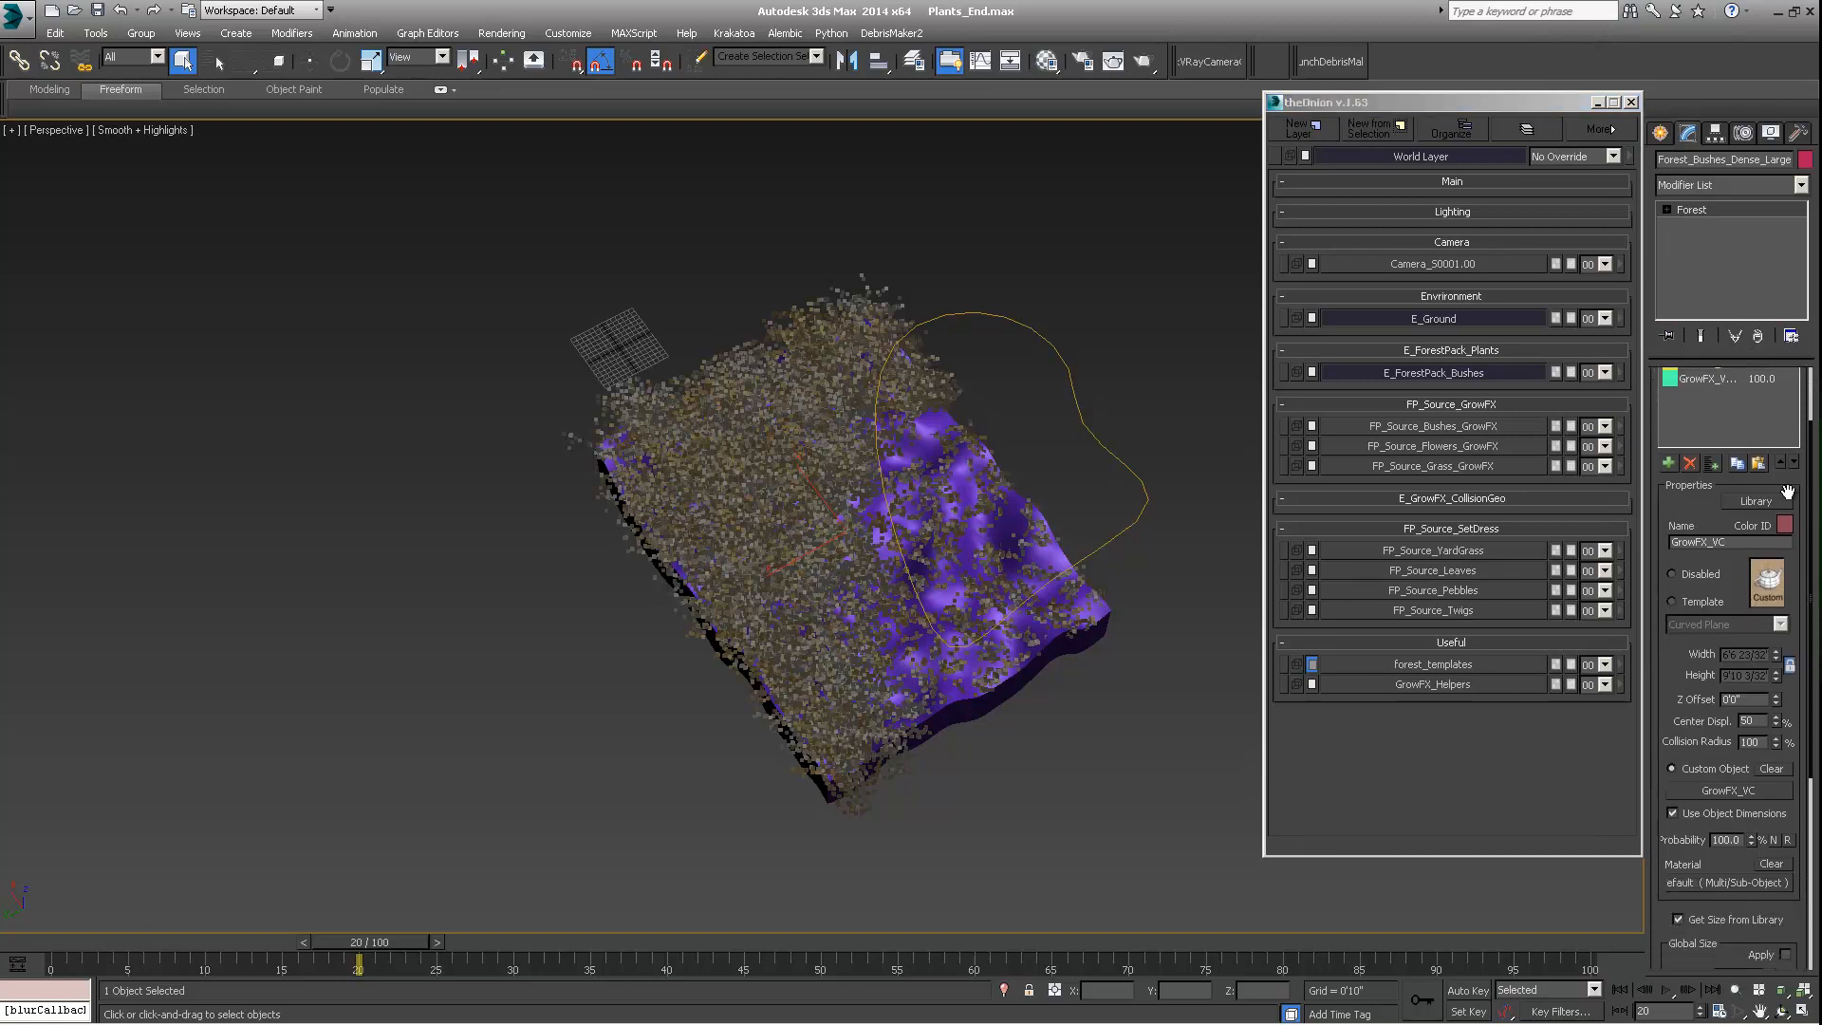
pyautogui.scroll(-7, 1788, 493)
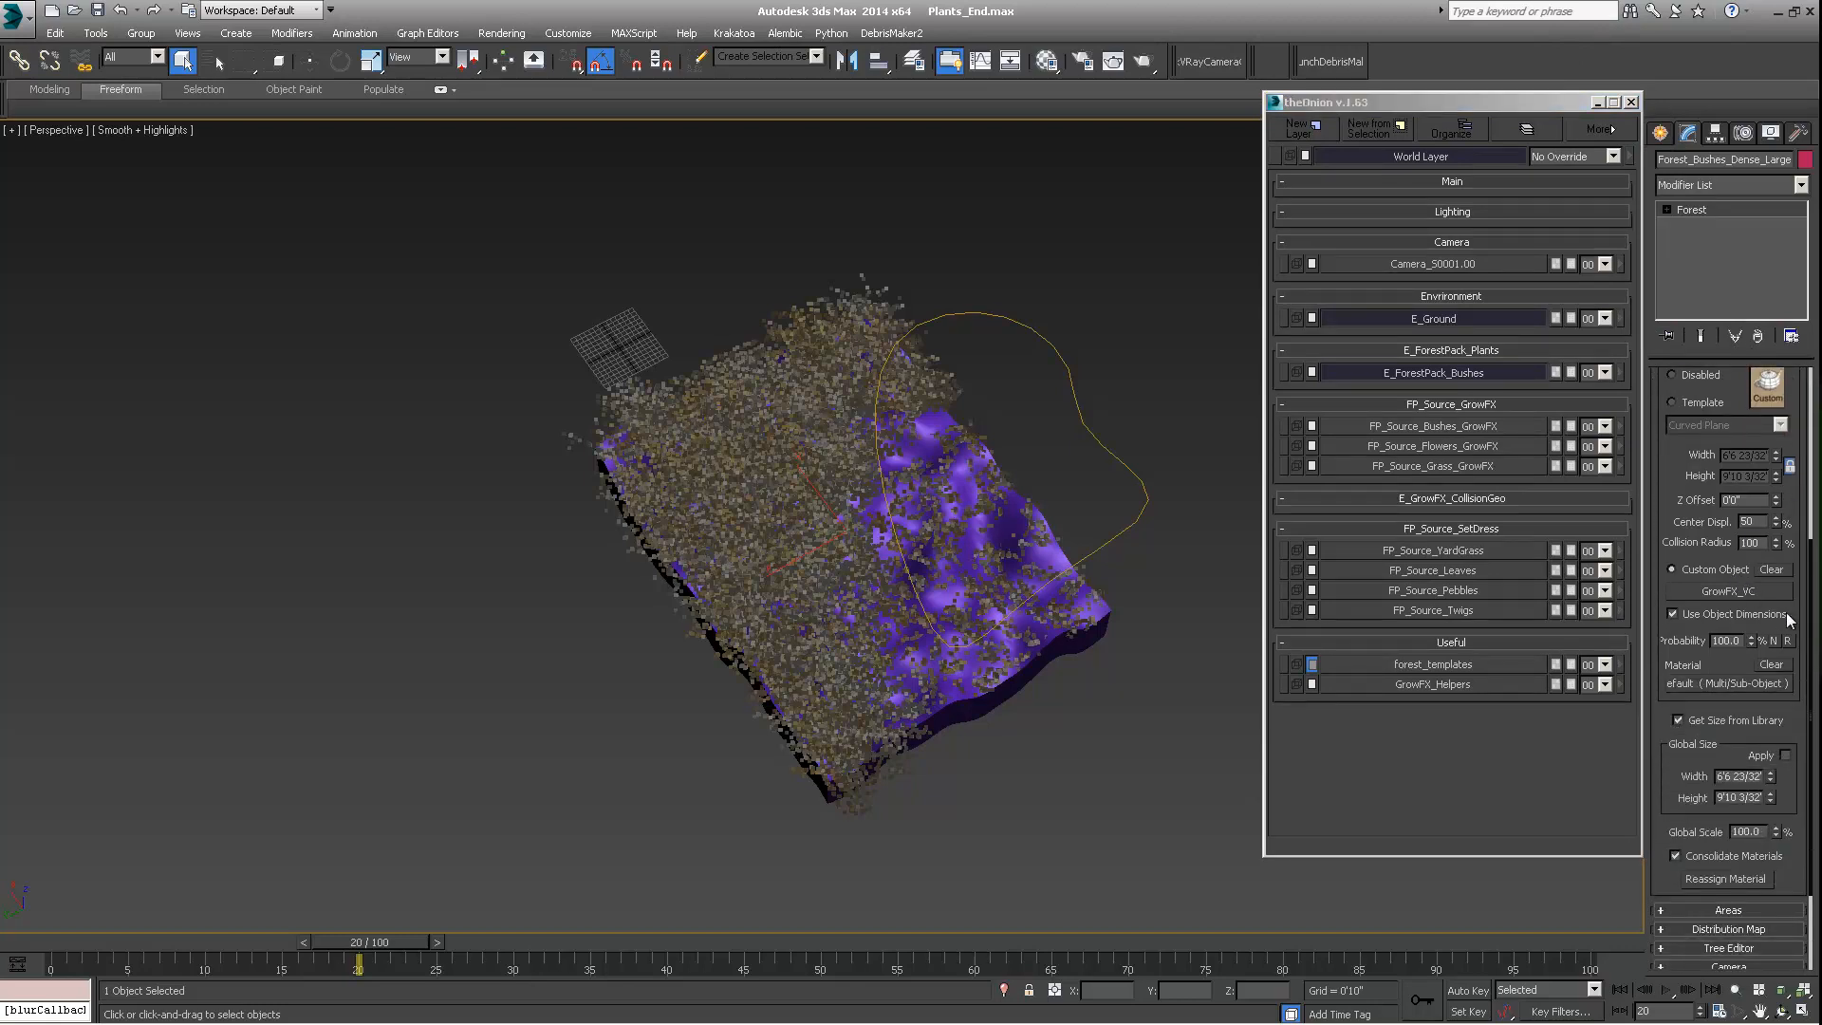
pyautogui.moveTo(783, 404); pyautogui.dragTo(775, 431, button='middle')
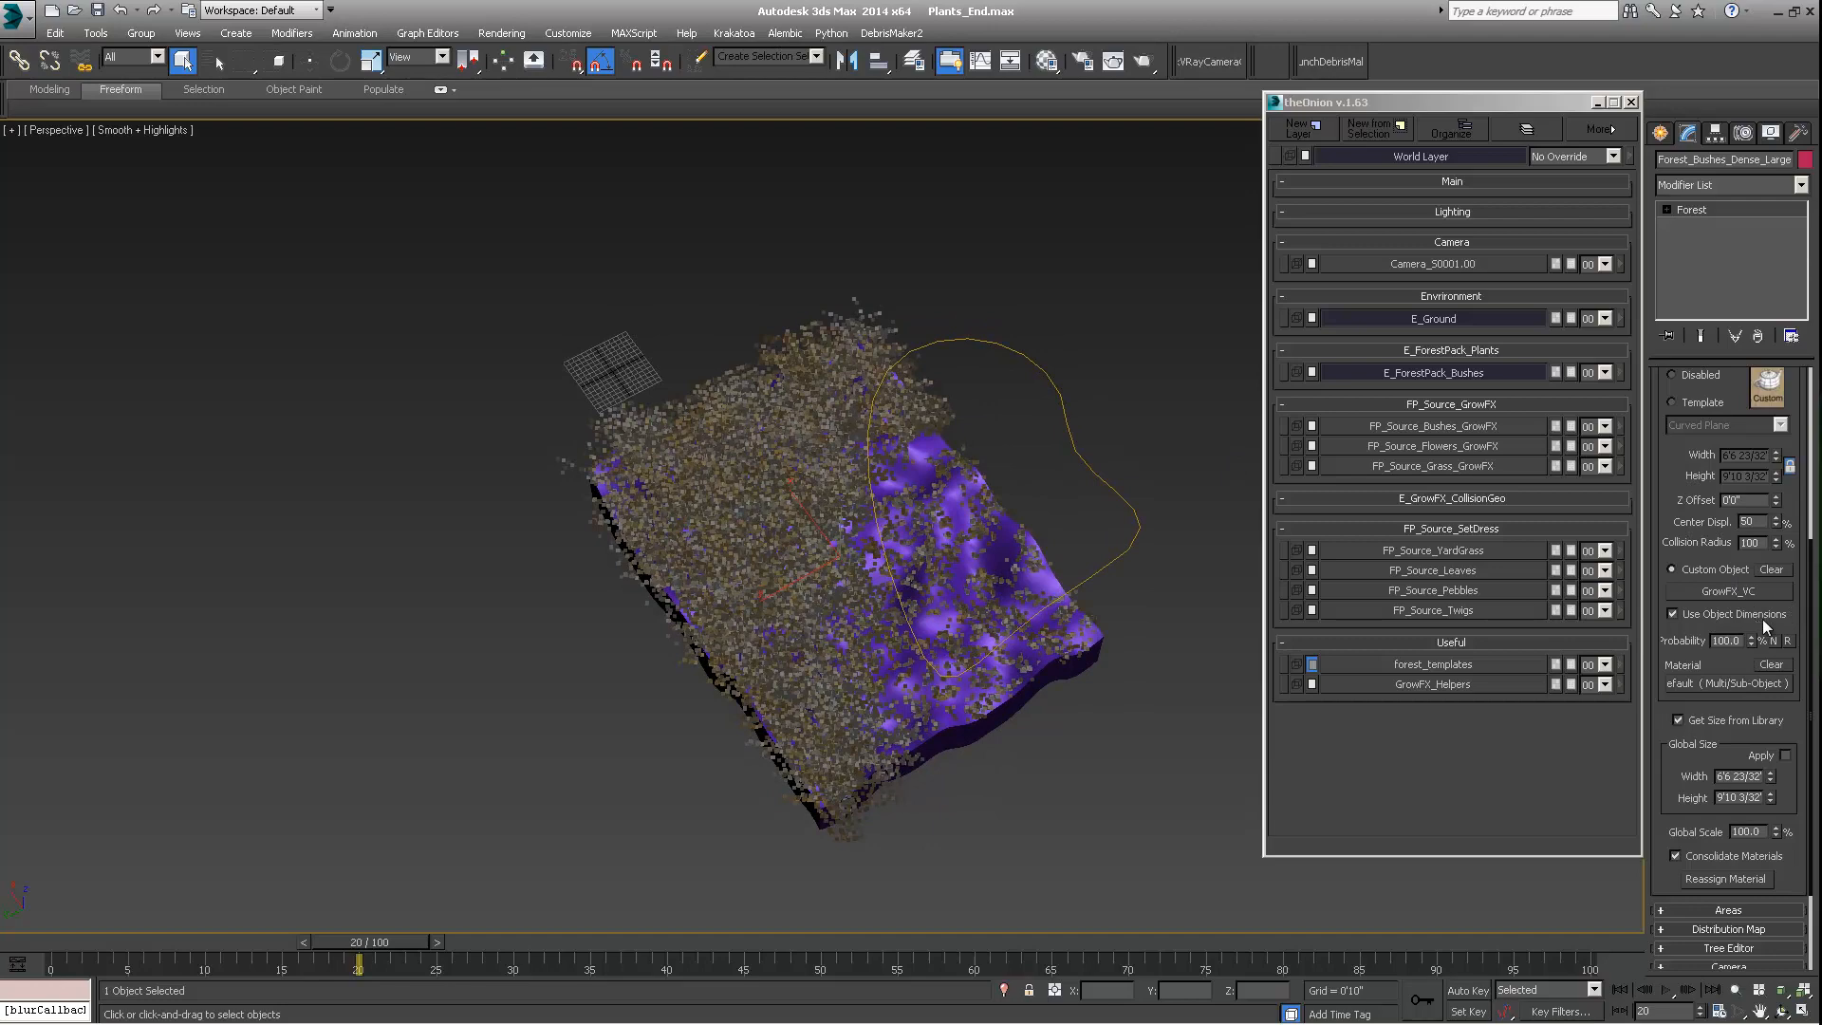
pyautogui.scroll(-4, 1711, 754)
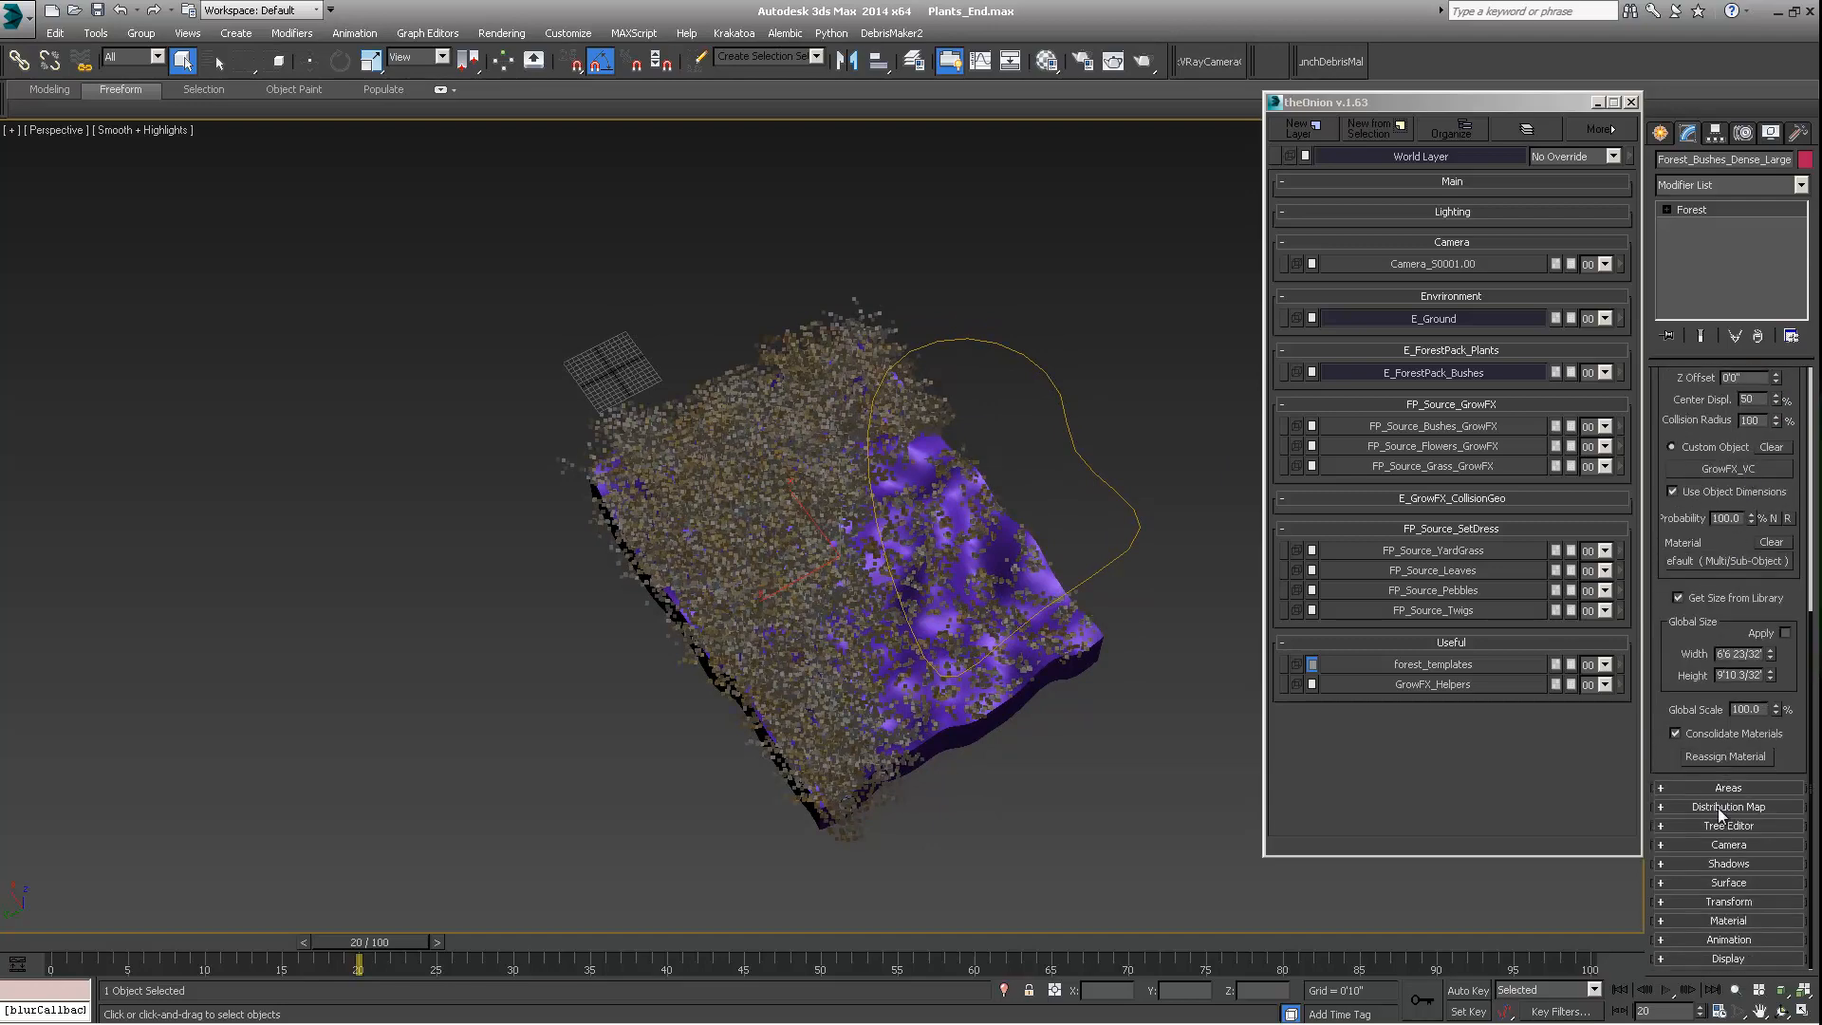
# Step: Set the distribution map image of Forest_Bushes_Dense_Large to Groups 1
pyautogui.click(1726, 807)
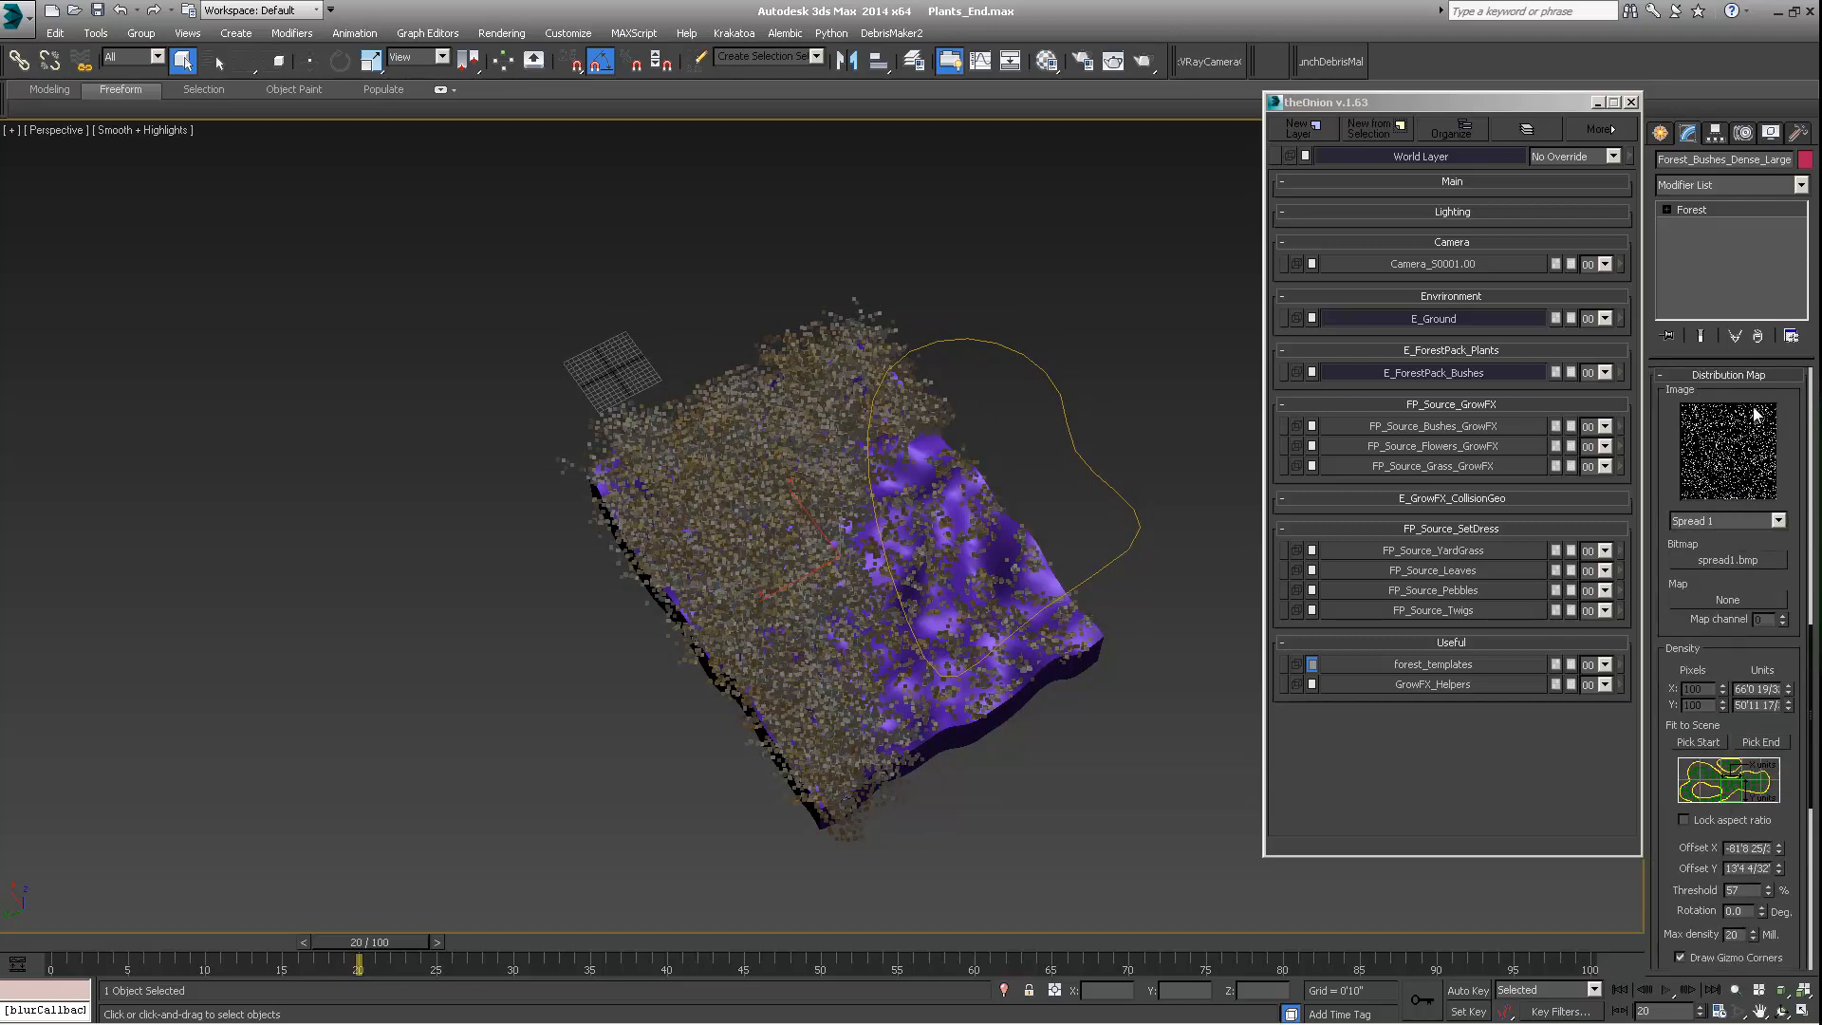
pyautogui.click(1768, 520)
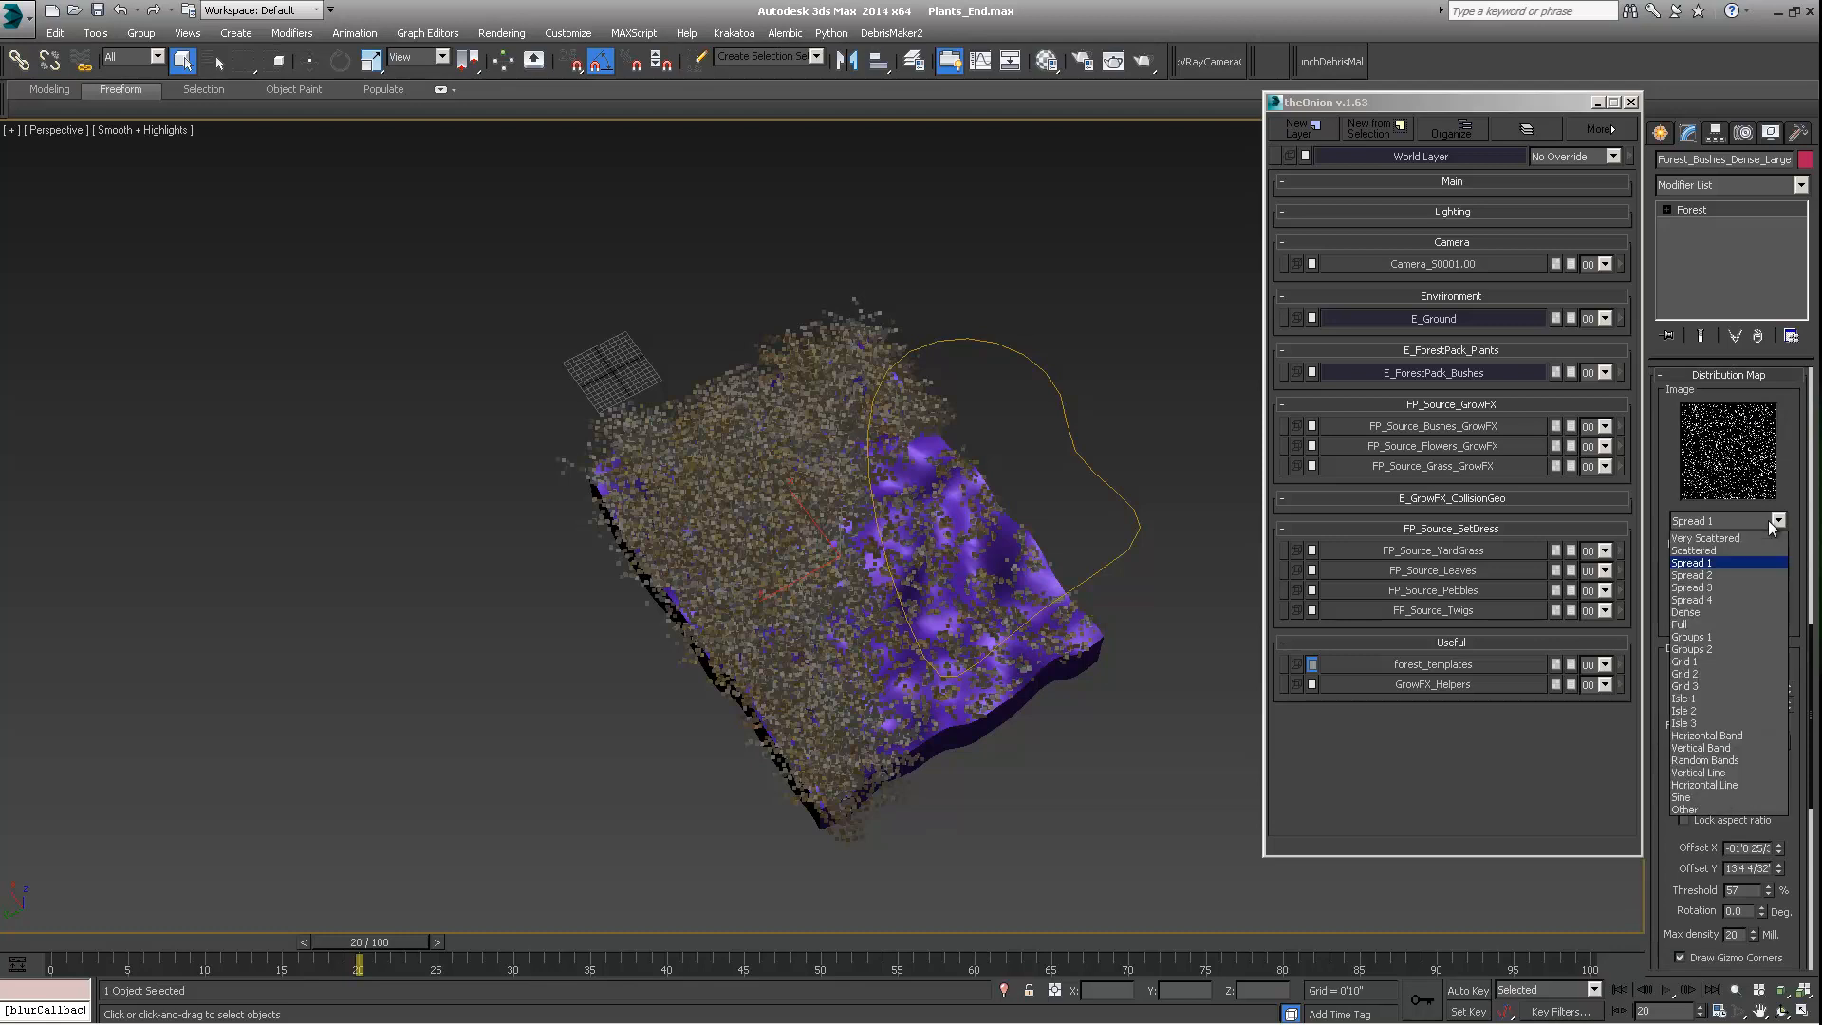
pyautogui.click(1695, 637)
pyautogui.moveTo(813, 487)
pyautogui.mouseDown(button='middle')
pyautogui.moveTo(763, 472)
pyautogui.moveTo(713, 522)
pyautogui.moveTo(795, 471)
pyautogui.mouseUp(button='middle')
pyautogui.scroll(3, 763, 471)
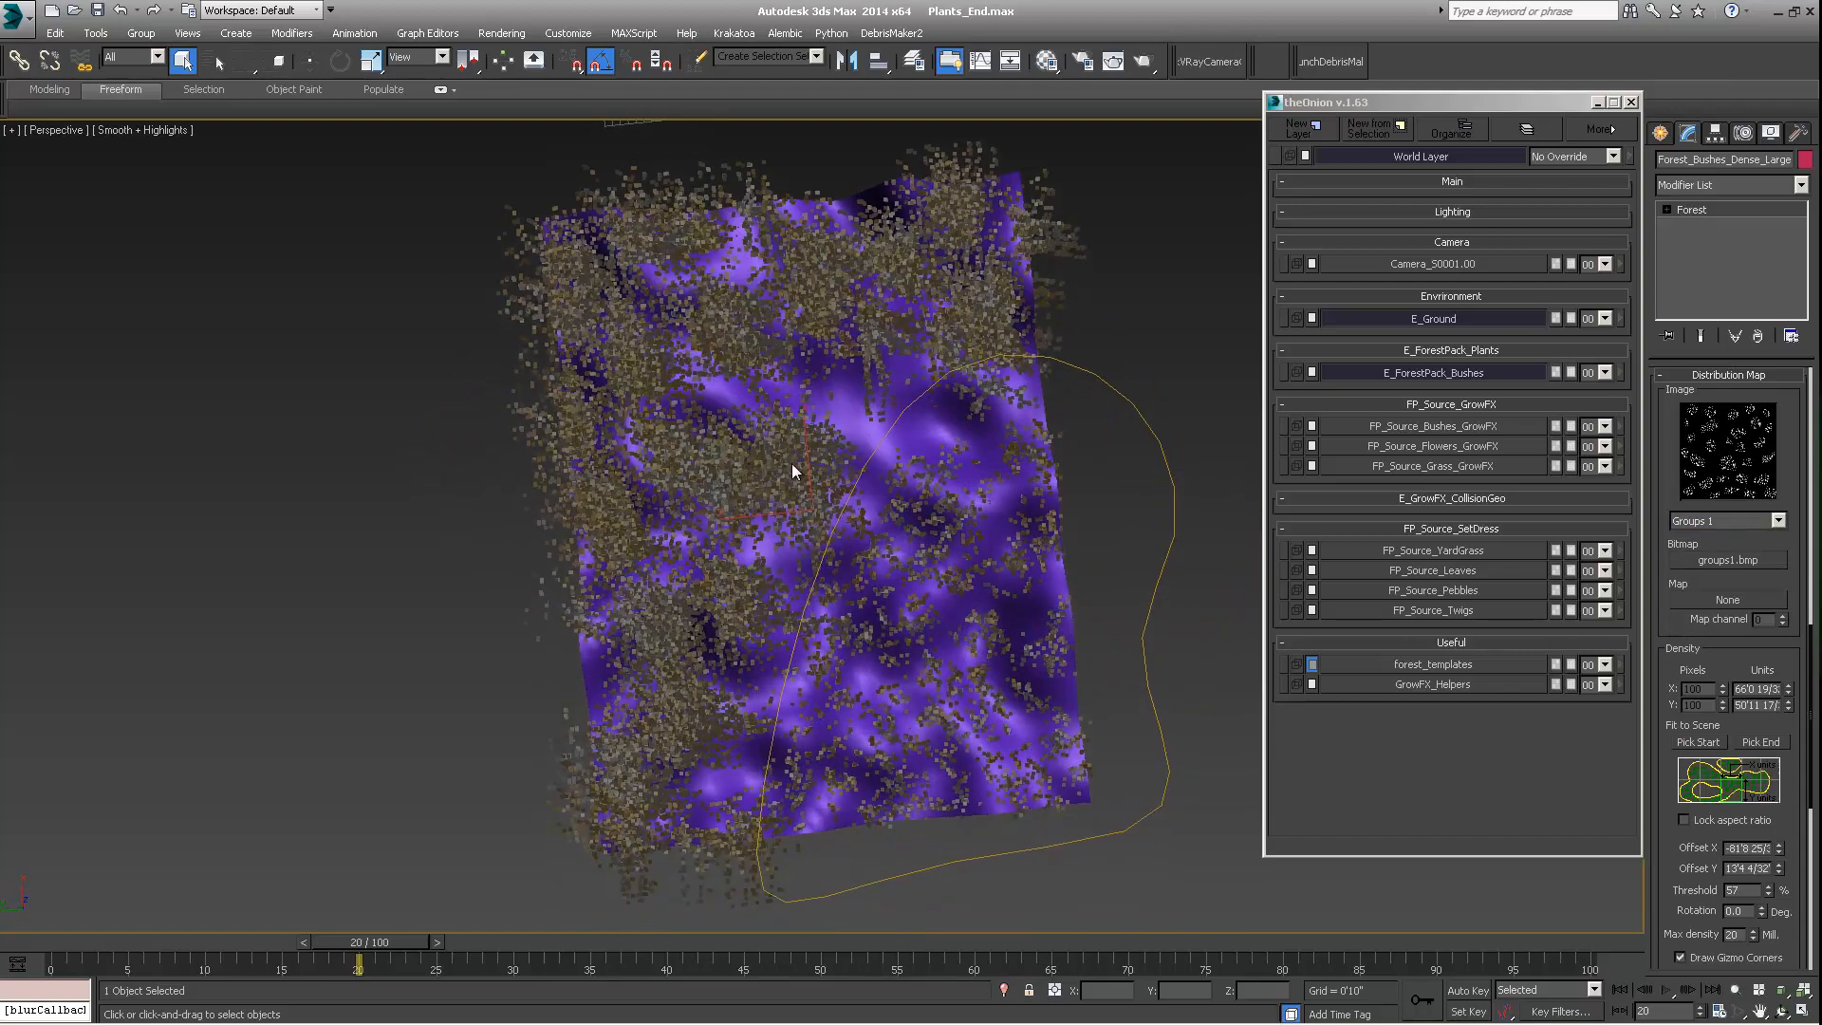
# Step: Raise the distribution density units of Forest_Bushes_Dense_Large to about 164'5" in X and 193'7" in Y
pyautogui.click(1790, 685)
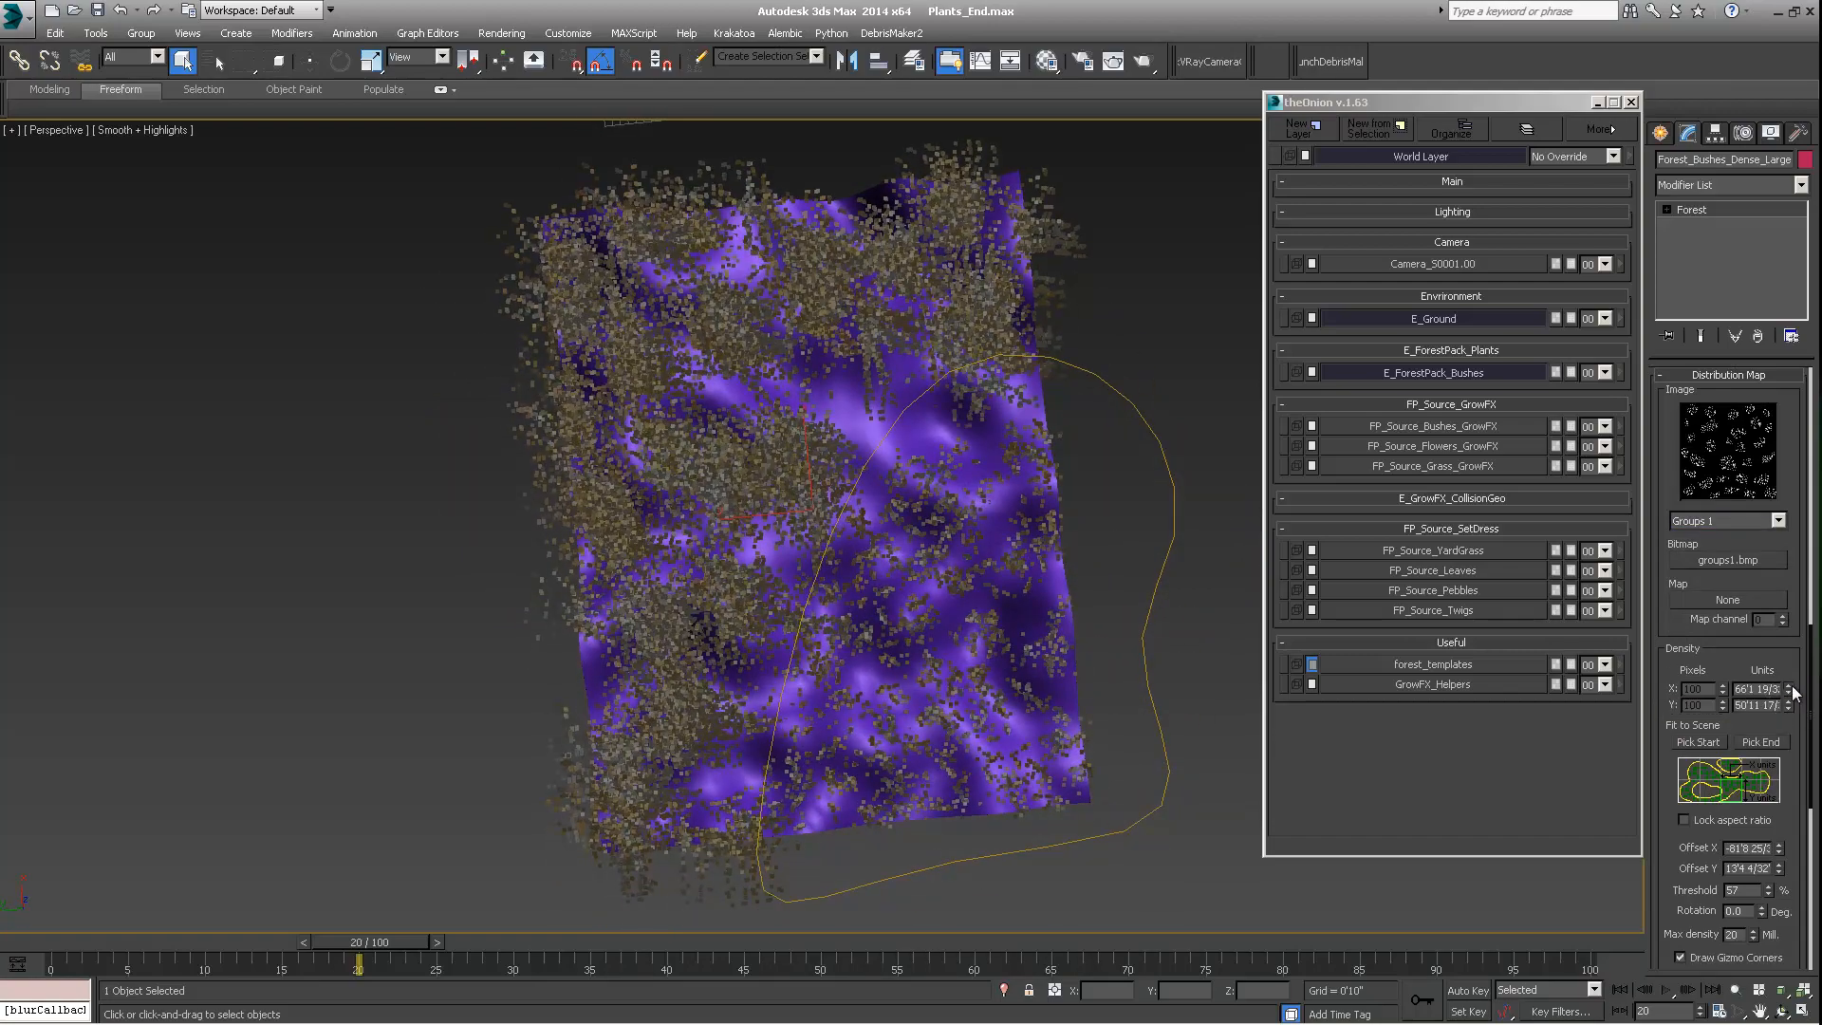
pyautogui.moveTo(1791, 690); pyautogui.dragTo(1796, 581)
pyautogui.moveTo(1790, 708); pyautogui.dragTo(1773, 435)
pyautogui.keyDown('alt'); pyautogui.moveTo(783, 462); pyautogui.dragTo(932, 403, button='middle'); pyautogui.keyUp('alt')
pyautogui.keyDown('alt'); pyautogui.moveTo(586, 676); pyautogui.dragTo(572, 786, button='middle'); pyautogui.keyUp('alt')
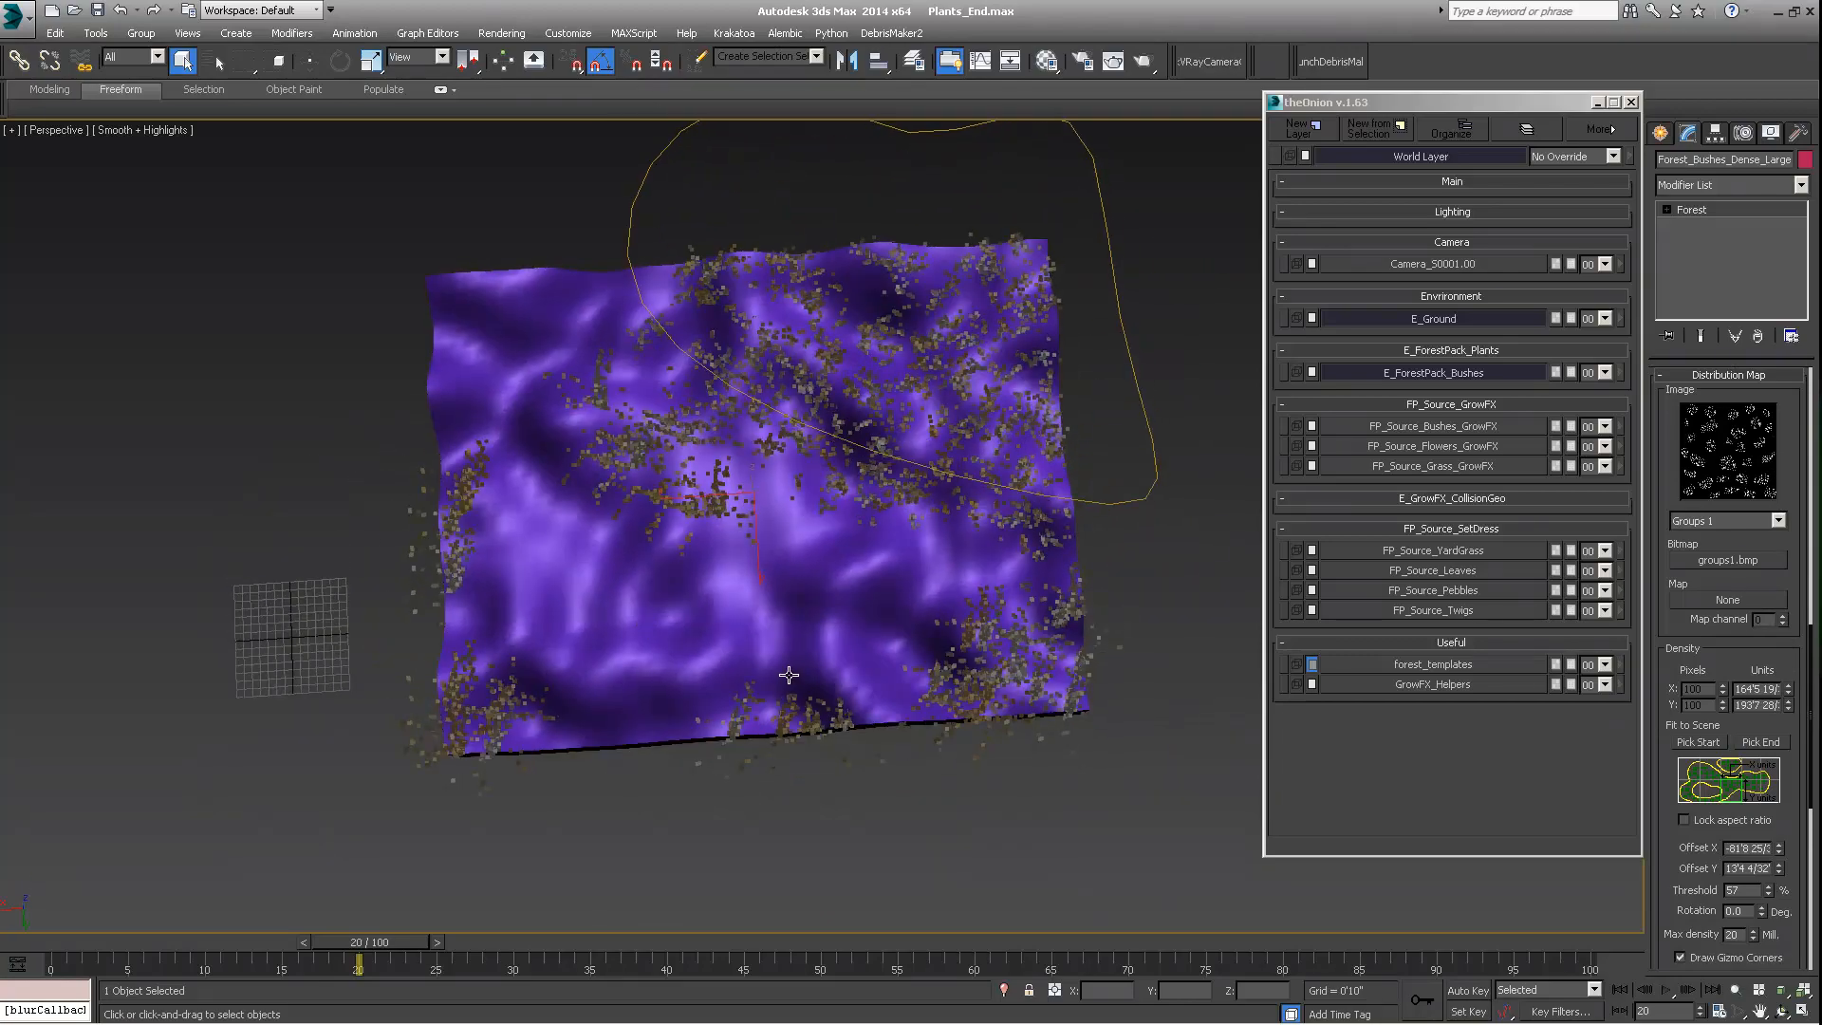
pyautogui.keyDown('alt'); pyautogui.moveTo(789, 675); pyautogui.dragTo(794, 439, button='middle'); pyautogui.keyUp('alt')
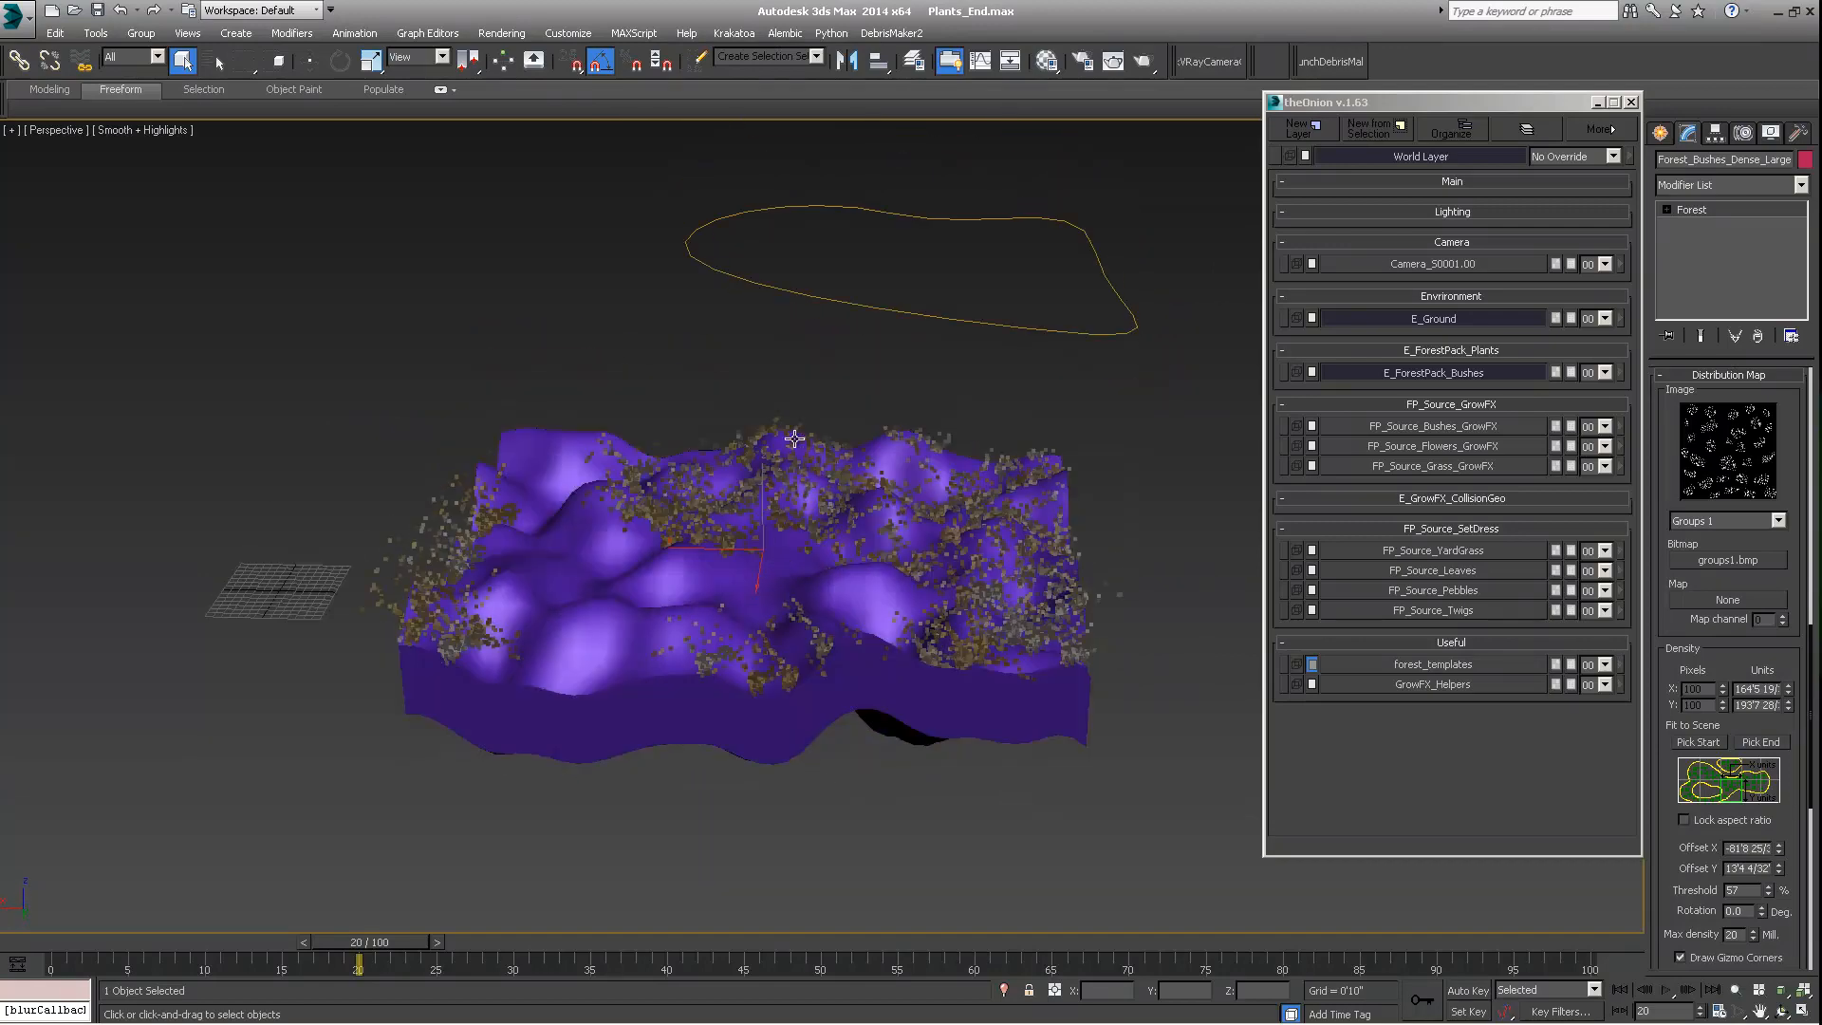
pyautogui.scroll(3, 794, 439)
# Step: Select the Forest_Bushes_Small object and set its distribution map image to Groups 2
pyautogui.click(797, 453)
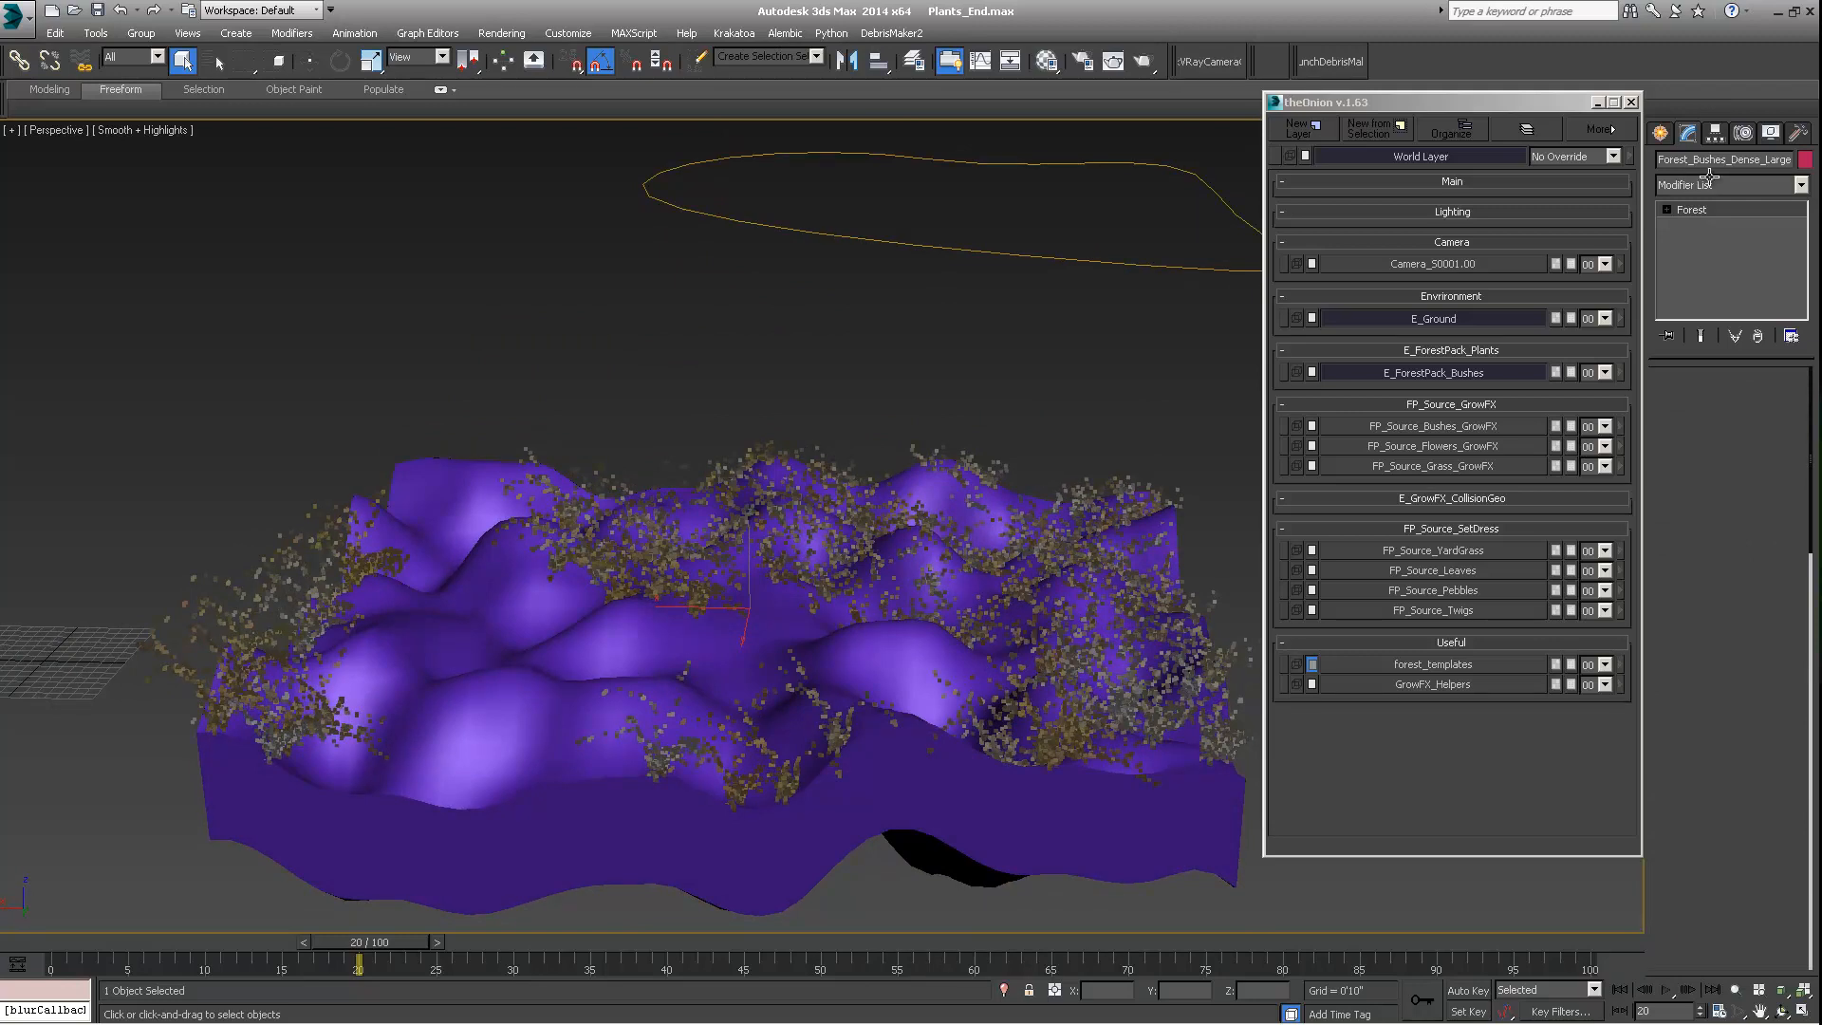
pyautogui.click(1719, 522)
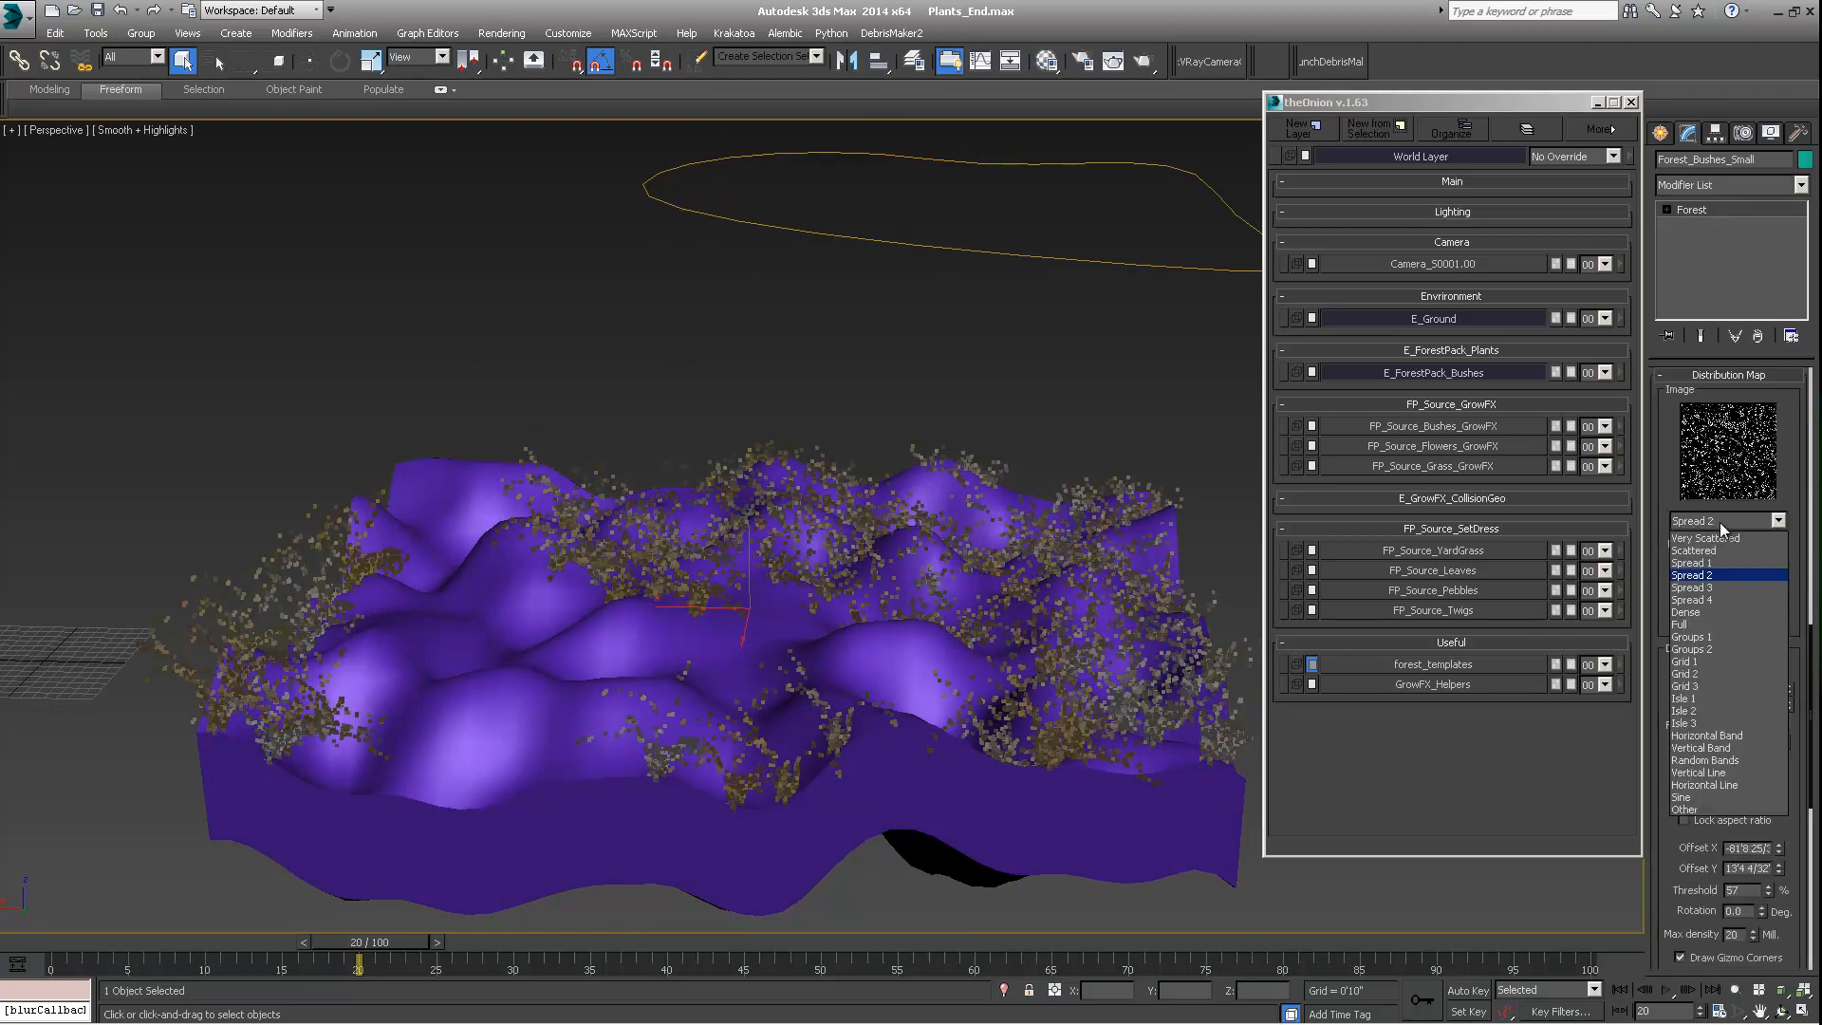
pyautogui.click(1720, 650)
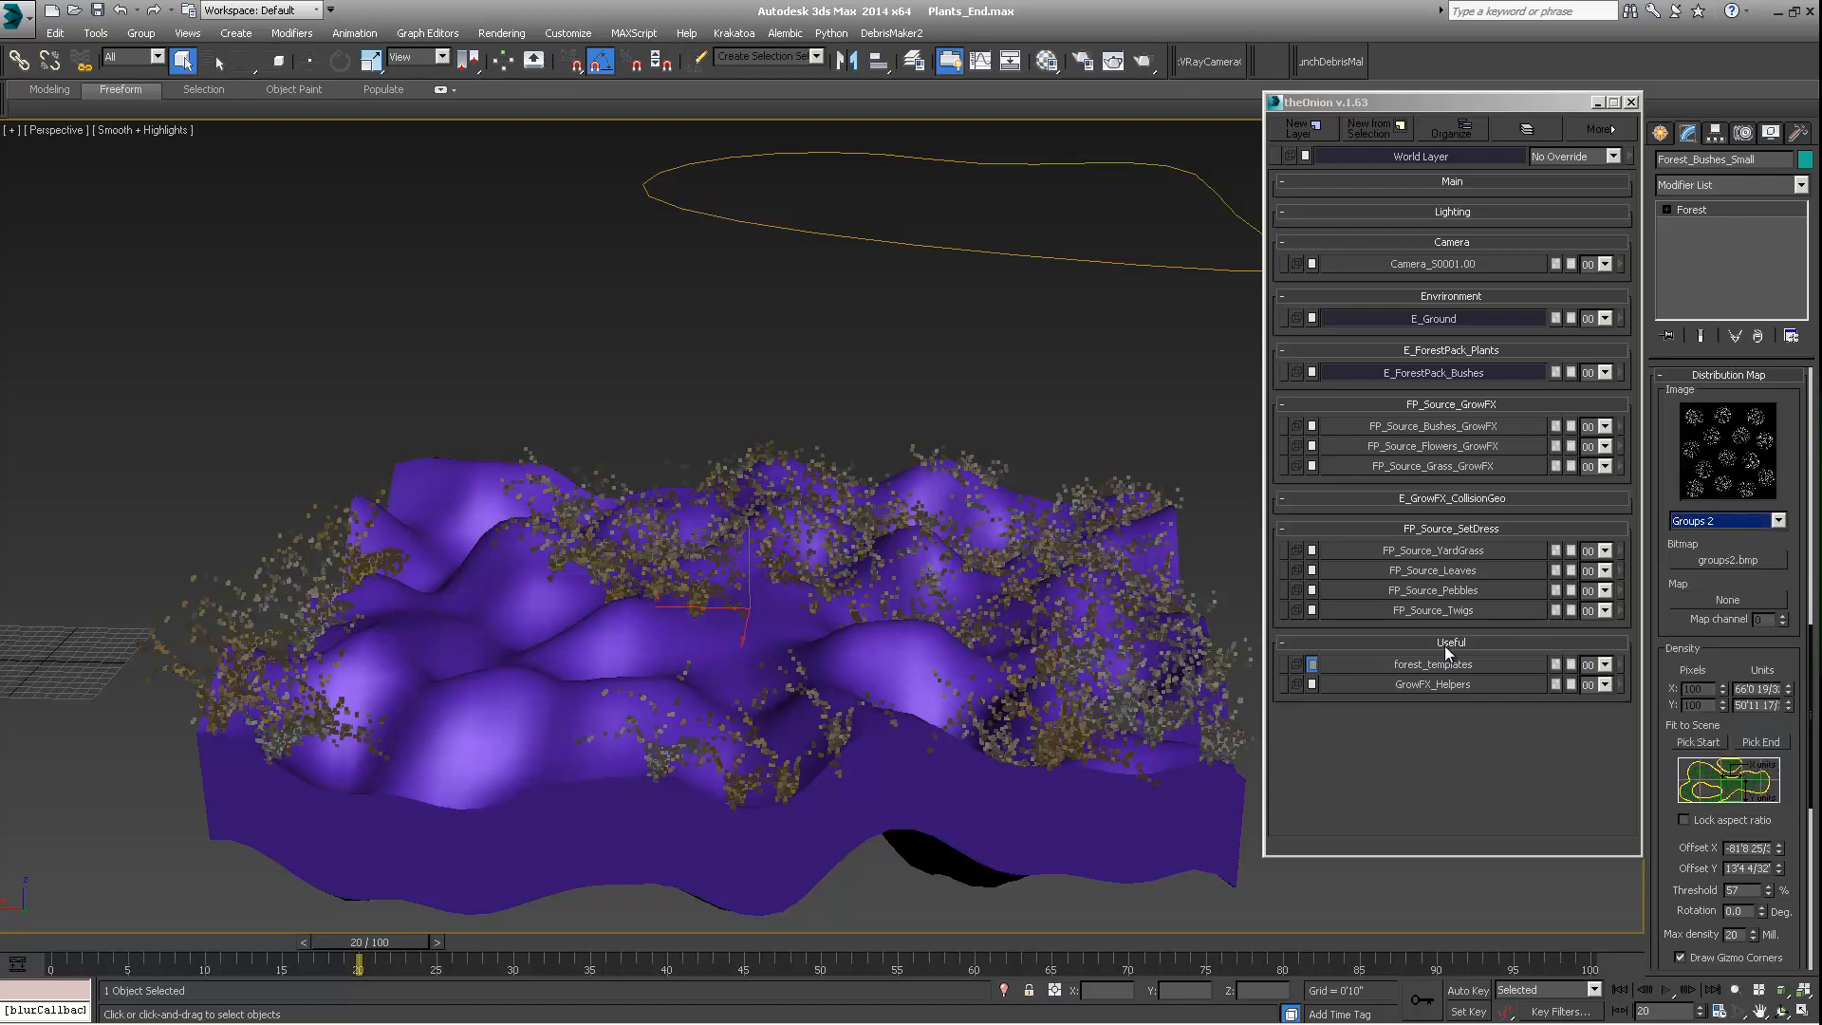
pyautogui.moveTo(1089, 567); pyautogui.dragTo(946, 599, button='middle')
pyautogui.scroll(-5, 968, 490)
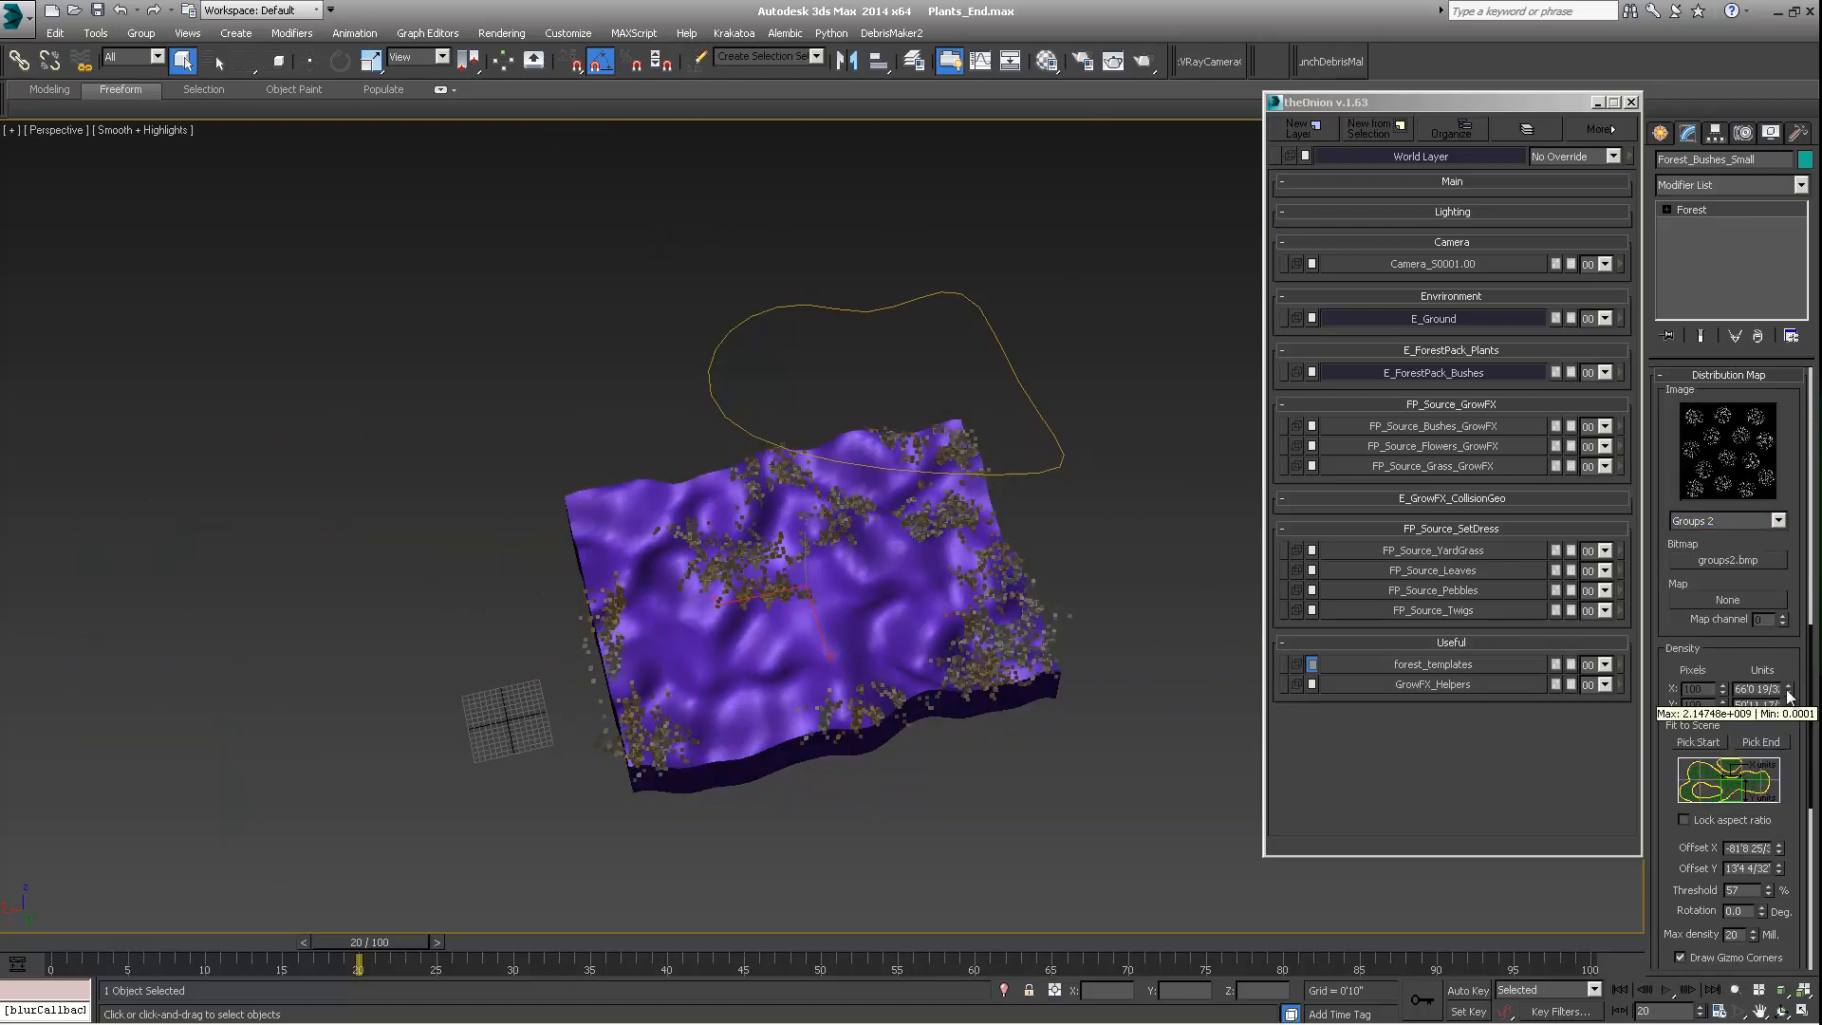
# Step: Adjust the distribution density units of Forest_Bushes_Small to about 81'2" in X and 171'8" in Y
pyautogui.moveTo(1788, 687); pyautogui.dragTo(1785, 478)
pyautogui.keyDown('alt'); pyautogui.moveTo(875, 544); pyautogui.dragTo(917, 462, button='middle'); pyautogui.keyUp('alt')
pyautogui.keyDown('alt'); pyautogui.moveTo(800, 494); pyautogui.dragTo(825, 410, button='middle'); pyautogui.keyUp('alt')
pyautogui.keyDown('alt'); pyautogui.moveTo(986, 416); pyautogui.dragTo(985, 444, button='middle'); pyautogui.keyUp('alt')
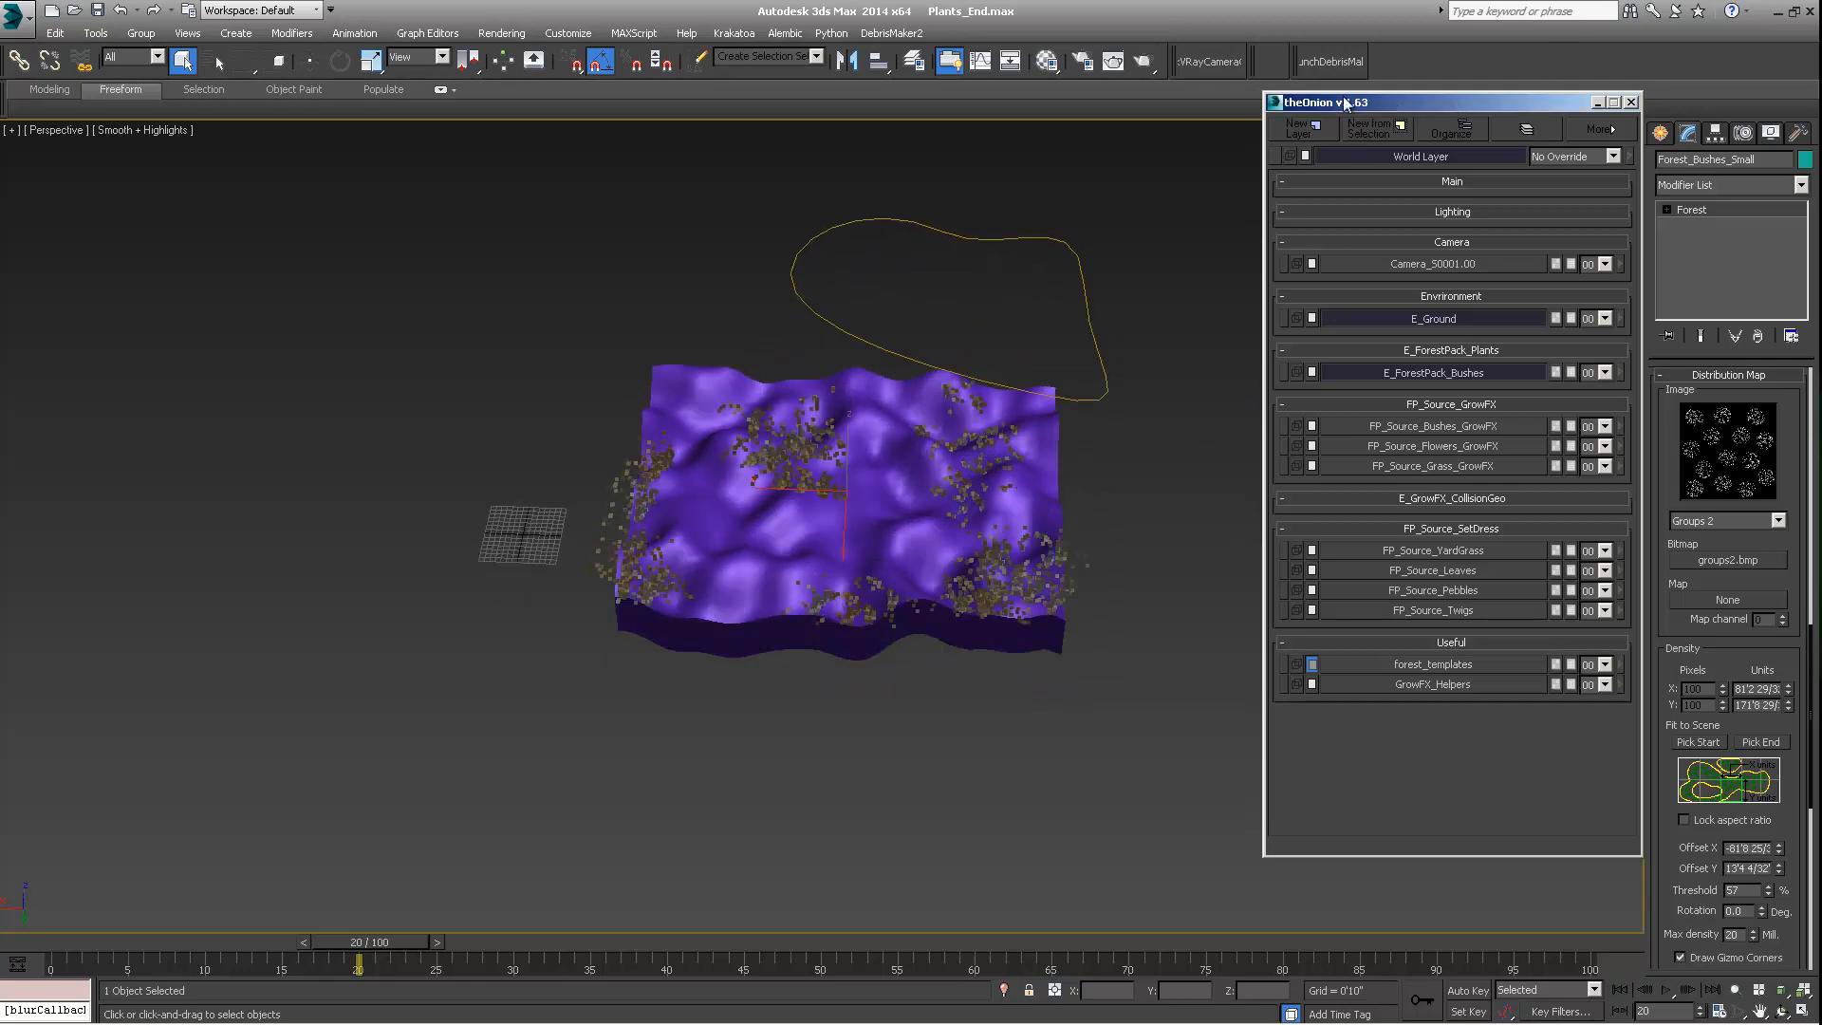
# Step: Save the scene under the new name AssemblyBegin in the Week5 Assembly folder
pyautogui.click(28, 17)
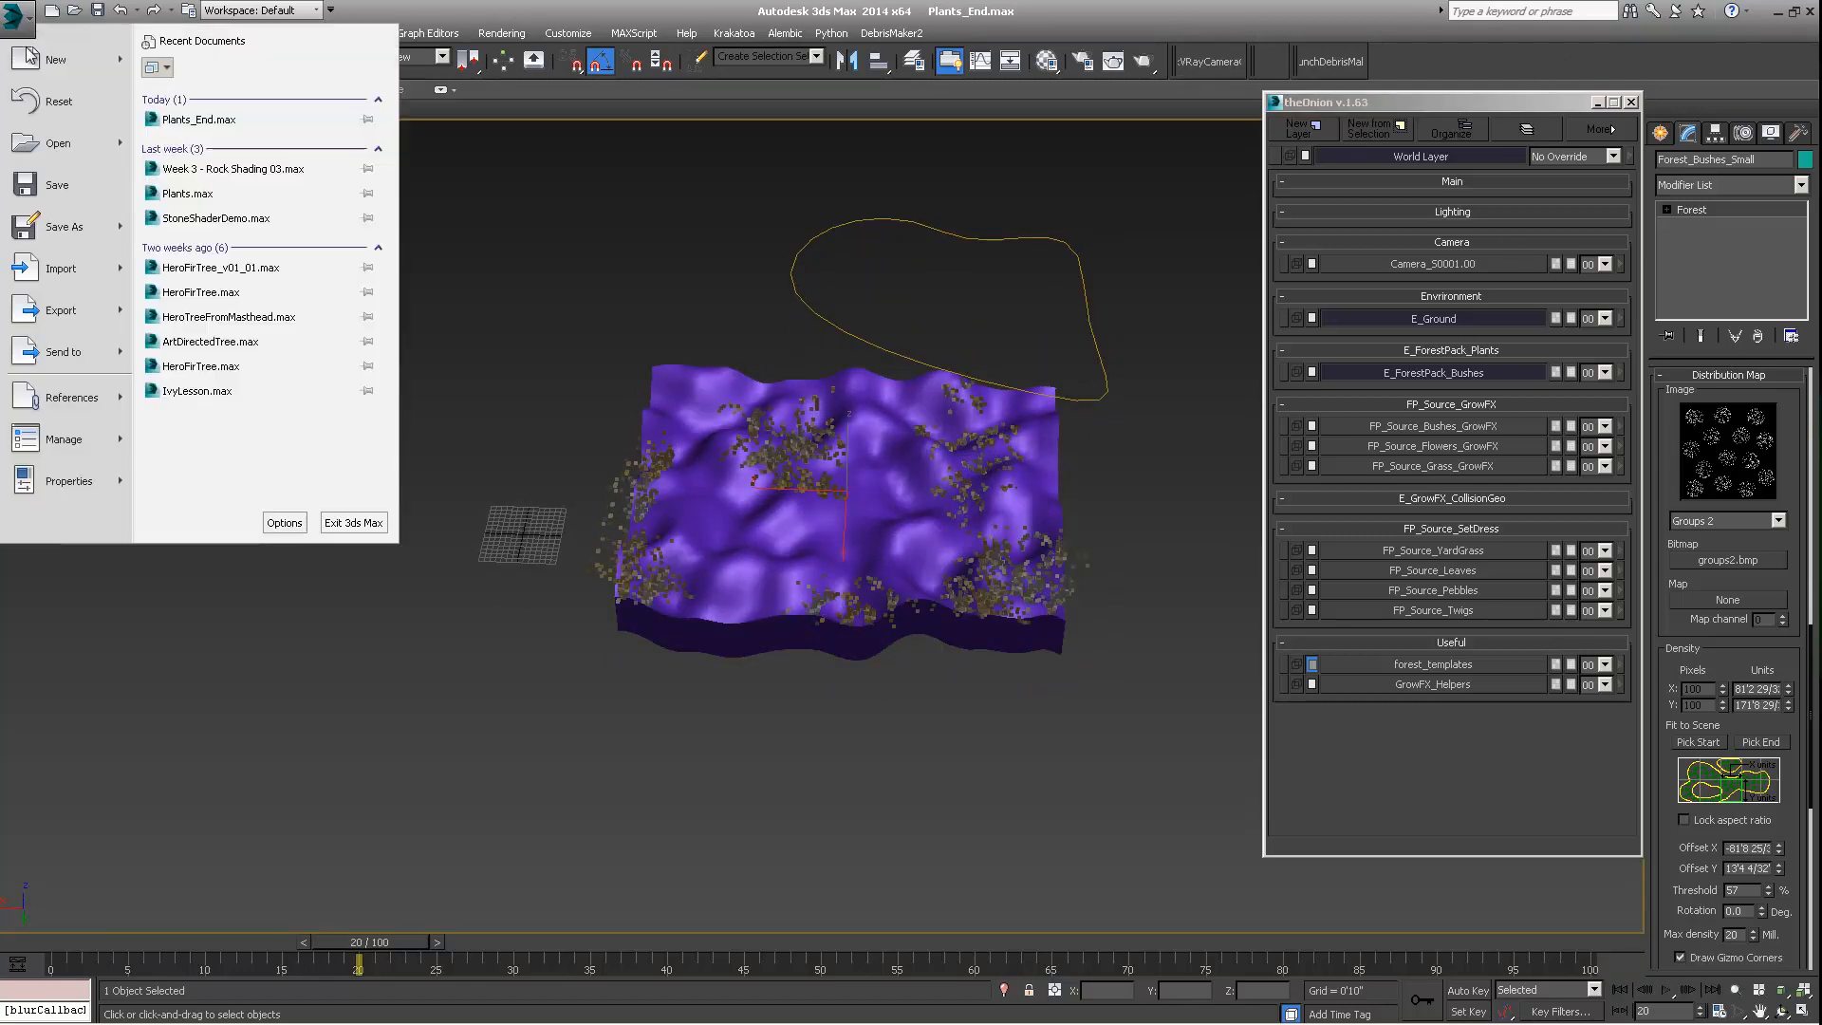
pyautogui.click(125, 222)
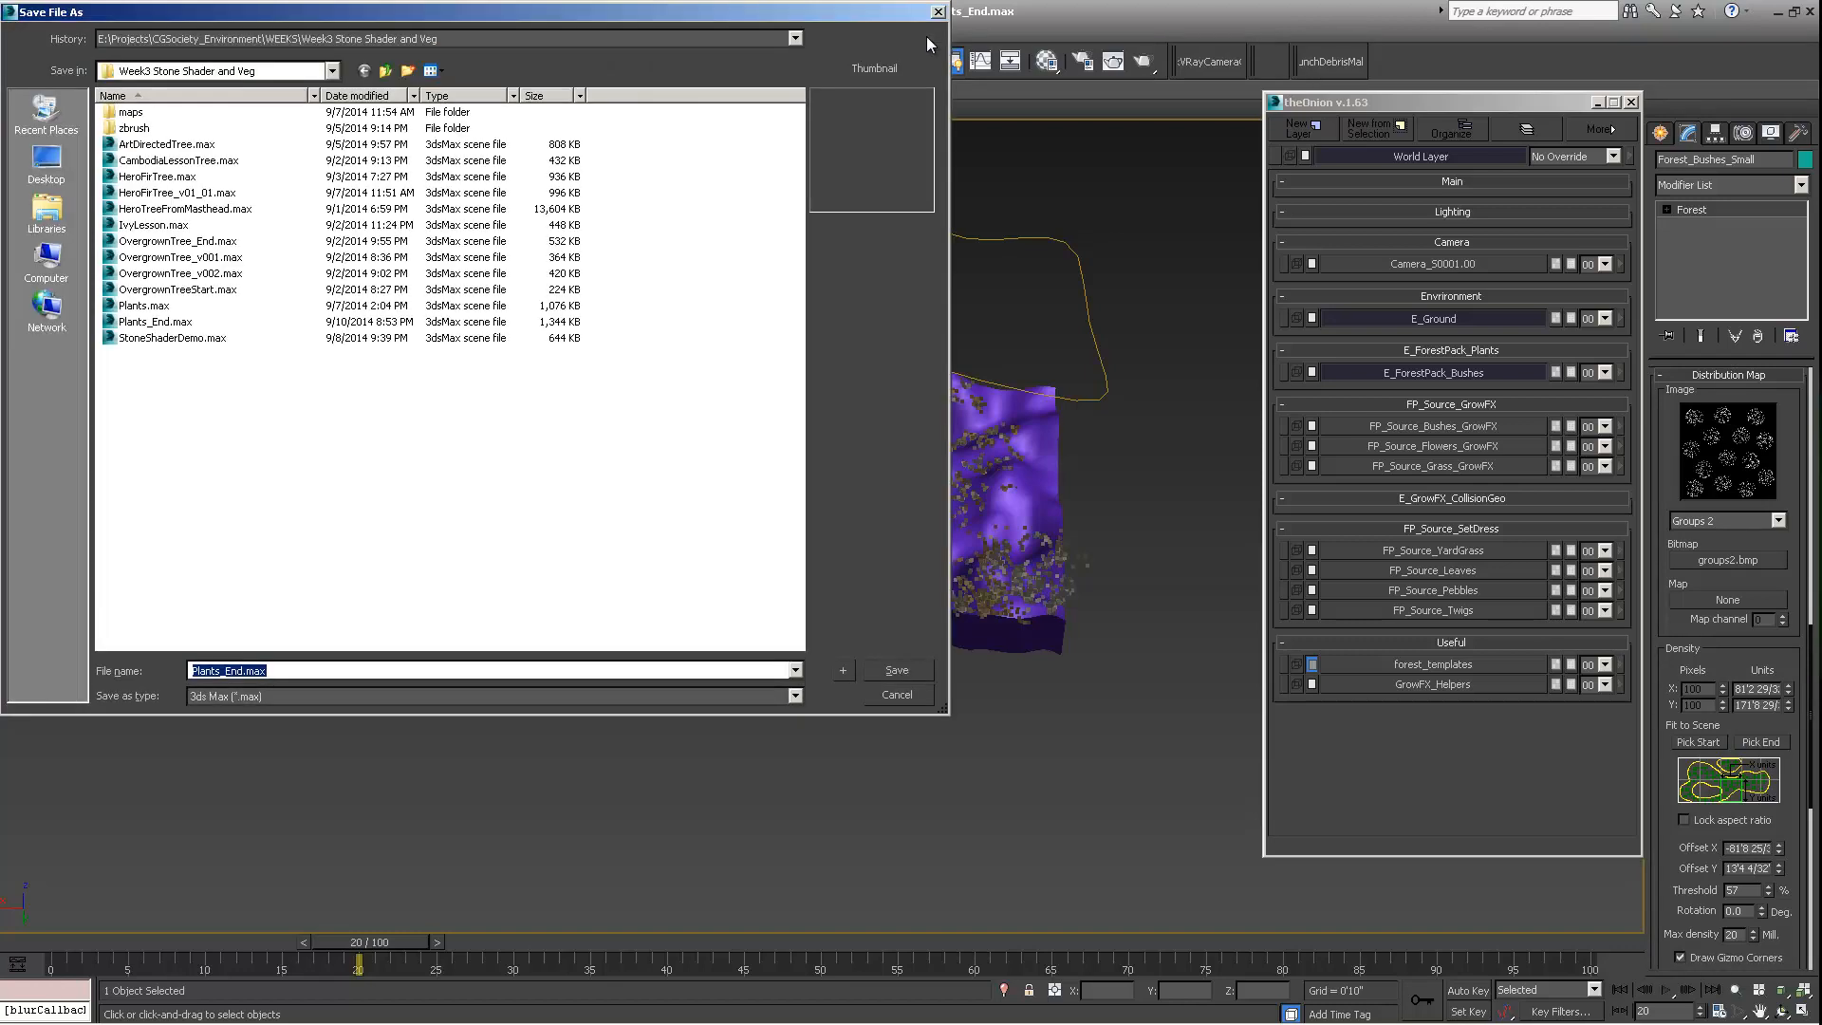
pyautogui.click(384, 71)
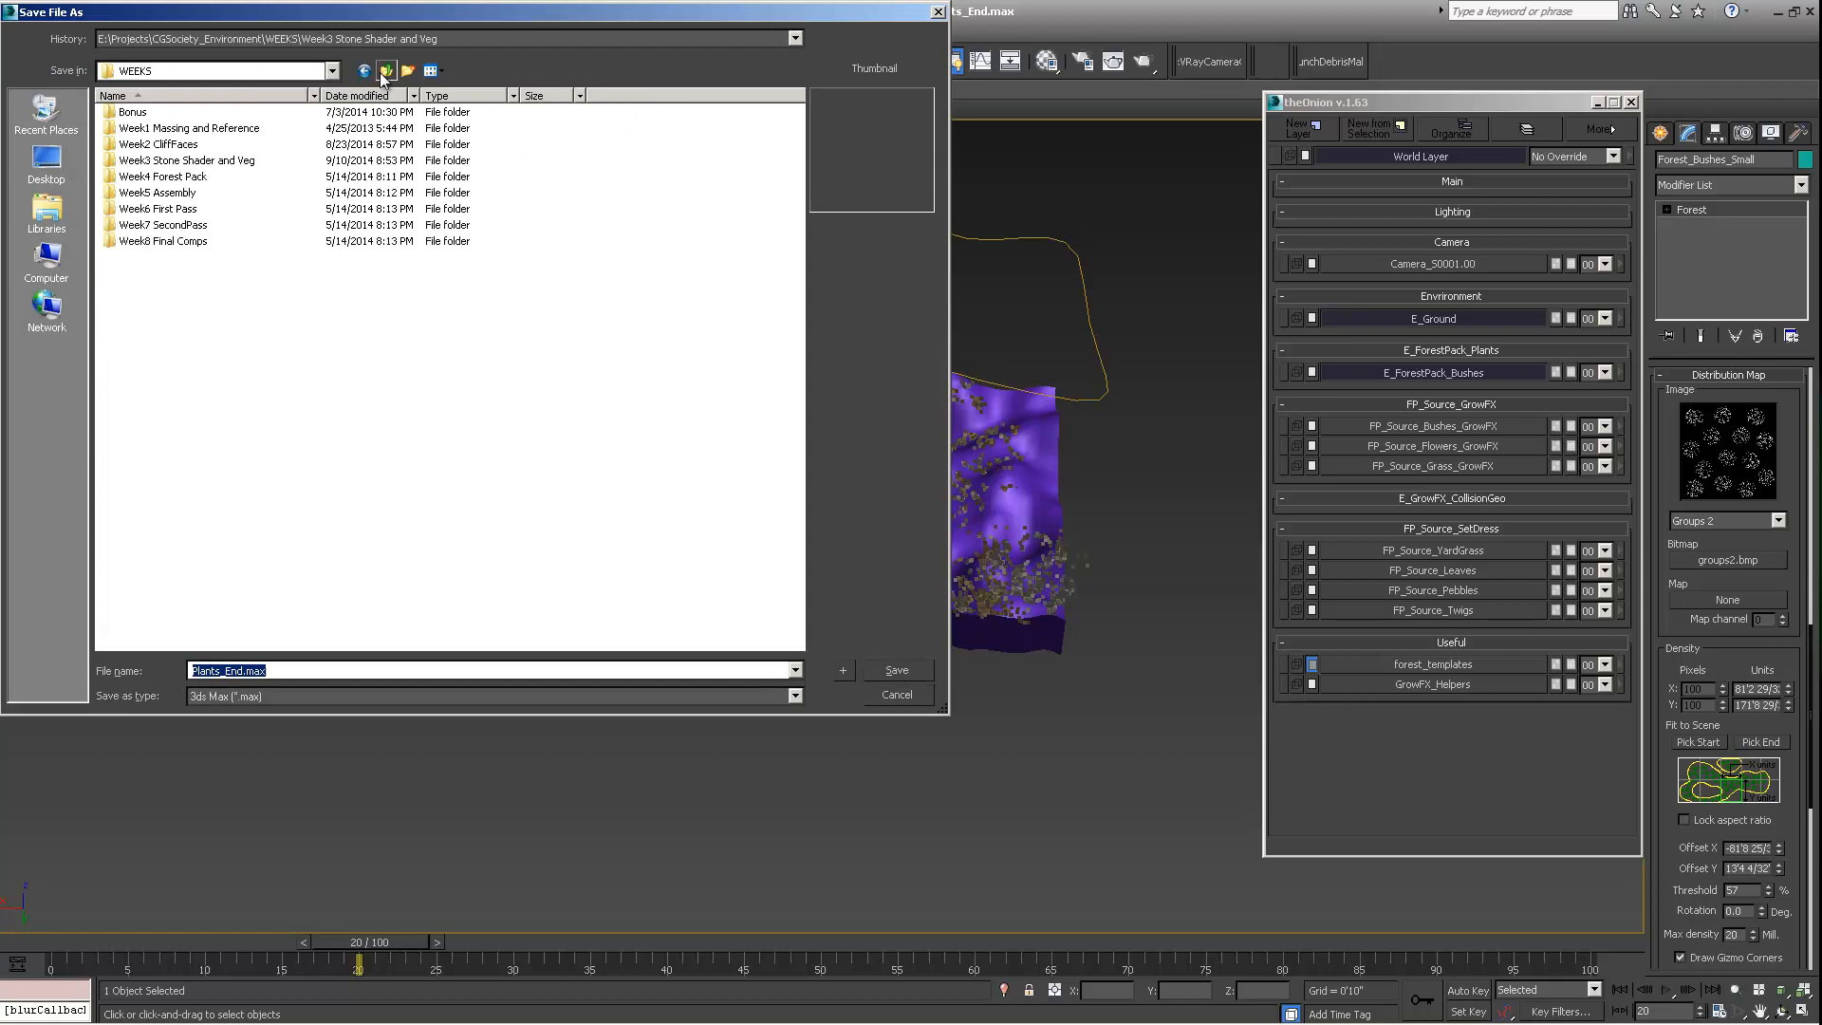
pyautogui.click(385, 72)
pyautogui.doubleClick(130, 211)
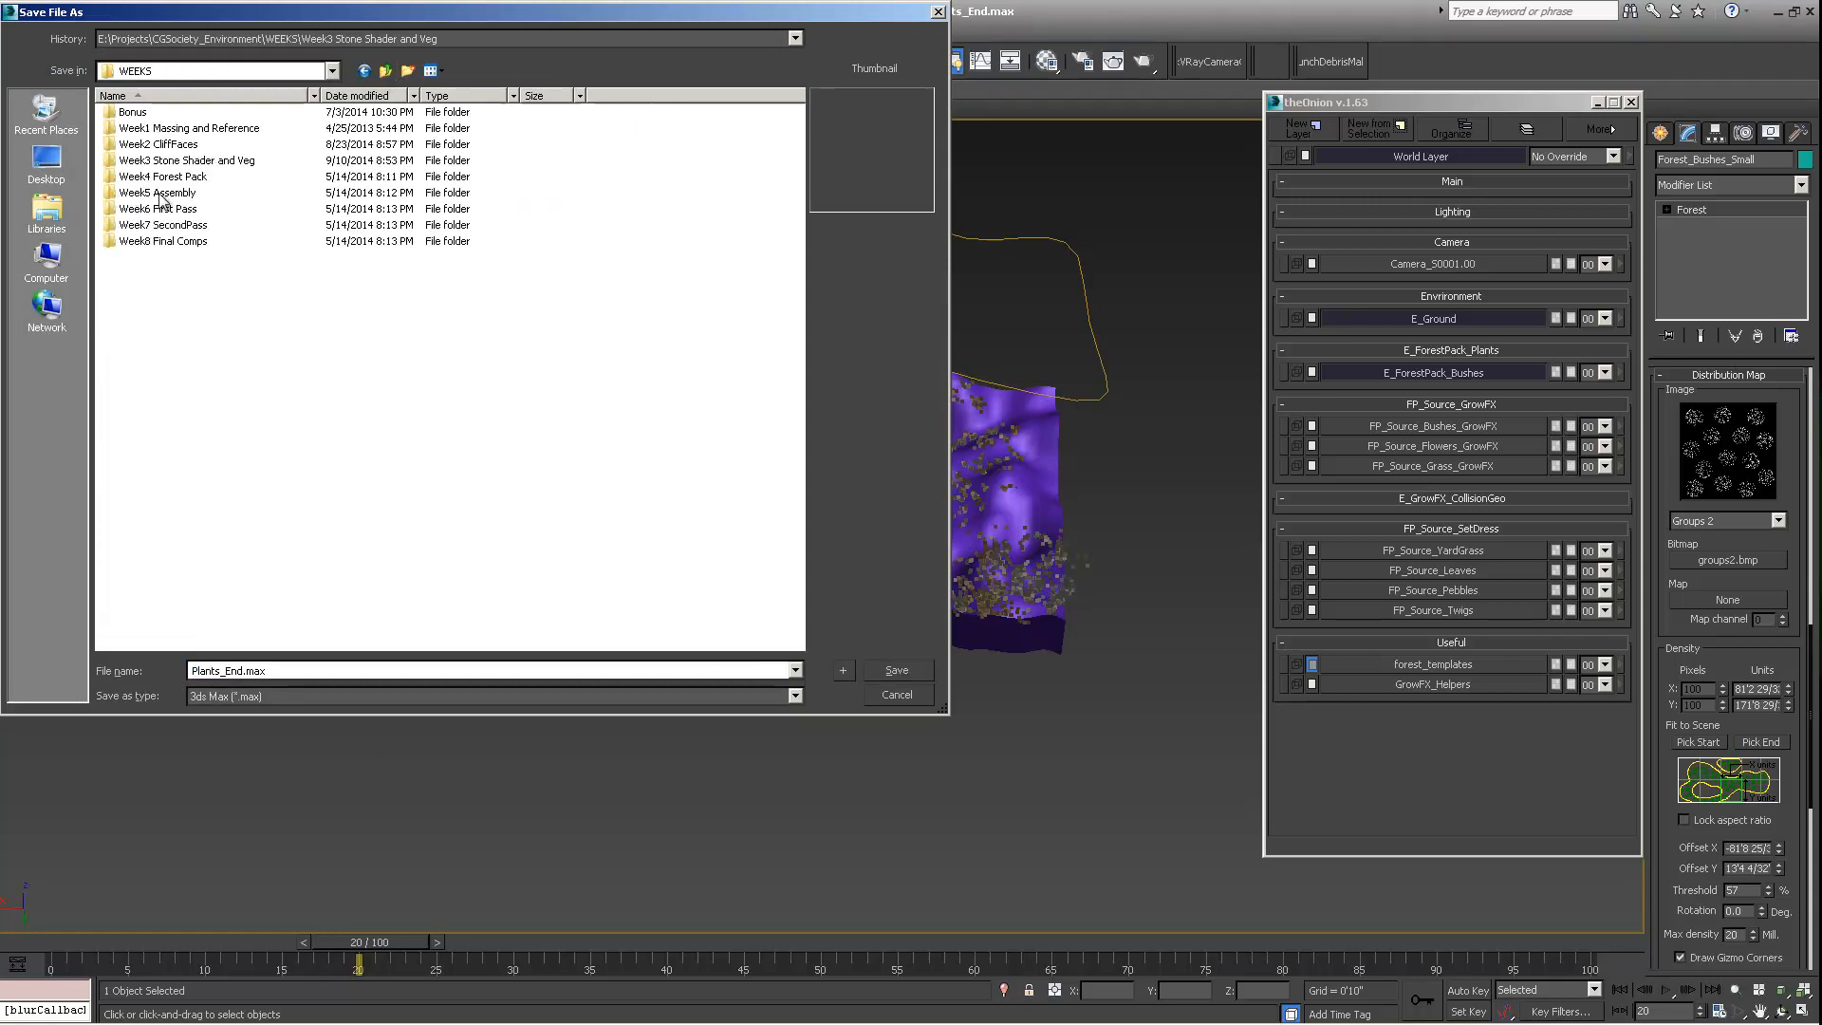
pyautogui.doubleClick(157, 192)
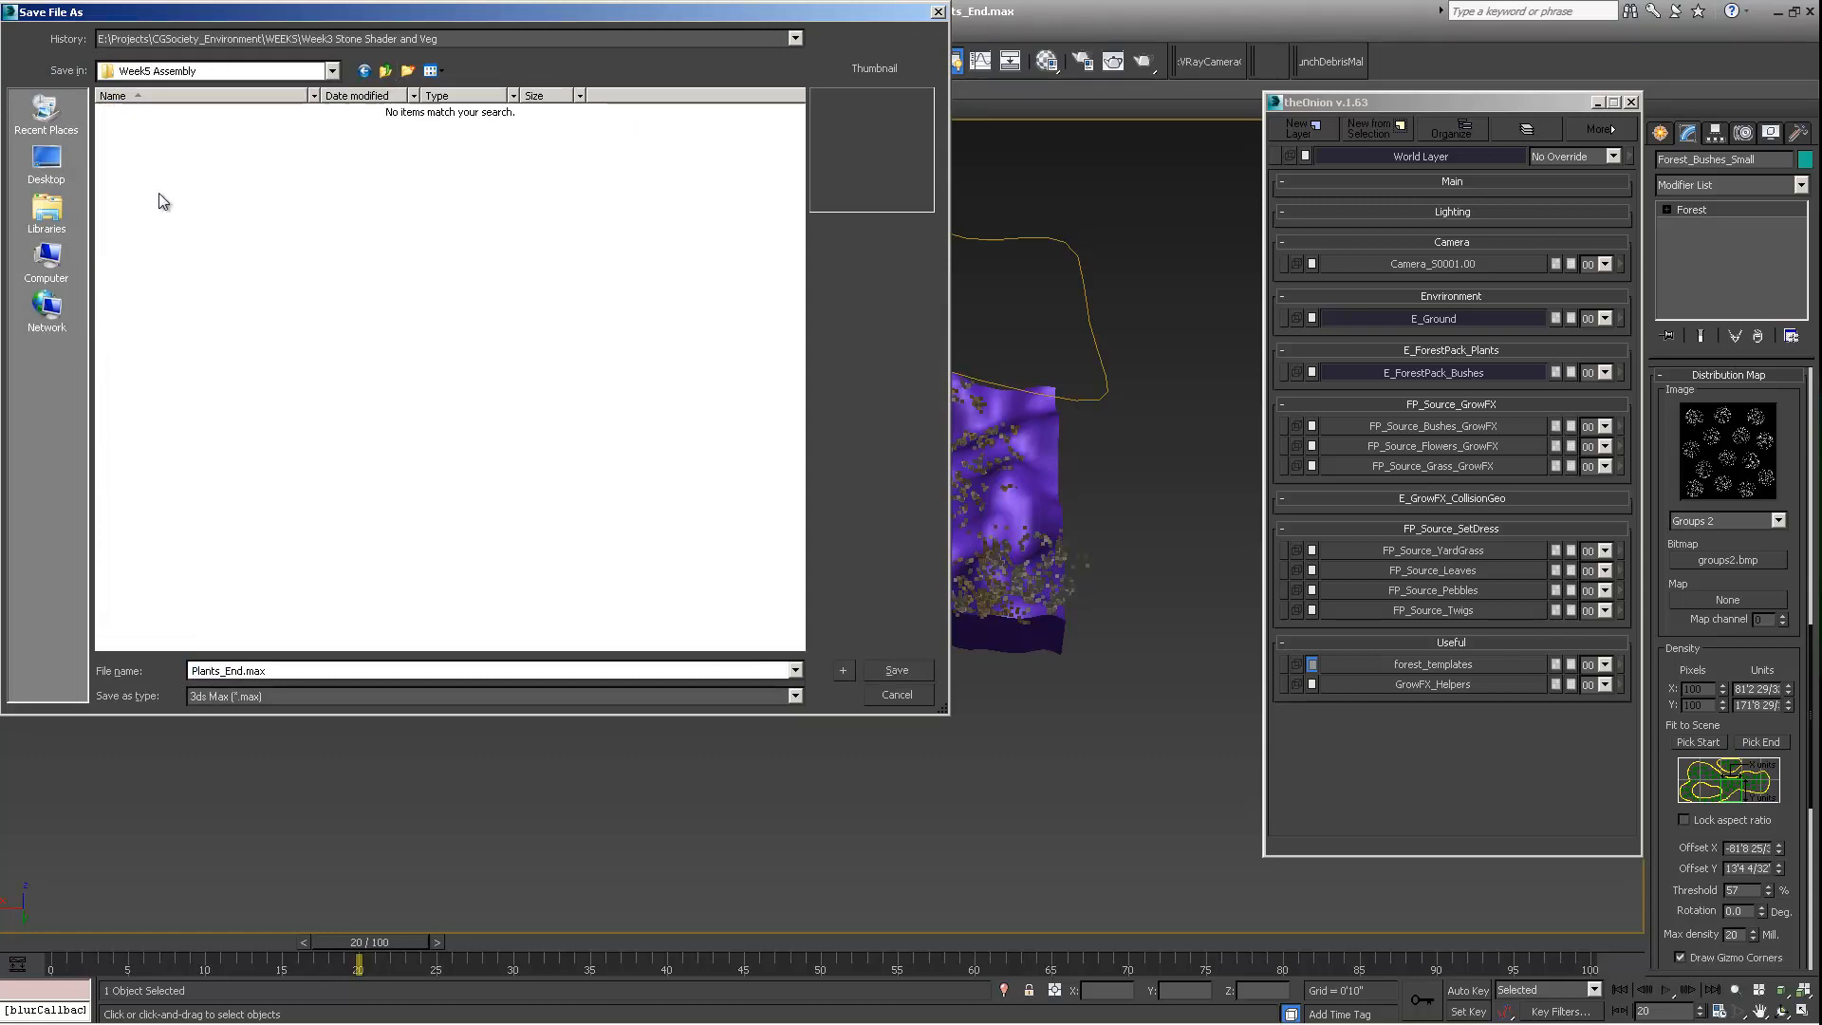
pyautogui.doubleClick(280, 672)
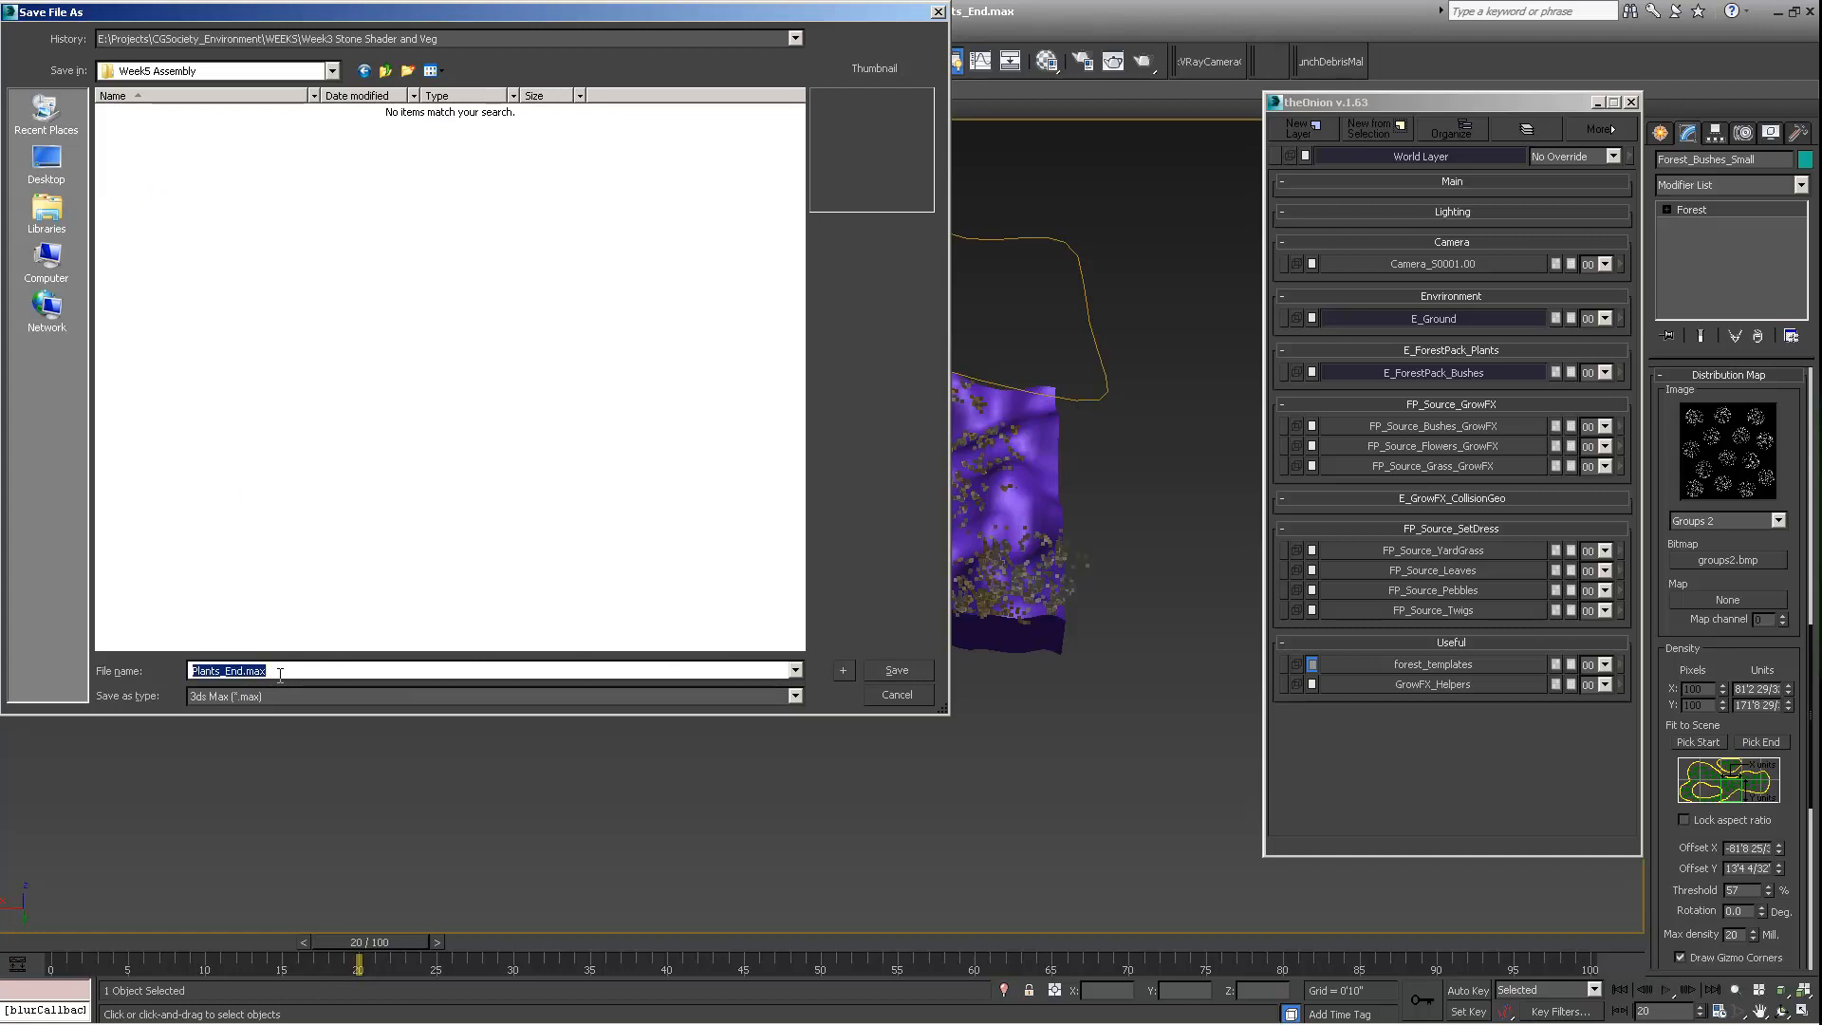
pyautogui.write('AssemblyBegin')
pyautogui.press('Return')
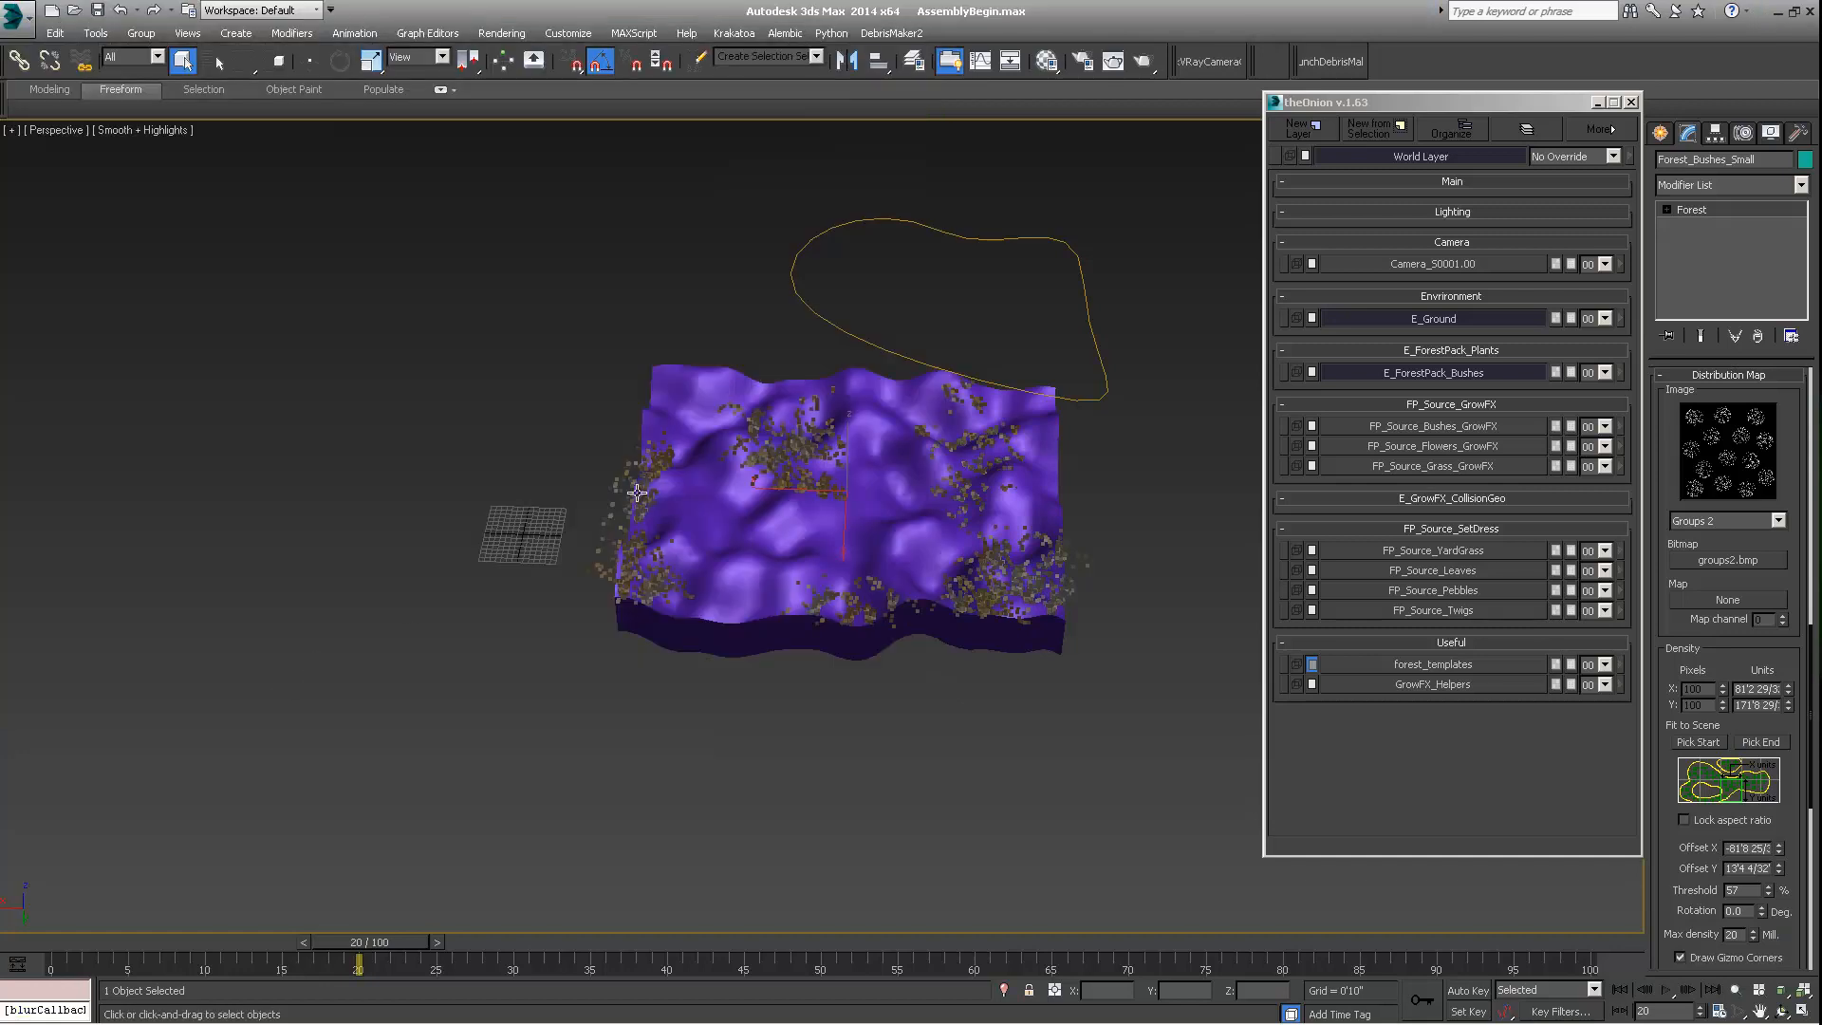
# Step: Create a new layer and add a Forest Pro object on the purple terrain surface, enabling Limit to visibility
pyautogui.keyDown('alt'); pyautogui.moveTo(638, 494); pyautogui.dragTo(916, 582, button='middle'); pyautogui.keyUp('alt')
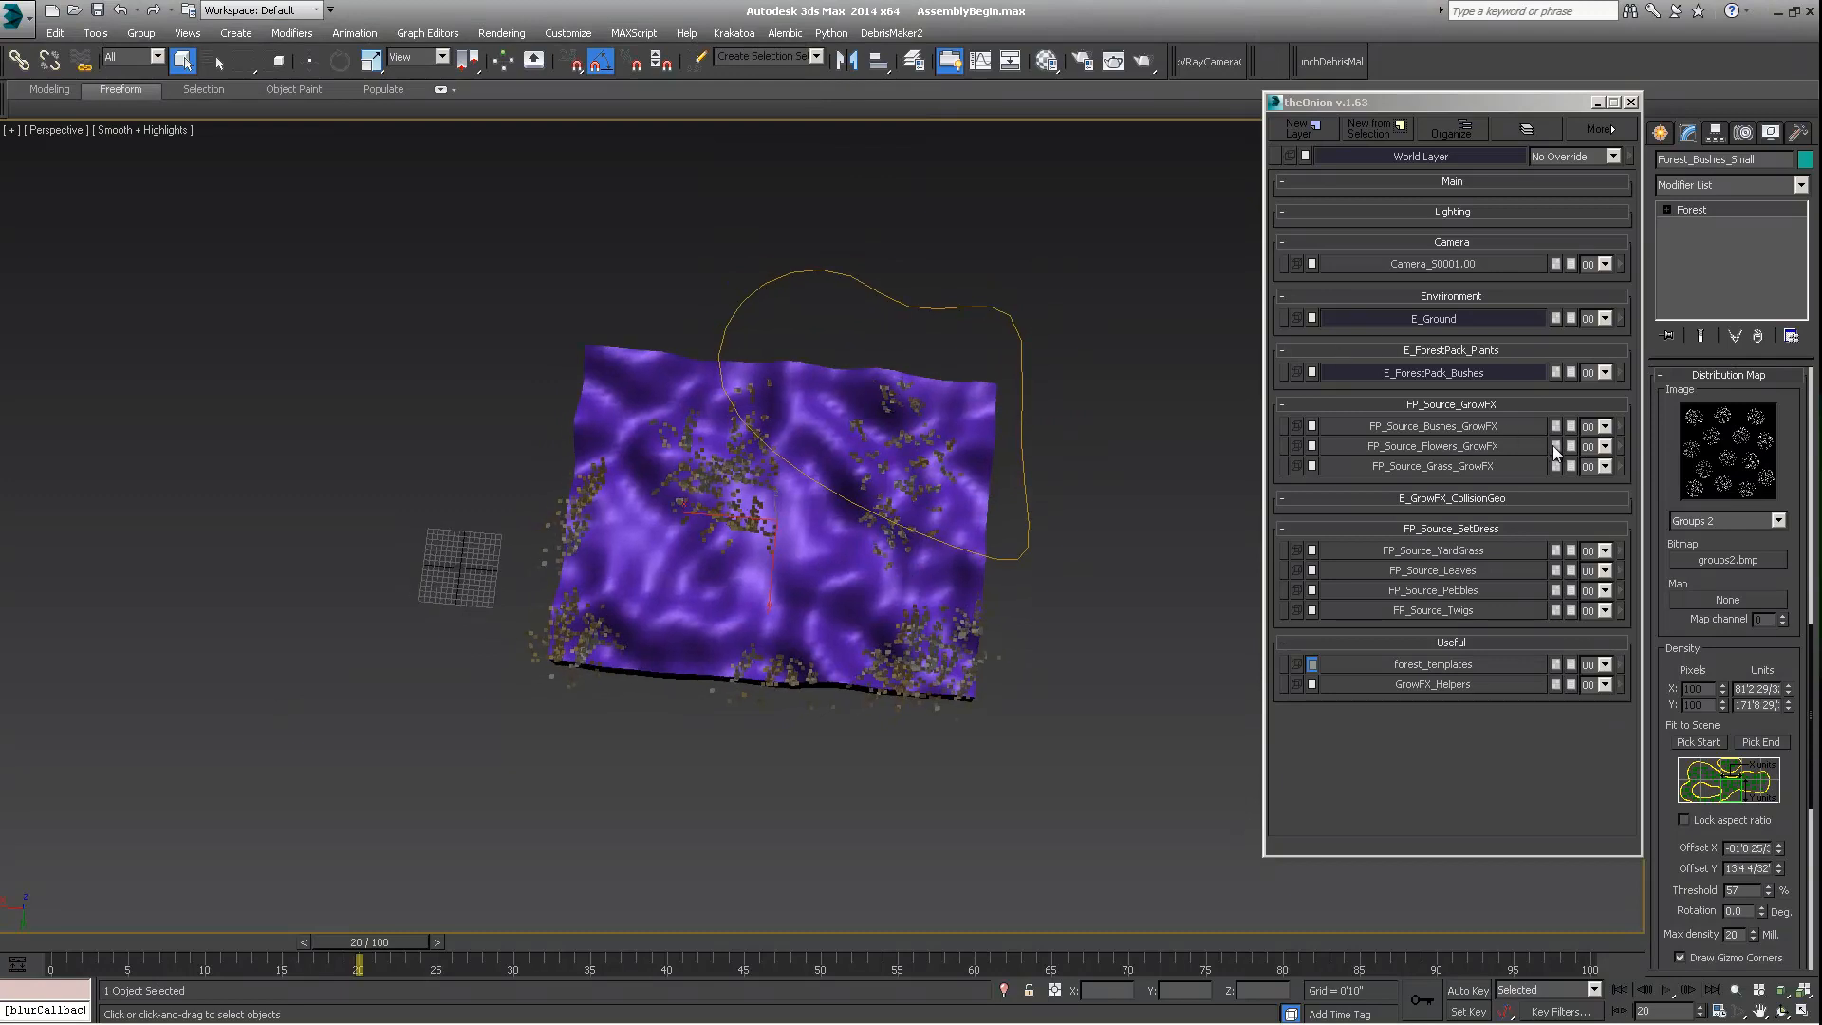
pyautogui.moveTo(1141, 475); pyautogui.dragTo(1120, 485, button='middle')
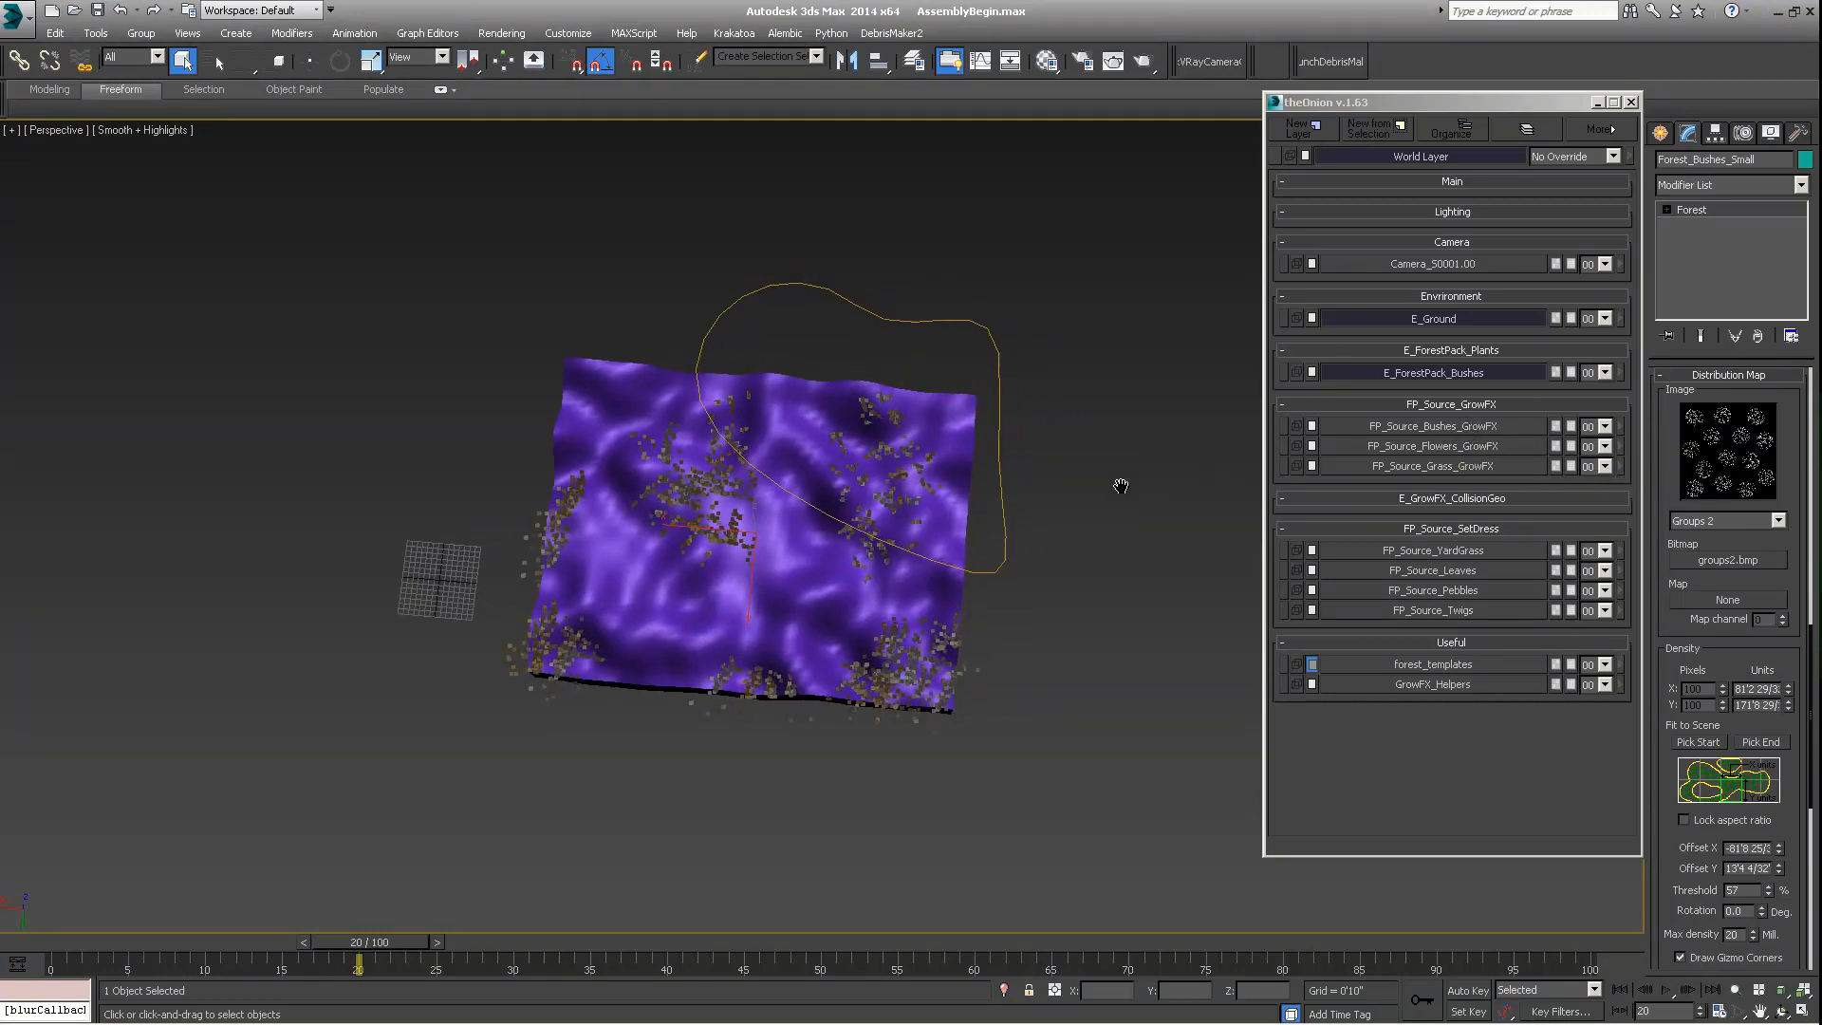
pyautogui.click(1302, 131)
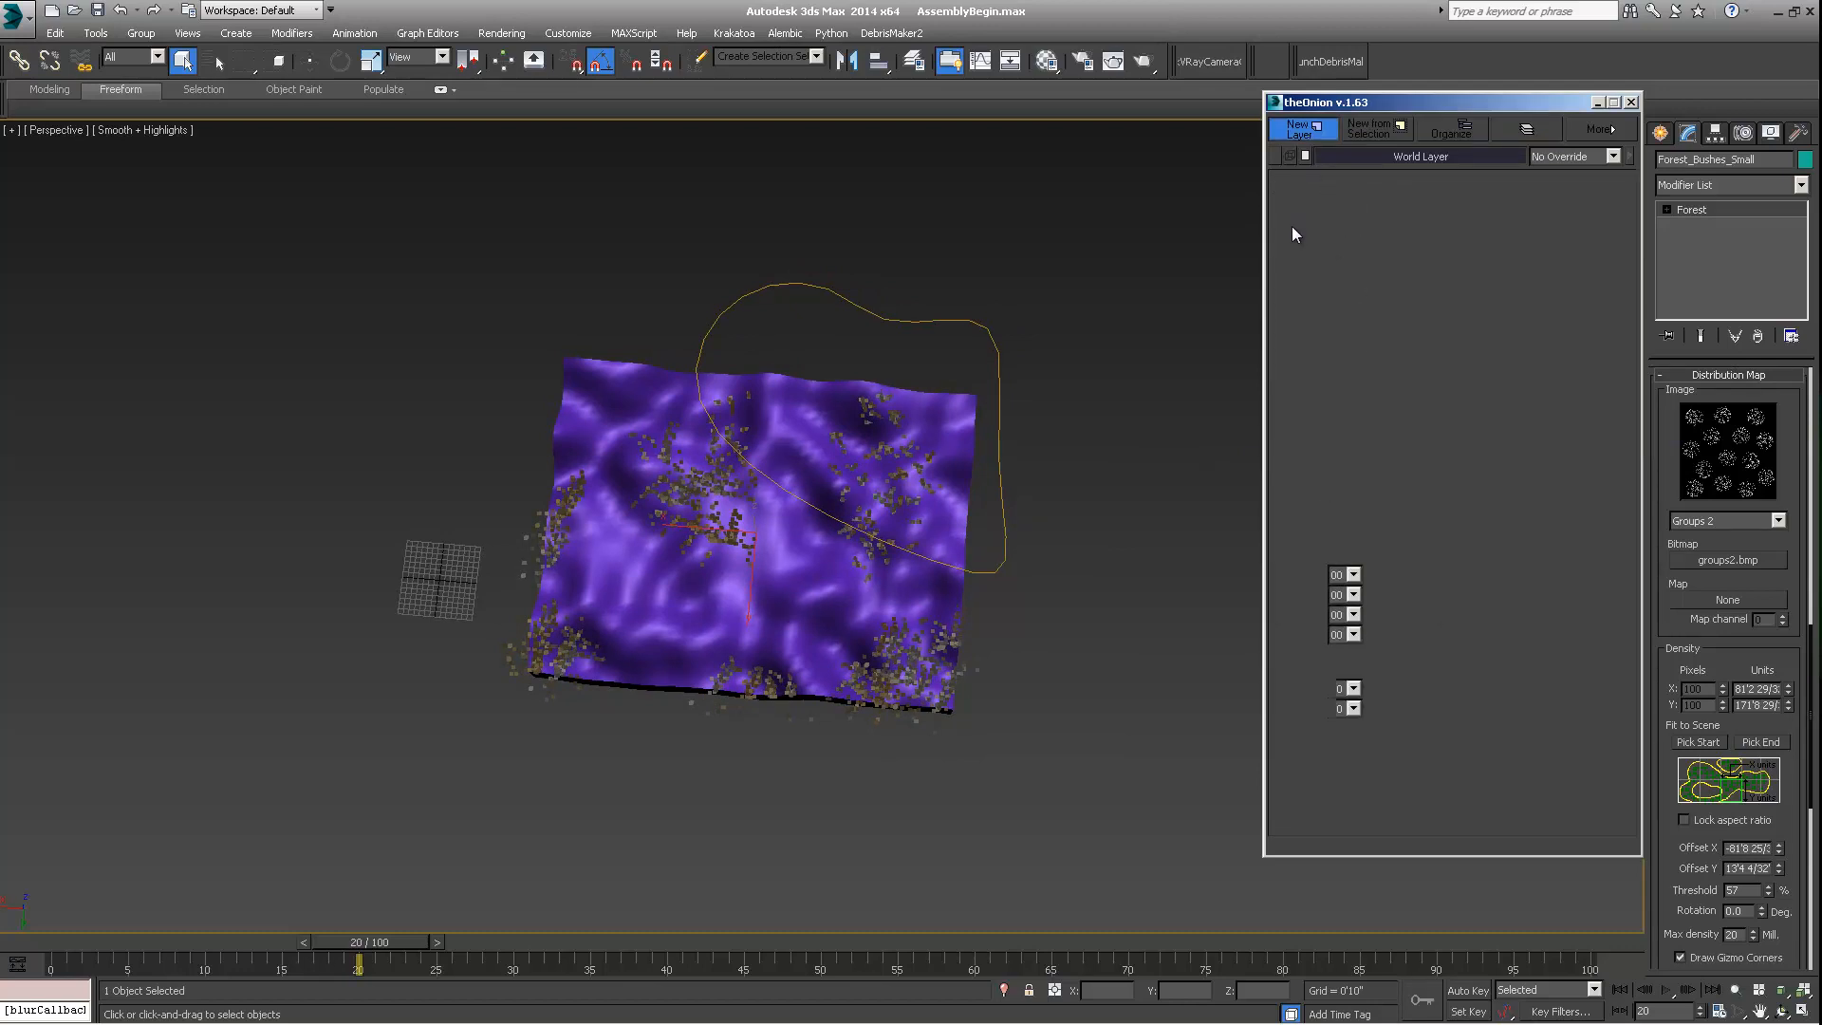
pyautogui.click(1661, 133)
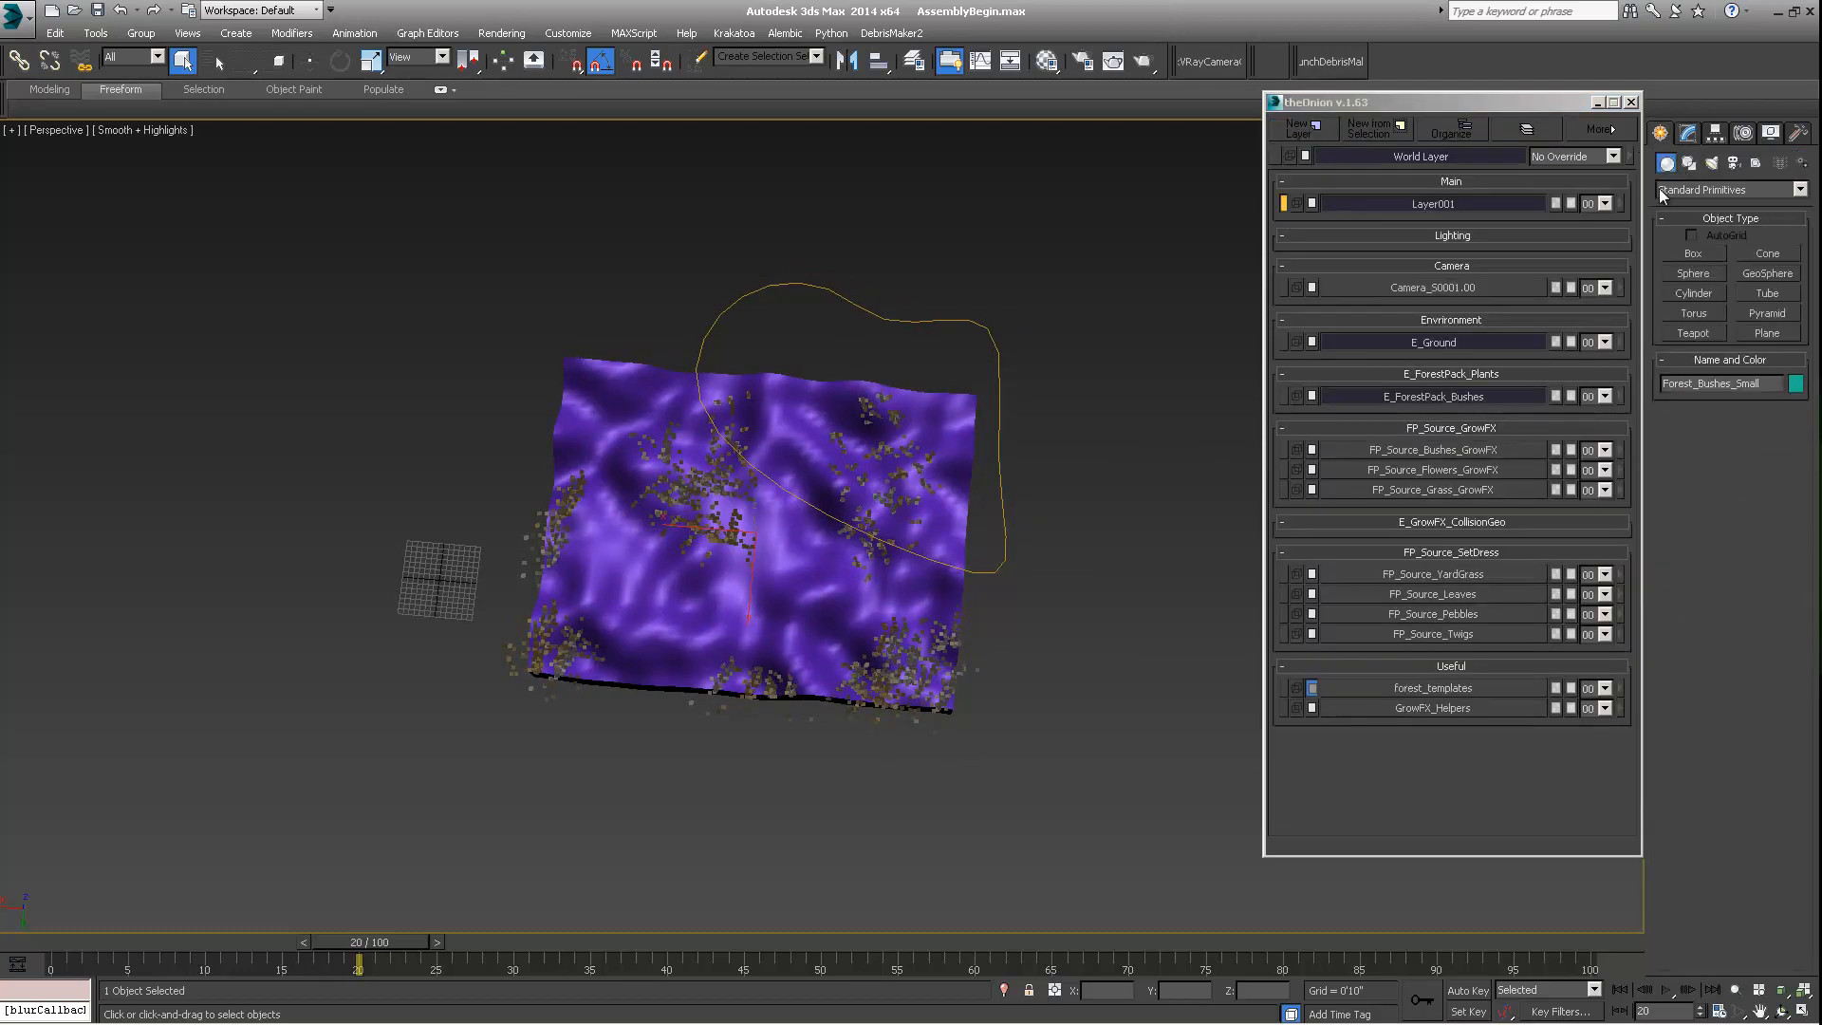
pyautogui.click(1727, 189)
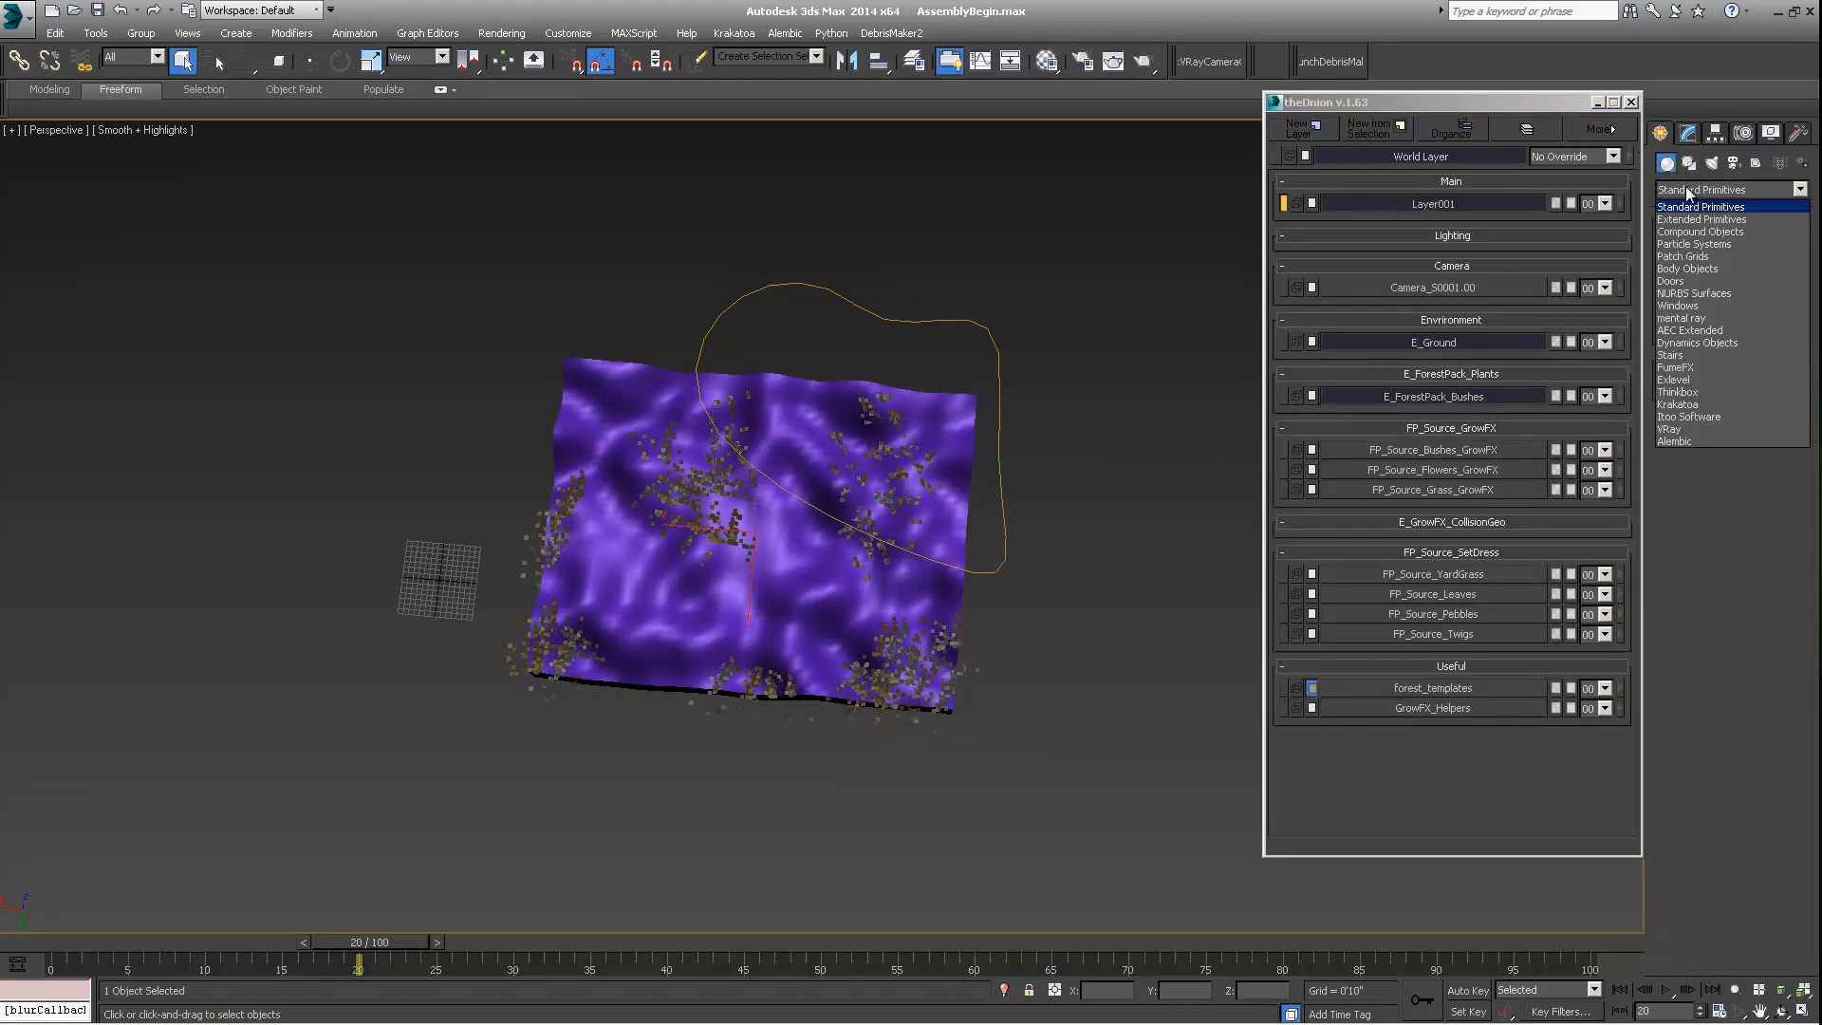
pyautogui.click(1685, 416)
pyautogui.click(1693, 254)
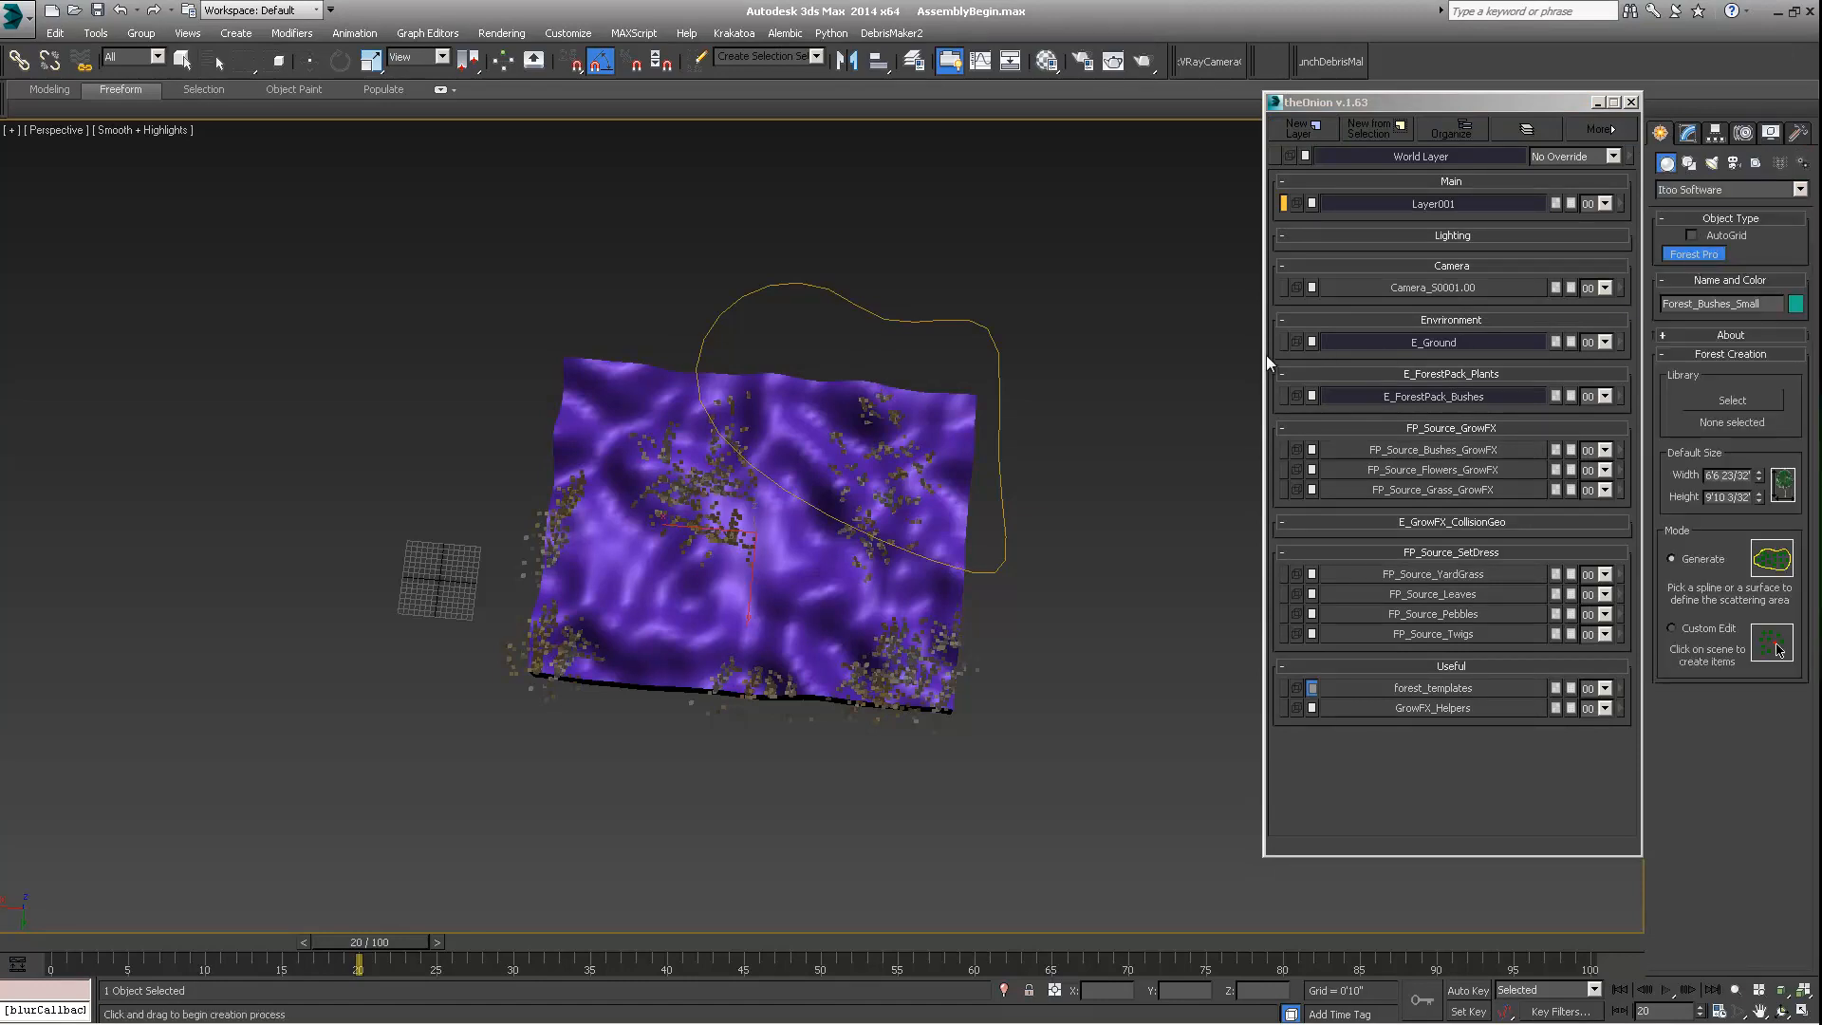
pyautogui.click(631, 398)
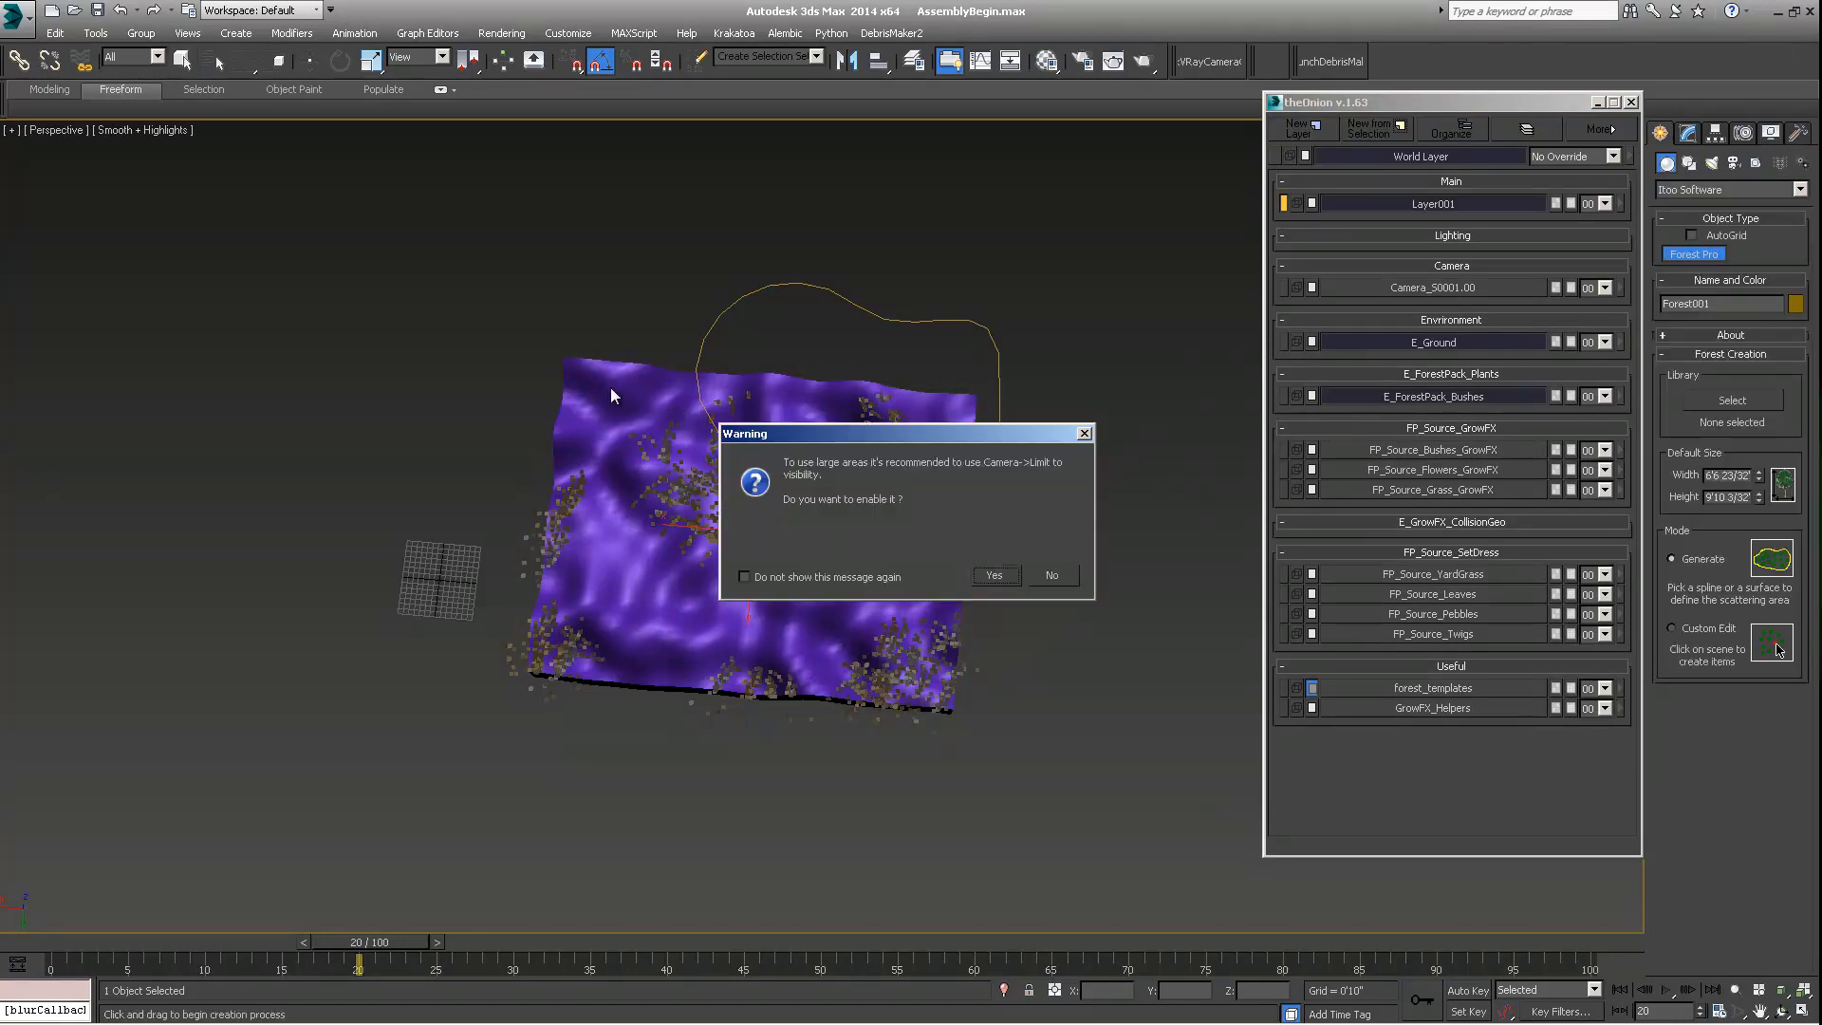
pyautogui.click(994, 575)
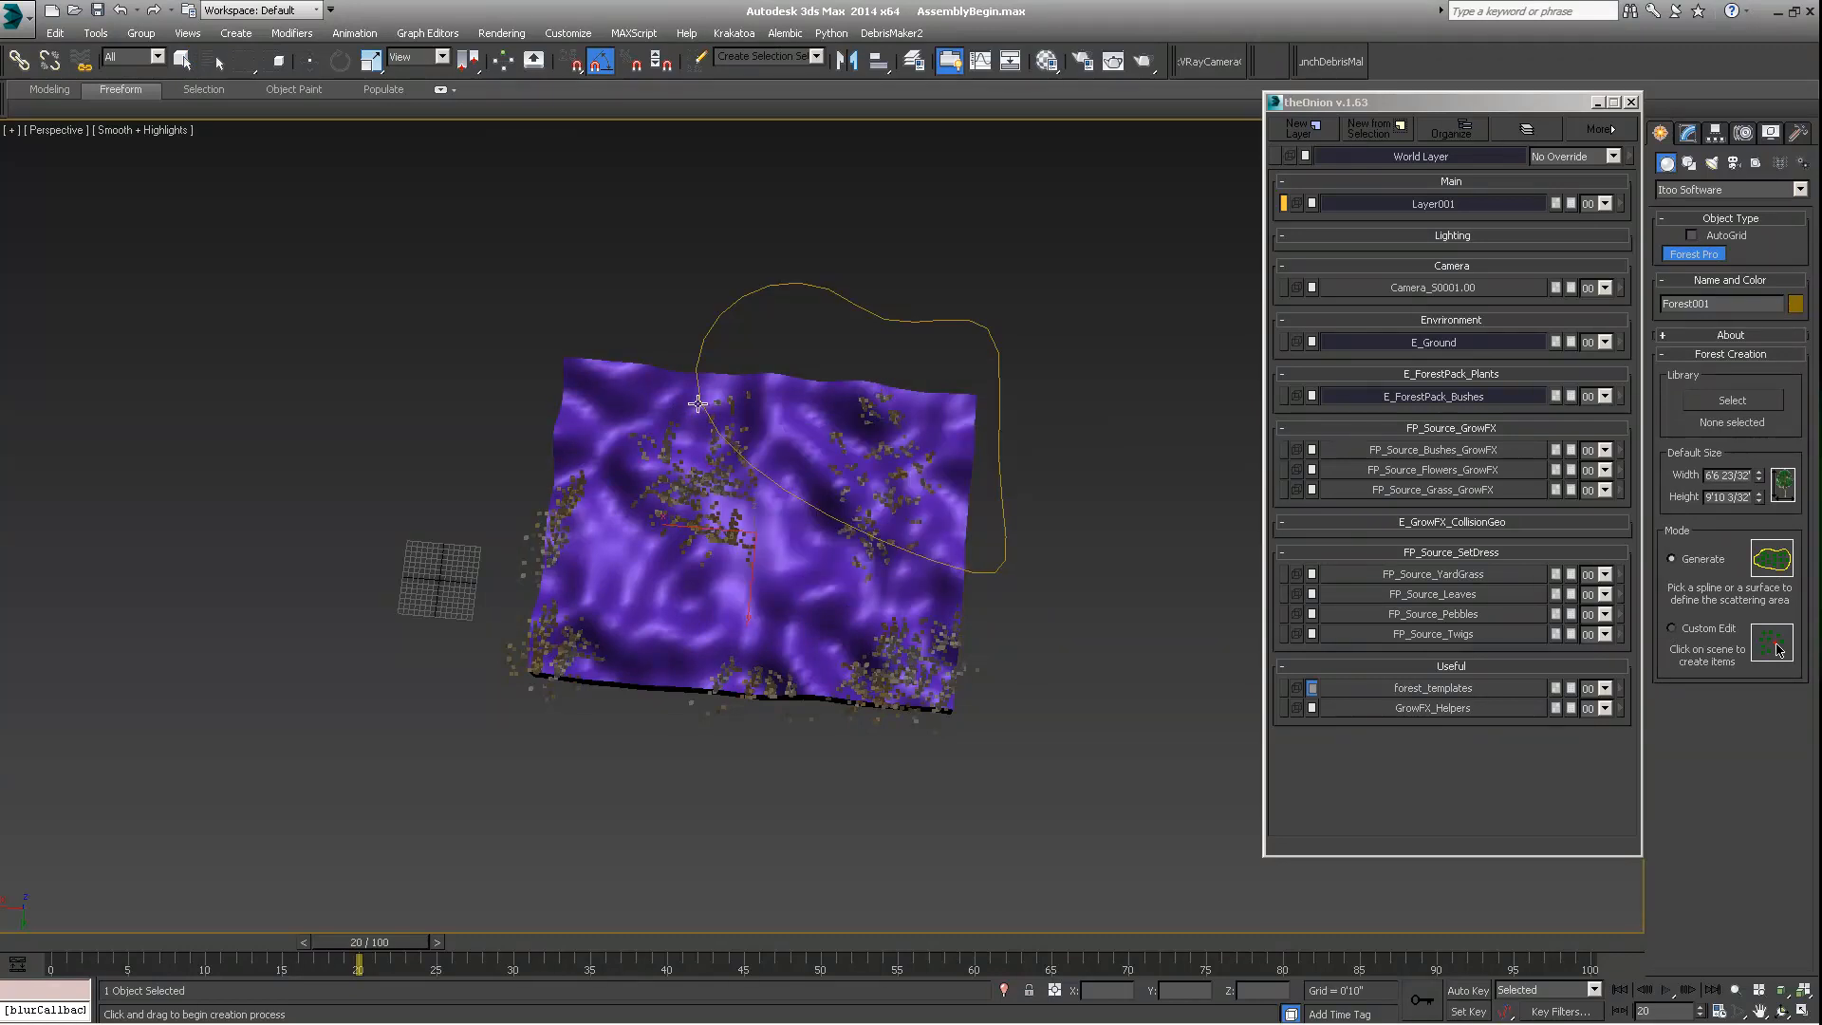
pyautogui.moveTo(629, 531); pyautogui.dragTo(558, 546, button='middle')
pyautogui.rightClick(647, 465)
pyautogui.keyDown('alt'); pyautogui.moveTo(704, 525); pyautogui.dragTo(689, 516, button='middle'); pyautogui.keyUp('alt')
# Step: Rename the new Forest Pro object as Forest_Grass_Small_Dense
pyautogui.click(1688, 135)
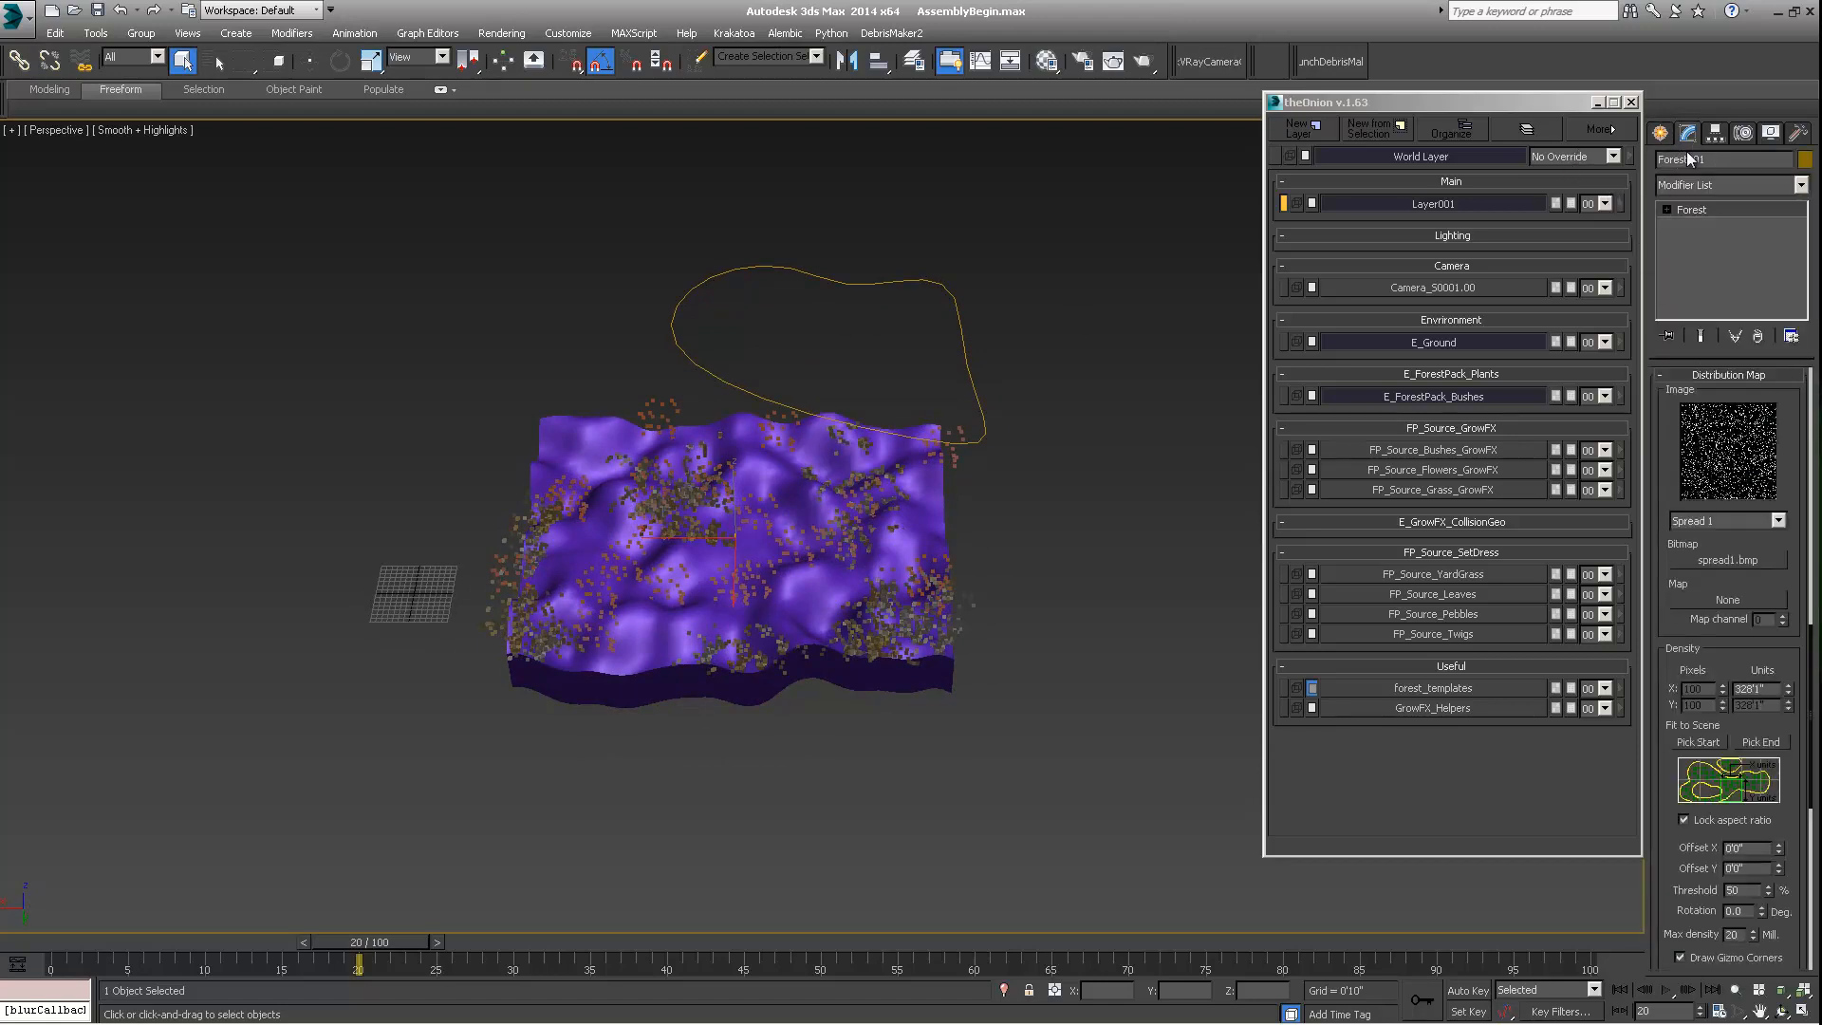
pyautogui.moveTo(1713, 161); pyautogui.dragTo(1691, 193)
pyautogui.write('Dense')
pyautogui.moveTo(698, 548); pyautogui.dragTo(766, 501, button='middle')
pyautogui.scroll(-3, 736, 533)
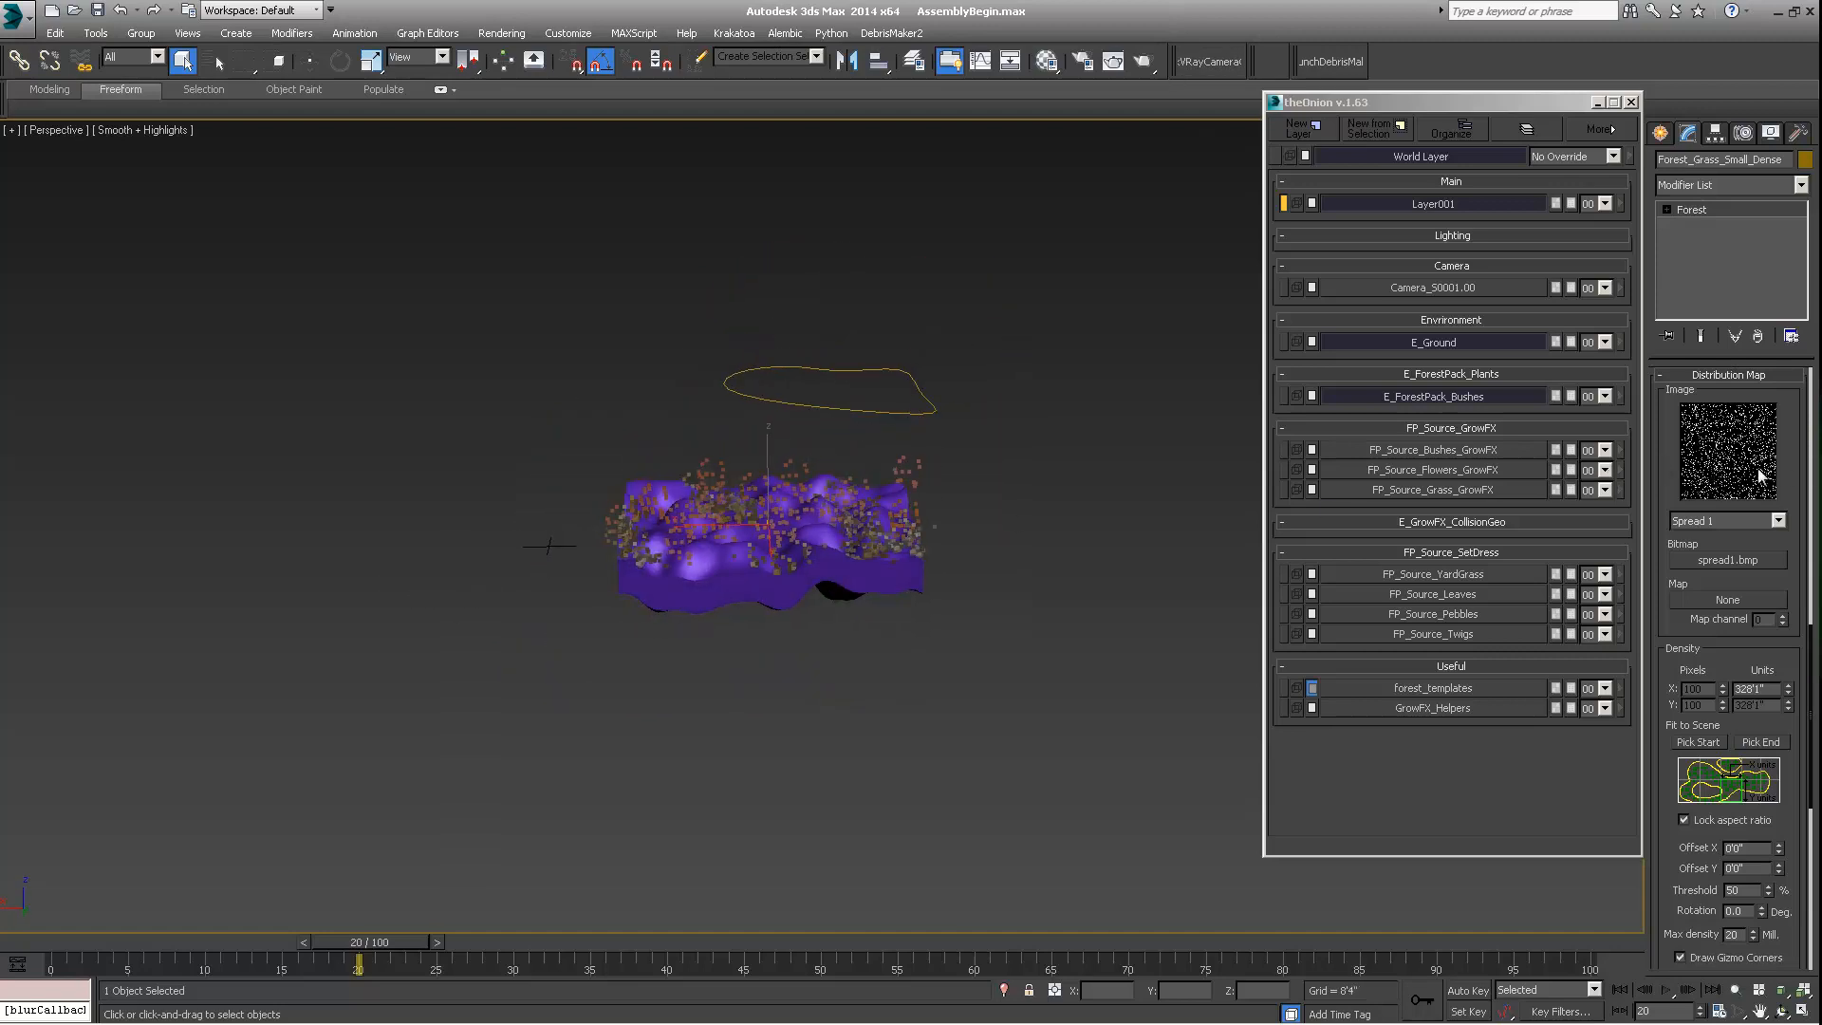
pyautogui.scroll(-5, 1768, 622)
pyautogui.scroll(-3, 1768, 622)
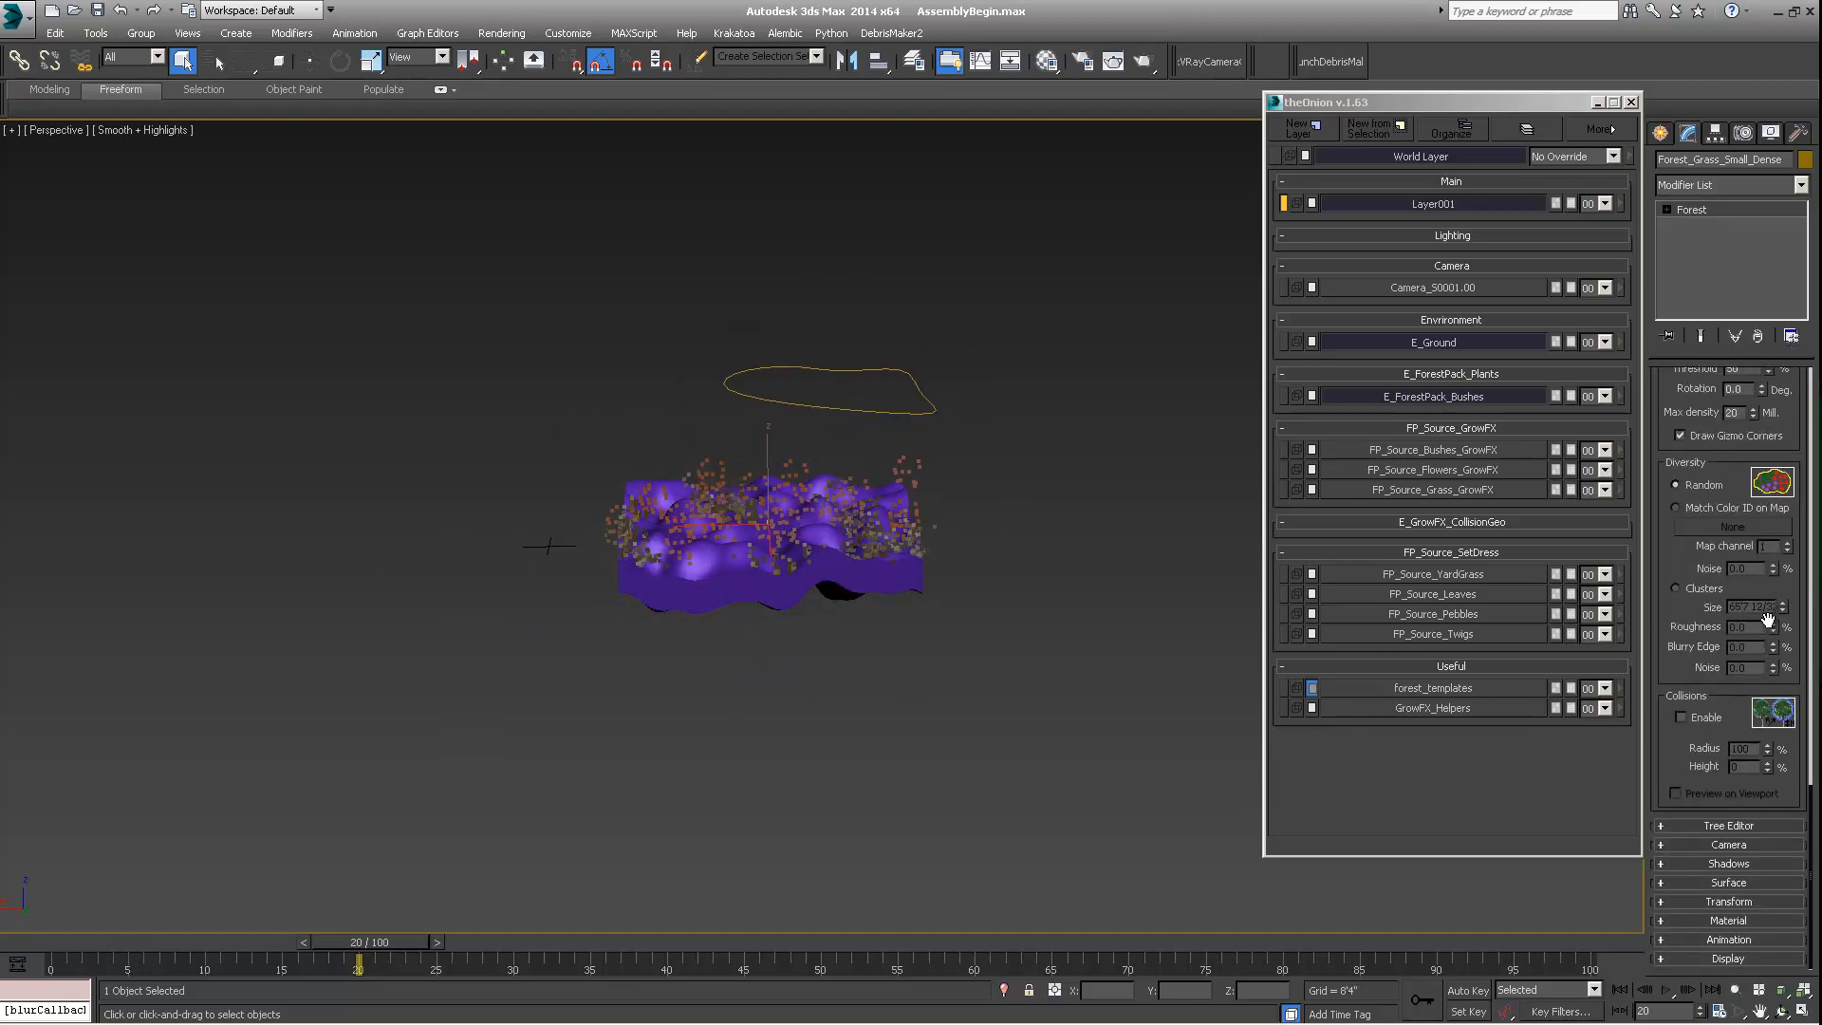
pyautogui.scroll(10, 1677, 723)
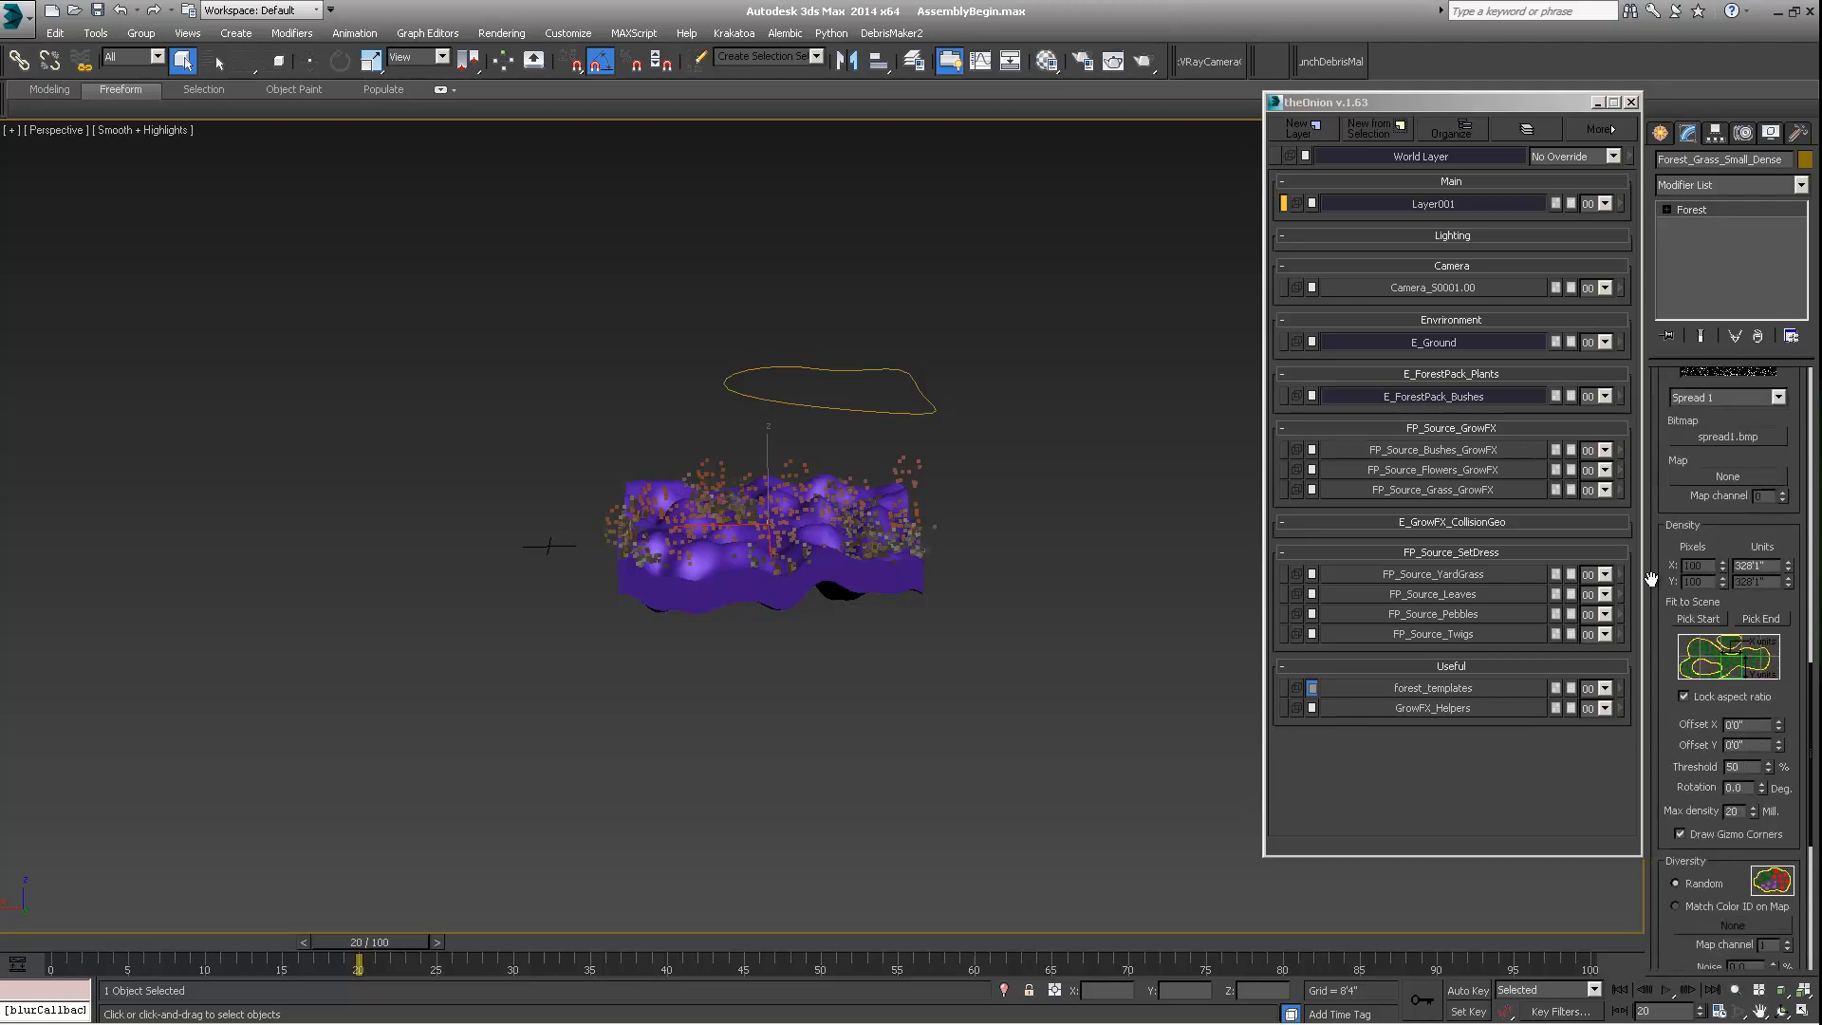
# Step: Rename the layer Layer001 as E_ForestPack_Grass
pyautogui.rightClick(1423, 205)
pyautogui.moveTo(1457, 216)
pyautogui.click(1625, 214)
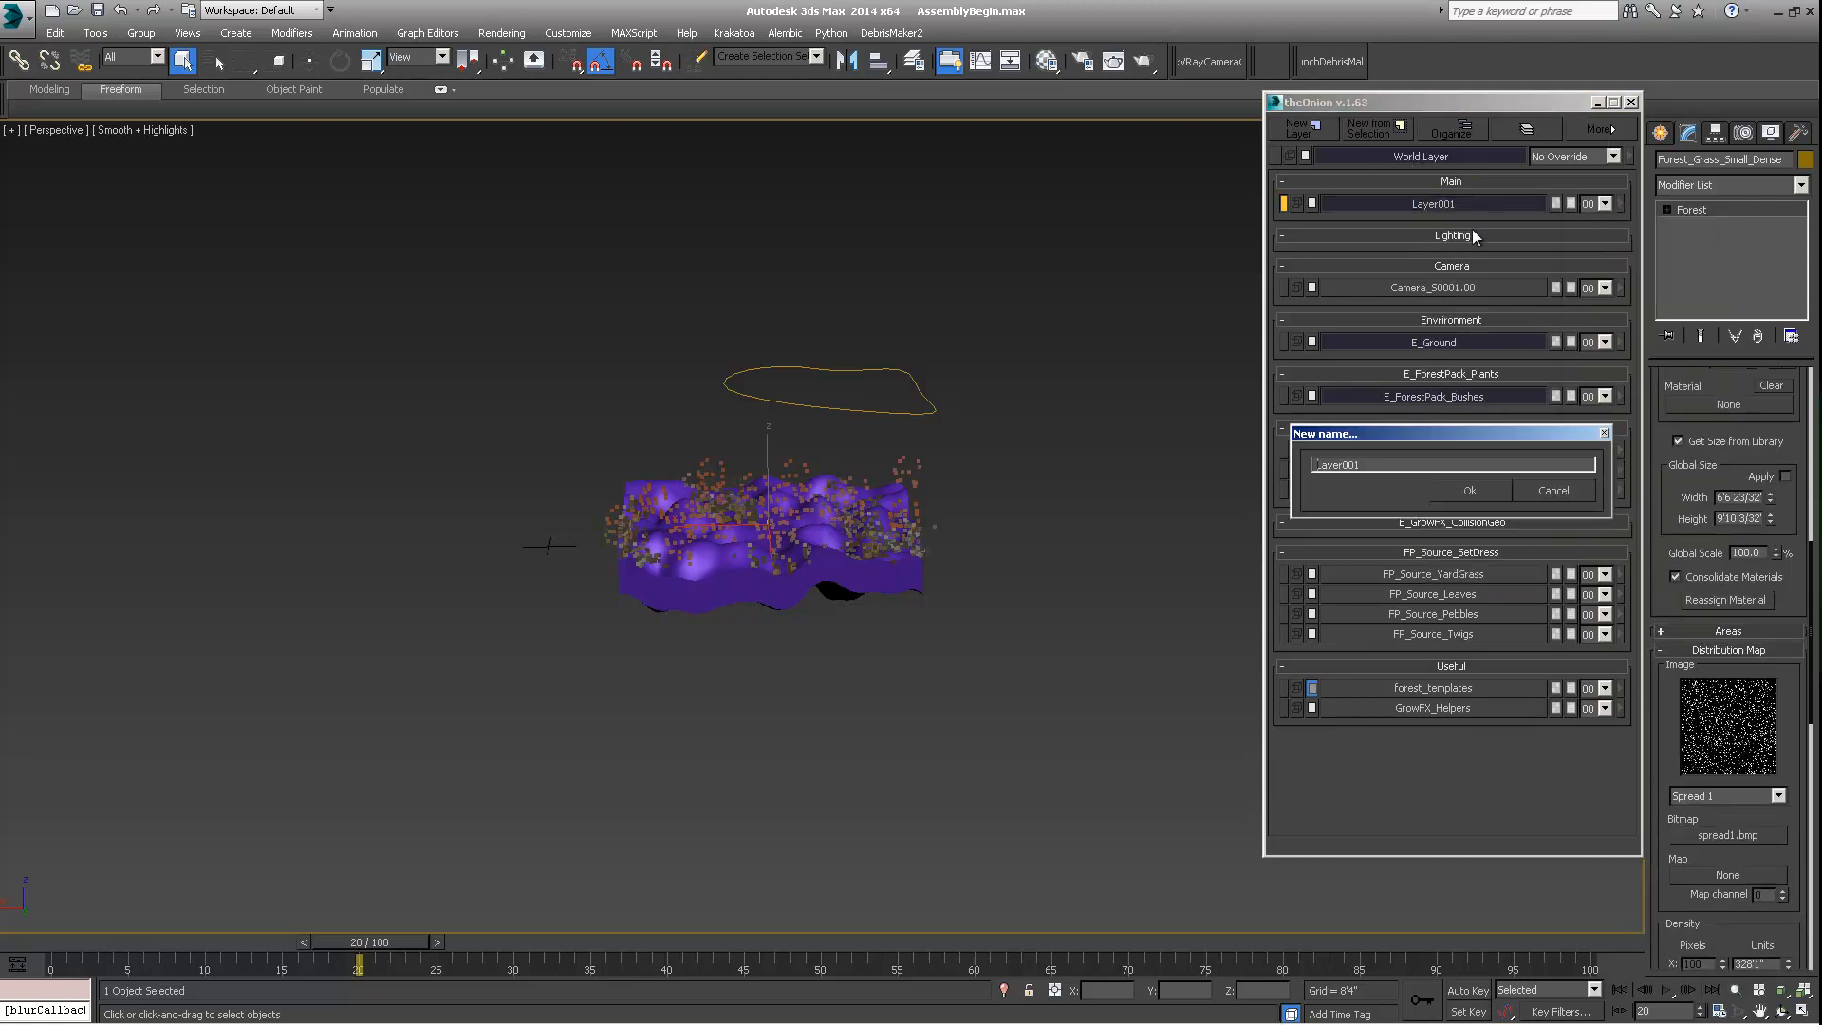
pyautogui.moveTo(1368, 466); pyautogui.dragTo(1088, 466)
pyautogui.moveTo(1328, 436); pyautogui.dragTo(1326, 550)
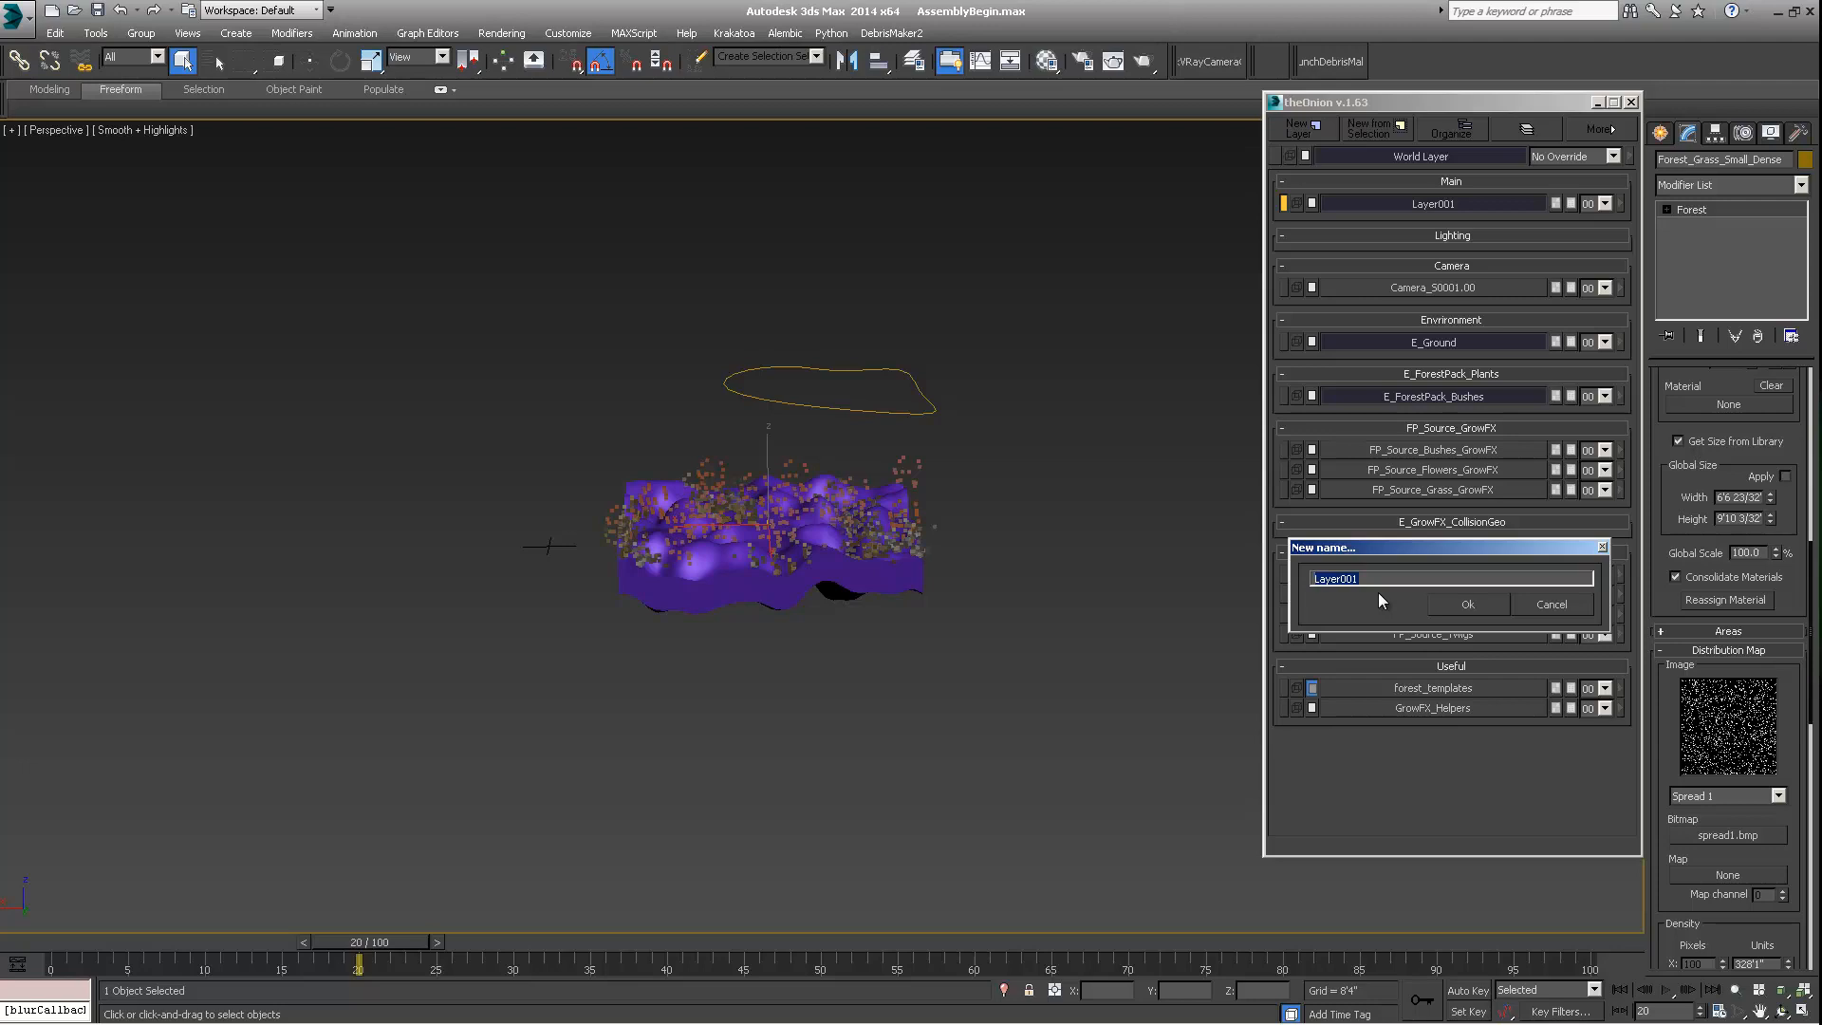
pyautogui.moveTo(1431, 545); pyautogui.dragTo(1312, 680)
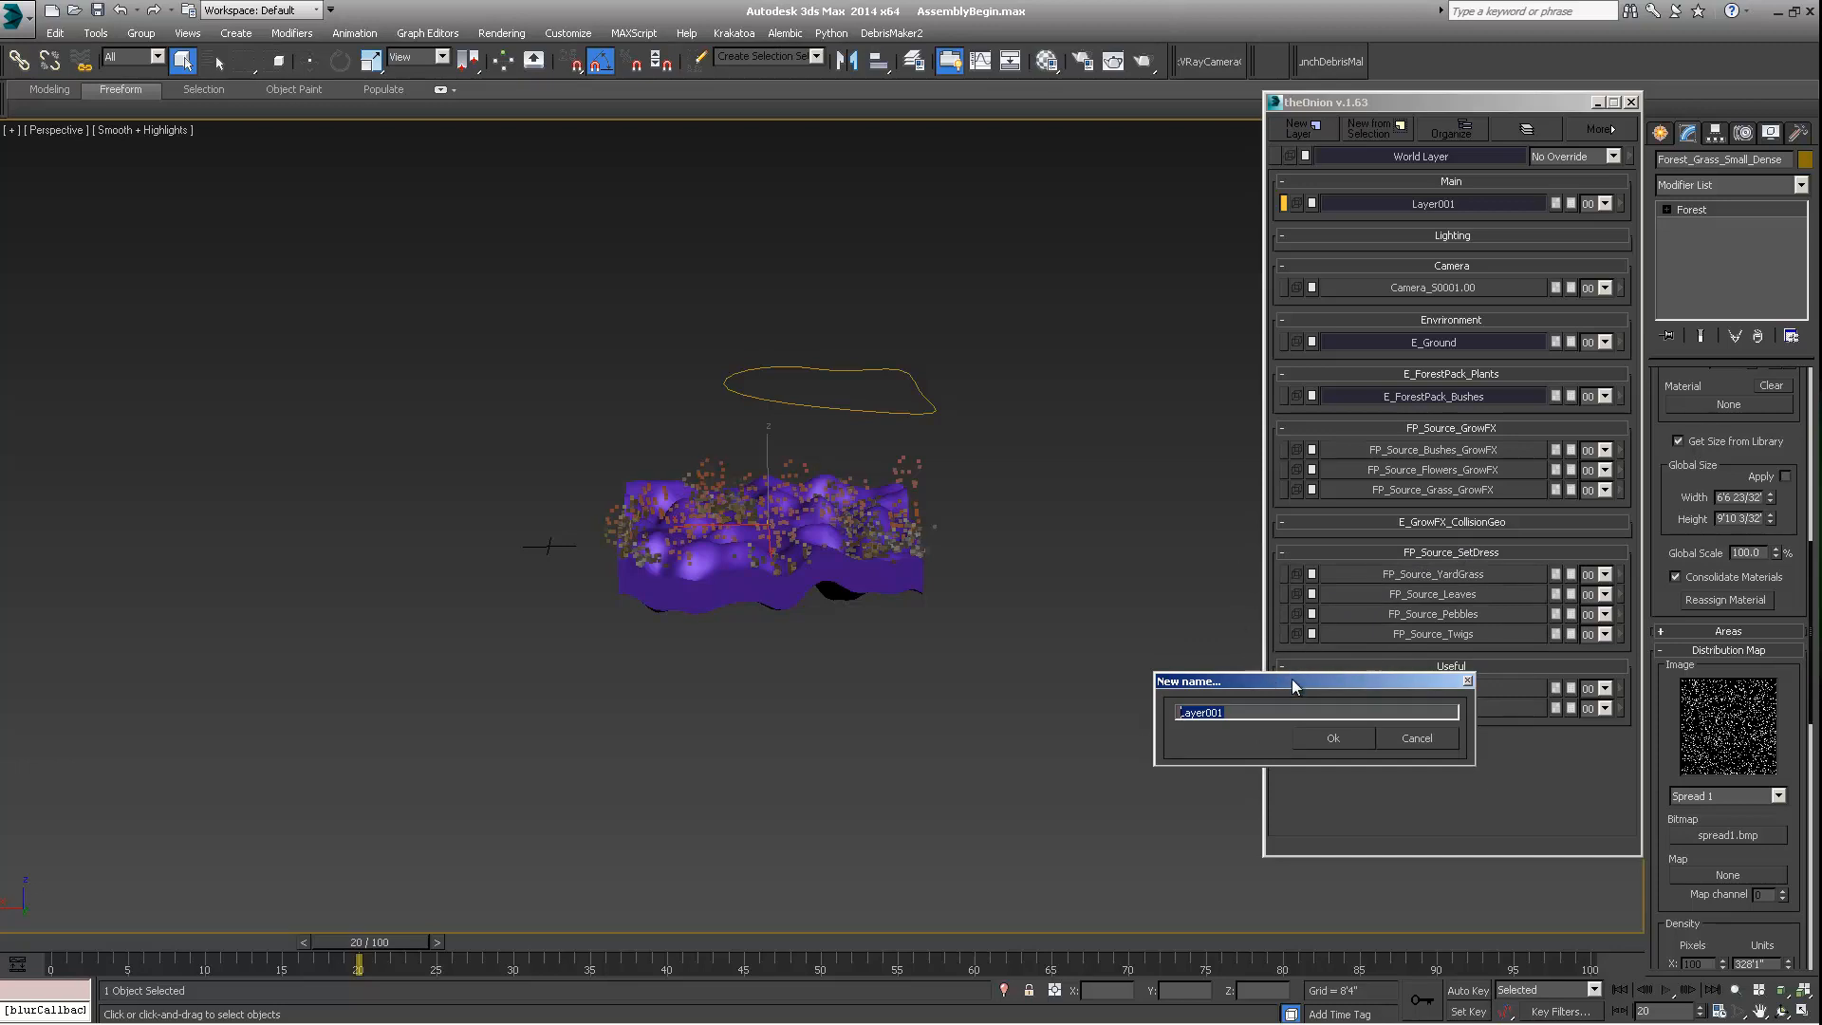
pyautogui.moveTo(1302, 677); pyautogui.dragTo(1107, 454)
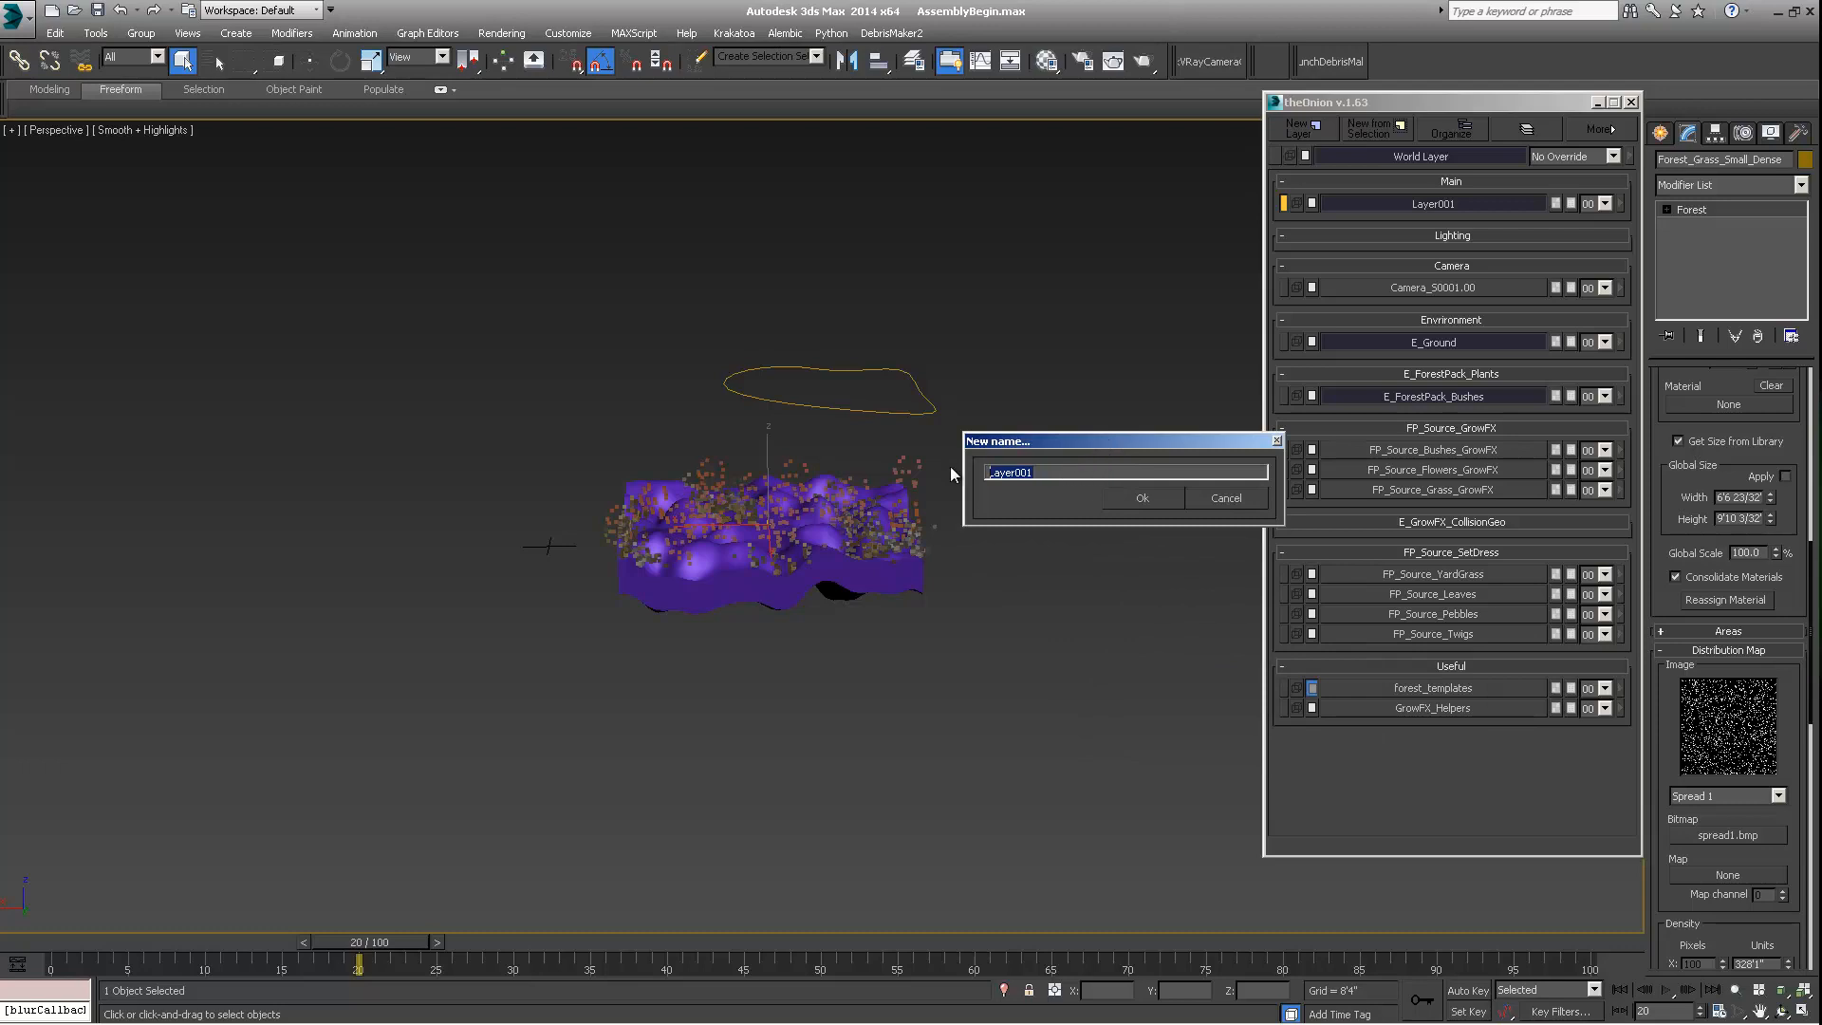
pyautogui.write('E_ForestPack_Grass')
pyautogui.moveTo(1047, 446); pyautogui.dragTo(1069, 415)
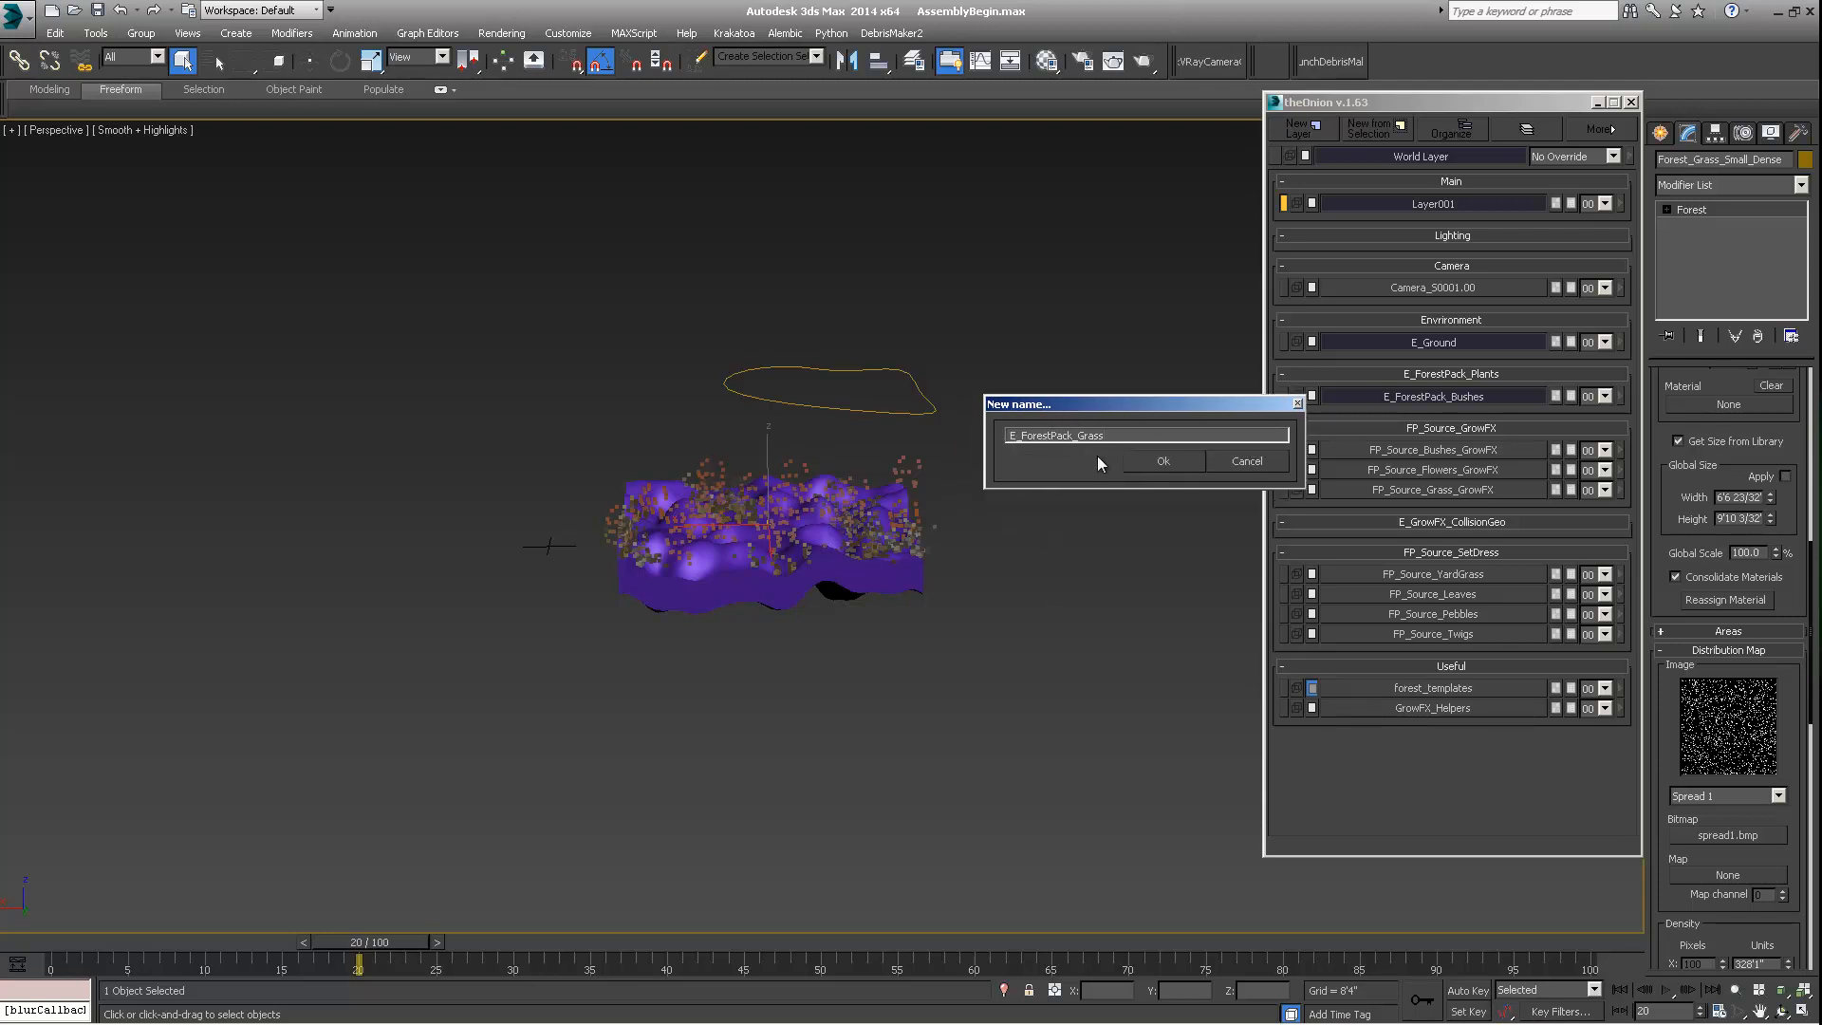
pyautogui.click(1162, 461)
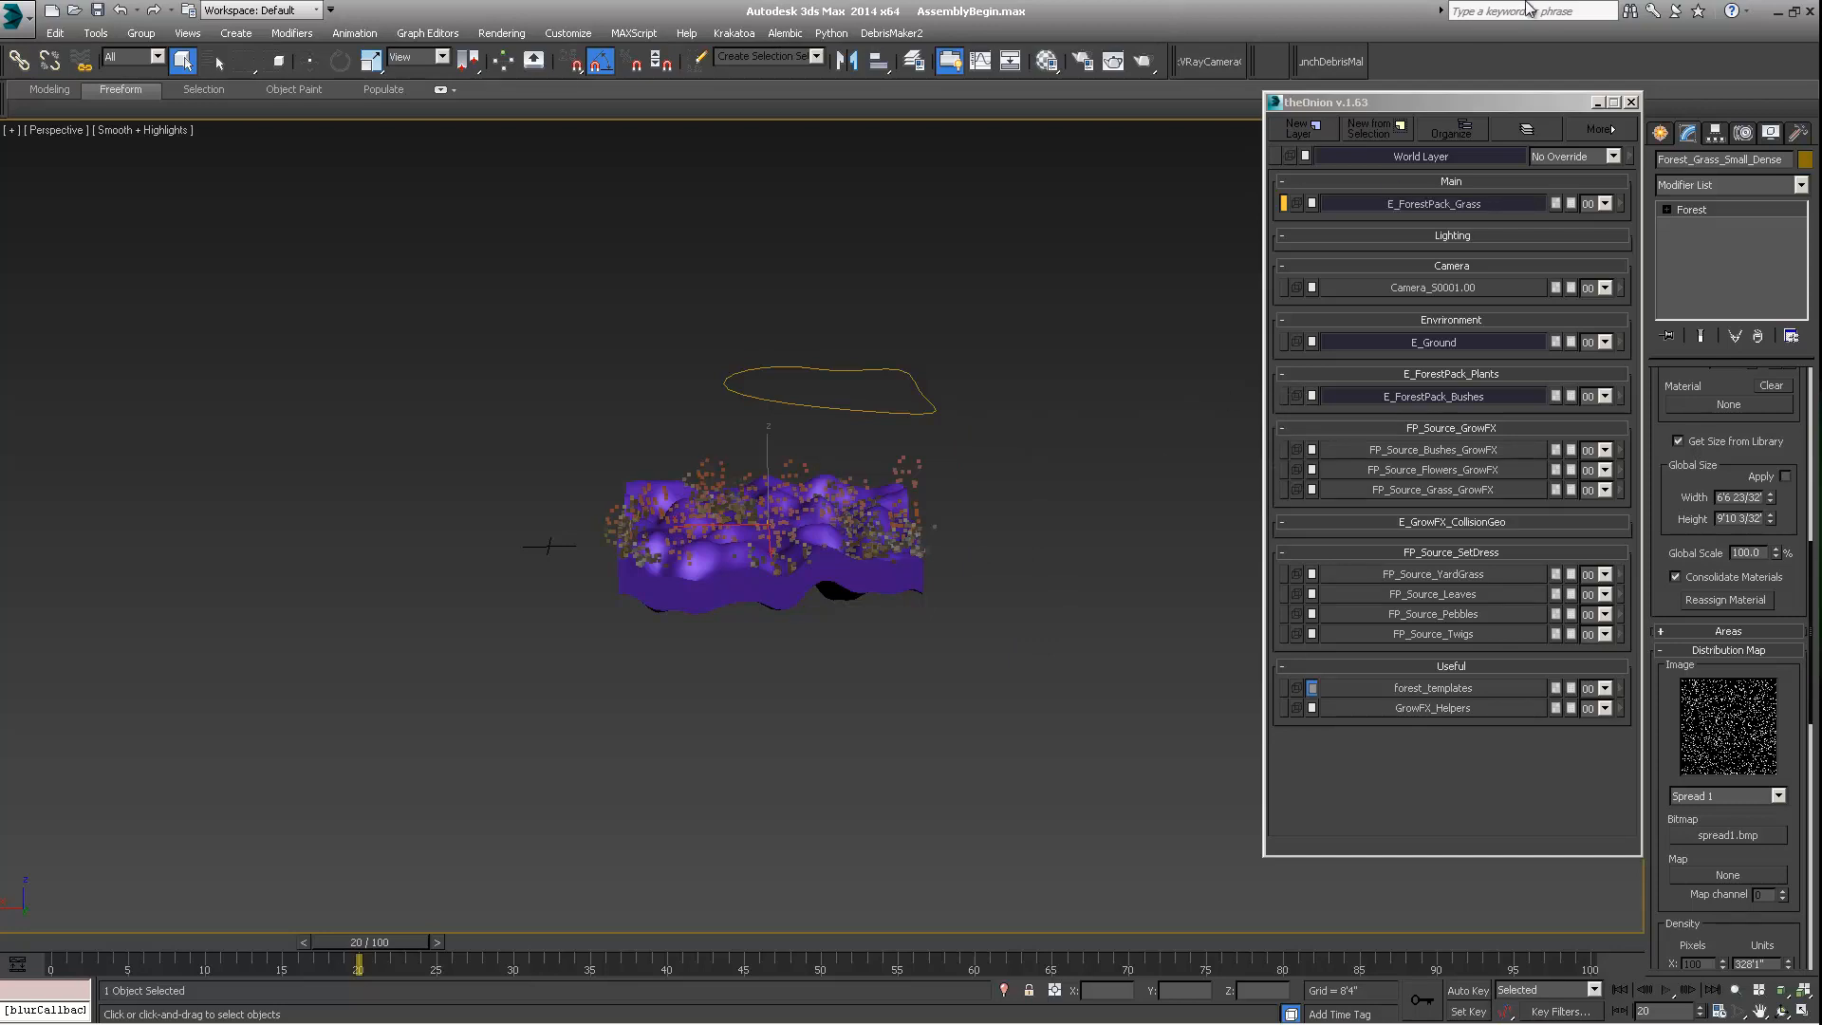
# Step: Reorganize the layers so that E_ForestPack_Grass sits in the E_ForestPack_Plants group
pyautogui.click(1425, 94)
pyautogui.moveTo(1425, 101); pyautogui.dragTo(1304, 113)
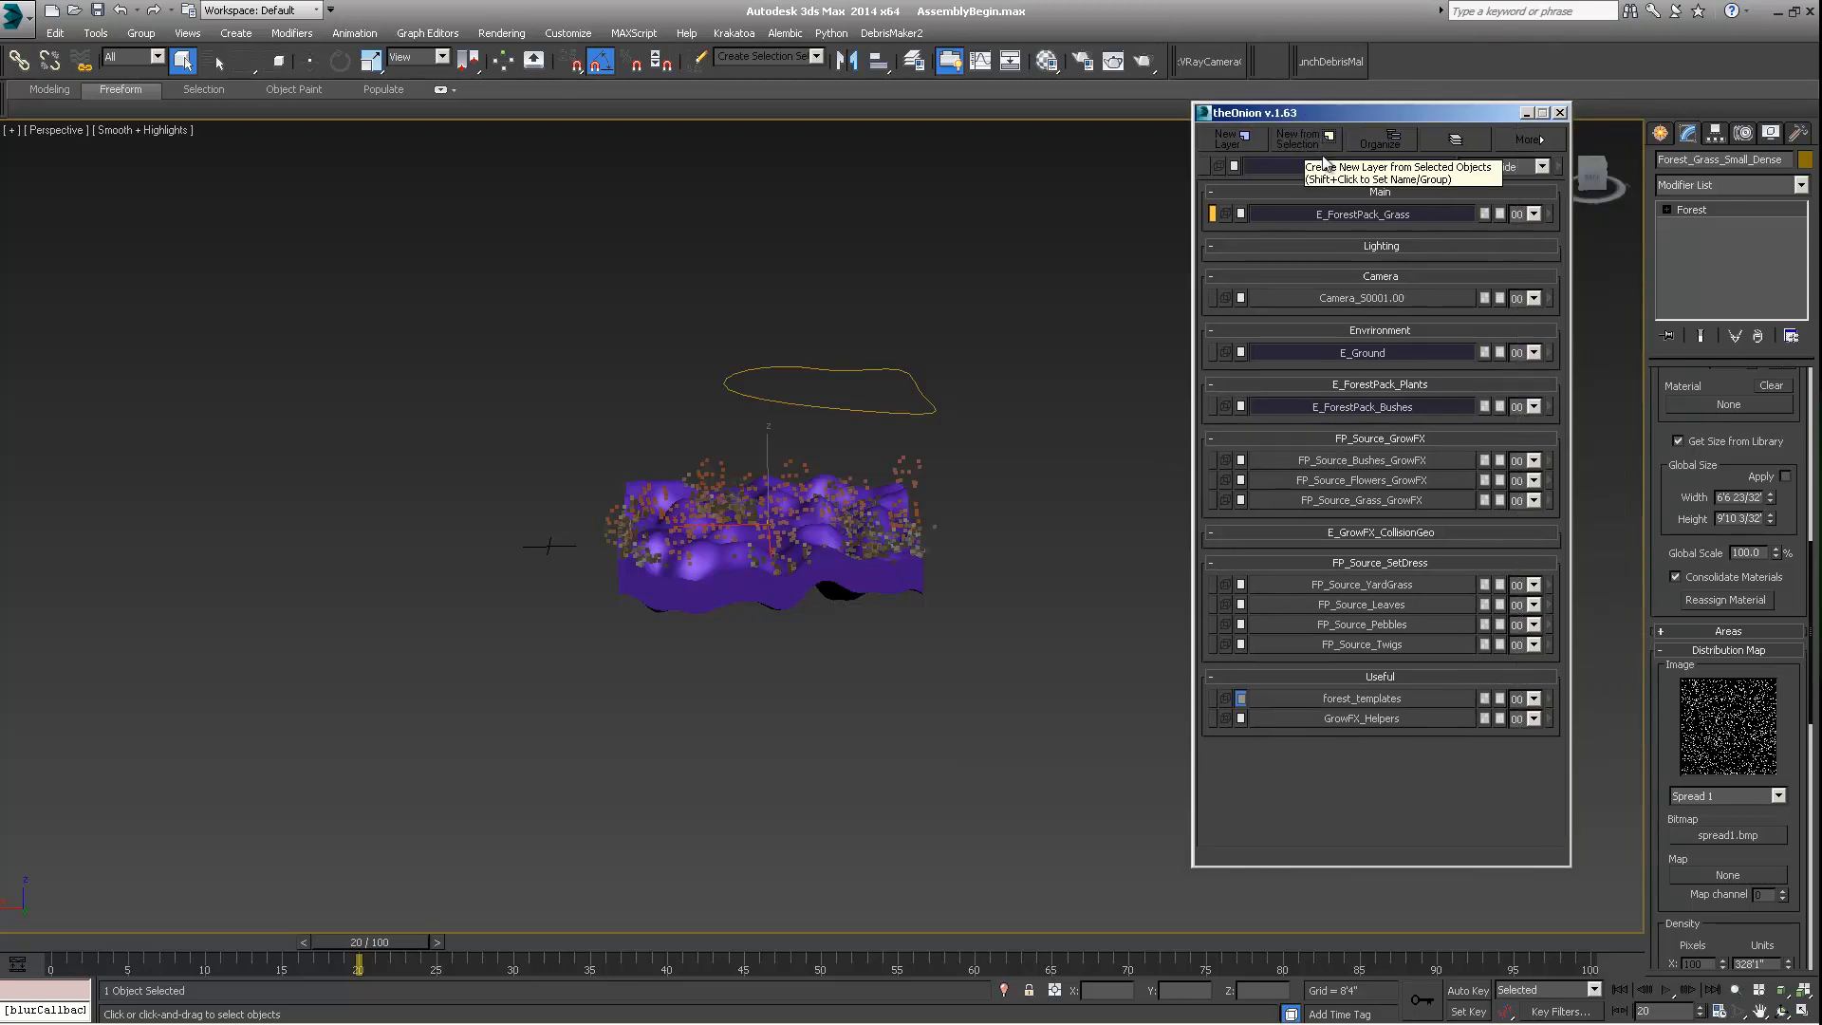
pyautogui.click(1374, 141)
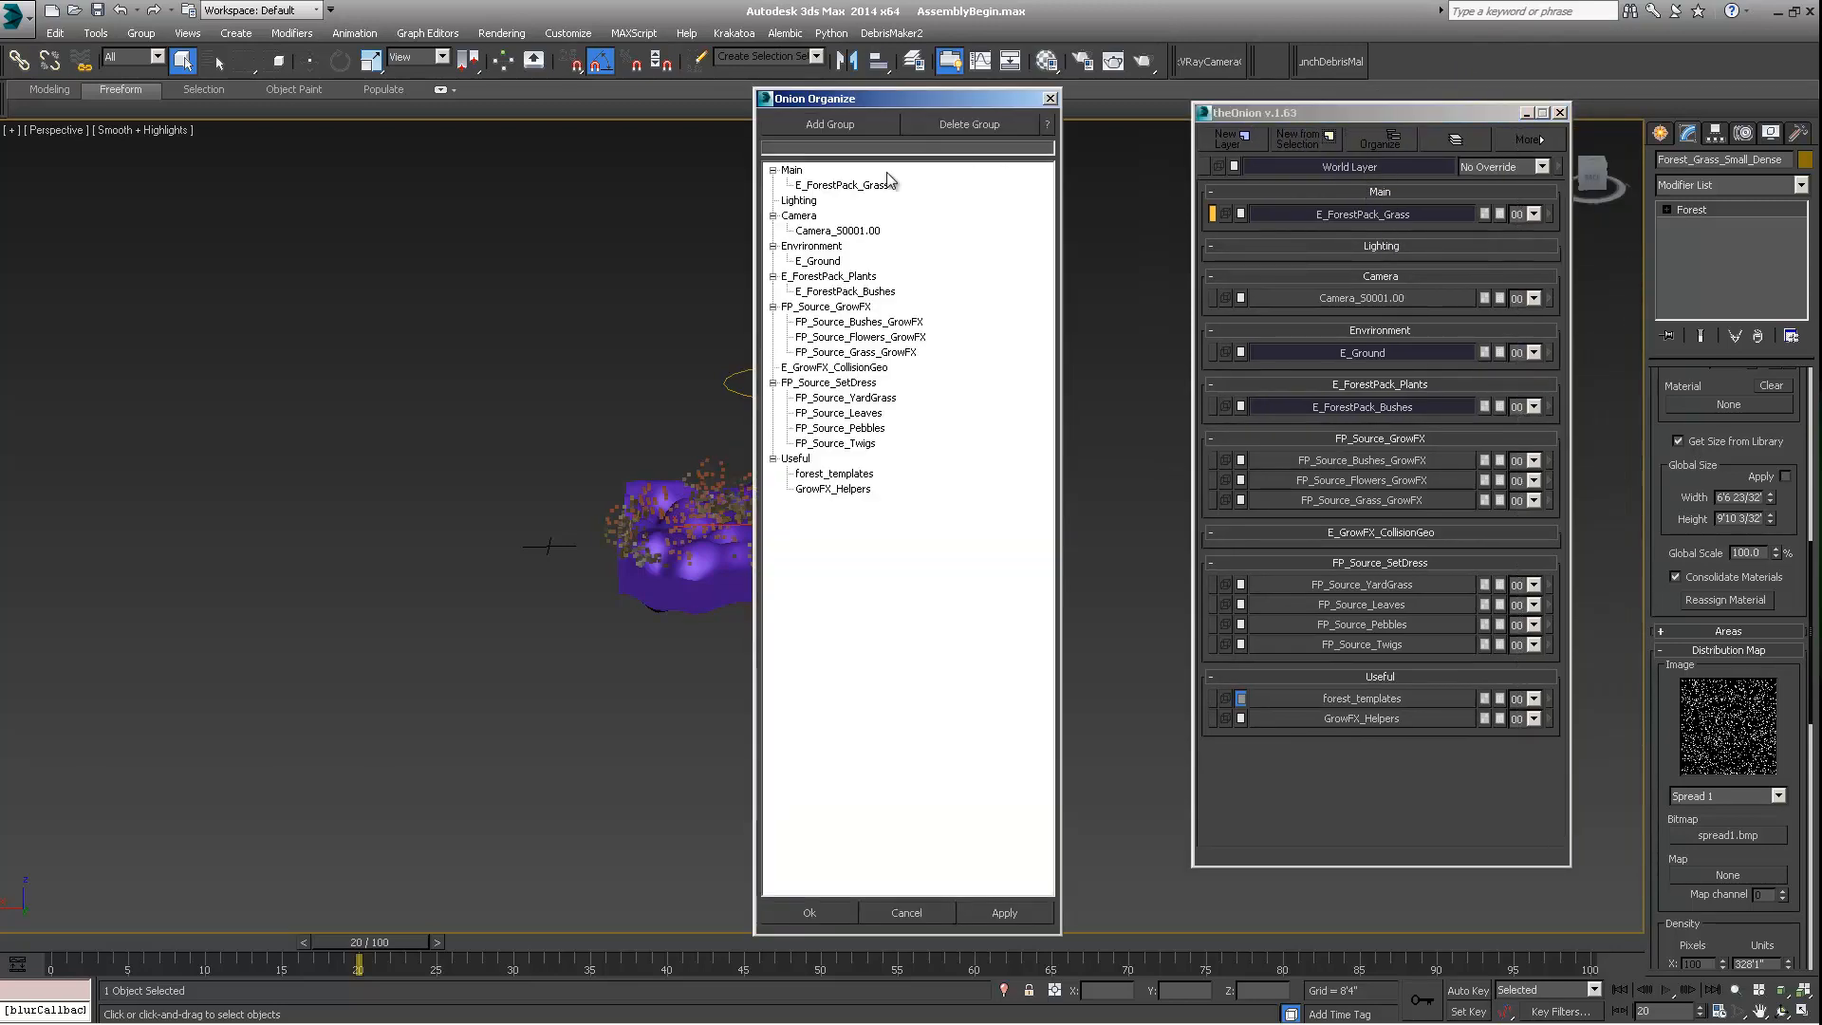
pyautogui.moveTo(837, 231); pyautogui.dragTo(887, 302)
pyautogui.click(810, 912)
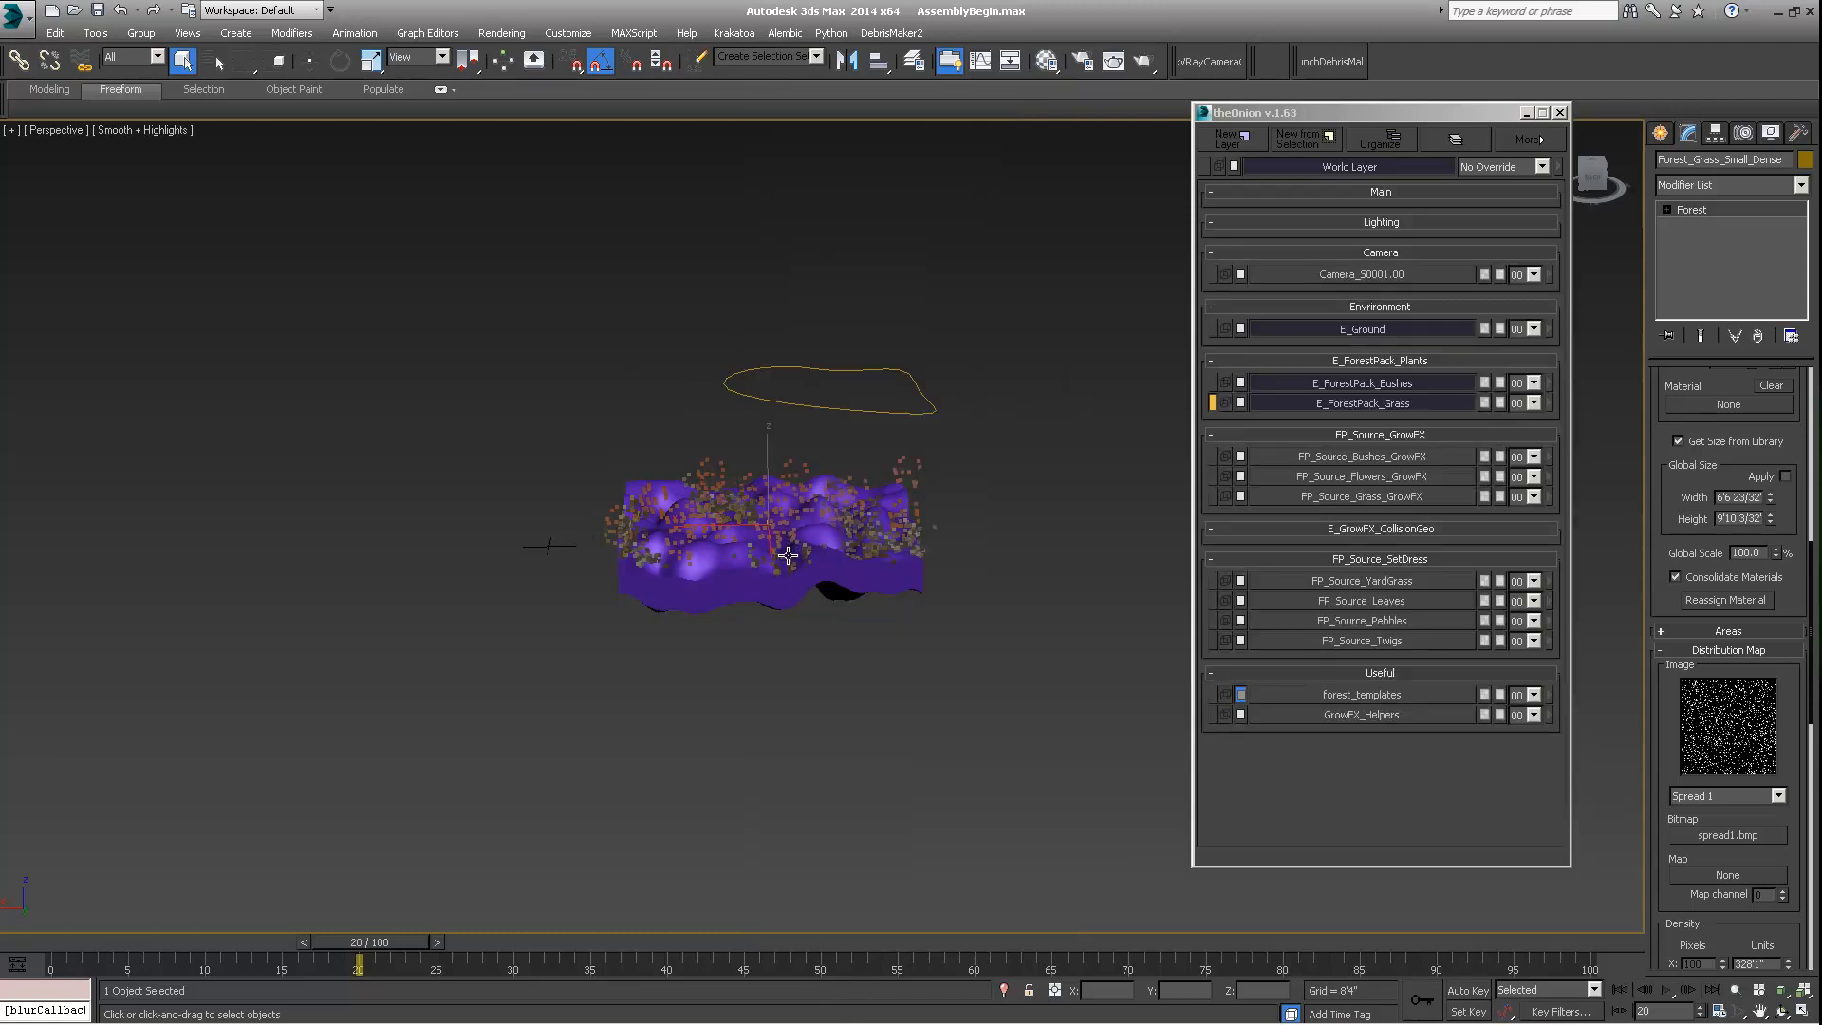
# Step: Turn on the FP_Source_YardGrass layer and bring its source grass plants beside the terrain into close view
pyautogui.moveTo(905, 536); pyautogui.dragTo(745, 600, button='middle')
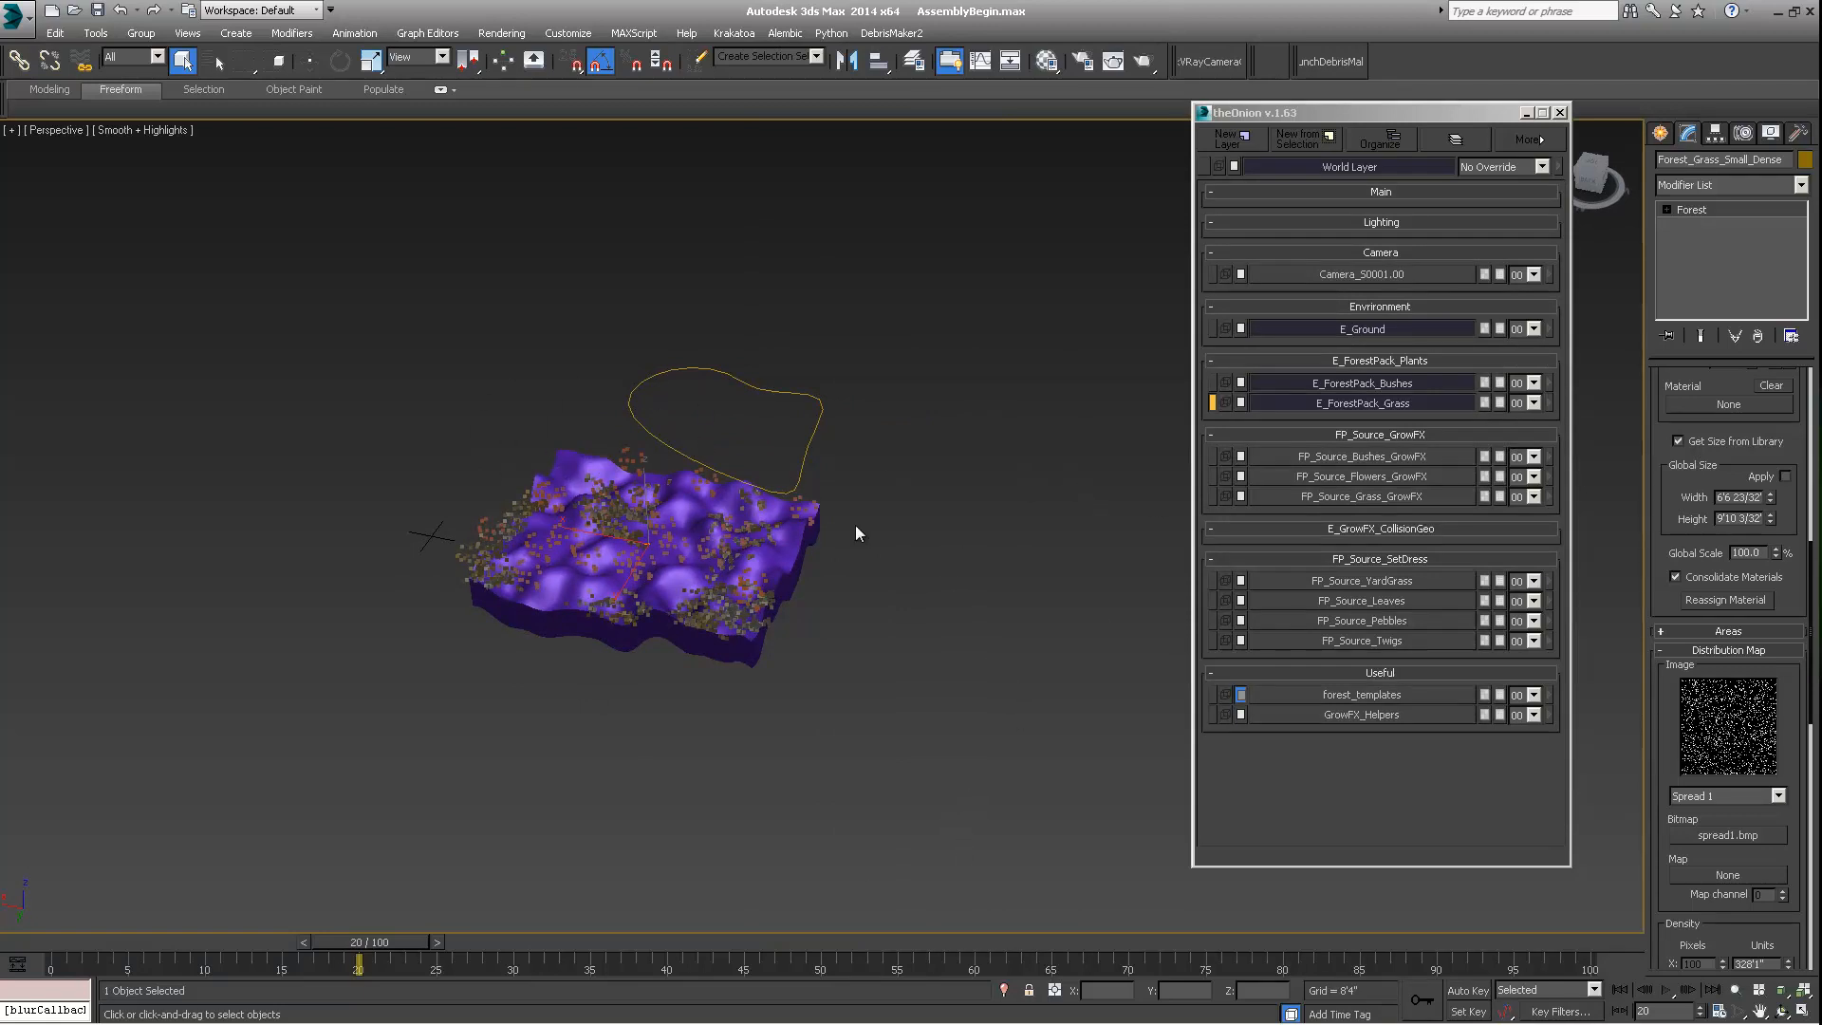
pyautogui.keyDown('alt'); pyautogui.moveTo(856, 525); pyautogui.dragTo(826, 568, button='middle'); pyautogui.keyUp('alt')
pyautogui.scroll(5, 768, 560)
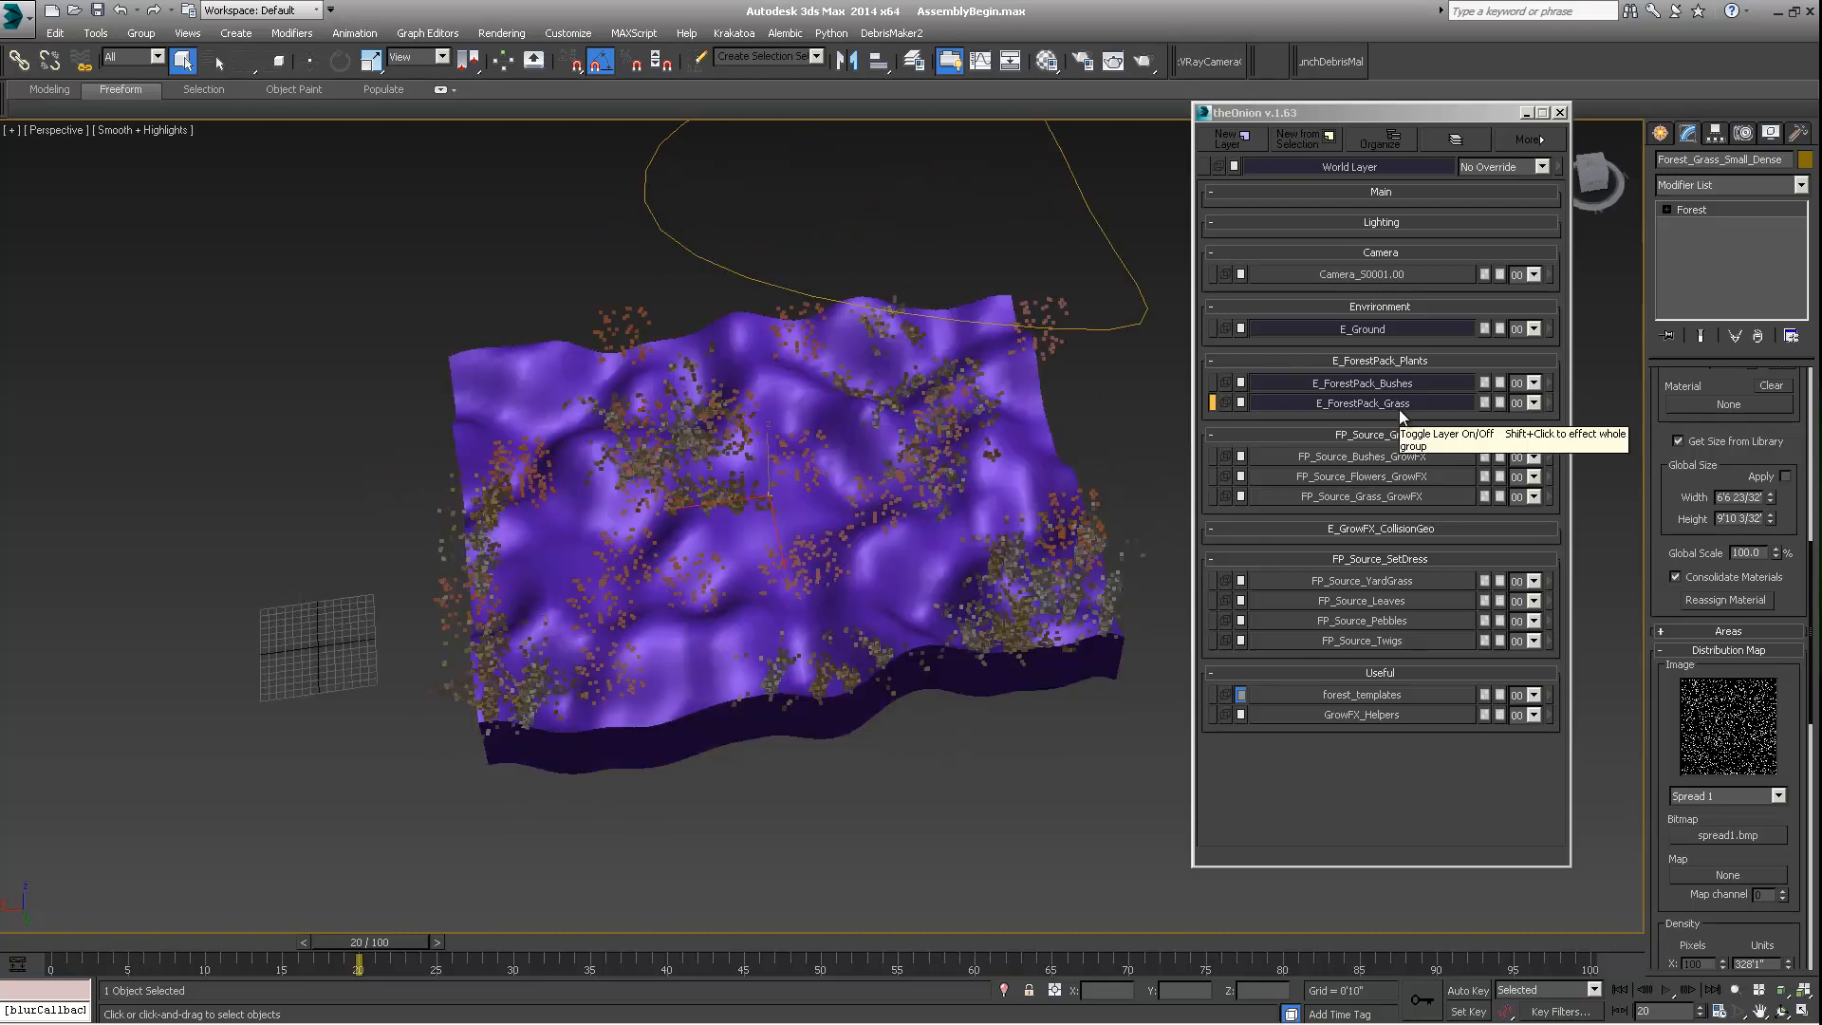
pyautogui.scroll(-4, 811, 476)
pyautogui.keyDown('alt'); pyautogui.moveTo(812, 476); pyautogui.dragTo(832, 456, button='middle'); pyautogui.keyUp('alt')
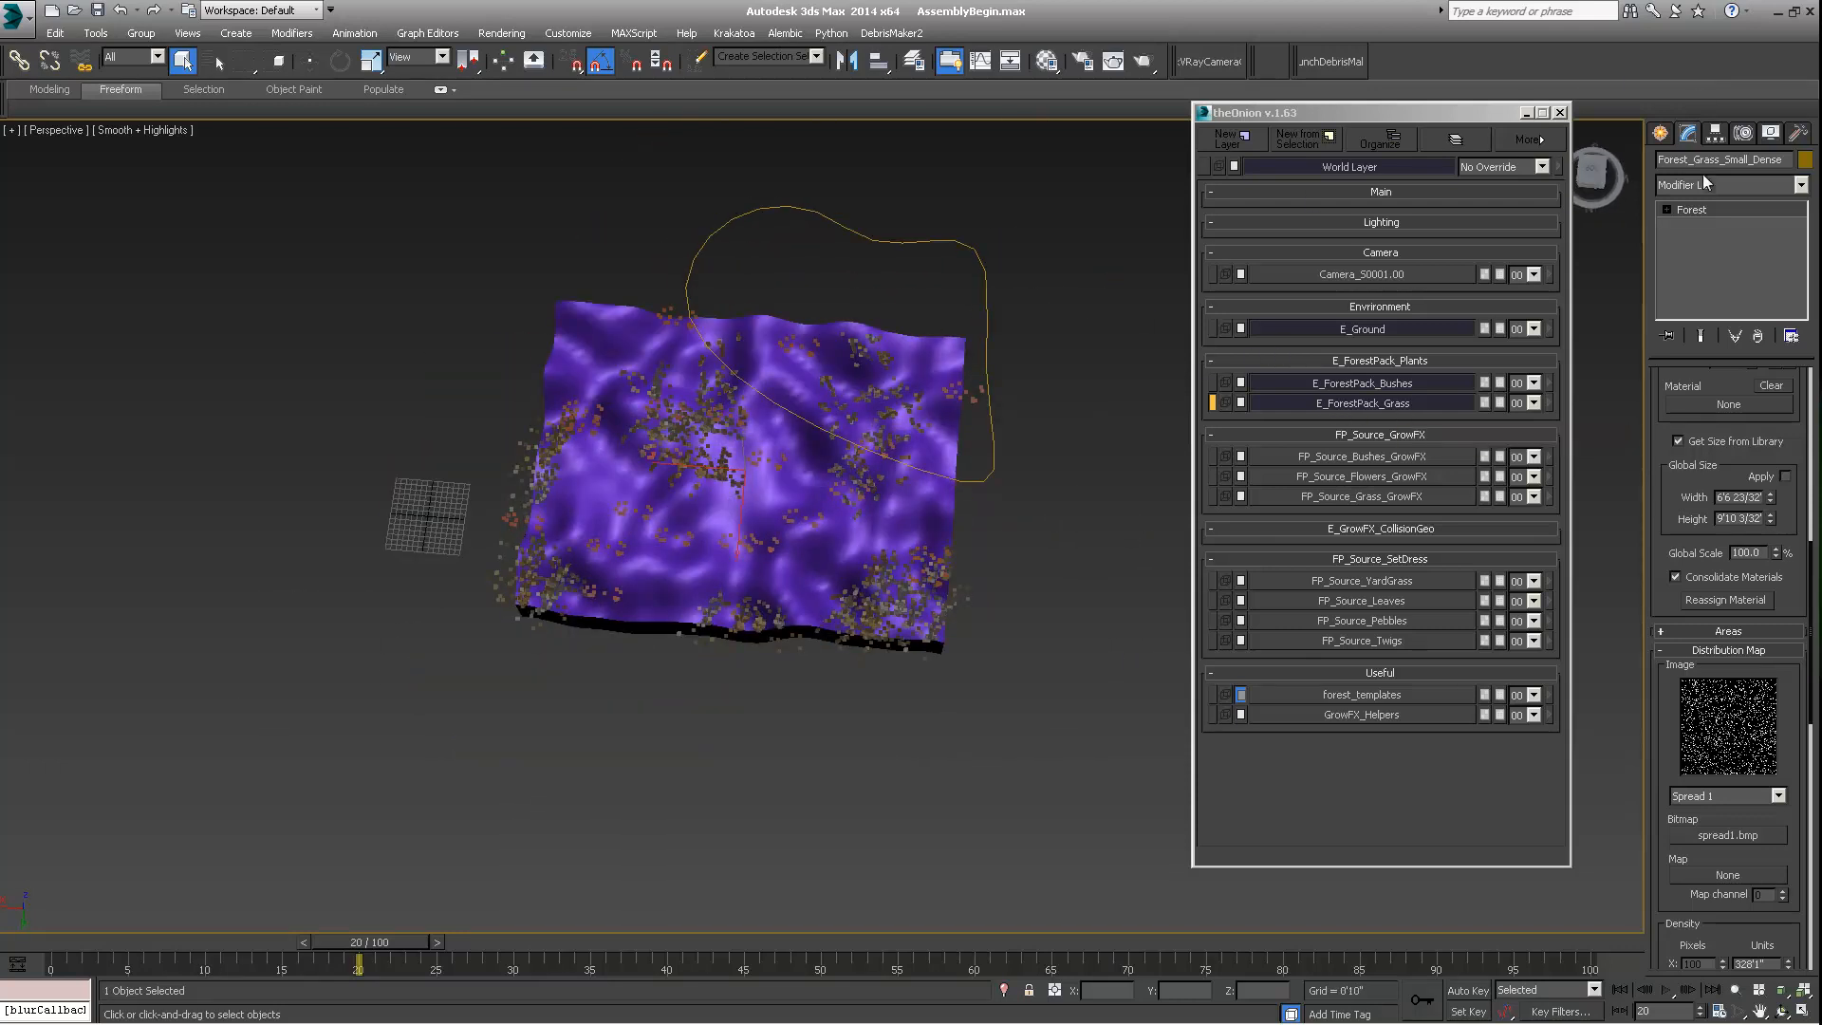
pyautogui.scroll(5, 1698, 378)
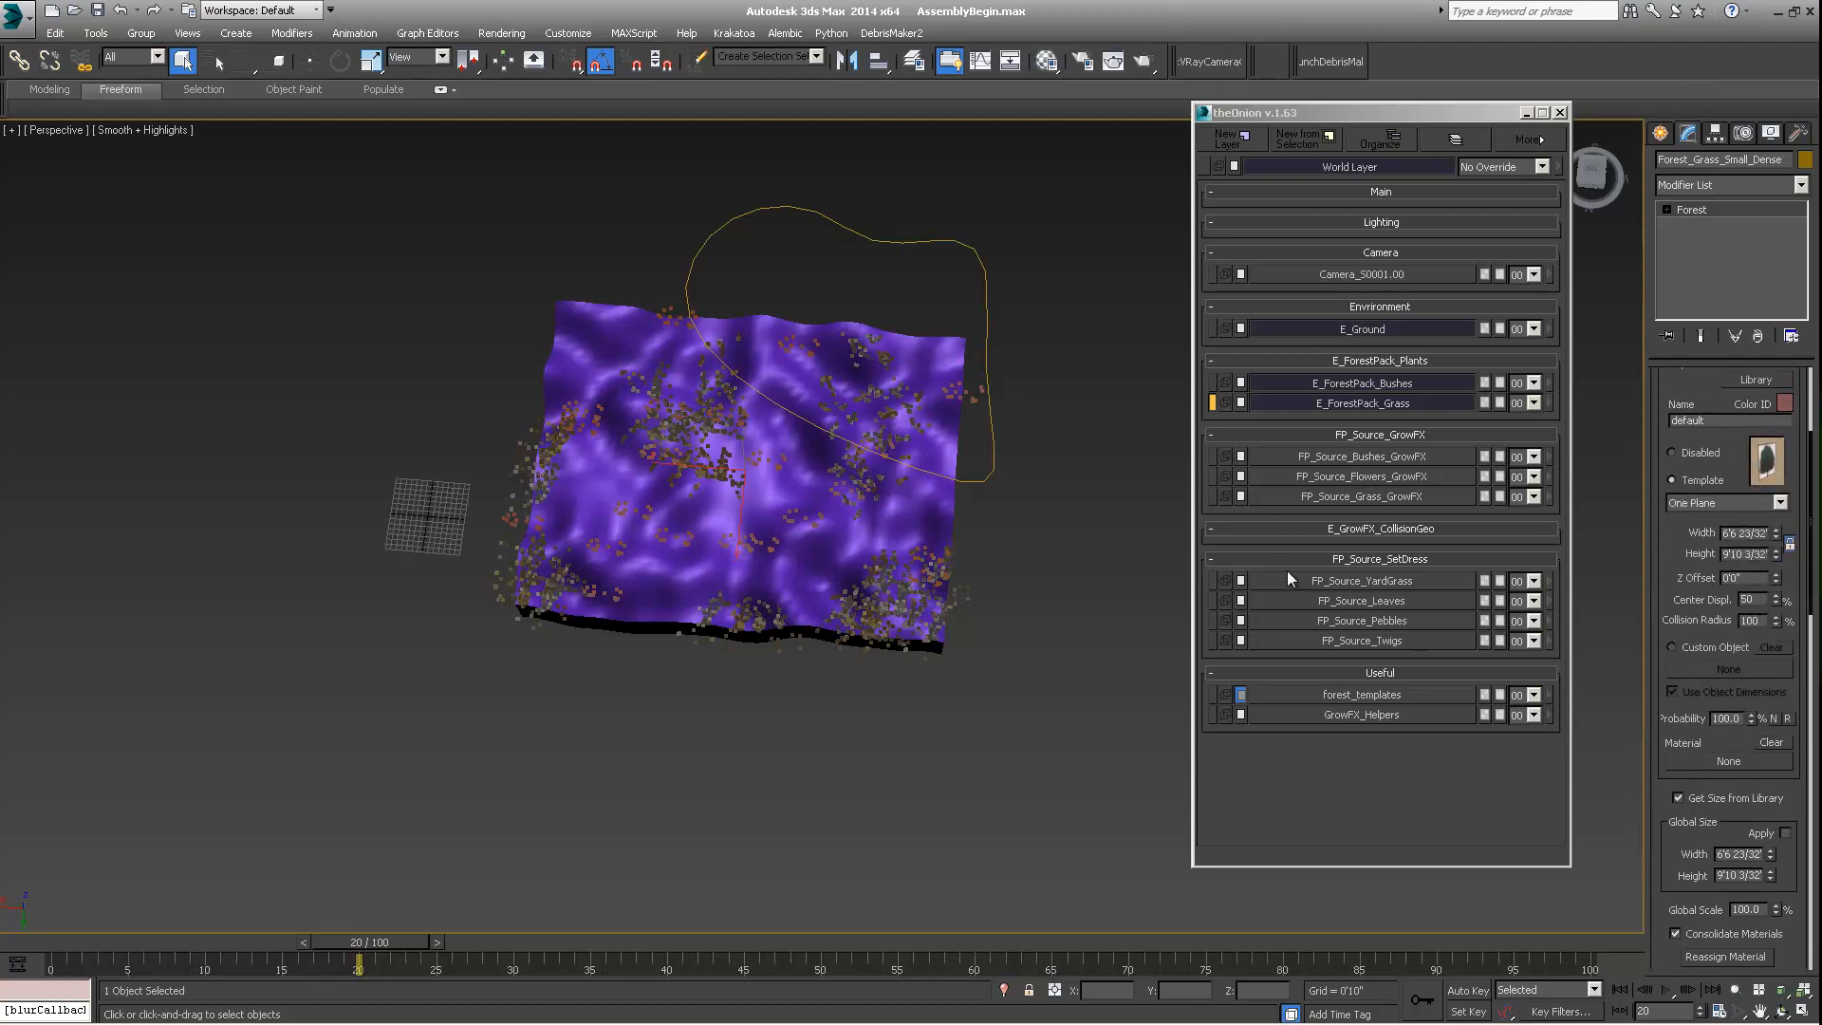
pyautogui.click(1397, 582)
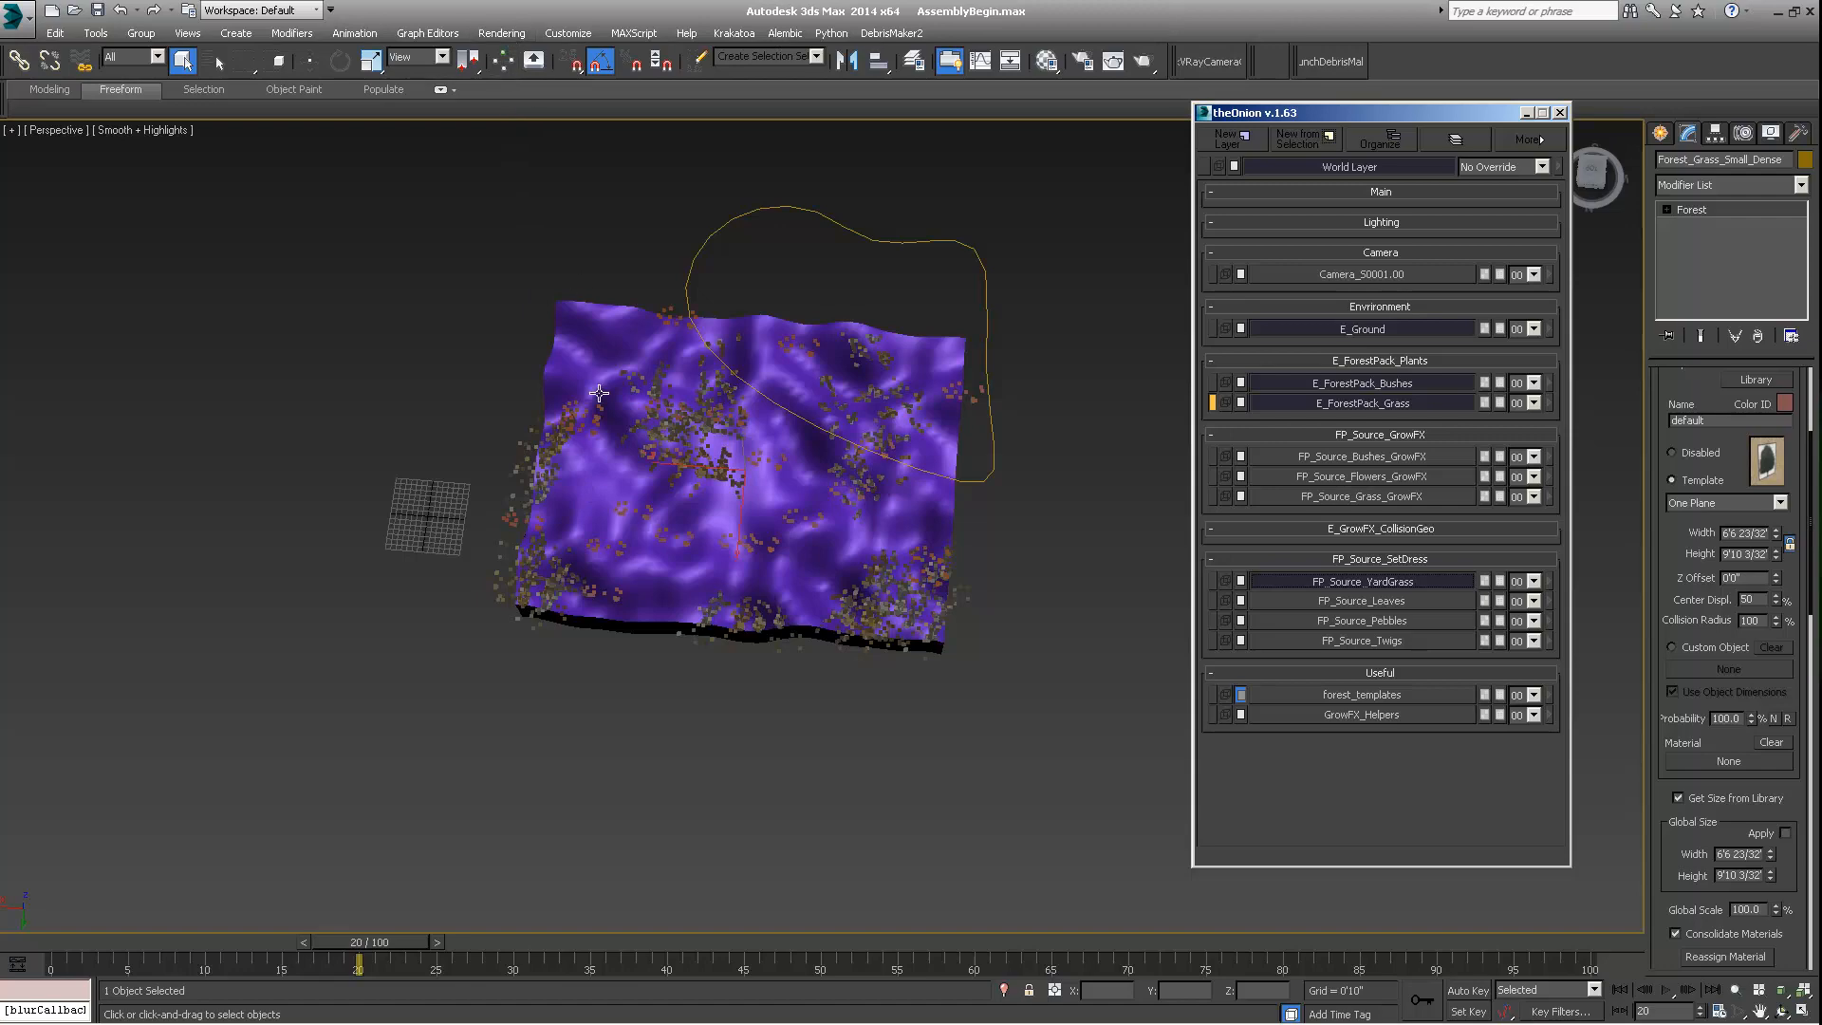
pyautogui.moveTo(615, 438); pyautogui.dragTo(727, 439, button='middle')
pyautogui.keyDown('alt'); pyautogui.moveTo(682, 589); pyautogui.dragTo(767, 490, button='middle'); pyautogui.keyUp('alt')
pyautogui.scroll(8, 596, 454)
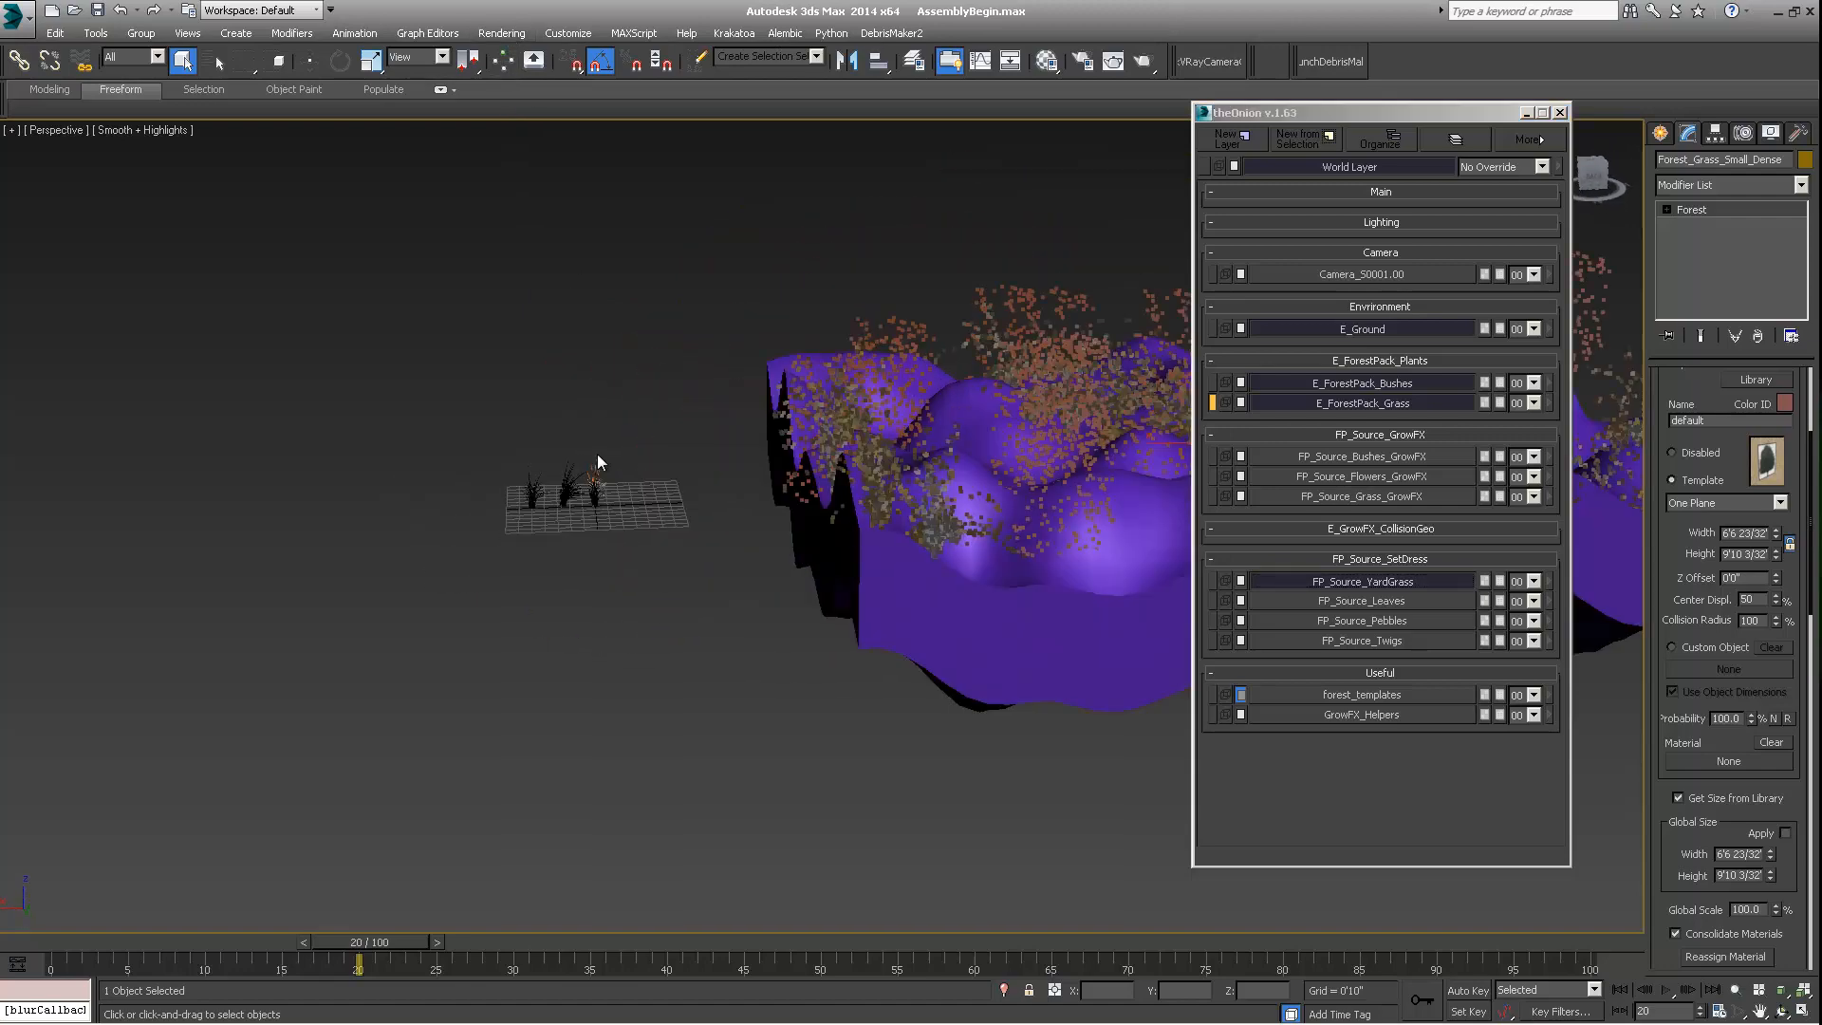
# Step: Set the default geometry item of Forest_Grass_Small_Dense to a custom object and pick the orange-tipped source grass plant
pyautogui.moveTo(686, 550); pyautogui.dragTo(461, 410, button='middle')
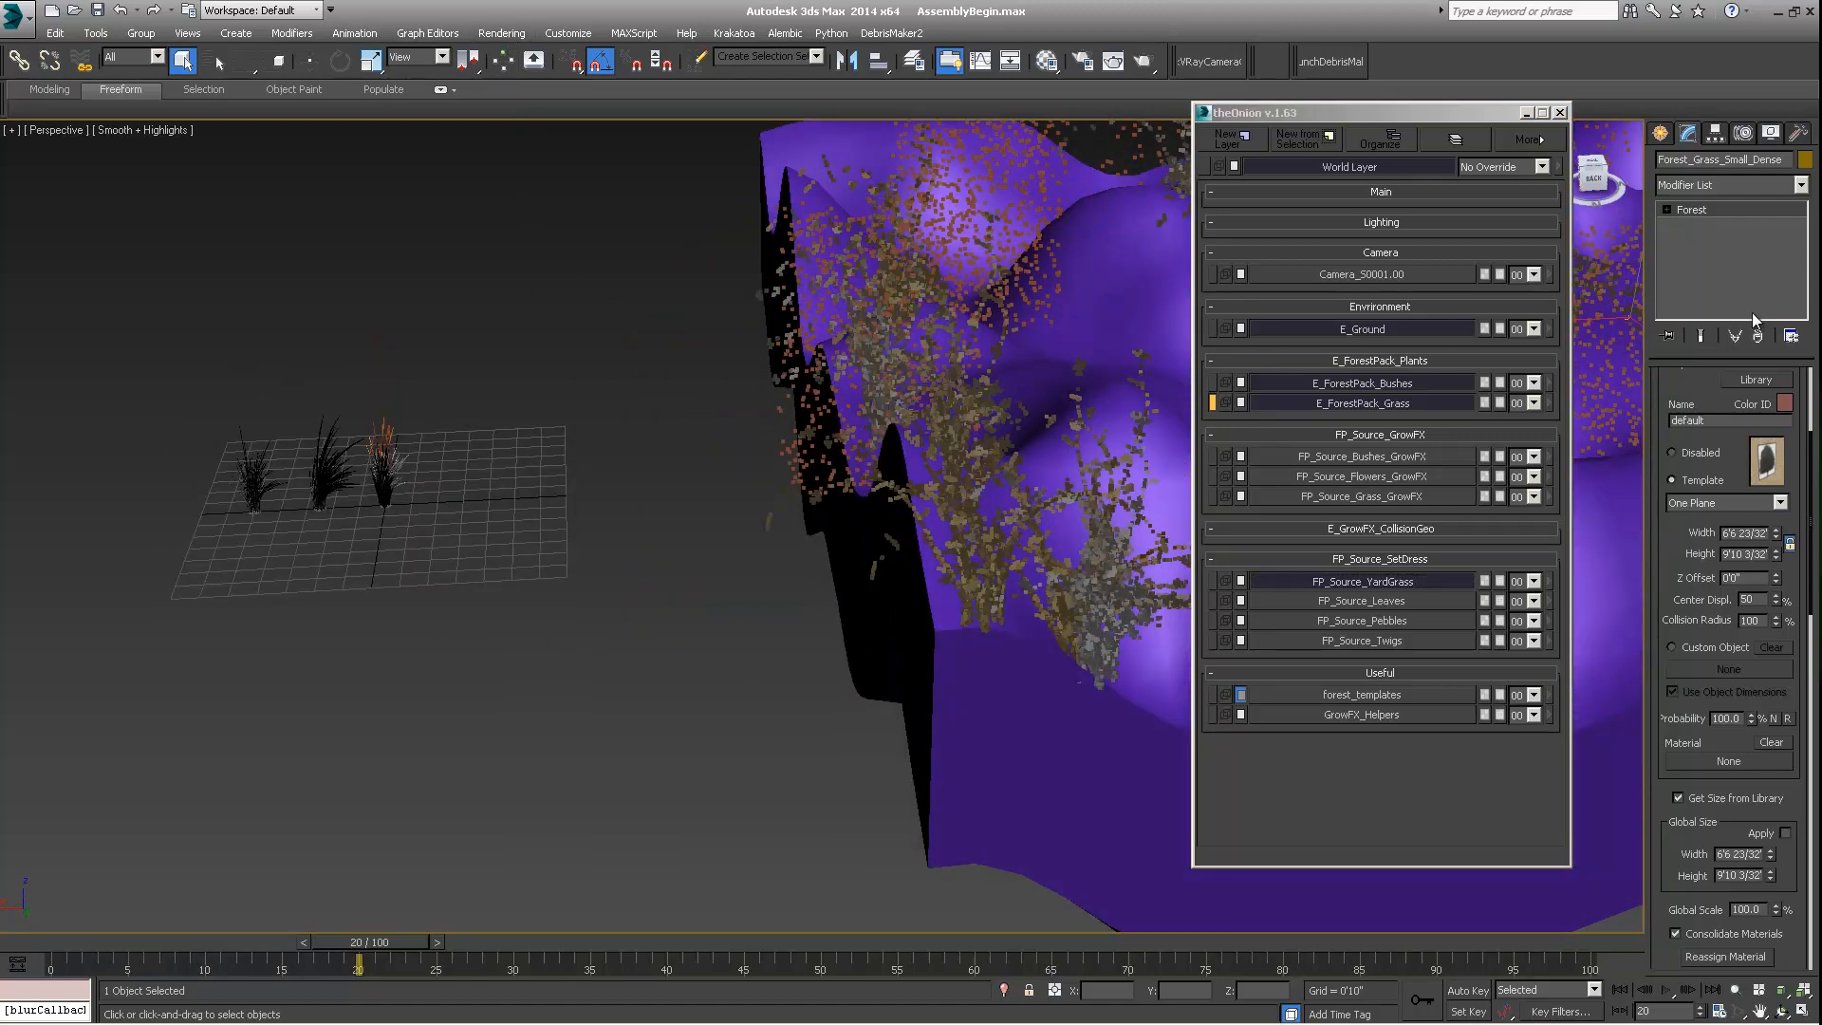
pyautogui.scroll(5, 1698, 474)
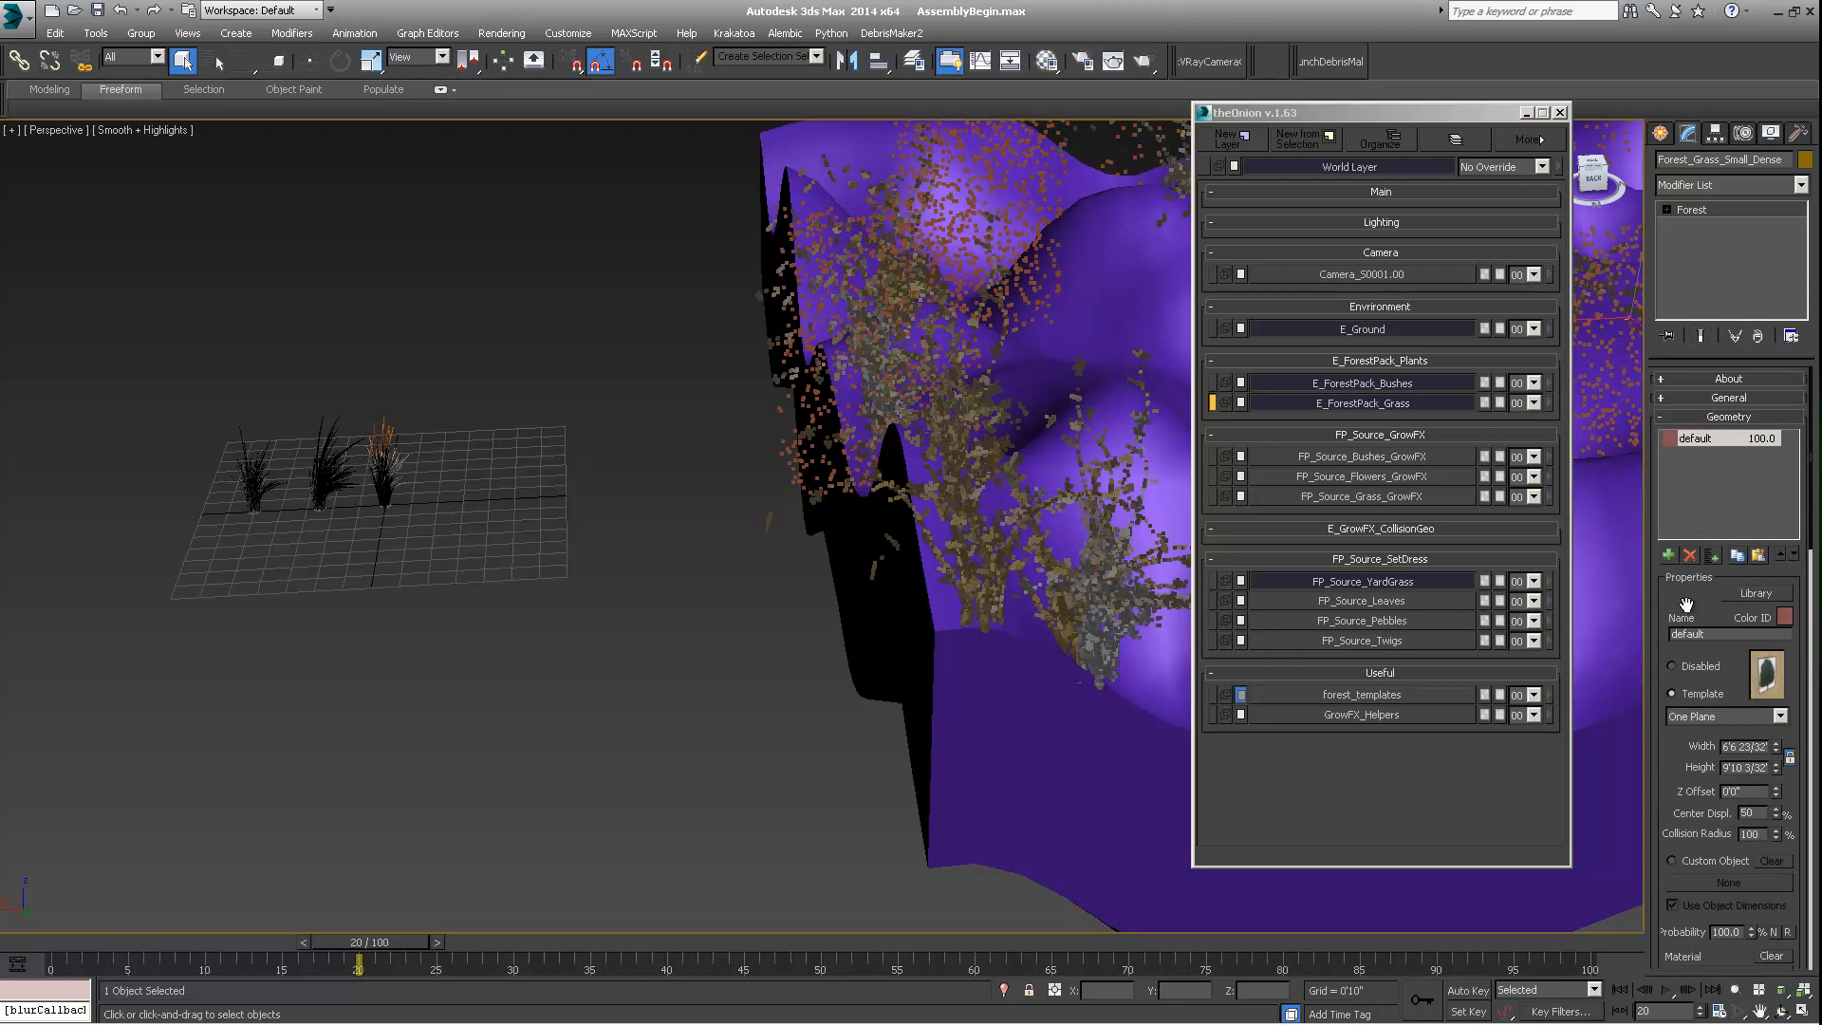
pyautogui.scroll(-5, 1686, 607)
pyautogui.click(1673, 706)
pyautogui.click(1708, 728)
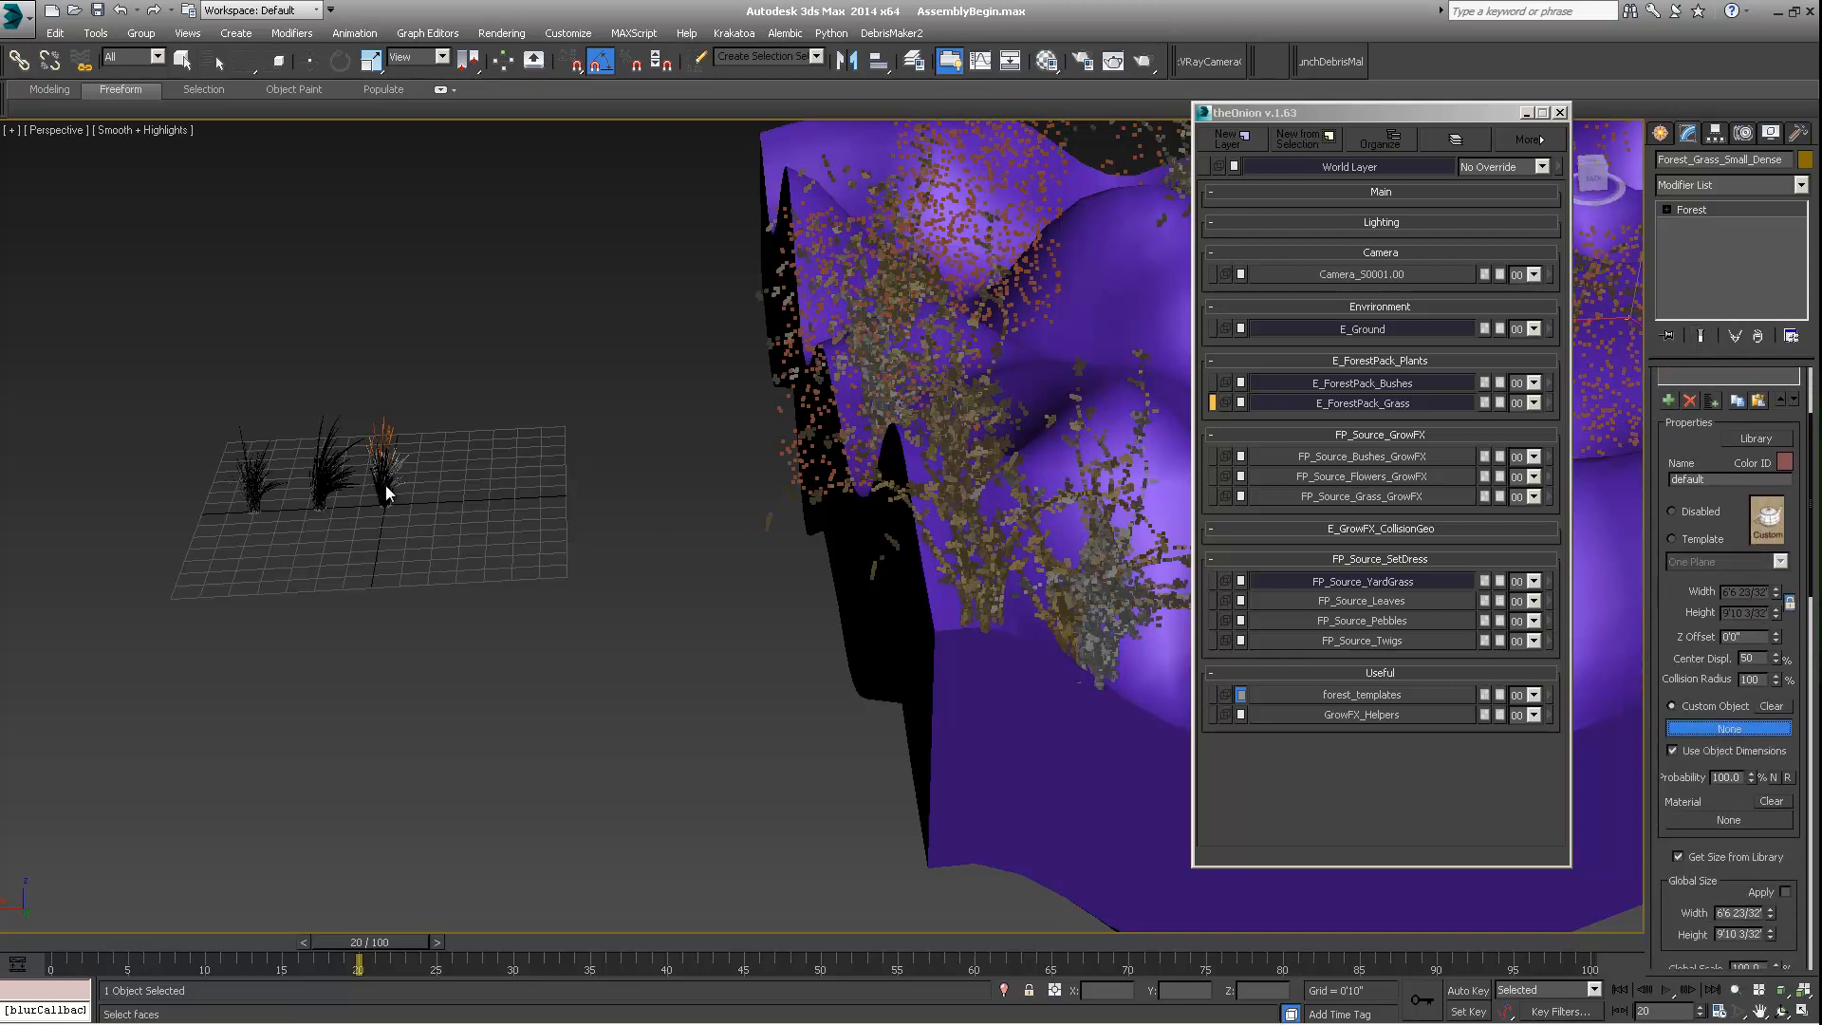
pyautogui.click(387, 503)
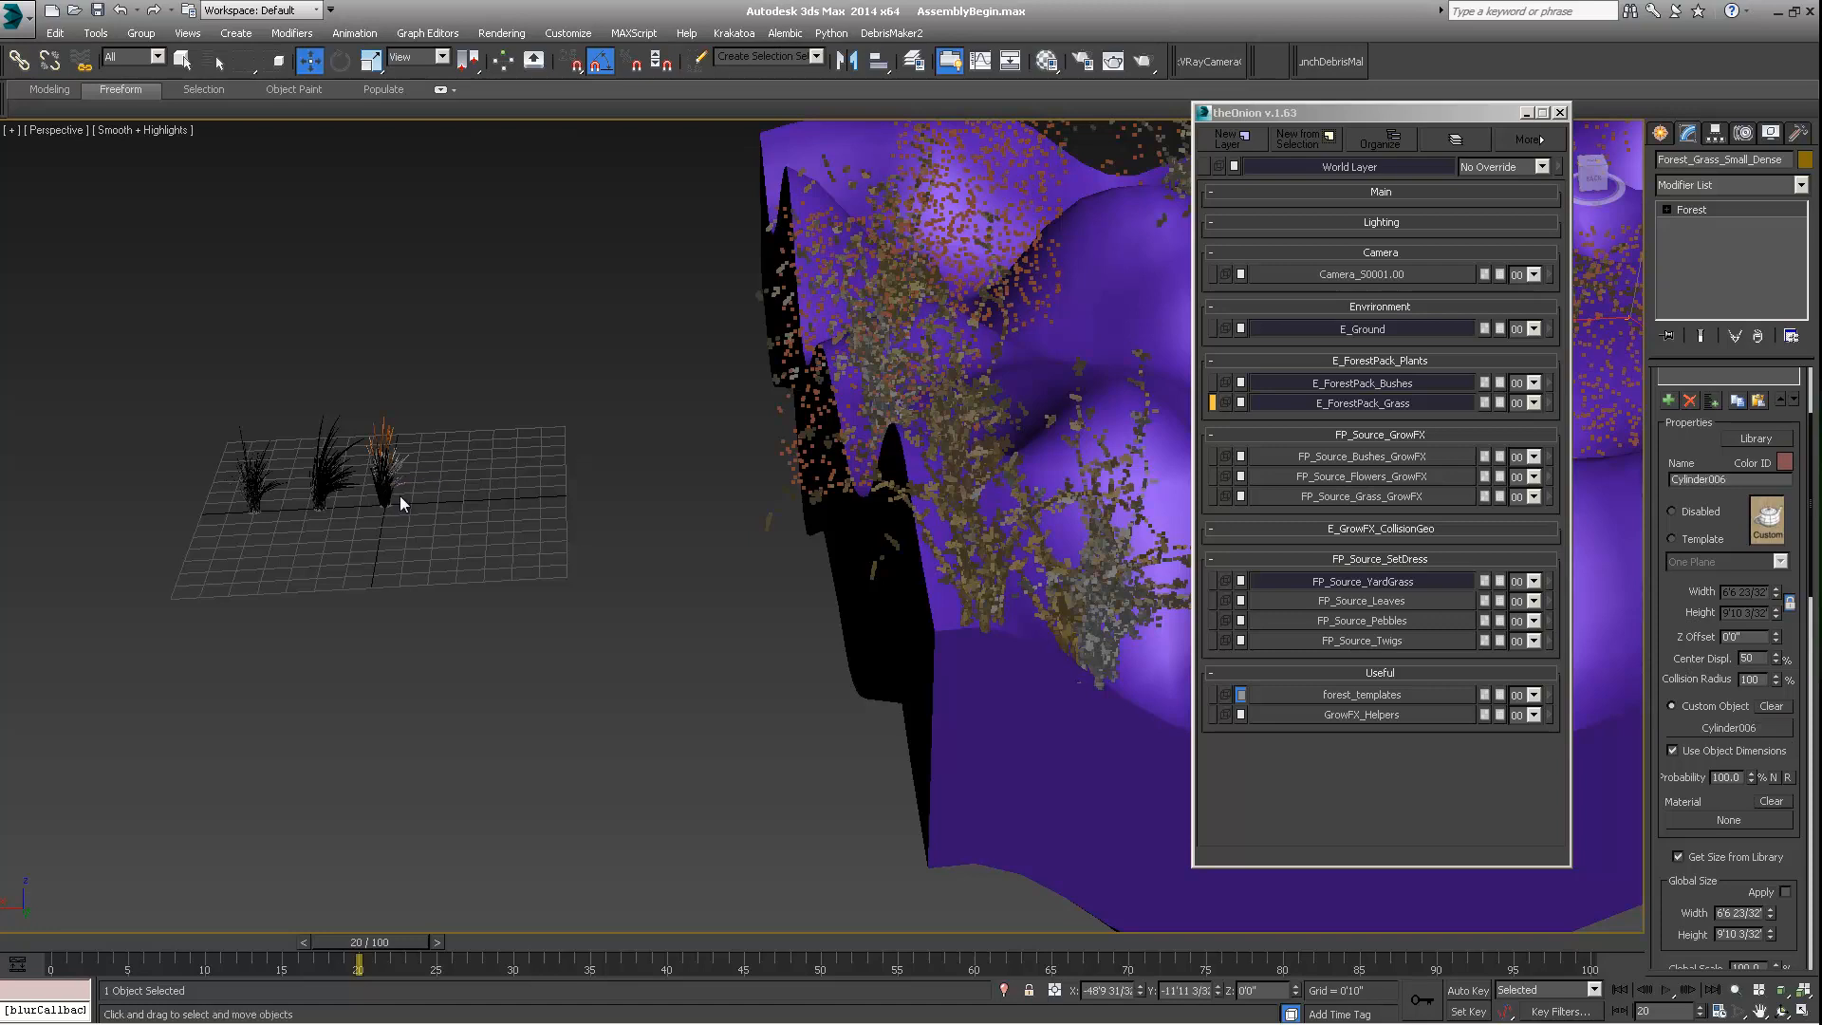
# Step: Add a second geometry item as a custom object and assign the middle source grass plant to it
pyautogui.scroll(3, 1711, 532)
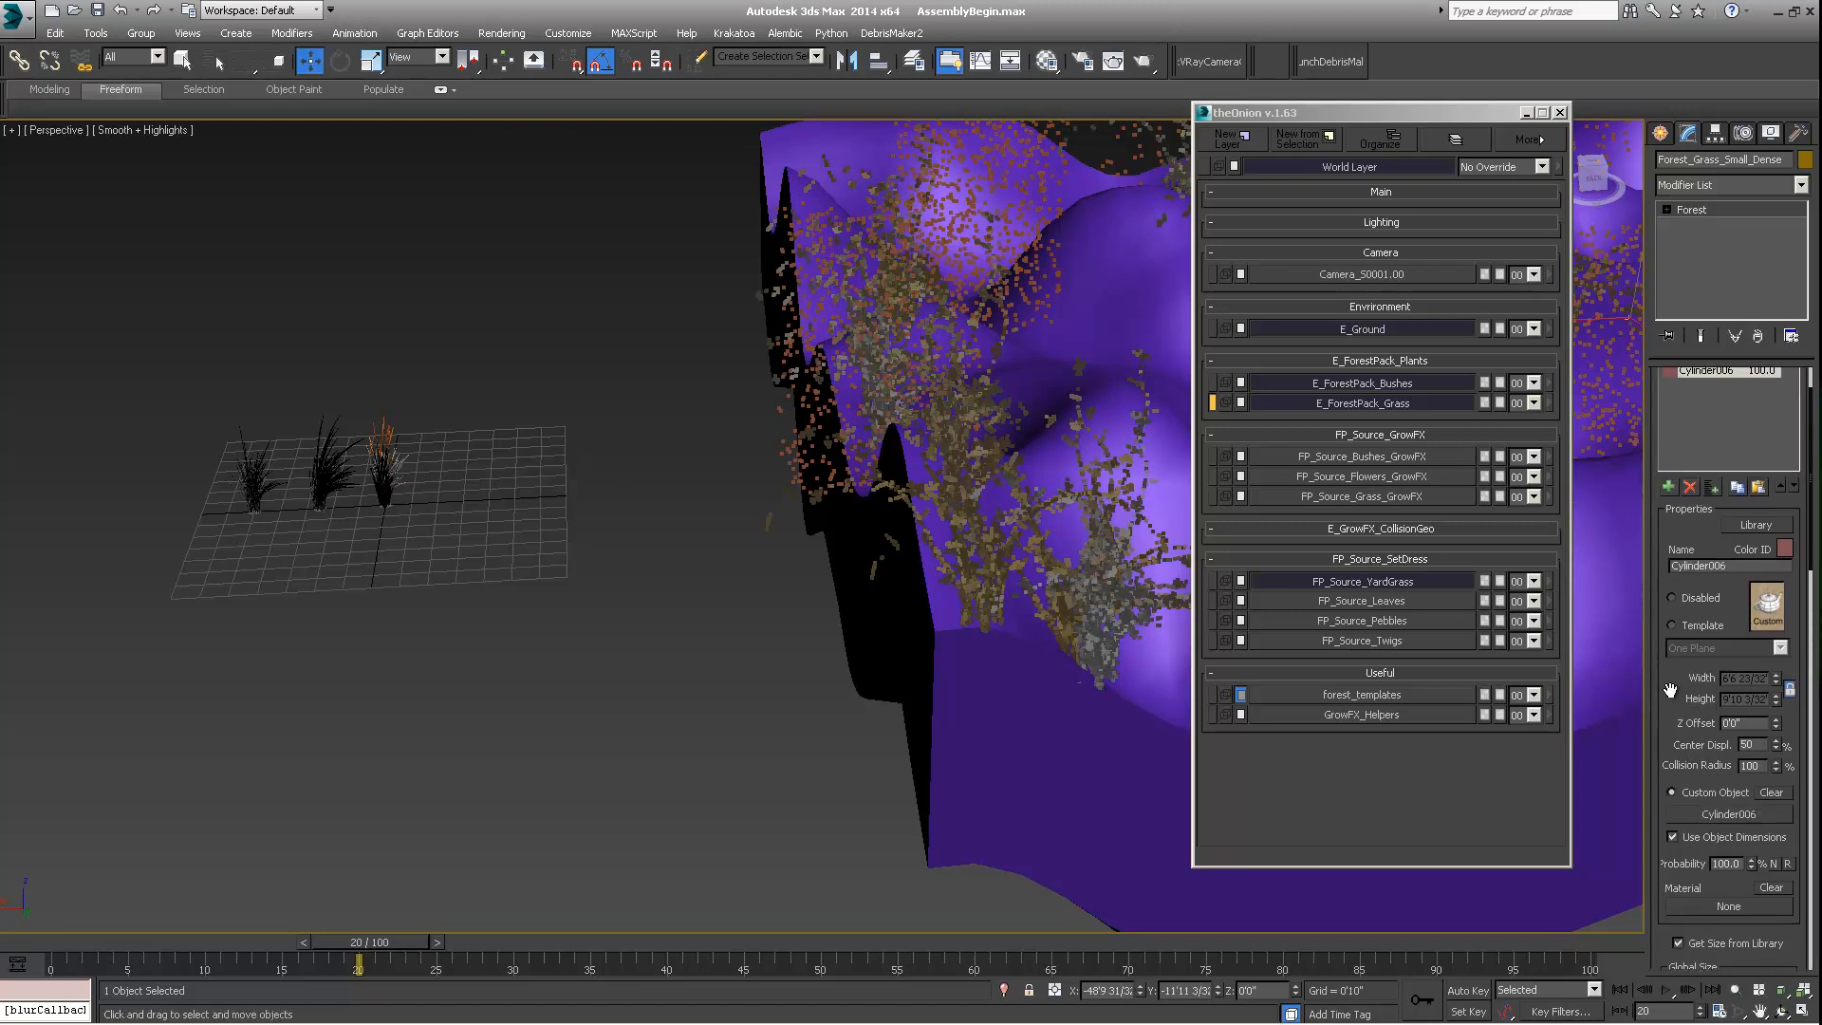
pyautogui.click(1668, 555)
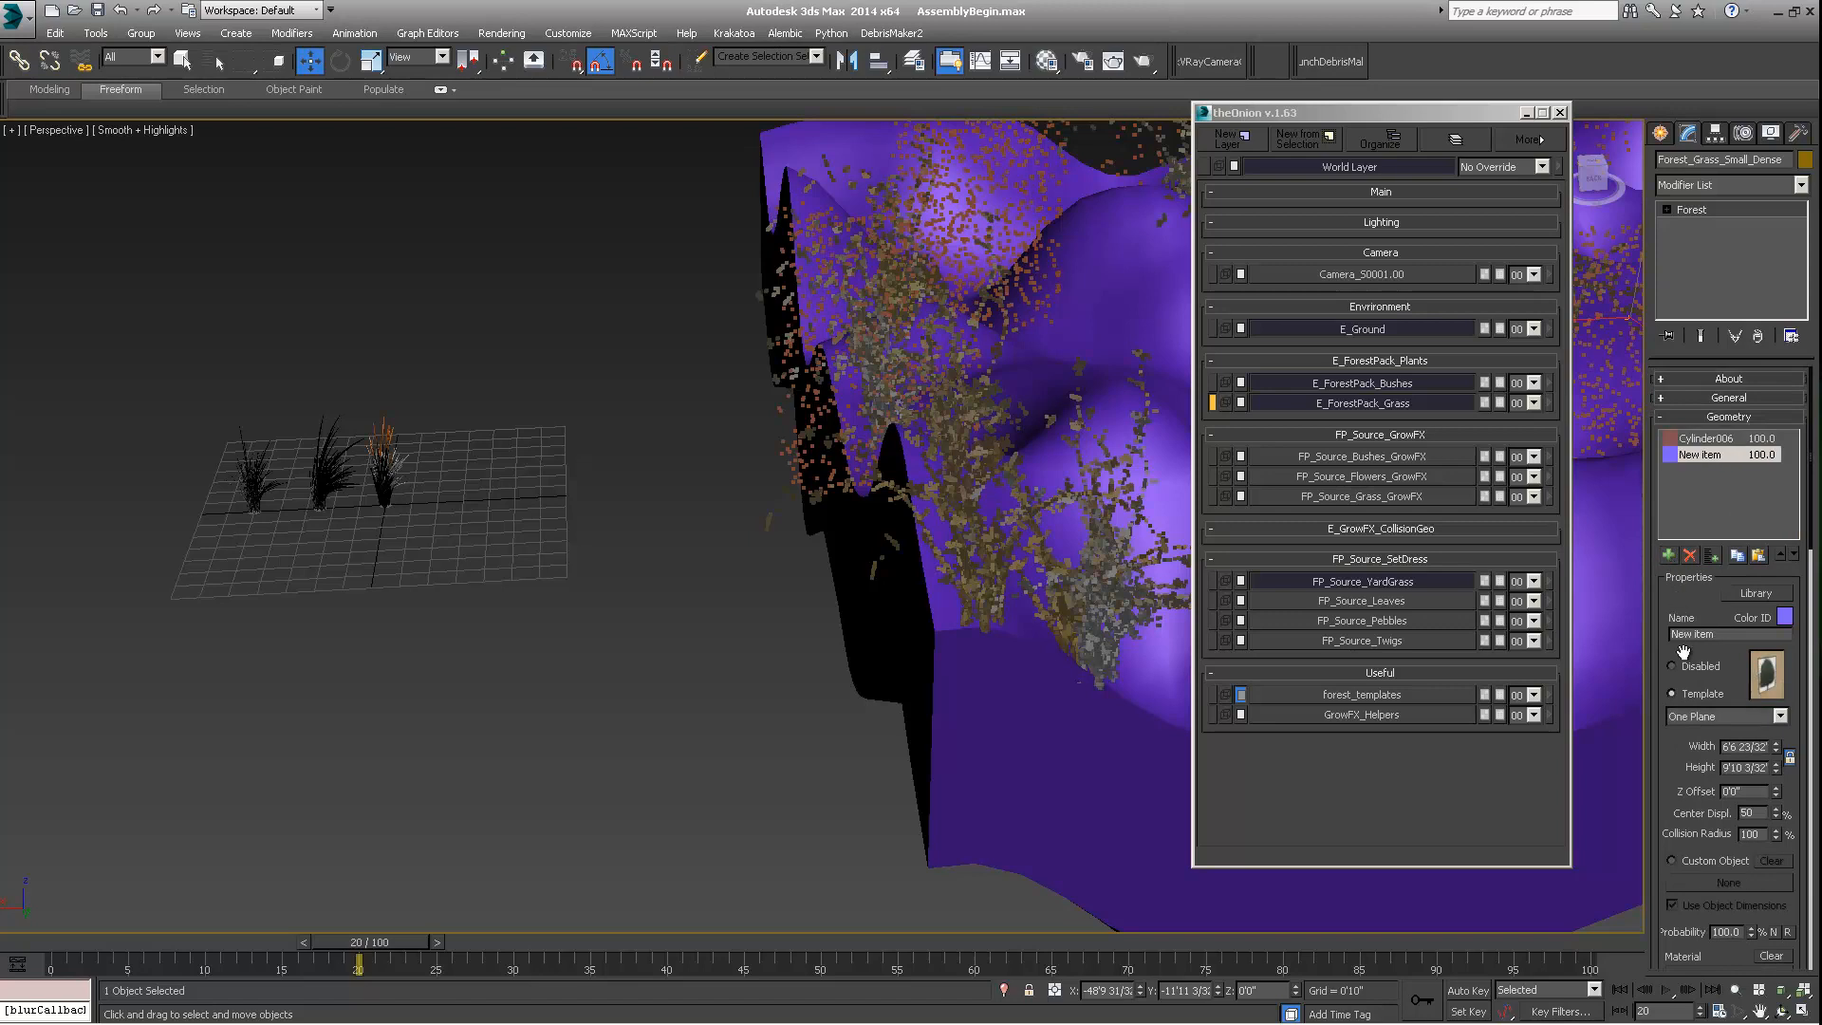
pyautogui.click(1672, 859)
pyautogui.click(1684, 881)
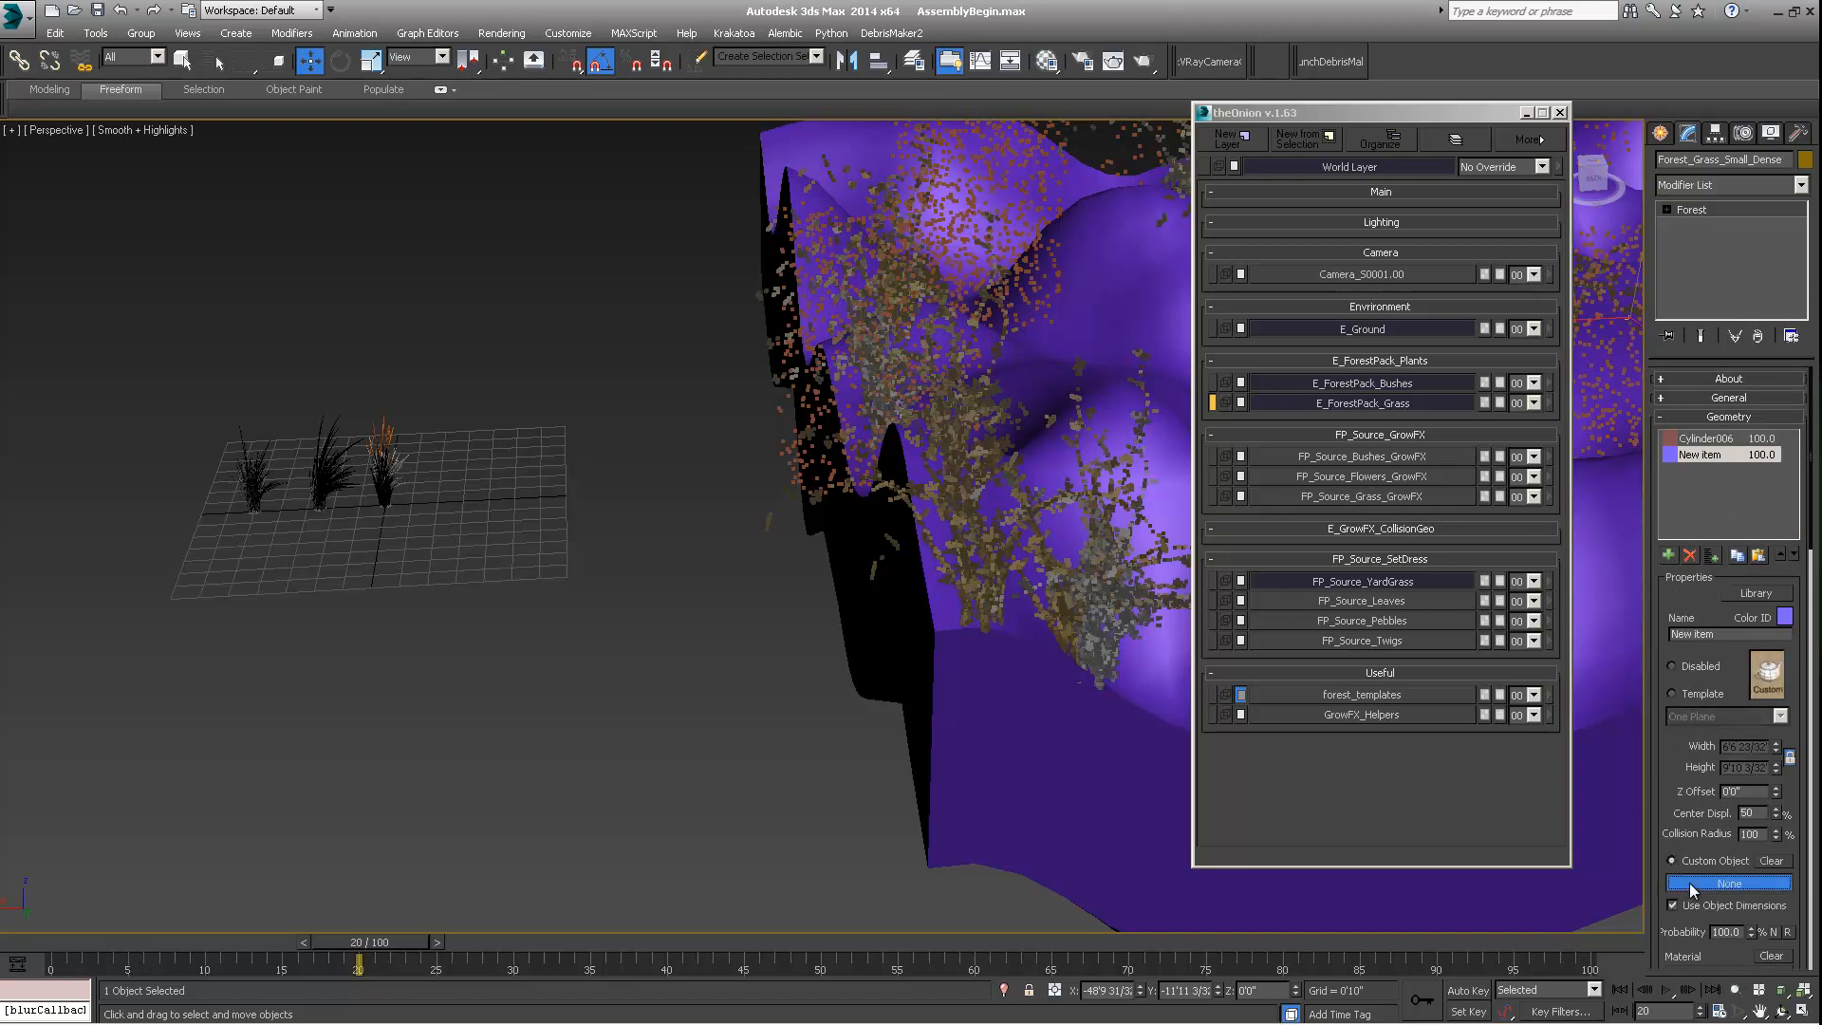
pyautogui.click(317, 509)
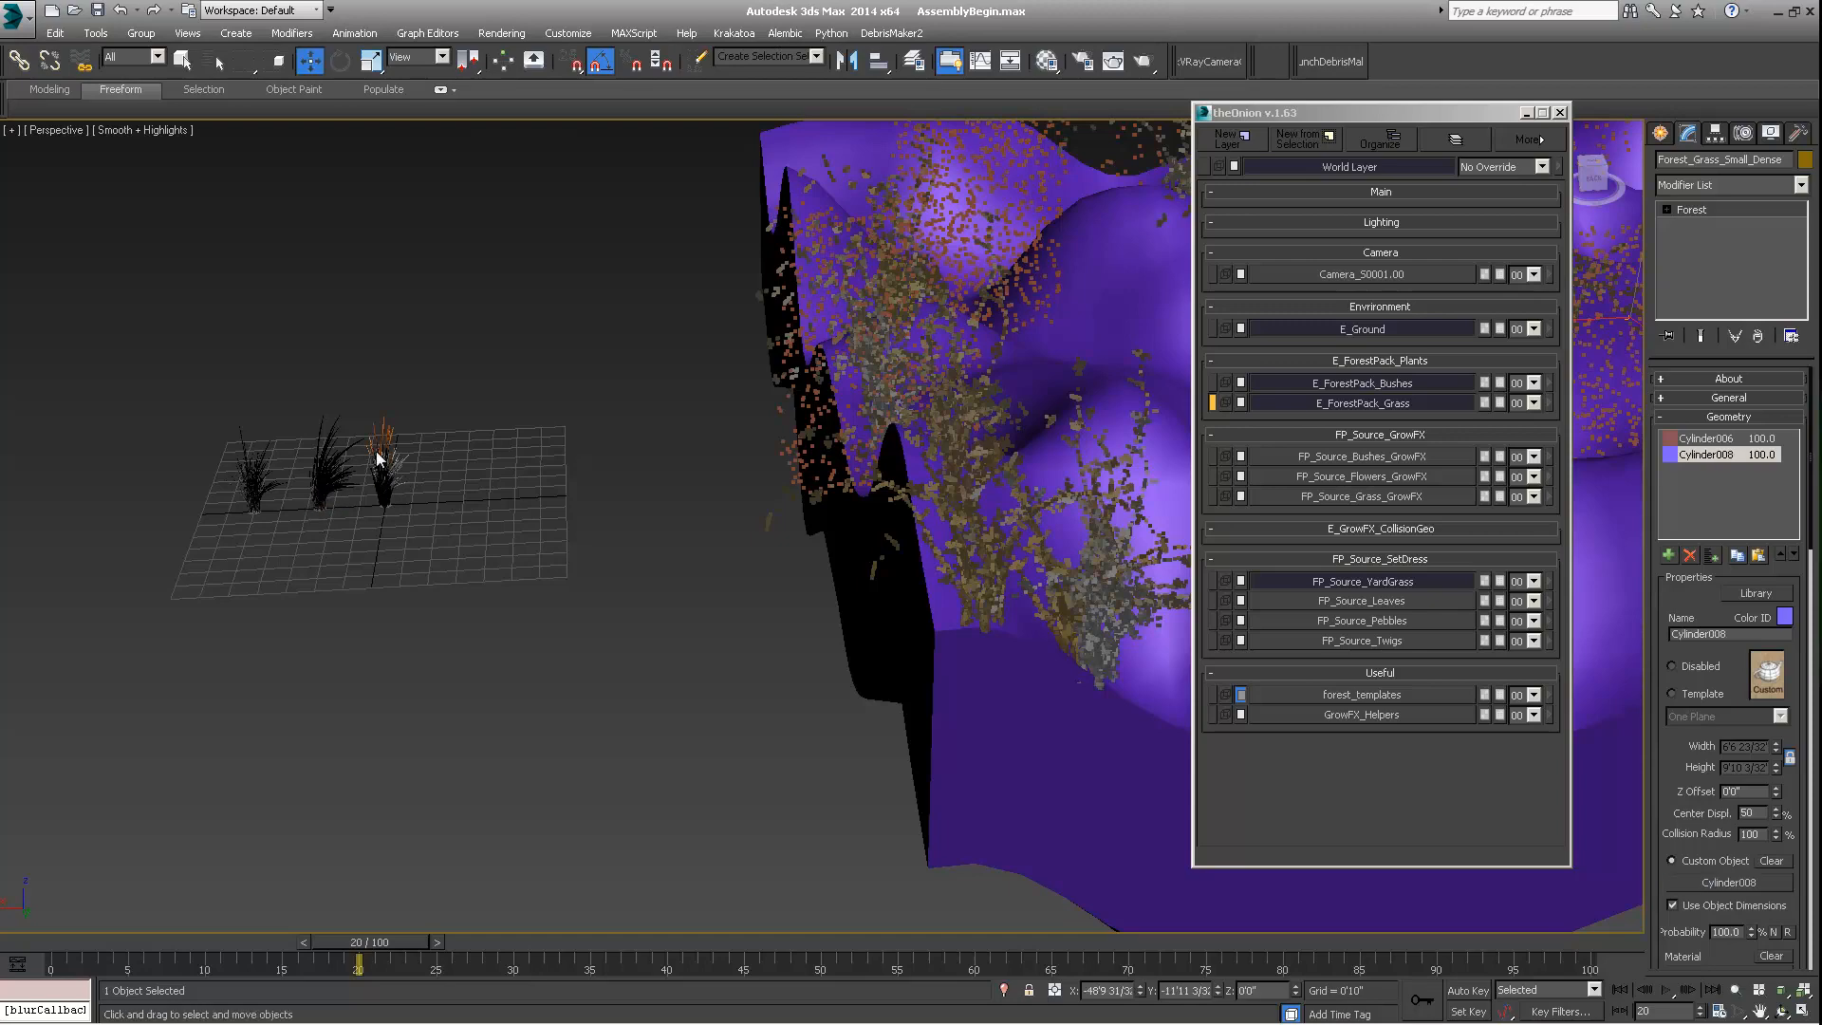
# Step: Select the middle source grass plant, Cylinder008, in a close-up of the three plants
pyautogui.scroll(5, 398, 484)
pyautogui.scroll(4, 411, 511)
pyautogui.keyDown('alt'); pyautogui.moveTo(423, 504); pyautogui.dragTo(603, 583, button='middle'); pyautogui.keyUp('alt')
pyautogui.scroll(-2, 603, 583)
pyautogui.scroll(4, 423, 582)
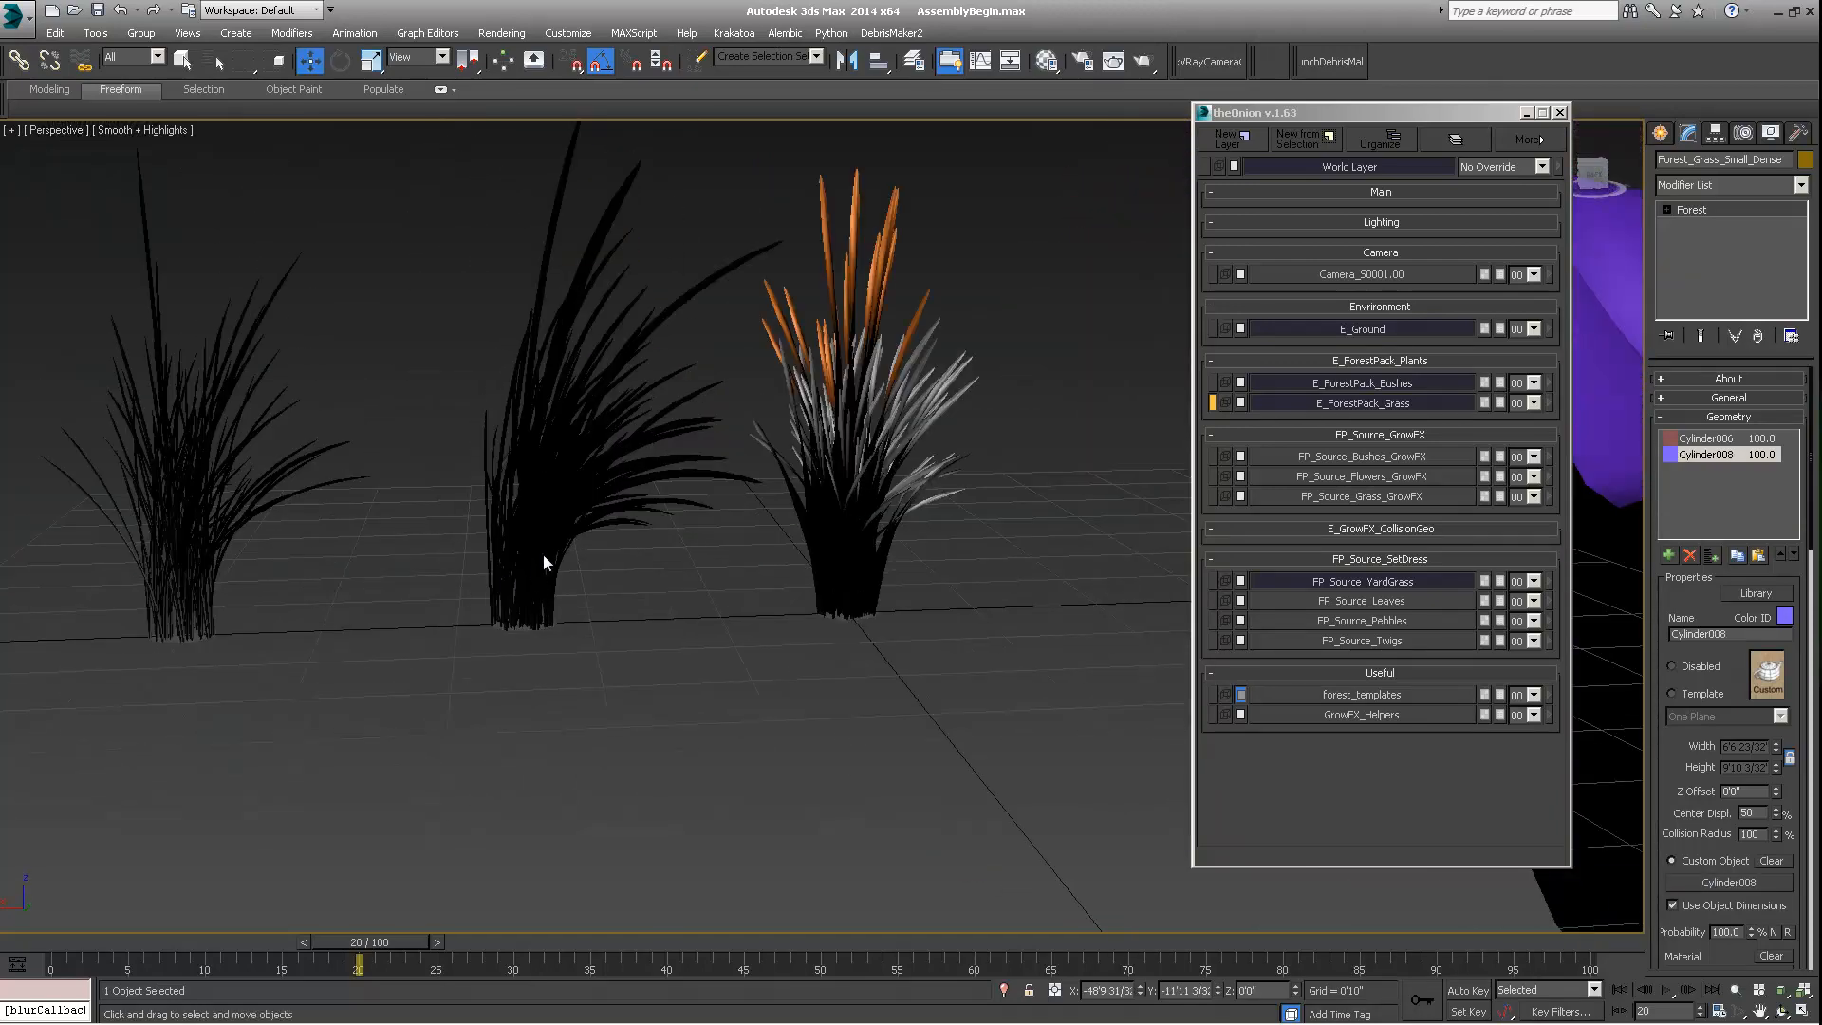
pyautogui.rightClick(543, 554)
pyautogui.click(497, 590)
pyautogui.rightClick(504, 517)
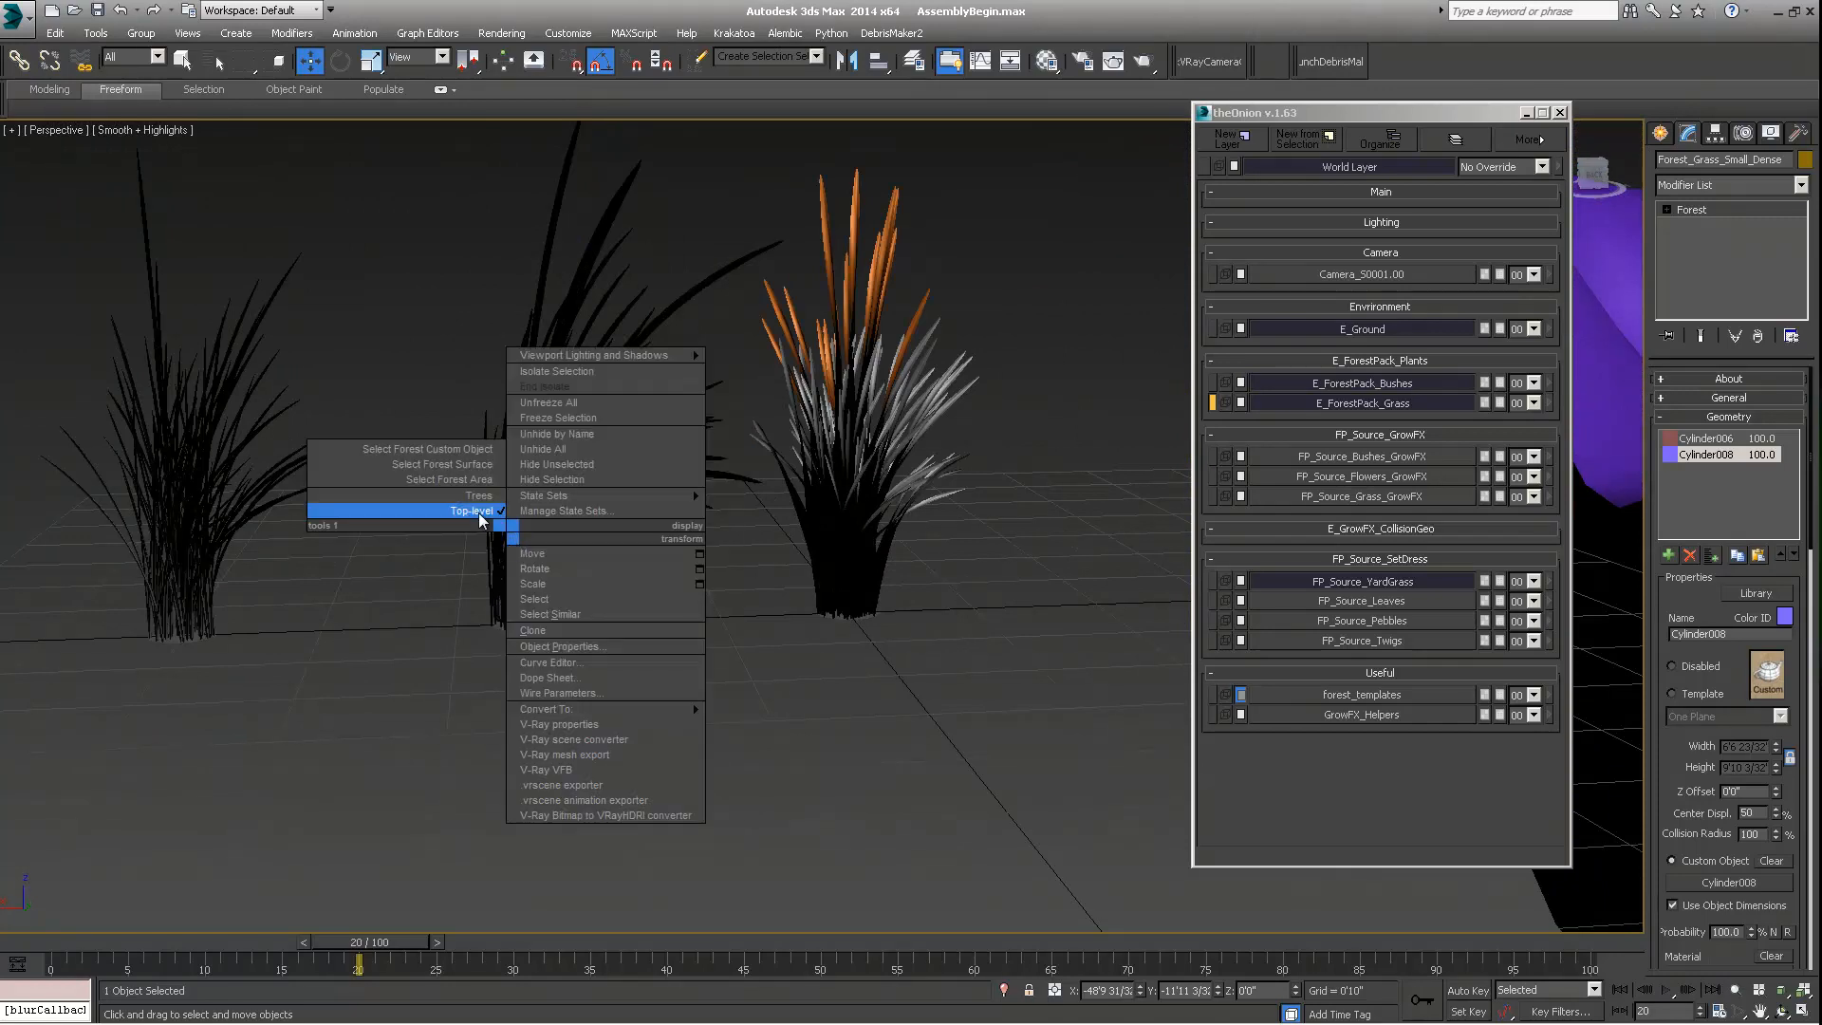
pyautogui.click(479, 512)
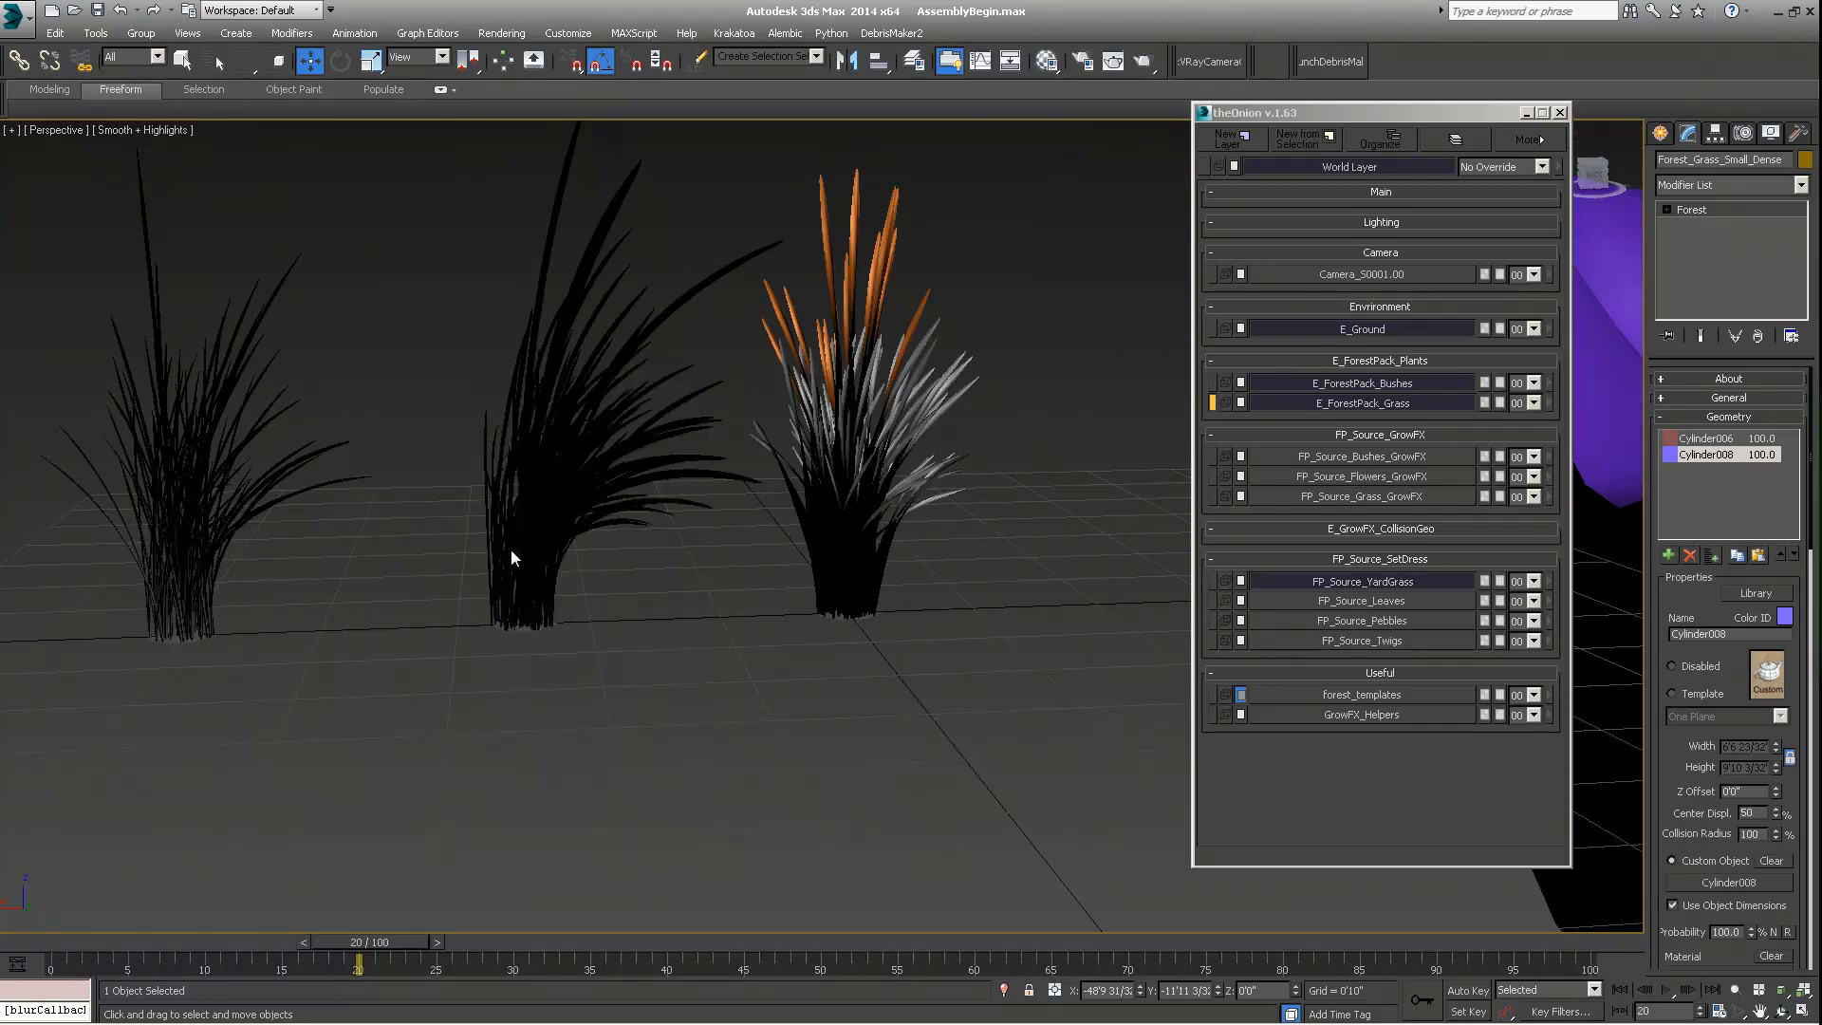
pyautogui.click(522, 622)
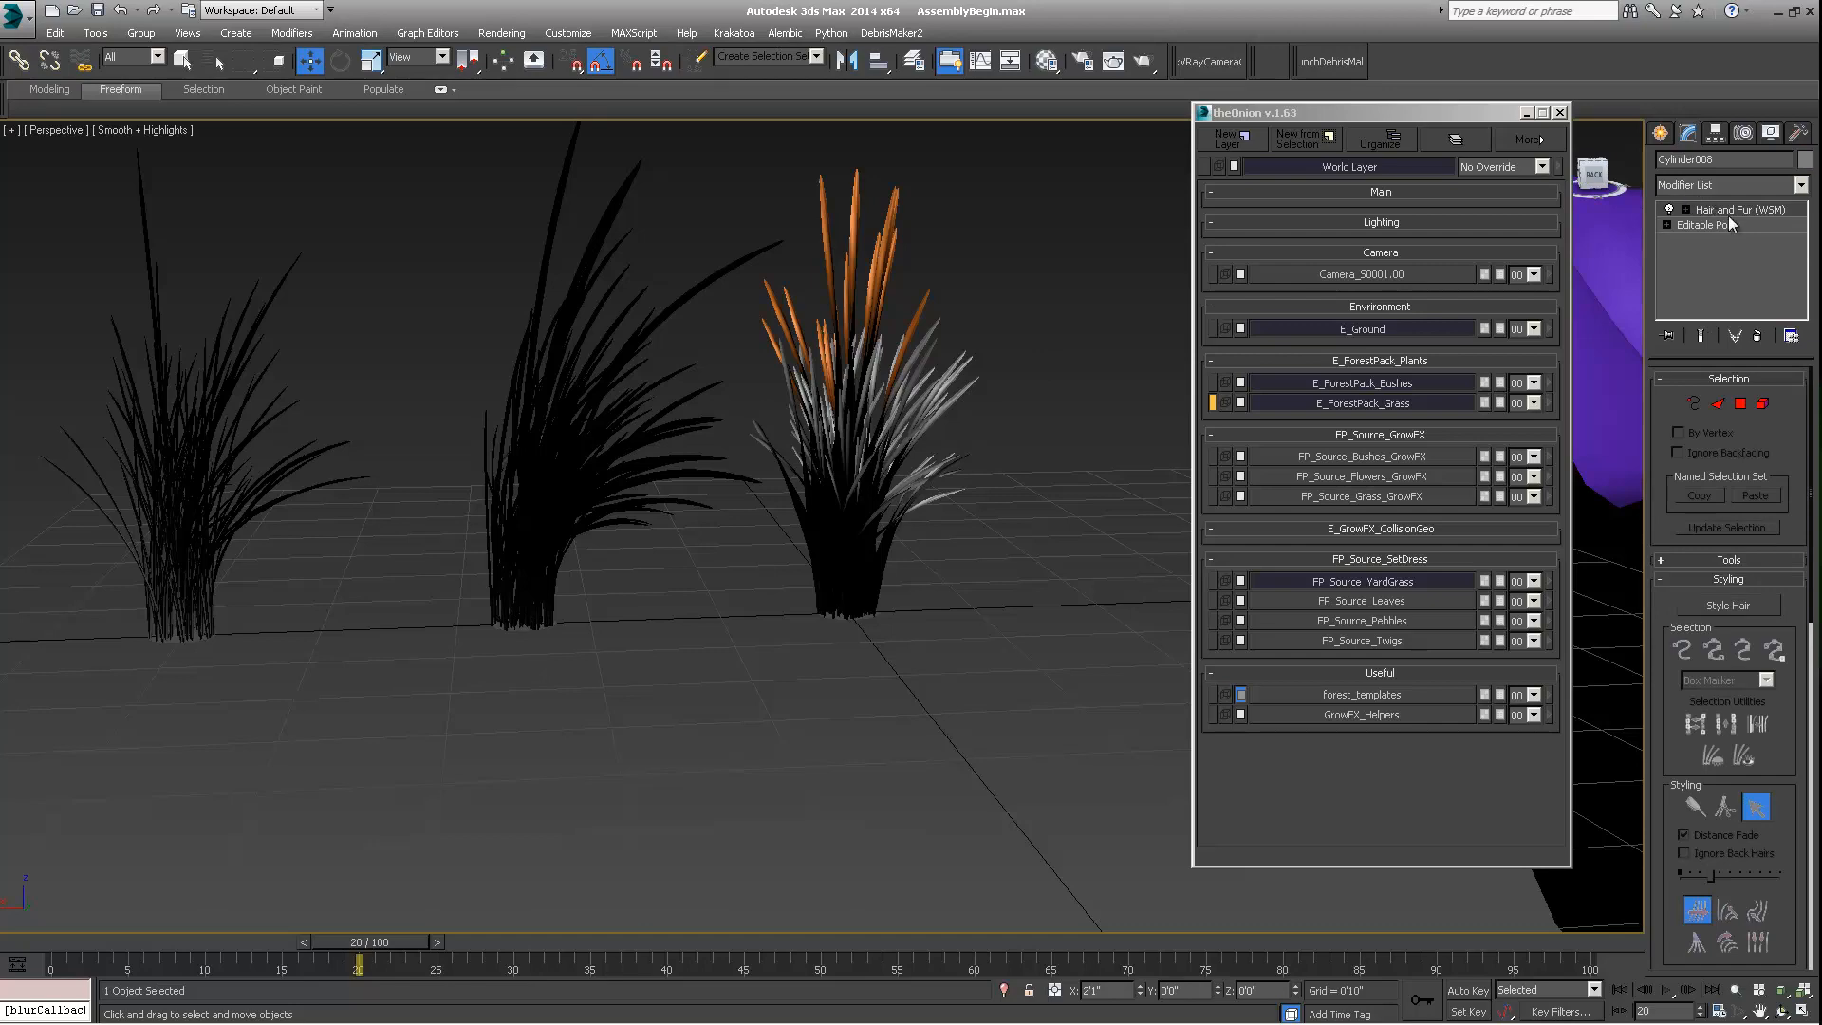
# Step: Try moving the middle grass plant vertically, first well below the ground grid and then far above it
pyautogui.keyDown('alt'); pyautogui.moveTo(716, 447); pyautogui.dragTo(658, 436, button='middle'); pyautogui.keyUp('alt')
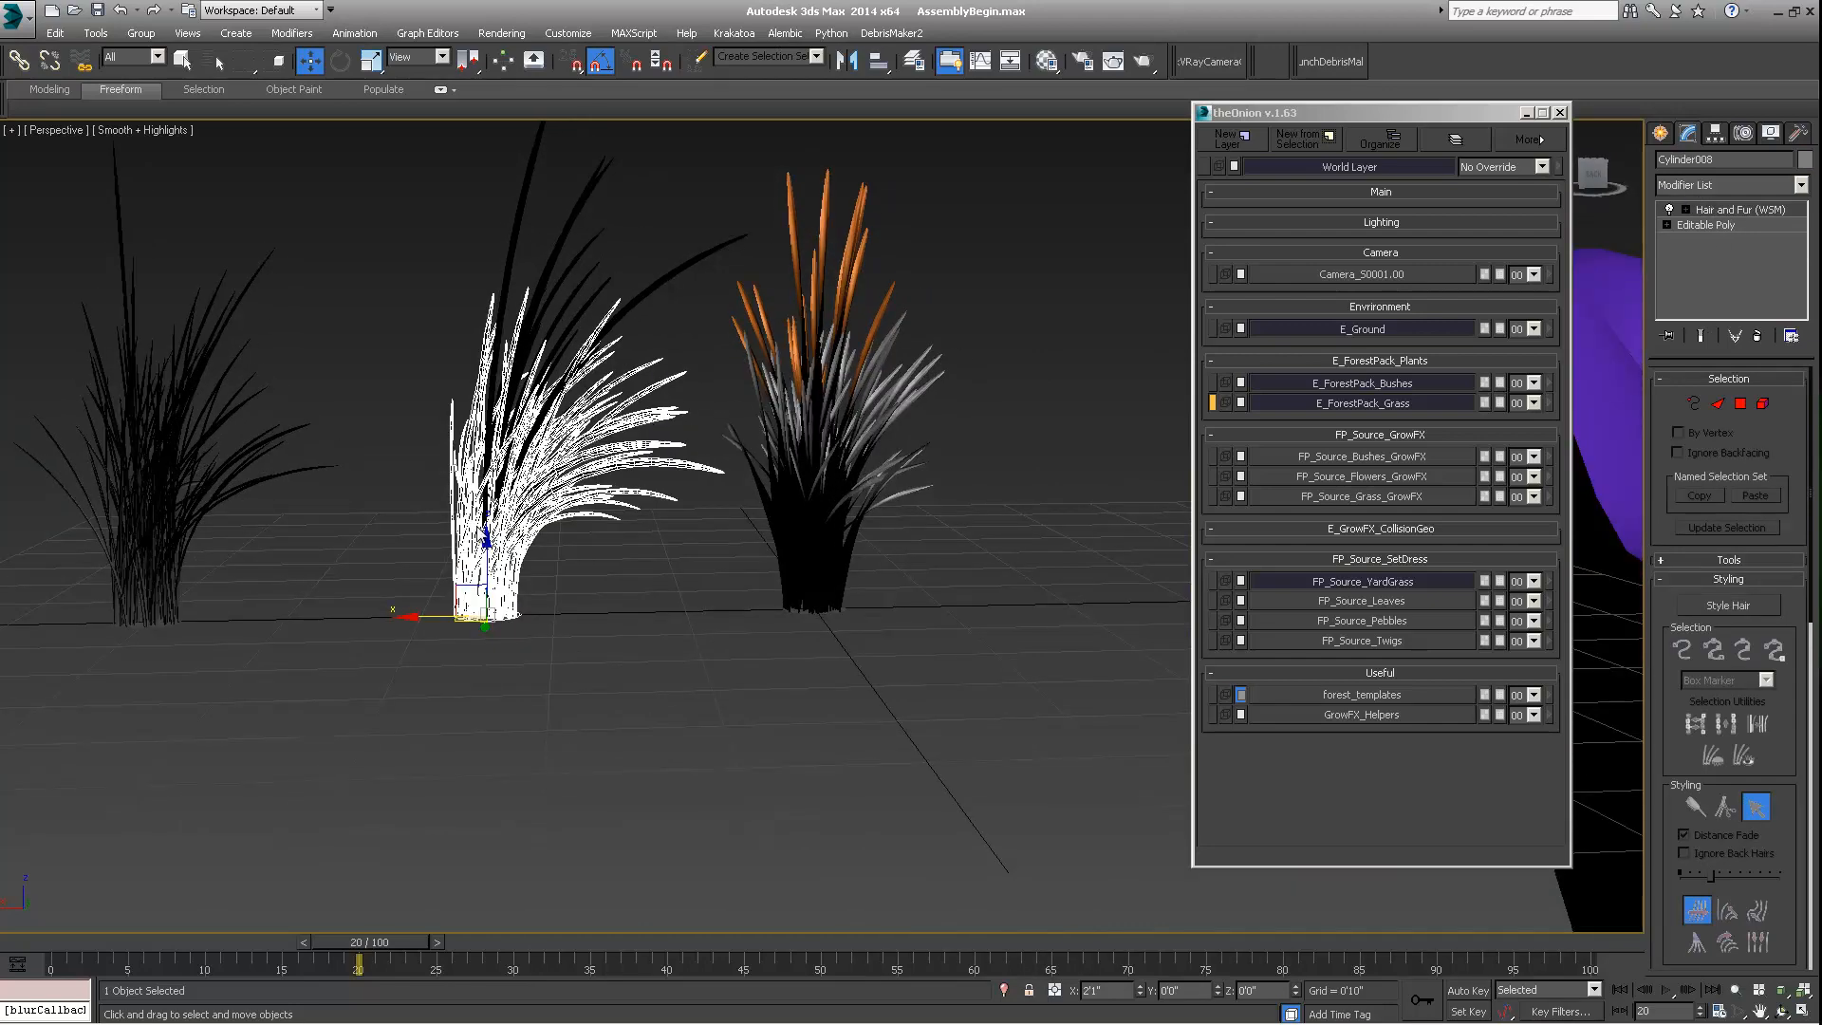
pyautogui.keyDown('alt'); pyautogui.moveTo(486, 555); pyautogui.dragTo(598, 564, button='middle'); pyautogui.keyUp('alt')
pyautogui.scroll(2, 586, 477)
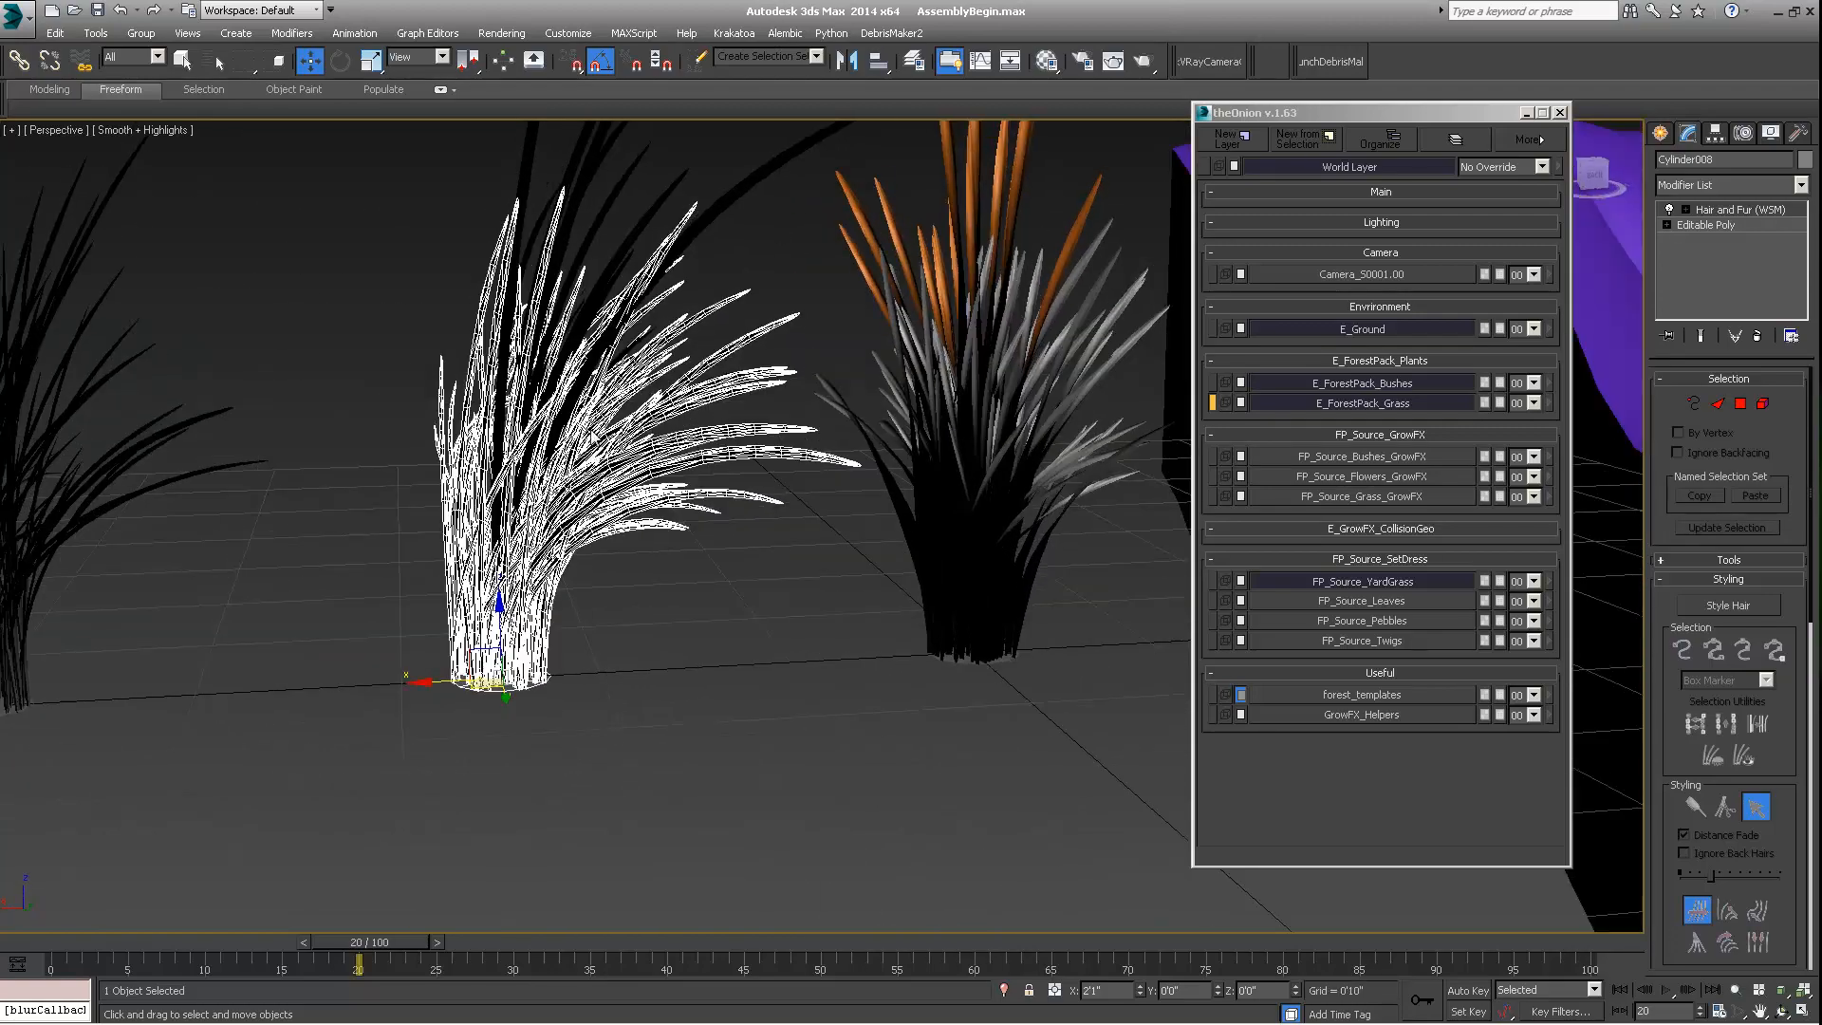
pyautogui.keyDown('alt'); pyautogui.moveTo(586, 478); pyautogui.dragTo(591, 438, button='middle'); pyautogui.keyUp('alt')
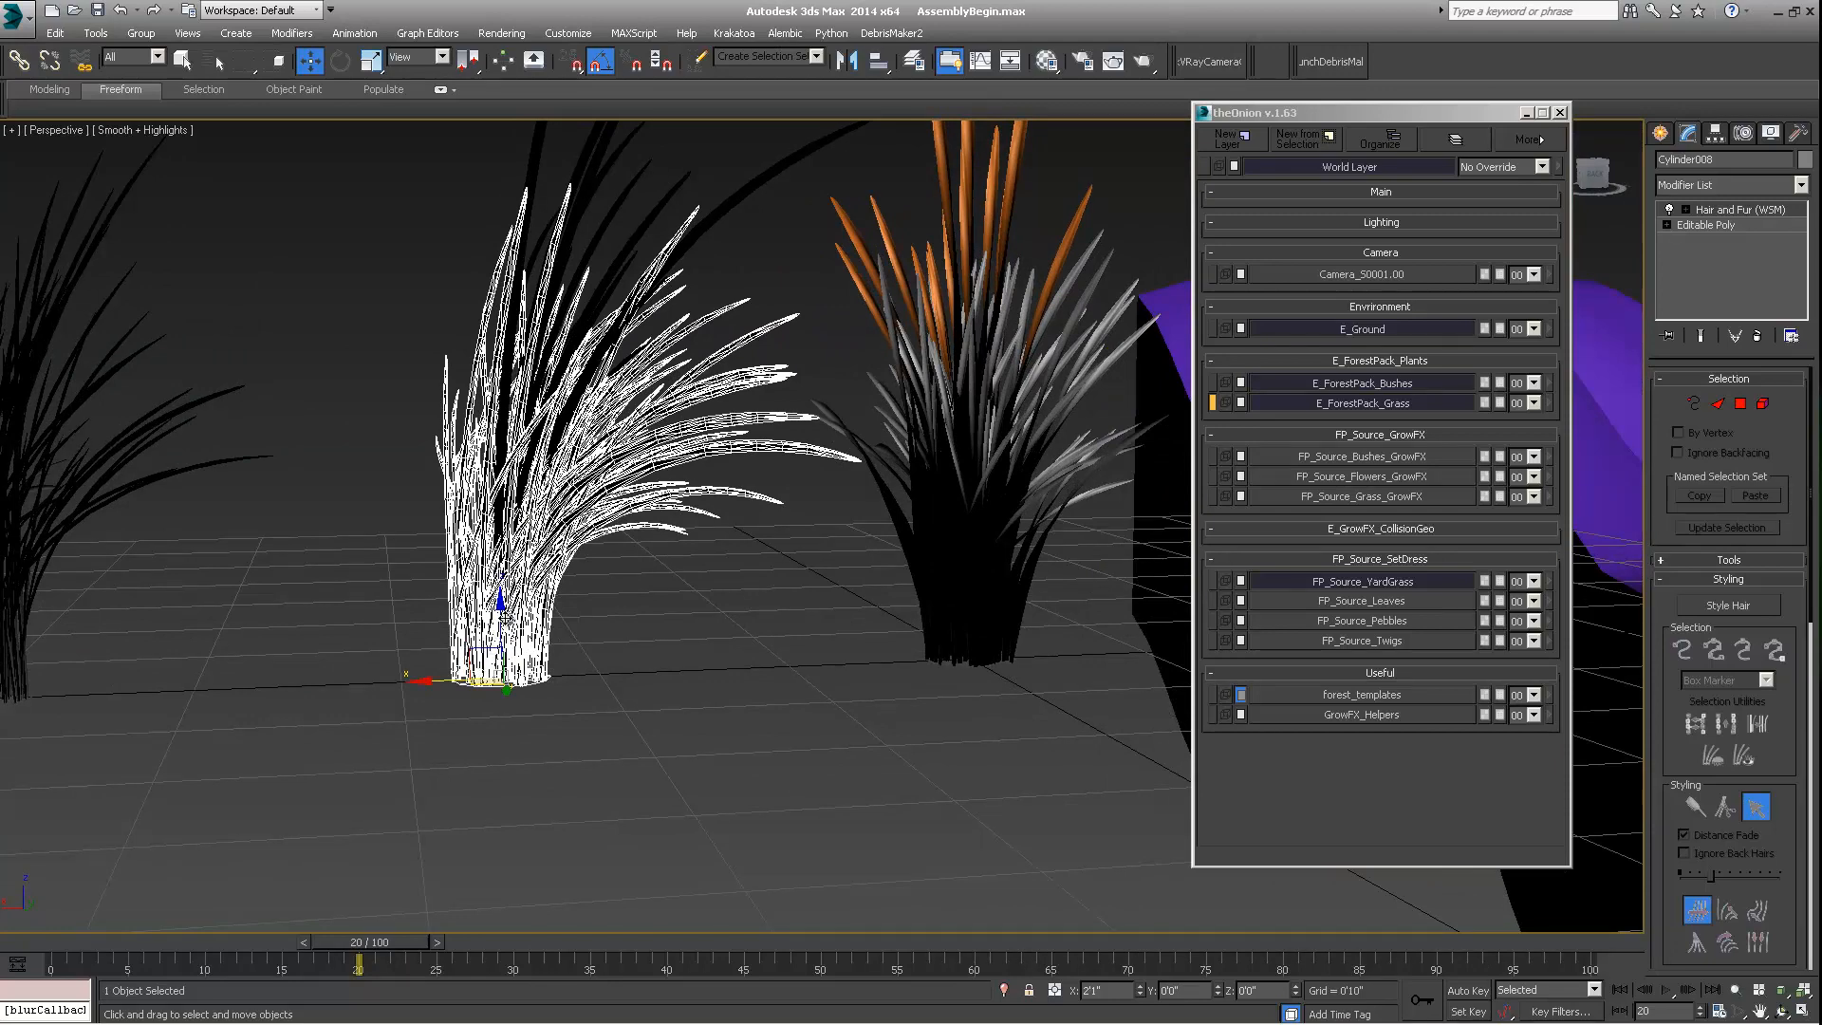
pyautogui.moveTo(503, 612); pyautogui.dragTo(488, 740)
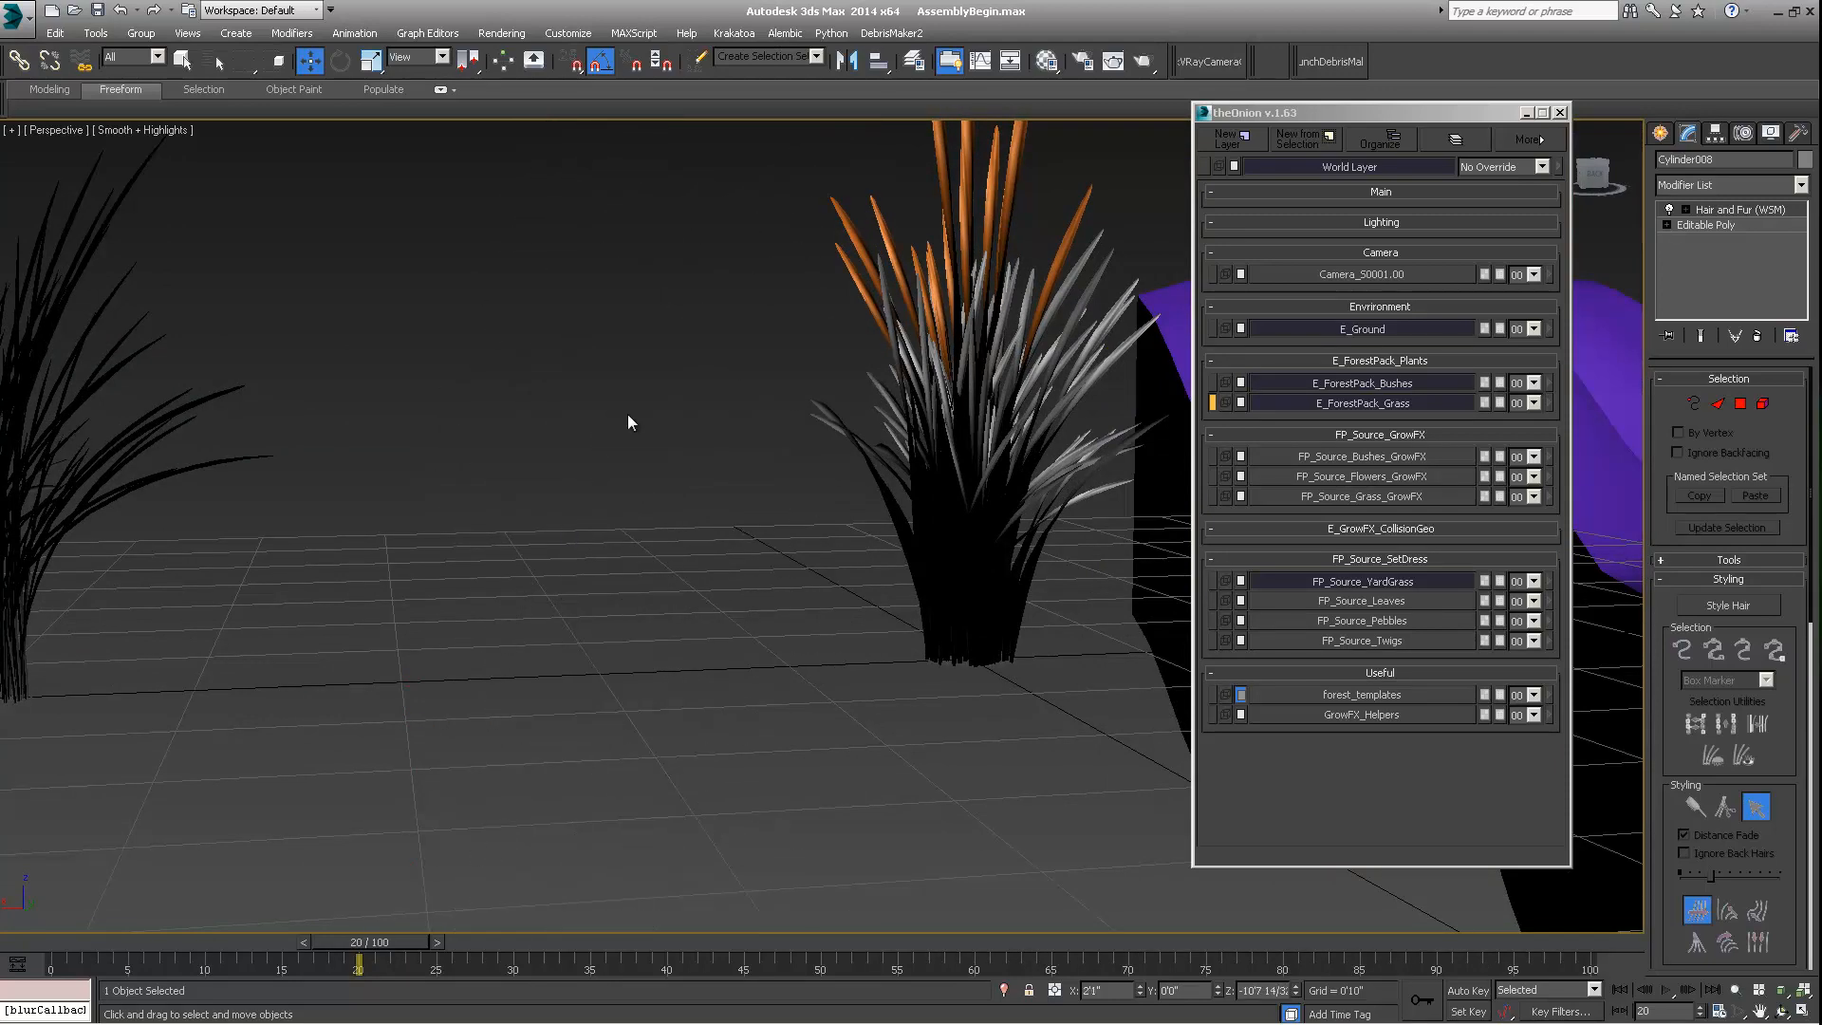
pyautogui.scroll(-8, 628, 362)
pyautogui.moveTo(628, 362); pyautogui.dragTo(631, 458, button='middle')
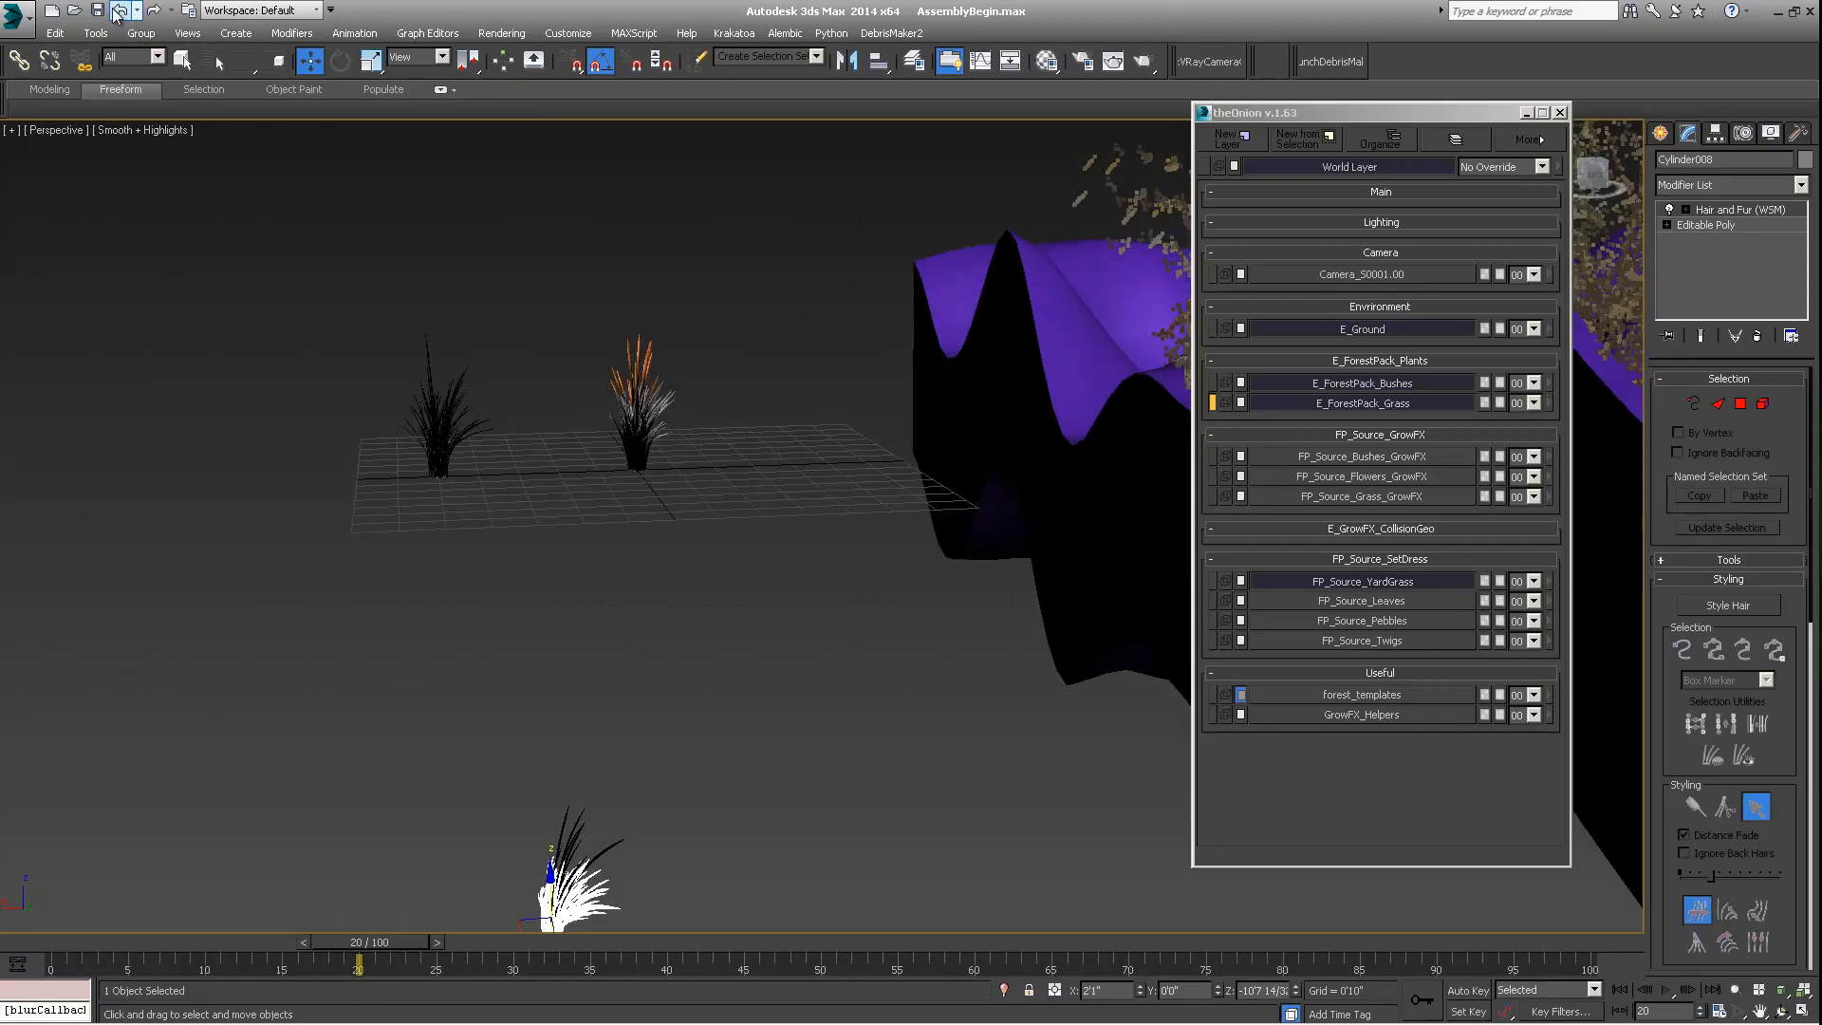
pyautogui.keyDown('alt'); pyautogui.moveTo(501, 382); pyautogui.dragTo(508, 455, button='middle'); pyautogui.keyUp('alt')
pyautogui.scroll(-3, 509, 455)
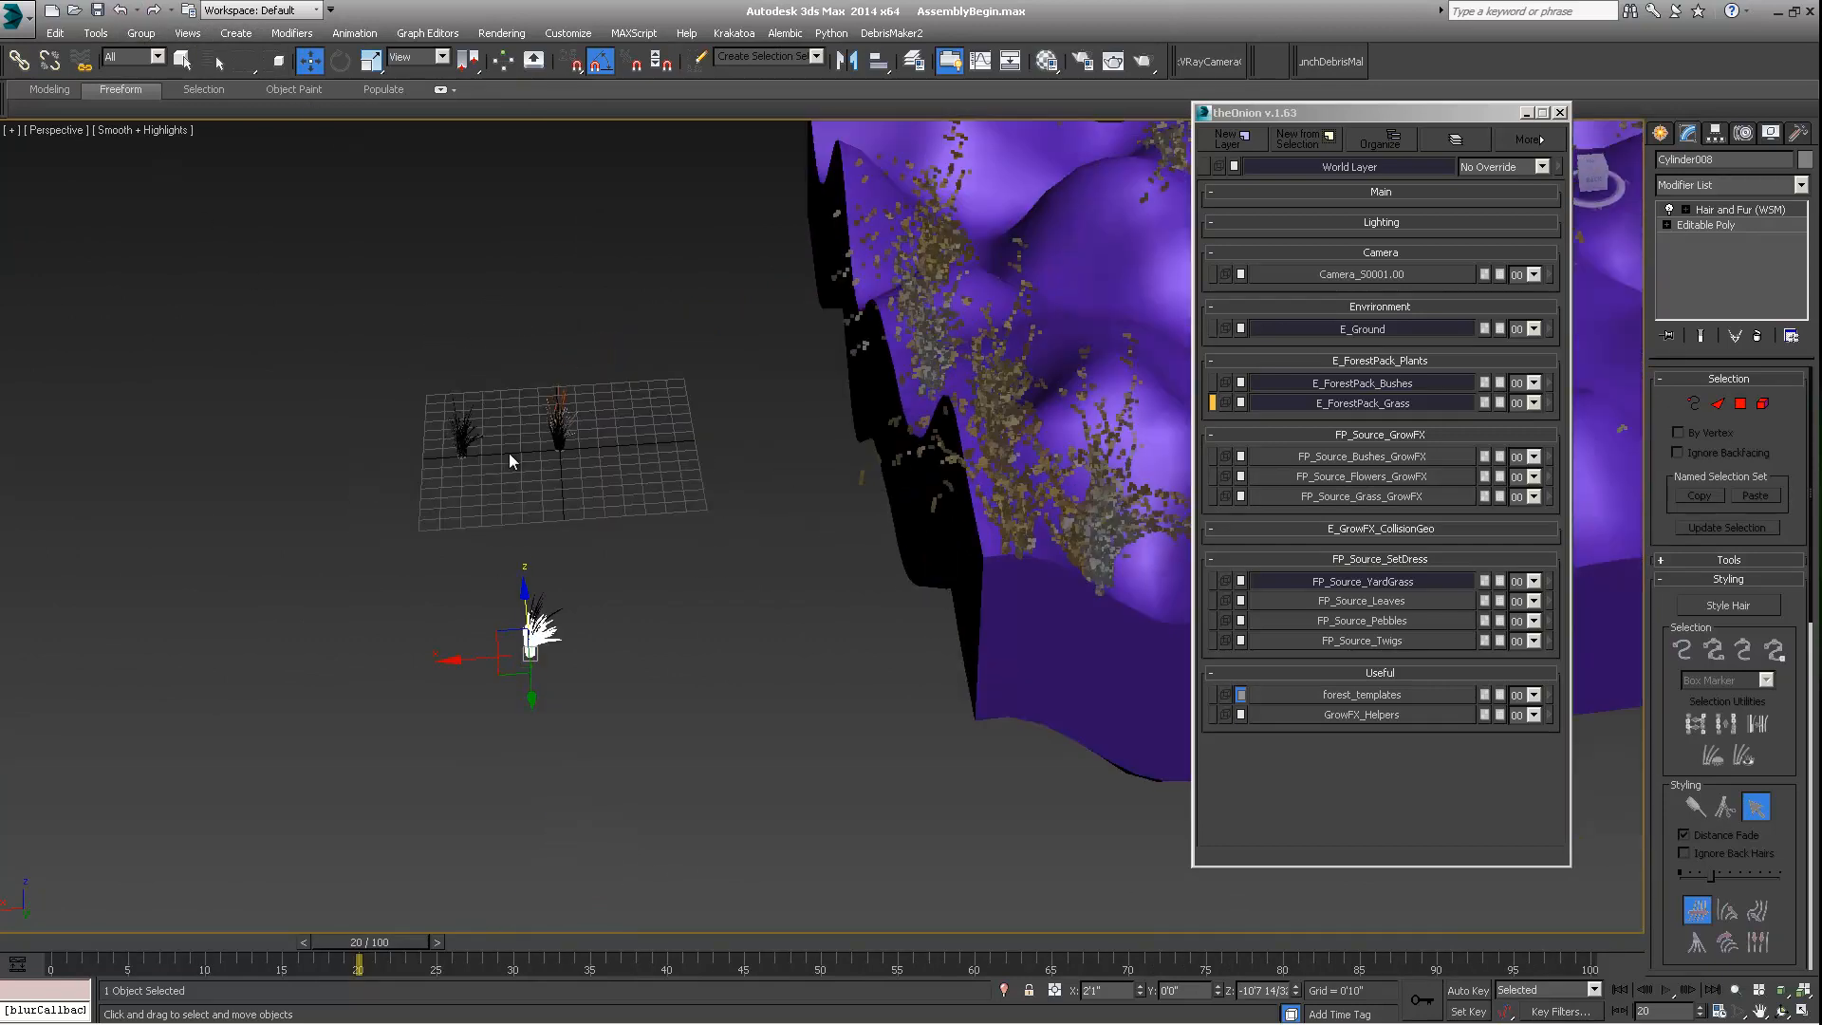
pyautogui.keyDown('alt'); pyautogui.moveTo(527, 599); pyautogui.dragTo(530, 536, button='middle'); pyautogui.keyUp('alt')
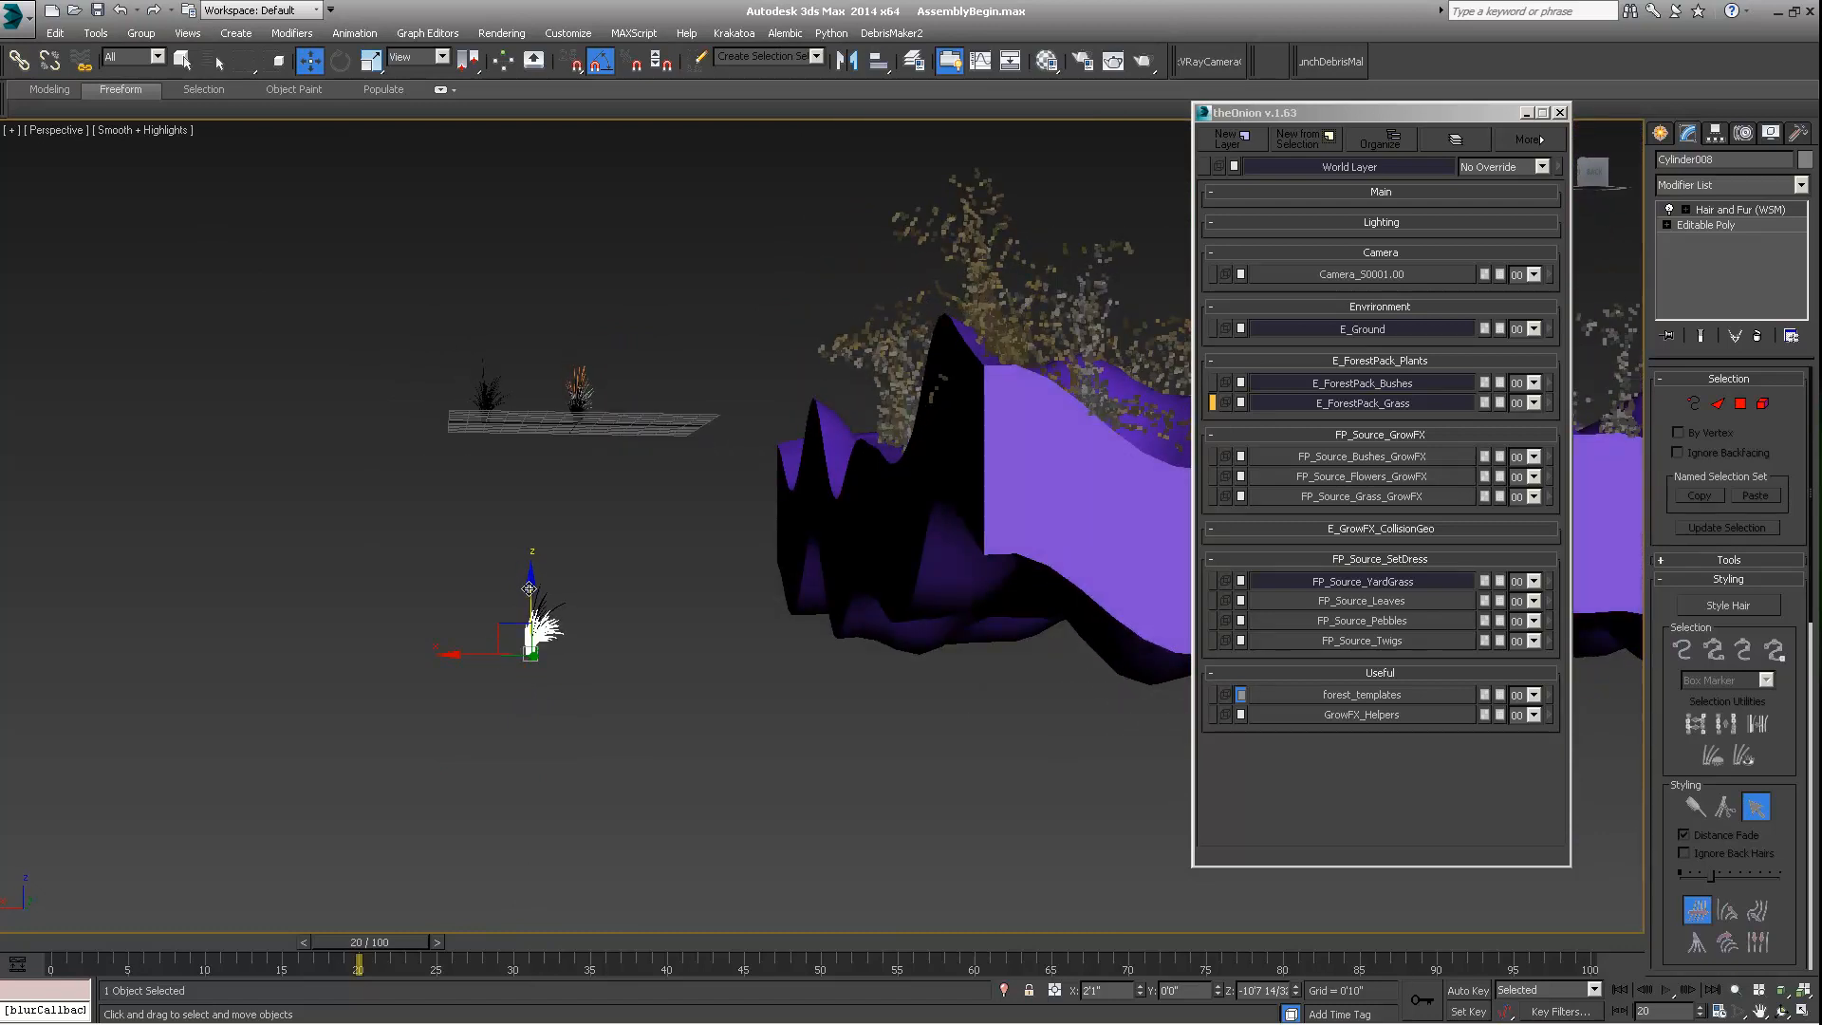
pyautogui.moveTo(529, 588); pyautogui.dragTo(529, 129)
# Step: Reset the middle grass plant's absolute world Z position to 0 with the Move Transform Type-In
pyautogui.rightClick(540, 408)
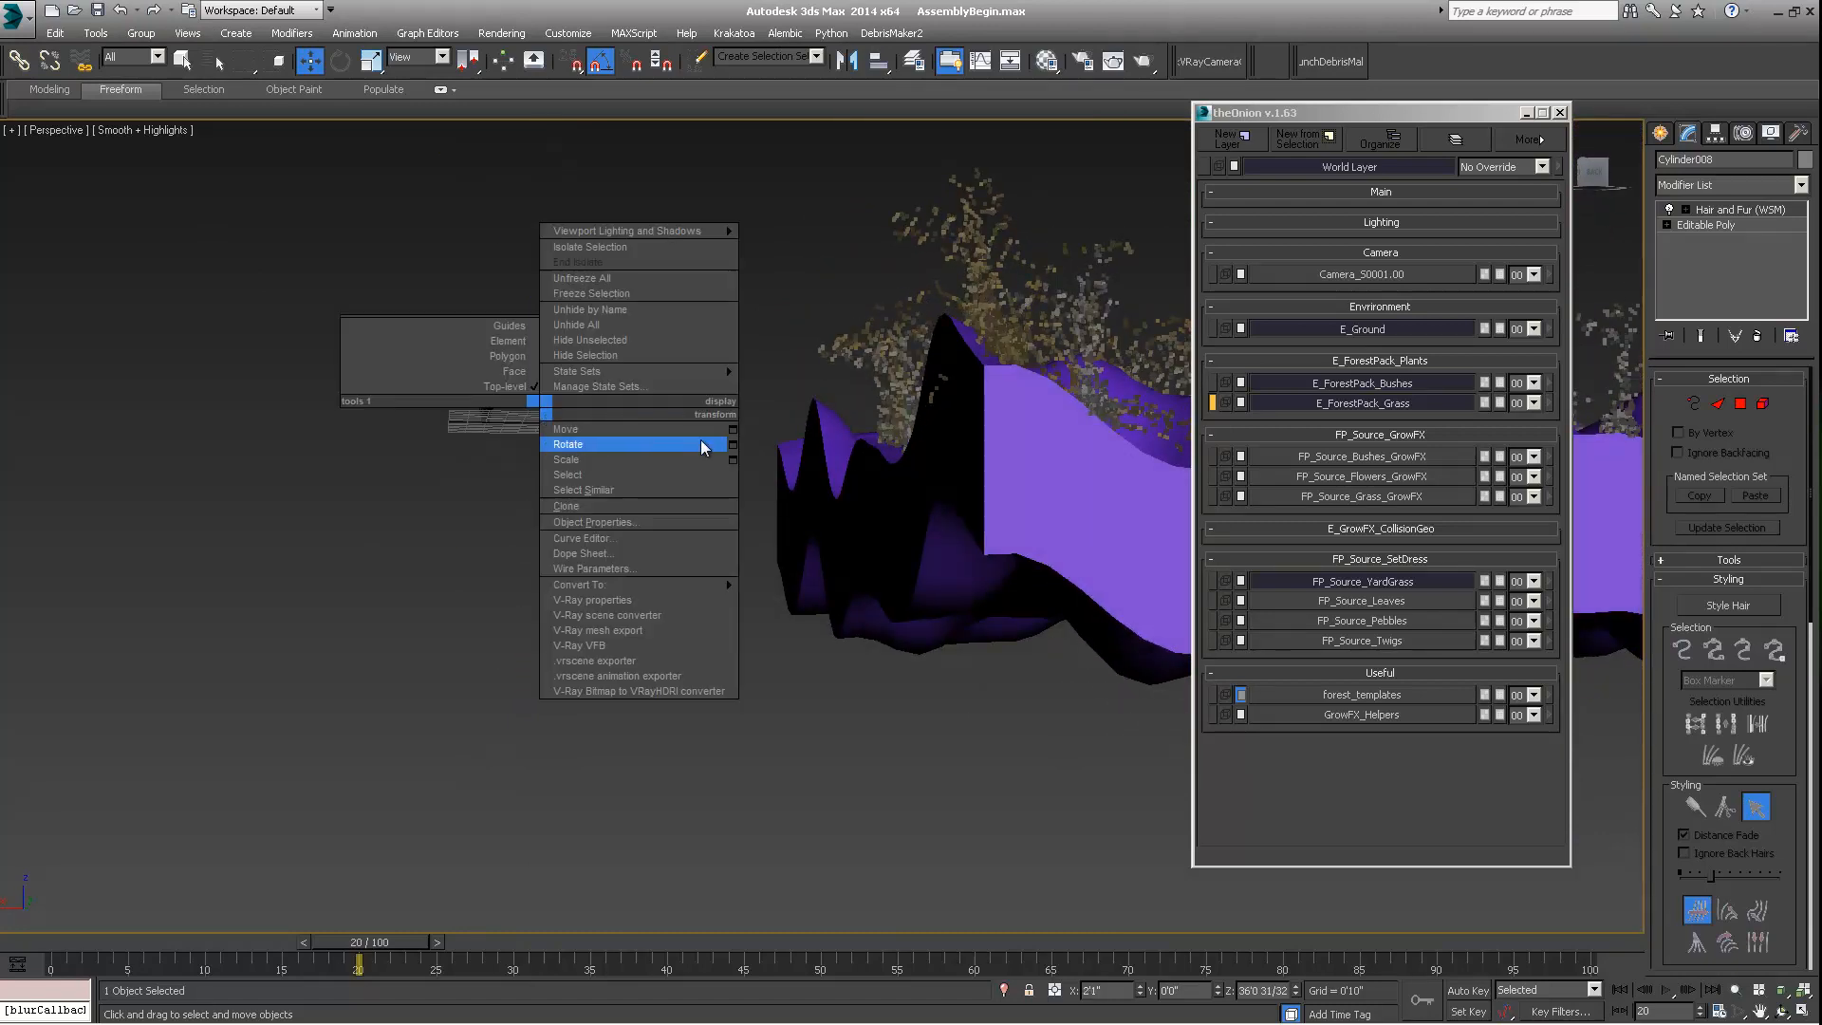
pyautogui.click(733, 429)
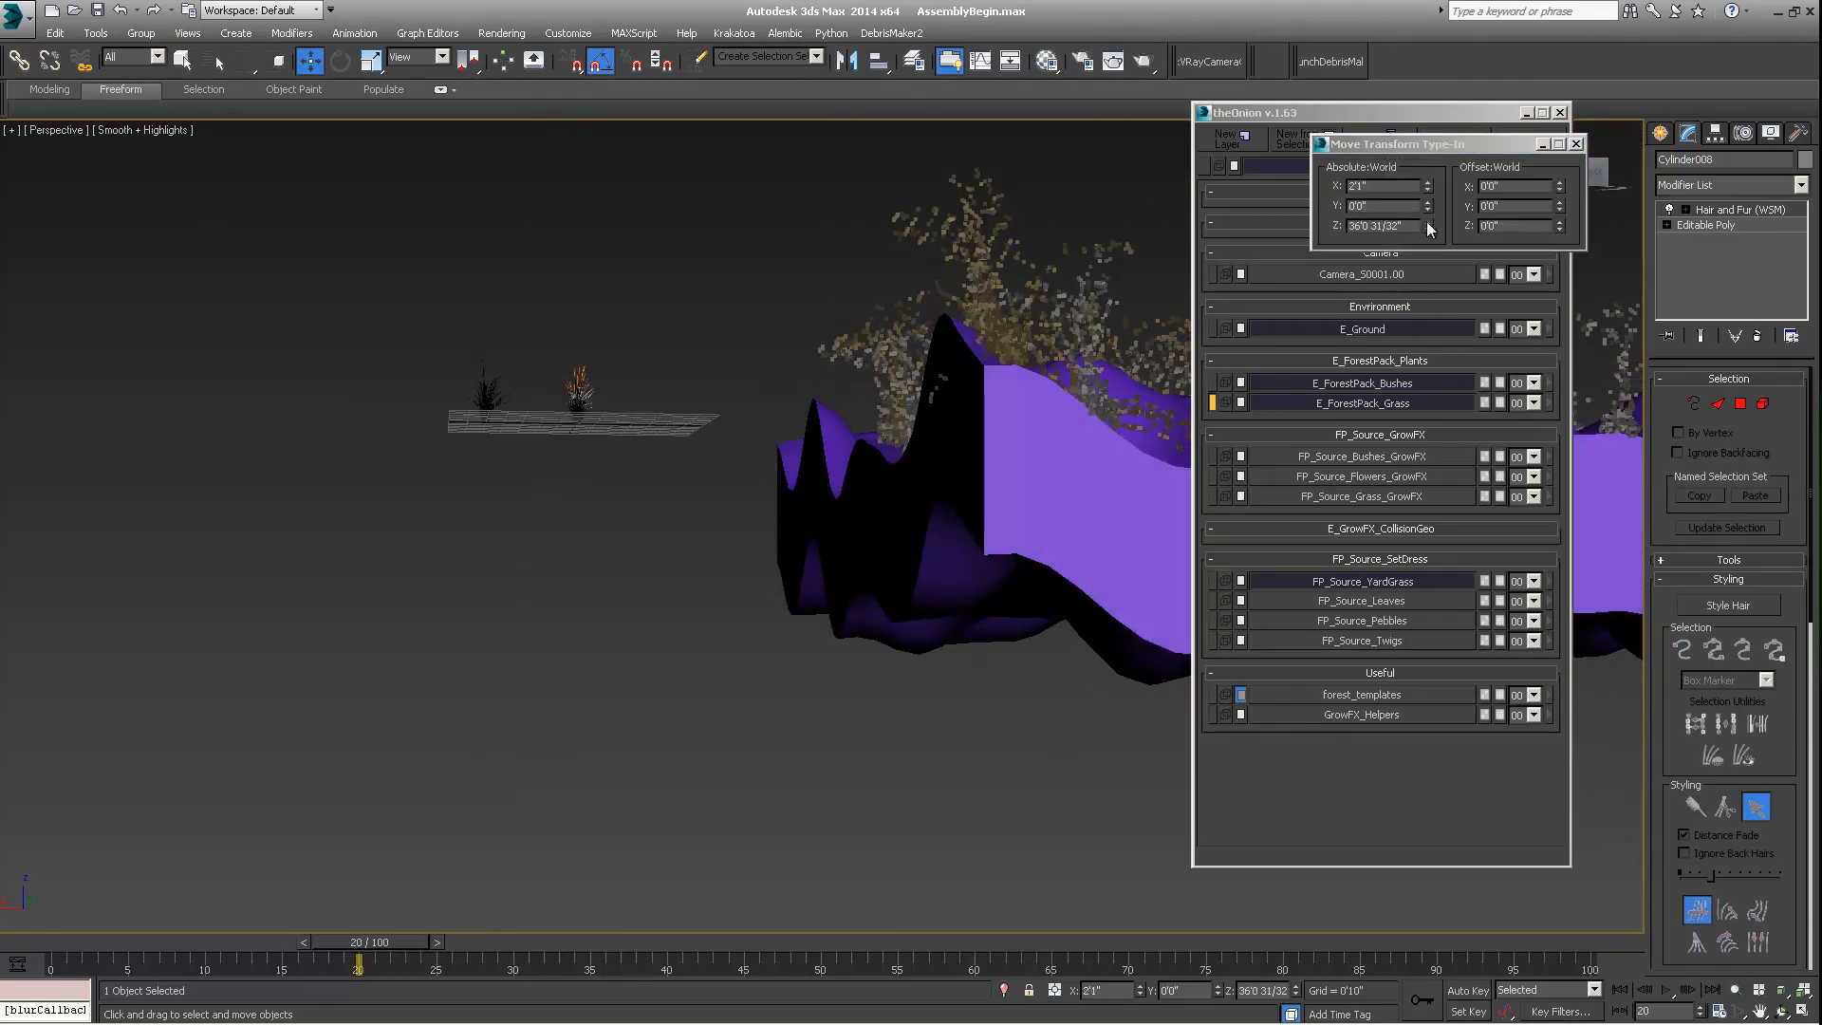
pyautogui.rightClick(1428, 226)
pyautogui.scroll(3, 584, 517)
pyautogui.keyDown('alt'); pyautogui.moveTo(584, 516); pyautogui.dragTo(579, 581, button='middle'); pyautogui.keyUp('alt')
pyautogui.click(1577, 143)
# Step: Save the scene and quit 3ds Max, closing the floating layer manager first
pyautogui.moveTo(1345, 115); pyautogui.dragTo(1249, 153)
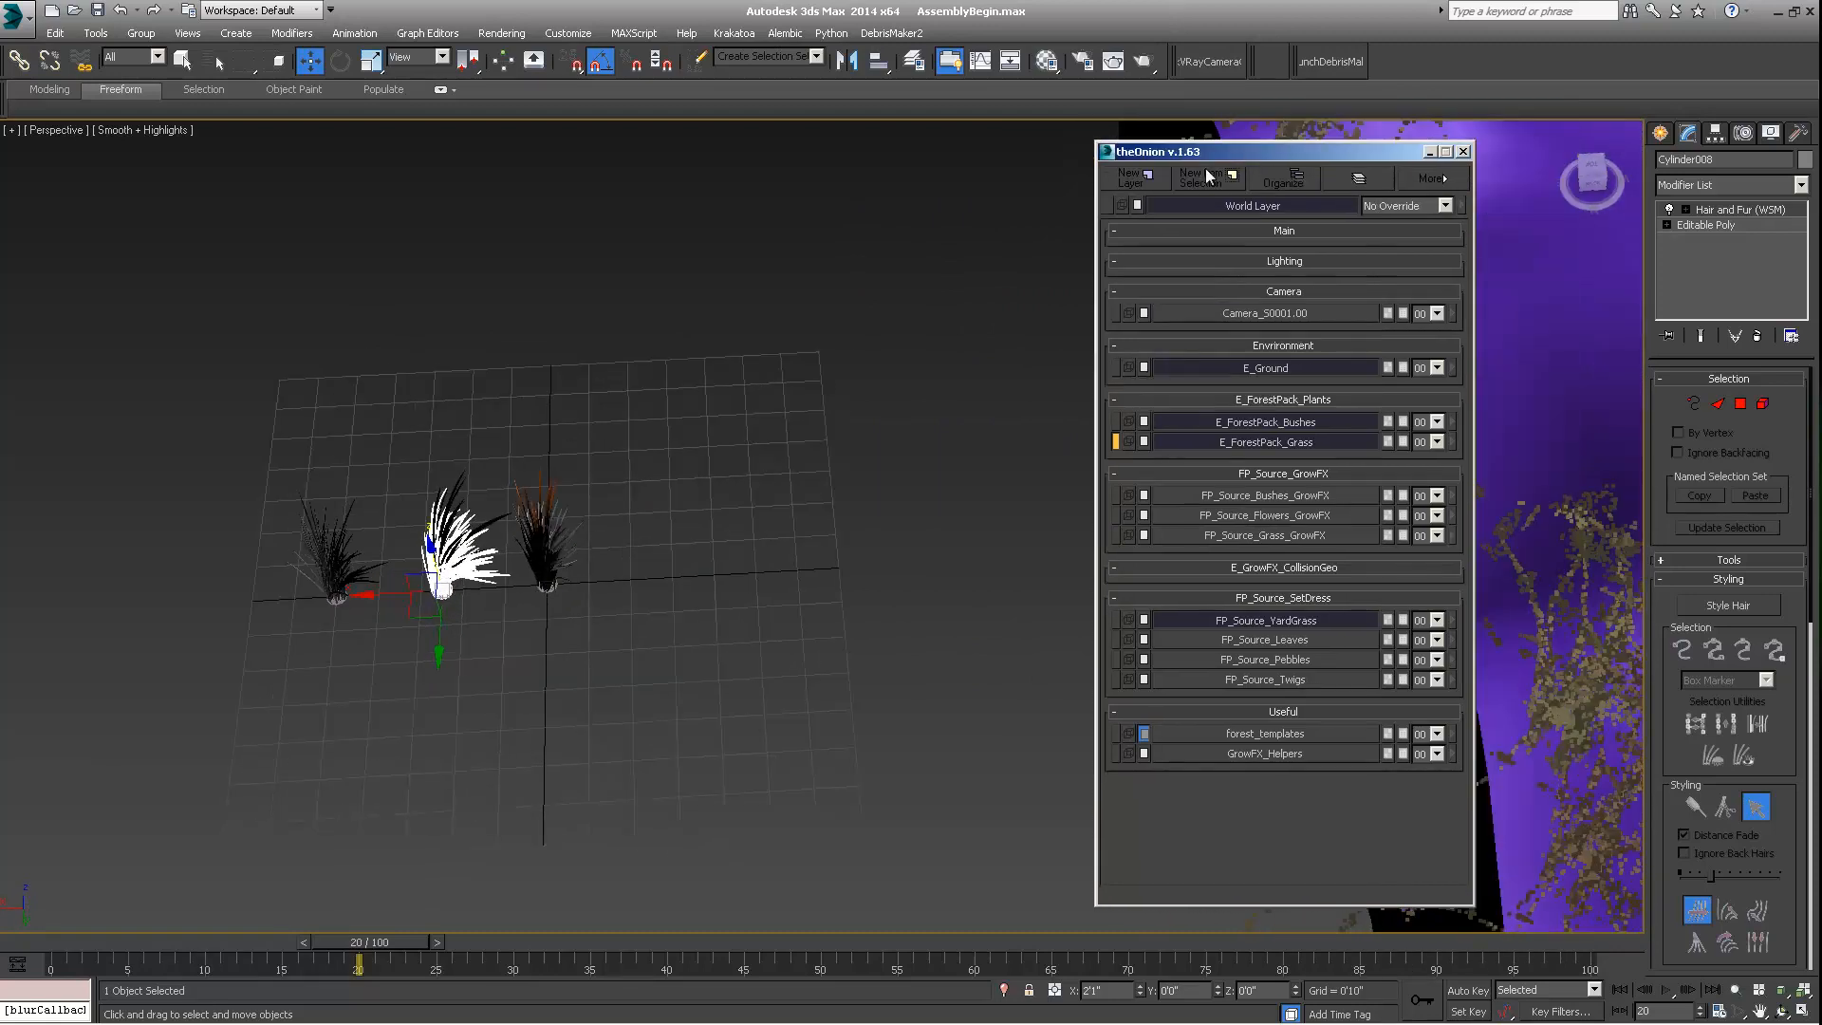
pyautogui.click(11, 19)
pyautogui.click(38, 182)
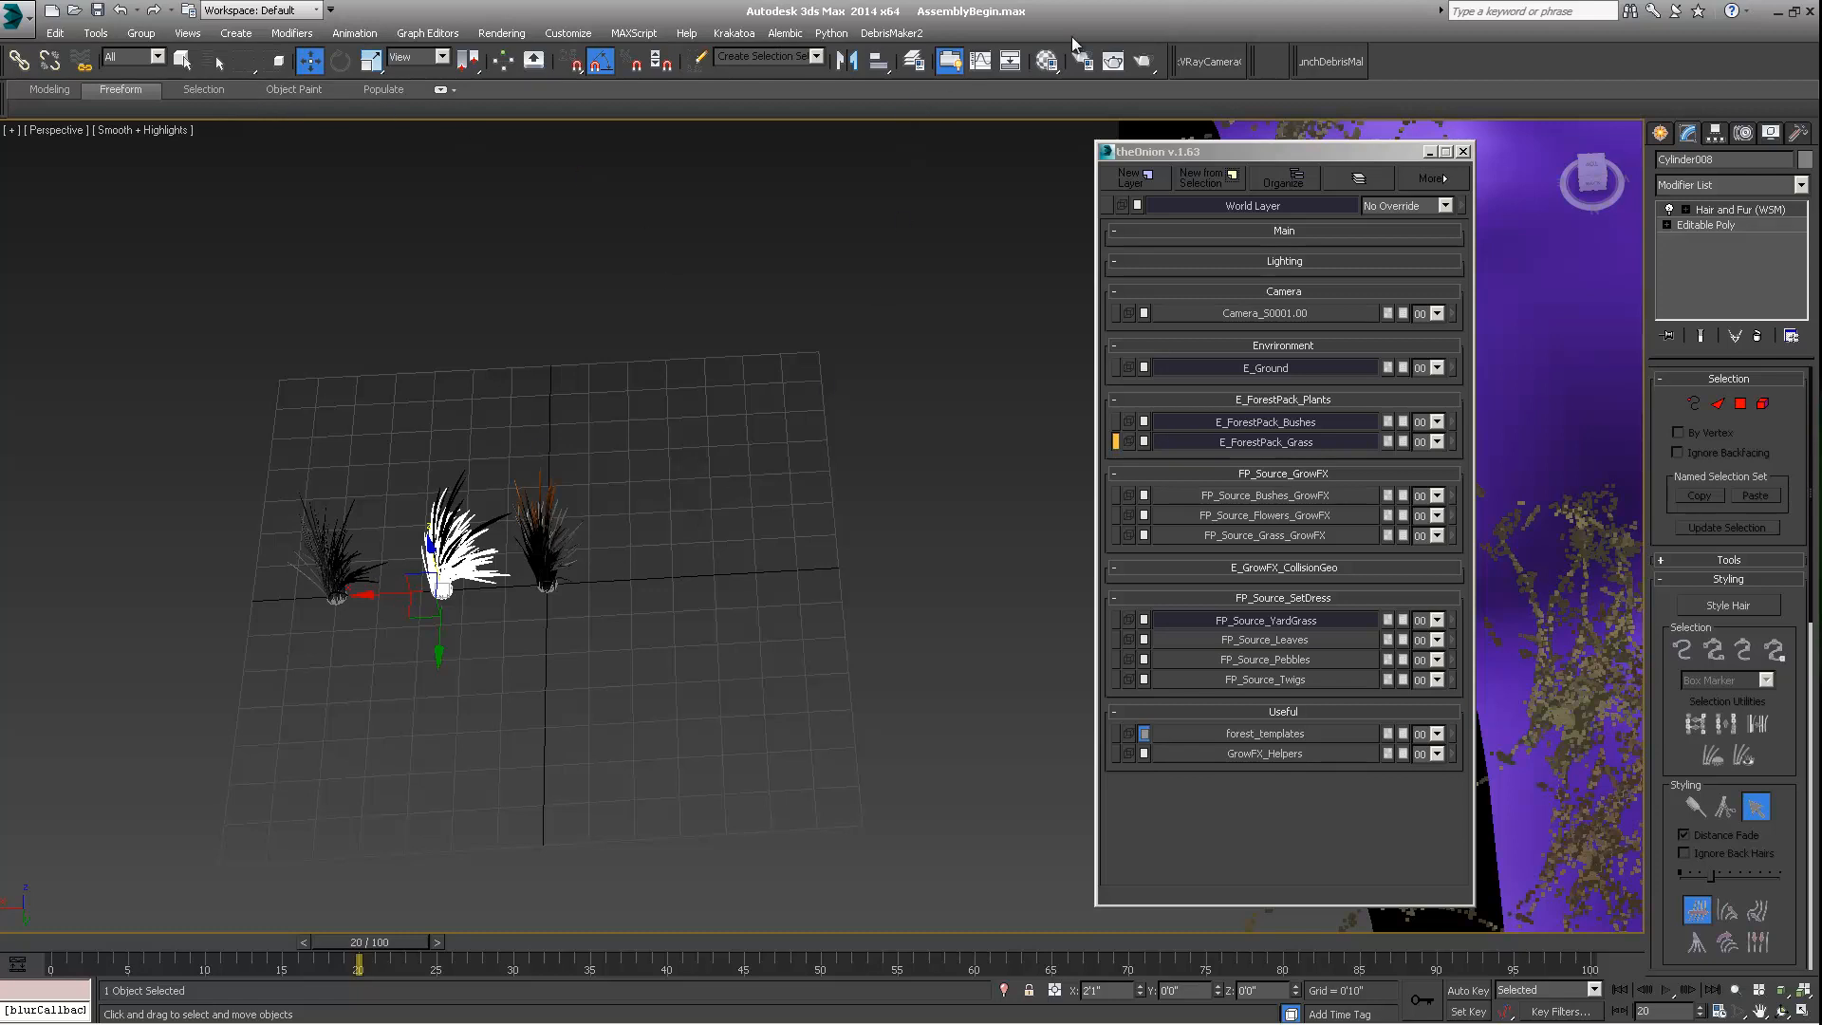
pyautogui.click(1463, 151)
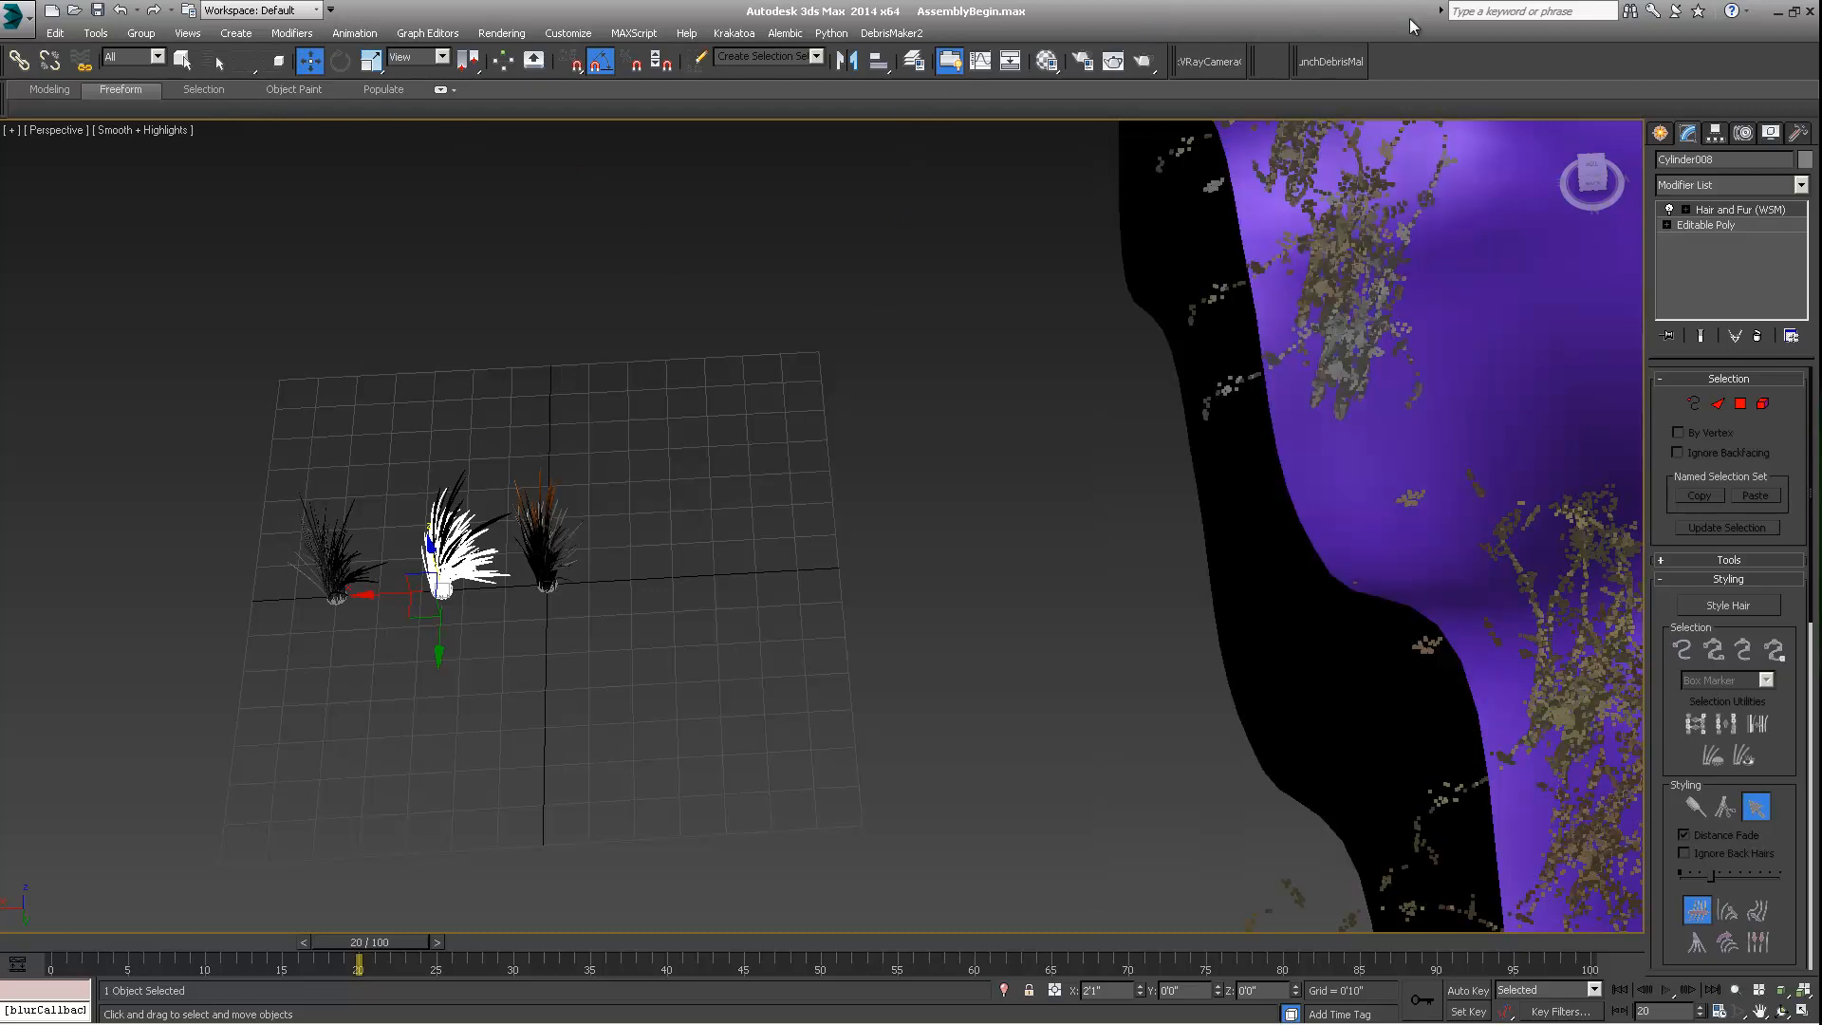
pyautogui.click(1807, 11)
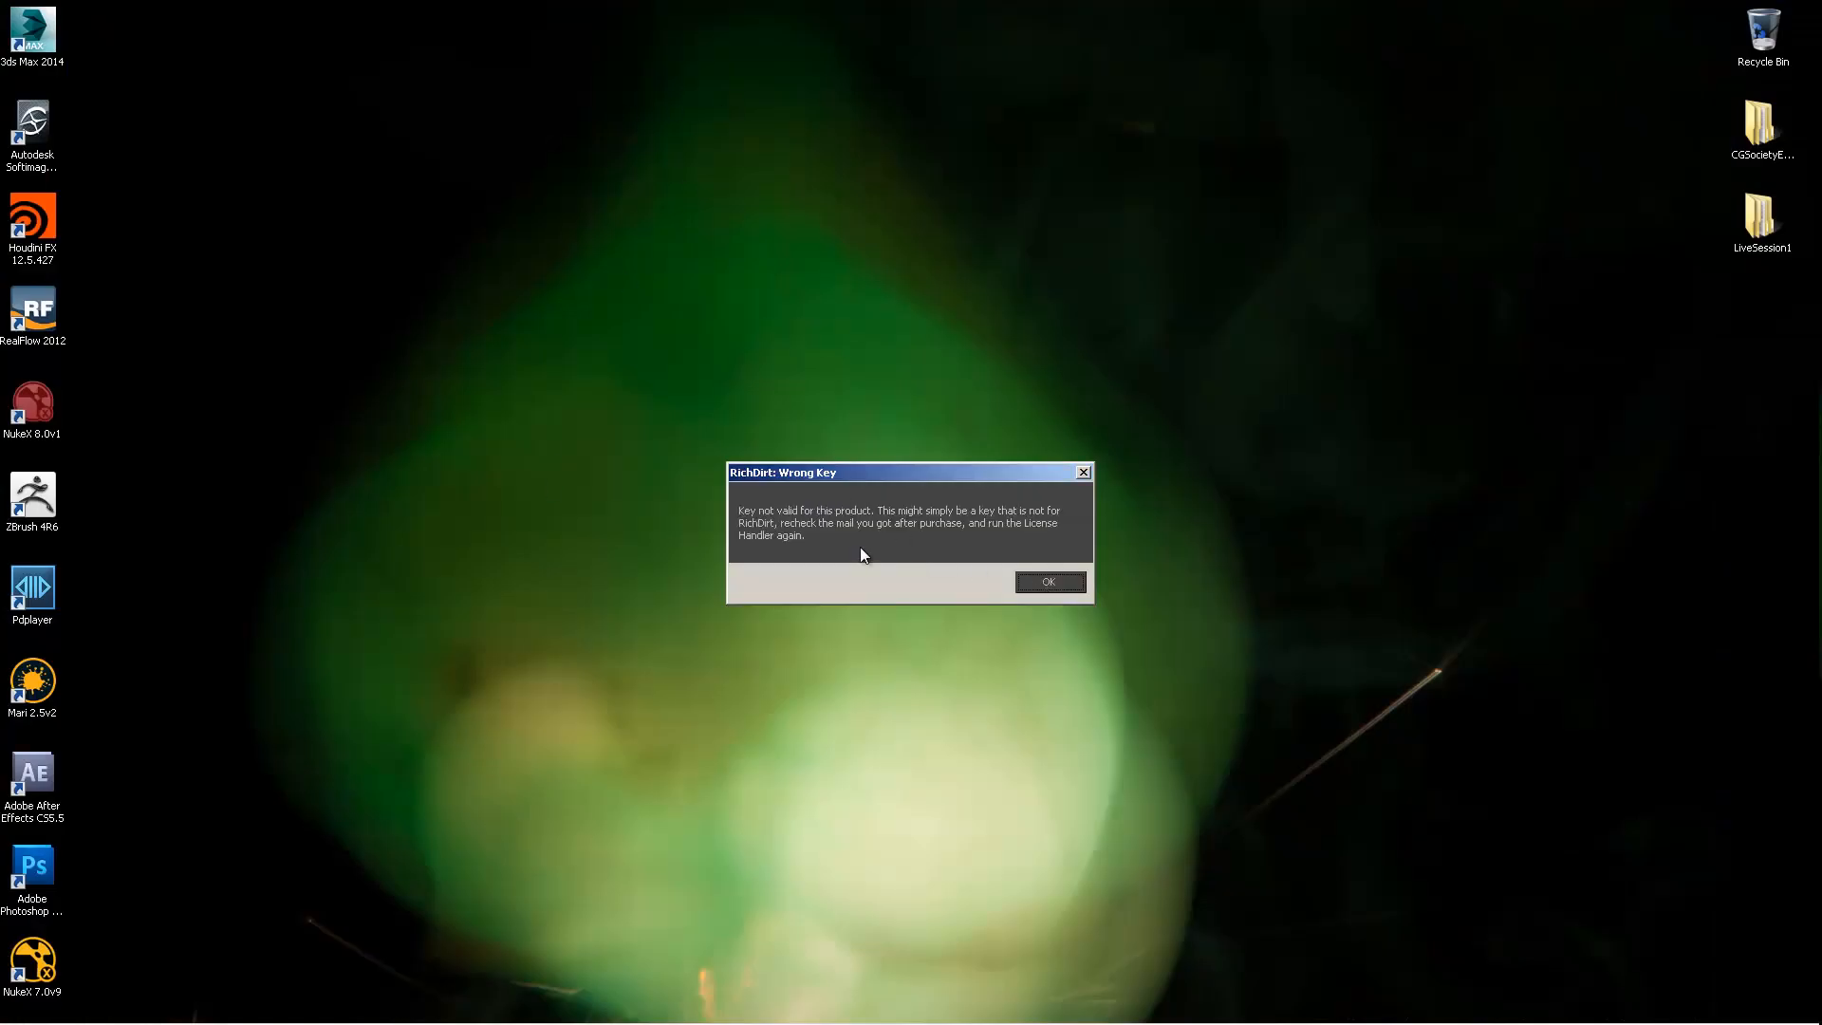
# Step: Dismiss the RichDirt notice and its web page, and relaunch 3ds Max with the recent scene AssemblyBegin.max
pyautogui.click(1049, 582)
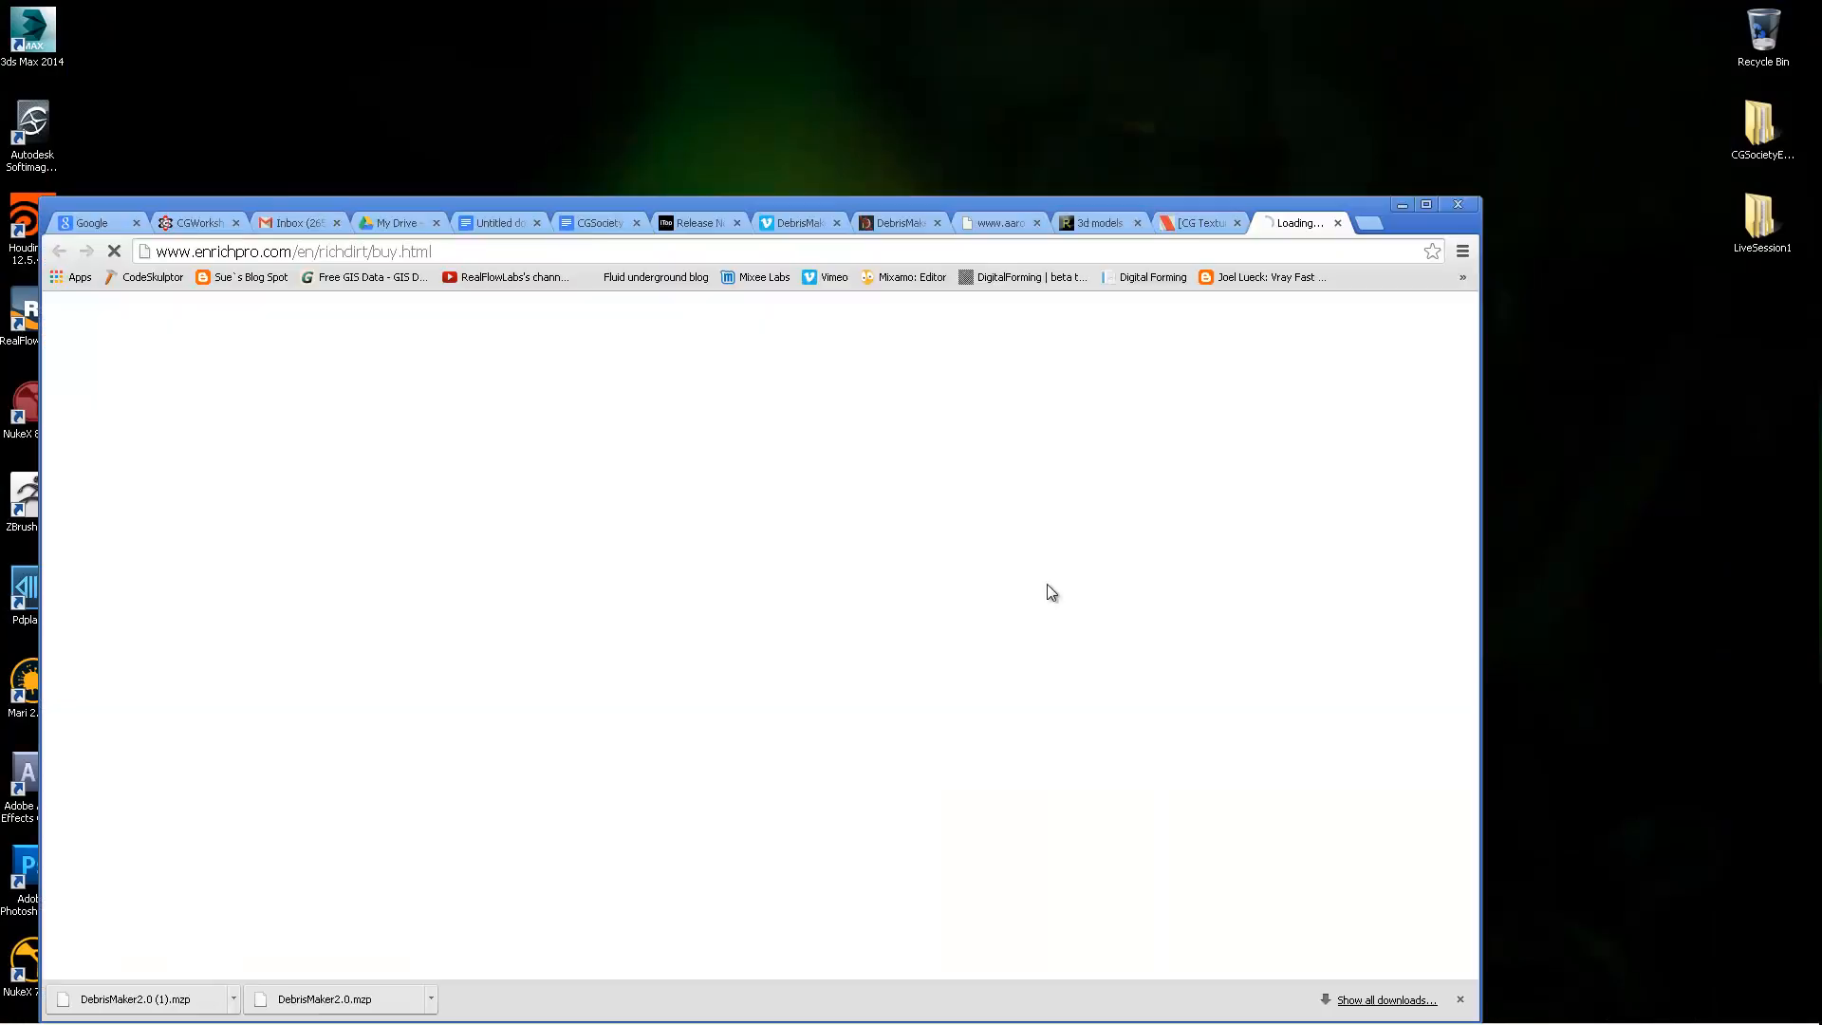
pyautogui.click(1401, 204)
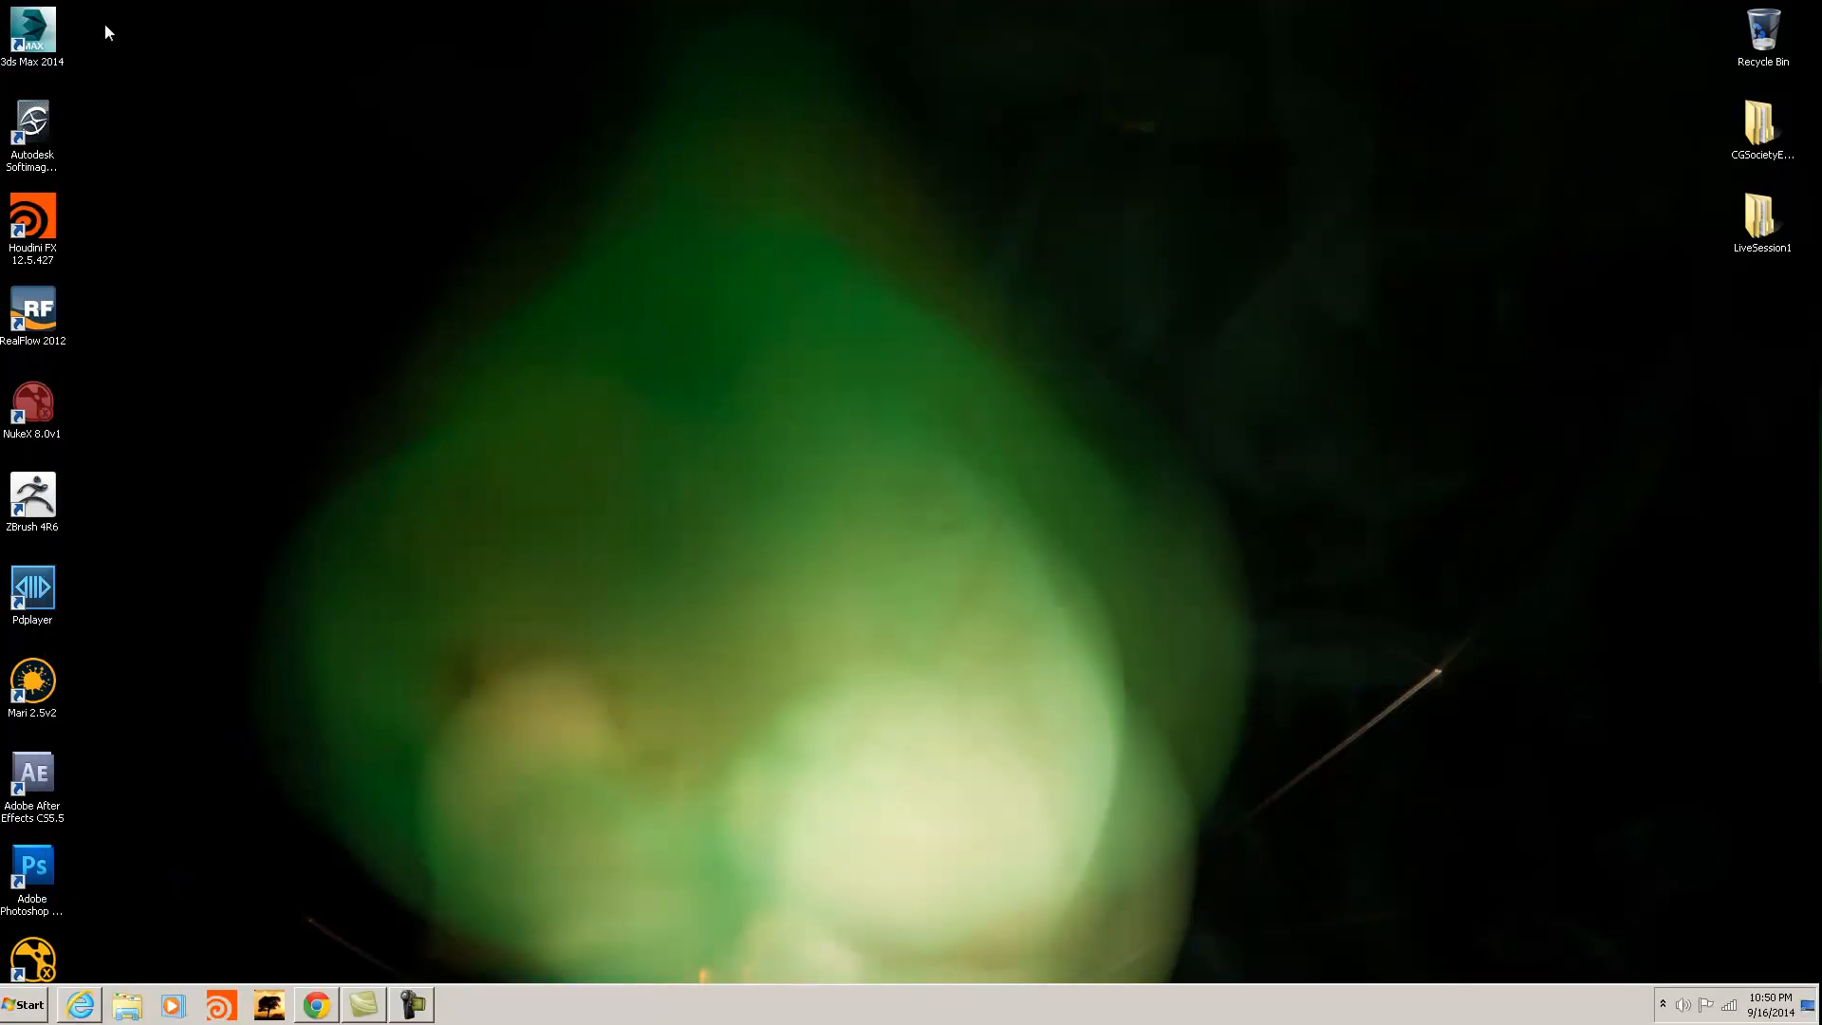
pyautogui.doubleClick(32, 30)
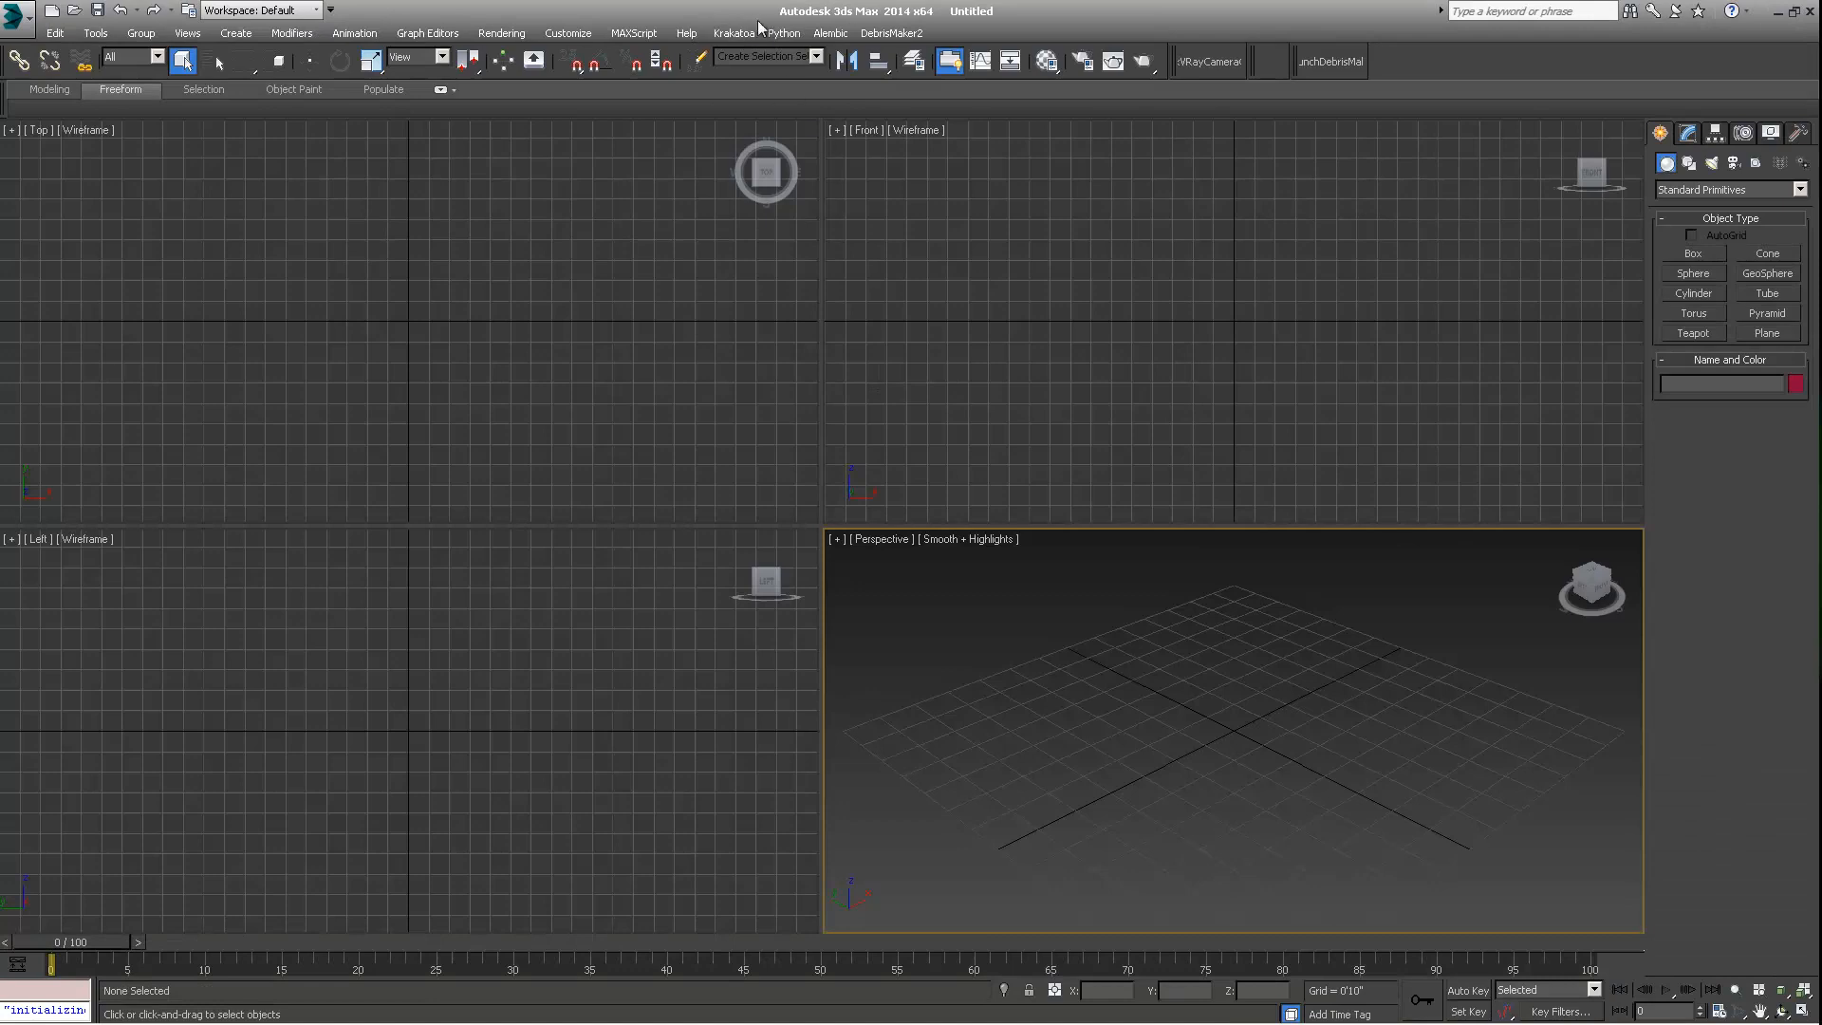
pyautogui.click(11, 20)
pyautogui.click(209, 119)
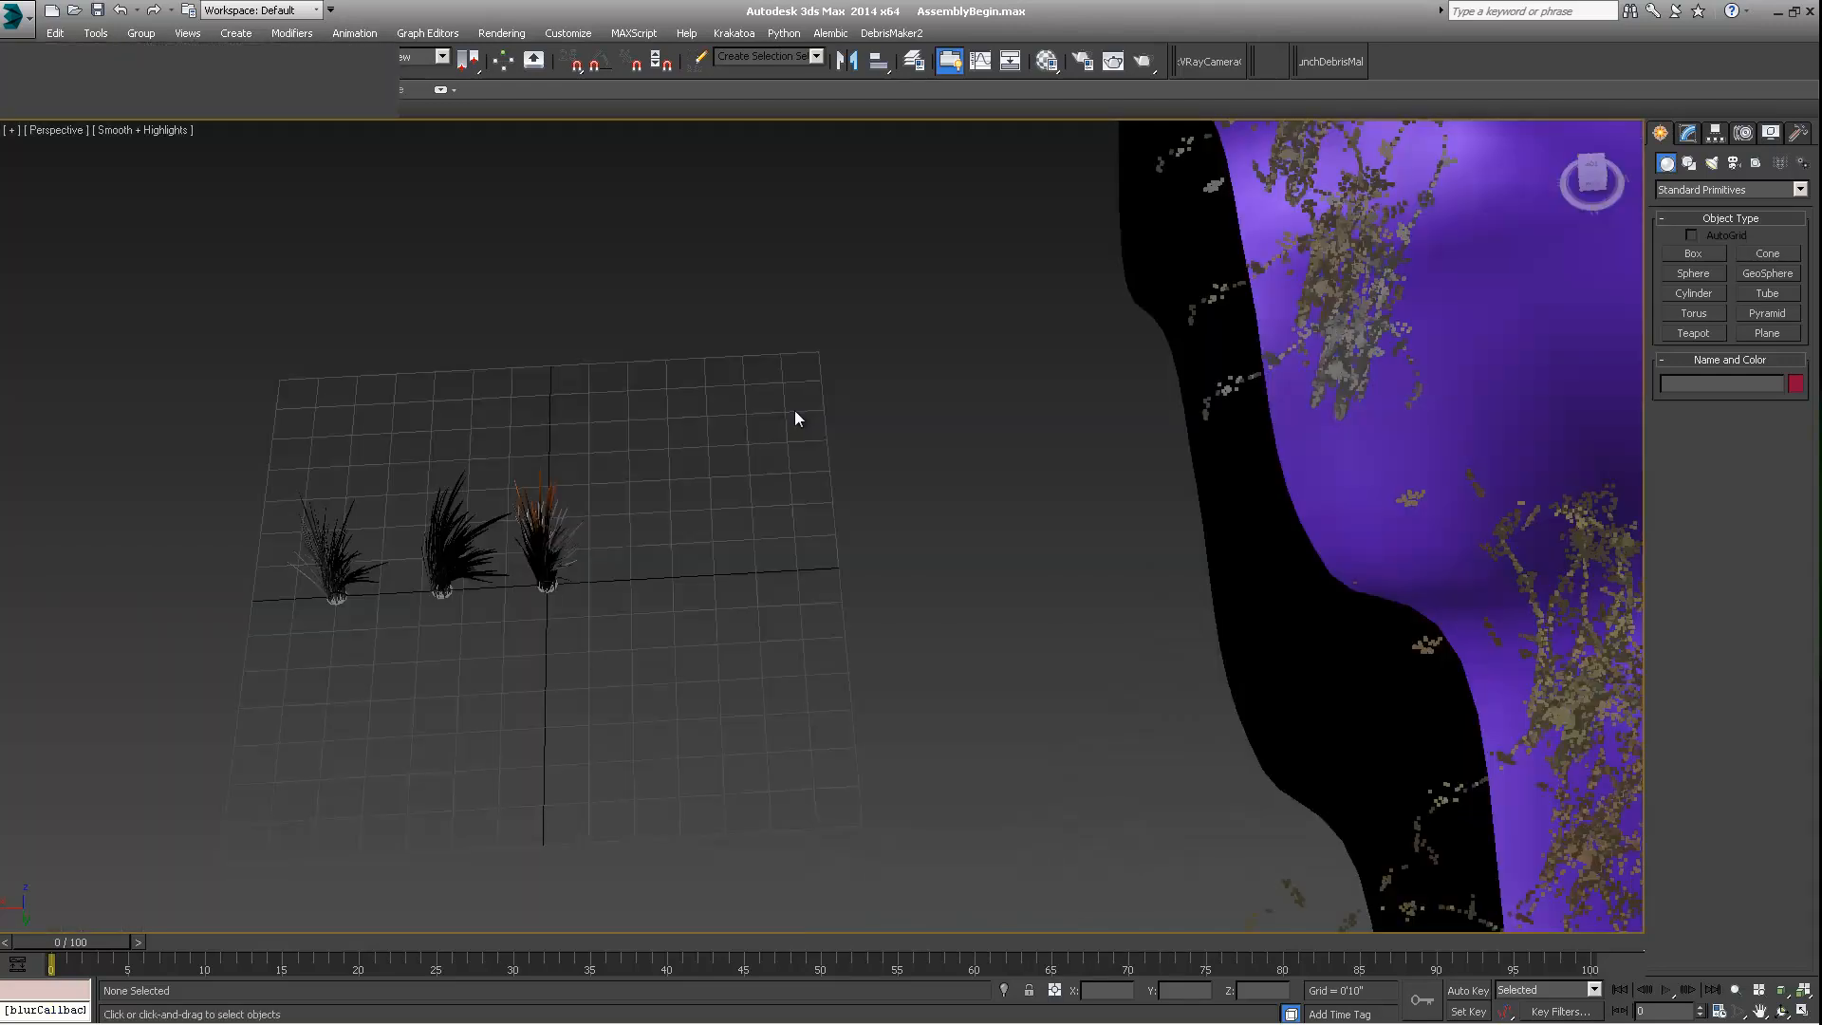
# Step: Select the middle source grass plant, Cylinder008, and display its modifier stack
pyautogui.scroll(-6, 1172, 440)
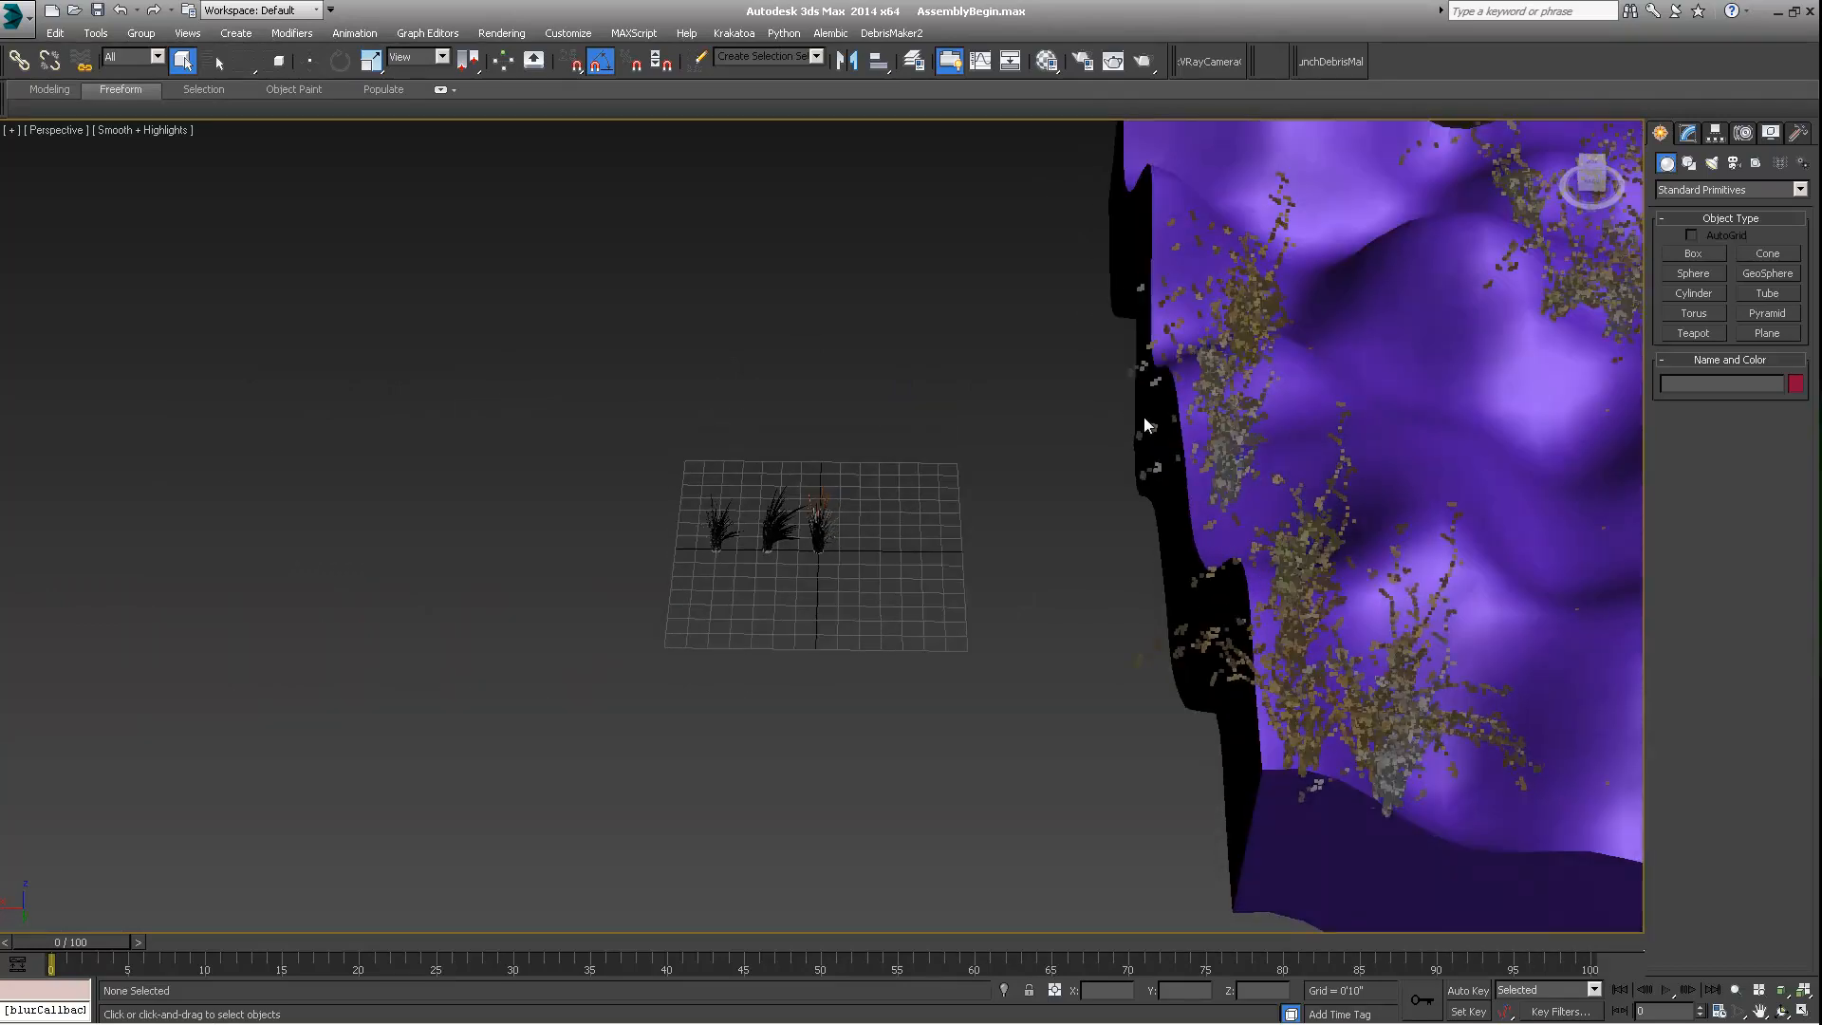
pyautogui.keyDown('alt'); pyautogui.moveTo(777, 534); pyautogui.dragTo(773, 504, button='middle'); pyautogui.keyUp('alt')
pyautogui.scroll(5, 785, 630)
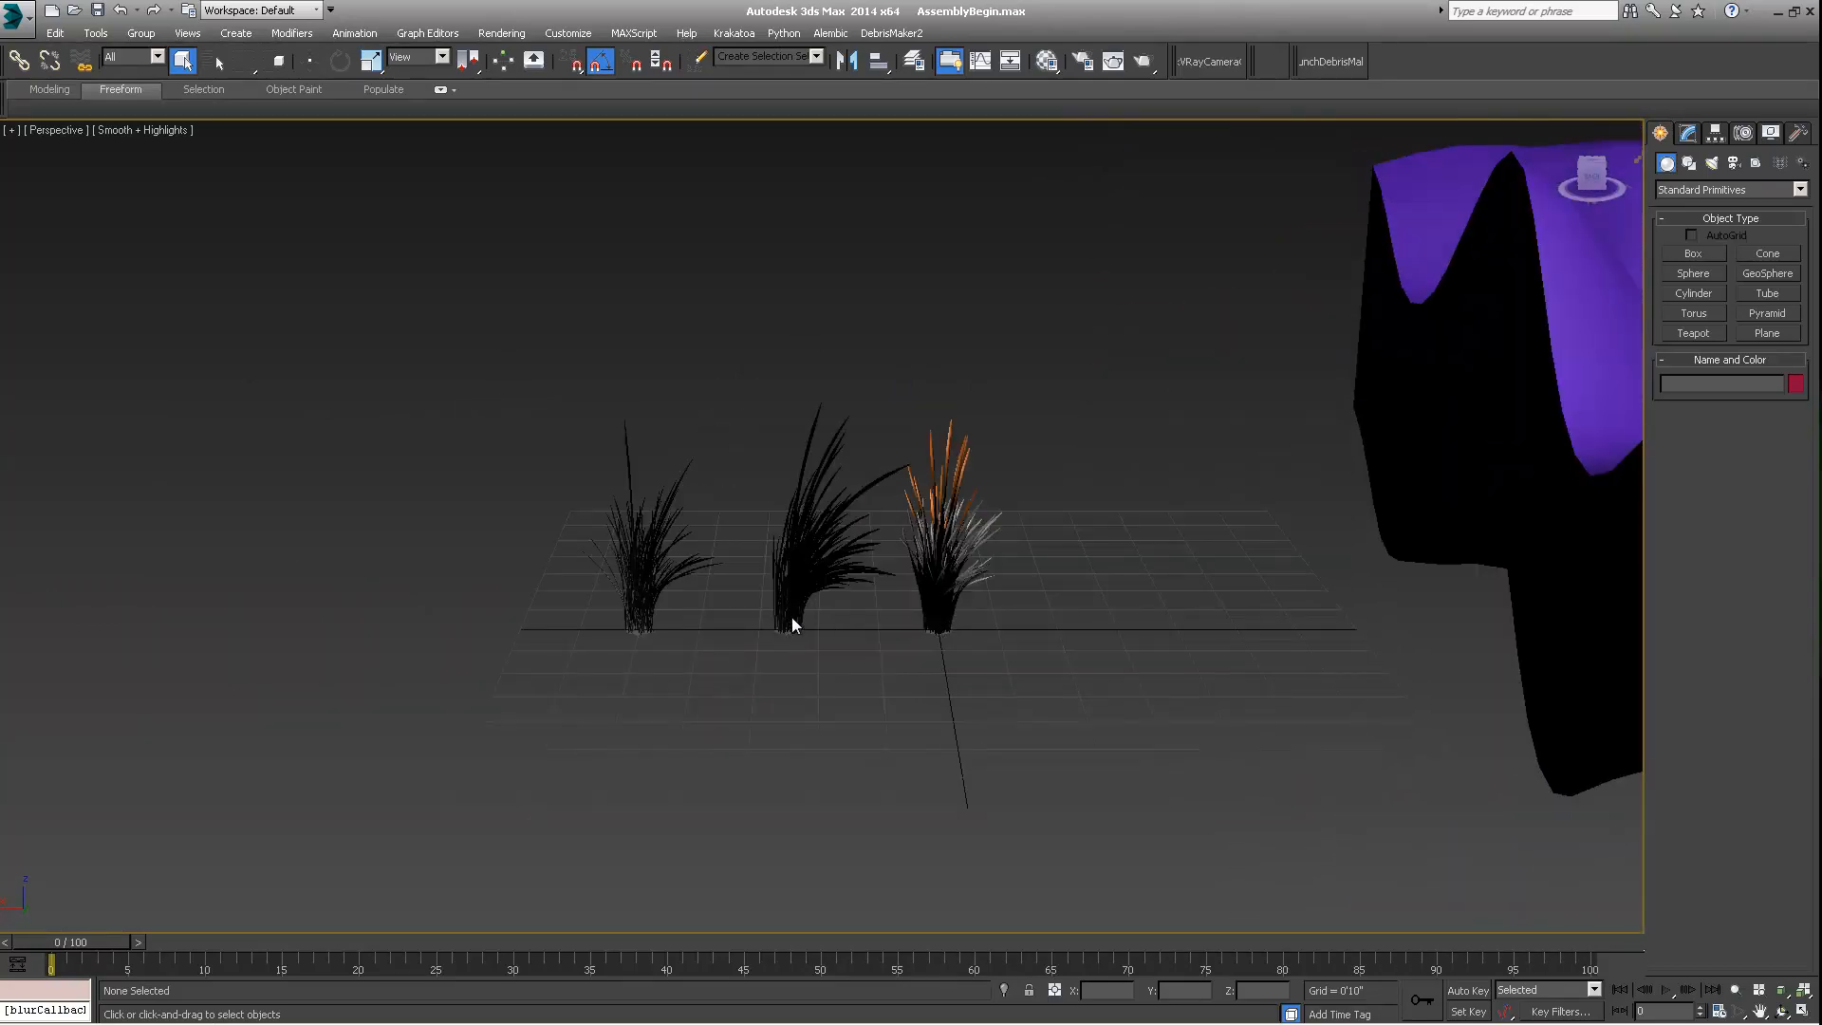
pyautogui.click(793, 634)
pyautogui.click(1688, 135)
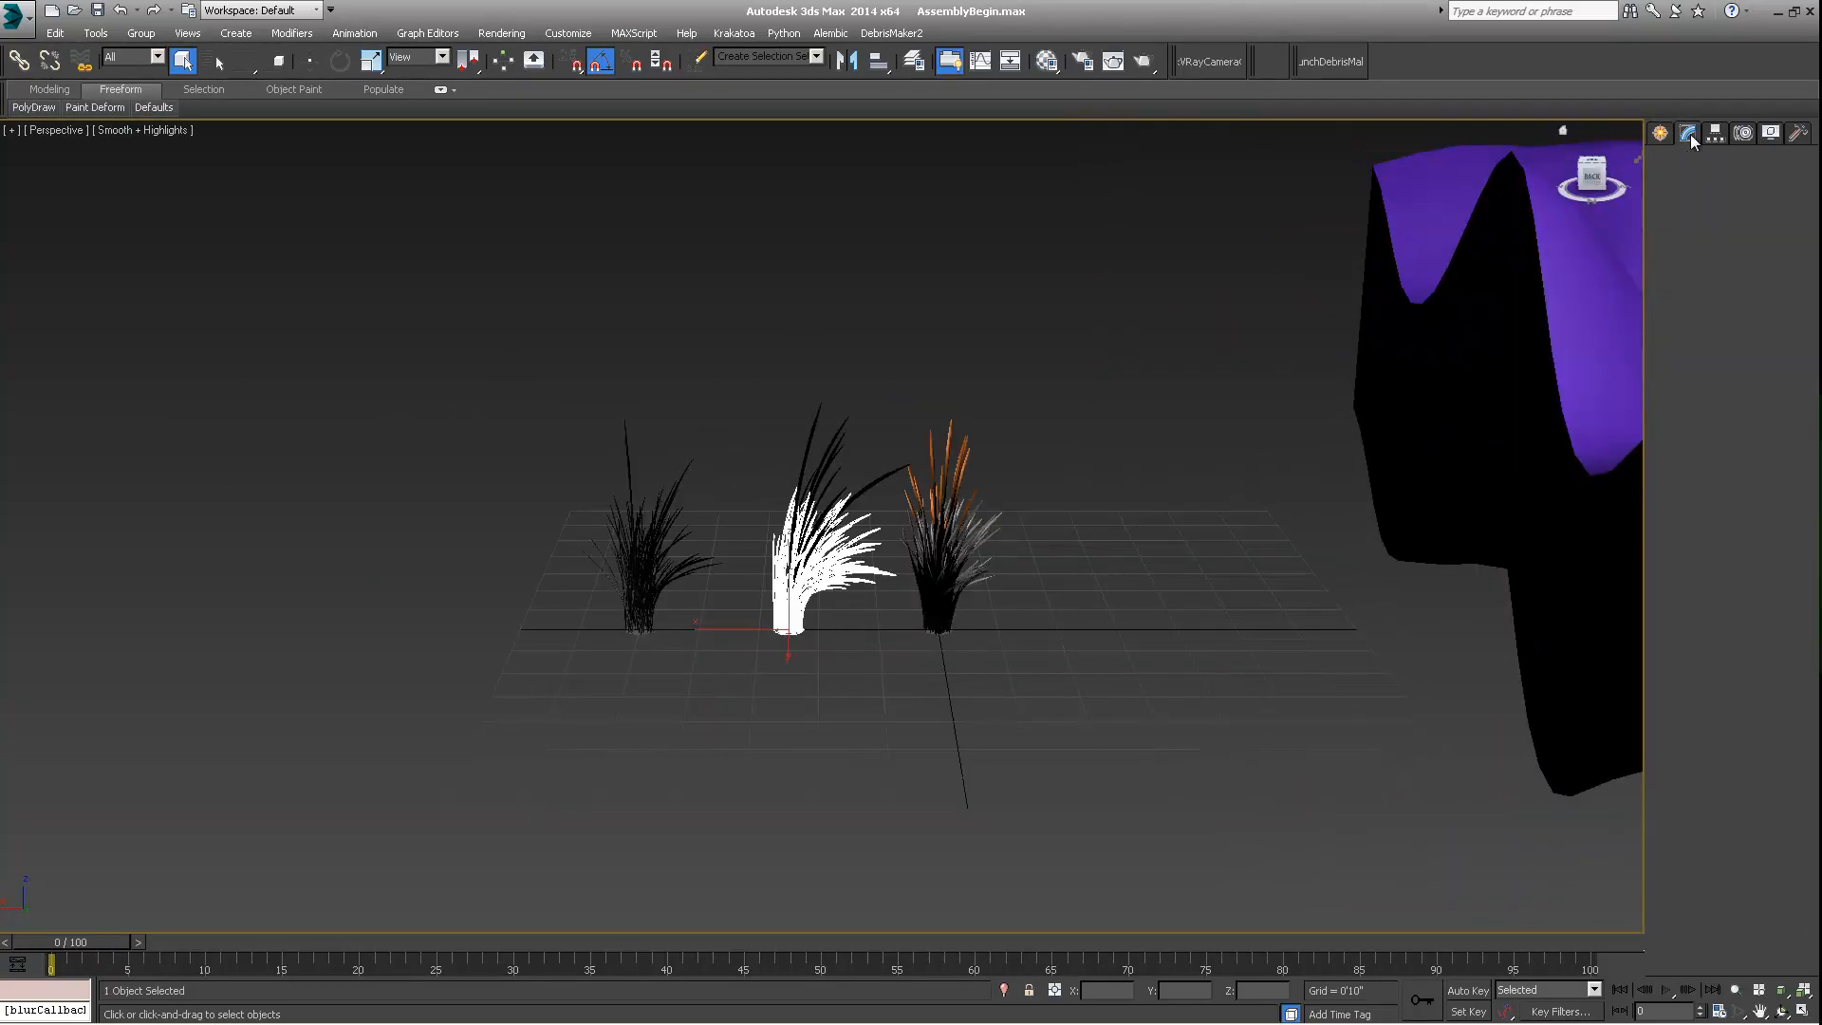
# Step: Try to convert the middle grass plant to an editable mesh and collapse its Hair and Fur modifier
pyautogui.rightClick(775, 626)
pyautogui.click(788, 636)
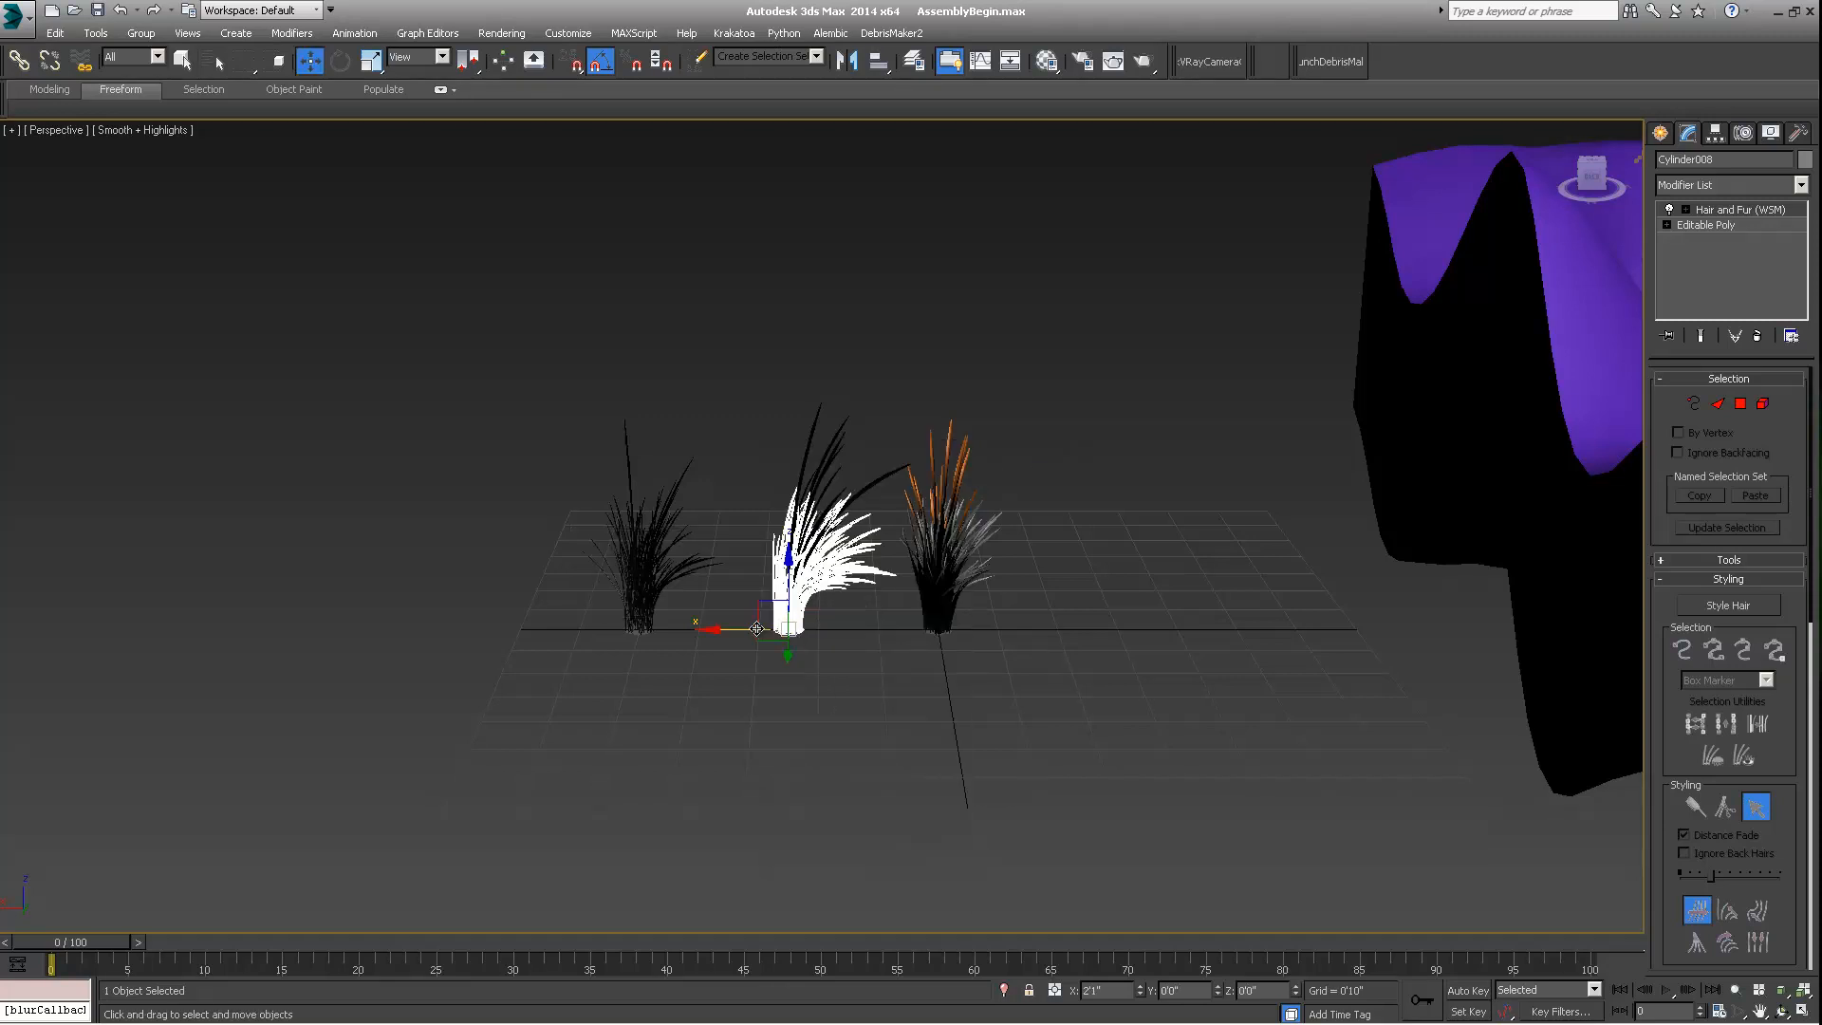
pyautogui.rightClick(795, 562)
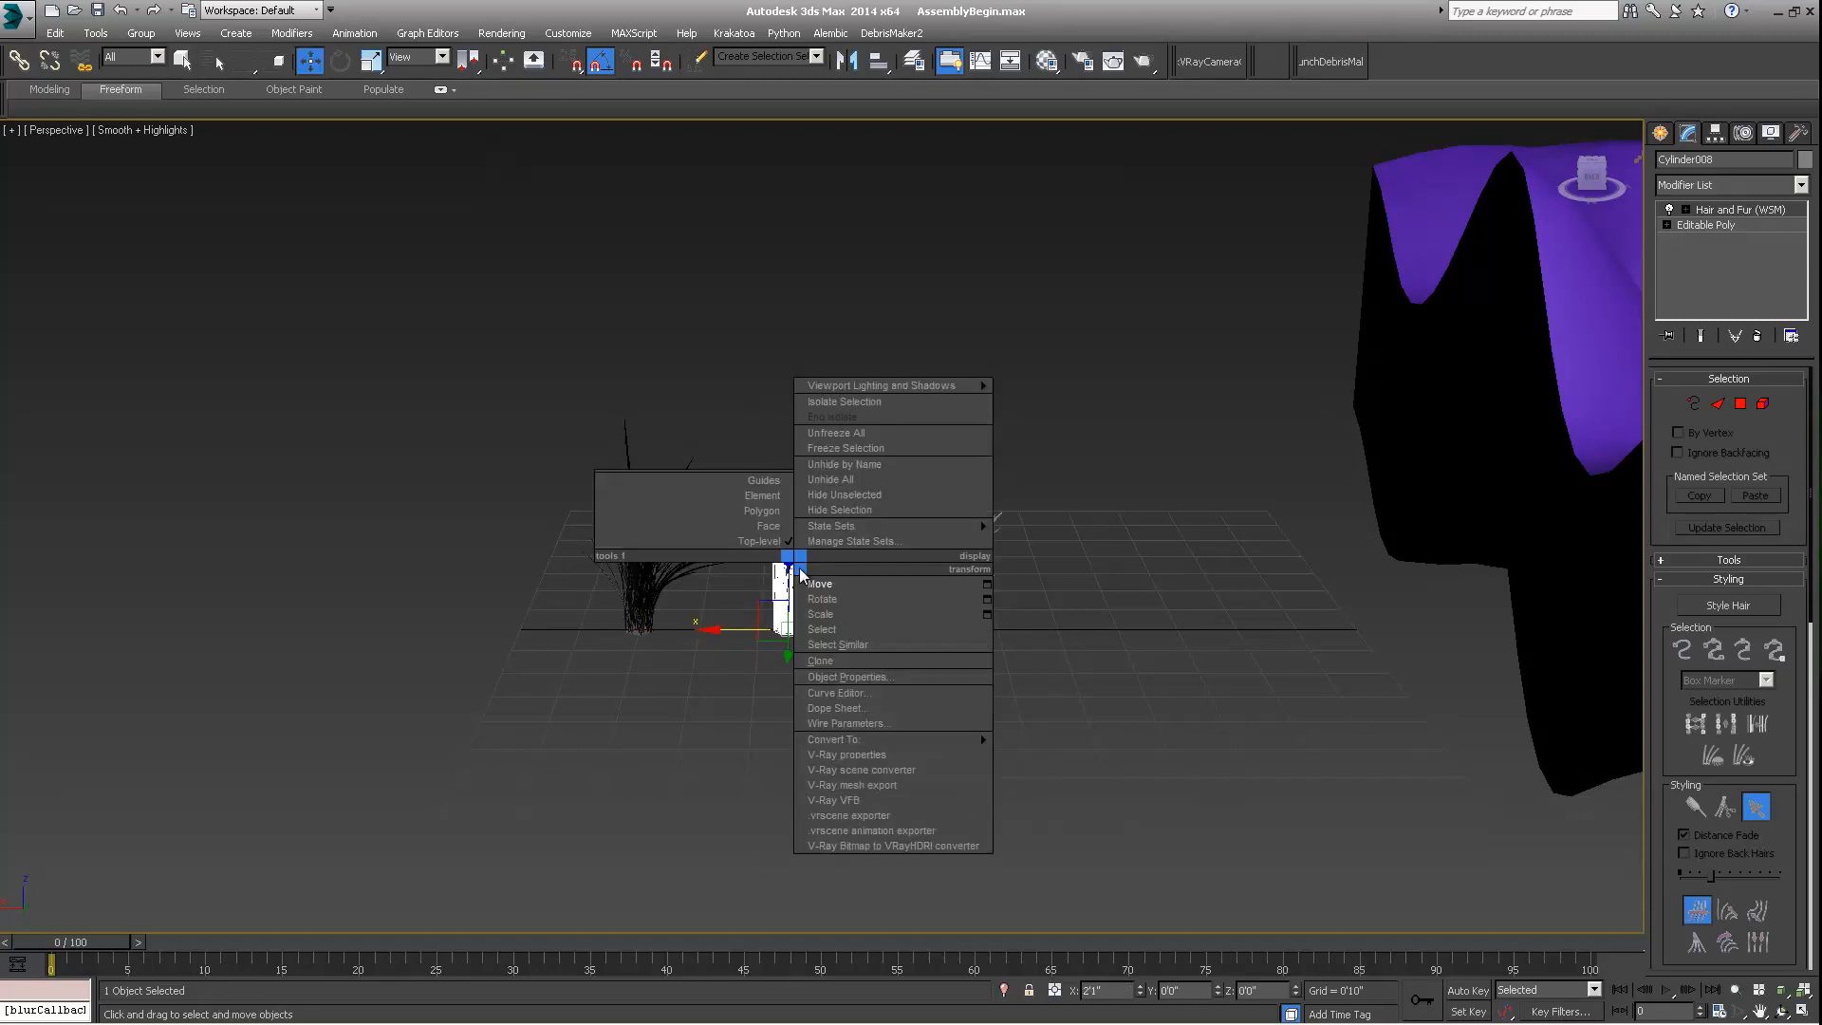
pyautogui.moveTo(854, 740)
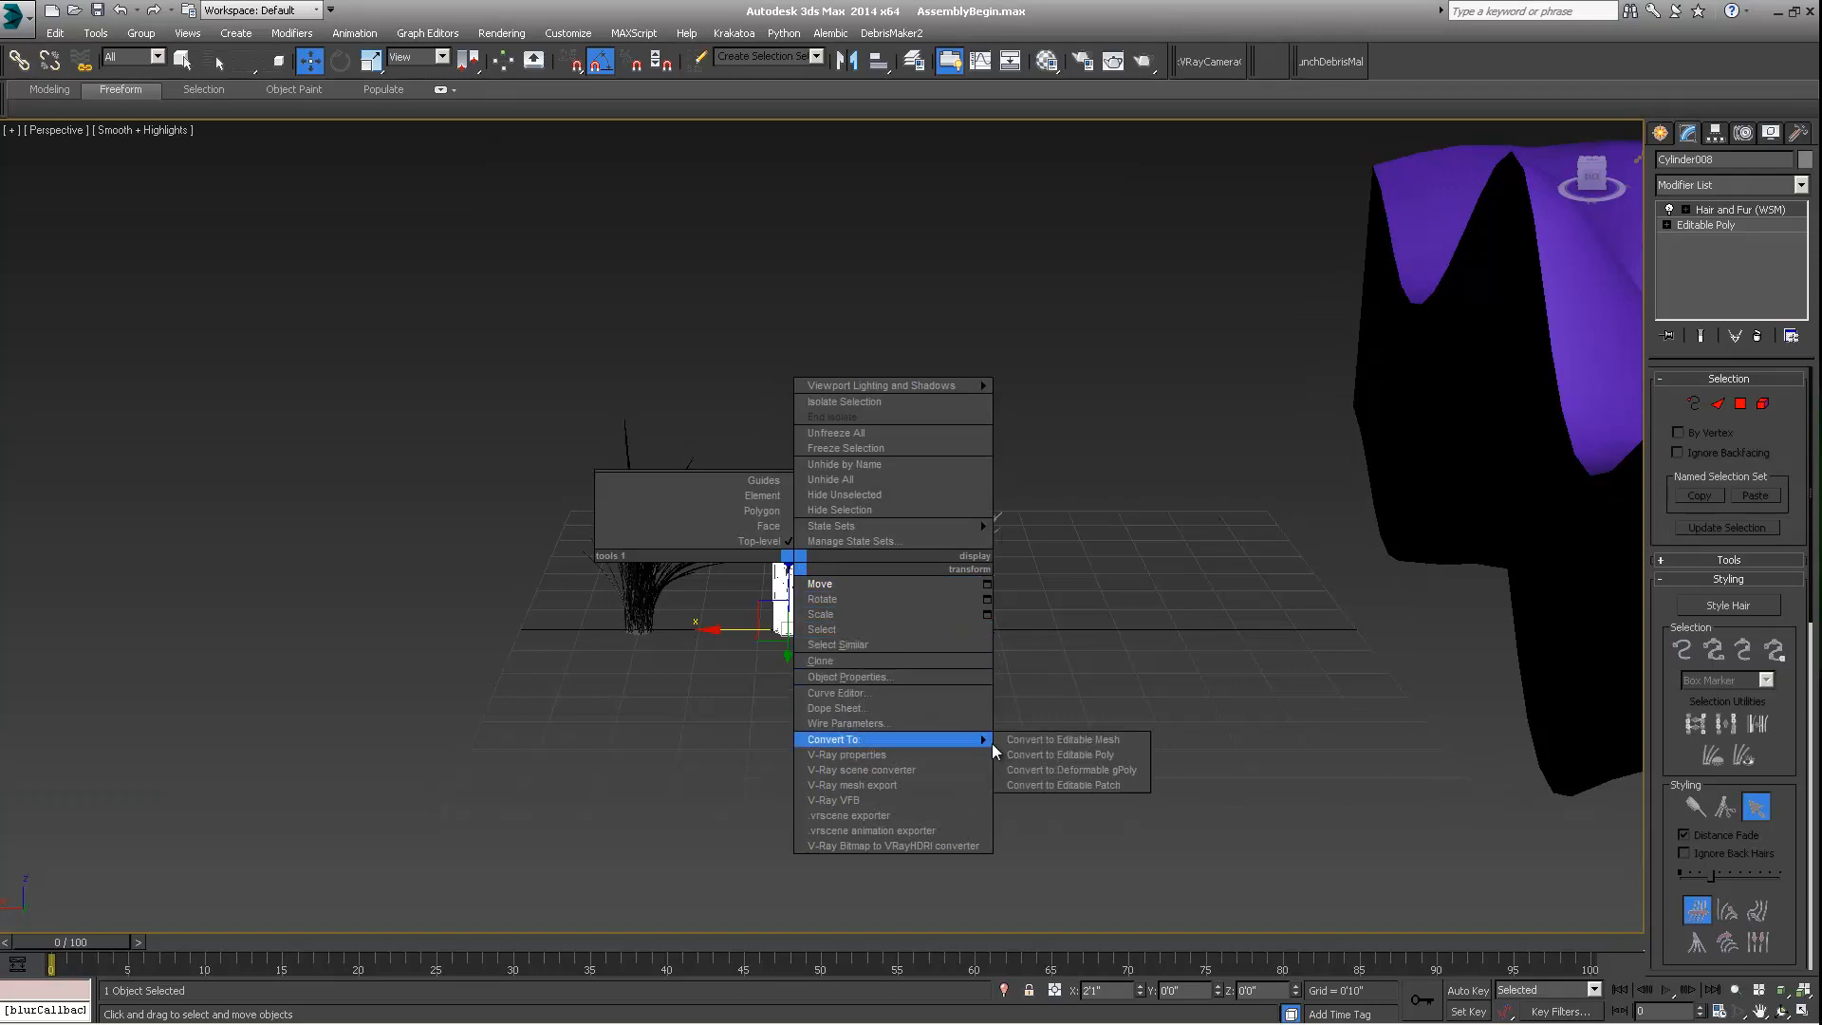
pyautogui.click(1015, 729)
pyautogui.moveTo(809, 616); pyautogui.dragTo(800, 625, button='middle')
pyautogui.rightClick(1710, 211)
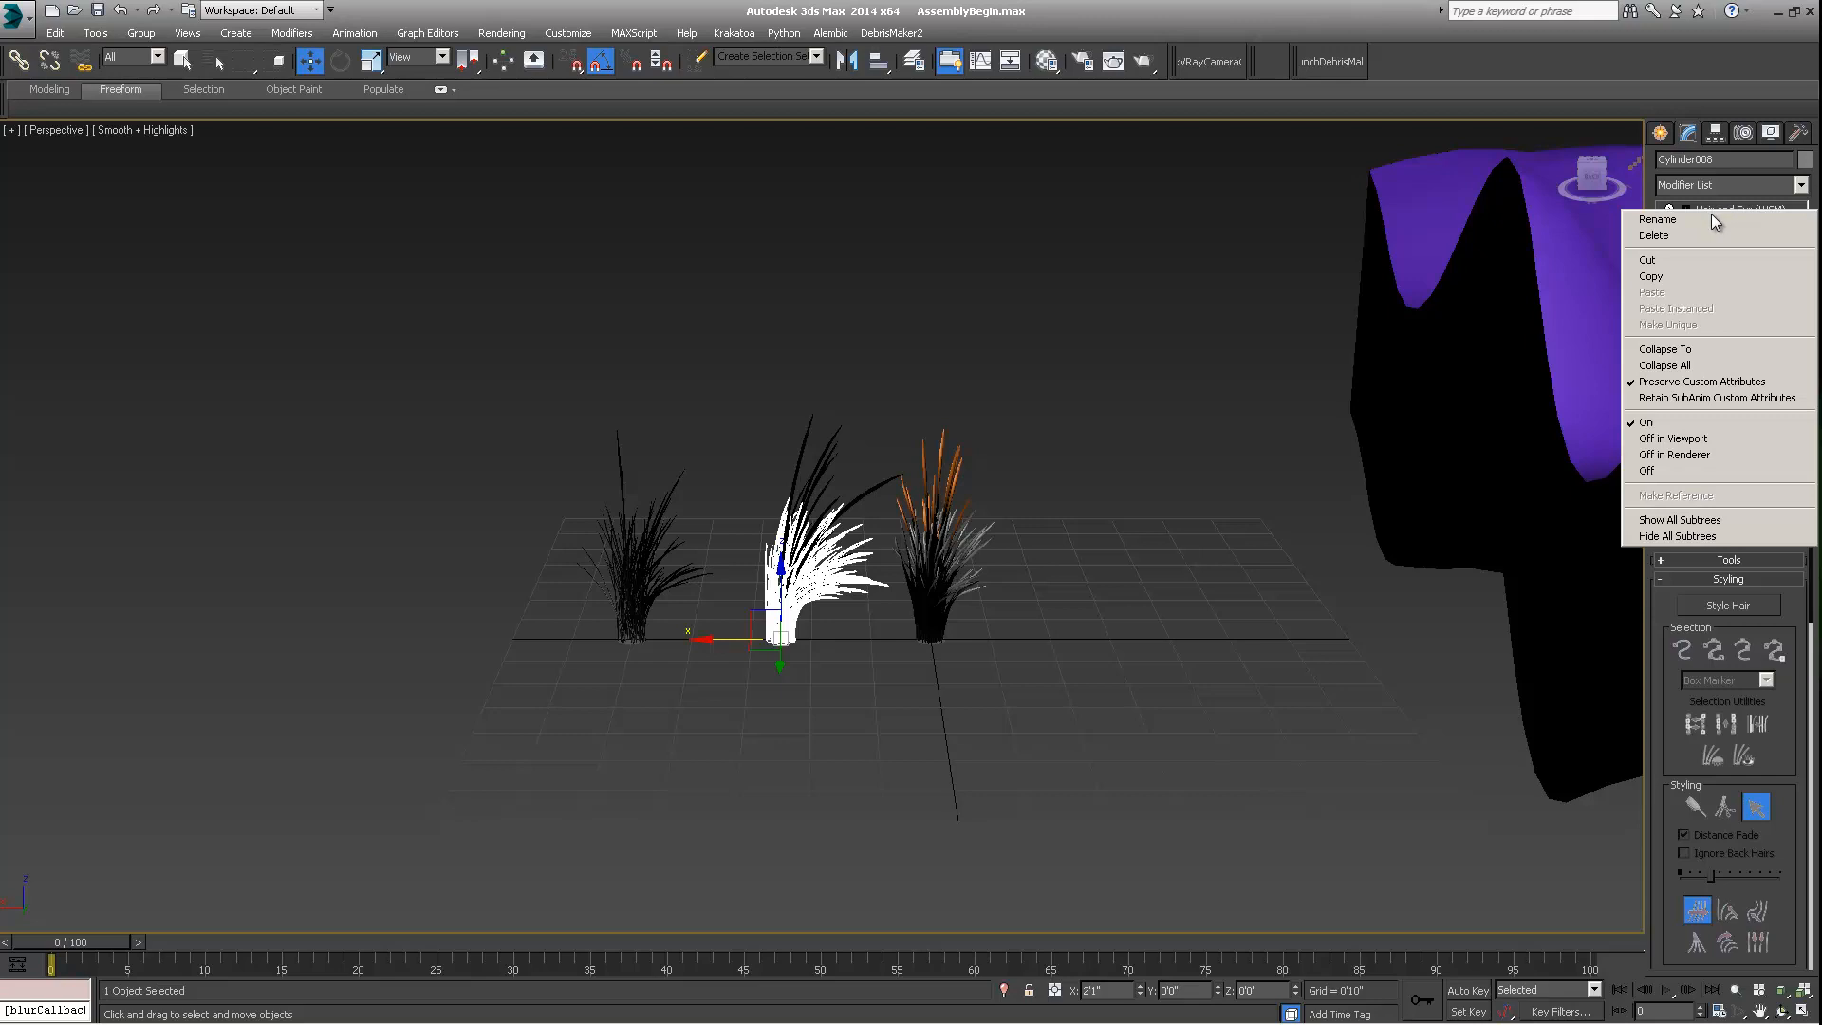
pyautogui.click(1675, 349)
pyautogui.moveTo(1210, 457); pyautogui.dragTo(908, 504, button='middle')
pyautogui.hotkey('ctrl', 'z')
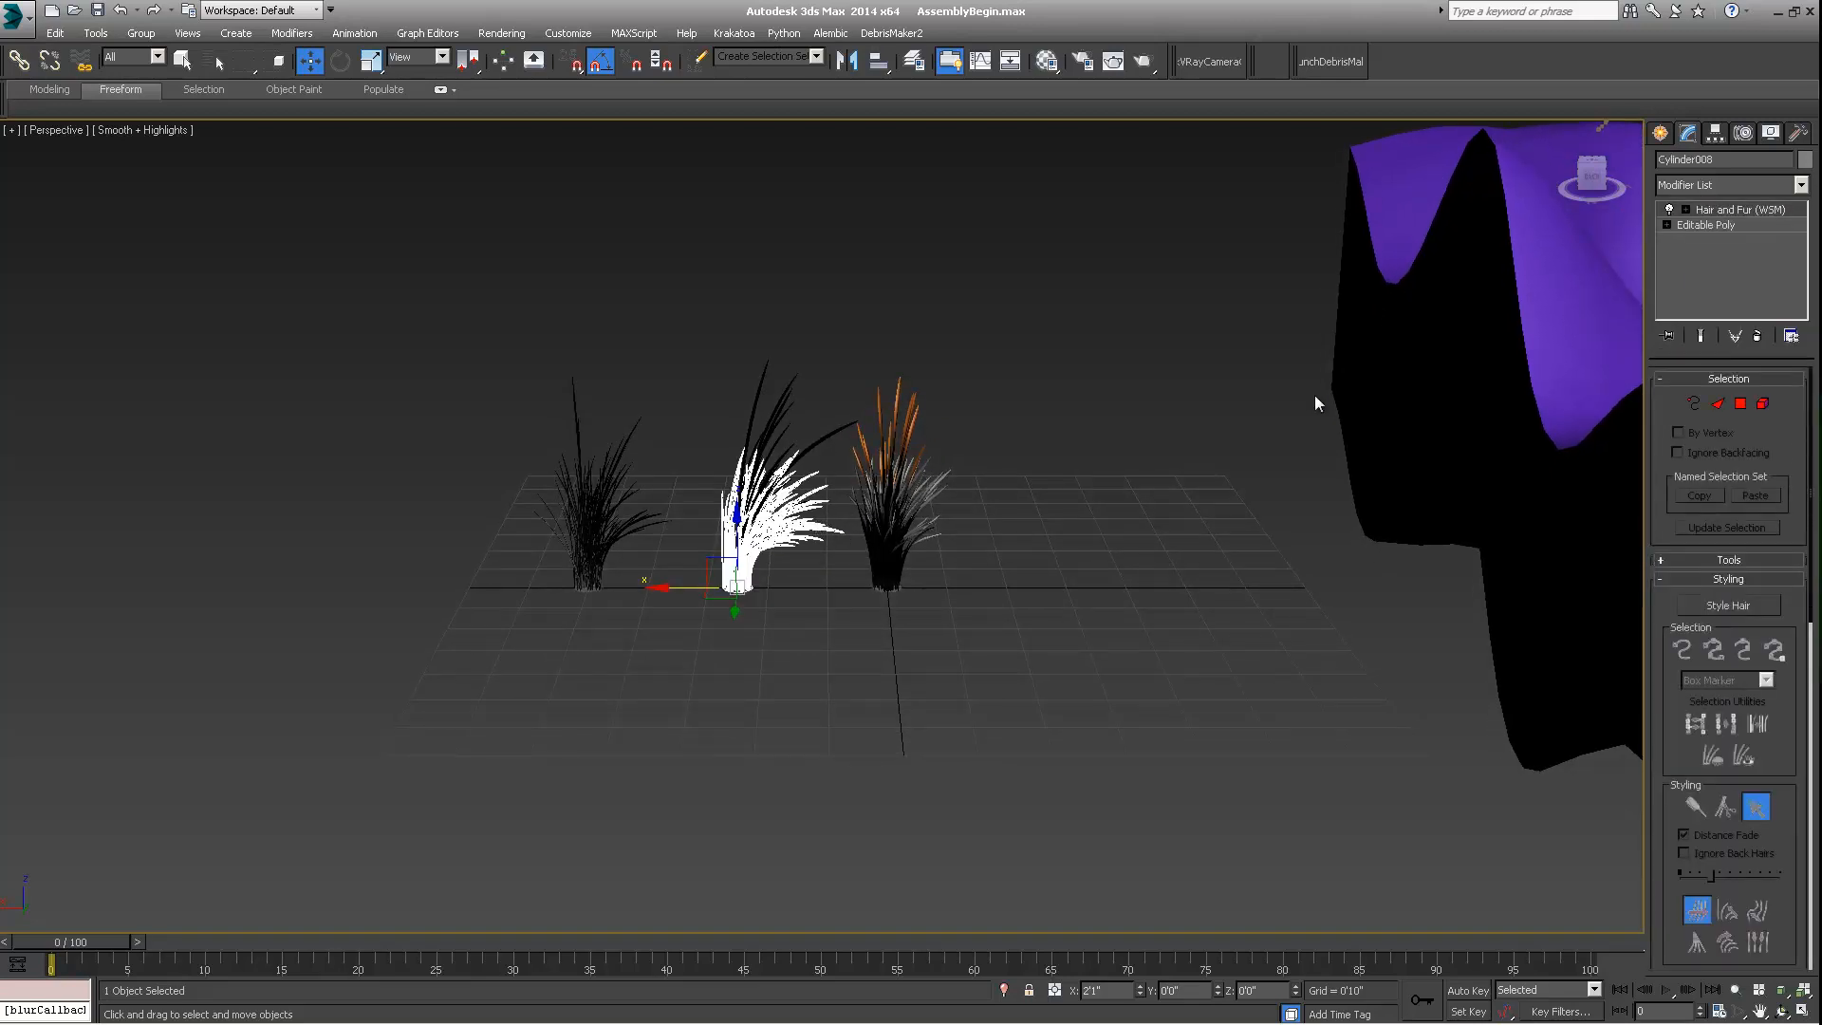
# Step: Convert the middle grass plant's hair to a separate mesh with Hair -> Mesh, and collapse its Hair and Fur modifier
pyautogui.scroll(-5, 1756, 532)
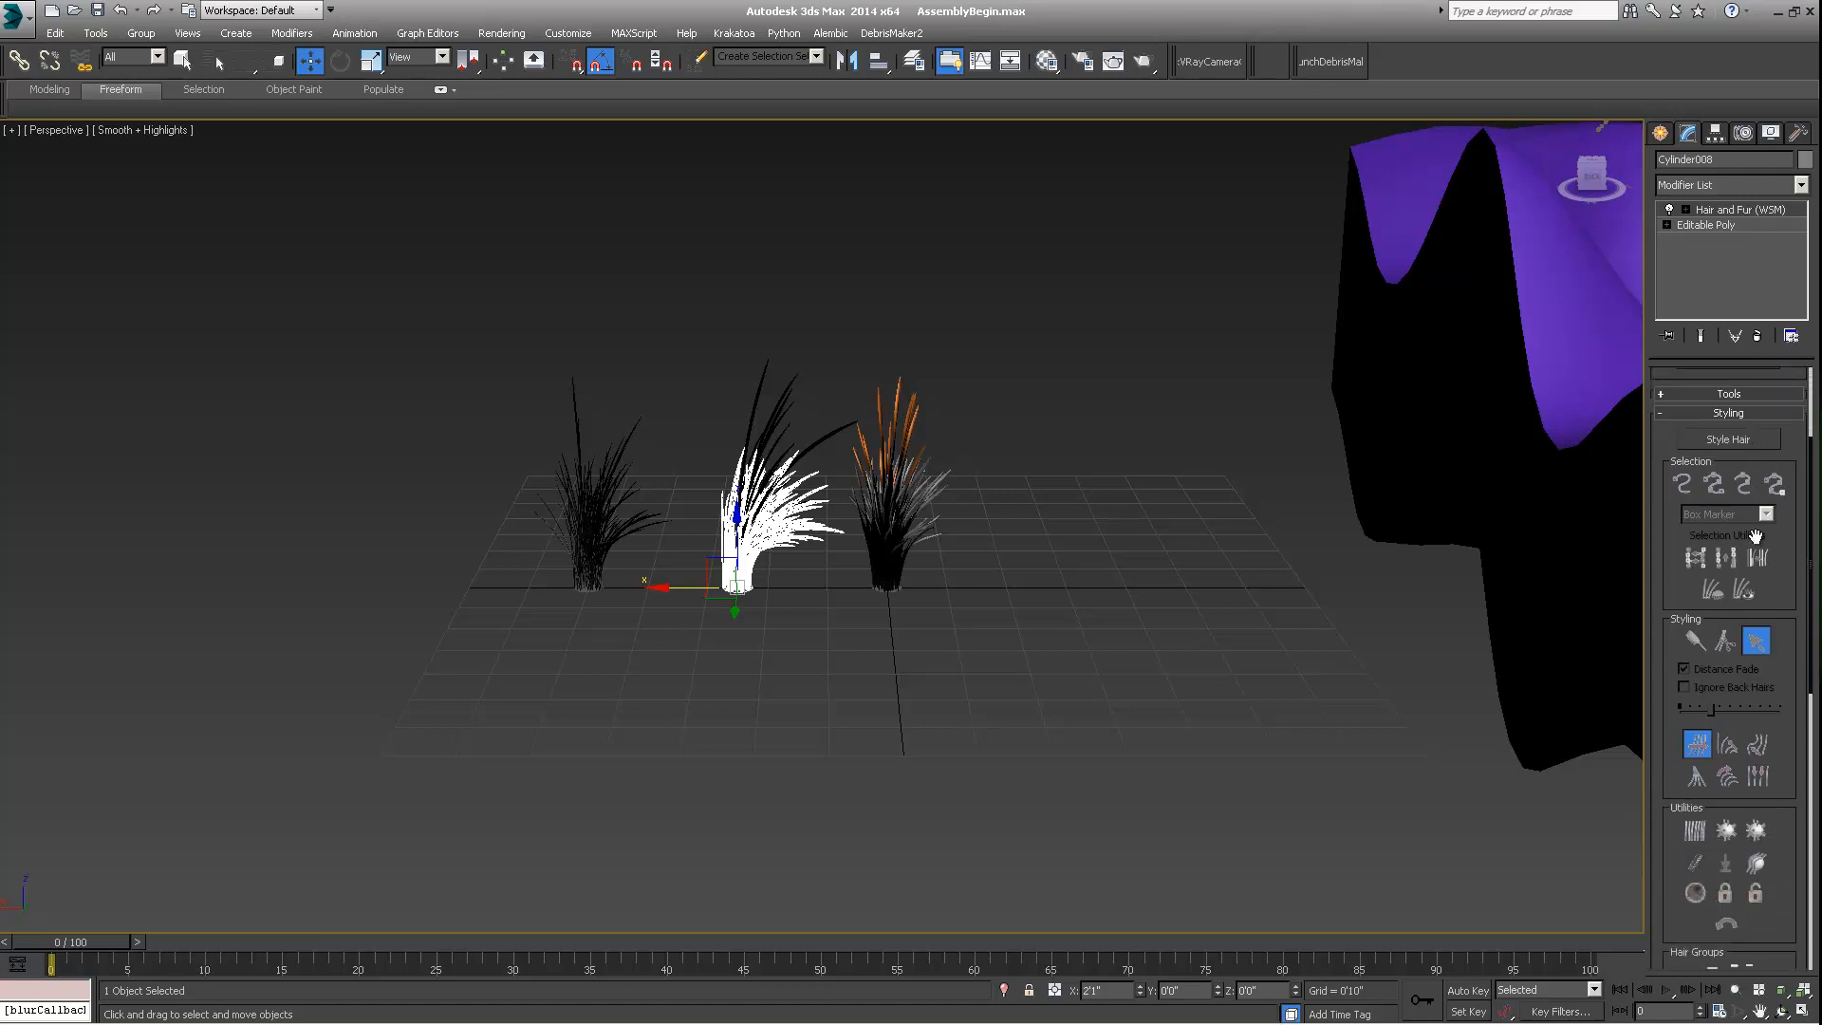
pyautogui.scroll(-15, 1756, 537)
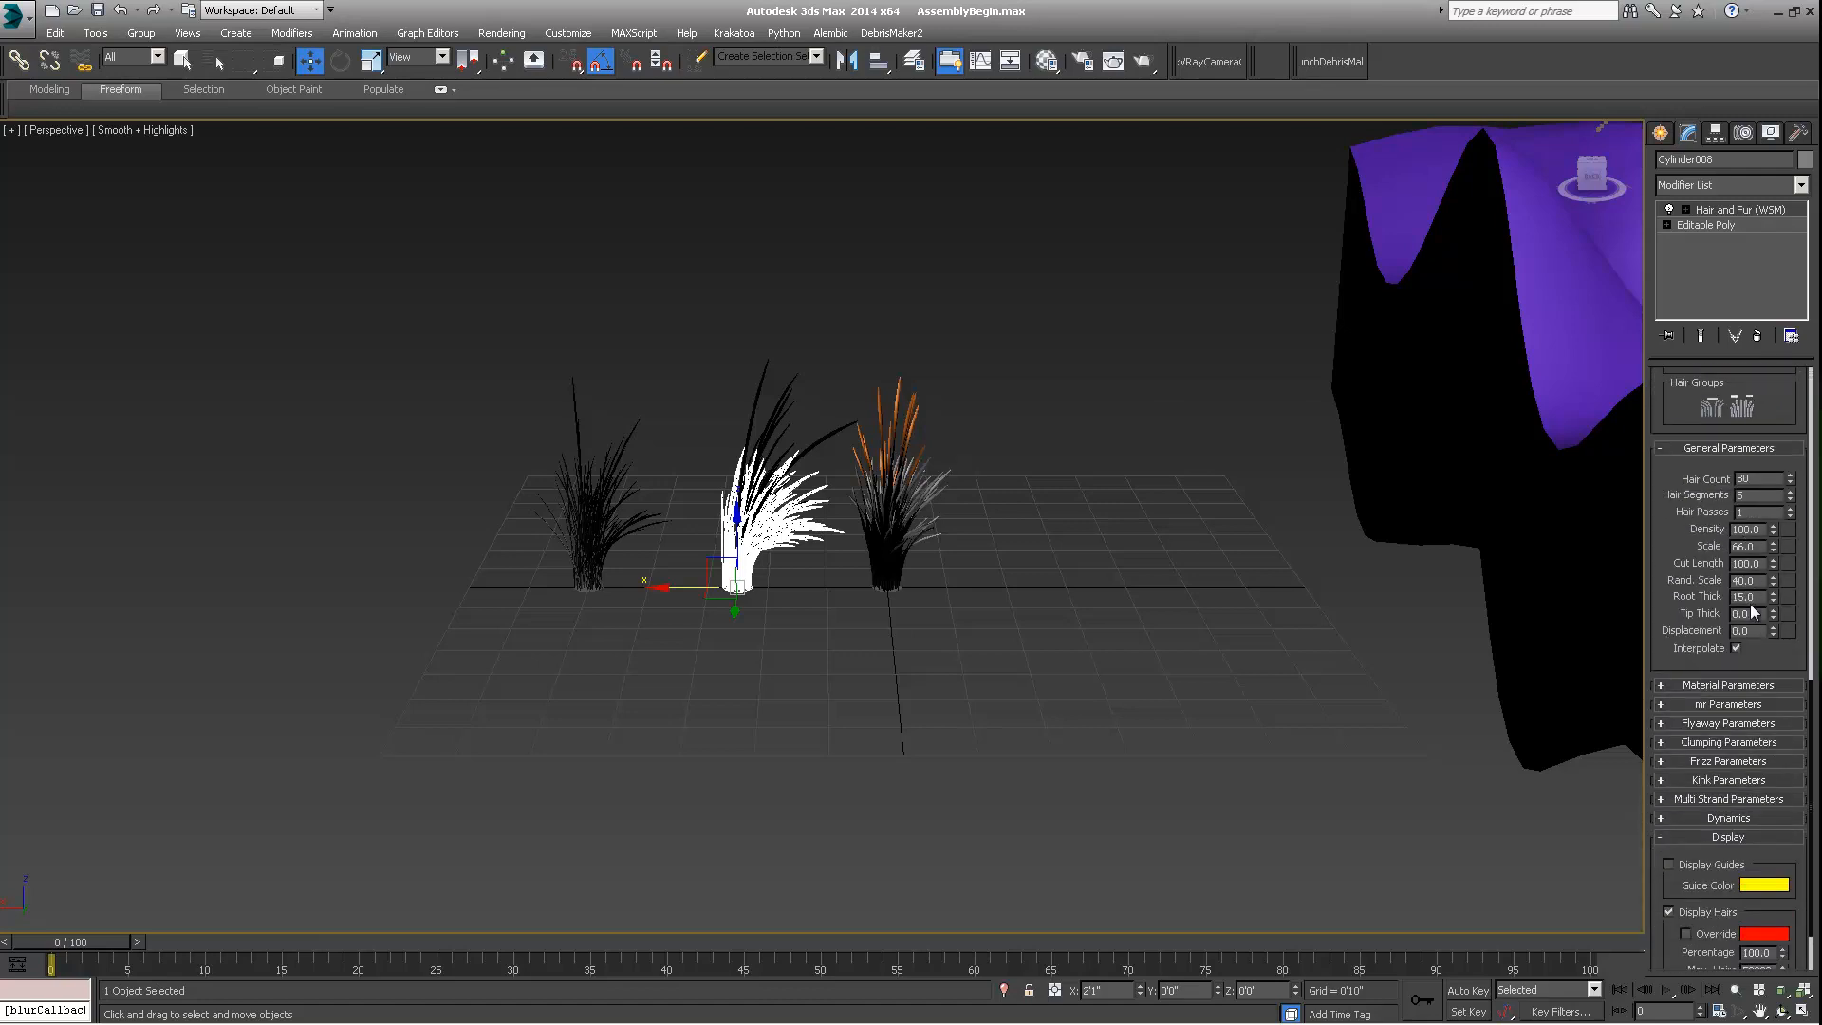
pyautogui.scroll(-3, 1749, 612)
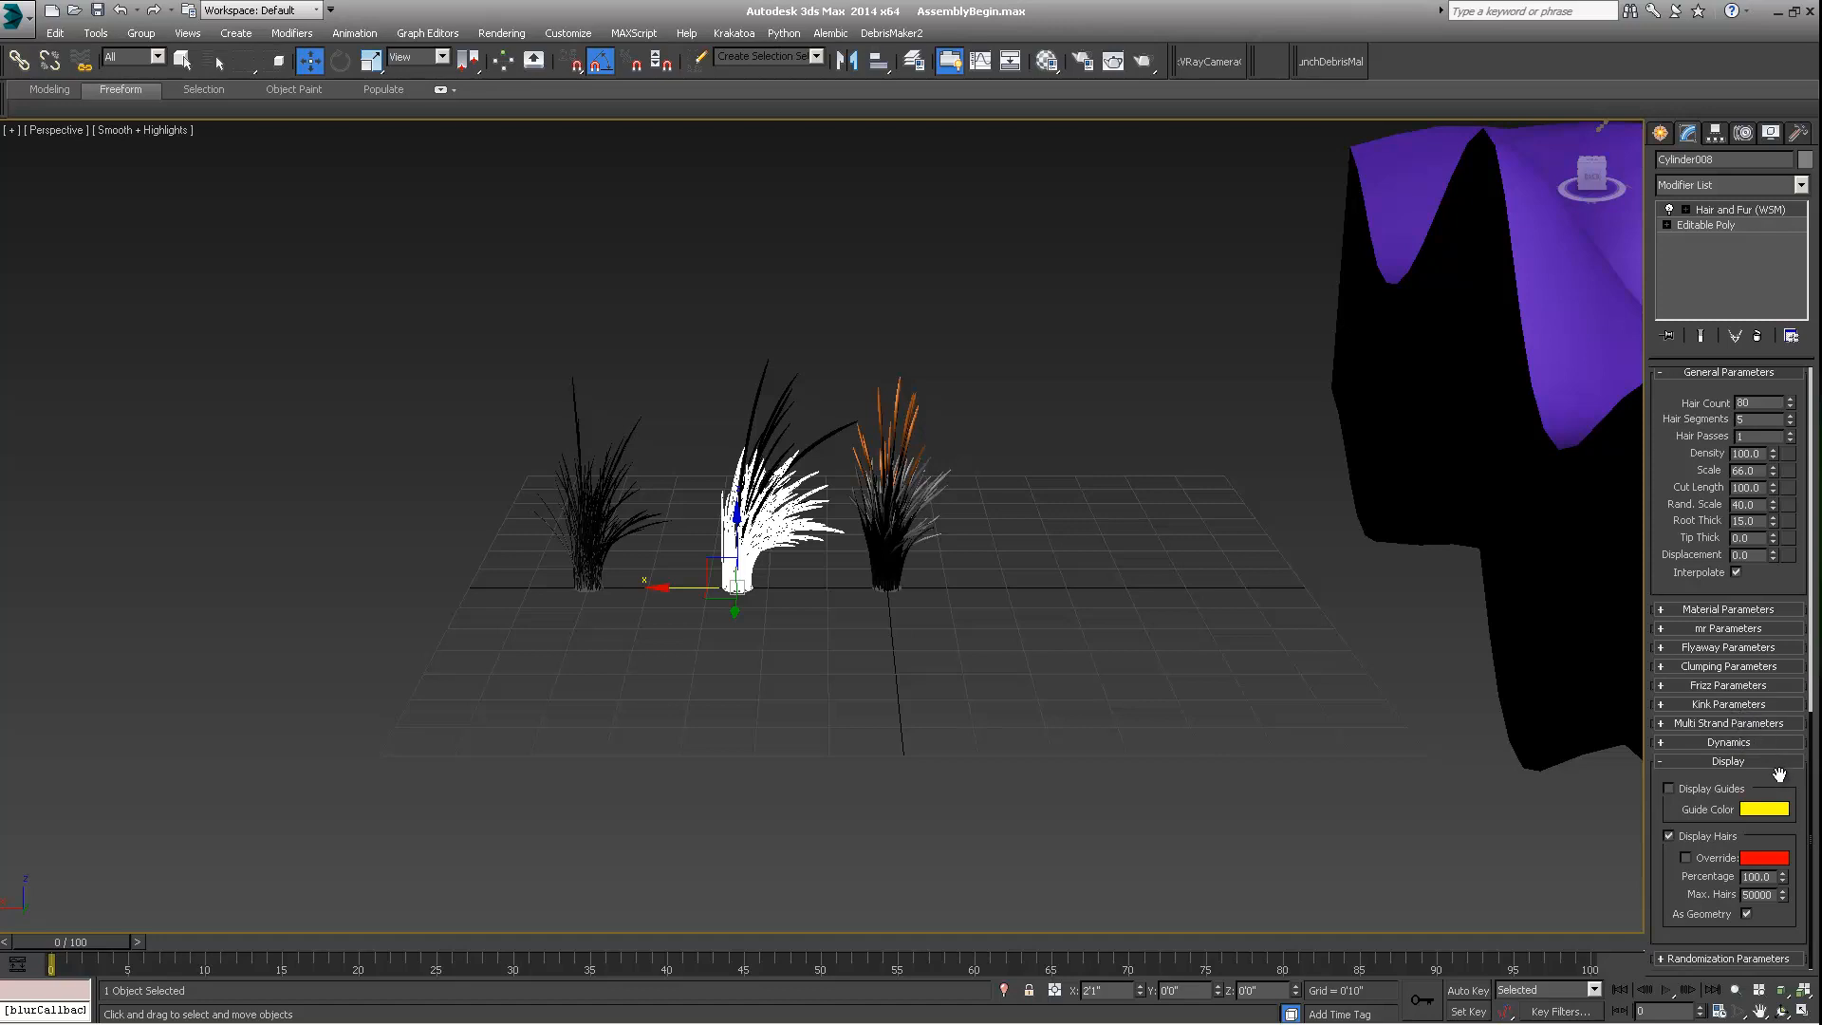
pyautogui.scroll(1, 1769, 759)
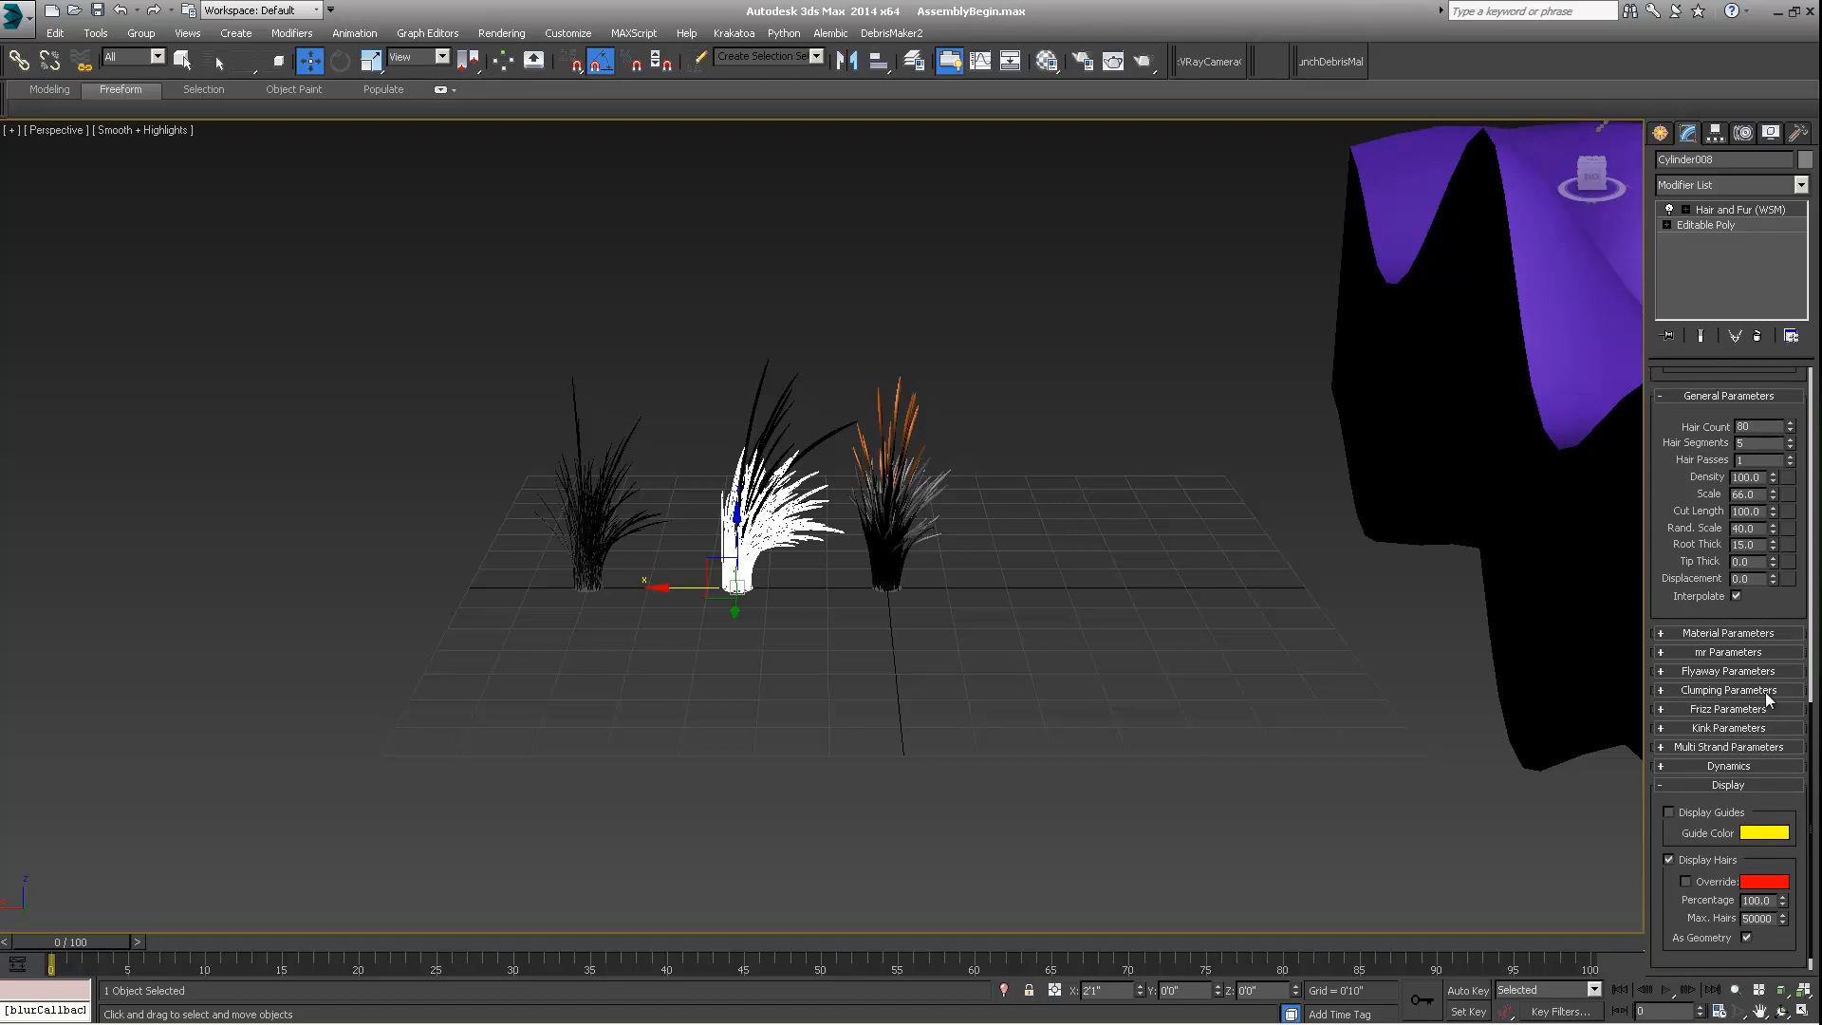
pyautogui.scroll(20, 1768, 691)
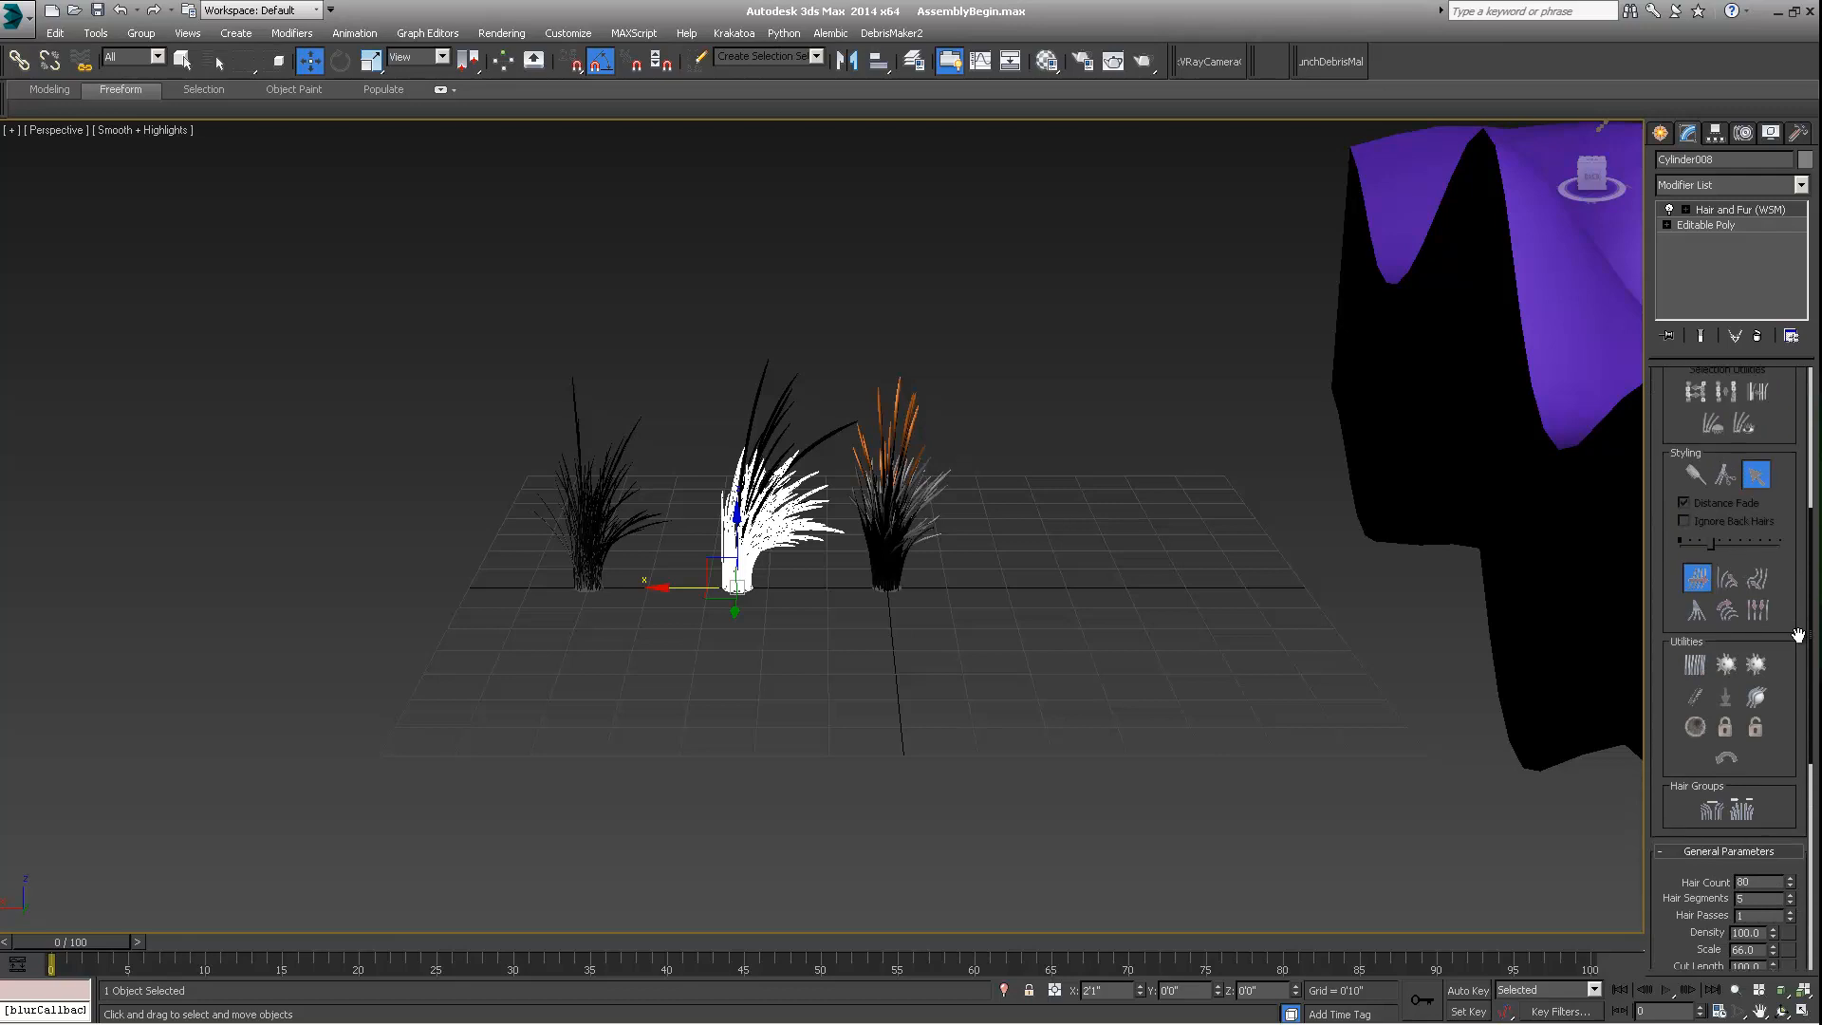
pyautogui.scroll(10, 1798, 635)
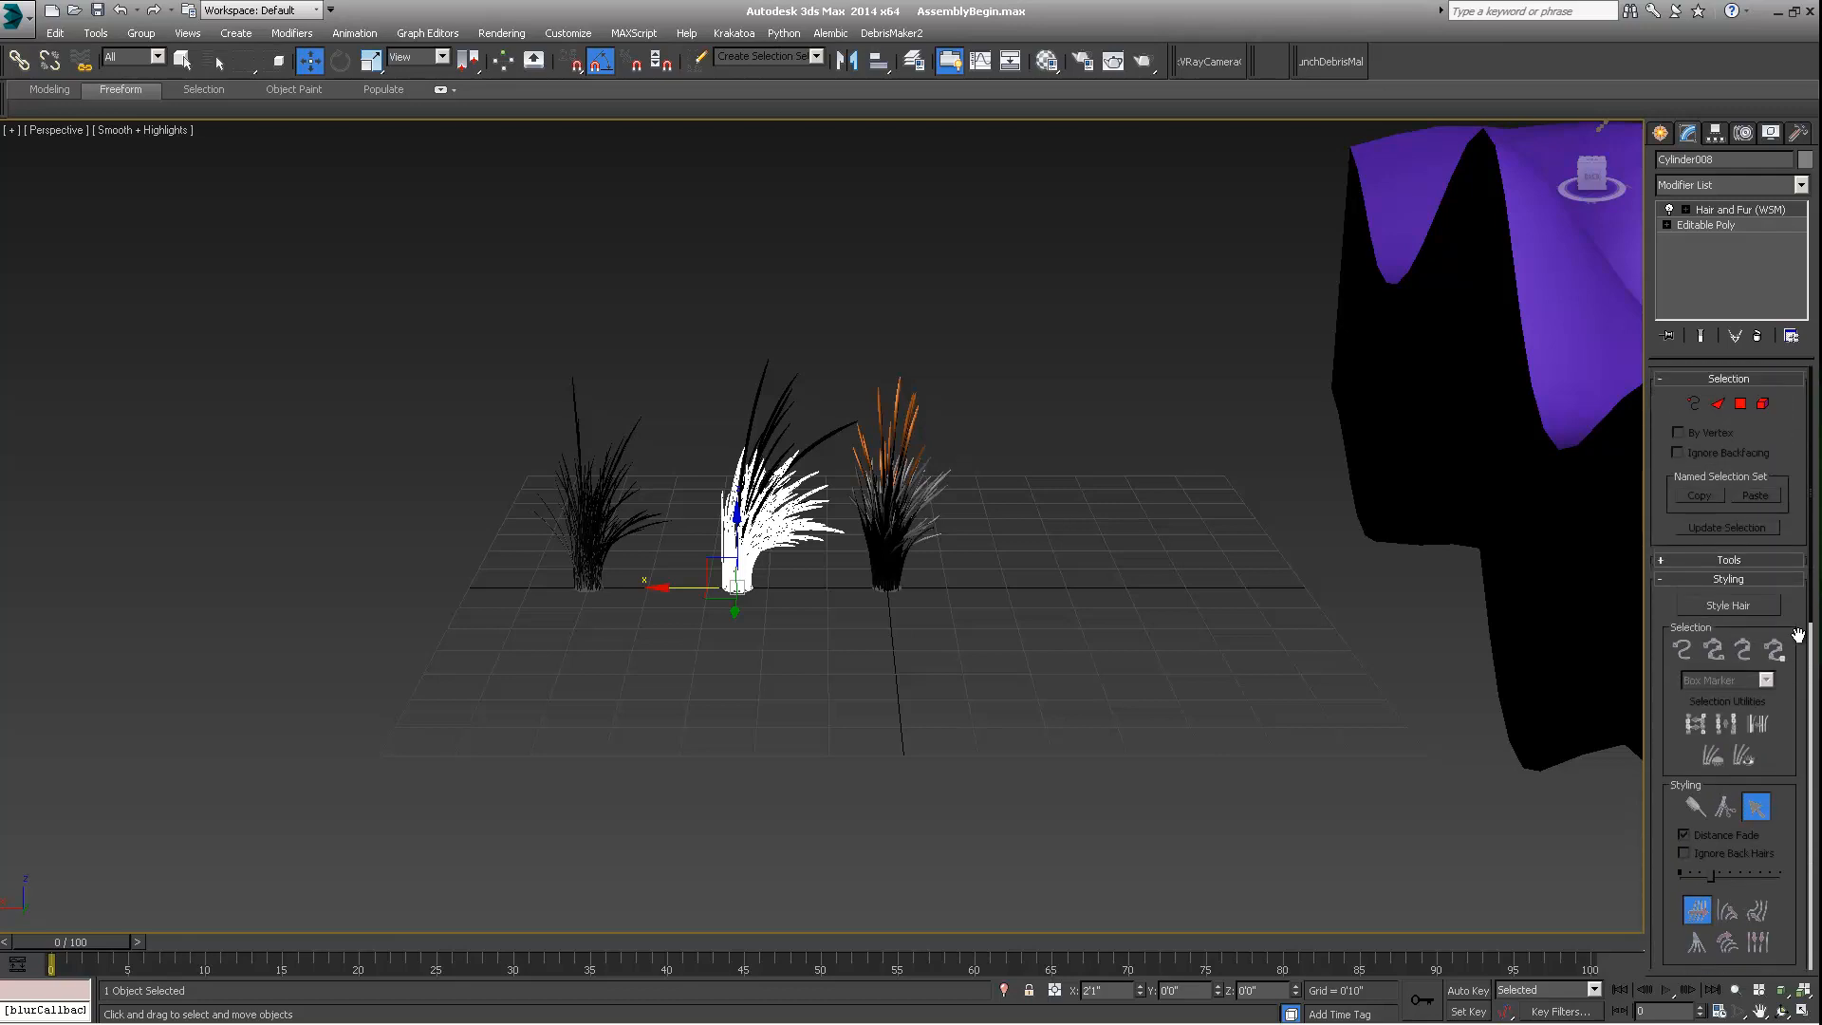
pyautogui.click(1773, 561)
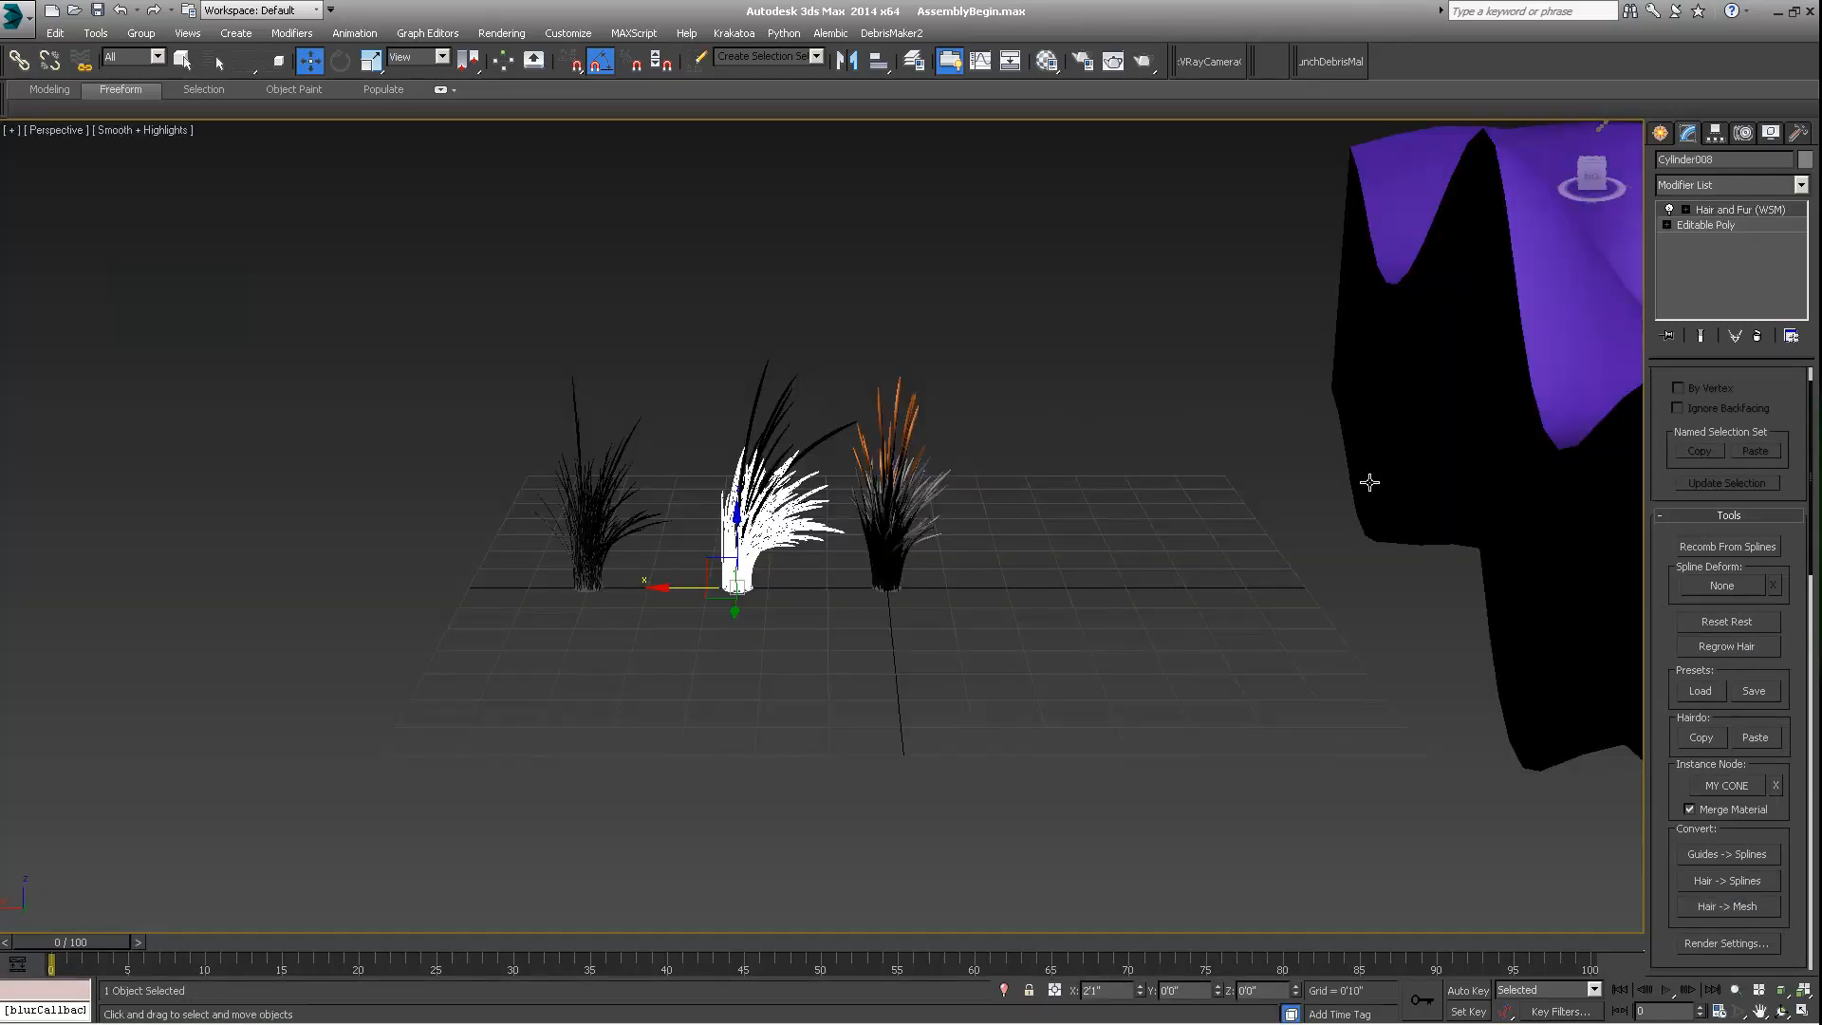
pyautogui.rightClick(1733, 209)
pyautogui.click(1656, 347)
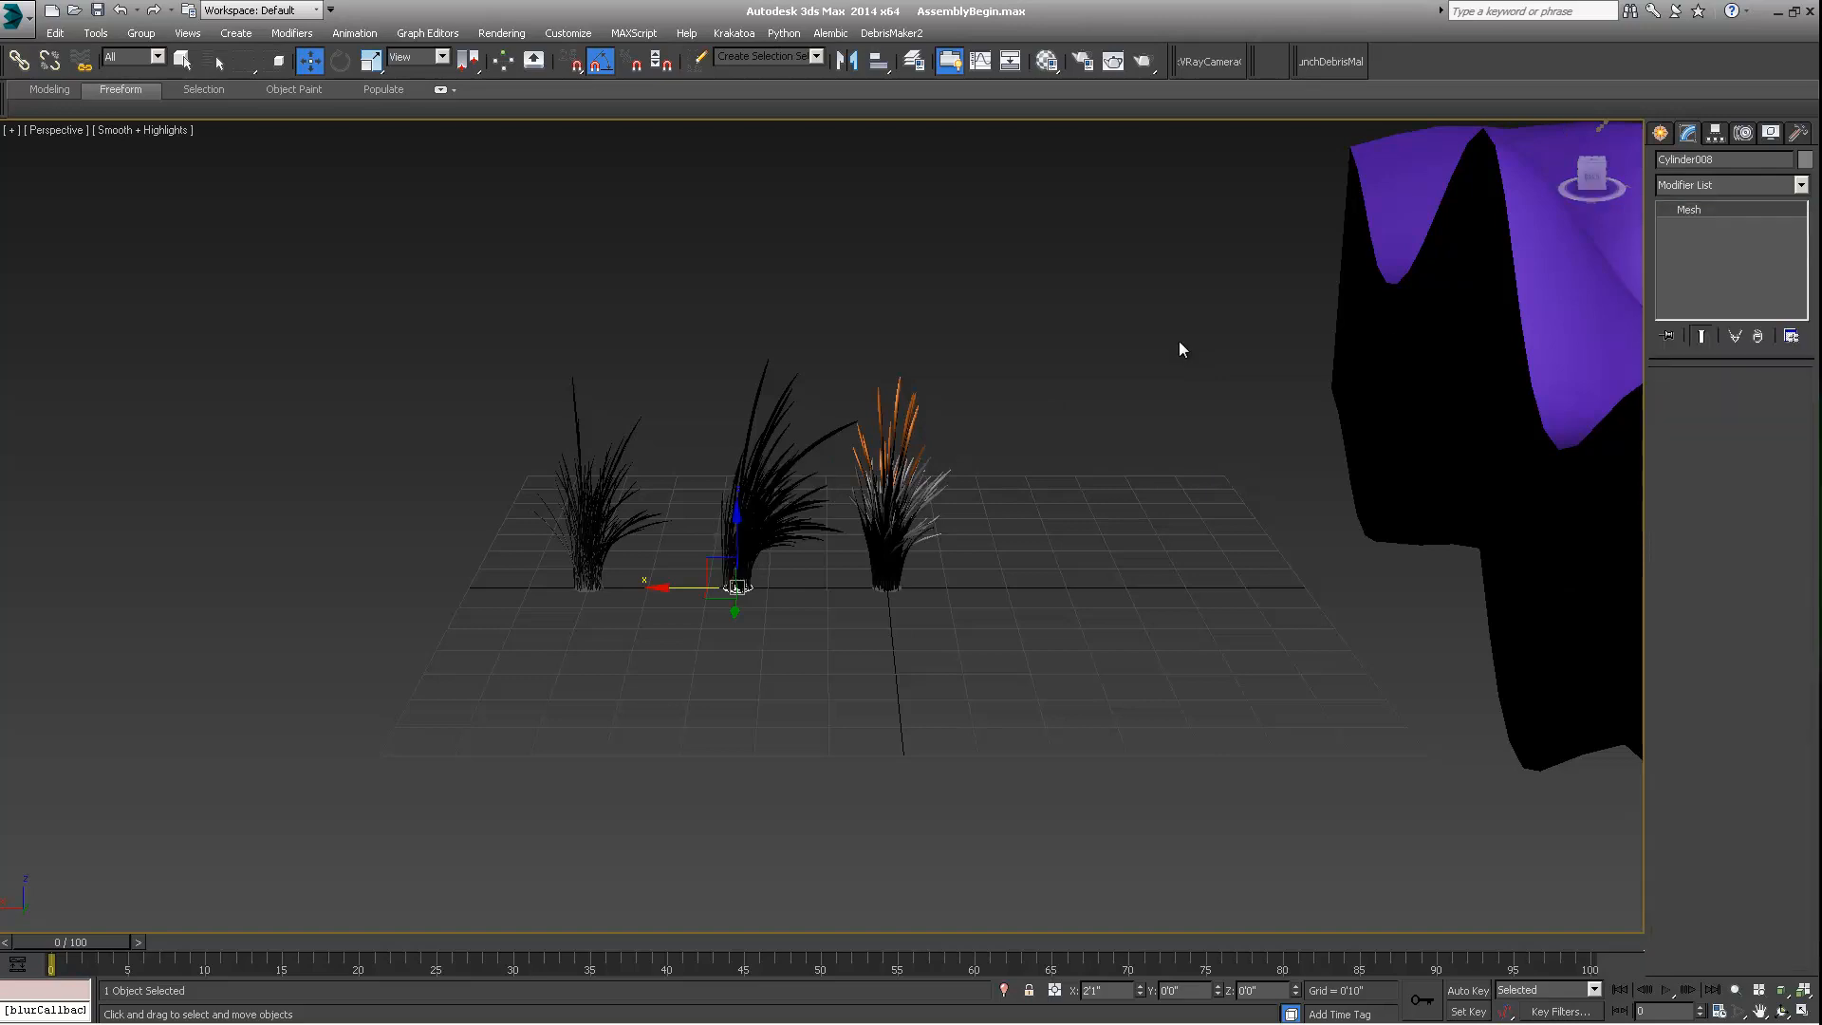
pyautogui.moveTo(816, 453); pyautogui.dragTo(816, 446, button='middle')
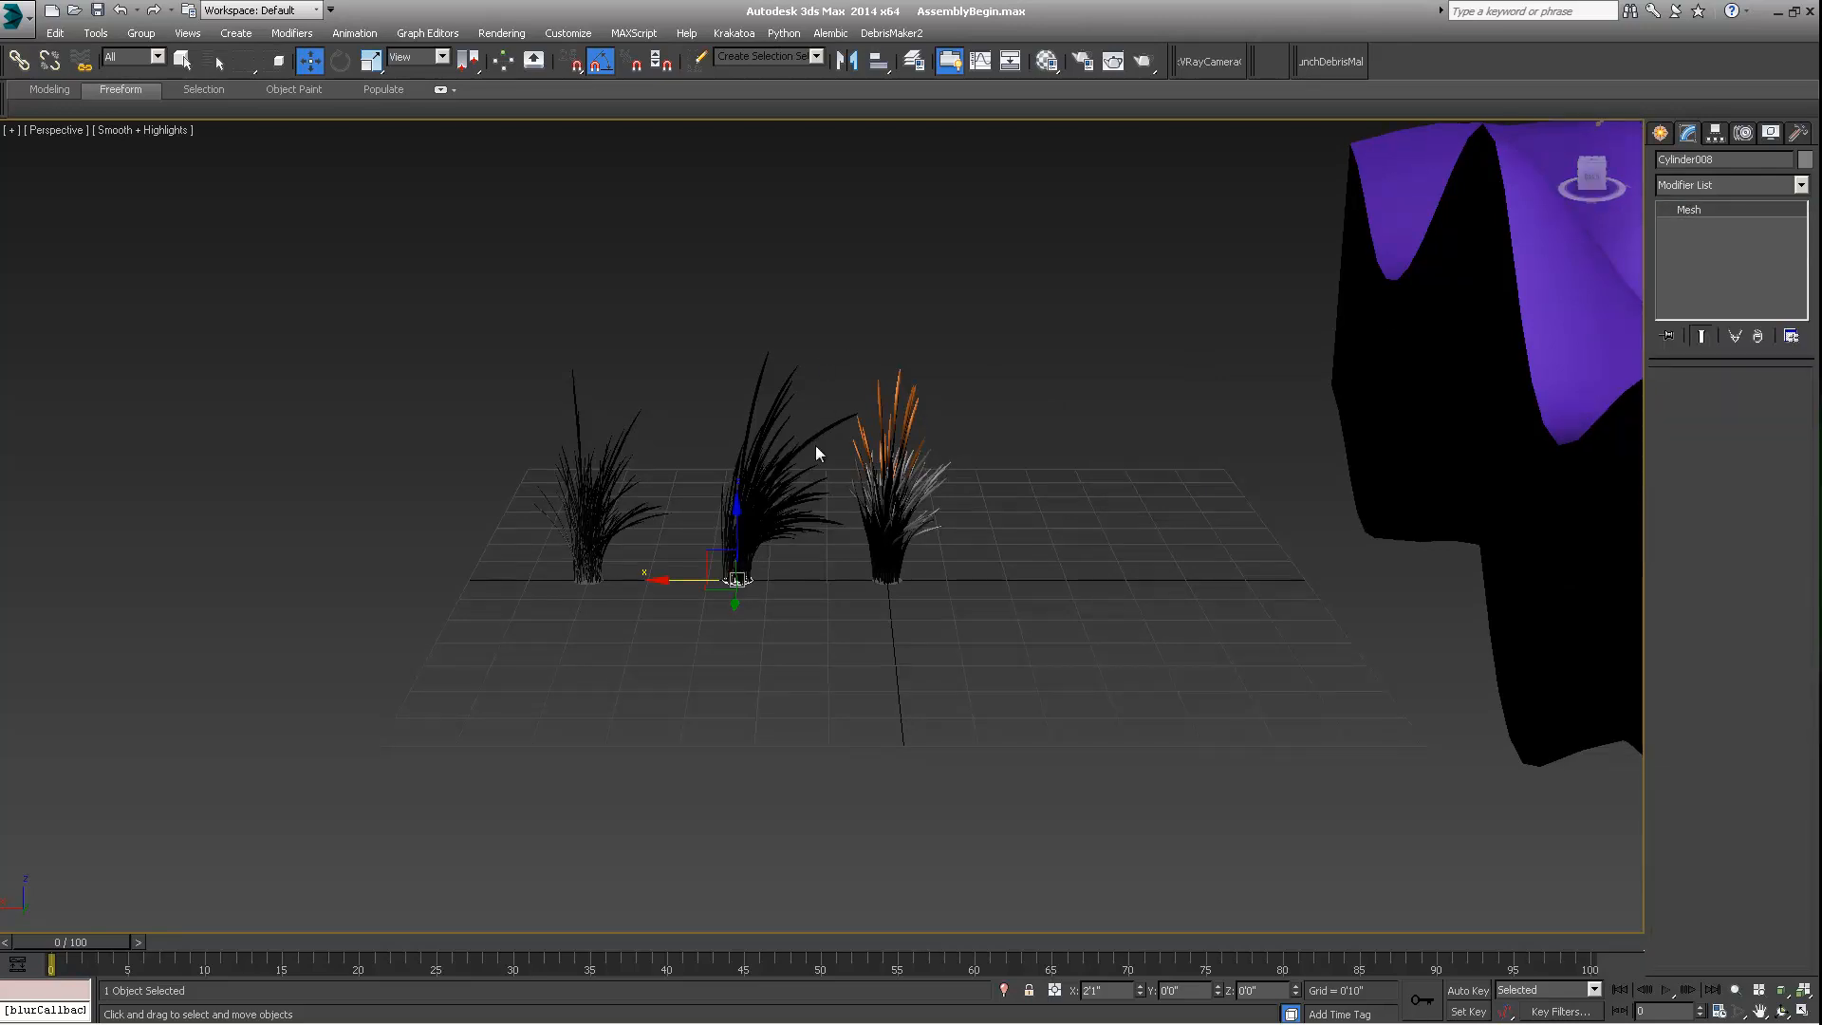
# Step: Convert the hair of the grass plant with orange tips to mesh with Hair -> Mesh, and collapse its Hair and Fur modifier
pyautogui.click(881, 582)
pyautogui.moveTo(755, 563); pyautogui.dragTo(704, 577, button='middle')
pyautogui.scroll(4, 704, 577)
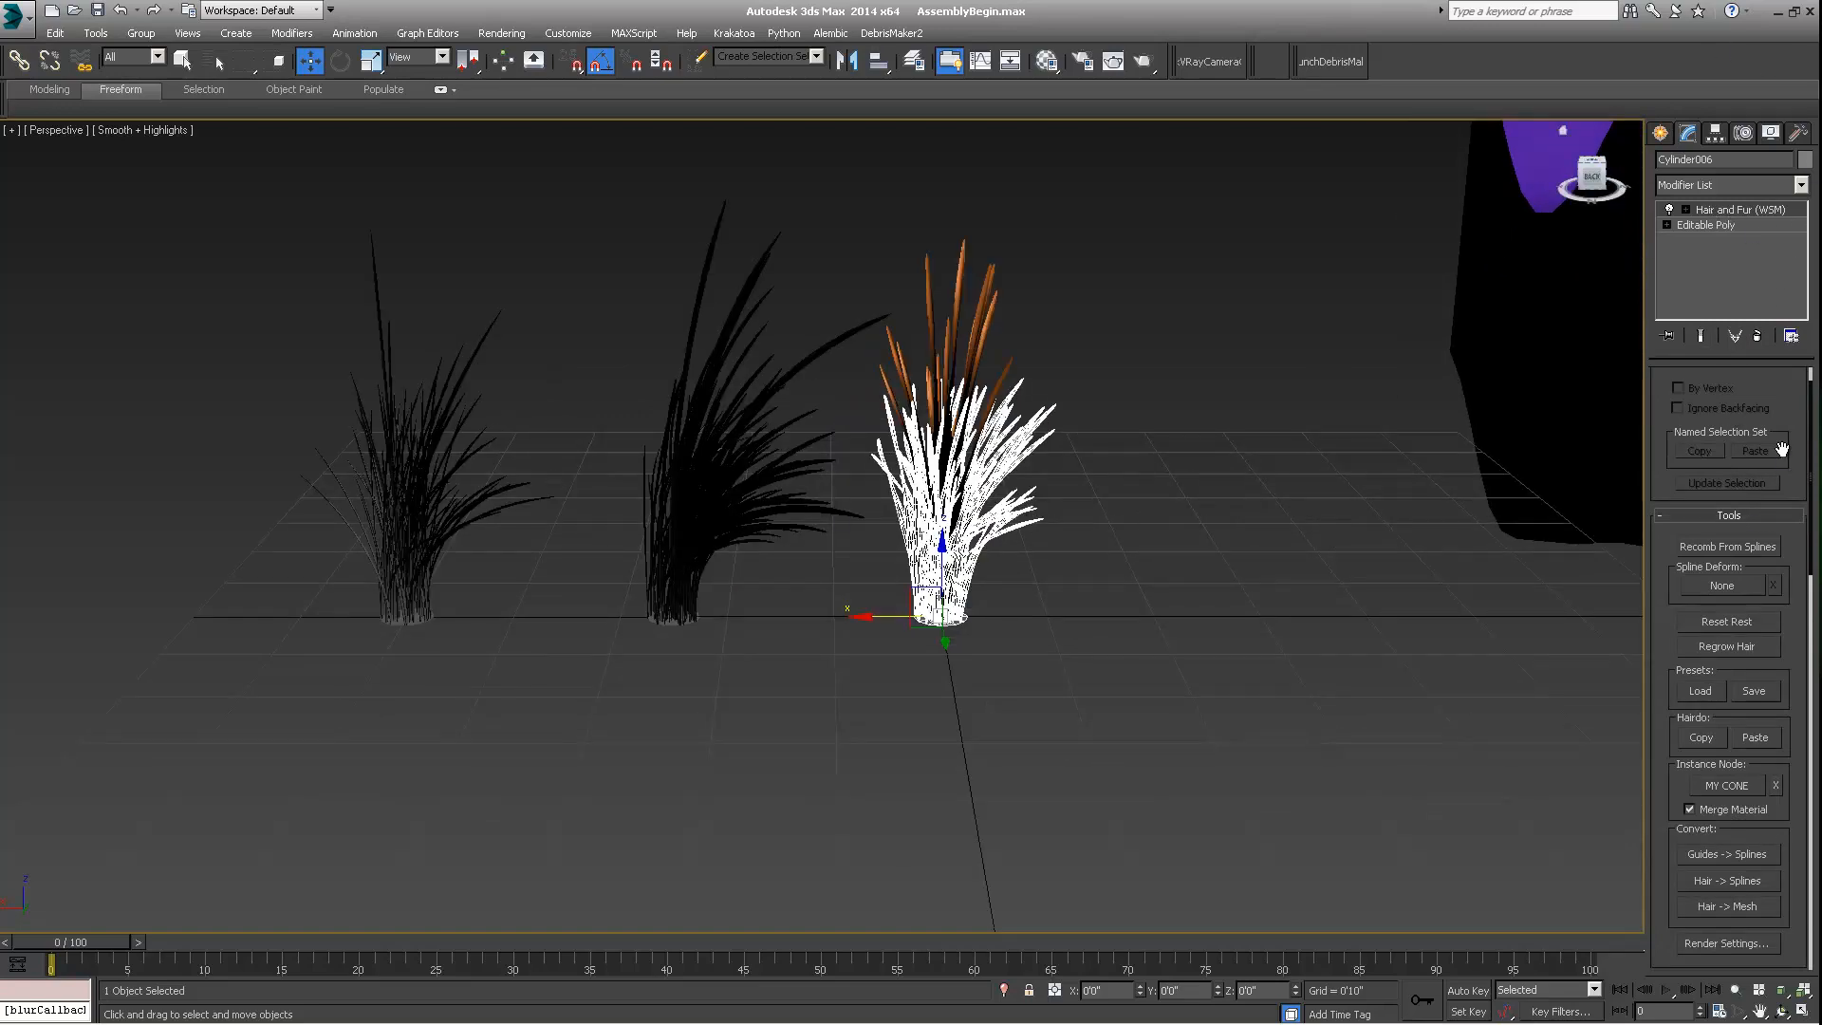
pyautogui.scroll(-3, 1781, 449)
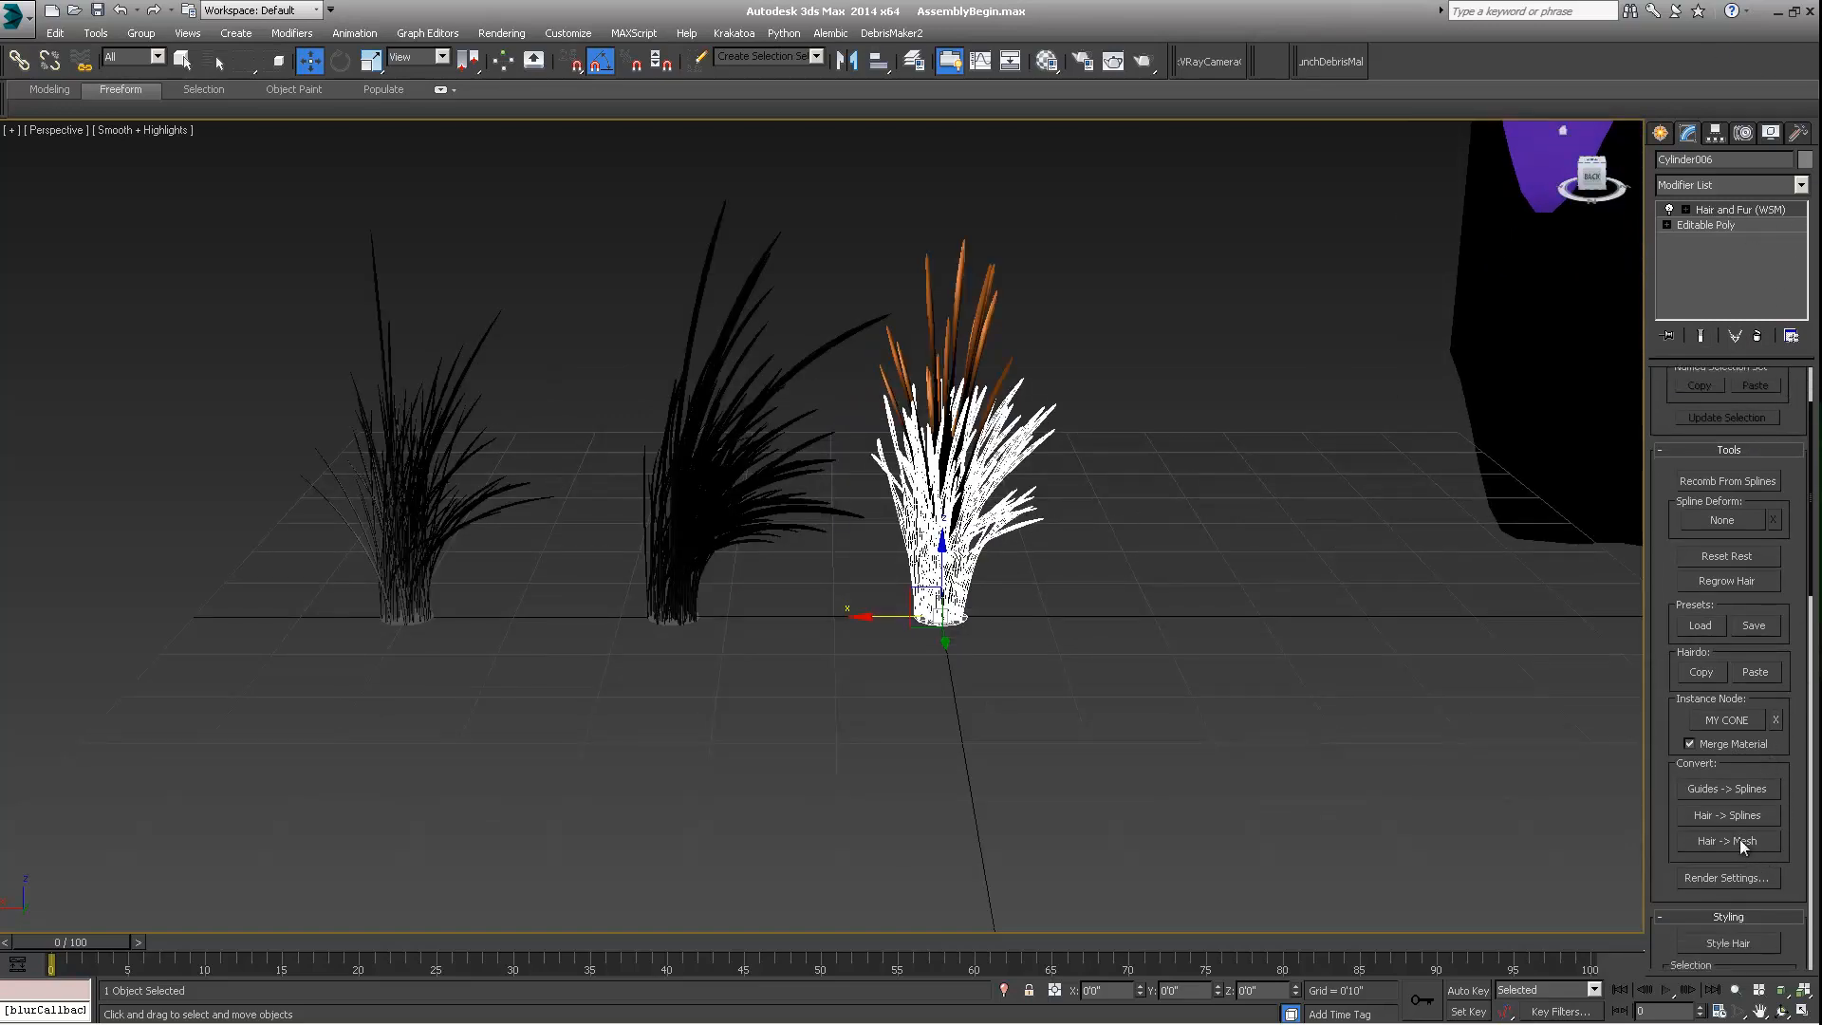
pyautogui.click(1739, 839)
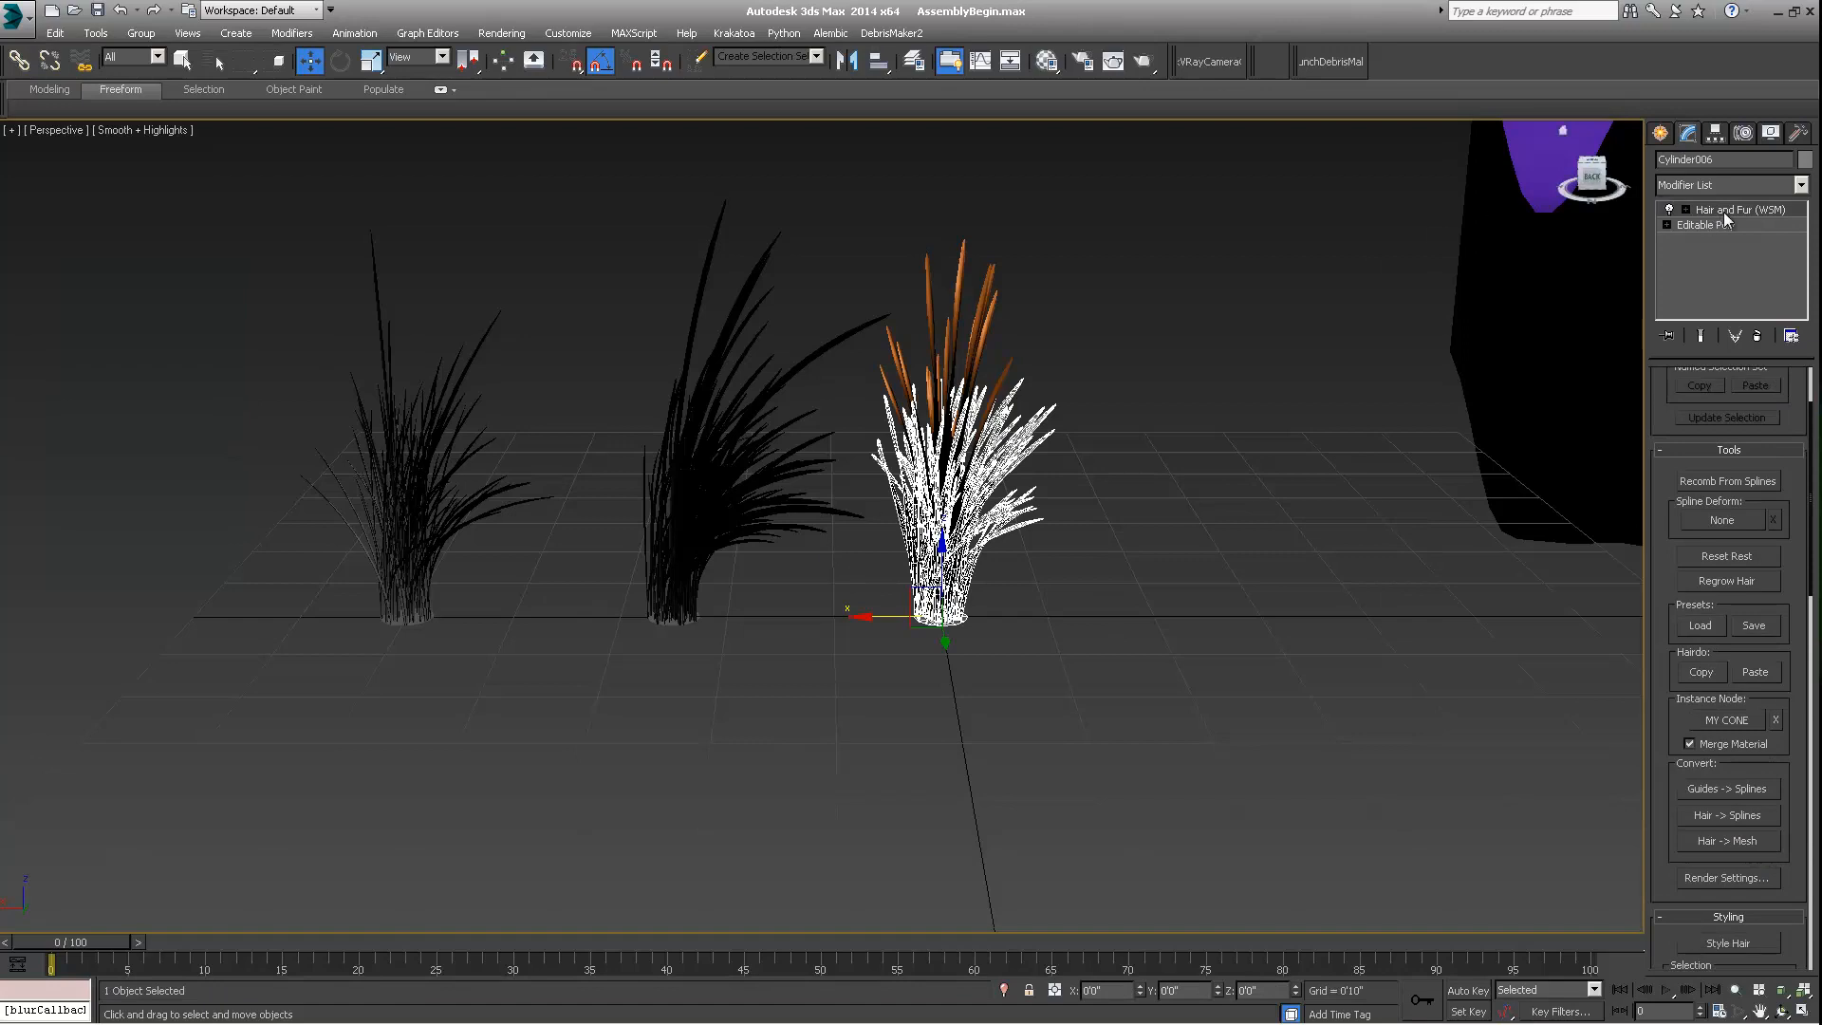
pyautogui.rightClick(1723, 212)
pyautogui.click(1708, 356)
# Step: Move the orange-tipped plant's Cylinder006 base away from its converted hair mesh along X, and undo the move
pyautogui.moveTo(855, 485); pyautogui.dragTo(926, 507, button='middle')
pyautogui.moveTo(987, 628); pyautogui.dragTo(1108, 621)
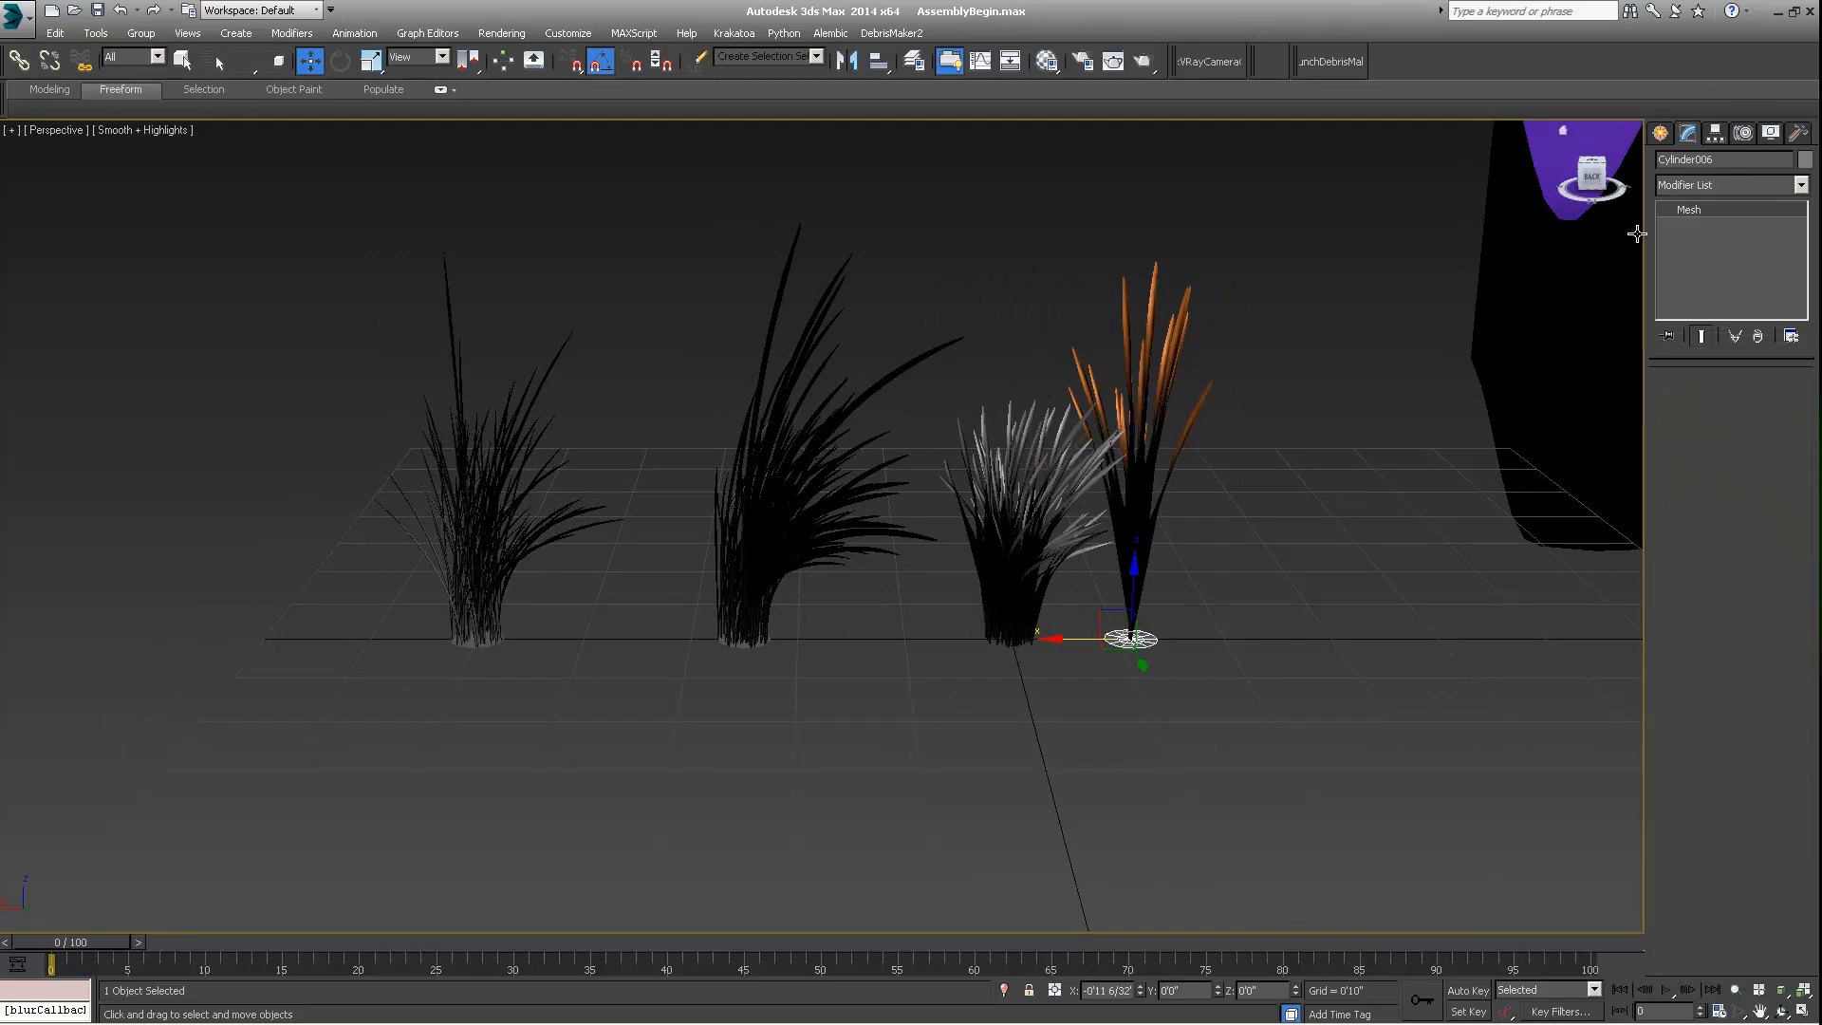
pyautogui.hotkey('ctrl', 'z')
pyautogui.moveTo(1021, 541); pyautogui.dragTo(1015, 498, button='middle')
pyautogui.keyDown('alt'); pyautogui.moveTo(1016, 498); pyautogui.dragTo(943, 456, button='middle'); pyautogui.keyUp('alt')
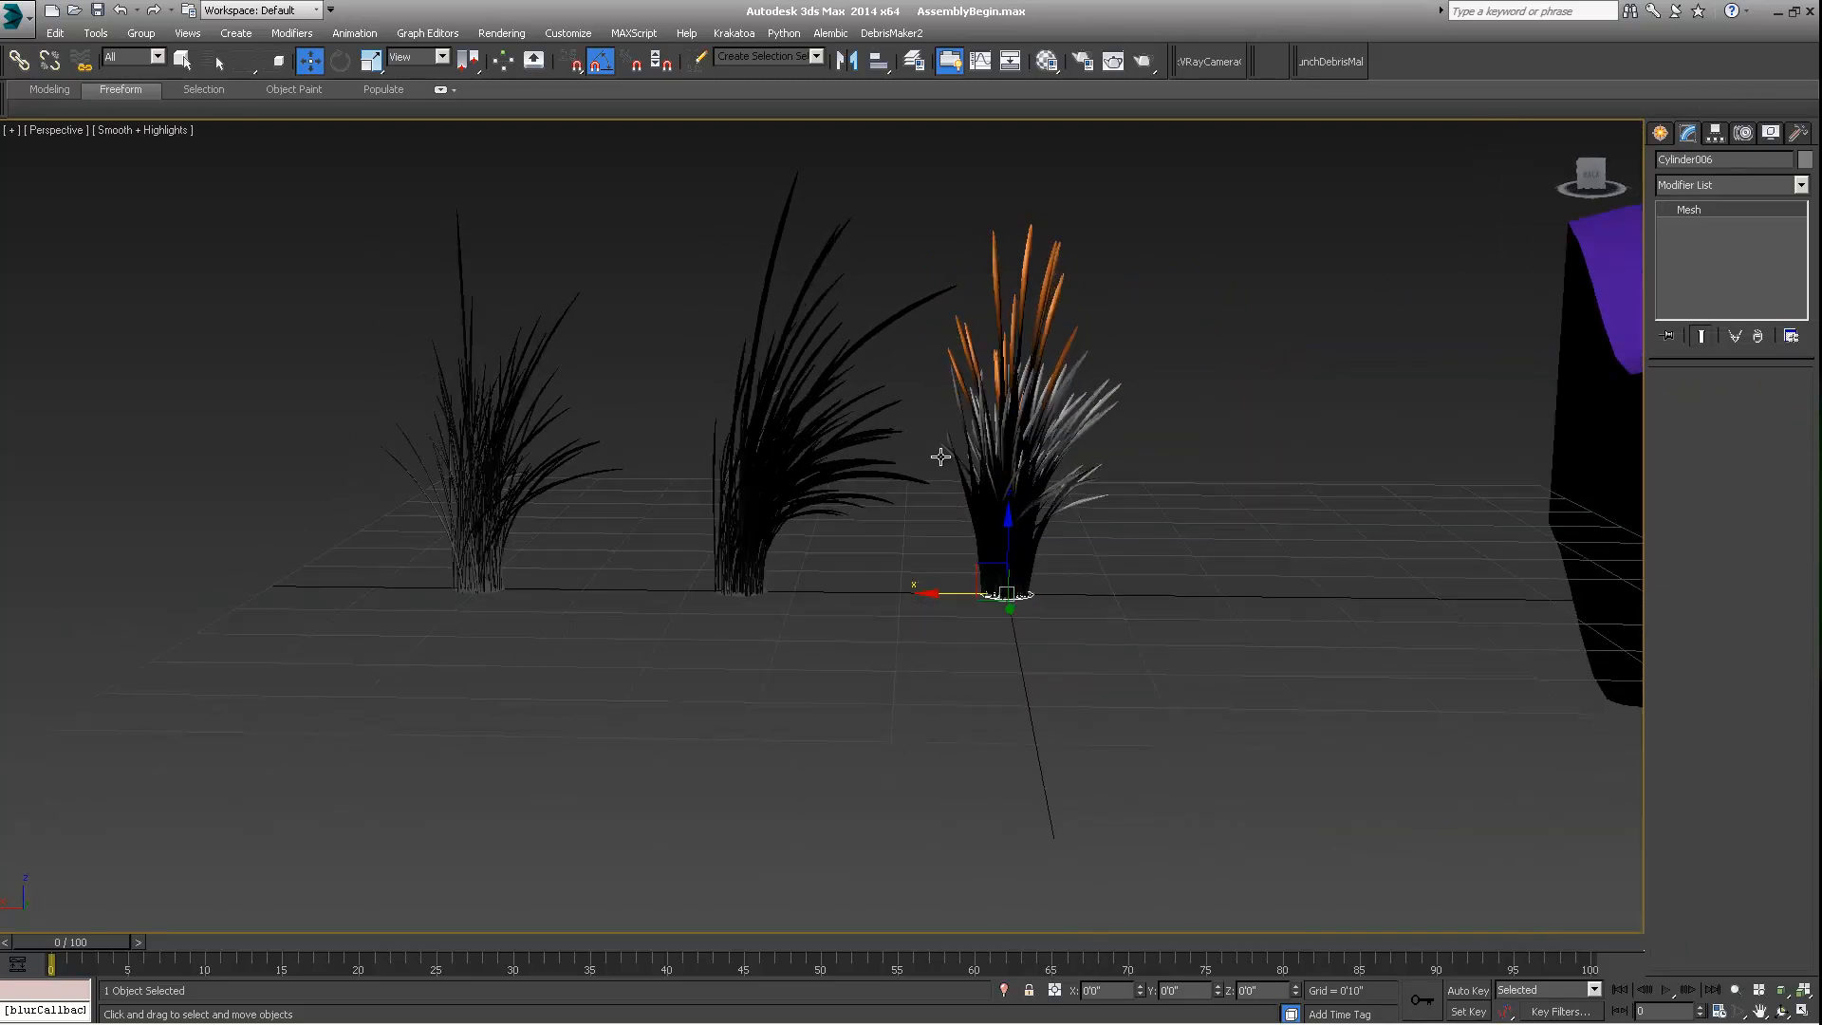
# Step: Move the middle plant's converted hair mesh, Object001, along X to check that it is separate, and undo the move
pyautogui.click(722, 551)
pyautogui.moveTo(737, 581); pyautogui.dragTo(796, 593, button='middle')
pyautogui.moveTo(996, 622); pyautogui.dragTo(1051, 630)
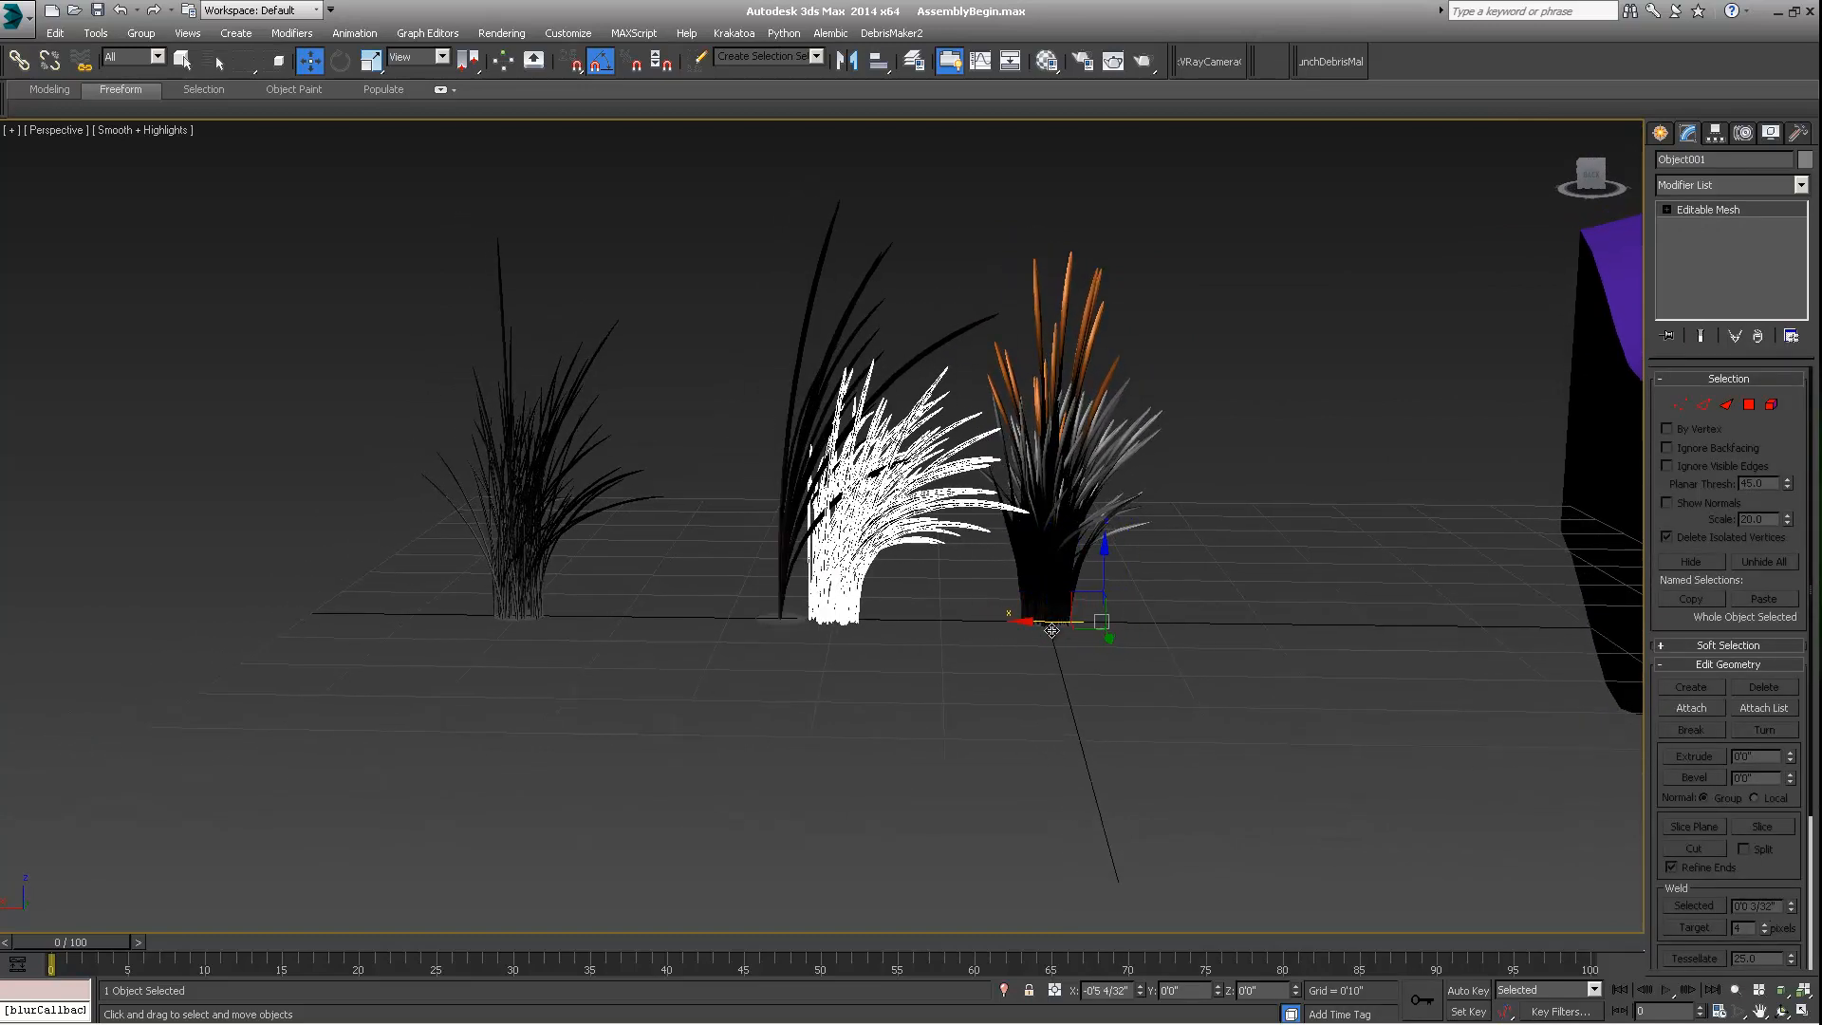
pyautogui.hotkey('ctrl', 'z')
pyautogui.keyDown('alt'); pyautogui.moveTo(823, 555); pyautogui.dragTo(812, 595, button='middle'); pyautogui.keyUp('alt')
pyautogui.keyDown('alt'); pyautogui.moveTo(854, 470); pyautogui.dragTo(600, 529, button='middle'); pyautogui.keyUp('alt')
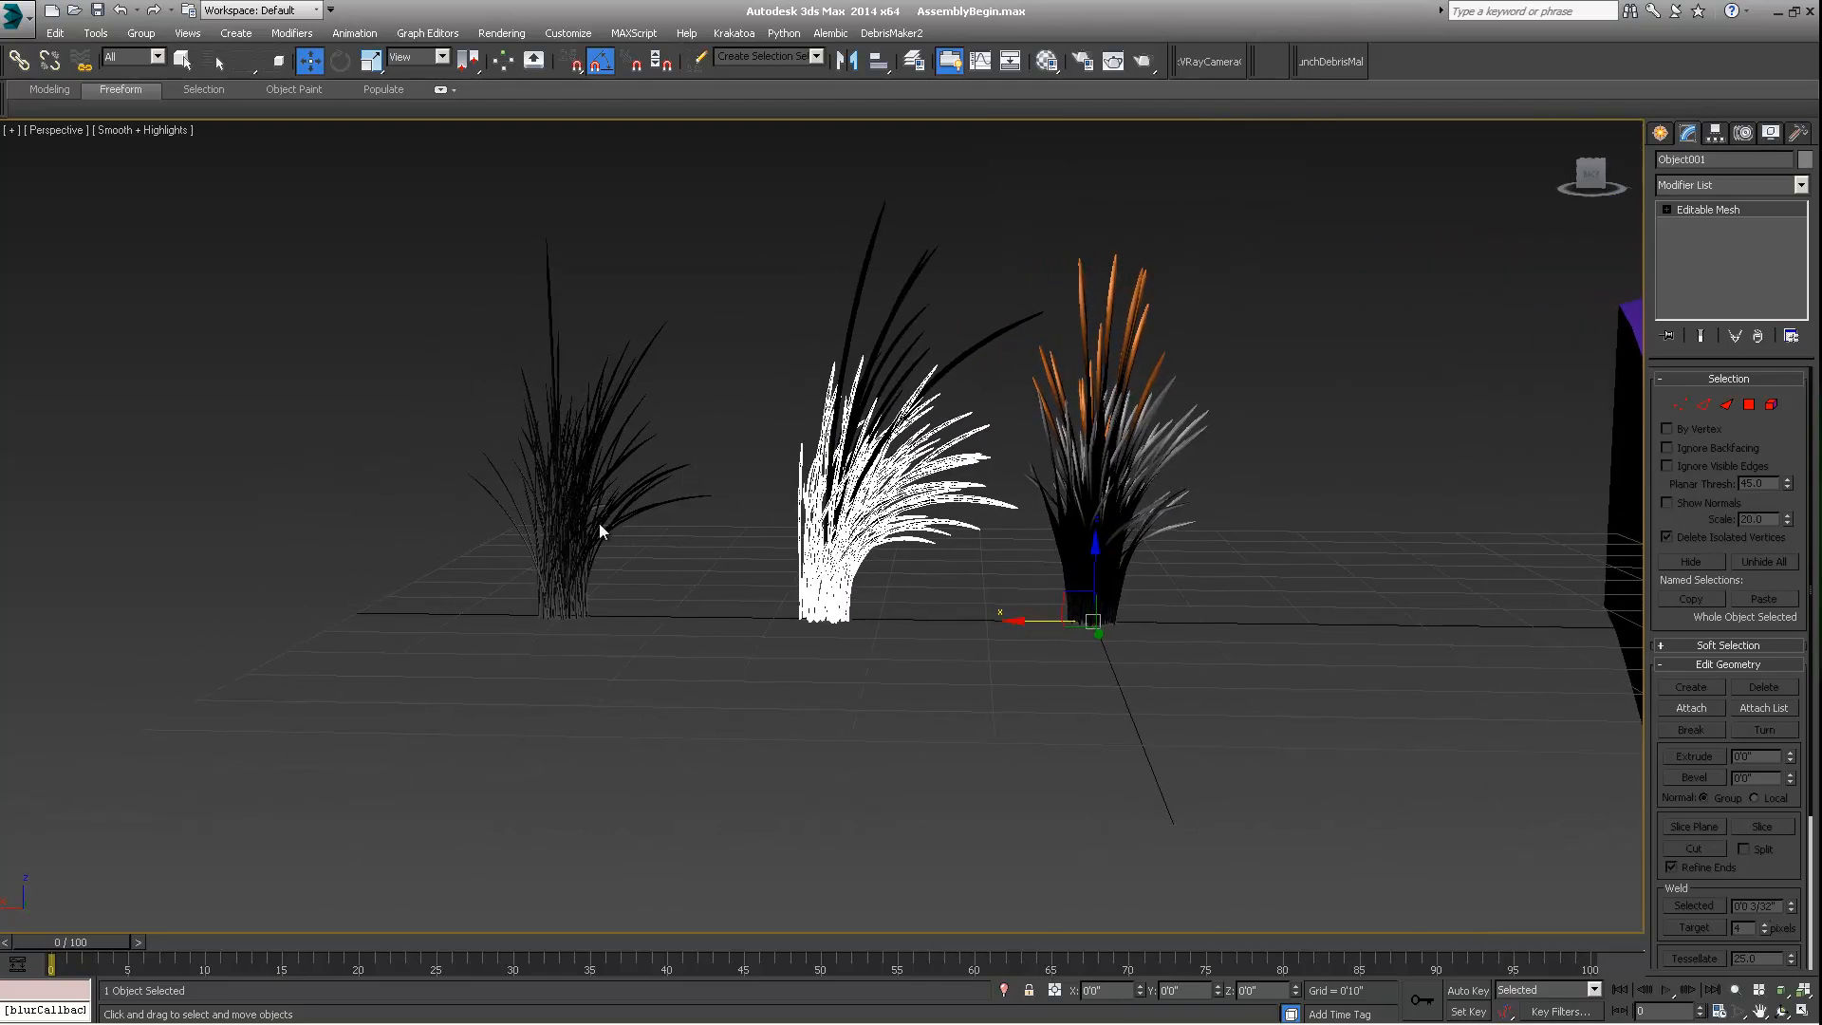
# Step: Select the remaining hair-based grass plant, Cylinder010, and convert its hair to a separate mesh with Hair -> Mesh
pyautogui.click(568, 605)
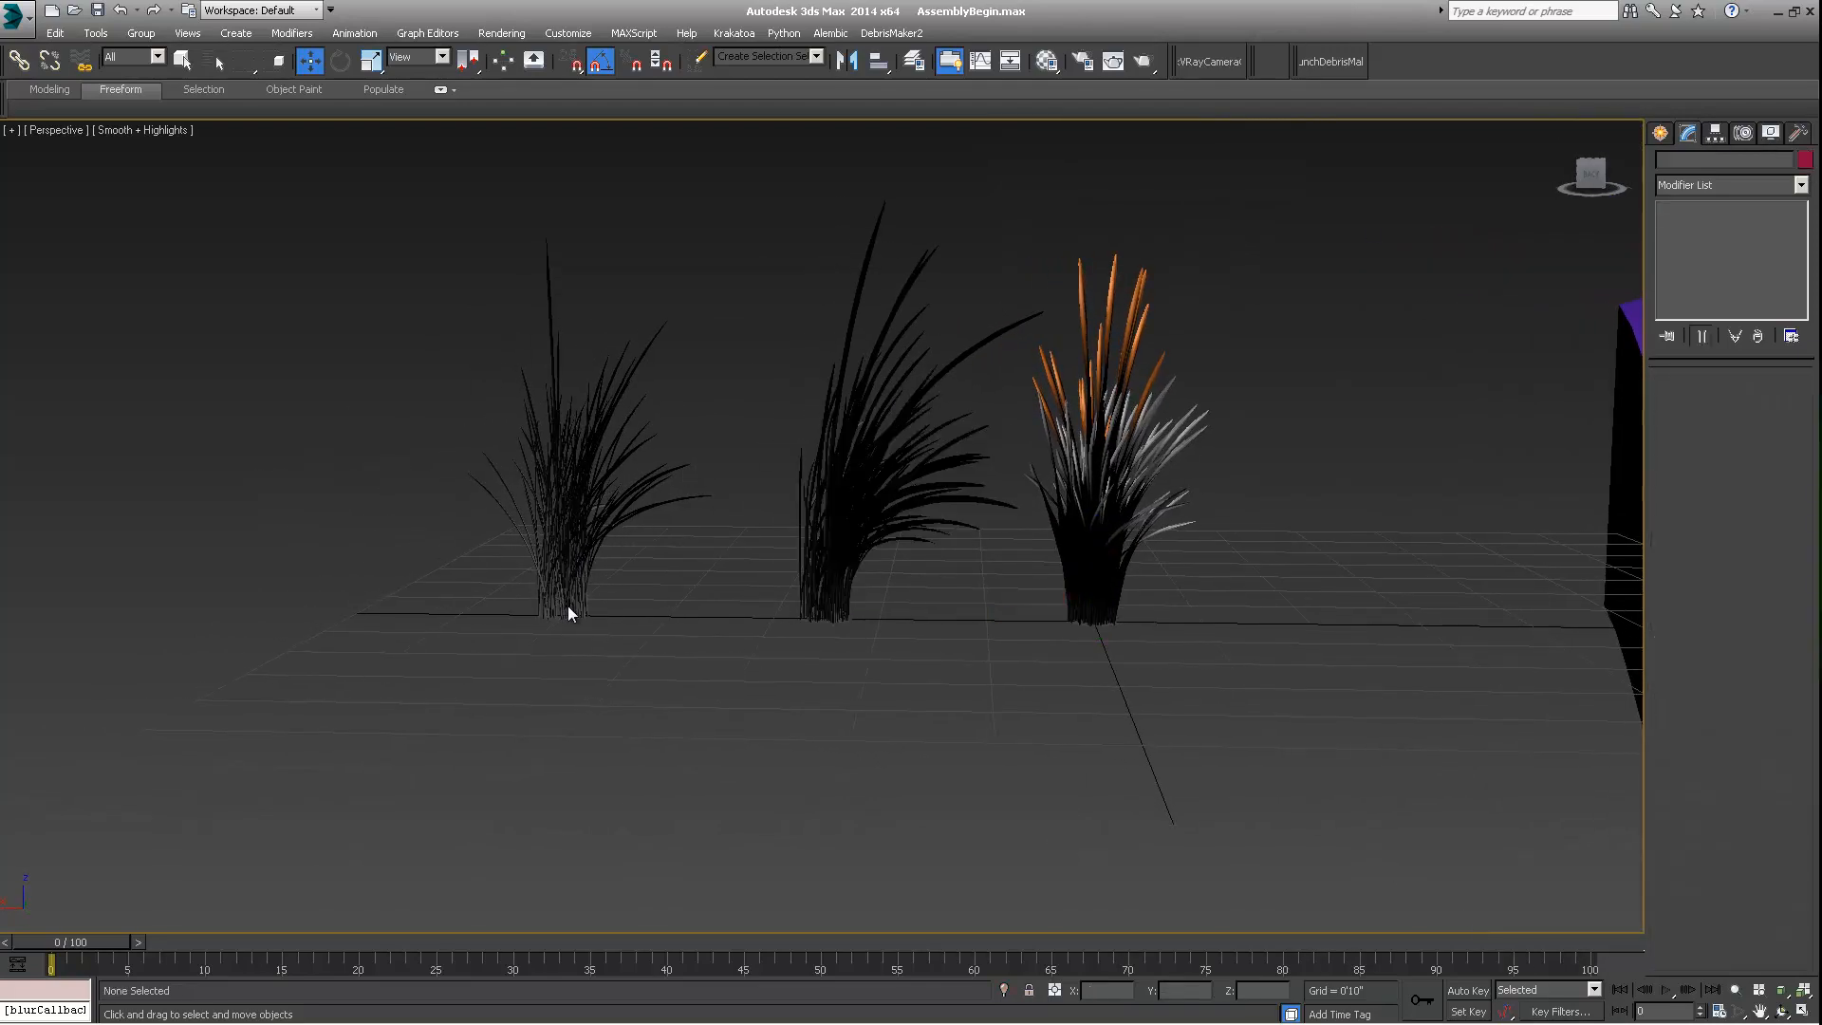
pyautogui.keyDown('alt'); pyautogui.moveTo(608, 596); pyautogui.dragTo(573, 649, button='middle'); pyautogui.keyUp('alt')
pyautogui.moveTo(556, 388); pyautogui.dragTo(576, 468, button='middle')
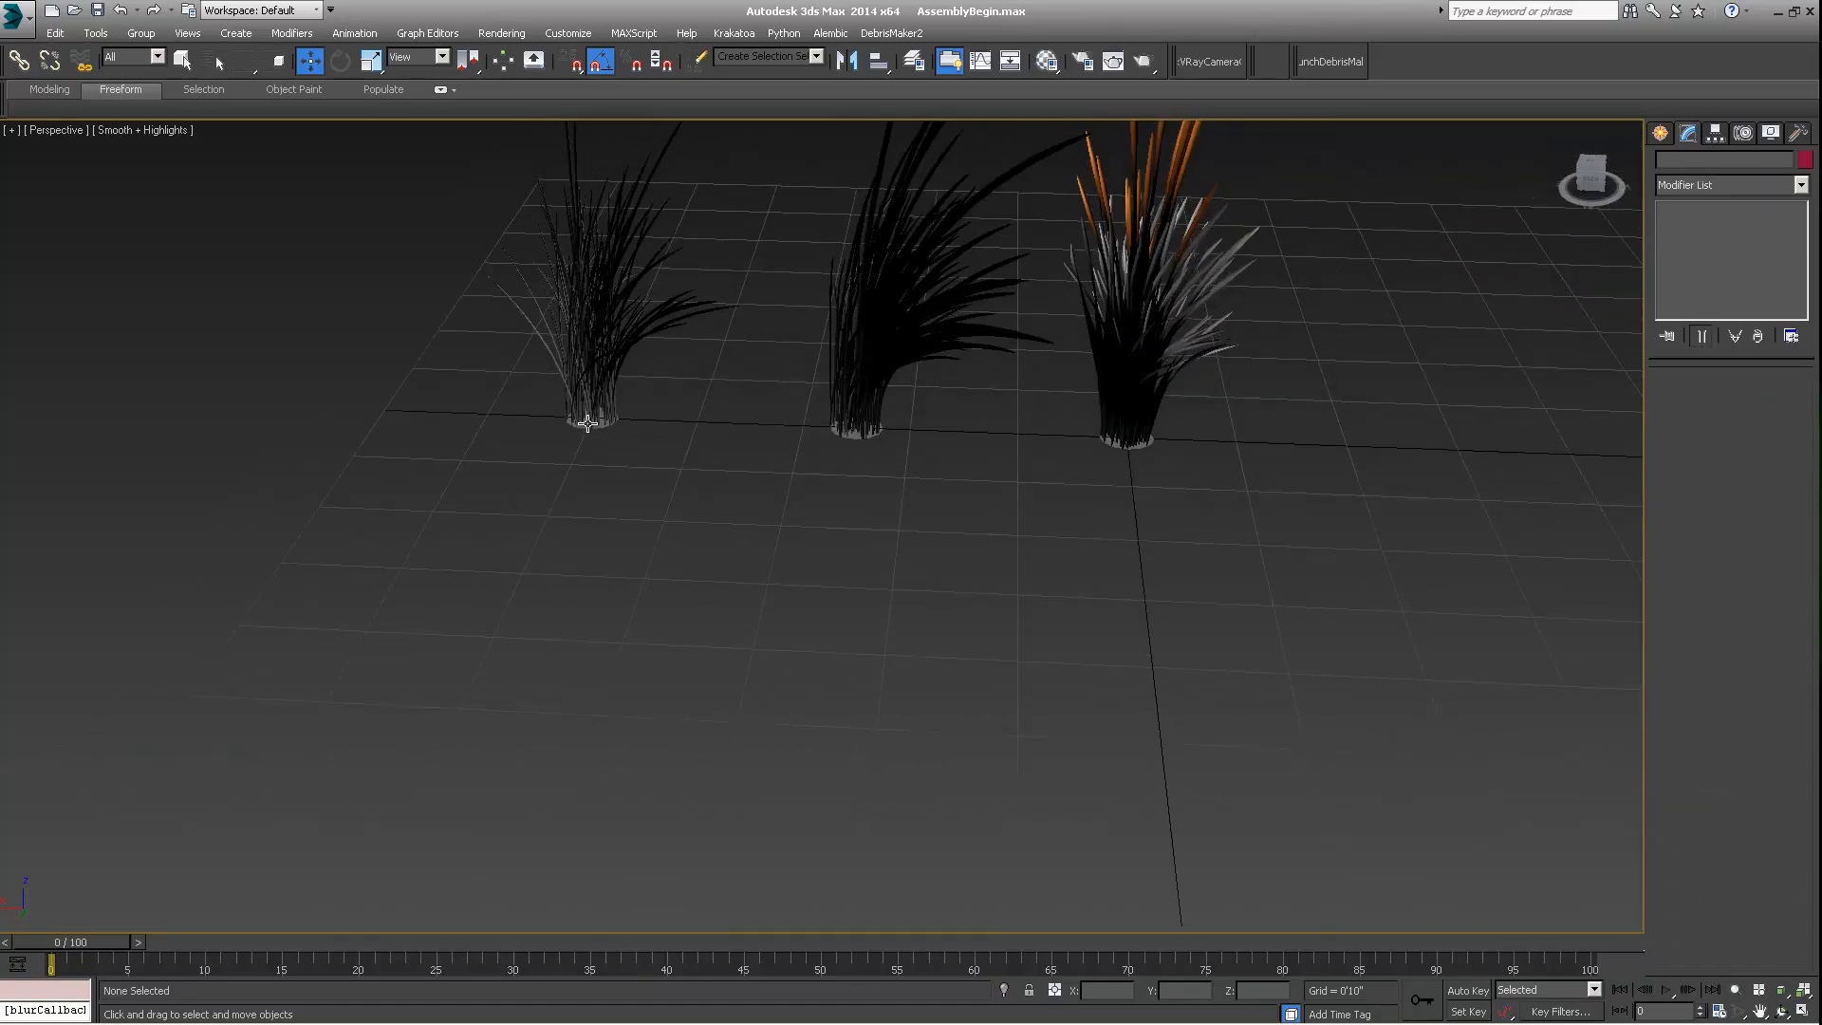
pyautogui.click(588, 423)
pyautogui.moveTo(647, 385); pyautogui.dragTo(685, 466, button='middle')
pyautogui.moveTo(1148, 433); pyautogui.dragTo(1086, 491, button='middle')
pyautogui.scroll(-2, 1739, 641)
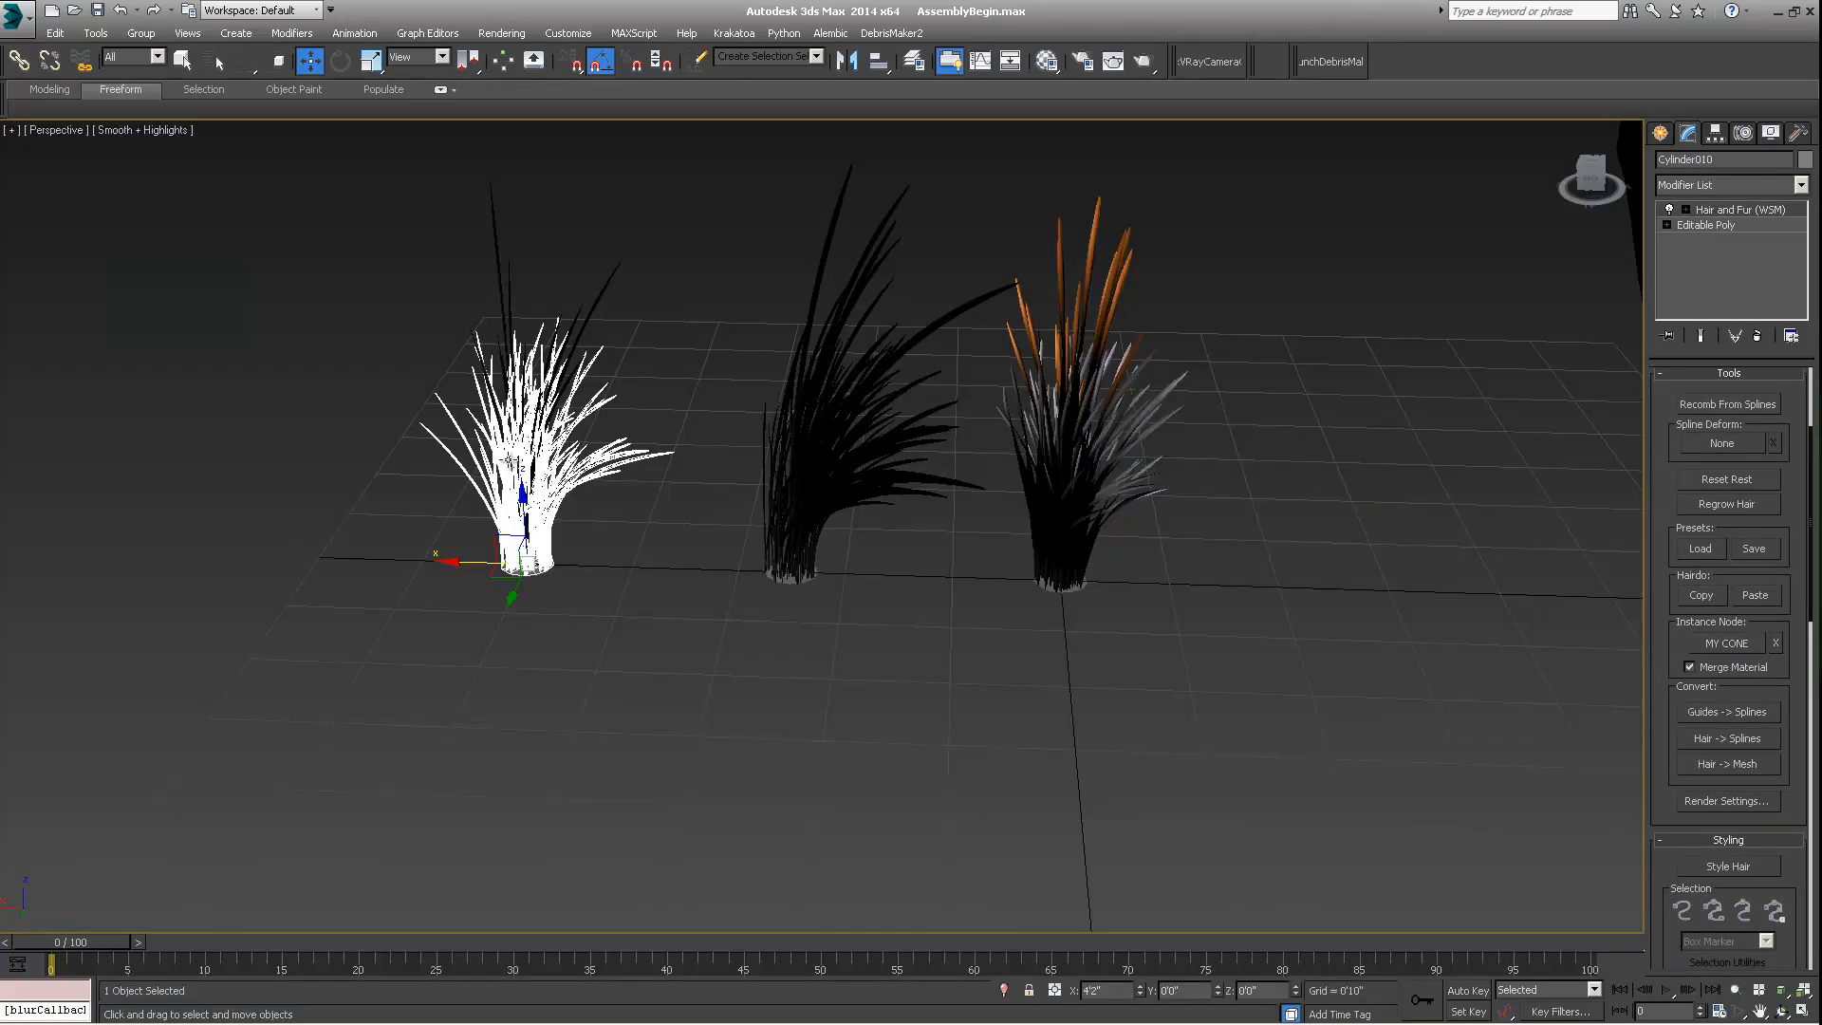
pyautogui.moveTo(505, 459); pyautogui.dragTo(446, 606, button='middle')
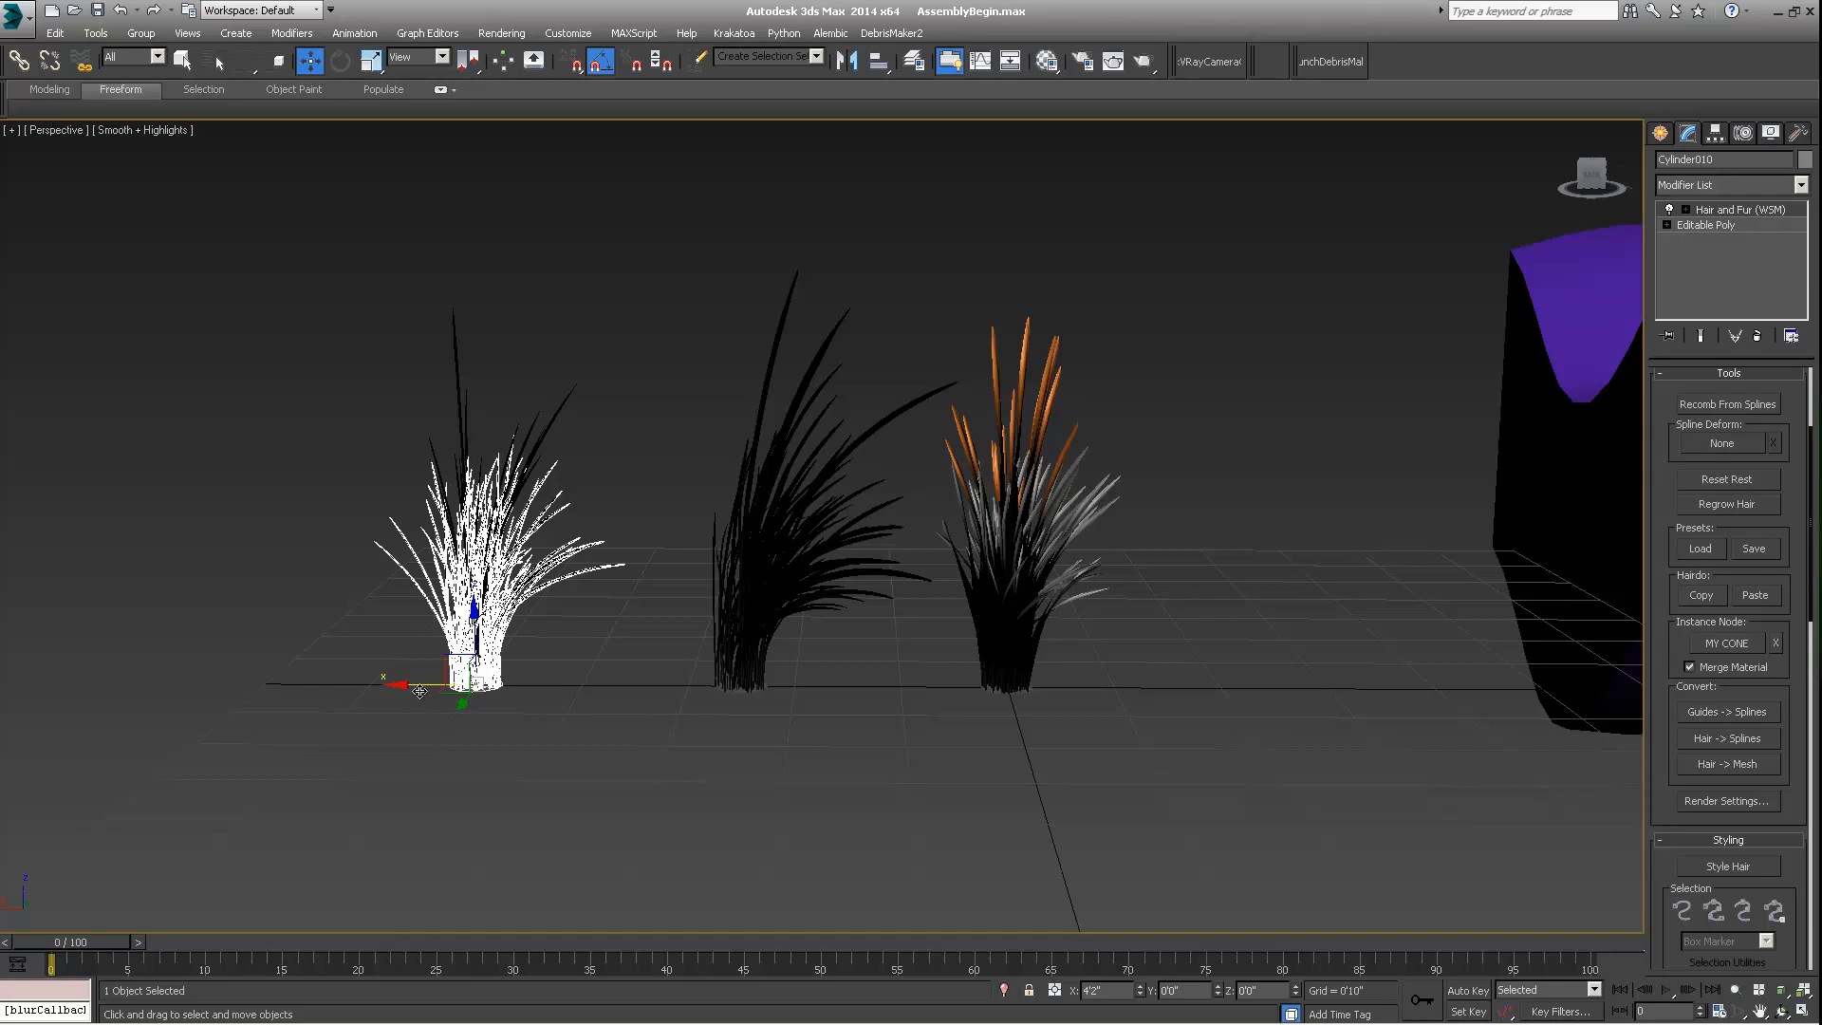
# Step: Move Cylinder010 along X away from its converted hair mesh, Object003, and delete that mesh
pyautogui.moveTo(421, 685); pyautogui.dragTo(139, 634)
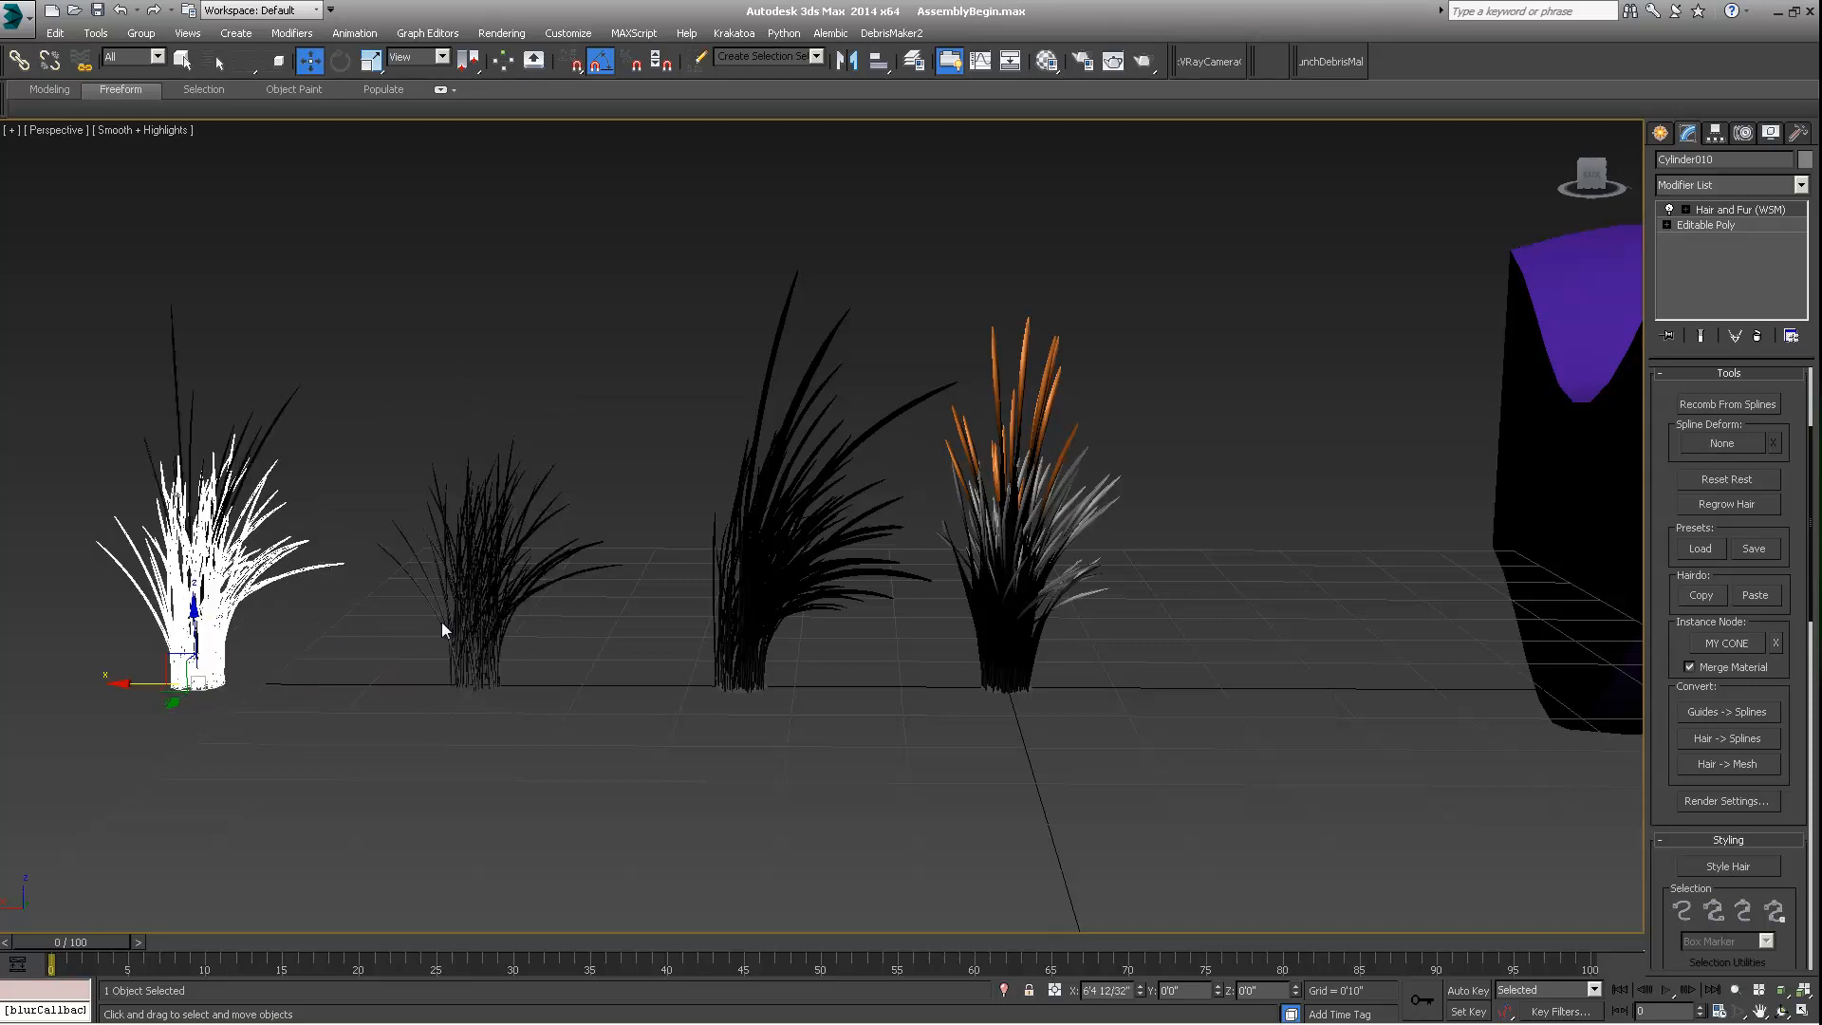
pyautogui.hotkey('ctrl', 'z')
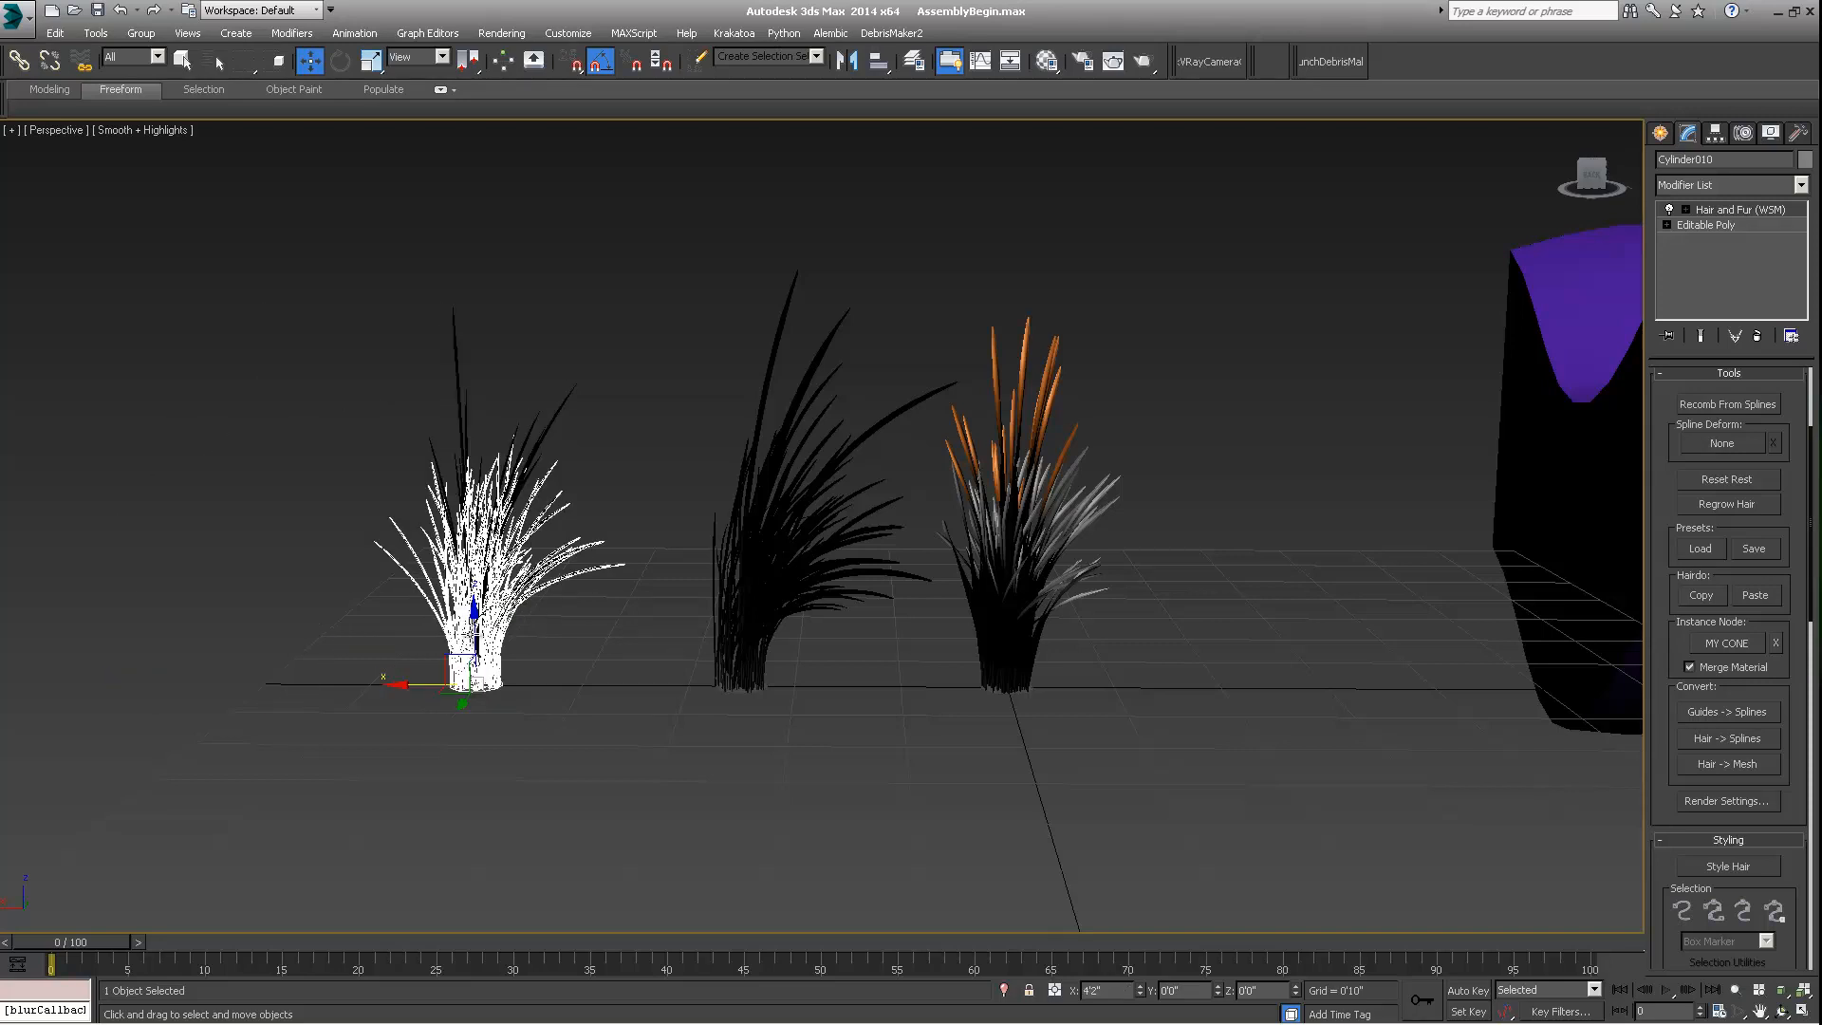
pyautogui.moveTo(429, 686); pyautogui.dragTo(290, 665)
pyautogui.click(469, 653)
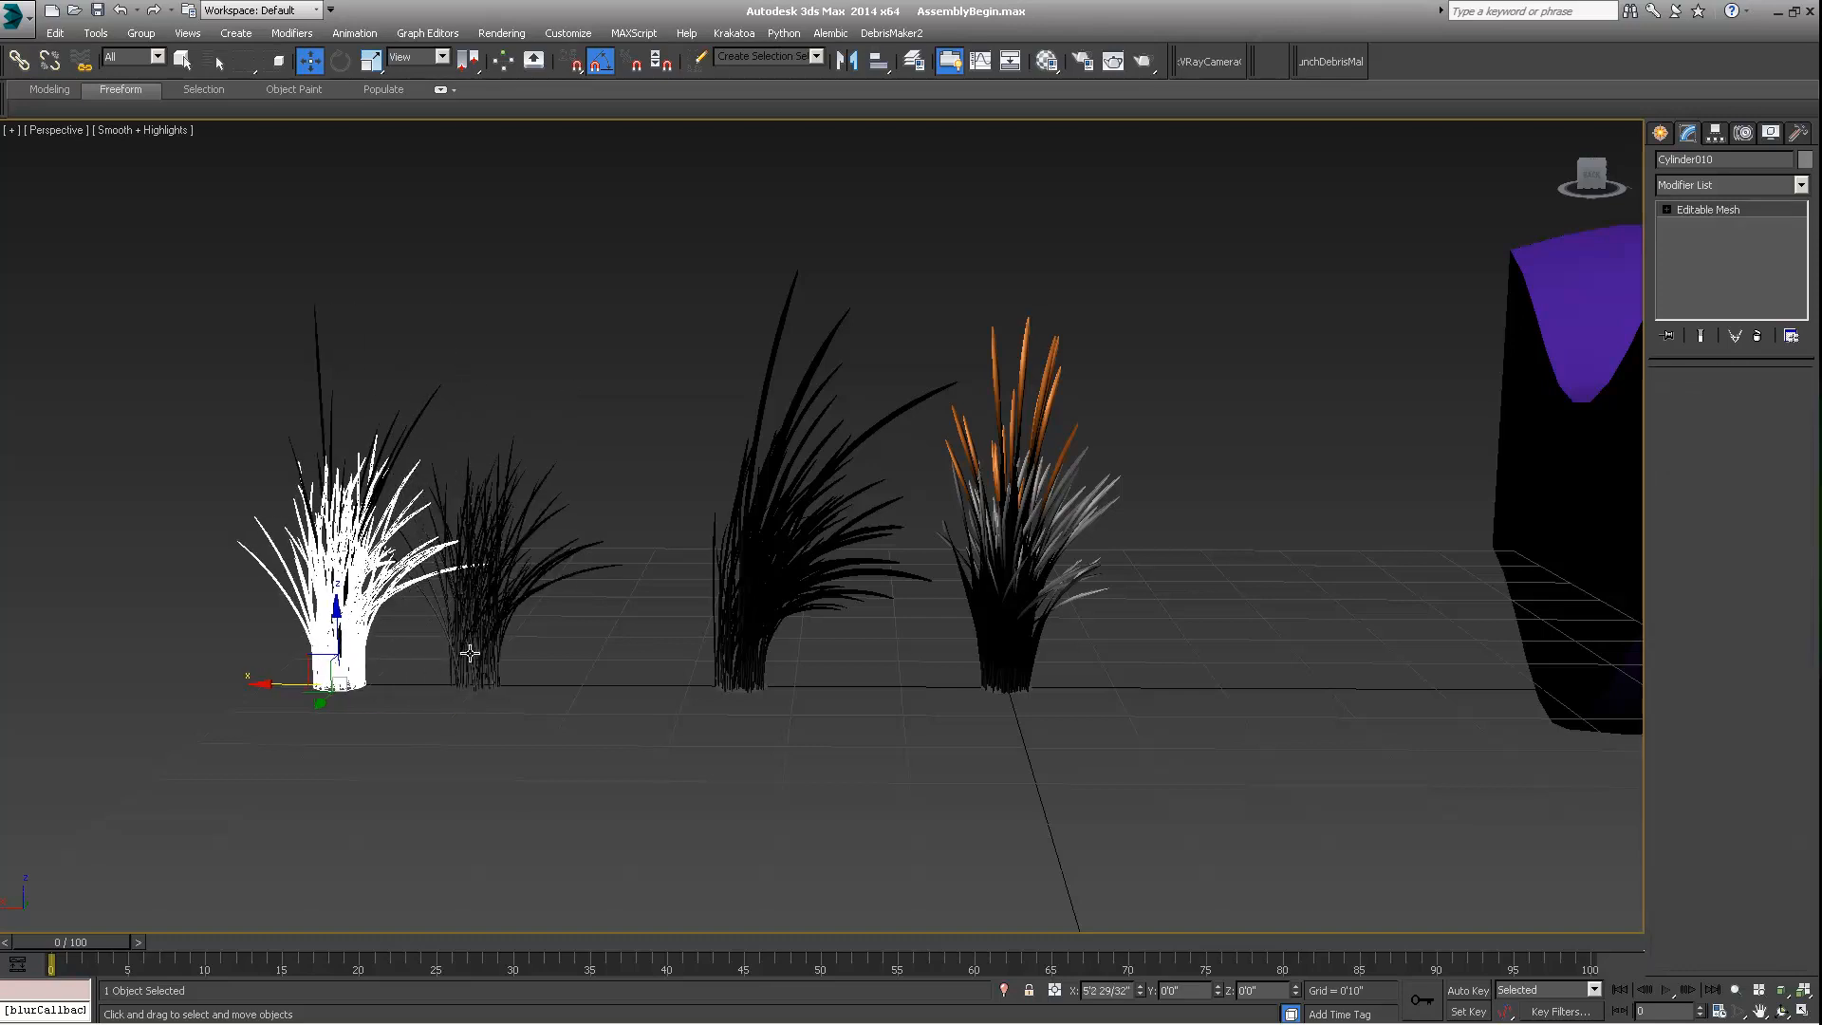
pyautogui.keyDown('alt'); pyautogui.moveTo(480, 617); pyautogui.dragTo(550, 636, button='middle'); pyautogui.keyUp('alt')
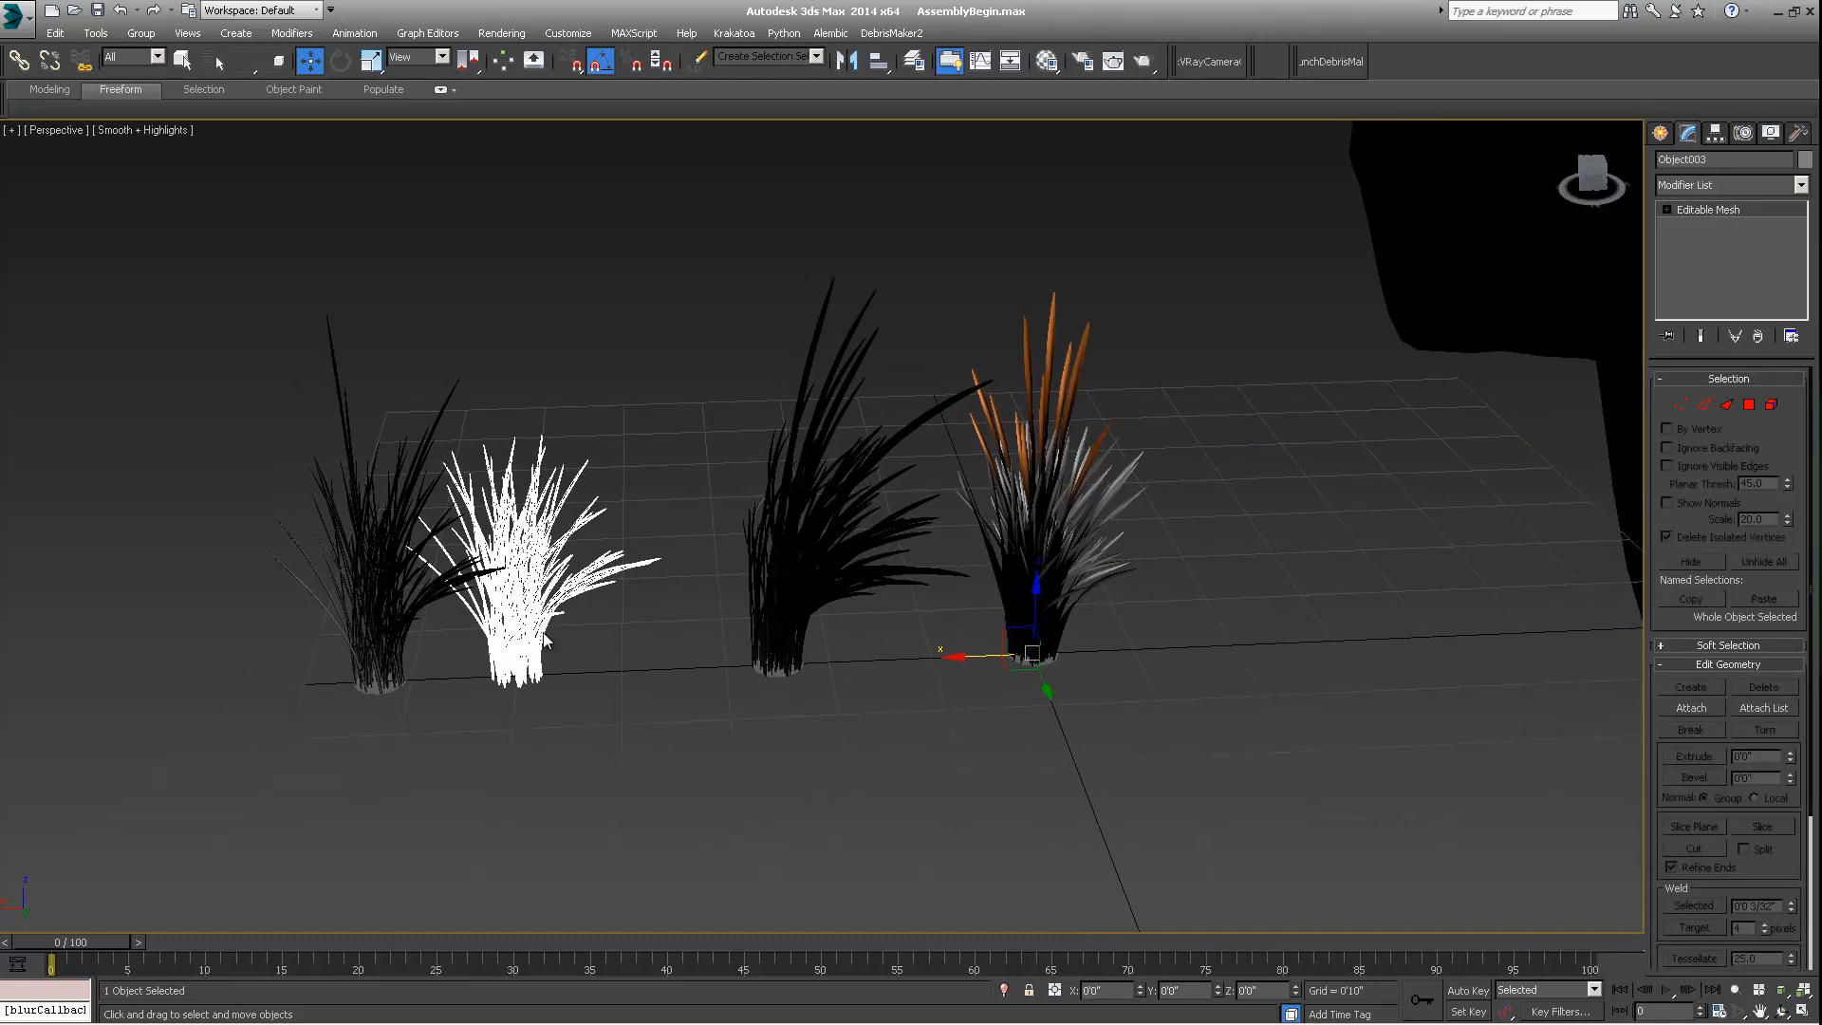
pyautogui.press('Delete')
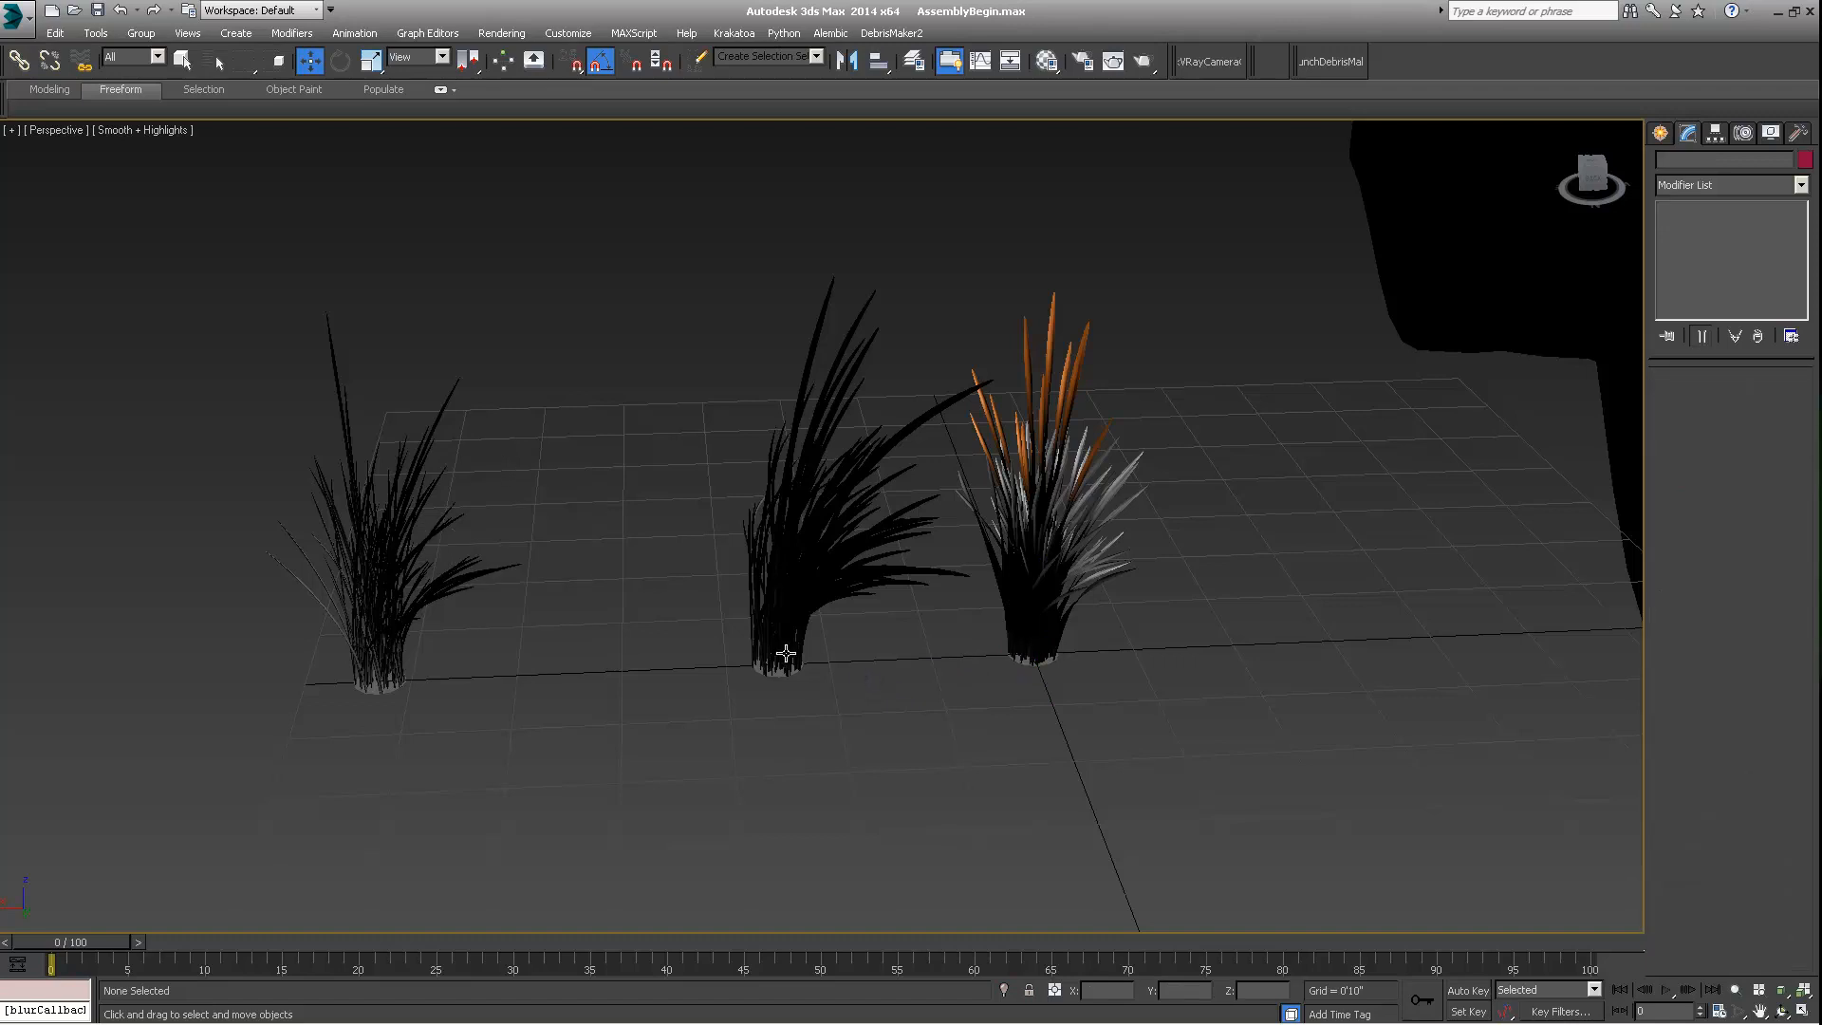
pyautogui.moveTo(784, 653); pyautogui.dragTo(716, 653, button='middle')
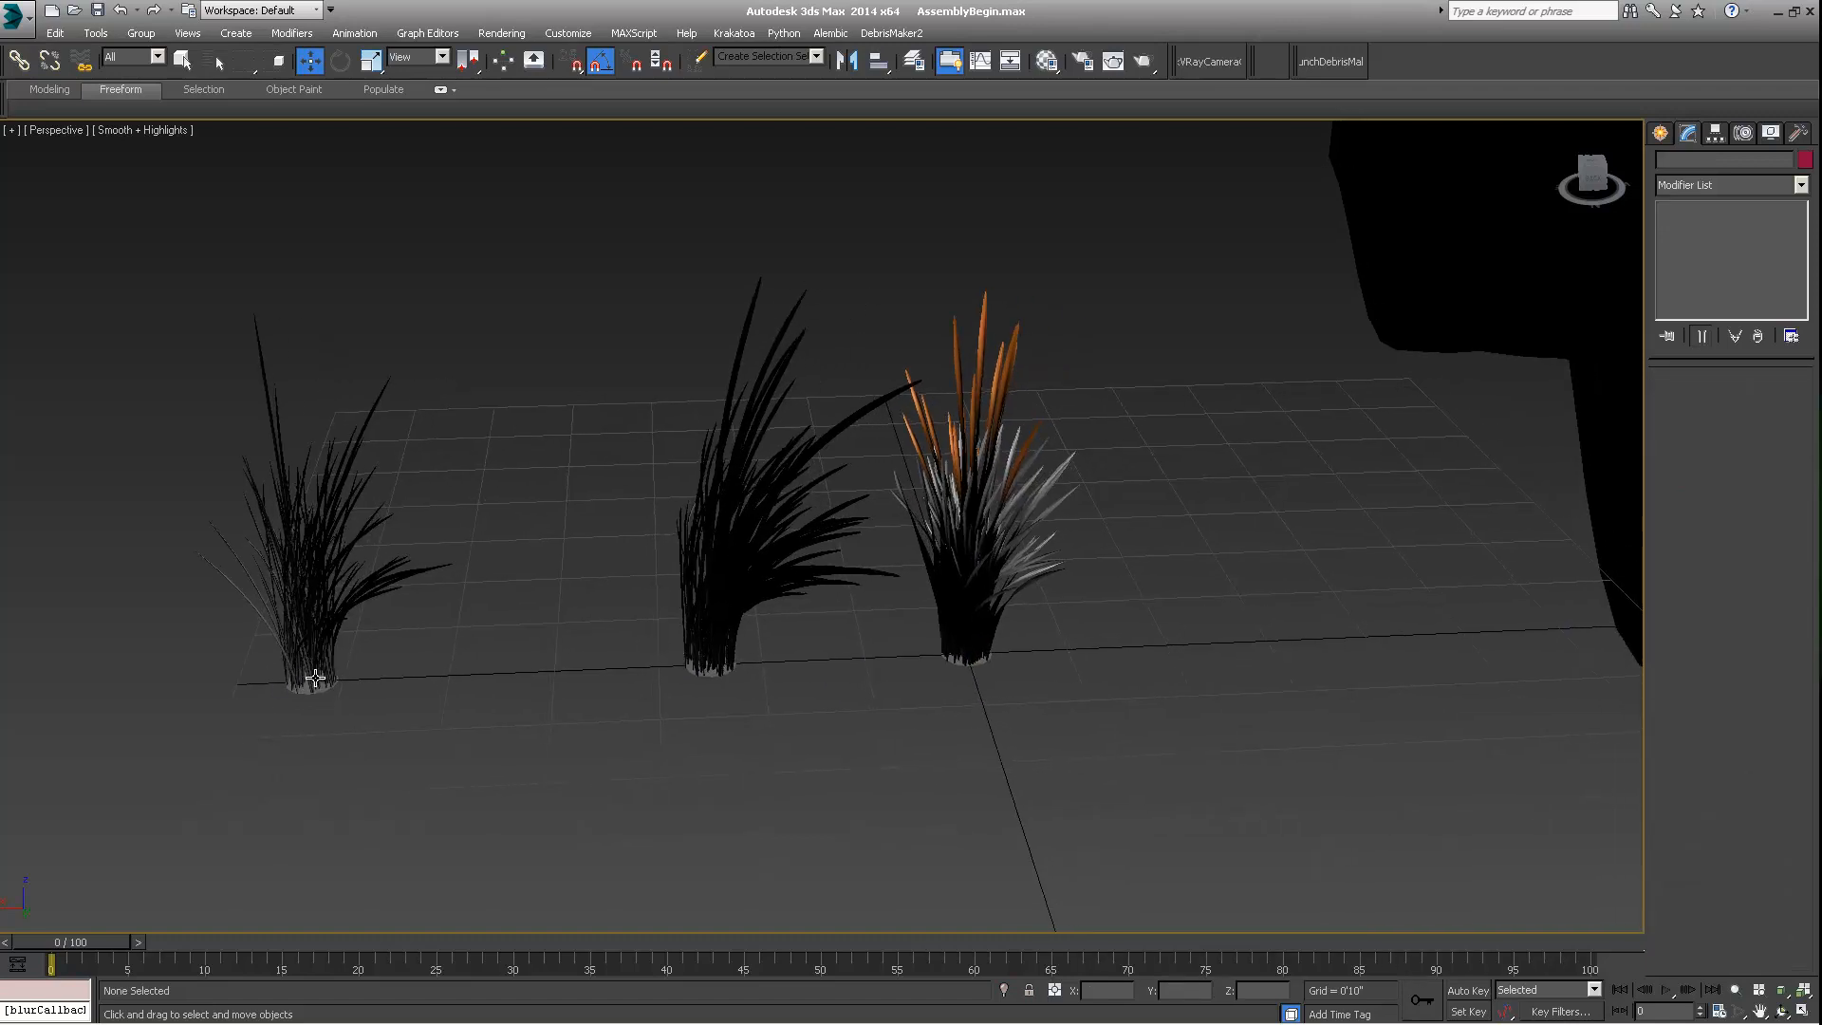
# Step: Try deleting Cylinder010, and undo back through the removal of its converted hair mesh
pyautogui.click(315, 678)
pyautogui.press('Delete')
pyautogui.hotkey('ctrl', 'z')
pyautogui.hotkey('ctrl', 'z')
pyautogui.hotkey('ctrl', 'z')
pyautogui.hotkey('ctrl', 'z')
pyautogui.hotkey('ctrl', 'z')
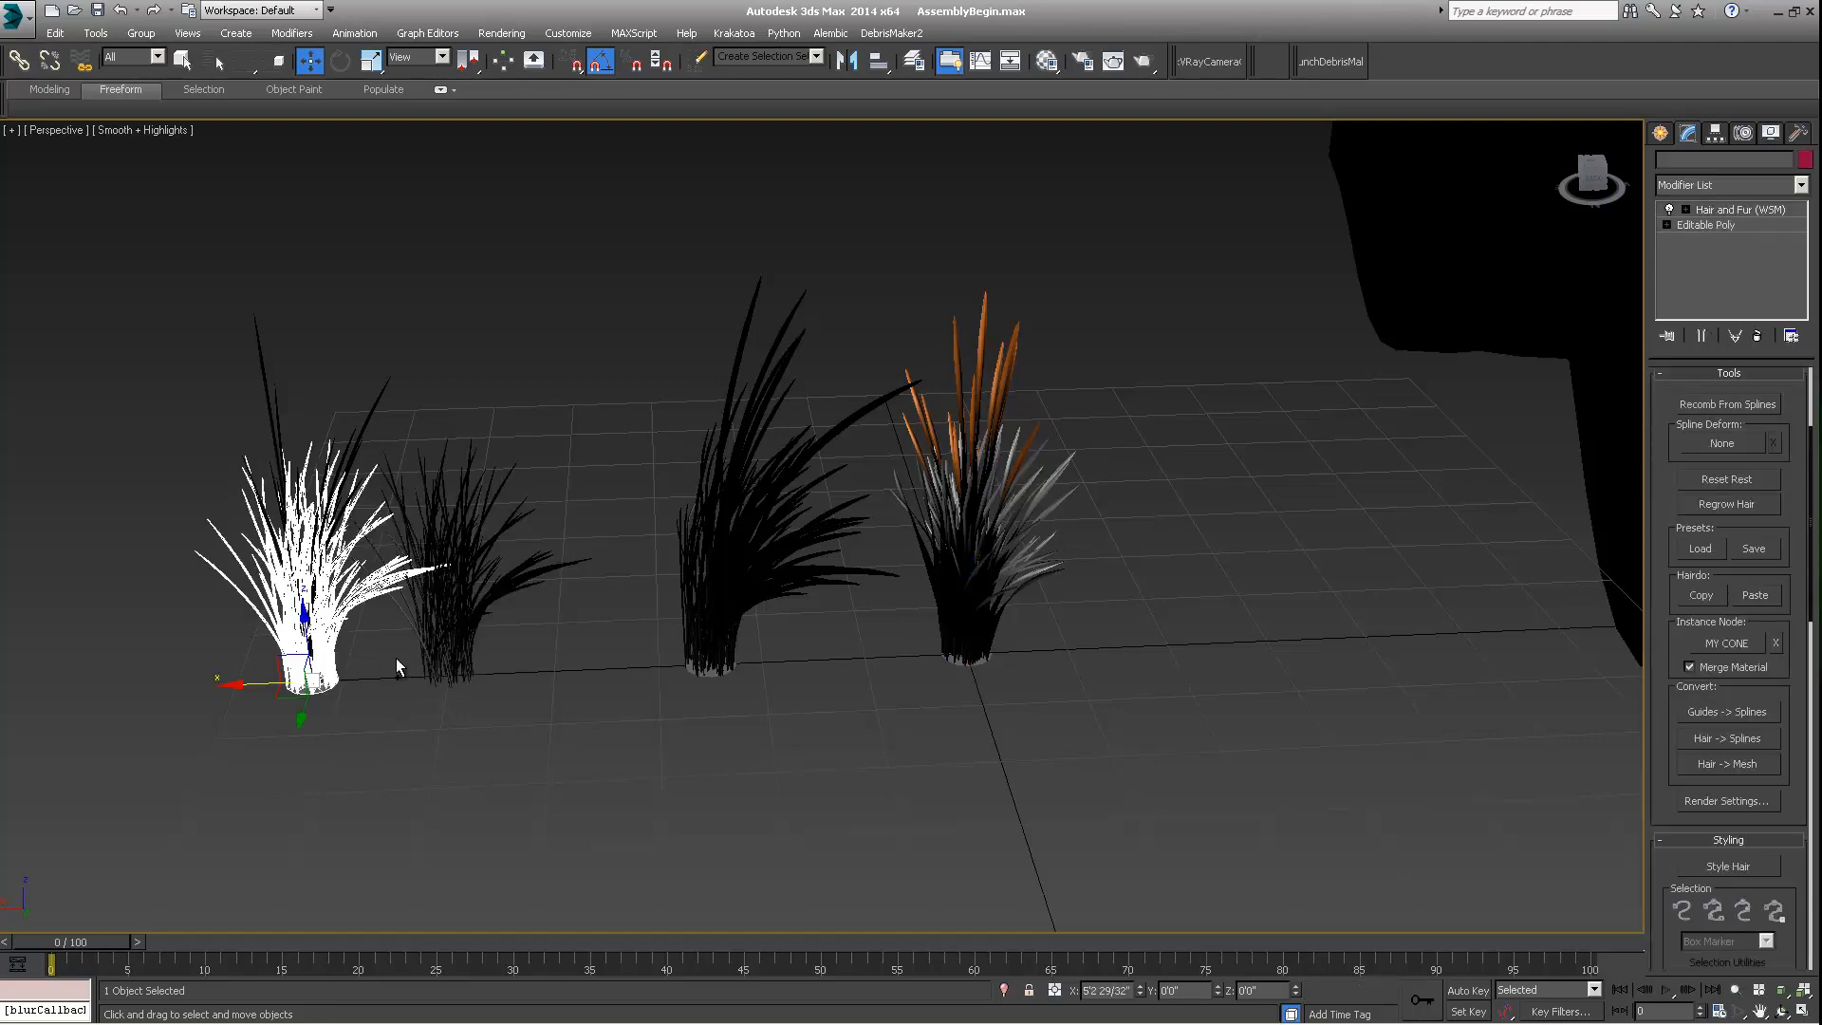
# Step: Move the middle plant's hair mesh, Object001, about 2'8" along X away from its tall blades
pyautogui.moveTo(431, 641)
pyautogui.keyDown('alt'); pyautogui.mouseDown(button='middle')
pyautogui.moveTo(440, 586)
pyautogui.moveTo(442, 635)
pyautogui.moveTo(425, 634)
pyautogui.mouseUp(button='middle'); pyautogui.keyUp('alt')
pyautogui.click(443, 634)
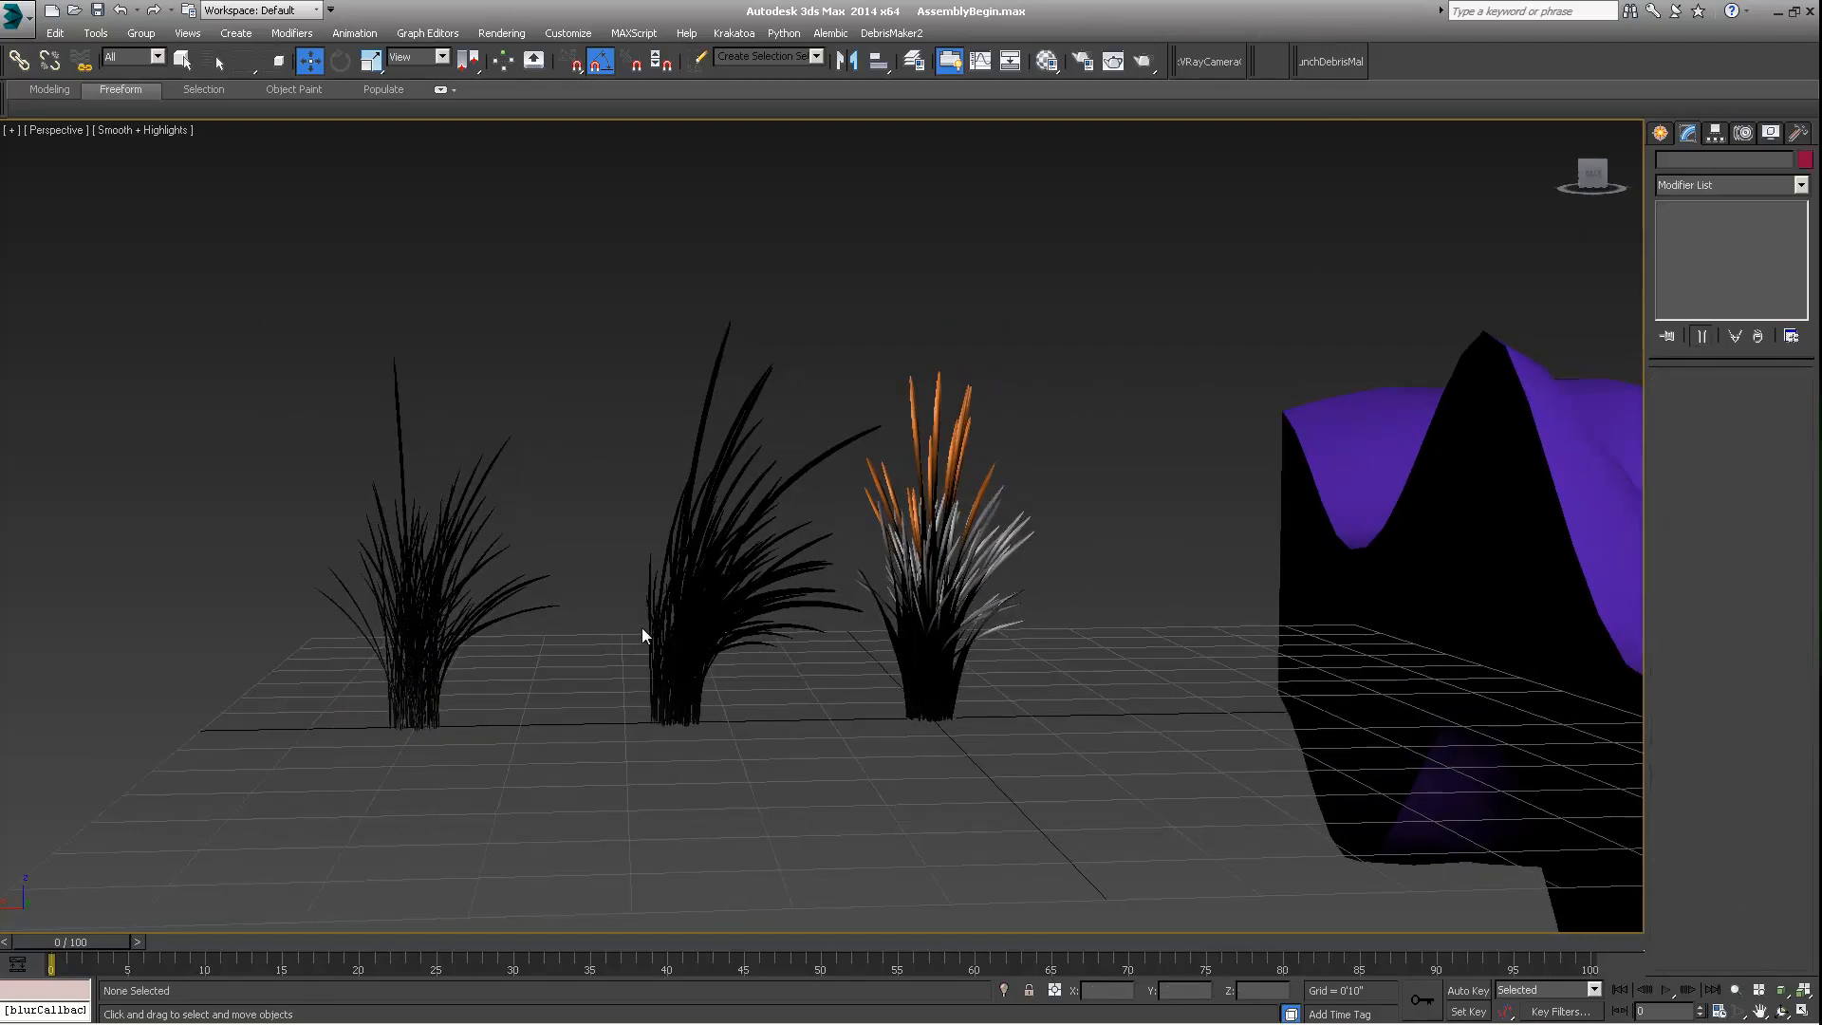
pyautogui.click(672, 623)
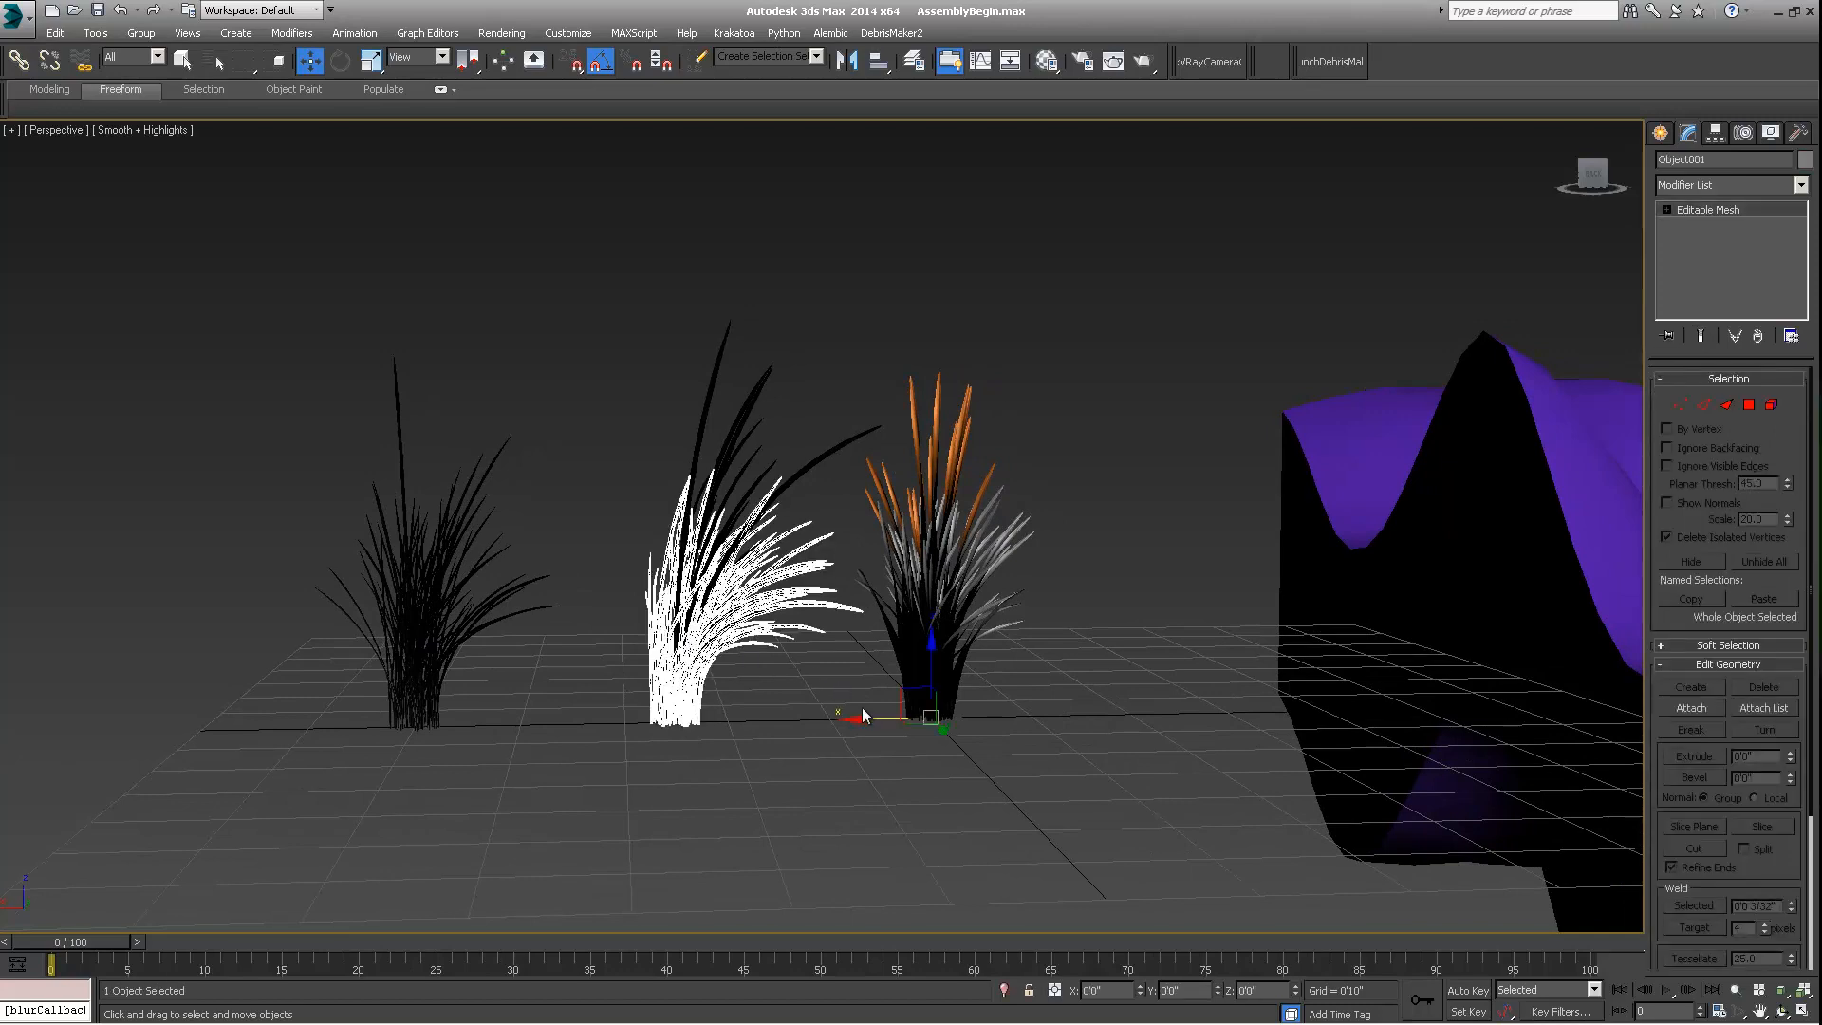
pyautogui.moveTo(861, 714); pyautogui.dragTo(526, 719)
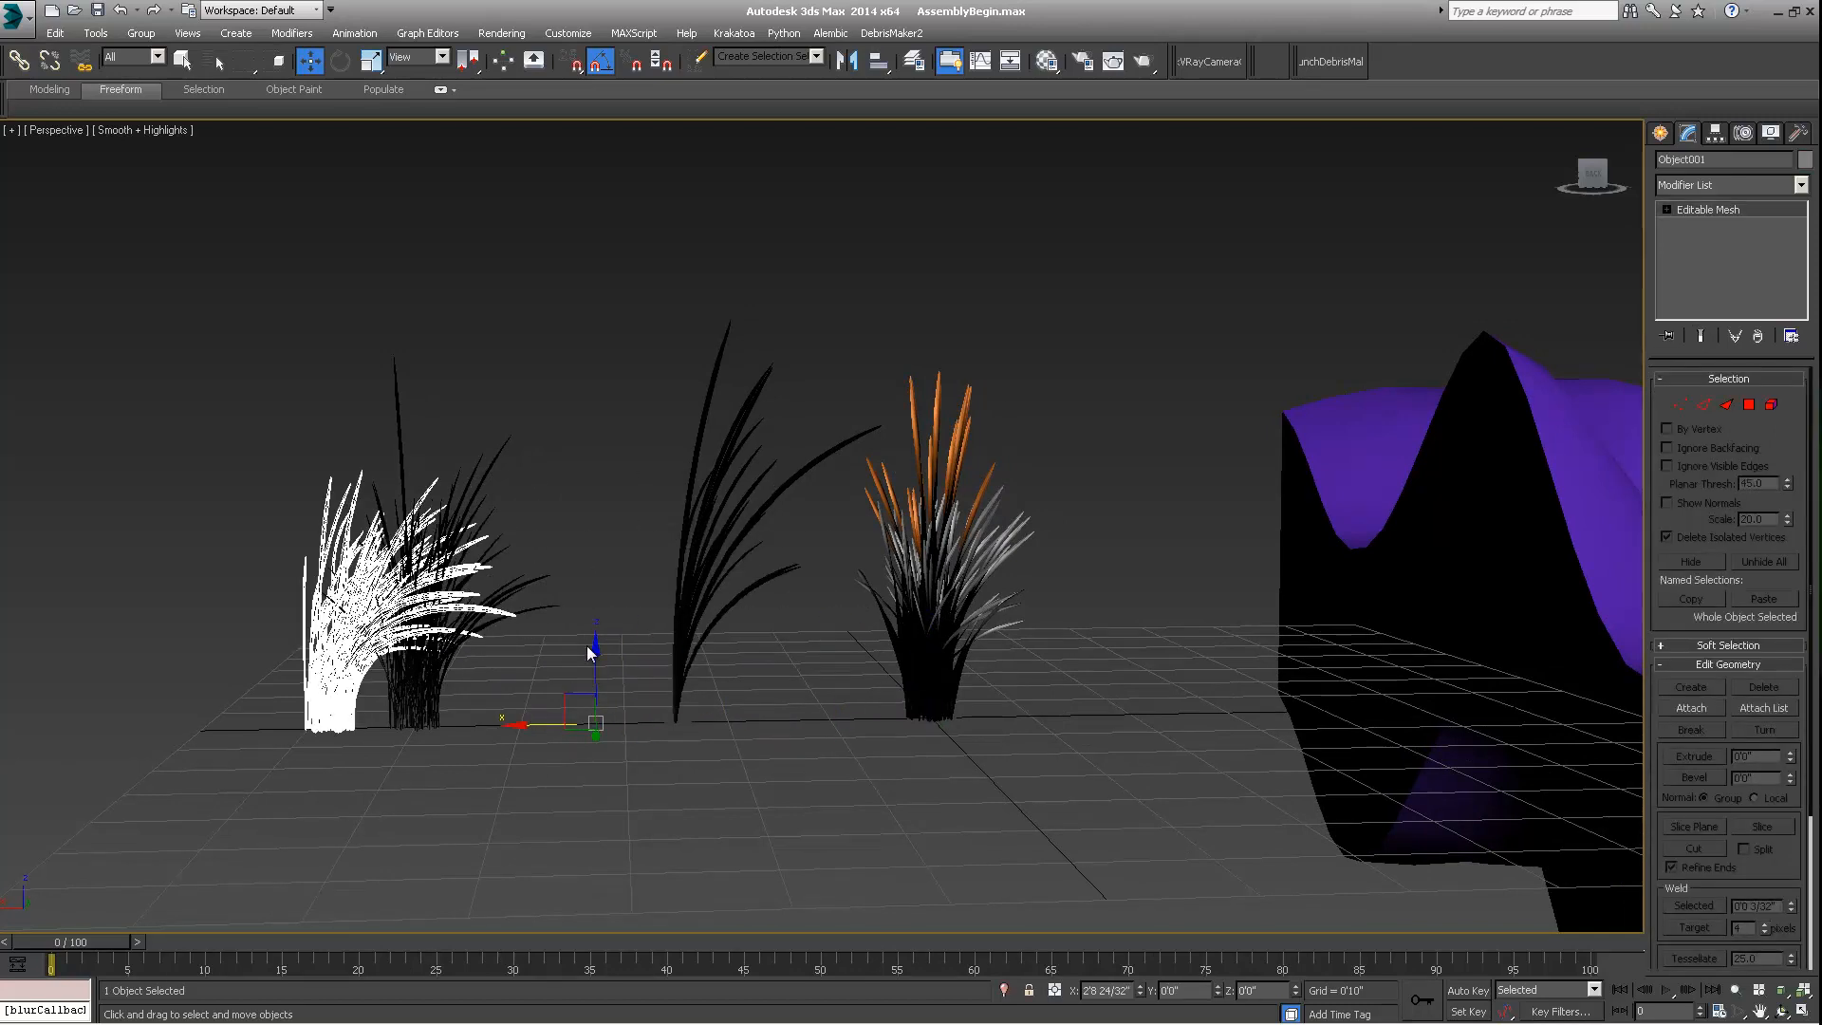
# Step: Undo the last move of the middle plant's hair mesh, Object001
pyautogui.hotkey('ctrl', 'z')
pyautogui.keyDown('alt'); pyautogui.moveTo(1175, 594); pyautogui.dragTo(721, 606, button='middle'); pyautogui.keyUp('alt')
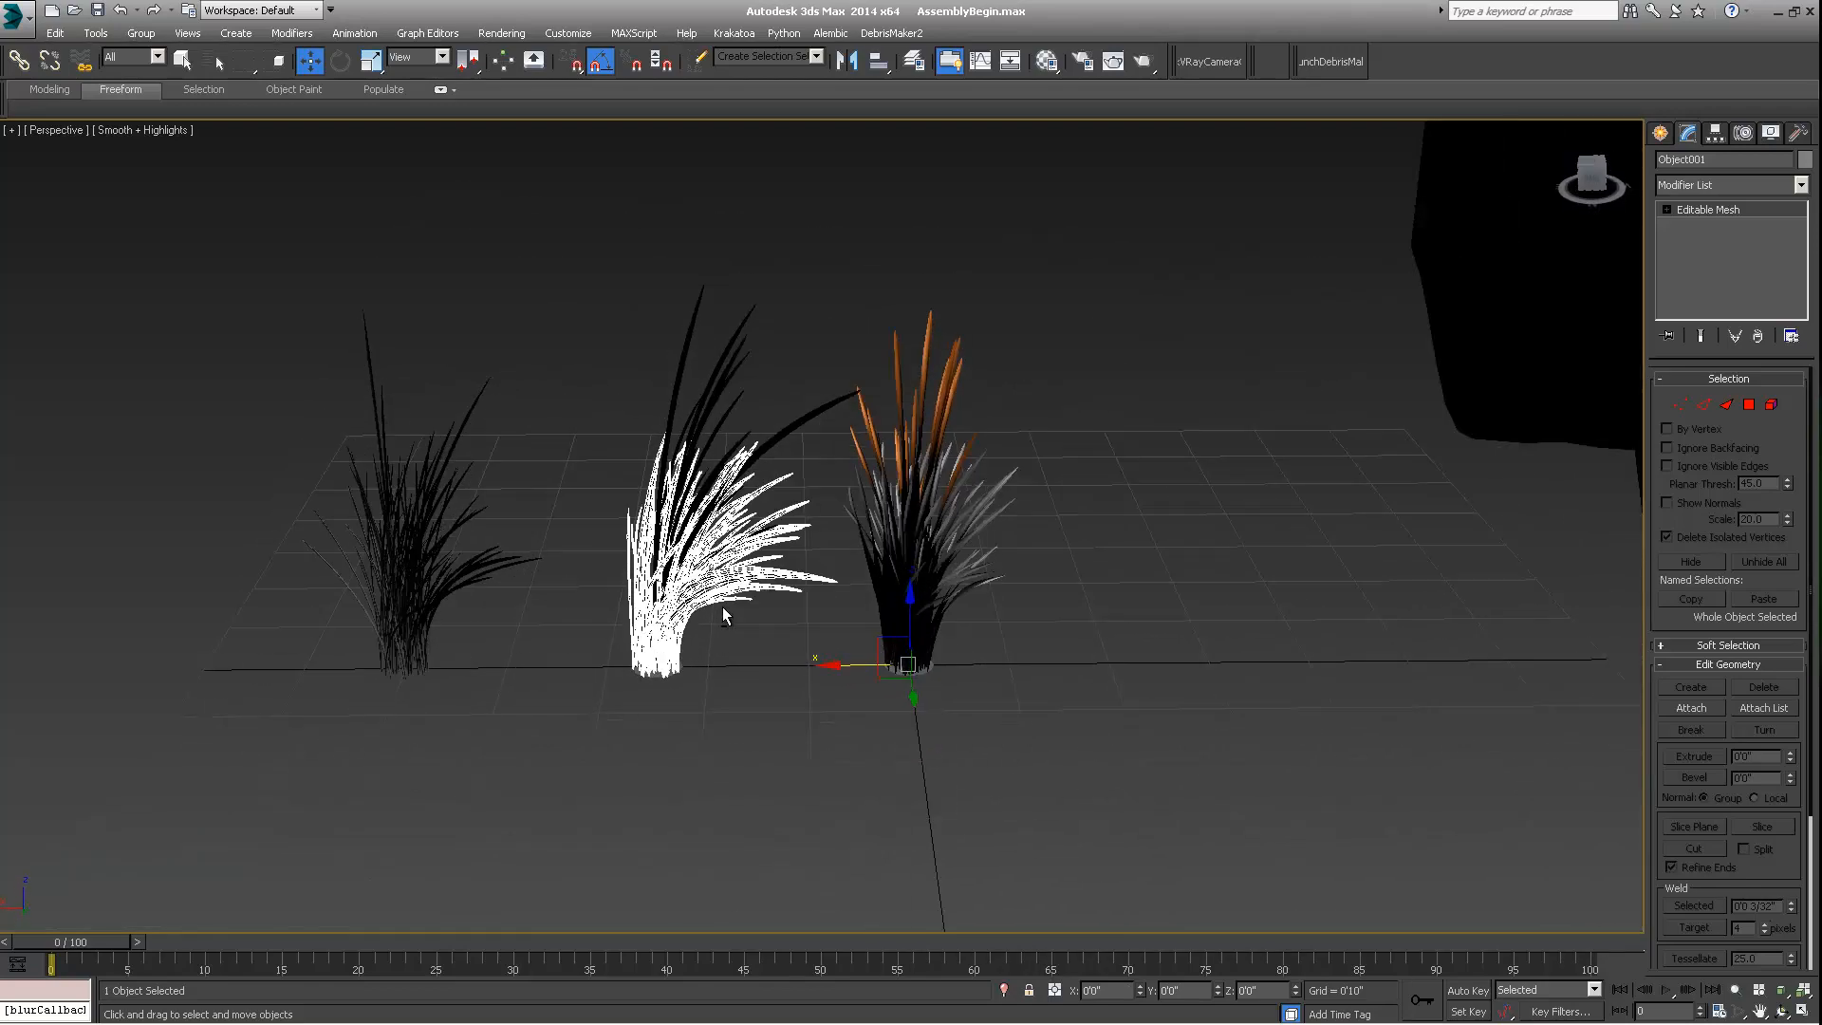
pyautogui.hotkey('shift', 'z')
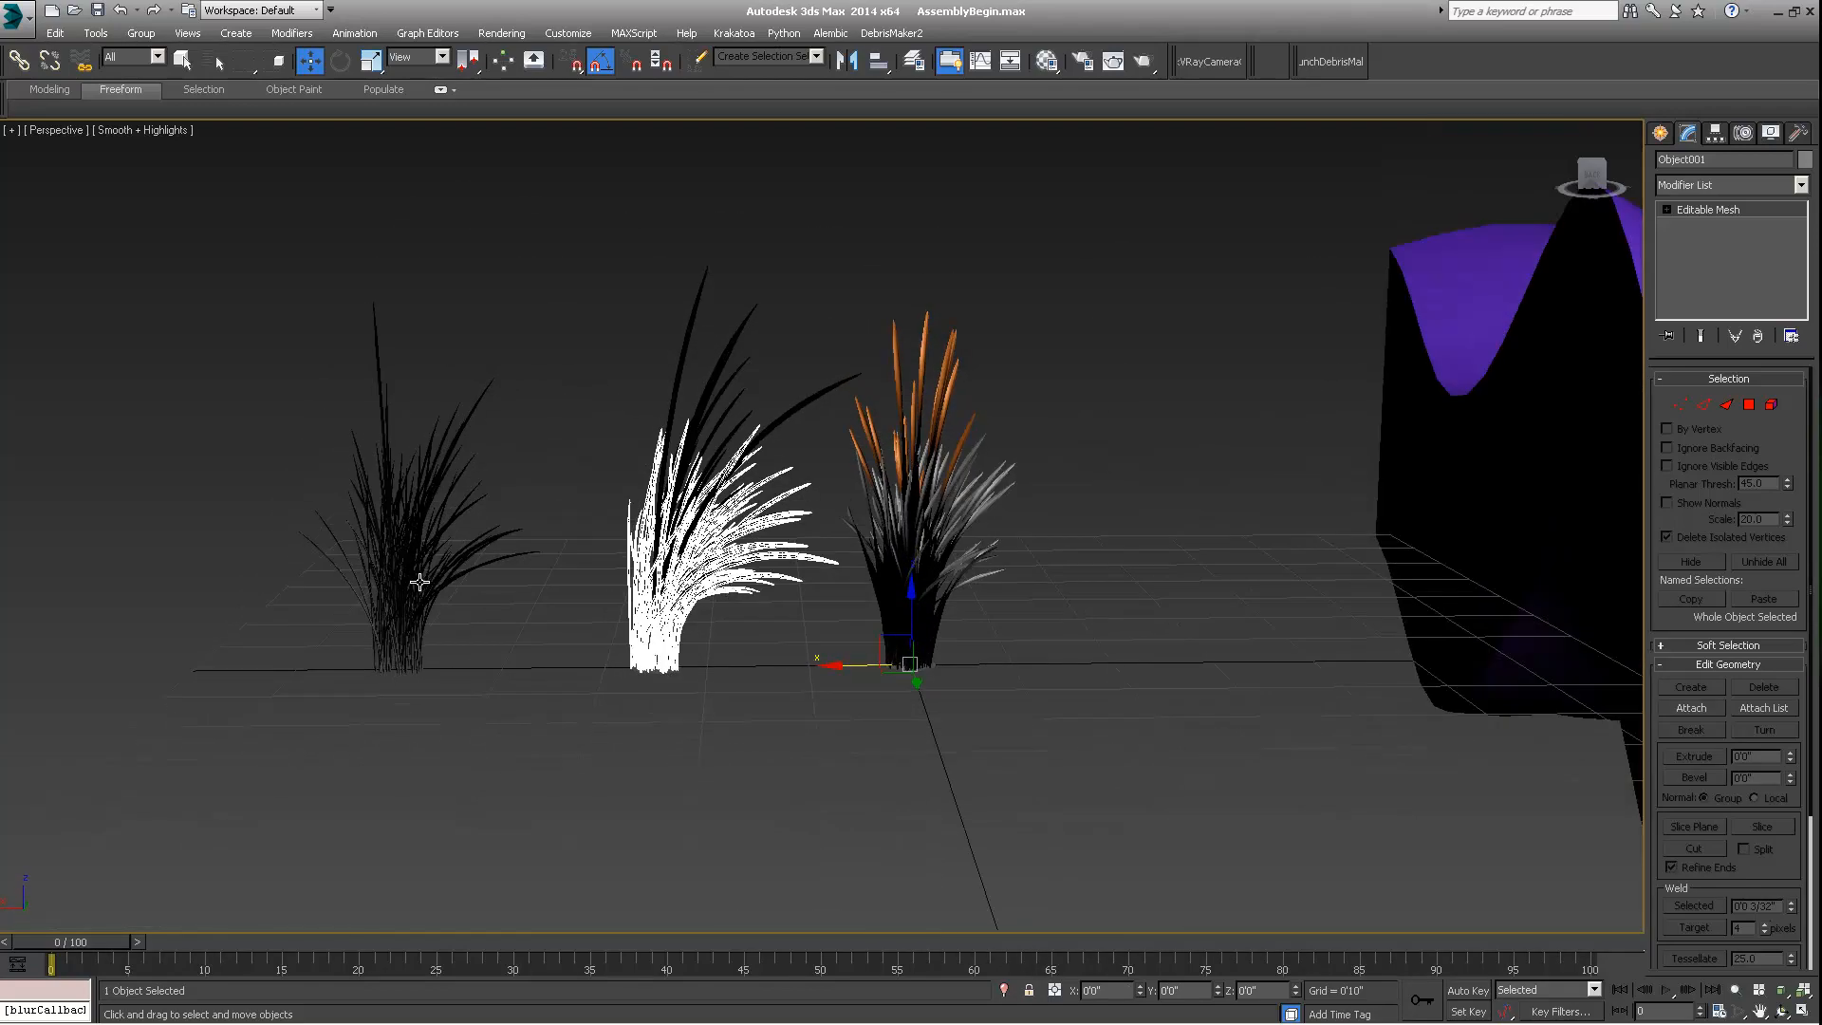
# Step: Select the converted grass hair meshes in turn and examine where their pivots sit relative to each plant
pyautogui.click(428, 586)
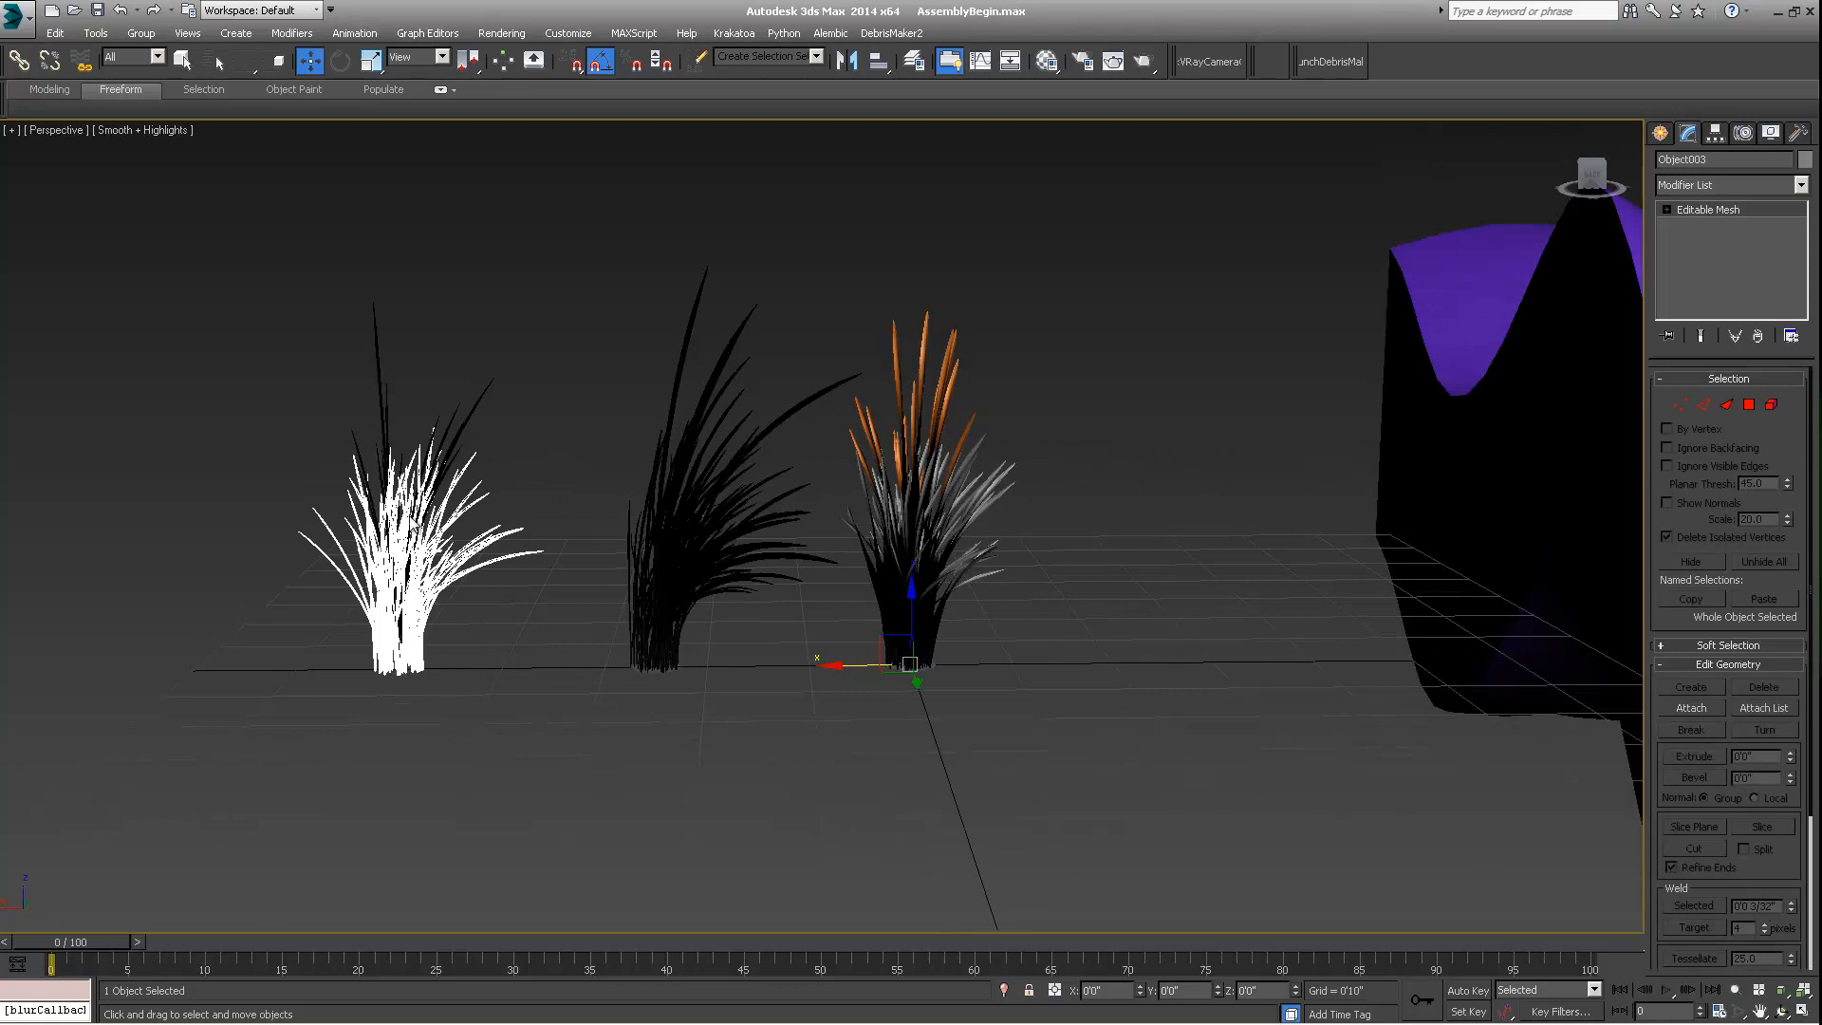
pyautogui.click(871, 548)
pyautogui.click(712, 589)
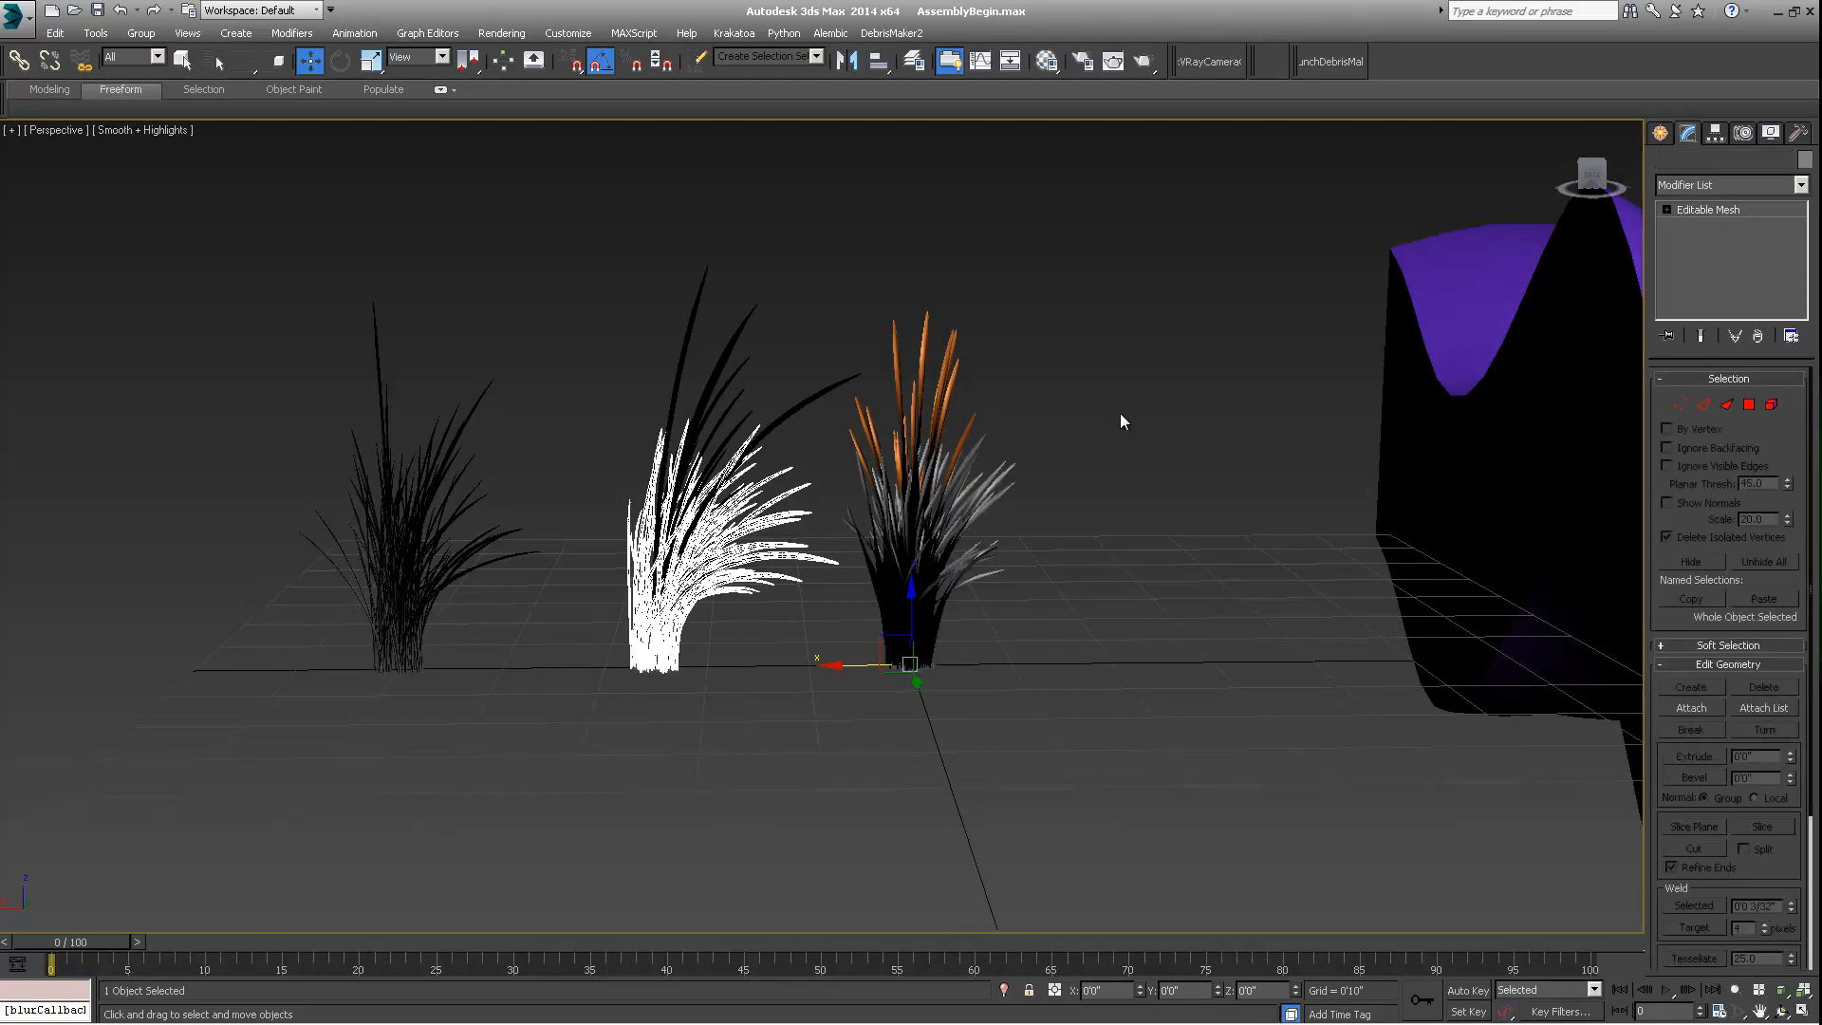
pyautogui.moveTo(805, 531); pyautogui.dragTo(800, 534, button='middle')
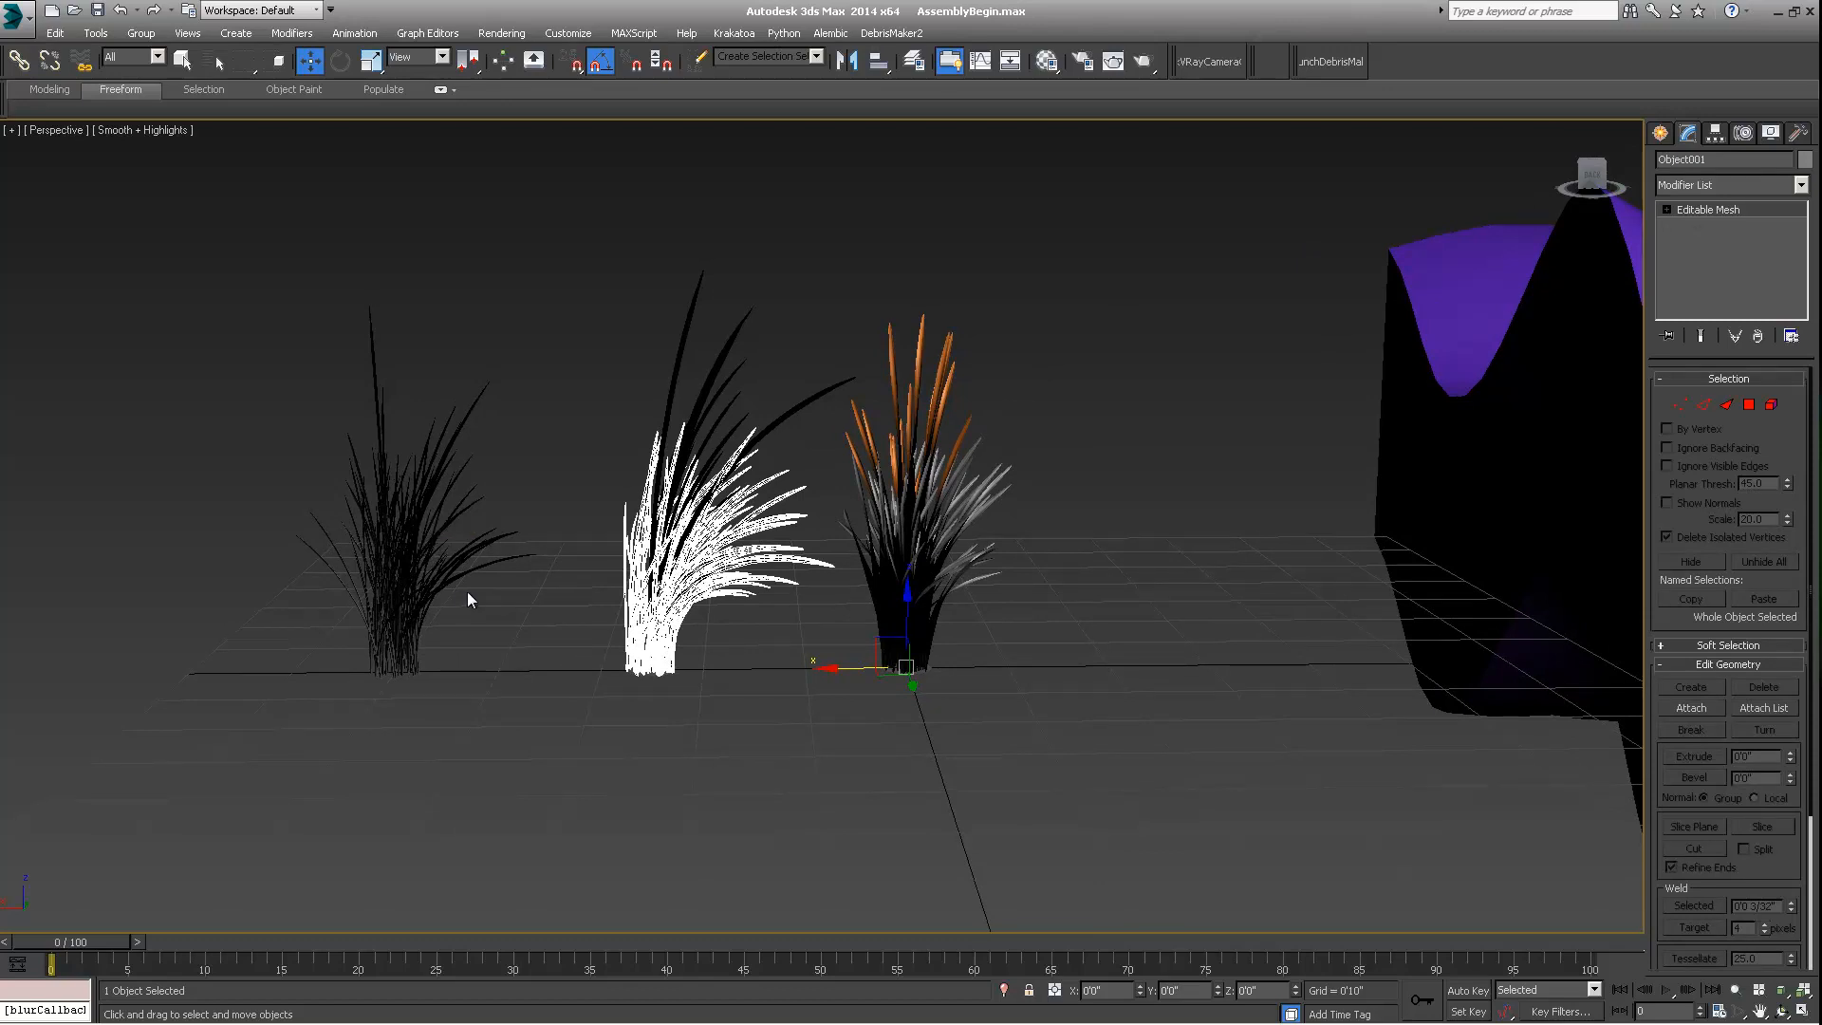
pyautogui.keyDown('alt'); pyautogui.moveTo(468, 598); pyautogui.dragTo(440, 552, button='middle'); pyautogui.keyUp('alt')
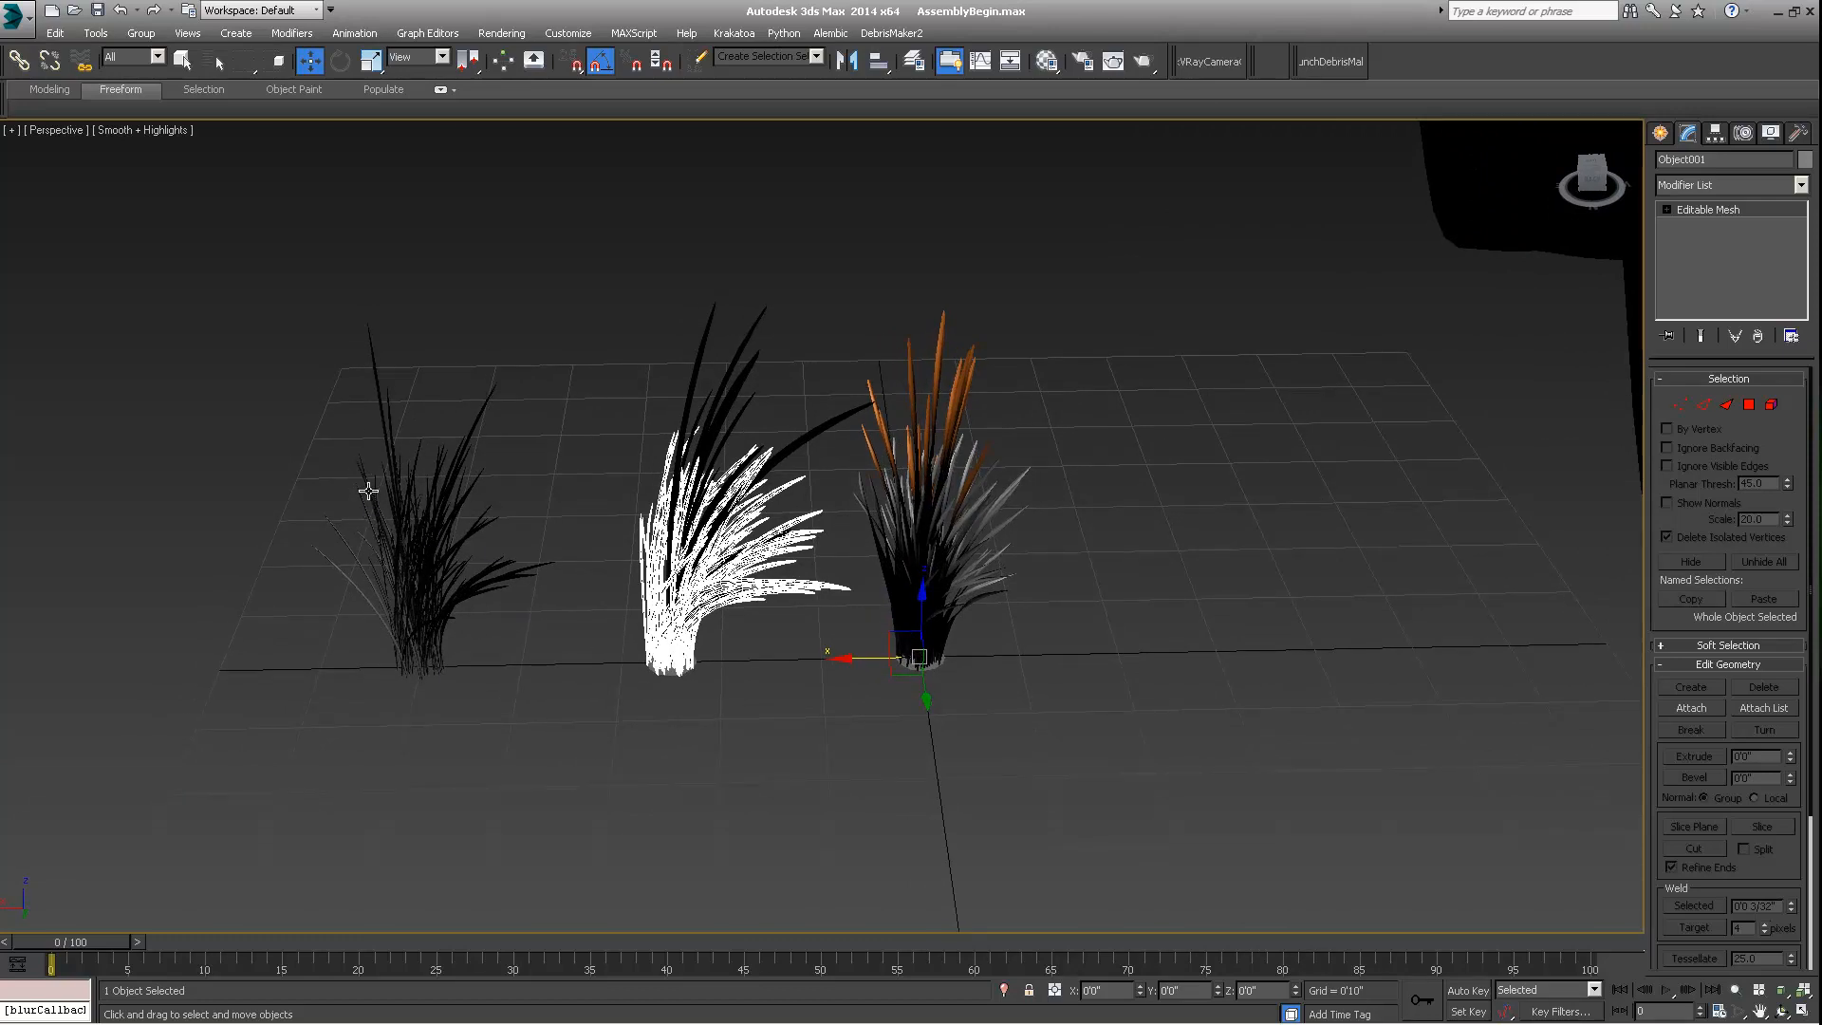
pyautogui.keyDown('alt'); pyautogui.moveTo(437, 571); pyautogui.dragTo(717, 610, button='middle'); pyautogui.keyUp('alt')
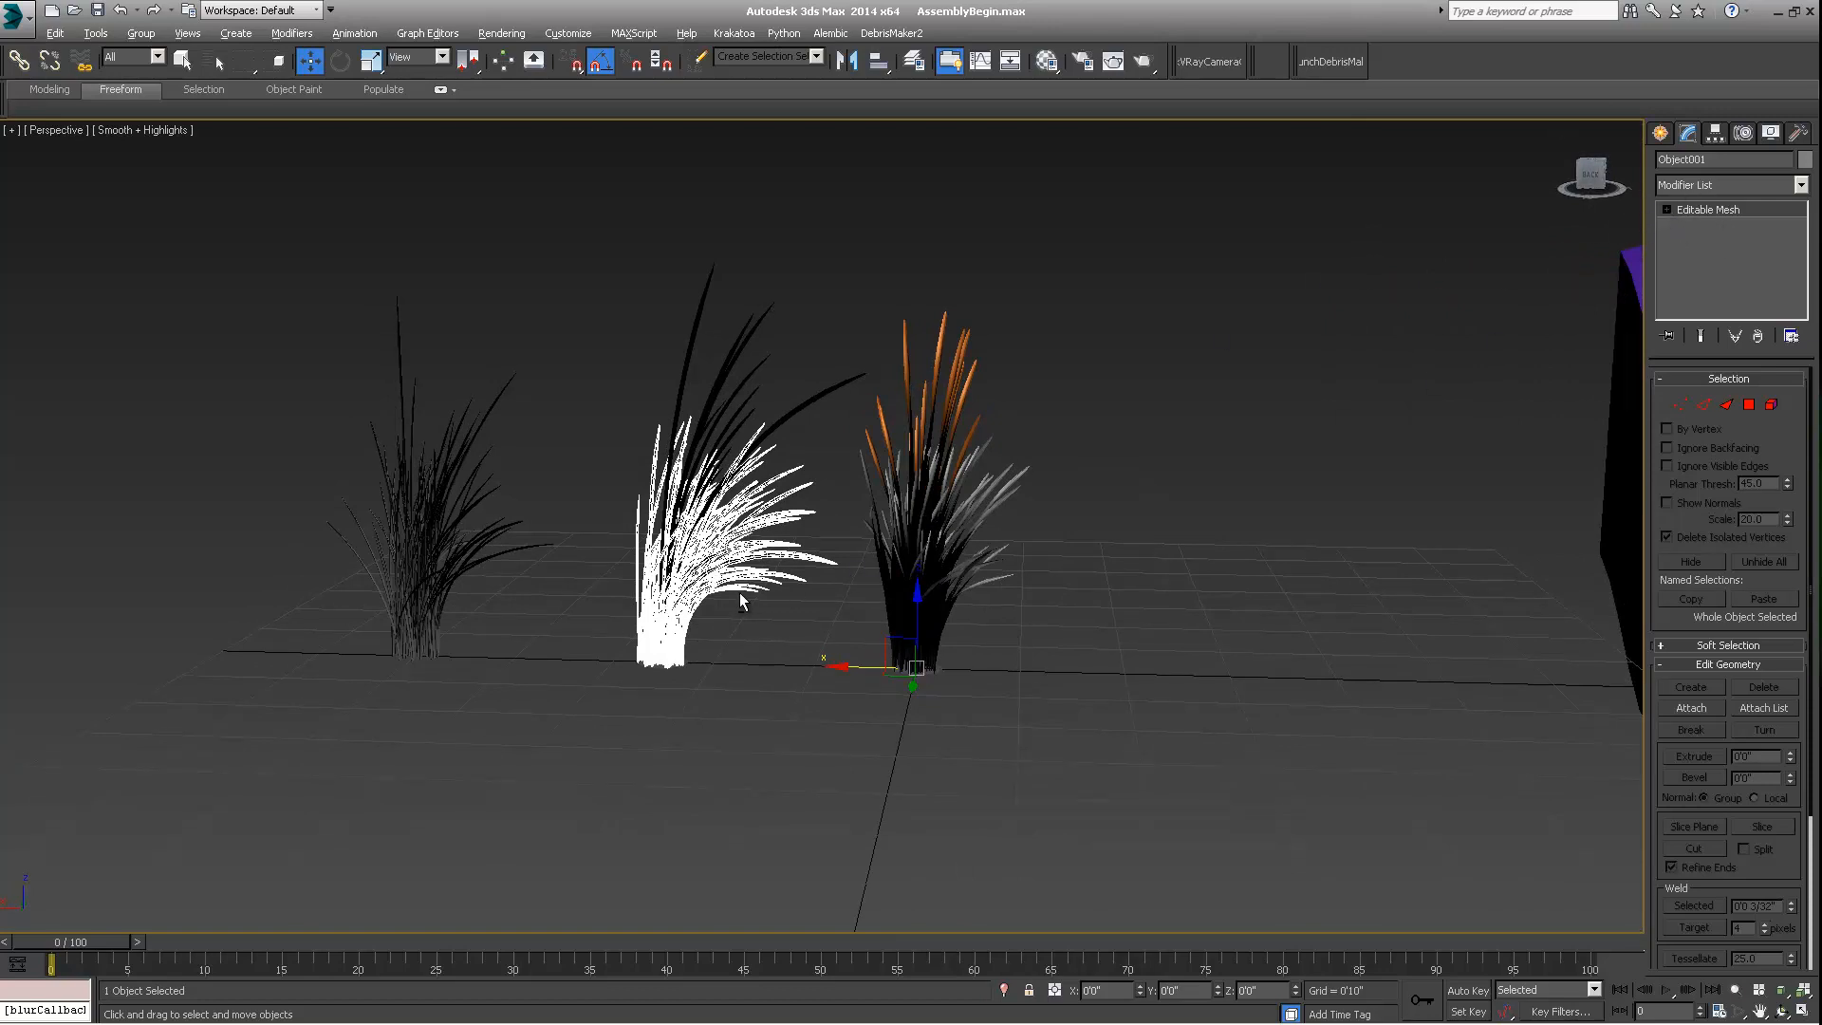
pyautogui.keyDown('alt'); pyautogui.moveTo(738, 592); pyautogui.dragTo(922, 619, button='middle'); pyautogui.keyUp('alt')
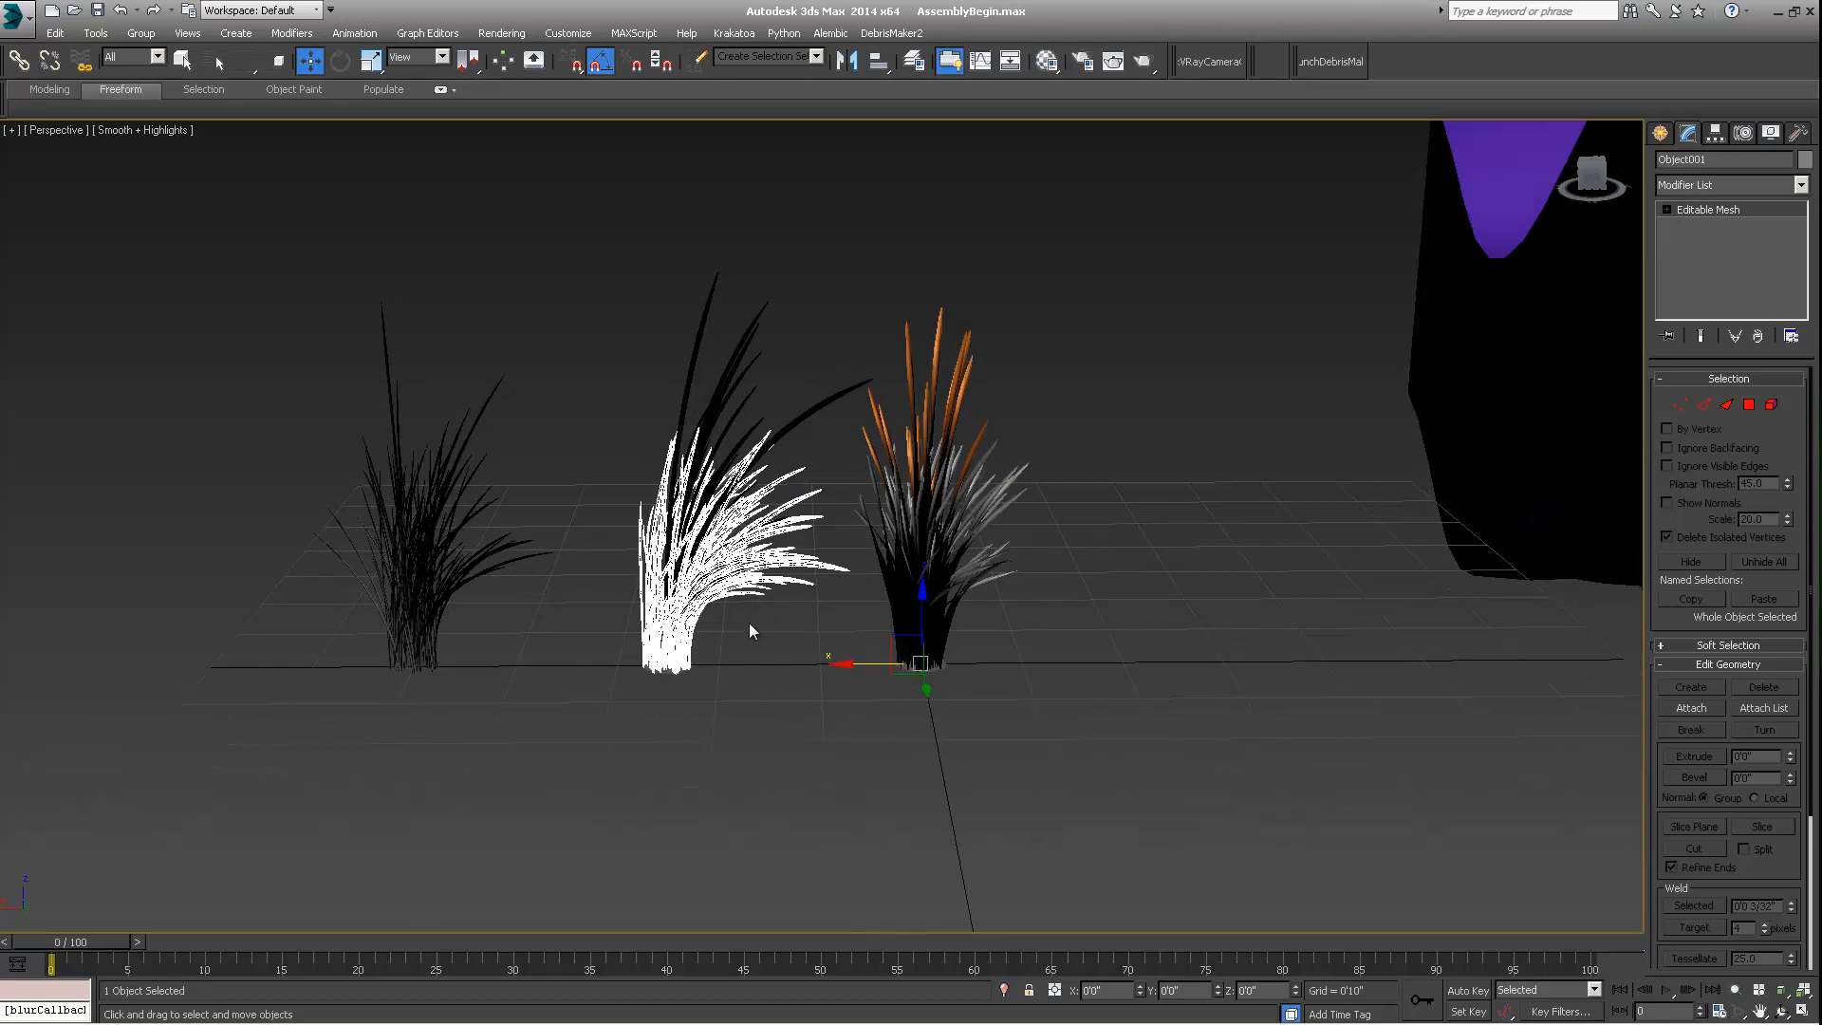
# Step: Center the pivot of the middle plant's hair mesh, Object001, to the object using Affect Pivot Only
pyautogui.click(1745, 132)
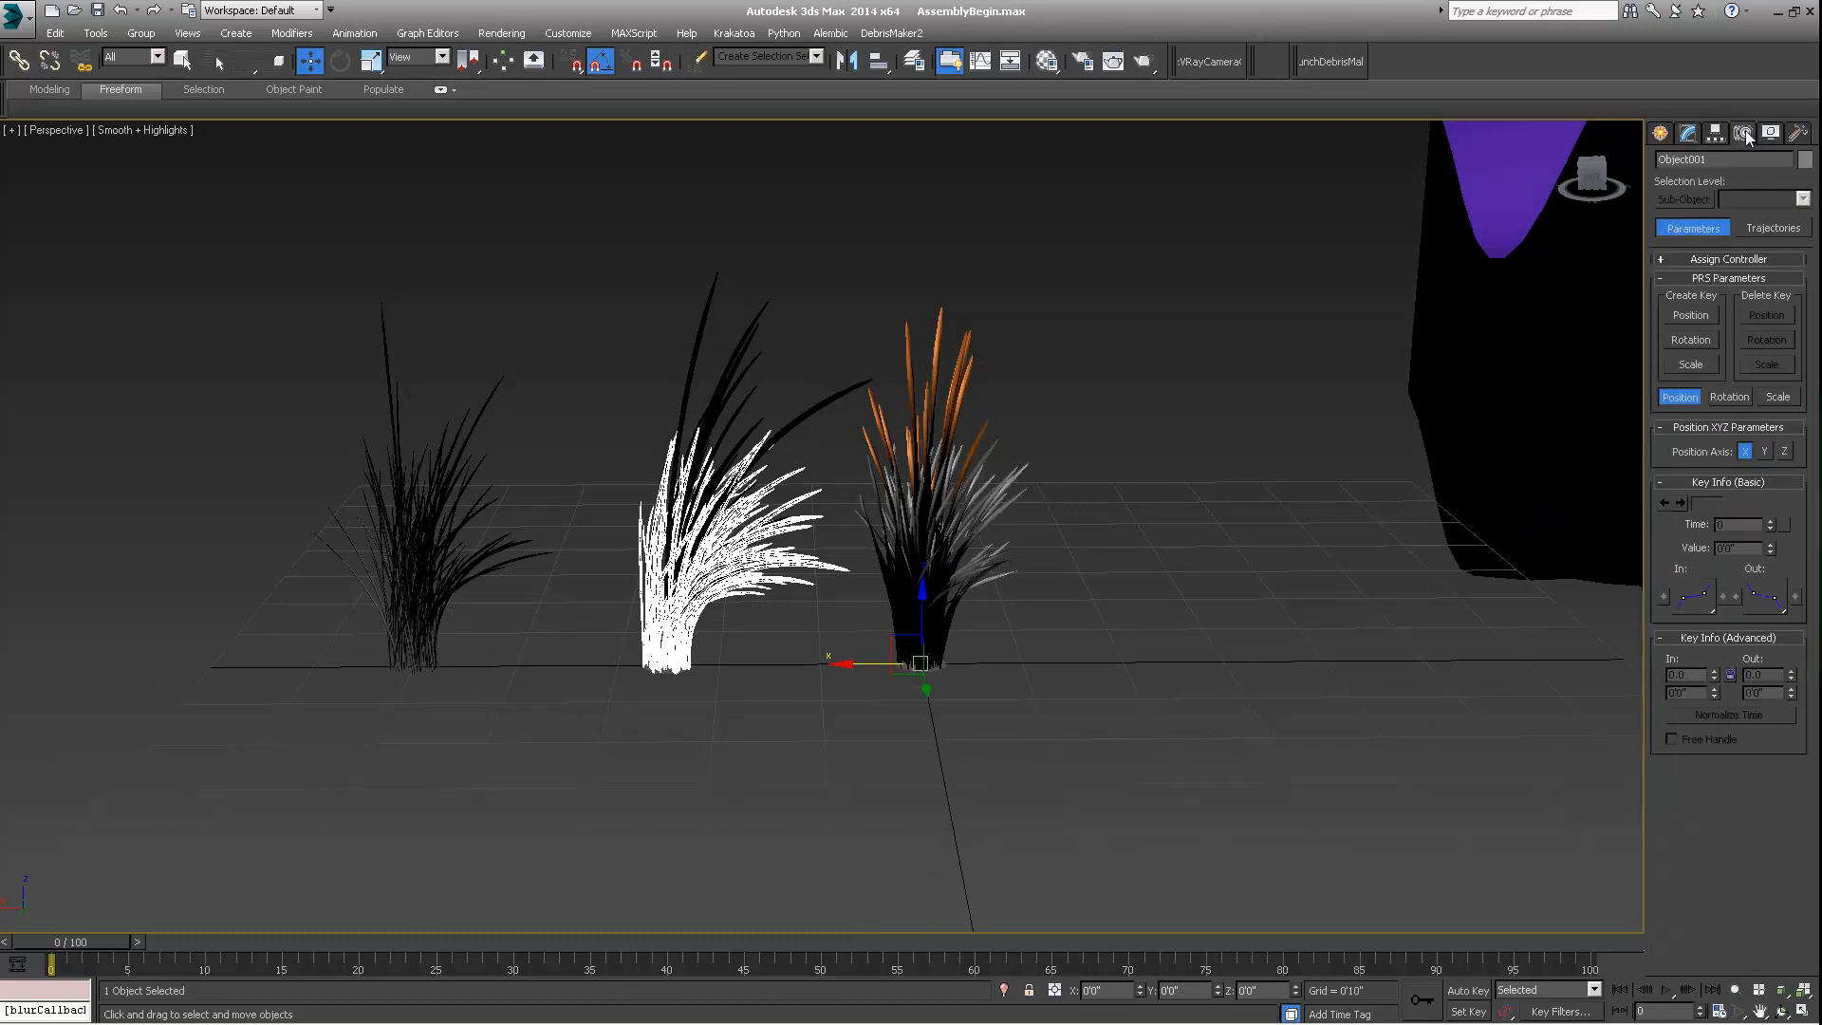
pyautogui.click(1715, 132)
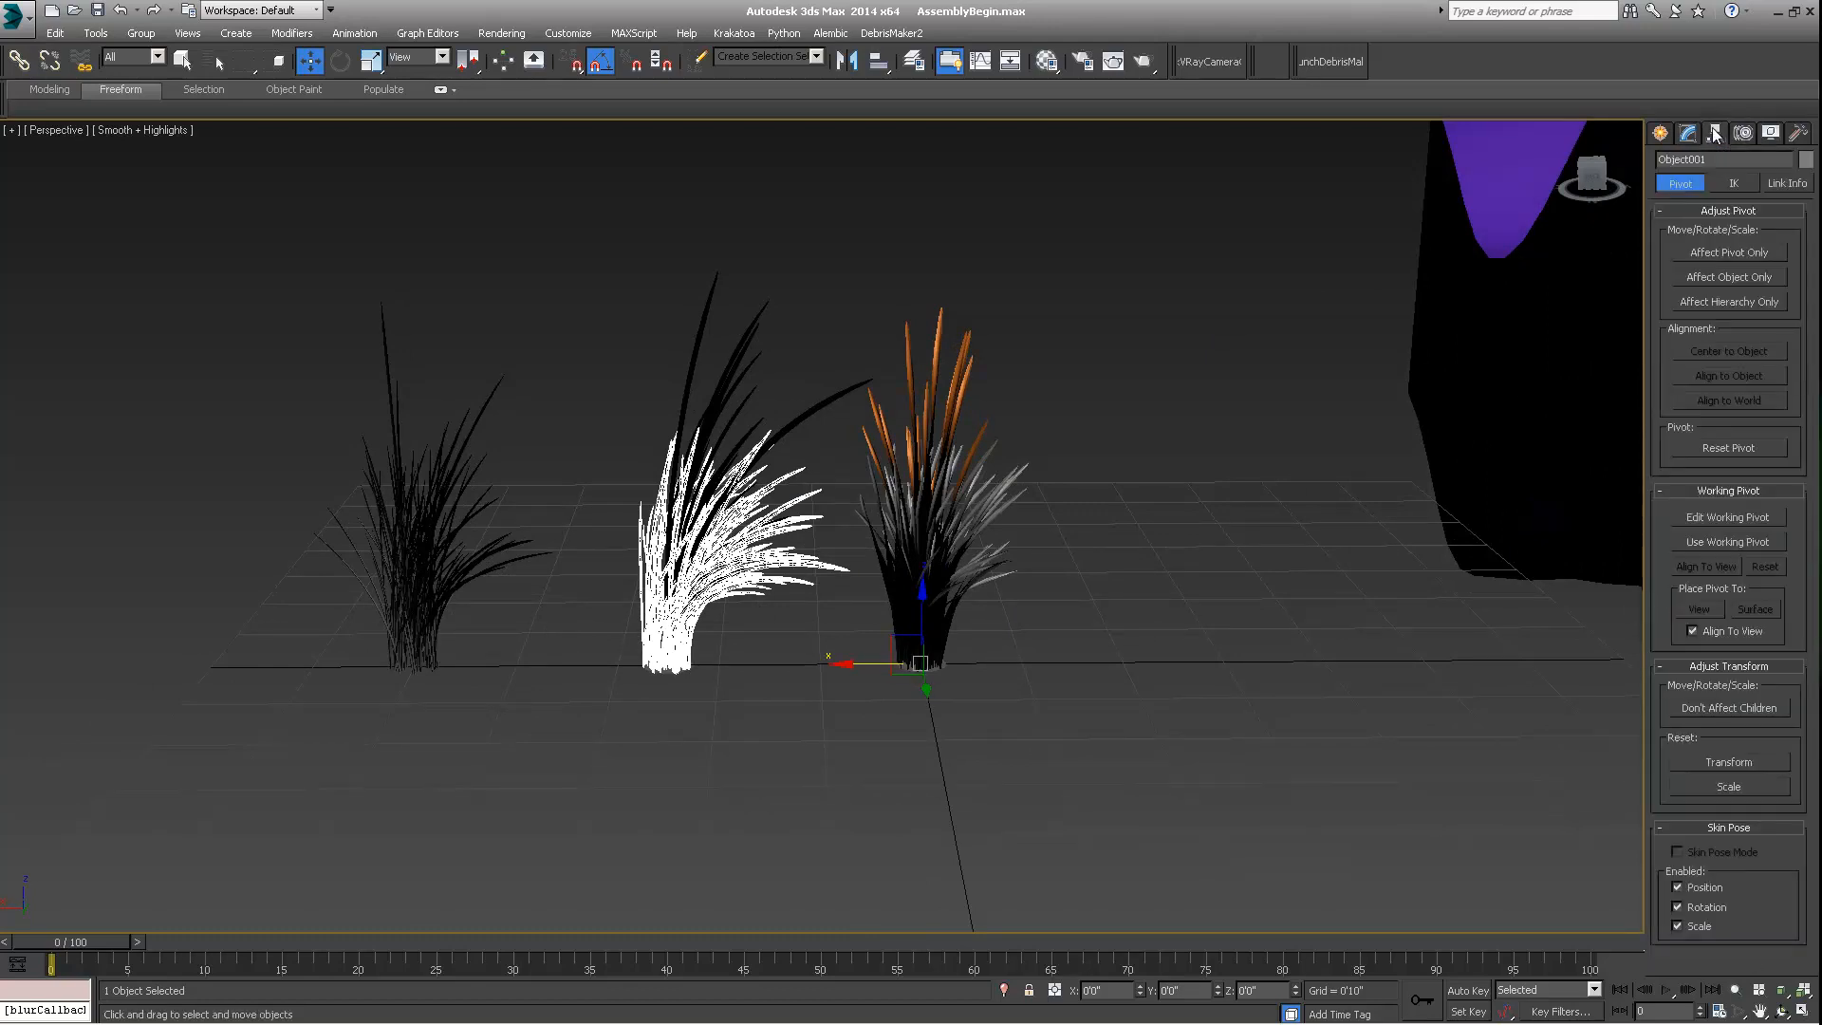
pyautogui.click(1722, 252)
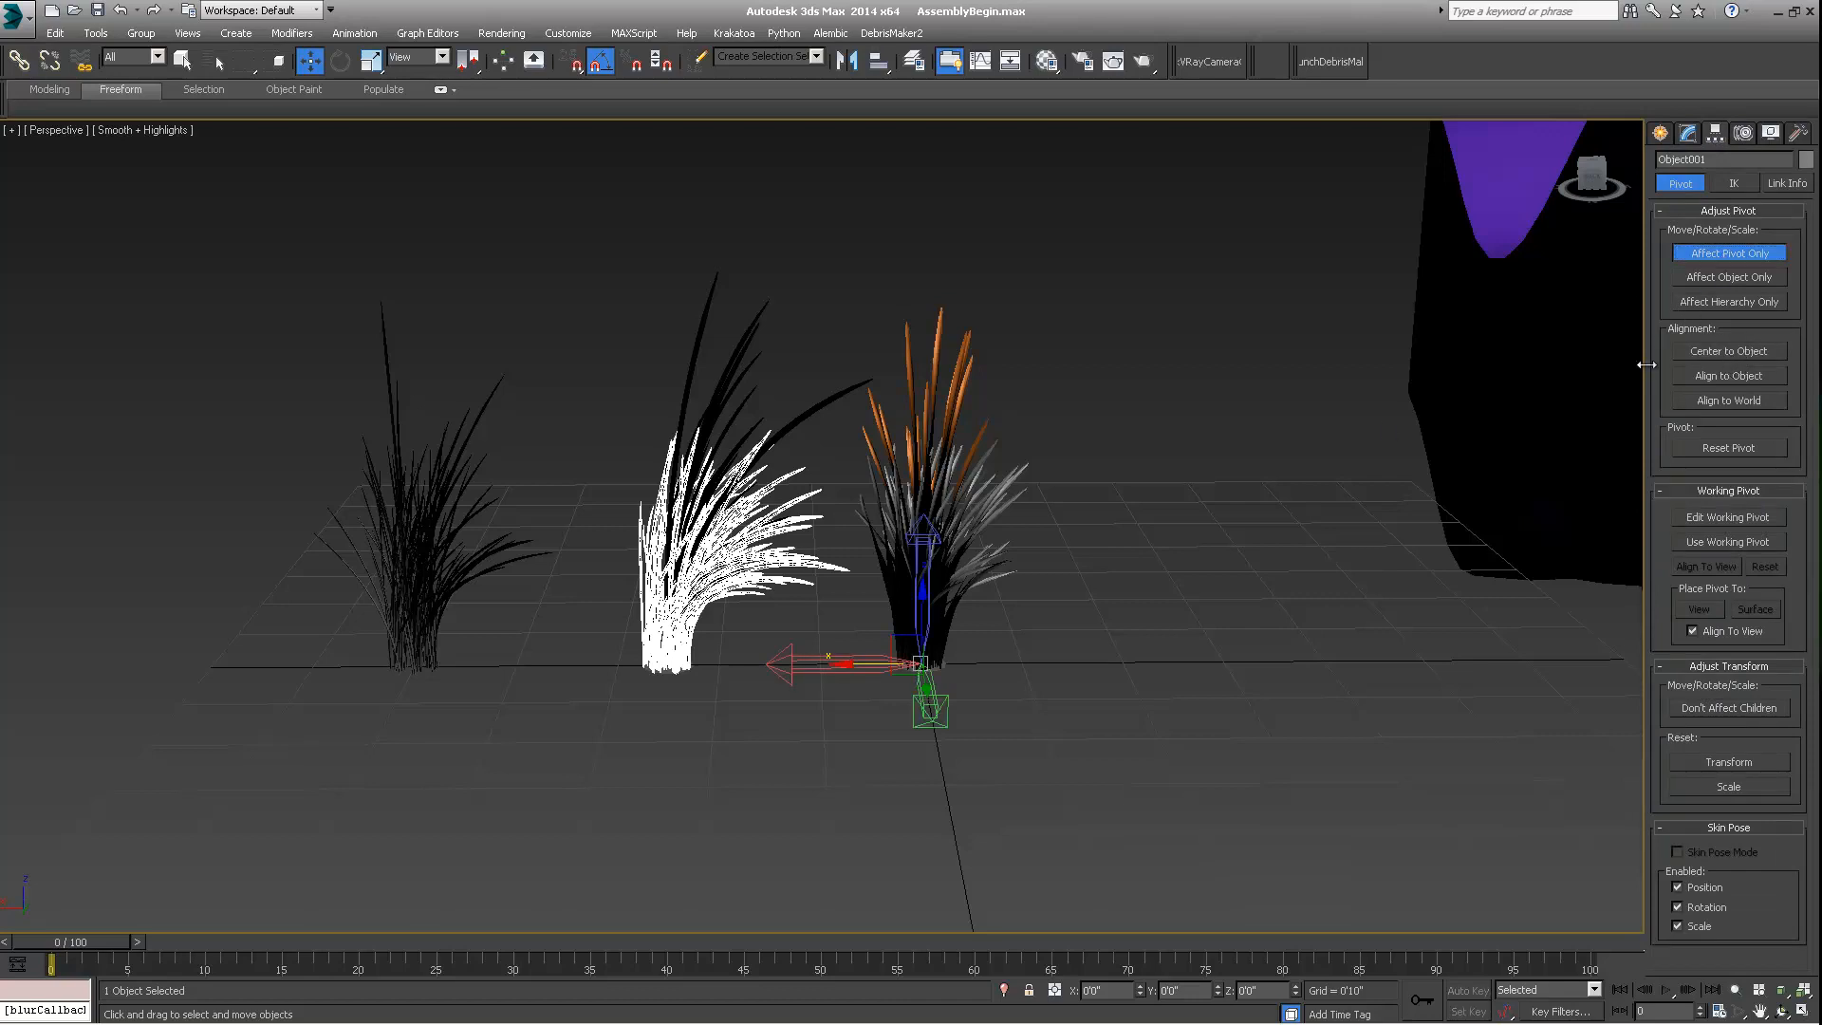
pyautogui.keyDown('alt'); pyautogui.moveTo(885, 558); pyautogui.dragTo(1381, 422, button='middle'); pyautogui.keyUp('alt')
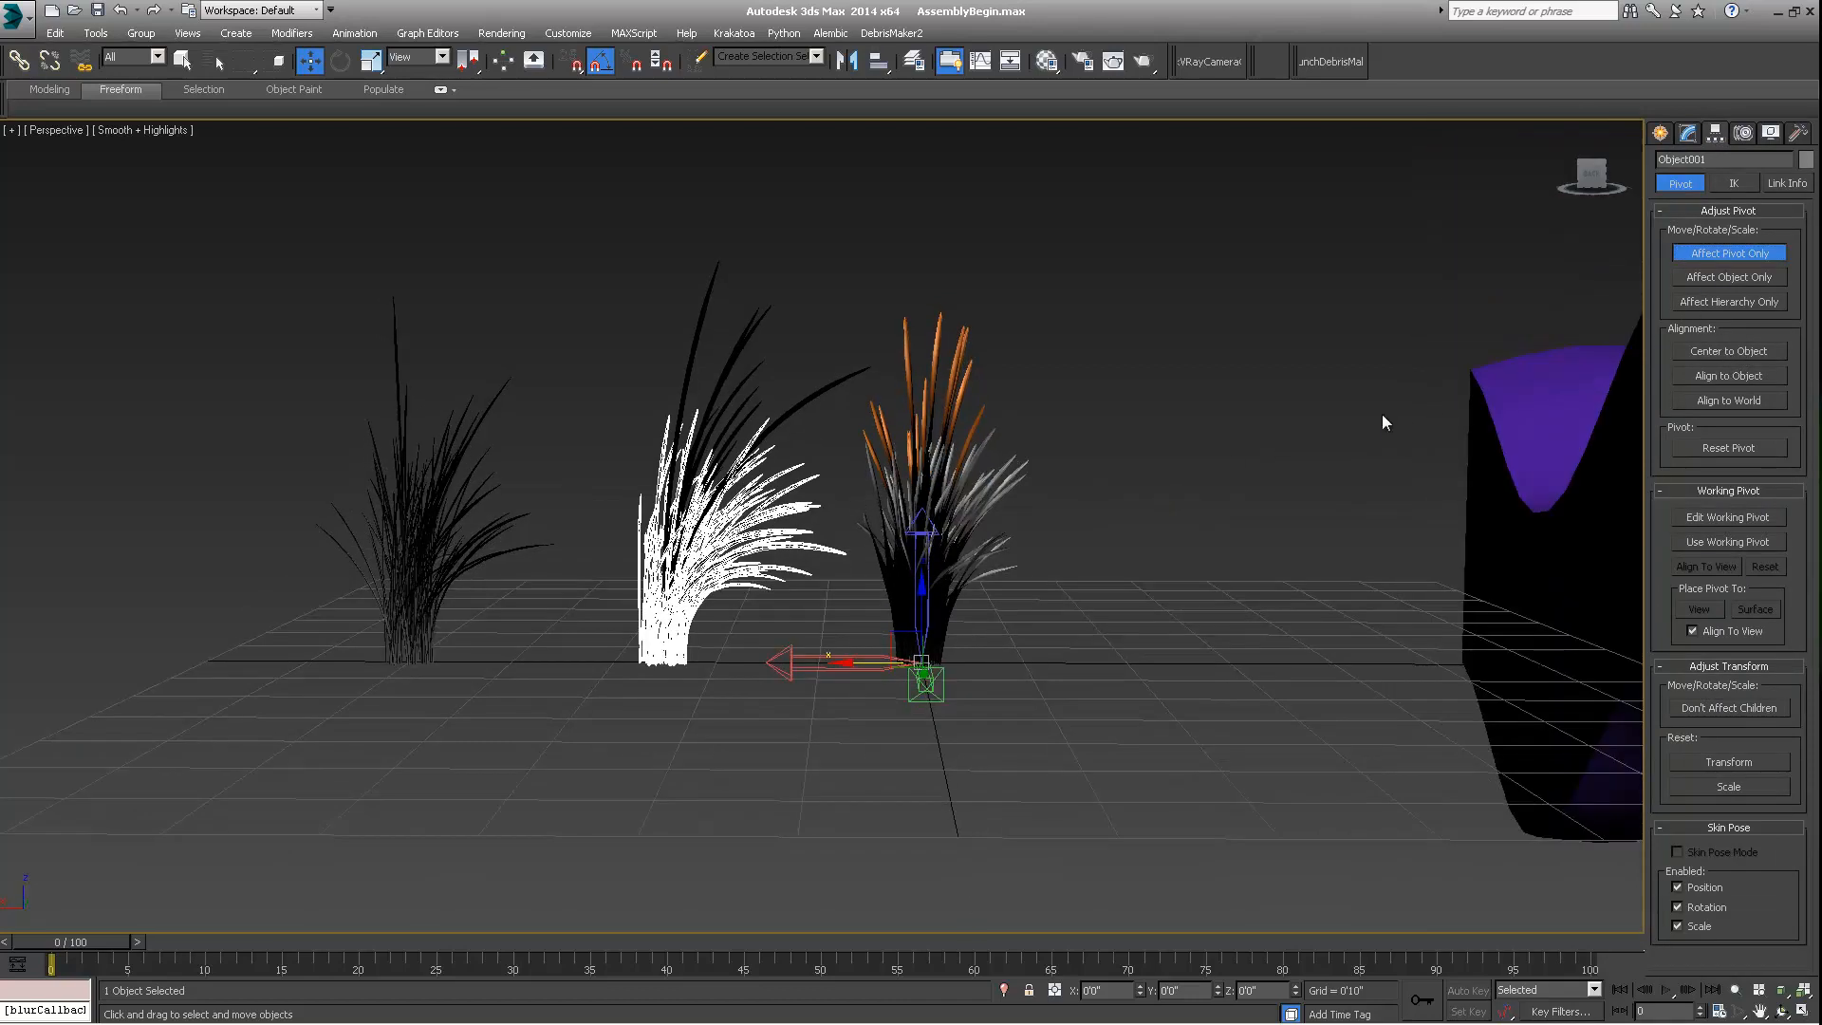
pyautogui.click(1740, 350)
pyautogui.moveTo(854, 531)
pyautogui.keyDown('alt'); pyautogui.mouseDown(button='middle')
pyautogui.moveTo(854, 470)
pyautogui.moveTo(747, 490)
pyautogui.mouseUp(button='middle'); pyautogui.keyUp('alt')
# Step: Place Object001's pivot at the base of its stems, with Z at 0'0" and X at about 2'2", and leave pivot editing
pyautogui.rightClick(747, 490)
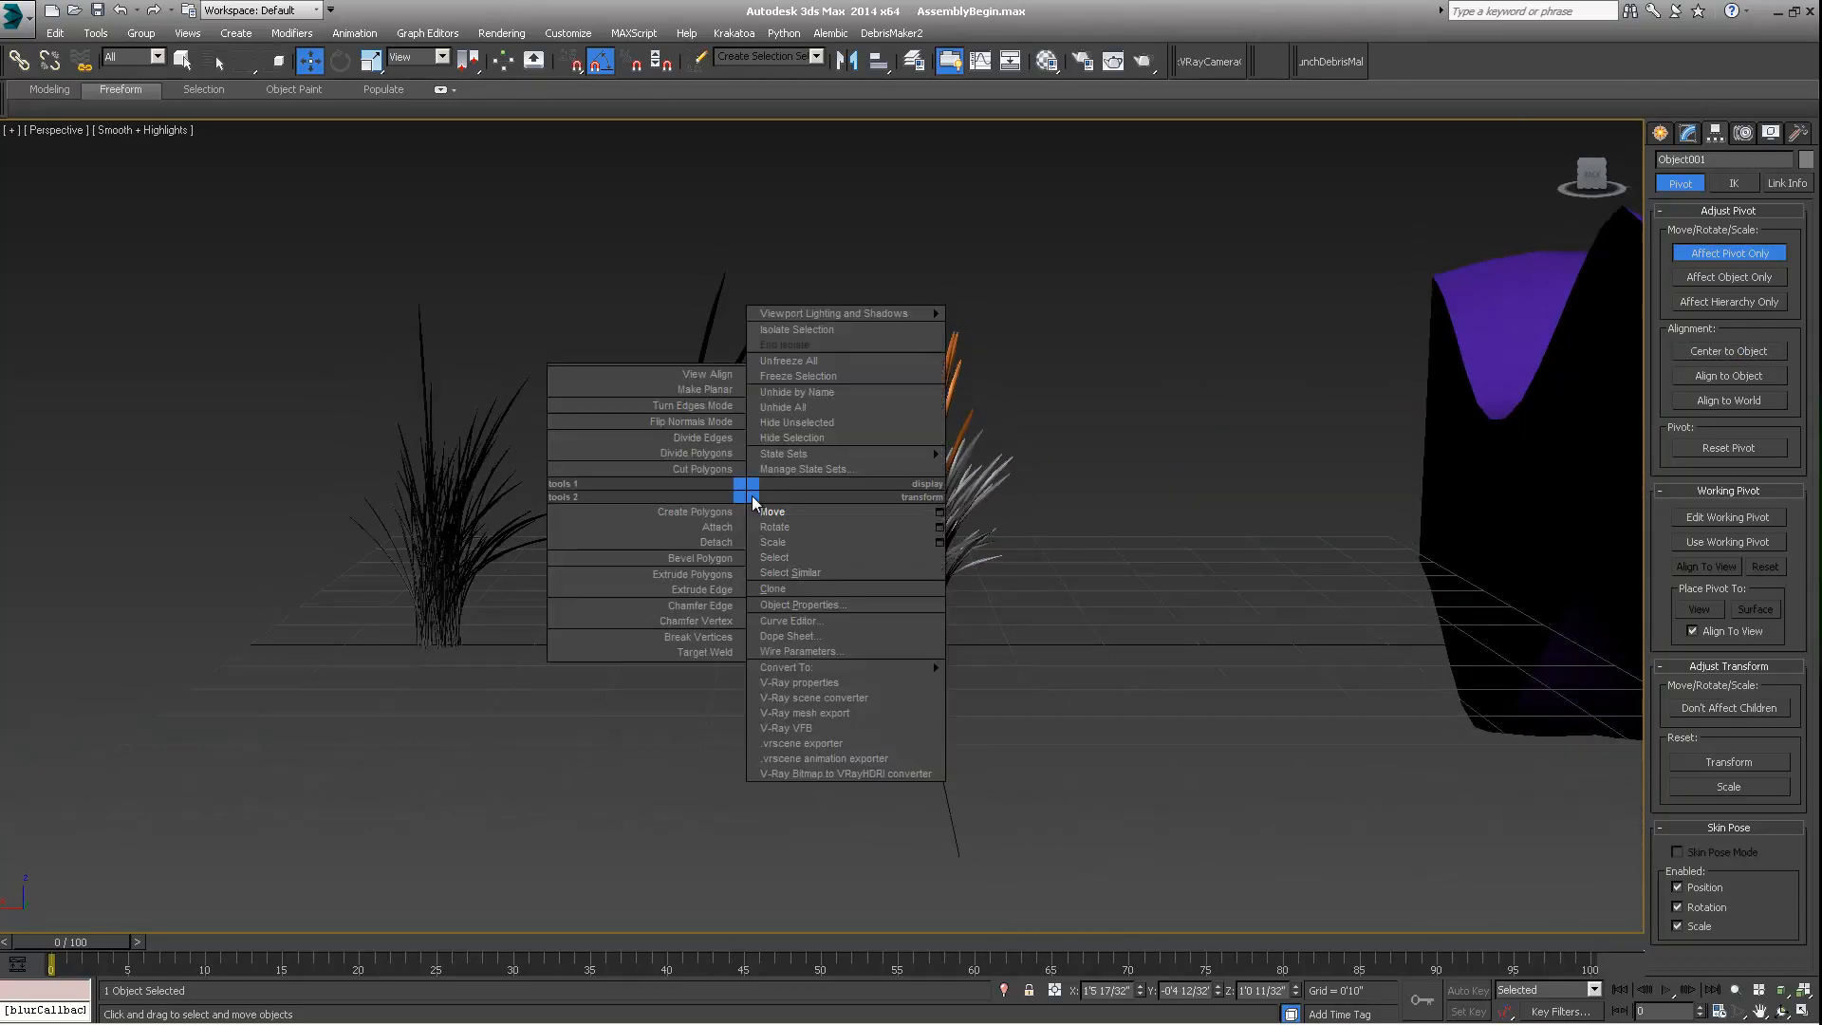
pyautogui.click(933, 510)
pyautogui.rightClick(811, 519)
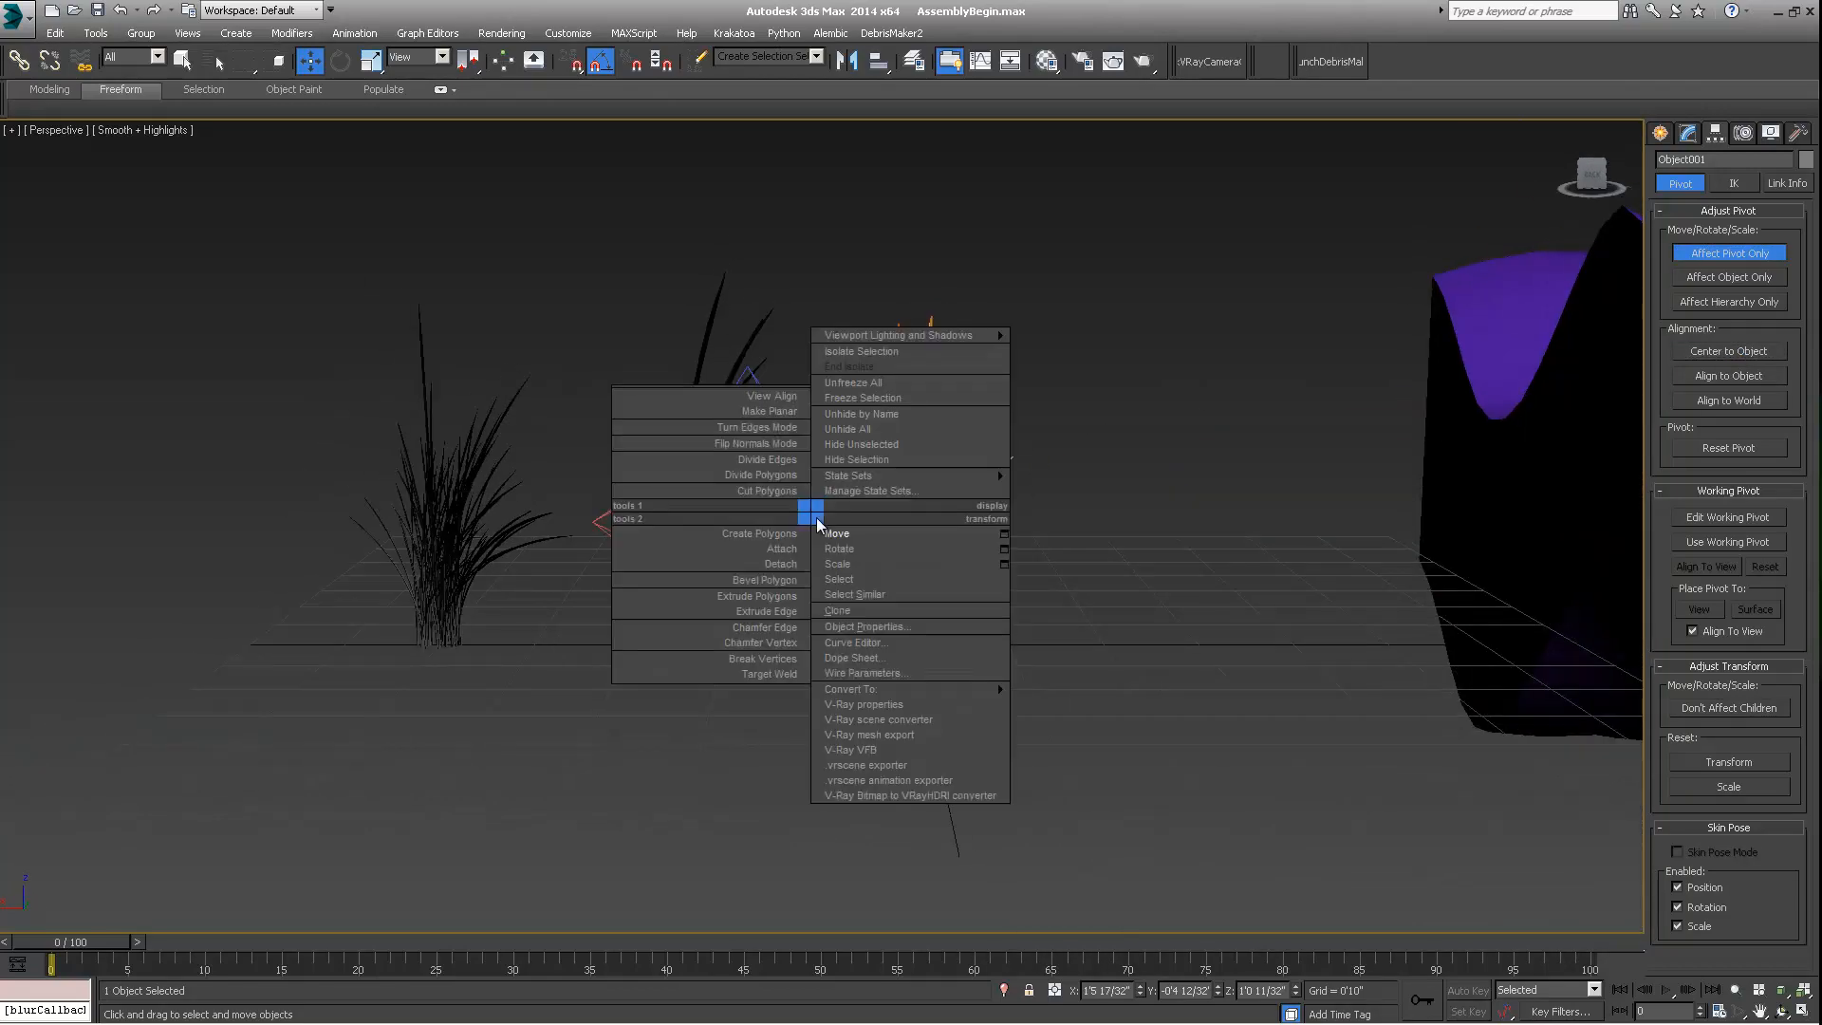
pyautogui.click(1004, 533)
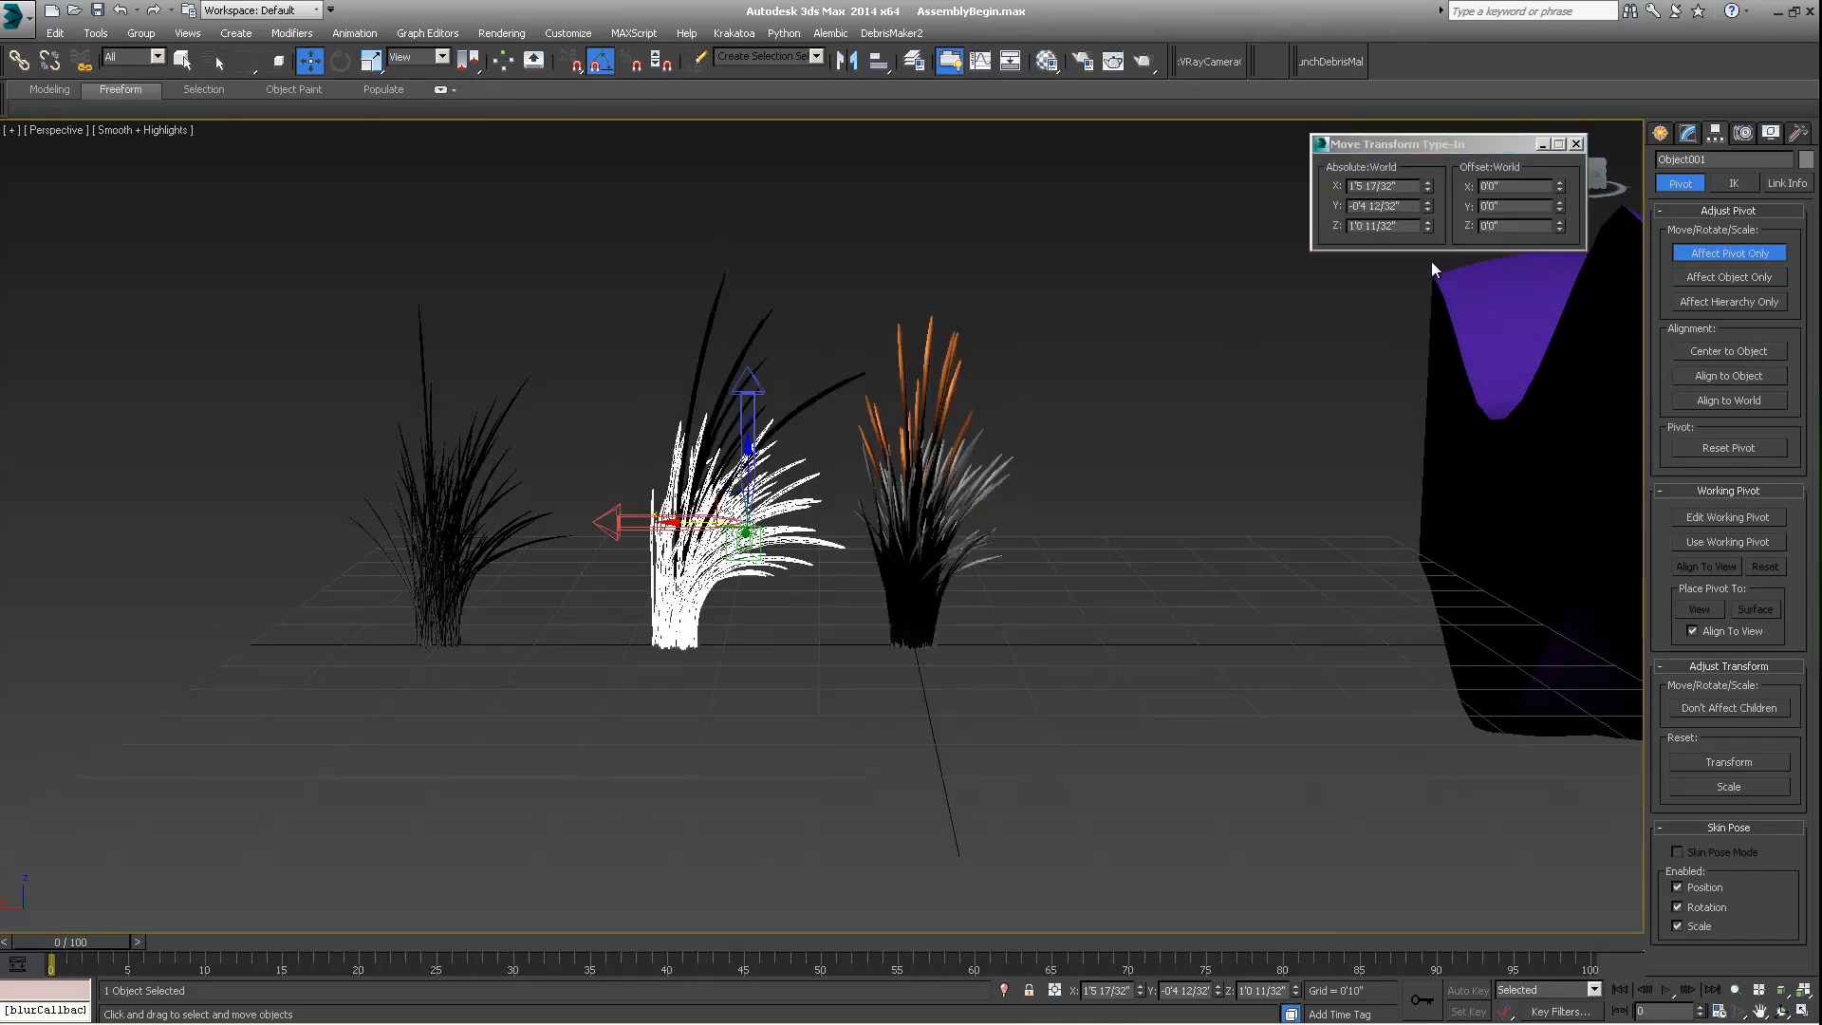
pyautogui.rightClick(1428, 226)
pyautogui.keyDown('alt'); pyautogui.moveTo(913, 439); pyautogui.dragTo(909, 425, button='middle'); pyautogui.keyUp('alt')
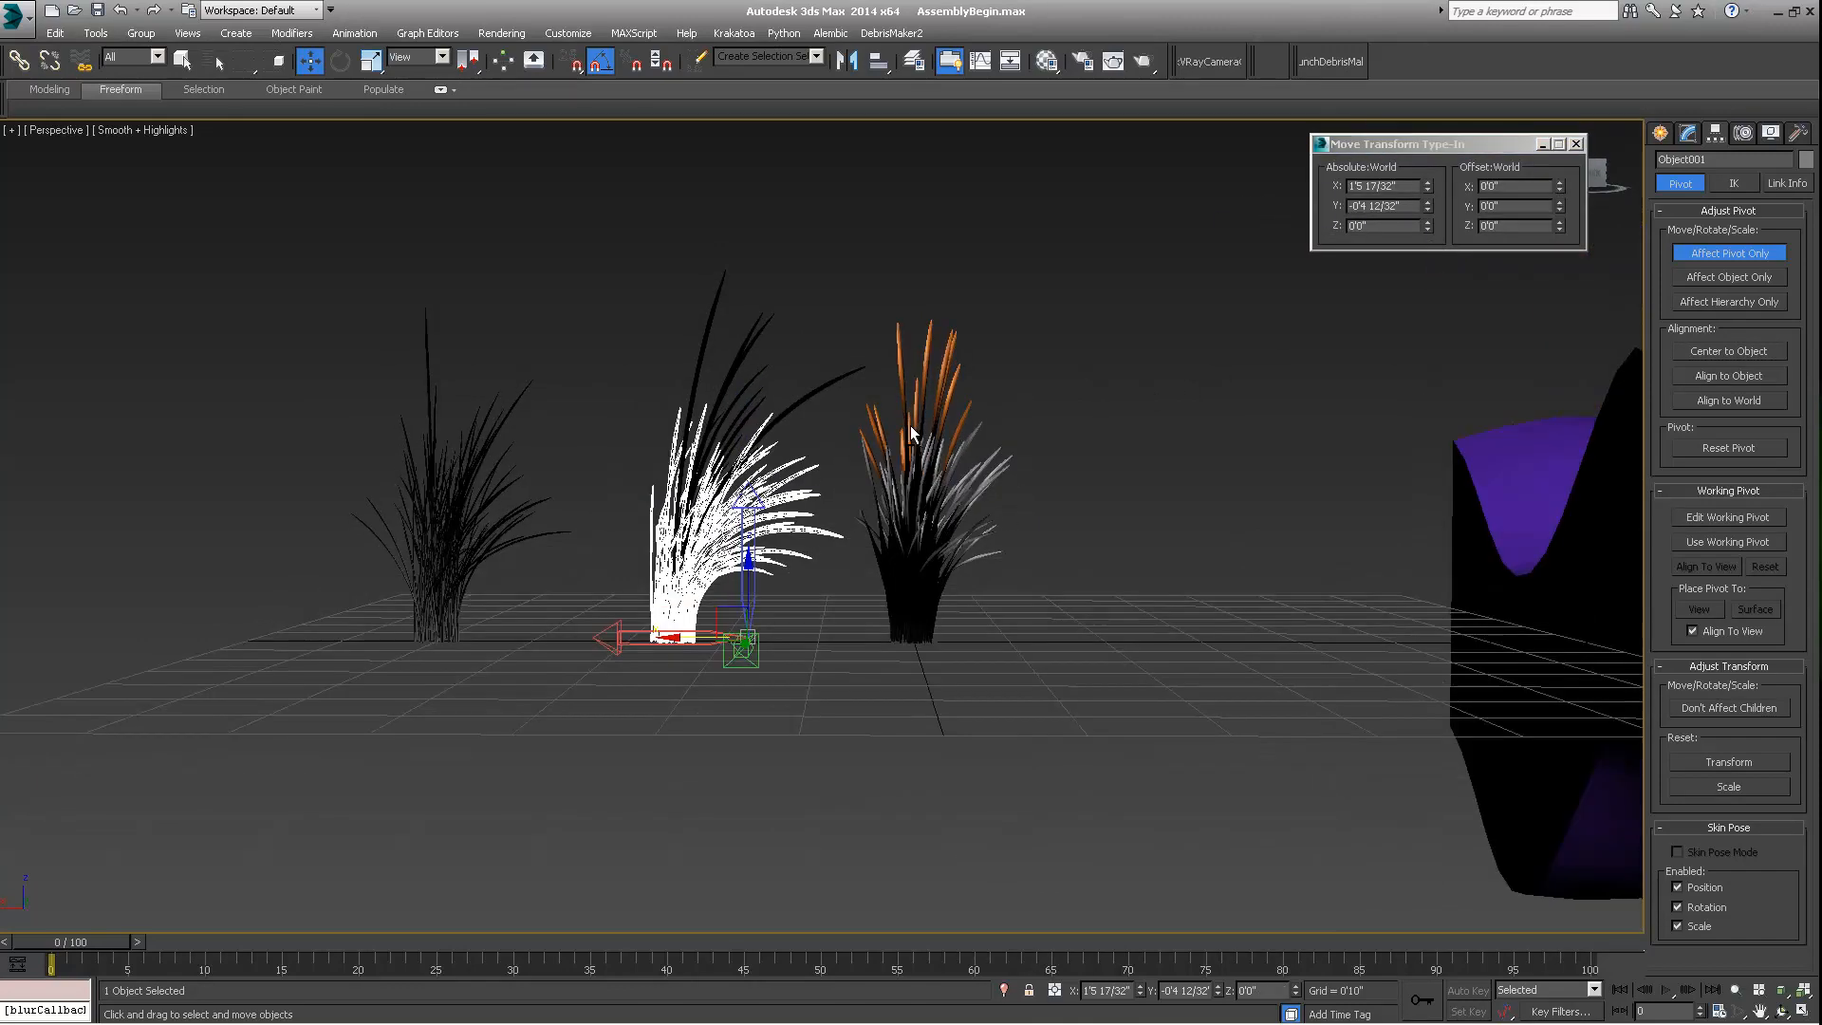
pyautogui.moveTo(703, 637); pyautogui.dragTo(628, 643)
pyautogui.keyDown('alt'); pyautogui.moveTo(679, 590); pyautogui.dragTo(688, 598, button='middle'); pyautogui.keyUp('alt')
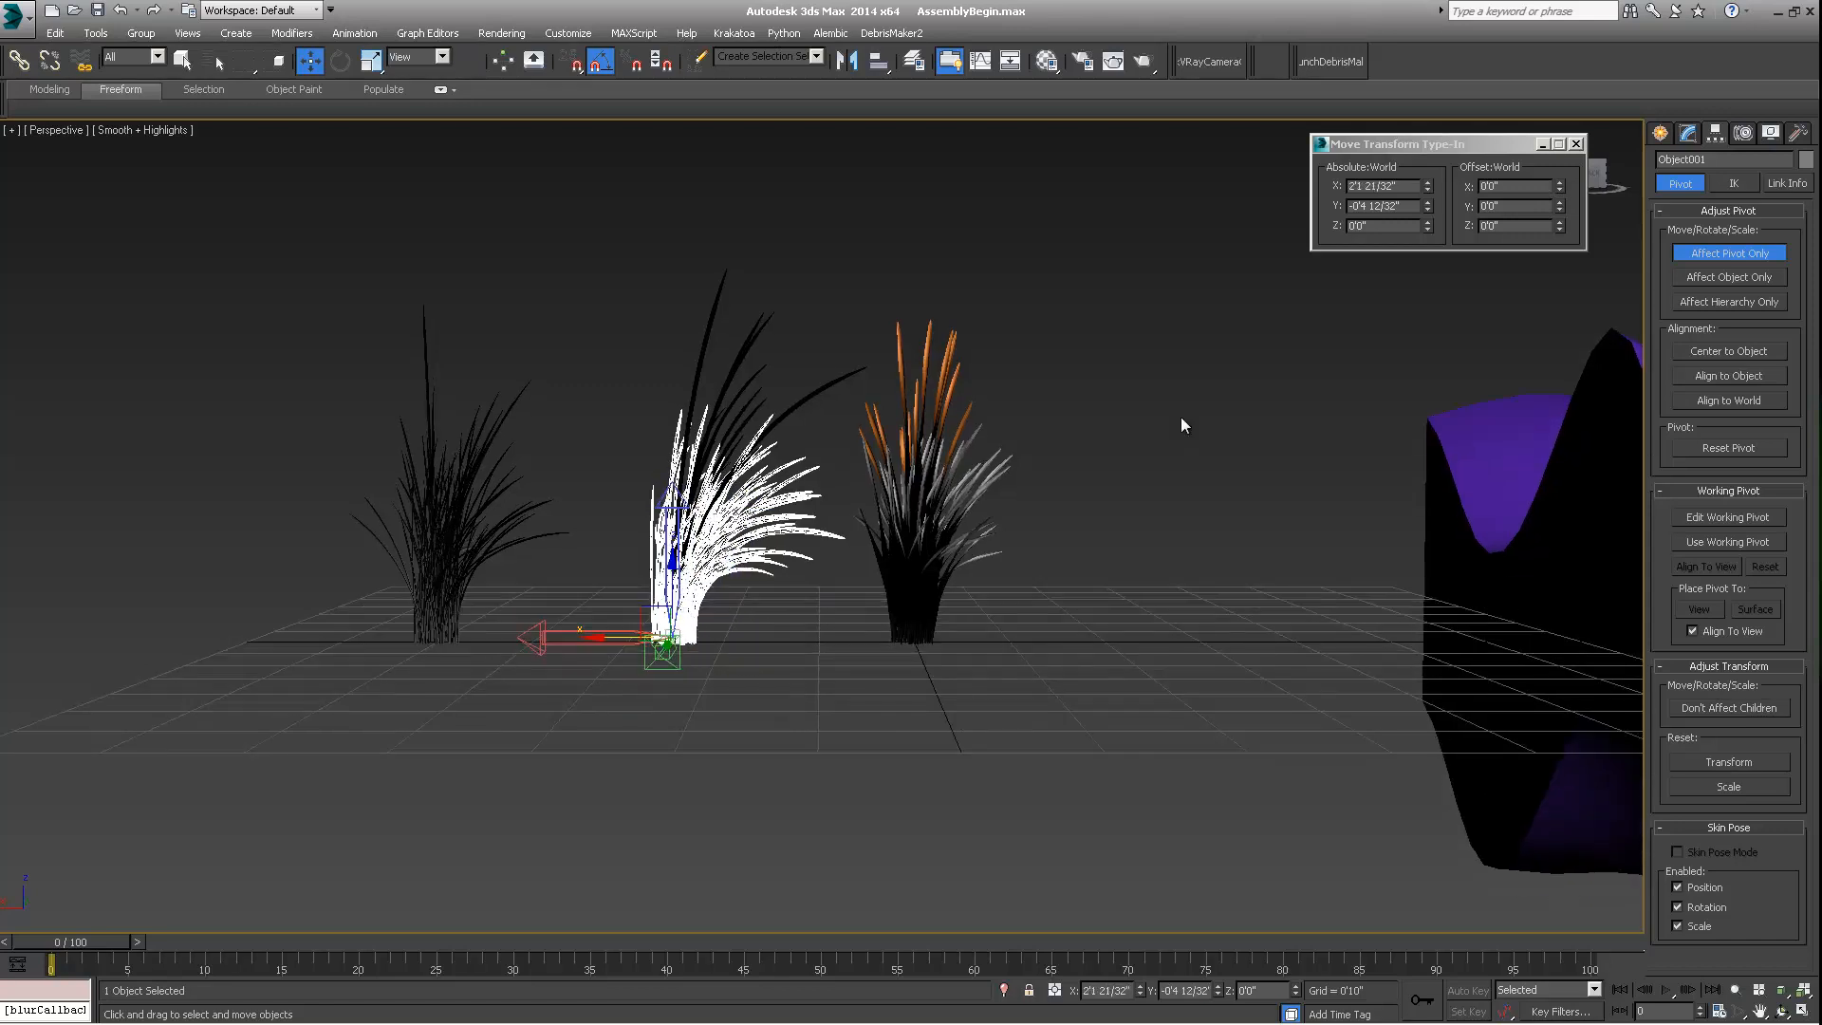
pyautogui.click(1578, 145)
pyautogui.keyDown('alt'); pyautogui.moveTo(1122, 271); pyautogui.dragTo(1053, 380, button='middle'); pyautogui.keyUp('alt')
pyautogui.click(1723, 254)
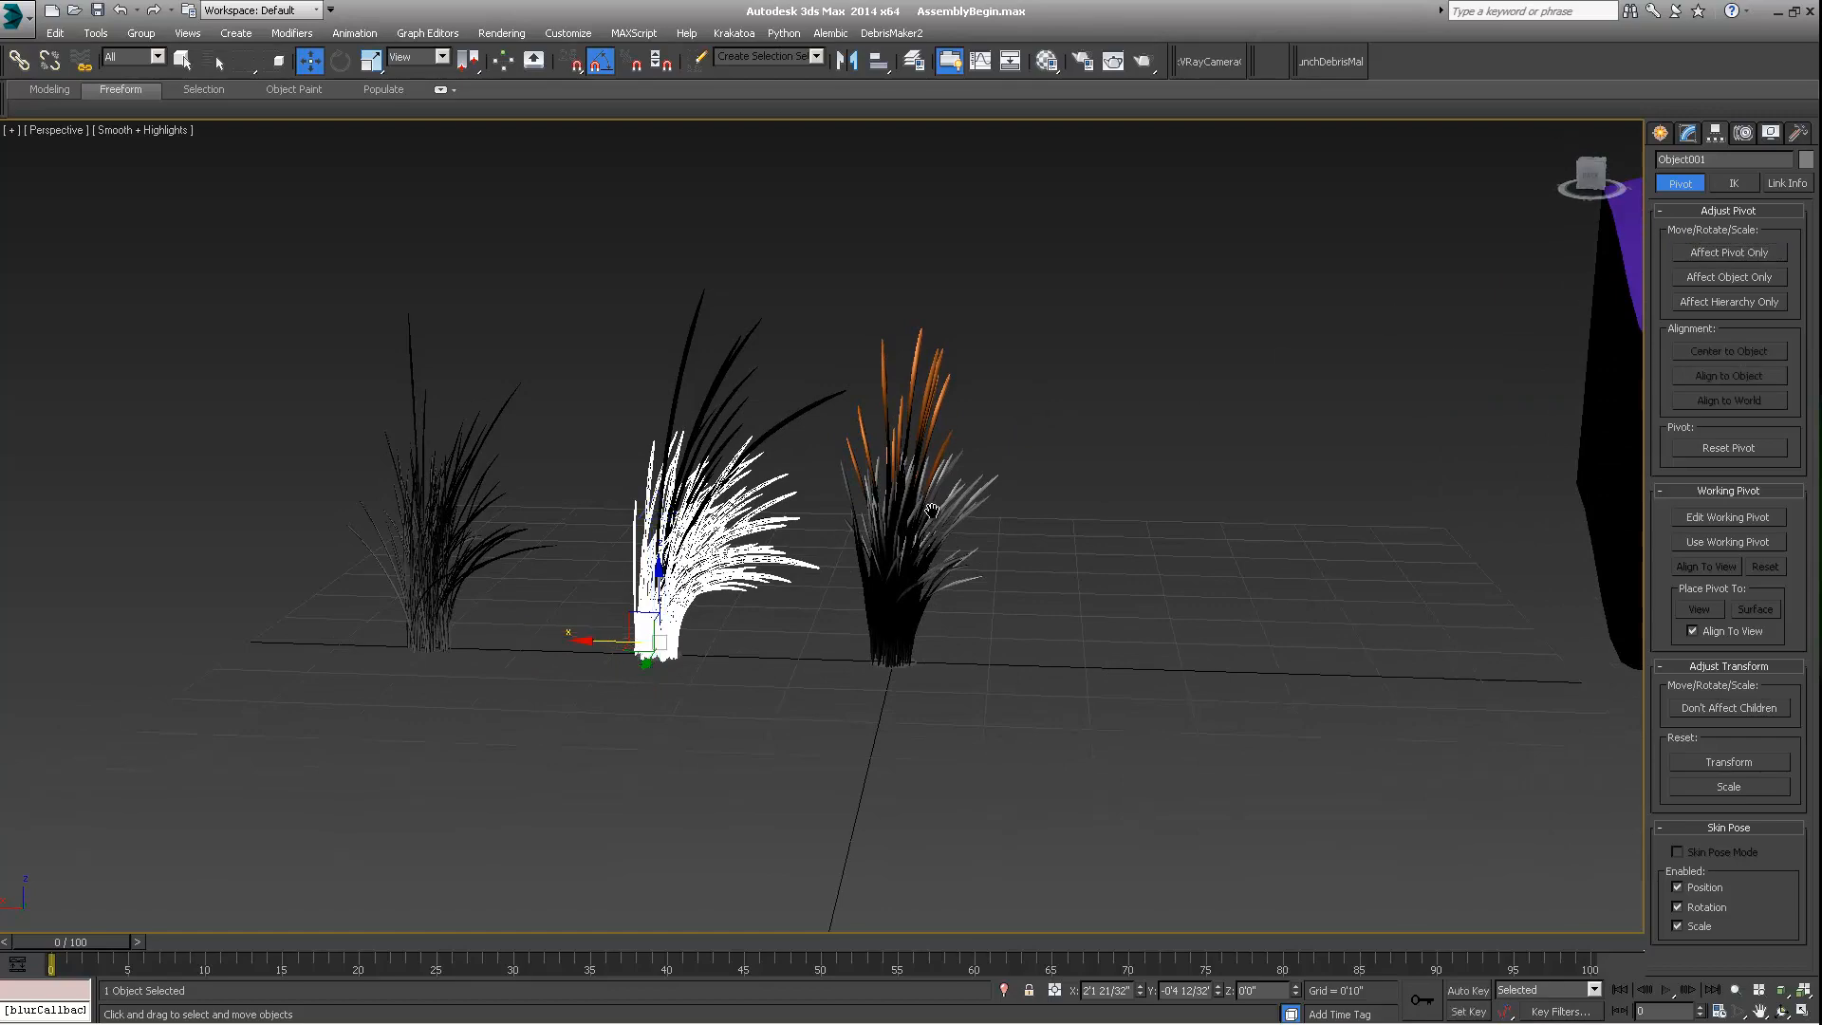
# Step: Select the hair mesh Object003 and center its pivot to the object using Affect Pivot Only
pyautogui.click(915, 600)
pyautogui.moveTo(928, 623)
pyautogui.keyDown('alt'); pyautogui.mouseDown(button='middle')
pyautogui.moveTo(970, 600)
pyautogui.moveTo(949, 608)
pyautogui.mouseUp(button='middle'); pyautogui.keyUp('alt')
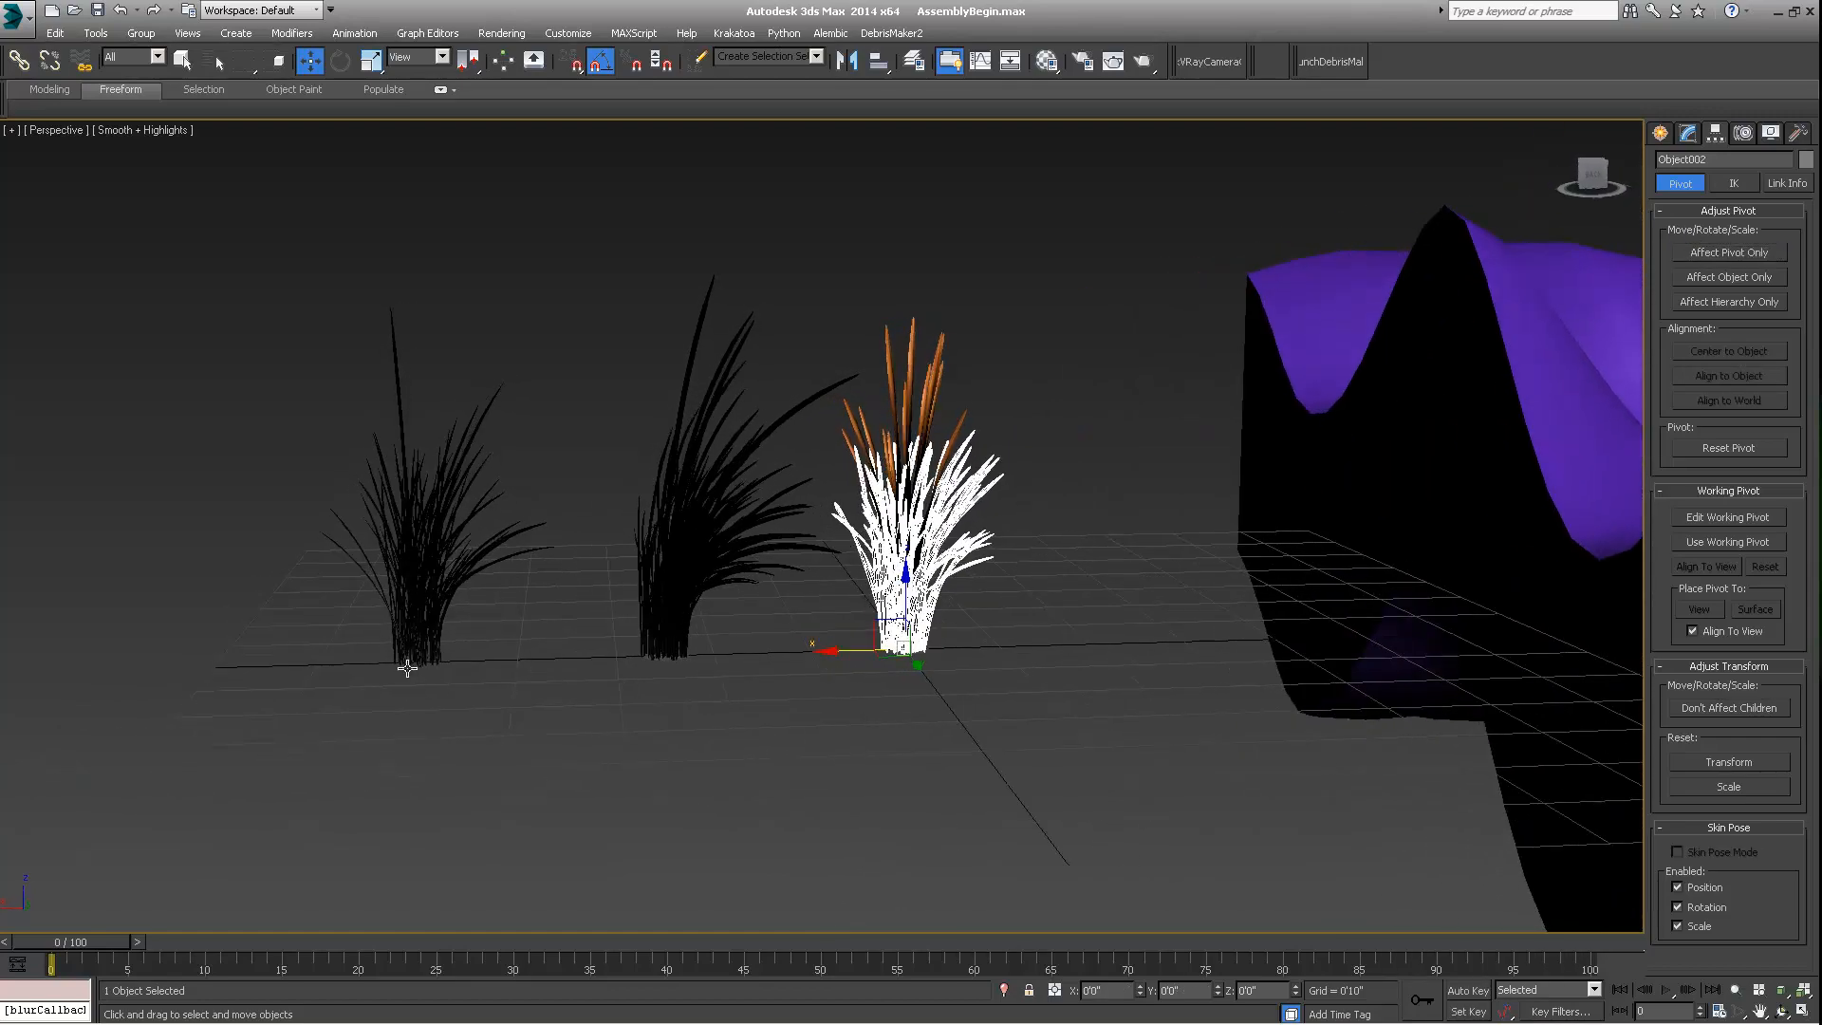
pyautogui.click(438, 602)
pyautogui.keyDown('alt'); pyautogui.moveTo(438, 601); pyautogui.dragTo(444, 584, button='middle'); pyautogui.keyUp('alt')
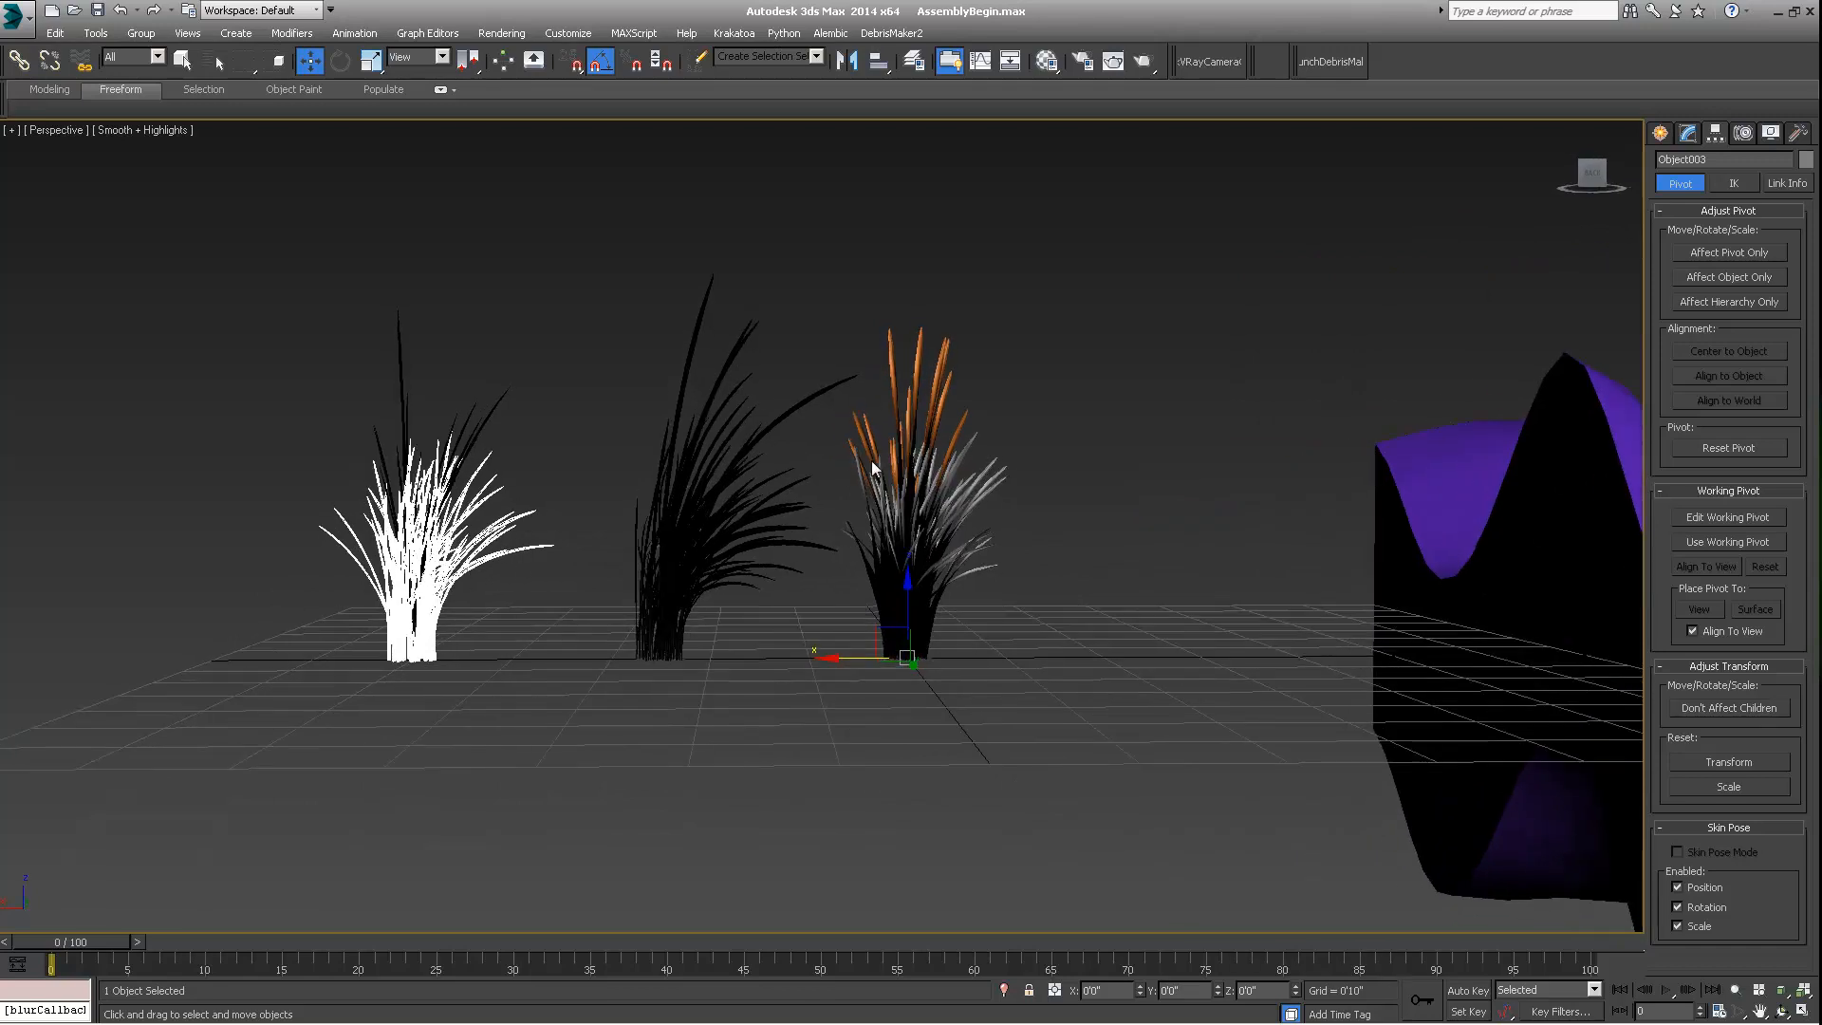
pyautogui.click(406, 458)
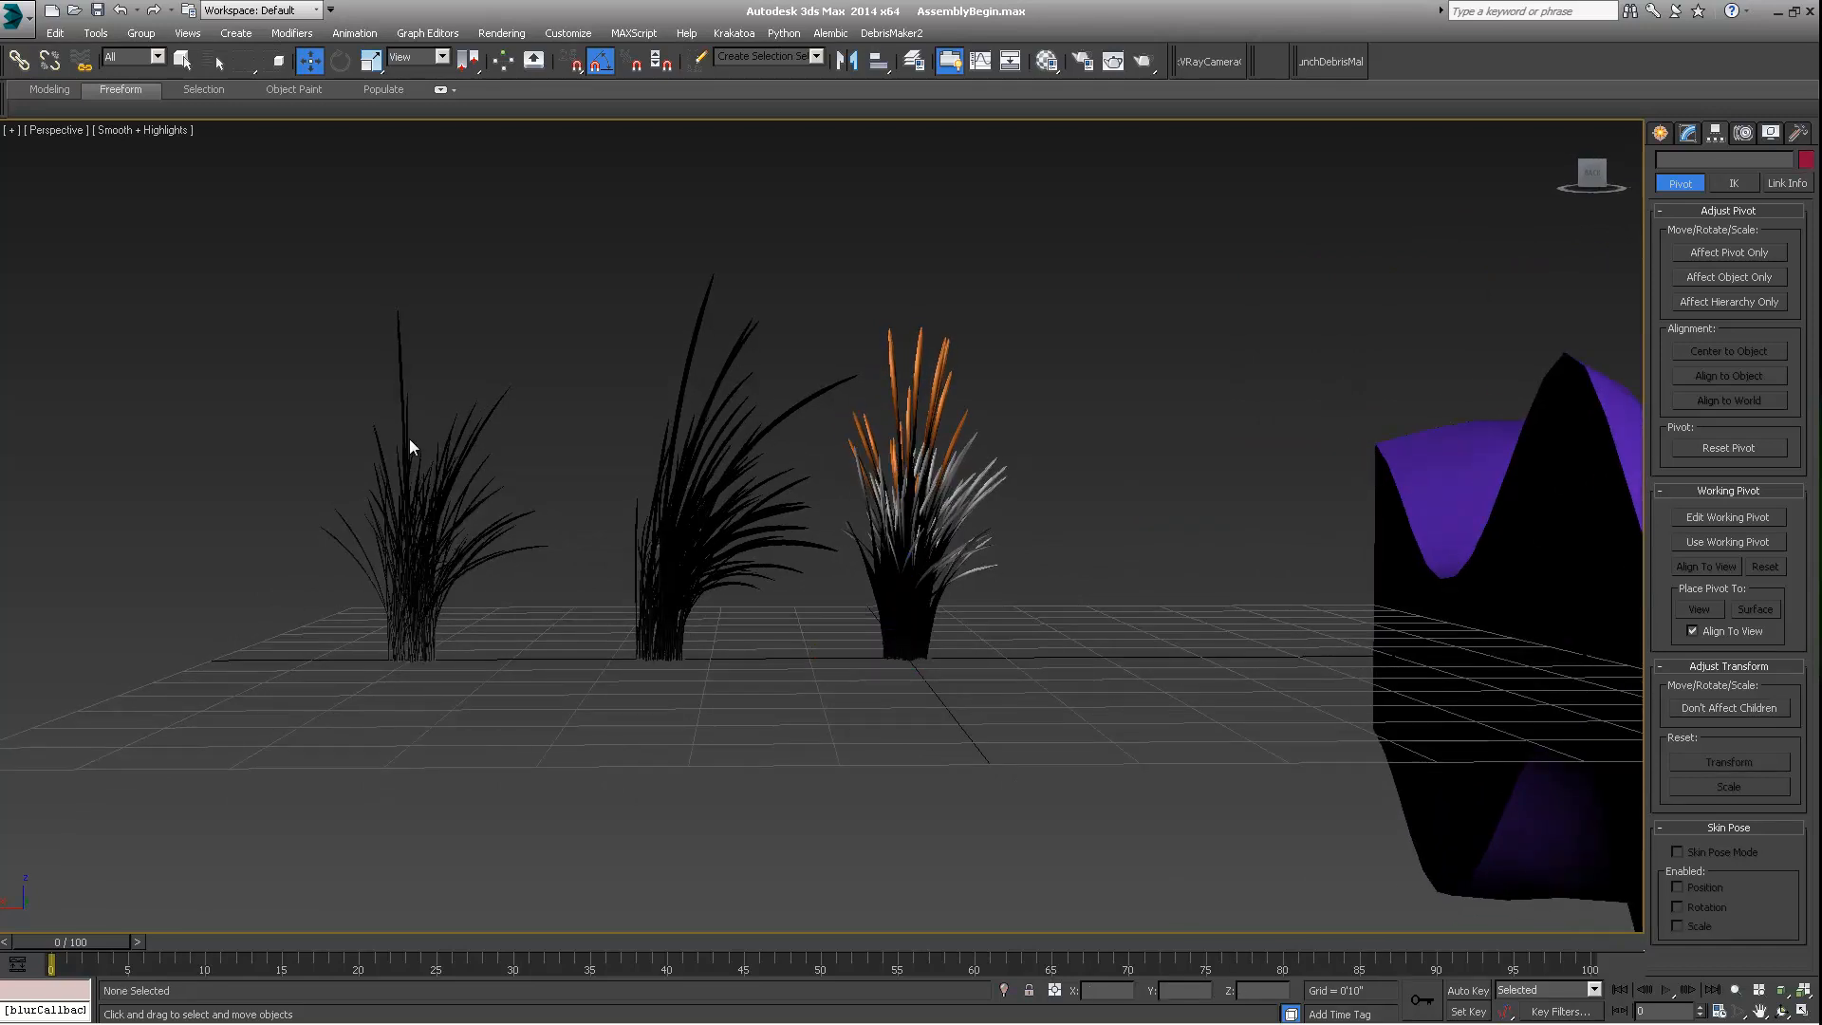
pyautogui.click(425, 519)
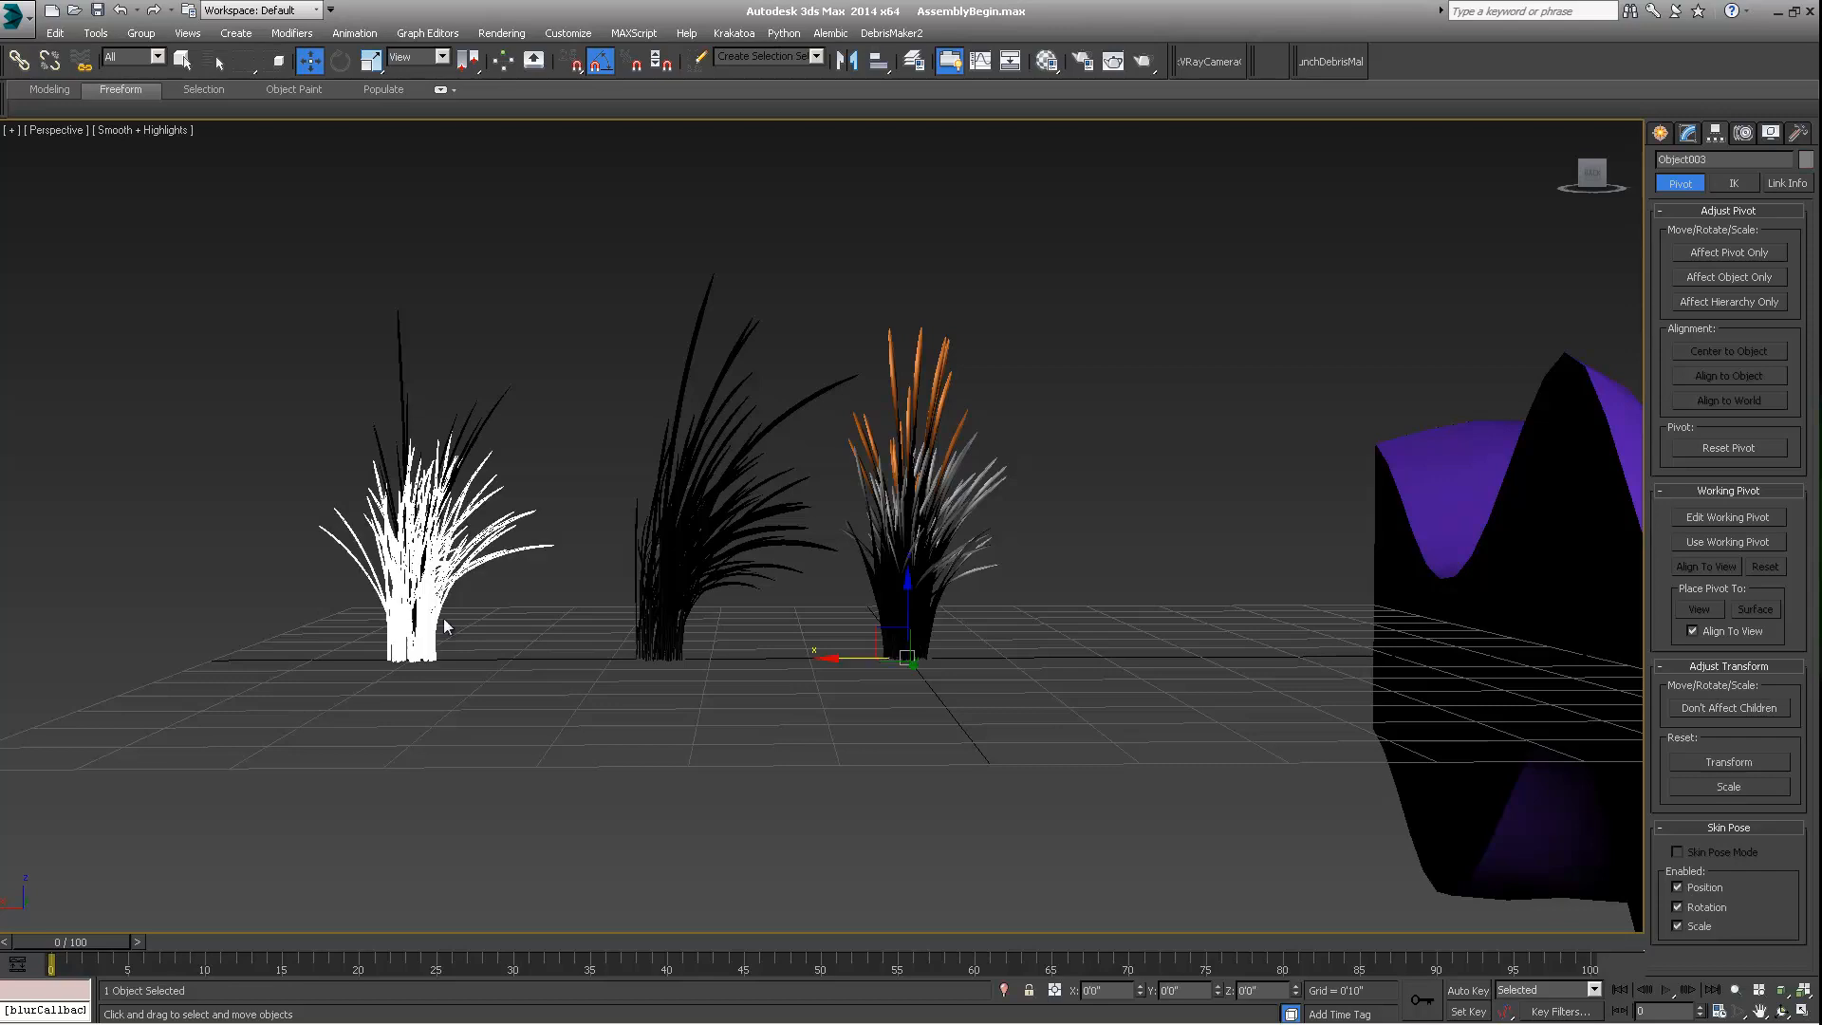
pyautogui.click(1736, 250)
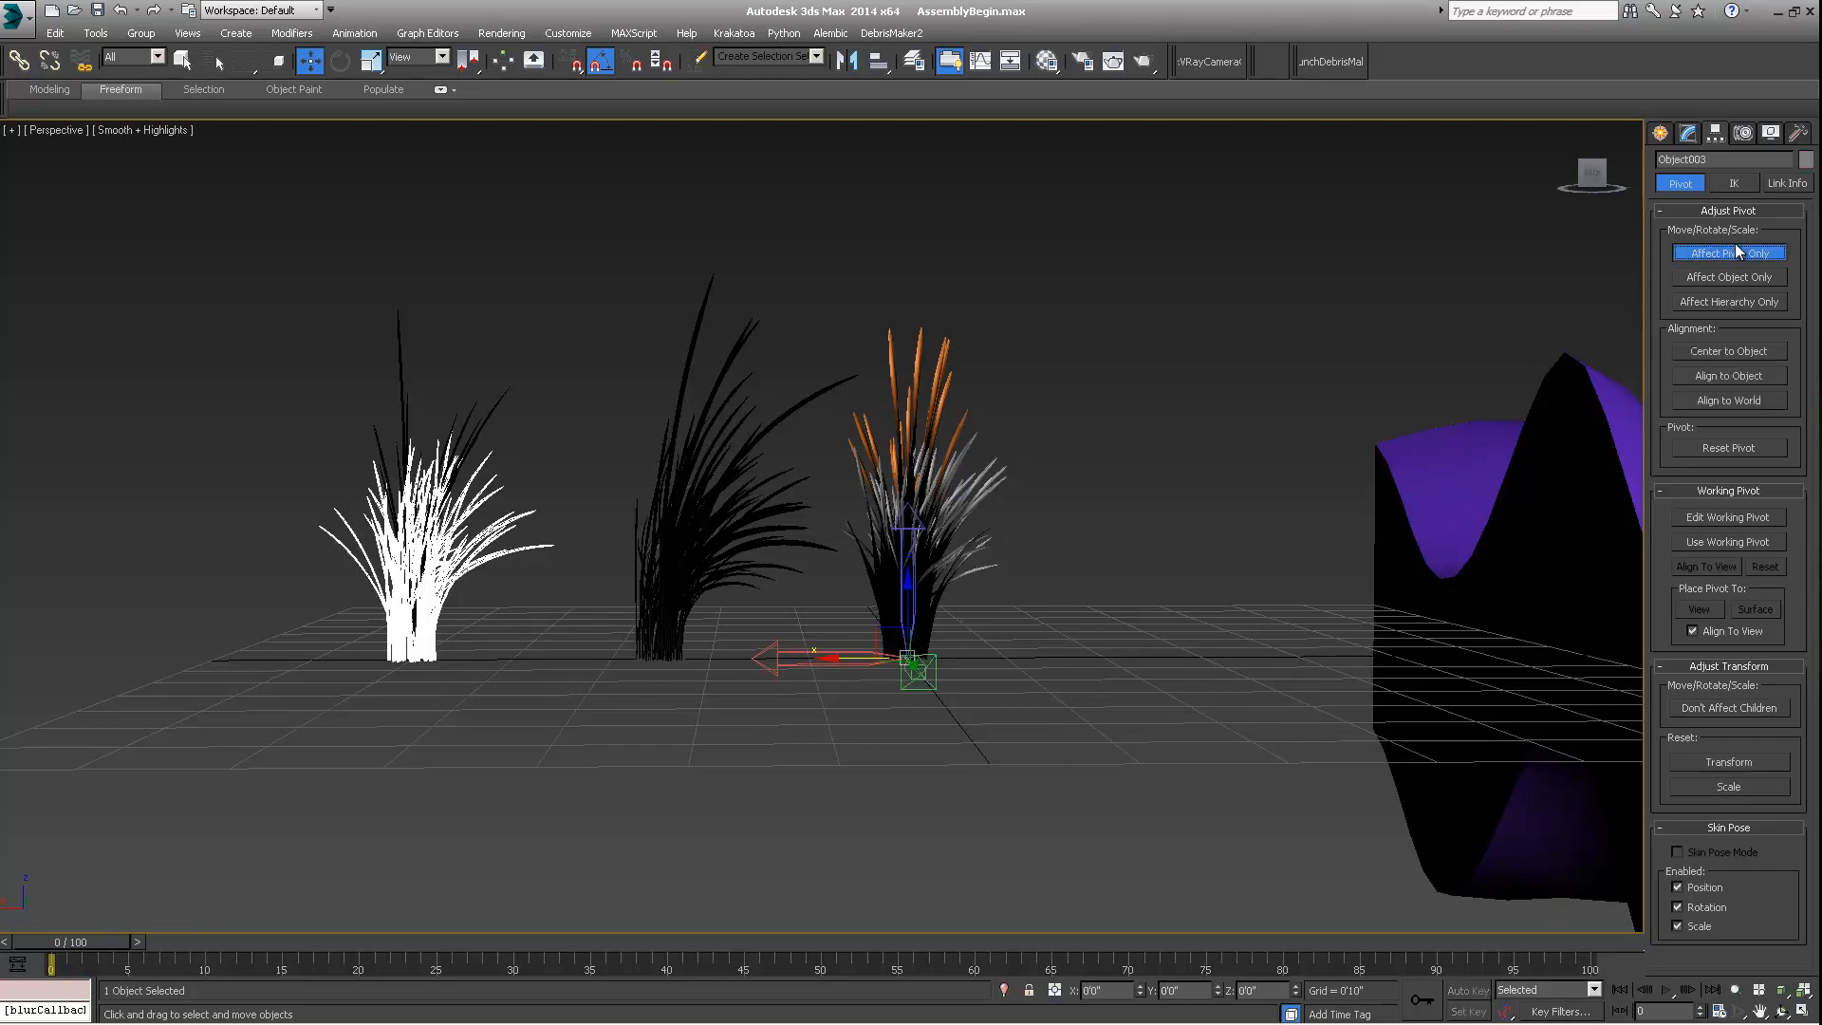
pyautogui.click(1729, 351)
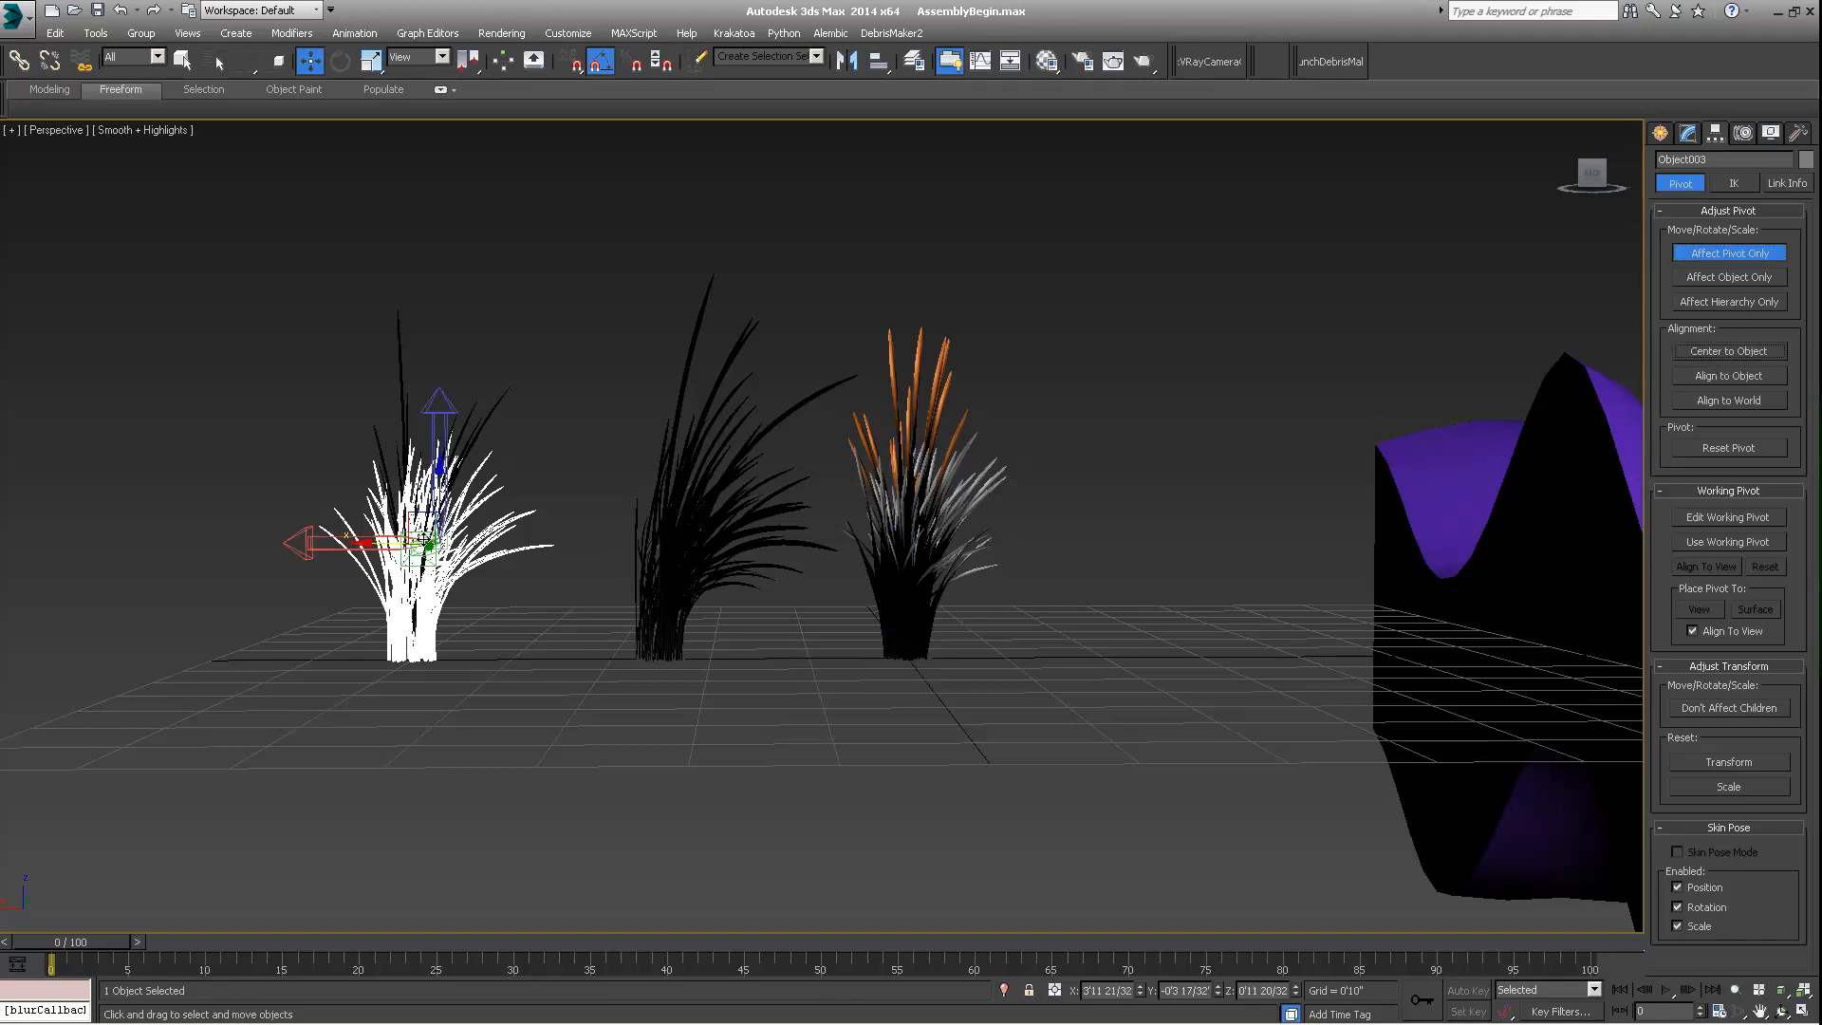
# Step: Place Object003's pivot at the base of its stems, with Z at 0'0" and X at about 4'2"
pyautogui.rightClick(419, 533)
pyautogui.click(612, 555)
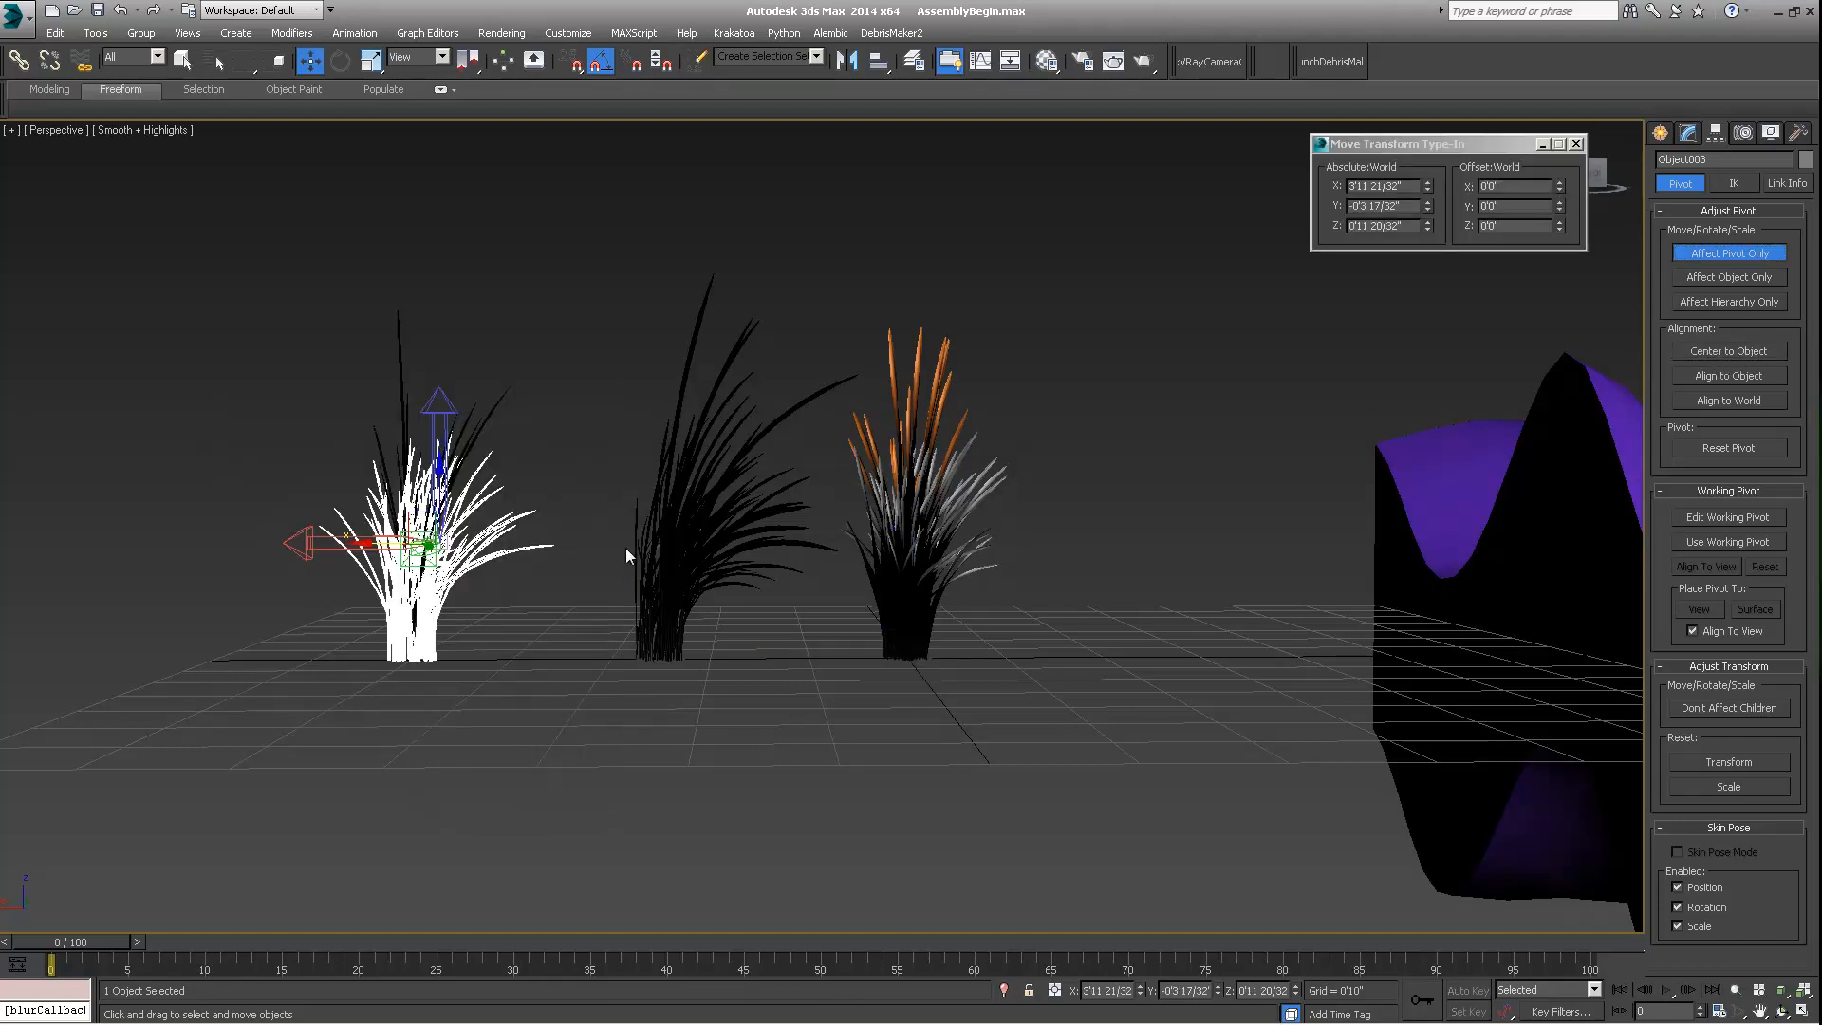
pyautogui.rightClick(1424, 228)
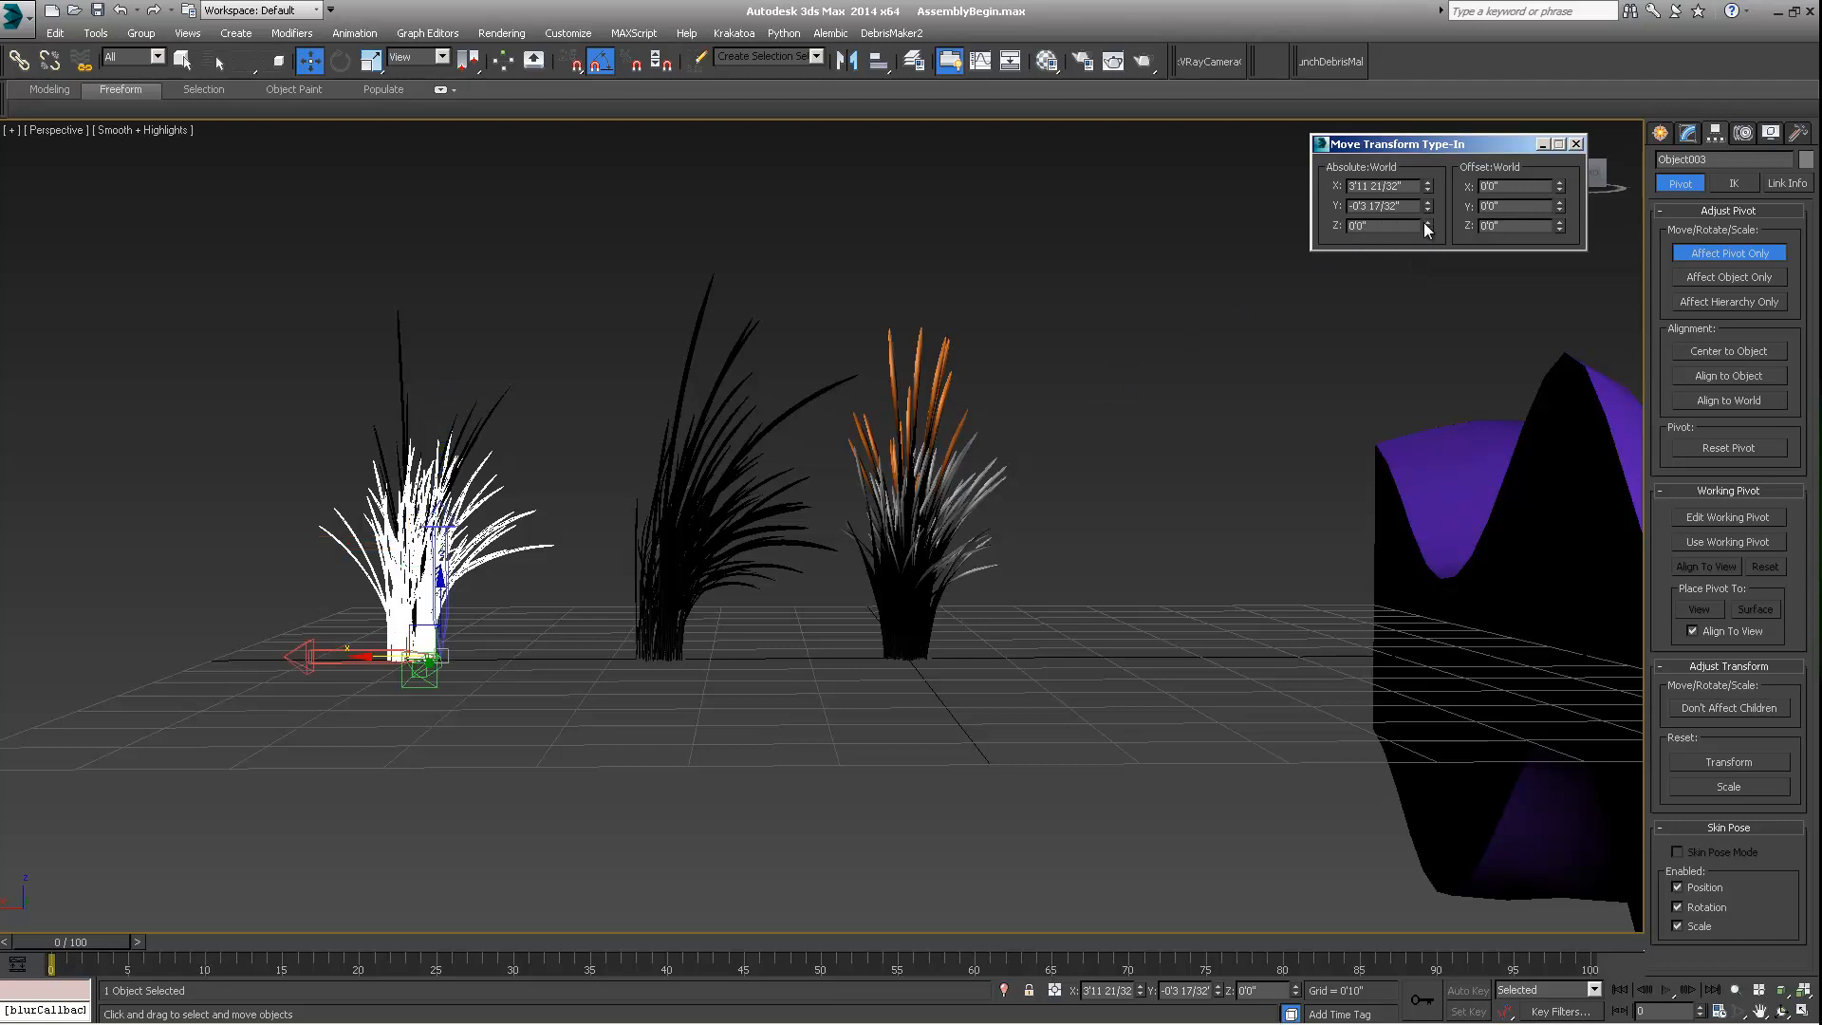
pyautogui.keyDown('alt'); pyautogui.moveTo(537, 574); pyautogui.dragTo(573, 594, button='middle'); pyautogui.keyUp('alt')
pyautogui.moveTo(451, 647); pyautogui.dragTo(422, 647)
pyautogui.click(1576, 144)
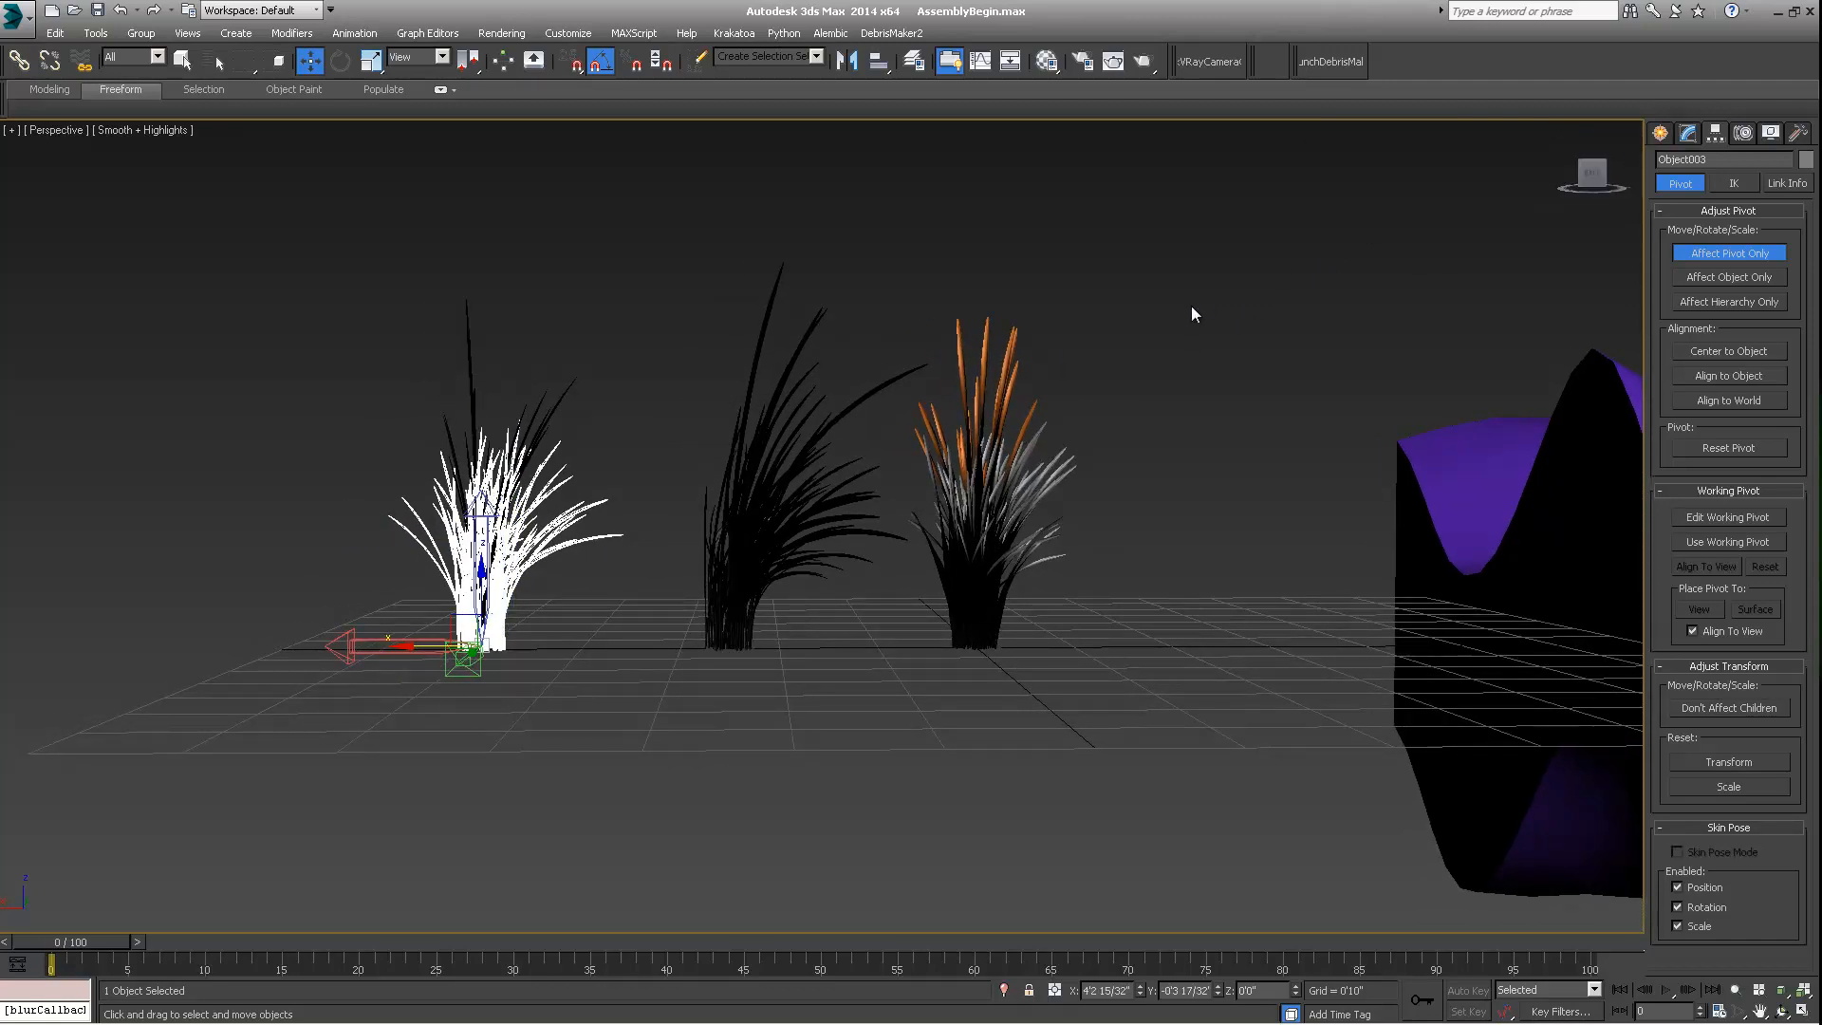
# Step: Leave pivot editing and move Object003 along X to about 5'6", away from its tall blades
pyautogui.click(1682, 253)
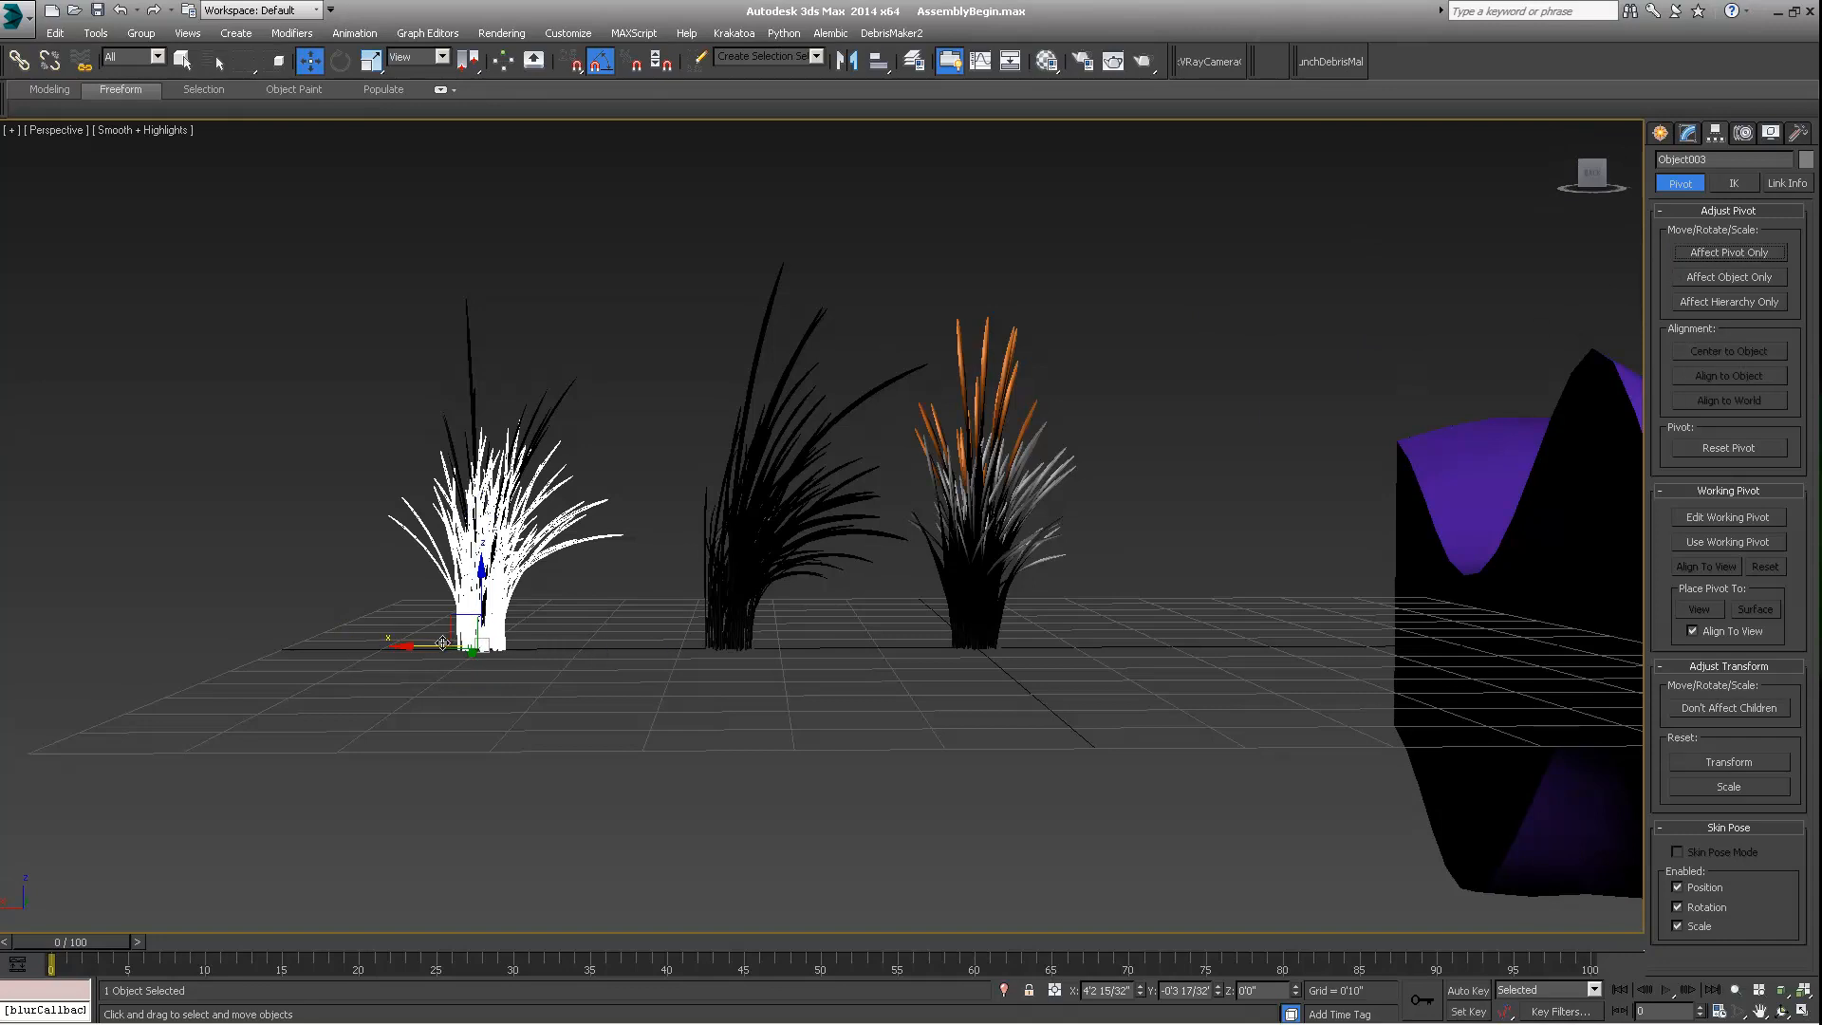
pyautogui.moveTo(438, 646); pyautogui.dragTo(285, 647)
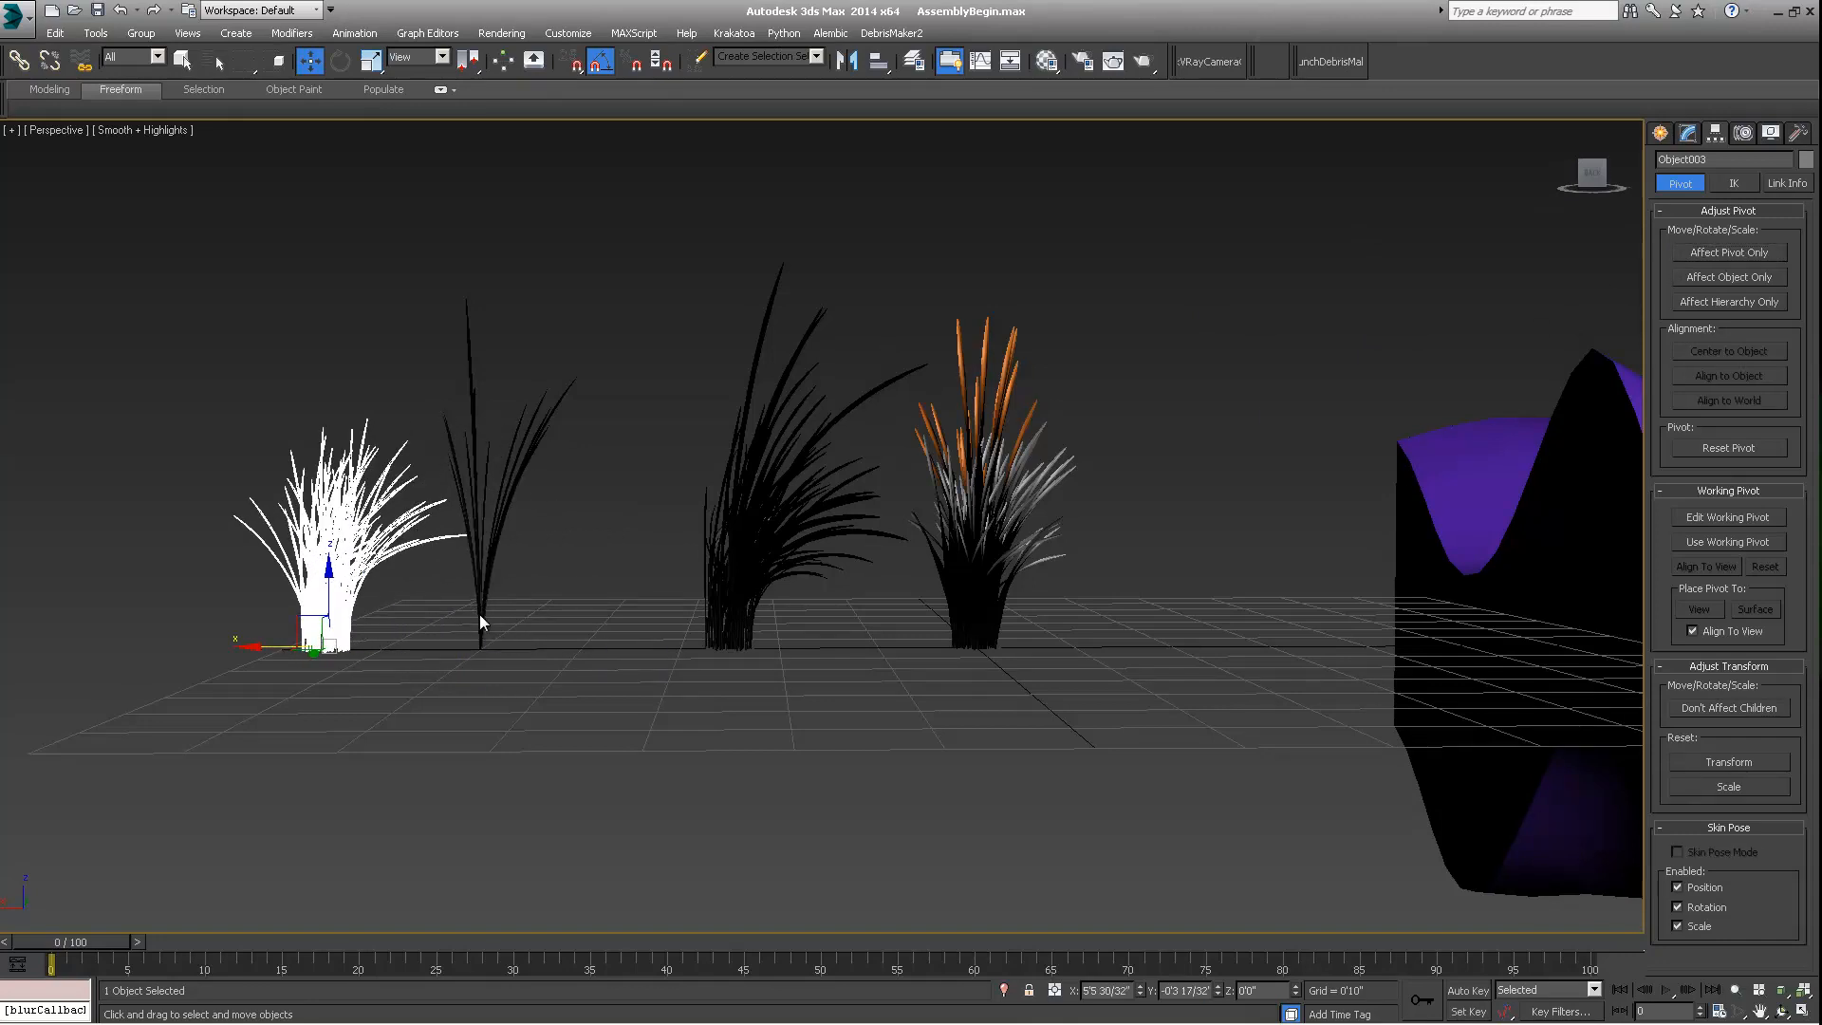
# Step: Convert the tall blades' hair on Cylinder011 to a separate mesh with Hair -> Mesh and select that mesh
pyautogui.moveTo(501, 612); pyautogui.dragTo(436, 686)
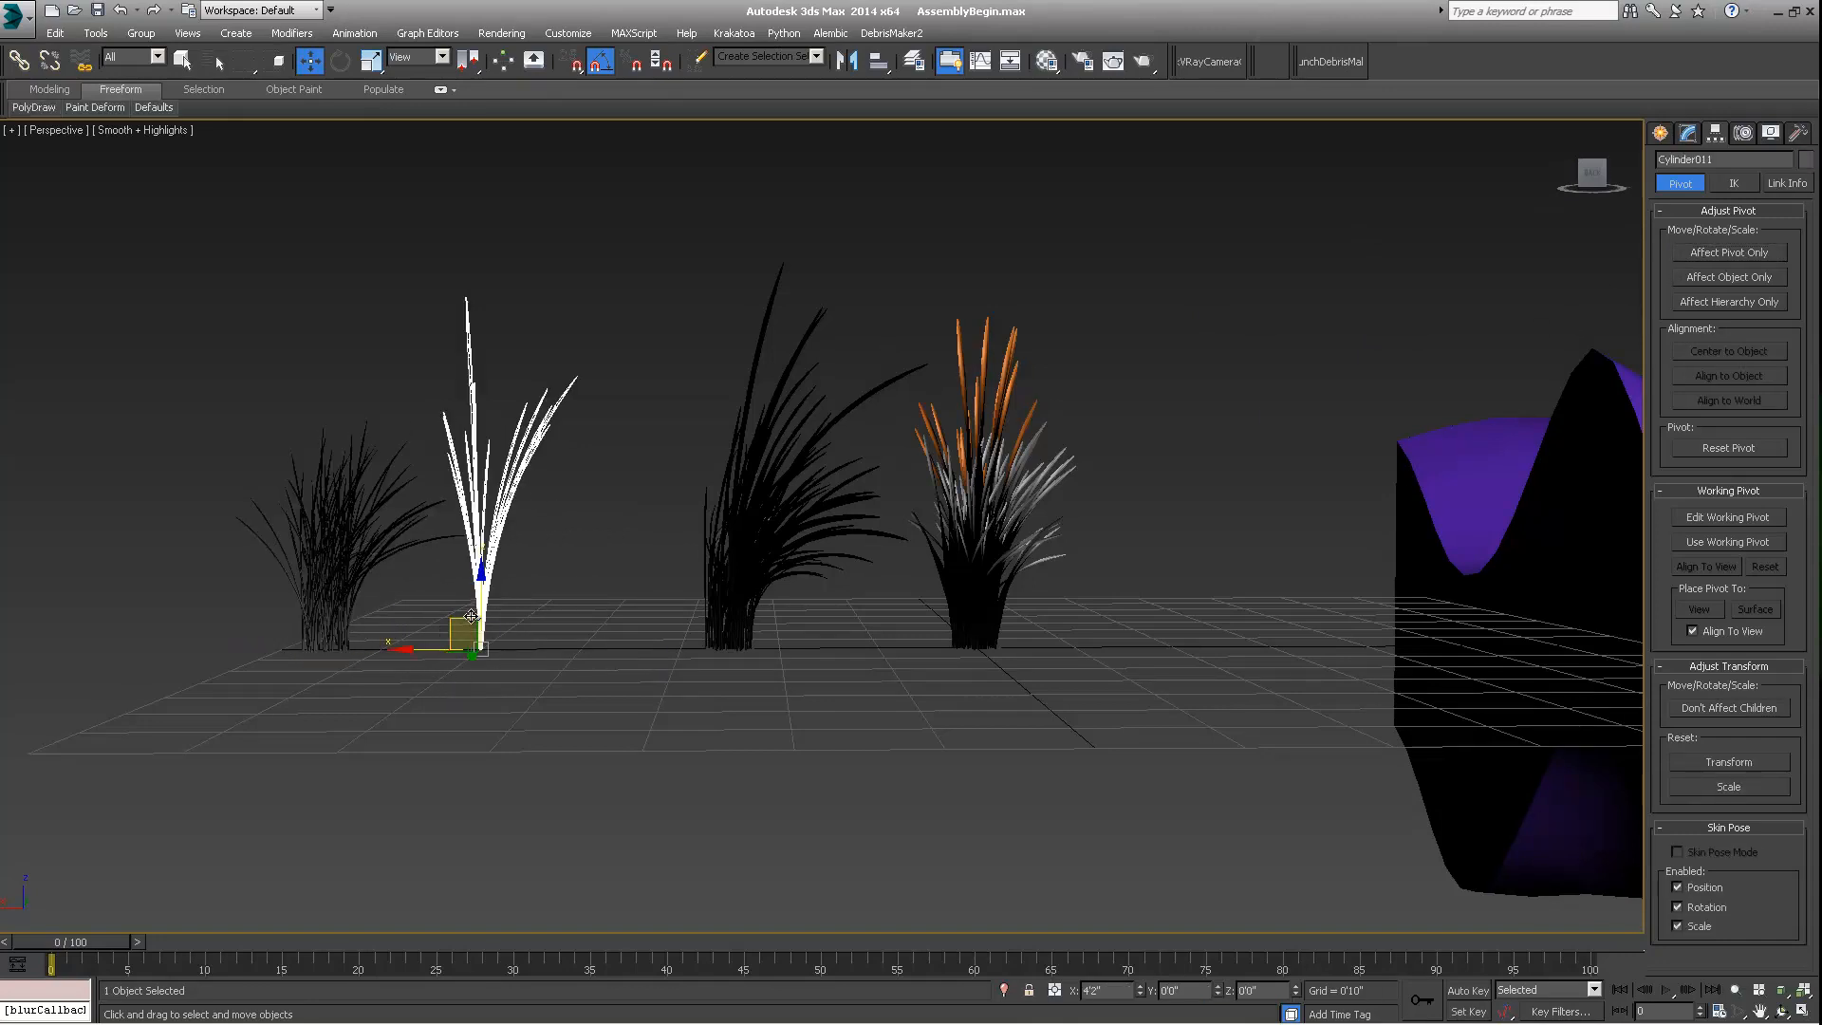
pyautogui.click(1695, 138)
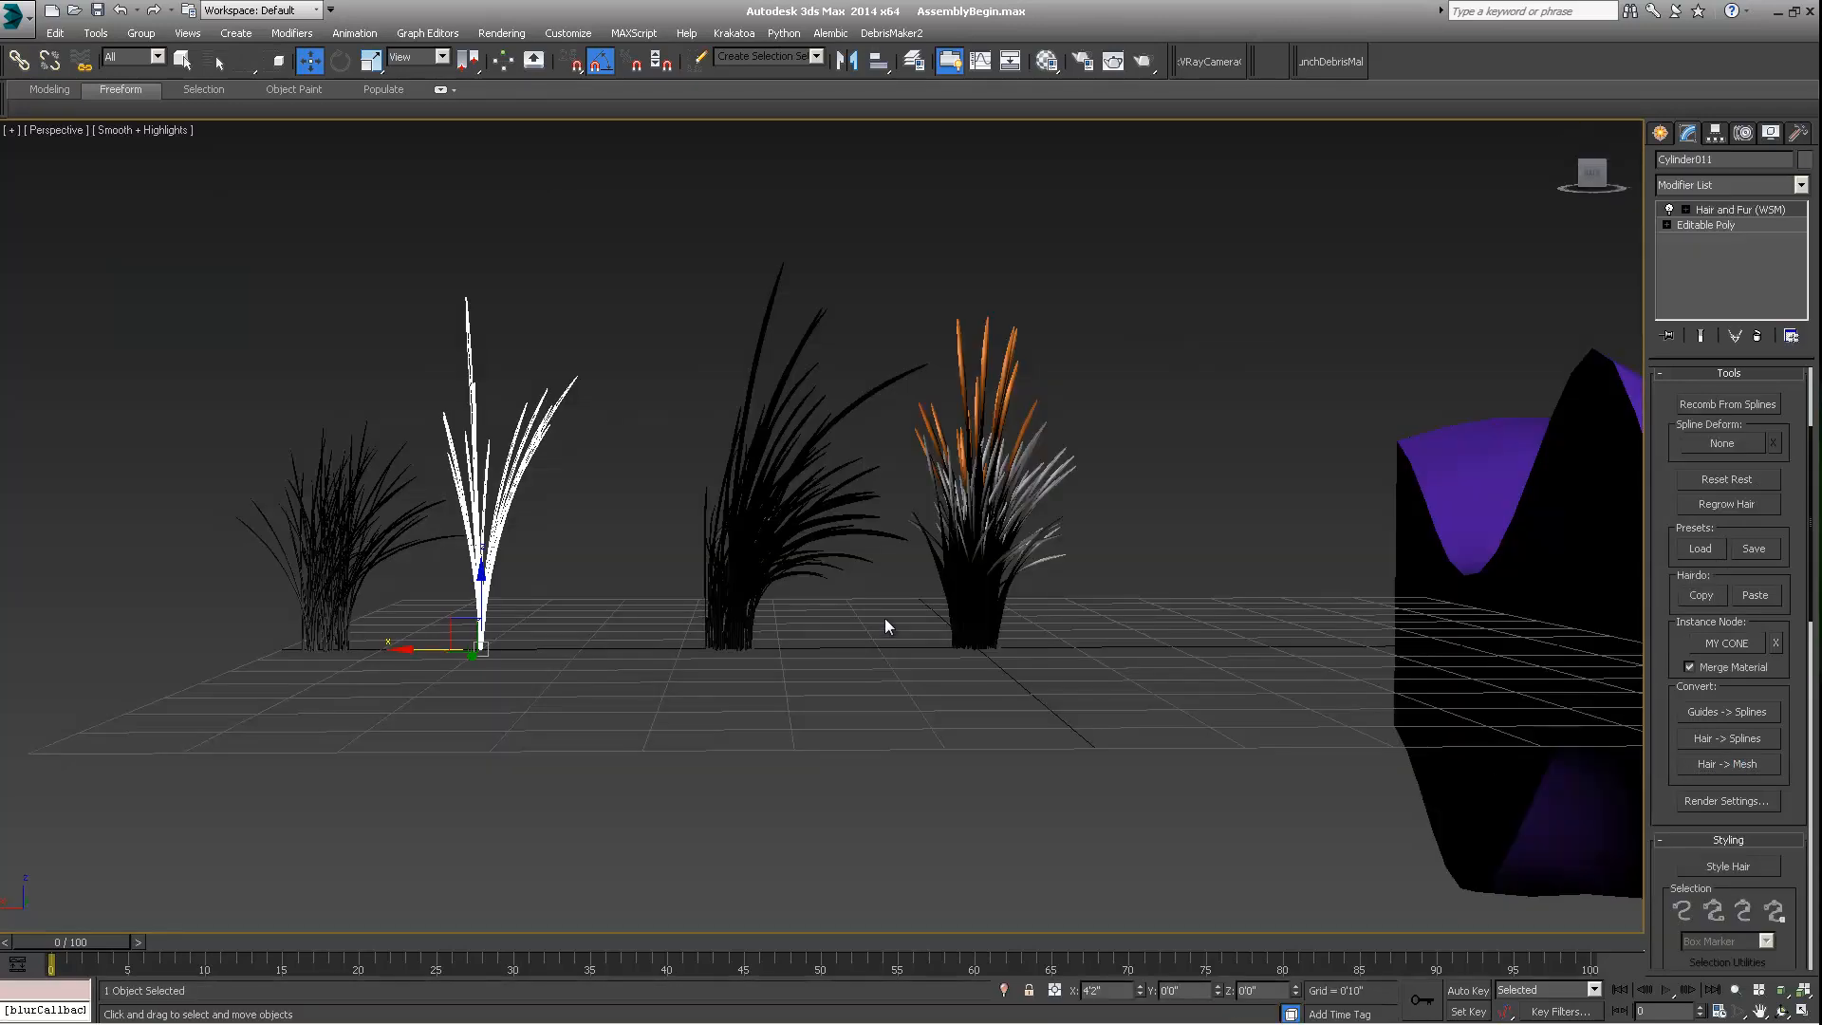
pyautogui.keyDown('alt'); pyautogui.moveTo(884, 618); pyautogui.dragTo(671, 602, button='middle'); pyautogui.keyUp('alt')
pyautogui.click(544, 612)
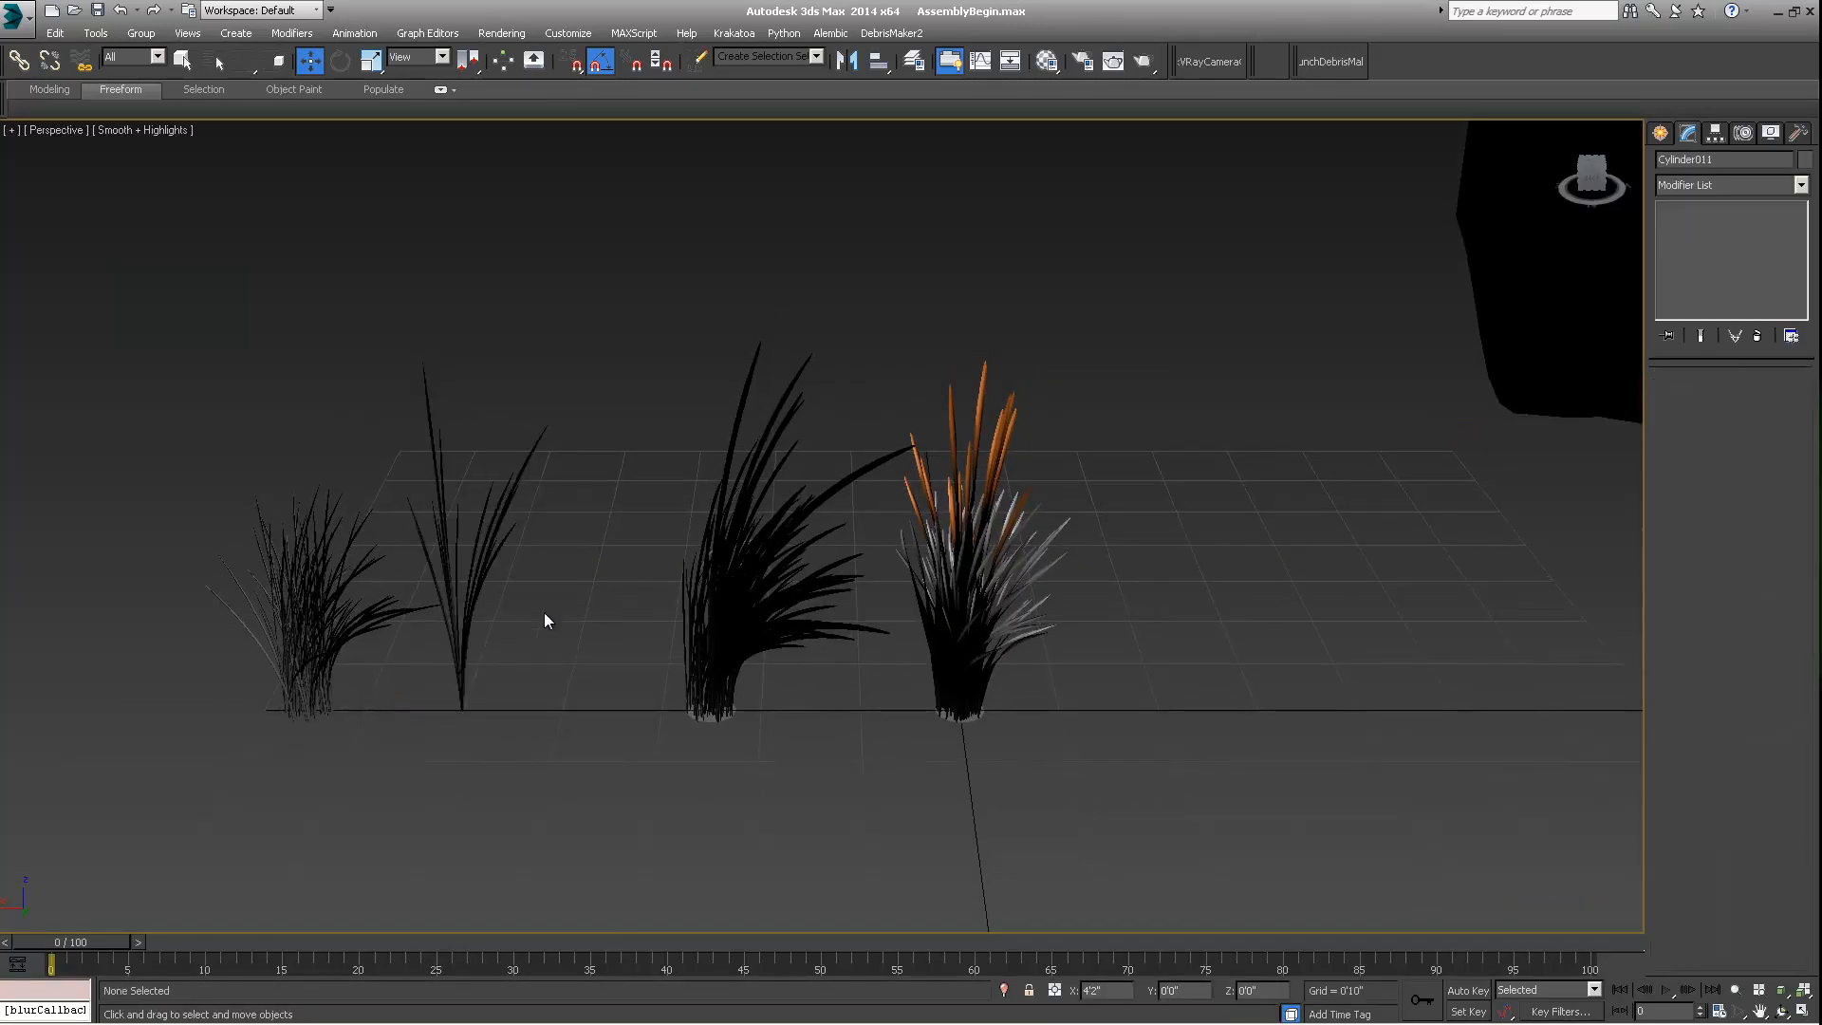
pyautogui.click(461, 653)
pyautogui.keyDown('alt'); pyautogui.moveTo(623, 626); pyautogui.dragTo(442, 494, button='middle'); pyautogui.keyUp('alt')
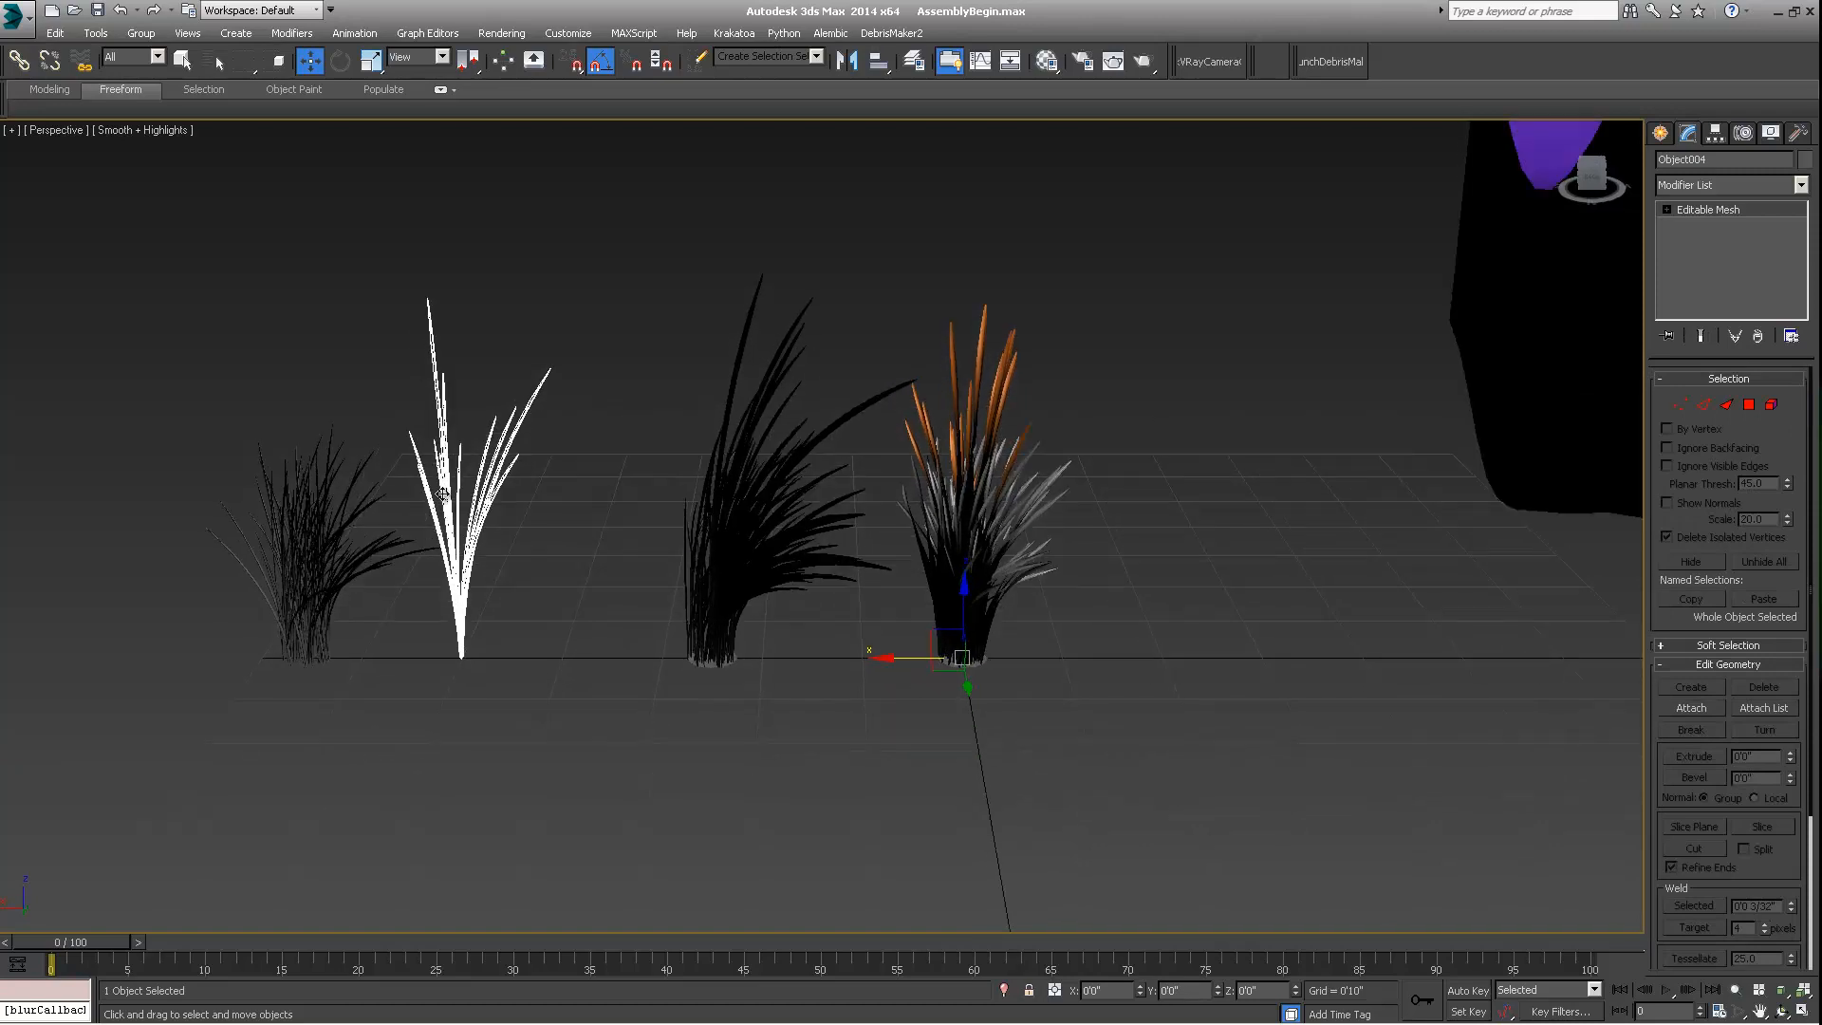
# Step: Use Affect Pivot Only to move Object004's pivot along X to the base of its blades at about 4'2", then leave pivot editing
pyautogui.keyDown('alt'); pyautogui.moveTo(944, 643); pyautogui.dragTo(759, 651, button='middle'); pyautogui.keyUp('alt')
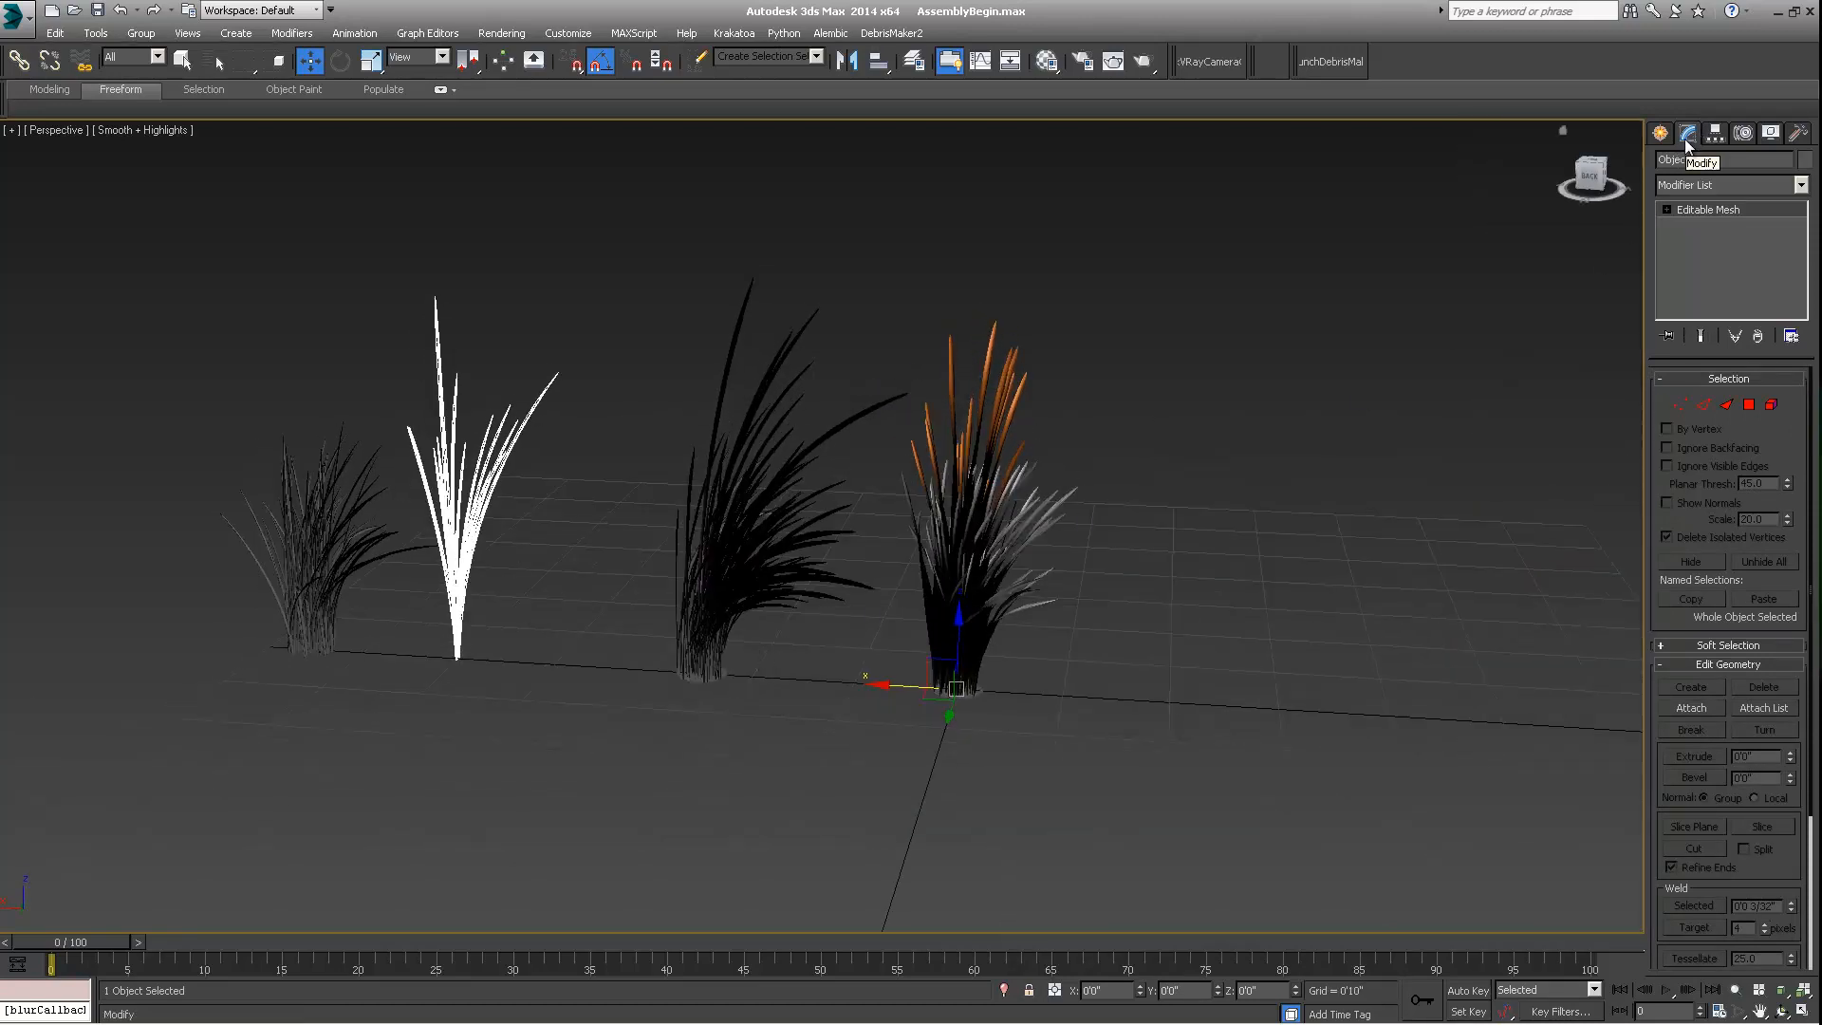
pyautogui.click(1743, 133)
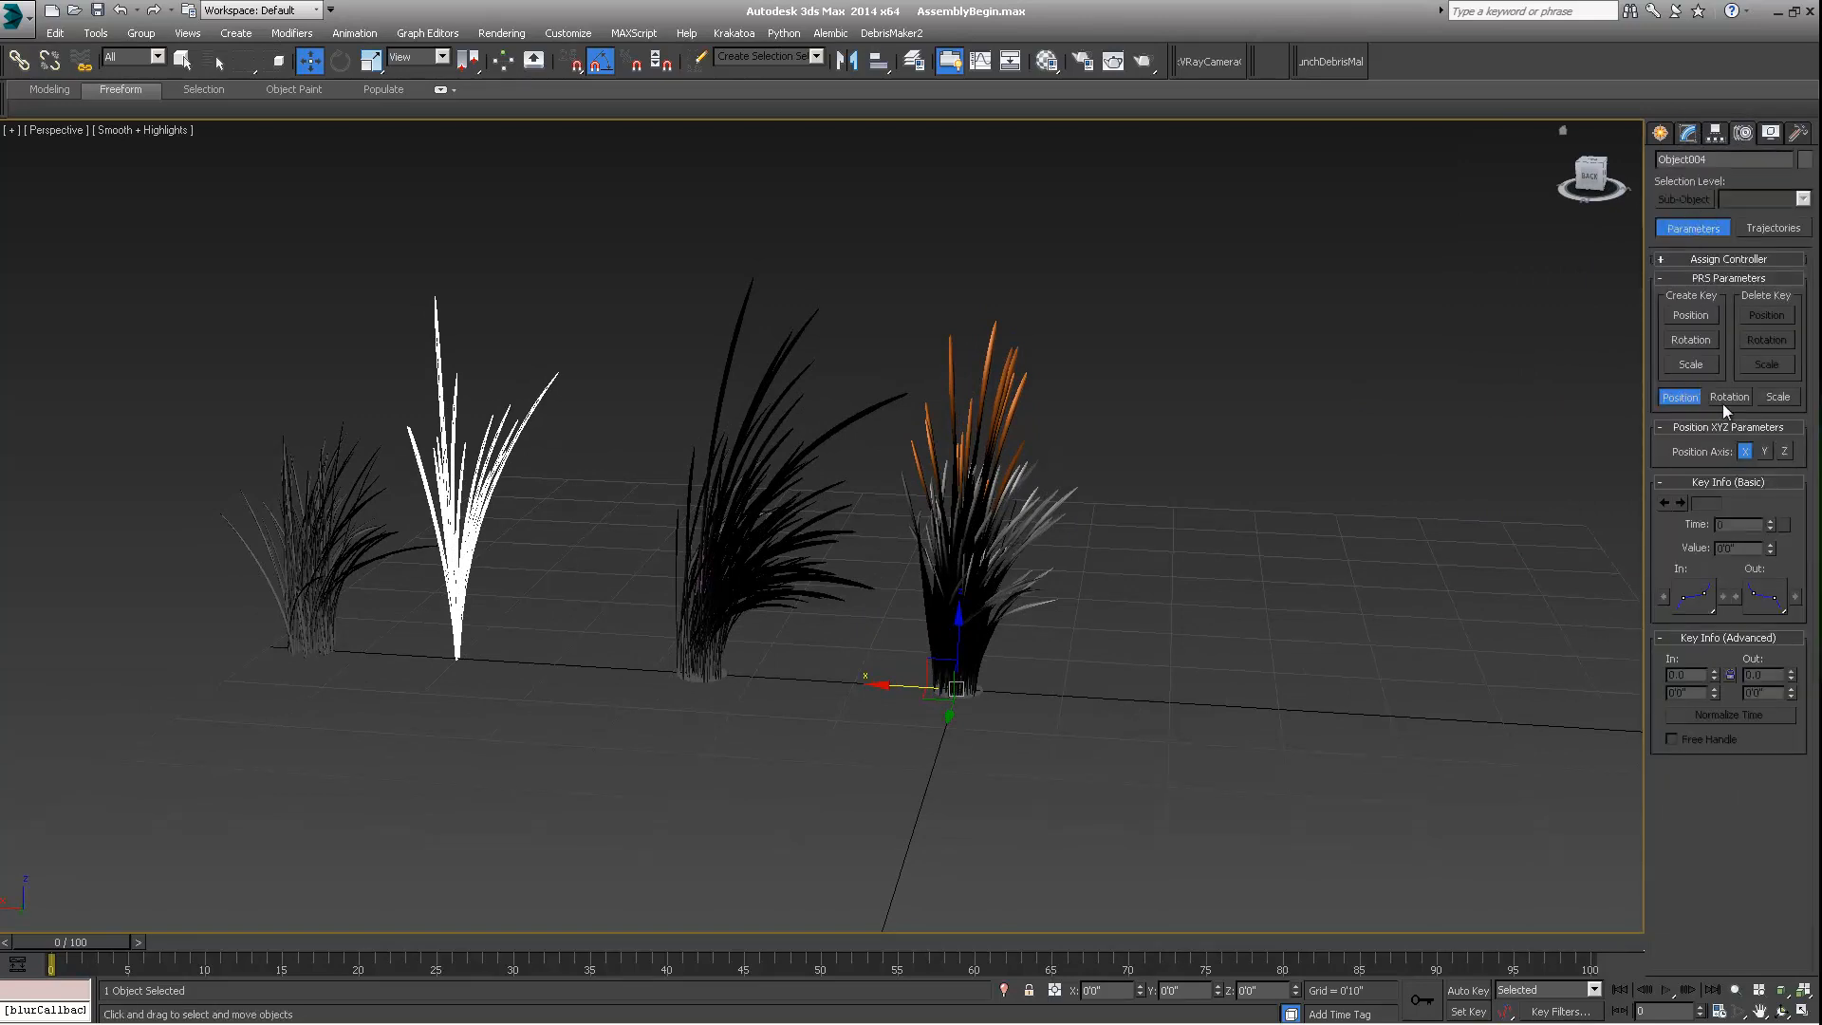
pyautogui.click(1713, 133)
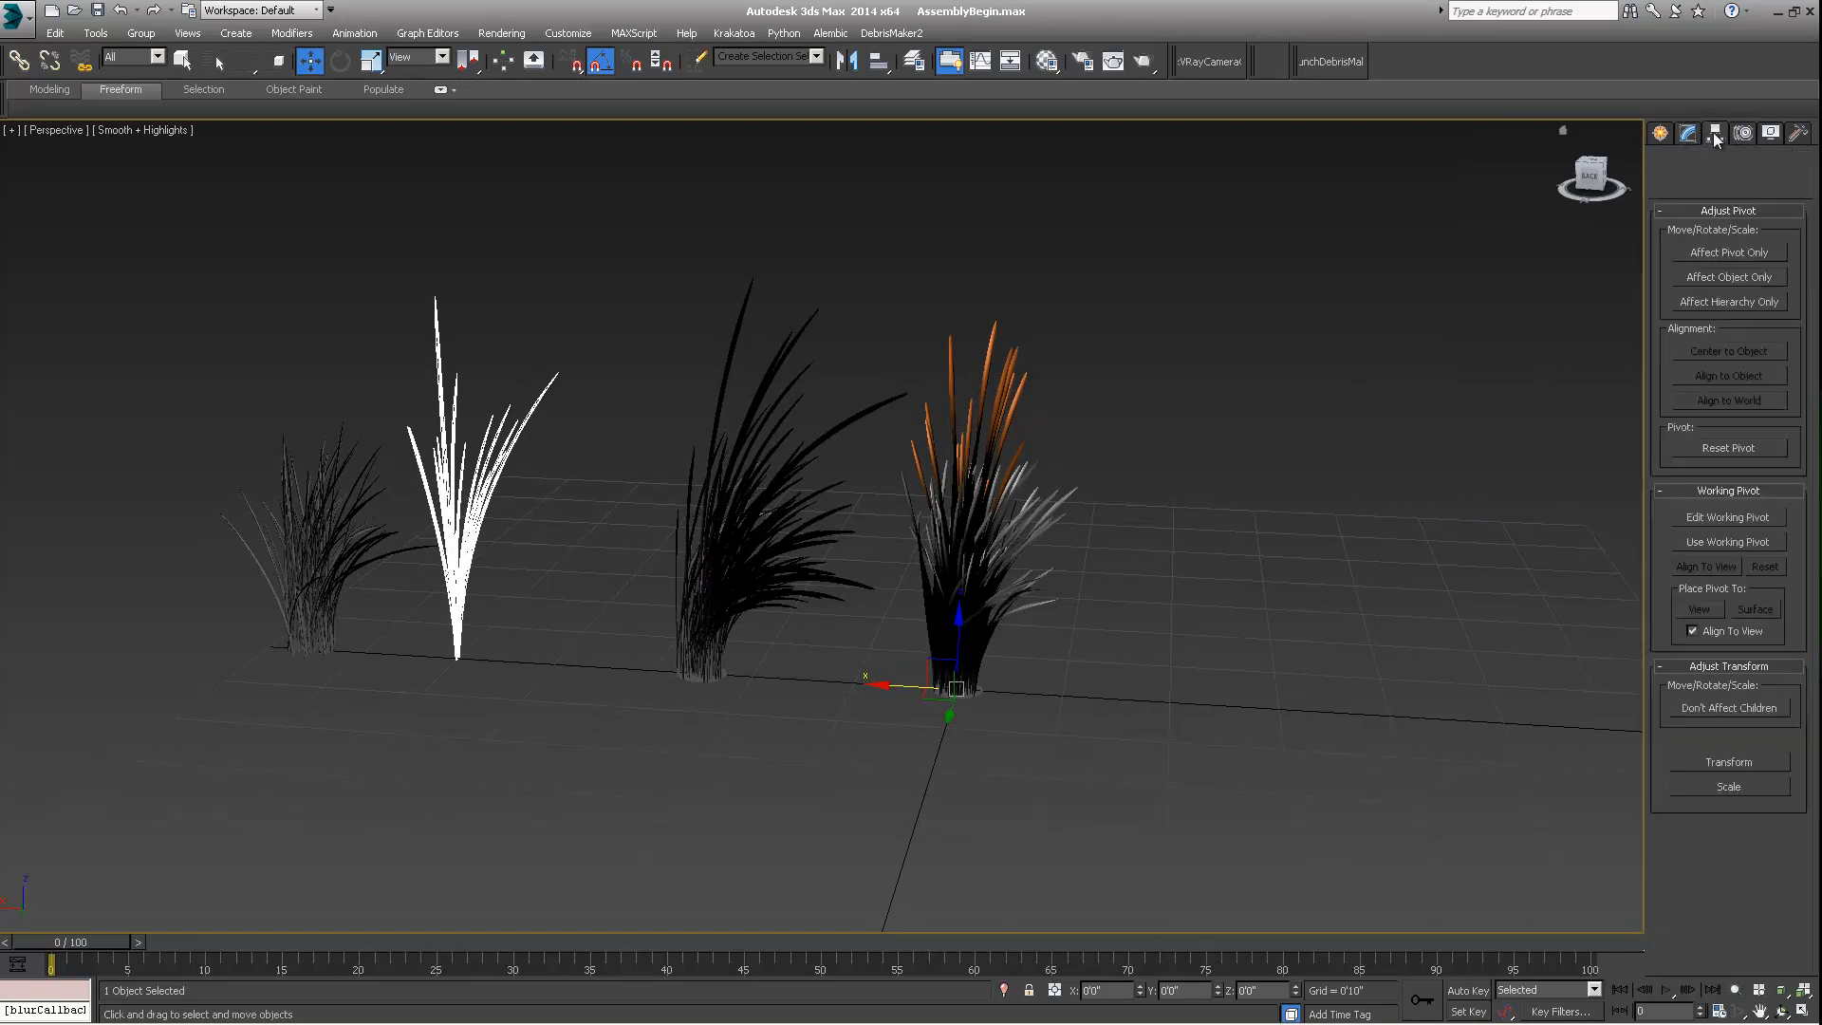
pyautogui.click(1733, 251)
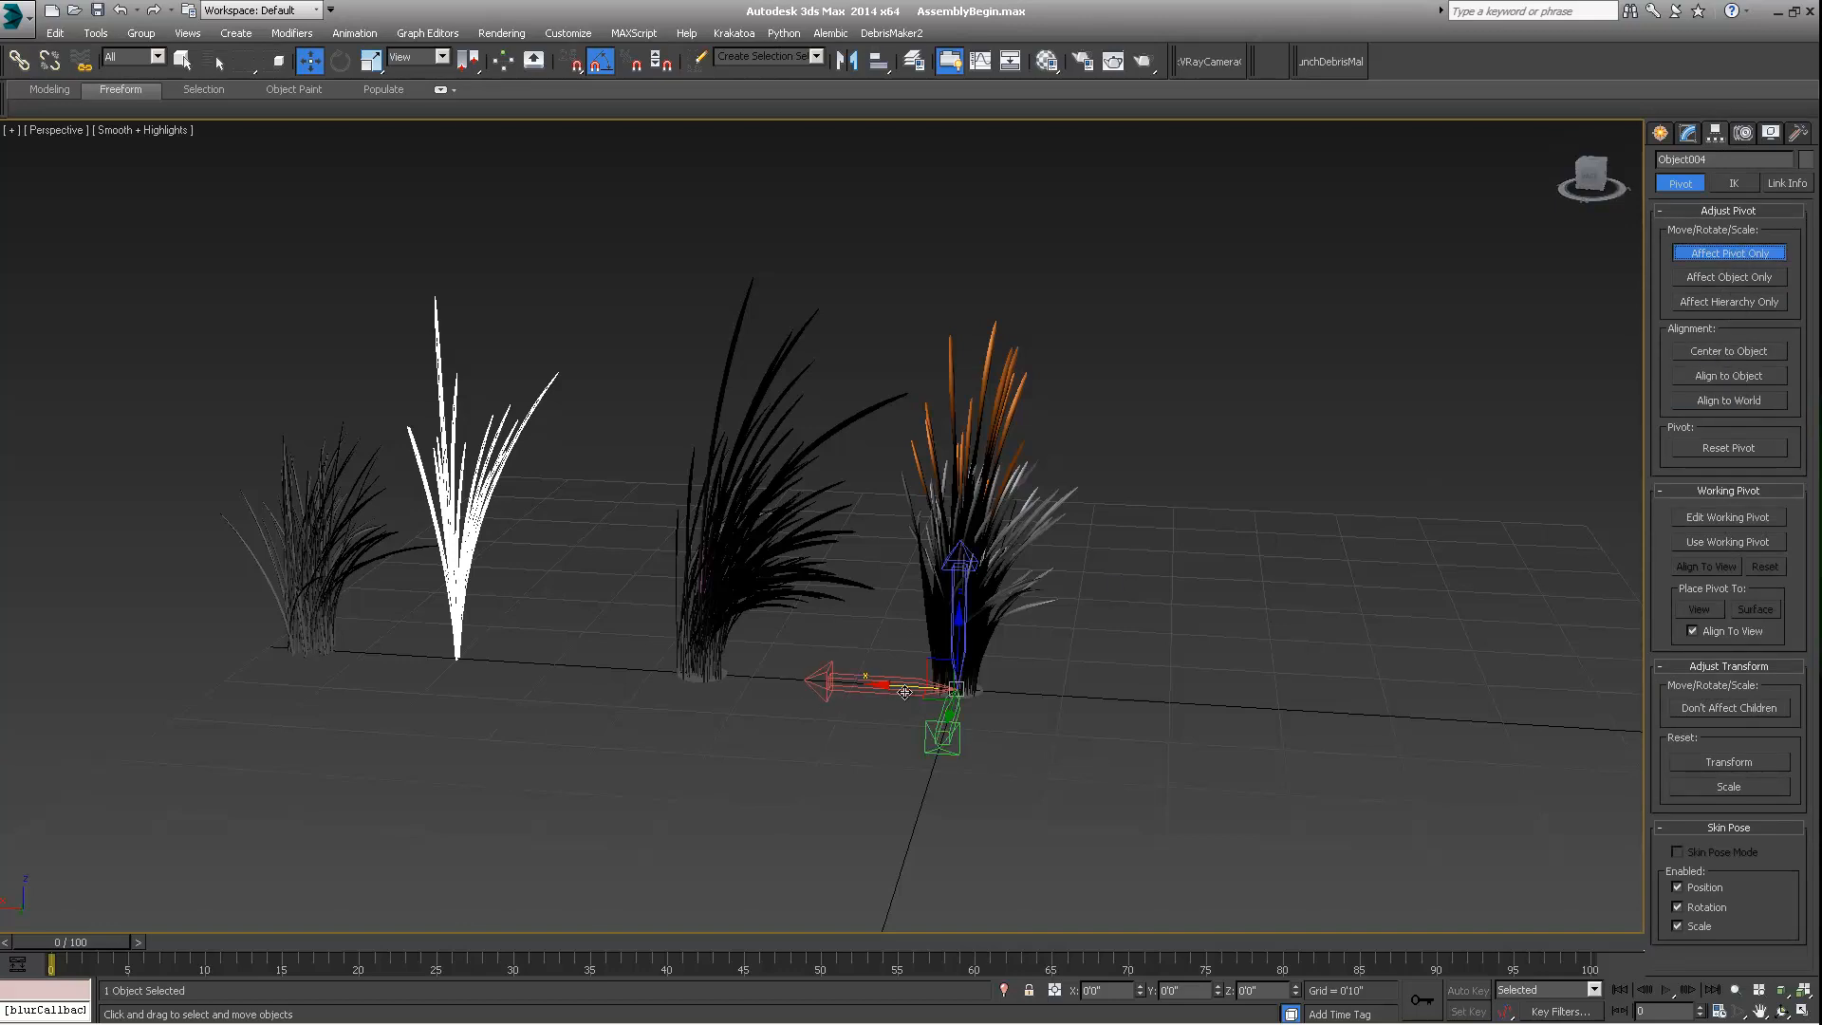
pyautogui.moveTo(905, 691); pyautogui.dragTo(405, 668)
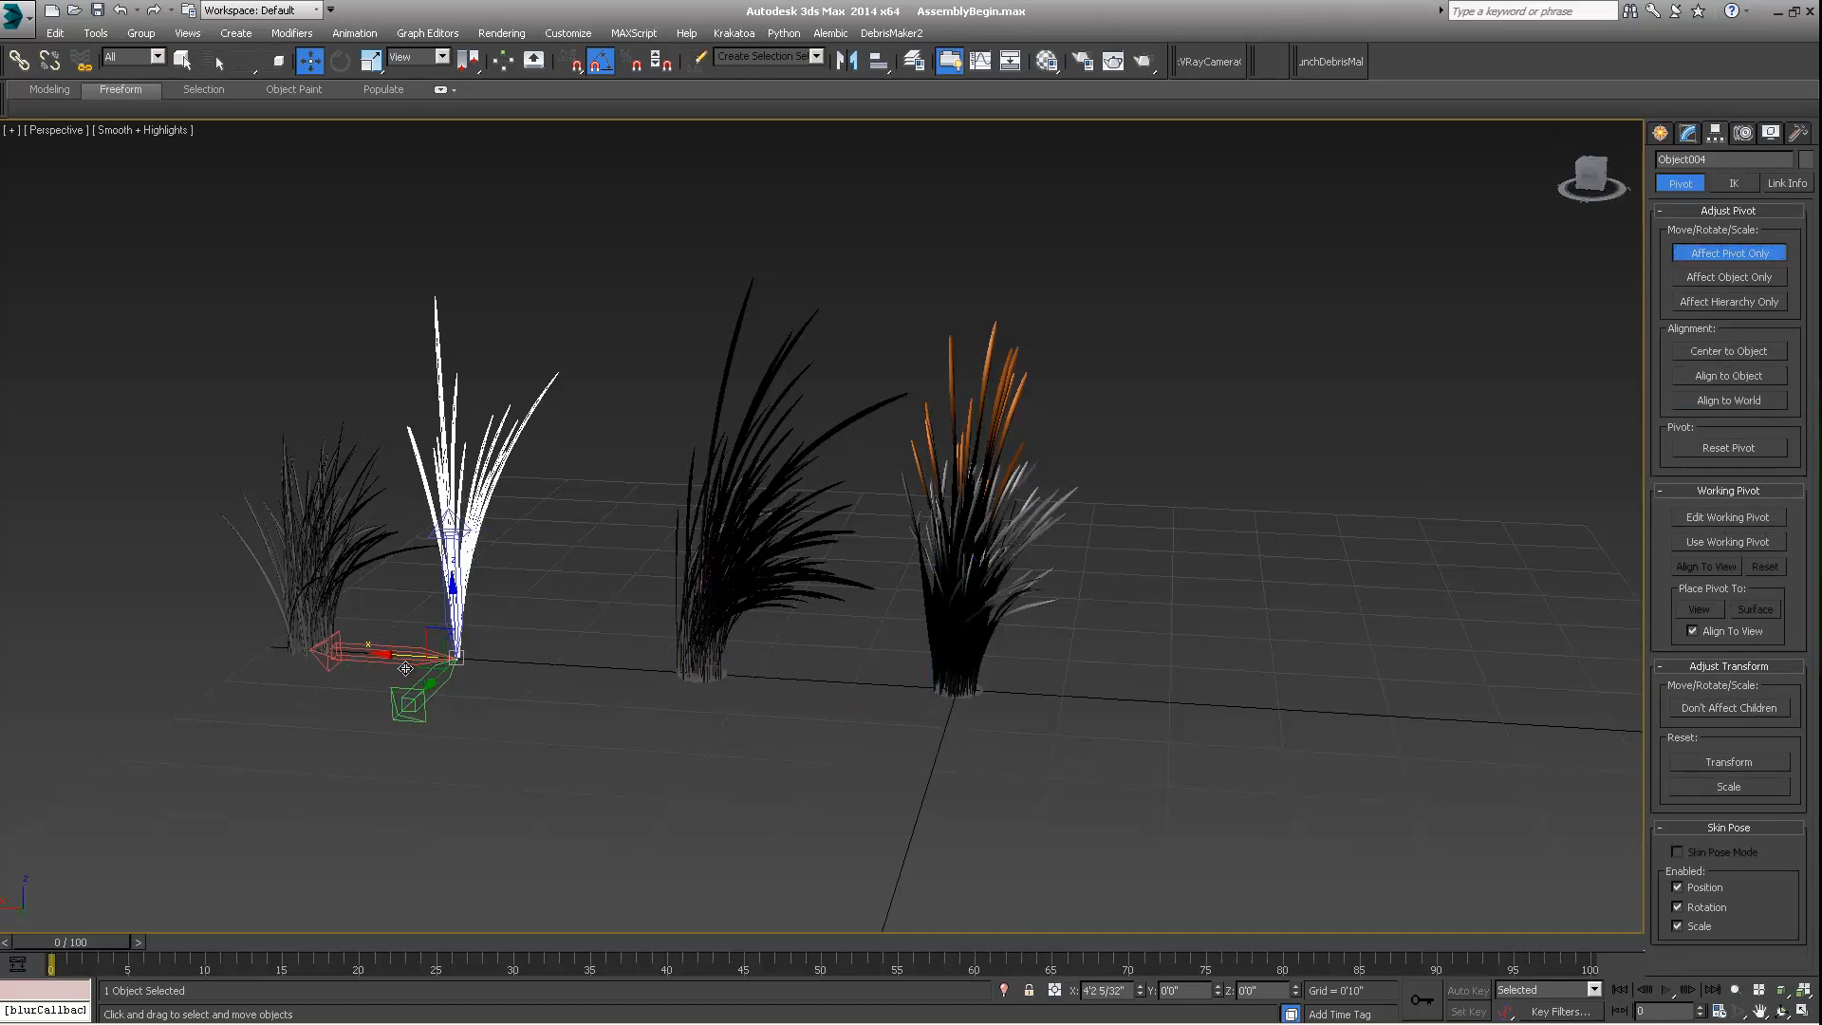
pyautogui.keyDown('alt'); pyautogui.moveTo(408, 664); pyautogui.dragTo(488, 634, button='middle'); pyautogui.keyUp('alt')
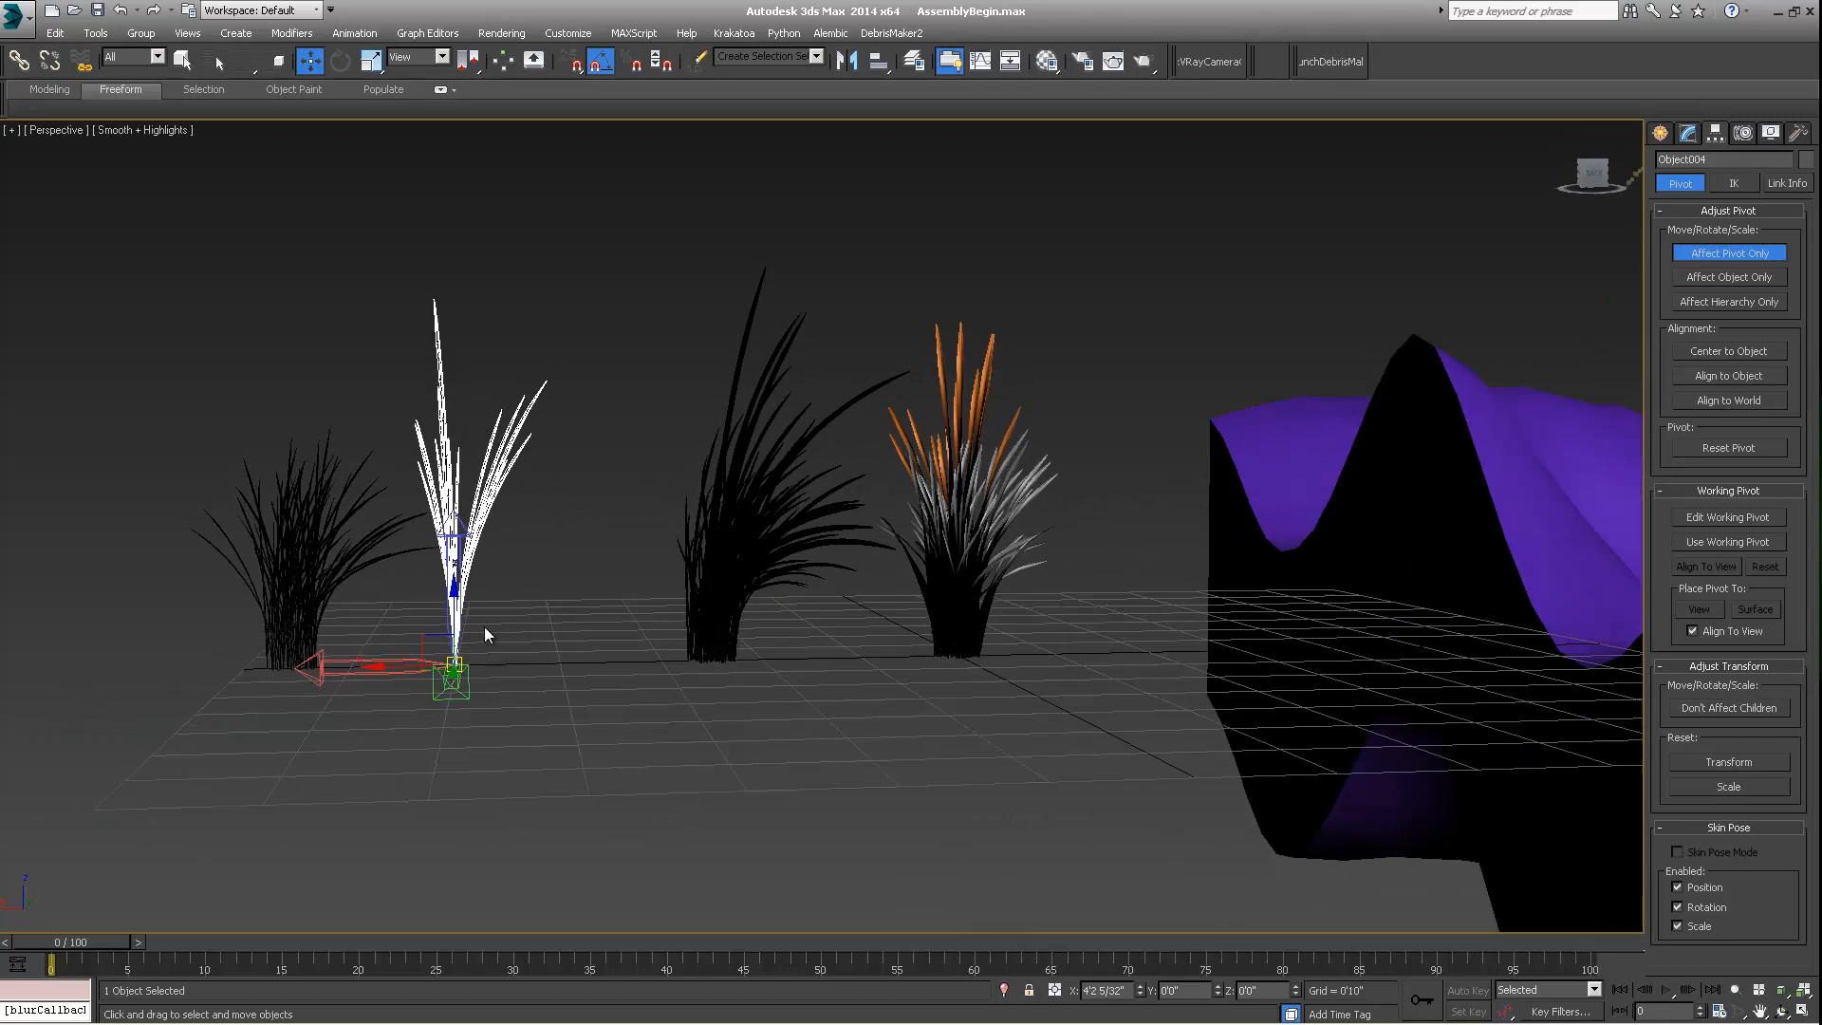
pyautogui.click(1720, 252)
# Step: Move the hair mesh Object003 slightly further along X, away from the tall blades of Object004
pyautogui.keyDown('alt'); pyautogui.moveTo(861, 553); pyautogui.dragTo(826, 547, button='middle'); pyautogui.keyUp('alt')
pyautogui.click(211, 645)
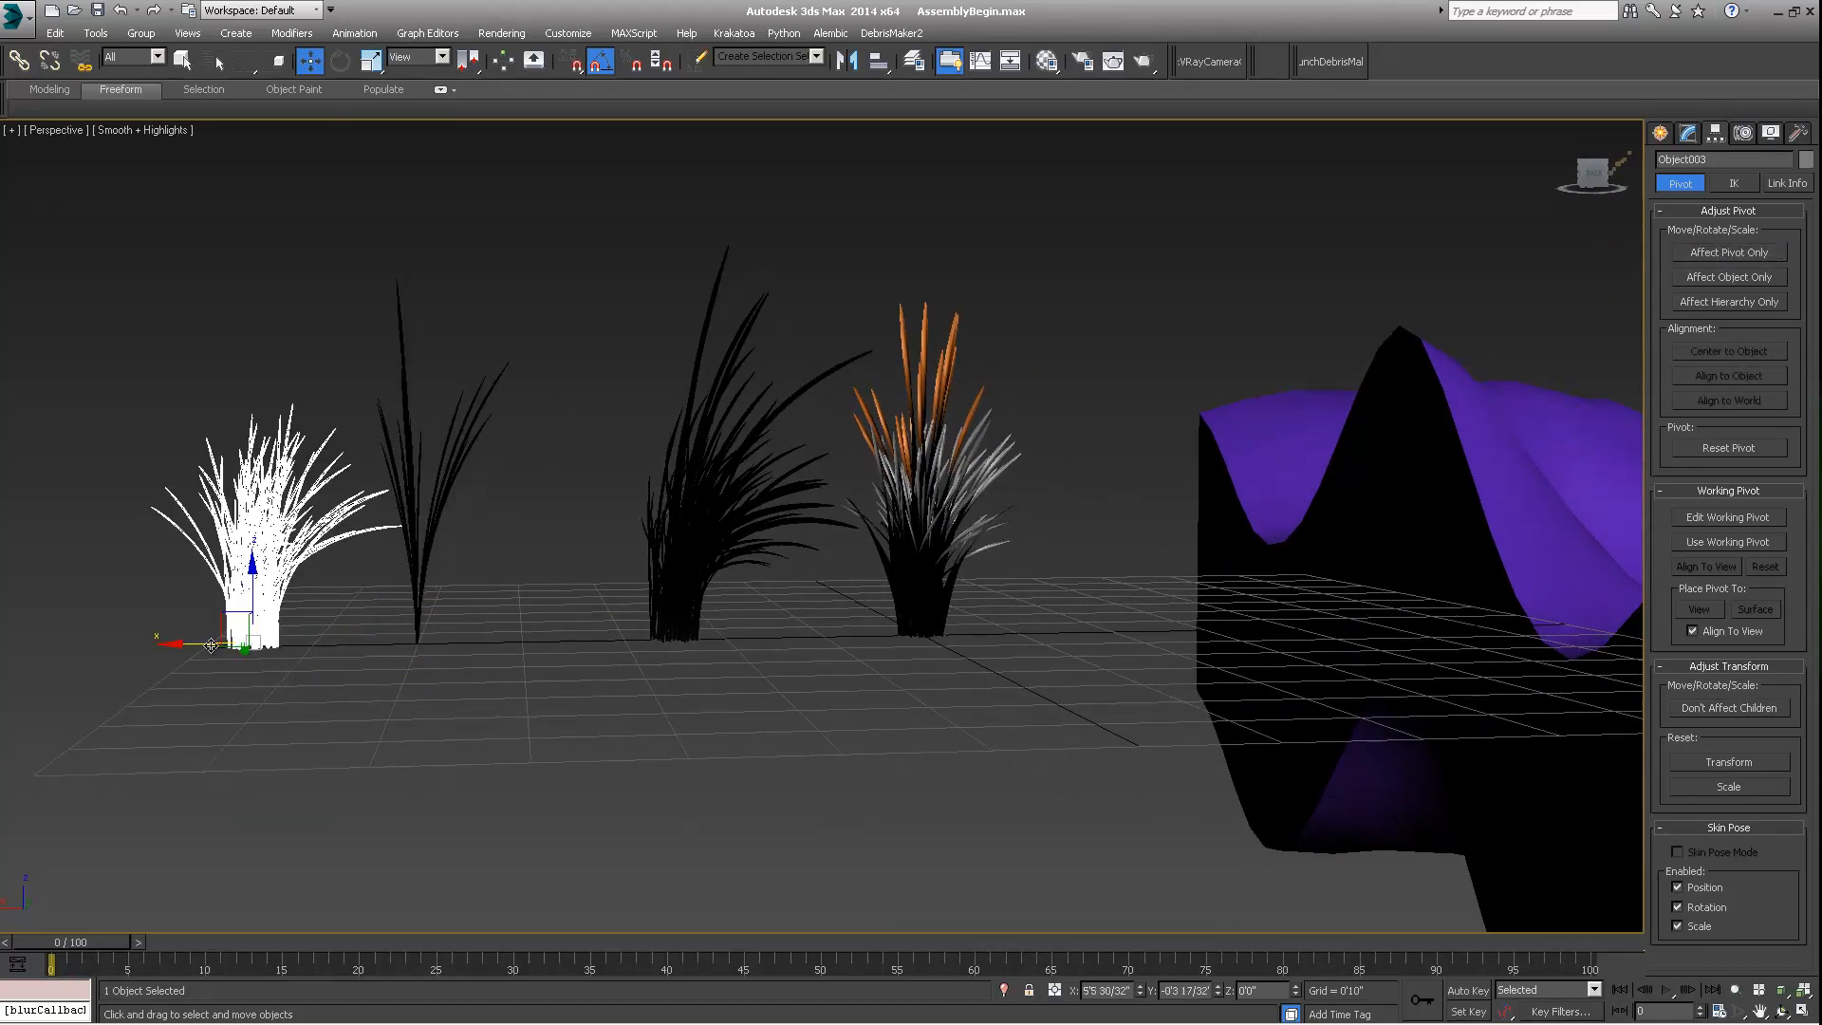
pyautogui.moveTo(210, 645)
pyautogui.mouseDown()
pyautogui.moveTo(374, 664)
pyautogui.moveTo(188, 666)
pyautogui.mouseUp()
pyautogui.moveTo(475, 572); pyautogui.dragTo(574, 622, button='middle')
# Step: Delete the tall-blade mesh Object004 standing between Object003 and the next grass plant
pyautogui.click(515, 556)
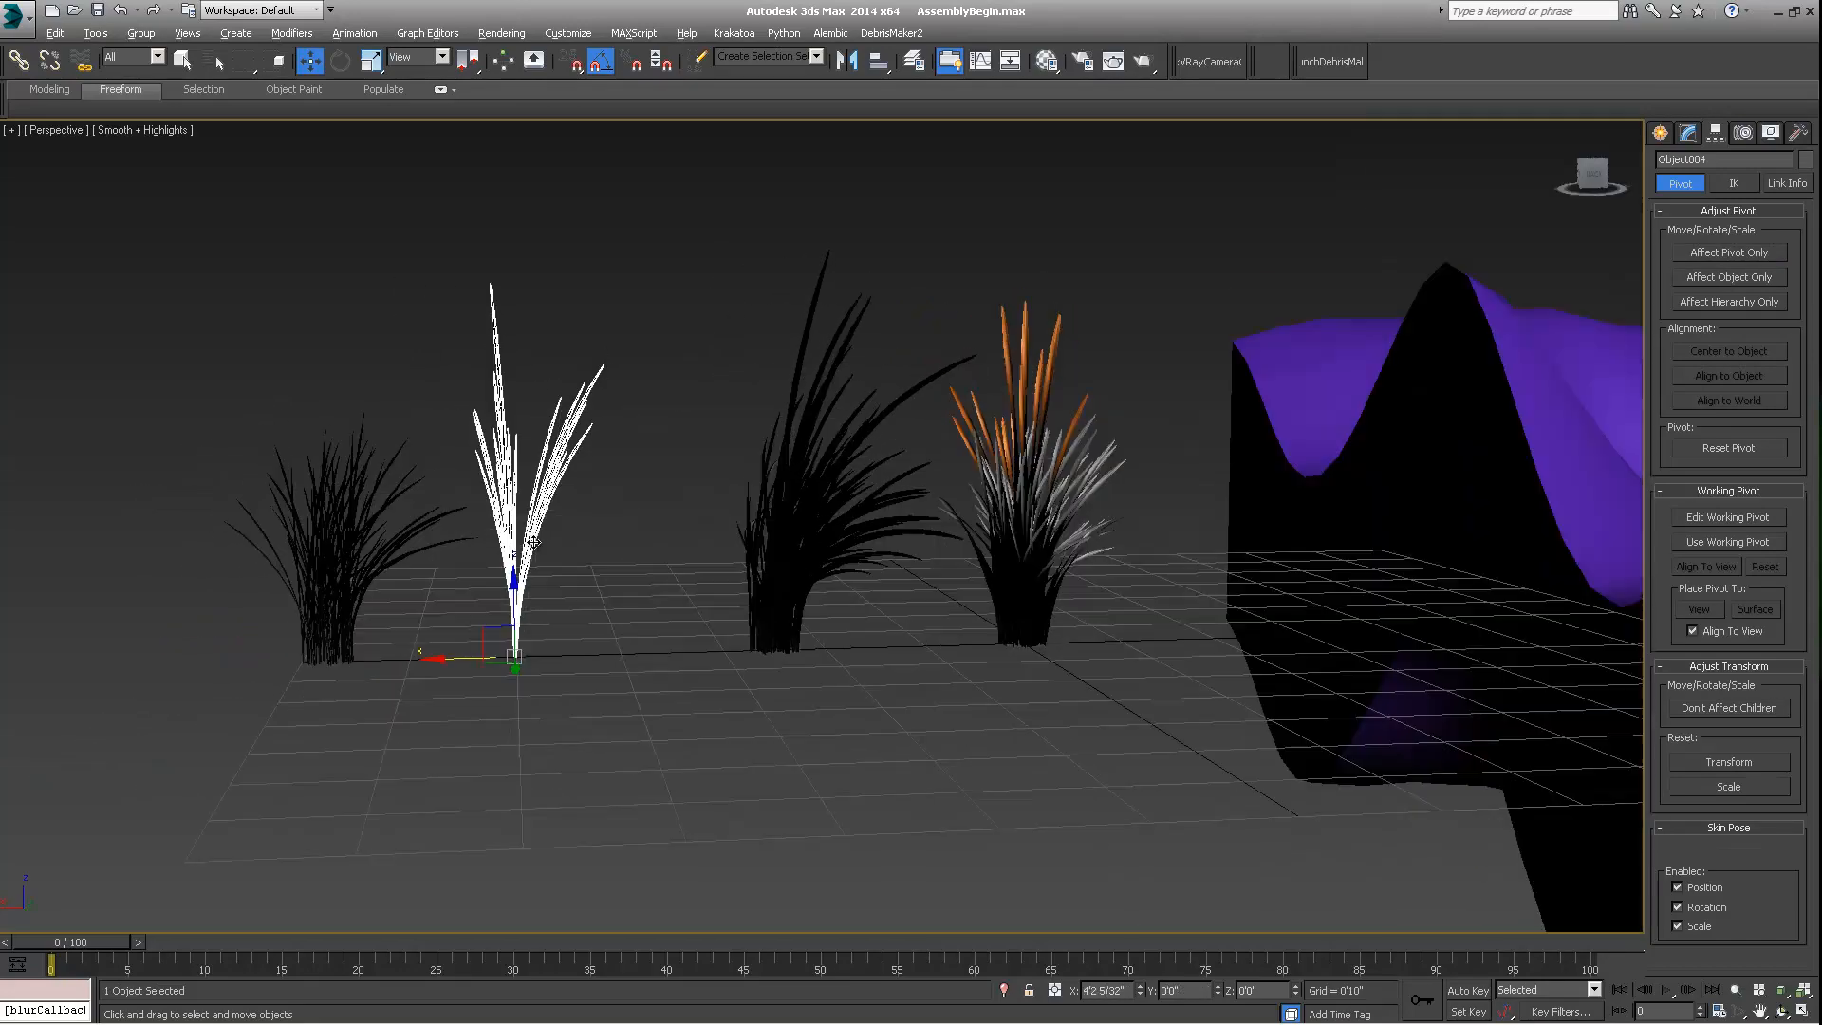
pyautogui.keyDown('alt'); pyautogui.moveTo(533, 542); pyautogui.dragTo(729, 556, button='middle'); pyautogui.keyUp('alt')
pyautogui.press('Delete')
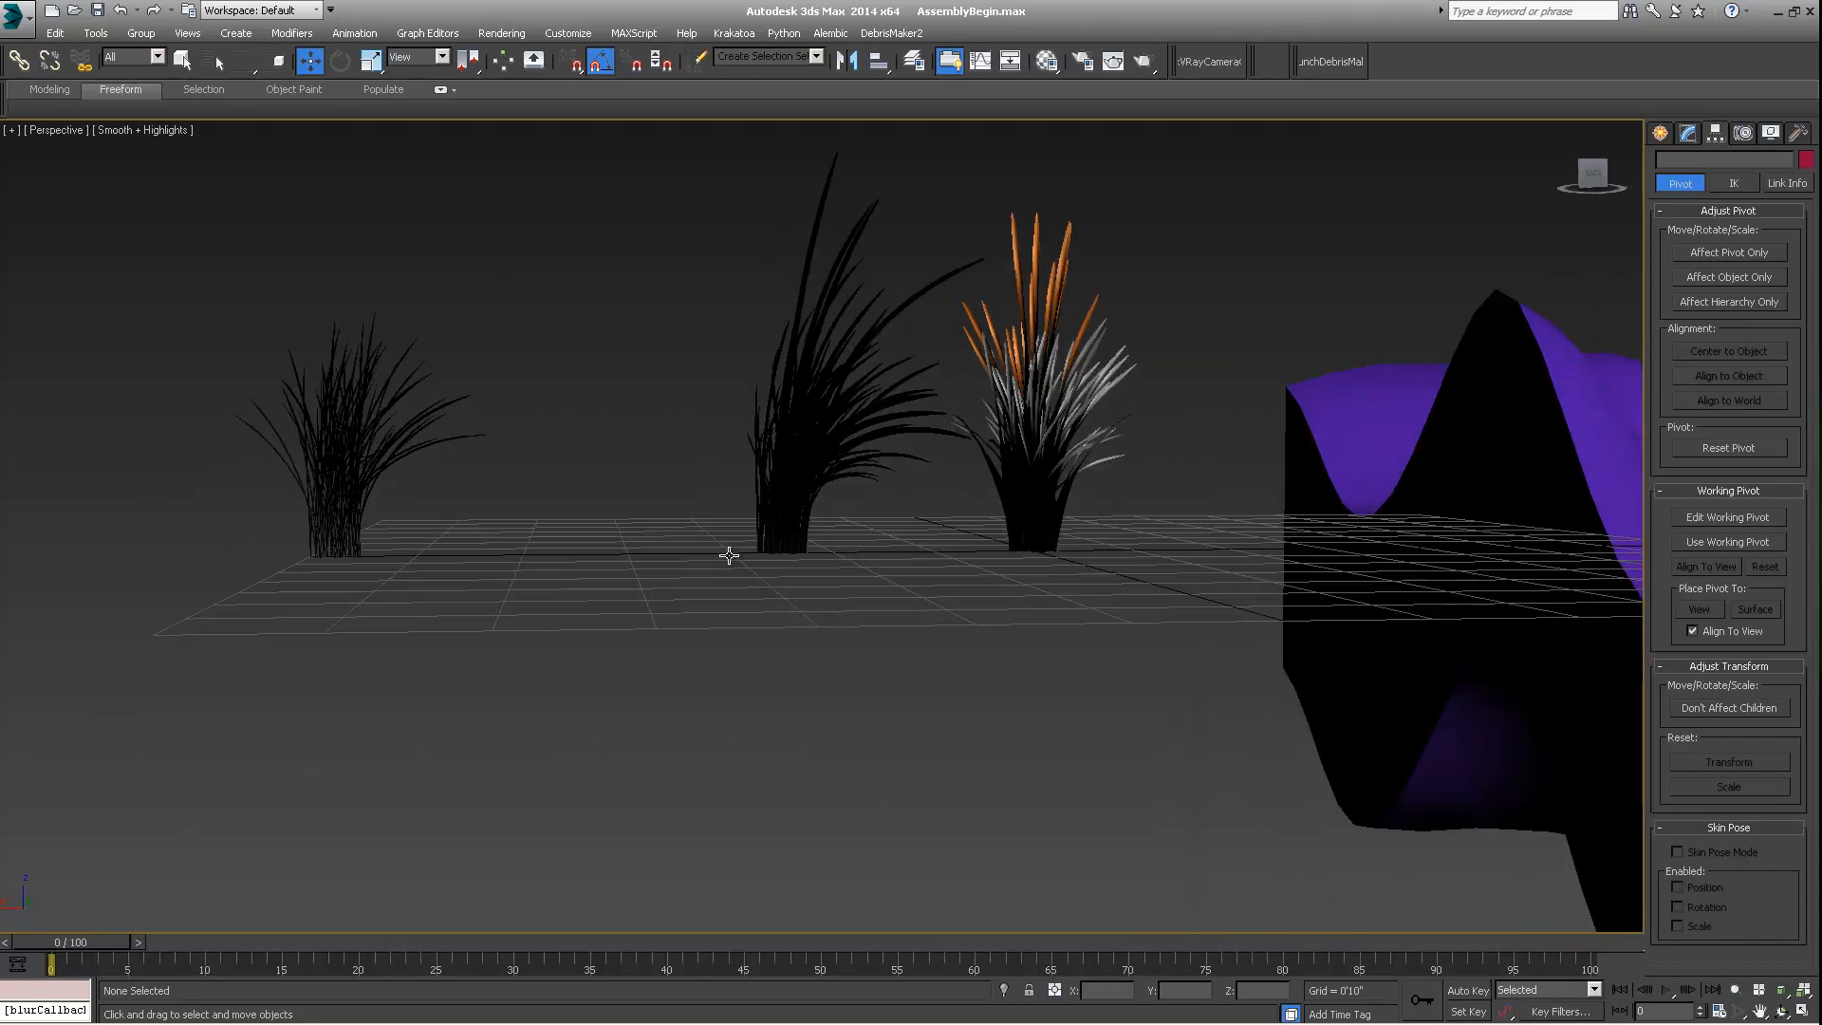
# Step: Move the dense curved grass mesh Object001 along X, clear of its source cylinder and tall blades
pyautogui.click(778, 501)
pyautogui.keyDown('alt'); pyautogui.moveTo(778, 501); pyautogui.dragTo(761, 531, button='middle'); pyautogui.keyUp('alt')
pyautogui.moveTo(731, 520); pyautogui.dragTo(565, 495)
# Step: Delete the source object Cylinder008 and the tall curved blades left standing on it
pyautogui.click(767, 539)
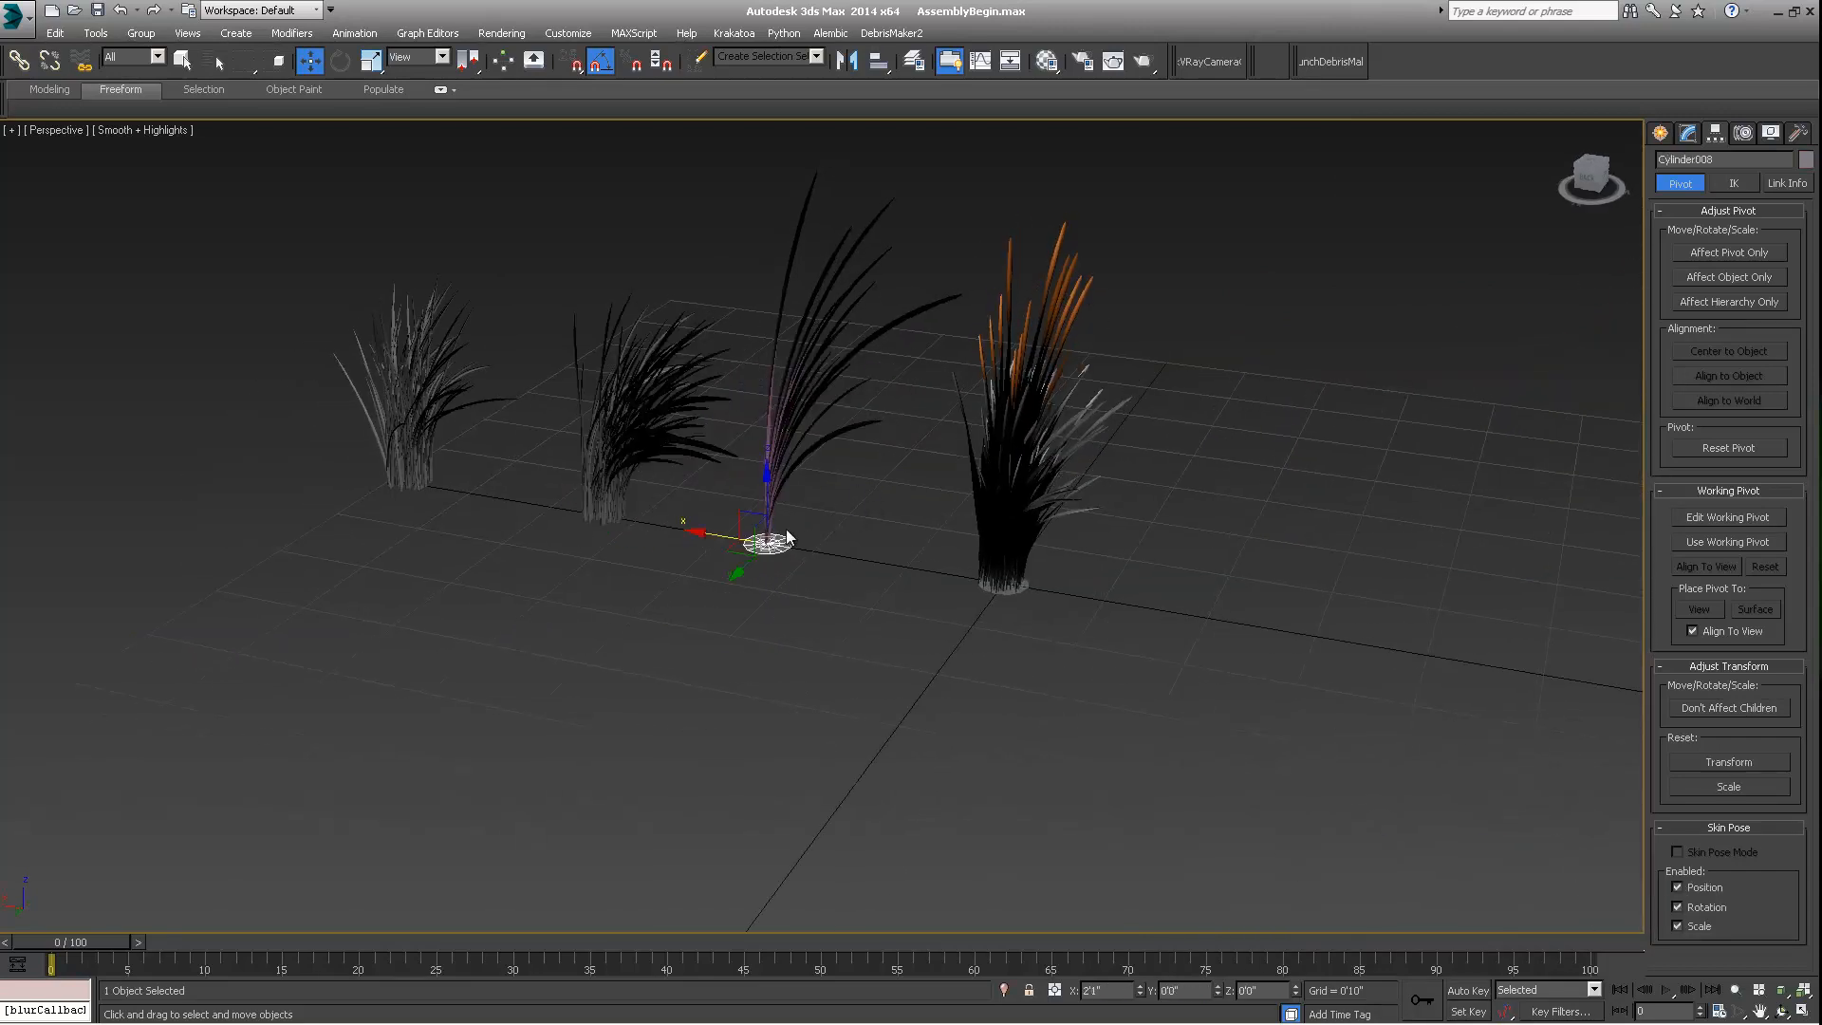
pyautogui.keyDown('alt'); pyautogui.moveTo(766, 539); pyautogui.dragTo(796, 557, button='middle'); pyautogui.keyUp('alt')
pyautogui.press('Delete')
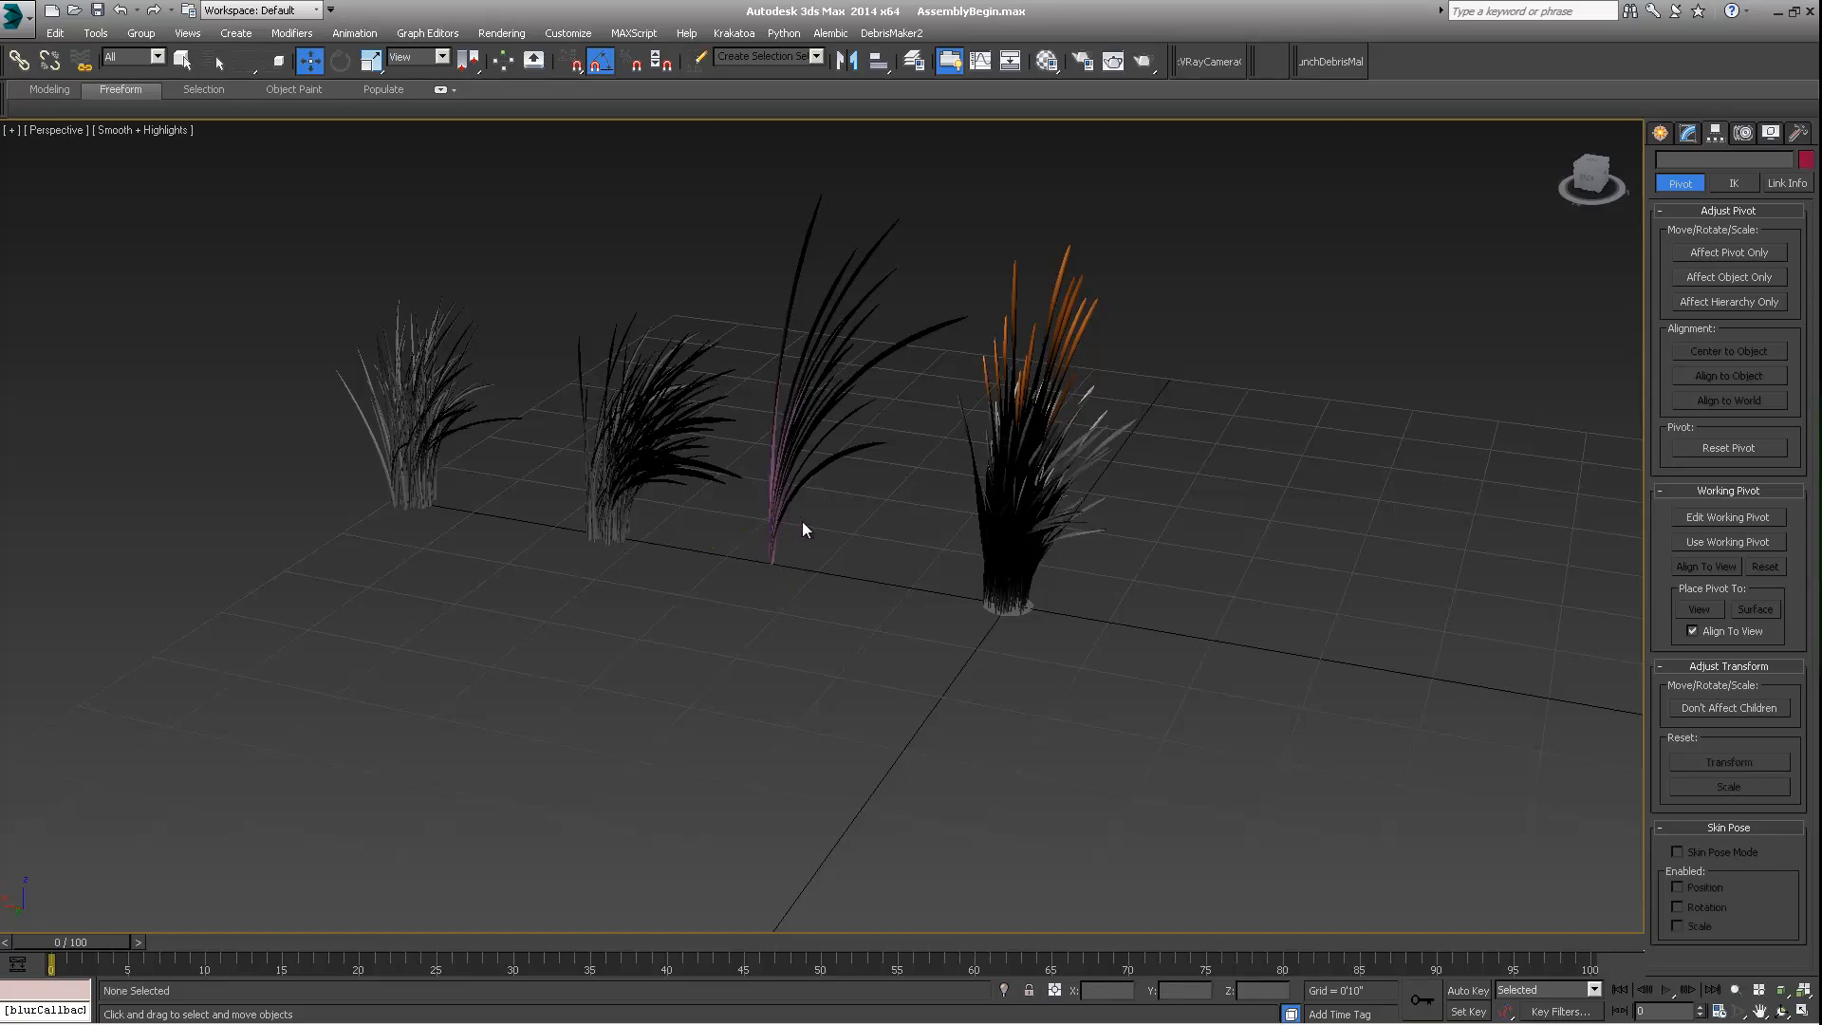
pyautogui.click(790, 524)
pyautogui.press('Delete')
# Step: Move the grass mesh Object002 along X, off its source cylinder and orange-tipped blades
pyautogui.click(1079, 511)
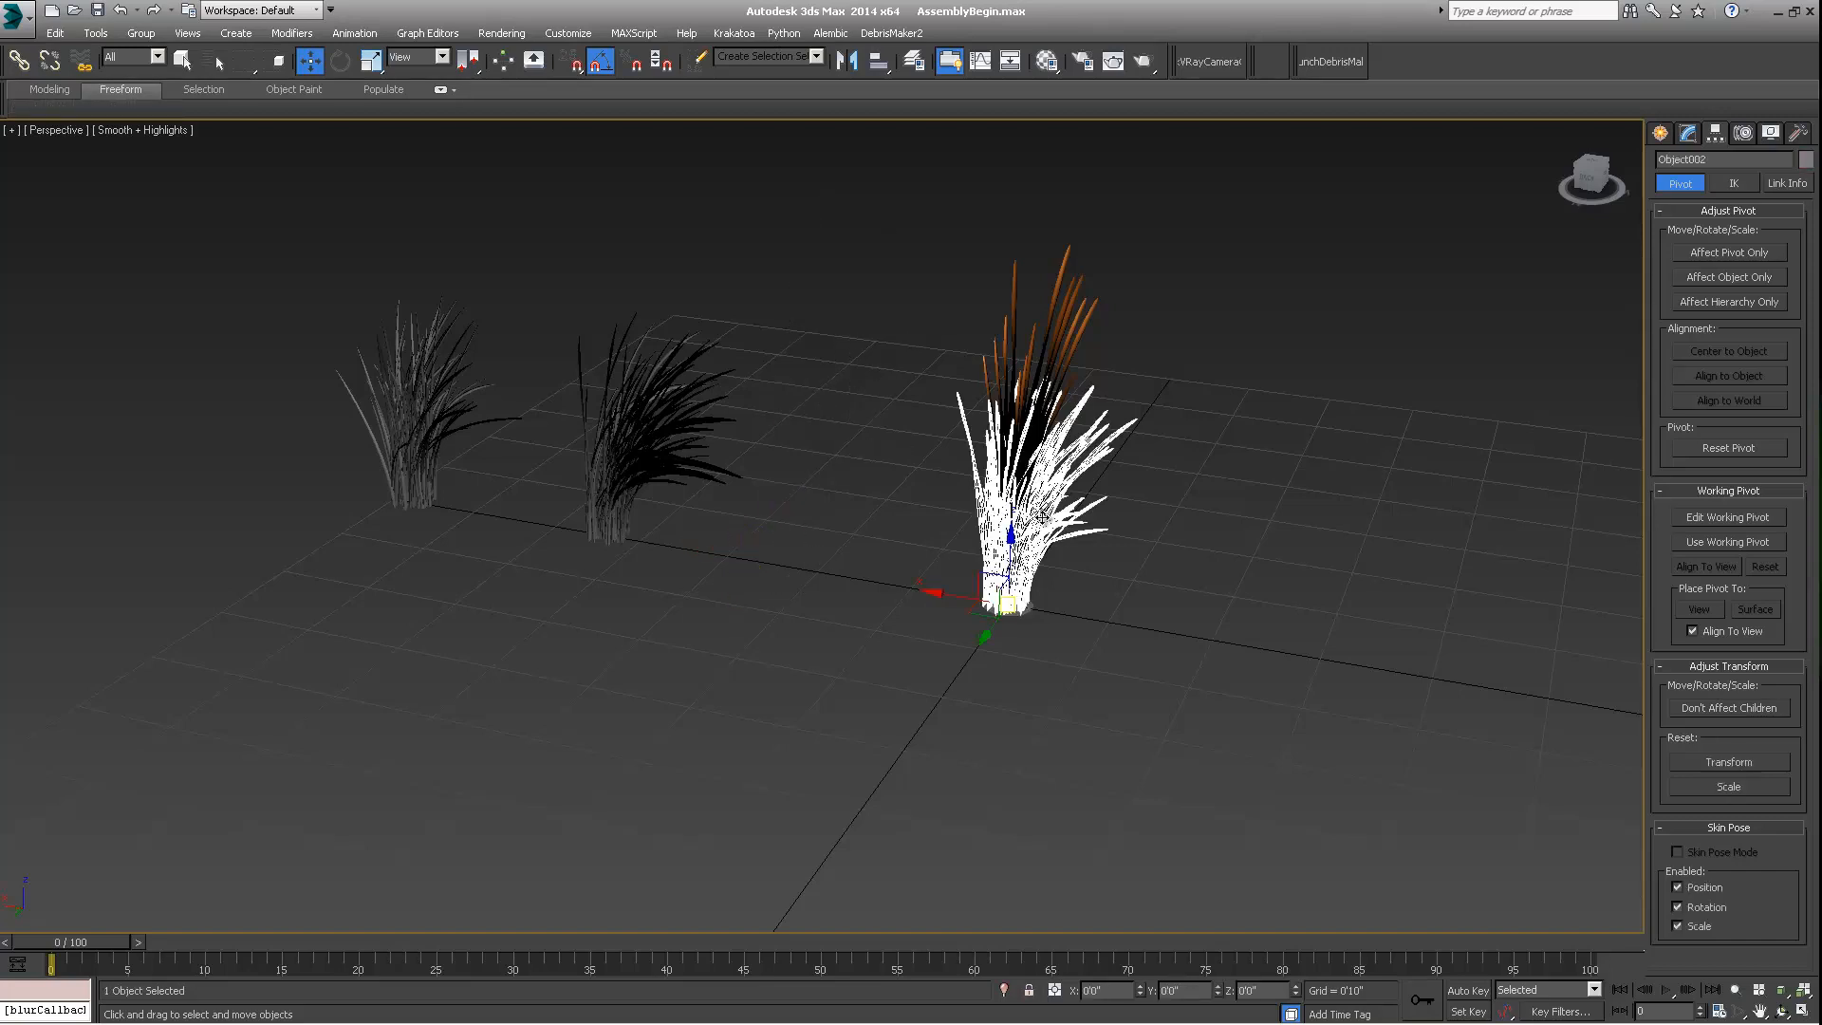
pyautogui.keyDown('alt'); pyautogui.moveTo(1042, 515); pyautogui.dragTo(1069, 523, button='middle'); pyautogui.keyUp('alt')
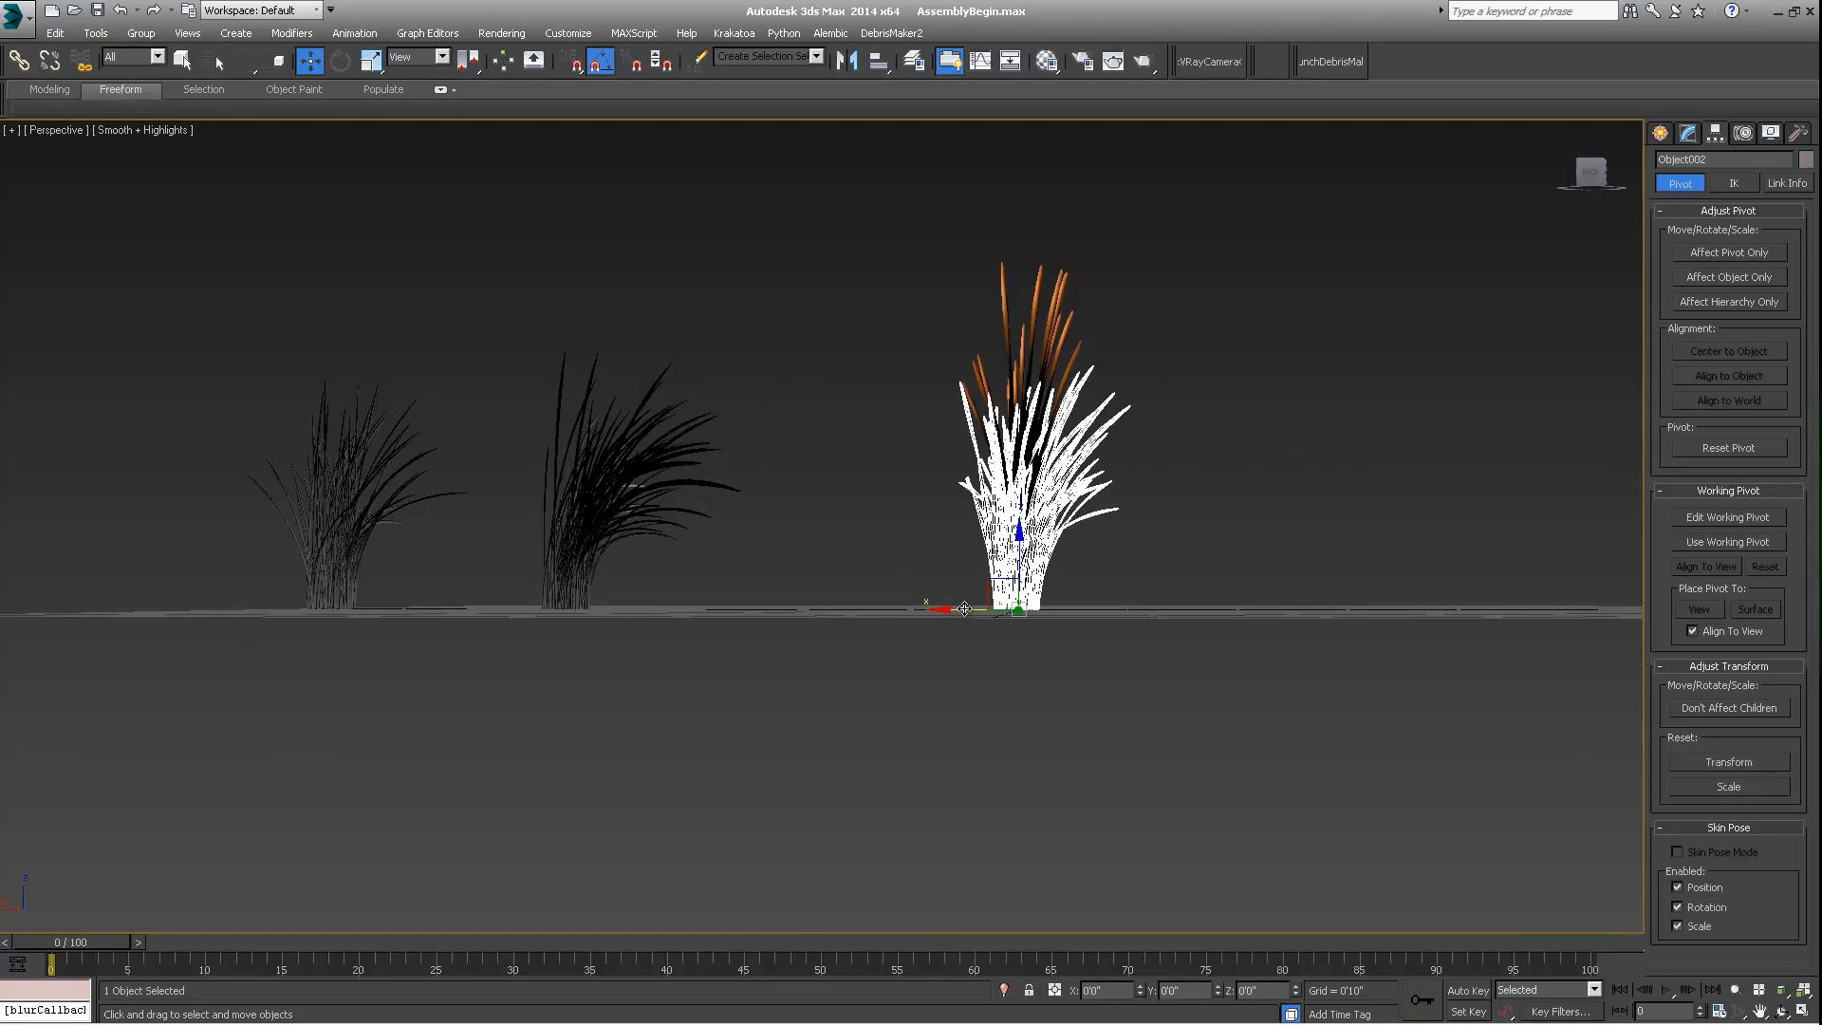
pyautogui.moveTo(964, 608); pyautogui.dragTo(702, 609)
# Step: Delete the two remaining source objects at the origin, the cylinder and its orange-tipped blades
pyautogui.moveTo(1017, 487); pyautogui.dragTo(955, 692)
pyautogui.keyDown('alt'); pyautogui.moveTo(954, 693); pyautogui.dragTo(1002, 625, button='middle'); pyautogui.keyUp('alt')
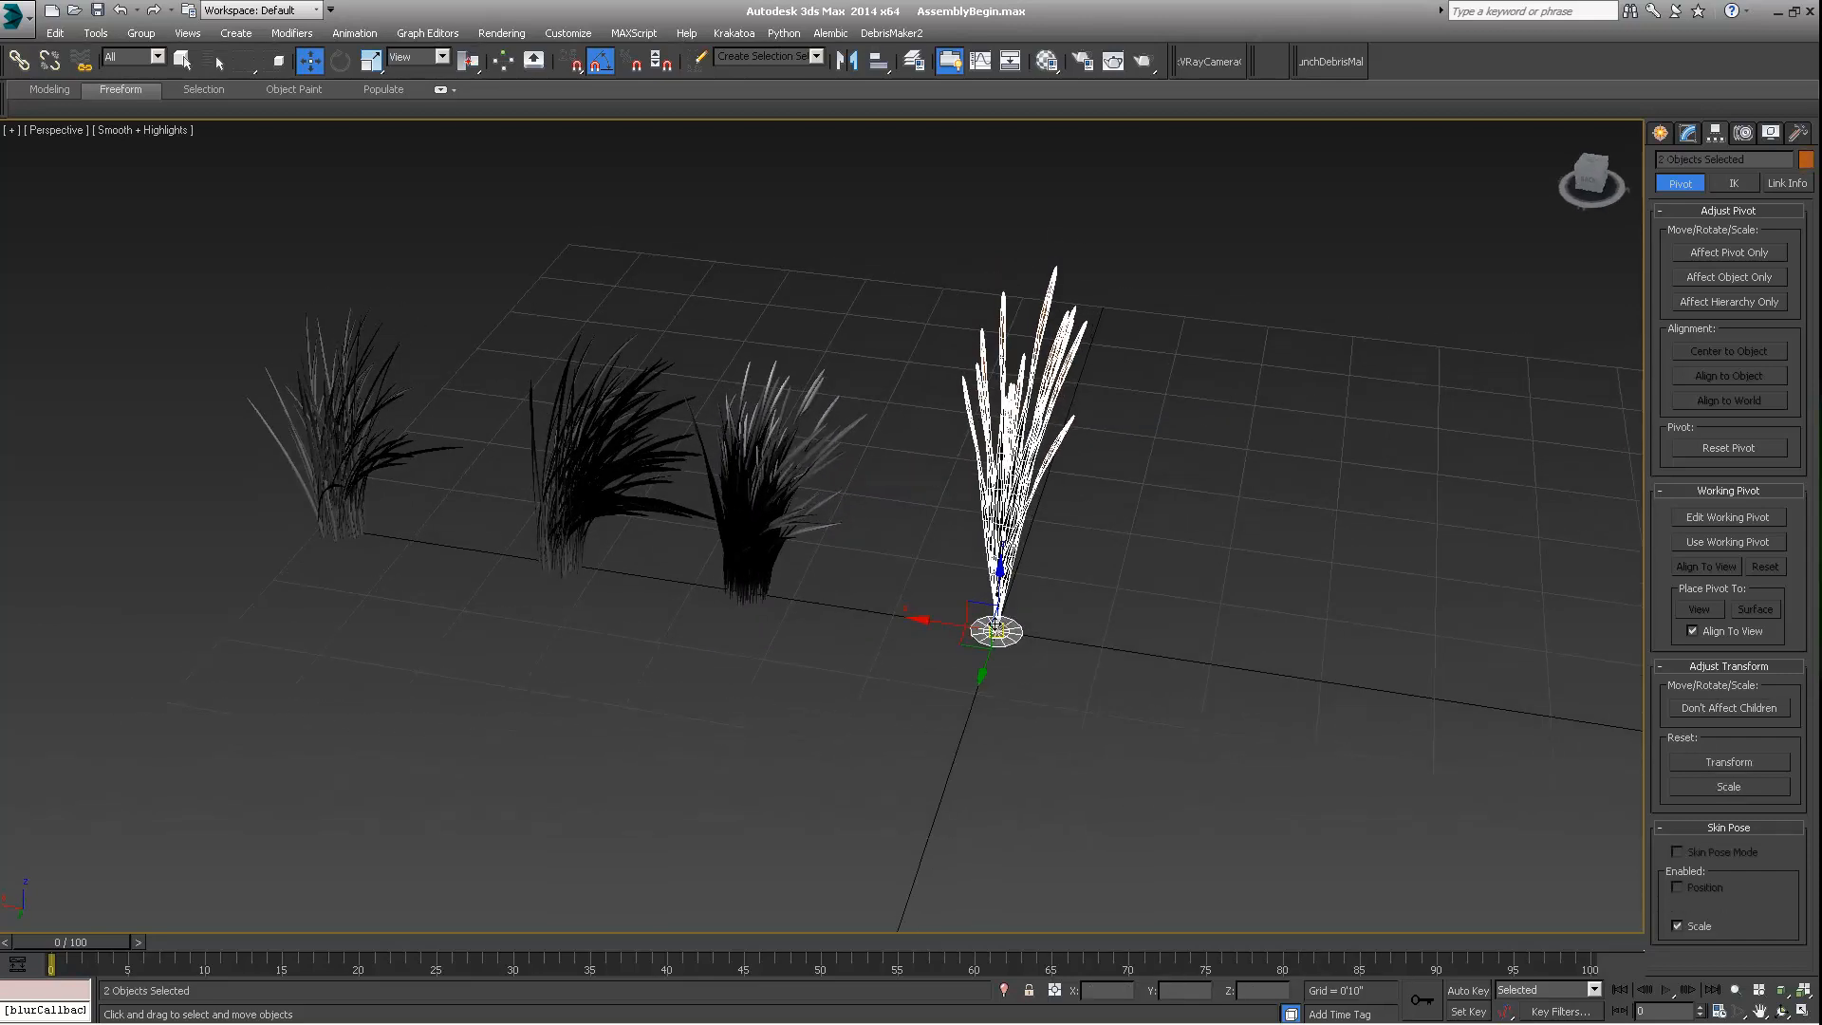
pyautogui.press('Delete')
# Step: Reposition the grass mesh Object002 along X to about 1'3", evening out its spacing from Object001
pyautogui.click(743, 562)
pyautogui.moveTo(705, 590); pyautogui.dragTo(795, 610)
pyautogui.keyDown('alt'); pyautogui.moveTo(795, 610); pyautogui.dragTo(843, 571, button='middle'); pyautogui.keyUp('alt')
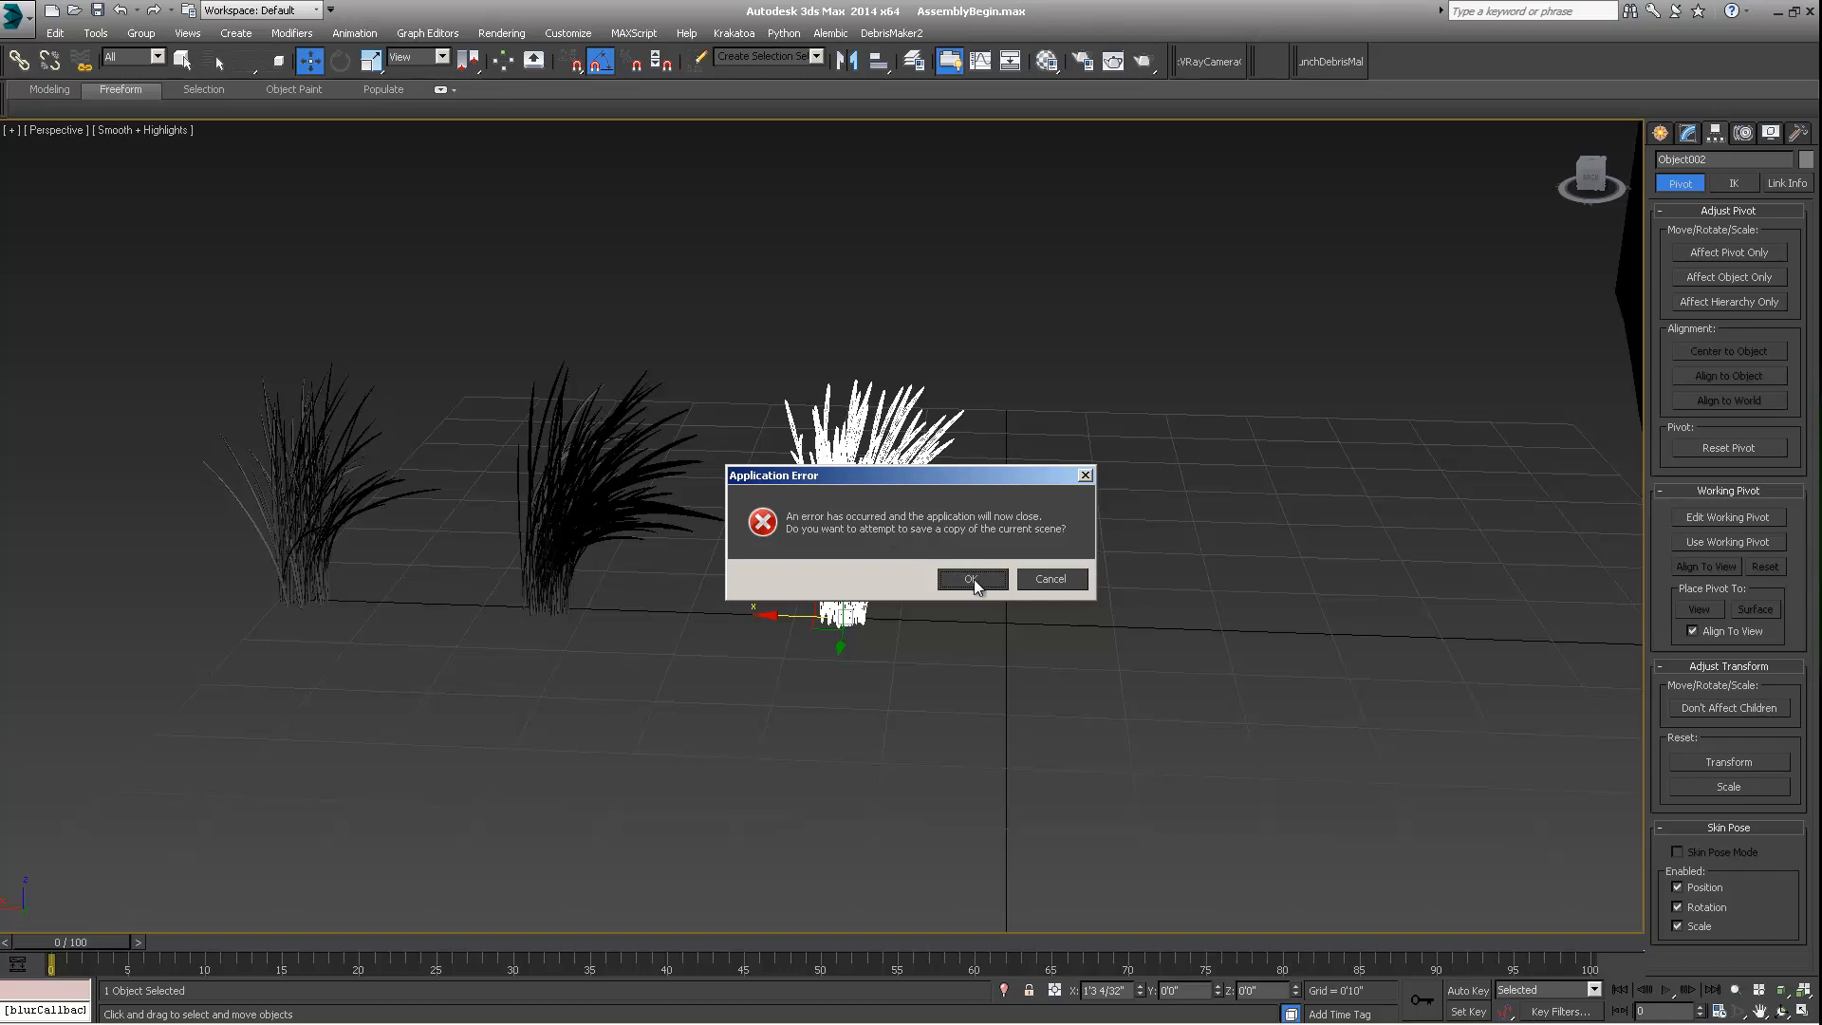
# Step: Save a recovery copy of the scene after the application error and dismiss the error report without sending it
pyautogui.click(975, 582)
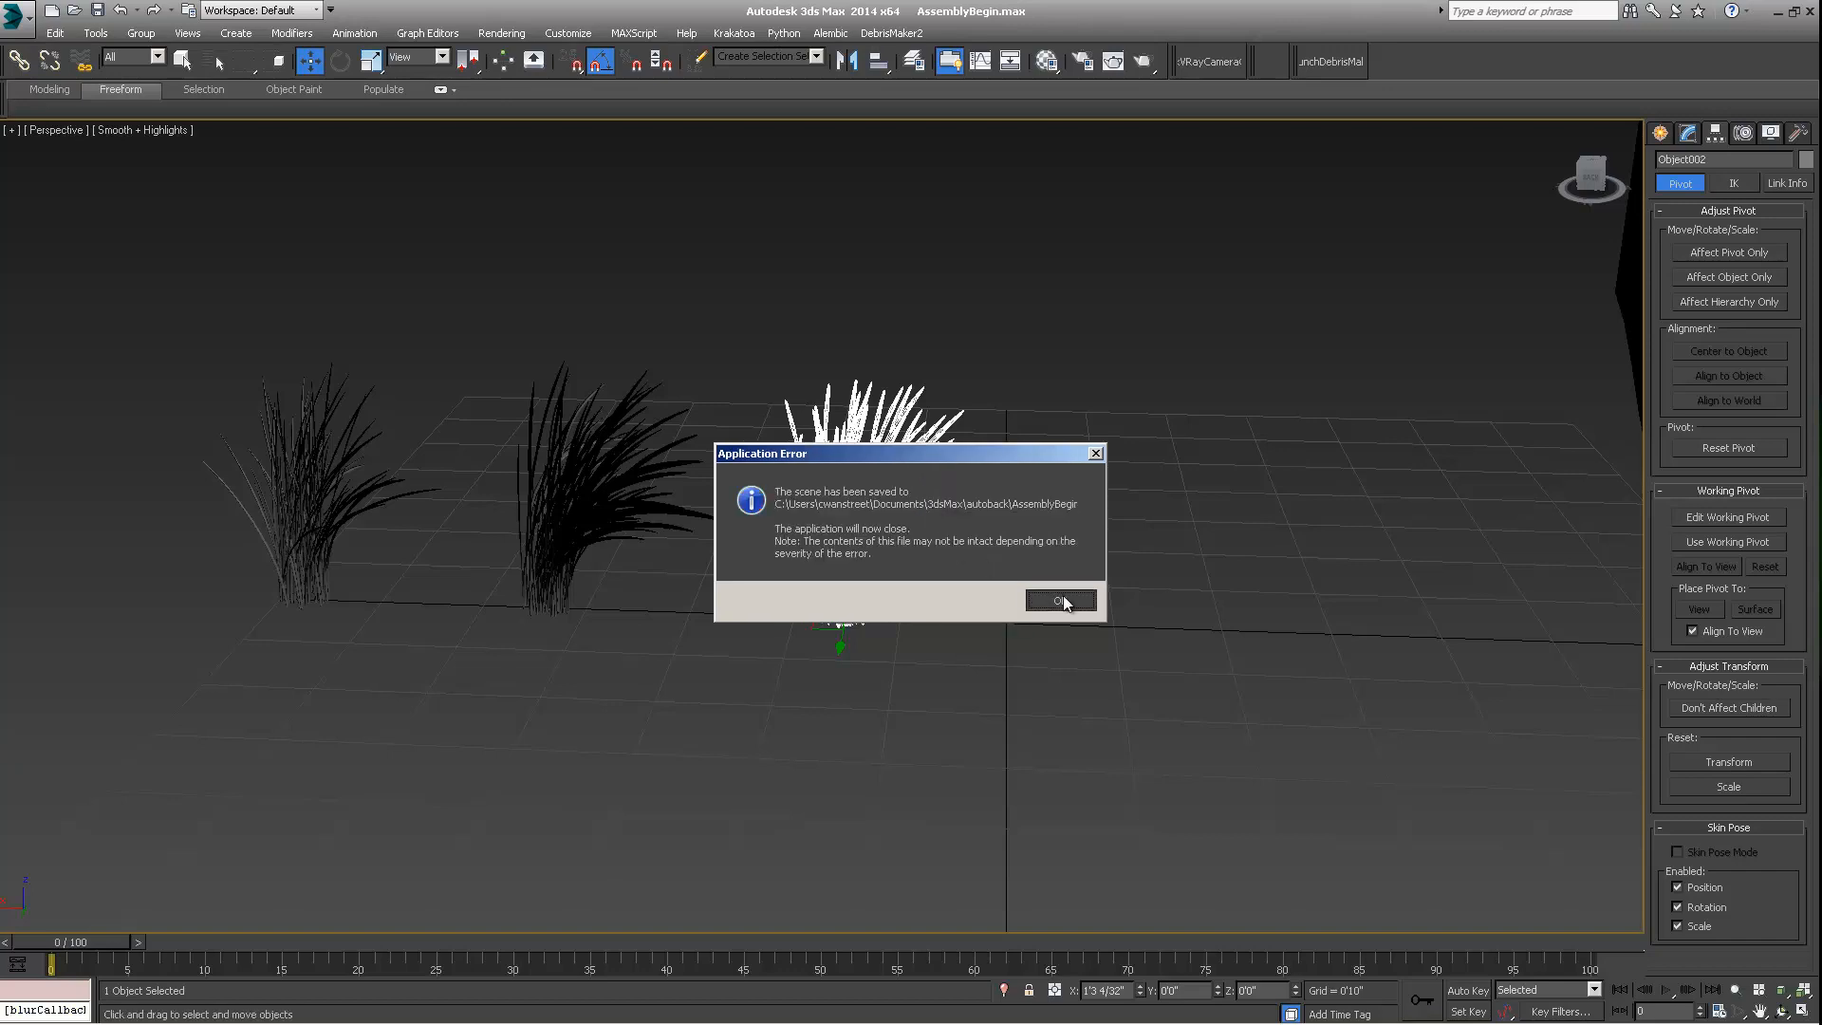
pyautogui.click(1061, 600)
pyautogui.click(1101, 248)
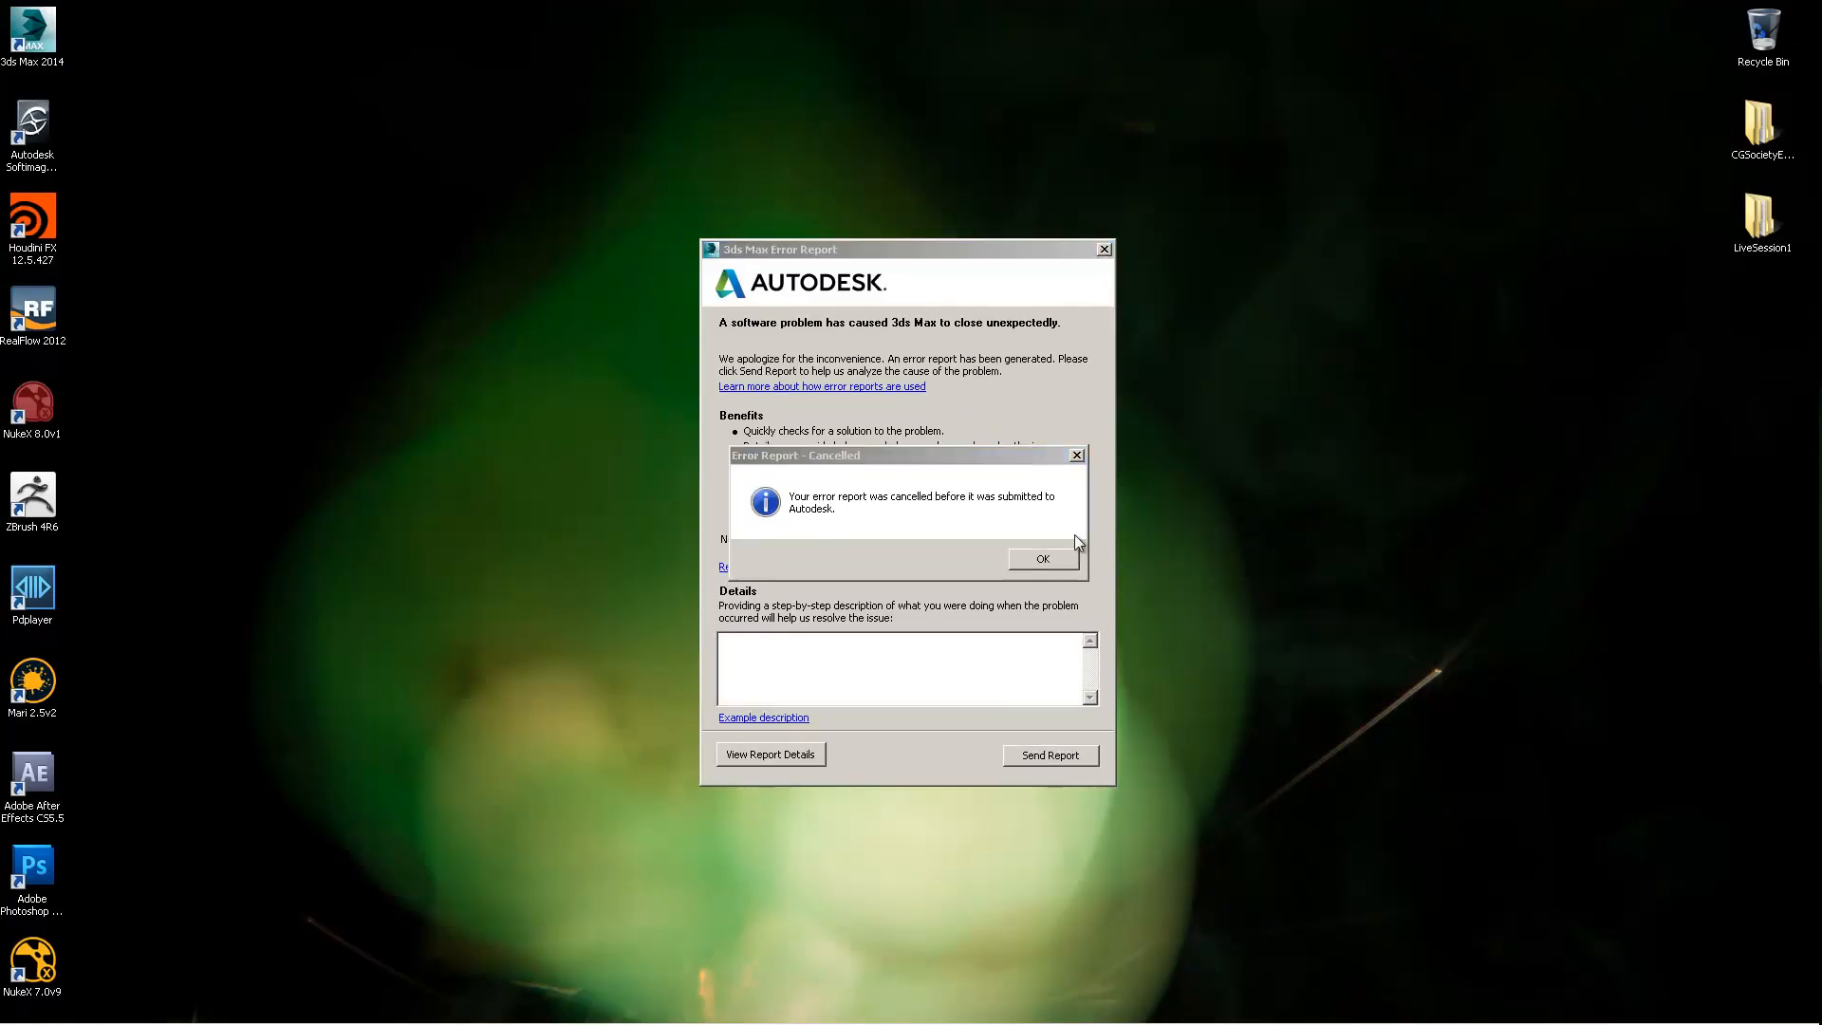
pyautogui.click(1054, 553)
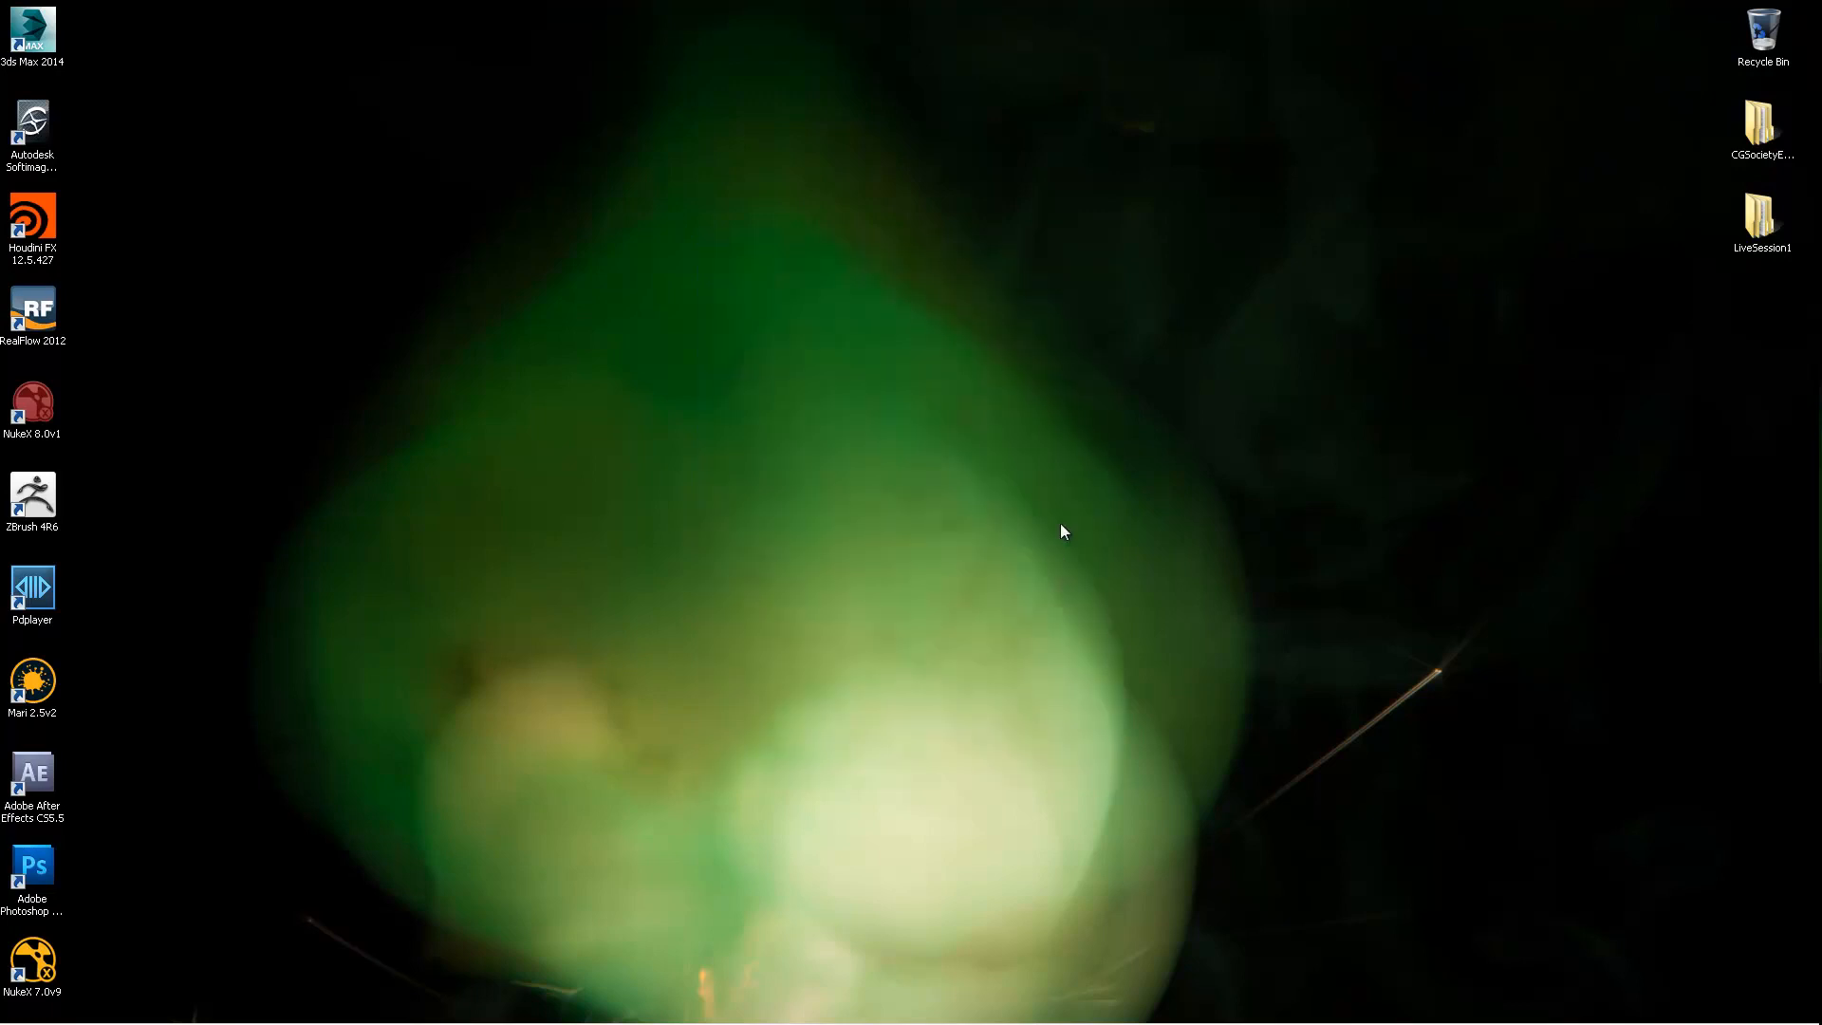
# Step: Relaunch 3ds Max 2014 and open the recent file AssemblyBegin_recover.max
pyautogui.doubleClick(34, 30)
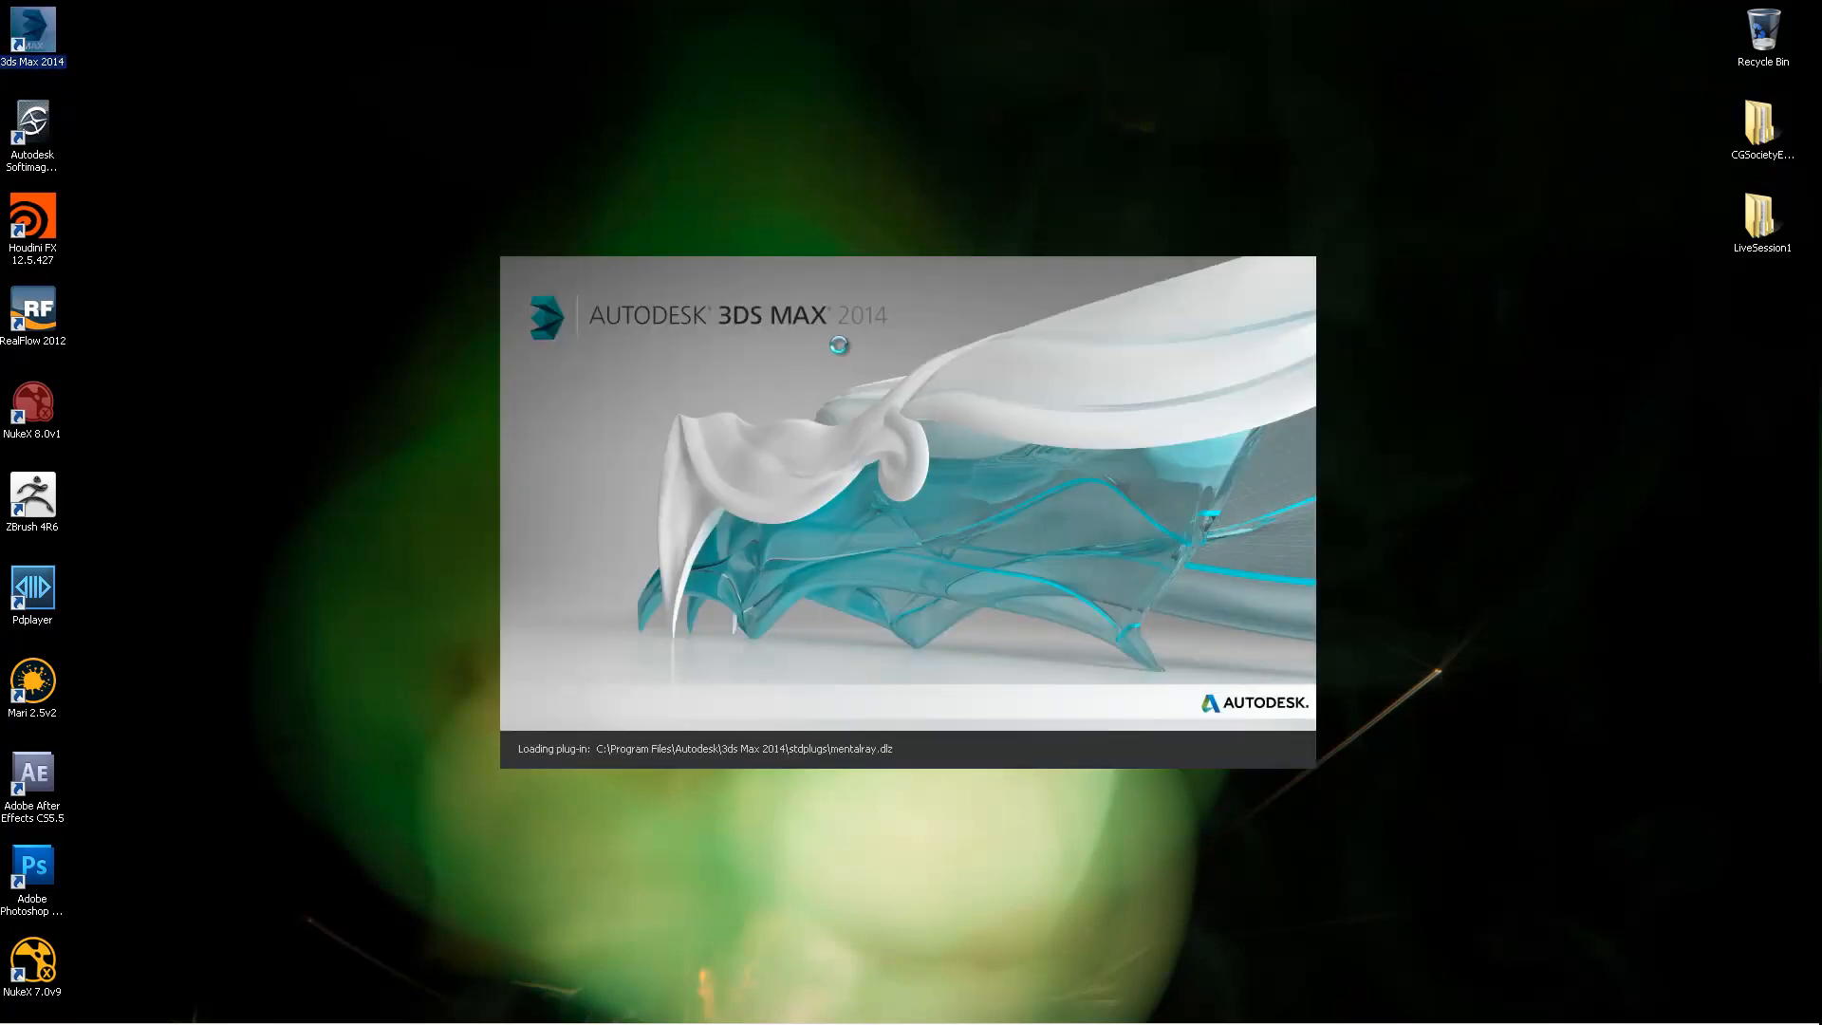
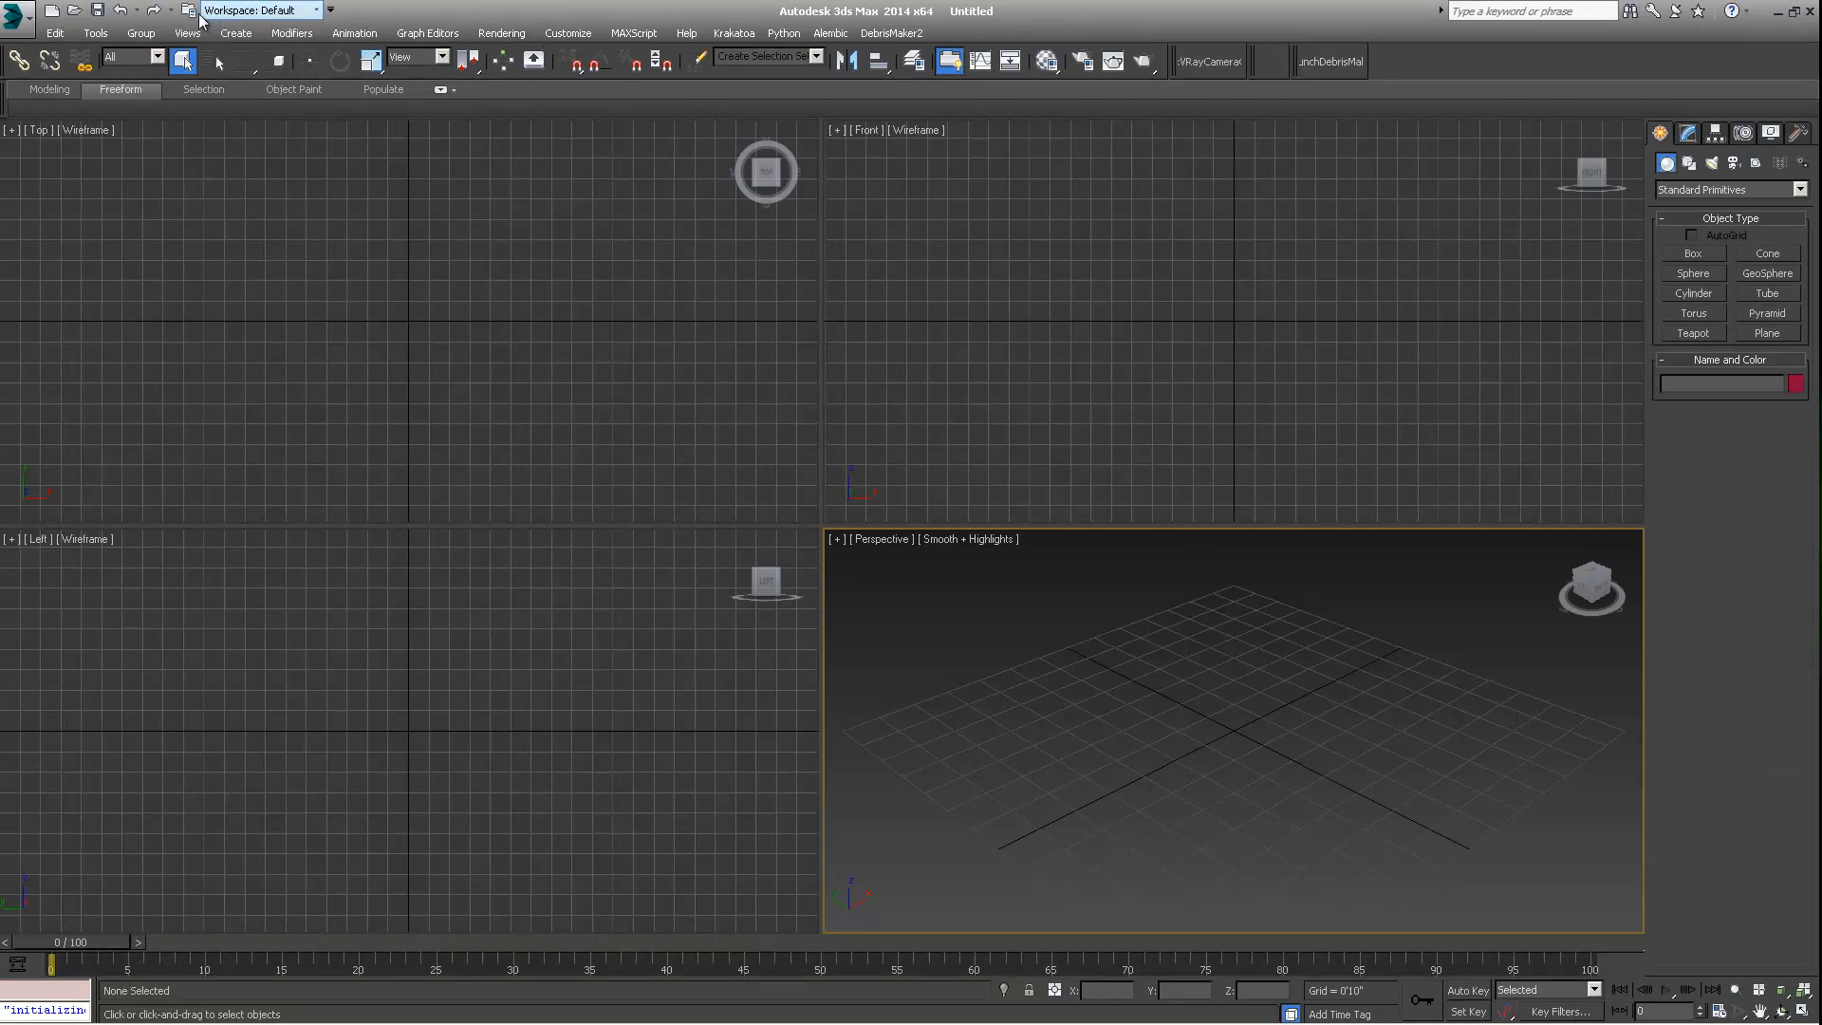
pyautogui.click(16, 15)
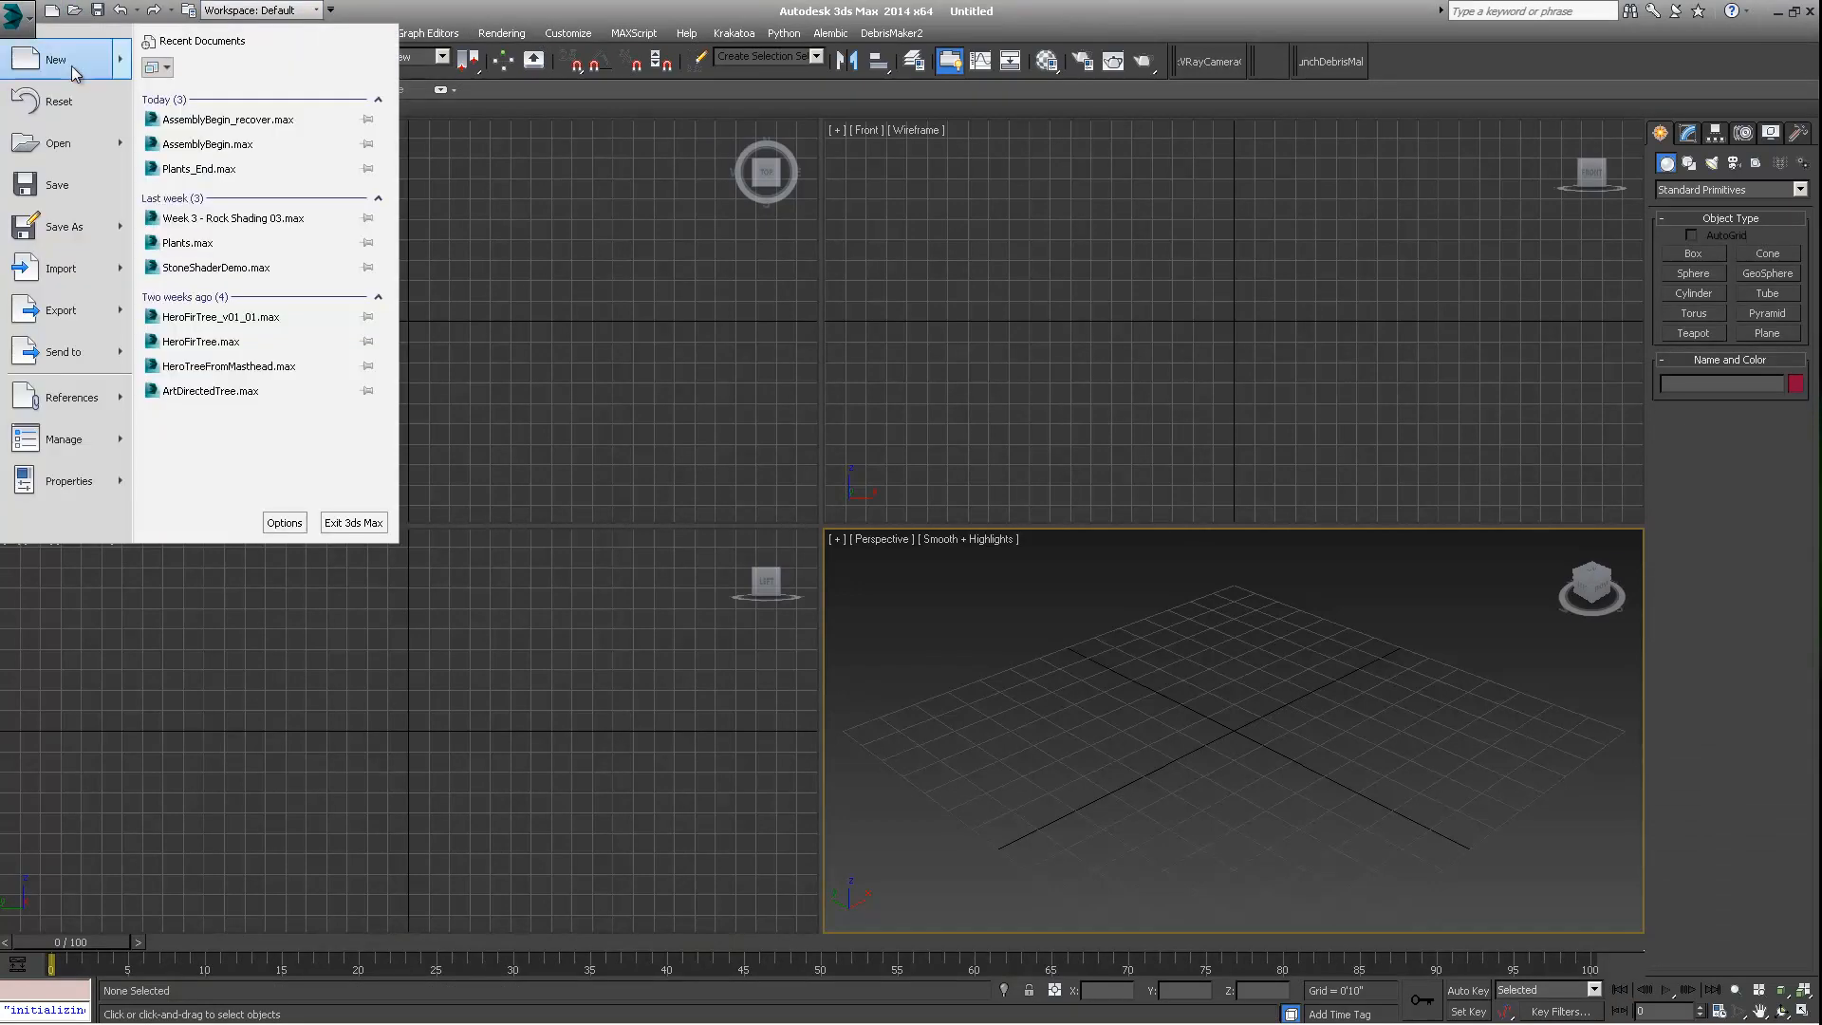
pyautogui.click(200, 120)
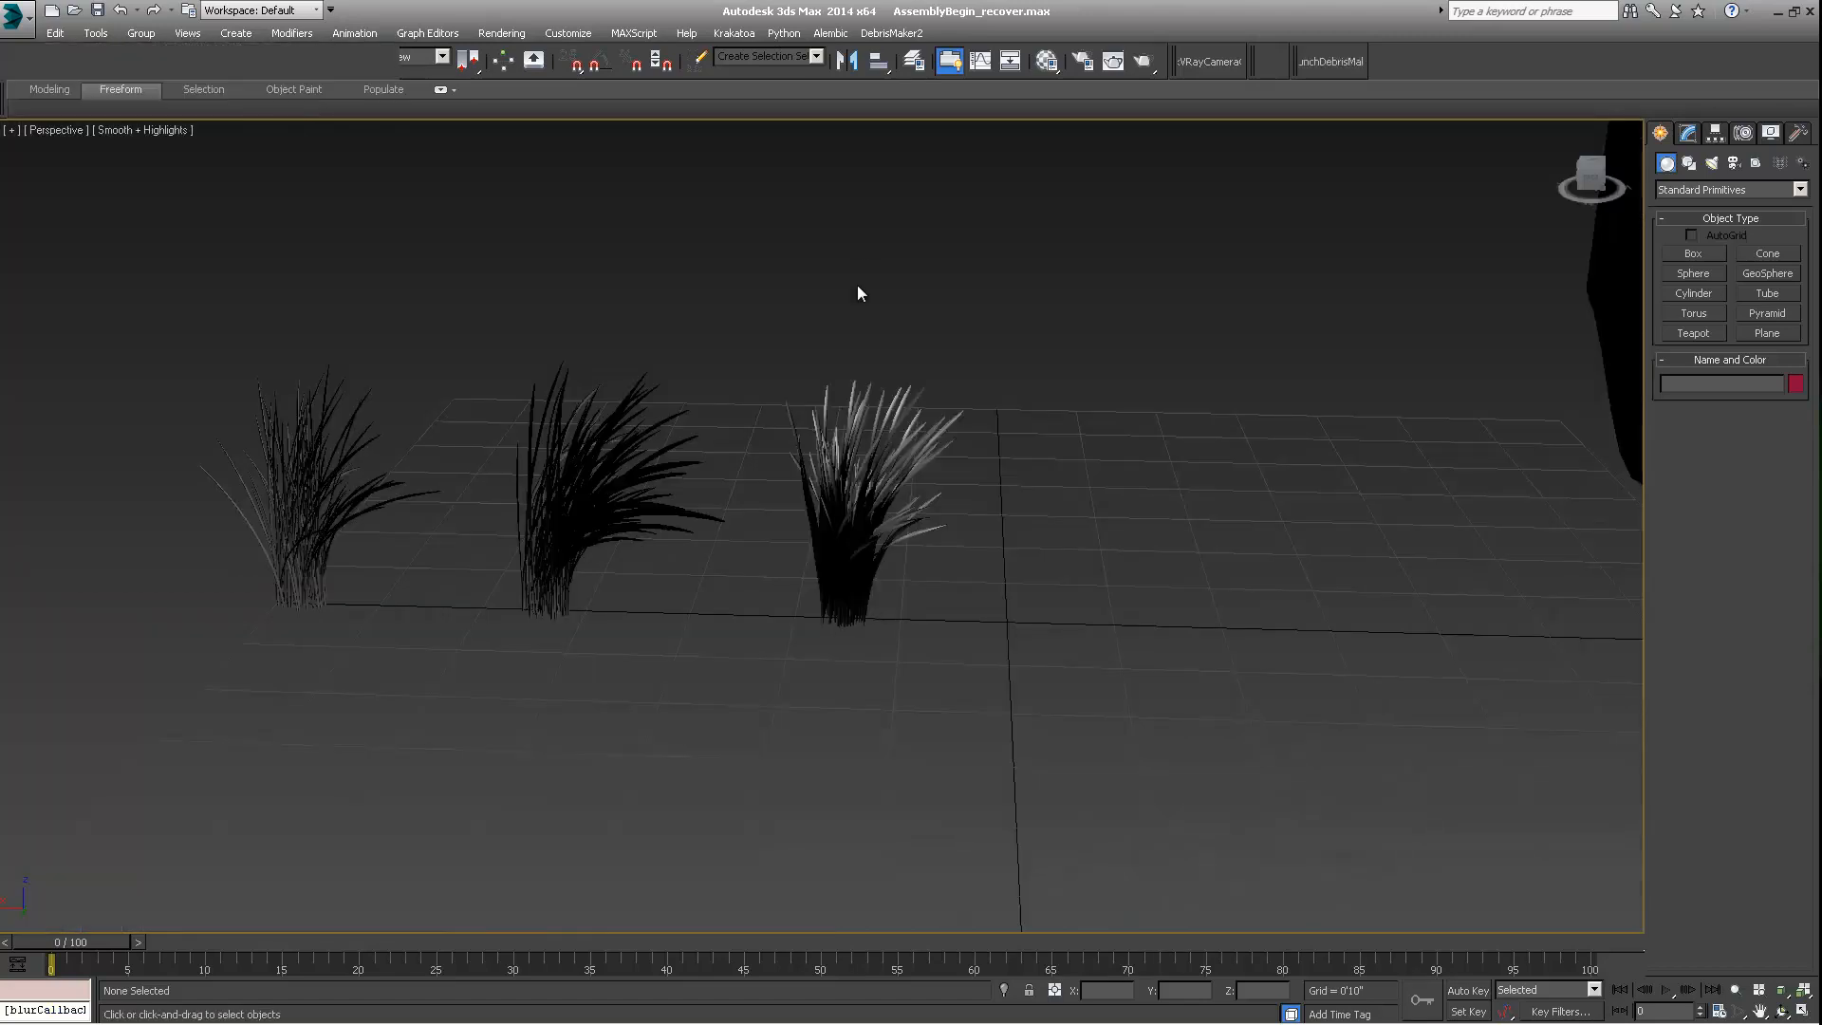
# Step: Examine the three recovered grass plants by selecting each one and checking its name and modifier stack
pyautogui.click(834, 487)
pyautogui.scroll(-8, 835, 611)
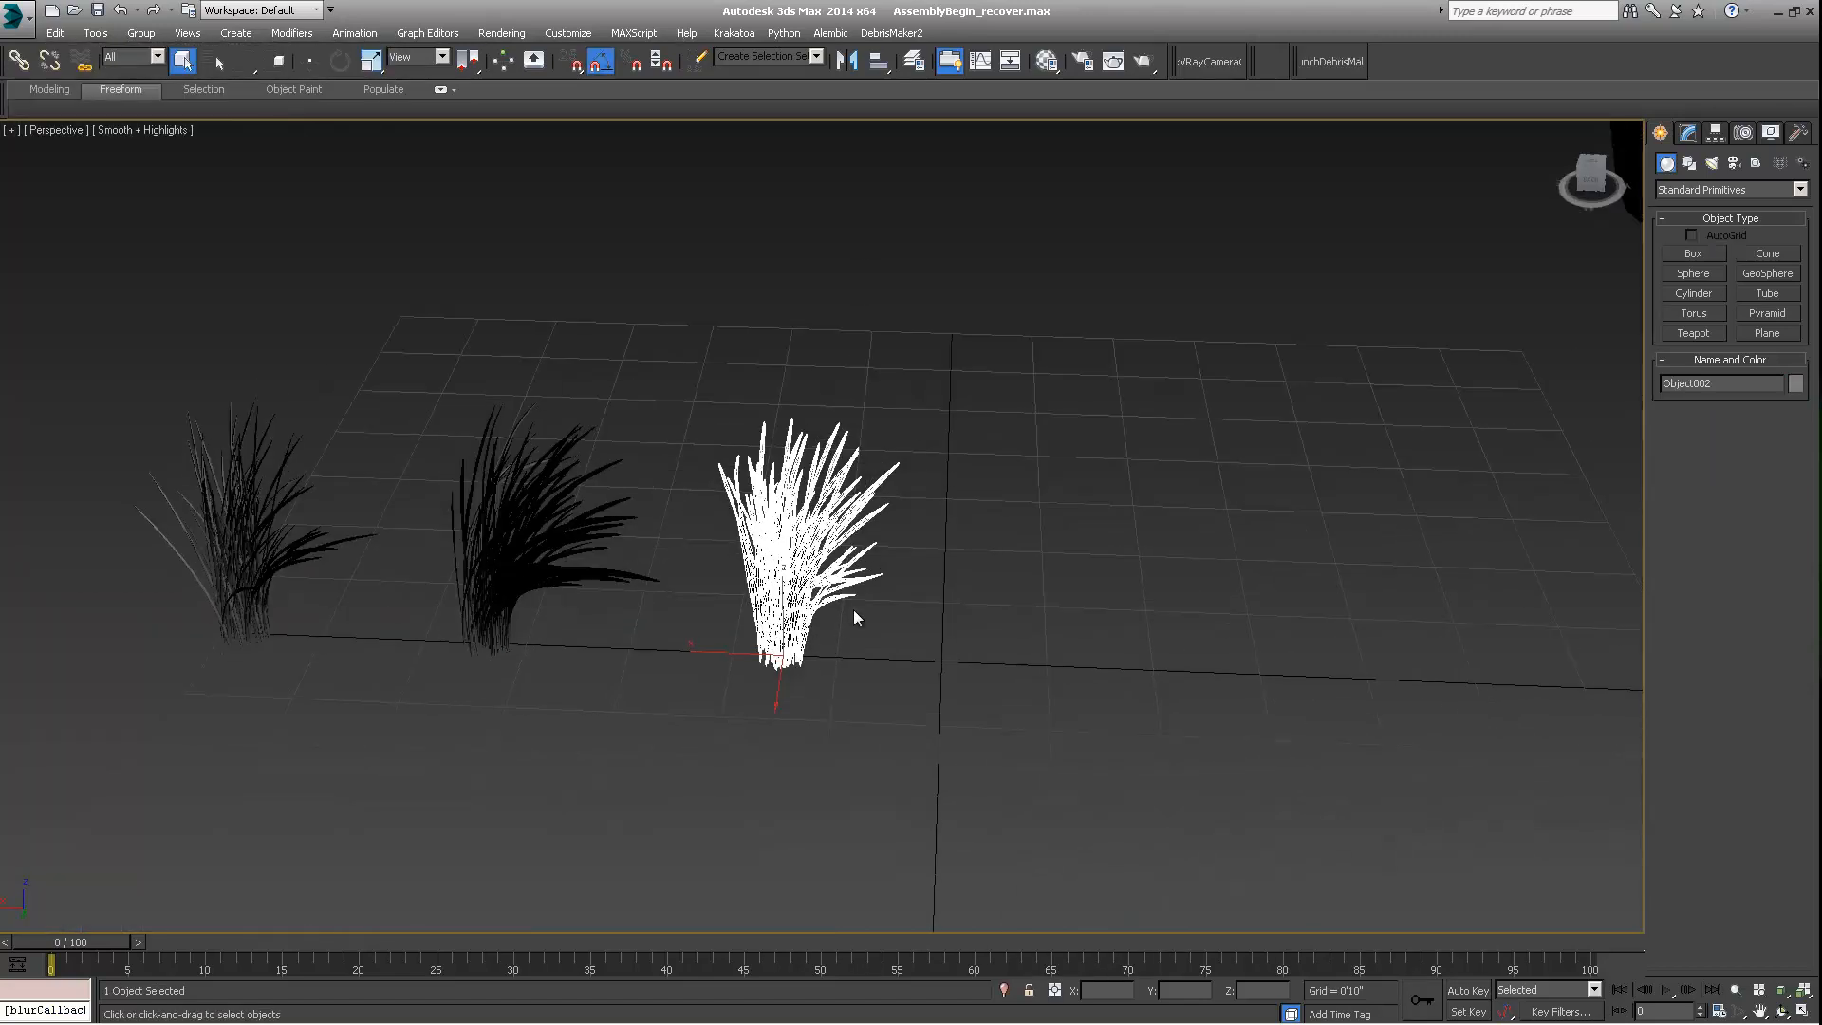
pyautogui.keyDown('alt'); pyautogui.moveTo(889, 602); pyautogui.dragTo(828, 503, button='middle'); pyautogui.keyUp('alt')
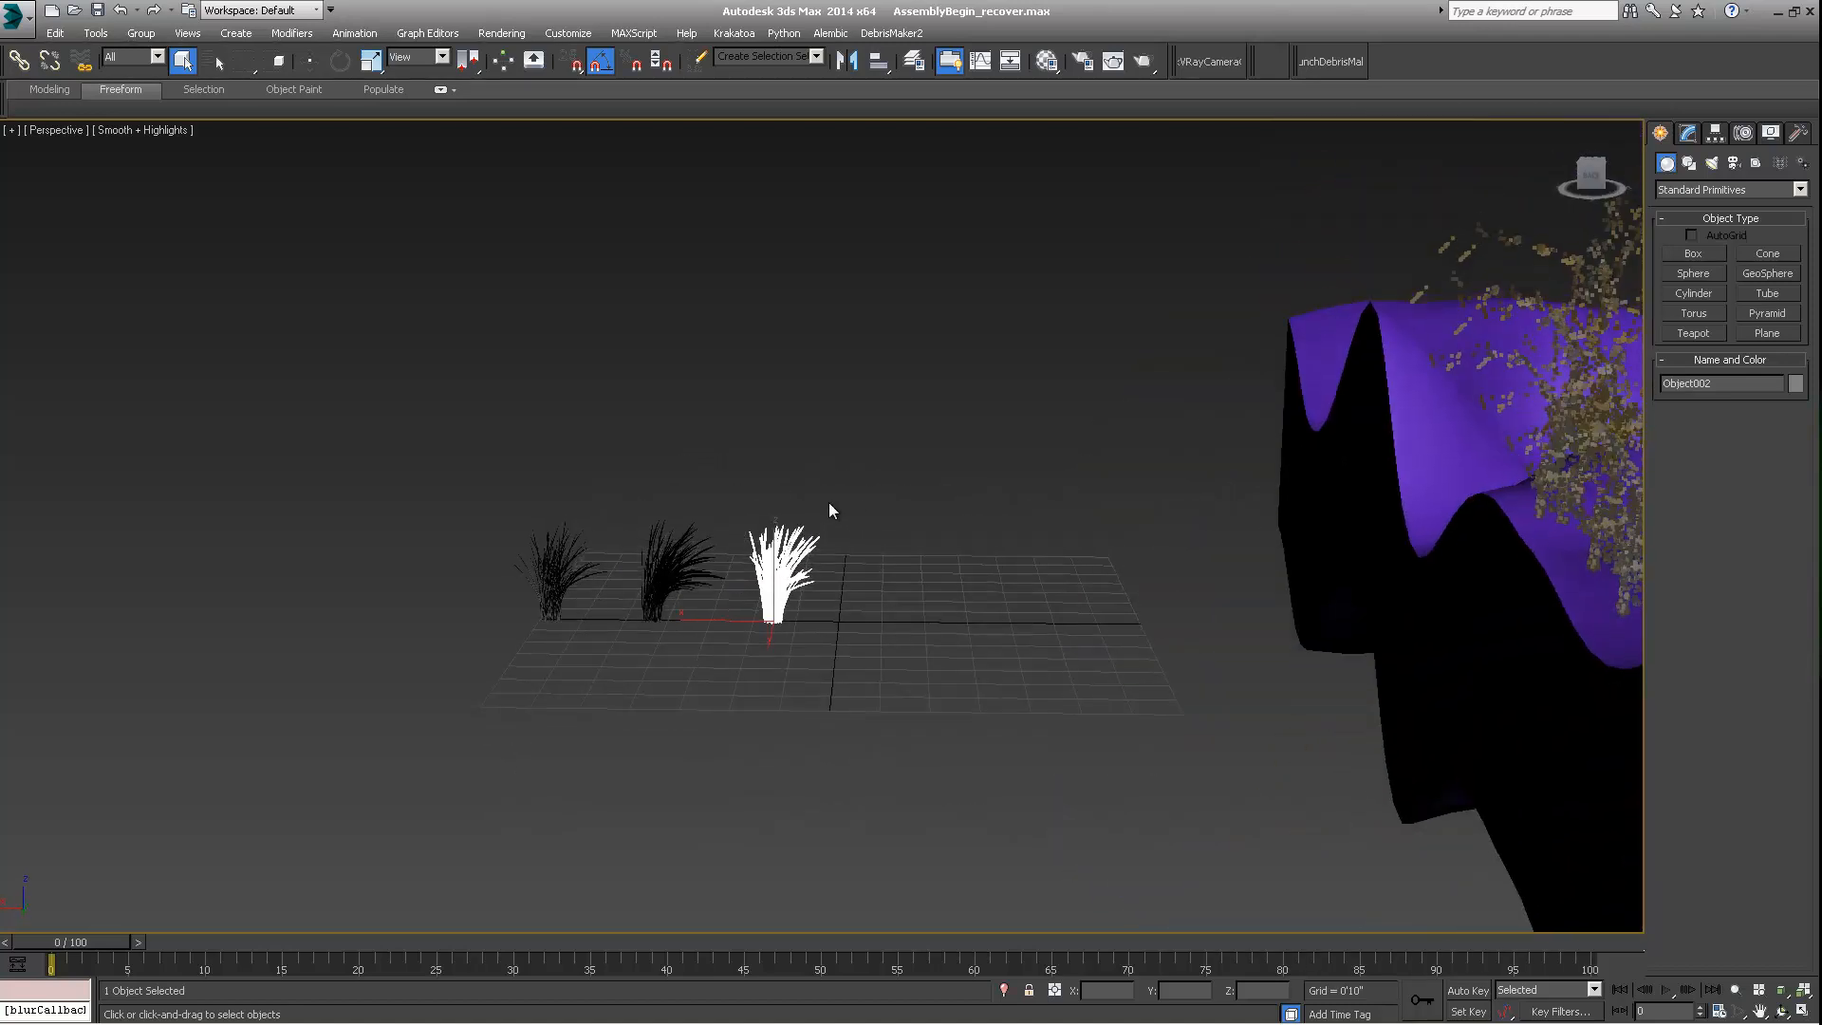
pyautogui.click(1688, 134)
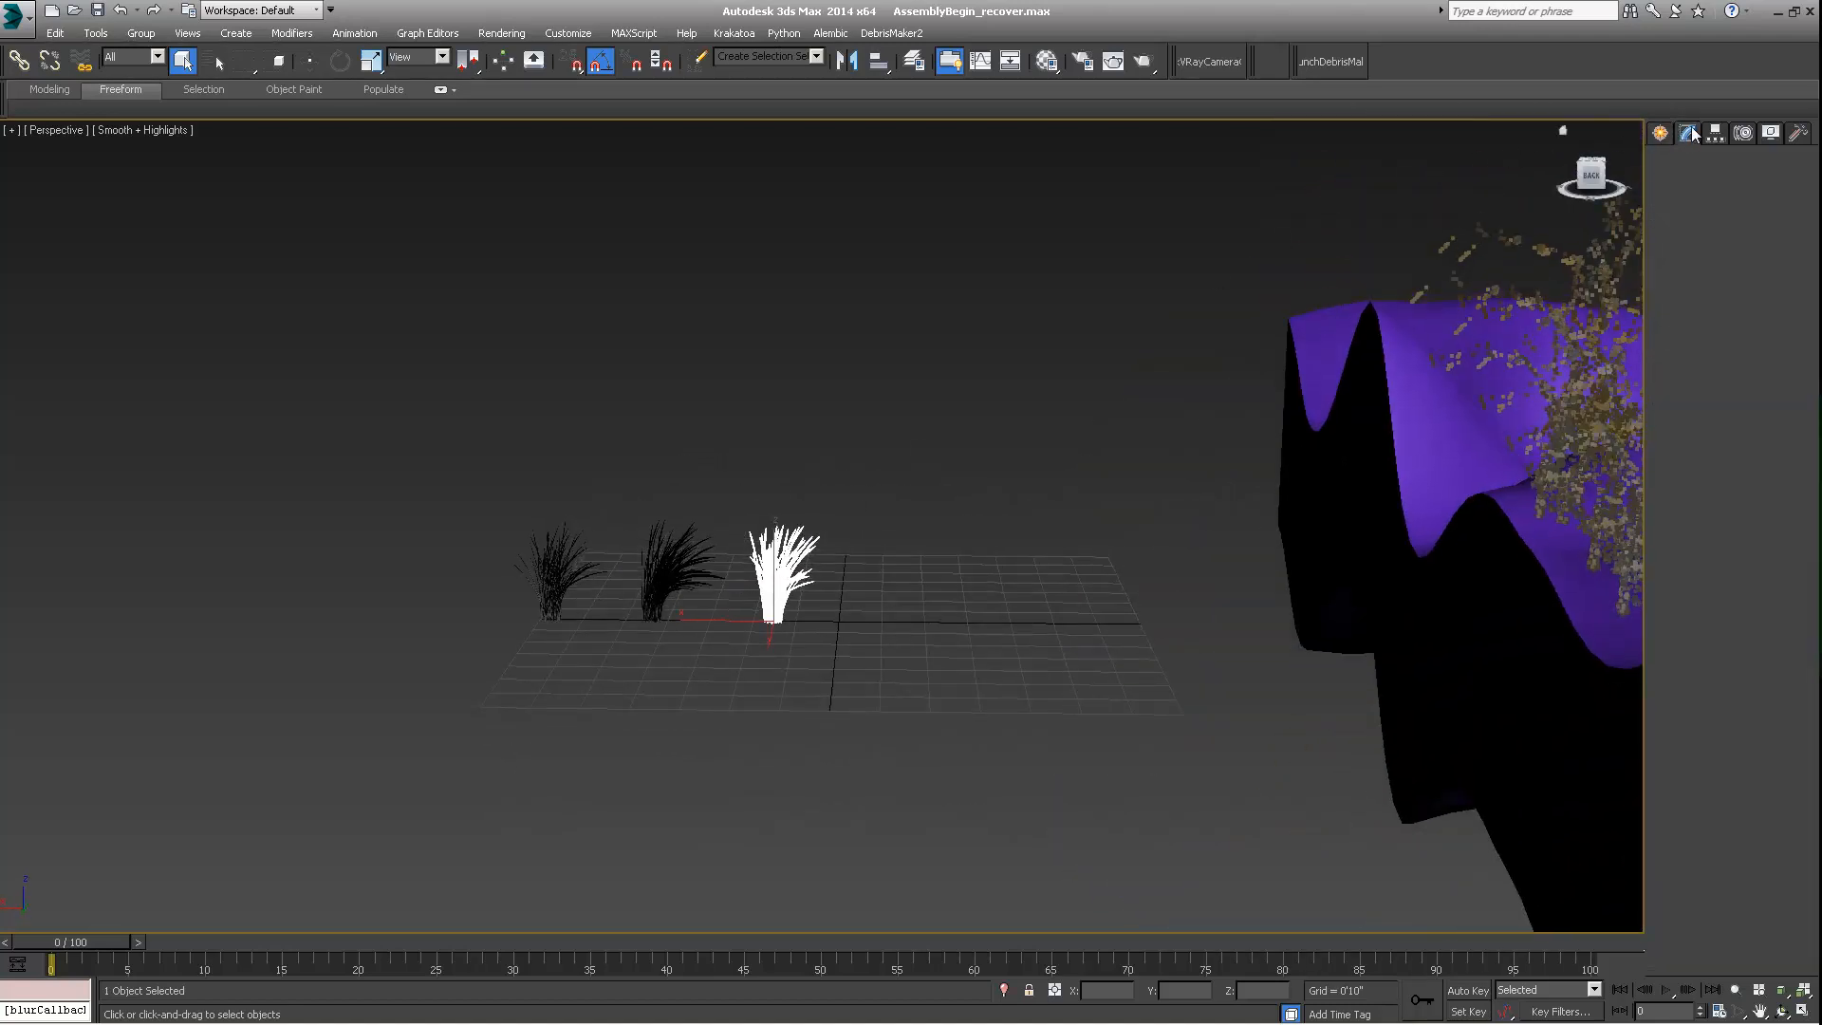
pyautogui.click(663, 573)
pyautogui.click(538, 576)
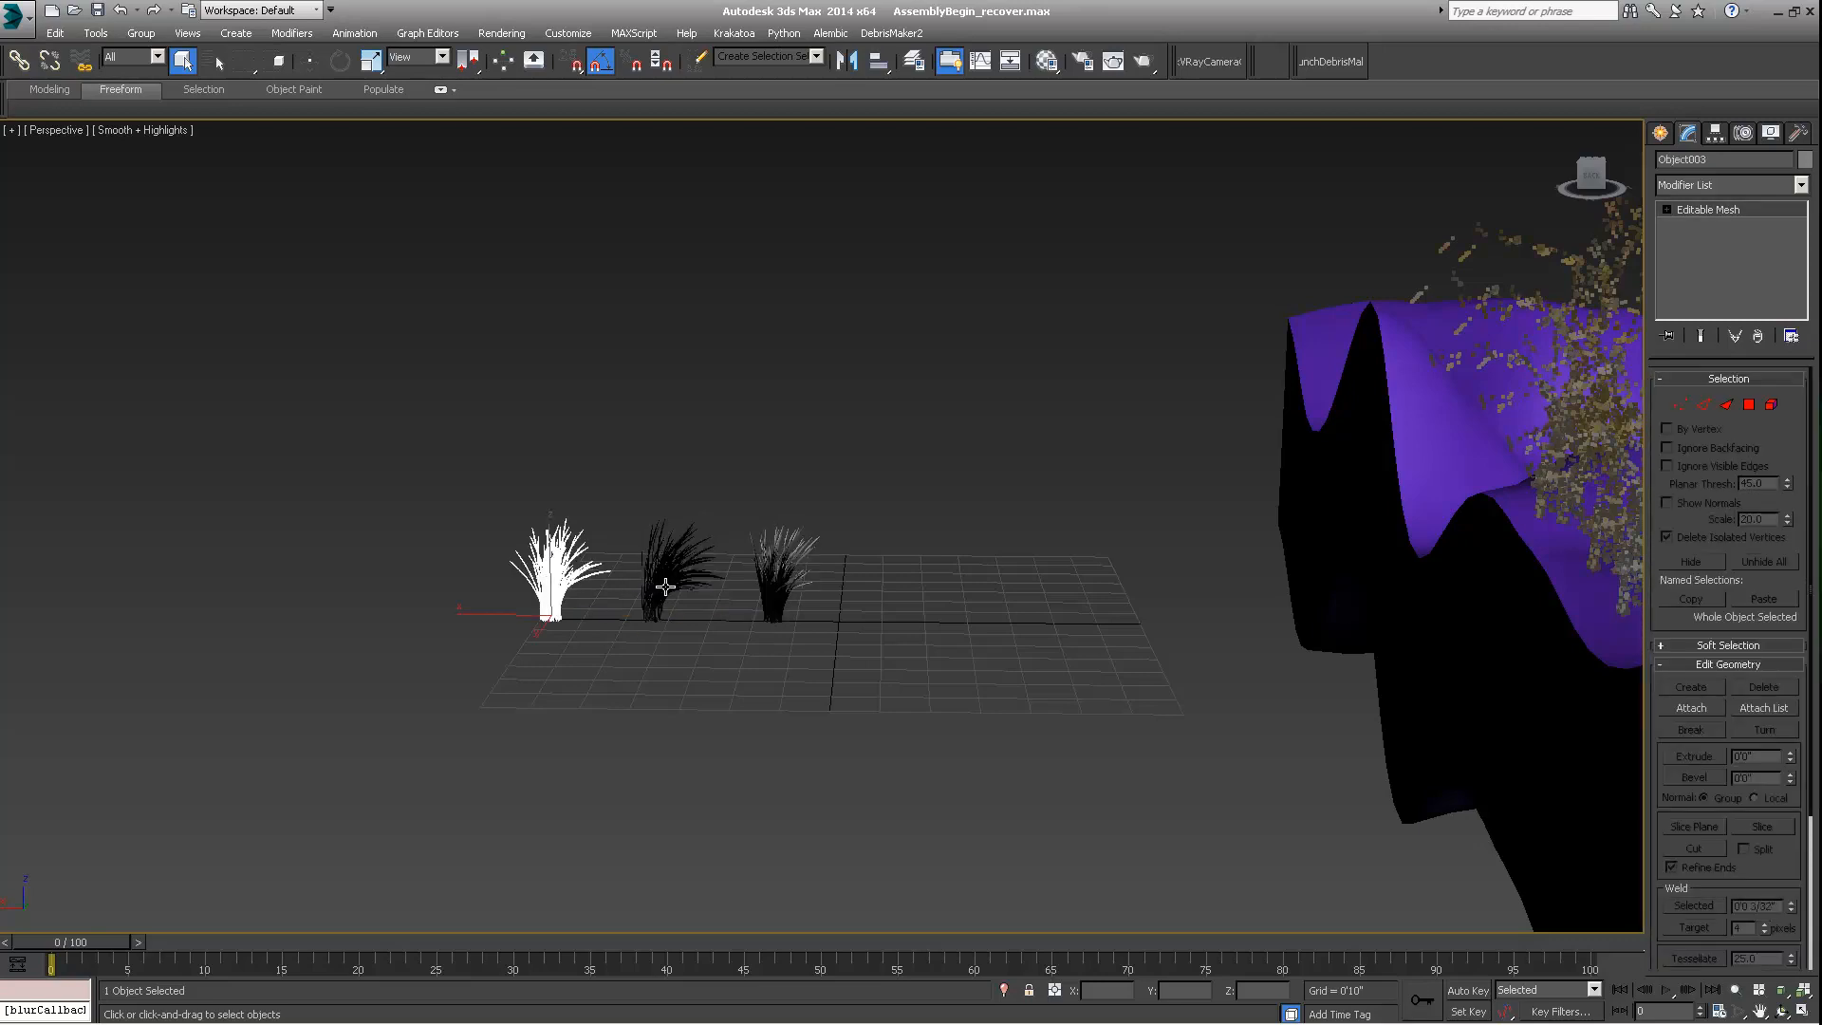
pyautogui.click(664, 584)
pyautogui.click(792, 576)
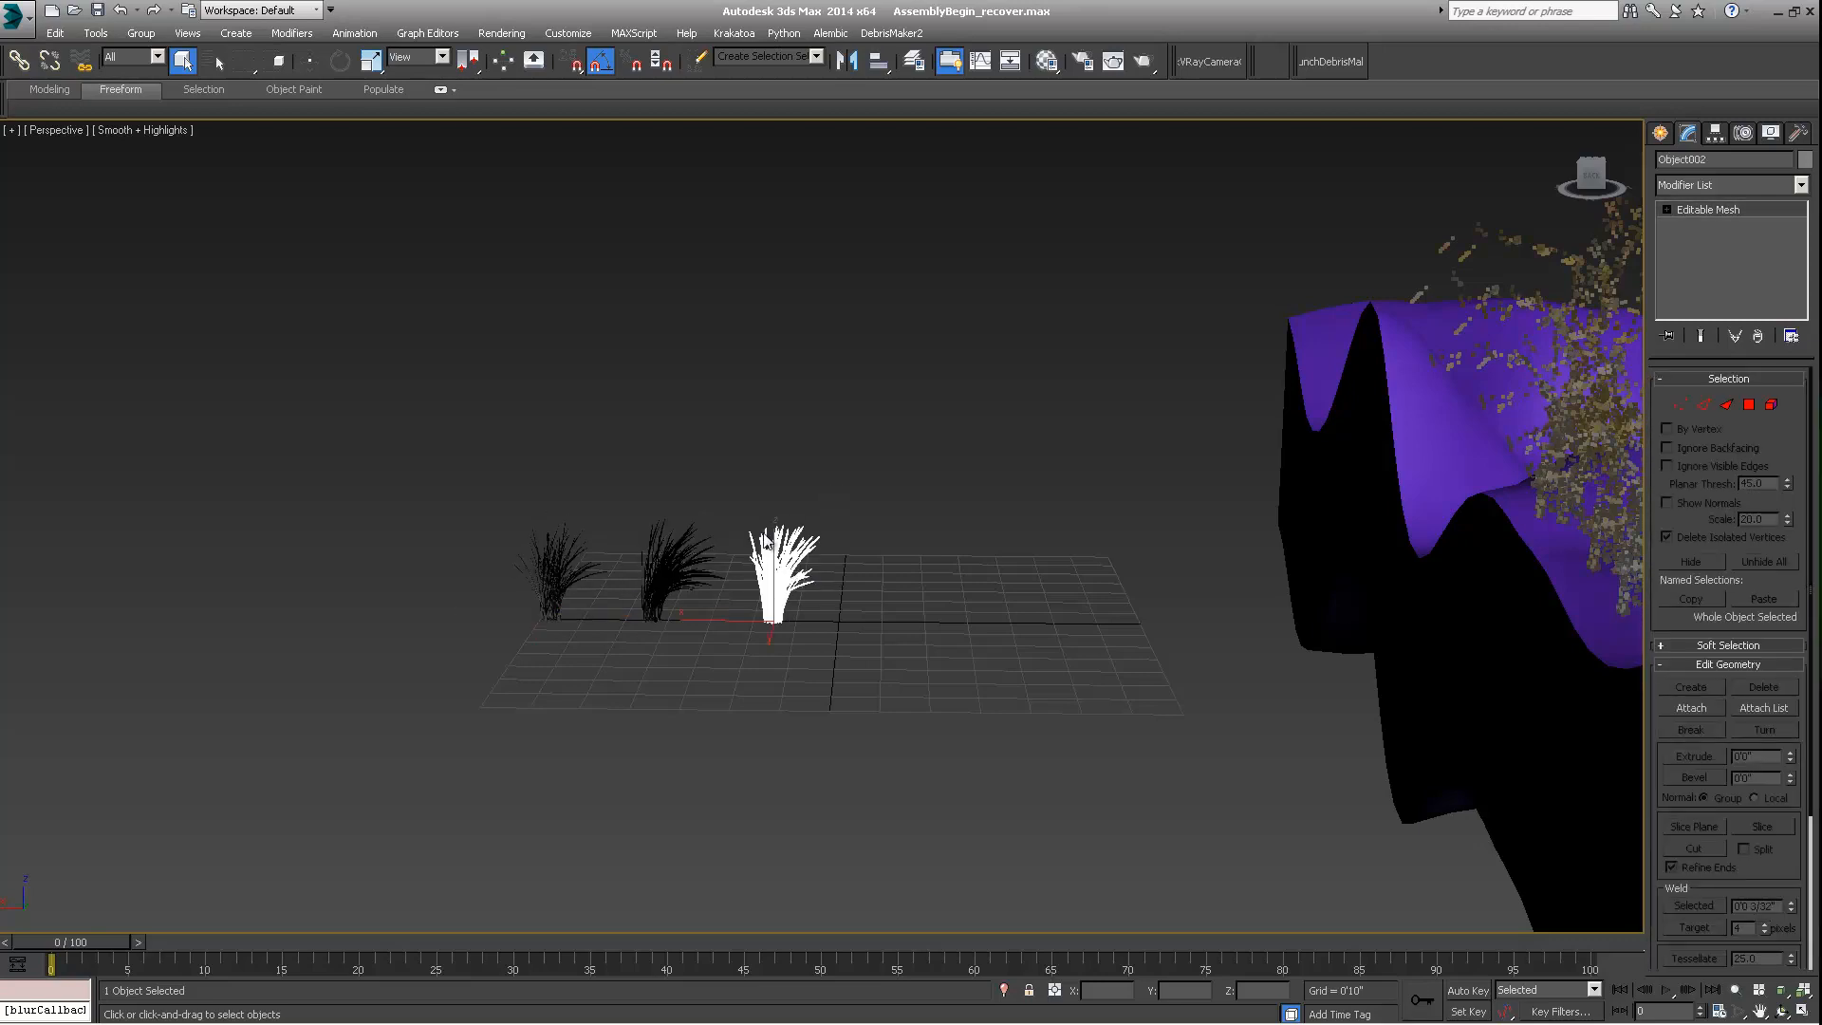
# Step: Select the middle grass mesh Object001 and rename it Grass_A_001
pyautogui.click(663, 573)
pyautogui.doubleClick(1727, 159)
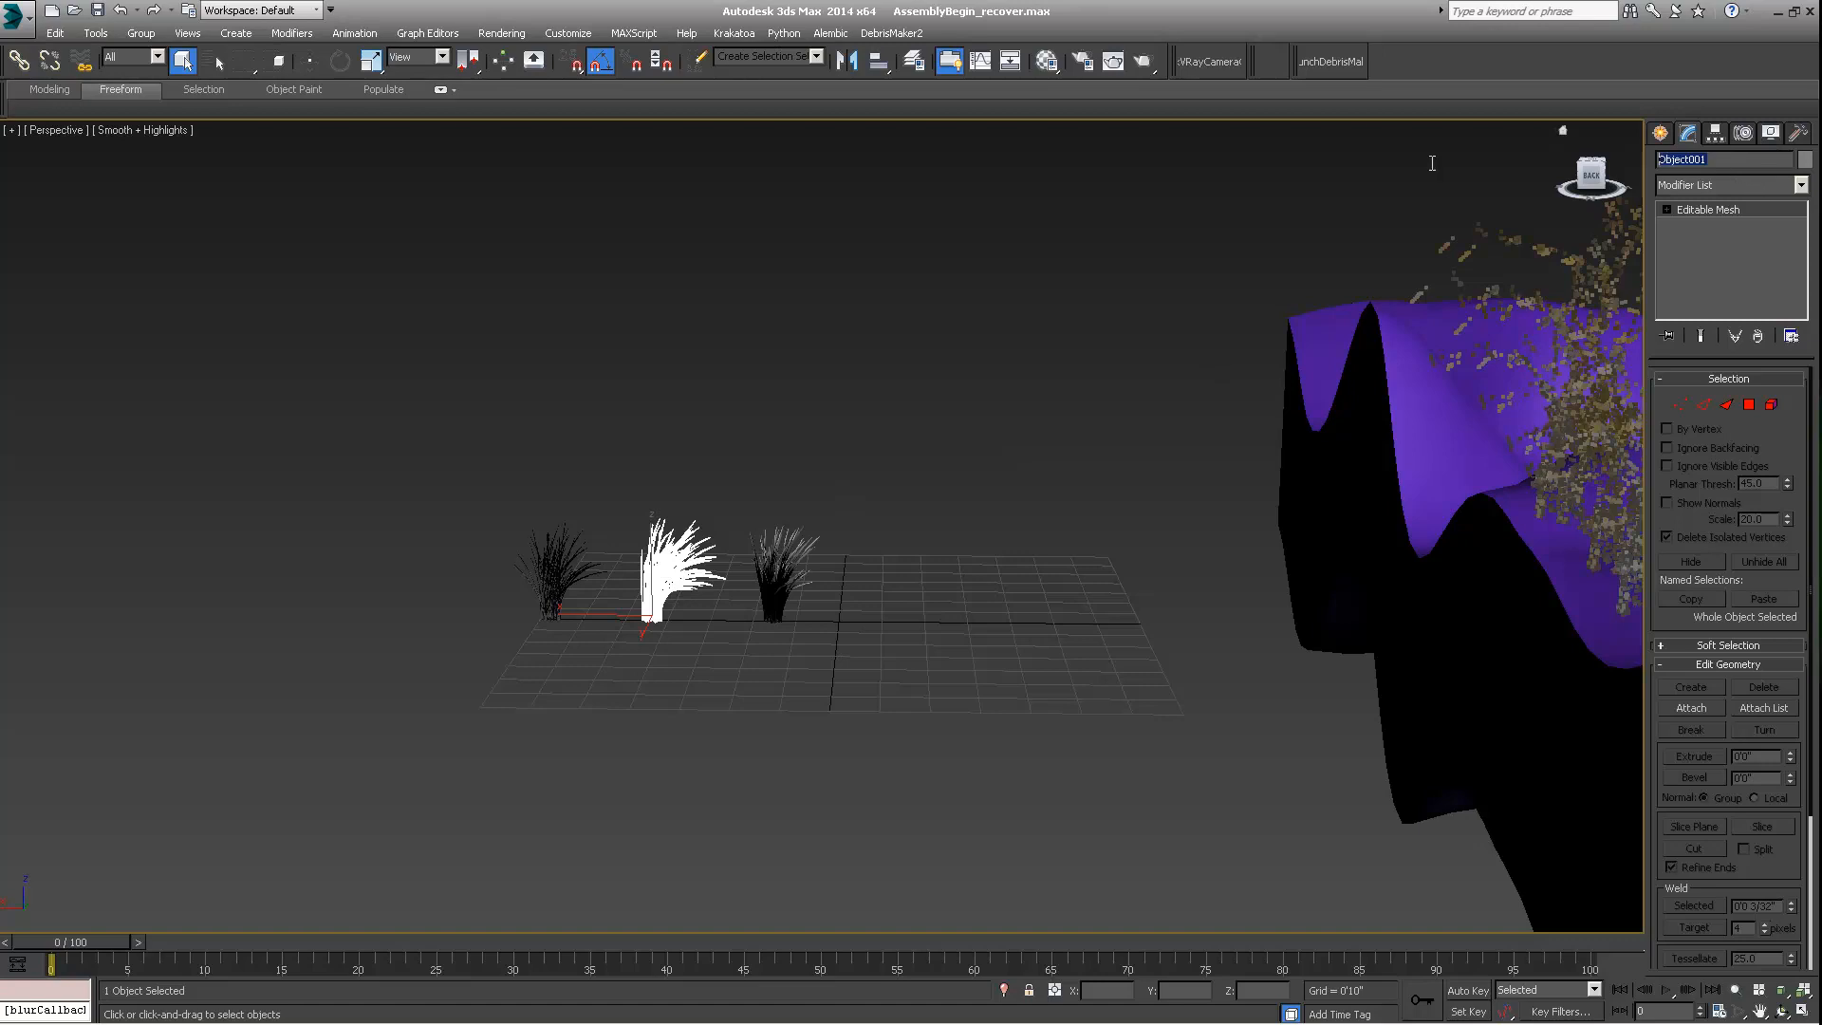
pyautogui.write('Gras')
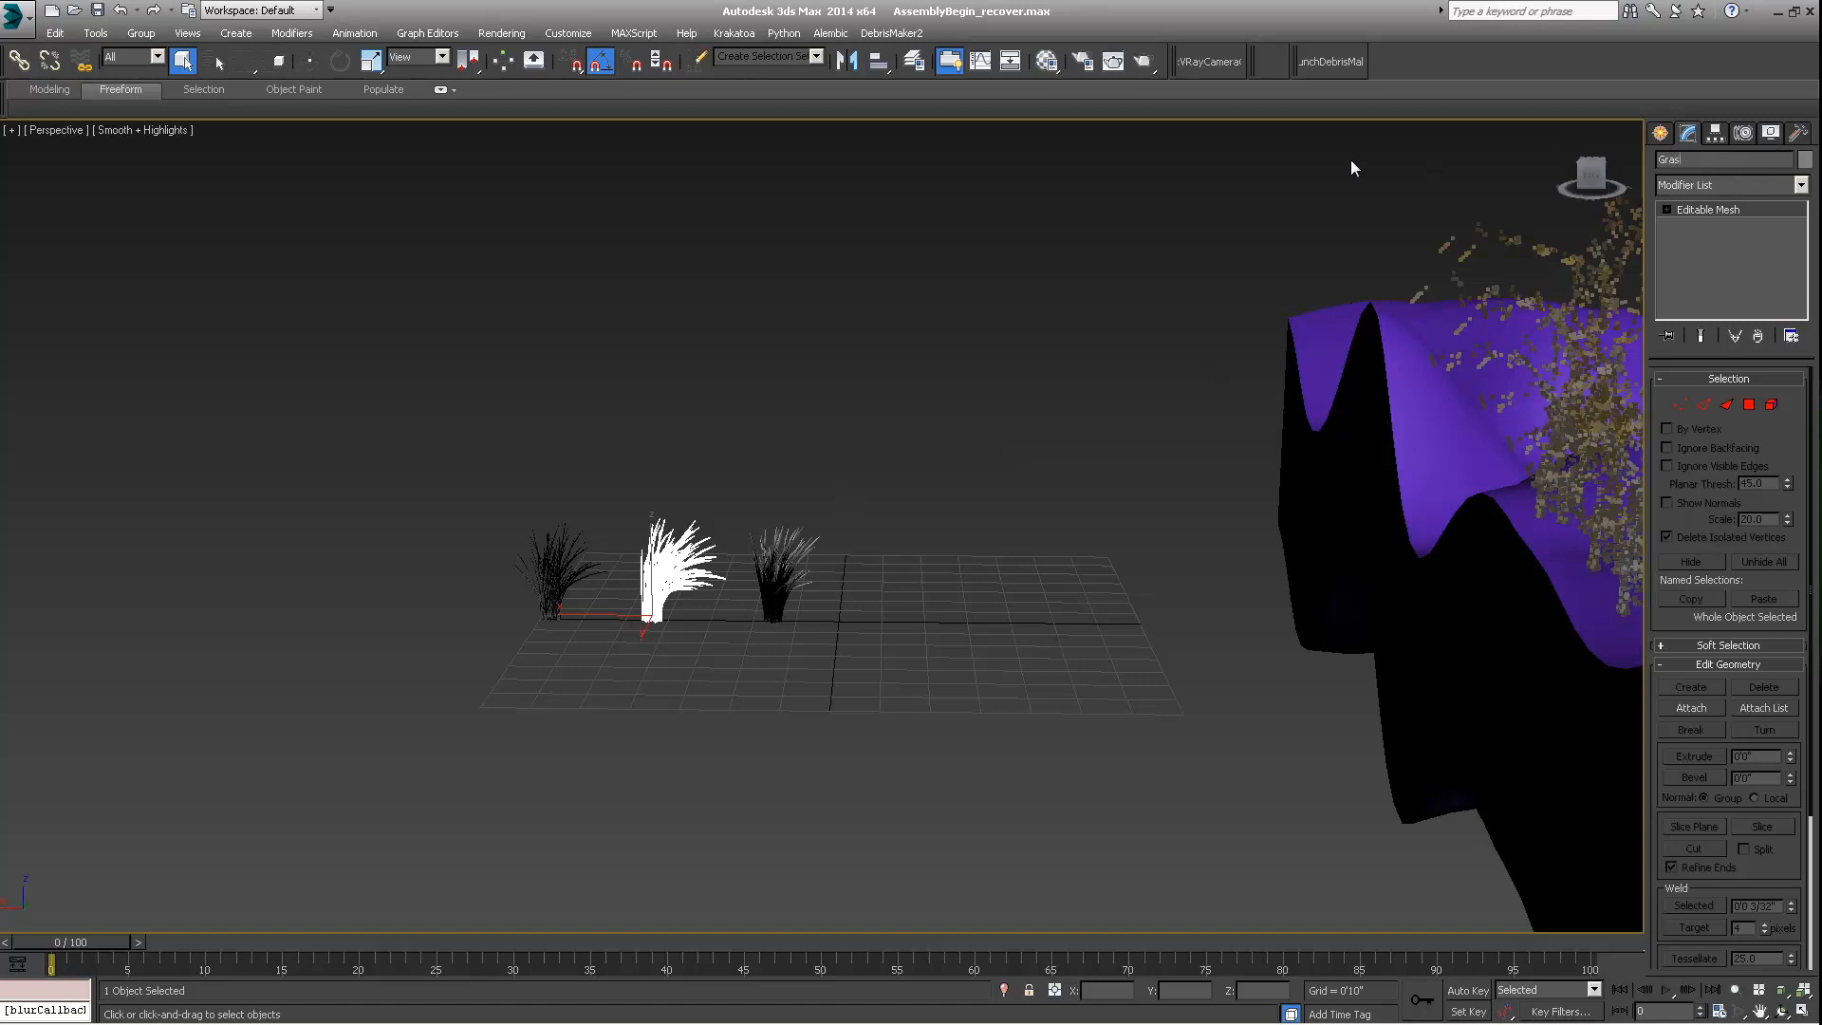
pyautogui.write('s_001')
pyautogui.moveTo(1702, 187); pyautogui.dragTo(1694, 198)
pyautogui.write('A_001')
# Step: Copy the name Grass_A_001 to the grass mesh Object002 and change it to Grass_B_001
pyautogui.moveTo(1725, 161); pyautogui.dragTo(1592, 184)
pyautogui.hotkey('ctrl', 'c')
pyautogui.click(776, 574)
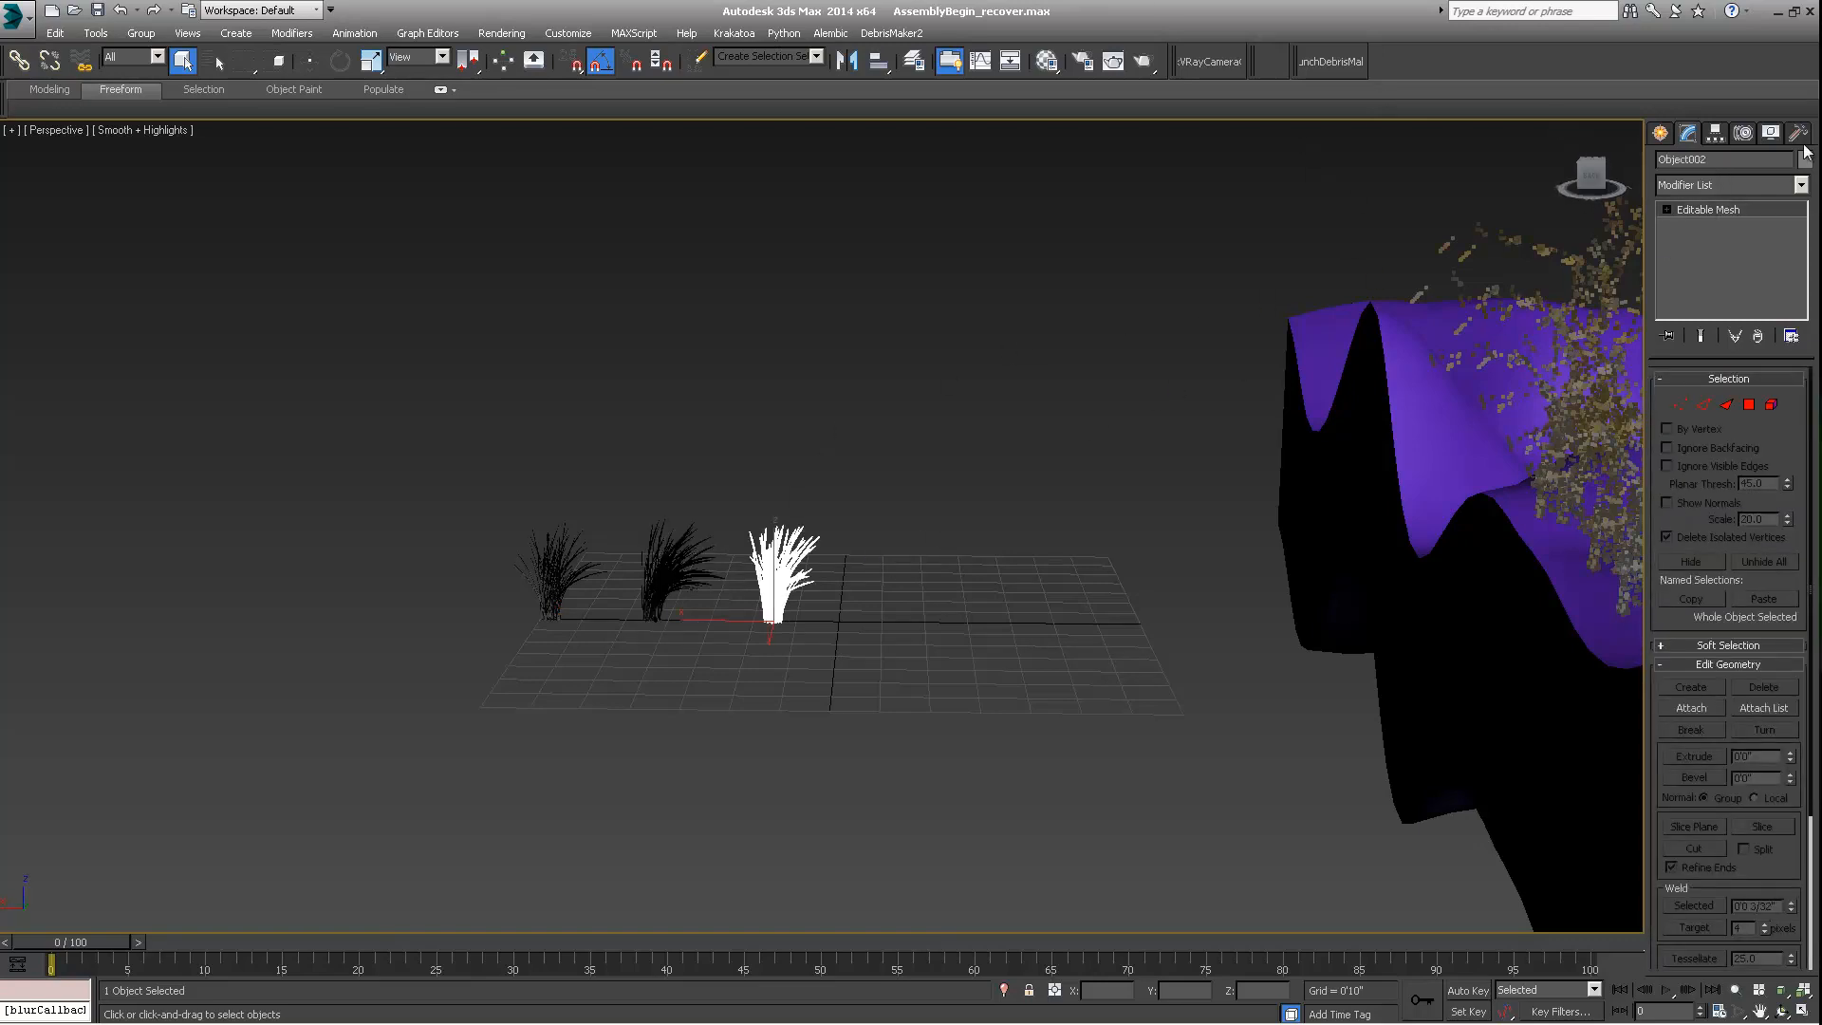
pyautogui.hotkey('ctrl', 'v')
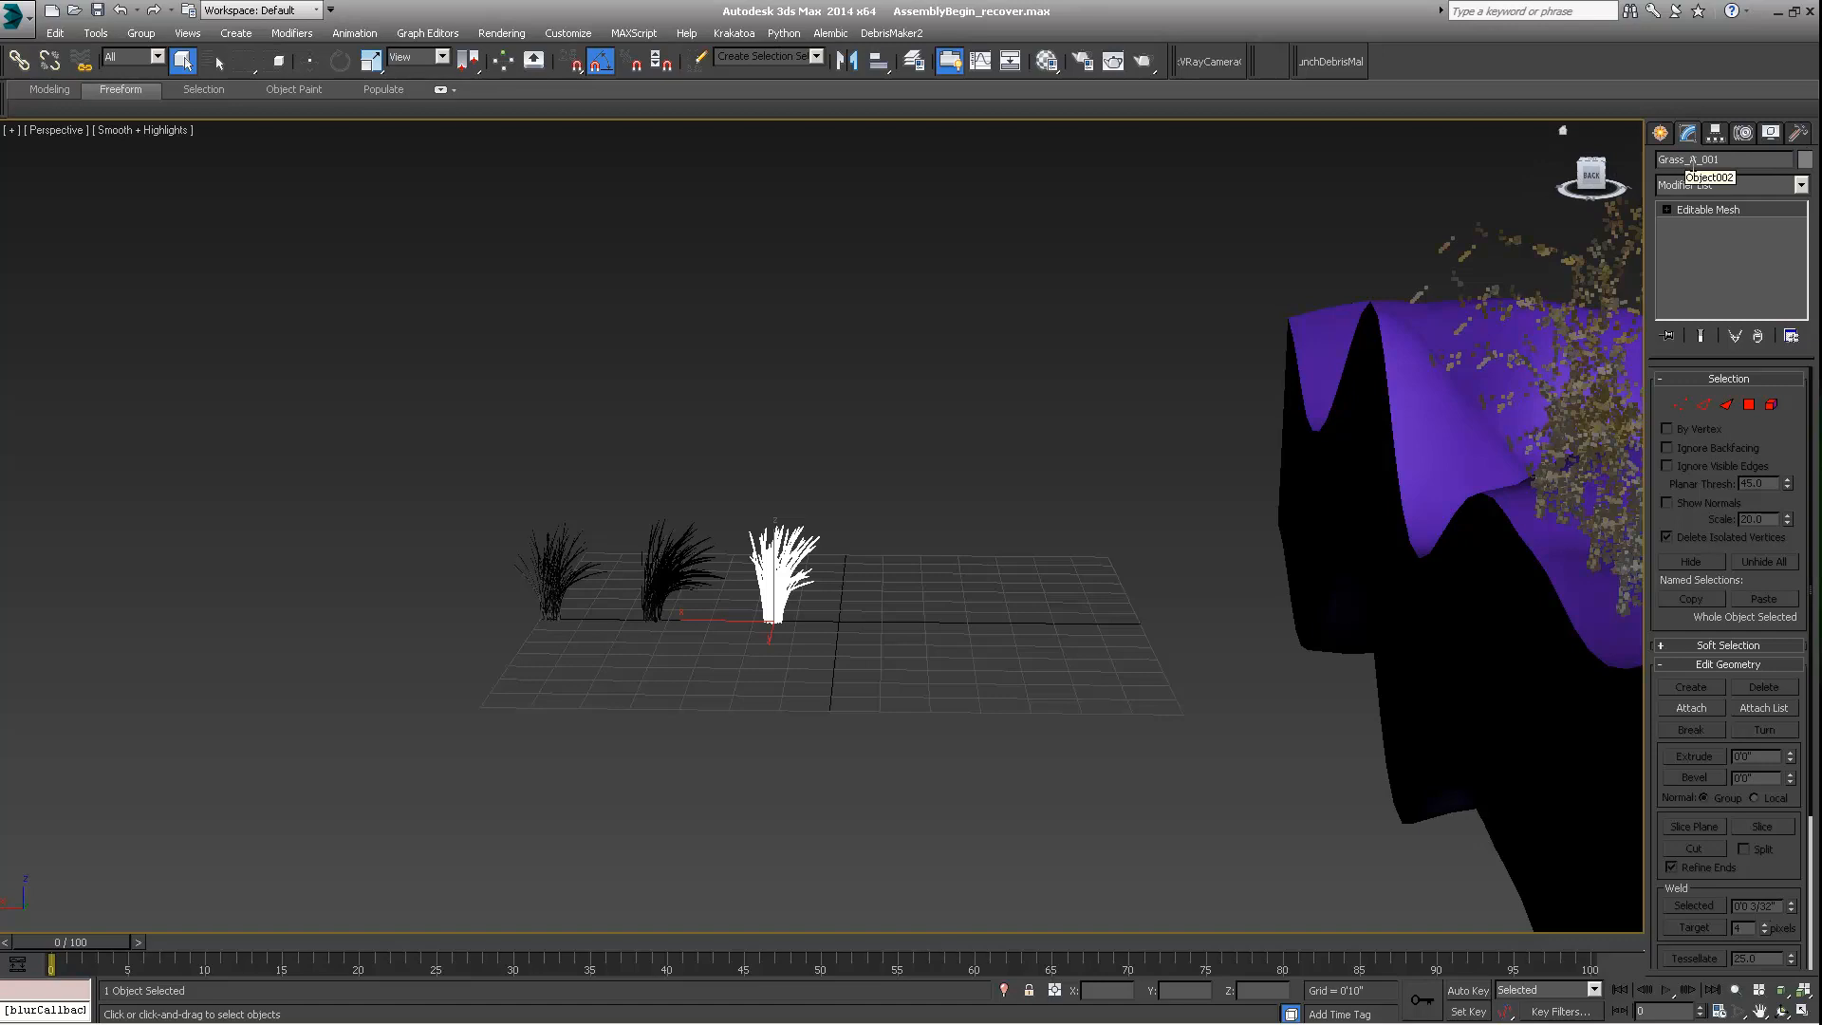
pyautogui.press('BackSpace')
pyautogui.write('Bl')
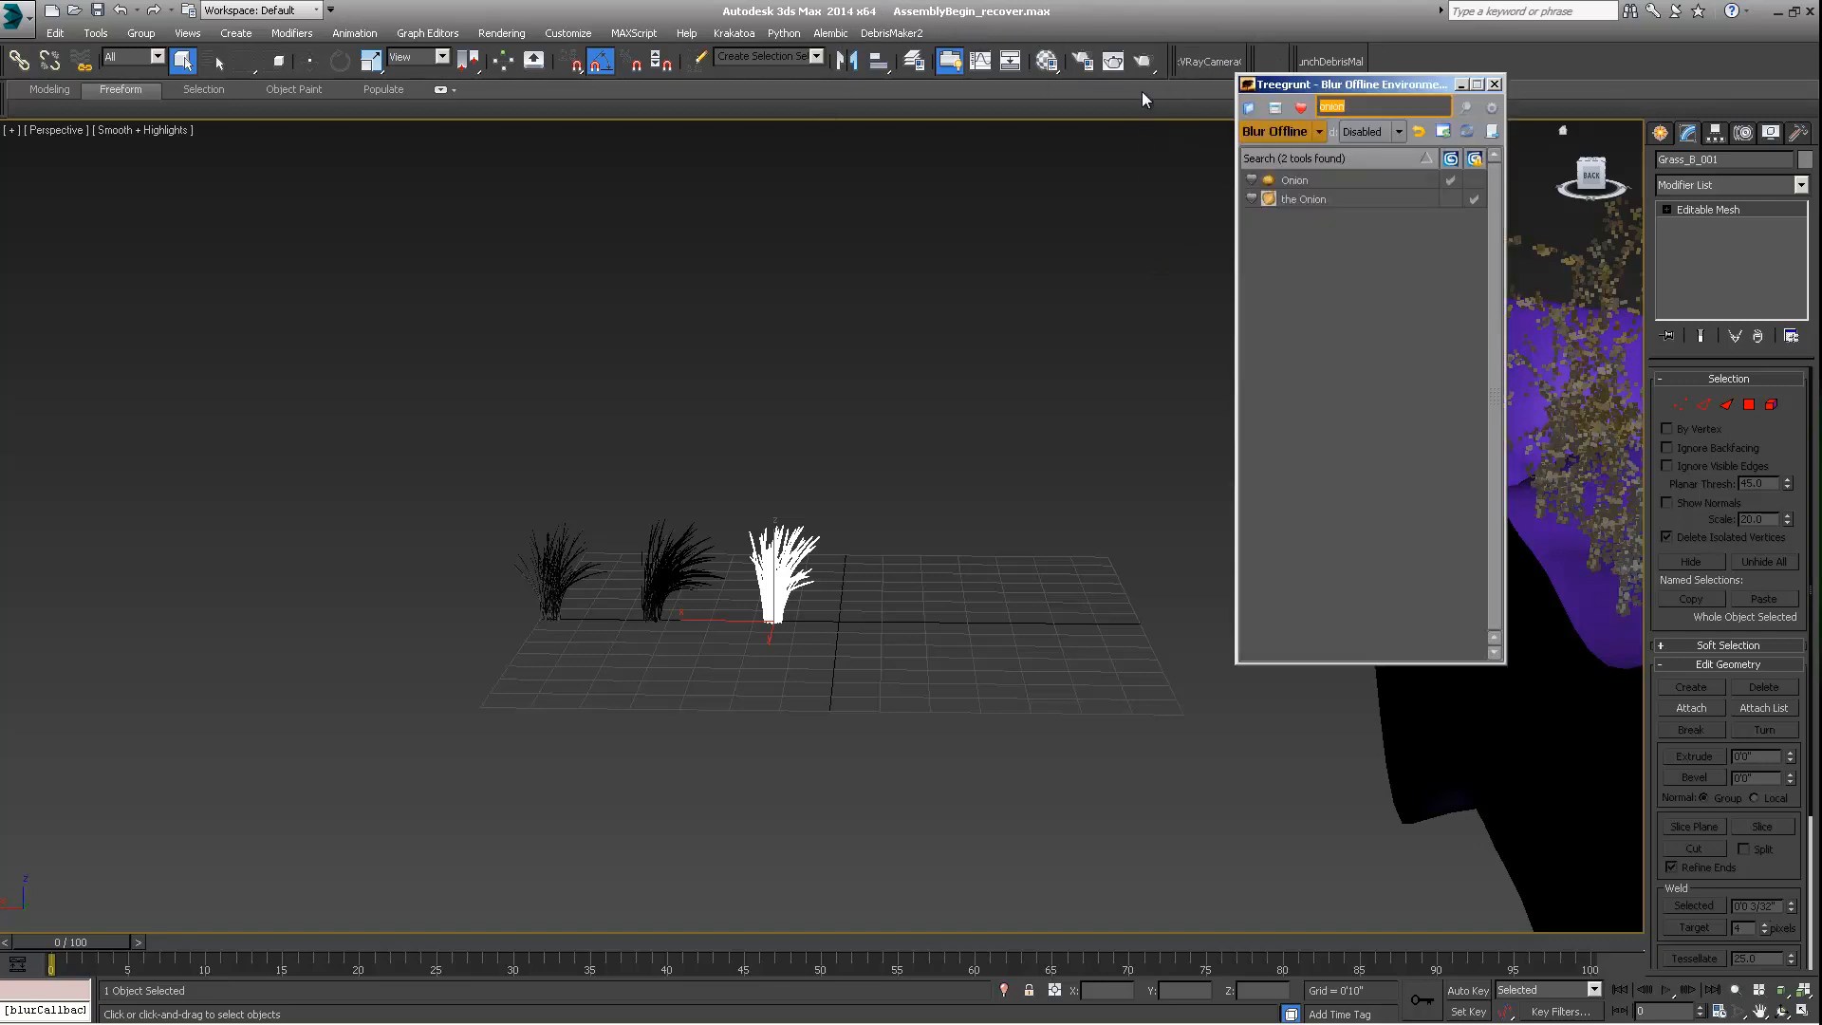
# Step: Search Treegrunt for "rename", launch the SimpleRenamer tool, and place its window clear of the grass plants
pyautogui.write('rename')
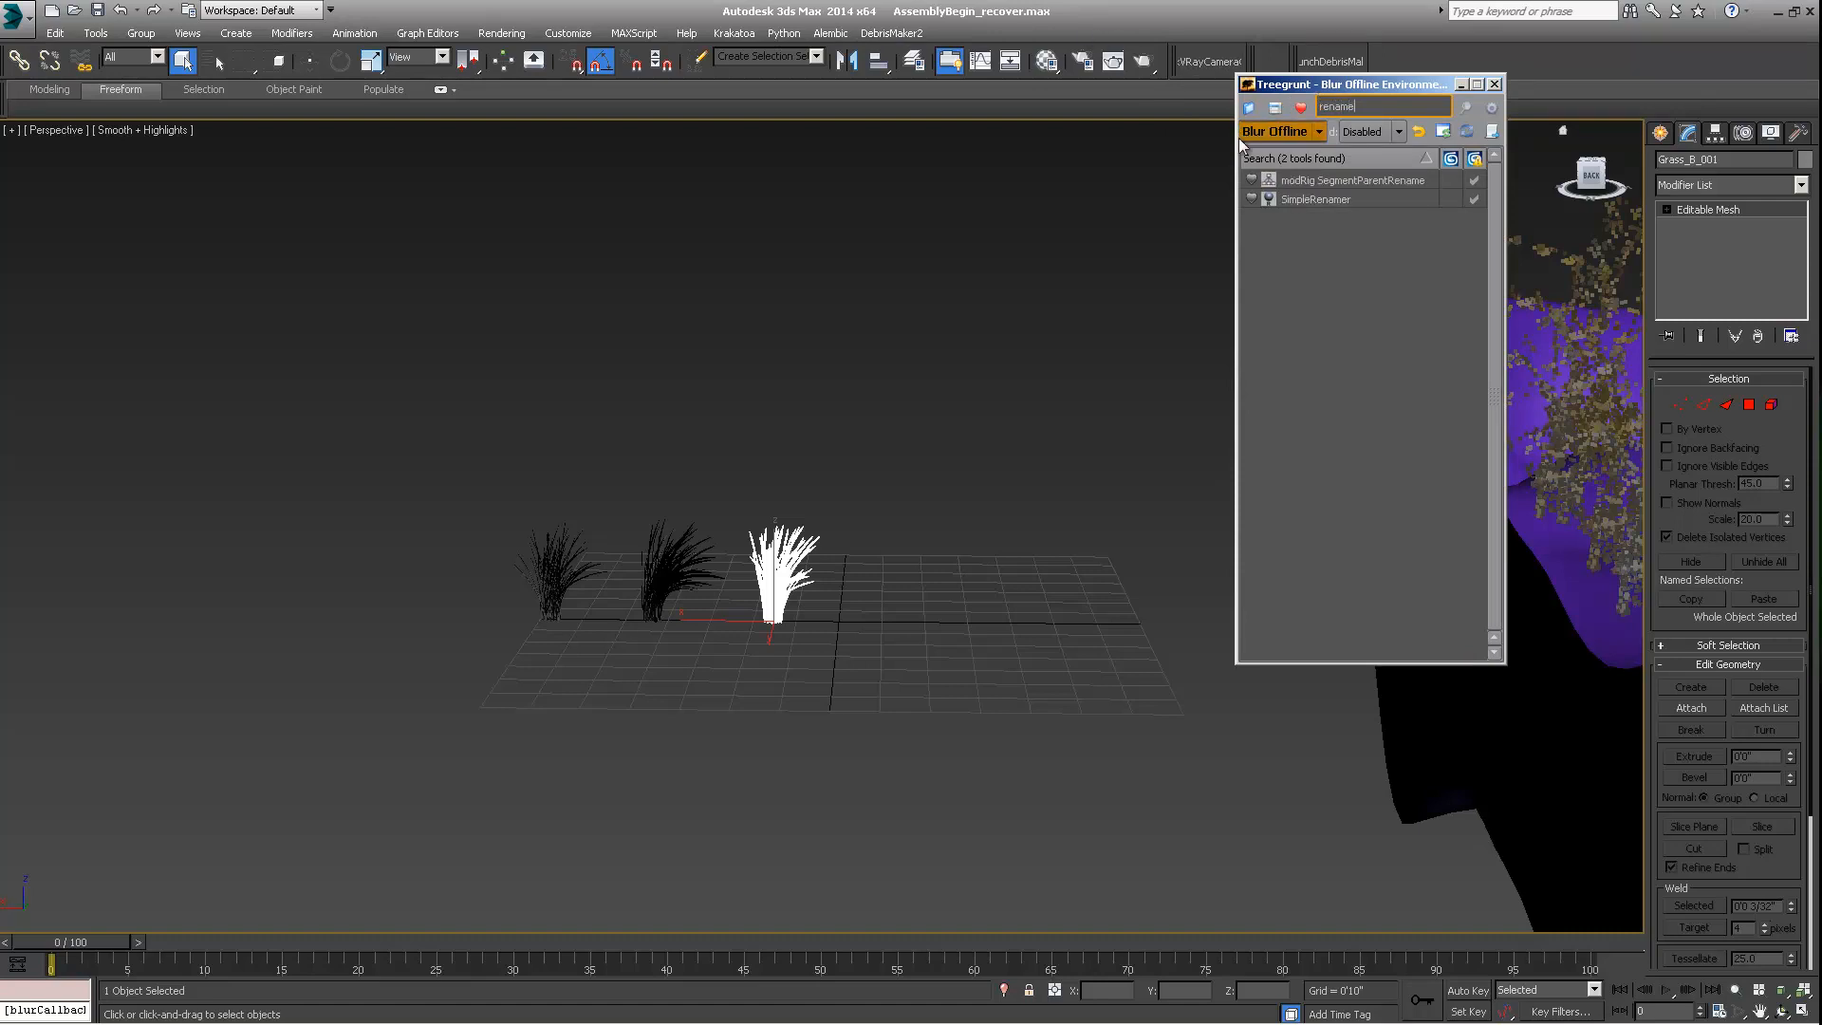
pyautogui.doubleClick(1312, 200)
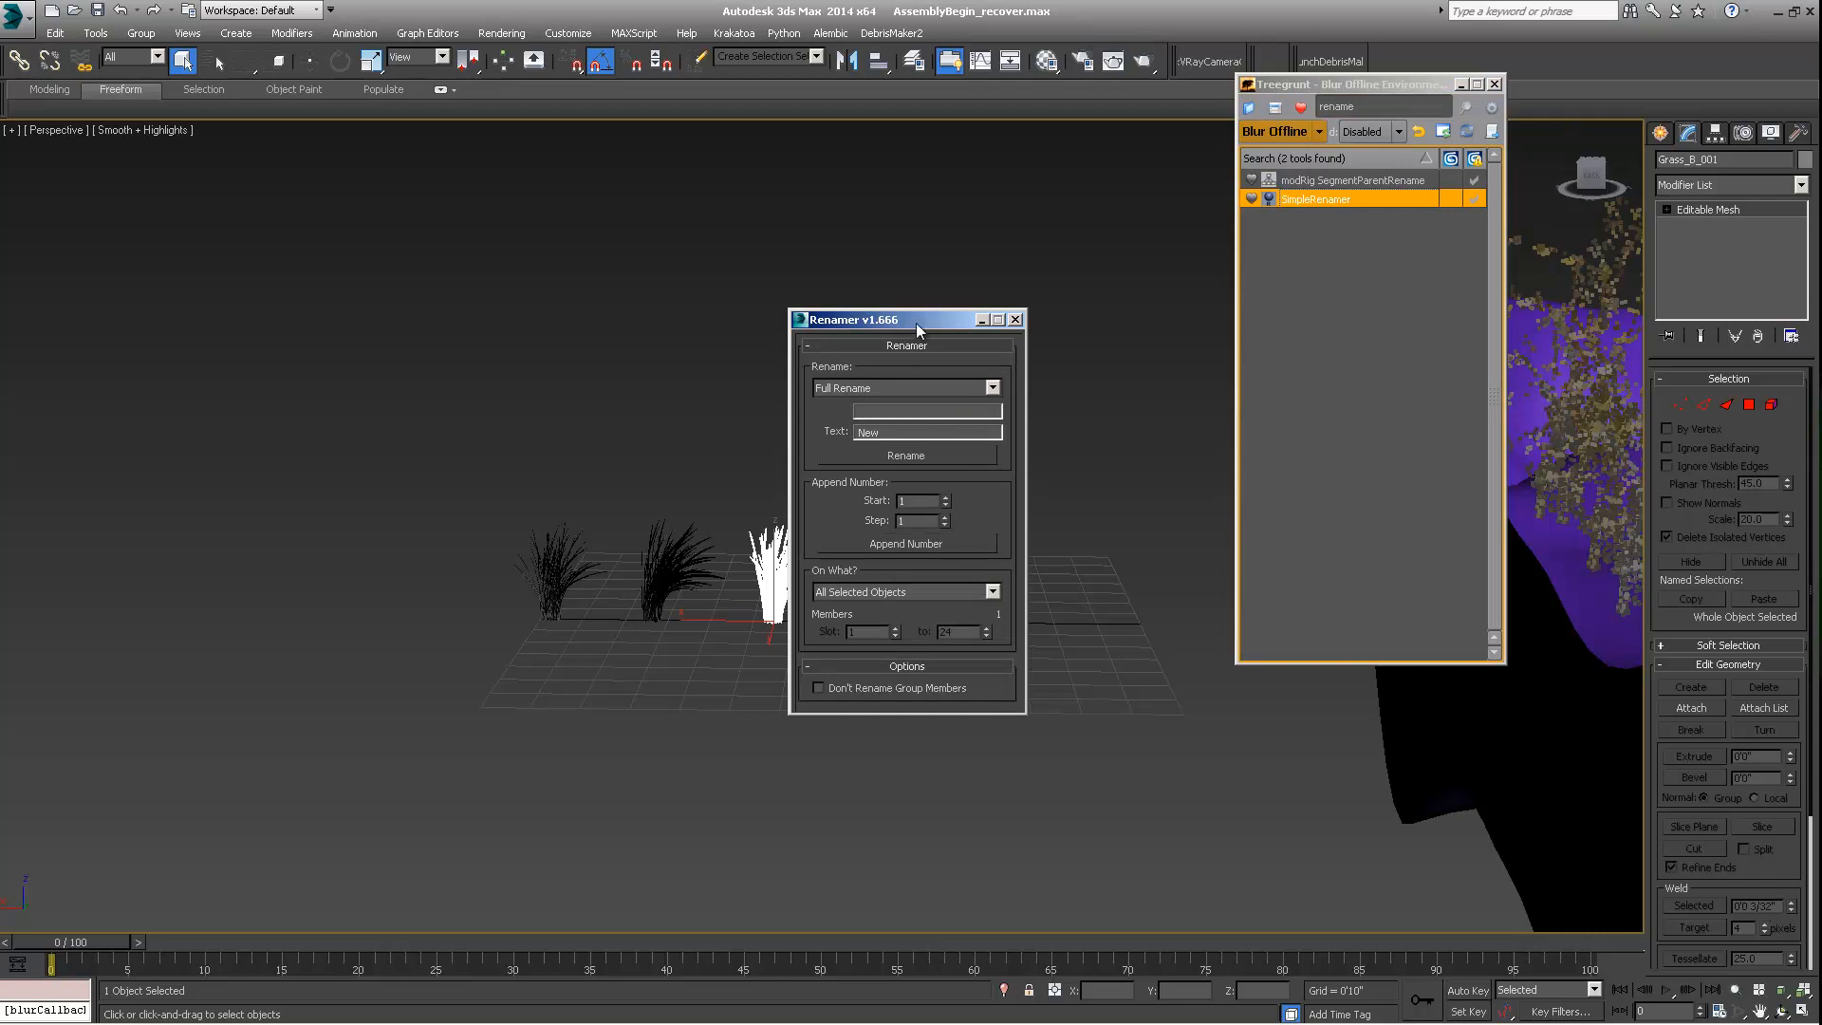
pyautogui.moveTo(916, 329); pyautogui.dragTo(1075, 219)
pyautogui.moveTo(862, 452); pyautogui.dragTo(772, 496, button='middle')
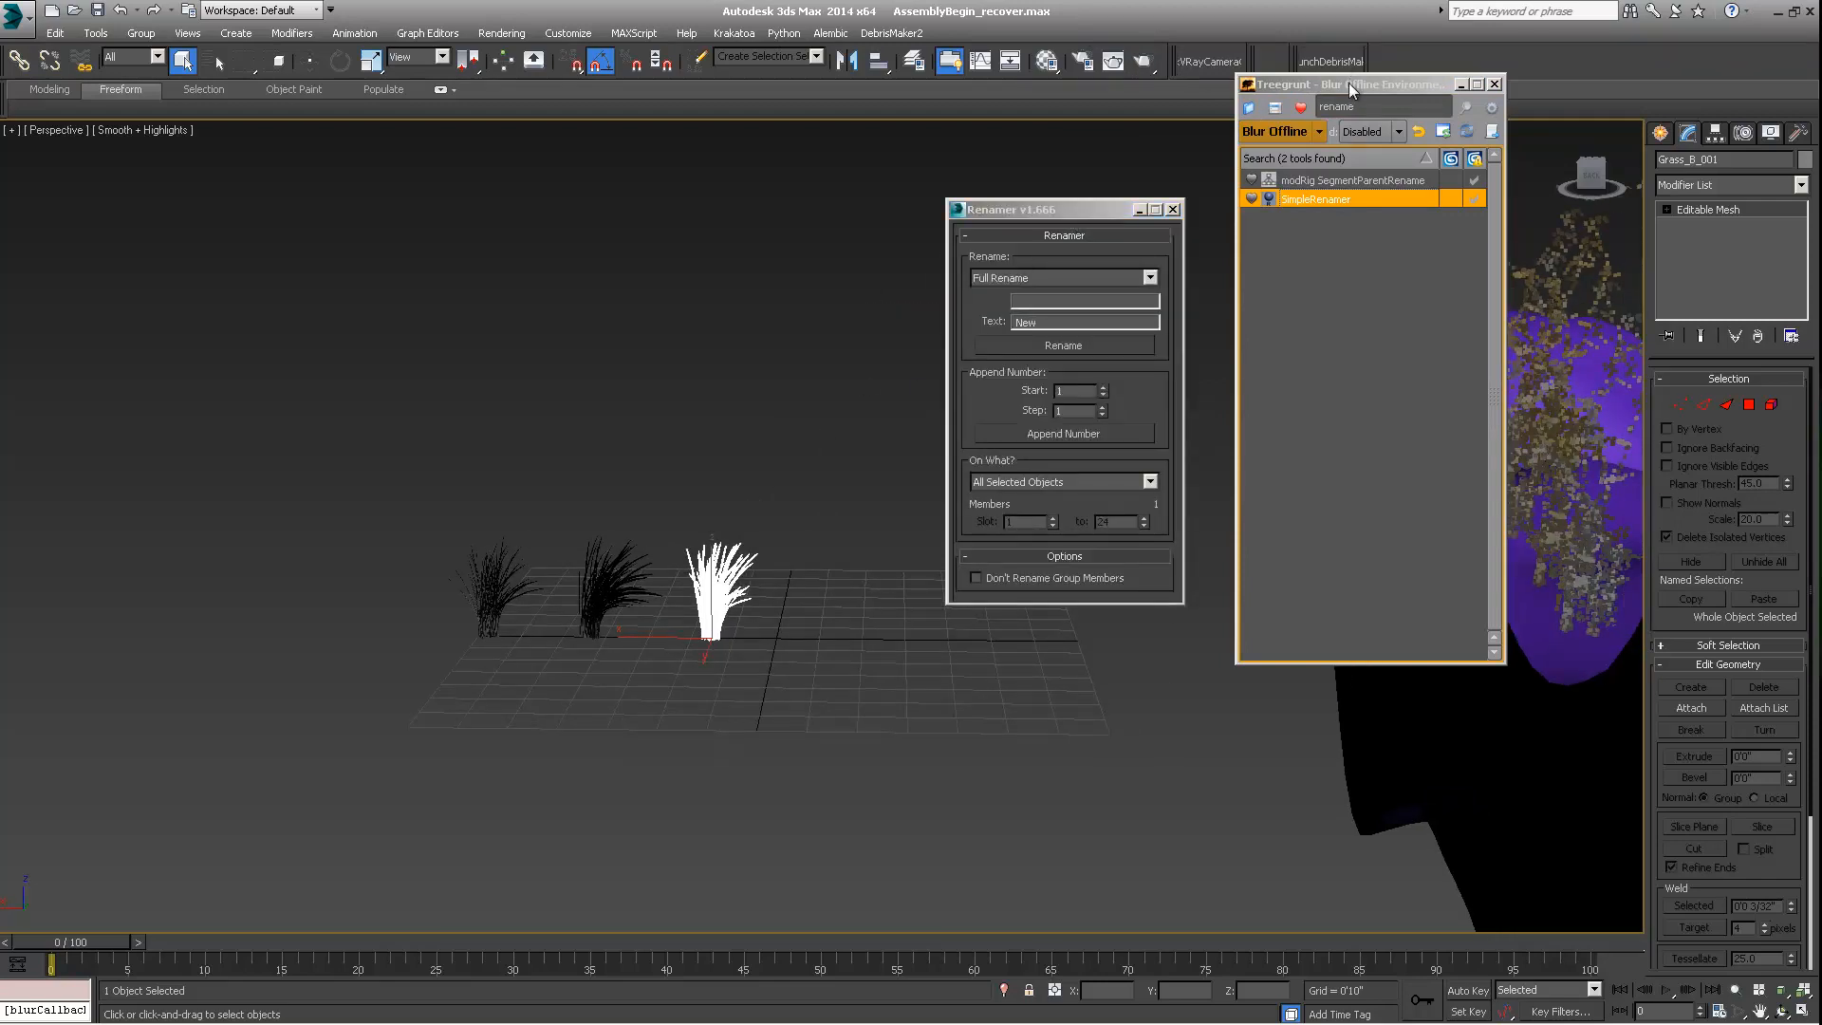
# Step: Close the Treegrunt window and select all three grass plants
pyautogui.moveTo(1349, 83); pyautogui.dragTo(1321, 101)
pyautogui.click(1467, 103)
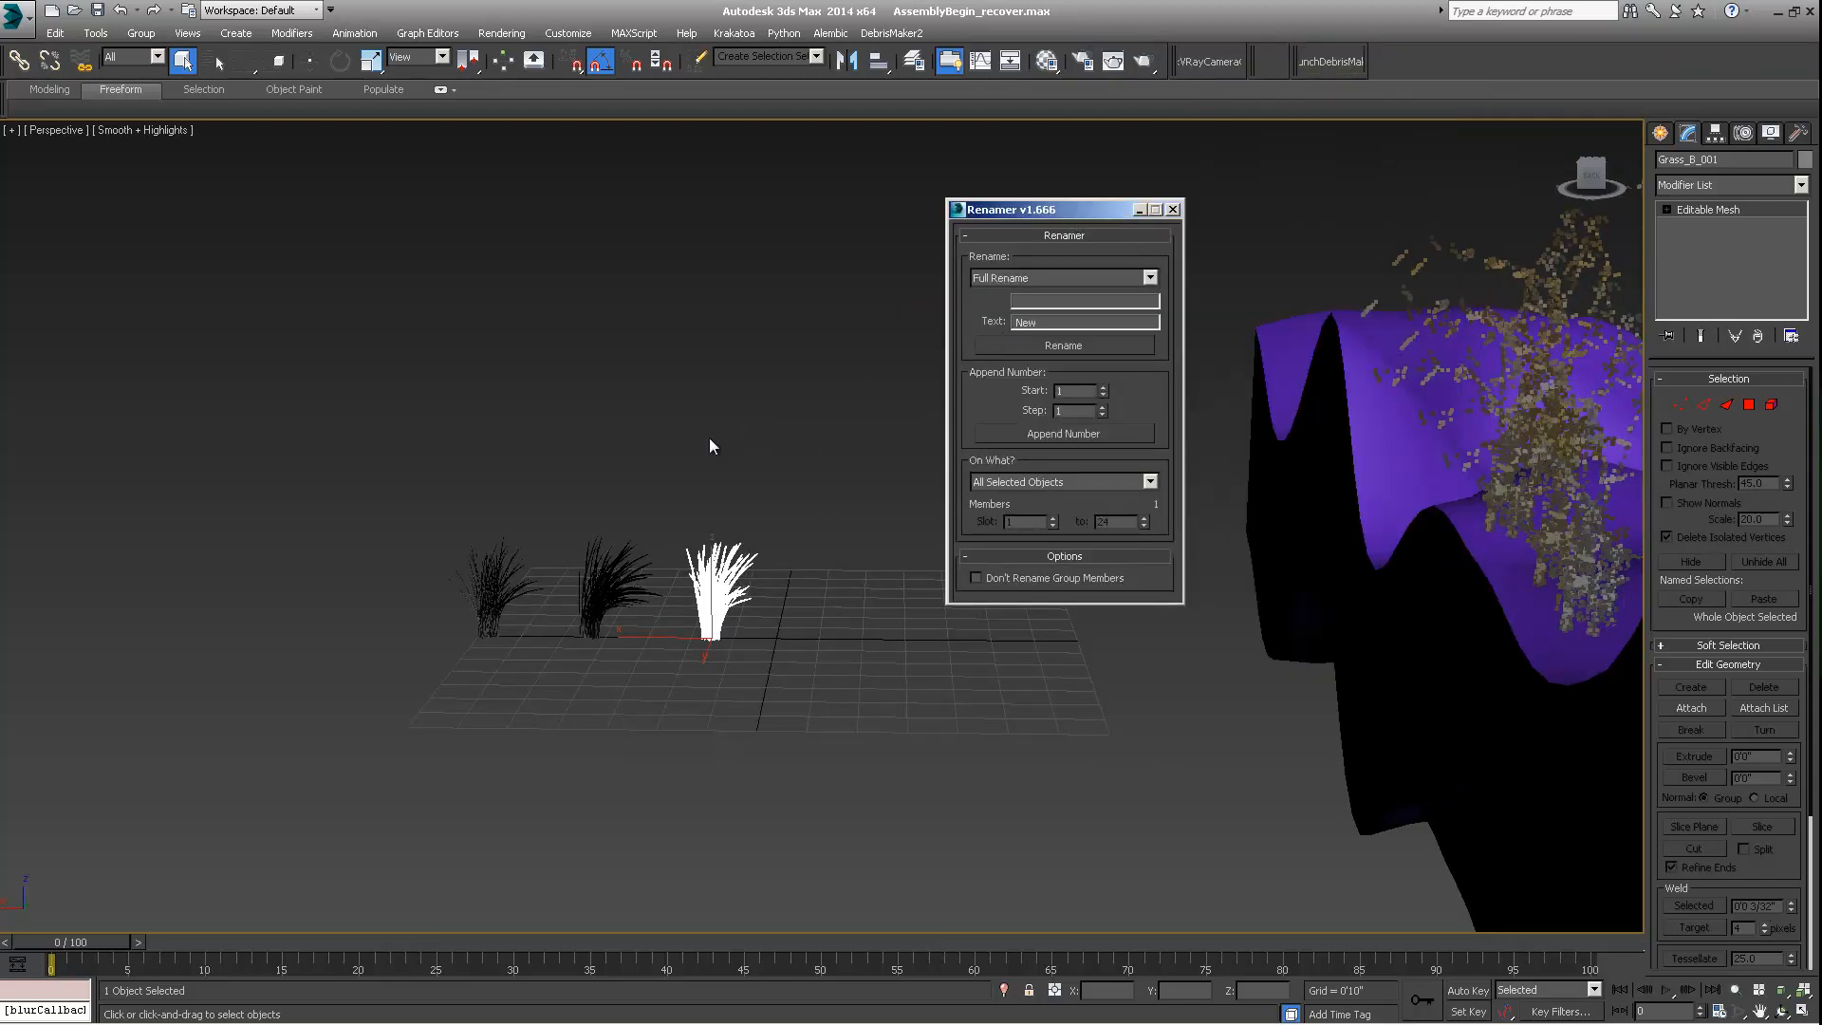
pyautogui.moveTo(415, 481); pyautogui.dragTo(745, 622)
pyautogui.moveTo(790, 571); pyautogui.dragTo(687, 569, button='middle')
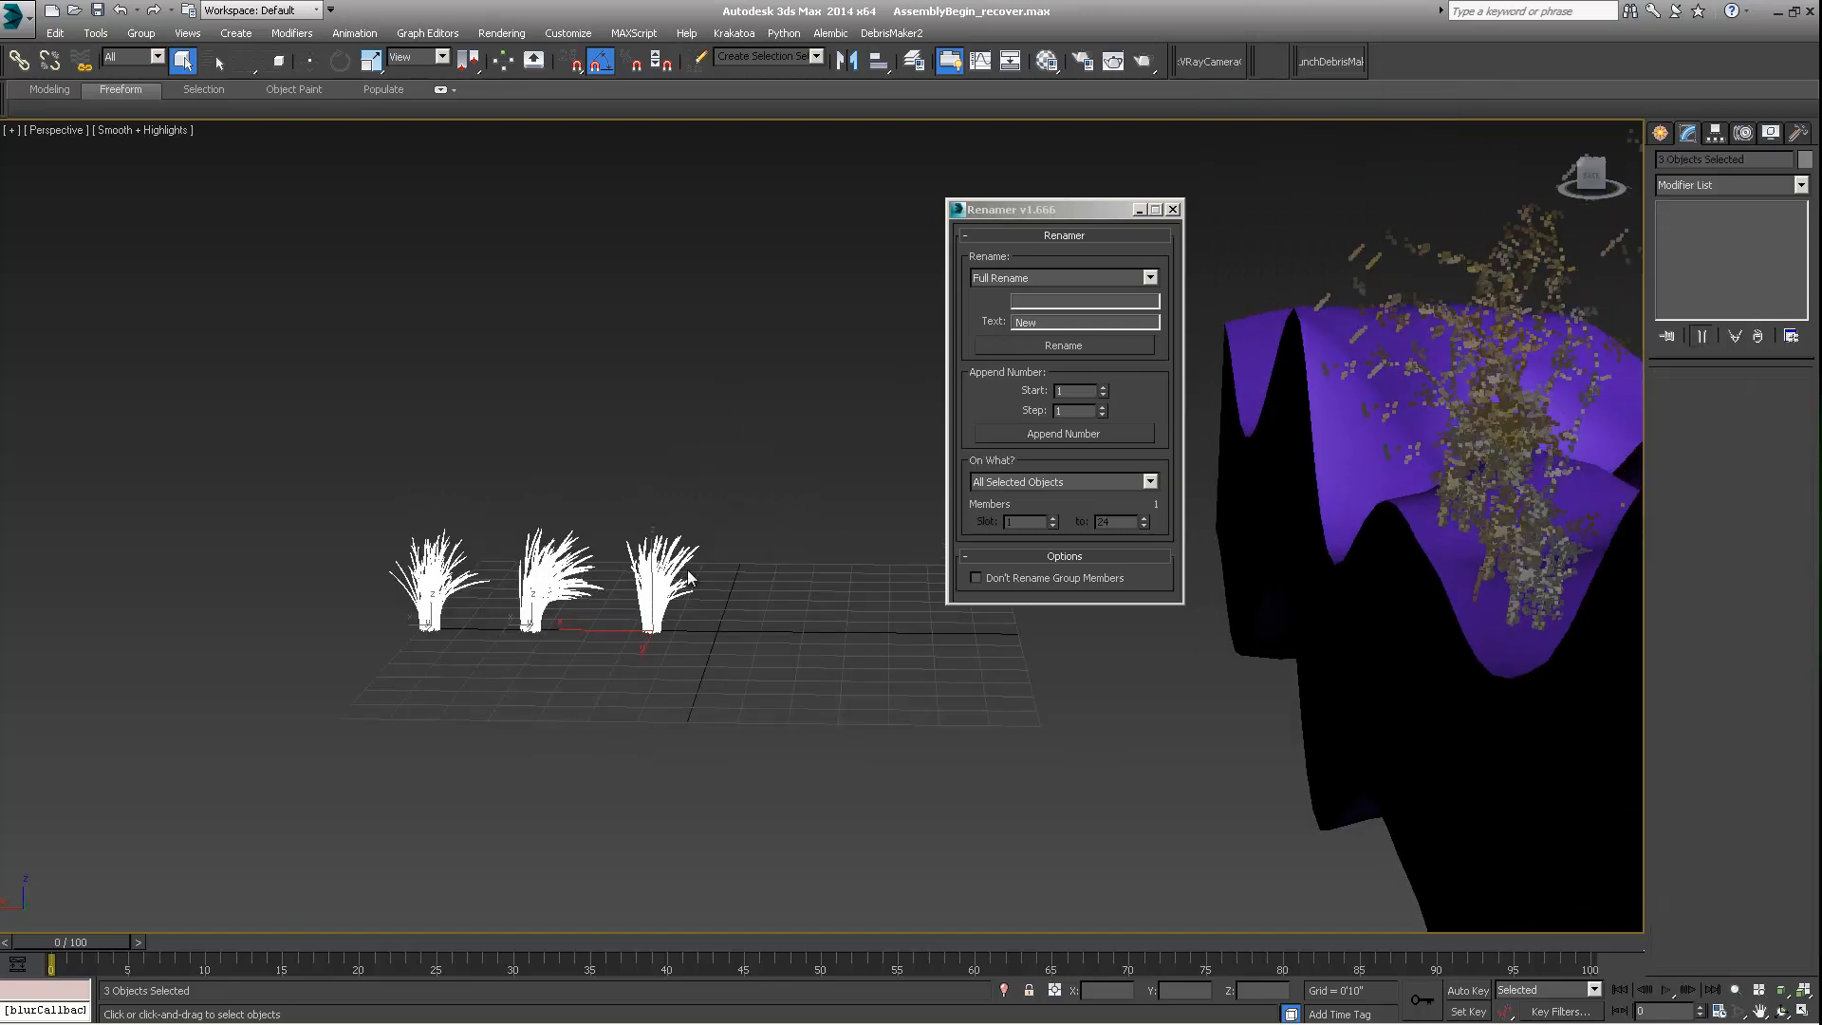
# Step: Give all three selected grass meshes the full name Grass_ with the Renamer, and dismiss the script error and its editor
pyautogui.click(1051, 322)
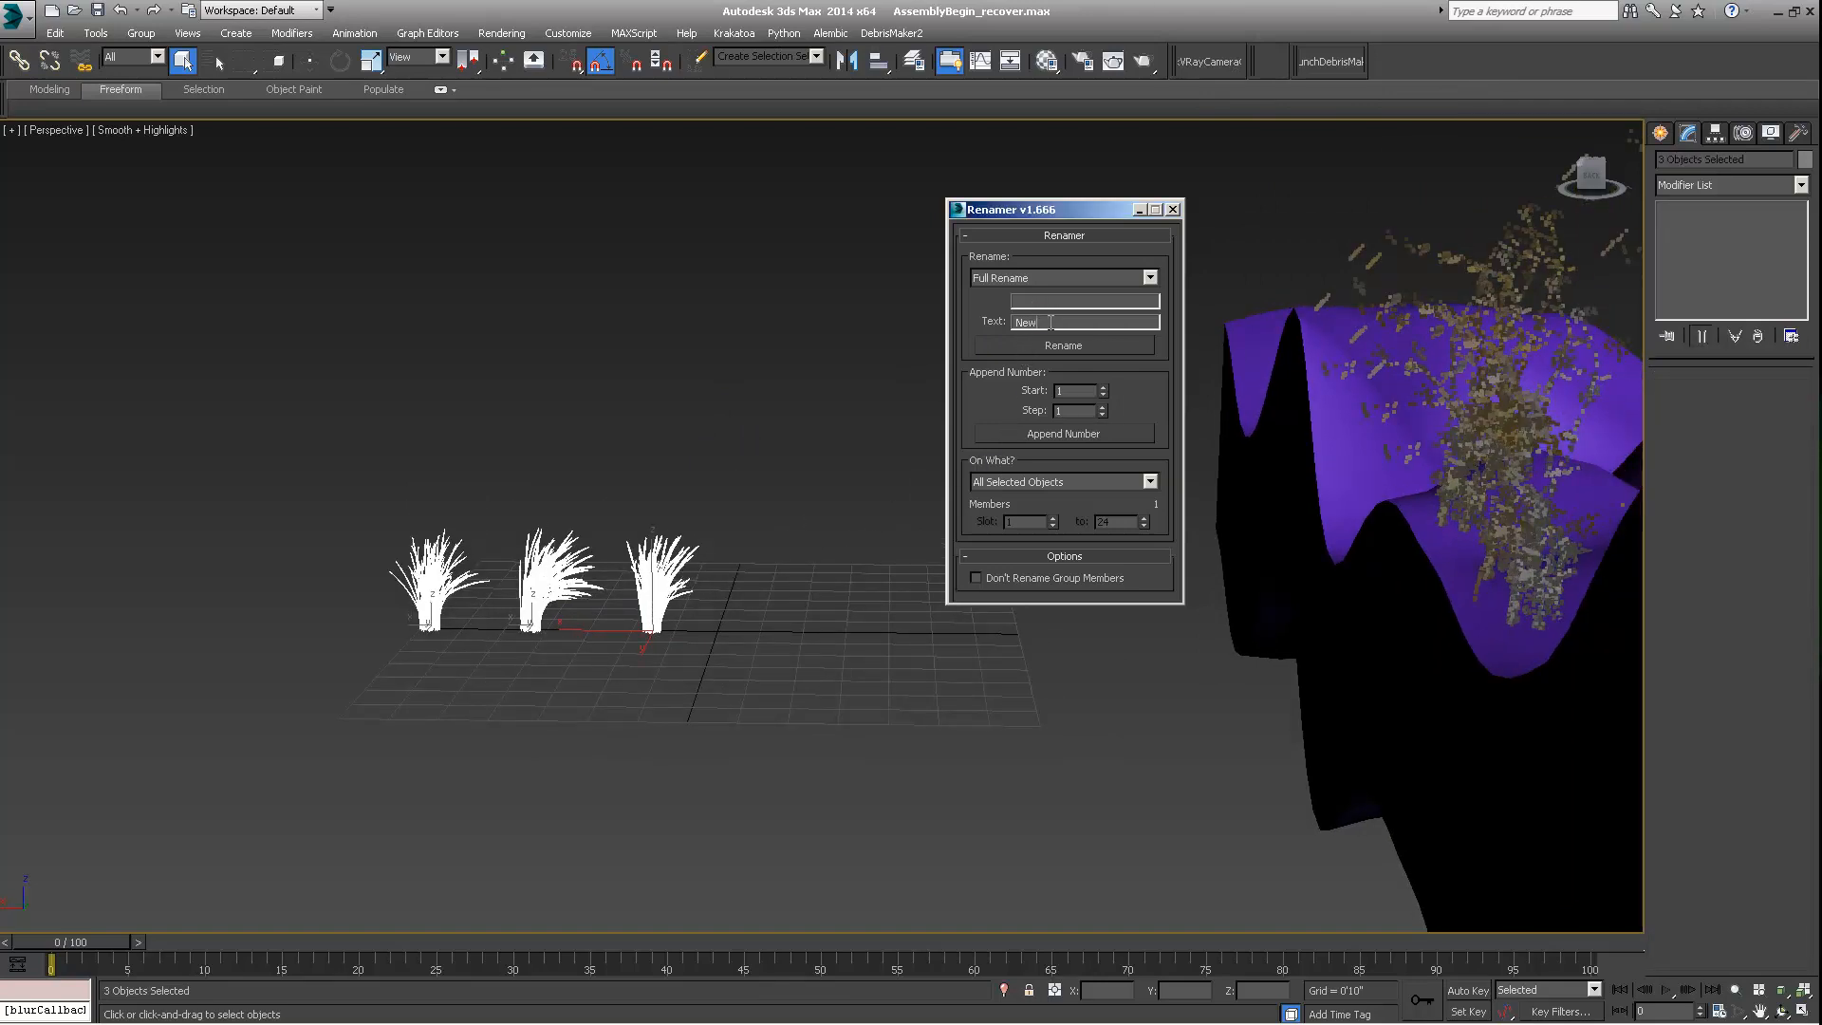
pyautogui.moveTo(1050, 323); pyautogui.dragTo(963, 324)
pyautogui.write('Grass_A')
pyautogui.click(1031, 283)
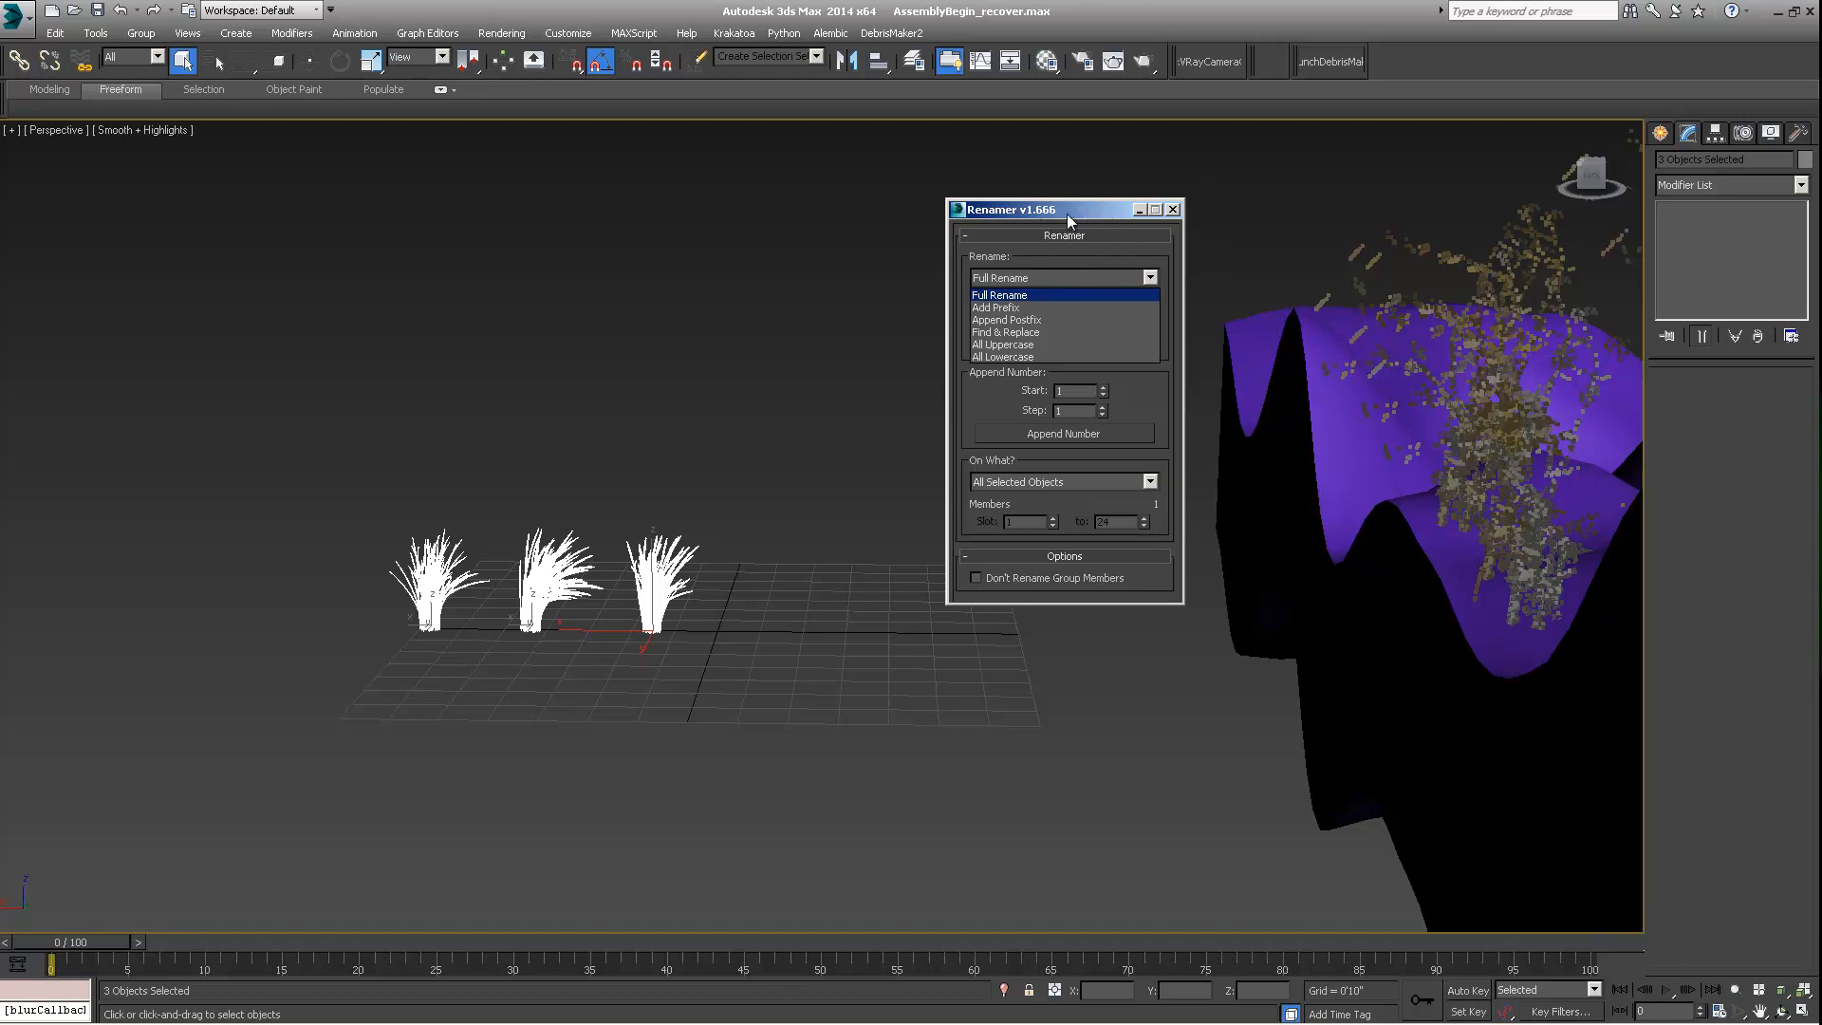
pyautogui.click(1050, 275)
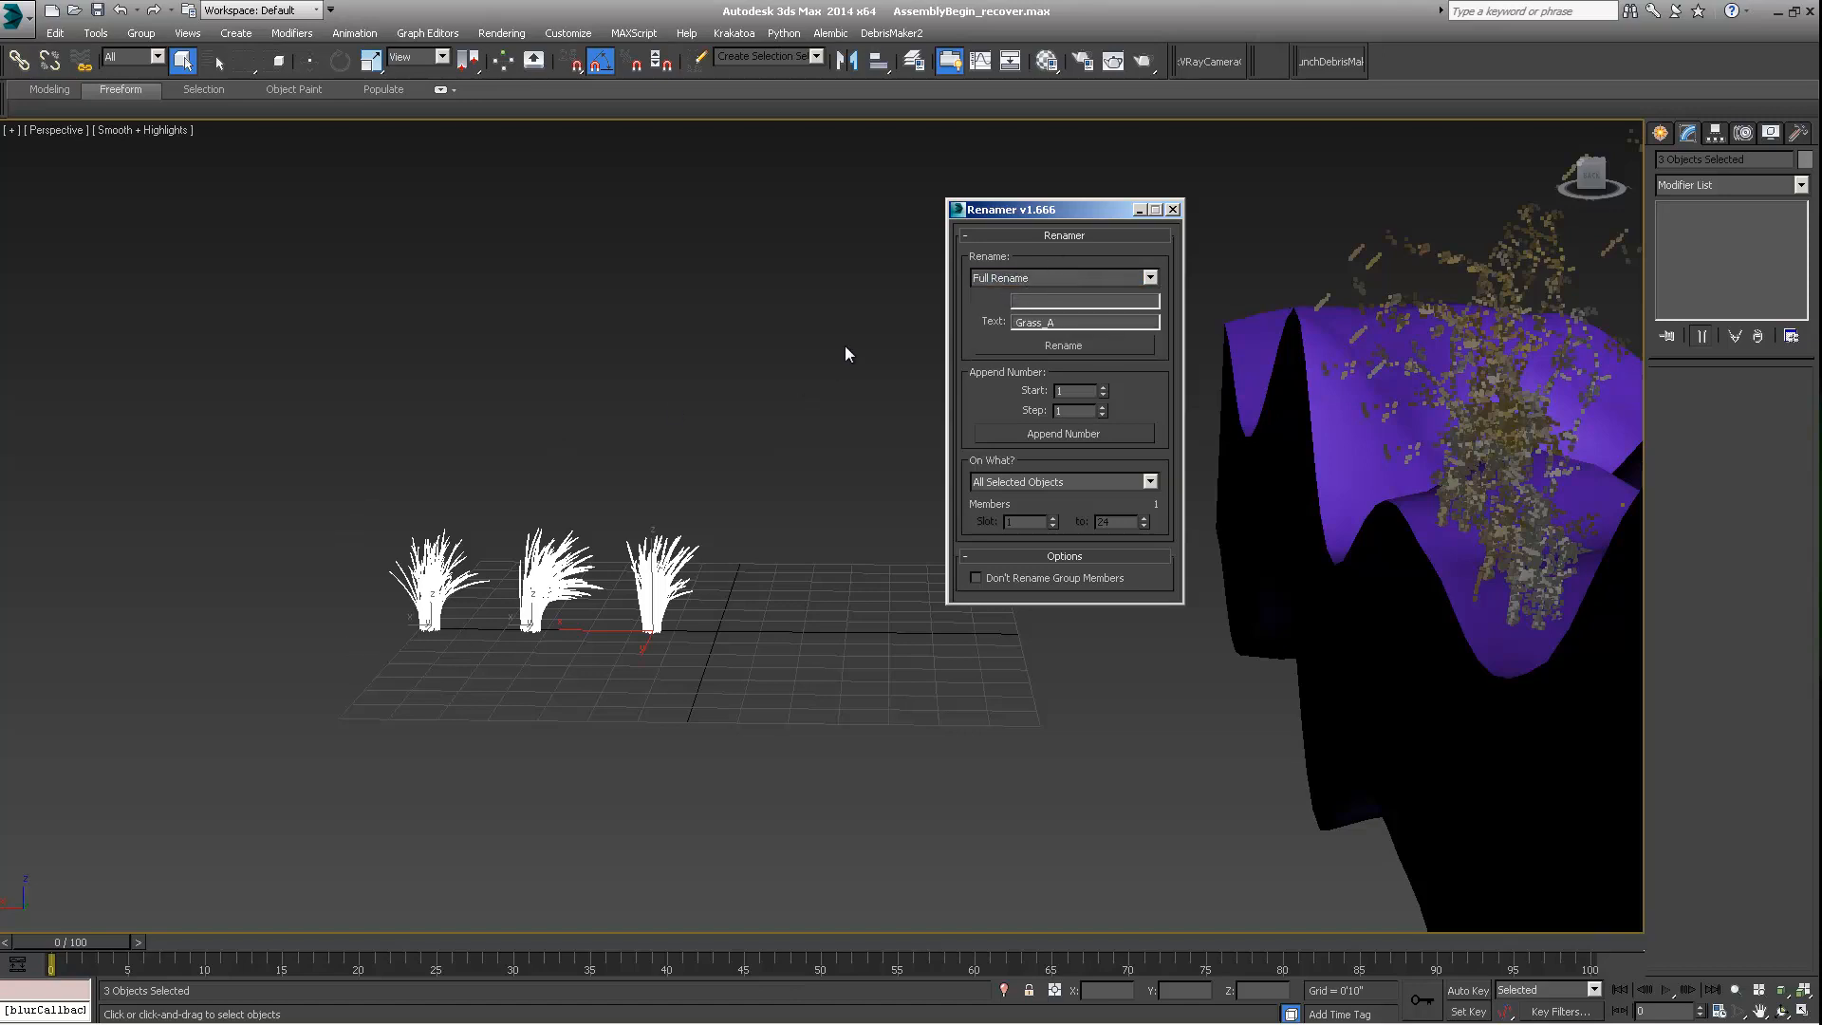
pyautogui.moveTo(1060, 324); pyautogui.dragTo(1048, 324)
pyautogui.press('BackSpace')
pyautogui.click(1068, 347)
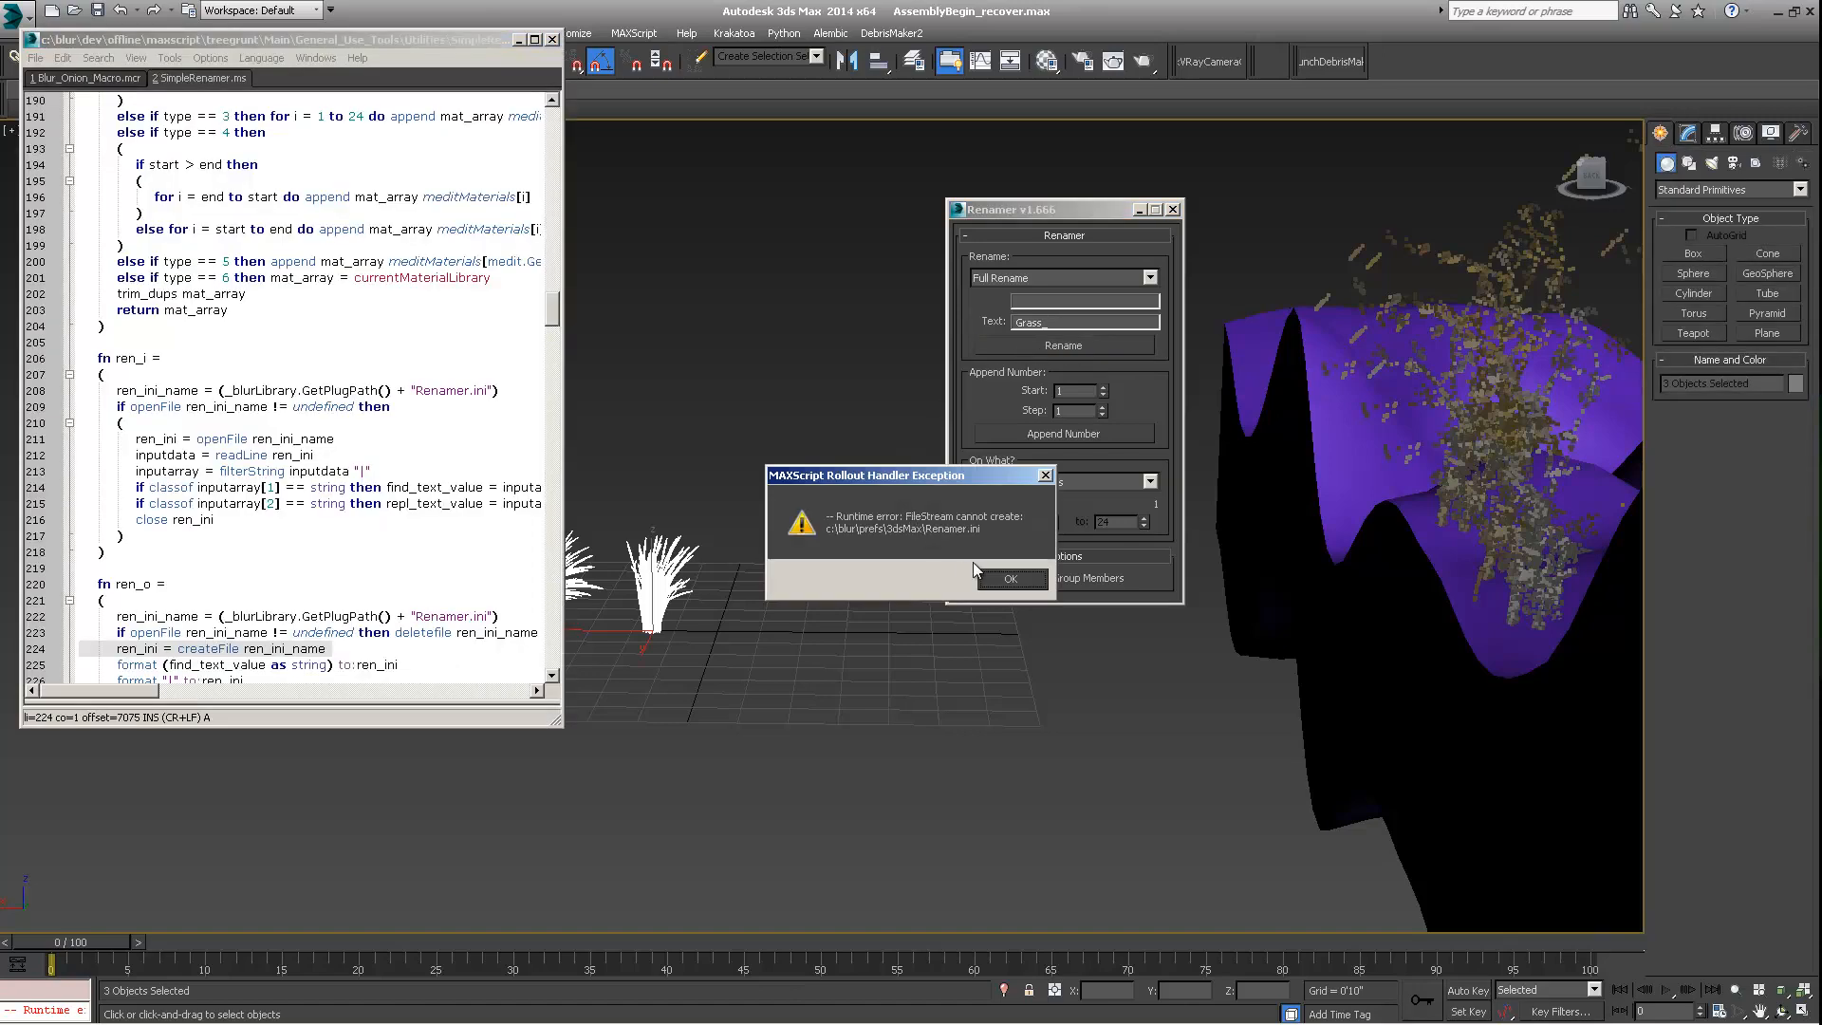
pyautogui.click(1012, 579)
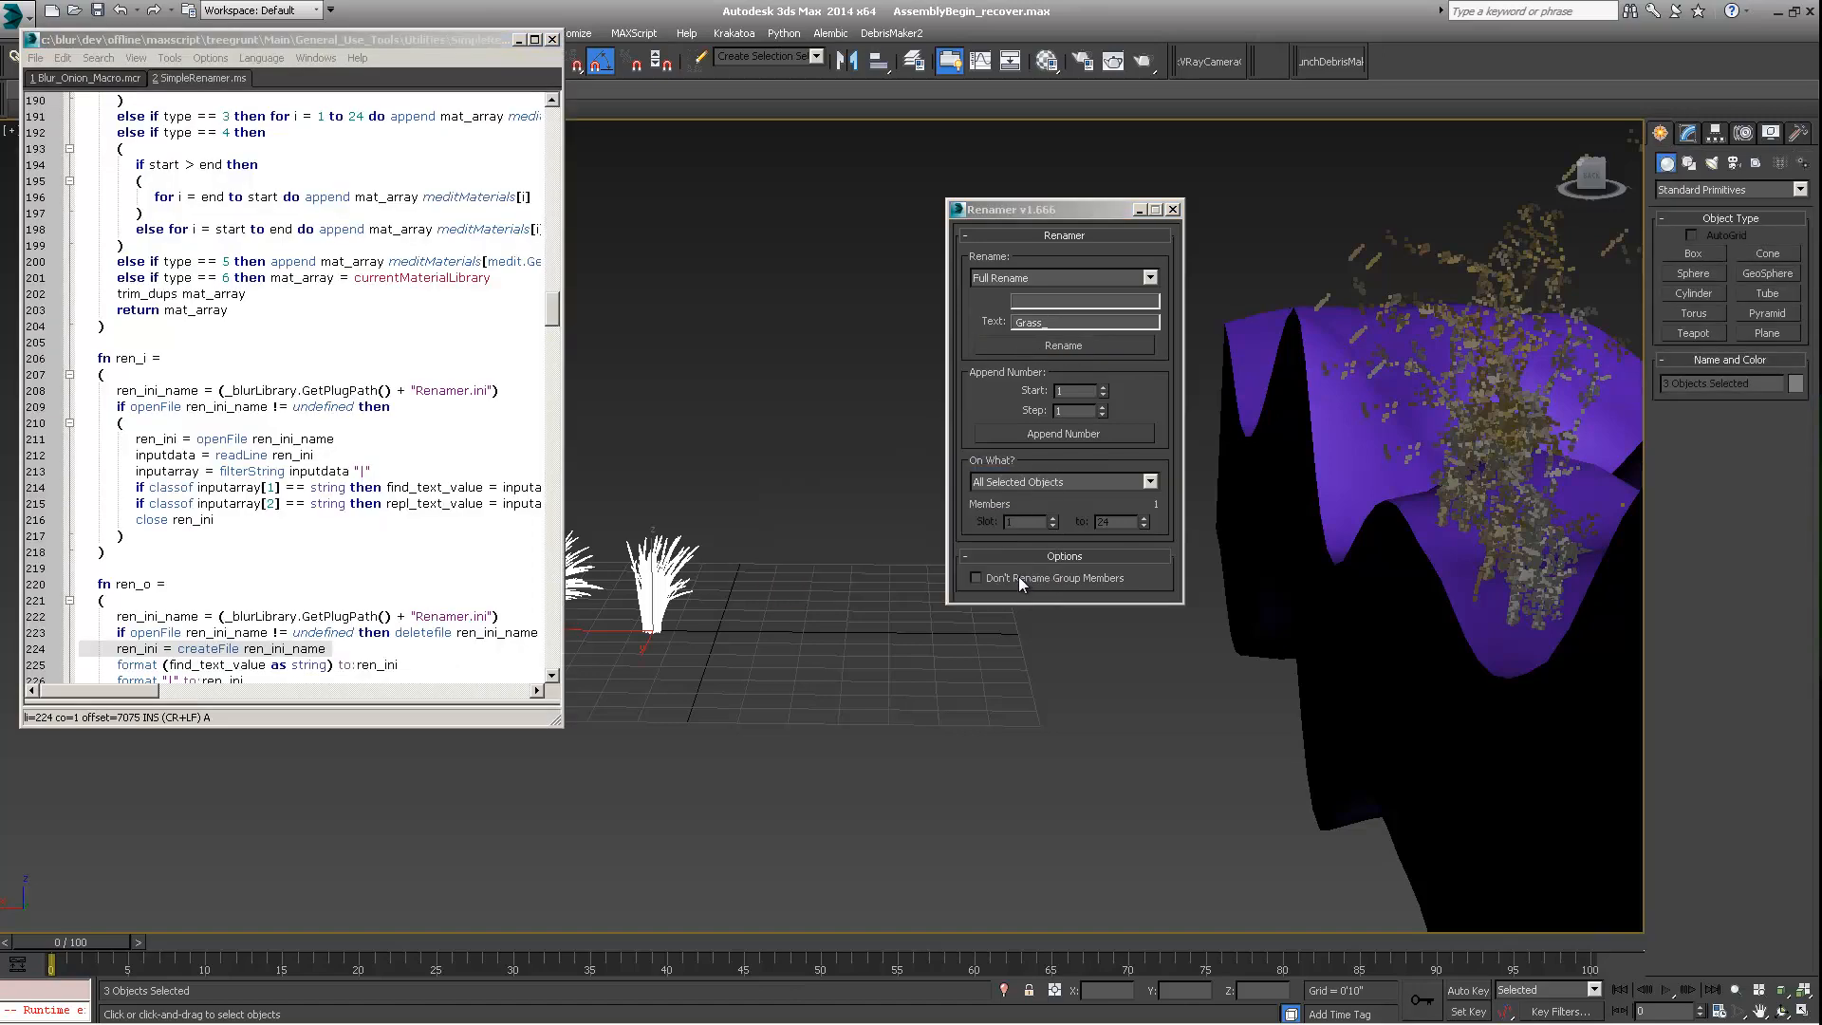
pyautogui.click(552, 39)
pyautogui.moveTo(615, 423); pyautogui.dragTo(641, 444, button='middle')
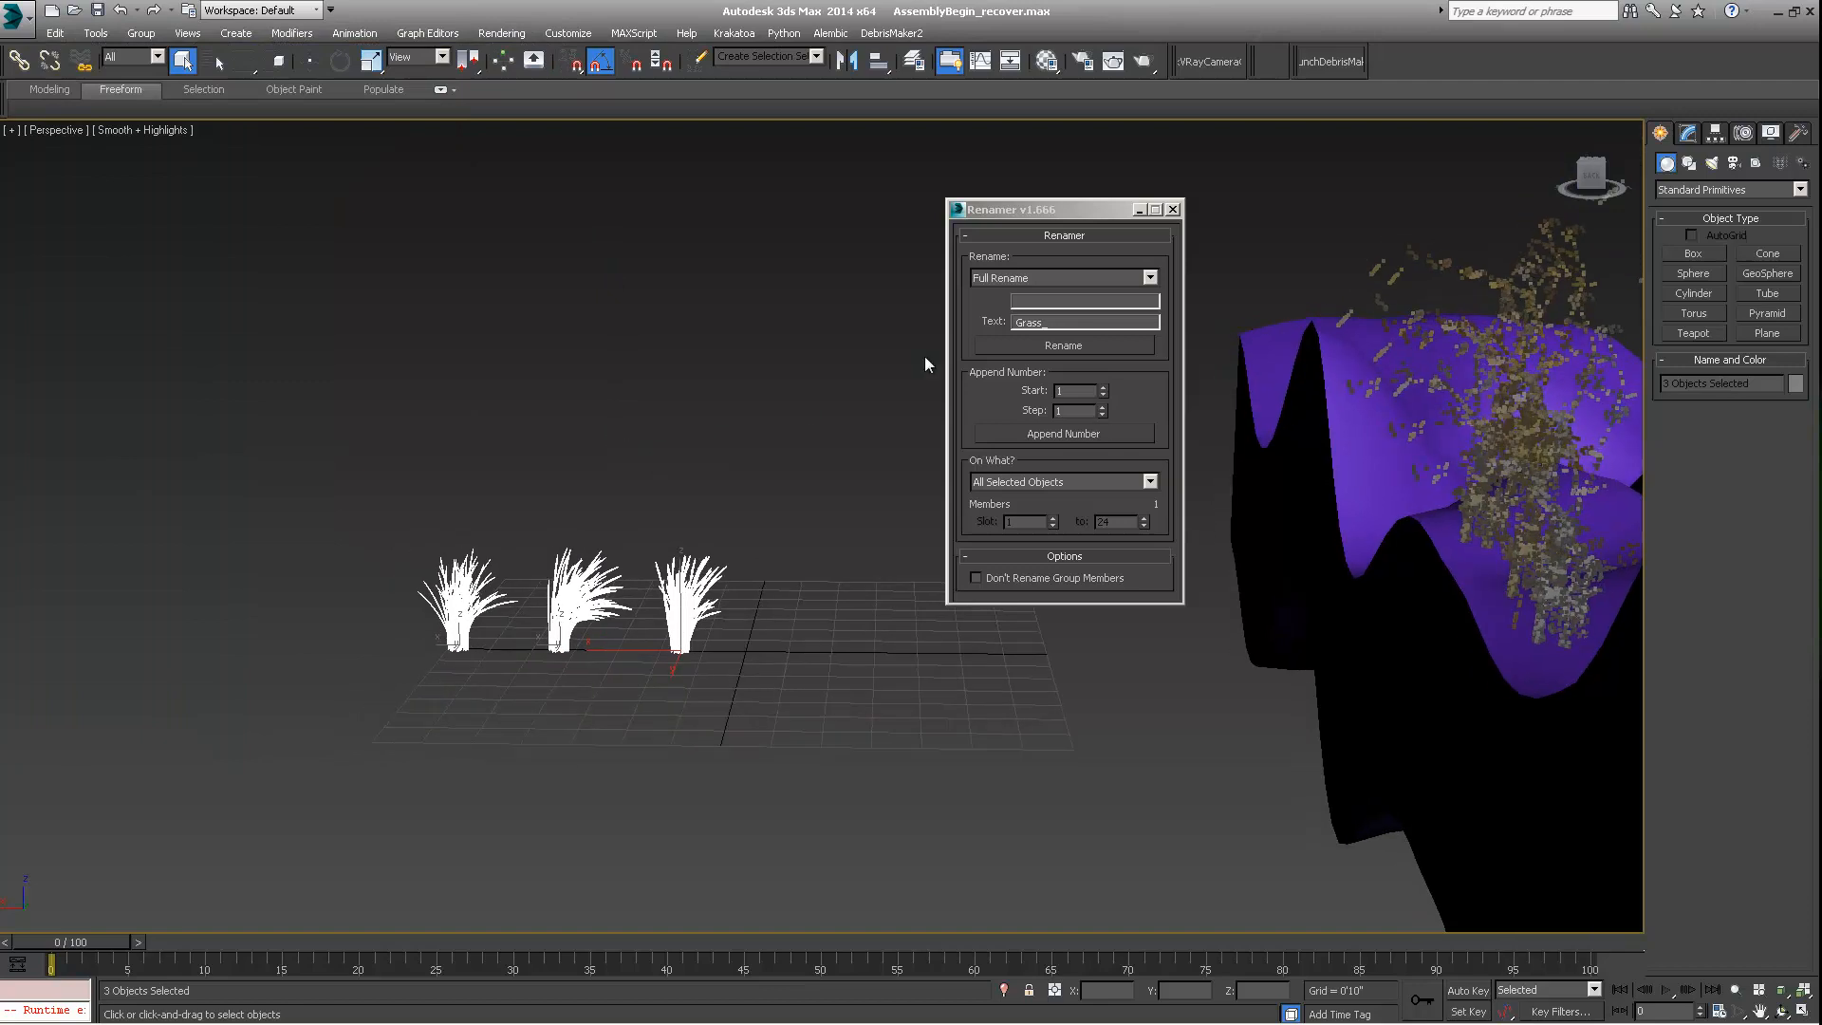
# Step: Review the available rename modes in the Renamer and close the tool without another rename
pyautogui.click(1060, 322)
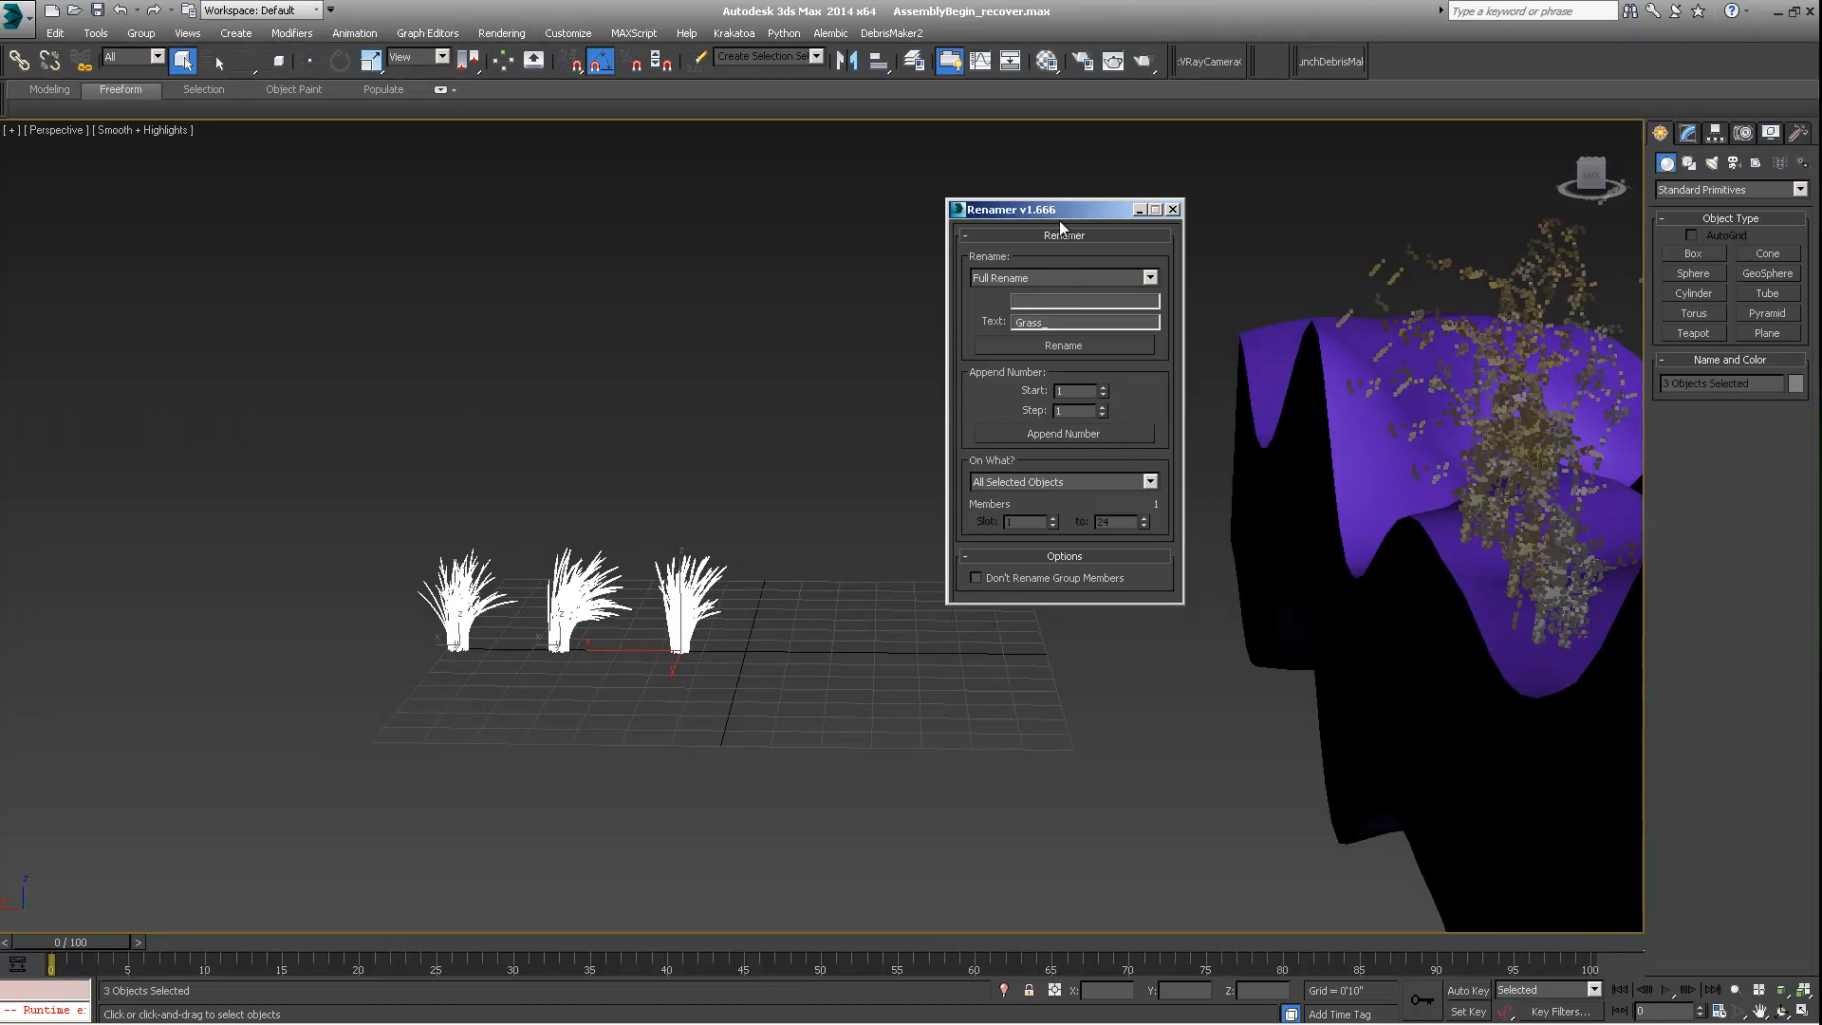
pyautogui.moveTo(1065, 216); pyautogui.dragTo(1033, 248)
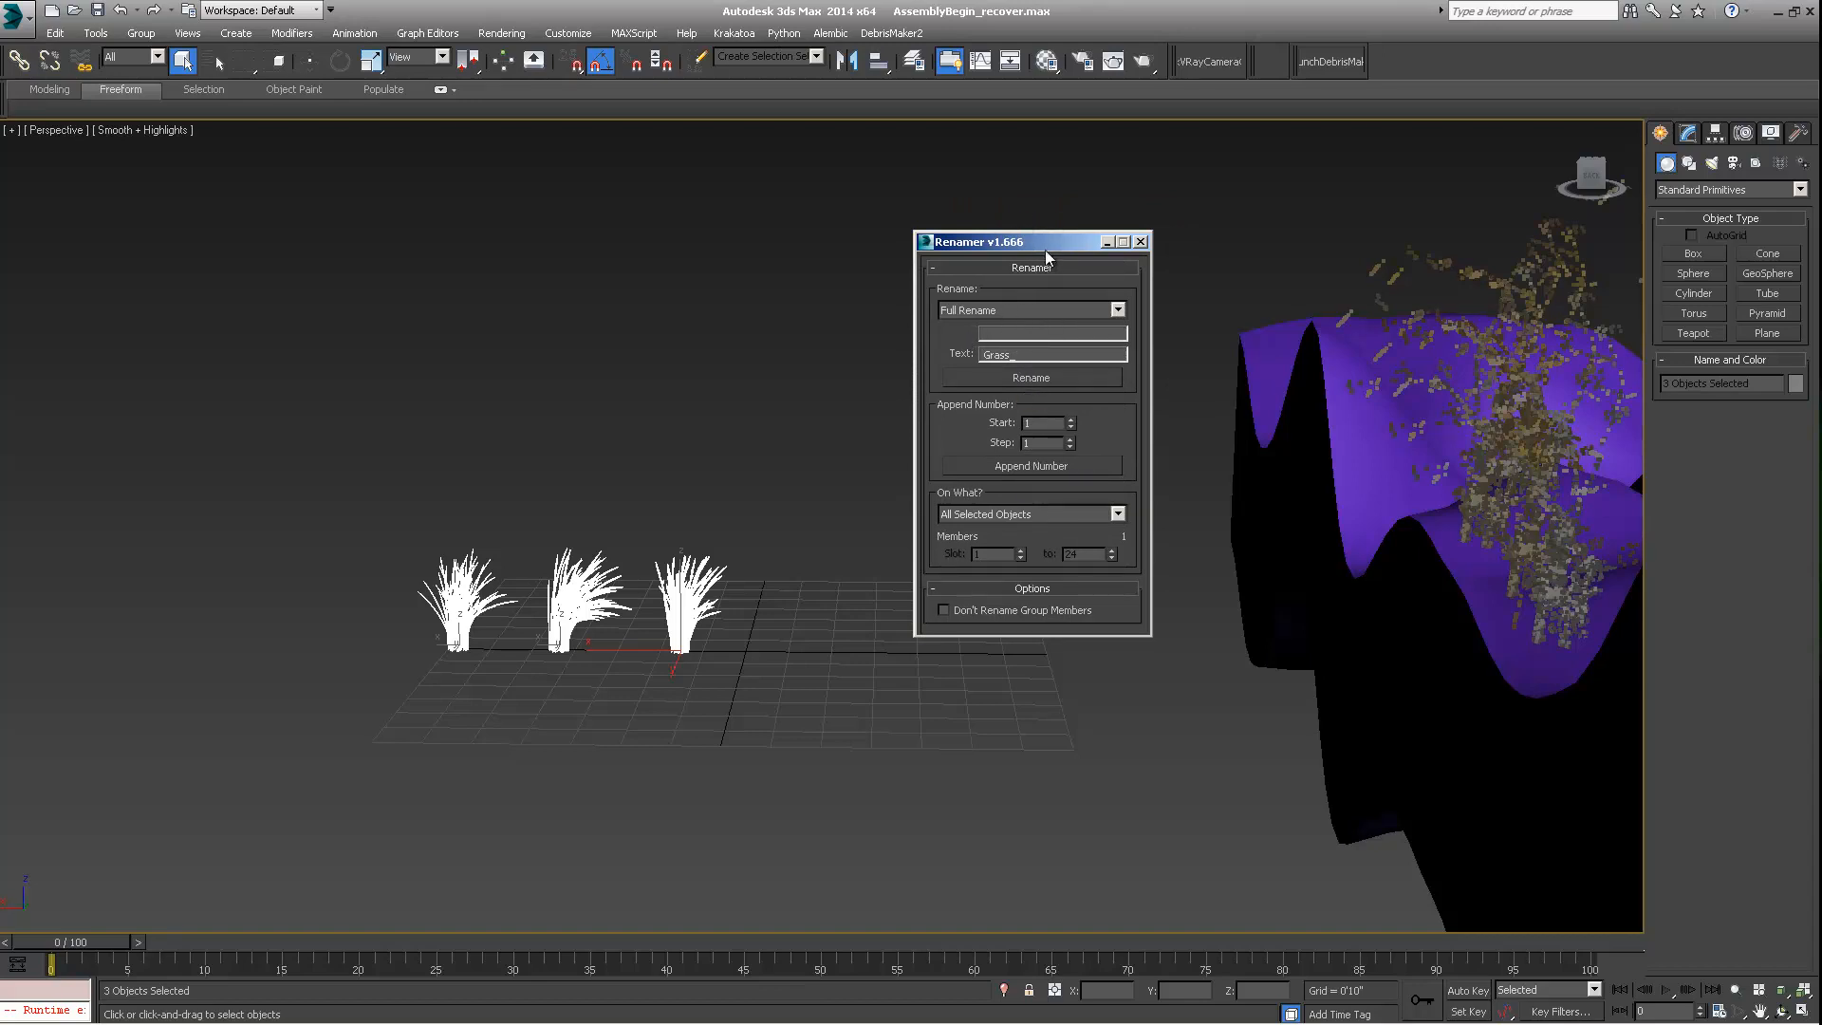
pyautogui.moveTo(1045, 249); pyautogui.dragTo(1017, 252)
pyautogui.click(992, 313)
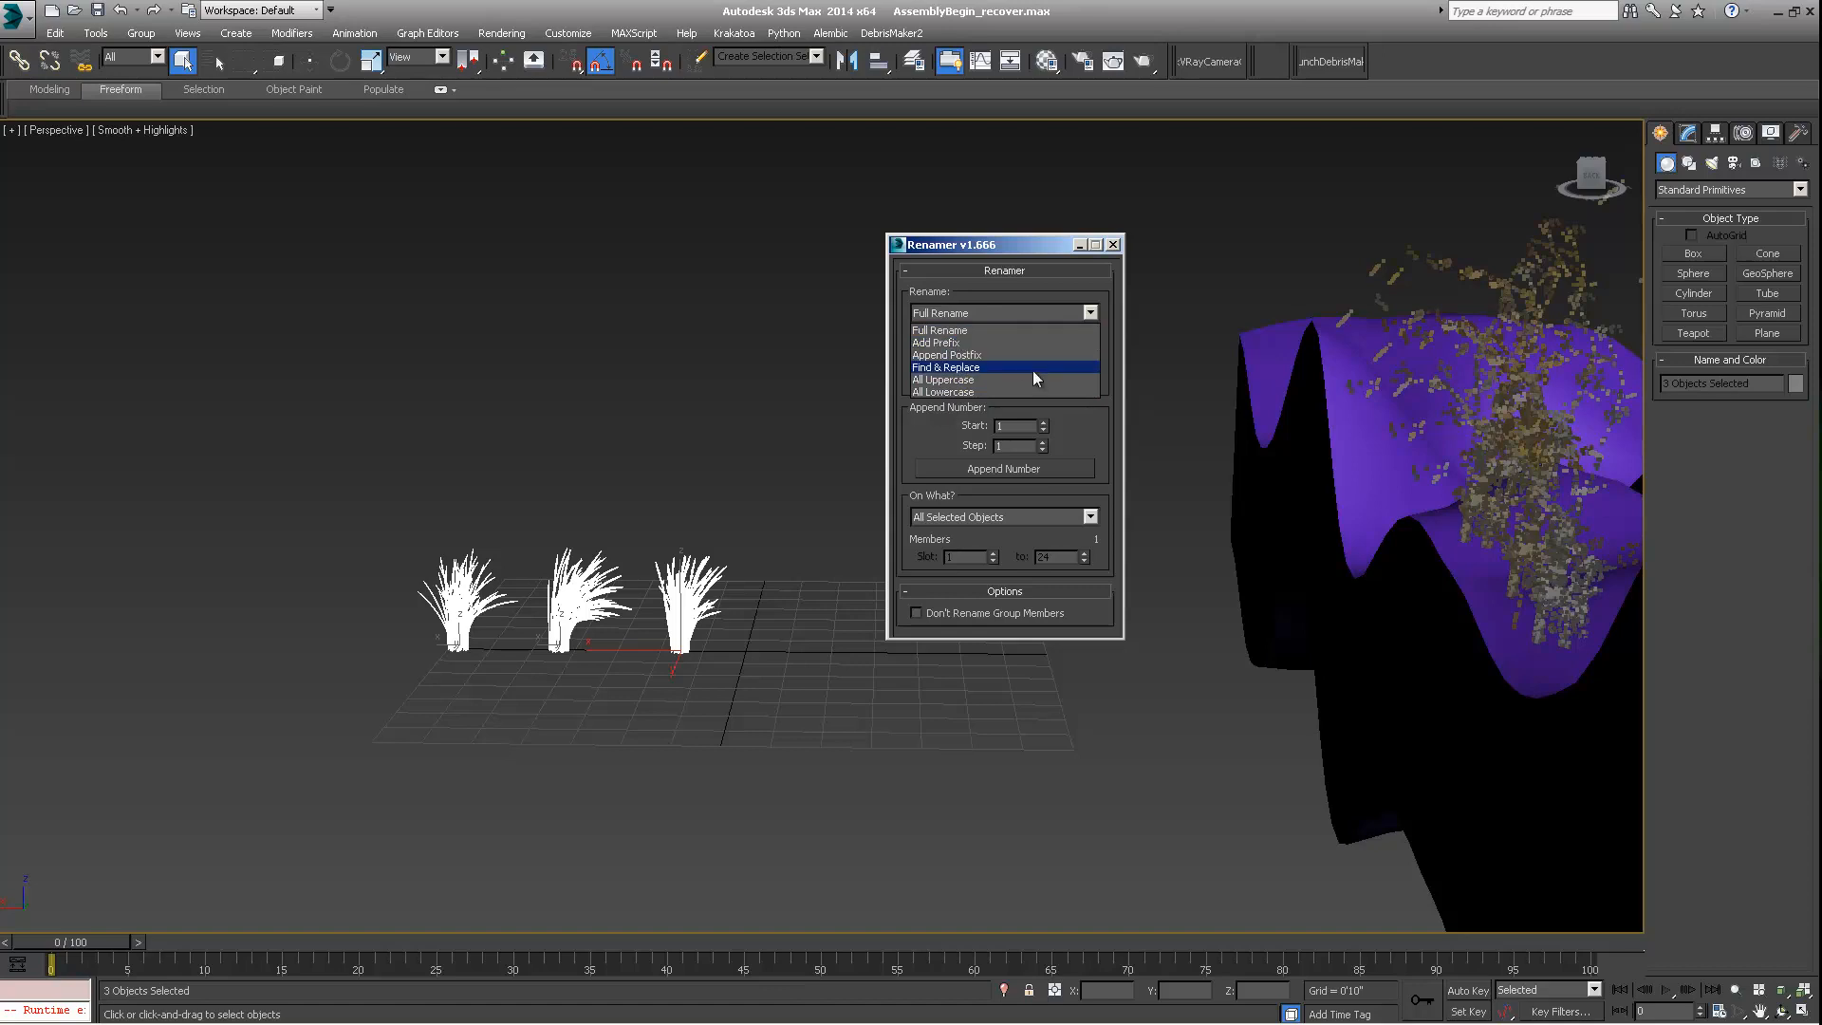
pyautogui.click(983, 248)
pyautogui.click(998, 357)
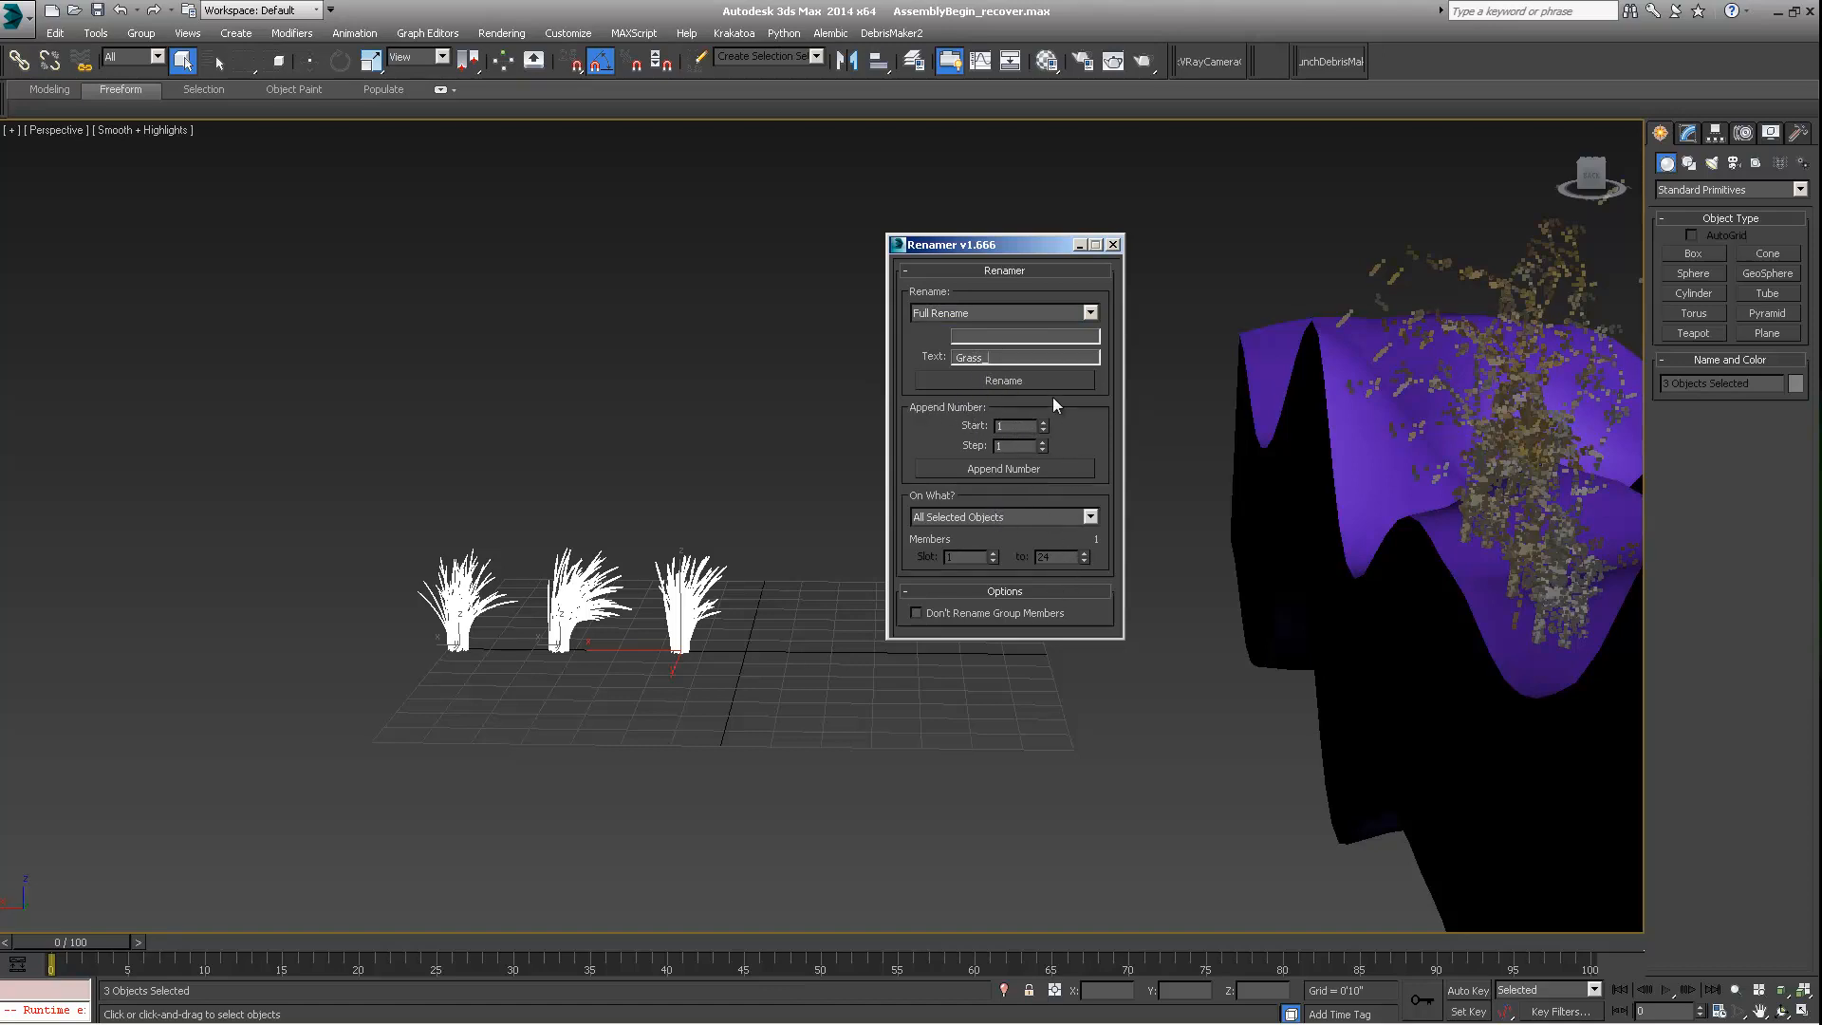
pyautogui.click(1115, 246)
# Step: Check the object name of each of the three grass meshes by selecting them one after another
pyautogui.moveTo(894, 465); pyautogui.dragTo(958, 472, button='middle')
pyautogui.click(911, 515)
pyautogui.click(768, 607)
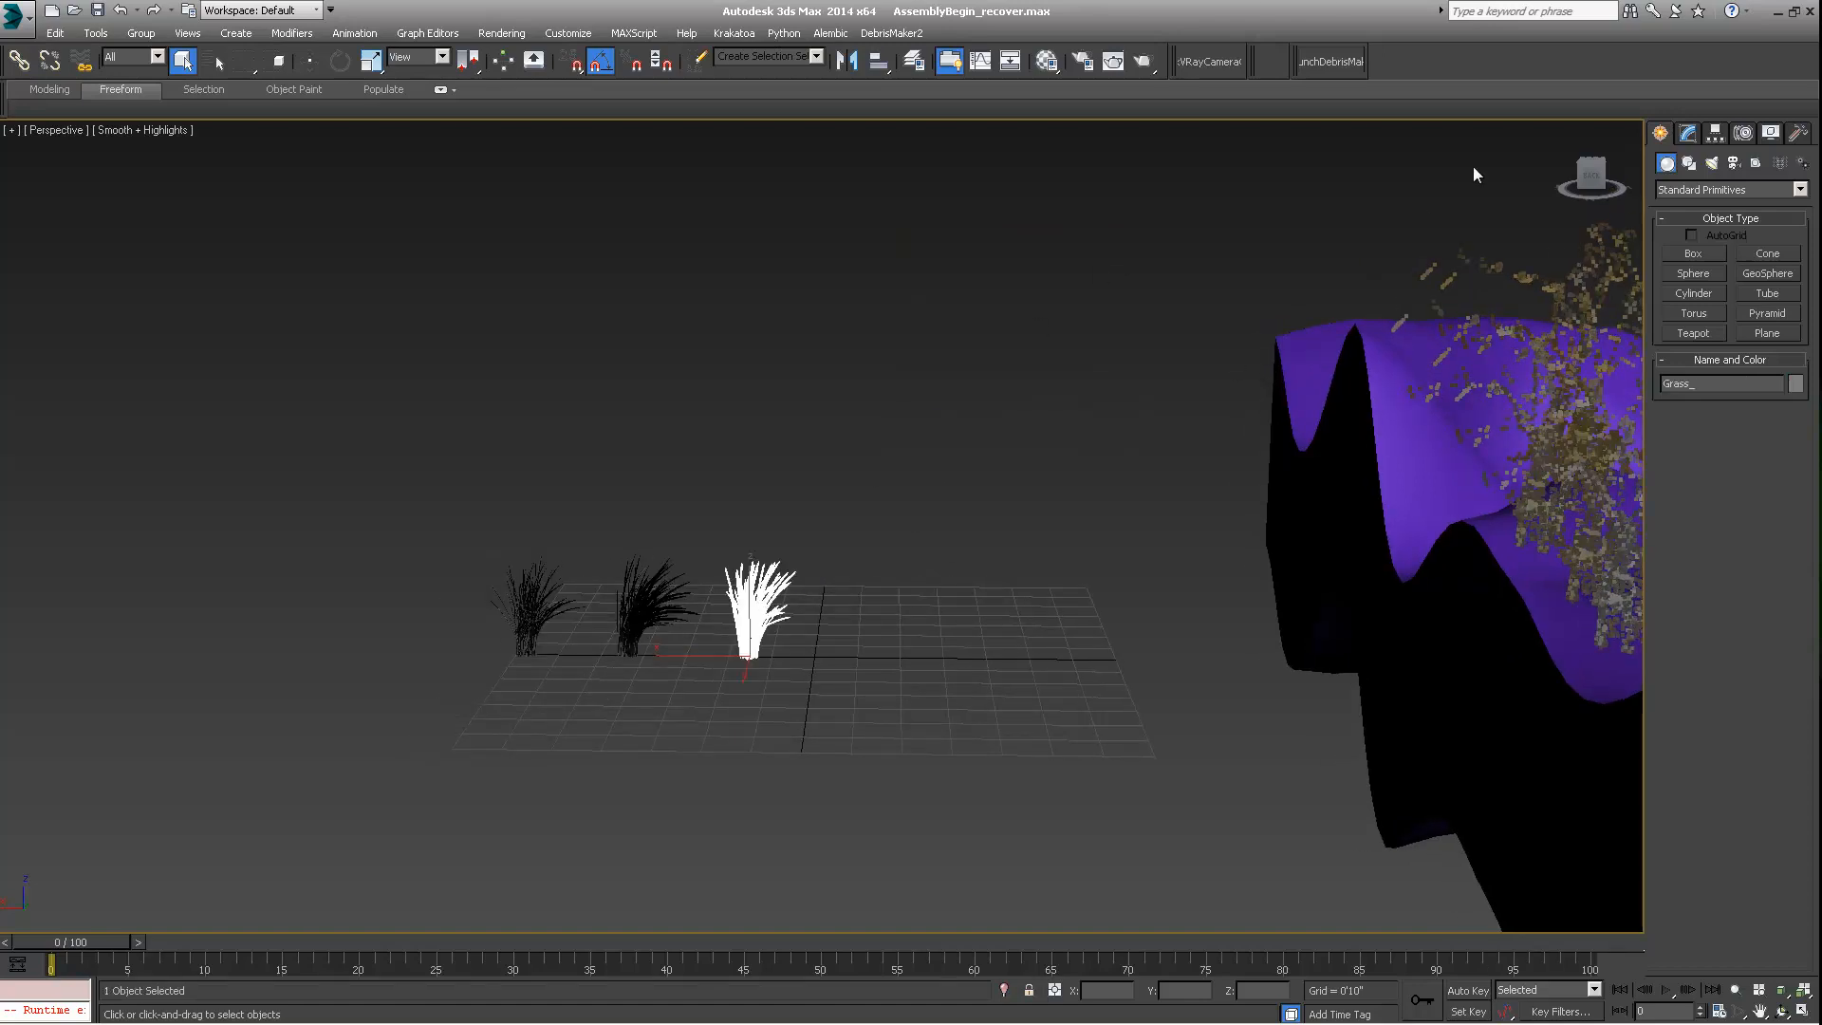
pyautogui.click(1687, 133)
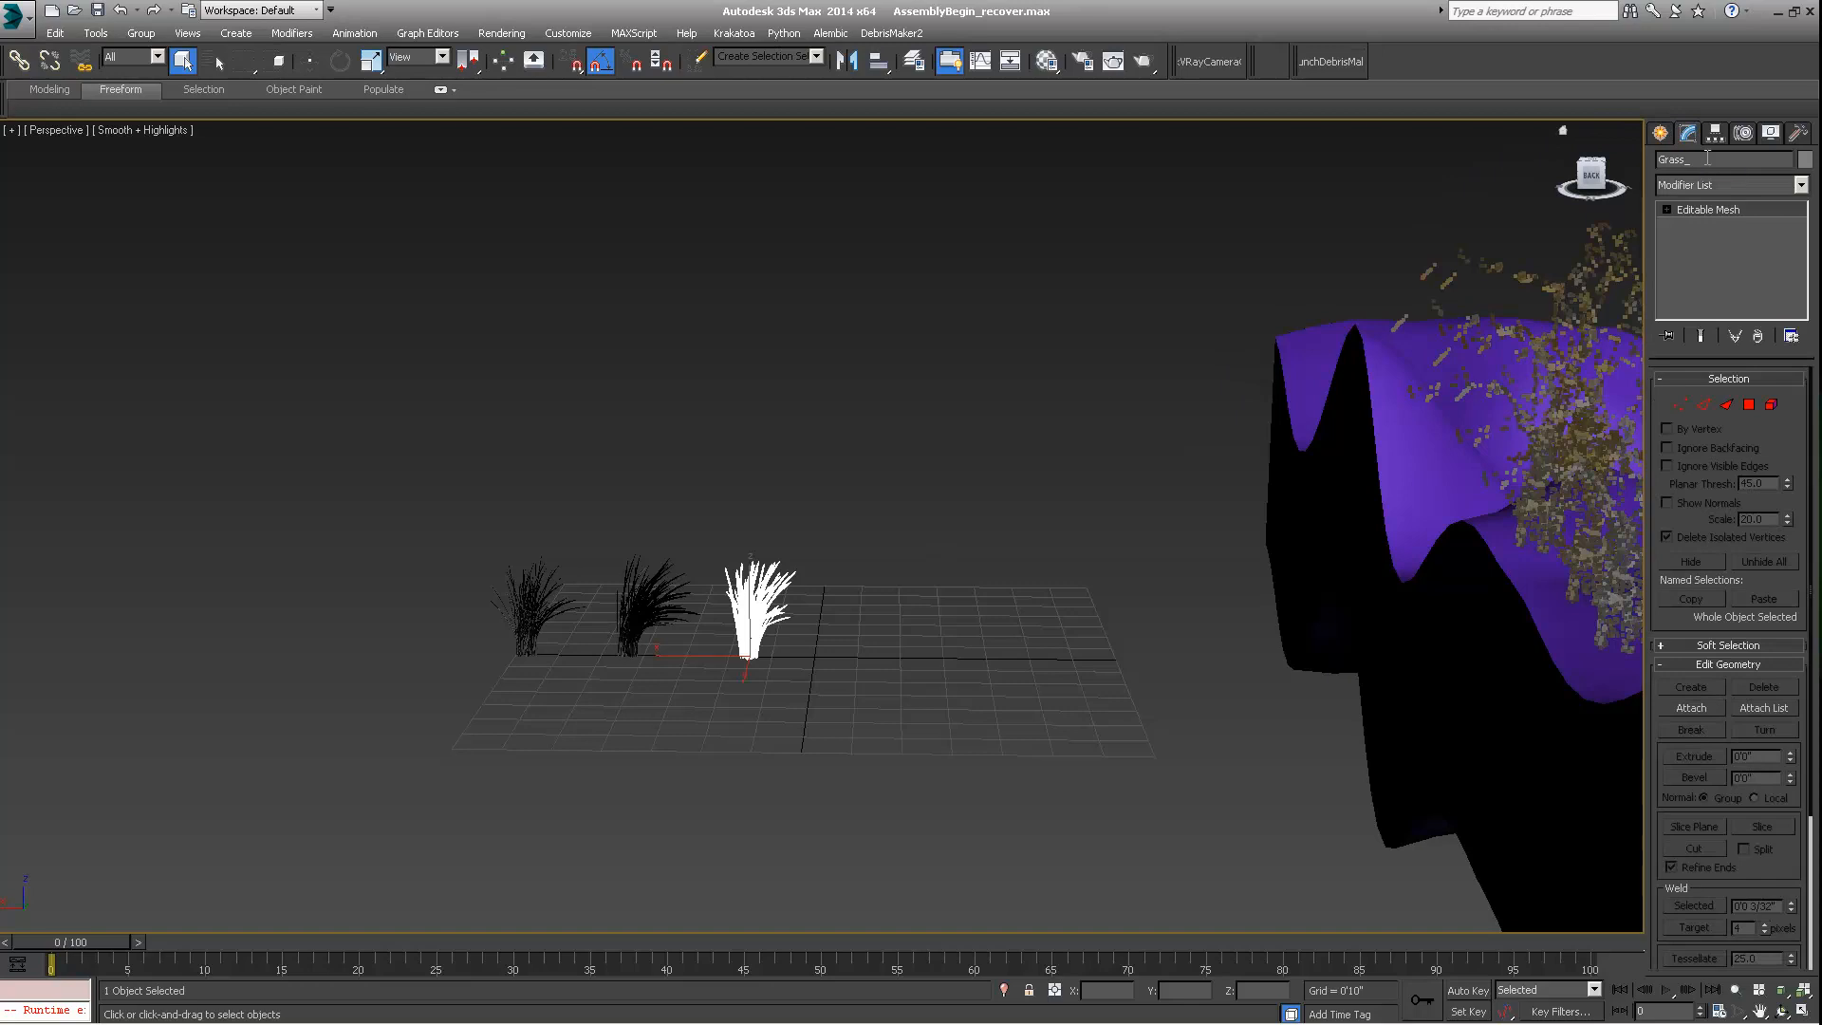
pyautogui.click(638, 598)
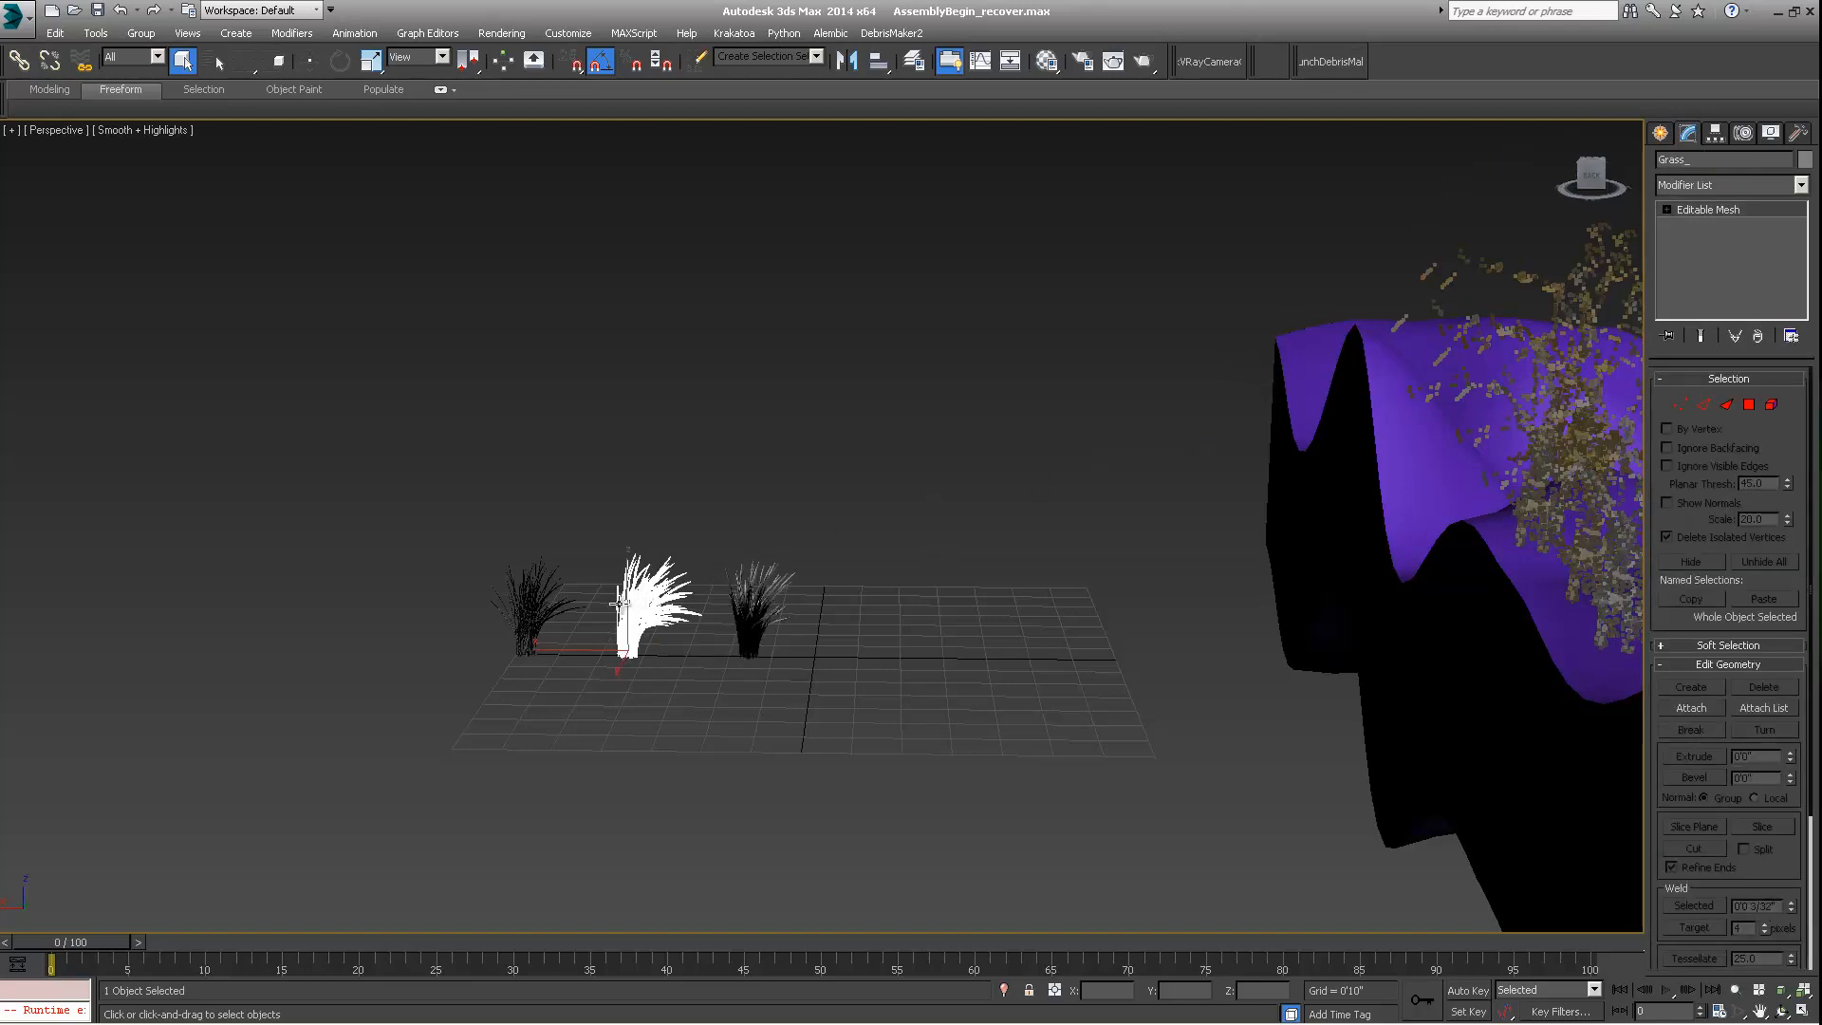
pyautogui.click(528, 602)
# Step: Rename the grass mesh nearest the grid centre as Grass_A_001 and copy the A_001 suffix
pyautogui.click(745, 603)
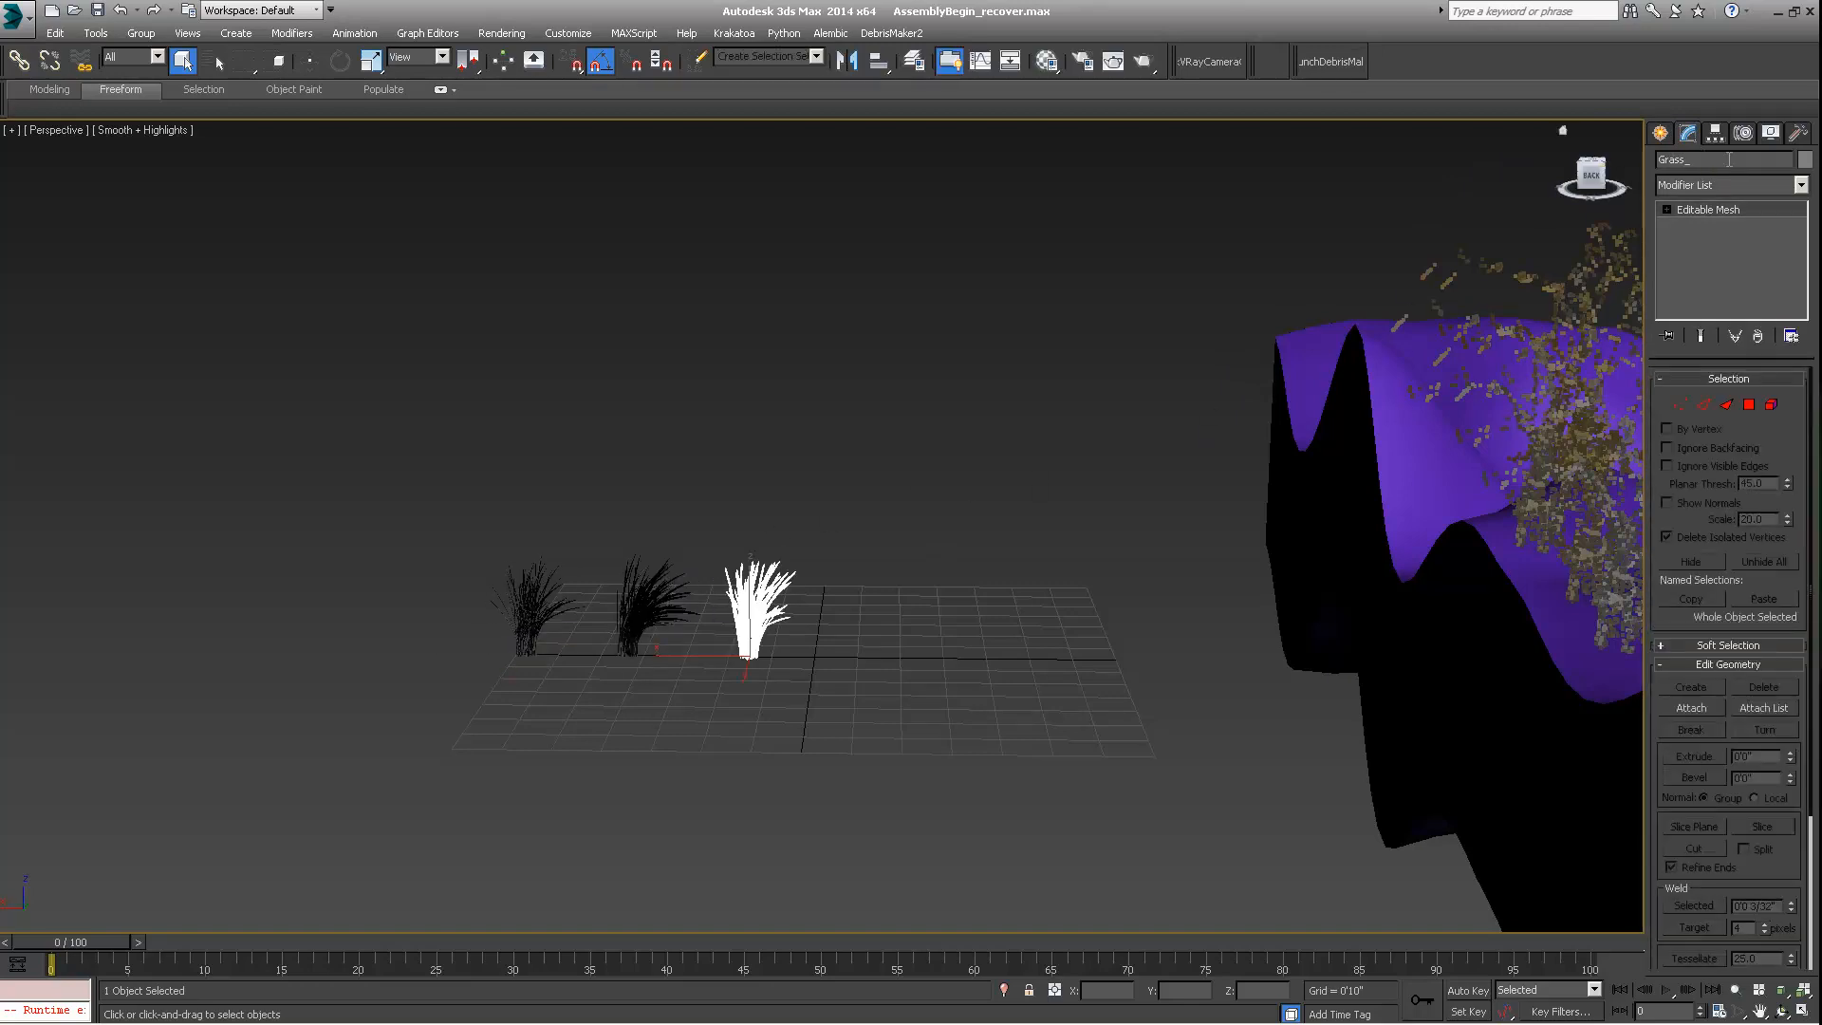
pyautogui.write('A_001')
pyautogui.moveTo(1749, 160); pyautogui.dragTo(1689, 209)
pyautogui.hotkey('ctrl', 'c')
# Step: Add the copied A_001 suffix to the middle grass mesh's name and replace its letter A
pyautogui.click(653, 577)
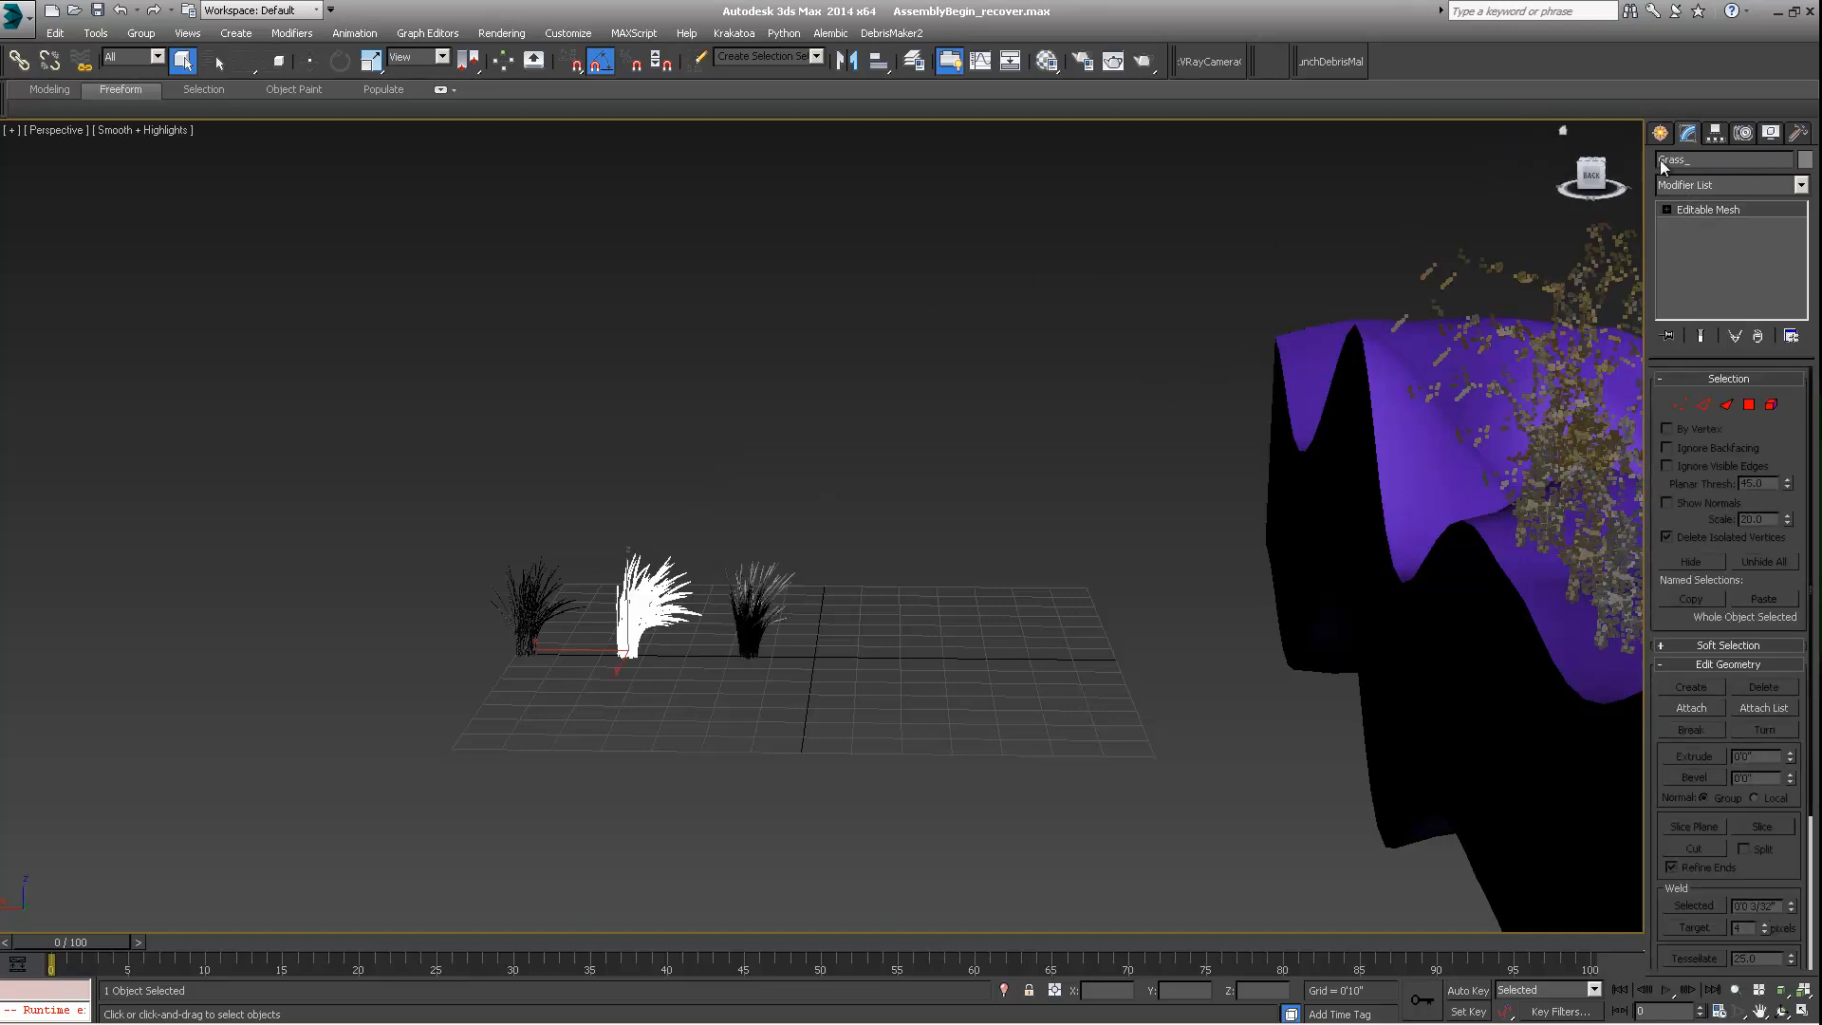
pyautogui.click(1712, 161)
pyautogui.hotkey('ctrl', 'v')
pyautogui.press('BackSpace')
# Step: Rename the remaining outer grass mesh as Grass_C_001
pyautogui.click(529, 607)
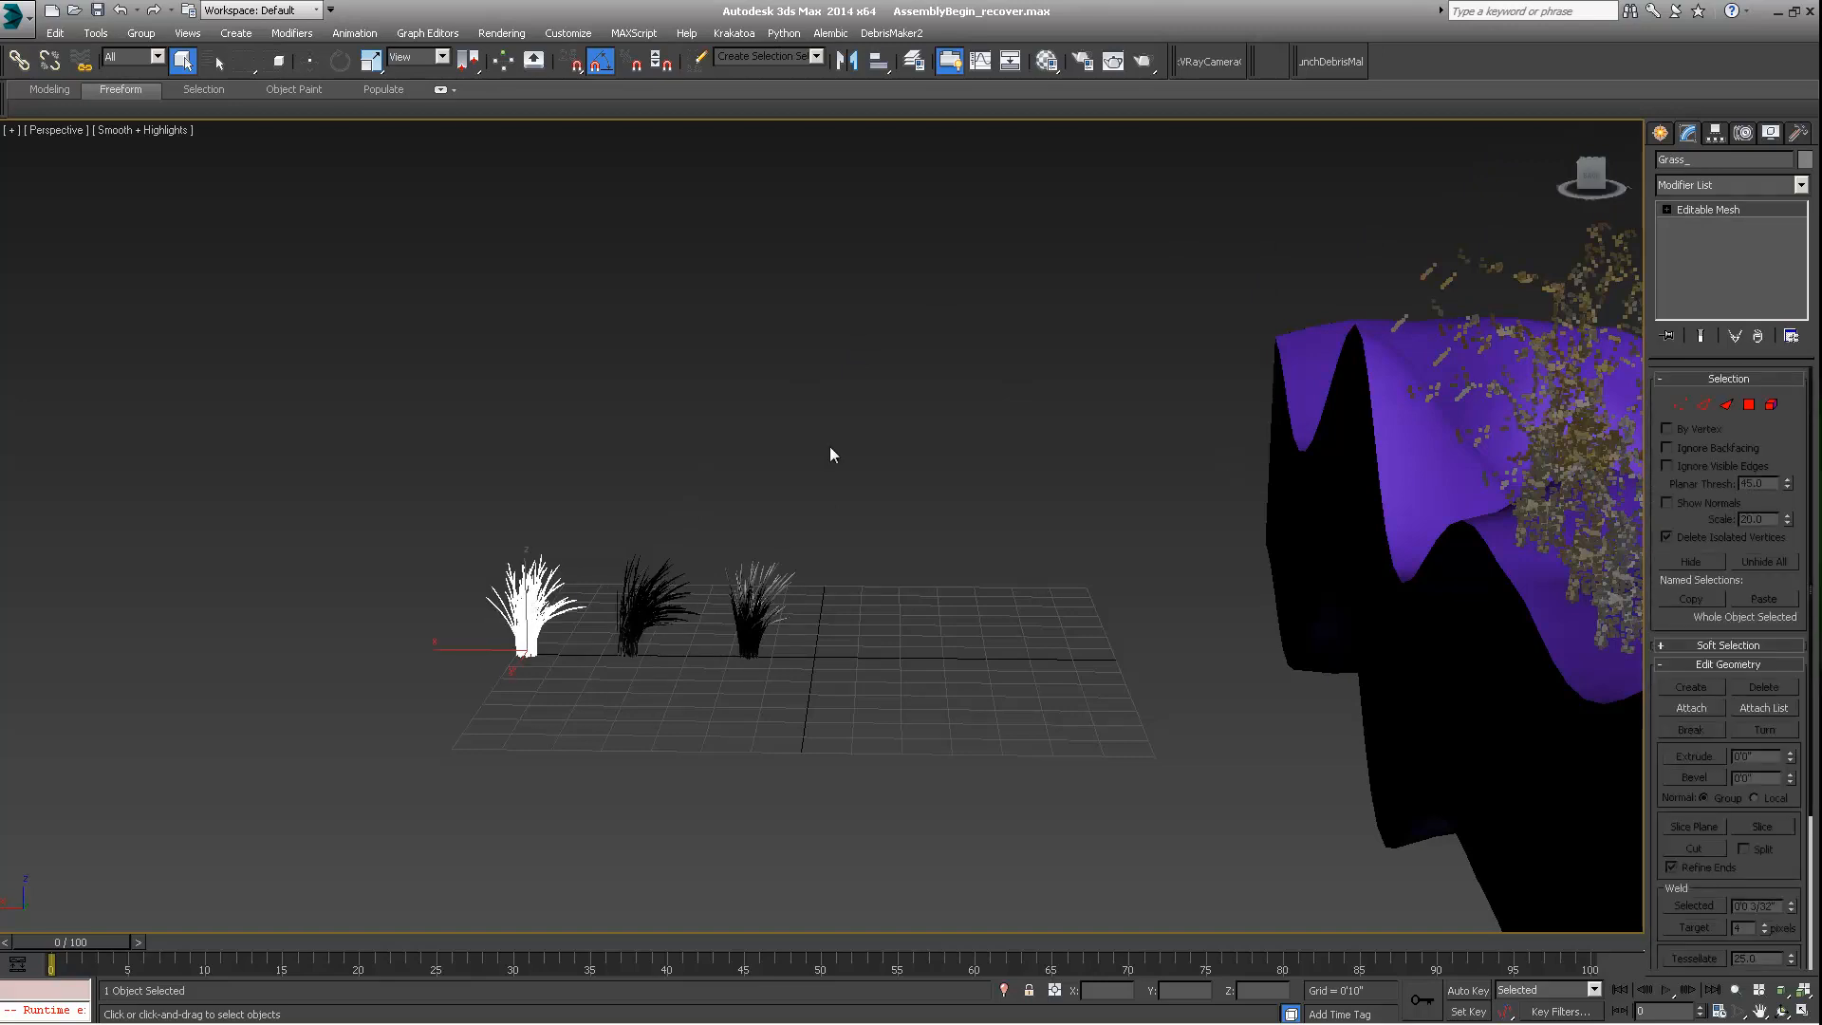
pyautogui.click(1704, 159)
pyautogui.write('A_001')
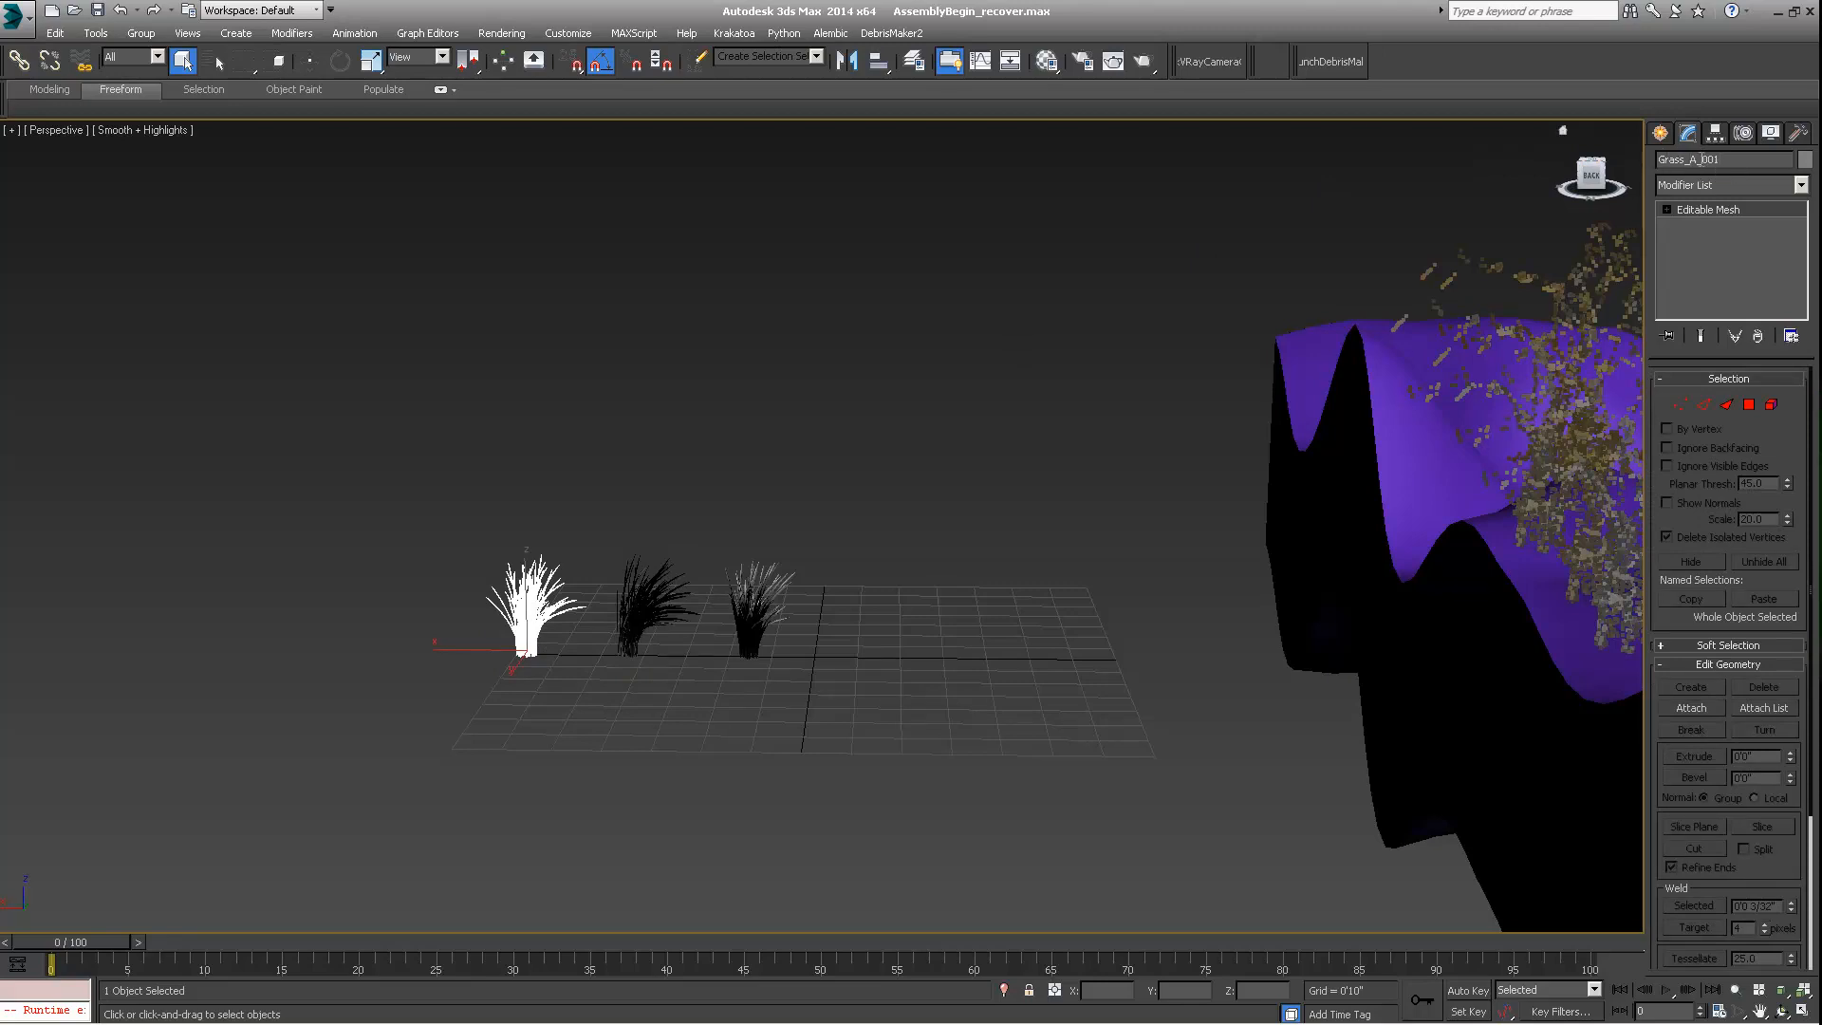
pyautogui.press('BackSpace')
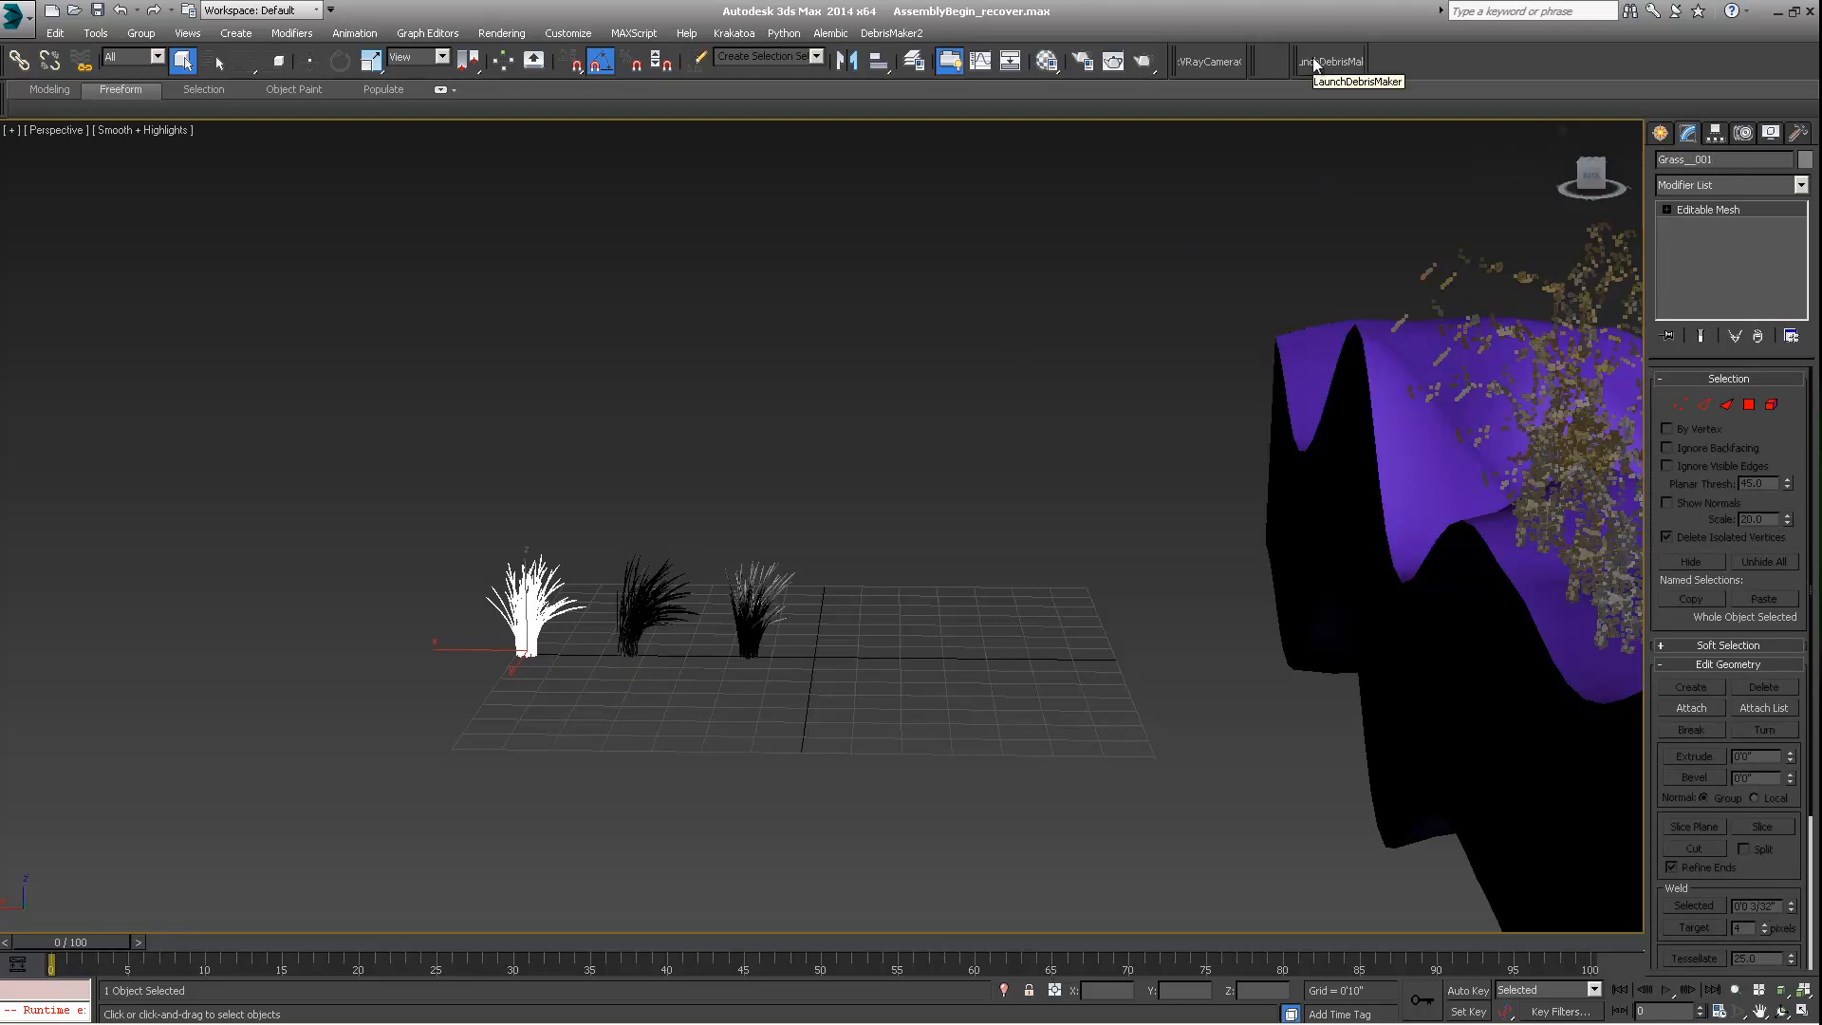
pyautogui.write('C')
# Step: Save the scene as AssemblyBegin_v01_01.max in the Week5 Assembly project folder
pyautogui.keyDown('alt'); pyautogui.moveTo(908, 525); pyautogui.dragTo(508, 215, button='middle'); pyautogui.keyUp('alt')
pyautogui.click(15, 15)
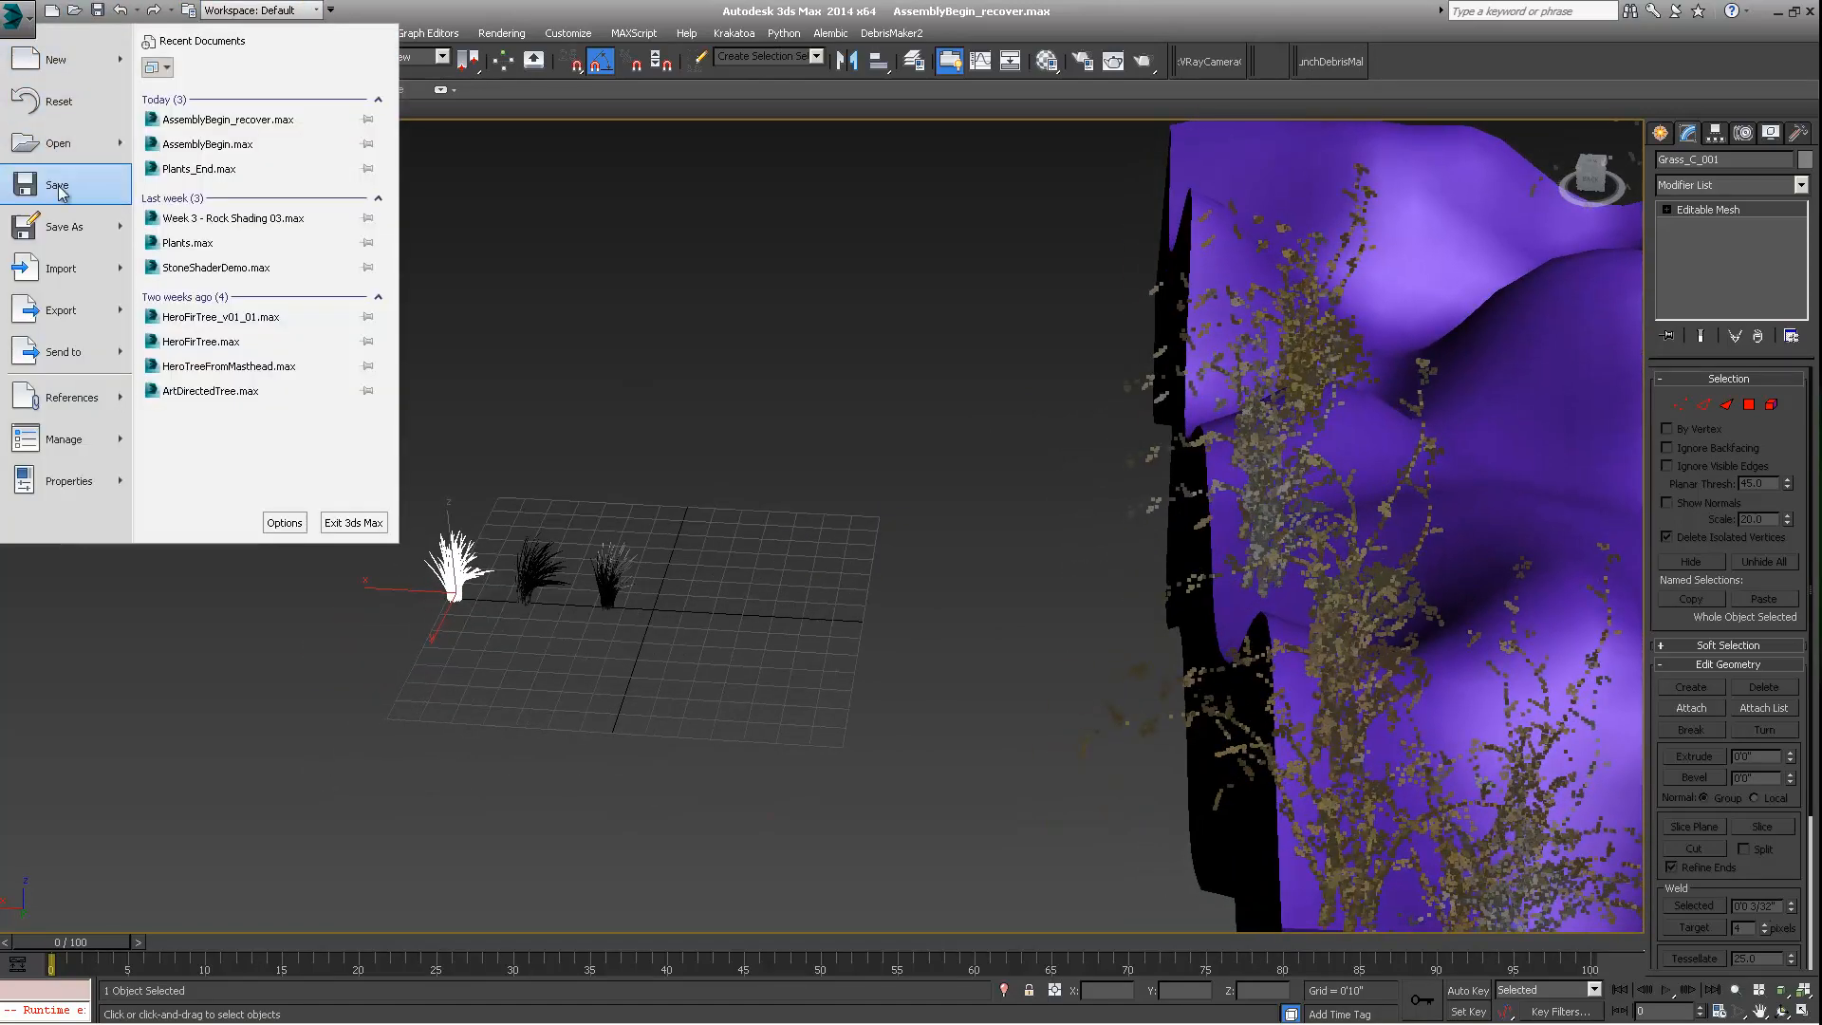
pyautogui.click(59, 188)
pyautogui.click(333, 38)
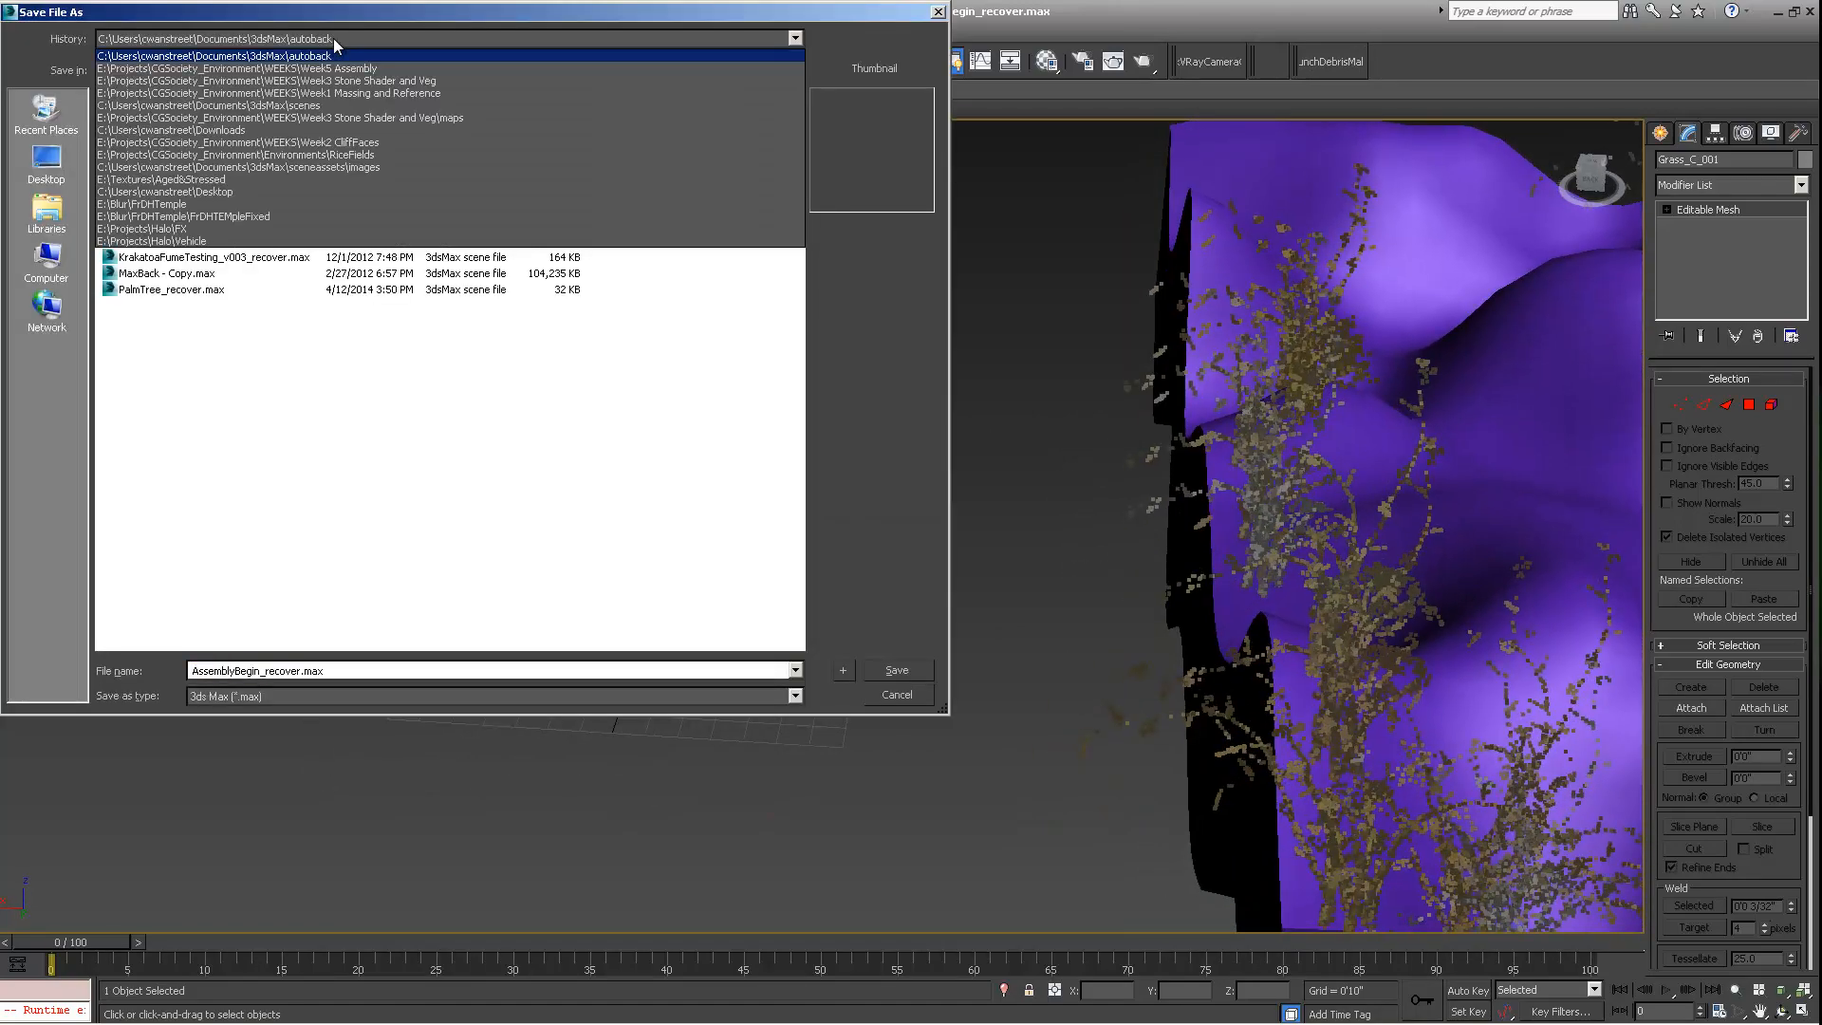
pyautogui.click(342, 68)
pyautogui.click(192, 116)
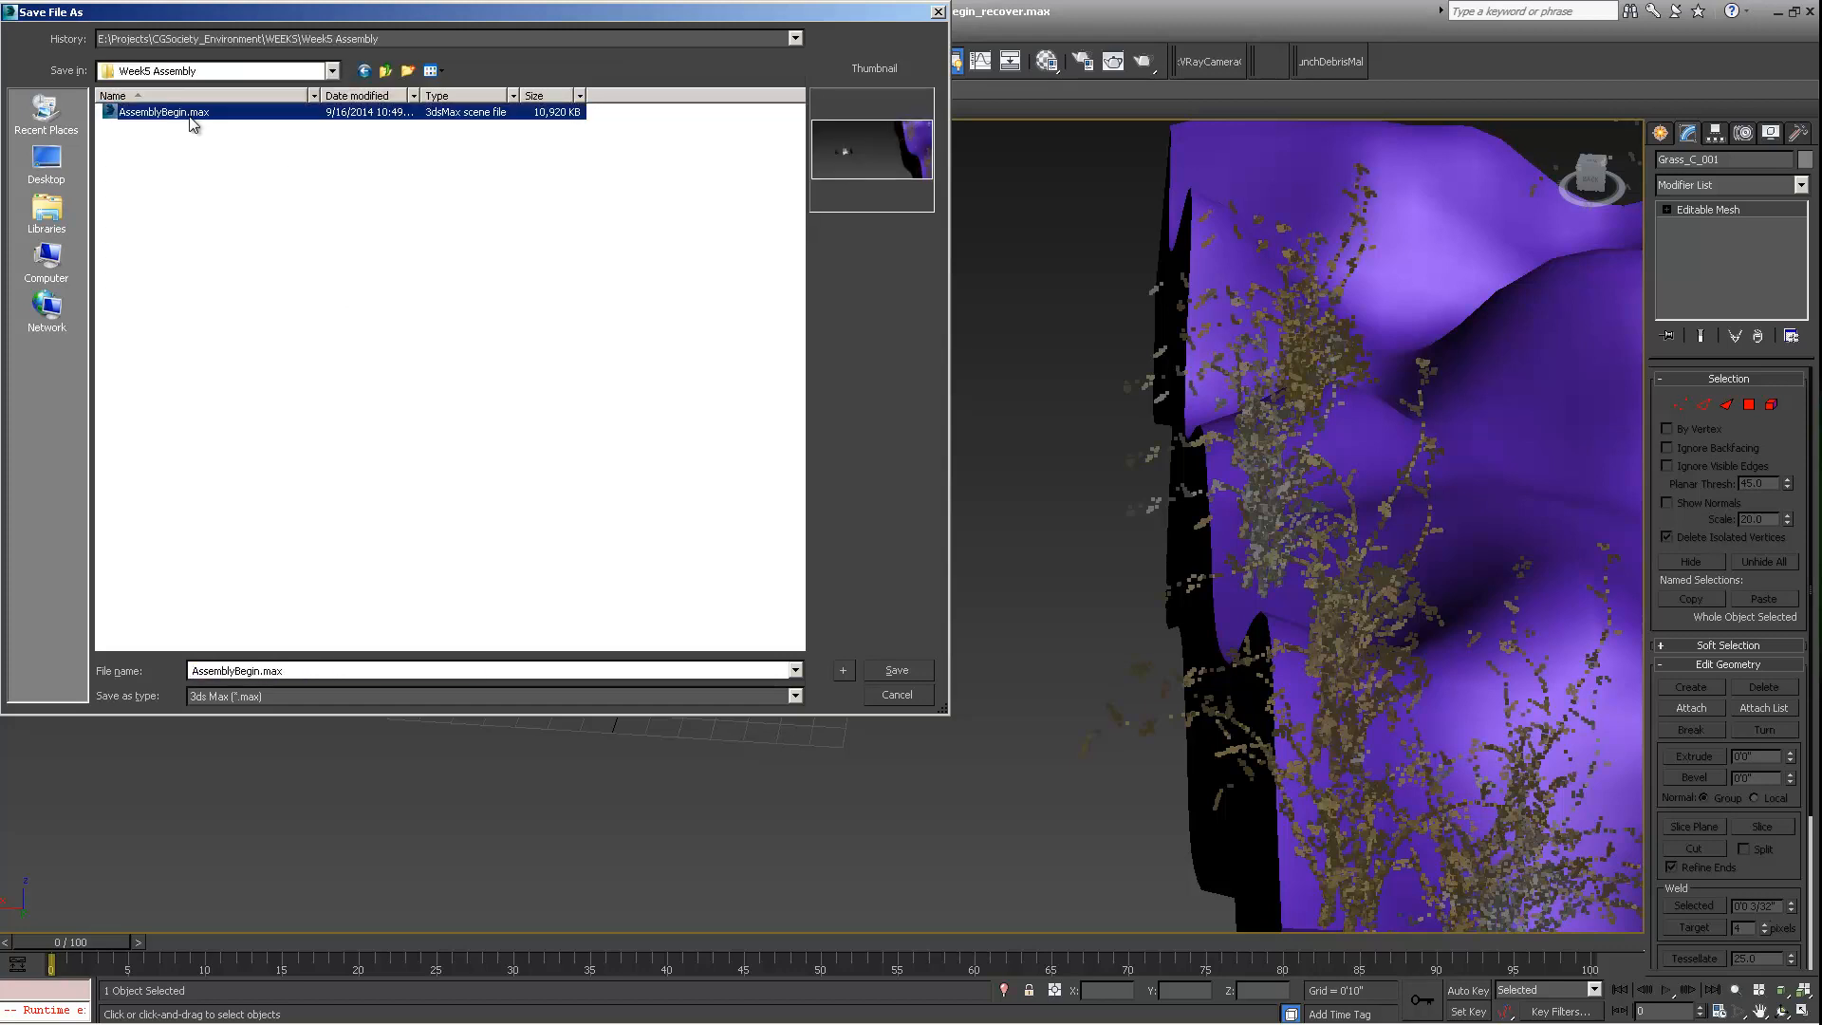
pyautogui.click(259, 670)
pyautogui.click(259, 670)
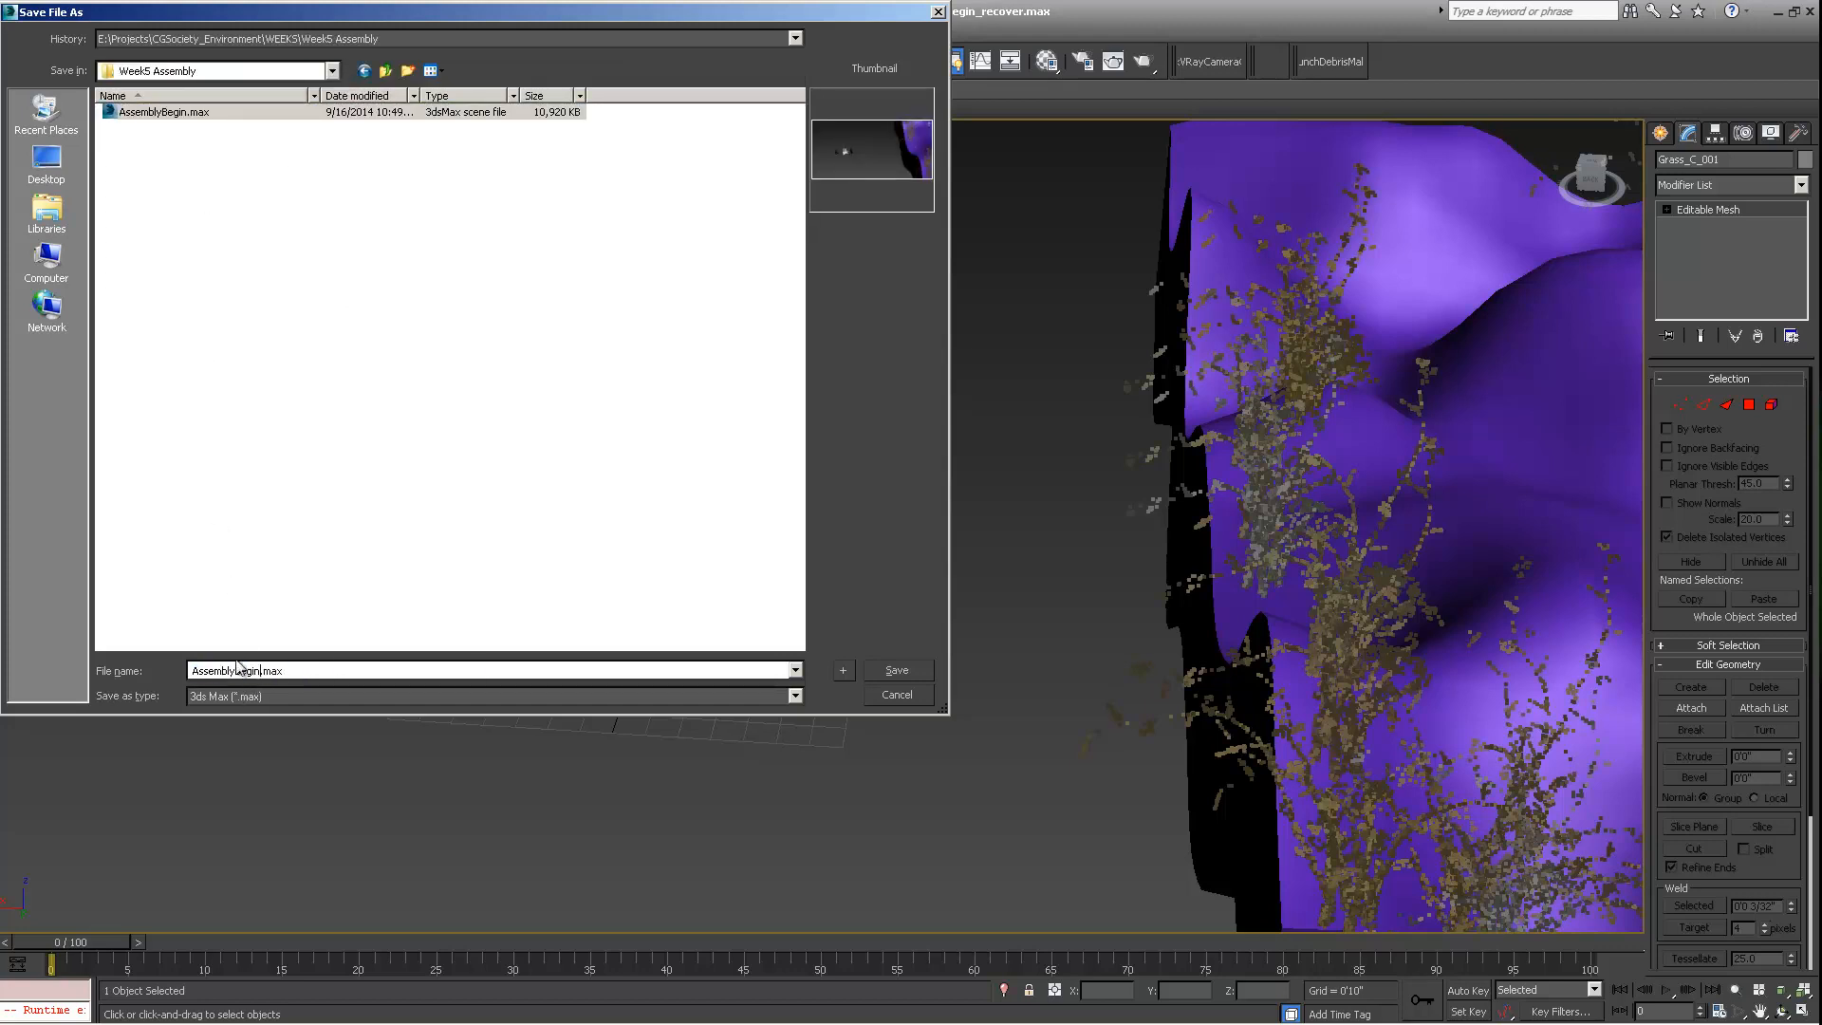
pyautogui.write('_v01_01')
pyautogui.press('Return')
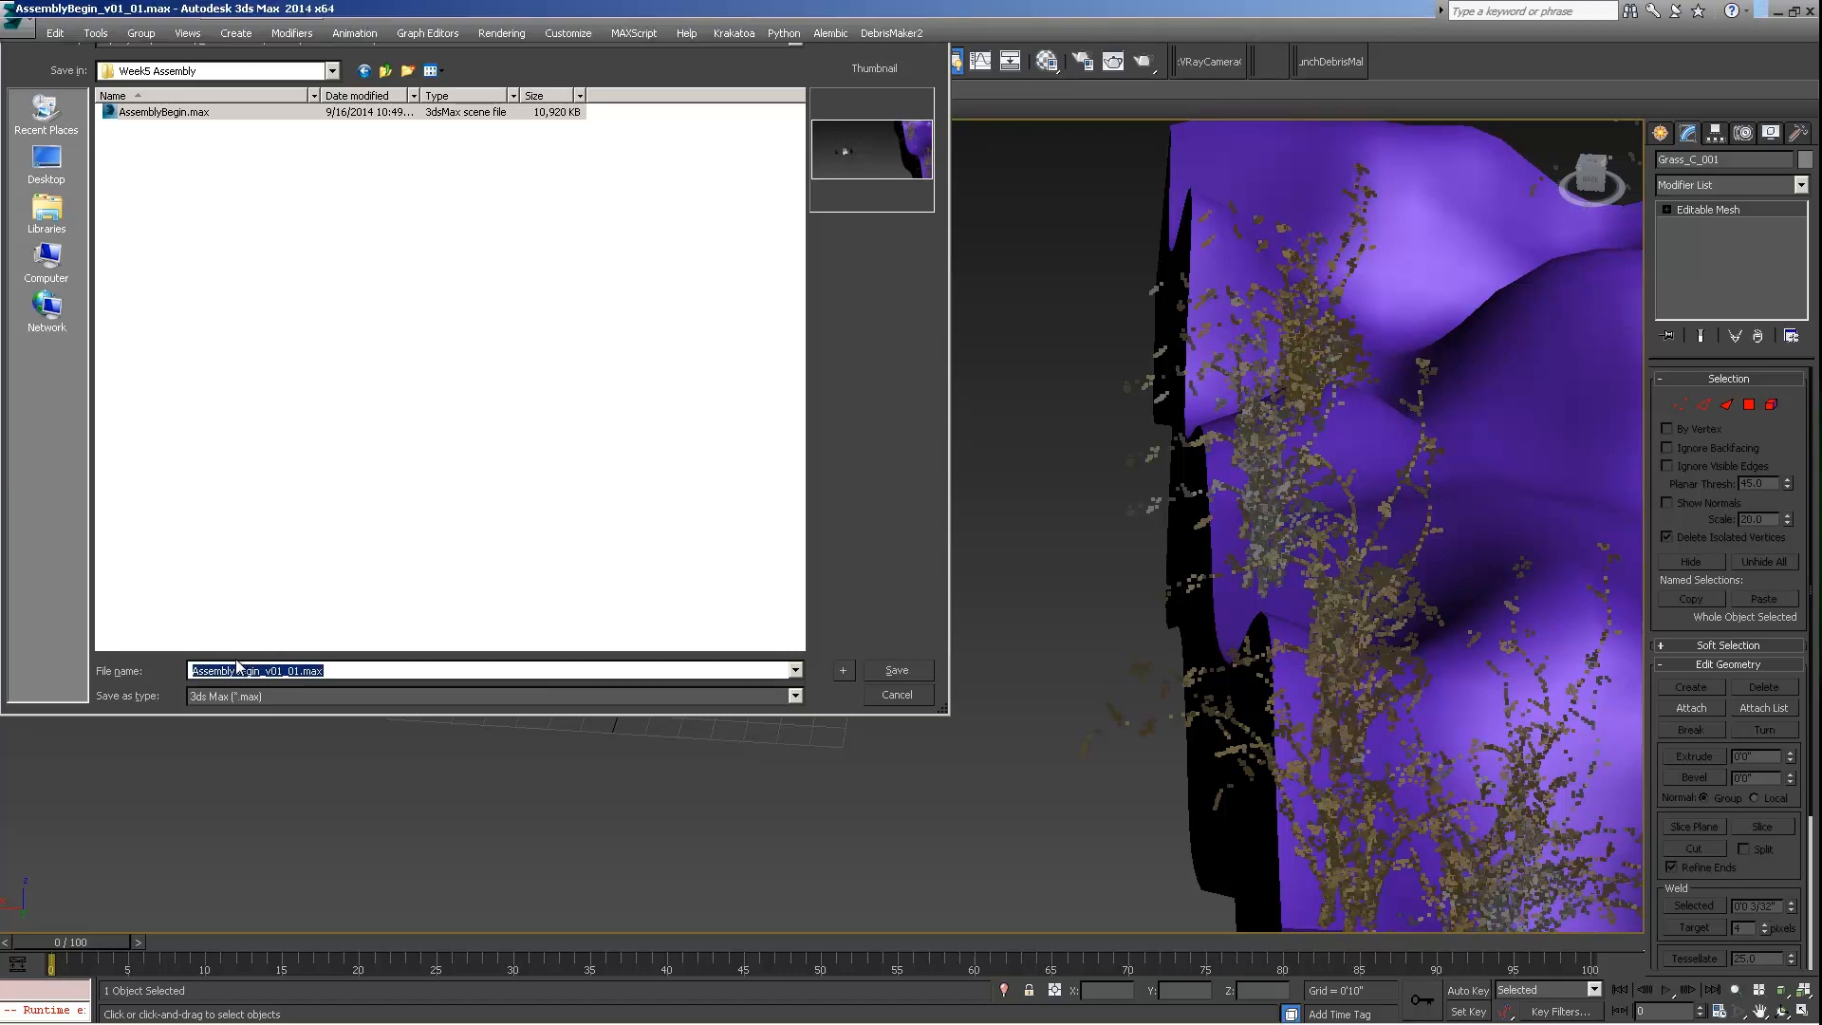
# Step: Search Treegrunt for "onion", launch the theOnion layer manager, and close Treegrunt
pyautogui.scroll(-5, 517, 598)
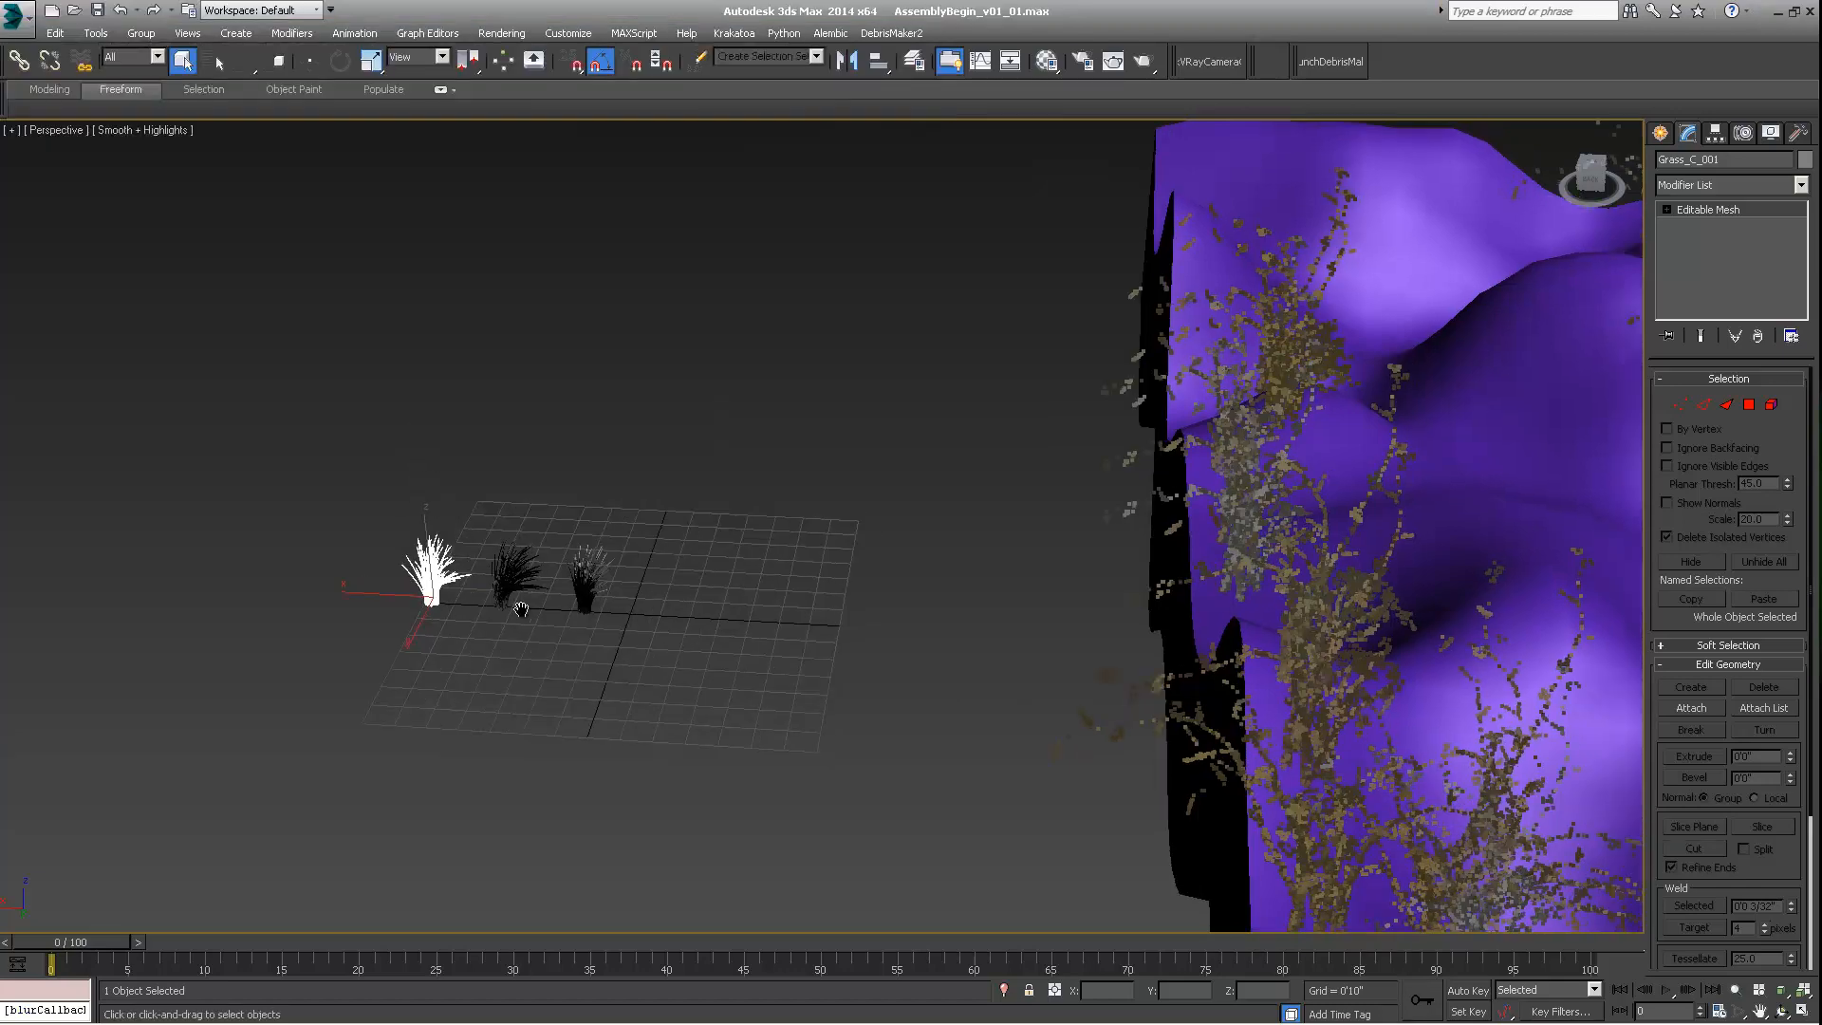
pyautogui.scroll(-3, 636, 569)
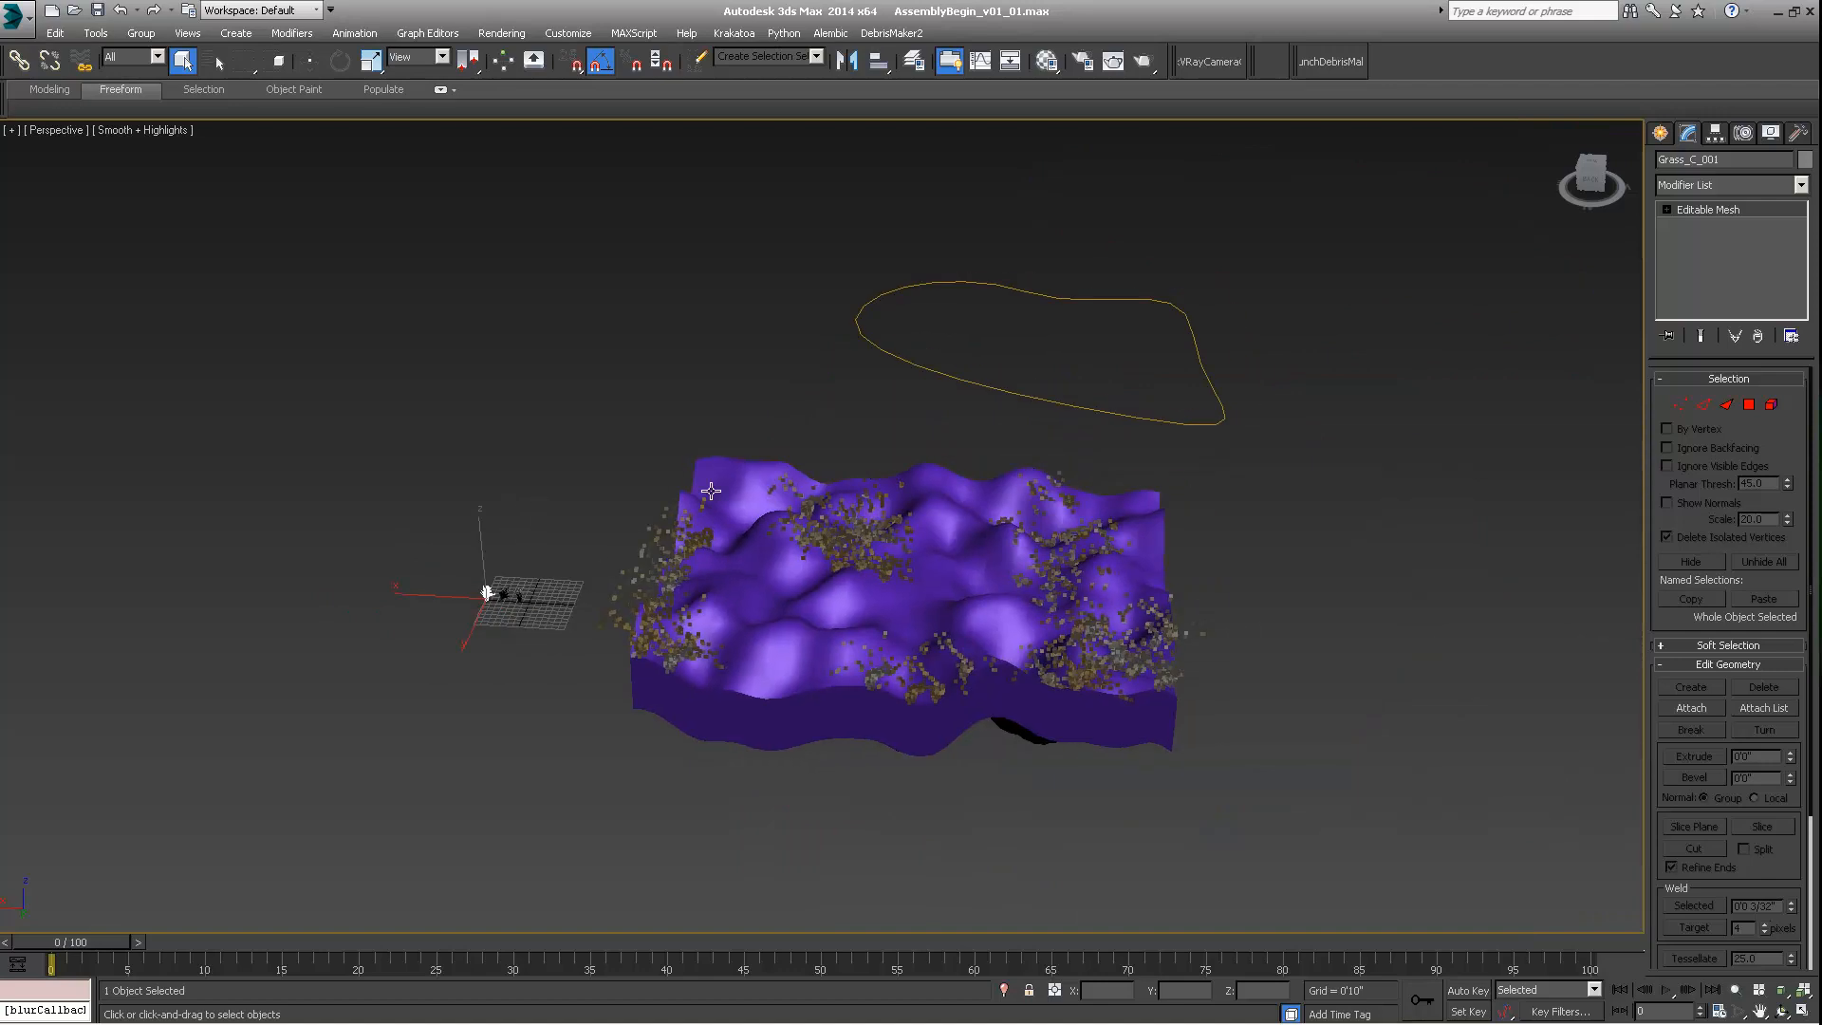
pyautogui.moveTo(716, 479); pyautogui.dragTo(738, 484, button='middle')
pyautogui.click(1263, 63)
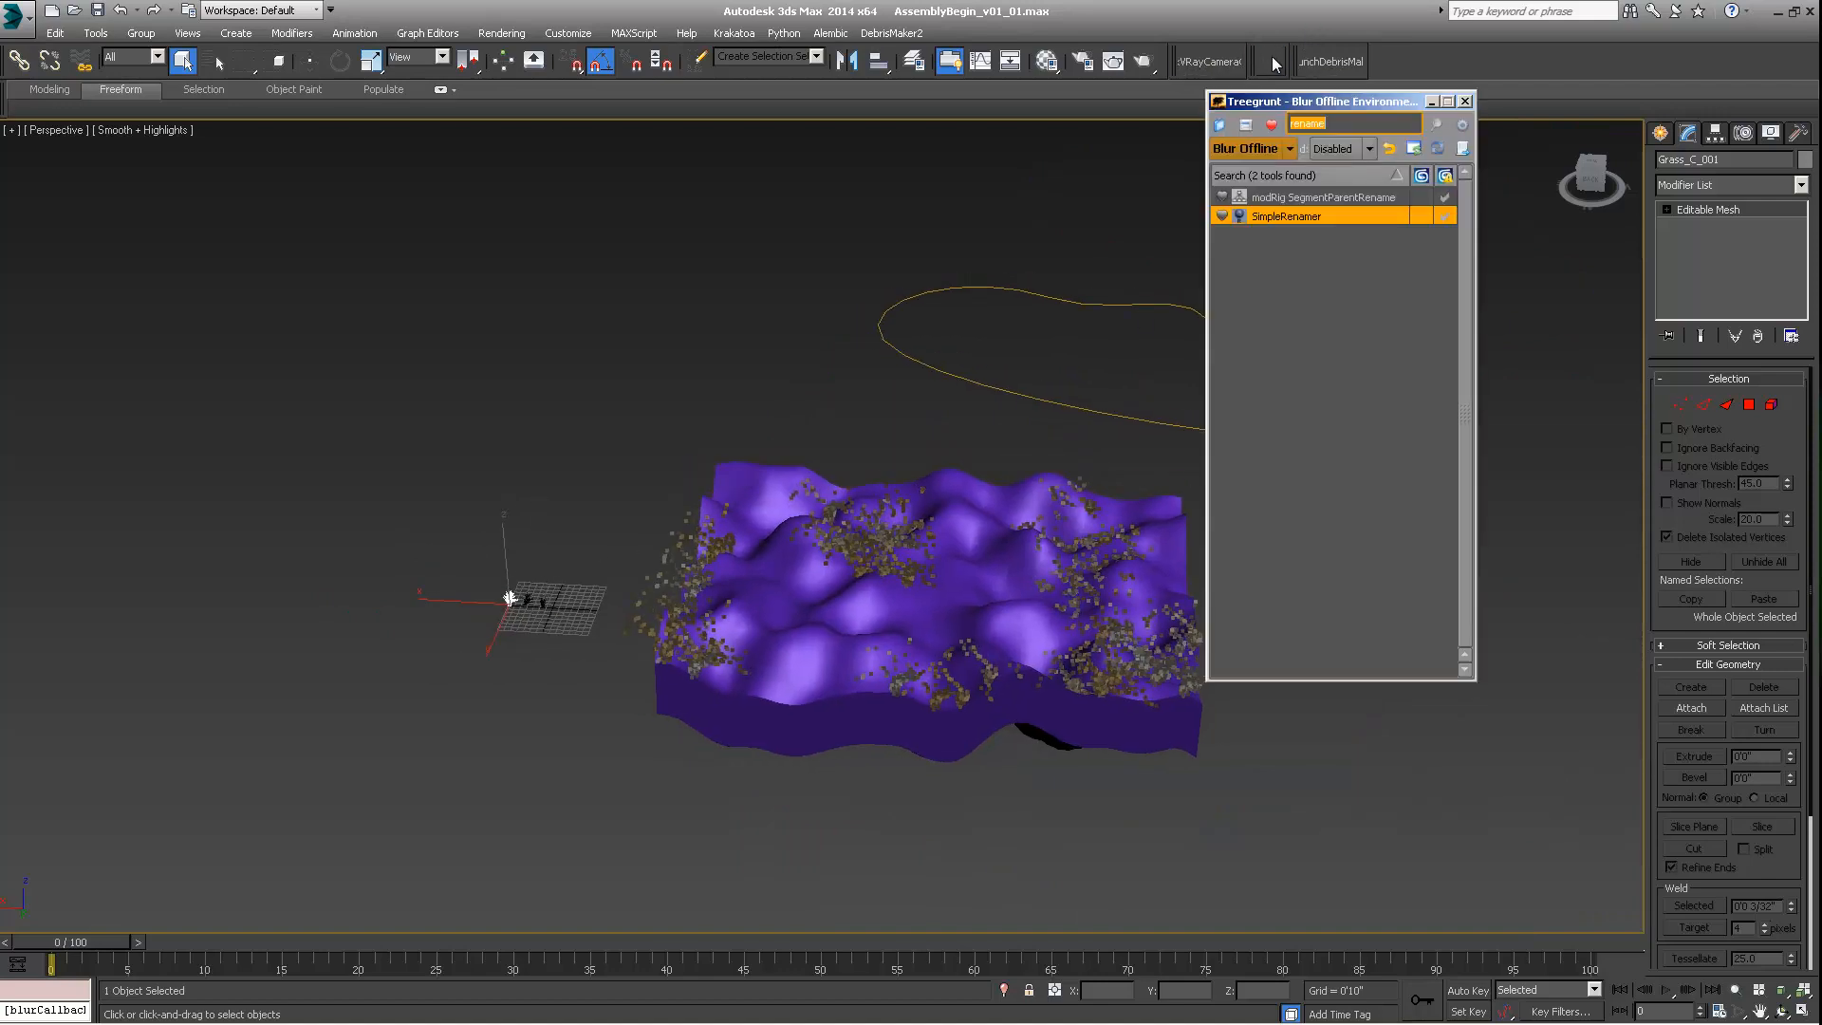
pyautogui.write('onion')
pyautogui.click(1296, 213)
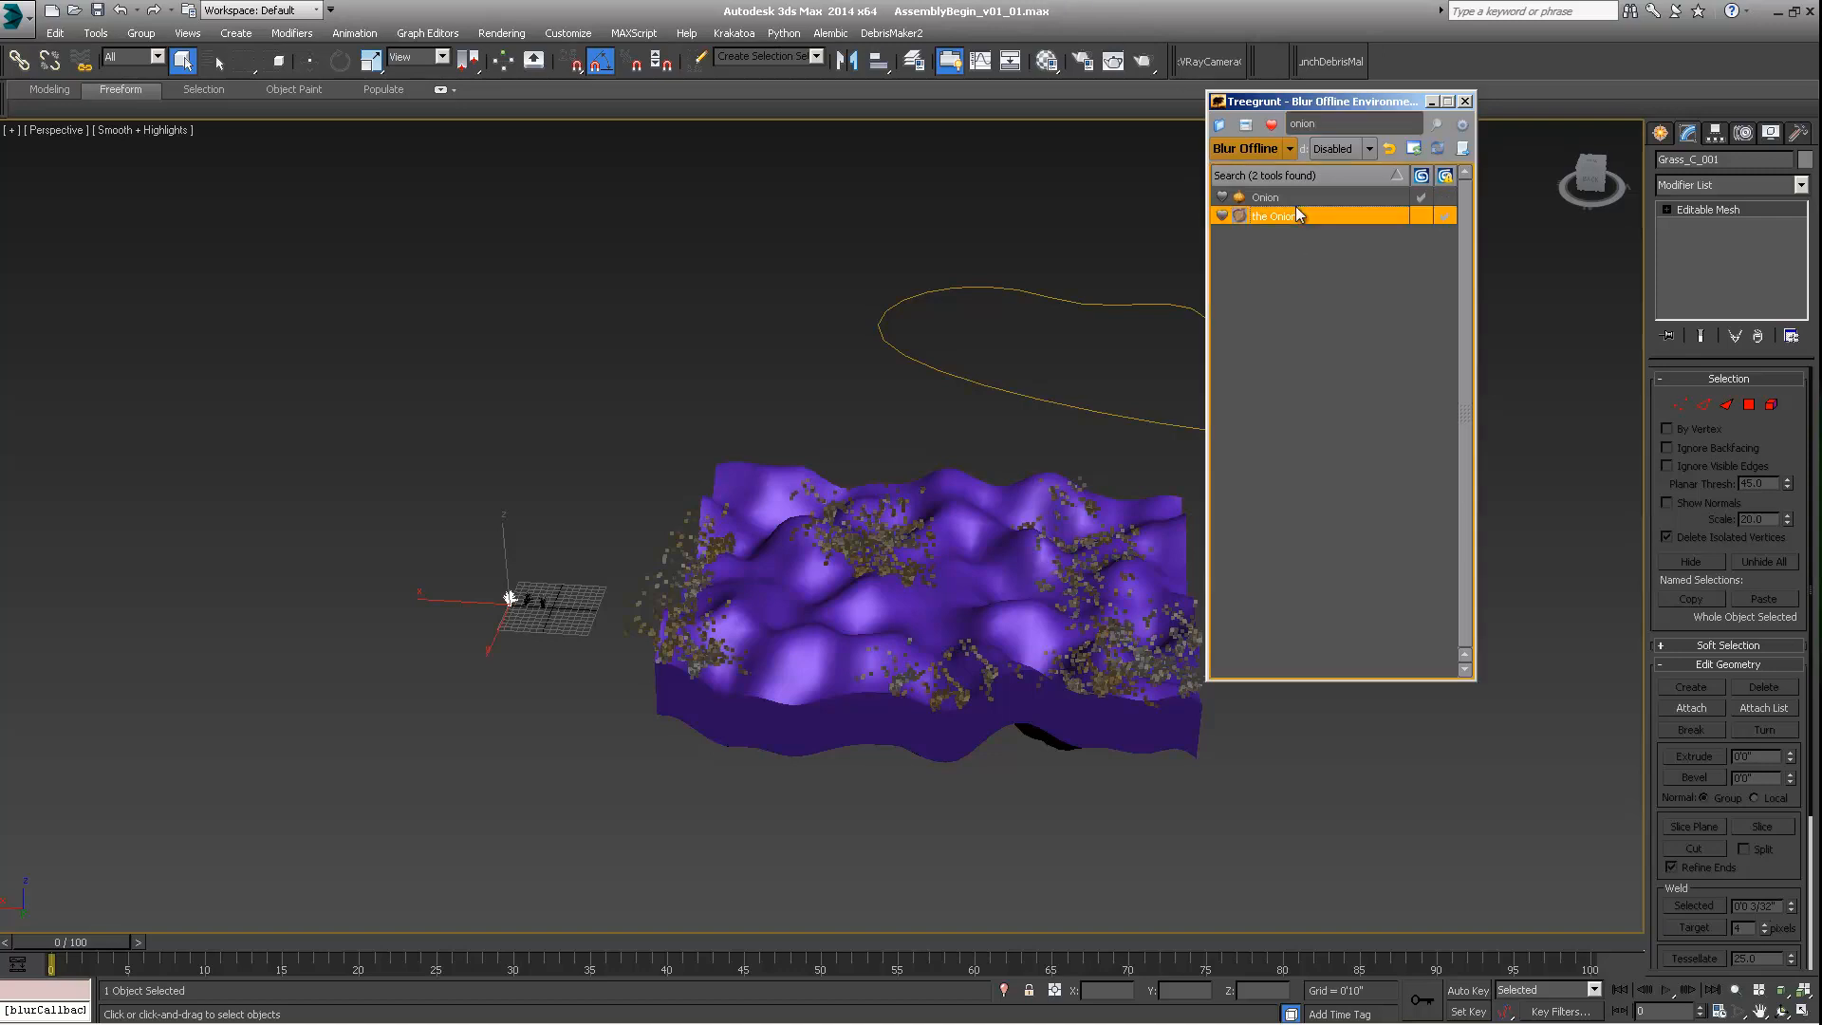
pyautogui.doubleClick(1293, 214)
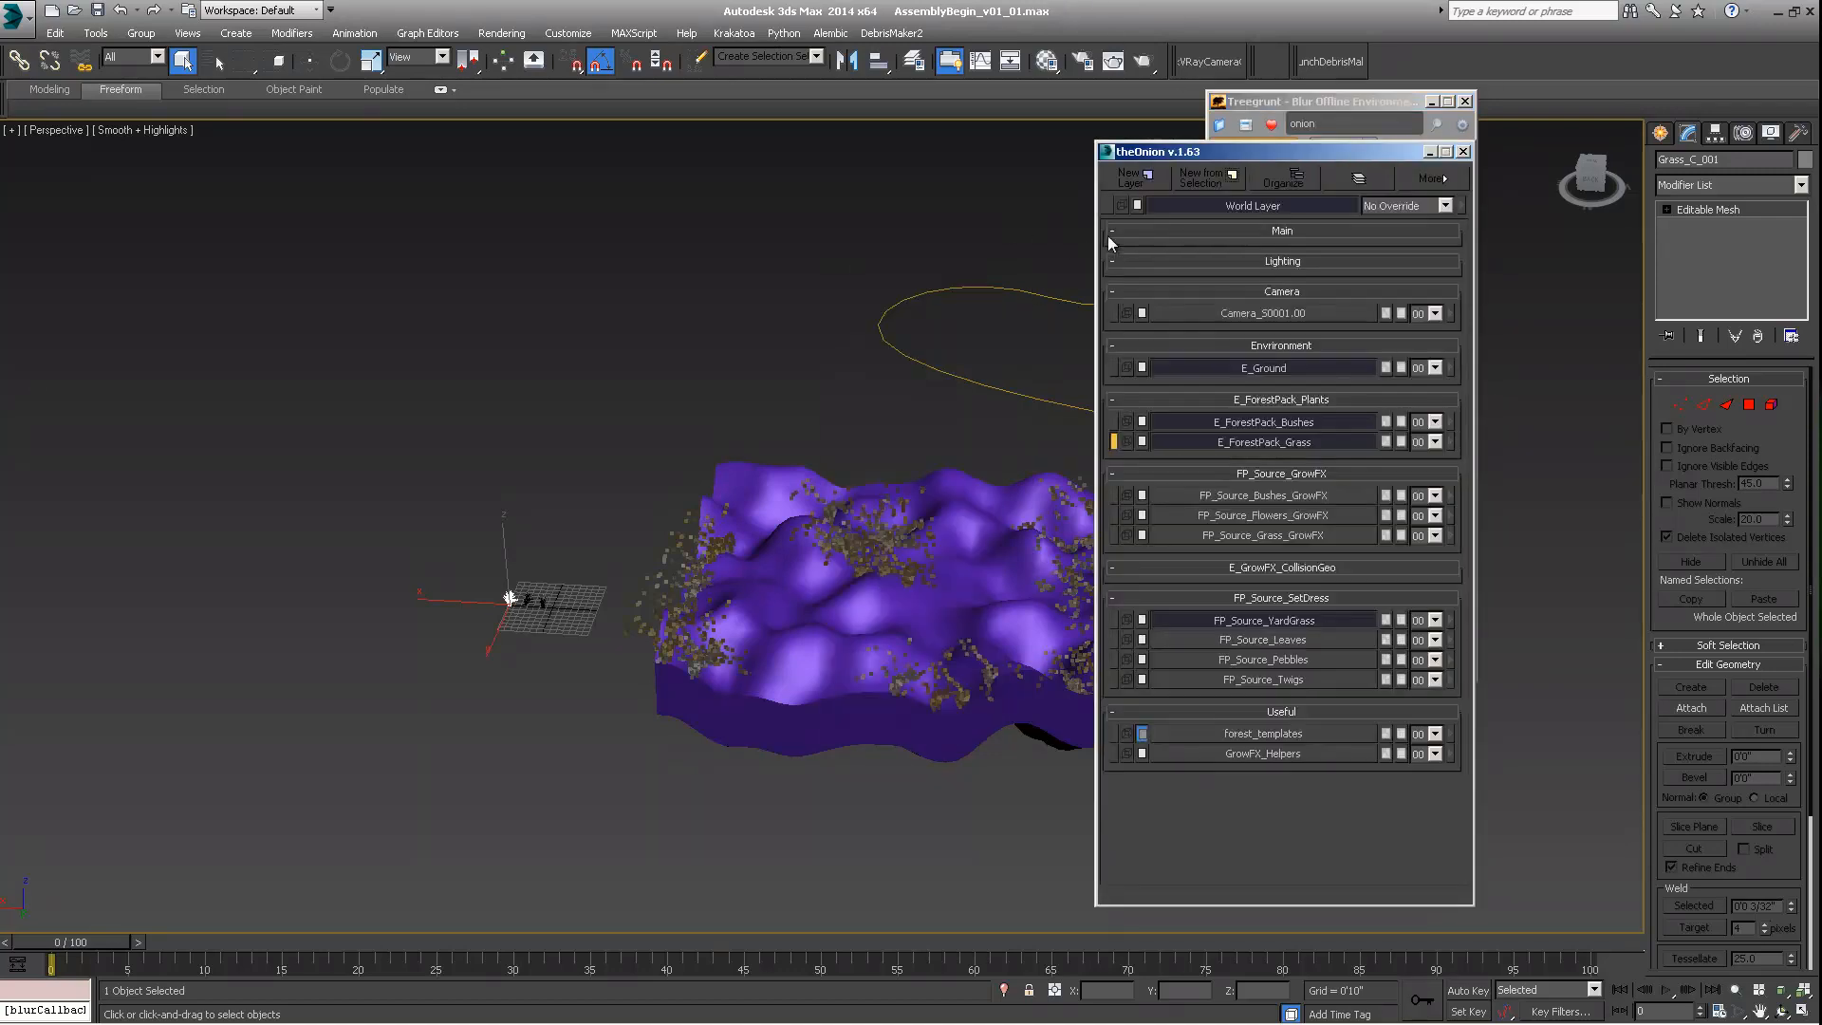
pyautogui.click(1411, 102)
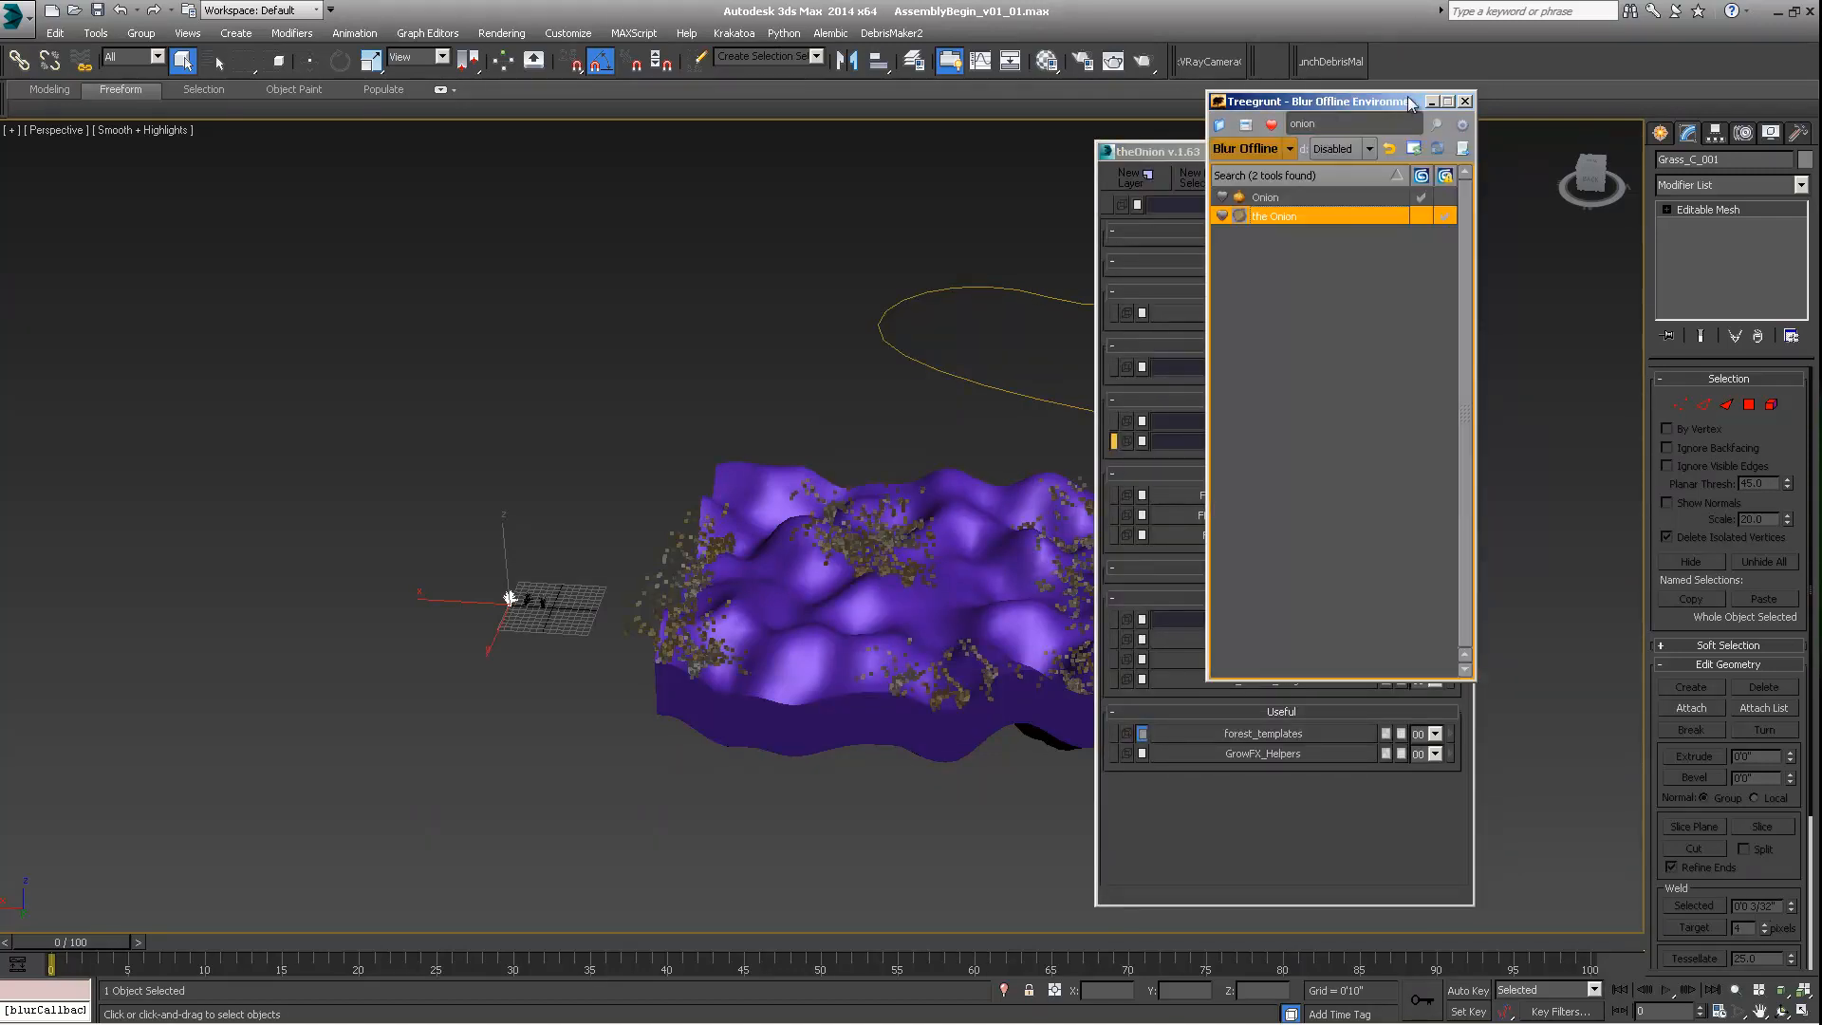
pyautogui.click(1464, 101)
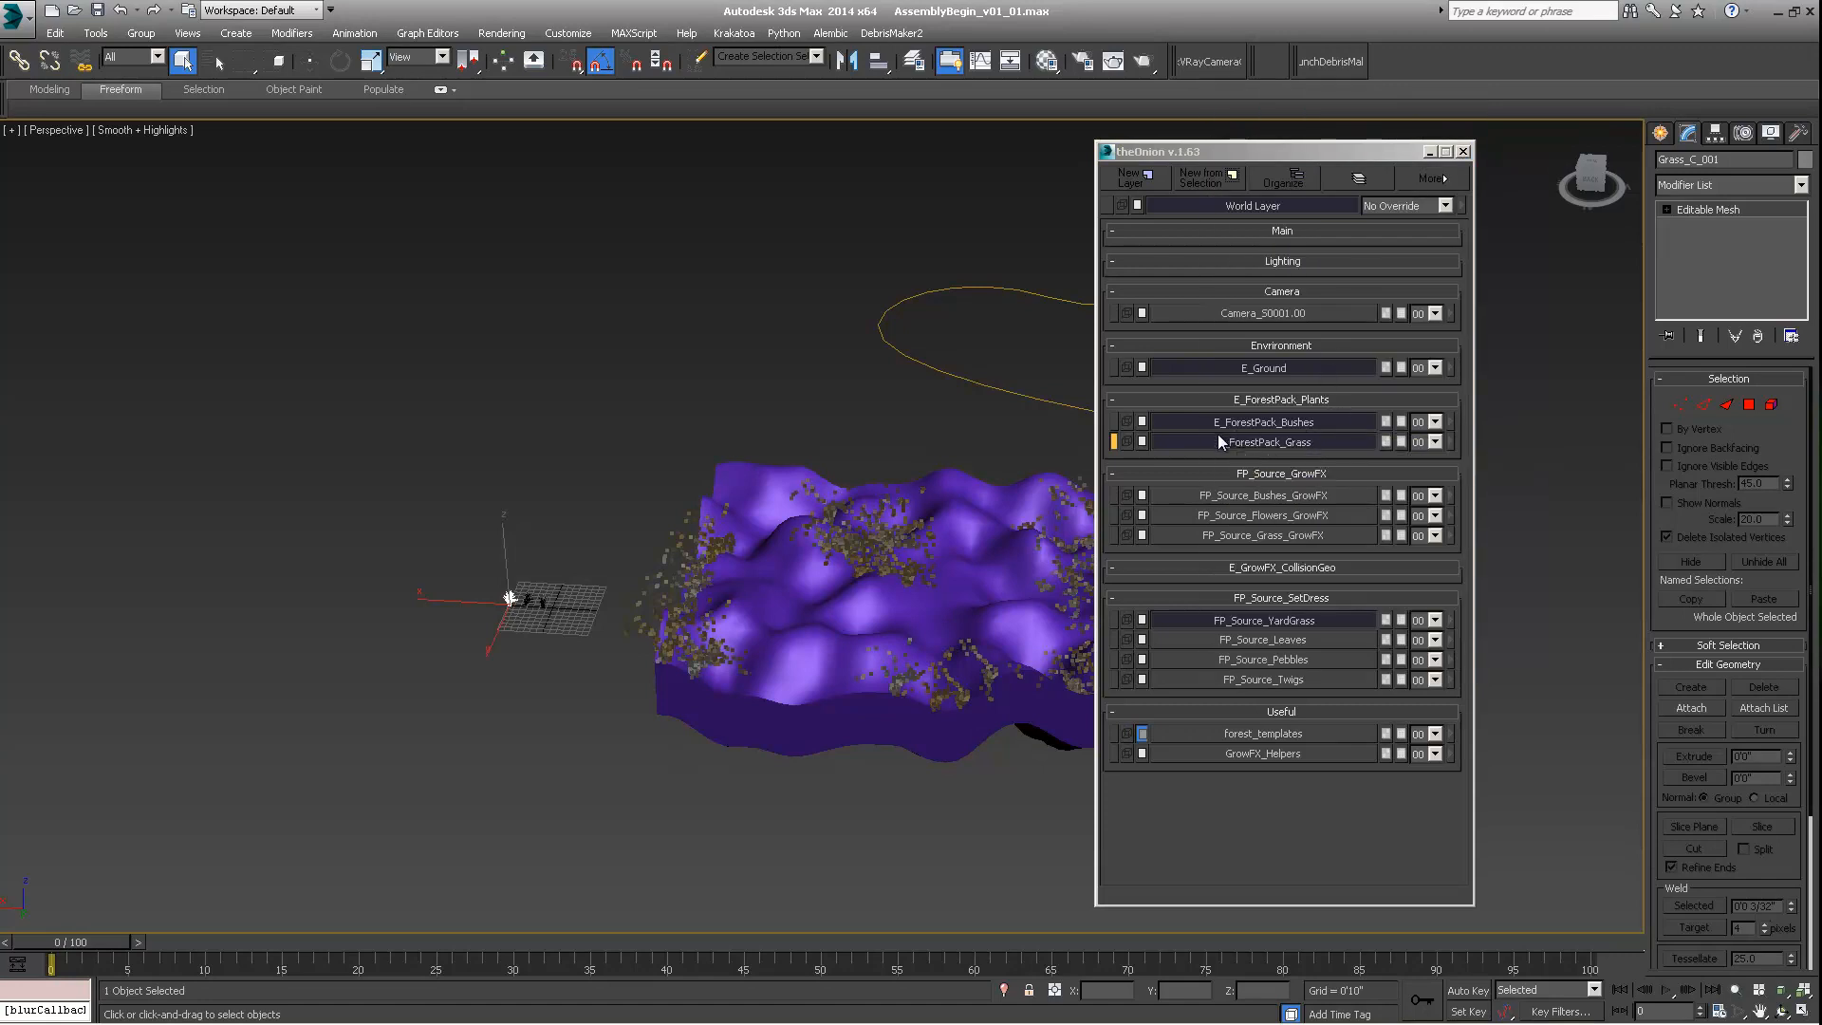
# Step: Select the Forest object on the E_ForestPack_Grass layer and bring its geometry list into reach
pyautogui.rightClick(1449, 438)
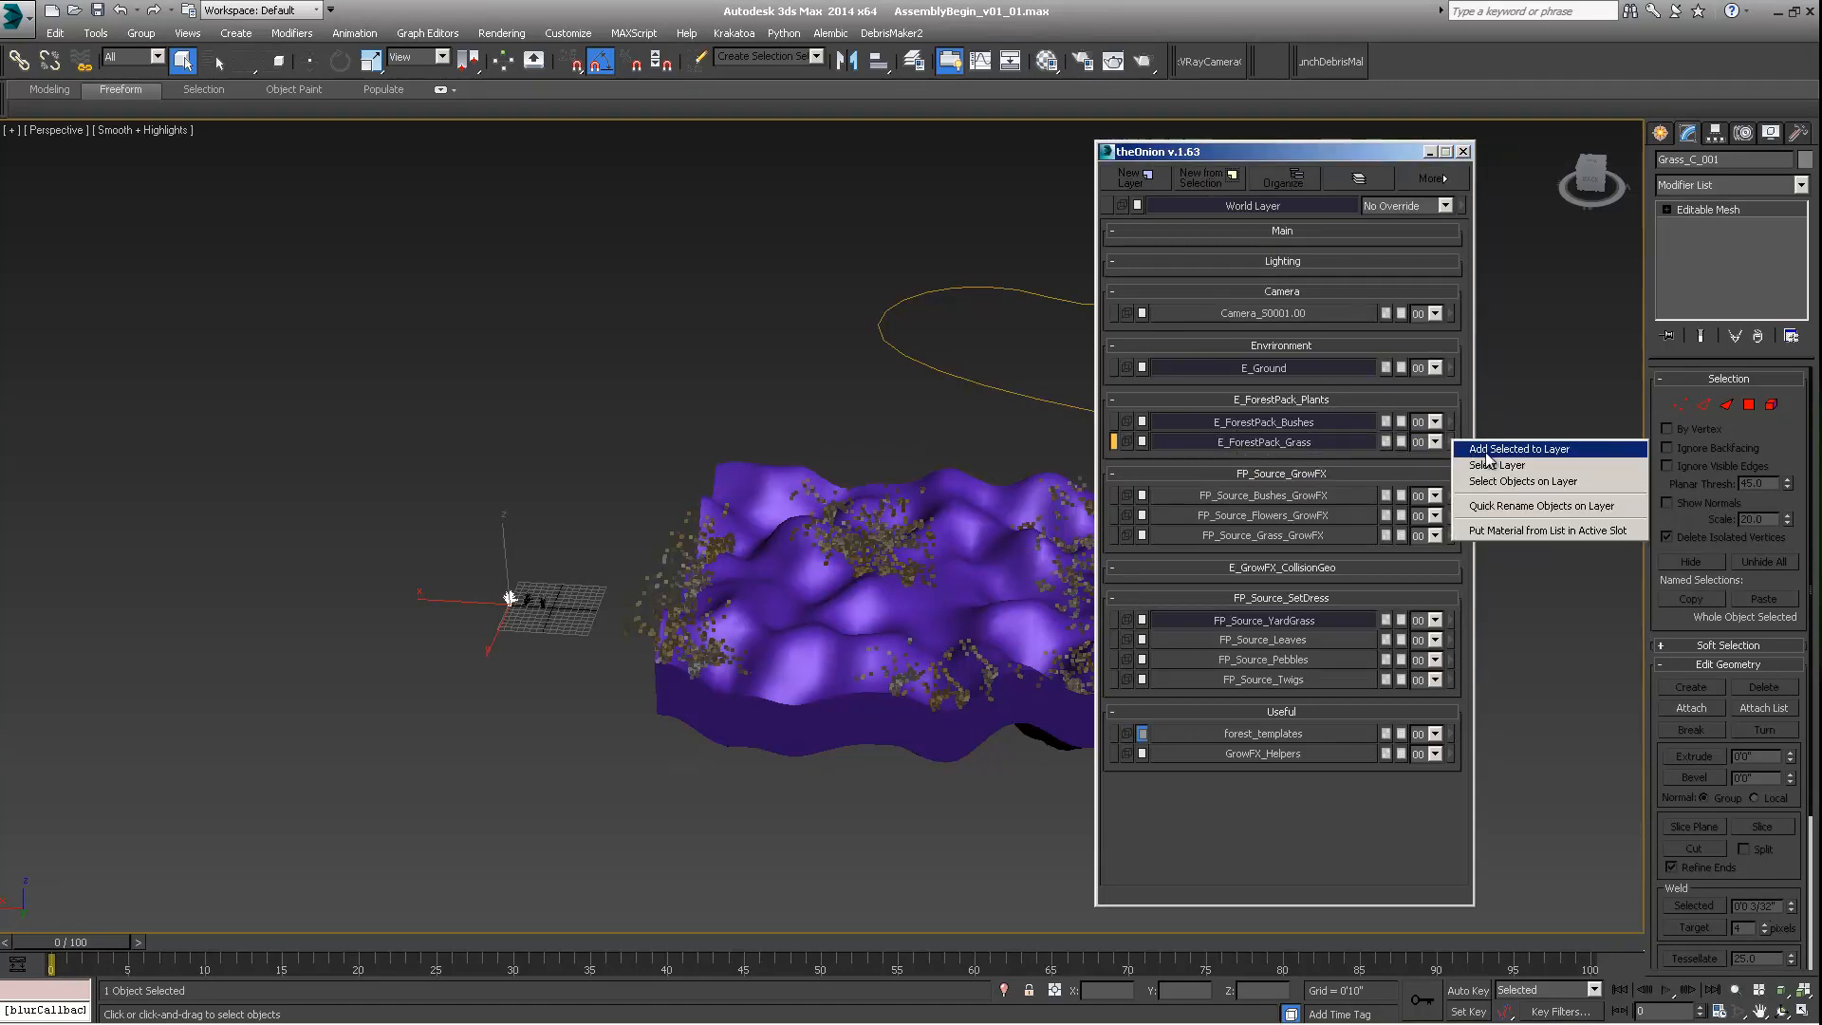
pyautogui.click(1517, 470)
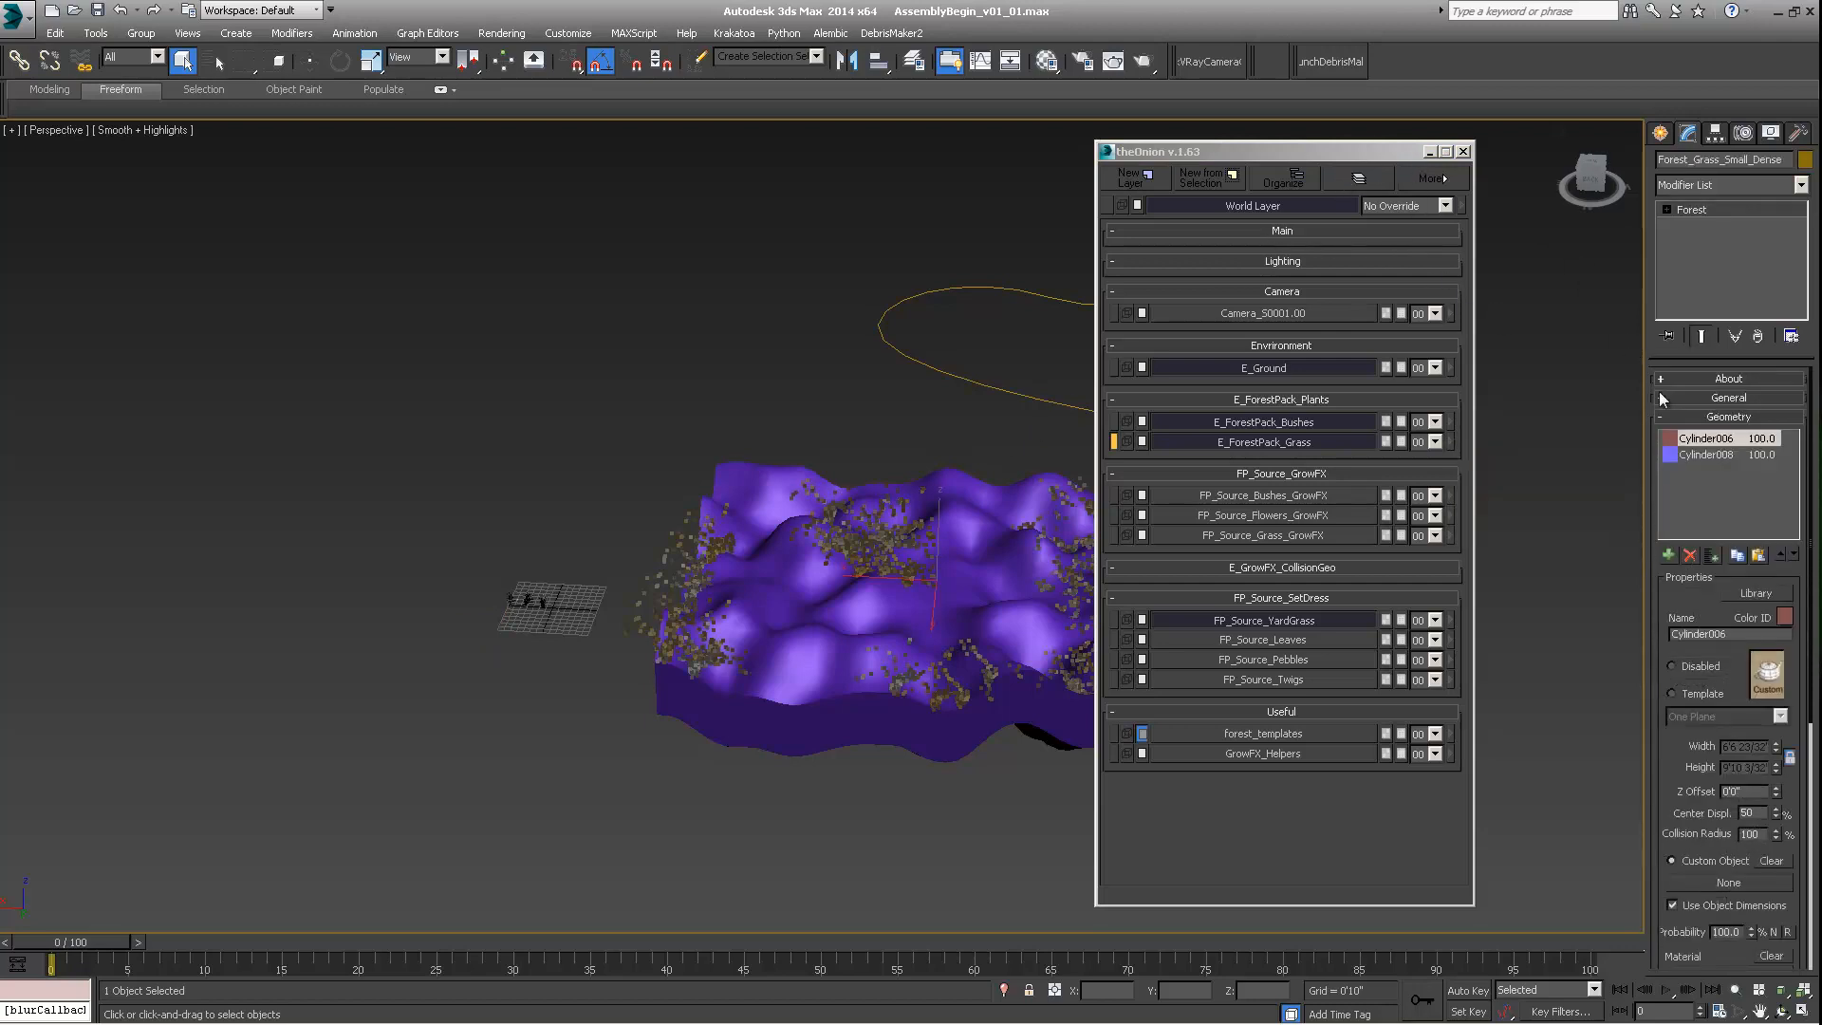
pyautogui.scroll(-1, 1707, 566)
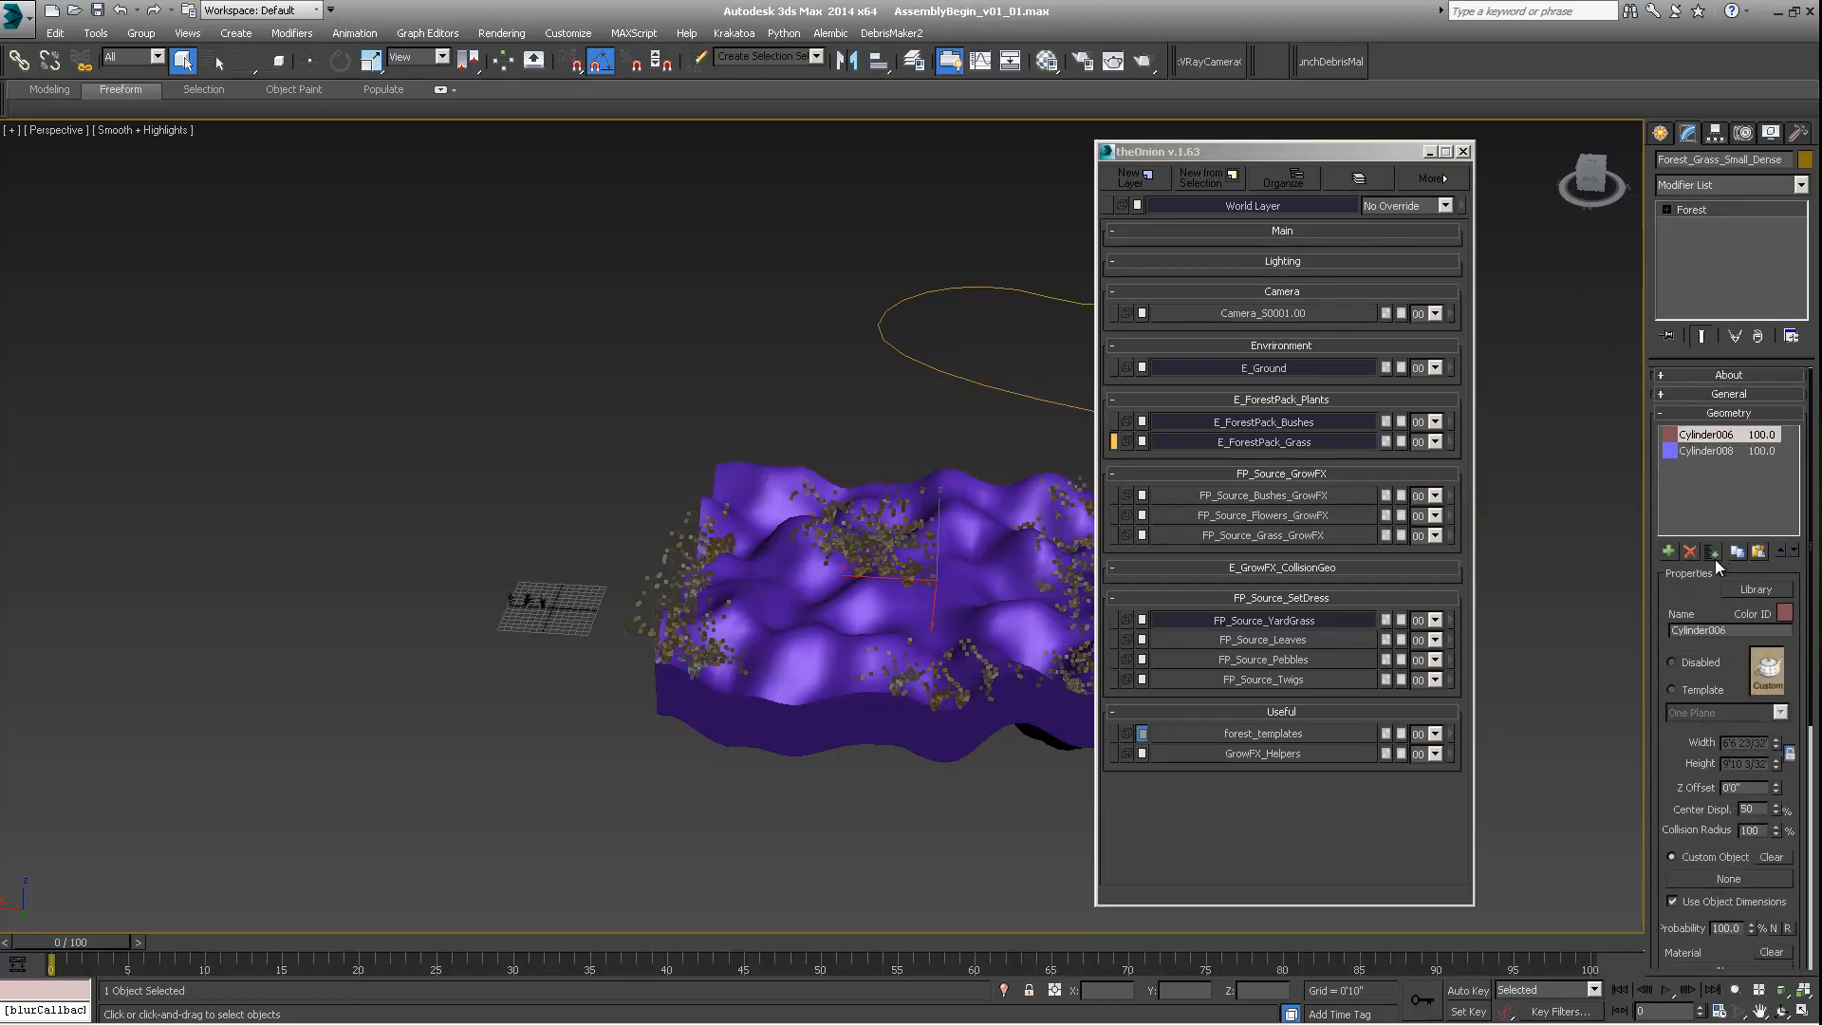
# Step: Delete the Cylinder006 entry from the Forest object's geometry list and try to delete the Cylinder008 entry too
pyautogui.click(1690, 551)
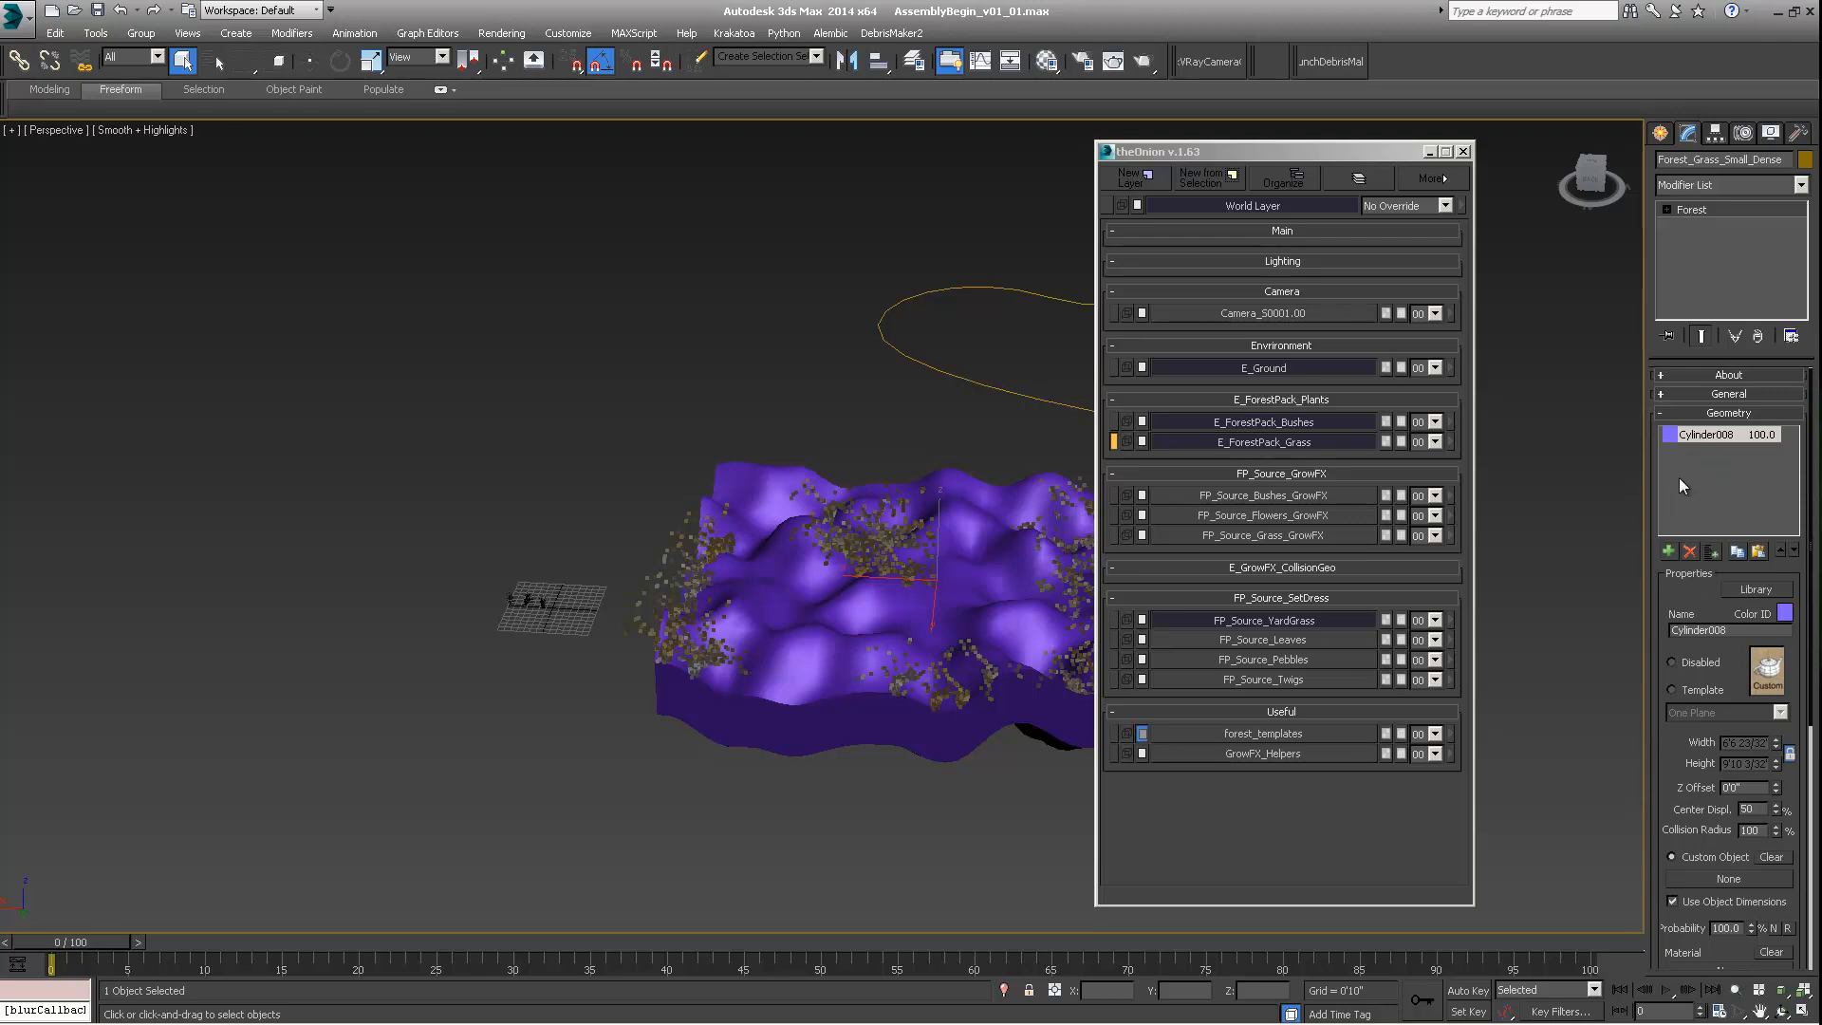
pyautogui.click(1701, 435)
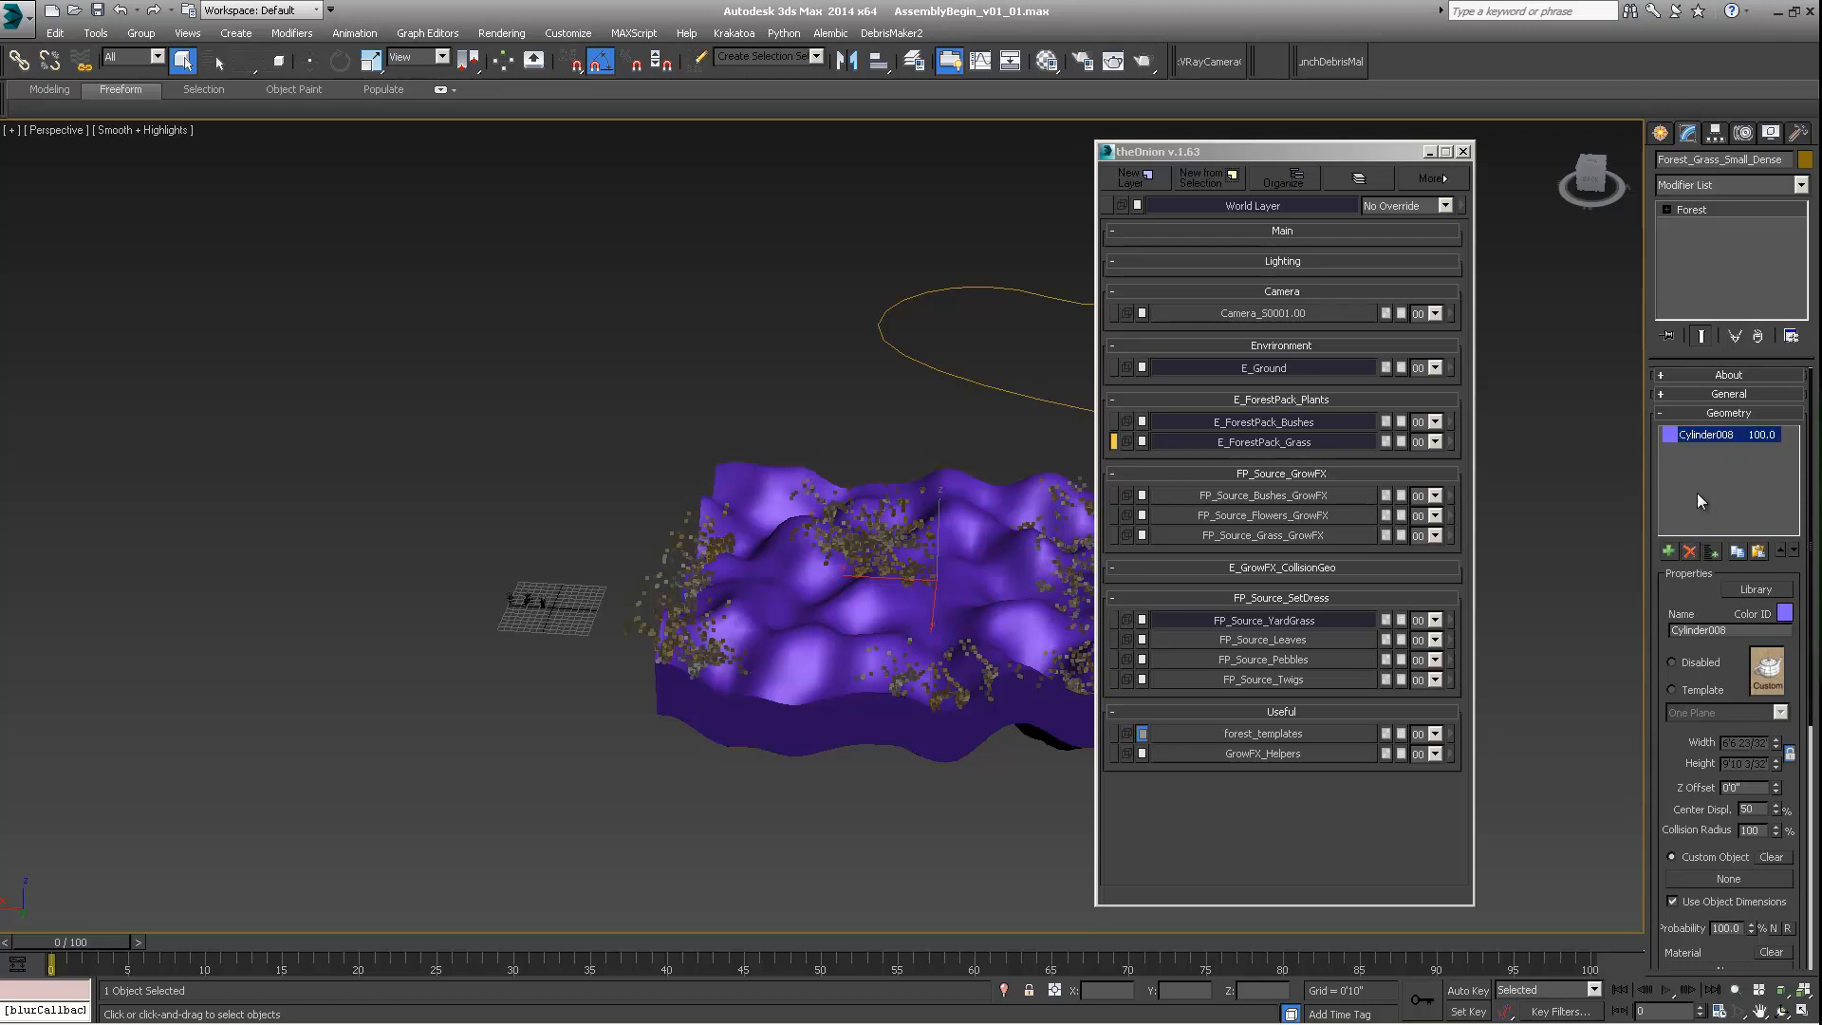
pyautogui.click(1688, 552)
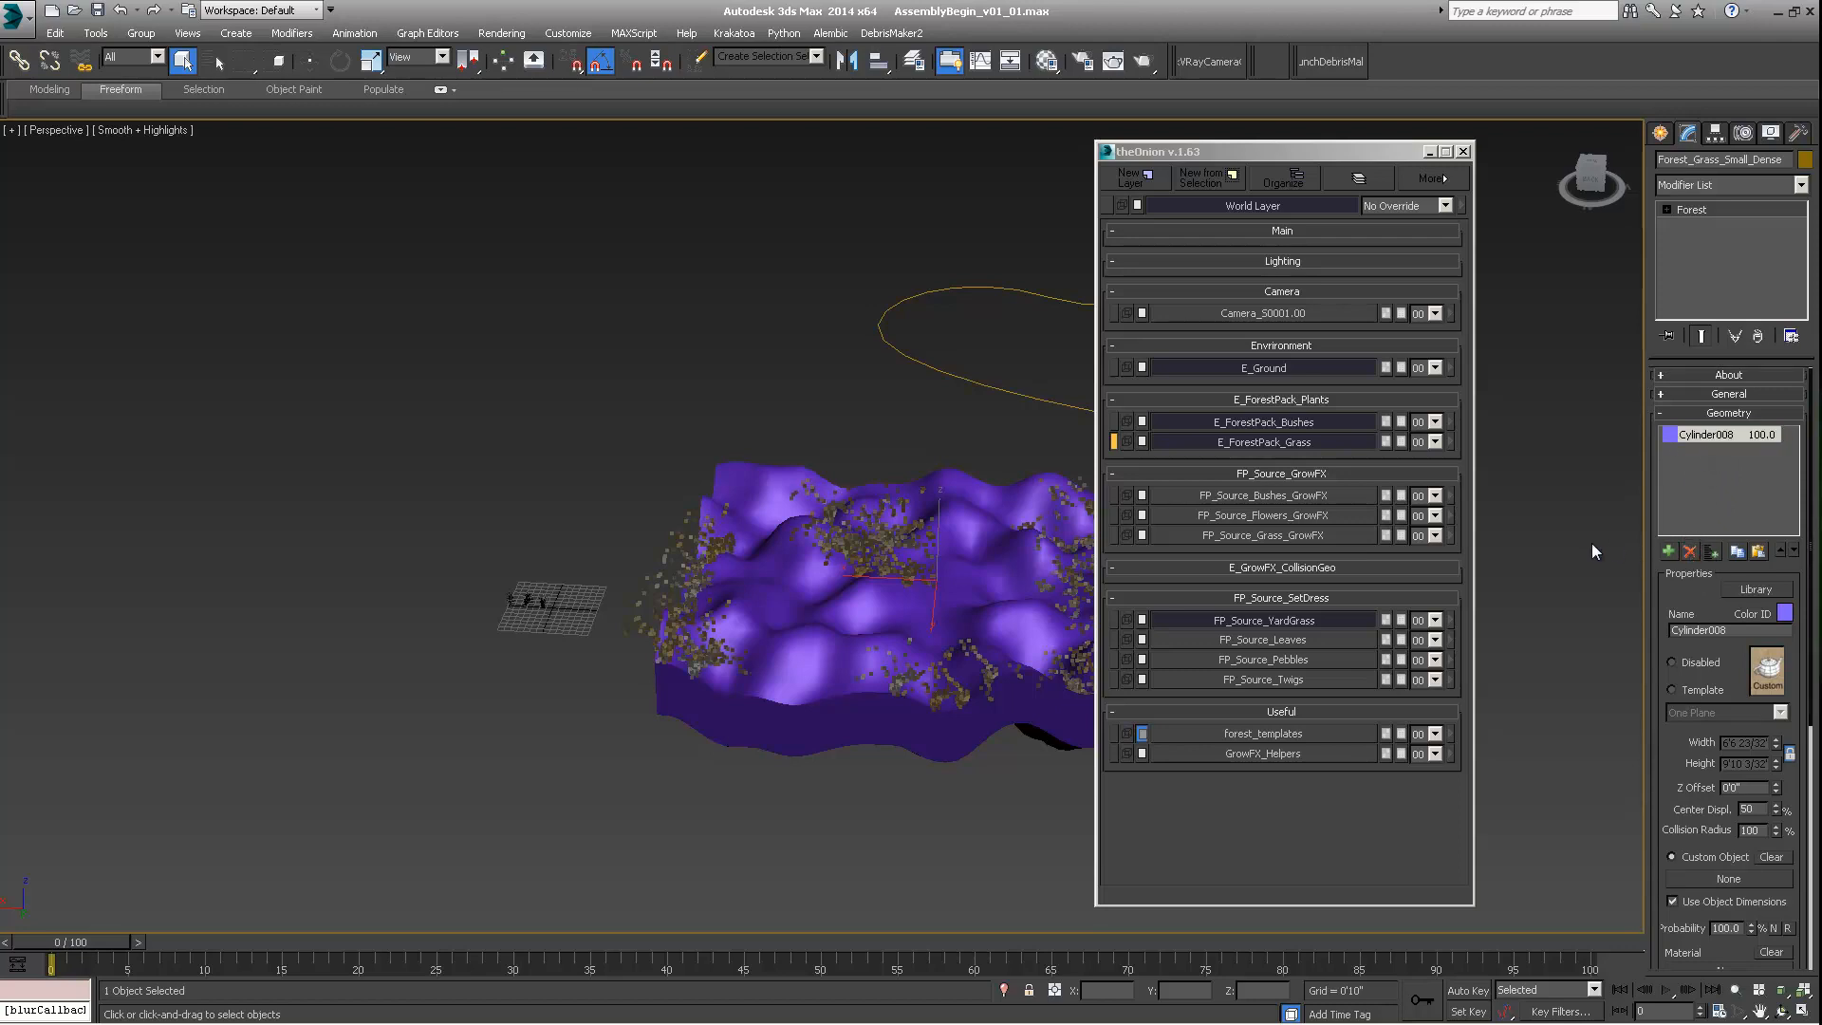
# Step: Replace the custom object of the Cylinder008 geometry entry with the Grass_A_001 mesh, declining the recommended point-cloud display and animation options
pyautogui.keyDown('alt'); pyautogui.moveTo(1592, 543); pyautogui.dragTo(1413, 698, button='middle'); pyautogui.keyUp('alt')
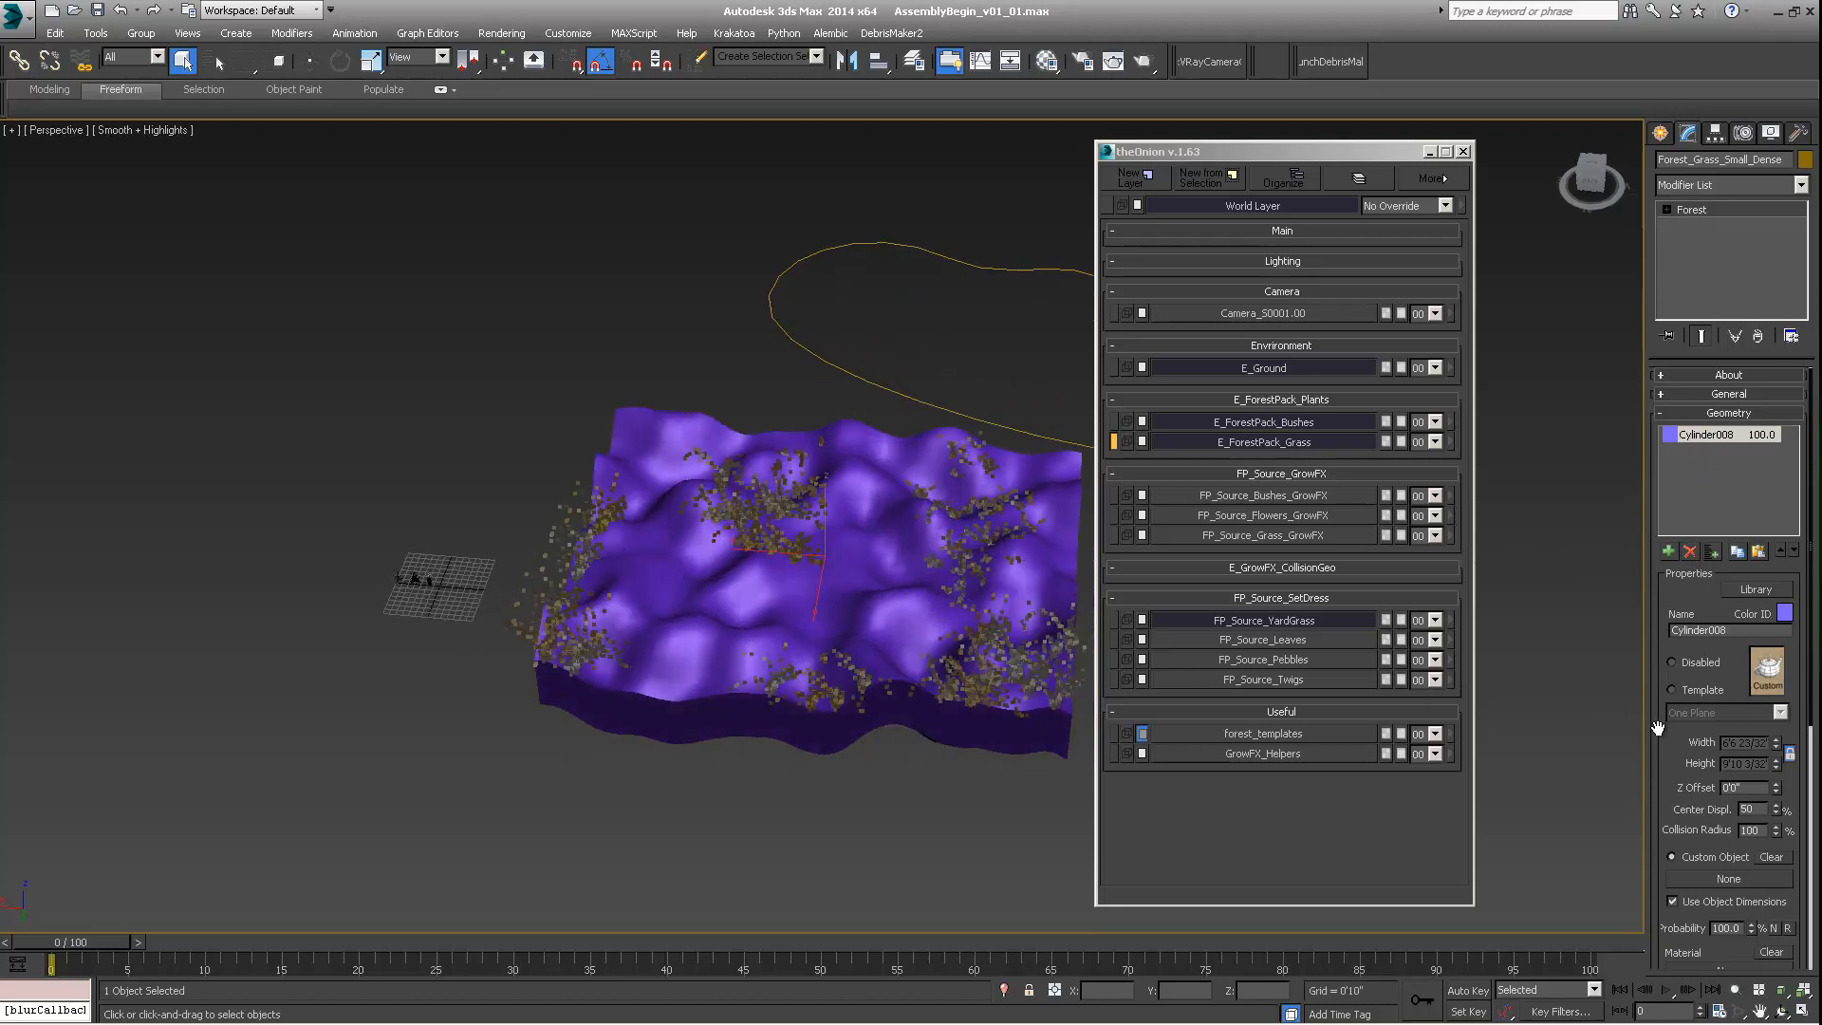
pyautogui.moveTo(1658, 727); pyautogui.dragTo(1672, 655)
pyautogui.click(1685, 773)
pyautogui.scroll(10, 518, 554)
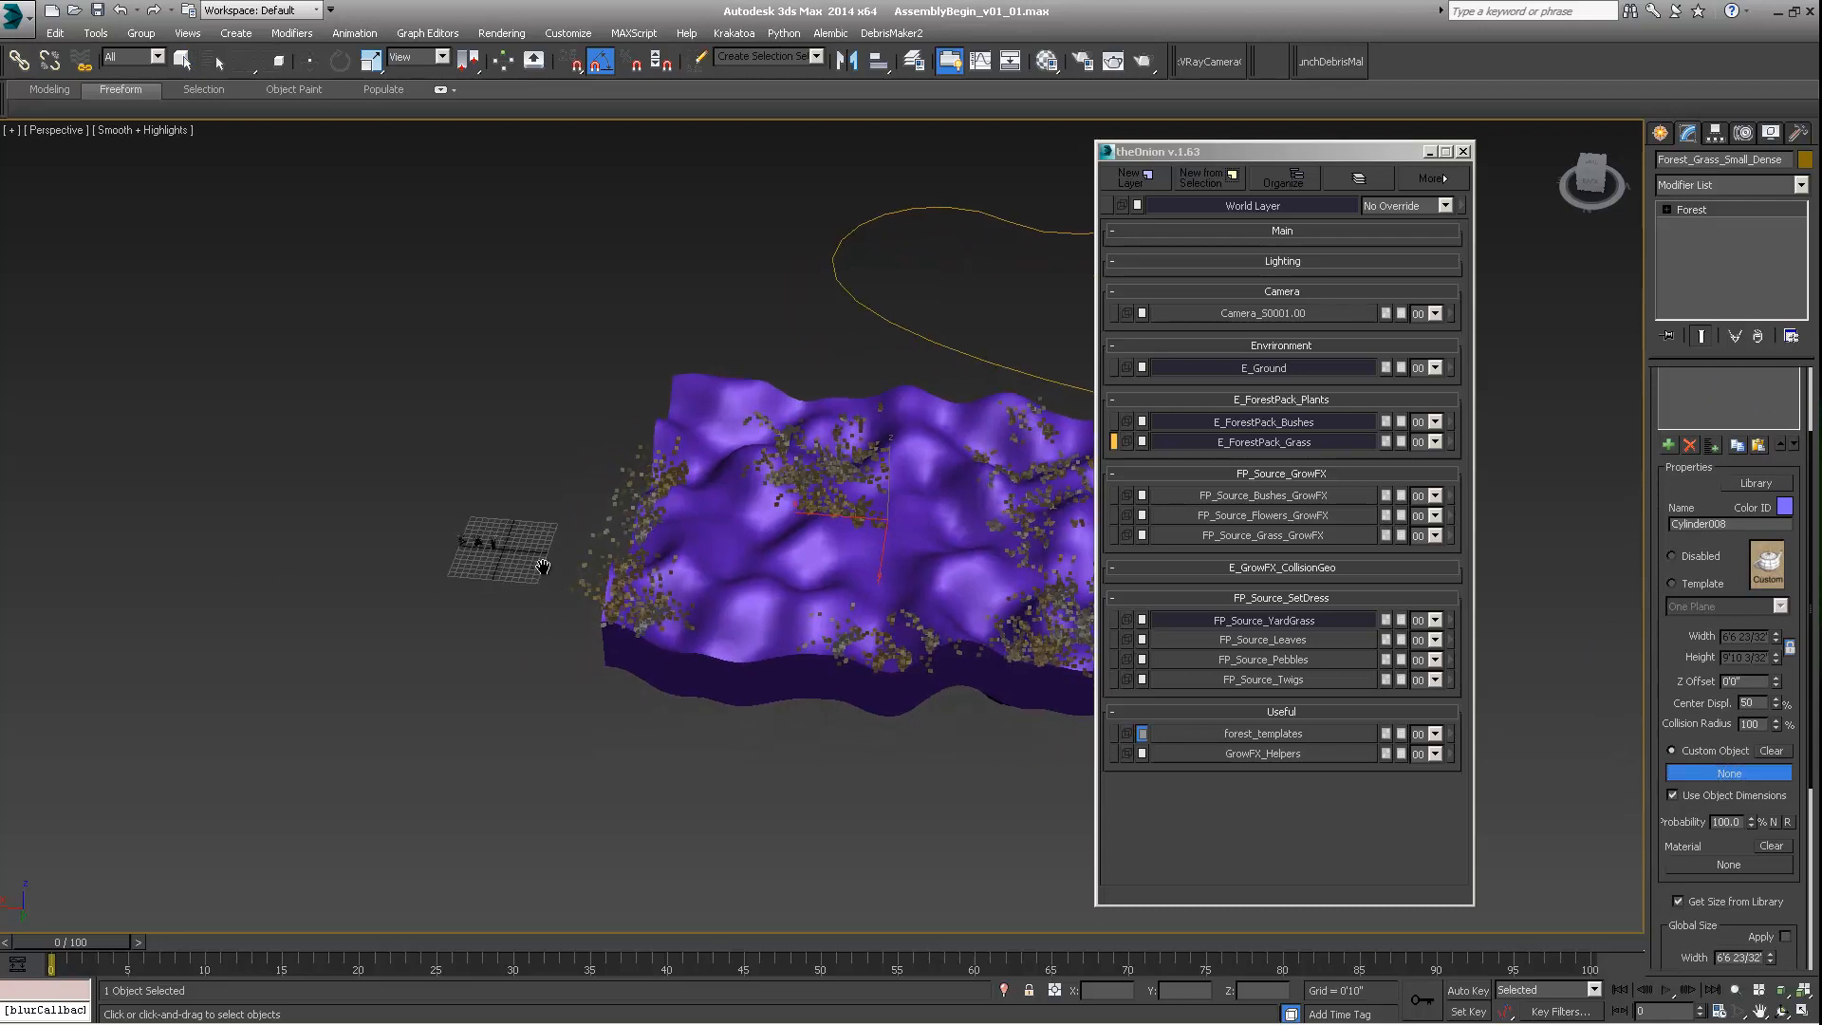
pyautogui.click(452, 500)
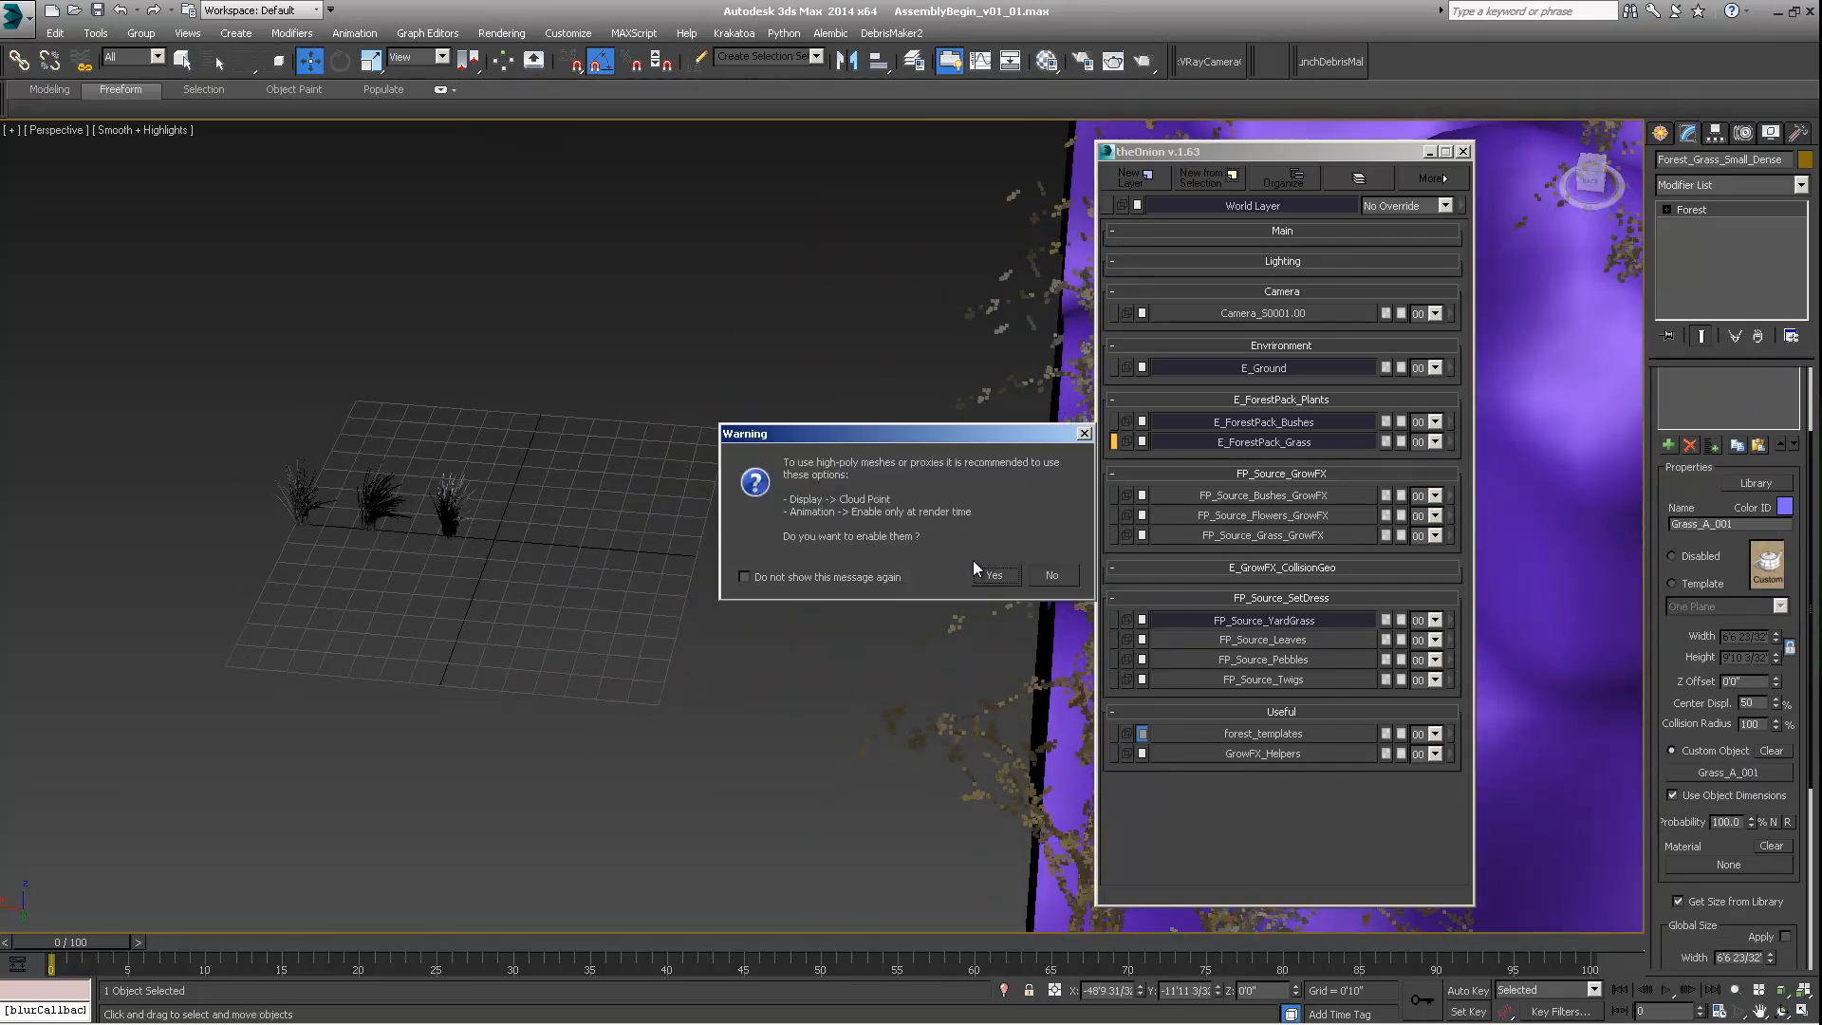
pyautogui.click(1054, 575)
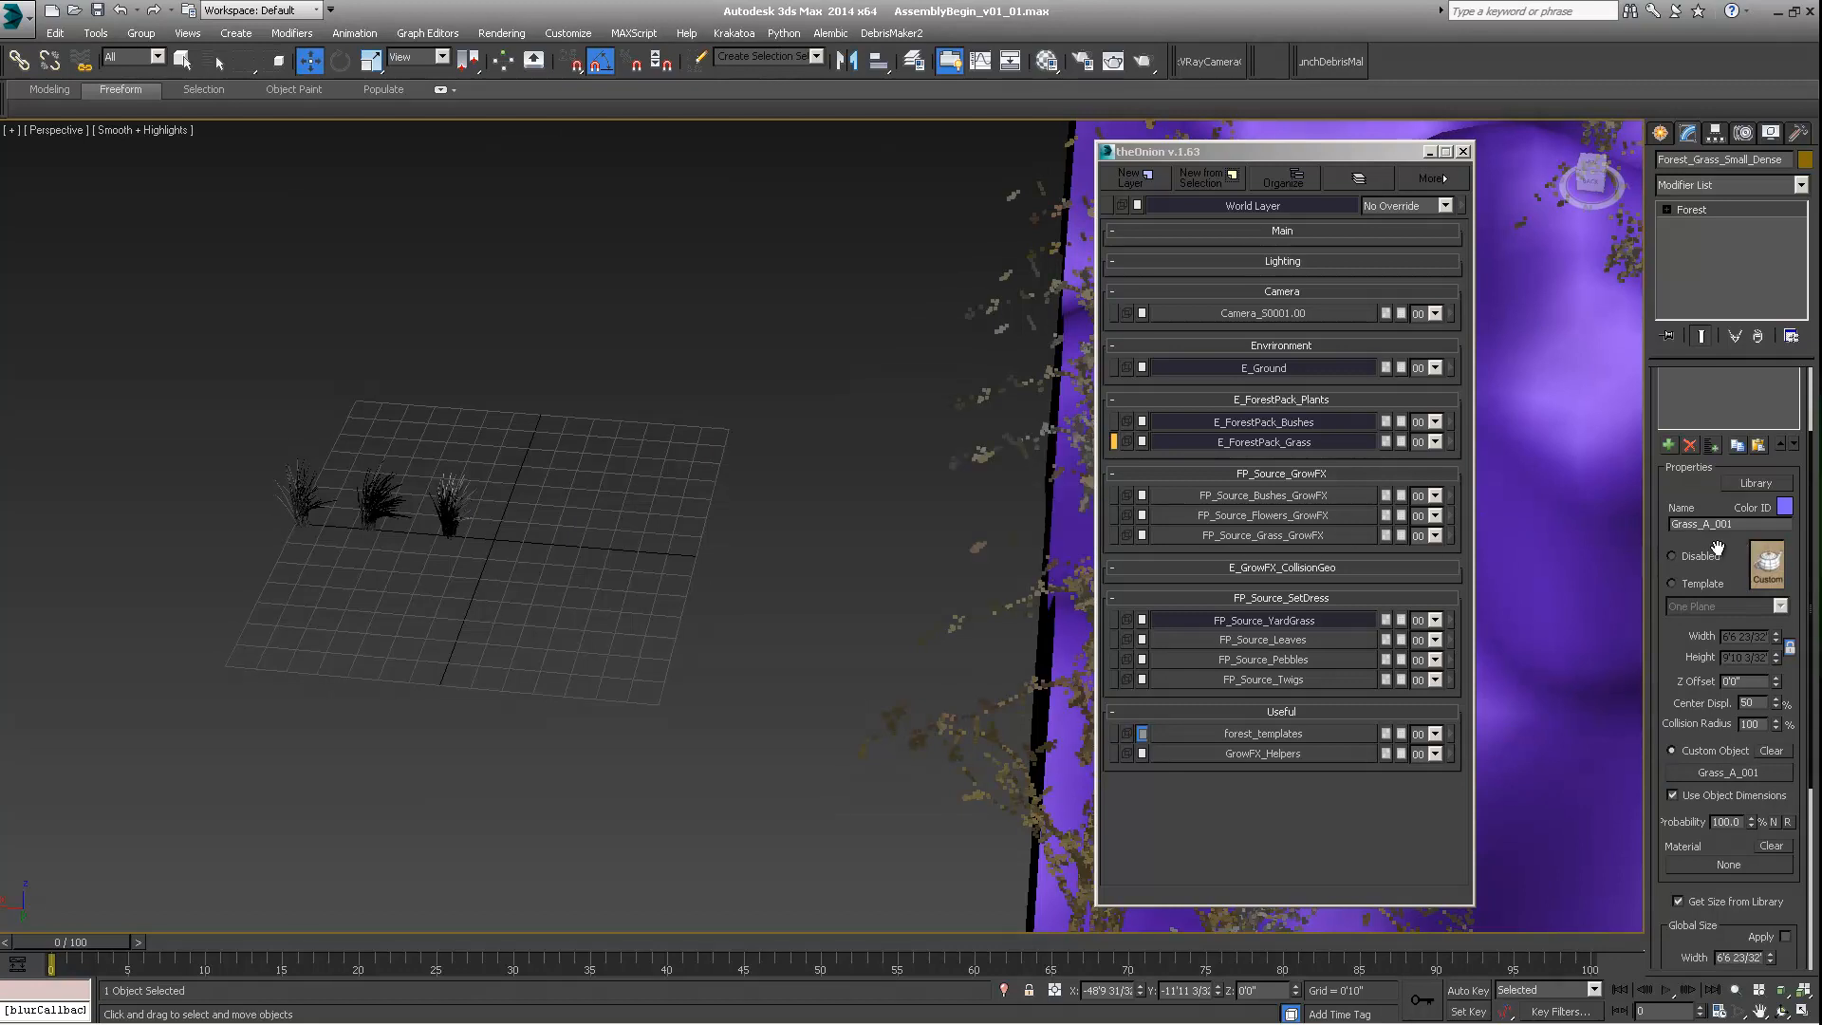
# Step: Add a second geometry item as a Custom Object using the Grass_B_001 mesh, declining the recommended high-poly options
pyautogui.scroll(2, 1717, 550)
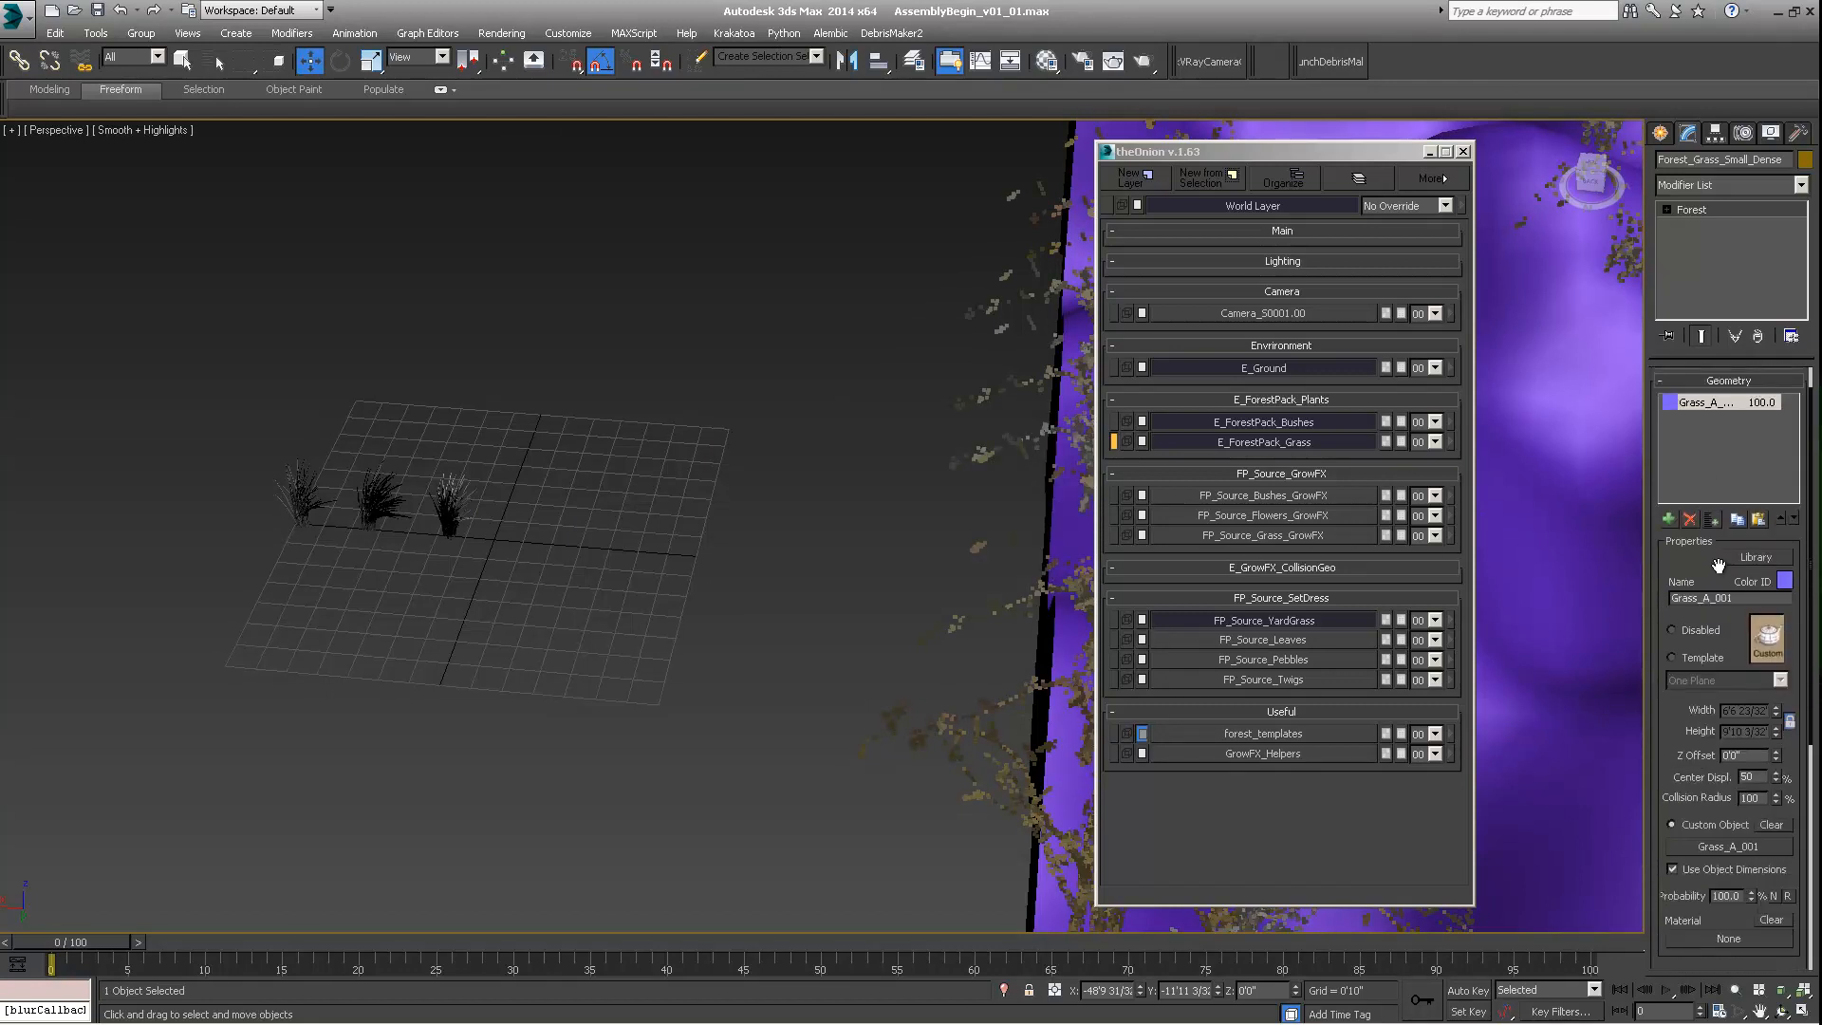
pyautogui.scroll(-3, 1684, 581)
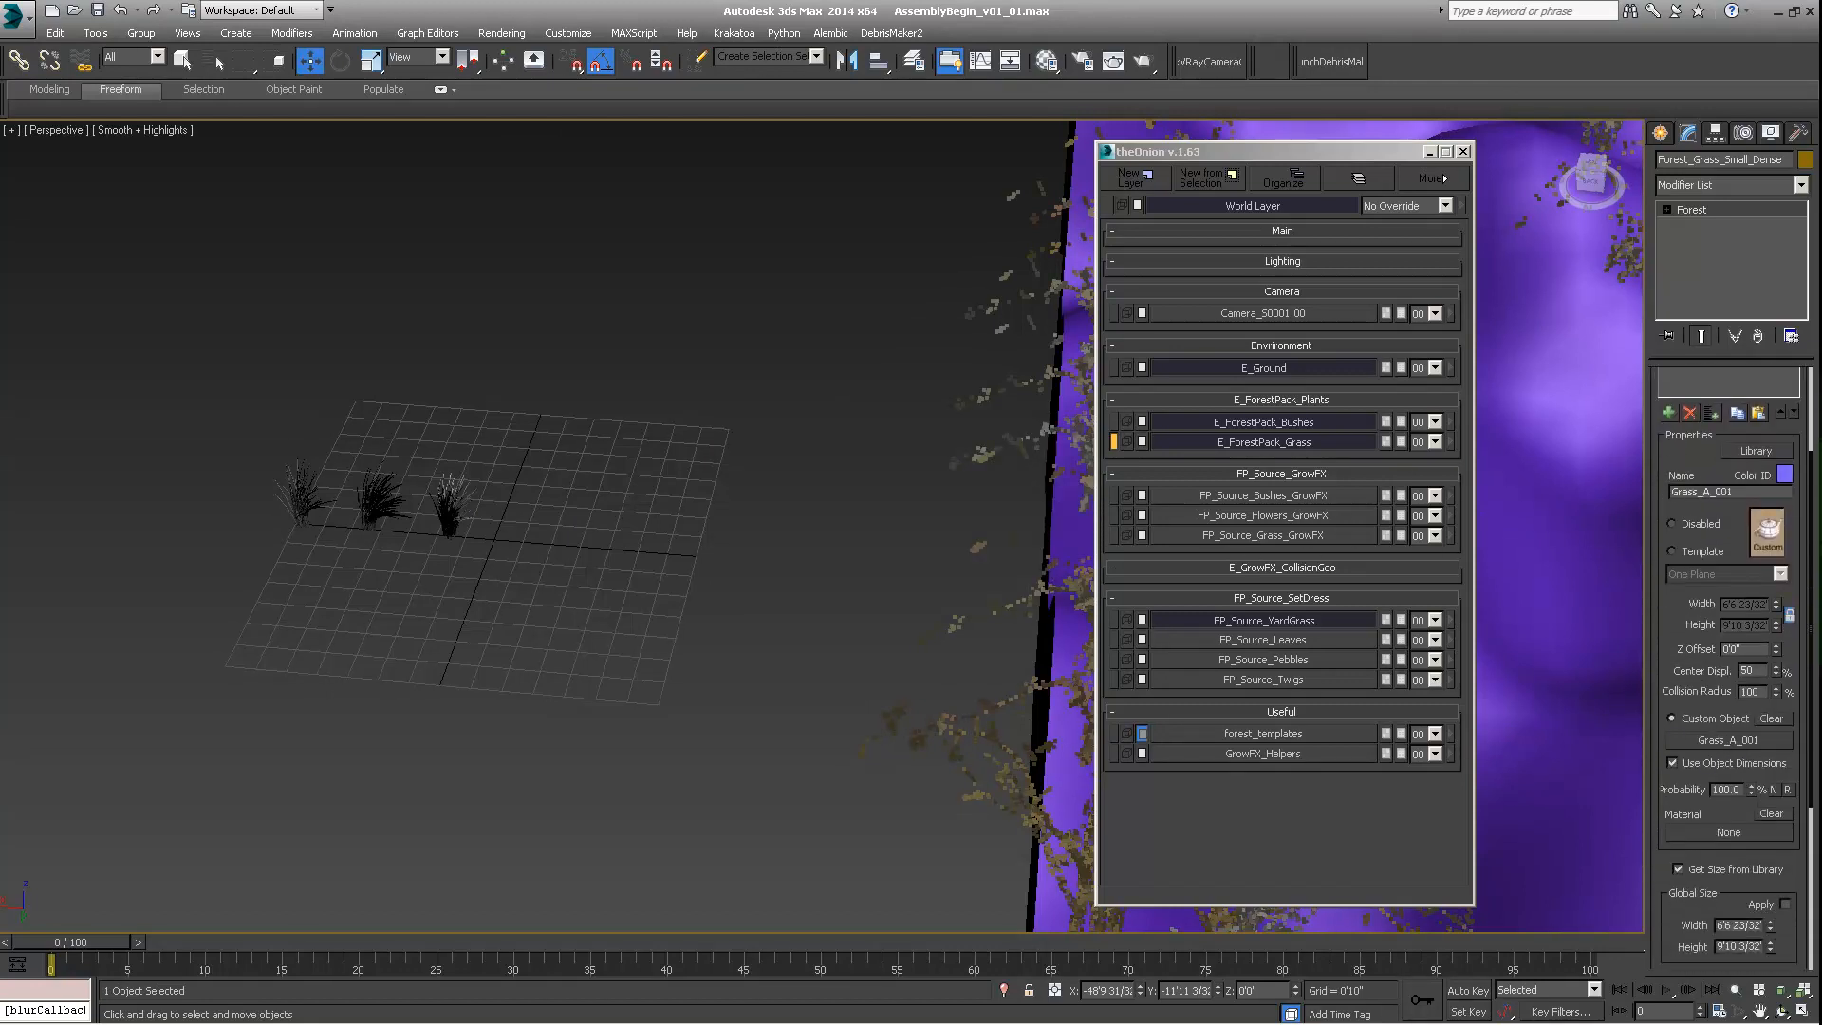
pyautogui.moveTo(649, 522); pyautogui.dragTo(734, 580, button='middle')
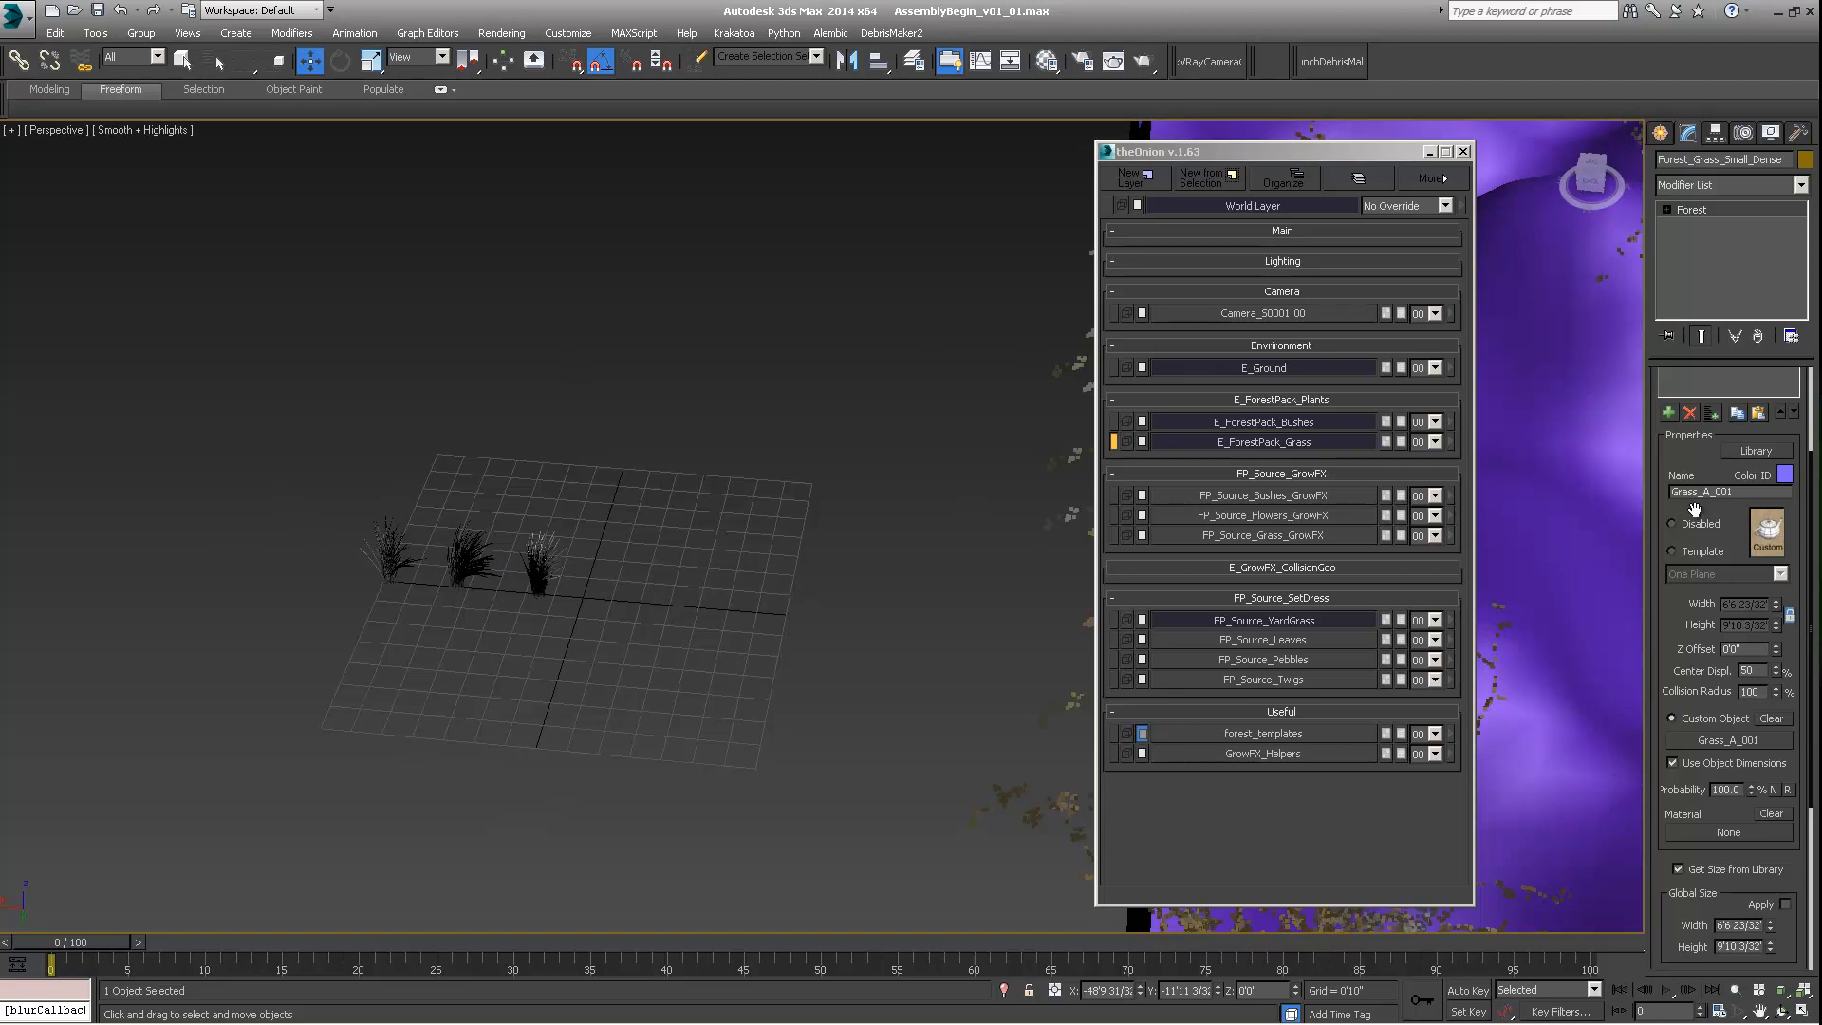
pyautogui.scroll(4, 1695, 510)
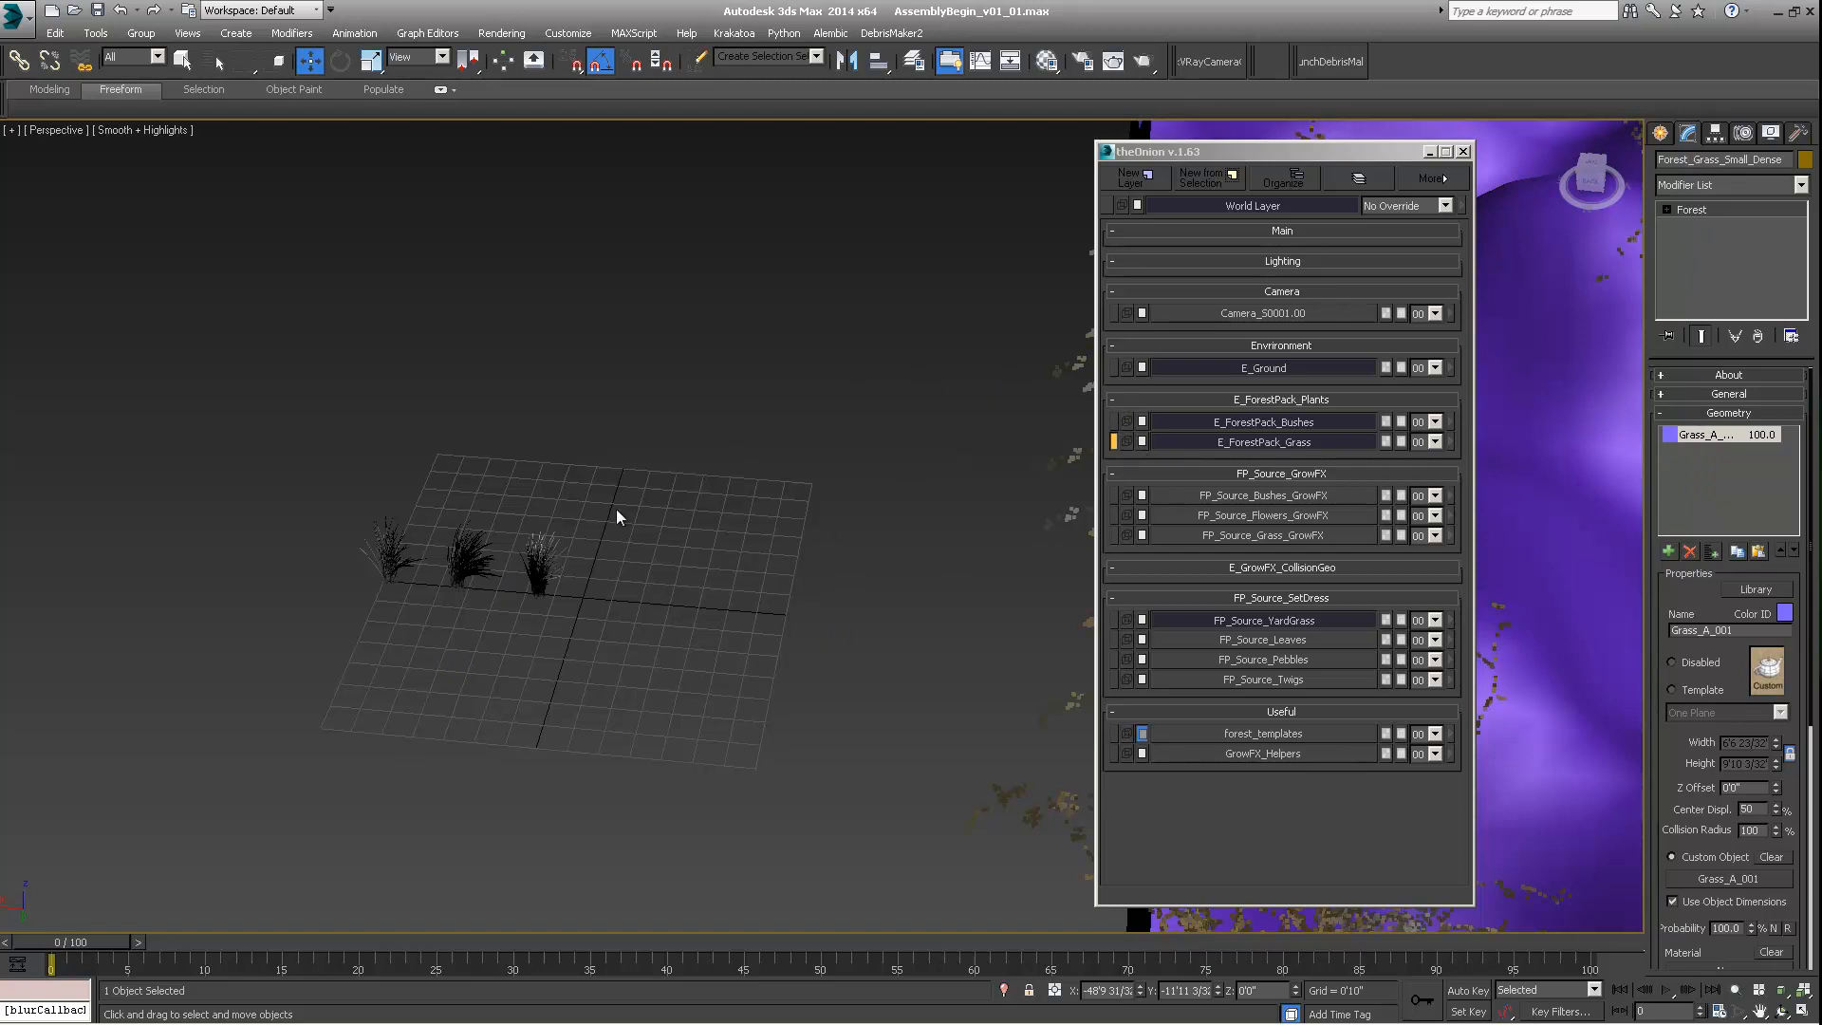
pyautogui.moveTo(617, 508); pyautogui.dragTo(813, 480, button='middle')
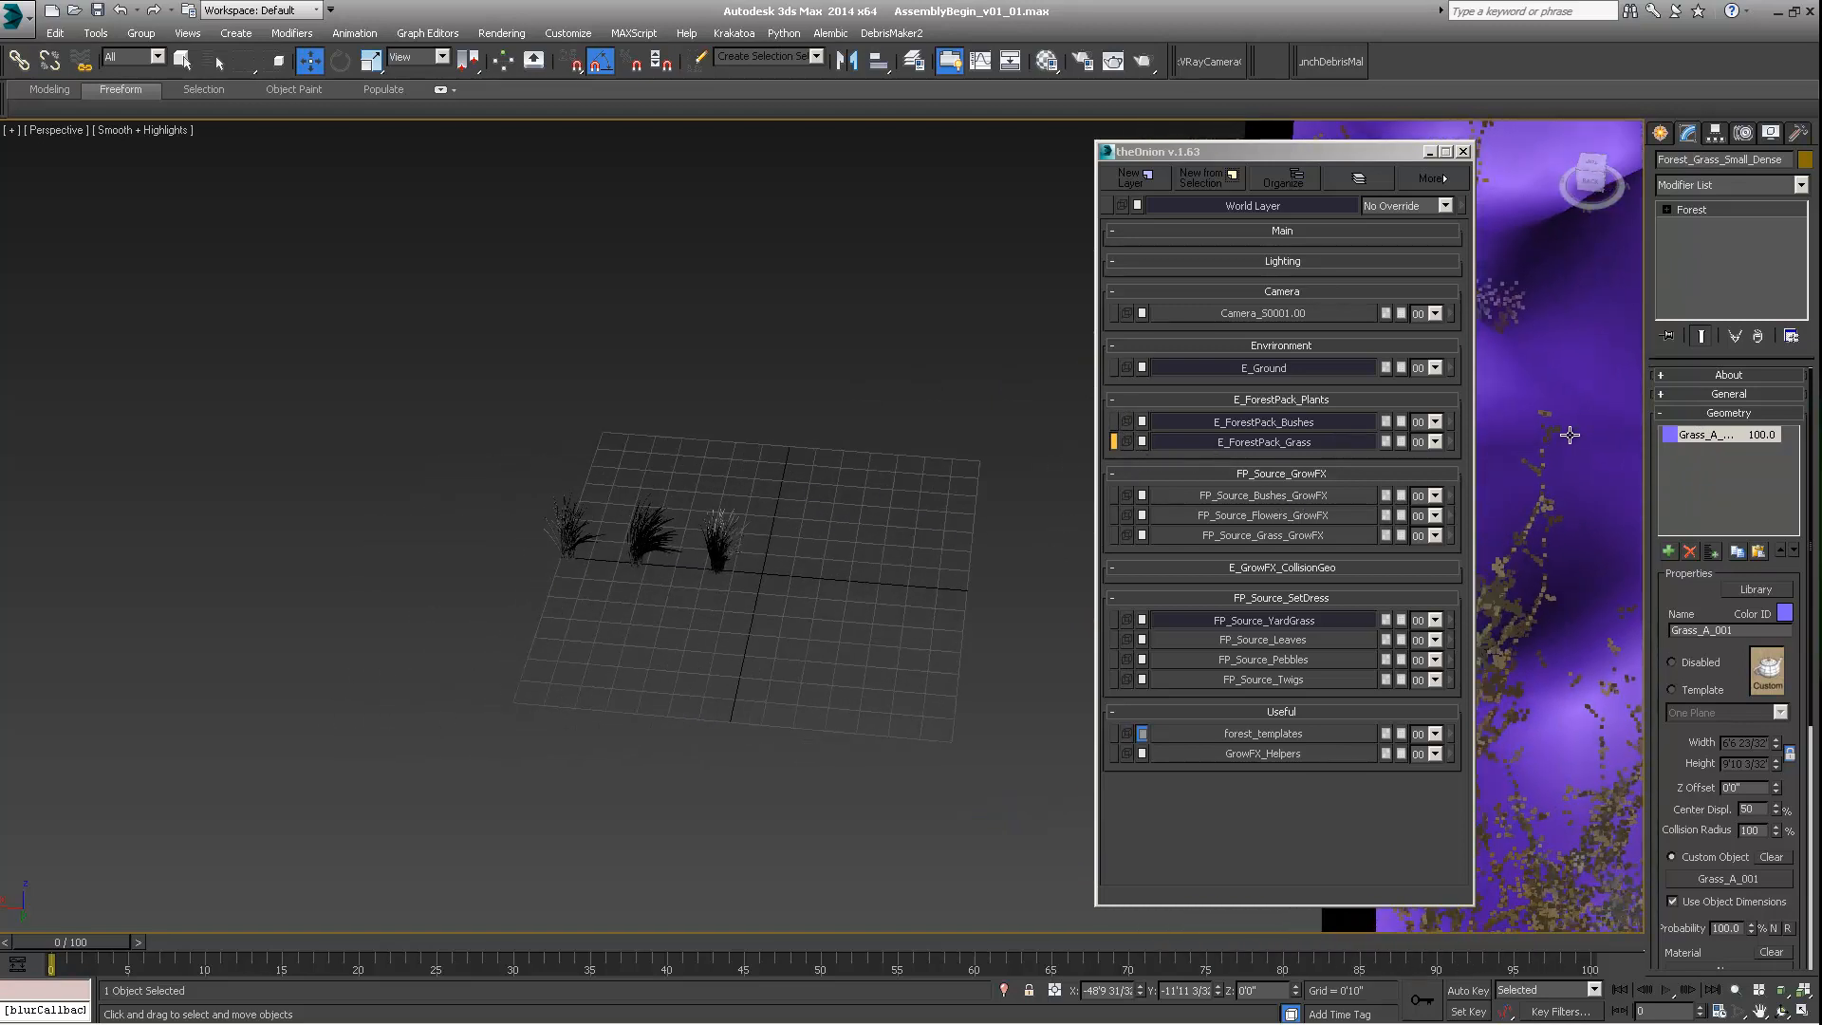
pyautogui.click(1668, 552)
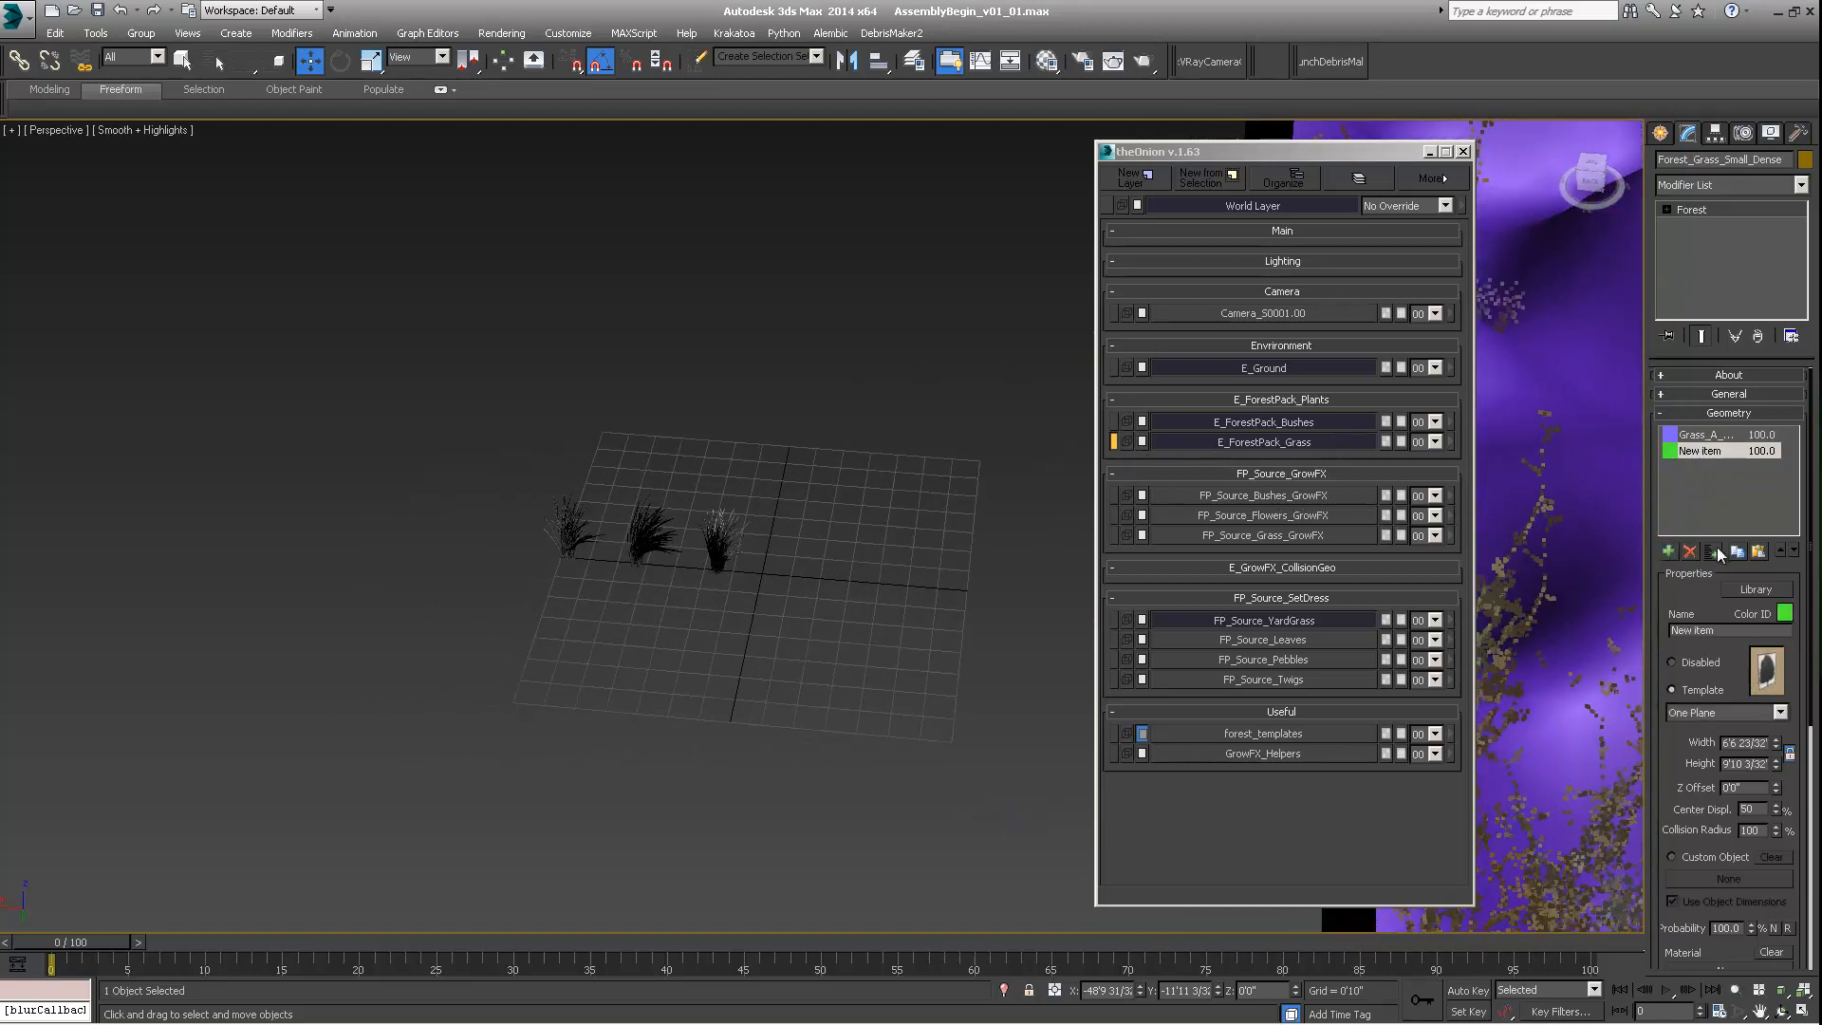
pyautogui.click(1673, 856)
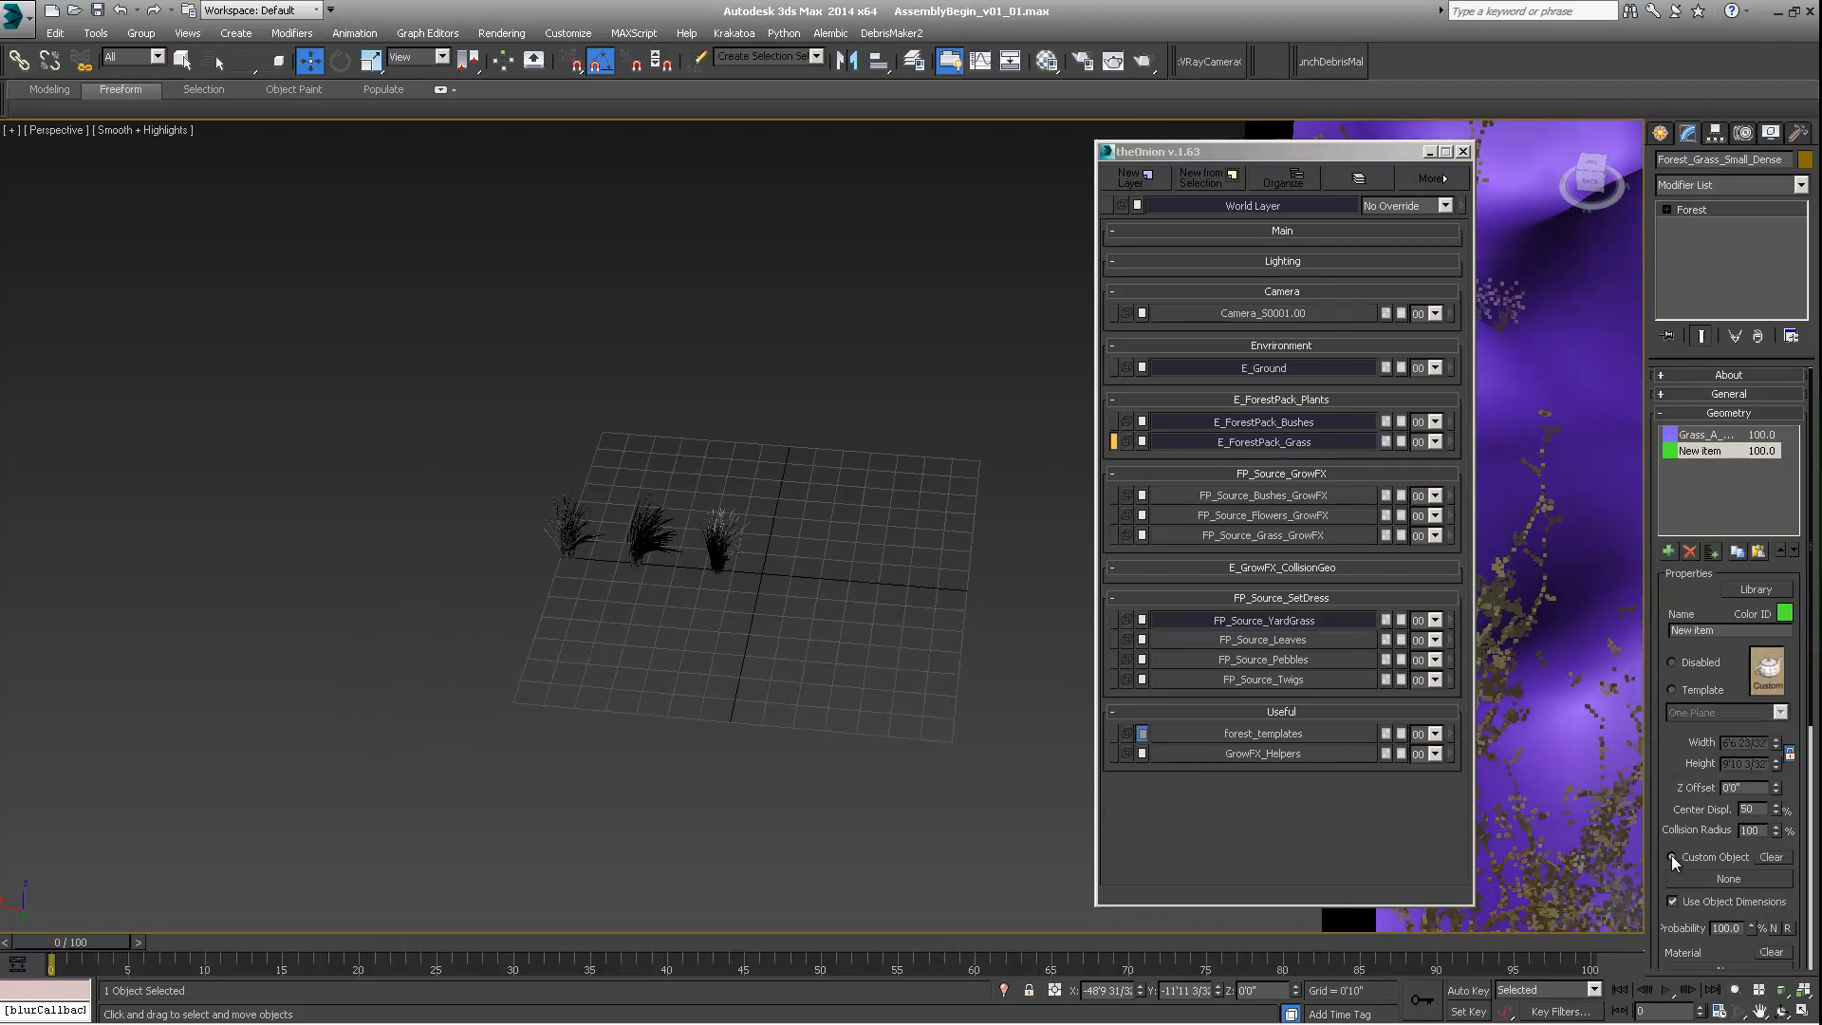
pyautogui.click(1713, 880)
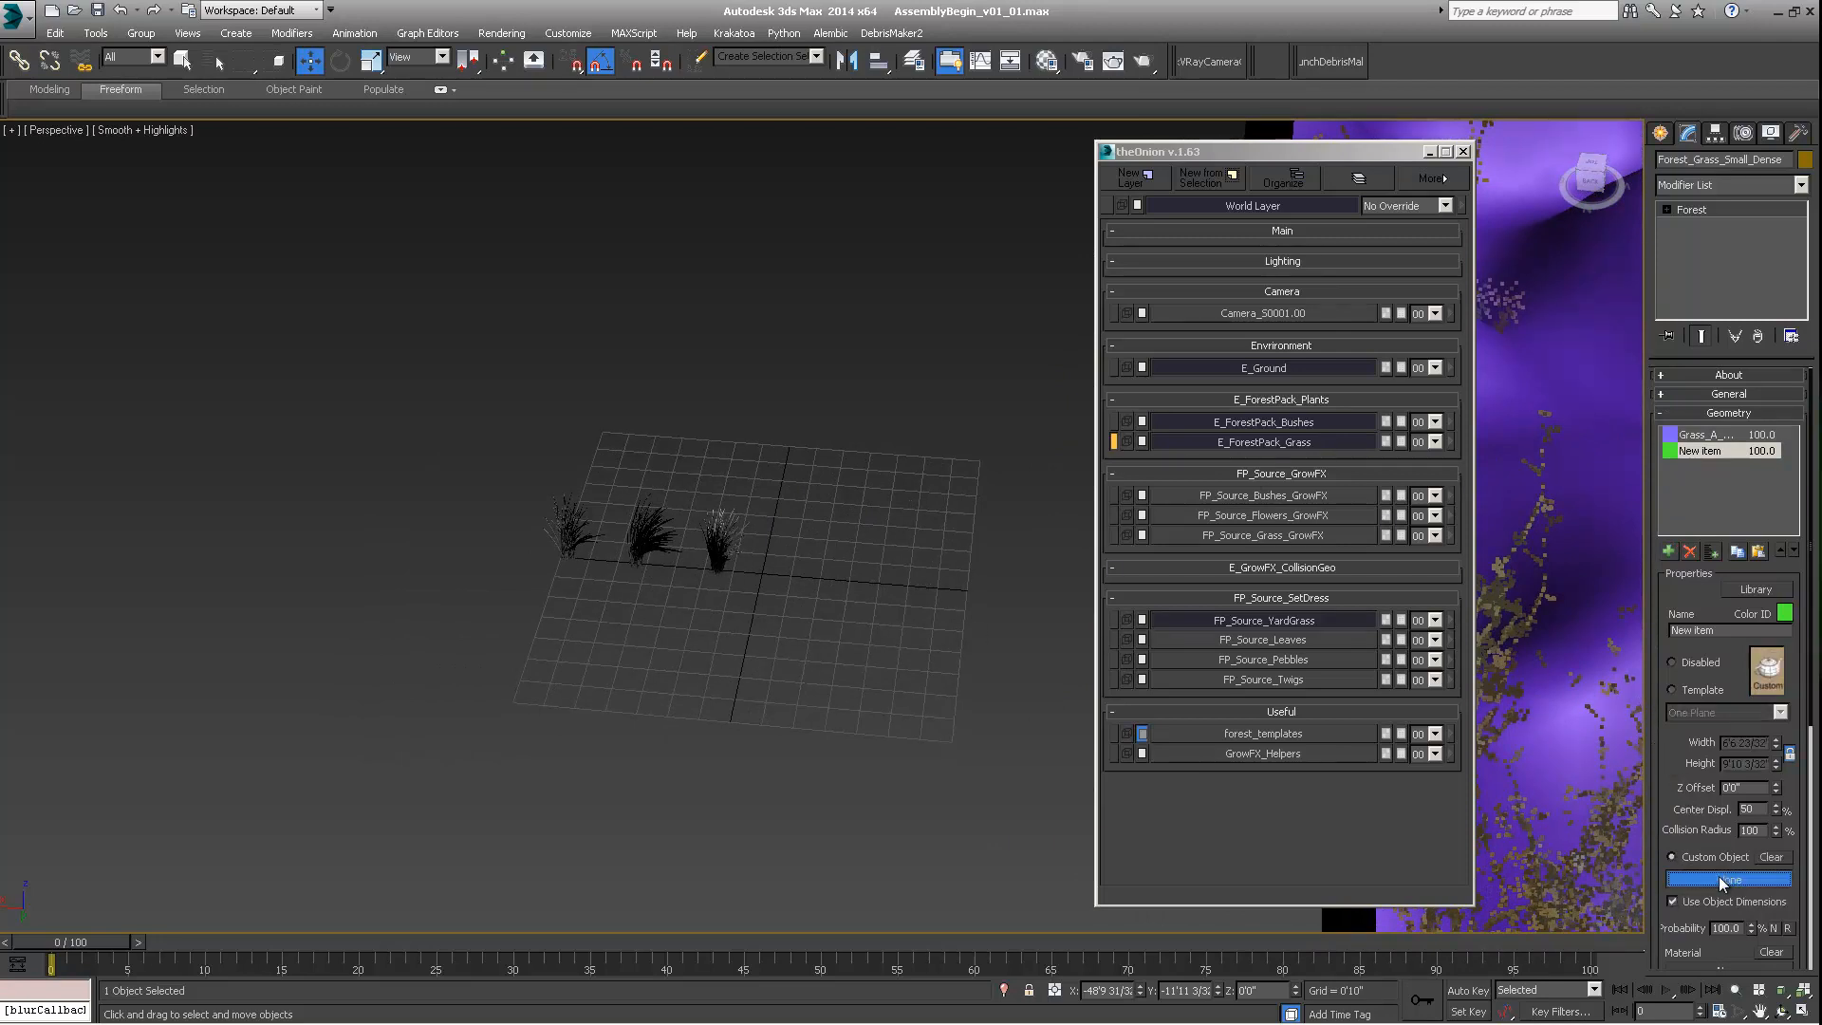
pyautogui.click(645, 548)
pyautogui.click(1032, 573)
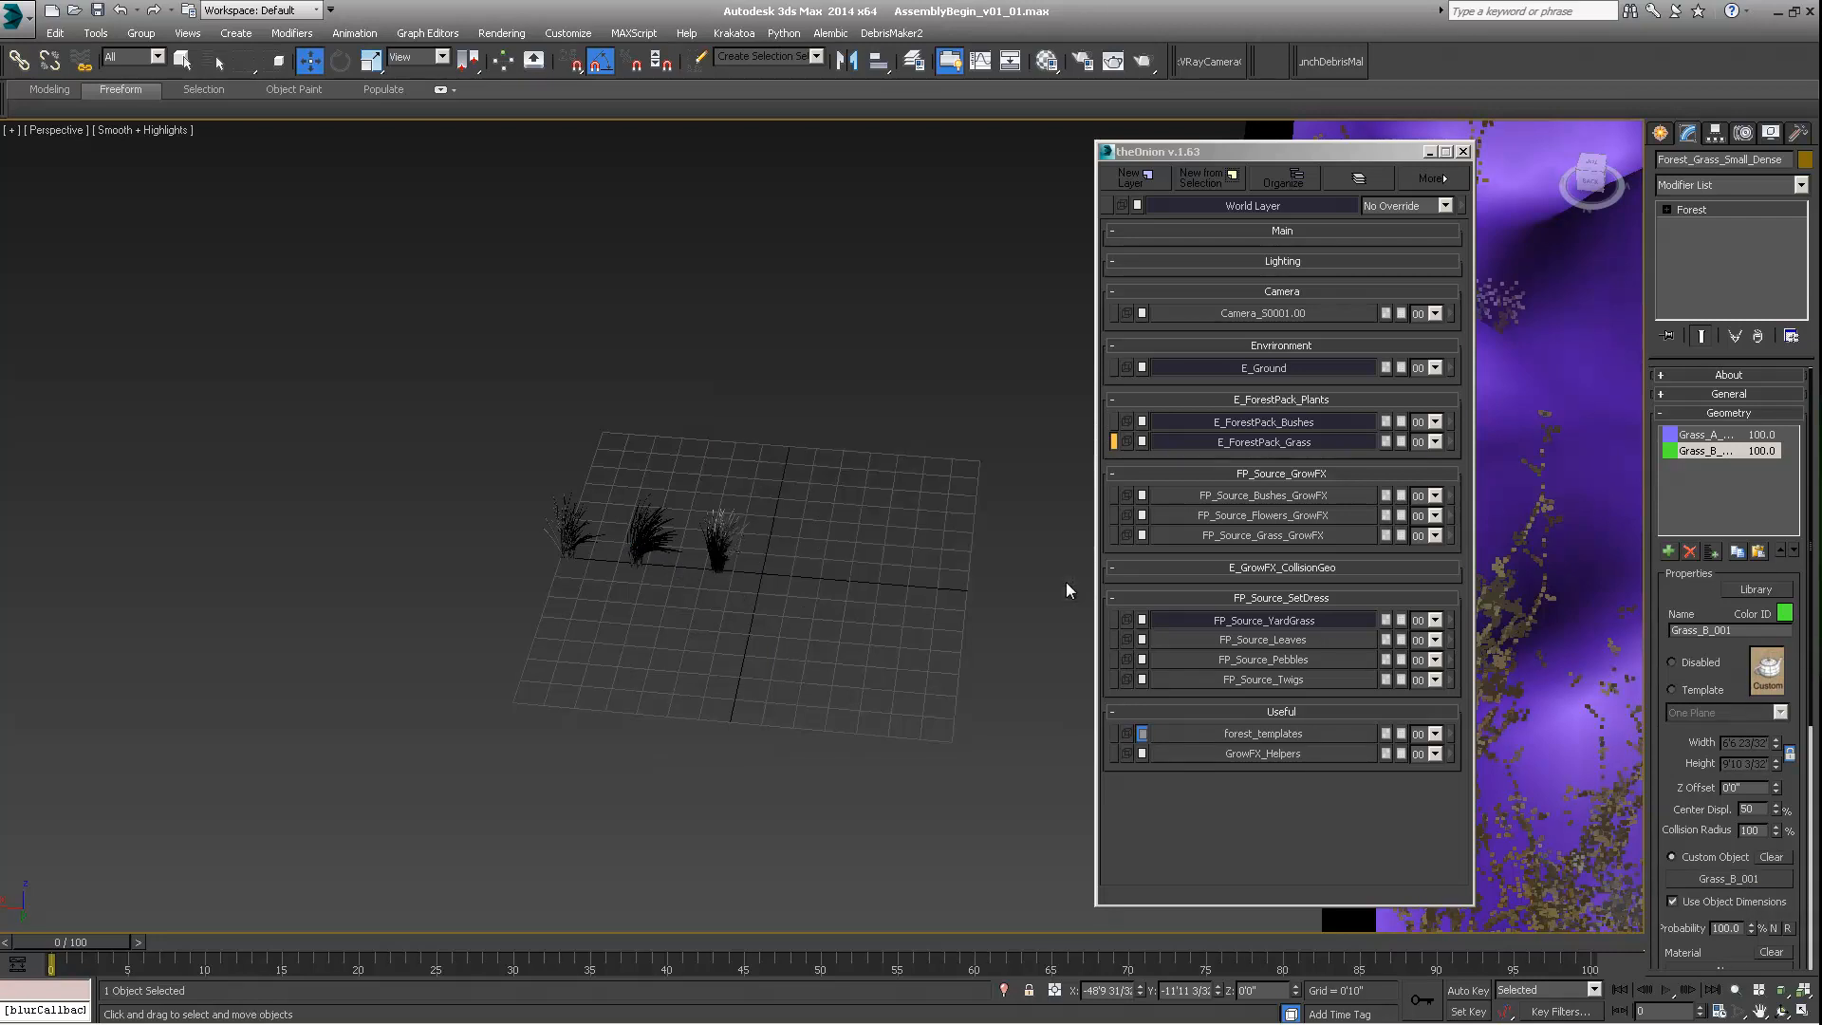
# Step: Add a third geometry item as a Custom Object using the Grass_C_001 mesh, declining the recommended high-poly options
pyautogui.click(1670, 552)
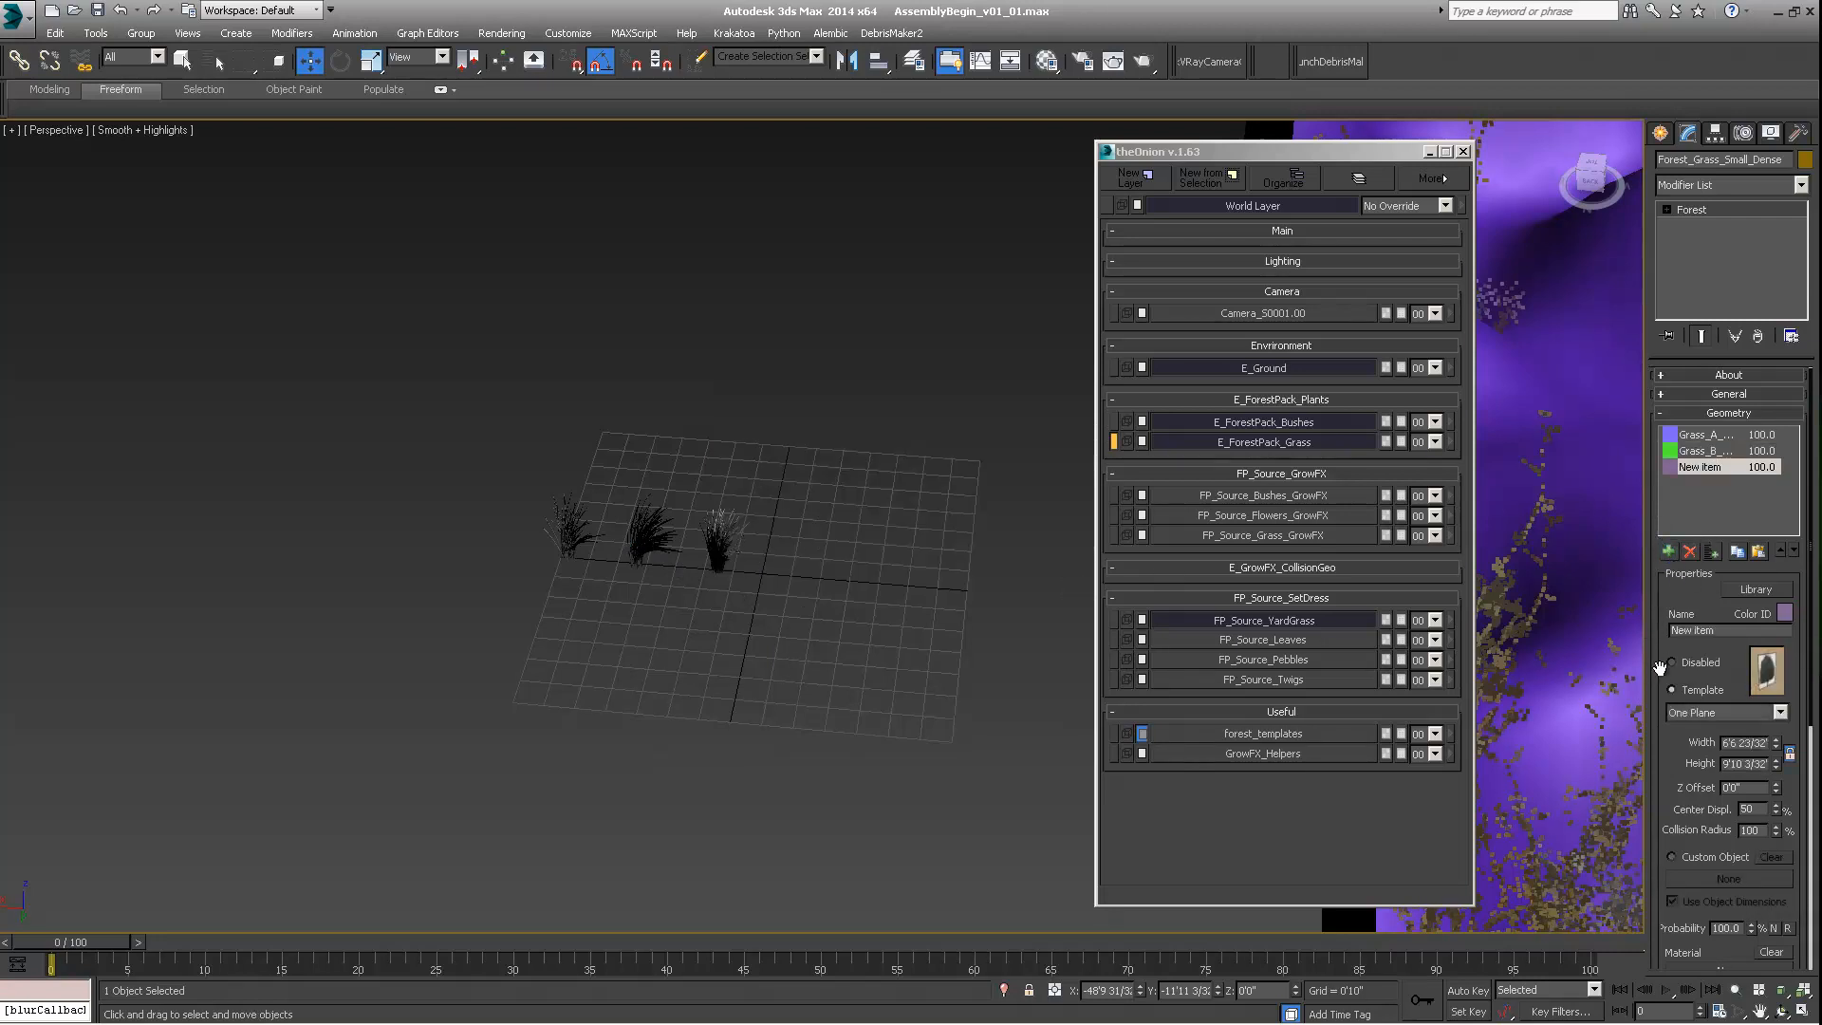
pyautogui.click(1673, 857)
pyautogui.click(1704, 879)
pyautogui.click(567, 532)
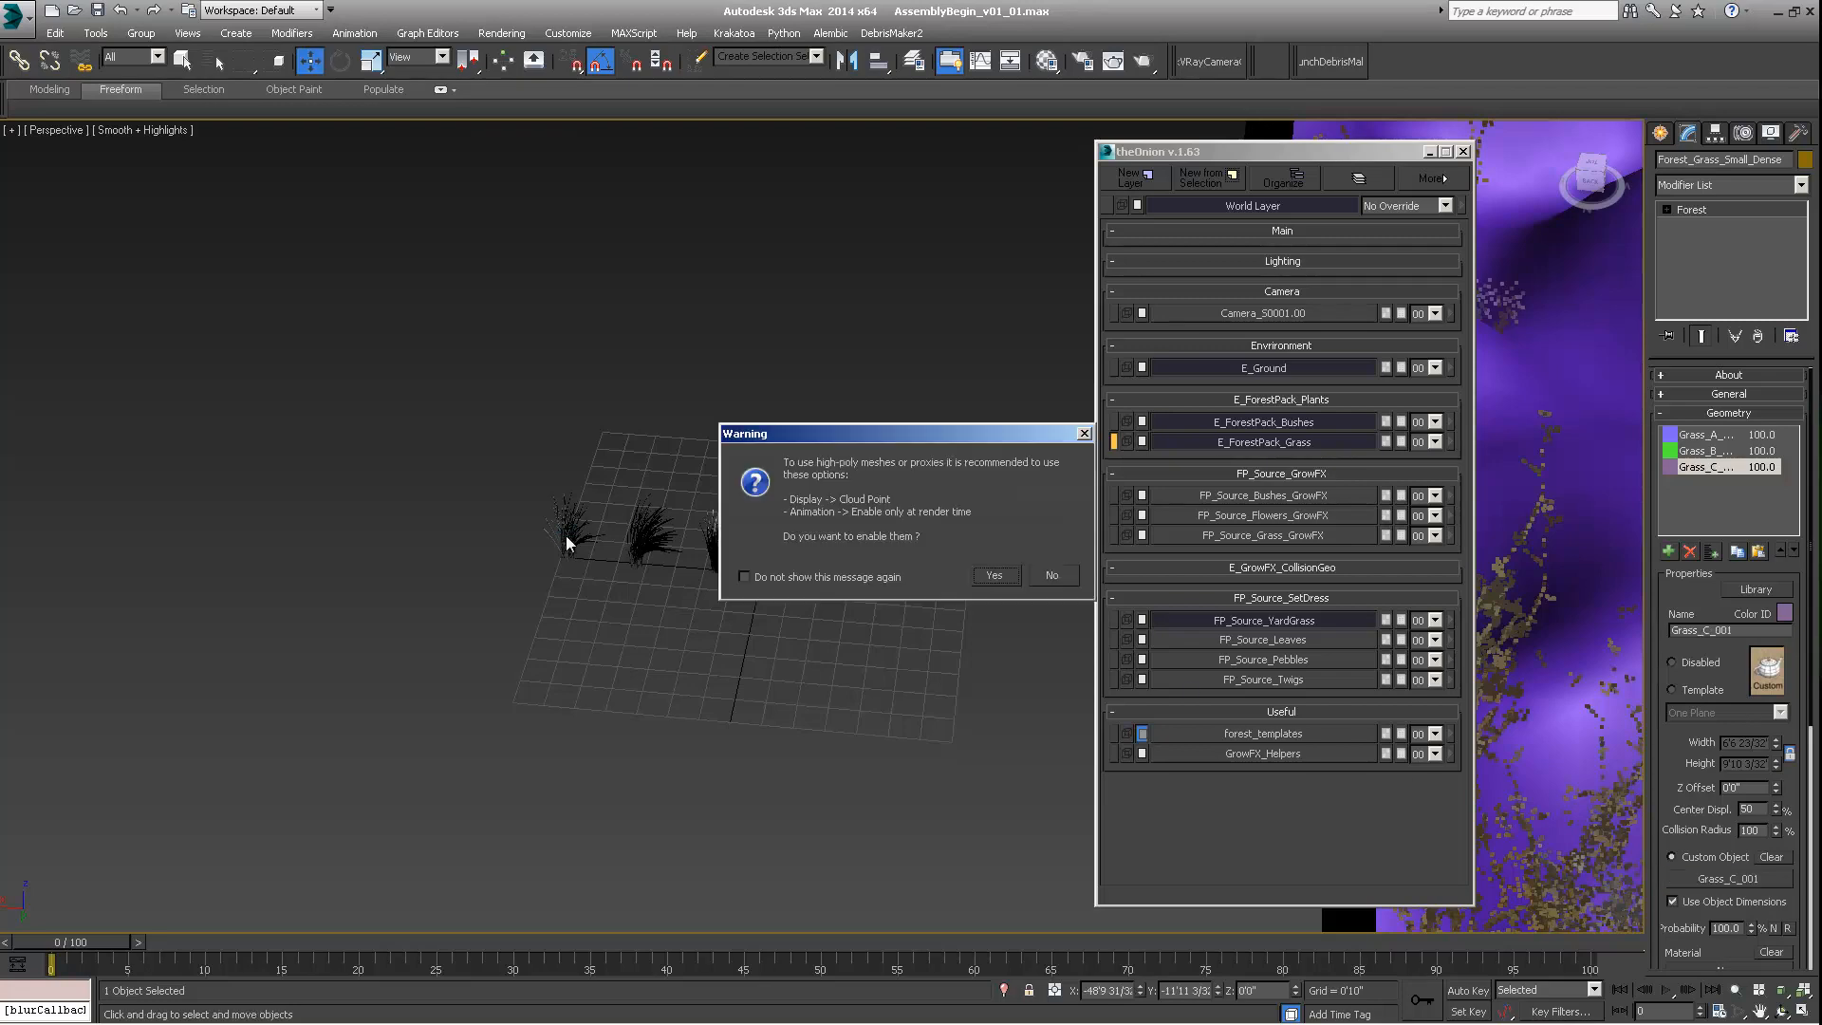
pyautogui.click(1050, 575)
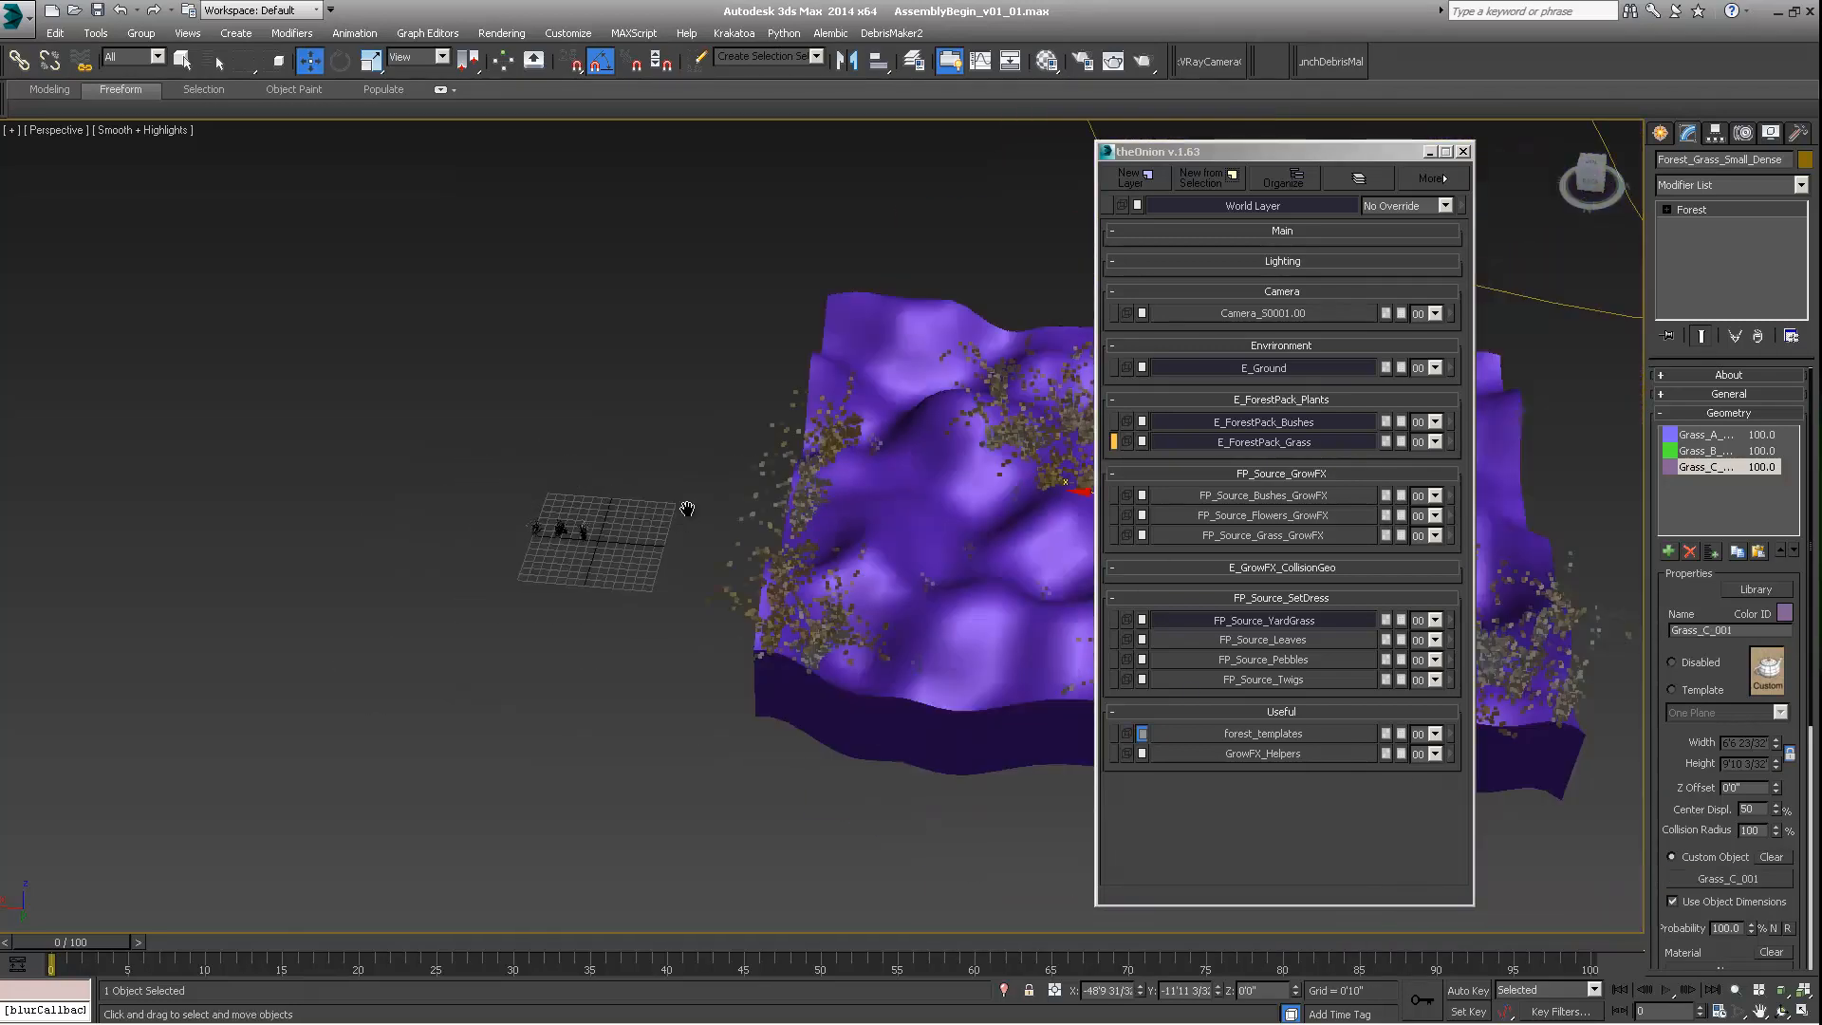
# Step: Examine the grass scatter over the ground surface together with the Forest object's Distribution Map and Areas settings
pyautogui.scroll(5, 667, 512)
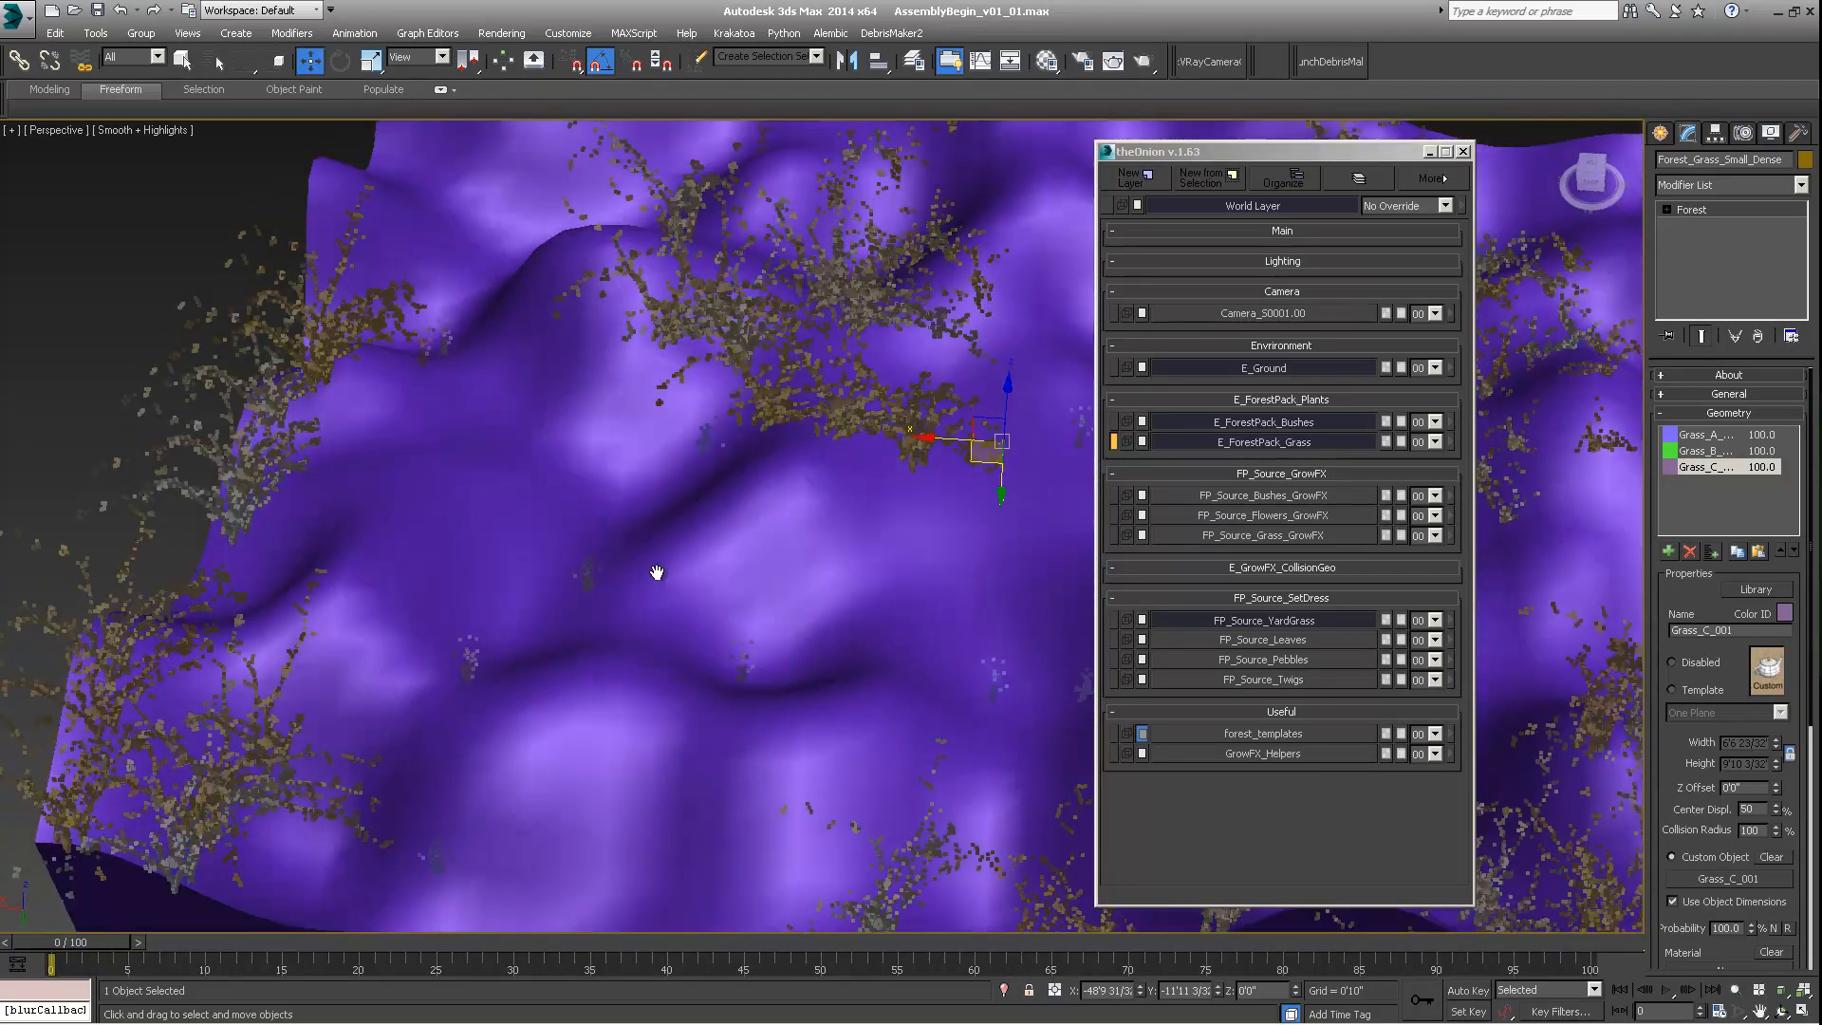
pyautogui.scroll(-10, 1695, 617)
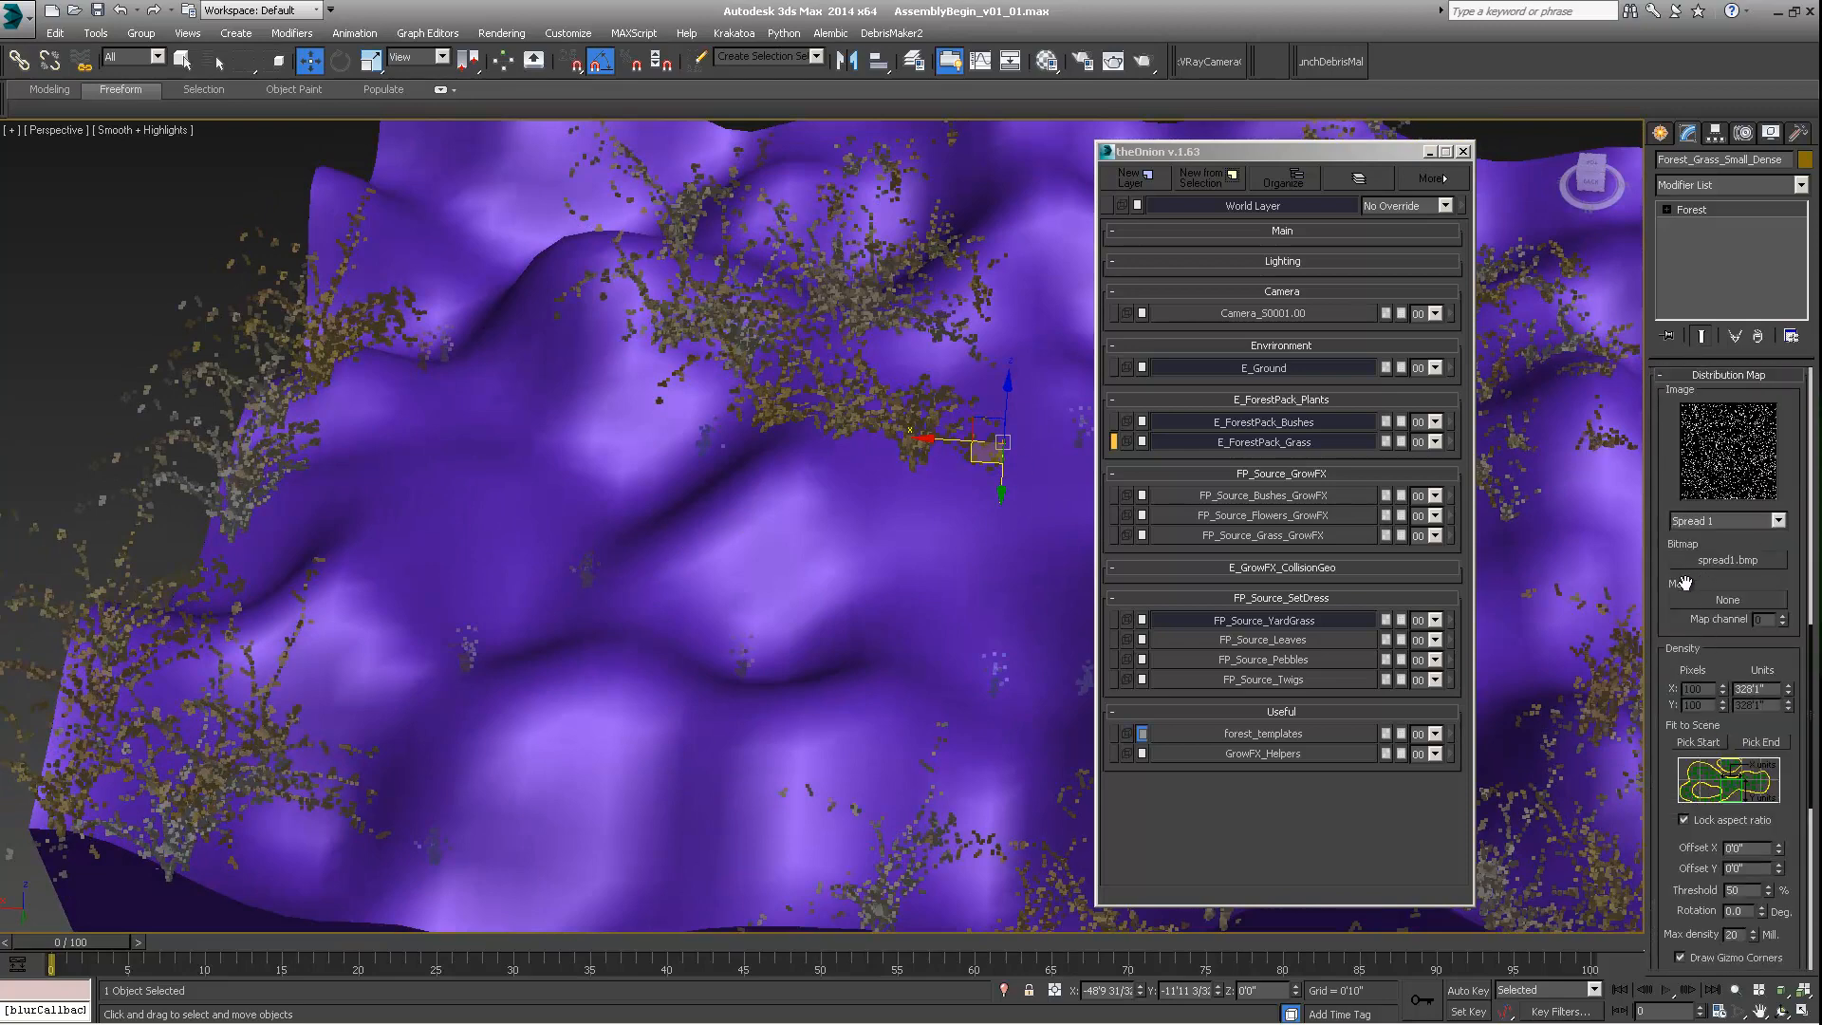
pyautogui.scroll(3, 1700, 584)
pyautogui.click(1716, 524)
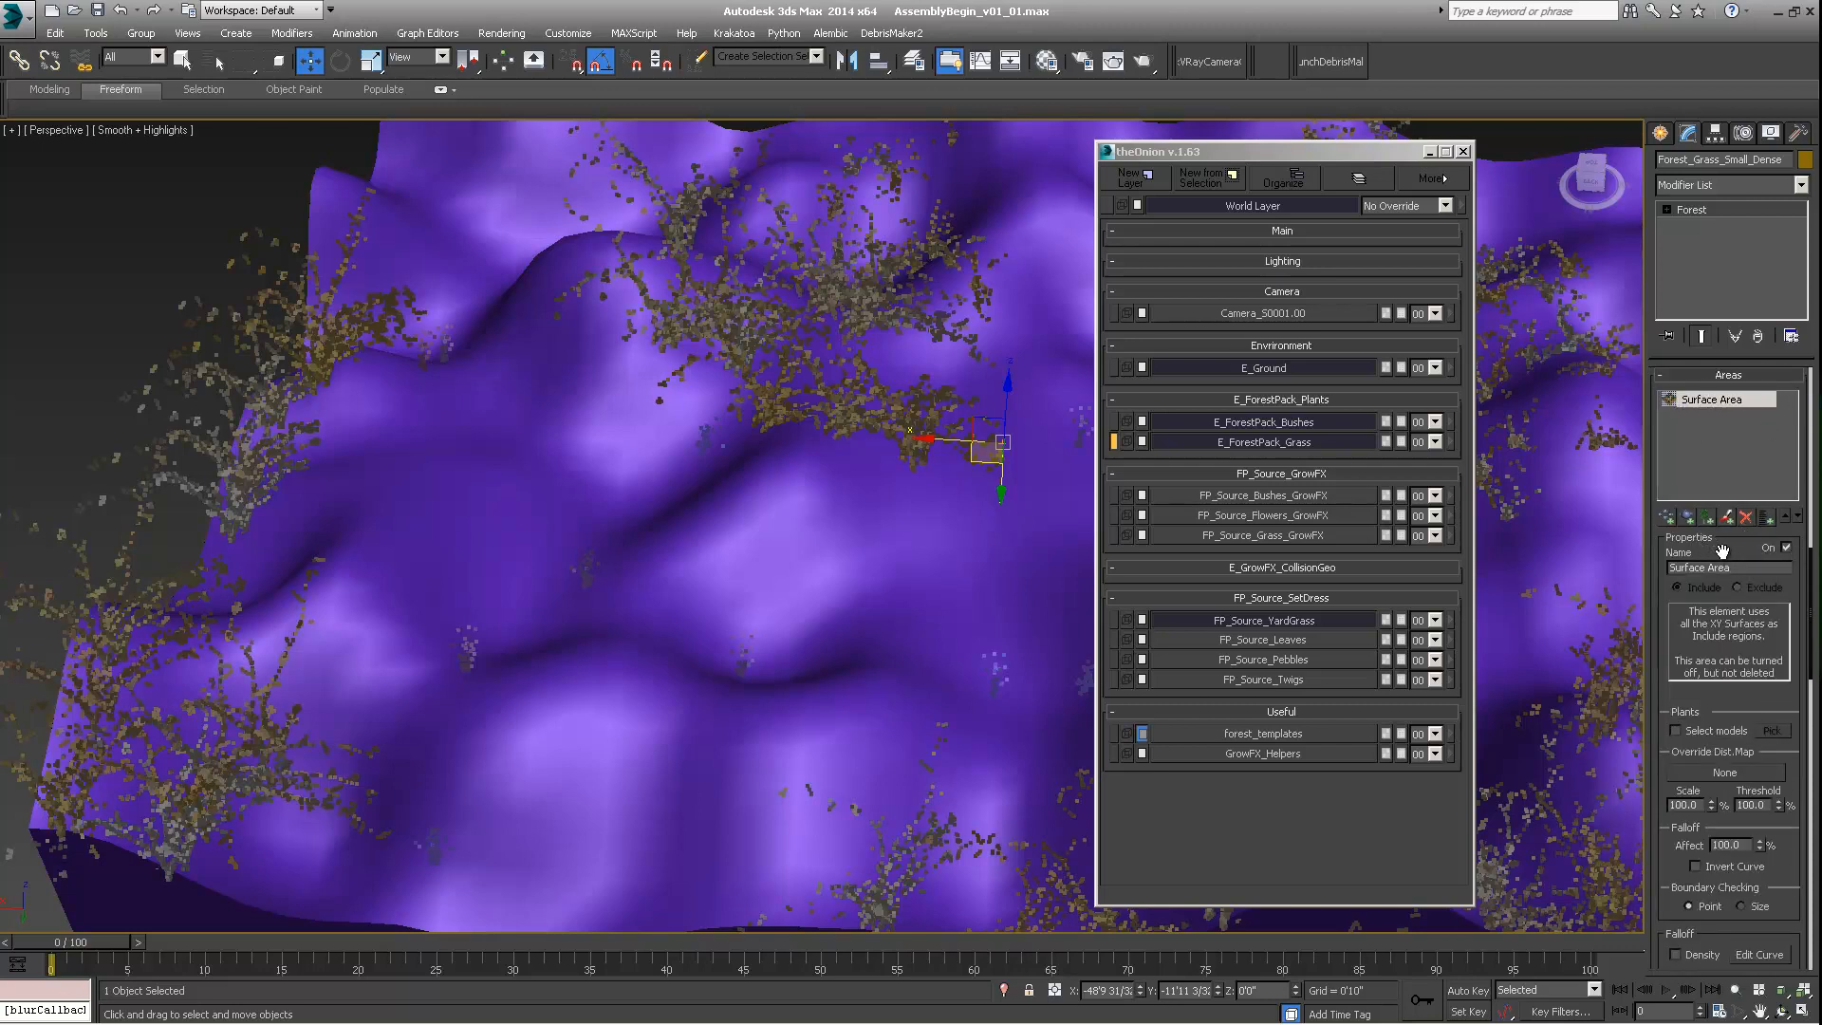
pyautogui.scroll(-5, 866, 573)
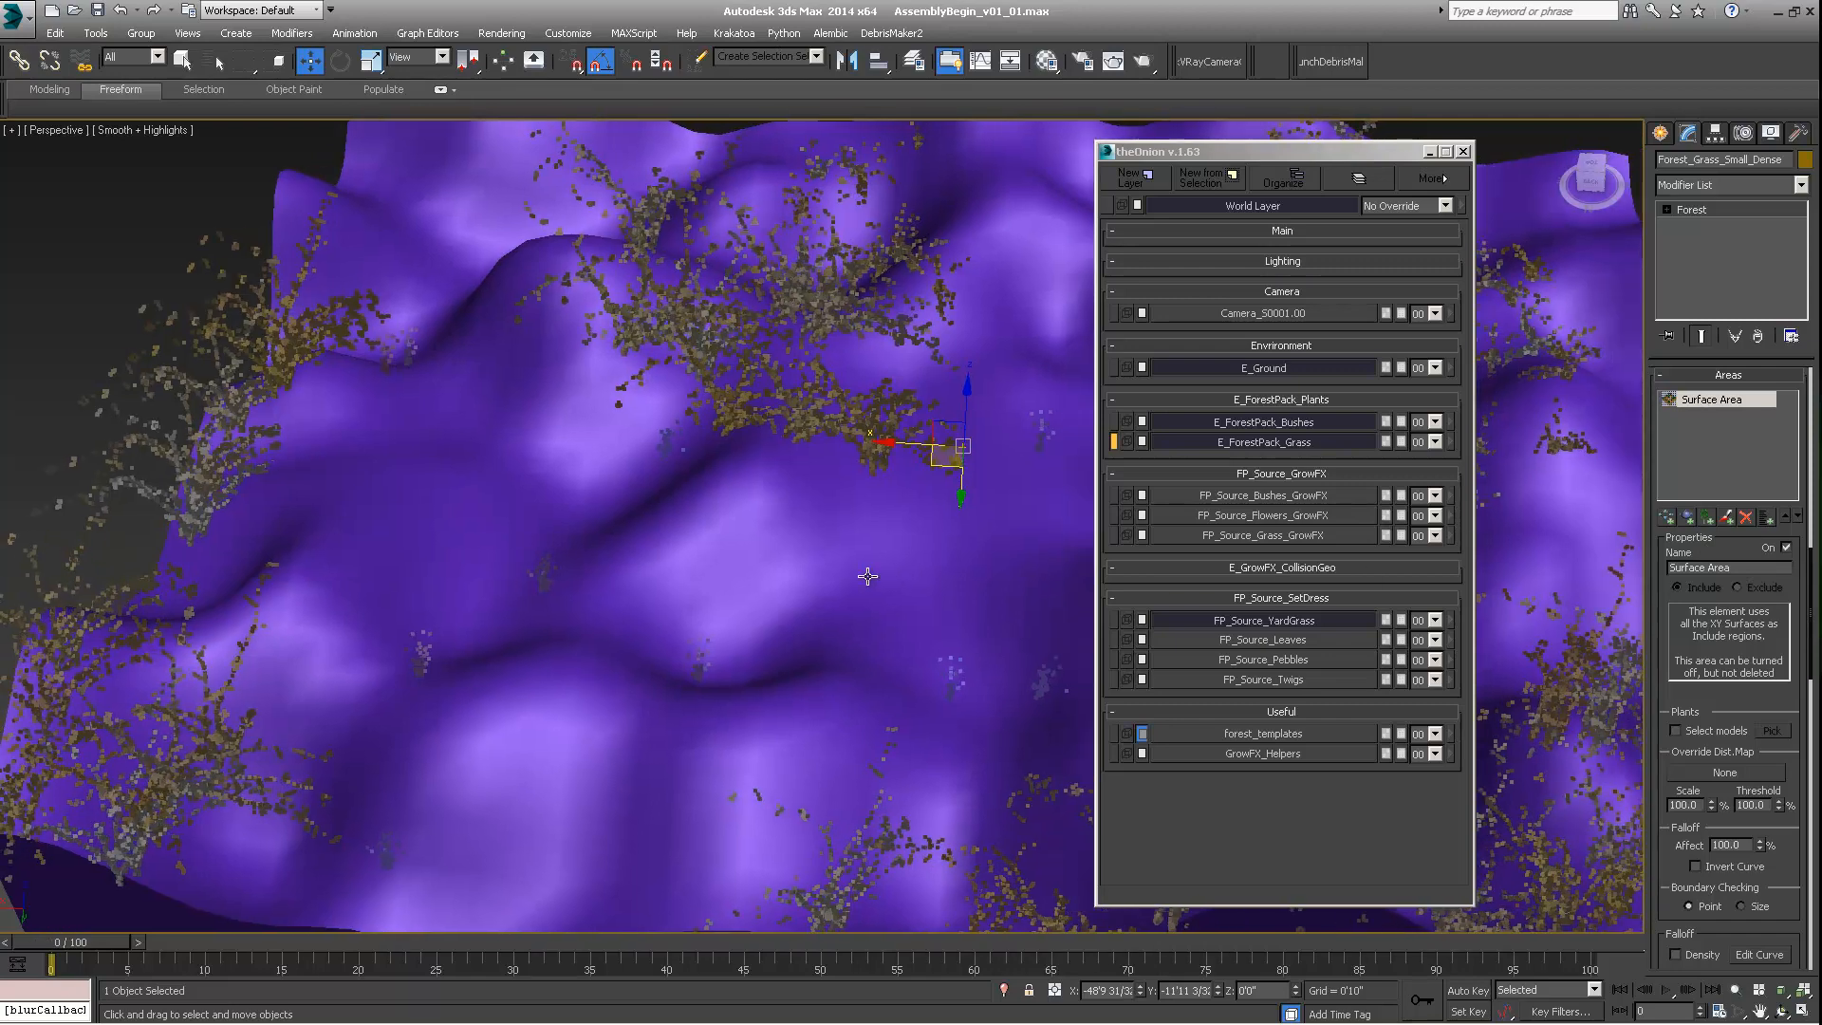
pyautogui.keyDown('alt'); pyautogui.moveTo(867, 573); pyautogui.dragTo(808, 589, button='middle'); pyautogui.keyUp('alt')
pyautogui.scroll(-2, 807, 589)
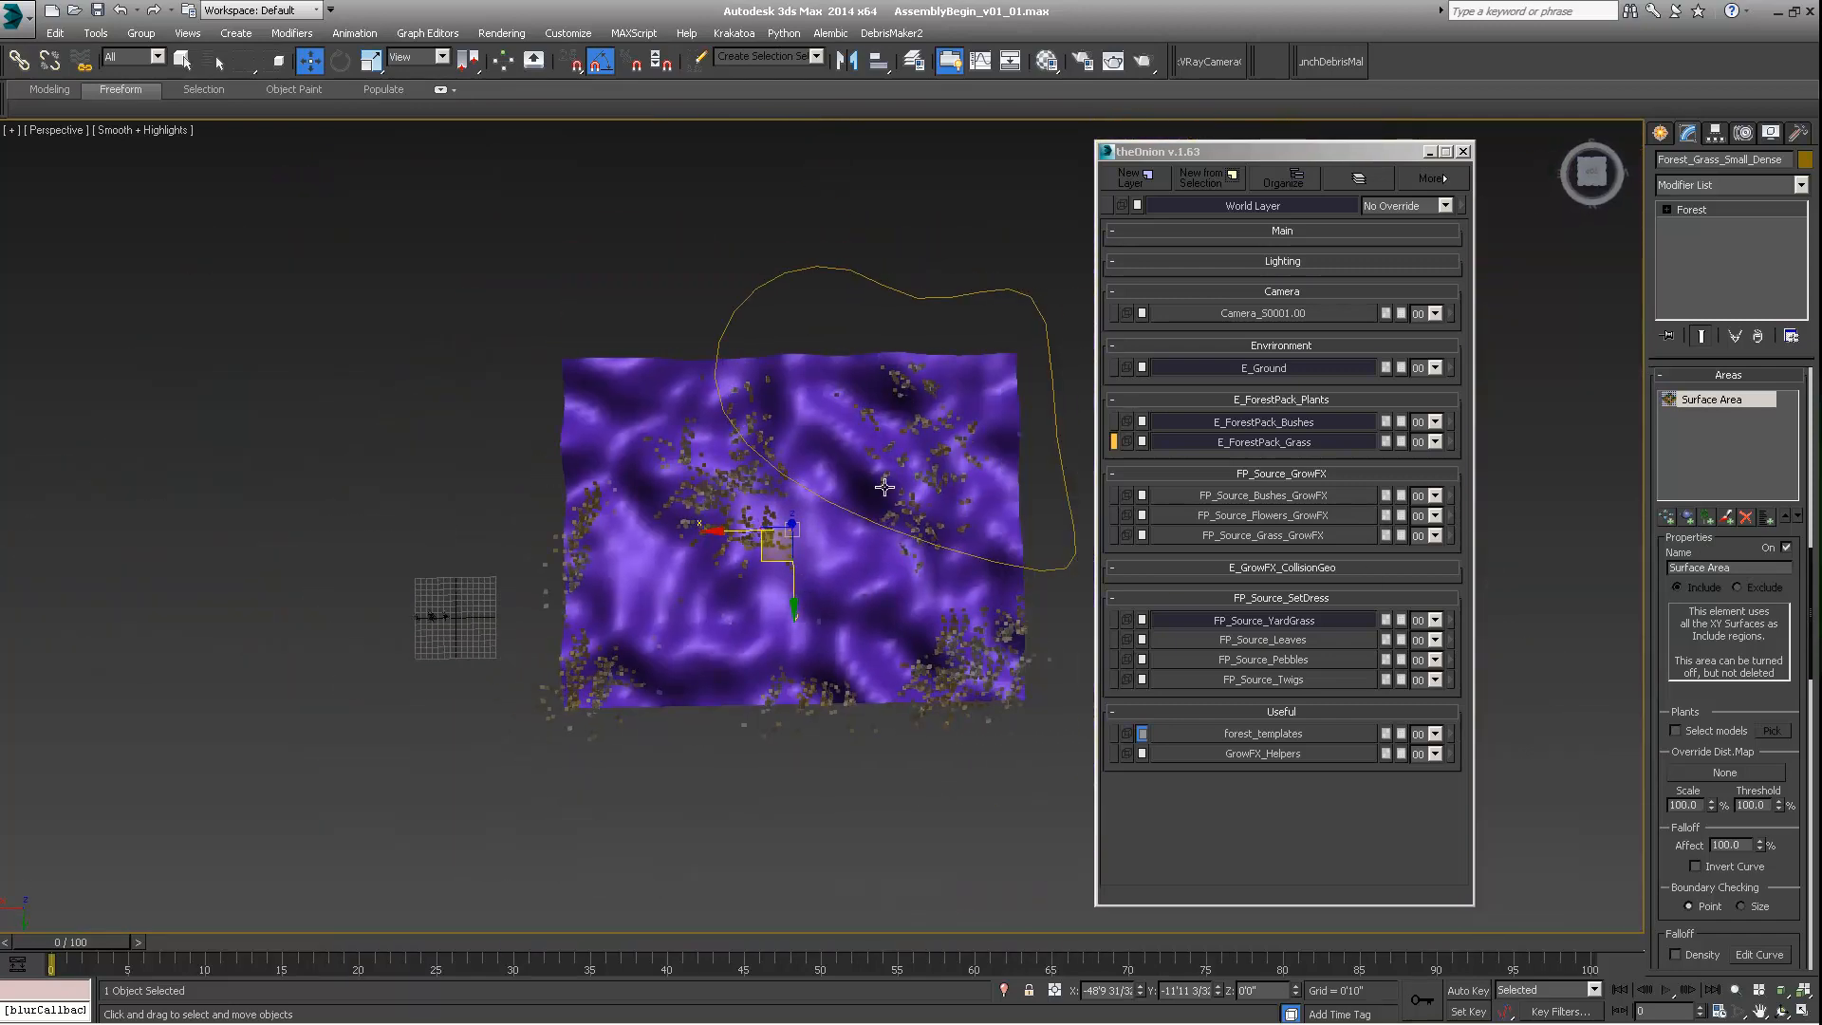
pyautogui.keyDown('alt'); pyautogui.moveTo(842, 402); pyautogui.dragTo(830, 503, button='middle'); pyautogui.keyUp('alt')
pyautogui.scroll(4, 786, 510)
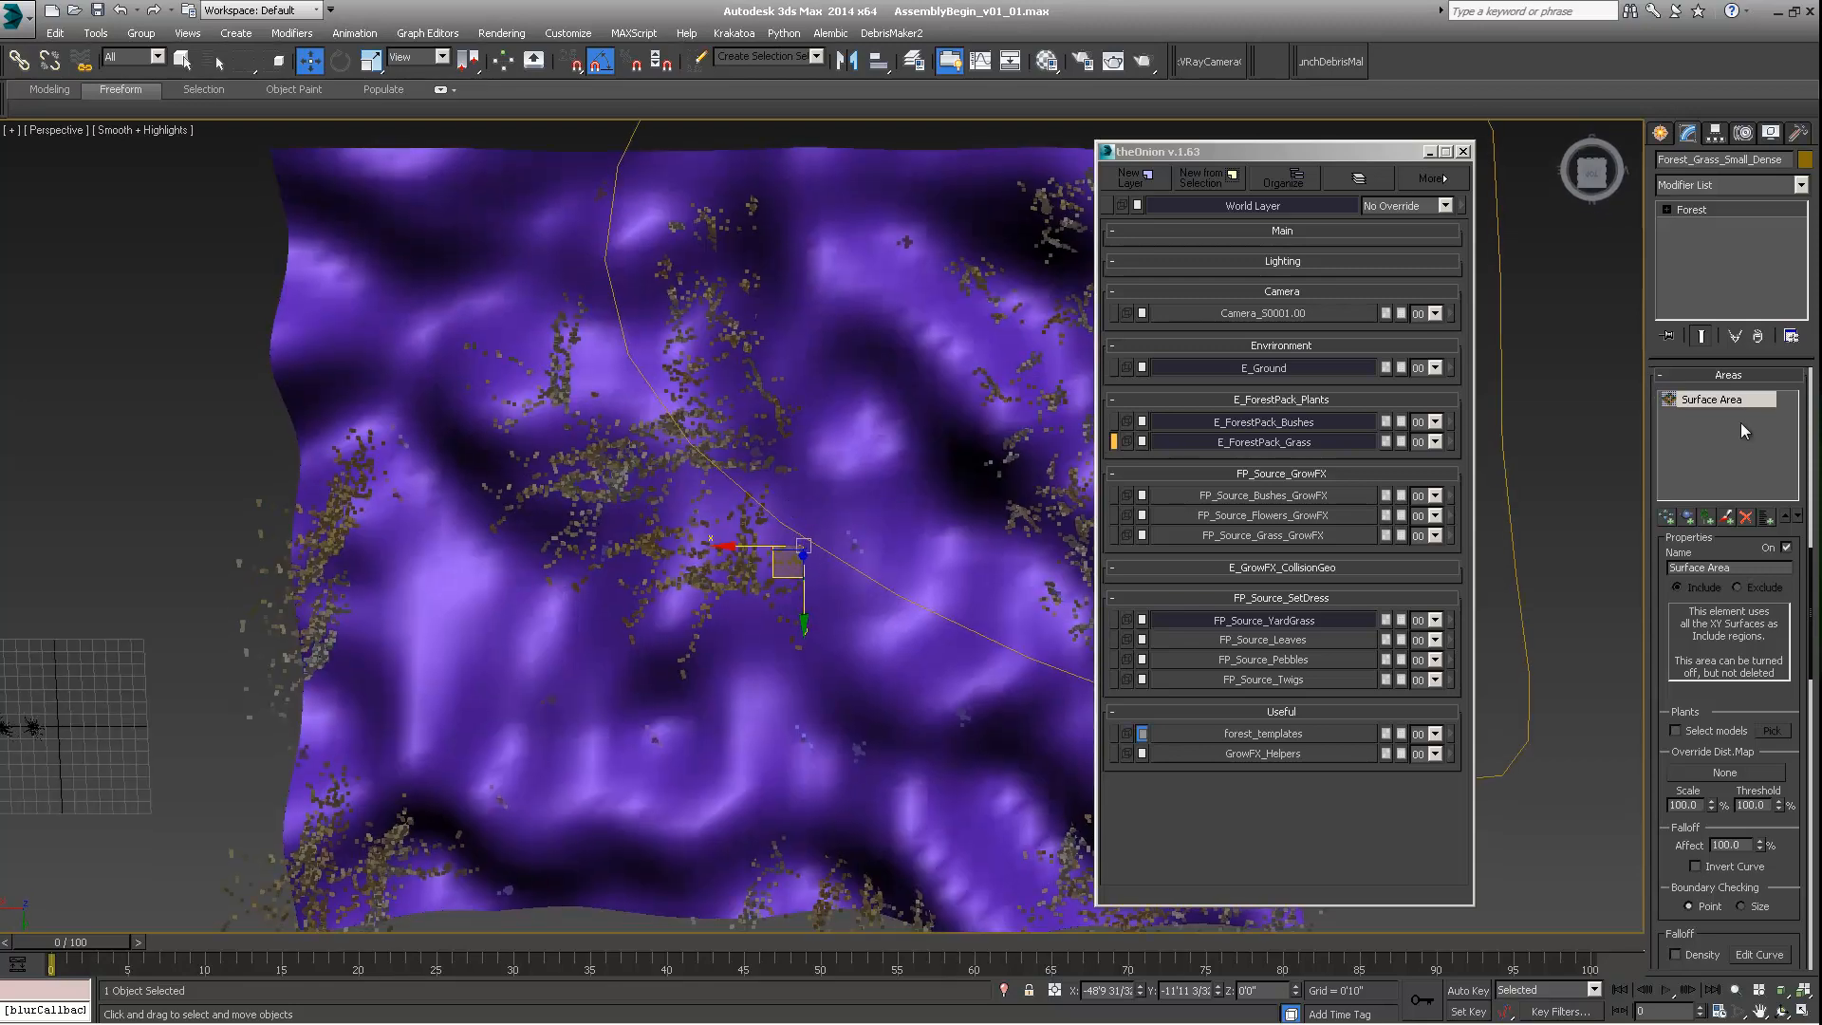
pyautogui.scroll(5, 1741, 531)
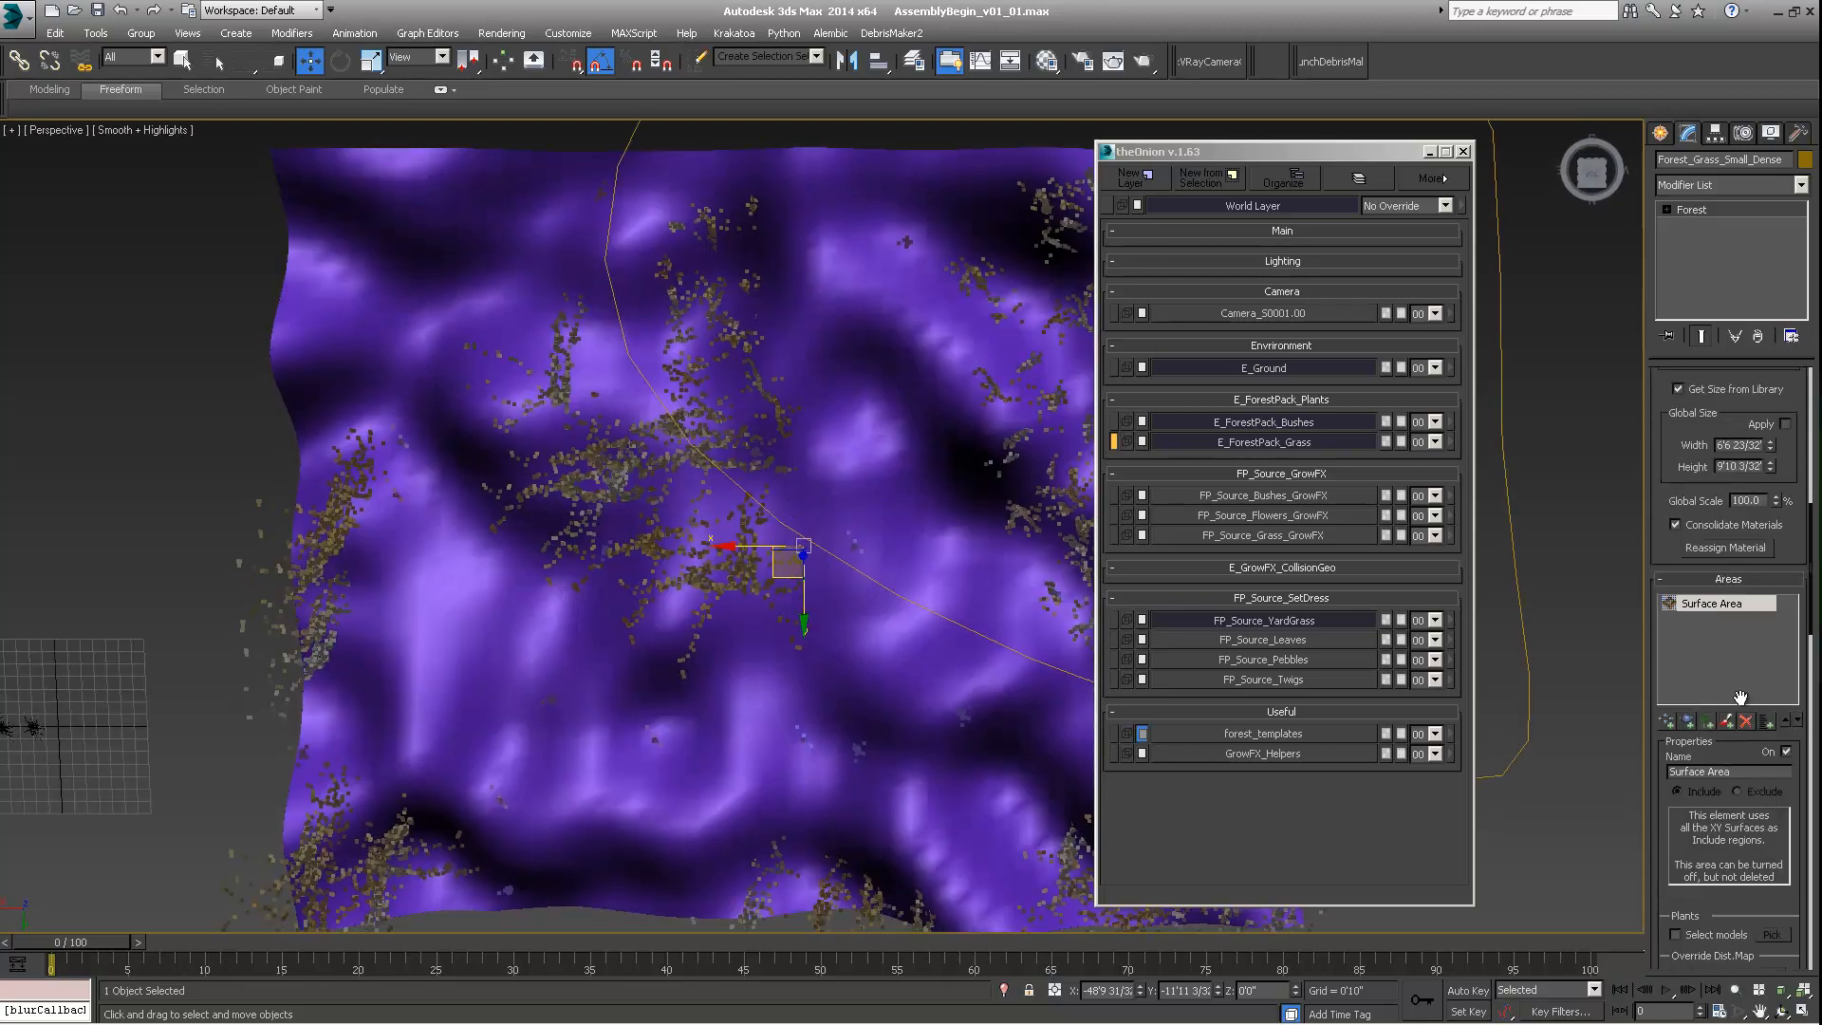
# Step: Switch the Perspective viewport to the Top view and frame the ground surface with the source grass meshes
pyautogui.click(43, 130)
pyautogui.click(70, 223)
pyautogui.scroll(-5, 760, 509)
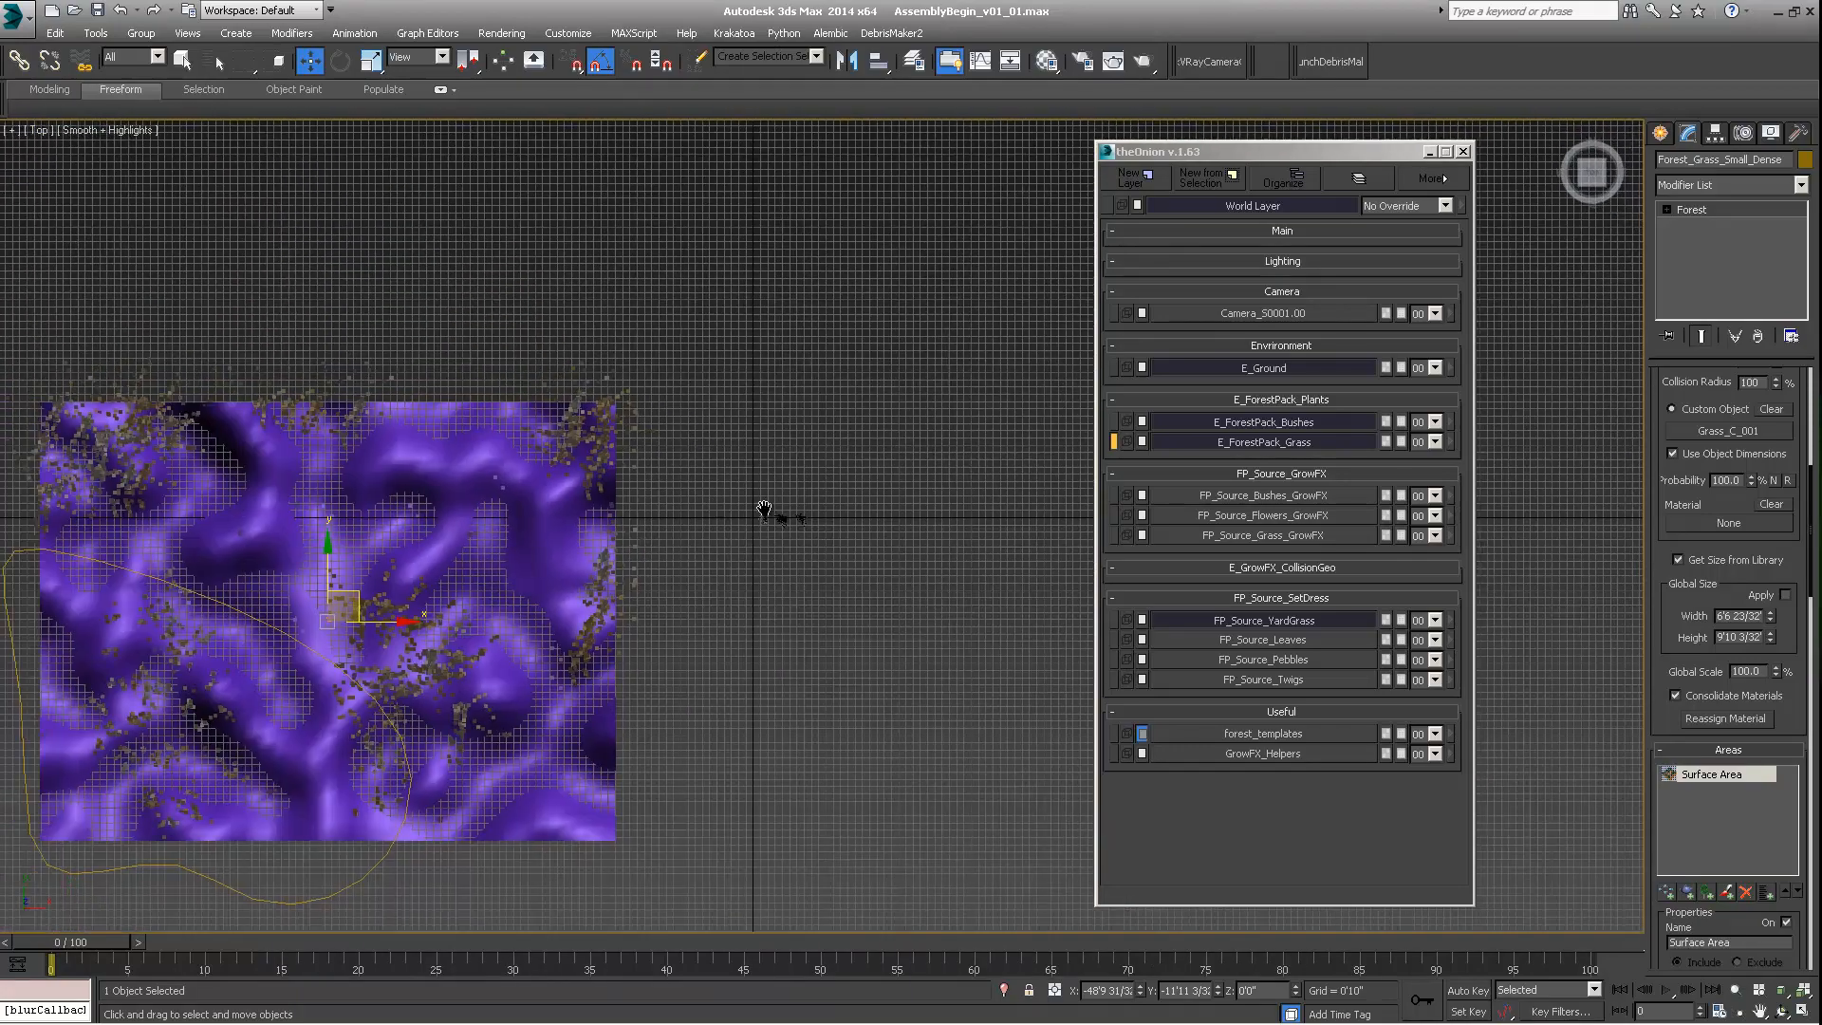
pyautogui.moveTo(471, 474); pyautogui.dragTo(744, 419, button='middle')
pyautogui.scroll(2, 867, 468)
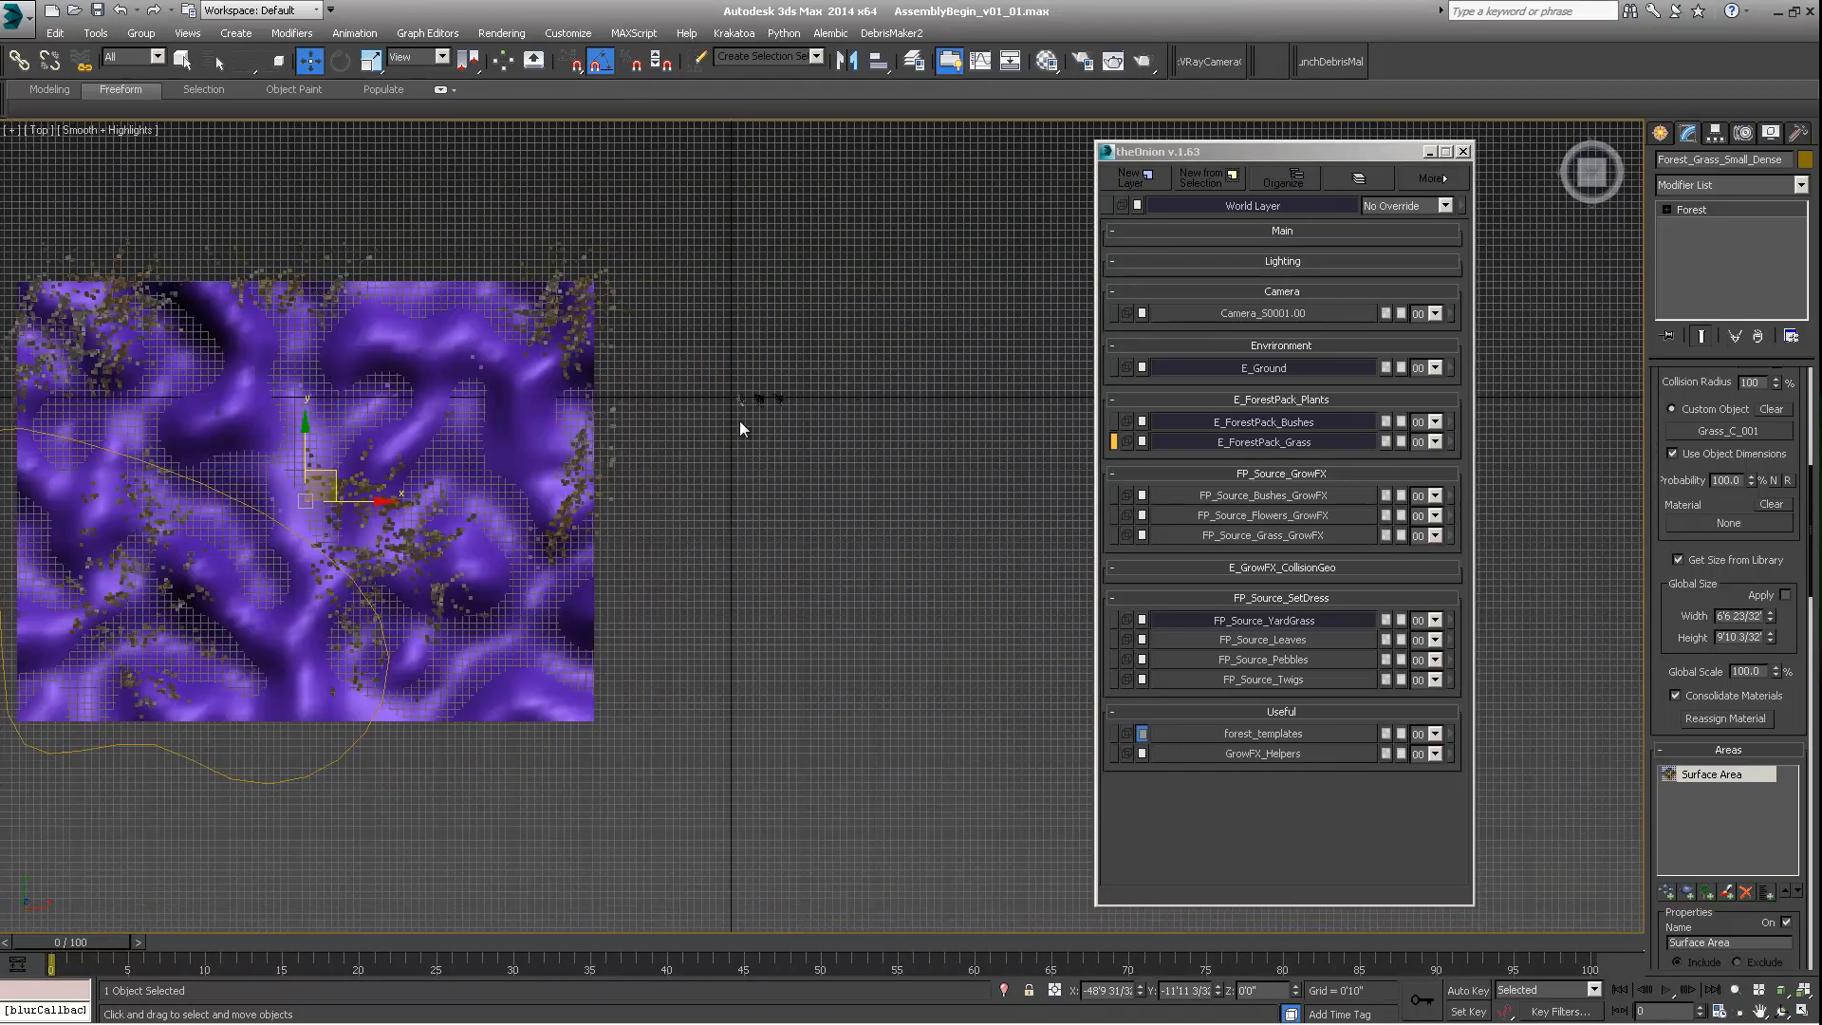
# Step: Turn off the FP_Source_YardGrass layer in the layer manager so its source grass objects are hidden
pyautogui.scroll(3, 757, 406)
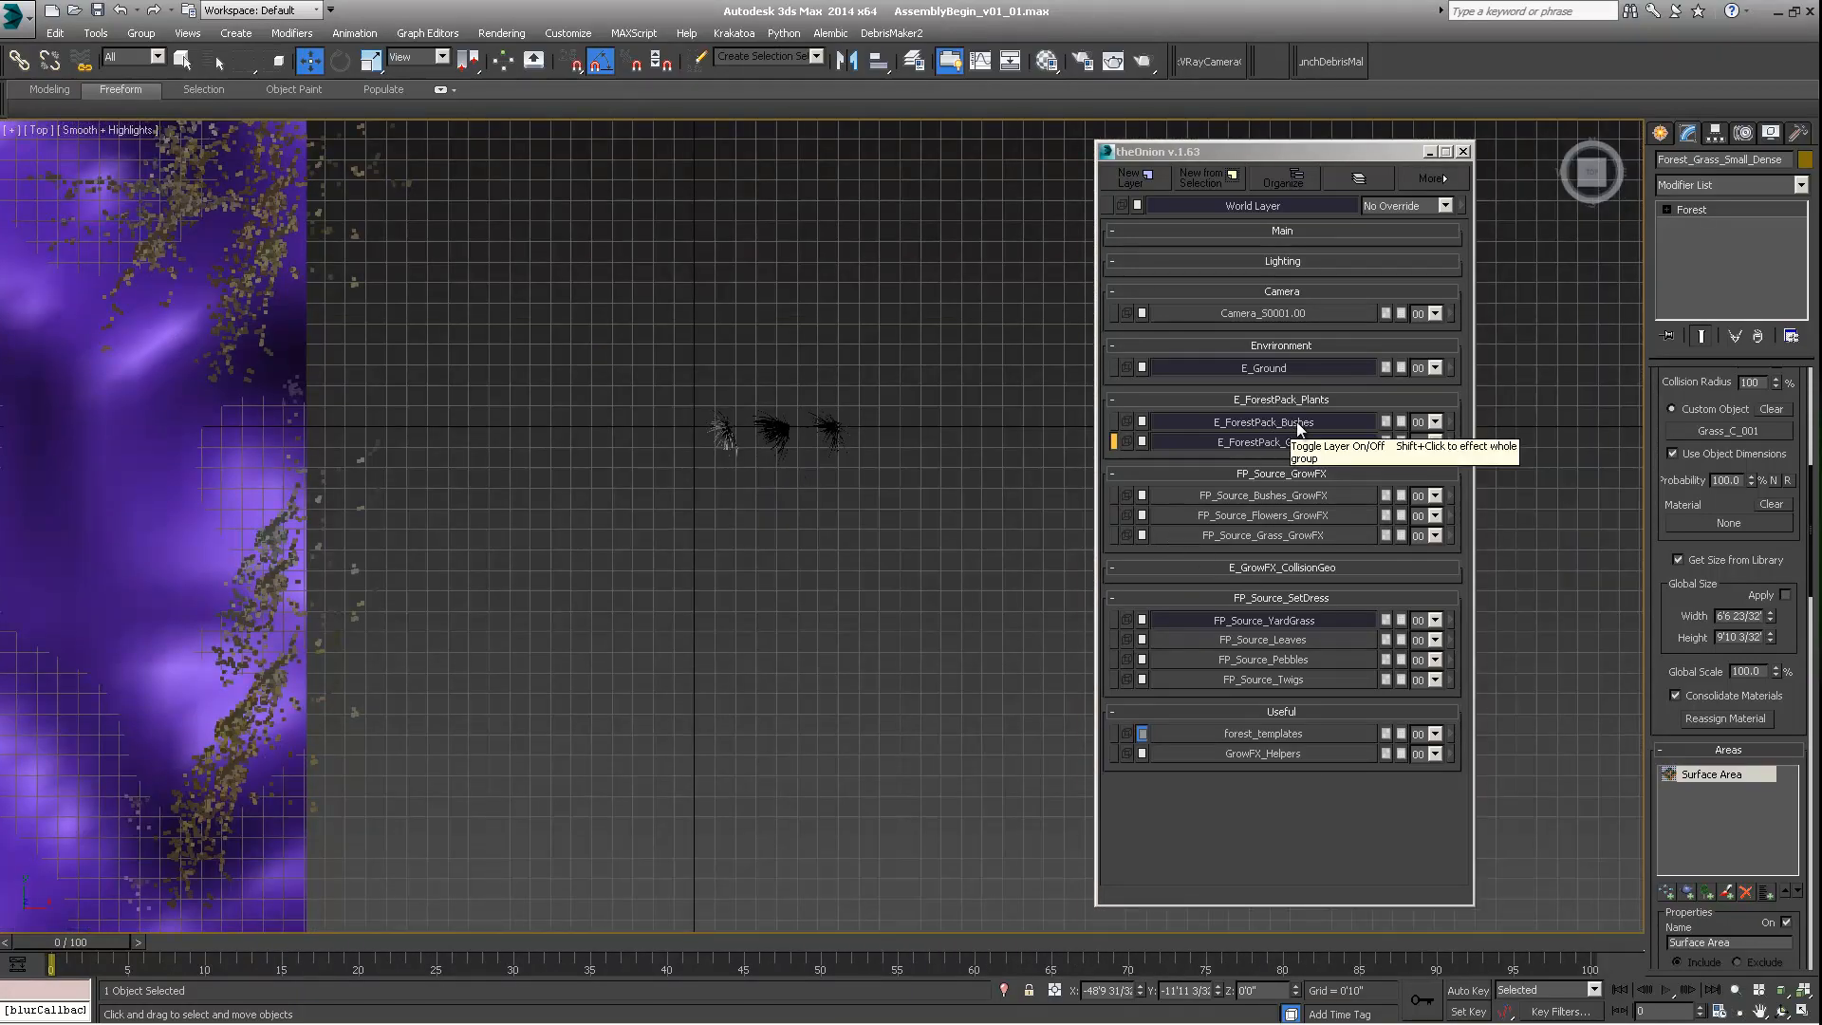
pyautogui.click(1251, 621)
pyautogui.scroll(-6, 708, 534)
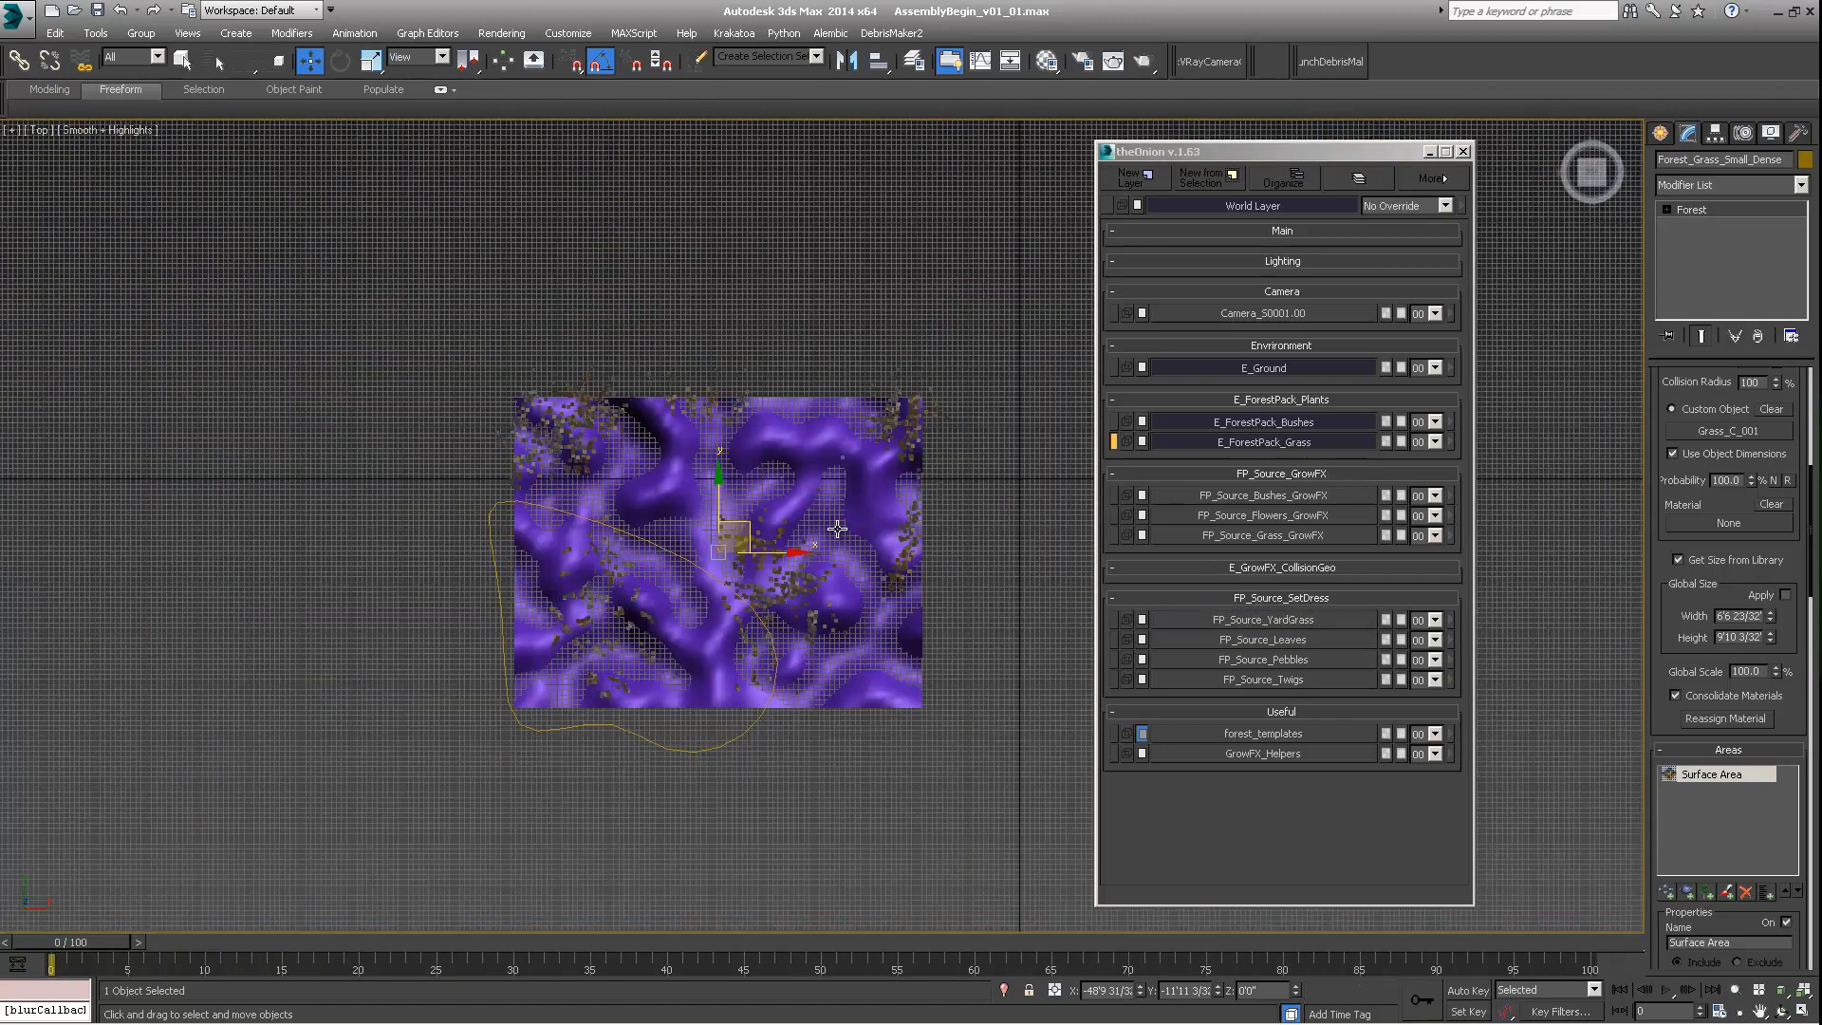
# Step: Fit the grass forest's distribution map density to the scene by picking two opposite corners of the ground surface
pyautogui.scroll(5, 826, 527)
pyautogui.moveTo(814, 525); pyautogui.dragTo(588, 436, button='middle')
pyautogui.moveTo(885, 438); pyautogui.dragTo(731, 453, button='middle')
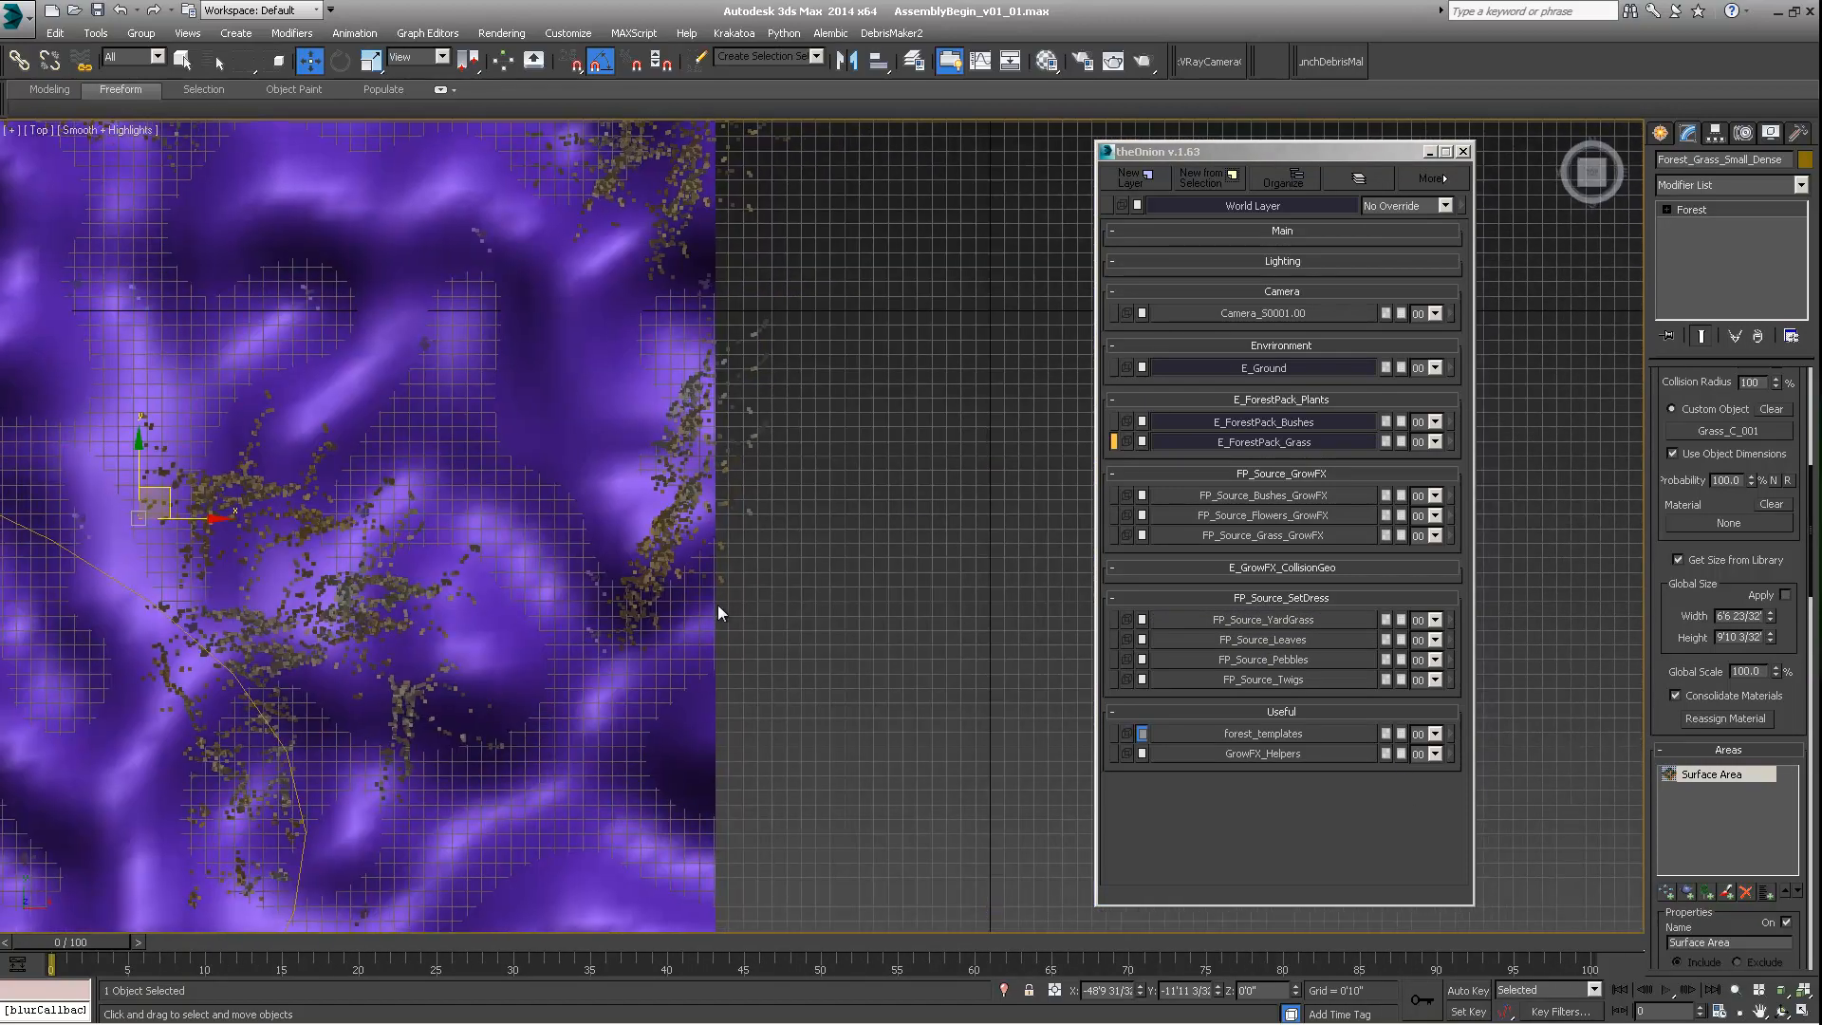
pyautogui.scroll(-3, 717, 605)
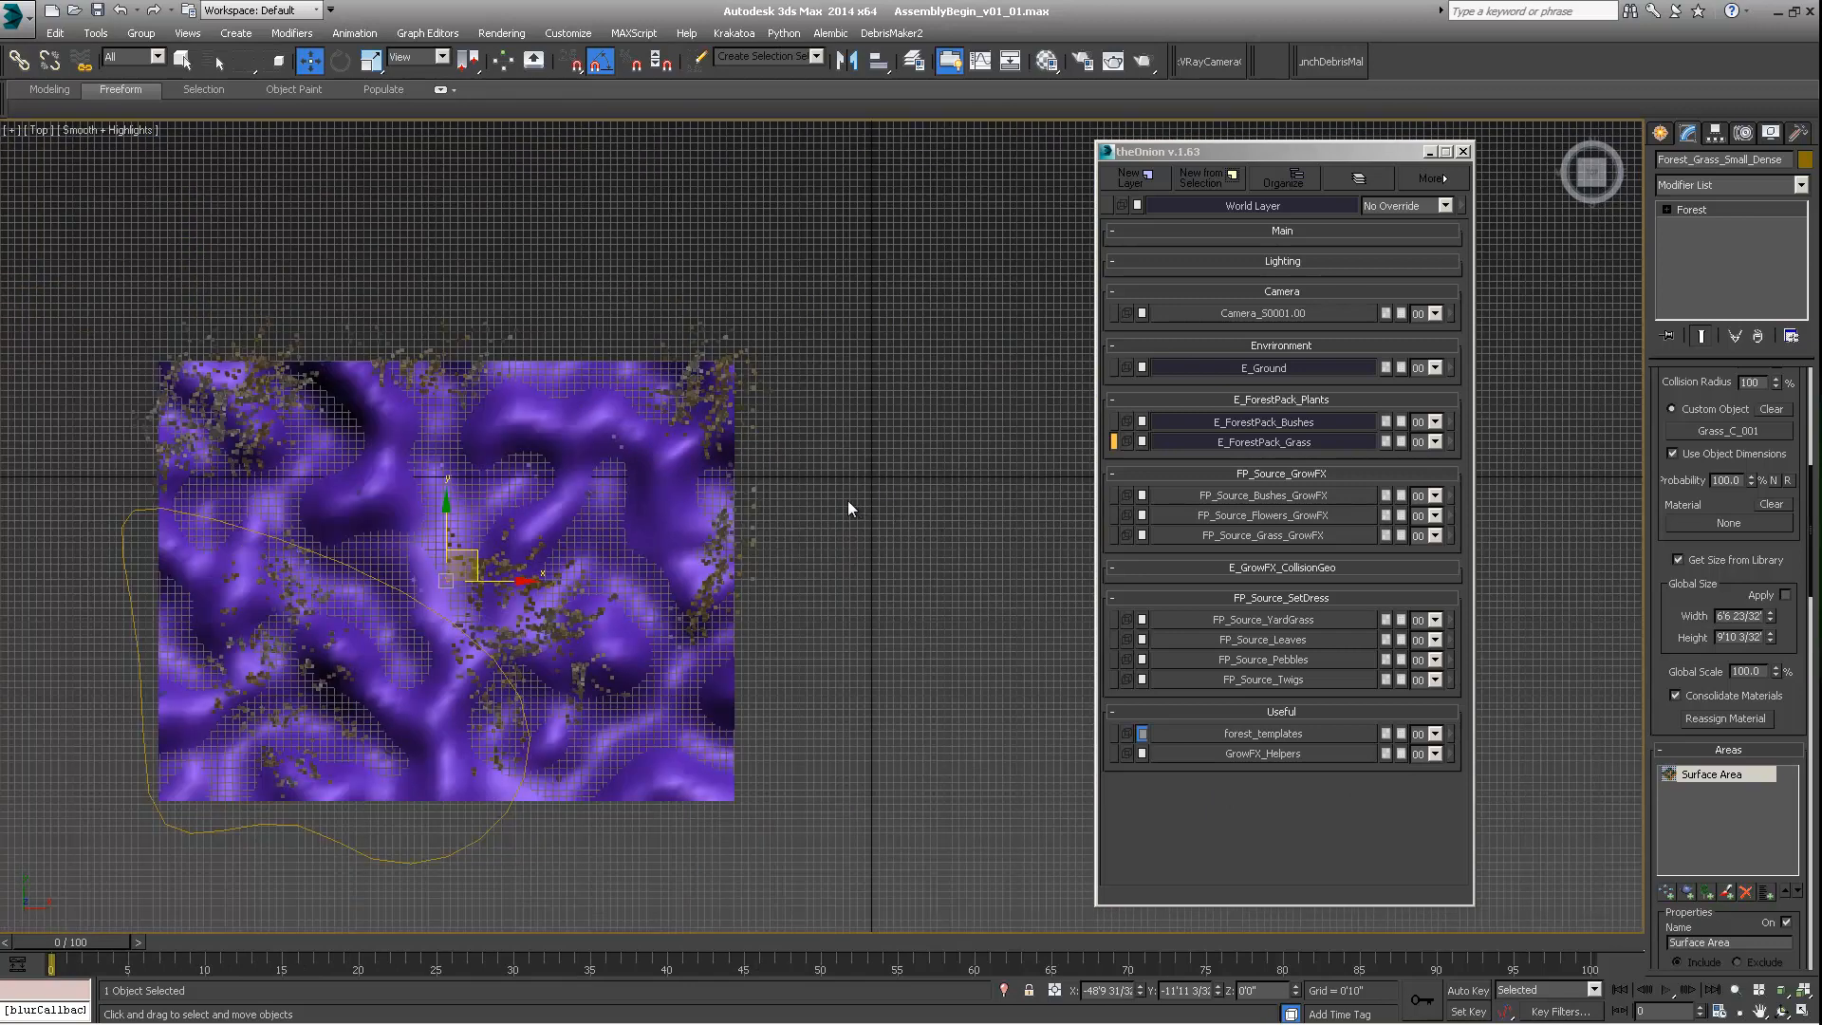
pyautogui.moveTo(644, 485); pyautogui.dragTo(991, 362, button='middle')
pyautogui.scroll(2, 907, 403)
pyautogui.scroll(5, 1714, 512)
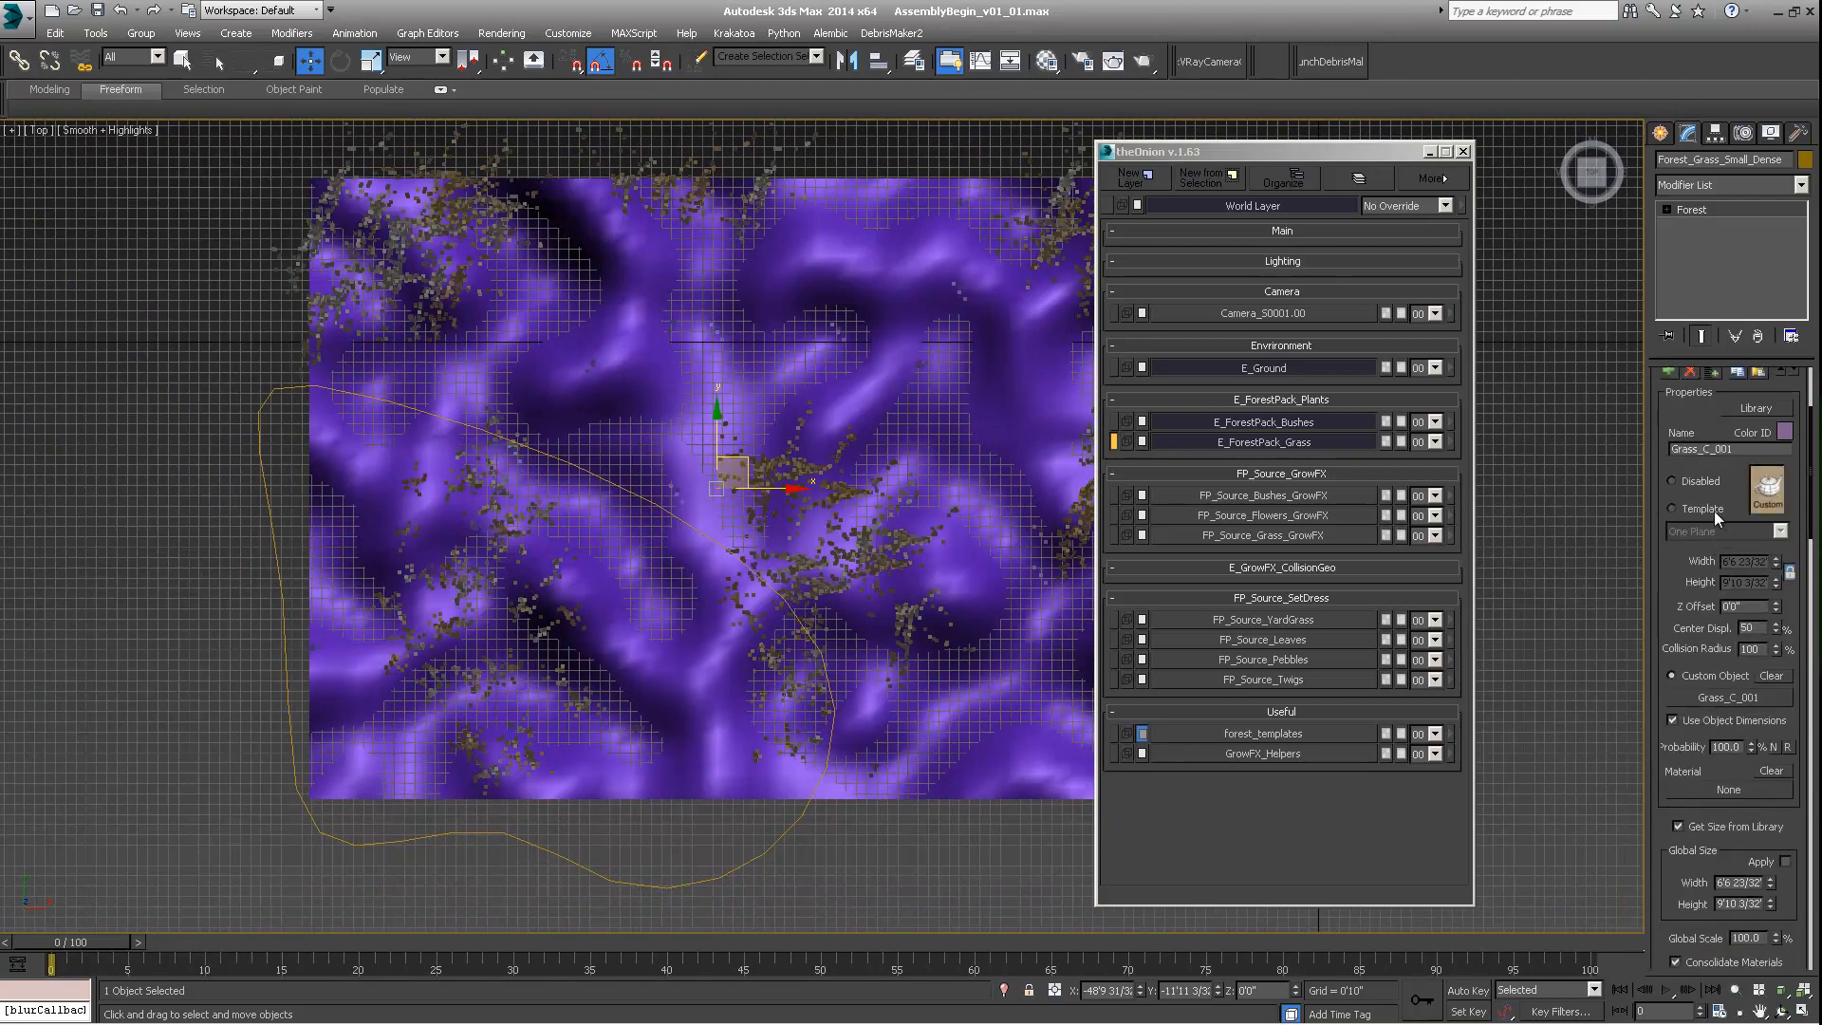
pyautogui.scroll(-5, 1693, 607)
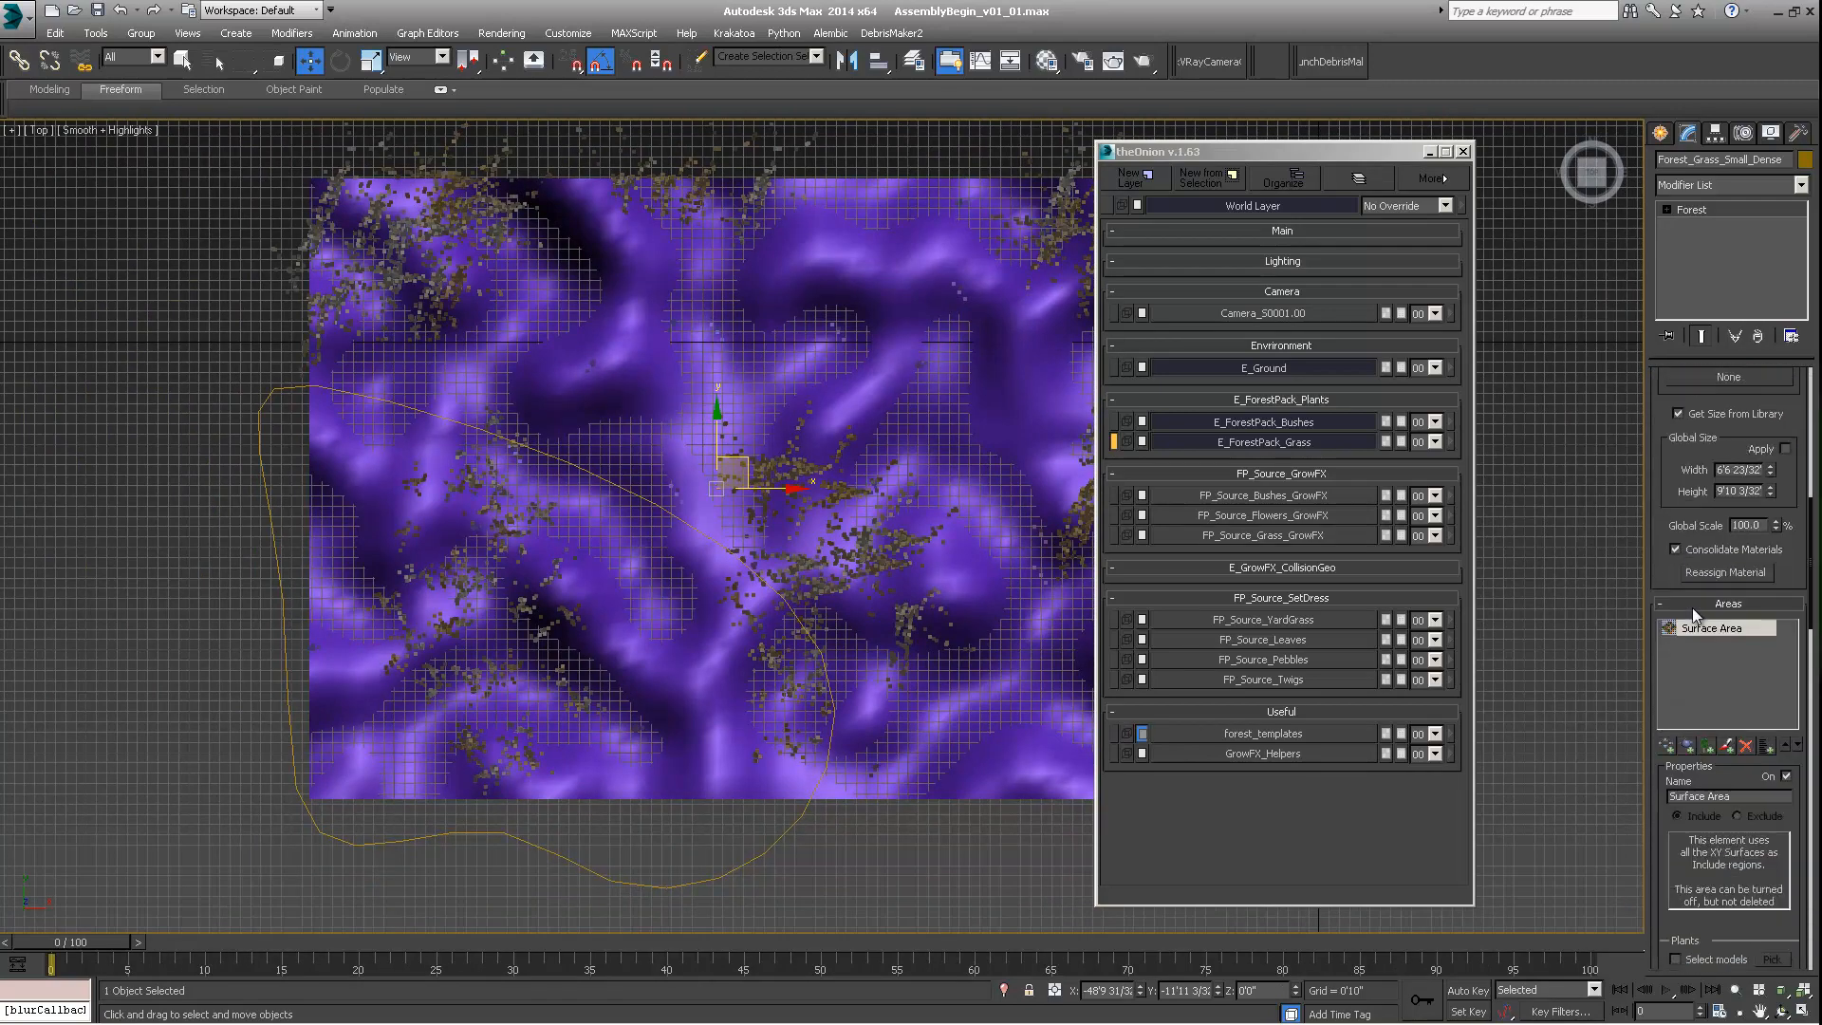
pyautogui.scroll(-10, 1693, 608)
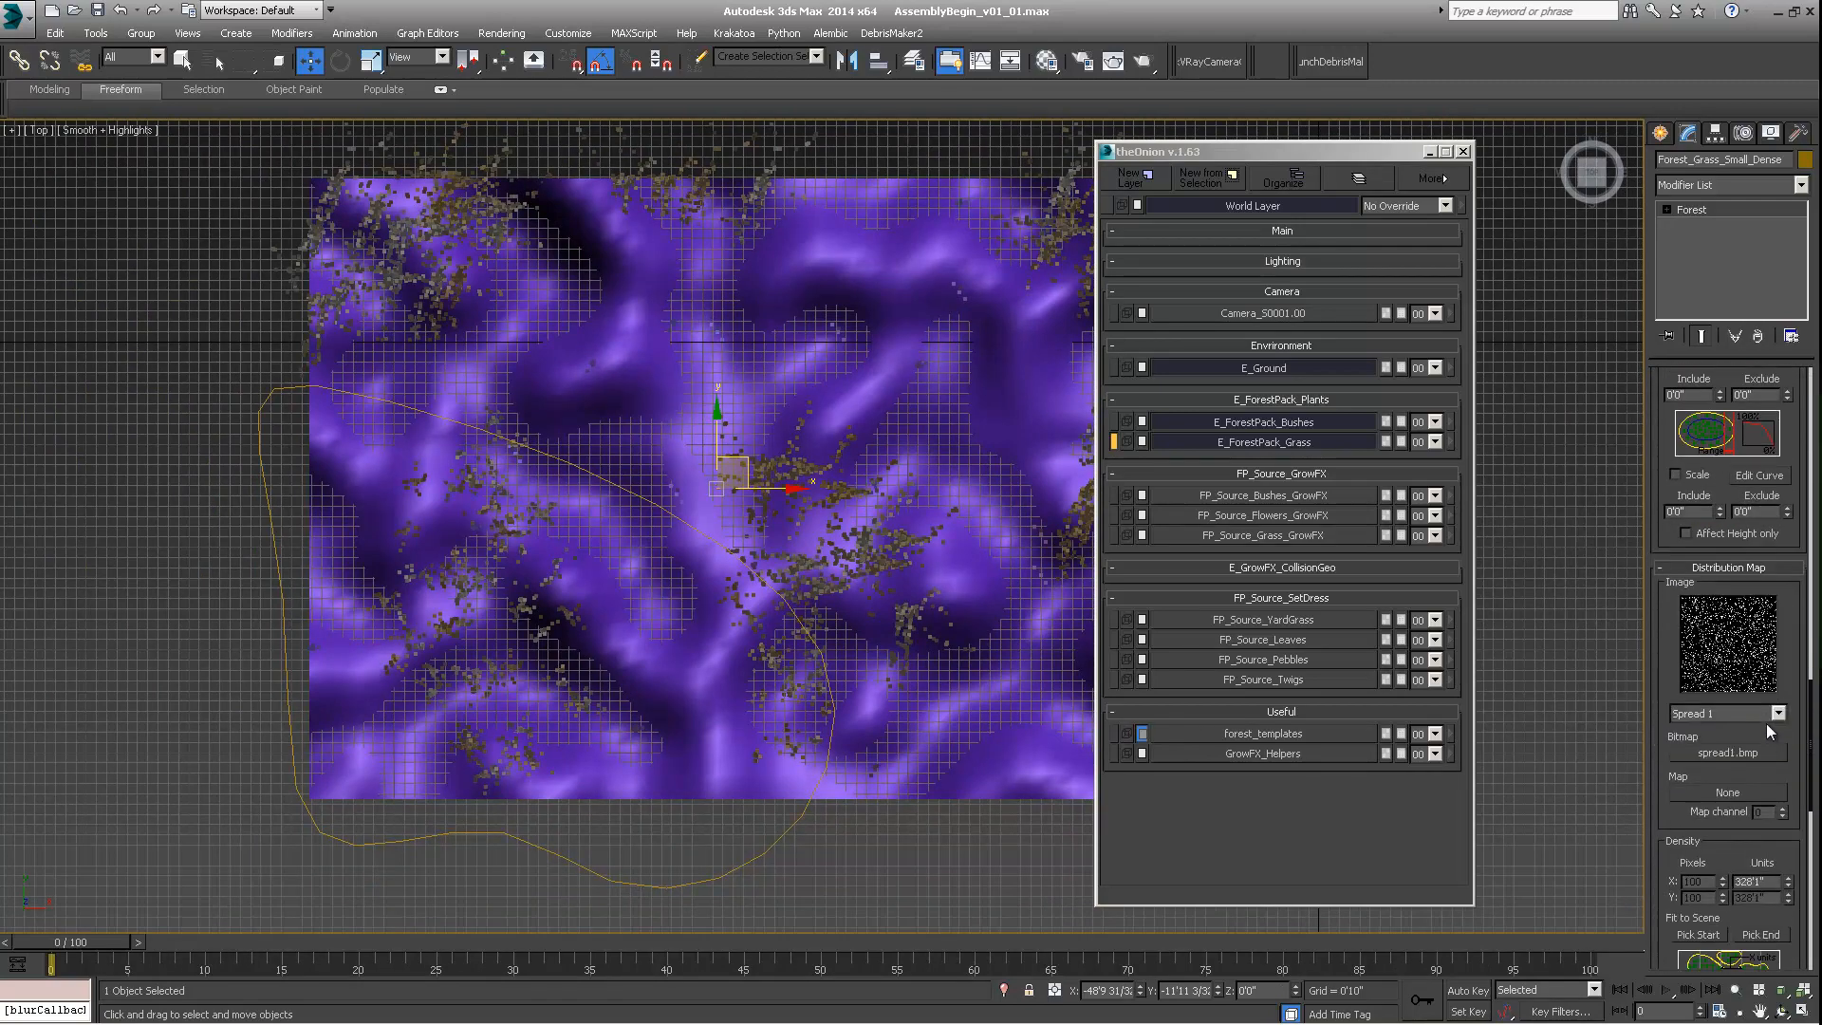
pyautogui.scroll(-3, 1767, 723)
pyautogui.scroll(-2, 1718, 721)
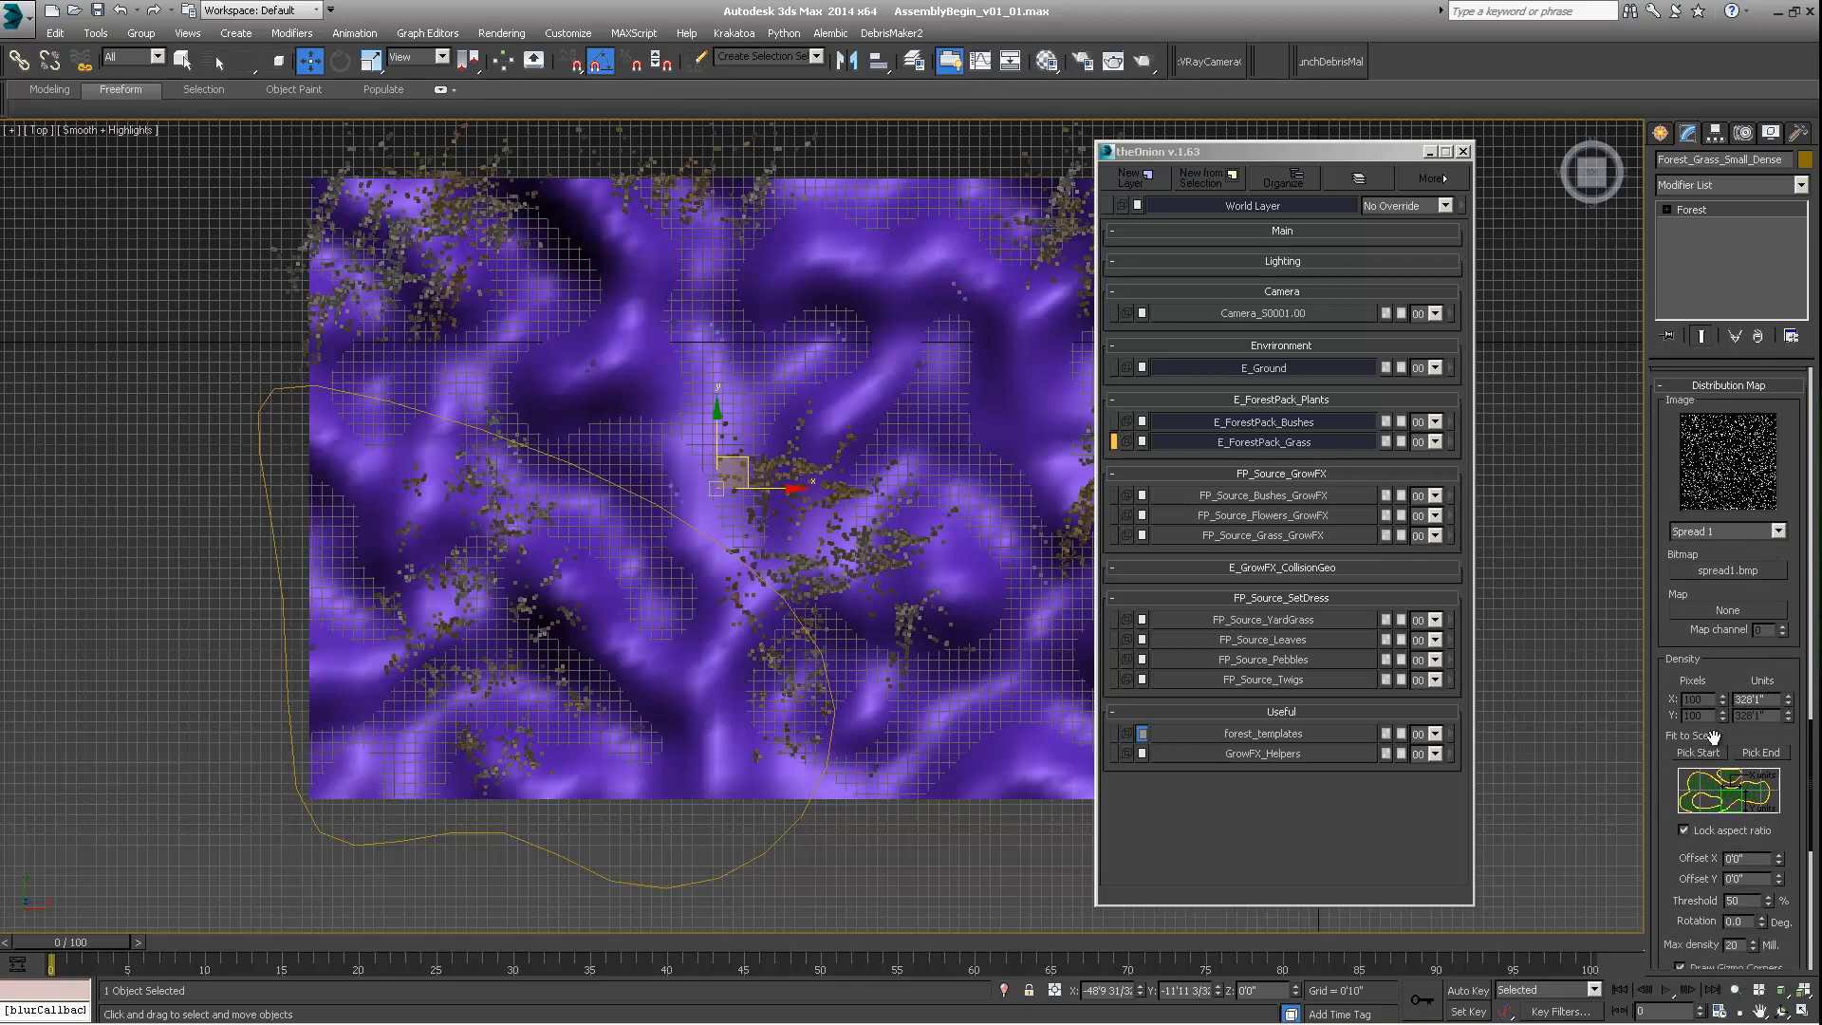
pyautogui.click(1698, 752)
pyautogui.click(318, 179)
pyautogui.moveTo(1017, 643); pyautogui.dragTo(937, 658, button='middle')
pyautogui.click(869, 738)
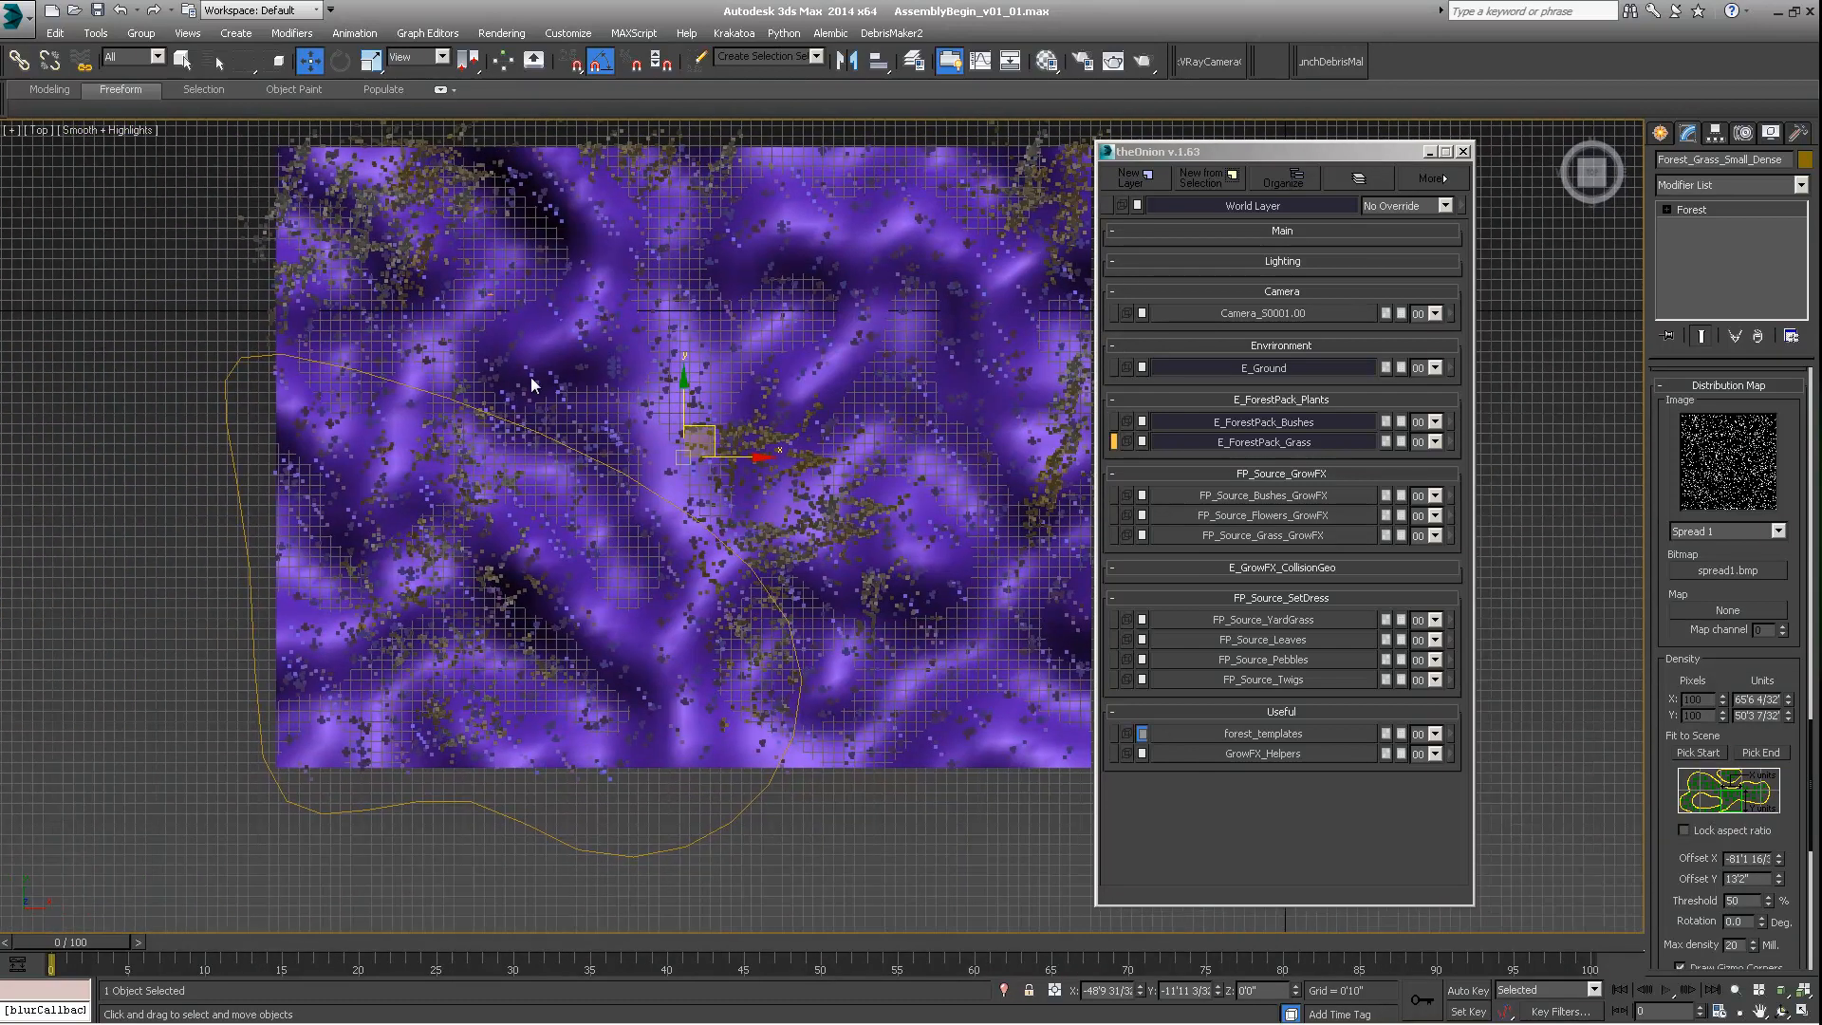
# Step: Switch the viewport from Top to Perspective and frame the scattered grass on the ground from the side
pyautogui.click(111, 133)
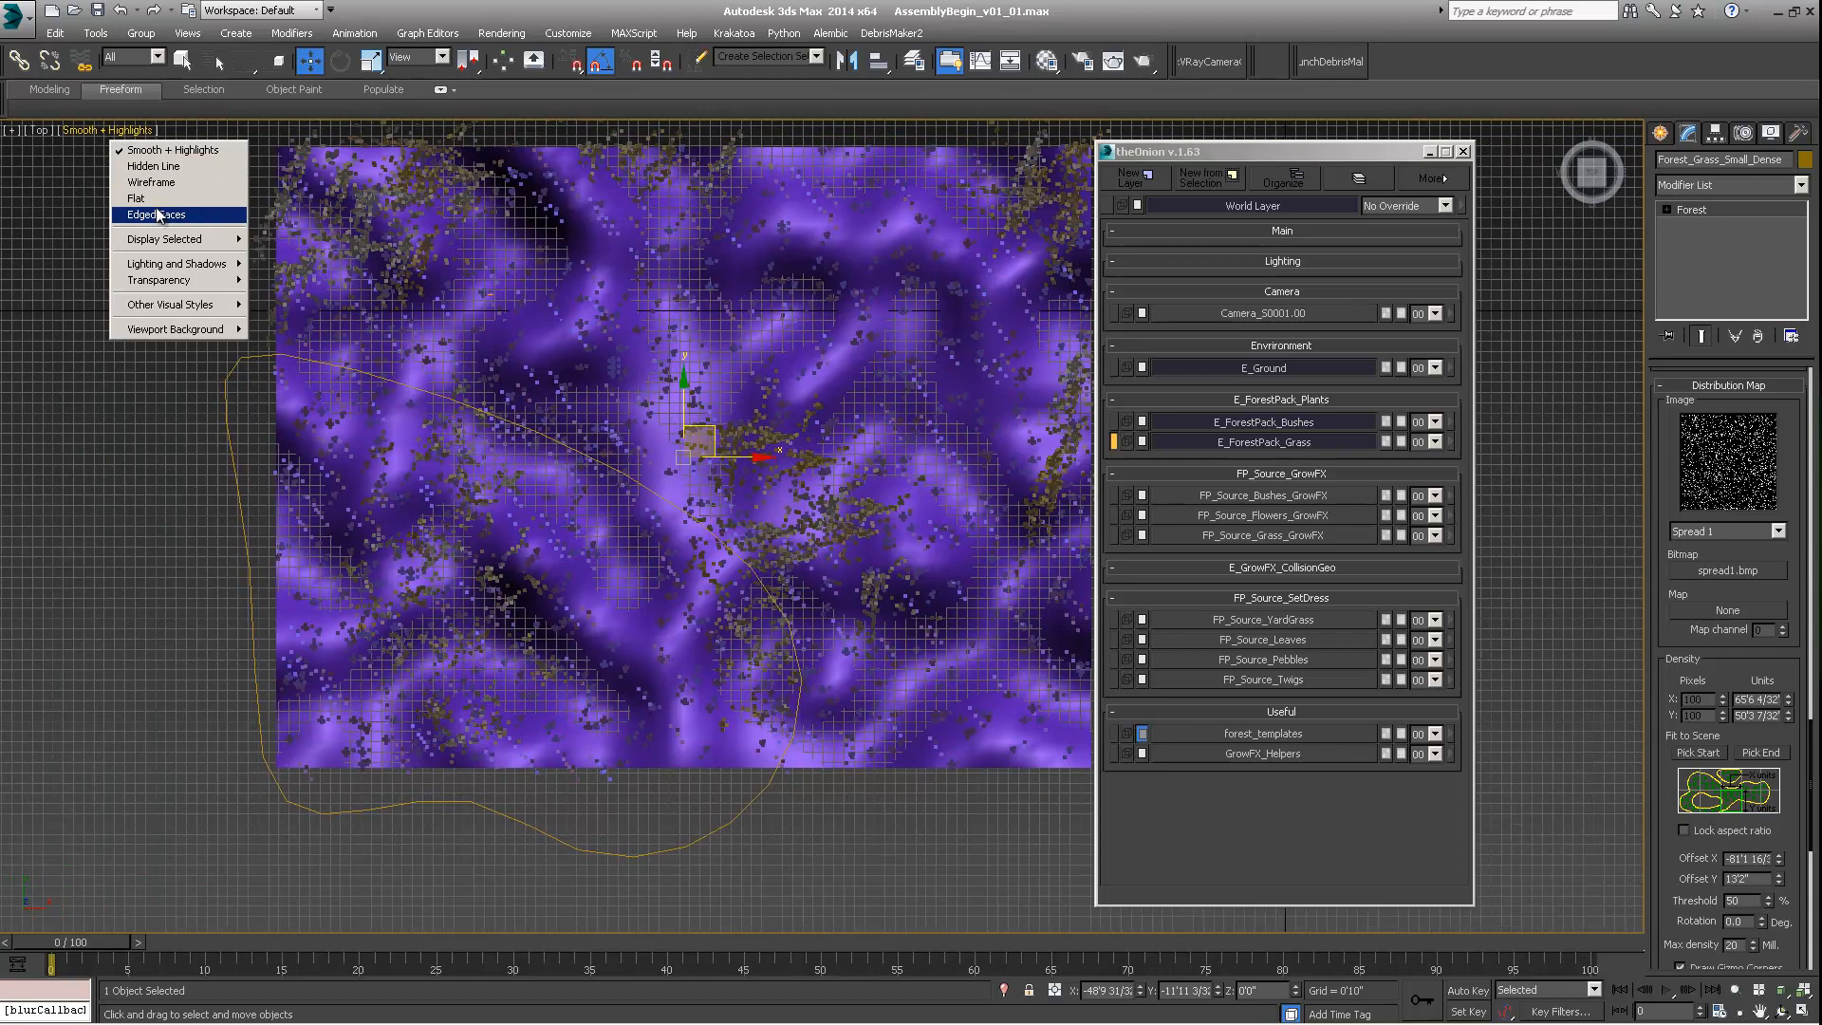
pyautogui.click(38, 130)
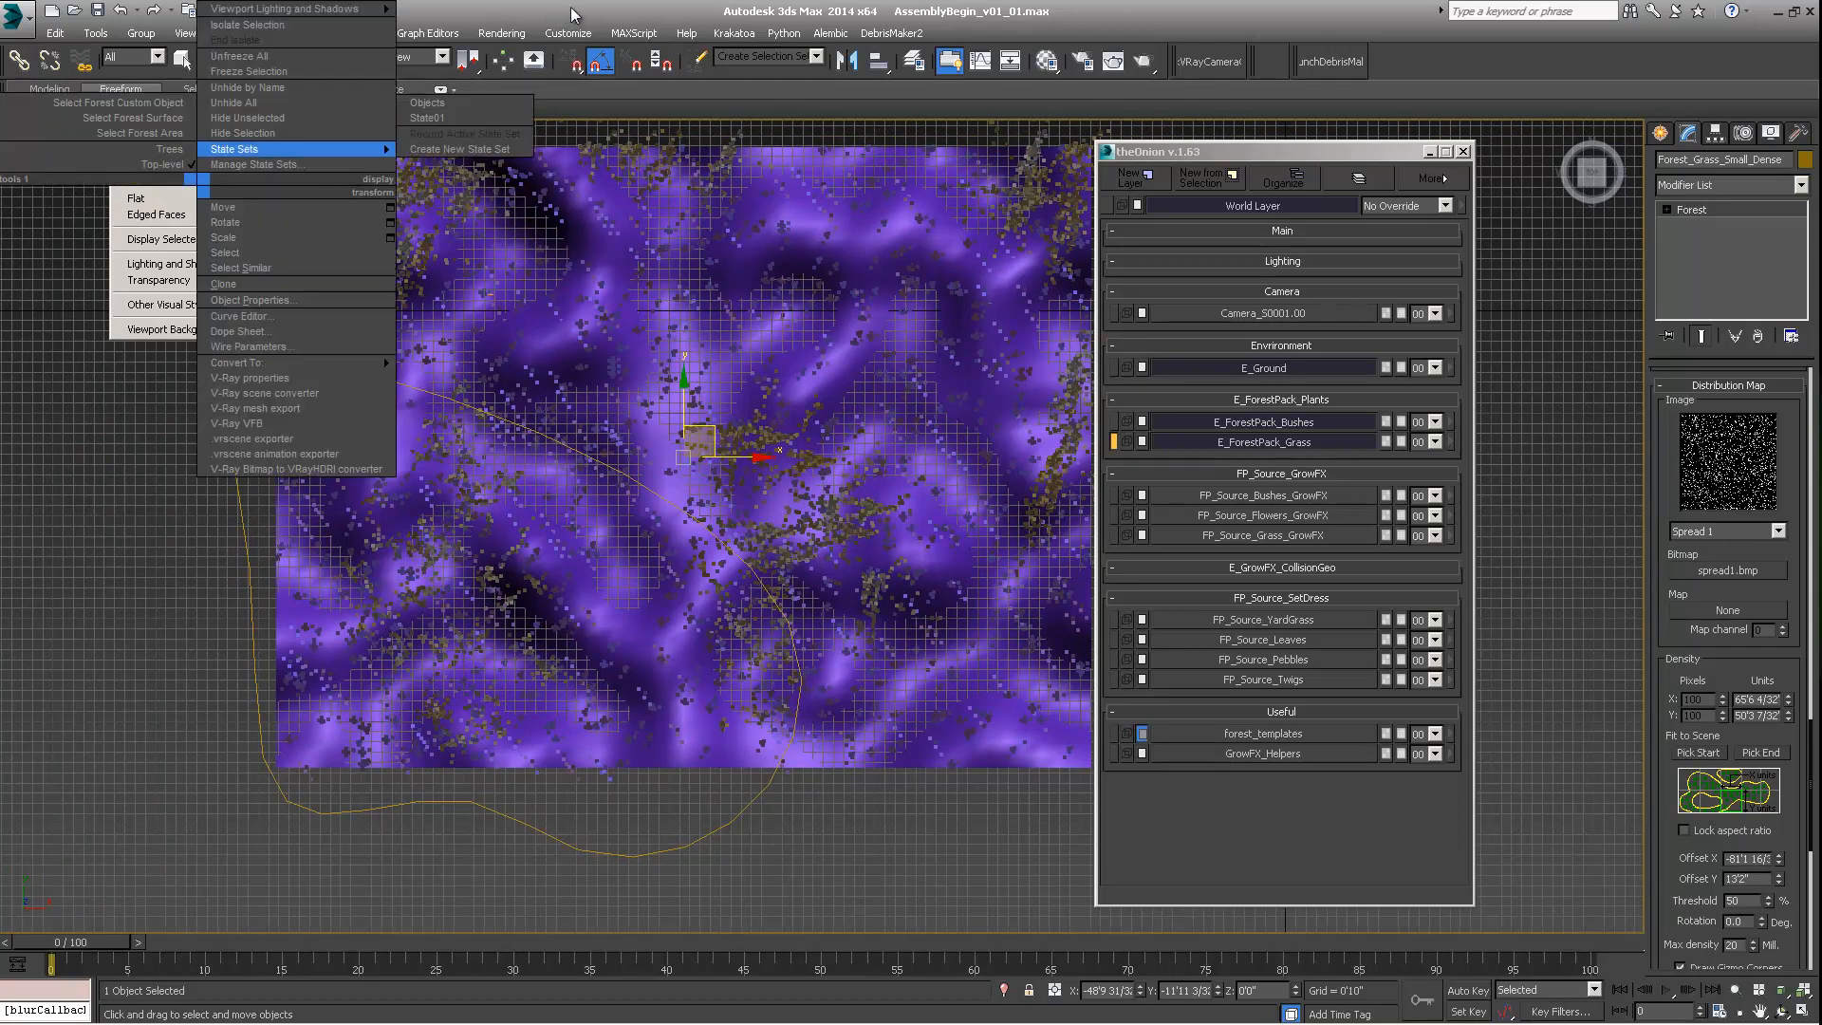
pyautogui.click(37, 133)
pyautogui.click(38, 133)
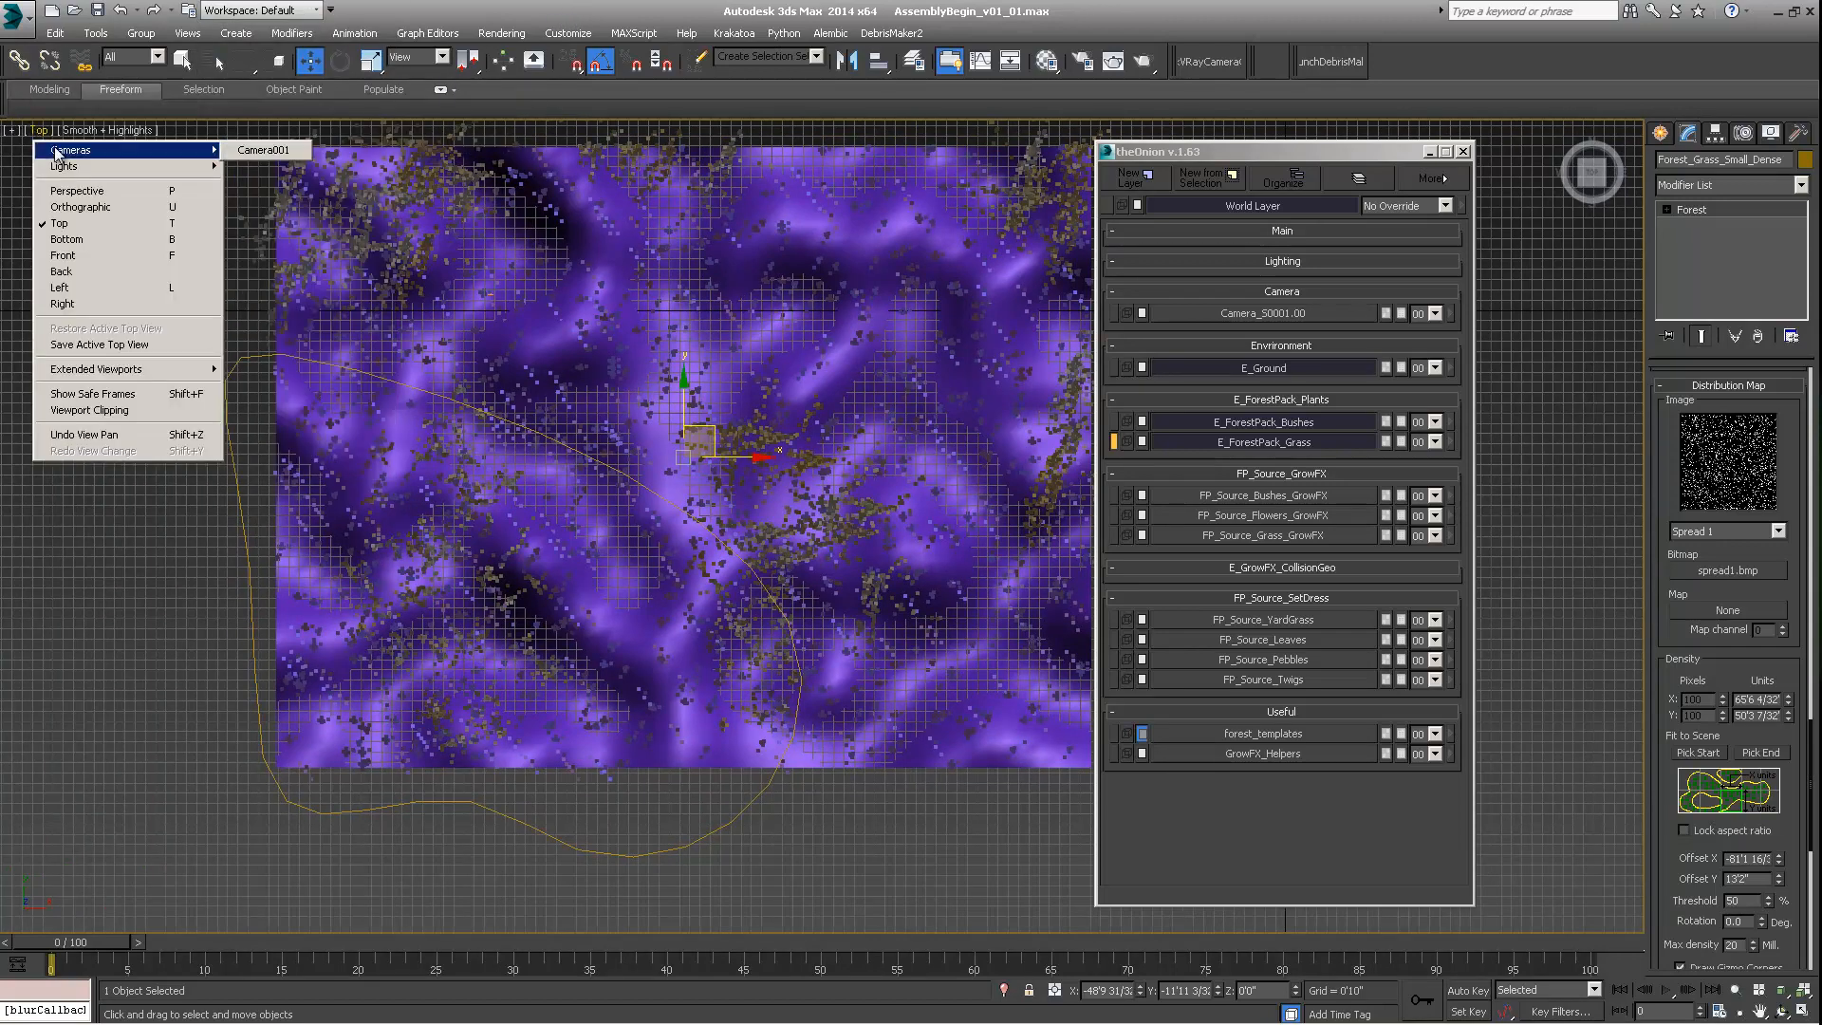
pyautogui.click(68, 193)
pyautogui.moveTo(875, 591); pyautogui.dragTo(1047, 584, button='middle')
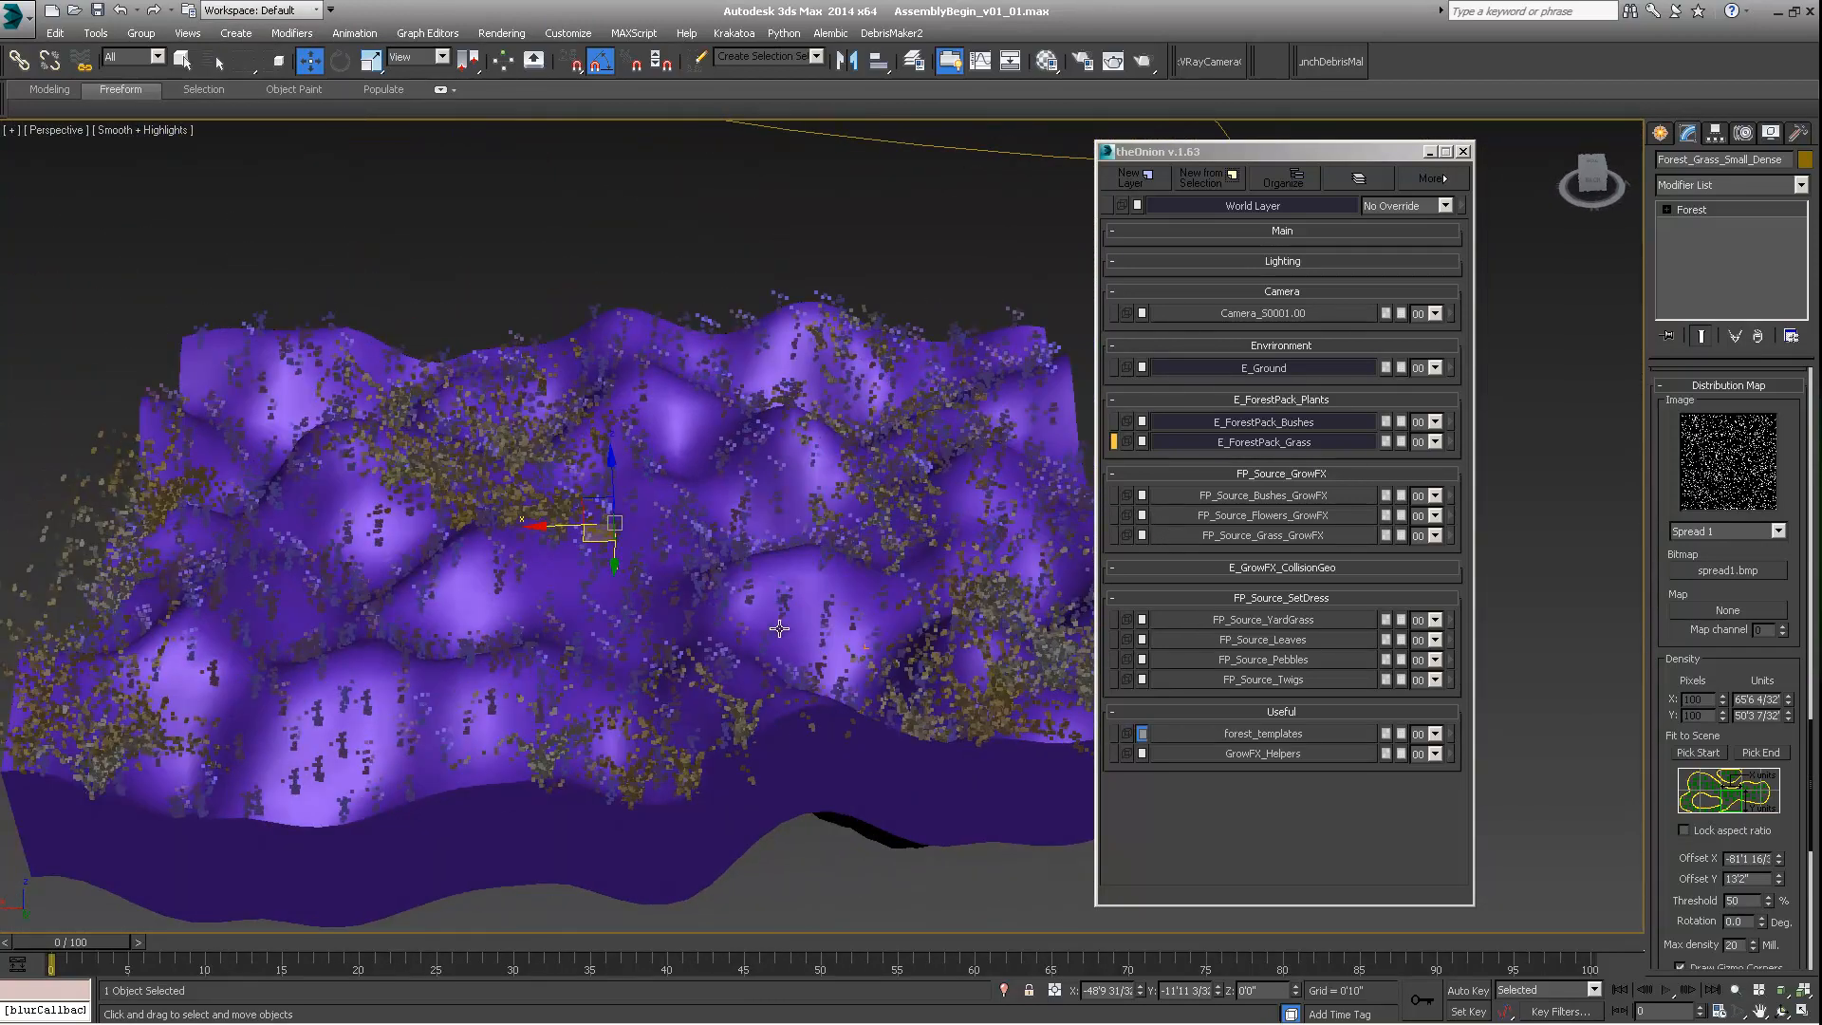
pyautogui.moveTo(702, 630); pyautogui.dragTo(686, 550, button='middle')
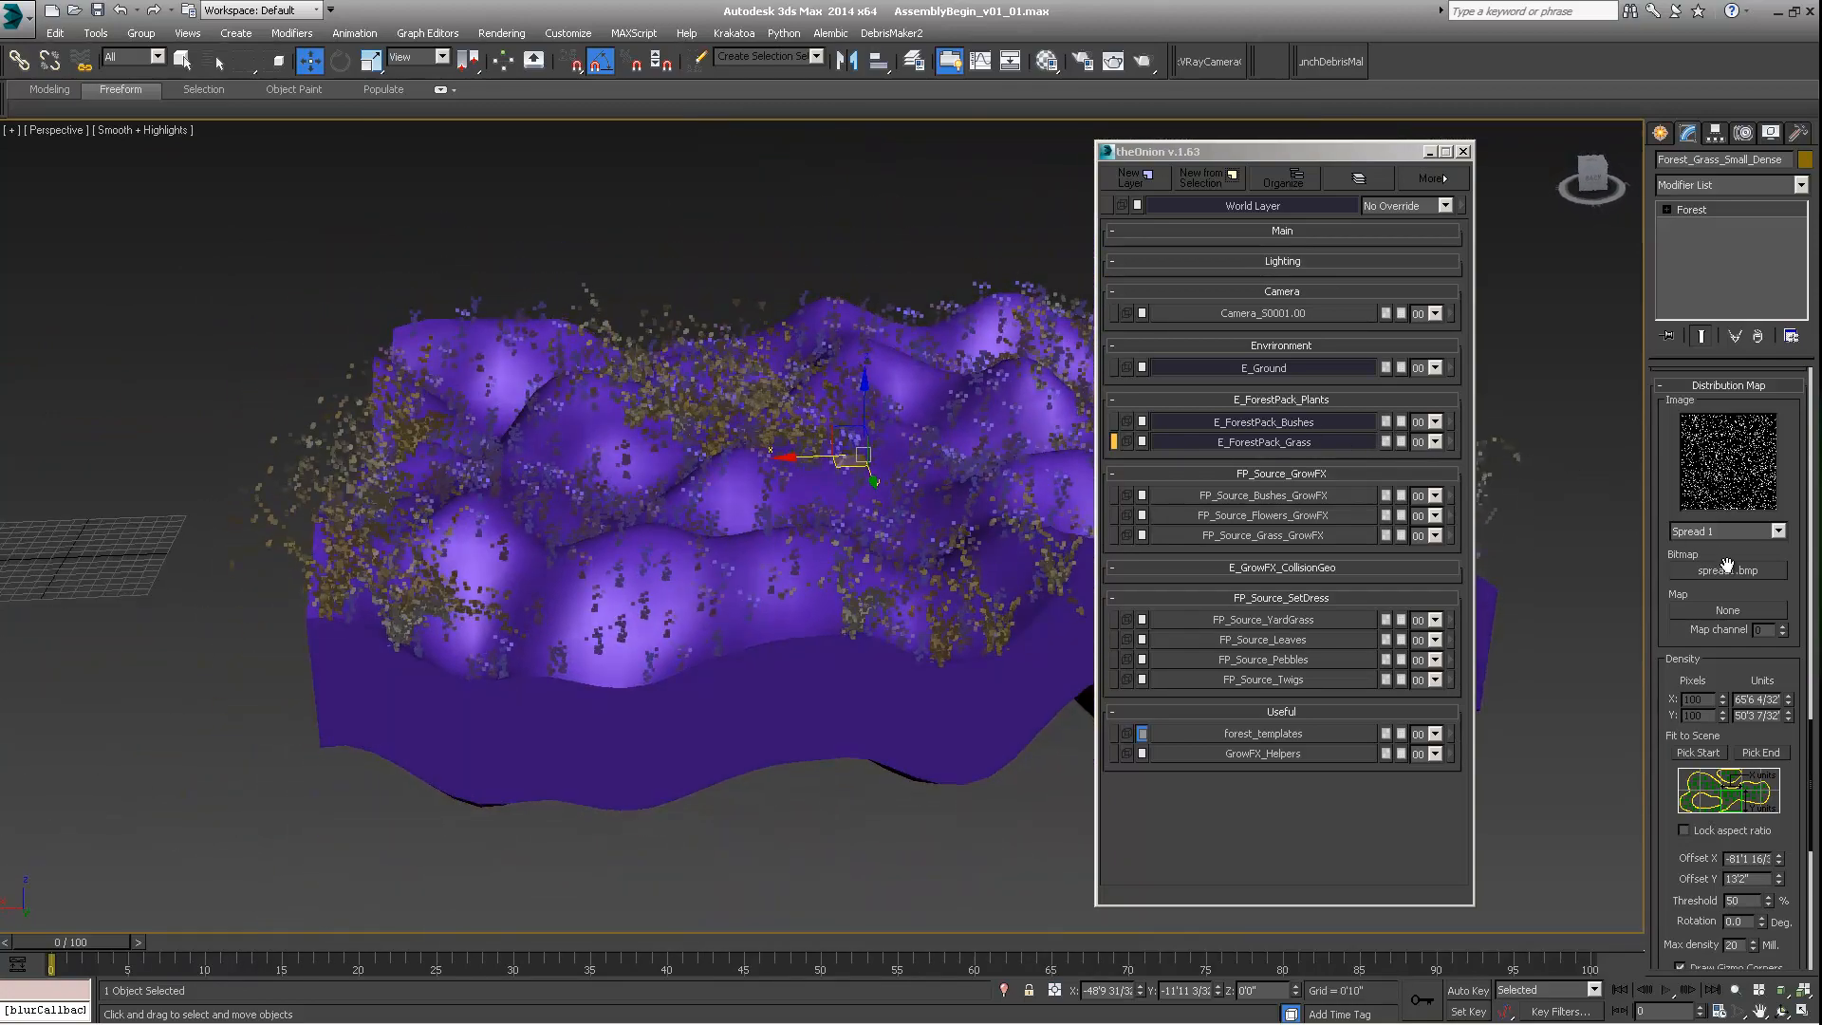
# Step: Enable random translation and random rotation in the grass forest's transform settings
pyautogui.moveTo(1742, 596); pyautogui.dragTo(1741, 479)
pyautogui.scroll(-5, 1743, 482)
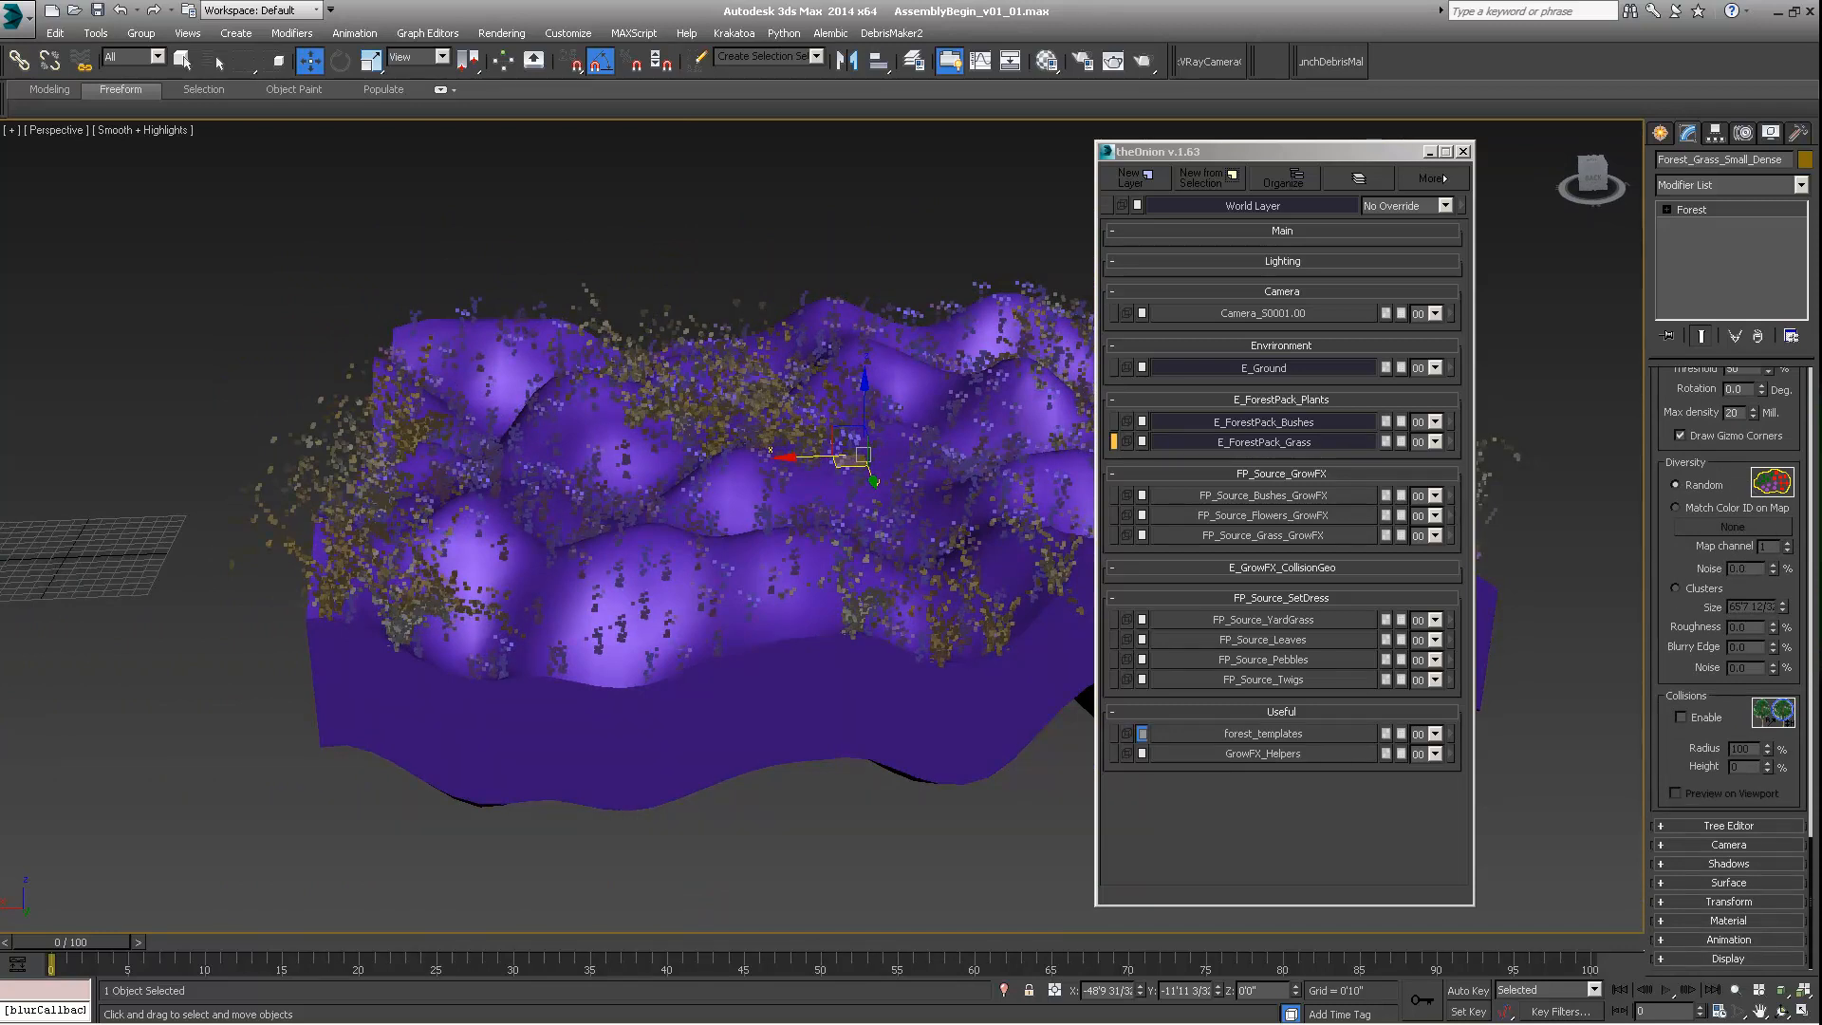
pyautogui.click(1735, 899)
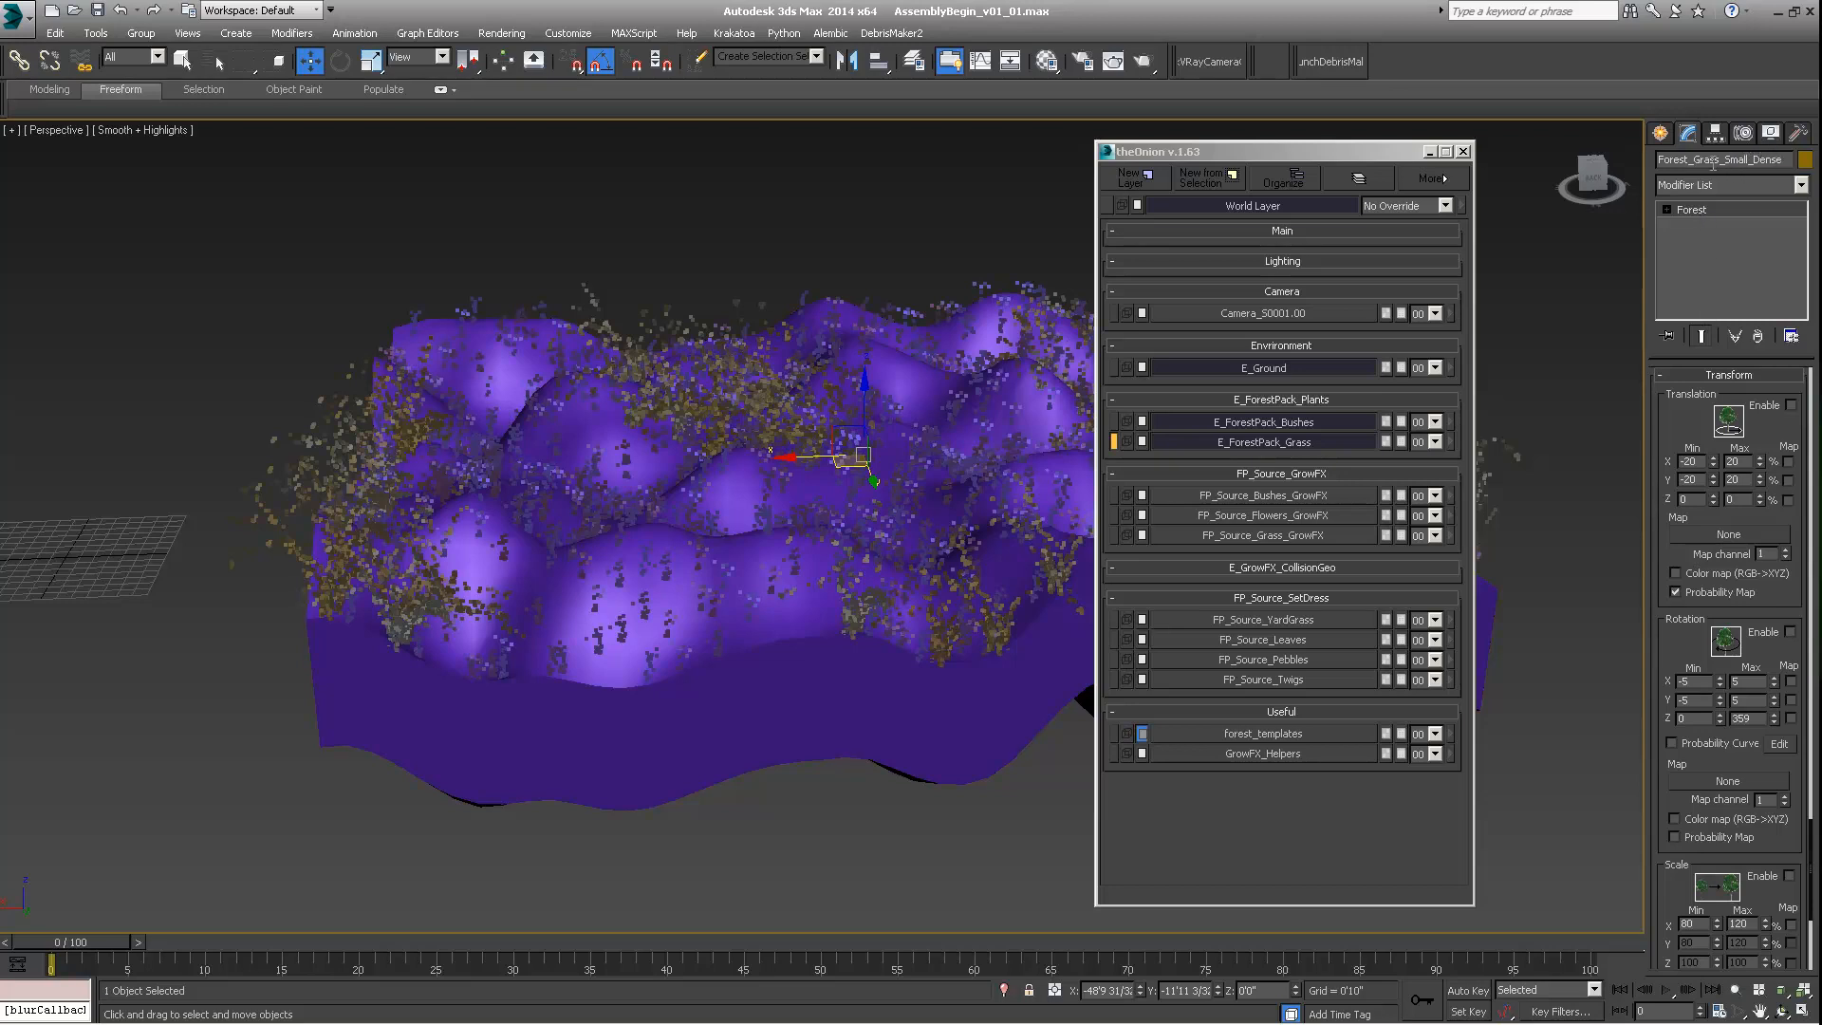
pyautogui.click(1790, 405)
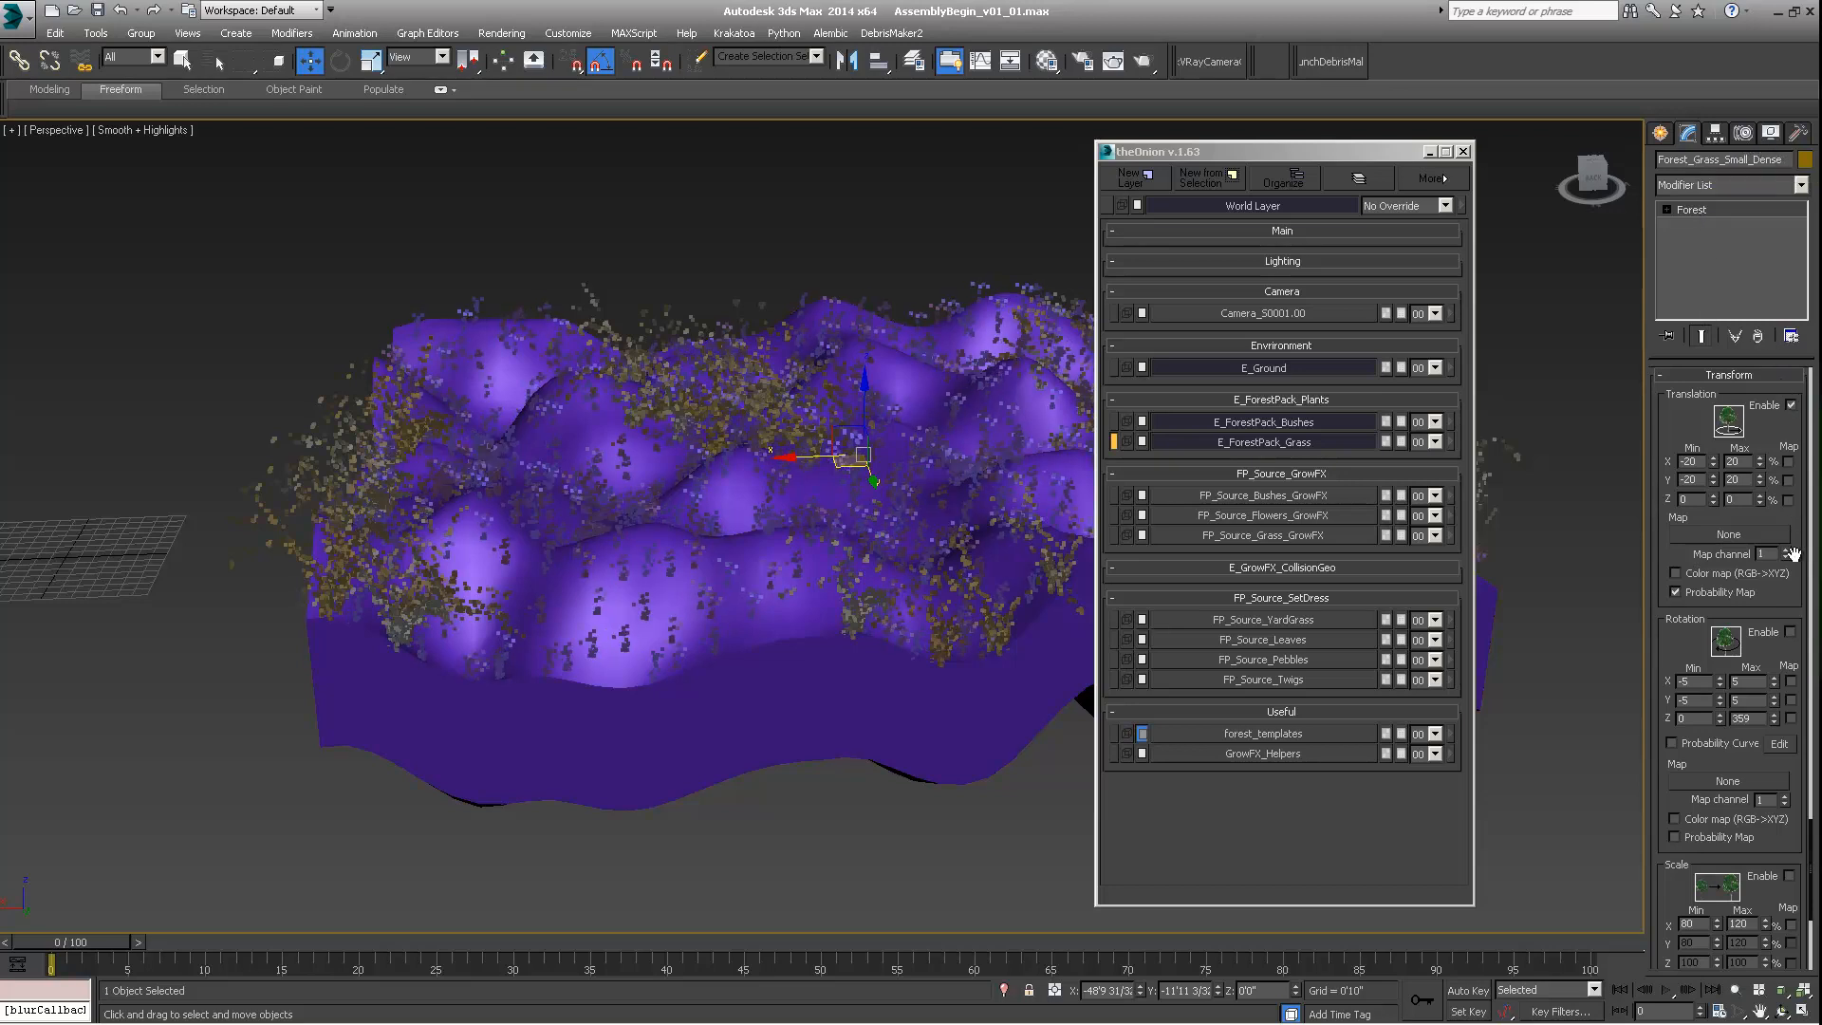
pyautogui.click(1790, 633)
pyautogui.moveTo(353, 516); pyautogui.dragTo(335, 508, button='middle')
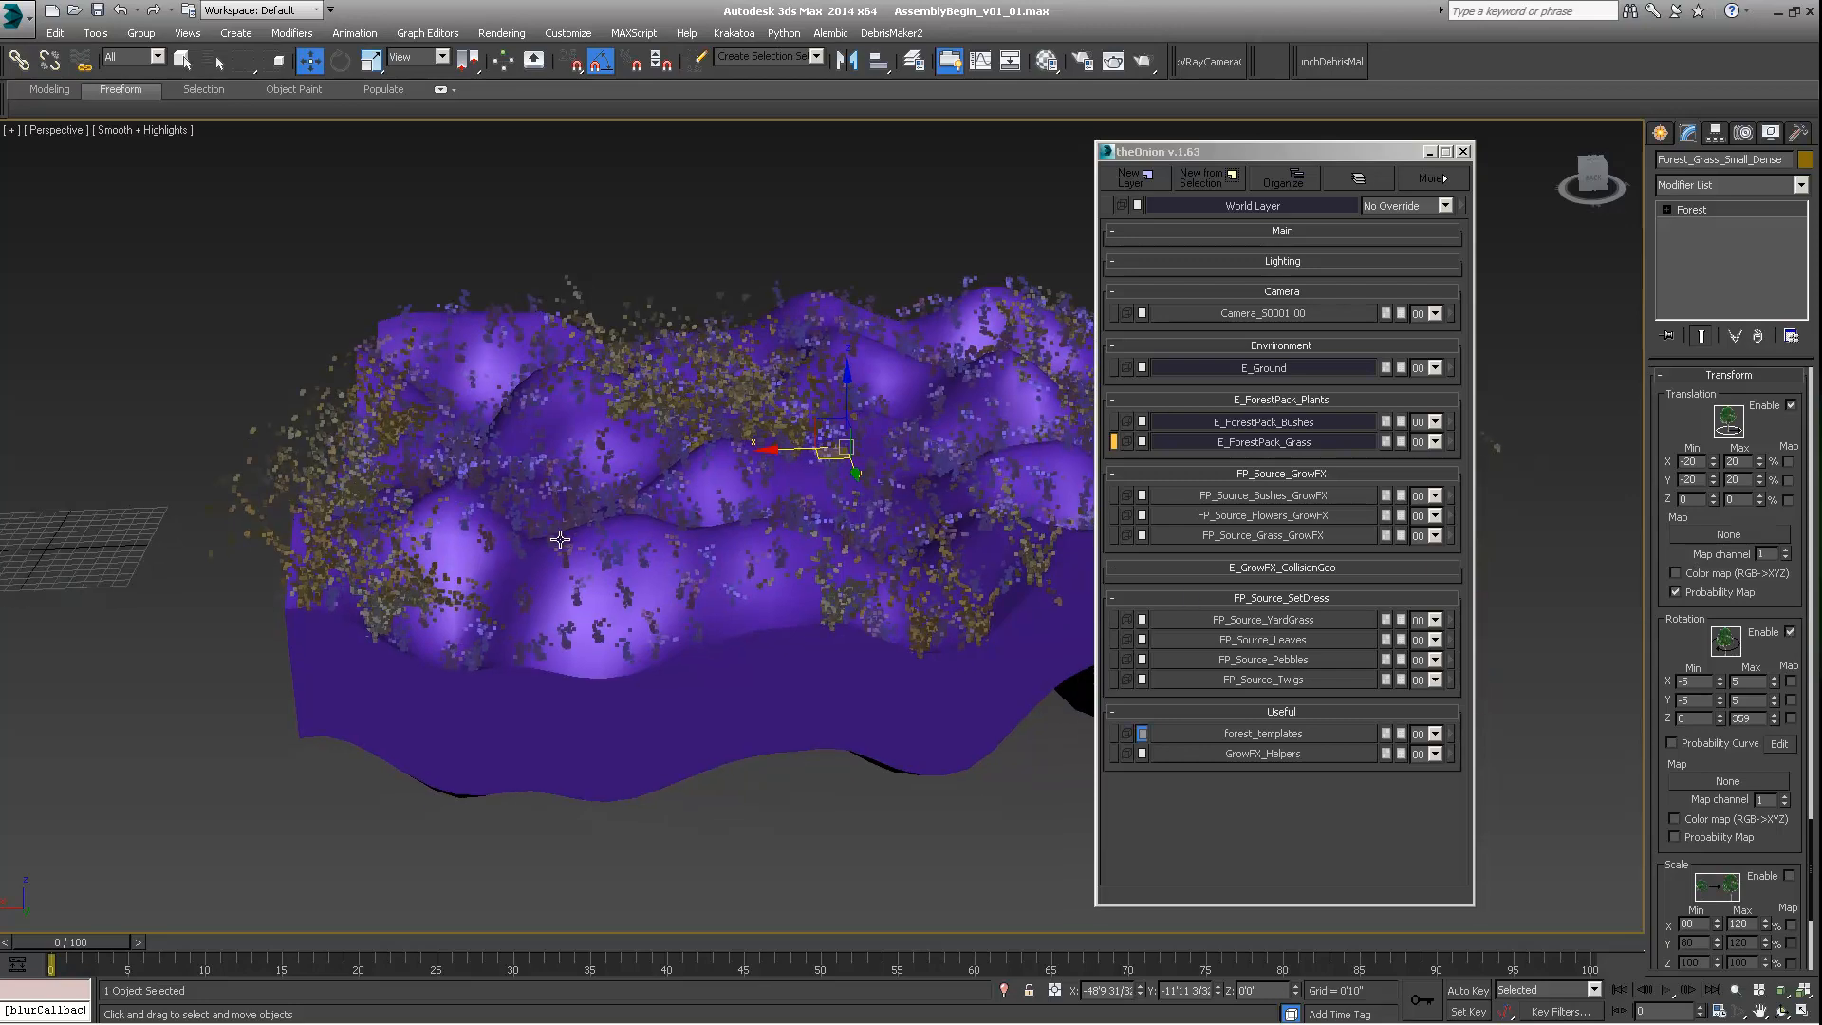
pyautogui.keyDown('alt'); pyautogui.moveTo(558, 457); pyautogui.dragTo(552, 533, button='middle'); pyautogui.keyUp('alt')
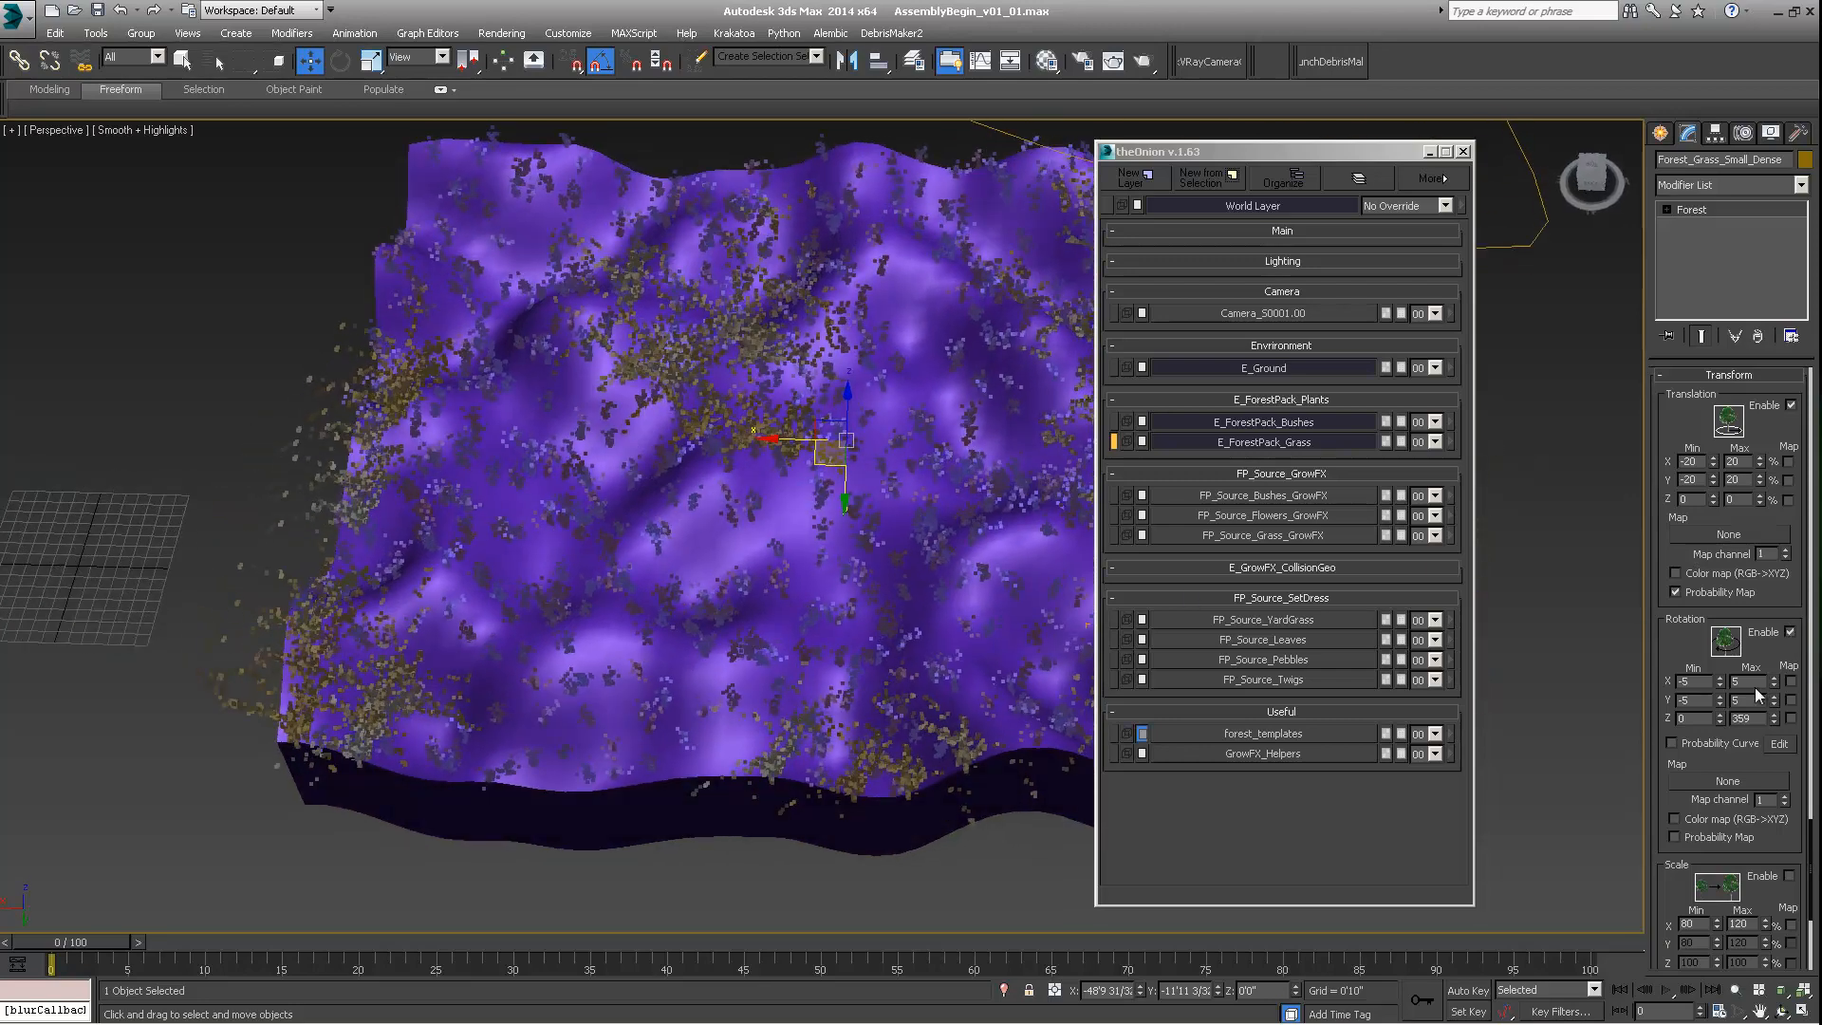
# Step: Enable random scale for the grass forest and set its X range to a minimum of 10% and maximum of 40%
pyautogui.click(1789, 877)
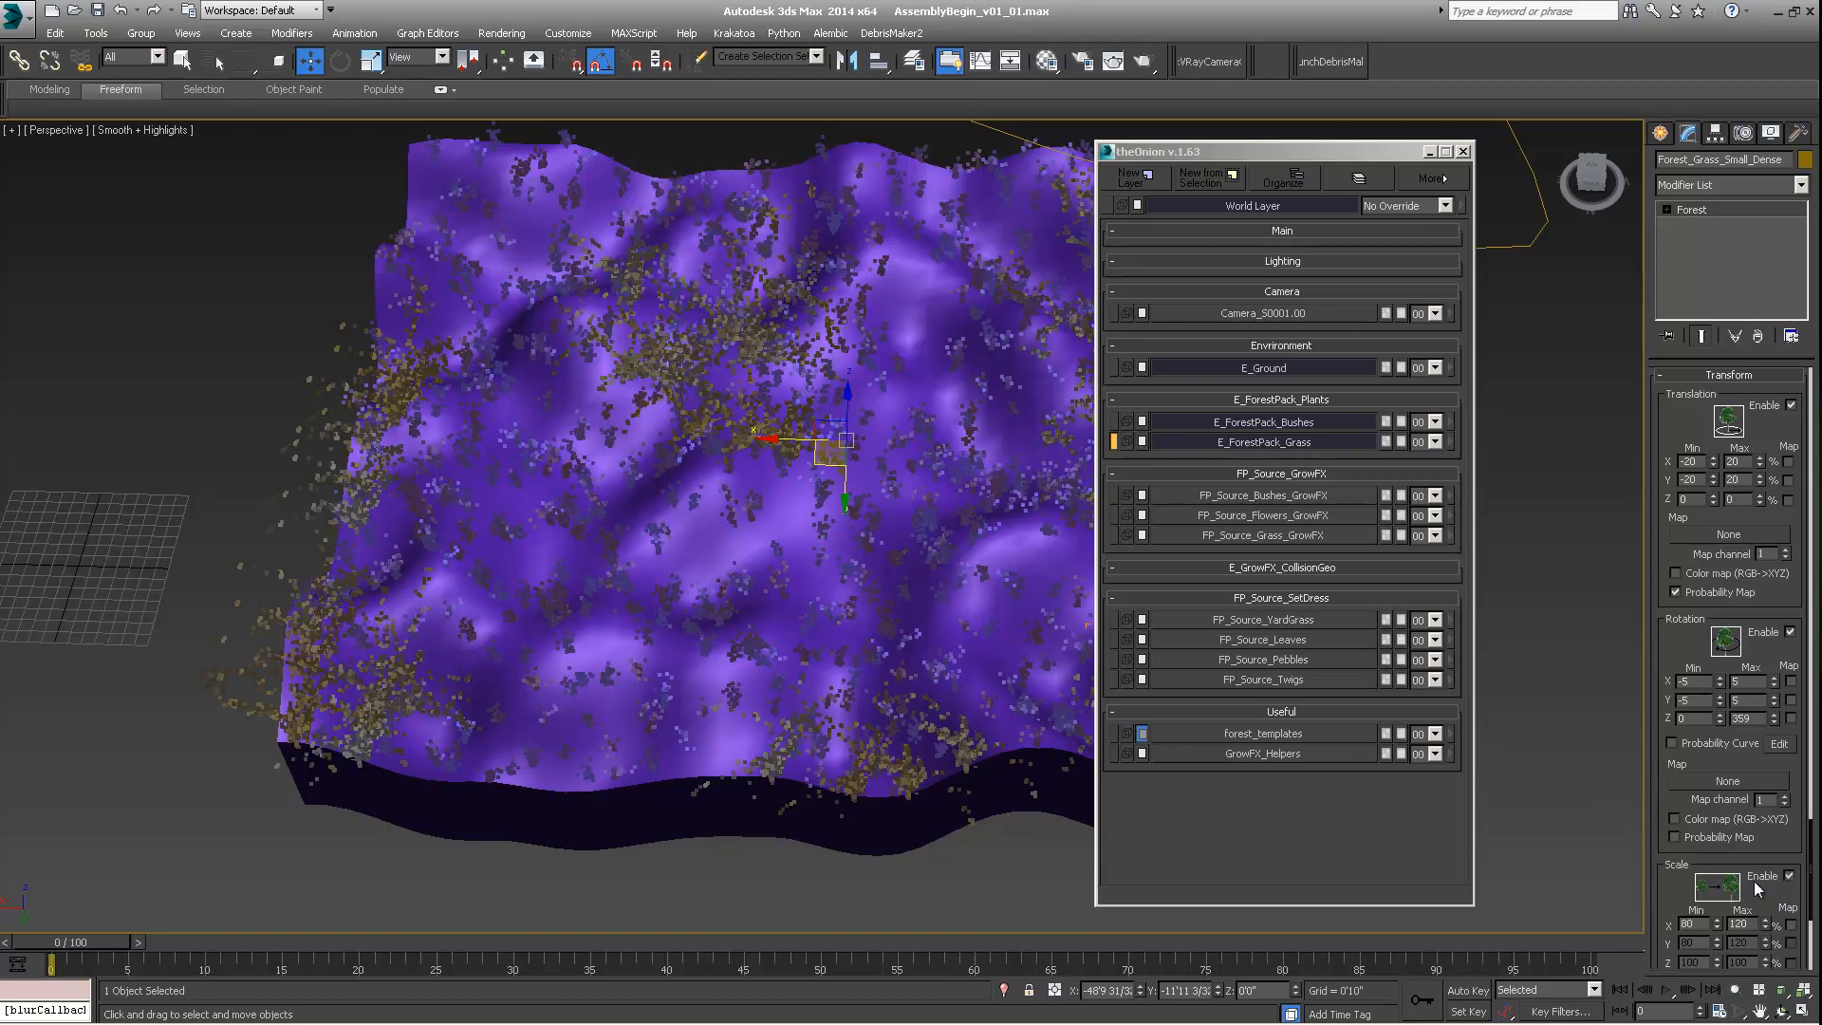
pyautogui.moveTo(1755, 883); pyautogui.dragTo(1769, 704)
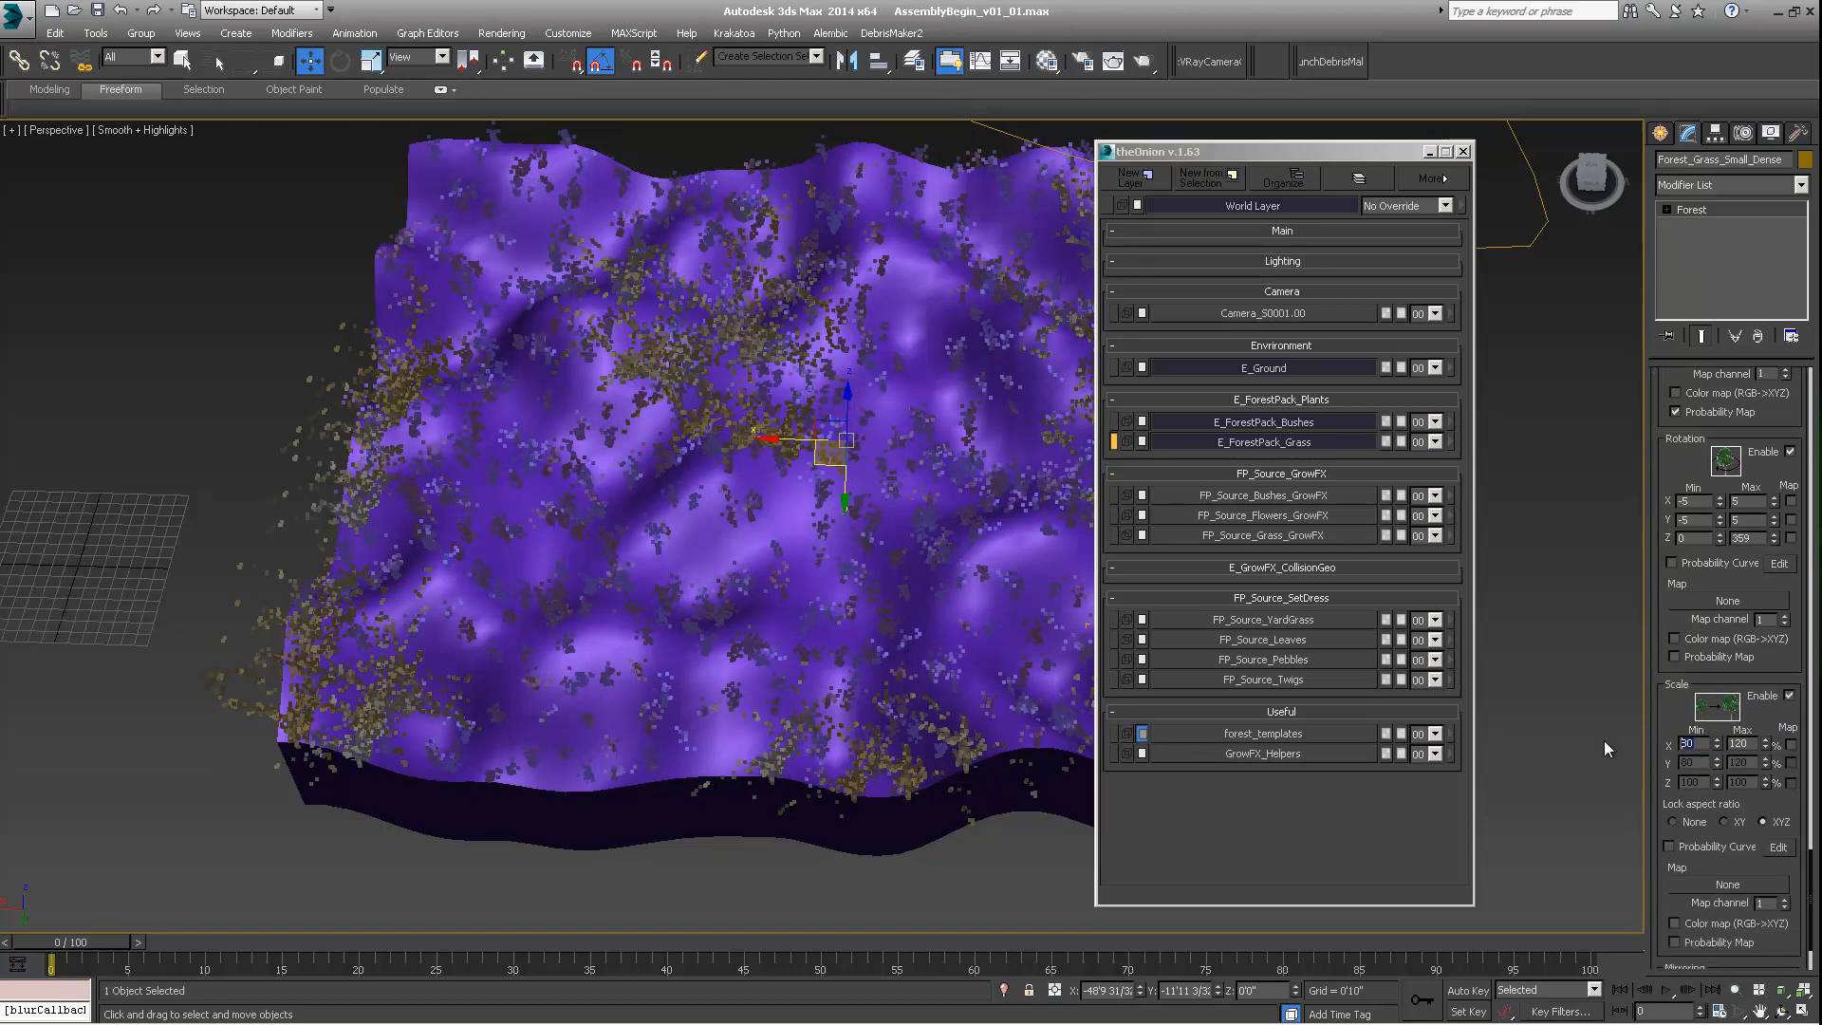
pyautogui.write('10')
pyautogui.press('Return')
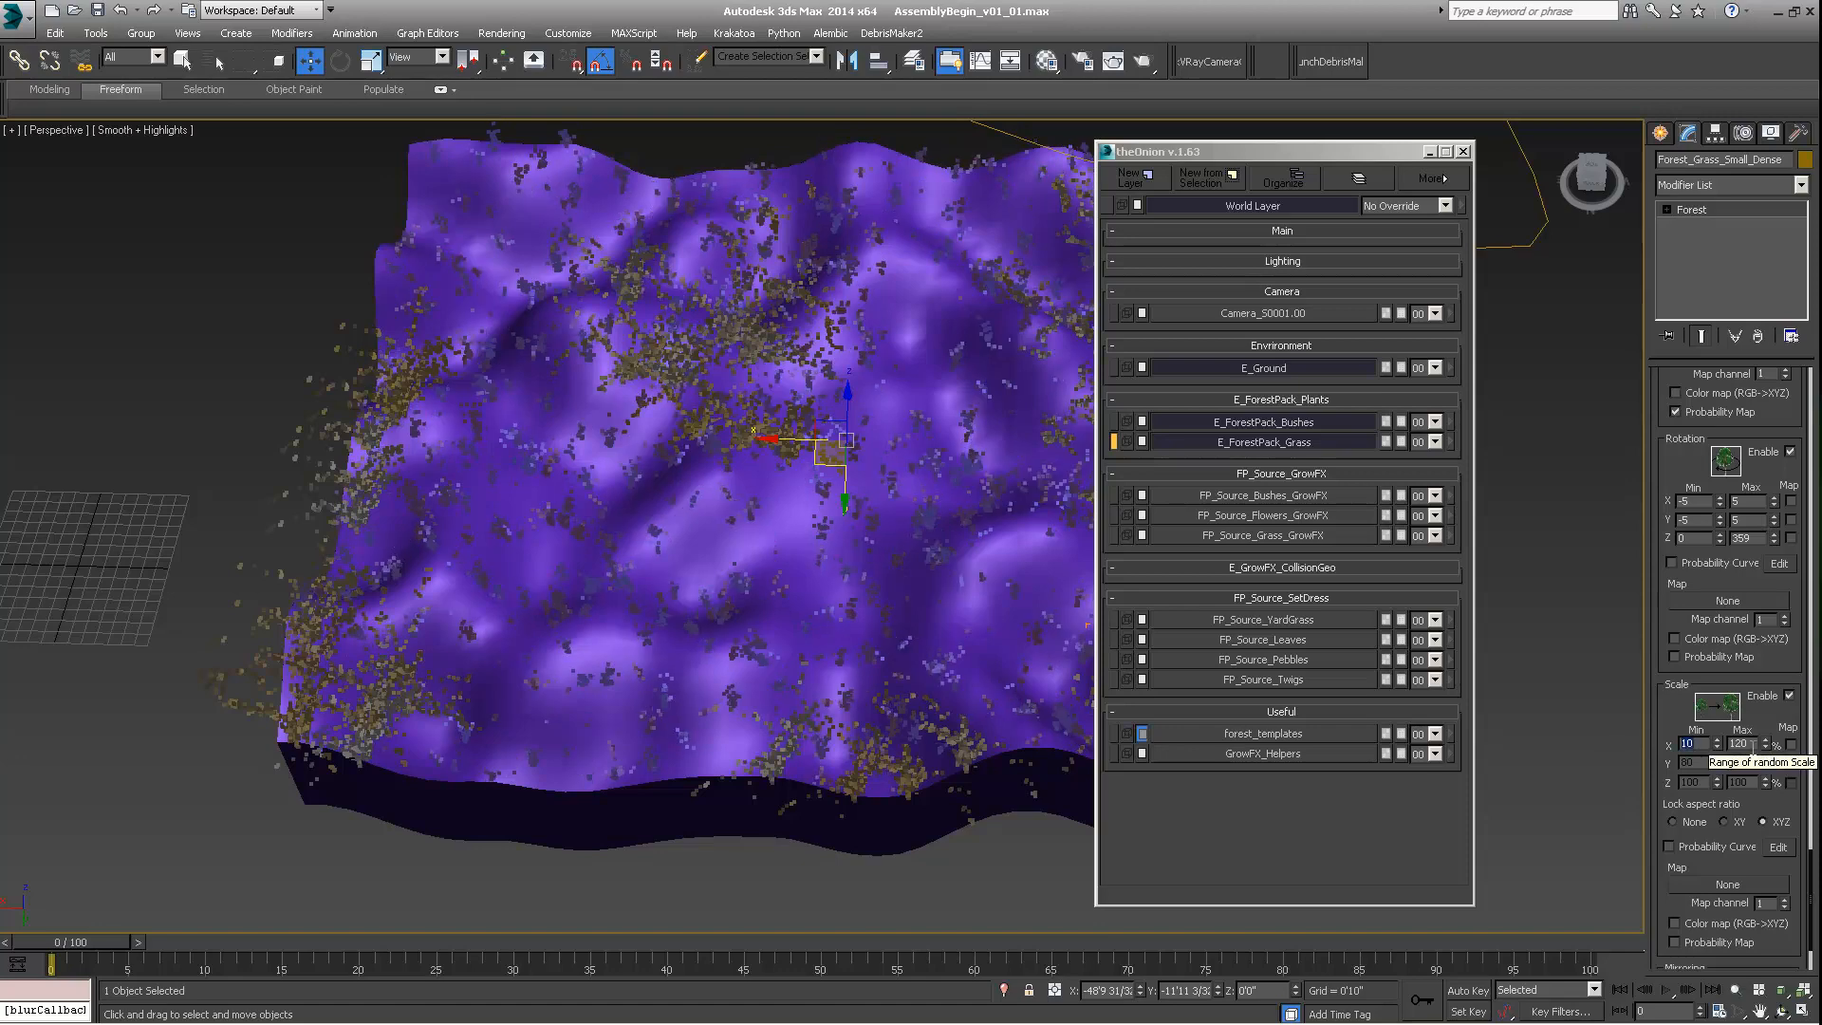
pyautogui.press('Tab')
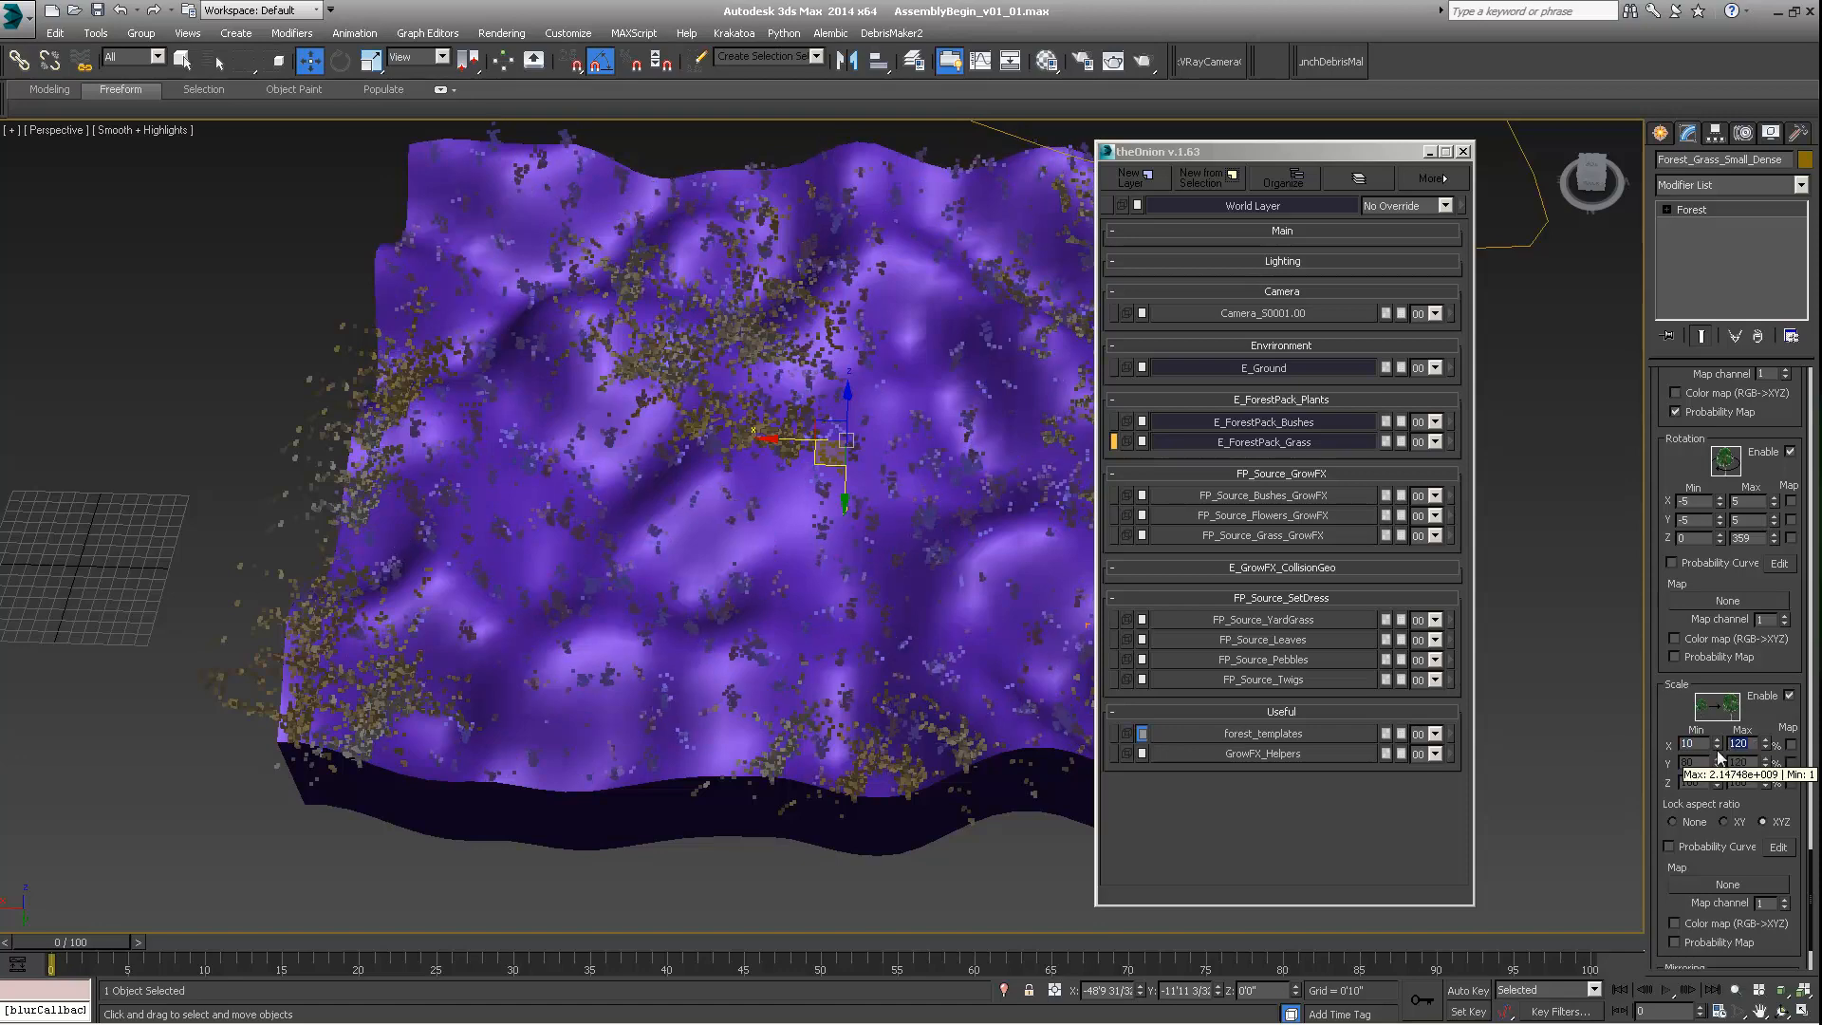
pyautogui.write('40')
pyautogui.press('Return')
pyautogui.keyDown('alt'); pyautogui.moveTo(1015, 742); pyautogui.dragTo(817, 506, button='middle'); pyautogui.keyUp('alt')
# Step: Lower the grass forest's distribution map density threshold to 17%
pyautogui.scroll(10, 1680, 503)
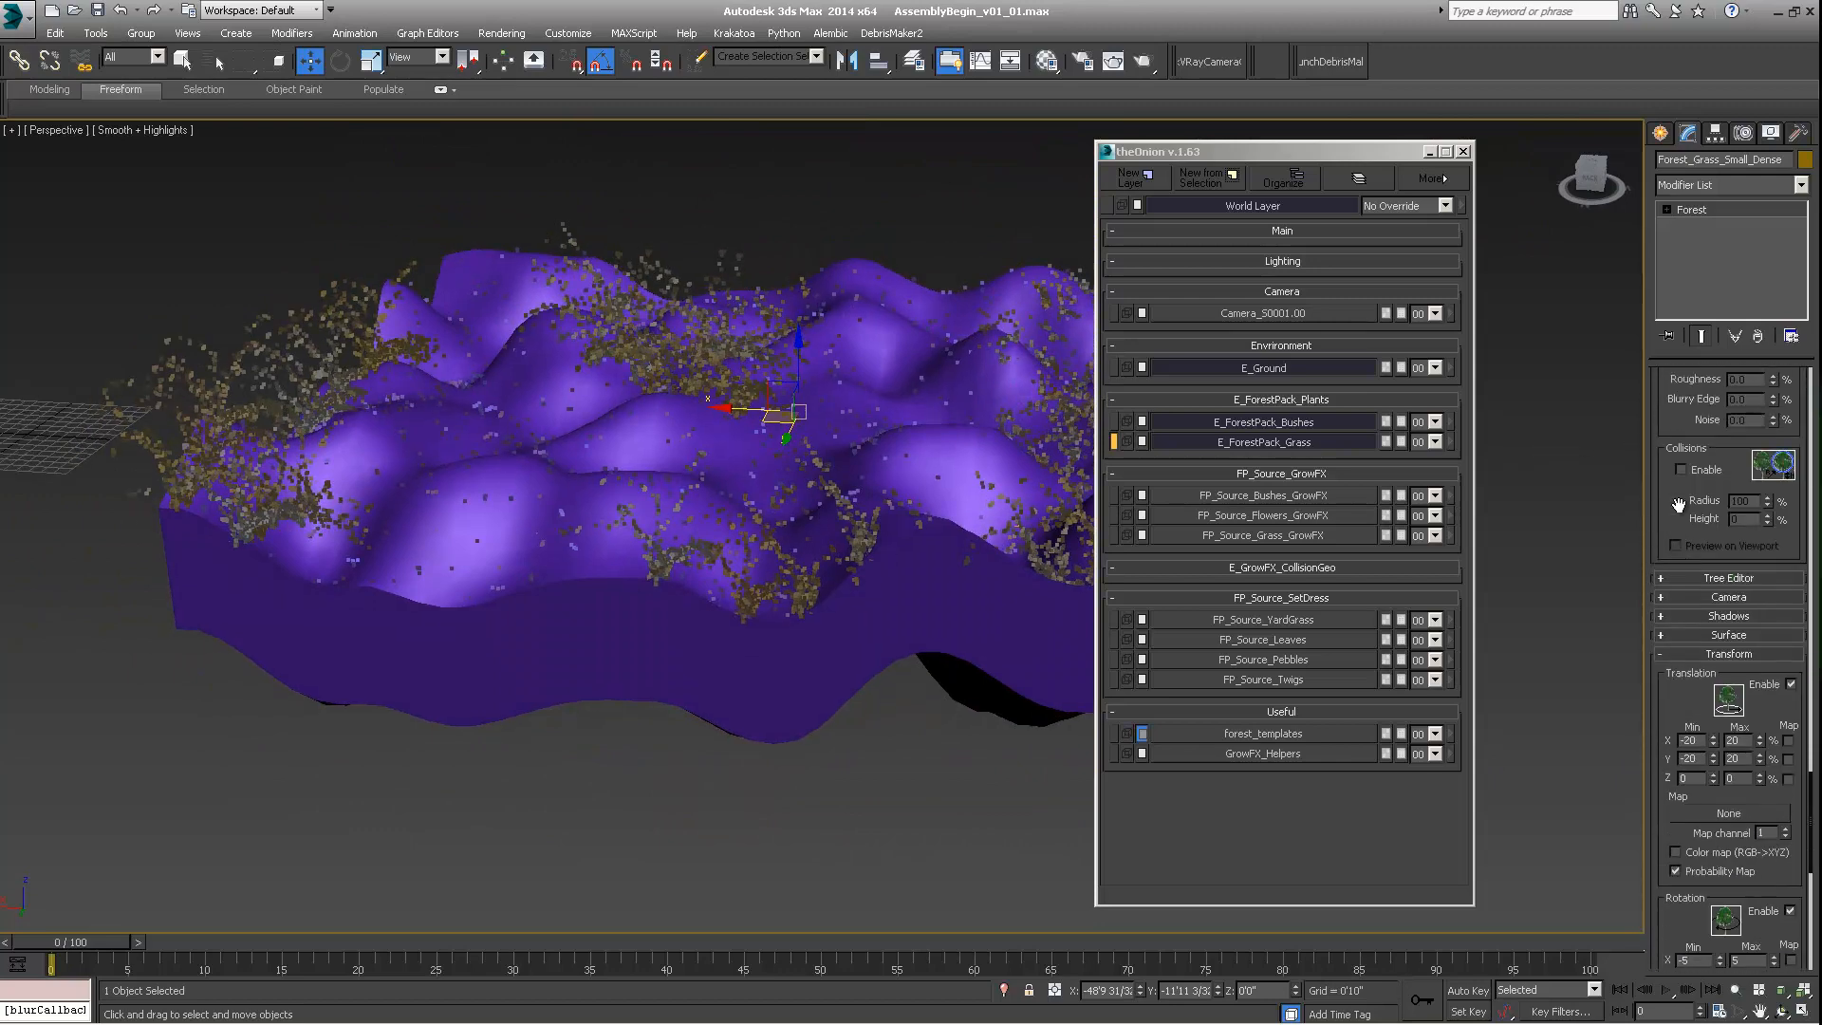
pyautogui.scroll(10, 1679, 503)
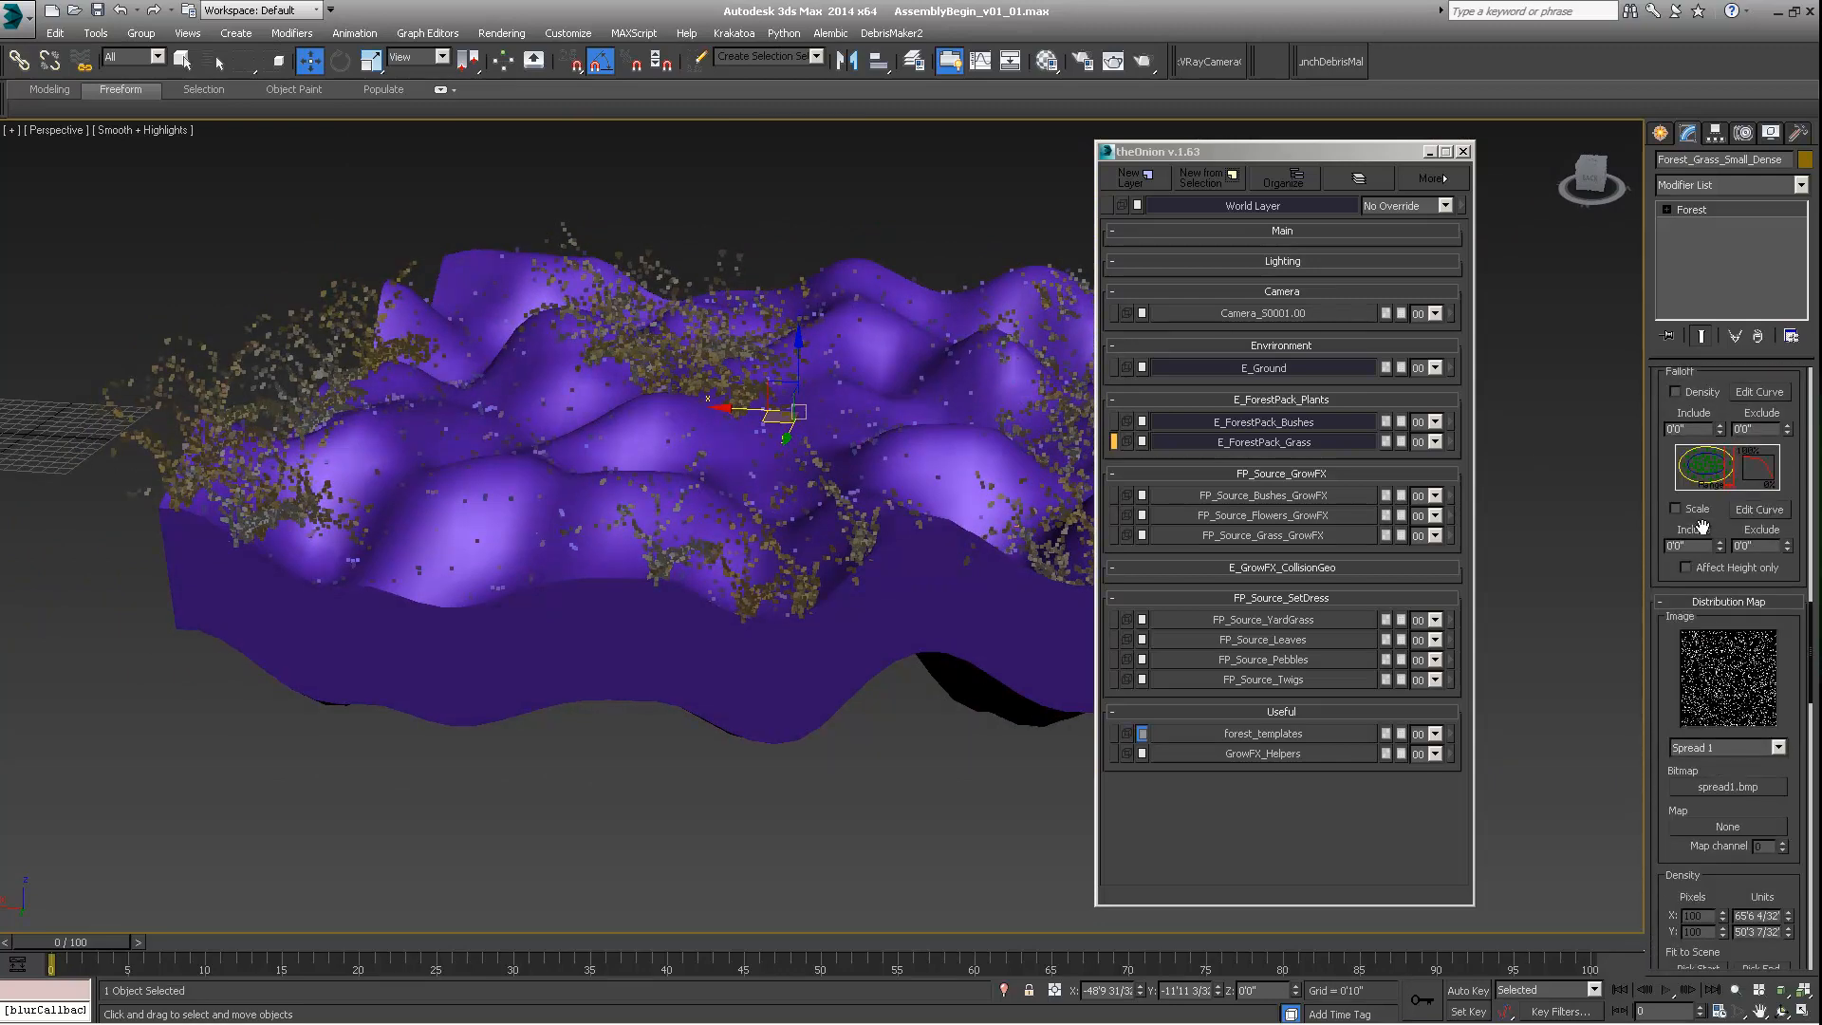
pyautogui.scroll(10, 1765, 550)
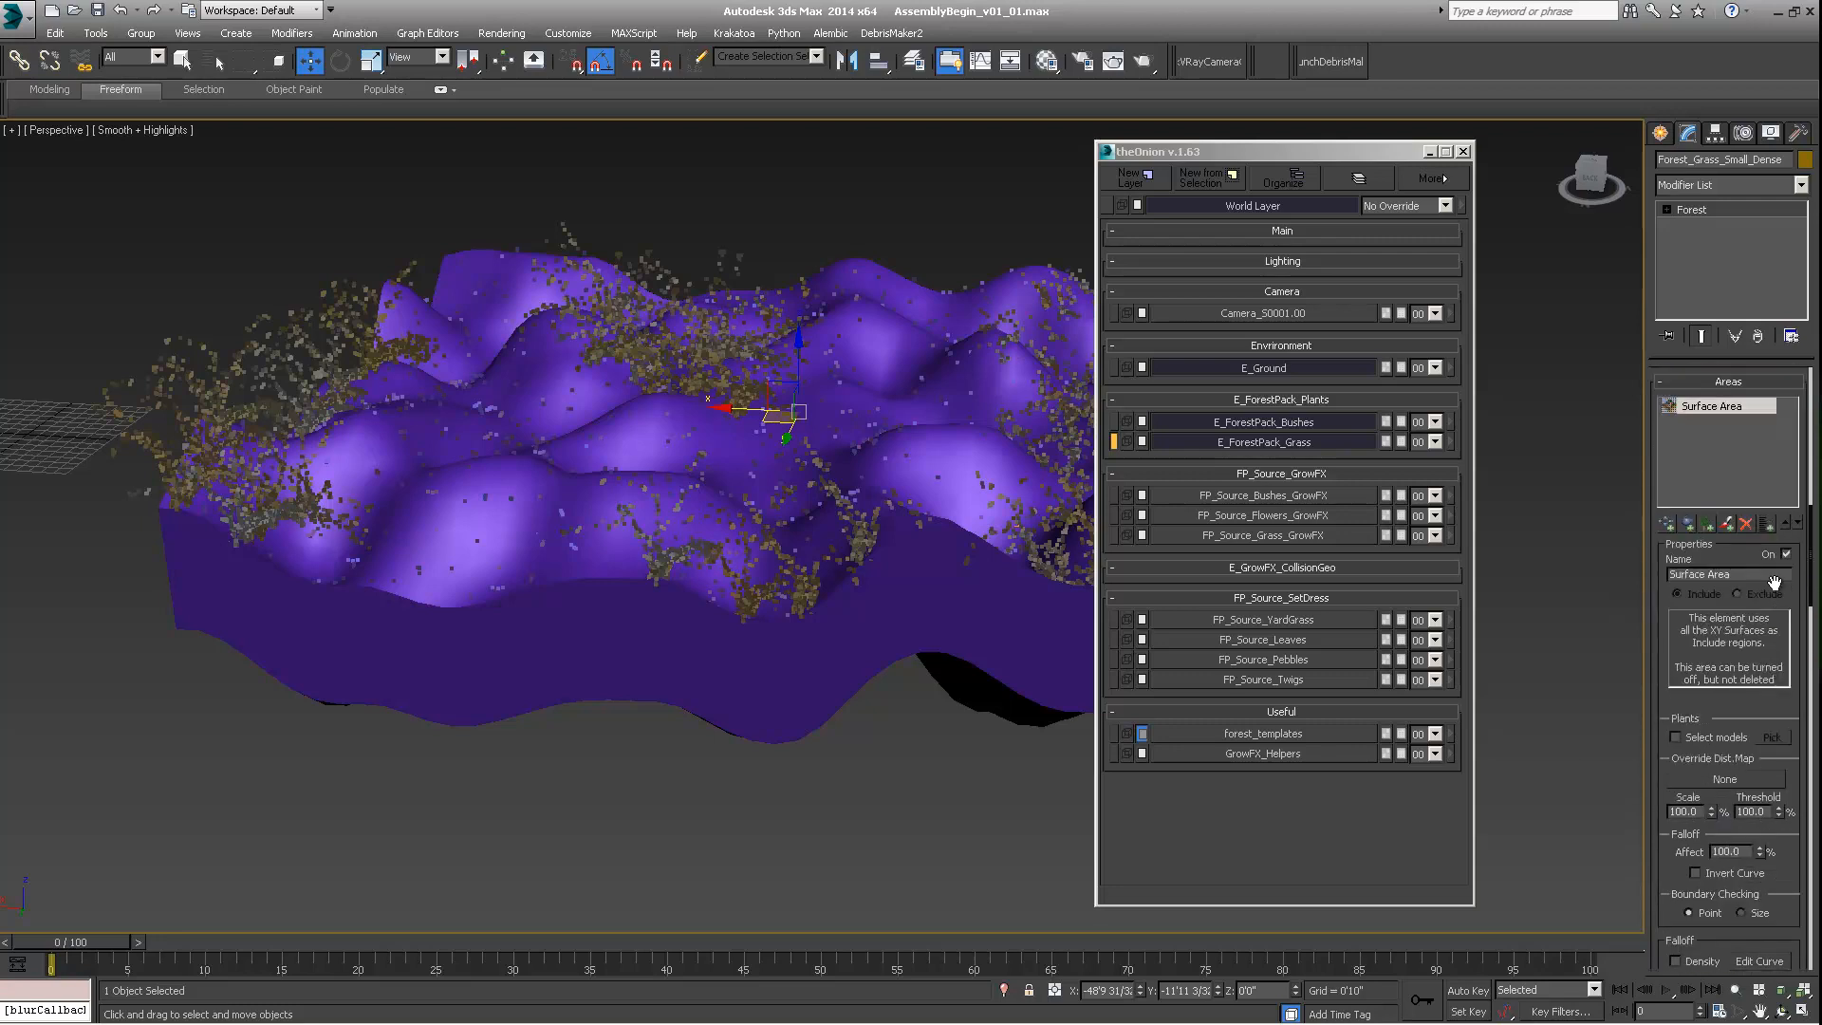
pyautogui.scroll(9, 1780, 576)
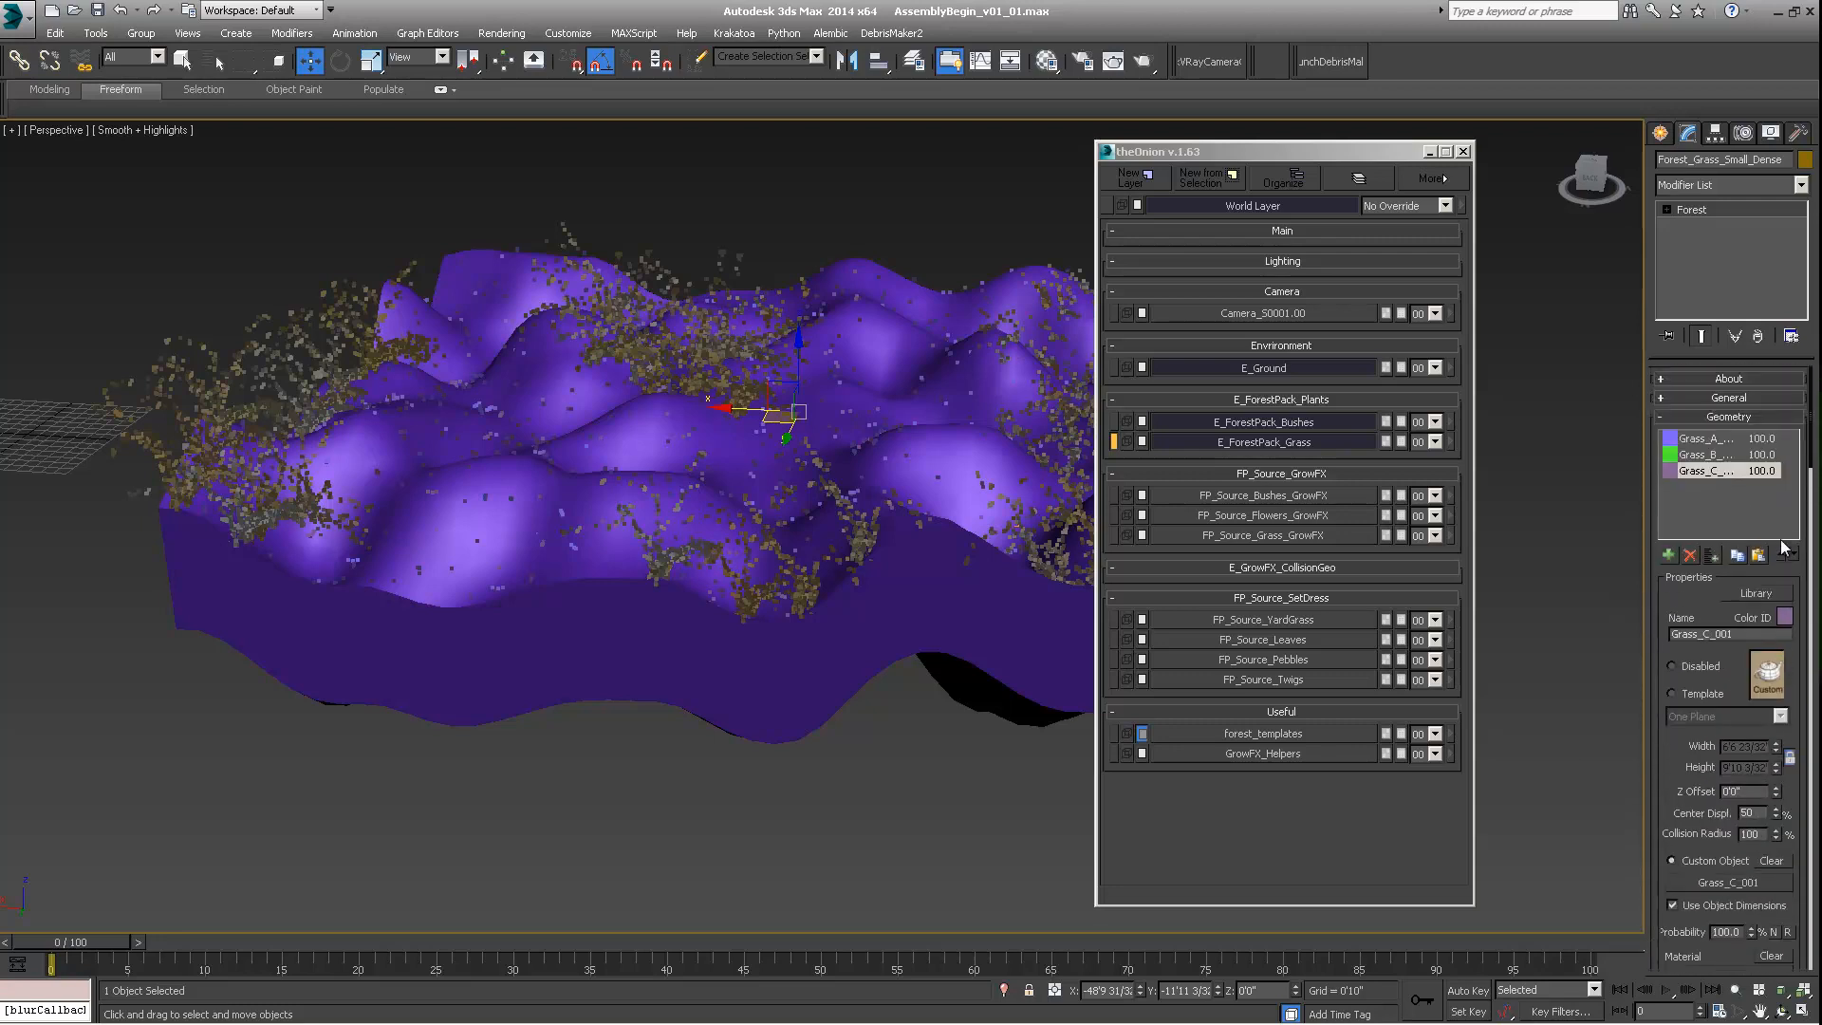
pyautogui.scroll(-11, 1784, 551)
pyautogui.scroll(9, 1783, 548)
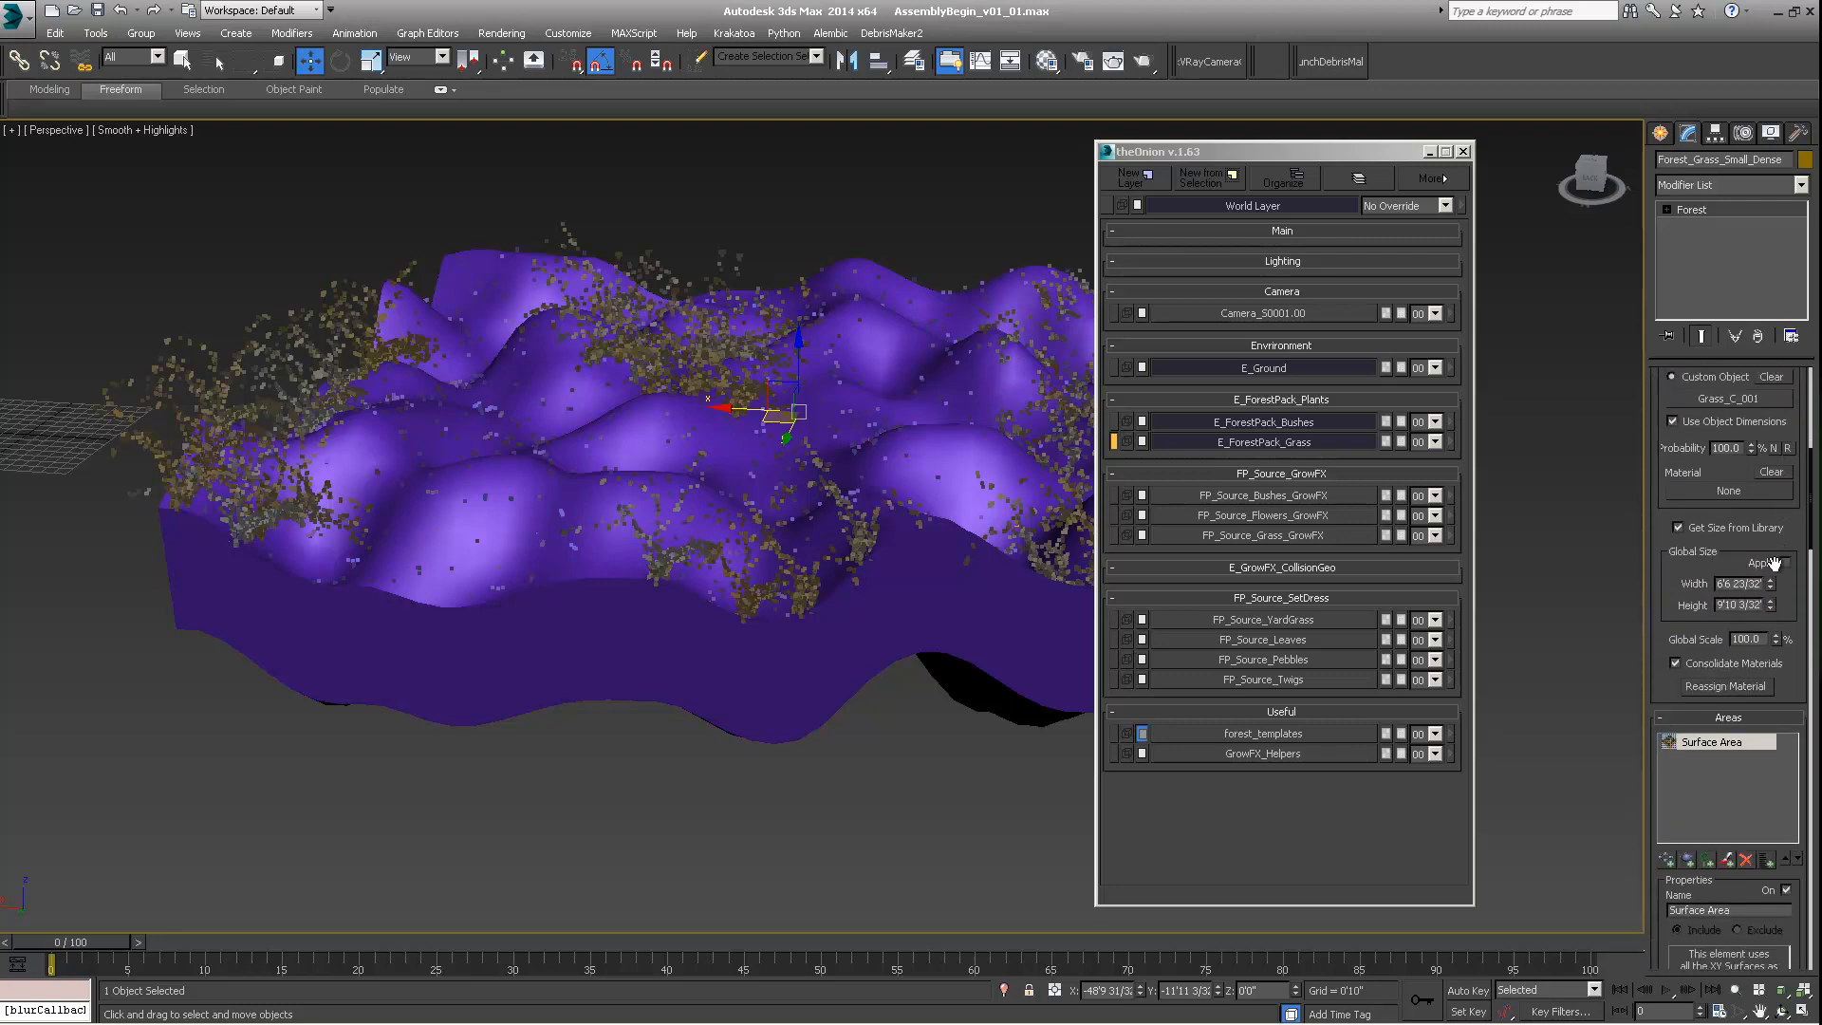
pyautogui.scroll(-12, 1778, 570)
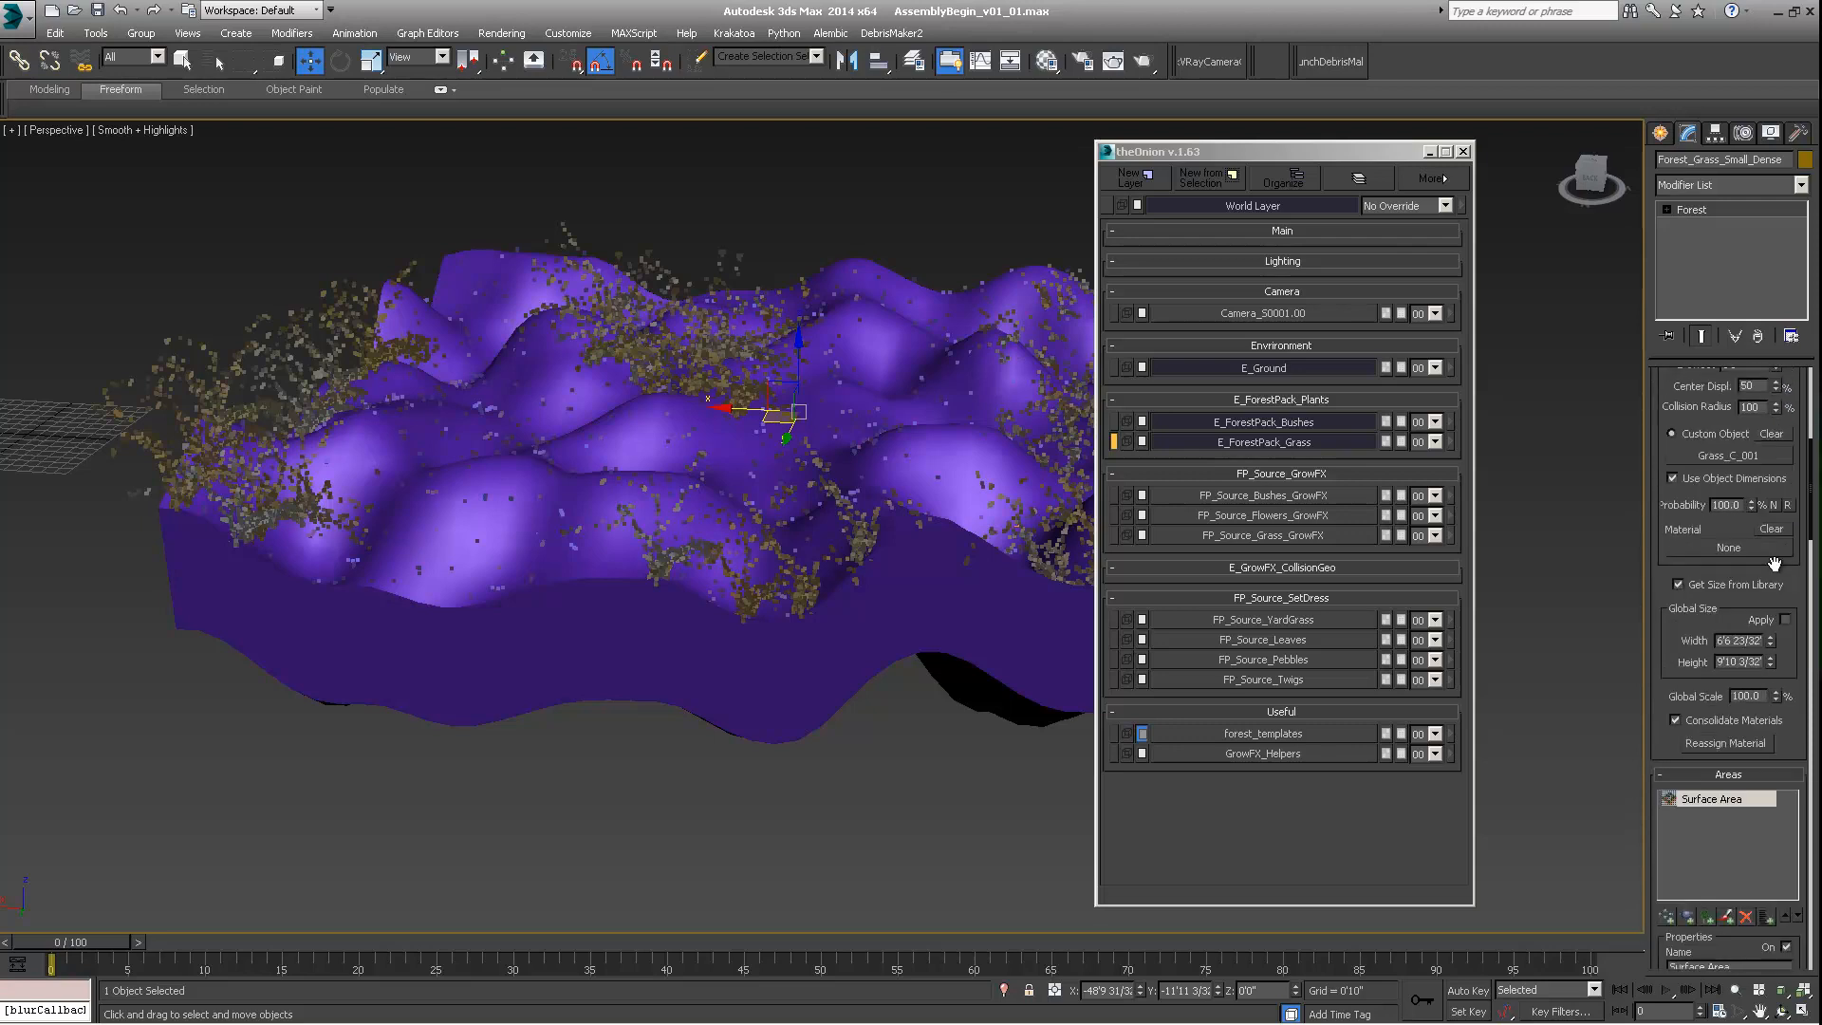
pyautogui.scroll(-20, 1775, 563)
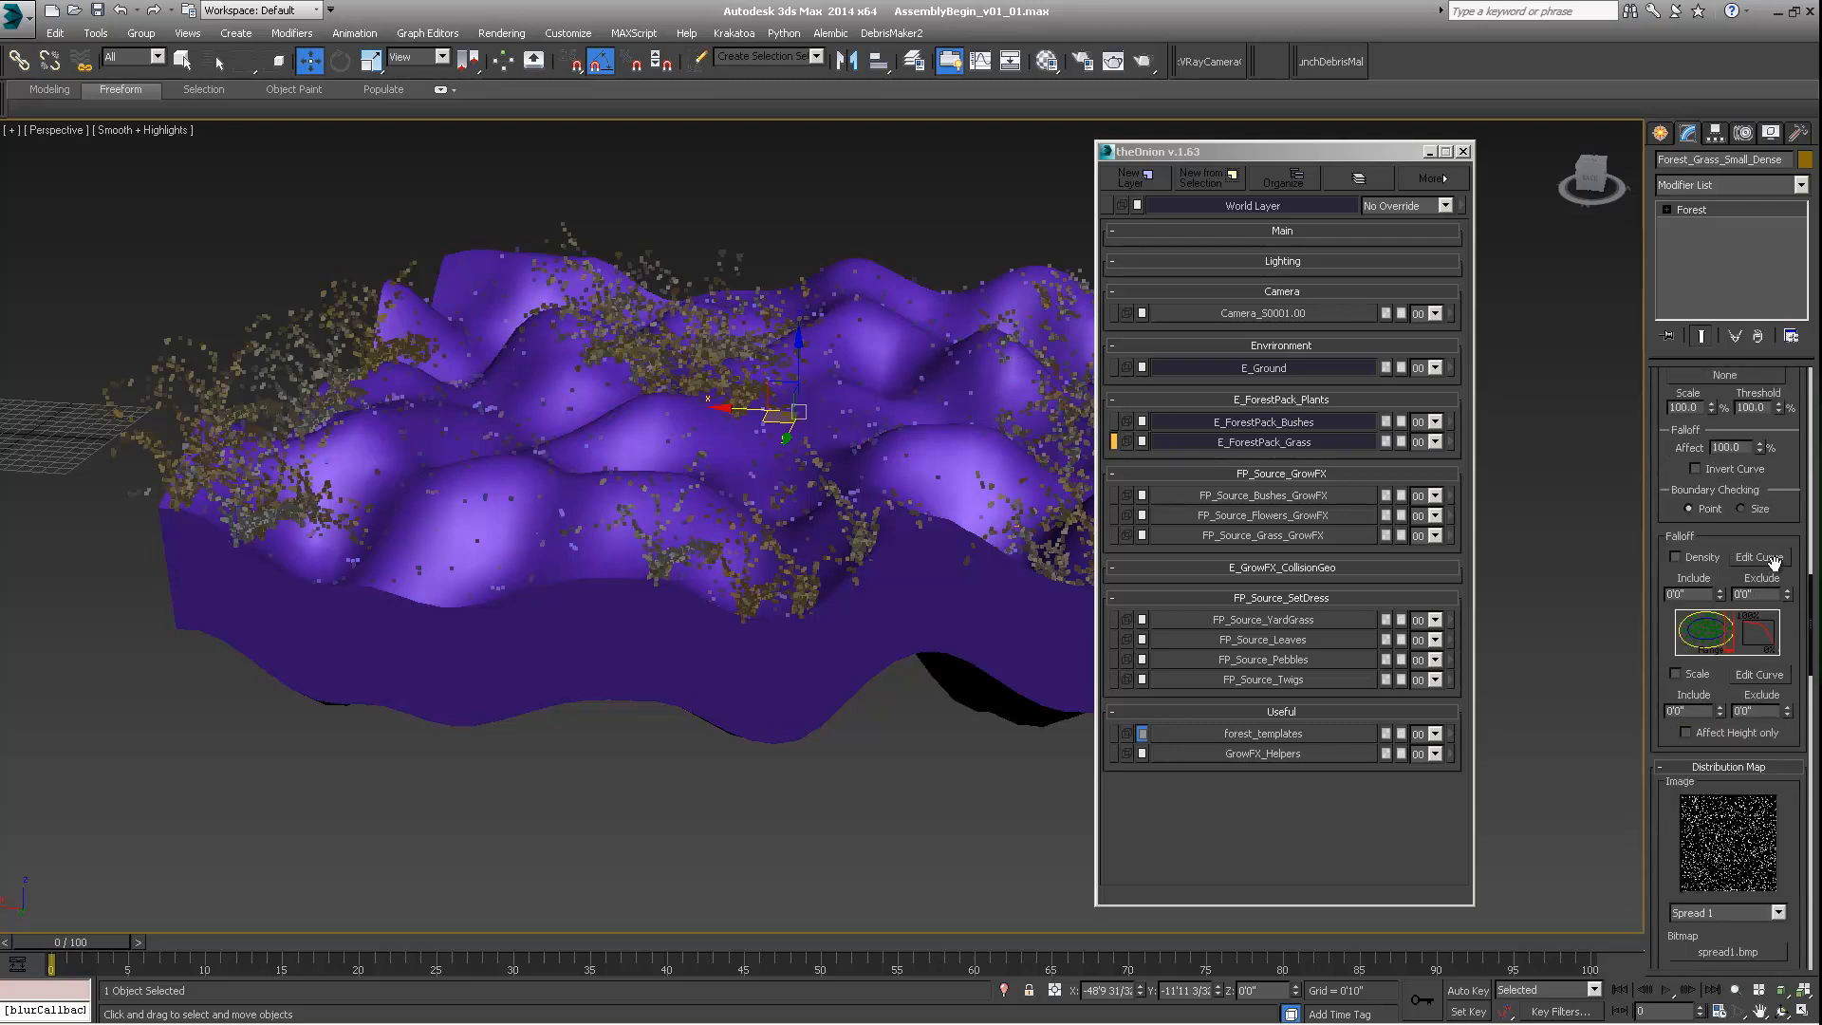
pyautogui.scroll(-6, 1780, 579)
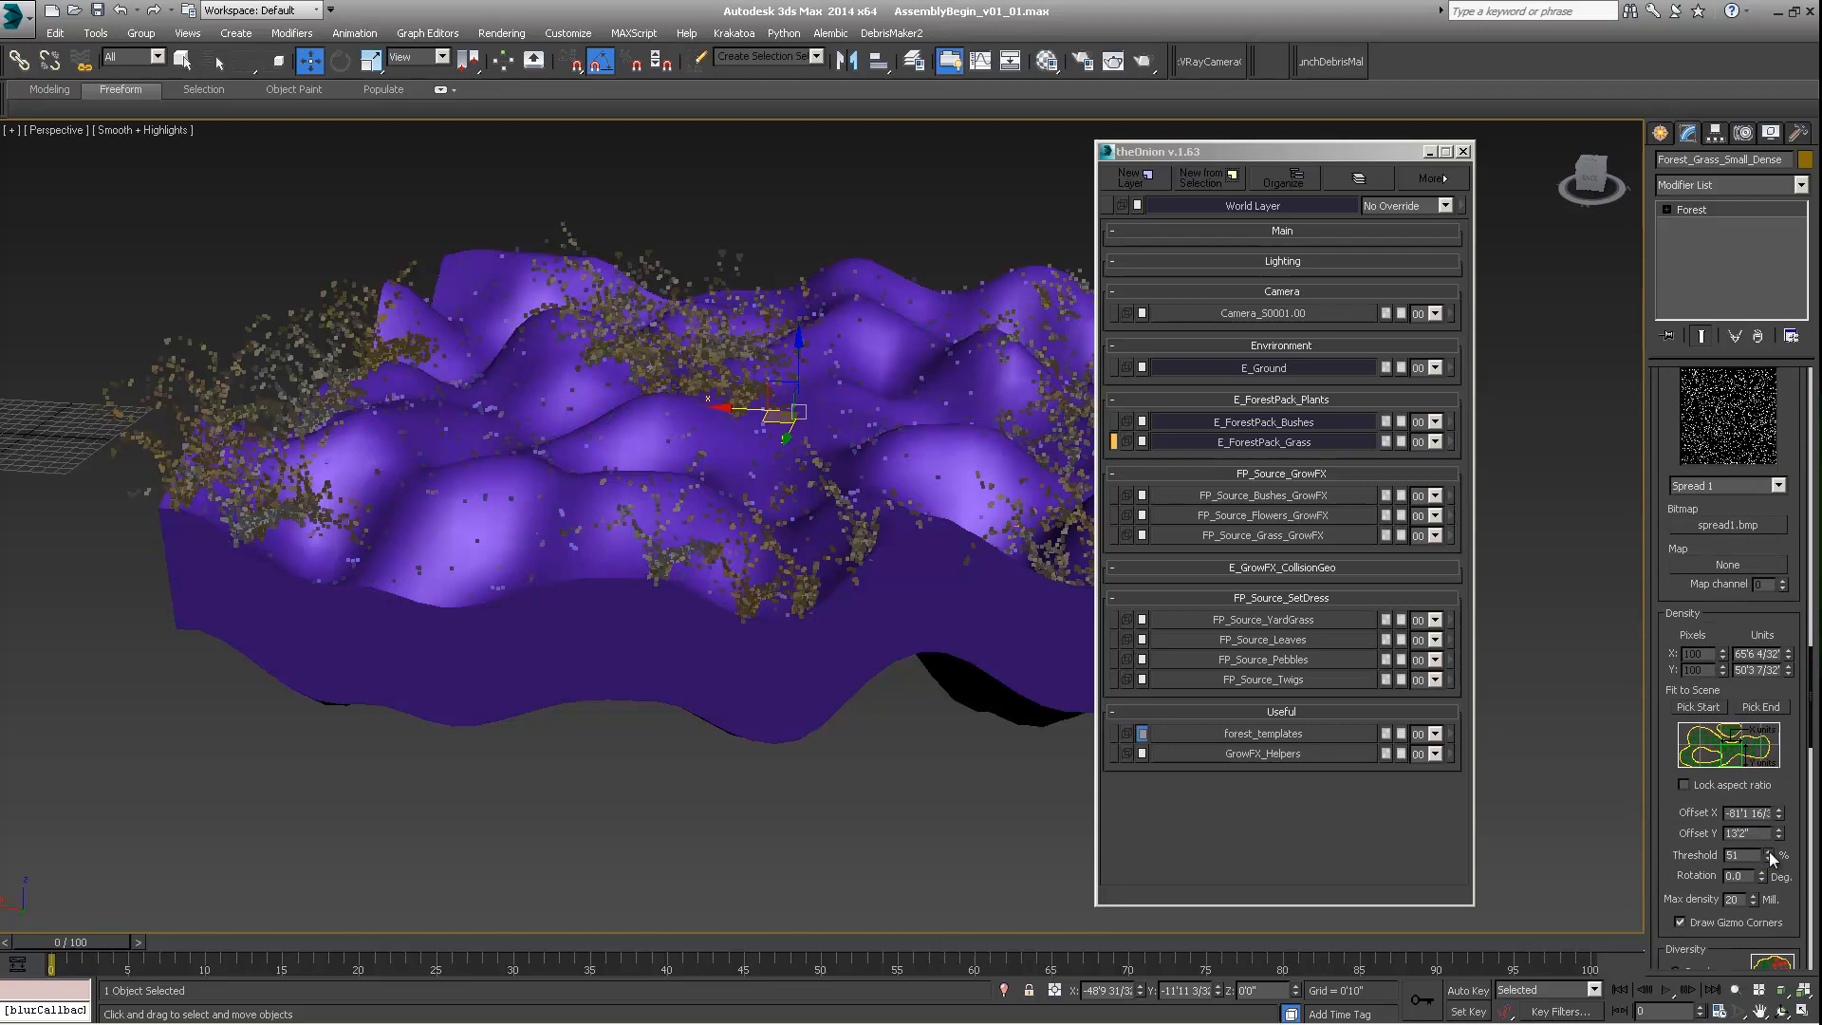
pyautogui.moveTo(1769, 852); pyautogui.dragTo(1770, 908)
pyautogui.keyDown('alt'); pyautogui.moveTo(949, 465); pyautogui.dragTo(937, 577, button='middle'); pyautogui.keyUp('alt')
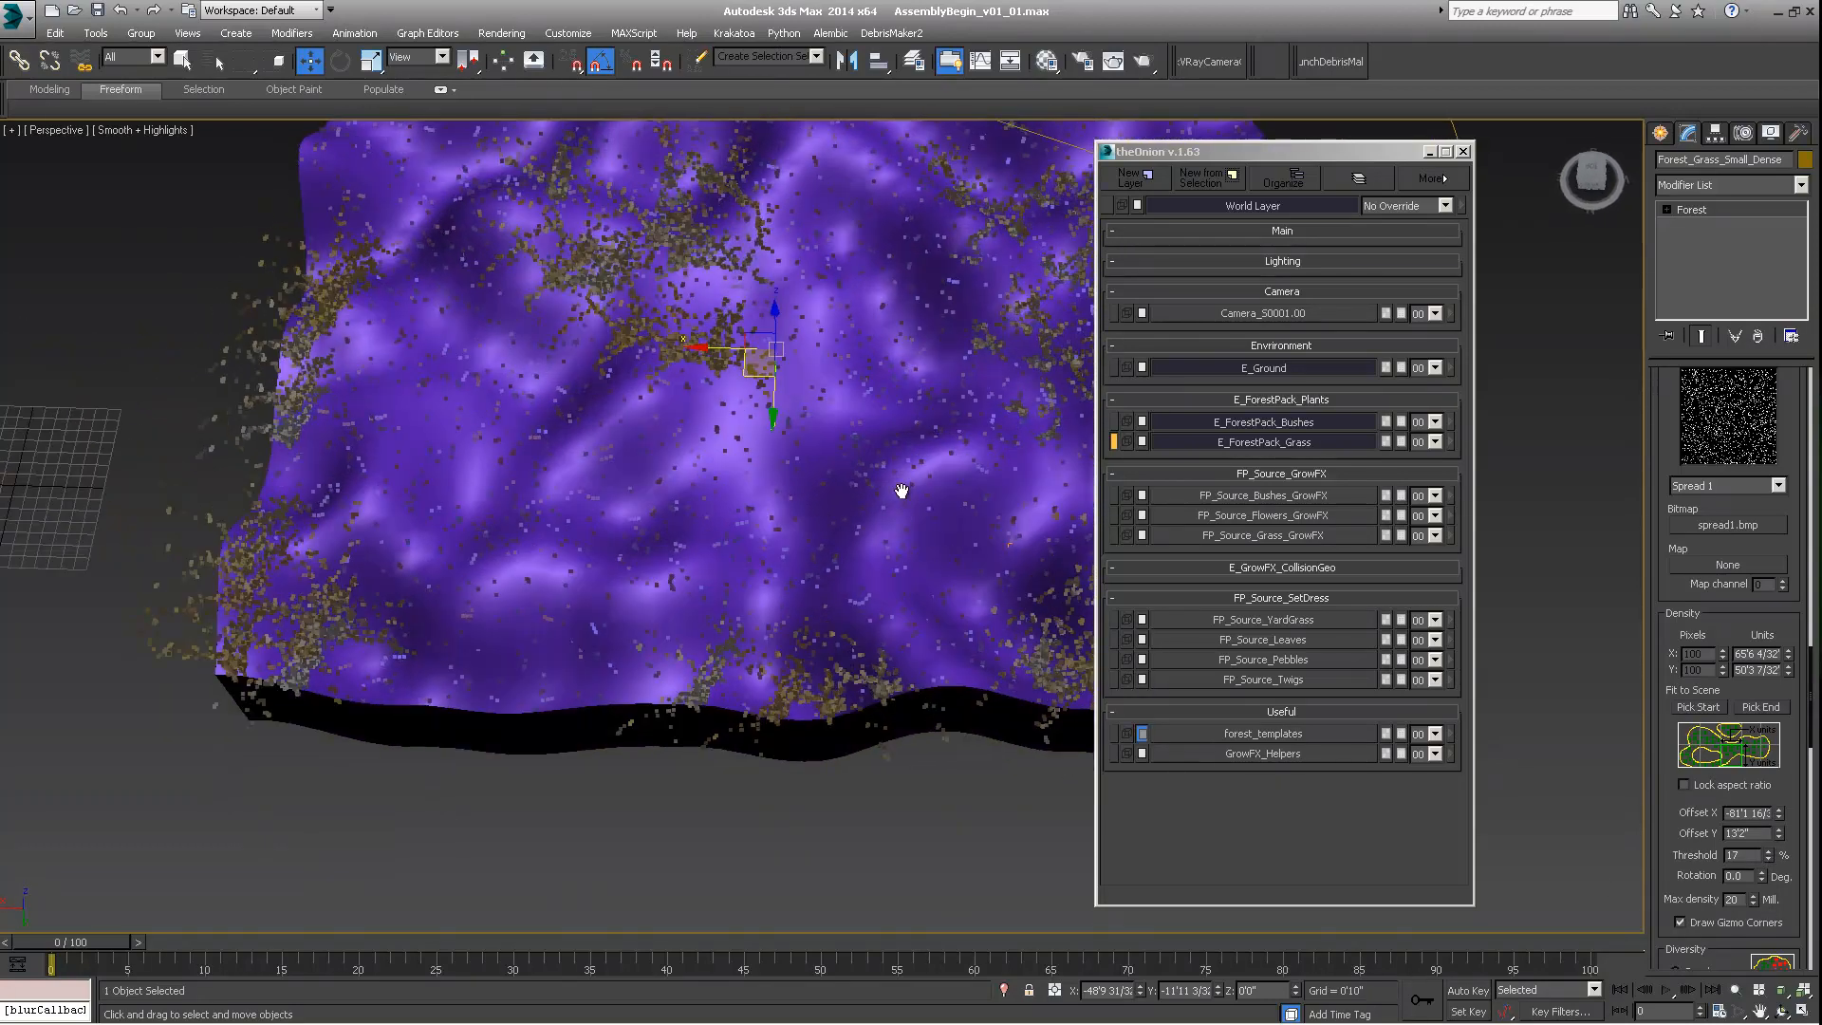
# Step: Open the grass forest's Display settings and review its viewport point-cloud options and viewport and render item limits
pyautogui.moveTo(1719, 612); pyautogui.dragTo(1720, 458)
pyautogui.scroll(-10, 1731, 578)
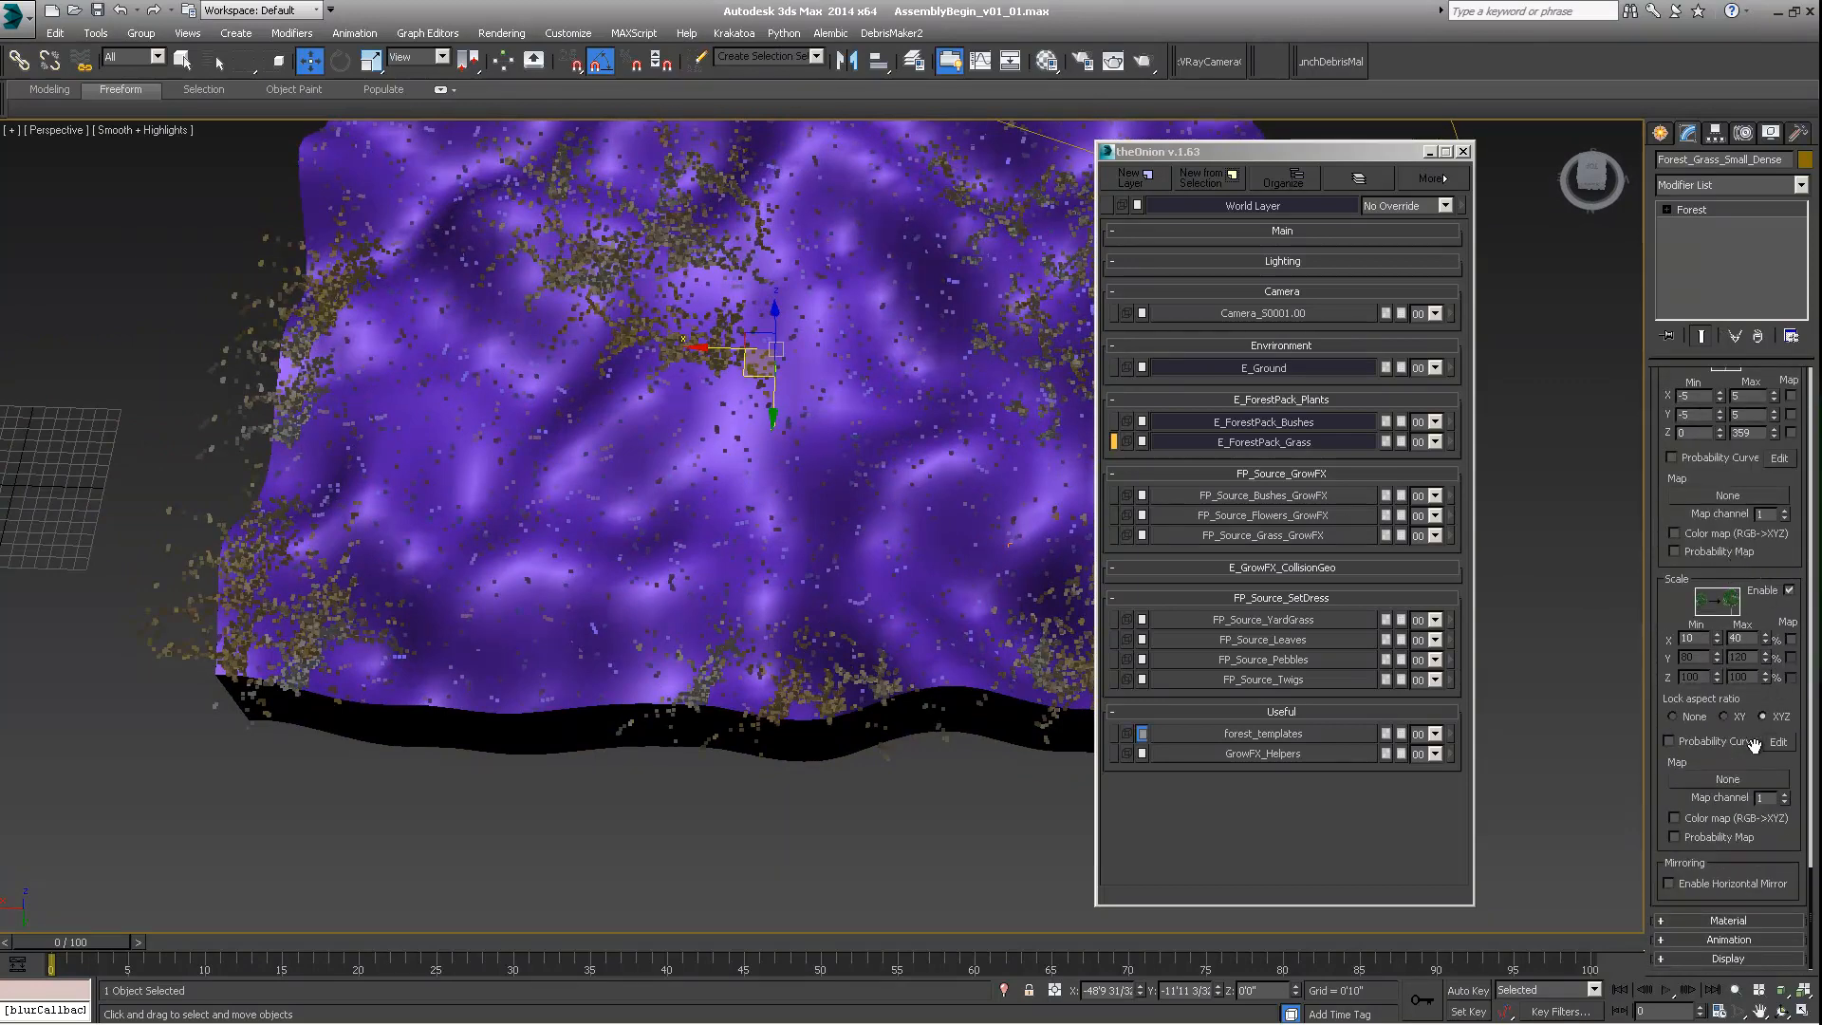
pyautogui.click(1681, 959)
pyautogui.scroll(-2, 1746, 816)
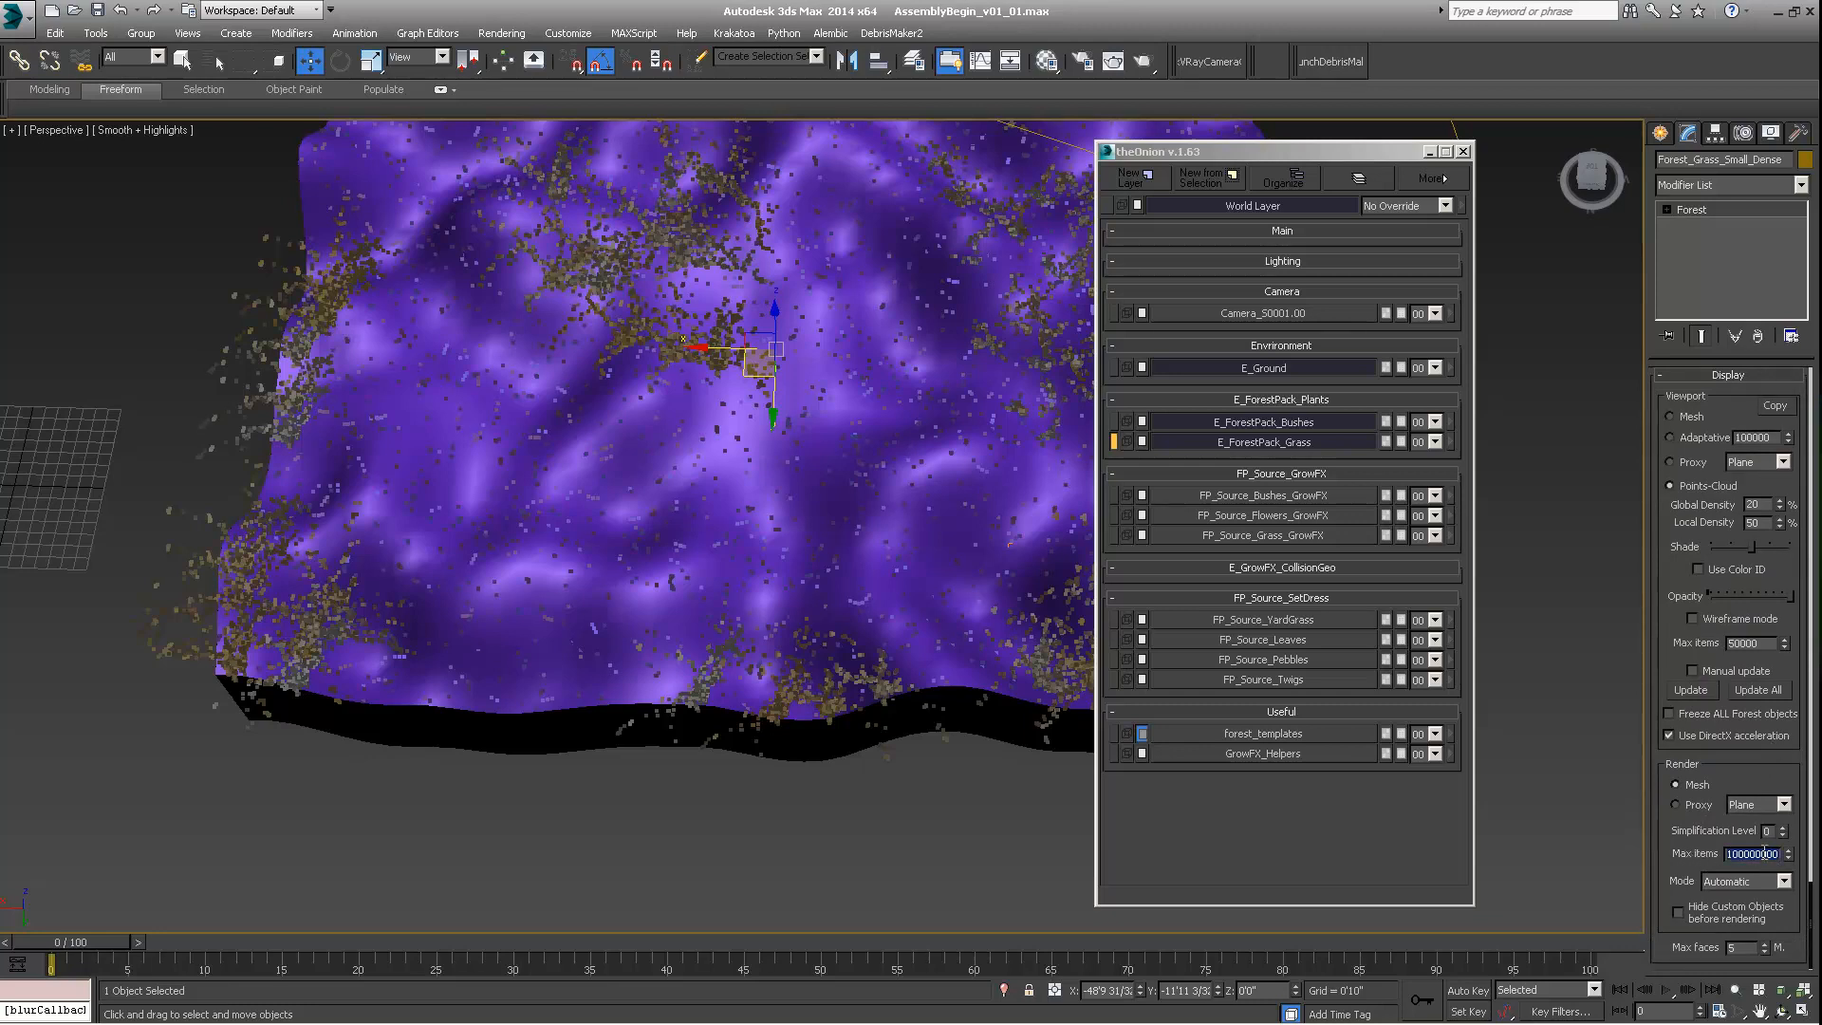
pyautogui.scroll(1, 1755, 755)
pyautogui.scroll(-1, 1753, 755)
pyautogui.moveTo(1672, 641); pyautogui.dragTo(1661, 693)
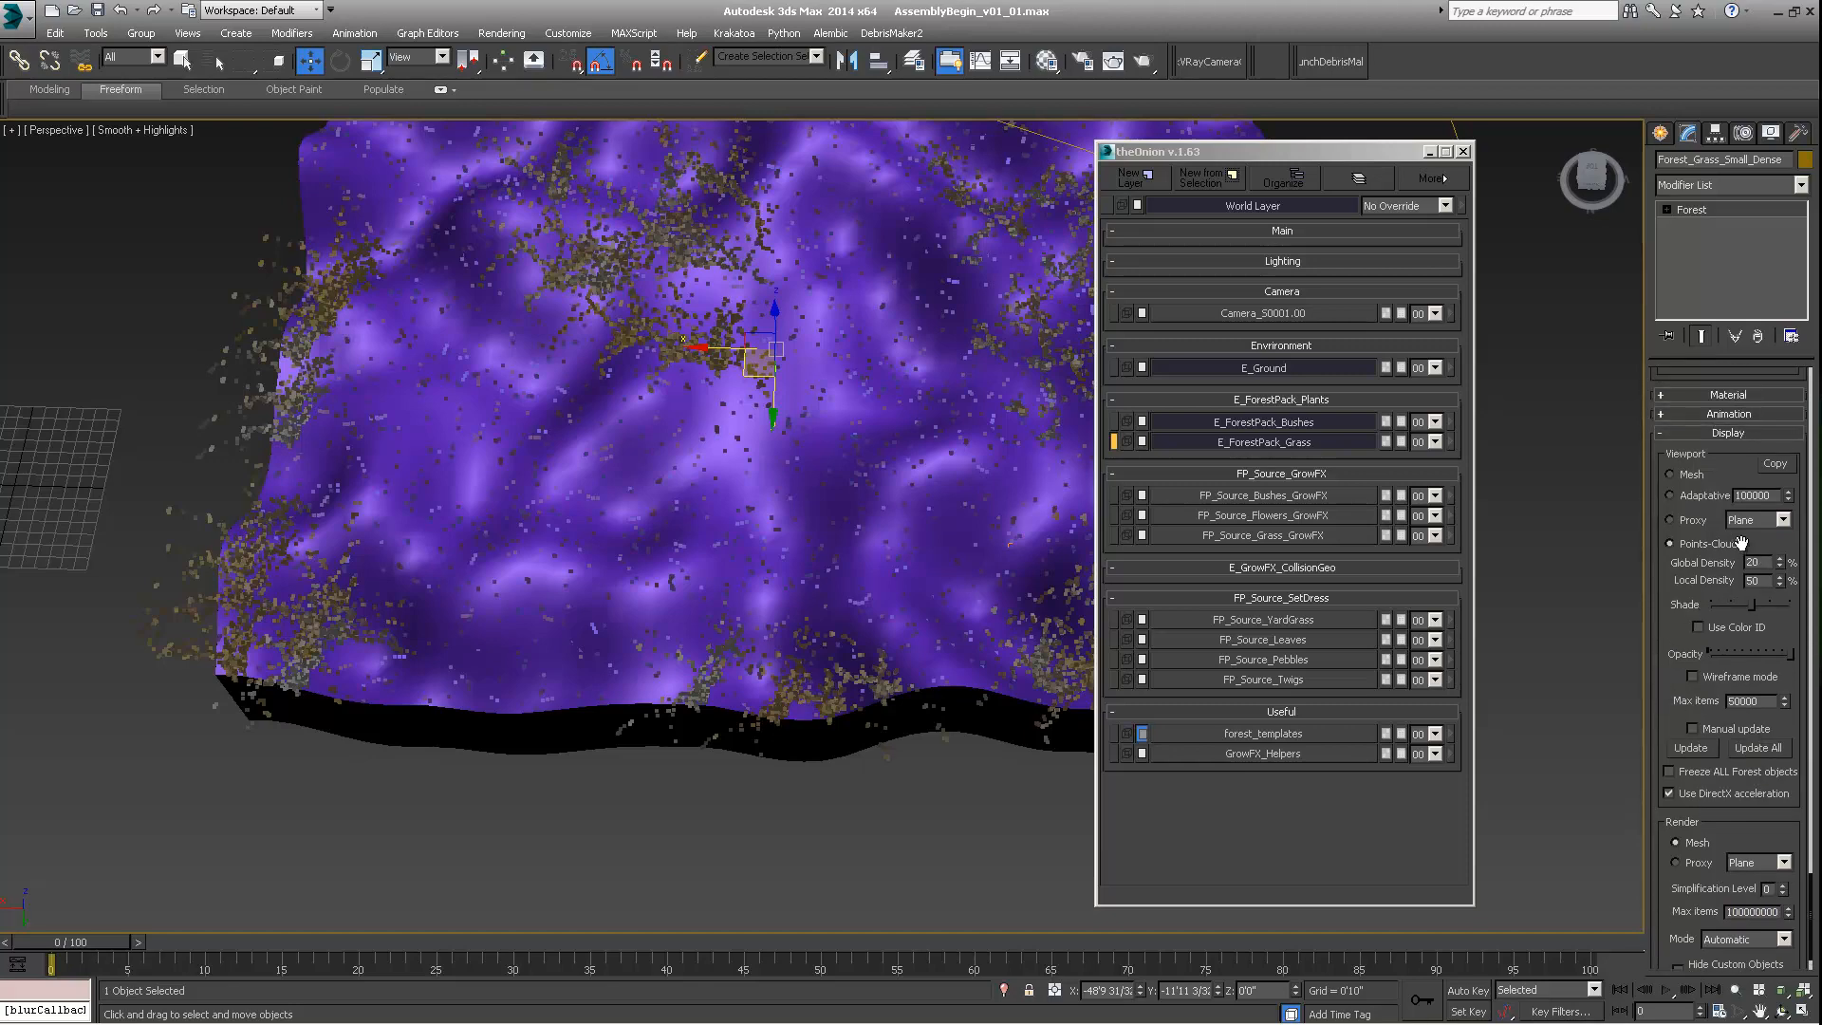
# Step: Set the grass forest's distribution map max density to 100 Mill
pyautogui.moveTo(1744, 472); pyautogui.dragTo(1744, 512)
pyautogui.keyDown('alt'); pyautogui.moveTo(430, 396); pyautogui.dragTo(678, 432, button='middle'); pyautogui.keyUp('alt')
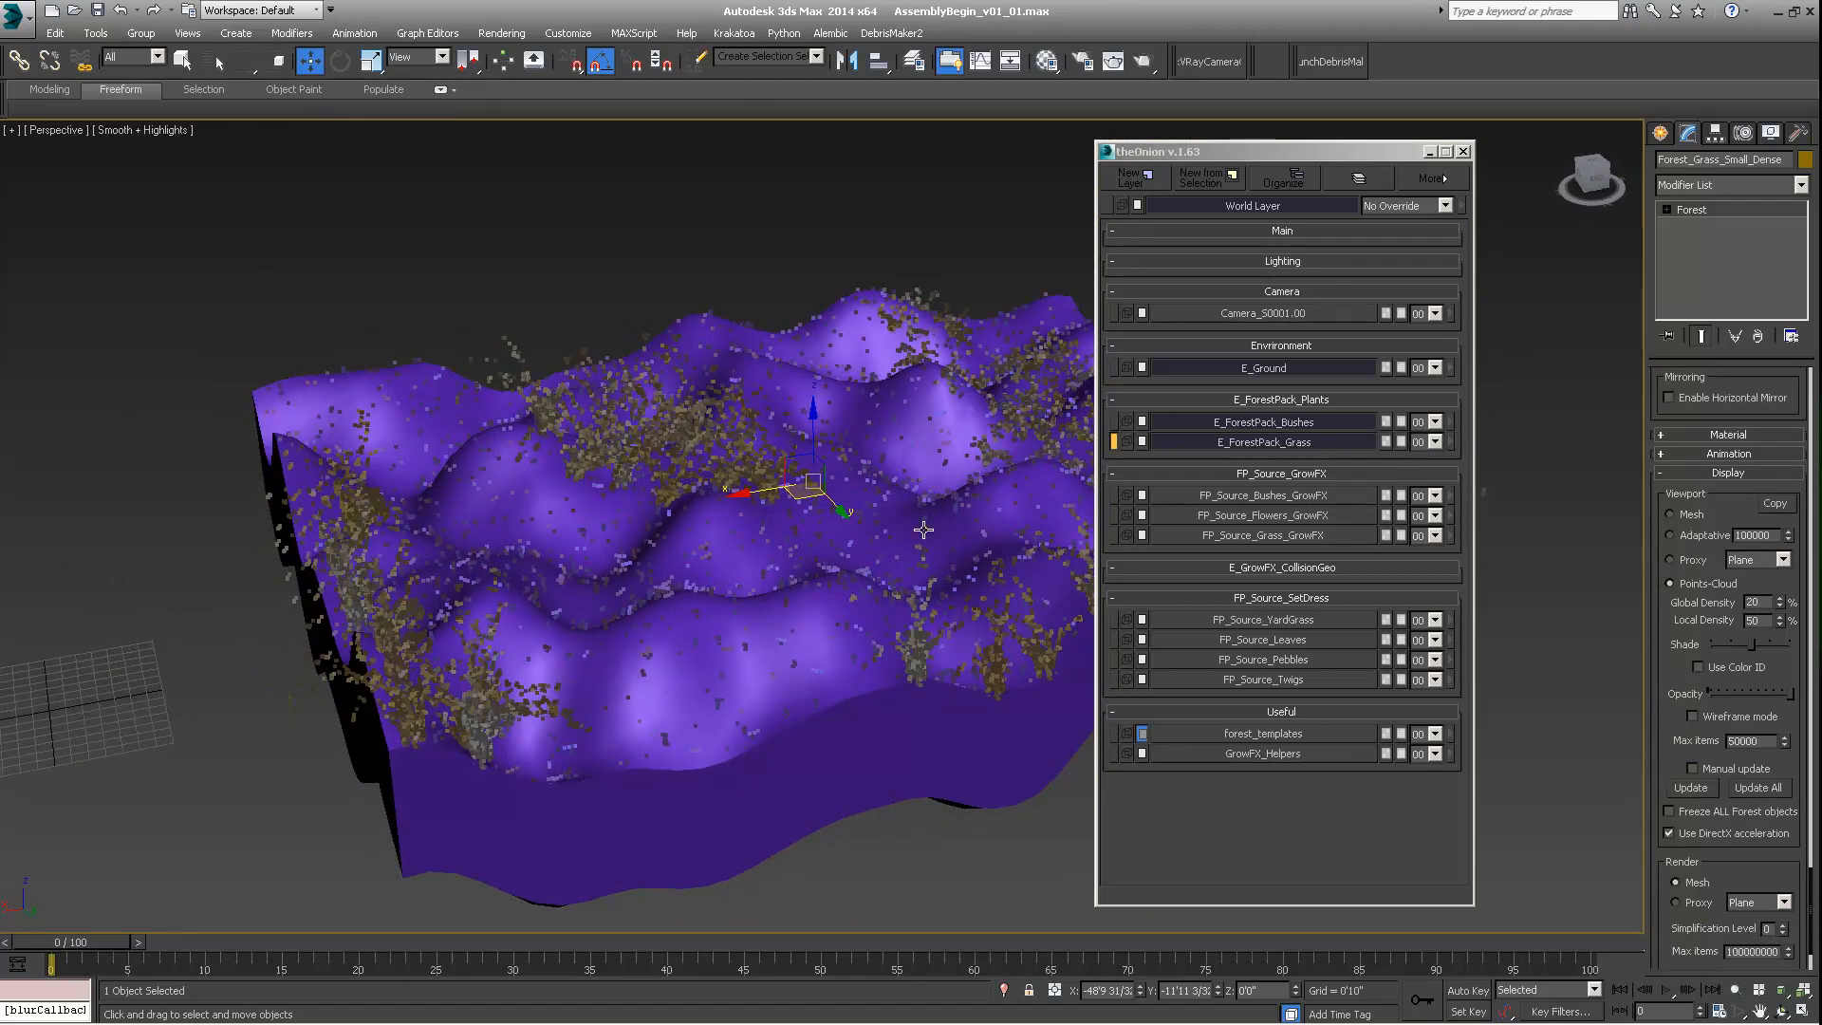
pyautogui.moveTo(923, 529); pyautogui.dragTo(750, 598, button='middle')
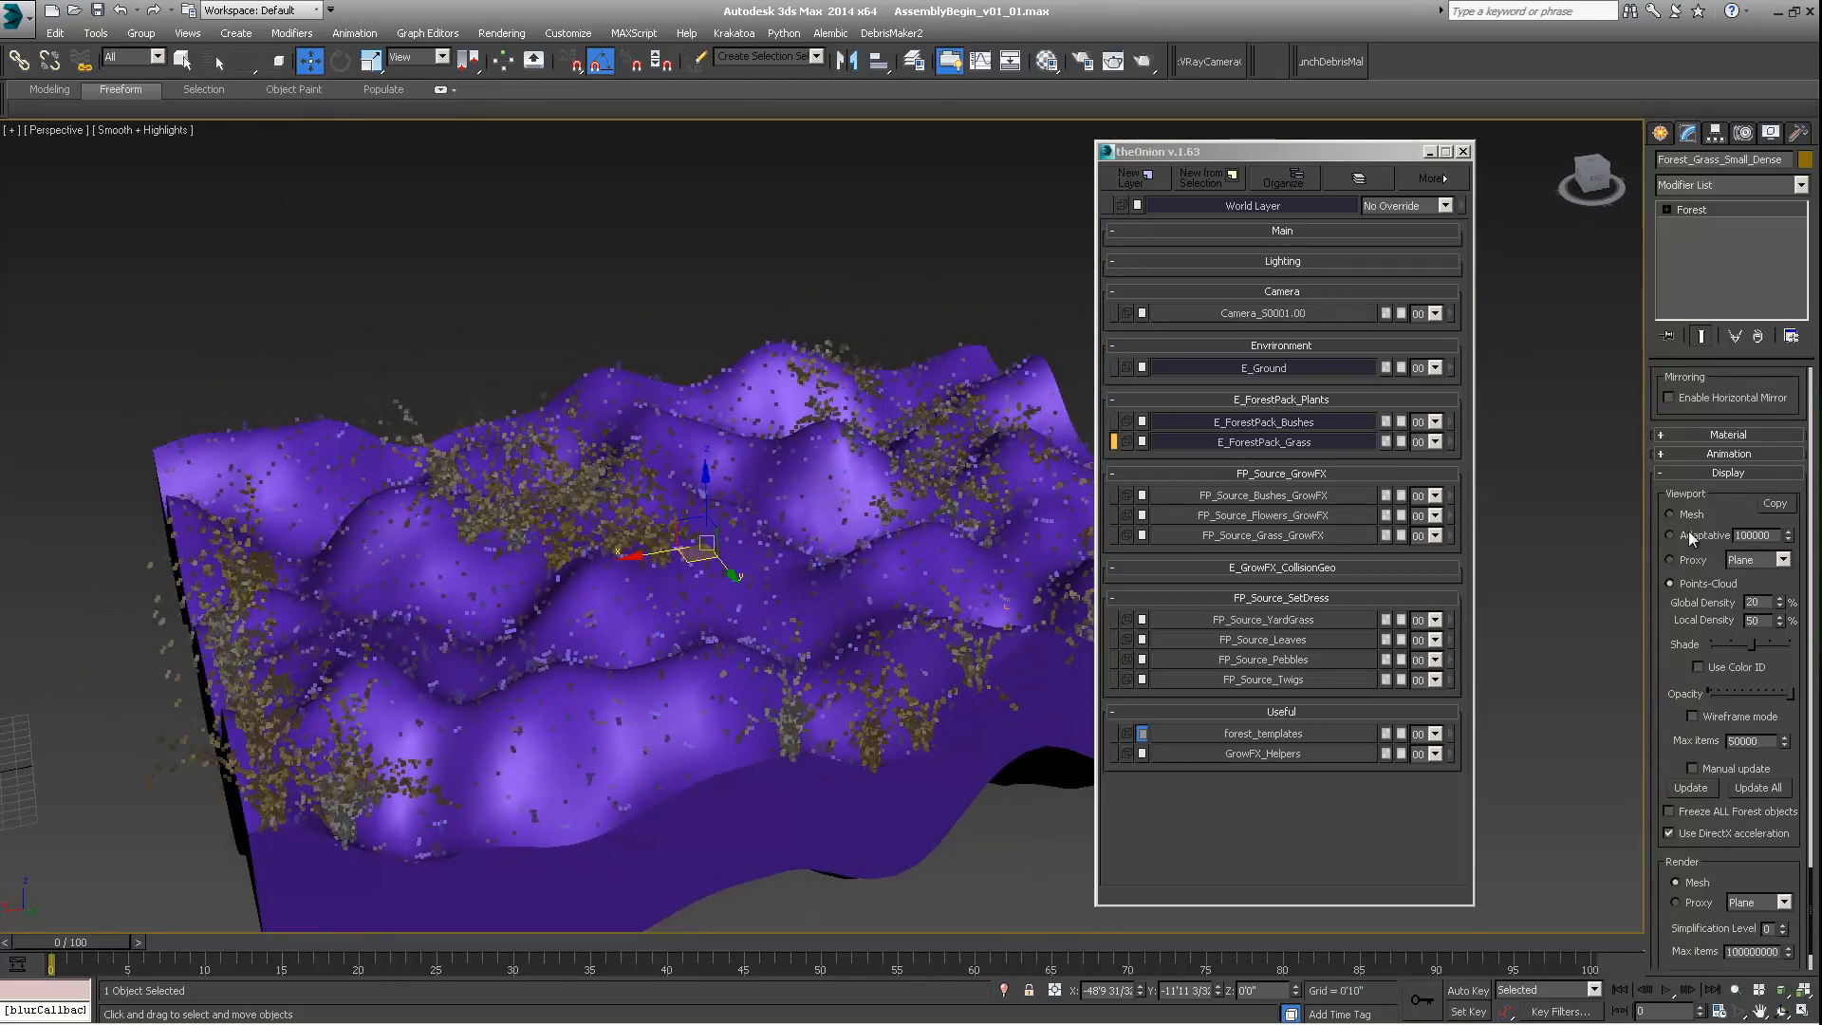
pyautogui.moveTo(1663, 496); pyautogui.dragTo(1635, 680)
pyautogui.moveTo(1692, 402); pyautogui.dragTo(1689, 573)
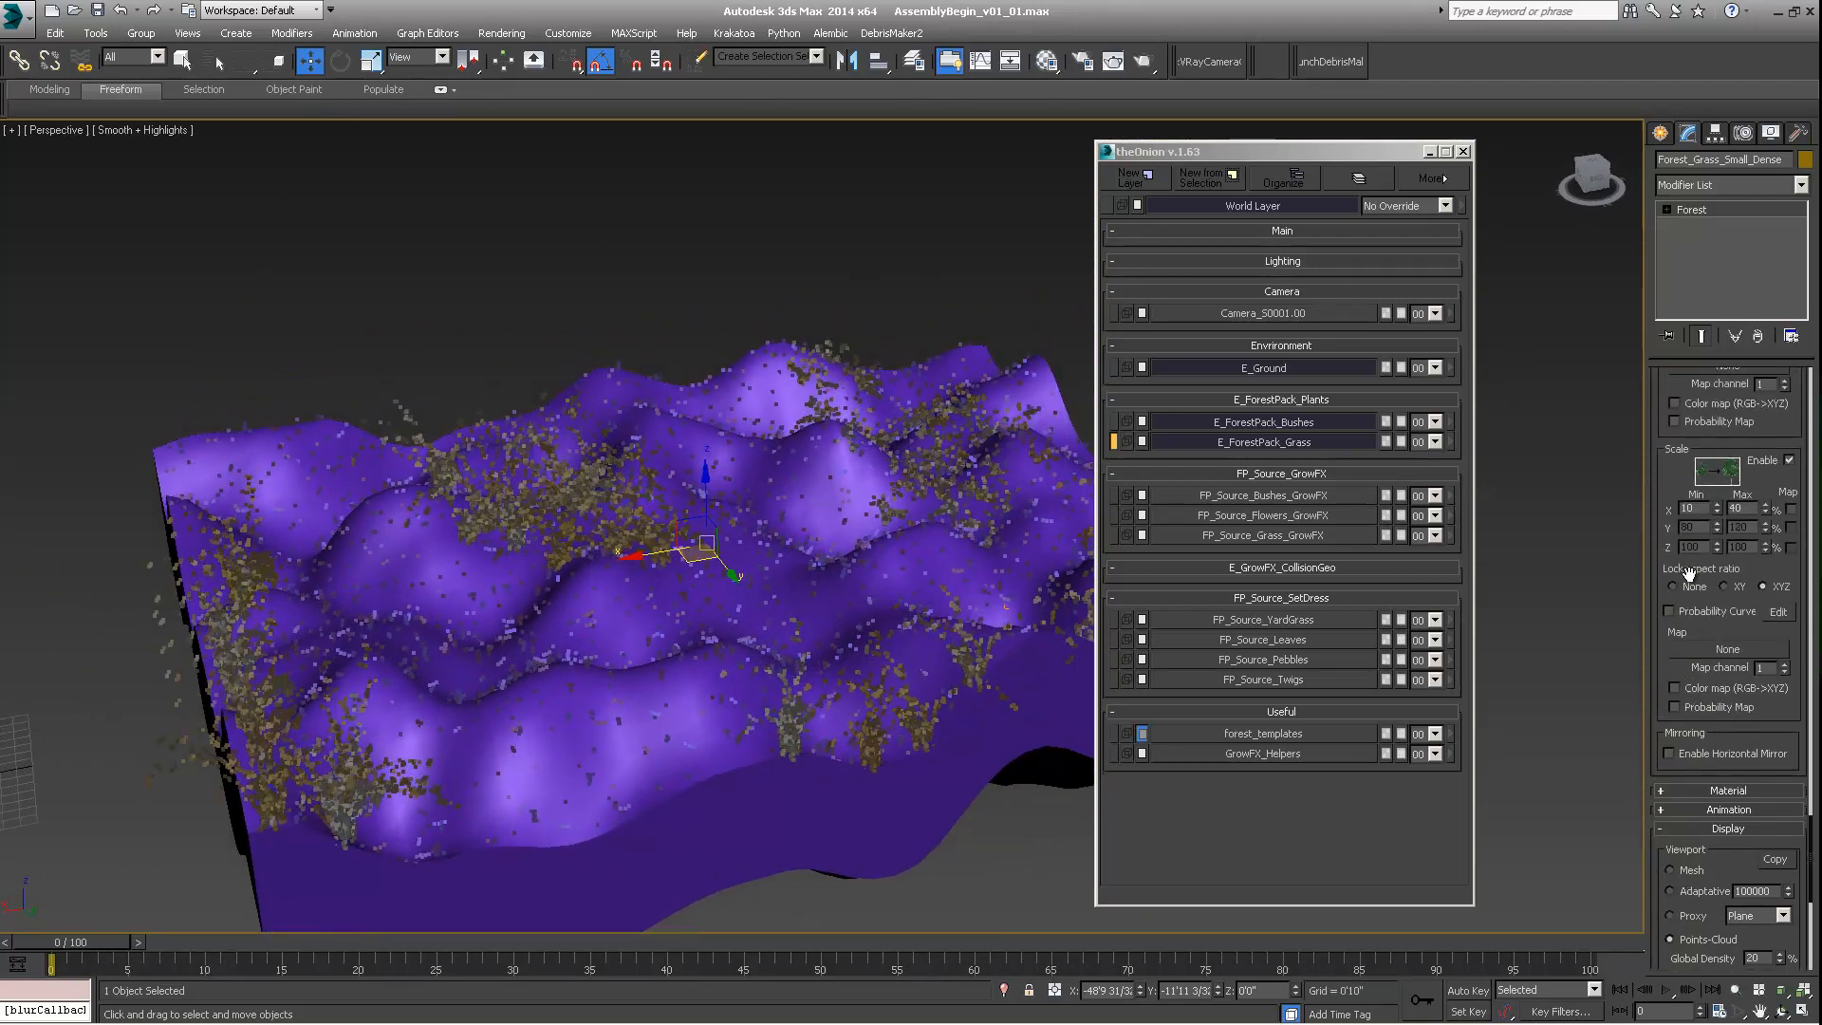
pyautogui.scroll(5, 1750, 583)
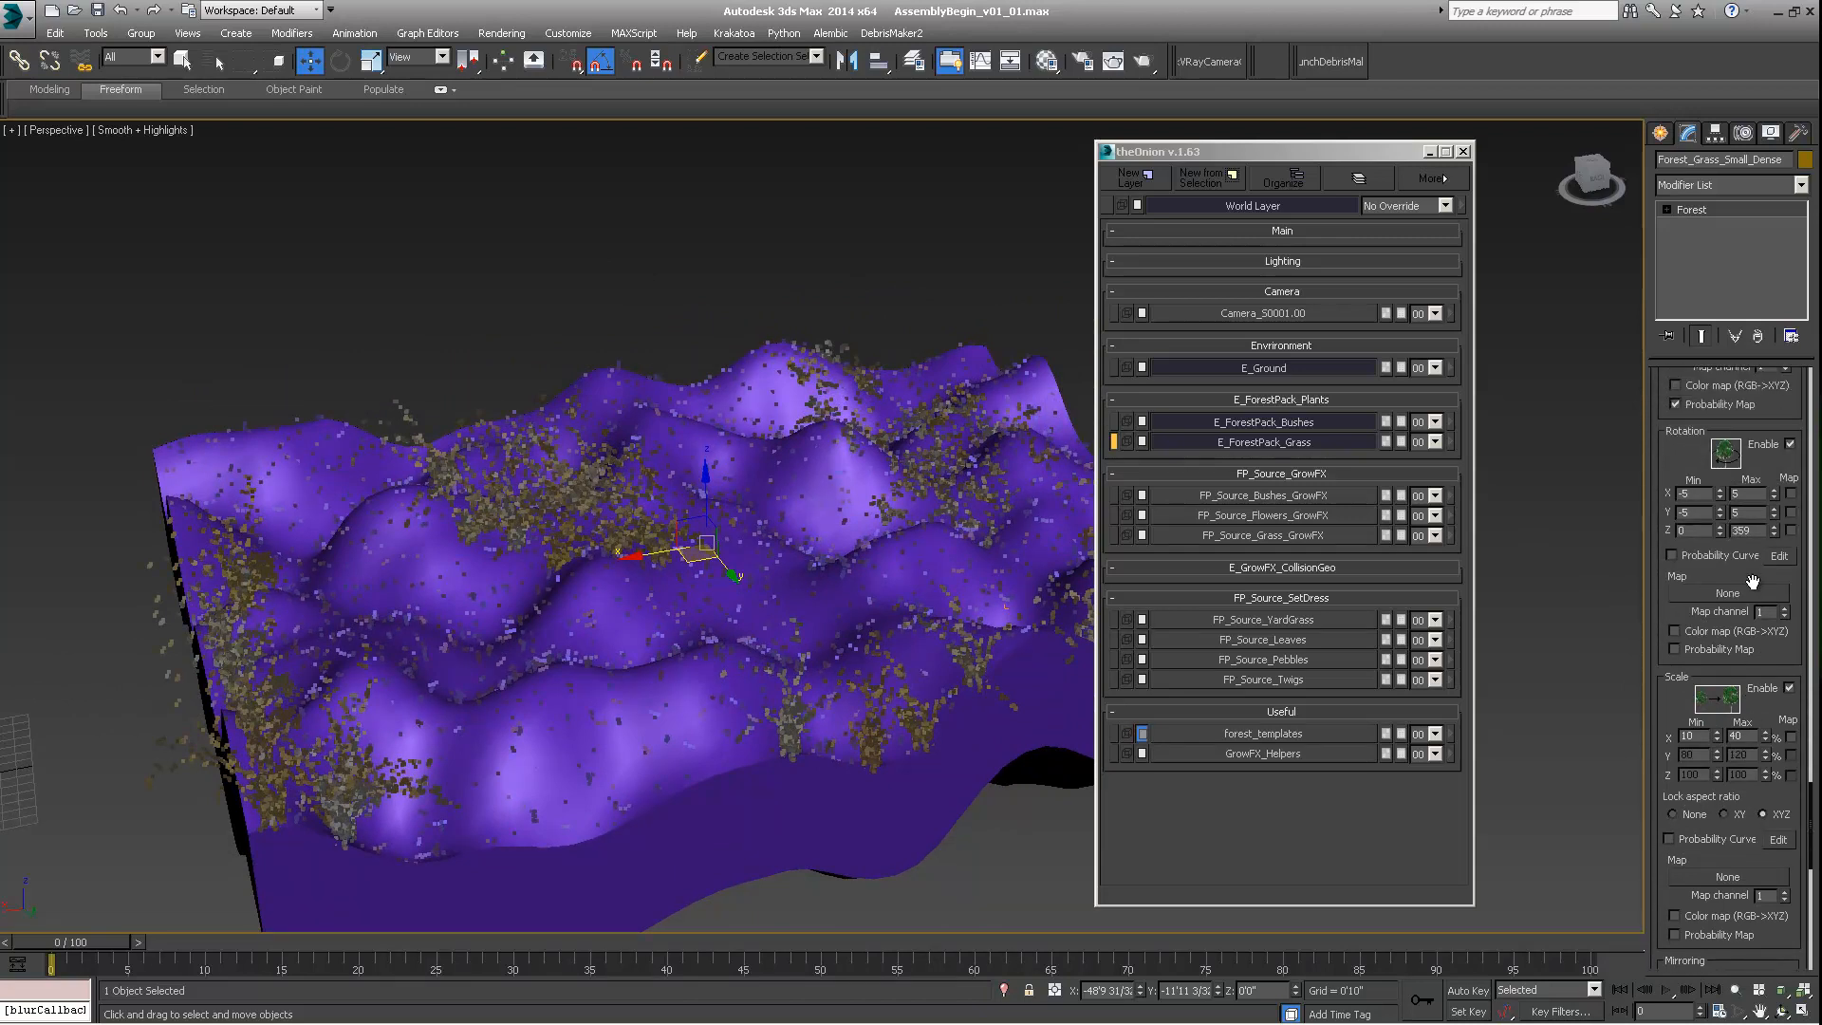
pyautogui.scroll(4, 1755, 564)
pyautogui.scroll(8, 1757, 512)
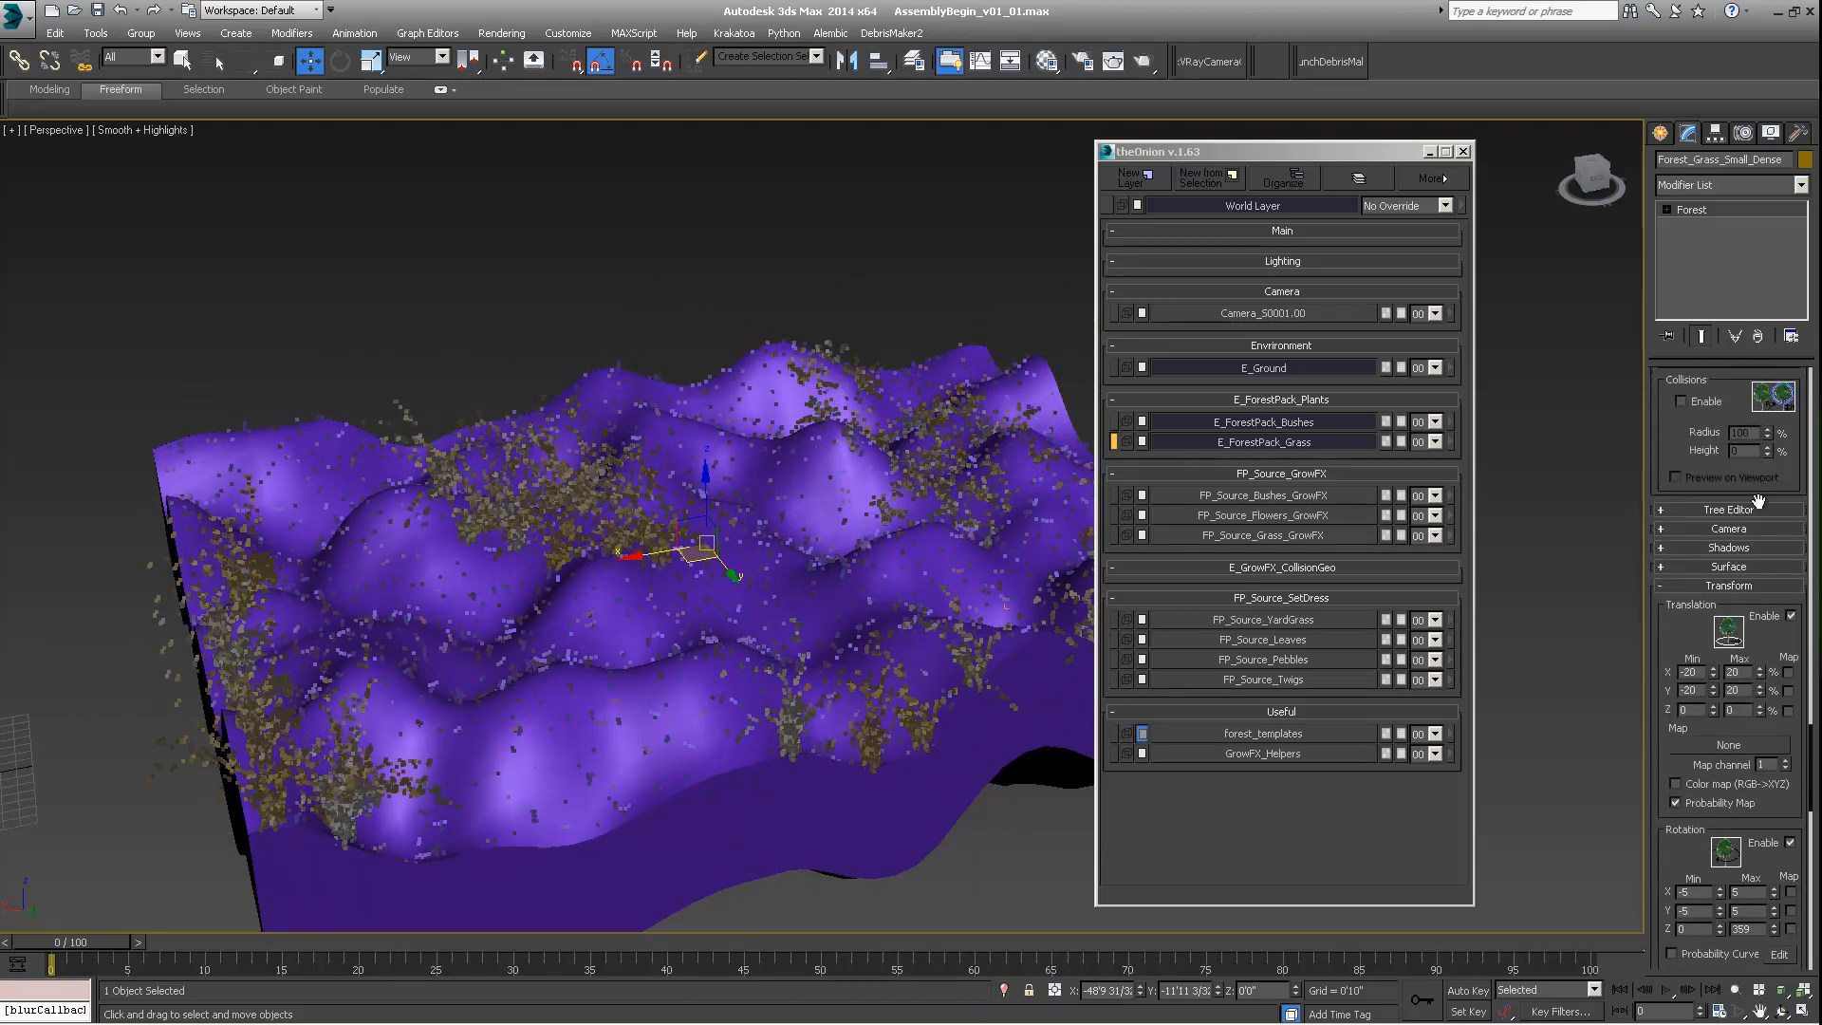
pyautogui.scroll(10, 1760, 497)
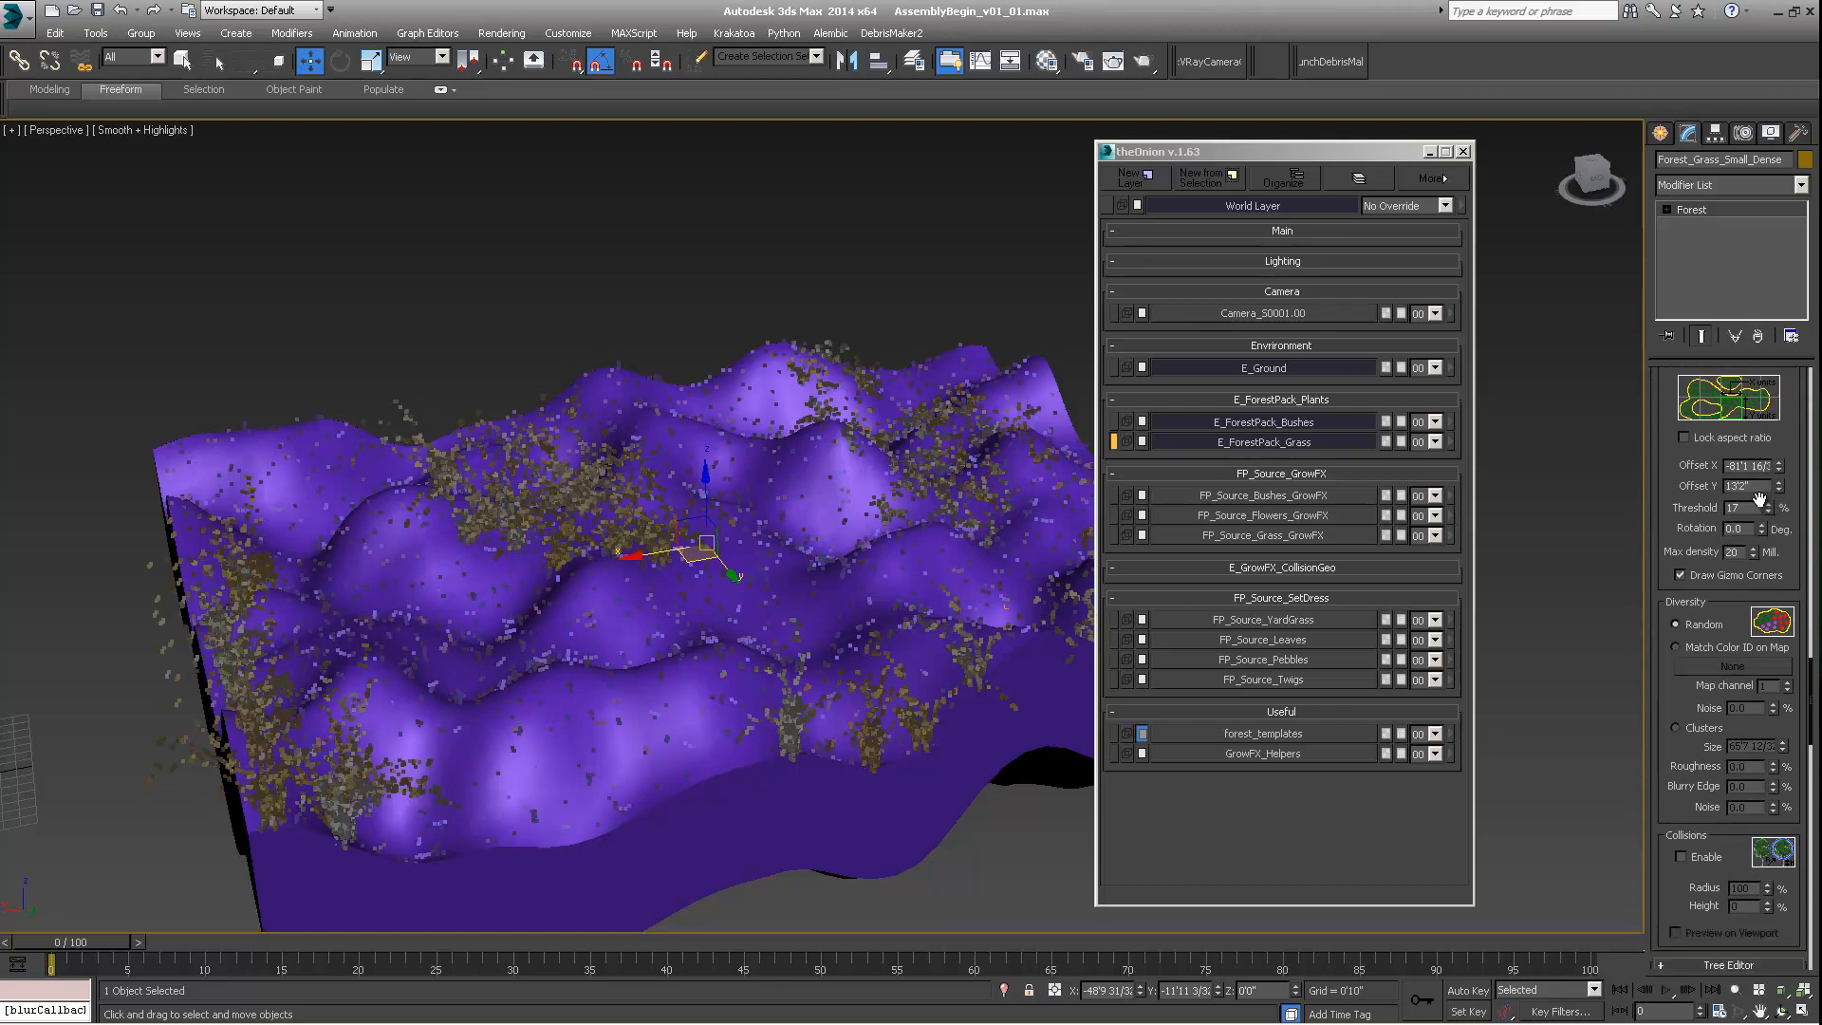
pyautogui.scroll(-1, 1773, 683)
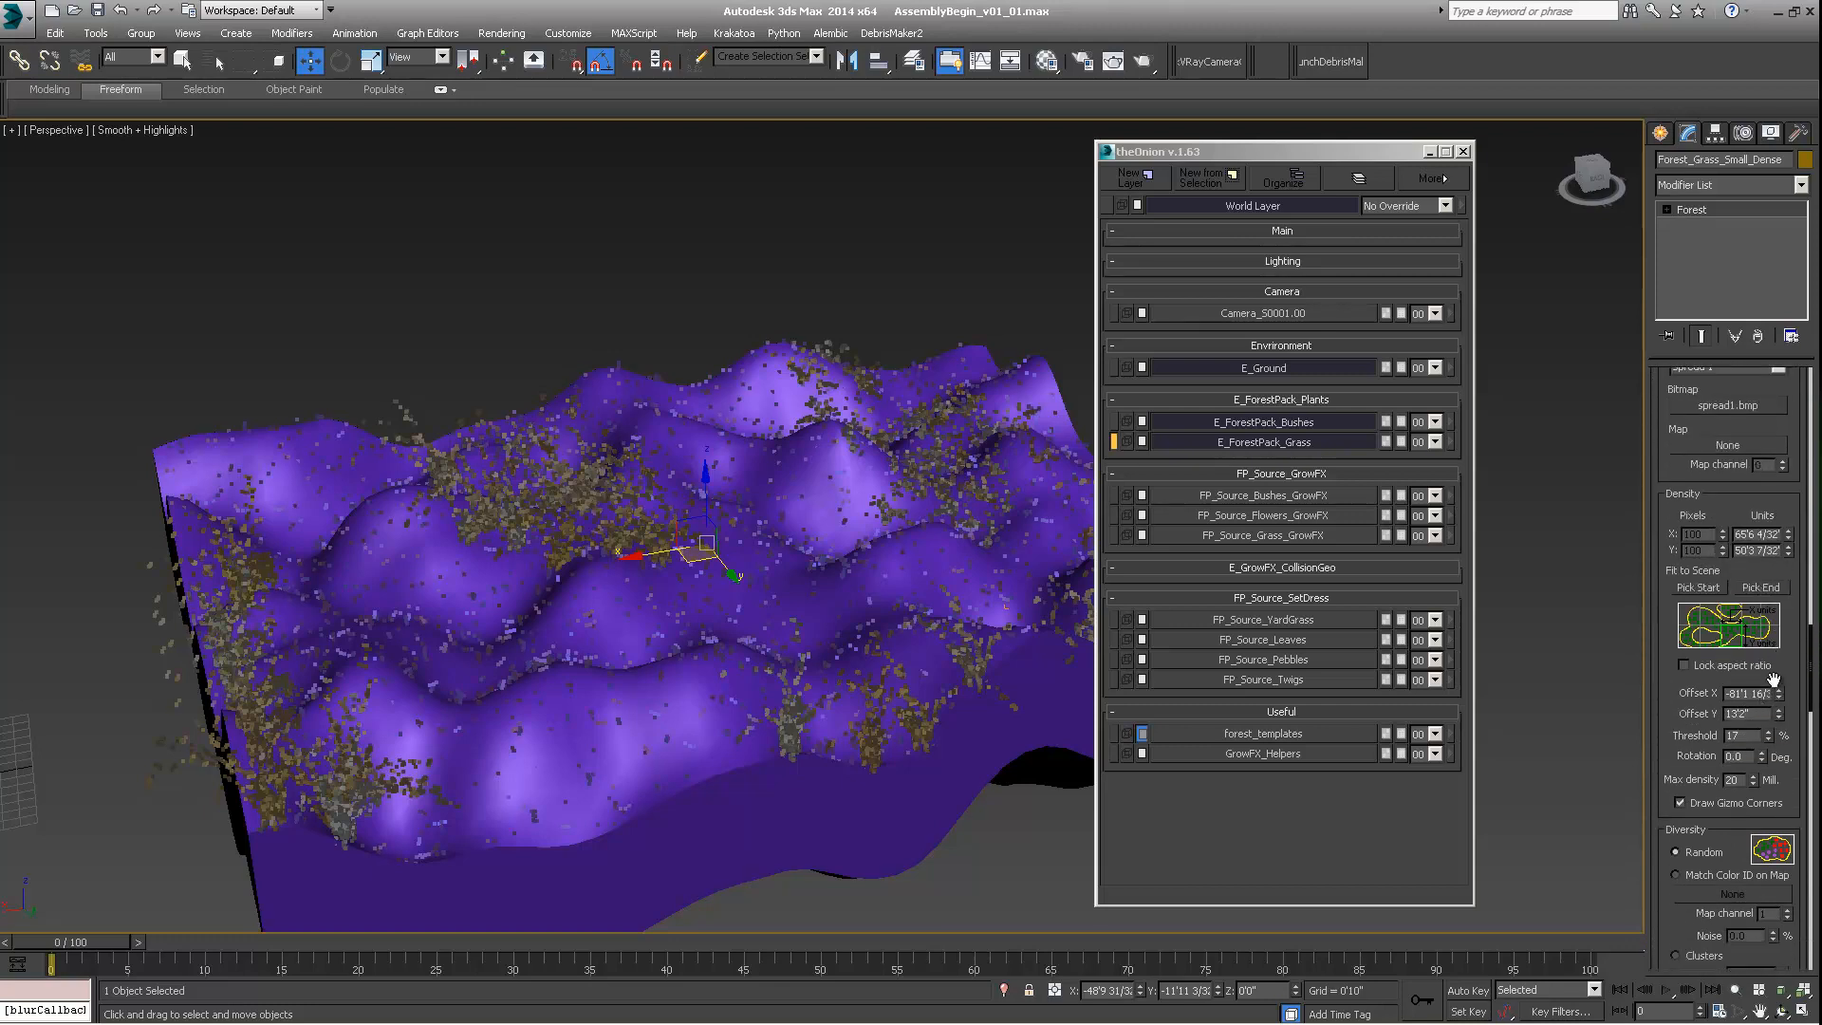
pyautogui.doubleClick(1730, 779)
pyautogui.scroll(-3, 1676, 704)
# Step: Reduce the grass forest's distribution map density units to about 33'11" in X and 19'1" in Y
pyautogui.moveTo(974, 655); pyautogui.dragTo(916, 622, button='middle')
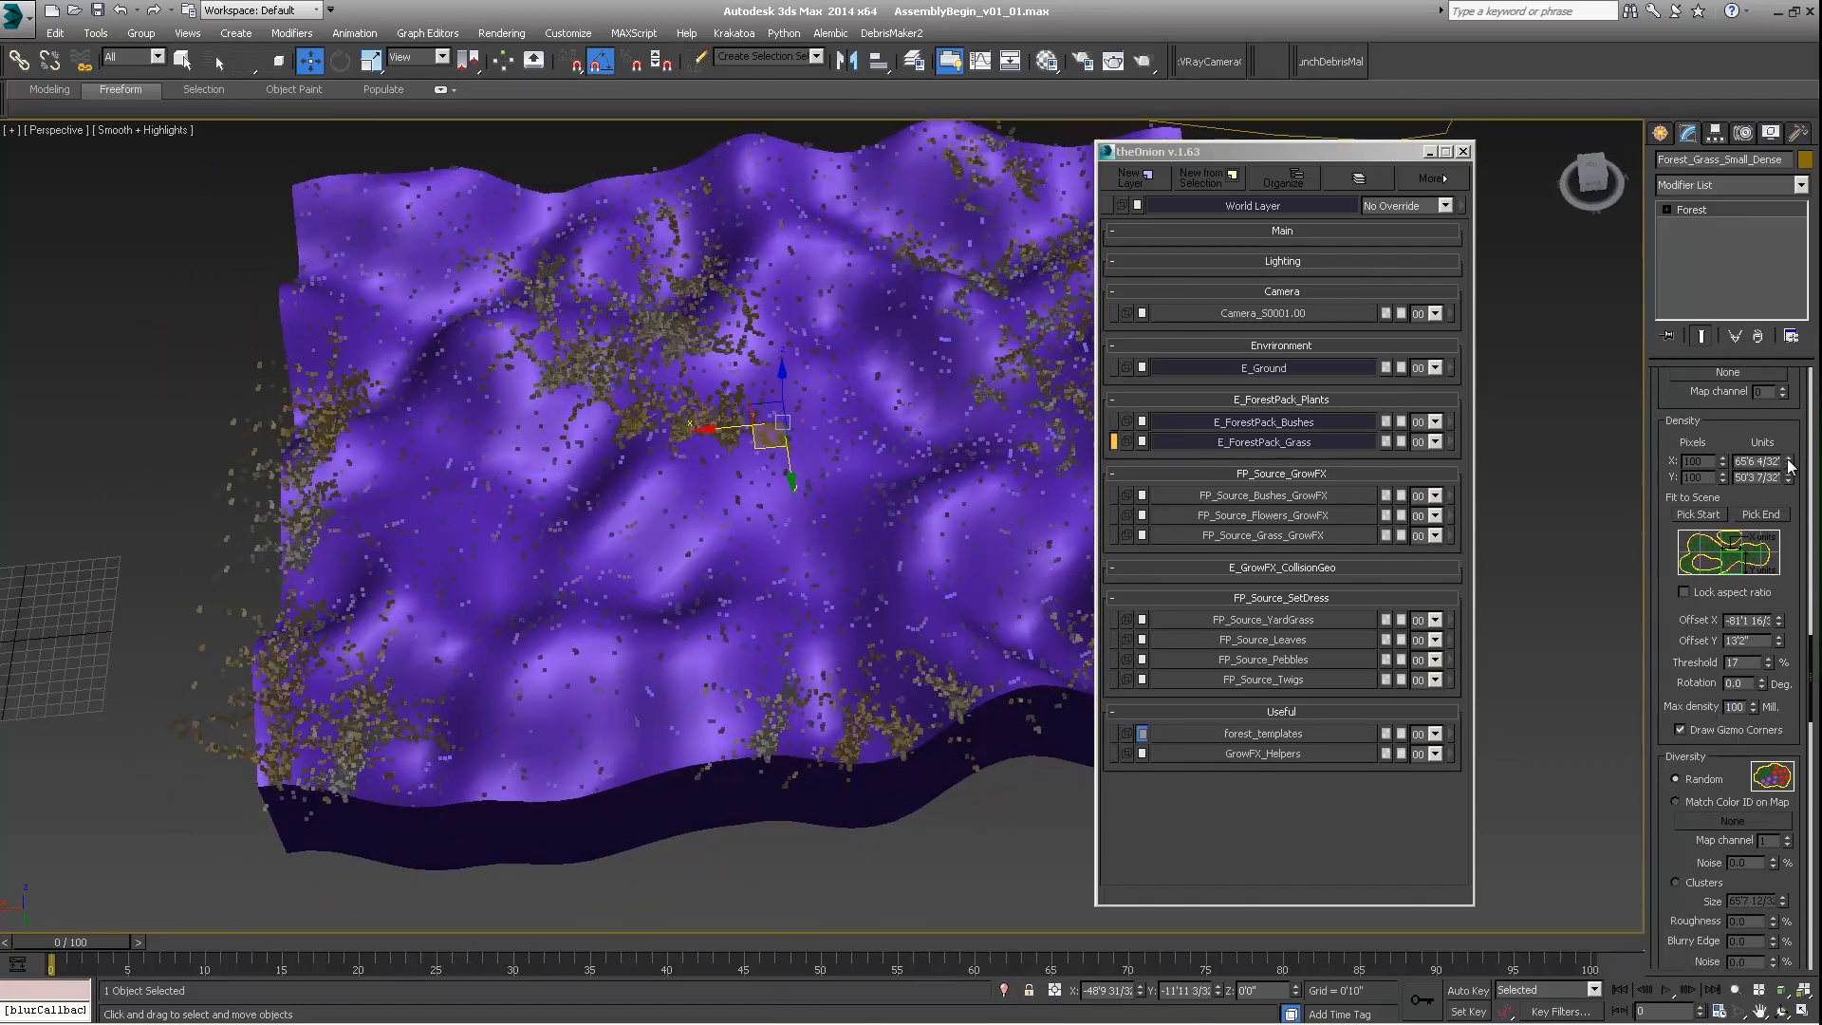
pyautogui.moveTo(1790, 464); pyautogui.dragTo(1780, 541)
pyautogui.moveTo(1788, 466); pyautogui.dragTo(1784, 492)
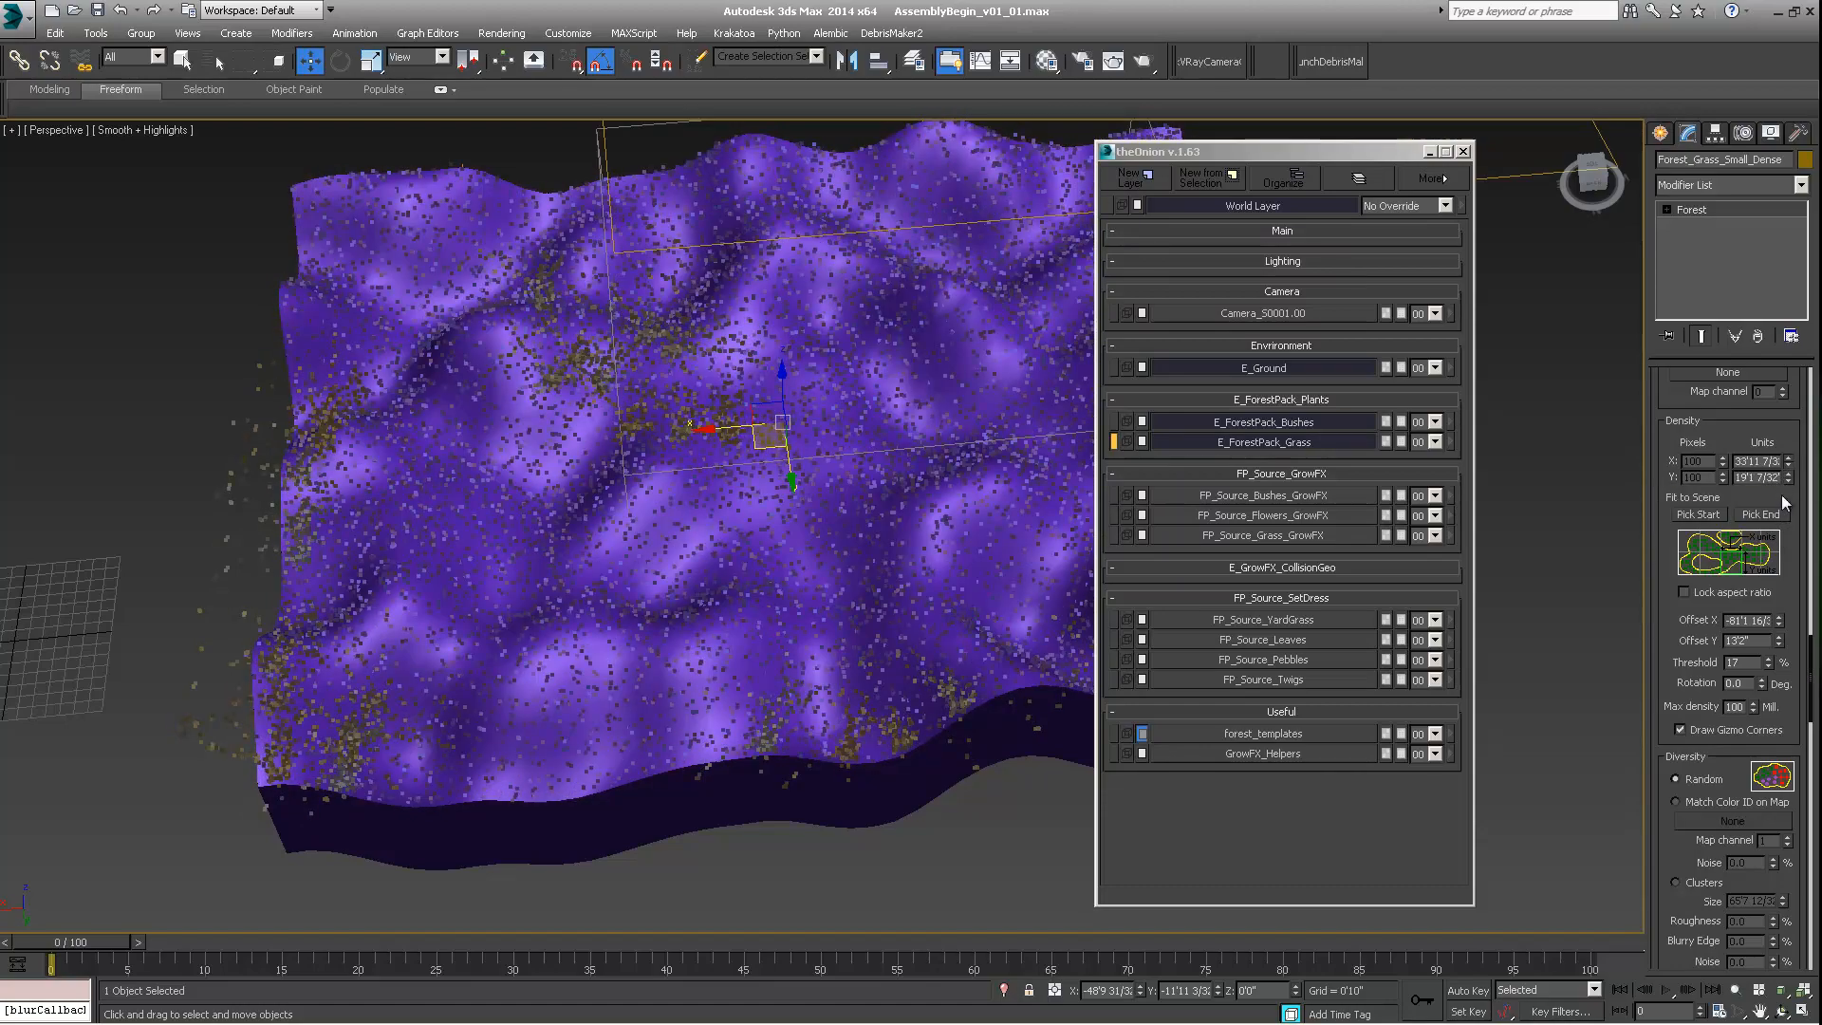
pyautogui.moveTo(1035, 539); pyautogui.dragTo(408, 499, button='middle')
pyautogui.scroll(-4, 708, 455)
pyautogui.scroll(5, 657, 442)
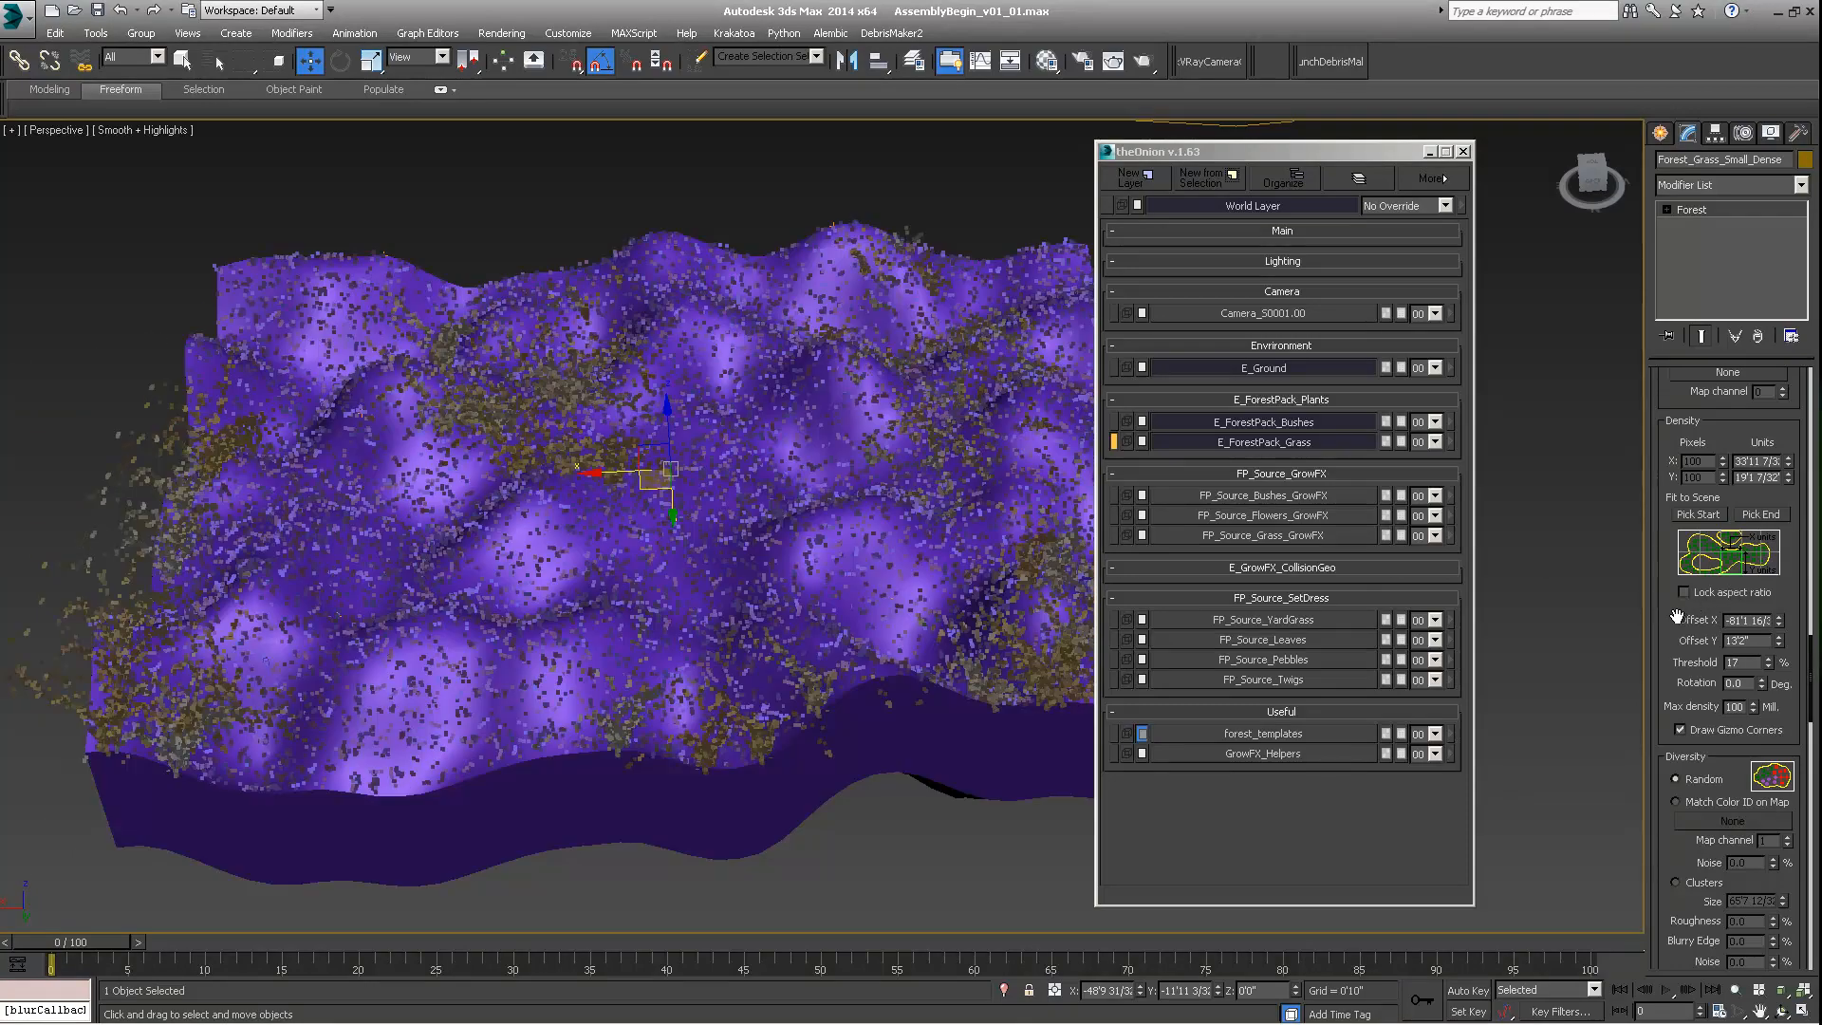
# Step: Review the grass forest's point-cloud densities, viewport and render item limits, transform settings and distribution max density
pyautogui.scroll(-12, 1676, 617)
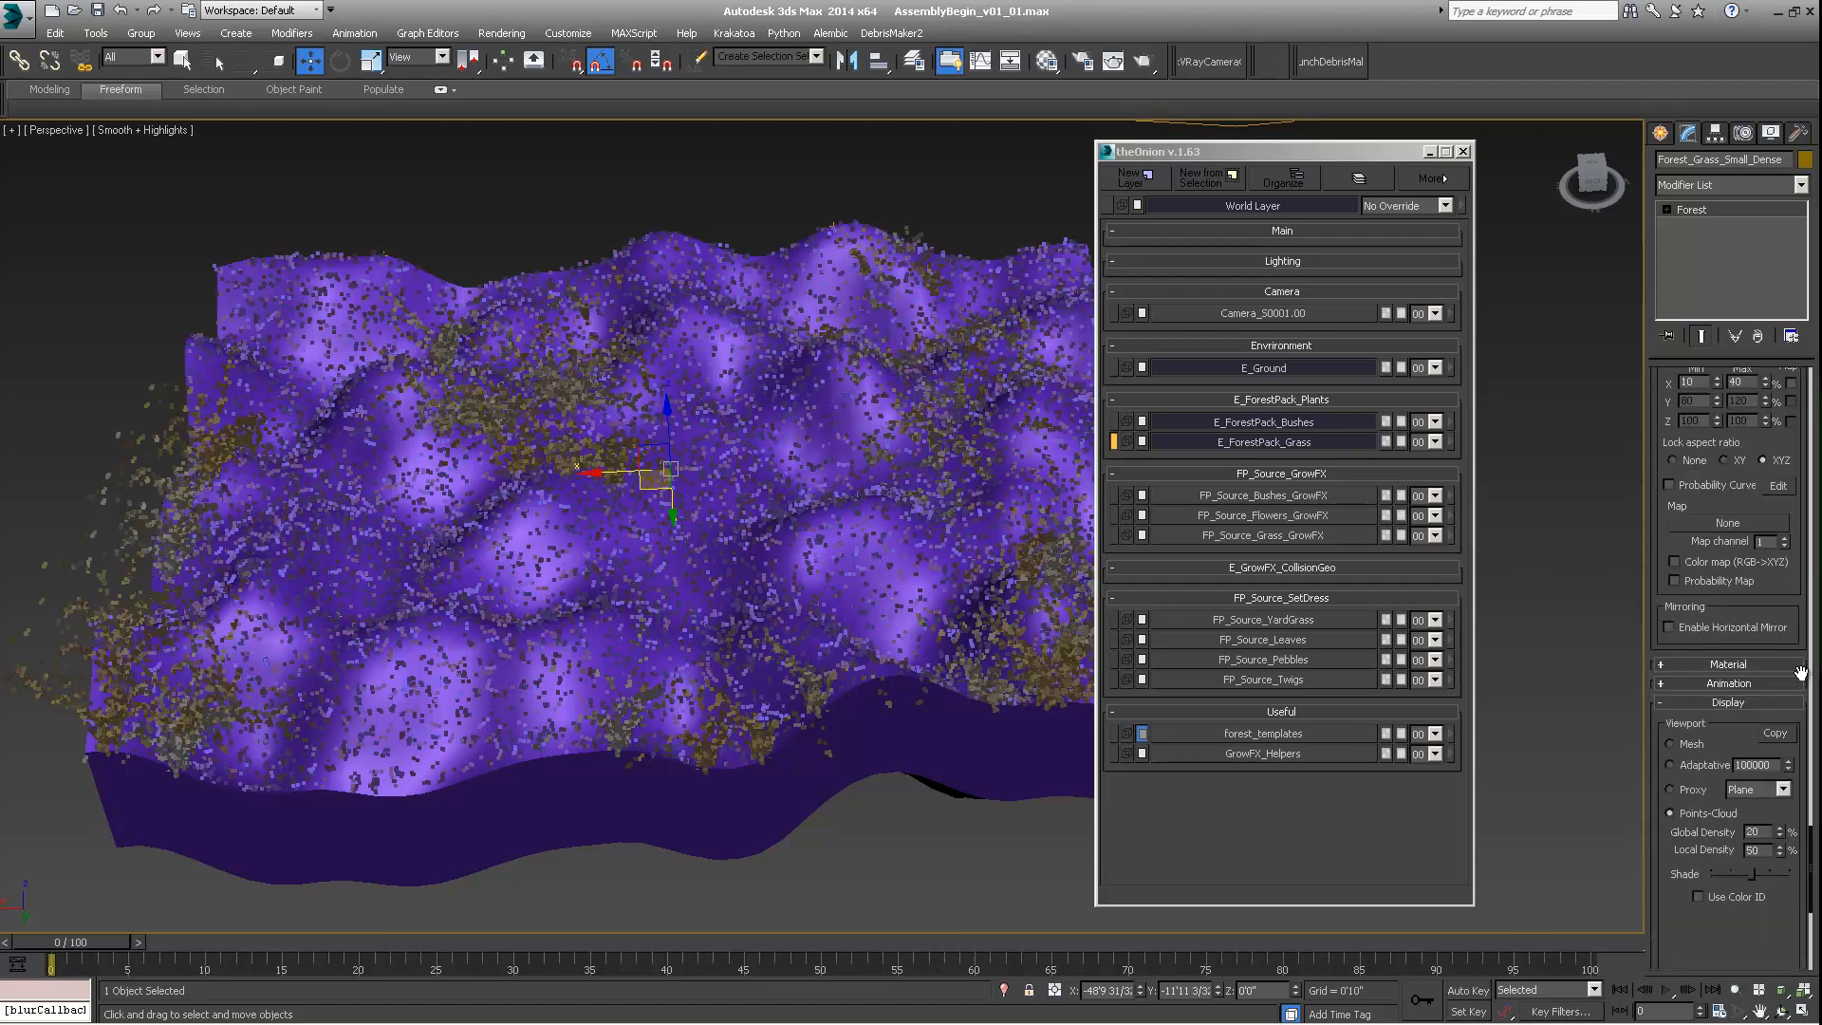
pyautogui.scroll(-10, 1800, 673)
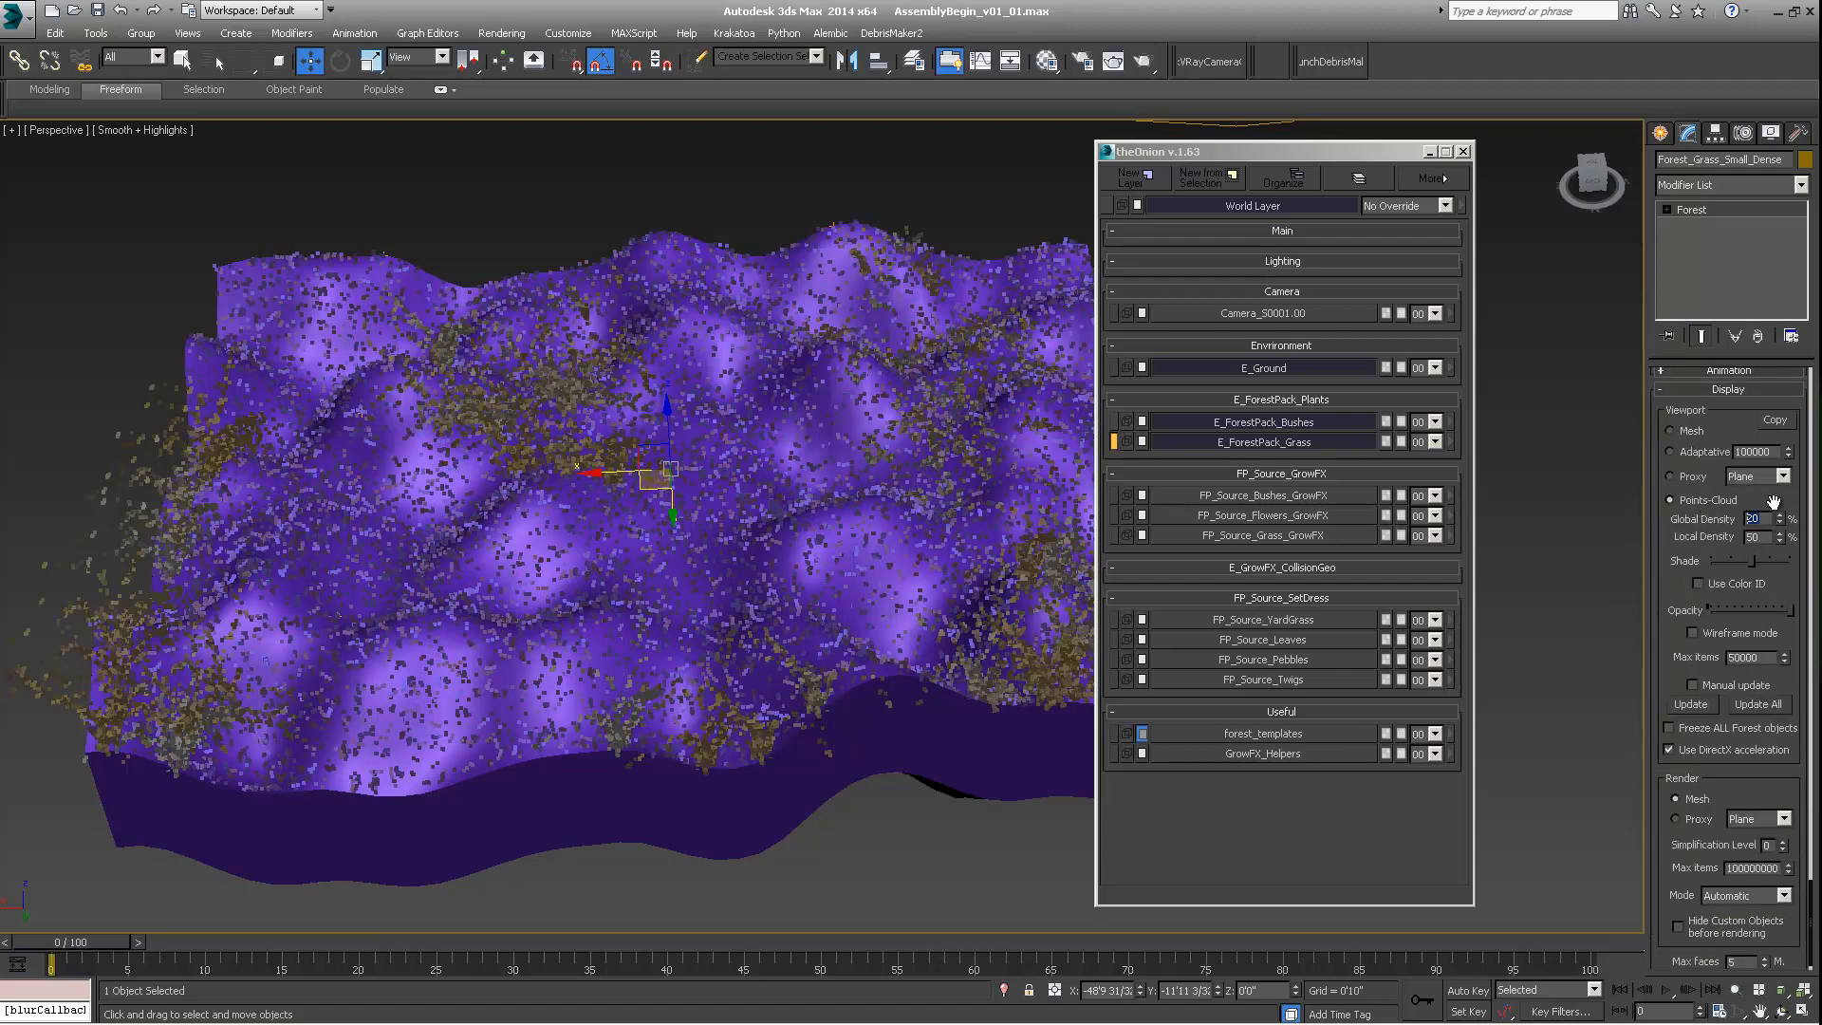
pyautogui.scroll(-1, 1765, 551)
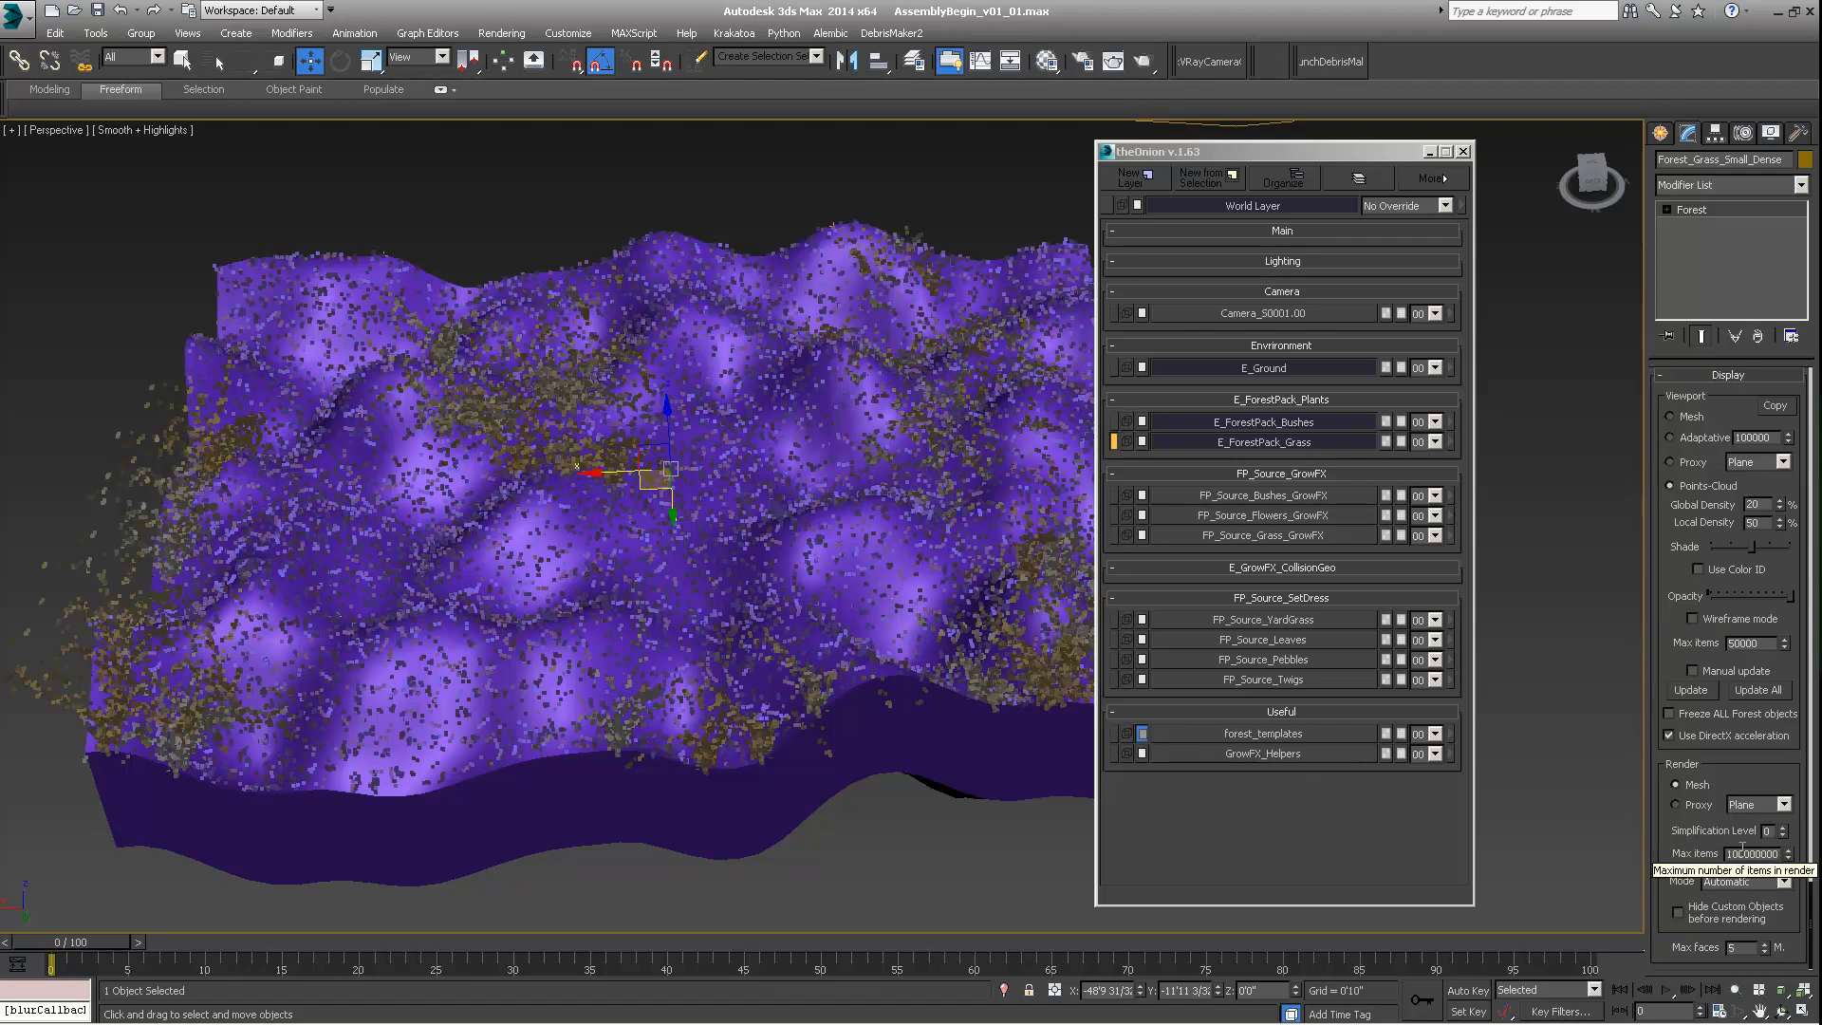
pyautogui.scroll(10, 1703, 490)
pyautogui.scroll(10, 1703, 486)
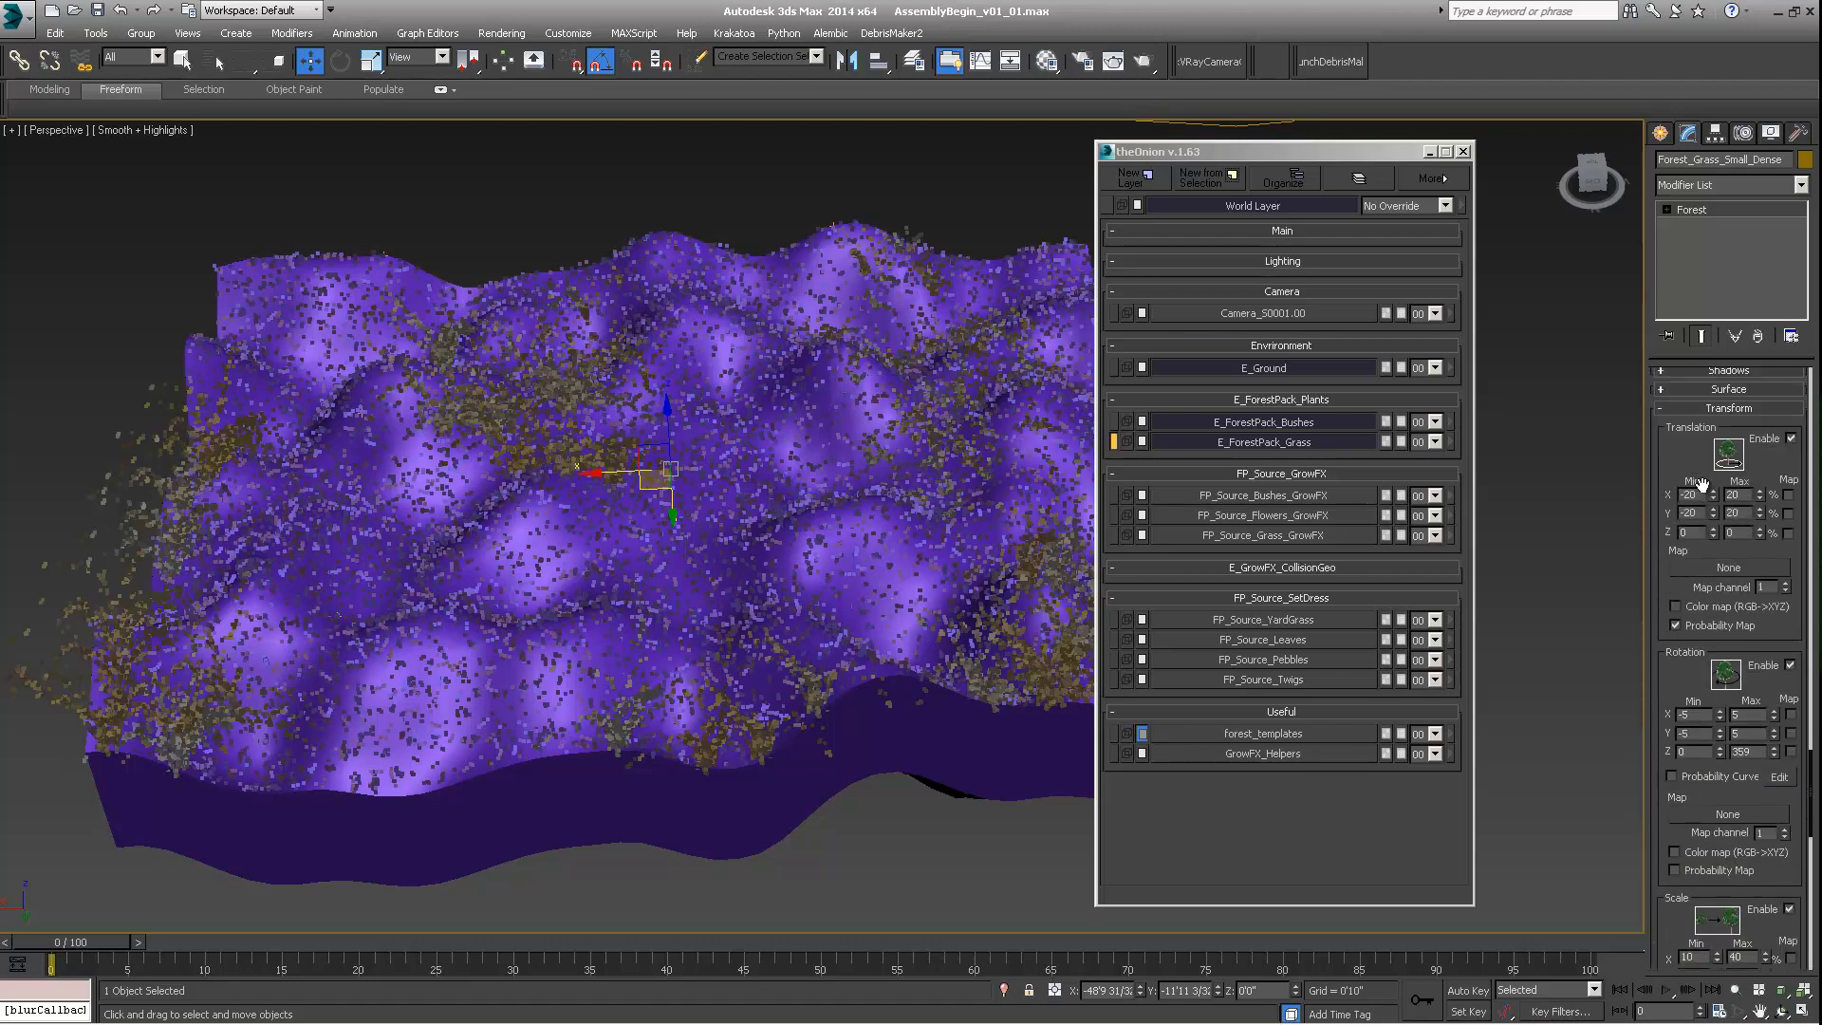
pyautogui.scroll(5, 1744, 614)
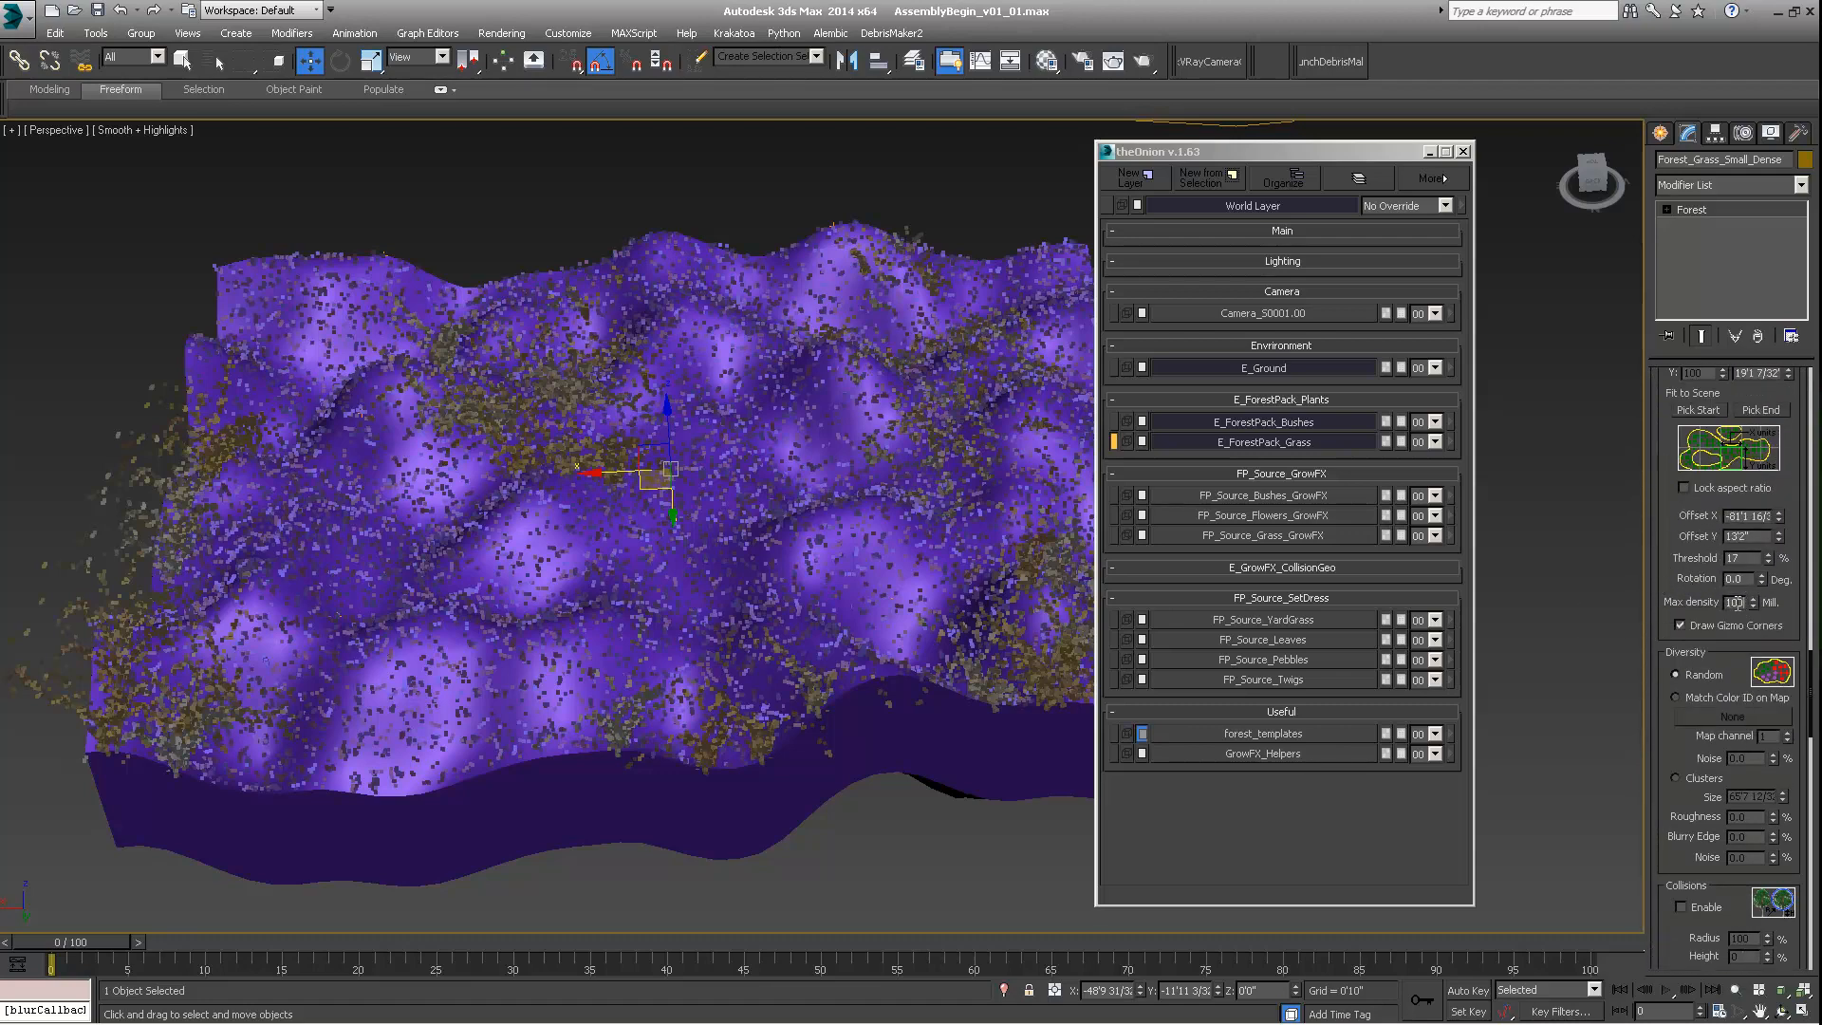
pyautogui.moveTo(1745, 604); pyautogui.dragTo(1706, 619)
pyautogui.scroll(7, 1676, 590)
pyautogui.keyDown('alt'); pyautogui.moveTo(818, 491); pyautogui.dragTo(749, 536, button='middle'); pyautogui.keyUp('alt')
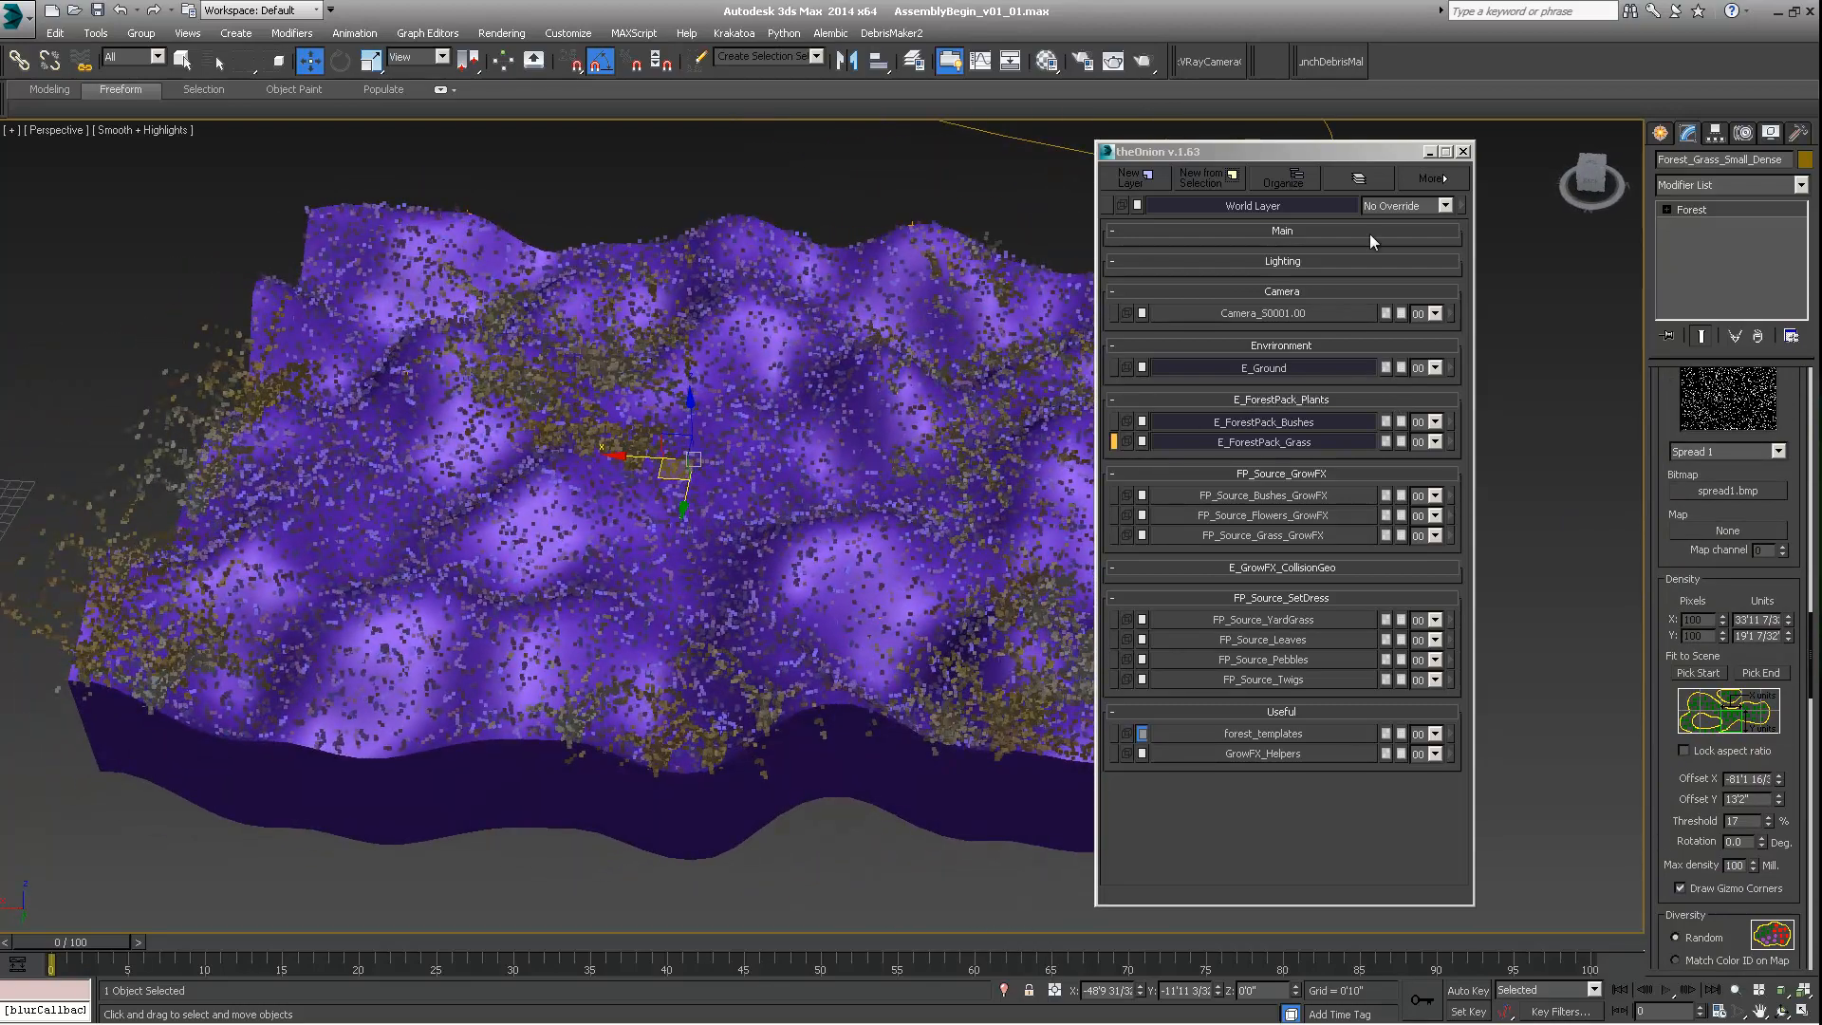
# Step: Move the layer manager aside and examine the grass scatter's coverage across the ground surface from near and far
pyautogui.moveTo(1360, 154); pyautogui.dragTo(1436, 135)
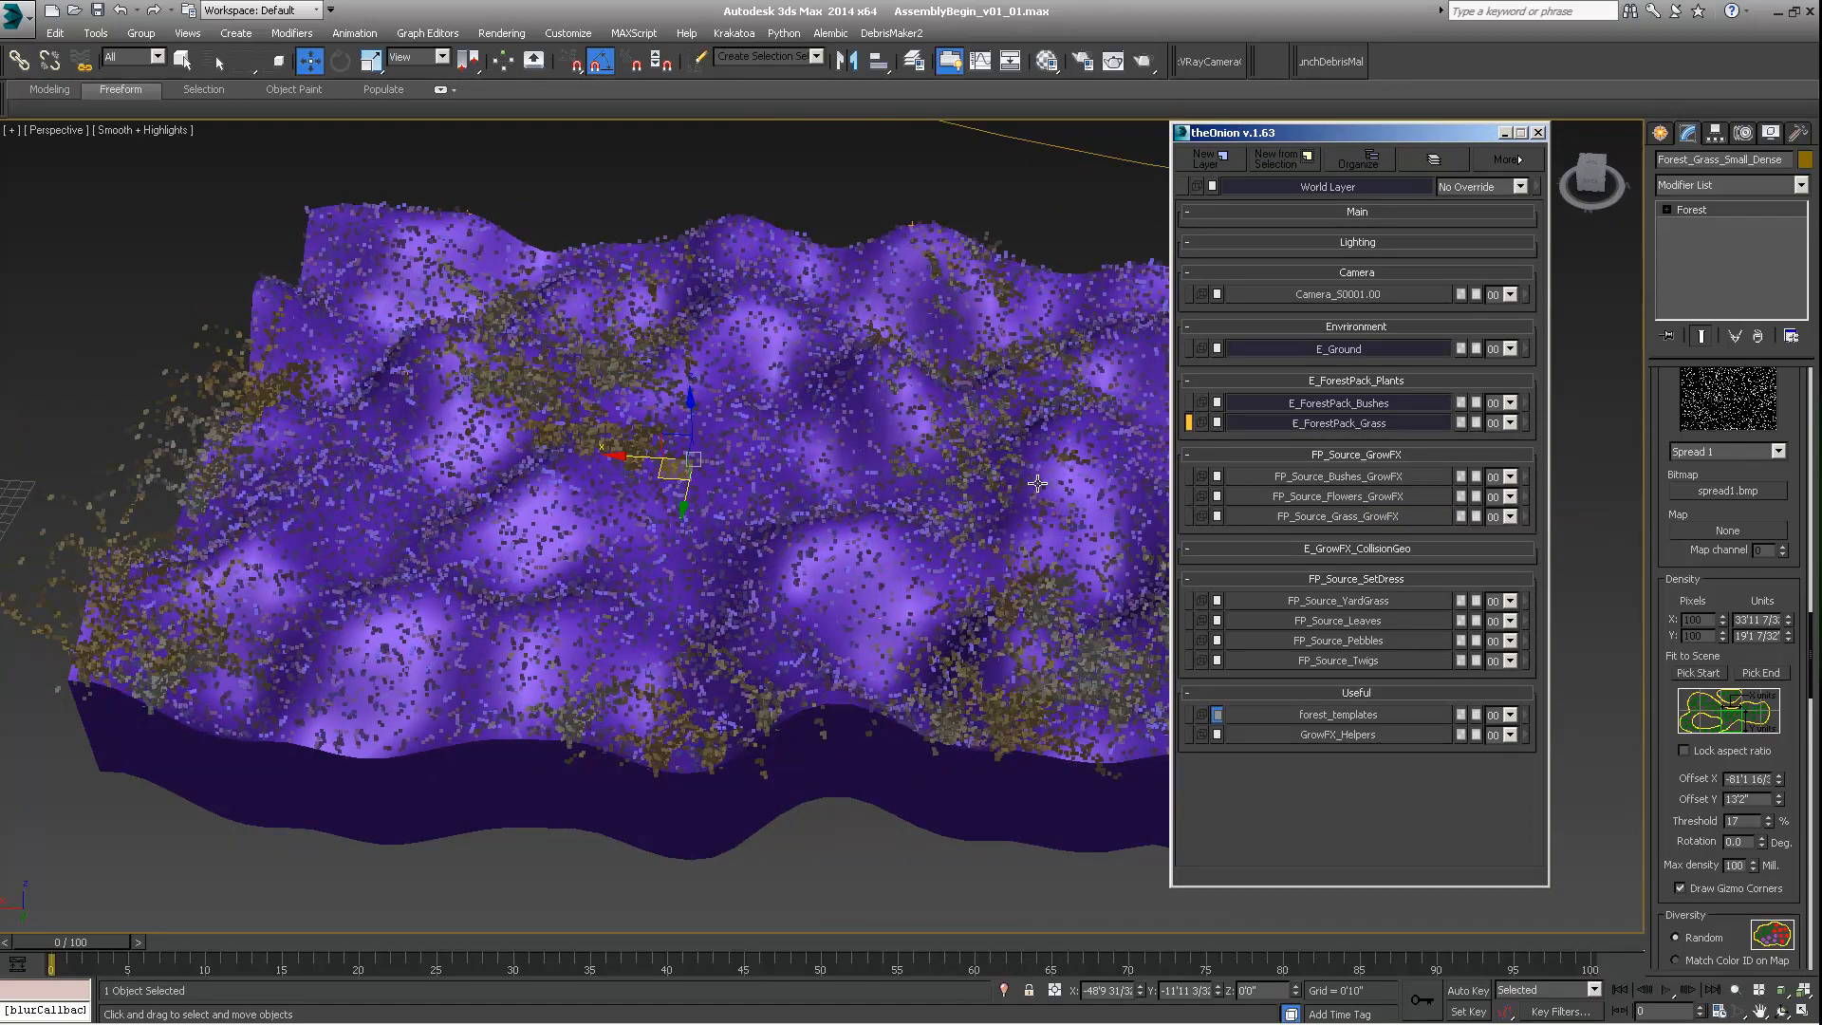
pyautogui.moveTo(1023, 541); pyautogui.dragTo(1014, 615, button='middle')
pyautogui.moveTo(632, 465); pyautogui.dragTo(632, 514, button='middle')
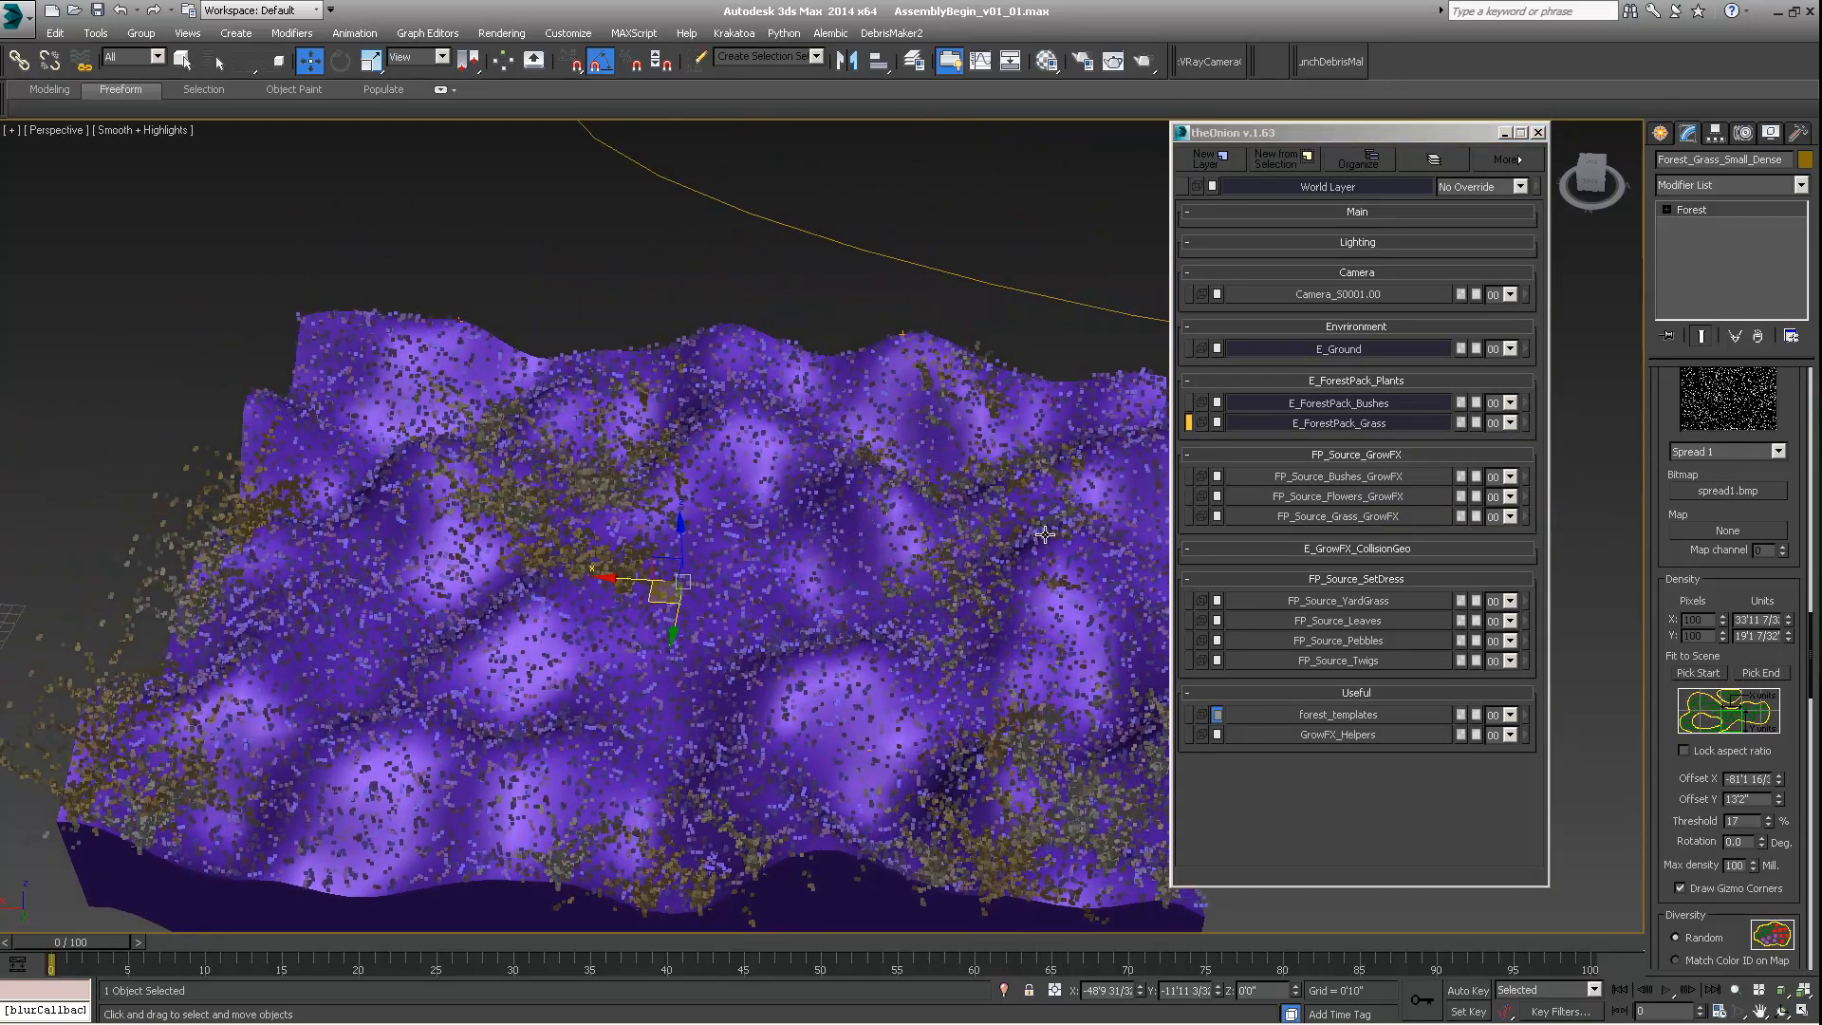
pyautogui.scroll(-5, 877, 607)
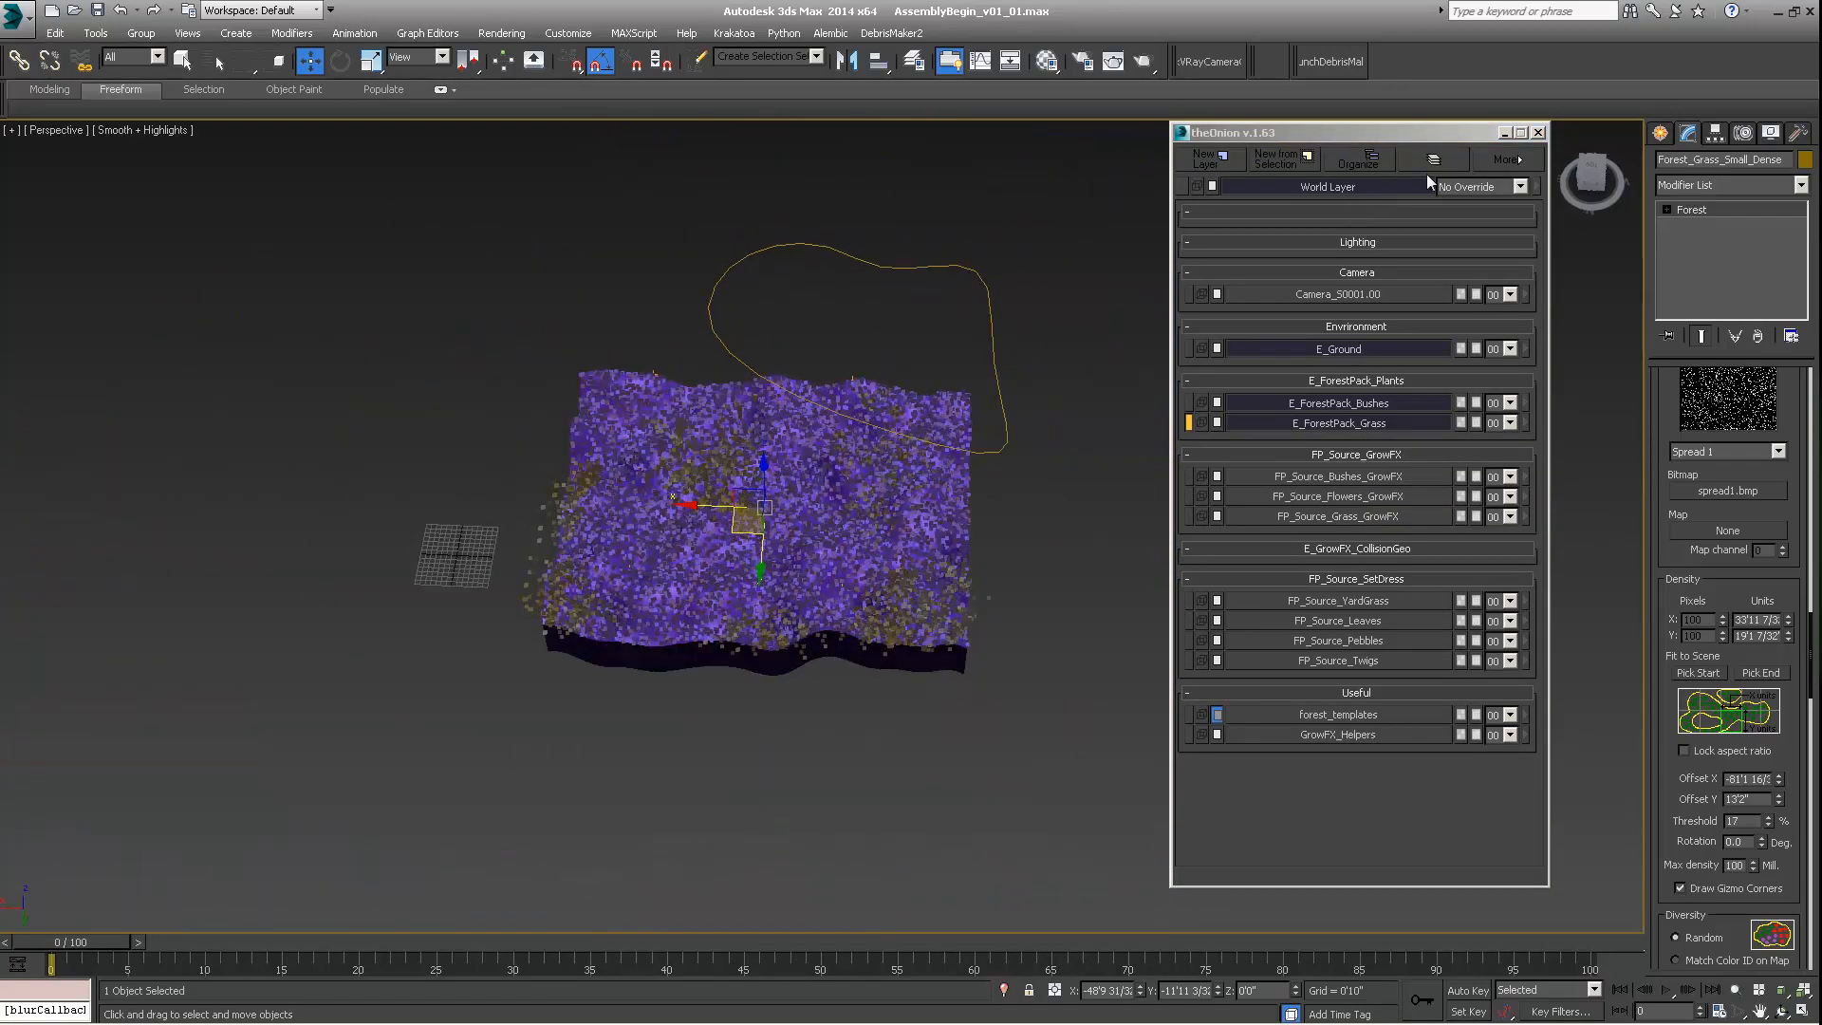
pyautogui.moveTo(669, 450); pyautogui.dragTo(759, 454, button='middle')
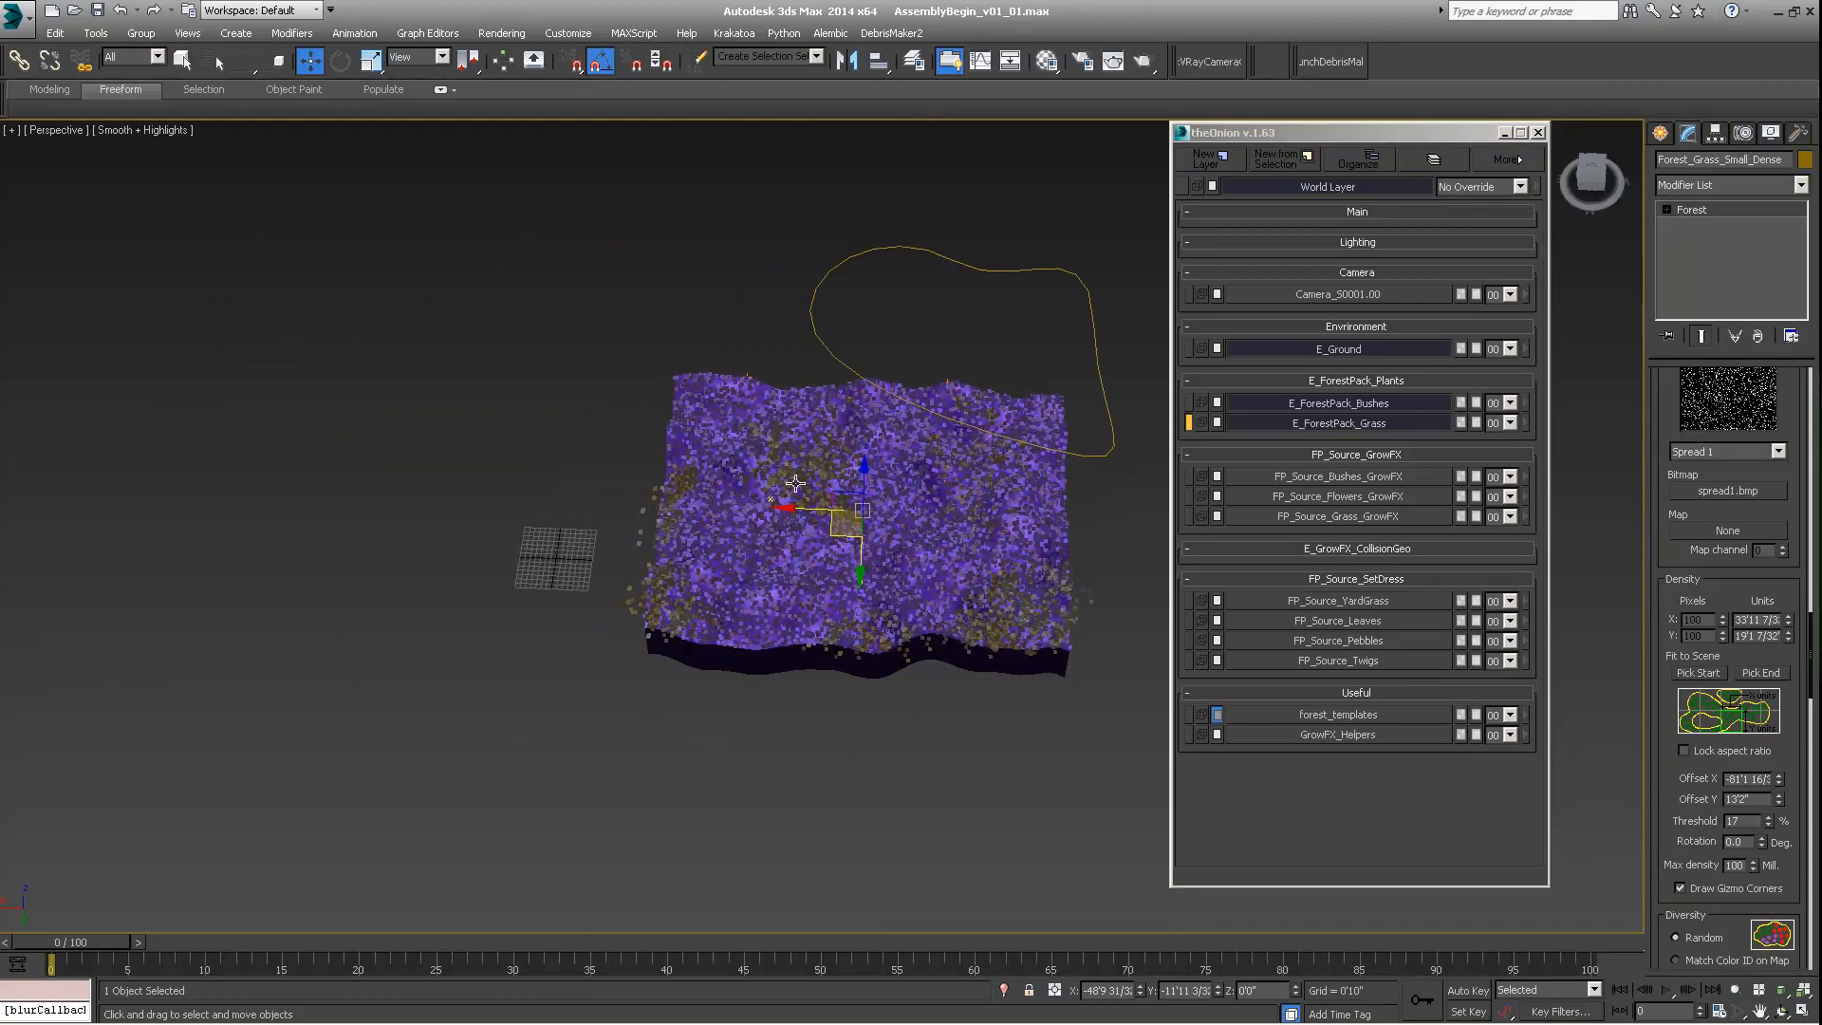
pyautogui.scroll(4, 796, 484)
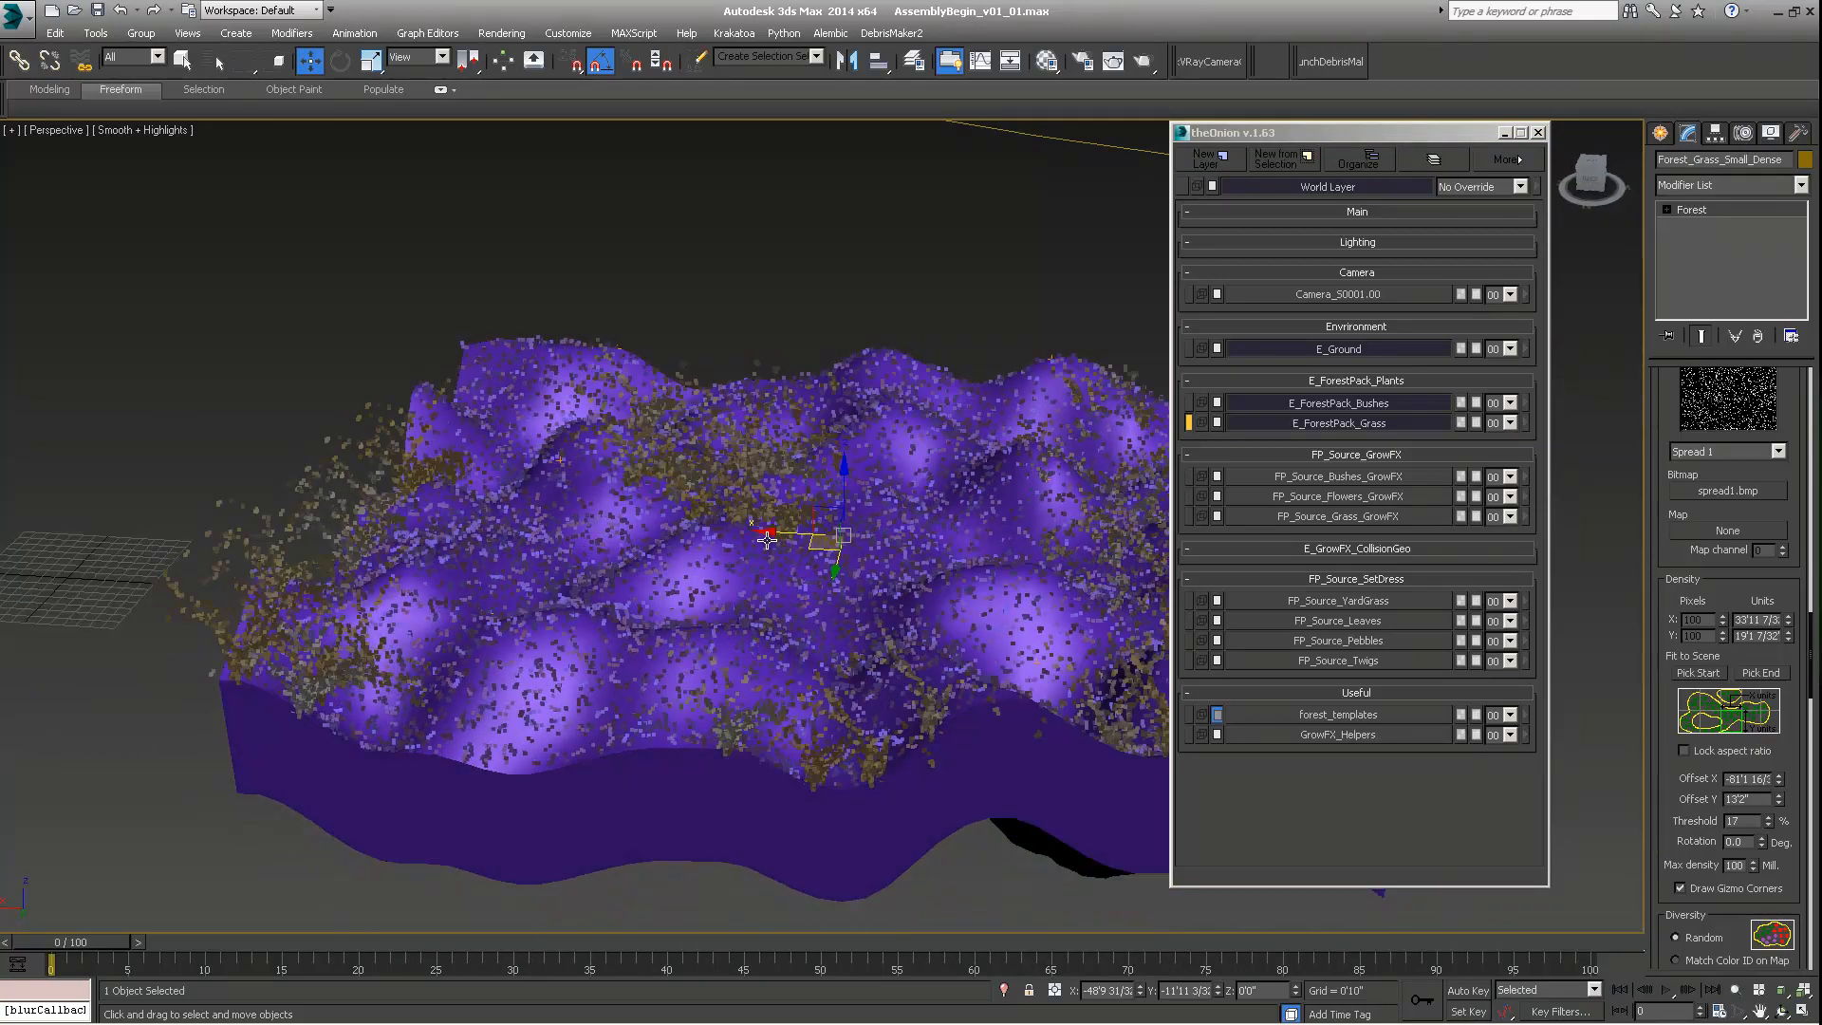
pyautogui.scroll(-4, 1108, 382)
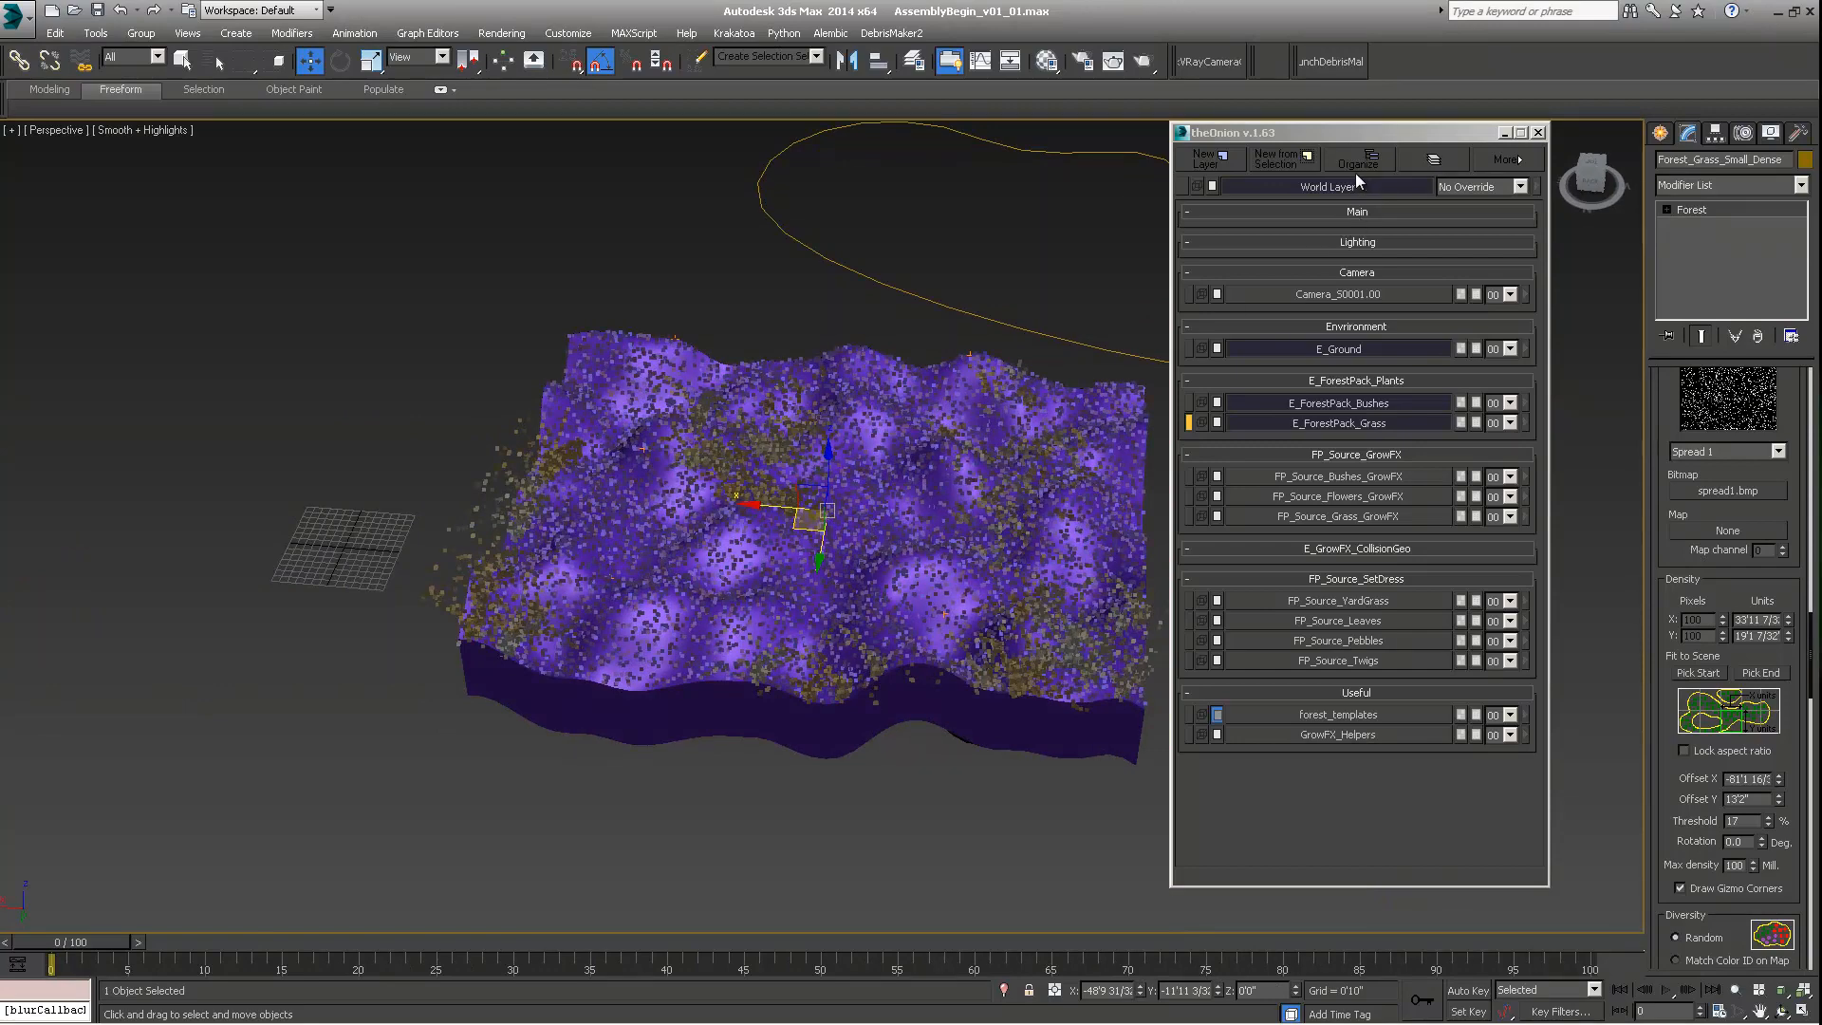
pyautogui.moveTo(837, 530); pyautogui.dragTo(808, 522, button='middle')
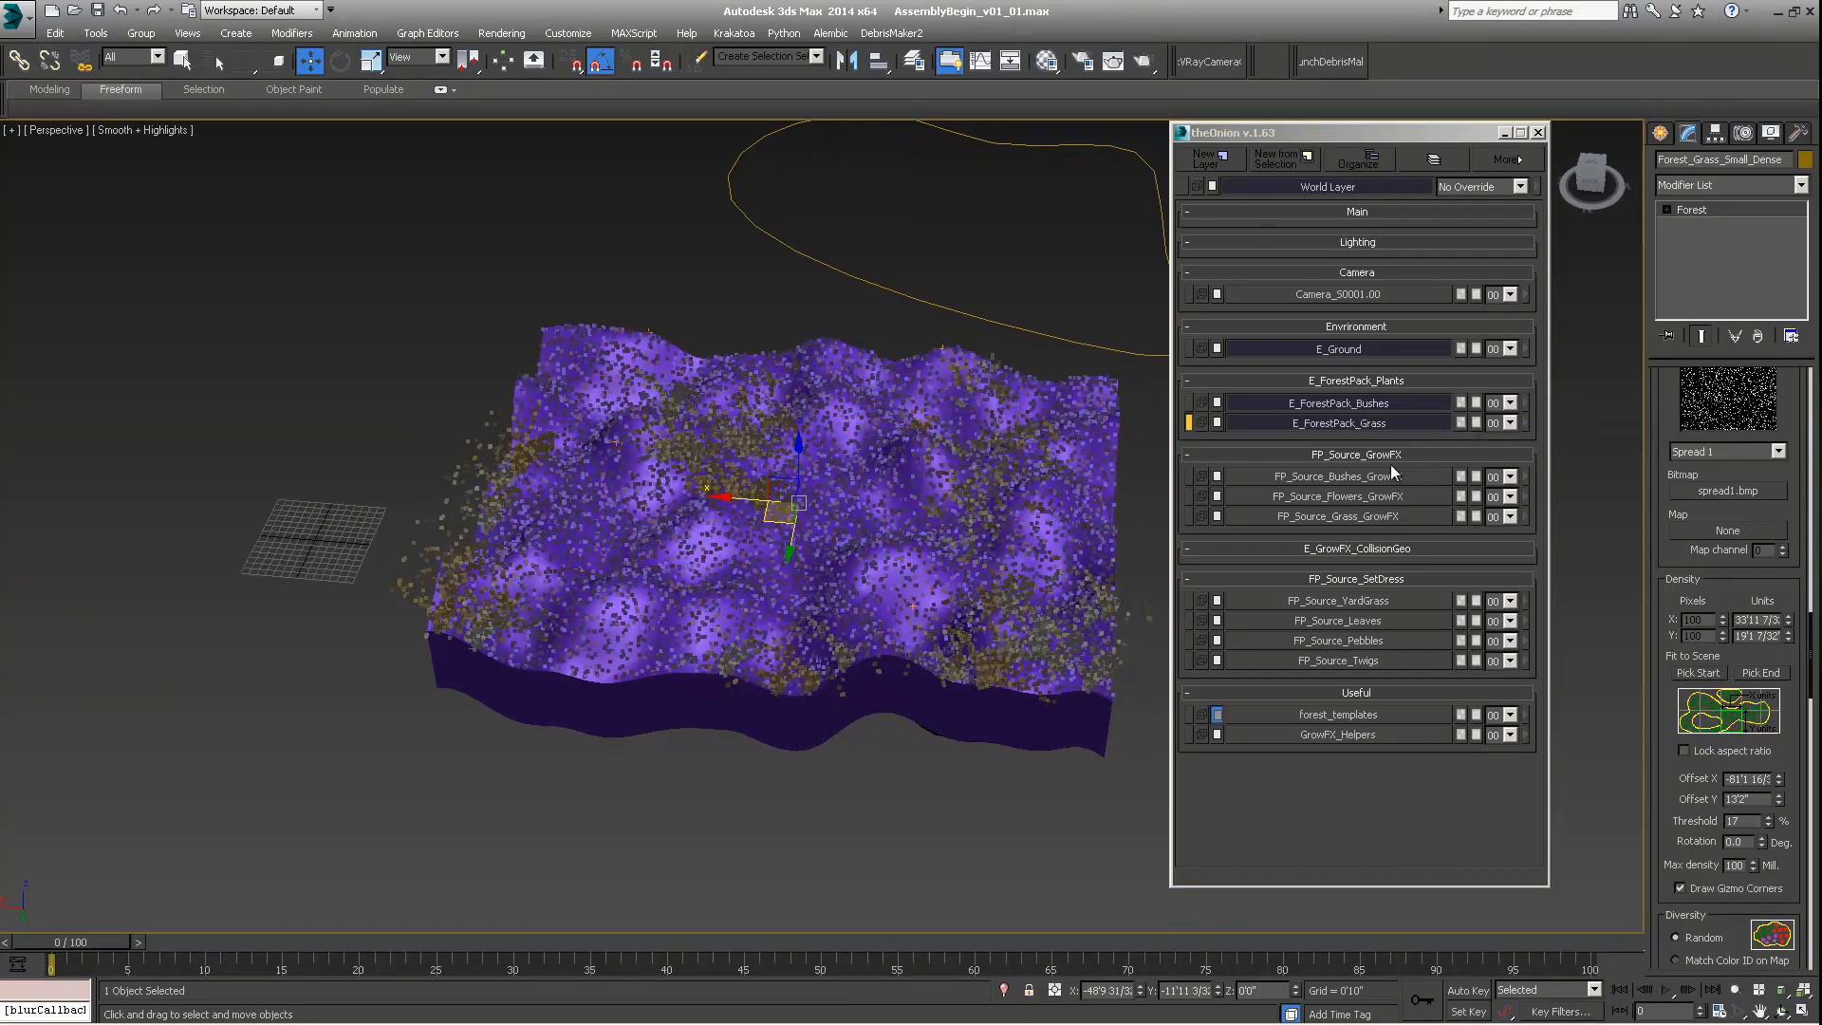
# Step: Unhide the FP_Source_Grass_GrowFX layer and select its GrowFX grass plant
pyautogui.click(1391, 516)
pyautogui.press('z')
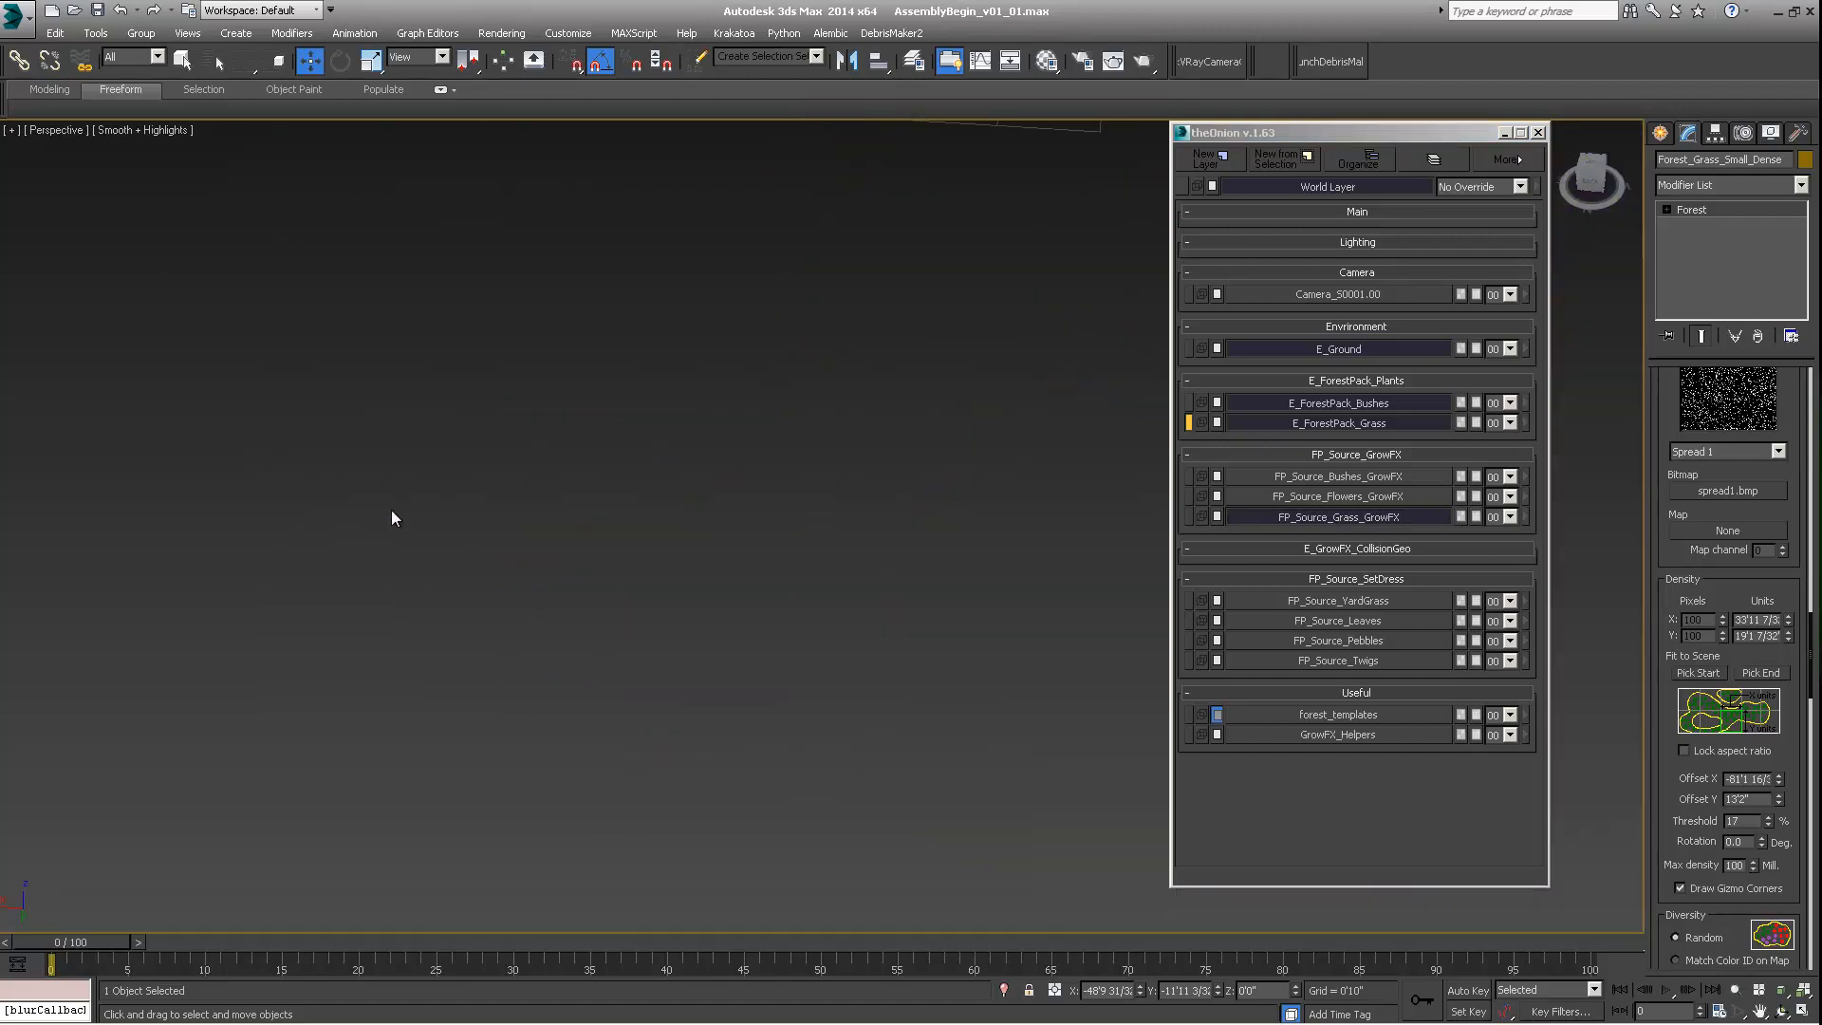
pyautogui.scroll(5, 417, 612)
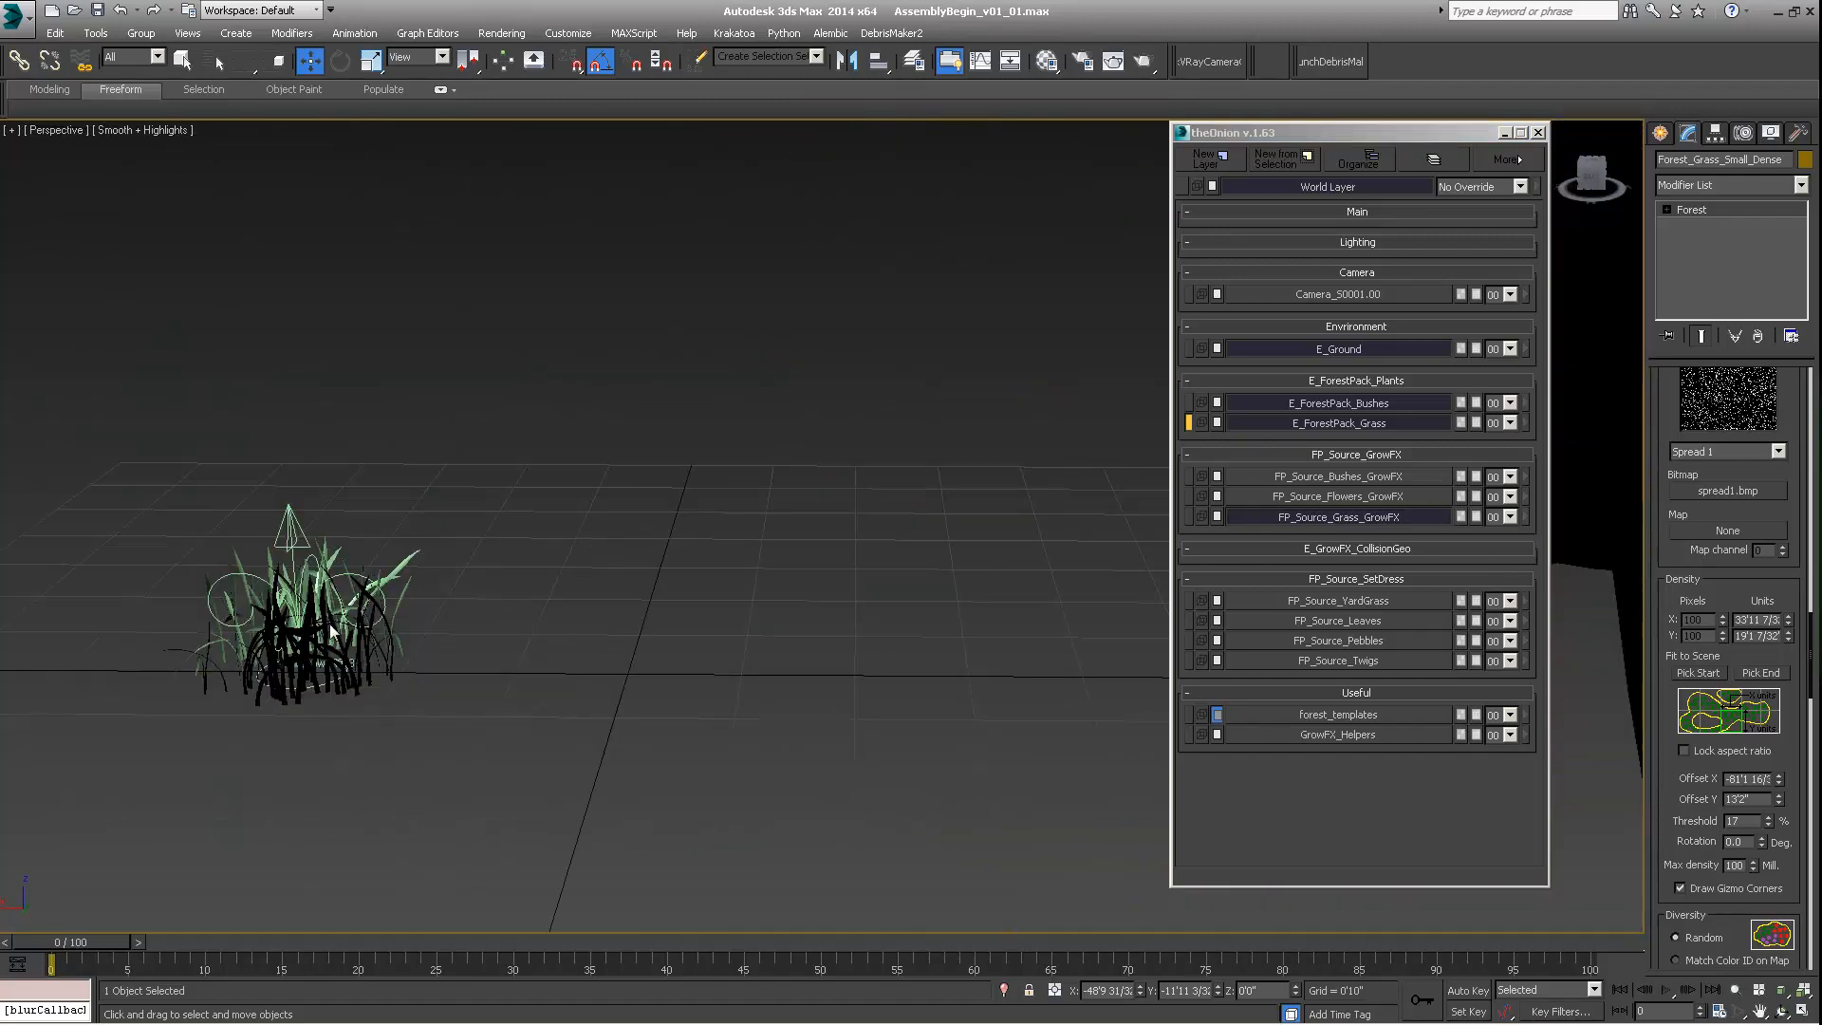
pyautogui.click(380, 663)
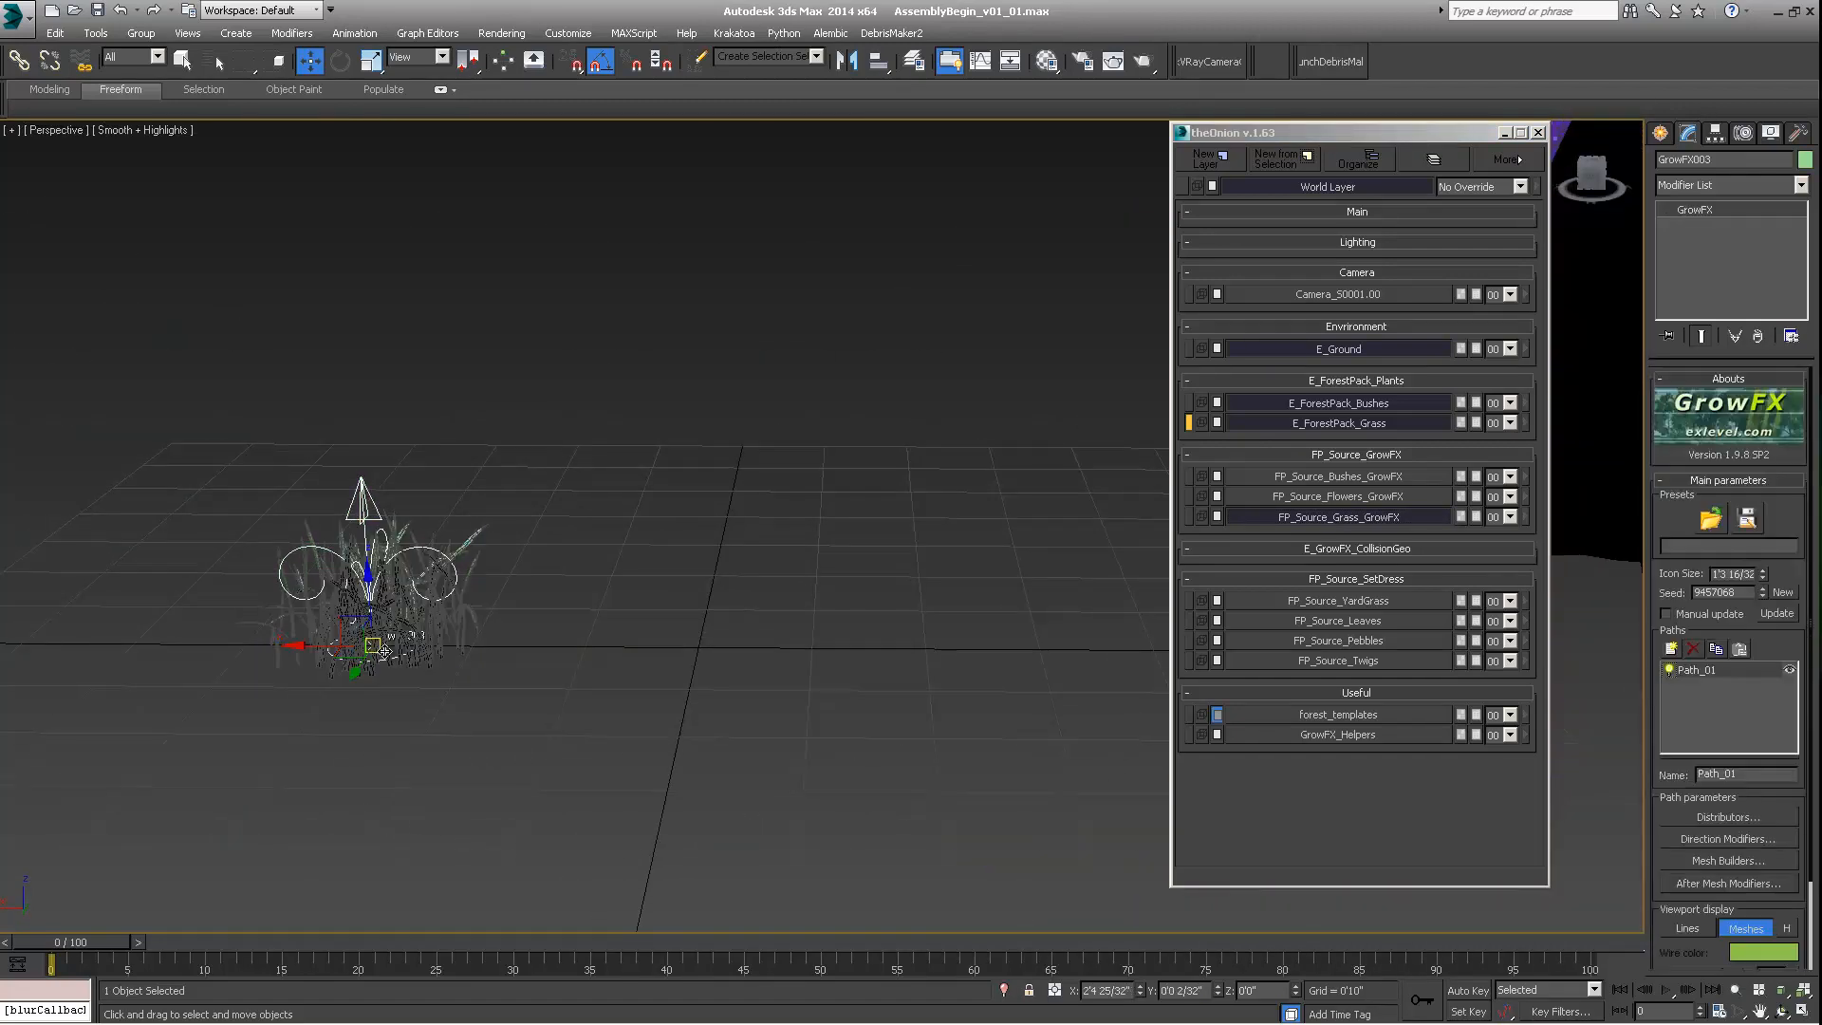
# Step: Enable Convert to Mesh in the selected GrowFX grass plant's preference parameters
pyautogui.scroll(-3, 1652, 512)
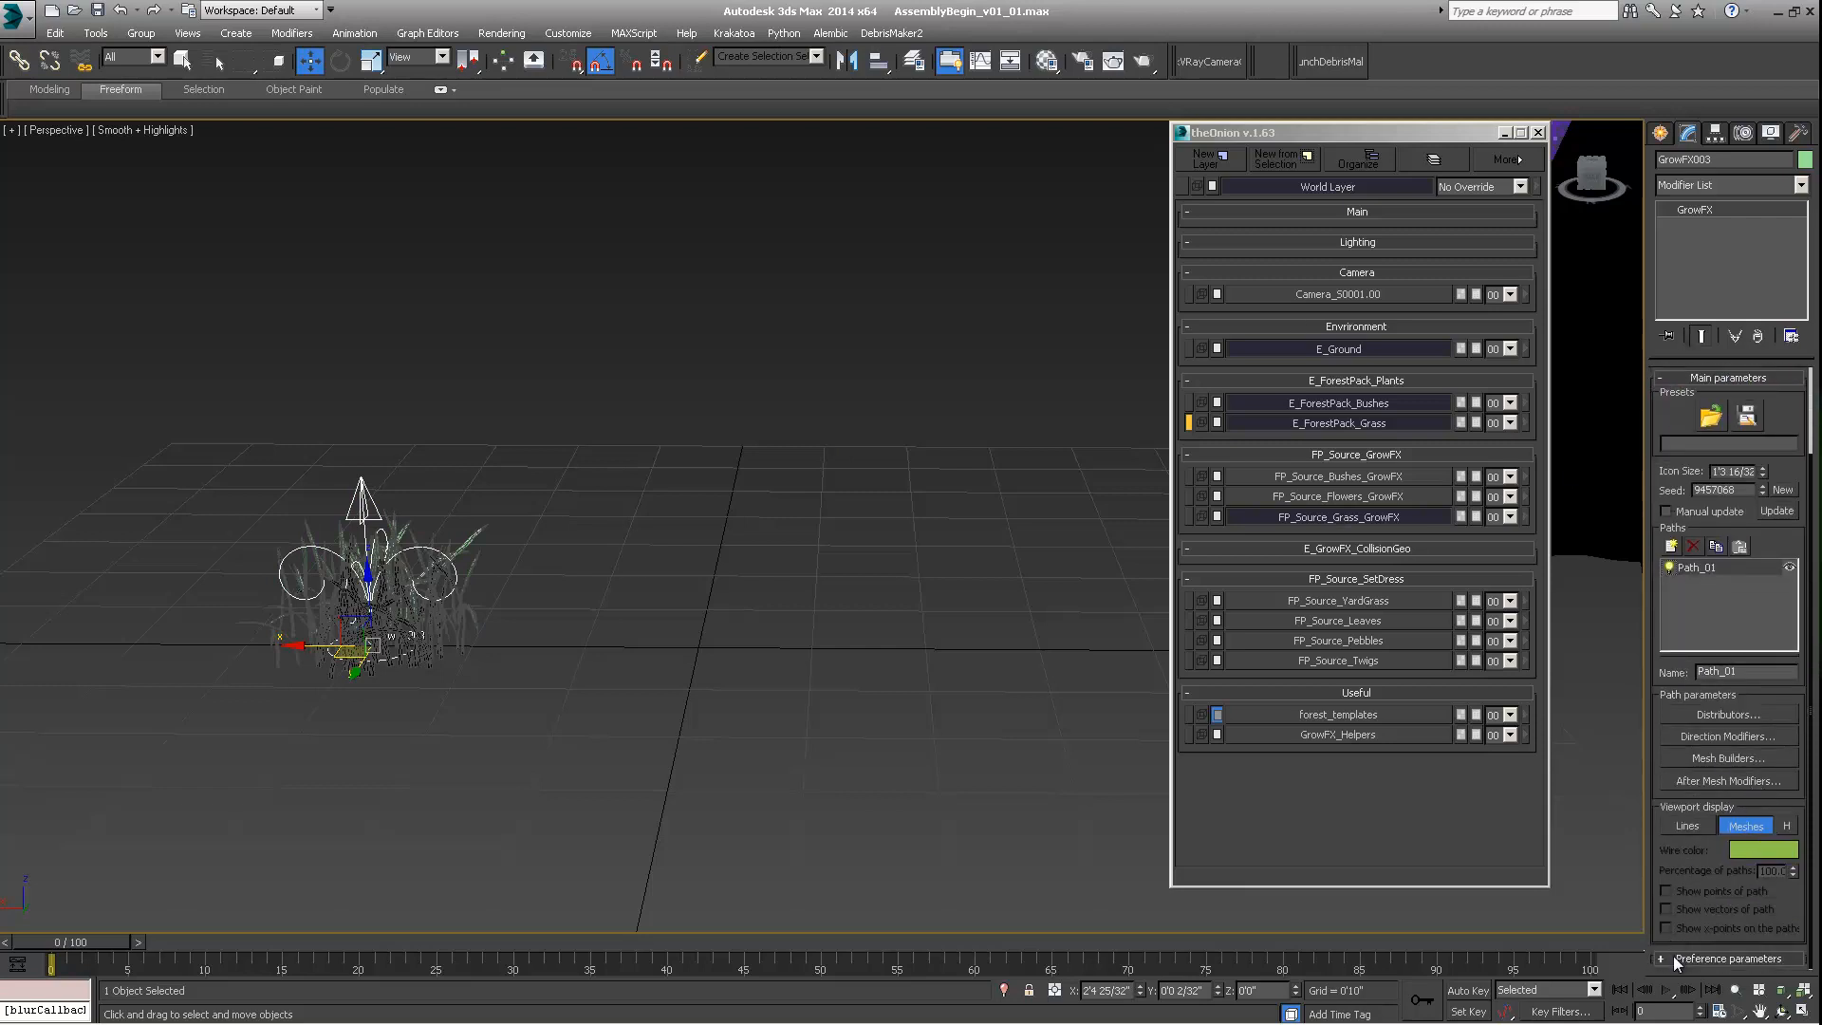
pyautogui.click(1708, 959)
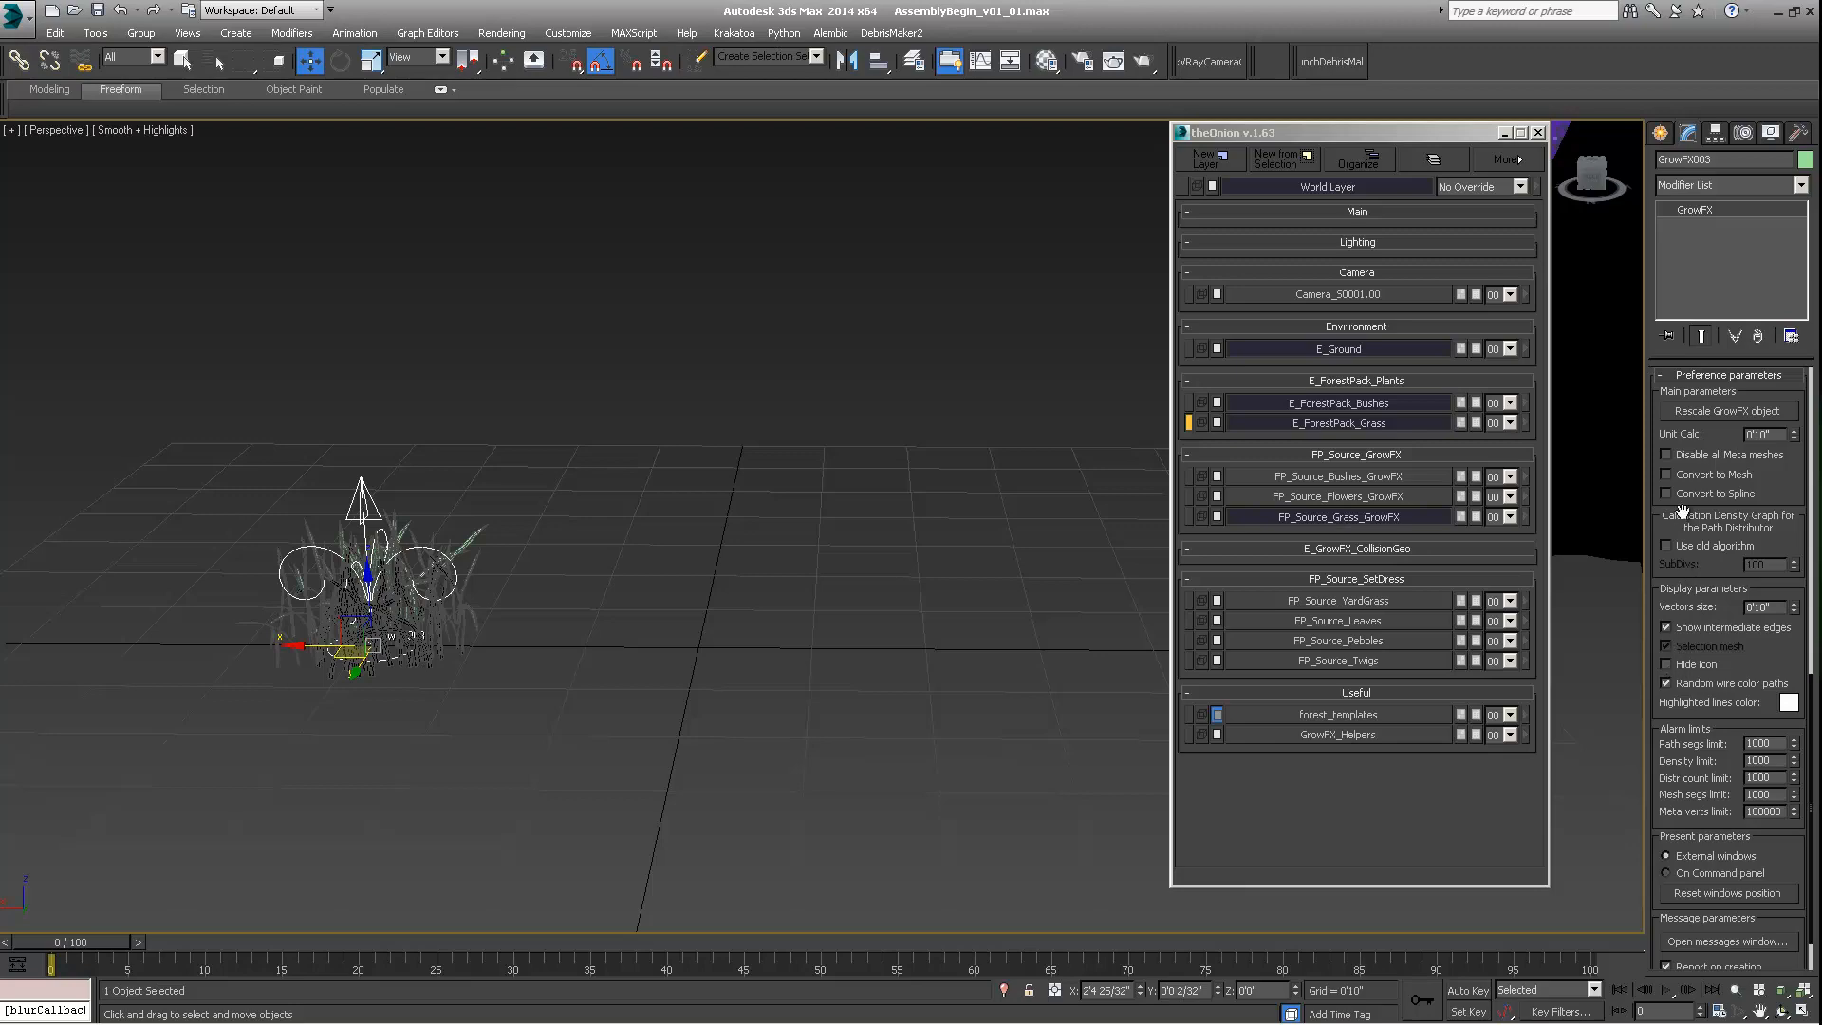
pyautogui.click(1669, 475)
pyautogui.moveTo(788, 459); pyautogui.dragTo(363, 630, button='middle')
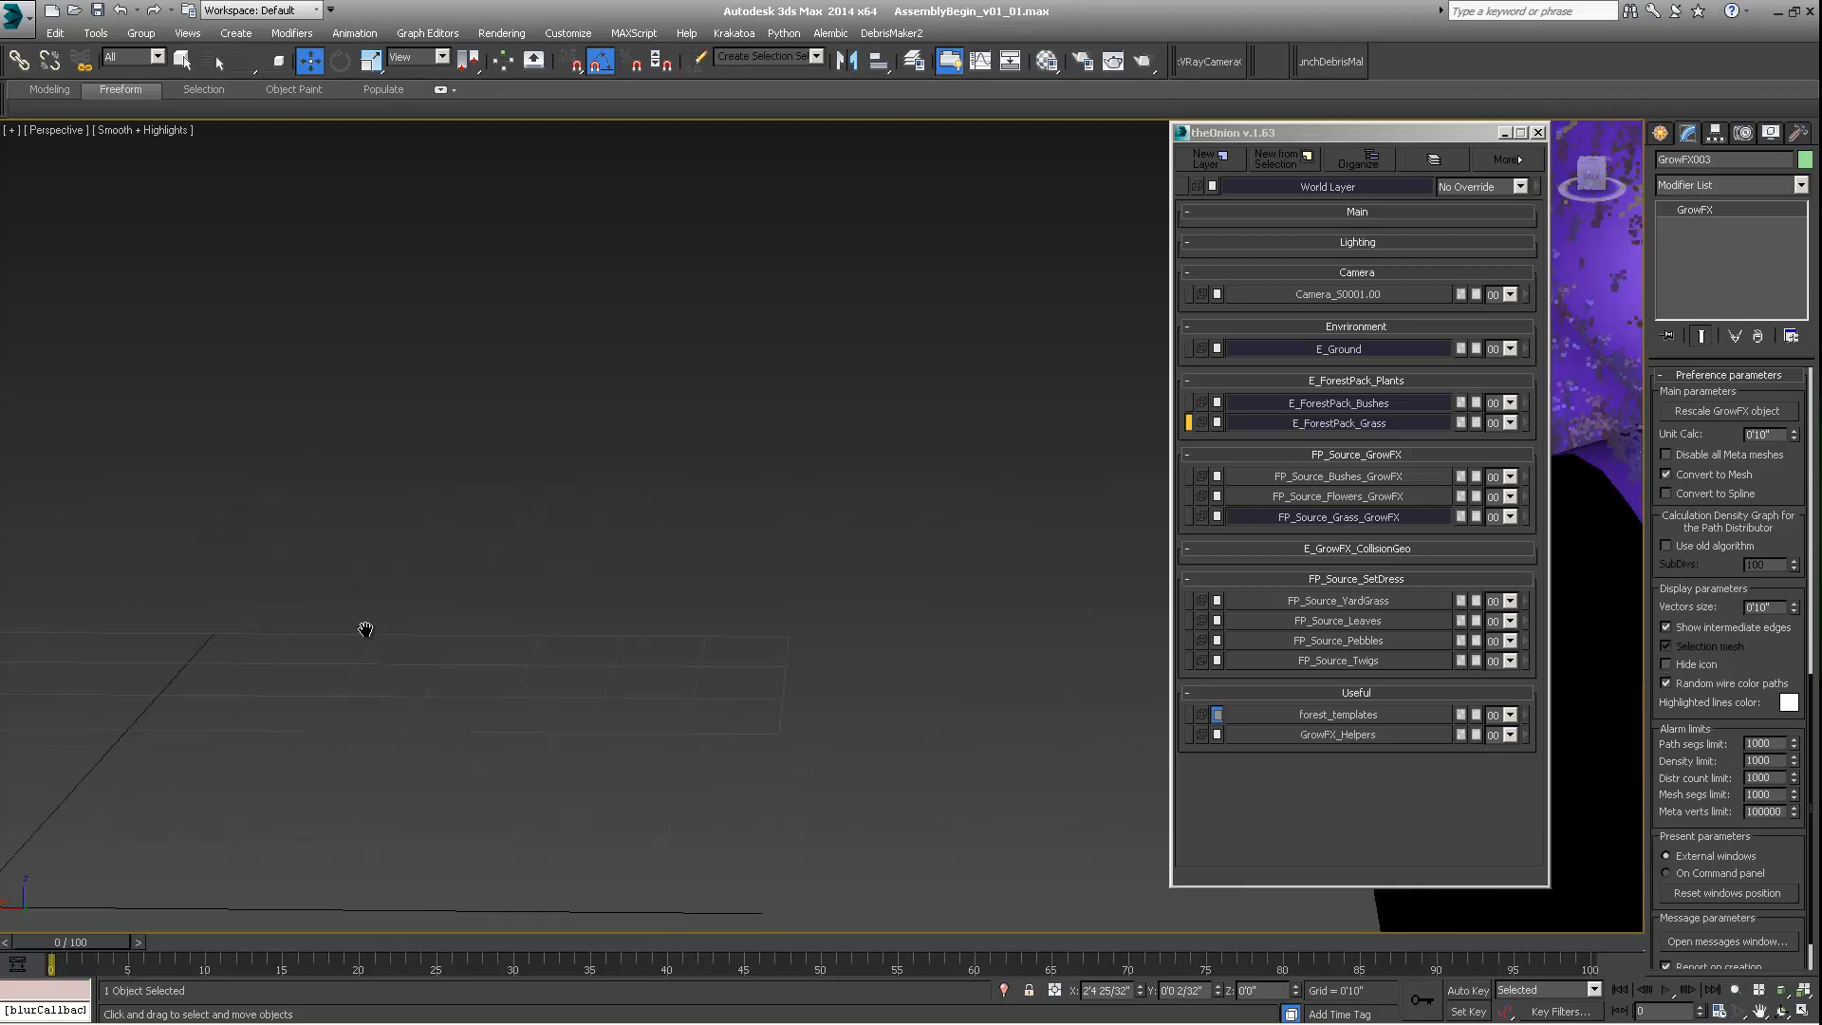
pyautogui.scroll(-5, 364, 630)
pyautogui.keyDown('alt'); pyautogui.moveTo(443, 529); pyautogui.dragTo(917, 361, button='middle'); pyautogui.keyUp('alt')
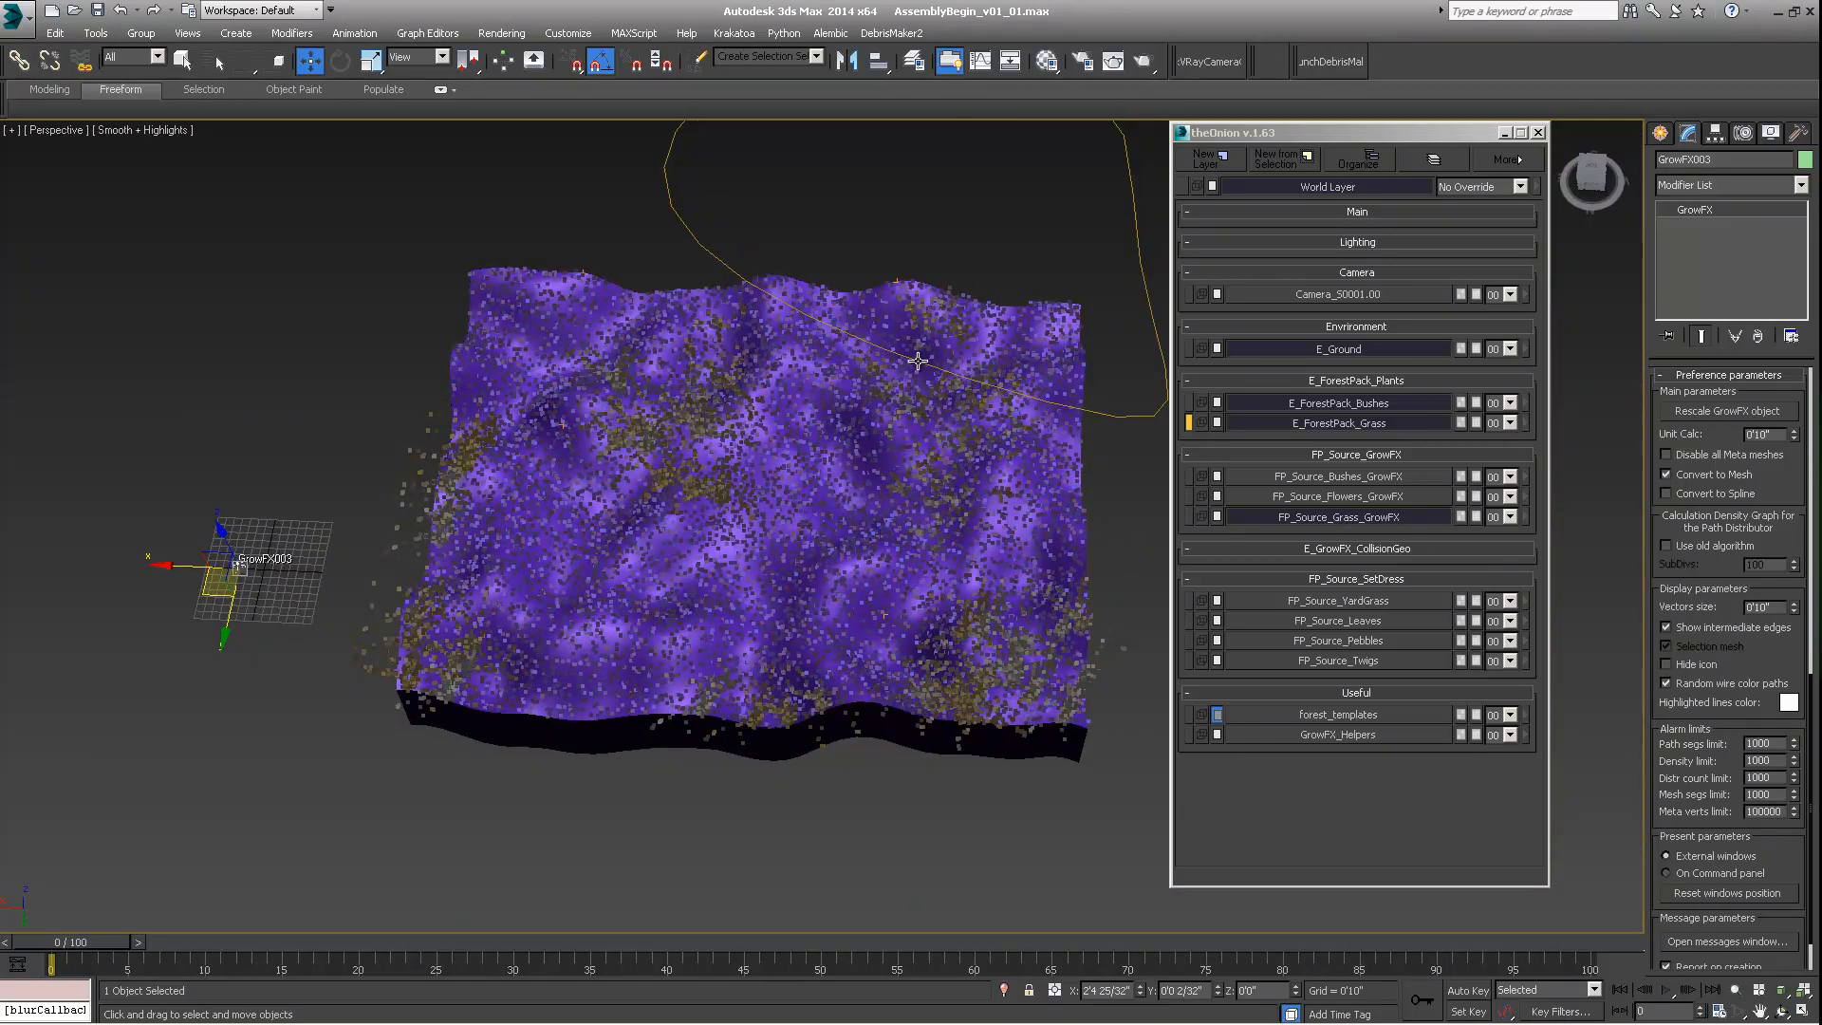
pyautogui.click(1659, 133)
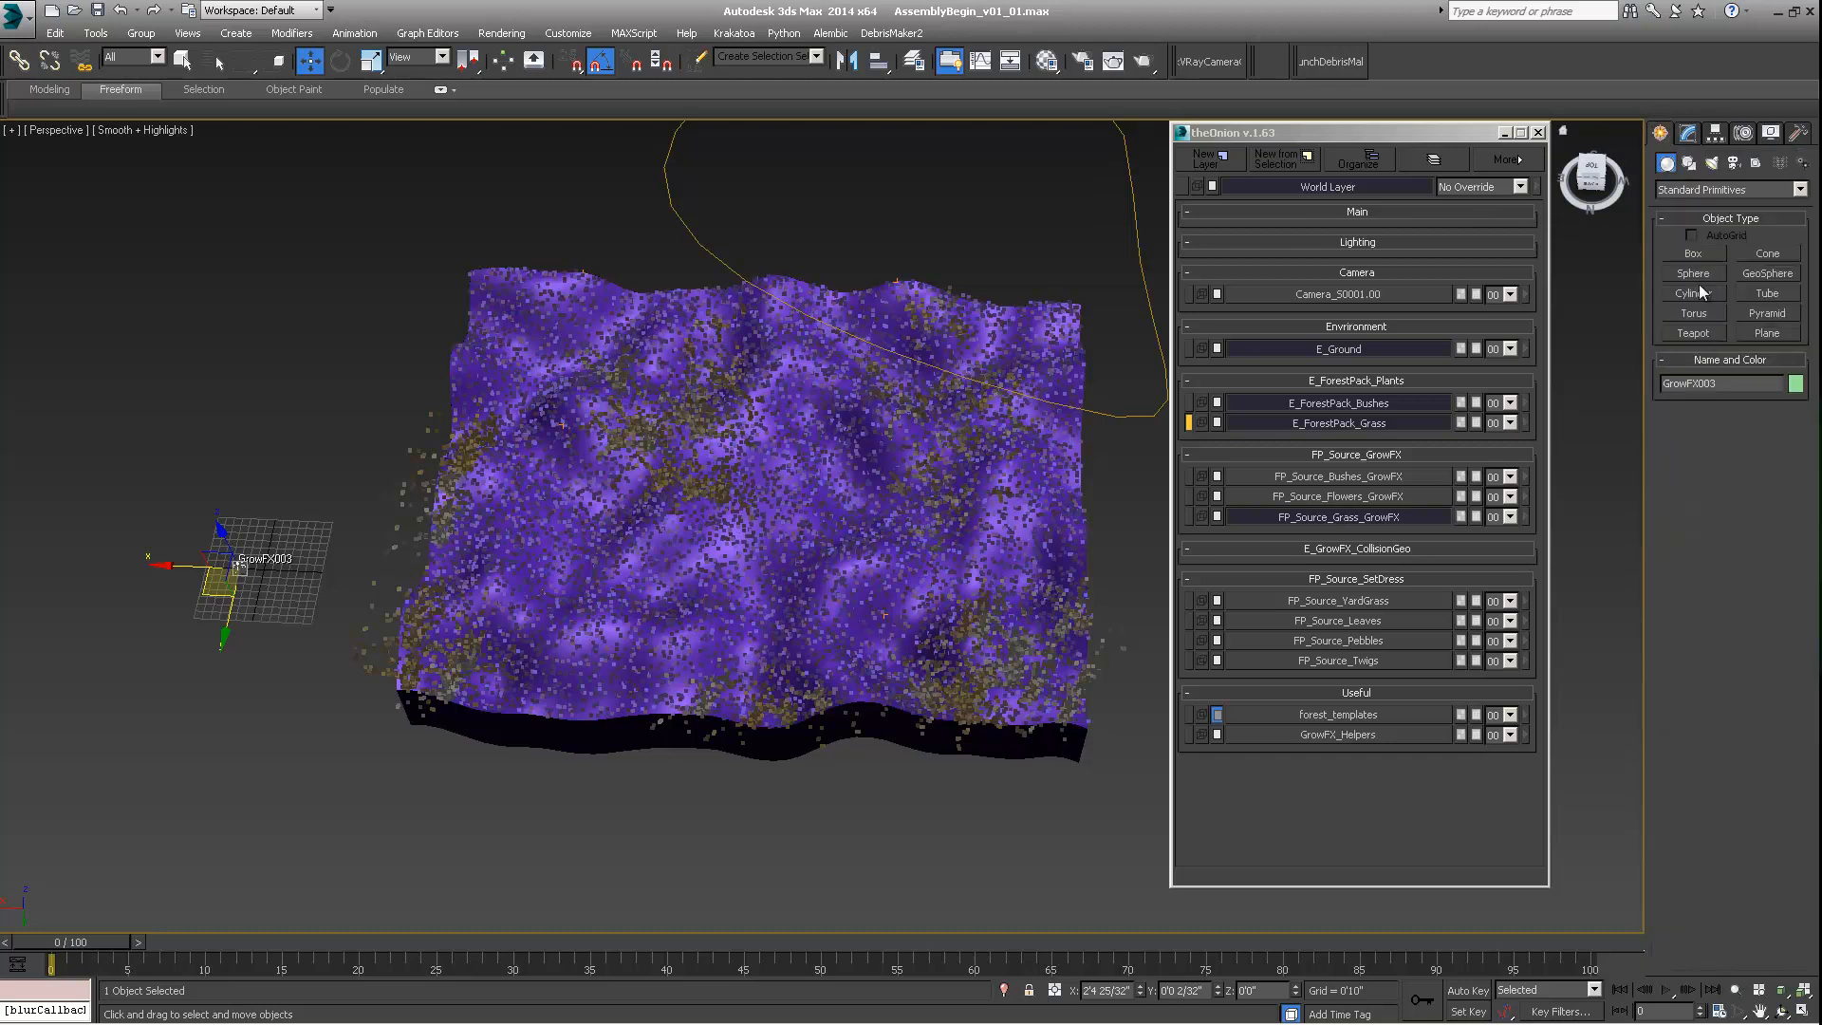
pyautogui.click(1711, 189)
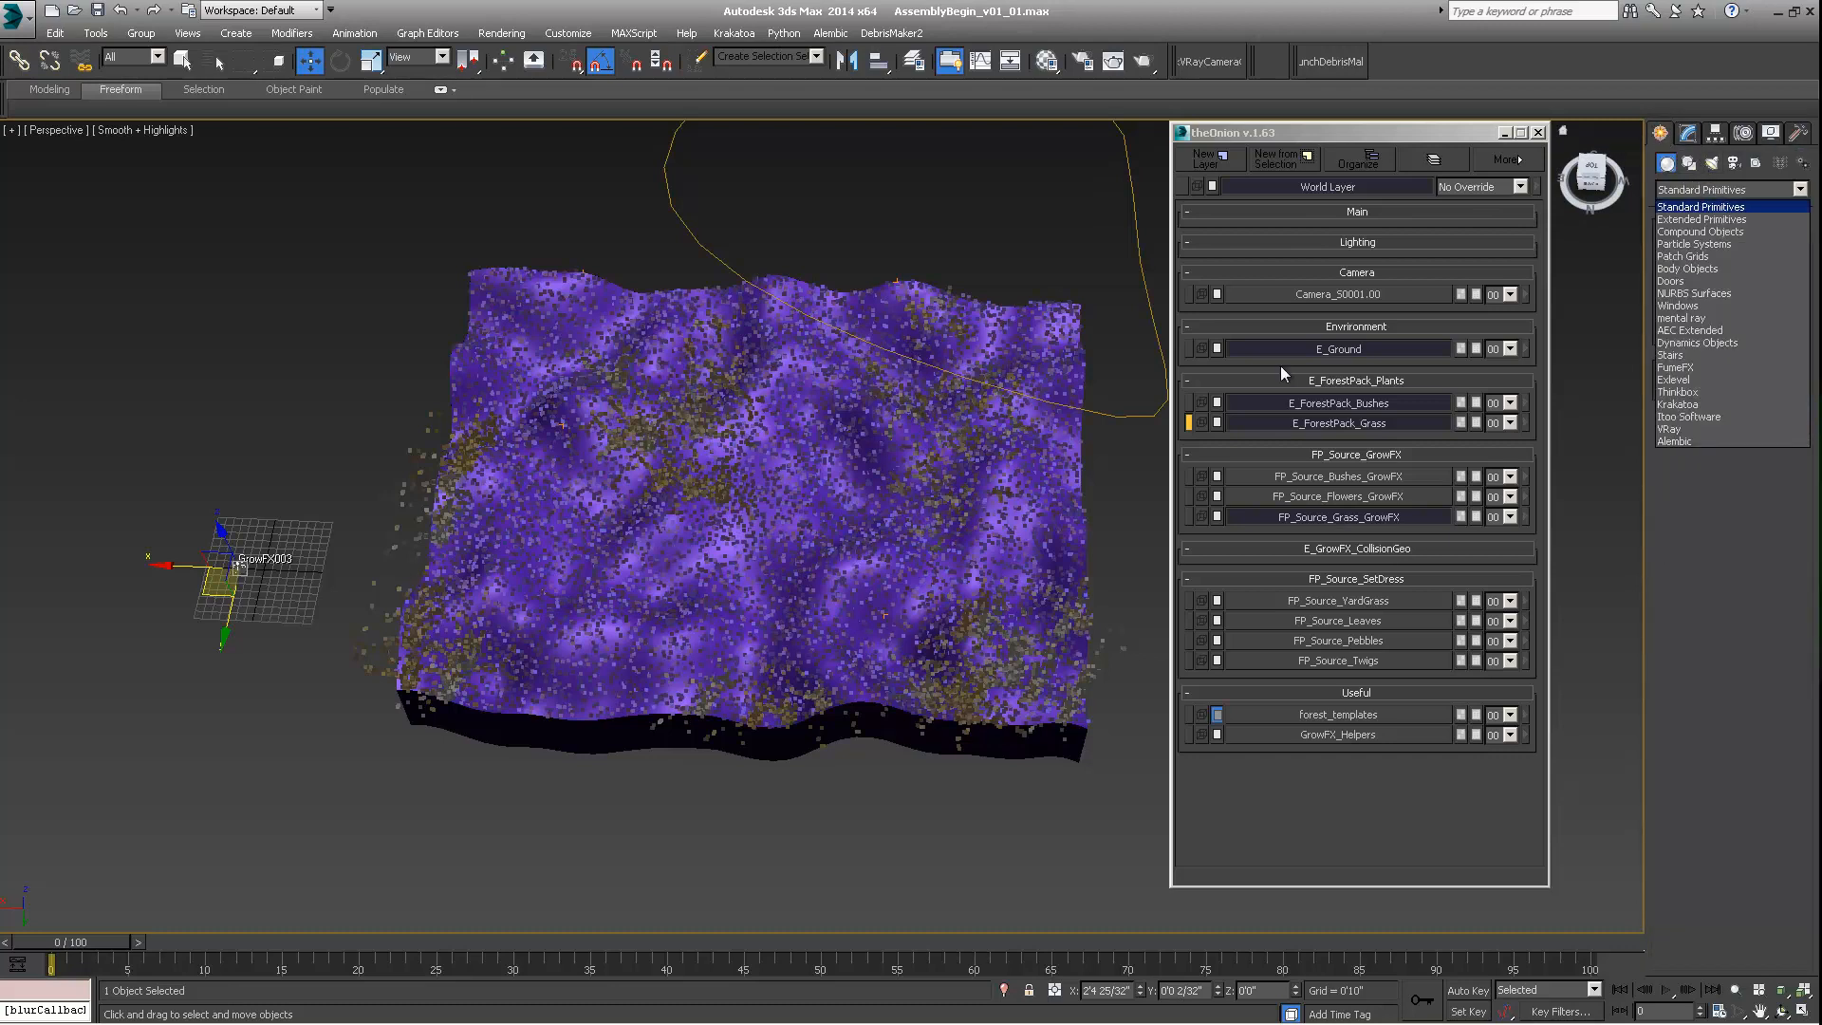
pyautogui.click(915, 248)
# Step: Select the small dense grass forest on the ground surface and frame it in the viewport
pyautogui.moveTo(898, 357); pyautogui.dragTo(875, 434, button='middle')
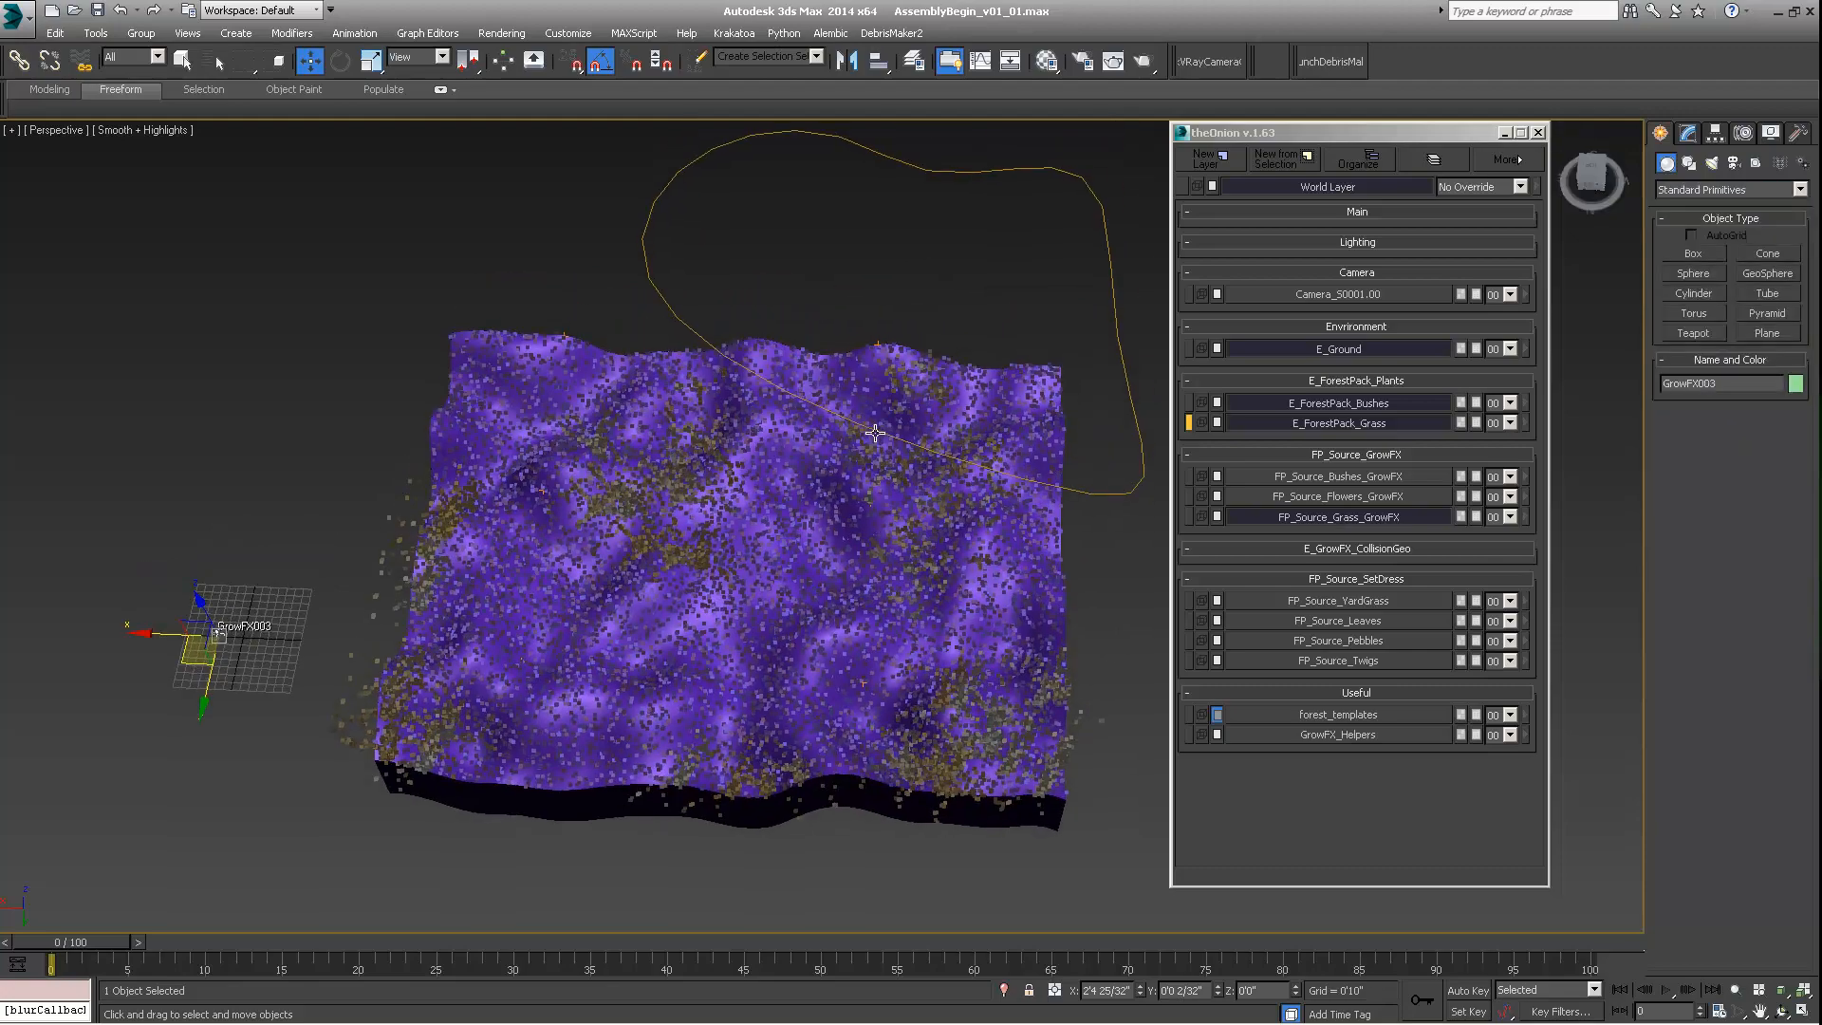
pyautogui.keyDown('alt'); pyautogui.moveTo(780, 467); pyautogui.dragTo(792, 387, button='middle'); pyautogui.keyUp('alt')
pyautogui.scroll(5, 789, 385)
pyautogui.moveTo(569, 446)
pyautogui.mouseDown(button='middle')
pyautogui.moveTo(521, 532)
pyautogui.moveTo(595, 426)
pyautogui.mouseUp(button='middle')
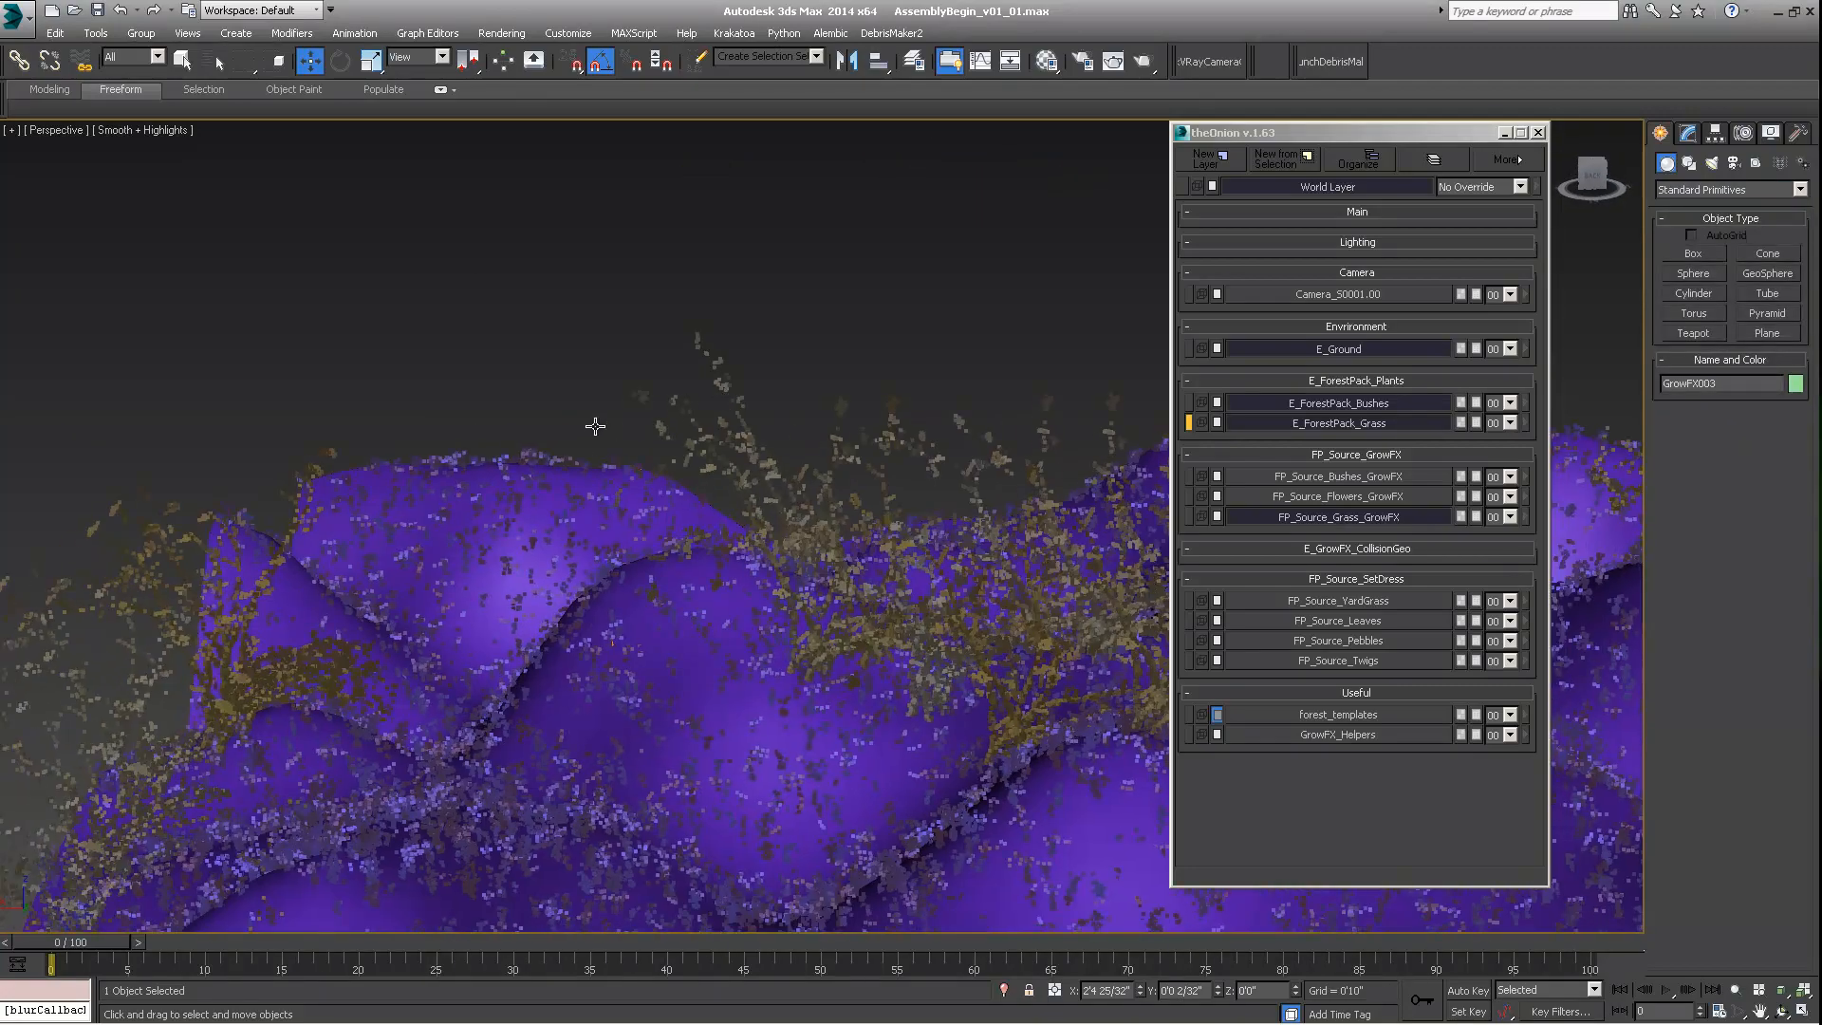
pyautogui.click(505, 459)
pyautogui.press('z')
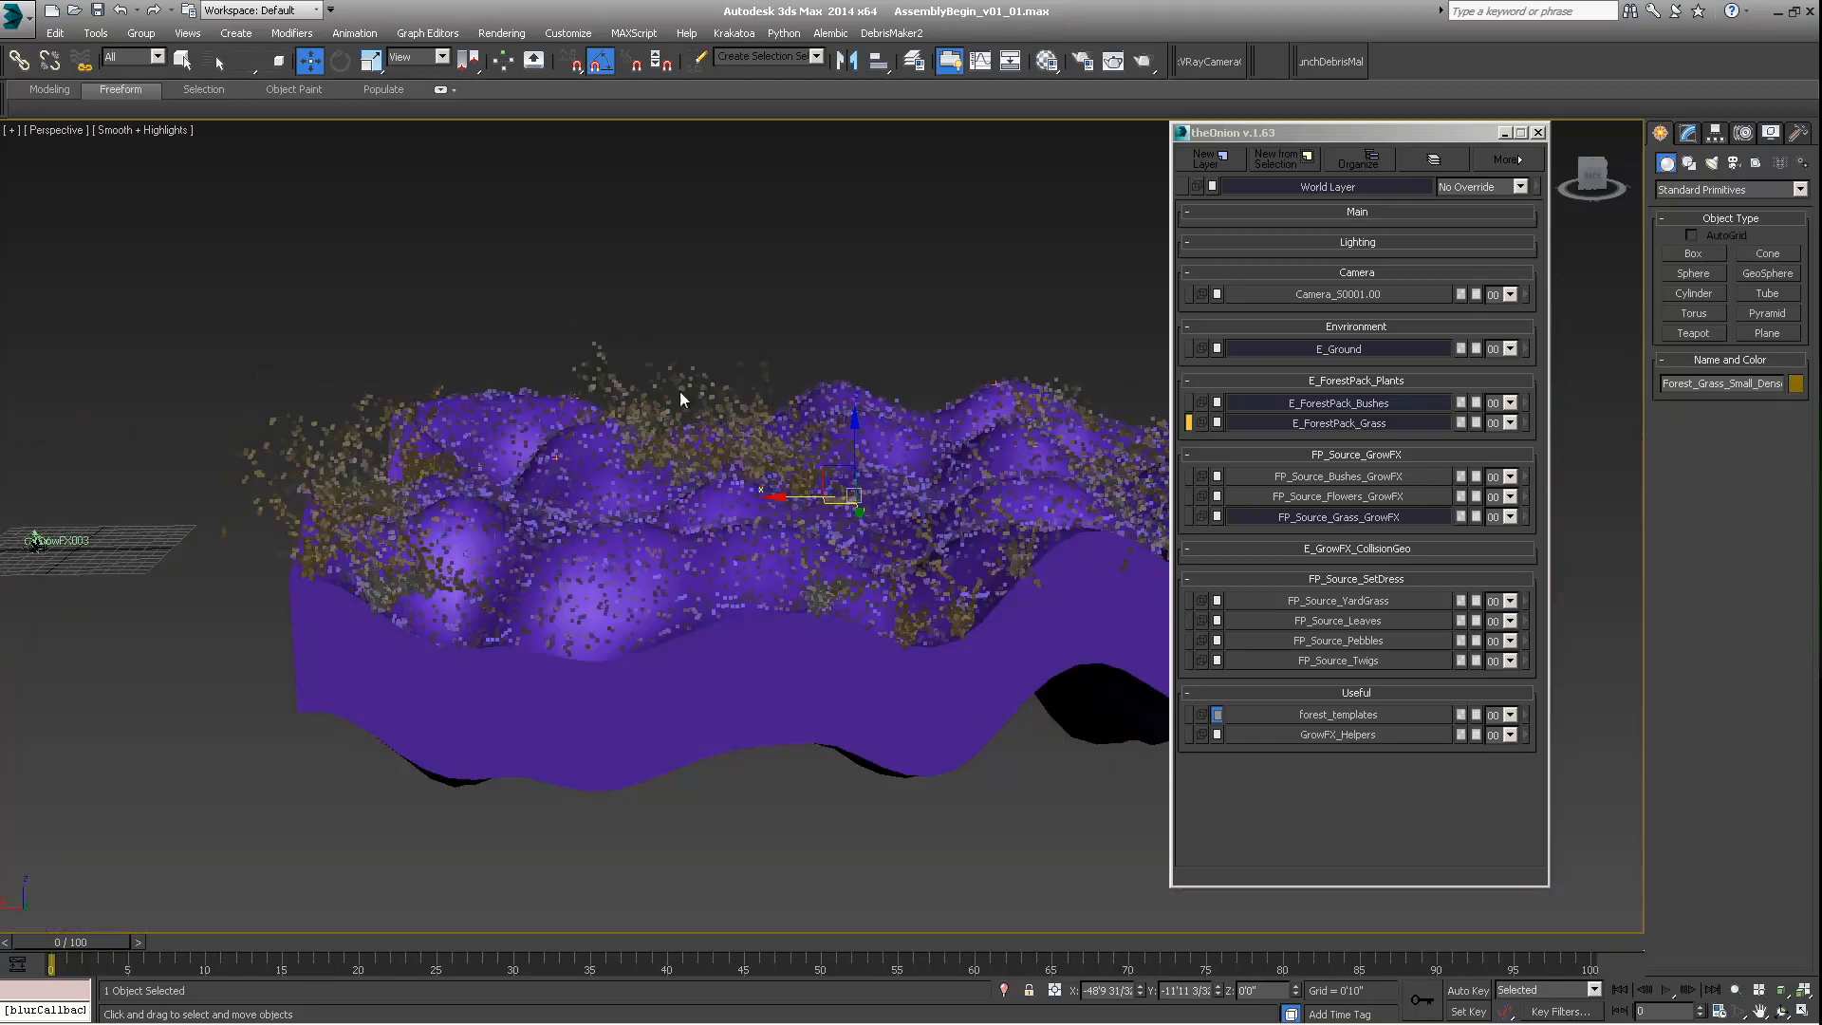
# Step: Add a new geometry item to the Forest_Grass_Small_Dense forest
pyautogui.click(1686, 135)
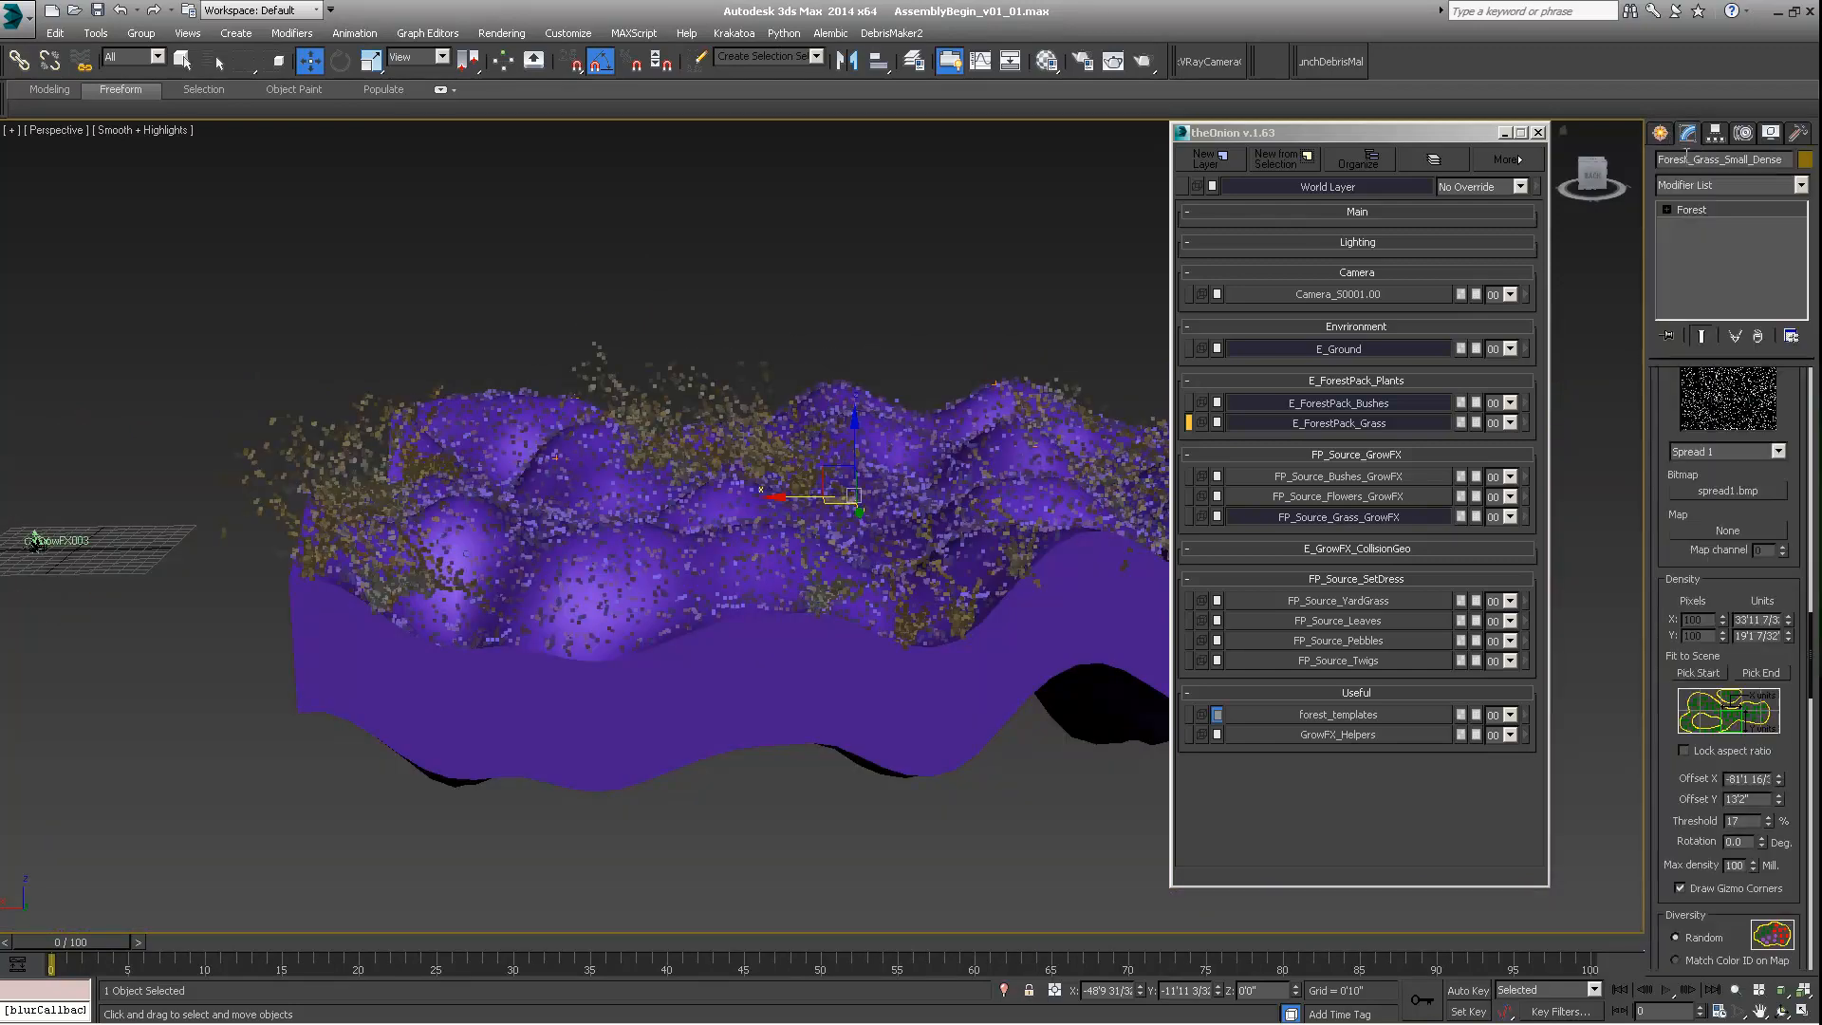
pyautogui.scroll(10, 1706, 517)
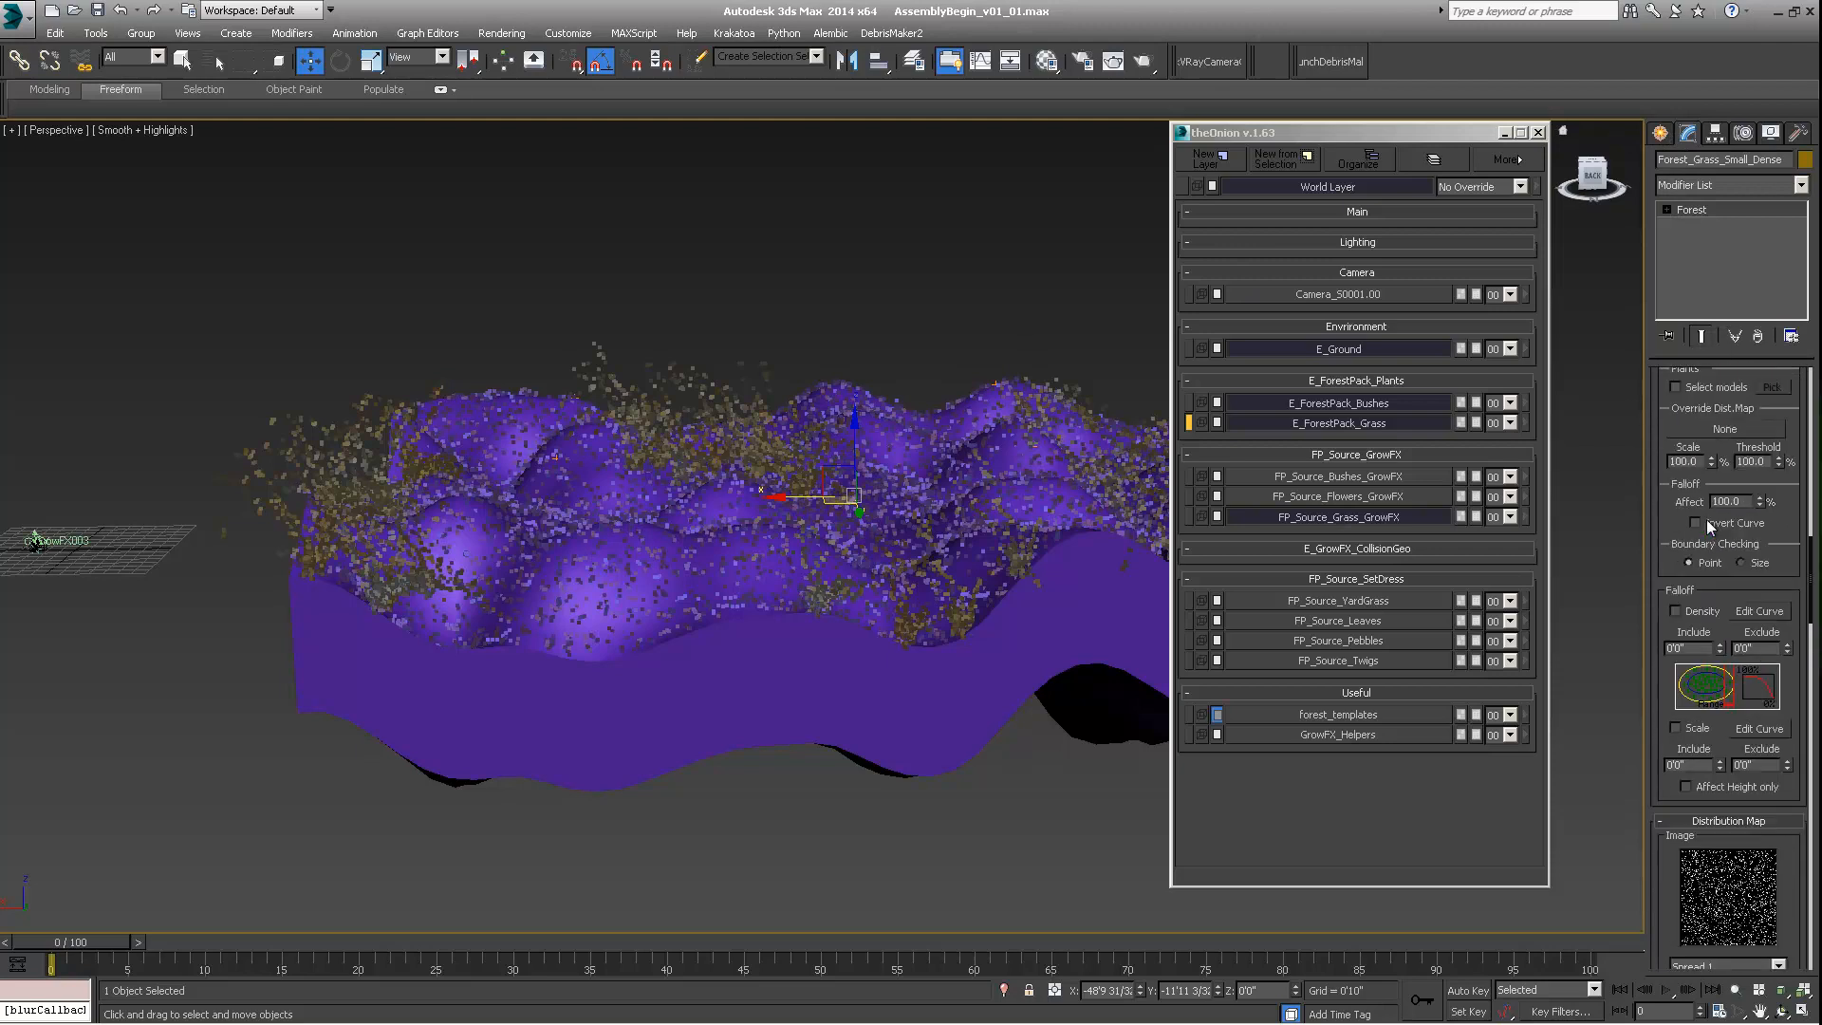
pyautogui.scroll(5, 1707, 520)
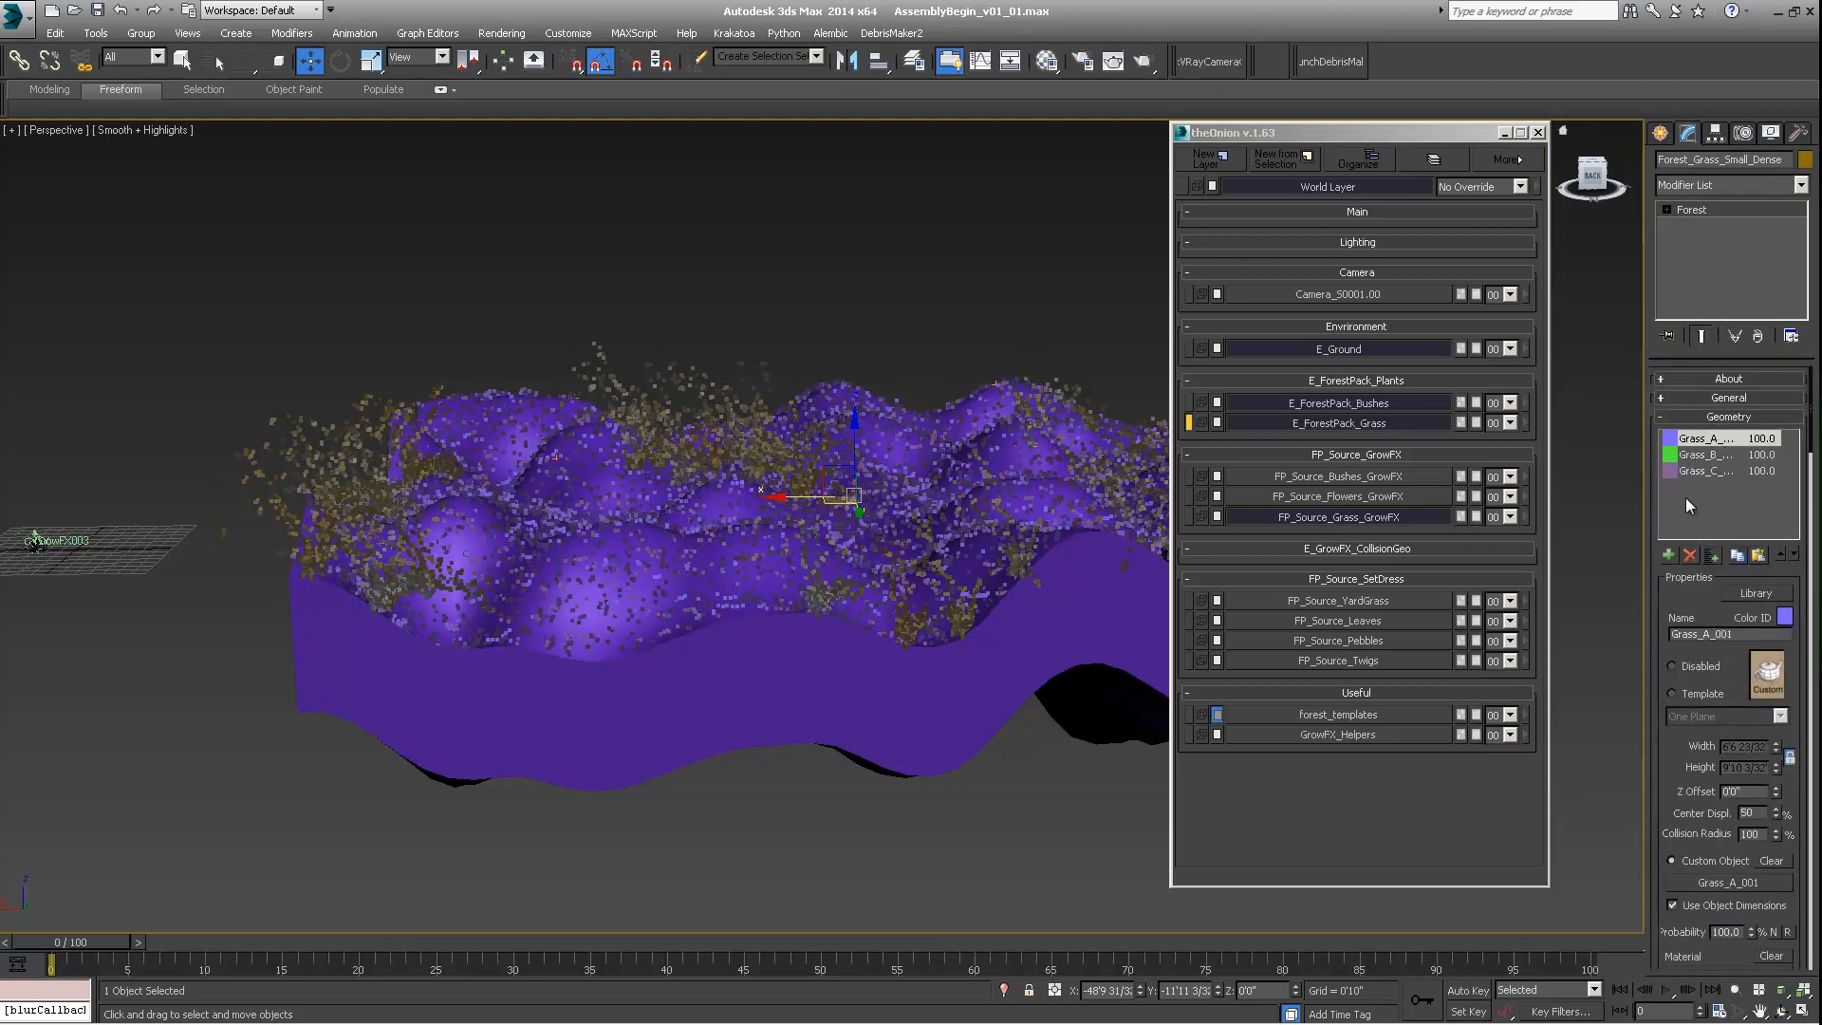
pyautogui.moveTo(646, 548); pyautogui.dragTo(996, 520, button='middle')
pyautogui.scroll(10, 717, 583)
pyautogui.moveTo(408, 403); pyautogui.dragTo(458, 452, button='middle')
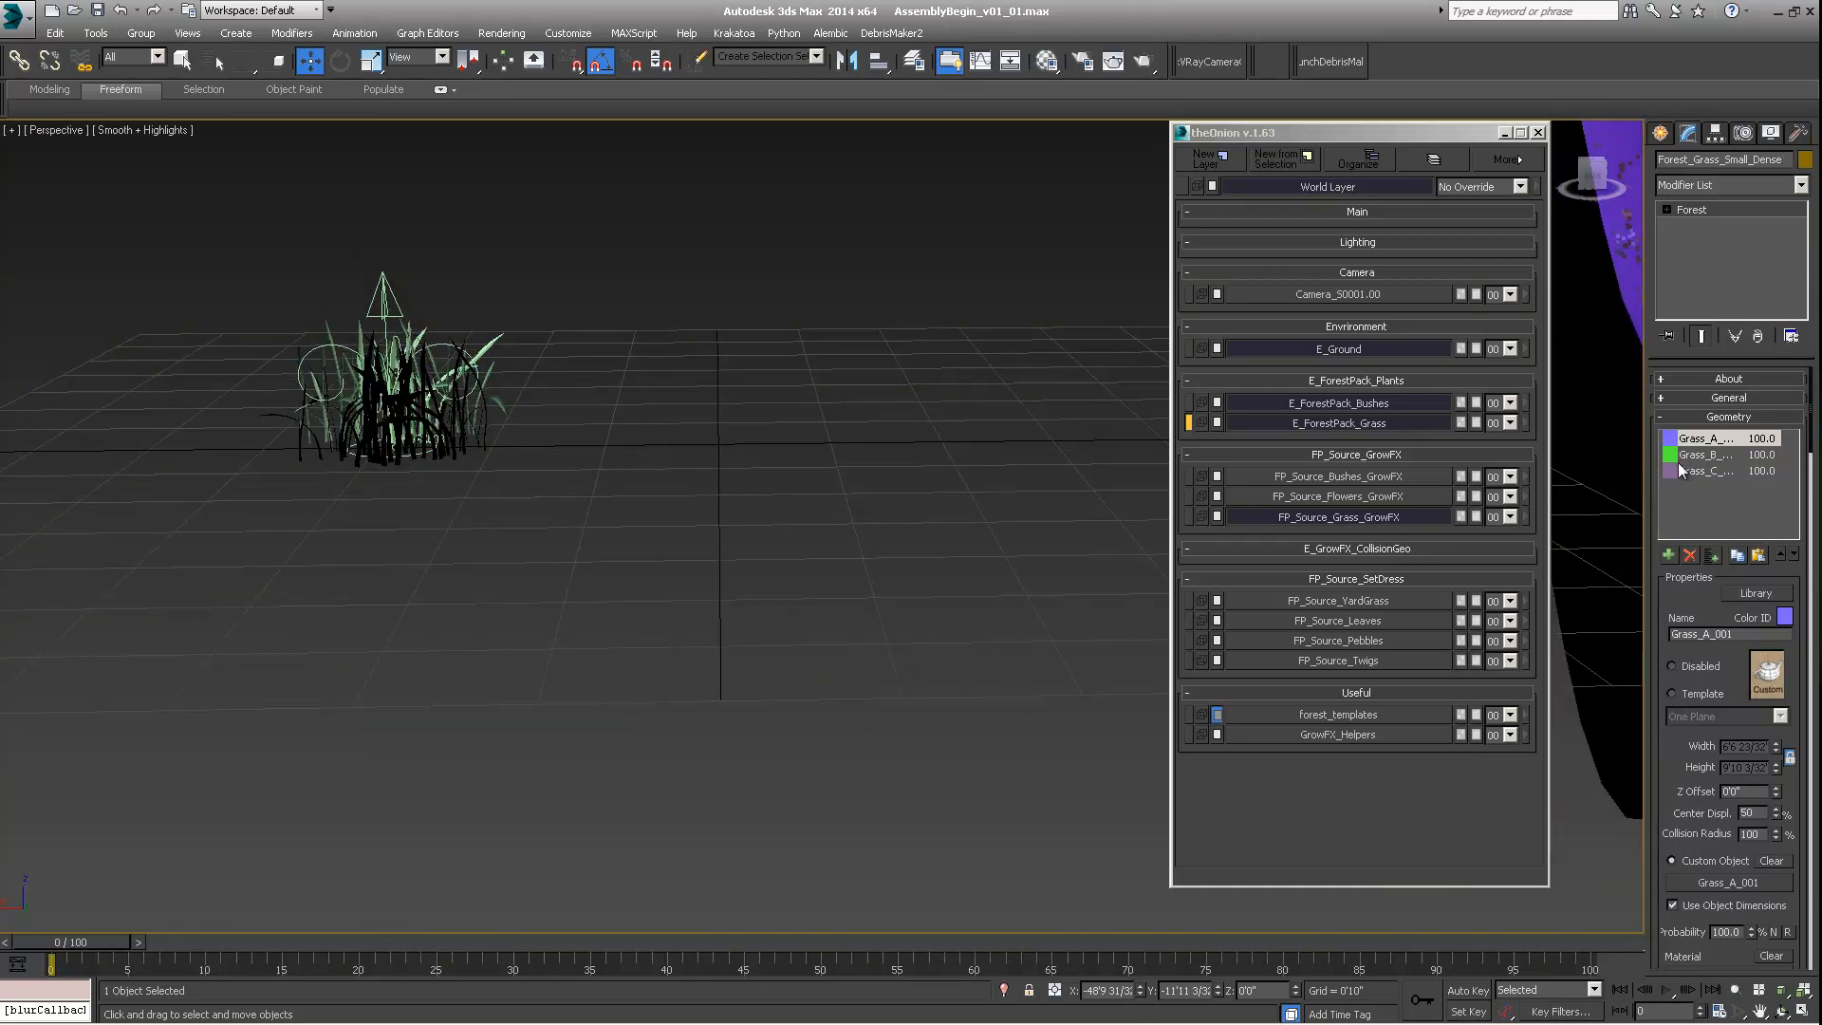
pyautogui.click(1668, 554)
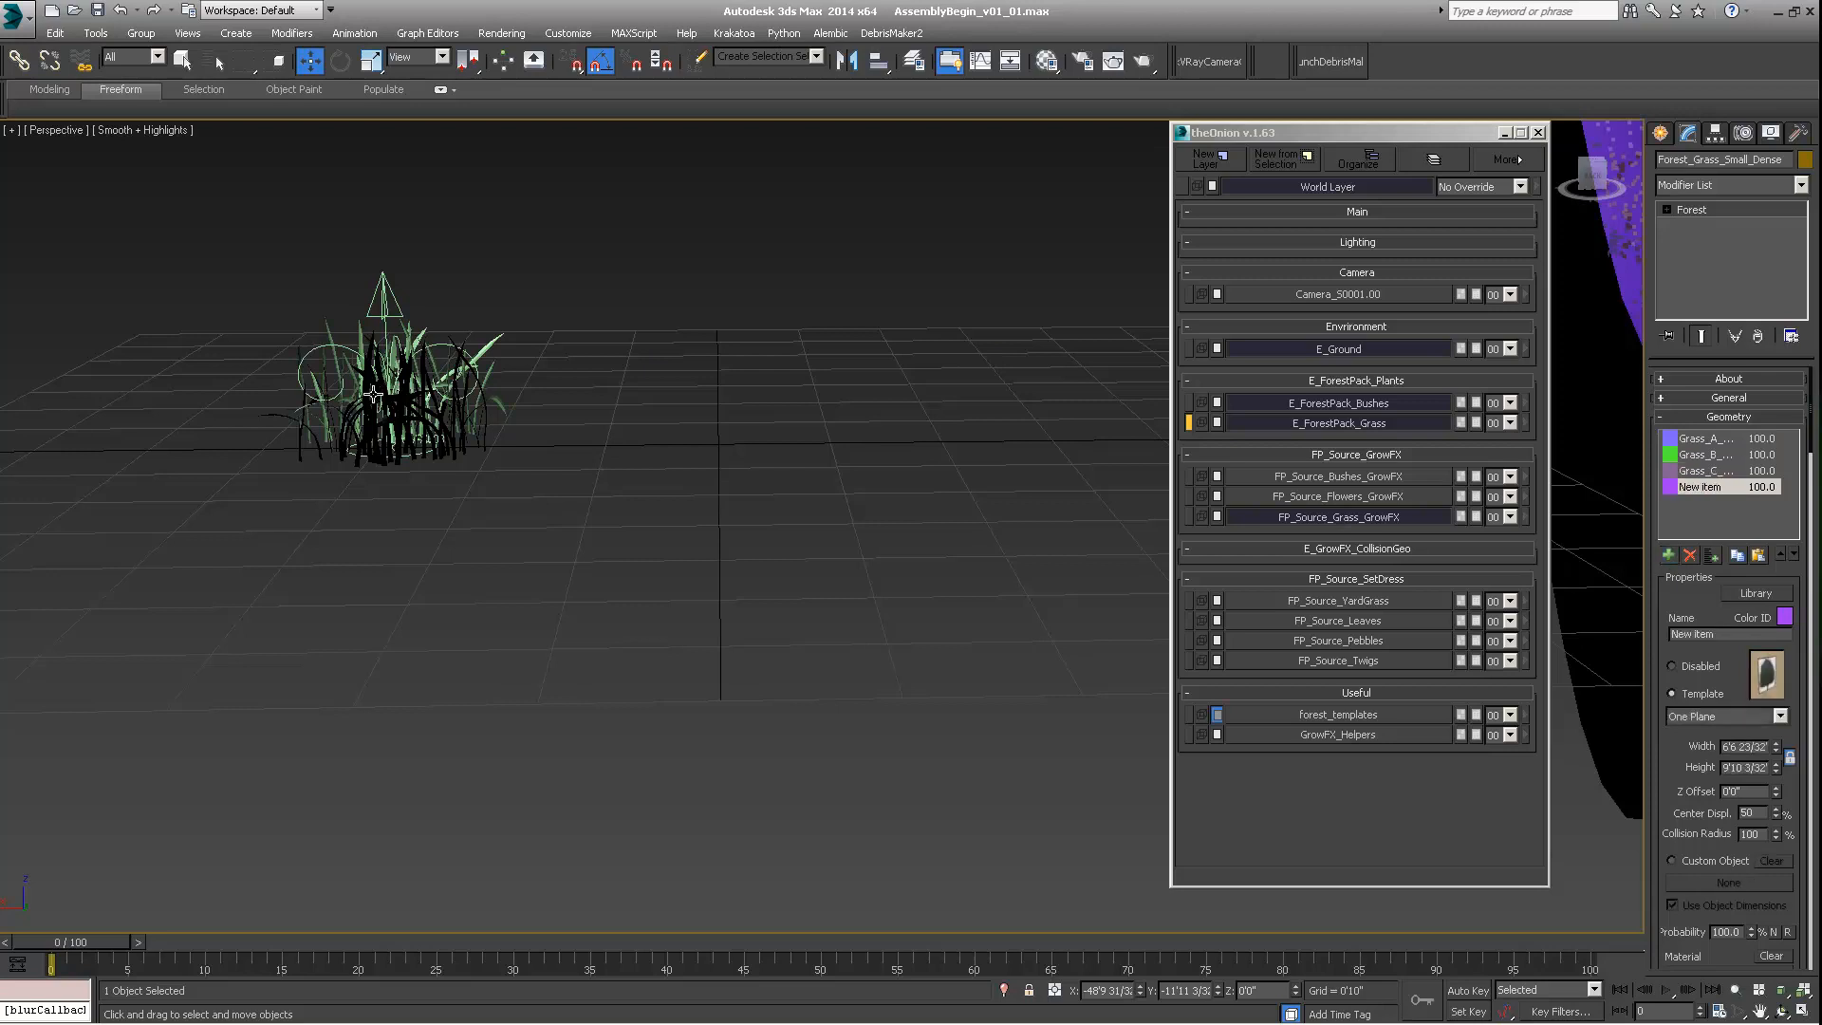
pyautogui.click(406, 457)
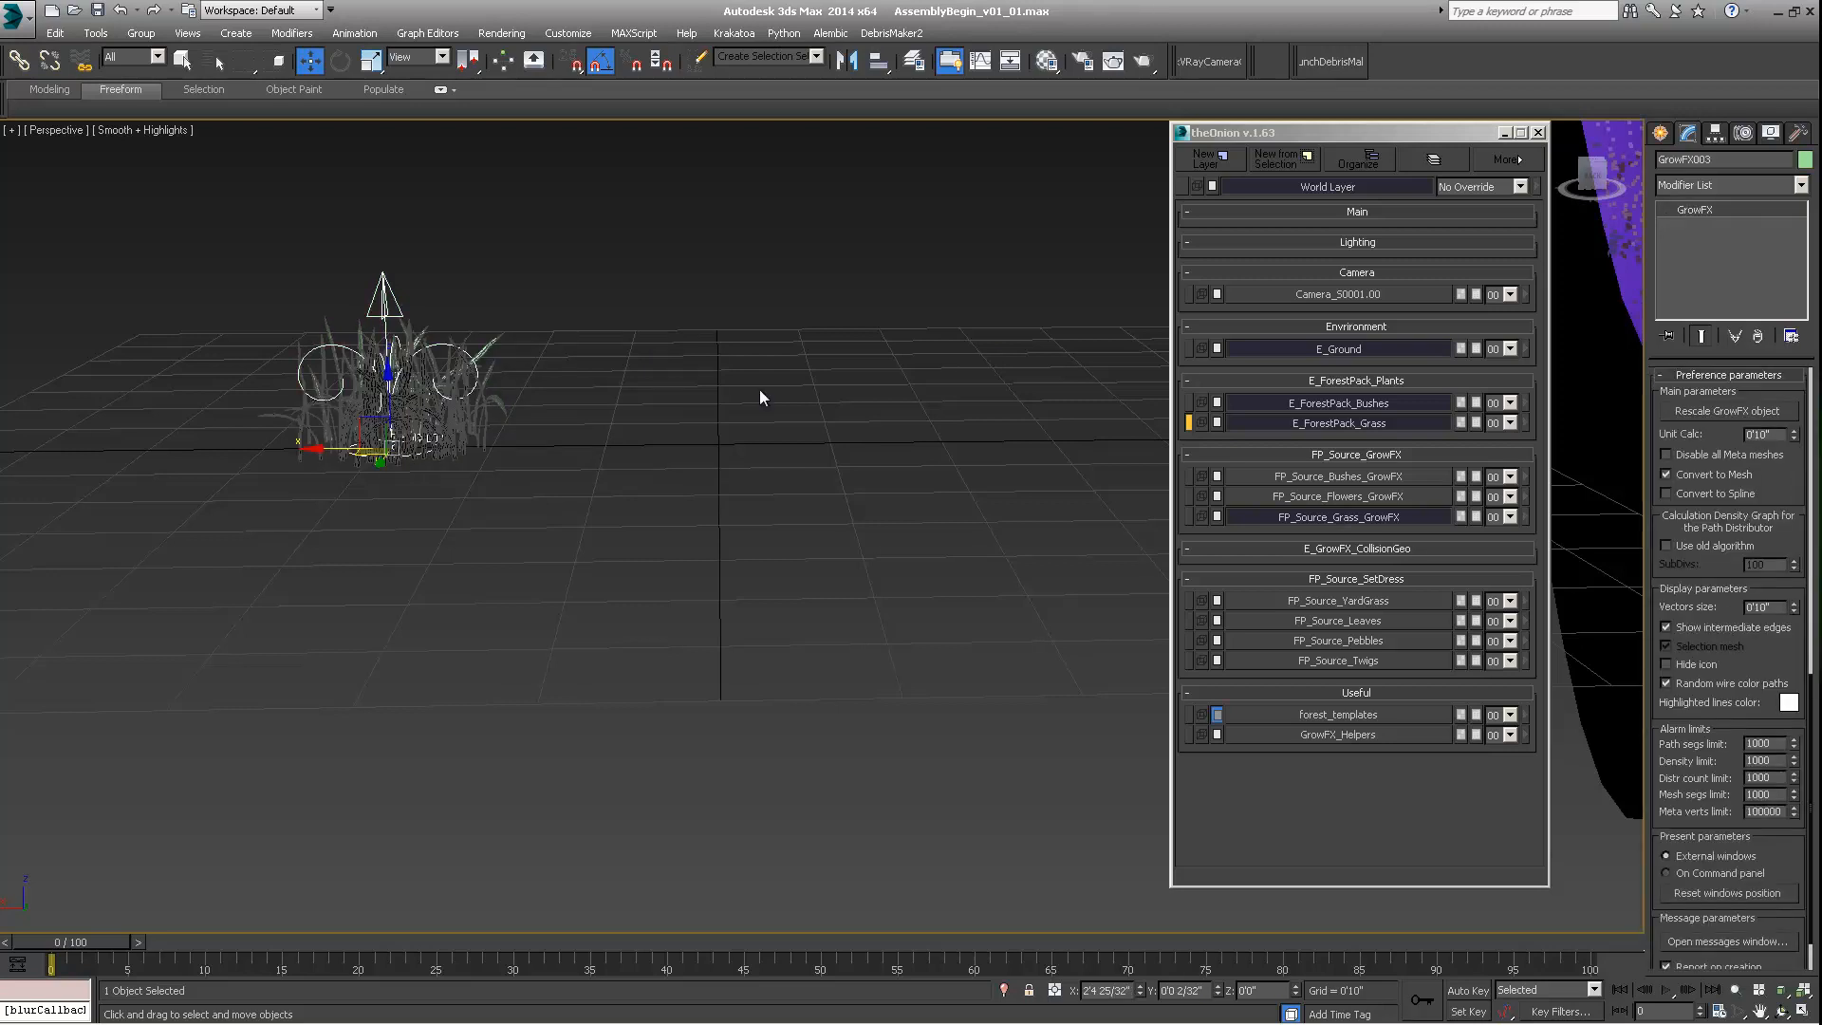
pyautogui.scroll(-6, 761, 424)
pyautogui.moveTo(761, 425); pyautogui.dragTo(563, 508, button='middle')
pyautogui.moveTo(896, 339); pyautogui.dragTo(814, 415, button='middle')
pyautogui.keyDown('alt'); pyautogui.moveTo(814, 414); pyautogui.dragTo(708, 554, button='middle'); pyautogui.keyUp('alt')
pyautogui.click(662, 281)
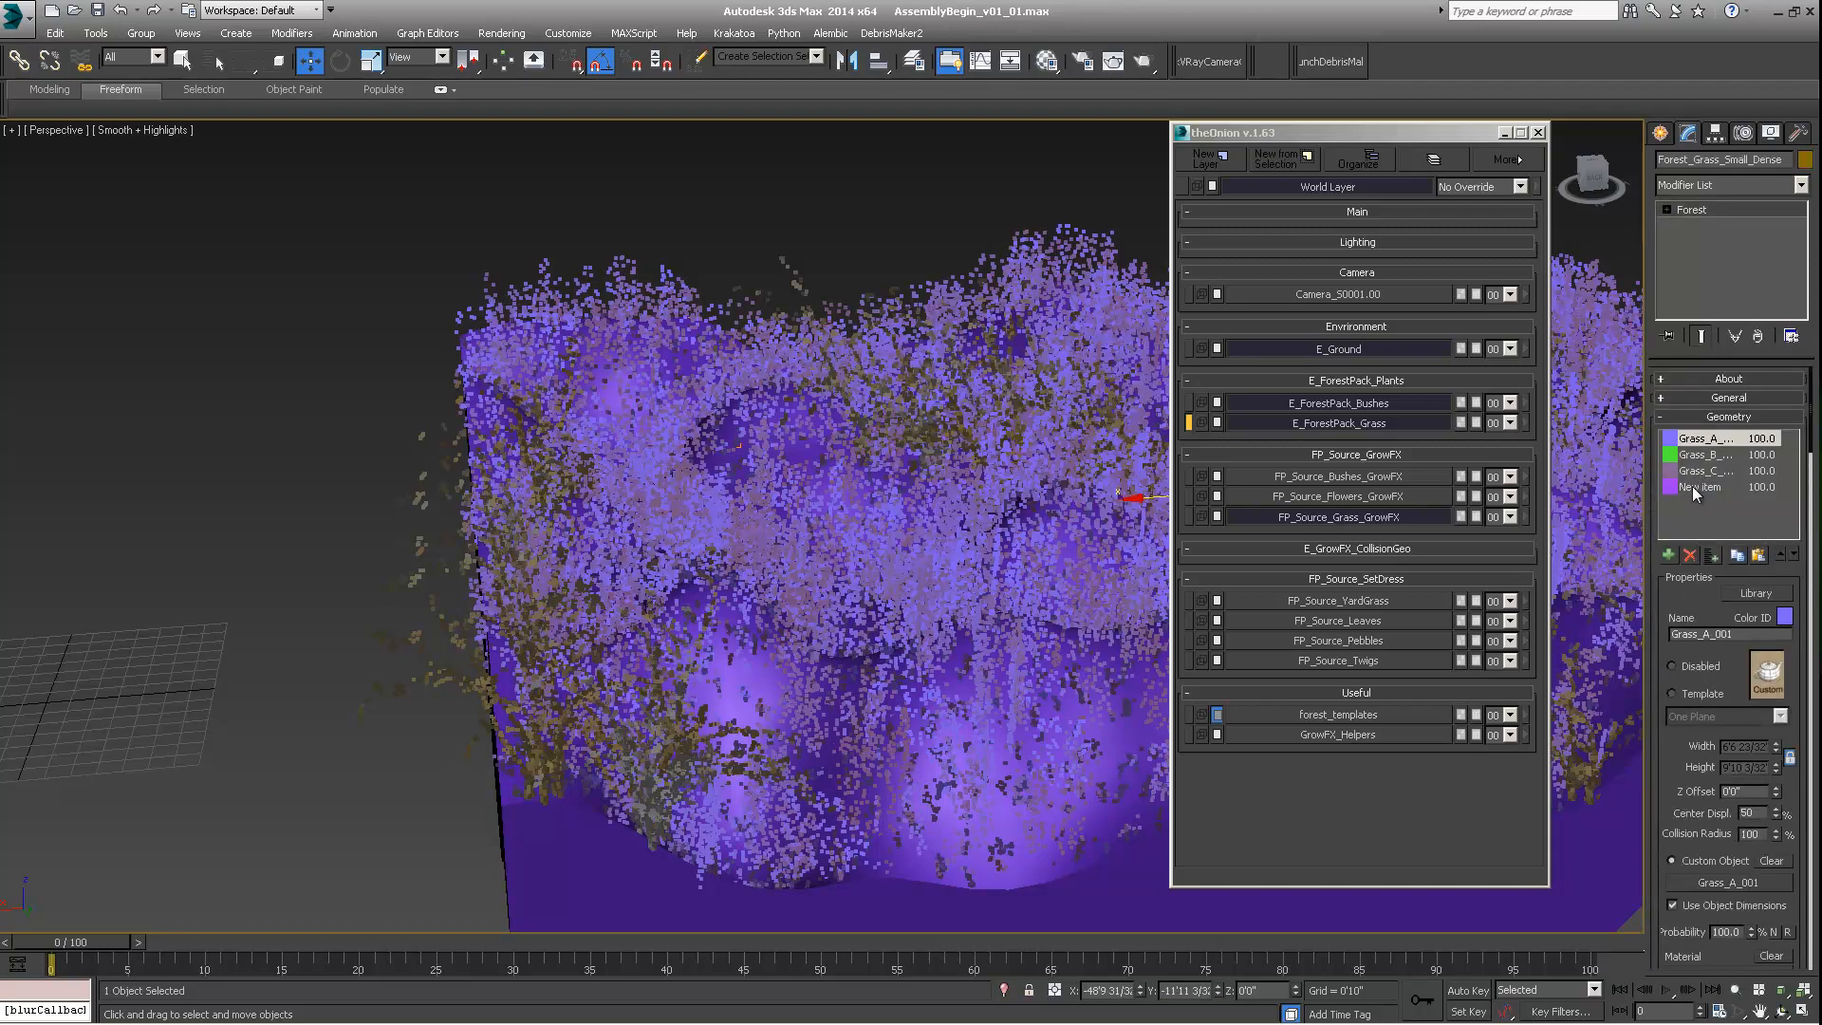
# Step: Set the forest's new geometry item to Custom Object using the GrowFX003 grass plant, and decline the recommended high-poly display options
pyautogui.click(1696, 487)
pyautogui.scroll(-2, 1699, 493)
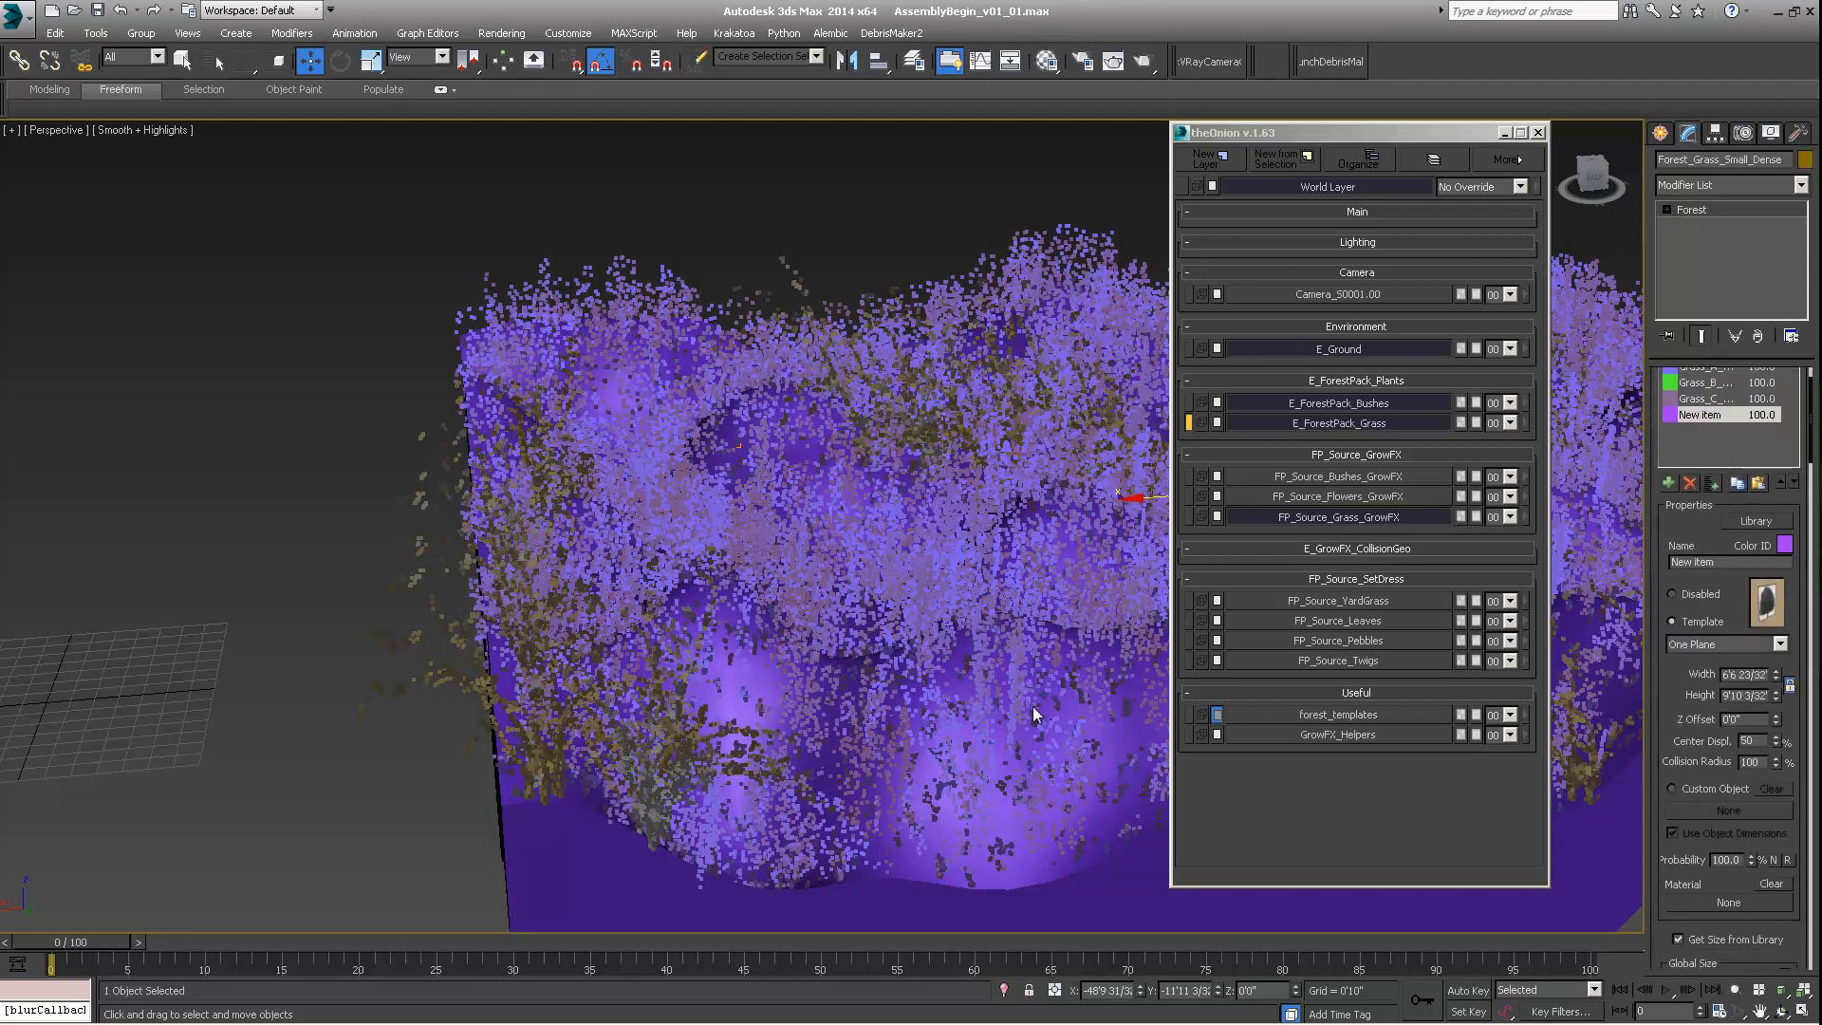
pyautogui.keyDown('alt'); pyautogui.moveTo(1033, 706); pyautogui.dragTo(1366, 256, button='middle'); pyautogui.keyUp('alt')
pyautogui.scroll(5, 624, 457)
pyautogui.moveTo(625, 457); pyautogui.dragTo(802, 348, button='middle')
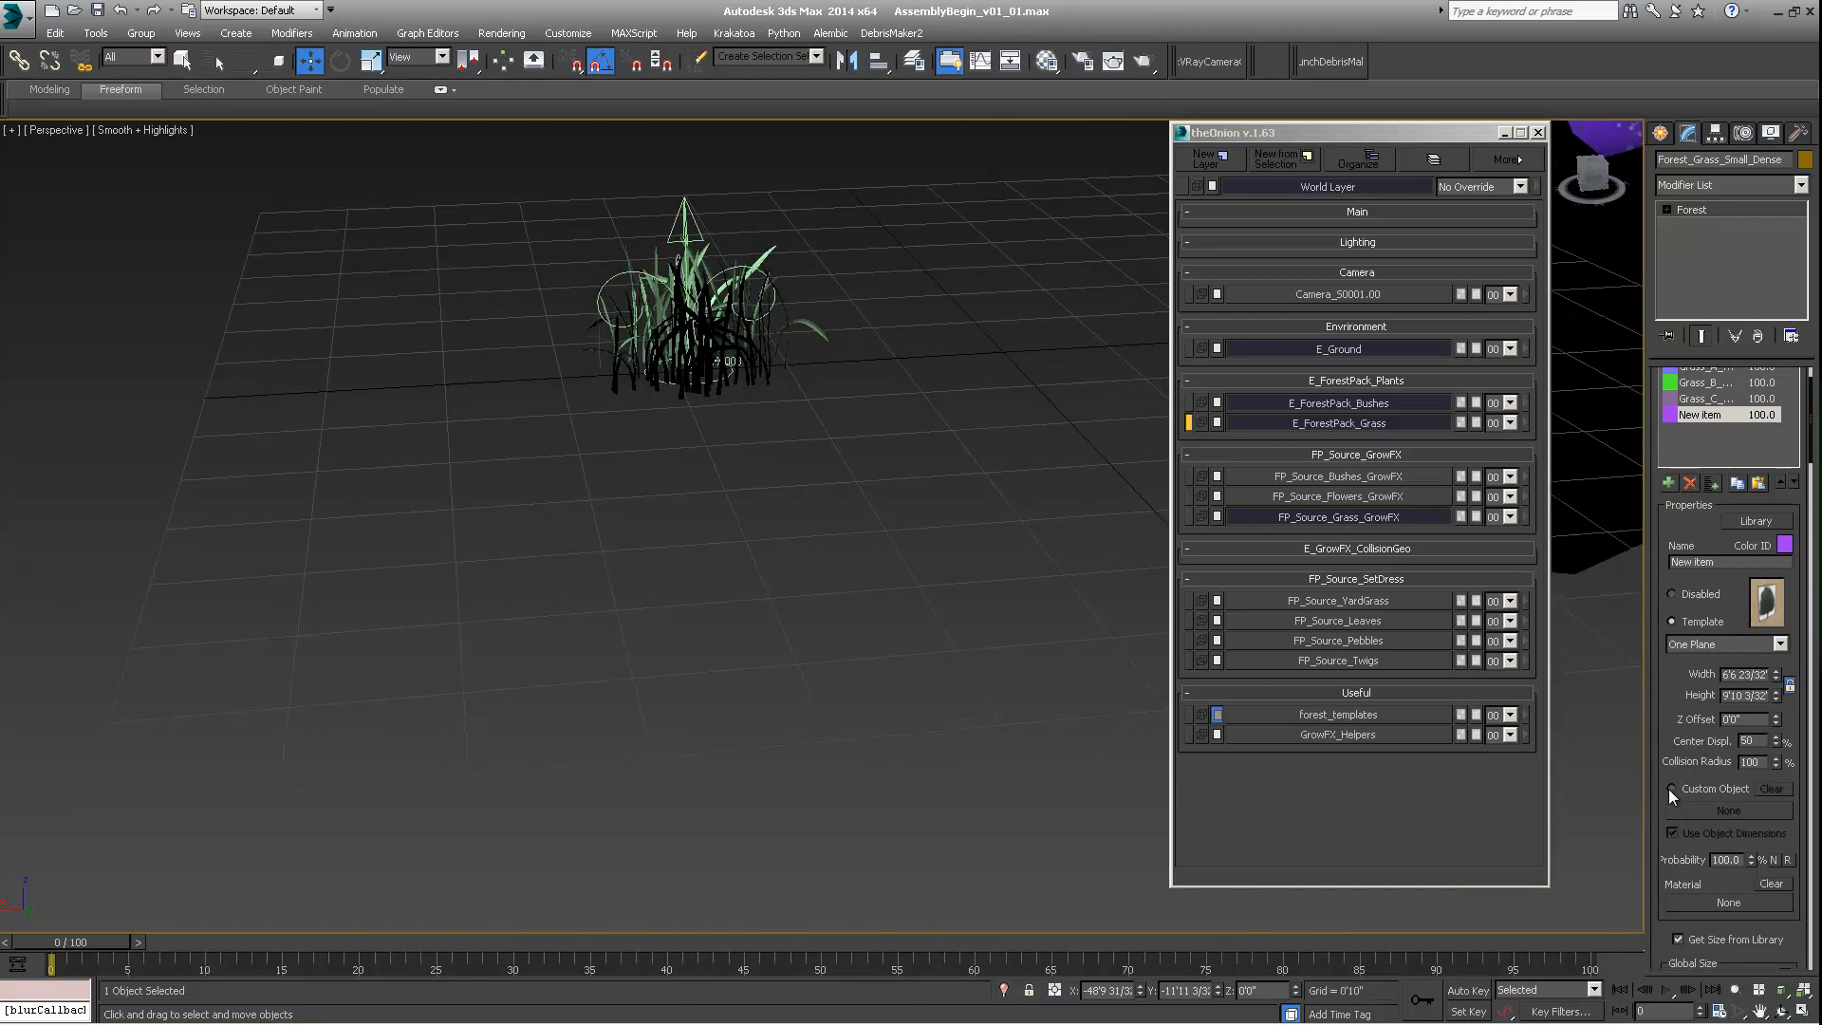
pyautogui.click(1670, 789)
pyautogui.click(1704, 808)
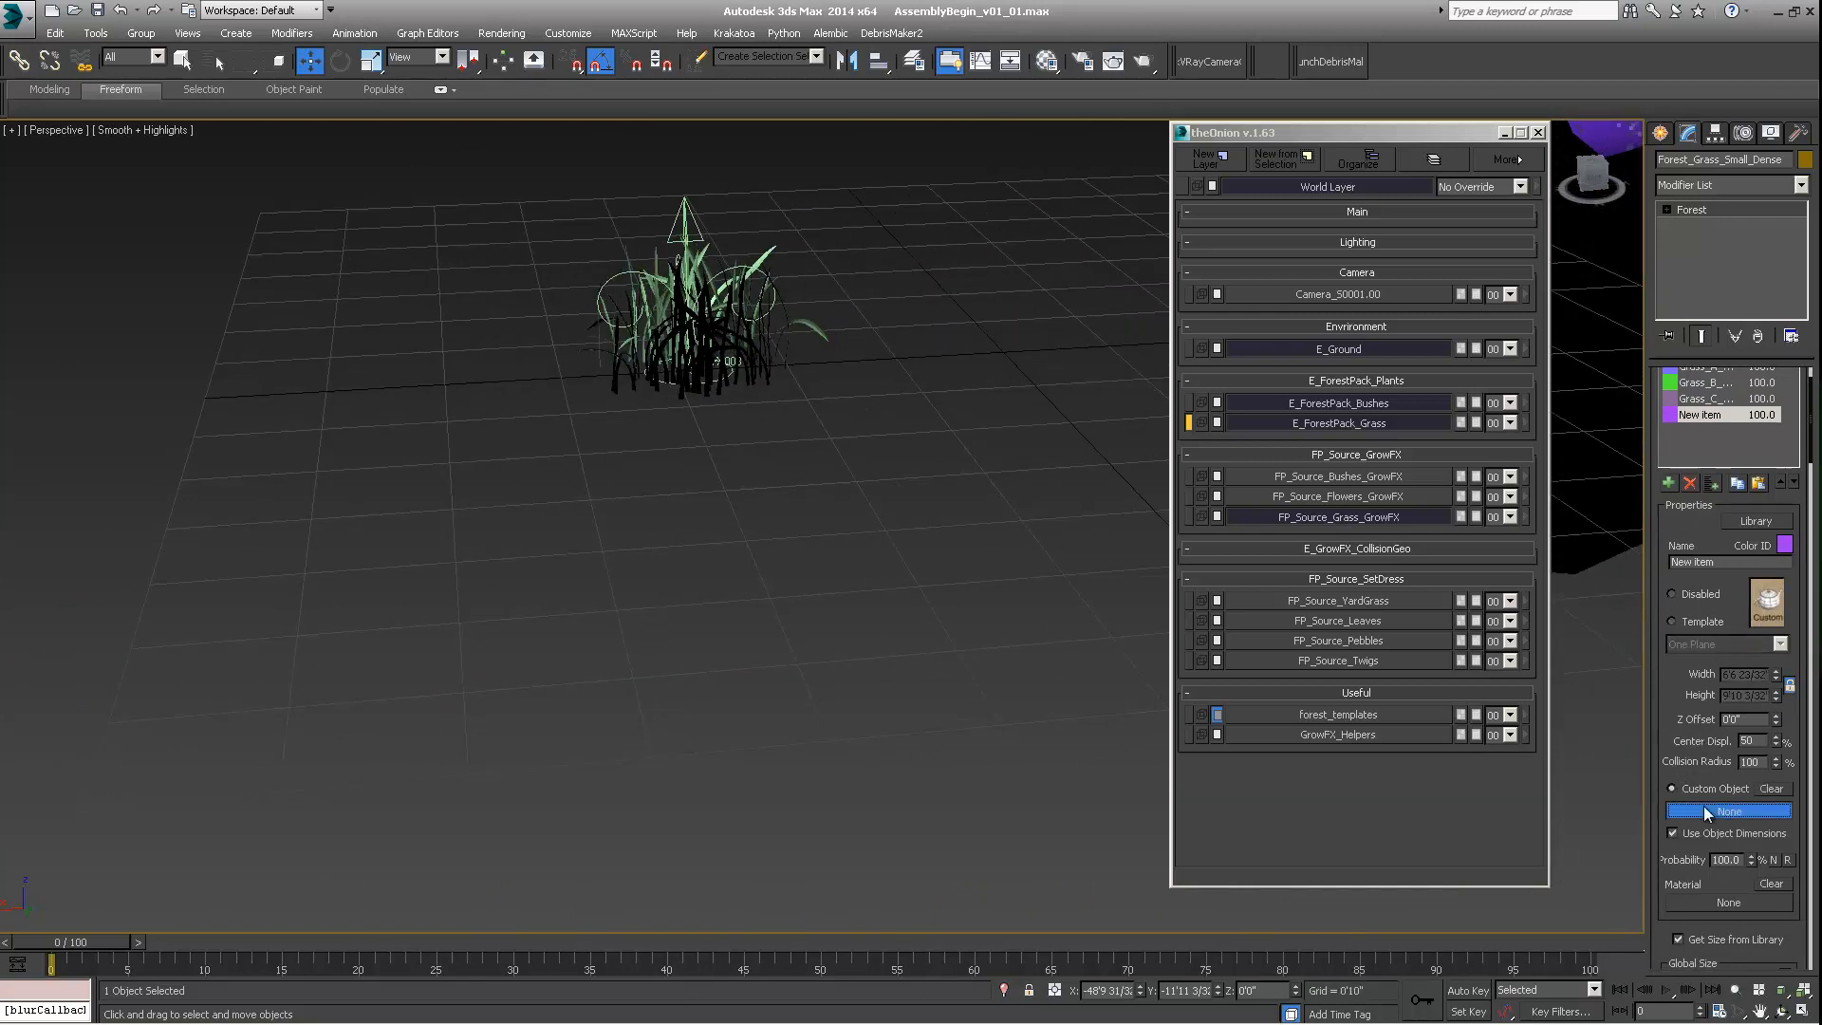
pyautogui.click(729, 375)
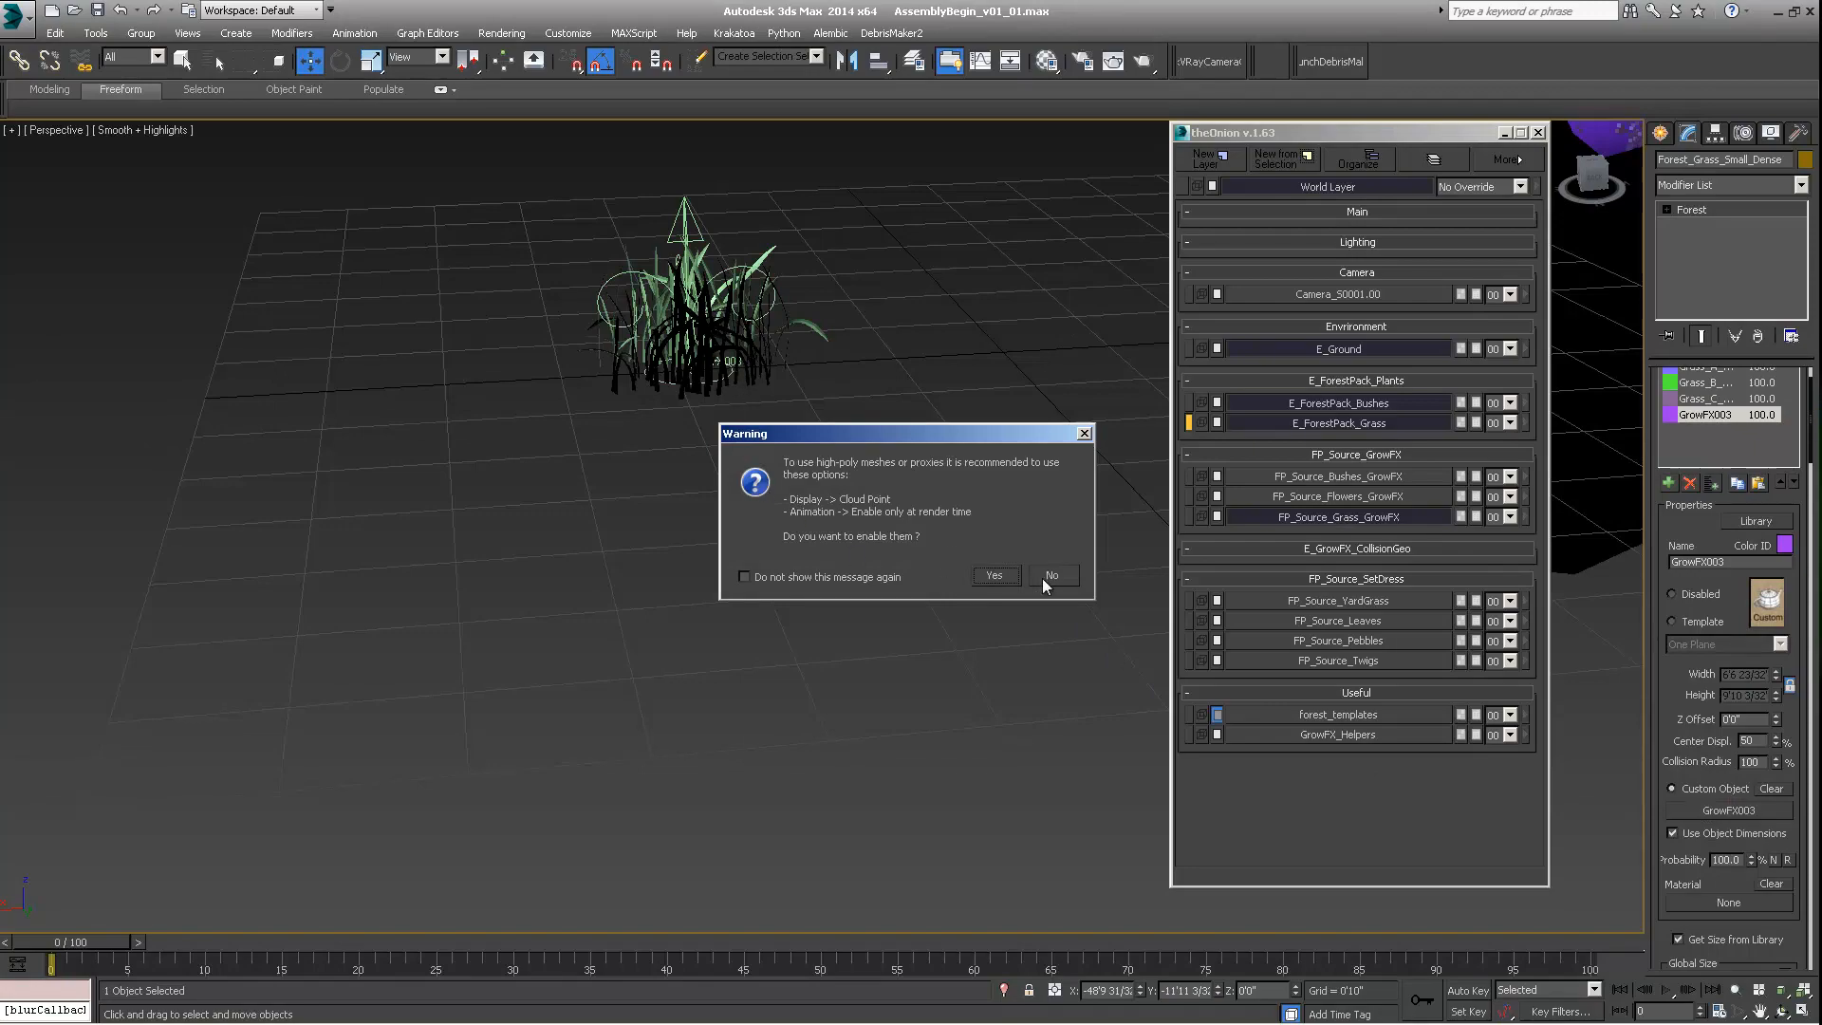
pyautogui.click(1044, 579)
# Step: Set the path length to 3'0" in the GrowFX003 plant's Direction Modifiers
pyautogui.moveTo(1004, 454); pyautogui.dragTo(629, 311, button='middle')
pyautogui.scroll(-8, 528, 417)
pyautogui.moveTo(414, 442); pyautogui.dragTo(822, 420, button='middle')
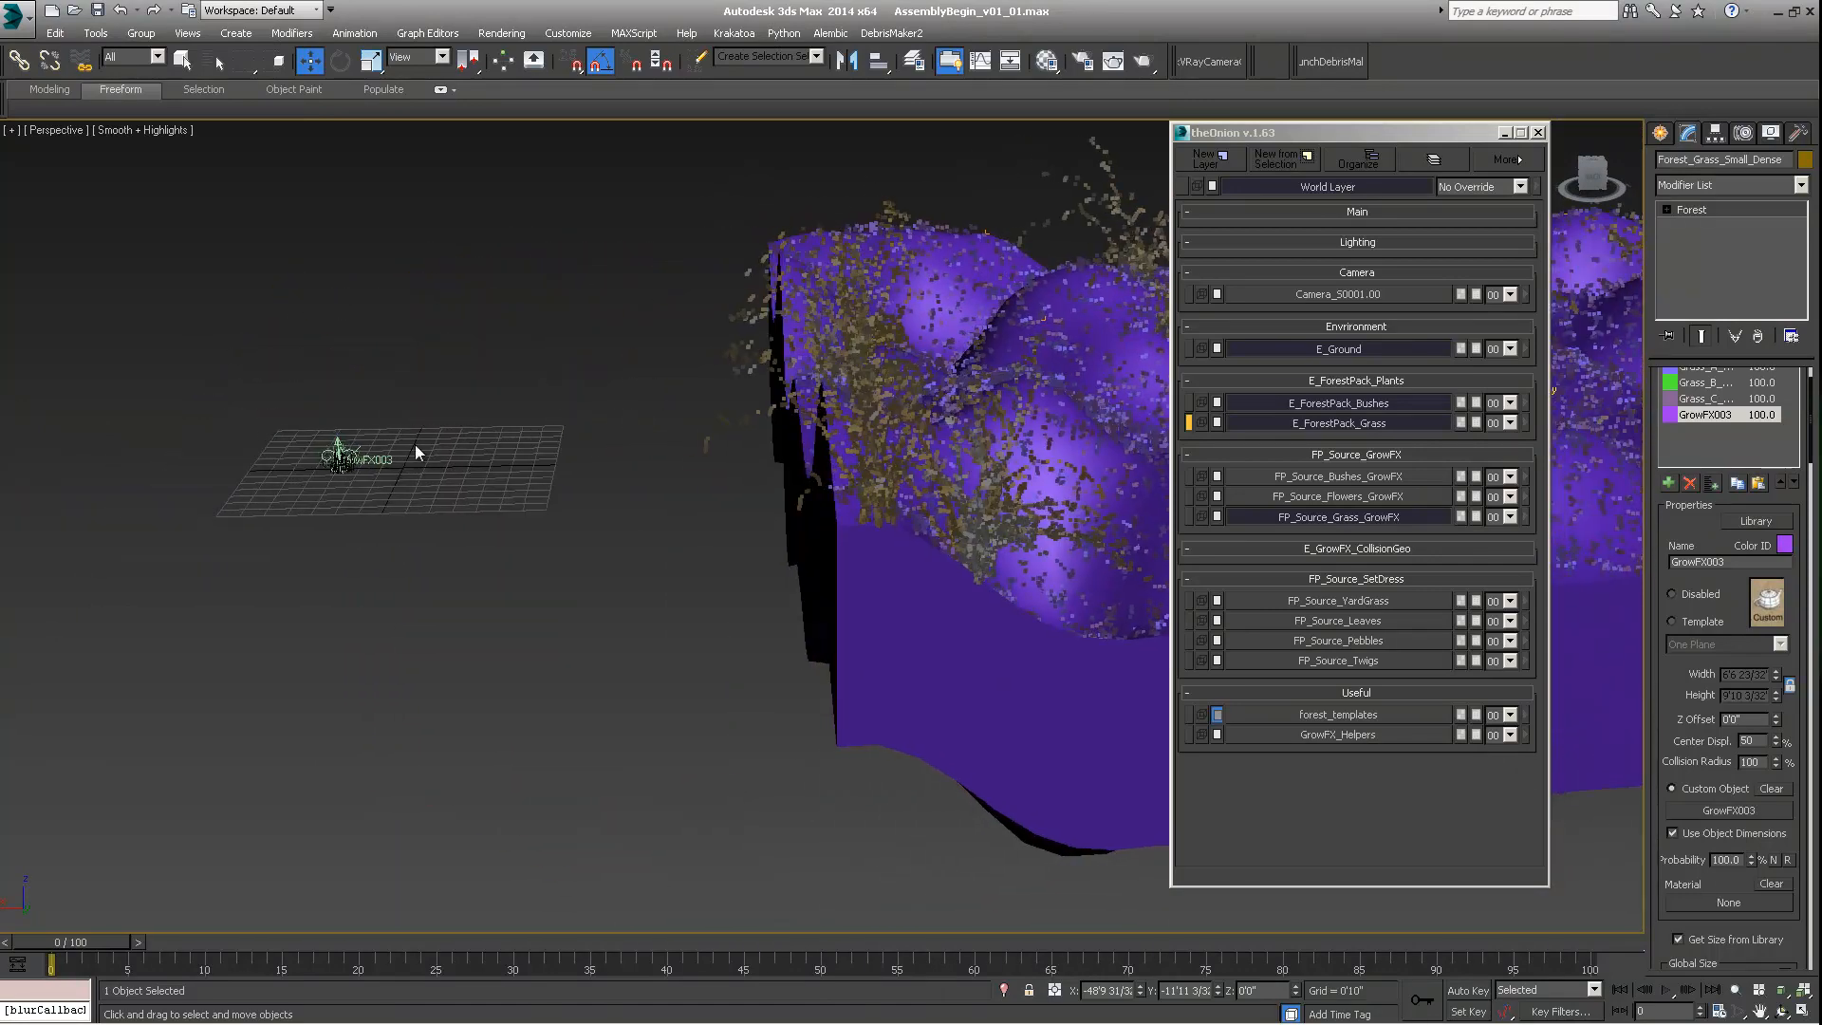
pyautogui.keyDown('alt'); pyautogui.moveTo(919, 347); pyautogui.dragTo(886, 391, button='middle'); pyautogui.keyUp('alt')
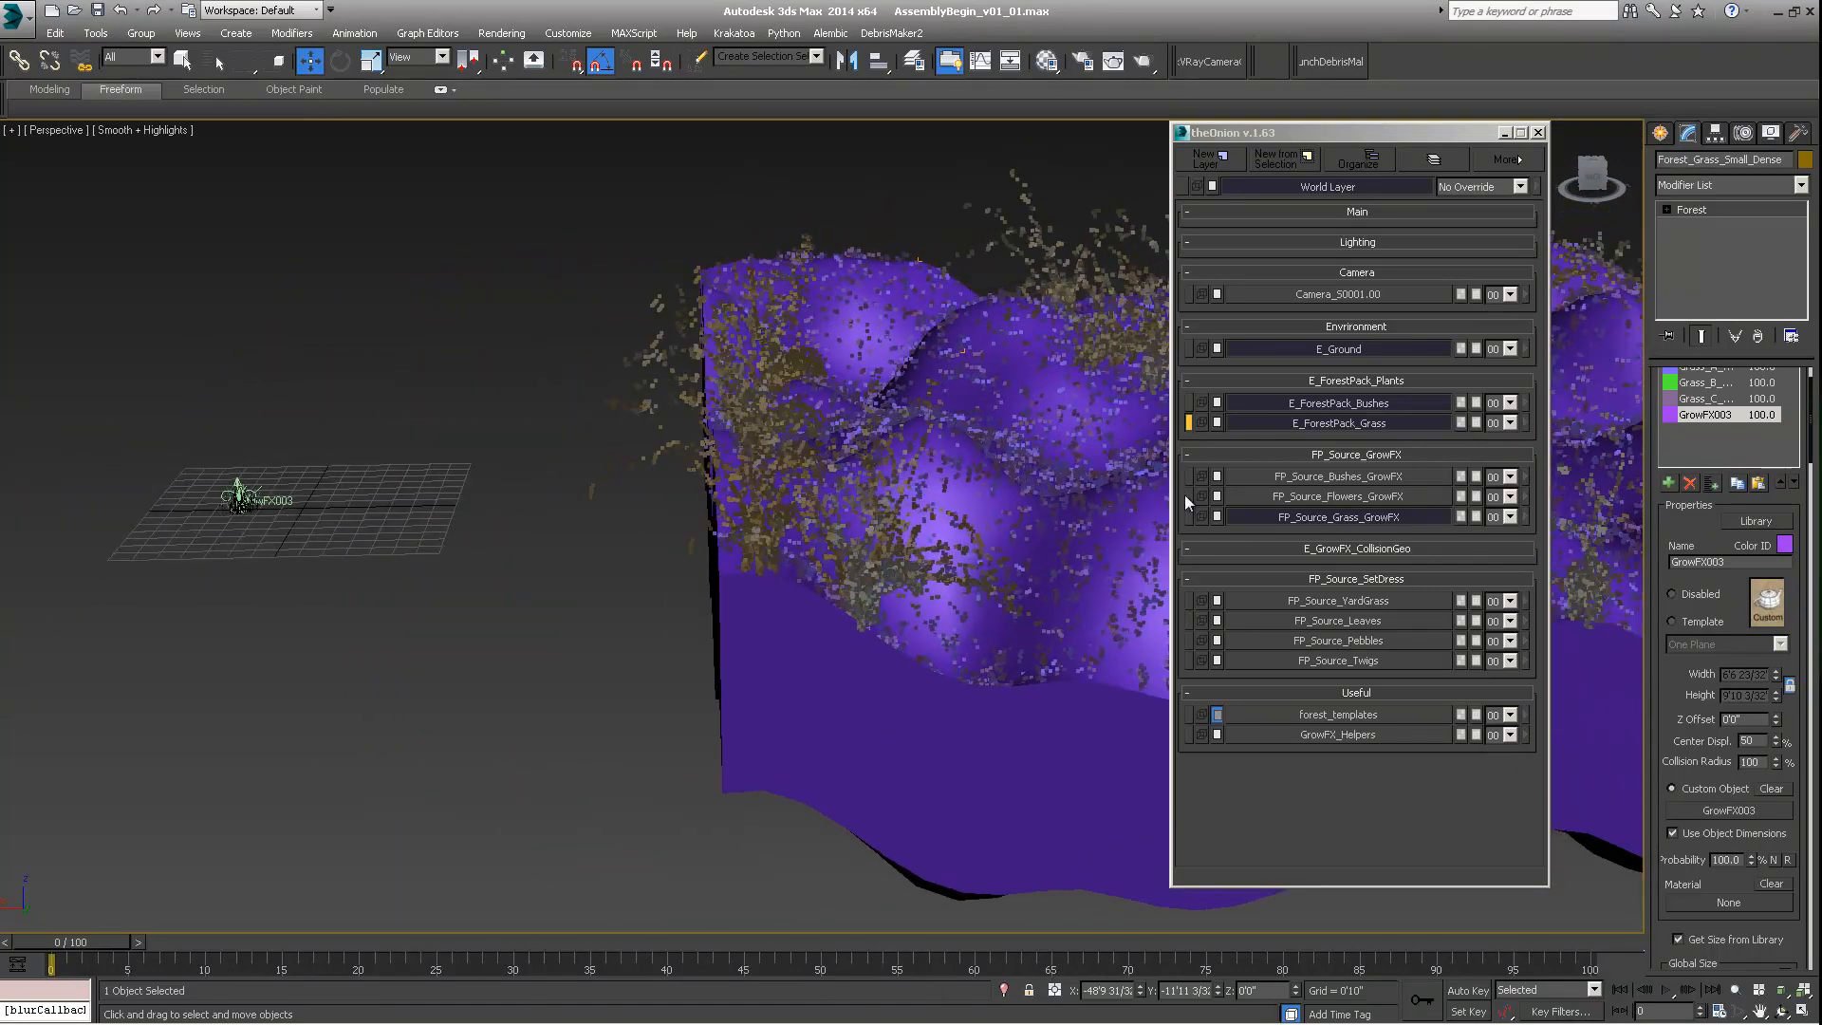
pyautogui.press('z')
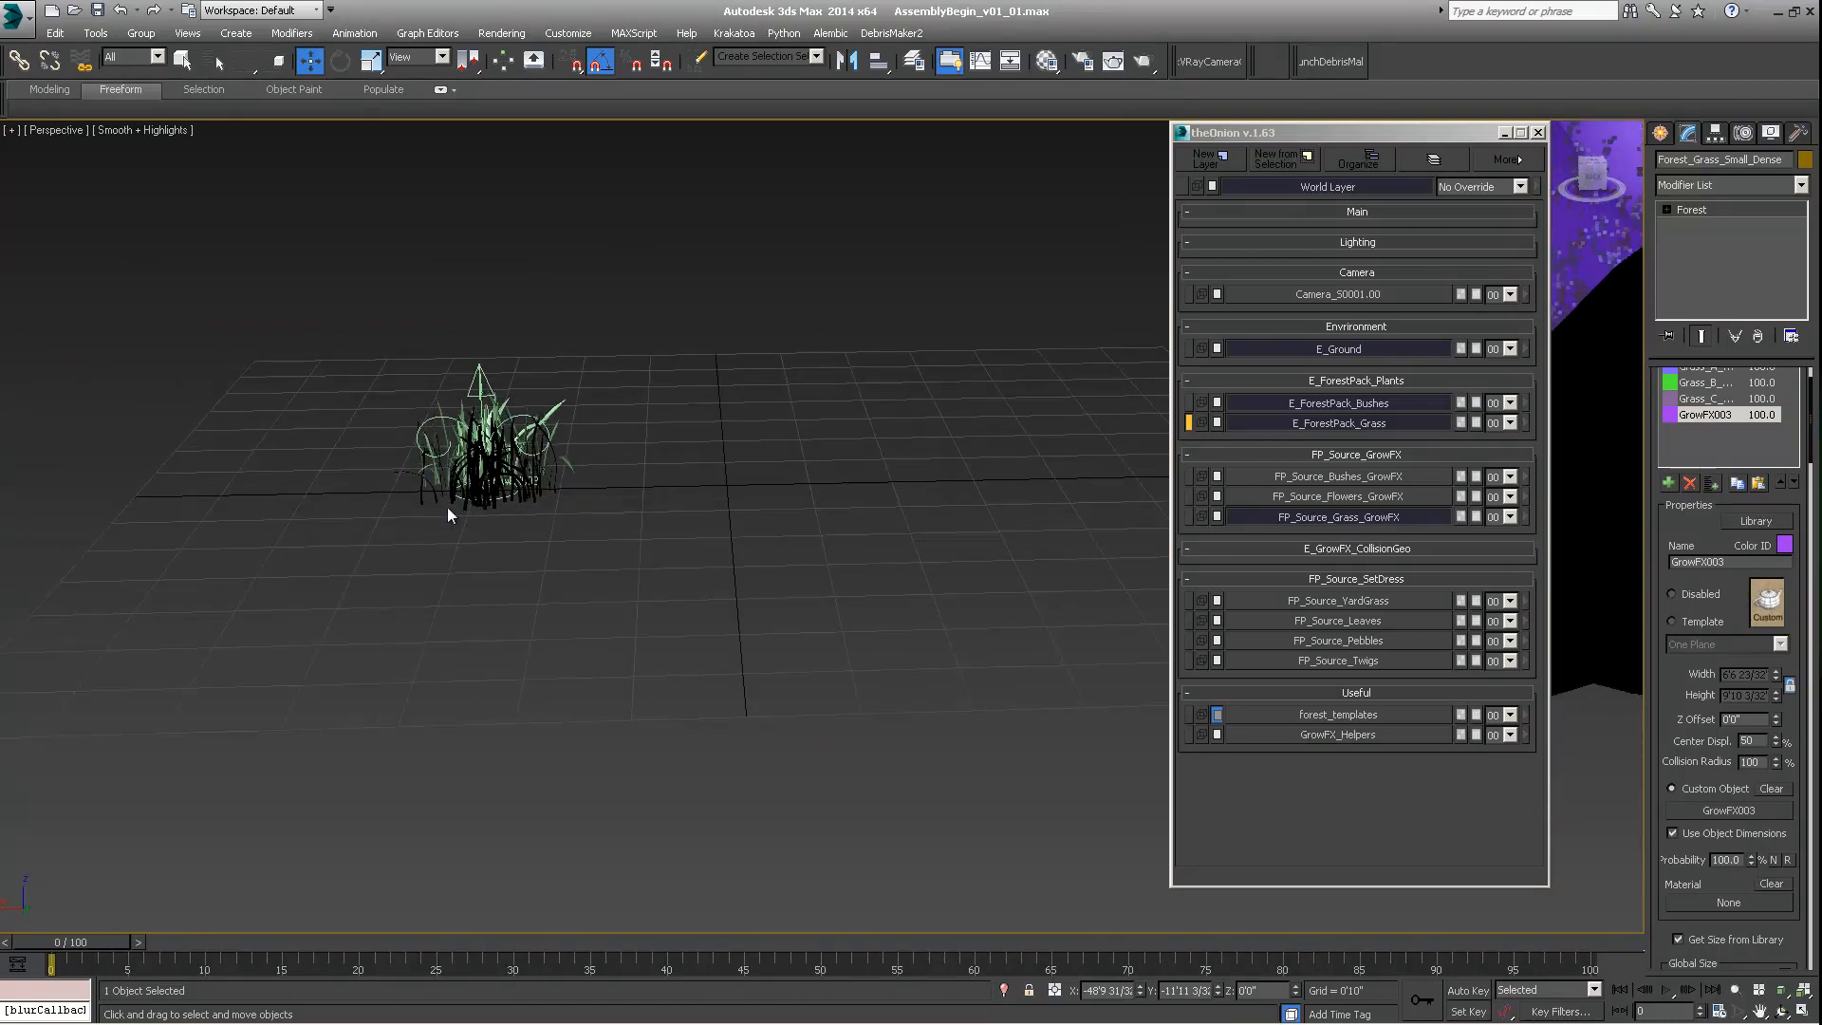
pyautogui.scroll(-4, 500, 497)
pyautogui.moveTo(663, 493); pyautogui.dragTo(332, 543, button='middle')
pyautogui.click(128, 534)
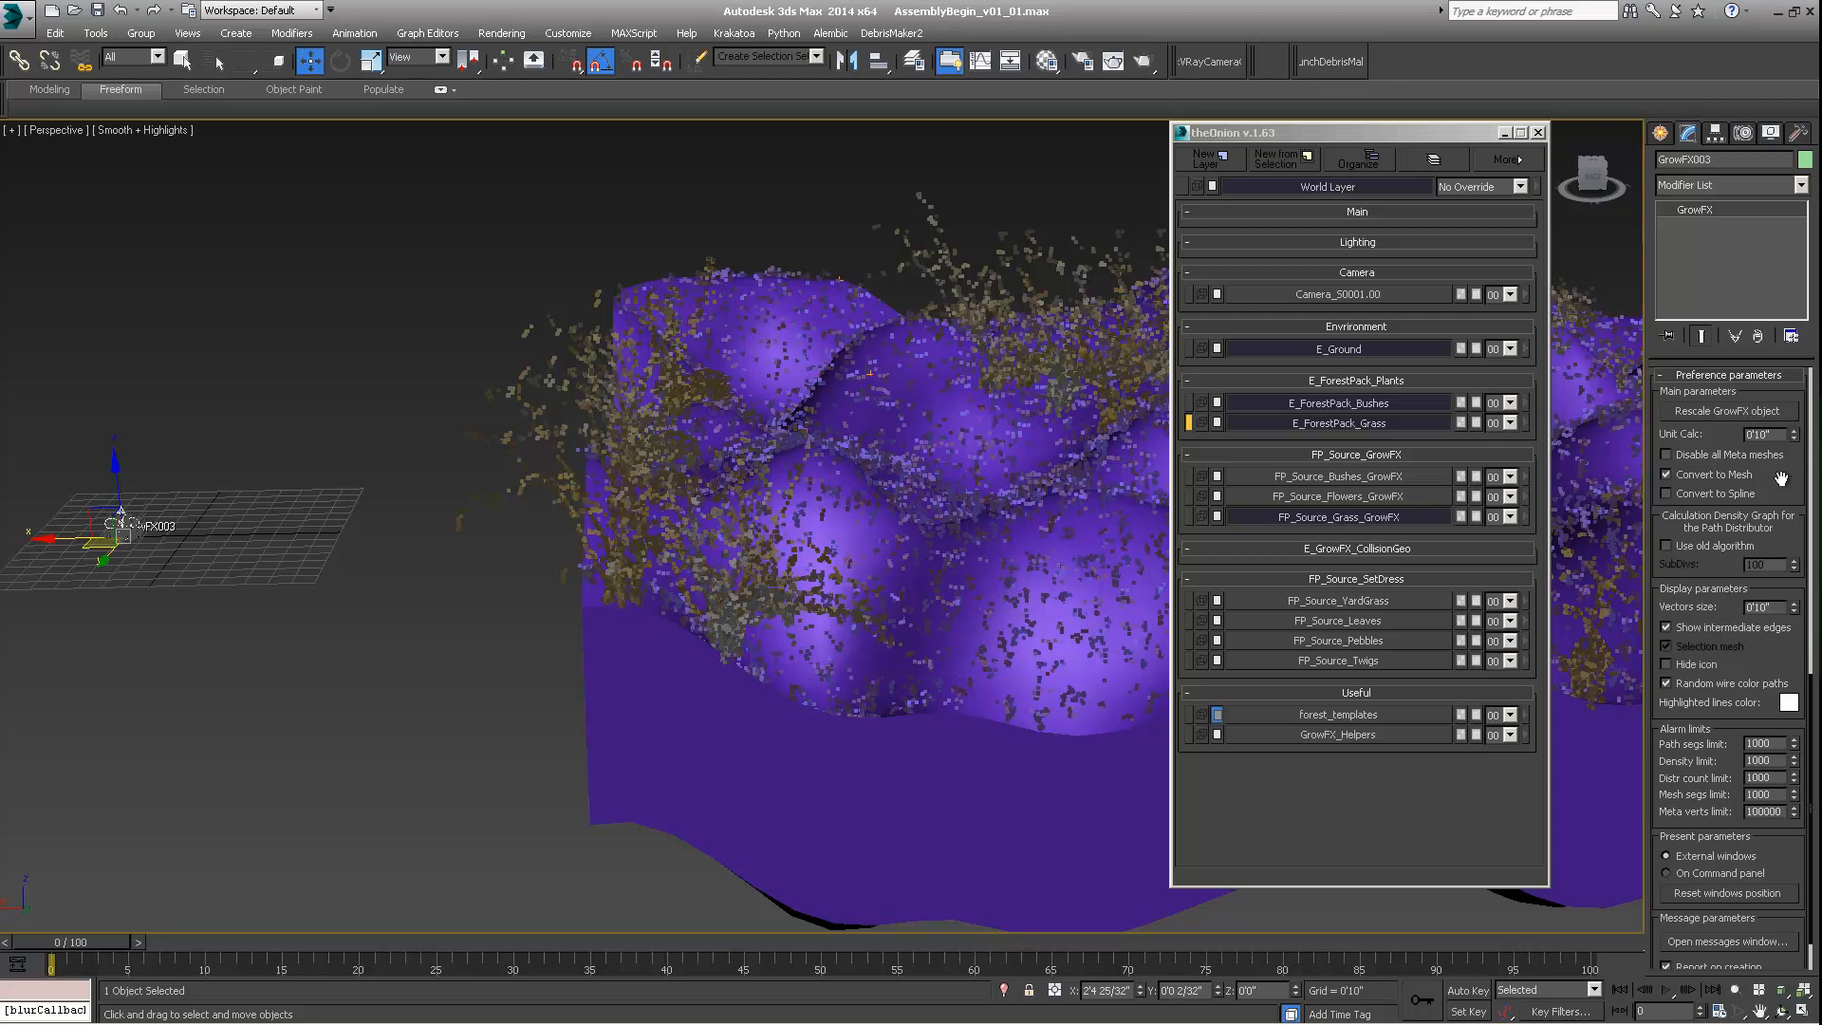
pyautogui.scroll(15, 1781, 477)
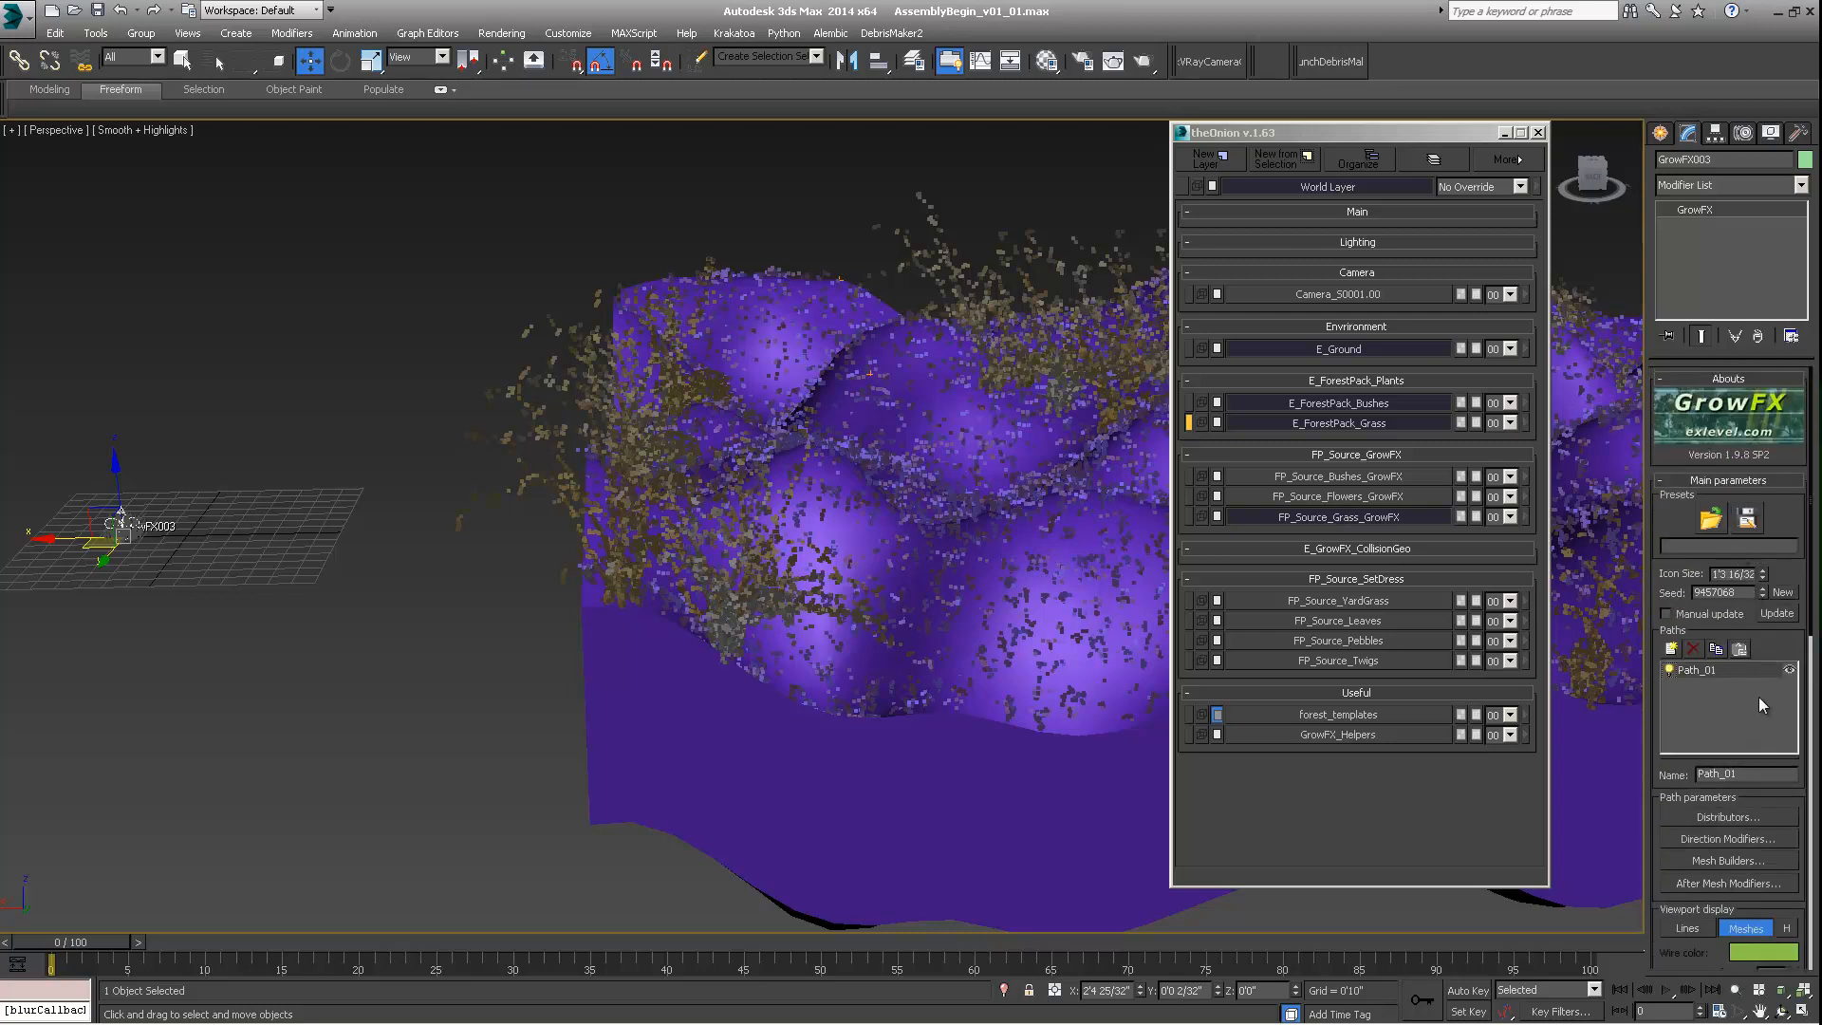
pyautogui.click(1729, 839)
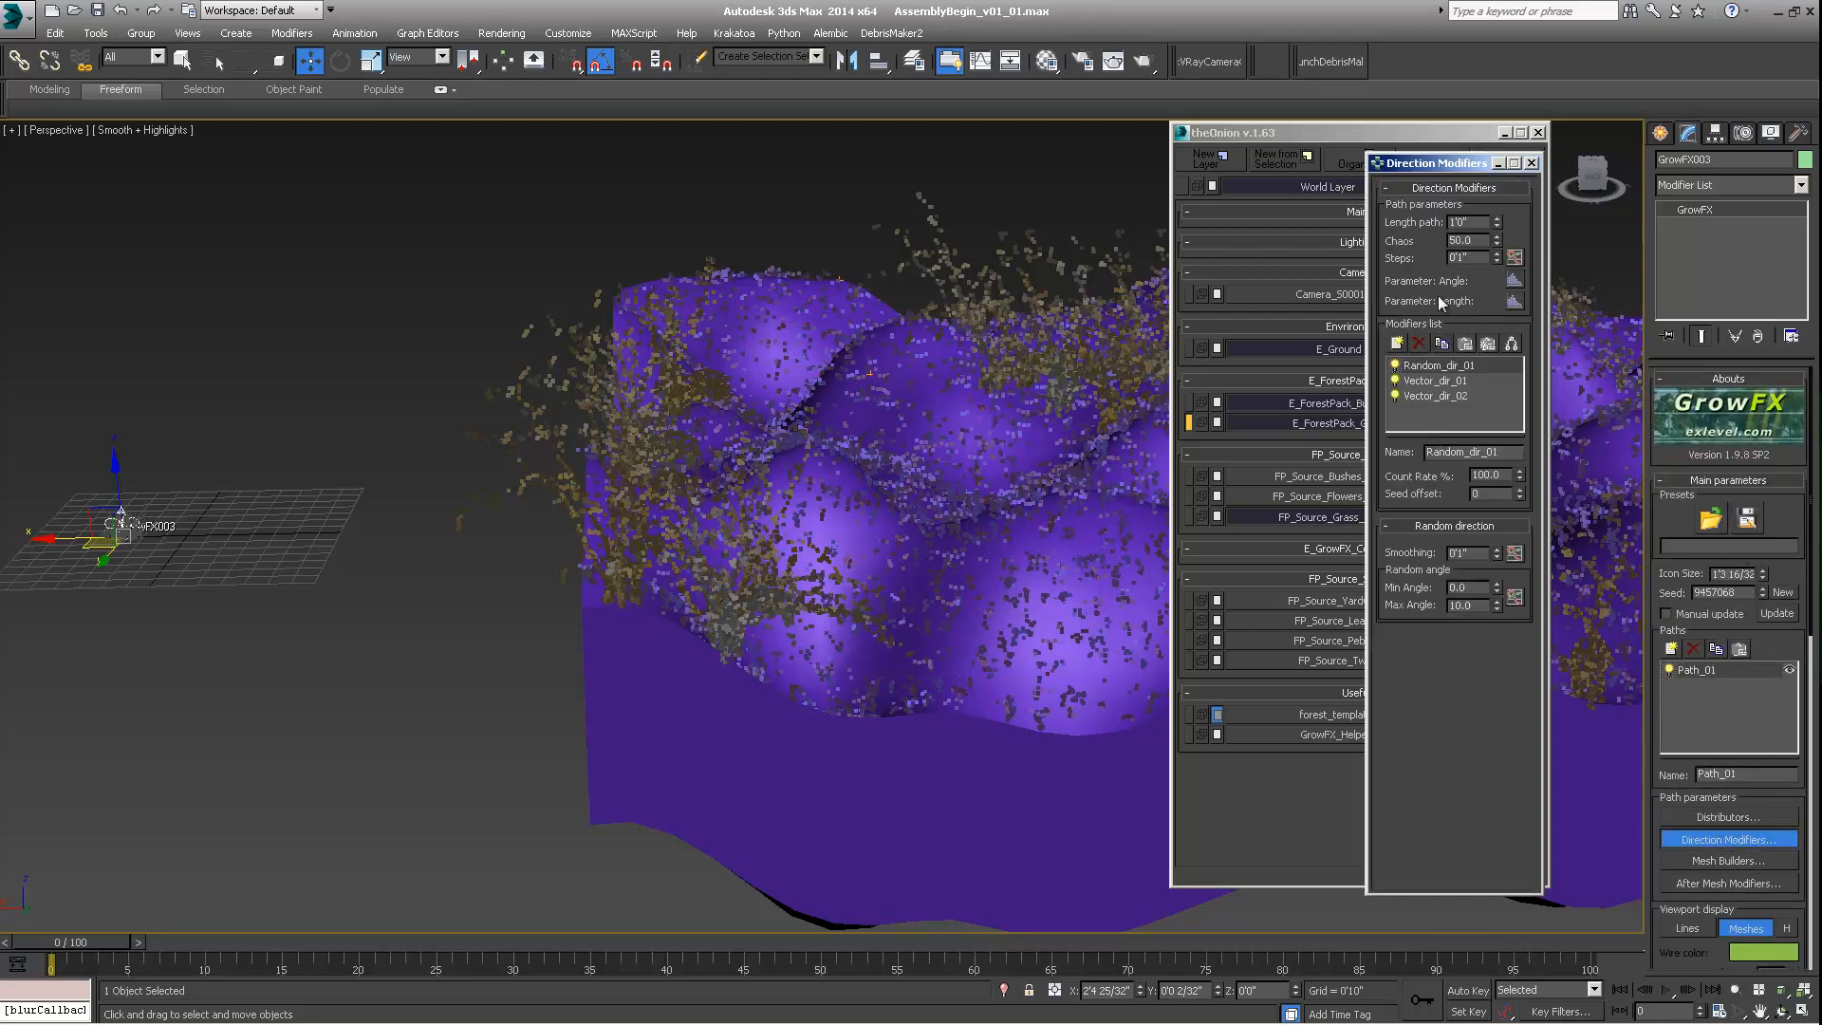
pyautogui.write('3')
pyautogui.press('Return')
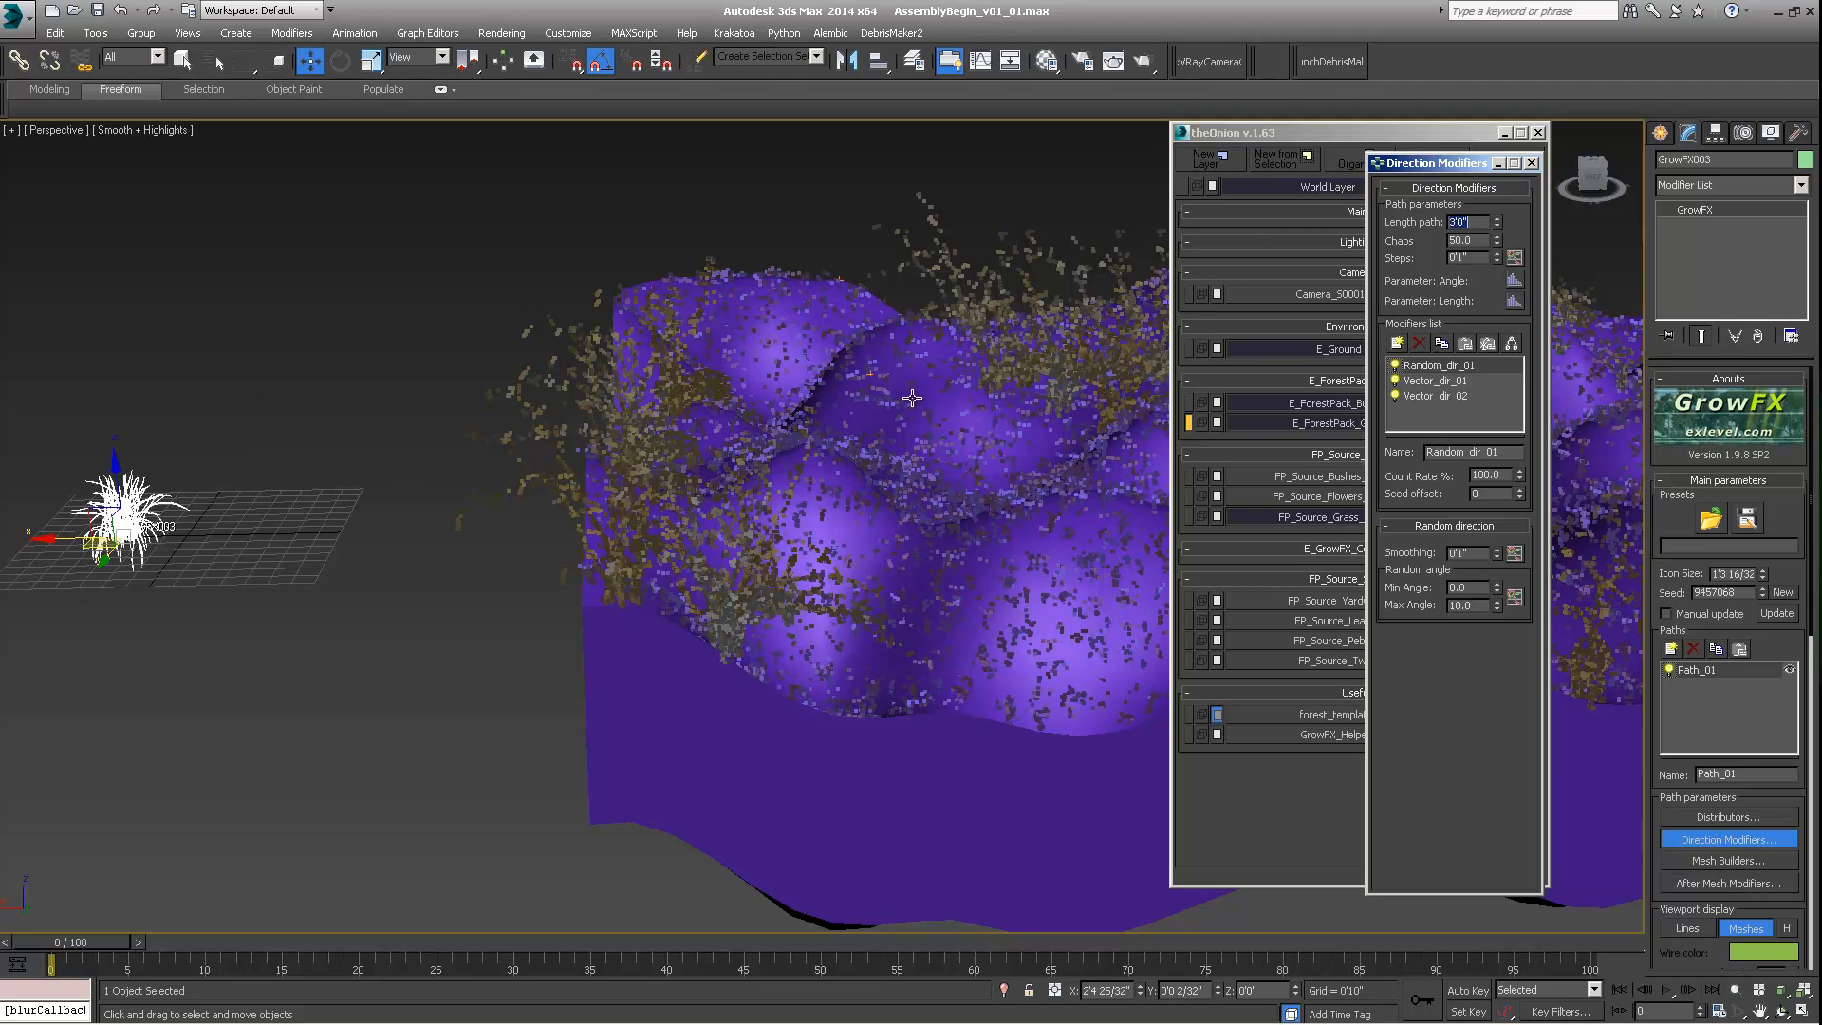
# Step: Reselect the small dense grass forest, choose its GrowFX003 geometry item, and compare the ground coverage with the source plant
pyautogui.keyDown('alt'); pyautogui.moveTo(912, 398); pyautogui.dragTo(775, 392, button='middle'); pyautogui.keyUp('alt')
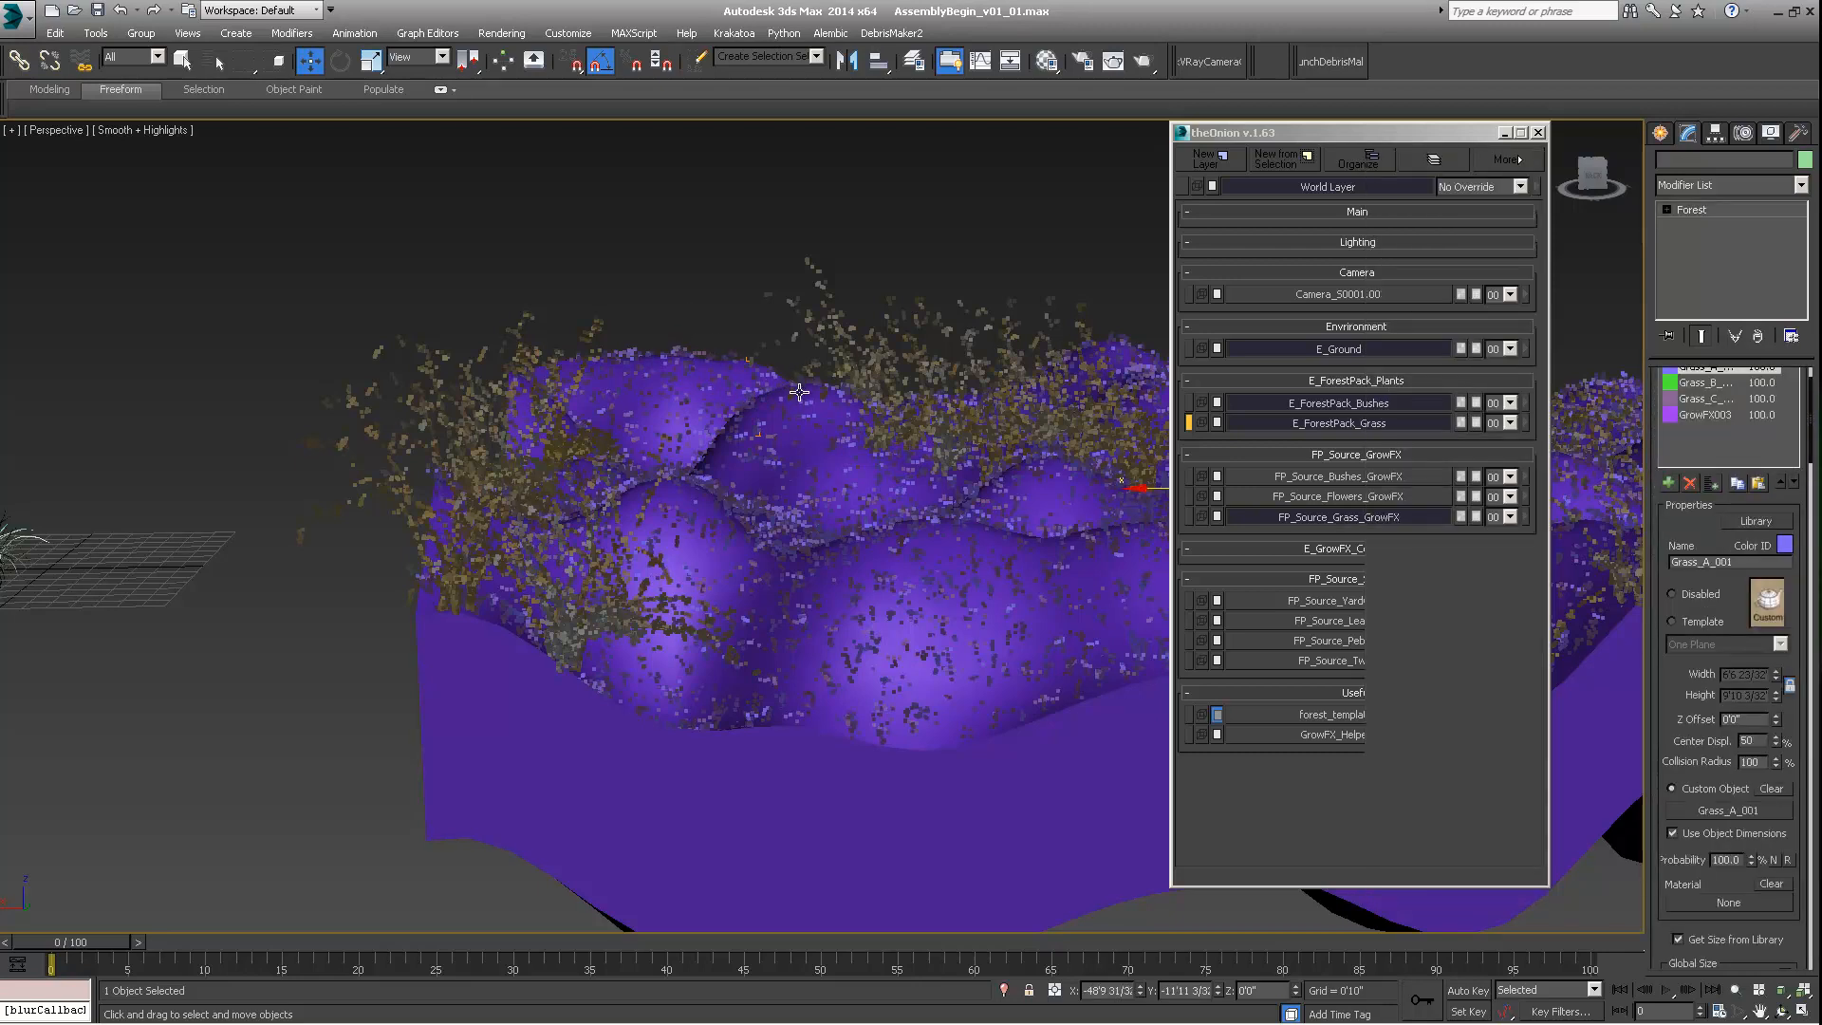
pyautogui.scroll(-3, 875, 444)
pyautogui.keyDown('alt'); pyautogui.moveTo(878, 418); pyautogui.dragTo(949, 448, button='middle'); pyautogui.keyUp('alt')
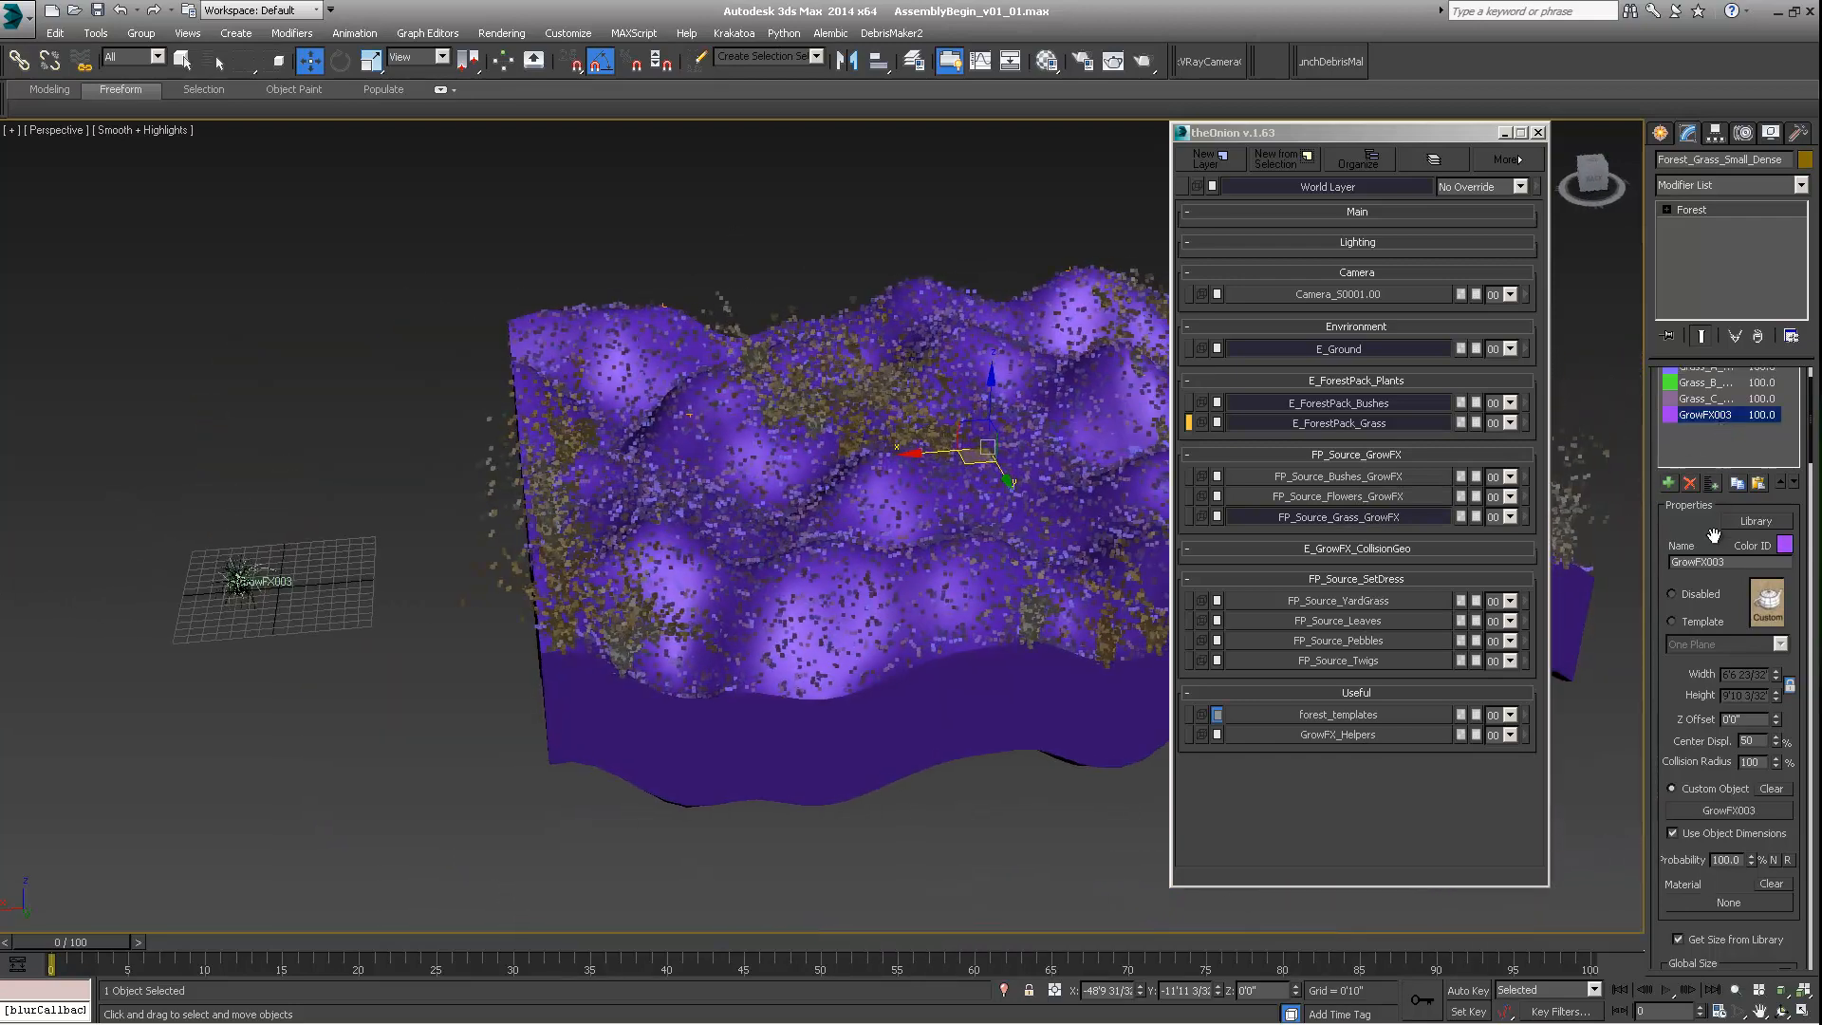
pyautogui.click(1718, 415)
pyautogui.scroll(-3, 1718, 569)
pyautogui.moveTo(398, 514); pyautogui.dragTo(447, 521, button='middle')
pyautogui.scroll(5, 455, 523)
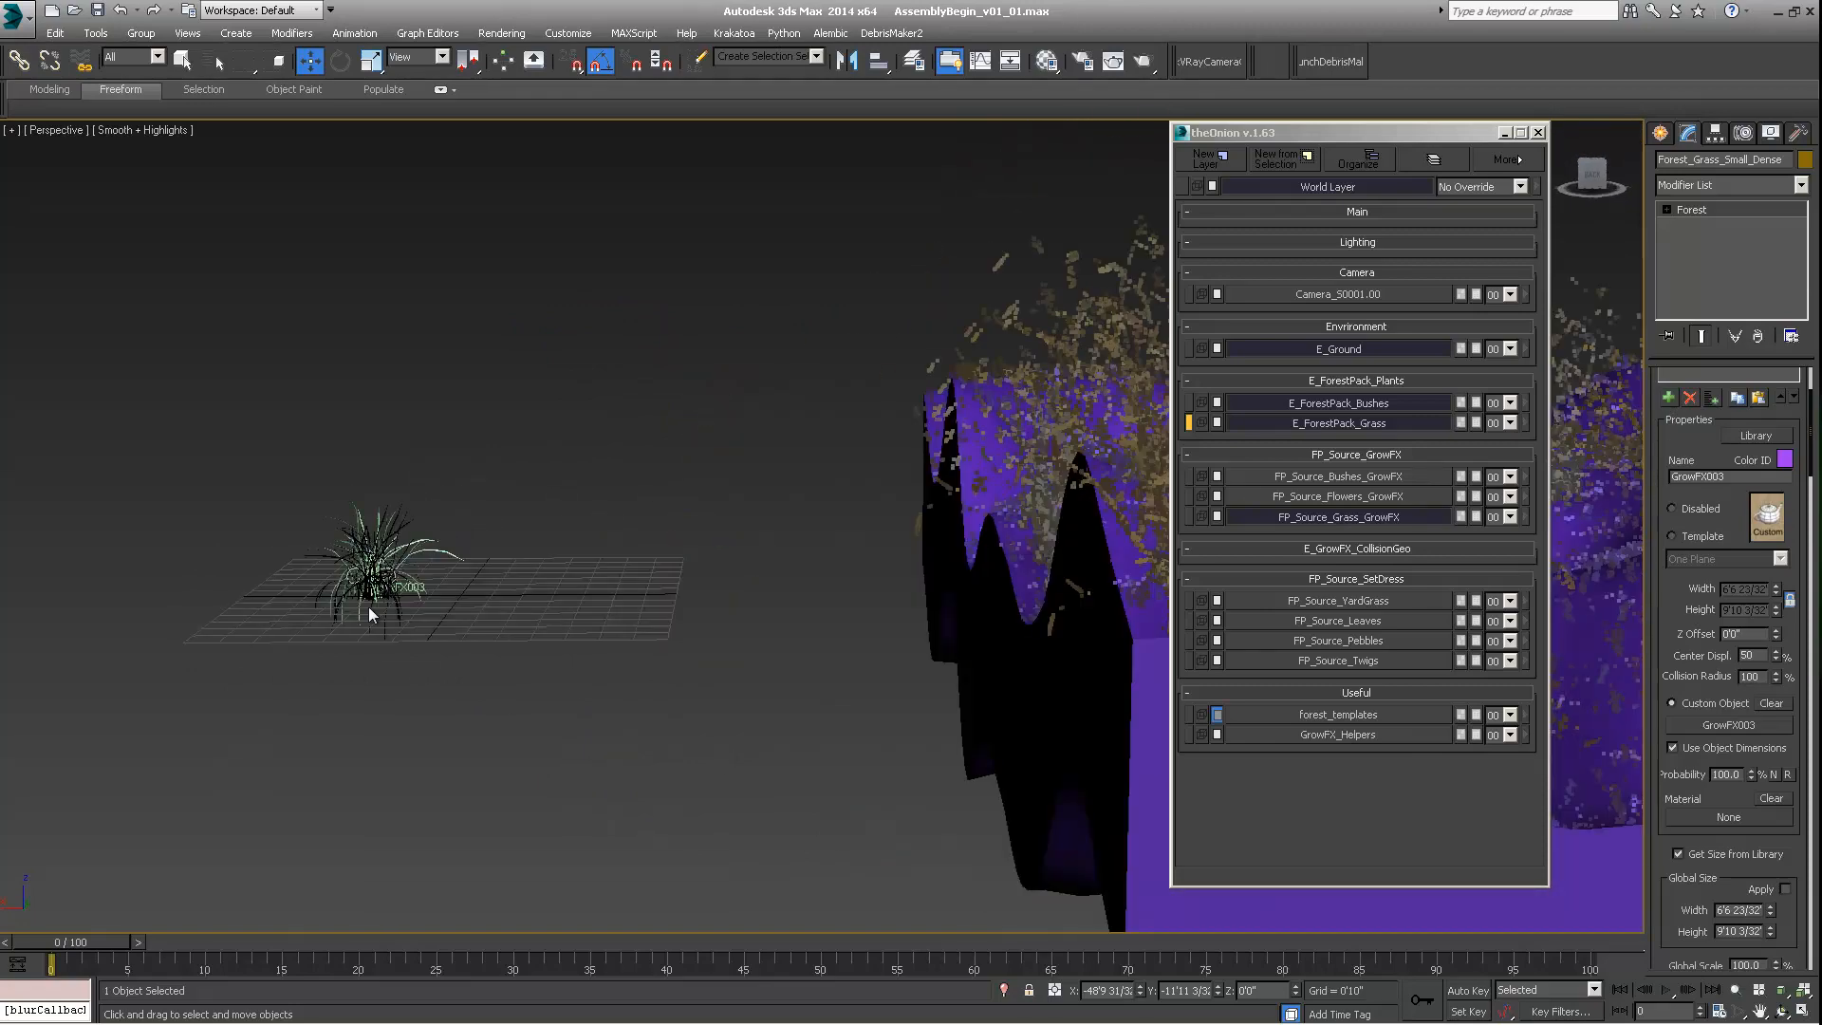
pyautogui.scroll(5, 369, 606)
# Step: Set the GrowFX003 plant's path length to 5'0"
pyautogui.click(411, 560)
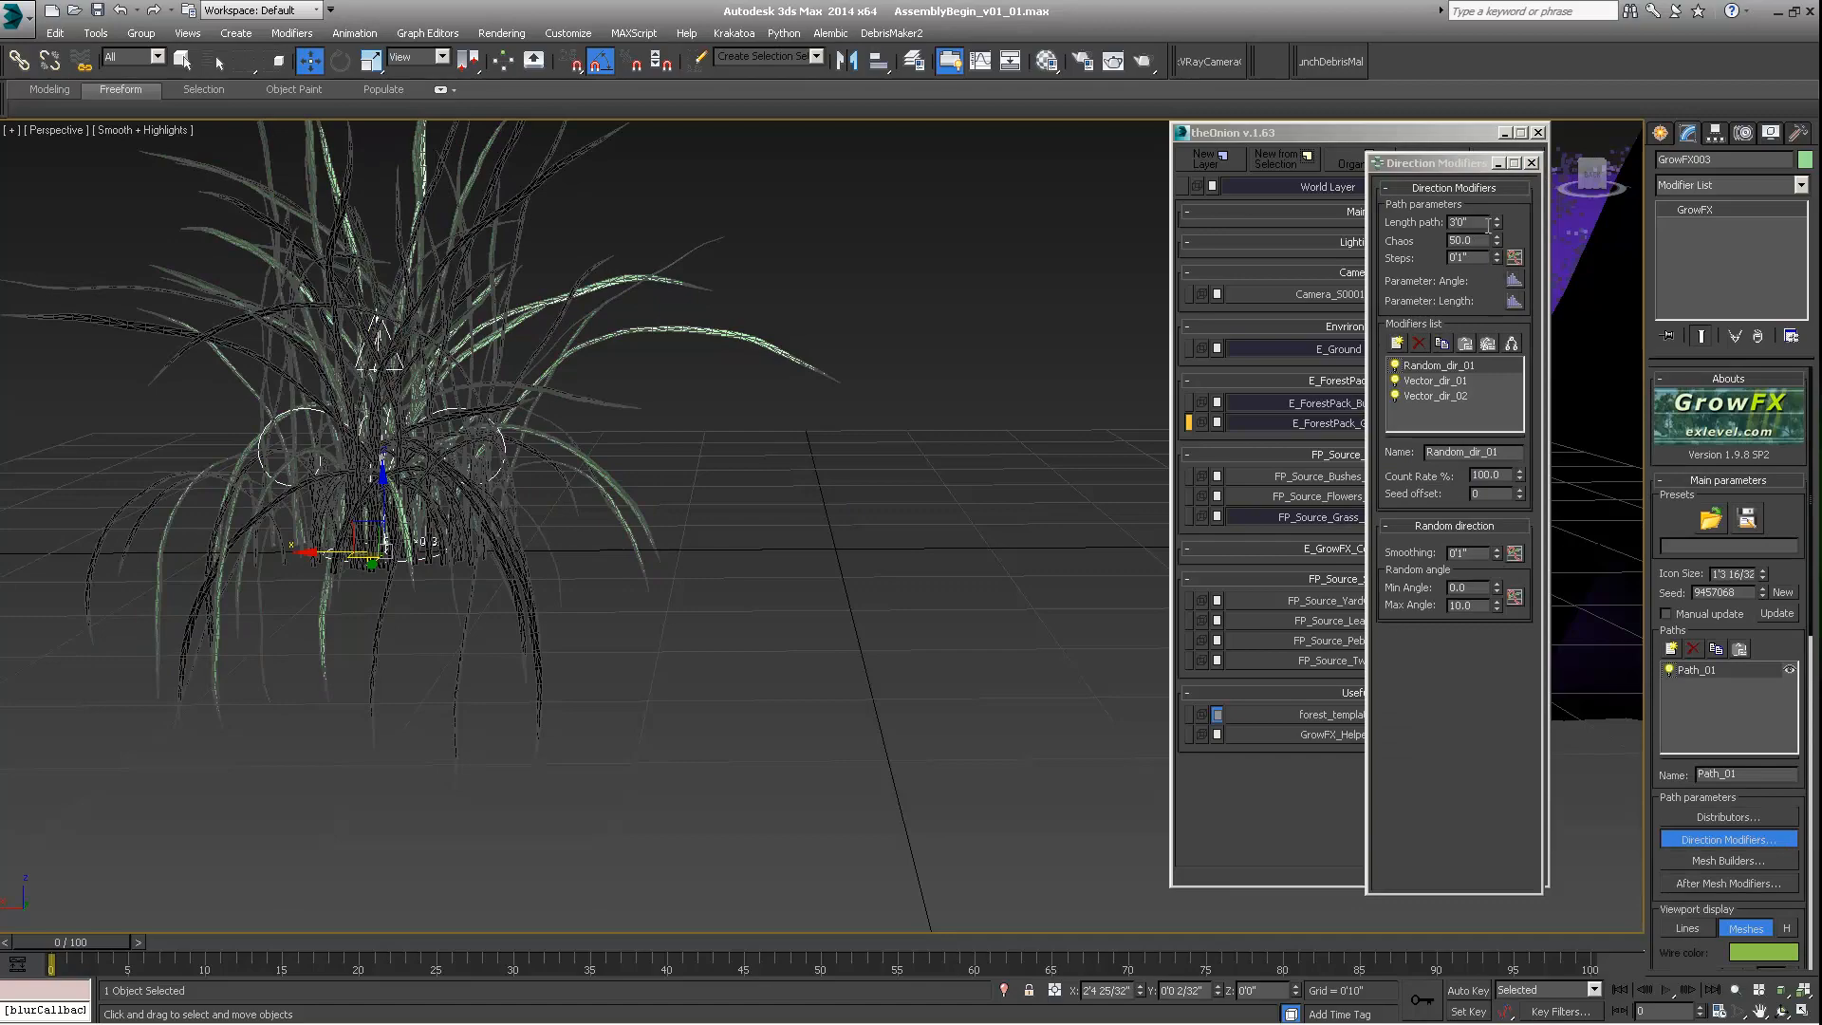
pyautogui.doubleClick(1466, 222)
pyautogui.write('5')
pyautogui.press('Return')
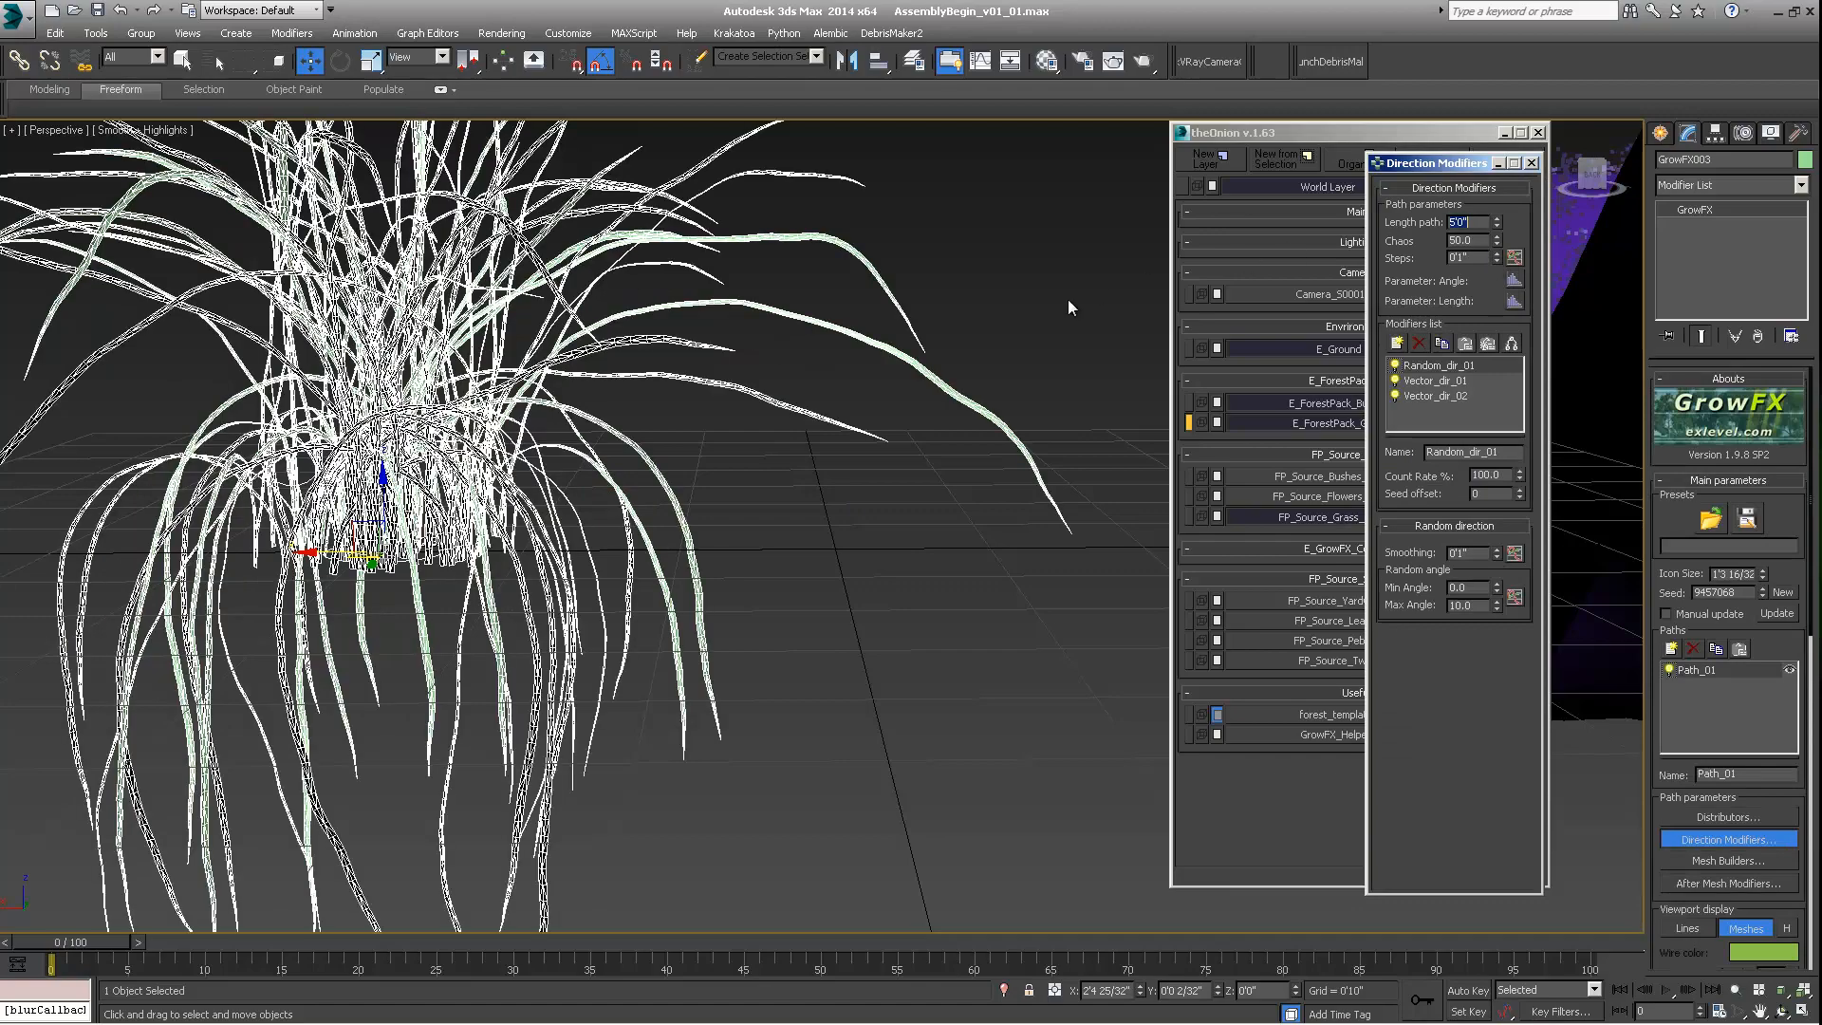
# Step: Reselect the small dense grass forest on the ground surface with its coverage framed in the viewport
pyautogui.scroll(-5, 1067, 308)
pyautogui.moveTo(1067, 308); pyautogui.dragTo(678, 383, button='middle')
pyautogui.scroll(-4, 592, 372)
pyautogui.click(732, 278)
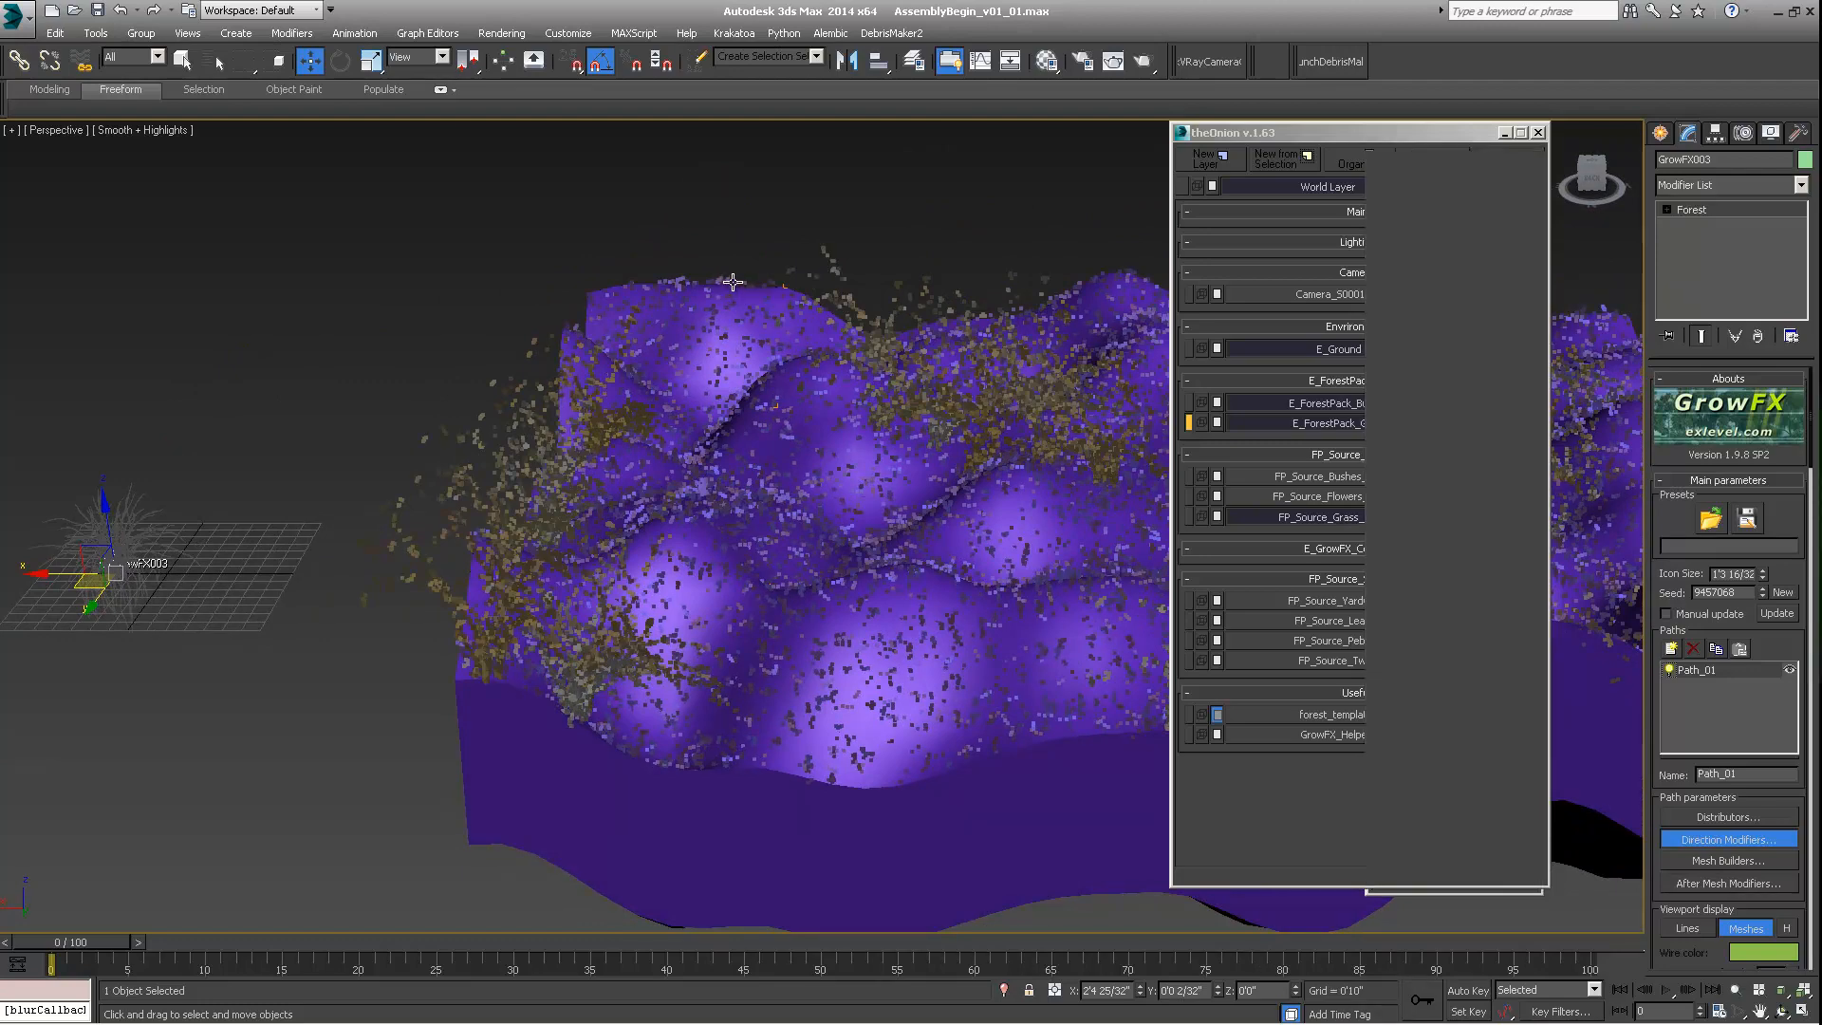
pyautogui.keyDown('alt'); pyautogui.moveTo(731, 282); pyautogui.dragTo(895, 377, button='middle'); pyautogui.keyUp('alt')
pyautogui.scroll(3, 1661, 475)
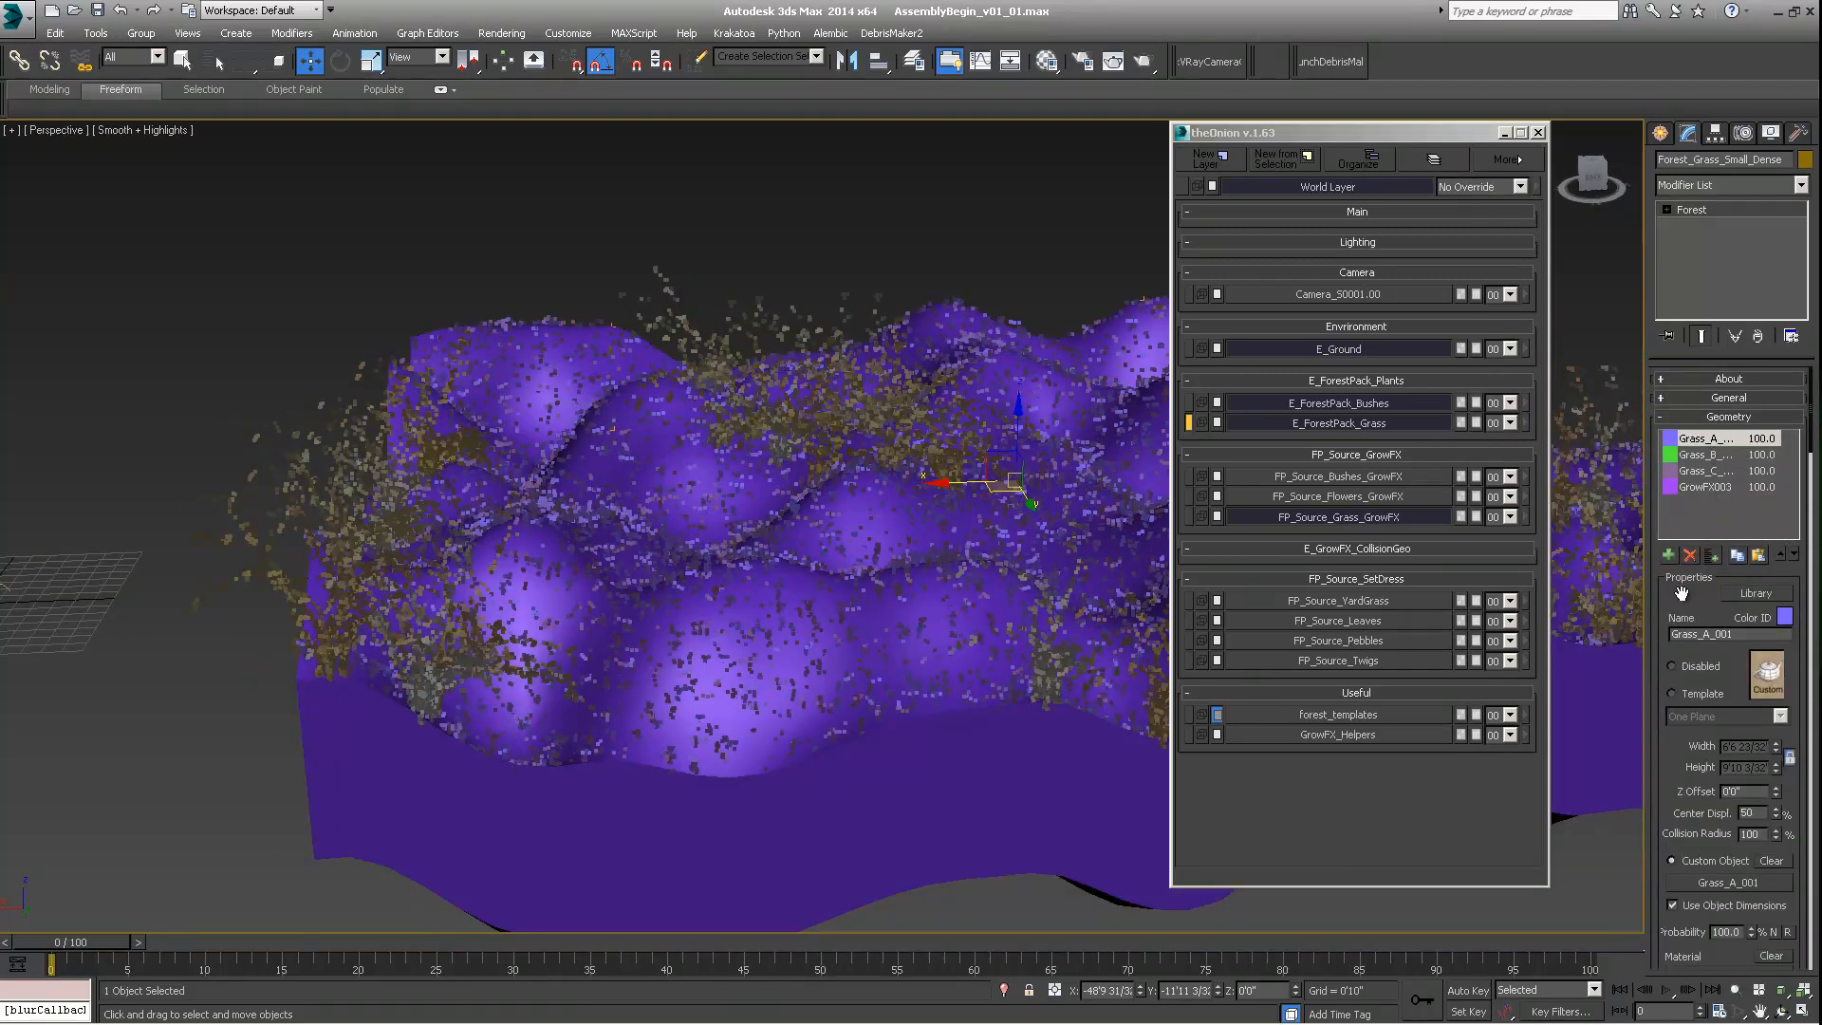
# Step: Set the probability of the forest's Grass_A_001 geometry item to 20%
pyautogui.scroll(-4, 1708, 607)
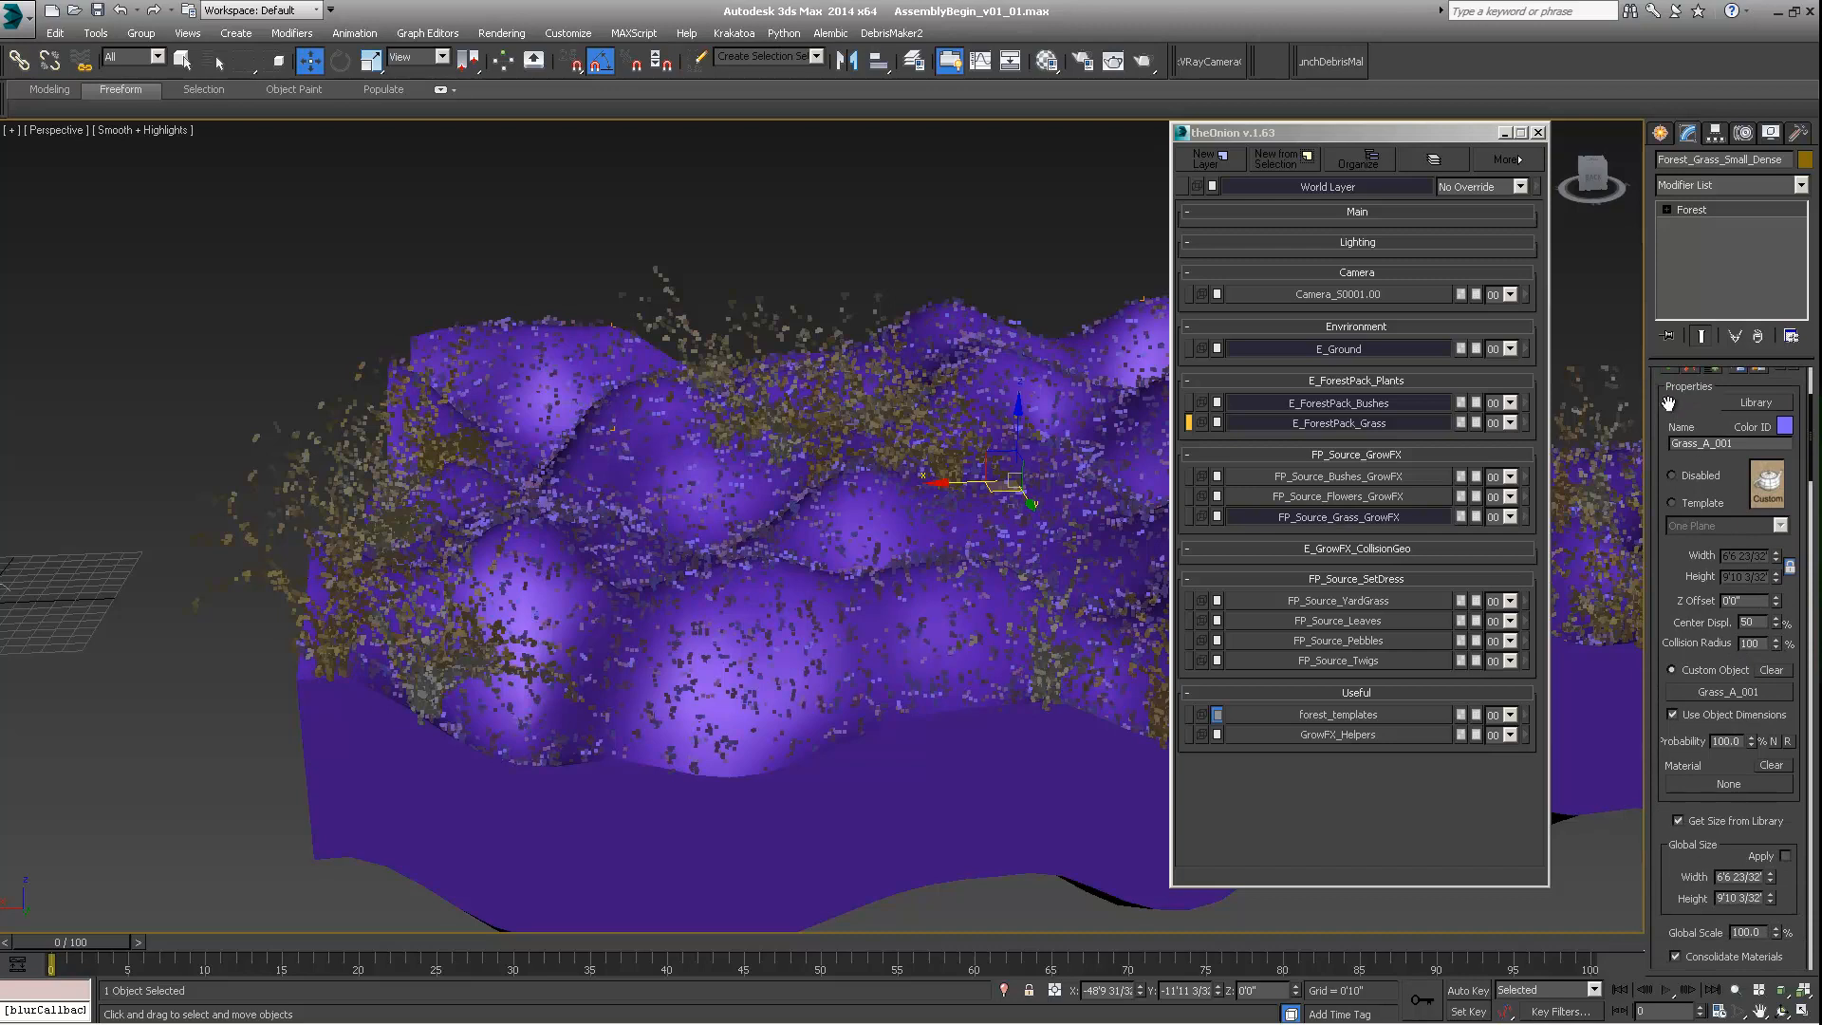
pyautogui.scroll(2, 1668, 403)
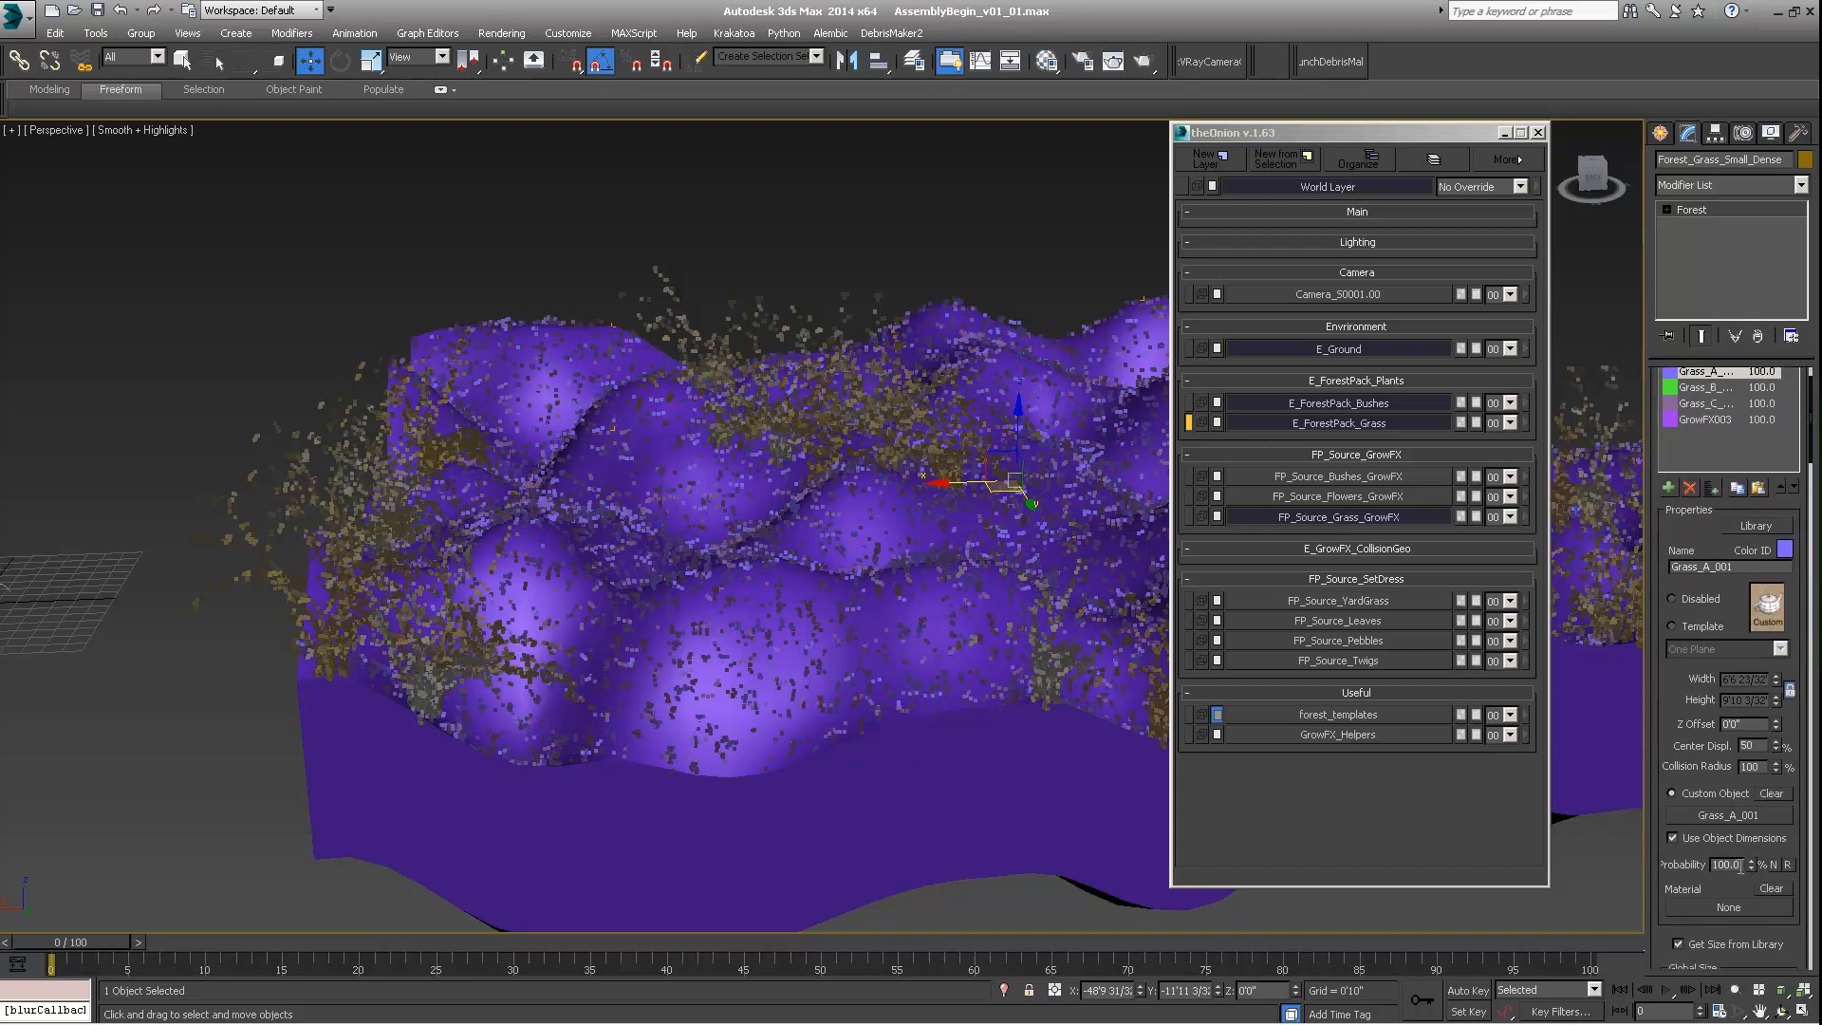
pyautogui.moveTo(1740, 865); pyautogui.dragTo(1651, 866)
pyautogui.press('Return')
# Step: Unhide the FP_Source_YardGrass layer and compare its grass clumps with the GrowFX plant up close
pyautogui.moveTo(840, 489)
pyautogui.mouseDown(button='middle')
pyautogui.moveTo(807, 515)
pyautogui.moveTo(803, 496)
pyautogui.moveTo(788, 525)
pyautogui.moveTo(756, 487)
pyautogui.moveTo(459, 460)
pyautogui.moveTo(531, 467)
pyautogui.mouseUp(button='middle')
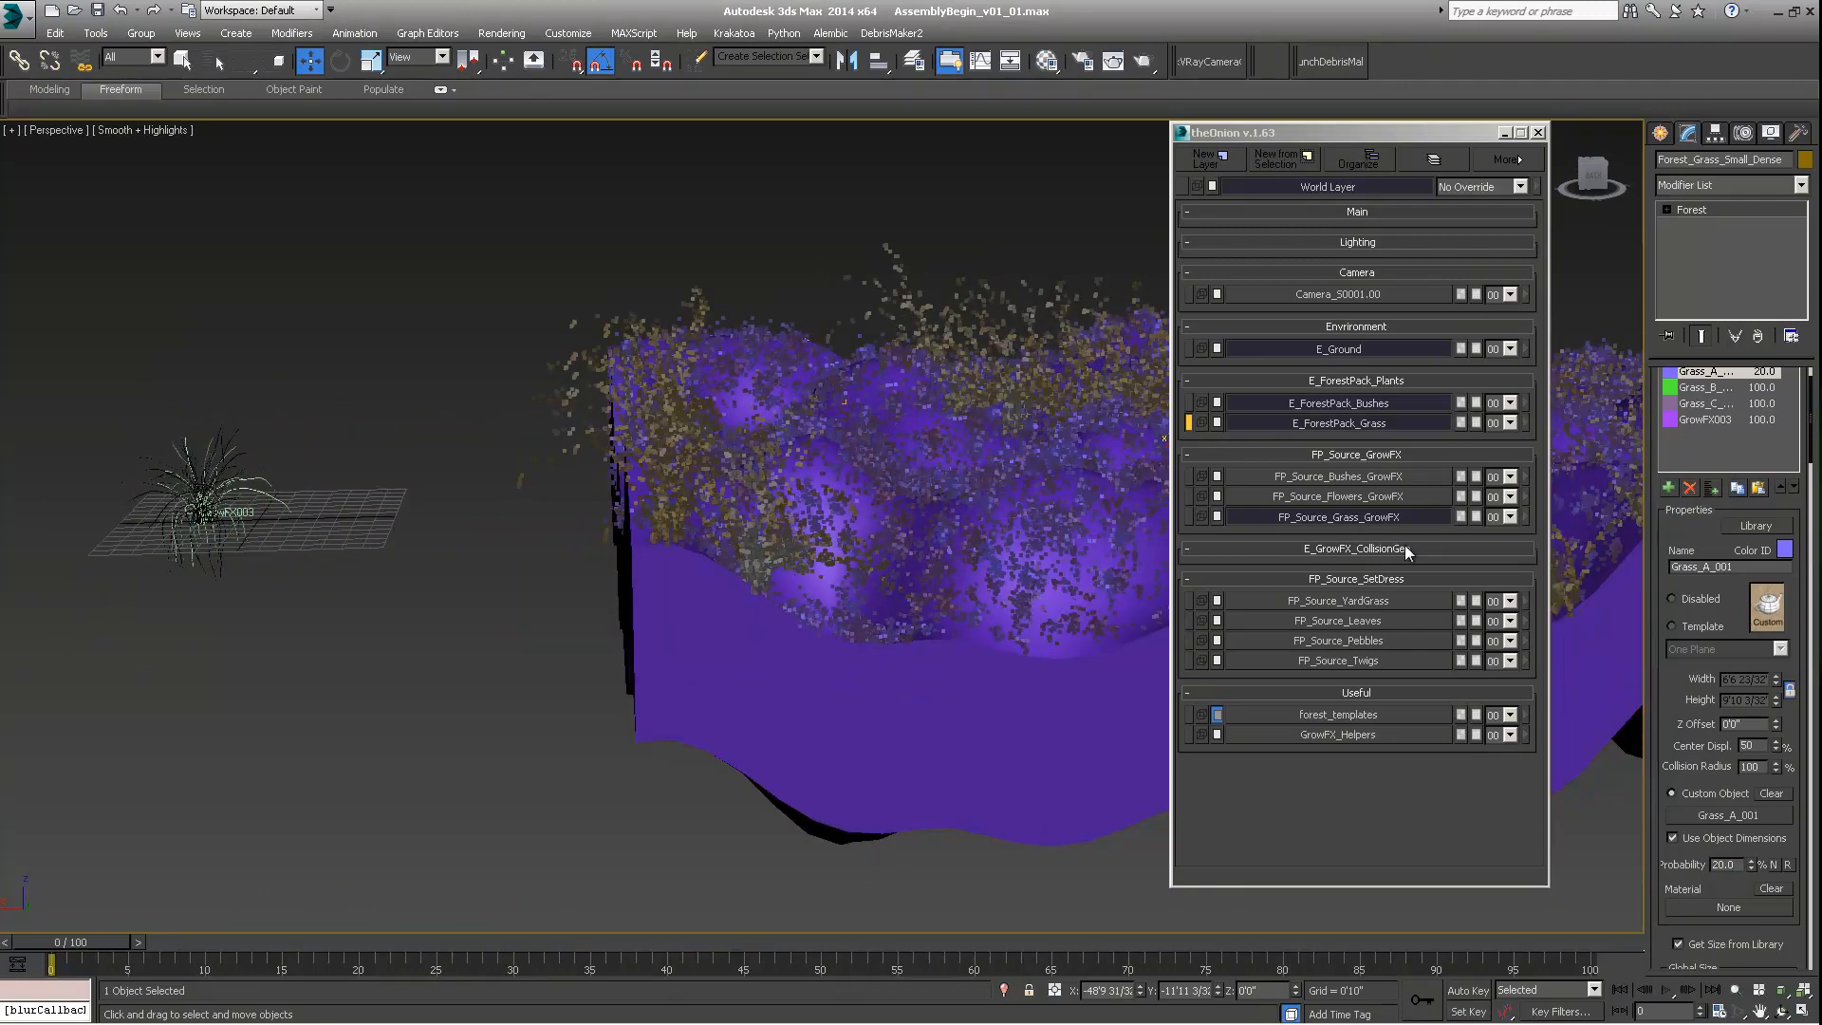
pyautogui.keyDown('alt'); pyautogui.moveTo(386, 521); pyautogui.dragTo(377, 506, button='middle'); pyautogui.keyUp('alt')
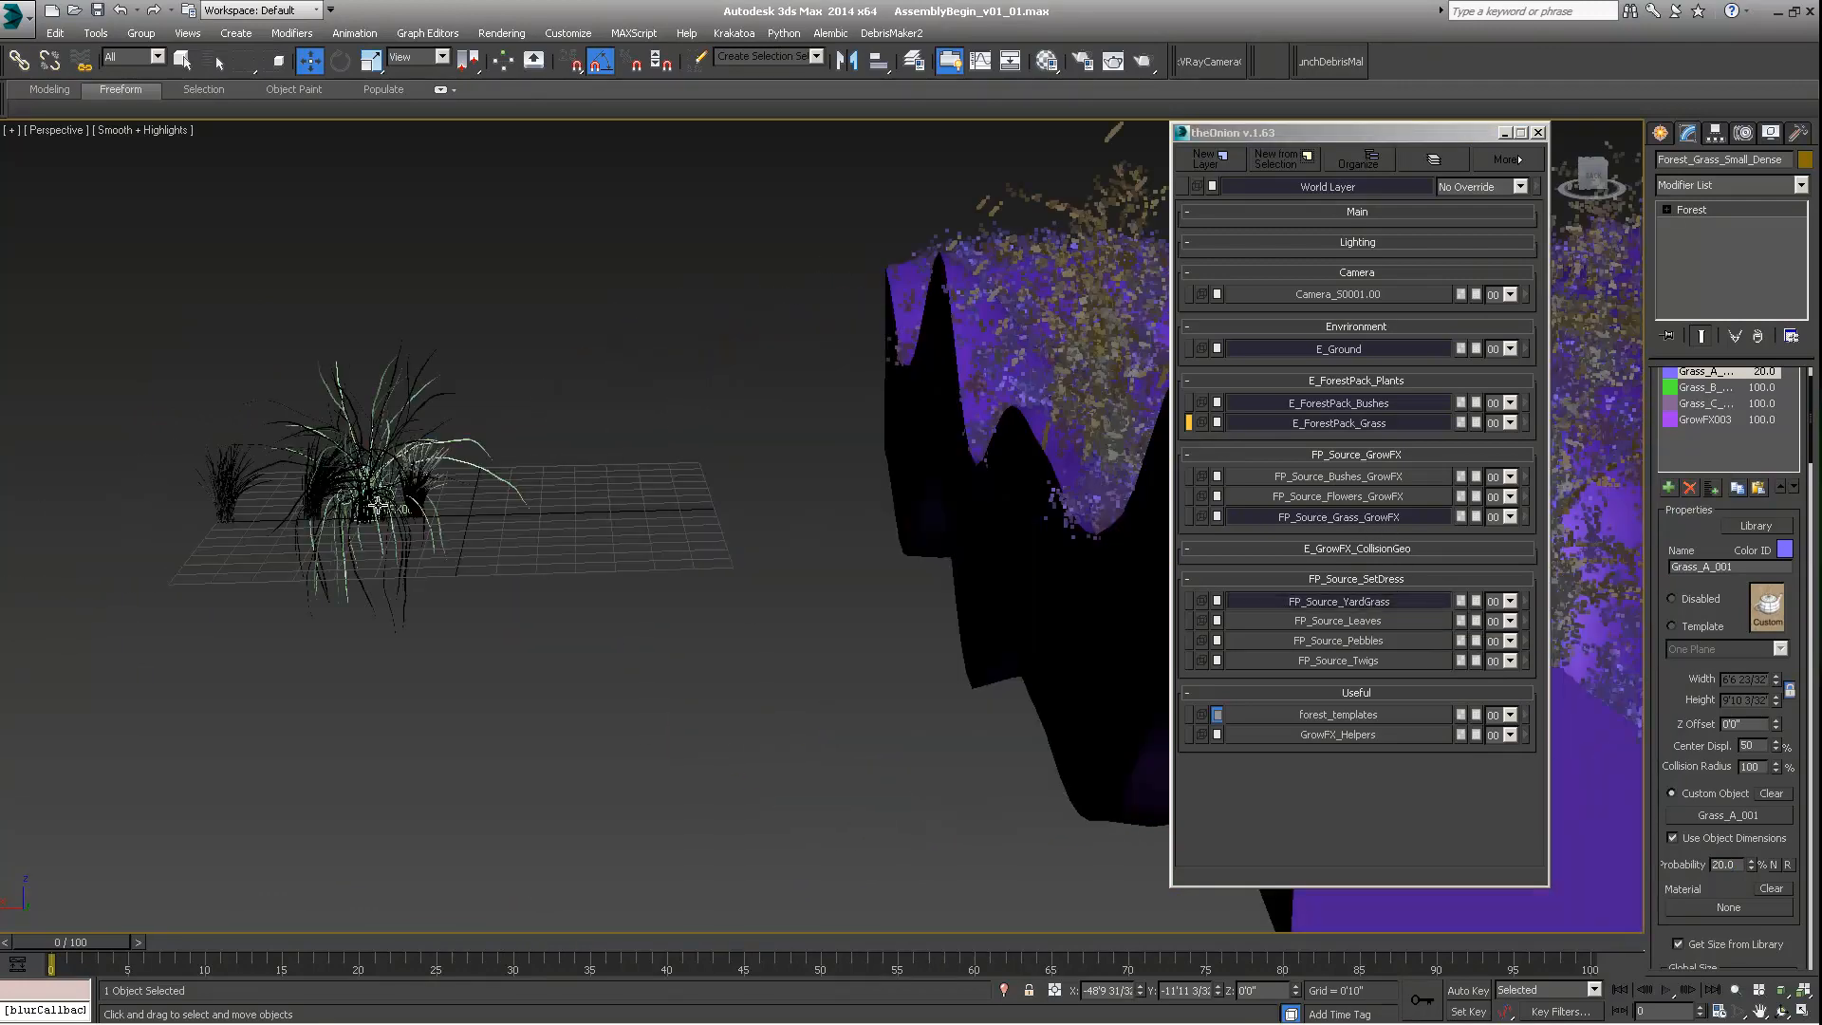
pyautogui.scroll(6, 378, 505)
pyautogui.keyDown('alt'); pyautogui.moveTo(490, 569); pyautogui.dragTo(503, 378, button='middle'); pyautogui.keyUp('alt')
pyautogui.scroll(-5, 582, 514)
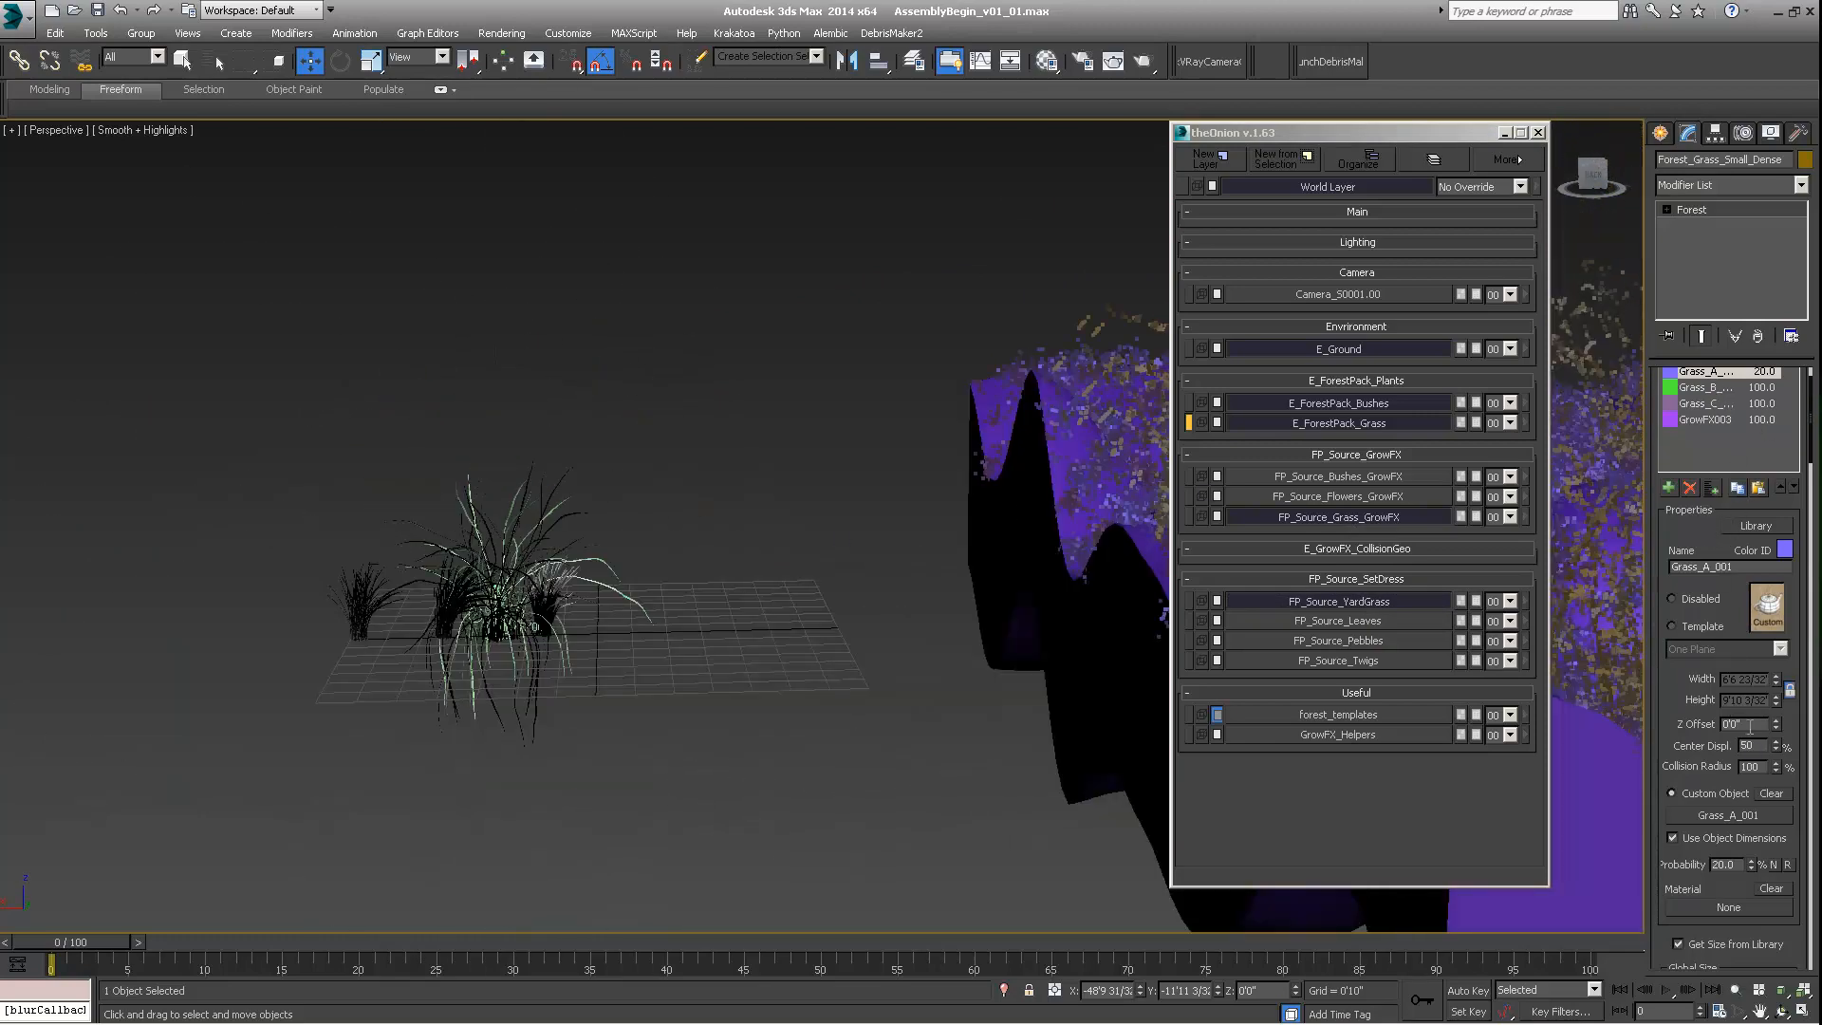
# Step: Restore the Grass_A_001 geometry item's probability to 100%
pyautogui.doubleClick(1741, 861)
pyautogui.write('100')
pyautogui.press('Return')
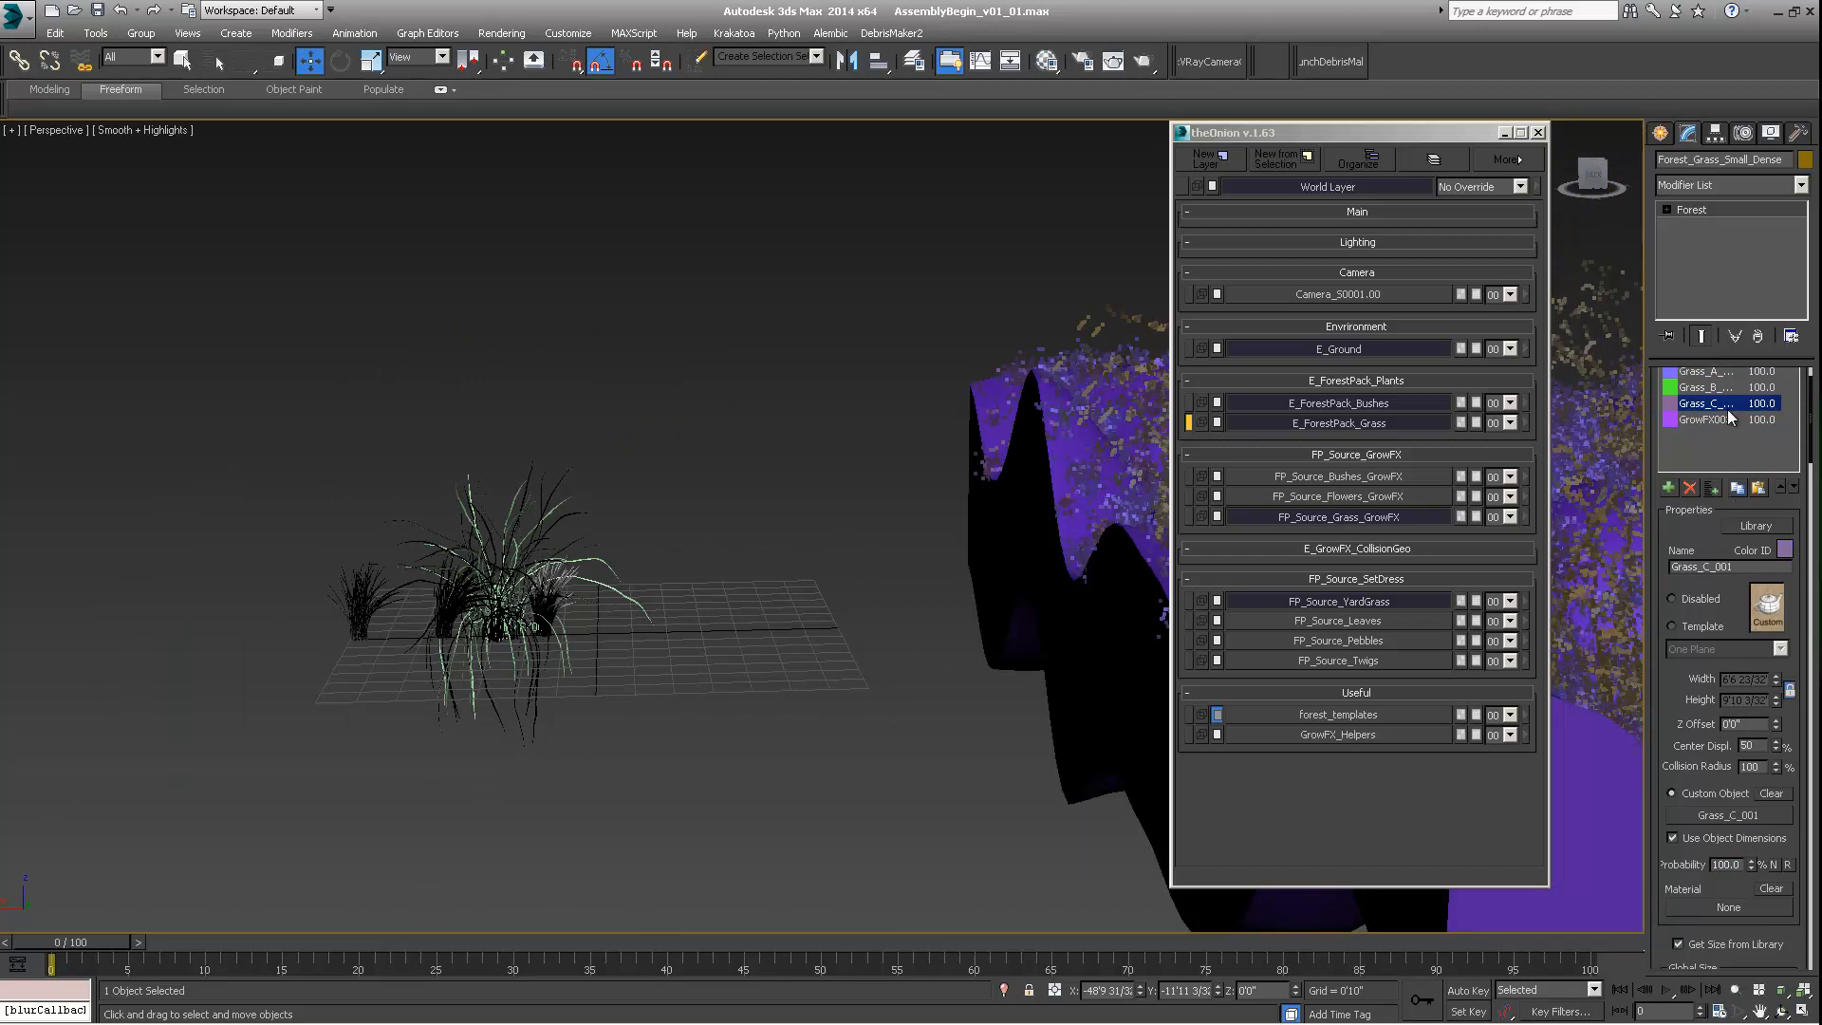
# Step: Set the probability of the forest's GrowFX003 geometry item to 40%
pyautogui.click(1724, 420)
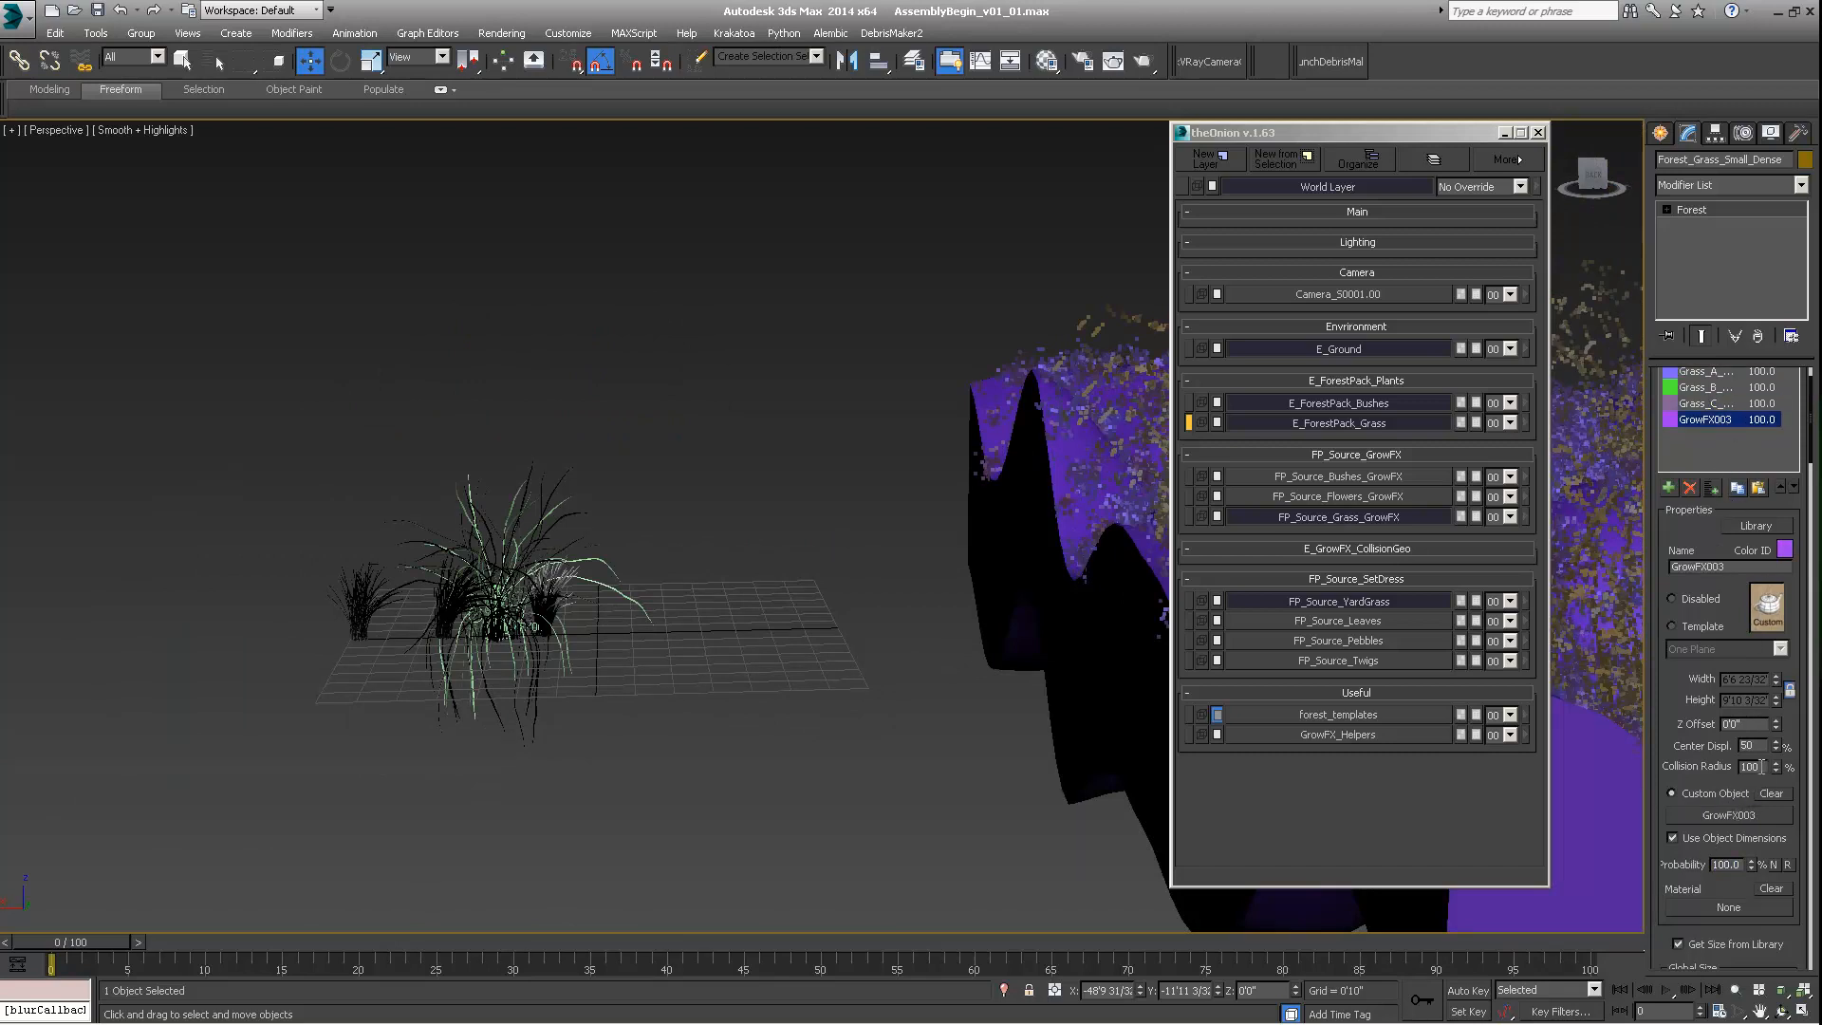
pyautogui.moveTo(501, 569); pyautogui.dragTo(496, 537, button='middle')
pyautogui.scroll(5, 497, 532)
pyautogui.moveTo(593, 475); pyautogui.dragTo(501, 510, button='middle')
pyautogui.scroll(-9, 509, 516)
pyautogui.scroll(3, 911, 517)
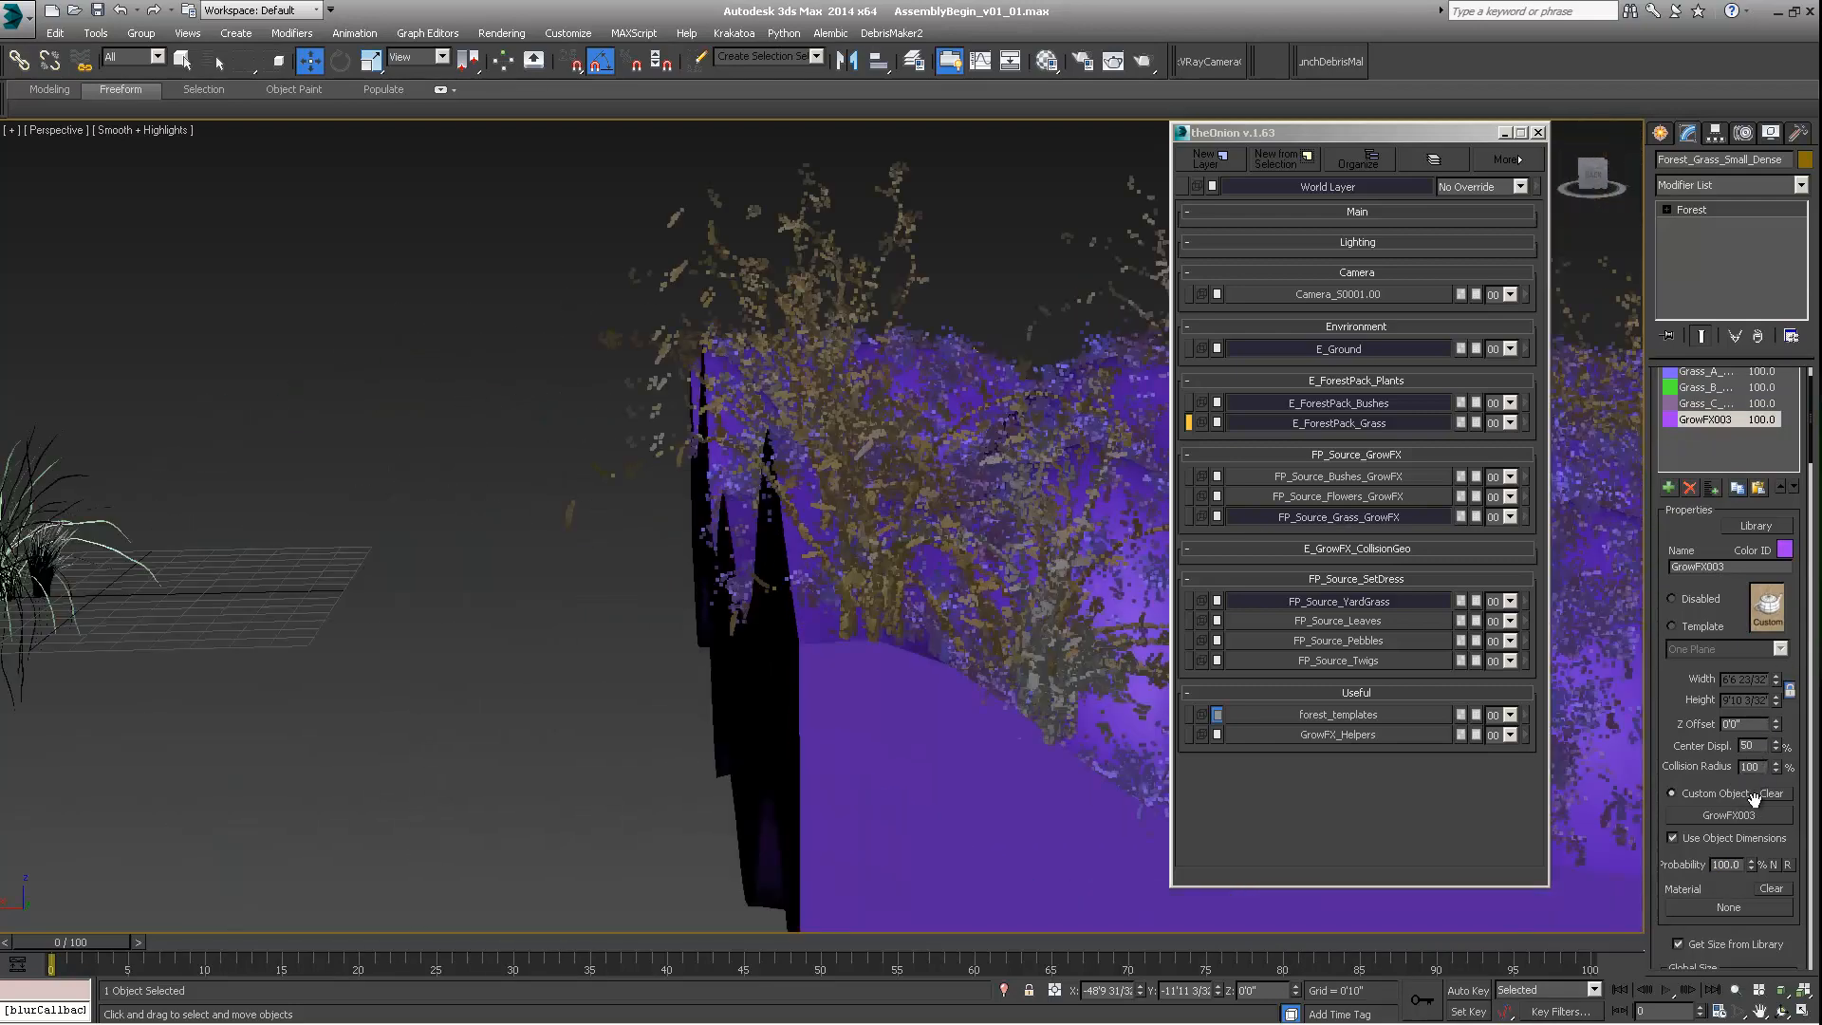
pyautogui.moveTo(1740, 867); pyautogui.dragTo(1627, 875)
# Step: Examine the scattered grass mix across the ground surface from near and far
pyautogui.moveTo(997, 545); pyautogui.dragTo(712, 590, button='middle')
pyautogui.scroll(-5, 868, 569)
pyautogui.moveTo(872, 570); pyautogui.dragTo(835, 602, button='middle')
pyautogui.scroll(4, 861, 563)
pyautogui.scroll(-3, 861, 563)
pyautogui.scroll(-4, 825, 607)
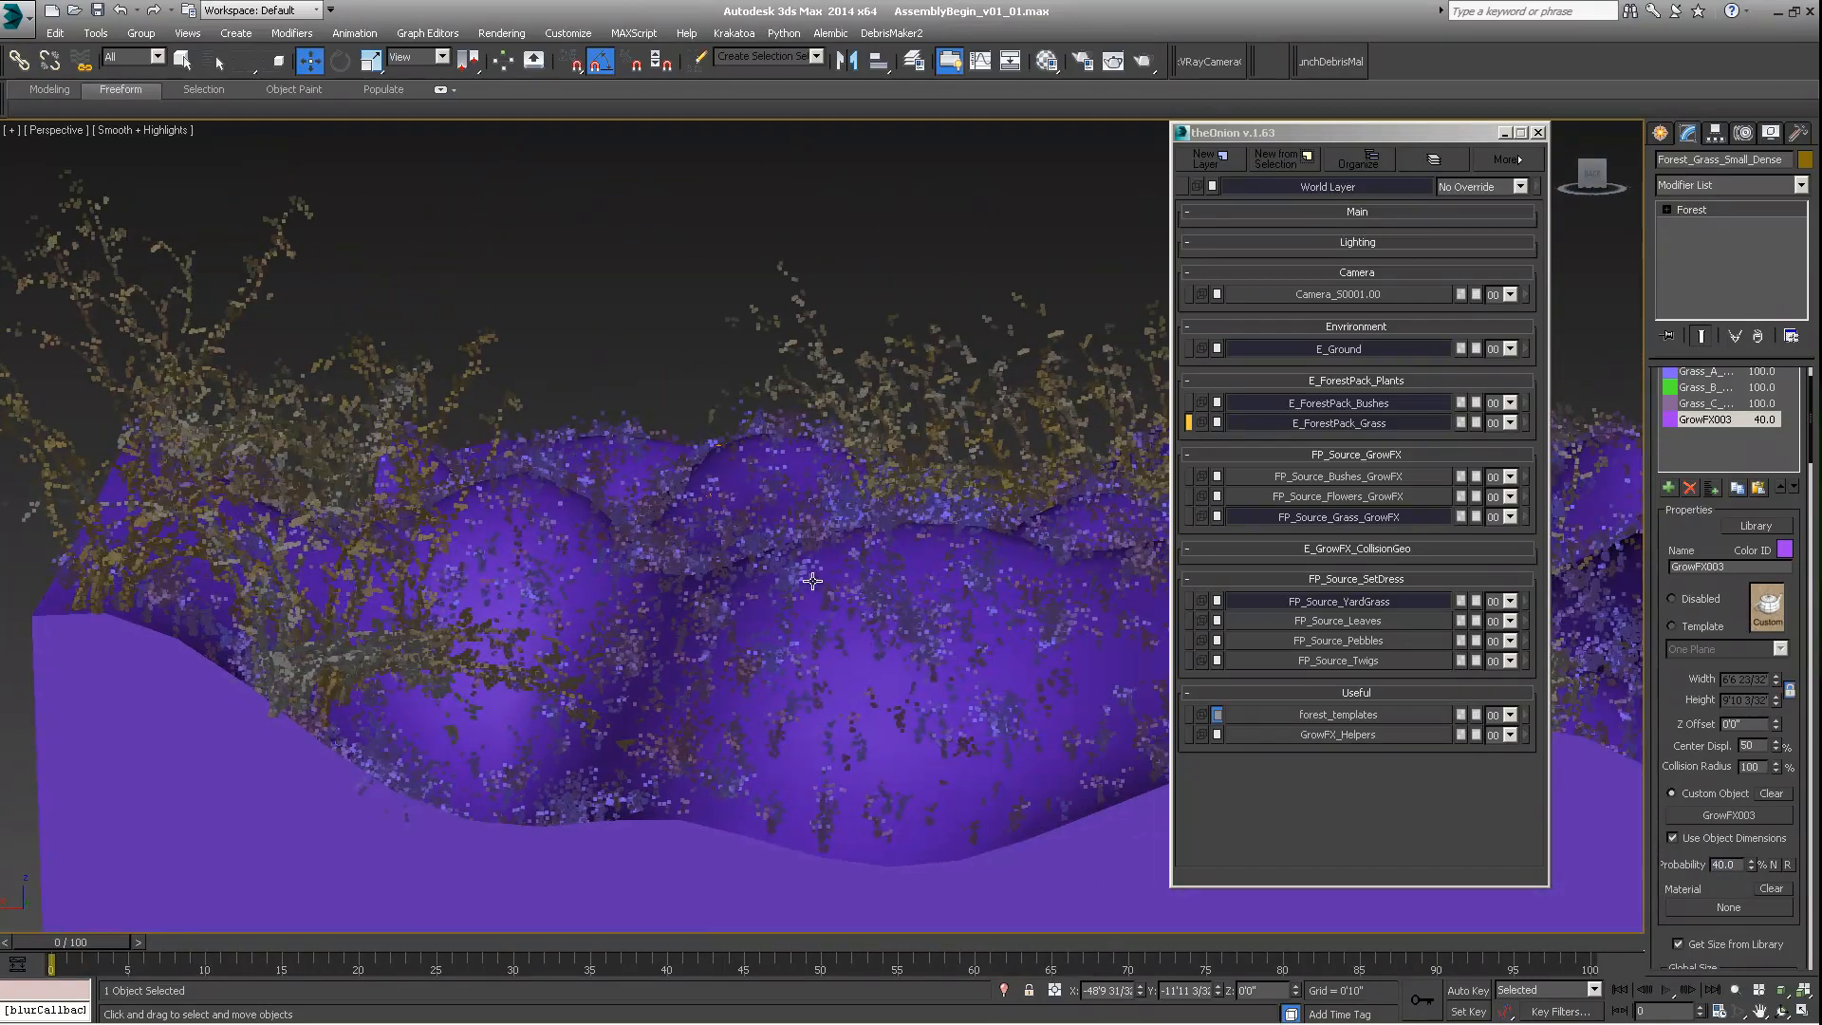
pyautogui.scroll(-5, 1767, 561)
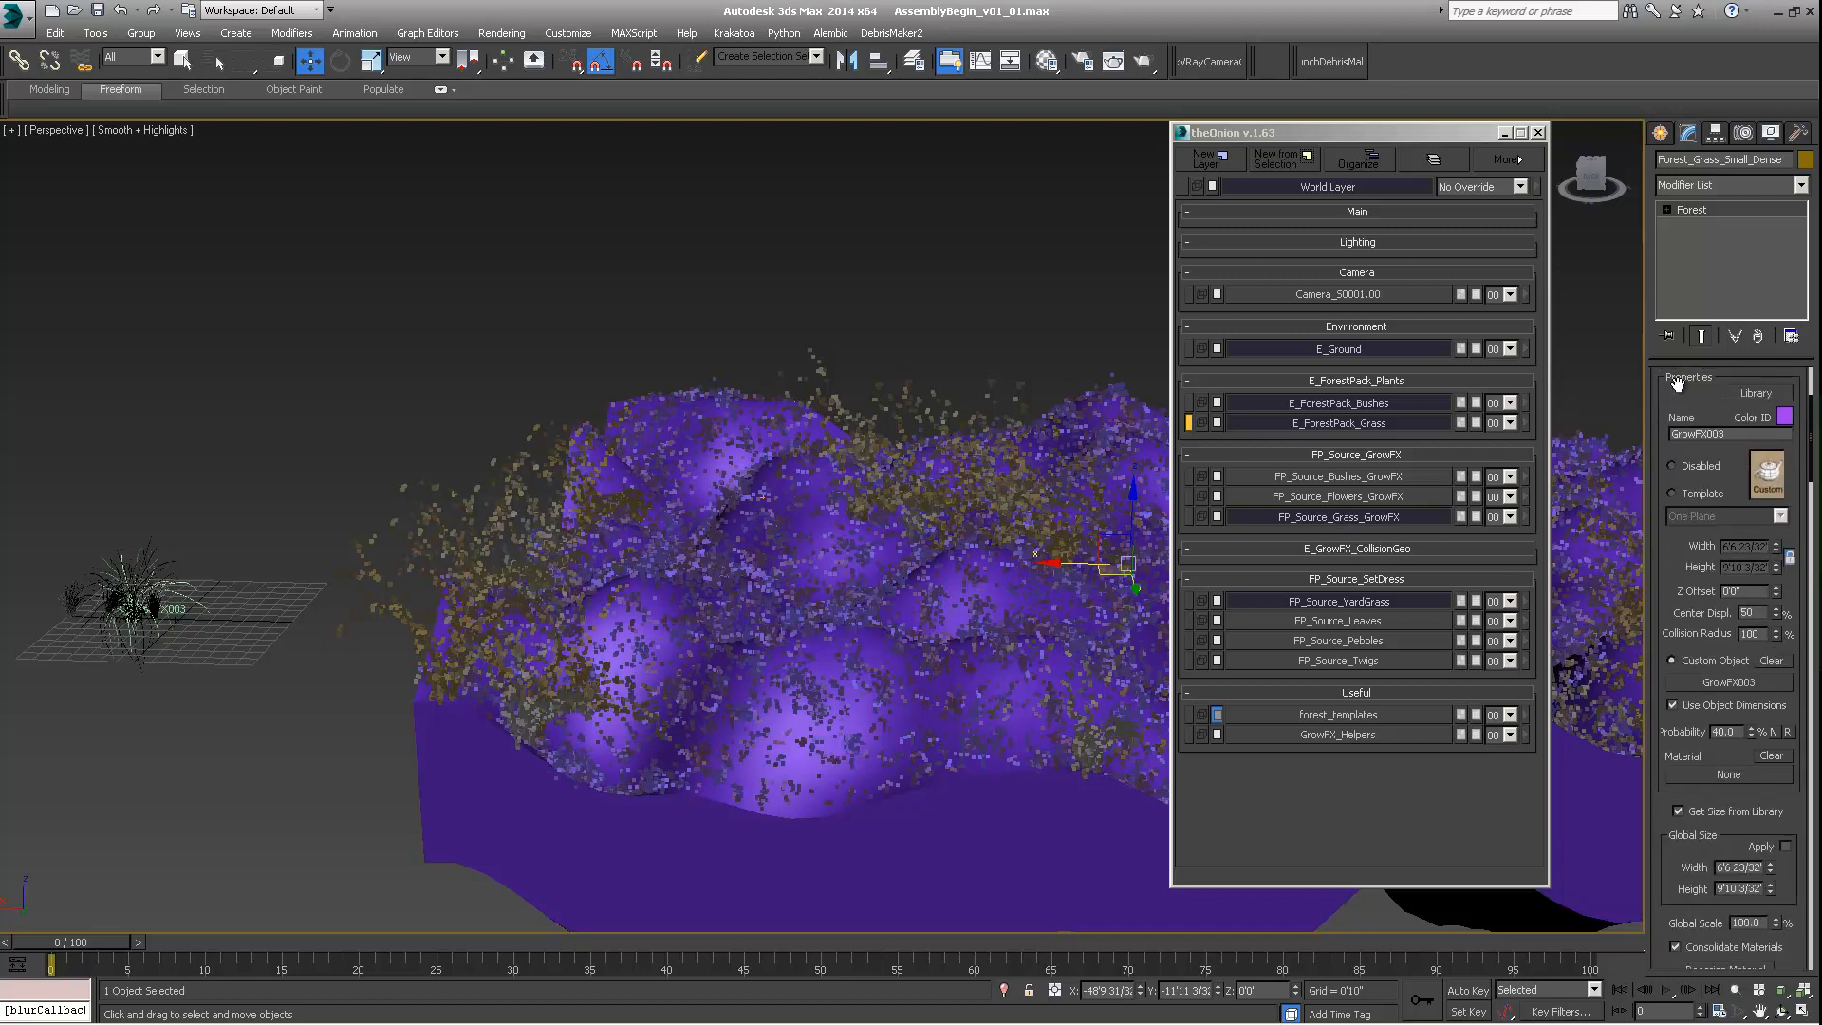
# Step: Switch the grass forest's diversity mode from Random to Clusters and check the grouped distribution over the ground
pyautogui.scroll(-10, 1766, 561)
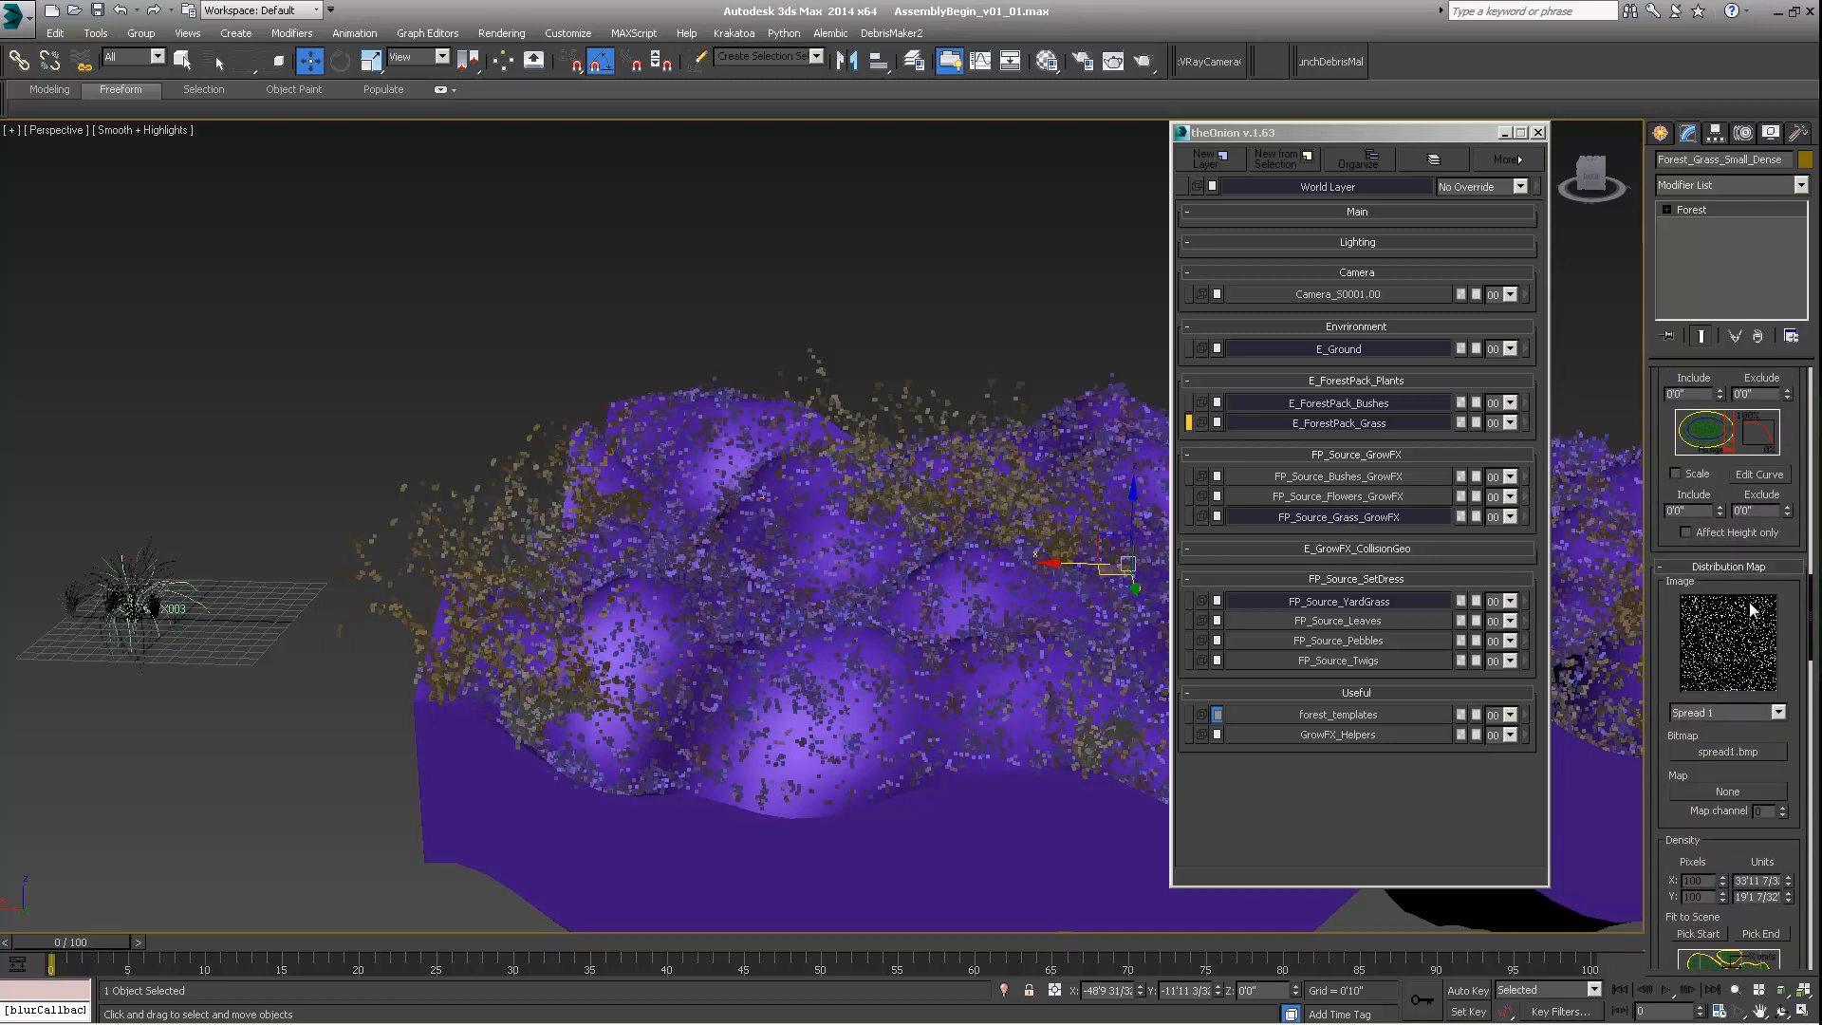
pyautogui.scroll(-3, 1752, 608)
pyautogui.scroll(-10, 1651, 742)
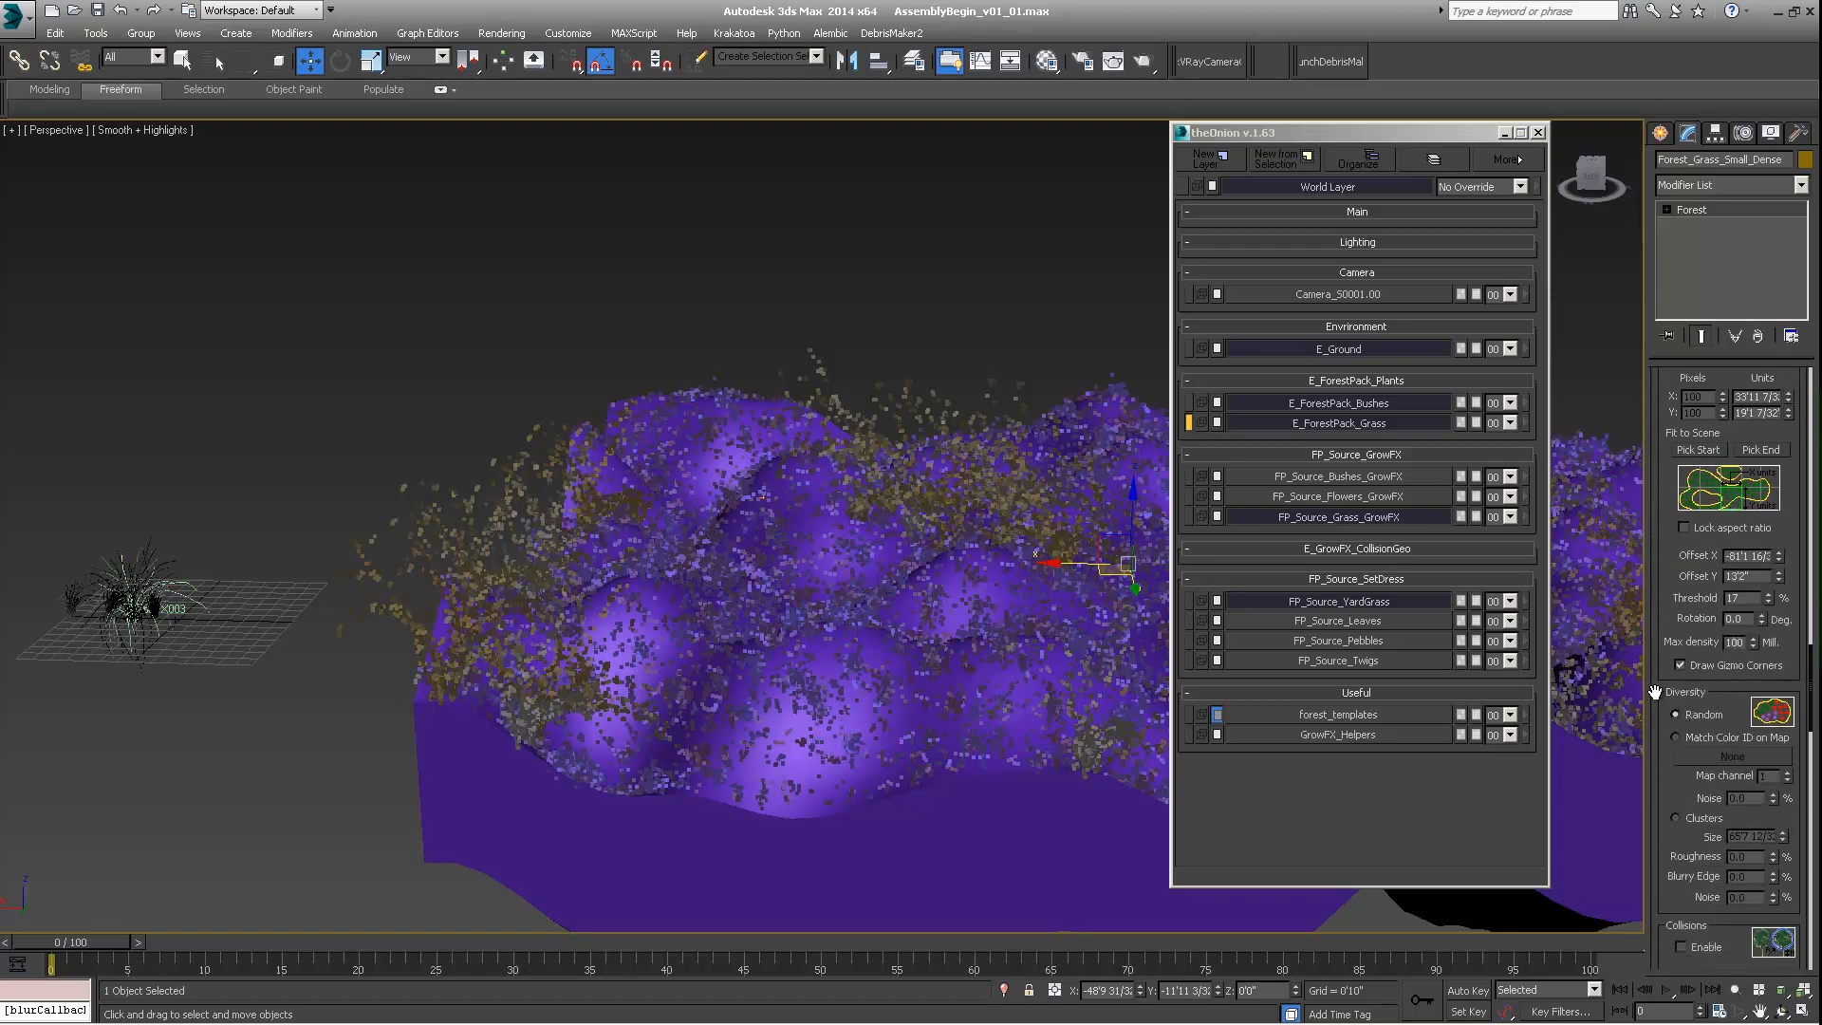
pyautogui.click(1677, 817)
pyautogui.moveTo(828, 596); pyautogui.dragTo(888, 570, button='middle')
pyautogui.scroll(-4, 689, 583)
pyautogui.scroll(5, 842, 577)
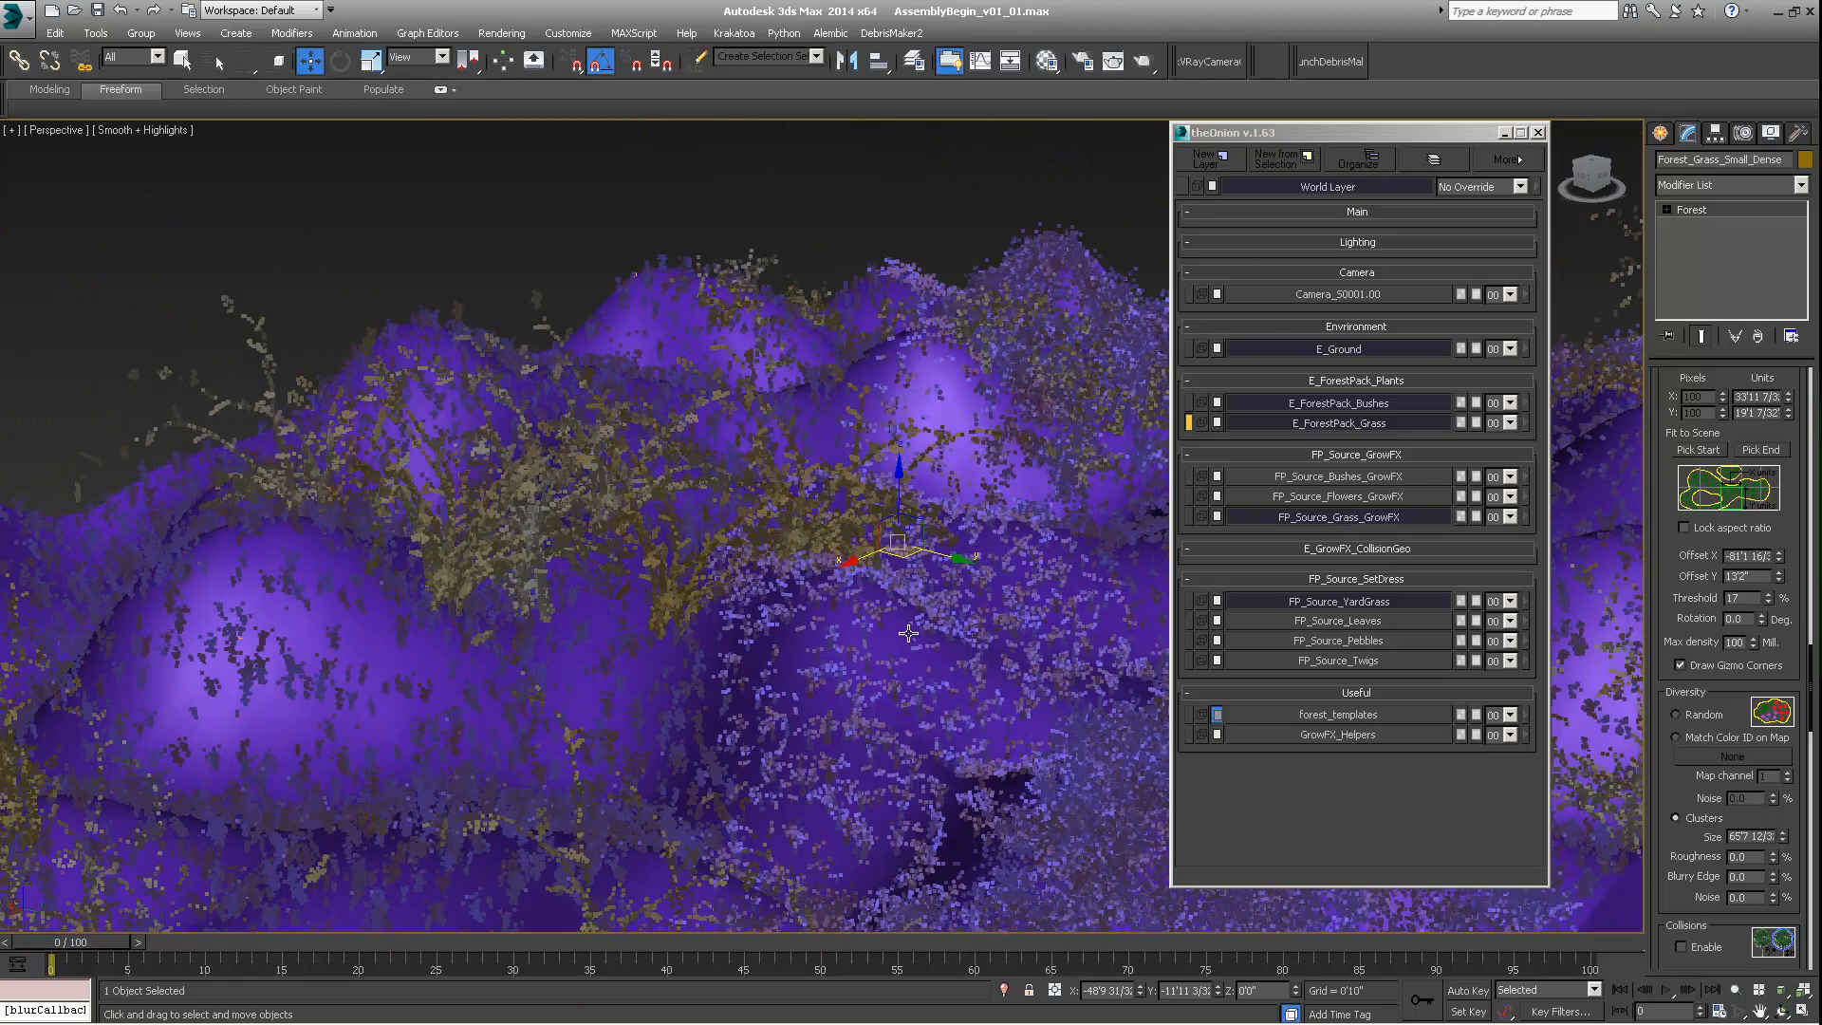
pyautogui.scroll(-4, 927, 638)
pyautogui.keyDown('alt'); pyautogui.moveTo(927, 638); pyautogui.dragTo(971, 564, button='middle'); pyautogui.keyUp('alt')
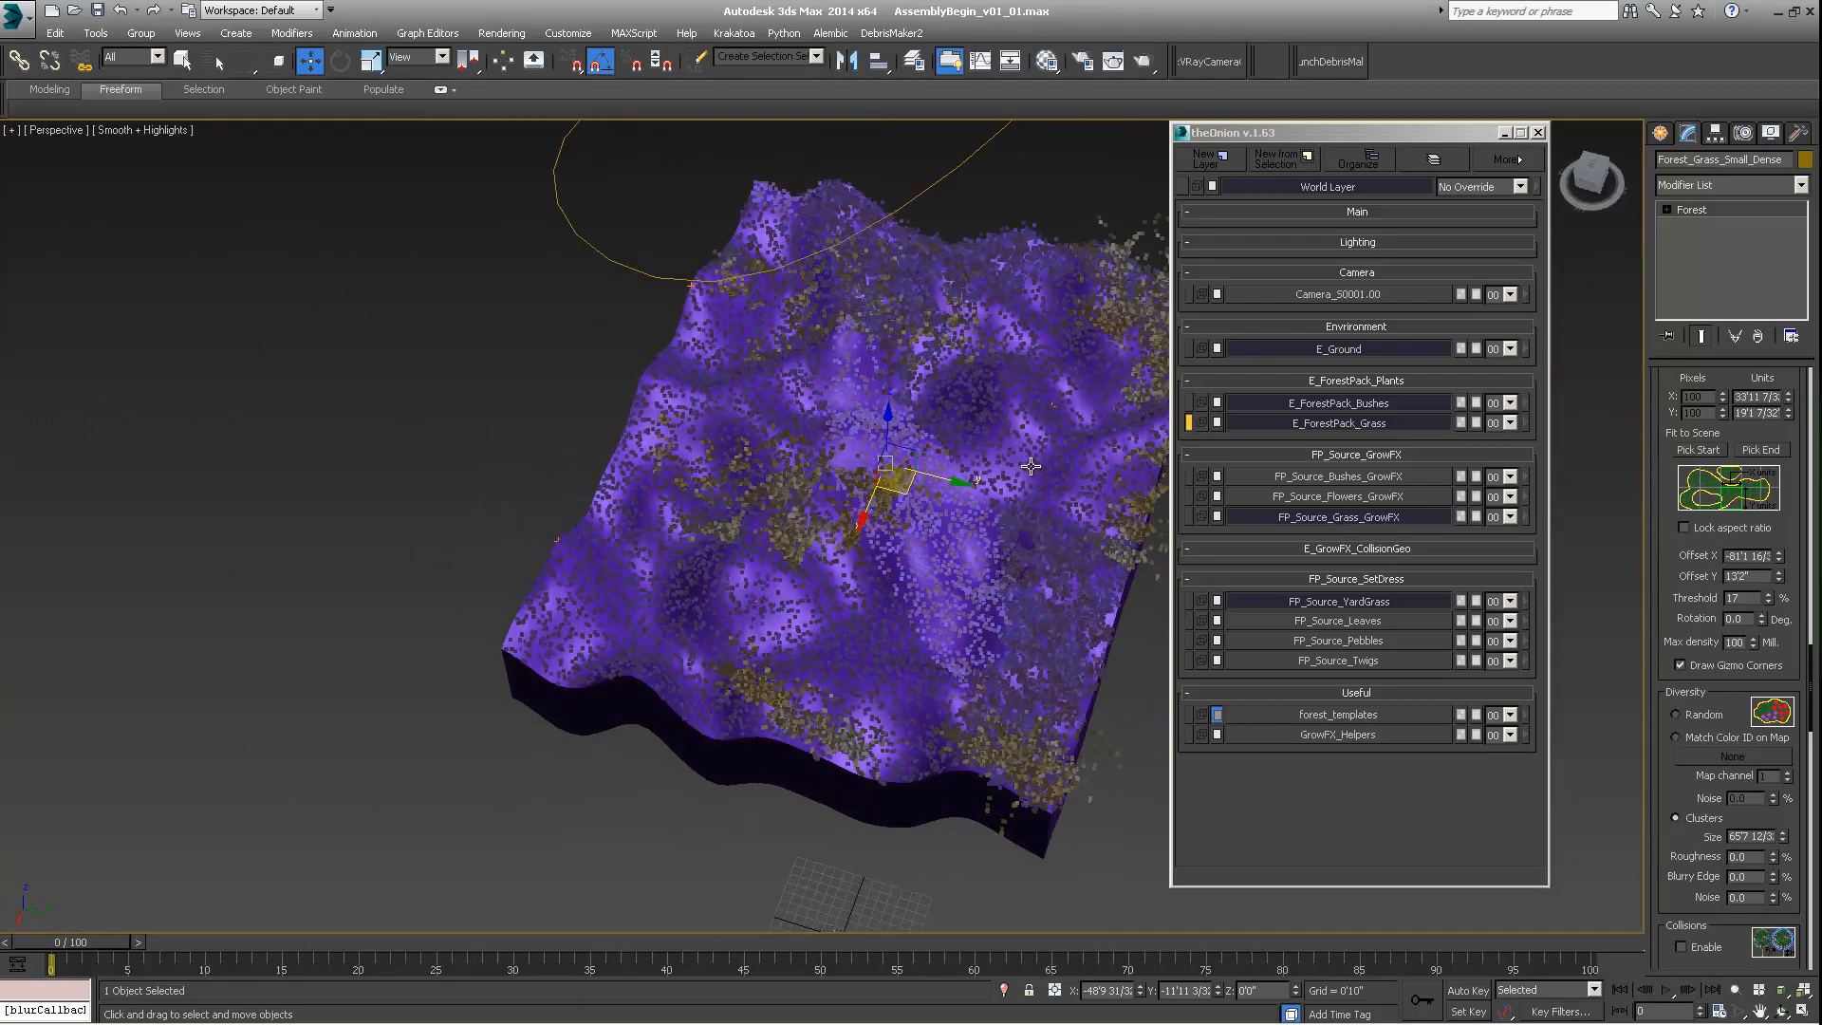
pyautogui.keyDown('alt'); pyautogui.moveTo(1000, 380); pyautogui.dragTo(859, 427, button='middle'); pyautogui.keyUp('alt')
pyautogui.scroll(3, 881, 422)
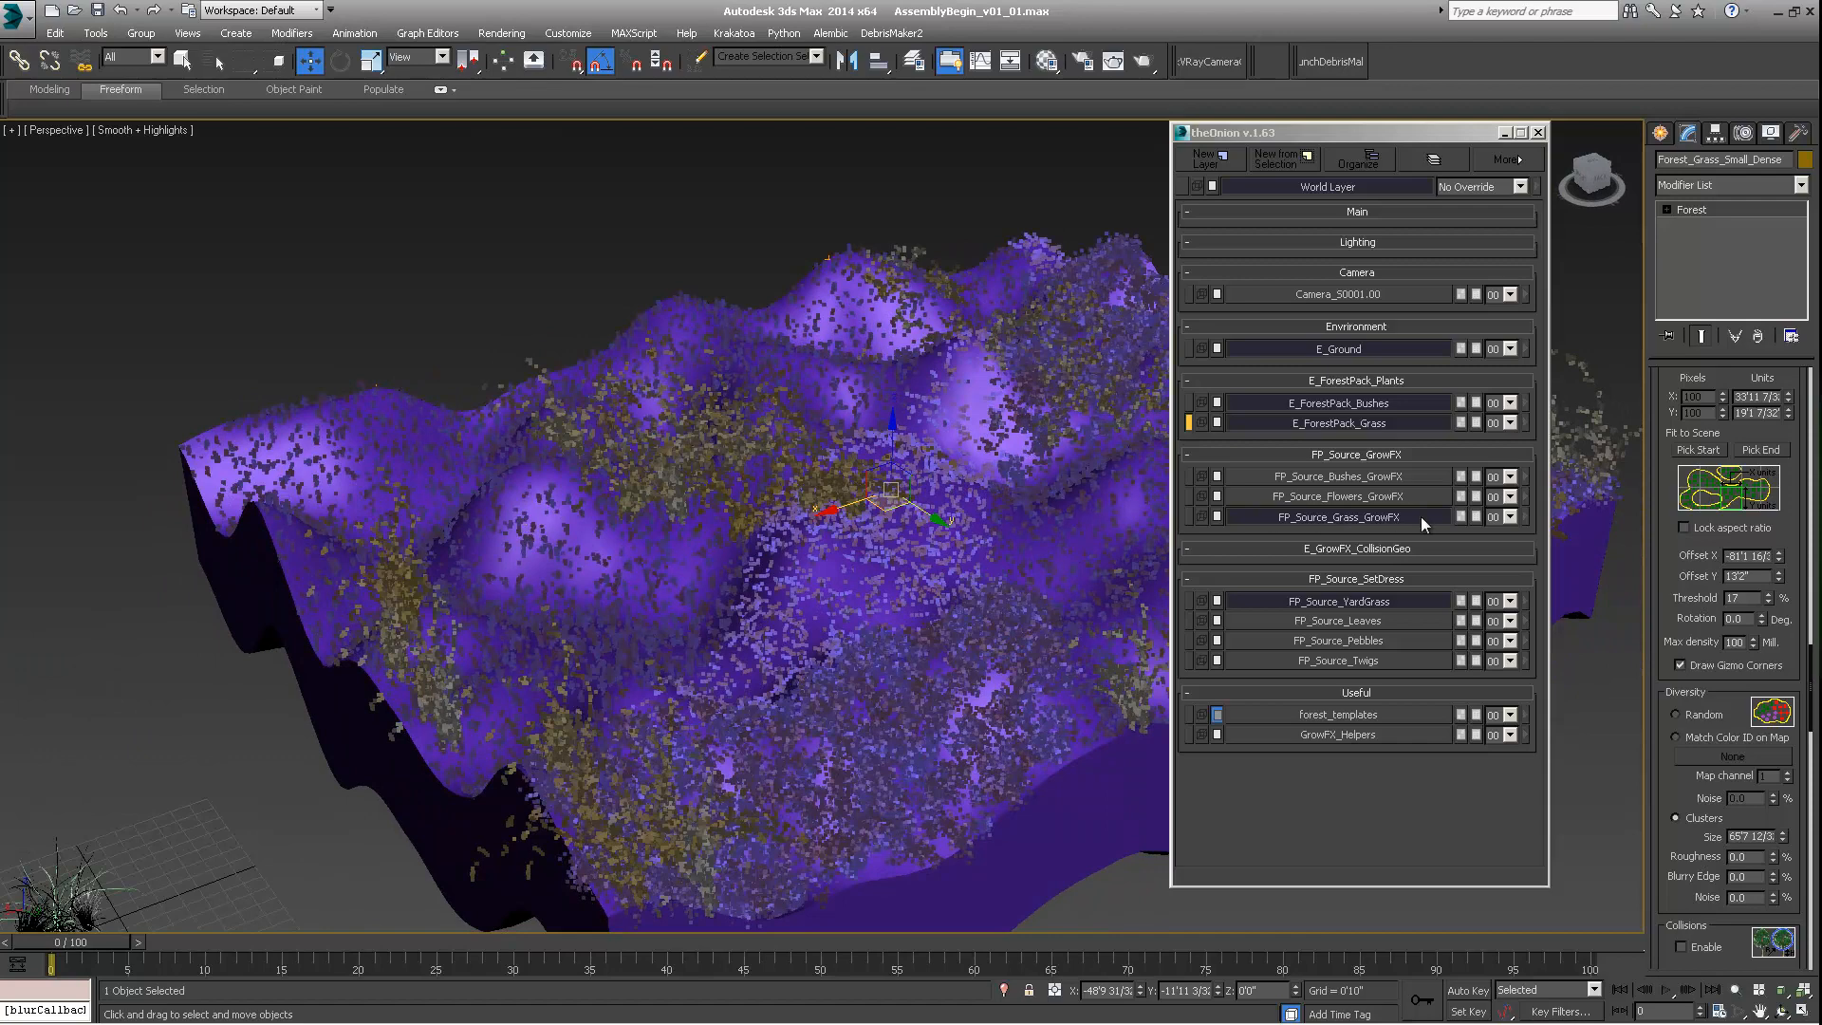
# Step: Set the diversity cluster size to 32'0" and check the patches from several angles
pyautogui.doubleClick(1772, 839)
pyautogui.press('Return')
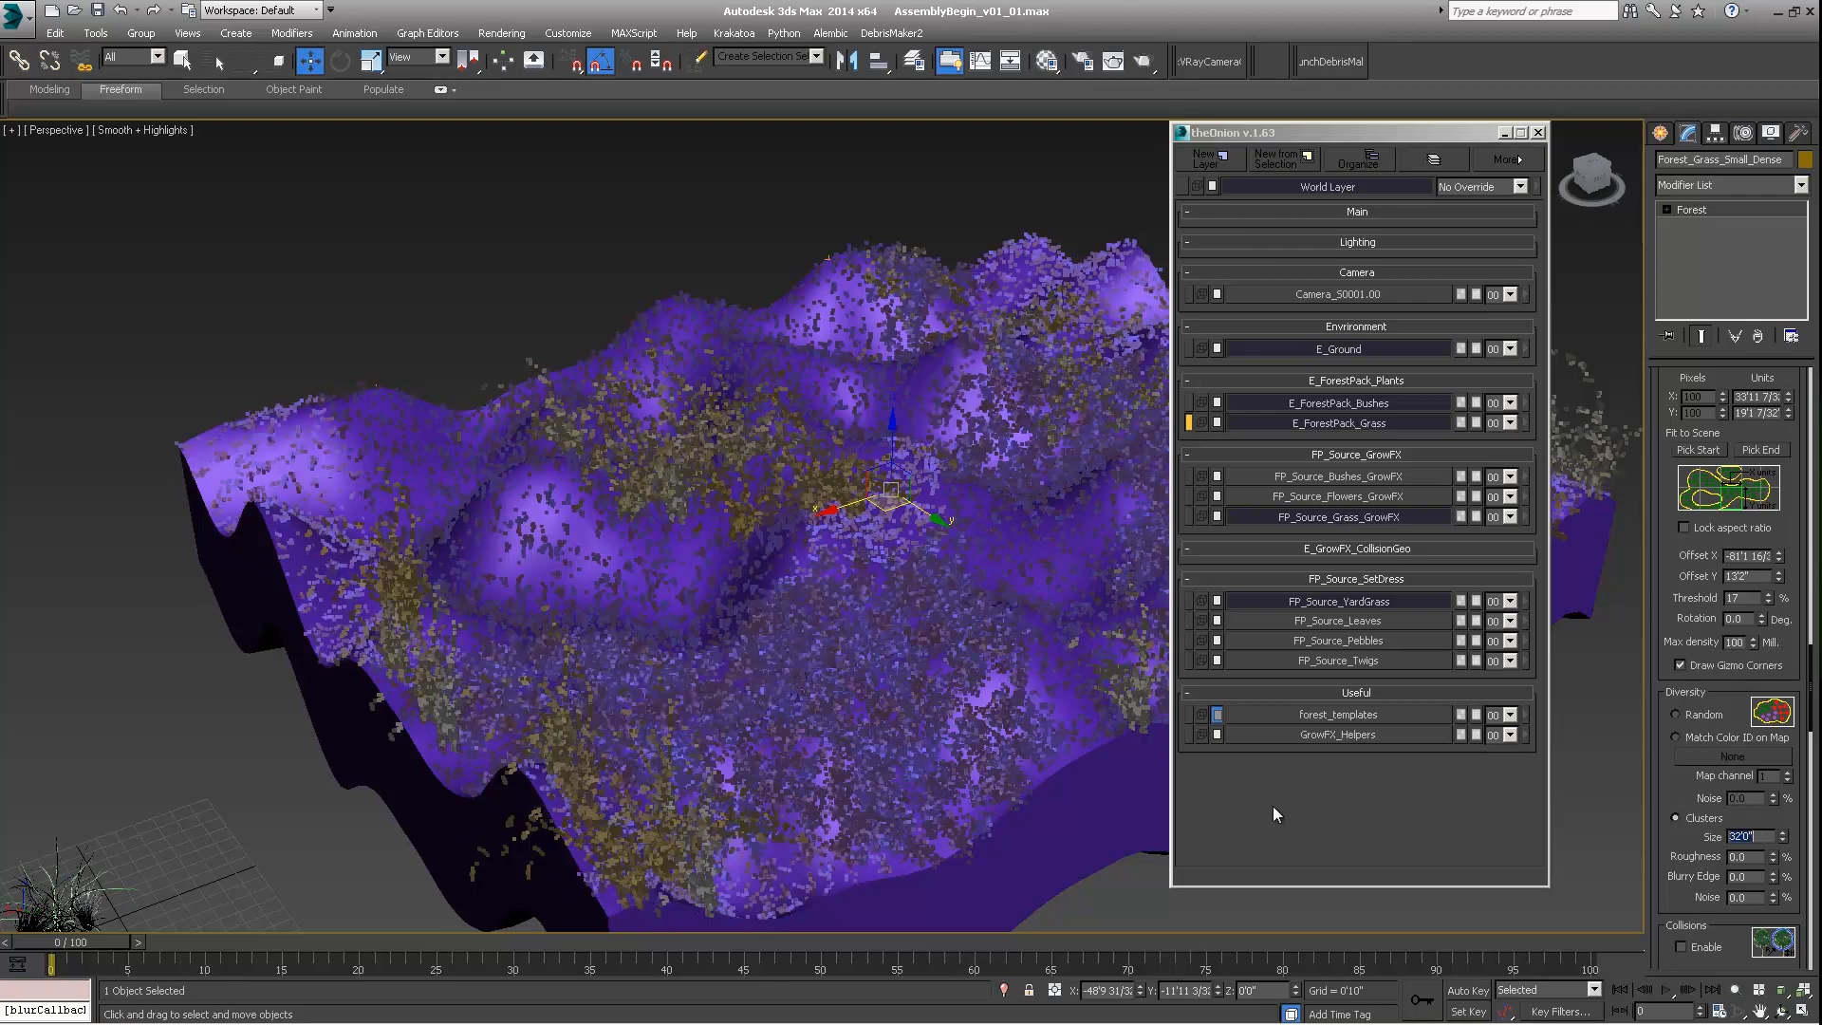
pyautogui.keyDown('alt'); pyautogui.moveTo(956, 654); pyautogui.dragTo(579, 440, button='middle'); pyautogui.keyUp('alt')
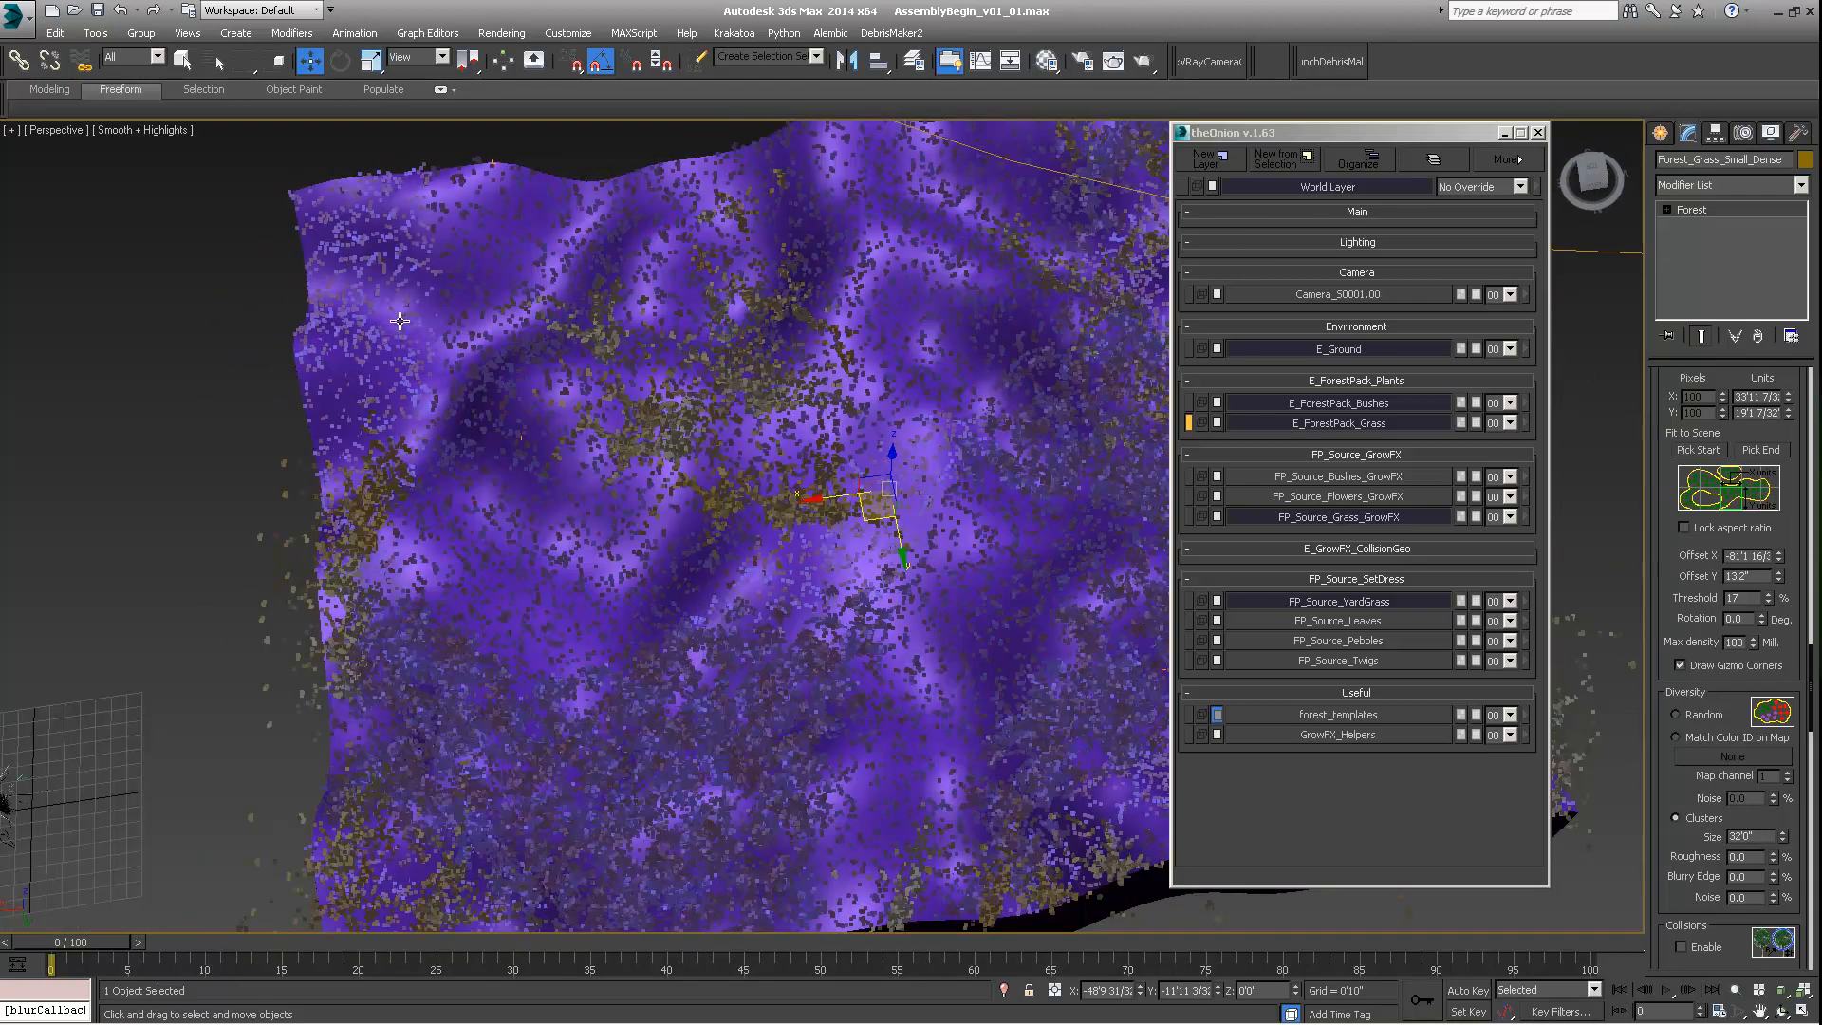
pyautogui.keyDown('alt'); pyautogui.moveTo(503, 368); pyautogui.dragTo(689, 405, button='middle'); pyautogui.keyUp('alt')
pyautogui.keyDown('alt'); pyautogui.moveTo(597, 485); pyautogui.dragTo(442, 460, button='middle'); pyautogui.keyUp('alt')
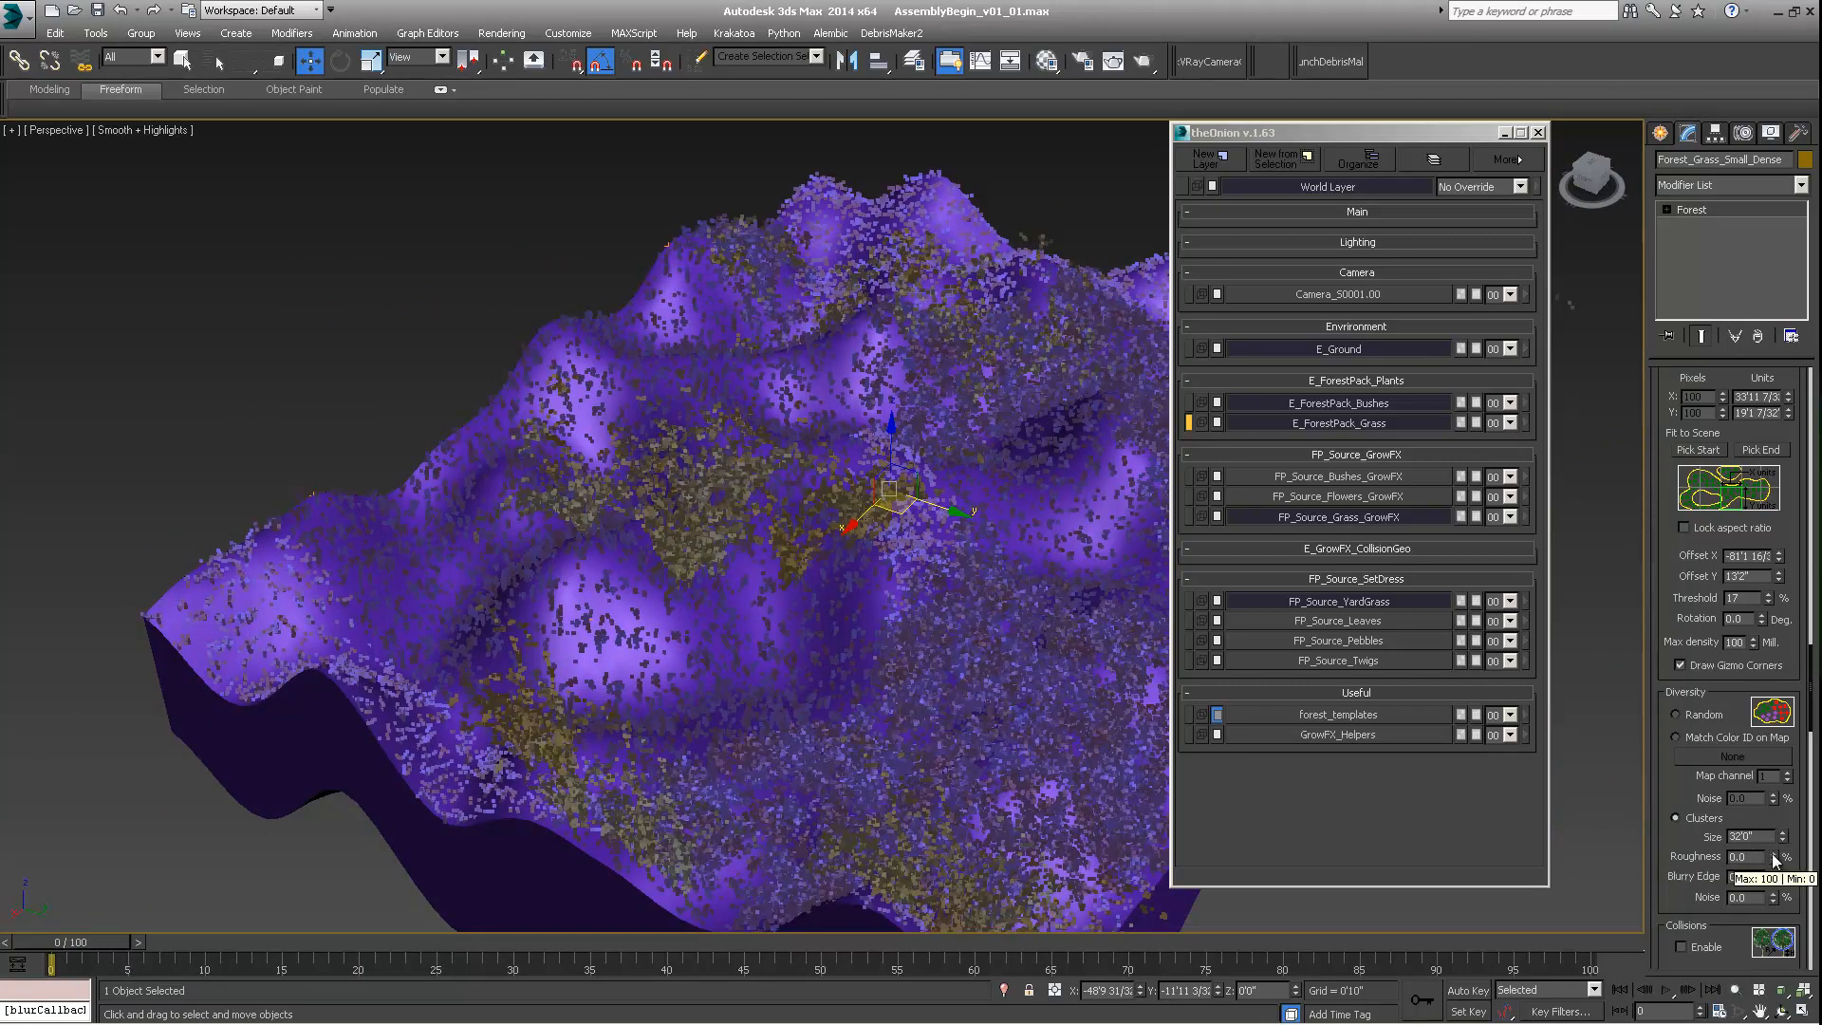
# Step: Try blurry edge values of 2.54% and 0.076% on the grass clusters
pyautogui.moveTo(1774, 878); pyautogui.dragTo(1757, 631)
pyautogui.scroll(2, 906, 570)
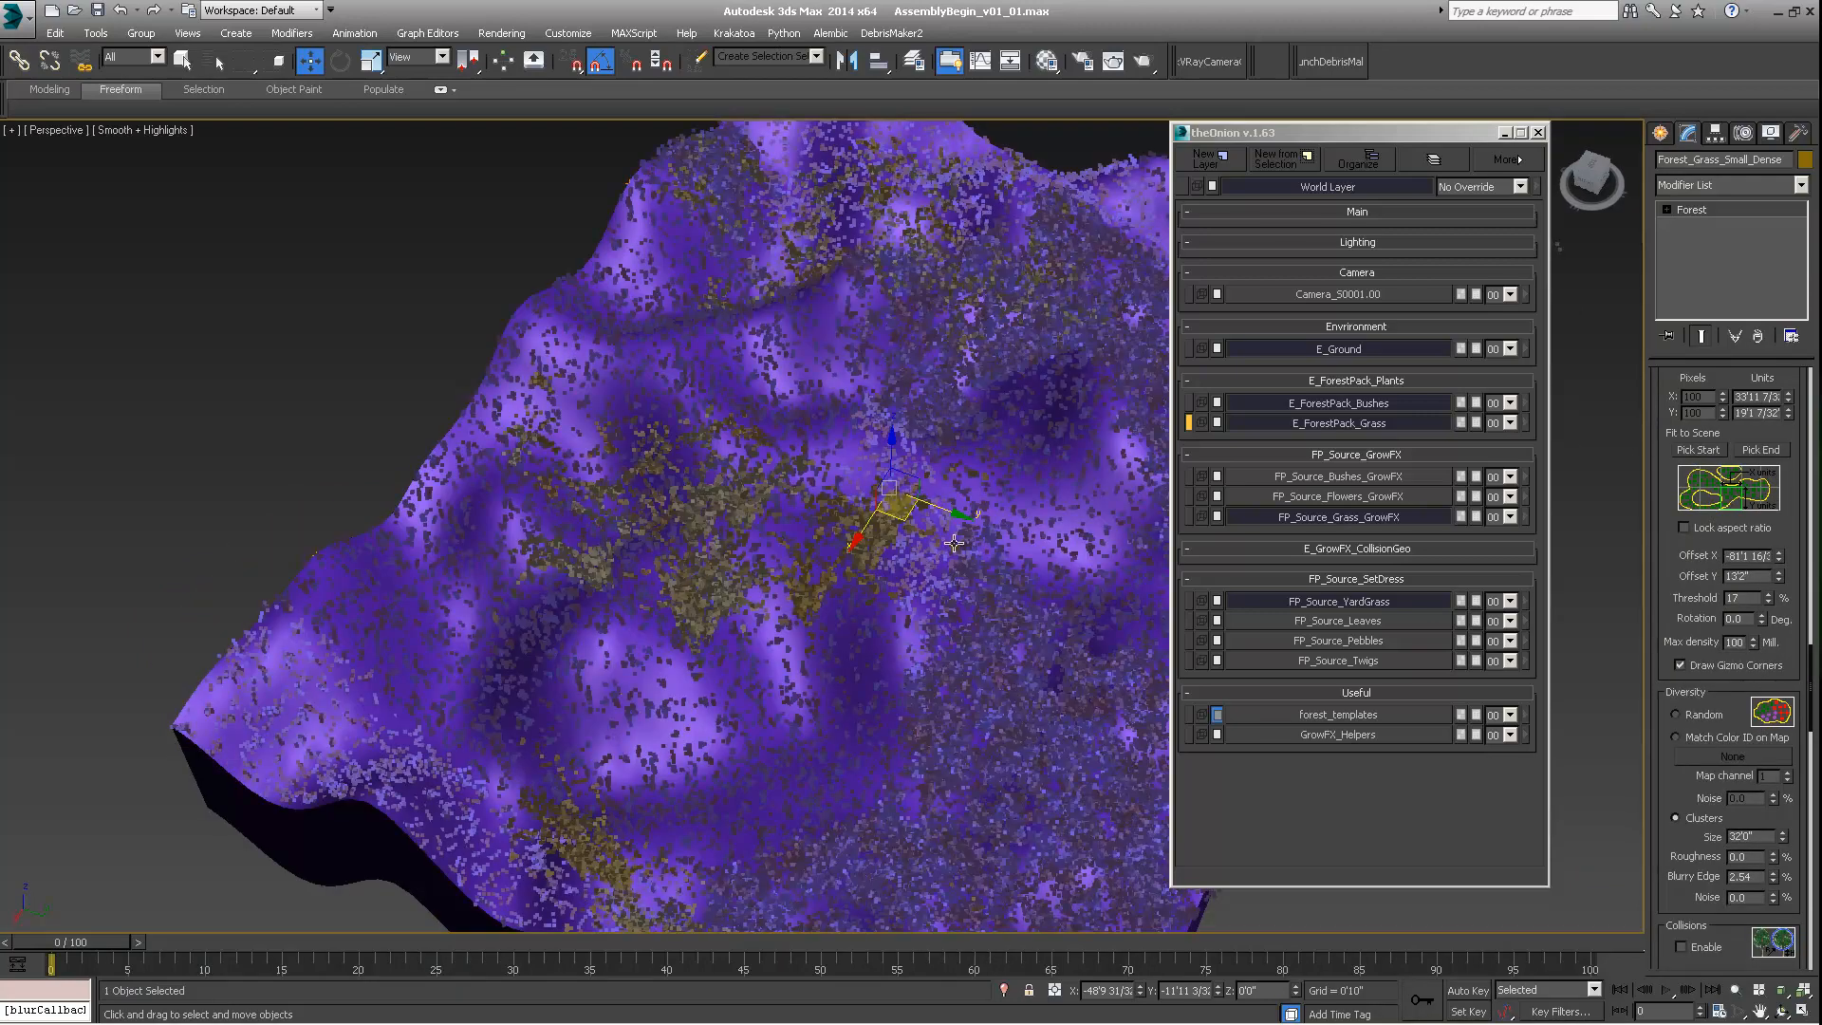
pyautogui.scroll(2, 881, 419)
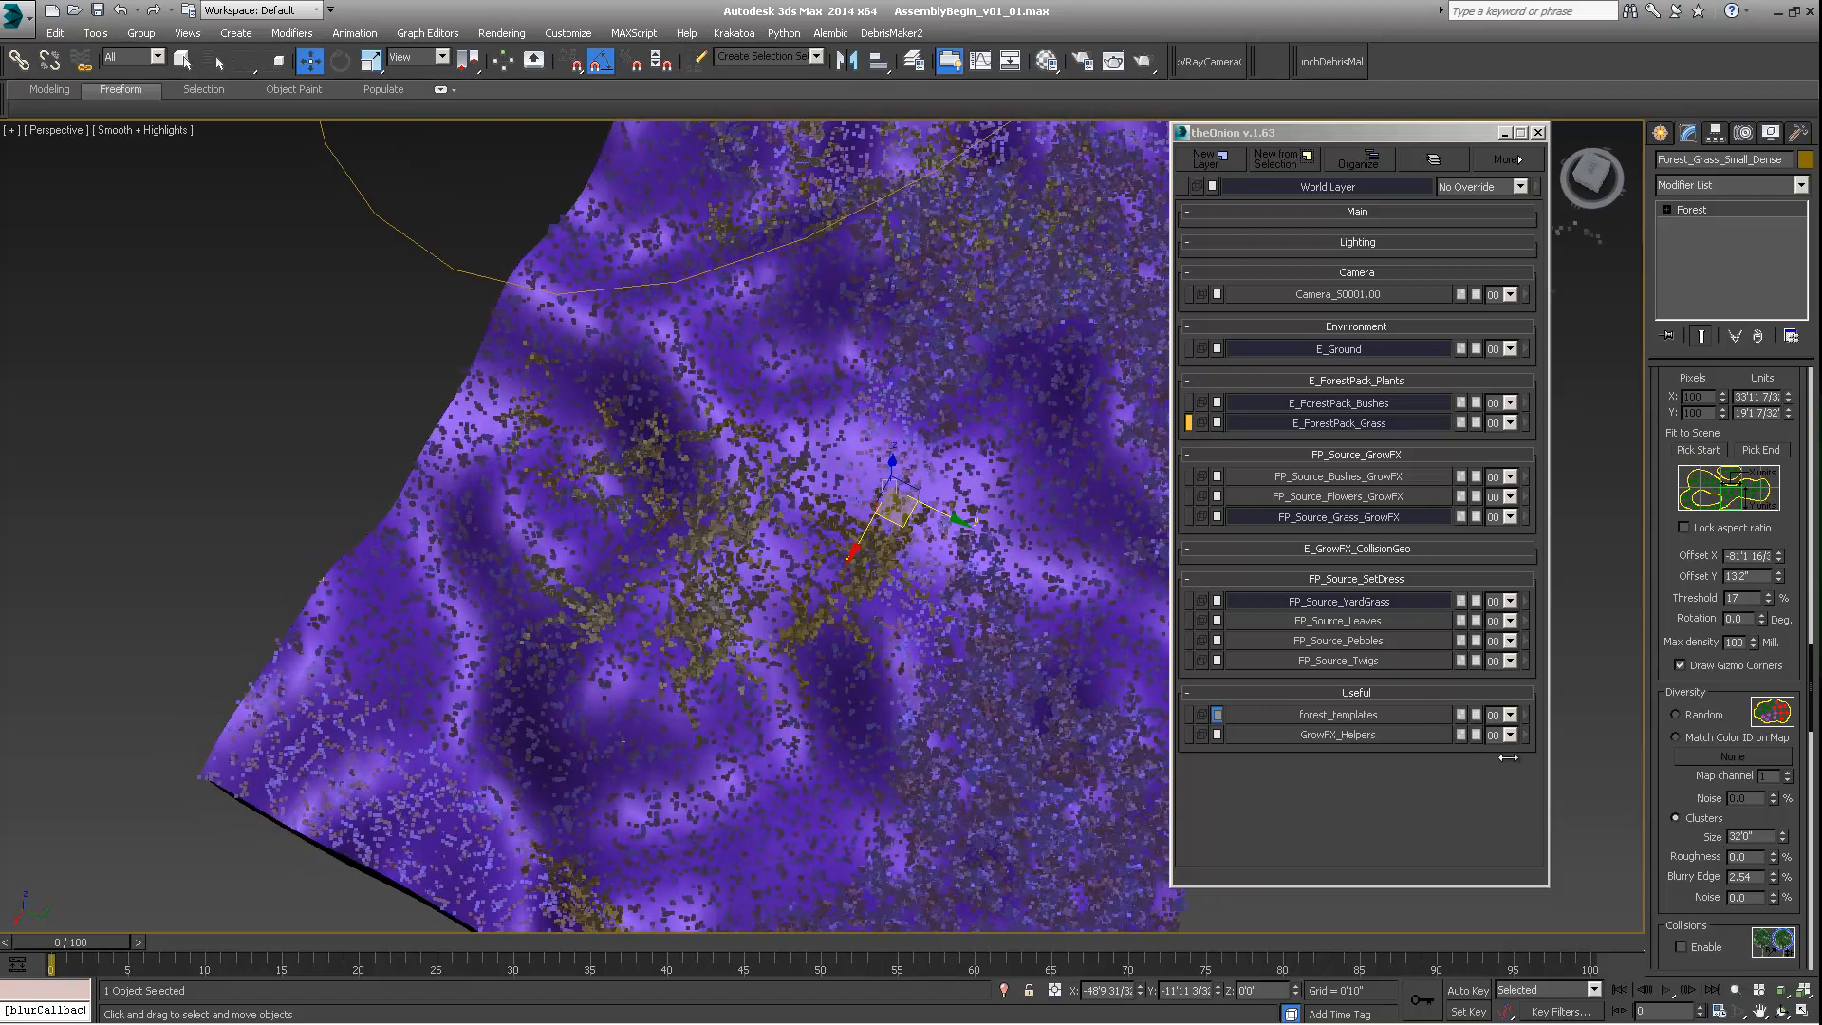
pyautogui.moveTo(1774, 882); pyautogui.dragTo(1773, 906)
pyautogui.keyDown('alt'); pyautogui.moveTo(934, 656); pyautogui.dragTo(941, 672, button='middle'); pyautogui.keyUp('alt')
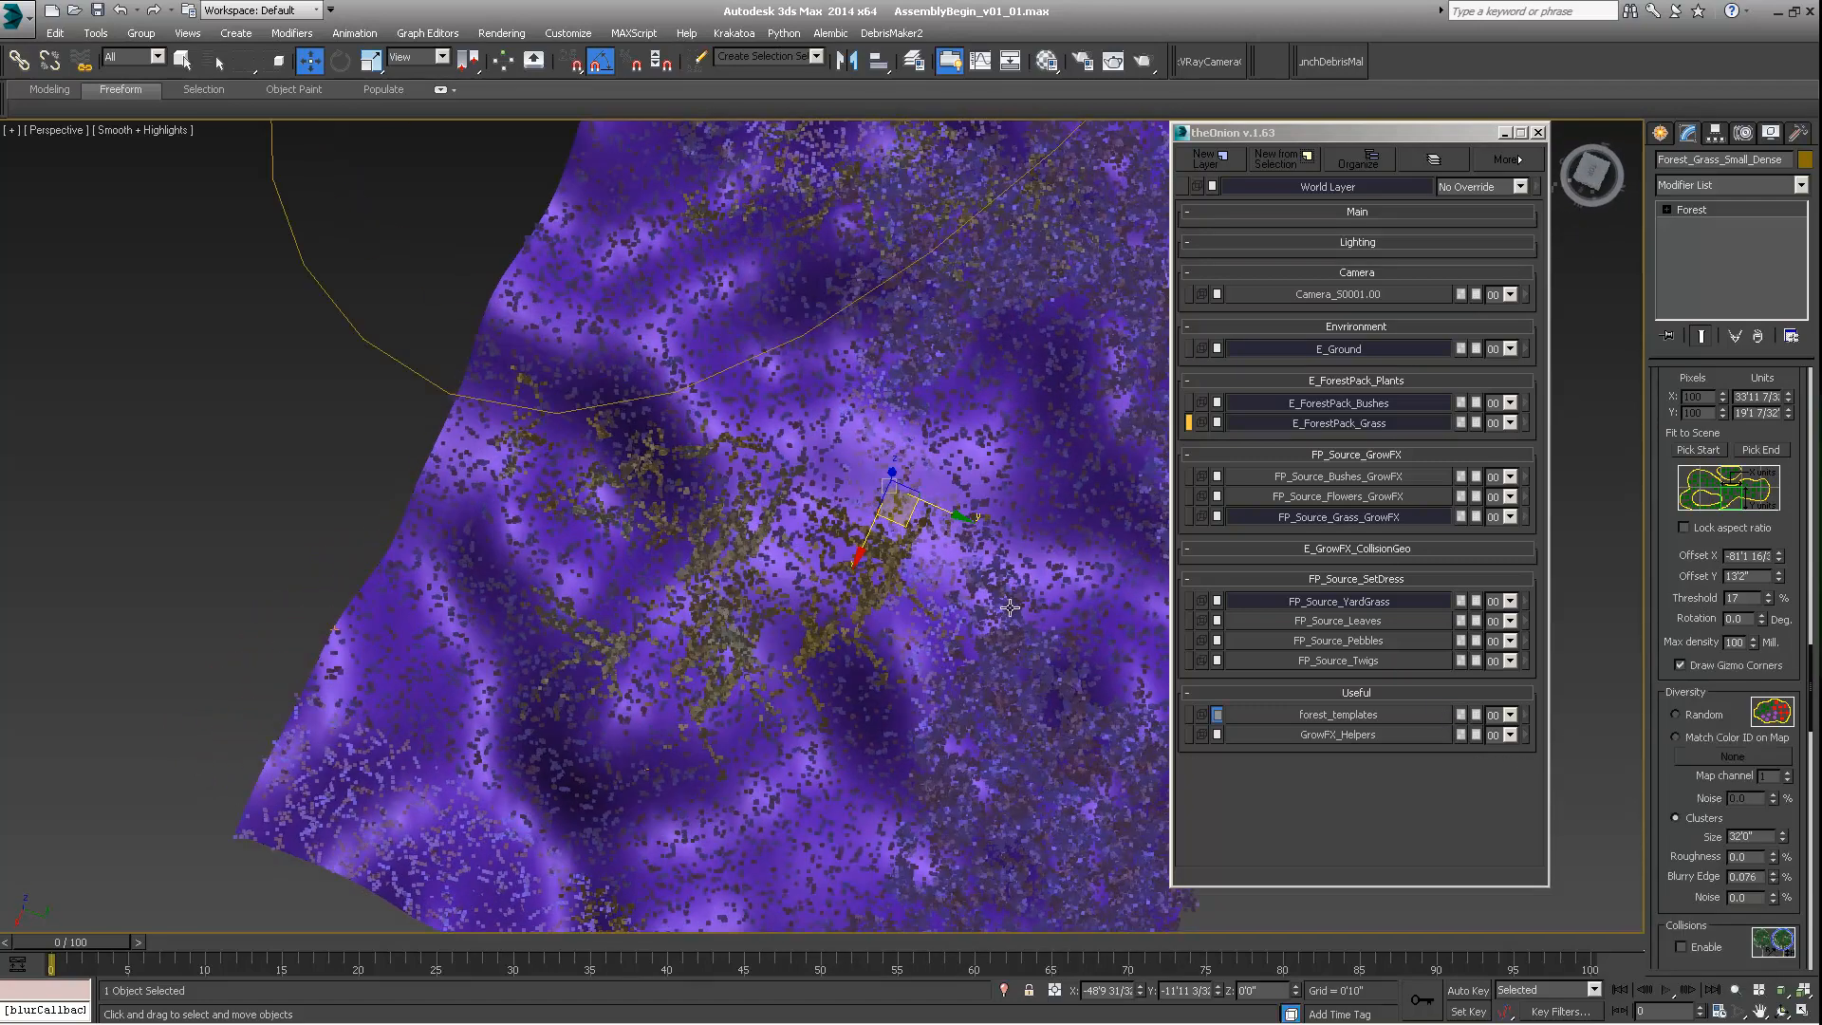
# Step: Raise the grass clusters' noise to 2.23% and inspect how the patches break up
pyautogui.moveTo(1773, 897); pyautogui.dragTo(1776, 853)
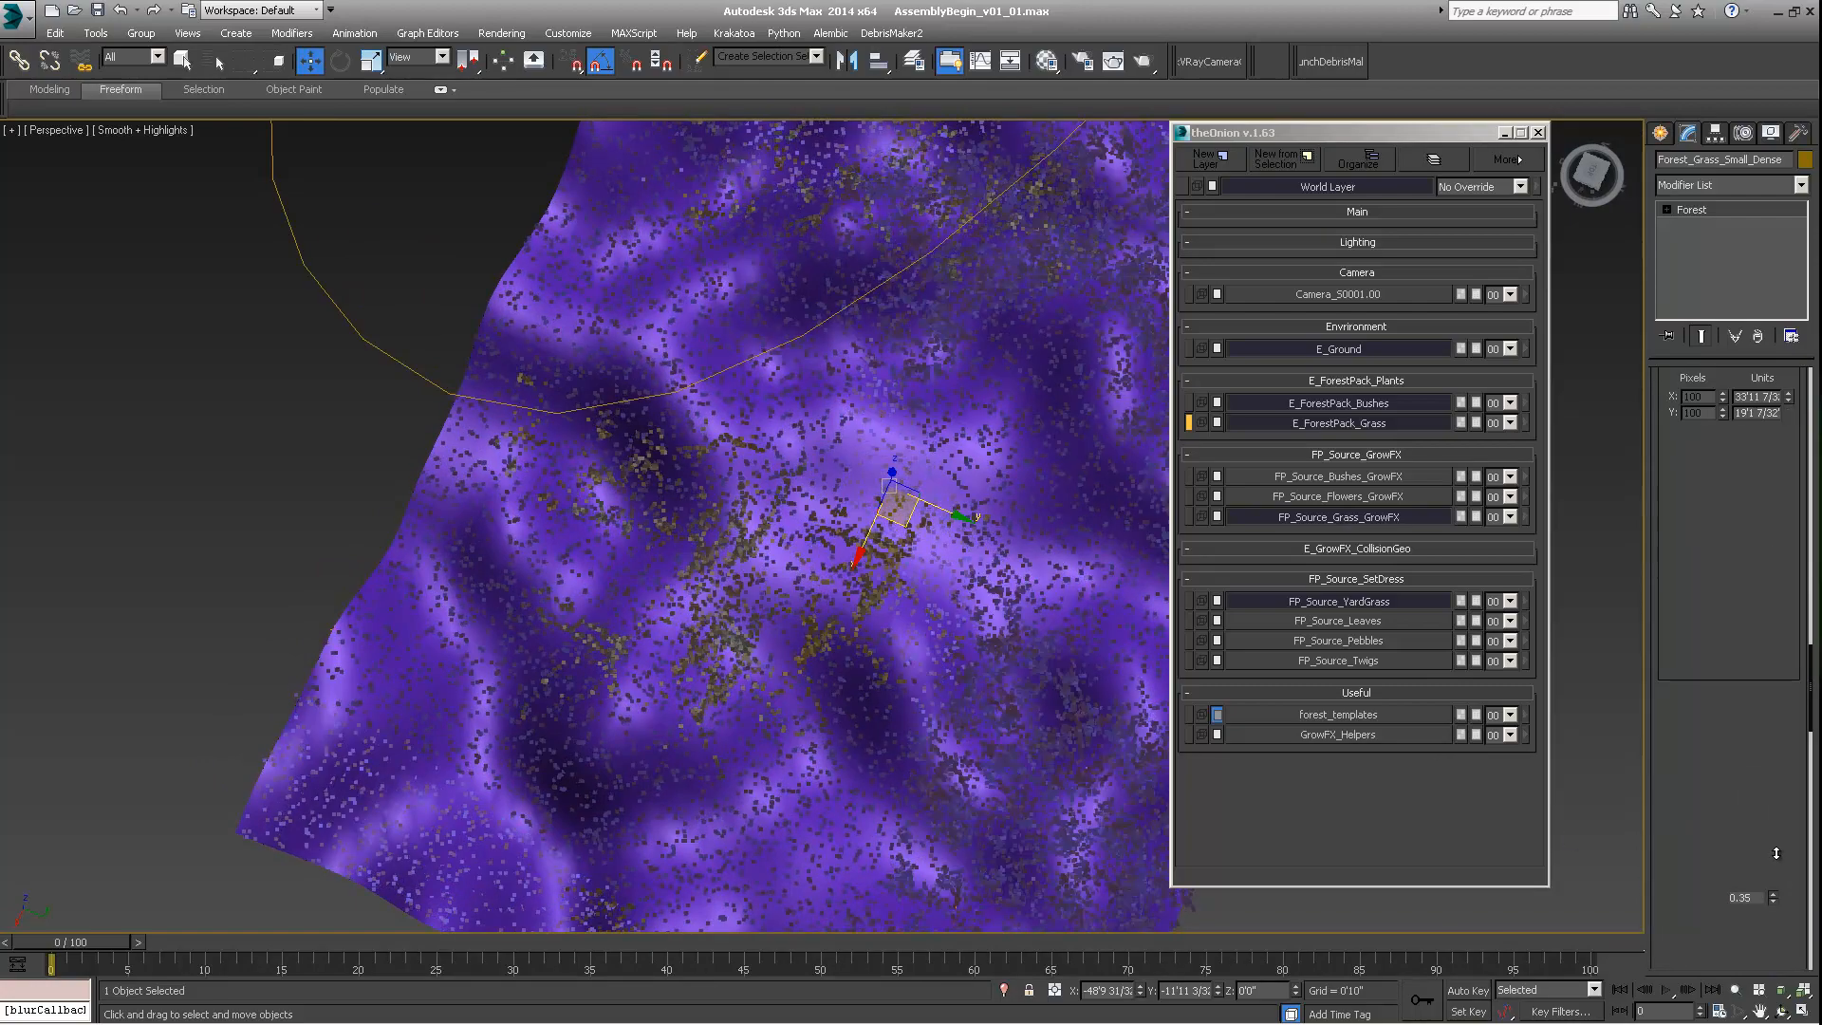
pyautogui.moveTo(1772, 716); pyautogui.dragTo(1772, 667)
pyautogui.keyDown('alt'); pyautogui.moveTo(902, 566); pyautogui.dragTo(837, 581, button='middle'); pyautogui.keyUp('alt')
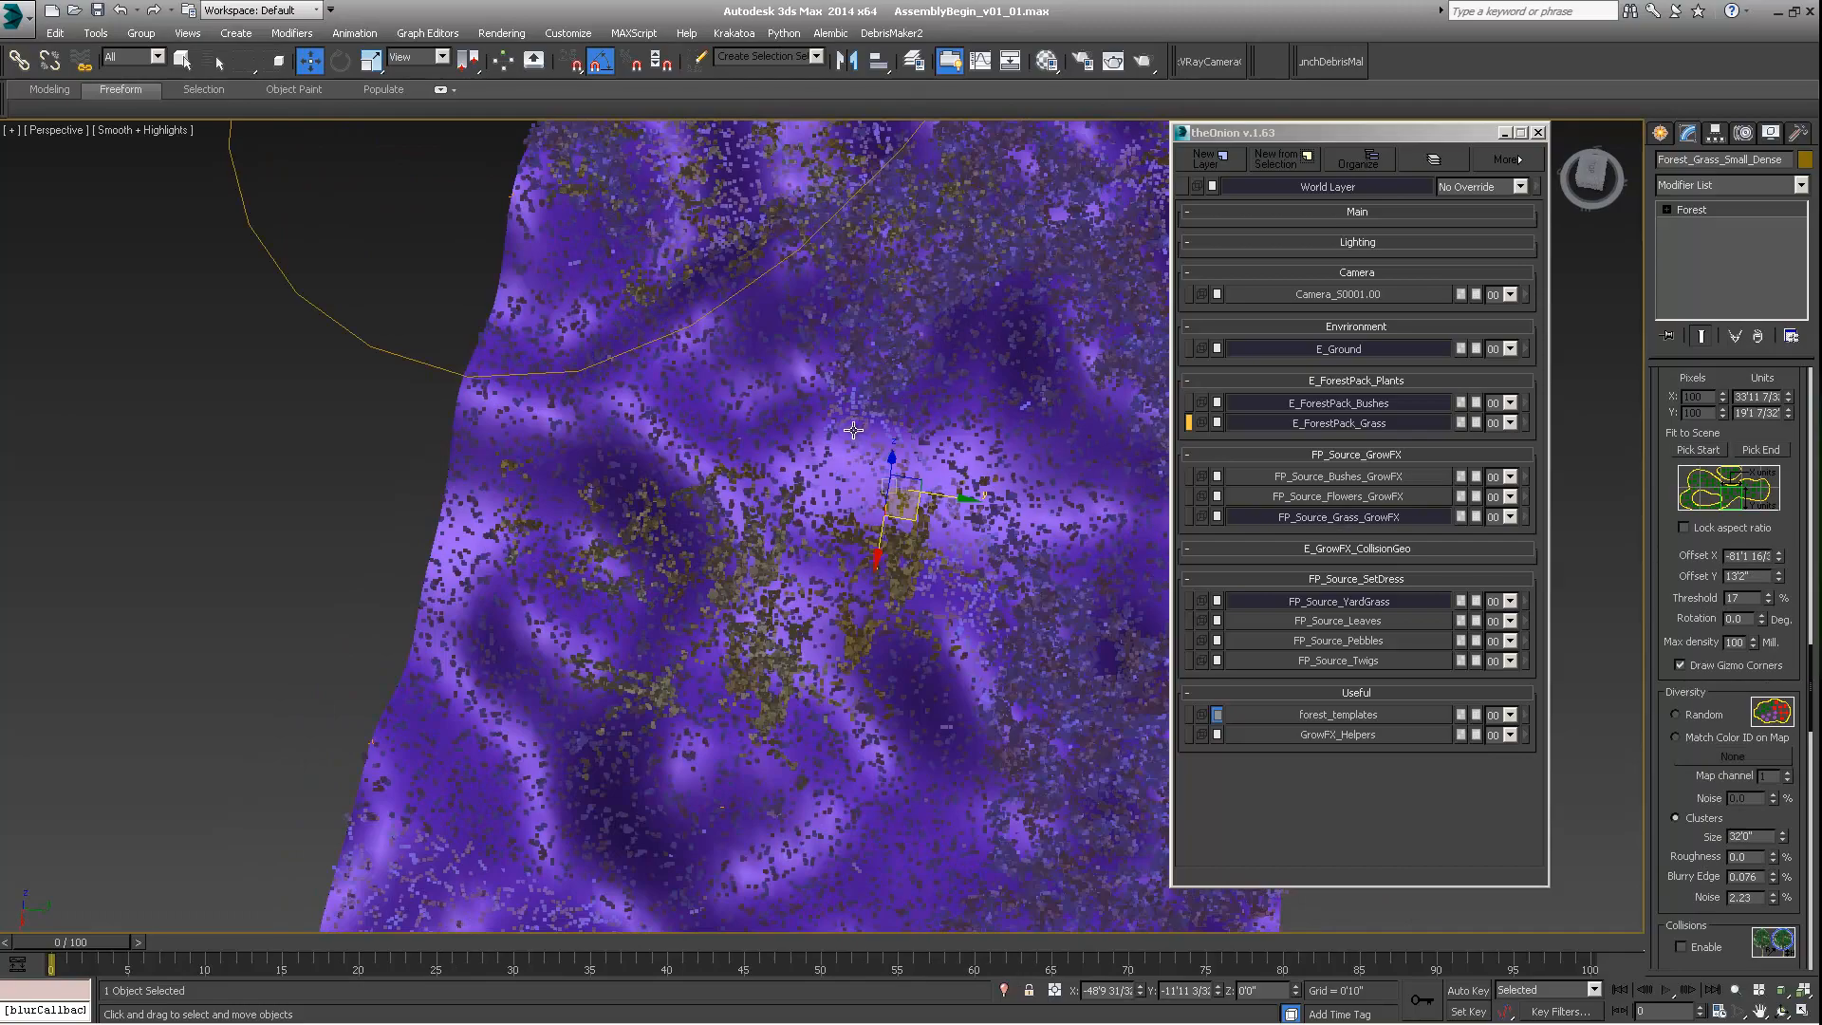
pyautogui.keyDown('alt'); pyautogui.moveTo(913, 403); pyautogui.dragTo(1042, 477, button='middle'); pyautogui.keyUp('alt')
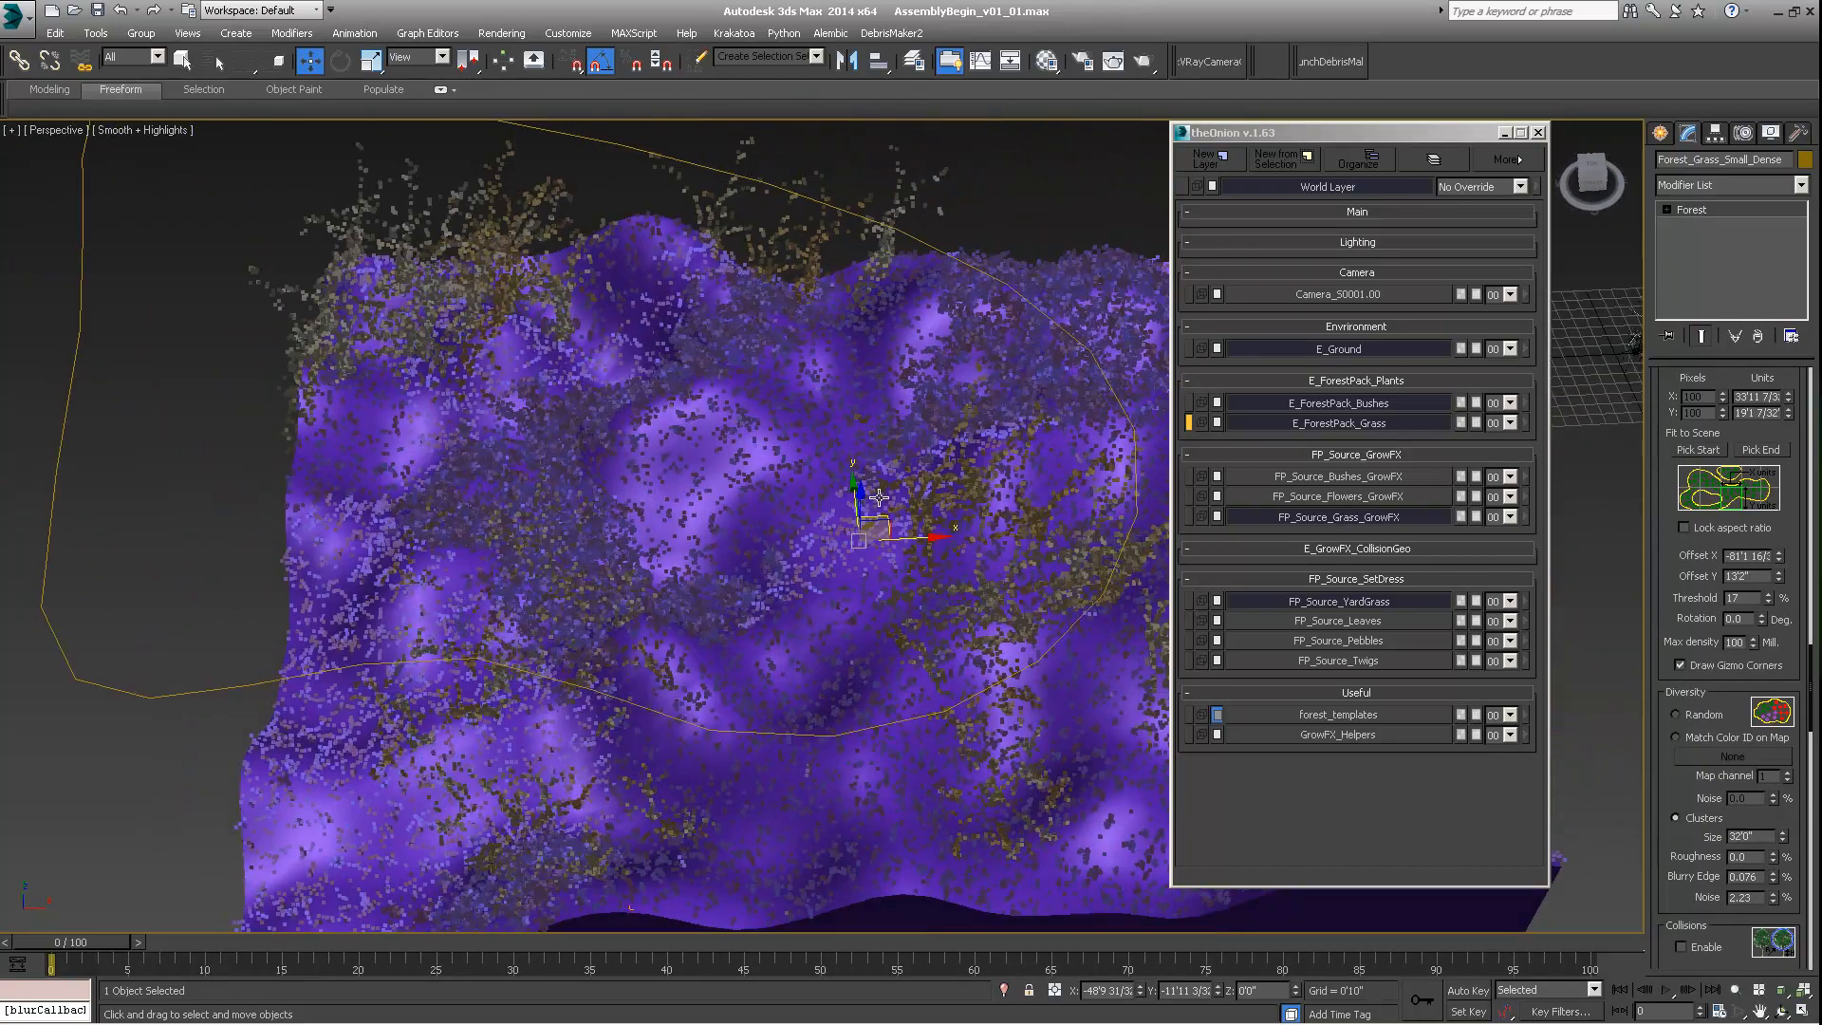
pyautogui.keyDown('alt'); pyautogui.moveTo(844, 597); pyautogui.dragTo(772, 548, button='middle'); pyautogui.keyUp('alt')
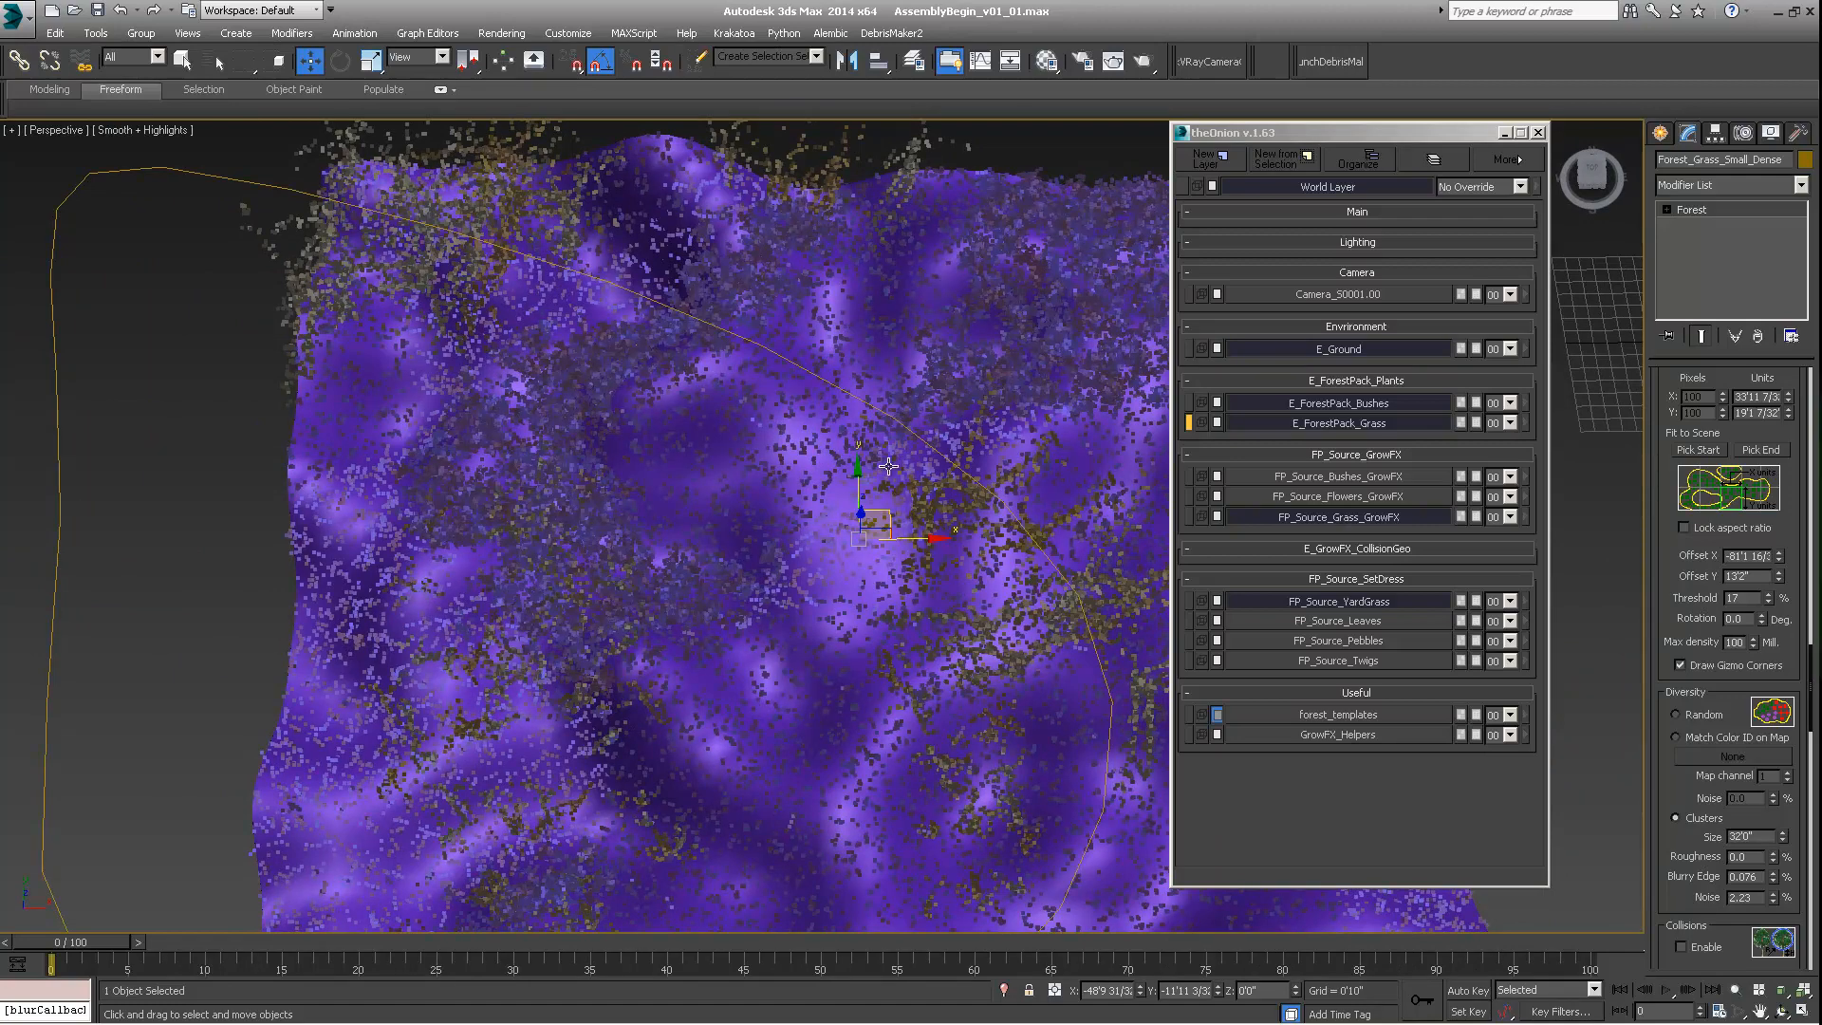
# Step: Set the grass clusters' blurry edge to 0.366% and review the patch transitions across the ground
pyautogui.moveTo(911, 419); pyautogui.dragTo(745, 409, button='middle')
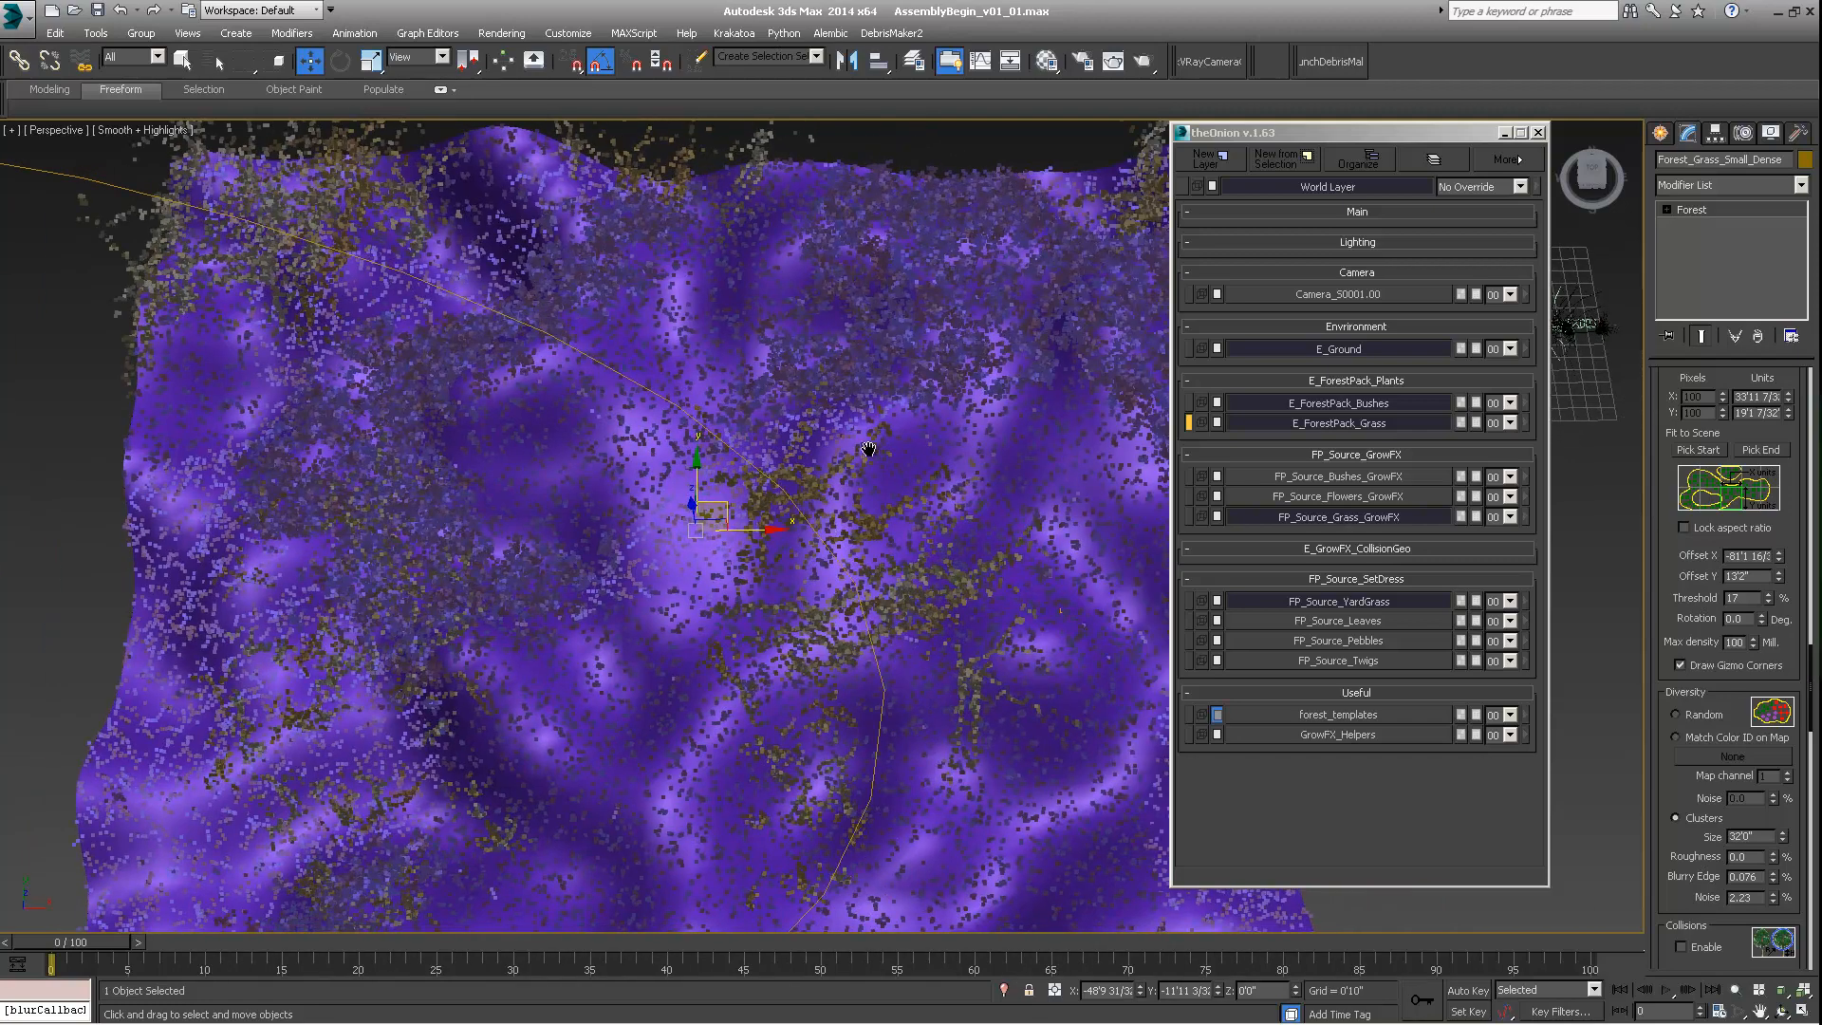
pyautogui.moveTo(1108, 587); pyautogui.dragTo(918, 545, button='middle')
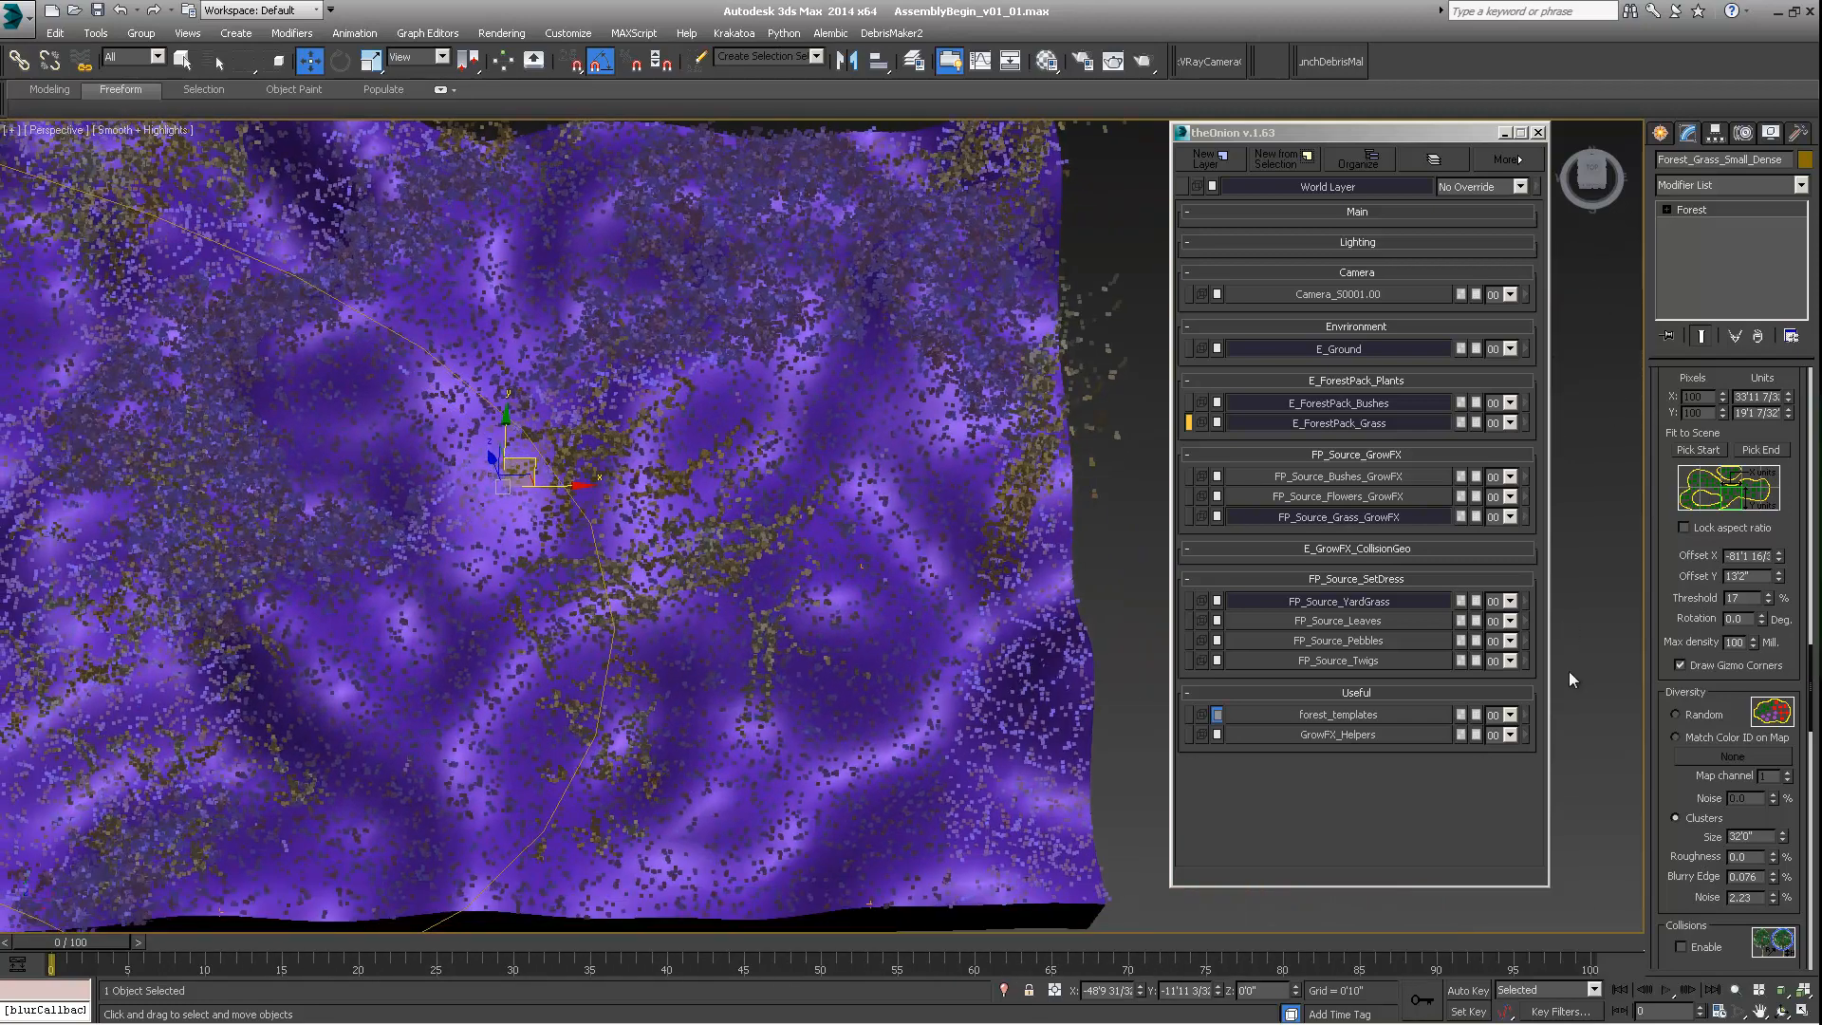
pyautogui.moveTo(1771, 879); pyautogui.dragTo(1767, 845)
pyautogui.moveTo(564, 504); pyautogui.dragTo(730, 561, button='middle')
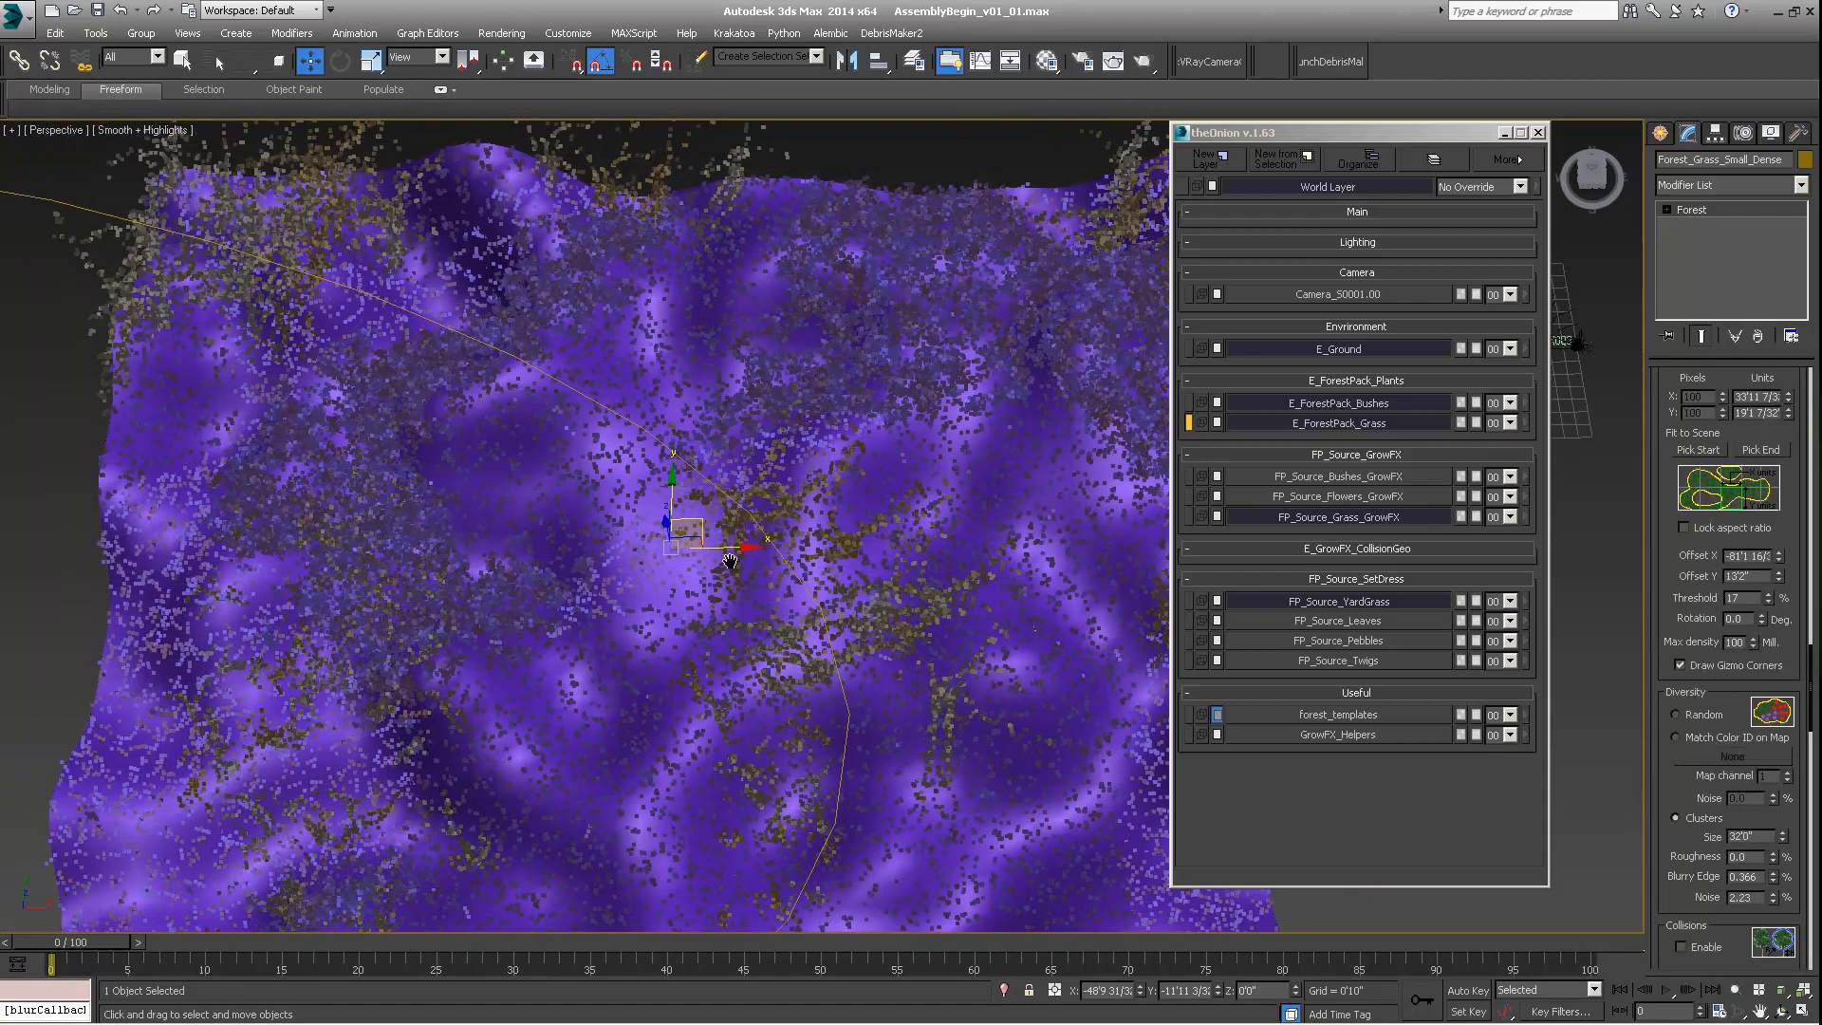
pyautogui.moveTo(605, 596); pyautogui.dragTo(782, 523, button='middle')
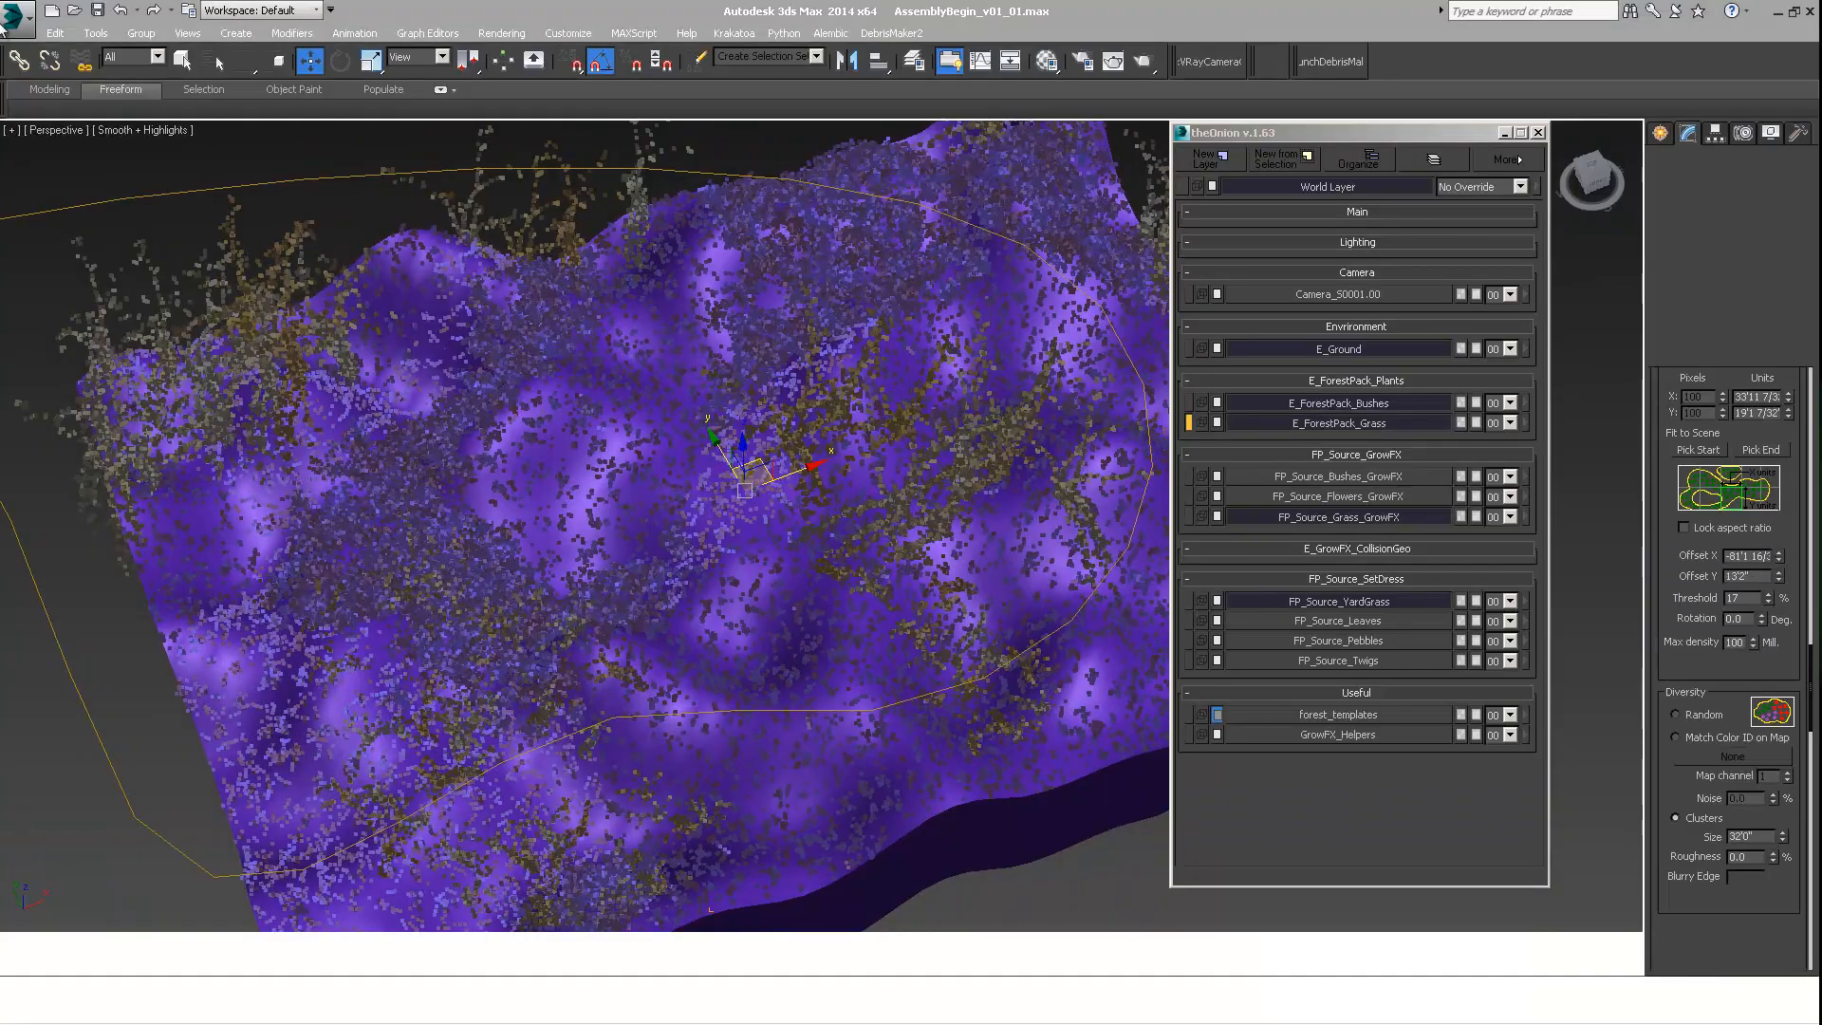
# Step: Save the scene under its current file name
pyautogui.click(25, 25)
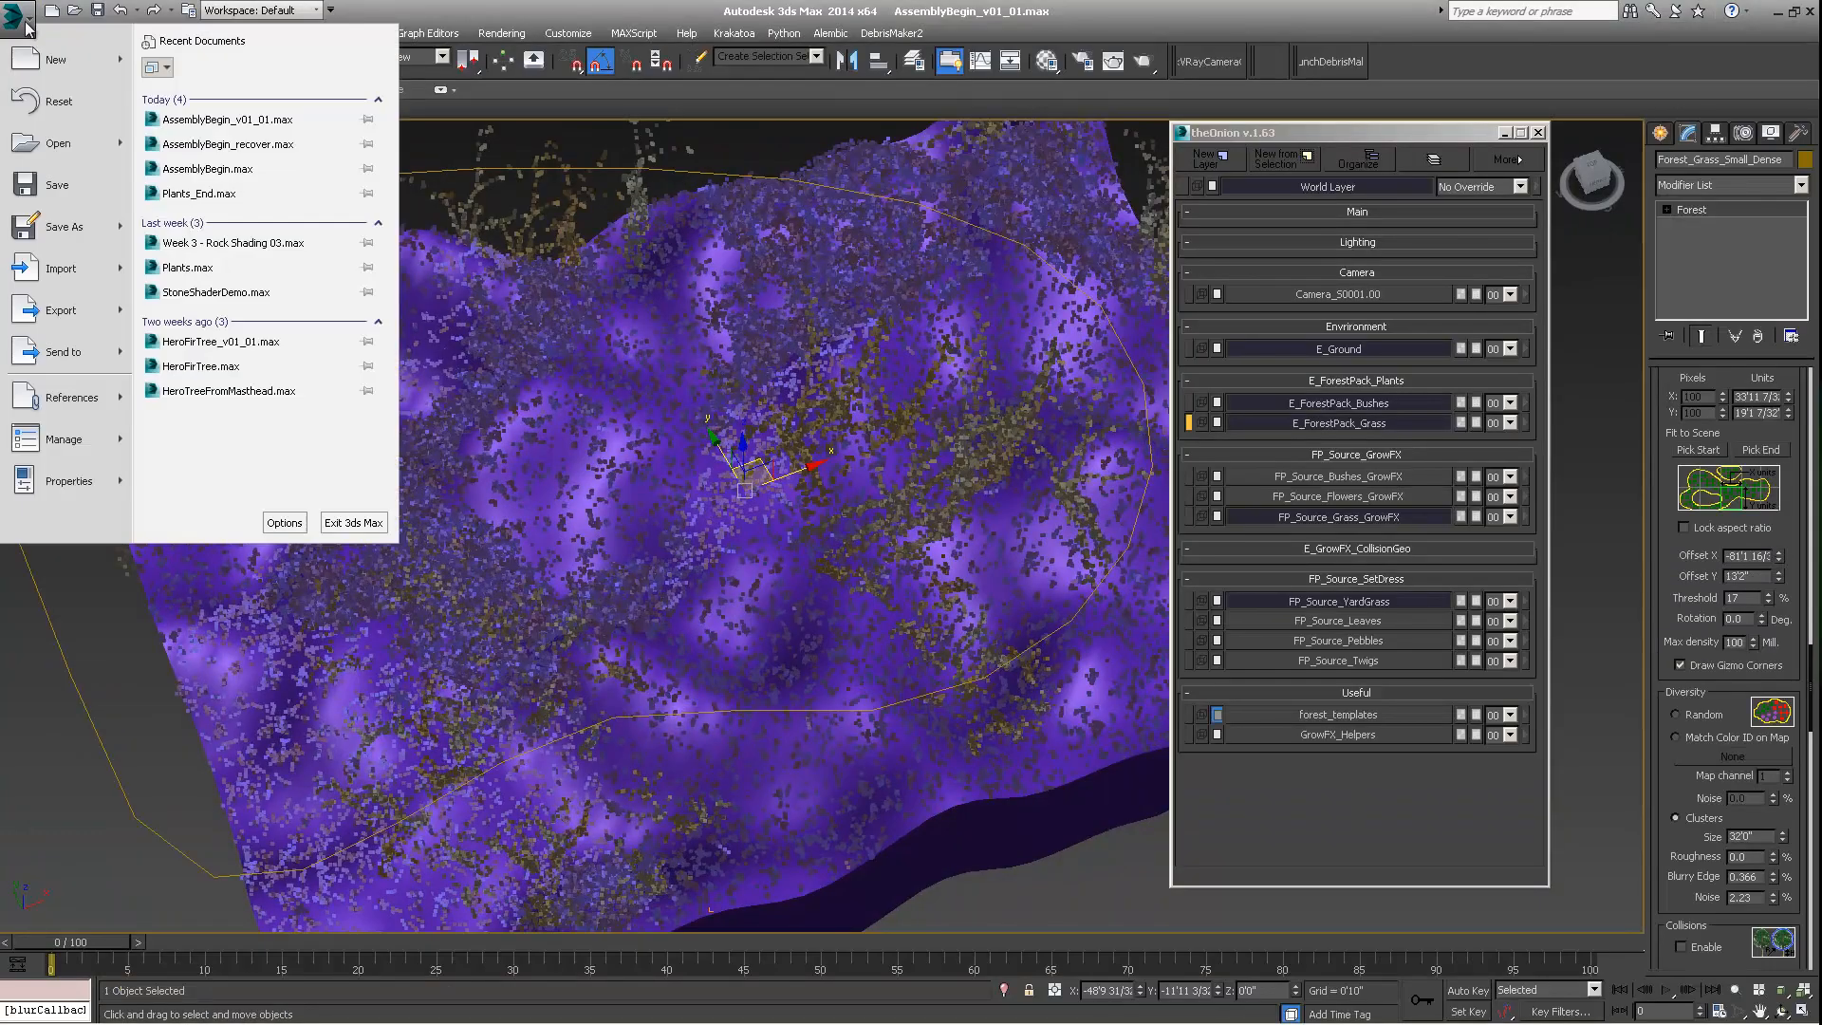
pyautogui.click(59, 186)
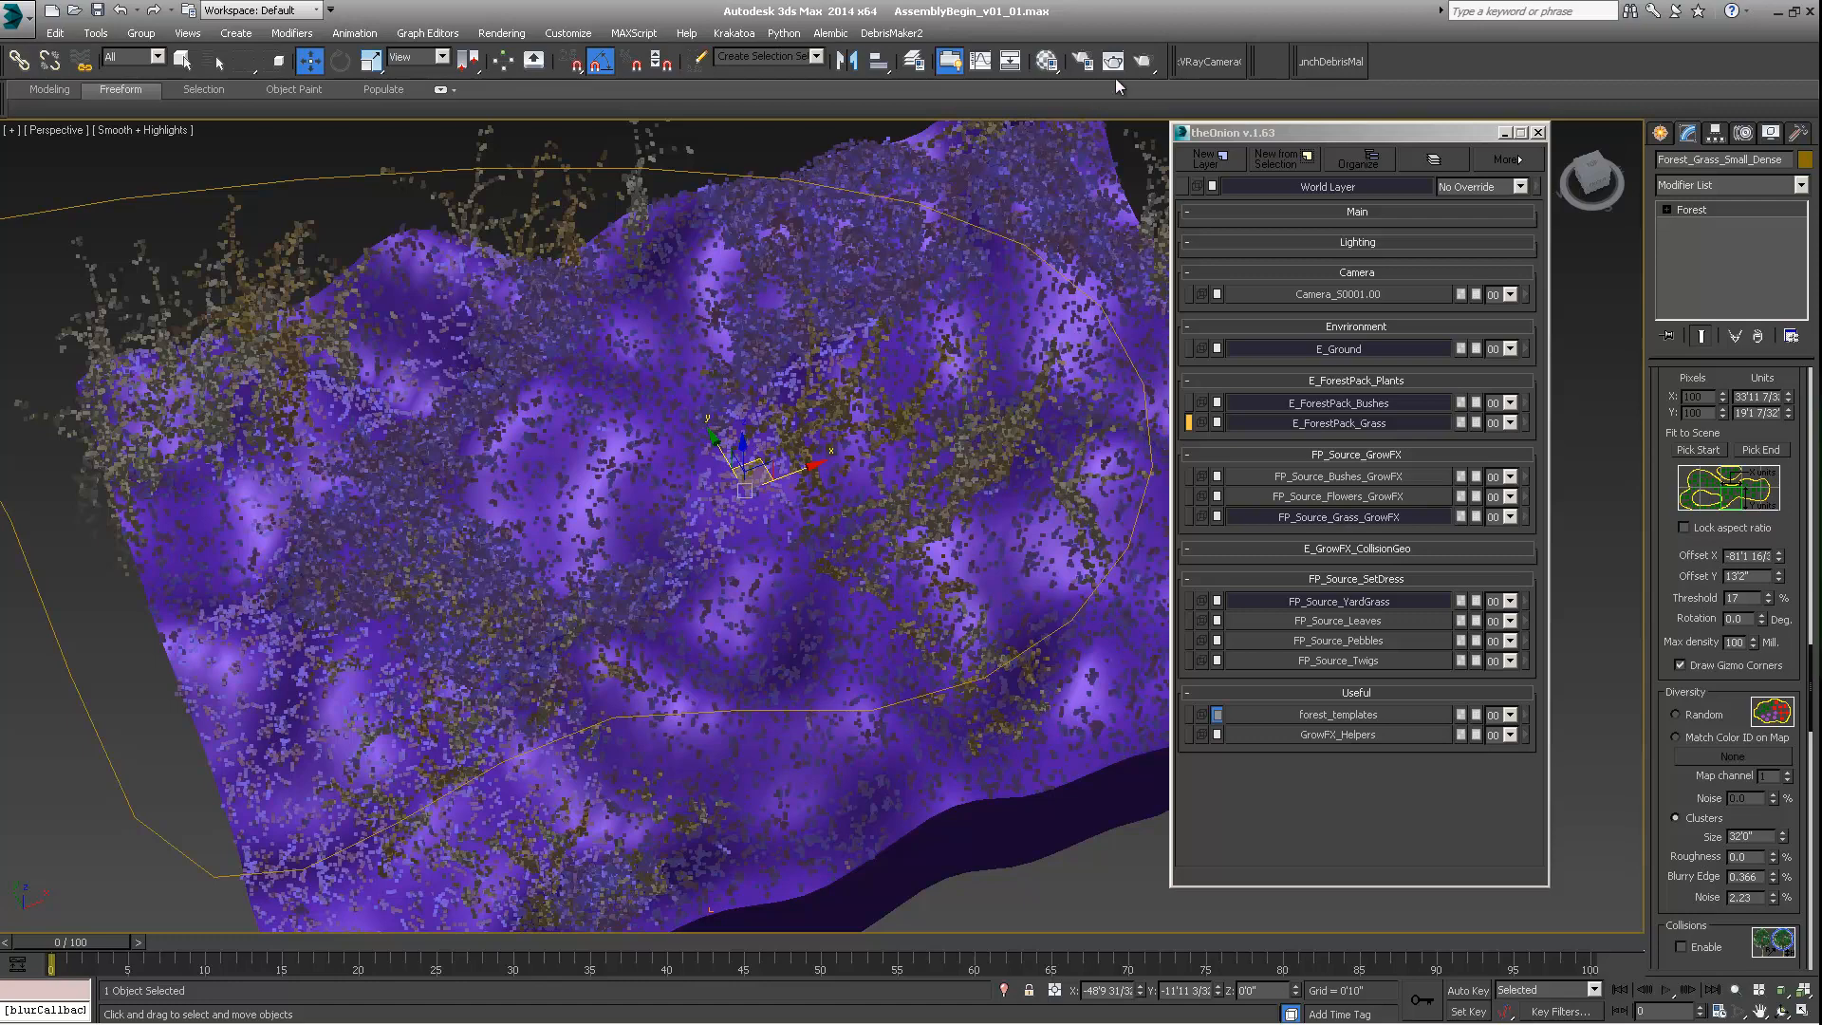
# Step: Search the Treegrunt tools for quickrender, launch quickRender2 and render the perspective view
pyautogui.click(1274, 59)
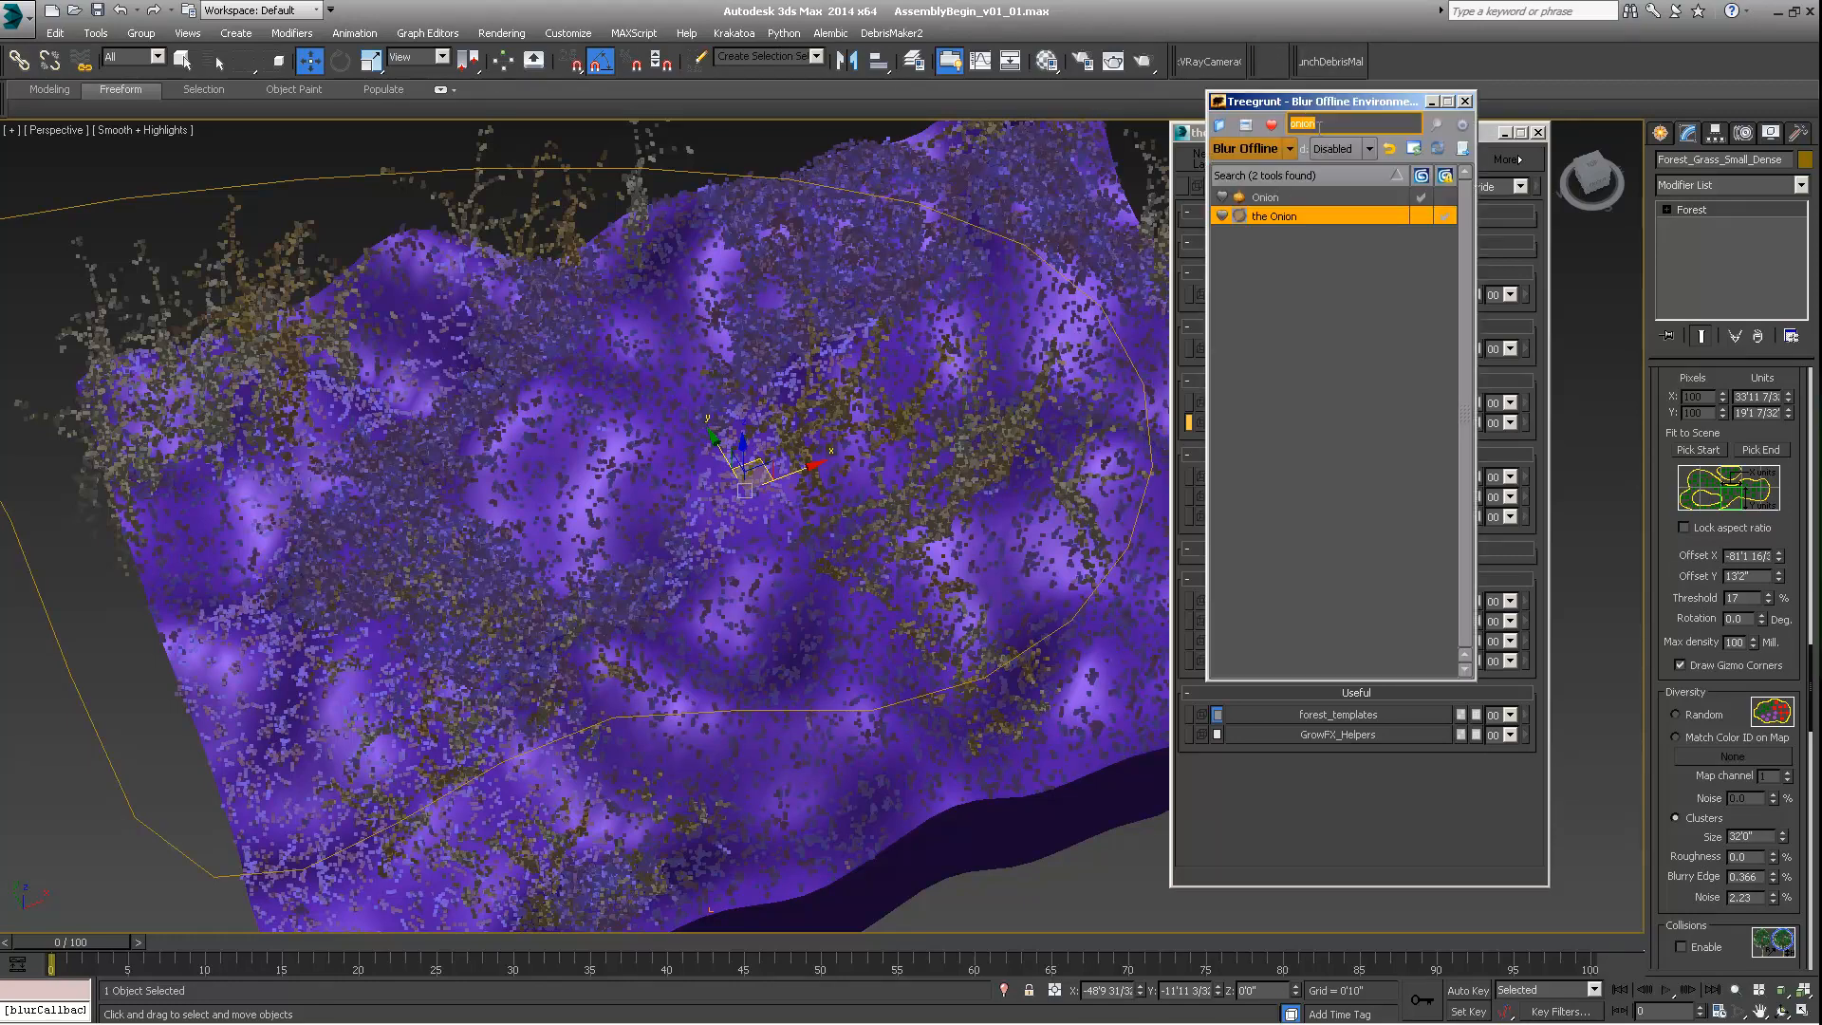
pyautogui.write('quickrender')
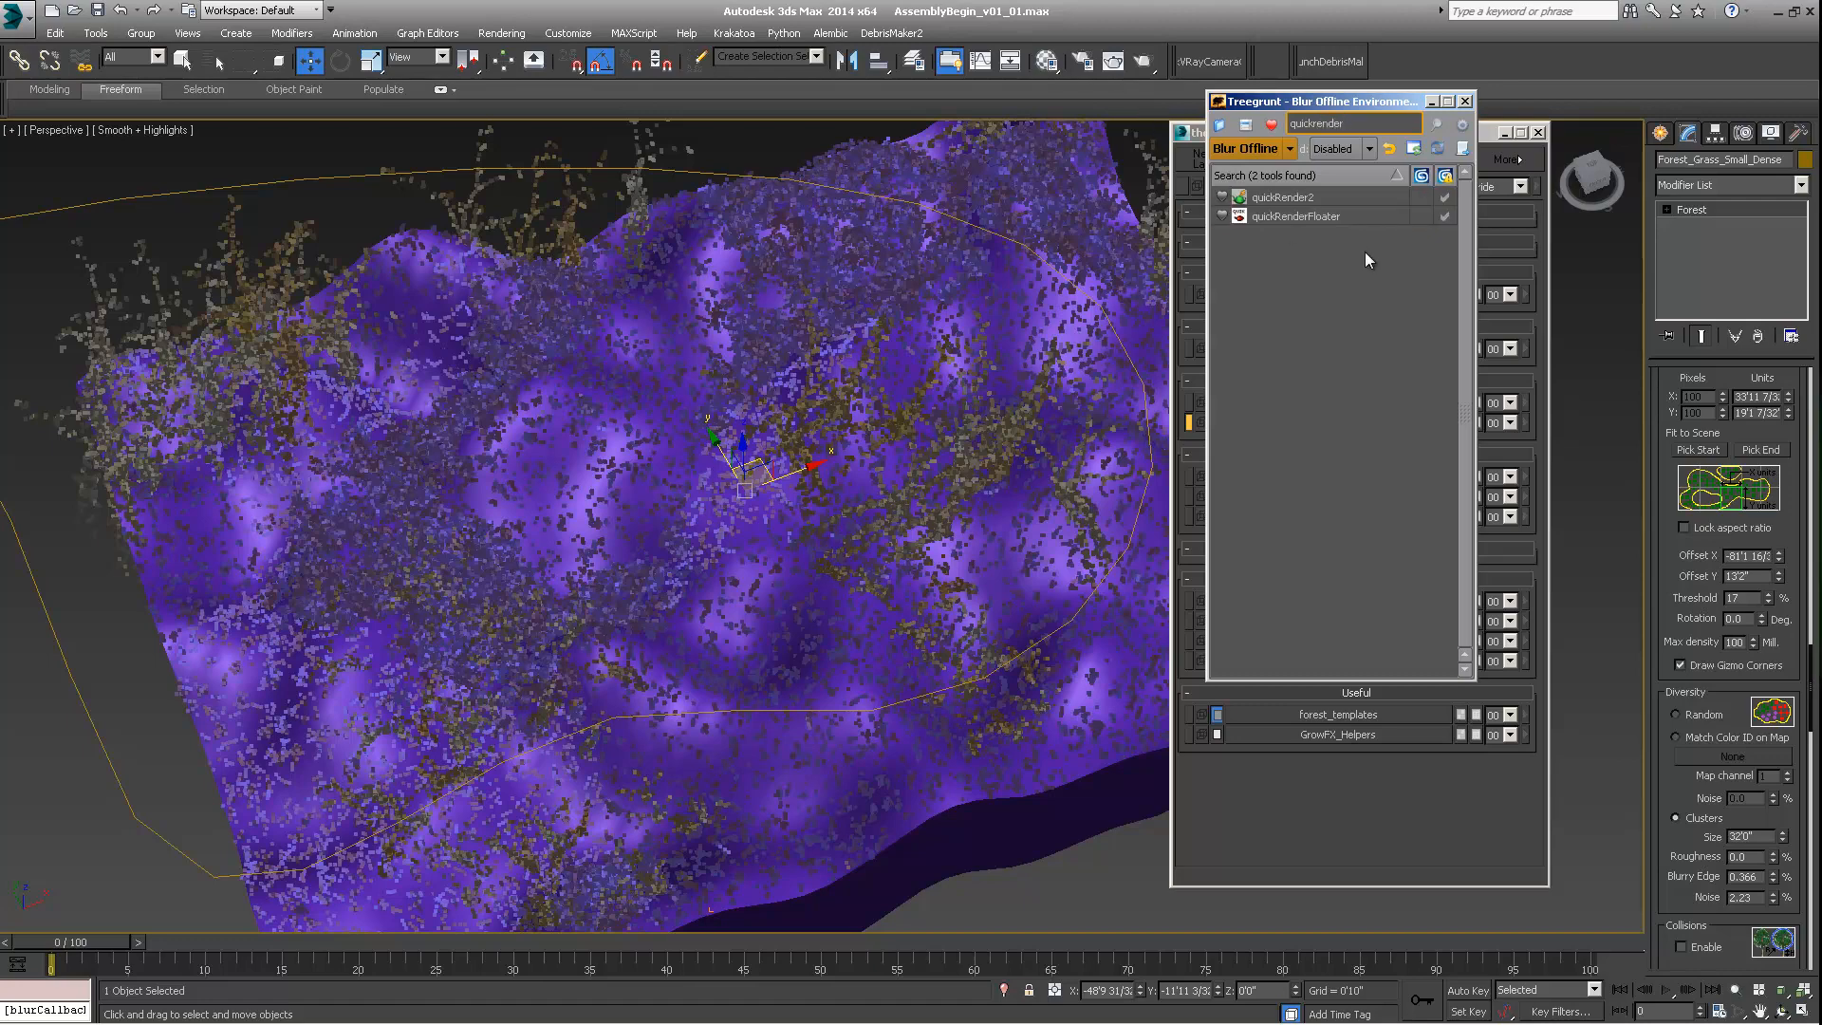
pyautogui.doubleClick(1300, 199)
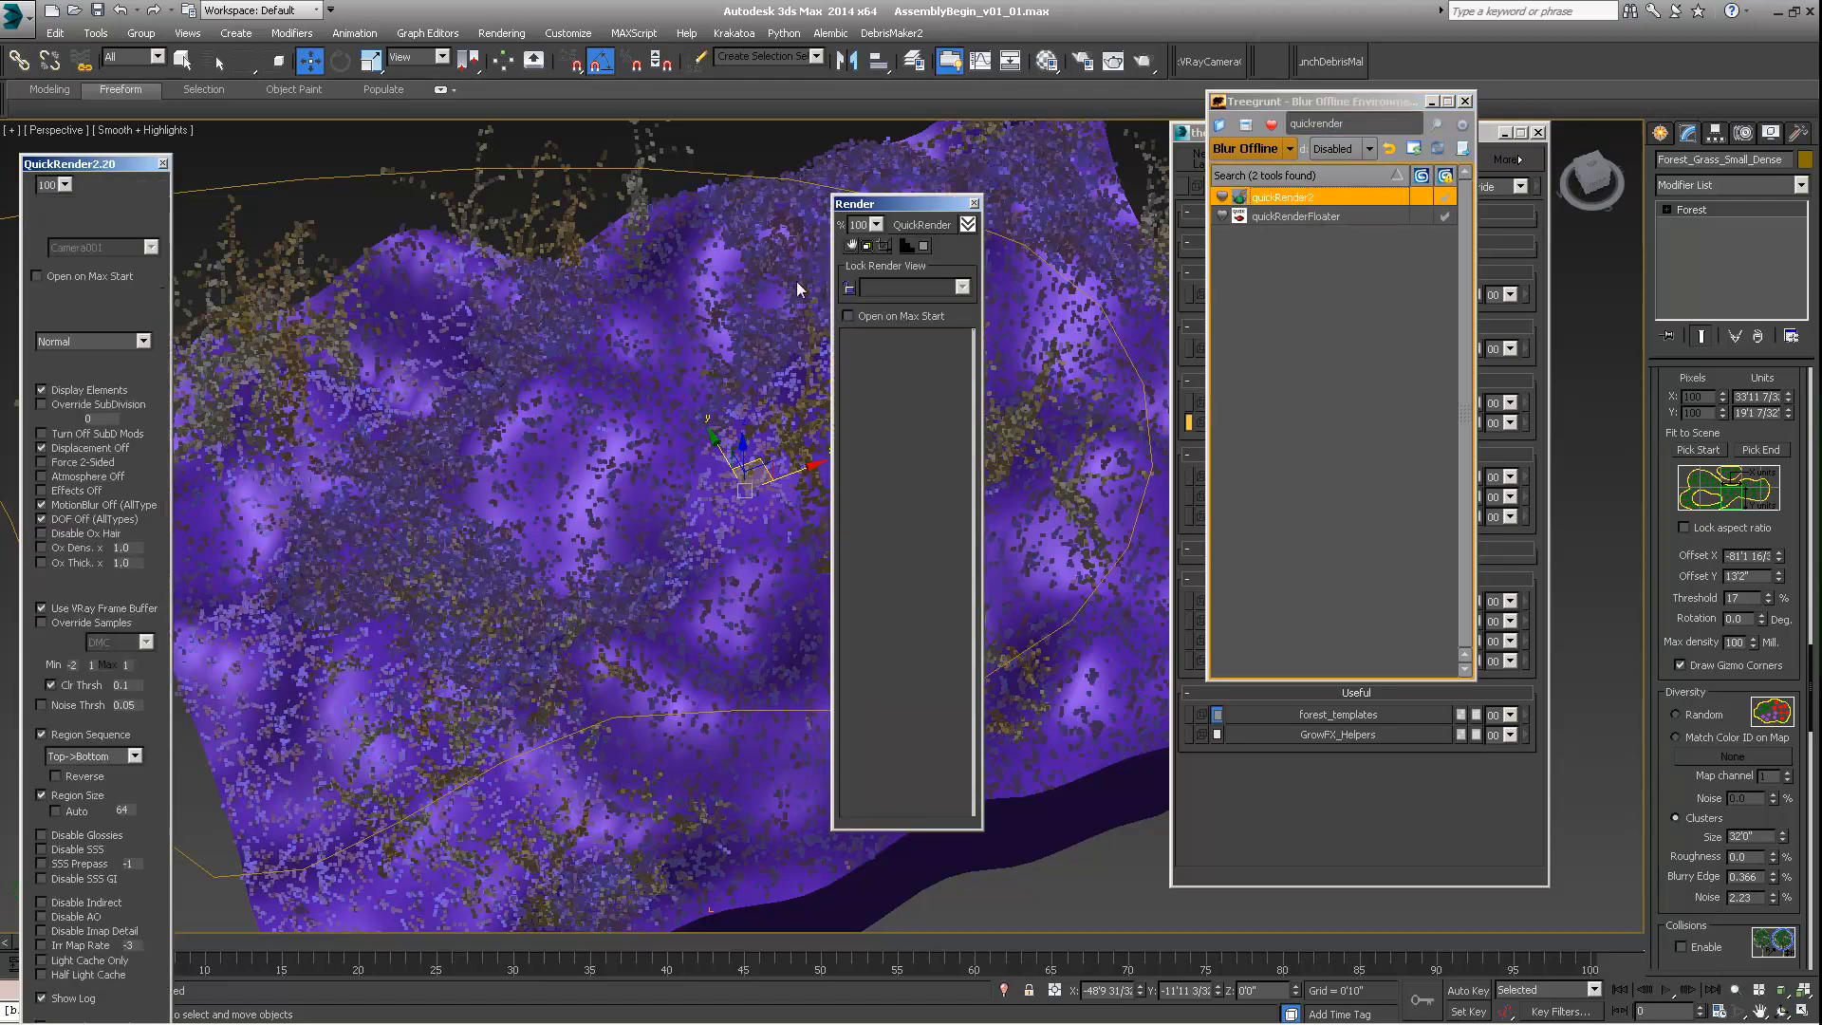
pyautogui.click(112, 188)
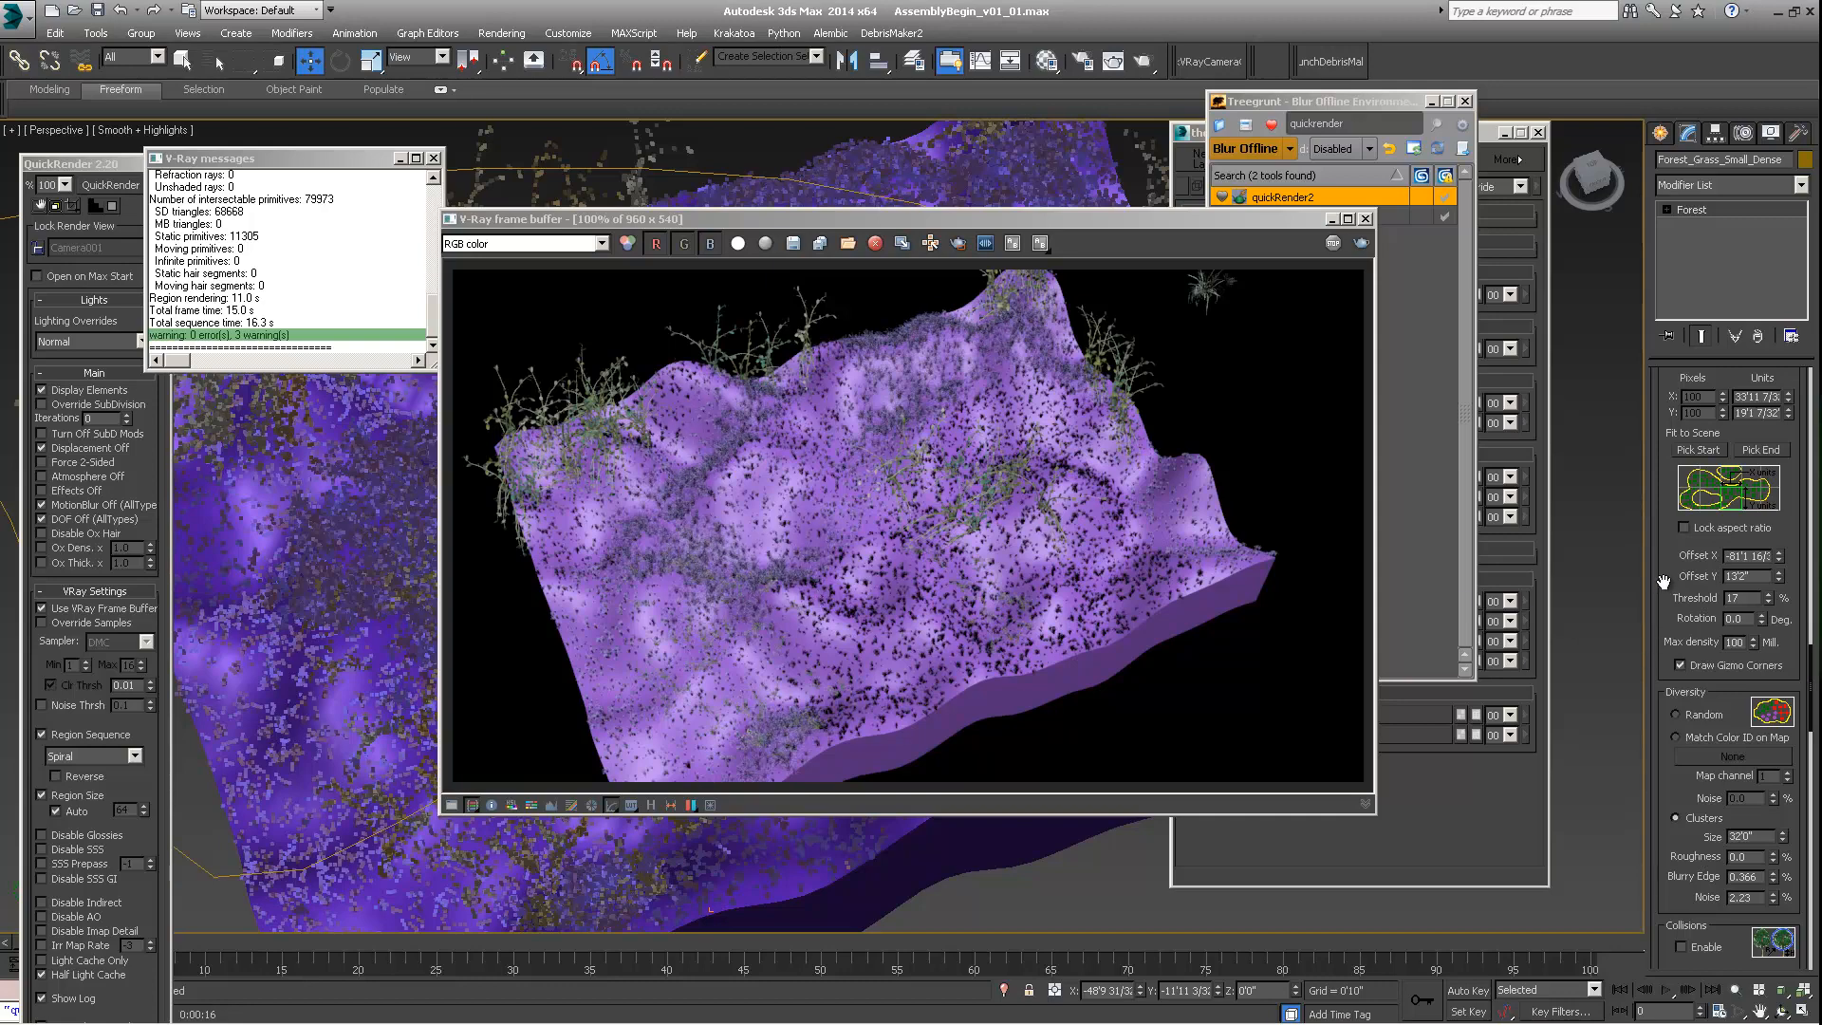
# Step: Set the forest's random transform scale on X to a minimum of 30% and a maximum of 50%
pyautogui.scroll(-3, 1663, 581)
pyautogui.scroll(-10, 1749, 420)
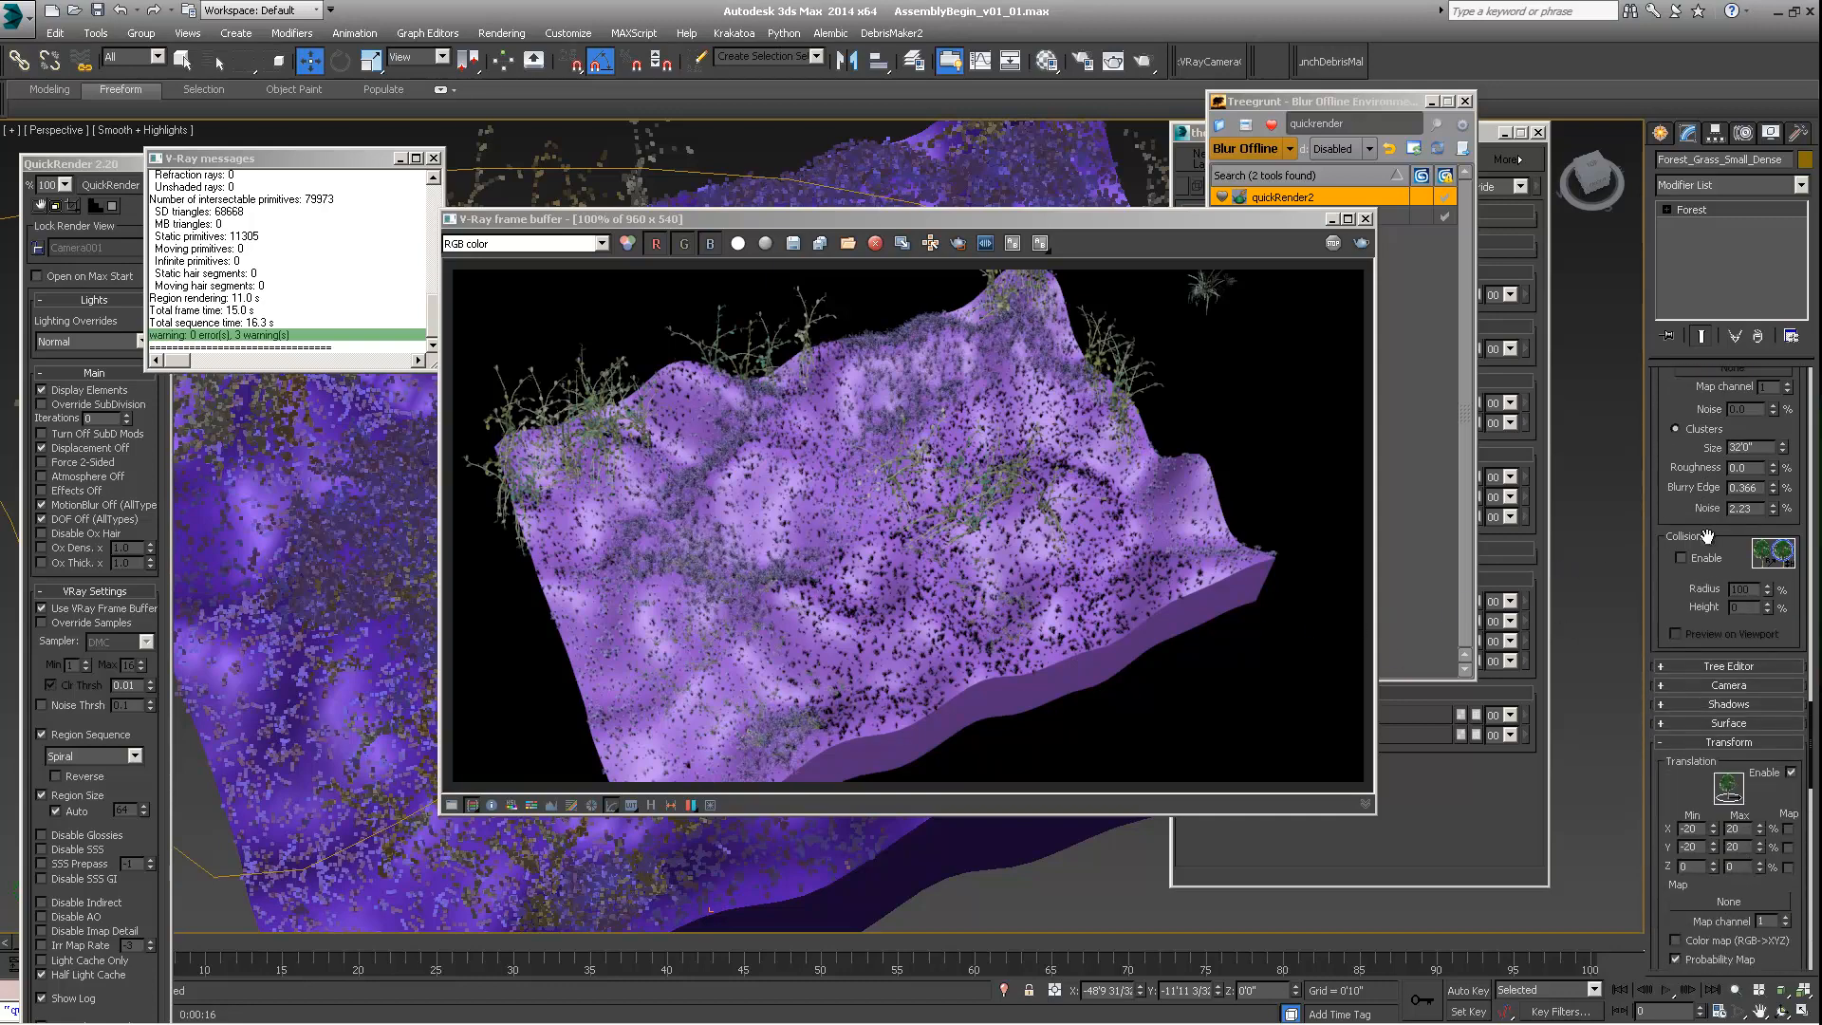
pyautogui.scroll(-10, 1749, 420)
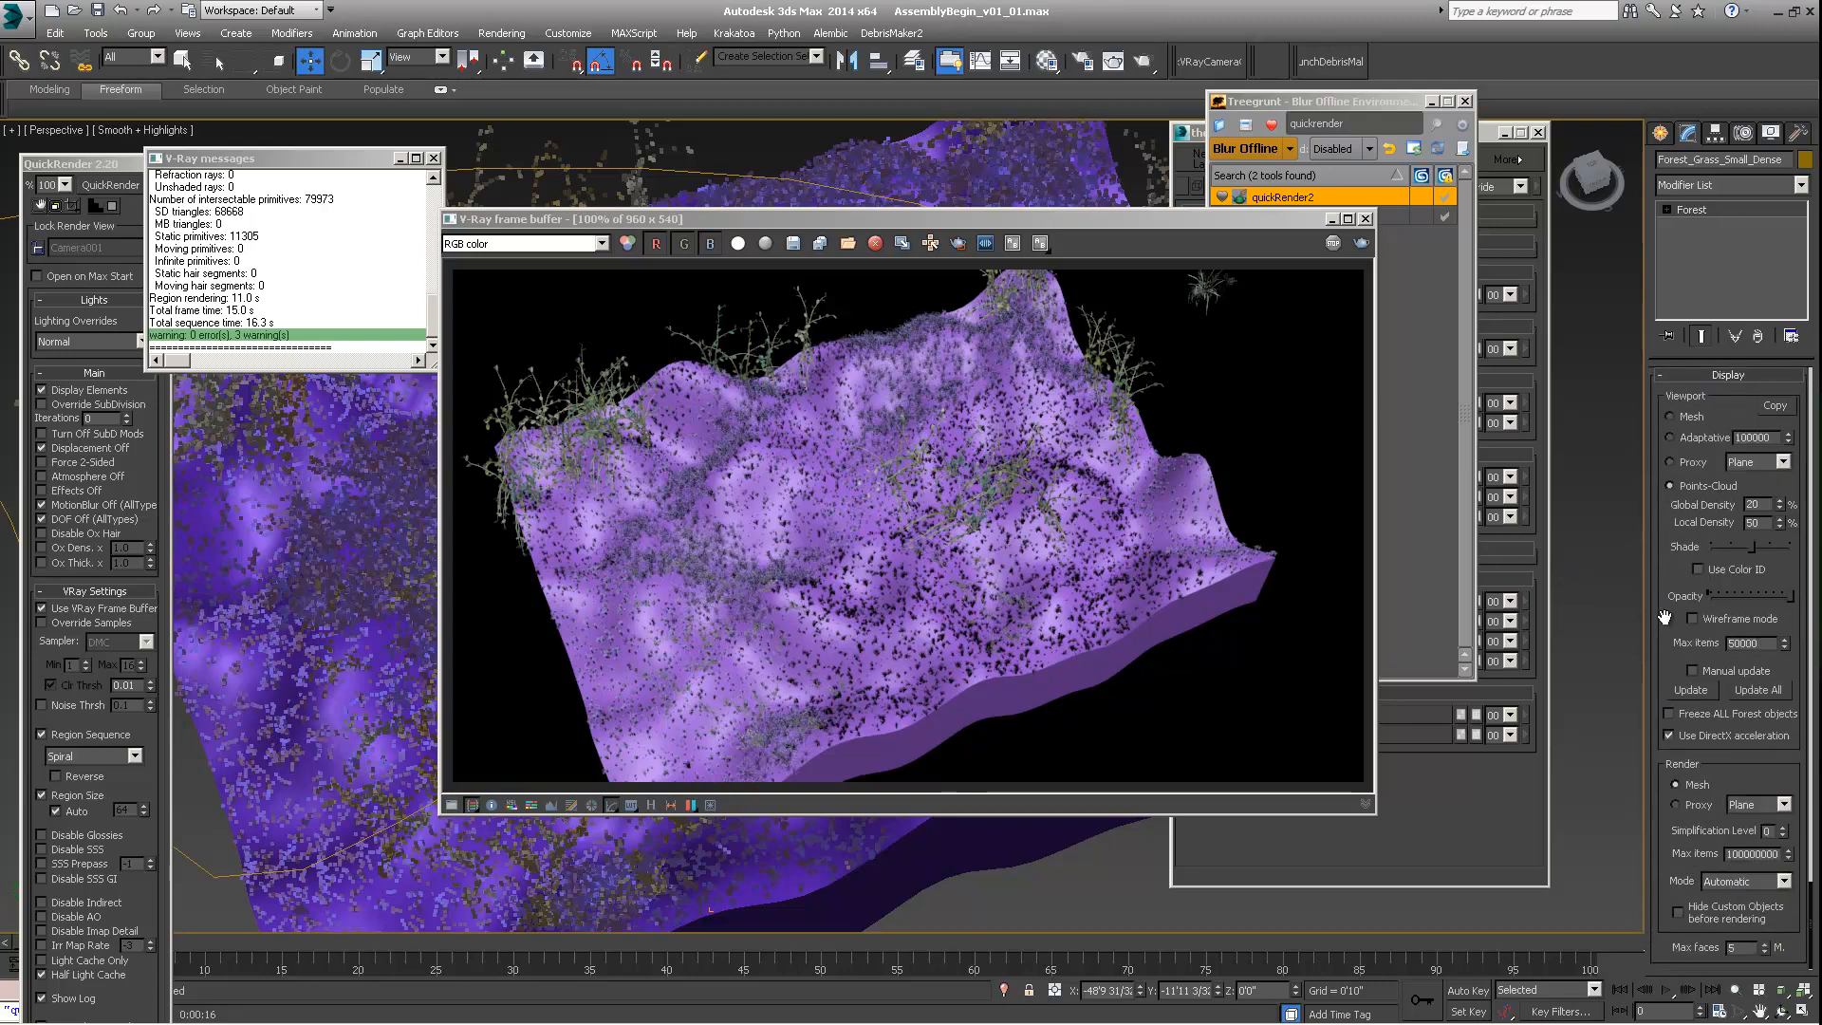
pyautogui.scroll(5, 1664, 618)
pyautogui.scroll(5, 1732, 679)
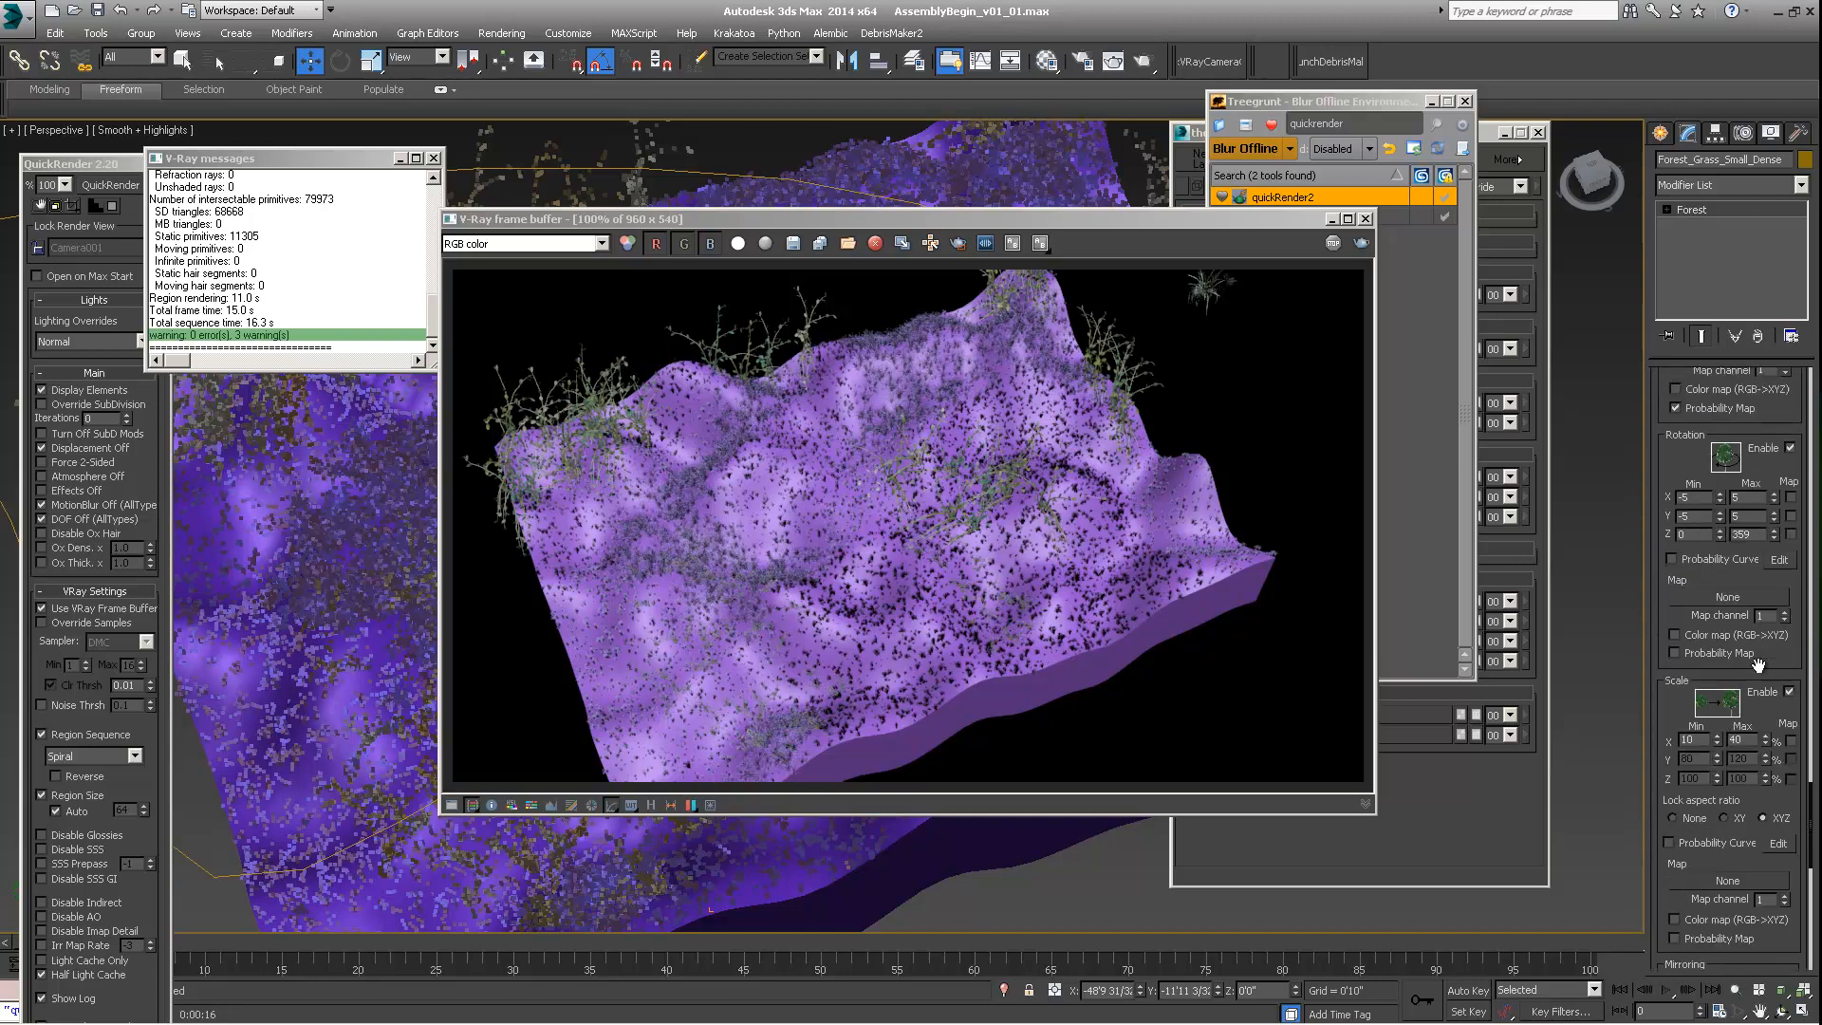
pyautogui.doubleClick(1694, 739)
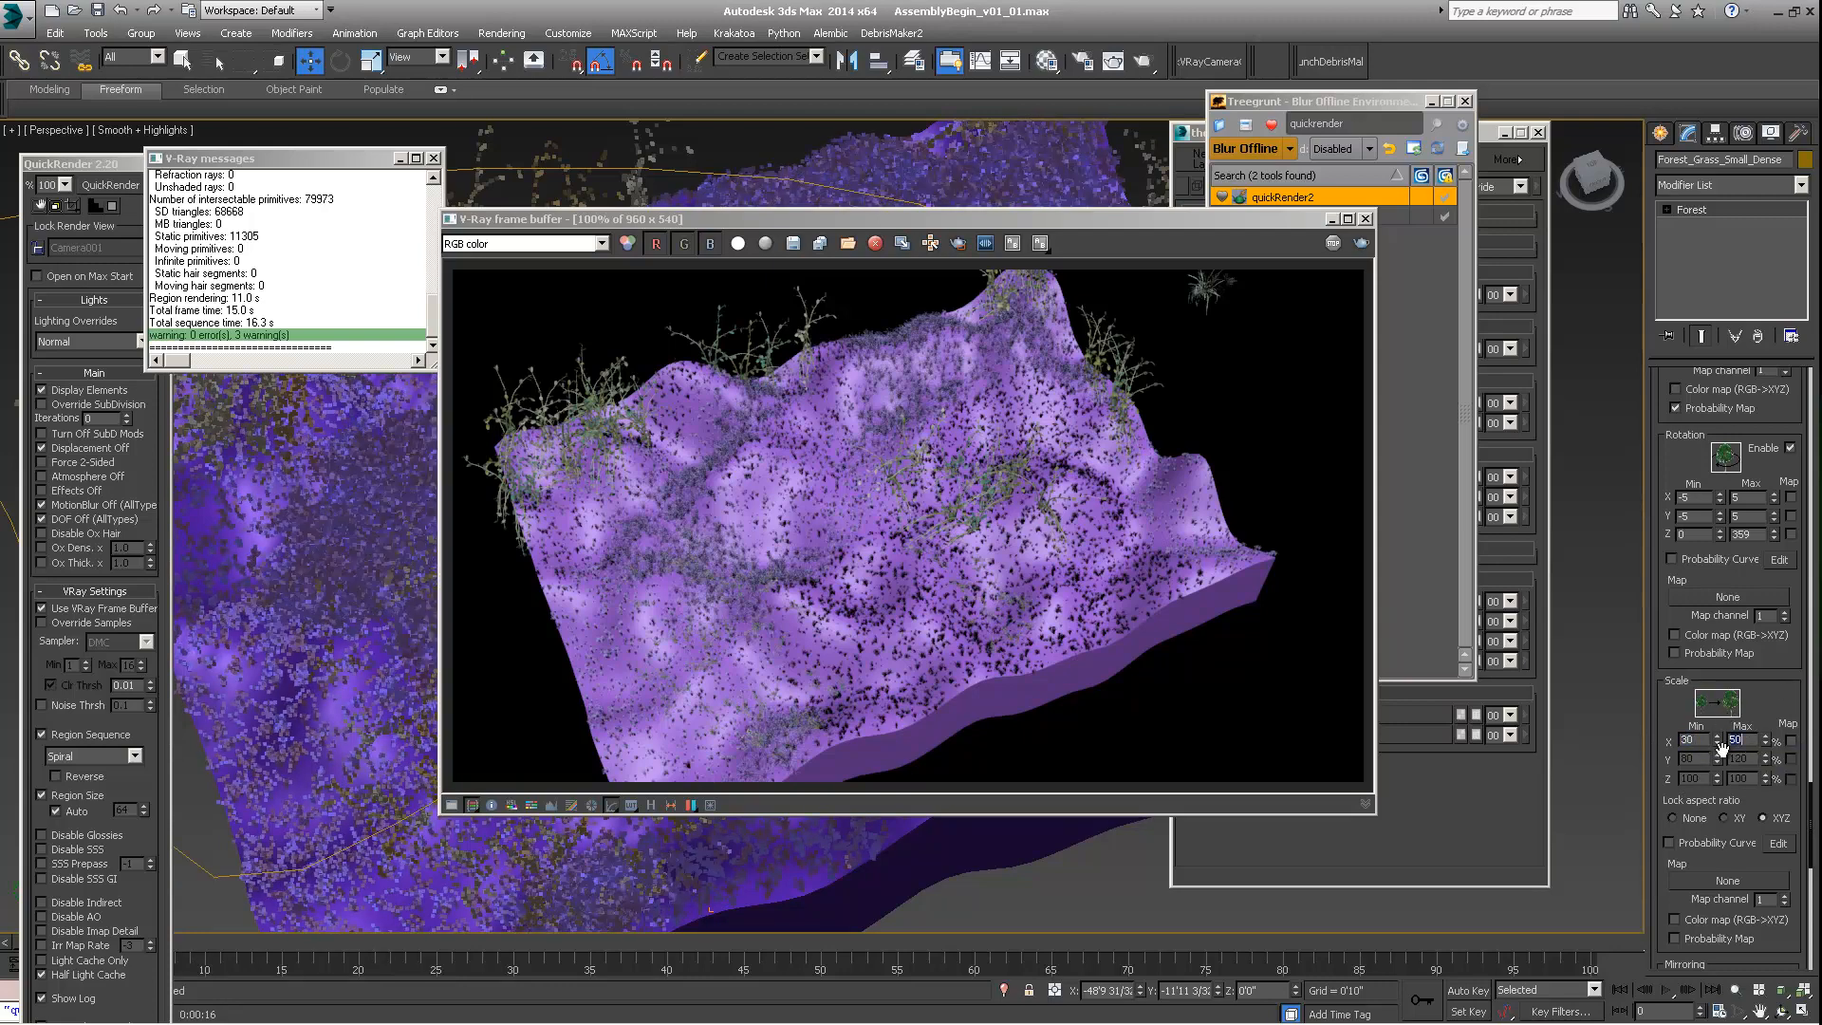
# Step: Make the grass scatter denser by reducing the distribution map's density units to about 27'1" in X and 12'9" in Y
pyautogui.moveTo(780, 221); pyautogui.dragTo(777, 251)
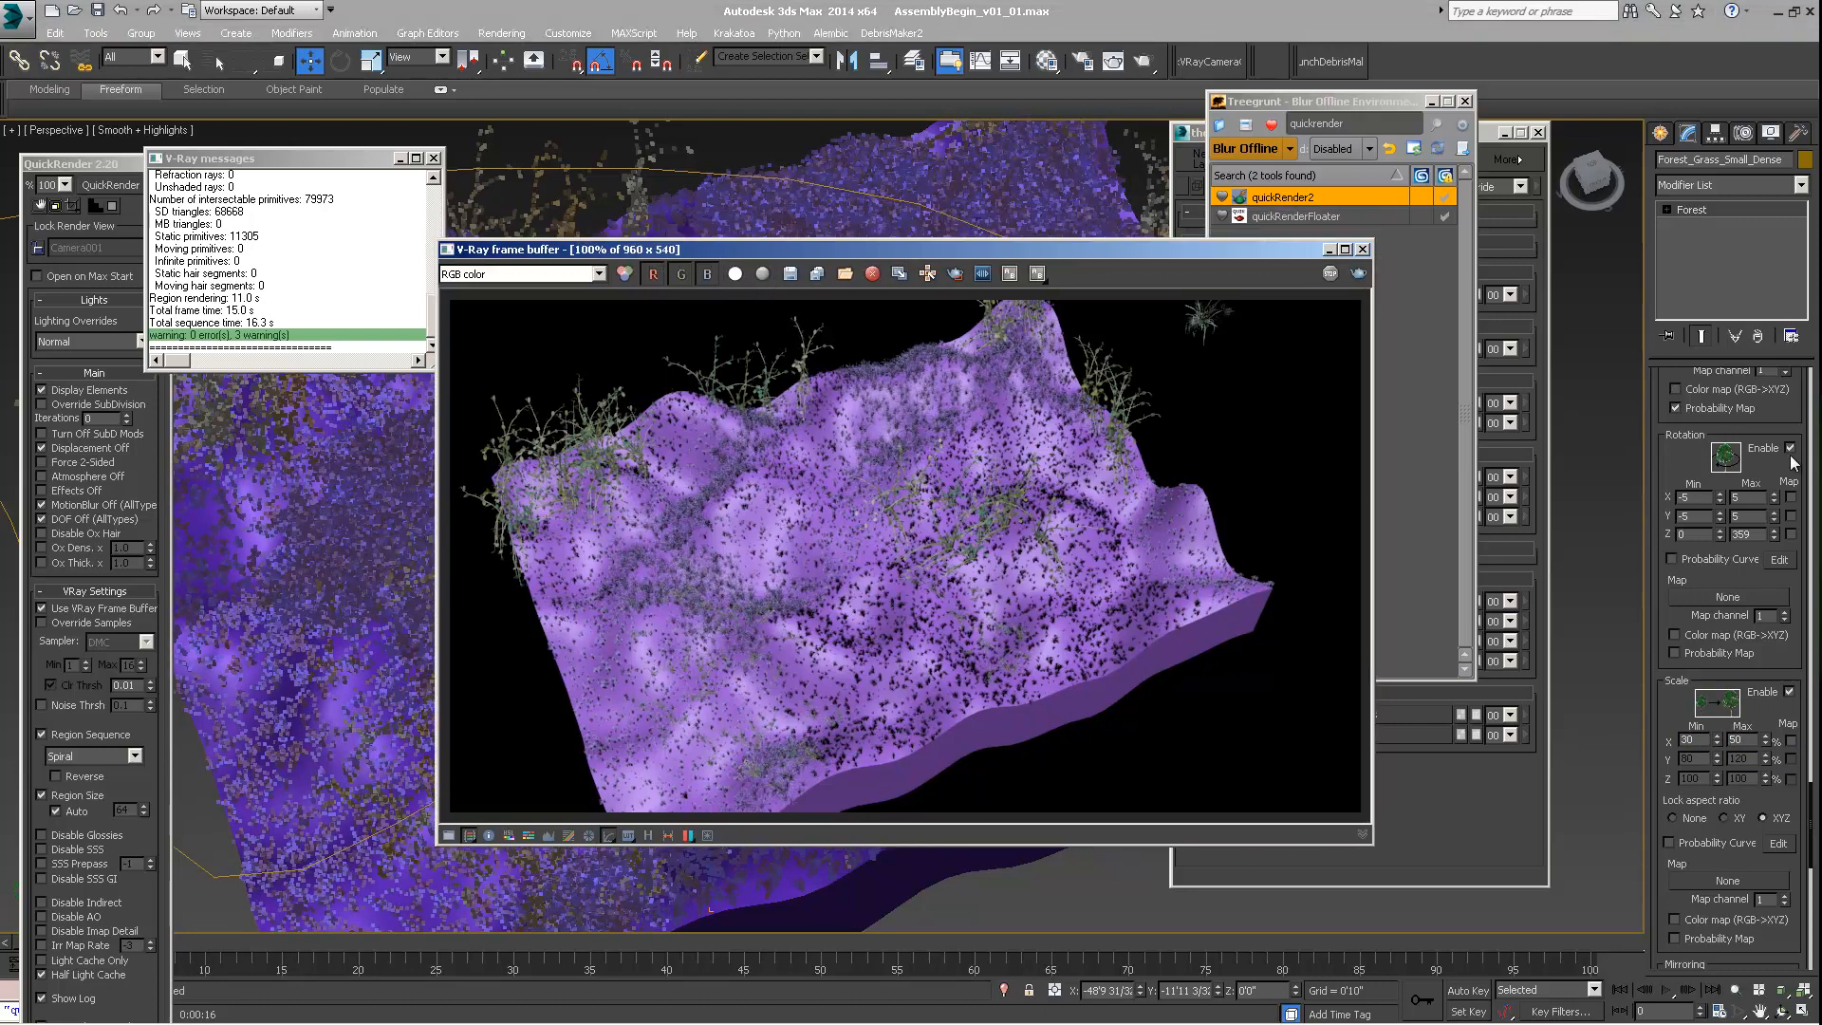
pyautogui.click(1676, 446)
pyautogui.scroll(12, 1676, 446)
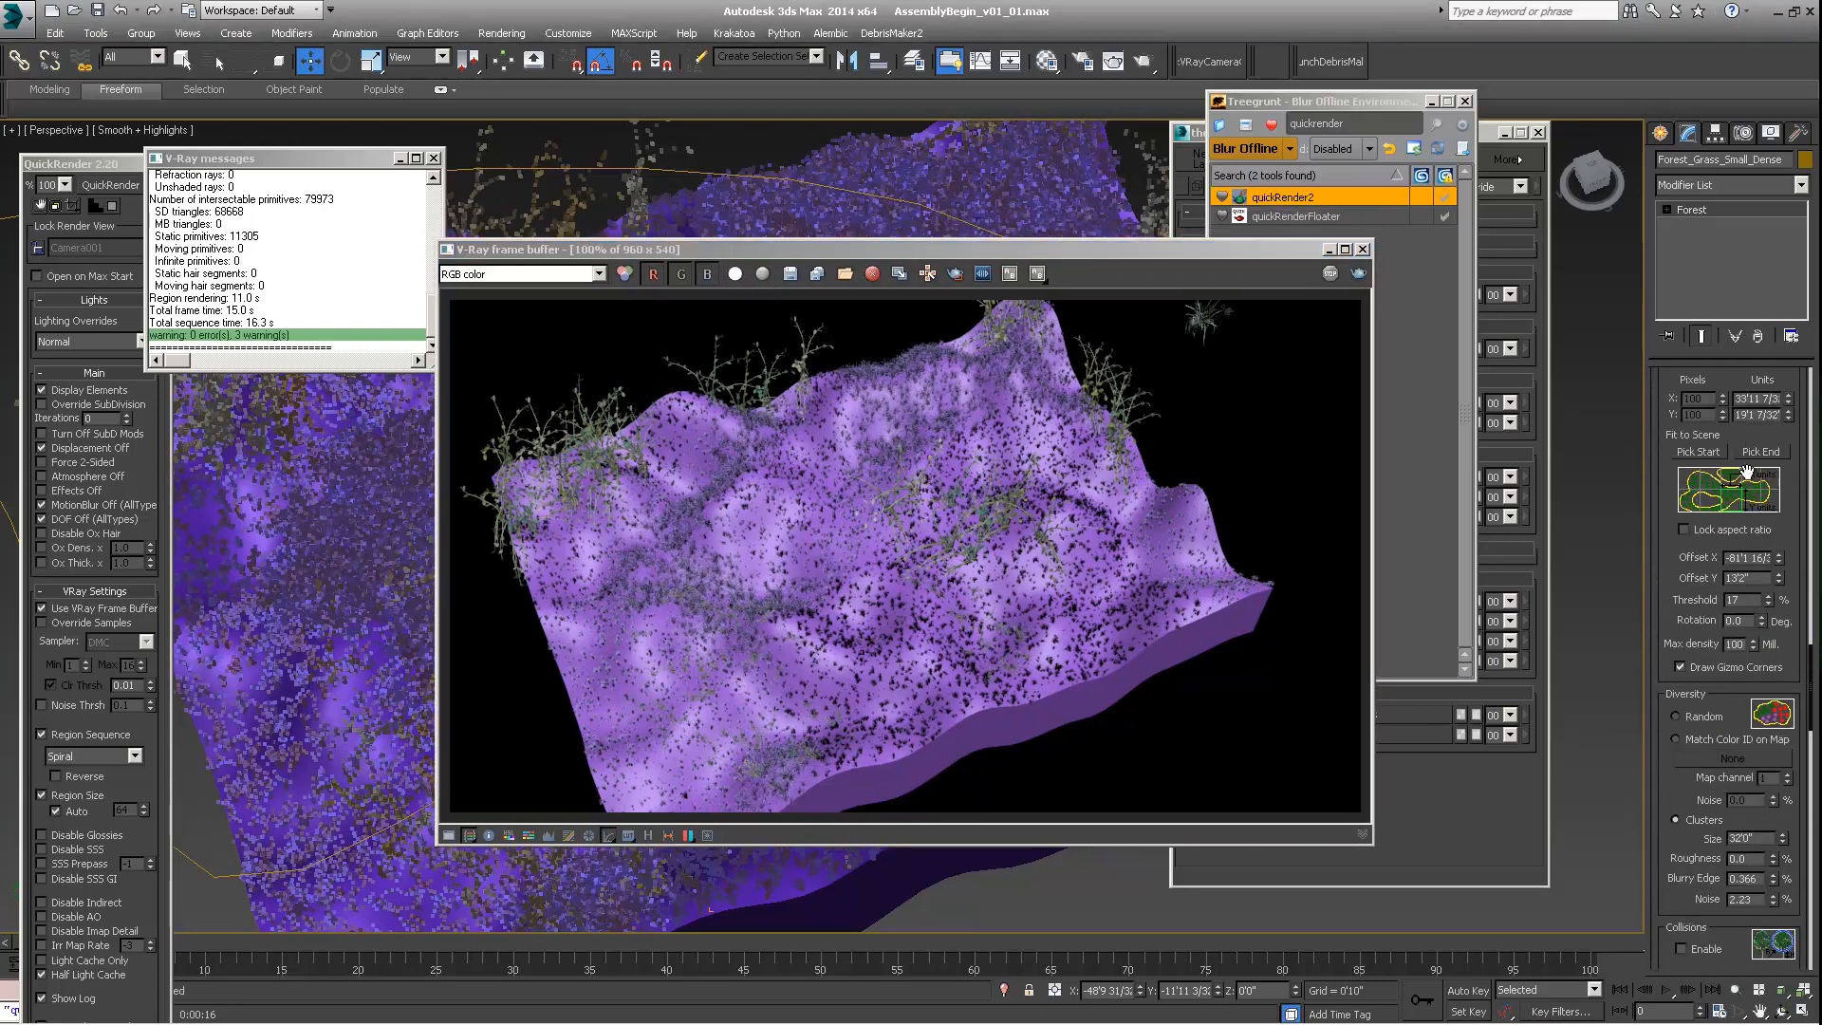
pyautogui.scroll(5, 1771, 557)
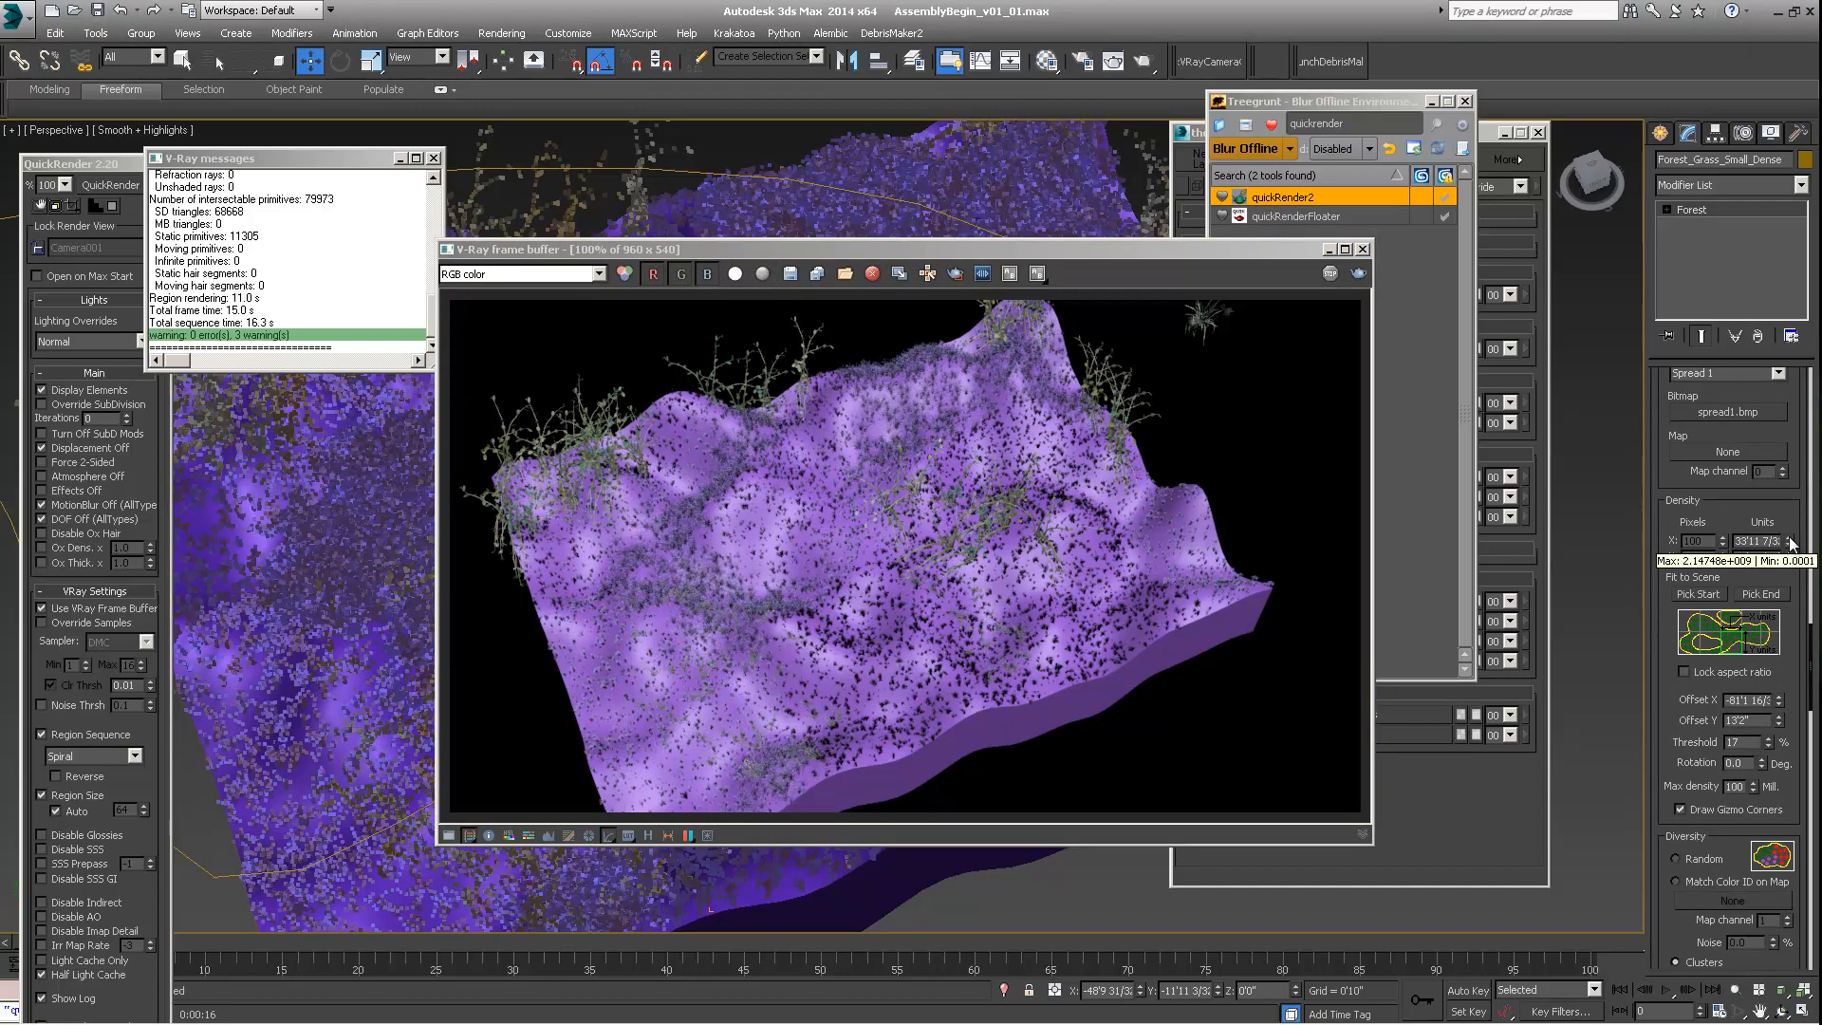
pyautogui.moveTo(1792, 543); pyautogui.dragTo(1780, 592)
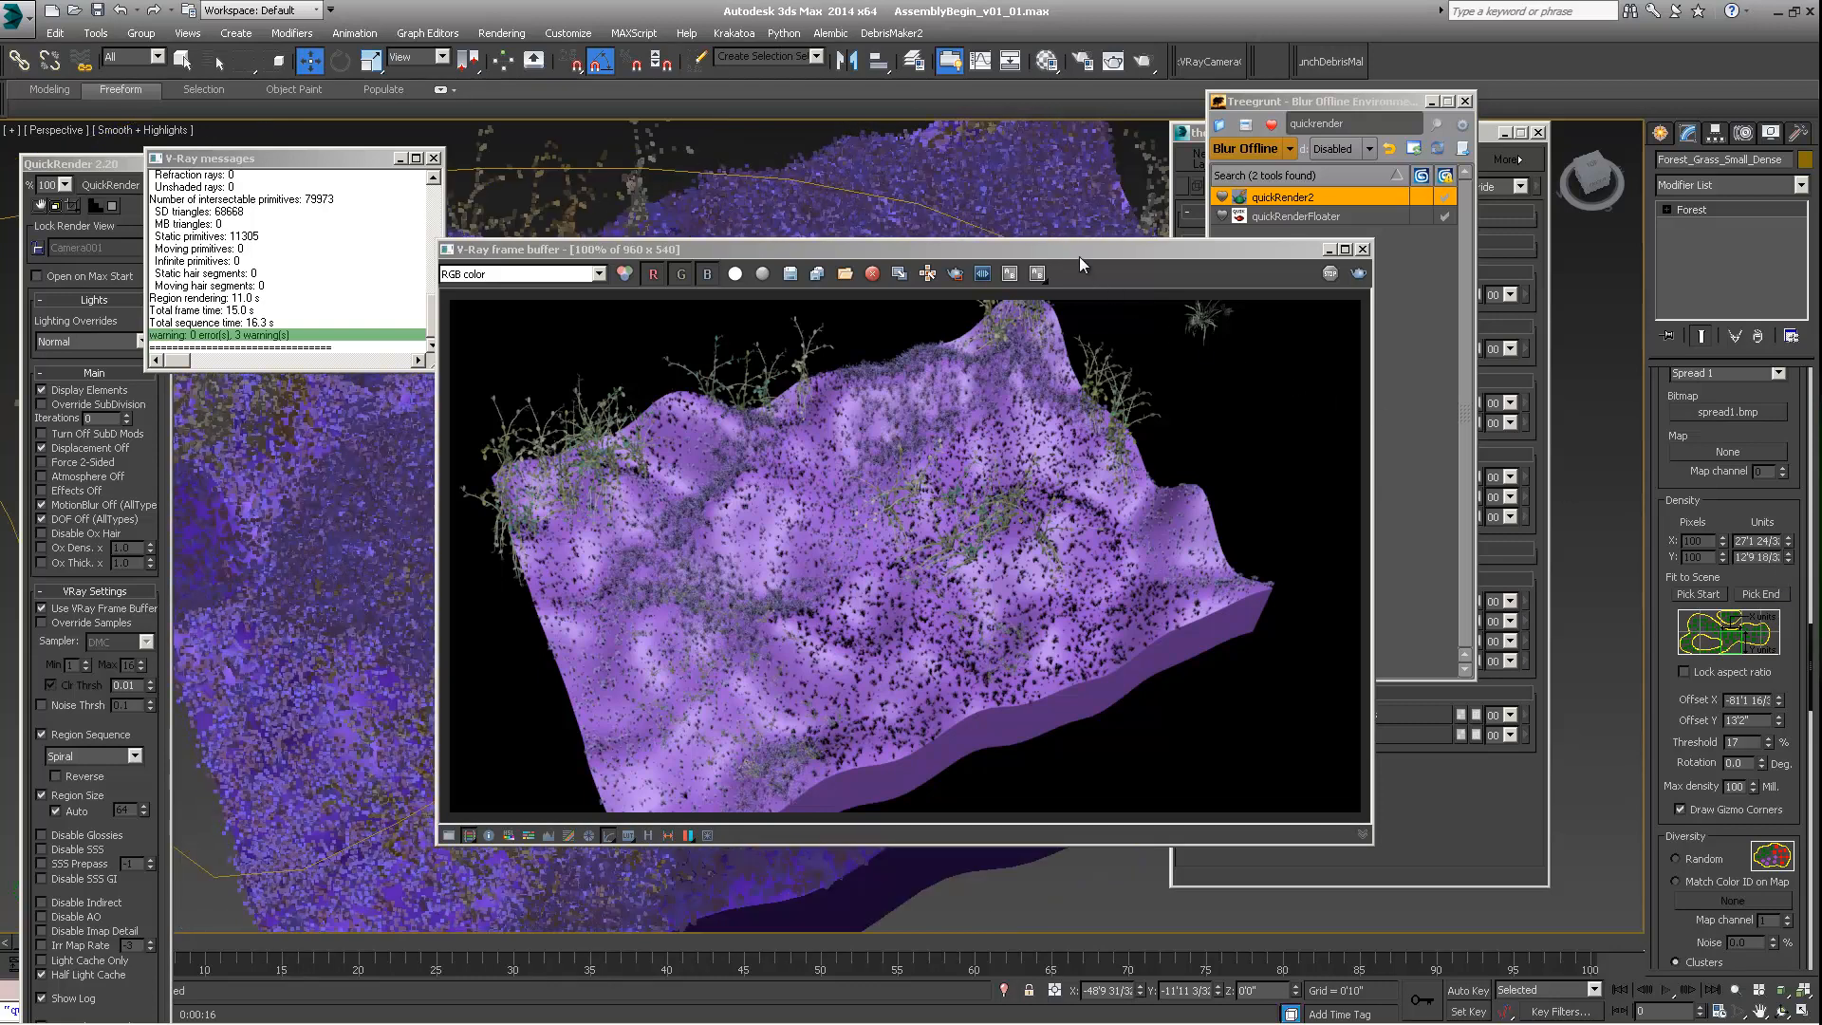
# Step: Move the frame buffer aside, reframe the perspective view and start a new QuickRender of the denser grass
pyautogui.moveTo(1079, 252); pyautogui.dragTo(1276, 258)
pyautogui.keyDown('alt'); pyautogui.moveTo(519, 562); pyautogui.dragTo(633, 559, button='middle'); pyautogui.keyUp('alt')
pyautogui.moveTo(891, 260); pyautogui.dragTo(840, 303)
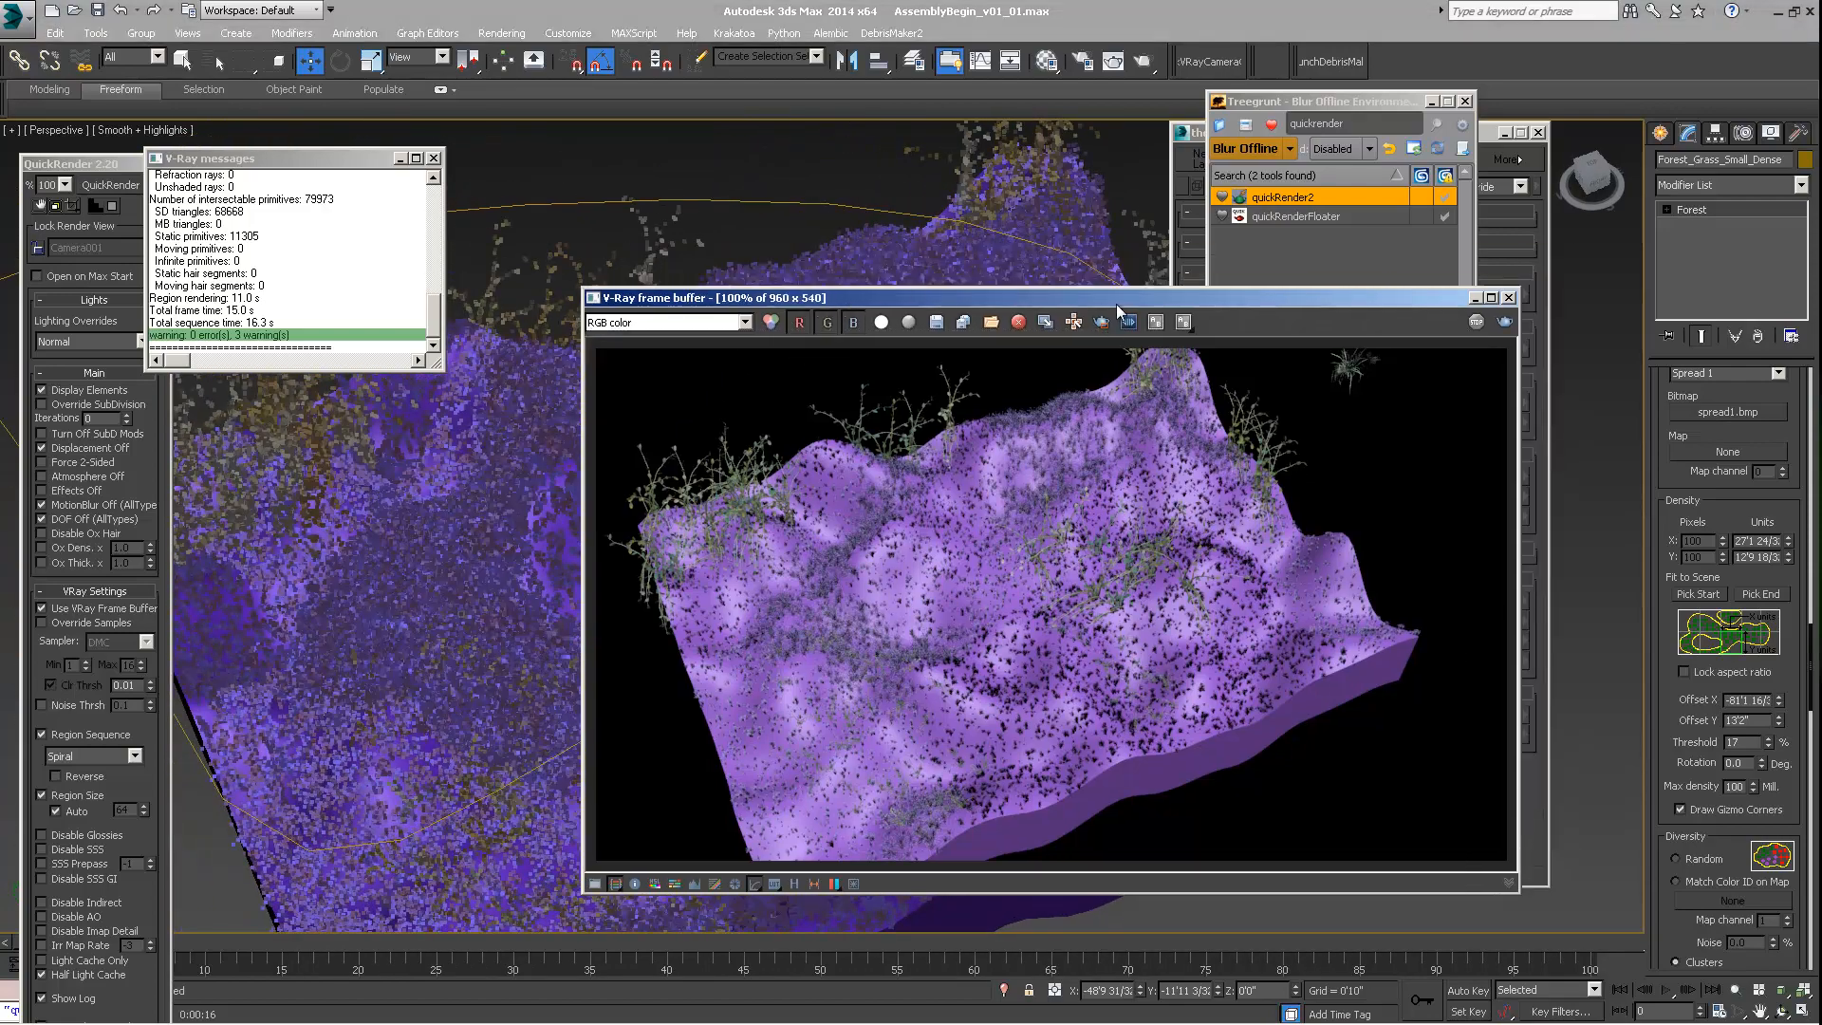
pyautogui.moveTo(1116, 304); pyautogui.dragTo(1028, 298)
pyautogui.click(111, 185)
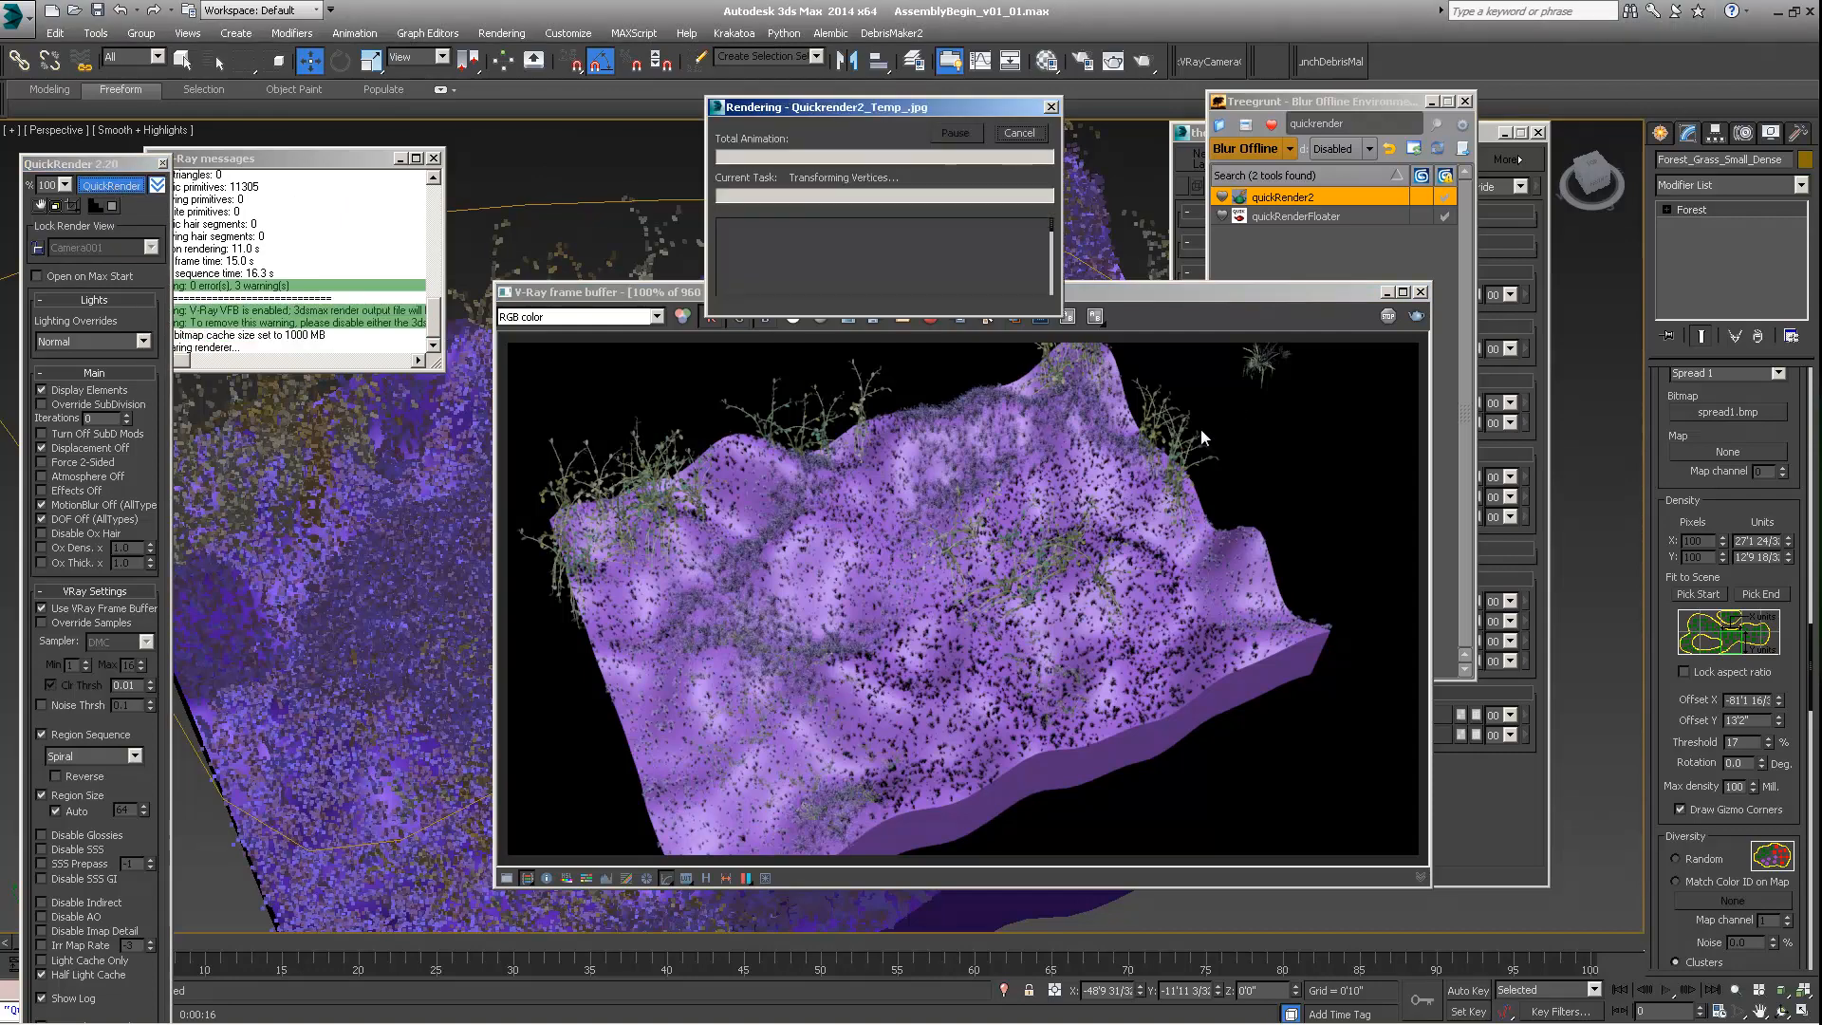
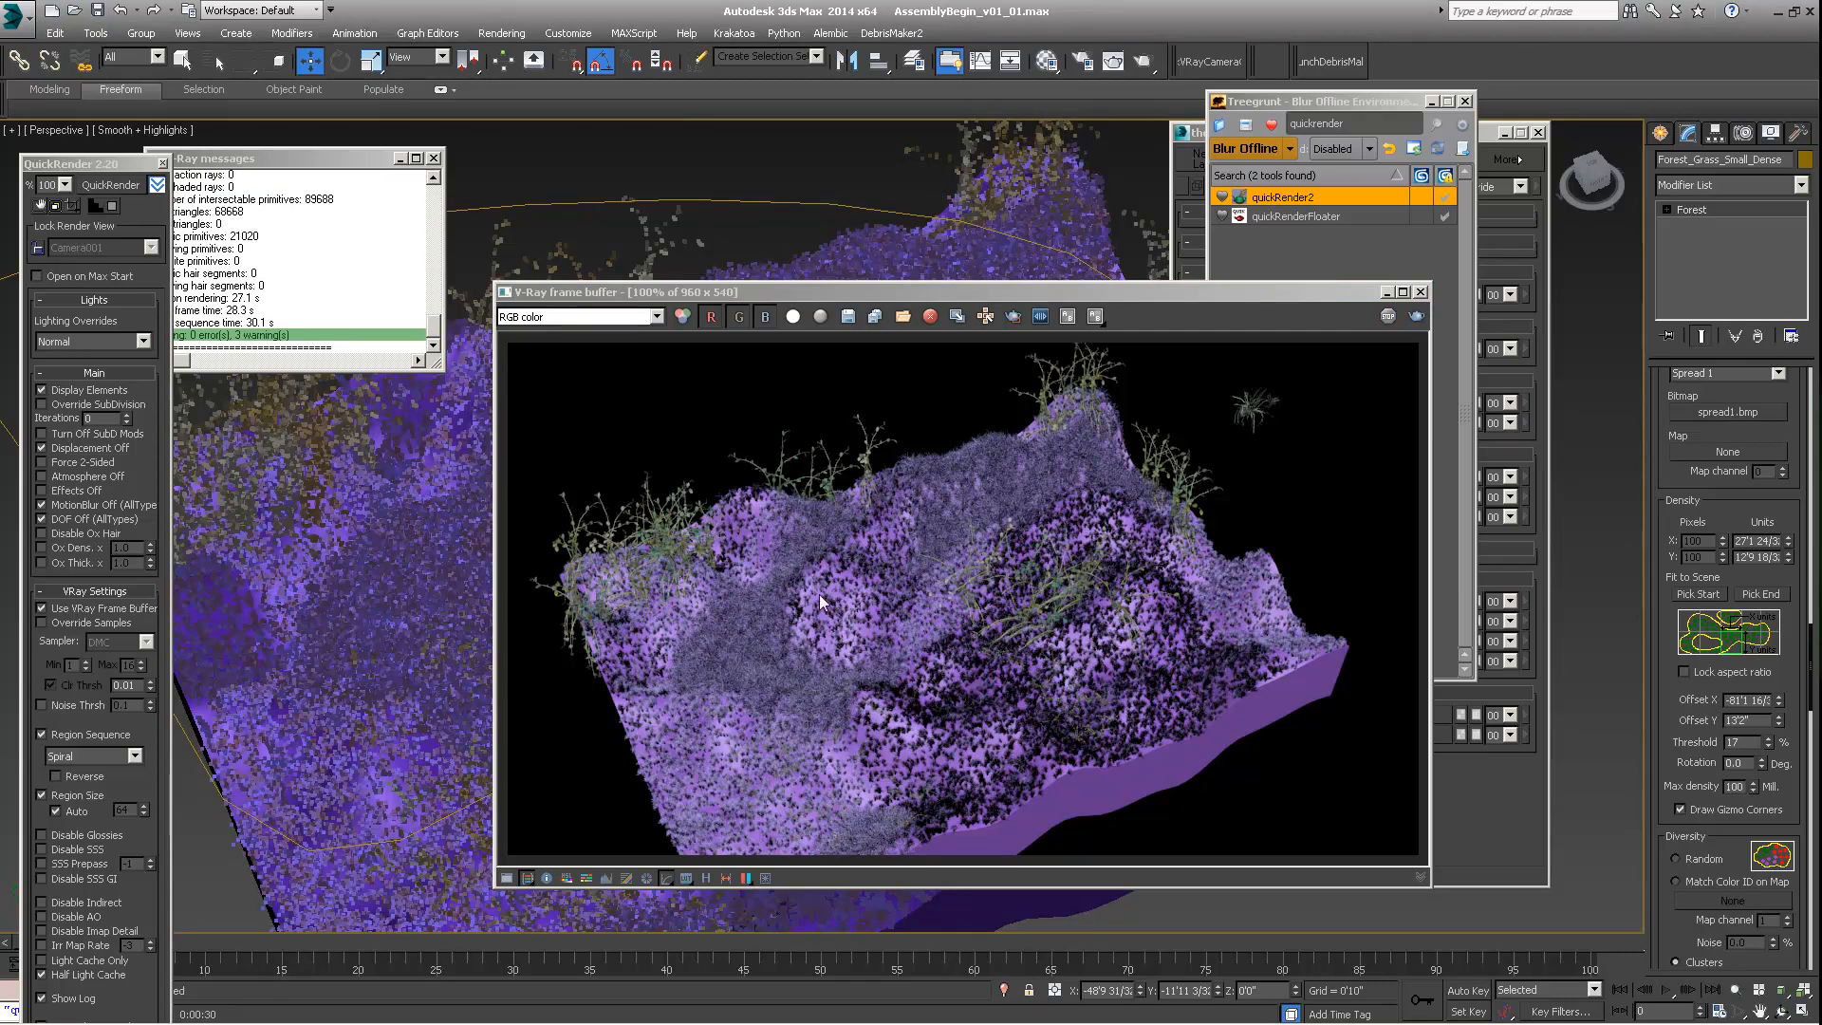
# Step: Set the distribution map's threshold to 12% and move the frame buffer away from the viewport
pyautogui.moveTo(1086, 293); pyautogui.dragTo(1183, 236)
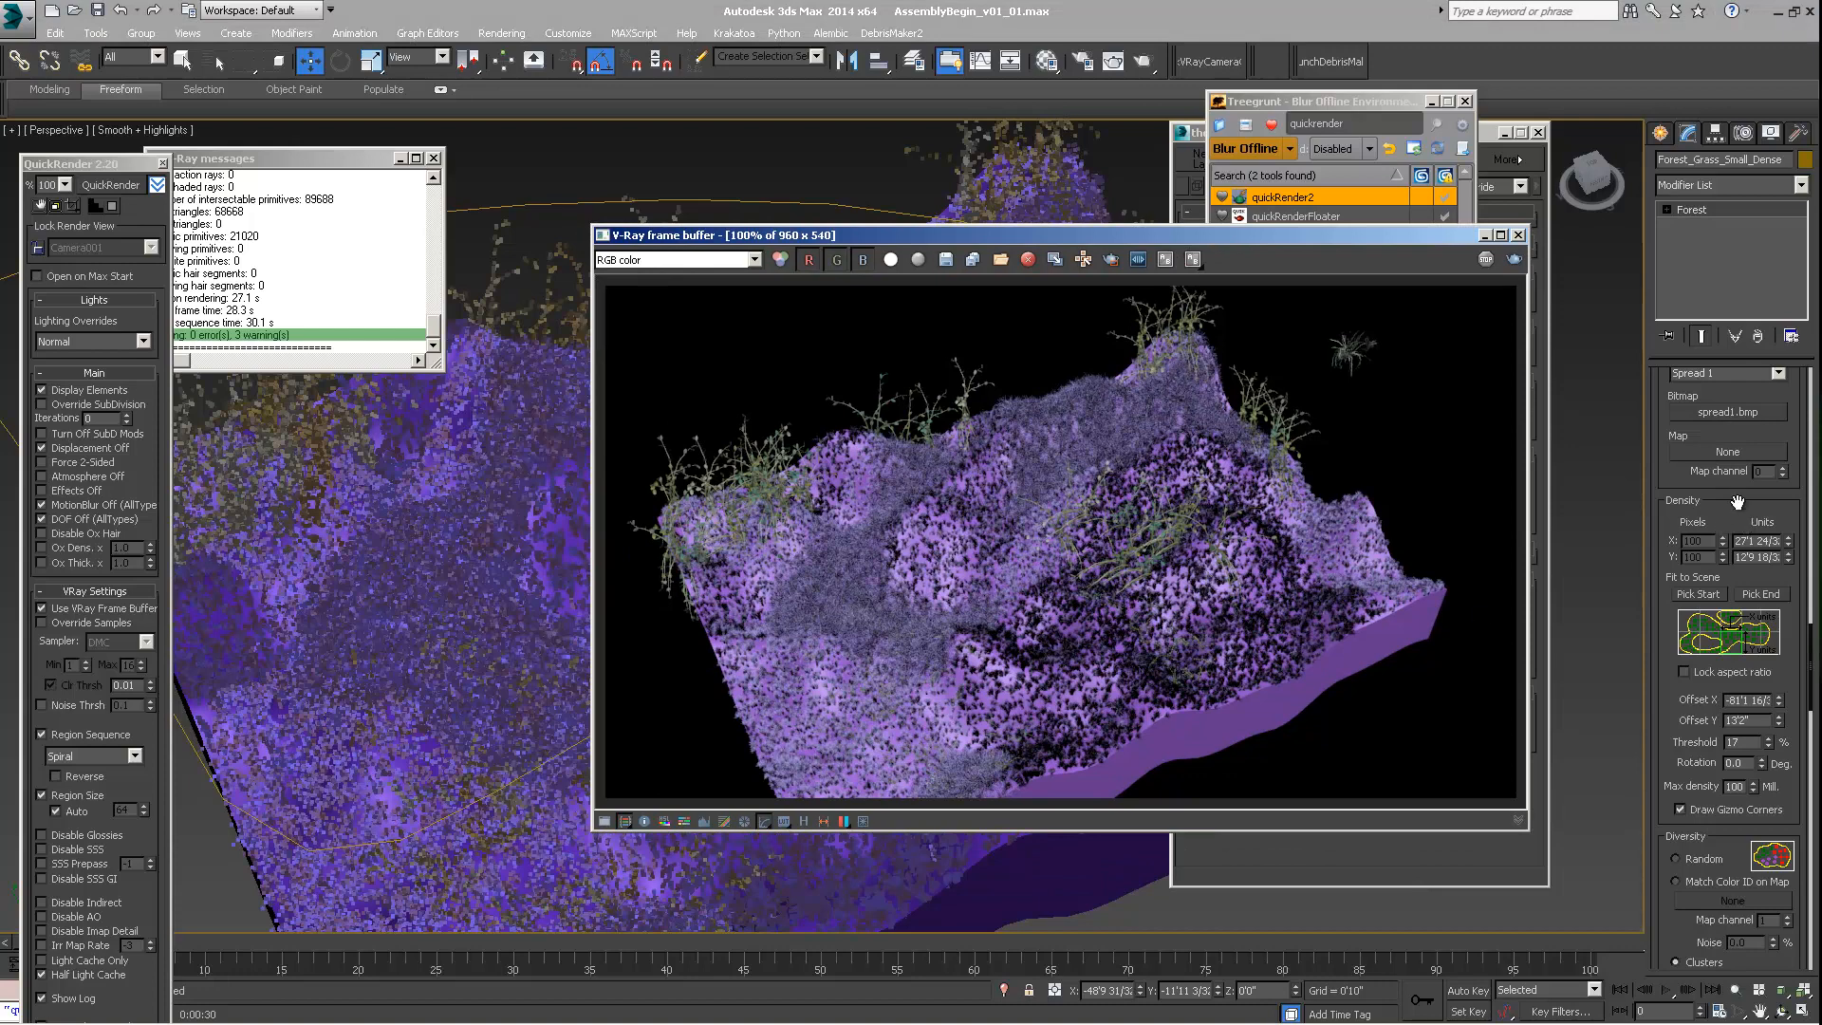
pyautogui.moveTo(1740, 493); pyautogui.dragTo(1751, 484)
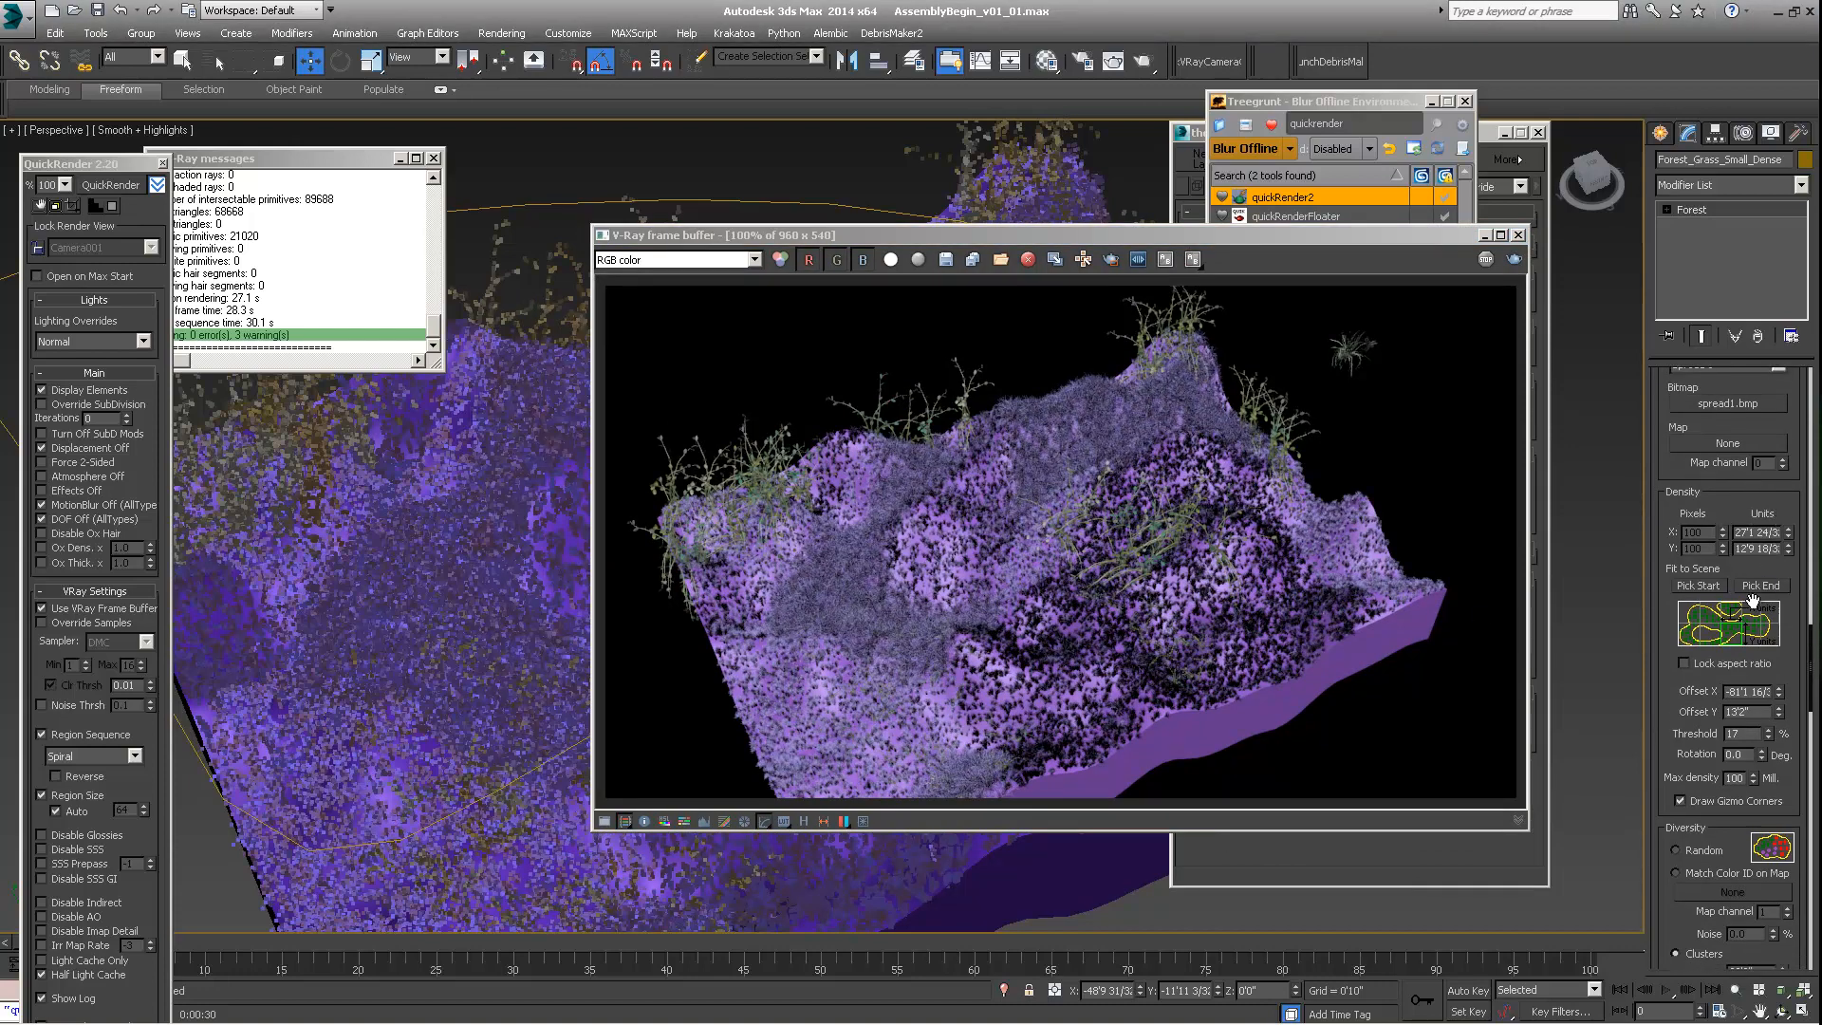
pyautogui.moveTo(1676, 677); pyautogui.dragTo(1683, 627)
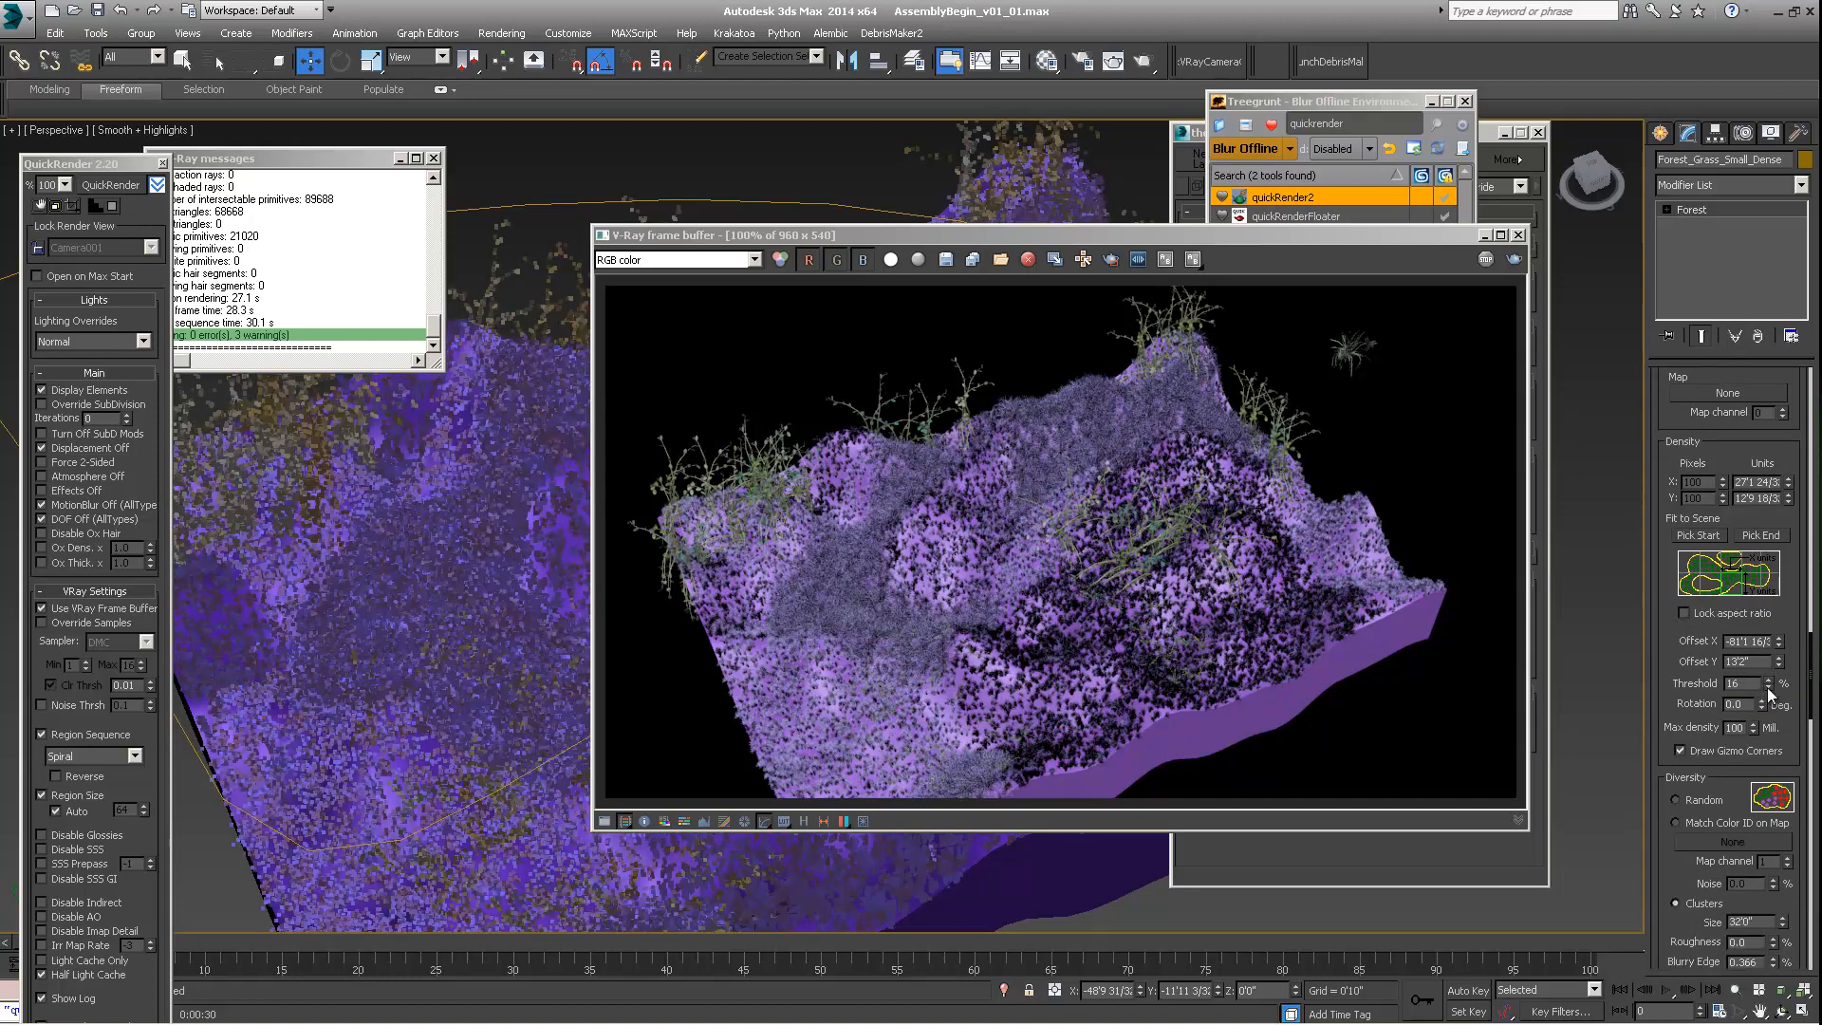
pyautogui.moveTo(1768, 693); pyautogui.dragTo(1767, 706)
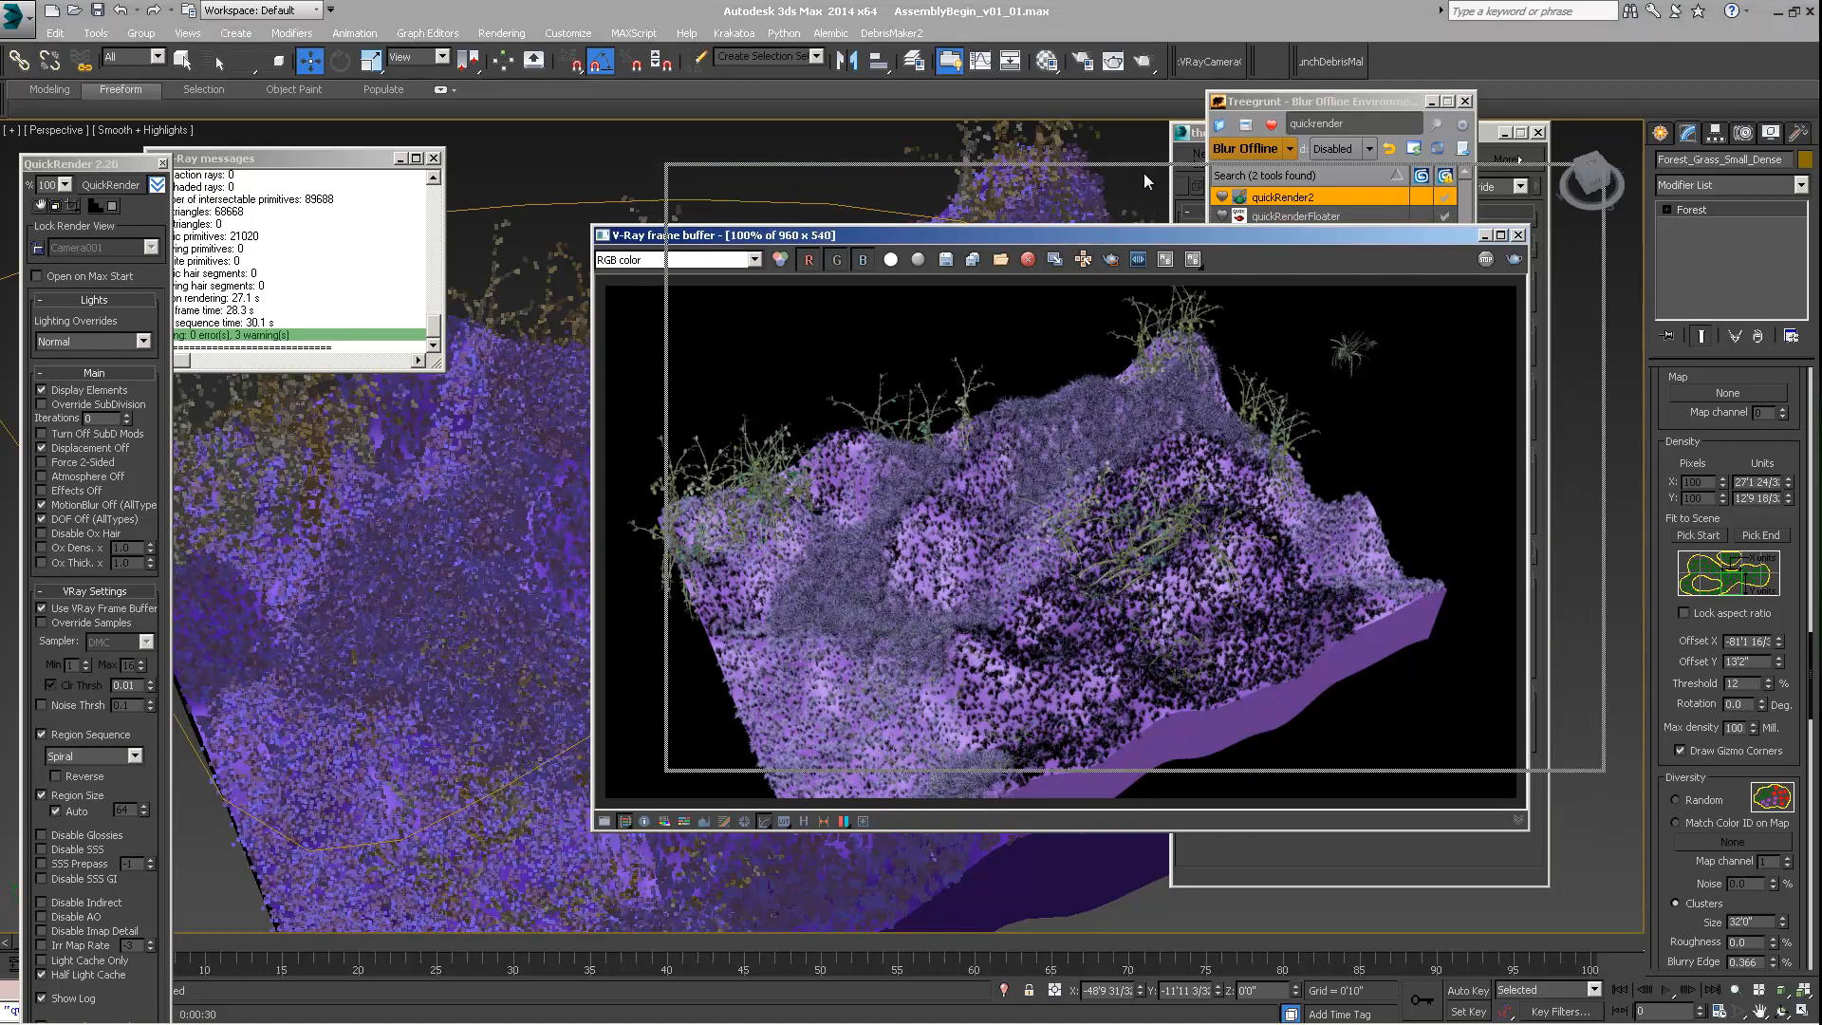
pyautogui.moveTo(1100, 234); pyautogui.dragTo(1178, 169)
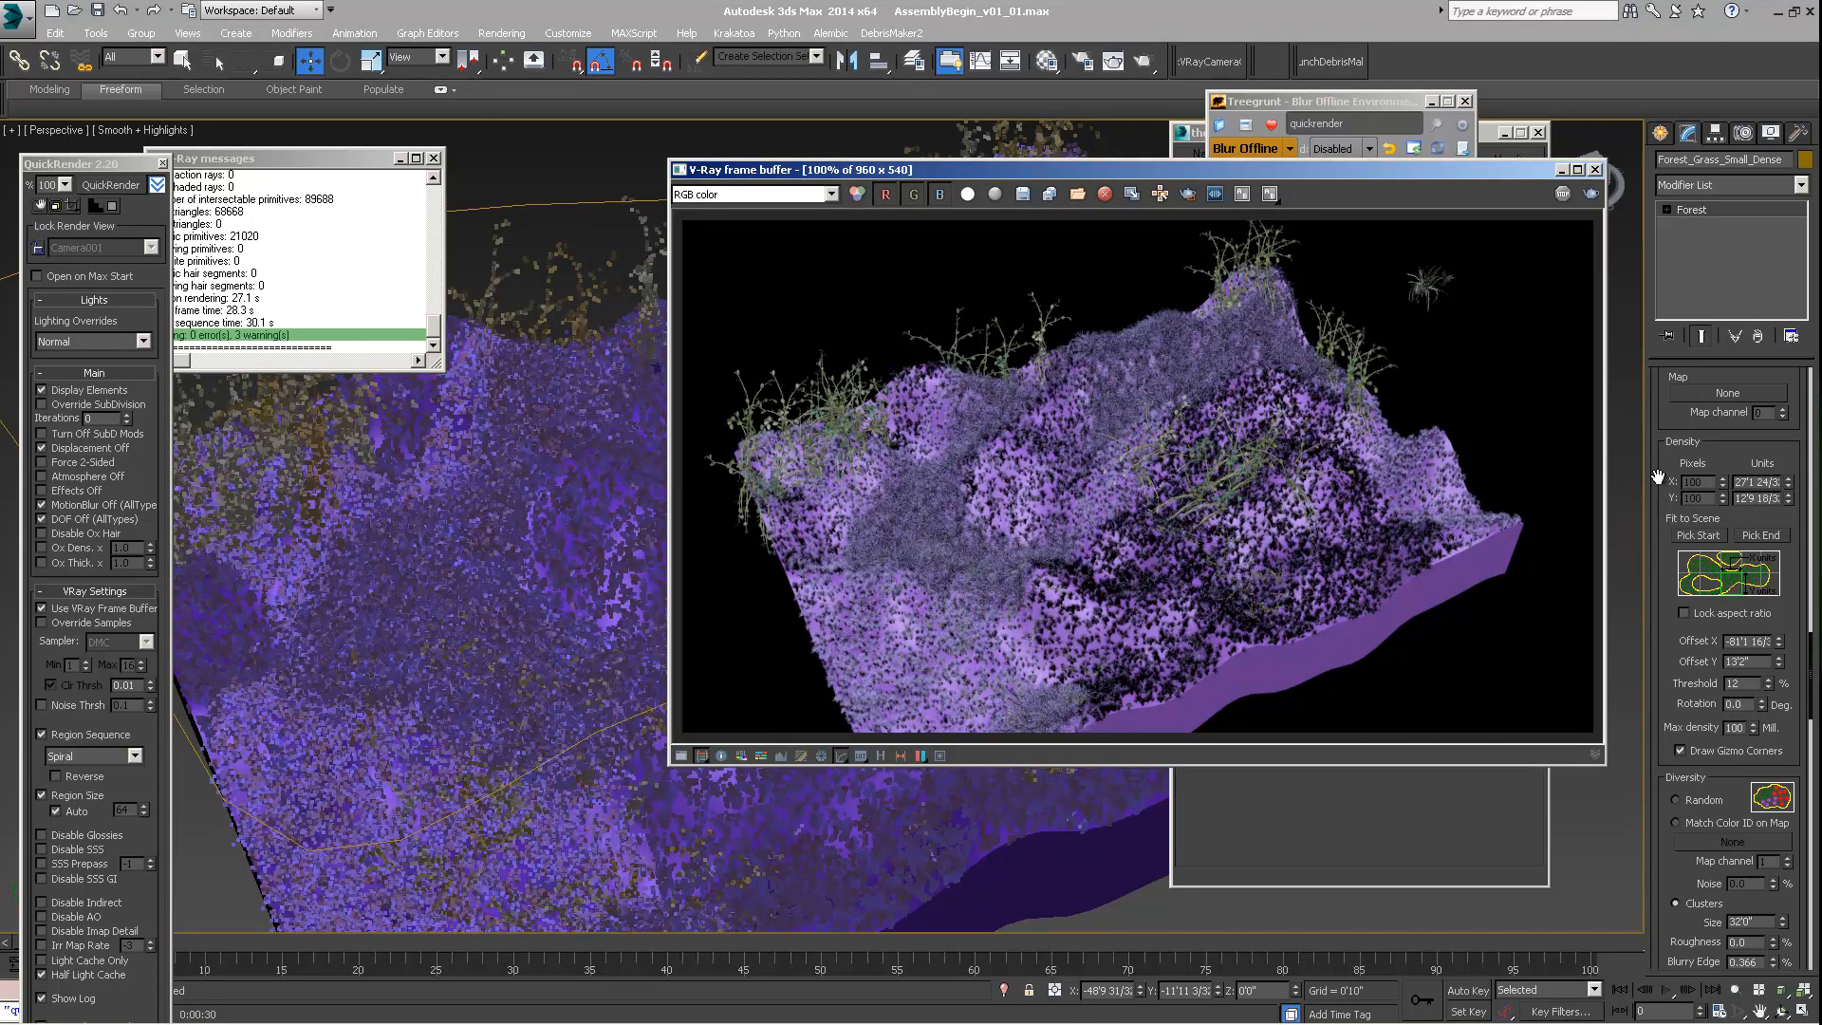
# Step: Reduce the distribution map's density units to 17'11" in X and about 11'8" in Y, and start a QuickRender
pyautogui.moveTo(1658, 476); pyautogui.dragTo(1661, 601)
pyautogui.moveTo(1789, 608); pyautogui.dragTo(1790, 659)
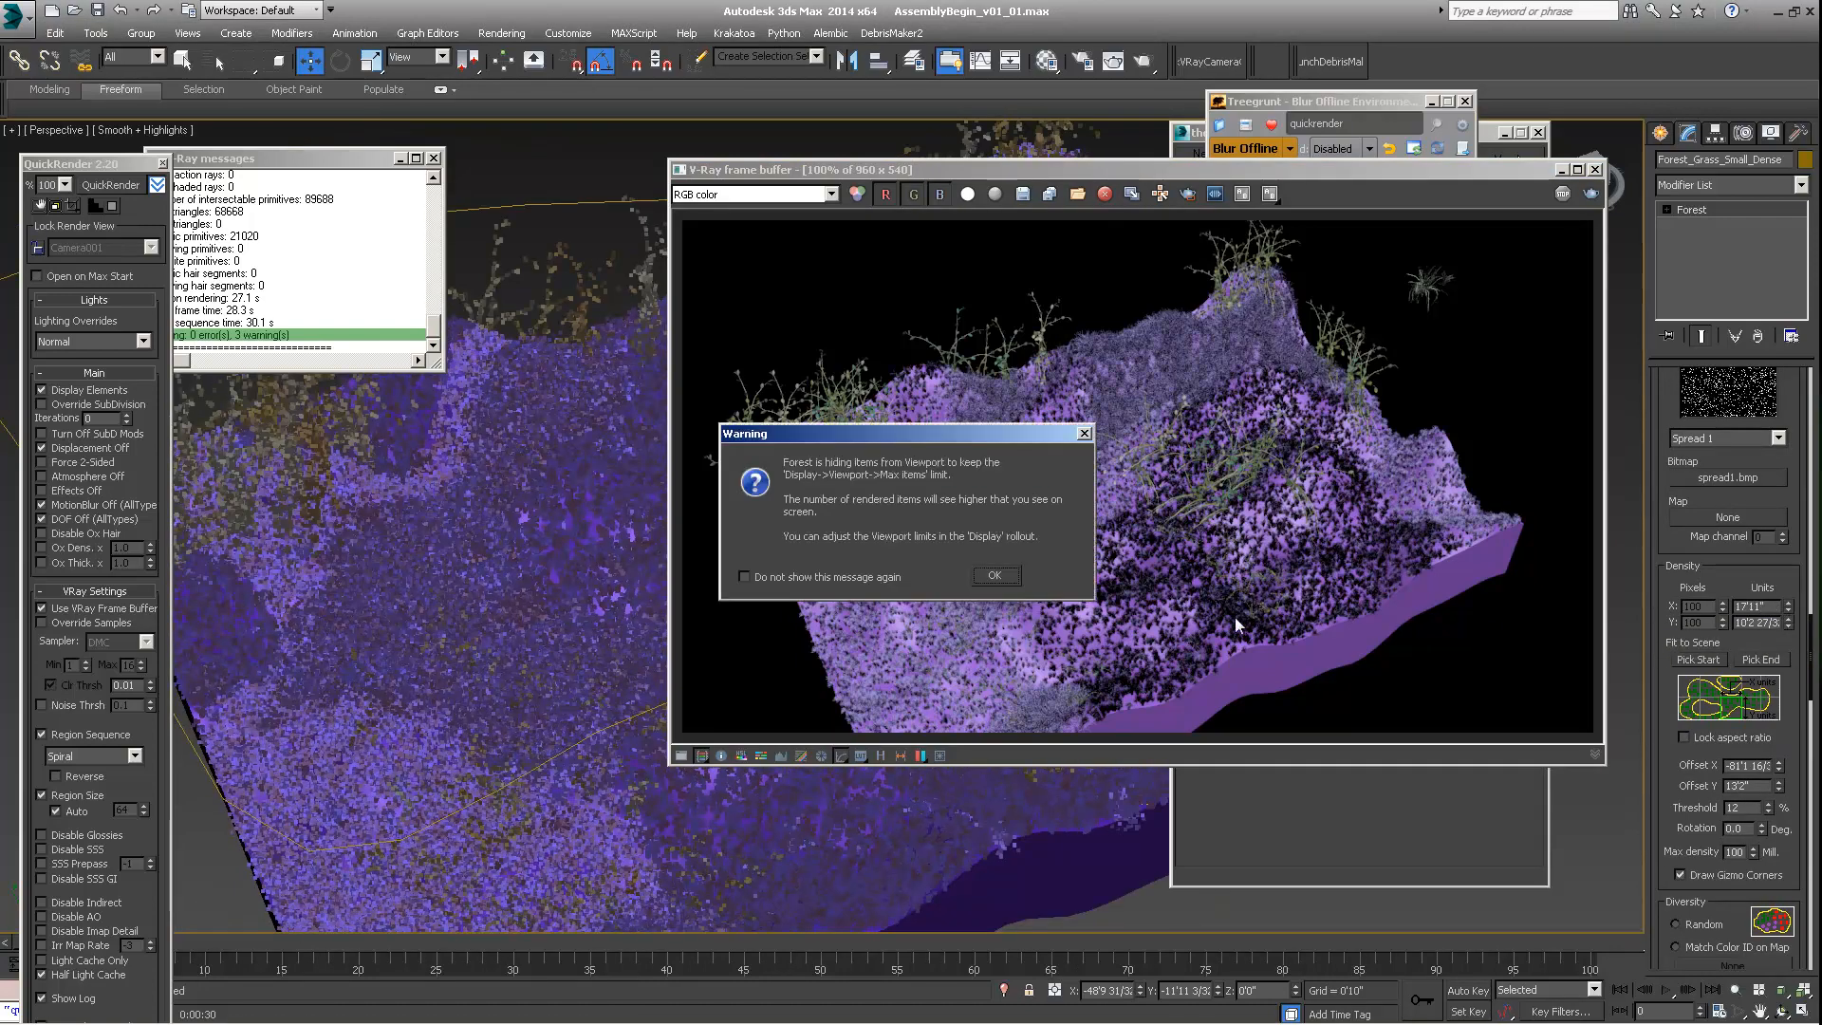
pyautogui.click(992, 569)
pyautogui.click(1789, 619)
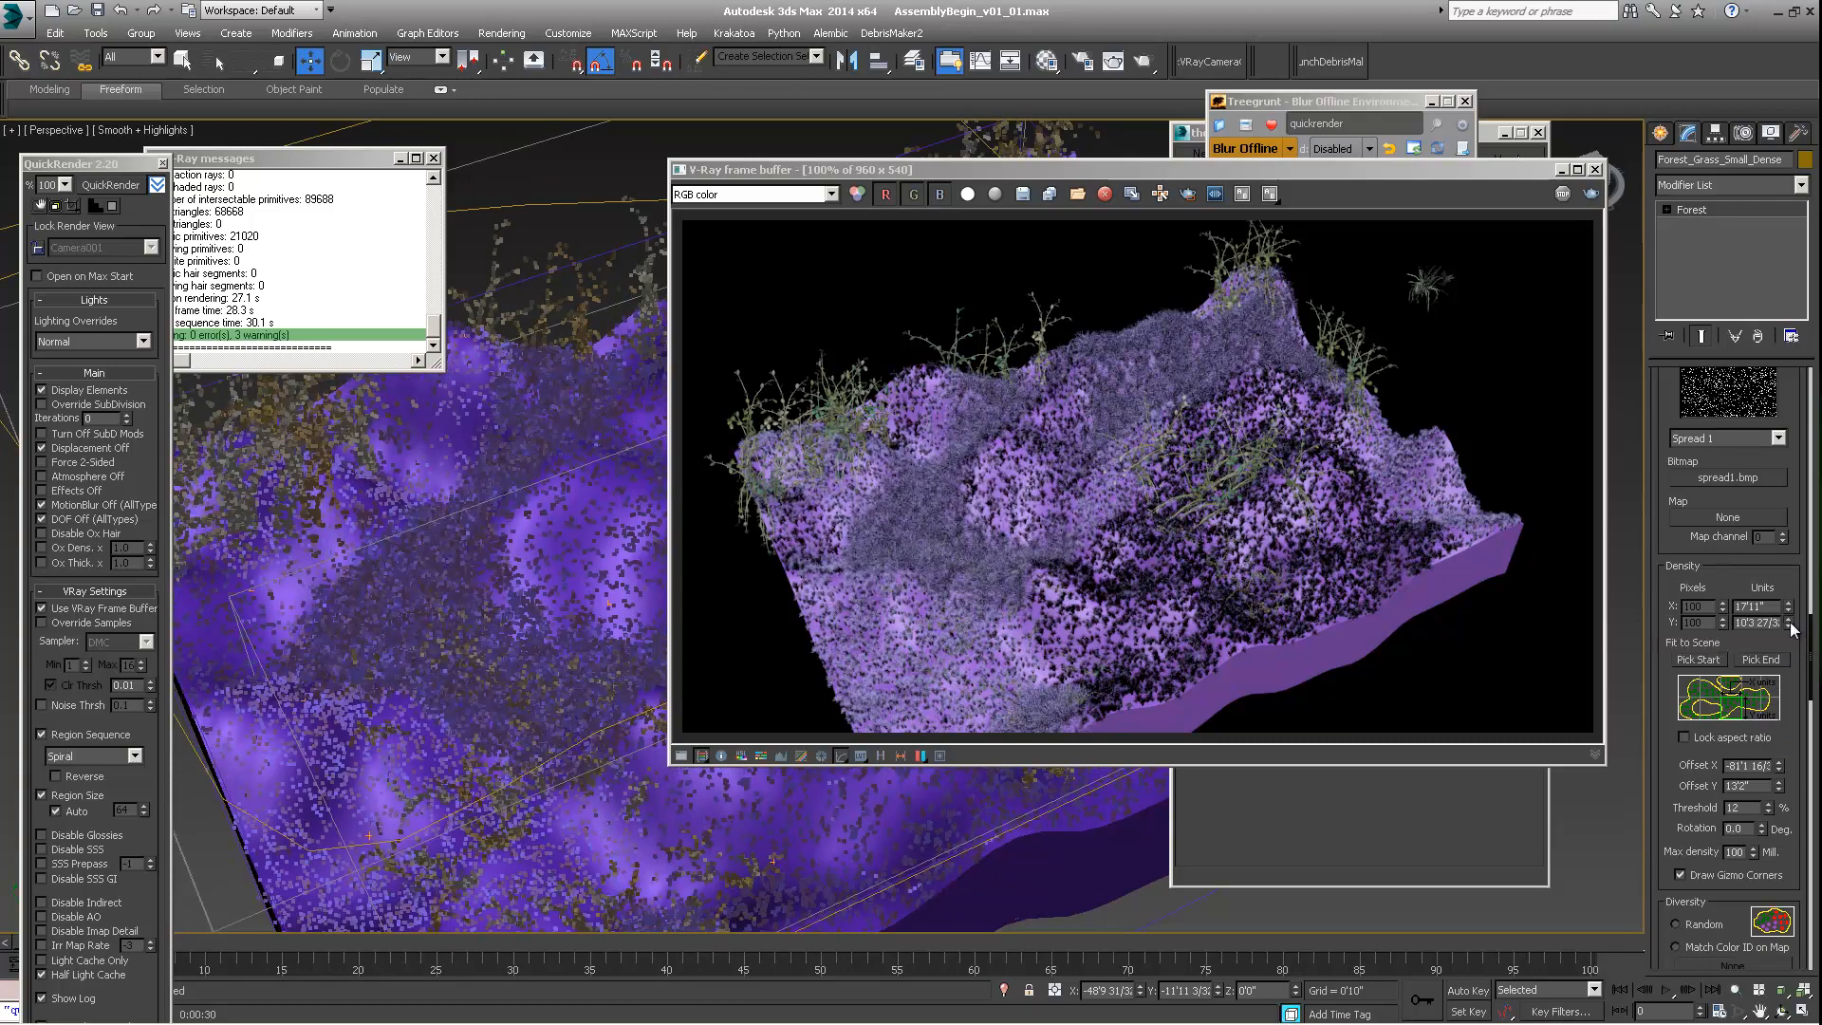
pyautogui.moveTo(1791, 627); pyautogui.dragTo(1790, 607)
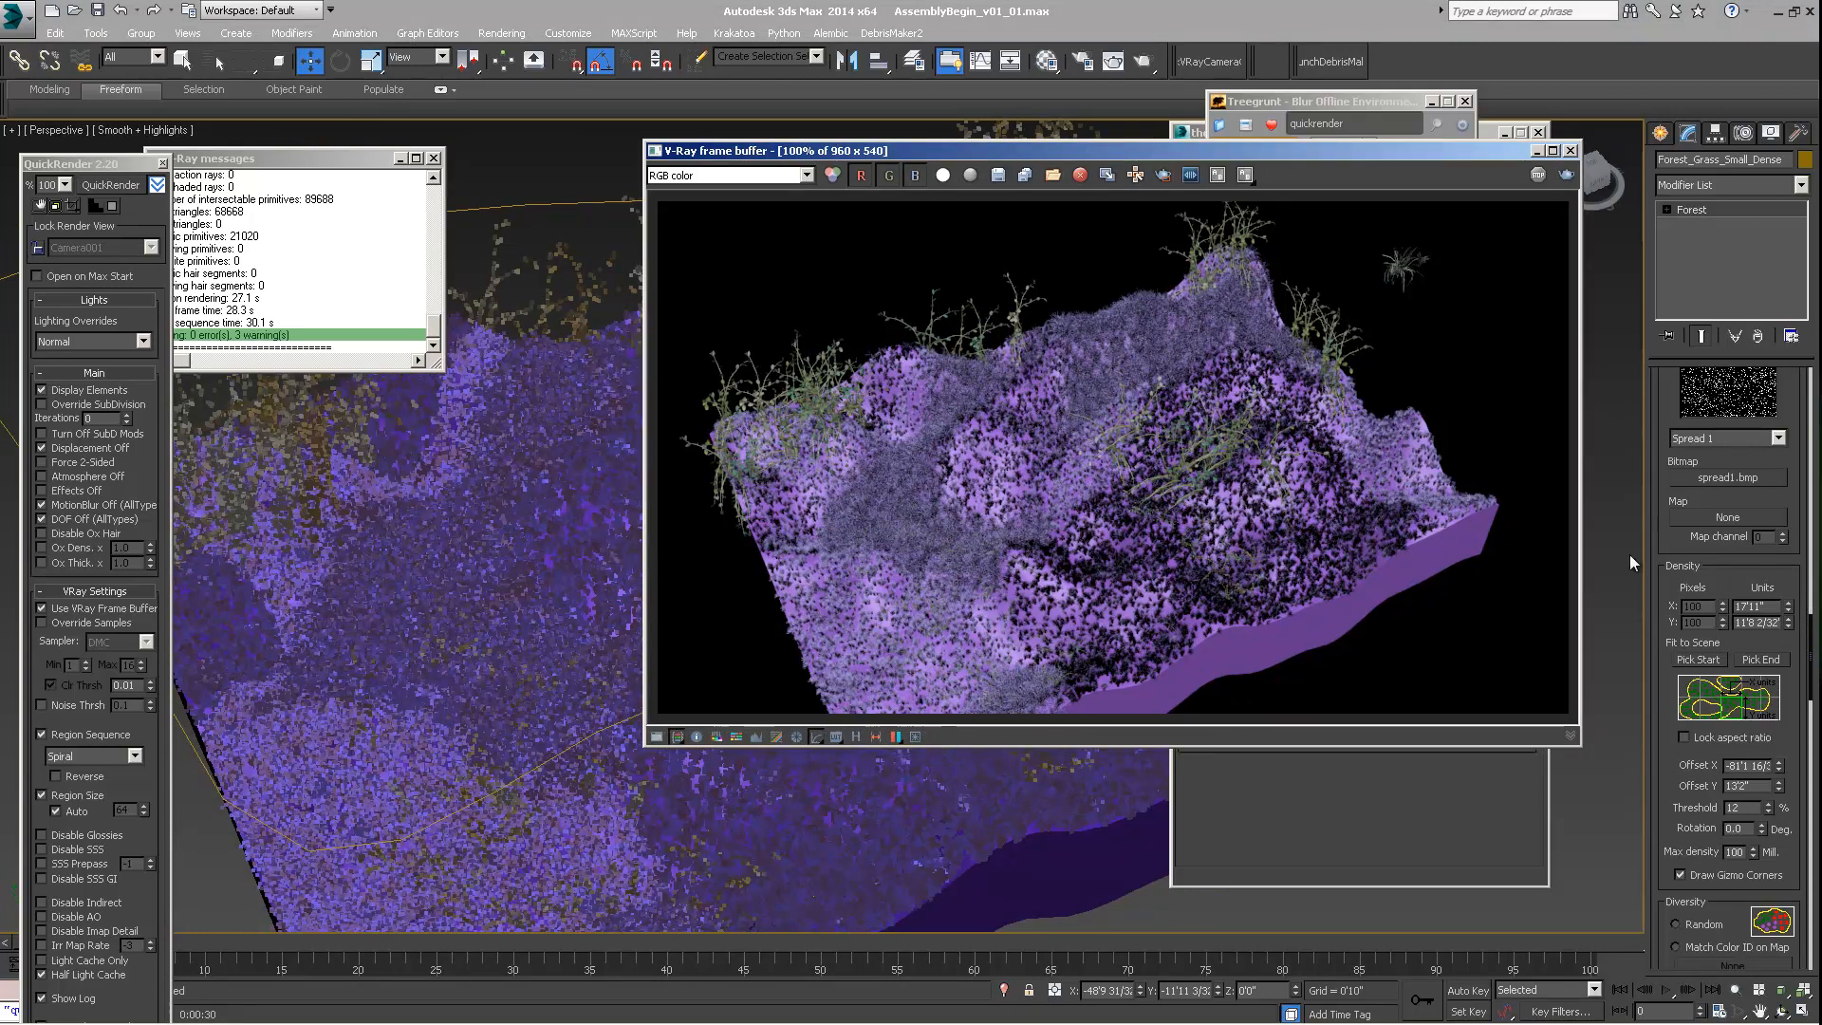
pyautogui.moveTo(1717, 583); pyautogui.dragTo(1718, 709)
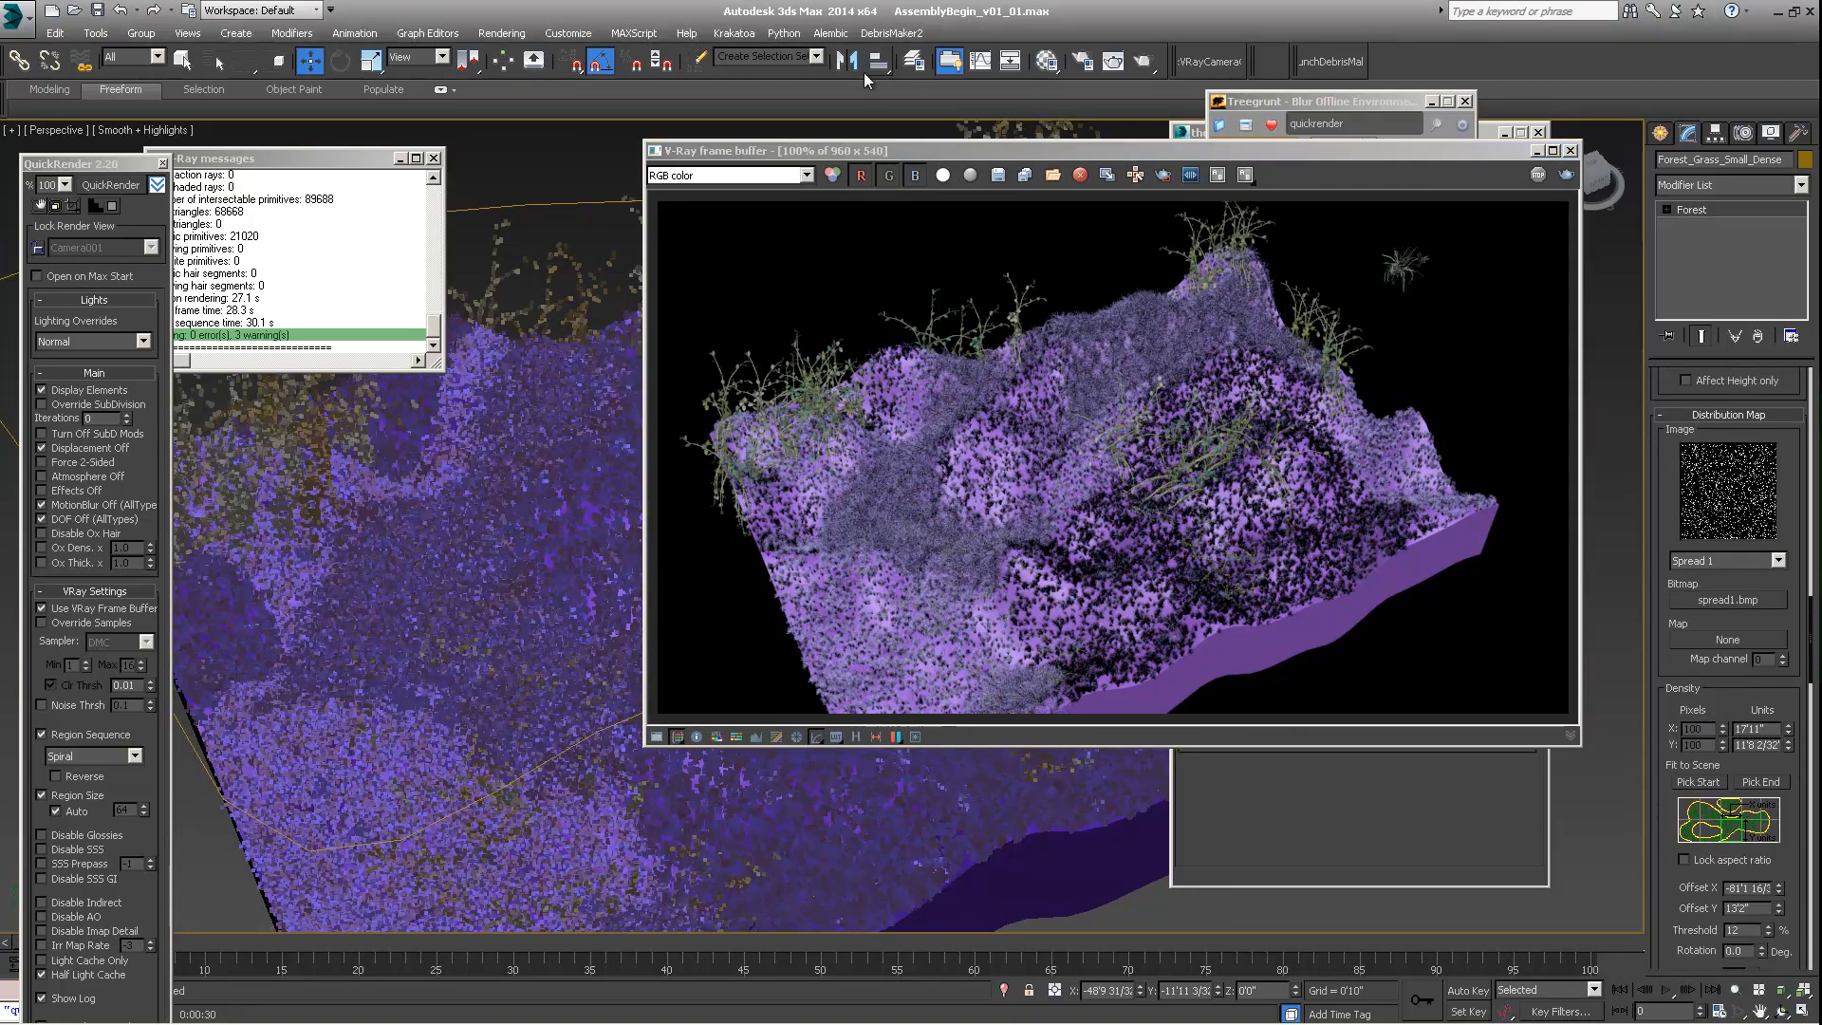
pyautogui.click(140, 180)
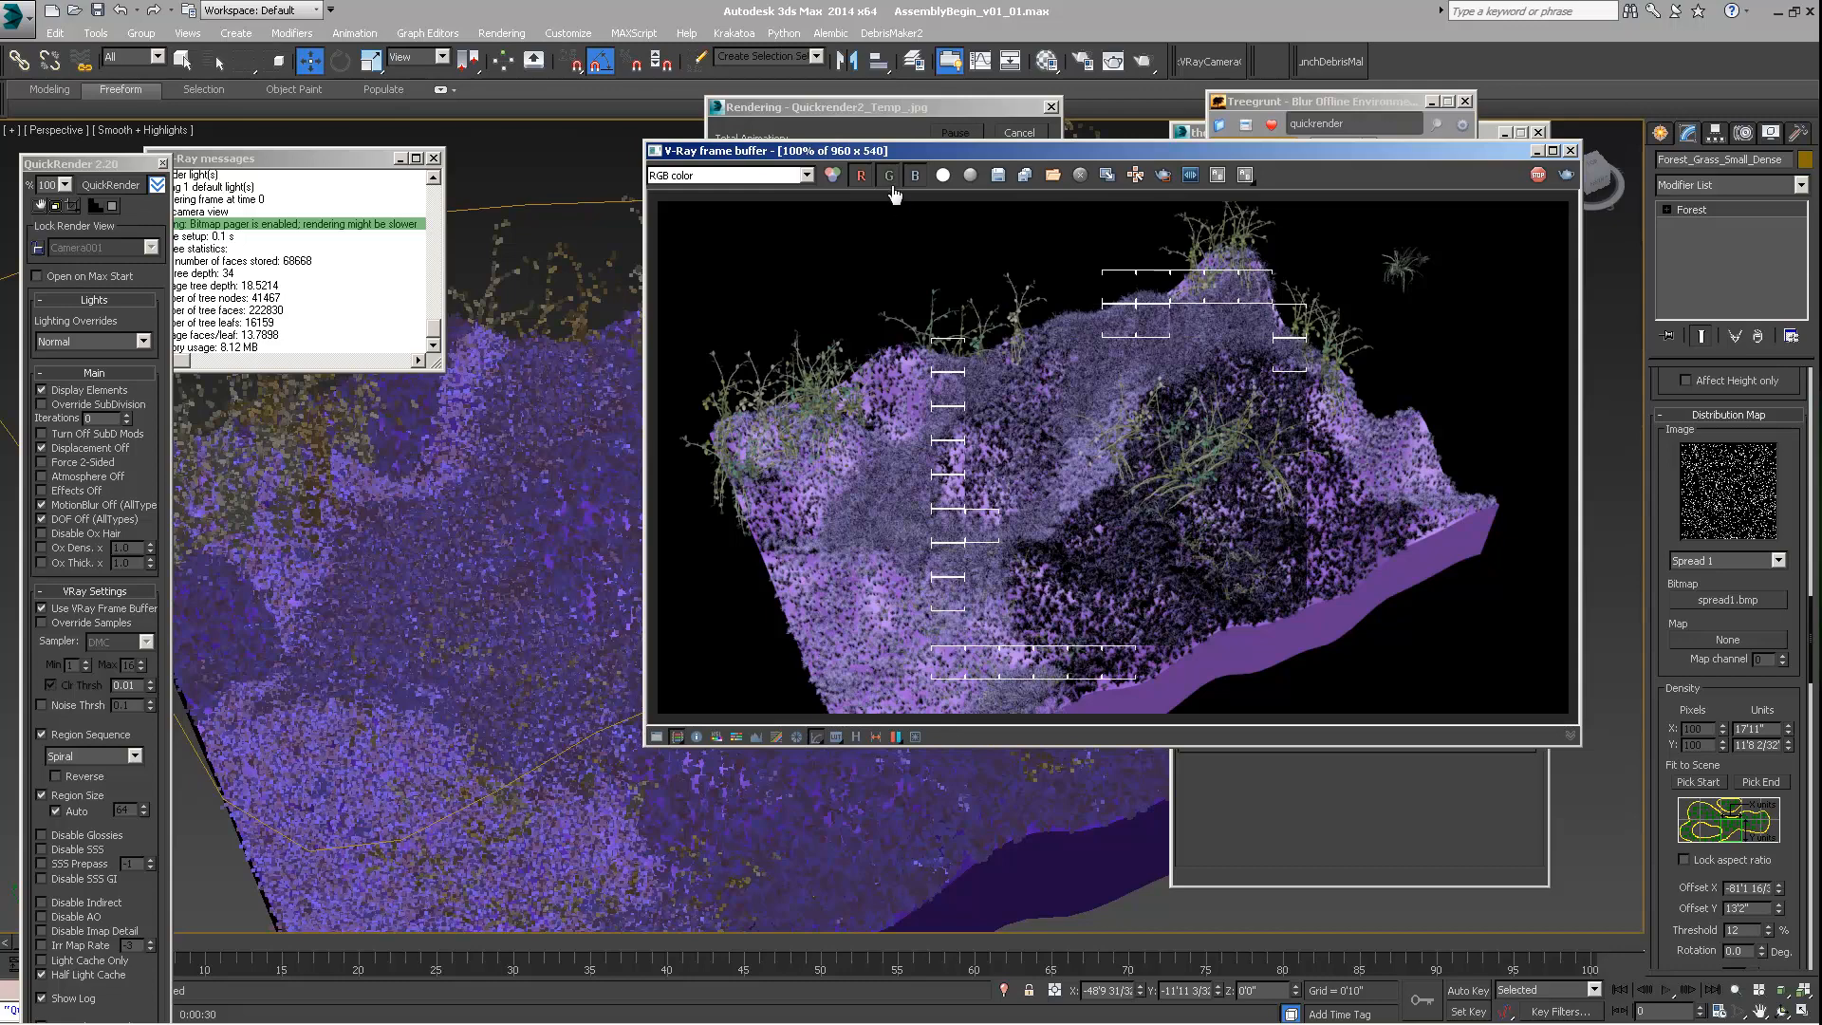
# Step: Check the CPU and memory usage during the render in Windows Task Manager's performance view, and minimize it
pyautogui.rightClick(567, 1003)
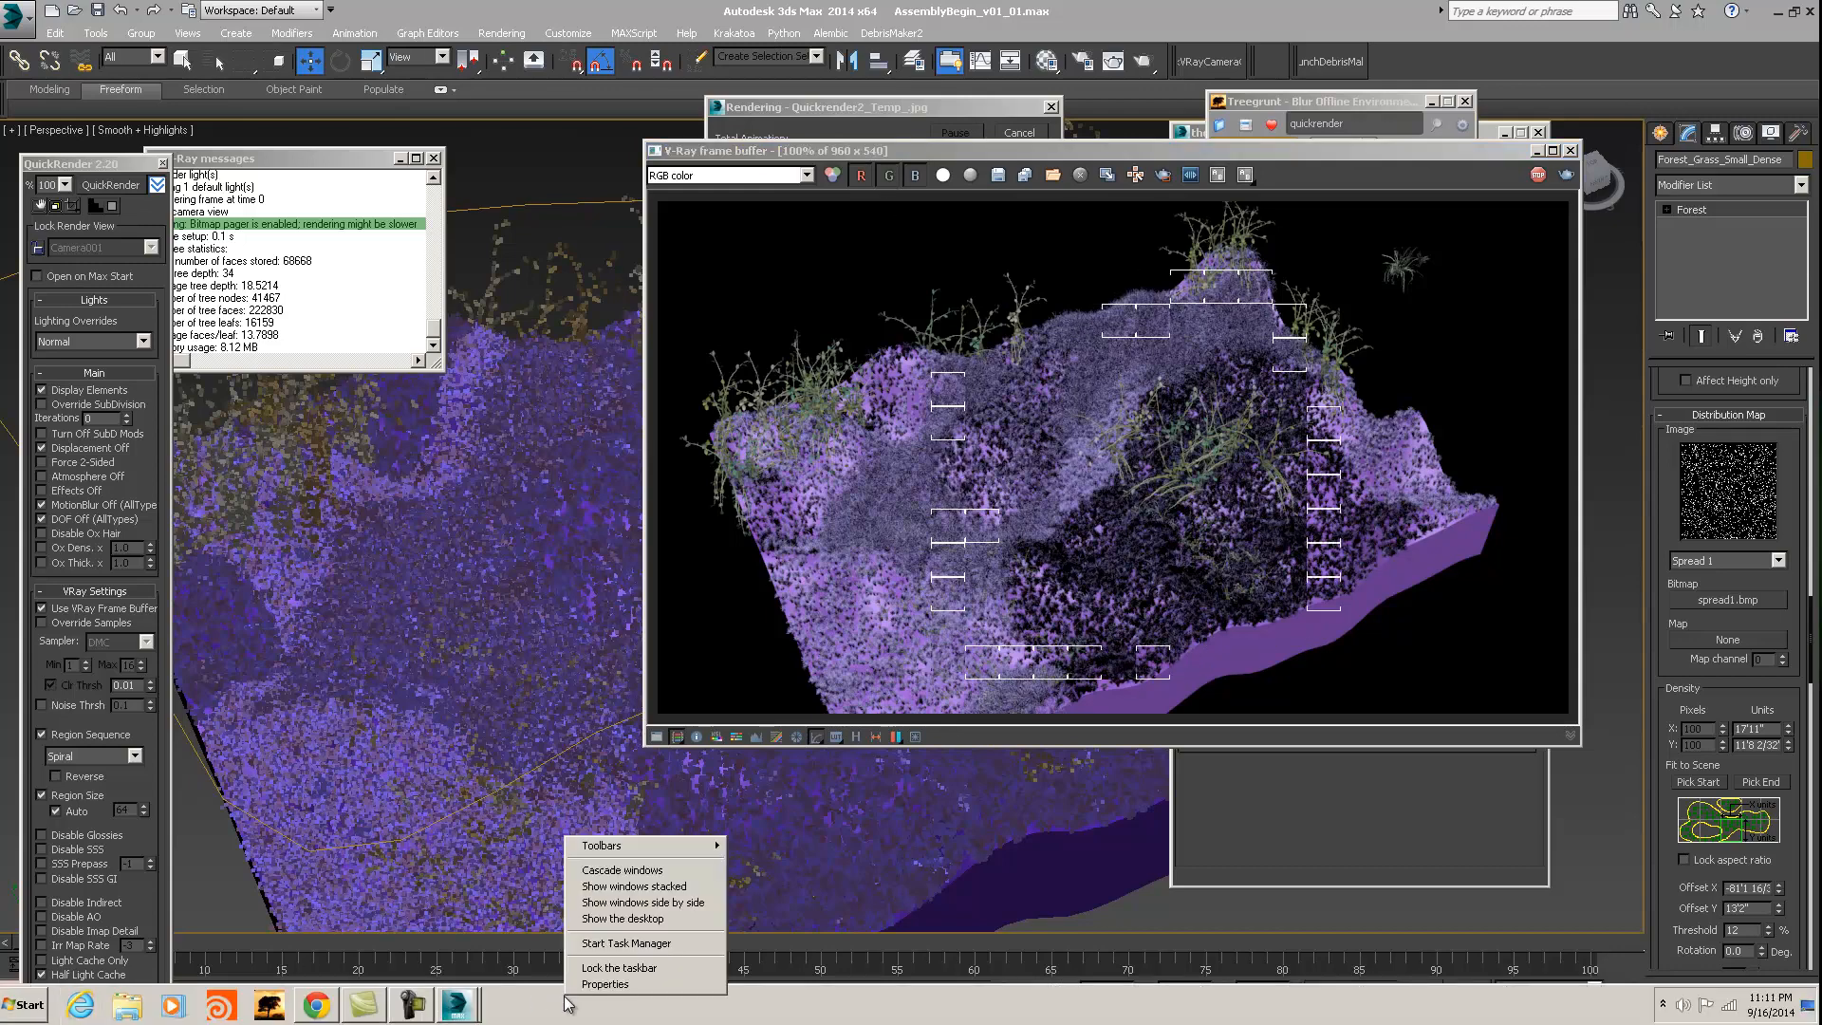
pyautogui.click(626, 944)
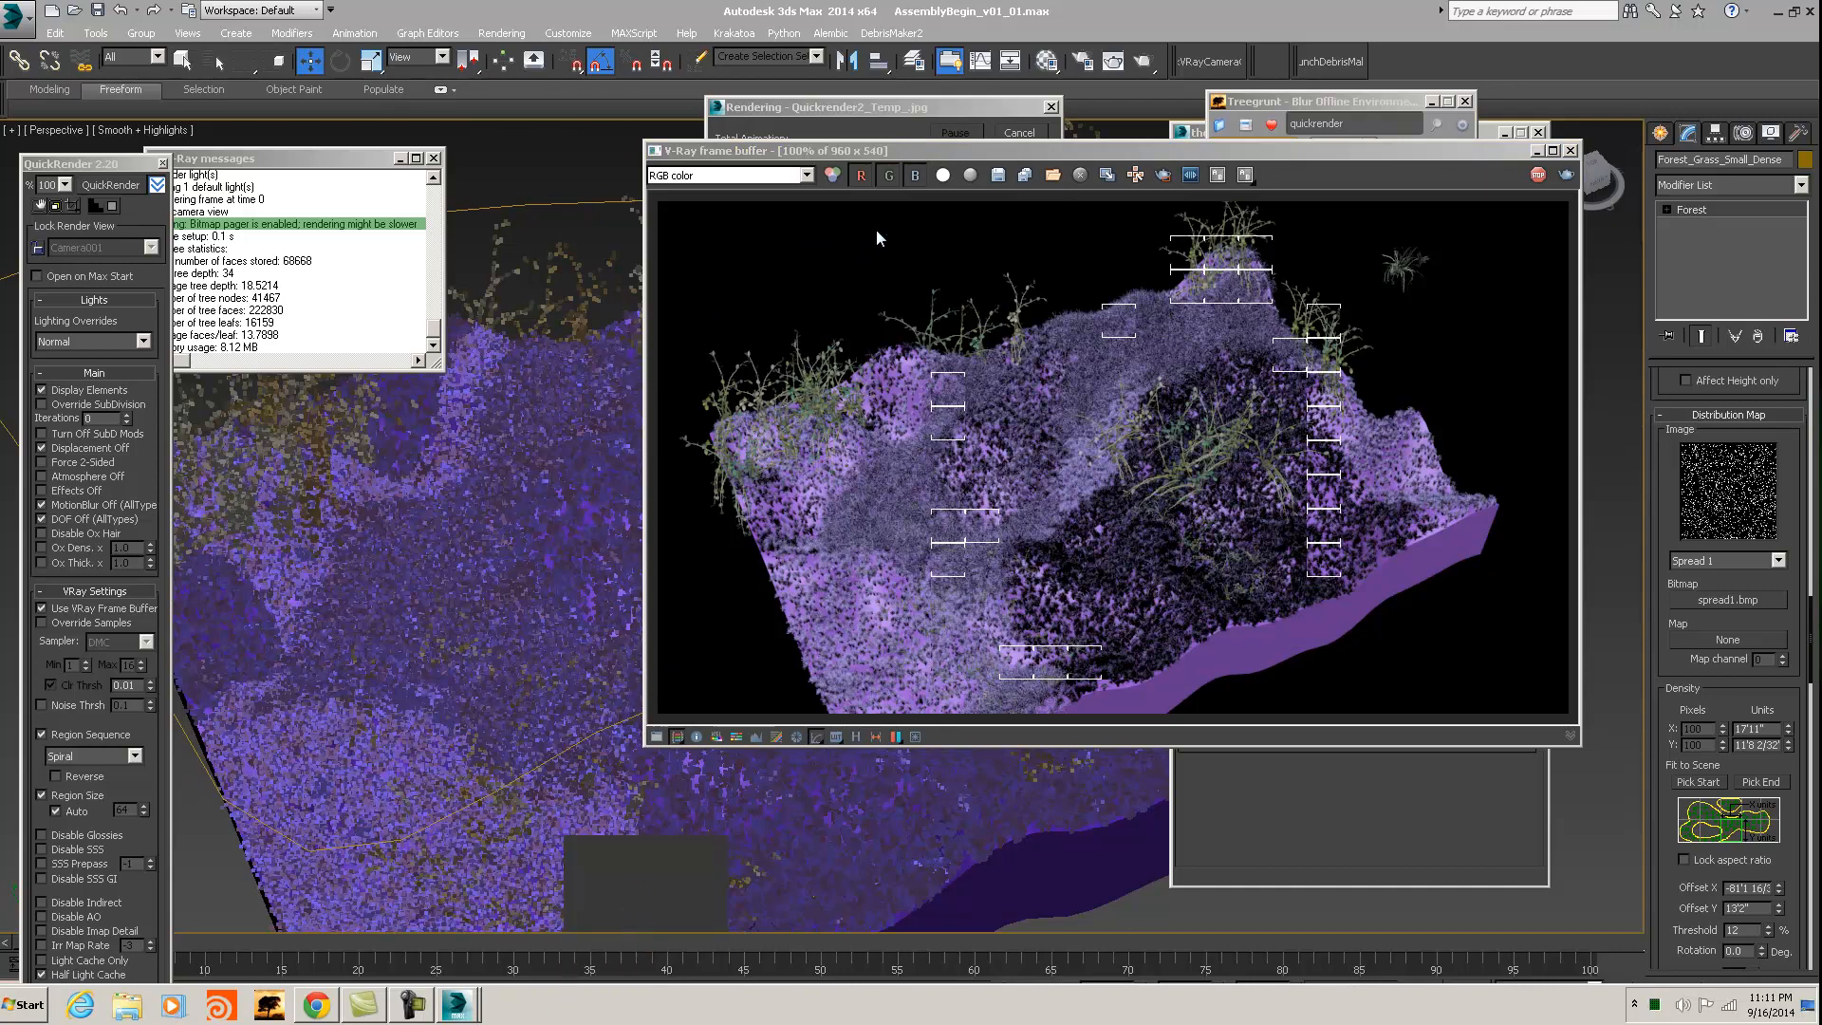
pyautogui.click(1315, 193)
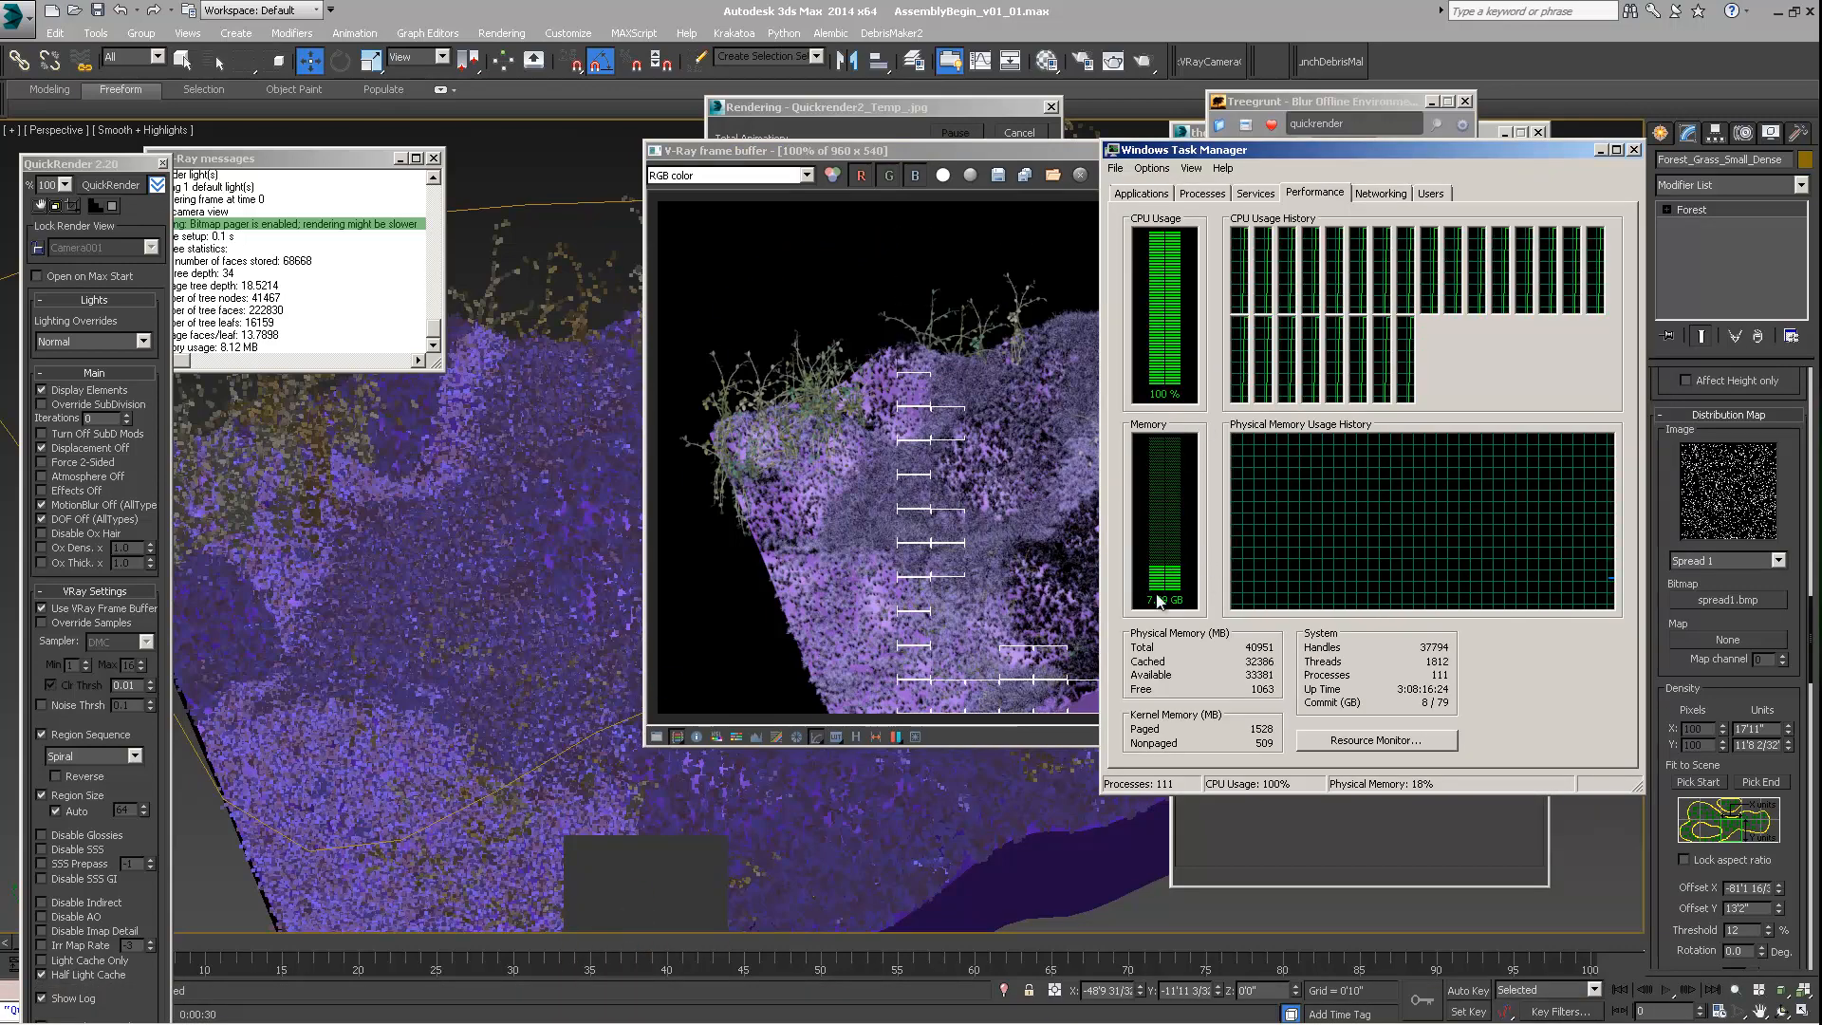
pyautogui.moveTo(1313, 152); pyautogui.dragTo(1379, 141)
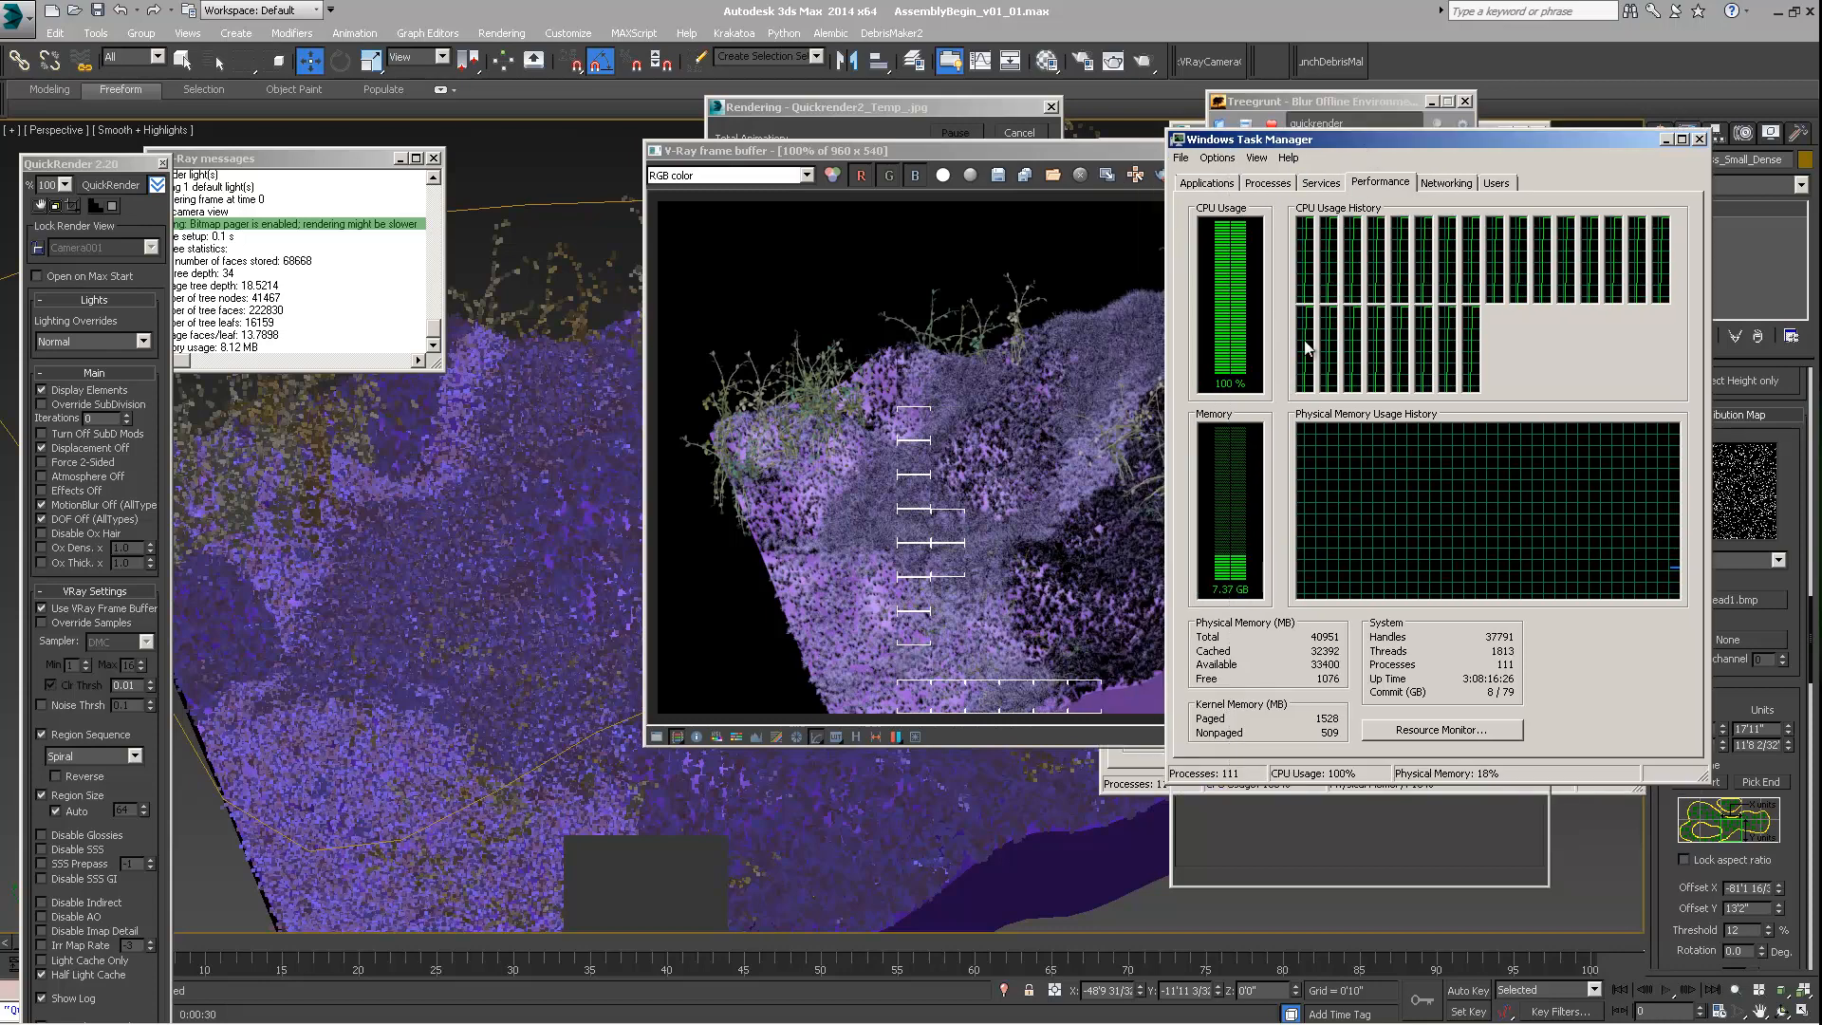
pyautogui.moveTo(577, 1023)
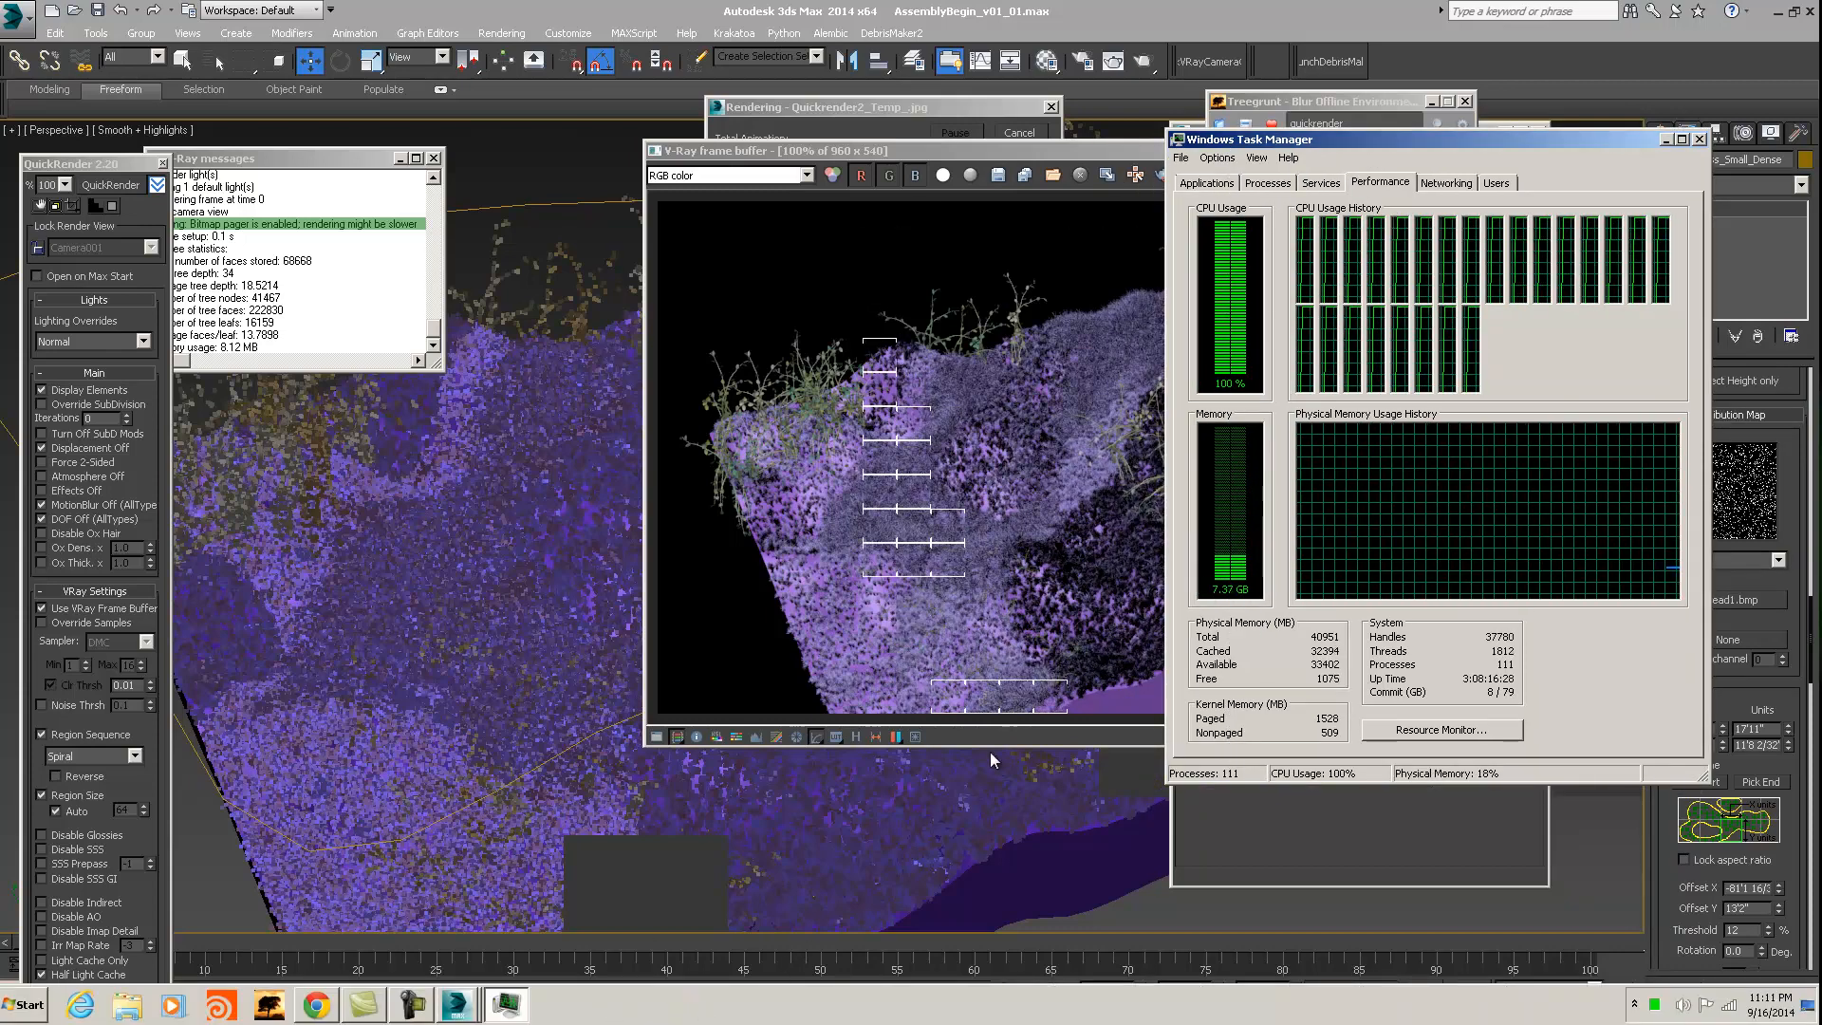
pyautogui.moveTo(1432, 141); pyautogui.dragTo(1405, 144)
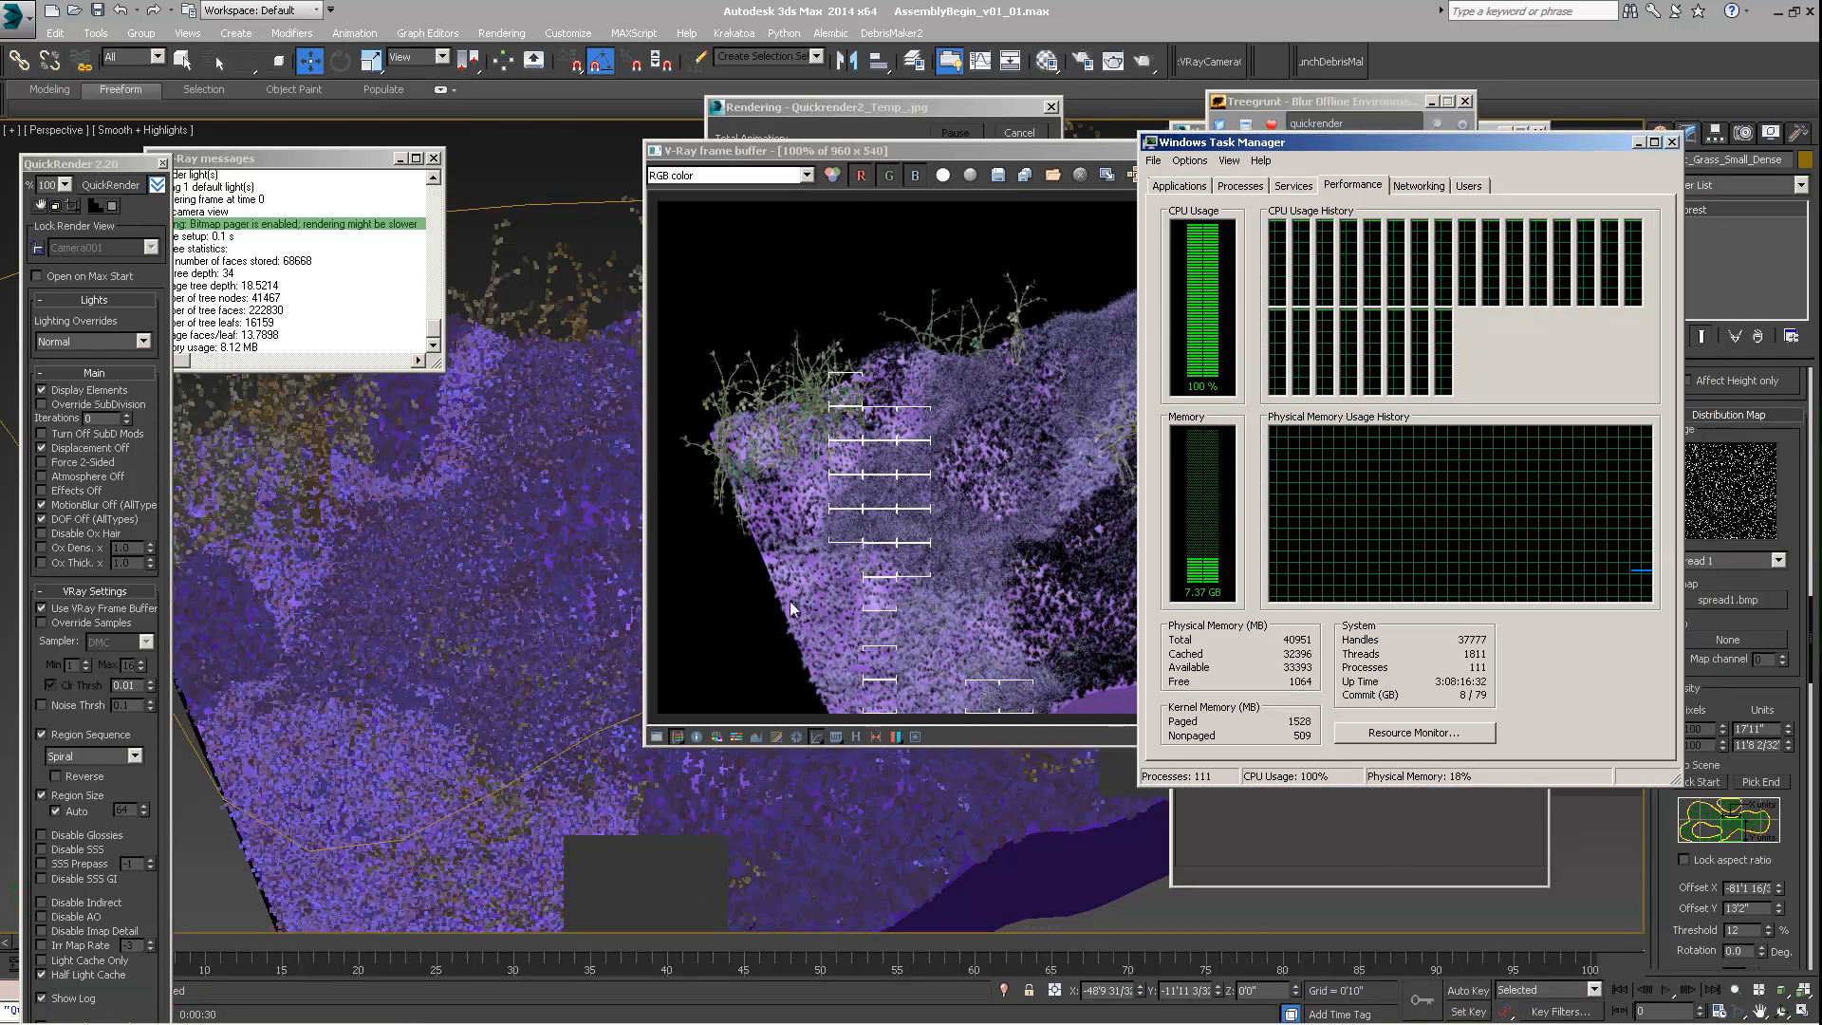
pyautogui.click(1637, 142)
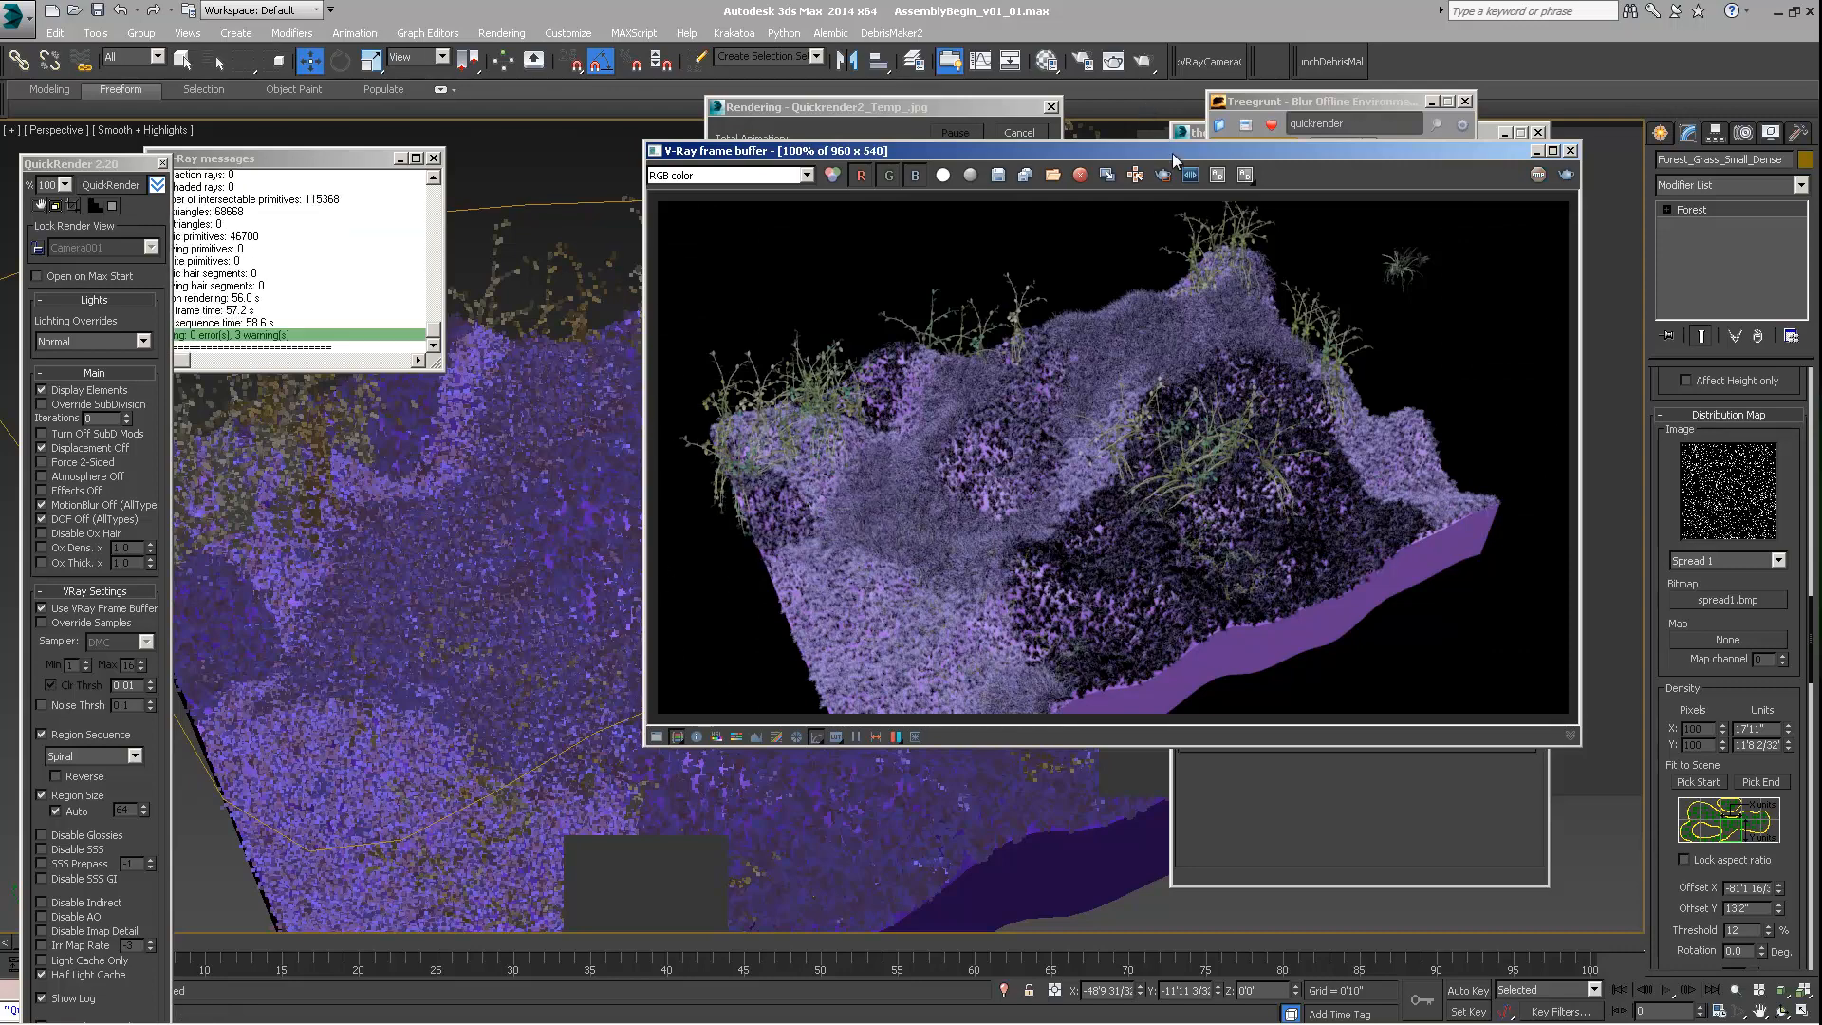
# Step: Reposition the frame buffer with the finished render and review the forest's random translation and rotation ranges
pyautogui.moveTo(1171, 152); pyautogui.dragTo(1271, 131)
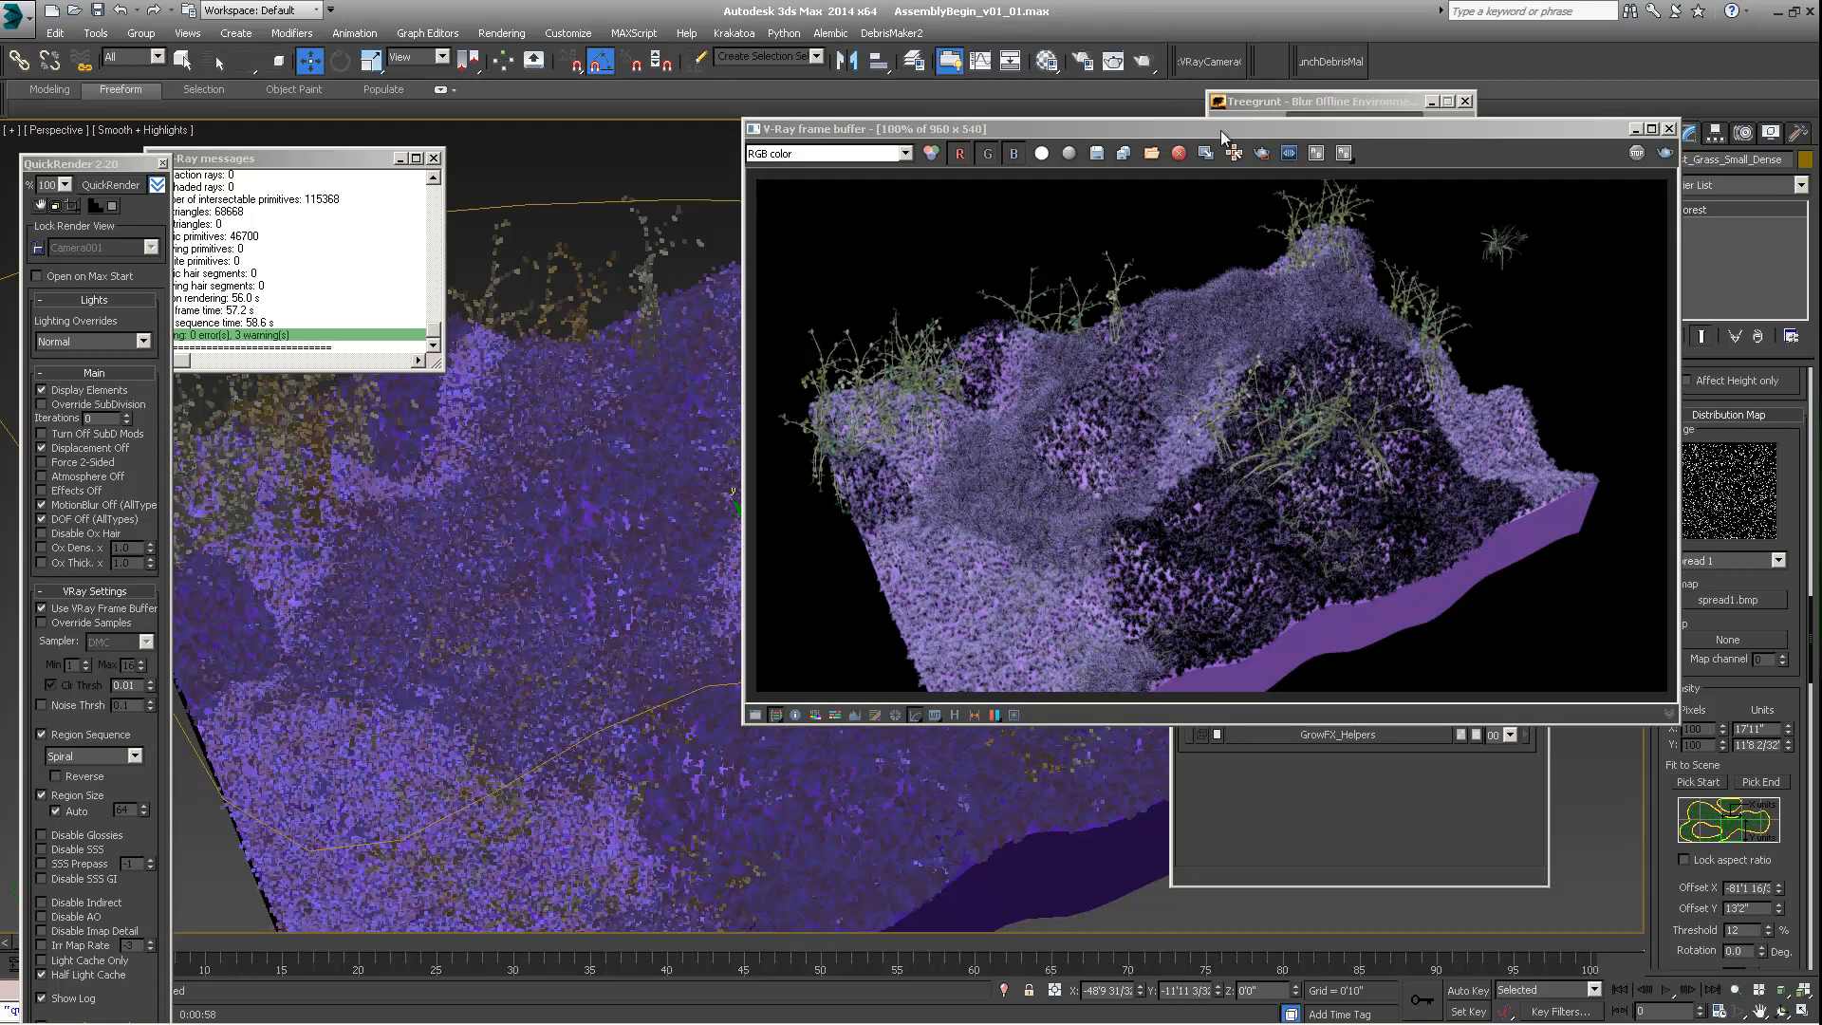
pyautogui.moveTo(1102, 122); pyautogui.dragTo(963, 108)
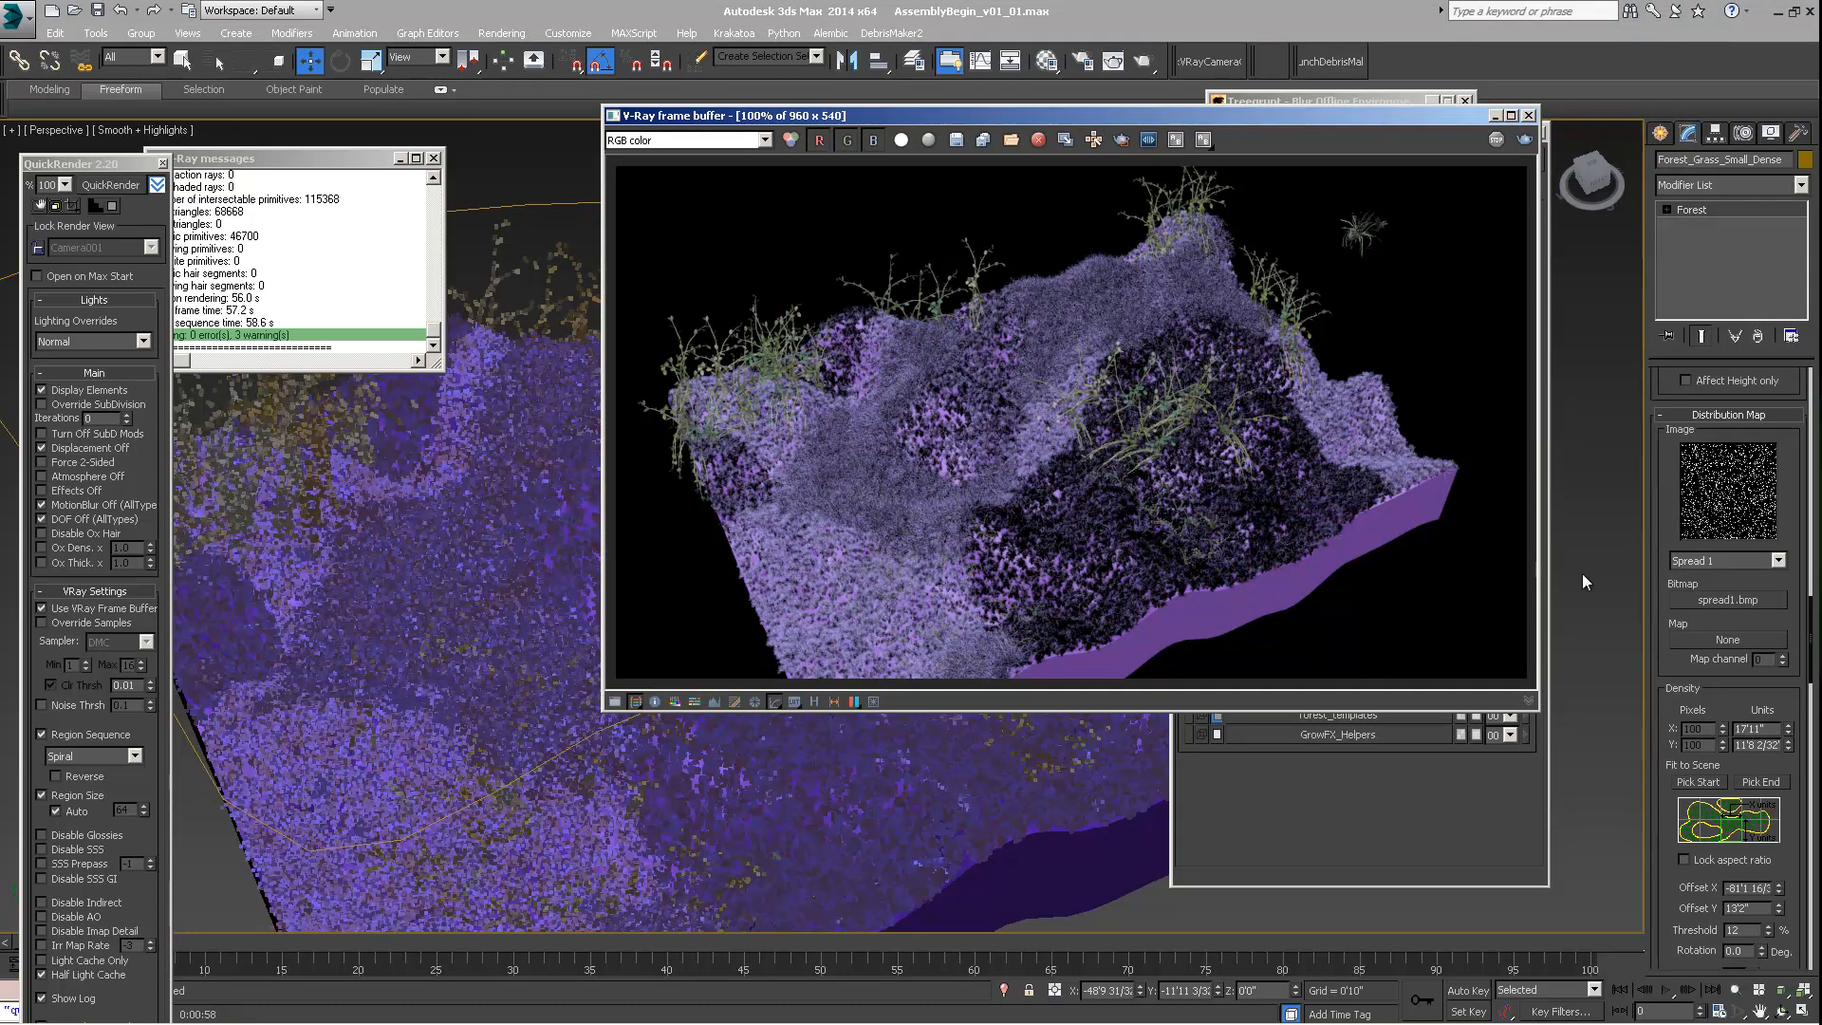
pyautogui.moveTo(1758, 528); pyautogui.dragTo(1735, 327)
pyautogui.moveTo(1789, 892); pyautogui.dragTo(1321, 484)
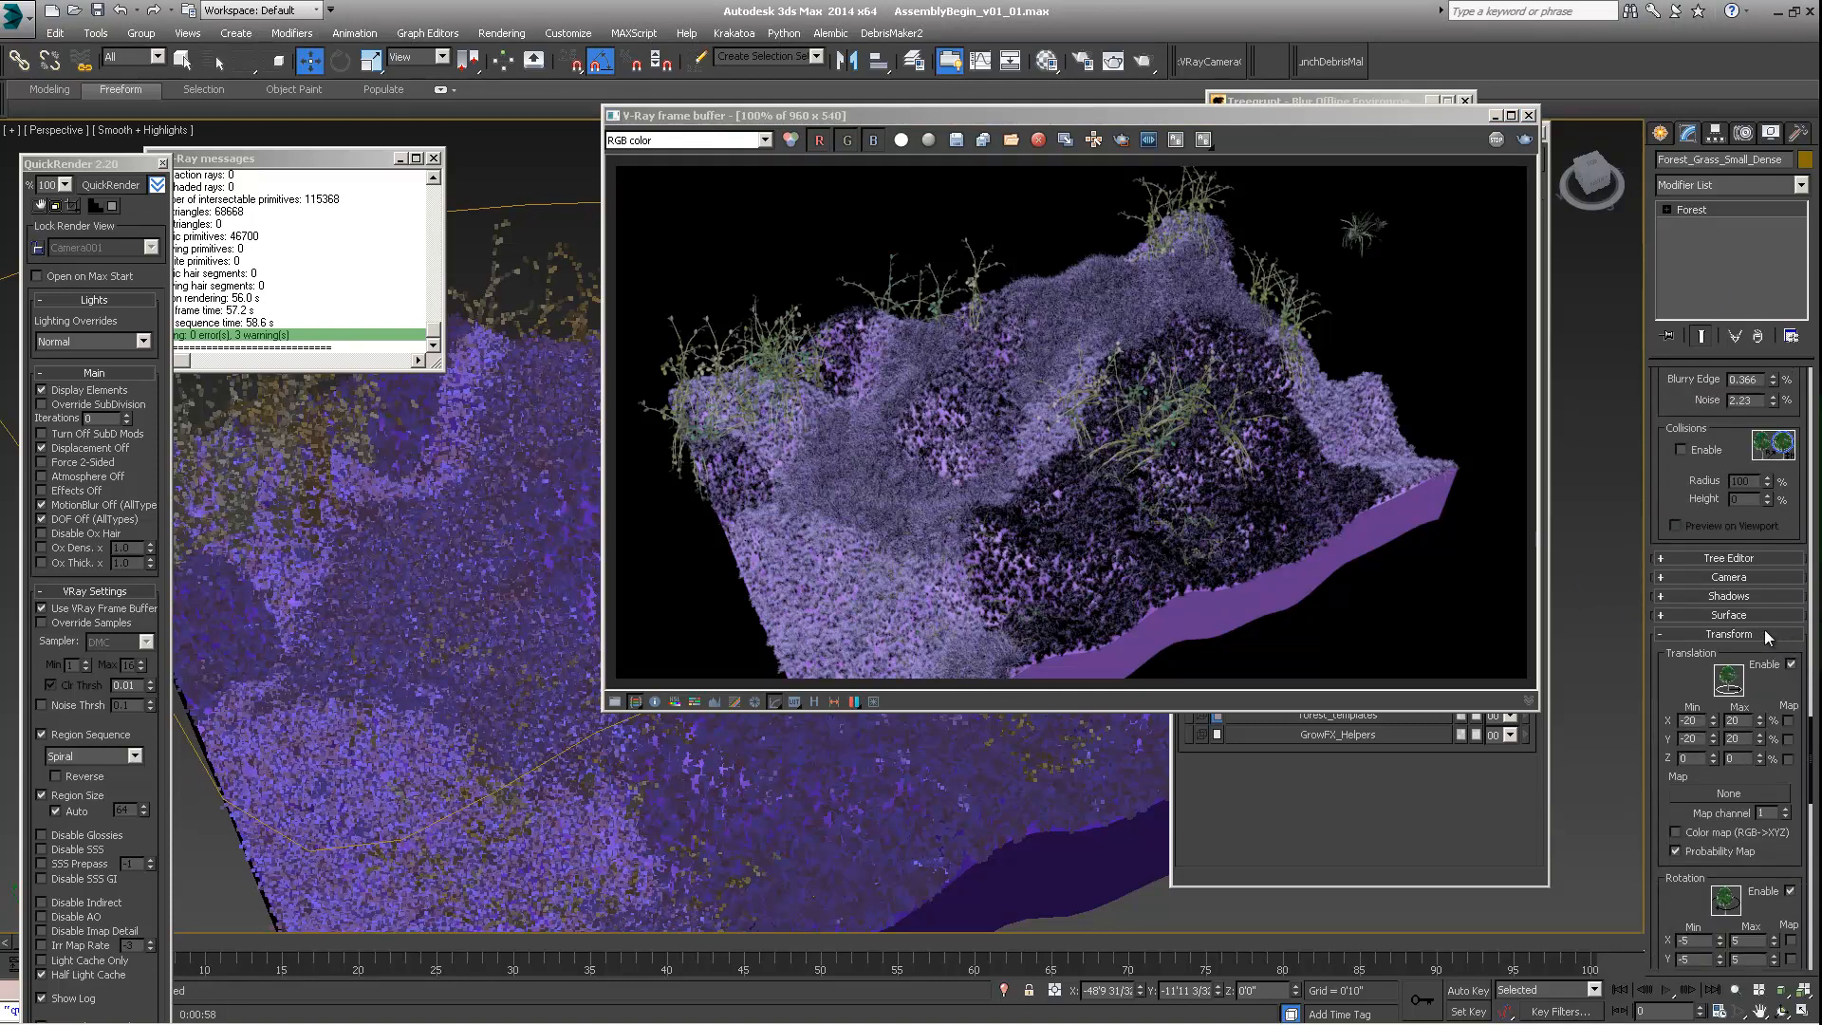
pyautogui.moveTo(1723, 516); pyautogui.dragTo(1705, 467)
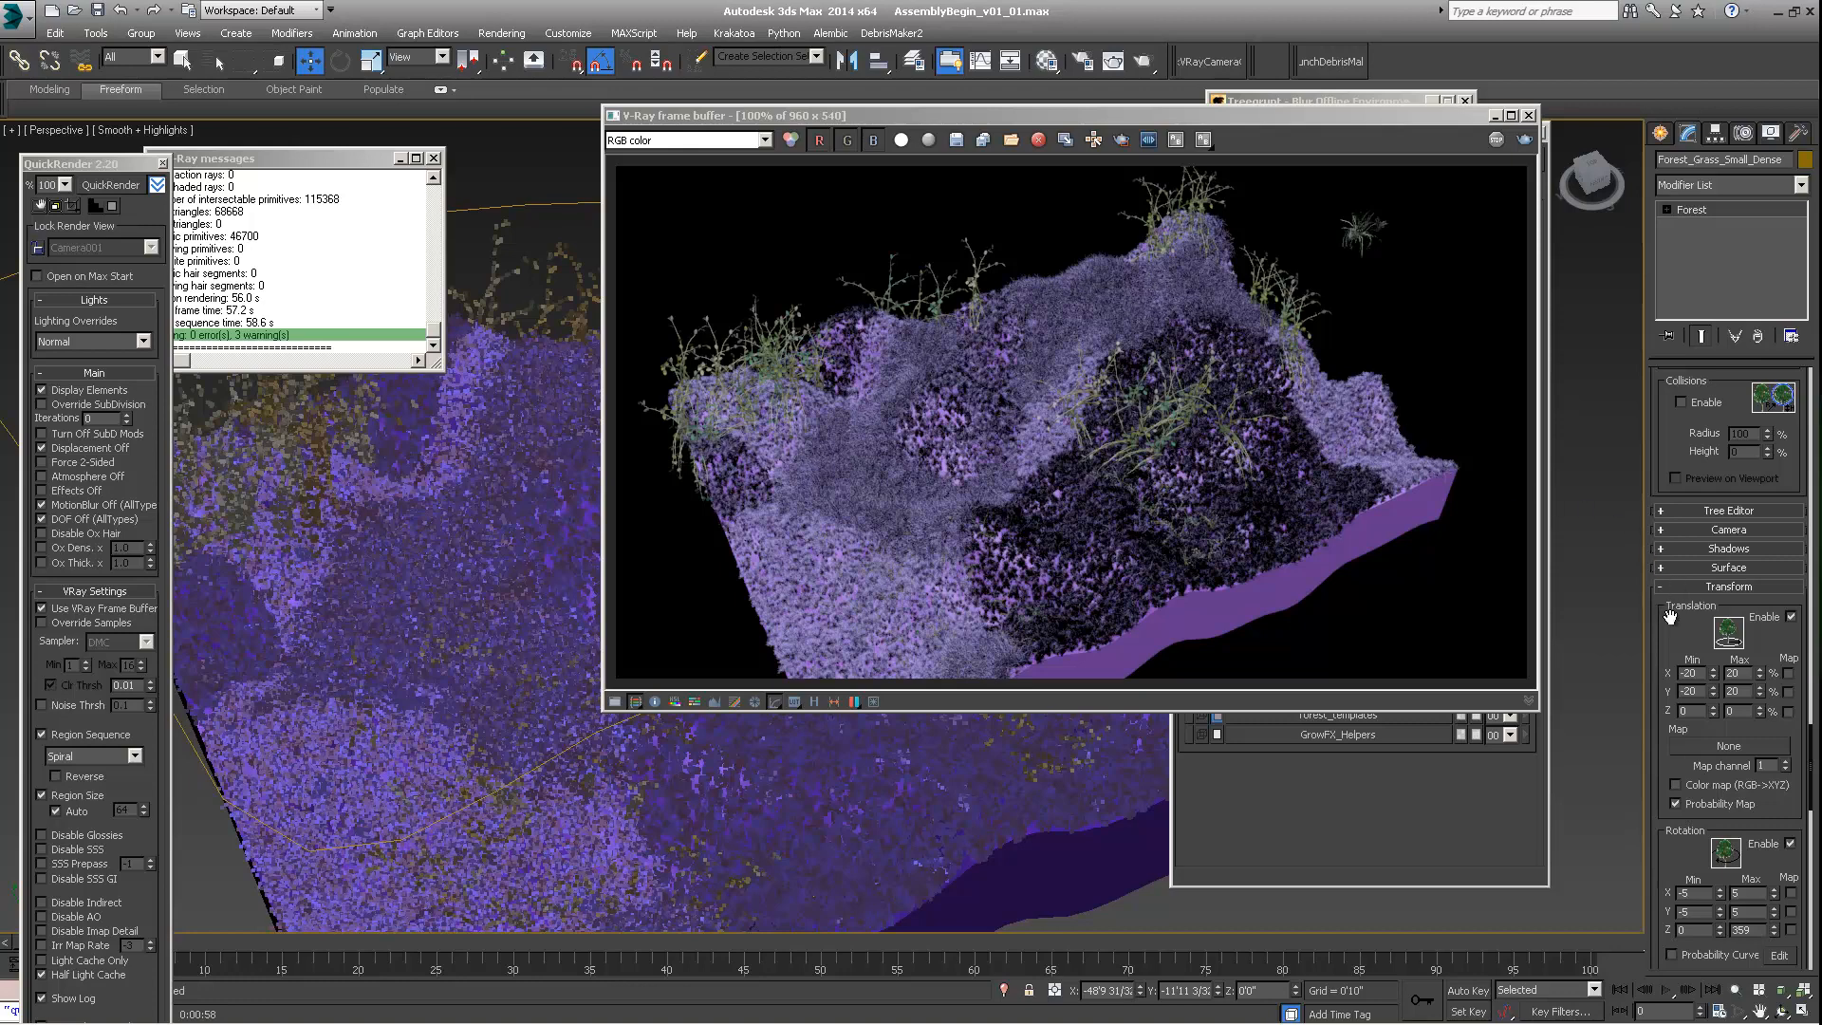
# Step: Set the diversity clusters' blurry edge to 1.146% and their noise to 19.903%
pyautogui.scroll(1, 1663, 503)
pyautogui.scroll(11, 1668, 542)
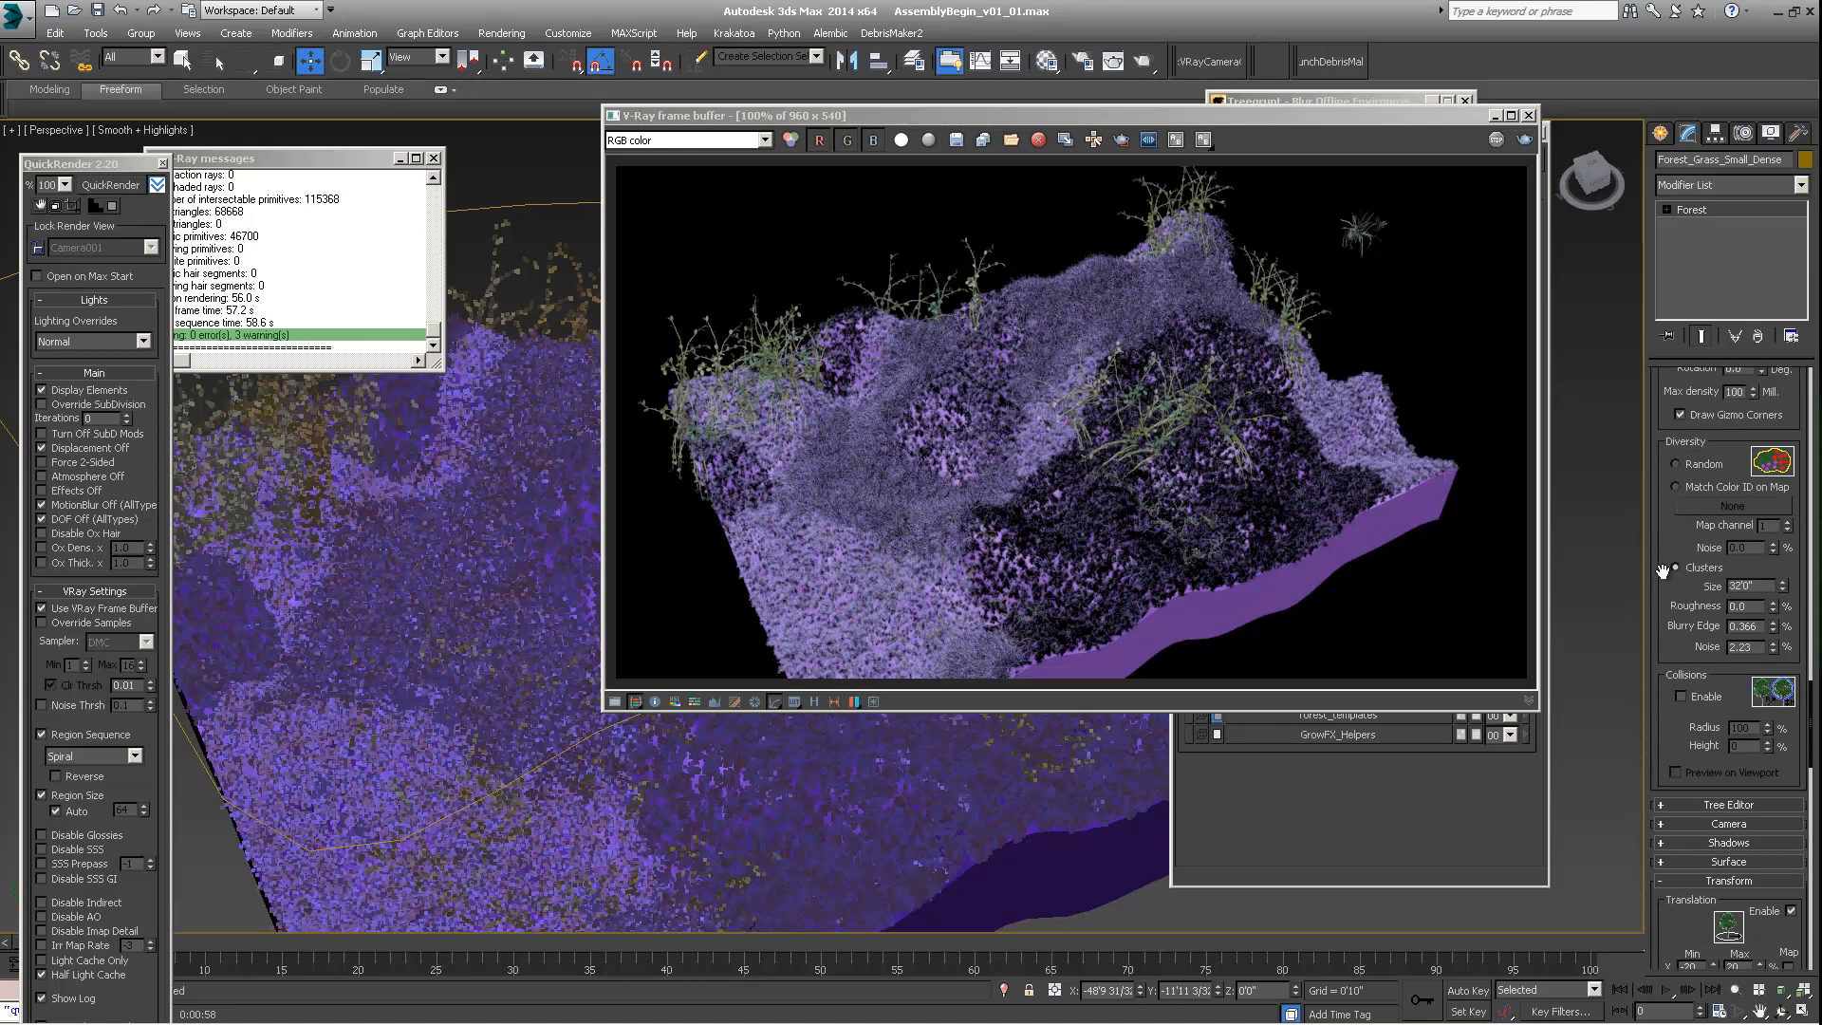
pyautogui.scroll(-8, 1738, 585)
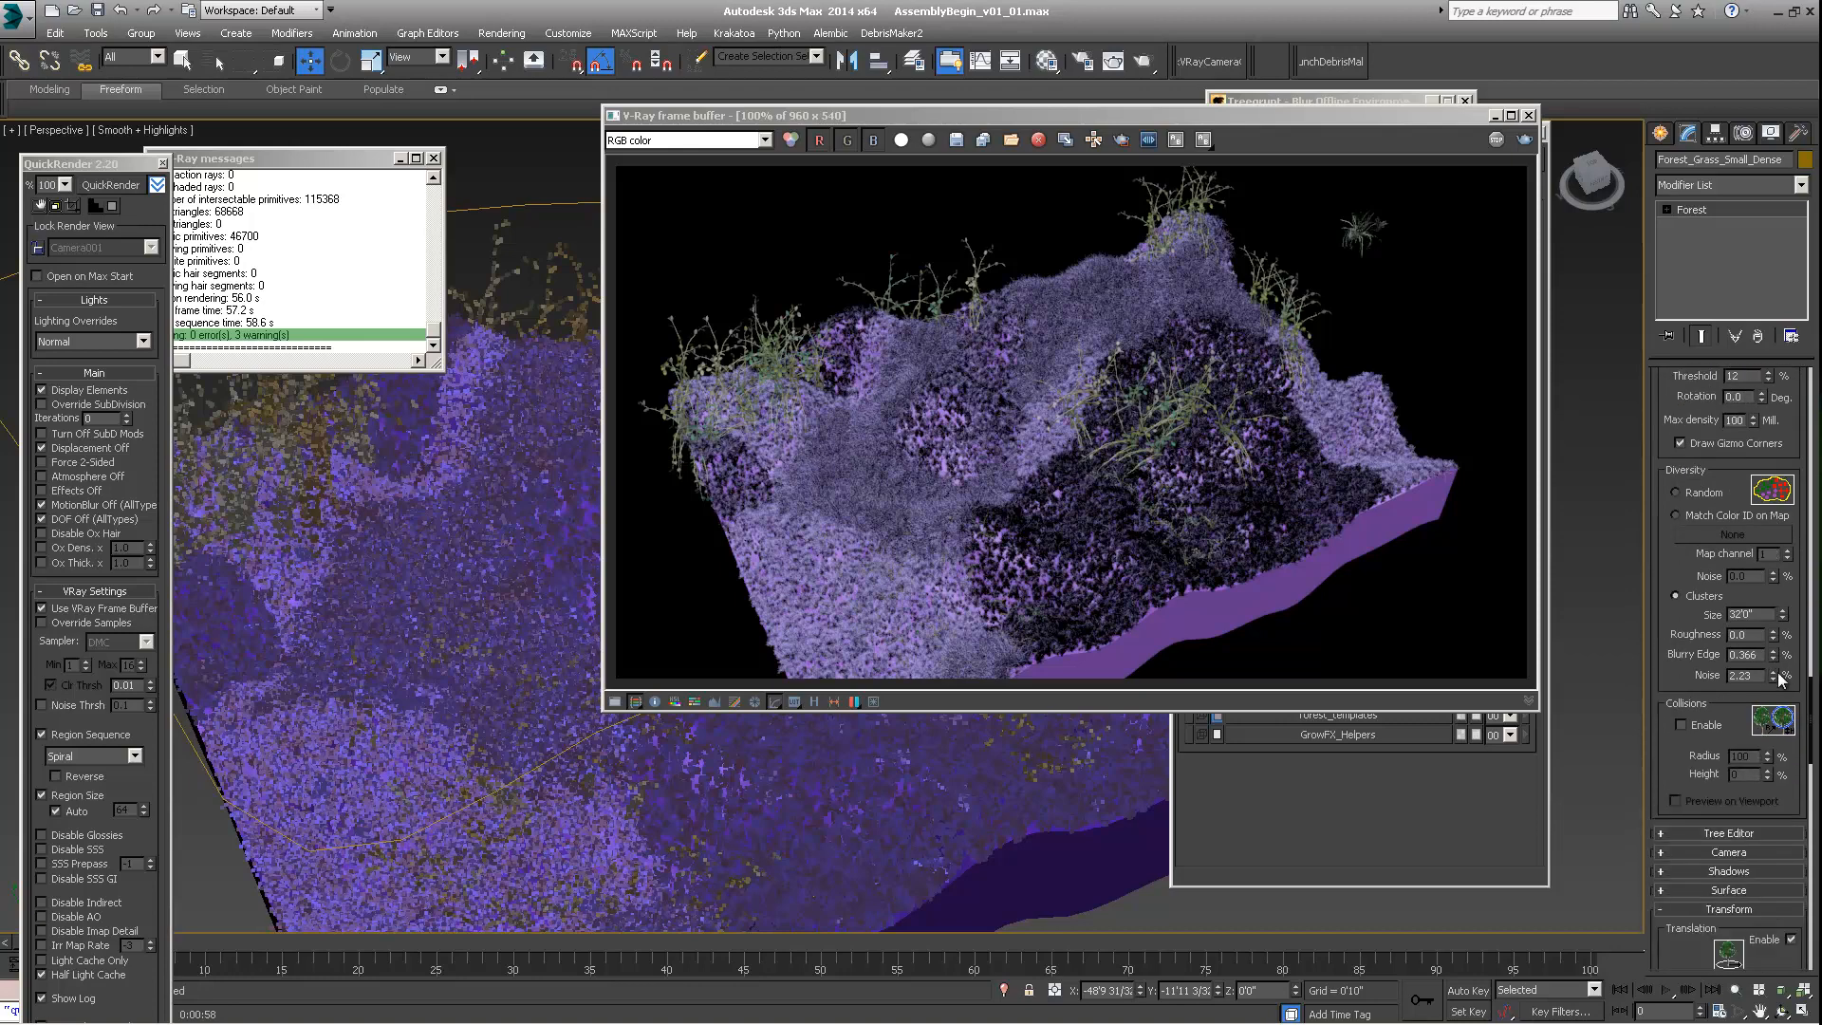
pyautogui.moveTo(1781, 655); pyautogui.dragTo(1775, 594)
pyautogui.moveTo(1771, 672); pyautogui.dragTo(1763, 567)
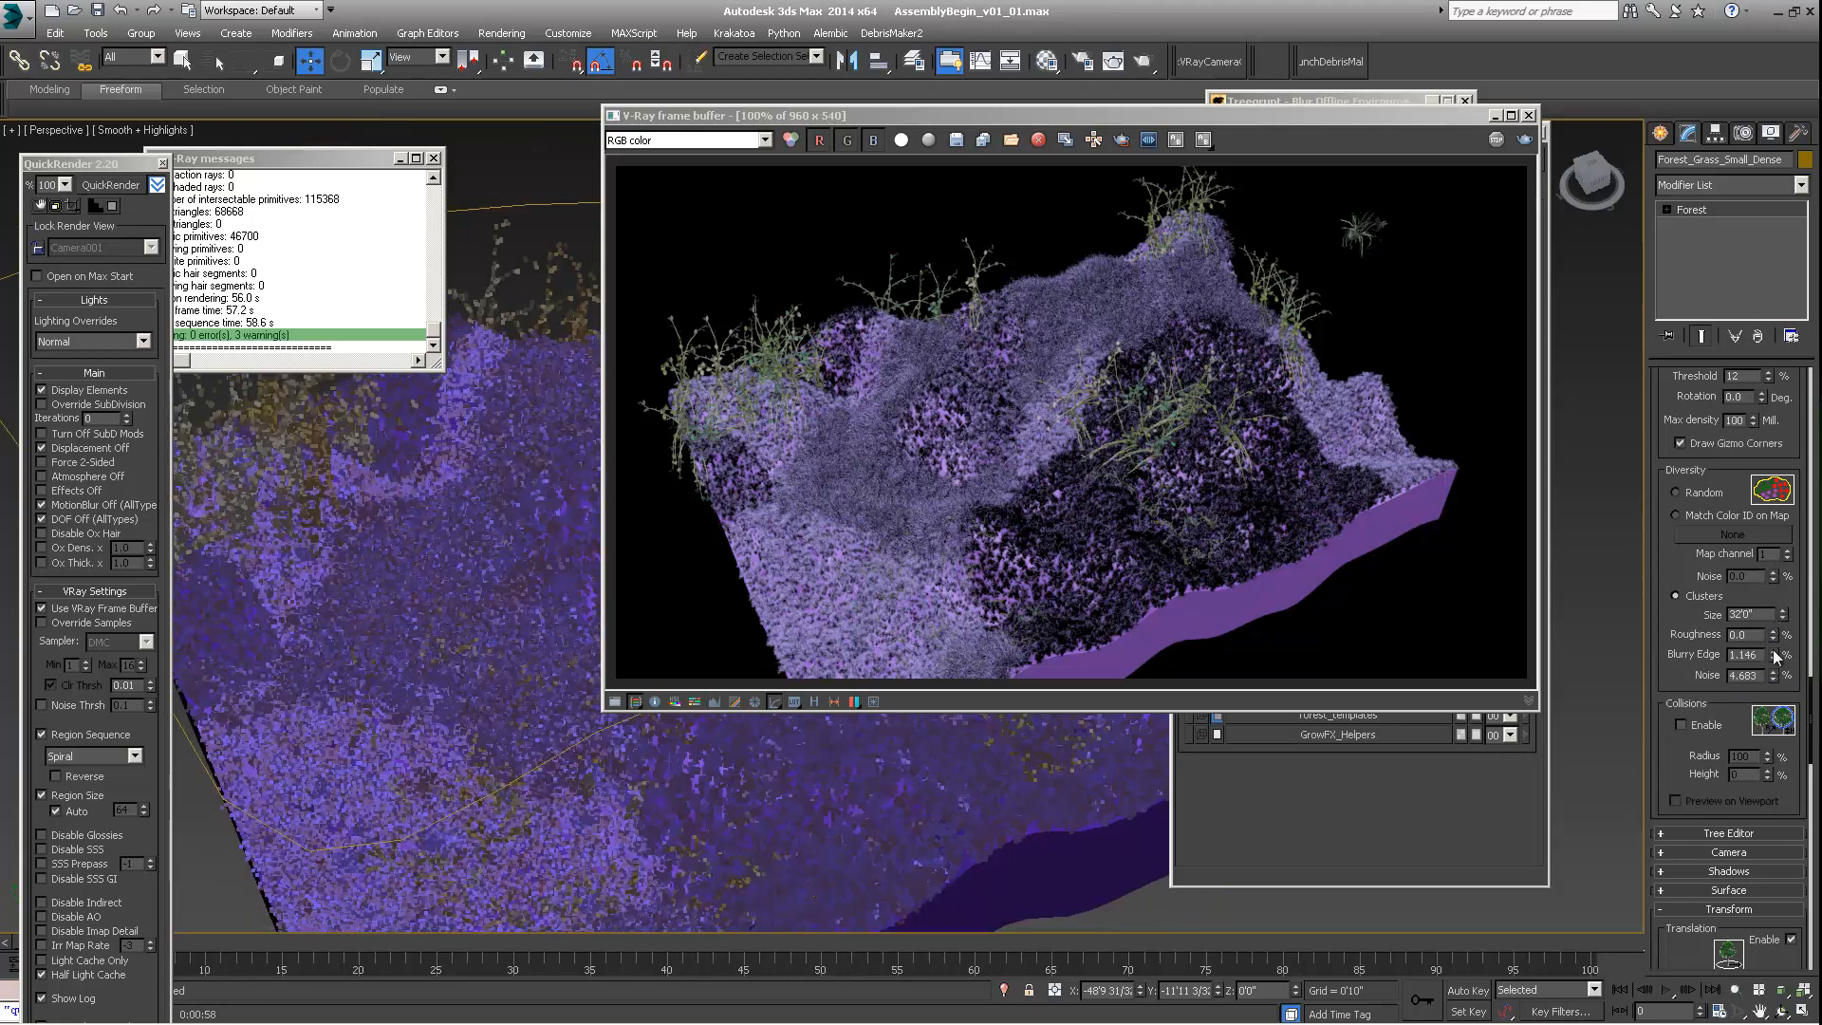
pyautogui.moveTo(1774, 573)
pyautogui.mouseDown()
pyautogui.moveTo(1774, 375)
pyautogui.moveTo(1780, 590)
pyautogui.mouseUp()
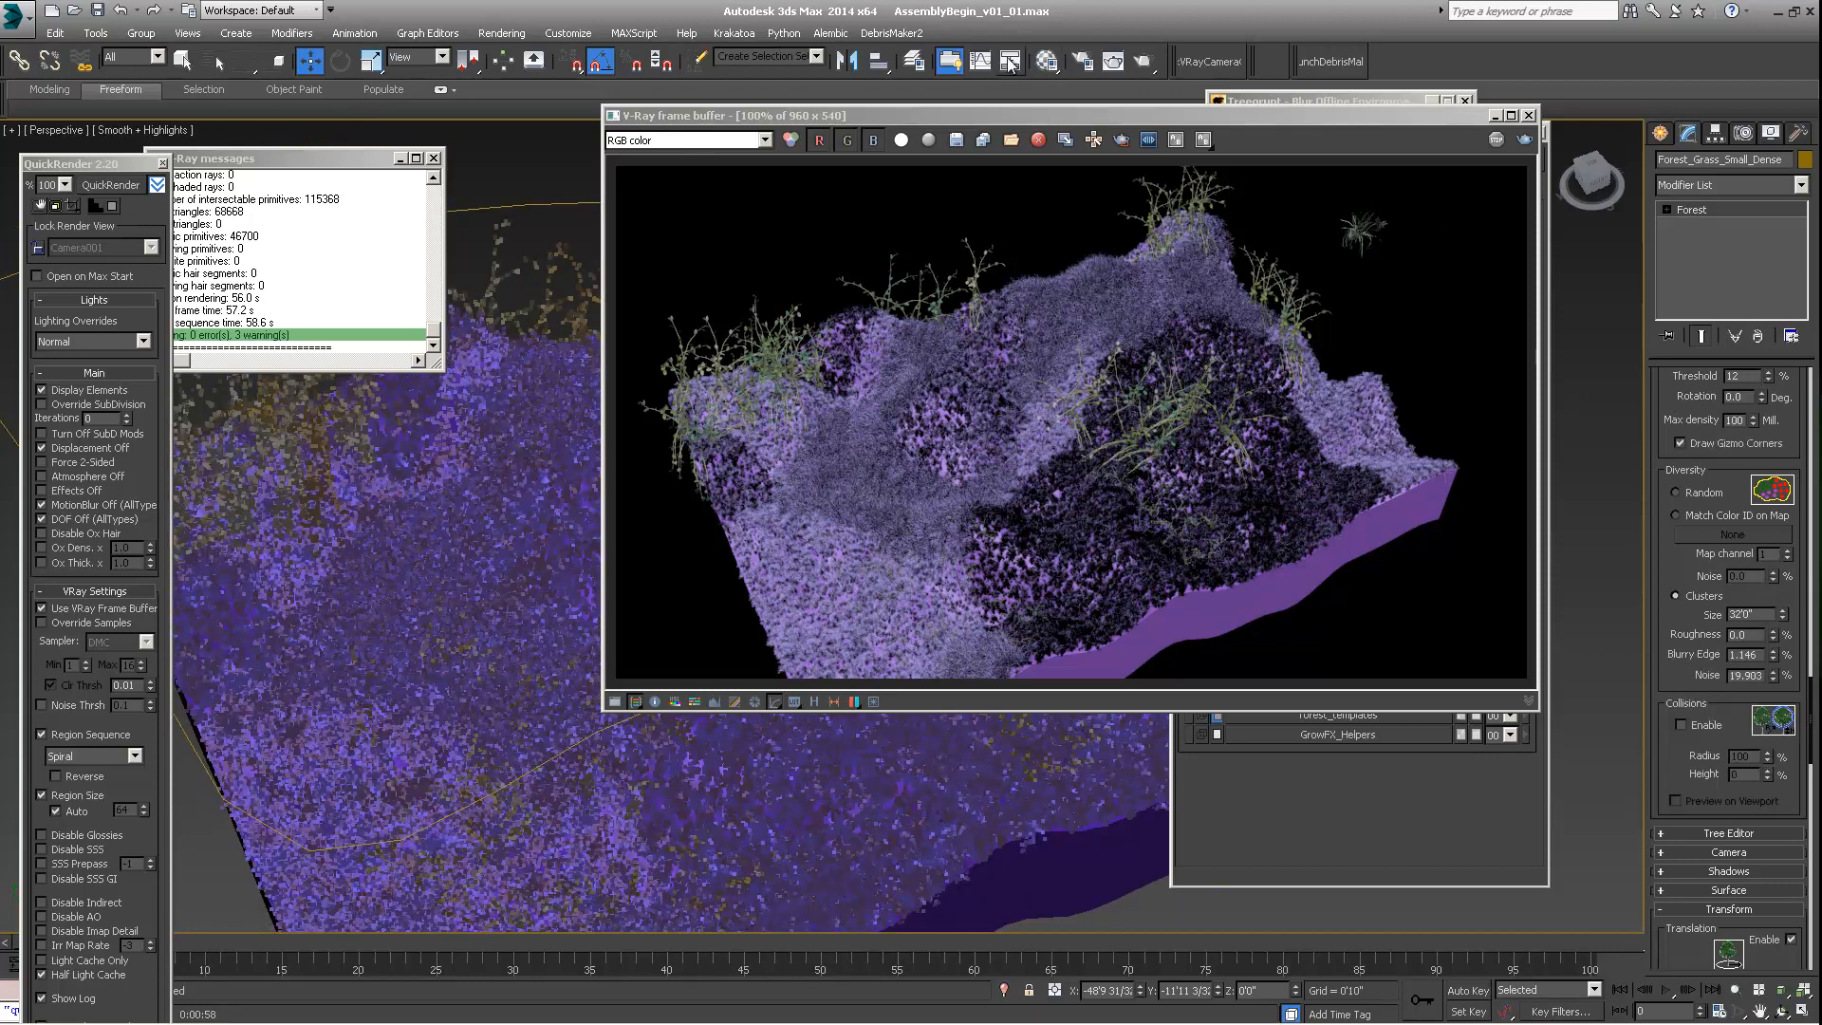
# Step: QuickRender the more mixed grass clusters with the frame buffer's mouse tracking on, inspect the result and close the frame buffer
pyautogui.click(110, 185)
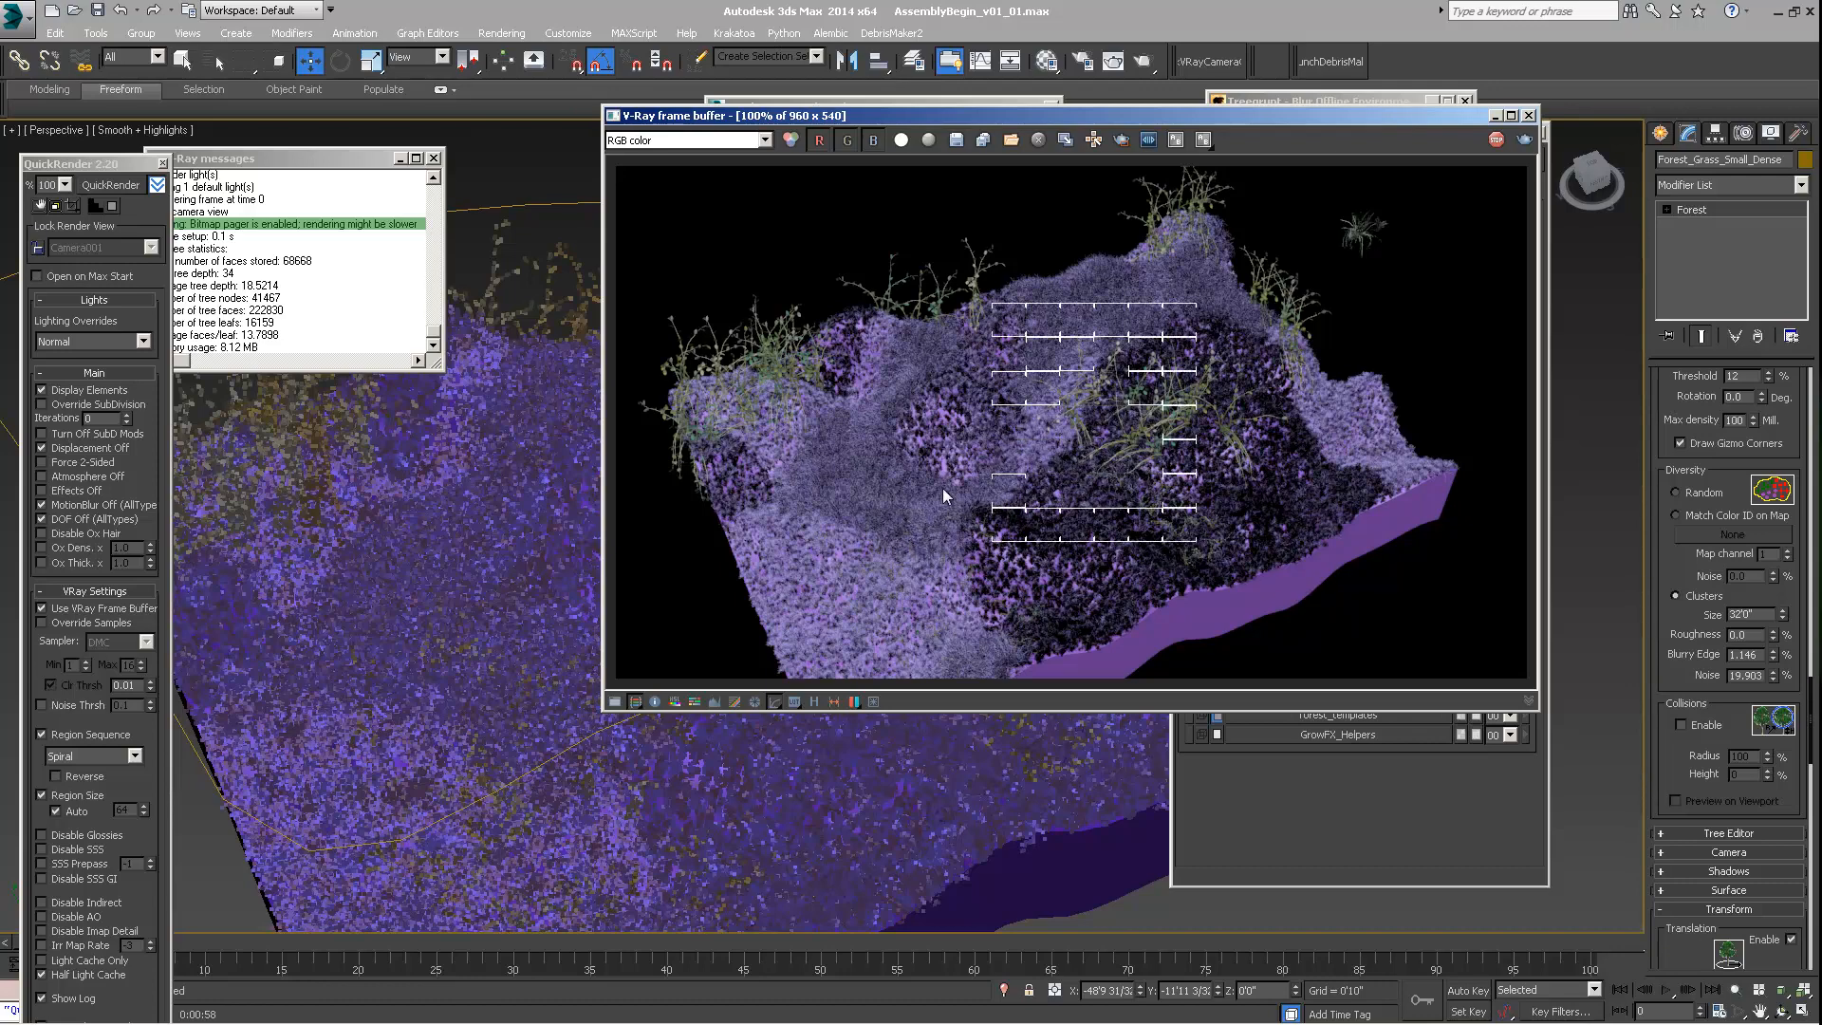
pyautogui.click(1093, 139)
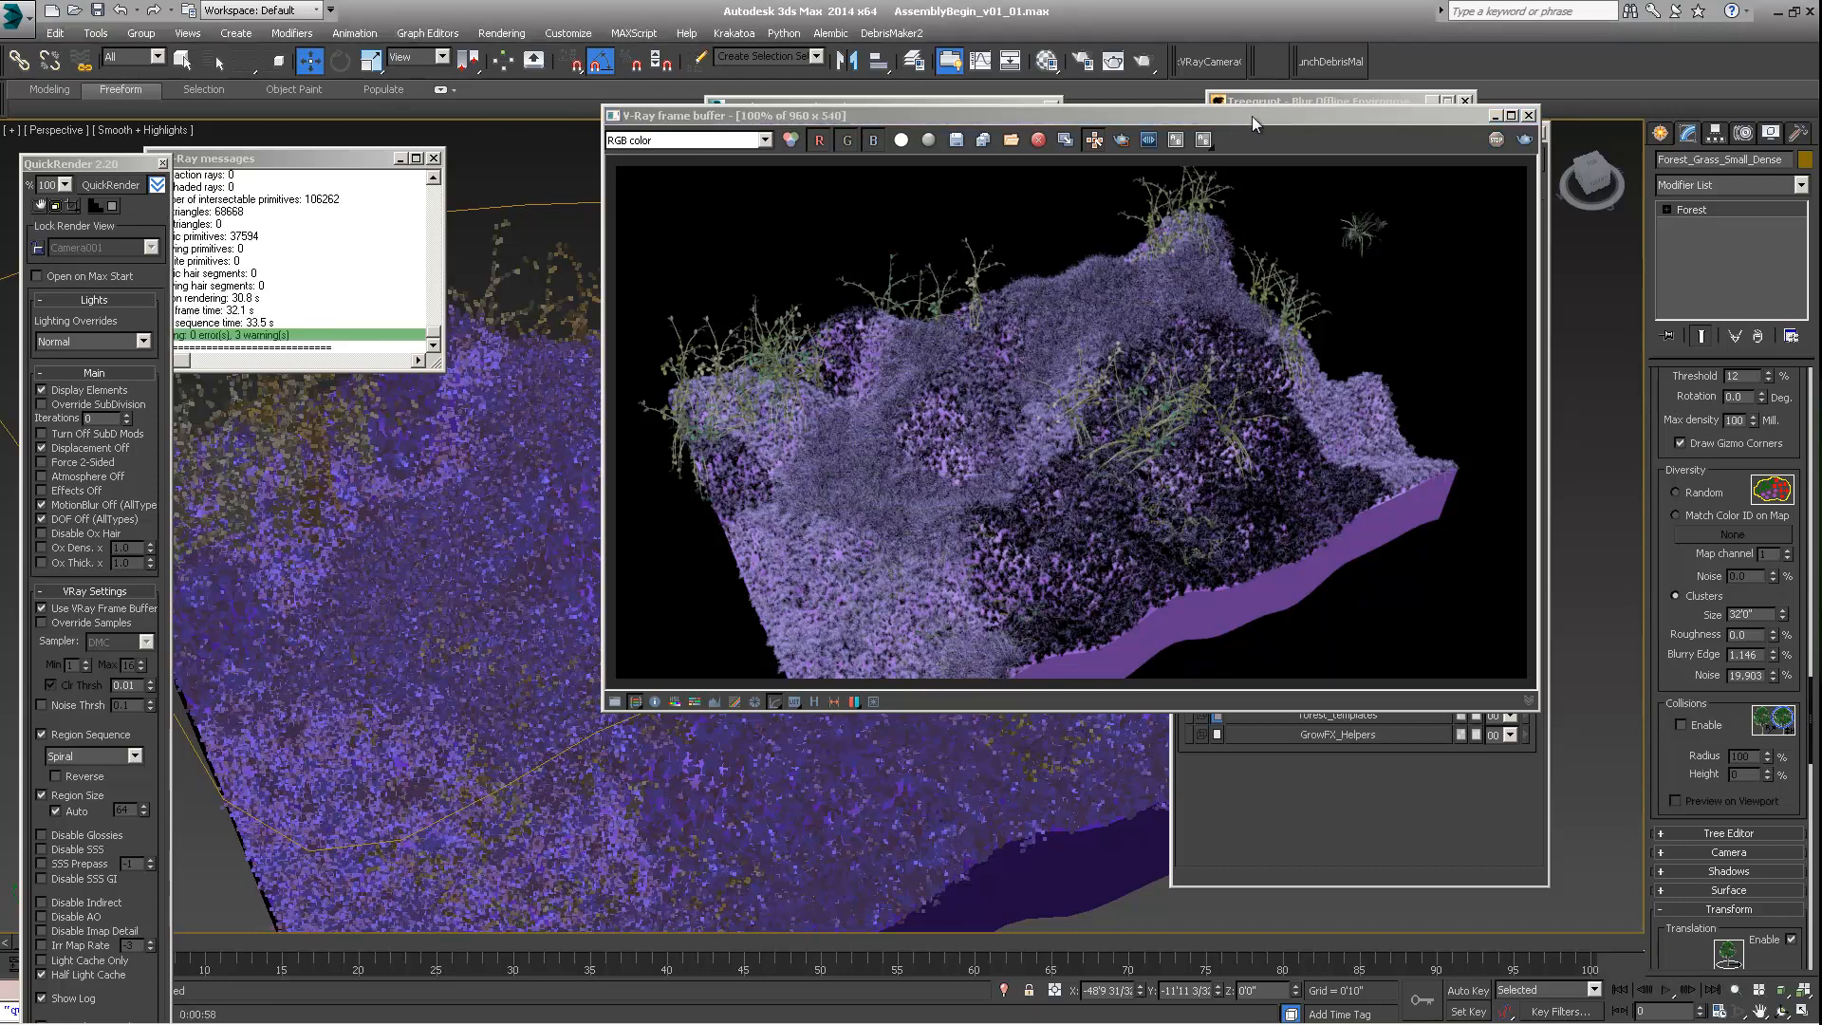
pyautogui.moveTo(1256, 116); pyautogui.dragTo(1162, 119)
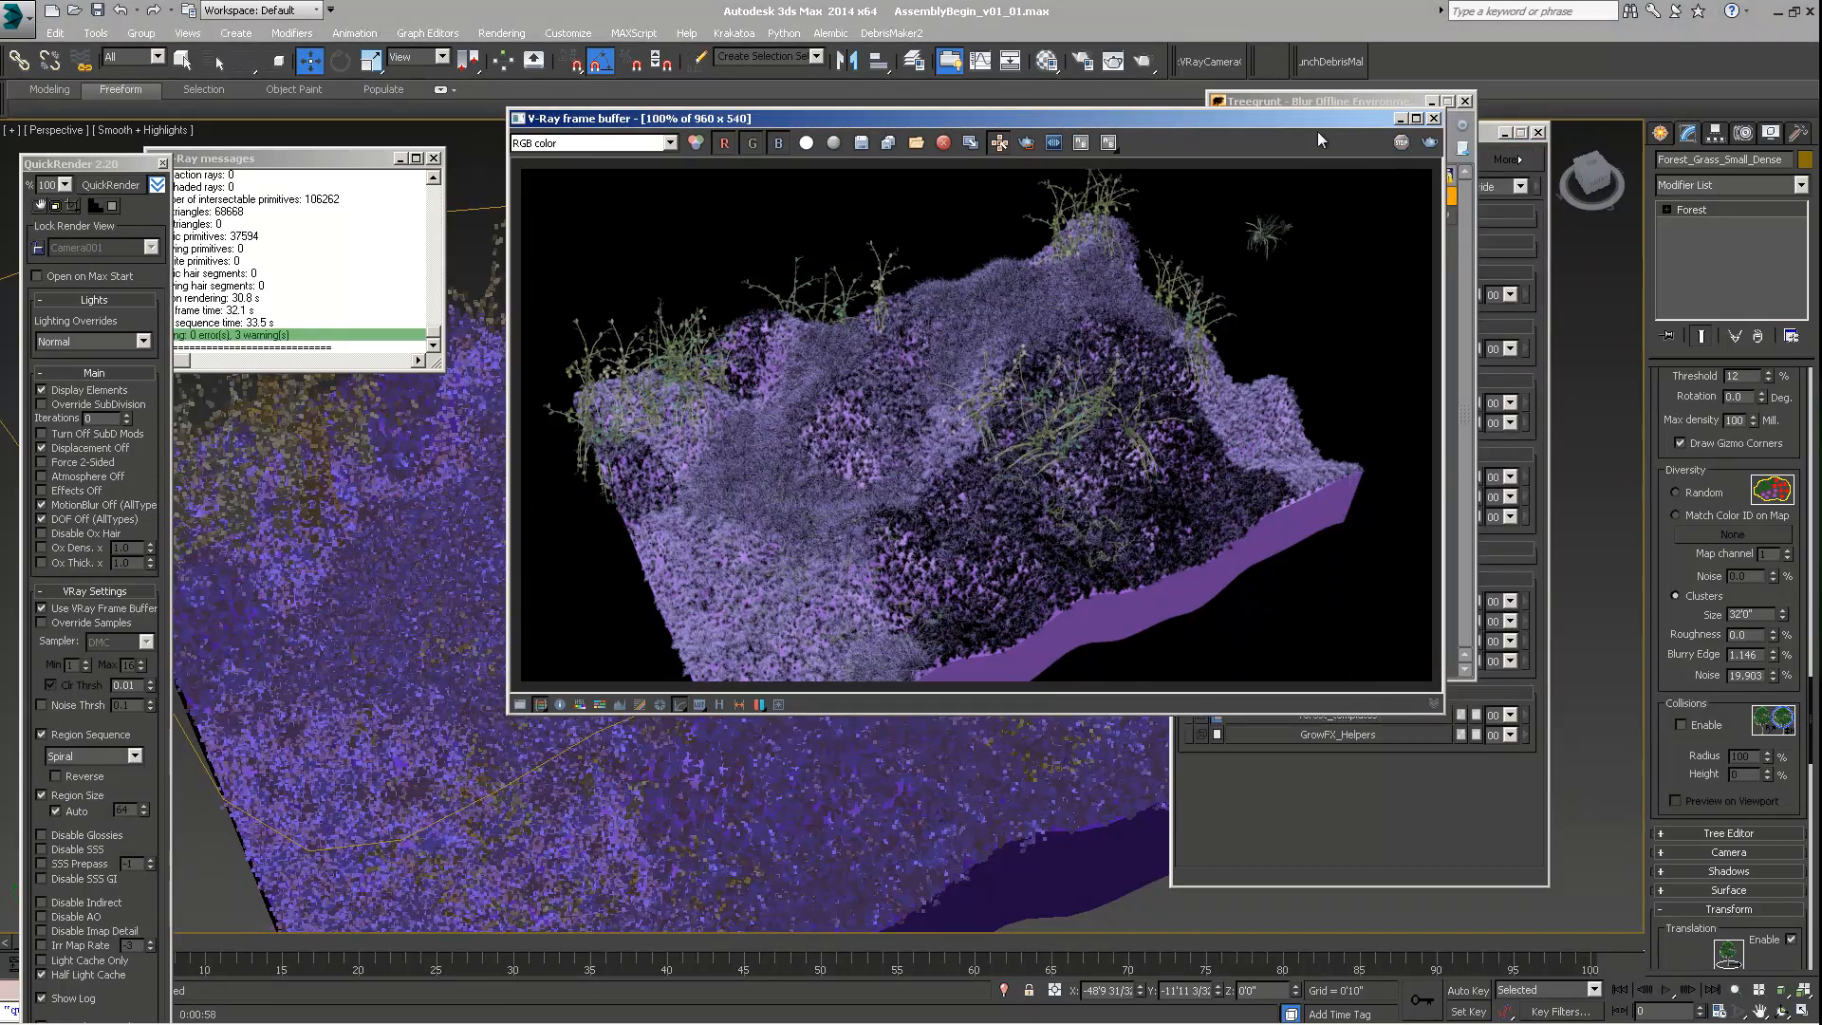
pyautogui.moveTo(1317, 131); pyautogui.dragTo(1385, 149)
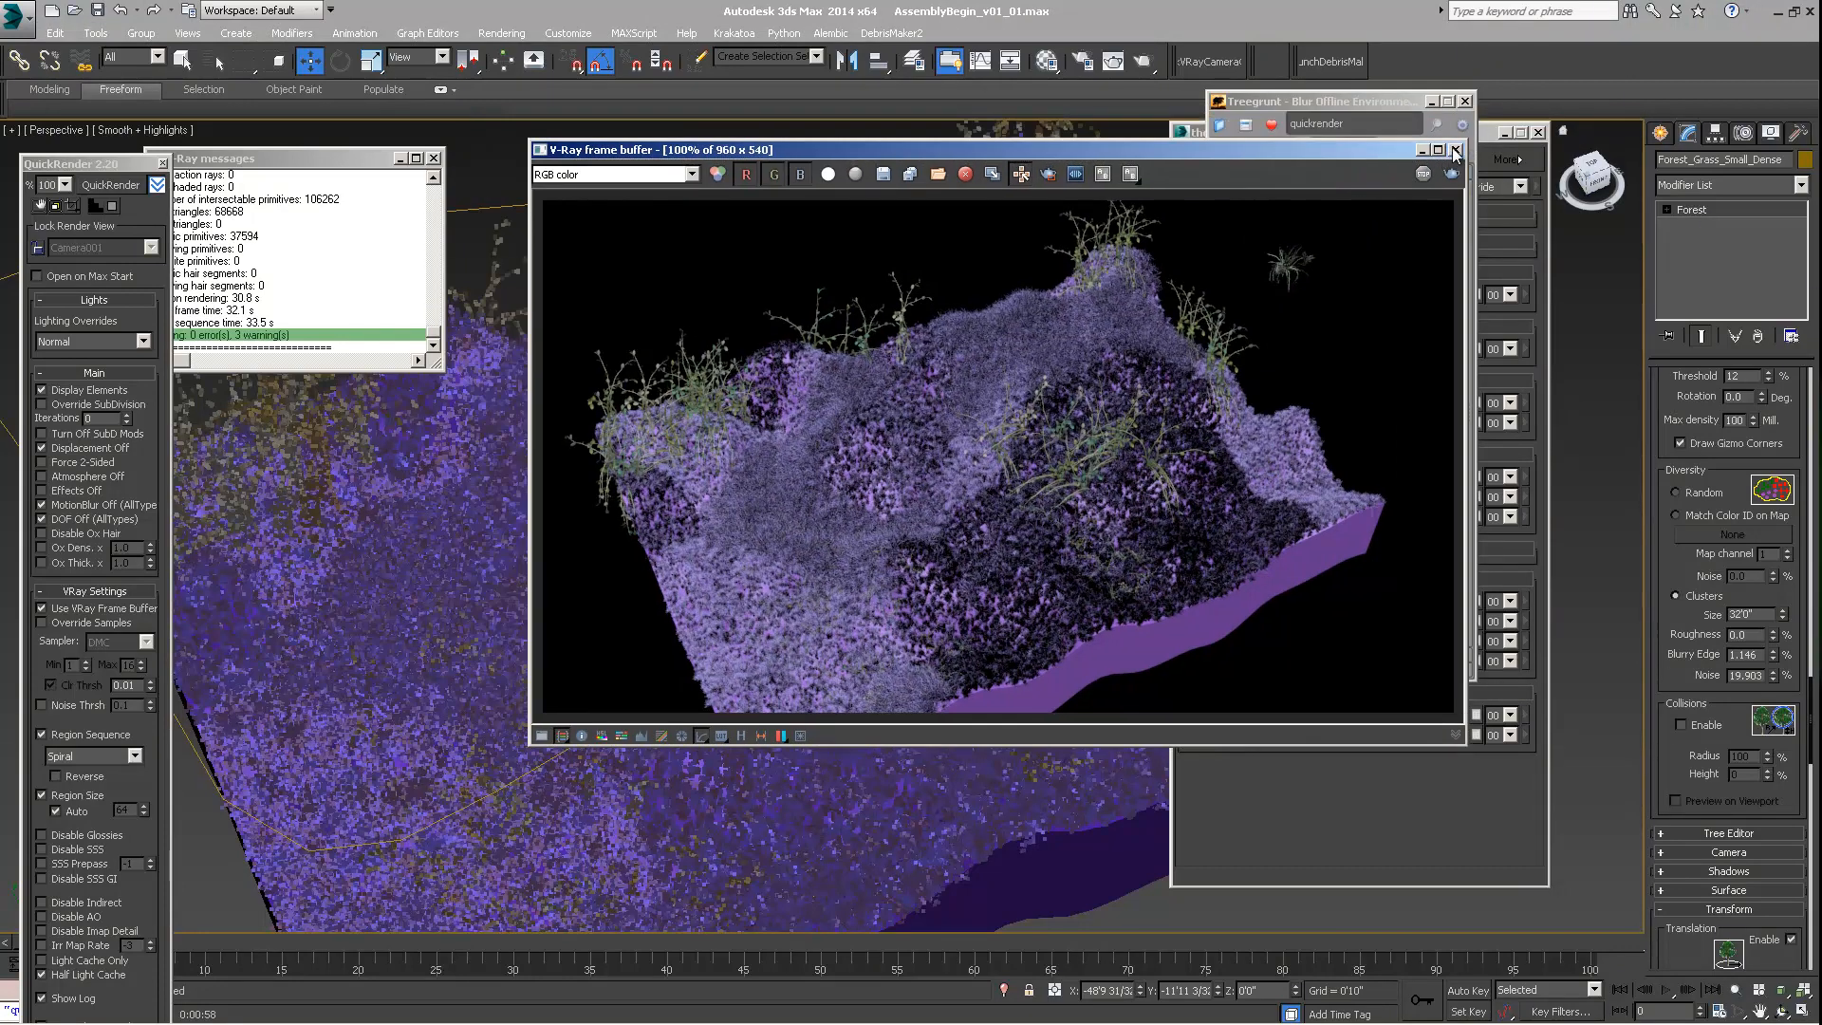
pyautogui.click(1455, 149)
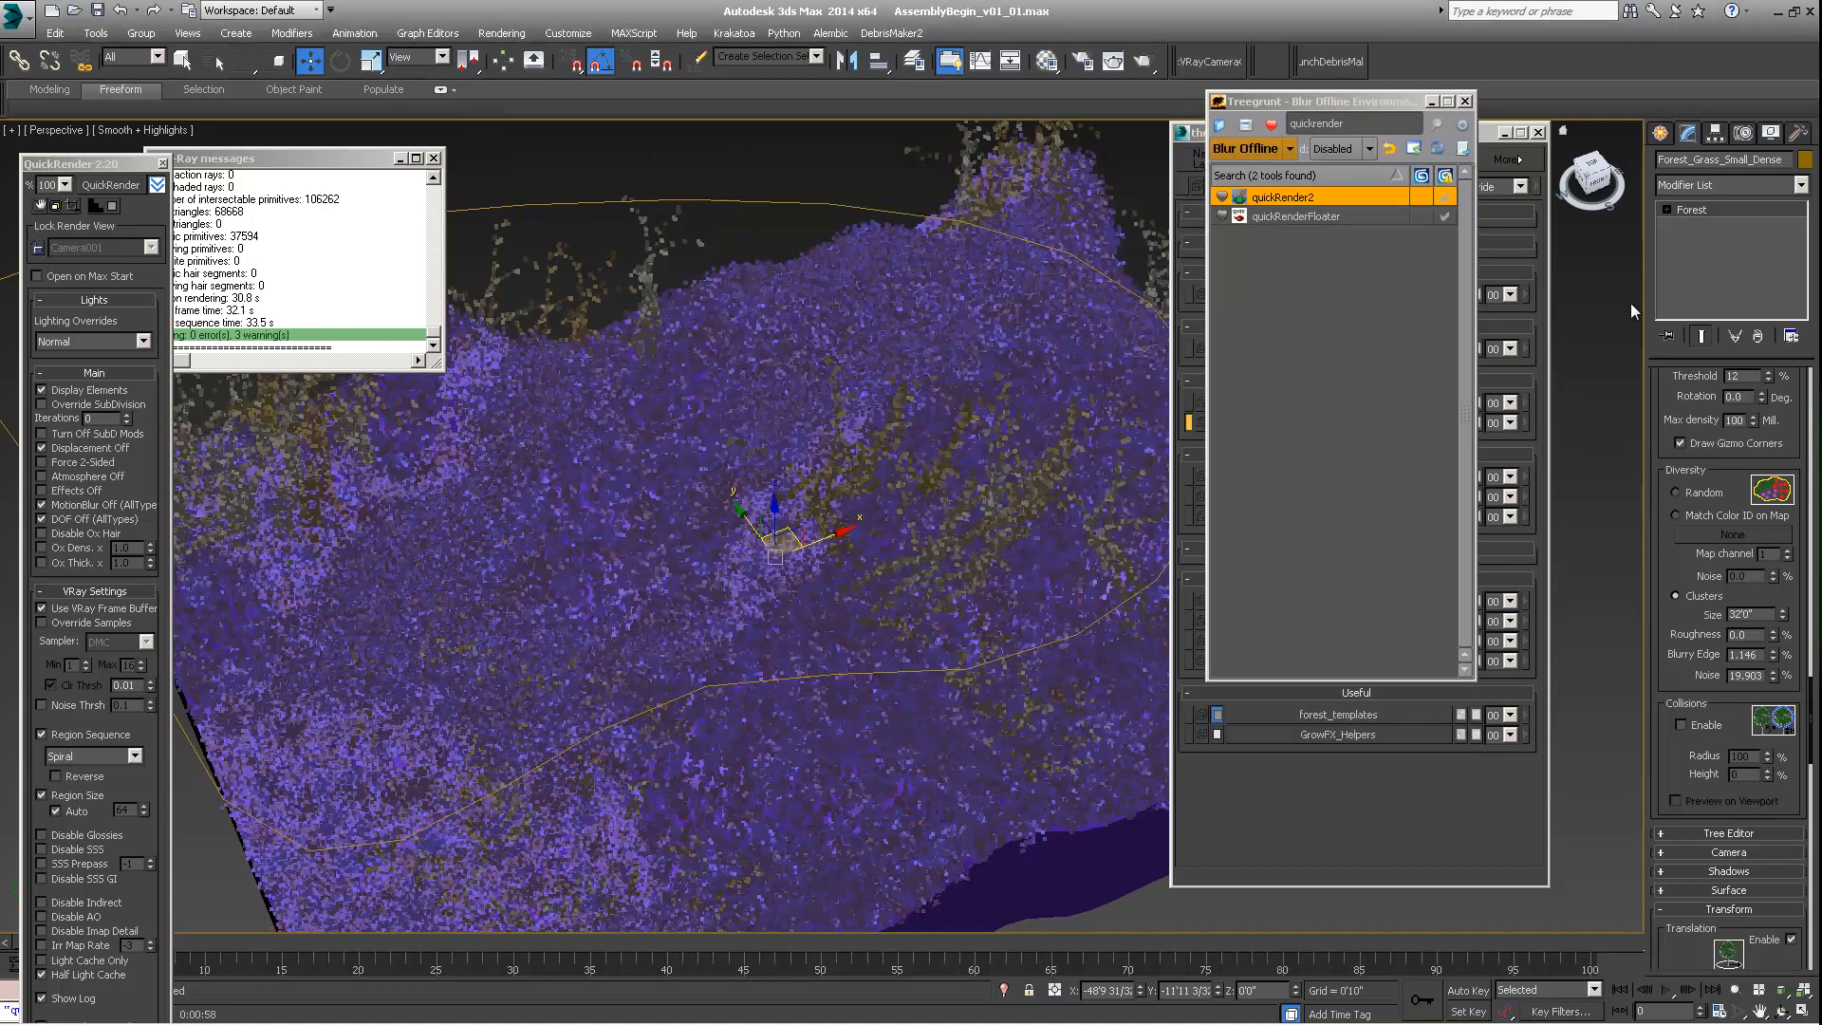
# Step: Return to the forest's geometry item list and inspect the grass scatter from several angles
pyautogui.scroll(10, 1713, 500)
pyautogui.scroll(10, 1713, 500)
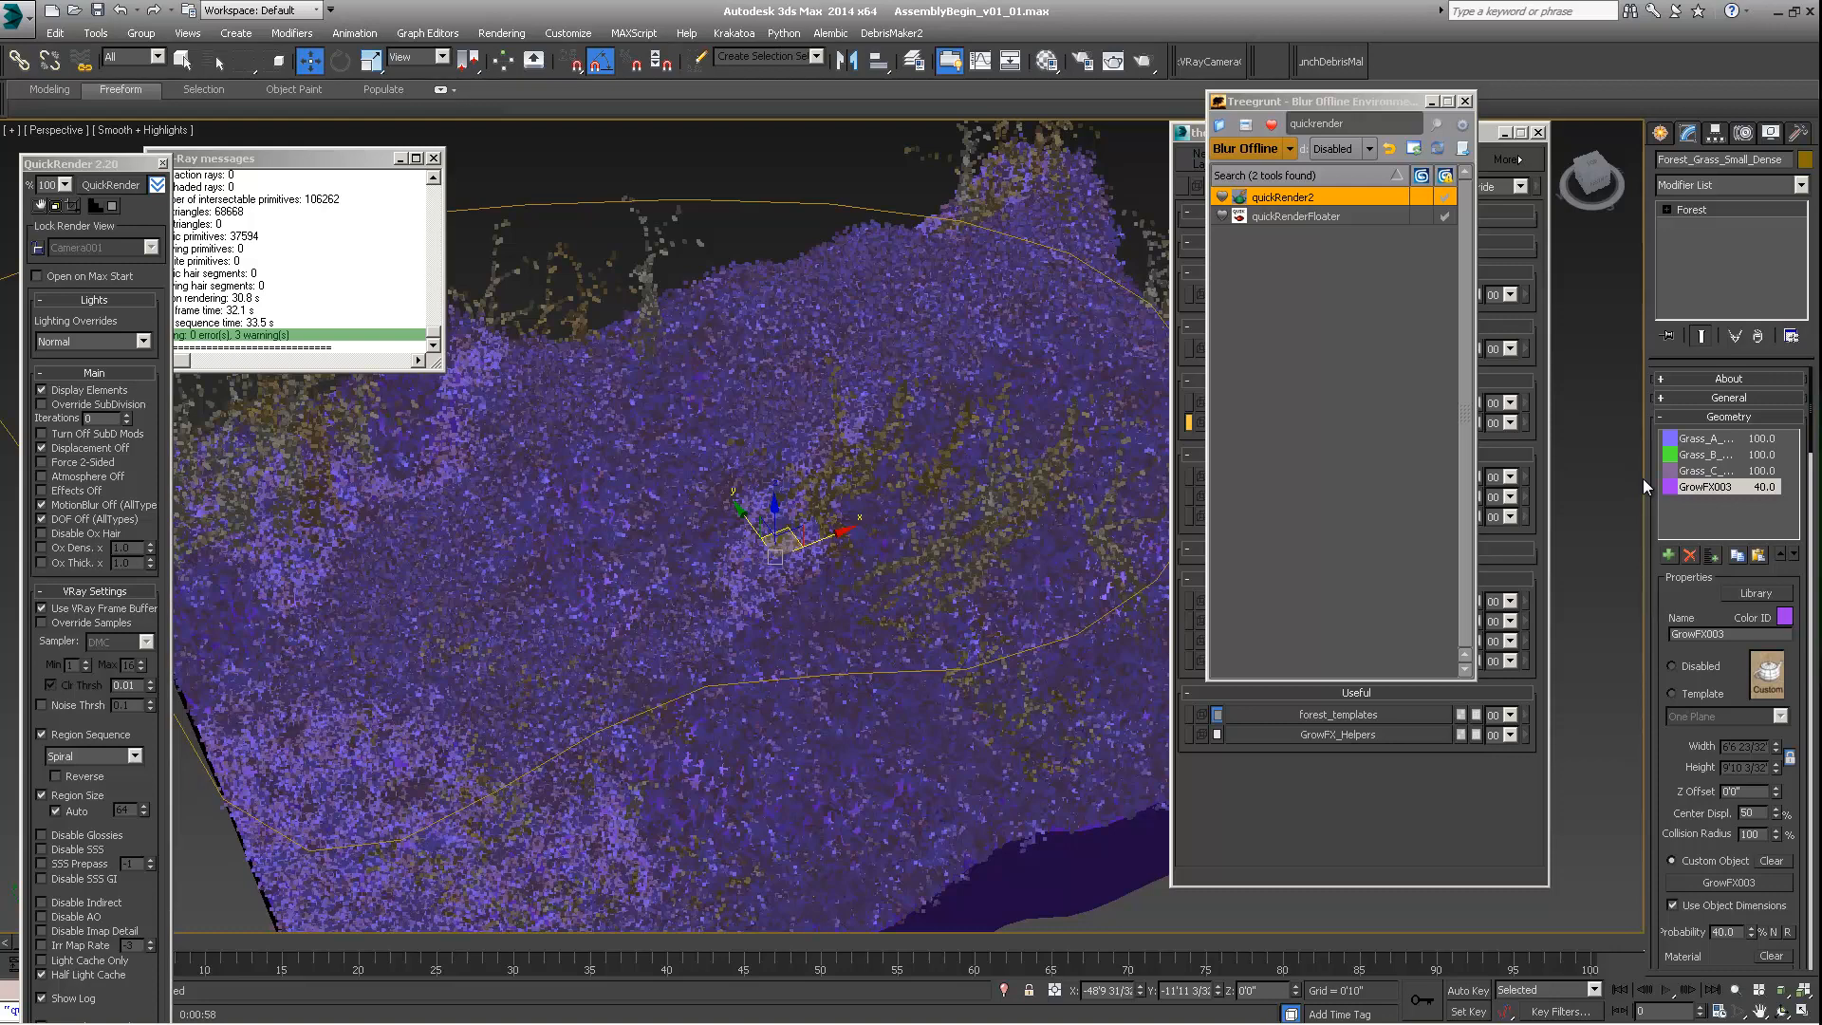
pyautogui.scroll(-4, 862, 594)
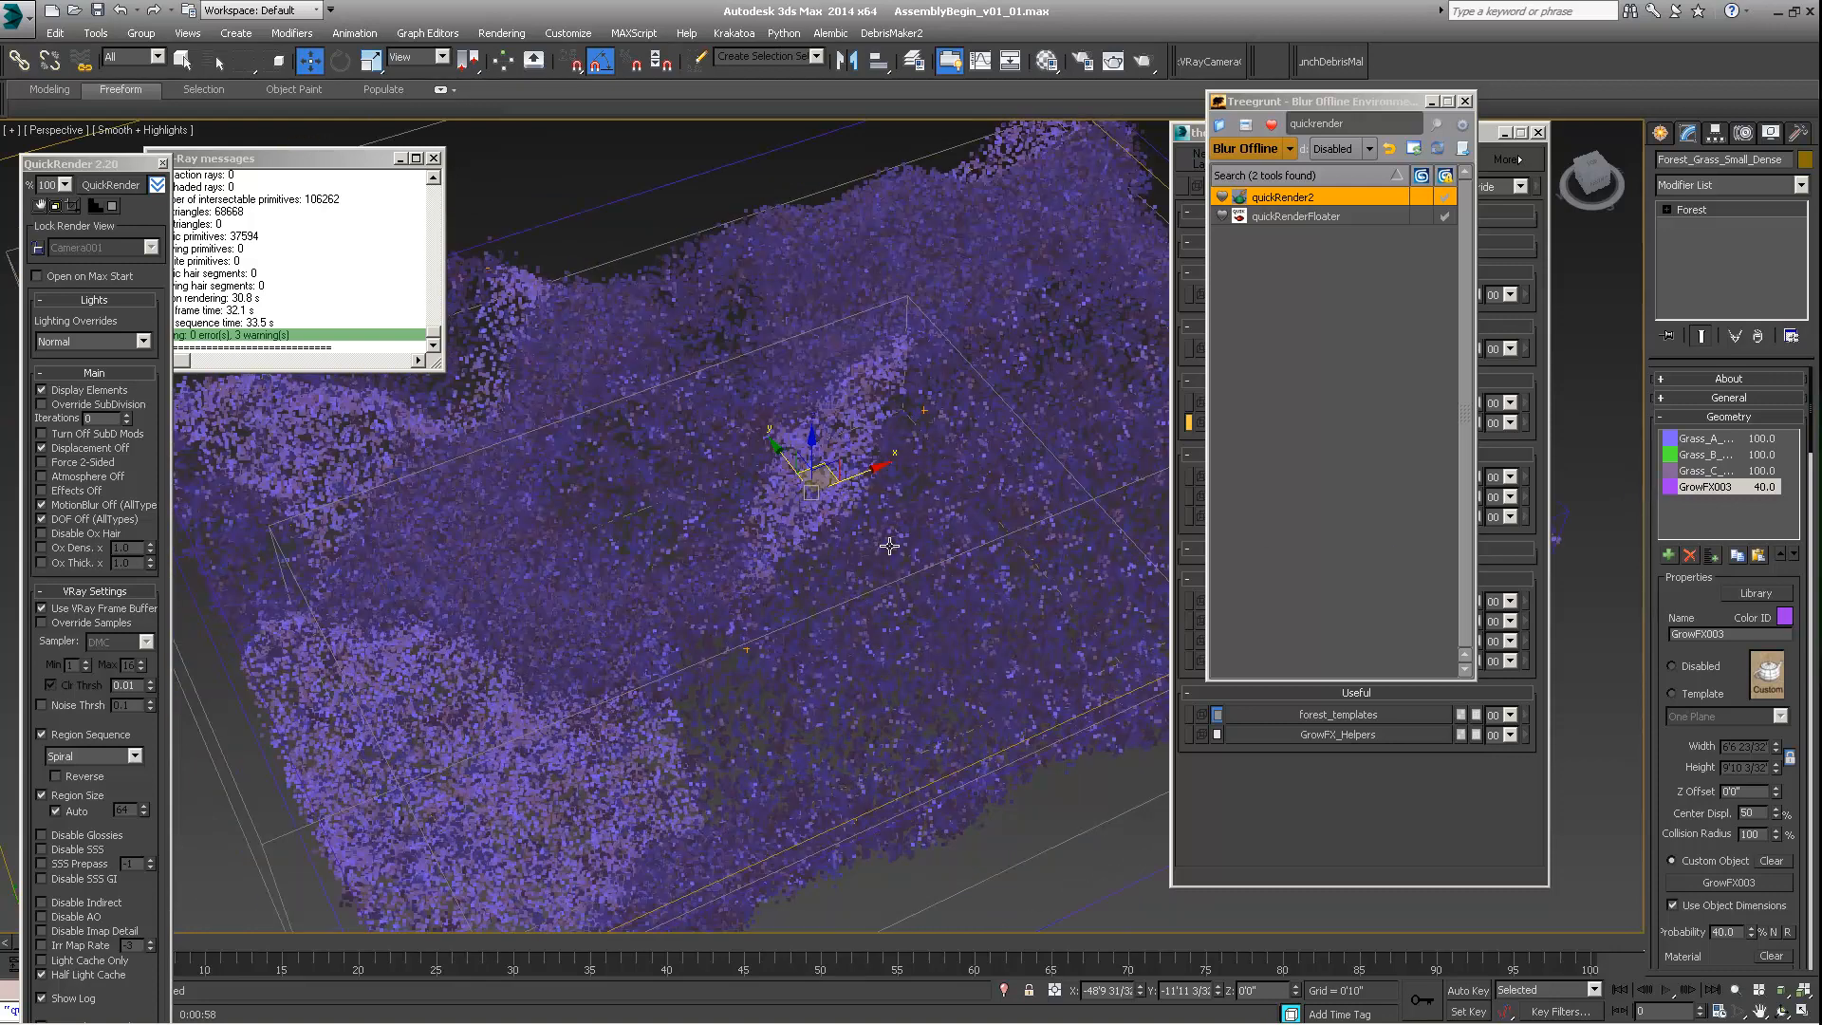
pyautogui.keyDown('alt'); pyautogui.moveTo(893, 541); pyautogui.dragTo(982, 595, button='middle'); pyautogui.keyUp('alt')
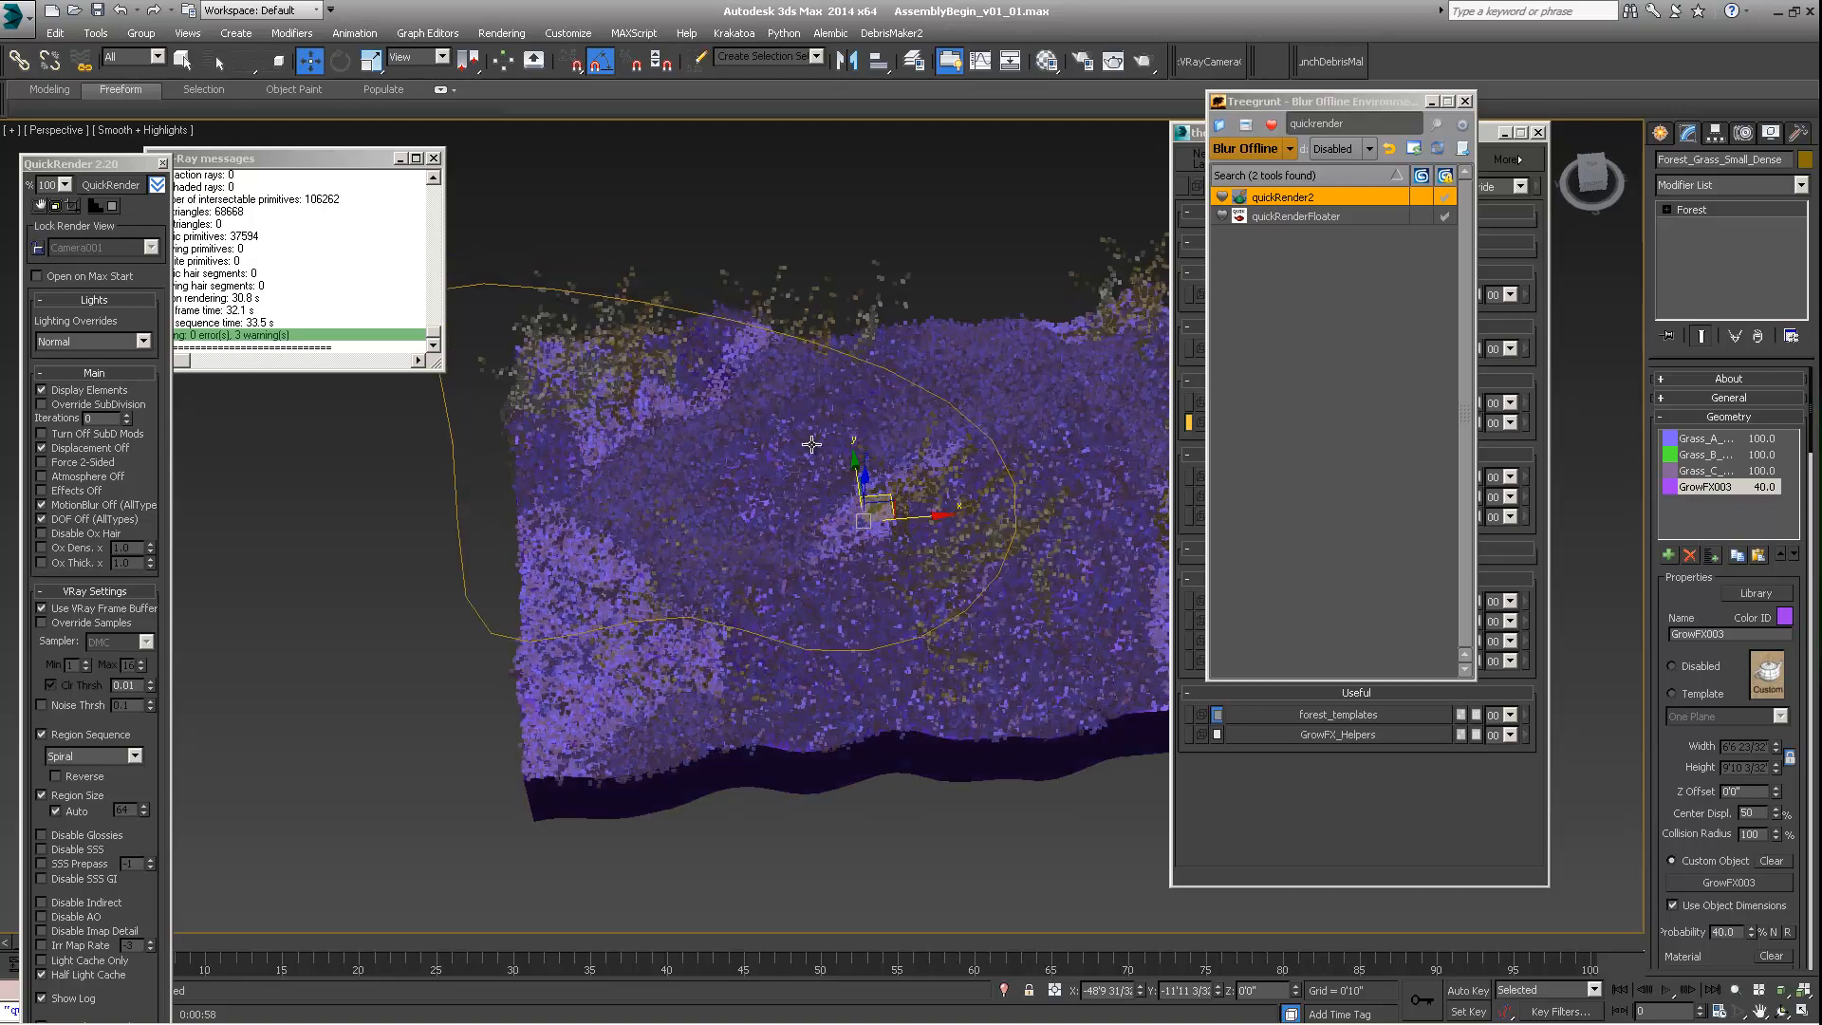
pyautogui.moveTo(892, 523)
pyautogui.keyDown('alt'); pyautogui.mouseDown(button='middle')
pyautogui.moveTo(894, 507)
pyautogui.moveTo(897, 546)
pyautogui.moveTo(911, 517)
pyautogui.moveTo(975, 505)
pyautogui.moveTo(920, 529)
pyautogui.mouseUp(button='middle'); pyautogui.keyUp('alt')
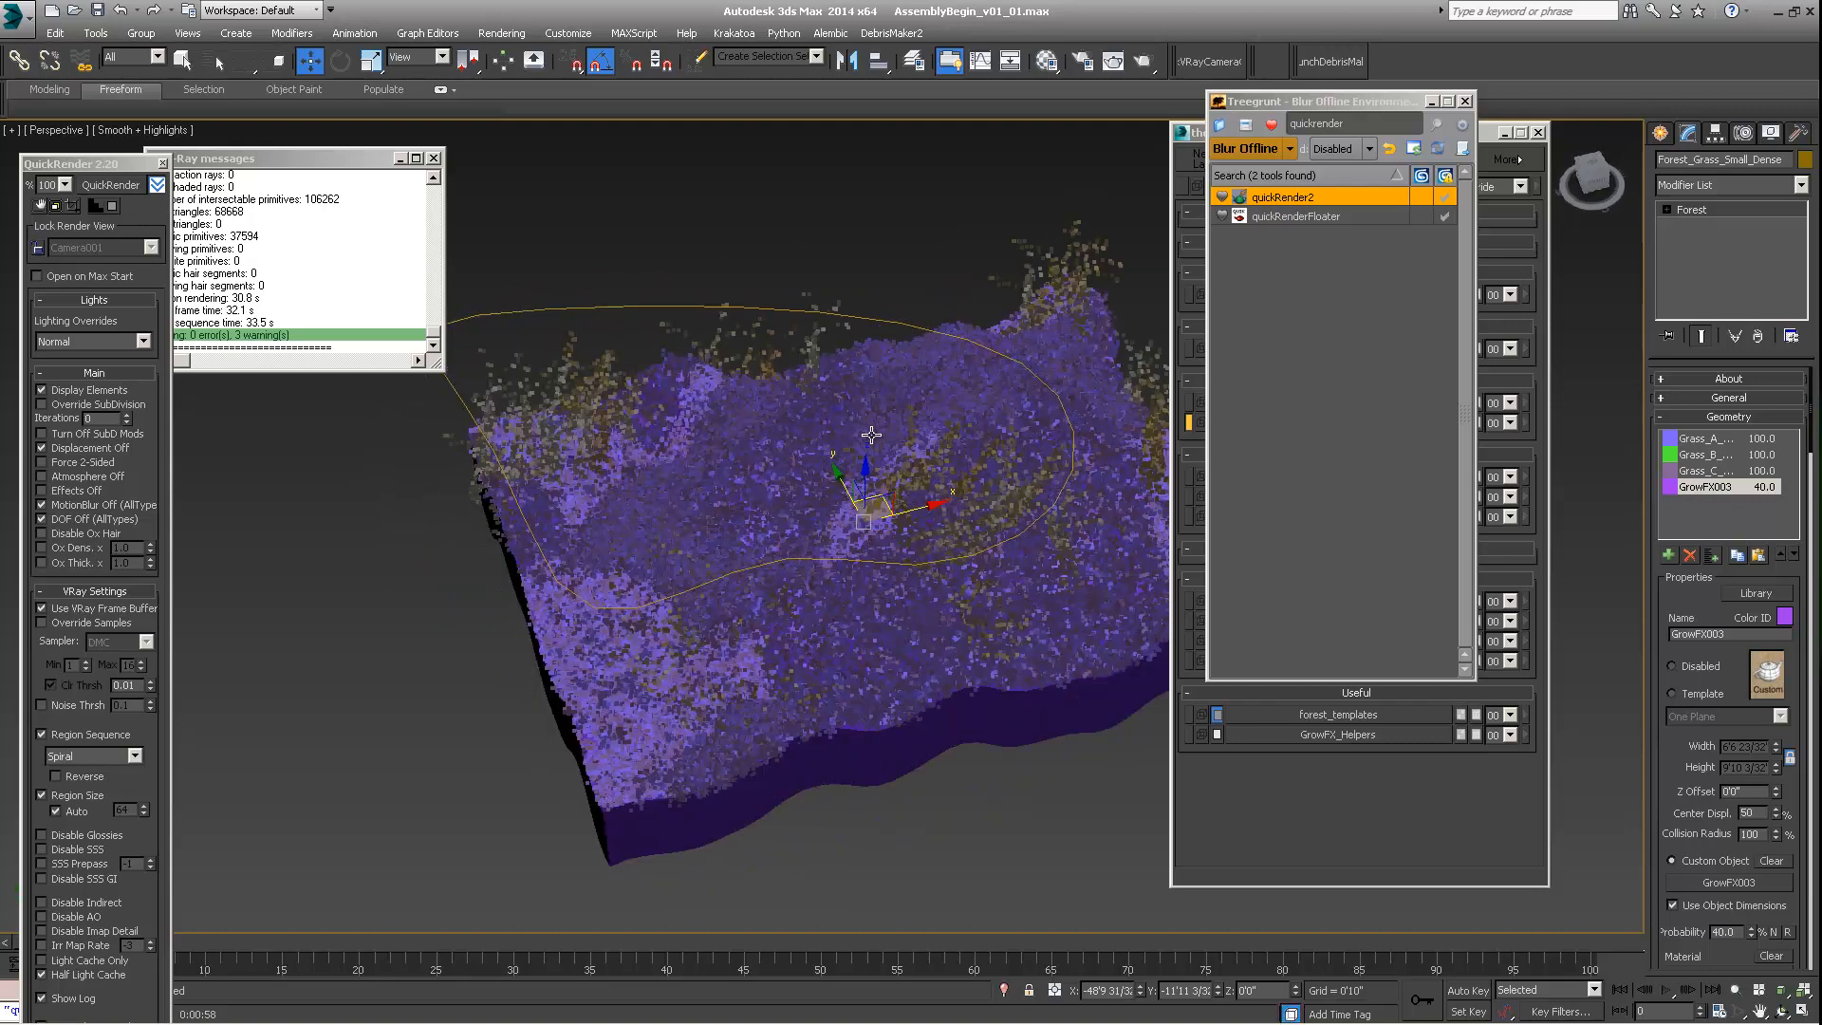
# Step: Hide the FP_Source_YardGrass and FP_Source_Grass_GrowFX layers and show the FP_Source_Flowers_GrowFX layer
pyautogui.keyDown('alt'); pyautogui.moveTo(1098, 468); pyautogui.dragTo(906, 483, button='middle'); pyautogui.keyUp('alt')
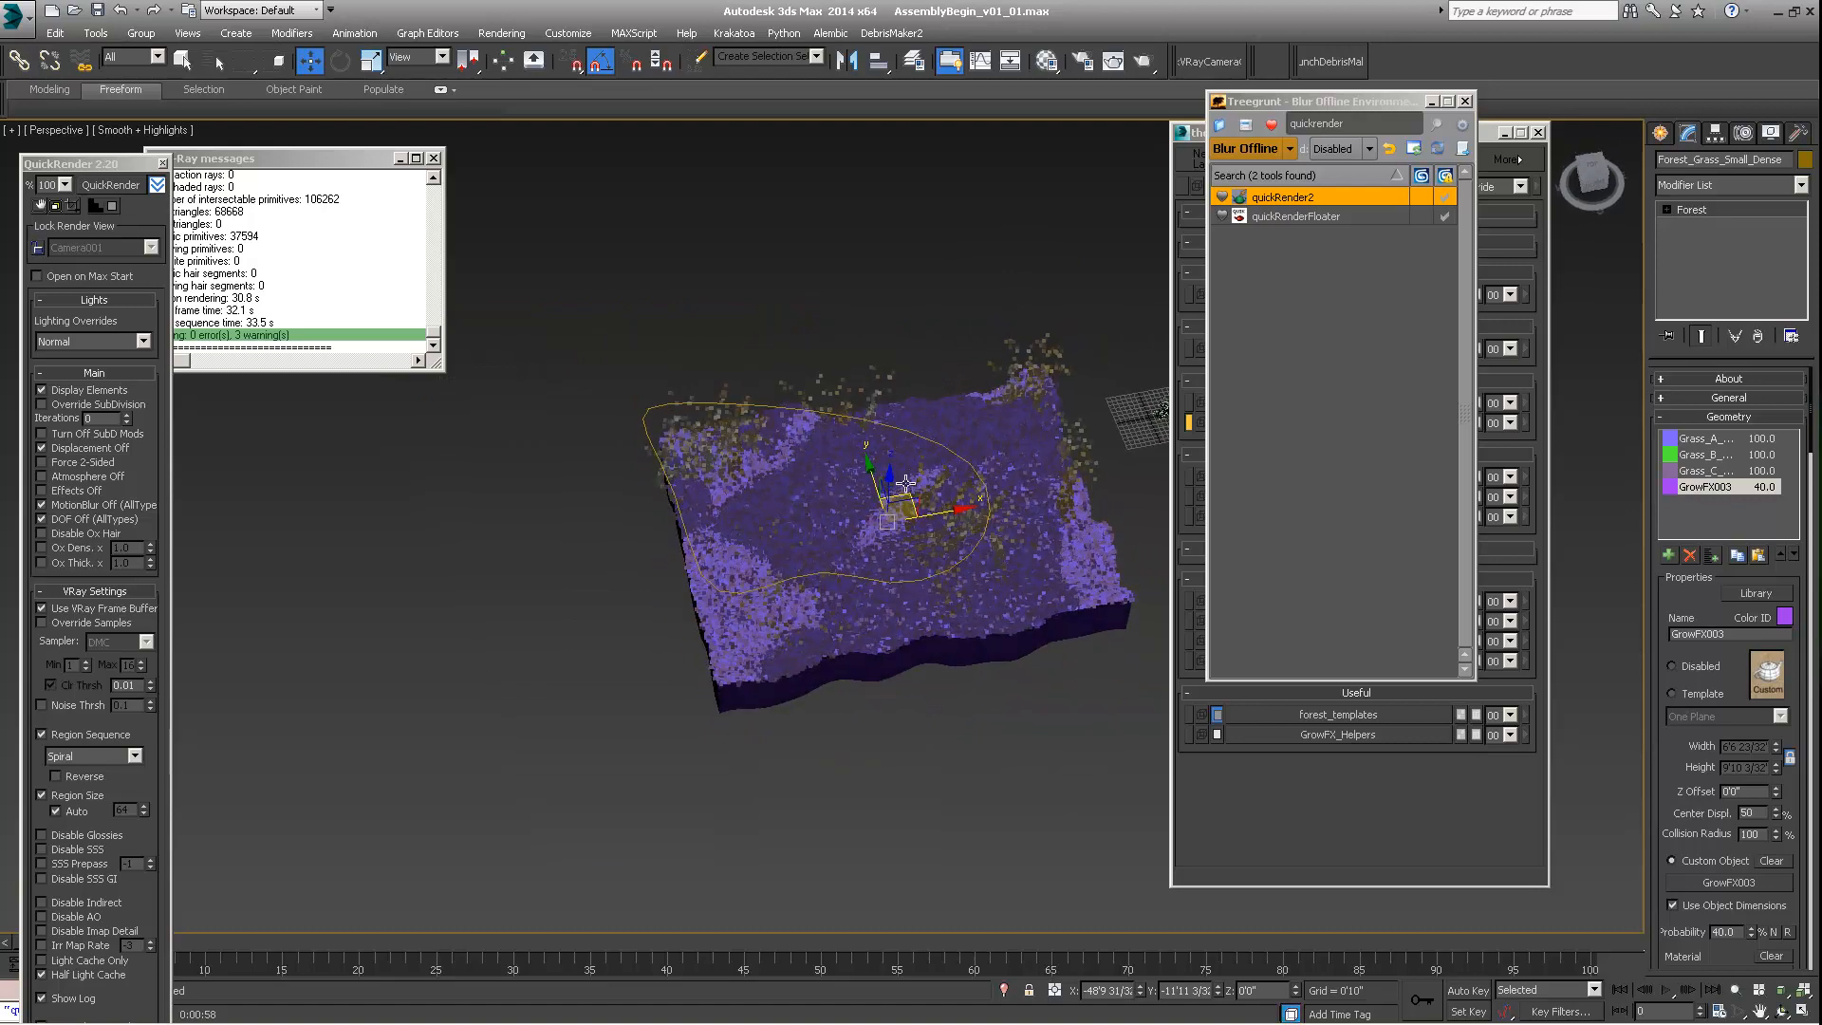
pyautogui.keyDown('alt'); pyautogui.moveTo(929, 597); pyautogui.dragTo(836, 616, button='middle'); pyautogui.keyUp('alt')
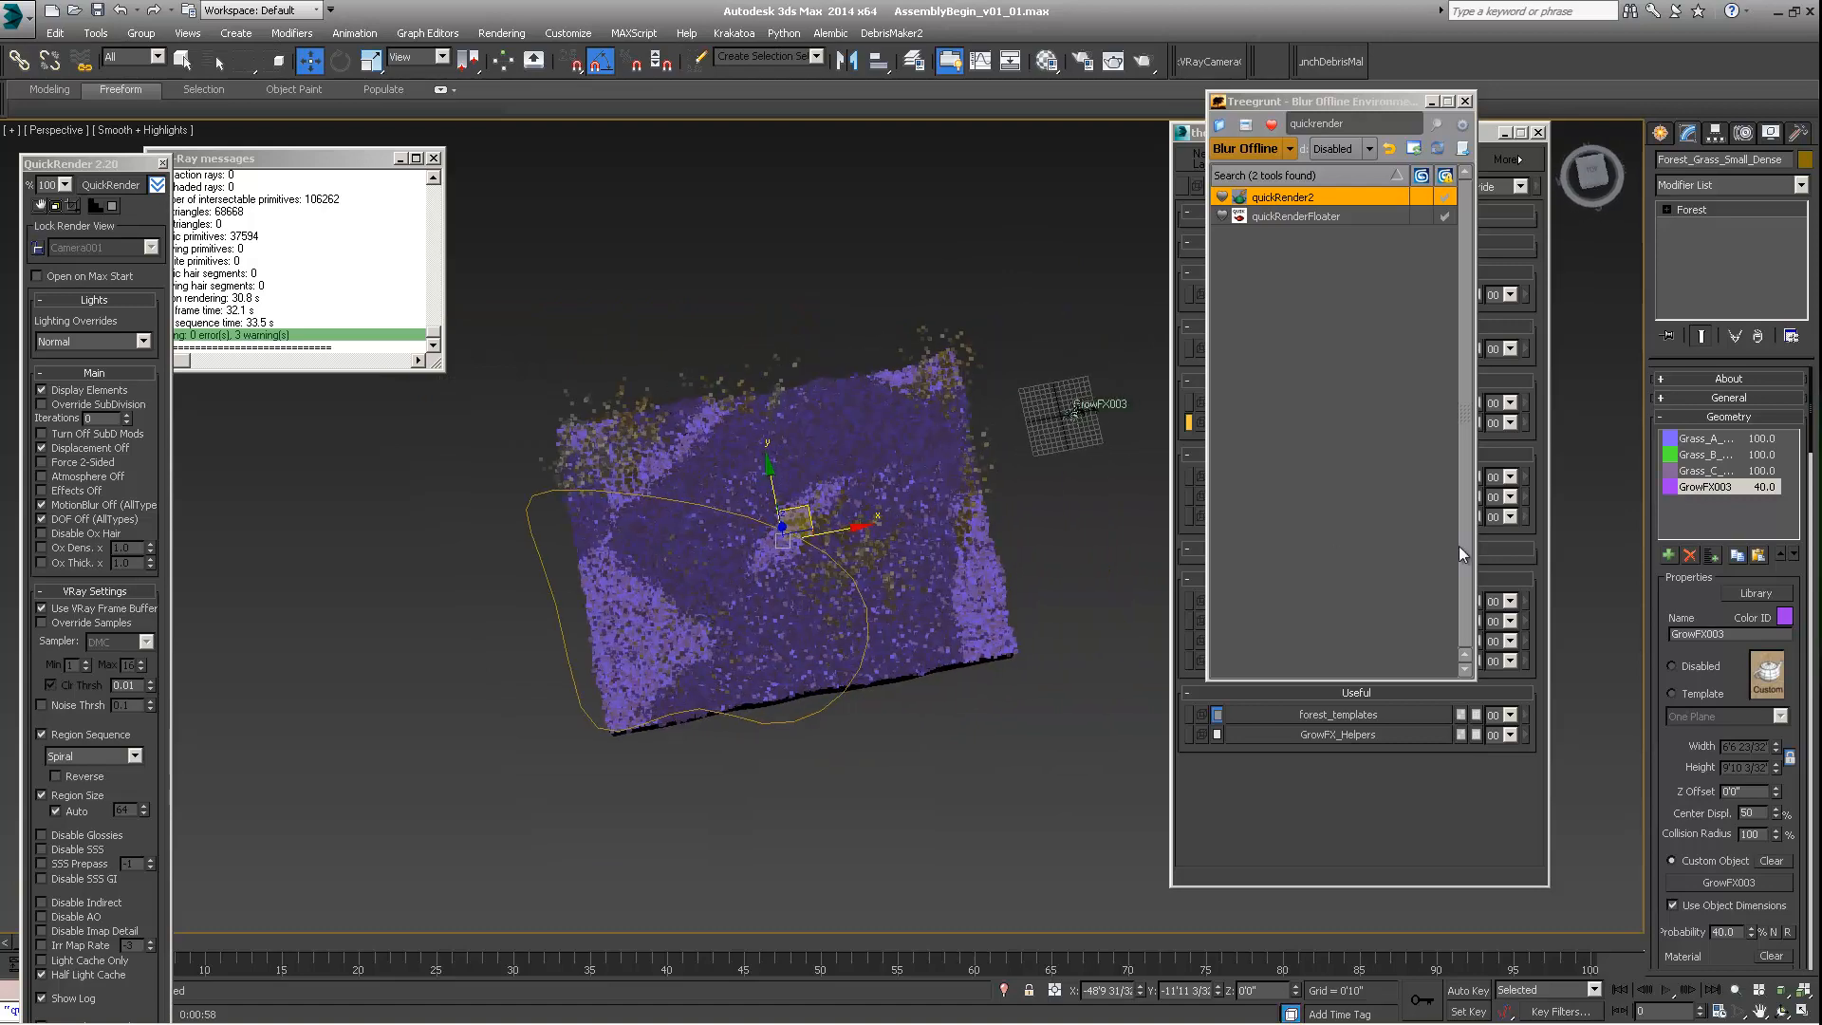
pyautogui.click(1486, 139)
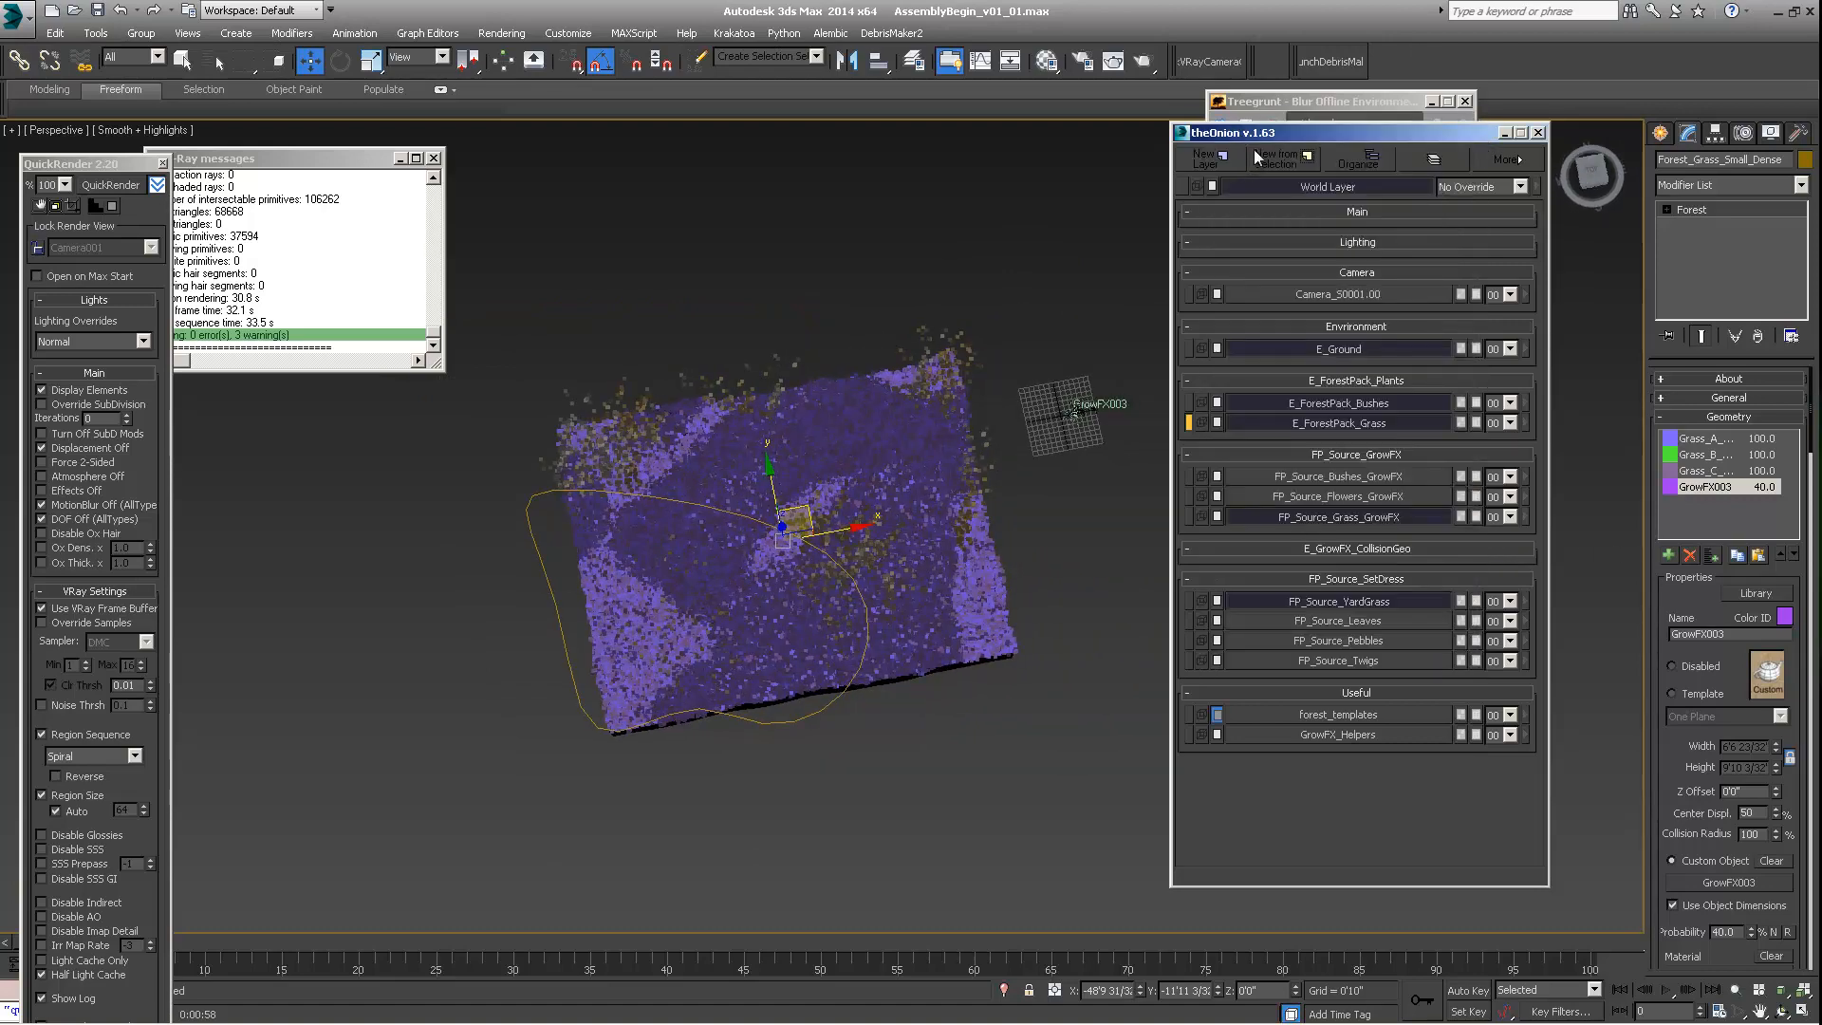
pyautogui.moveTo(1255, 139); pyautogui.dragTo(1206, 142)
pyautogui.moveTo(1047, 417); pyautogui.dragTo(835, 416, button='middle')
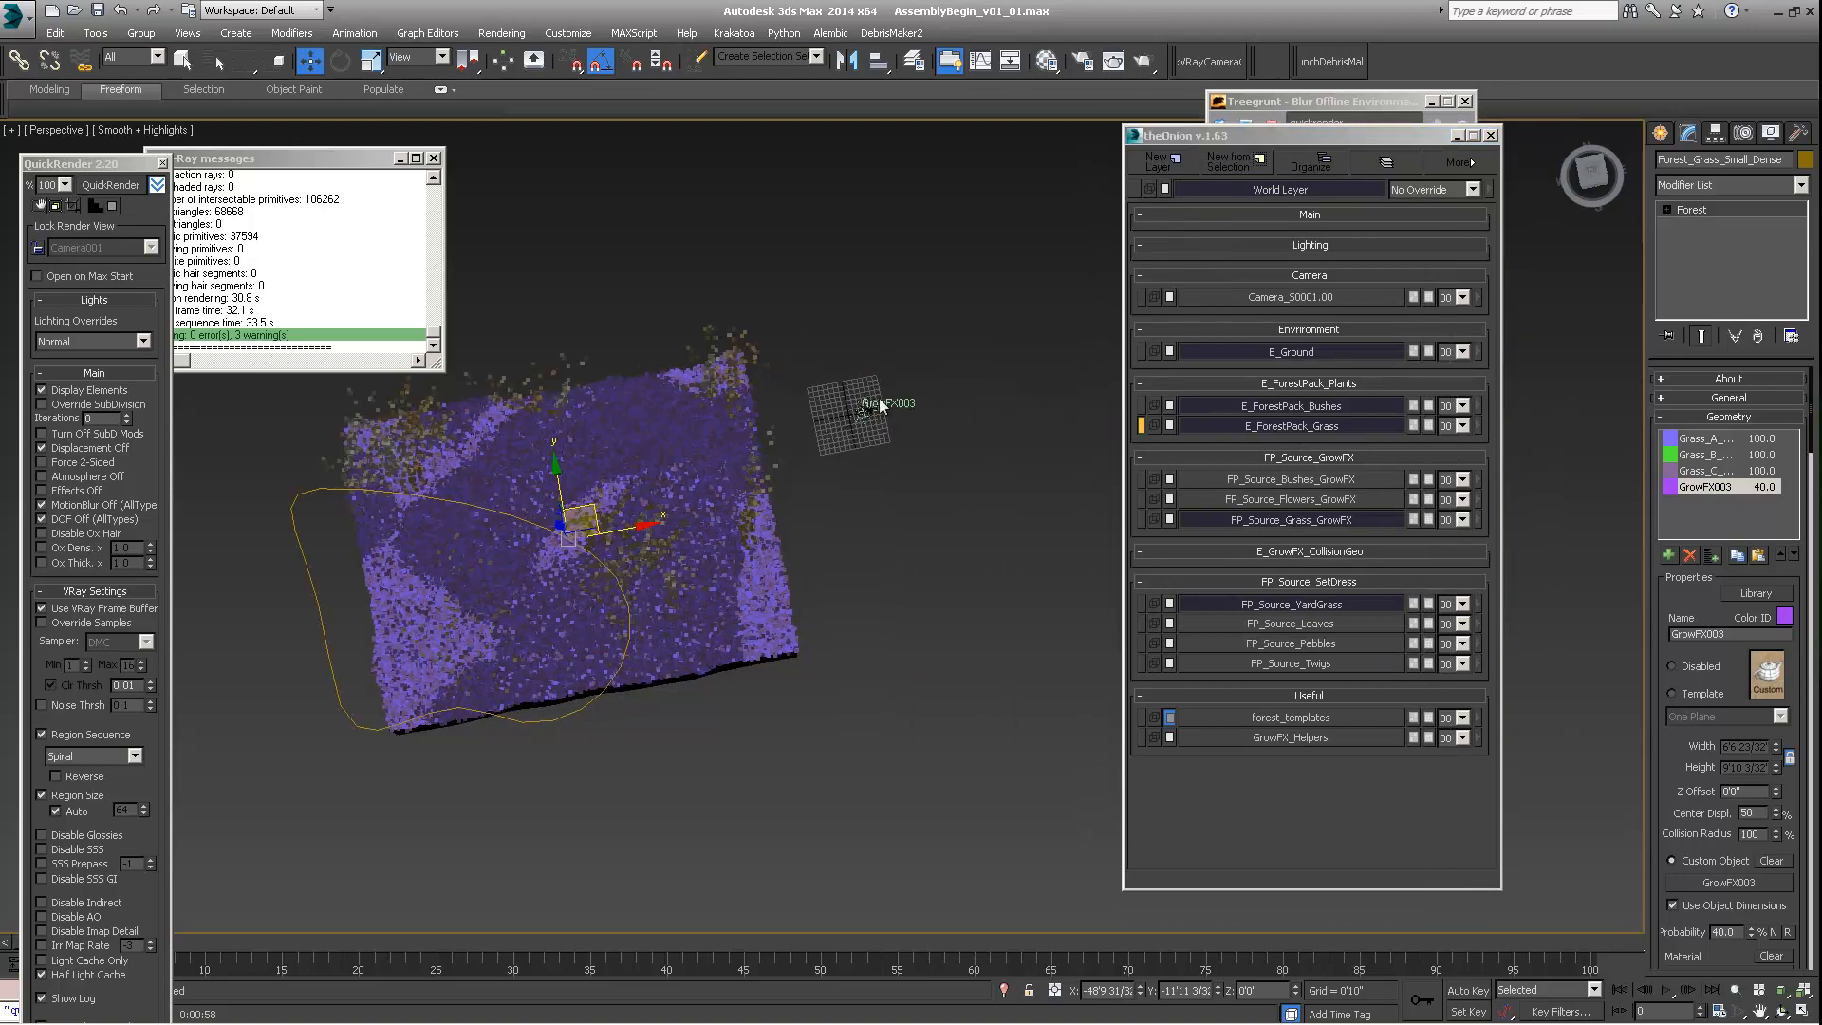
pyautogui.scroll(10, 878, 397)
pyautogui.moveTo(589, 683); pyautogui.dragTo(852, 473, button='middle')
pyautogui.click(1340, 605)
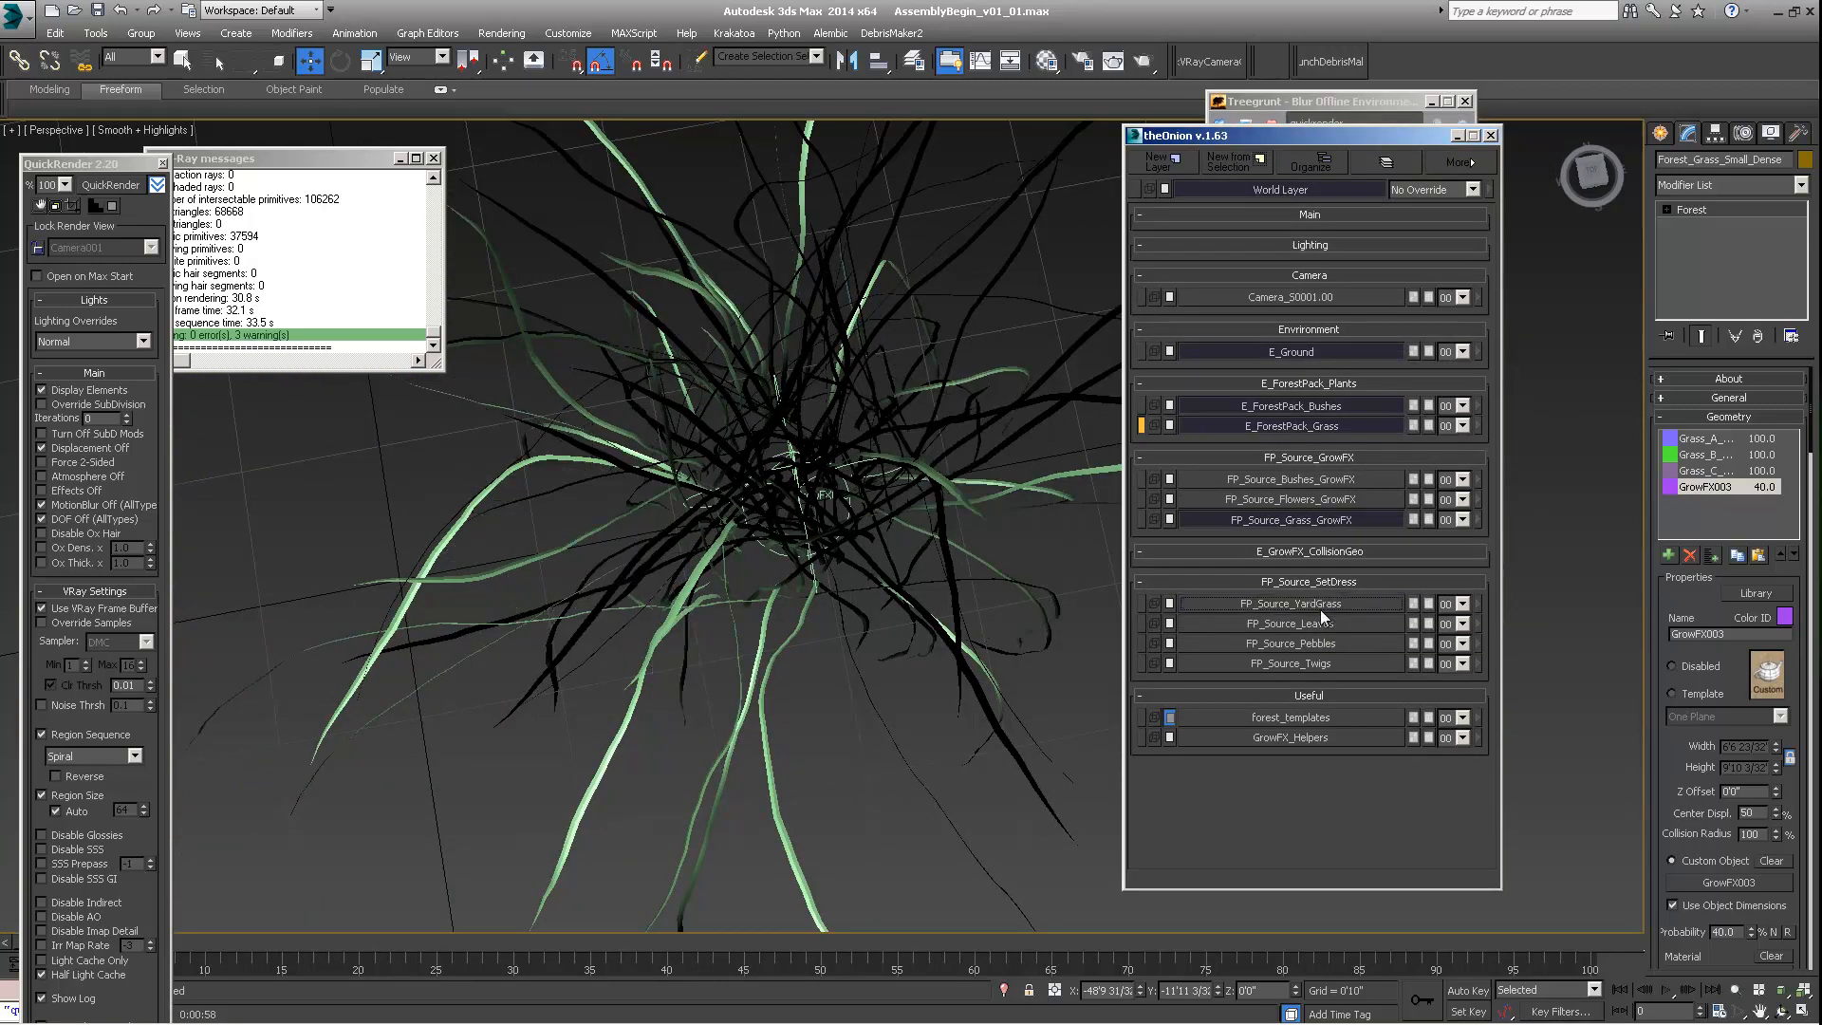
pyautogui.click(1332, 519)
pyautogui.click(1318, 495)
# Step: Add a new geometry item to the grass forest and assign the GrowFX002 flower as its custom object
pyautogui.moveTo(1027, 496); pyautogui.dragTo(647, 482, button='middle')
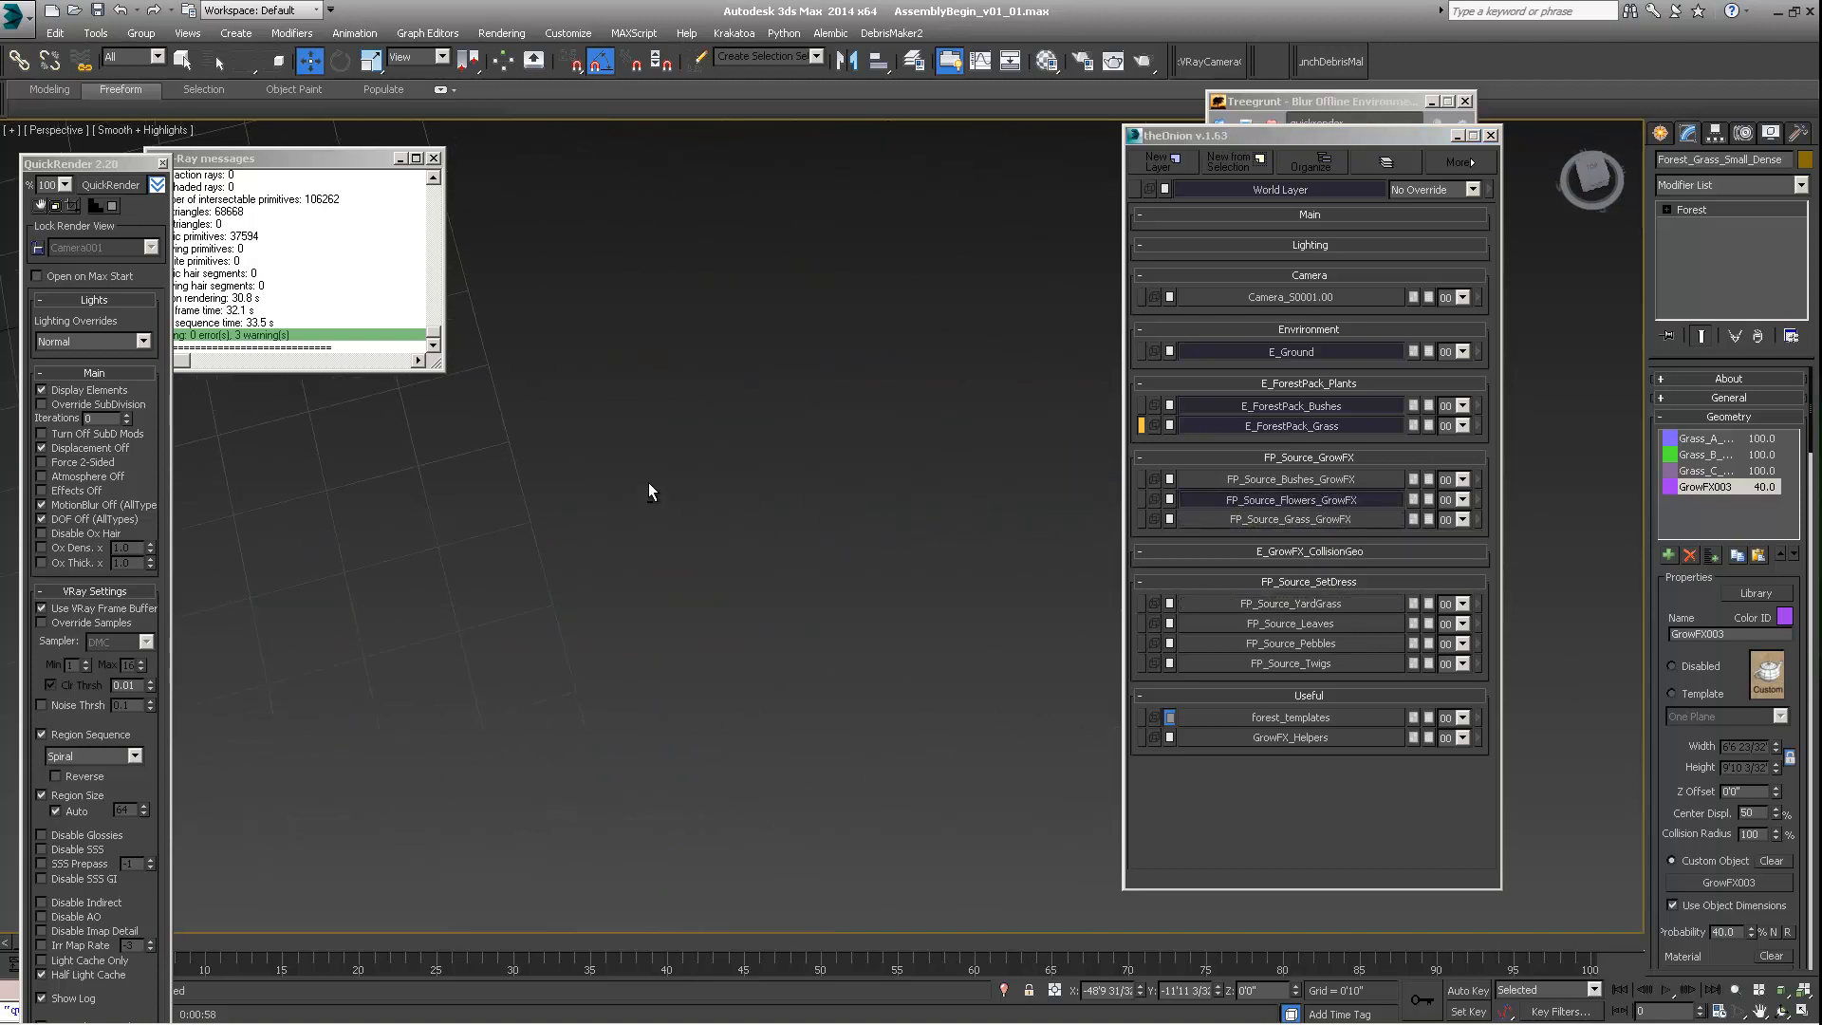
pyautogui.scroll(-5, 647, 482)
pyautogui.moveTo(541, 512); pyautogui.dragTo(877, 579, button='middle')
pyautogui.scroll(4, 880, 555)
pyautogui.click(1668, 555)
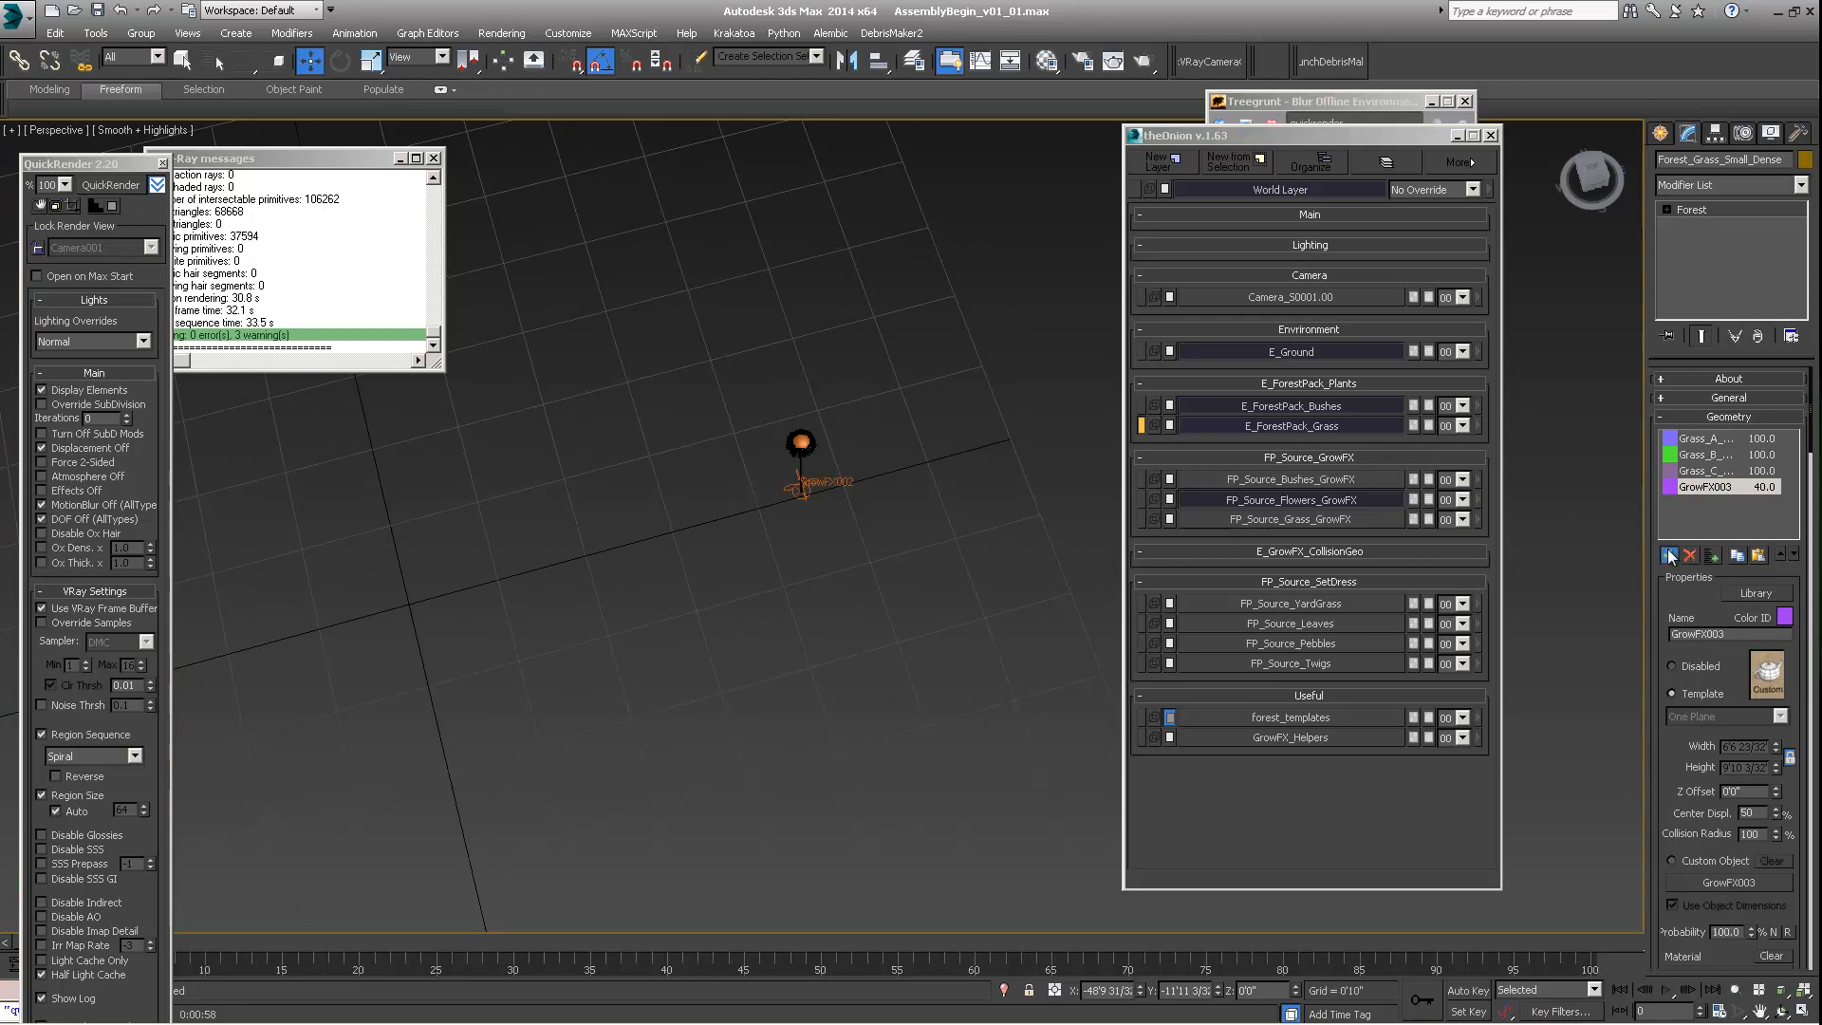
pyautogui.click(1672, 862)
pyautogui.click(1728, 883)
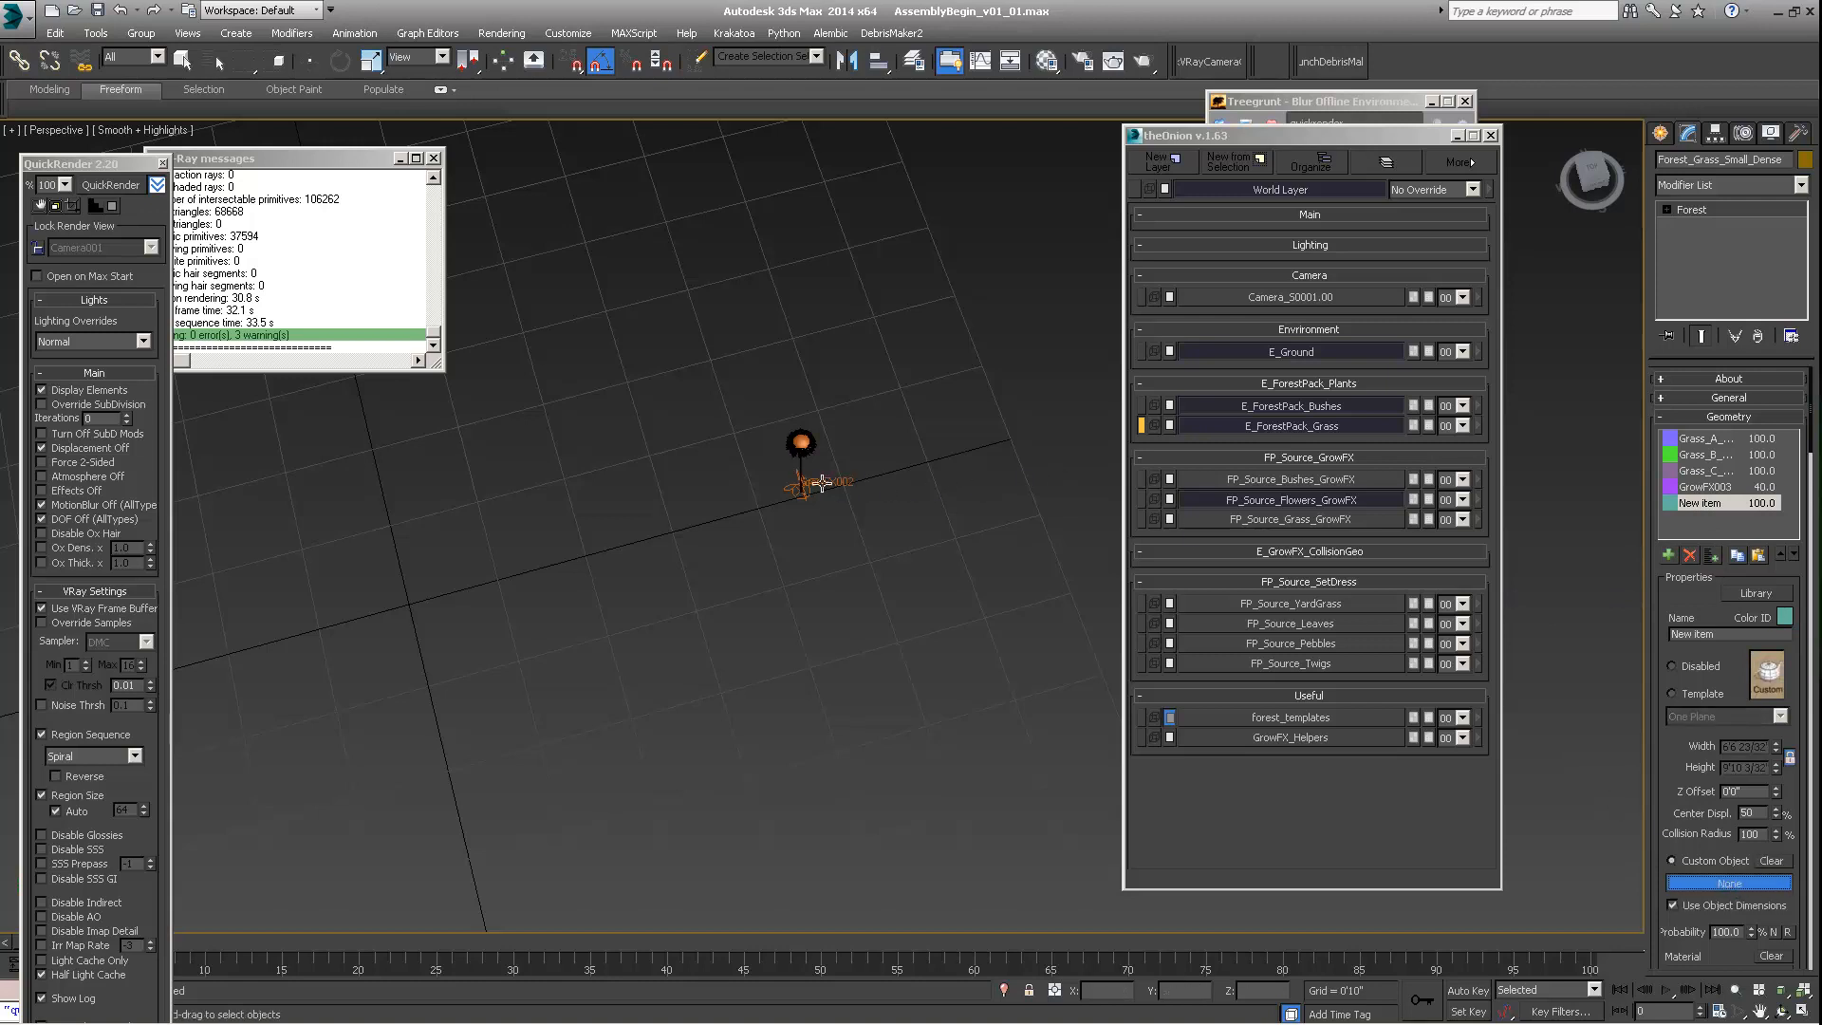
pyautogui.click(793, 487)
pyautogui.click(1051, 575)
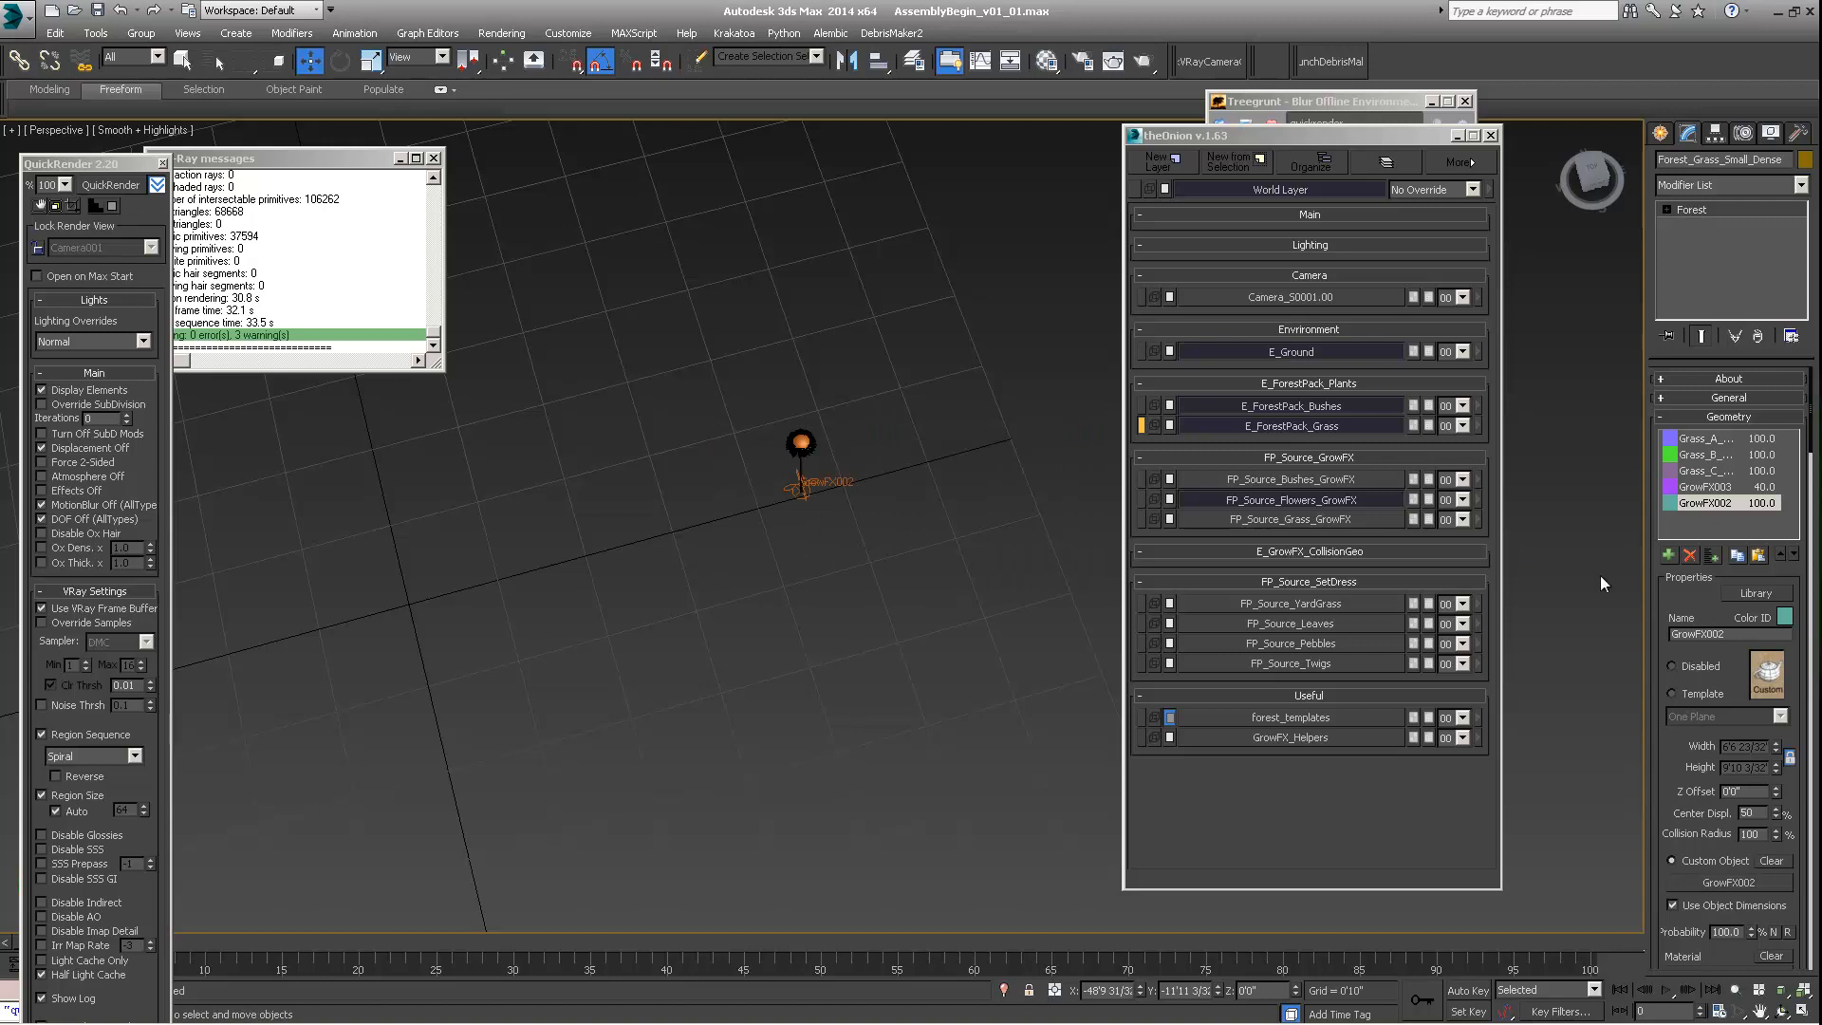
# Step: Set the GrowFX002 flower item's probability to 10% and check the whole scatter
pyautogui.scroll(-3, 1675, 608)
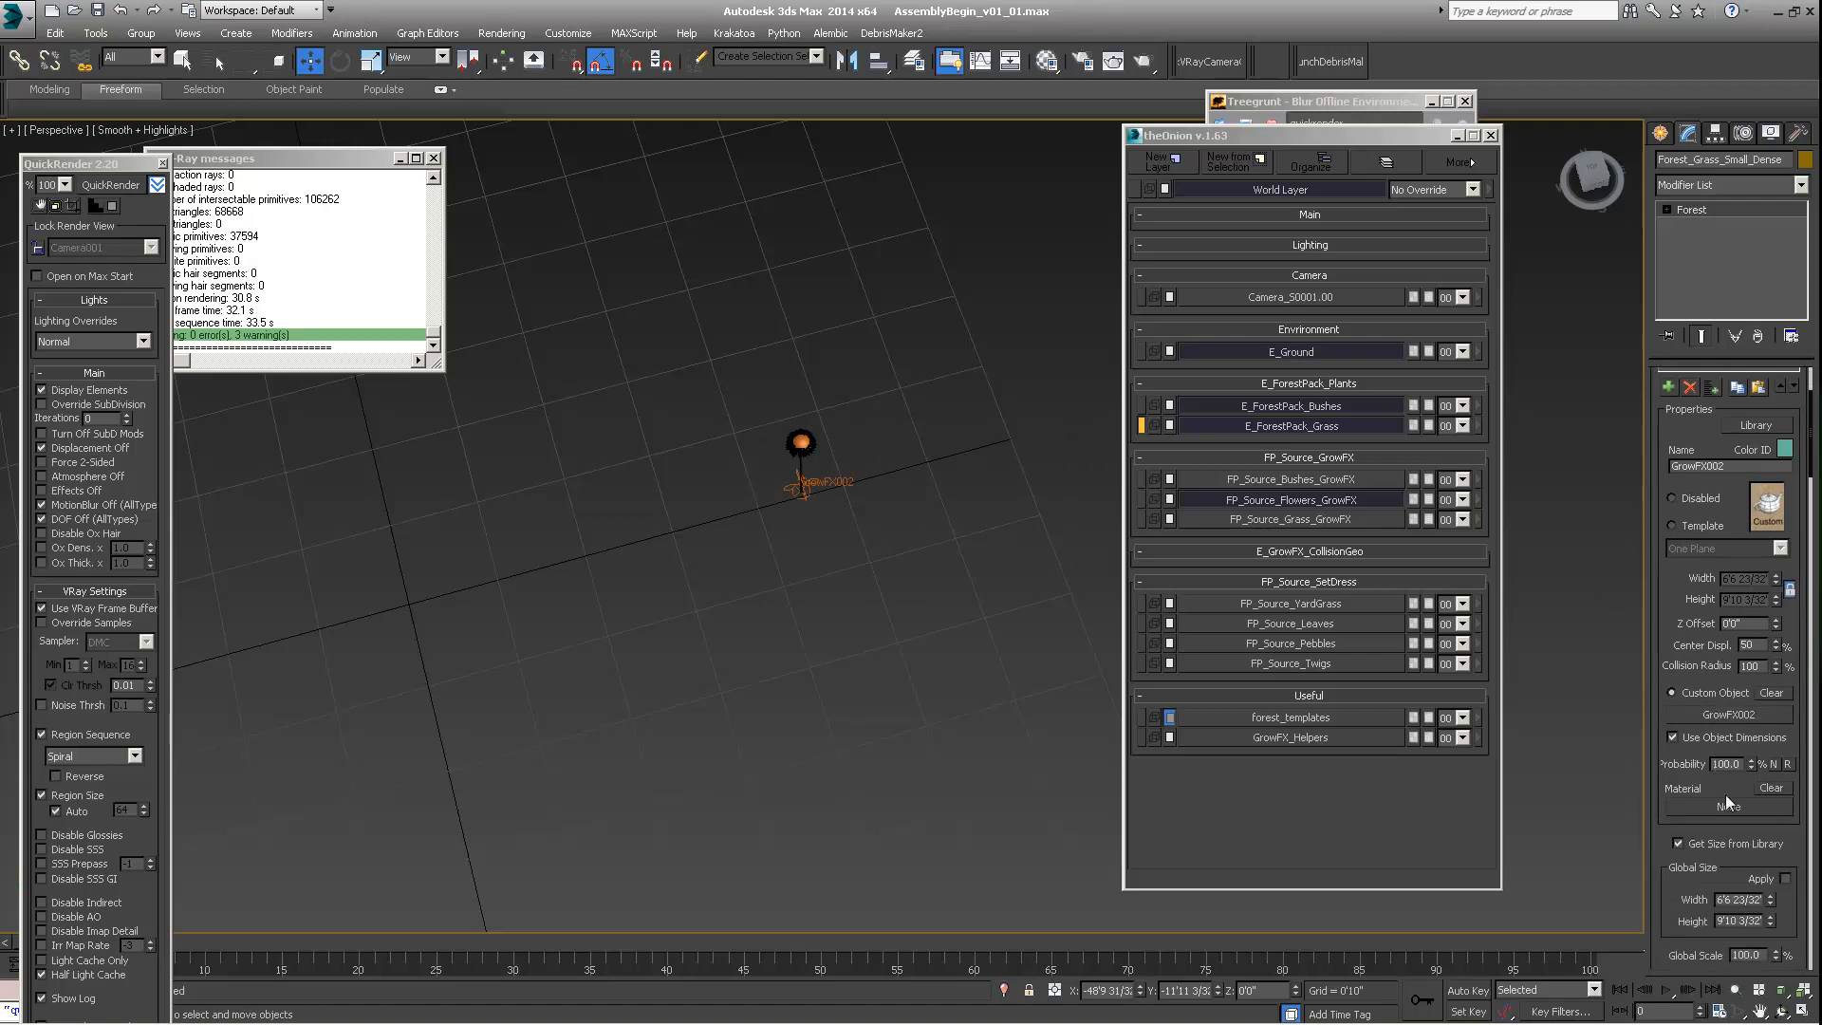
pyautogui.scroll(-2, 1725, 800)
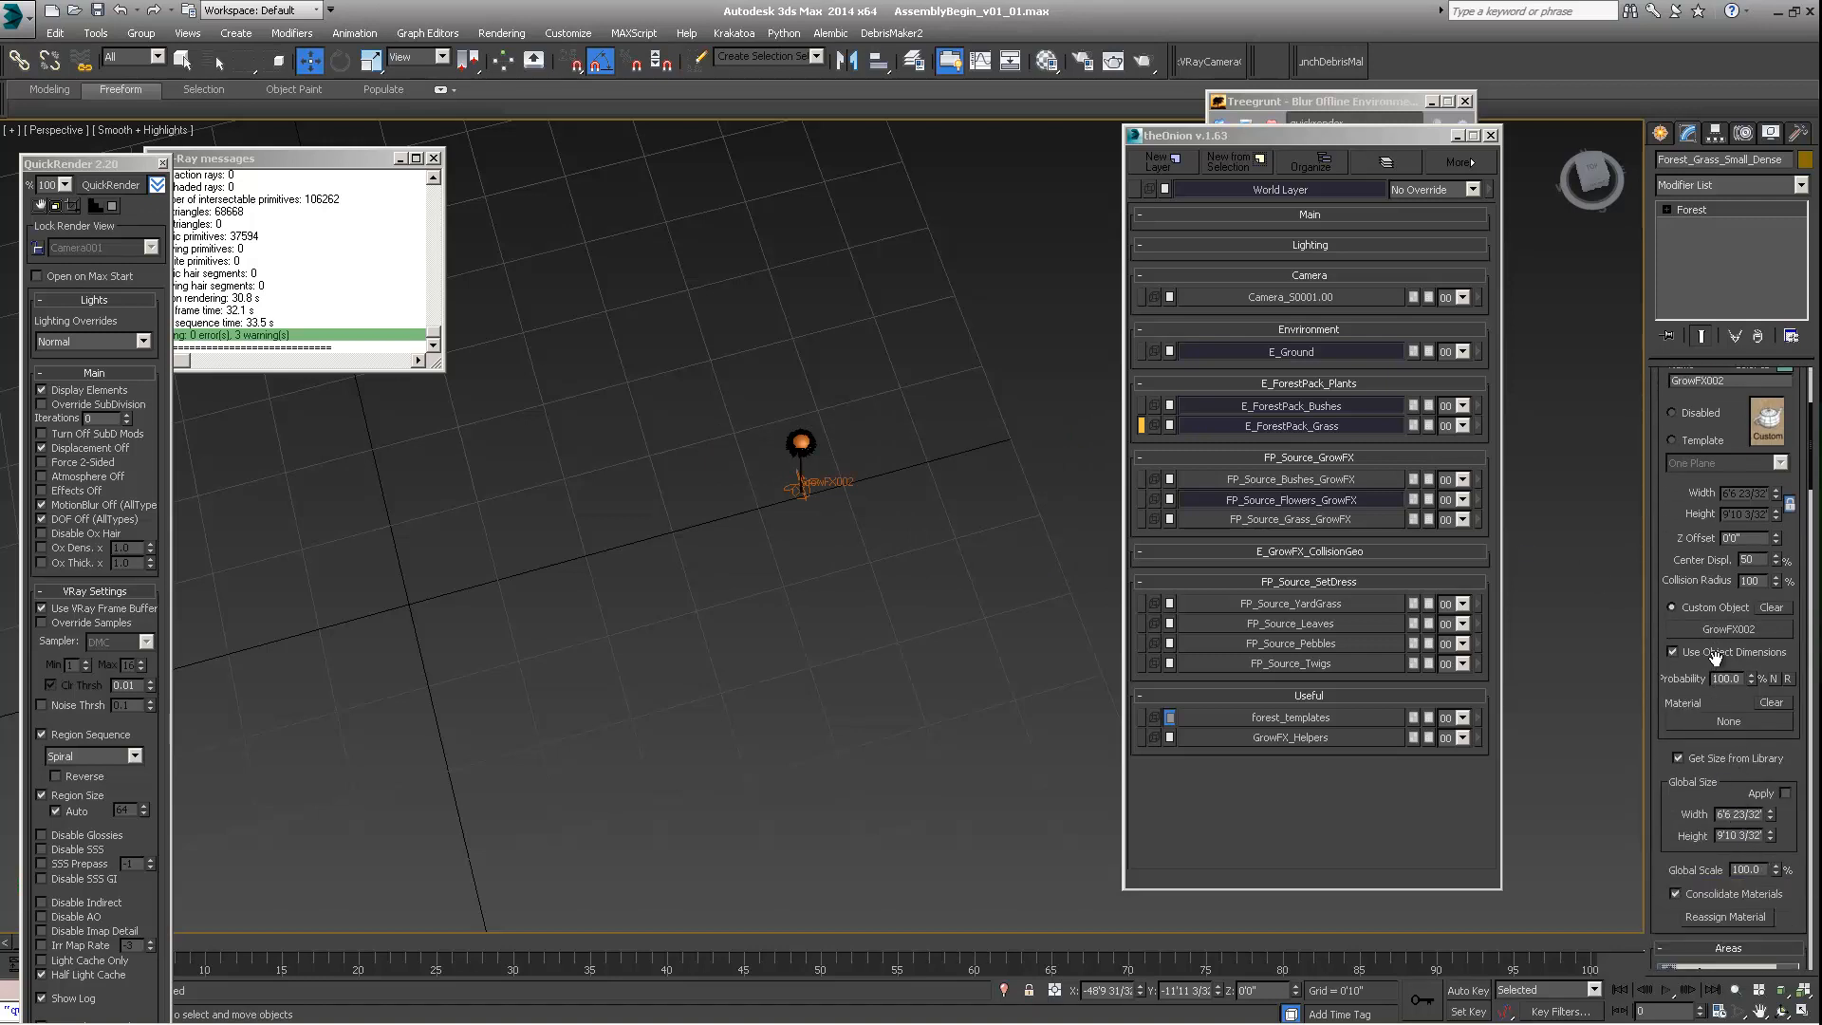
pyautogui.doubleClick(1739, 677)
pyautogui.write('10.0')
pyautogui.press('Return')
pyautogui.moveTo(760, 607); pyautogui.dragTo(886, 578, button='middle')
pyautogui.scroll(-5, 683, 525)
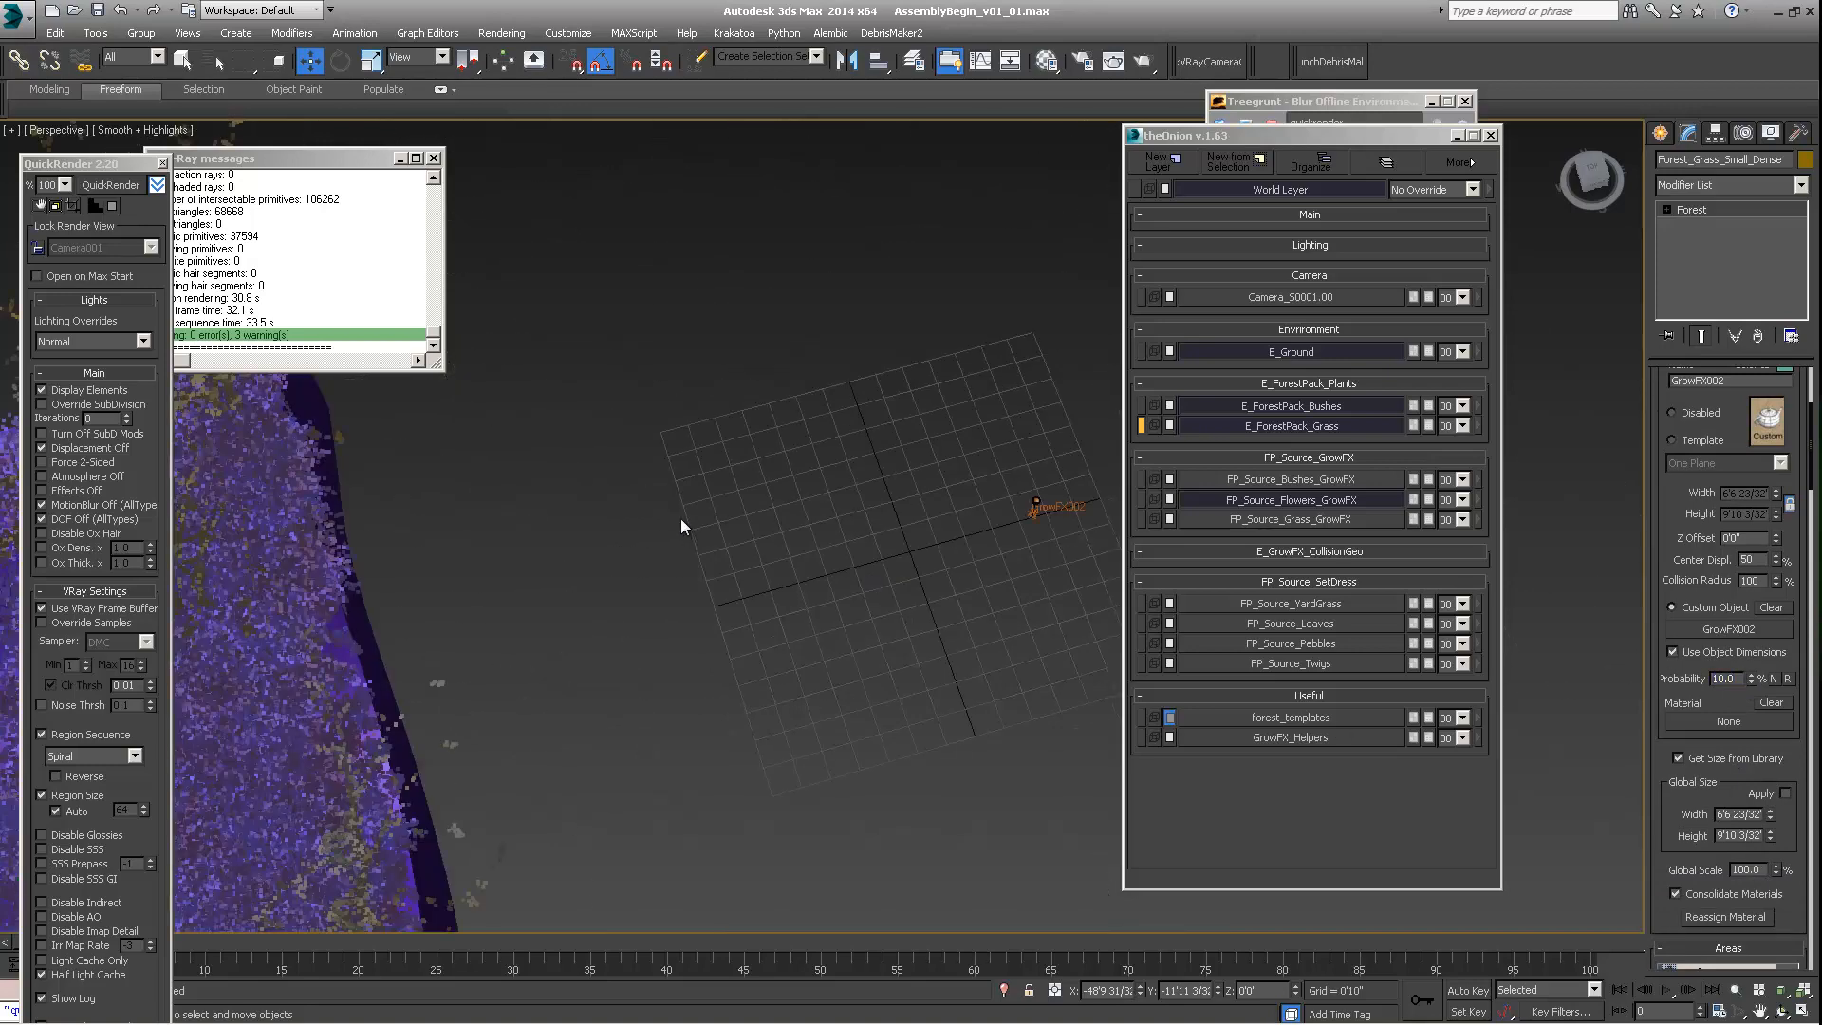
pyautogui.moveTo(683, 524); pyautogui.dragTo(827, 559, button='middle')
pyautogui.scroll(-6, 827, 560)
pyautogui.moveTo(689, 544); pyautogui.dragTo(590, 495, button='middle')
pyautogui.scroll(-4, 850, 479)
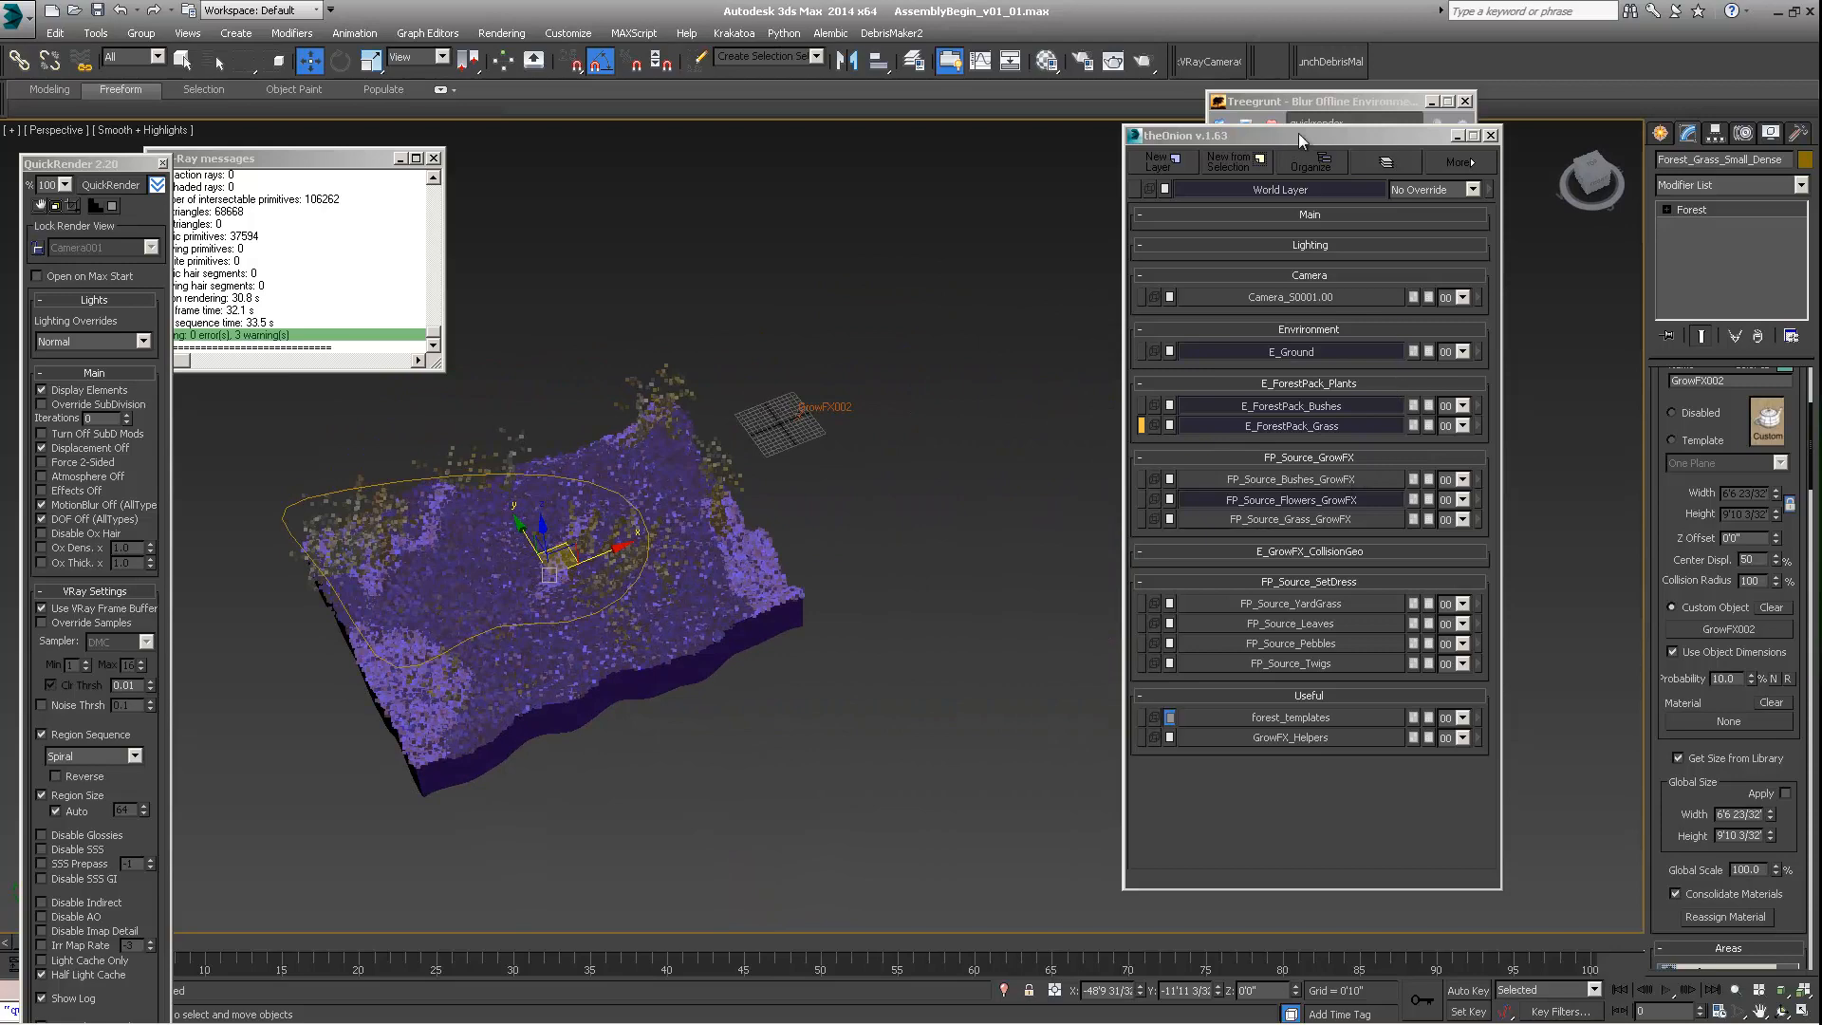
# Step: Move the layer manager aside, then hide and reshow the FP_Source_Flowers_GrowFX layer while viewing the grass scatter
pyautogui.moveTo(1298, 133); pyautogui.dragTo(1345, 169)
pyautogui.moveTo(1202, 200); pyautogui.dragTo(1192, 185)
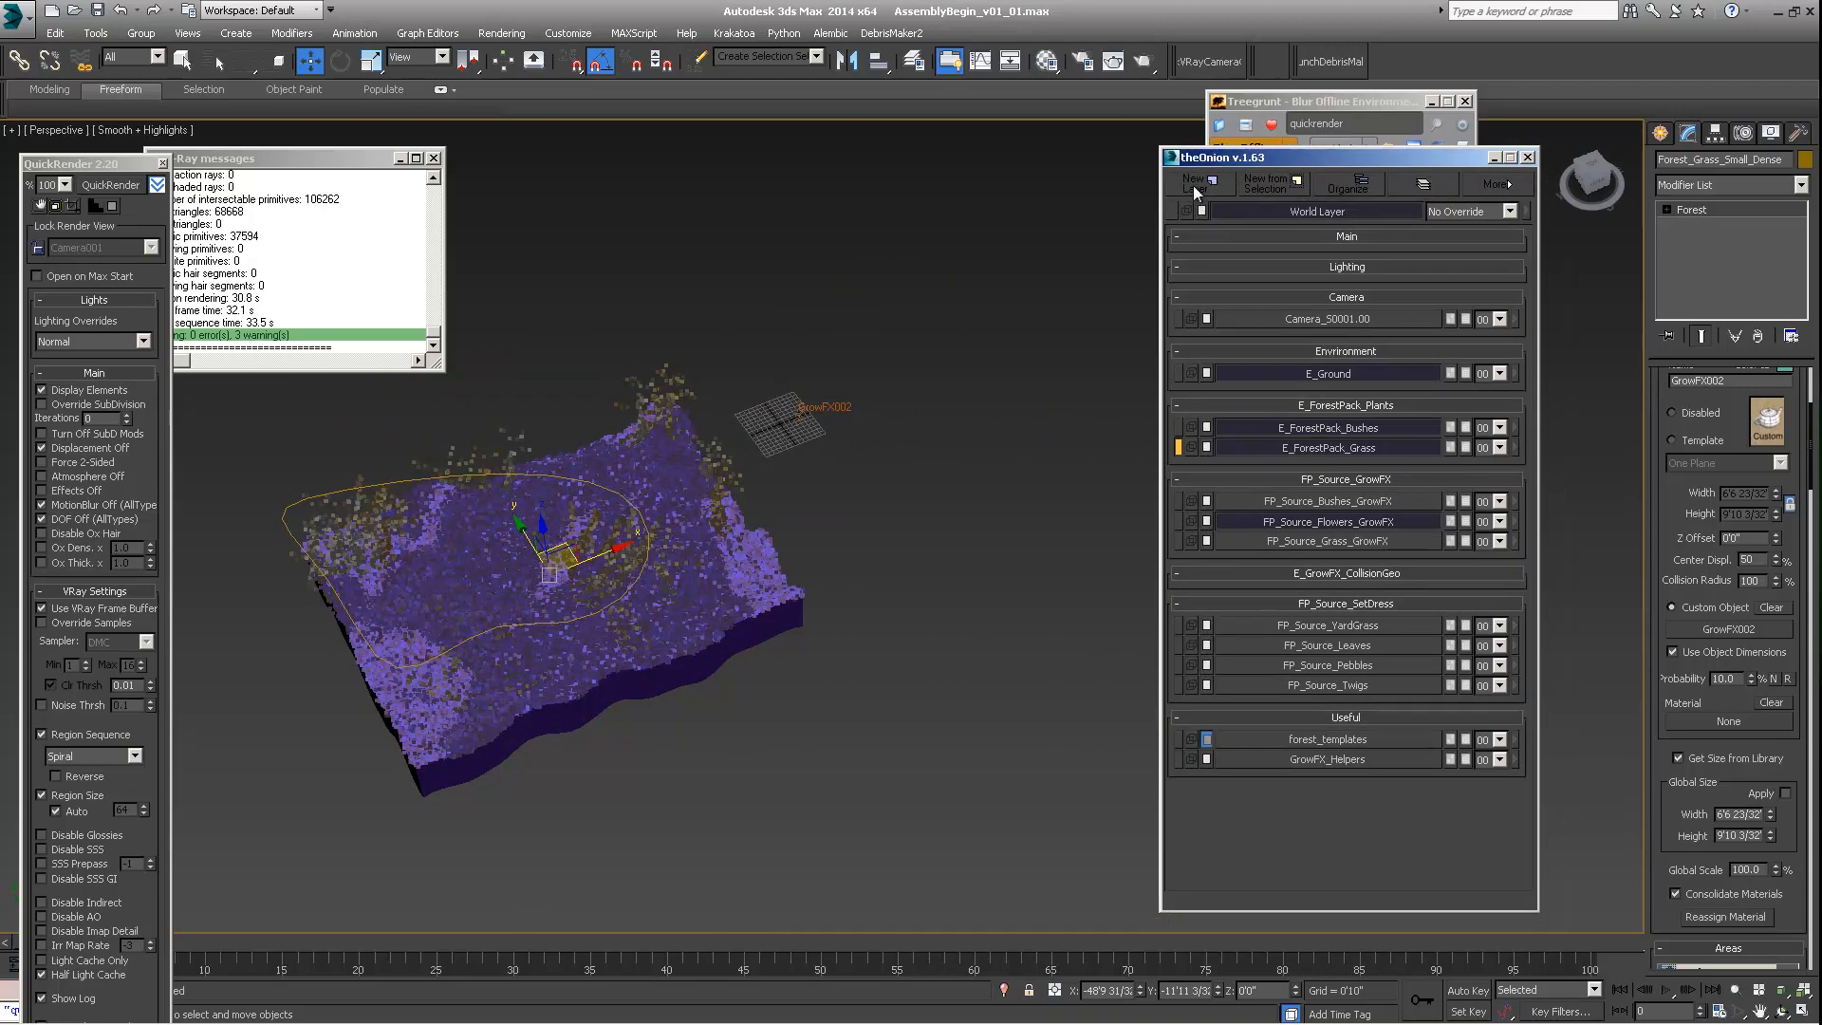
pyautogui.click(1346, 524)
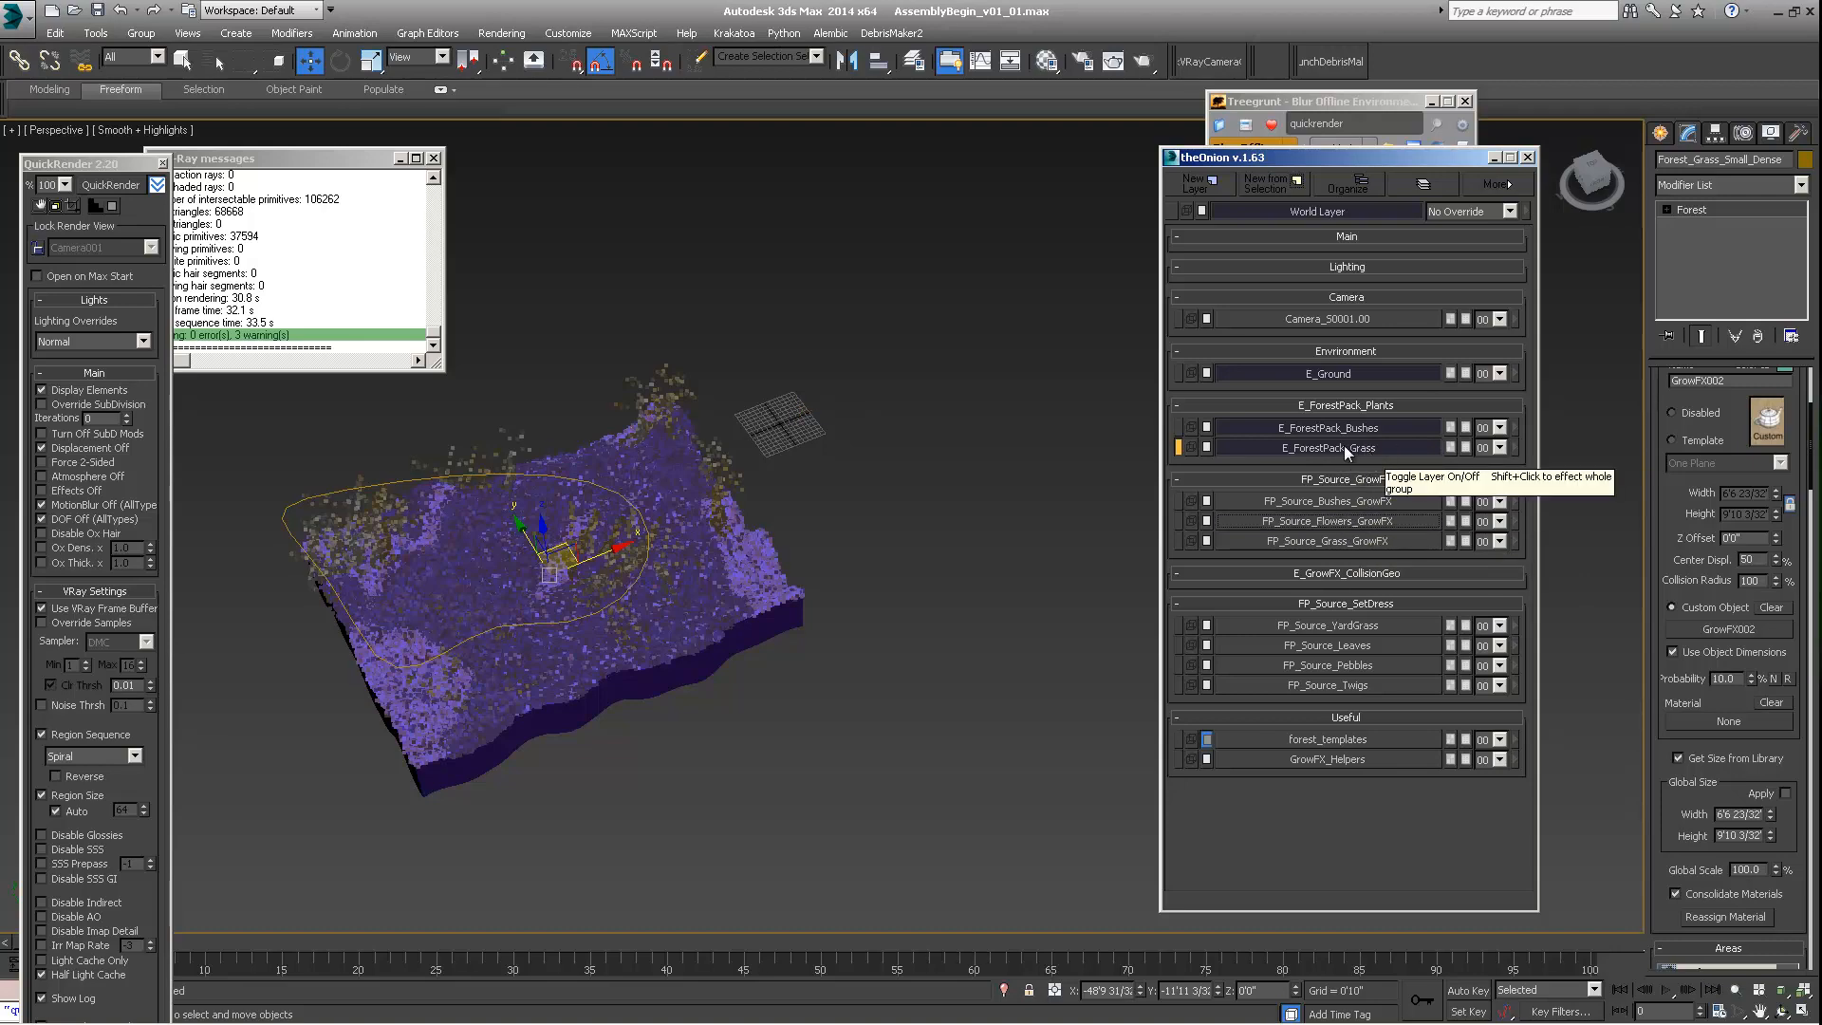
pyautogui.moveTo(780, 467); pyautogui.dragTo(993, 444, button='middle')
pyautogui.scroll(3, 861, 457)
pyautogui.scroll(-5, 987, 446)
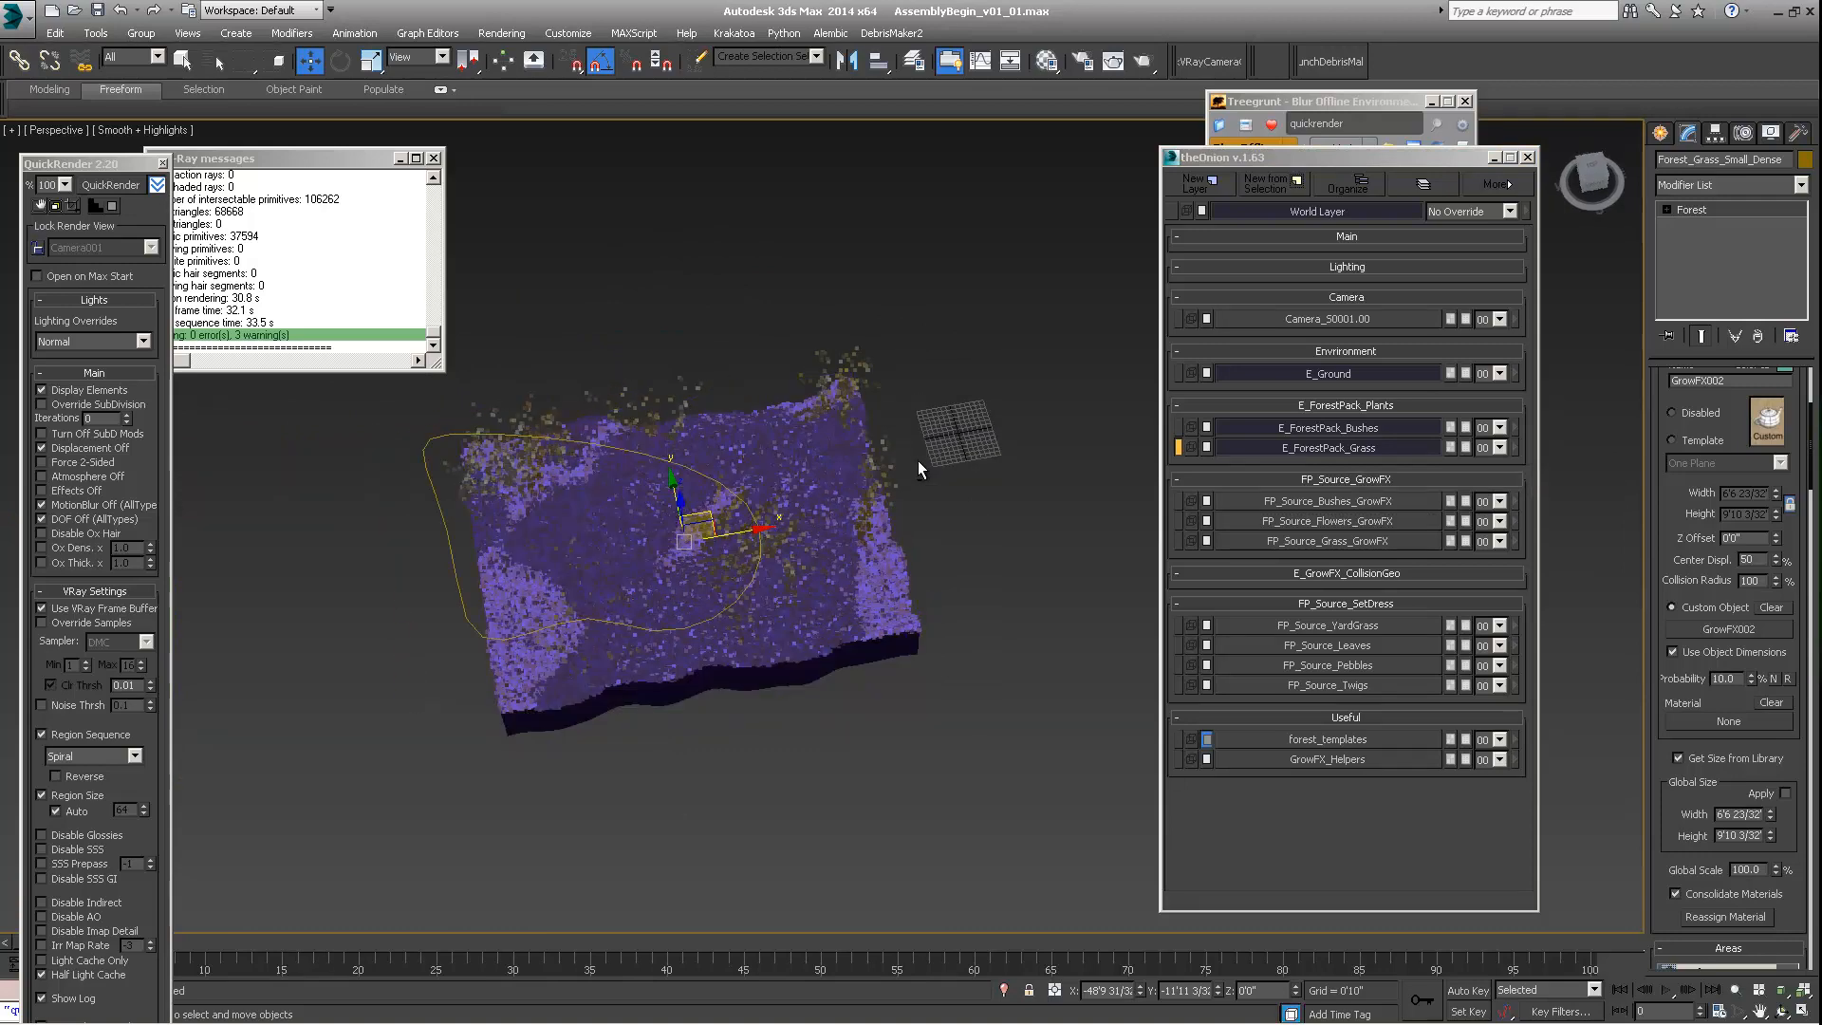
pyautogui.scroll(3, 936, 465)
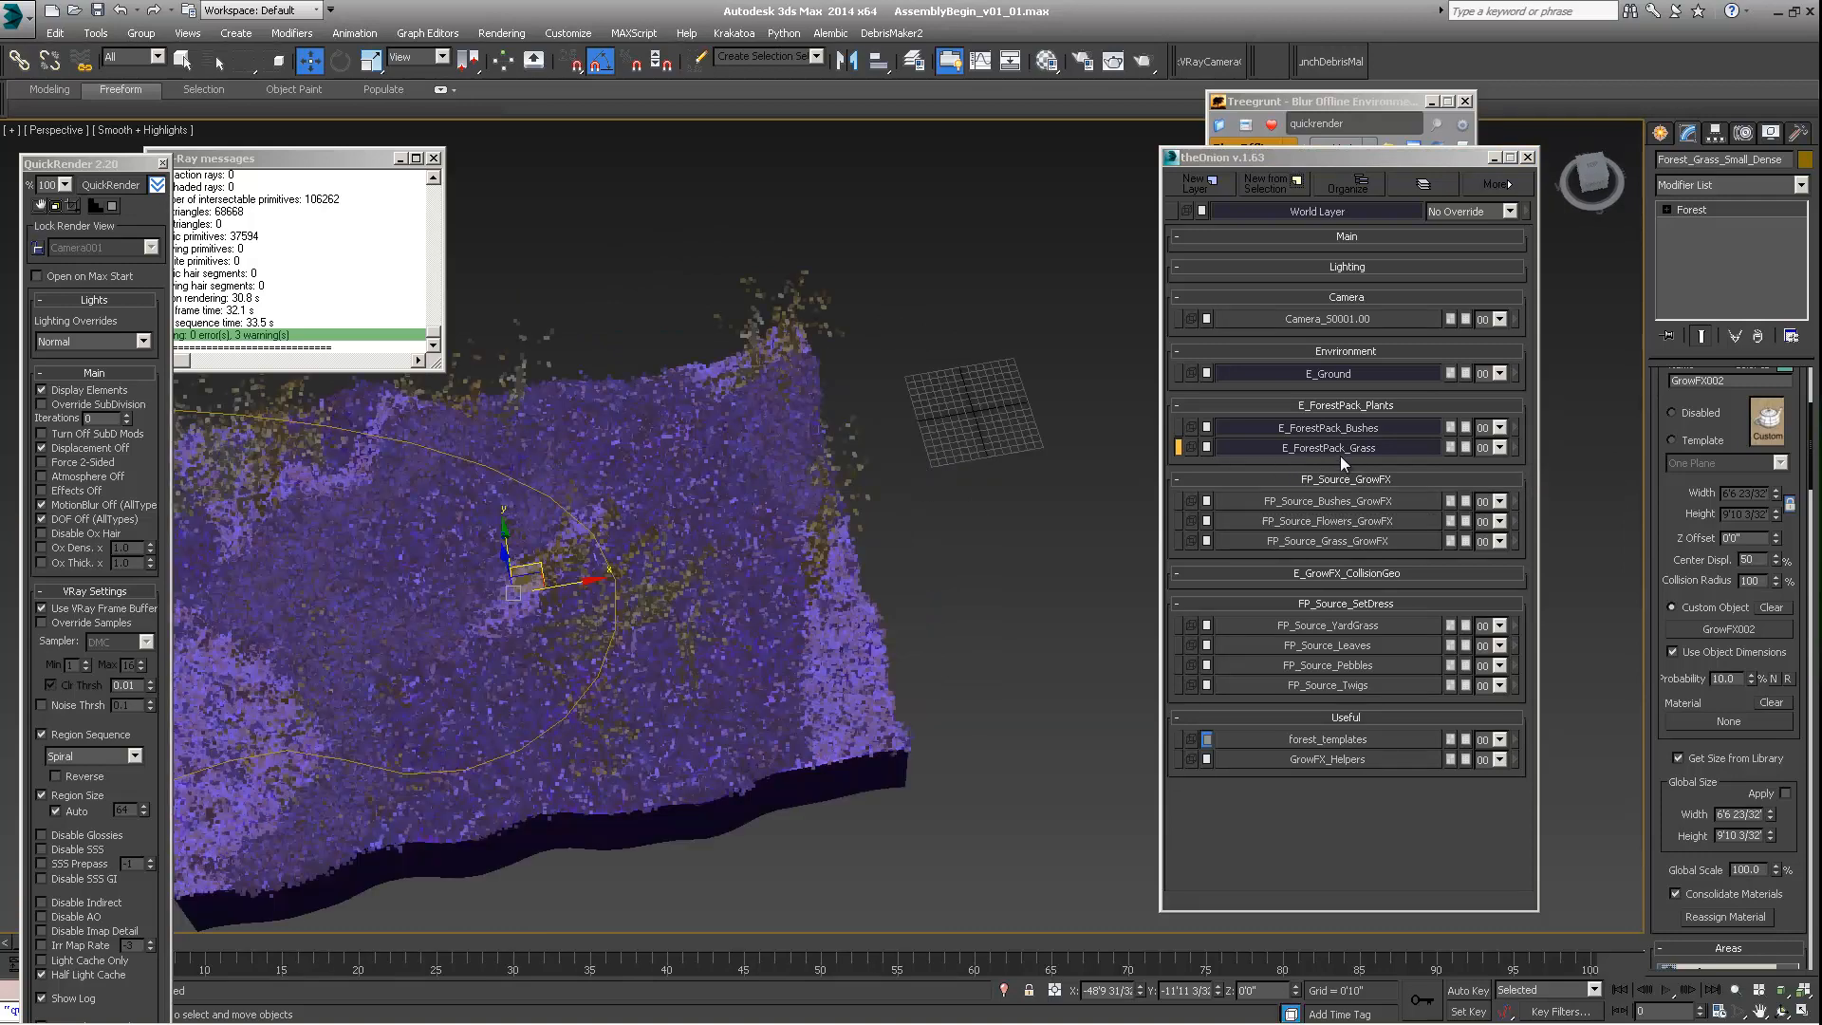
pyautogui.click(1387, 520)
# Step: Create a new Forest Pro object on the purple ground surface, accepting the Camera Limit to Visibility option
pyautogui.moveTo(1034, 455); pyautogui.dragTo(874, 461, button='middle')
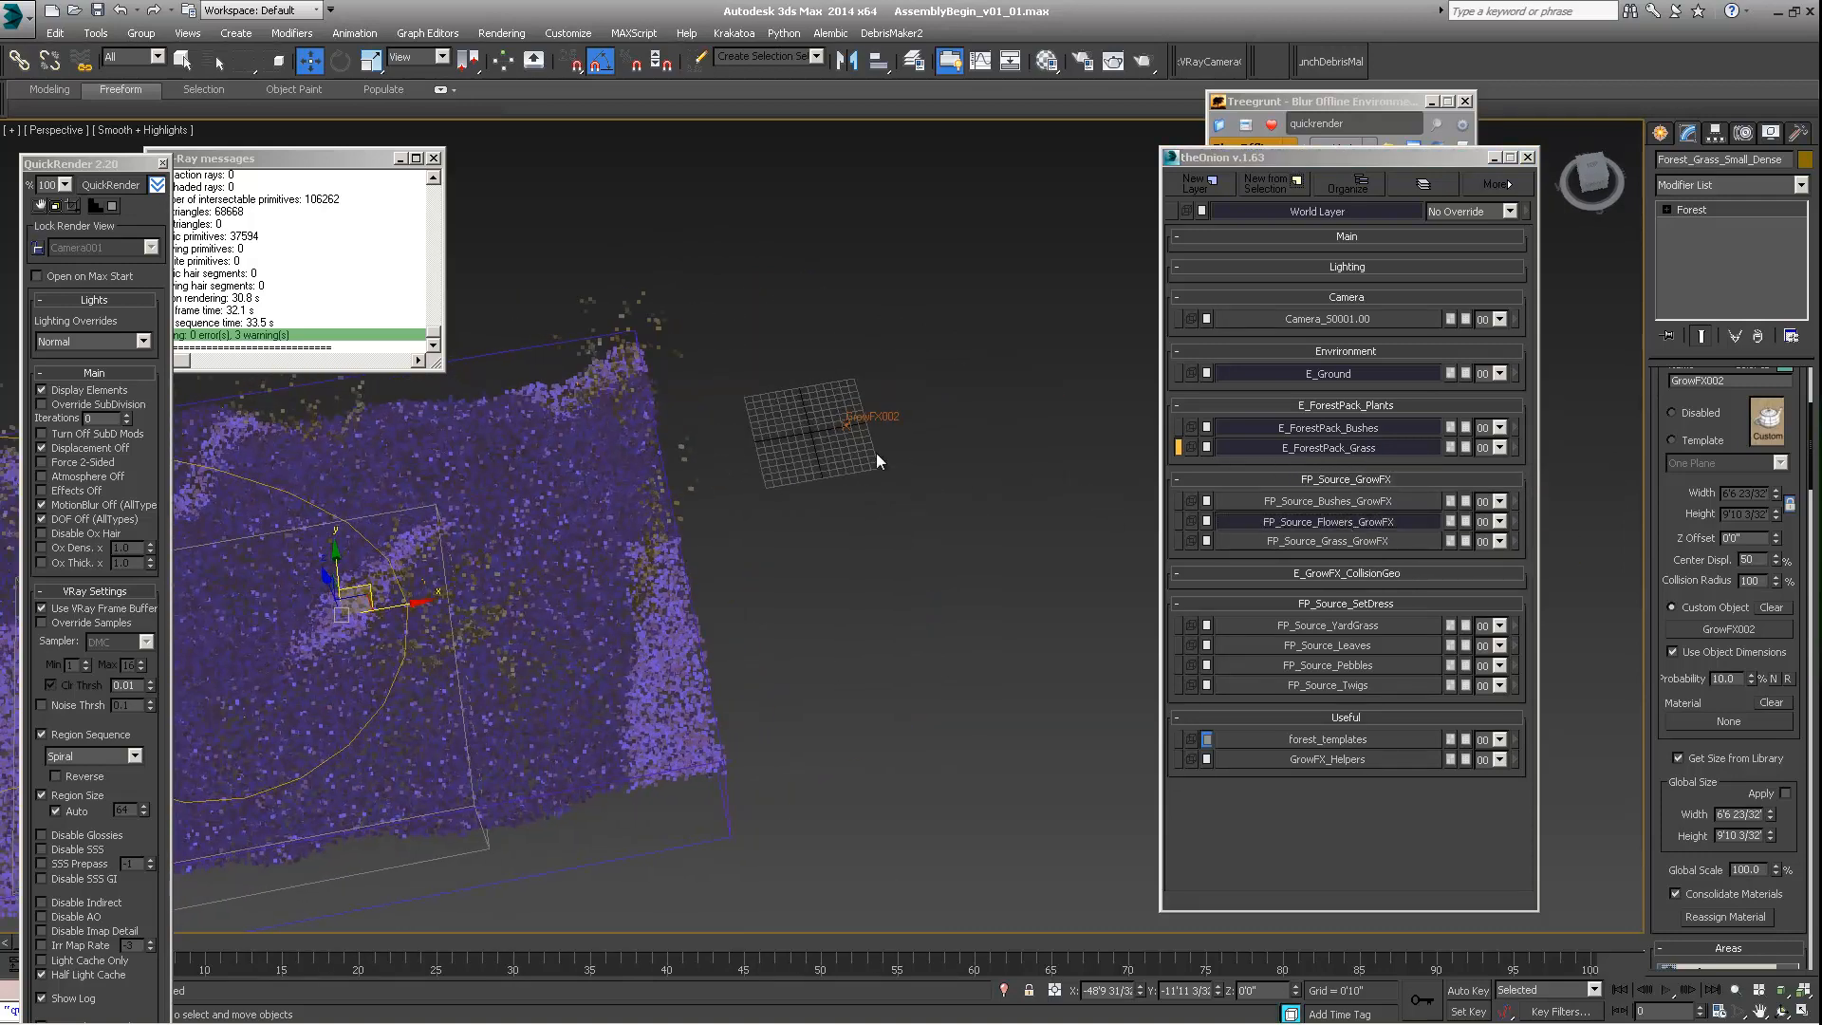
pyautogui.scroll(3, 875, 461)
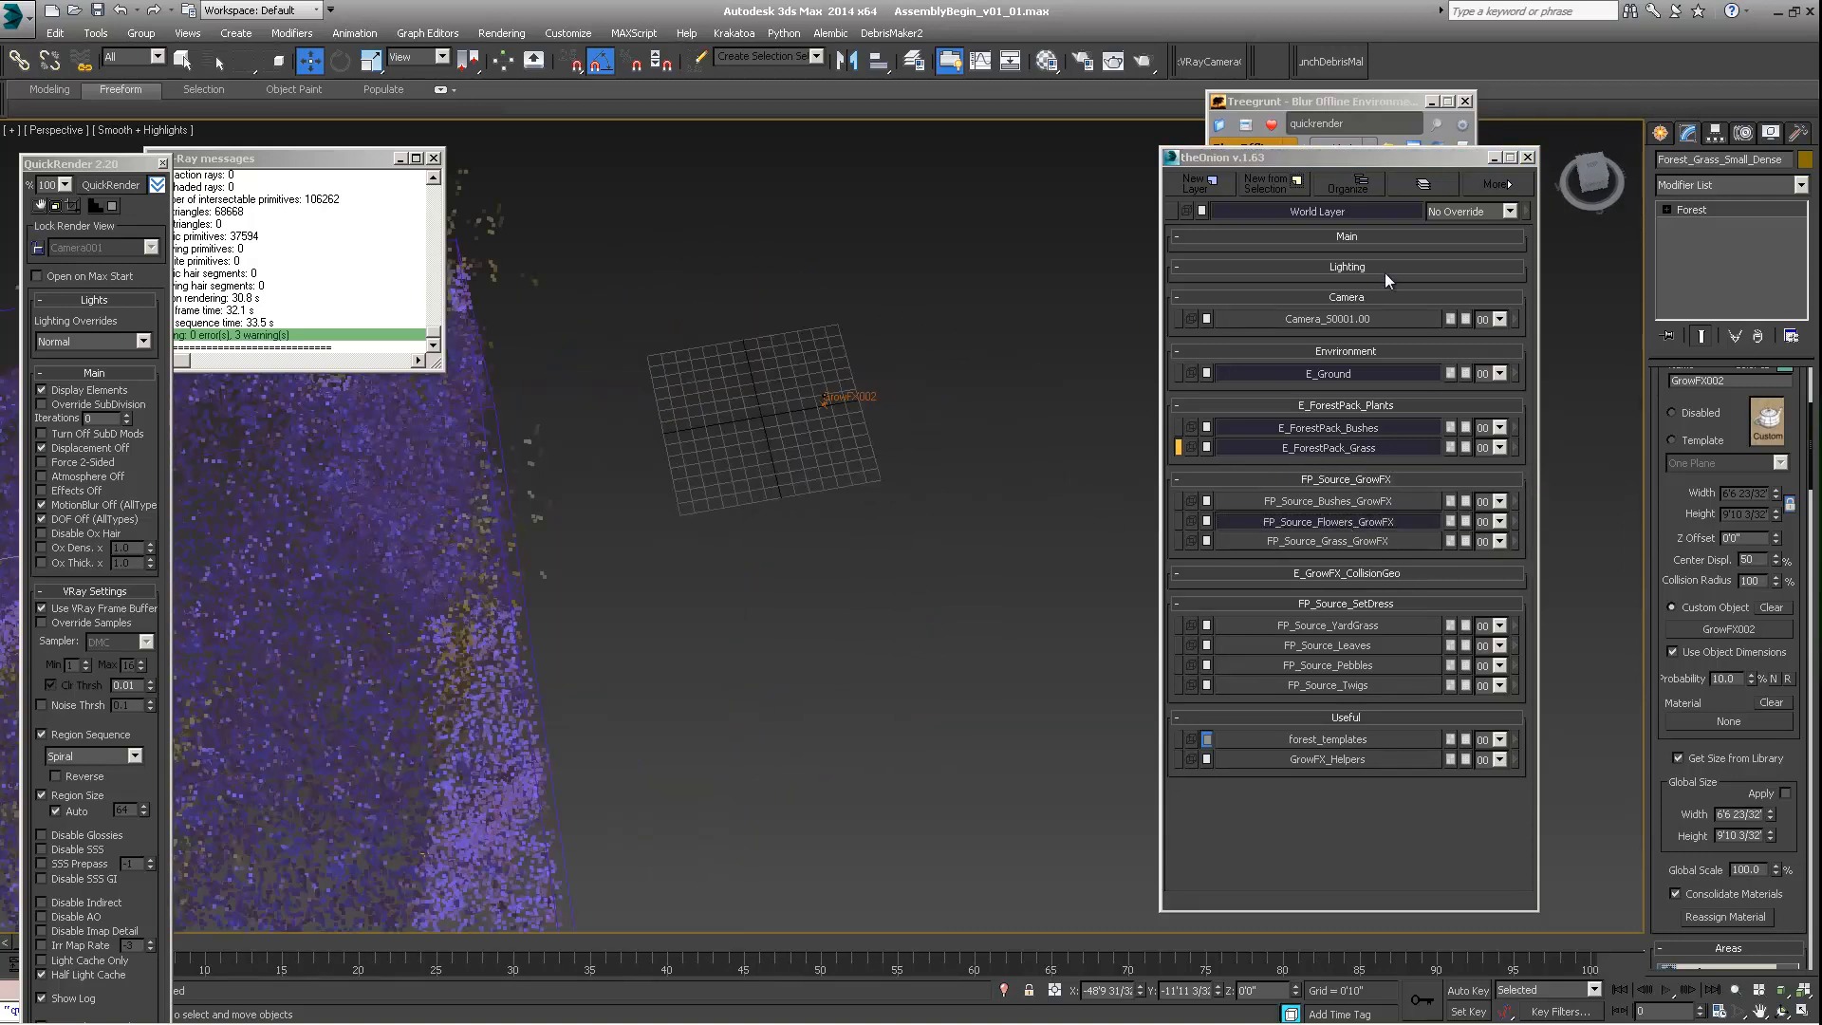
pyautogui.click(1662, 137)
pyautogui.click(1683, 189)
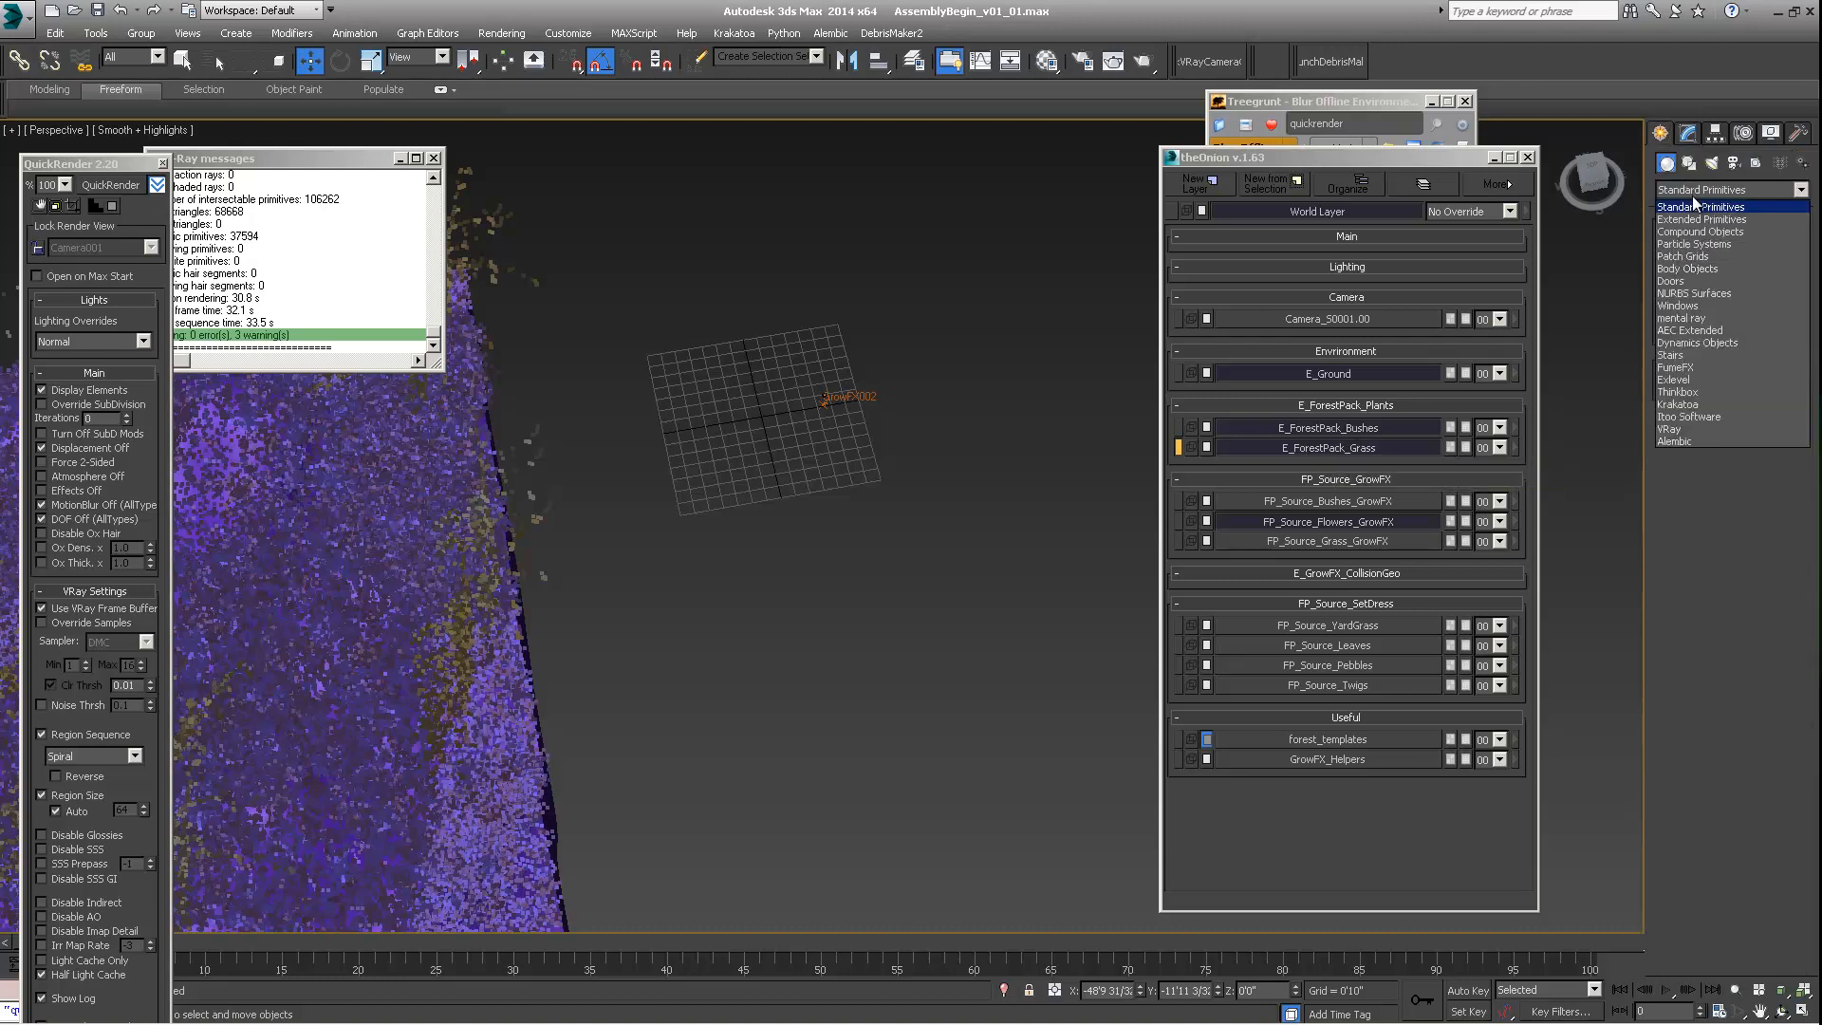
pyautogui.click(1689, 415)
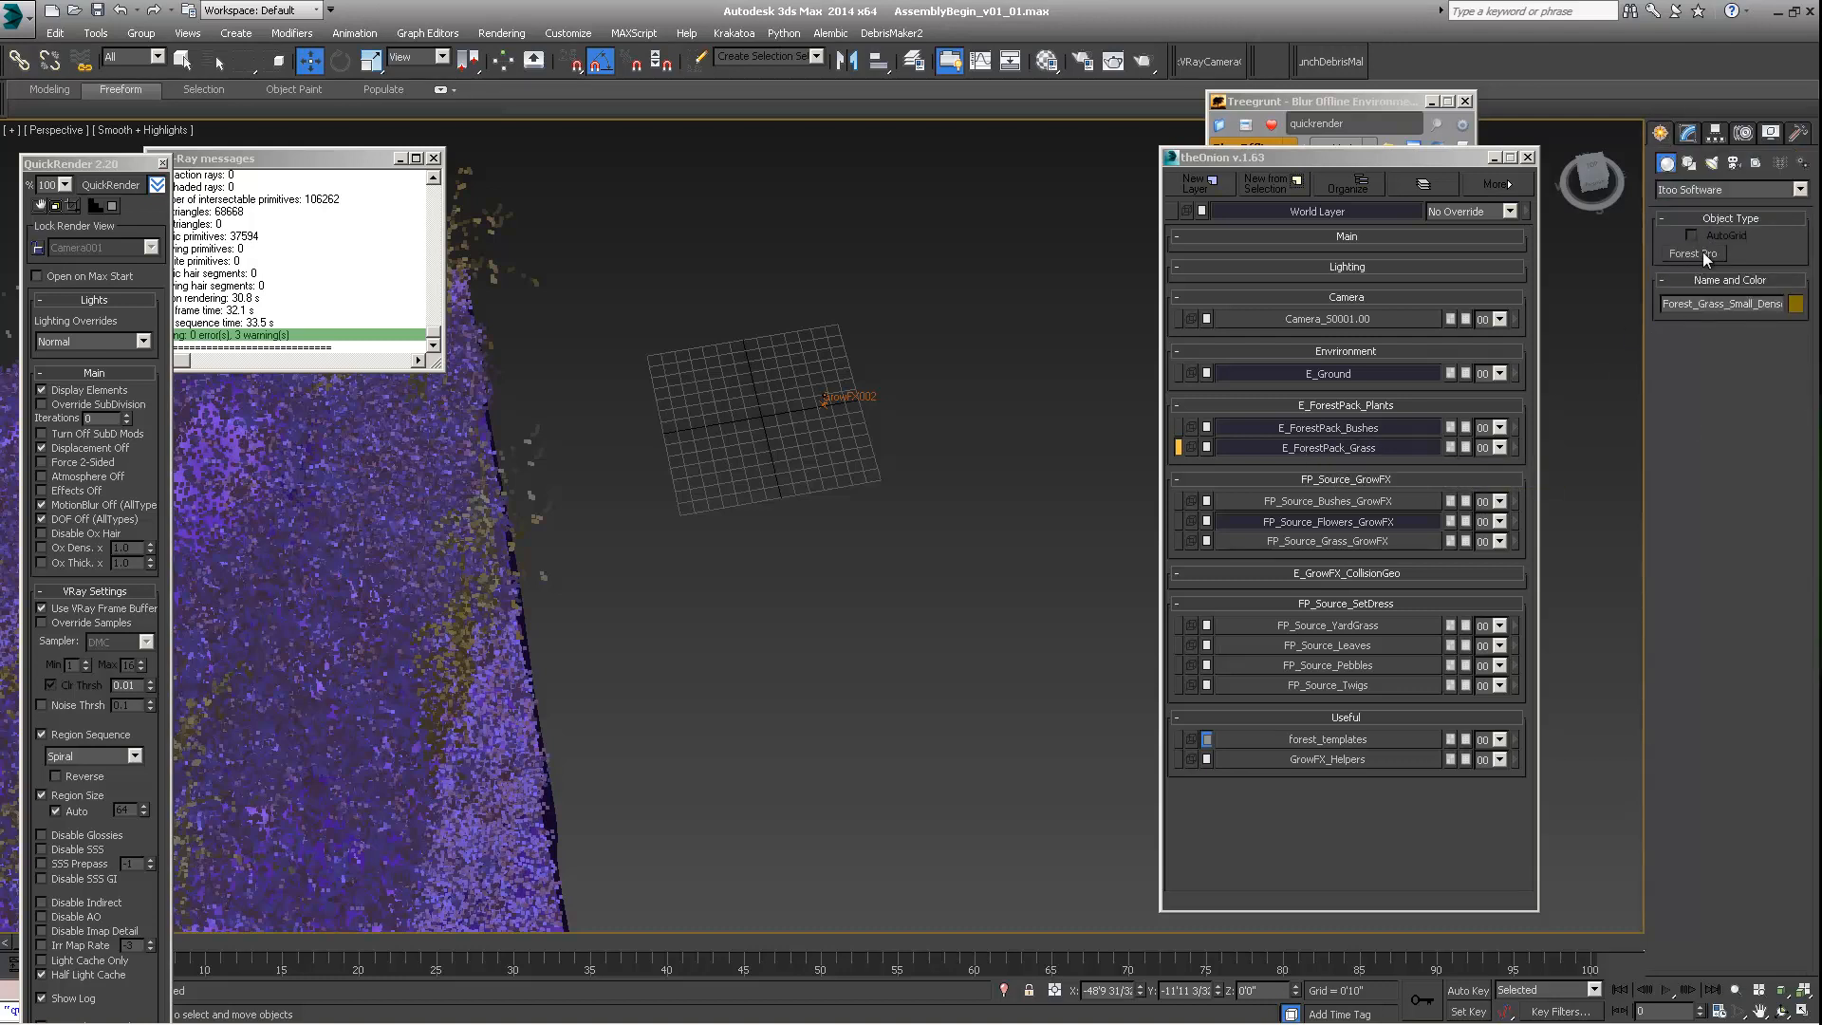
pyautogui.click(1702, 253)
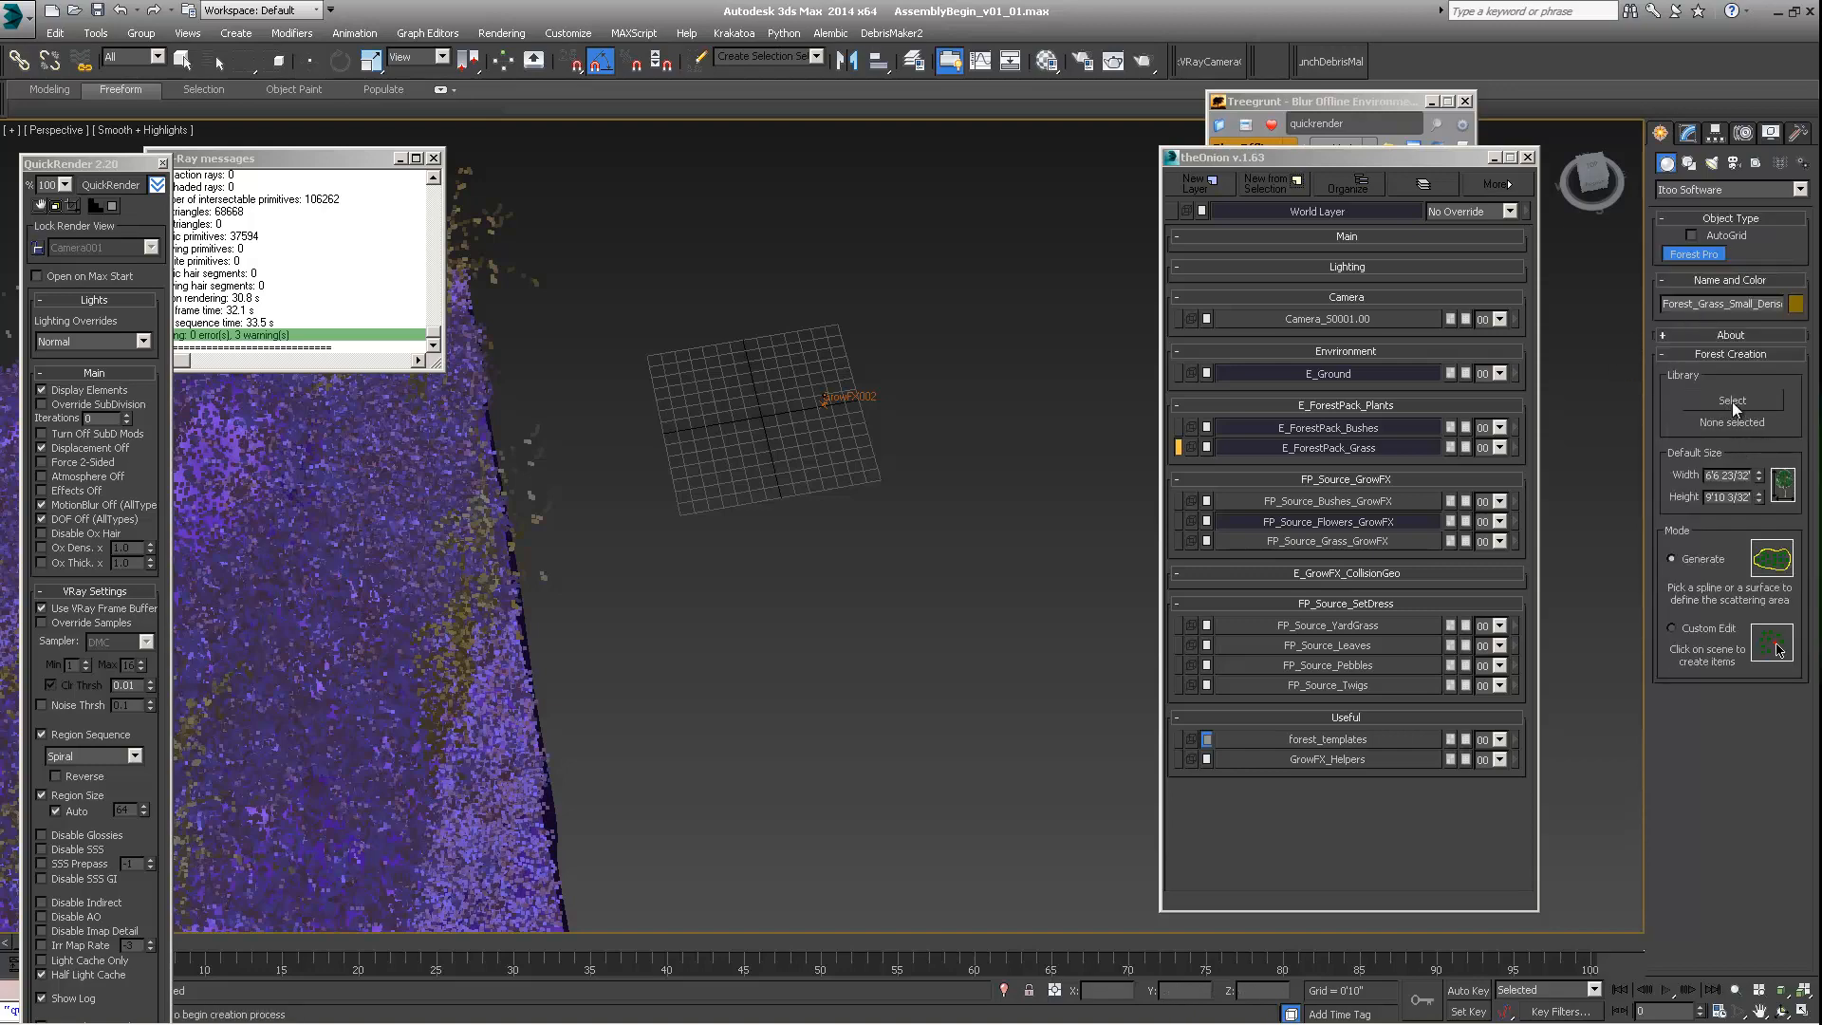
pyautogui.moveTo(503, 579); pyautogui.dragTo(545, 549, button='middle')
pyautogui.scroll(3, 551, 547)
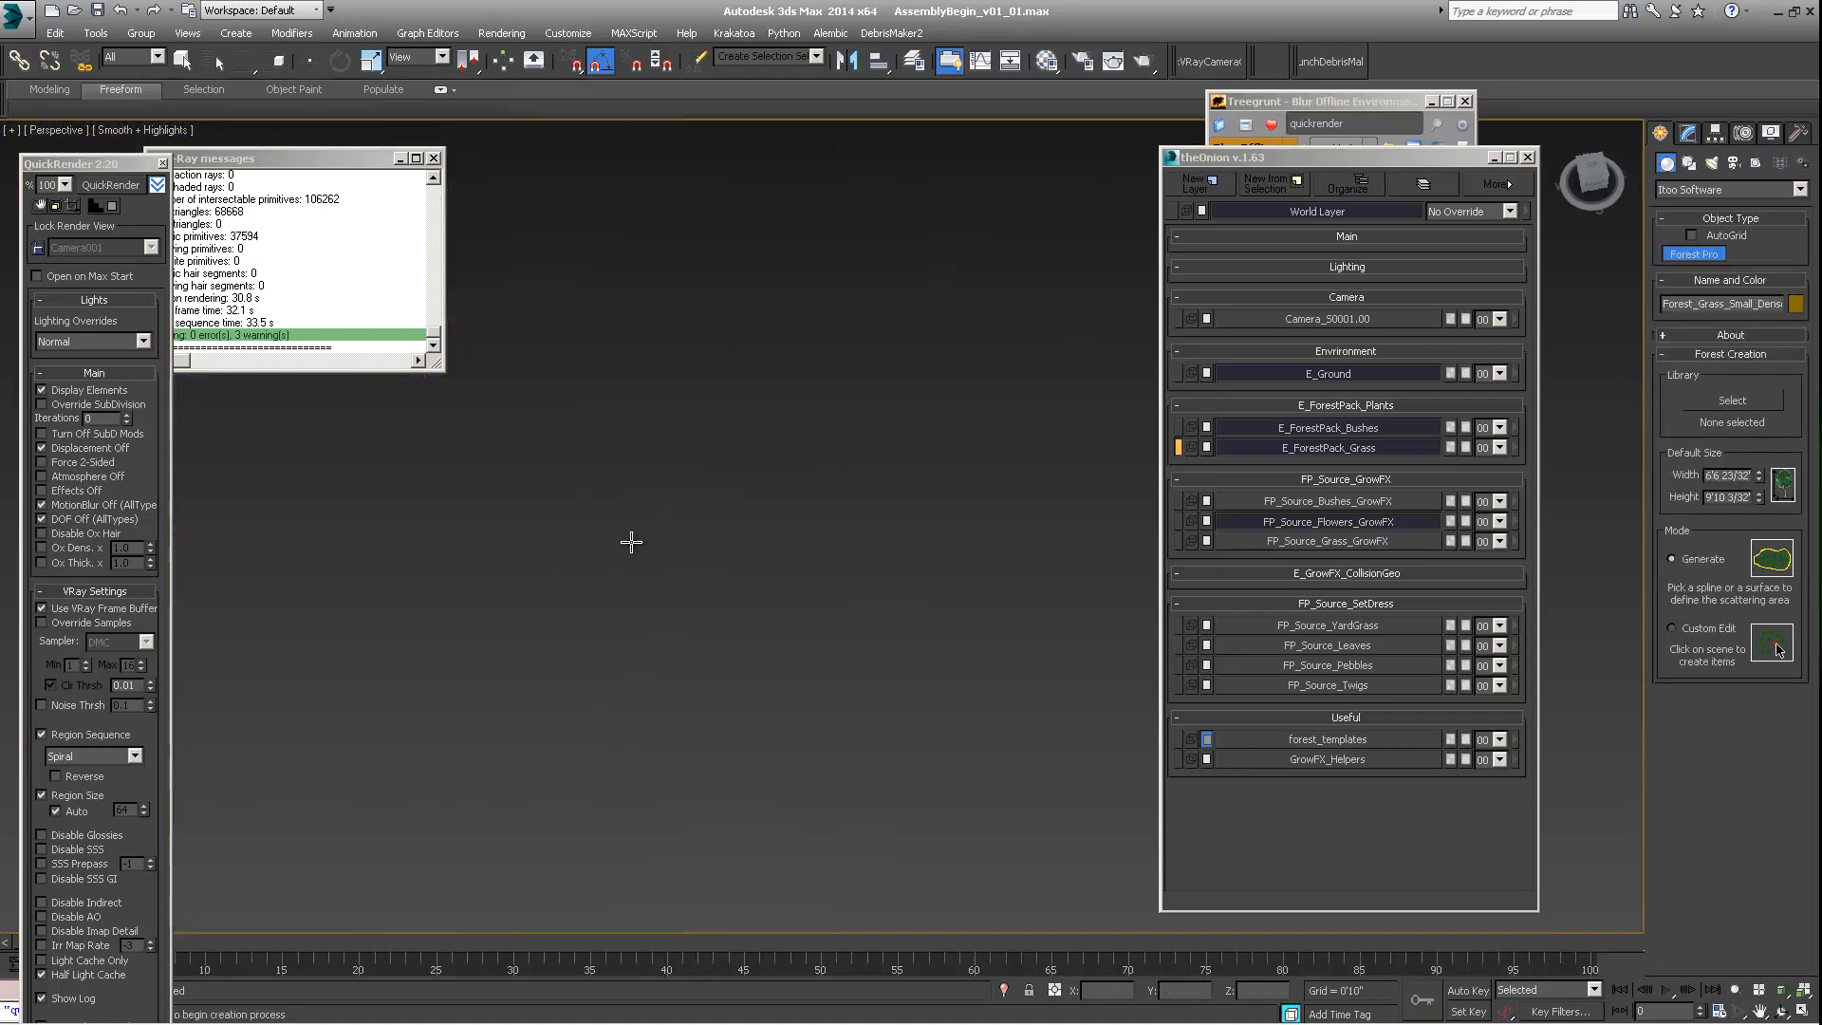
pyautogui.scroll(-3, 631, 542)
pyautogui.keyDown('alt'); pyautogui.moveTo(737, 604); pyautogui.dragTo(761, 448, button='middle'); pyautogui.keyUp('alt')
pyautogui.scroll(-3, 627, 252)
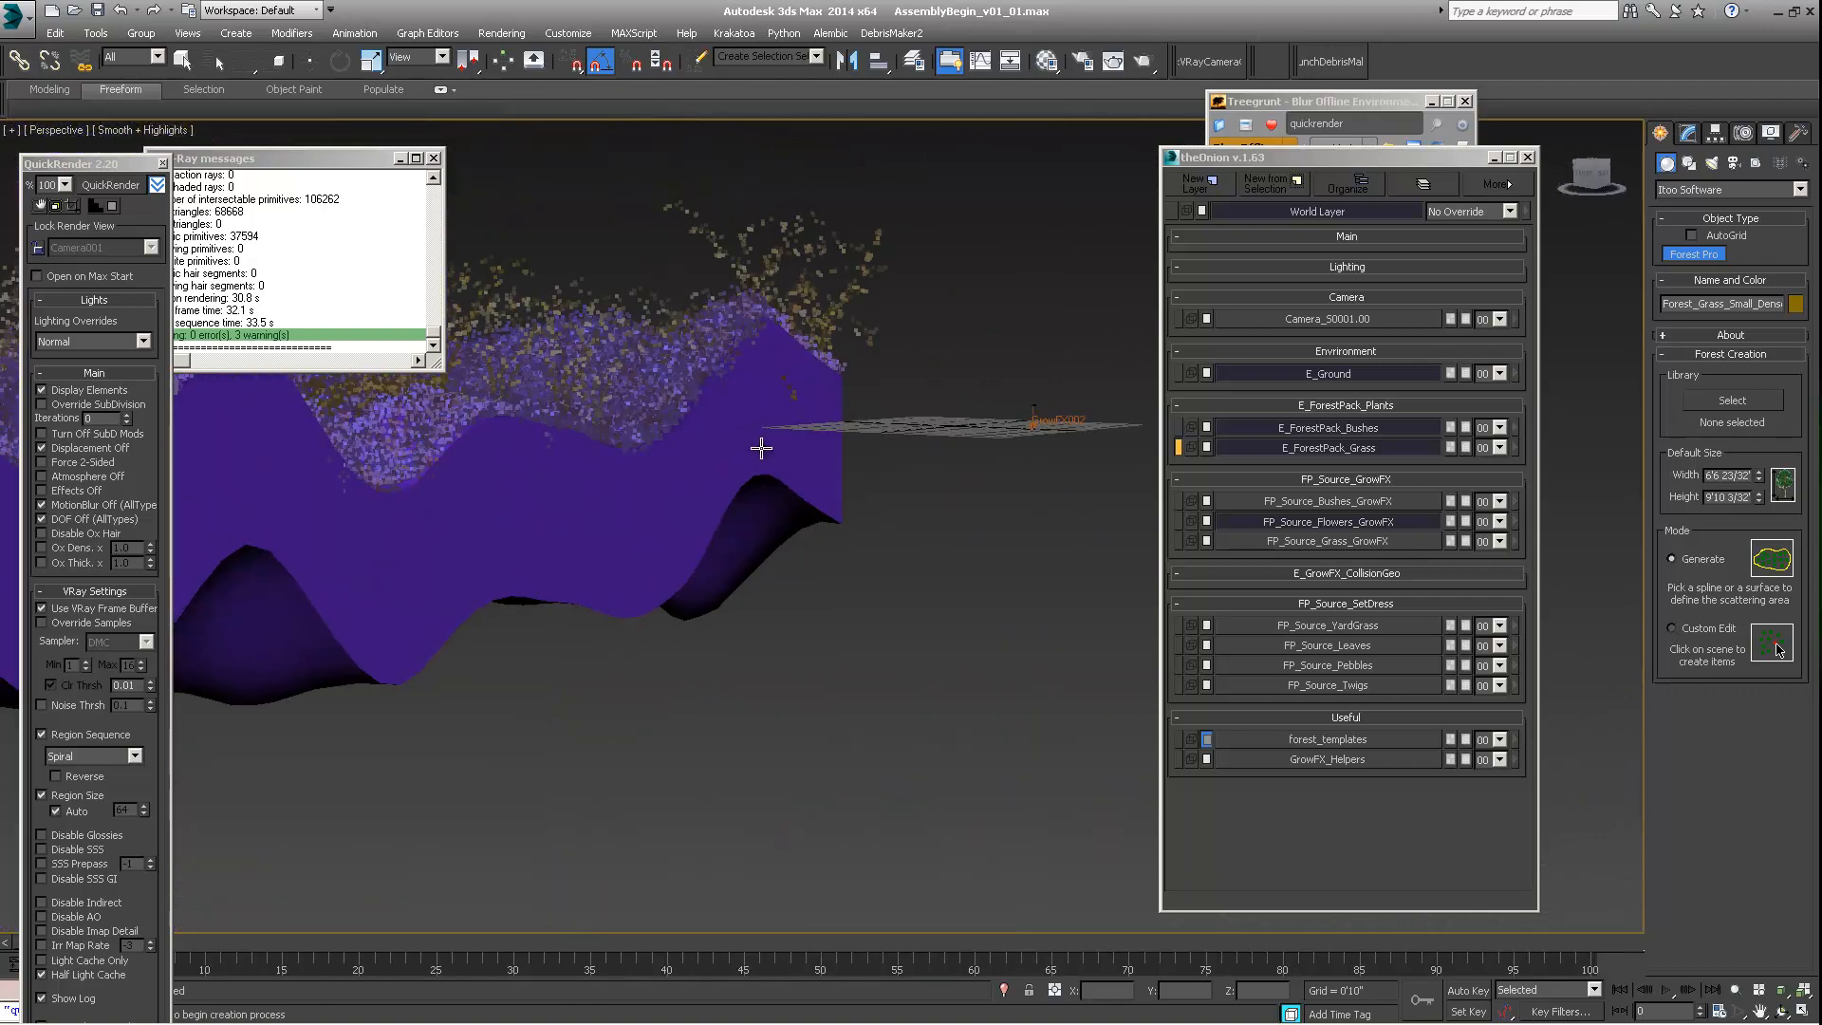
pyautogui.click(761, 447)
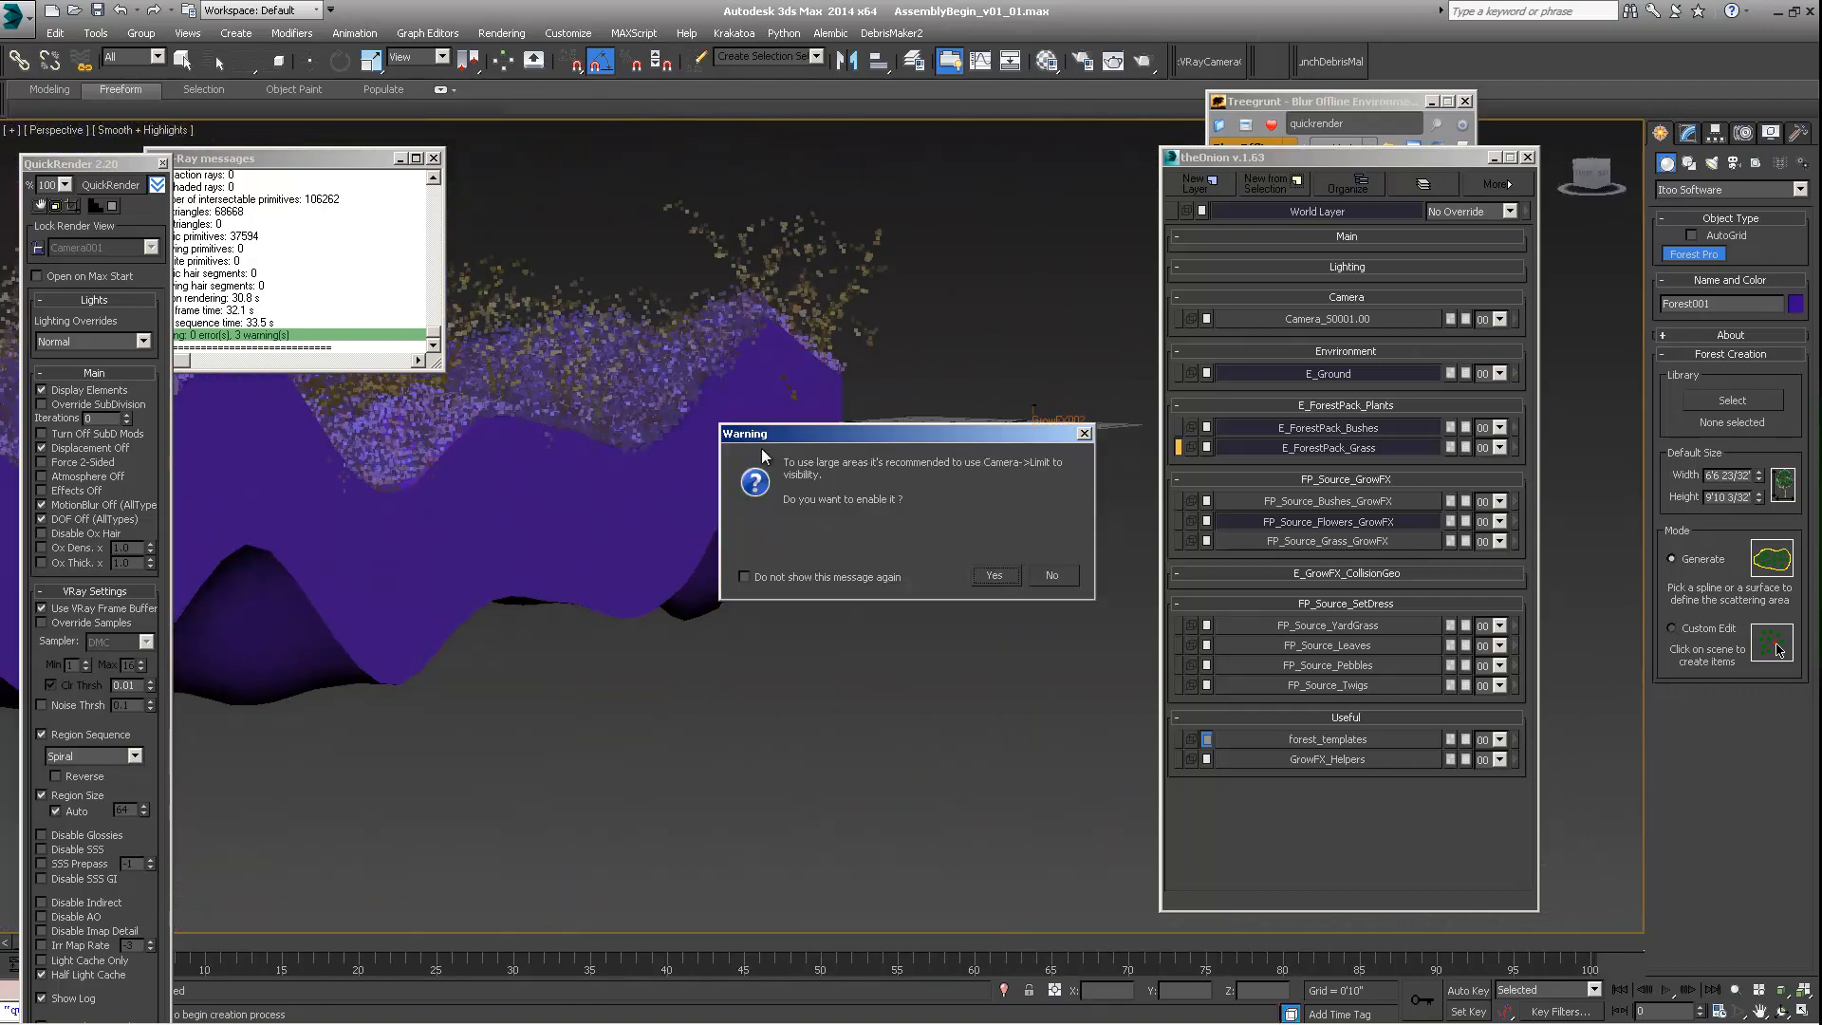
pyautogui.click(996, 576)
# Step: Assign the GrowFX002 flower as the new forest's custom object, declining the cloud point display and render-time-only animation options
pyautogui.keyDown('alt'); pyautogui.moveTo(625, 438); pyautogui.dragTo(663, 587, button='middle'); pyautogui.keyUp('alt')
pyautogui.scroll(-3, 771, 474)
pyautogui.scroll(5, 802, 577)
pyautogui.moveTo(966, 508); pyautogui.dragTo(793, 623, button='middle')
pyautogui.scroll(4, 794, 622)
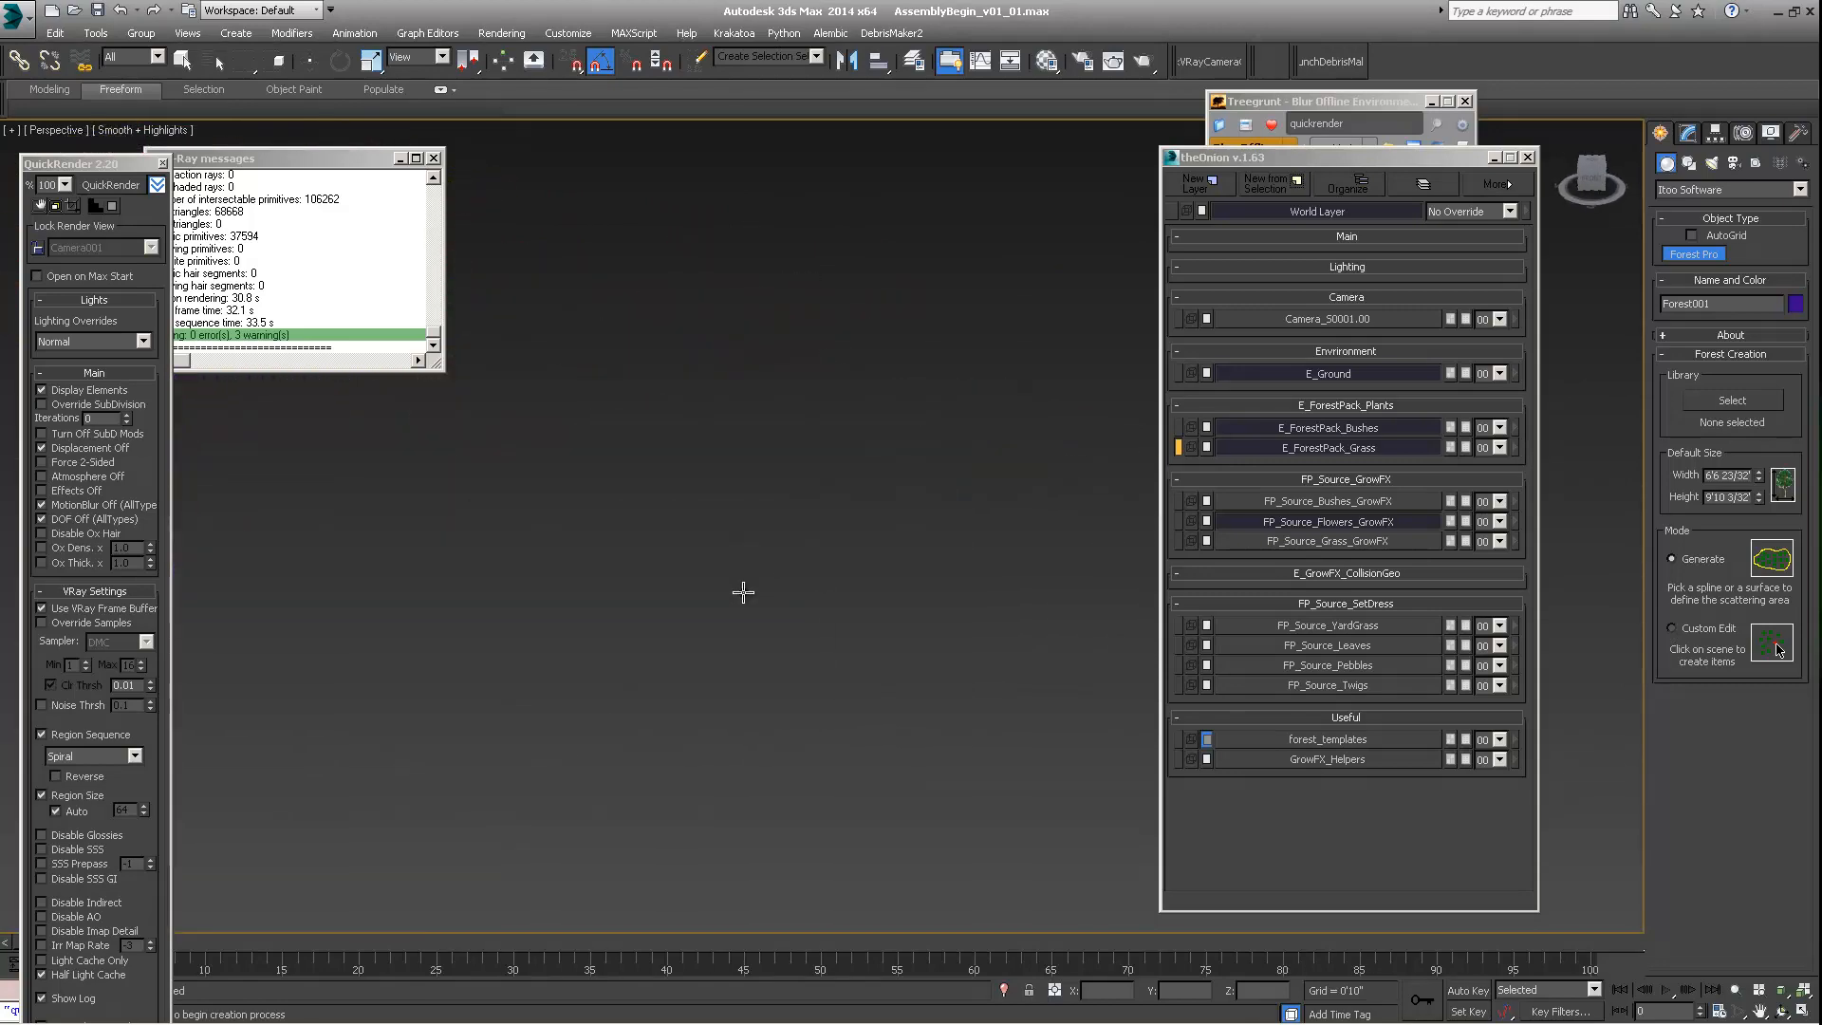
pyautogui.moveTo(697, 694); pyautogui.dragTo(799, 577, button='middle')
pyautogui.click(1687, 136)
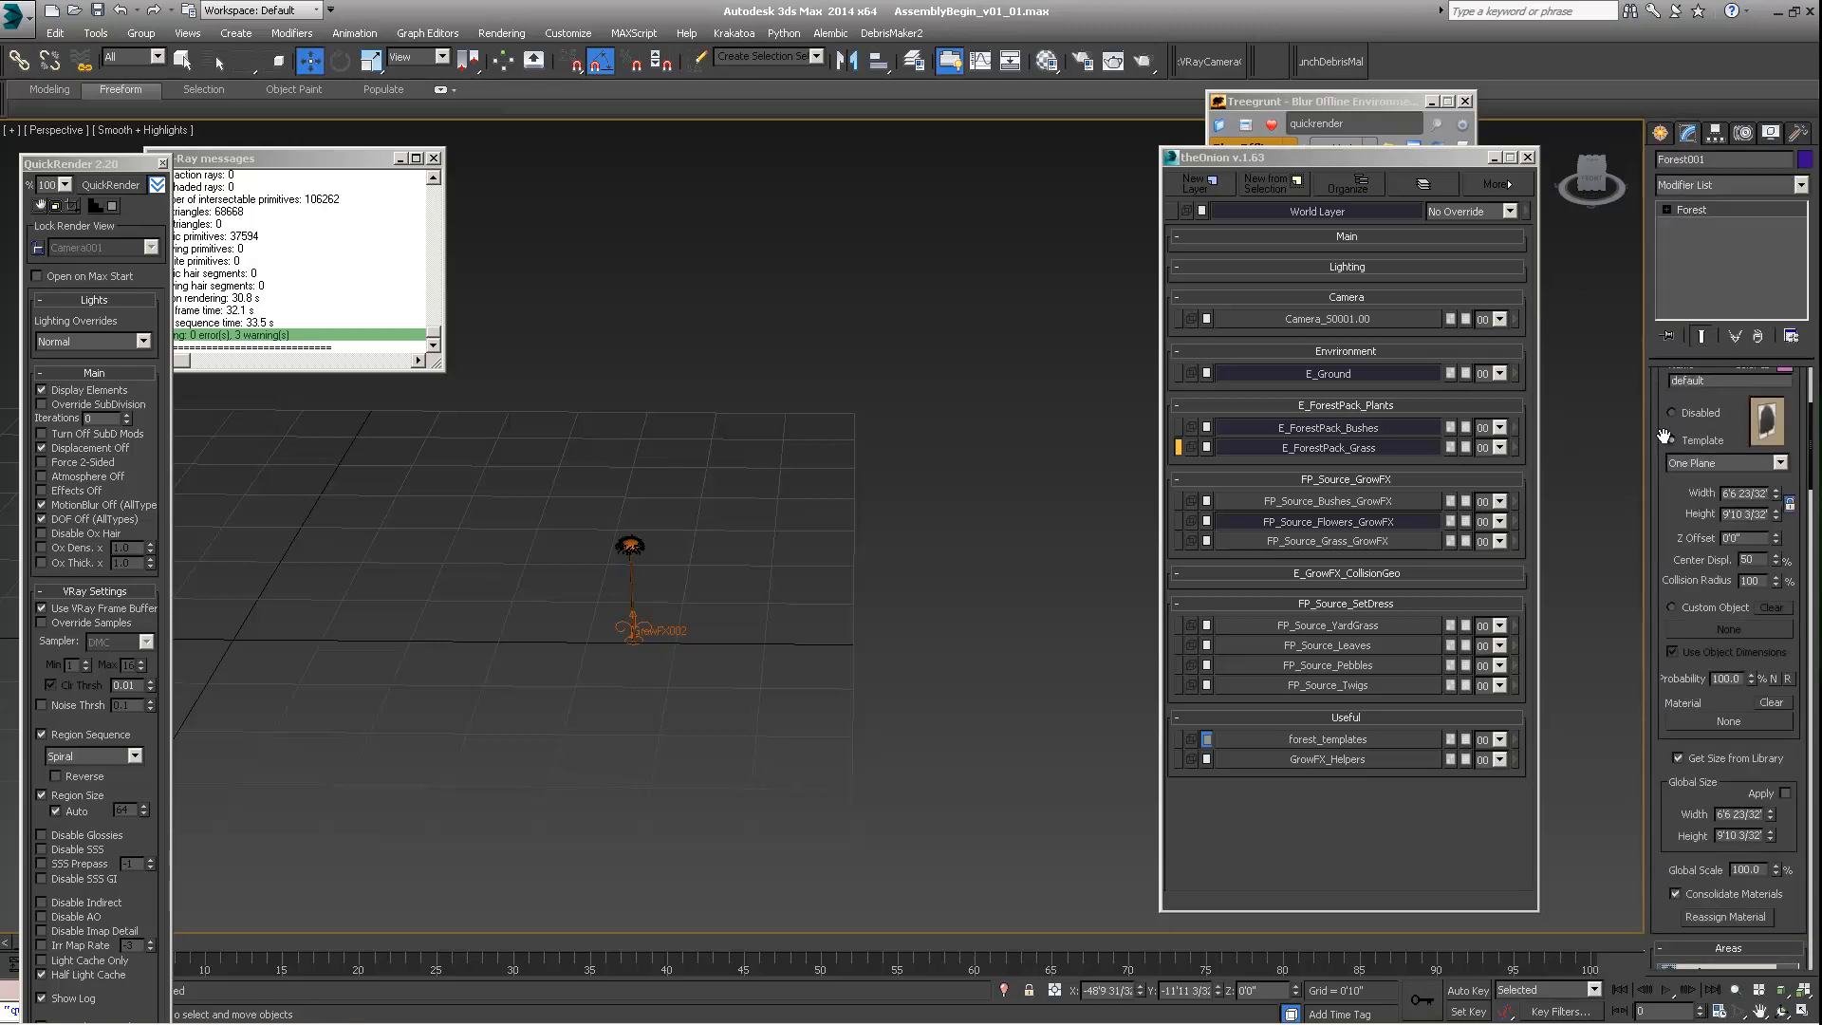
pyautogui.moveTo(1663, 435); pyautogui.dragTo(1676, 541)
pyautogui.click(1669, 685)
pyautogui.click(1689, 707)
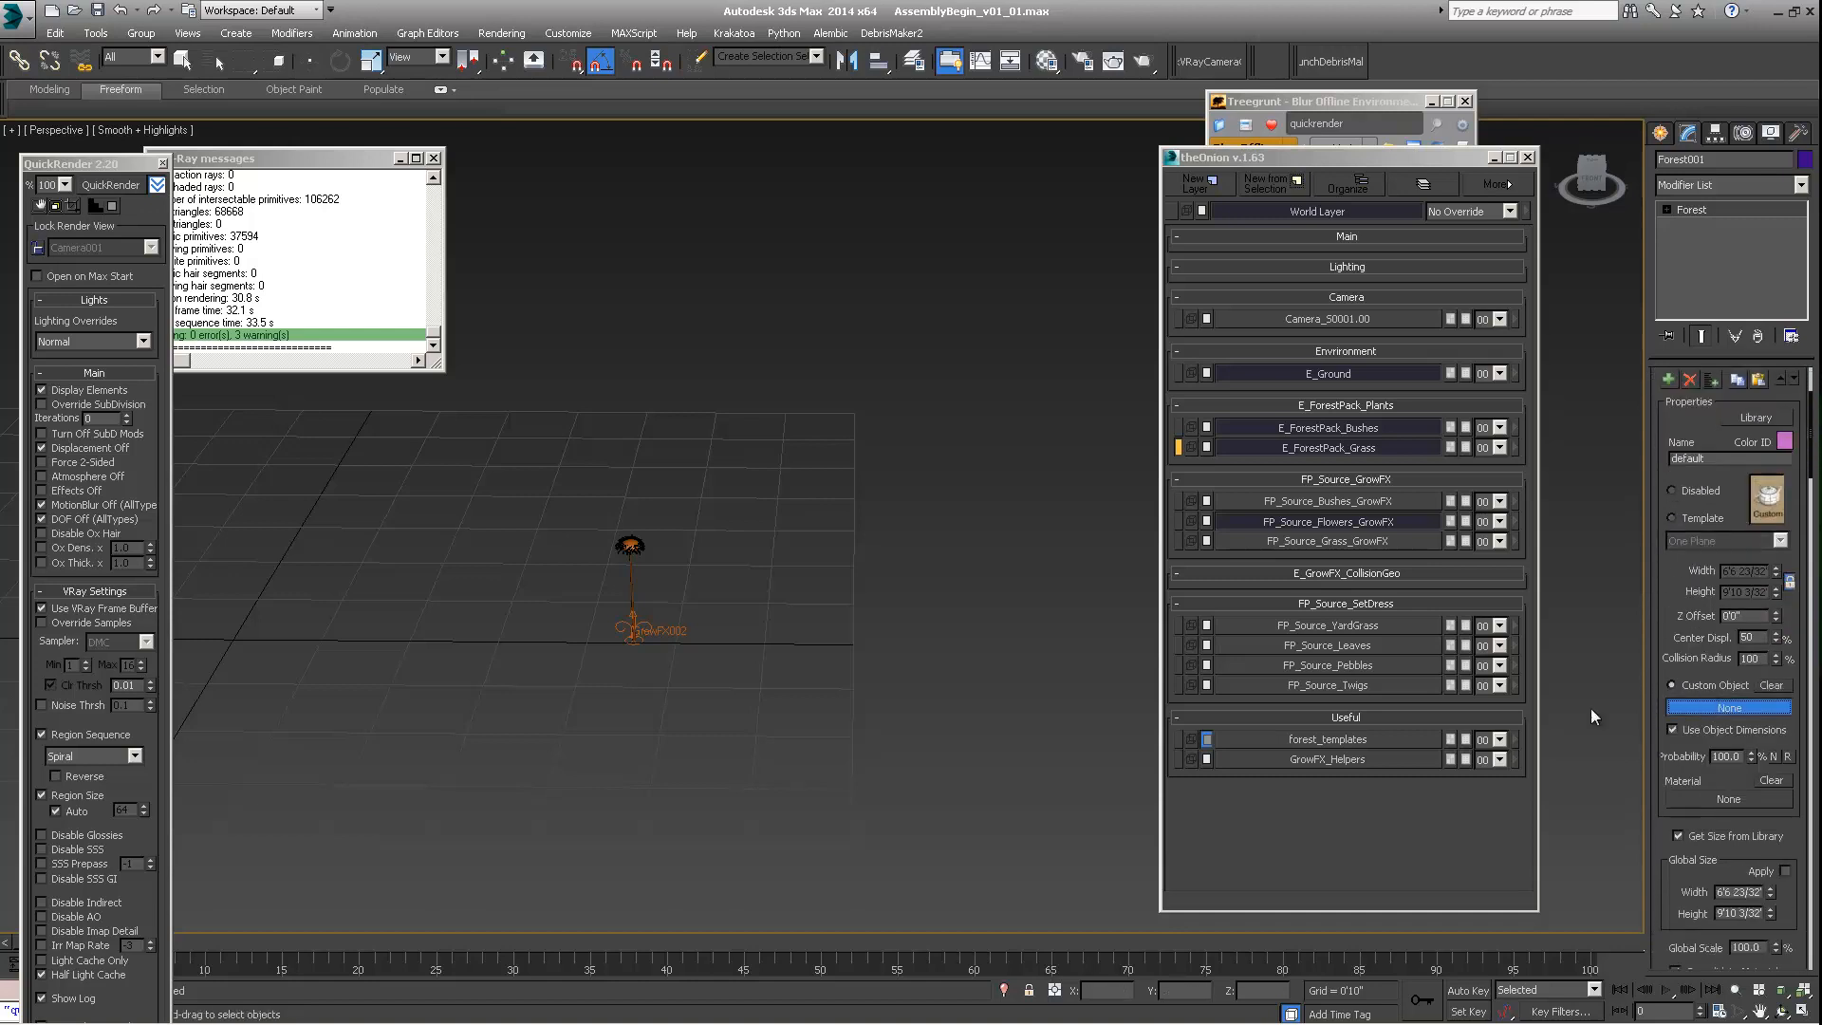
pyautogui.click(643, 626)
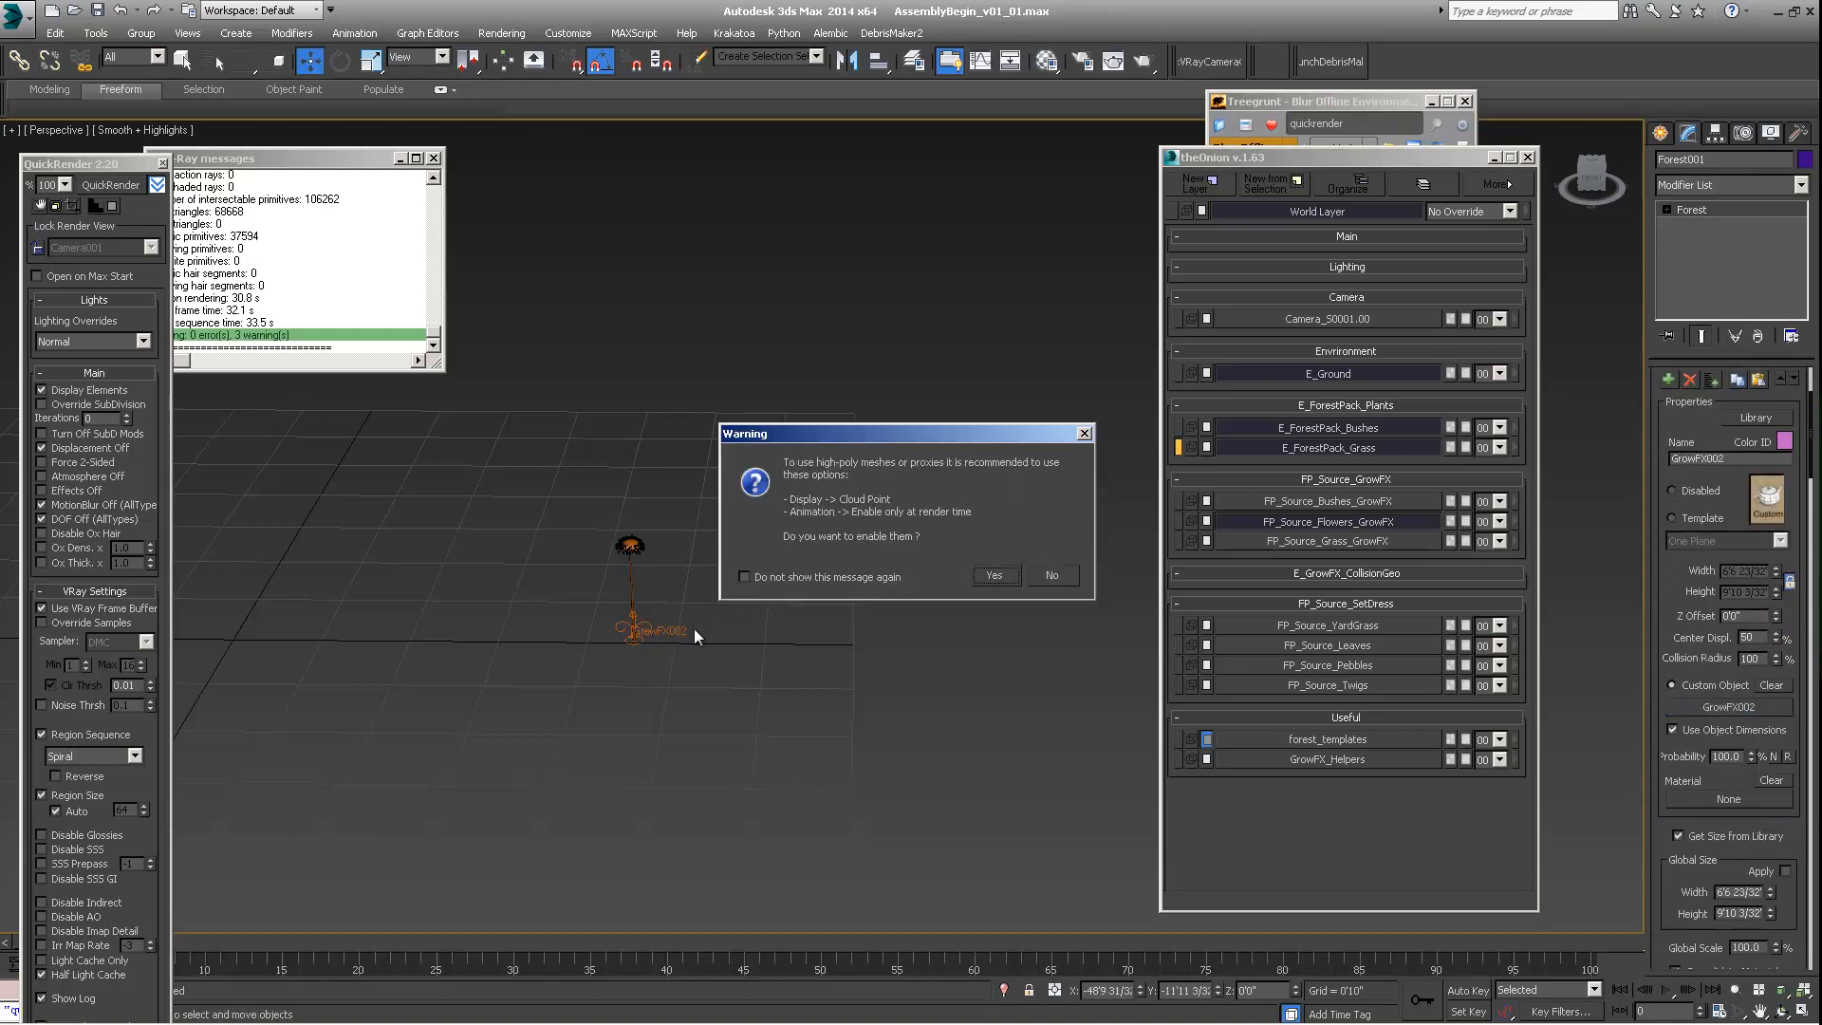
pyautogui.click(1050, 577)
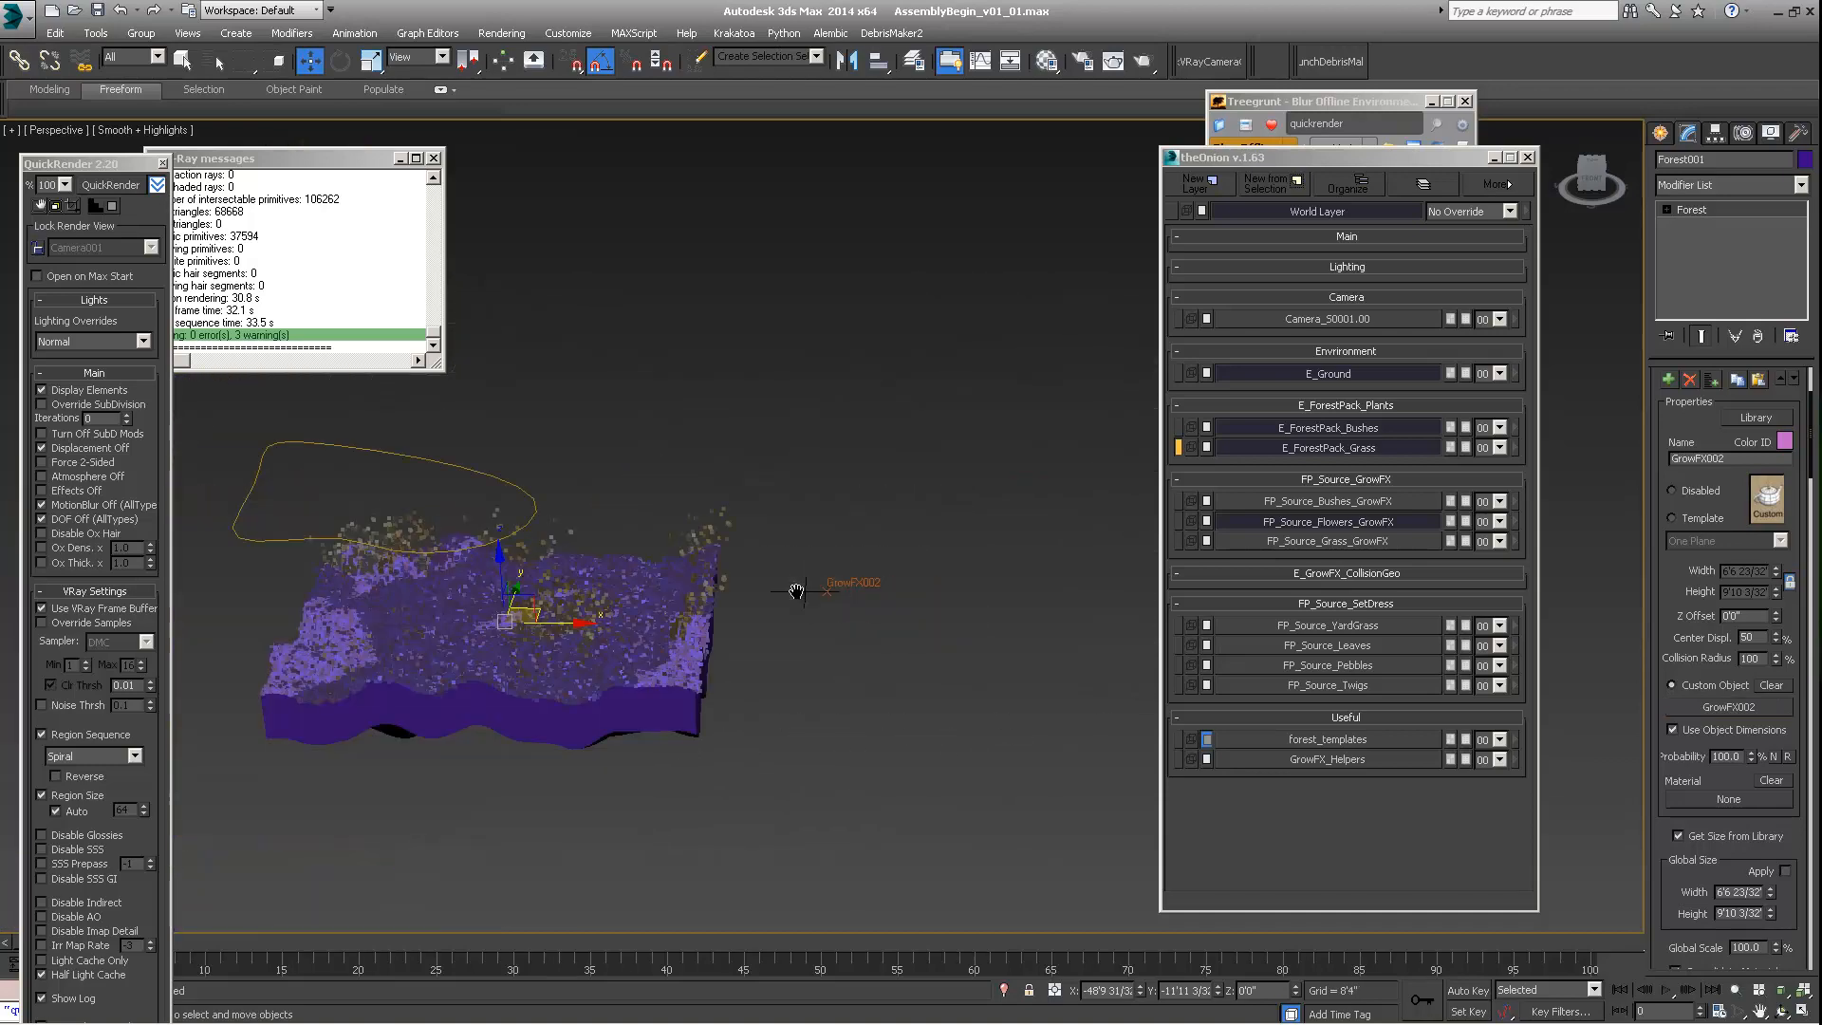
# Step: Set the new forest's distribution map to Spread 4 and inspect the flower scatter up close
pyautogui.scroll(5, 743, 593)
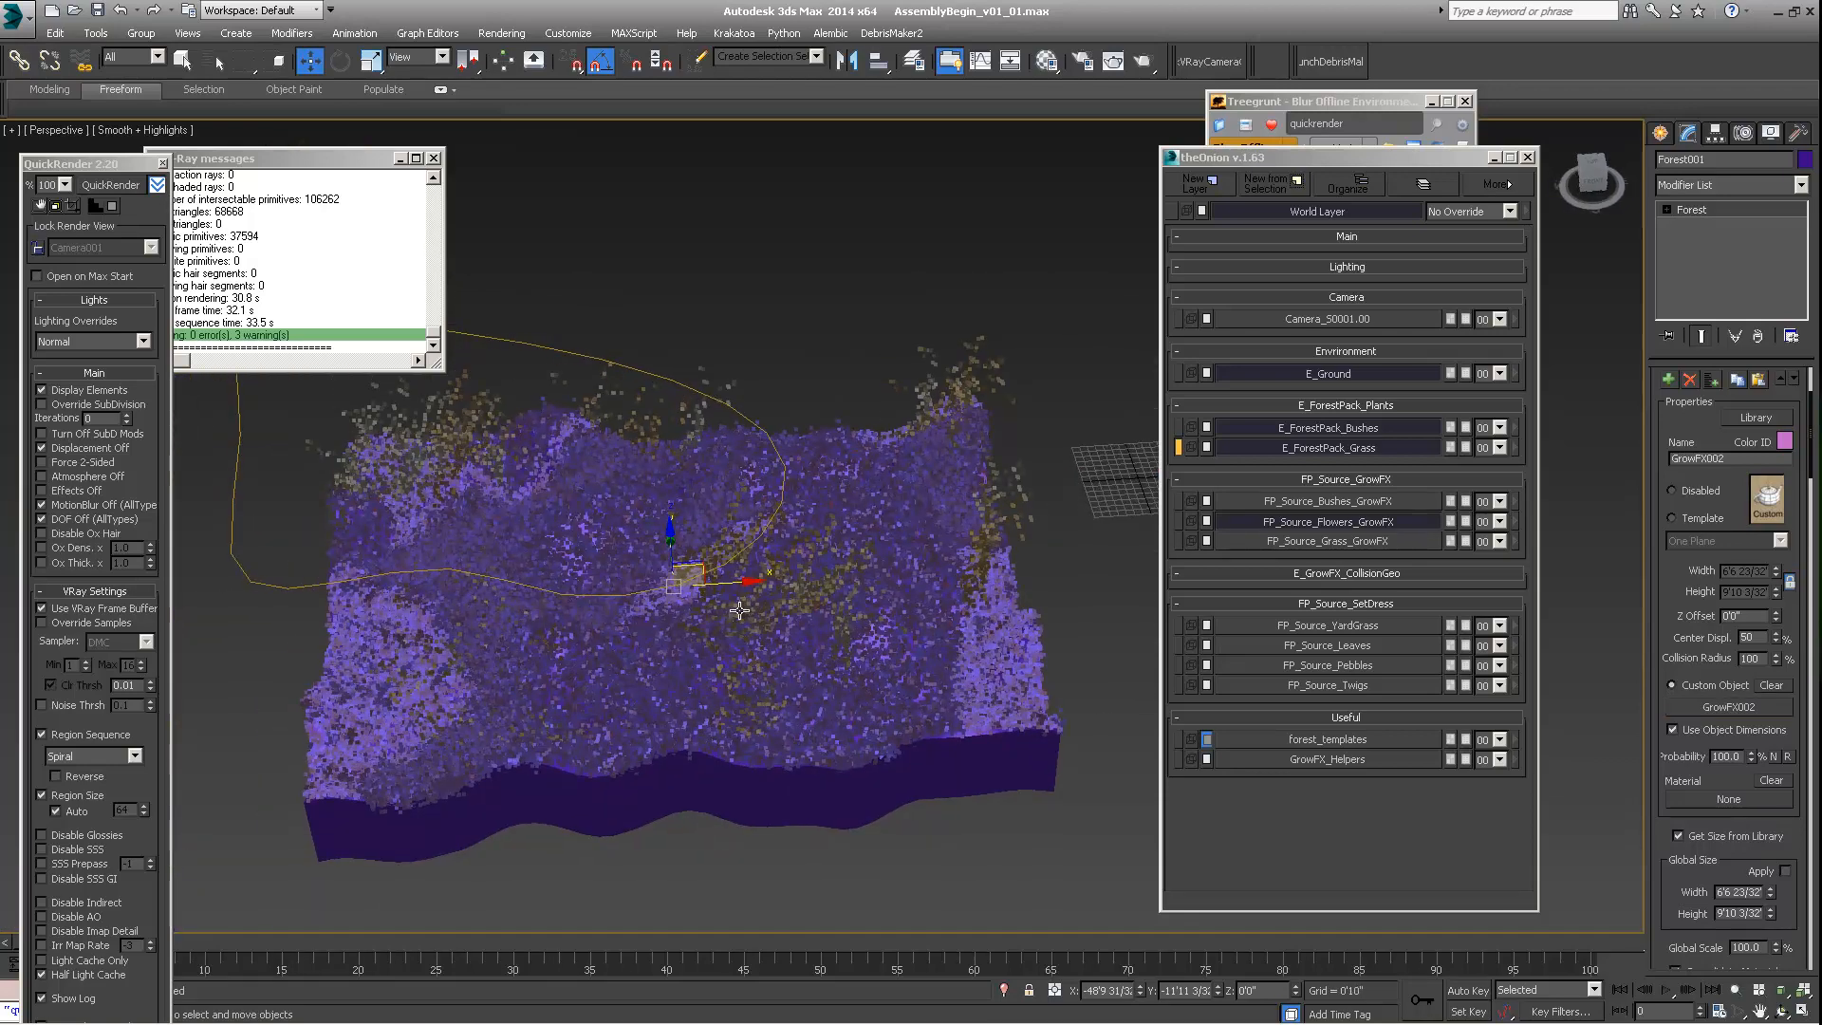
pyautogui.scroll(-10, 1689, 506)
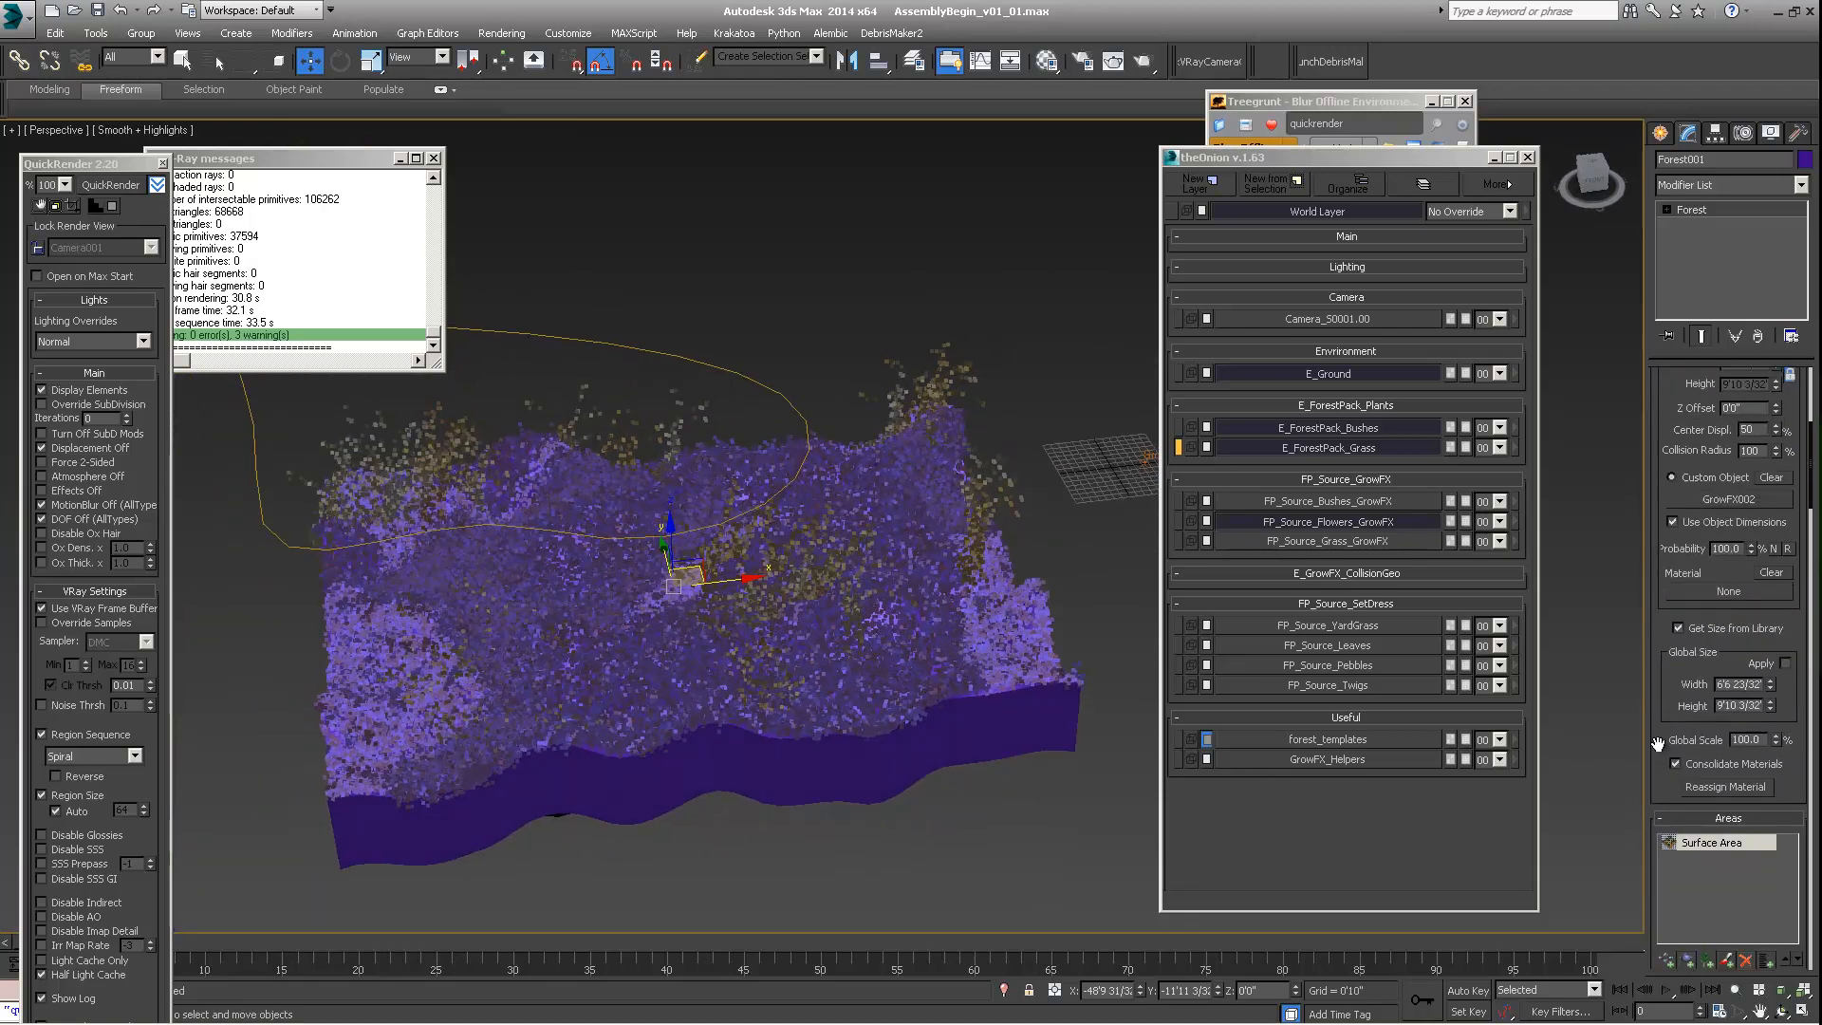
pyautogui.scroll(-3, 1788, 718)
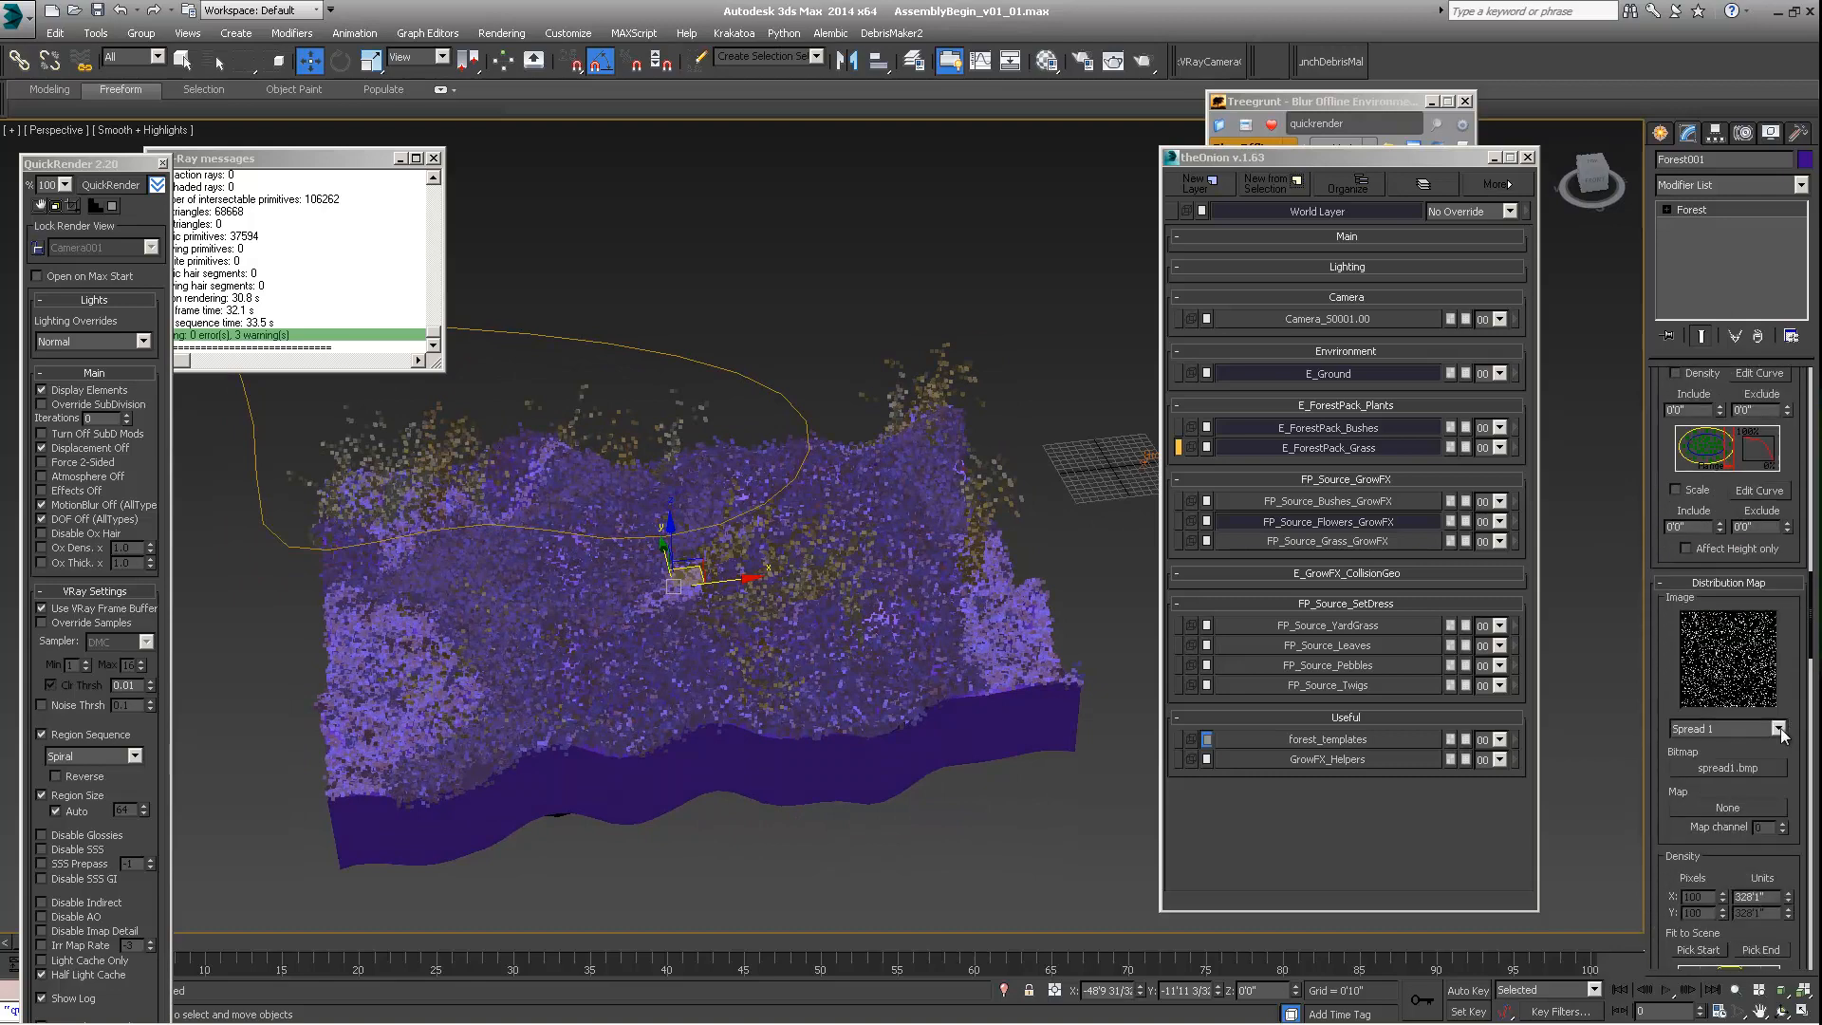
pyautogui.click(1765, 728)
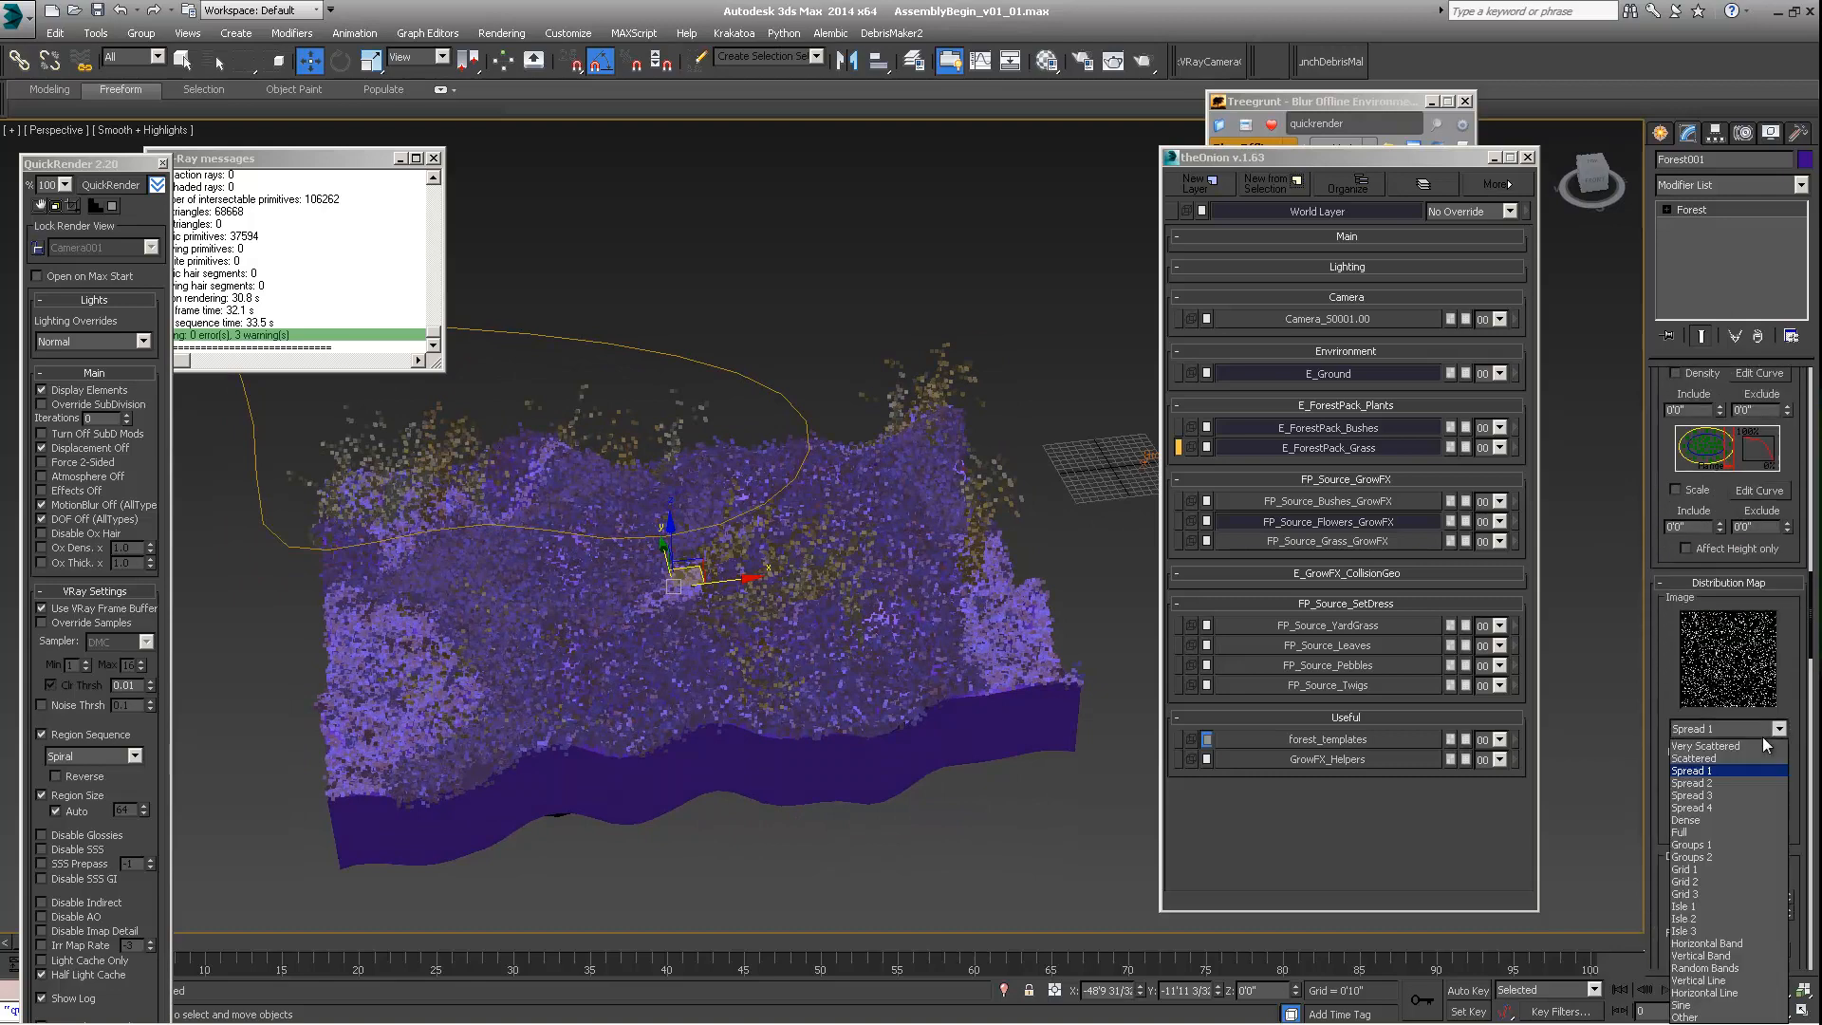
pyautogui.click(1712, 807)
pyautogui.keyDown('alt'); pyautogui.moveTo(703, 666); pyautogui.dragTo(765, 588, button='middle'); pyautogui.keyUp('alt')
pyautogui.scroll(4, 765, 588)
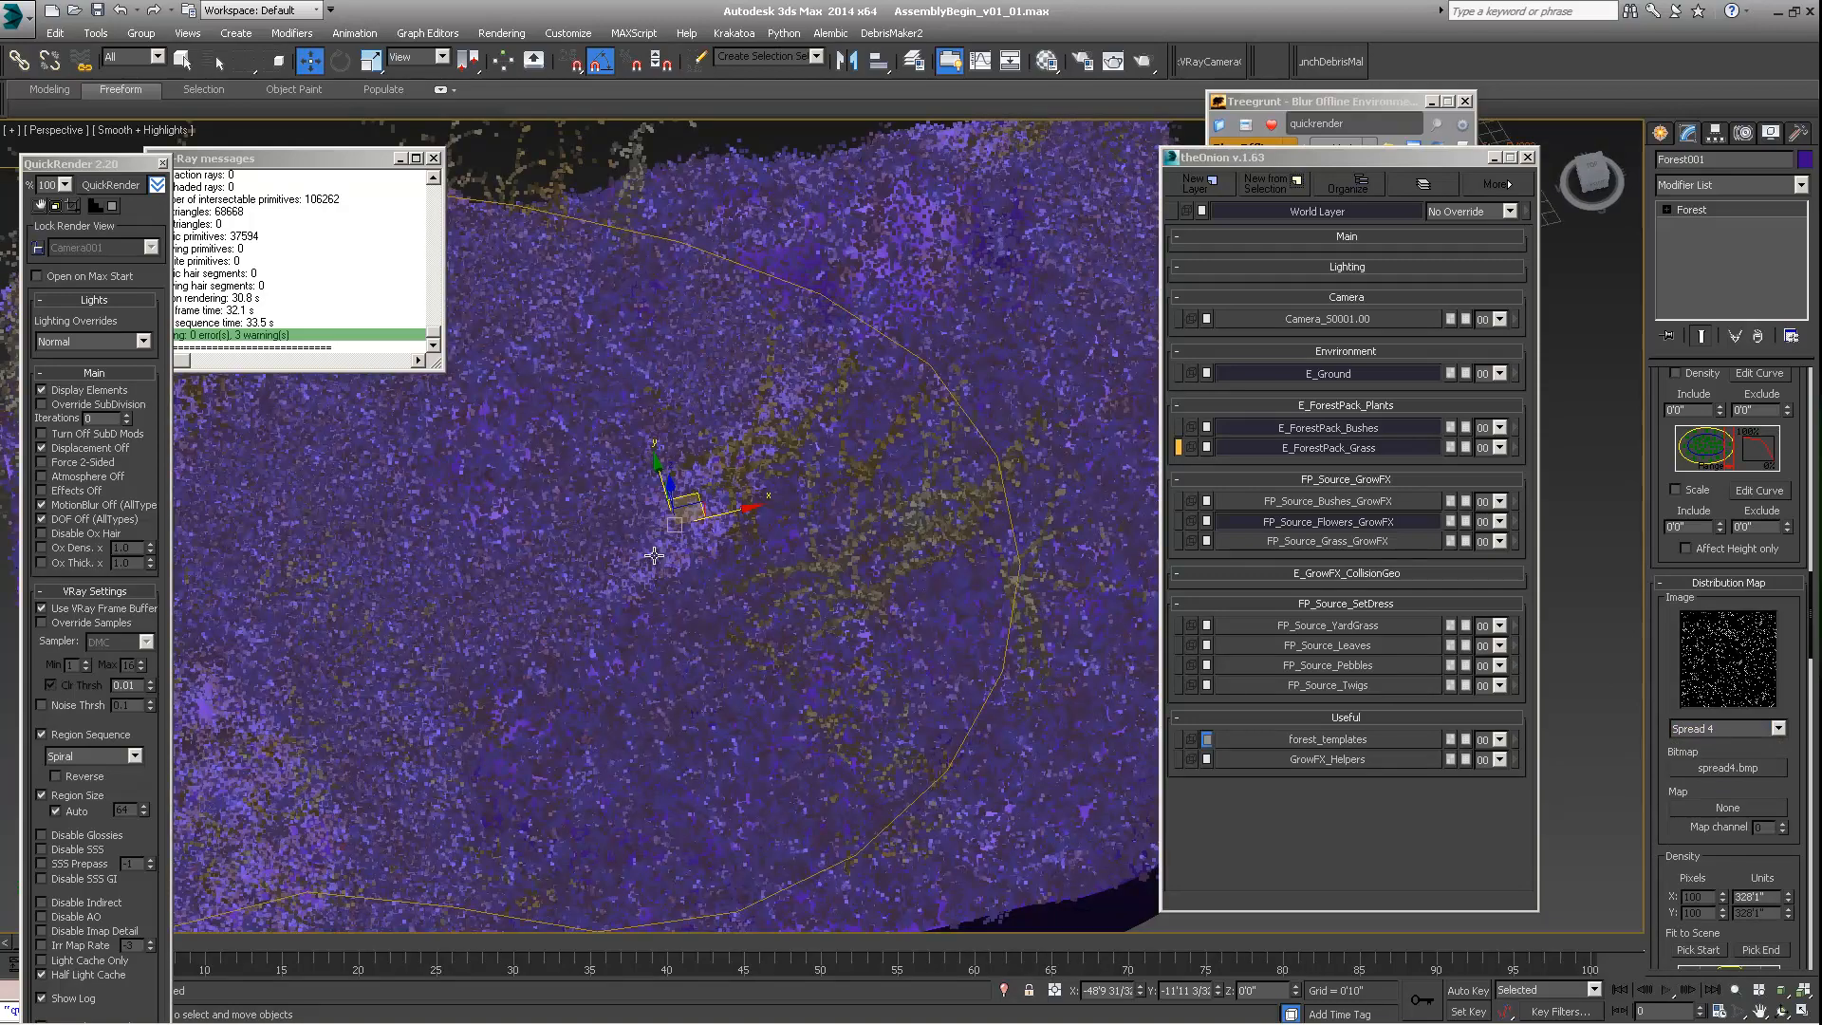
# Step: Change the flower forest's distribution map to Groups 1 and view the clustered scatter from several angles
pyautogui.keyDown('alt'); pyautogui.moveTo(651, 555); pyautogui.dragTo(754, 534, button='middle'); pyautogui.keyUp('alt')
pyautogui.scroll(-4, 750, 574)
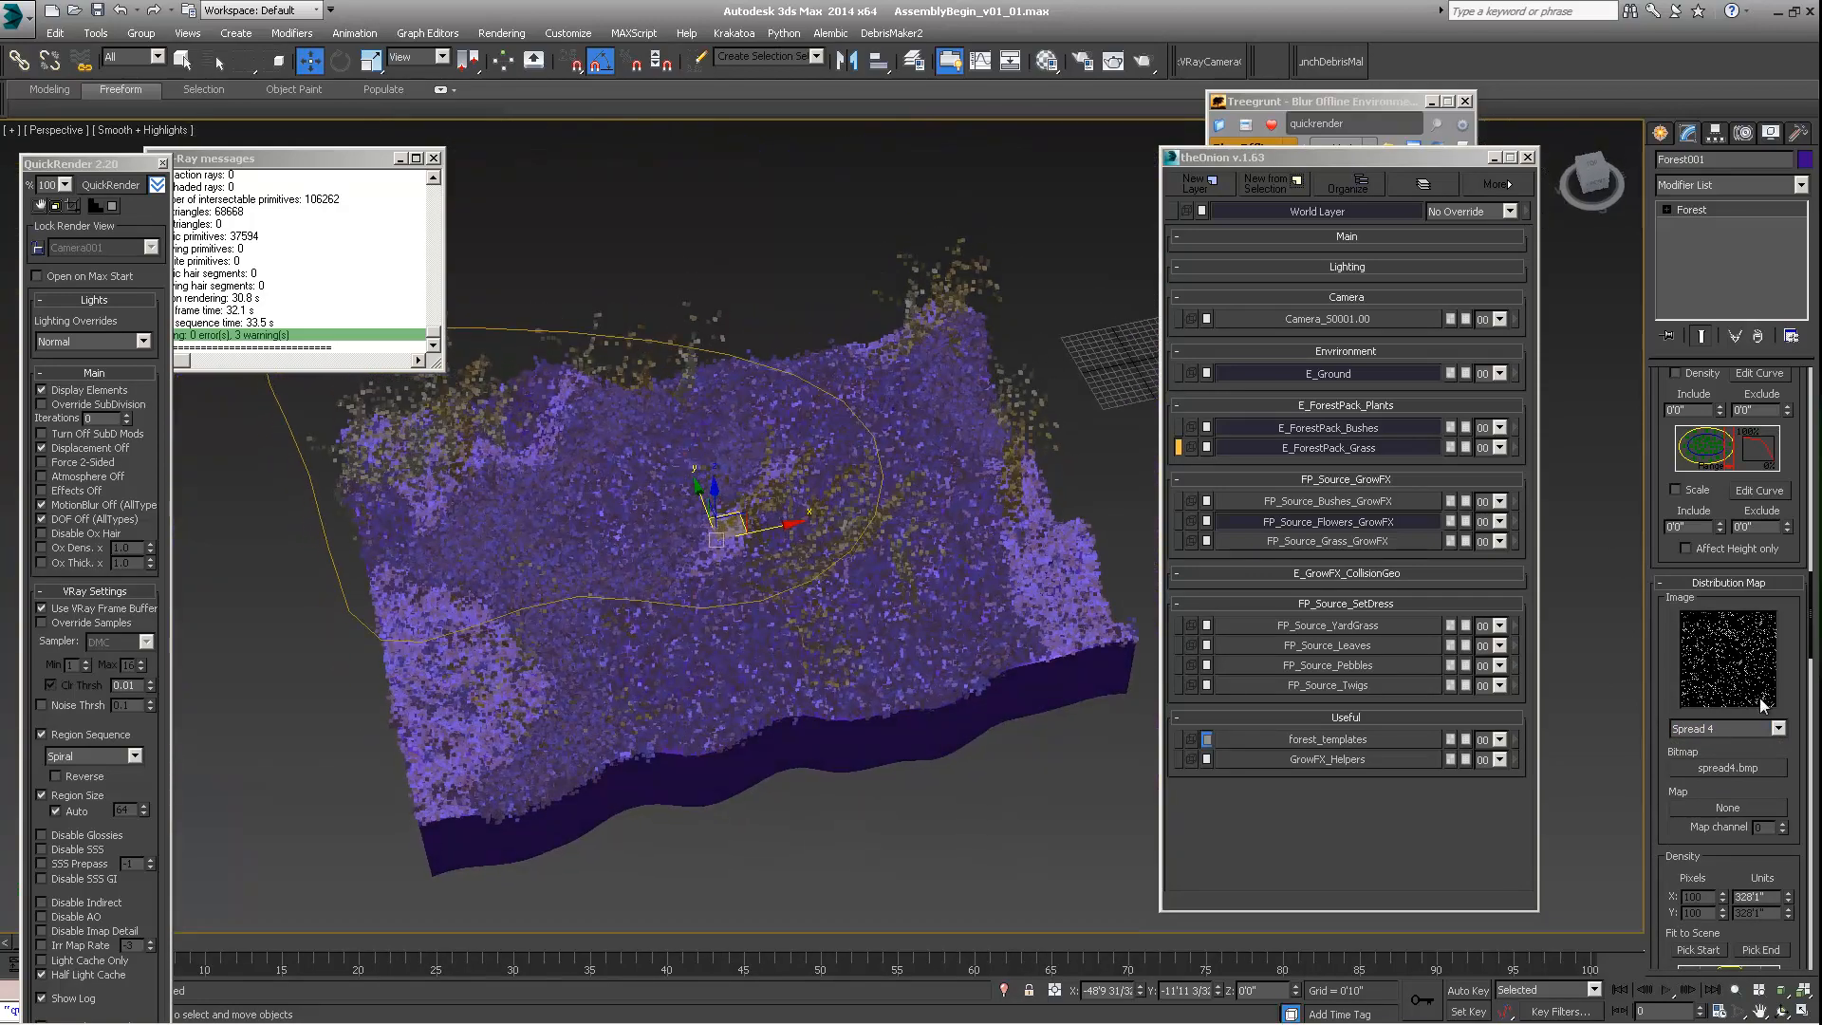
pyautogui.click(1713, 731)
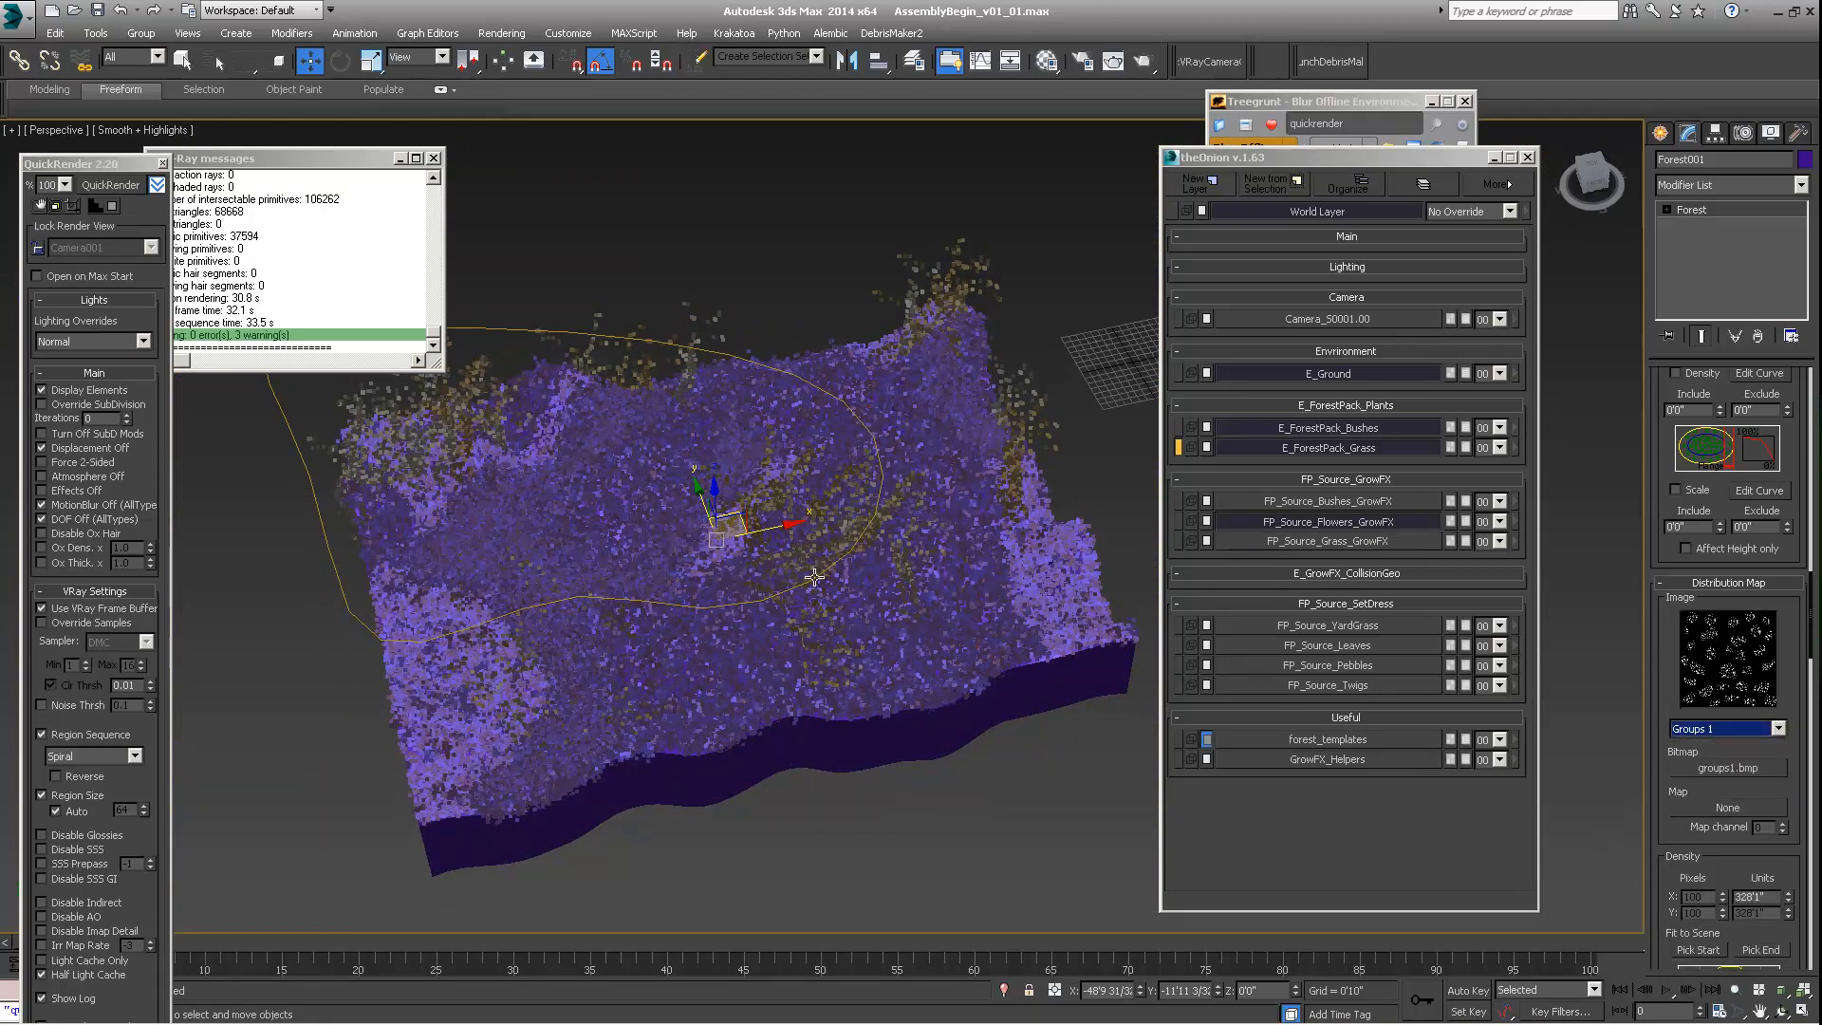
pyautogui.keyDown('alt'); pyautogui.moveTo(725, 502); pyautogui.dragTo(859, 525, button='middle'); pyautogui.keyUp('alt')
pyautogui.keyDown('alt'); pyautogui.moveTo(1110, 562); pyautogui.dragTo(1062, 602, button='middle'); pyautogui.keyUp('alt')
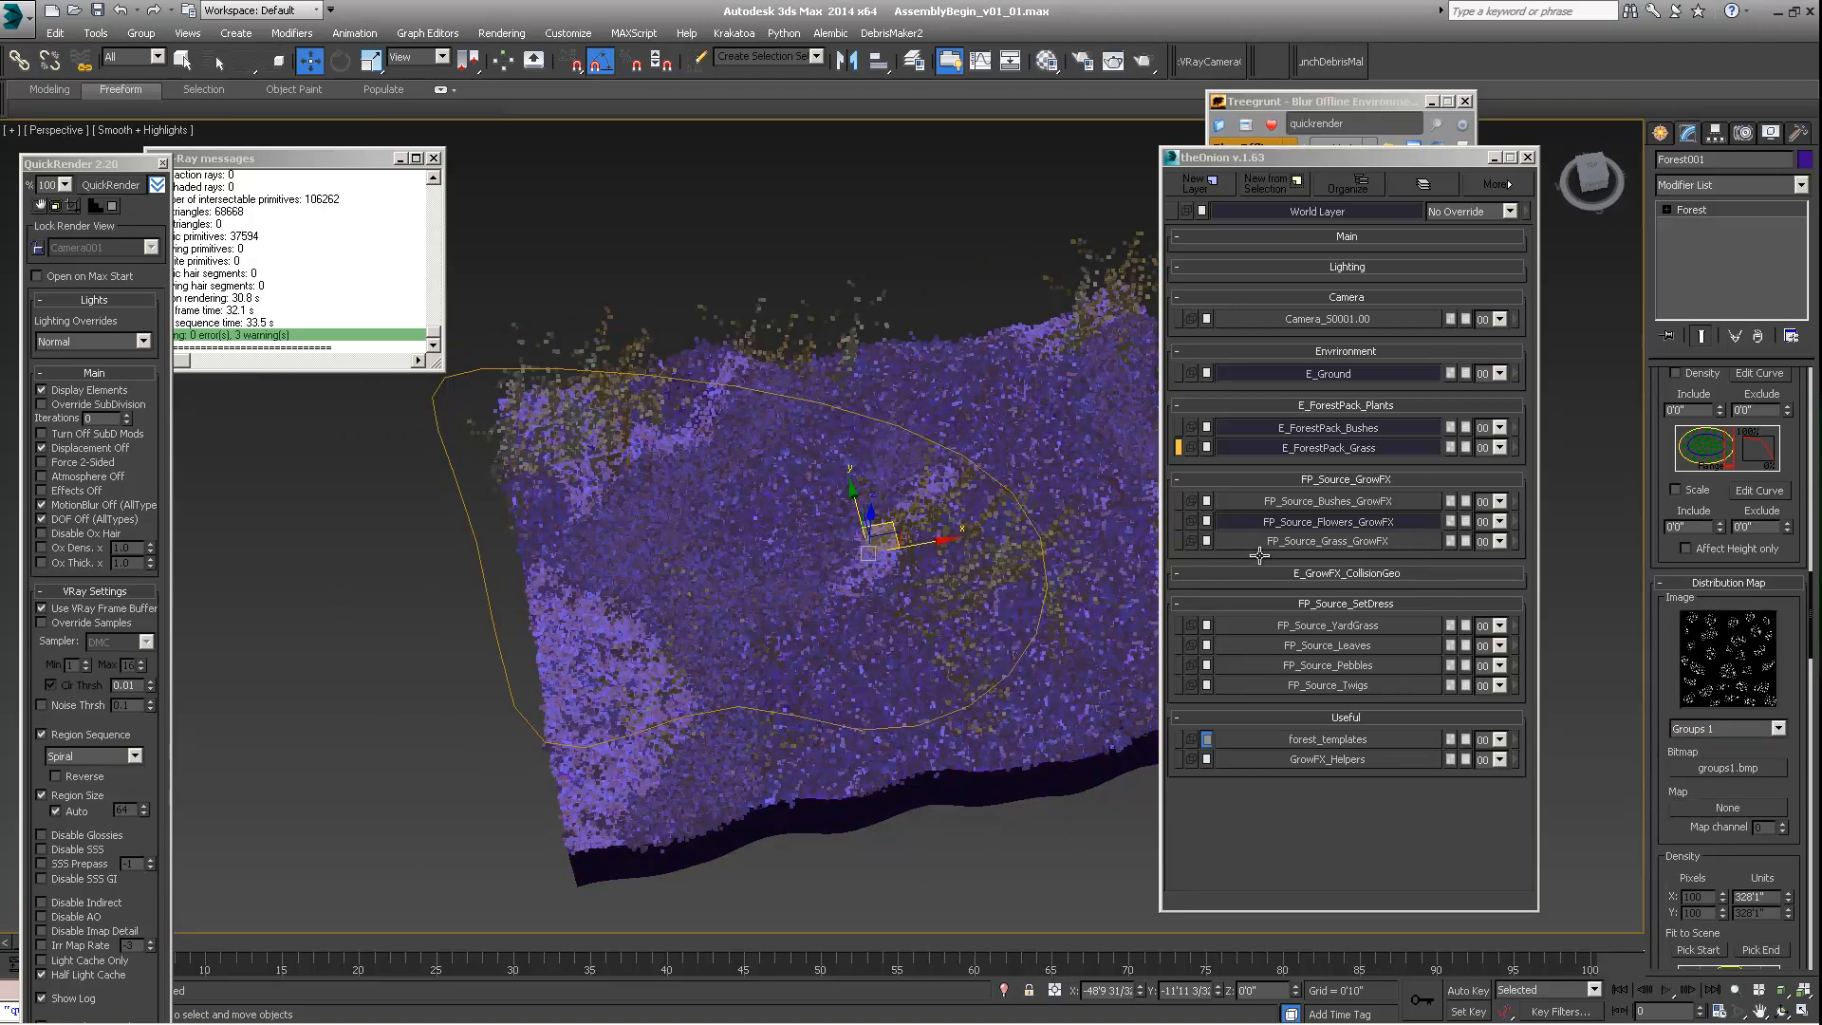
pyautogui.keyDown('alt'); pyautogui.moveTo(883, 569); pyautogui.dragTo(787, 457, button='middle'); pyautogui.keyUp('alt')
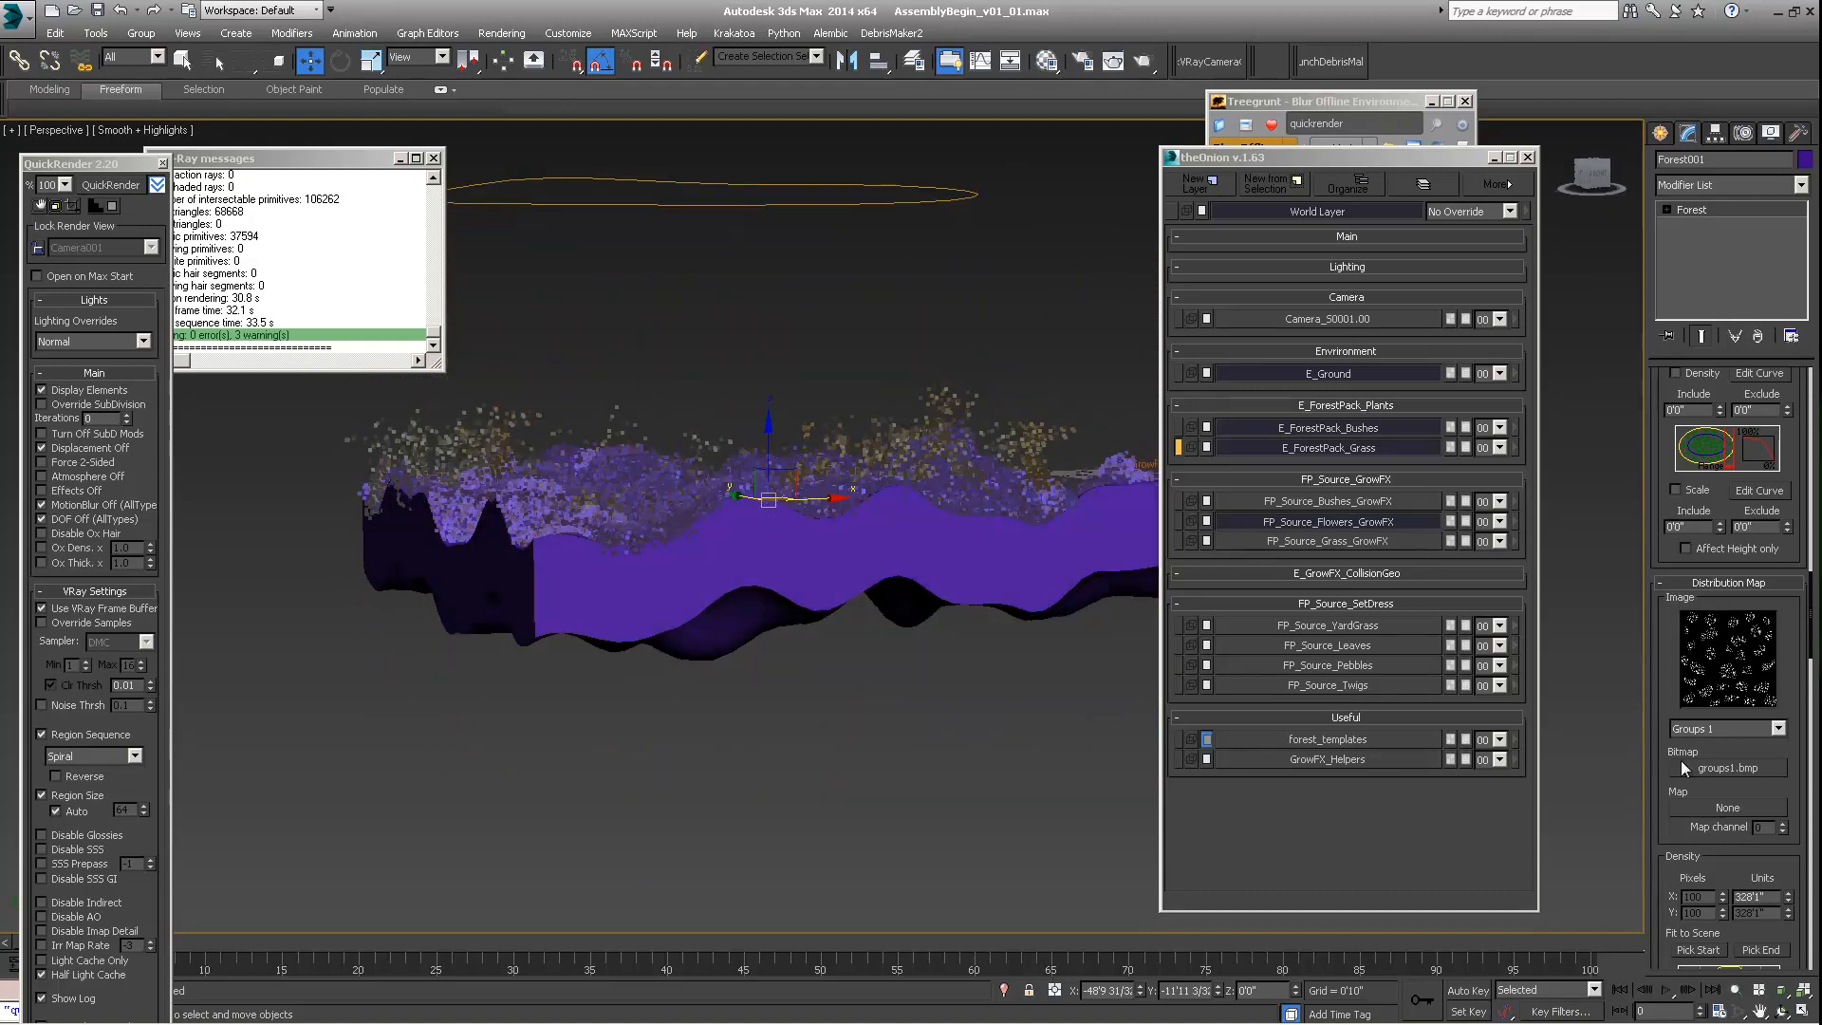
# Step: Enable random translation, rotation and scale in the flower forest's transform settings
pyautogui.scroll(-8, 1698, 607)
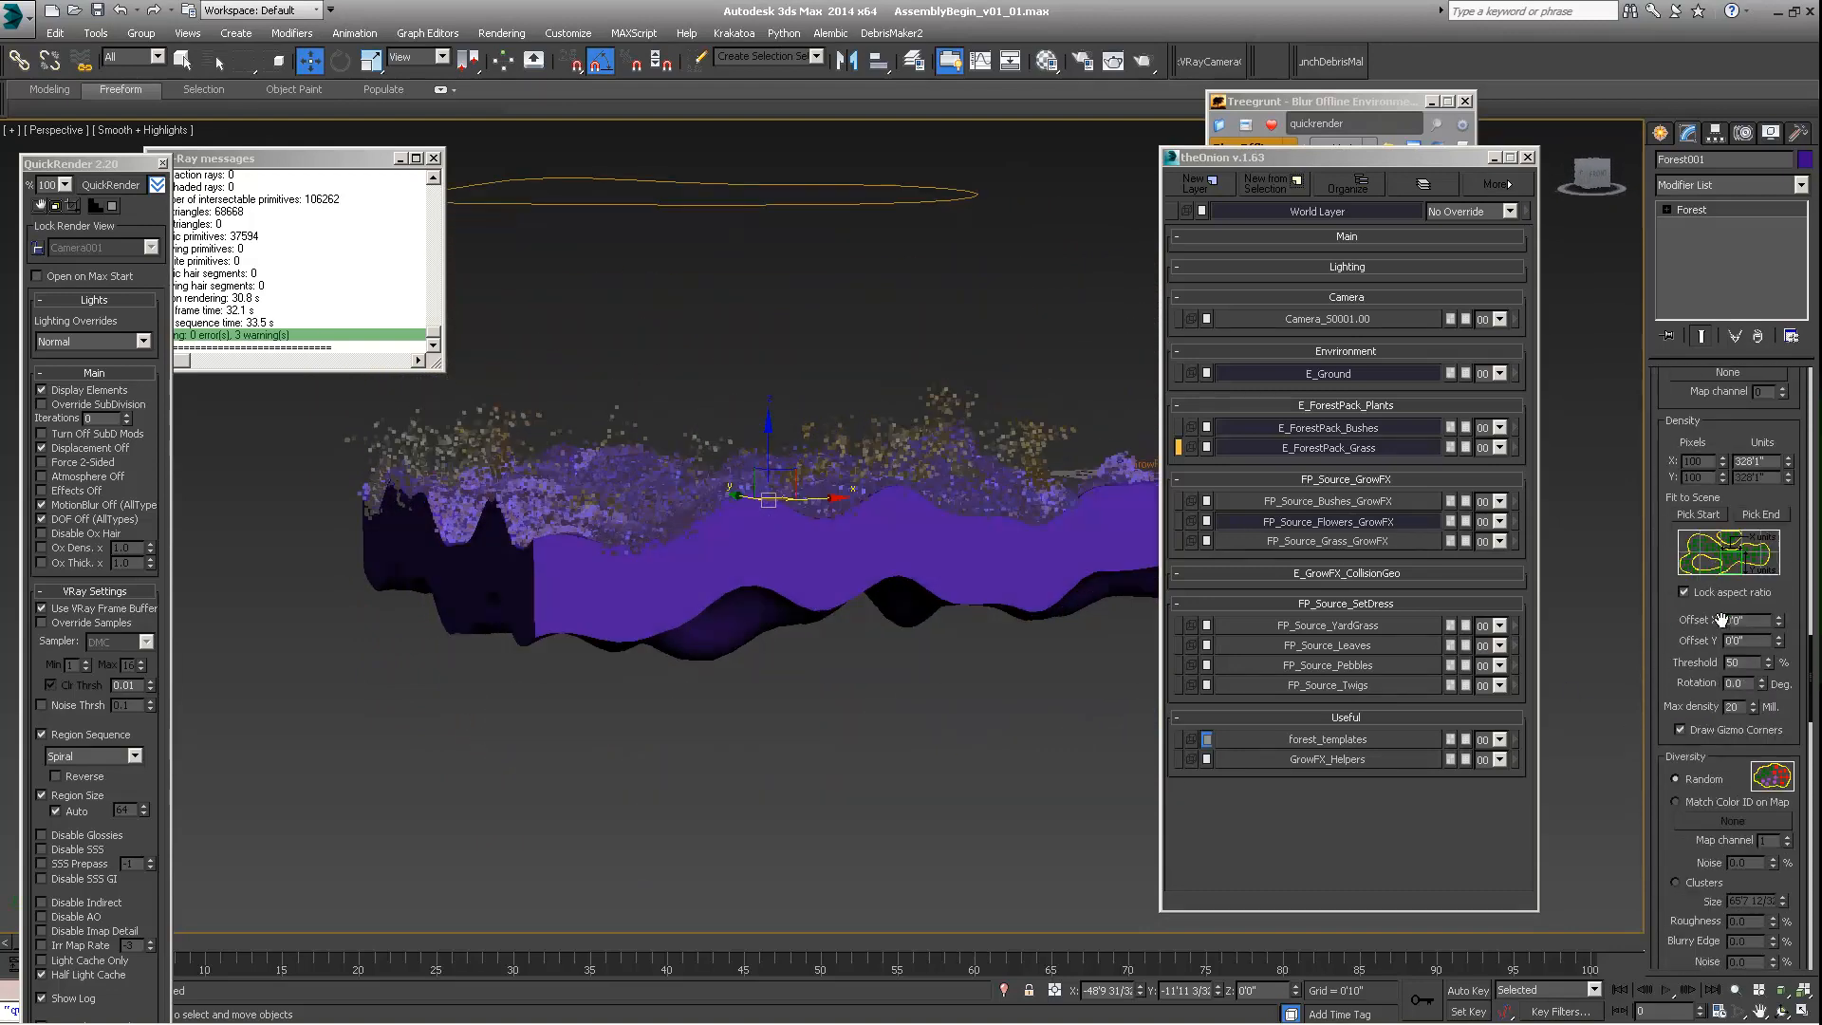
pyautogui.scroll(-4, 1732, 719)
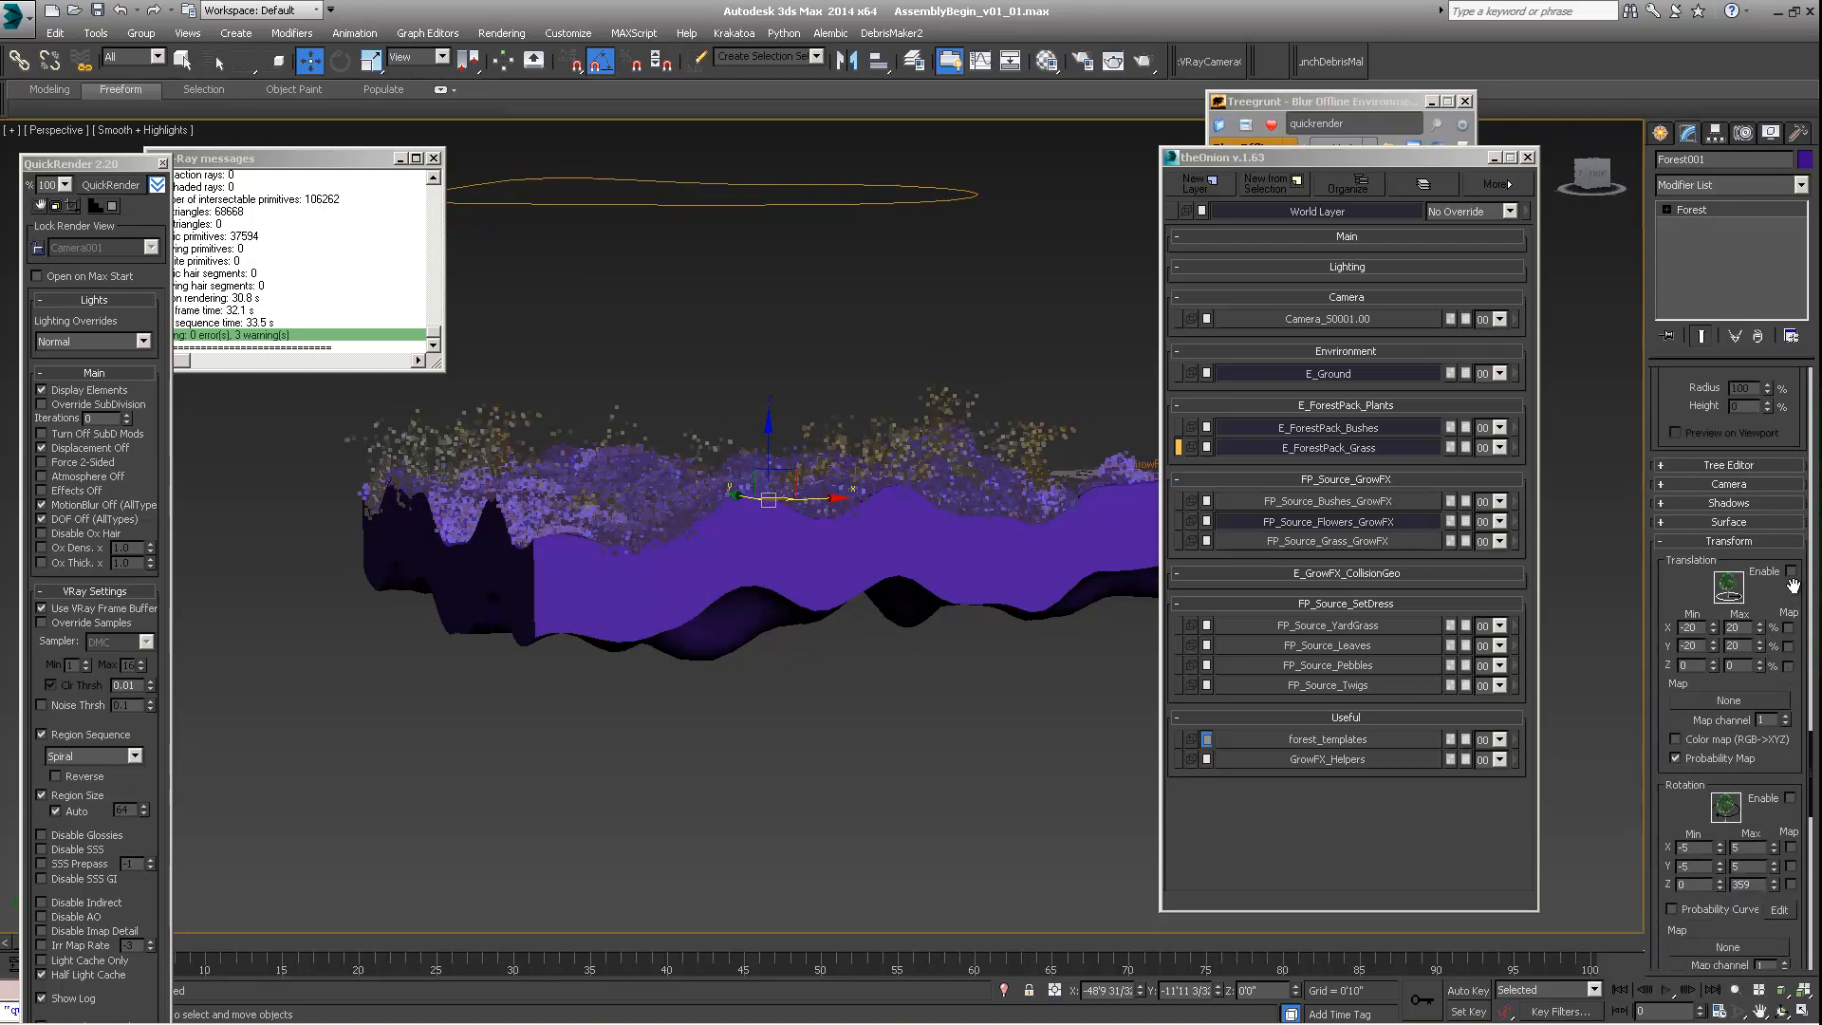
pyautogui.click(1791, 572)
pyautogui.scroll(-3, 1757, 822)
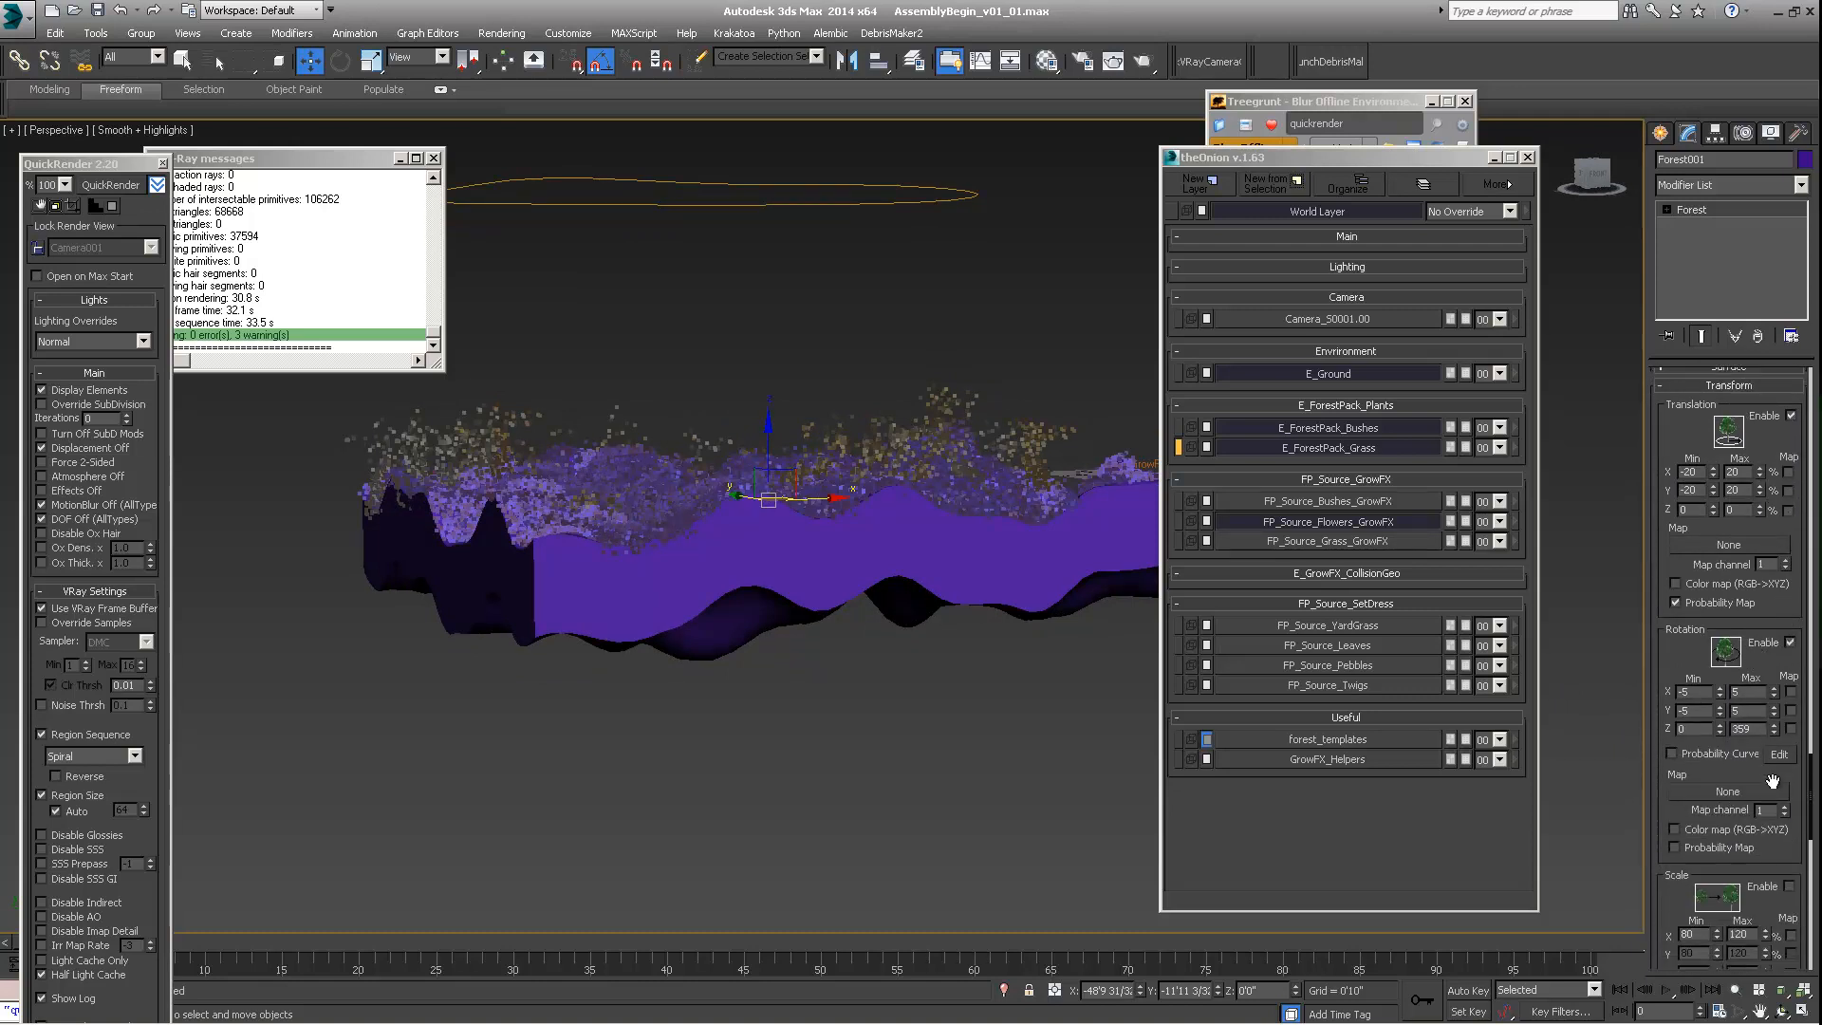
pyautogui.click(1790, 887)
pyautogui.scroll(2, 1653, 793)
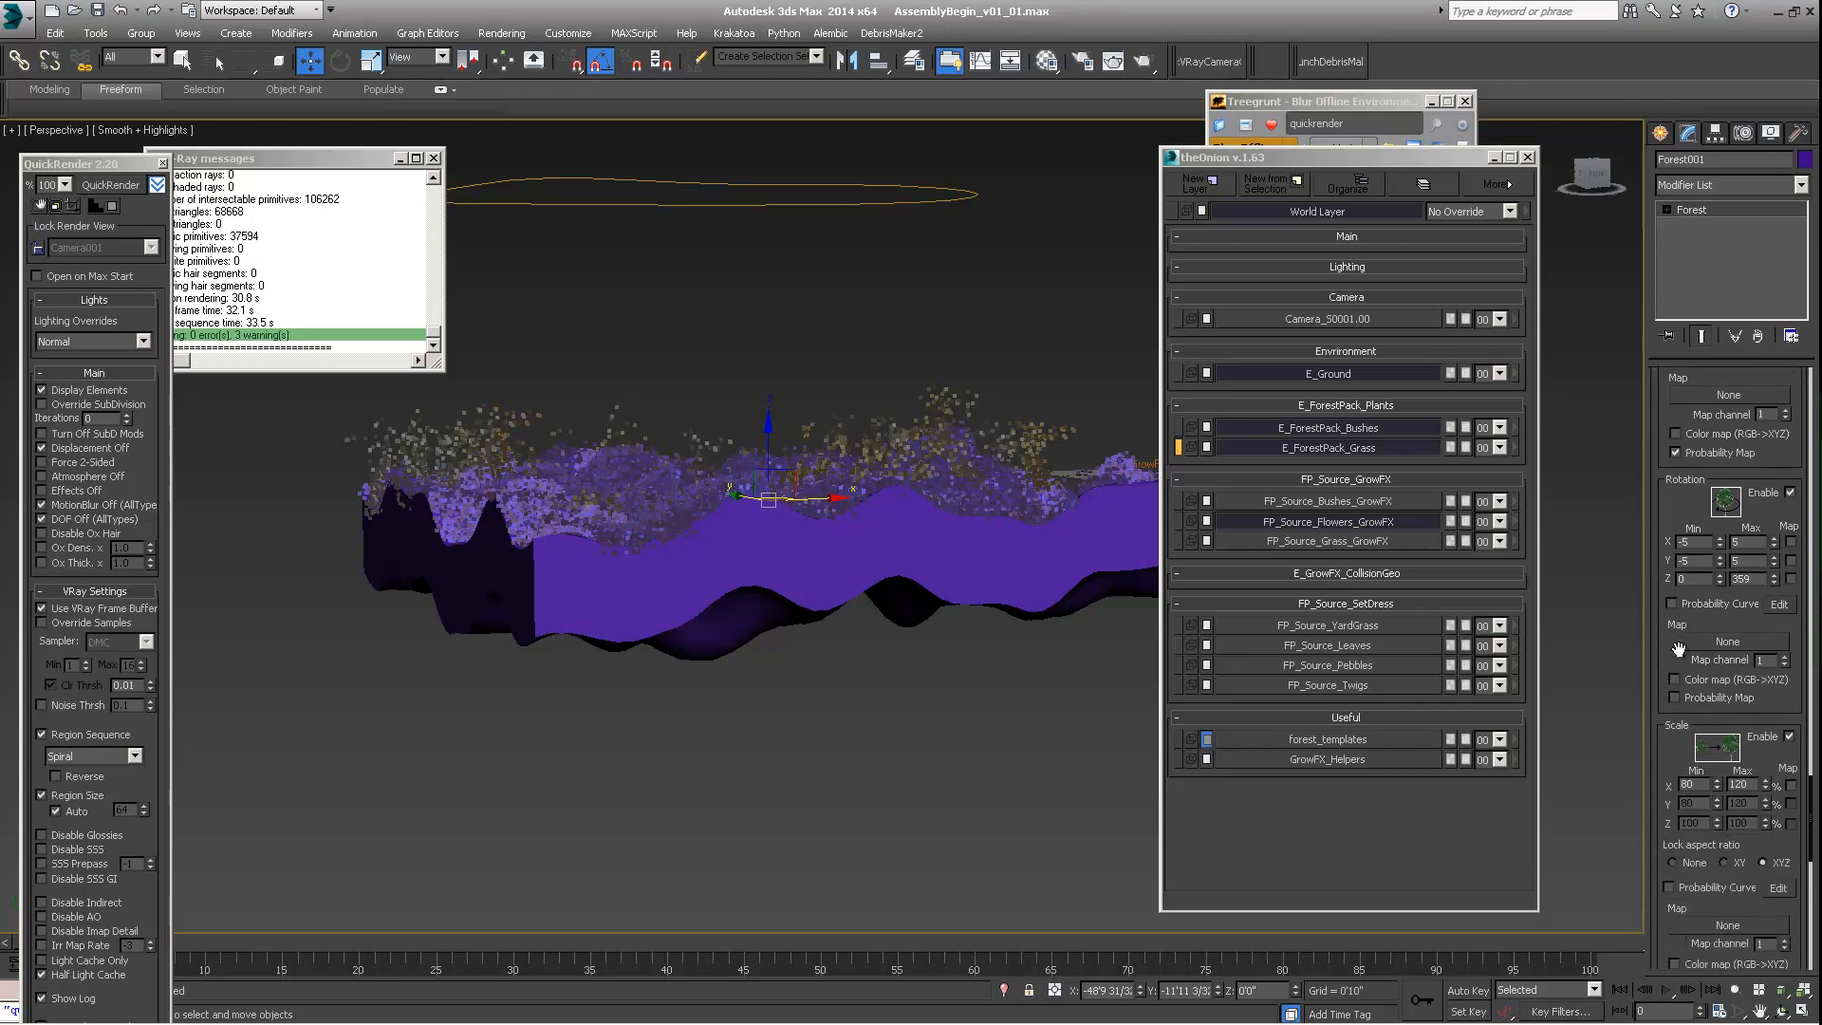
pyautogui.keyDown('alt'); pyautogui.moveTo(670, 391); pyautogui.dragTo(671, 417, button='middle'); pyautogui.keyUp('alt')
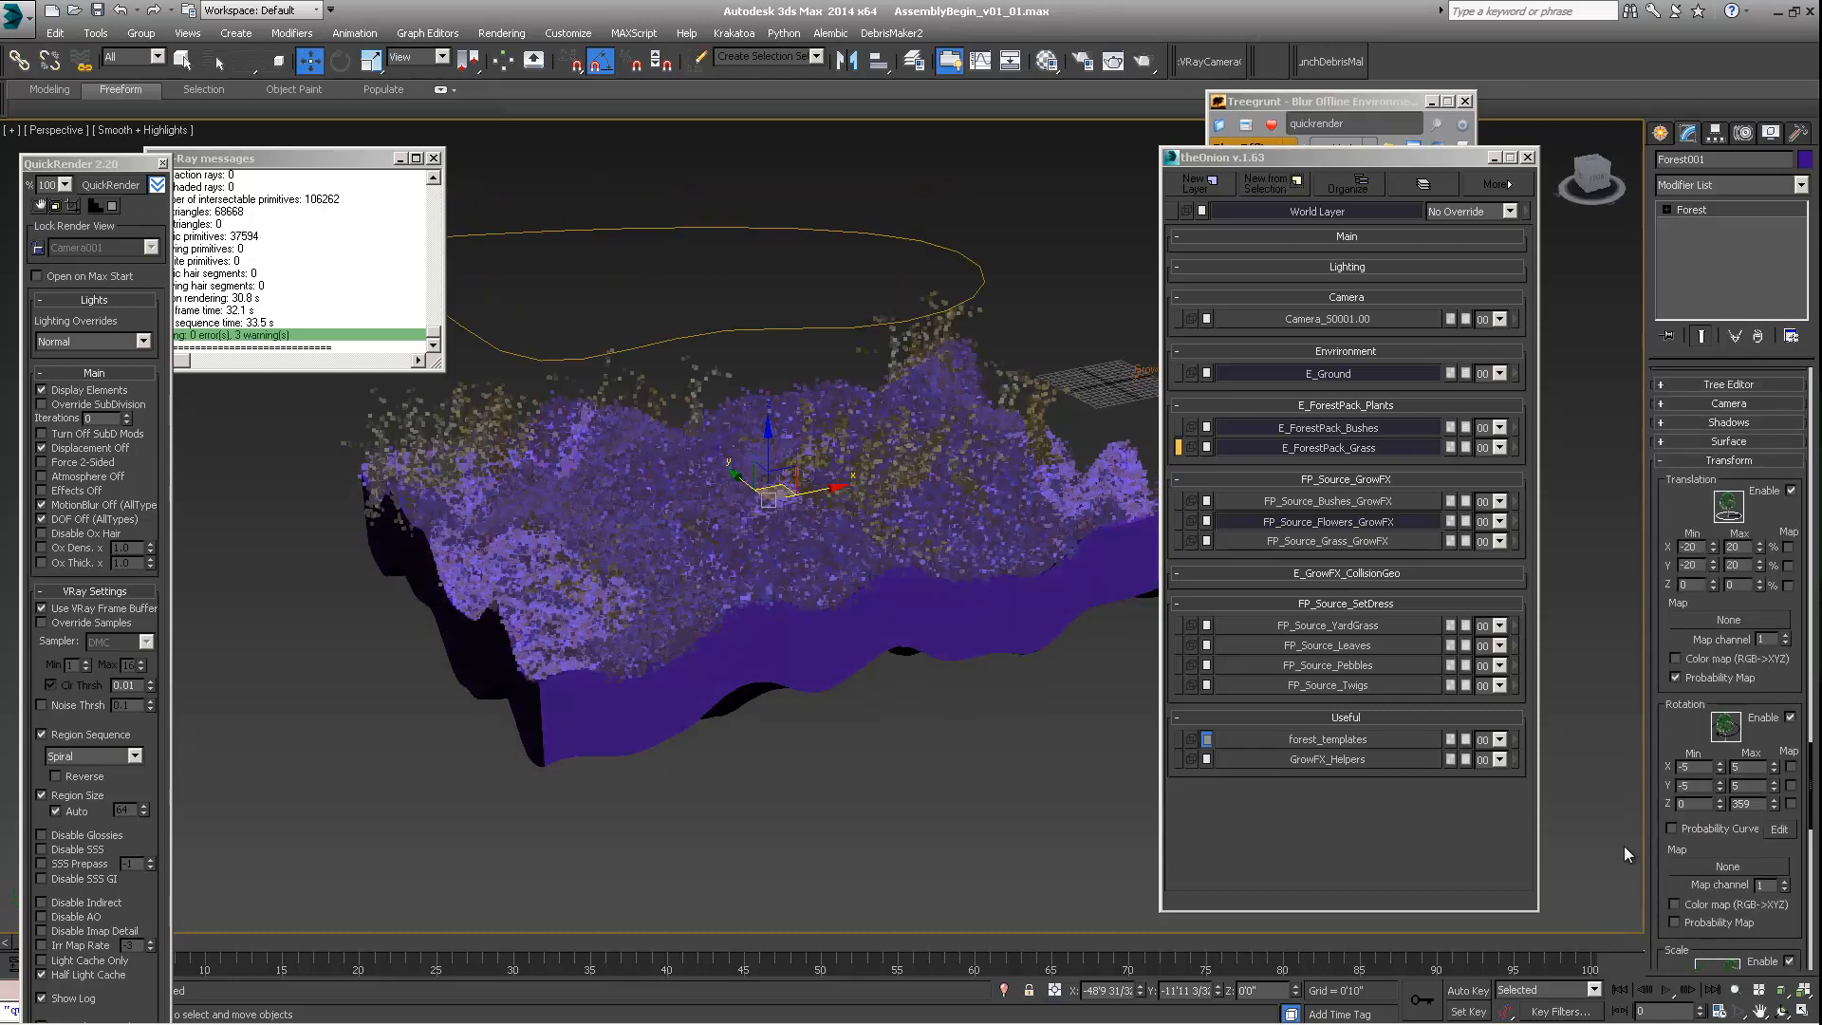
# Step: Raise the flower forest's maximum X scale to 256% and inspect the enlarged flowers up close
pyautogui.scroll(-4, 1685, 812)
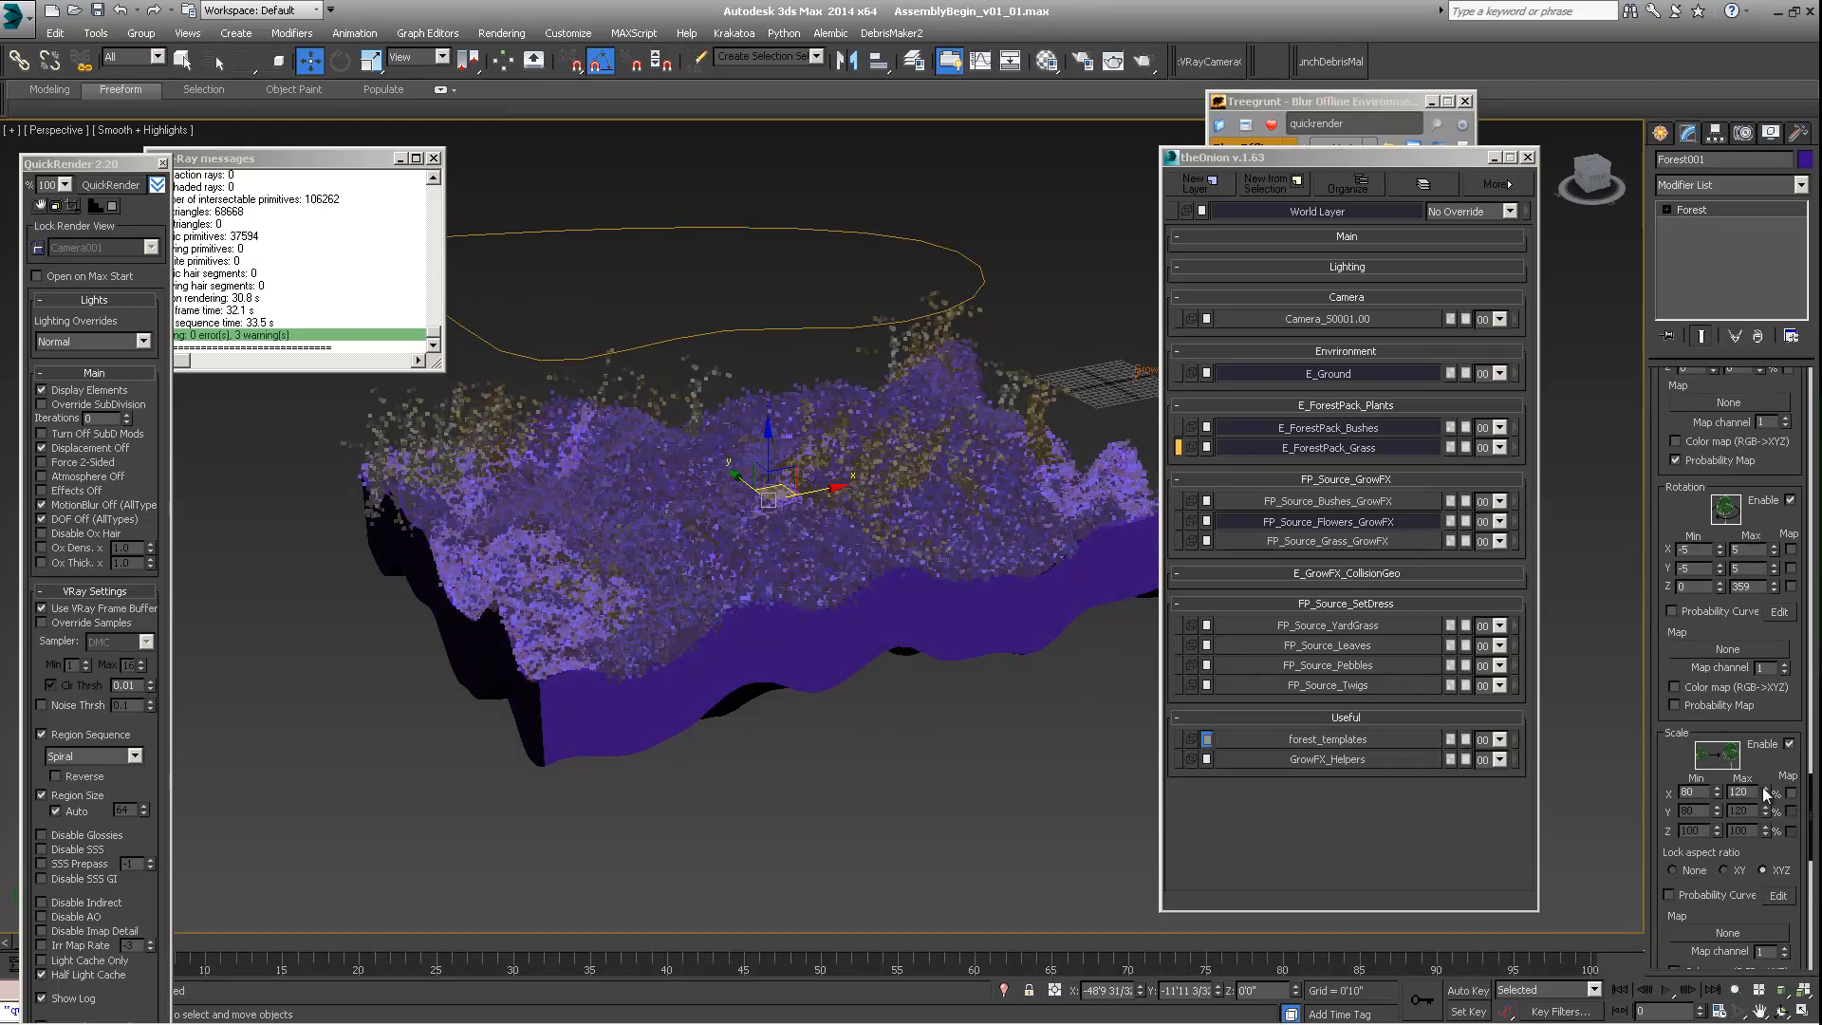
pyautogui.moveTo(1762, 752); pyautogui.dragTo(1750, 679)
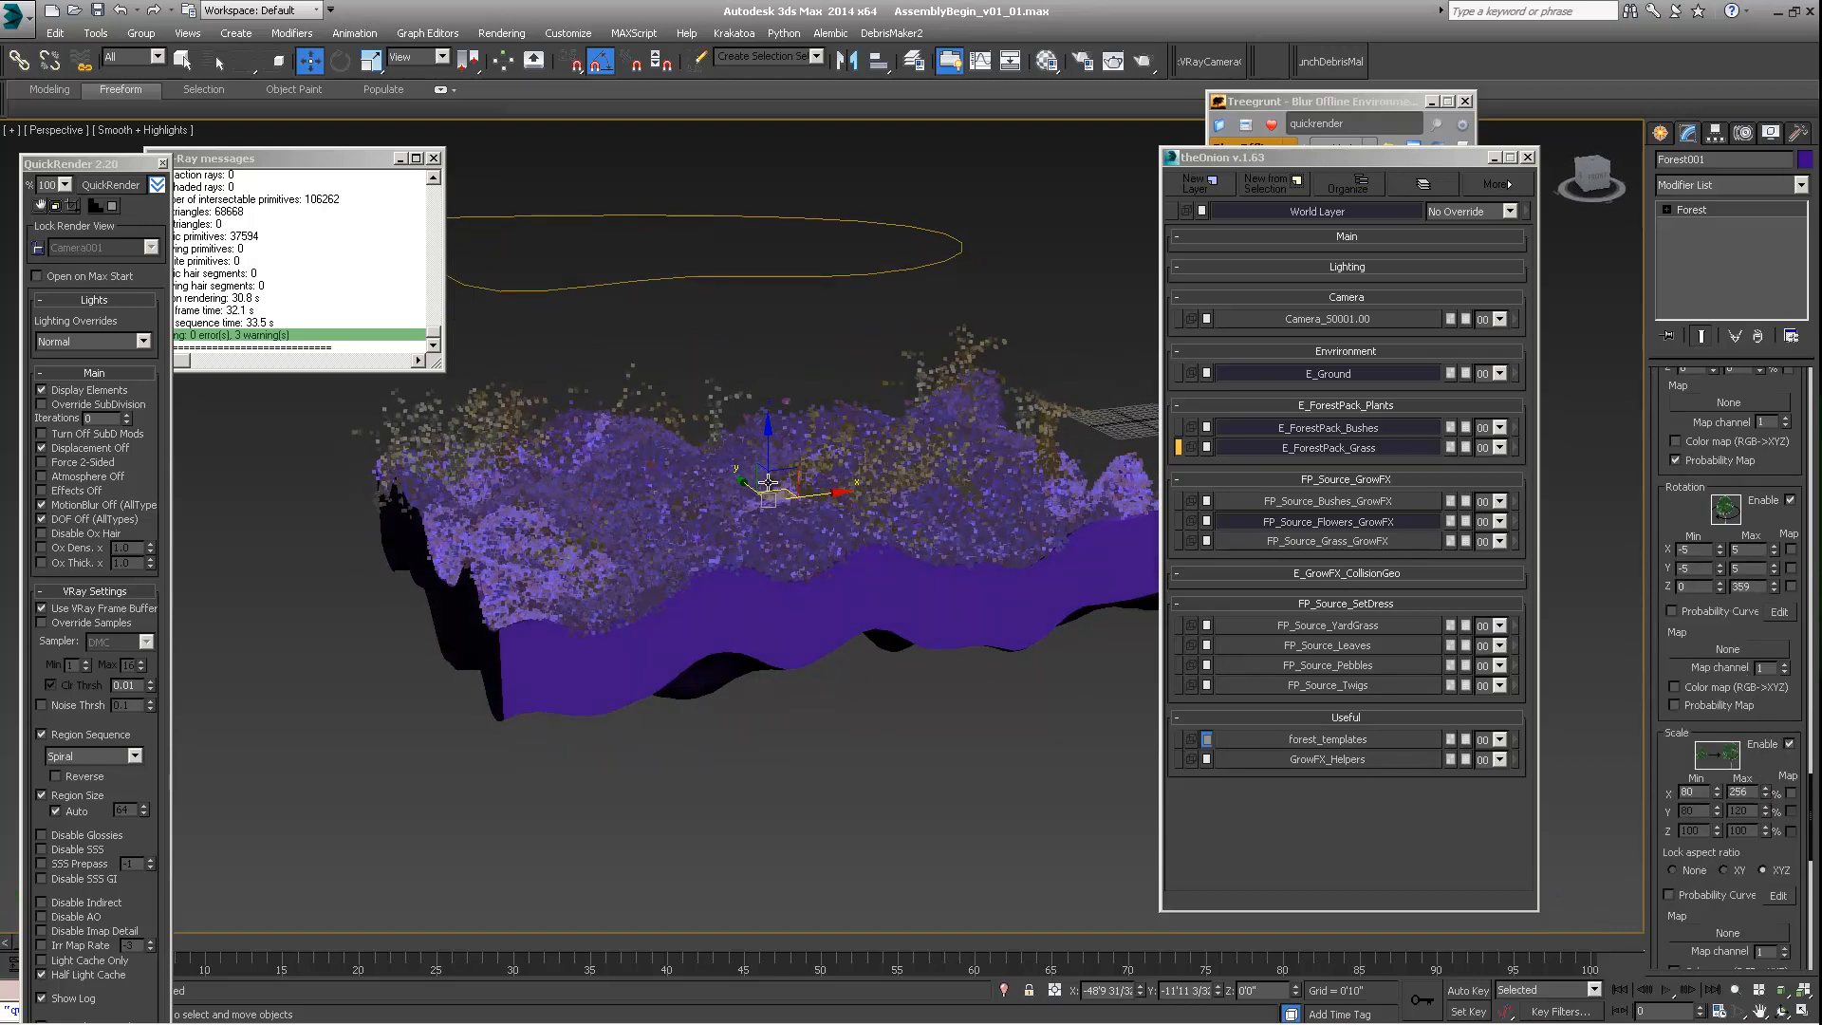
pyautogui.scroll(4, 769, 405)
pyautogui.scroll(4, 775, 408)
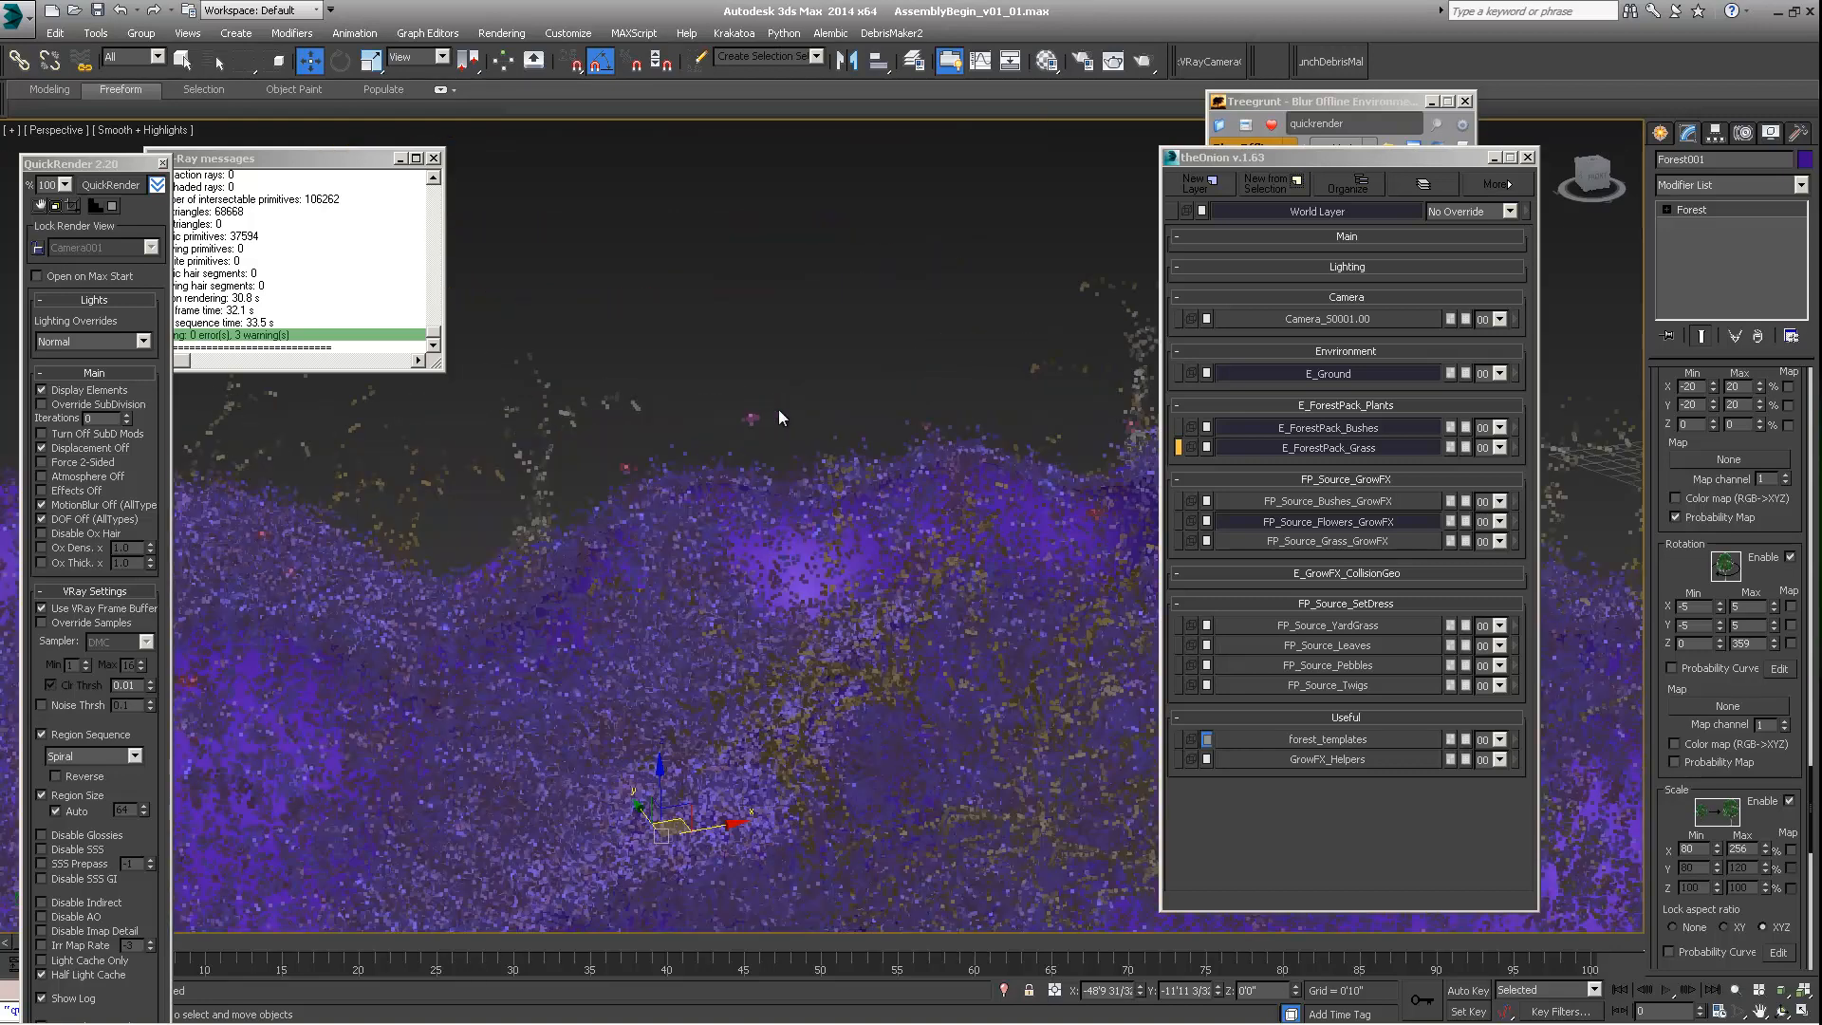
pyautogui.scroll(-4, 809, 459)
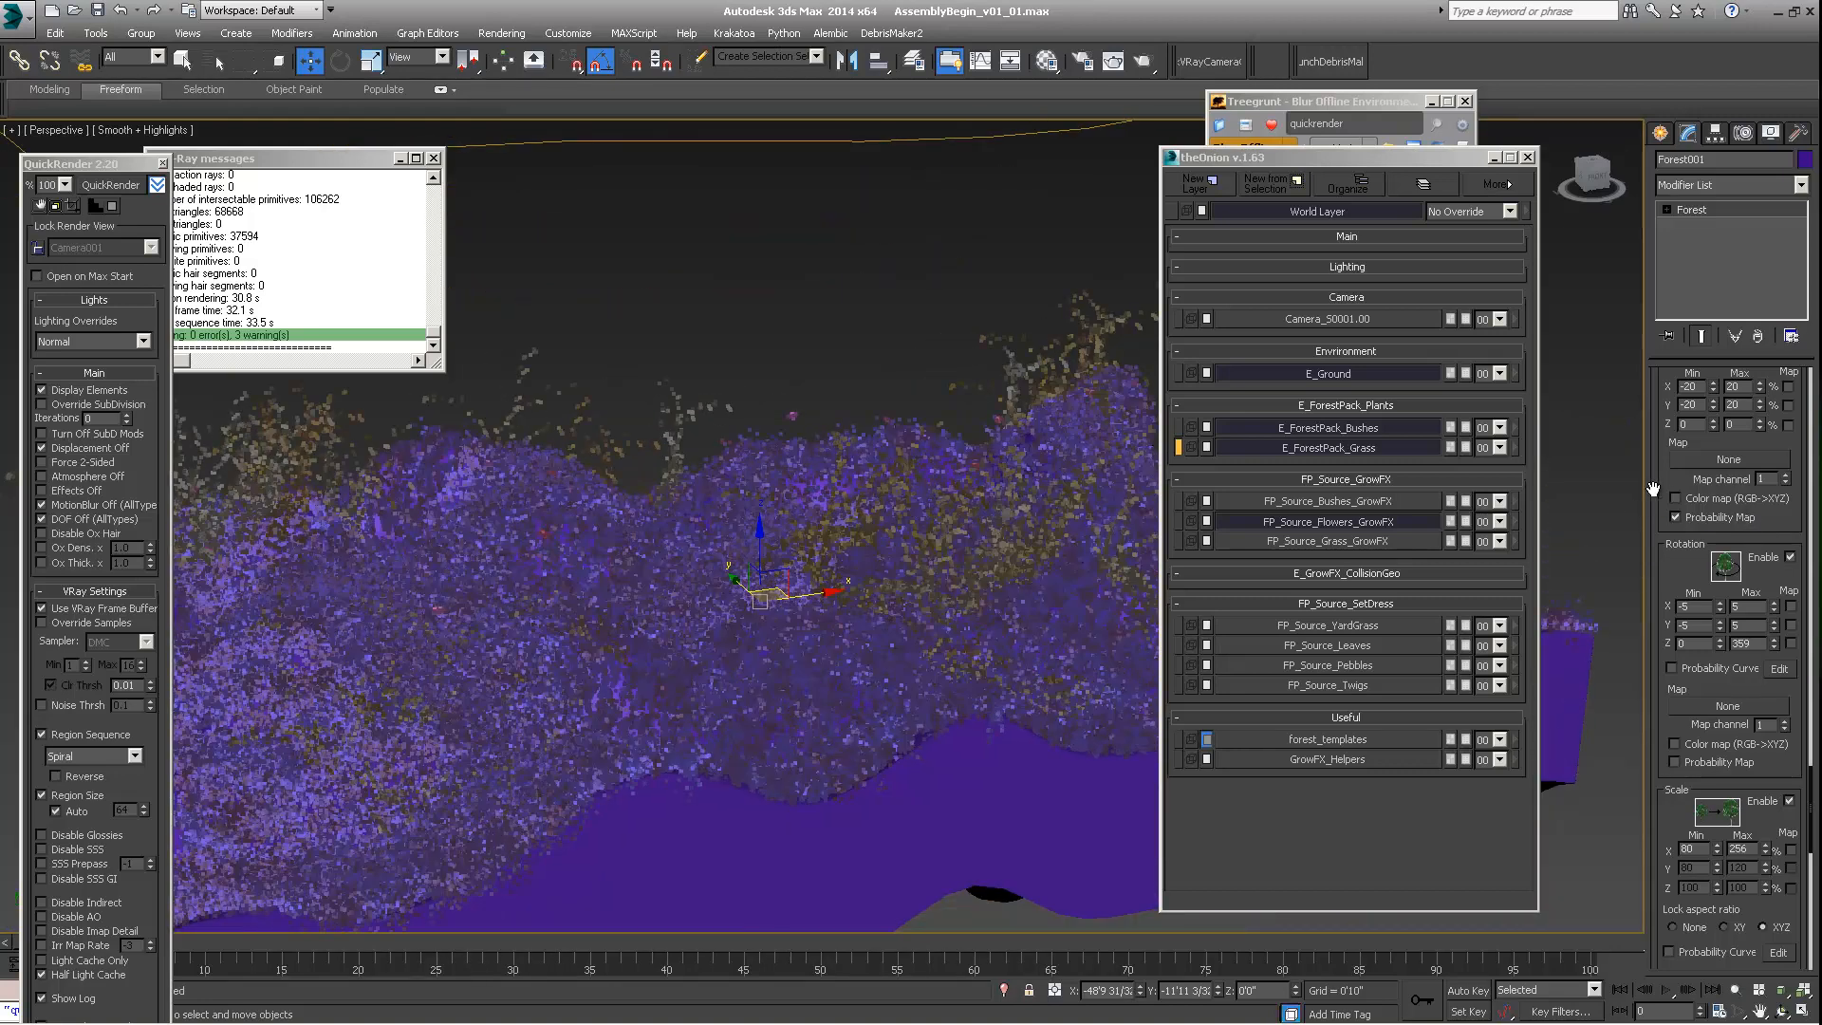
# Step: Adjust the flower forest's distribution density, trying a much smaller X size before settling on about 62'3"
pyautogui.scroll(-10, 1652, 488)
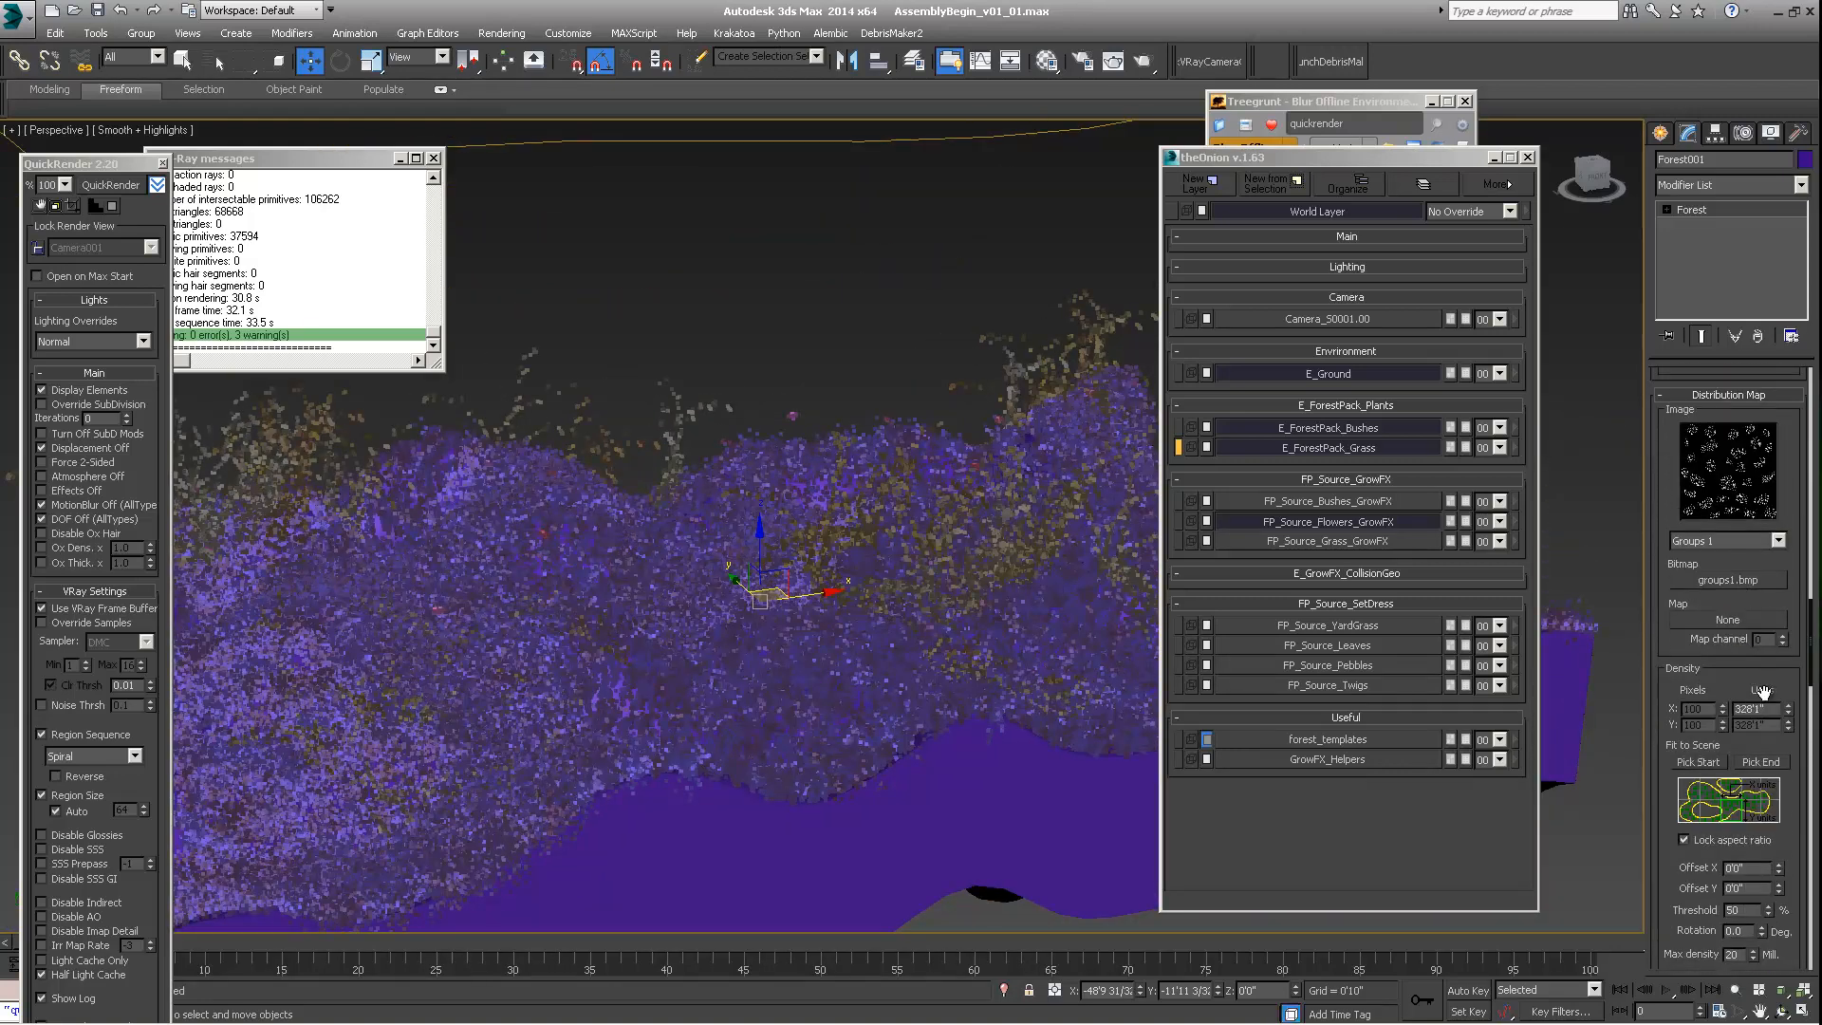
pyautogui.moveTo(1789, 723); pyautogui.dragTo(1779, 814)
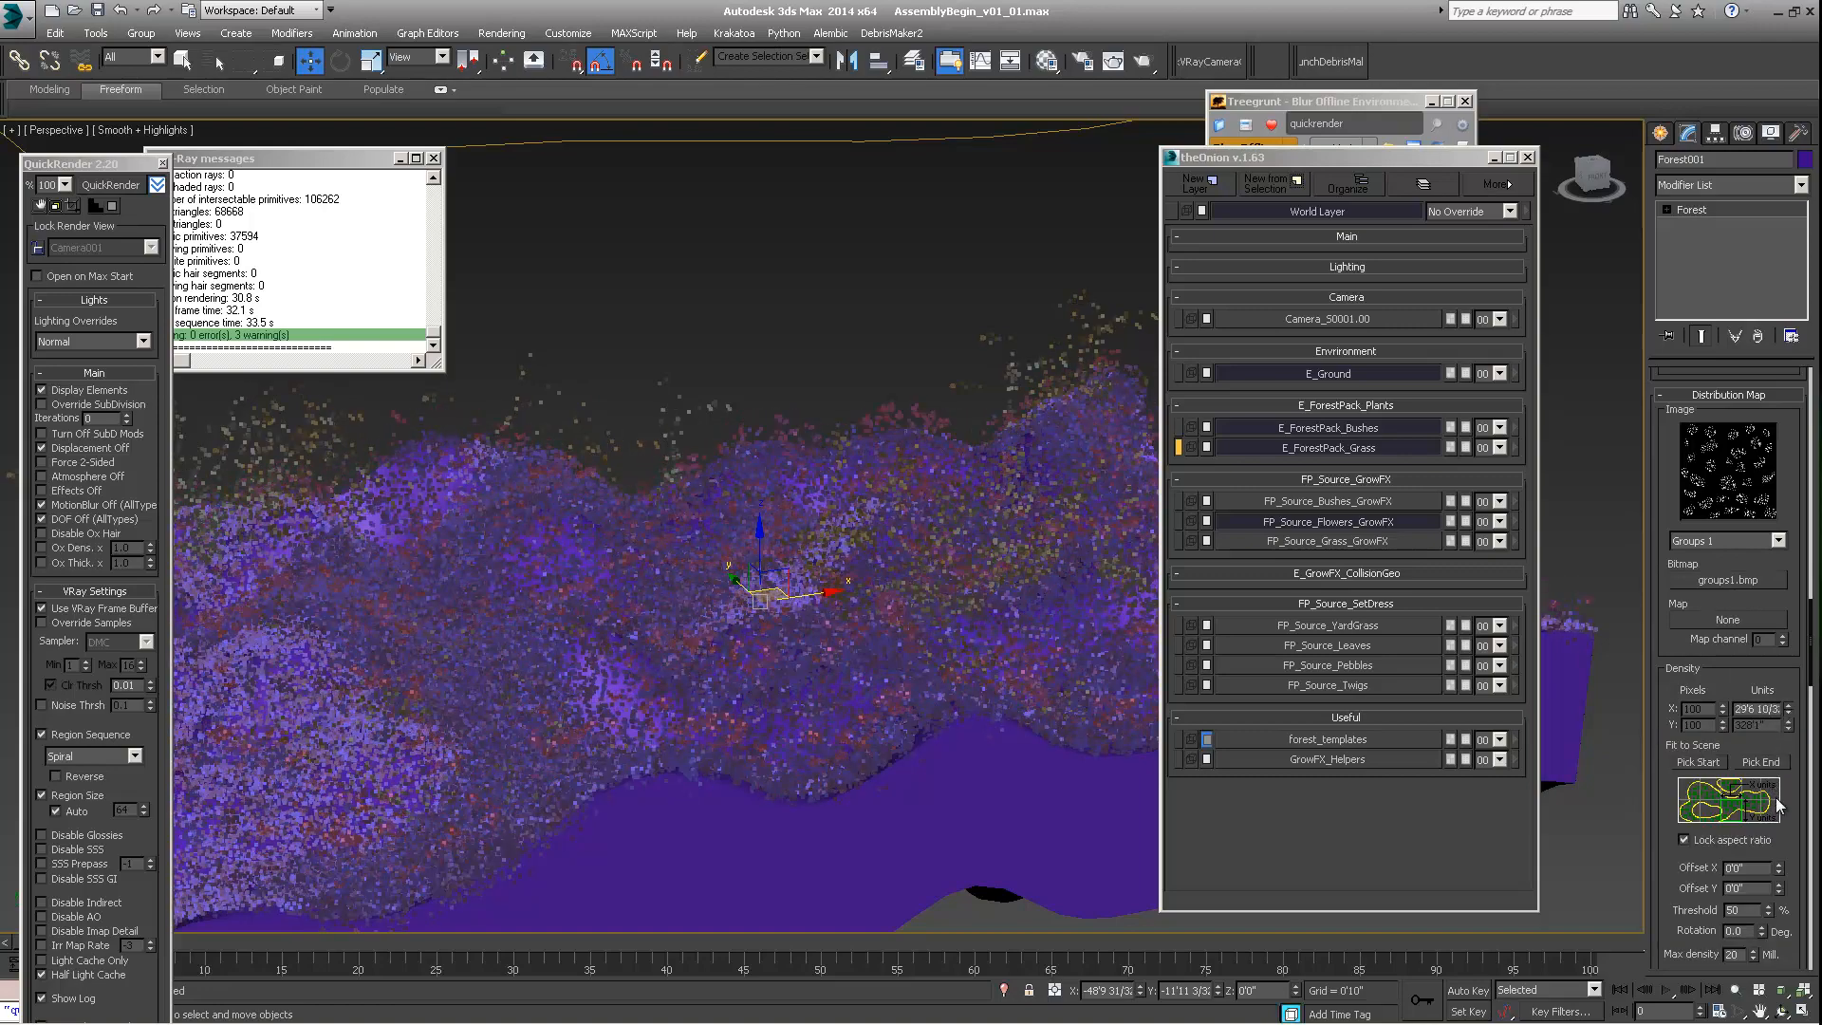
pyautogui.keyDown('alt'); pyautogui.moveTo(780, 739); pyautogui.dragTo(870, 612, button='middle'); pyautogui.keyUp('alt')
pyautogui.scroll(-6, 858, 656)
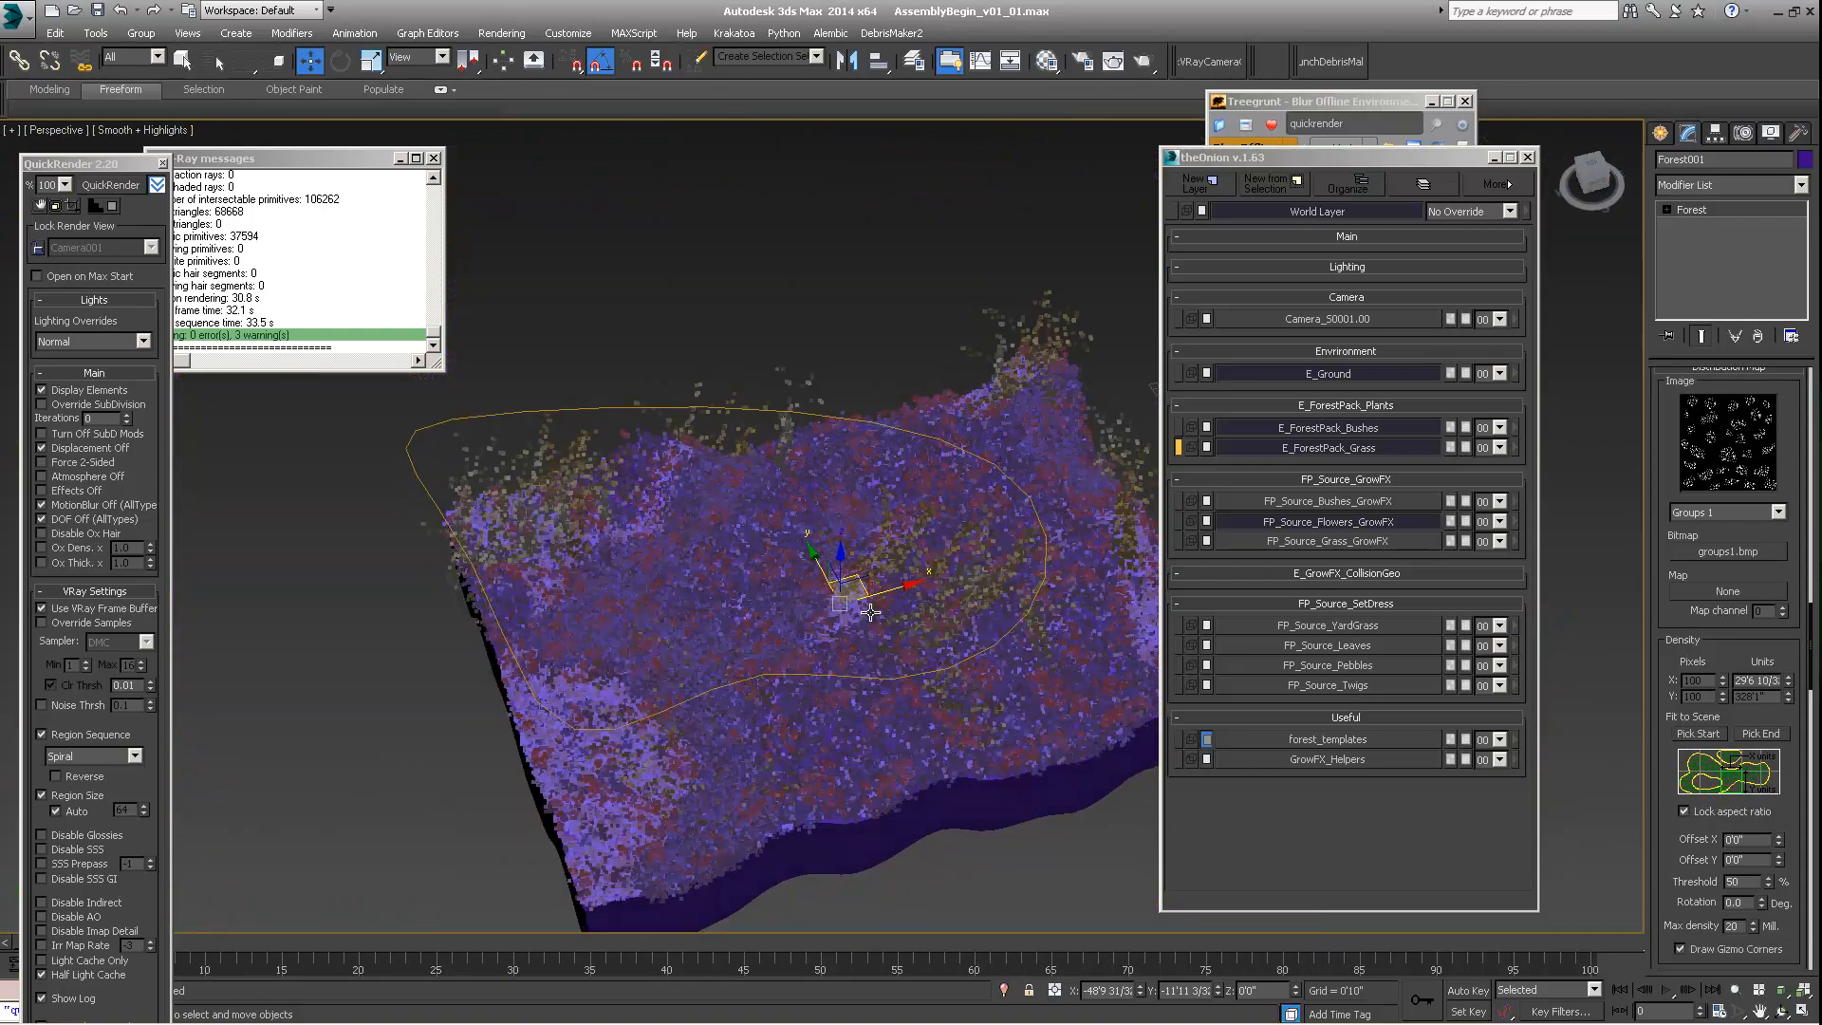
pyautogui.scroll(6, 881, 595)
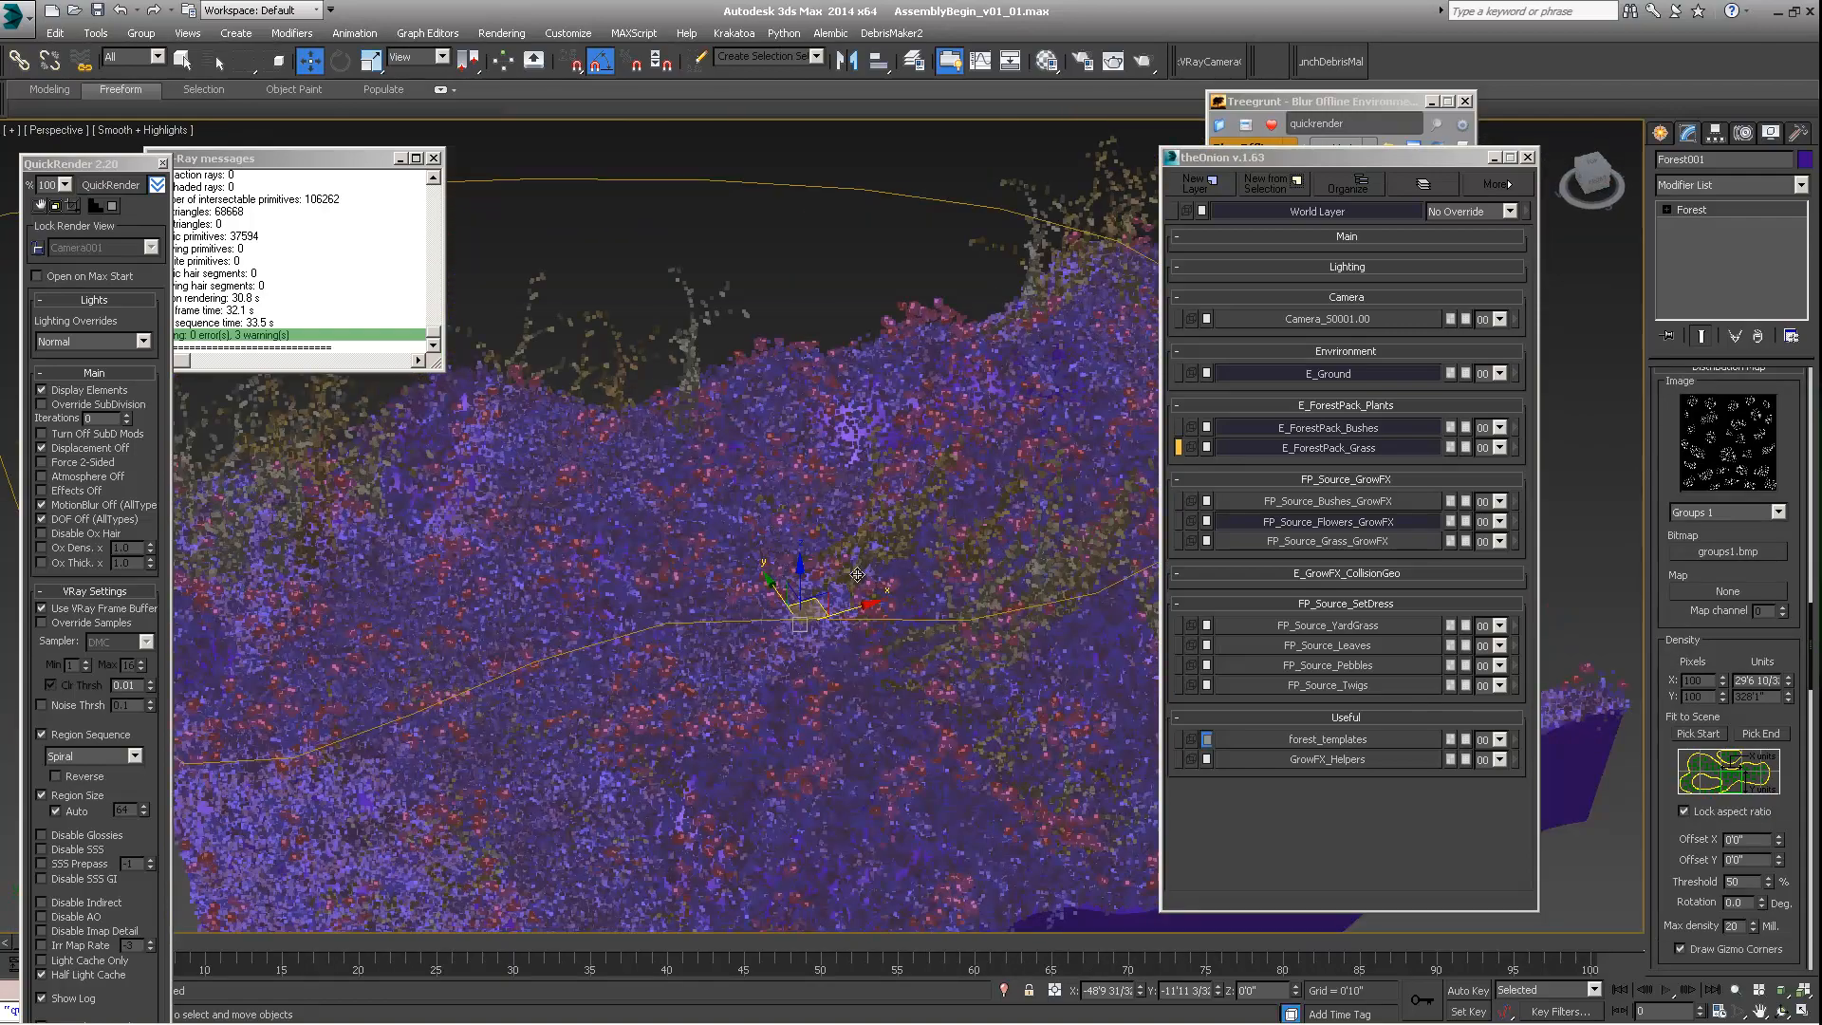
pyautogui.moveTo(1782, 684); pyautogui.dragTo(1789, 581)
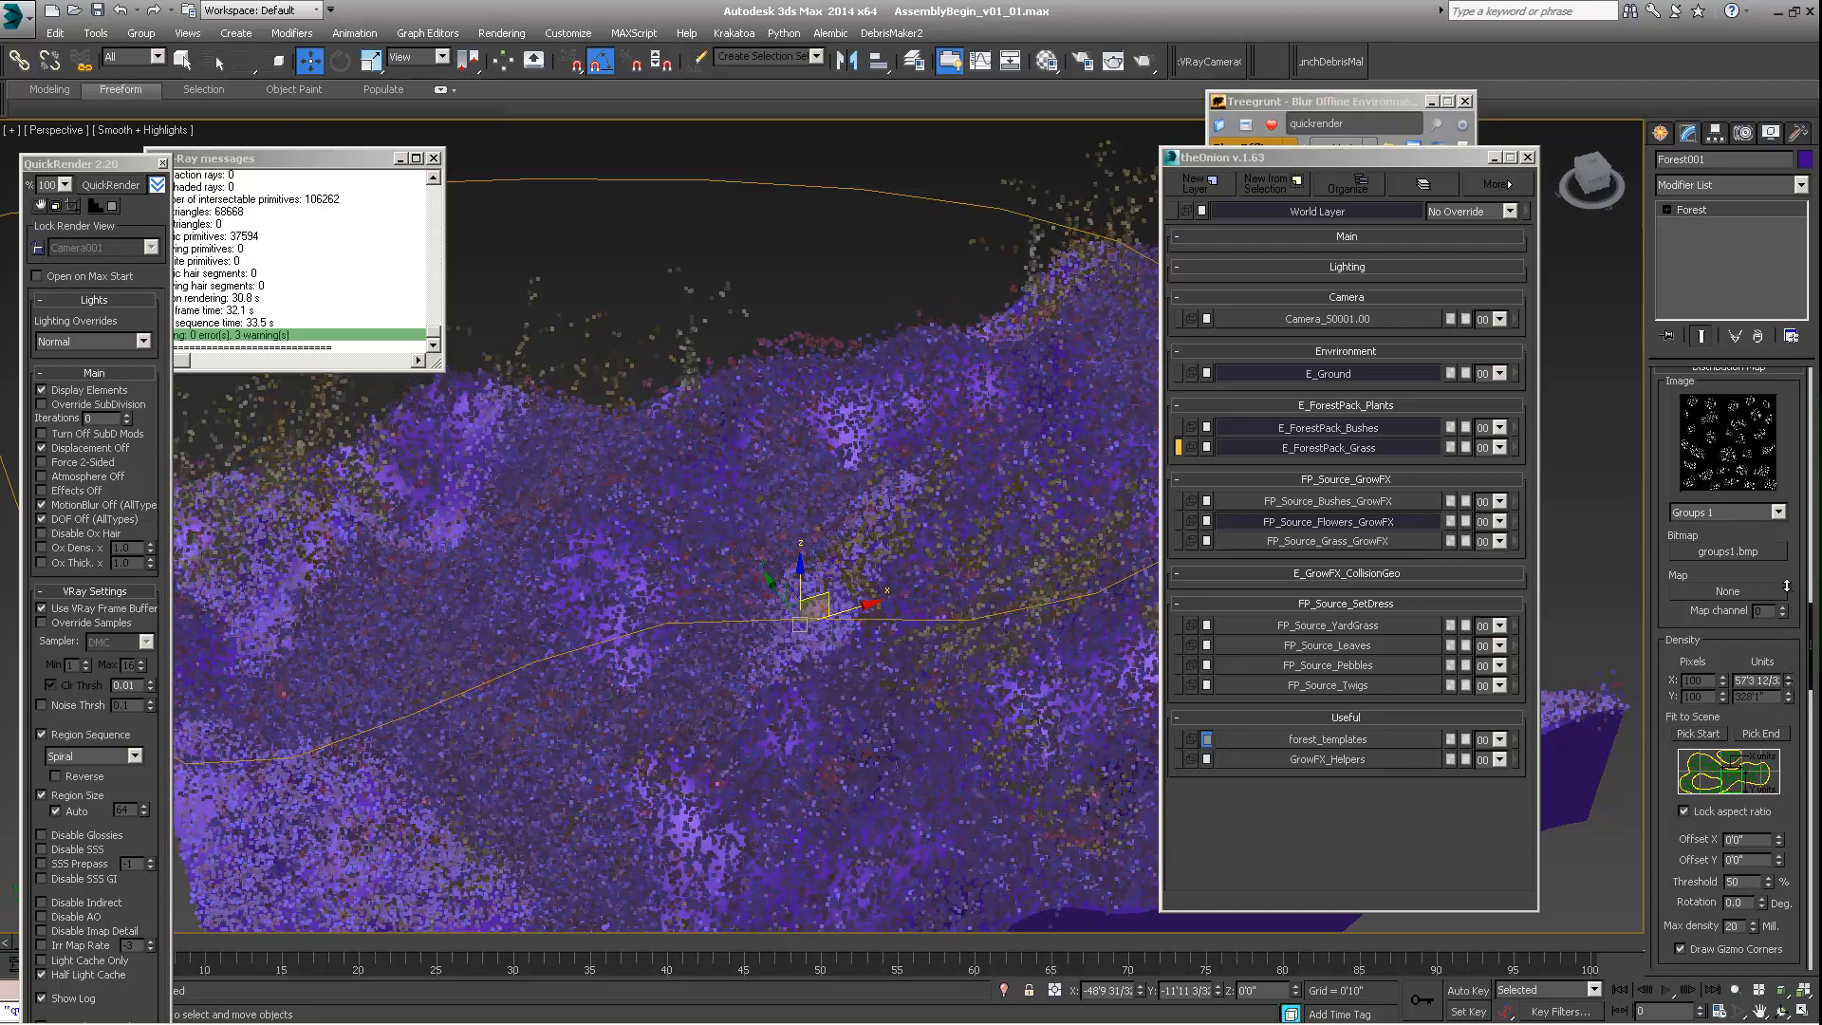
pyautogui.scroll(-5, 835, 546)
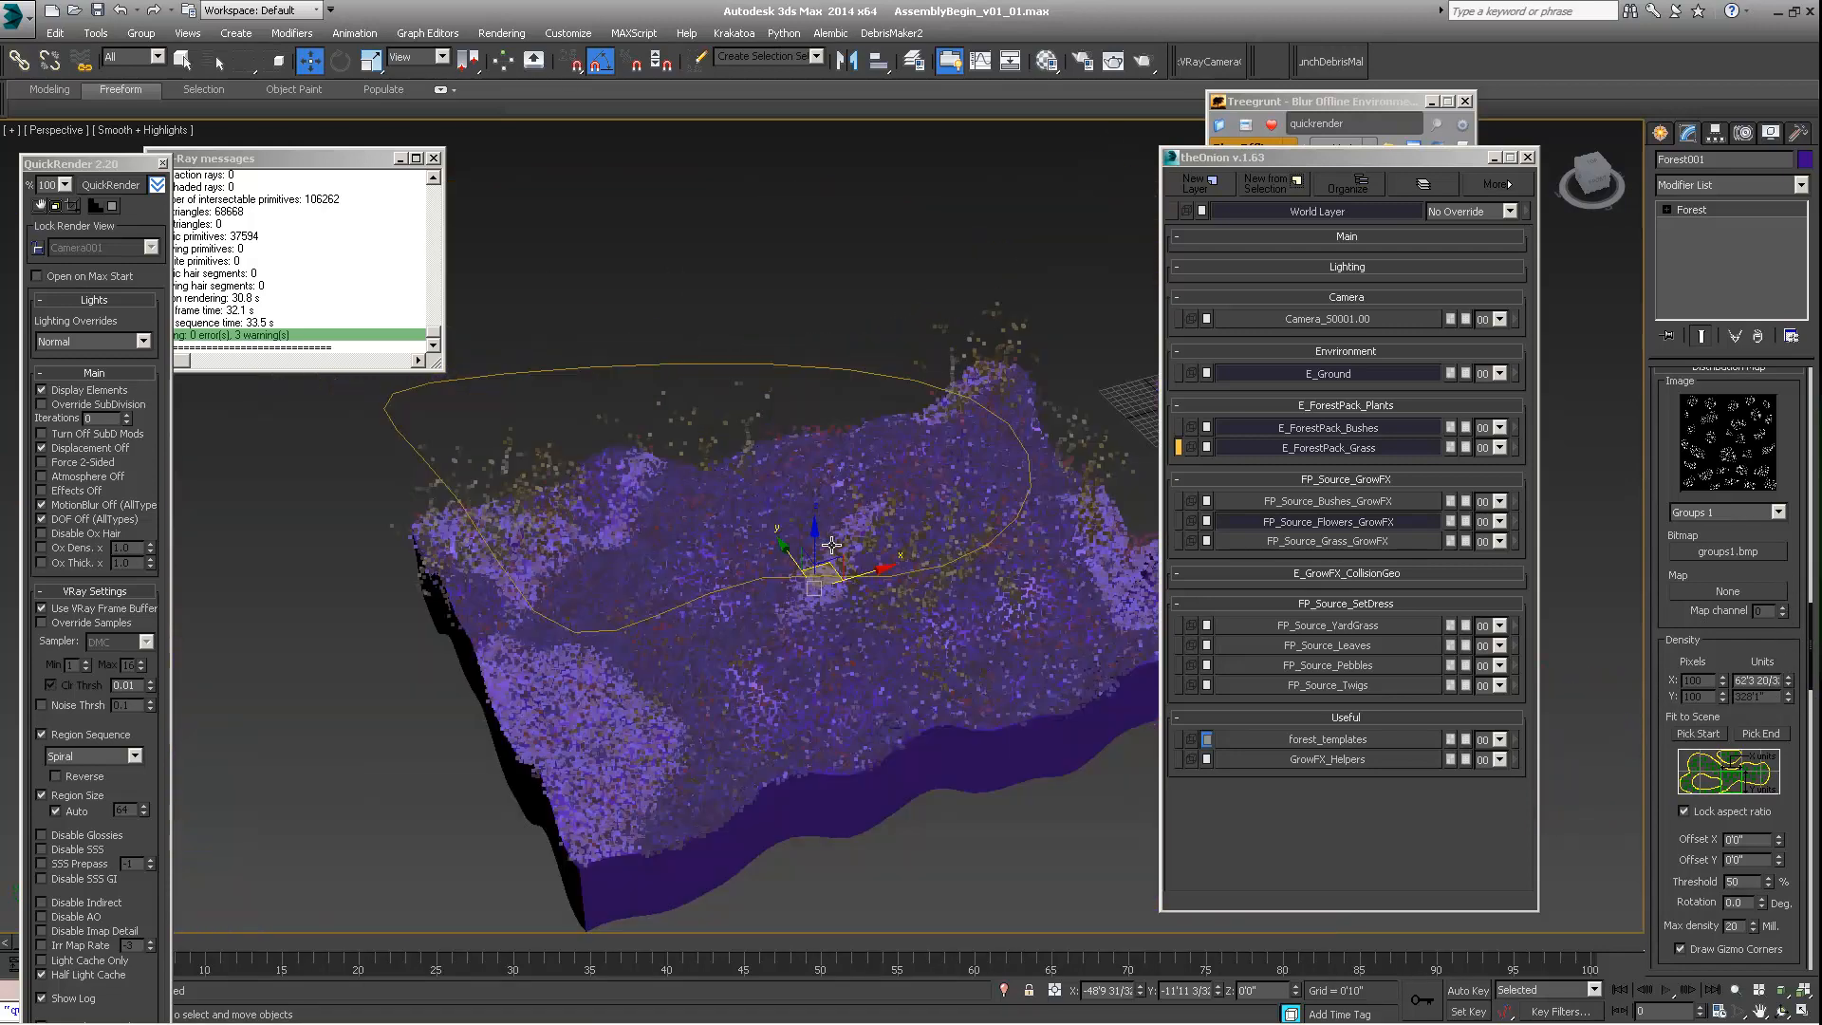
pyautogui.keyDown('alt'); pyautogui.moveTo(835, 545); pyautogui.dragTo(856, 542, button='middle'); pyautogui.keyUp('alt')
pyautogui.scroll(5, 856, 543)
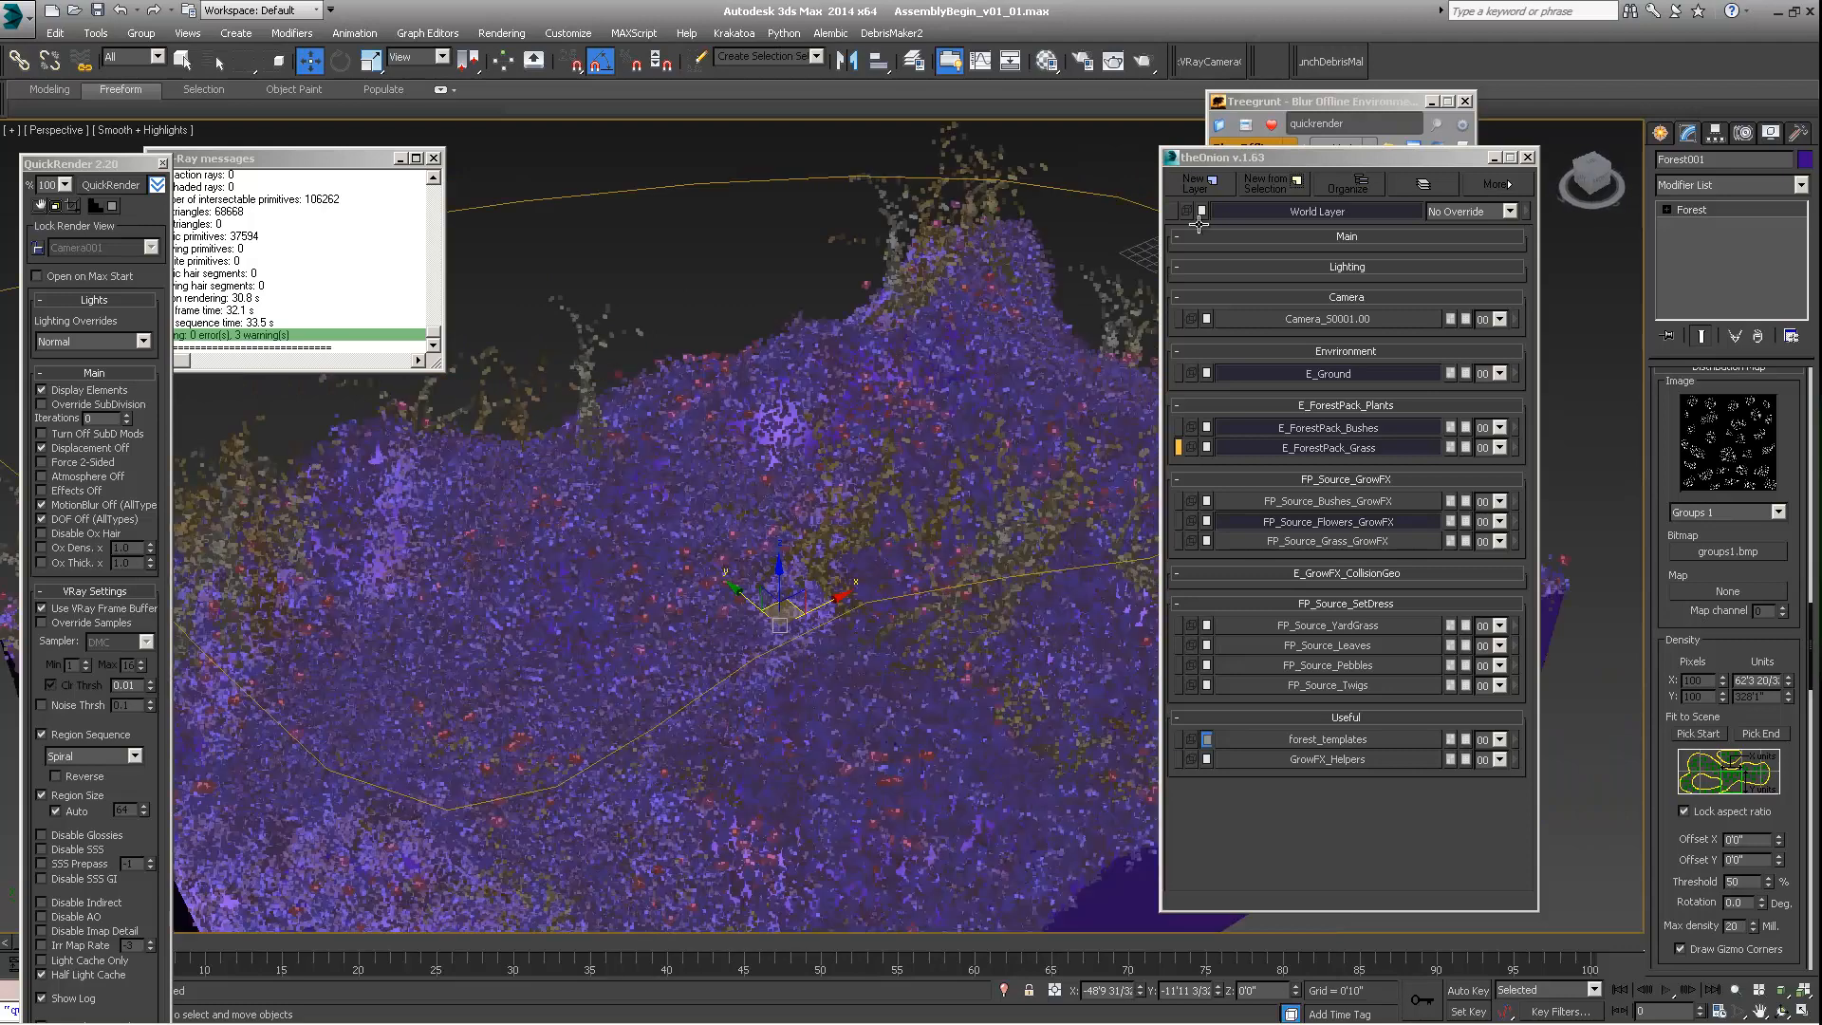
# Step: Quick-render the perspective view, examine the flowers among the grass beside the viewport, and close the frame buffer
pyautogui.click(121, 189)
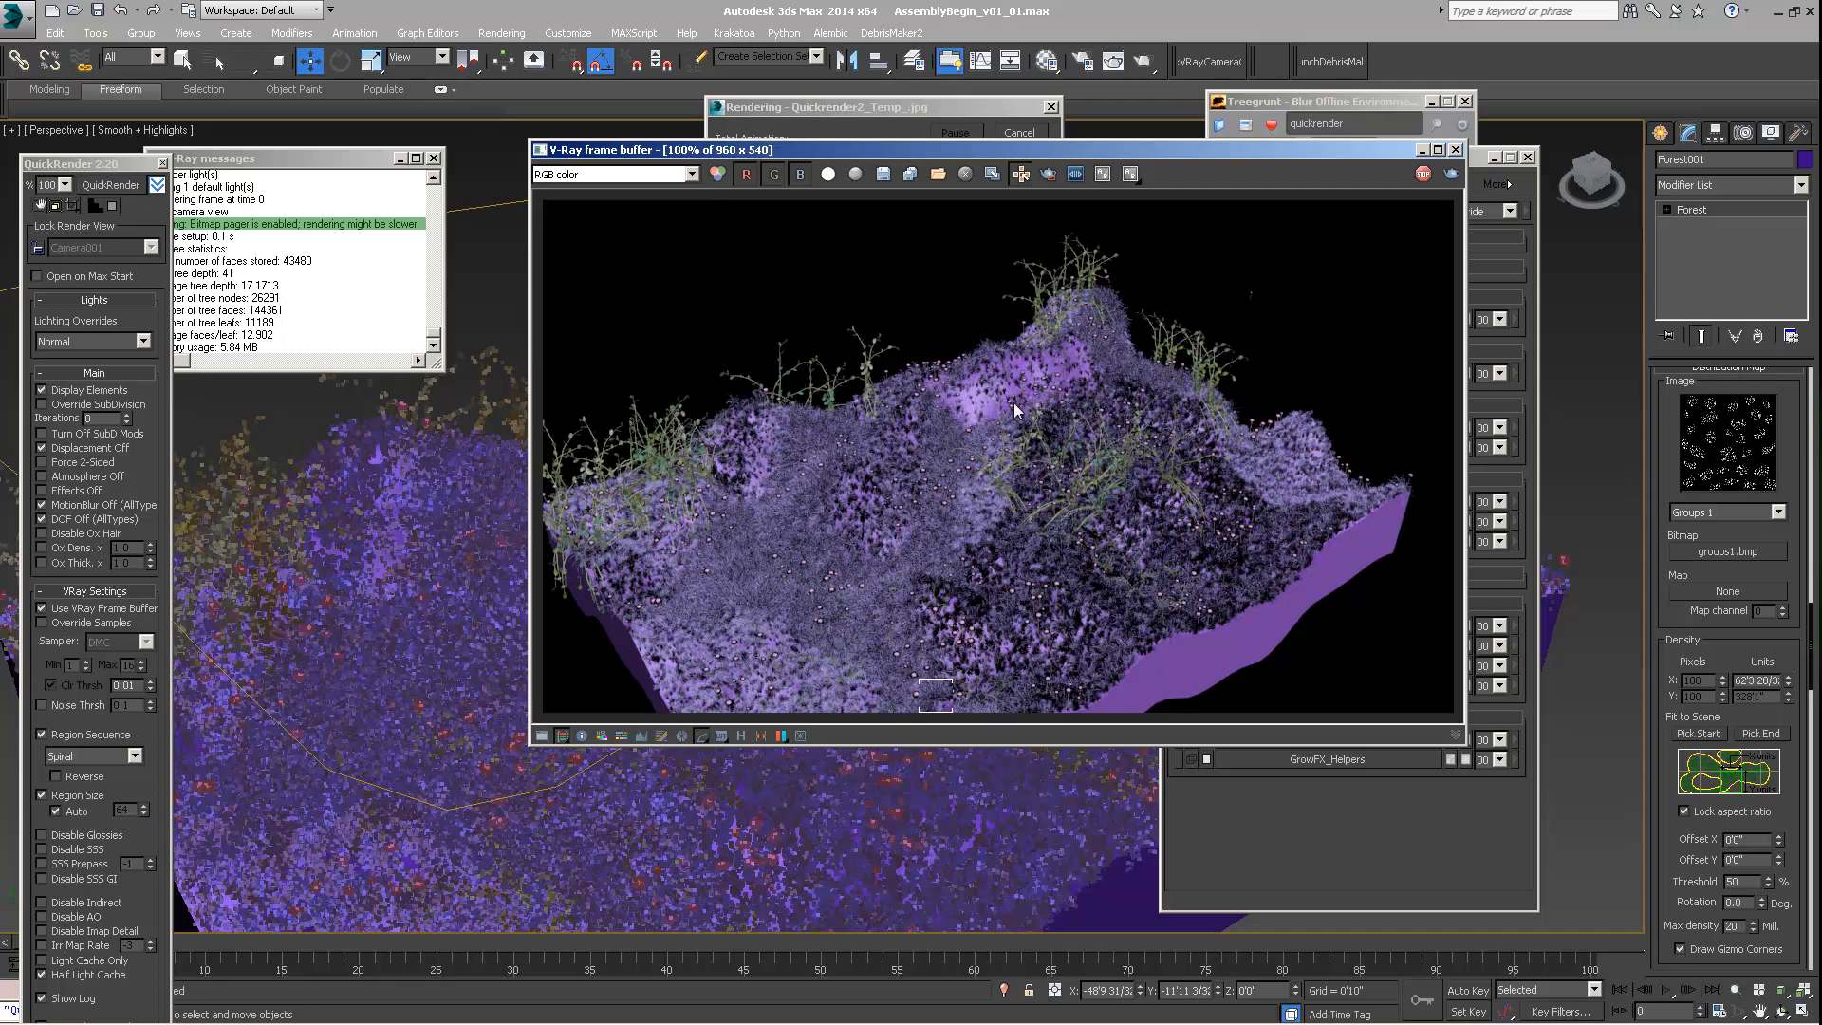
pyautogui.moveTo(1170, 145); pyautogui.dragTo(832, 148)
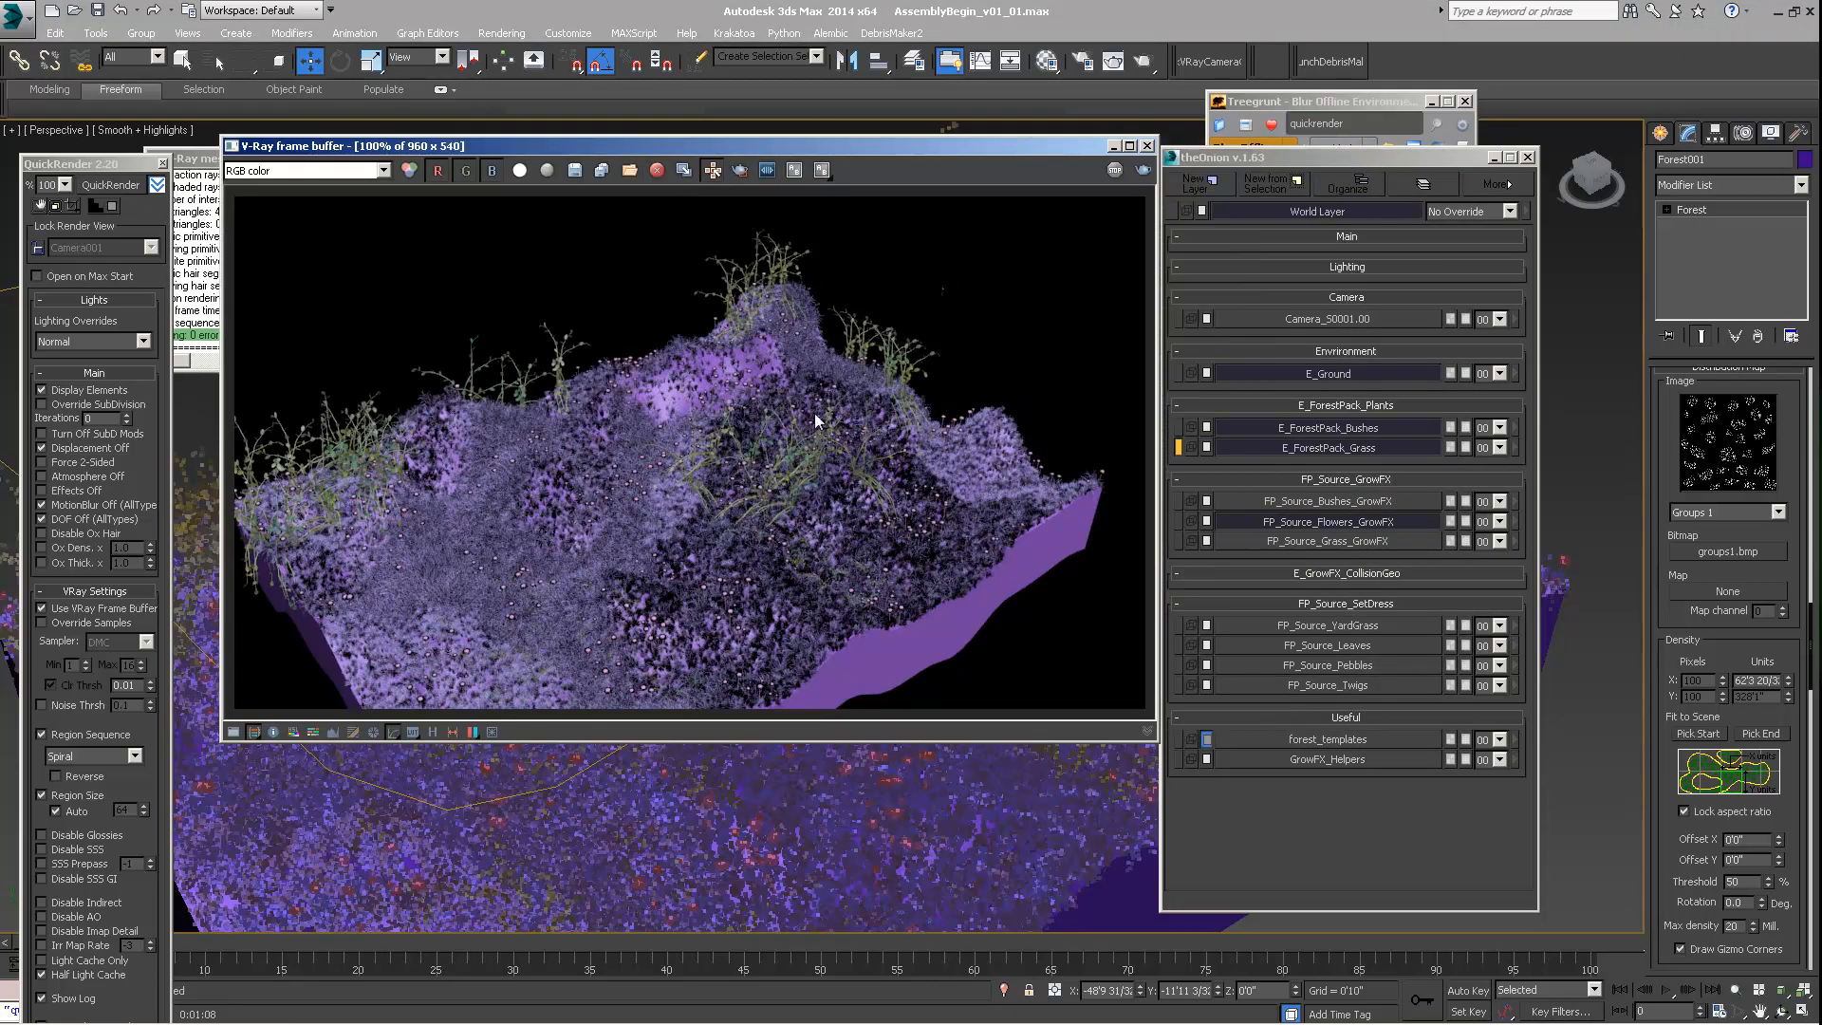
pyautogui.moveTo(1297, 158); pyautogui.dragTo(1350, 154)
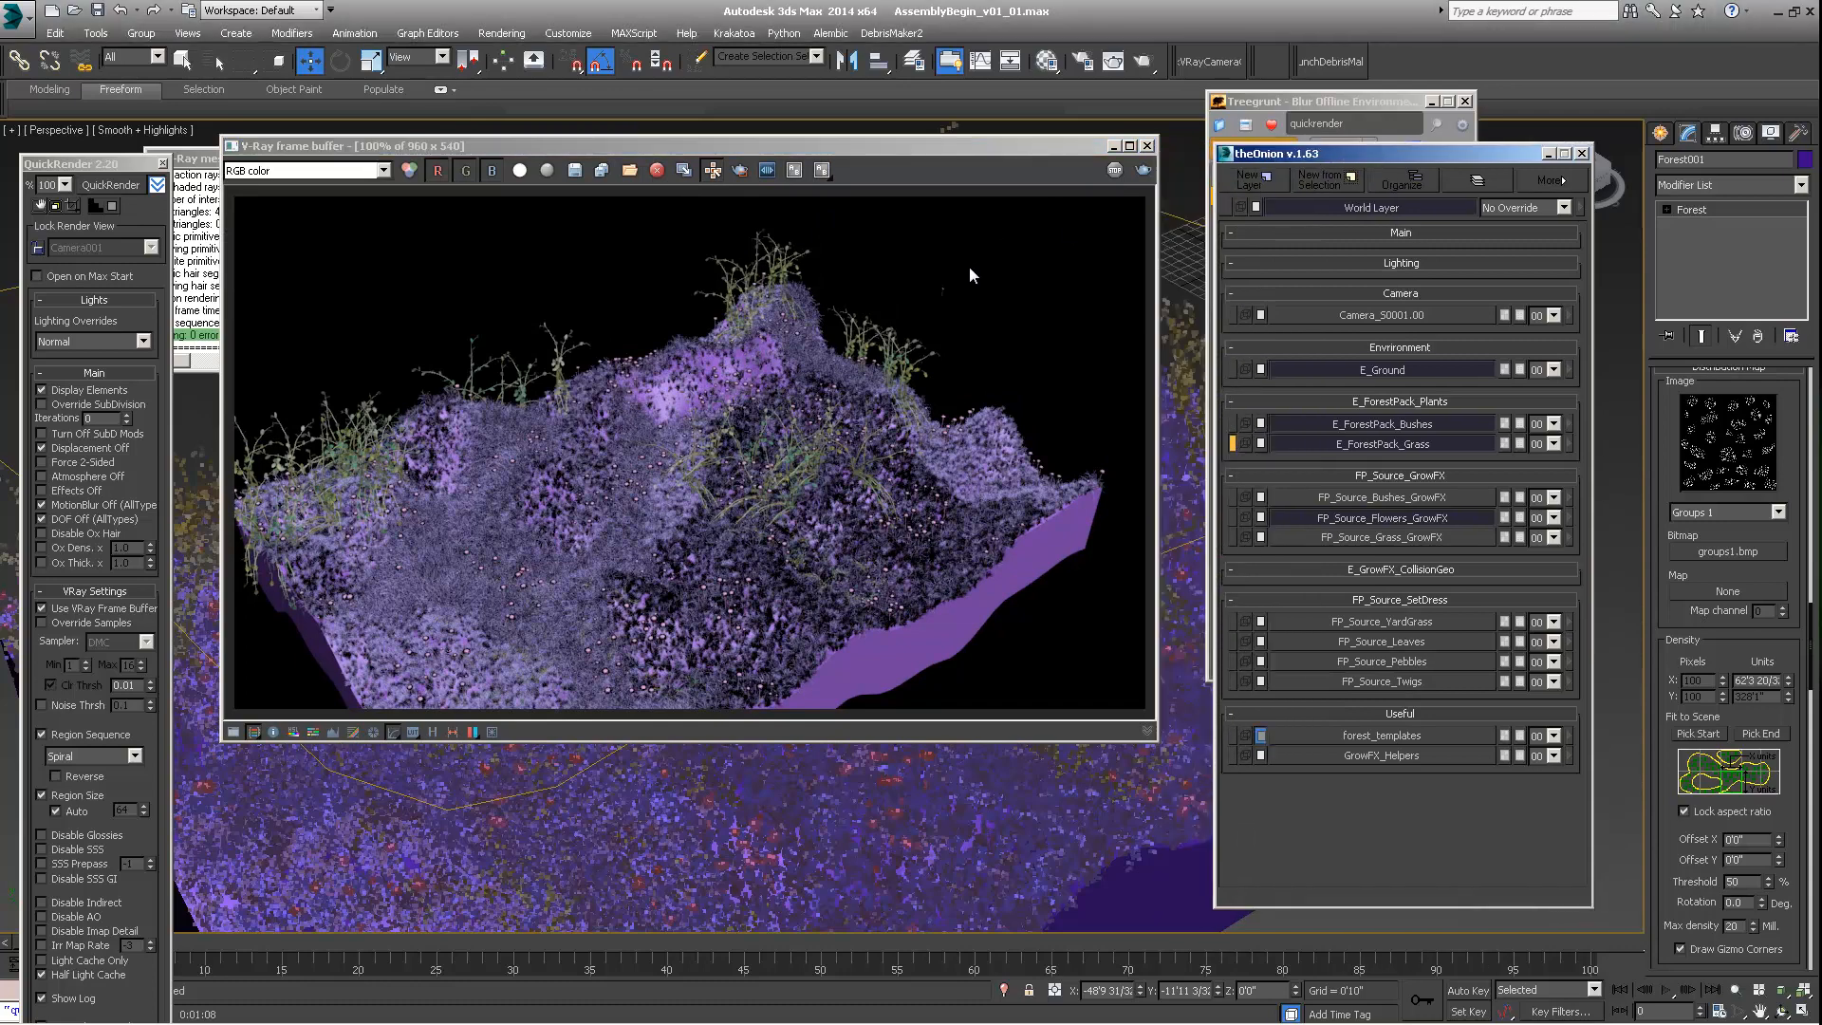
pyautogui.moveTo(856, 146); pyautogui.dragTo(786, 142)
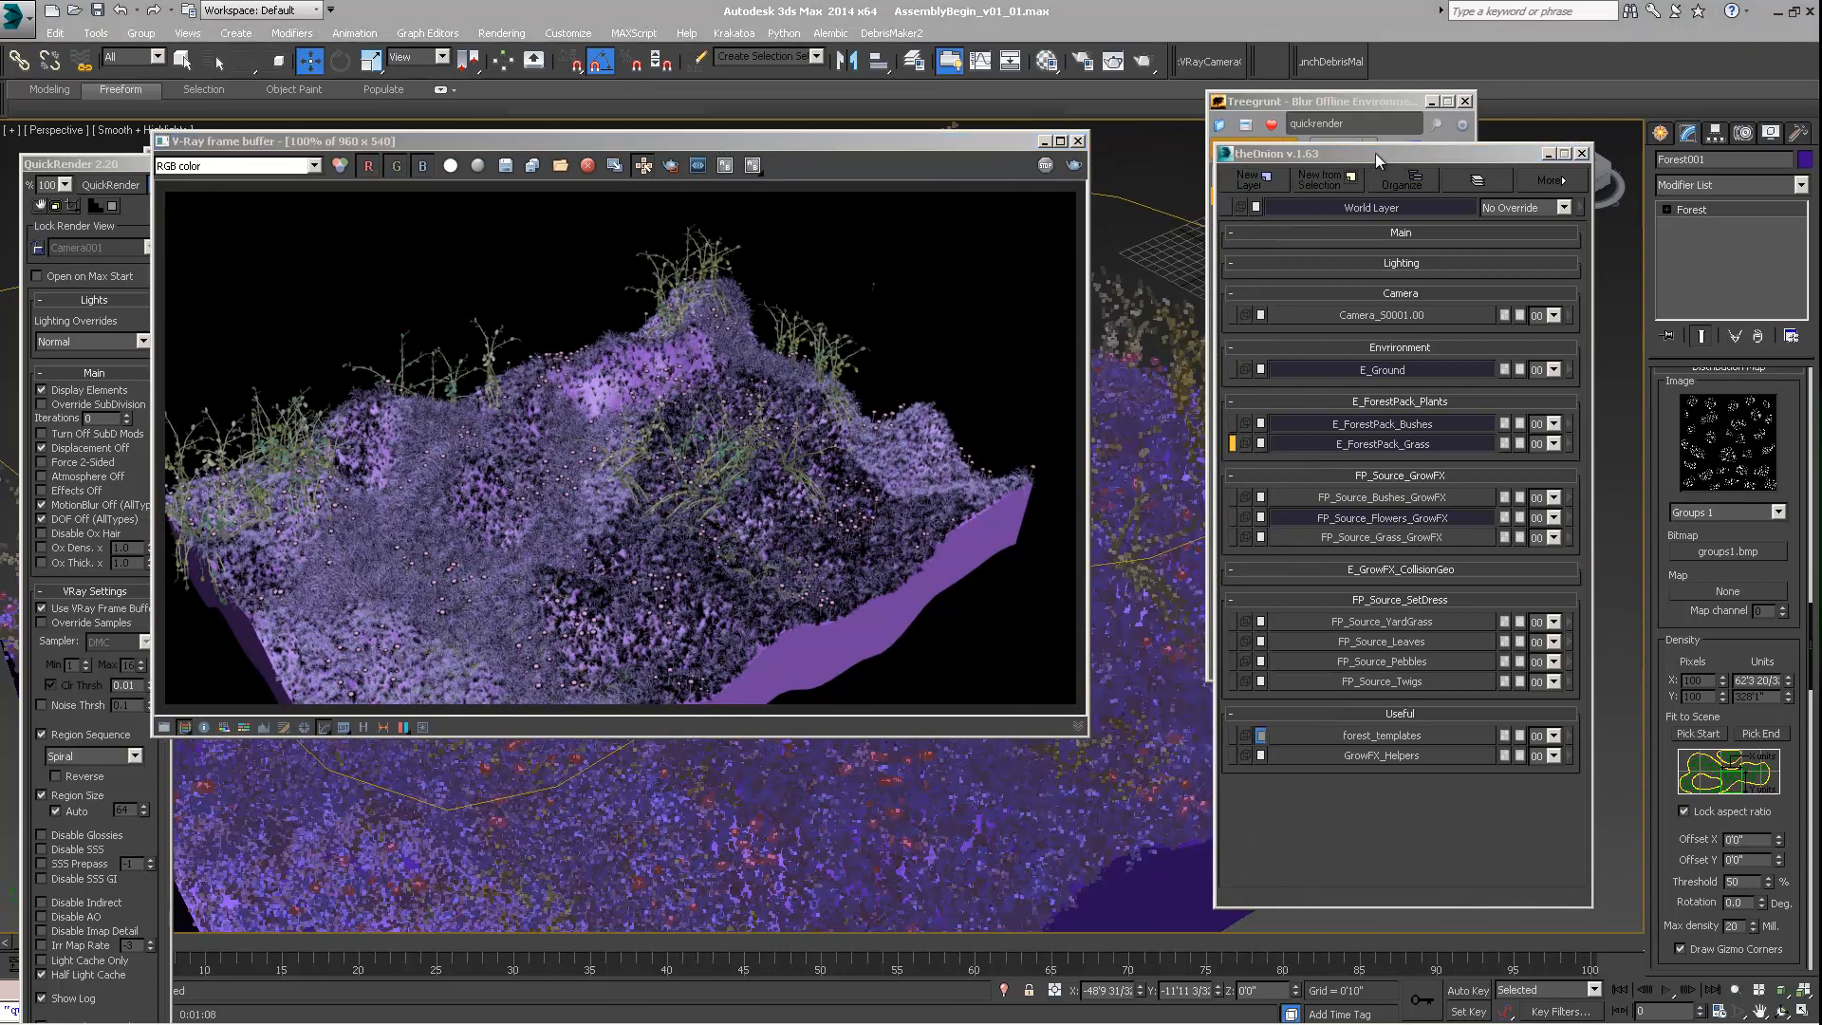
pyautogui.moveTo(1390, 155); pyautogui.dragTo(1478, 181)
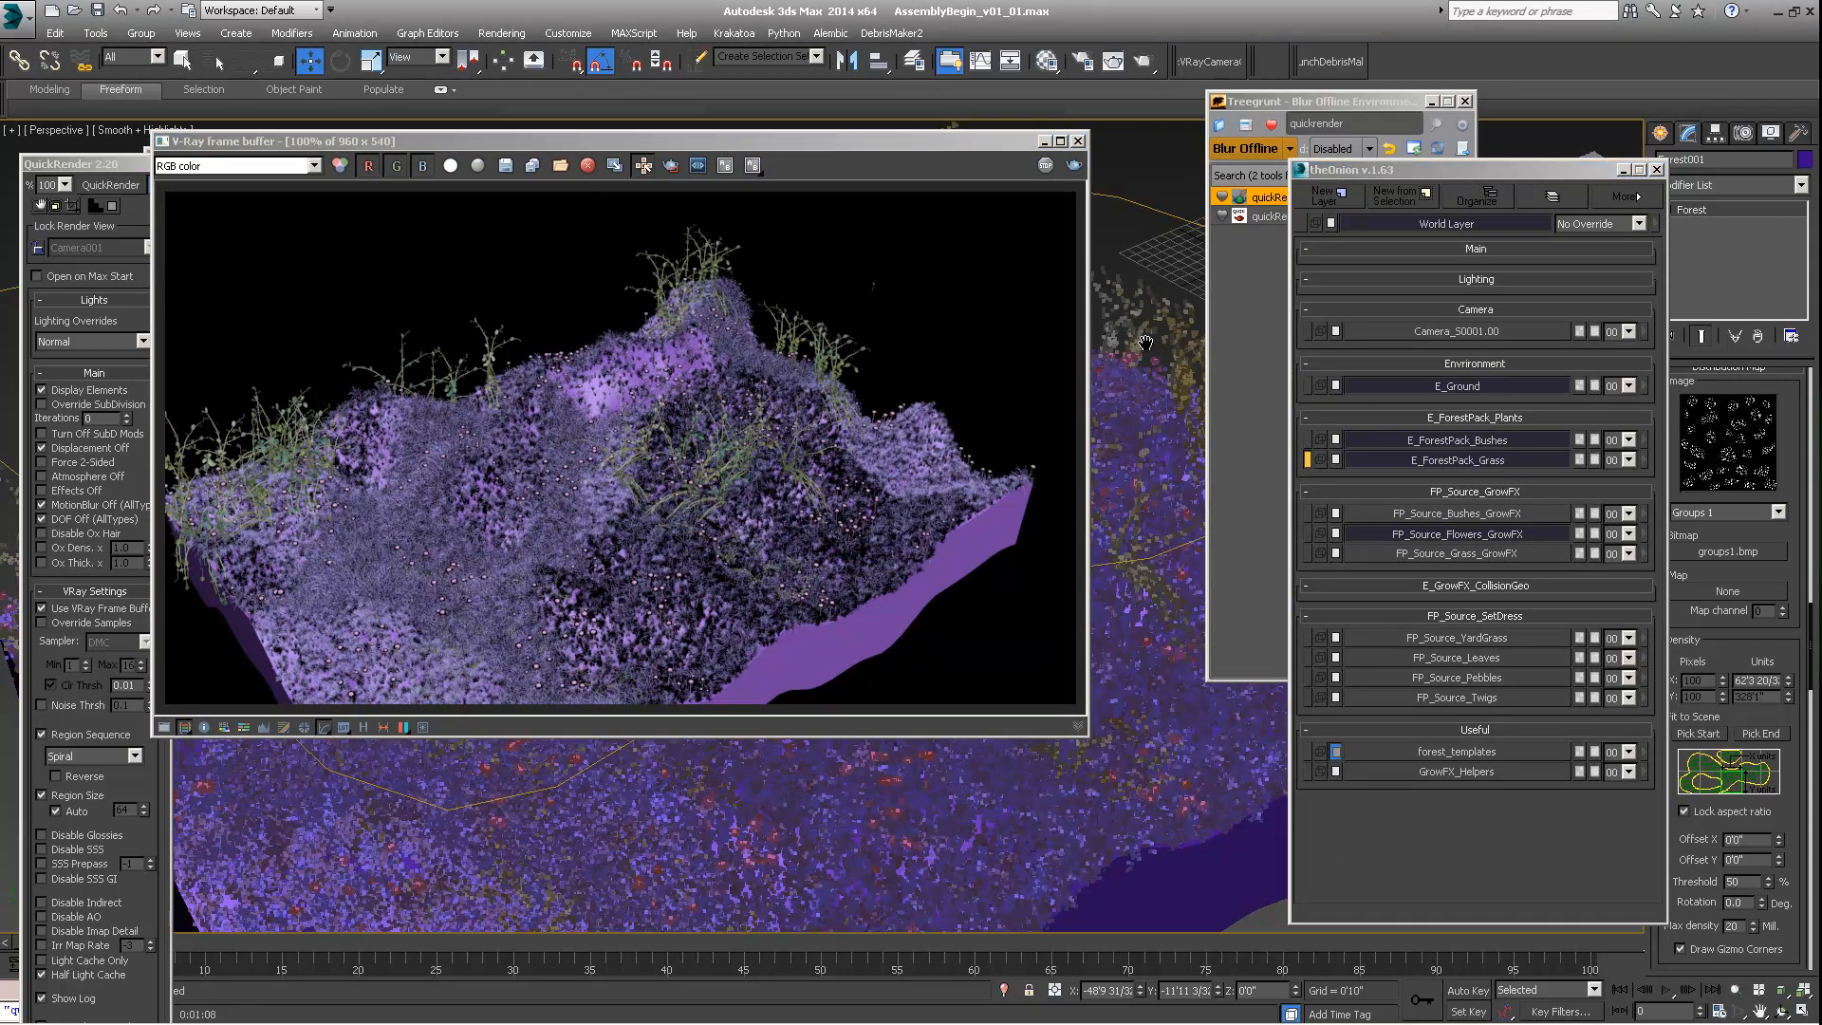
pyautogui.scroll(6, 1145, 342)
pyautogui.scroll(-5, 1151, 314)
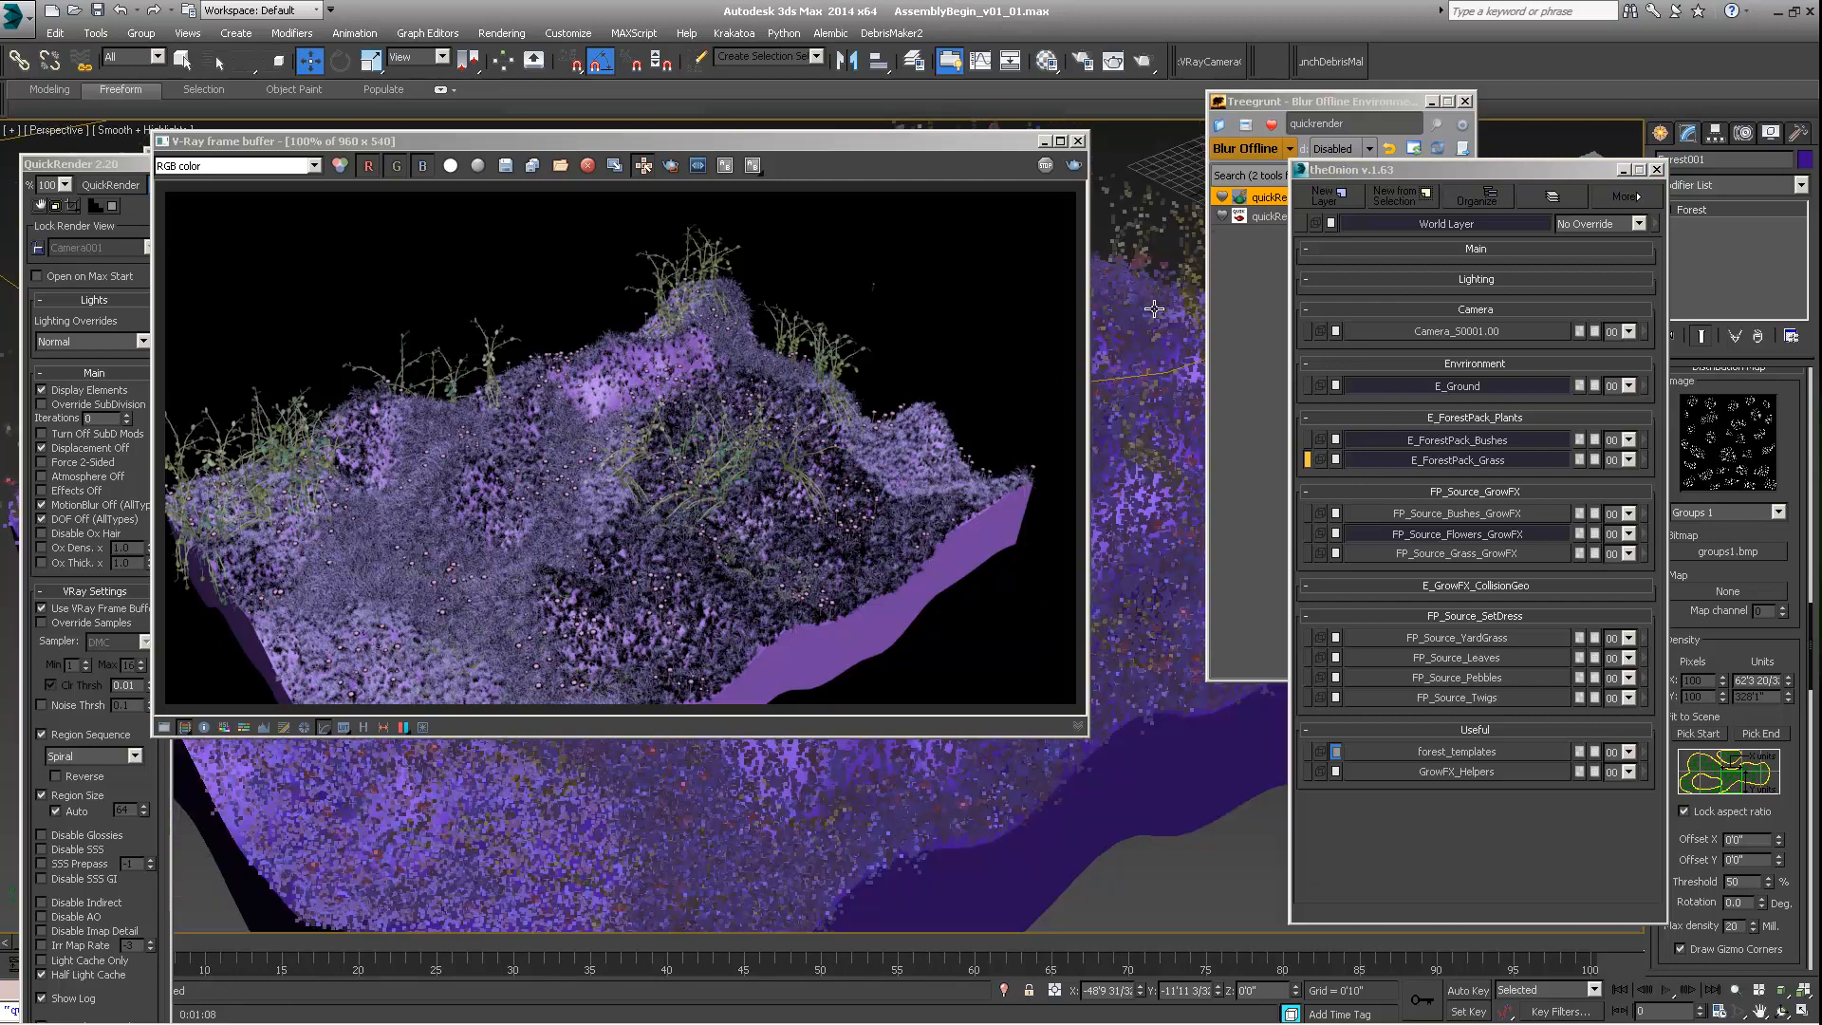
pyautogui.moveTo(996, 131); pyautogui.dragTo(944, 172)
pyautogui.click(1023, 182)
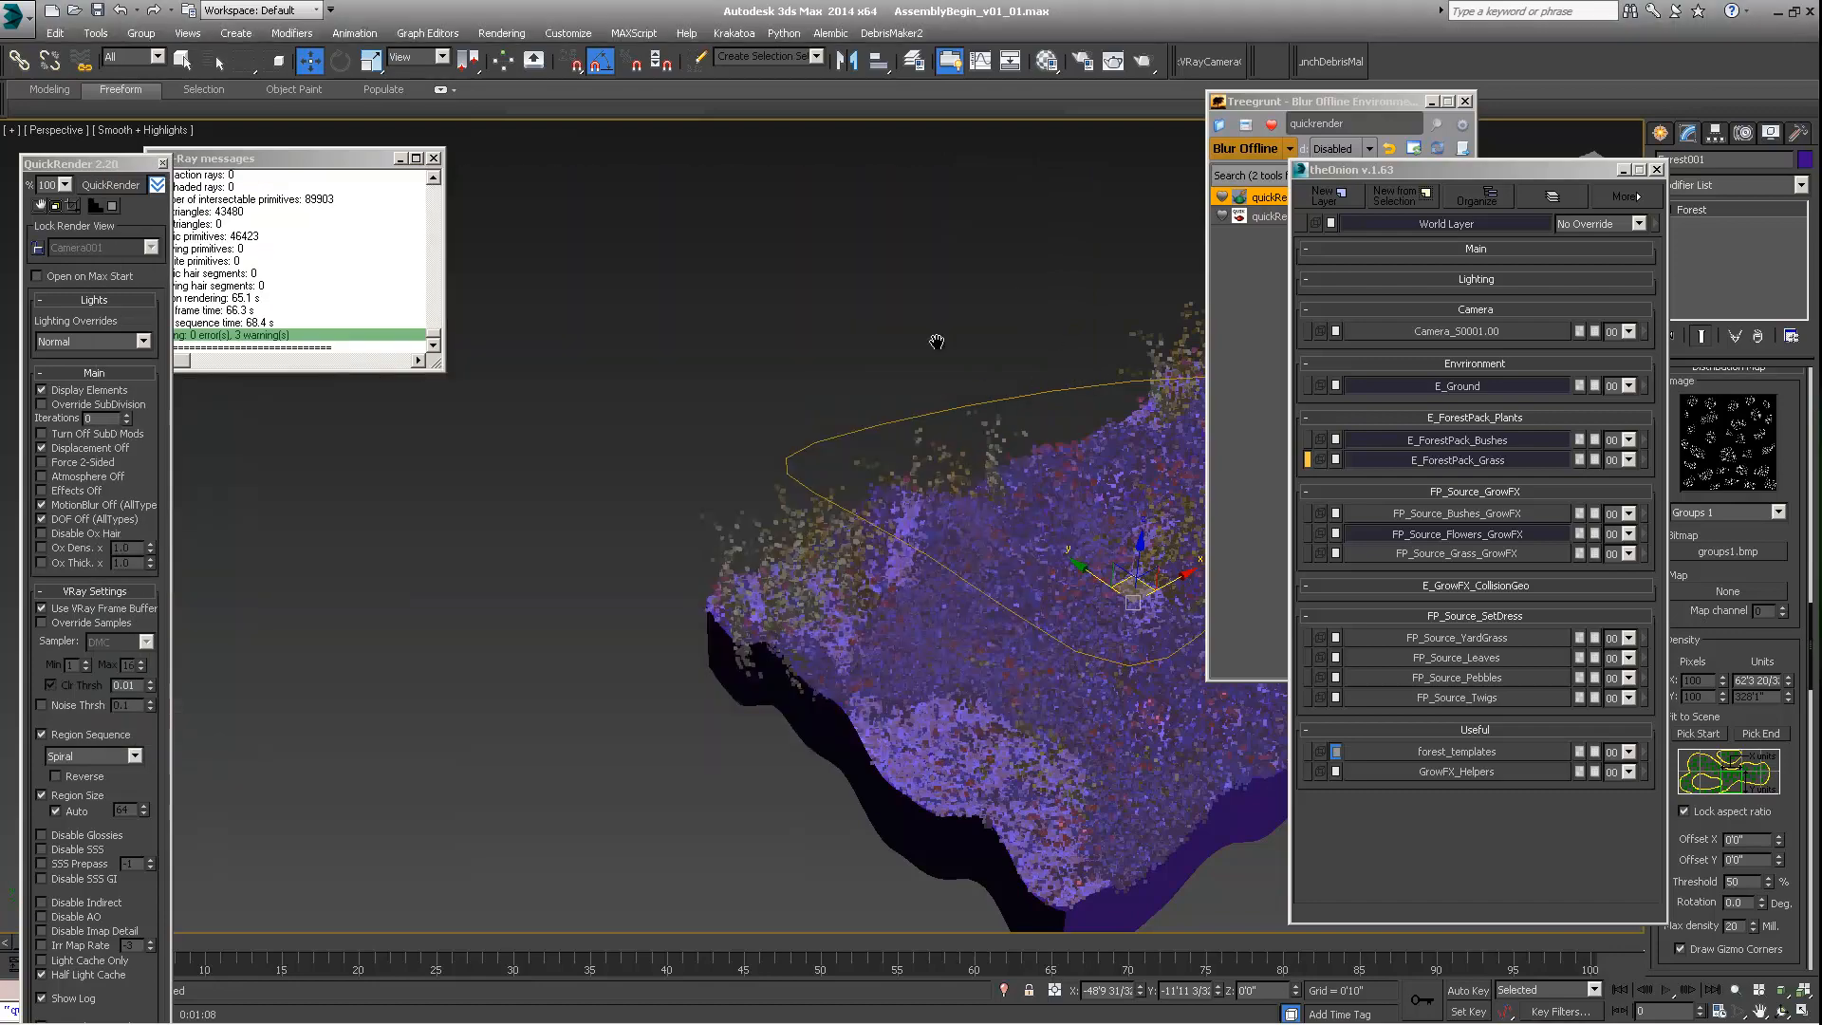
# Step: Hide the E_ForestPack_Grass, E_ForestPack_Bushes and FP_Source_Flowers_GrowFX layers, and show the FP_Source_Leaves layer
pyautogui.moveTo(934, 340); pyautogui.dragTo(761, 247, button='middle')
pyautogui.keyDown('alt'); pyautogui.moveTo(860, 352); pyautogui.dragTo(656, 579, button='middle'); pyautogui.keyUp('alt')
pyautogui.moveTo(1525, 171); pyautogui.dragTo(1457, 169)
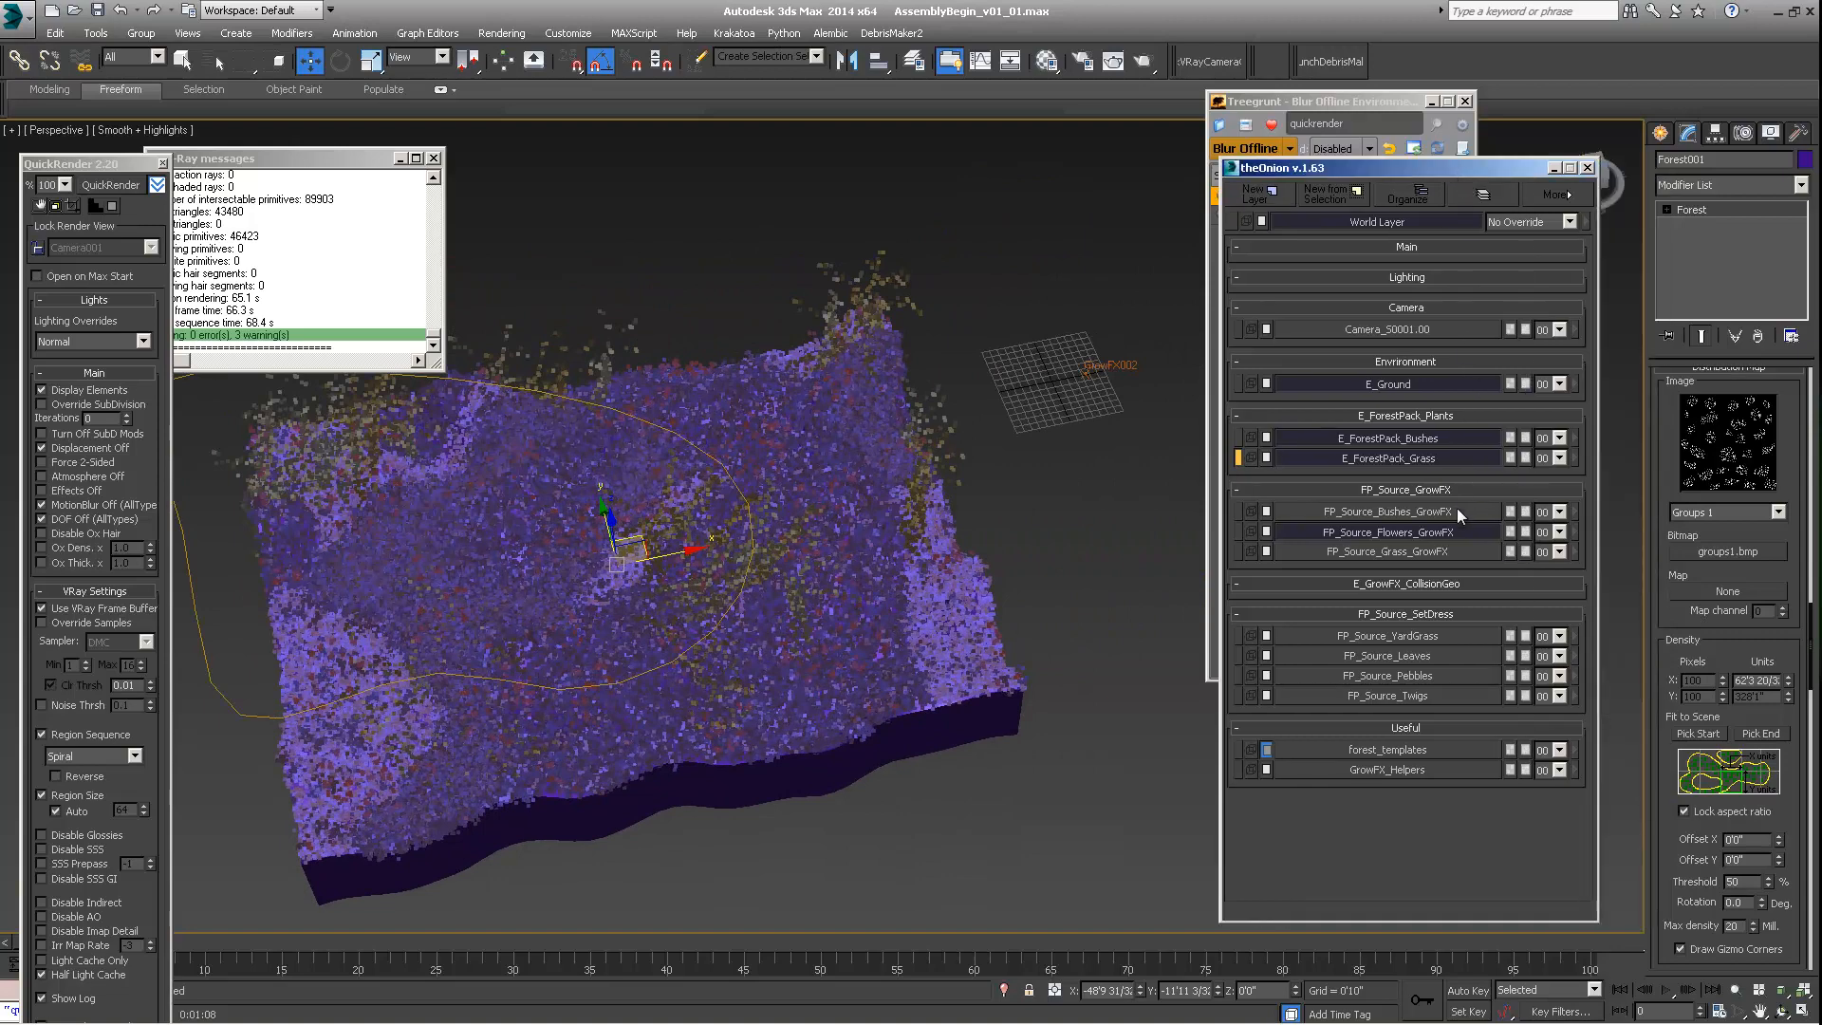
pyautogui.click(1402, 460)
pyautogui.click(1408, 440)
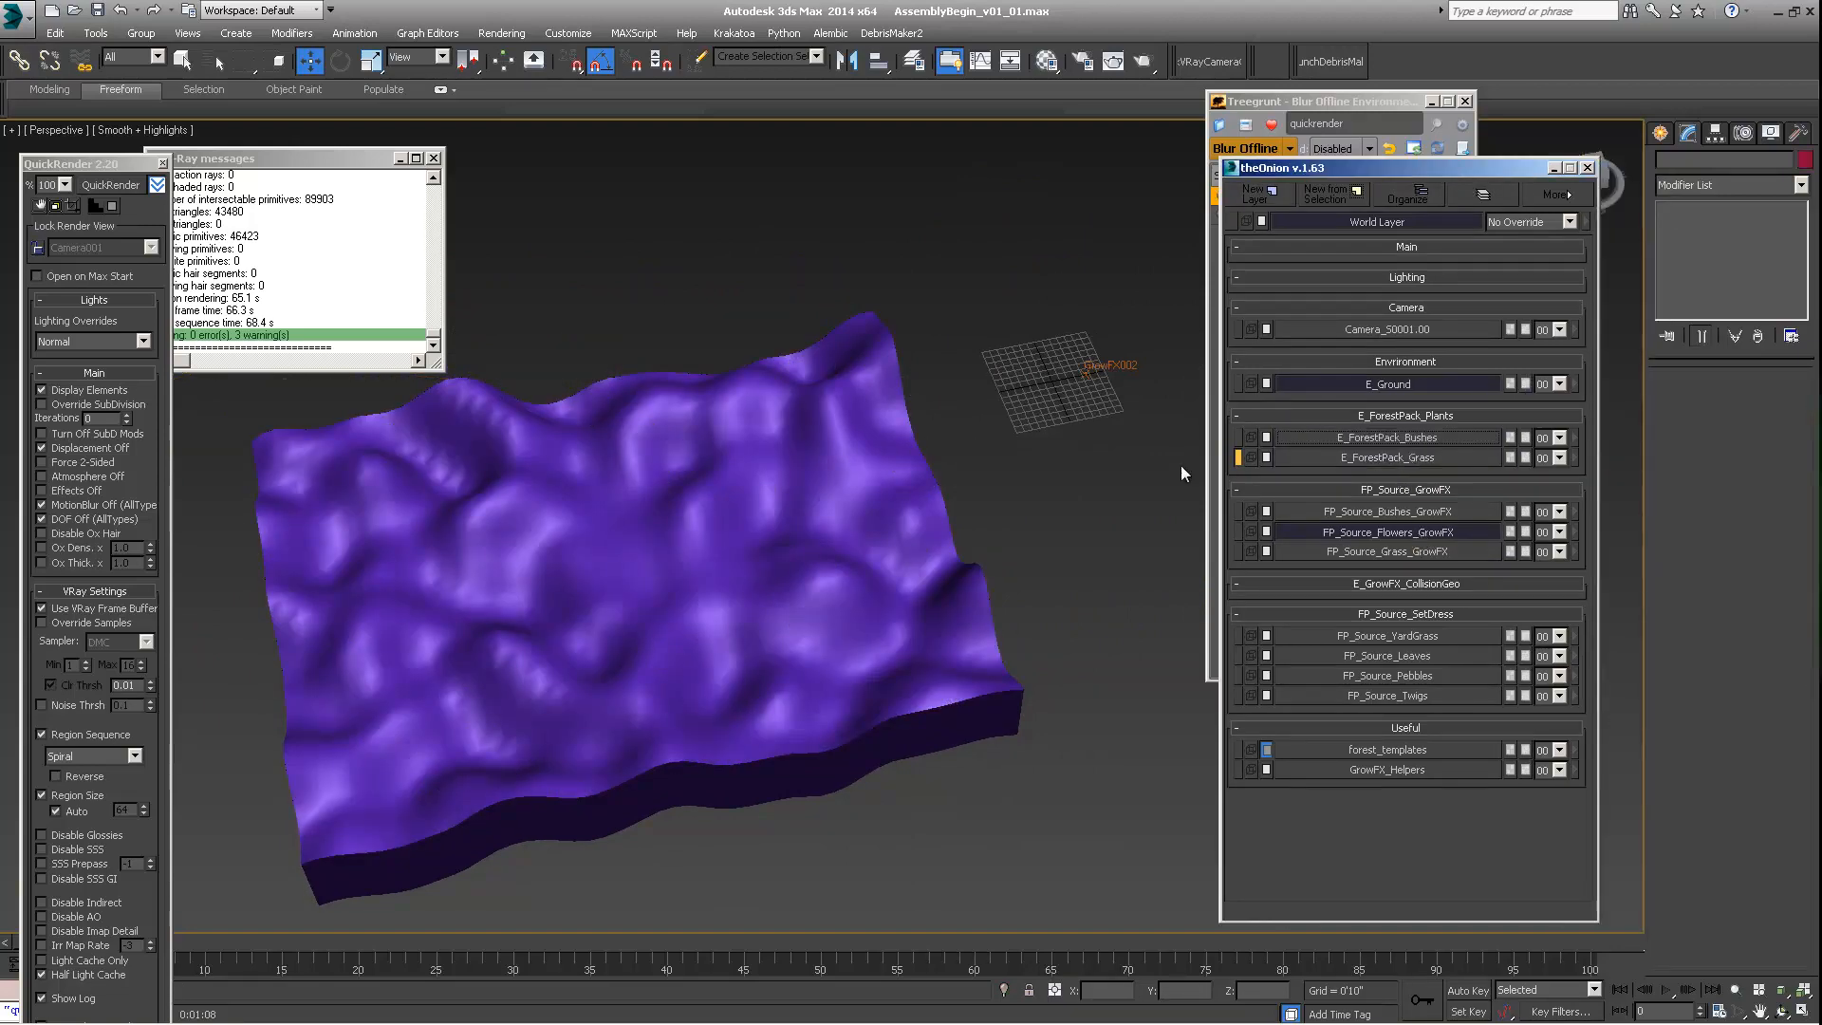
pyautogui.moveTo(783, 473); pyautogui.dragTo(704, 582, button='middle')
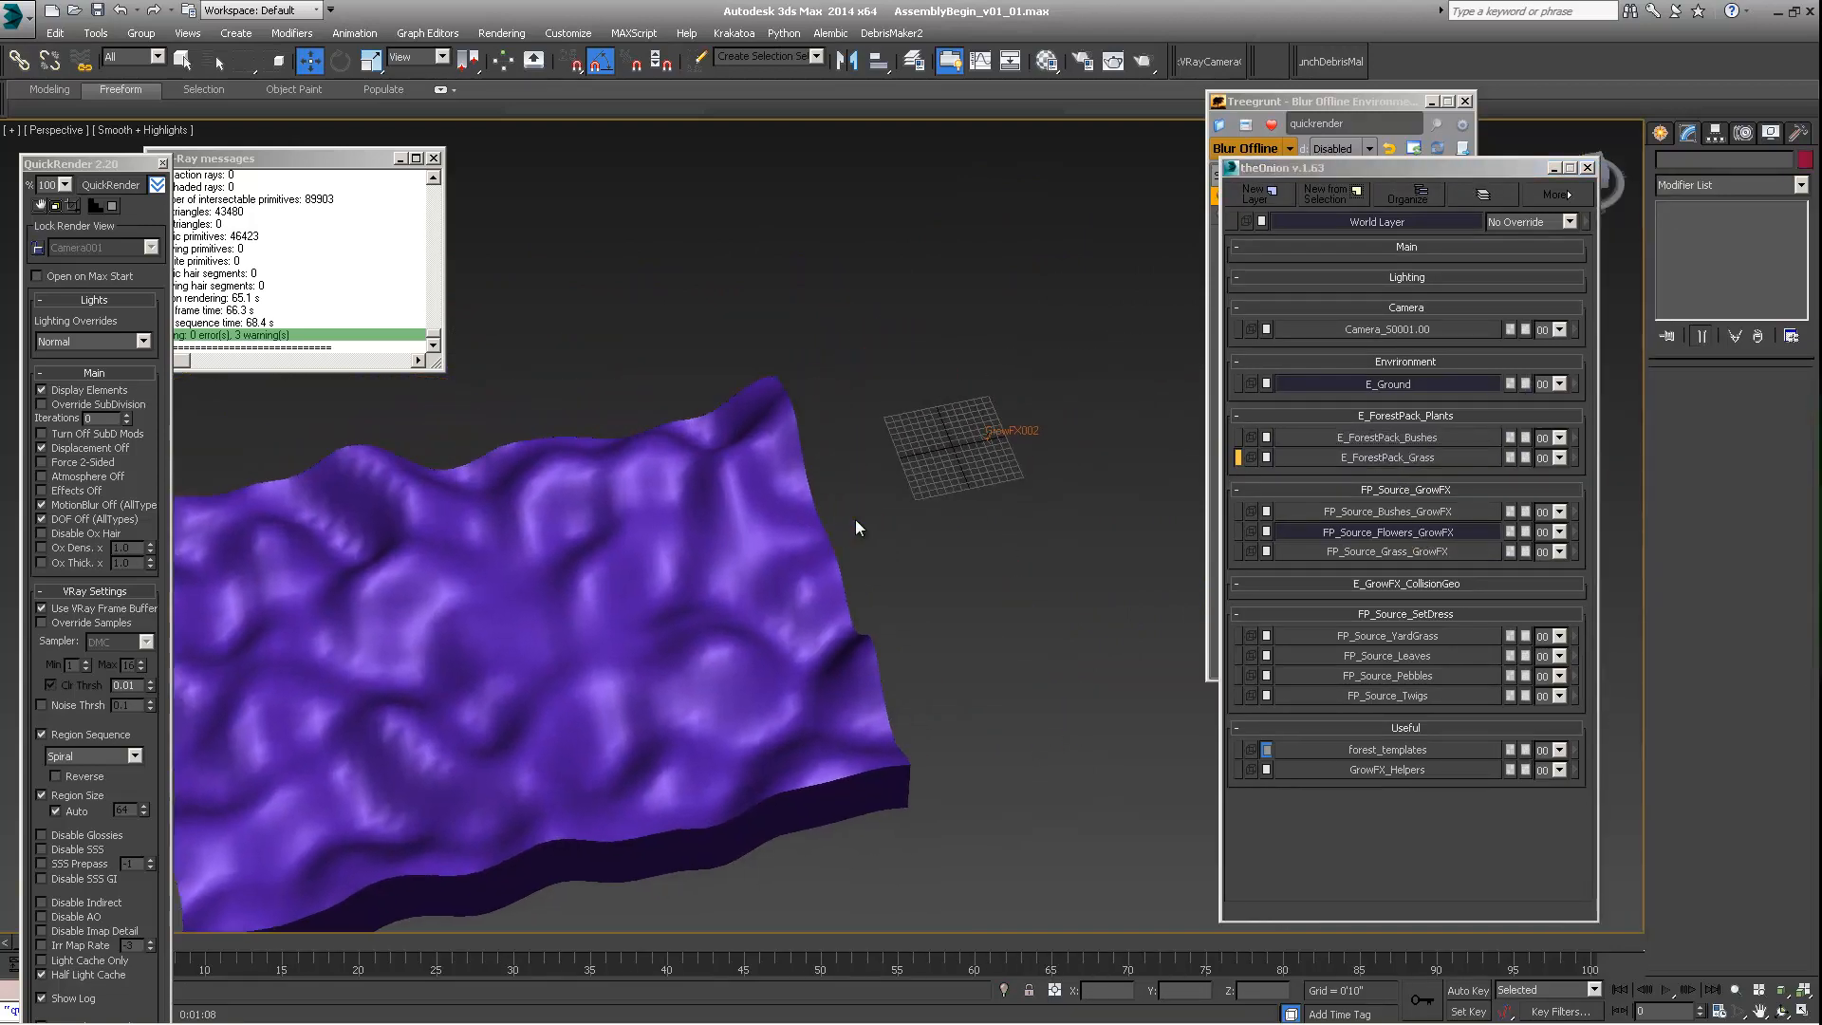
pyautogui.click(1408, 532)
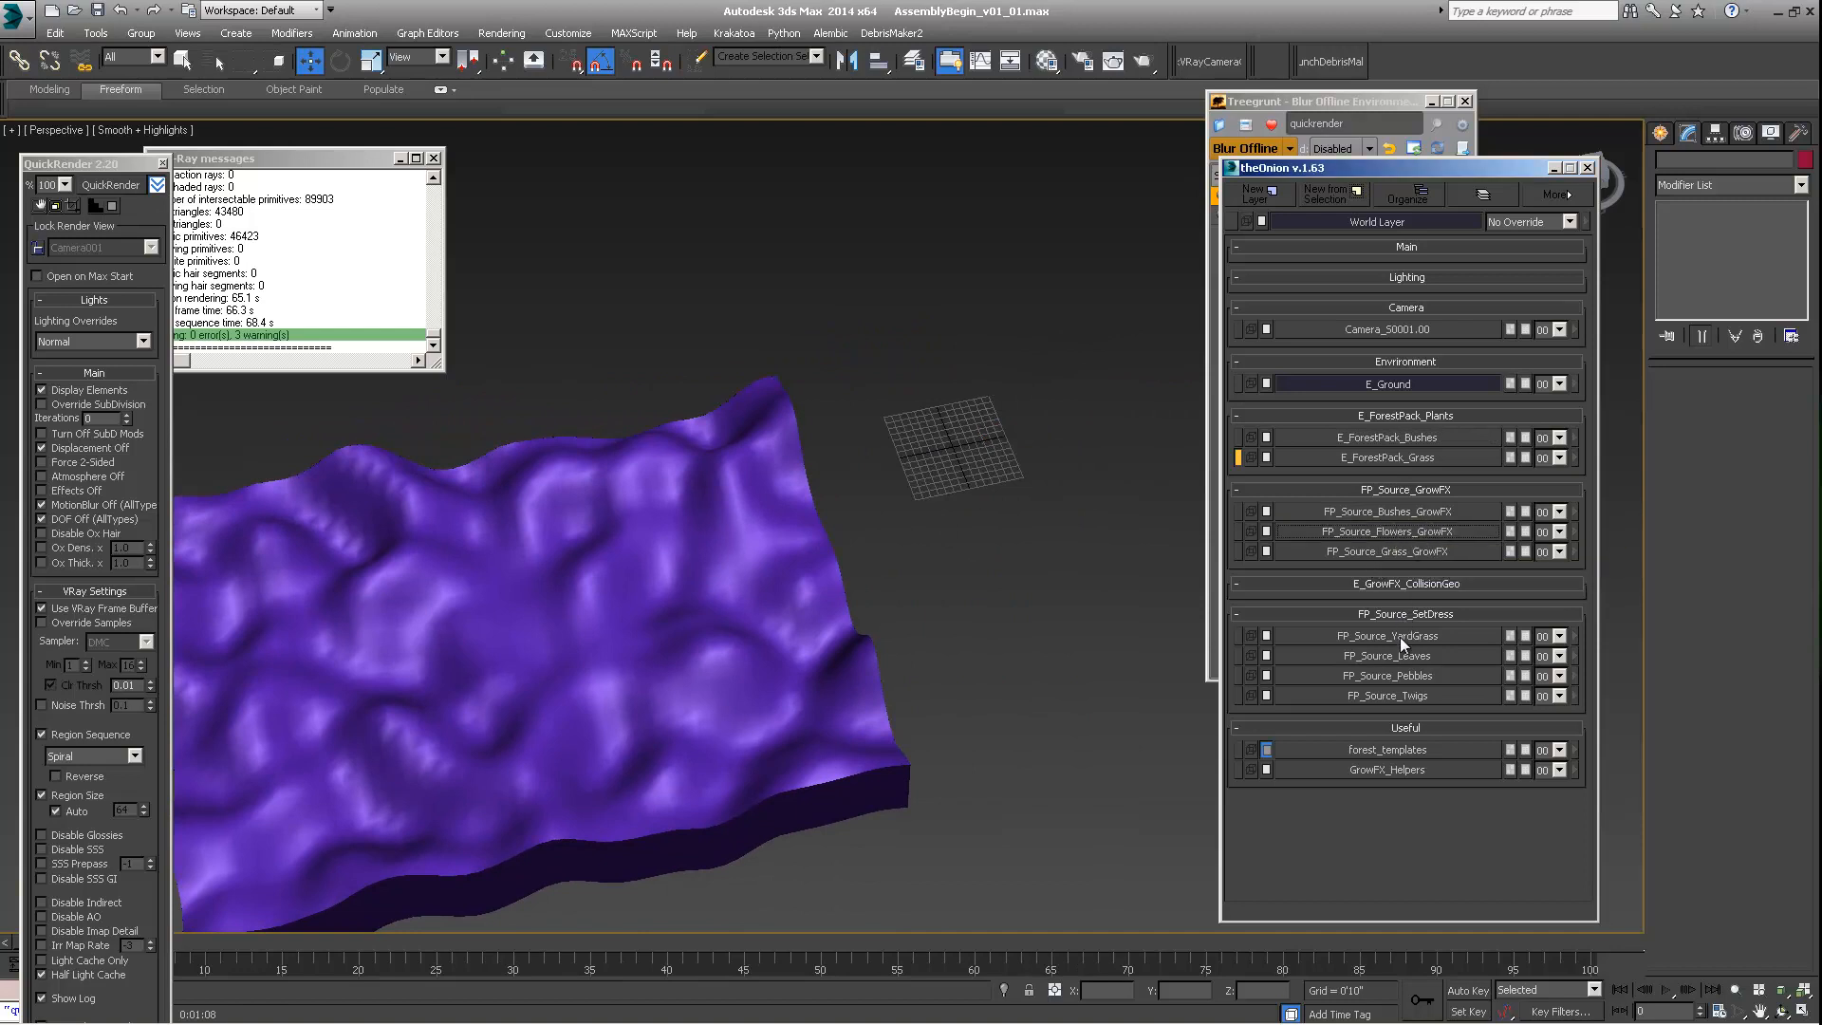
pyautogui.click(1361, 654)
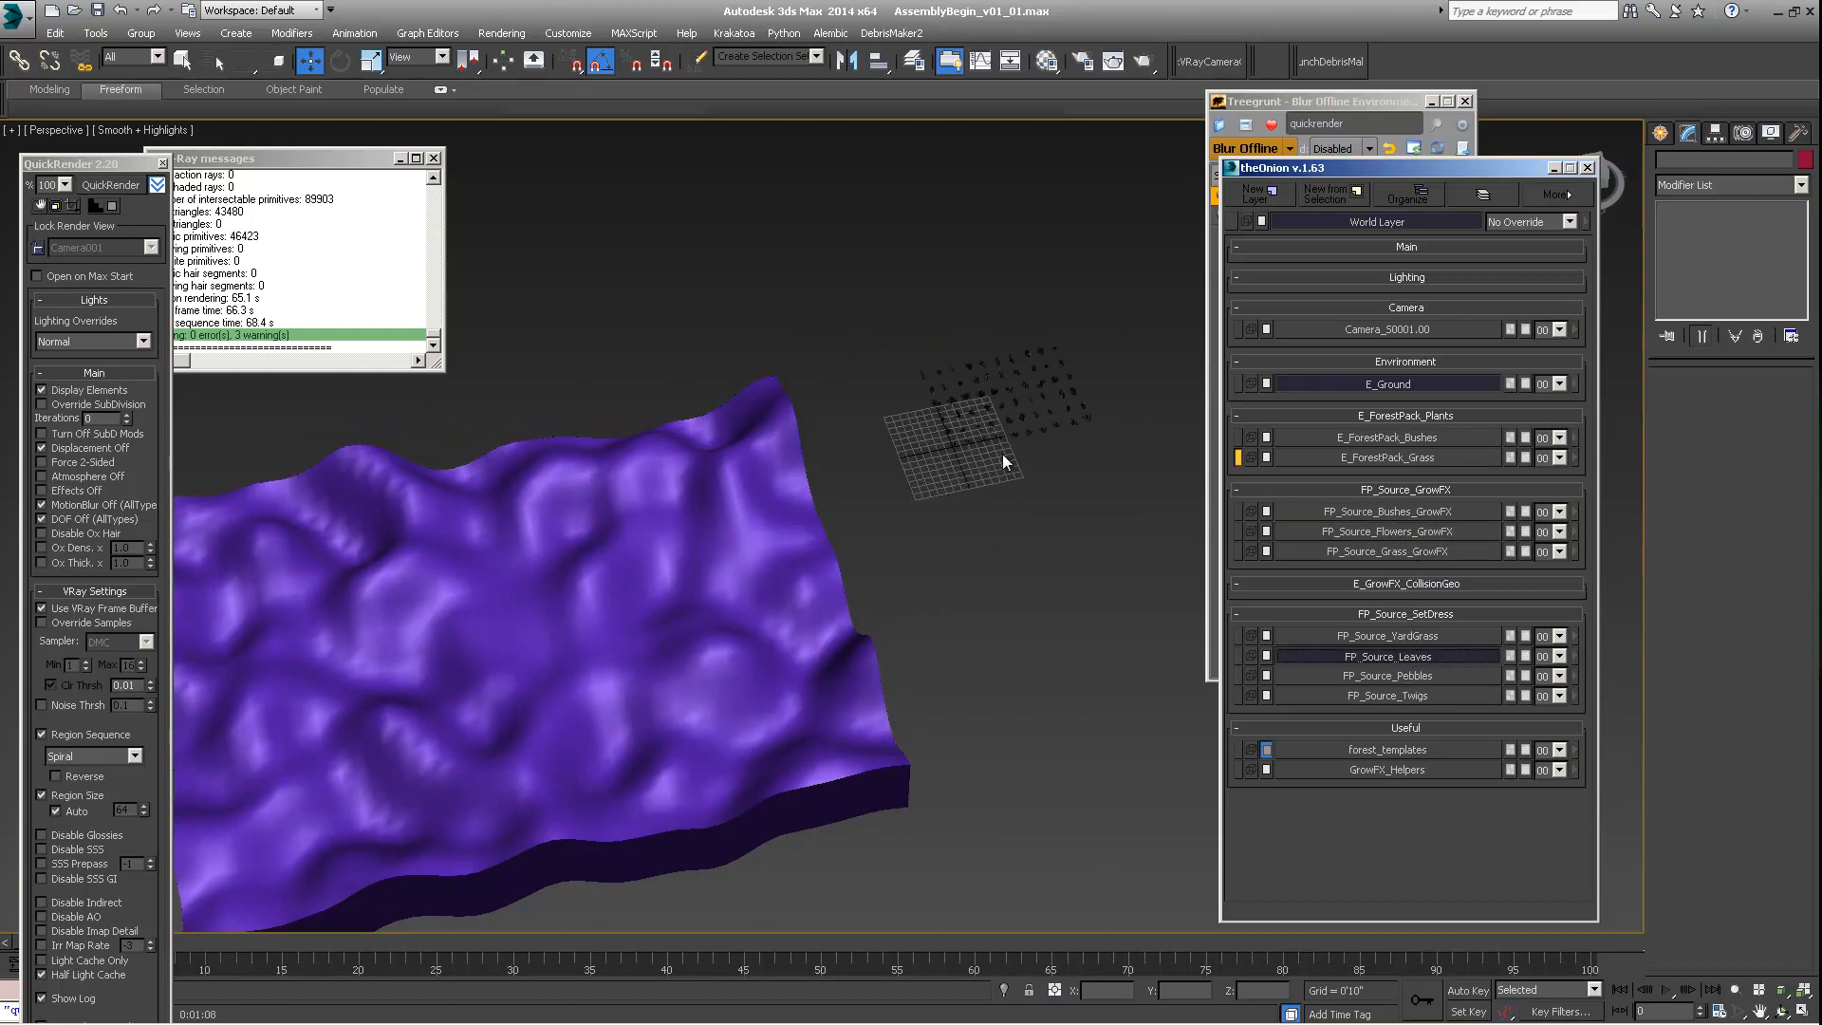
# Step: Create another Forest Pro object on the purple ground surface, declining the Camera Limit to Visibility option
pyautogui.moveTo(1002, 454); pyautogui.dragTo(895, 560, button='middle')
pyautogui.click(1659, 133)
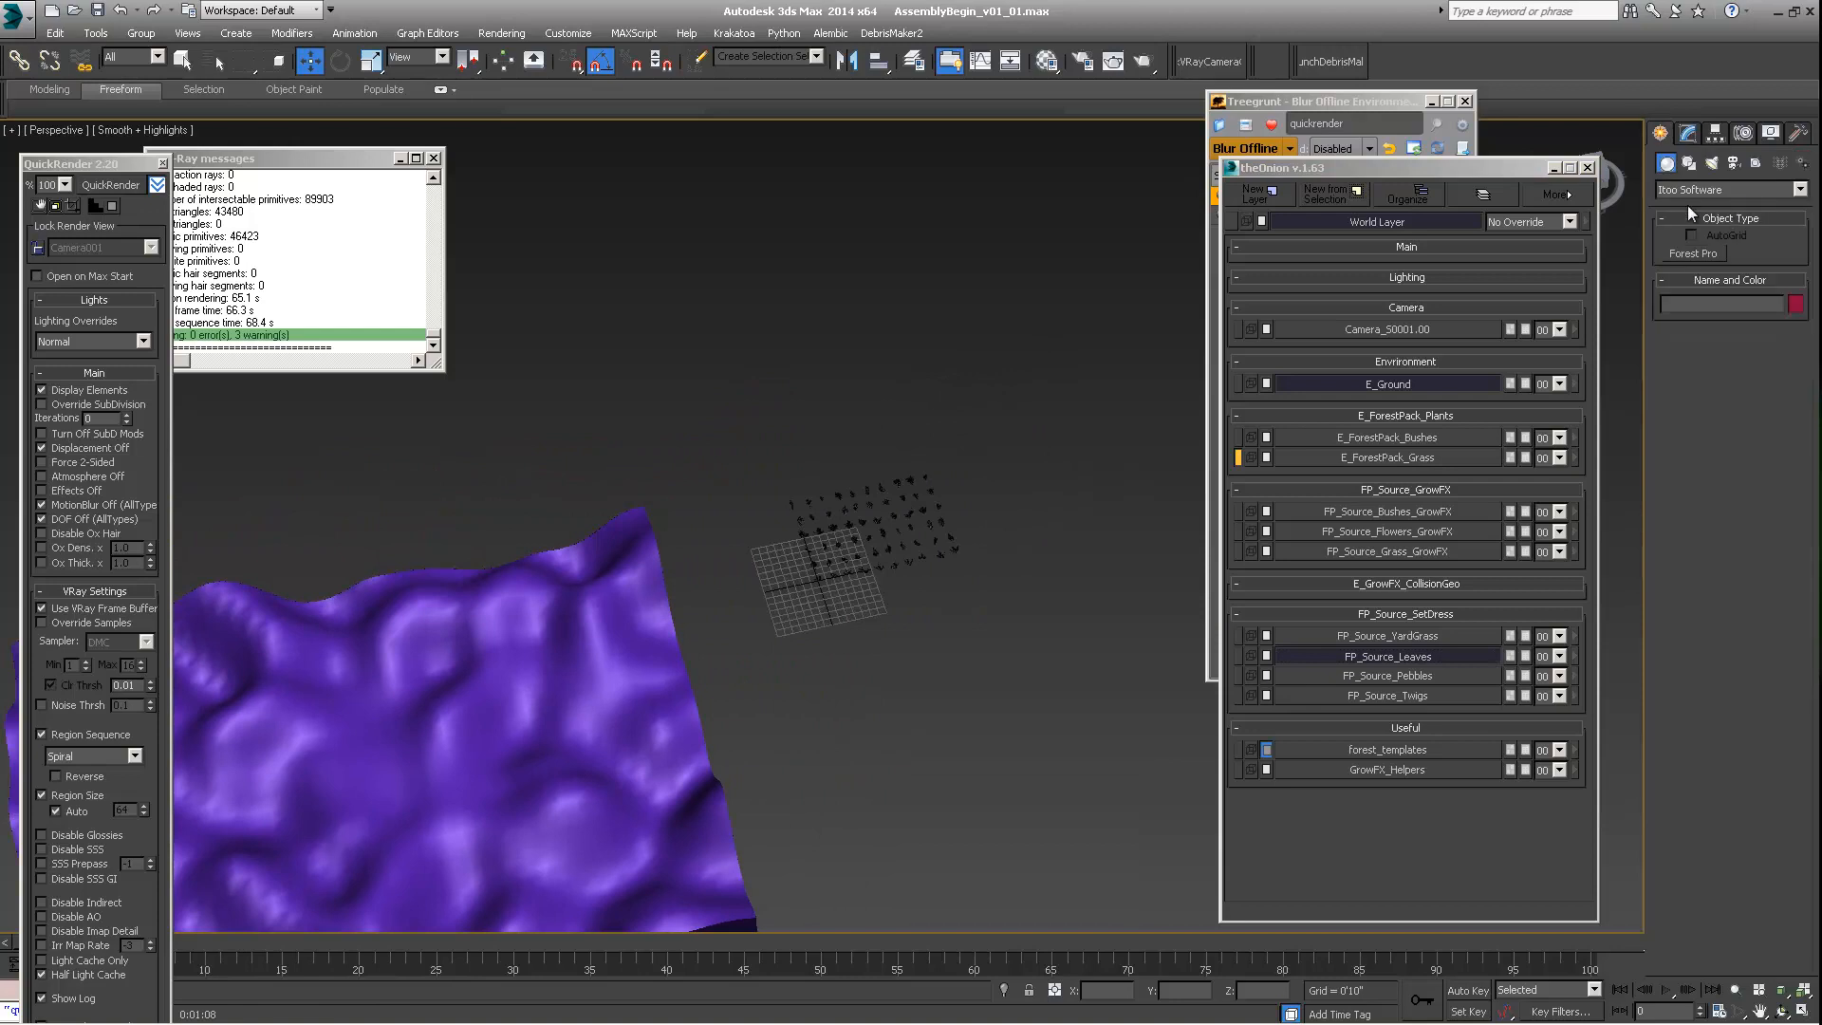
pyautogui.click(1694, 253)
pyautogui.click(593, 606)
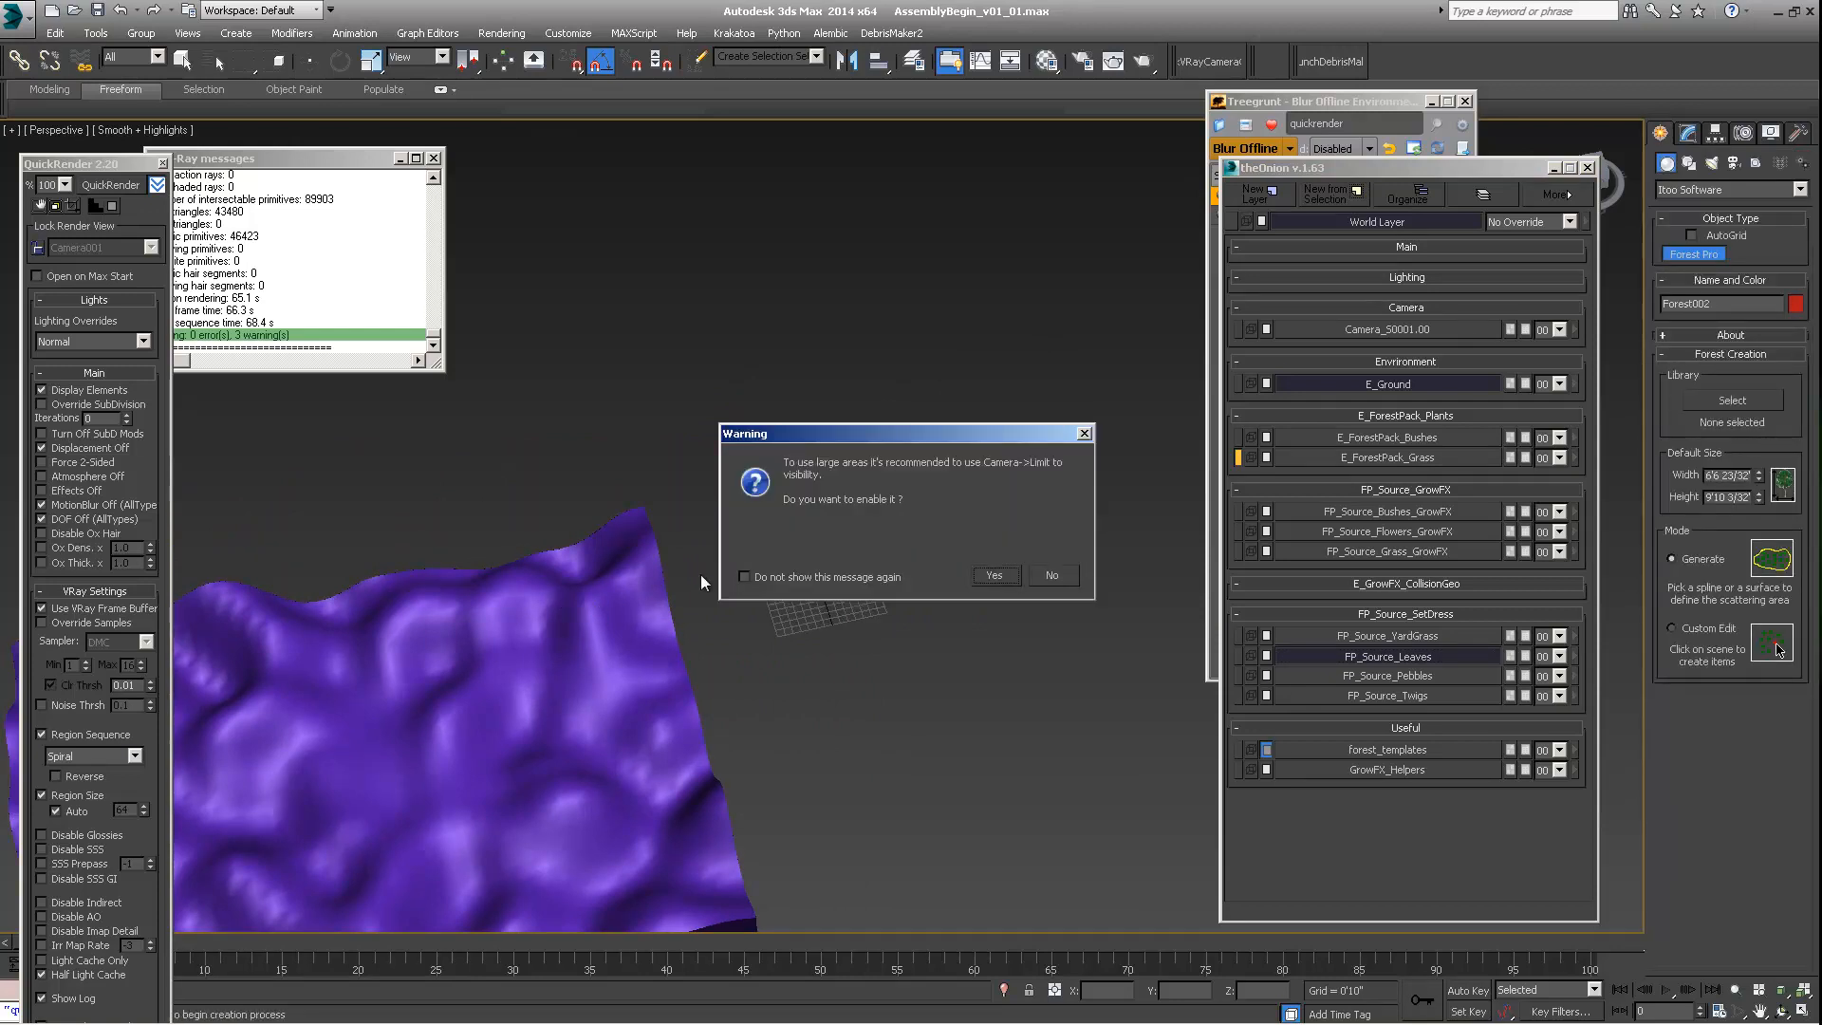
pyautogui.click(1051, 575)
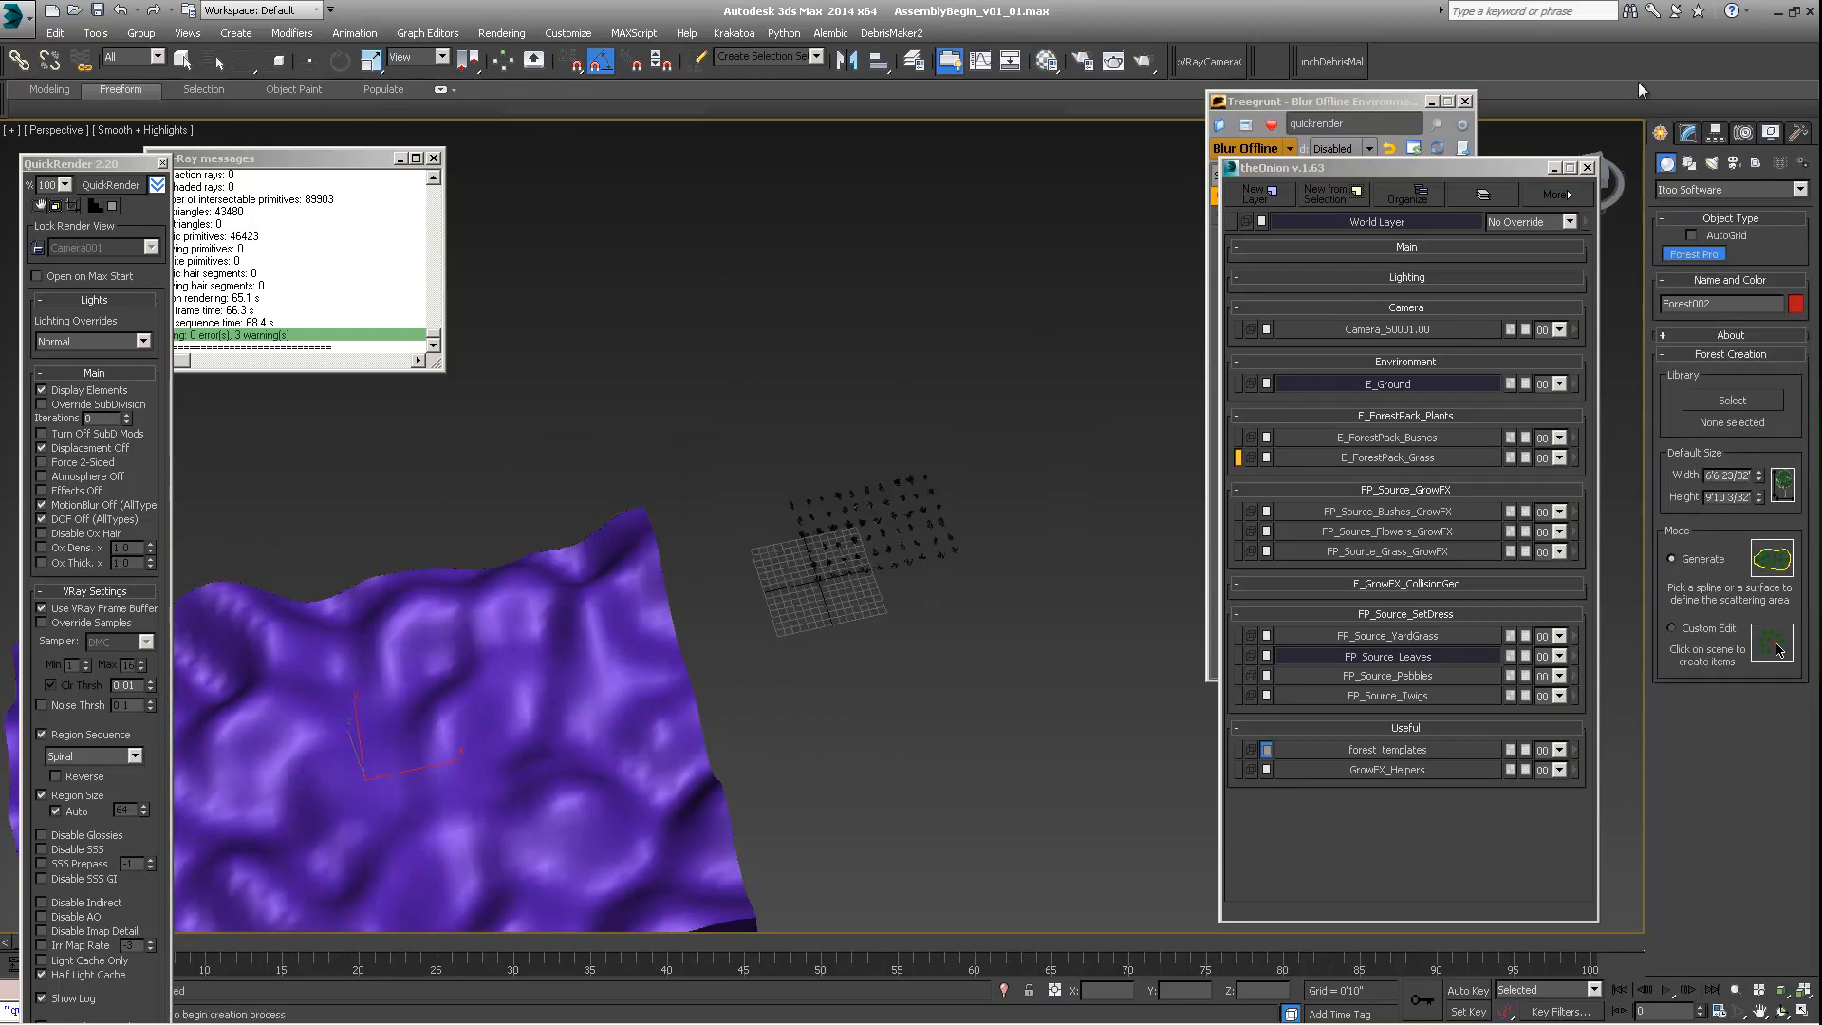
# Step: Name the new forest Forest_Leaves and place it on its own new layer named E_ForestPack_Leaves
pyautogui.click(1687, 134)
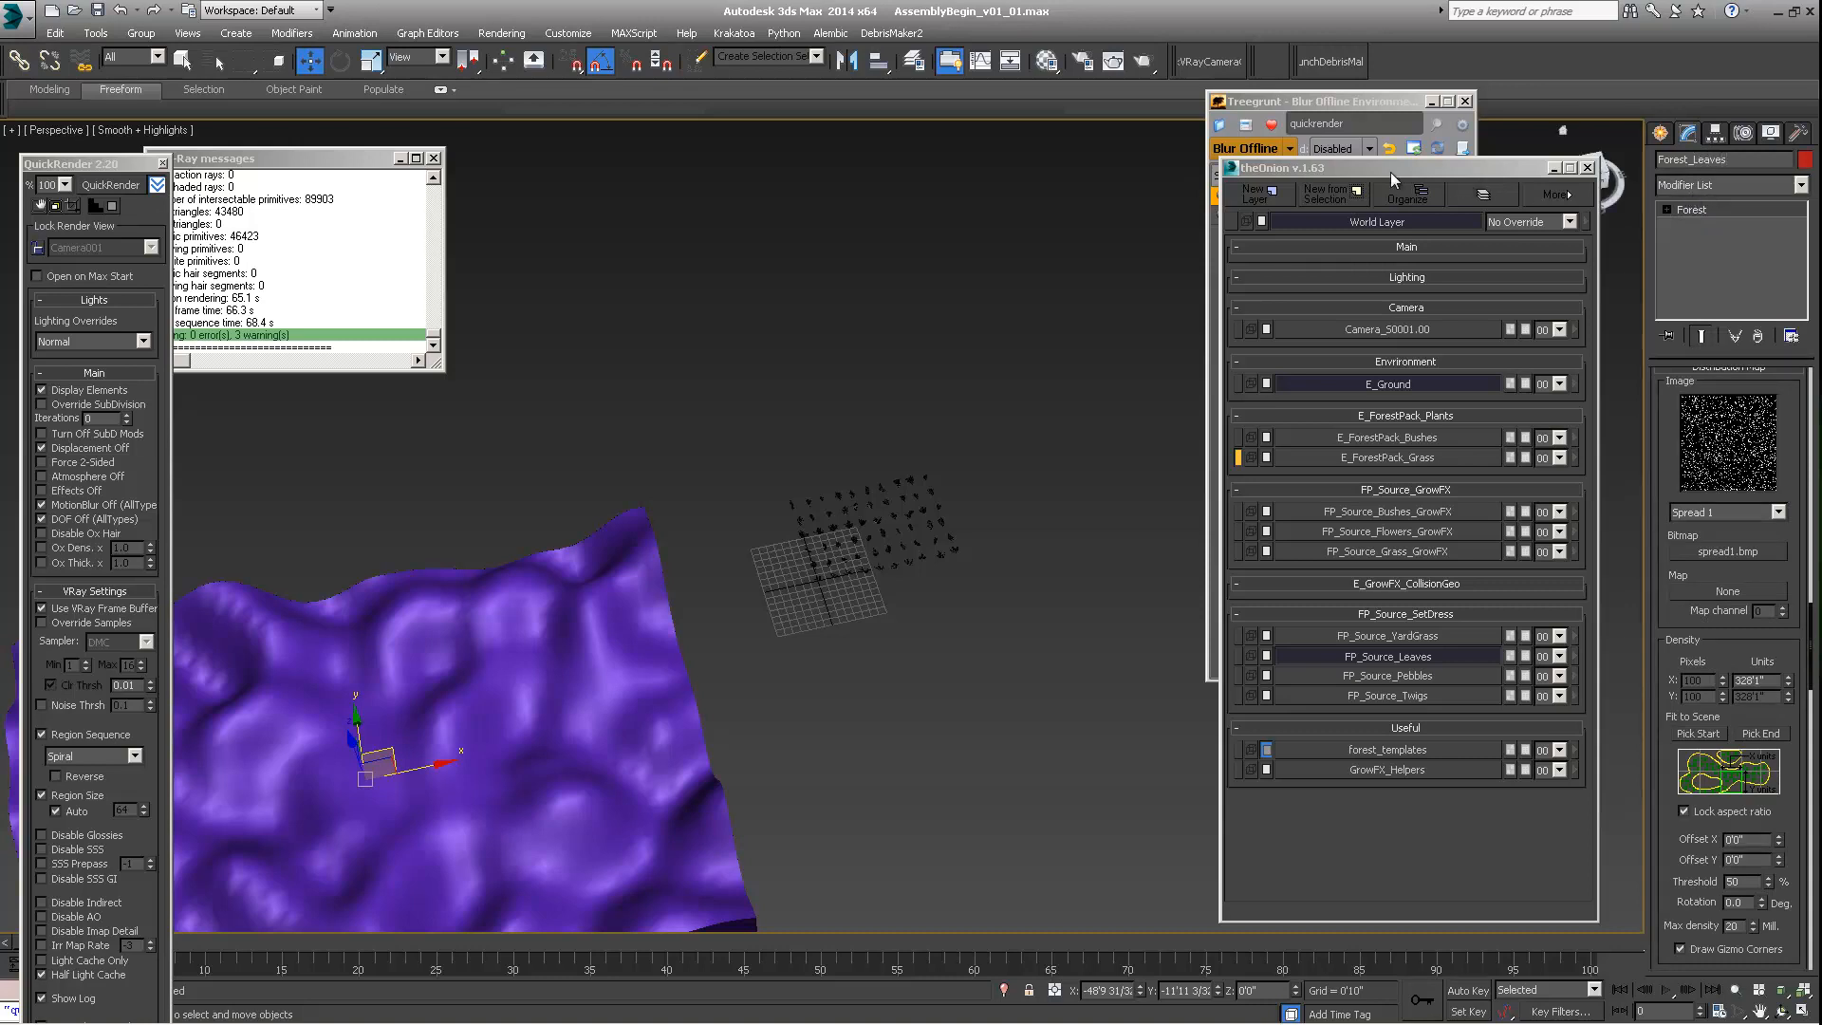
pyautogui.click(1326, 194)
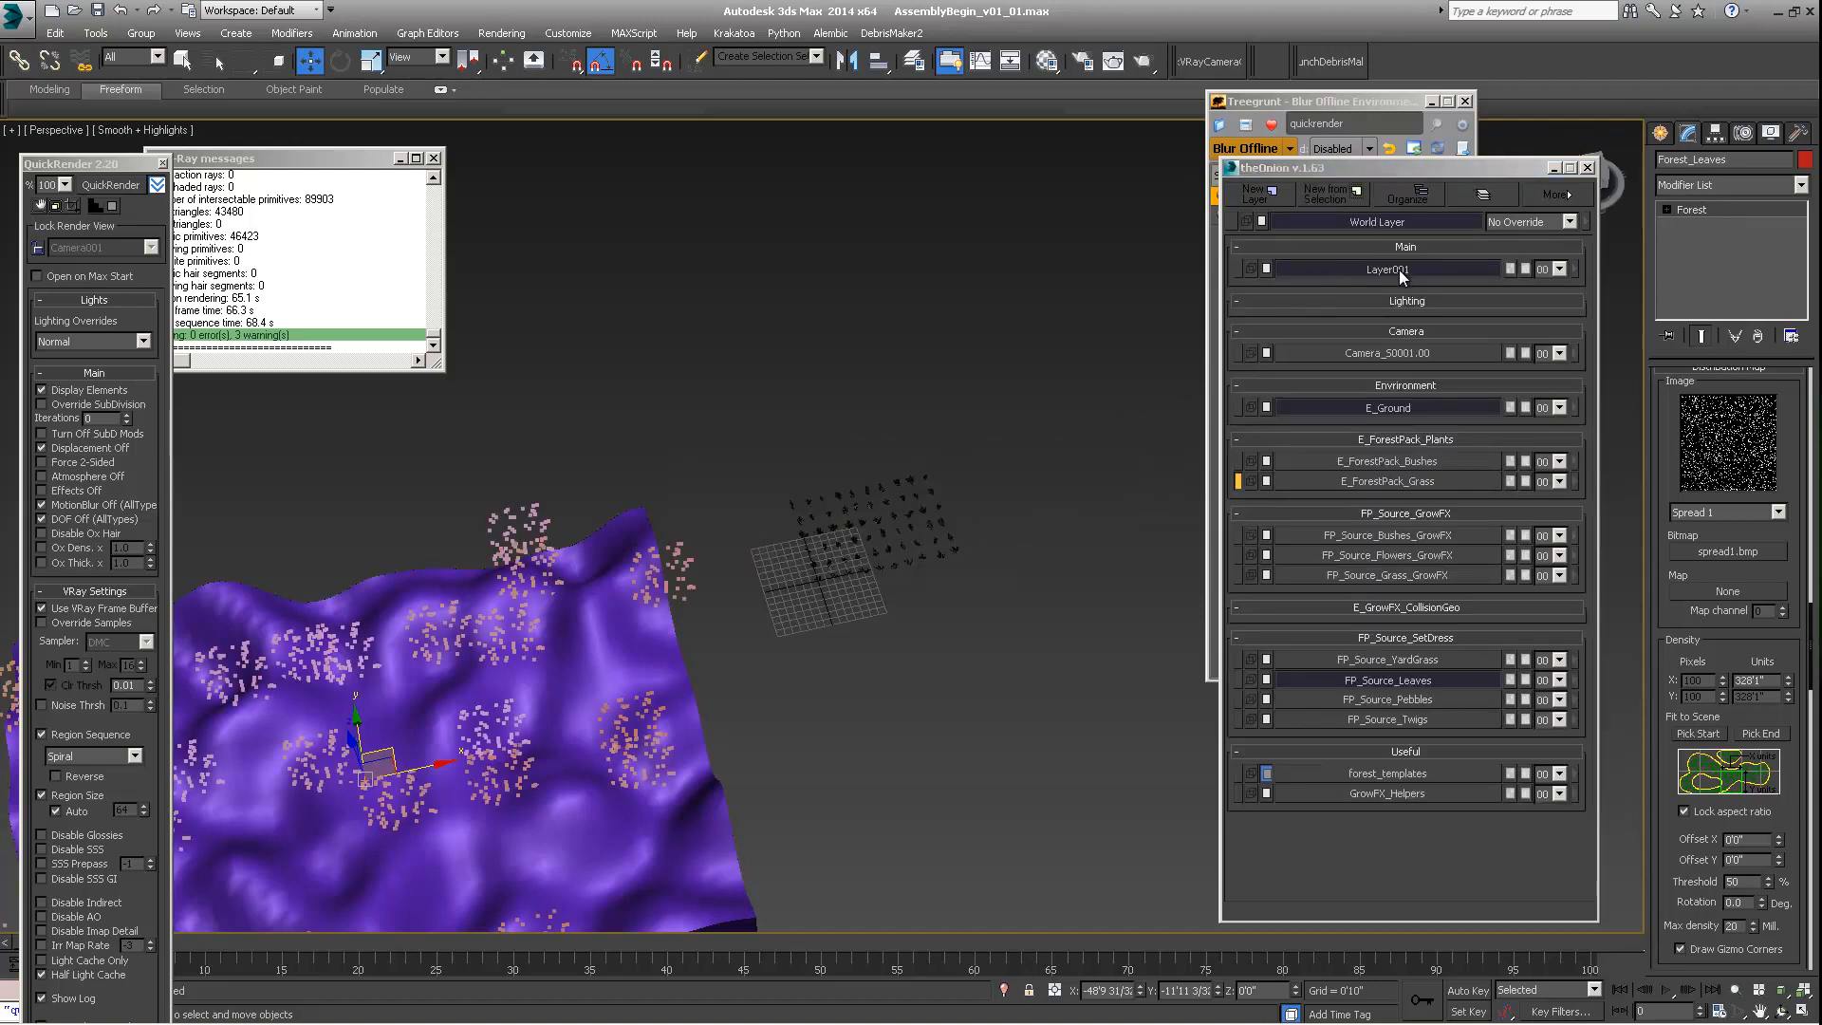
pyautogui.rightClick(1399, 270)
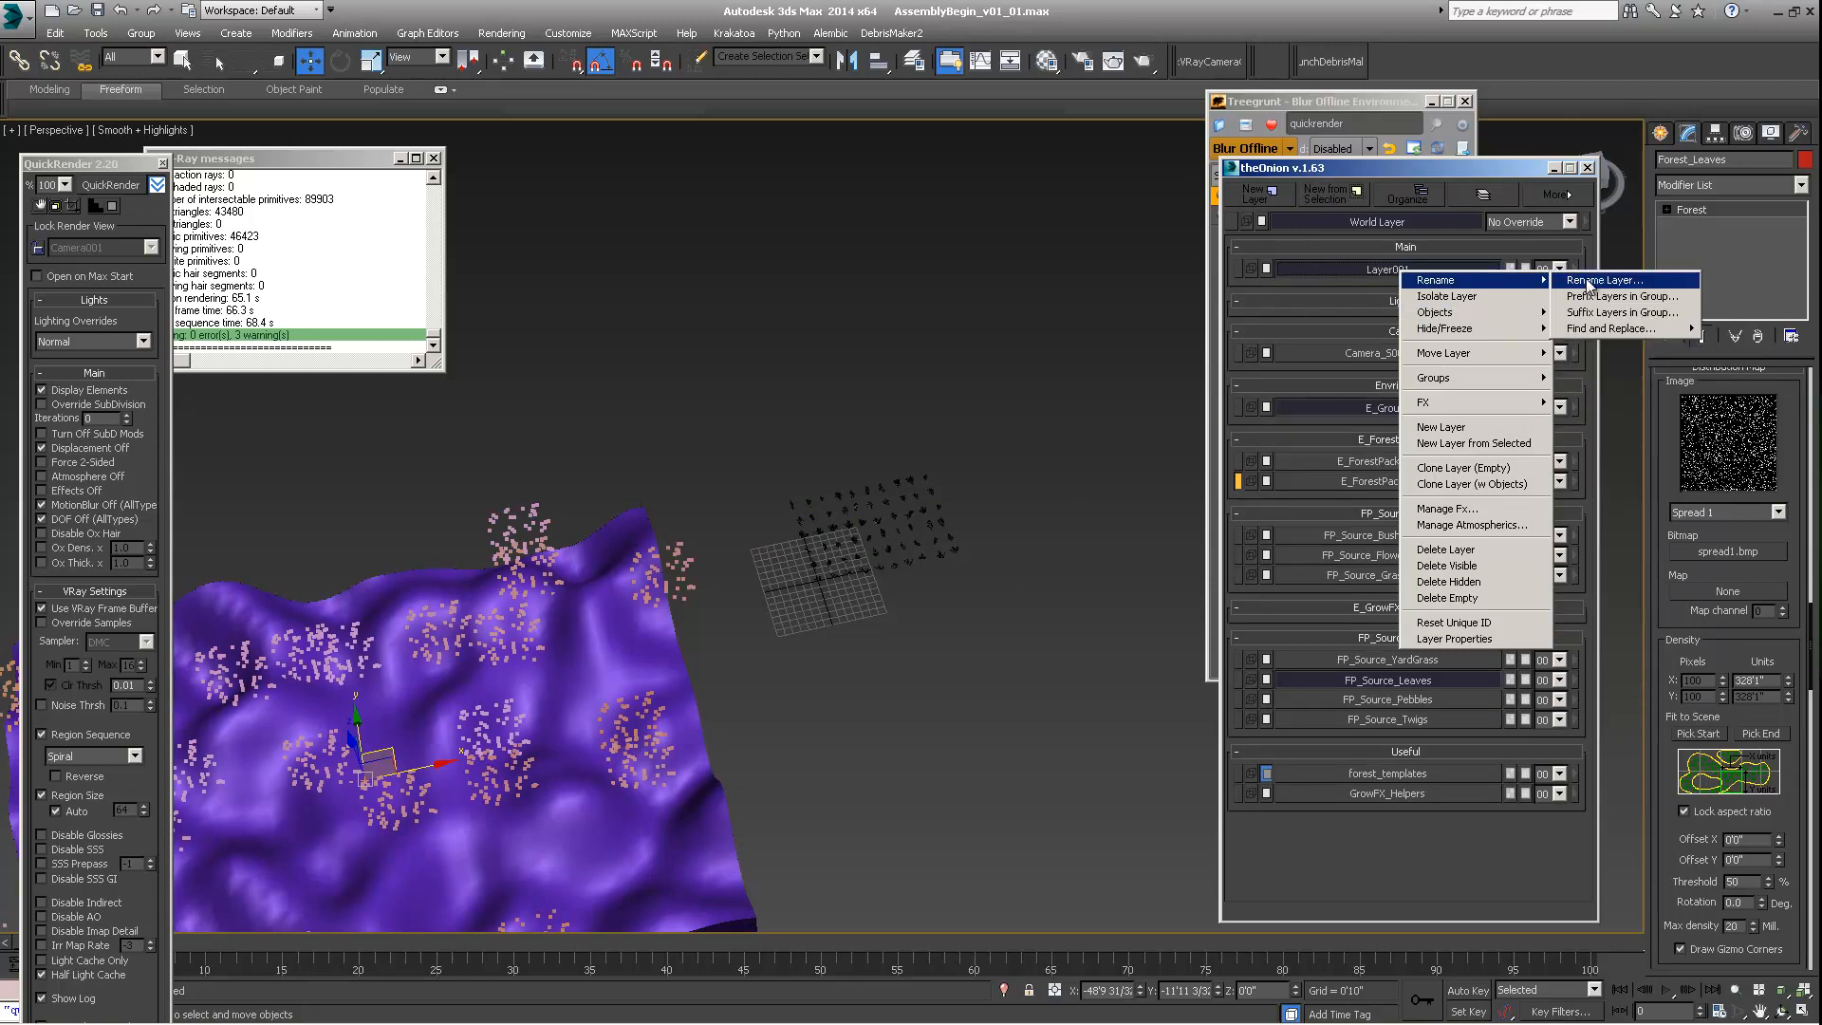
pyautogui.click(1587, 281)
pyautogui.doubleClick(1290, 529)
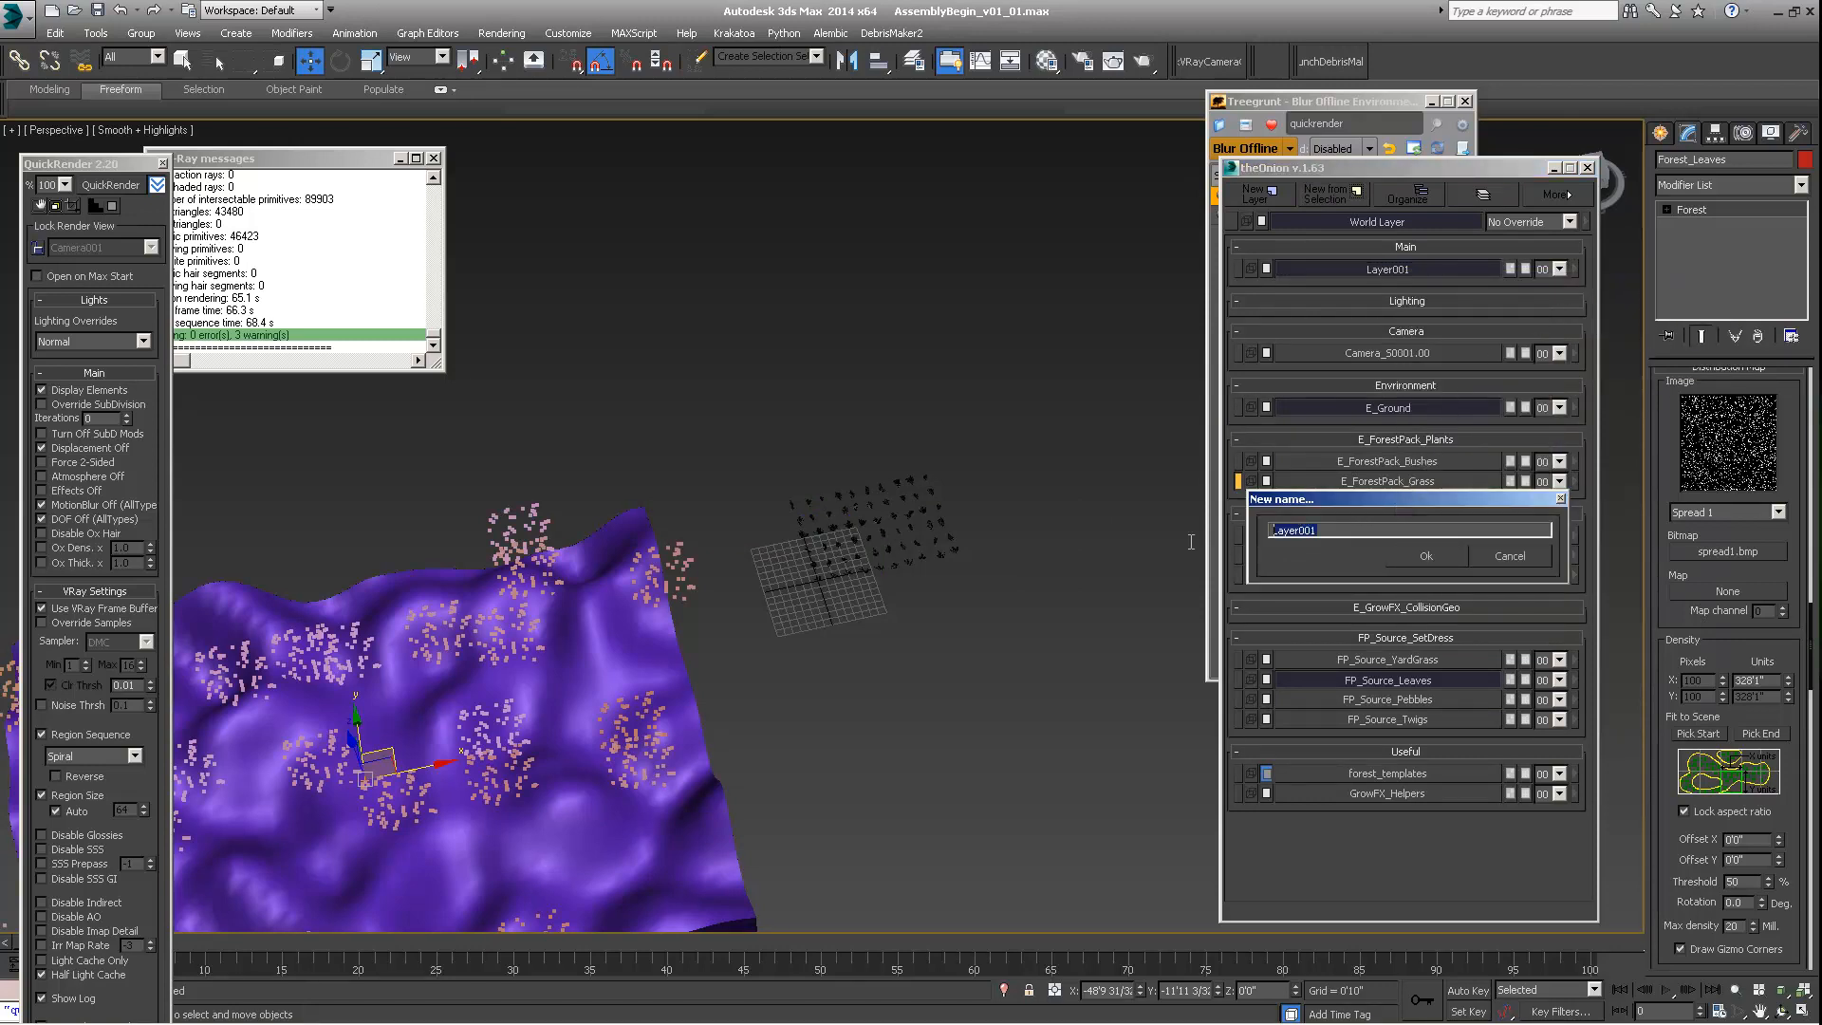
pyautogui.write('E_ForestPack_Leaves')
pyautogui.click(1425, 556)
# Step: Make the forest's default geometry item a custom object using the GEO_REDOAK_1 leaf, declining the high-poly display options
pyautogui.scroll(10, 874, 647)
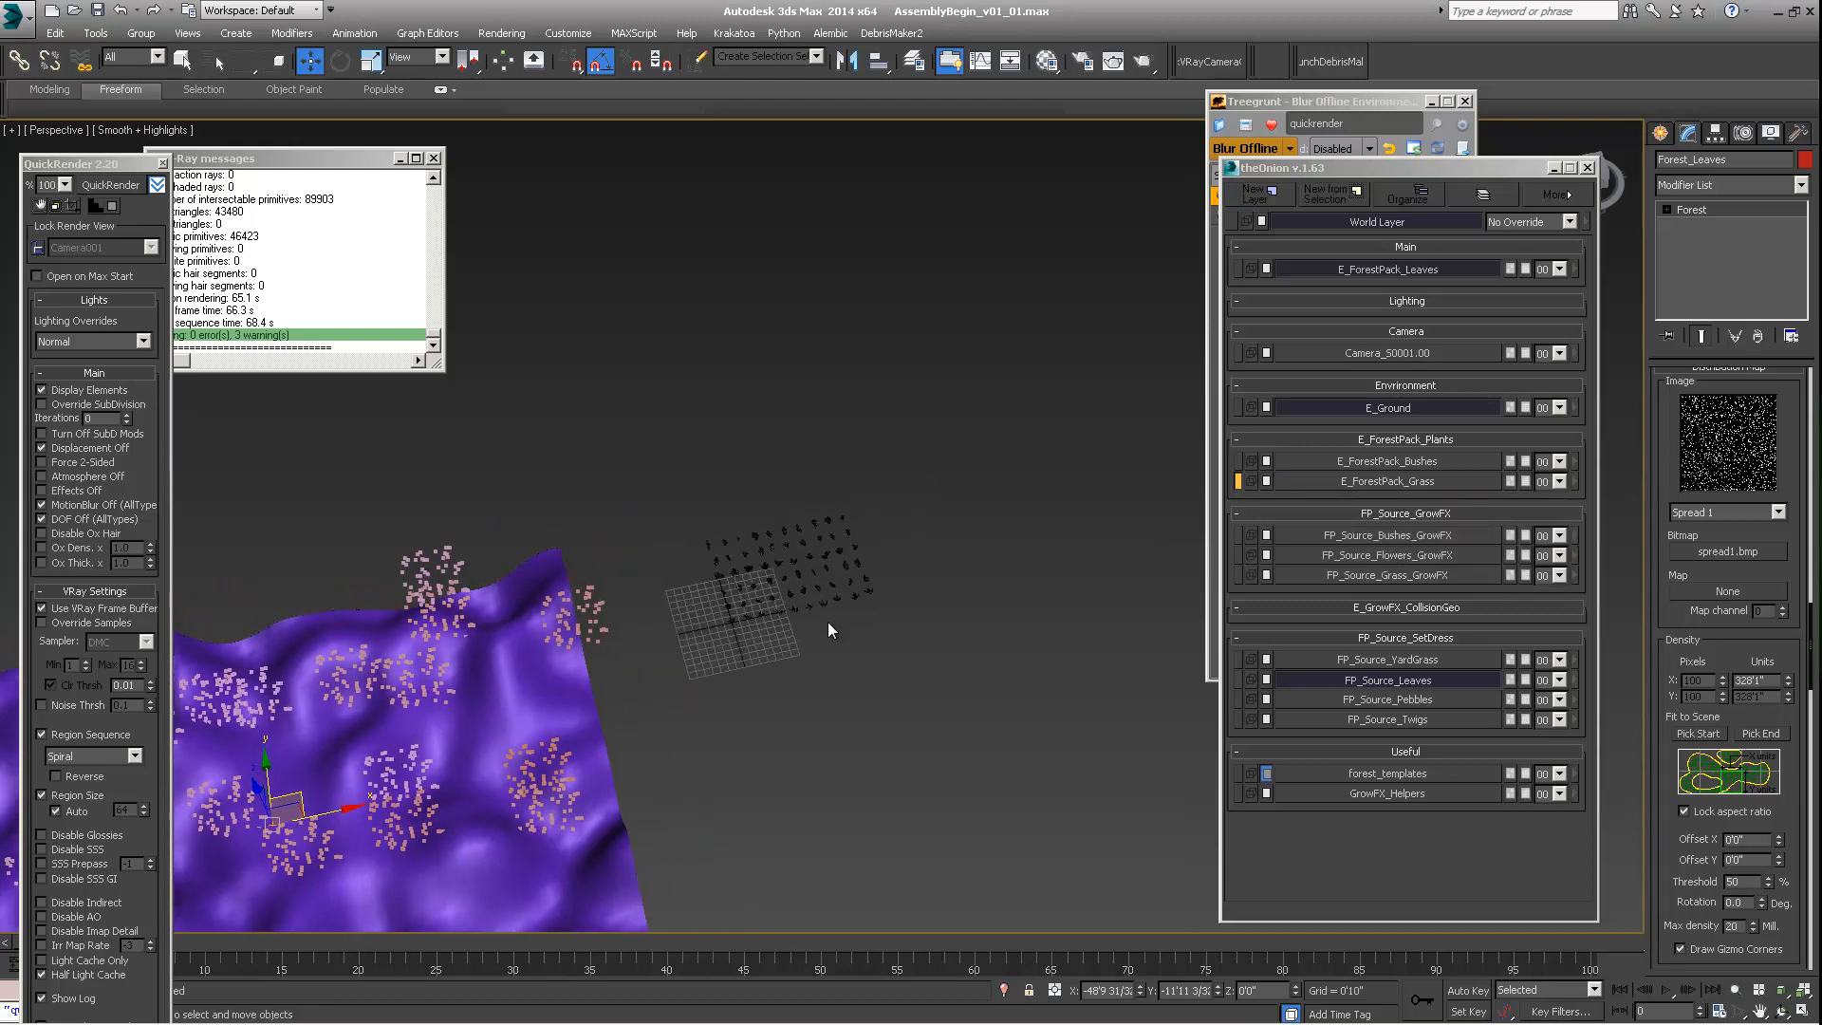
pyautogui.keyDown('alt'); pyautogui.moveTo(798, 606); pyautogui.dragTo(831, 640, button='middle'); pyautogui.keyUp('alt')
pyautogui.scroll(-5, 659, 525)
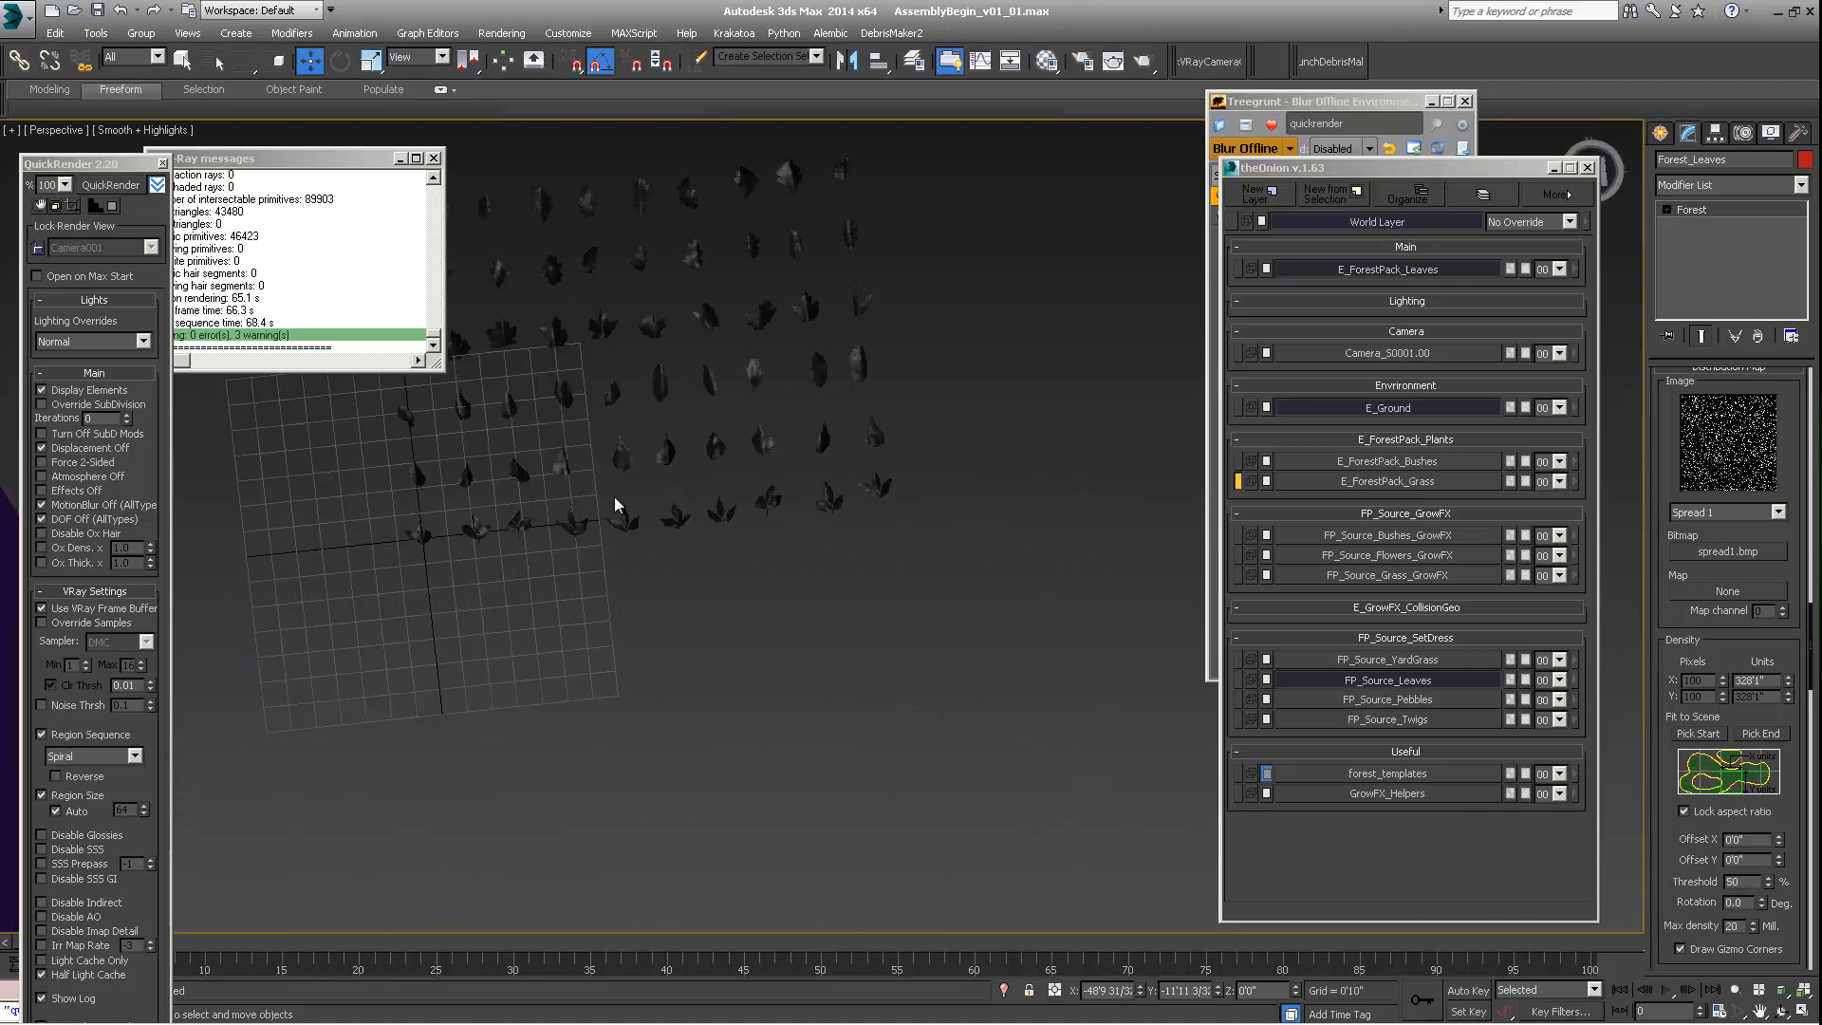
pyautogui.moveTo(613, 497); pyautogui.dragTo(671, 664, button='middle')
pyautogui.scroll(6, 695, 602)
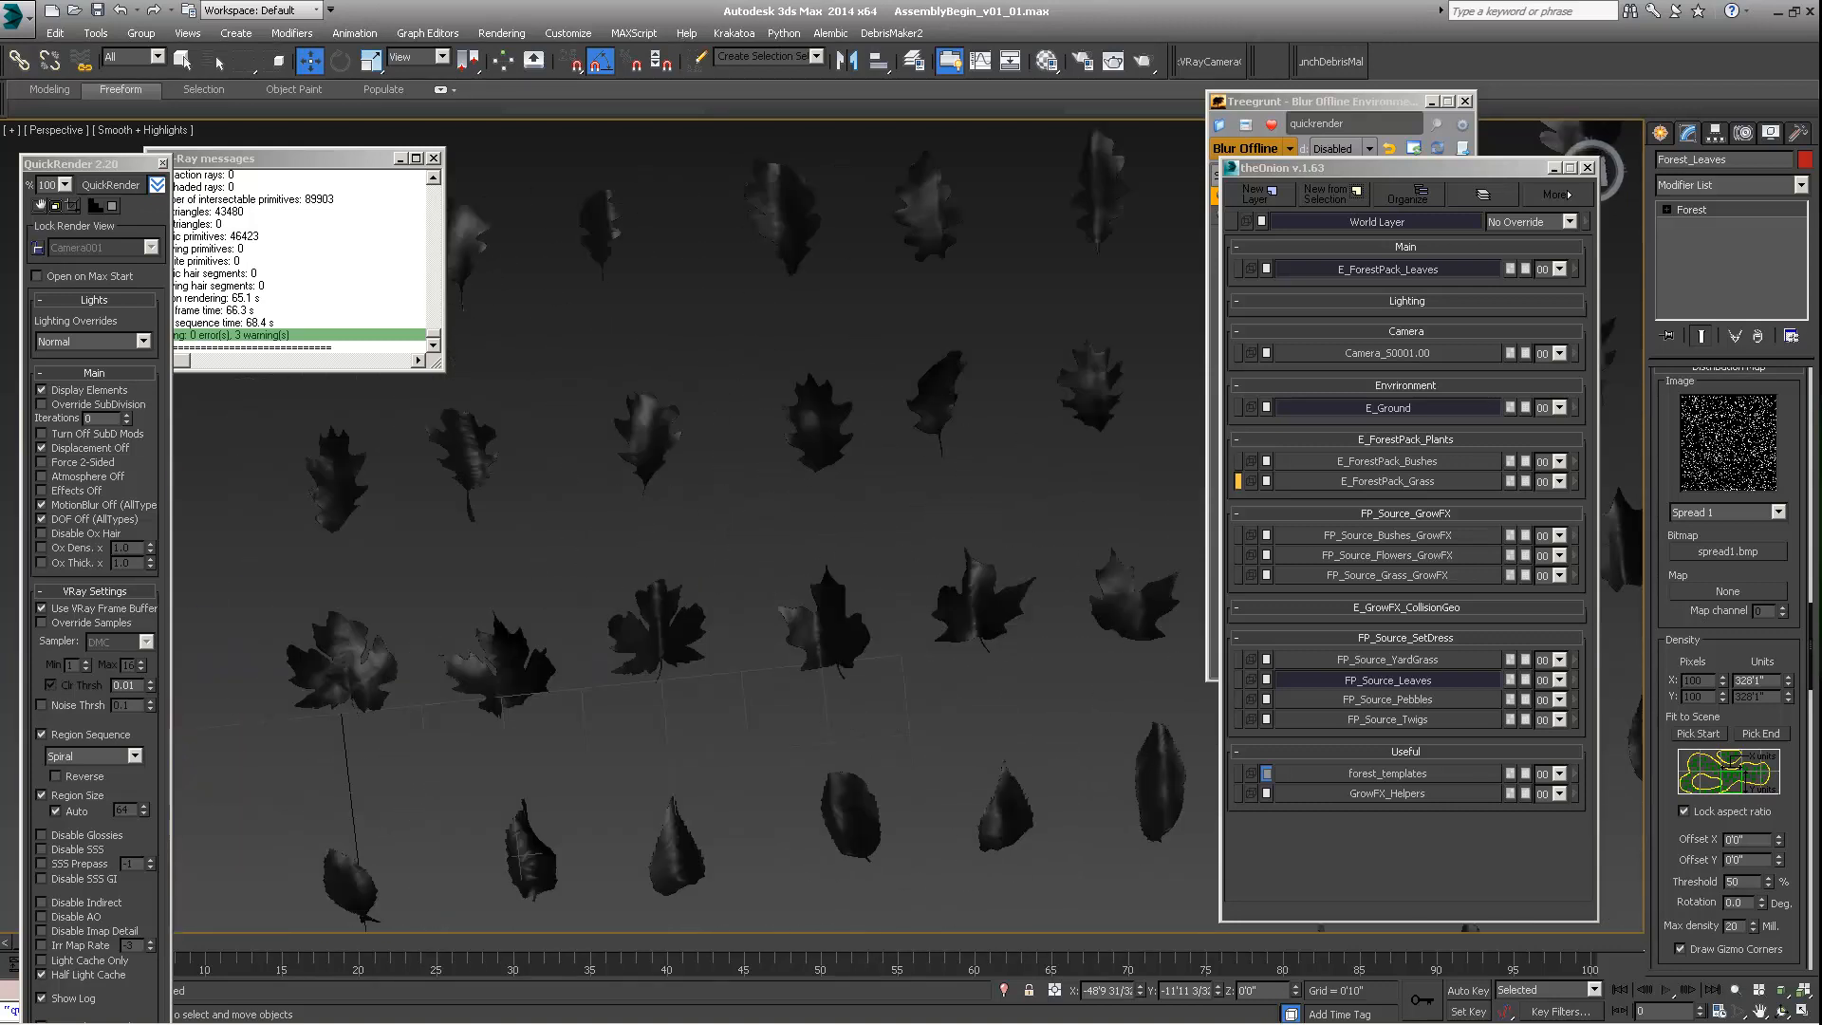
pyautogui.scroll(15, 1793, 477)
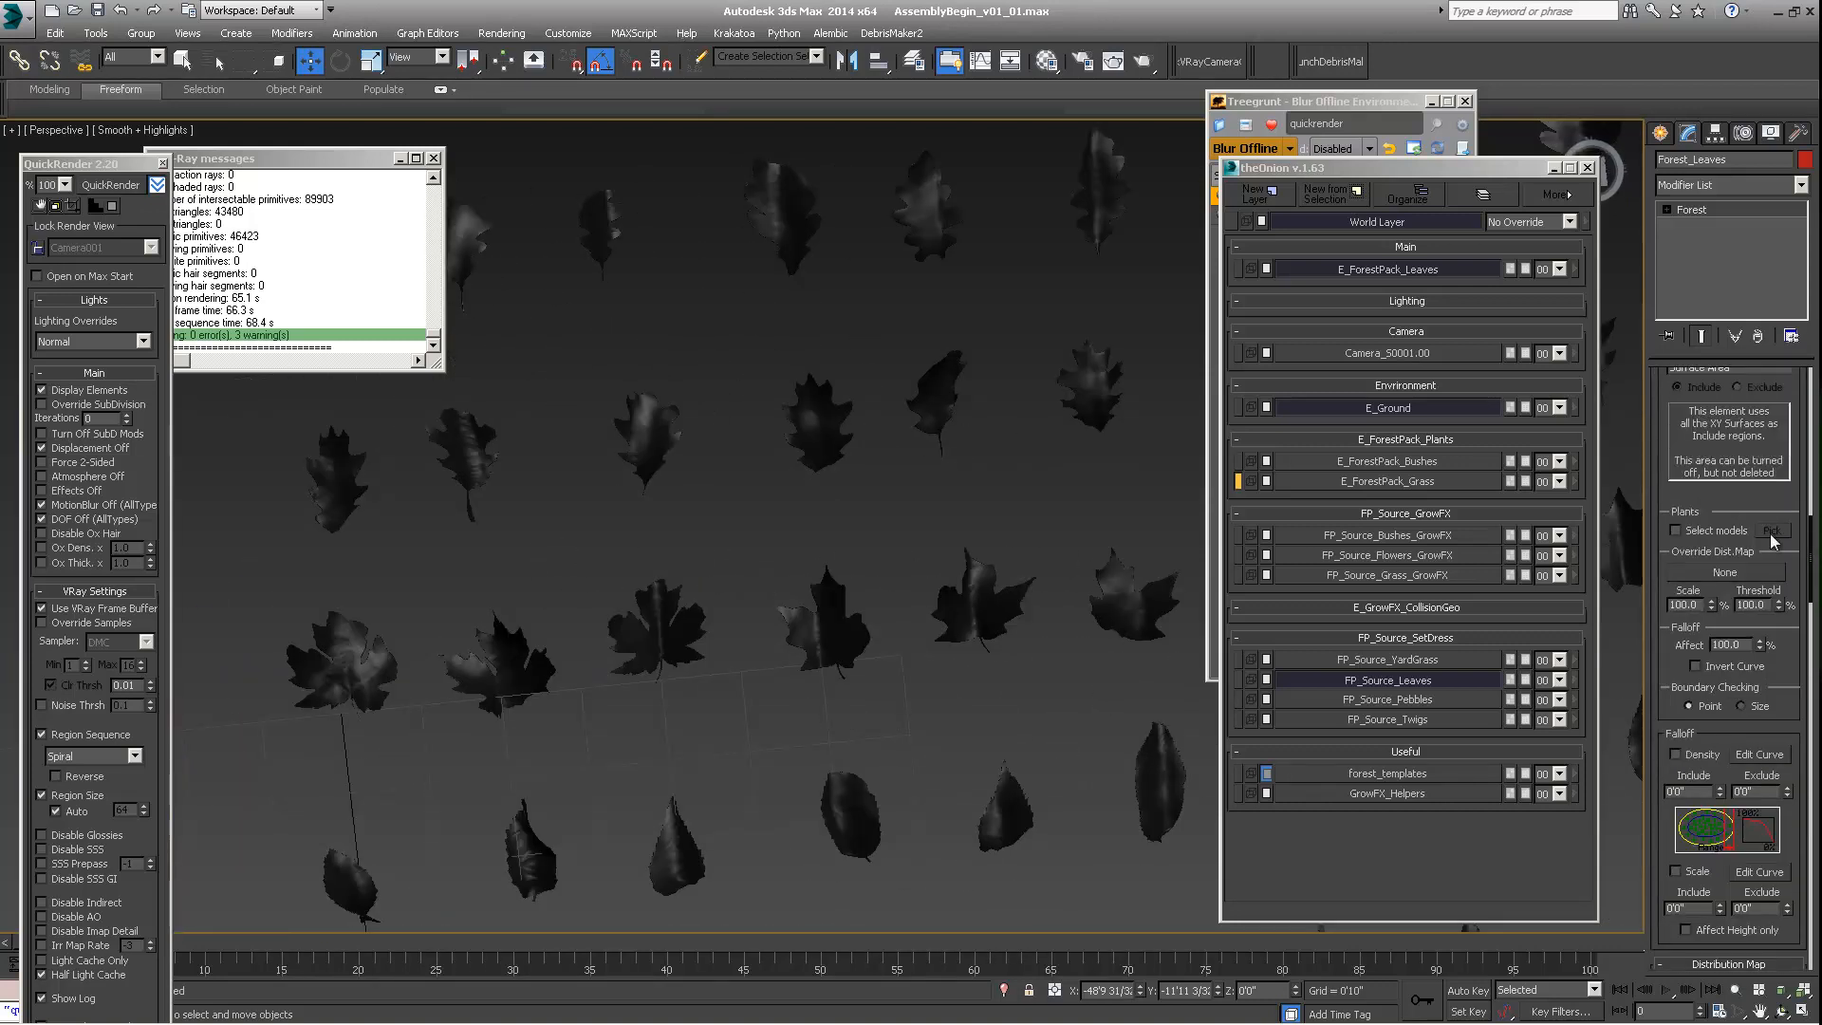
pyautogui.scroll(3, 1768, 533)
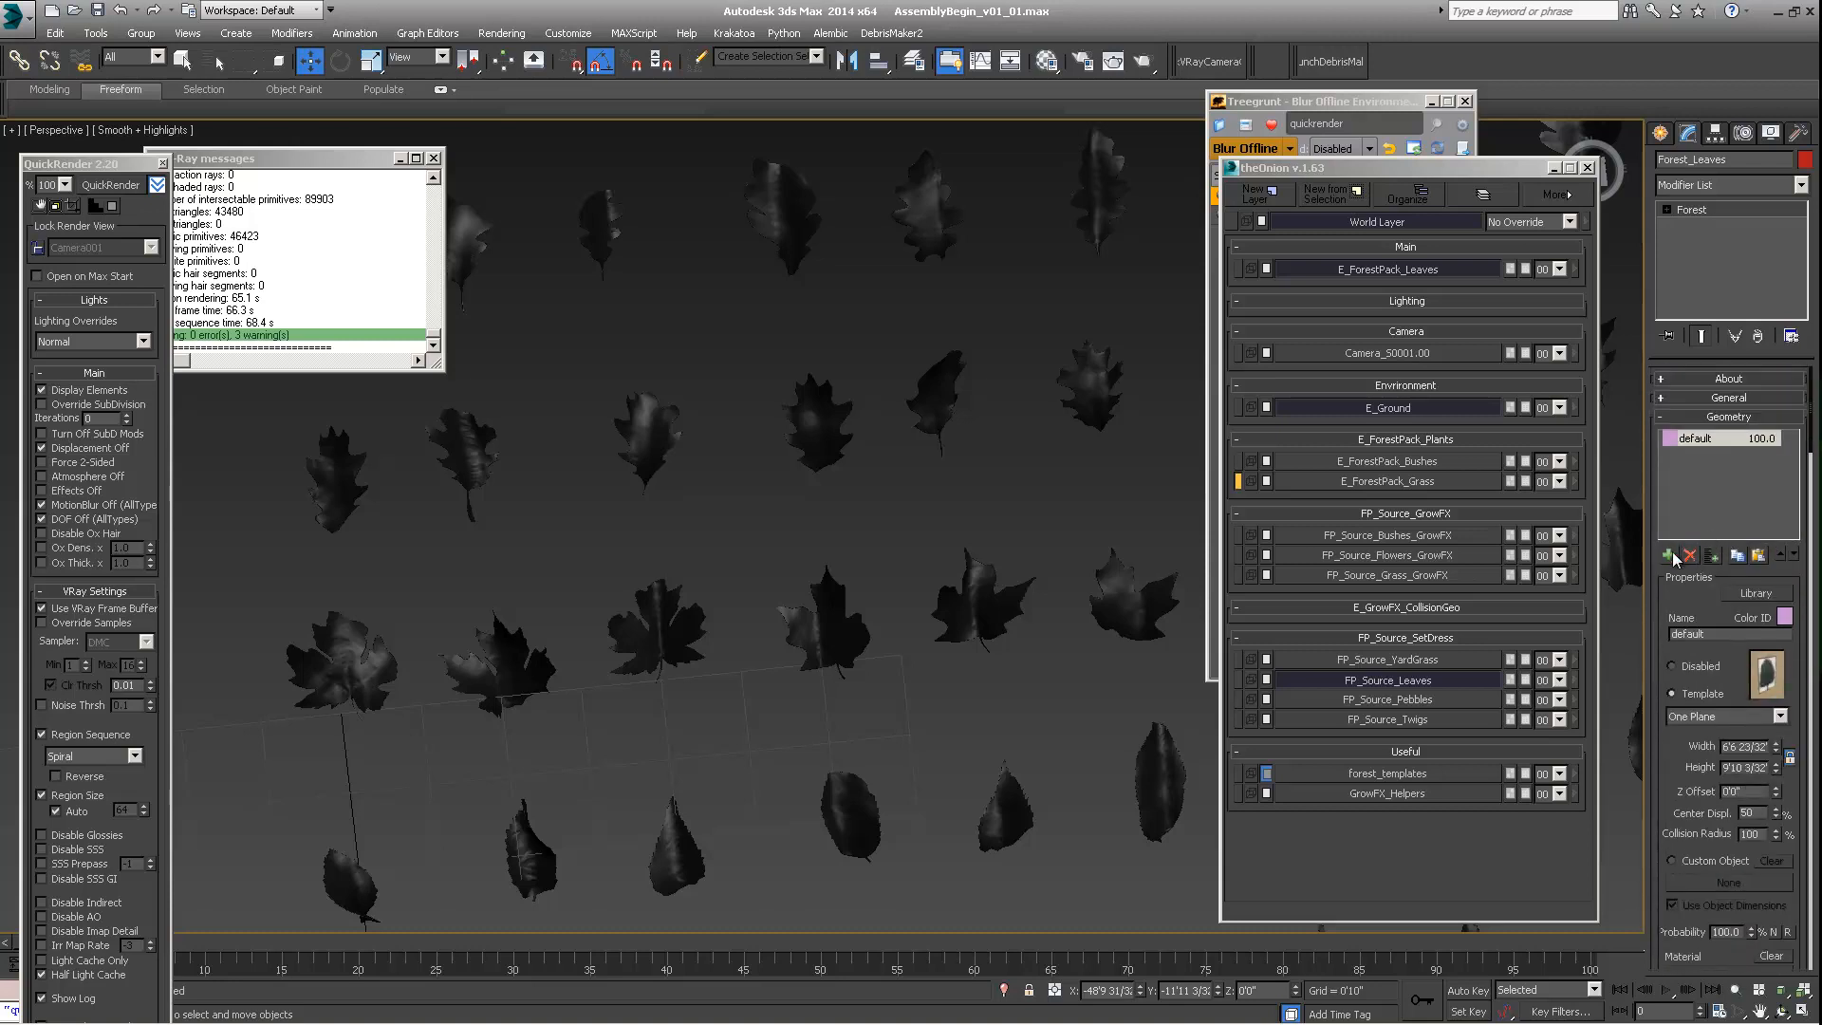
pyautogui.scroll(-4, 1687, 593)
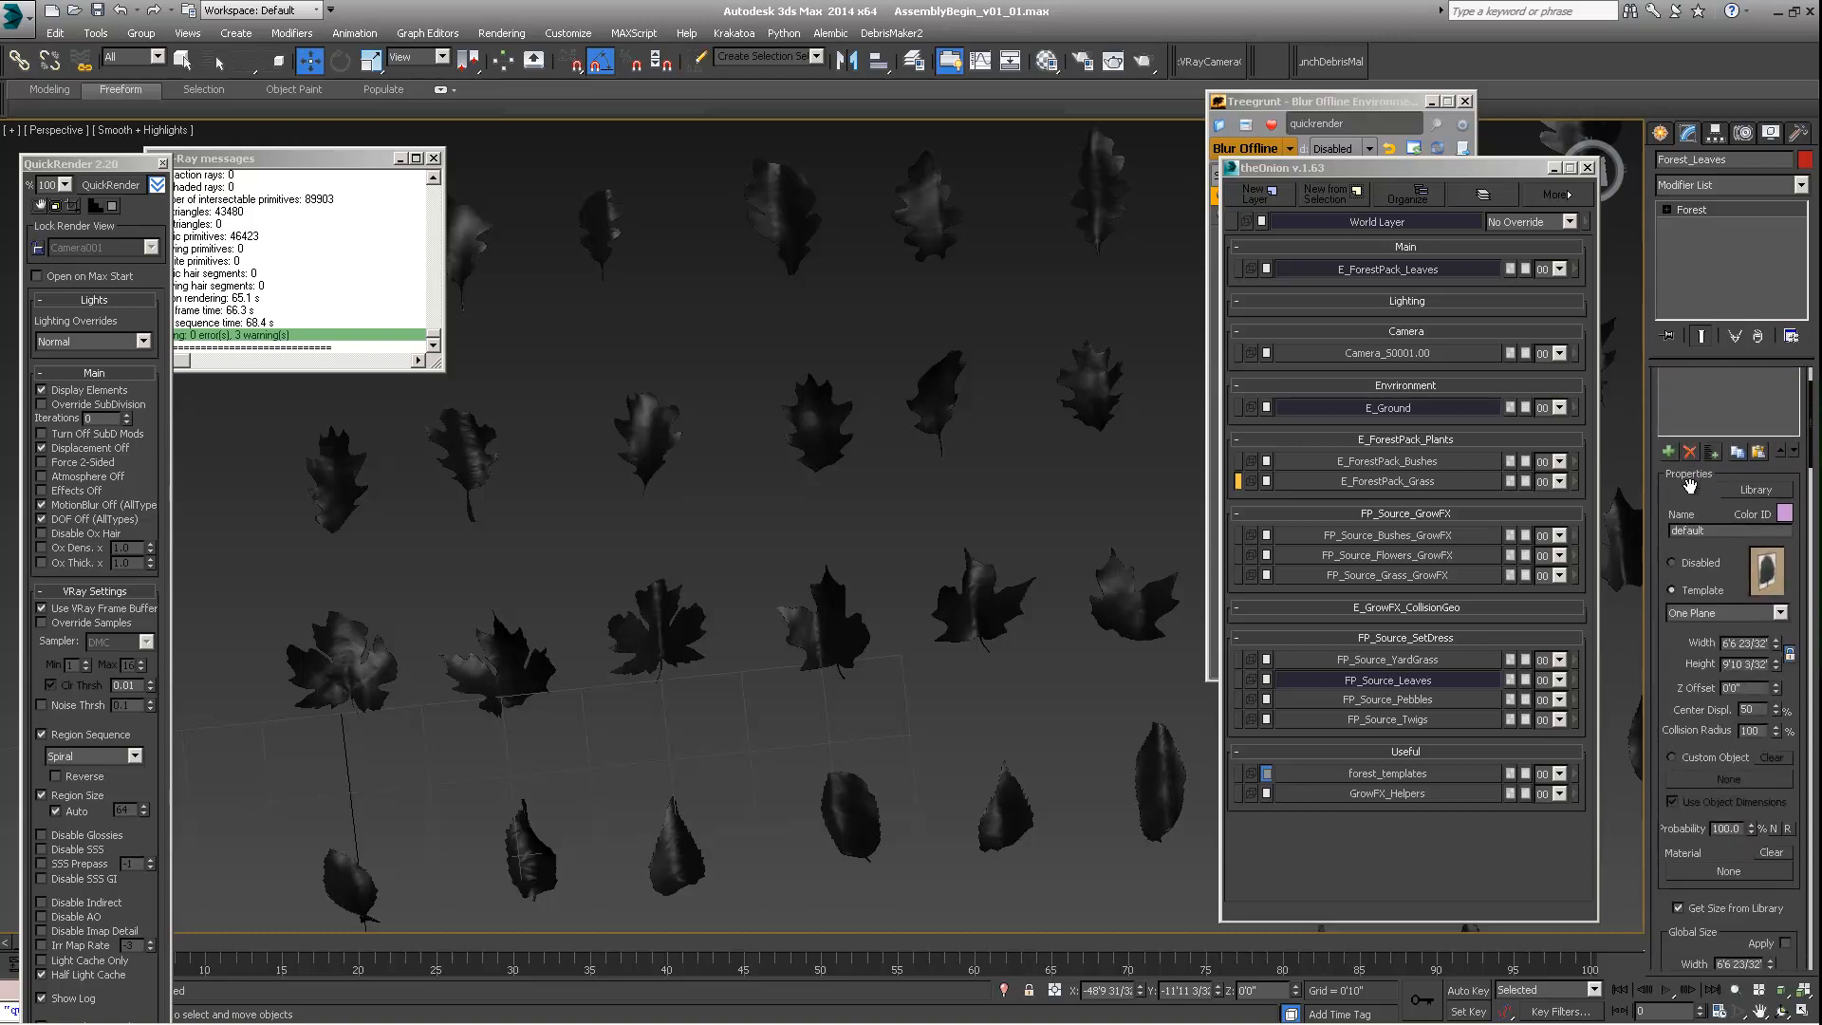
pyautogui.click(1672, 755)
pyautogui.click(1699, 778)
pyautogui.click(350, 473)
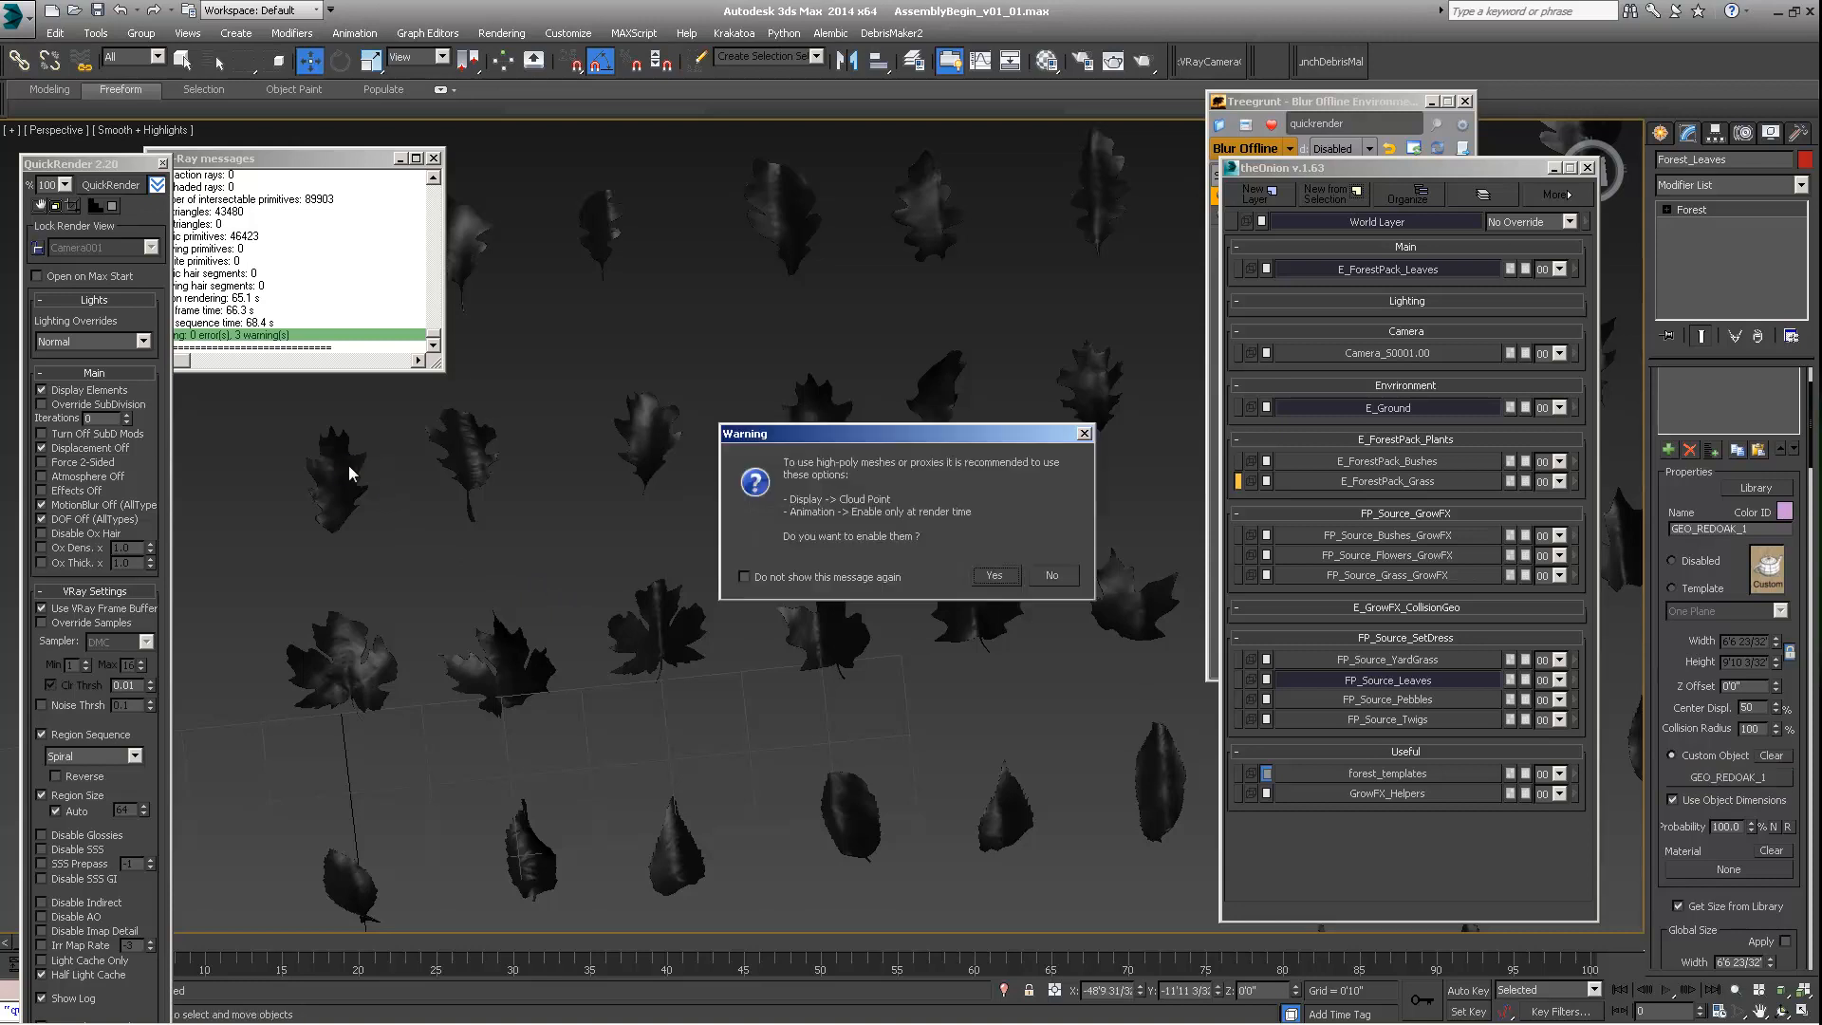
pyautogui.click(1050, 574)
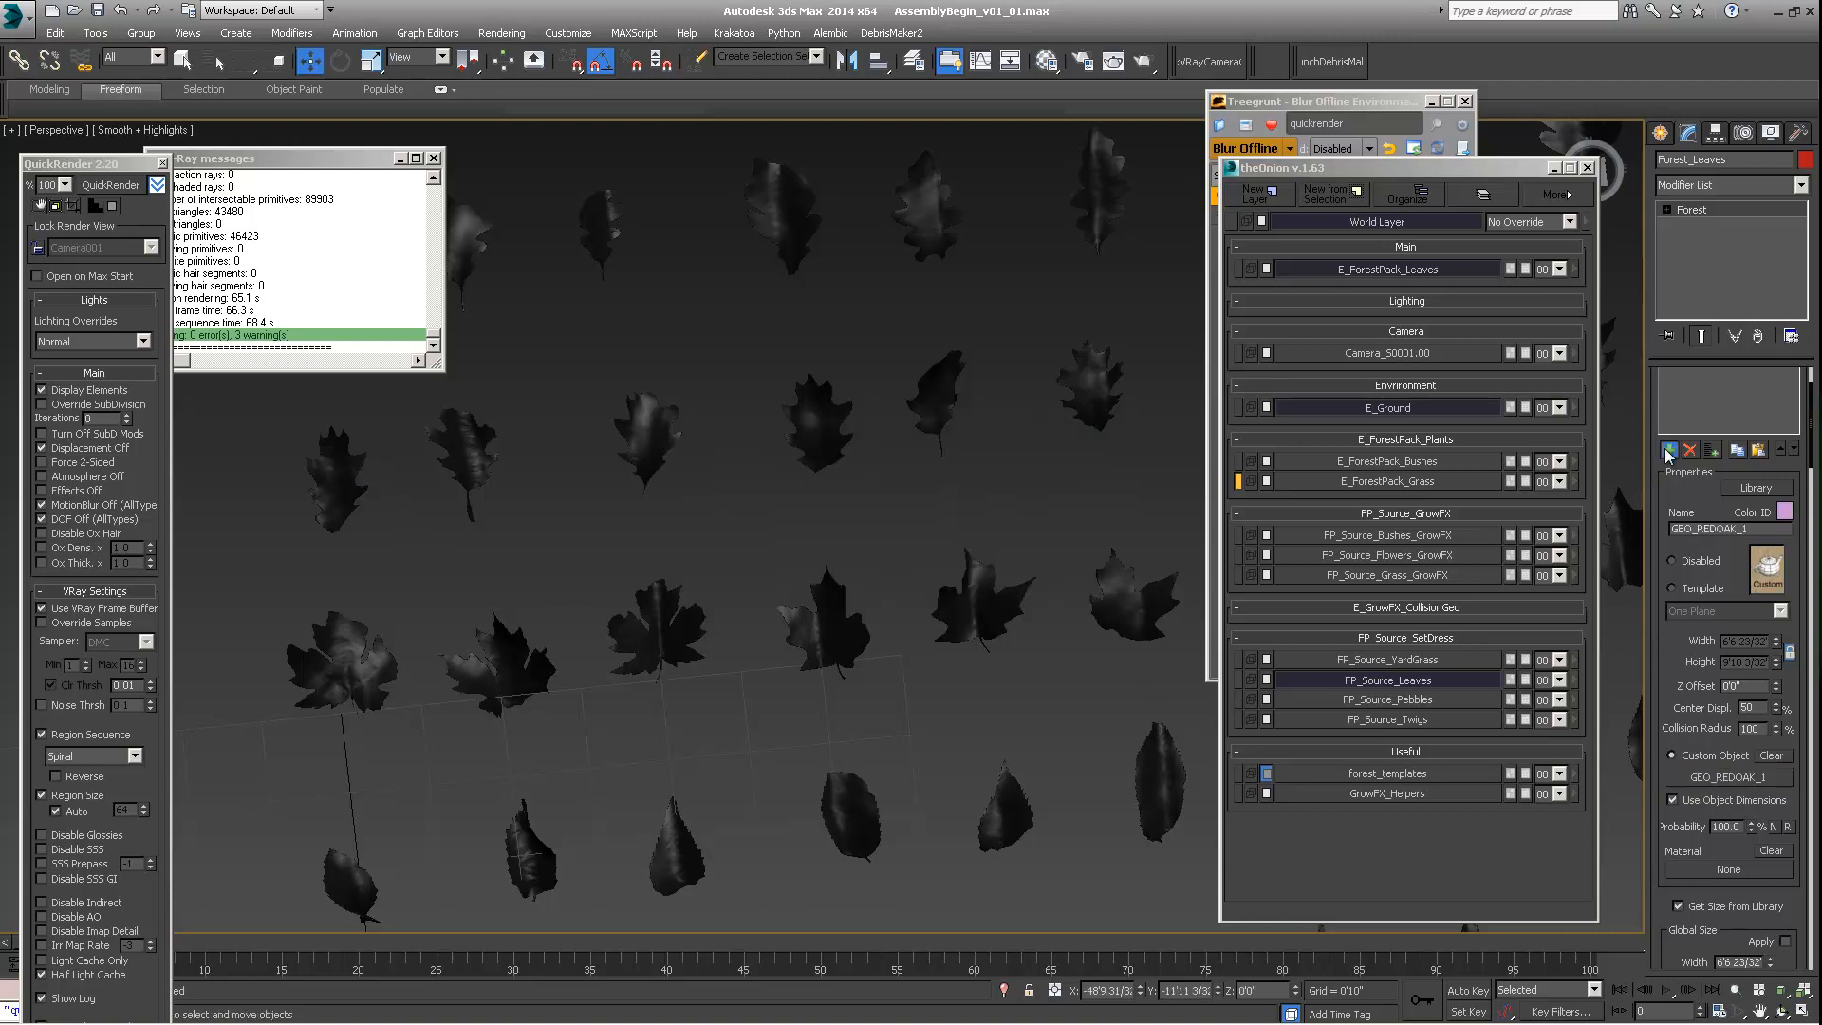
# Step: Add two custom-object geometry items using the GEO_REDOAK_2 and GEO_REDOAK_3 leaves, declining the high-poly options each time
pyautogui.click(1668, 452)
pyautogui.click(1675, 756)
pyautogui.click(1698, 776)
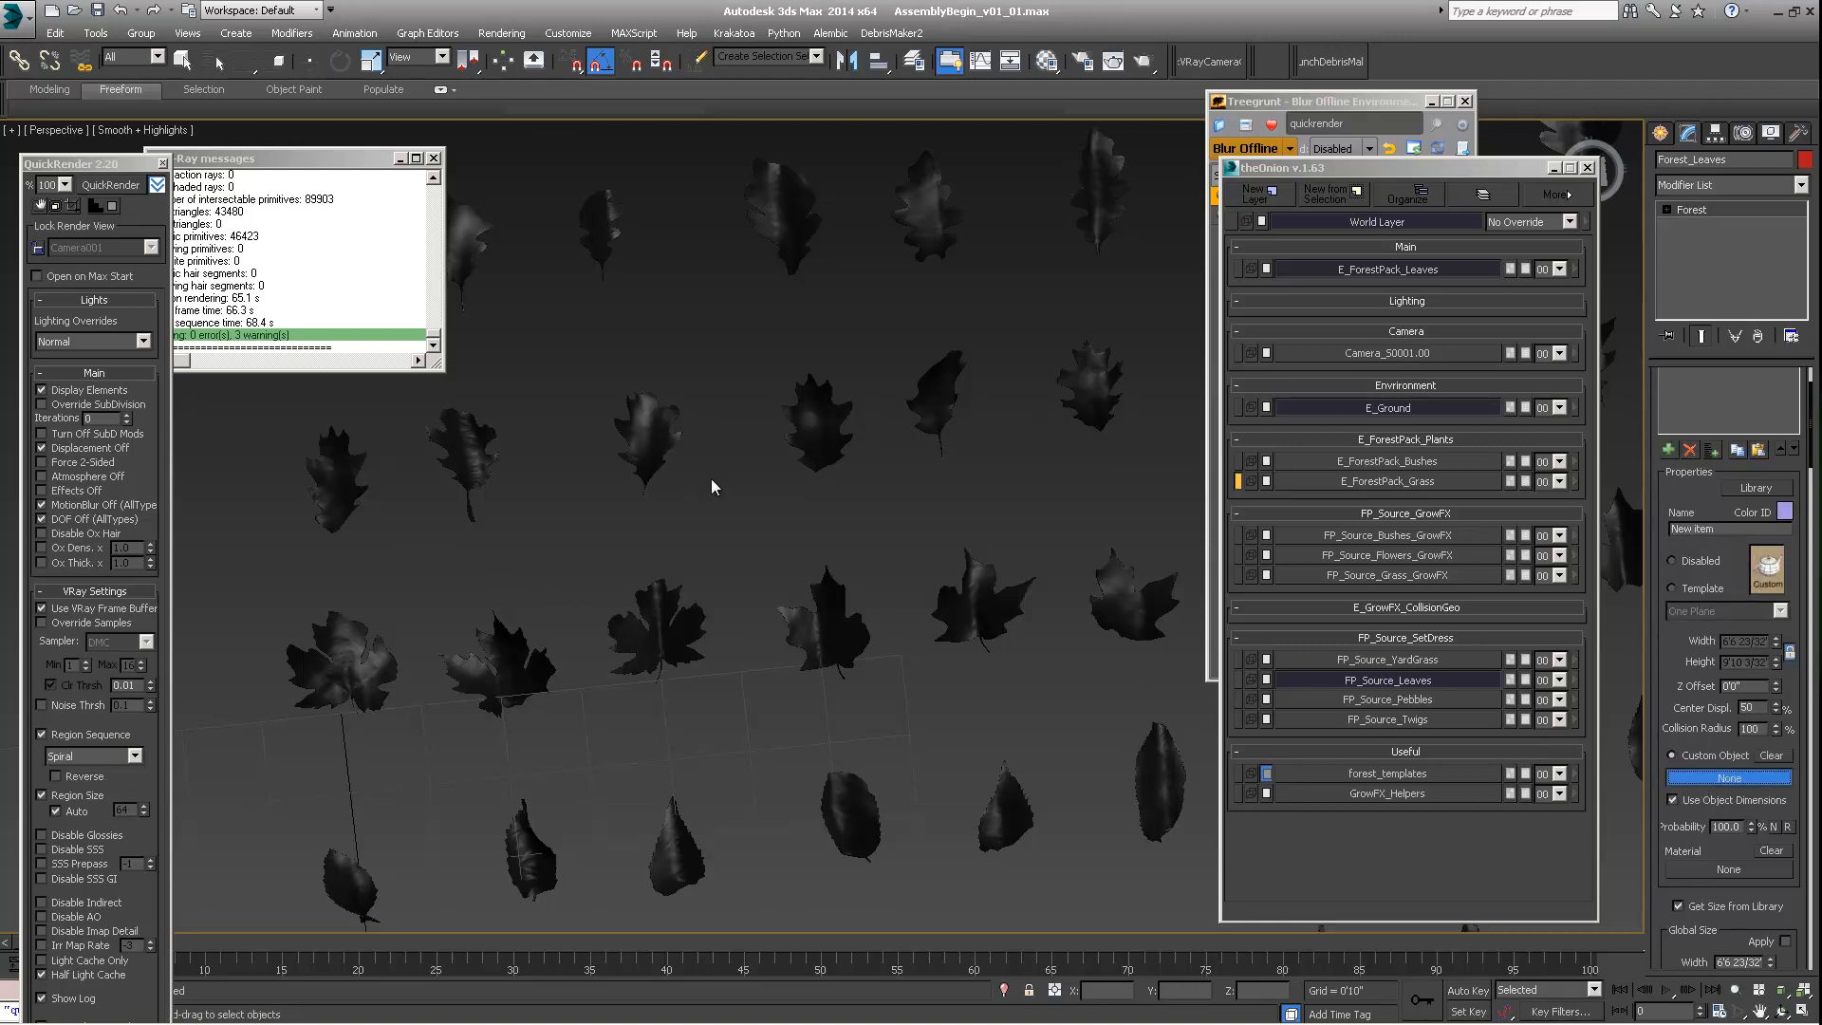
pyautogui.click(467, 444)
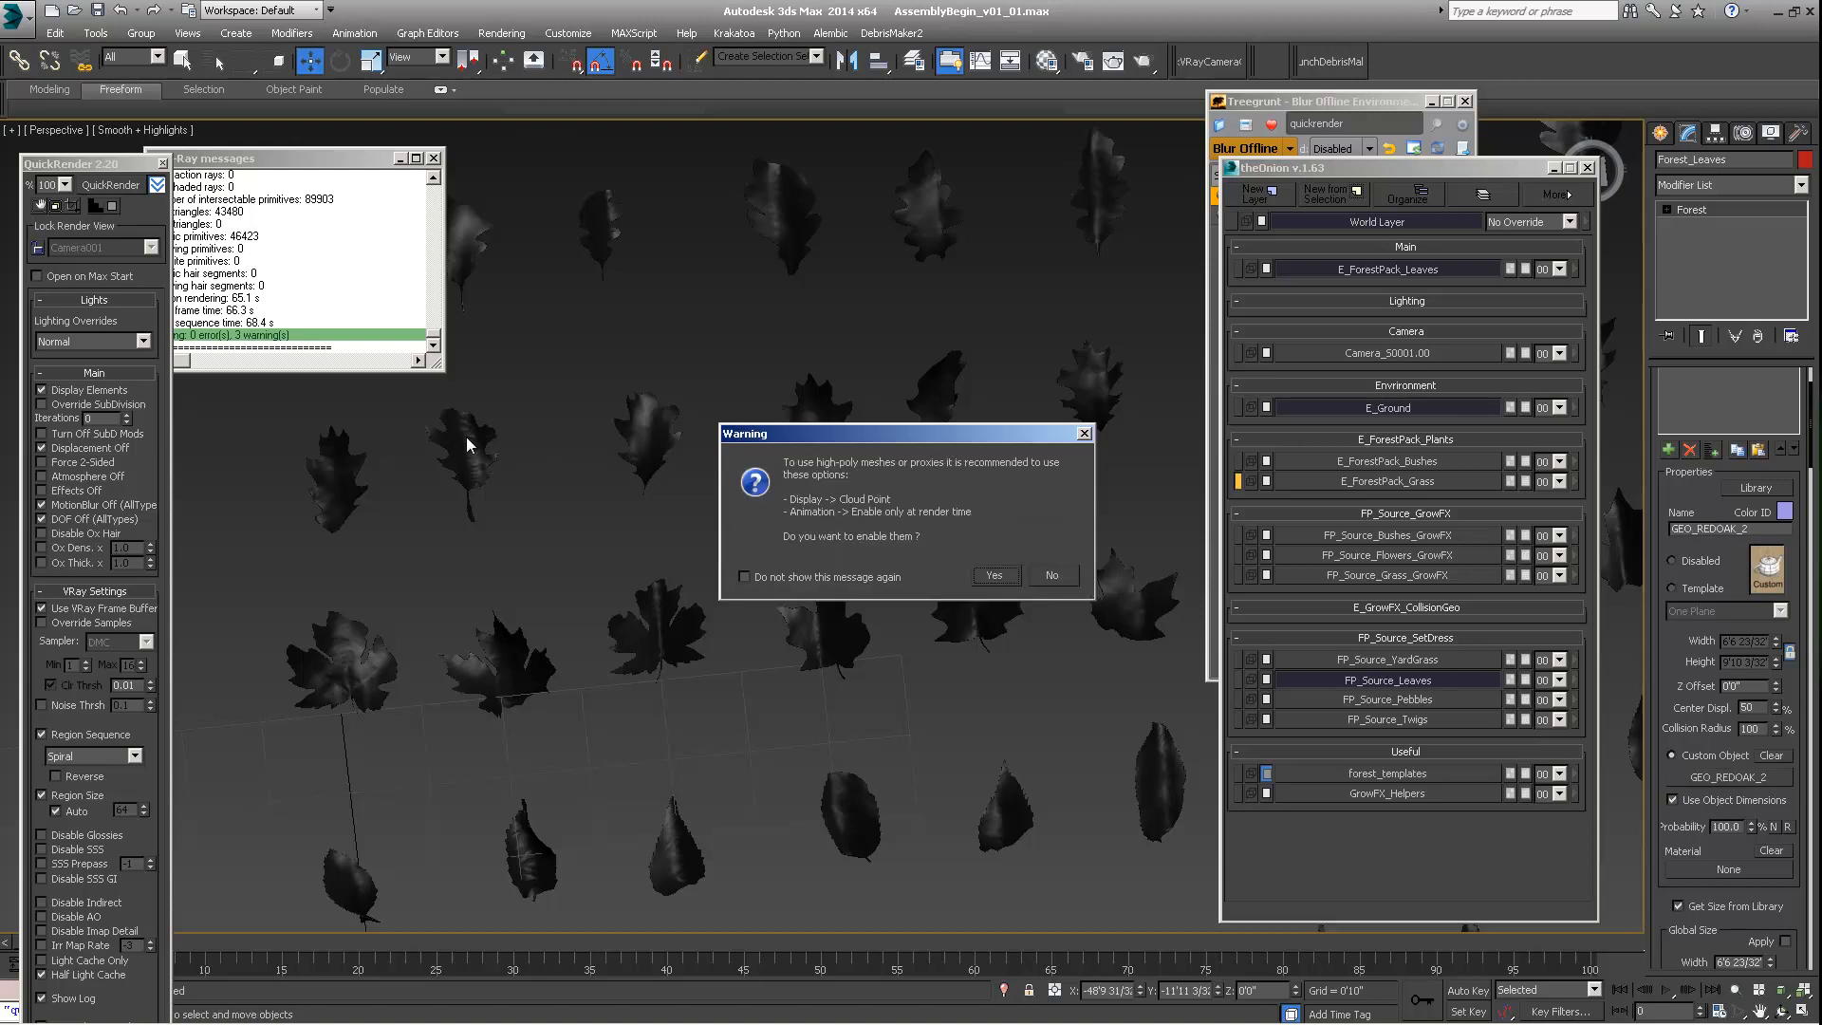
pyautogui.click(1045, 574)
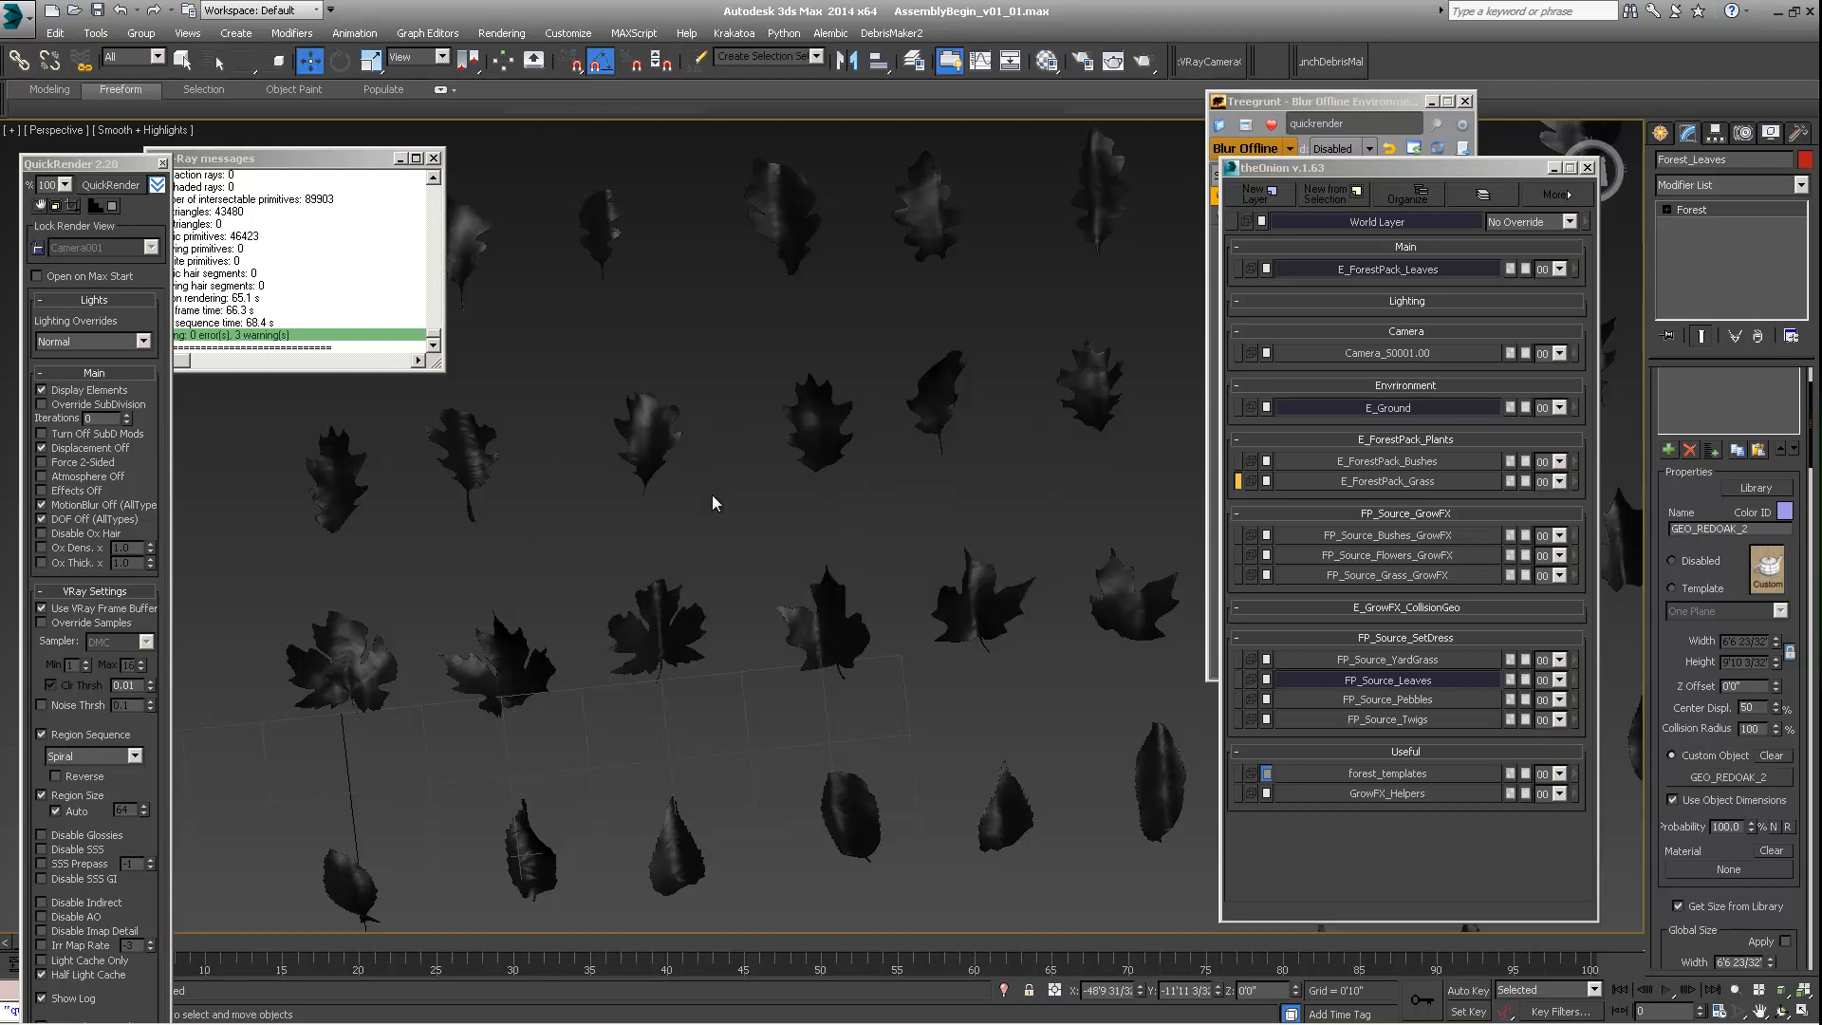
pyautogui.click(1668, 449)
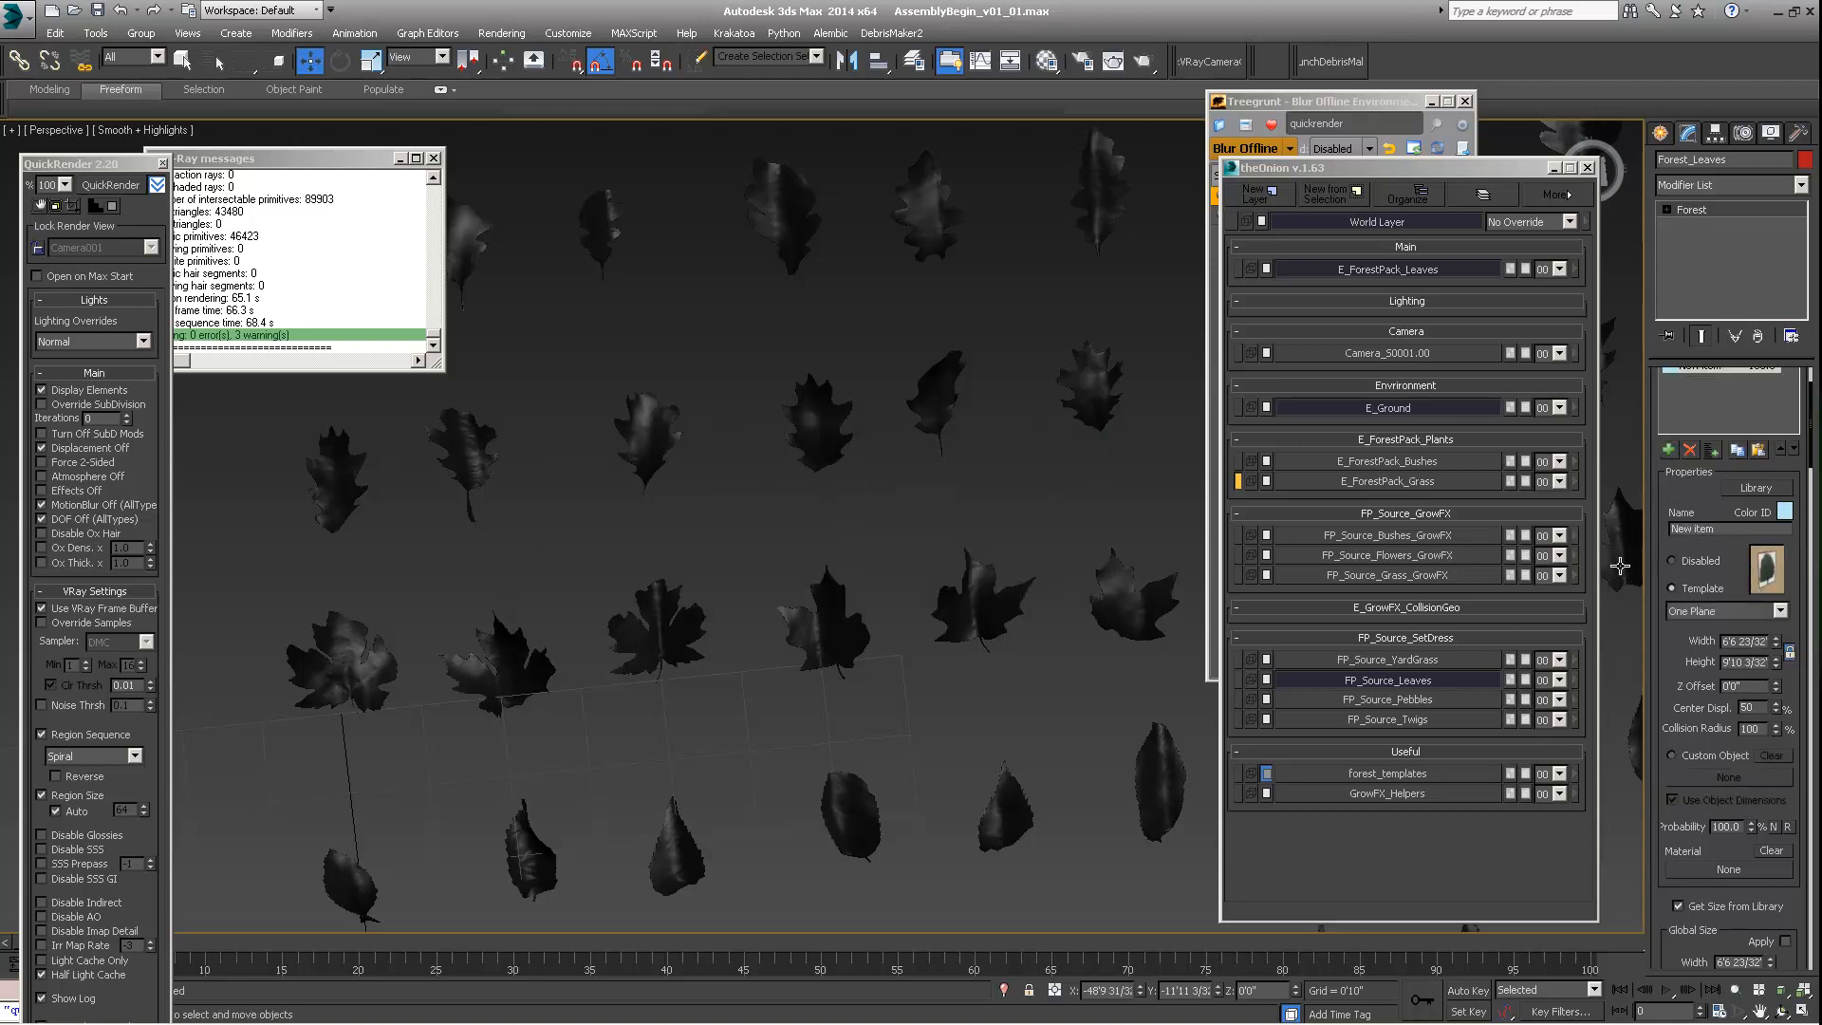
pyautogui.click(1678, 775)
pyautogui.click(636, 415)
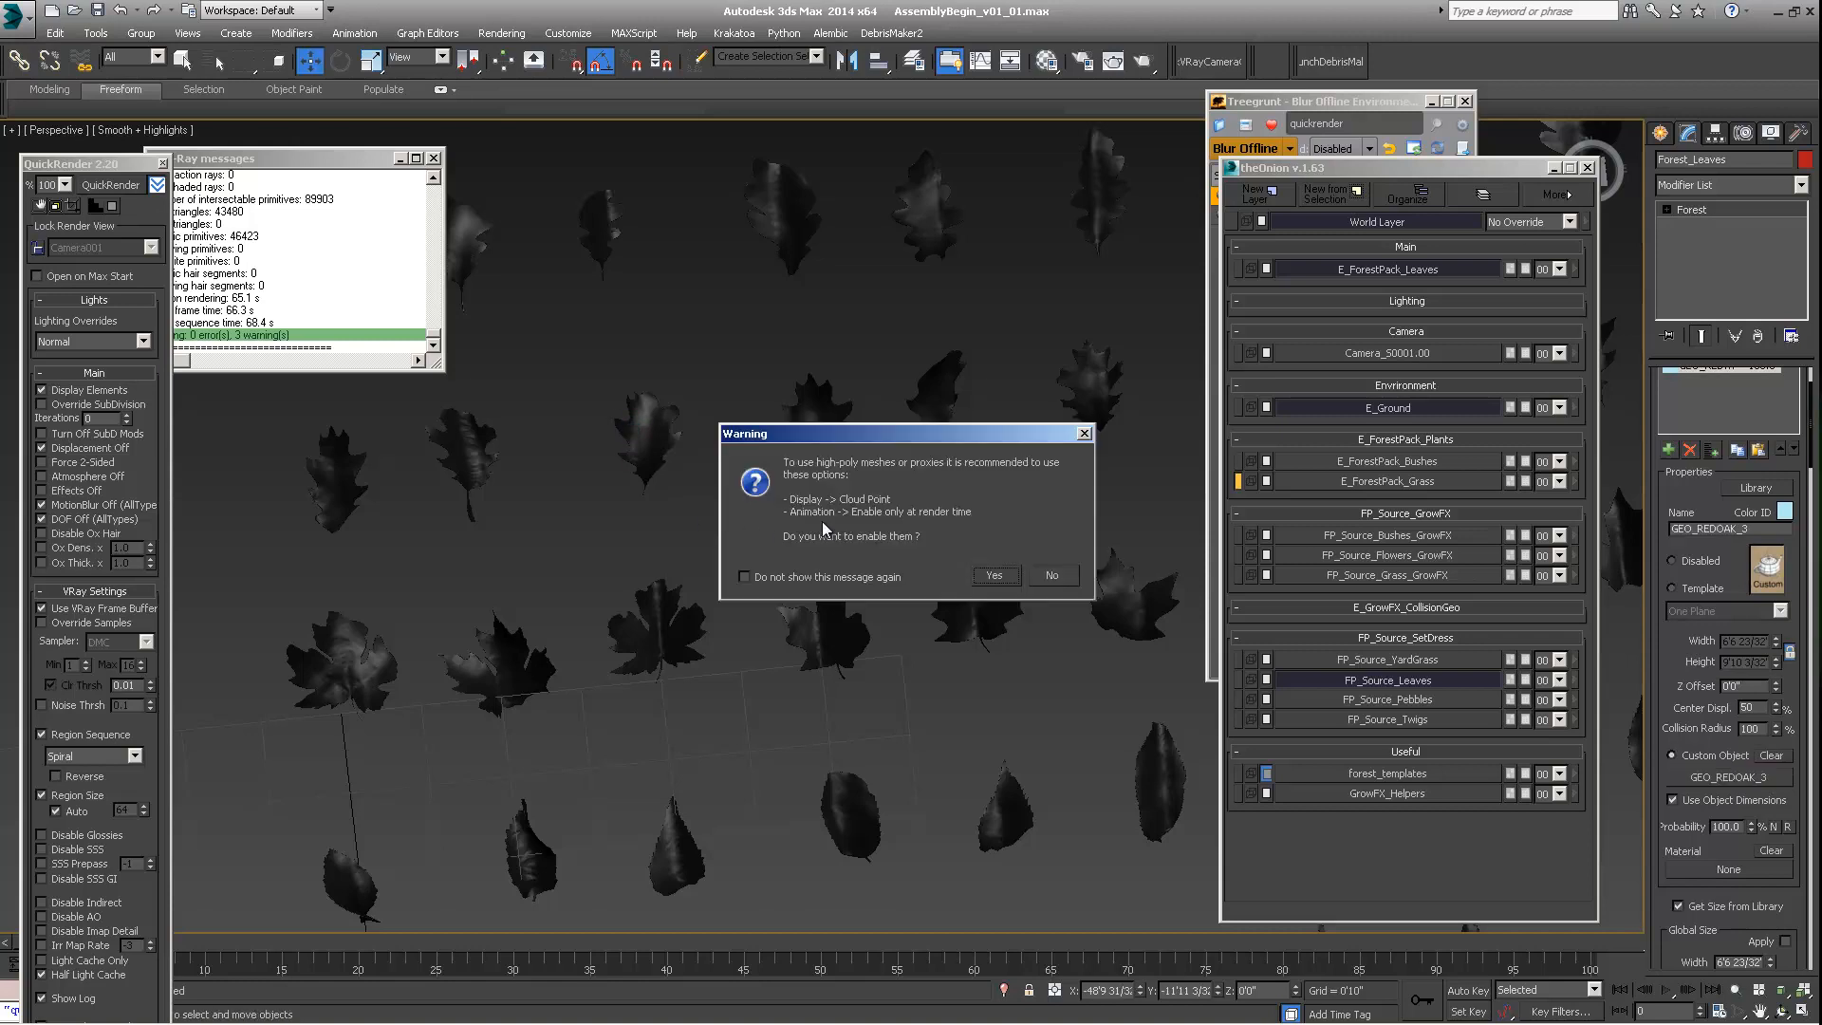
pyautogui.click(1048, 570)
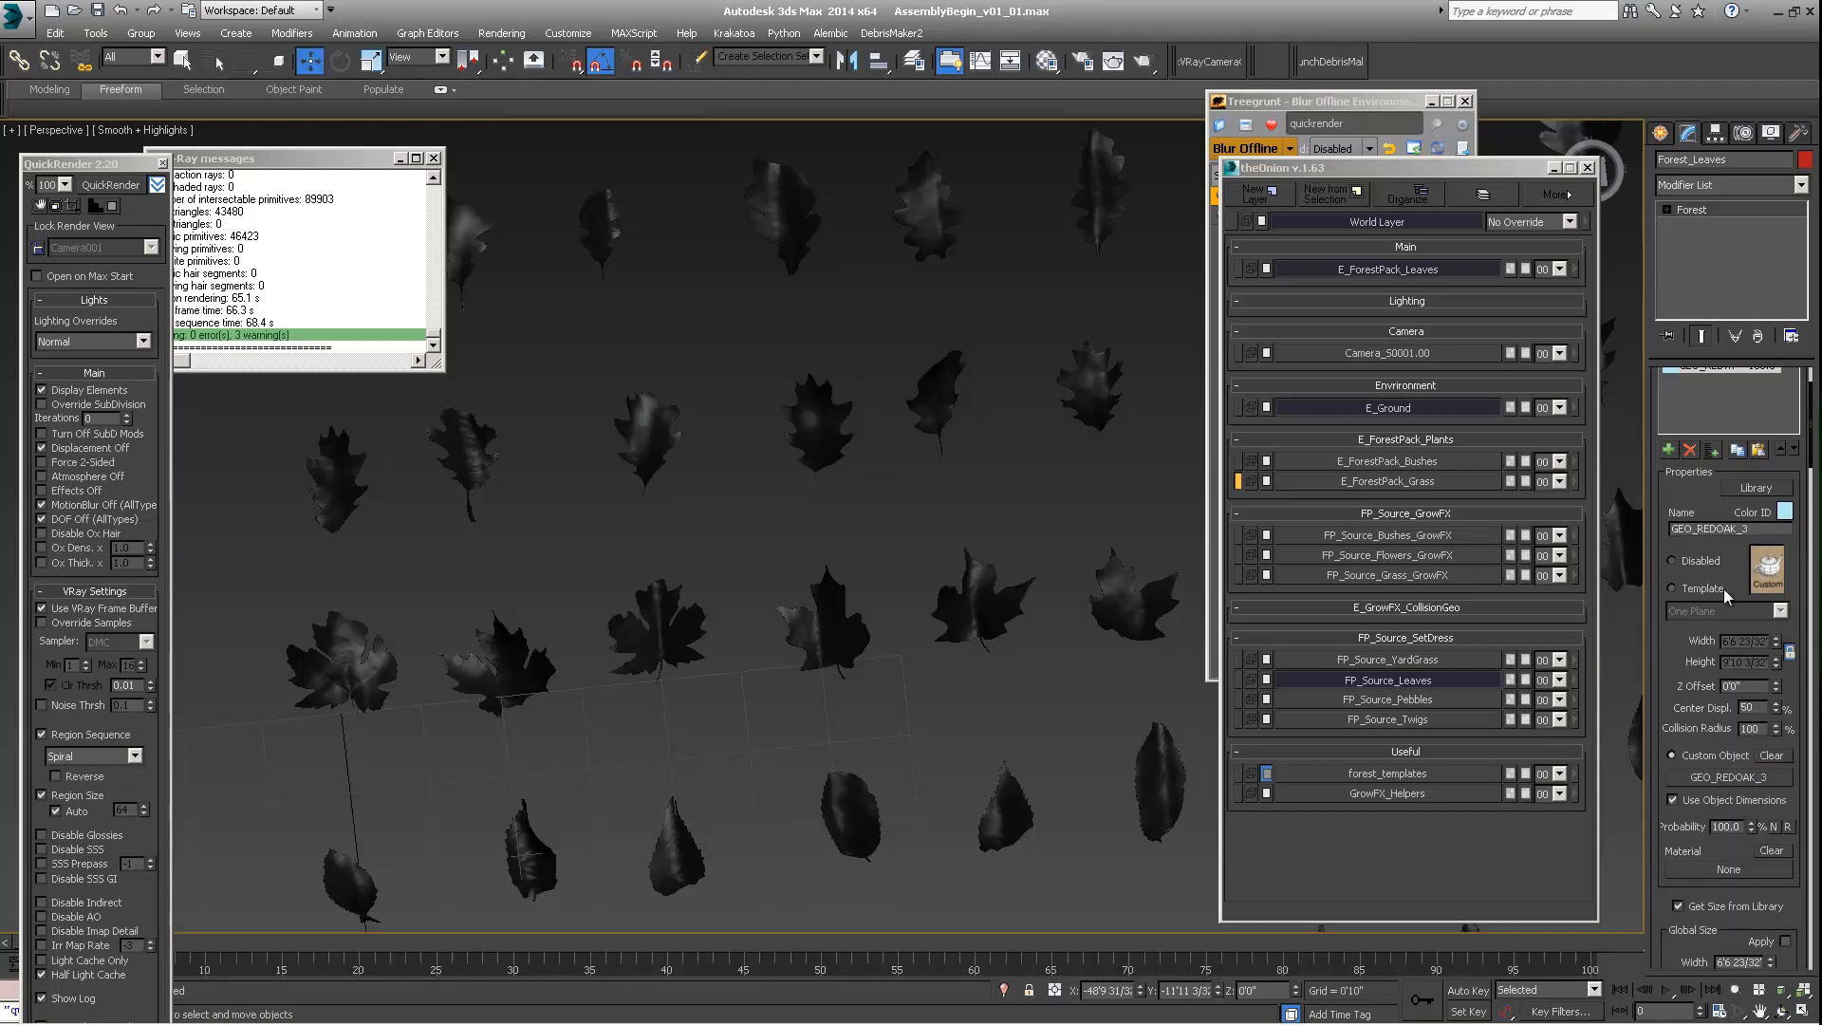
# Step: Add the GEO_REDOAK_4 and GEO_REDOAK_5 leaves as further custom-object geometry items, declining the high-poly options each time
pyautogui.click(1667, 450)
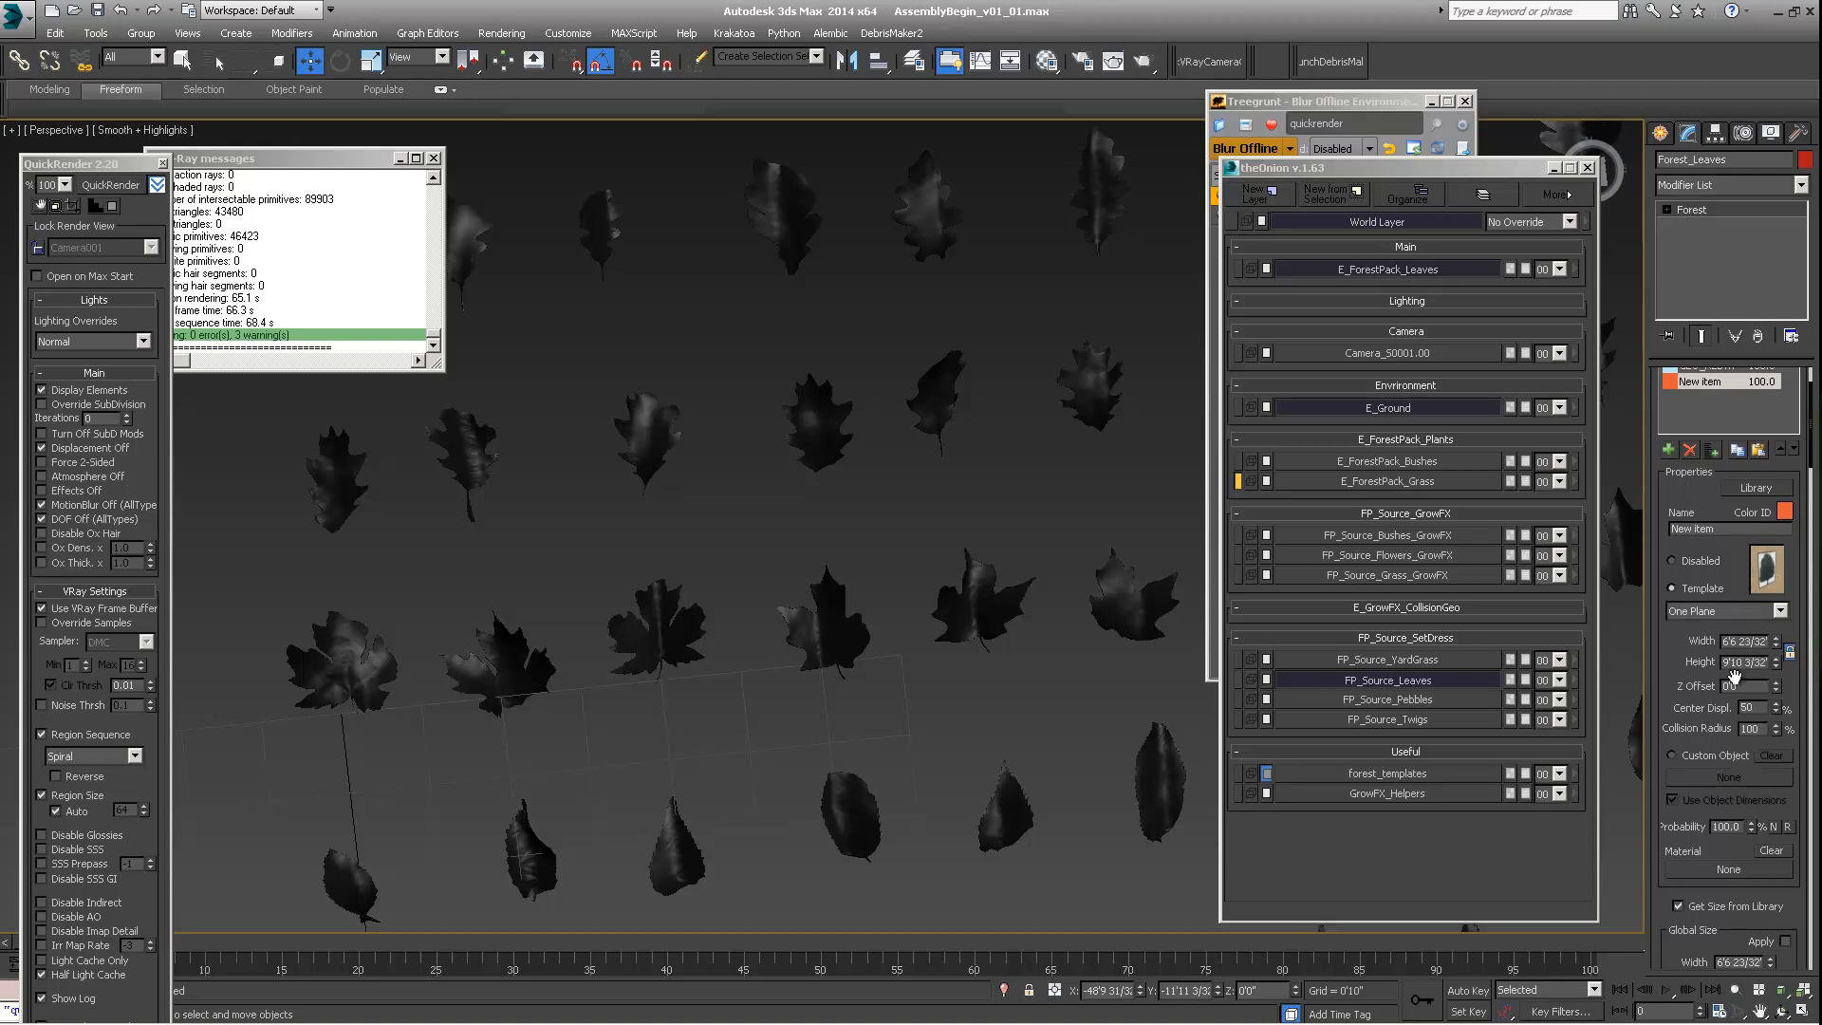
pyautogui.click(1671, 755)
pyautogui.click(1728, 778)
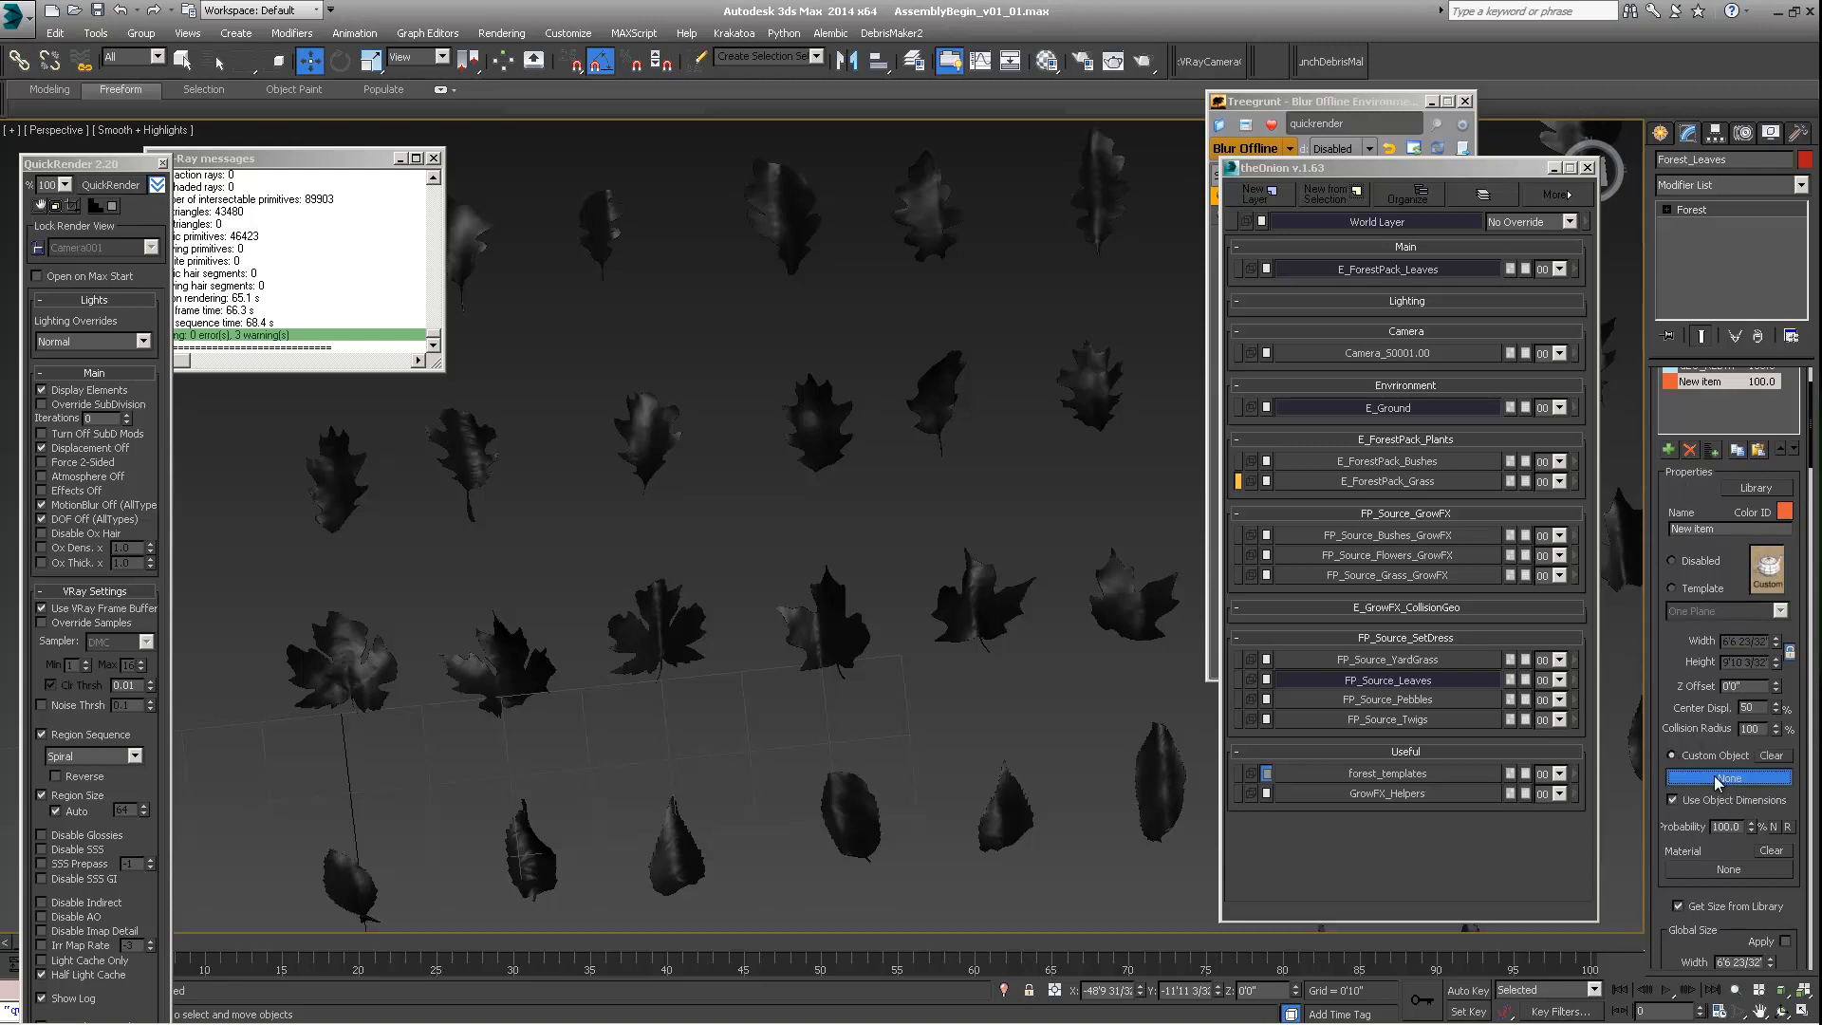
pyautogui.click(824, 427)
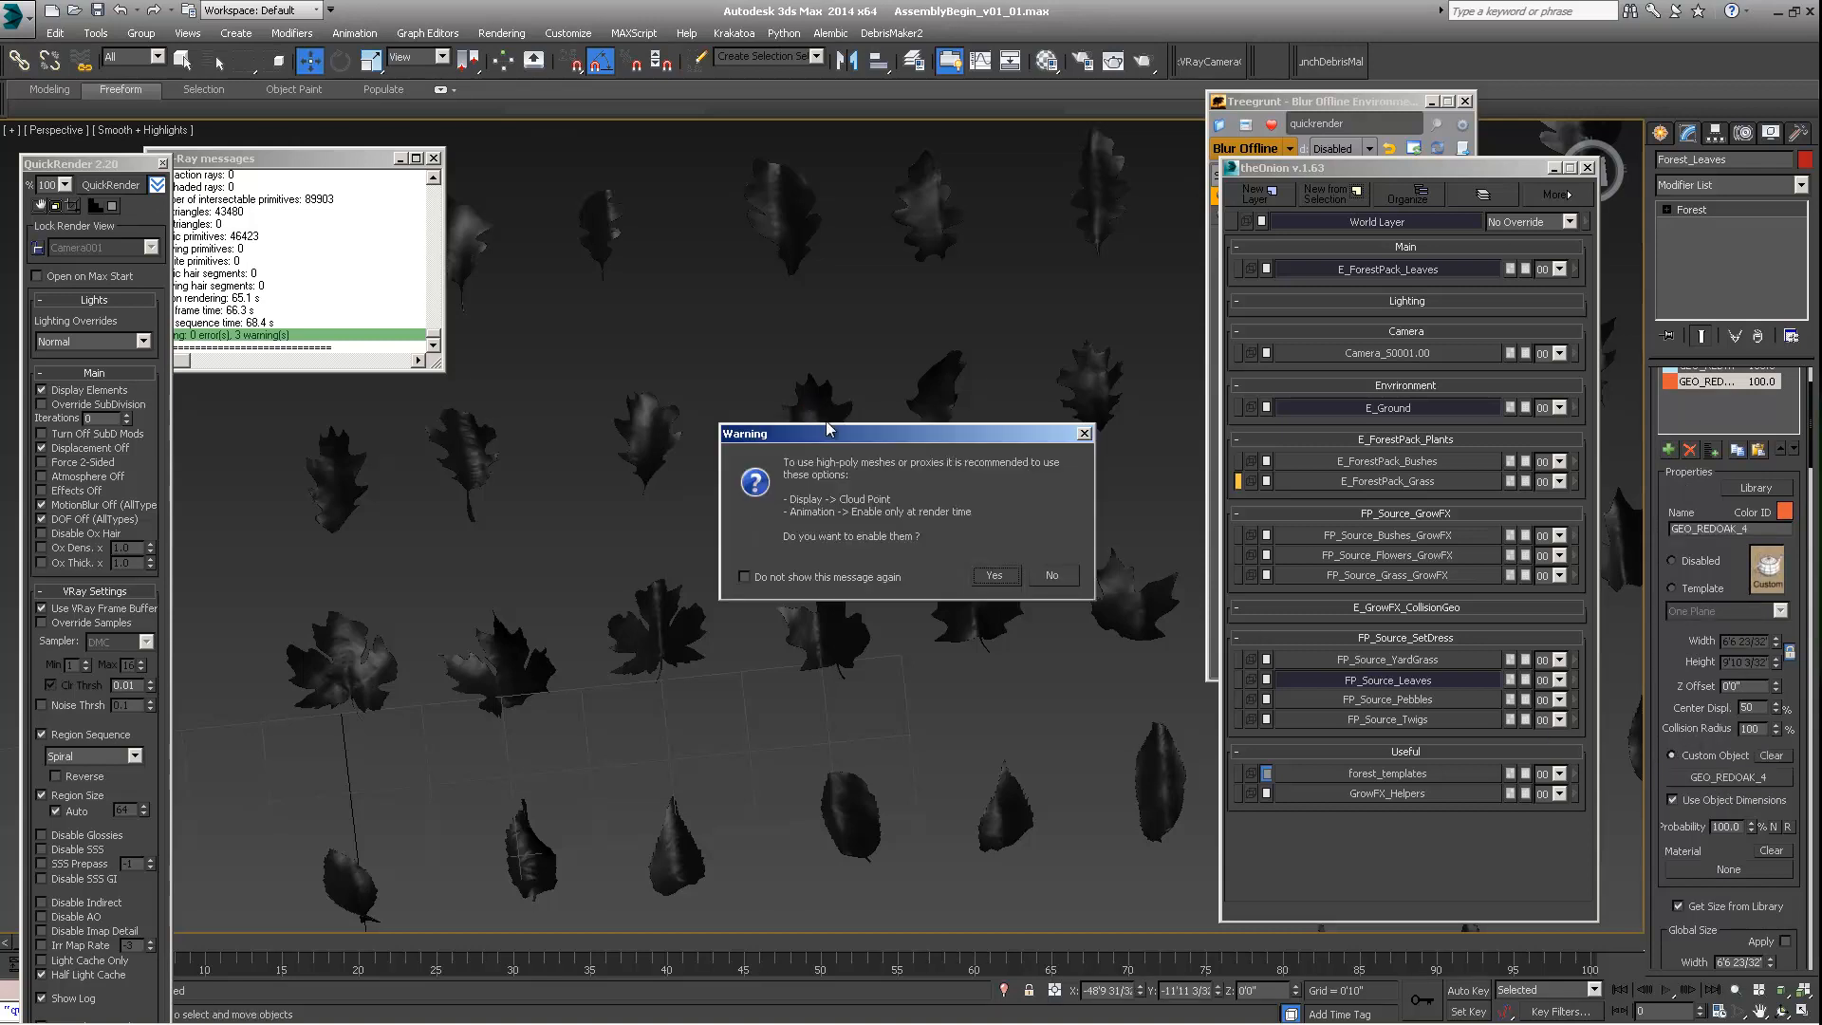
pyautogui.click(1054, 576)
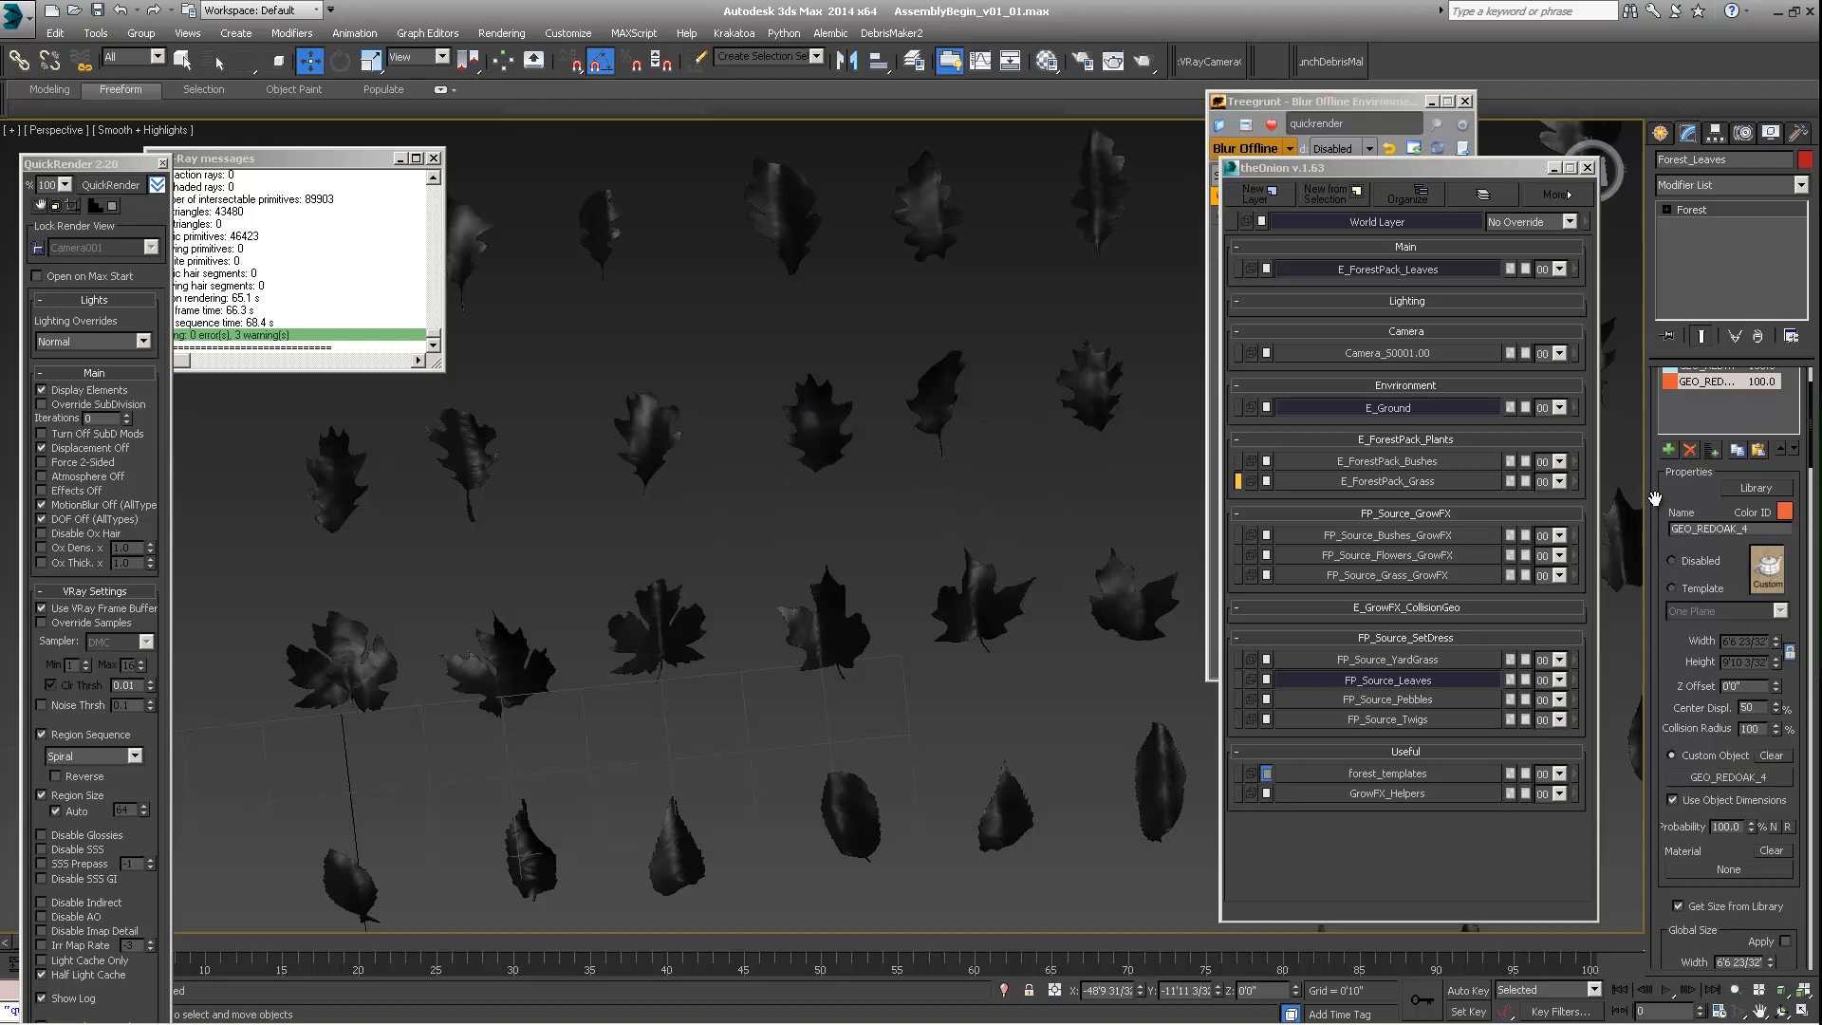
pyautogui.click(1669, 449)
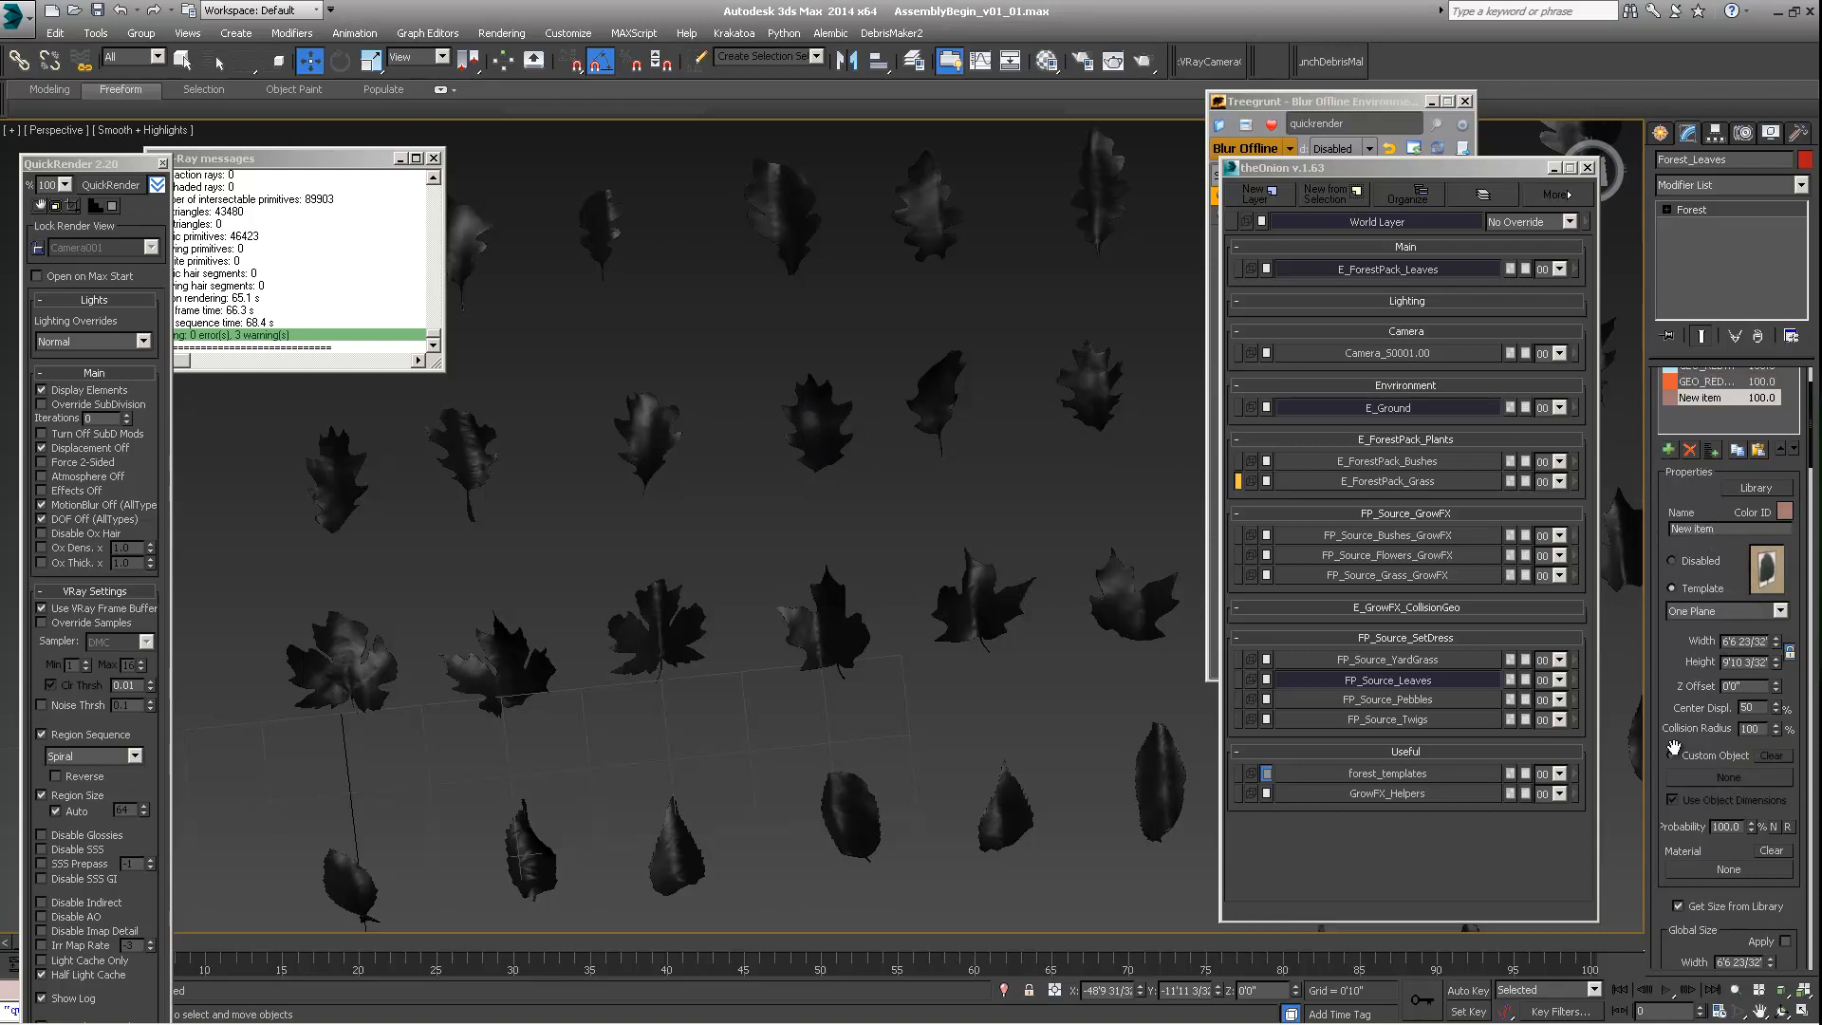
pyautogui.click(1672, 756)
pyautogui.click(1728, 777)
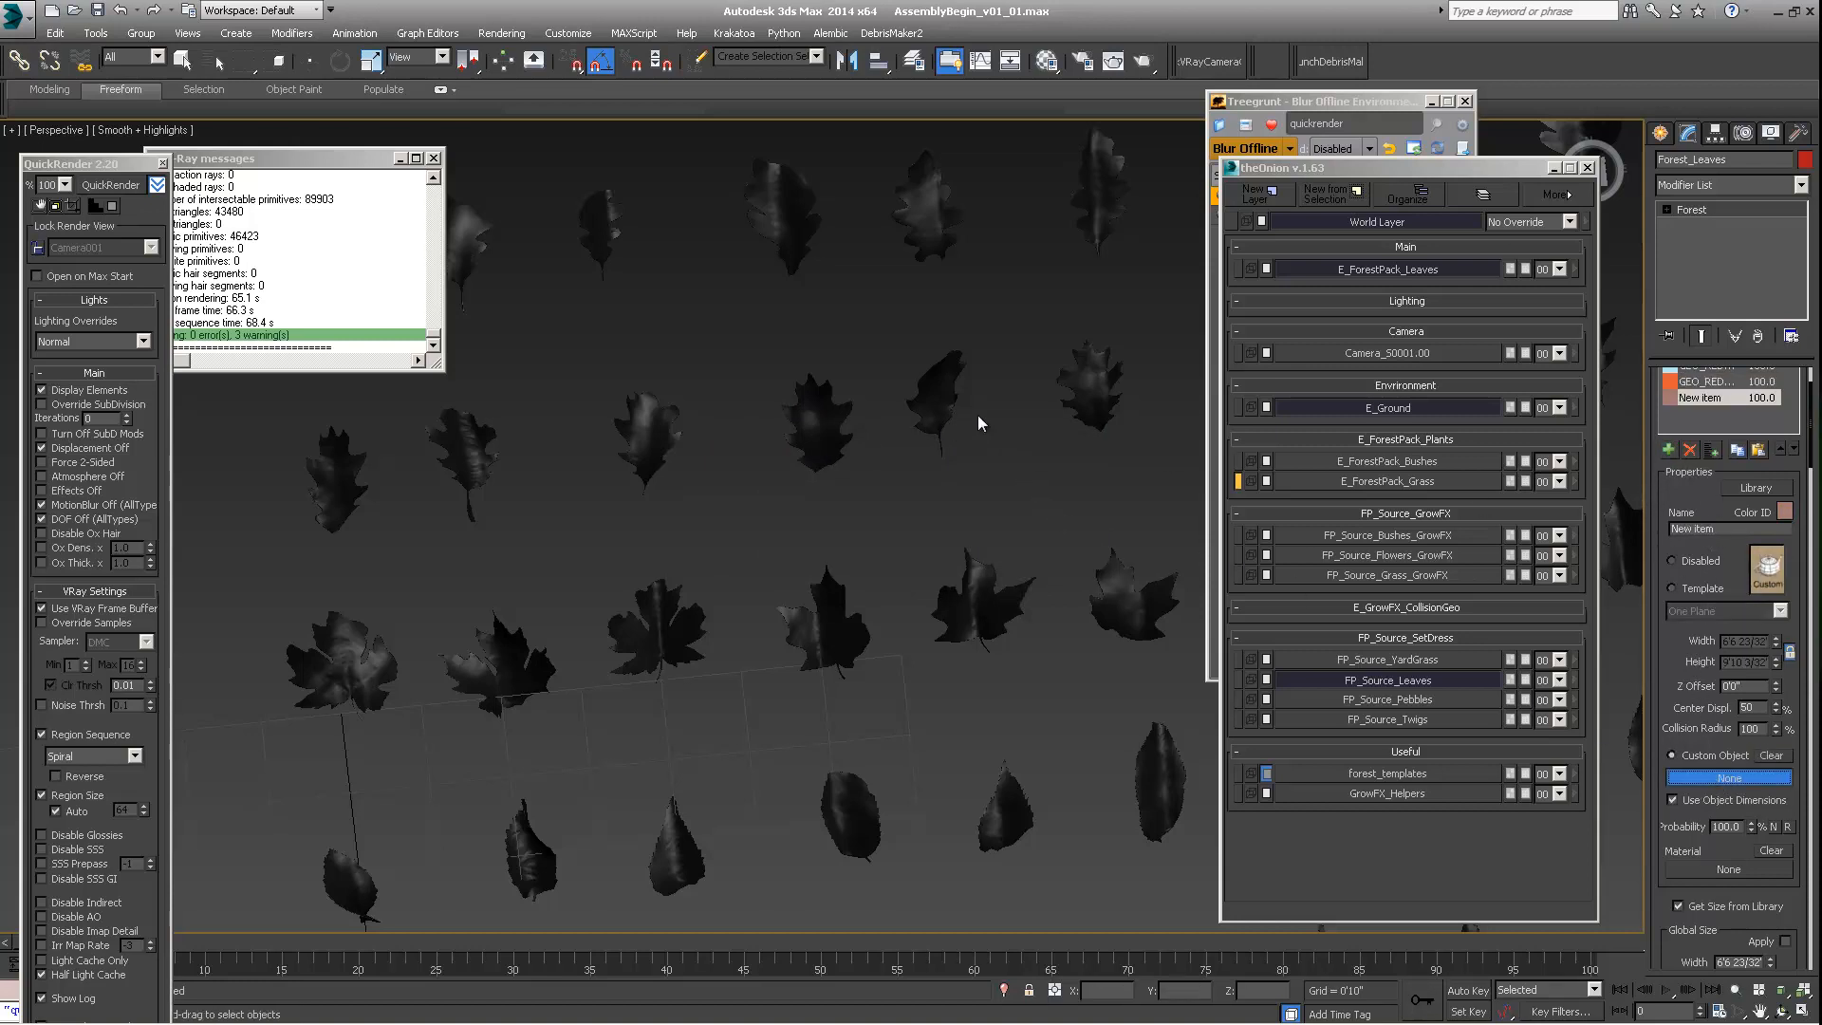
pyautogui.click(946, 391)
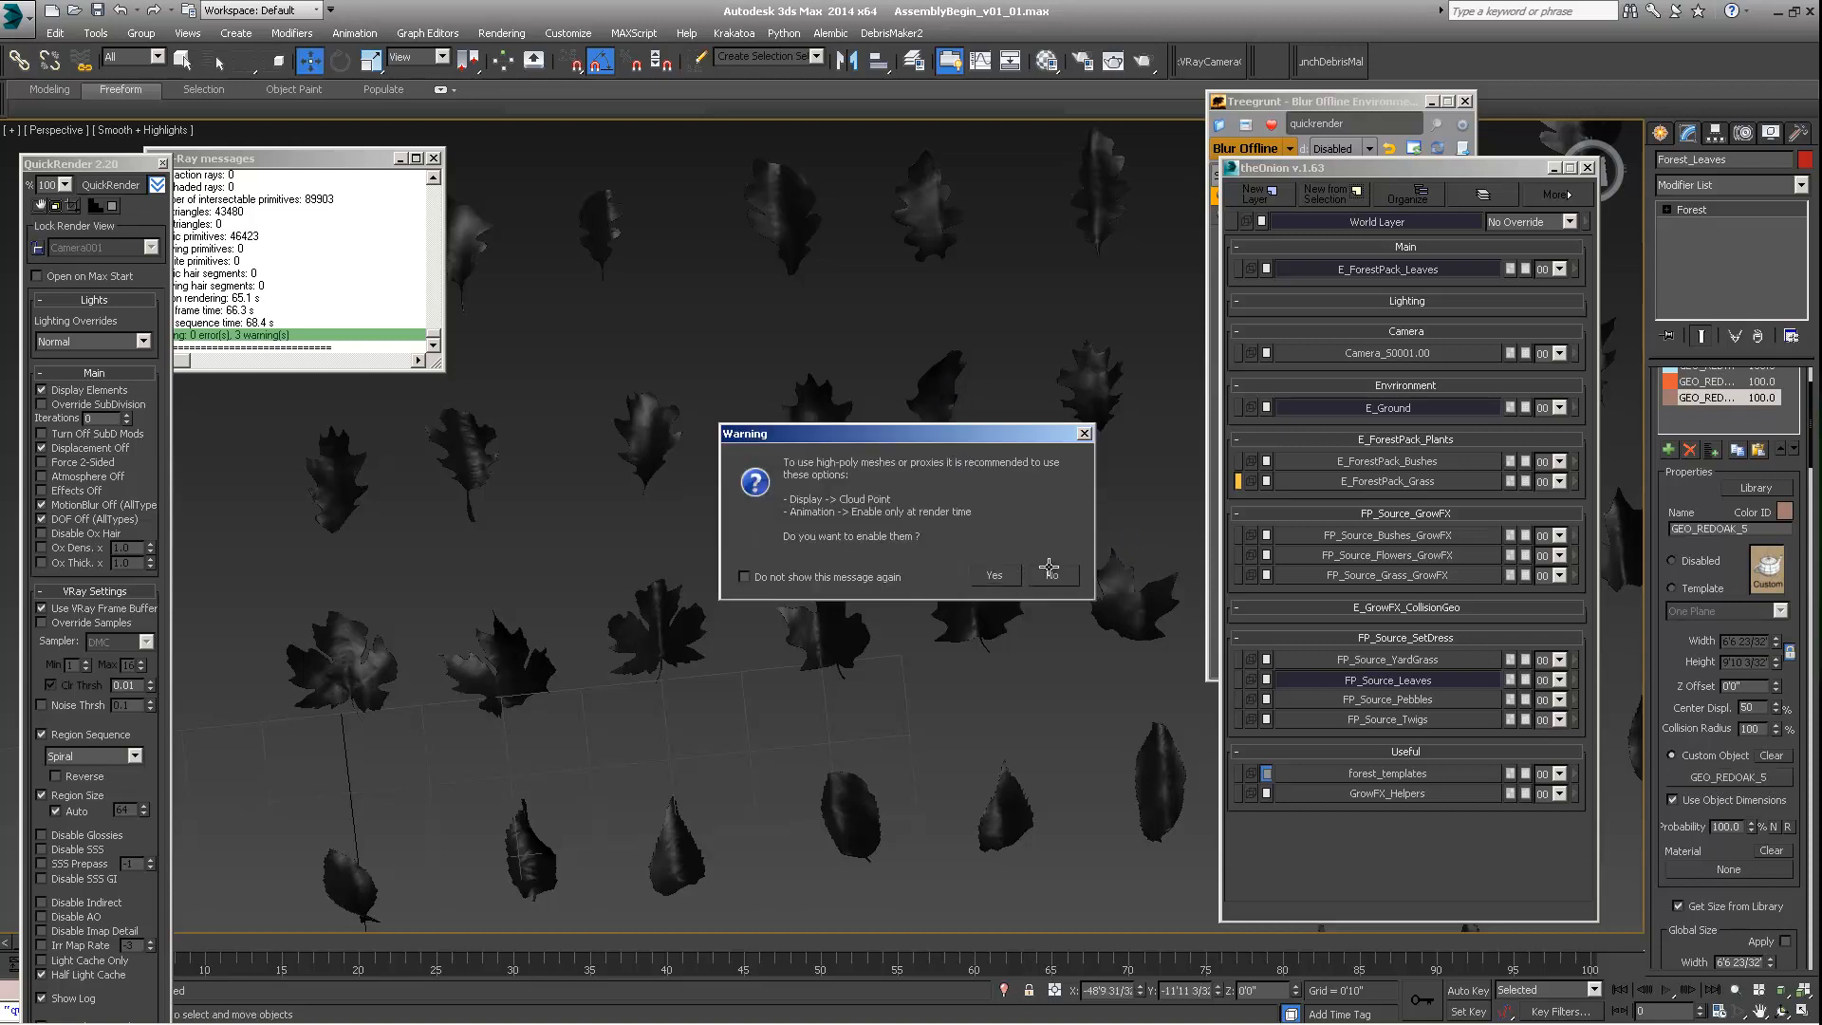
pyautogui.click(1050, 572)
# Step: Examine how the red oak leaves are scattered over the purple ground surface
pyautogui.moveTo(1050, 573); pyautogui.dragTo(902, 474, button='middle')
pyautogui.scroll(-5, 902, 474)
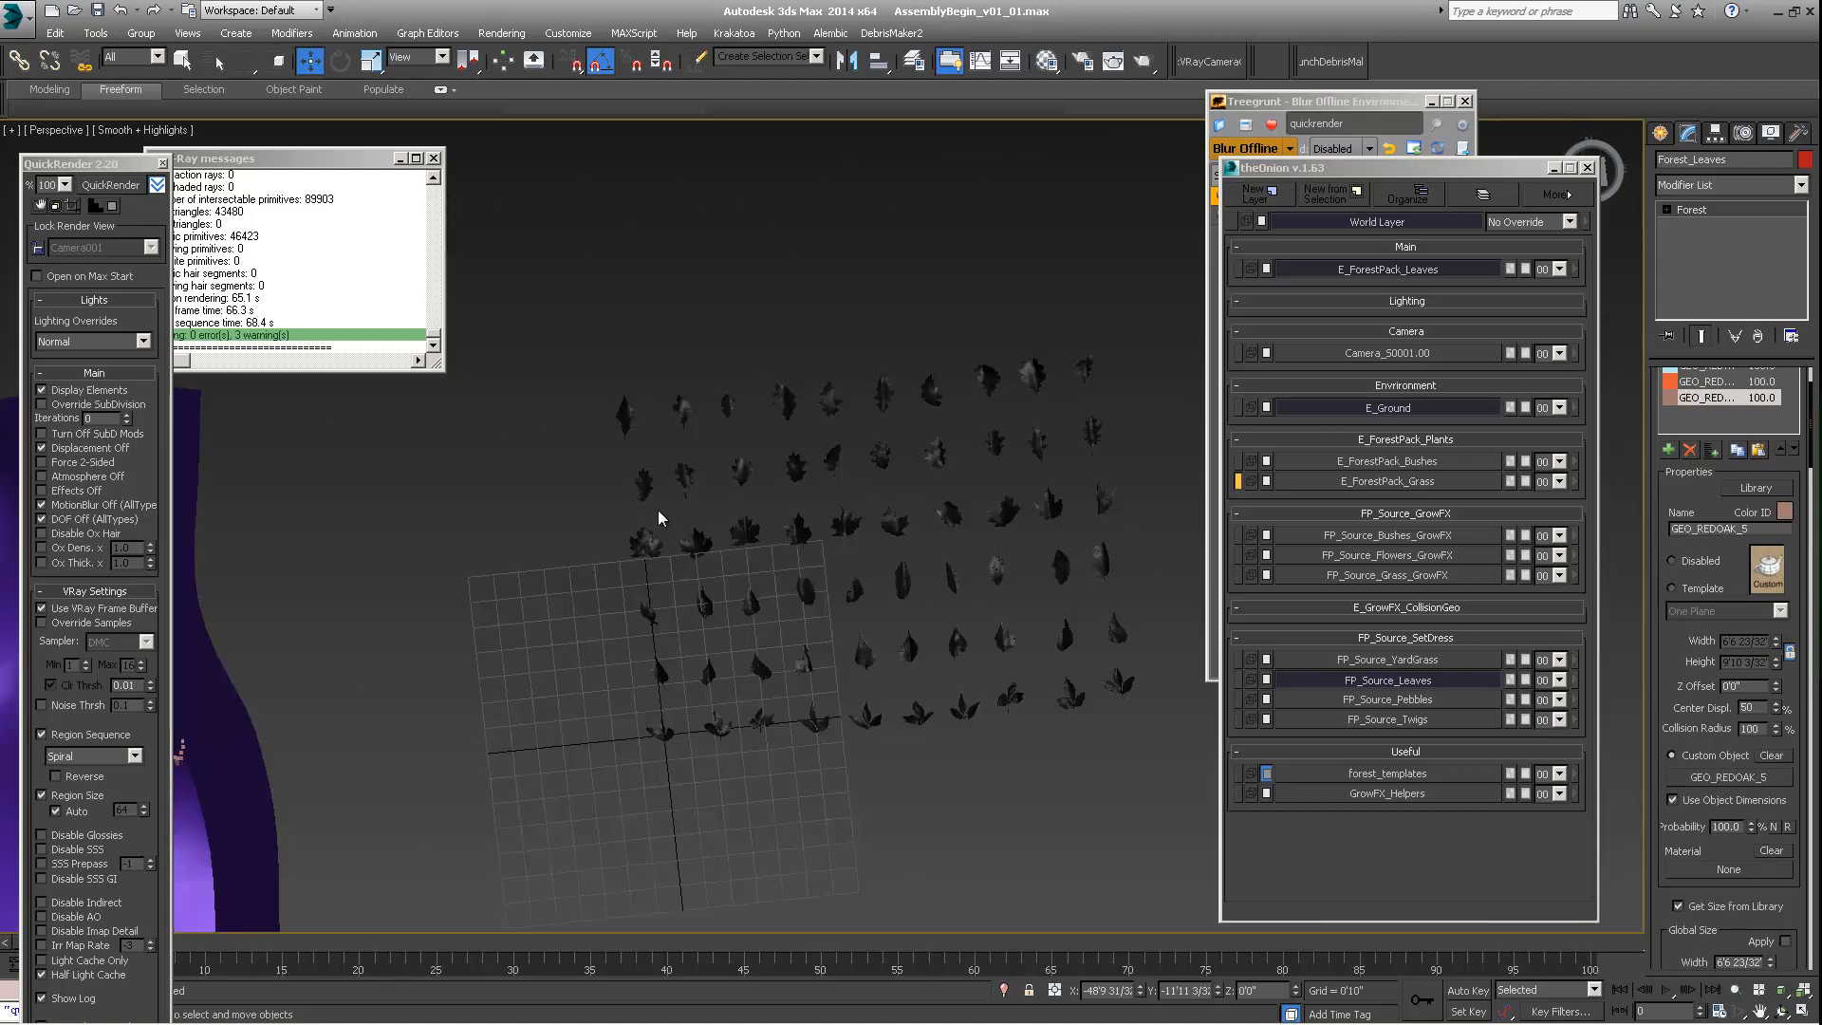
pyautogui.keyDown('alt'); pyautogui.moveTo(651, 521); pyautogui.dragTo(781, 429, button='middle'); pyautogui.keyUp('alt')
pyautogui.scroll(-3, 785, 429)
pyautogui.keyDown('alt'); pyautogui.moveTo(588, 607); pyautogui.dragTo(883, 398, button='middle'); pyautogui.keyUp('alt')
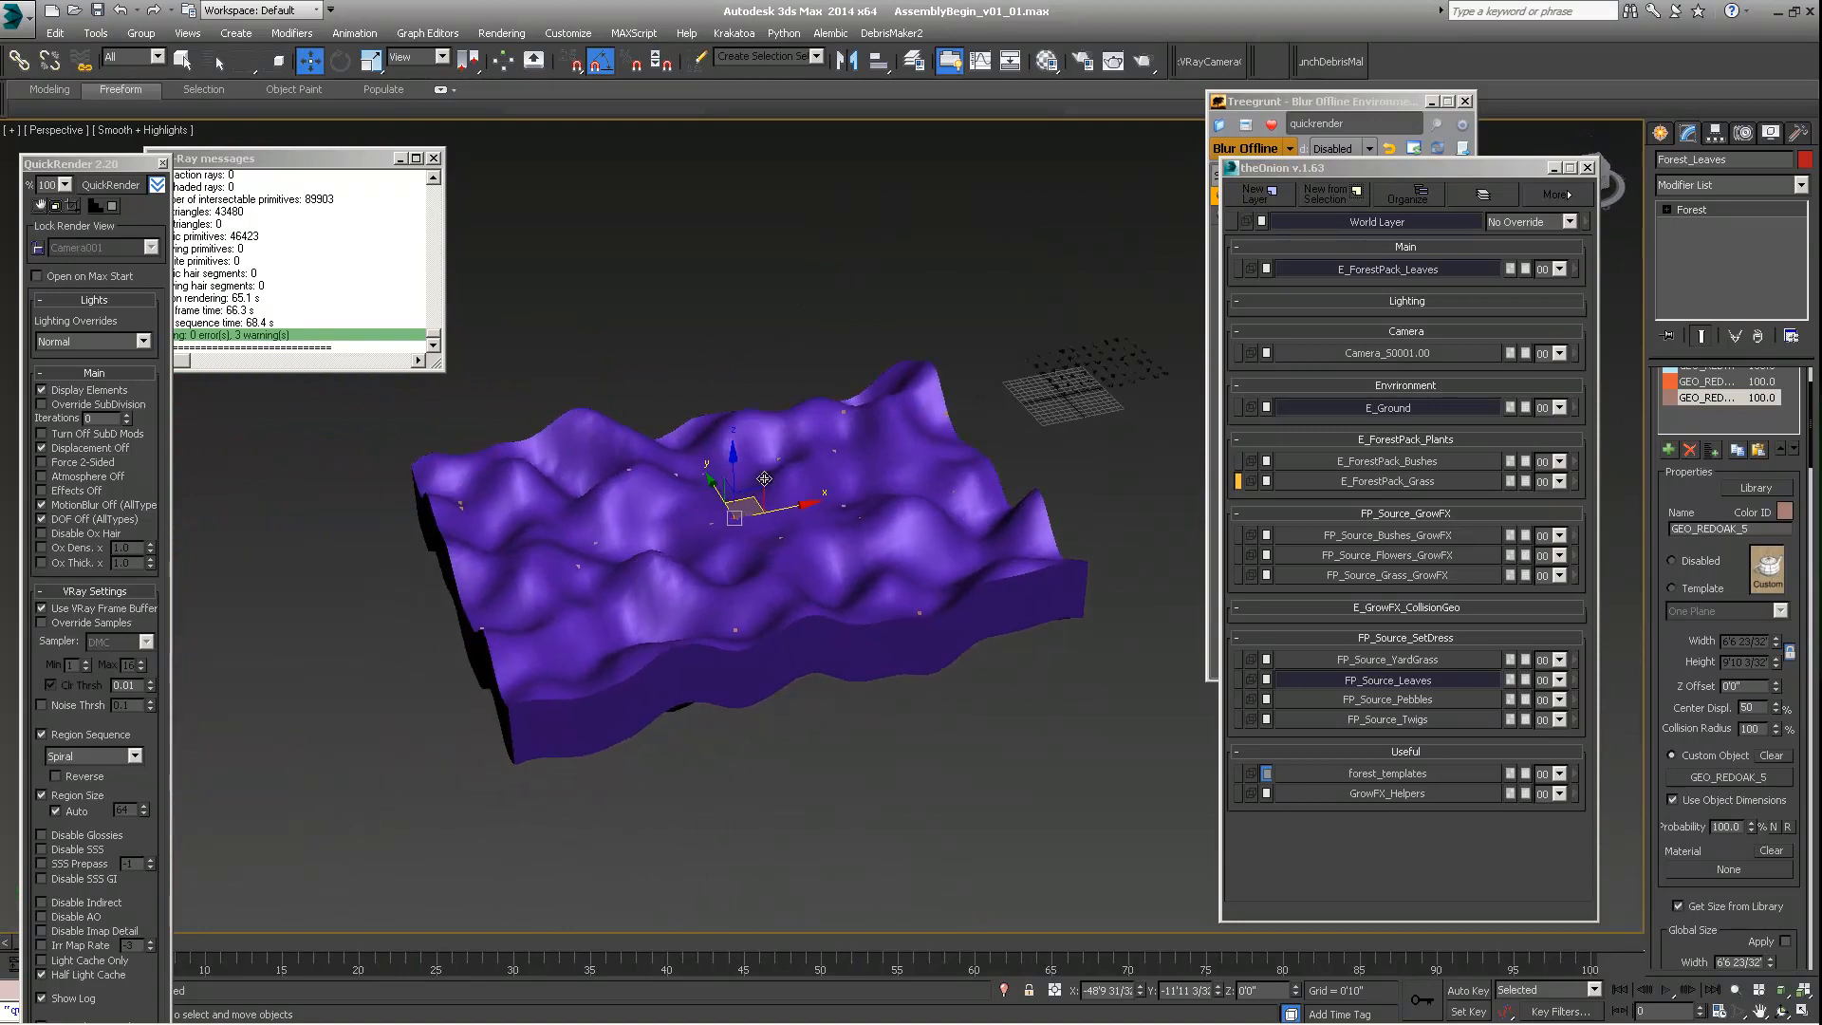
pyautogui.keyDown('alt'); pyautogui.moveTo(769, 532); pyautogui.dragTo(708, 504, button='middle'); pyautogui.keyUp('alt')
pyautogui.scroll(5, 707, 503)
pyautogui.keyDown('alt'); pyautogui.moveTo(736, 566); pyautogui.dragTo(793, 549, button='middle'); pyautogui.keyUp('alt')
# Step: Reduce the leaf forest's distribution density X size to about 26'3" and check the coverage on the hills
pyautogui.scroll(-4, 1676, 500)
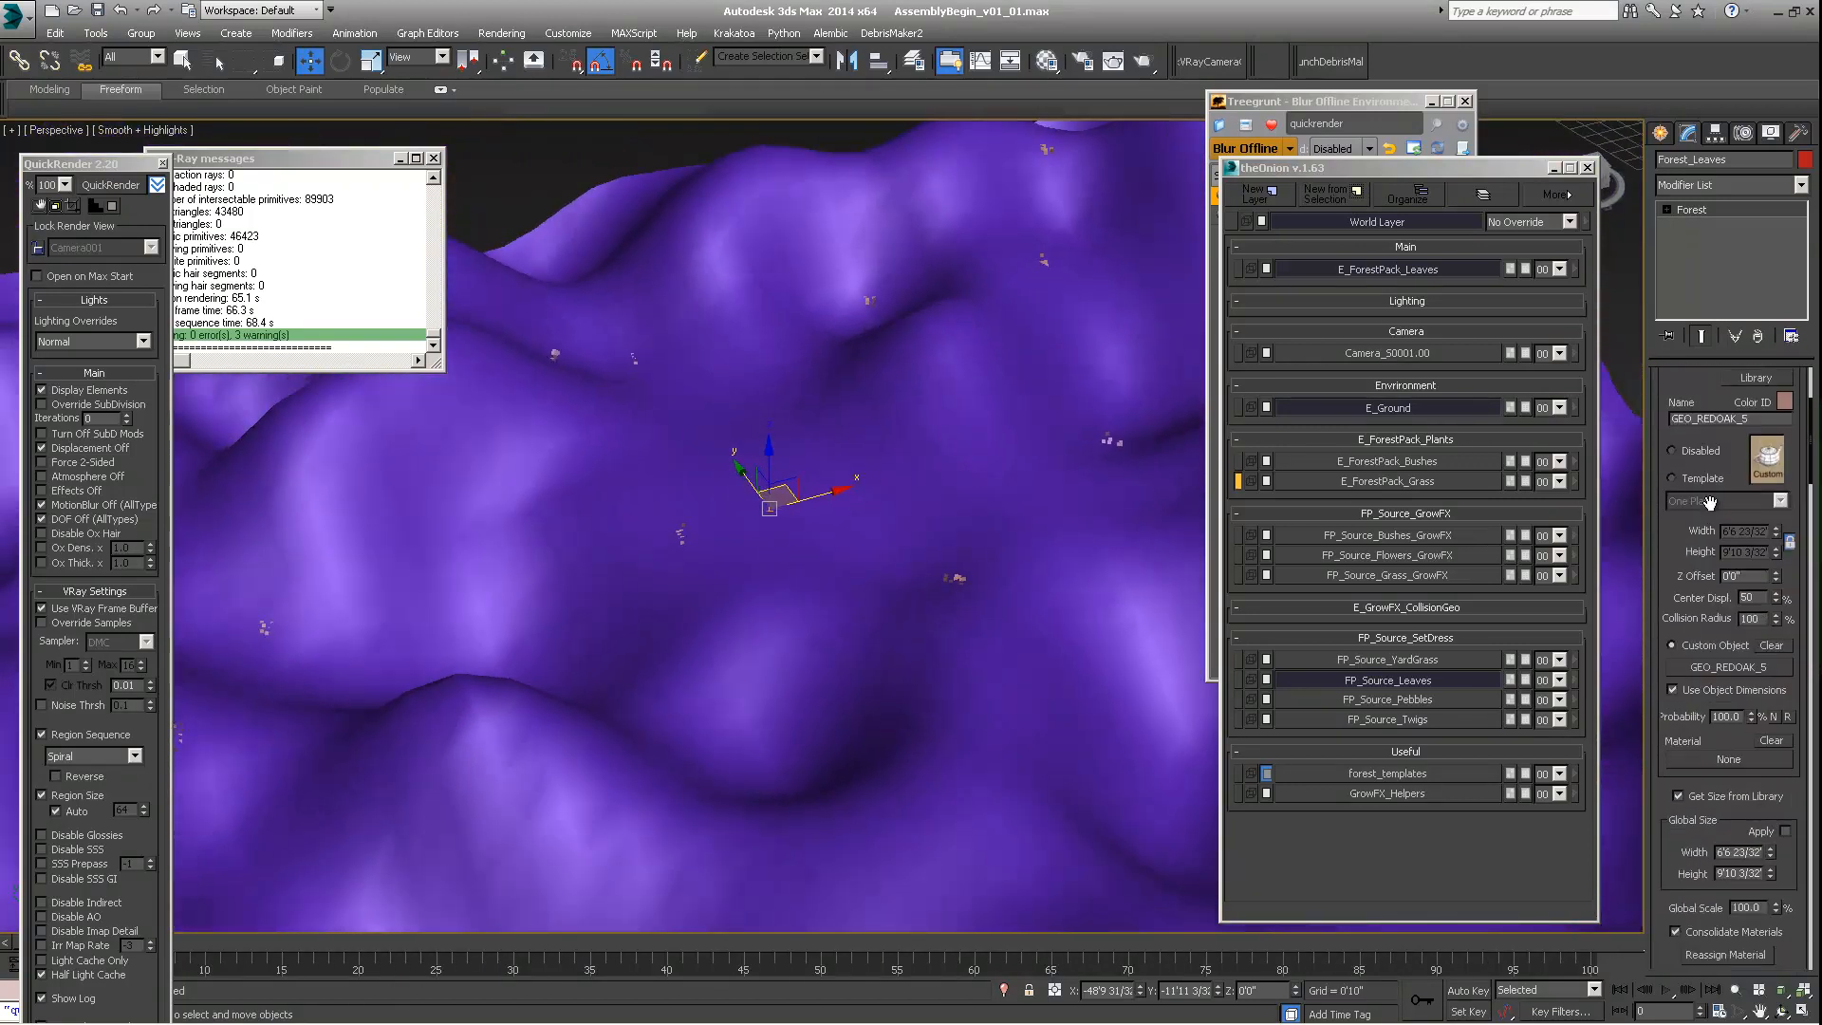
pyautogui.scroll(-6, 1711, 504)
pyautogui.scroll(-8, 1756, 615)
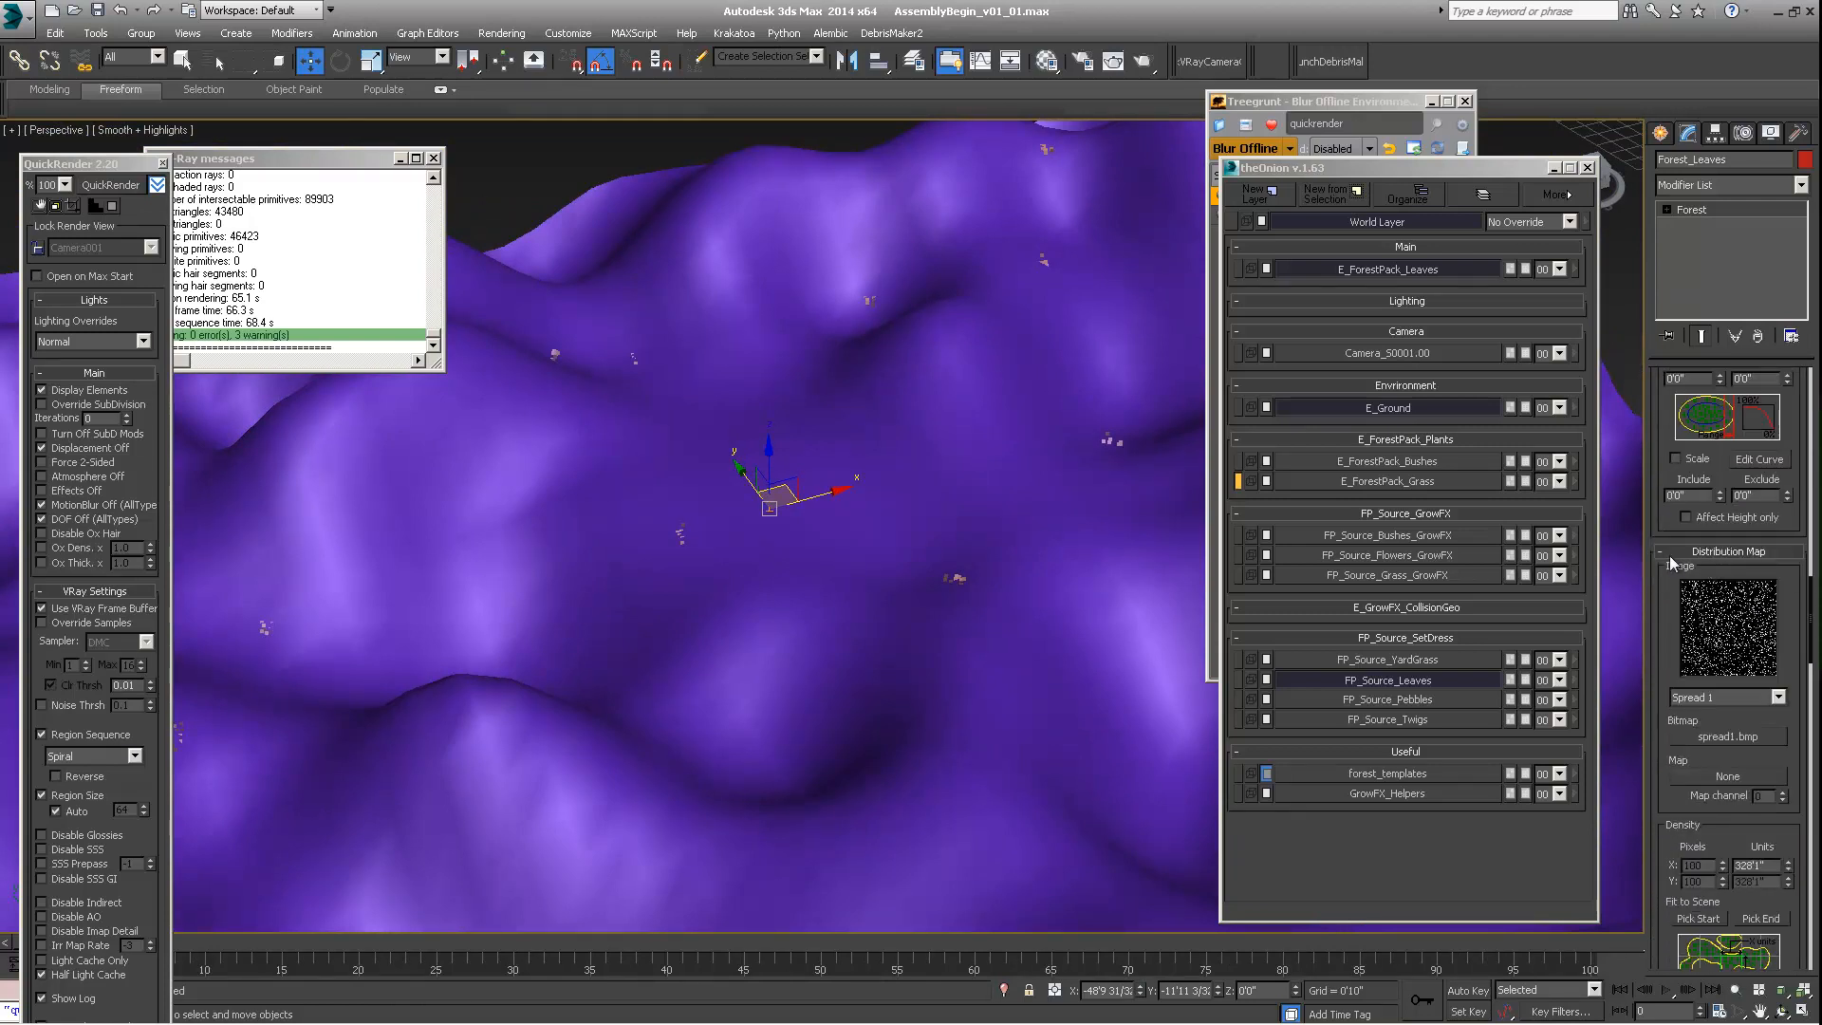
pyautogui.scroll(-3, 1789, 702)
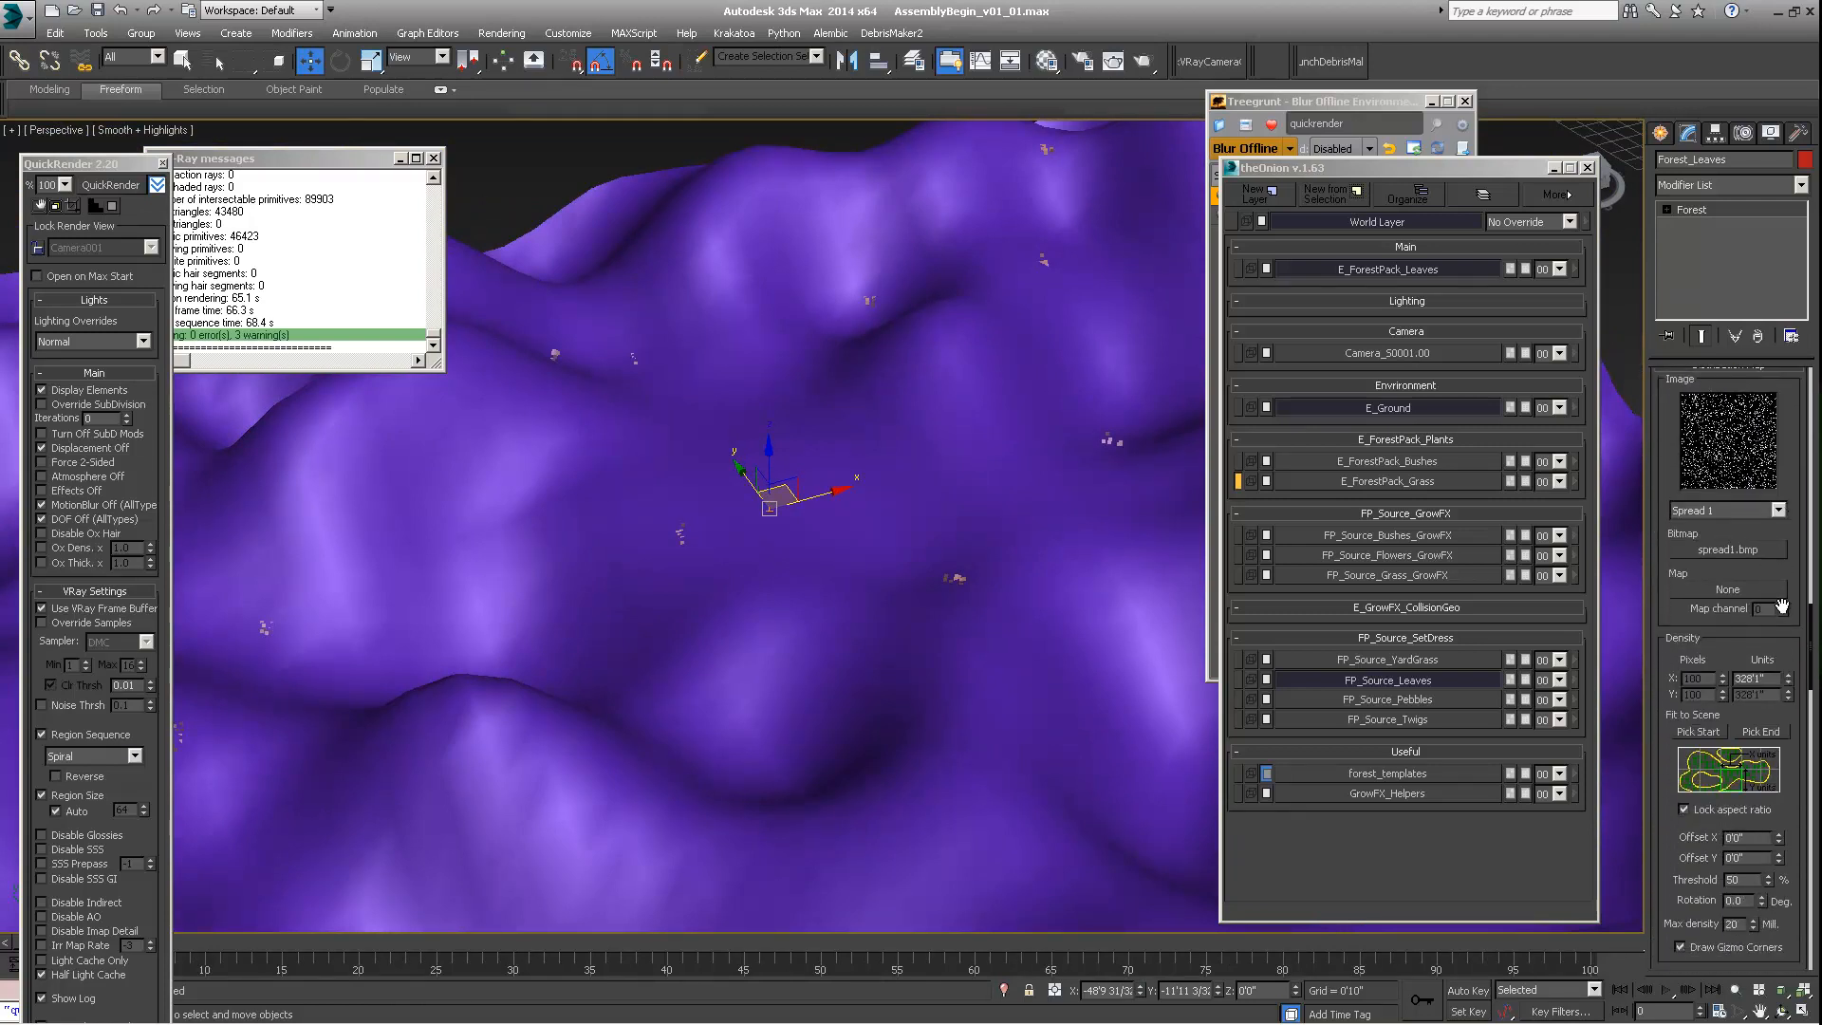
pyautogui.moveTo(1789, 685); pyautogui.dragTo(1764, 767)
pyautogui.moveTo(967, 740); pyautogui.dragTo(1022, 570, button='middle')
pyautogui.scroll(5, 637, 582)
pyautogui.scroll(-5, 833, 504)
pyautogui.scroll(4, 1023, 567)
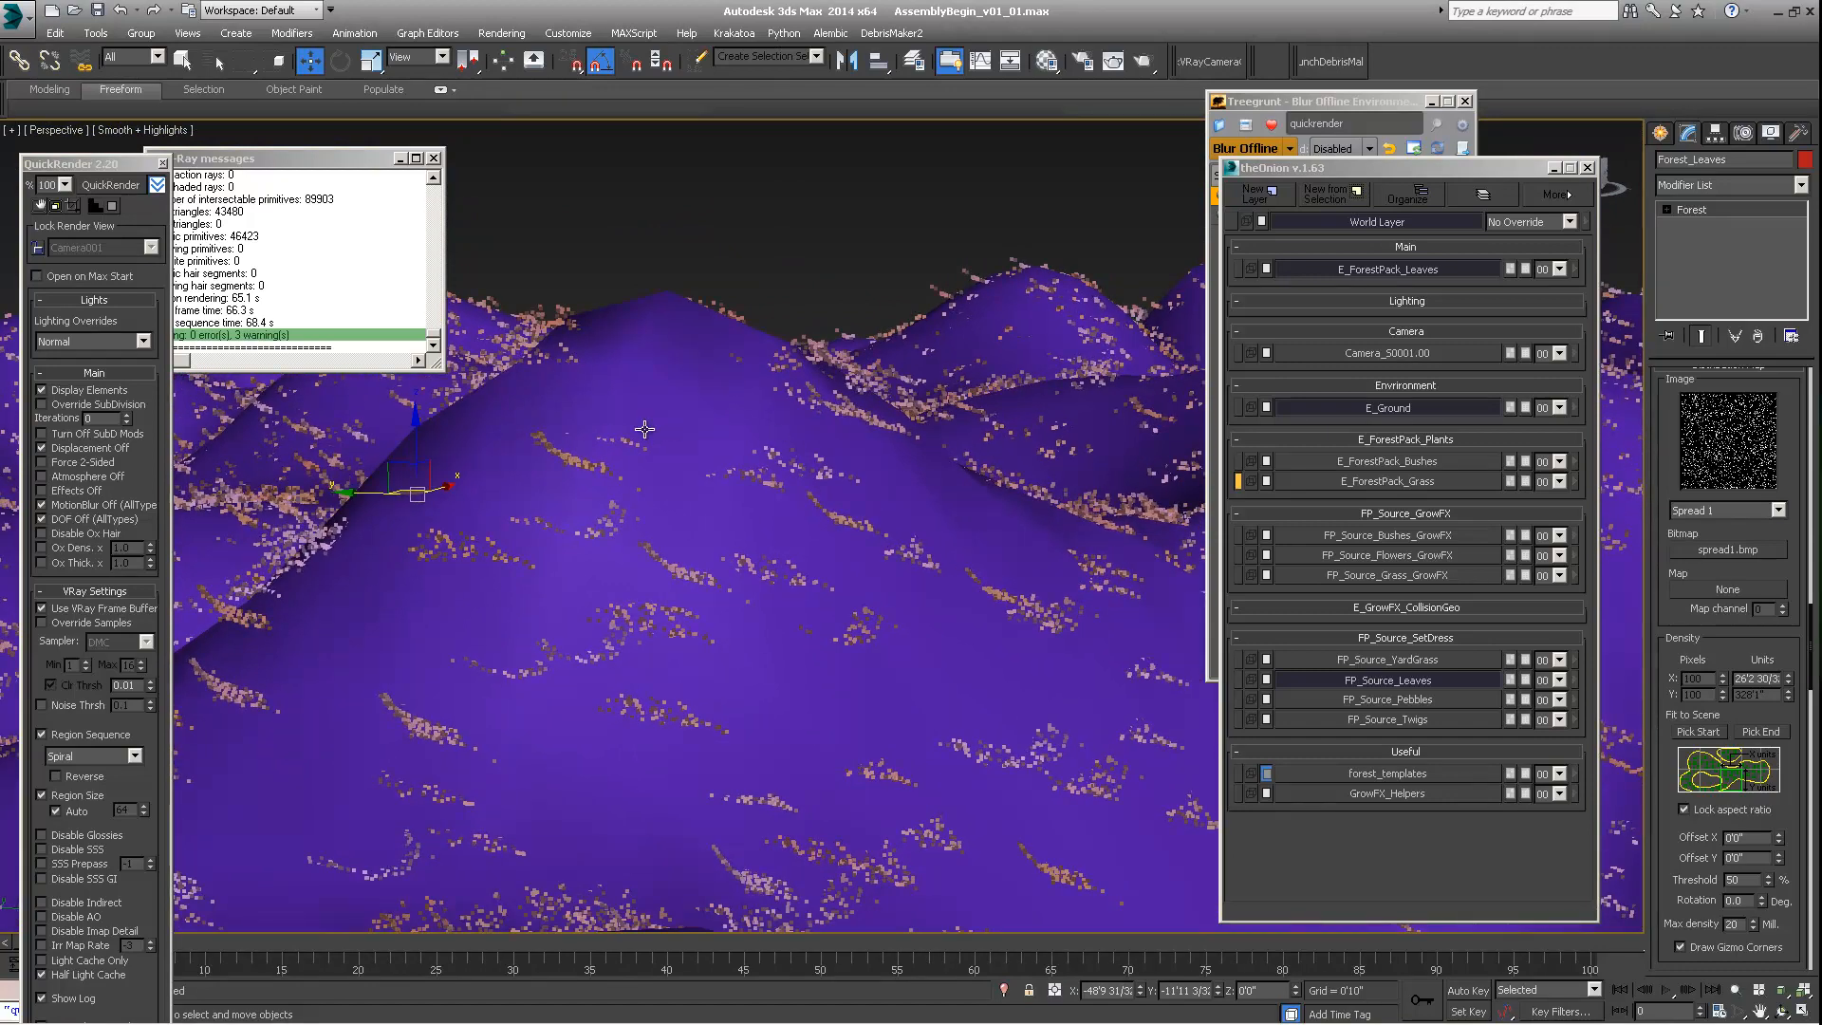
# Step: Open the leaf forest's Surface settings and select the E_GroundSurface entry
pyautogui.scroll(-10, 1653, 586)
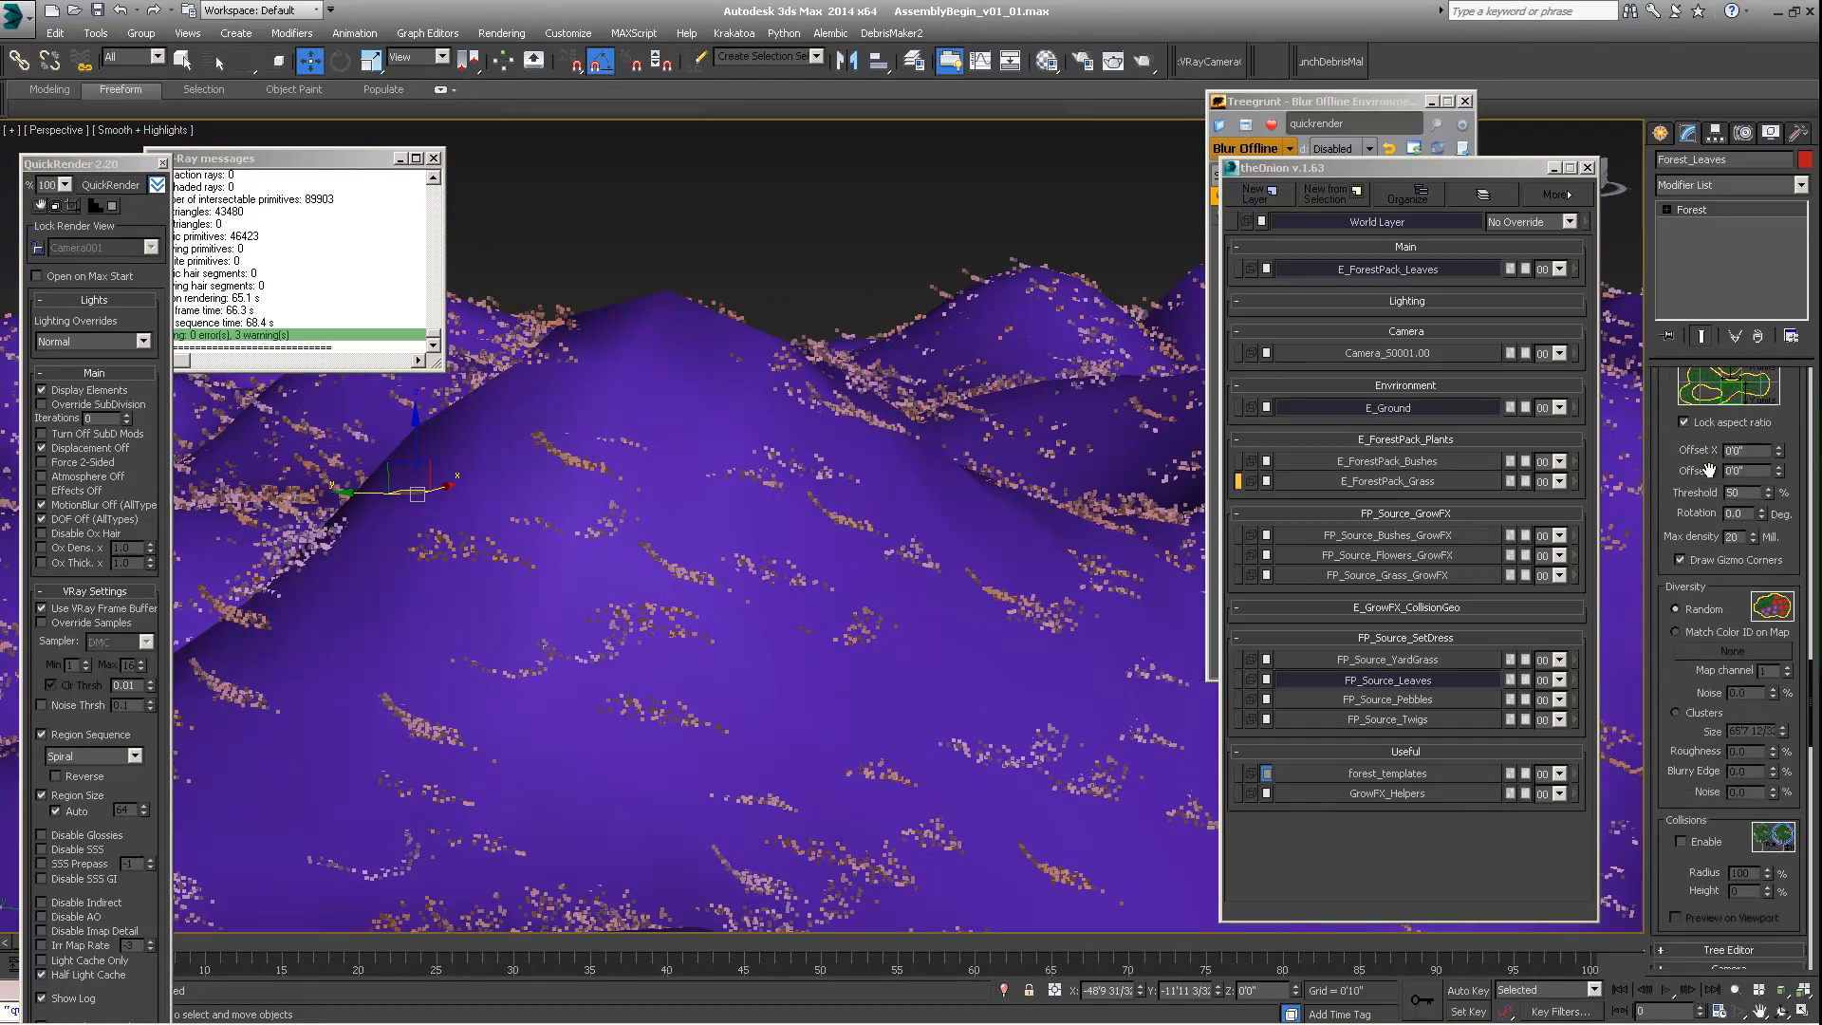
pyautogui.scroll(-1, 1708, 484)
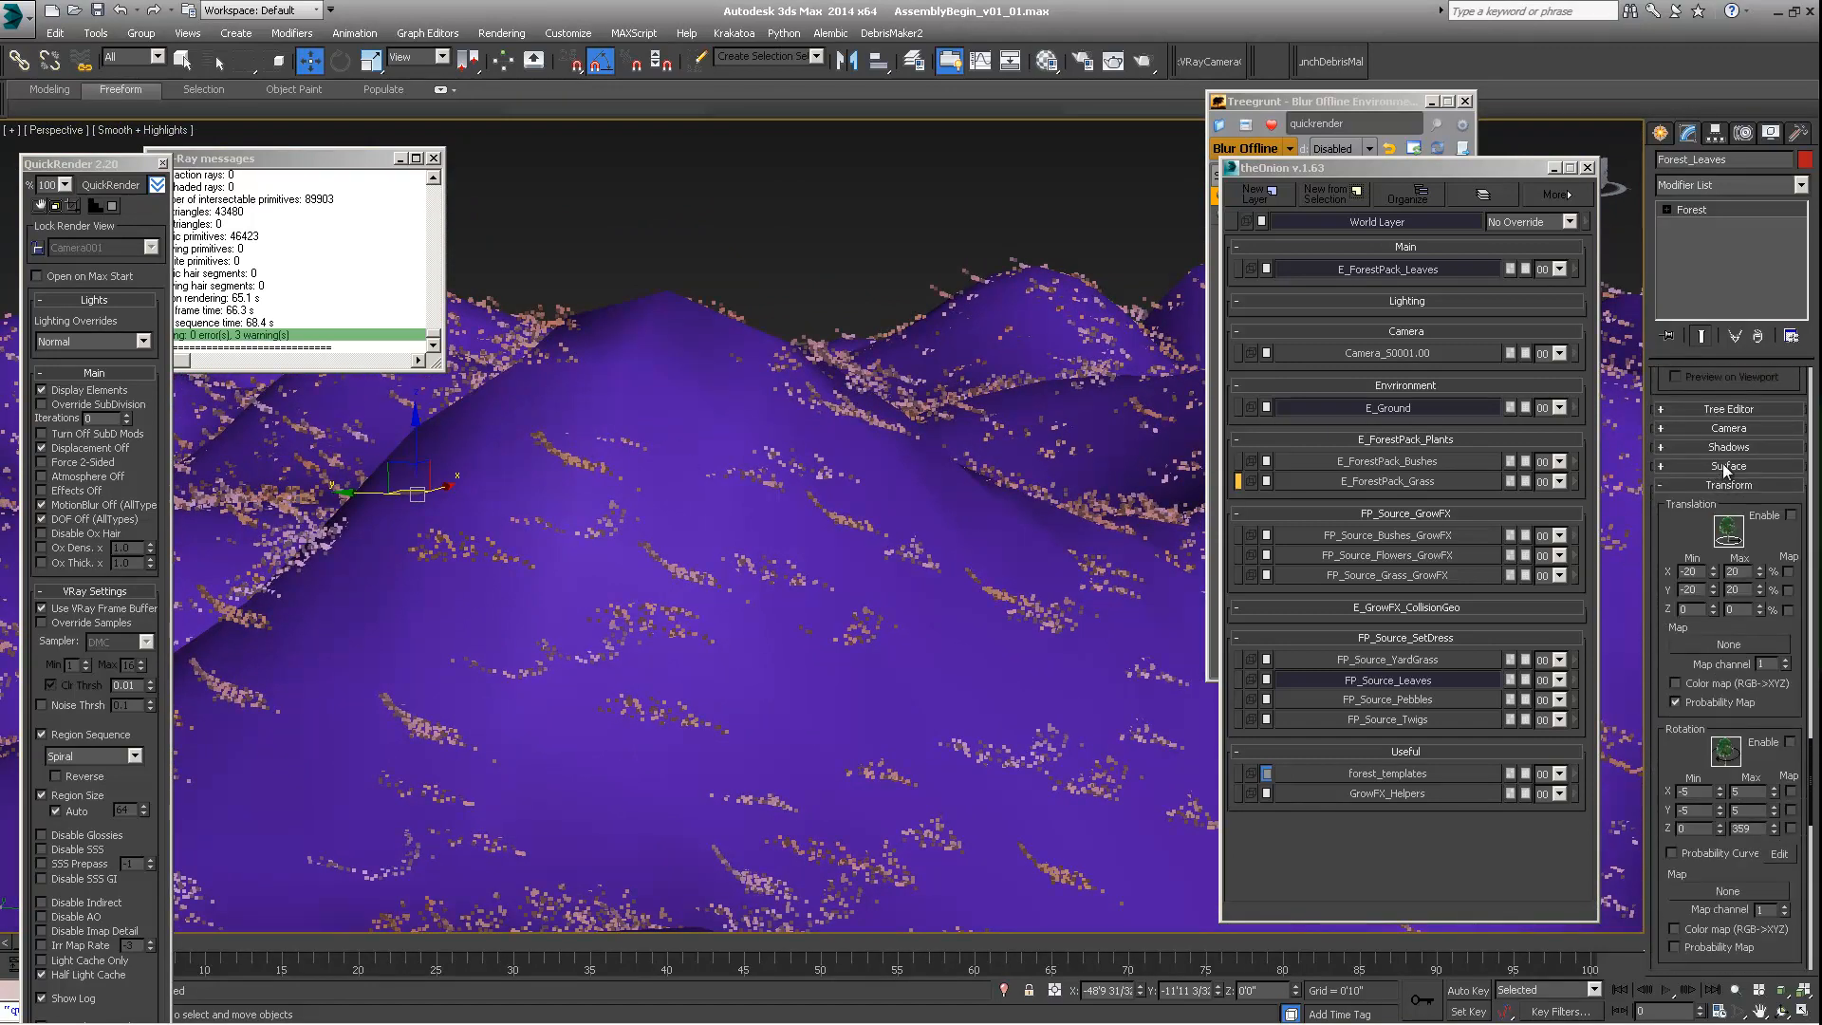
pyautogui.click(1722, 463)
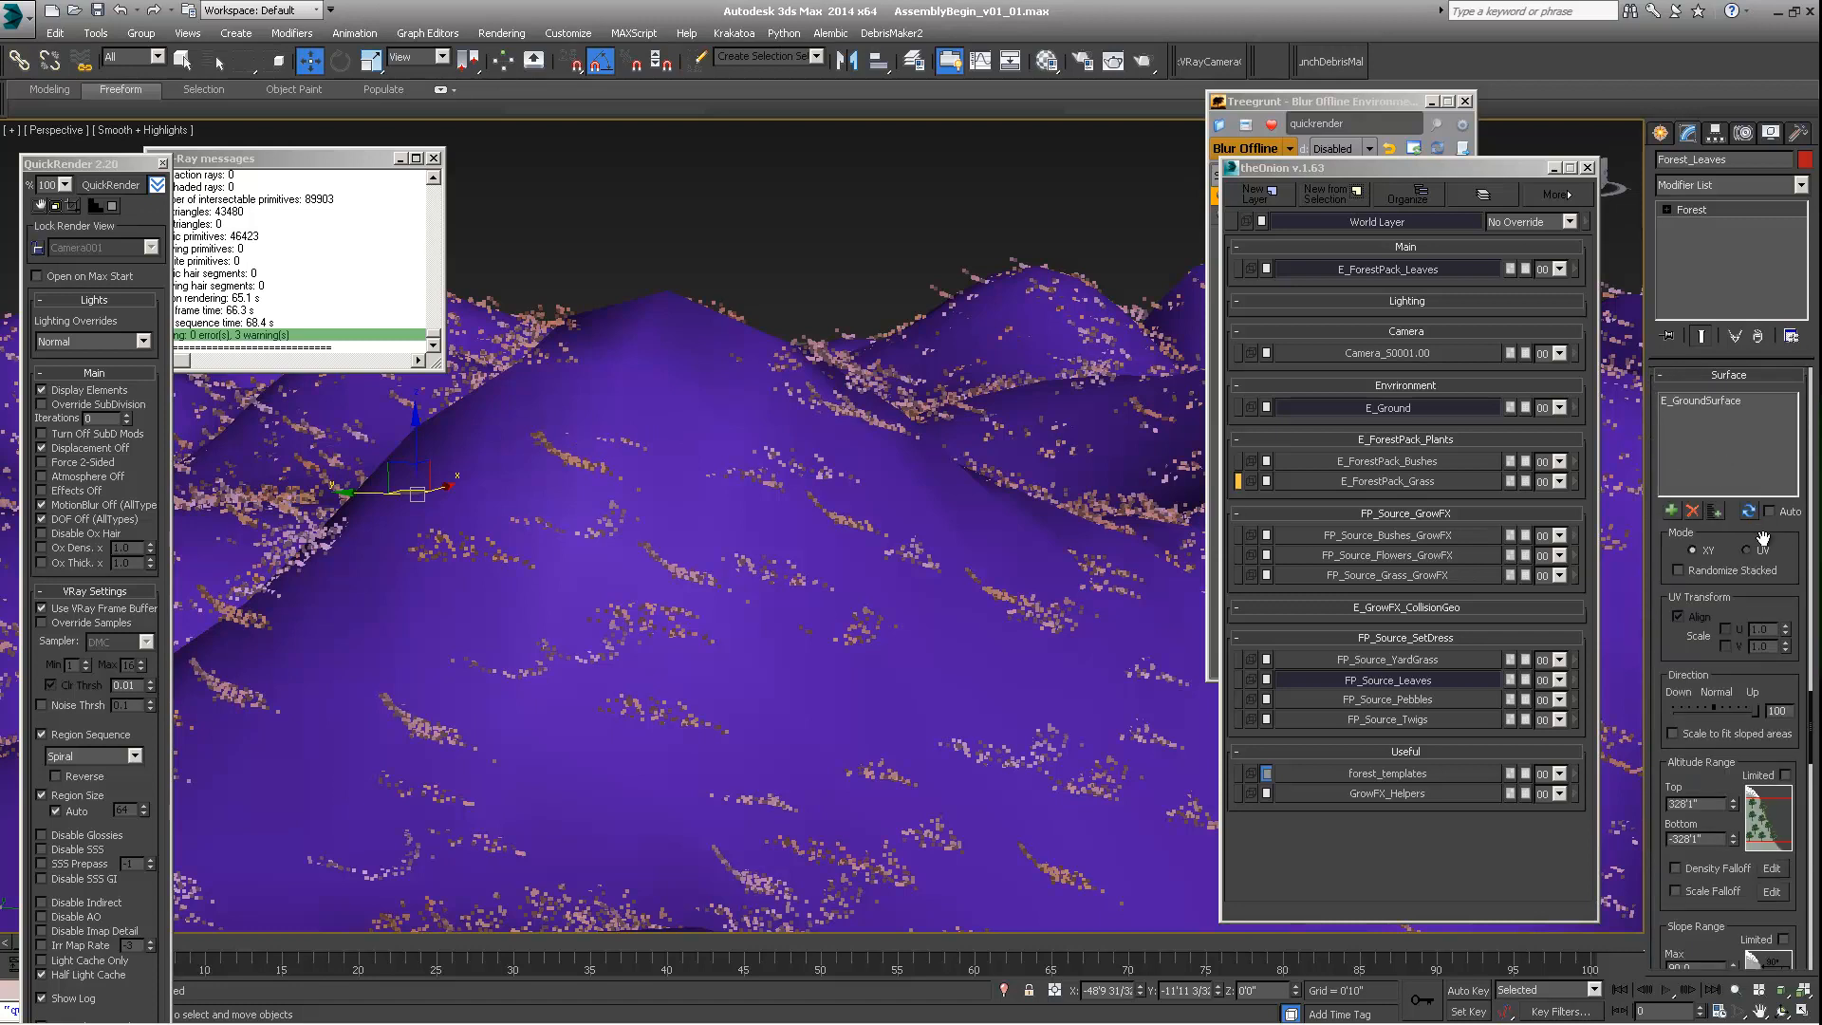
pyautogui.click(1721, 400)
pyautogui.scroll(-1, 1733, 545)
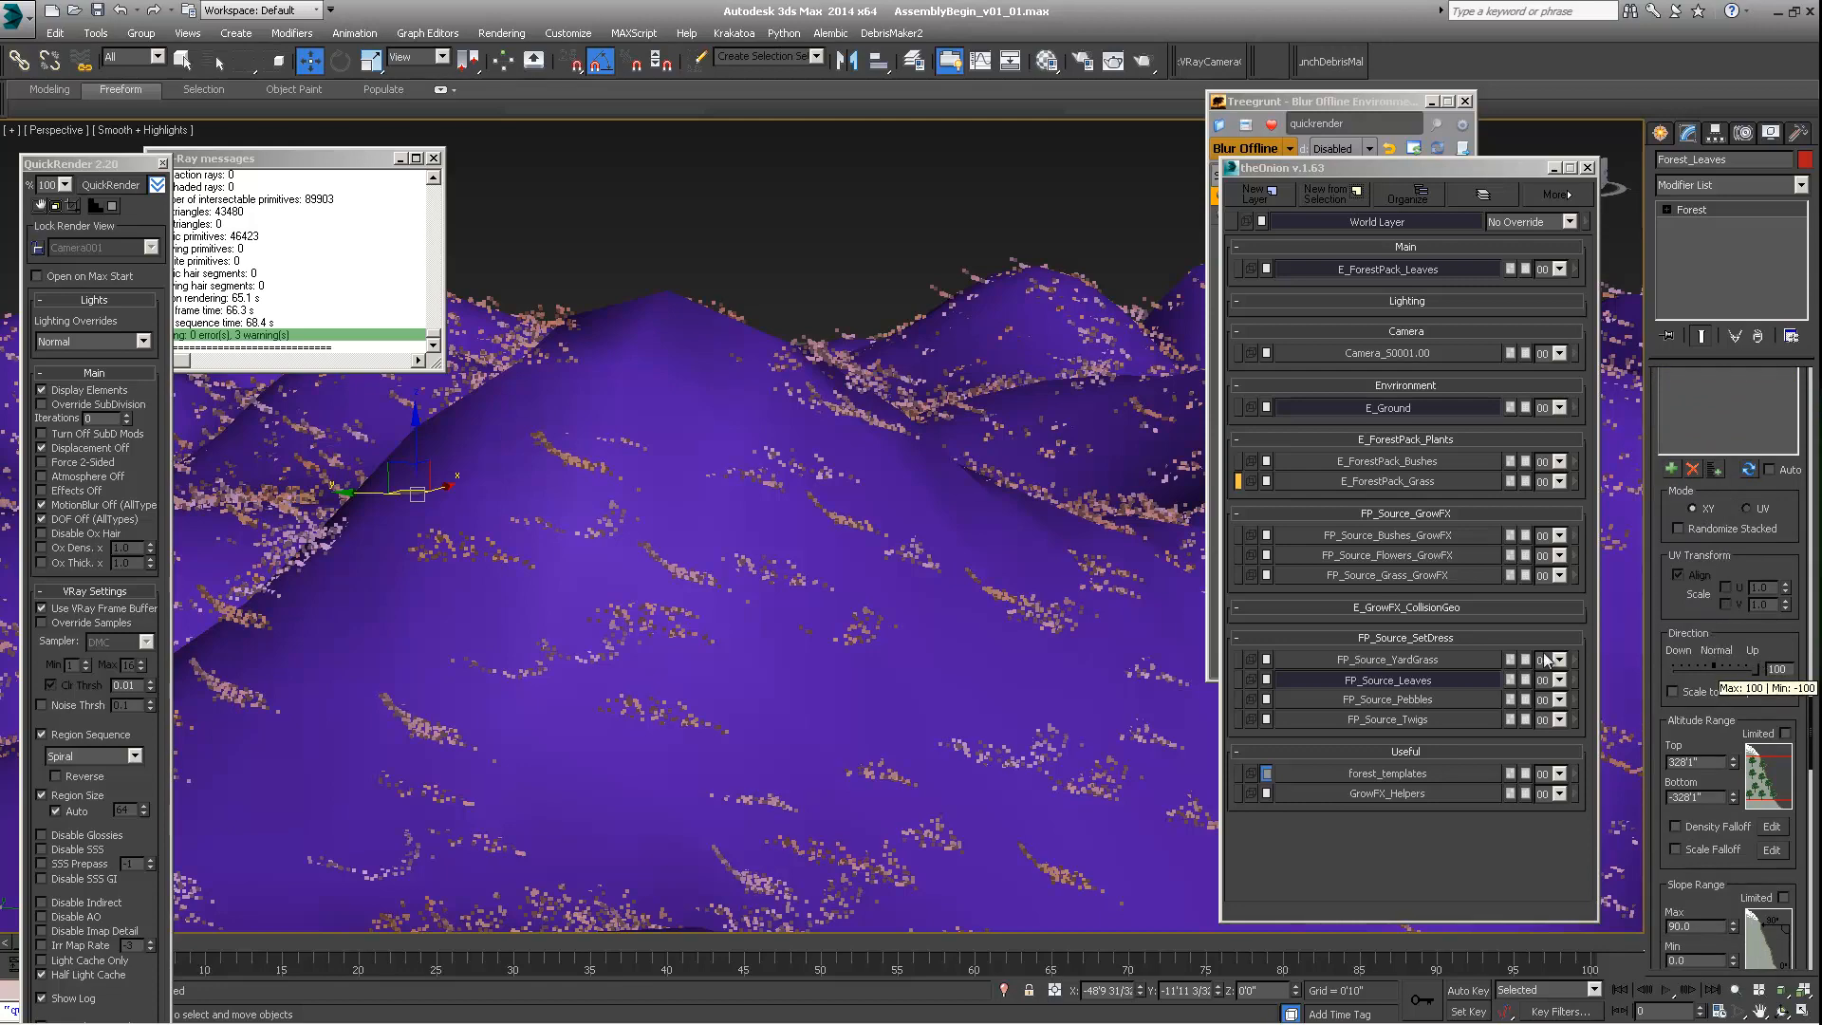
# Step: Set the leaf forest's surface direction to 0 so the leaves align to the ground's normals
pyautogui.keyDown('alt'); pyautogui.moveTo(972, 567); pyautogui.dragTo(892, 588, button='middle'); pyautogui.keyUp('alt')
pyautogui.scroll(-3, 894, 579)
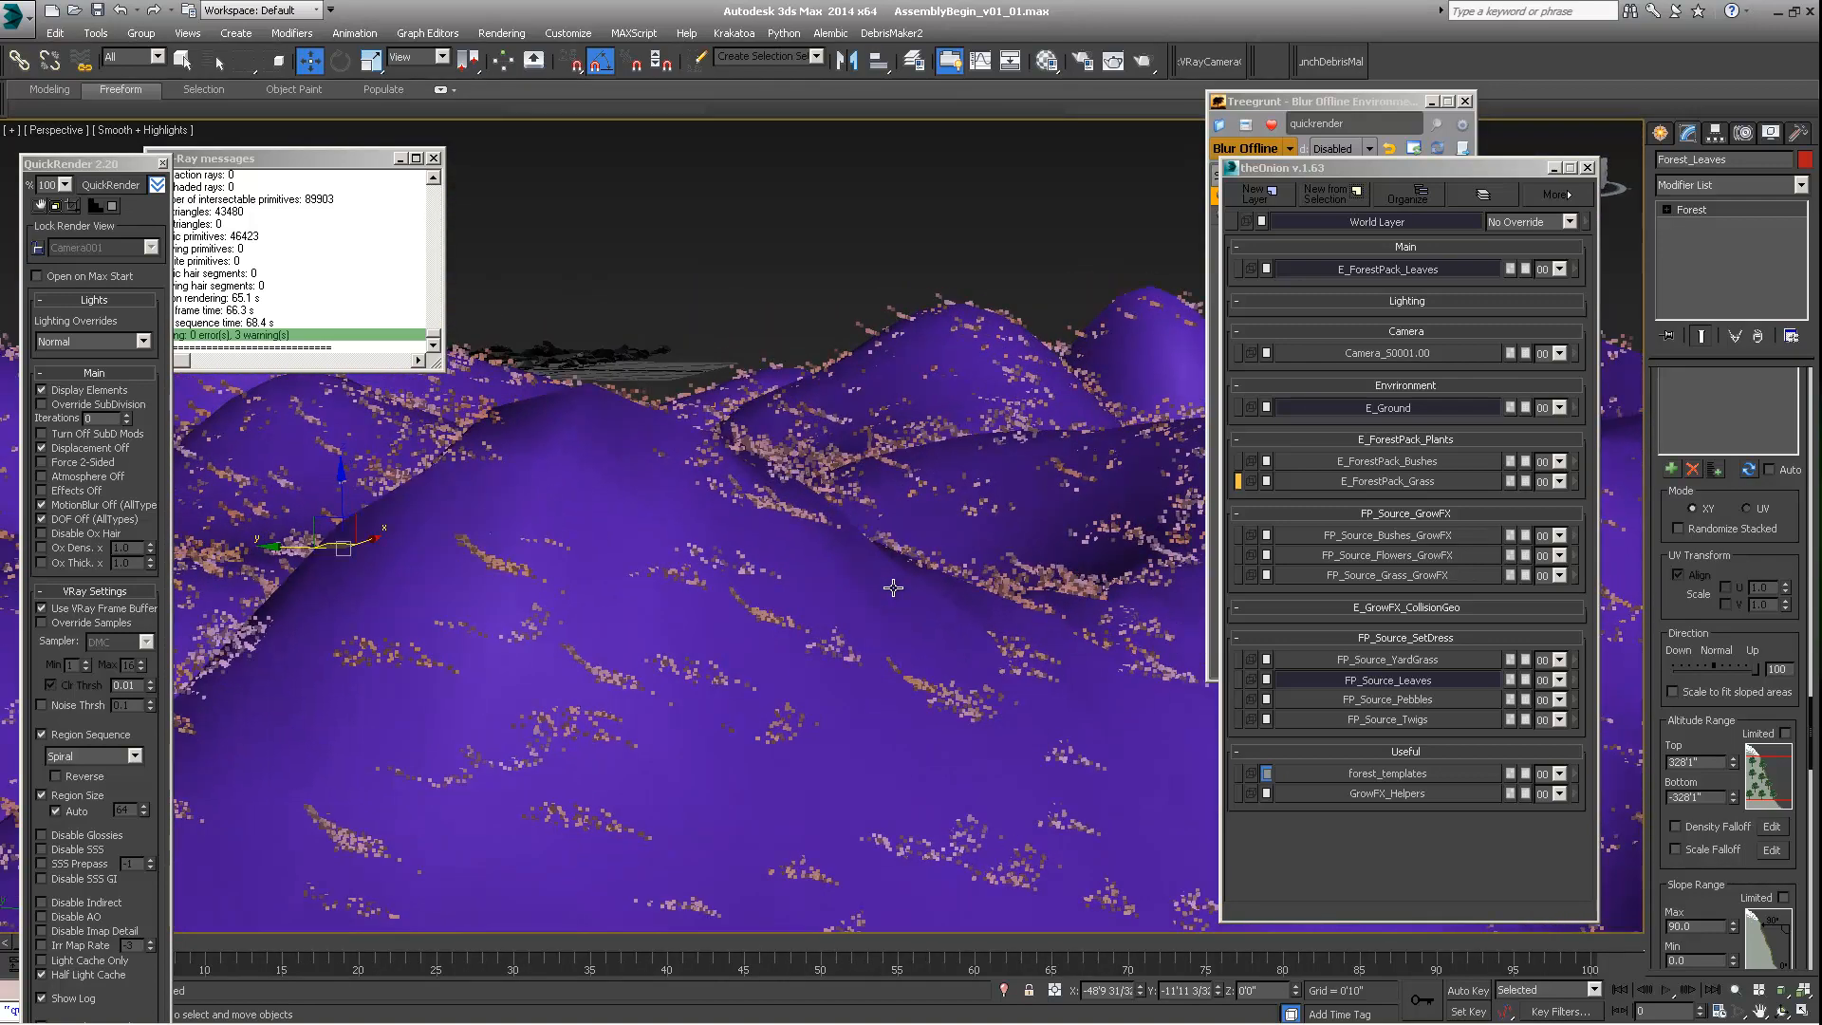
pyautogui.scroll(6, 902, 424)
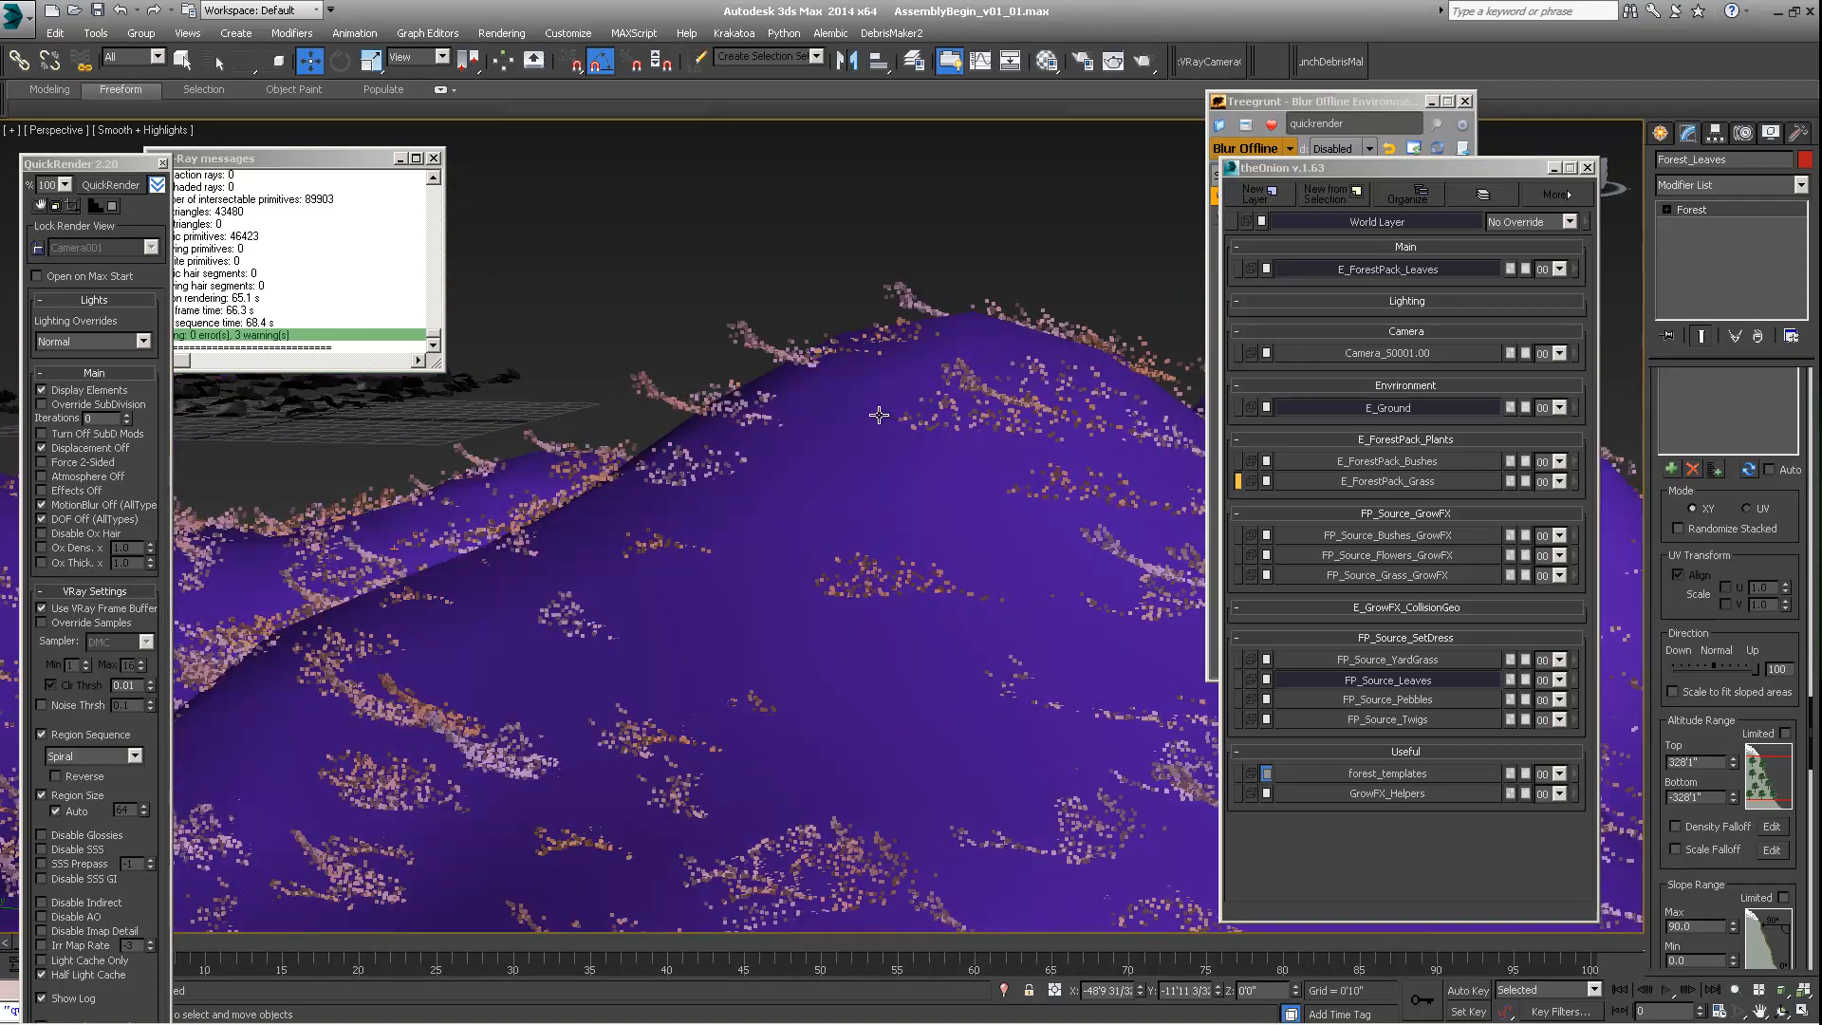
pyautogui.moveTo(881, 410); pyautogui.dragTo(908, 391, button='middle')
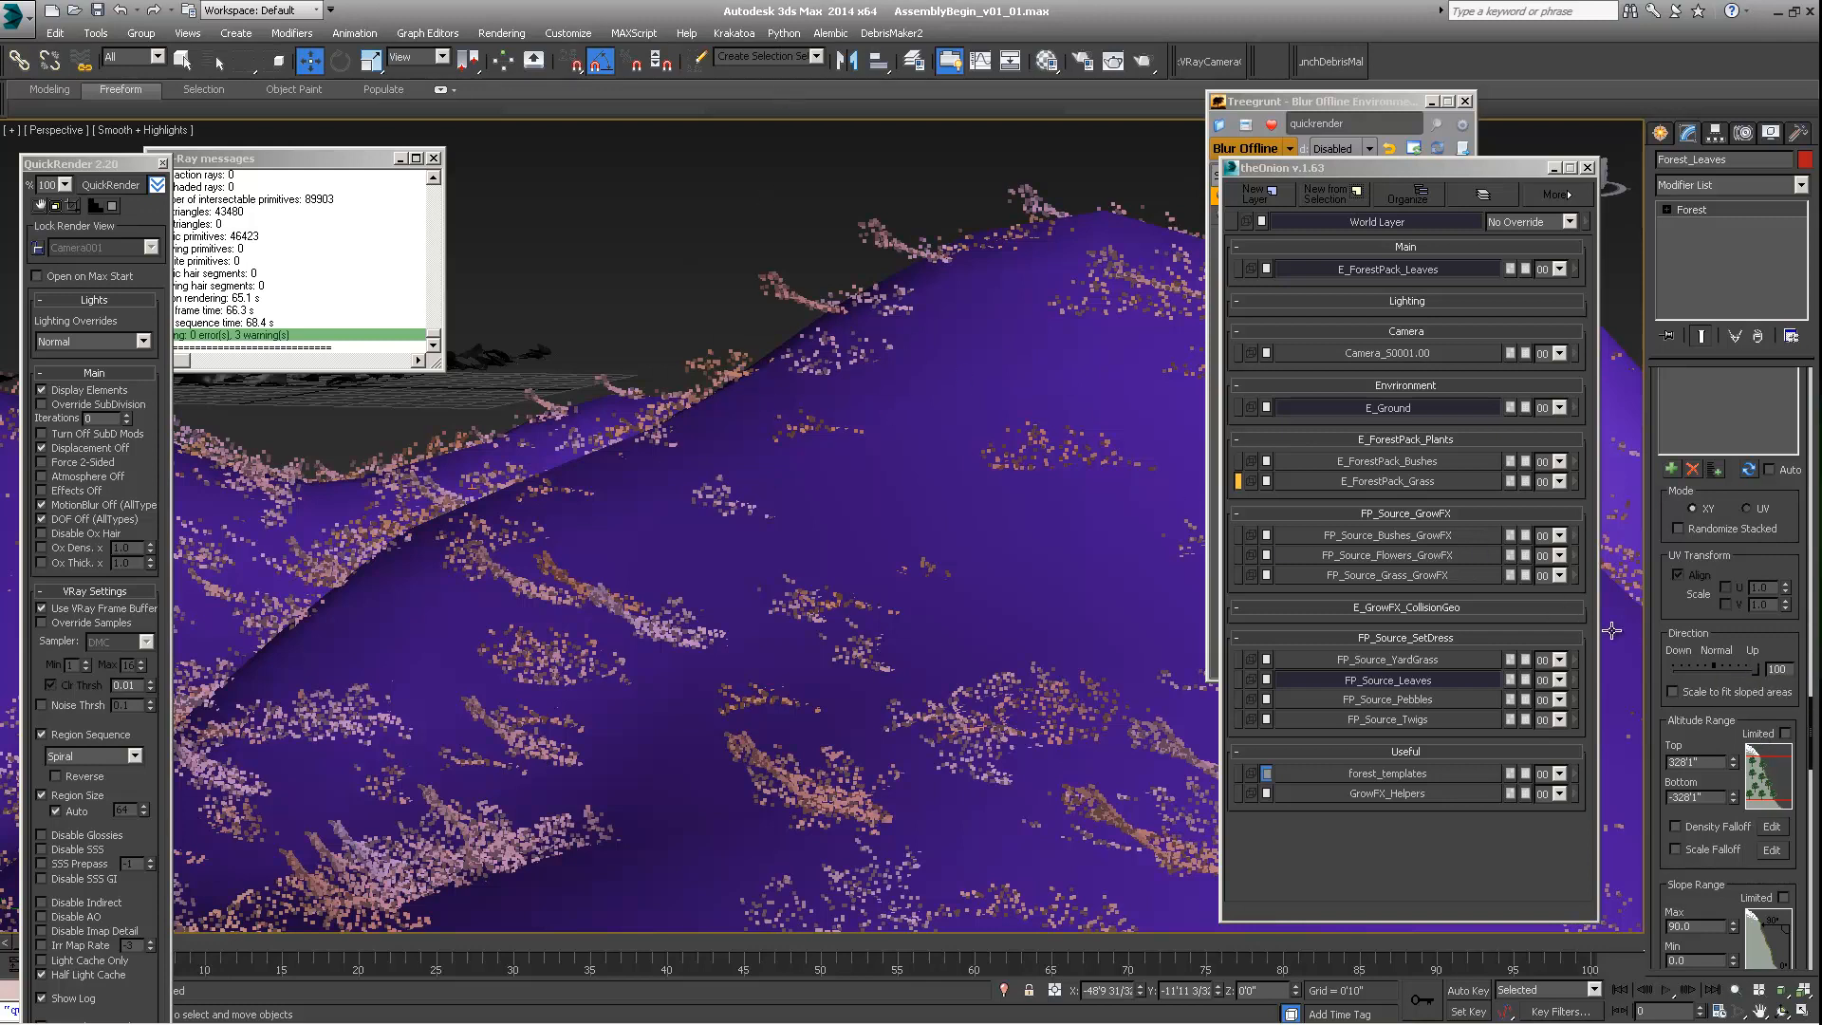
pyautogui.scroll(-2, 1682, 594)
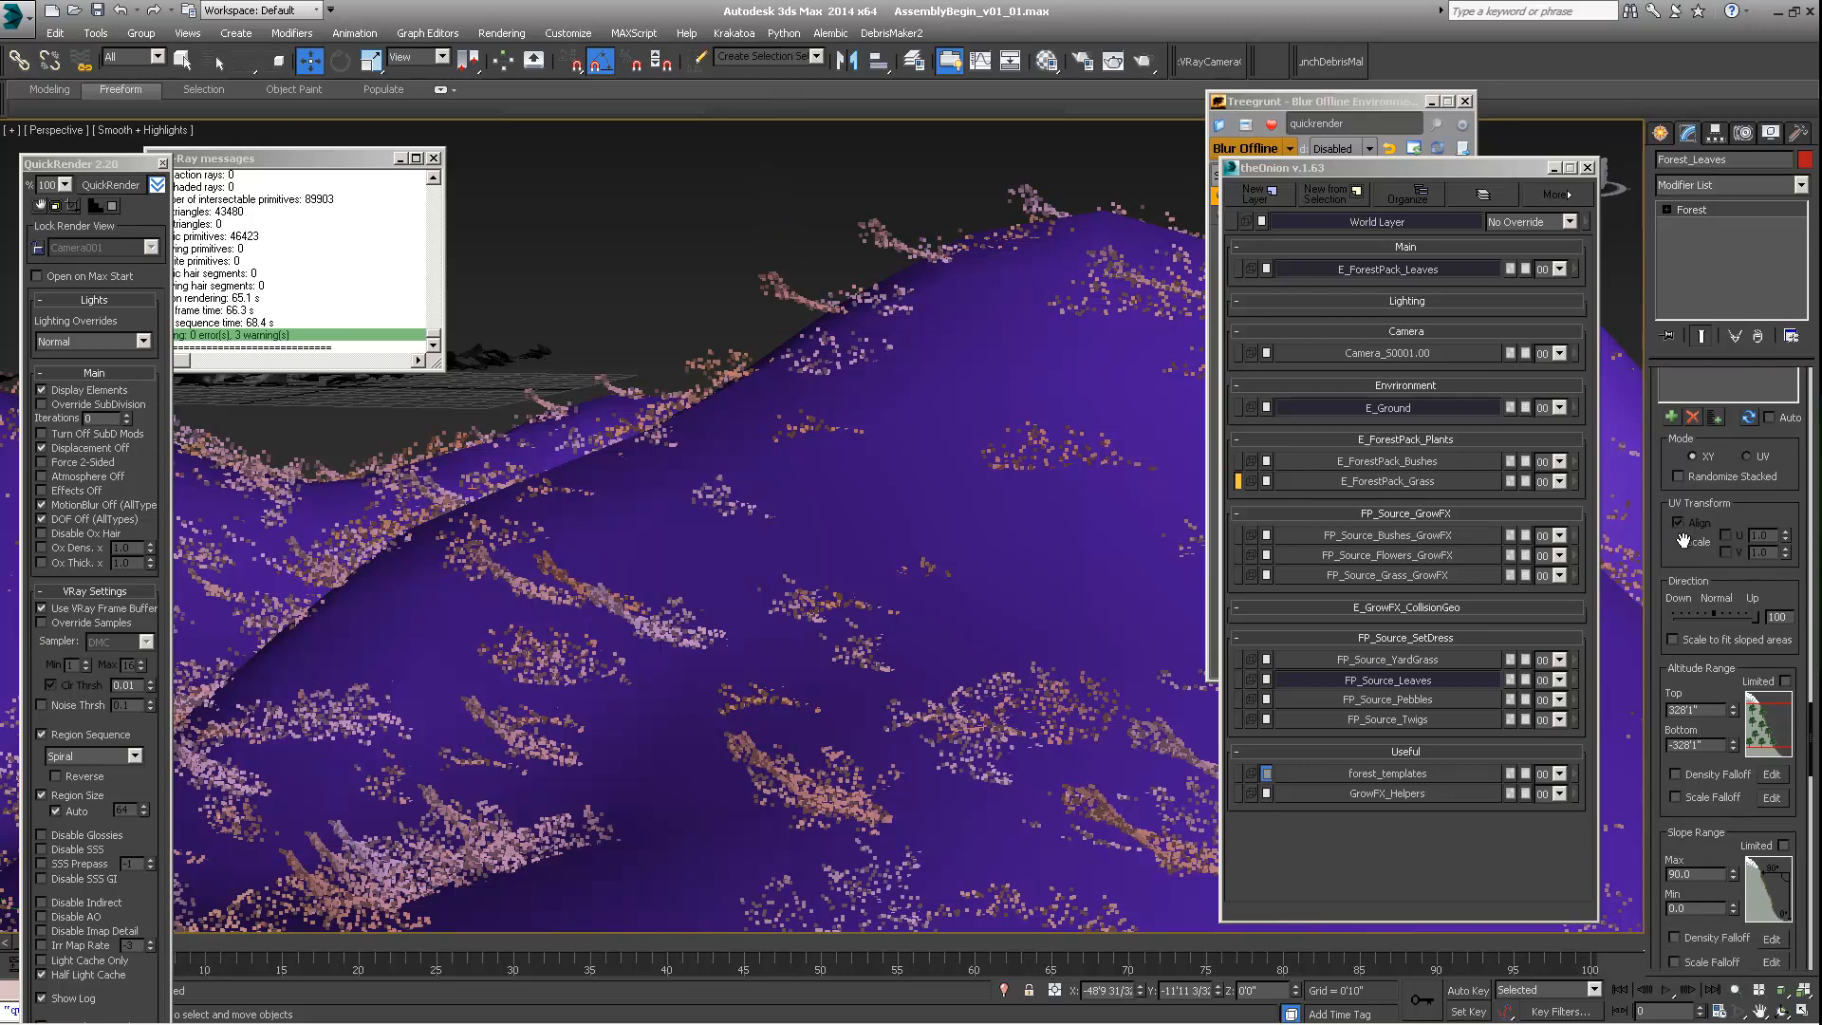
pyautogui.moveTo(981, 317); pyautogui.dragTo(1003, 305, button='middle')
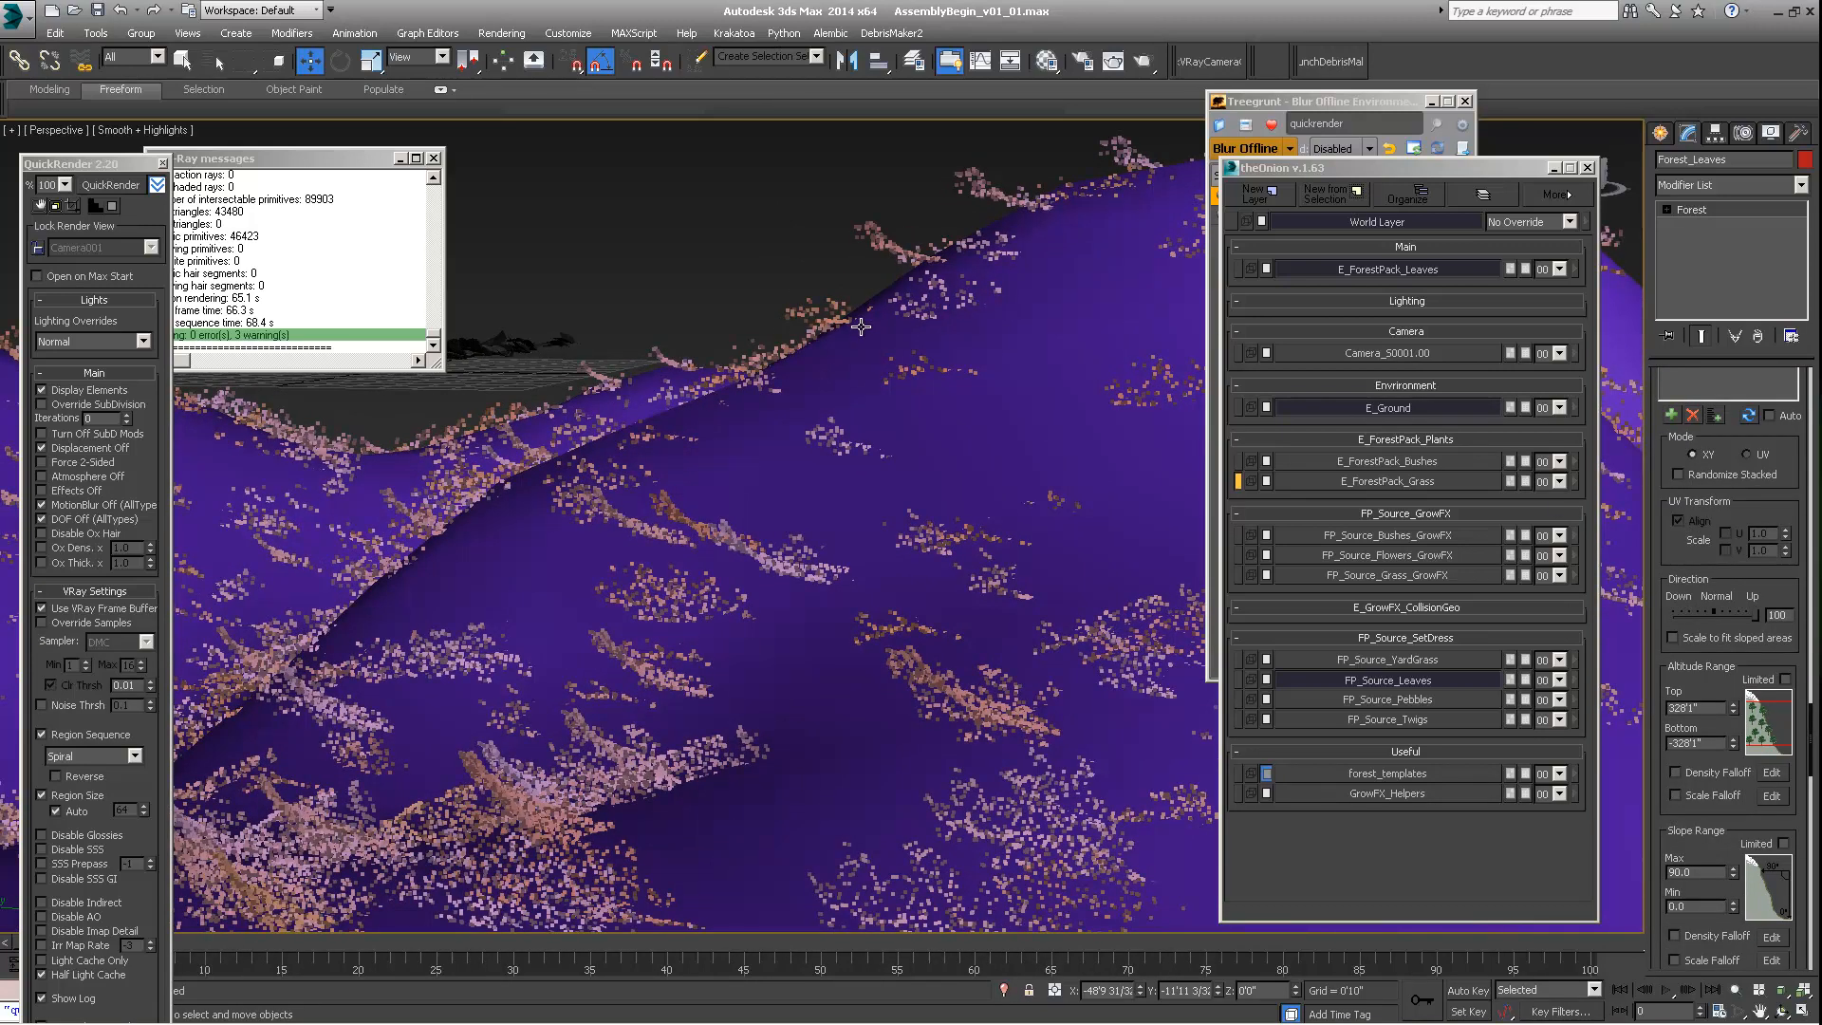
pyautogui.moveTo(1027, 411); pyautogui.dragTo(1020, 412, button='middle')
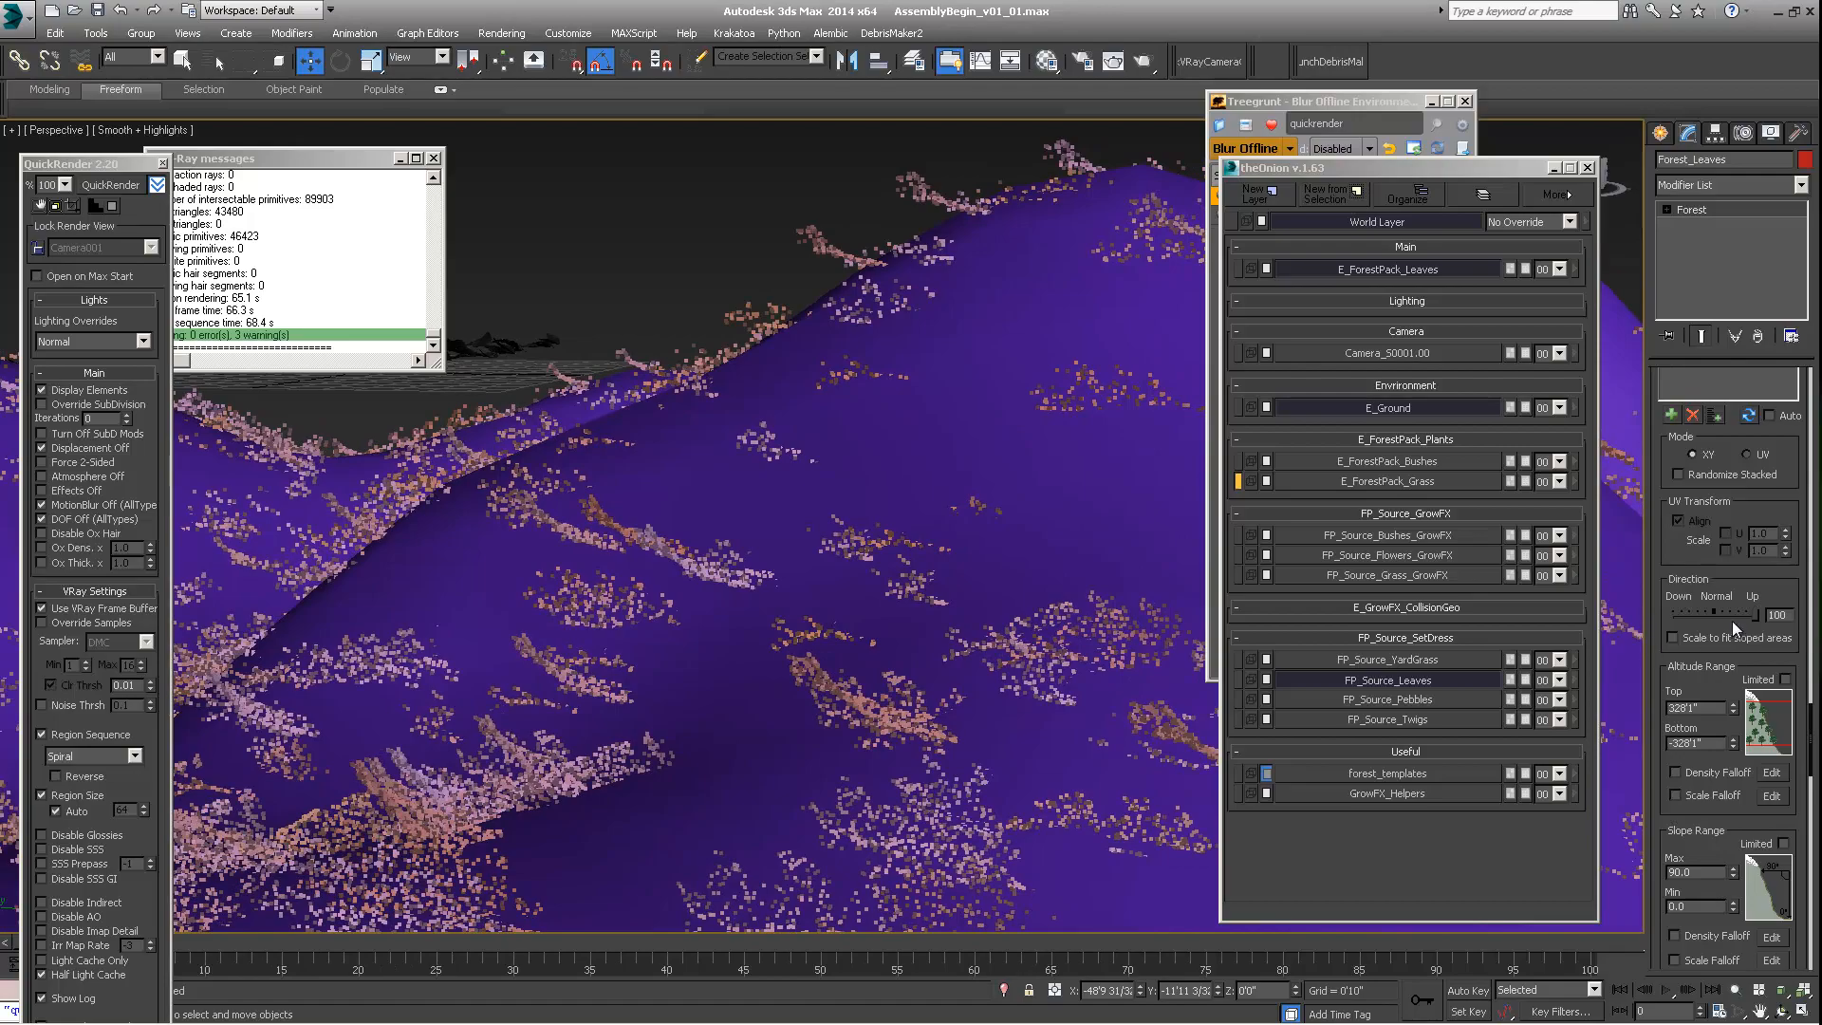
pyautogui.moveTo(1714, 615); pyautogui.dragTo(1762, 622)
pyautogui.write('0')
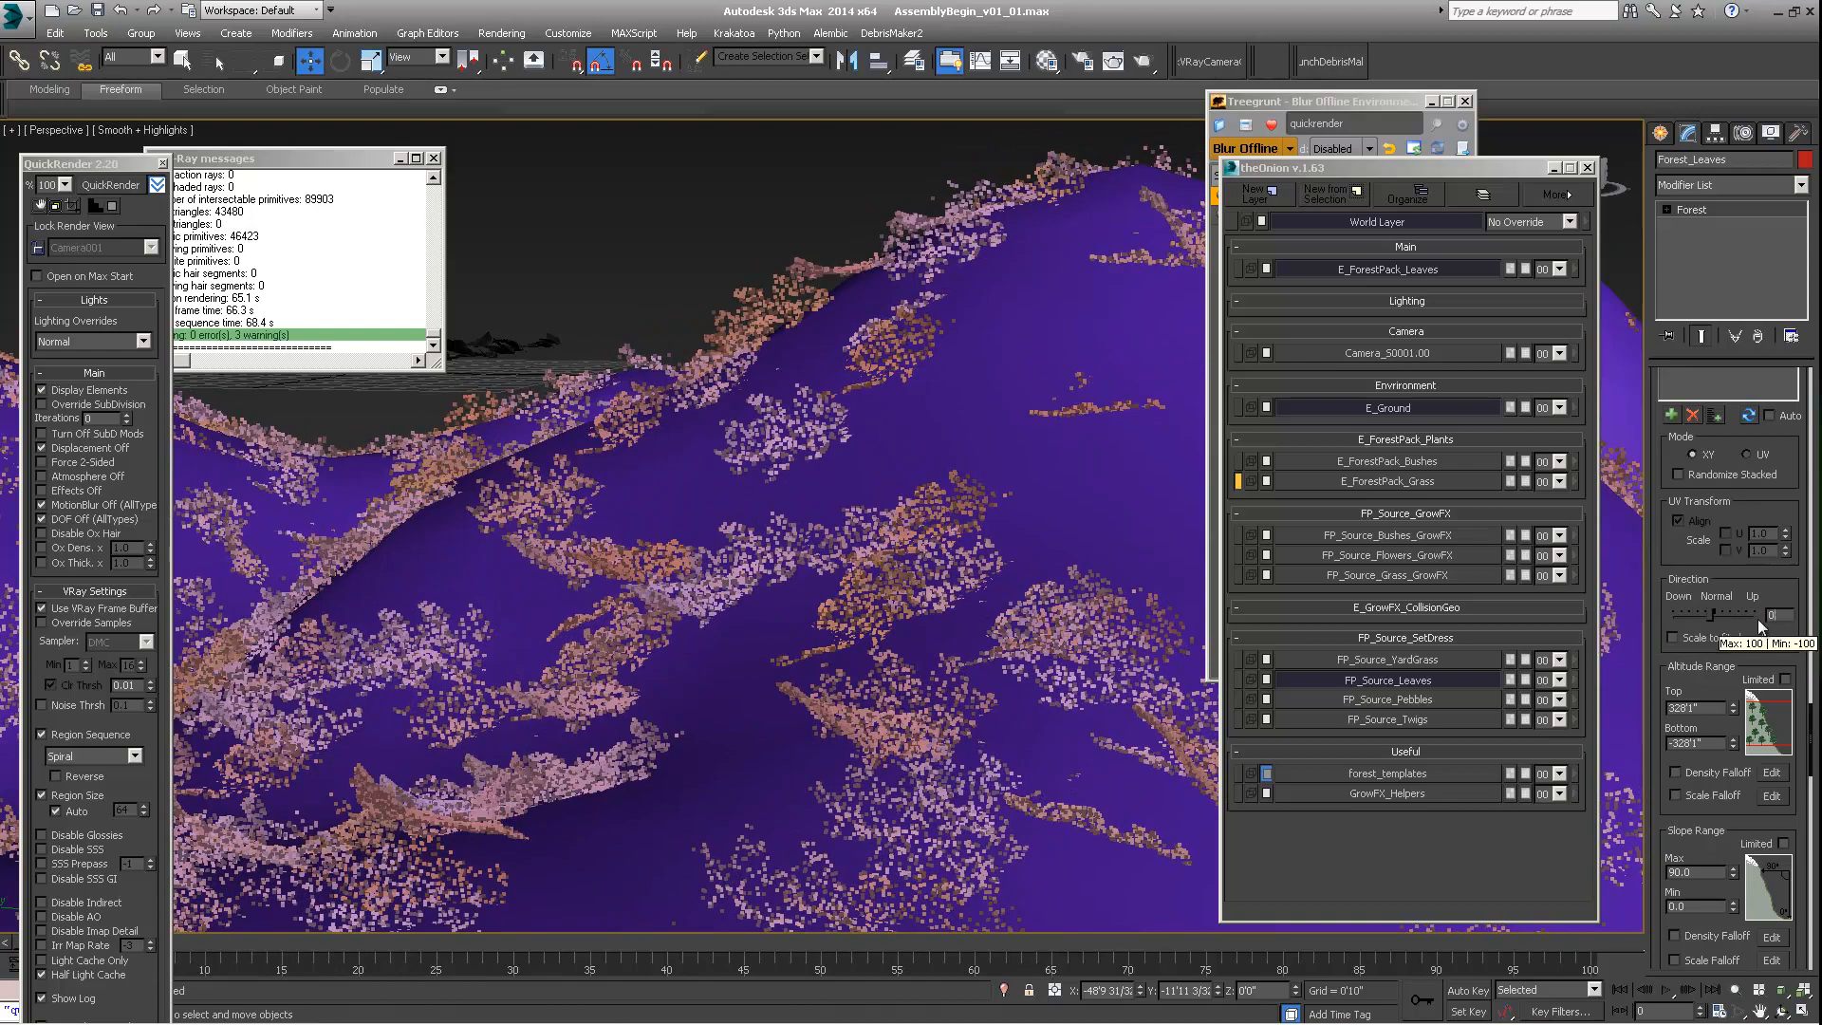
pyautogui.press('Return')
# Step: Compare the leaf orientation on the hills by switching the surface direction to 100 and back to 0
pyautogui.keyDown('alt'); pyautogui.moveTo(1059, 441); pyautogui.dragTo(945, 499, button='middle'); pyautogui.keyUp('alt')
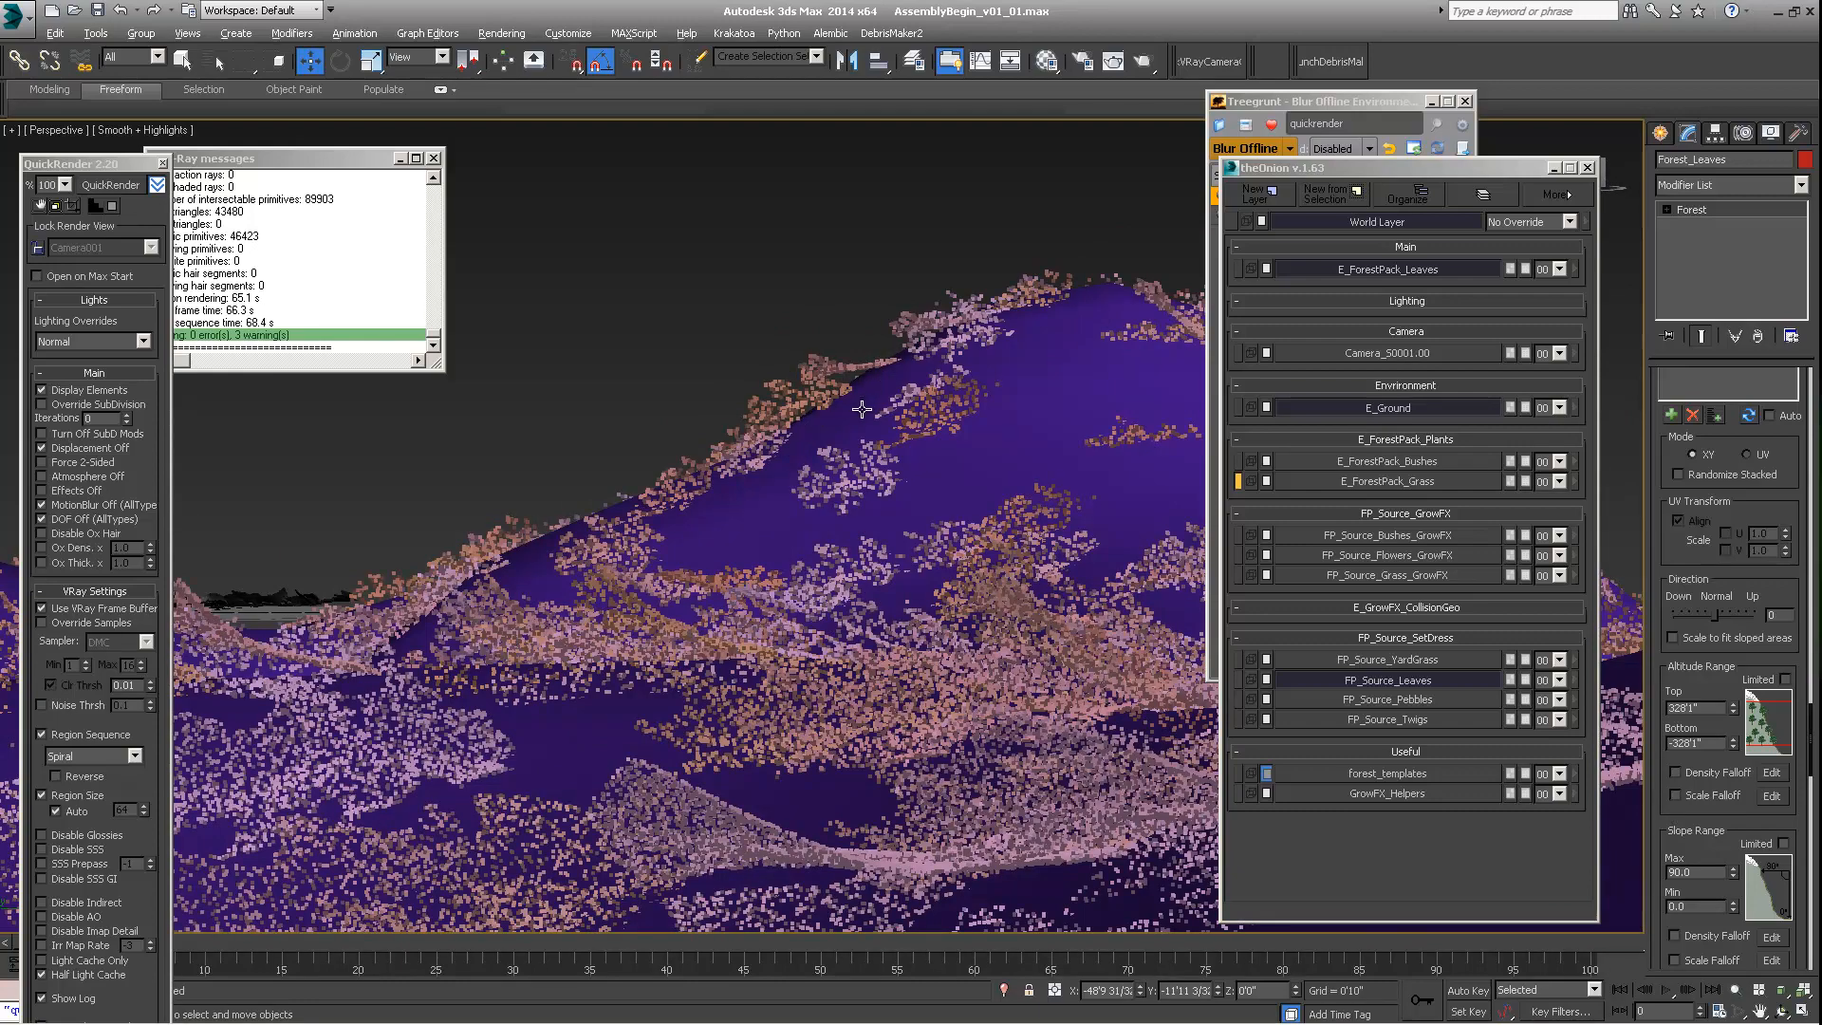
pyautogui.keyDown('alt'); pyautogui.moveTo(862, 409); pyautogui.dragTo(732, 570, button='middle'); pyautogui.keyUp('alt')
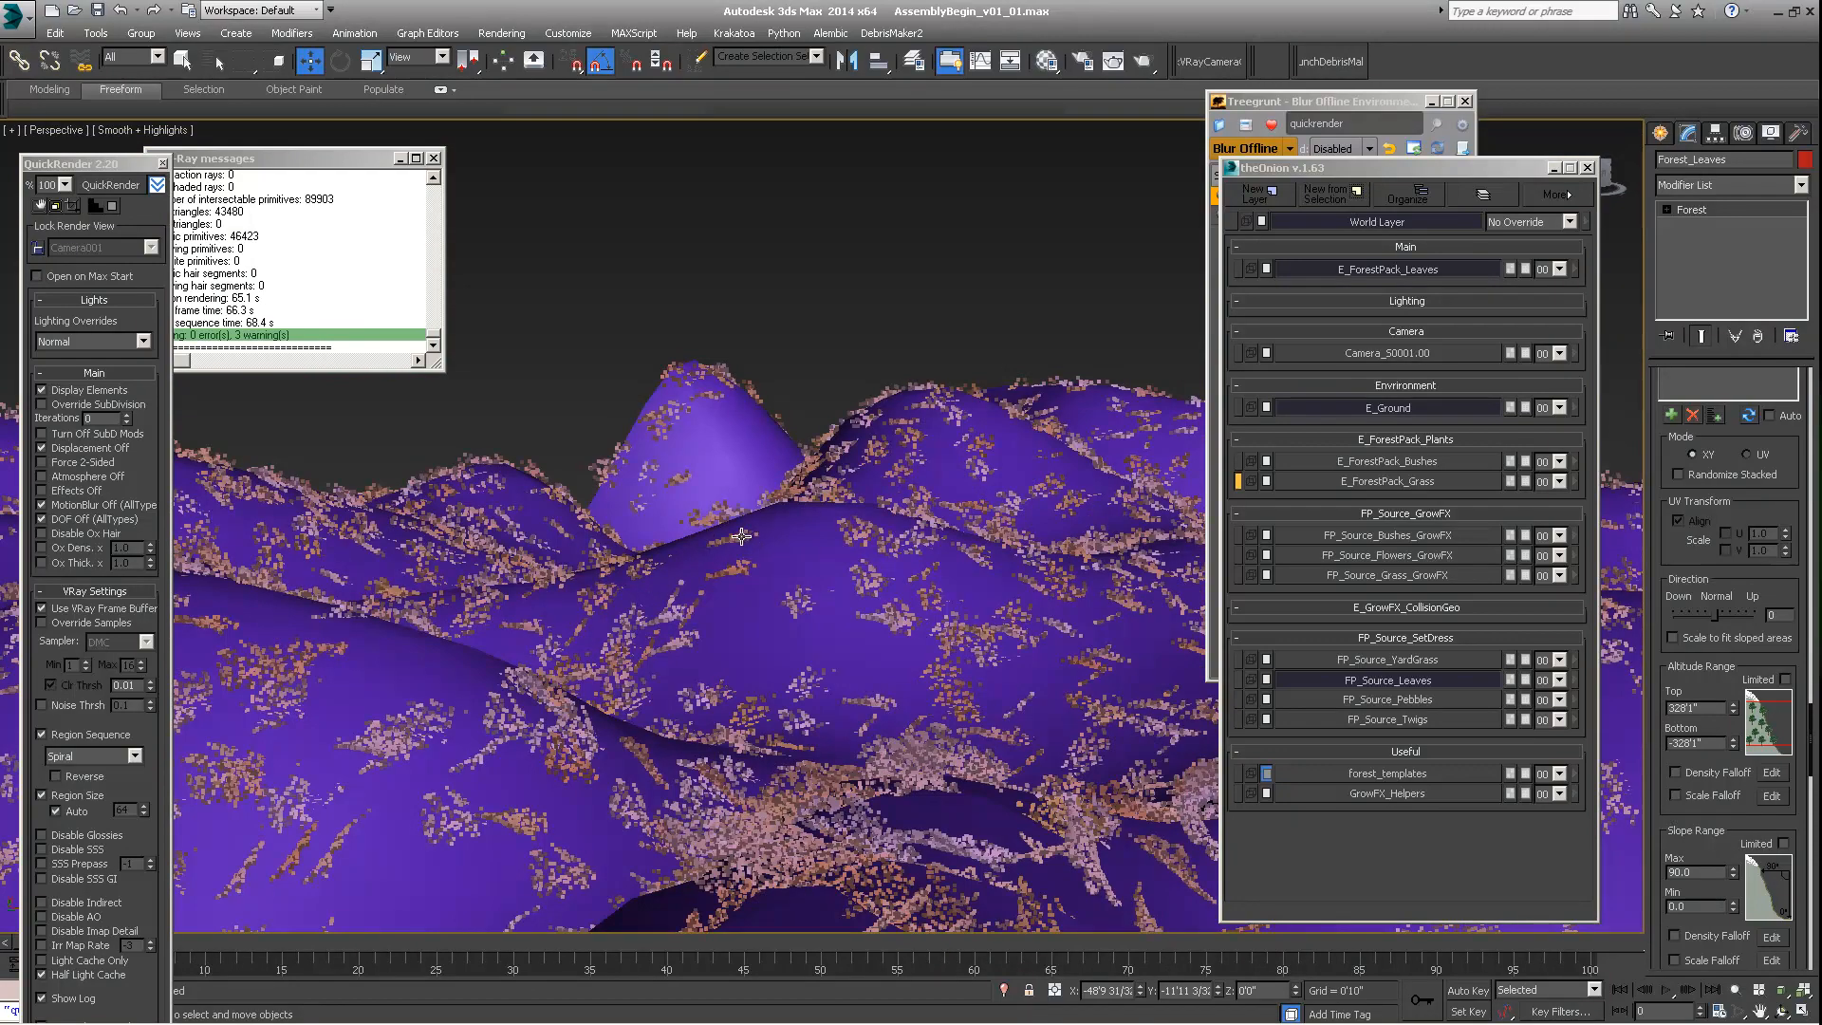
pyautogui.moveTo(775, 573); pyautogui.dragTo(911, 568, button='middle')
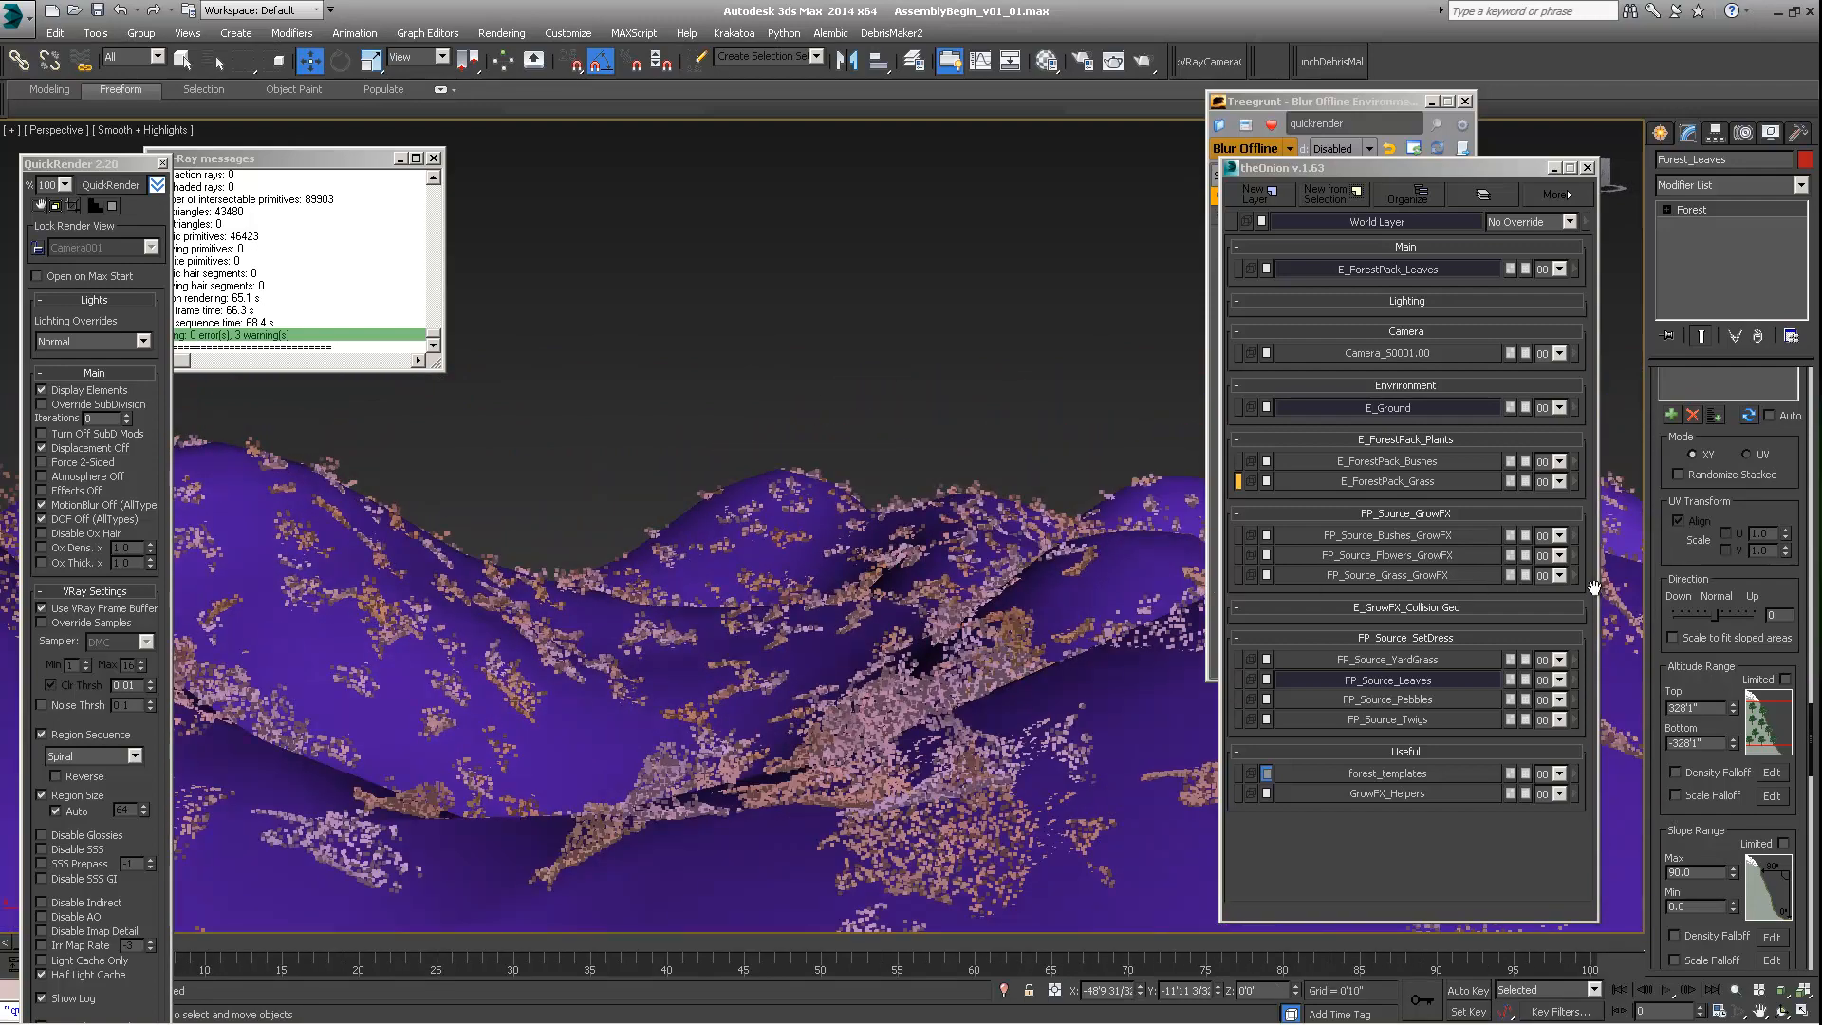
pyautogui.moveTo(1780, 611)
pyautogui.mouseDown()
pyautogui.moveTo(1714, 615)
pyautogui.moveTo(1777, 615)
pyautogui.mouseUp()
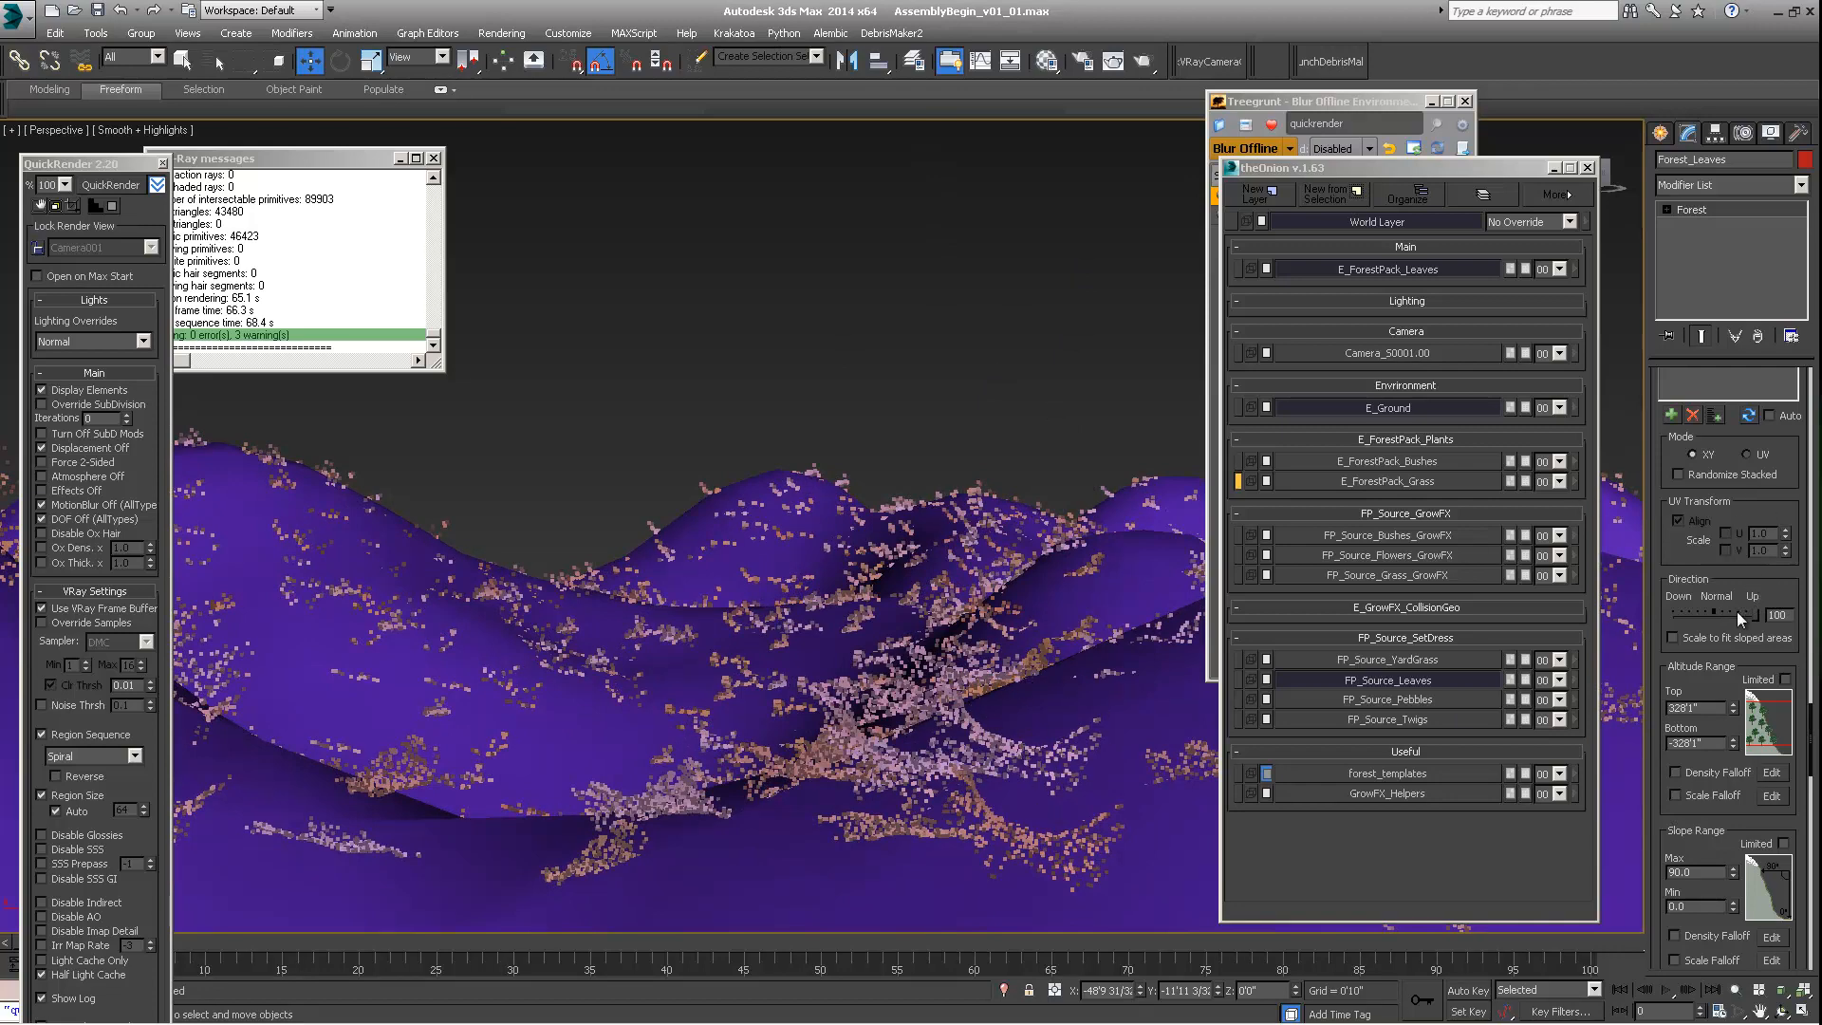
pyautogui.moveTo(1757, 615); pyautogui.dragTo(1714, 627)
pyautogui.write('0')
pyautogui.press('Return')
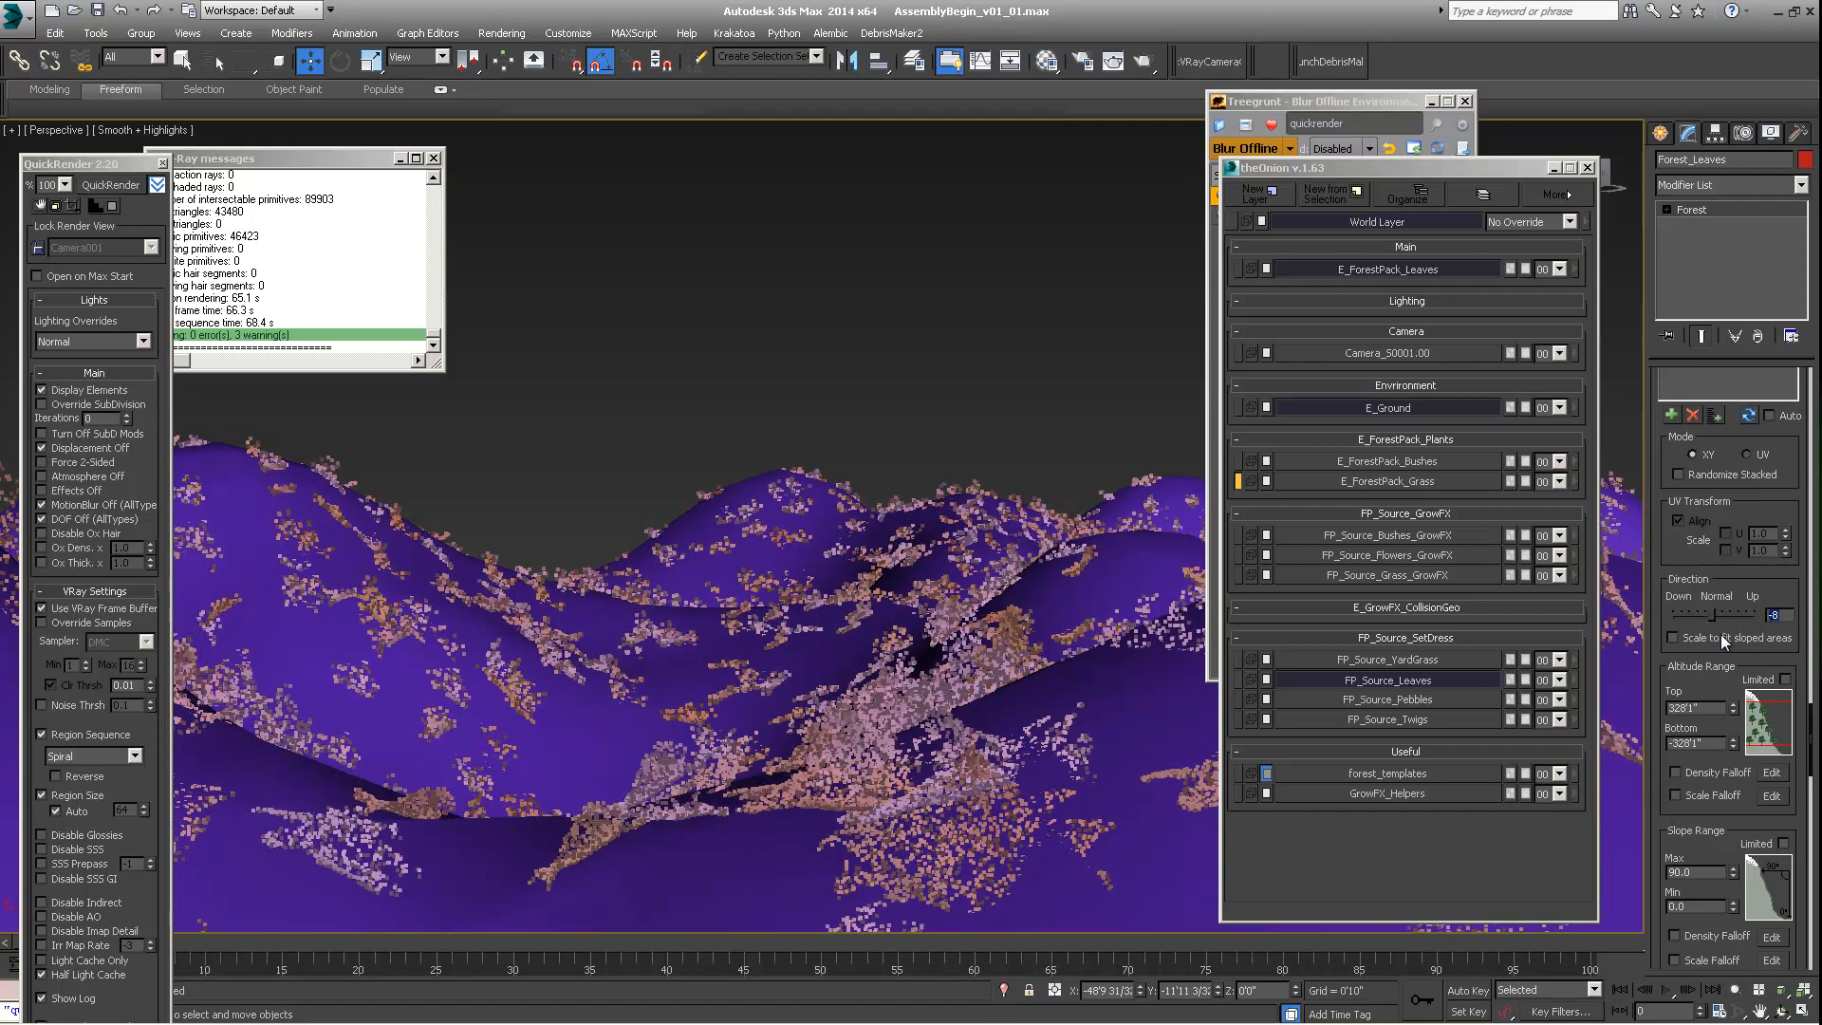
# Step: Enable the slope range limit for the leaf scatter
pyautogui.scroll(-6, 805, 691)
pyautogui.scroll(-5, 842, 631)
pyautogui.moveTo(843, 631)
pyautogui.keyDown('alt'); pyautogui.mouseDown(button='middle')
pyautogui.moveTo(835, 693)
pyautogui.moveTo(849, 594)
pyautogui.moveTo(827, 646)
pyautogui.mouseUp(button='middle'); pyautogui.keyUp('alt')
pyautogui.scroll(6, 835, 664)
pyautogui.scroll(-2, 835, 645)
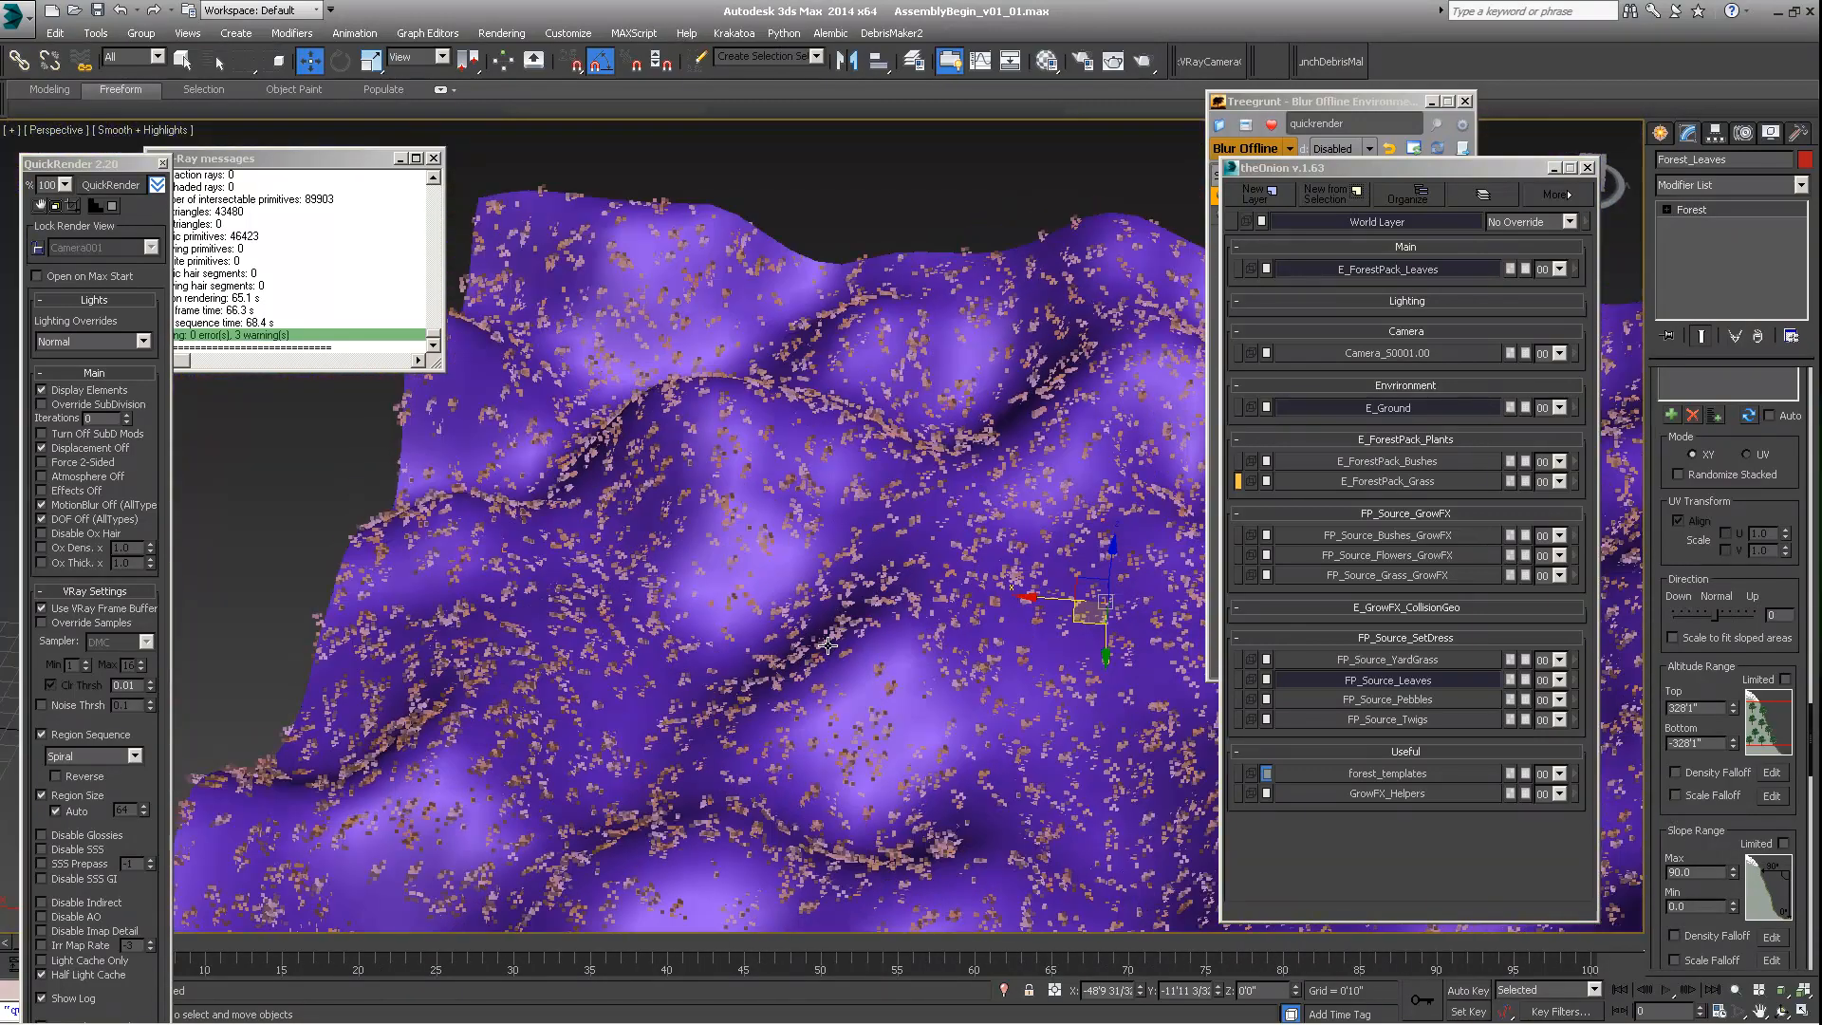
pyautogui.moveTo(973, 624); pyautogui.dragTo(864, 608, button='middle')
pyautogui.keyDown('alt'); pyautogui.moveTo(863, 608); pyautogui.dragTo(877, 666, button='middle'); pyautogui.keyUp('alt')
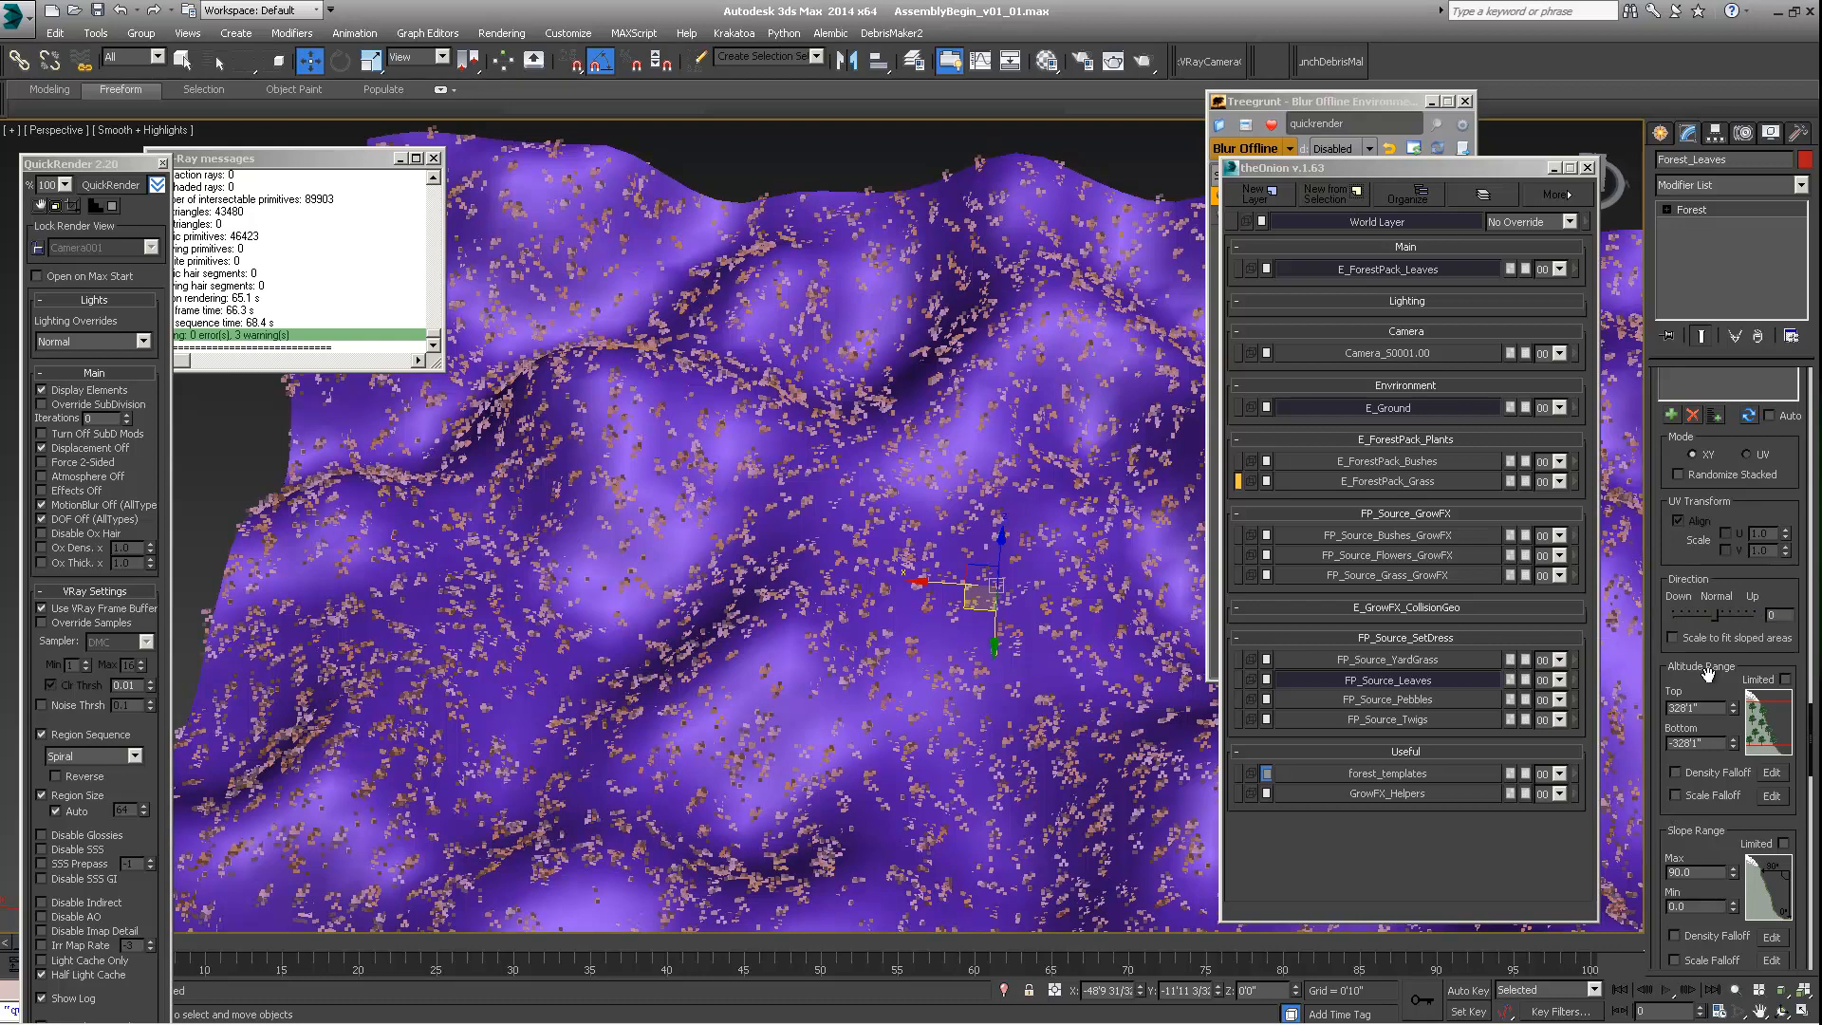
pyautogui.scroll(-2, 1717, 671)
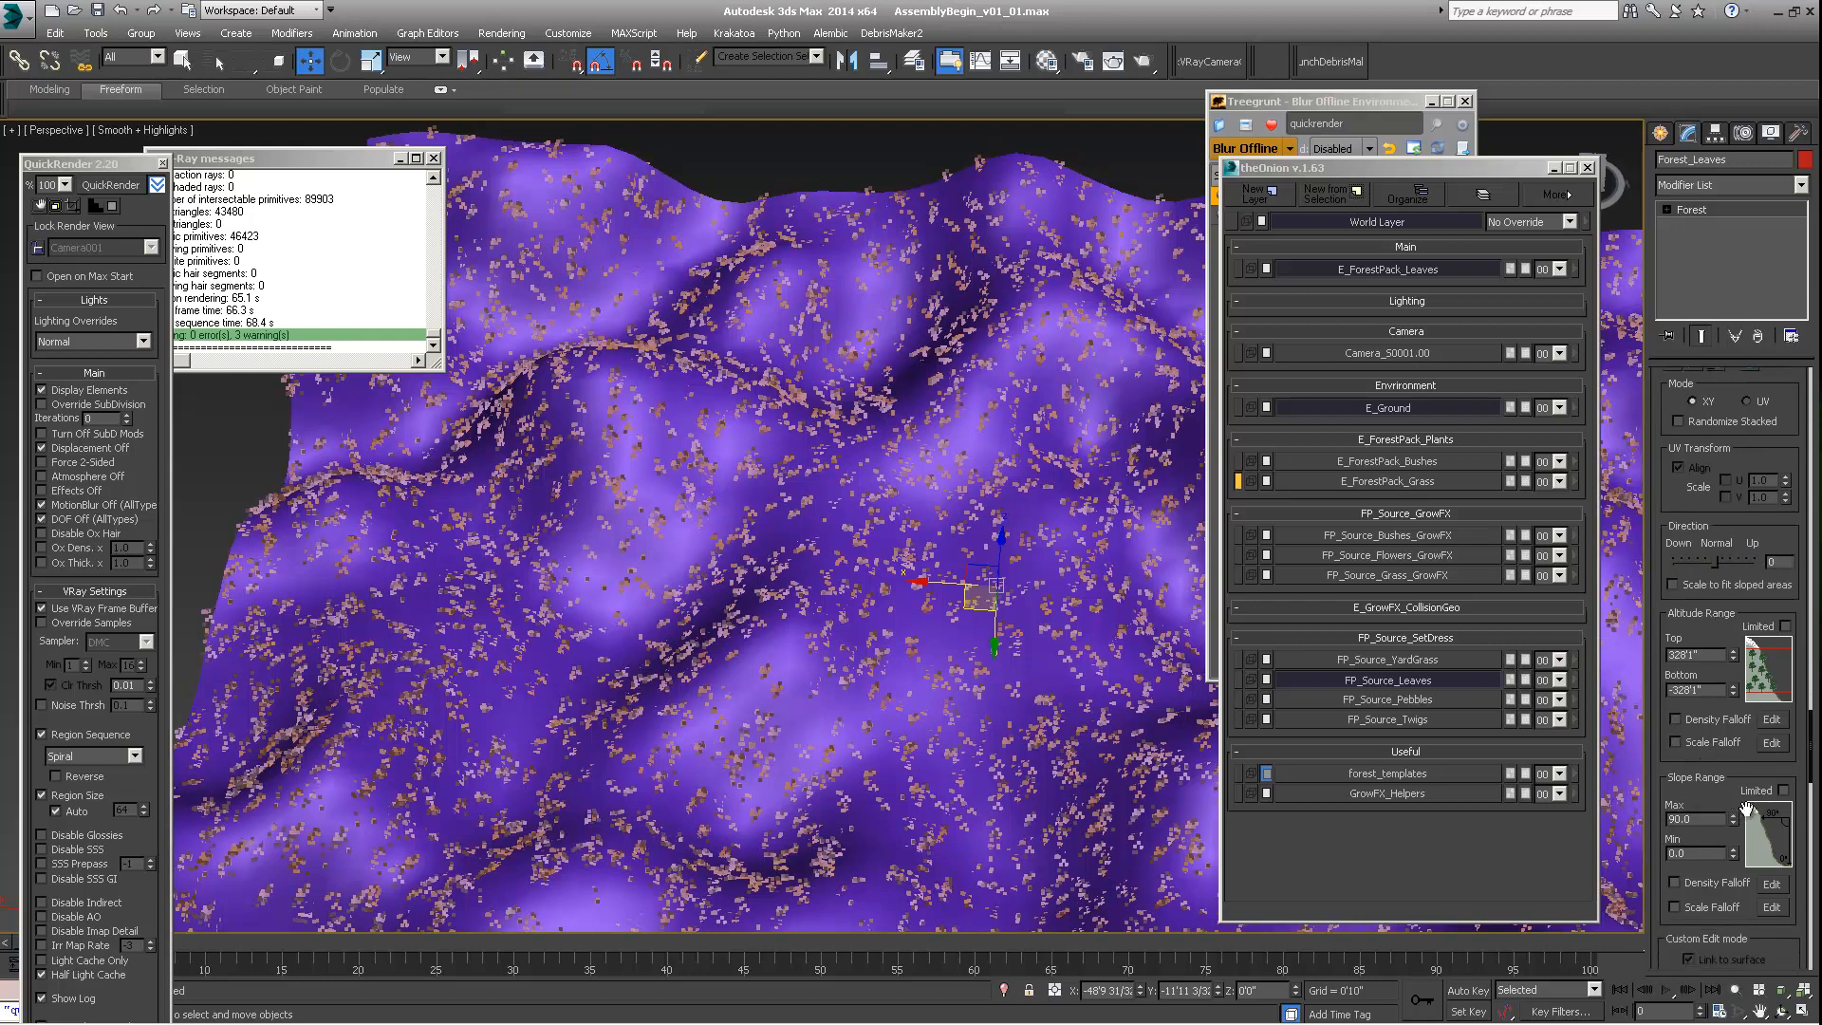
pyautogui.click(1784, 791)
pyautogui.moveTo(900, 596); pyautogui.dragTo(858, 552, button='middle')
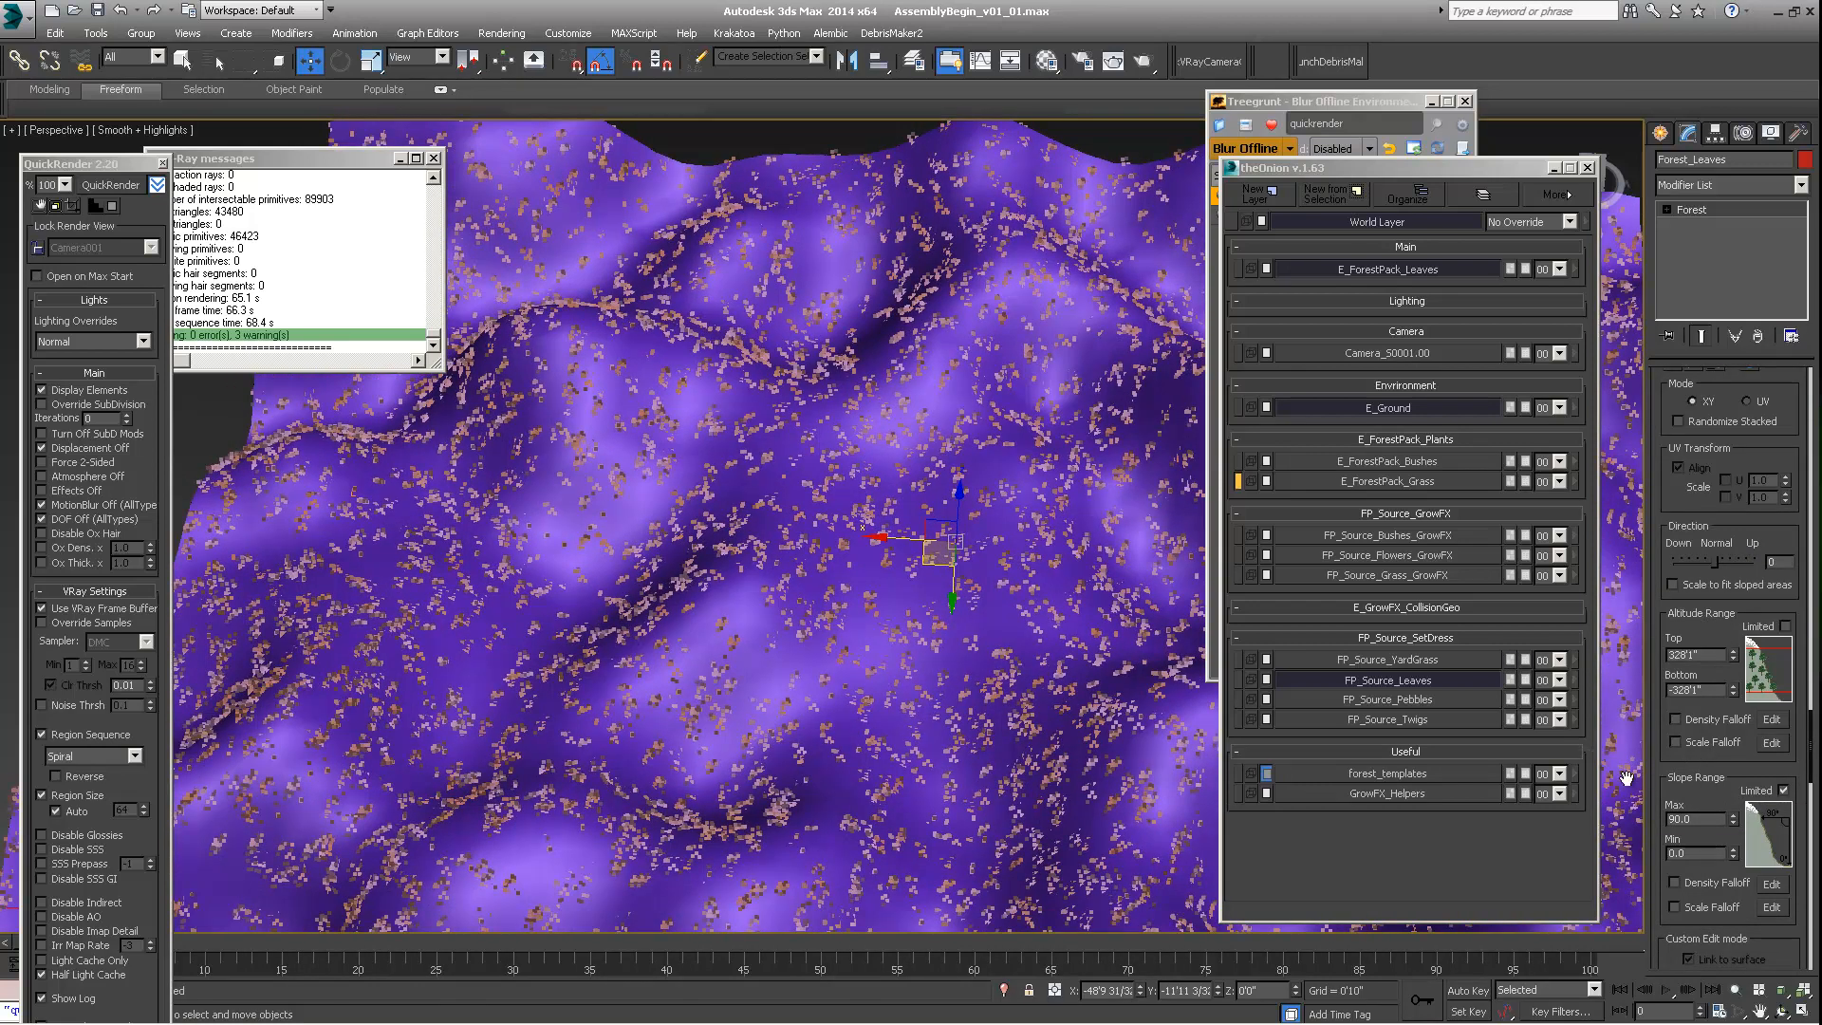
# Step: Lower the slope range maximum to about 24 to keep leaves off the steep hillsides
pyautogui.moveTo(1733, 822); pyautogui.dragTo(1726, 874)
pyautogui.keyDown('alt'); pyautogui.moveTo(946, 778); pyautogui.dragTo(854, 642, button='middle'); pyautogui.keyUp('alt')
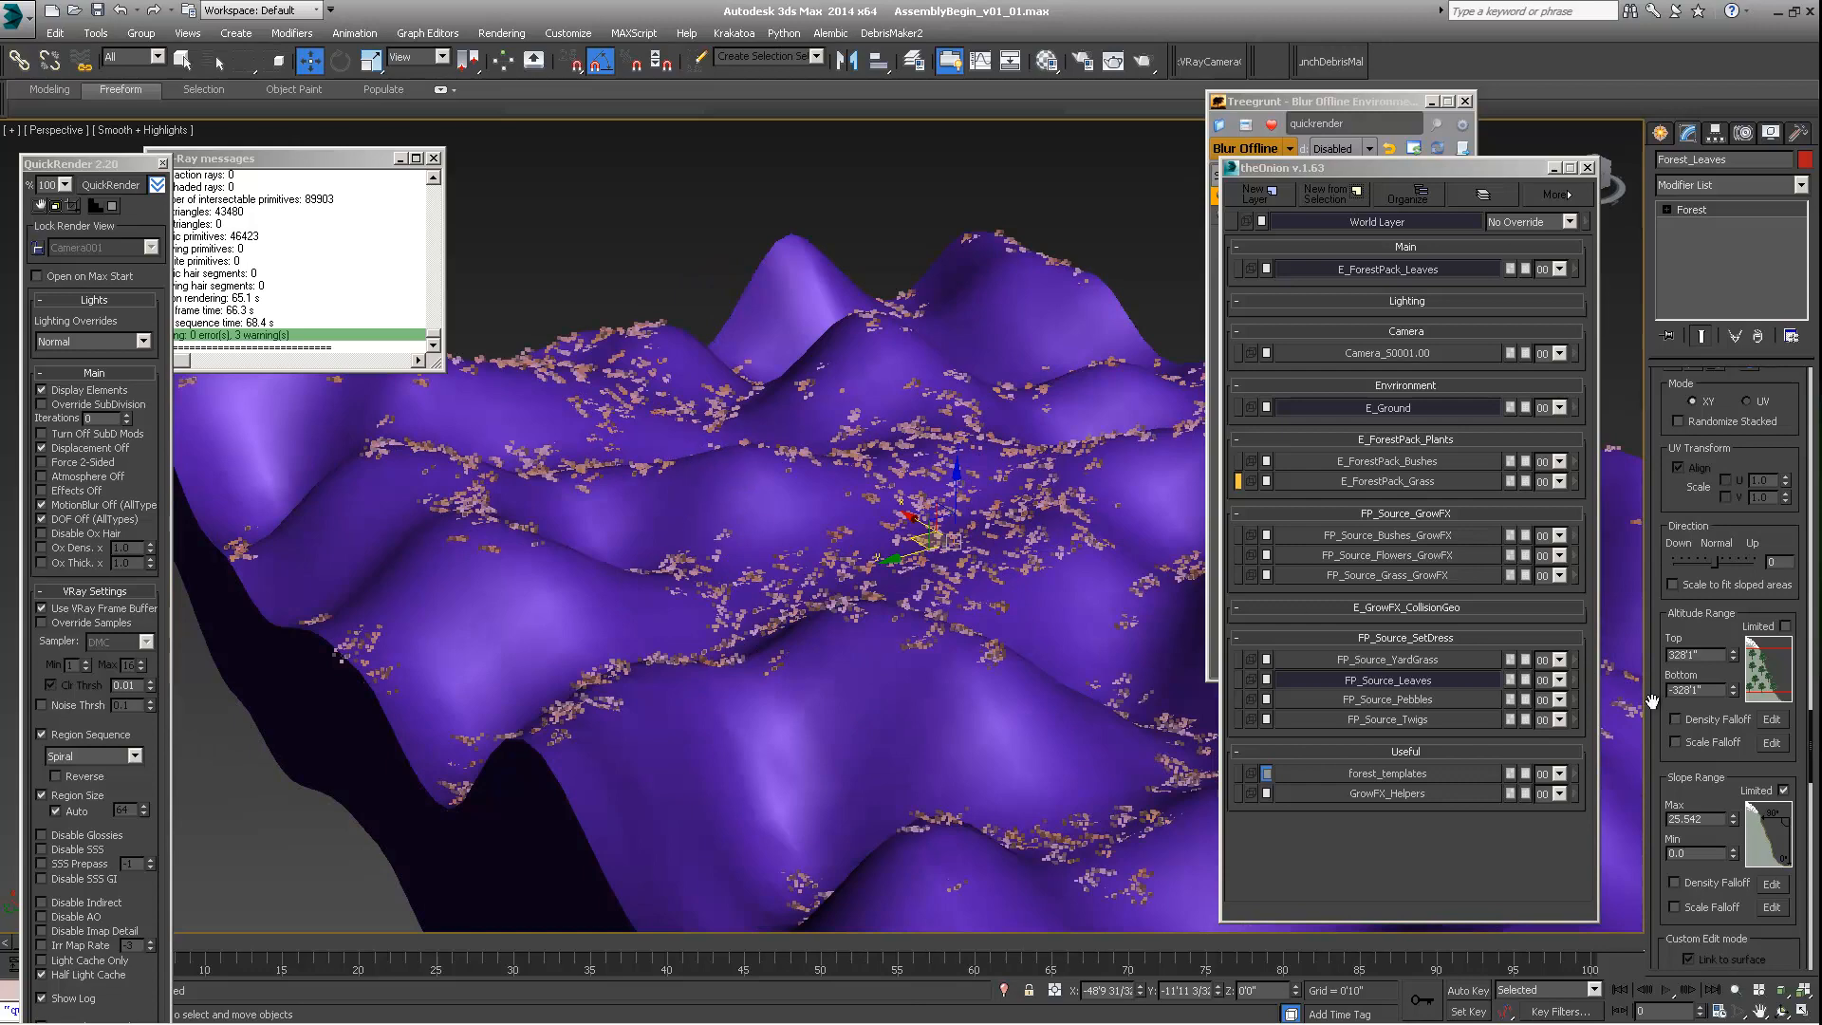
pyautogui.moveTo(1735, 821); pyautogui.dragTo(1733, 826)
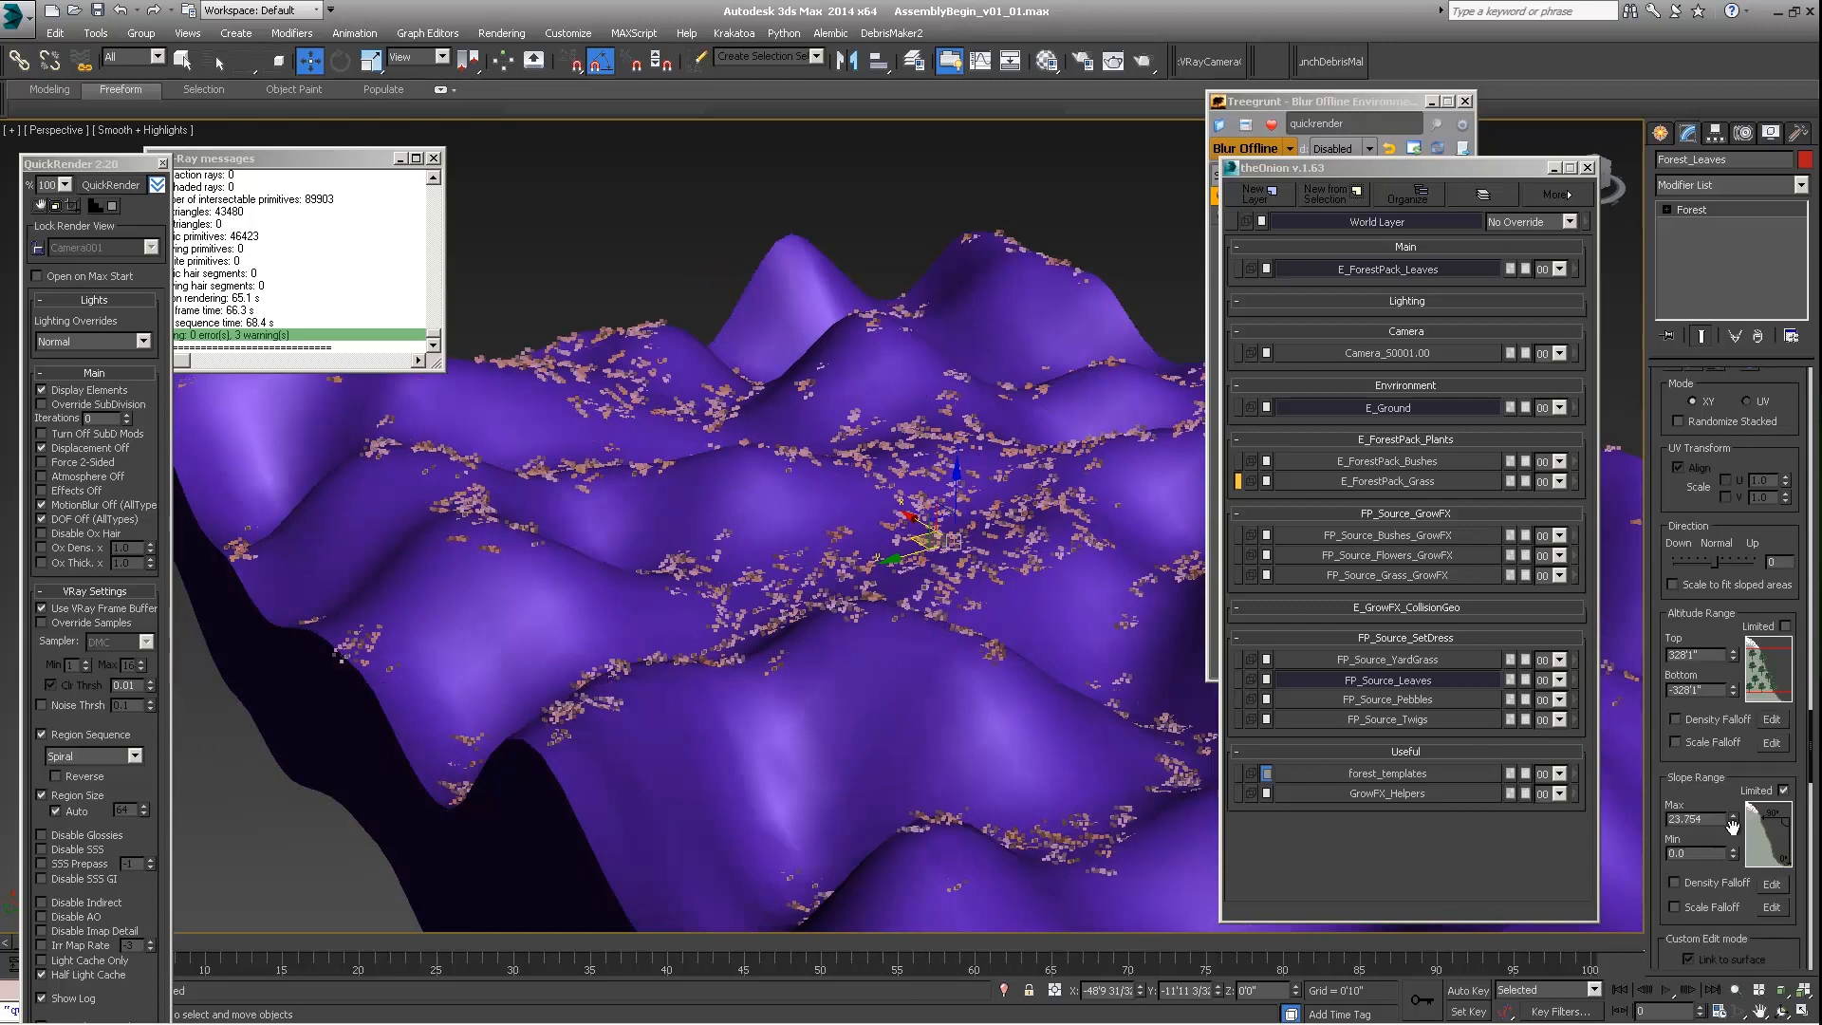
pyautogui.keyDown('alt'); pyautogui.moveTo(902, 515); pyautogui.dragTo(966, 546, button='middle'); pyautogui.keyUp('alt')
# Step: Reduce the leaf forest's distribution density X size to about 14'5"
pyautogui.moveTo(1670, 474); pyautogui.dragTo(1639, 629)
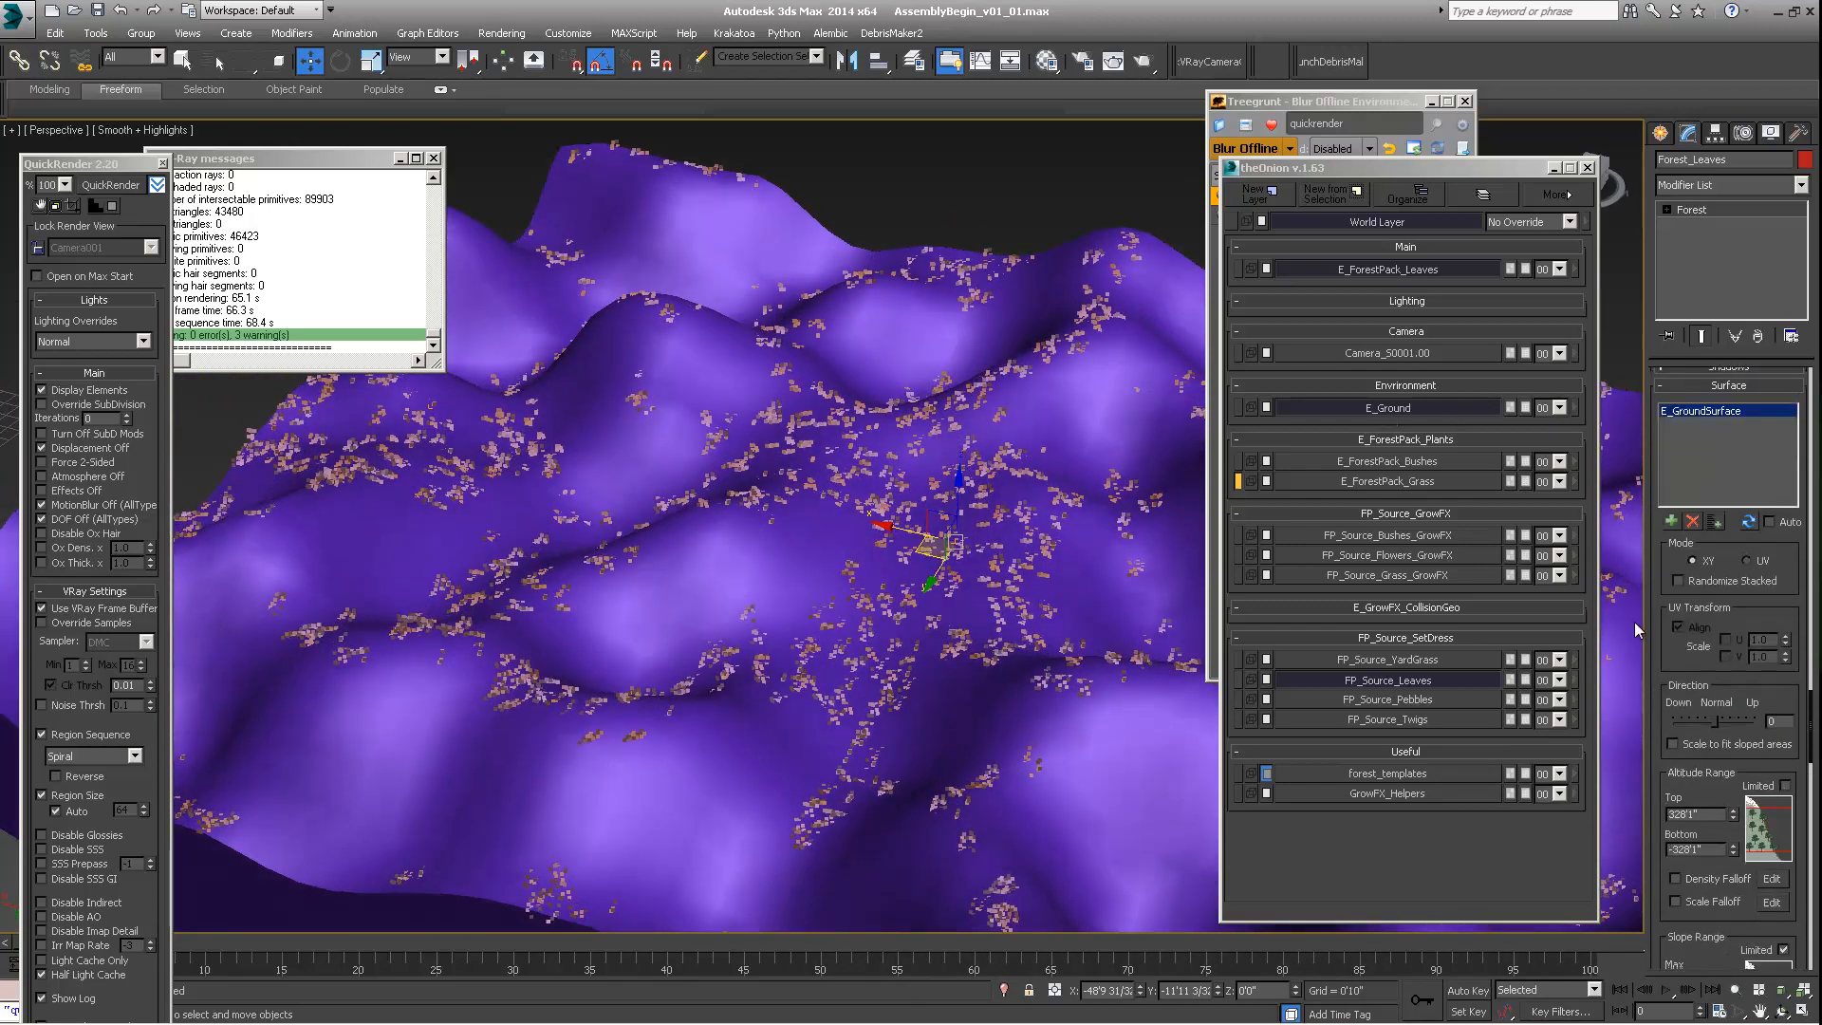
pyautogui.moveTo(1716, 389); pyautogui.dragTo(1727, 617)
pyautogui.moveTo(1744, 379); pyautogui.dragTo(1748, 524)
pyautogui.moveTo(1756, 375); pyautogui.dragTo(1766, 655)
pyautogui.moveTo(1761, 375); pyautogui.dragTo(1784, 532)
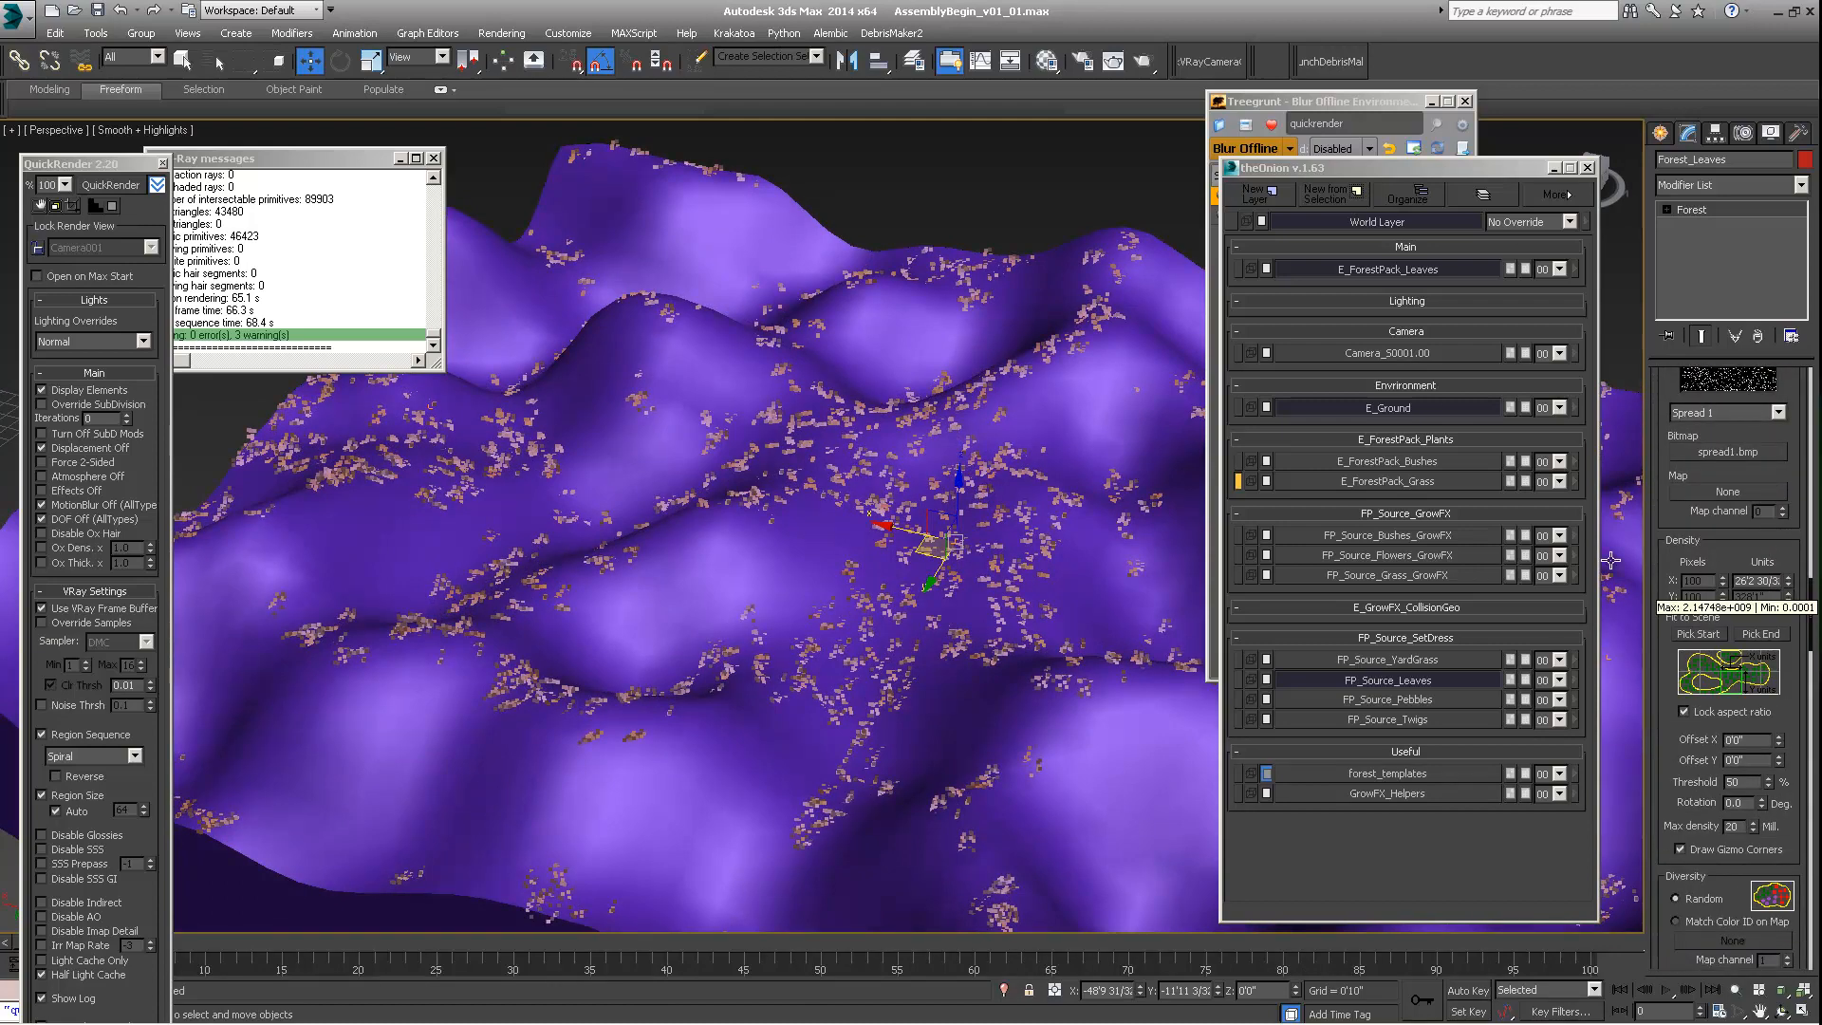
pyautogui.moveTo(801, 528); pyautogui.dragTo(794, 465, button='middle')
pyautogui.moveTo(1789, 585); pyautogui.dragTo(1772, 626)
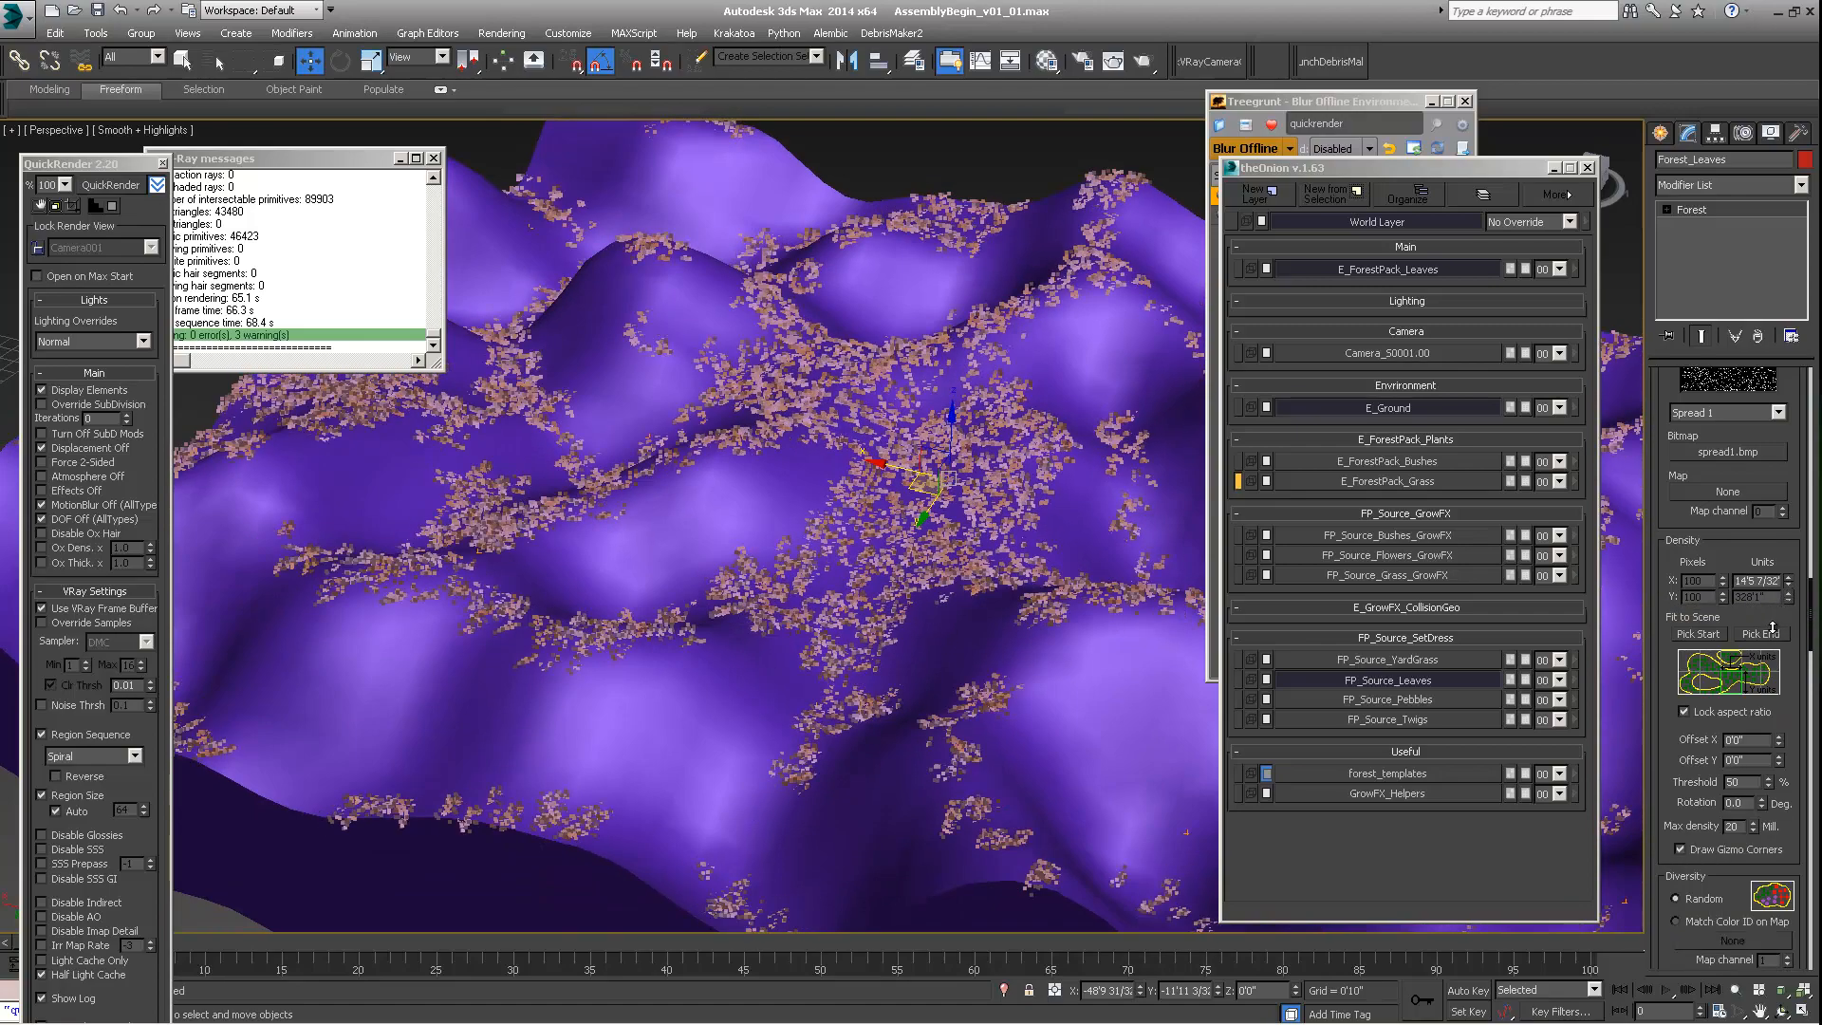
# Step: Examine the slope-limited leaf coverage over the whole terrain from several angles and distances
pyautogui.moveTo(935, 517)
pyautogui.keyDown('alt'); pyautogui.mouseDown(button='middle')
pyautogui.moveTo(958, 548)
pyautogui.moveTo(928, 487)
pyautogui.mouseUp(button='middle'); pyautogui.keyUp('alt')
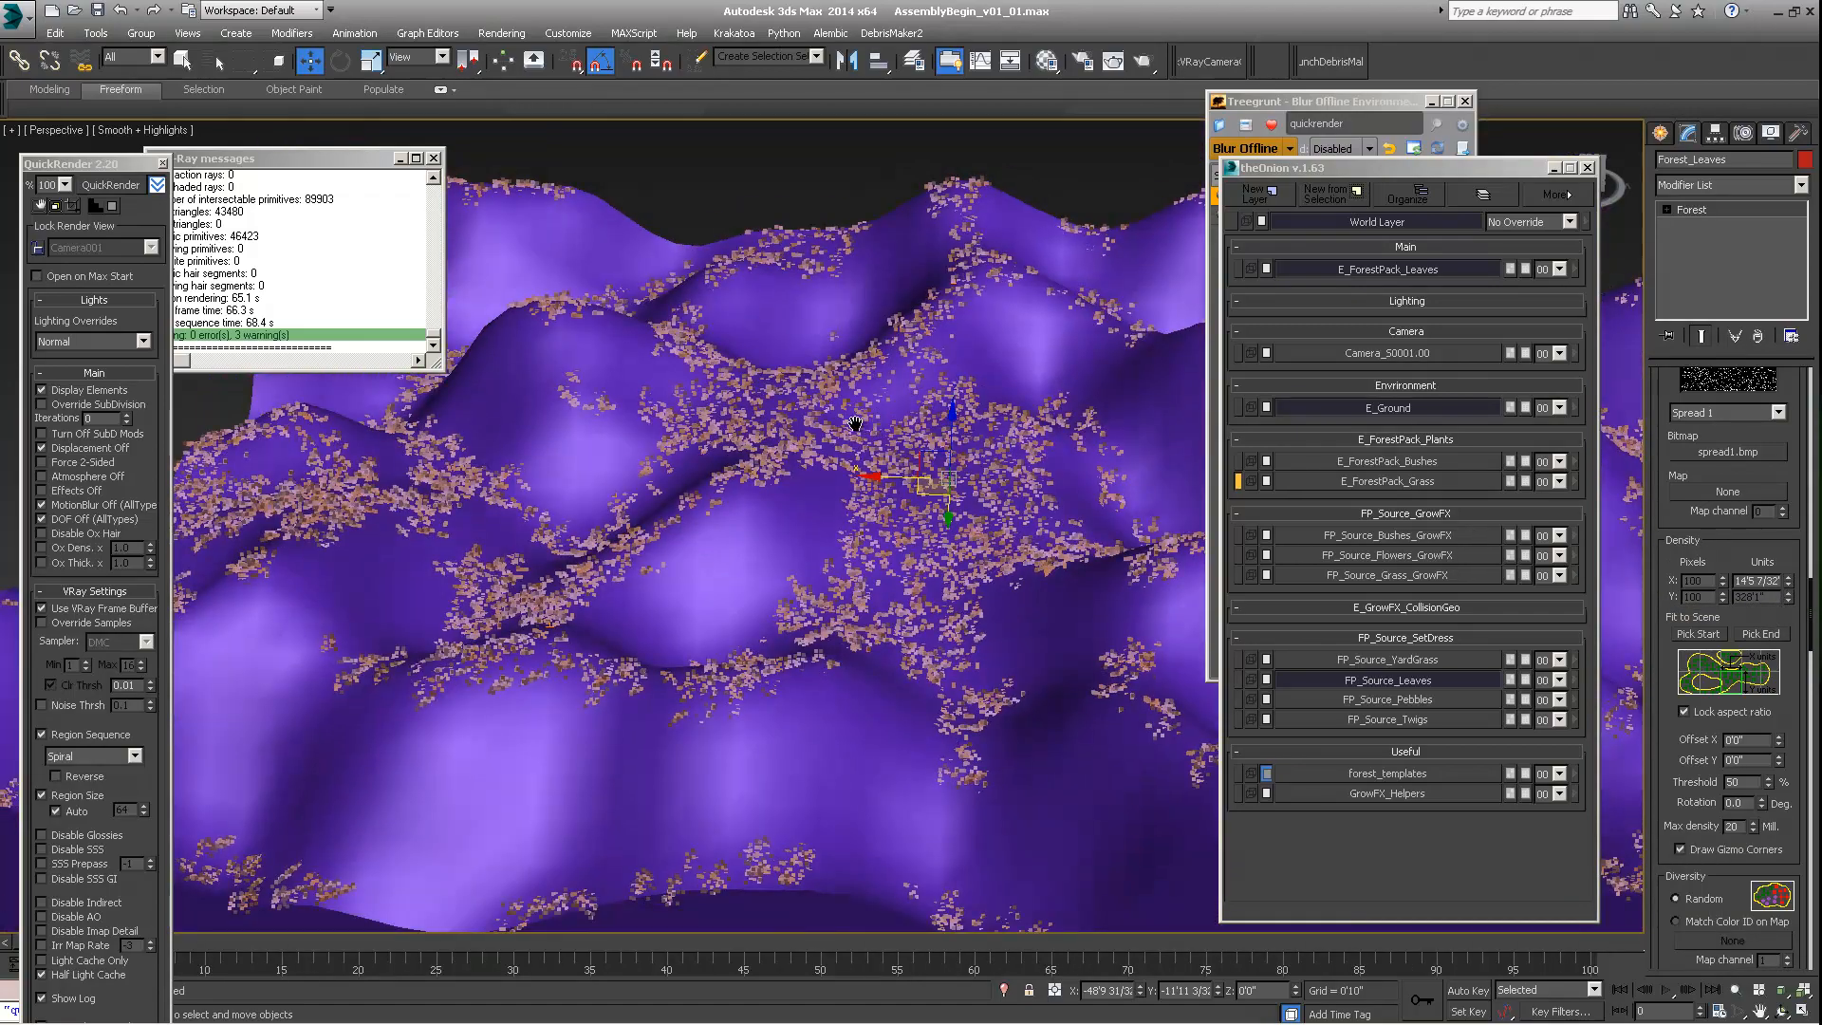
pyautogui.scroll(-4, 855, 424)
pyautogui.moveTo(855, 424); pyautogui.dragTo(940, 459, button='middle')
pyautogui.scroll(-3, 940, 419)
pyautogui.scroll(6, 940, 460)
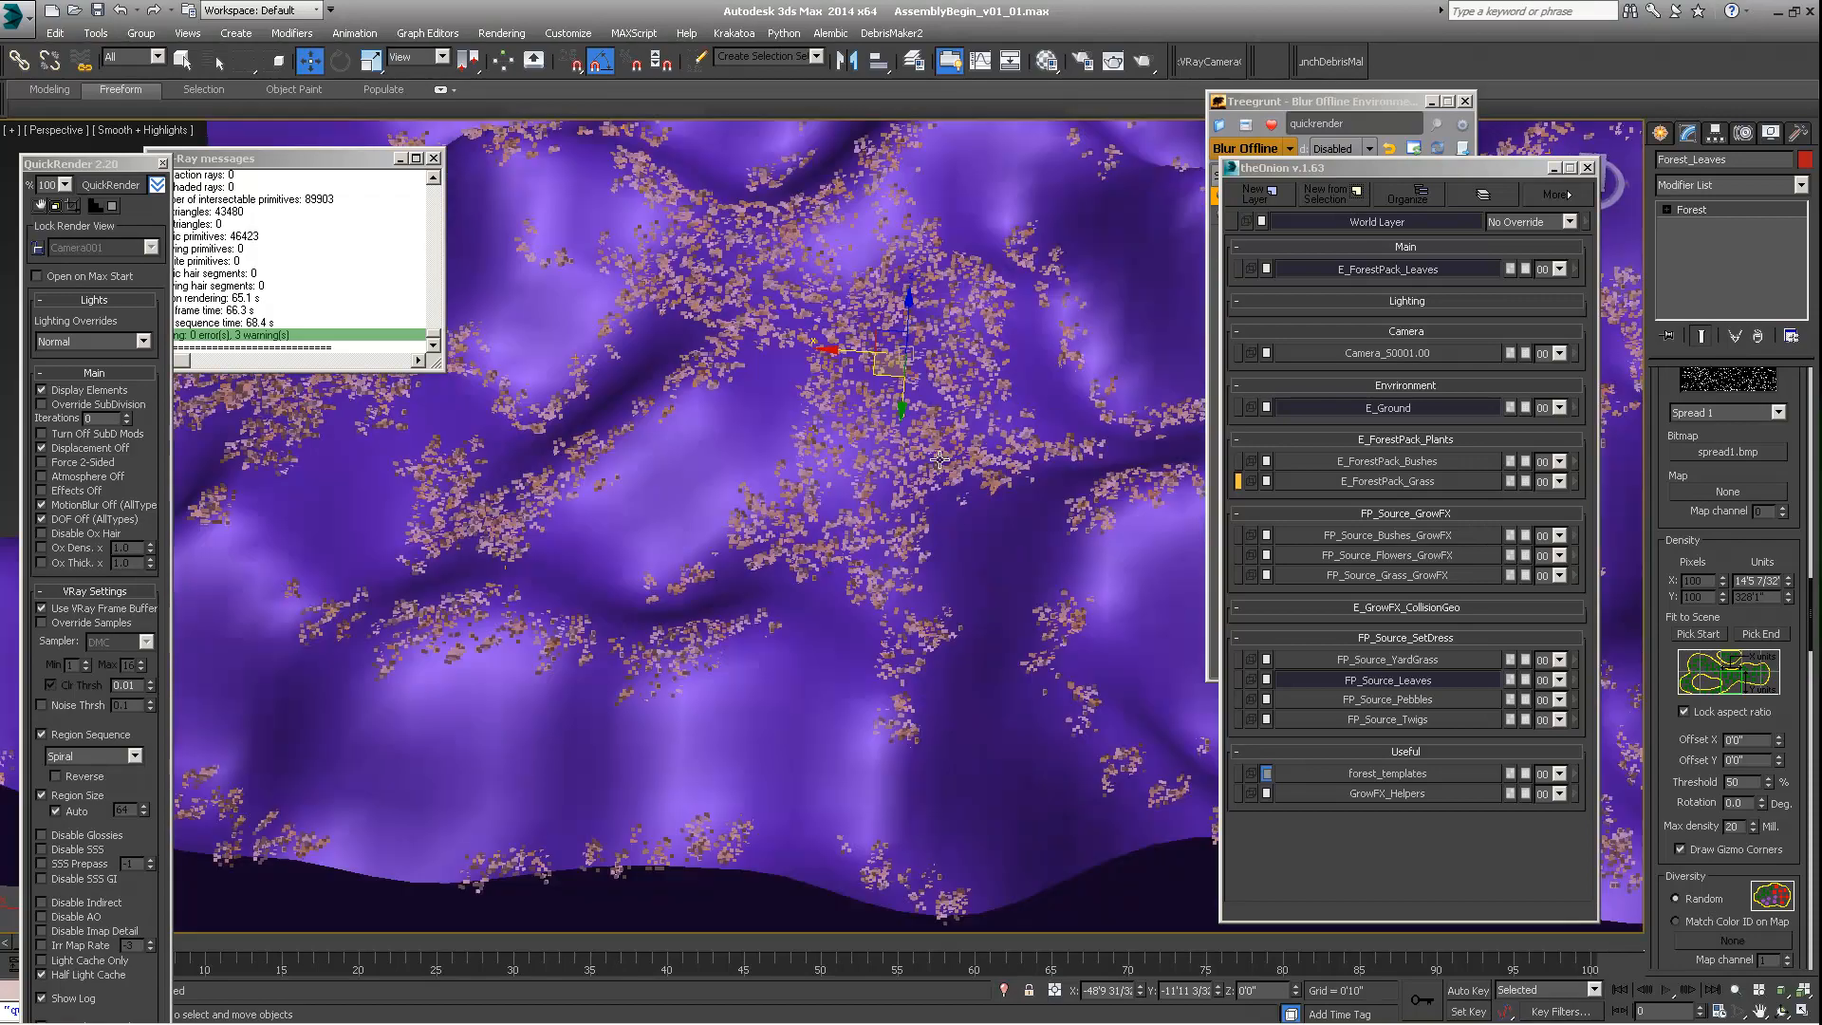
pyautogui.scroll(-6, 951, 349)
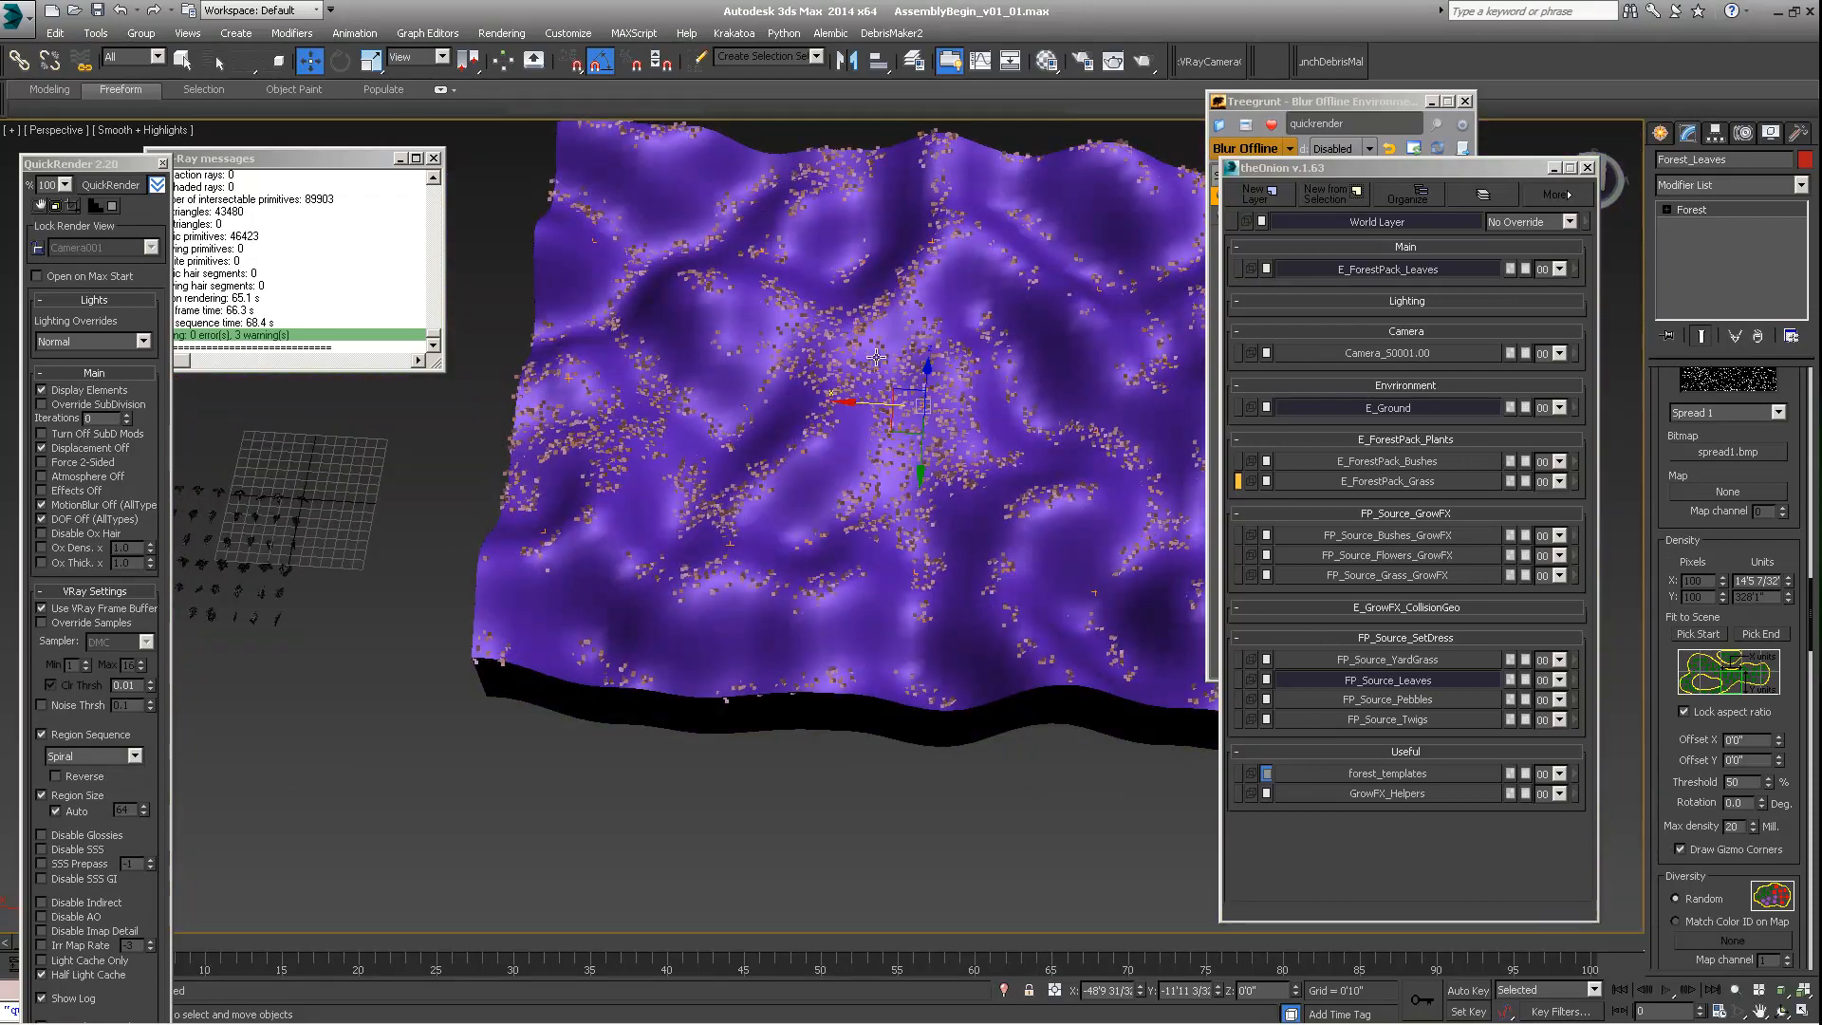
pyautogui.scroll(4, 861, 410)
pyautogui.keyDown('alt'); pyautogui.moveTo(862, 410); pyautogui.dragTo(823, 448, button='middle'); pyautogui.keyUp('alt')
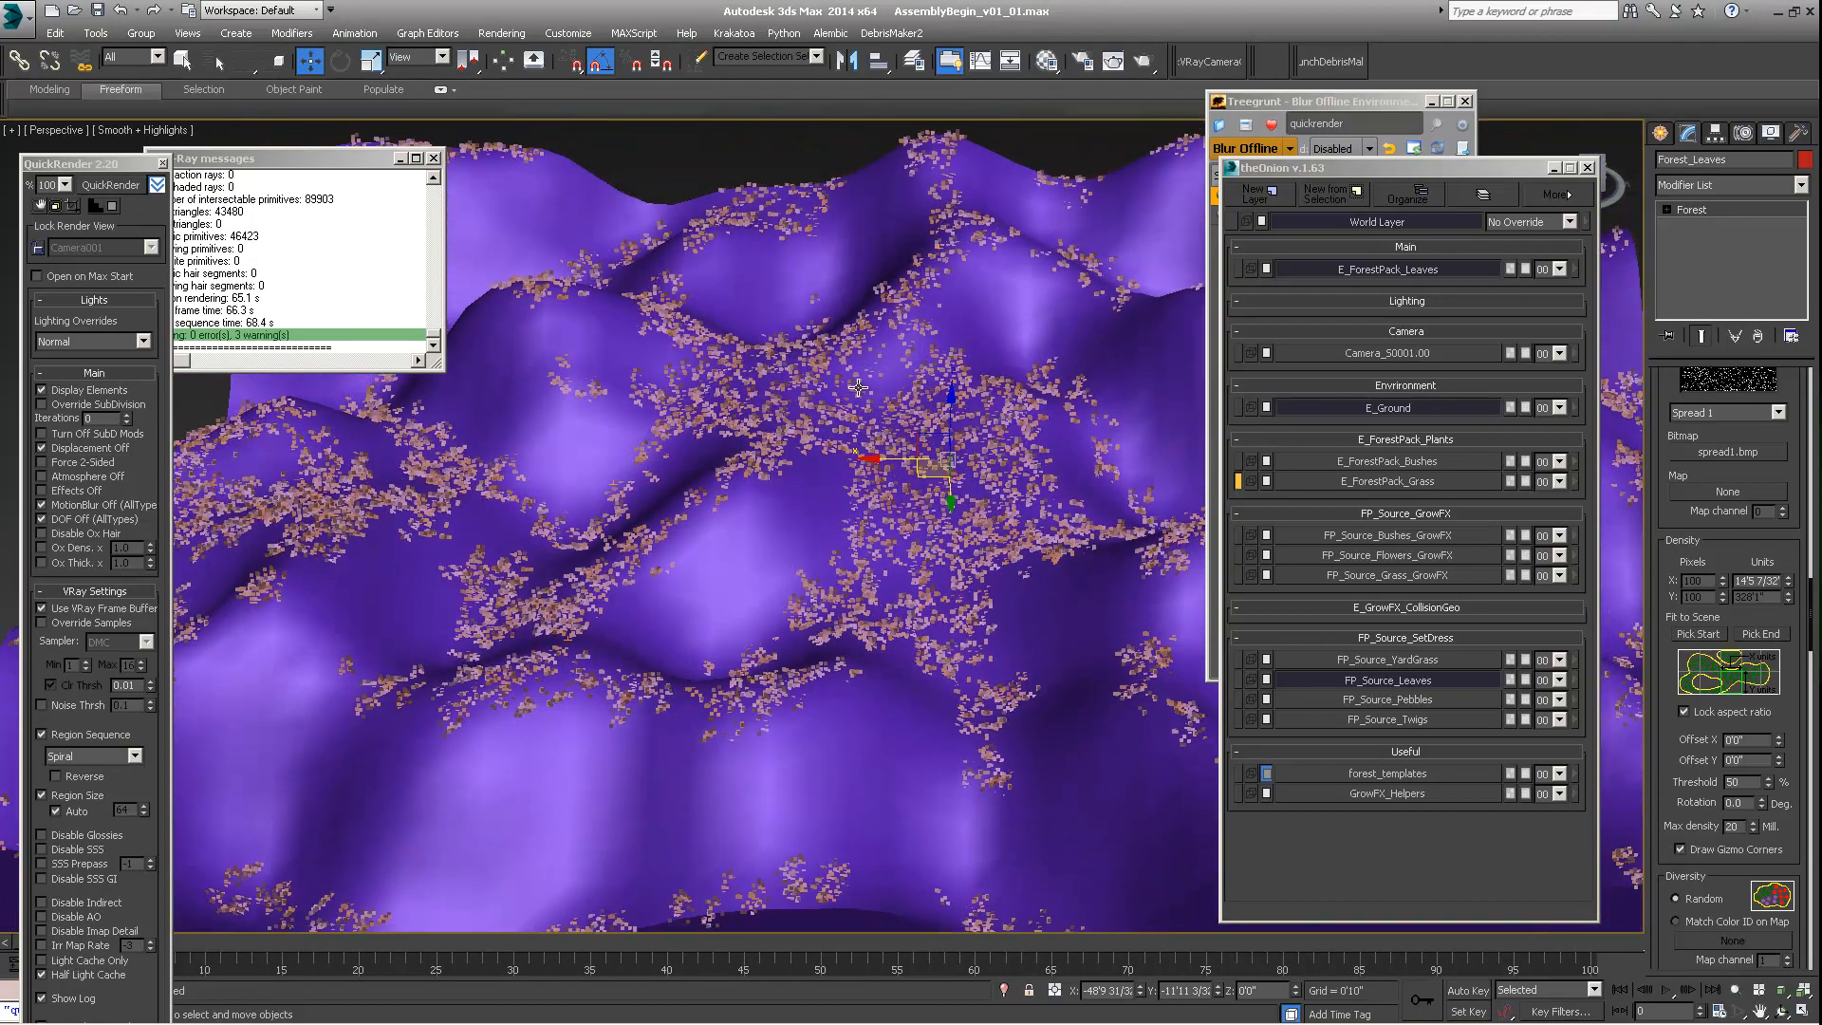
pyautogui.keyDown('alt'); pyautogui.moveTo(824, 376); pyautogui.dragTo(822, 339, button='middle'); pyautogui.keyUp('alt')
pyautogui.scroll(-4, 830, 427)
pyautogui.scroll(4, 822, 339)
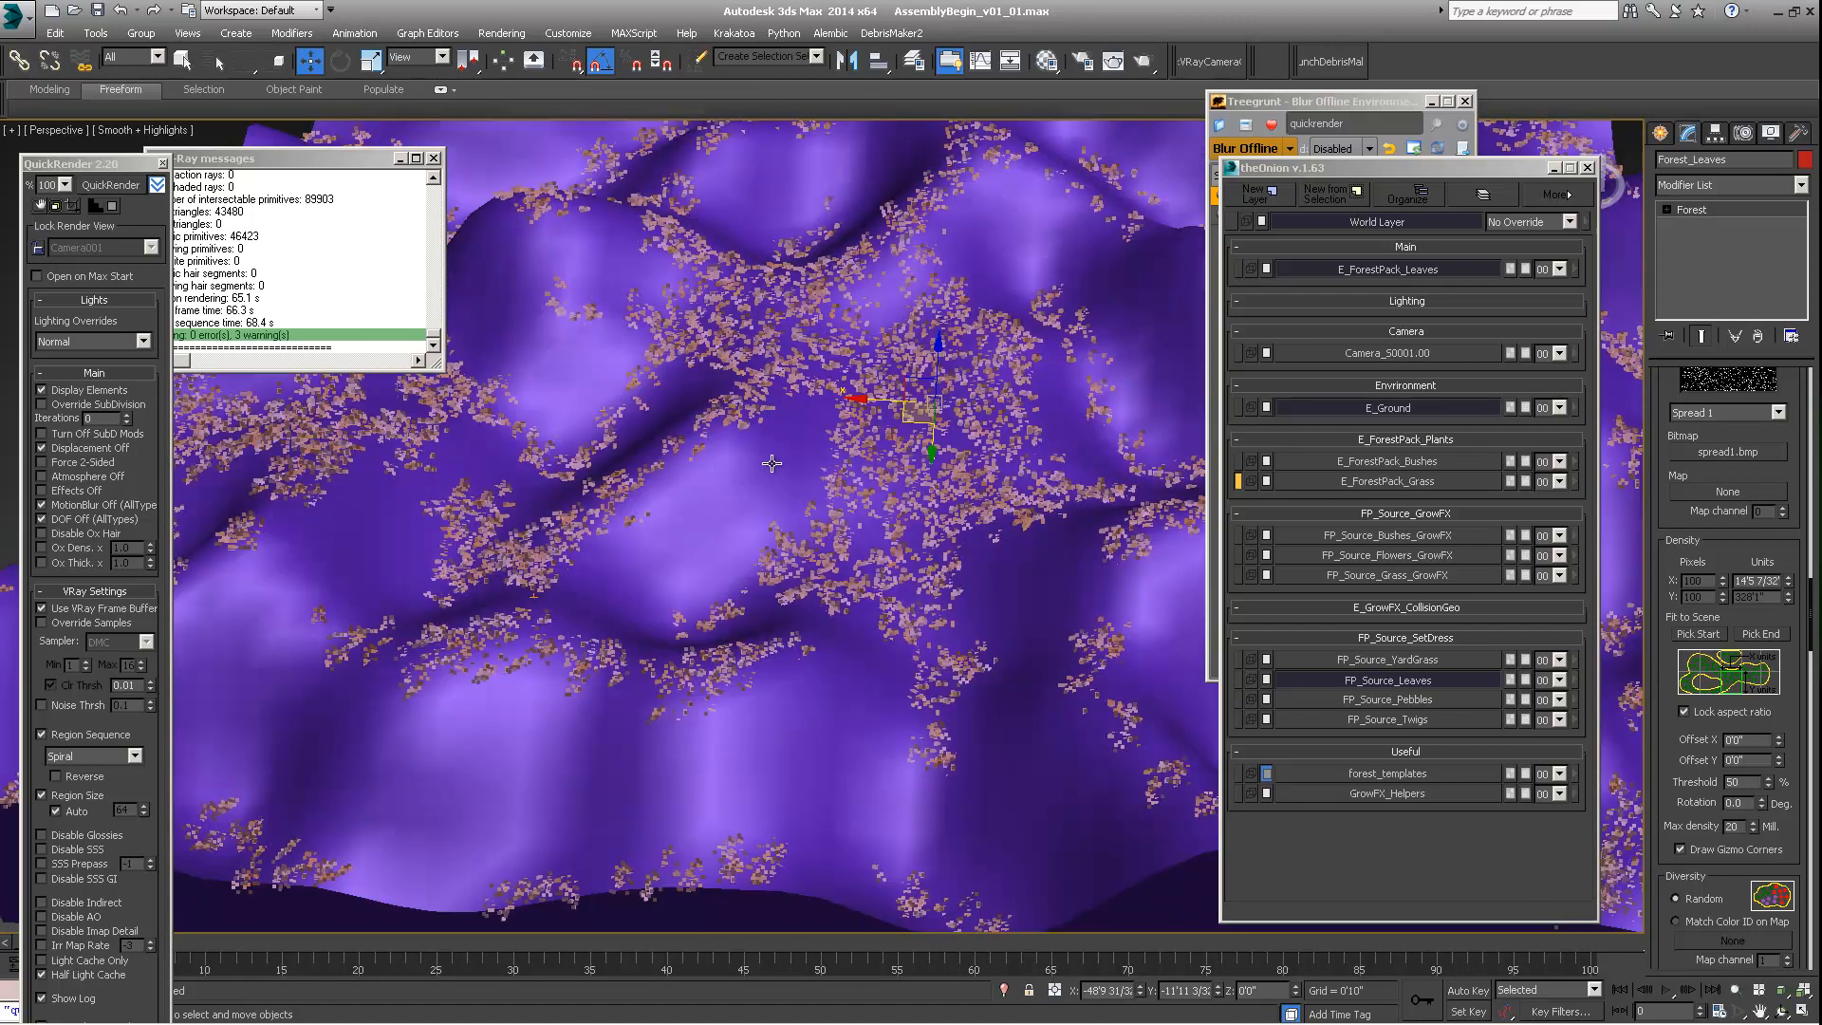
pyautogui.scroll(-5, 1099, 306)
pyautogui.moveTo(1065, 291); pyautogui.dragTo(864, 341, button='middle')
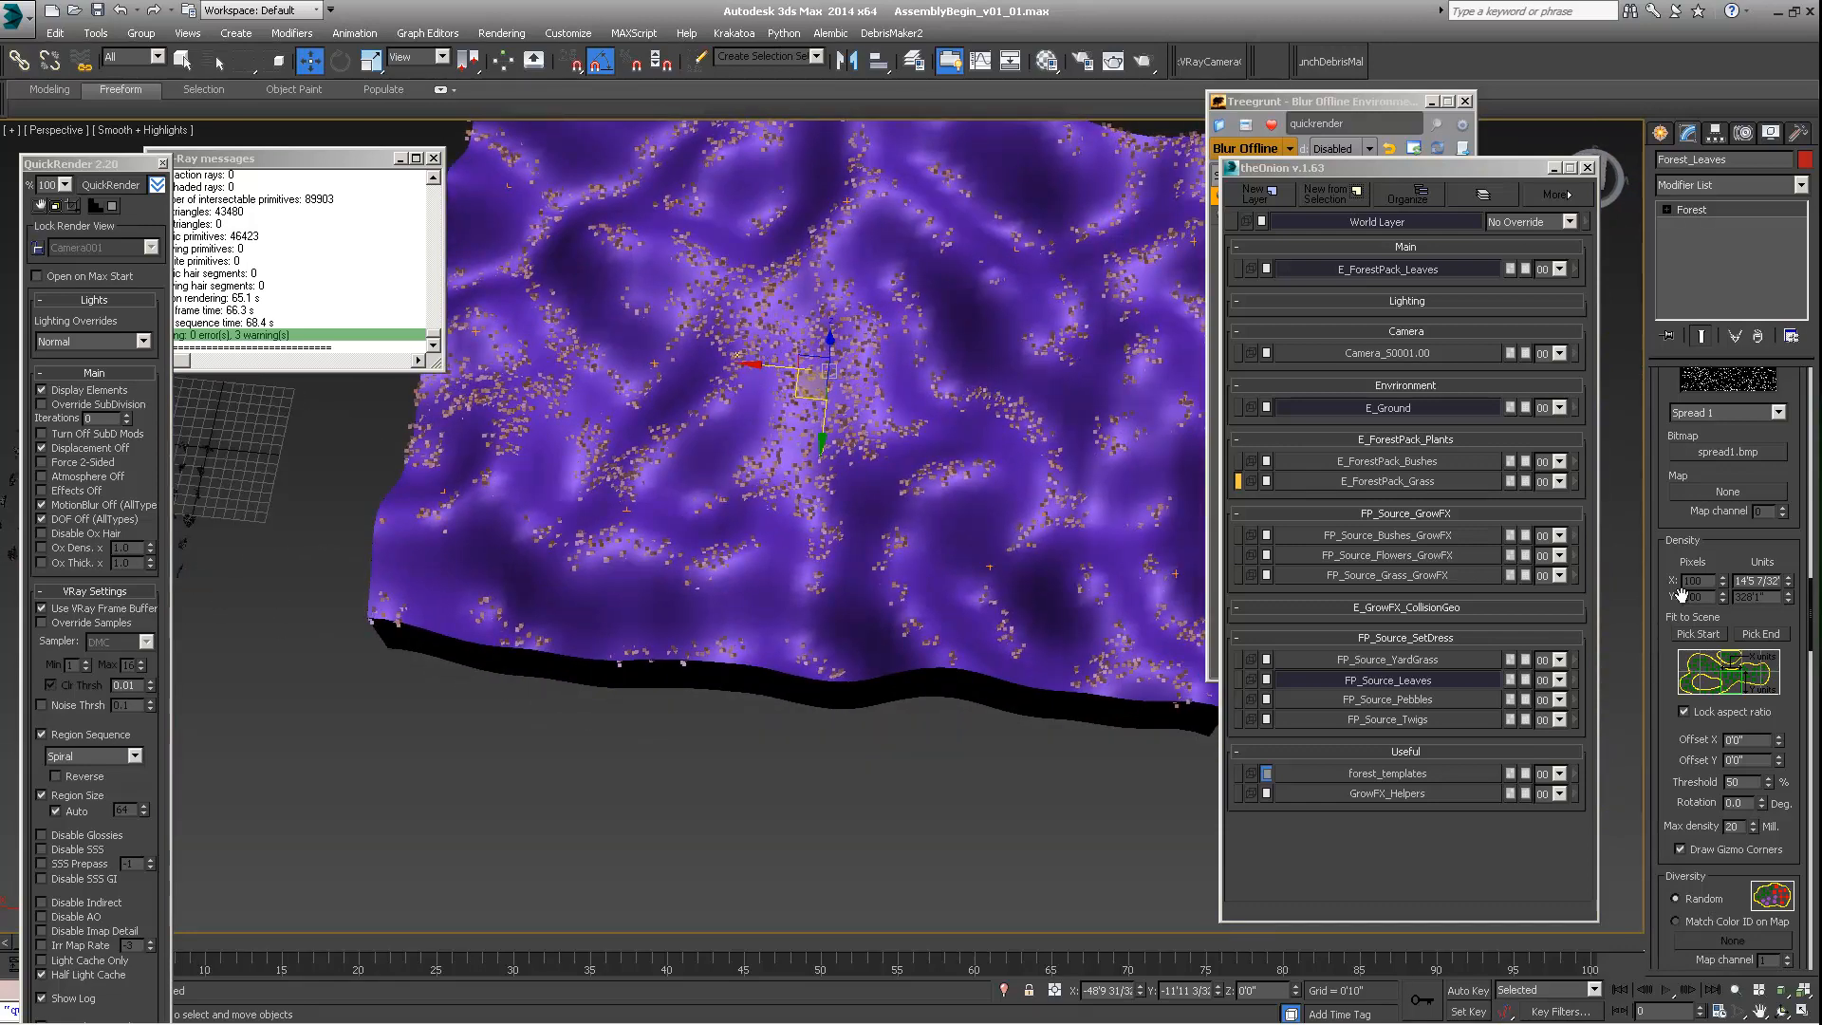
pyautogui.moveTo(851, 279); pyautogui.dragTo(851, 347, button='middle')
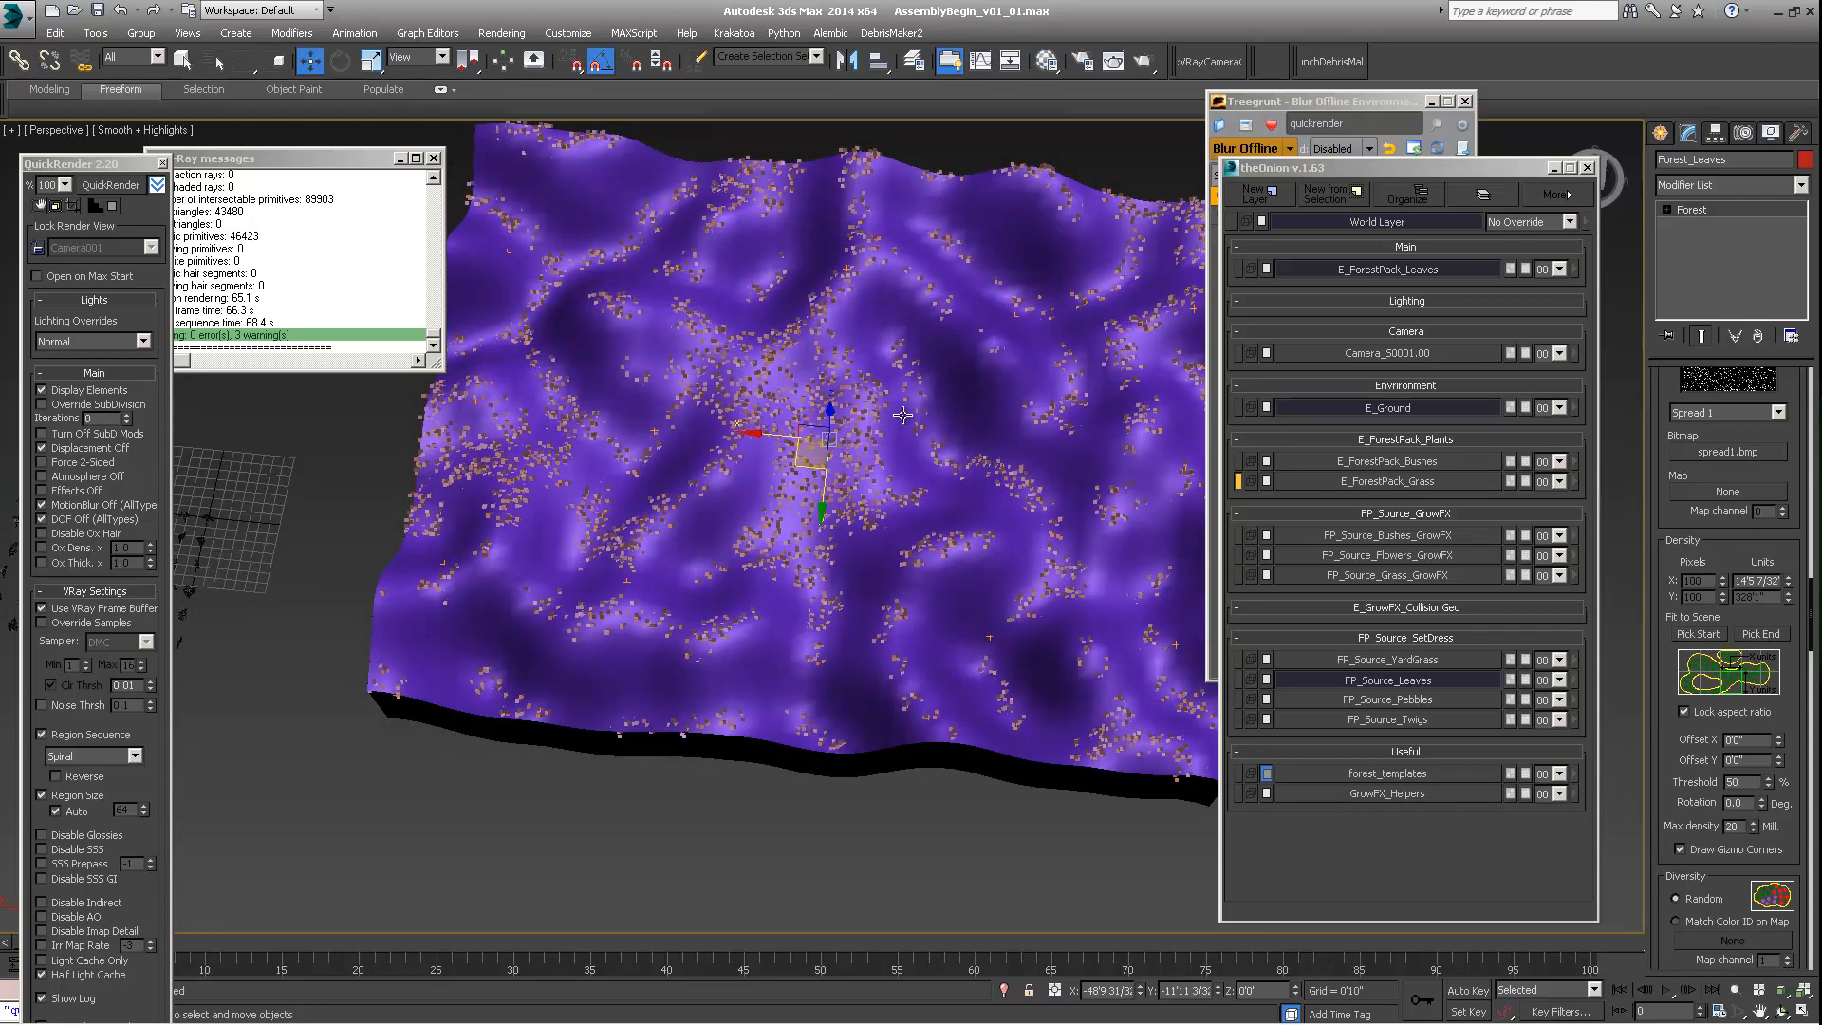
pyautogui.keyDown('alt'); pyautogui.moveTo(903, 414); pyautogui.dragTo(850, 368, button='middle'); pyautogui.keyUp('alt')
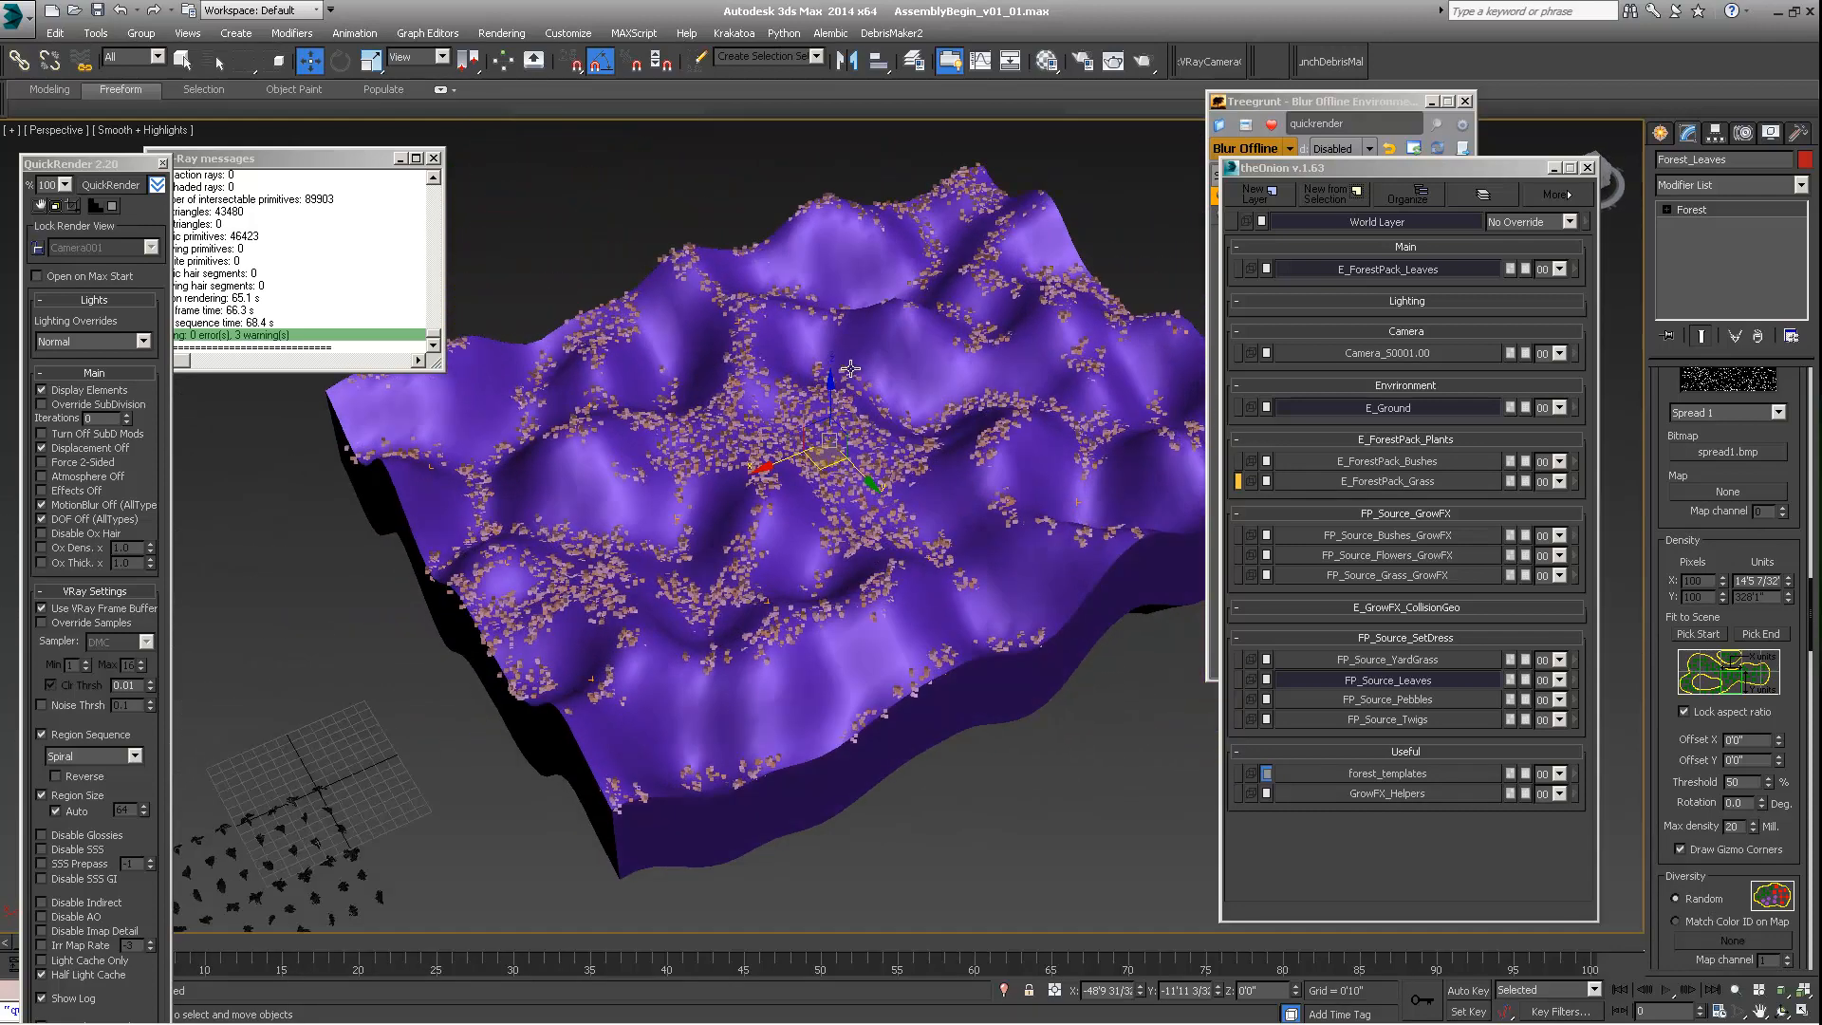
pyautogui.keyDown('alt'); pyautogui.moveTo(970, 418); pyautogui.dragTo(910, 397, button='middle'); pyautogui.keyUp('alt')
pyautogui.keyDown('alt'); pyautogui.moveTo(966, 285); pyautogui.dragTo(883, 453, button='middle'); pyautogui.keyUp('alt')
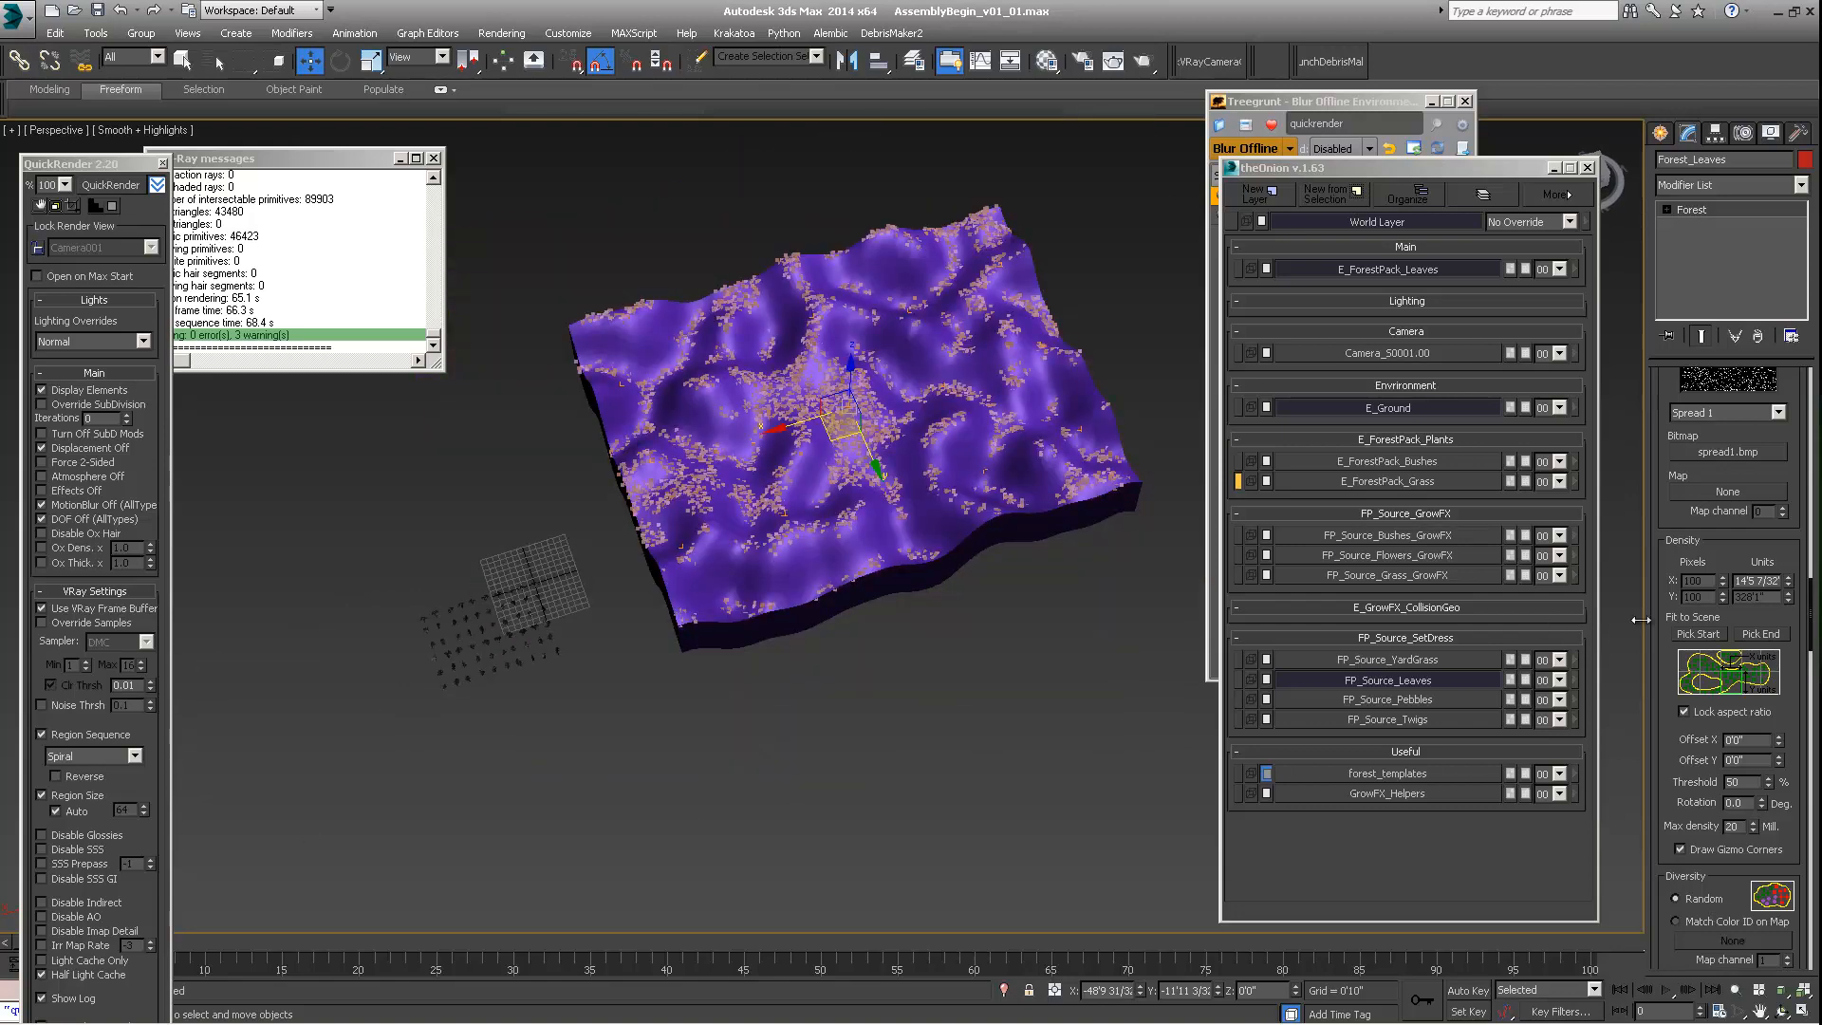
pyautogui.scroll(-10, 1671, 614)
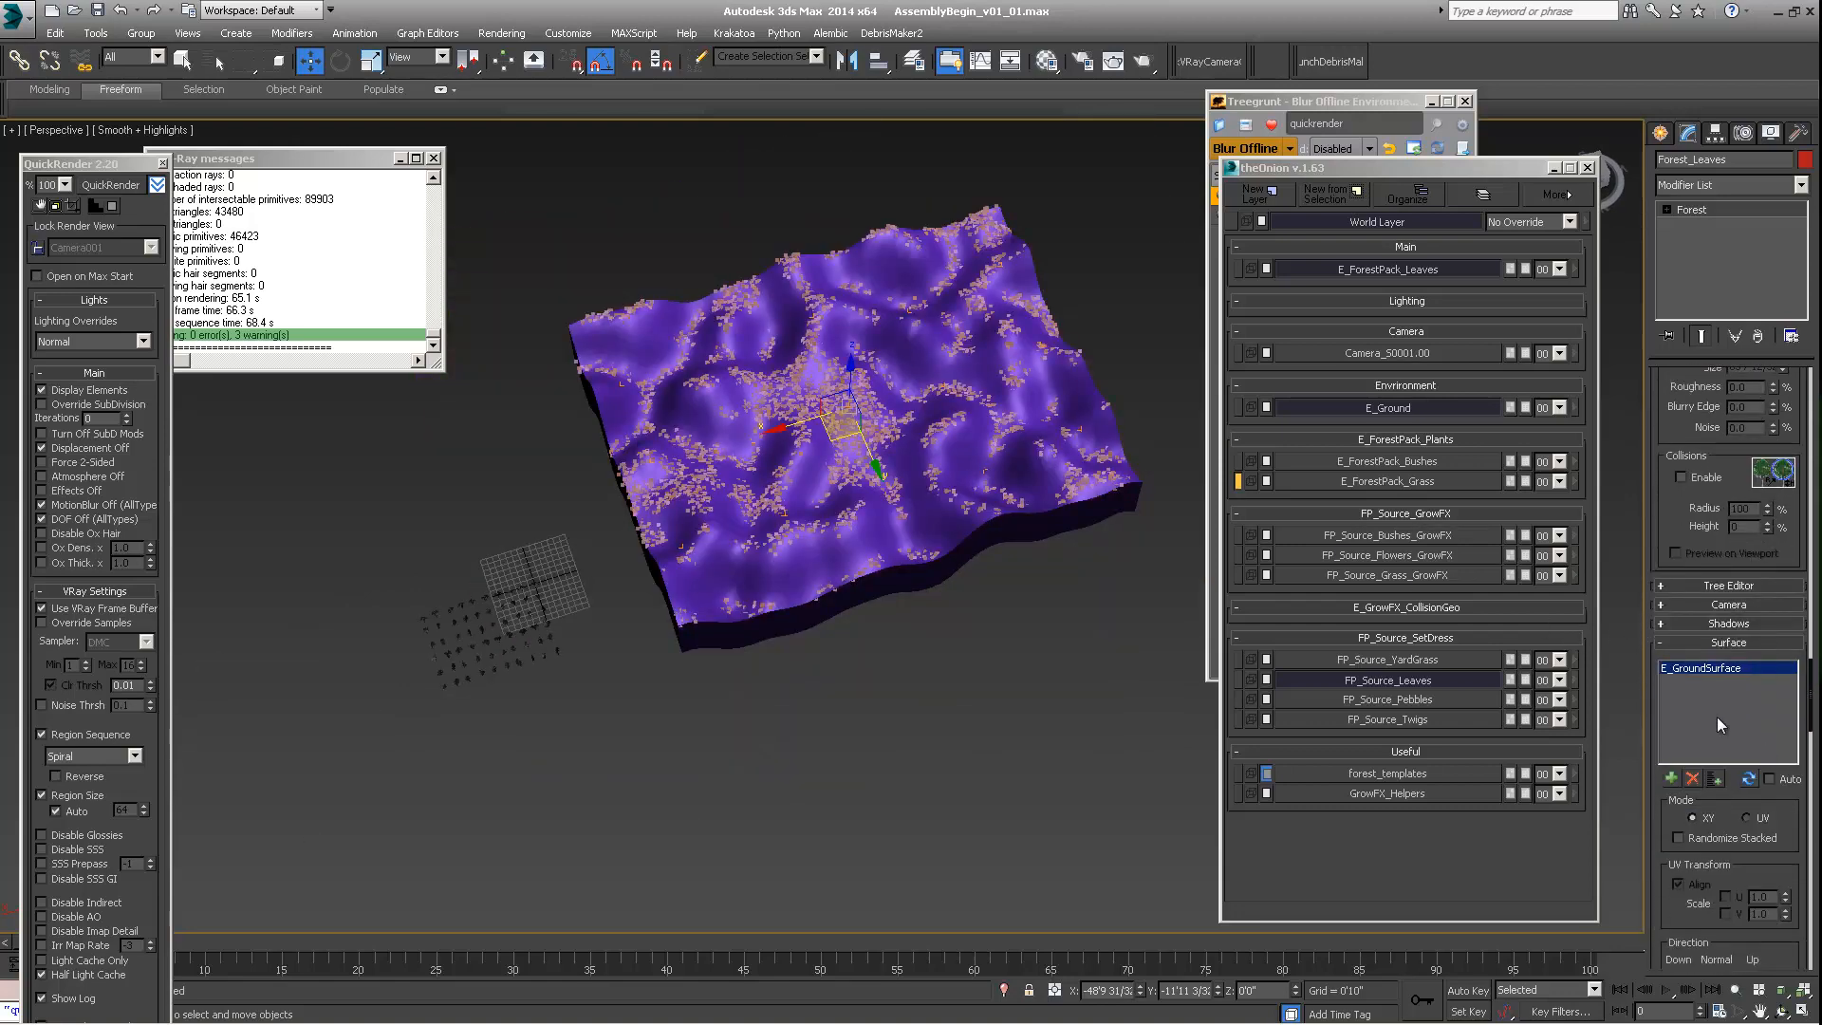
# Step: Move the E_ForestPack_Leaves layer from the Main group into the E_ForestPack_Plants group and apply the reorganized layer list
pyautogui.moveTo(868, 477)
pyautogui.mouseDown(button='middle')
pyautogui.moveTo(849, 536)
pyautogui.moveTo(868, 488)
pyautogui.mouseUp(button='middle')
pyautogui.scroll(4, 848, 536)
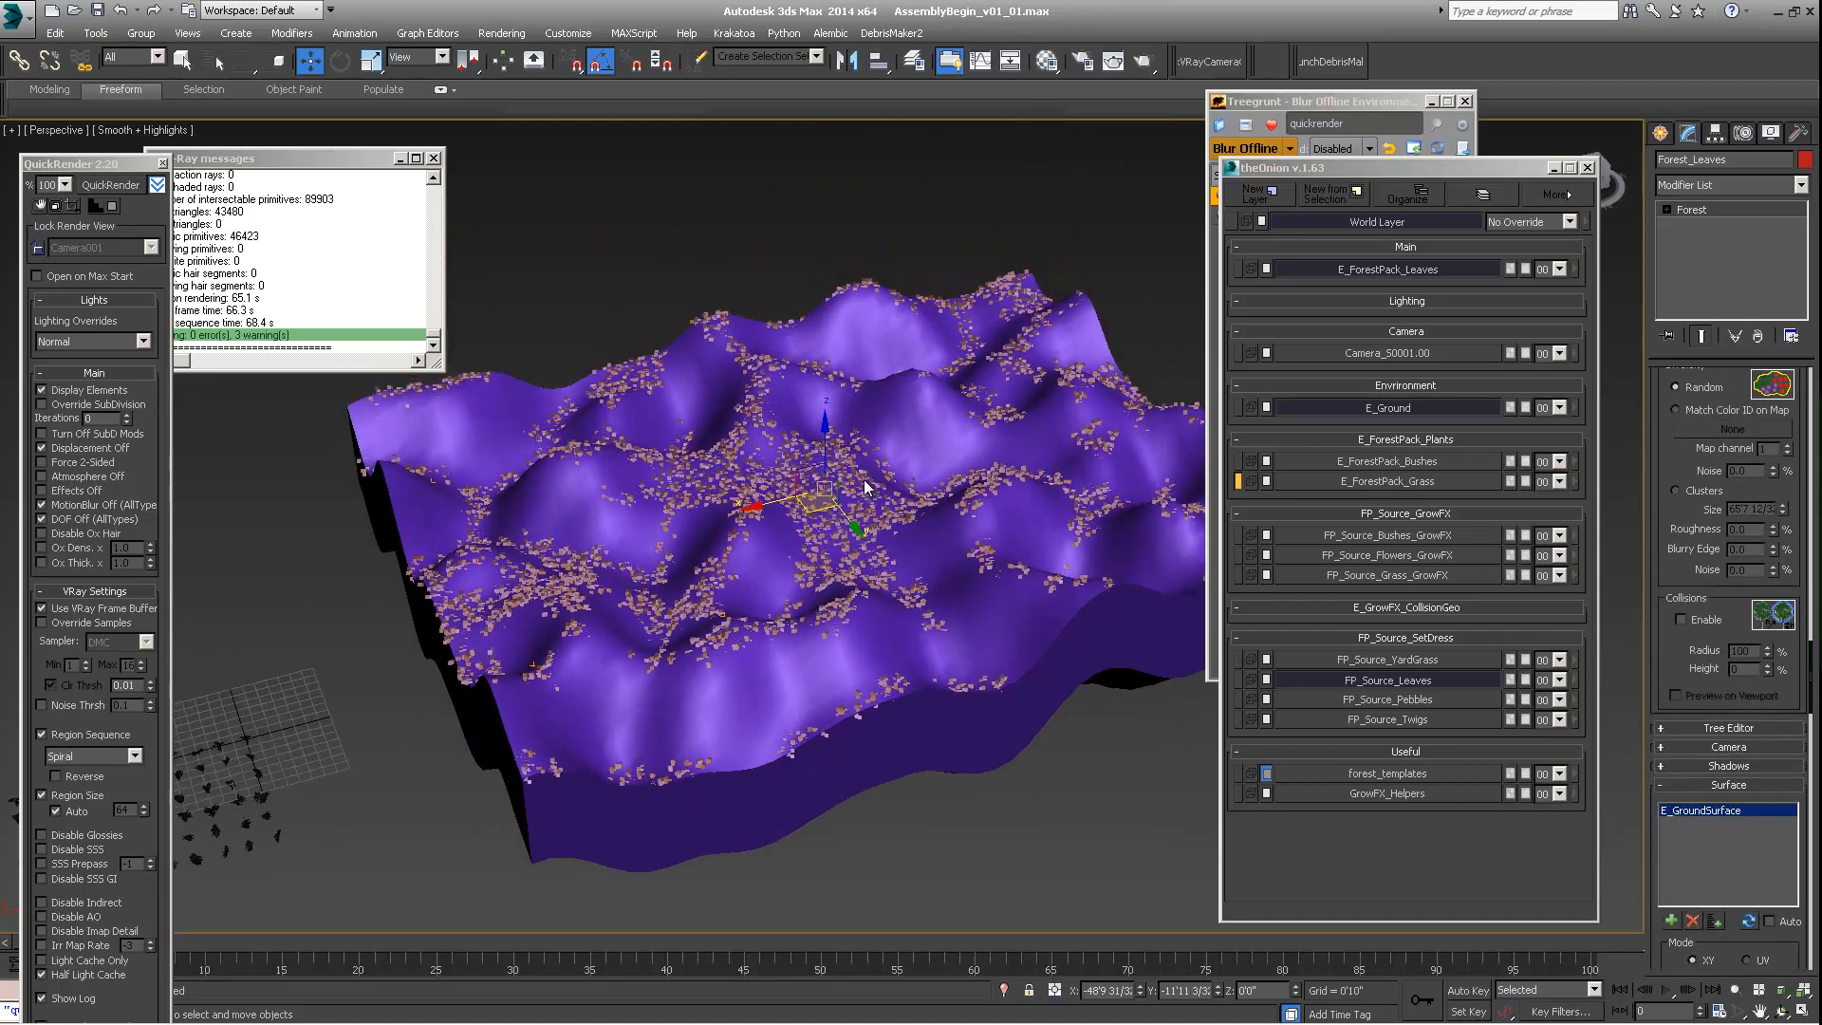
pyautogui.moveTo(1357, 169); pyautogui.dragTo(1327, 163)
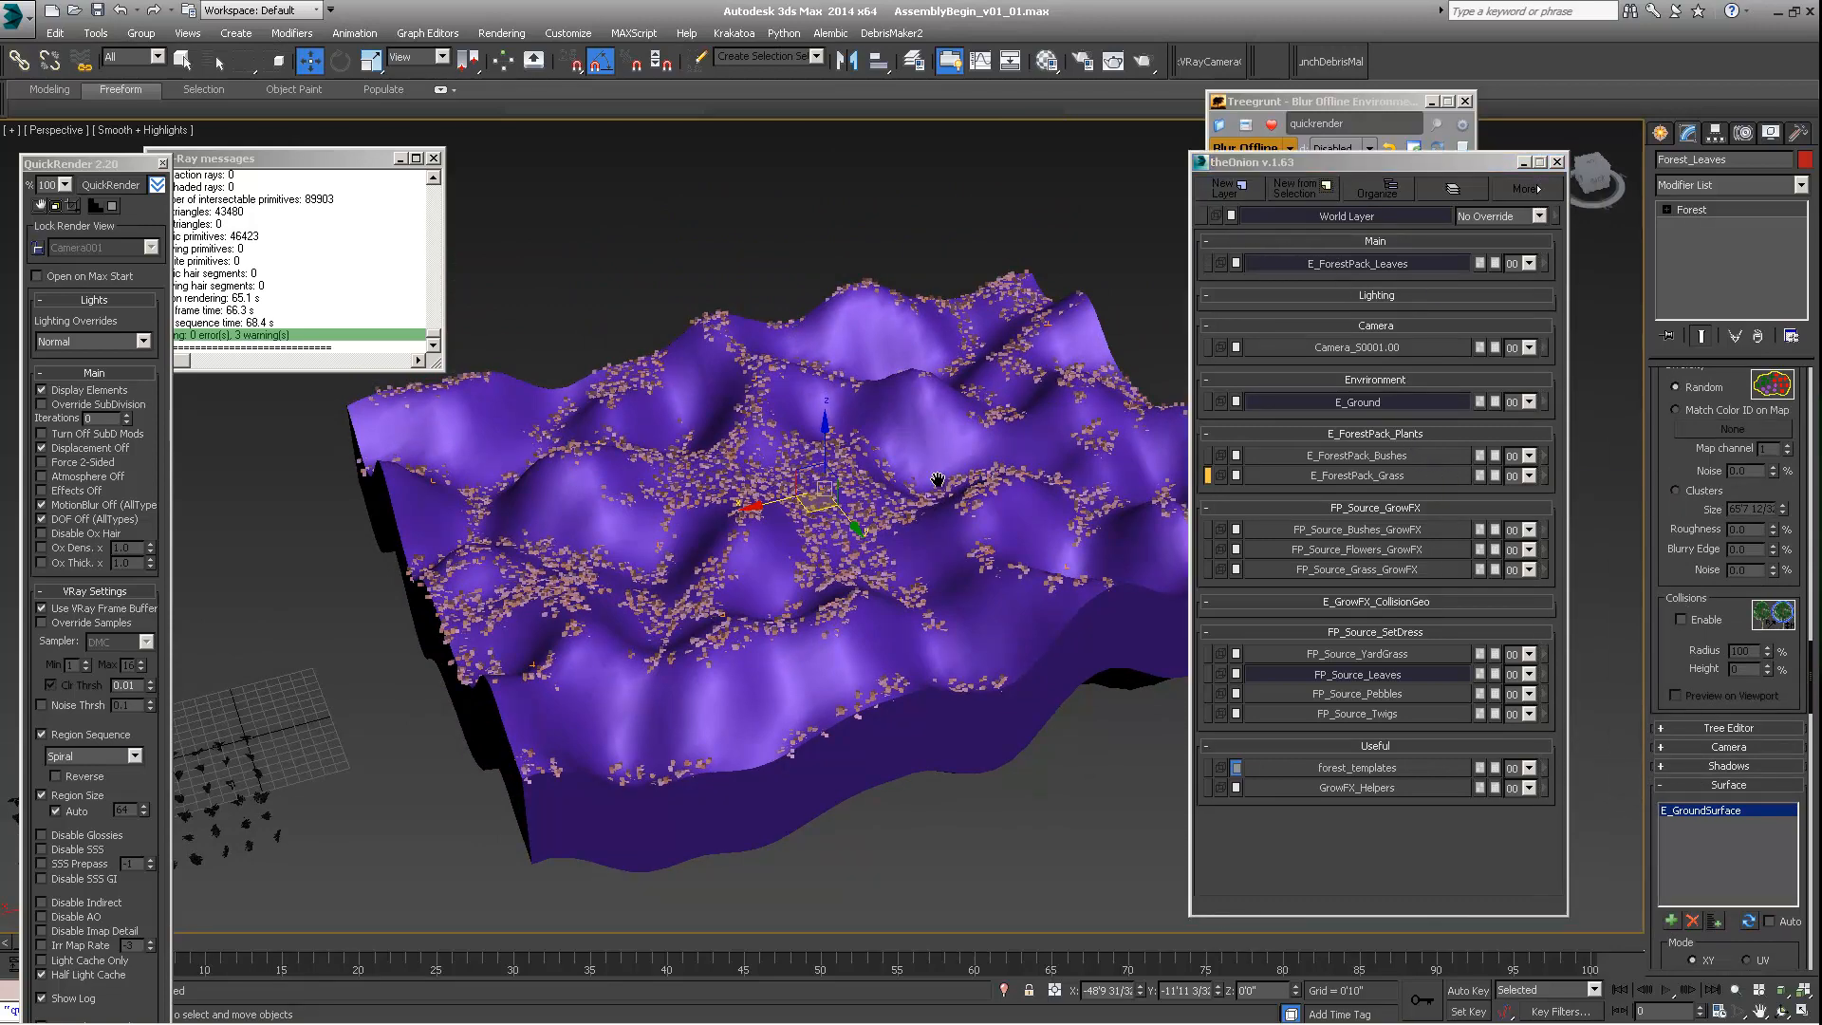
pyautogui.keyDown('alt'); pyautogui.moveTo(938, 479); pyautogui.dragTo(947, 513, button='middle'); pyautogui.keyUp('alt')
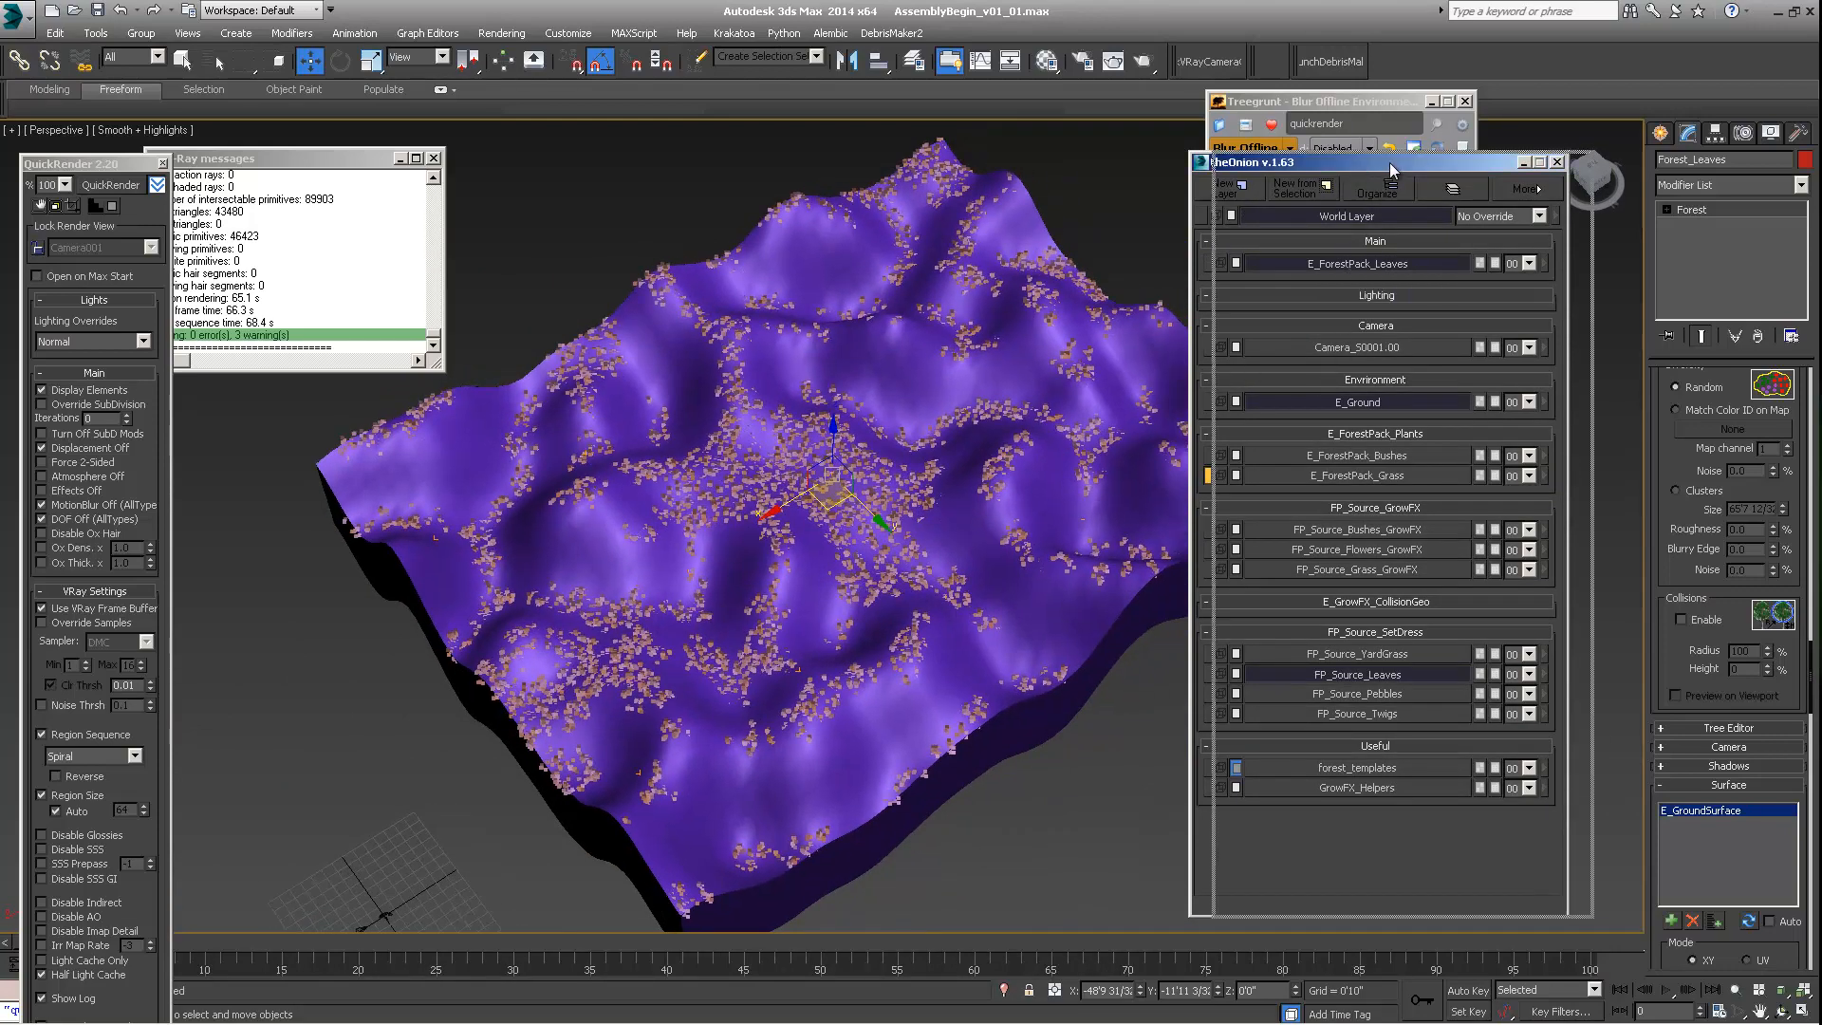
pyautogui.moveTo(1390, 162); pyautogui.dragTo(1441, 161)
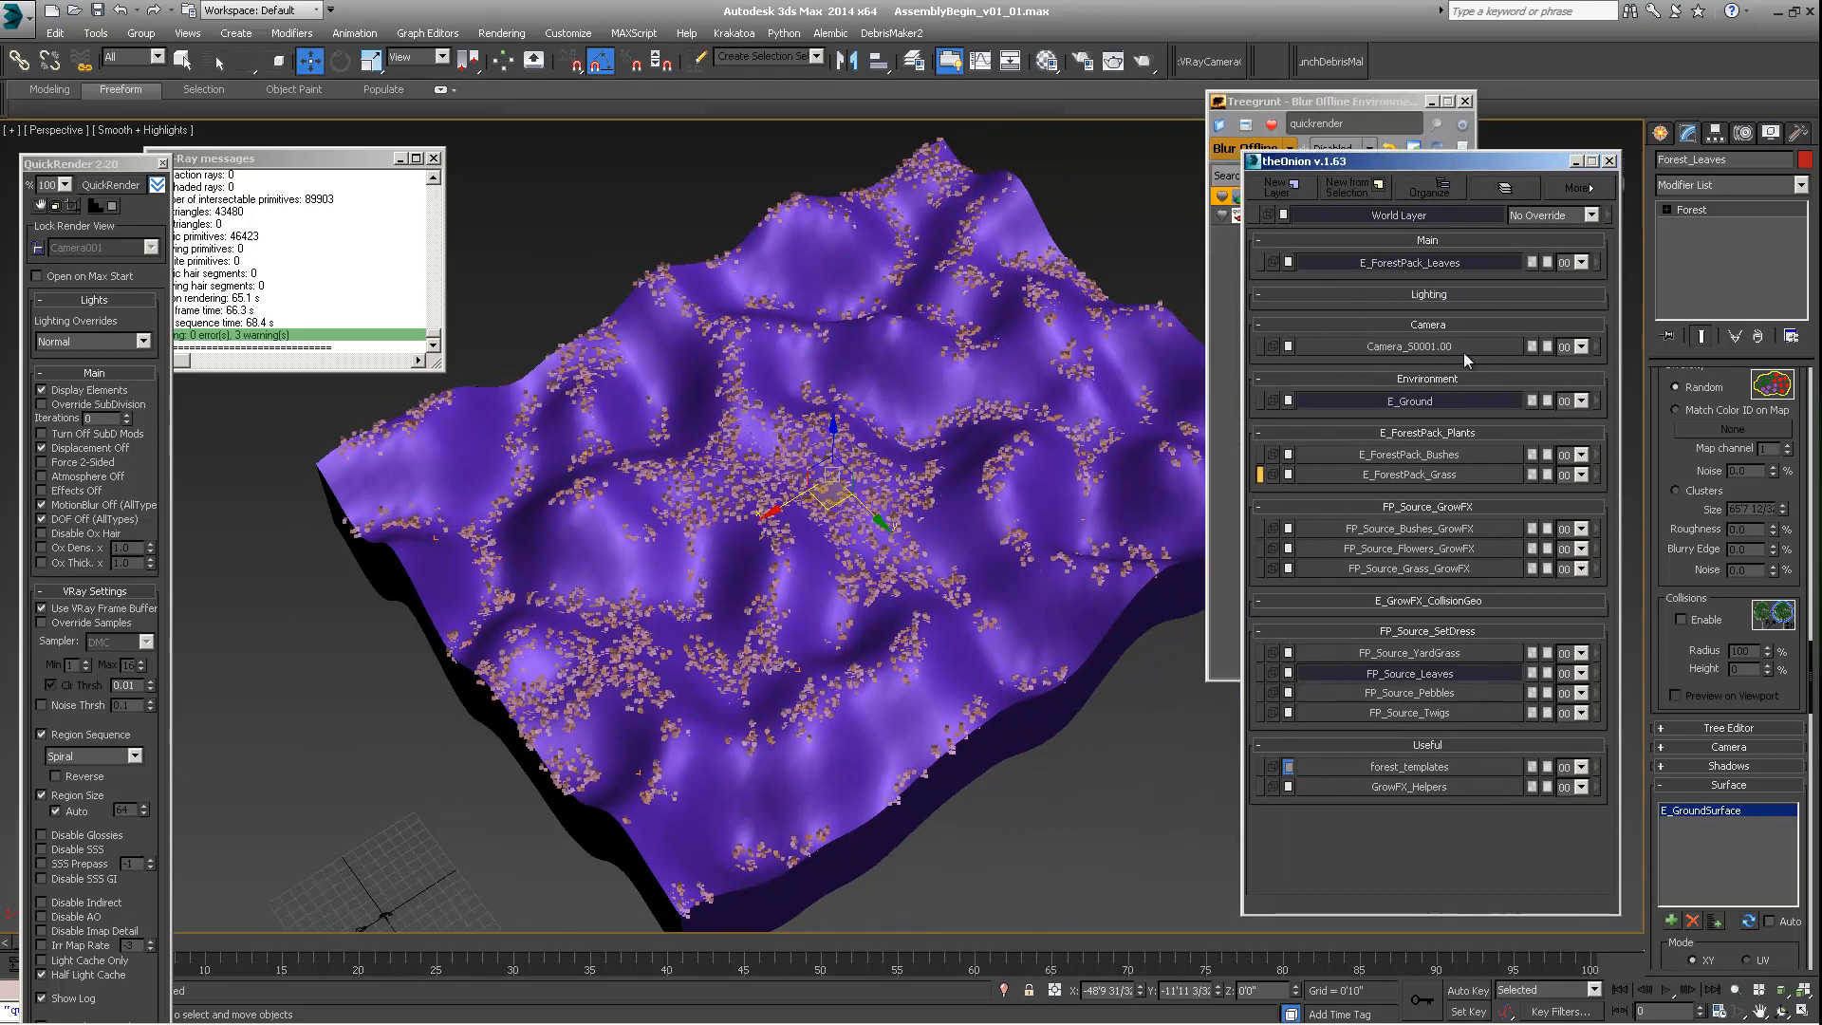
pyautogui.click(1431, 191)
pyautogui.moveTo(868, 103); pyautogui.dragTo(1074, 99)
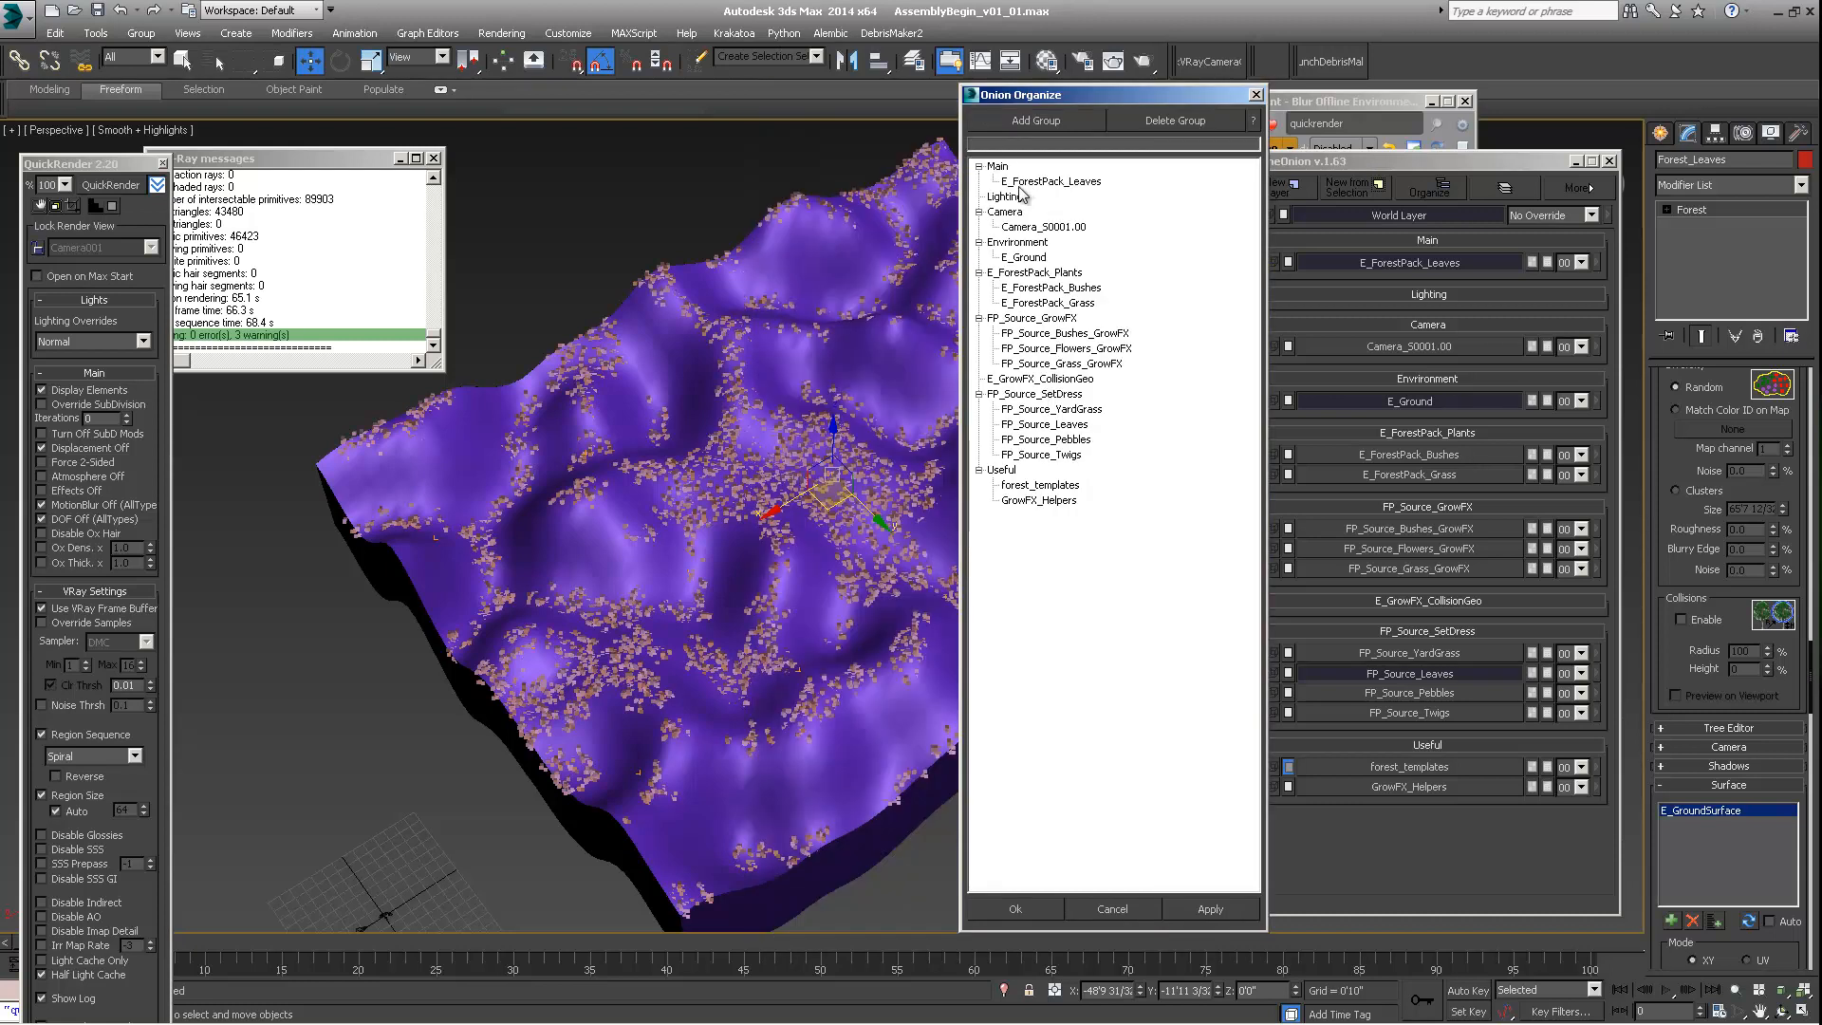
pyautogui.click(1031, 183)
pyautogui.moveTo(1032, 185); pyautogui.dragTo(1049, 294)
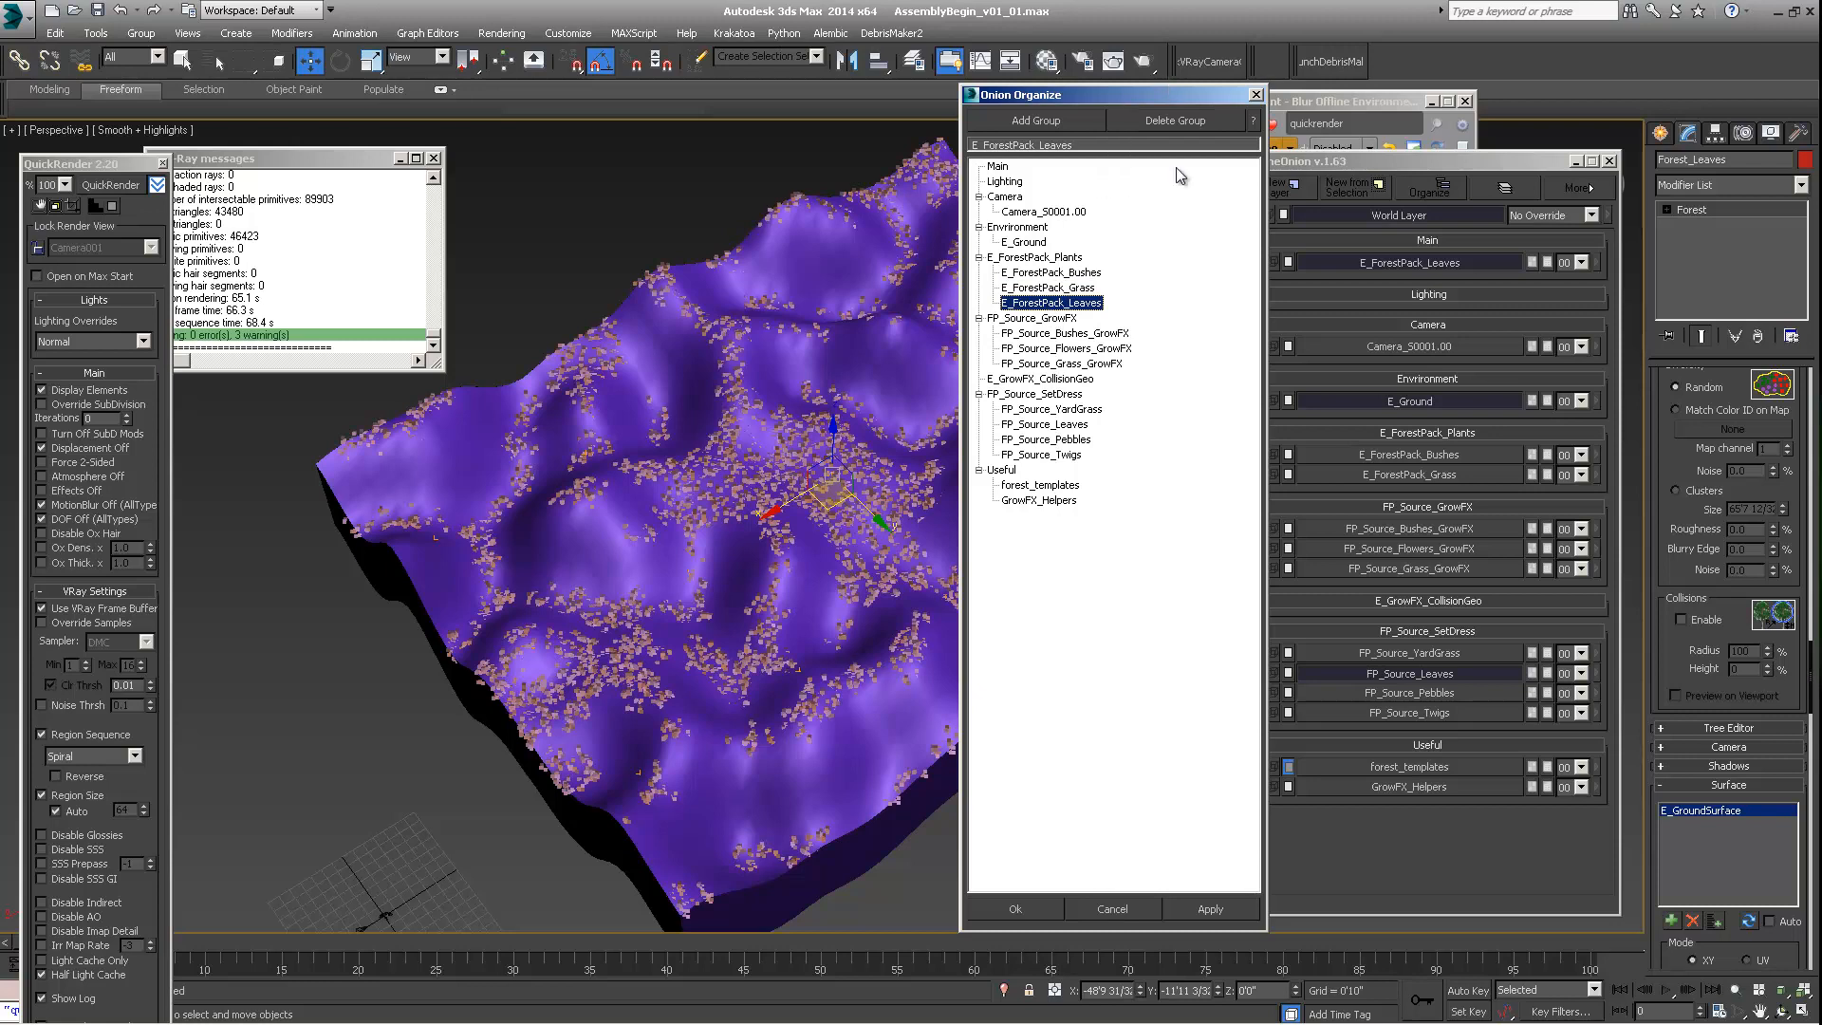
pyautogui.click(1013, 909)
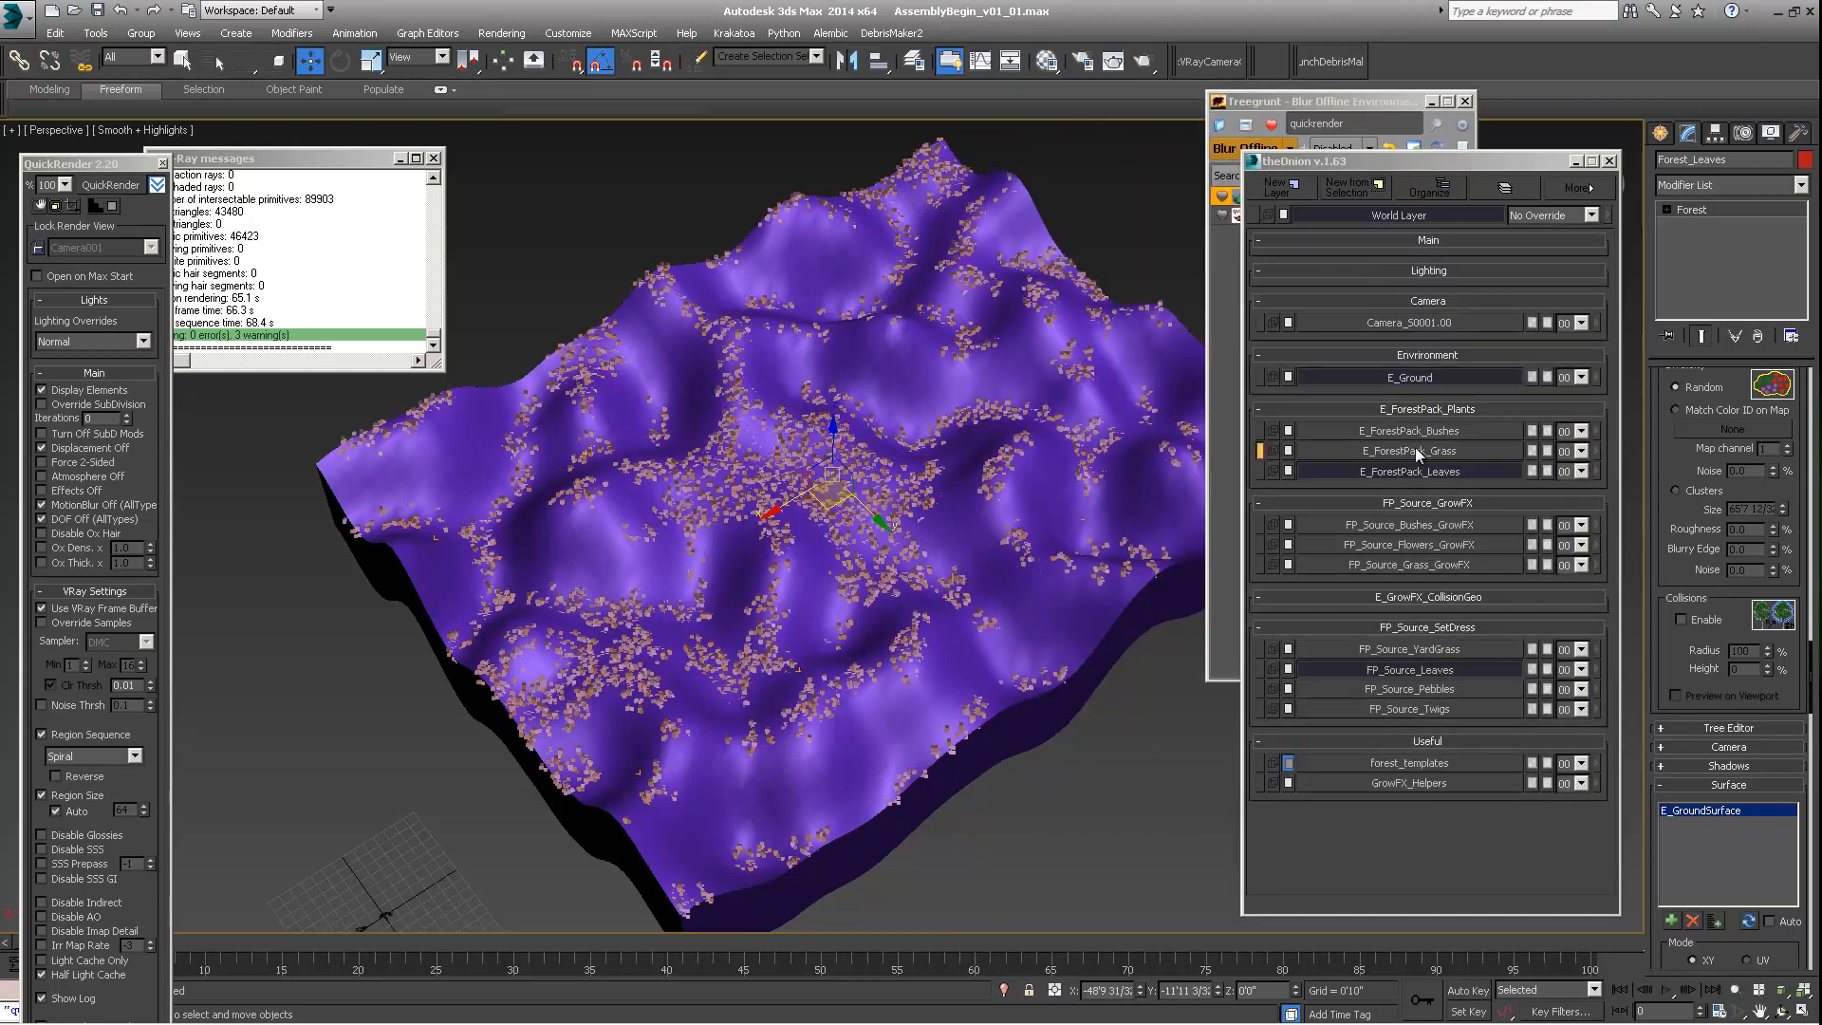
# Step: Show the E_ForestPack_Bushes and E_ForestPack_Grass layers together with the leaves and test-render the combined scatter
pyautogui.keyDown('ctrl'); pyautogui.click(1448, 446); pyautogui.keyUp('ctrl')
pyautogui.keyDown('ctrl'); pyautogui.click(1448, 431); pyautogui.keyUp('ctrl')
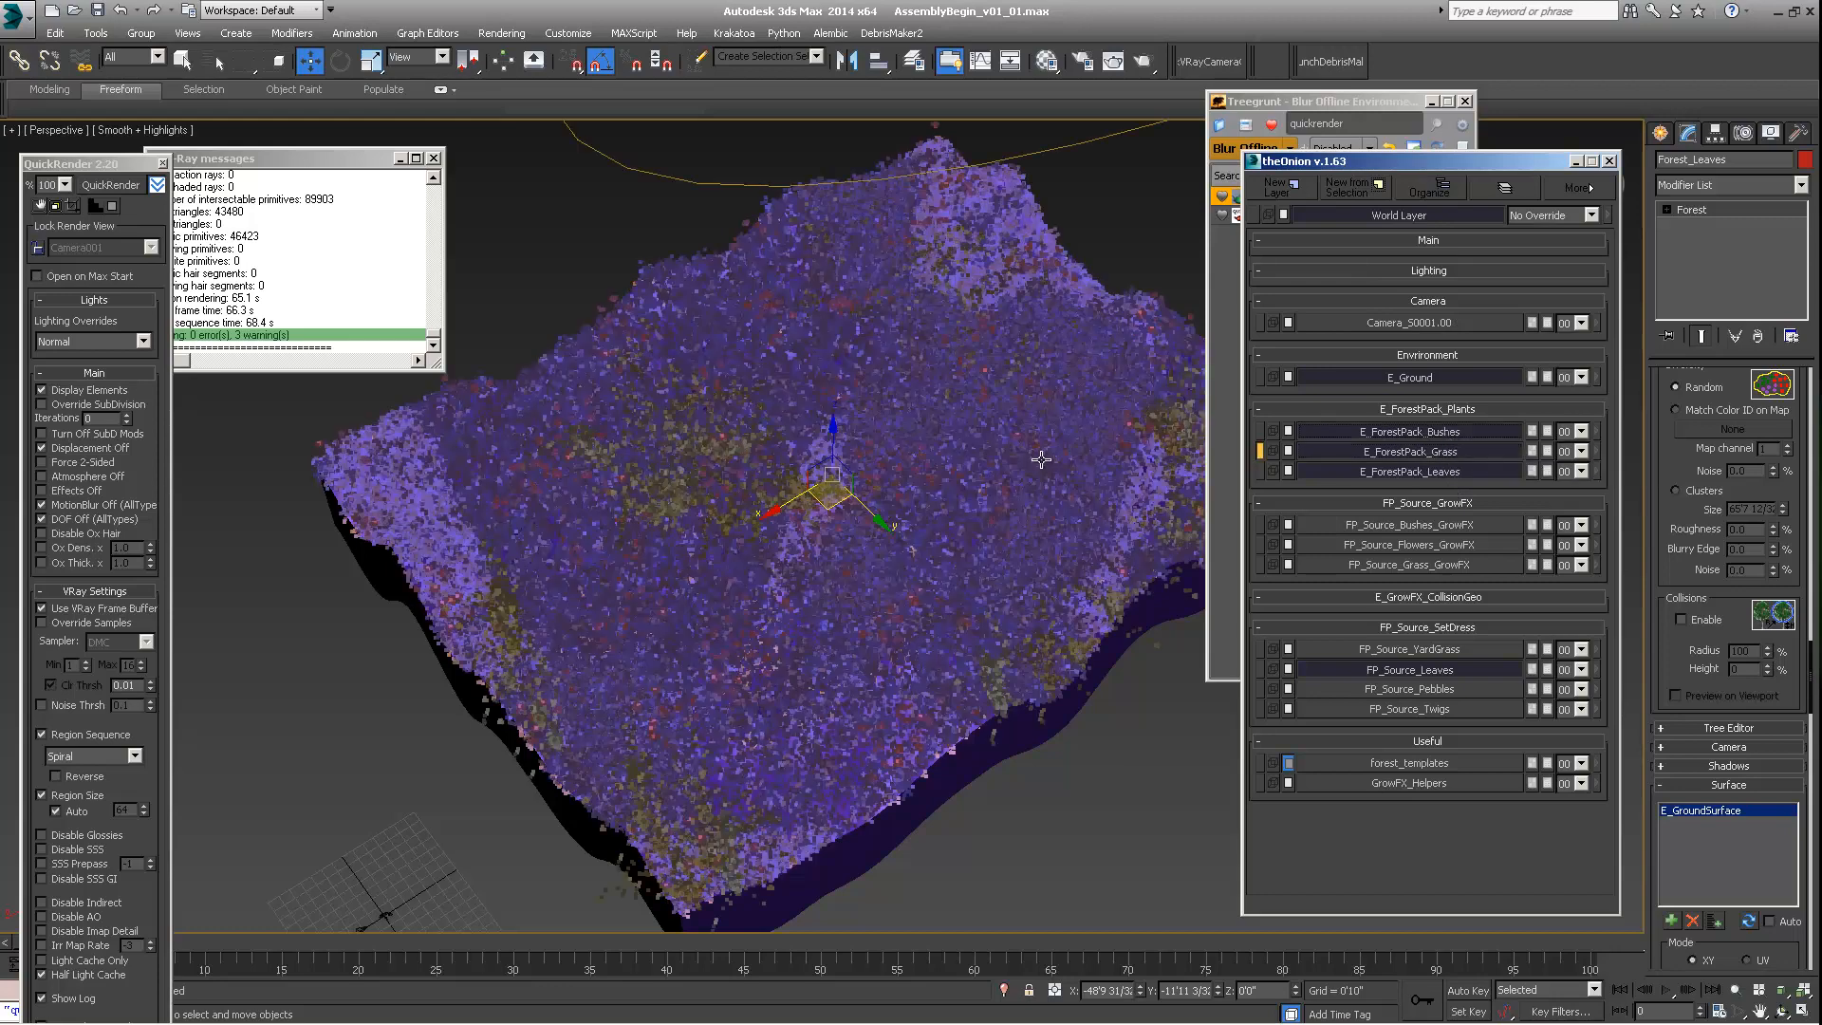
pyautogui.keyDown('alt'); pyautogui.moveTo(951, 488); pyautogui.dragTo(904, 446, button='middle'); pyautogui.keyUp('alt')
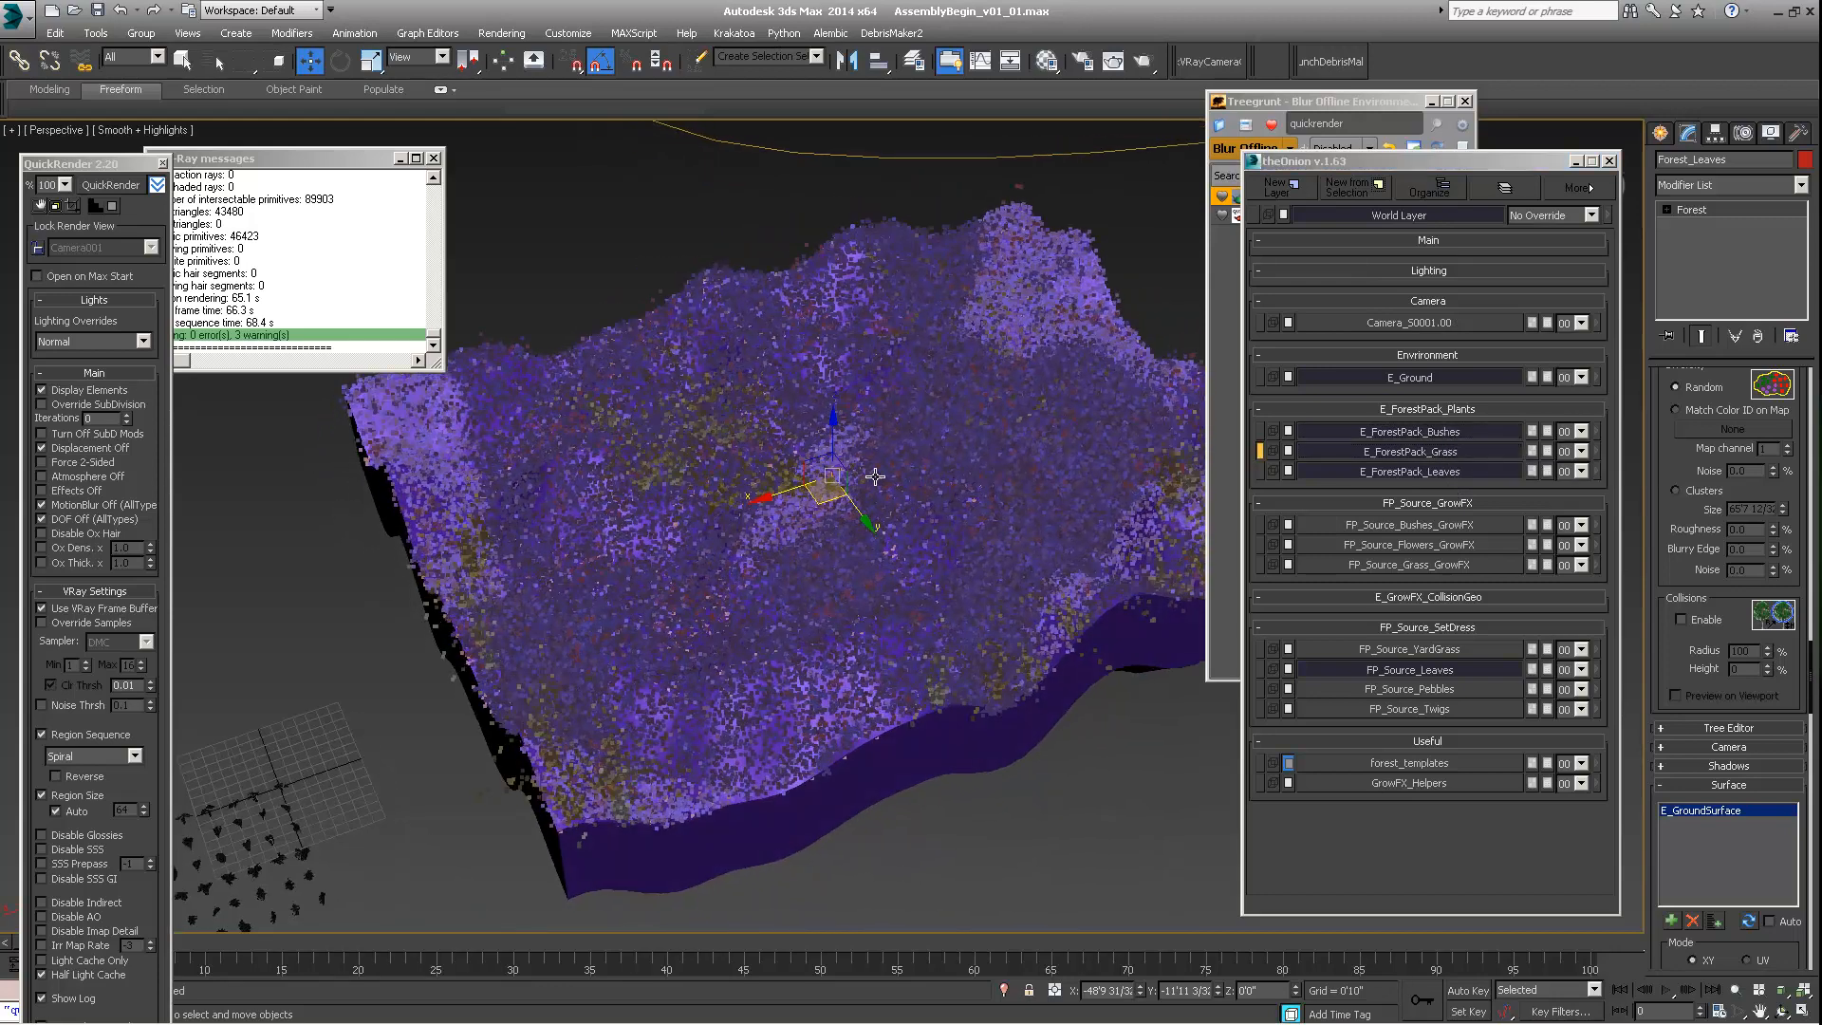
pyautogui.click(119, 199)
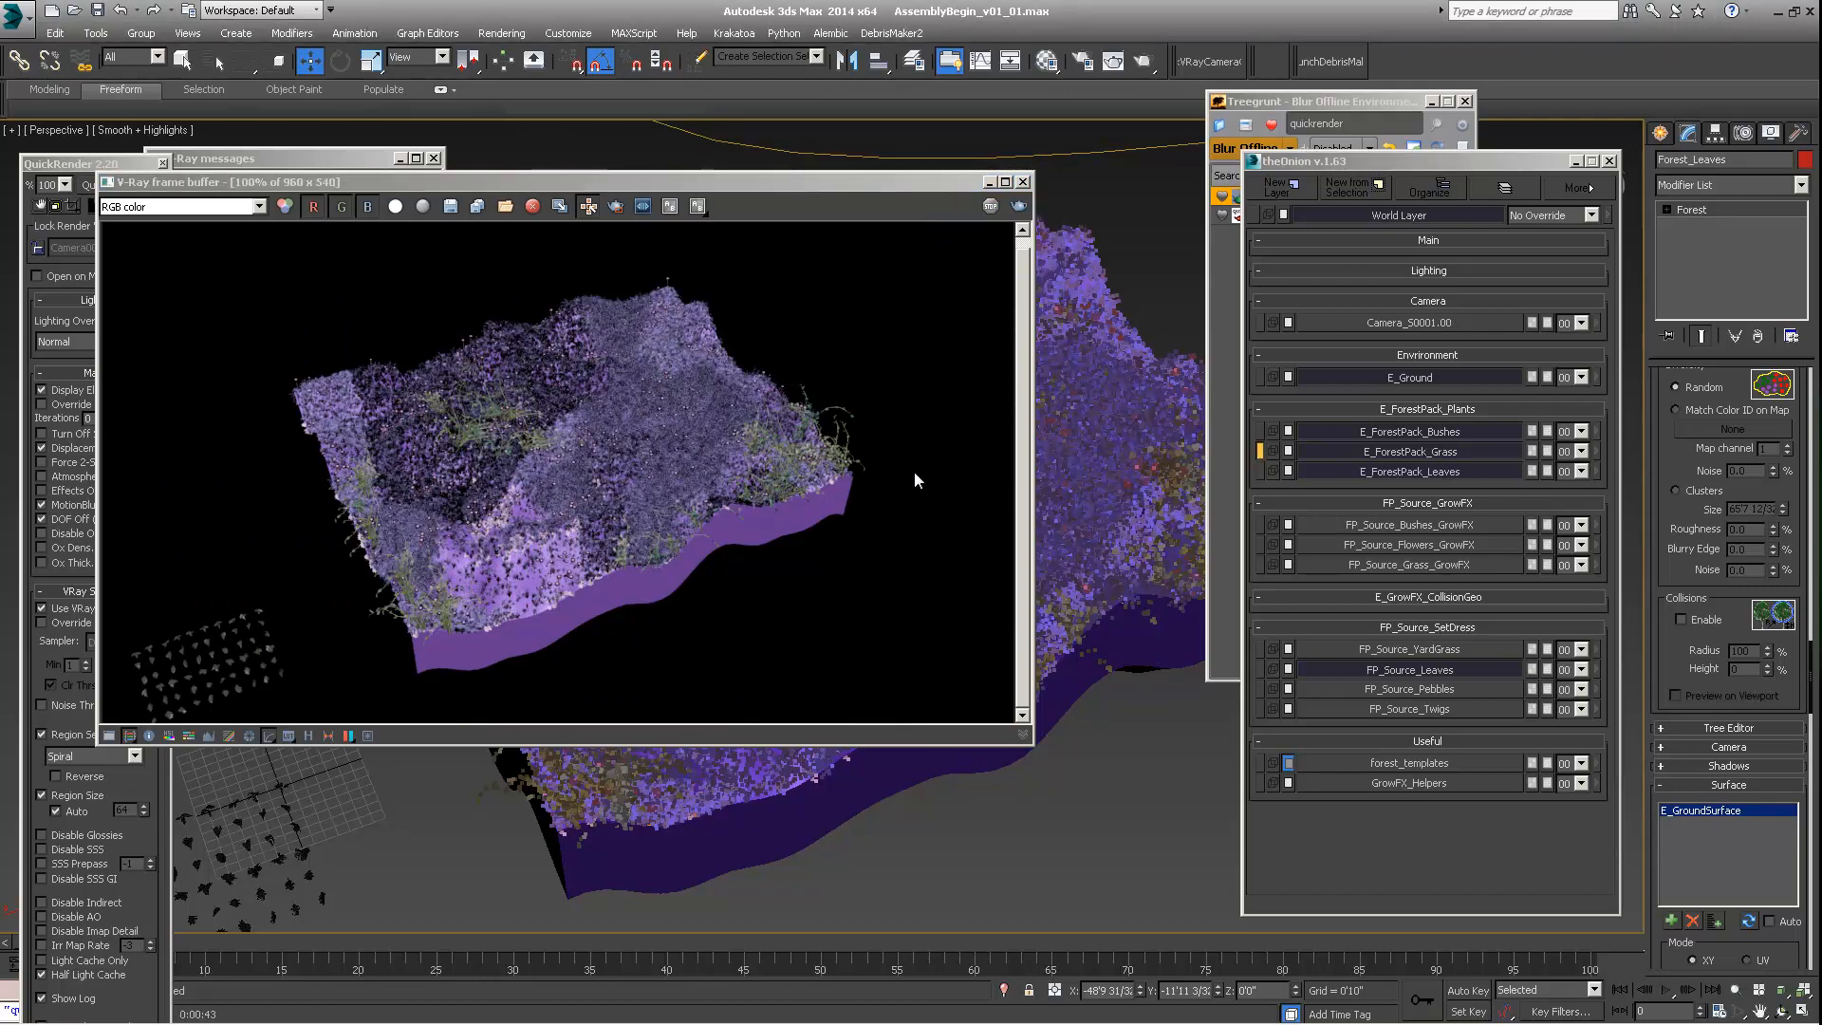
pyautogui.moveTo(877, 189); pyautogui.dragTo(912, 186)
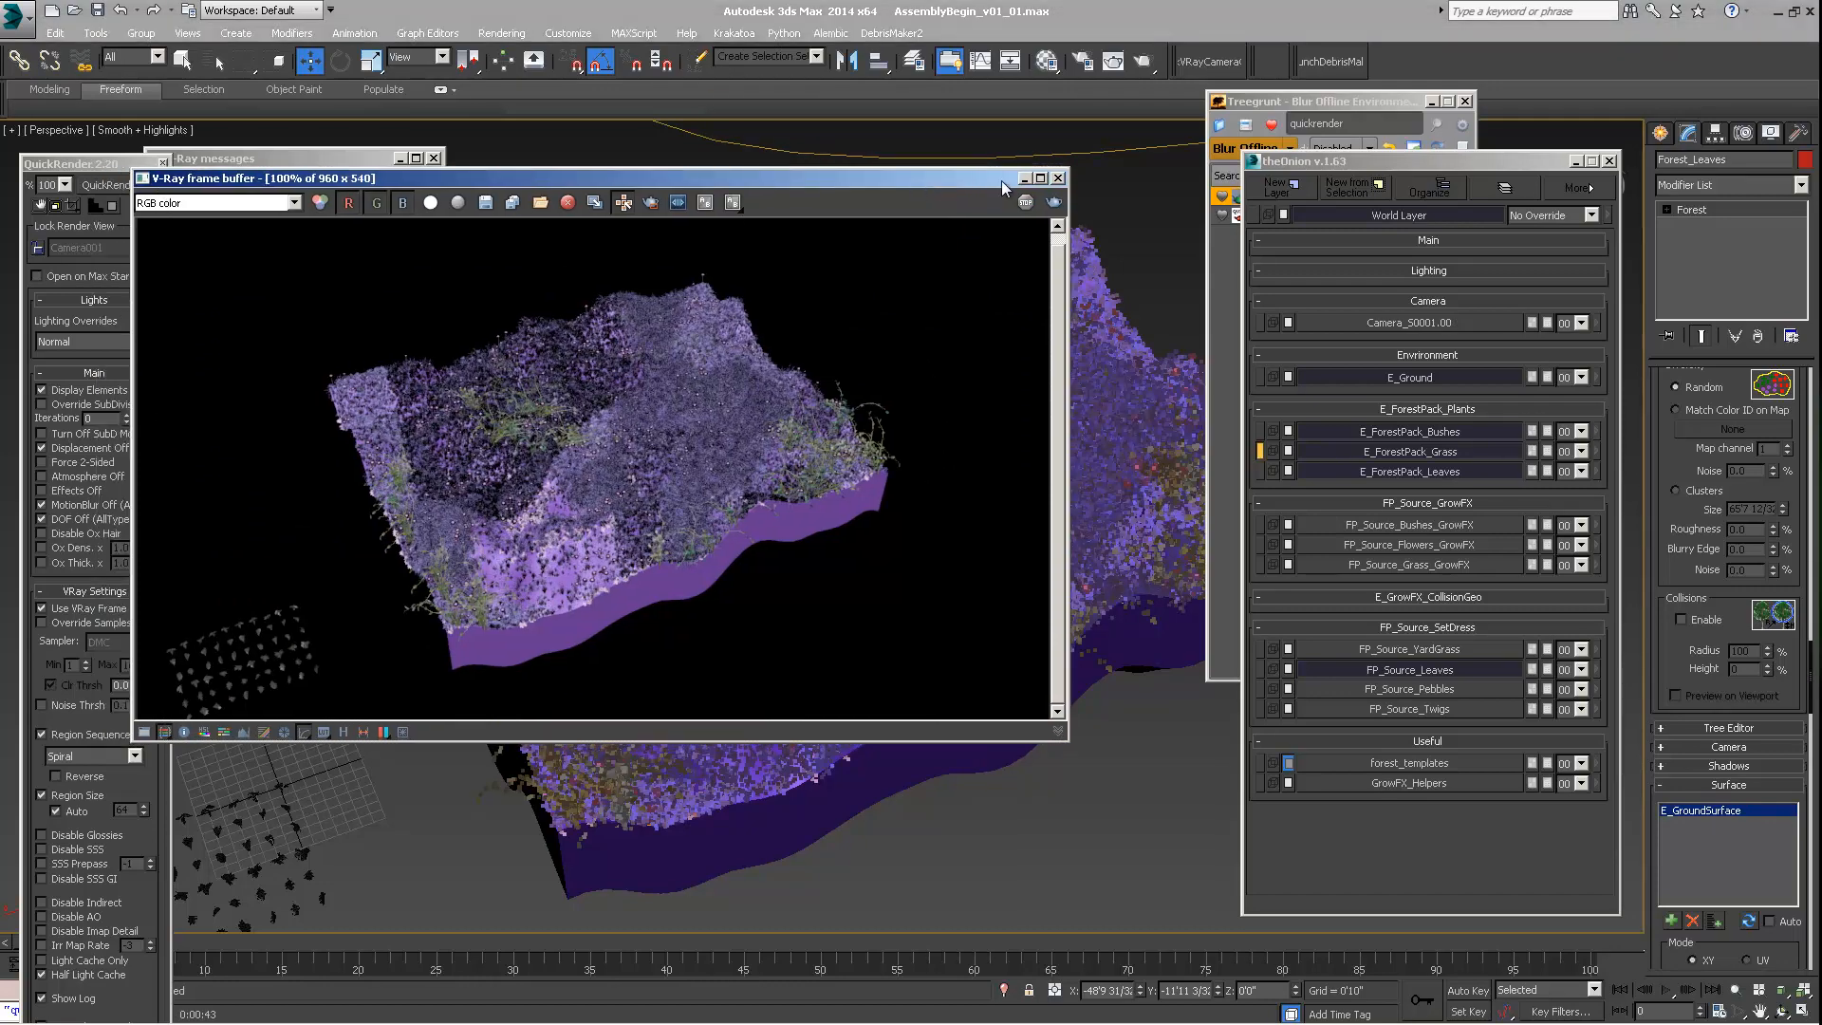
pyautogui.click(1058, 177)
# Step: Examine the combined bush, grass and leaf scatter in the viewport from above and from a low angle
pyautogui.keyDown('alt'); pyautogui.moveTo(945, 410); pyautogui.dragTo(889, 491, button='middle'); pyautogui.keyUp('alt')
pyautogui.scroll(-3, 814, 527)
pyautogui.scroll(4, 877, 513)
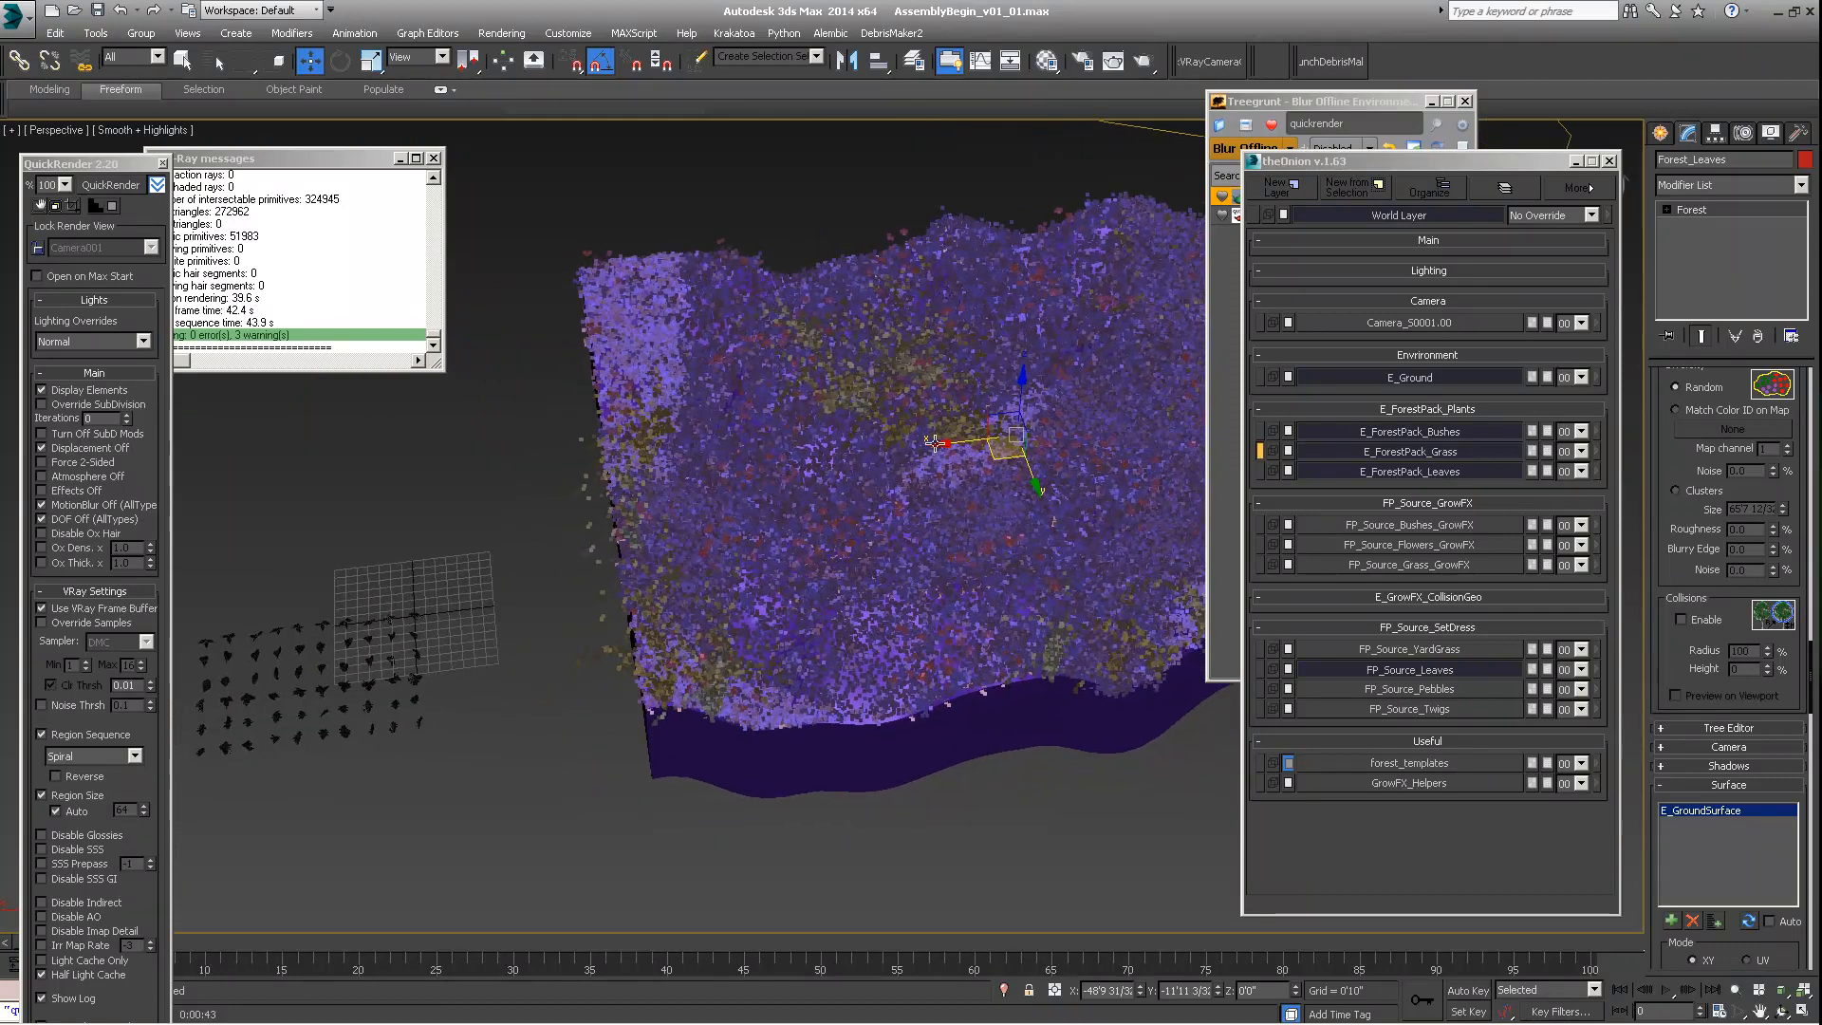
pyautogui.click(1291, 107)
pyautogui.moveTo(1290, 107); pyautogui.dragTo(1243, 103)
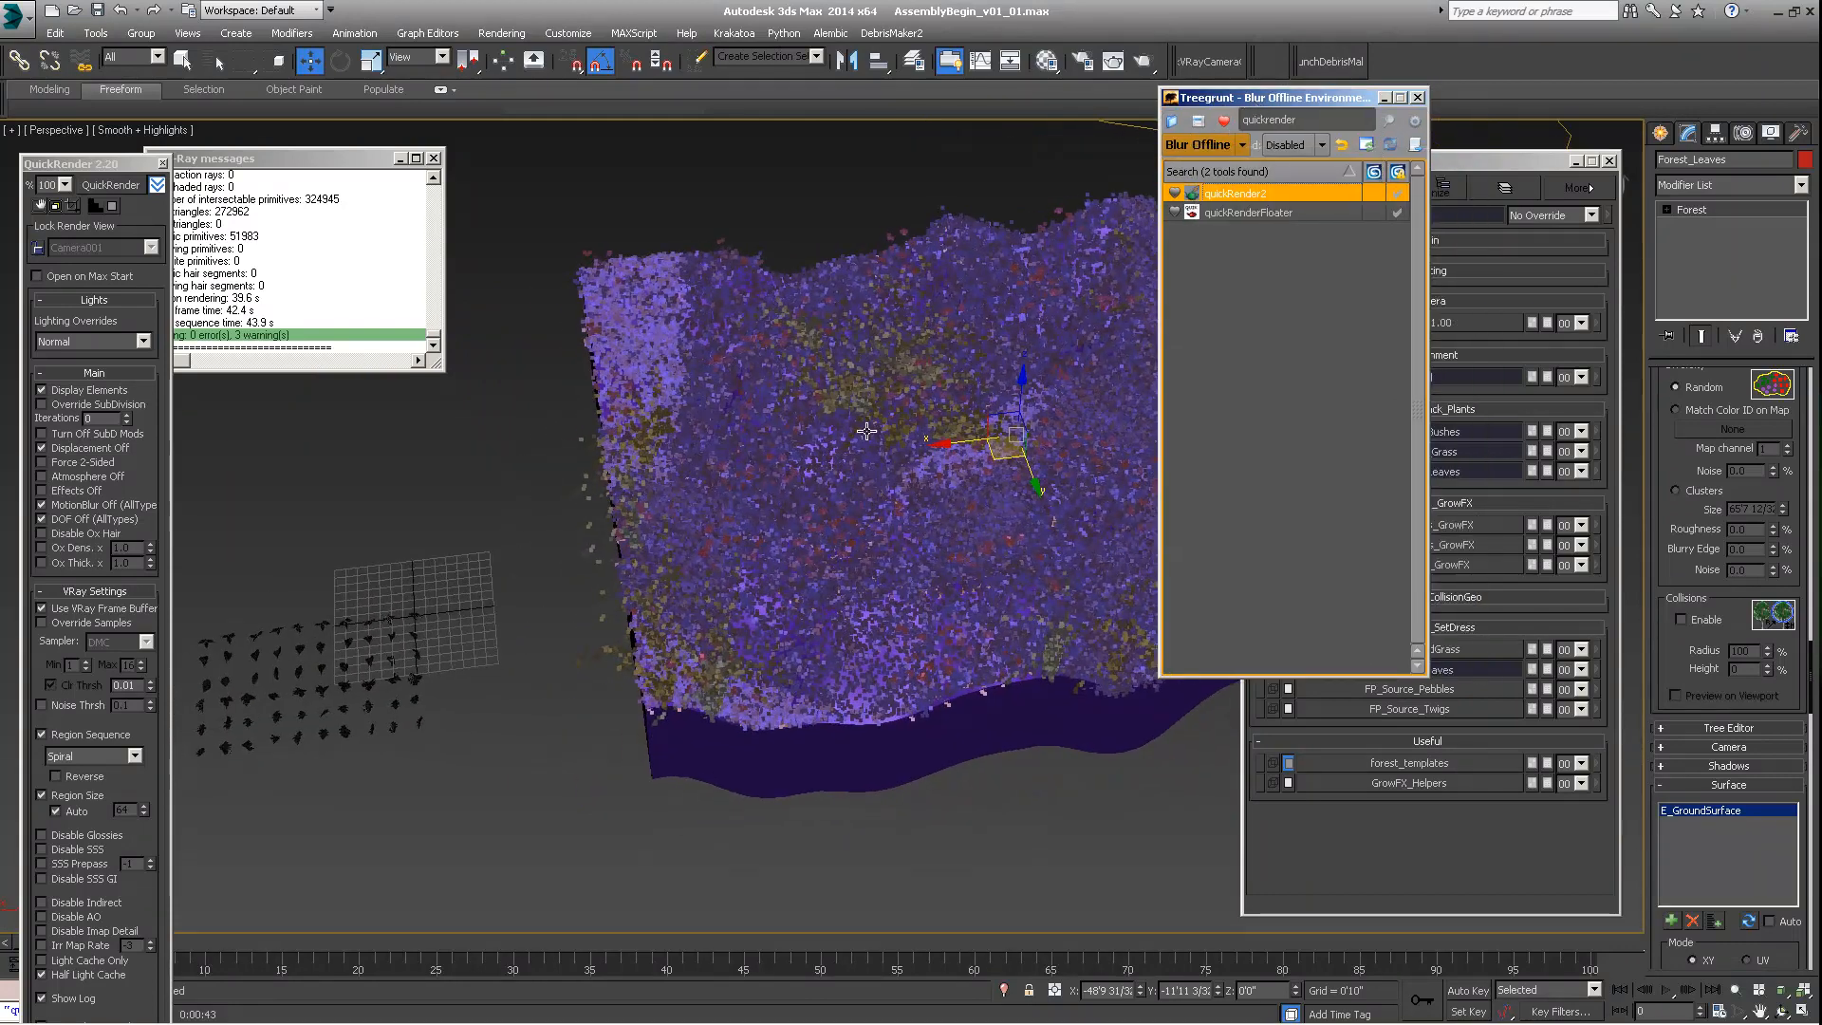
pyautogui.keyDown('alt'); pyautogui.moveTo(867, 432); pyautogui.dragTo(796, 384, button='middle'); pyautogui.keyUp('alt')
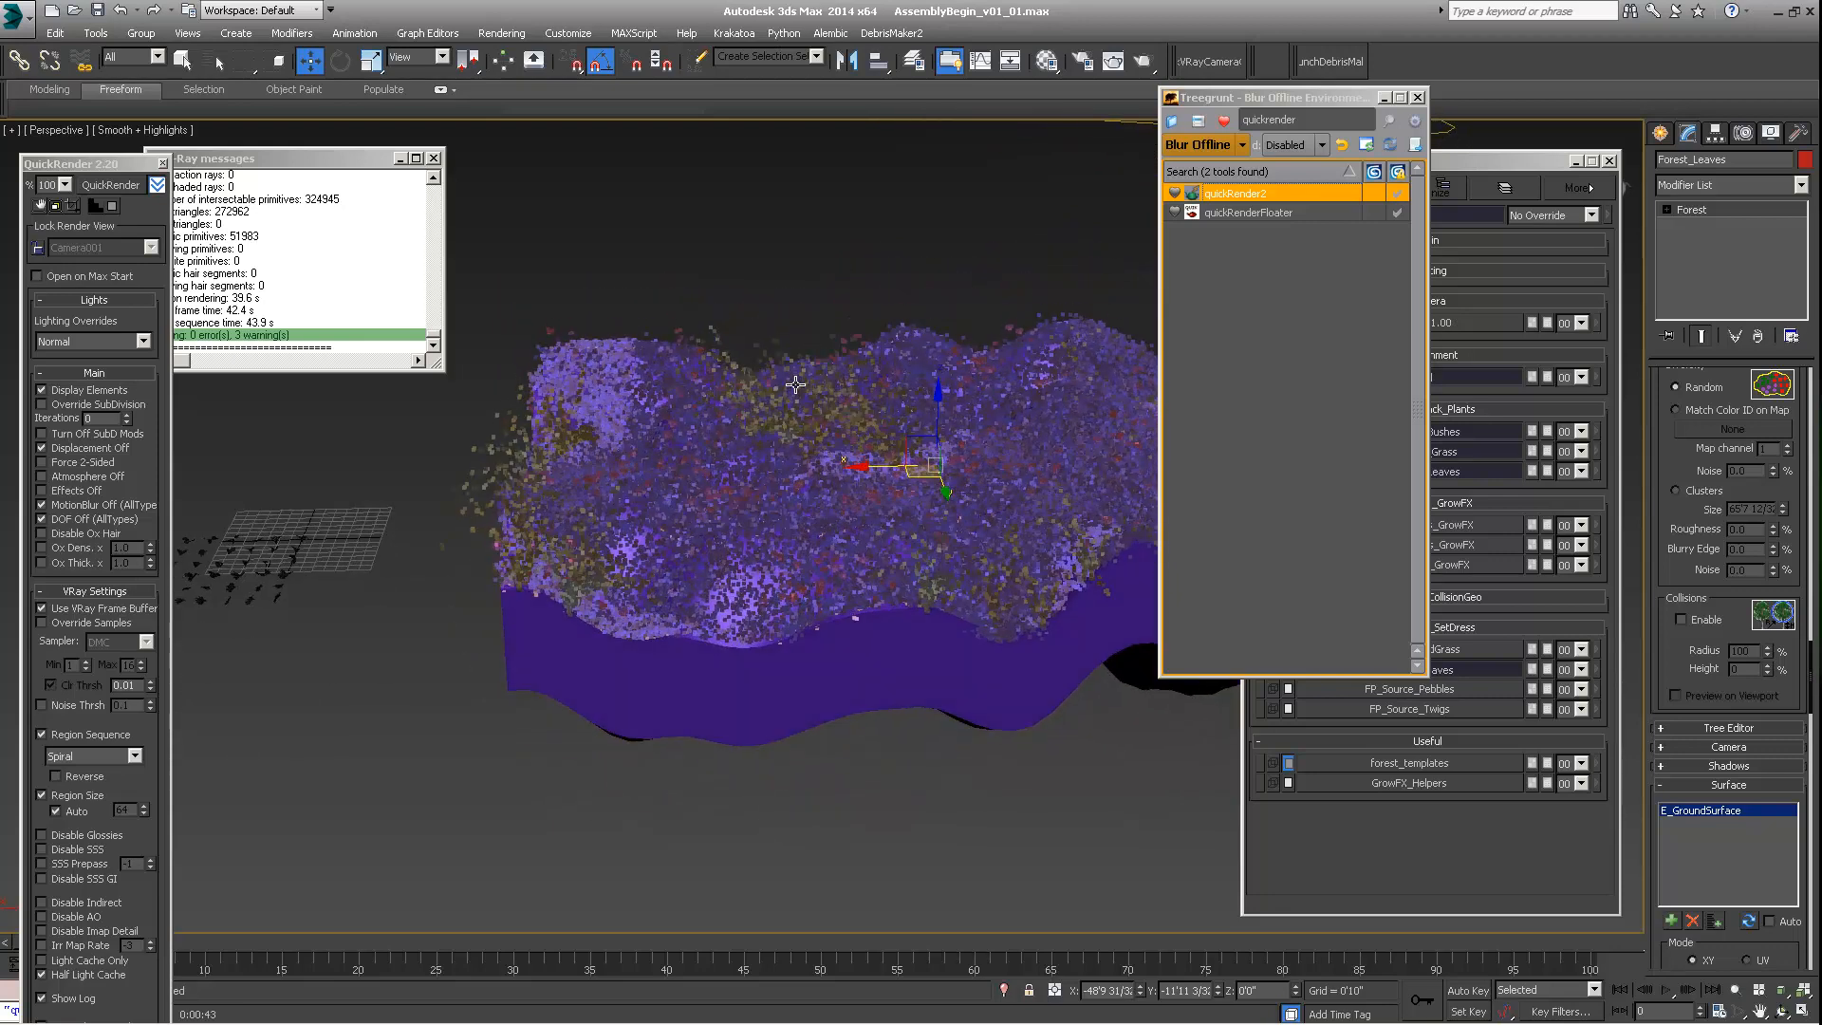
# Step: Inspect the rows of source leaf meshes beside the terrain and select the birch leaf GEO_BIRCH_5
pyautogui.moveTo(612, 554); pyautogui.dragTo(742, 425, button='middle')
pyautogui.keyDown('alt'); pyautogui.moveTo(567, 446); pyautogui.dragTo(581, 501, button='middle'); pyautogui.keyUp('alt')
pyautogui.click(589, 488)
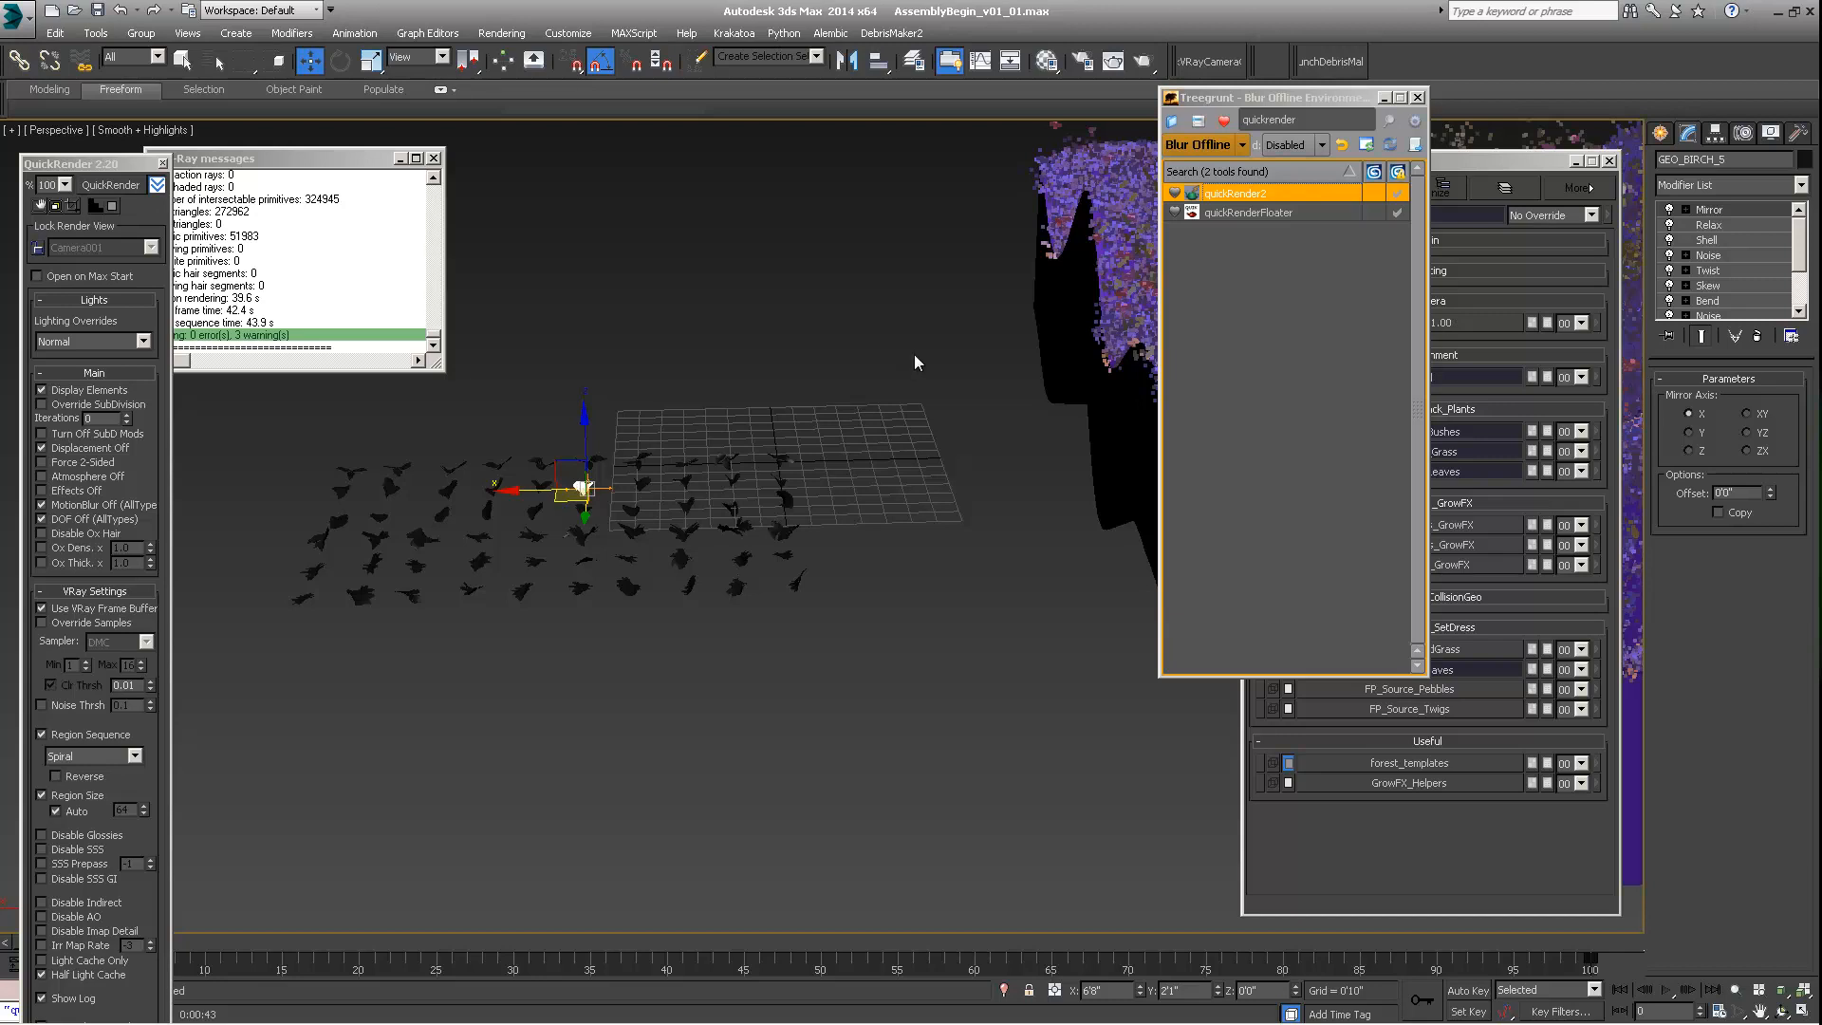
pyautogui.moveTo(799, 362); pyautogui.dragTo(299, 463, button='middle')
pyautogui.moveTo(833, 419); pyautogui.dragTo(1153, 318, button='middle')
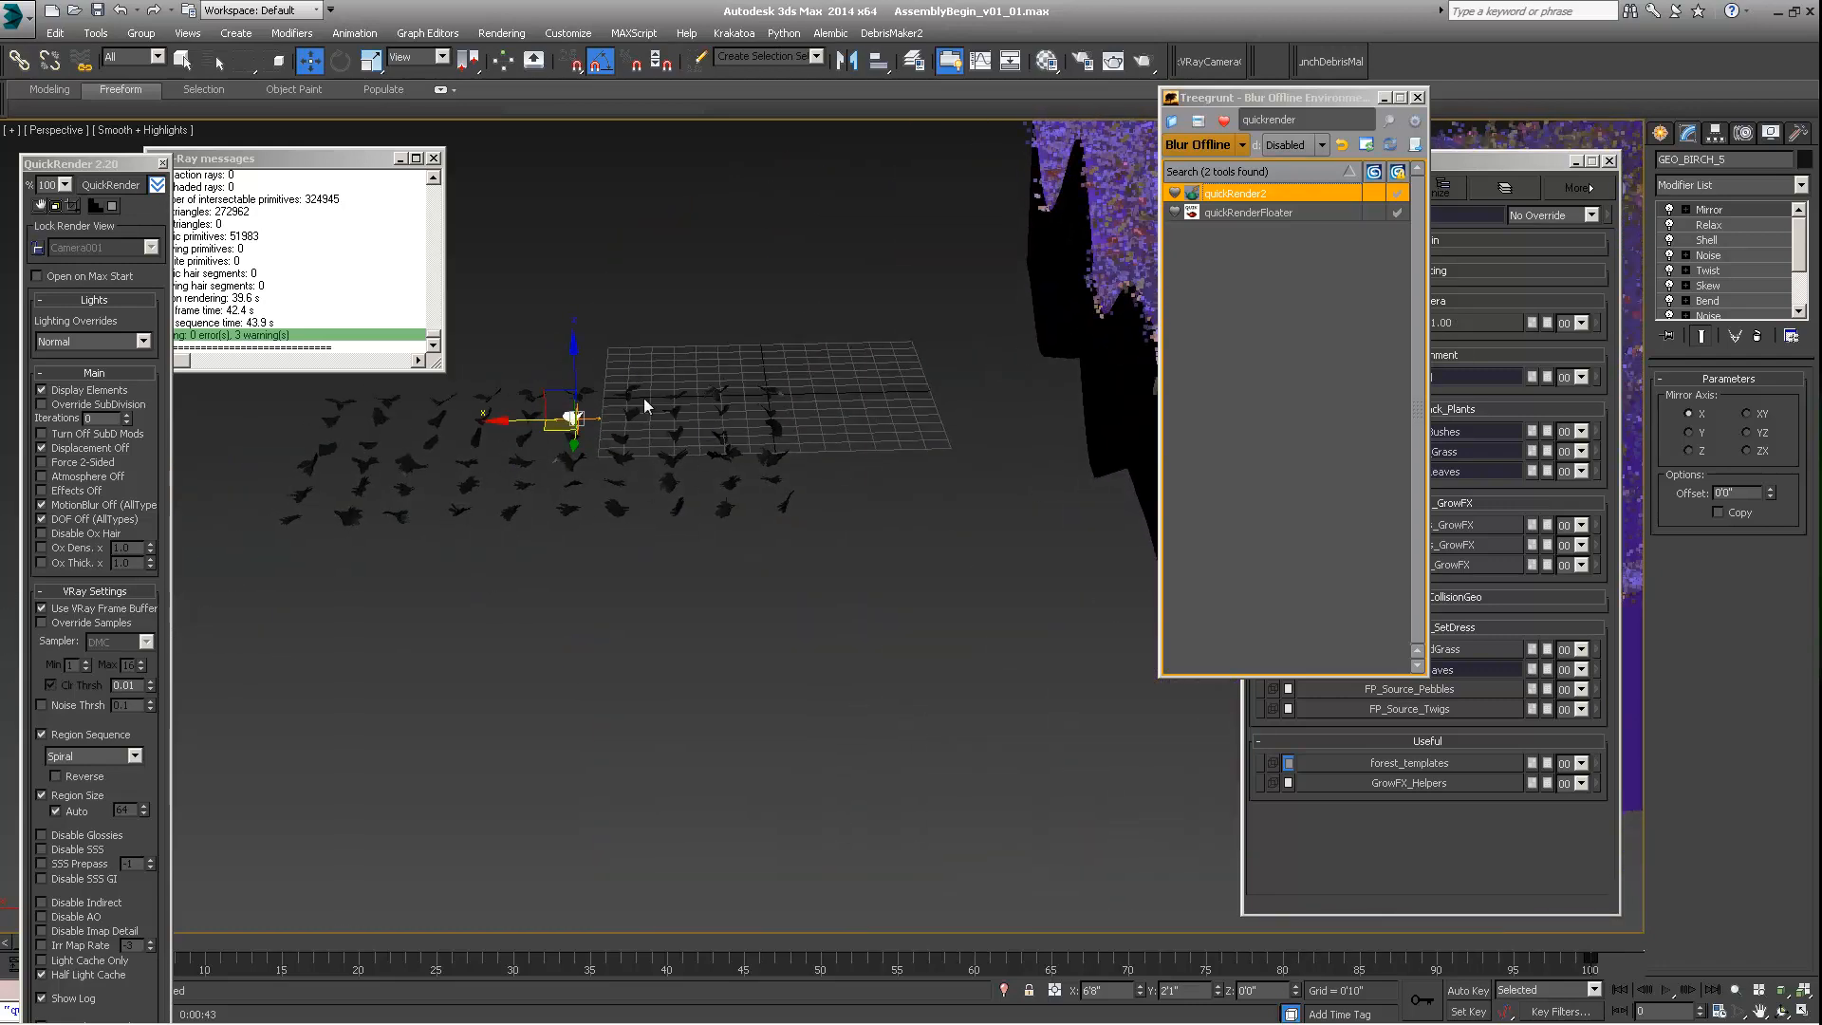
pyautogui.moveTo(928, 439); pyautogui.dragTo(821, 465, button='middle')
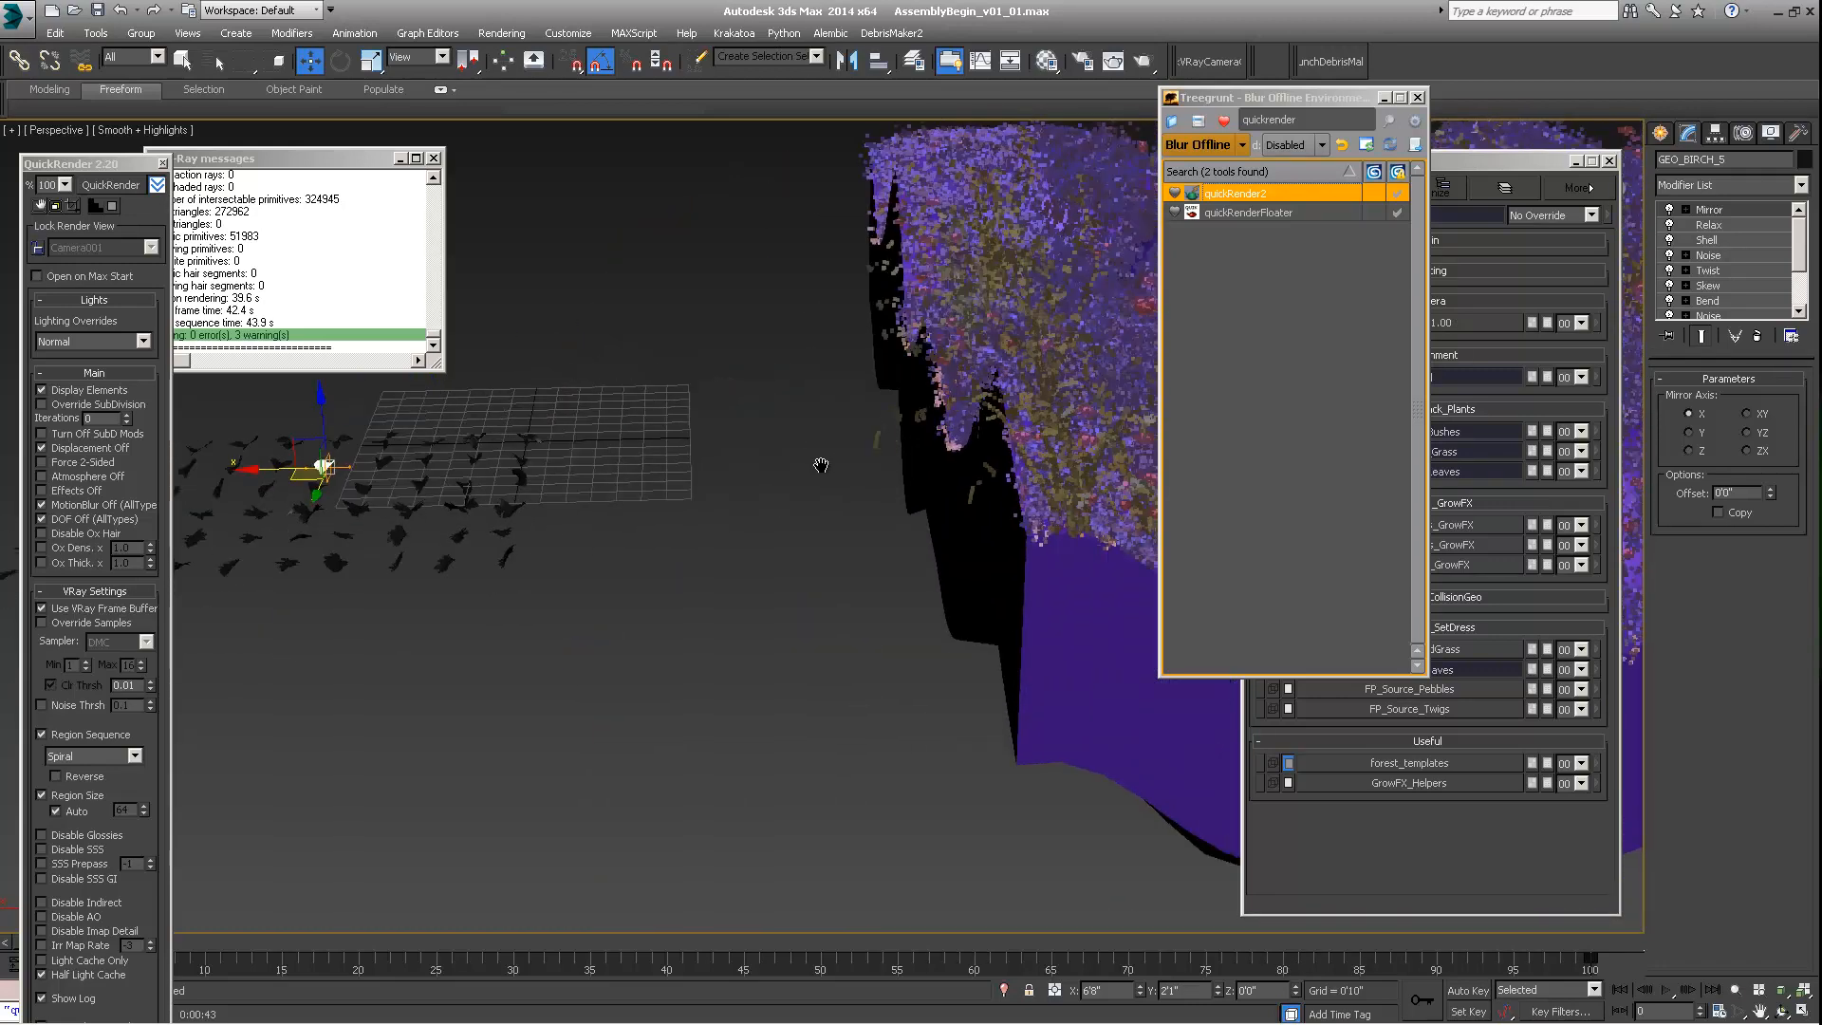
# Step: Compare the scattered vegetation up close at the terrain's edge with the coverage over the whole ground
pyautogui.scroll(5, 760, 488)
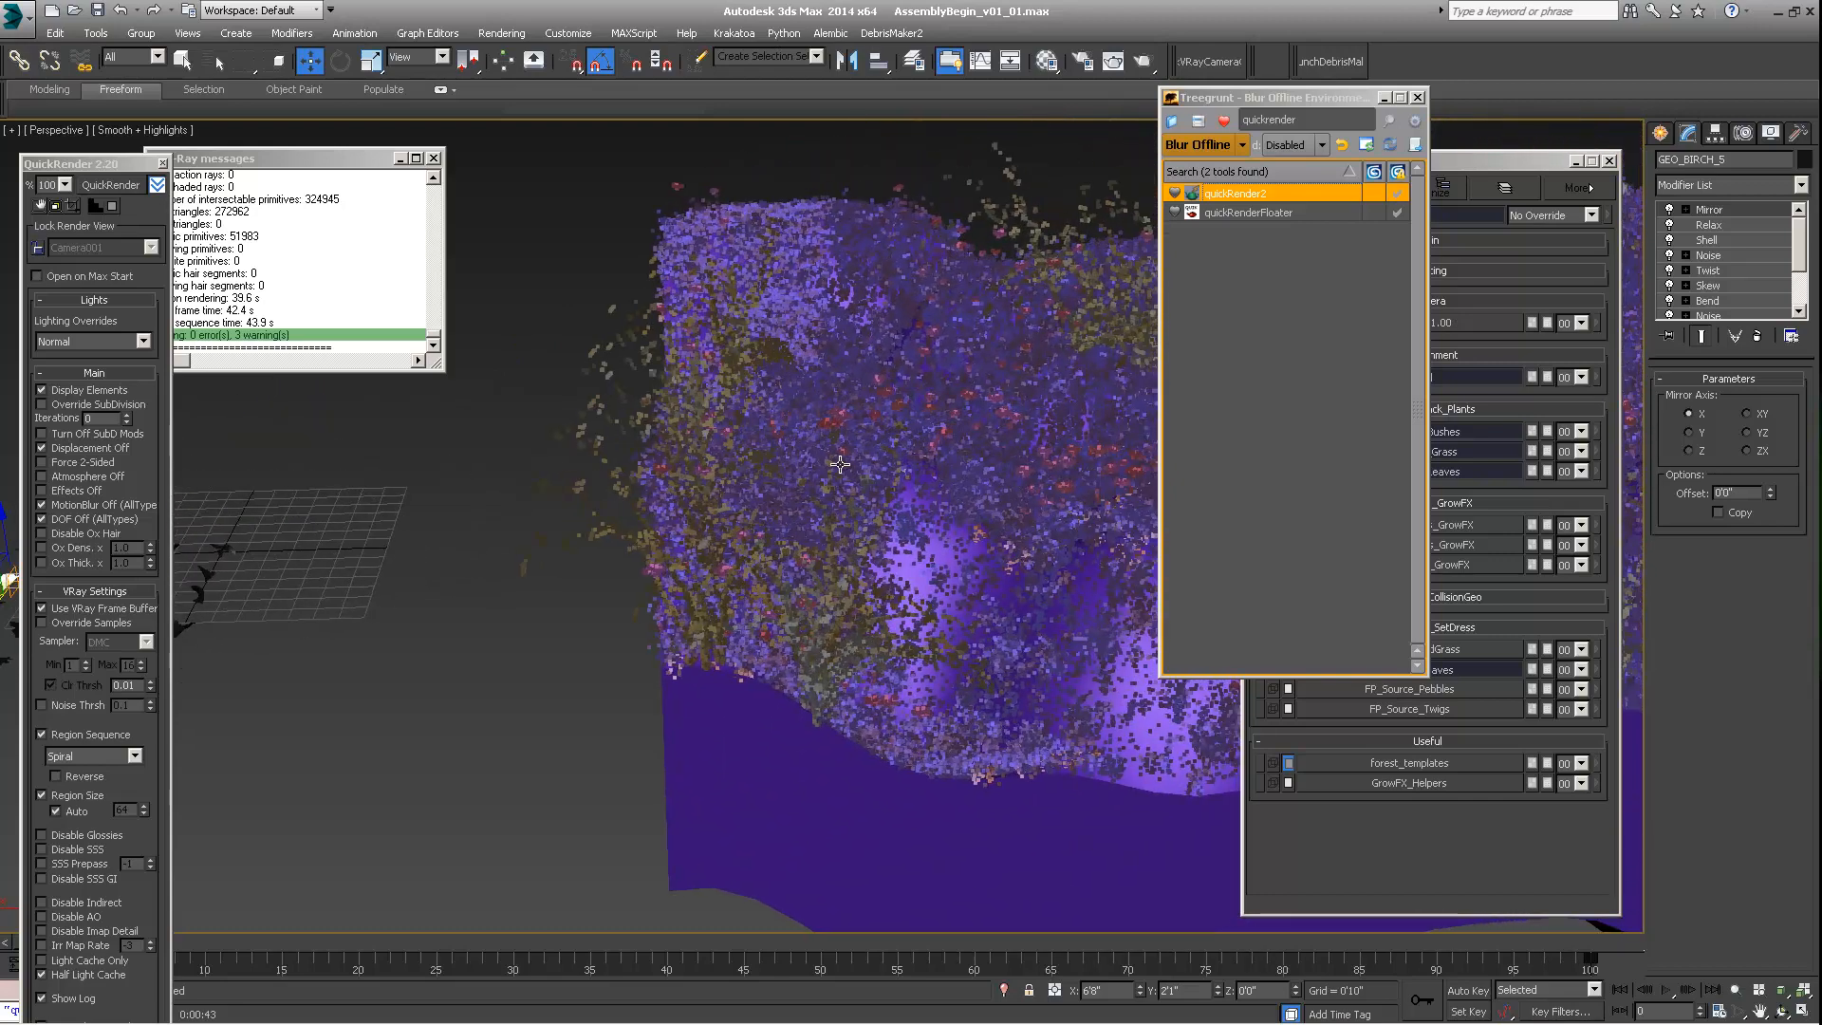
pyautogui.scroll(-6, 839, 464)
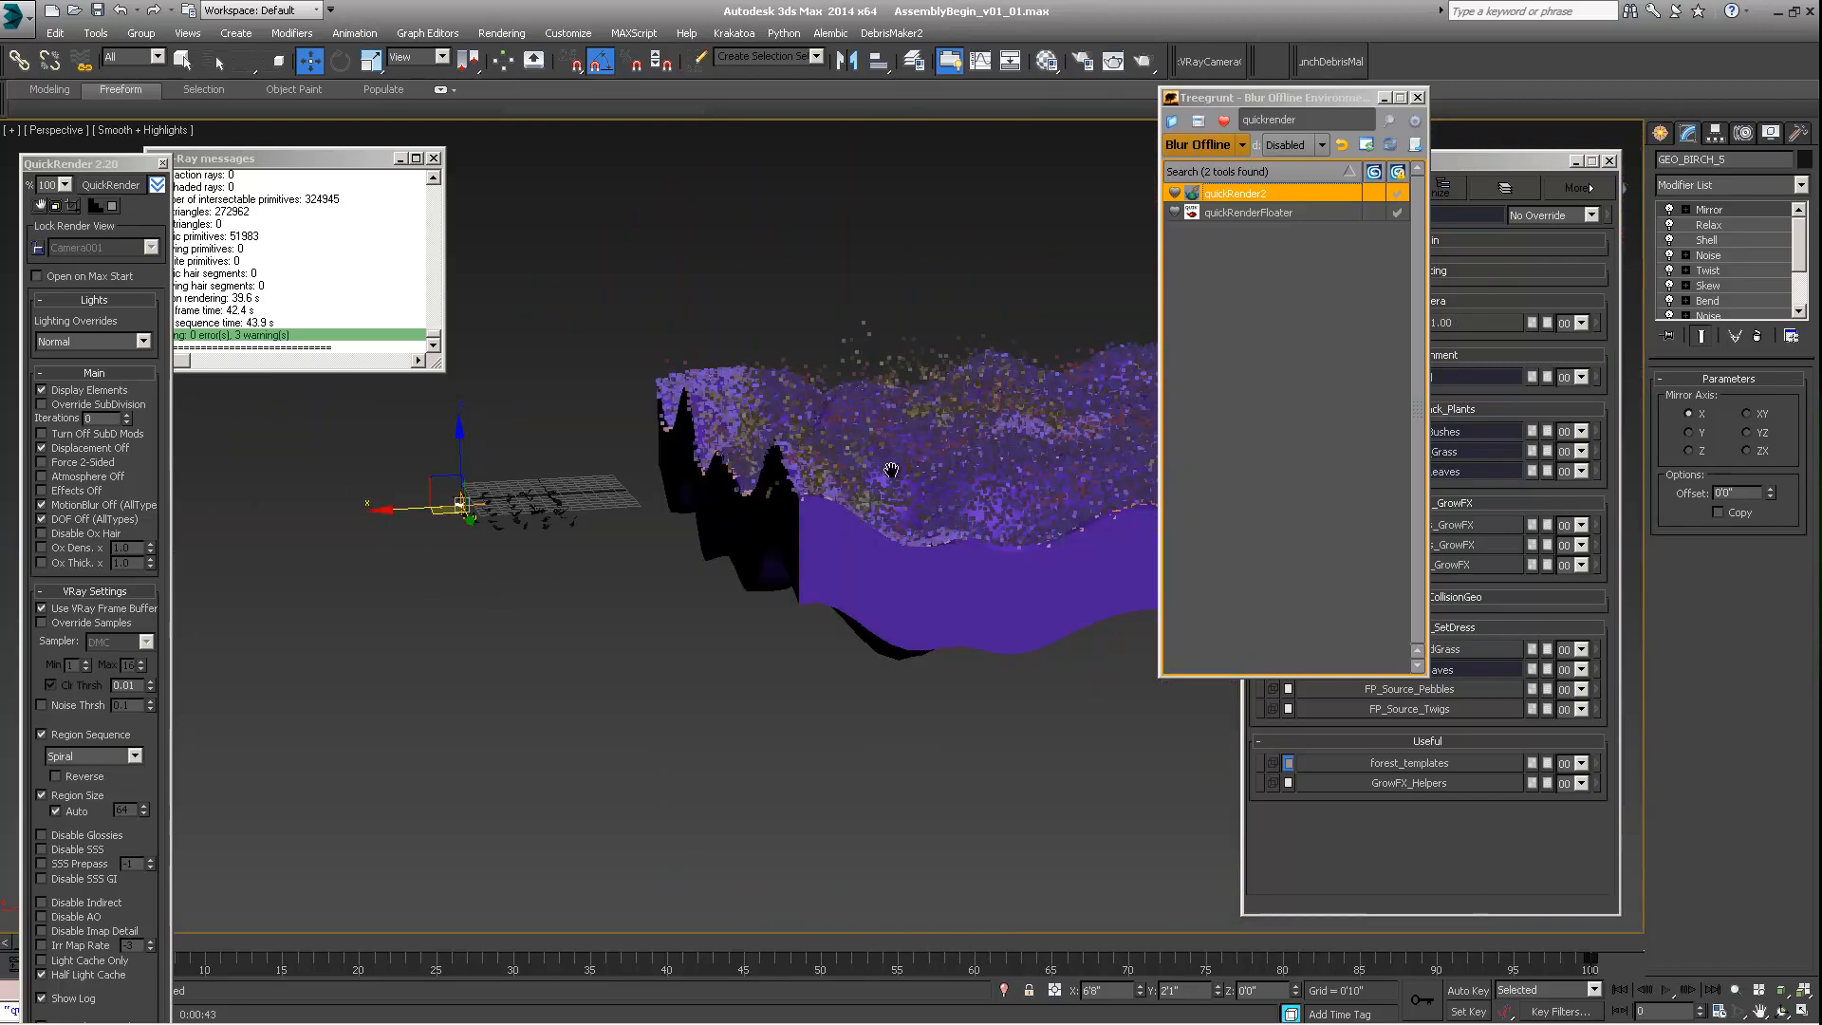
pyautogui.moveTo(891, 470); pyautogui.dragTo(845, 503, button='middle')
pyautogui.keyDown('alt'); pyautogui.moveTo(772, 611); pyautogui.dragTo(575, 603, button='middle'); pyautogui.keyUp('alt')
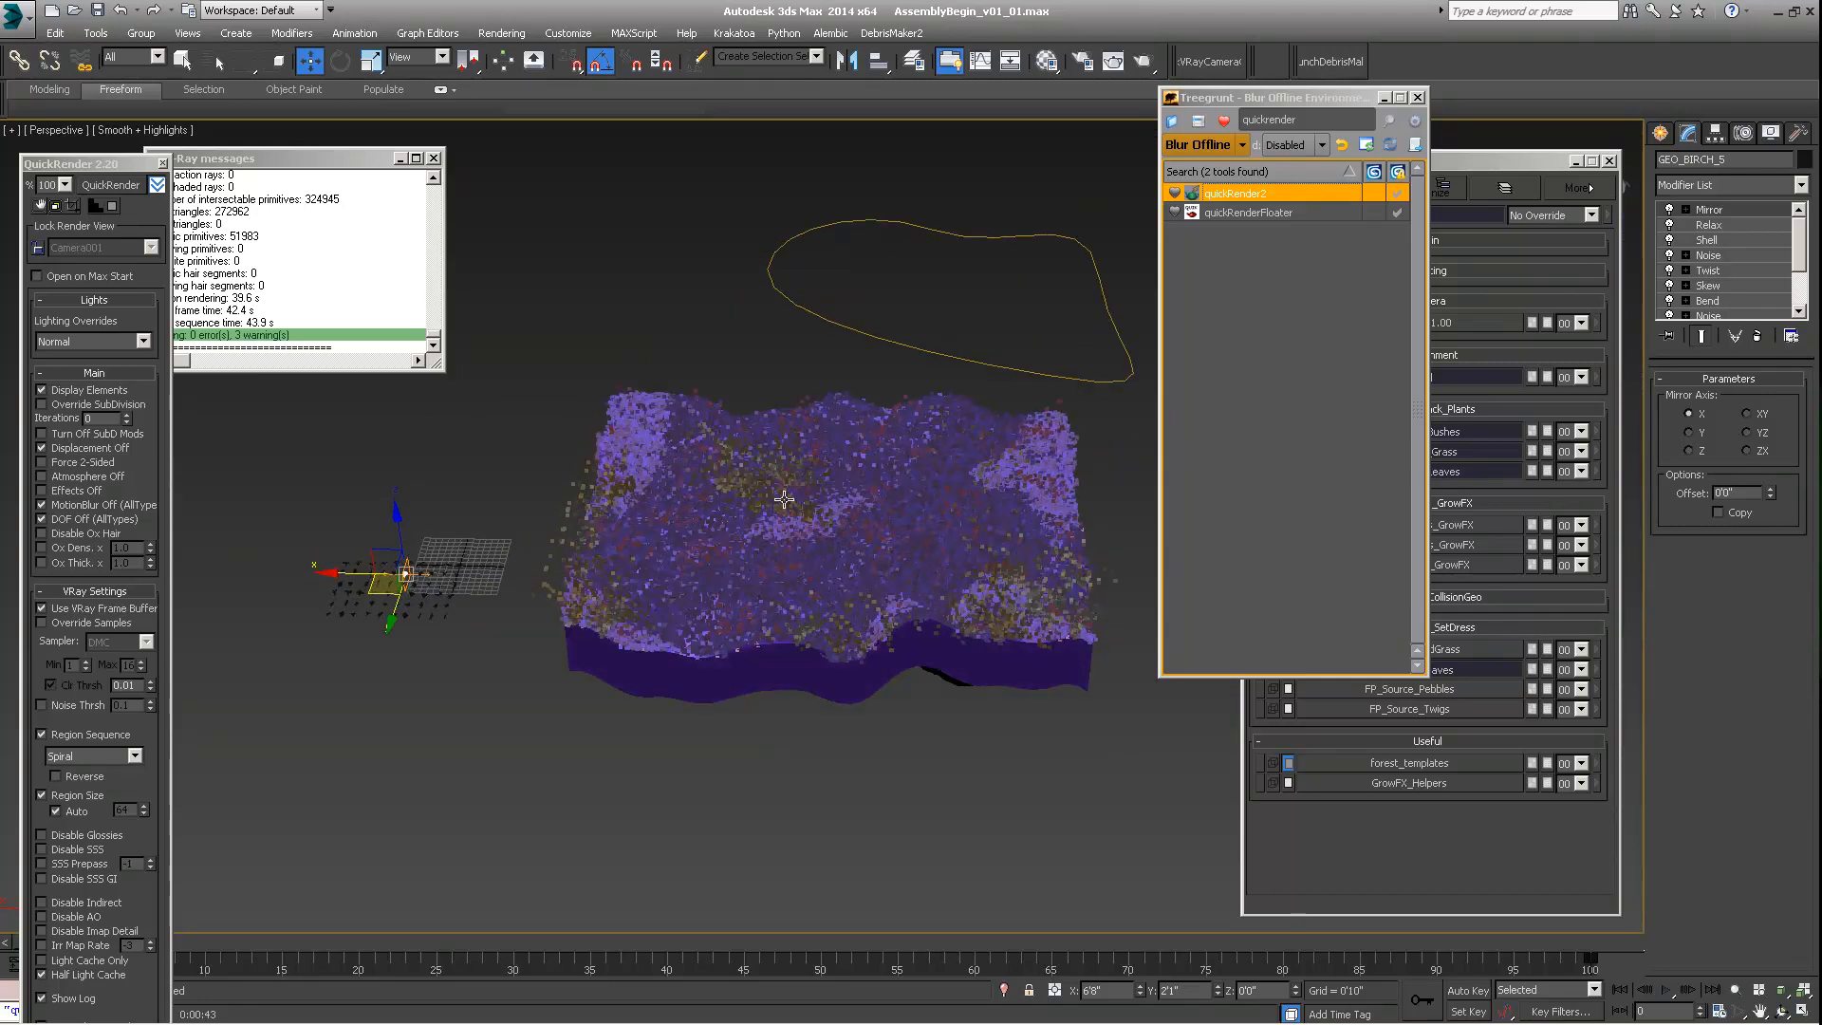
pyautogui.keyDown('alt'); pyautogui.moveTo(718, 520); pyautogui.dragTo(782, 513, button='middle'); pyautogui.keyUp('alt')
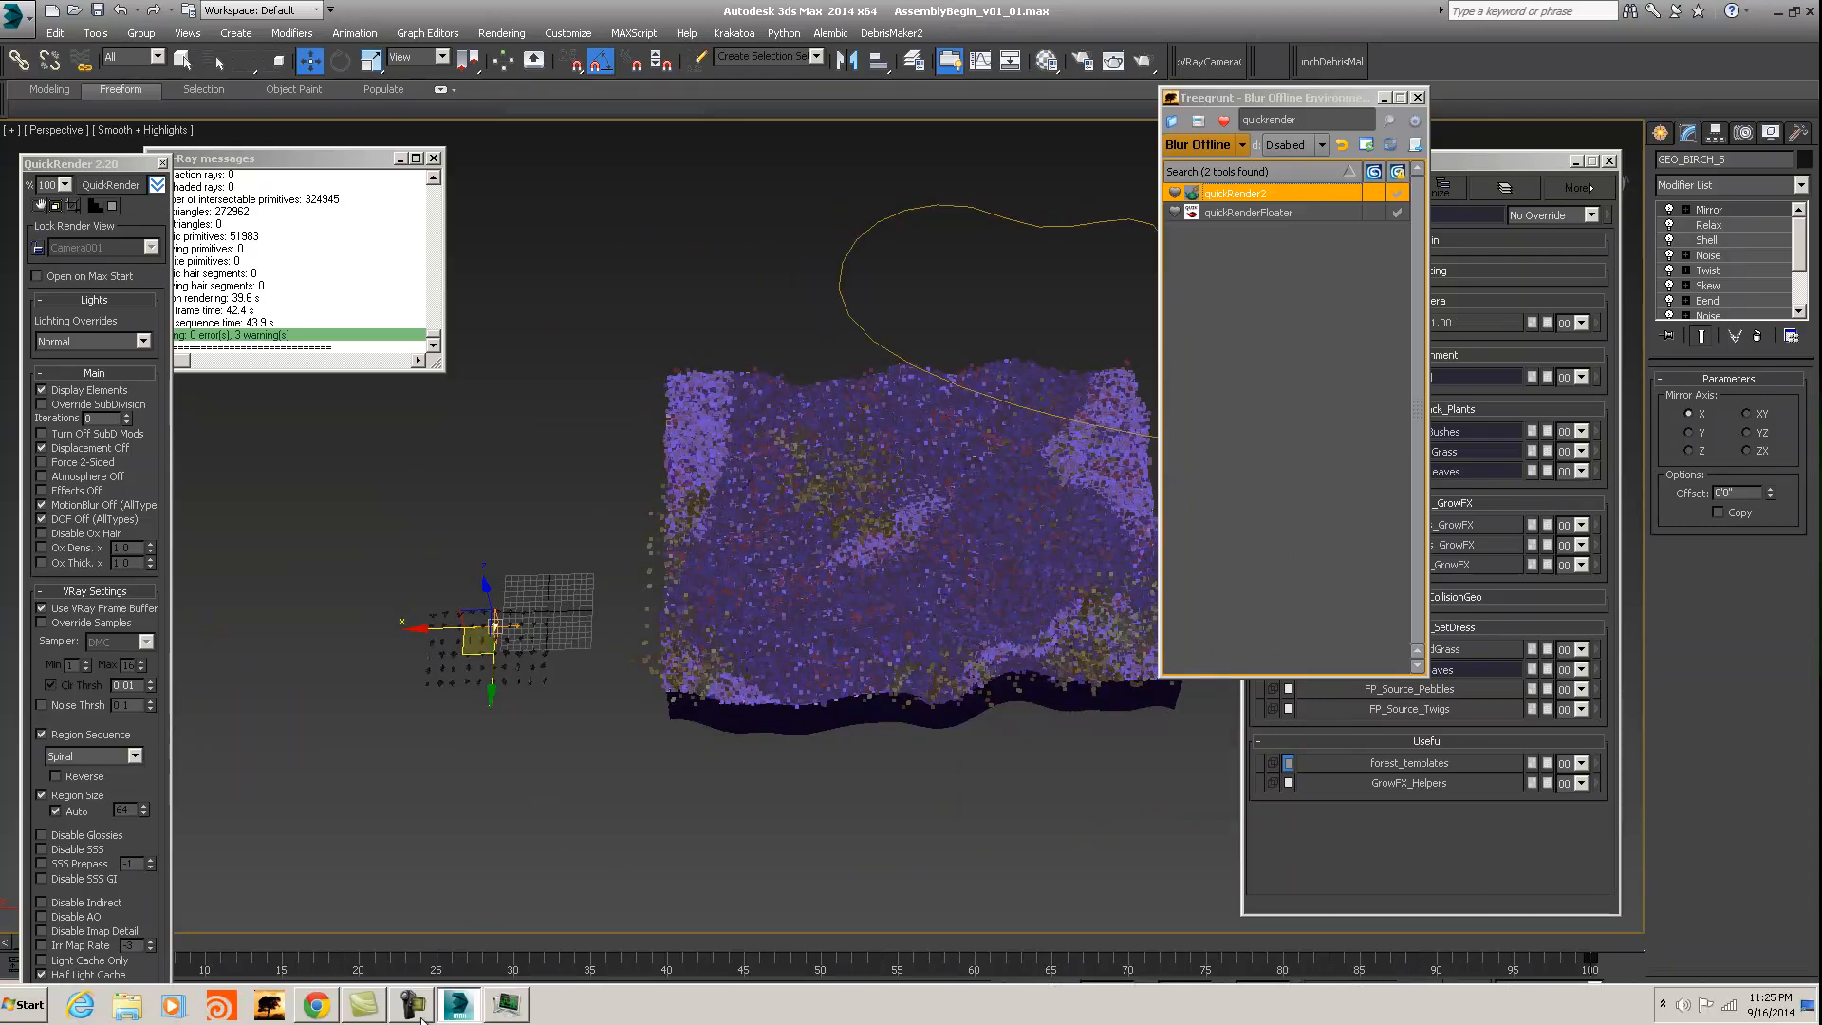
# Step: Switch to Chrome, close the enRichPro page and review the CGTextures leaf results, Debris Maker 2 site and its Vimeo page
pyautogui.click(321, 1012)
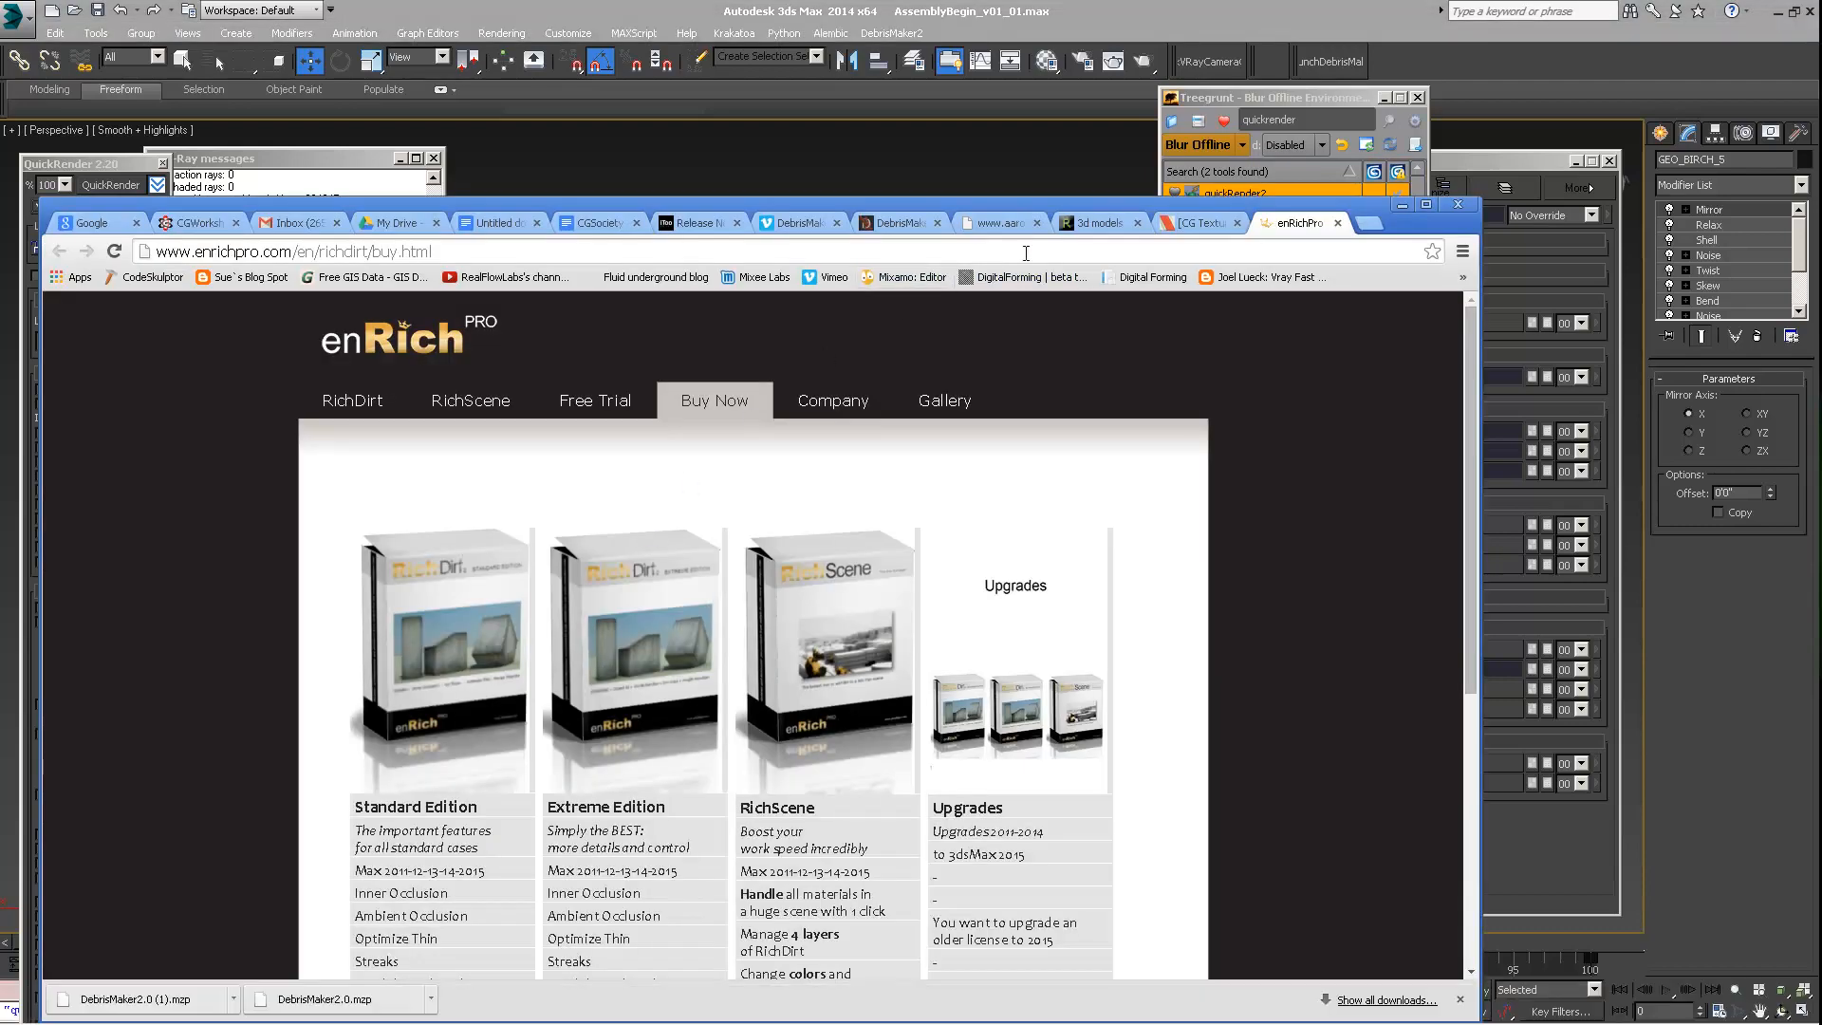
pyautogui.scroll(-3, 782, 537)
pyautogui.scroll(3, 698, 526)
pyautogui.click(1337, 223)
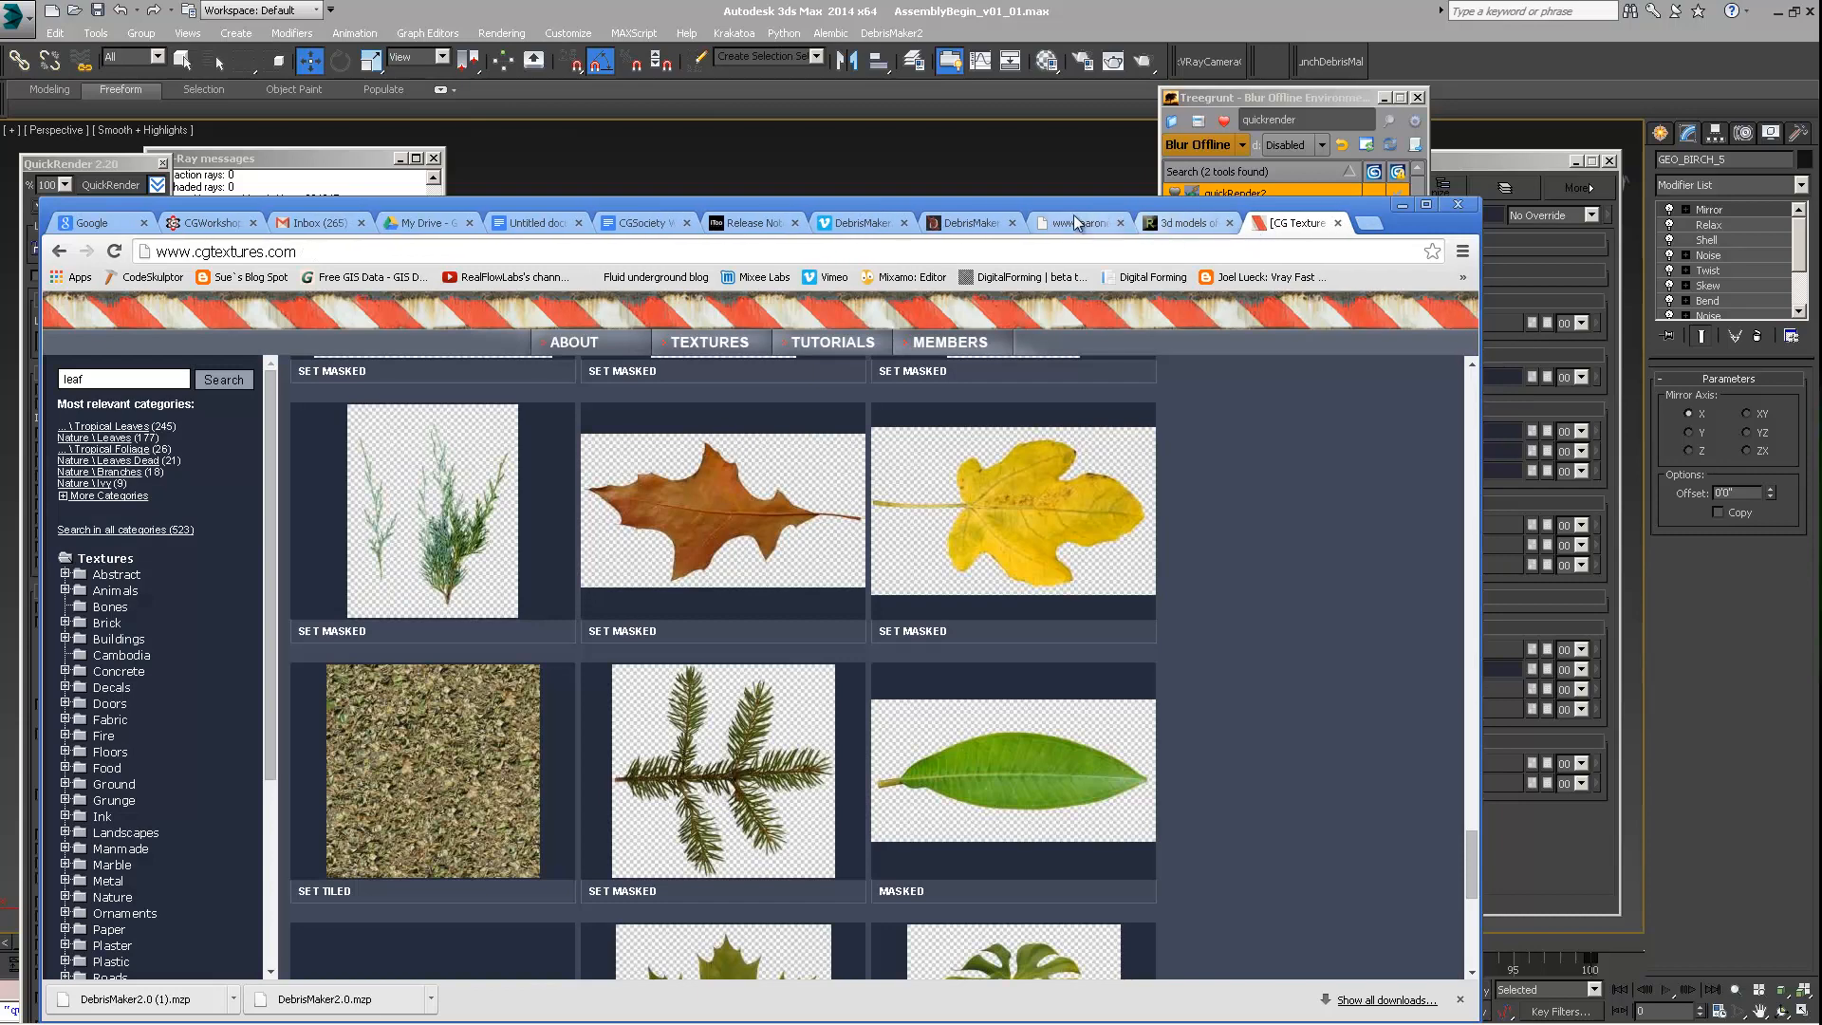
pyautogui.click(977, 224)
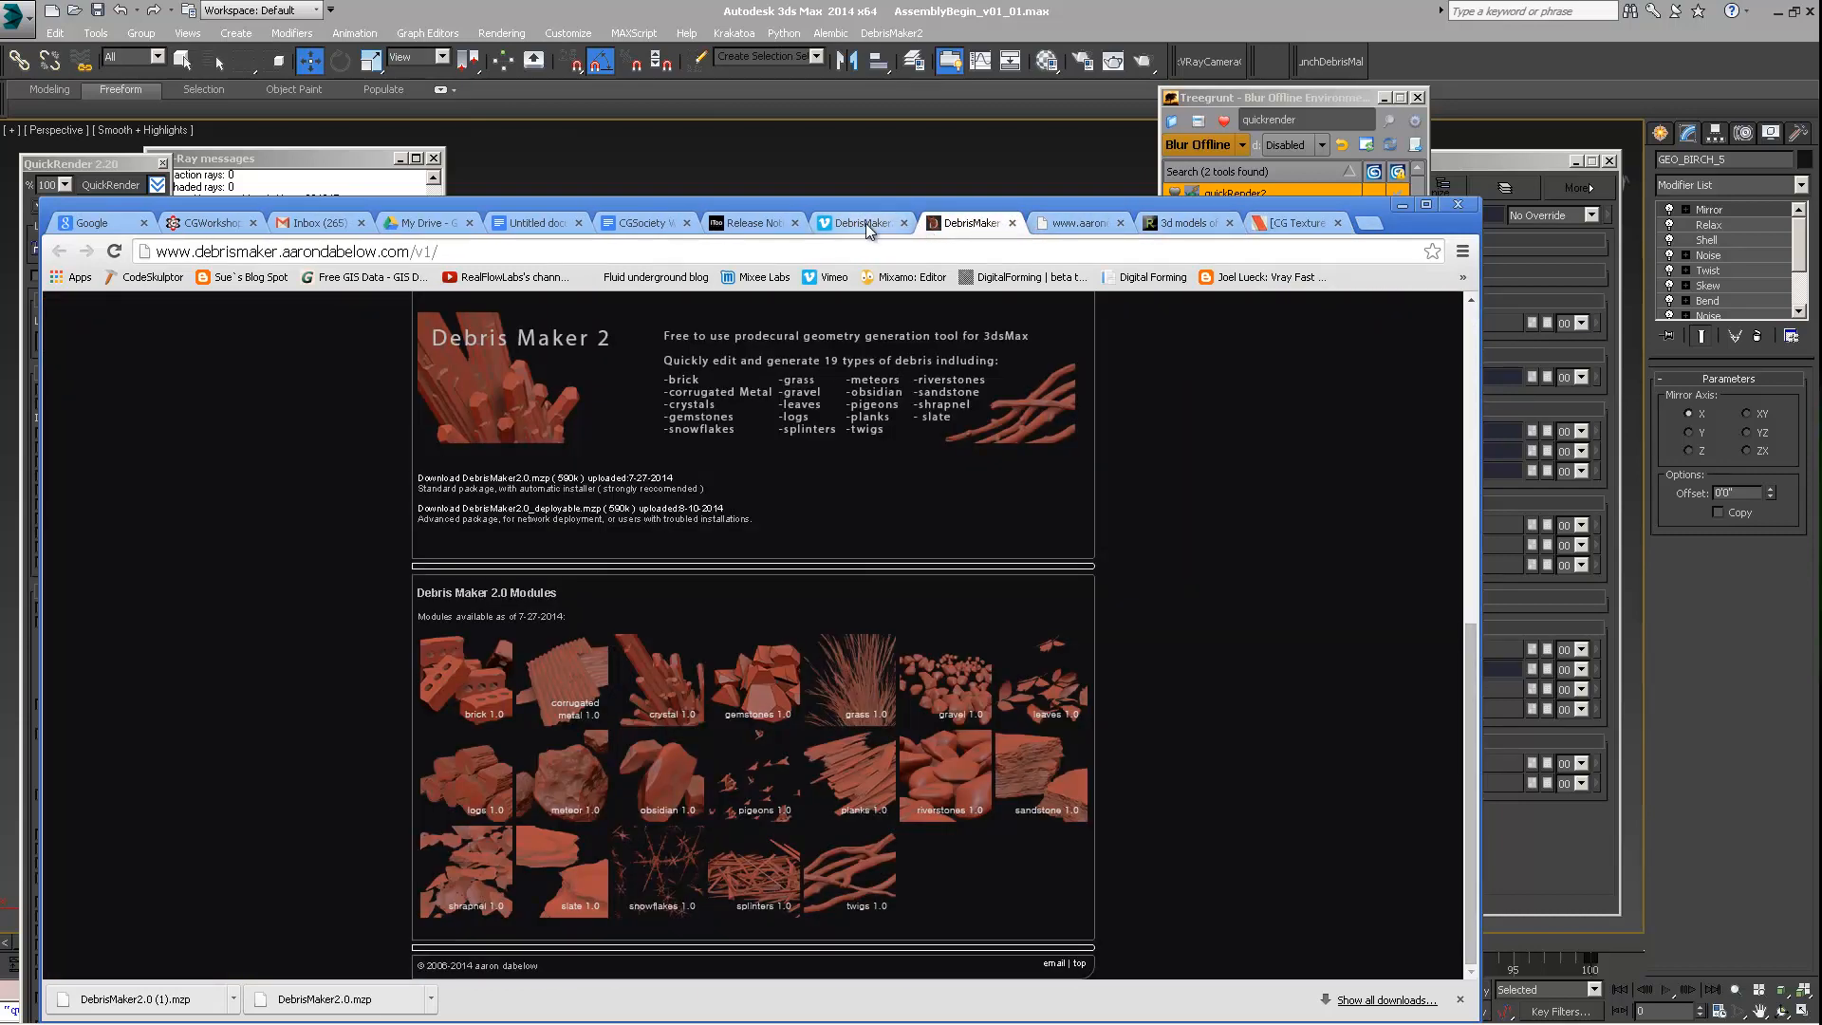
pyautogui.click(859, 223)
pyautogui.scroll(4, 607, 446)
pyautogui.scroll(-2, 560, 522)
pyautogui.scroll(2, 560, 521)
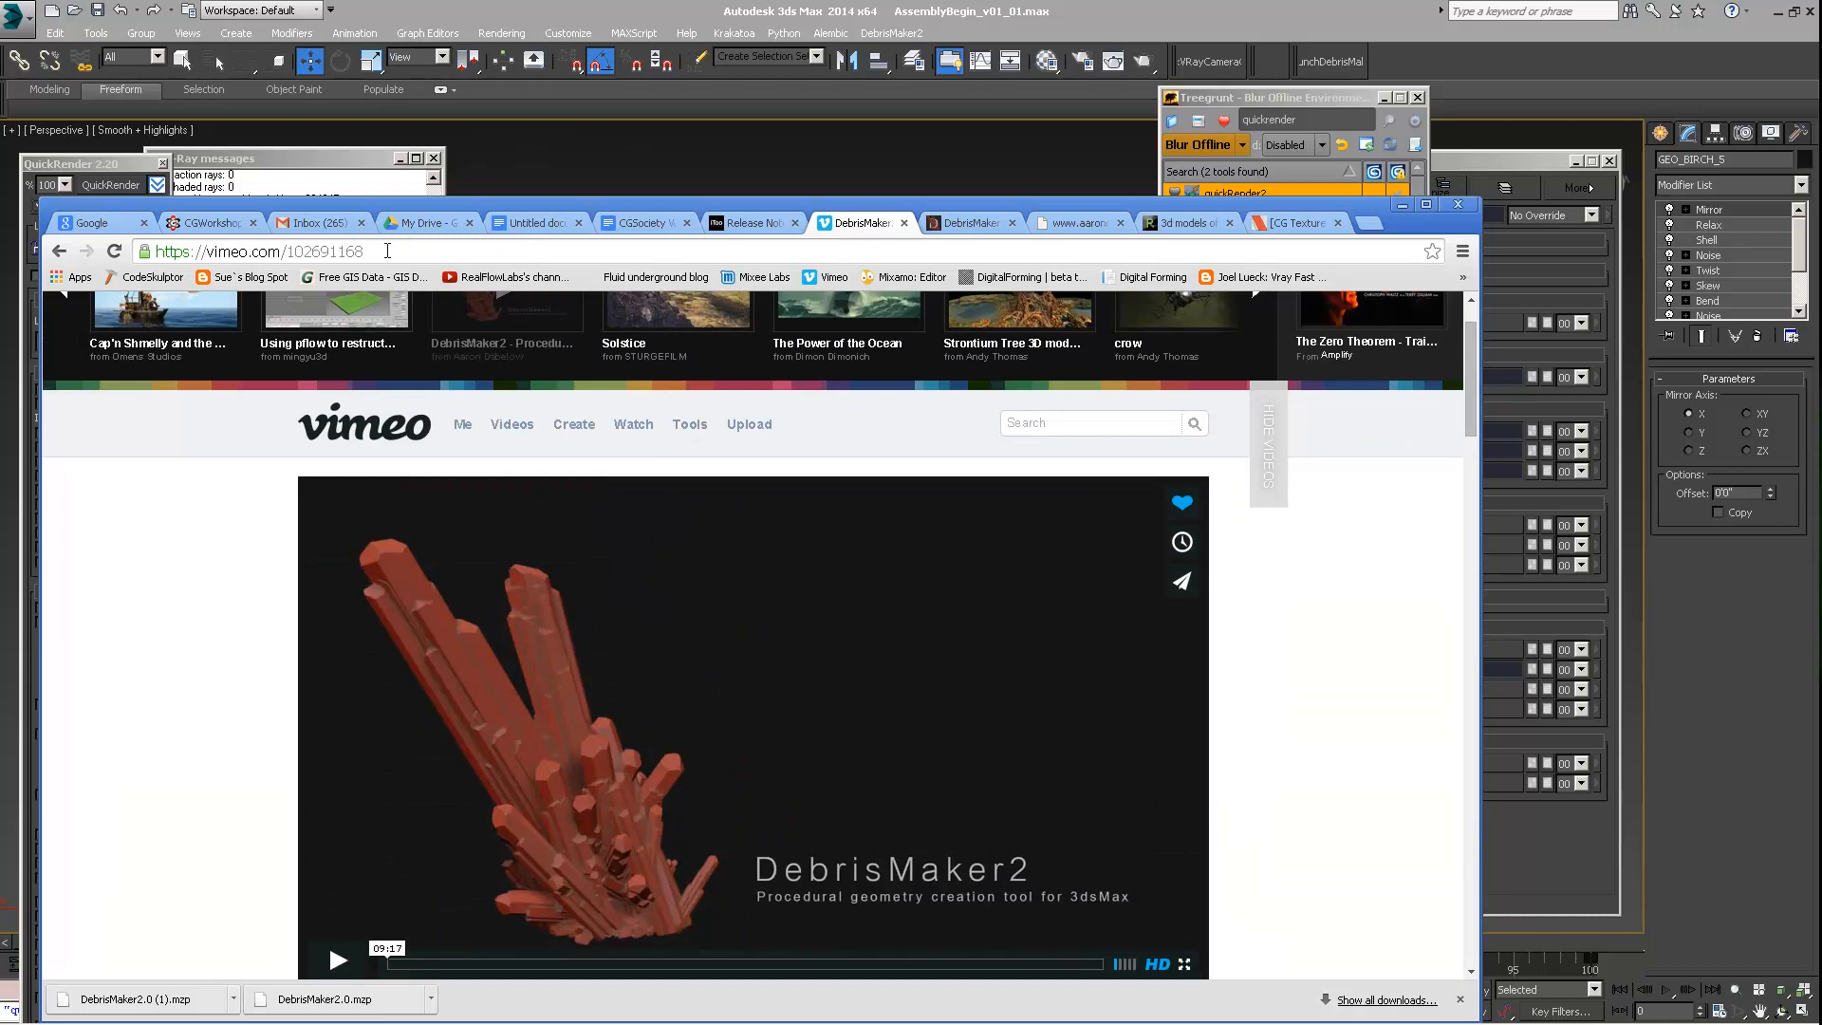
pyautogui.click(1399, 205)
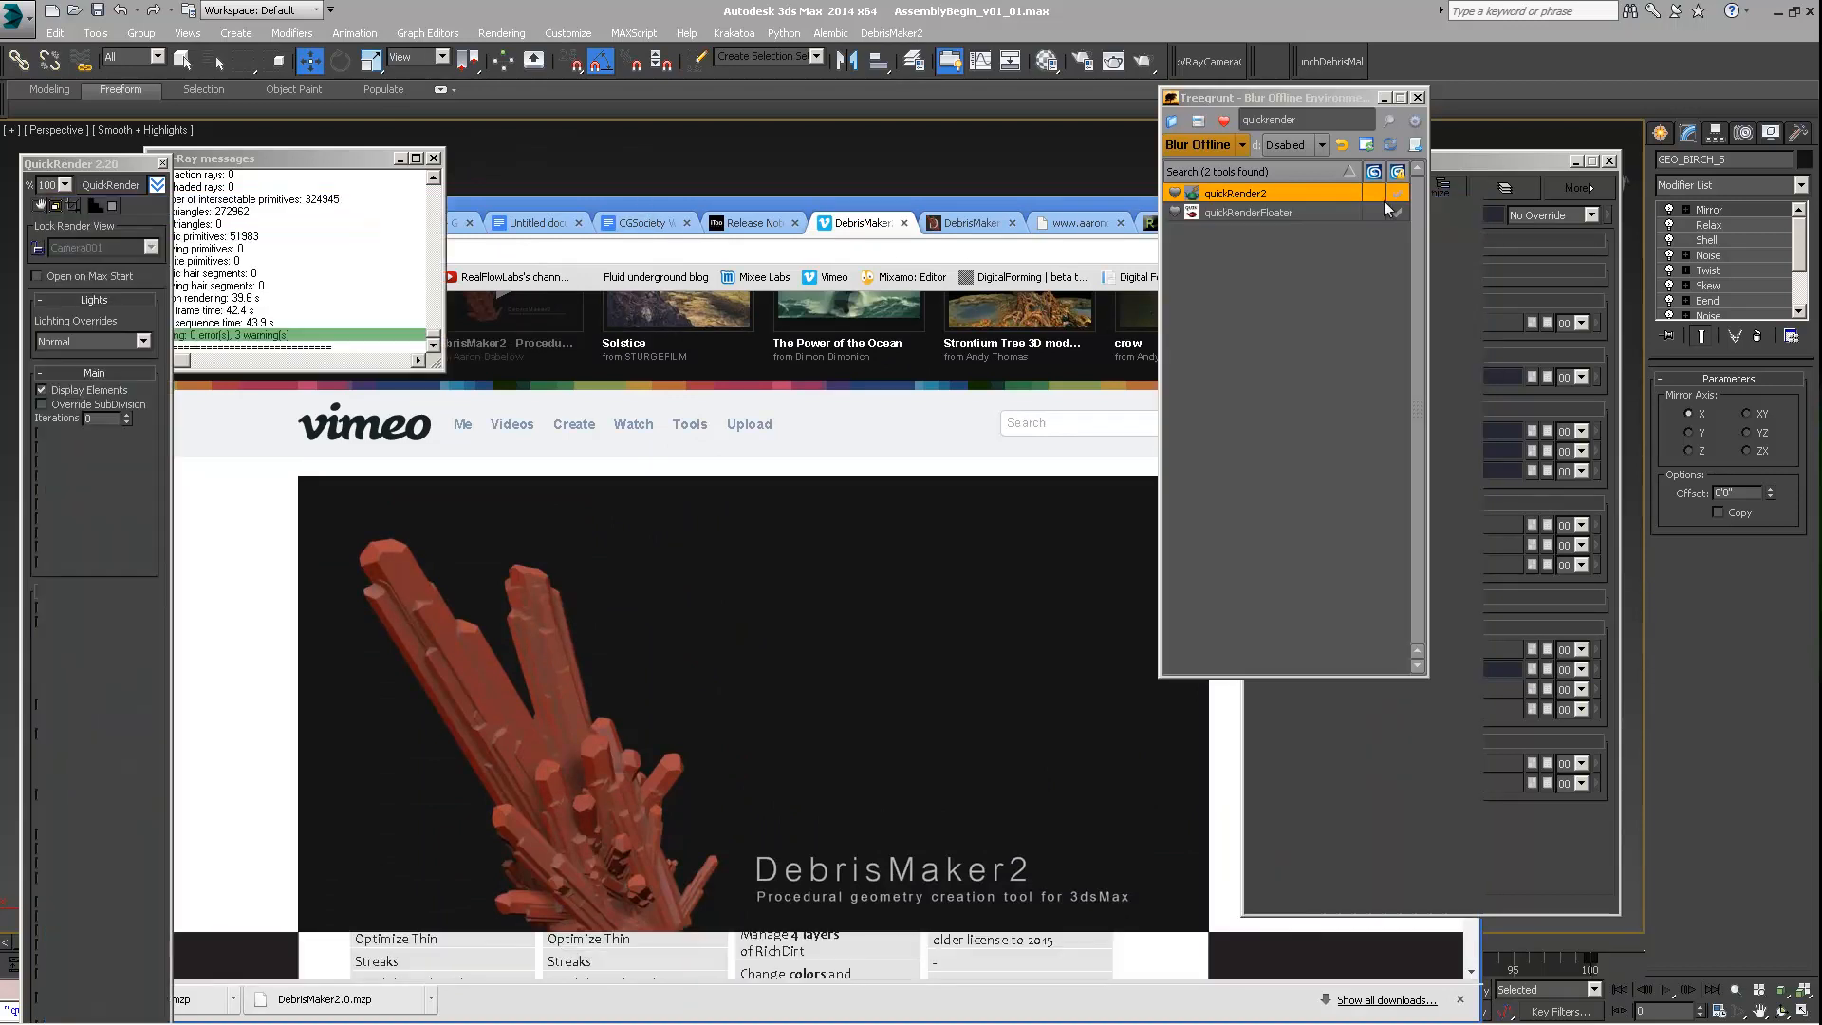
pyautogui.click(898, 35)
pyautogui.moveTo(370, 38)
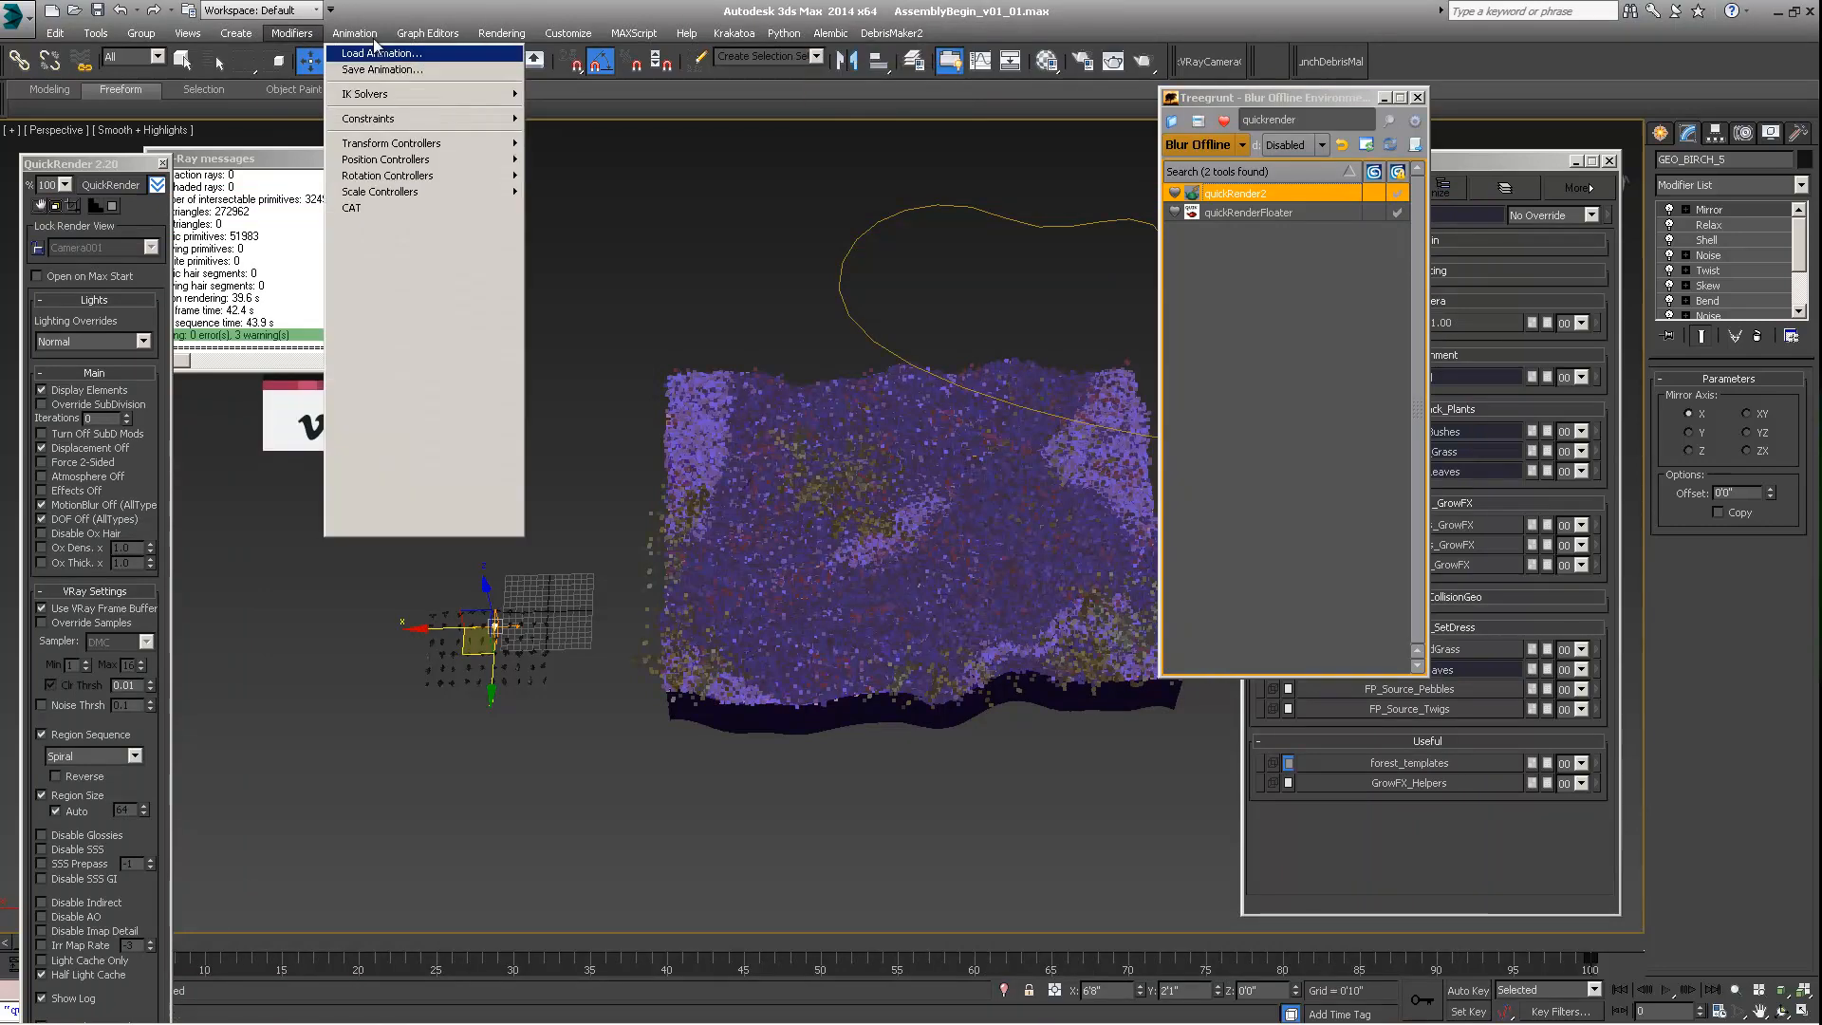
pyautogui.moveTo(874, 38)
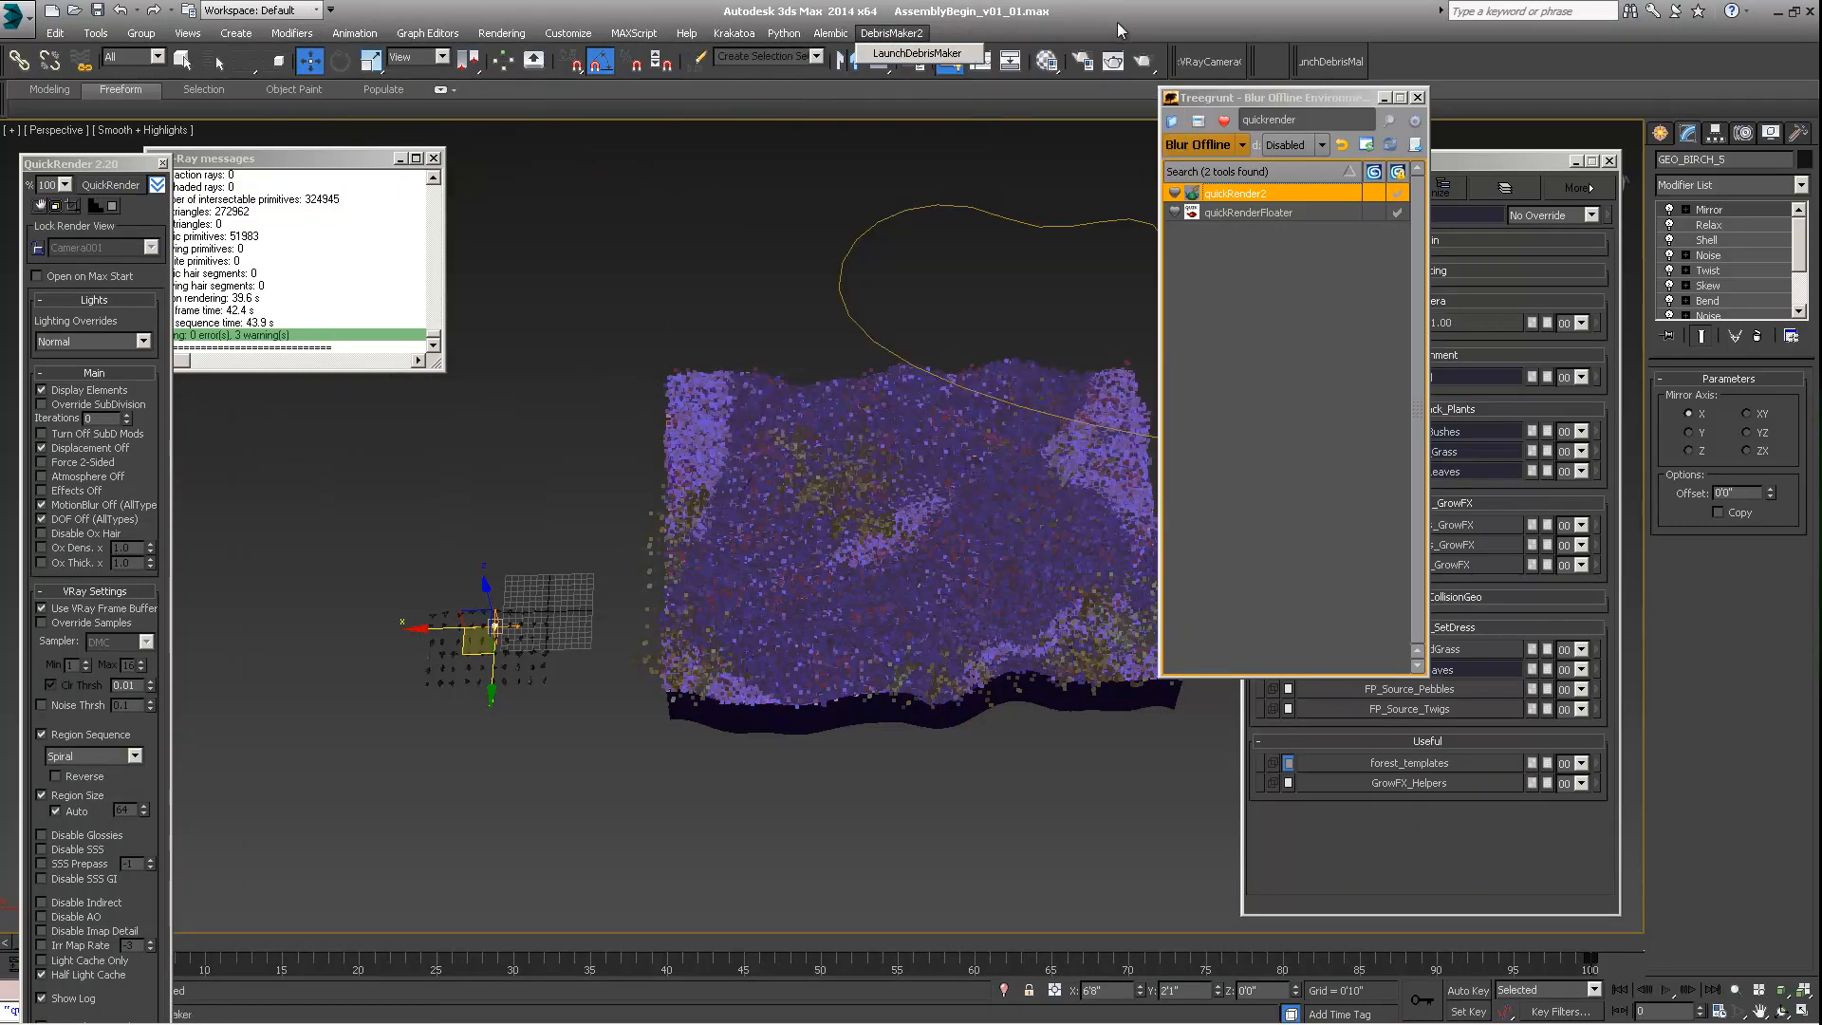
pyautogui.click(887, 54)
# Step: Examine the finished layered scatter over the whole terrain from opposite sides, from above and up close
pyautogui.scroll(4, 915, 511)
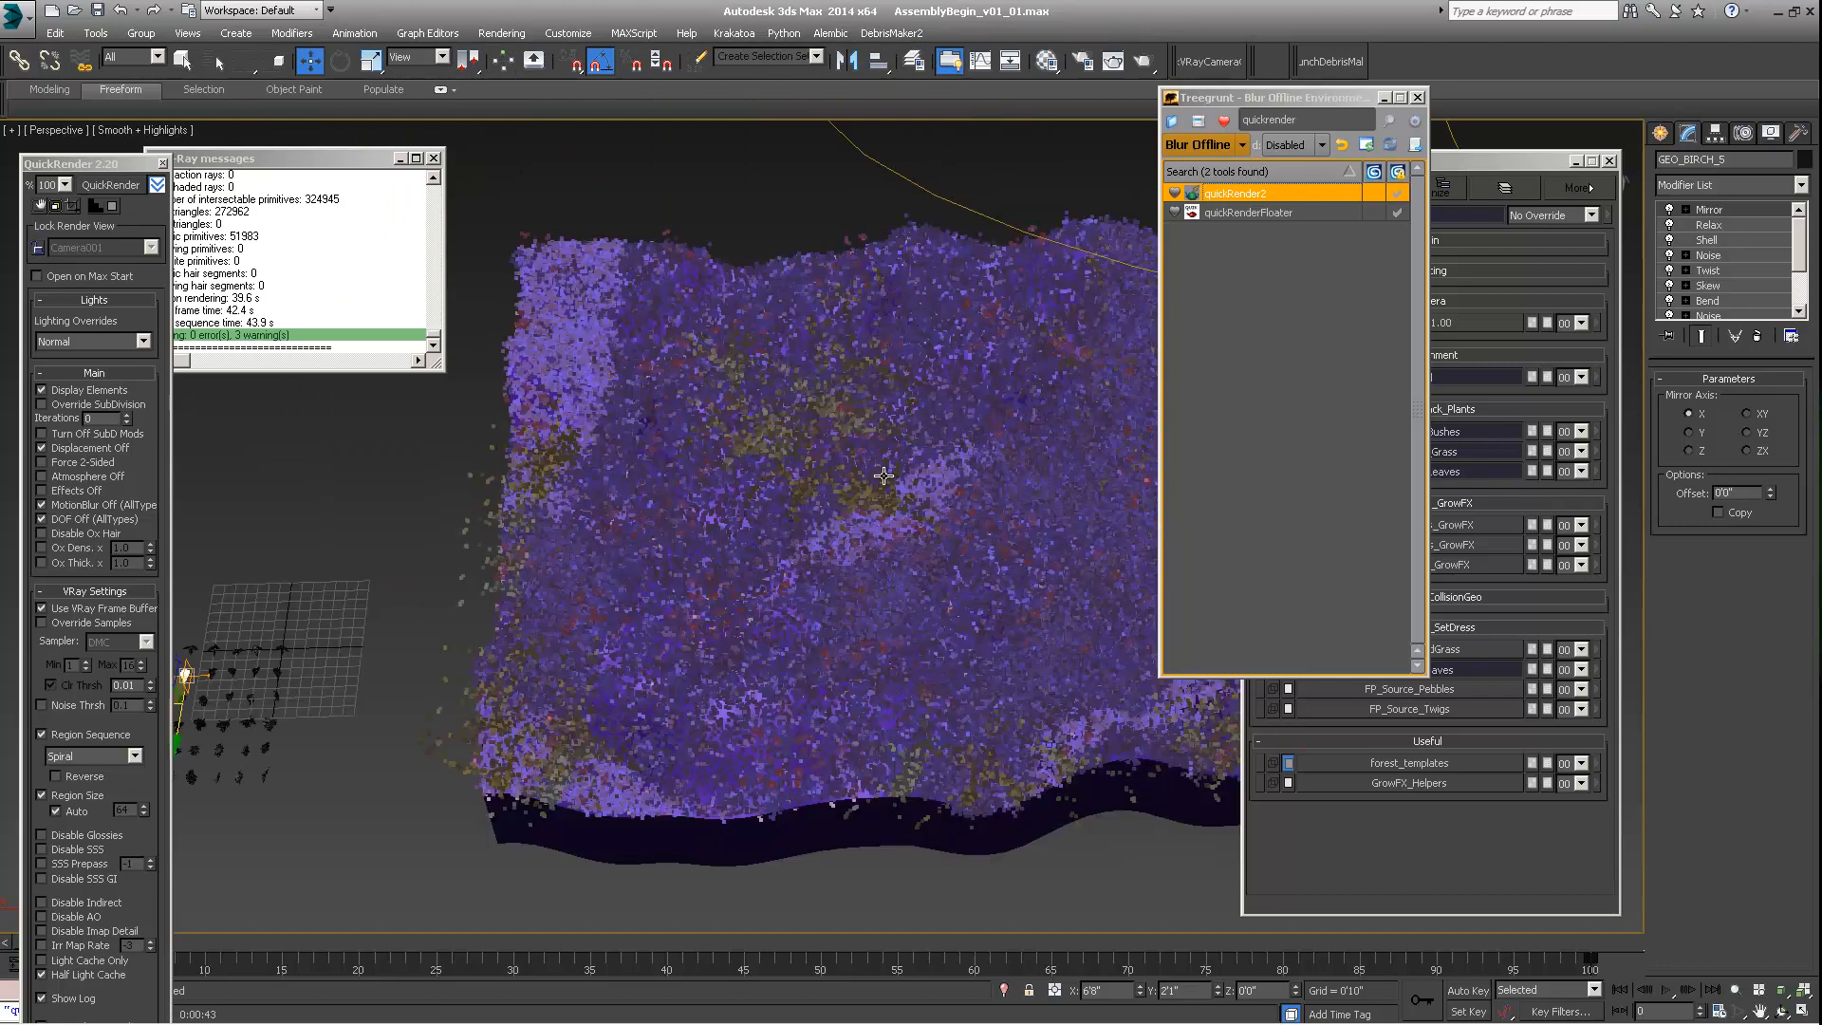
pyautogui.scroll(-6, 887, 479)
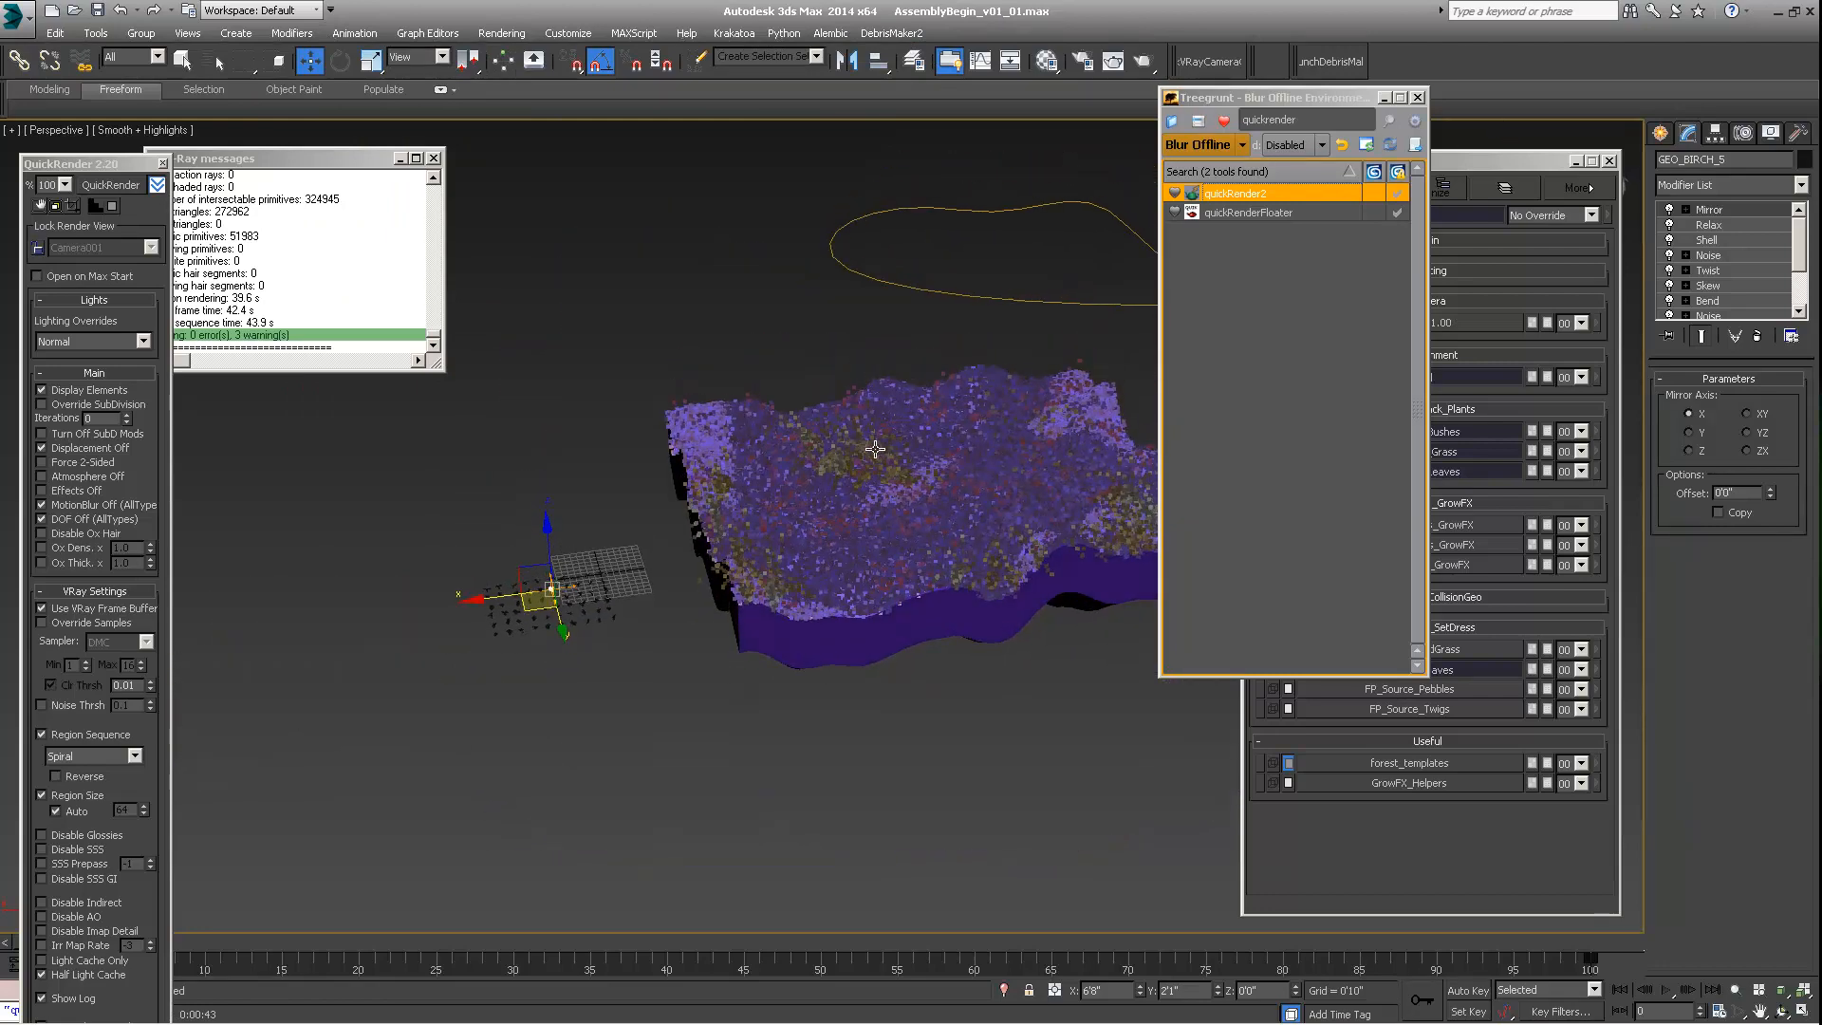
pyautogui.keyDown('alt'); pyautogui.moveTo(889, 516); pyautogui.dragTo(988, 493, button='middle'); pyautogui.keyUp('alt')
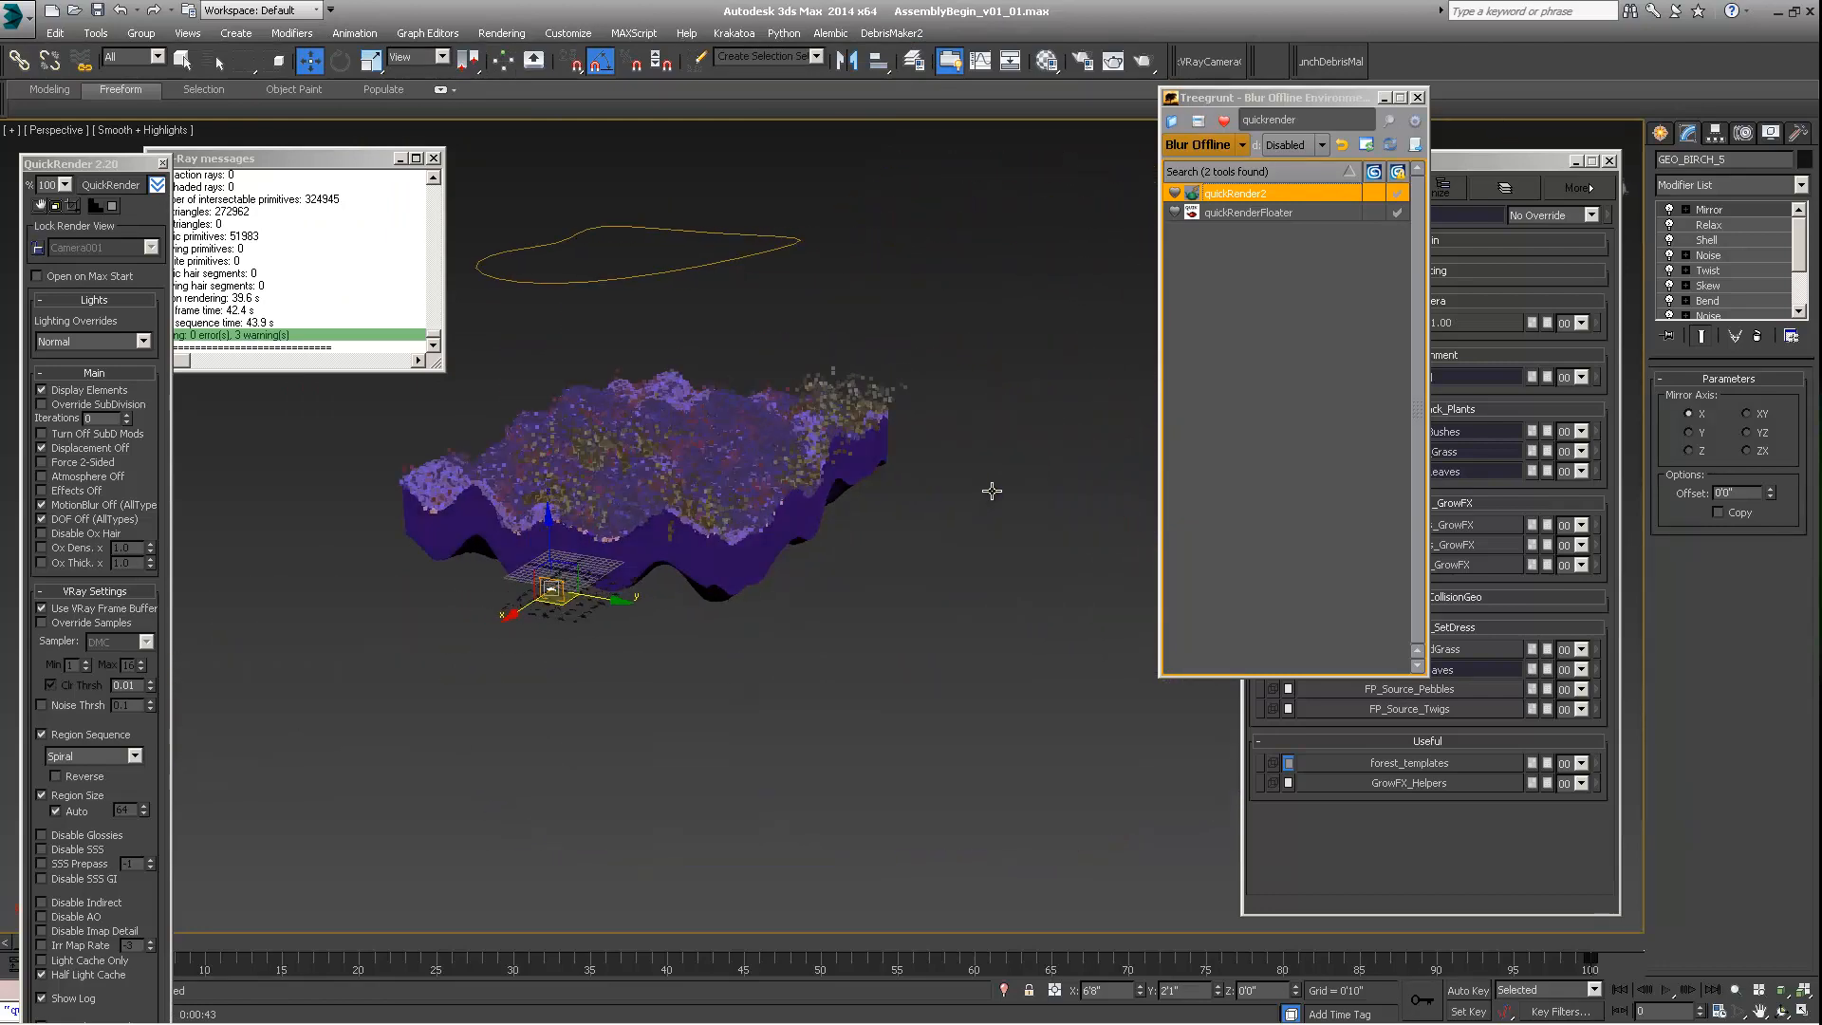
pyautogui.moveTo(644, 465); pyautogui.dragTo(733, 558, button='middle')
pyautogui.scroll(6, 712, 549)
pyautogui.scroll(-8, 778, 599)
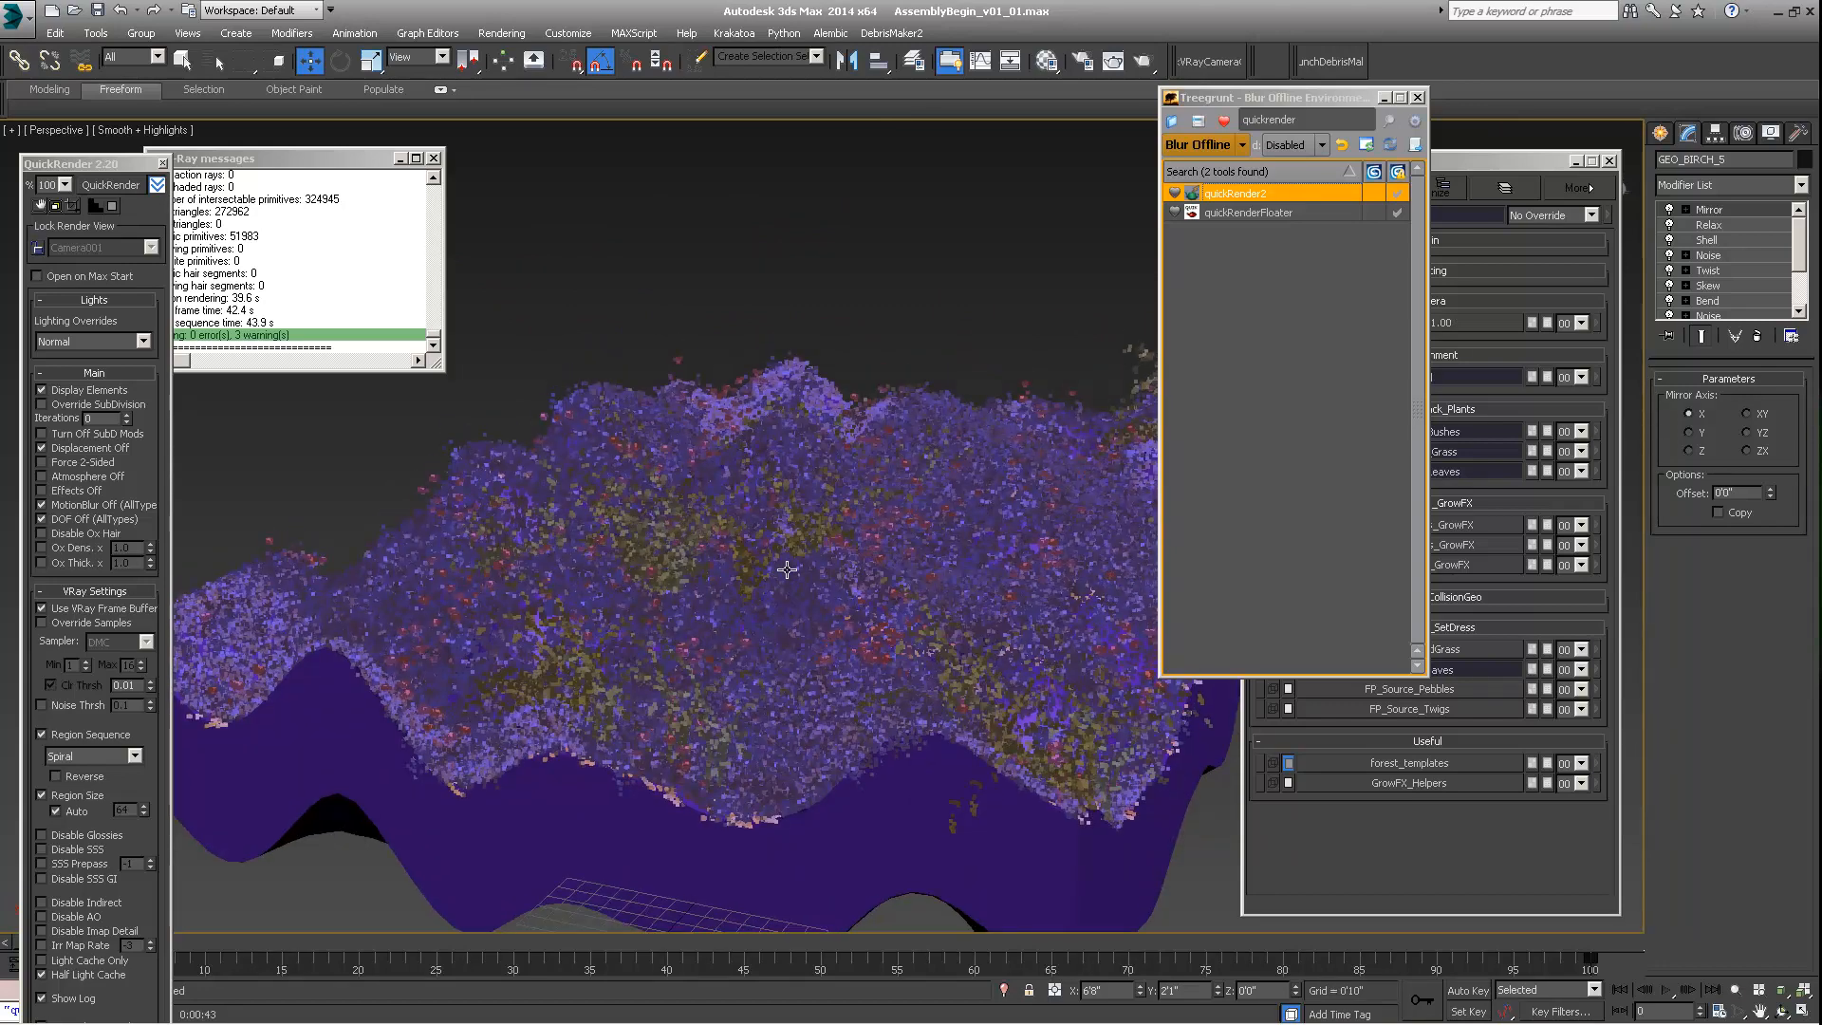
pyautogui.keyDown('alt'); pyautogui.moveTo(831, 536); pyautogui.dragTo(820, 533, button='middle'); pyautogui.keyUp('alt')
pyautogui.moveTo(780, 437); pyautogui.dragTo(805, 532, button='middle')
pyautogui.scroll(-5, 806, 501)
pyautogui.scroll(6, 840, 466)
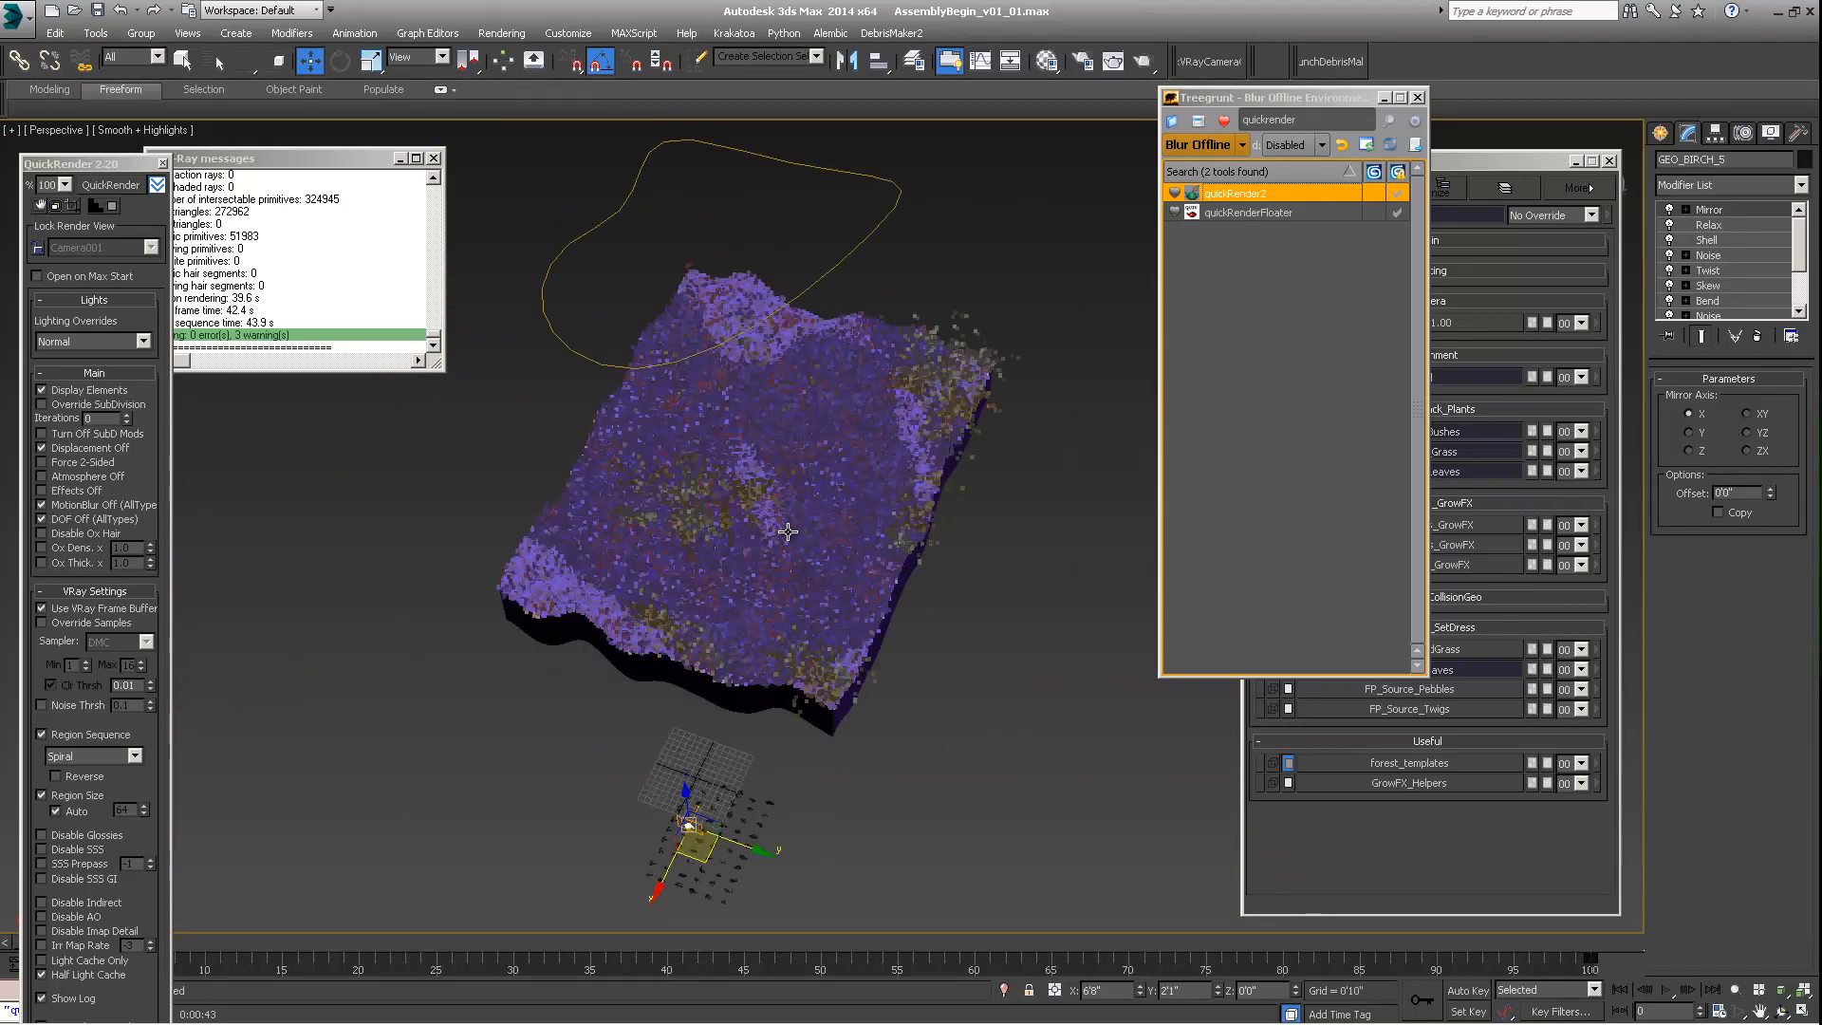
pyautogui.scroll(-2, 780, 468)
pyautogui.scroll(-3, 778, 484)
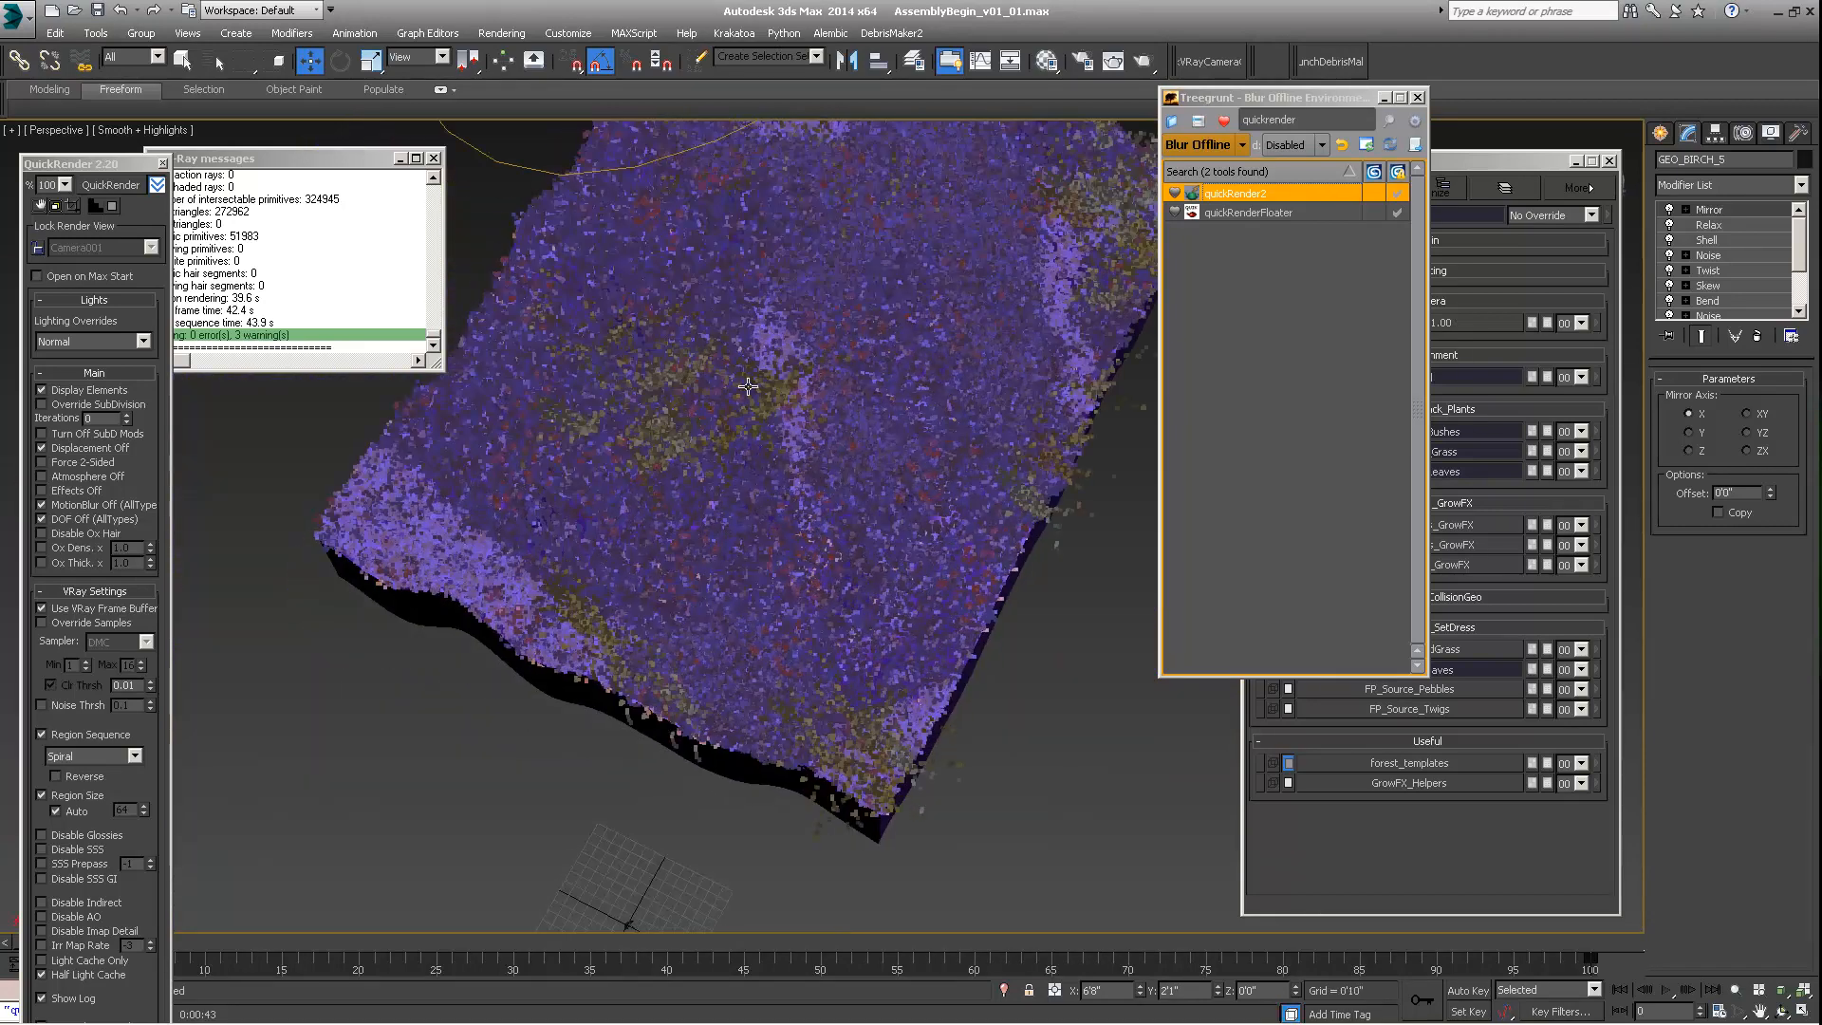
pyautogui.keyDown('alt'); pyautogui.moveTo(783, 584); pyautogui.dragTo(1063, 503, button='middle'); pyautogui.keyUp('alt')
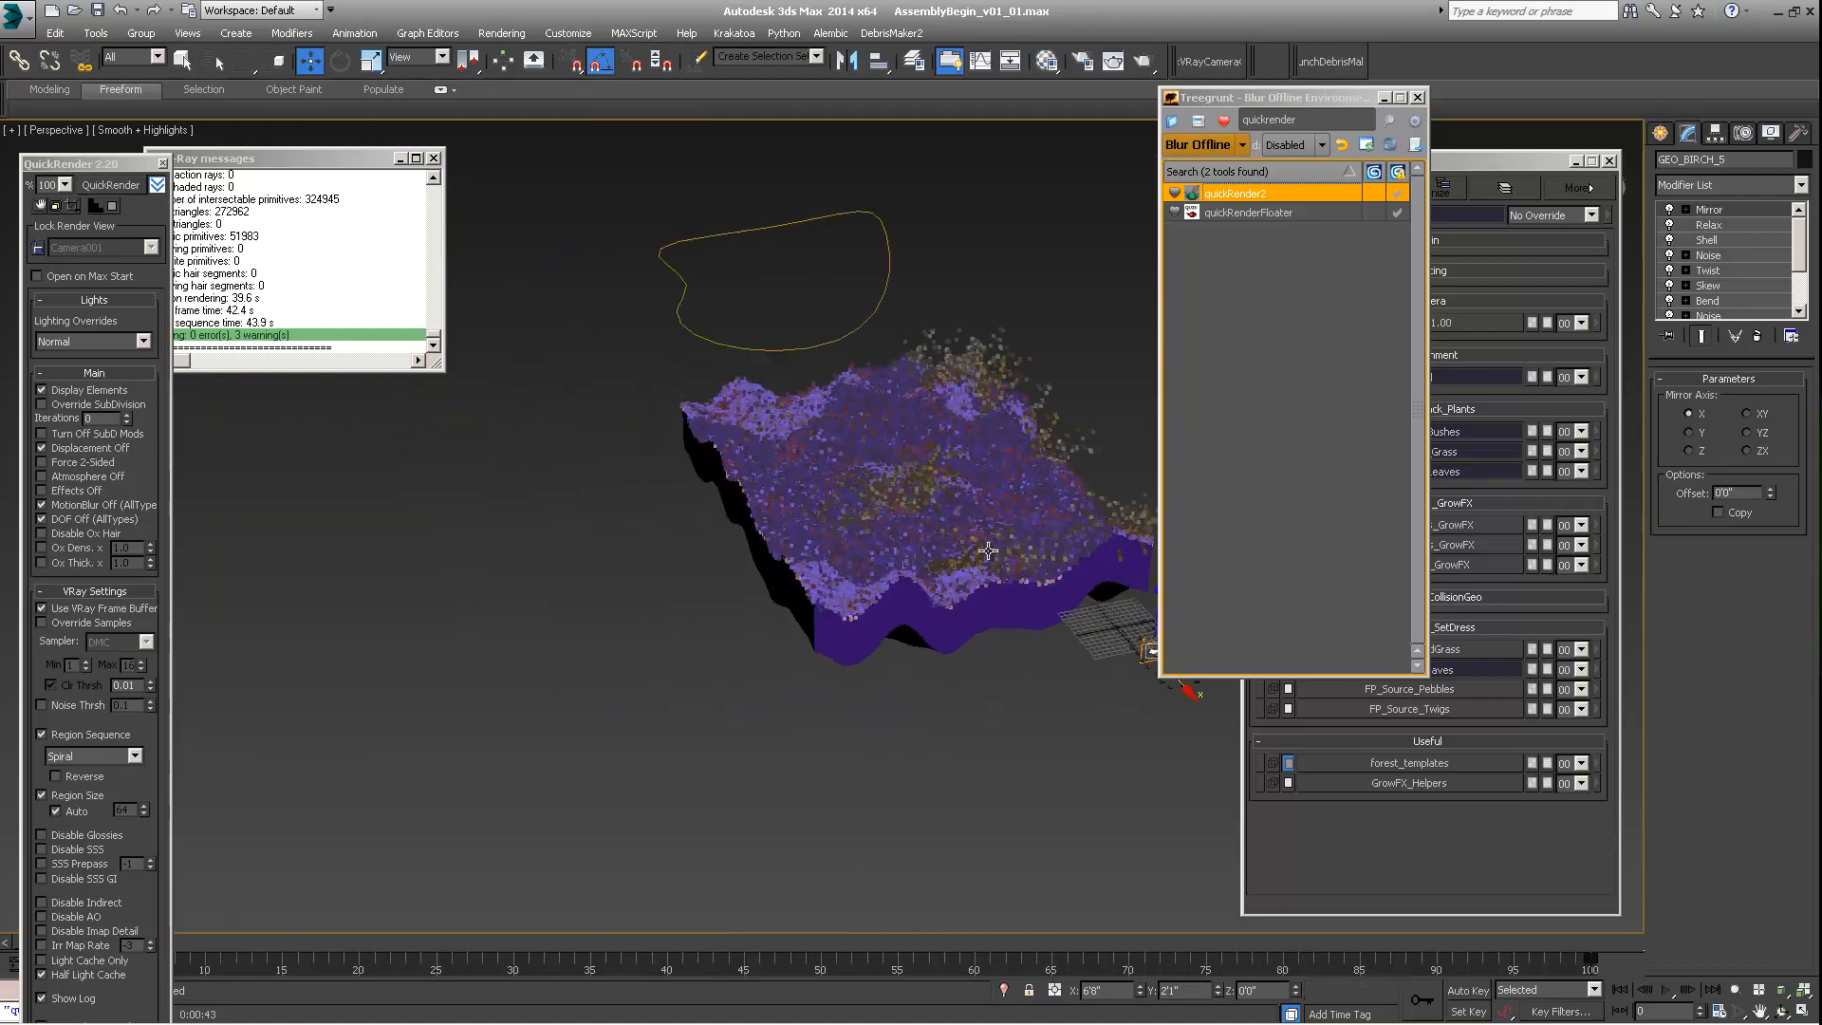
# Step: Inspect the bushes standing above the grass and flowers up close and compare them with the vegetation cover over the whole terrain
pyautogui.scroll(3, 901, 607)
pyautogui.moveTo(897, 617); pyautogui.dragTo(738, 716, button='middle')
pyautogui.keyDown('alt'); pyautogui.moveTo(738, 716); pyautogui.dragTo(809, 607, button='middle'); pyautogui.keyUp('alt')
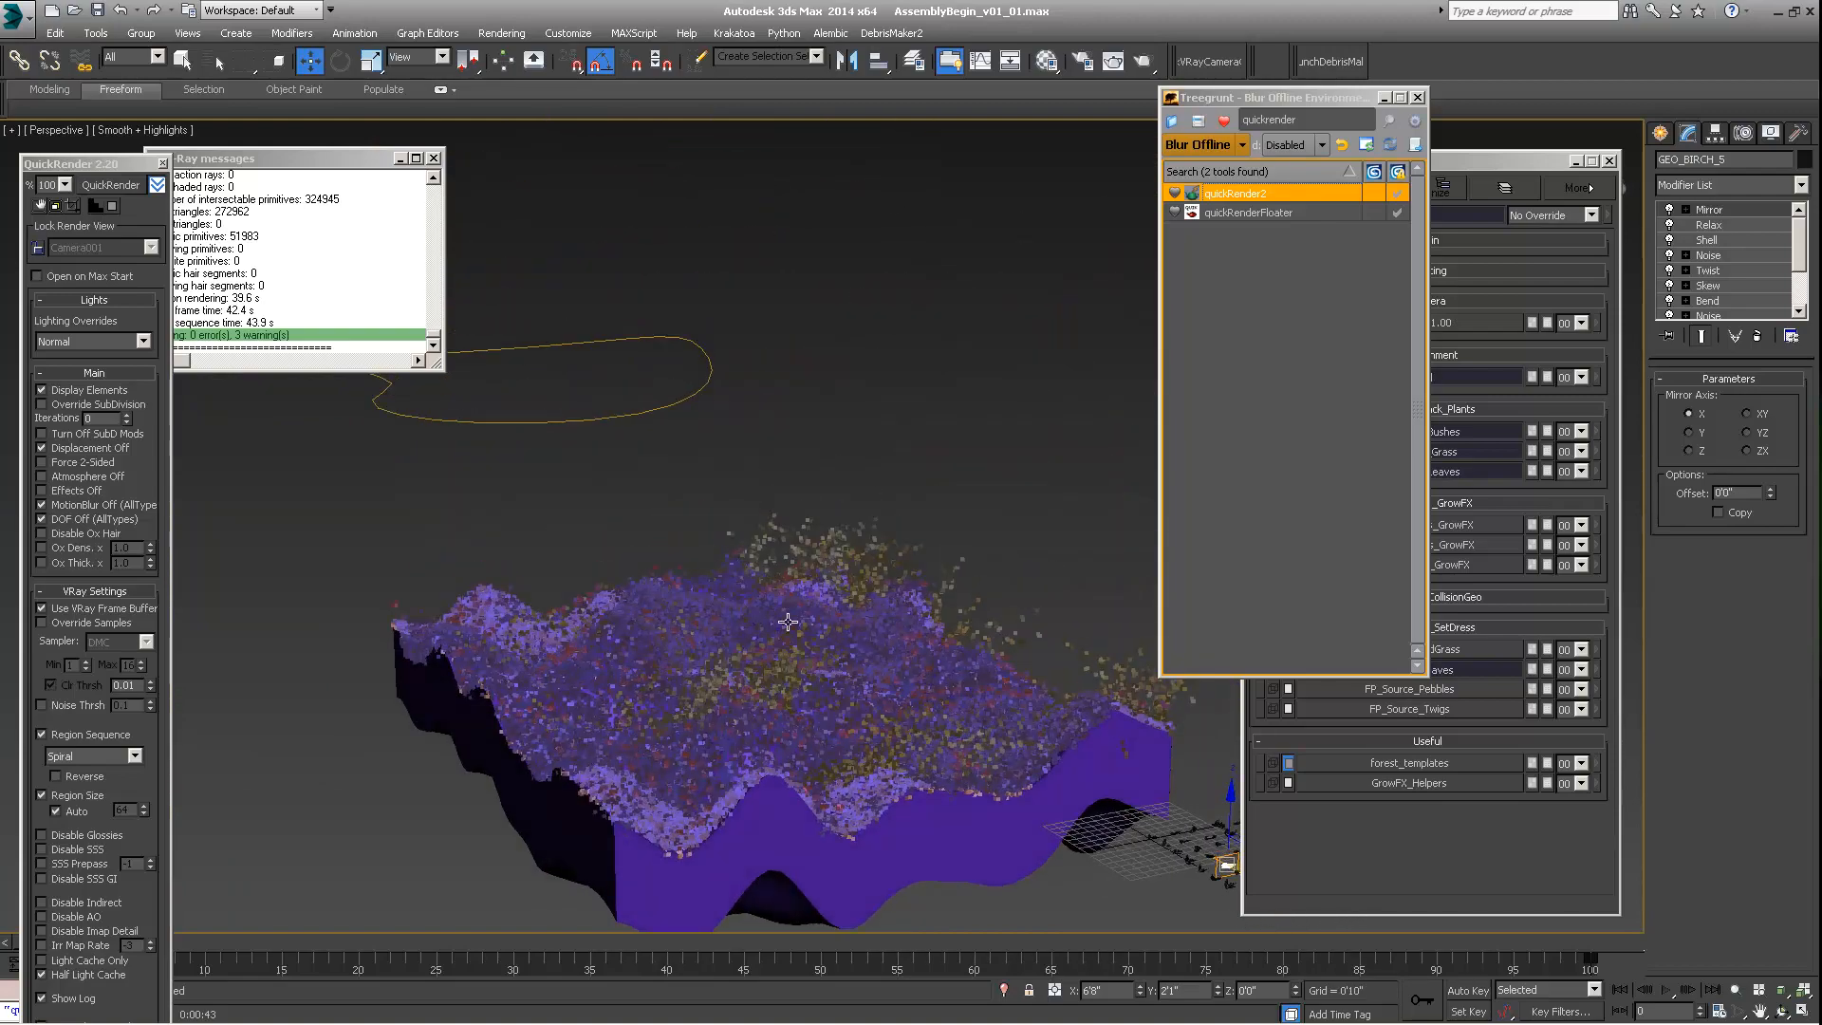
pyautogui.moveTo(735, 662); pyautogui.dragTo(775, 537, button='middle')
pyautogui.scroll(3, 774, 537)
pyautogui.scroll(4, 774, 537)
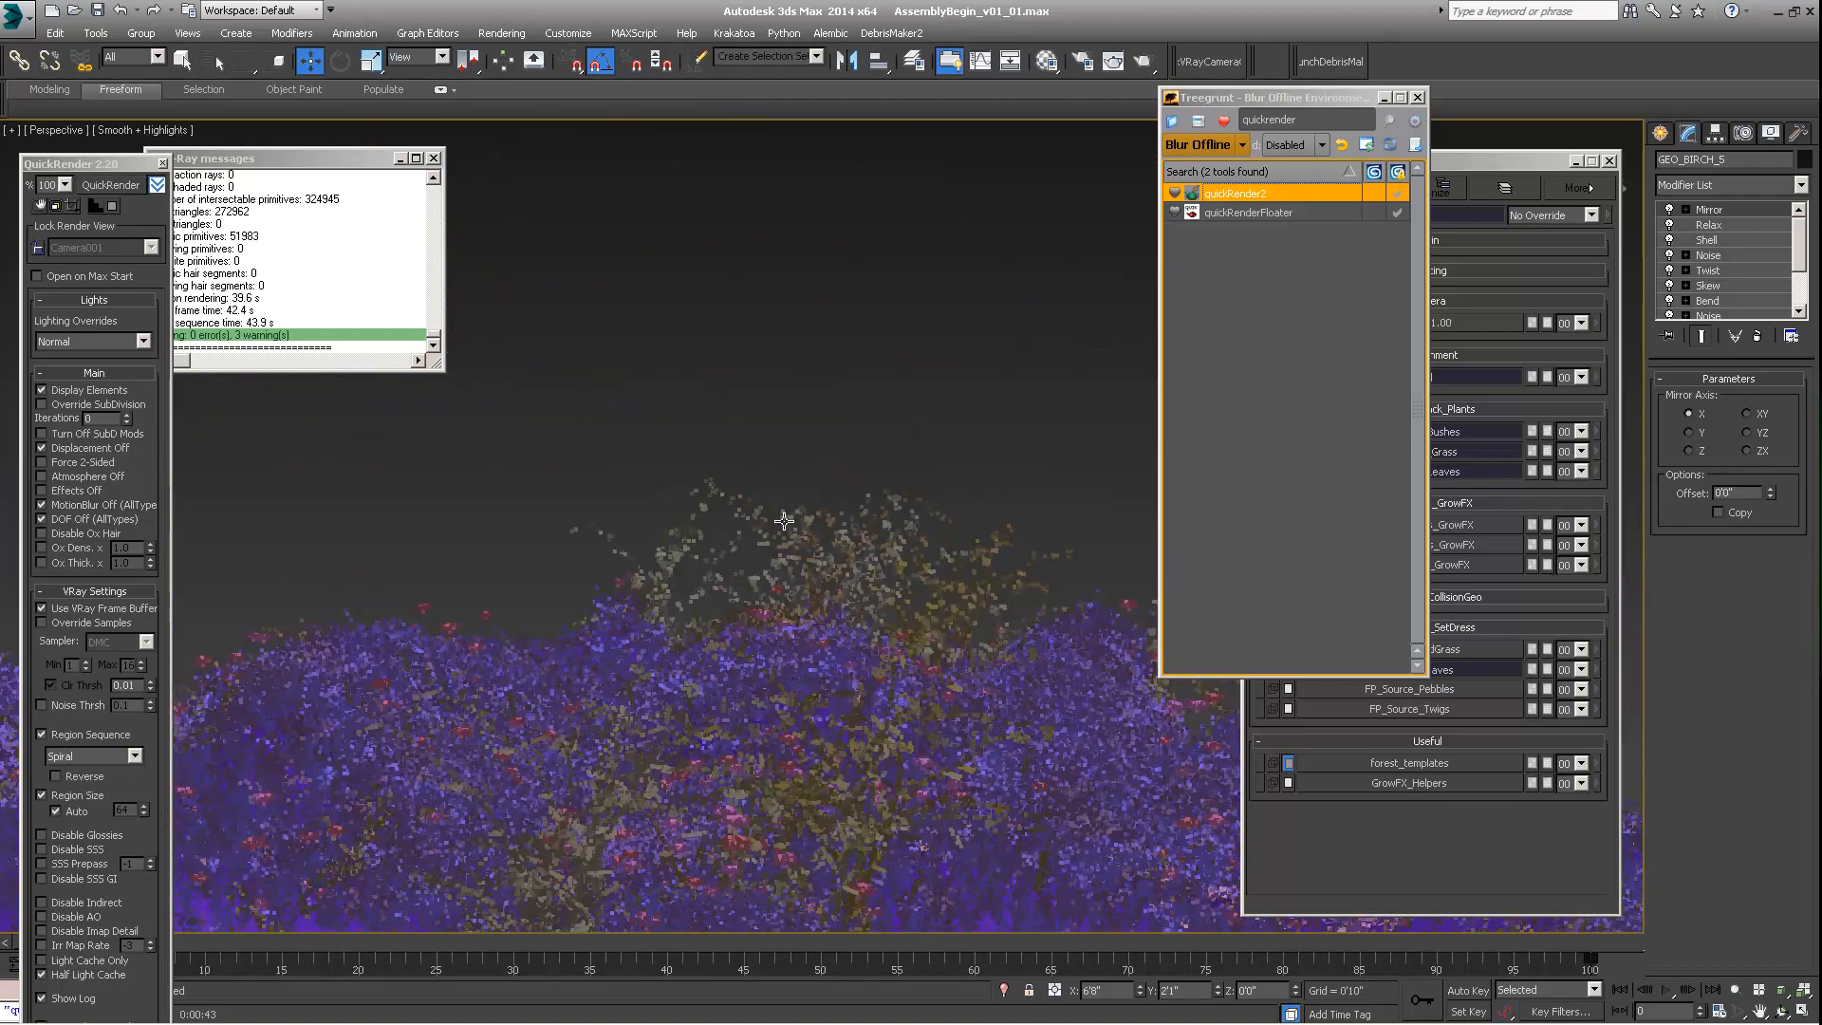
pyautogui.scroll(-5, 788, 549)
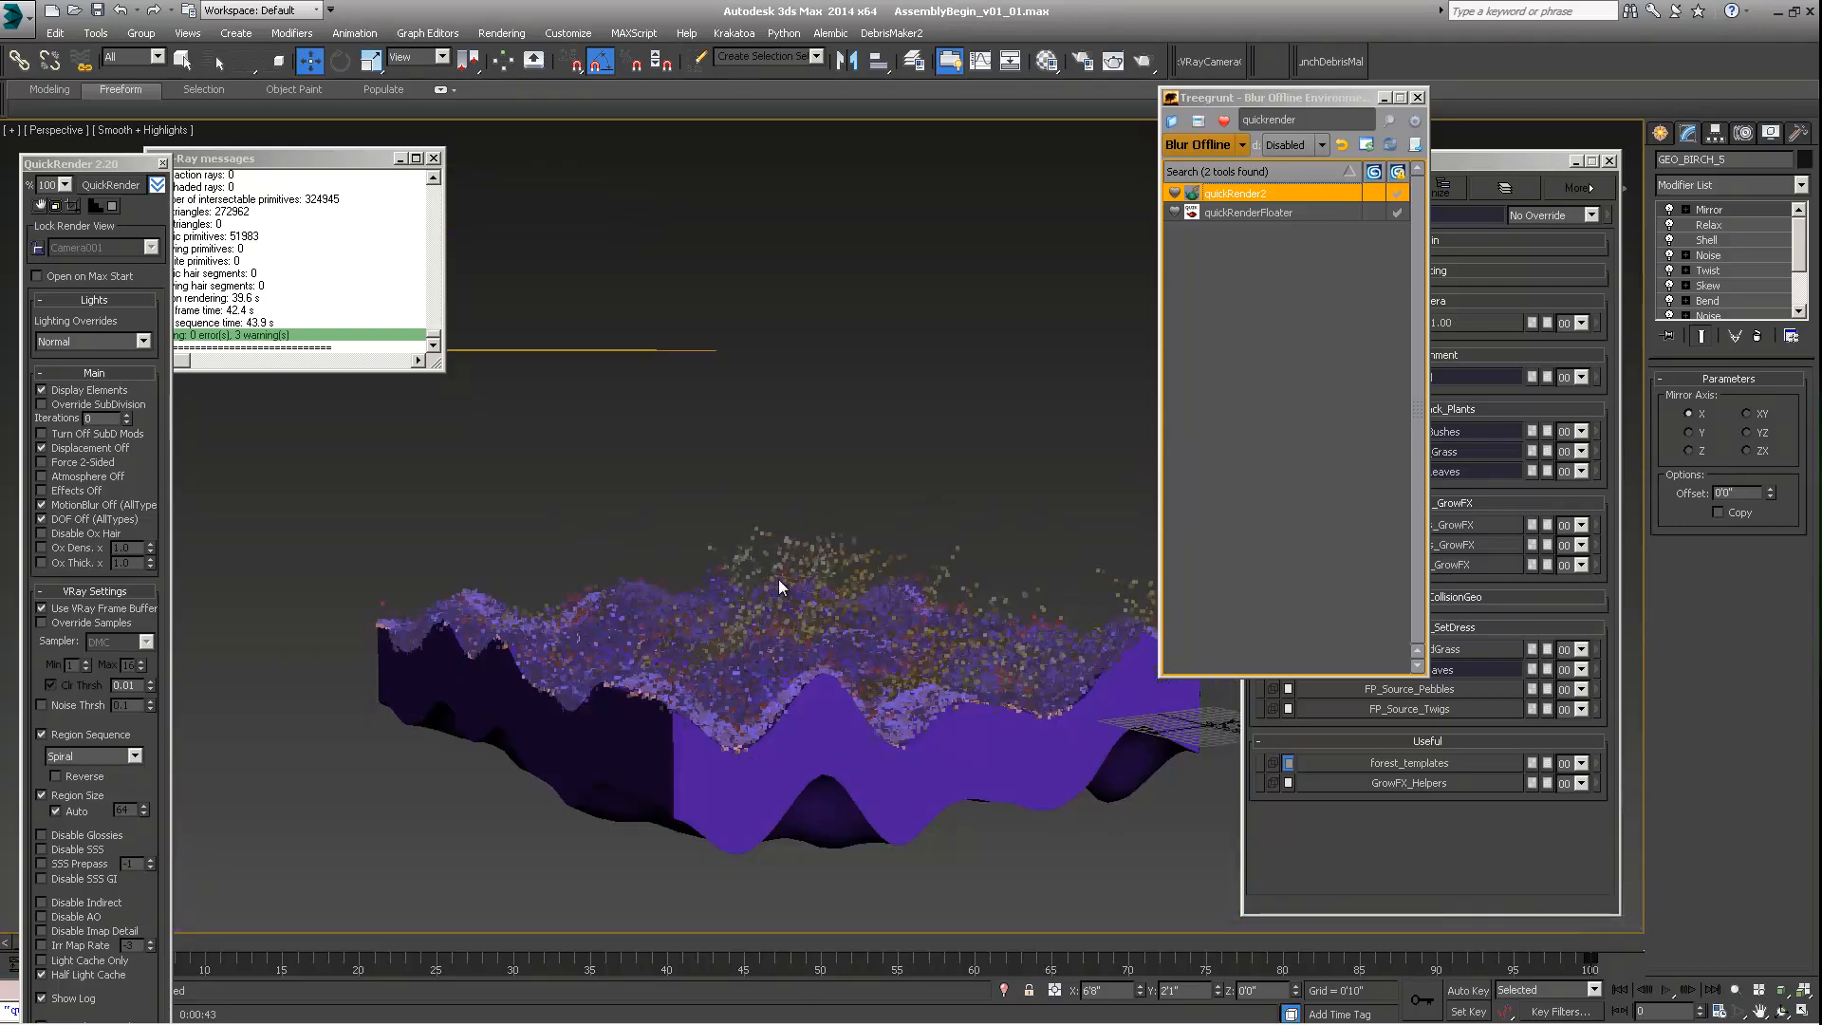
pyautogui.keyDown('alt'); pyautogui.moveTo(919, 660); pyautogui.dragTo(935, 712, button='middle'); pyautogui.keyUp('alt')
pyautogui.scroll(-4, 978, 645)
pyautogui.moveTo(949, 645); pyautogui.dragTo(730, 687, button='middle')
pyautogui.scroll(-4, 838, 456)
pyautogui.scroll(2, 779, 497)
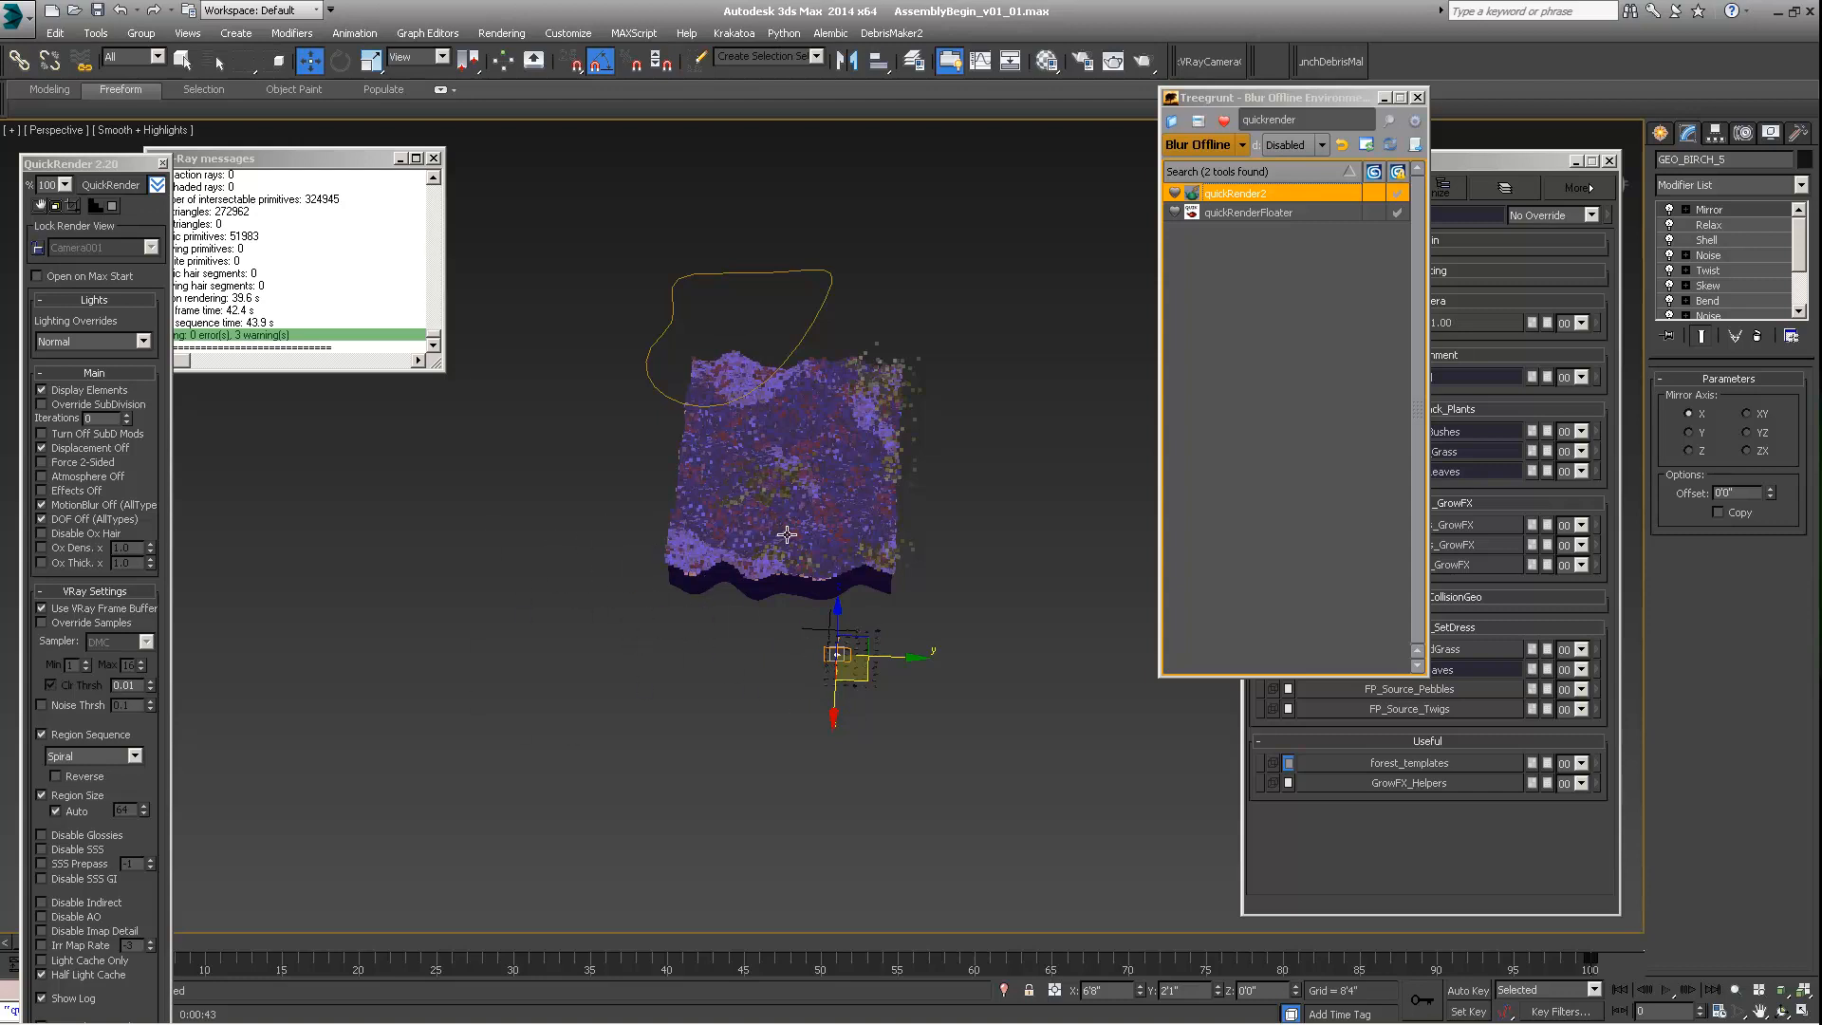
# Step: Review the scatter distribution from above and select the closed area spline Area_Bushes_Dense_Large floating over the terrain
pyautogui.keyDown('alt'); pyautogui.moveTo(791, 532); pyautogui.dragTo(777, 517, button='middle'); pyautogui.keyUp('alt')
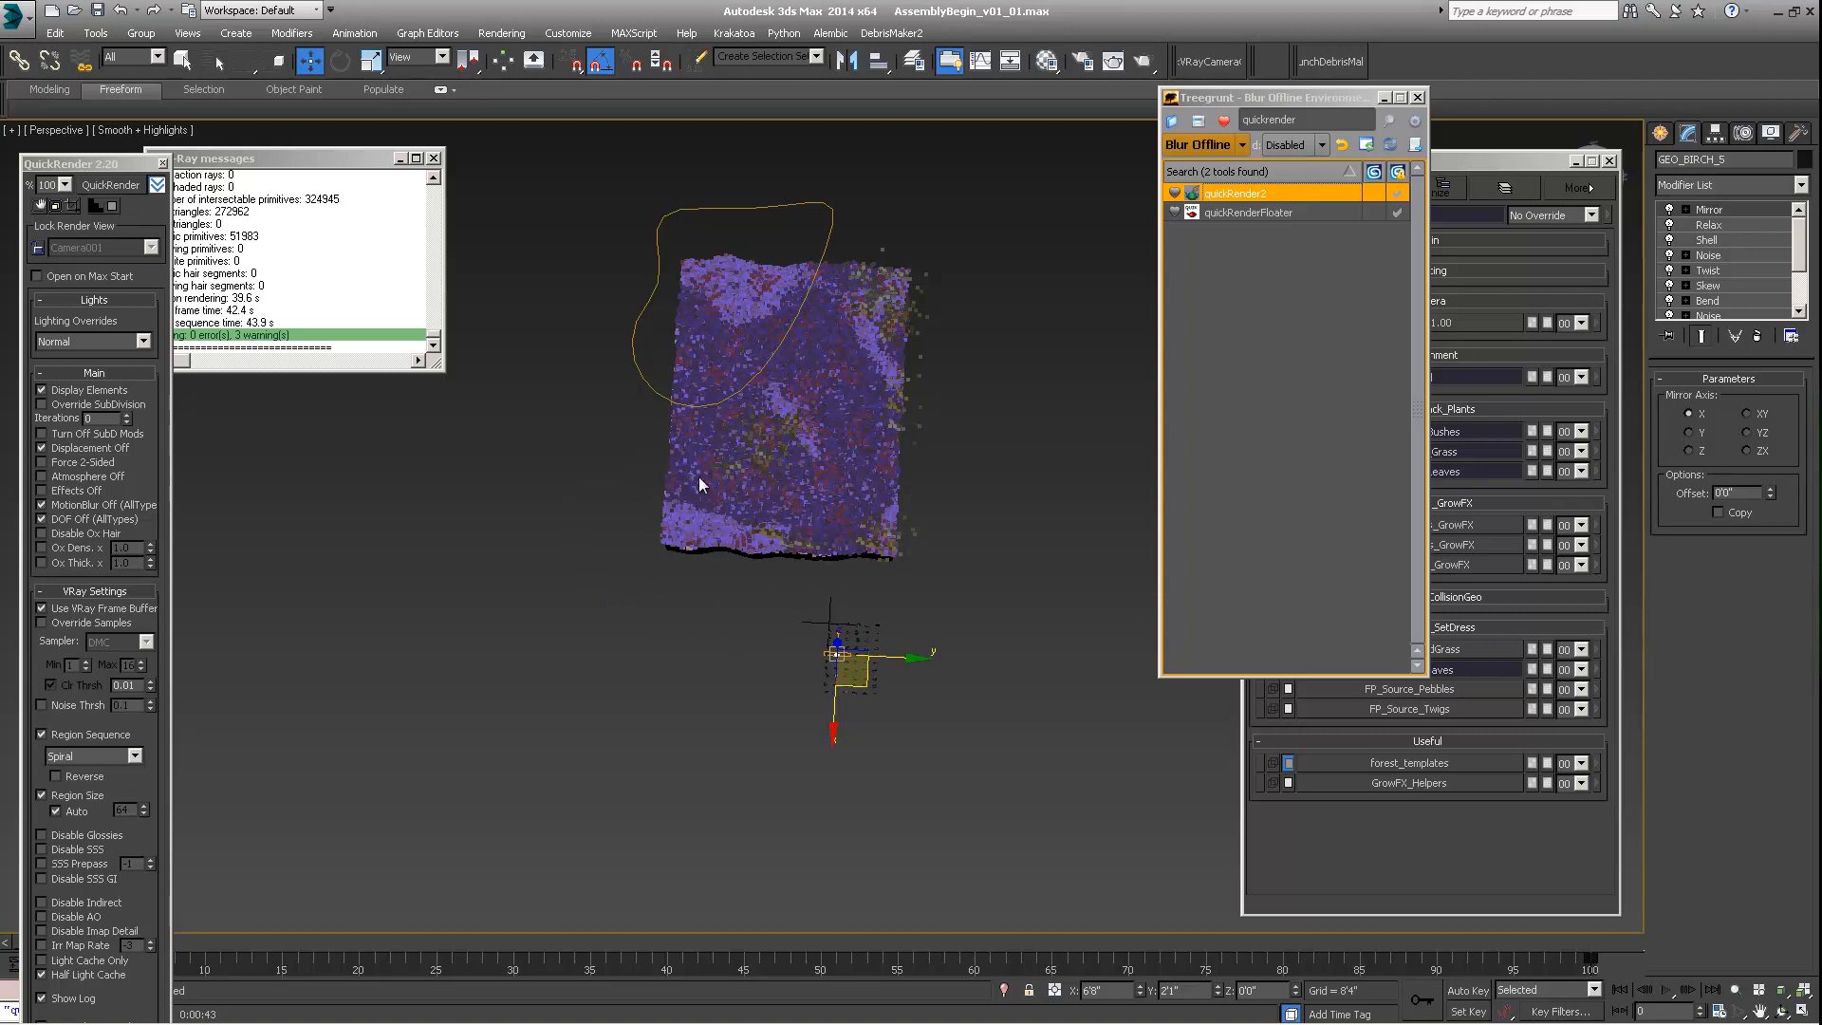
pyautogui.keyDown('alt'); pyautogui.moveTo(706, 476); pyautogui.dragTo(706, 492, button='middle'); pyautogui.keyUp('alt')
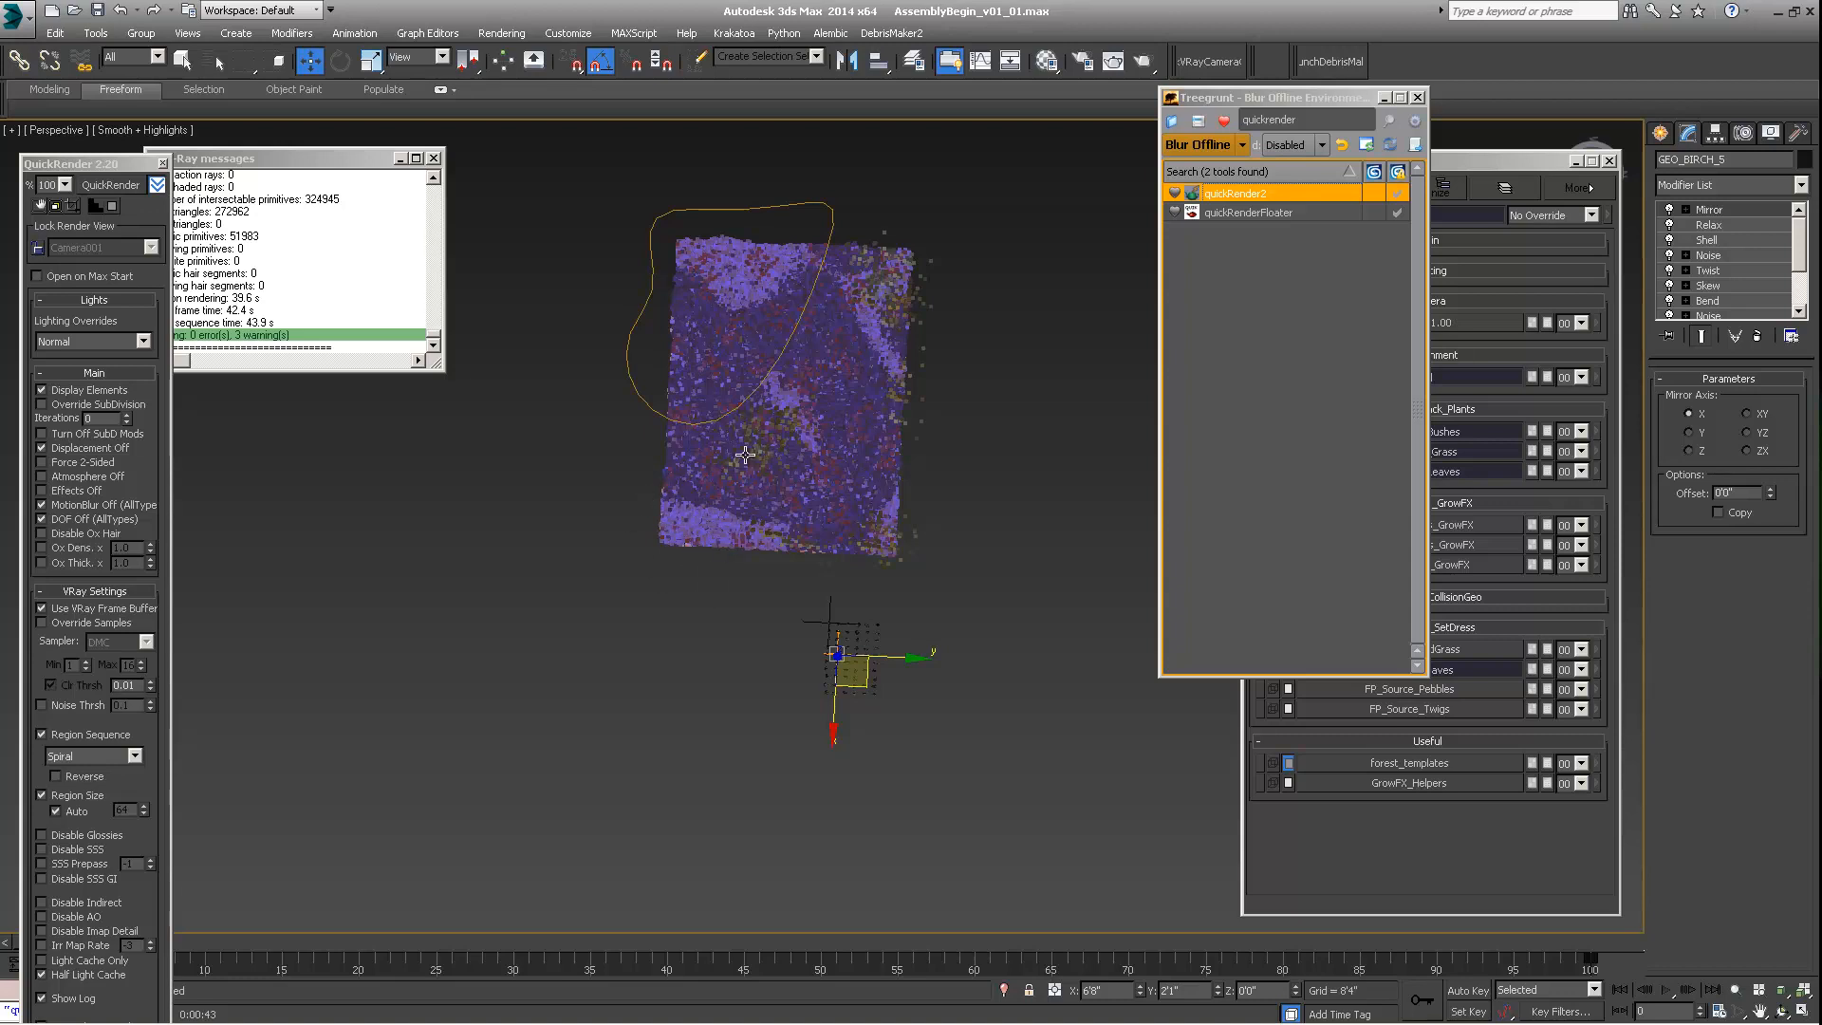
pyautogui.moveTo(744, 523)
pyautogui.keyDown('alt'); pyautogui.mouseDown(button='middle')
pyautogui.moveTo(791, 476)
pyautogui.moveTo(730, 530)
pyautogui.mouseUp(button='middle'); pyautogui.keyUp('alt')
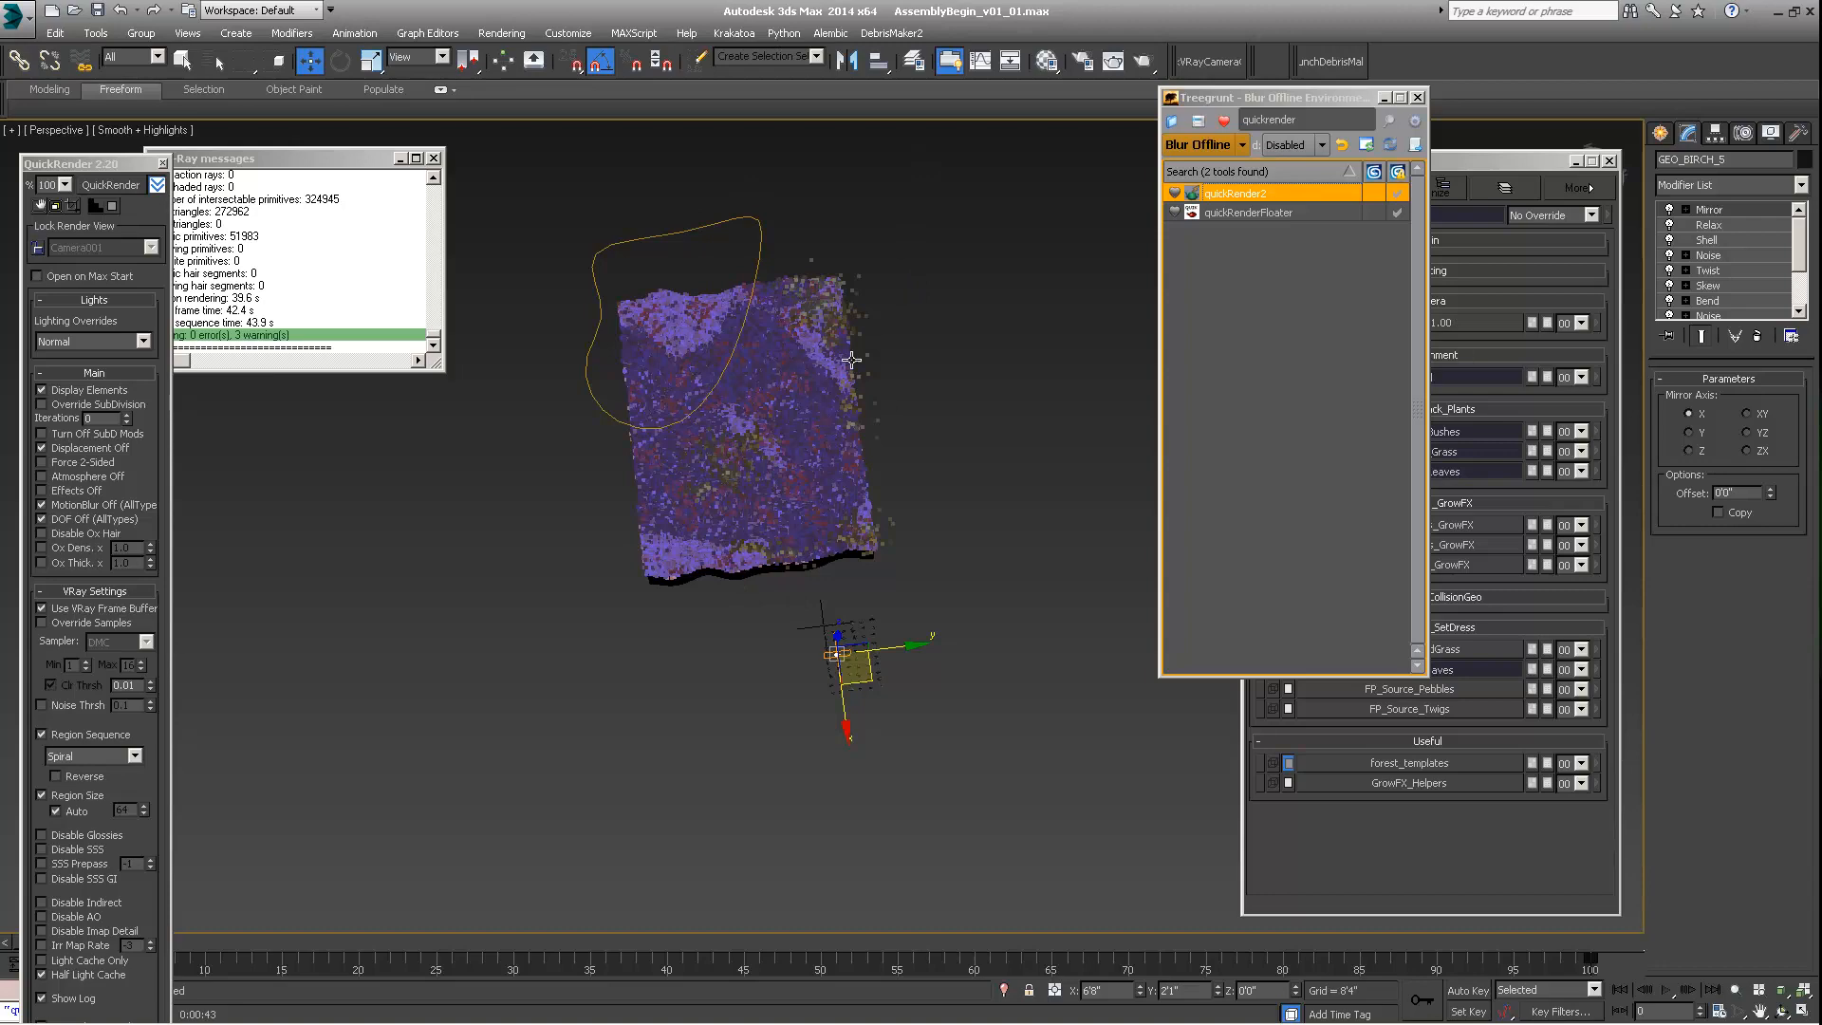
pyautogui.keyDown('alt'); pyautogui.moveTo(844, 424); pyautogui.dragTo(823, 378, button='middle'); pyautogui.keyUp('alt')
pyautogui.scroll(5, 821, 507)
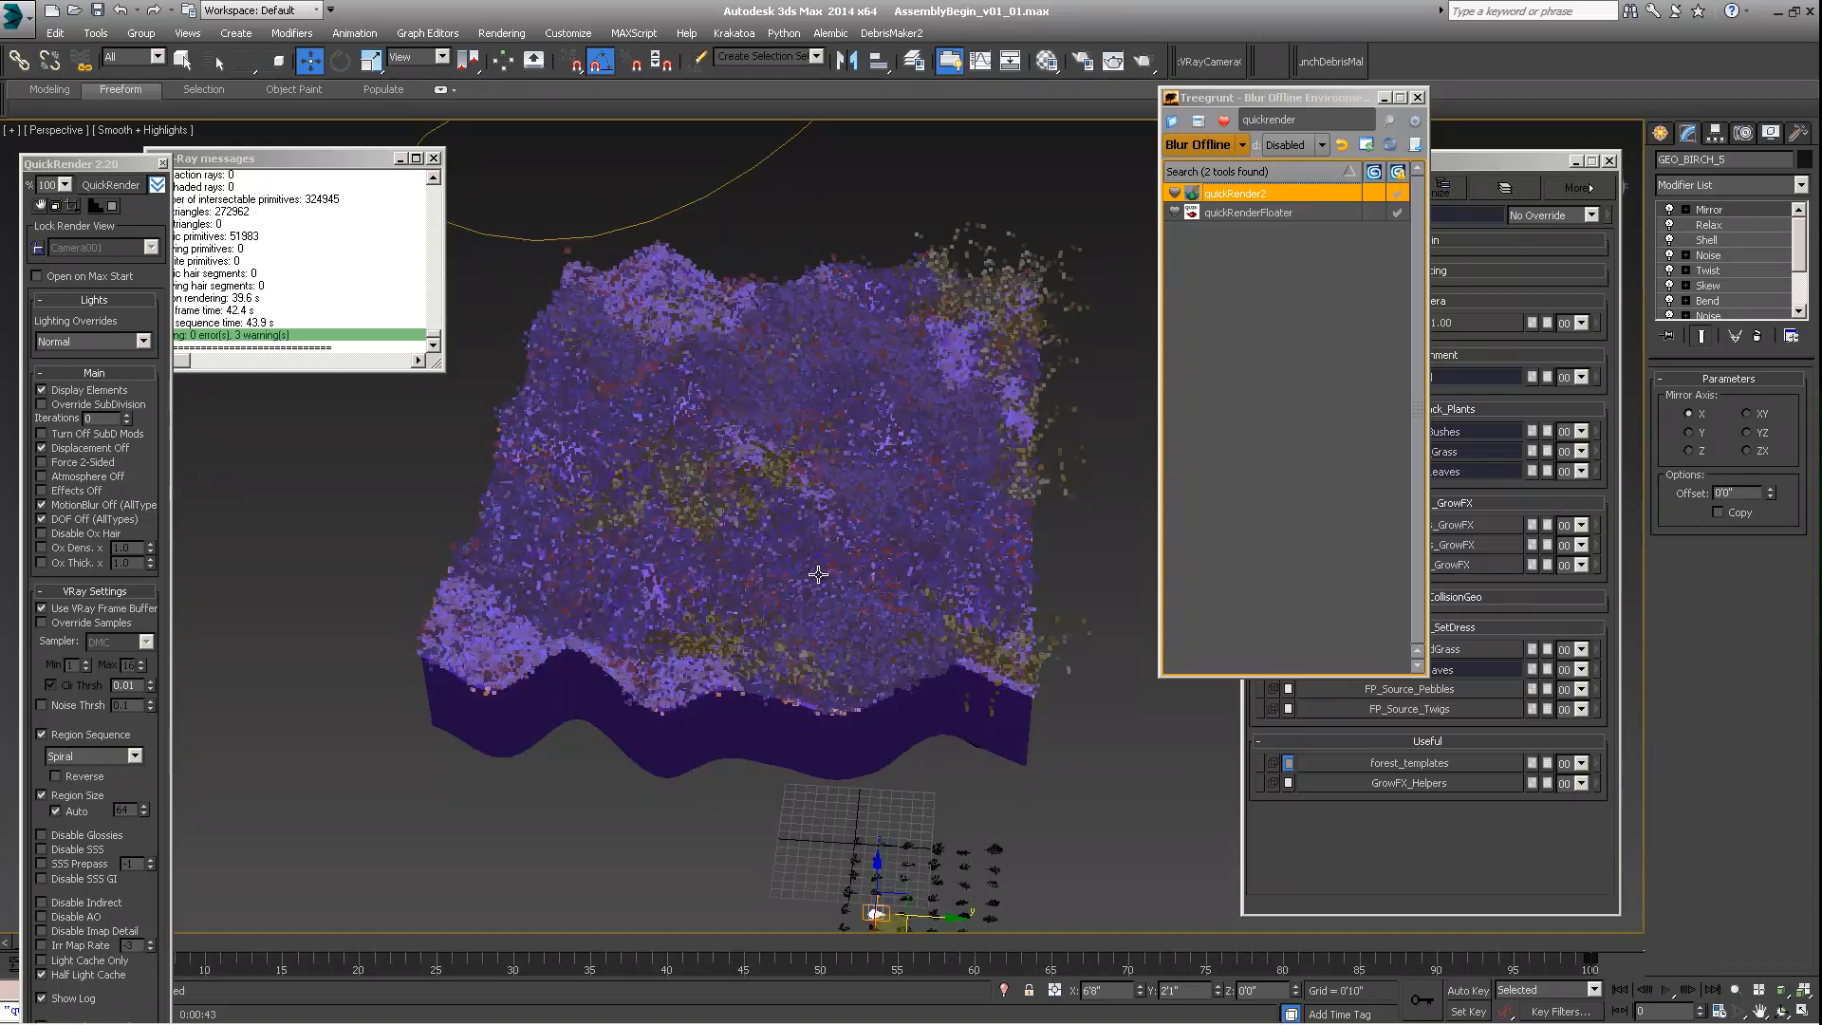
pyautogui.keyDown('alt'); pyautogui.moveTo(804, 575); pyautogui.dragTo(747, 557, button='middle'); pyautogui.keyUp('alt')
pyautogui.scroll(-4, 671, 531)
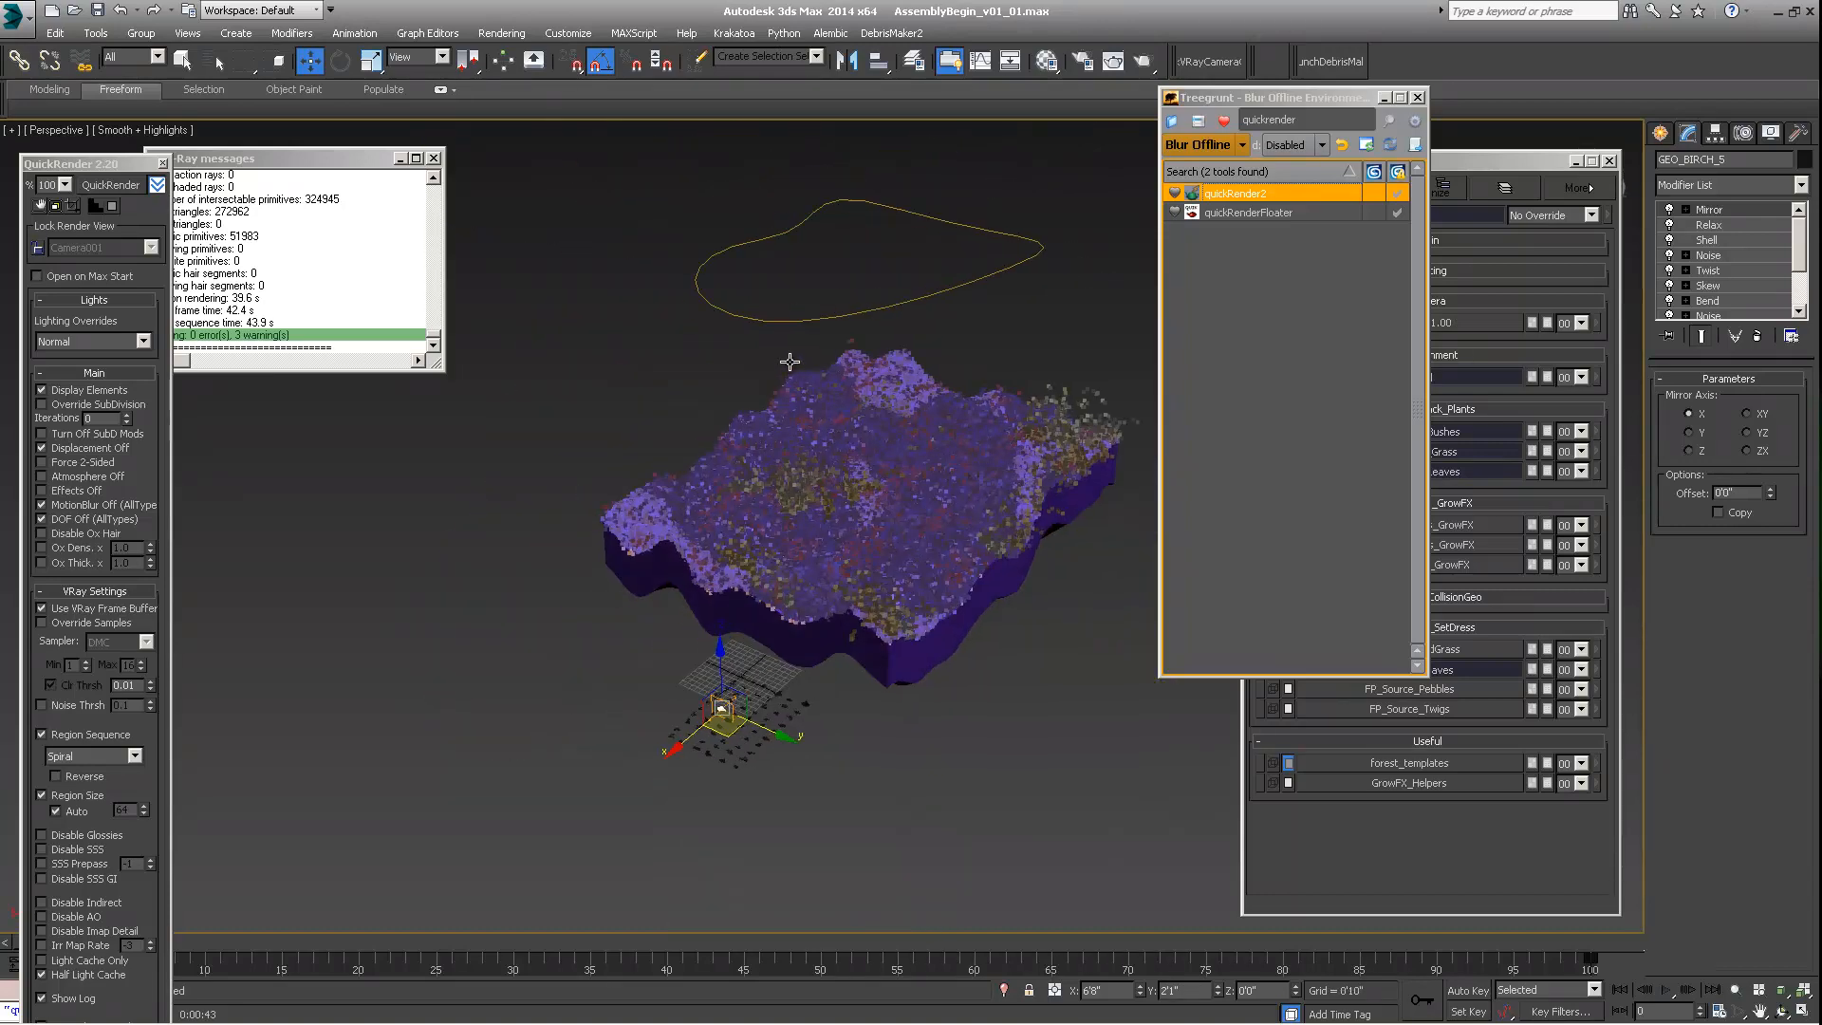
pyautogui.click(766, 320)
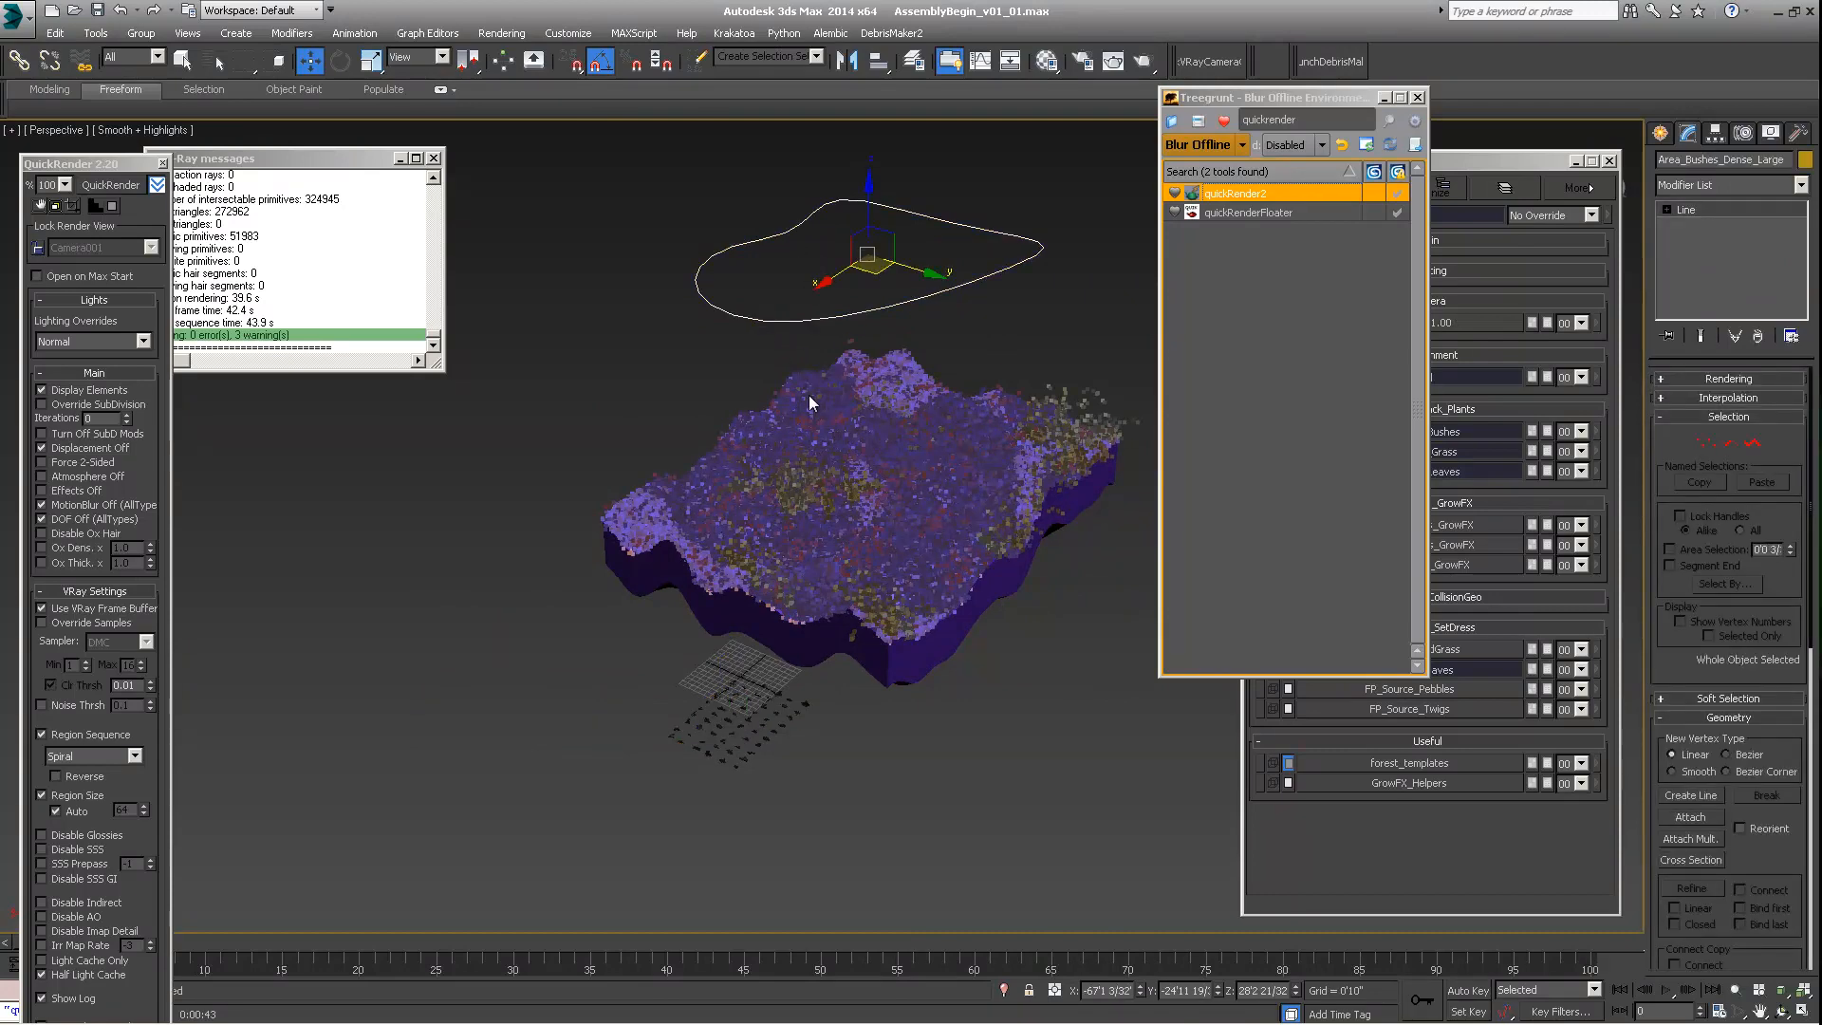
# Step: Examine the scattered bushes, grass and leaves relative to the selected area spline from above and along the terrain's side profile
pyautogui.keyDown('alt'); pyautogui.moveTo(799, 492); pyautogui.dragTo(771, 485, button='middle'); pyautogui.keyUp('alt')
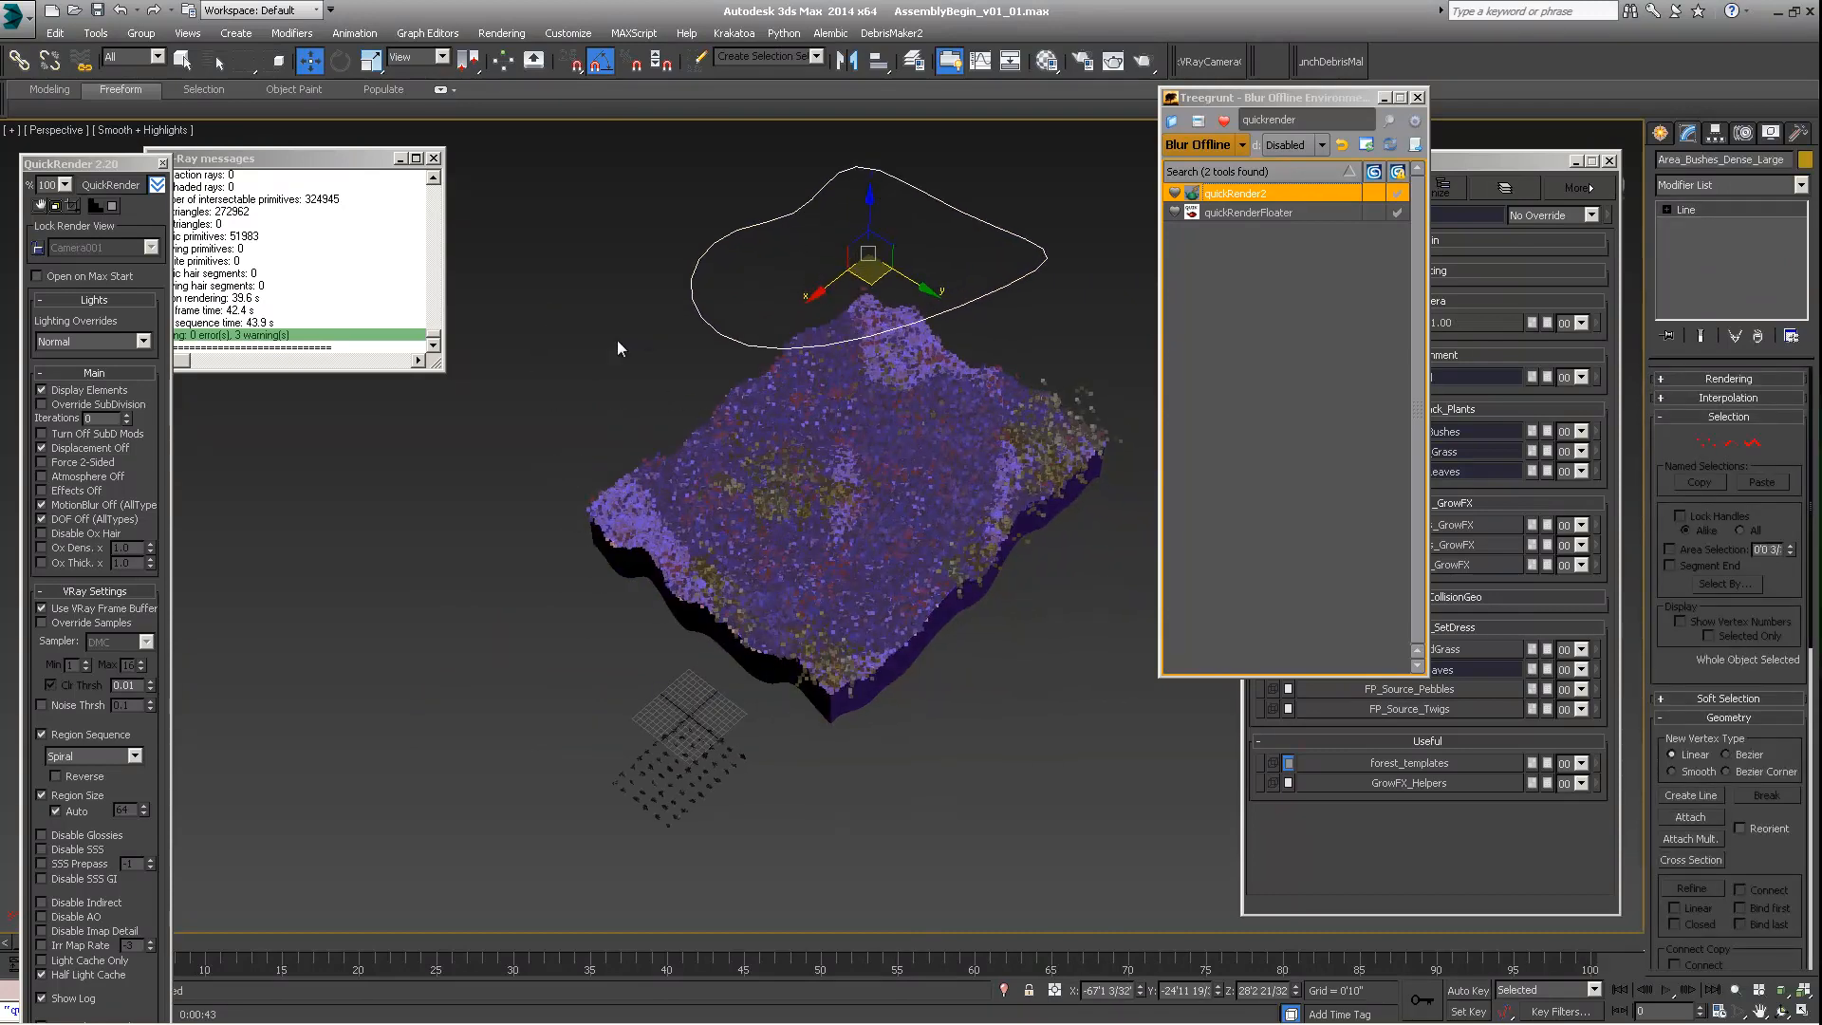
pyautogui.moveTo(713, 492); pyautogui.dragTo(726, 513, button='middle')
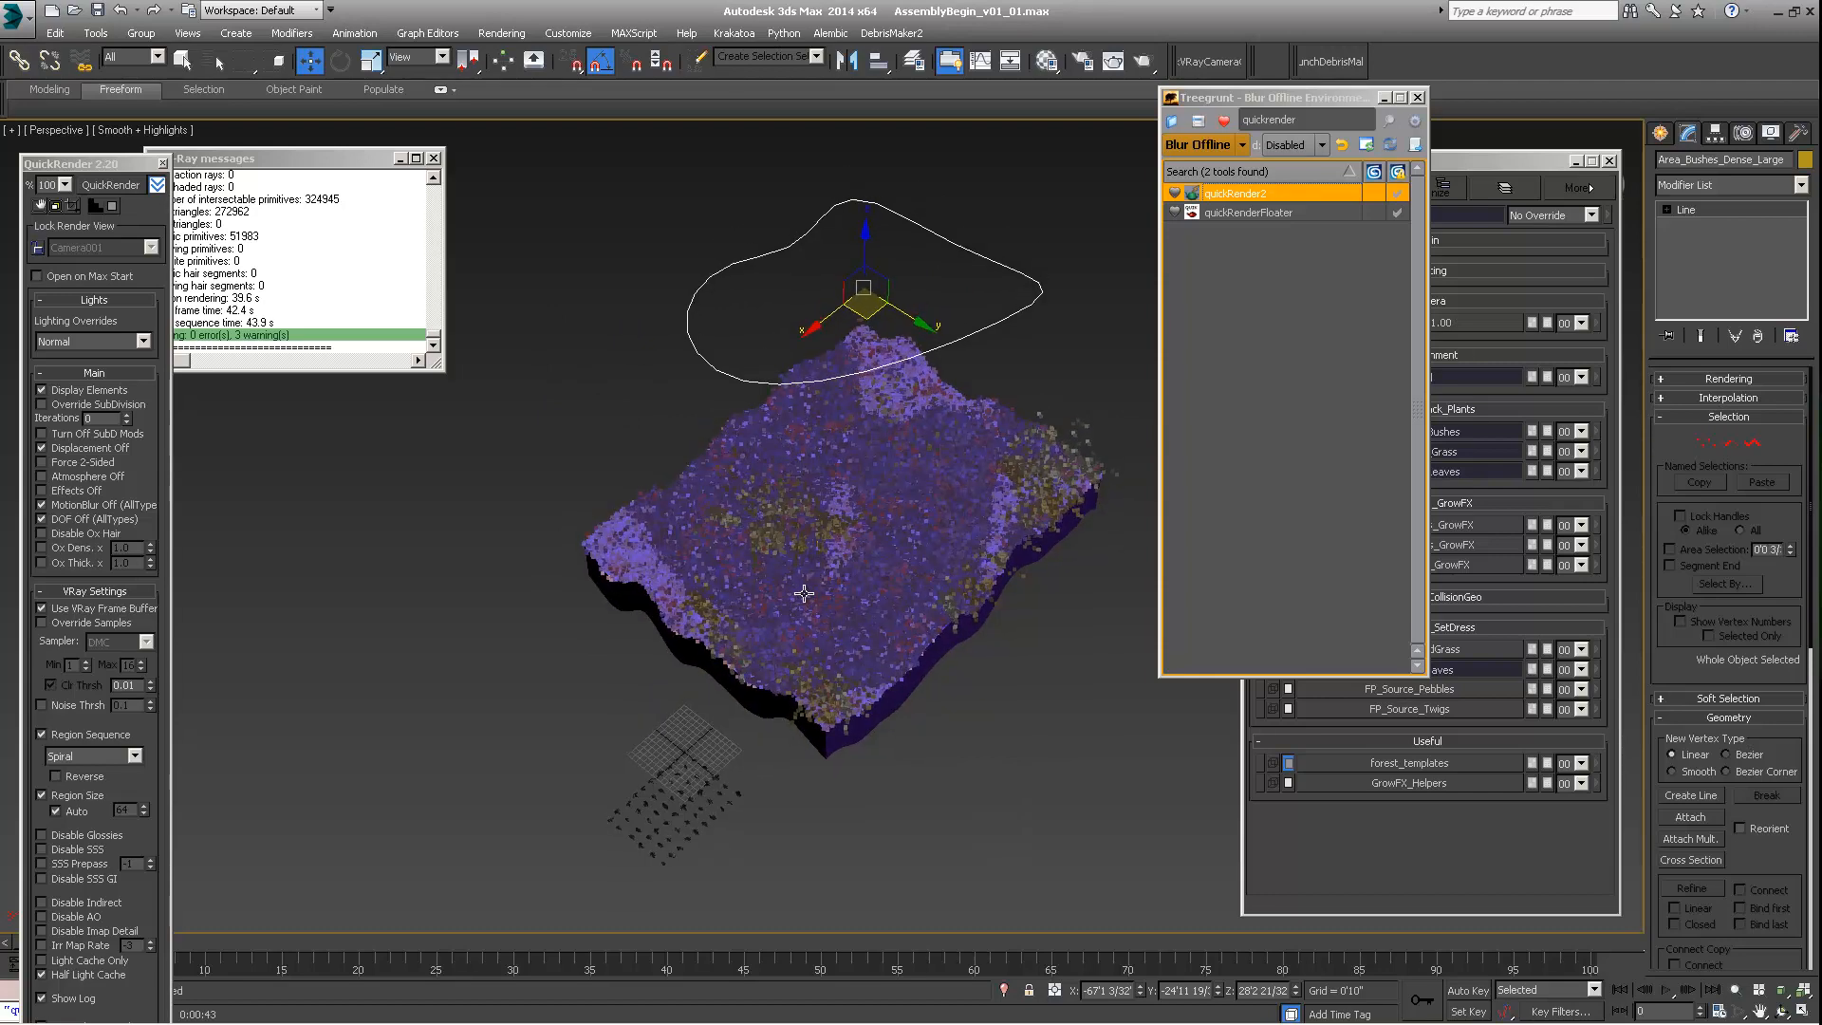
pyautogui.keyDown('alt'); pyautogui.moveTo(804, 594); pyautogui.dragTo(757, 625, button='middle'); pyautogui.keyUp('alt')
pyautogui.keyDown('alt'); pyautogui.moveTo(778, 474); pyautogui.dragTo(901, 415, button='middle'); pyautogui.keyUp('alt')
pyautogui.scroll(3, 747, 490)
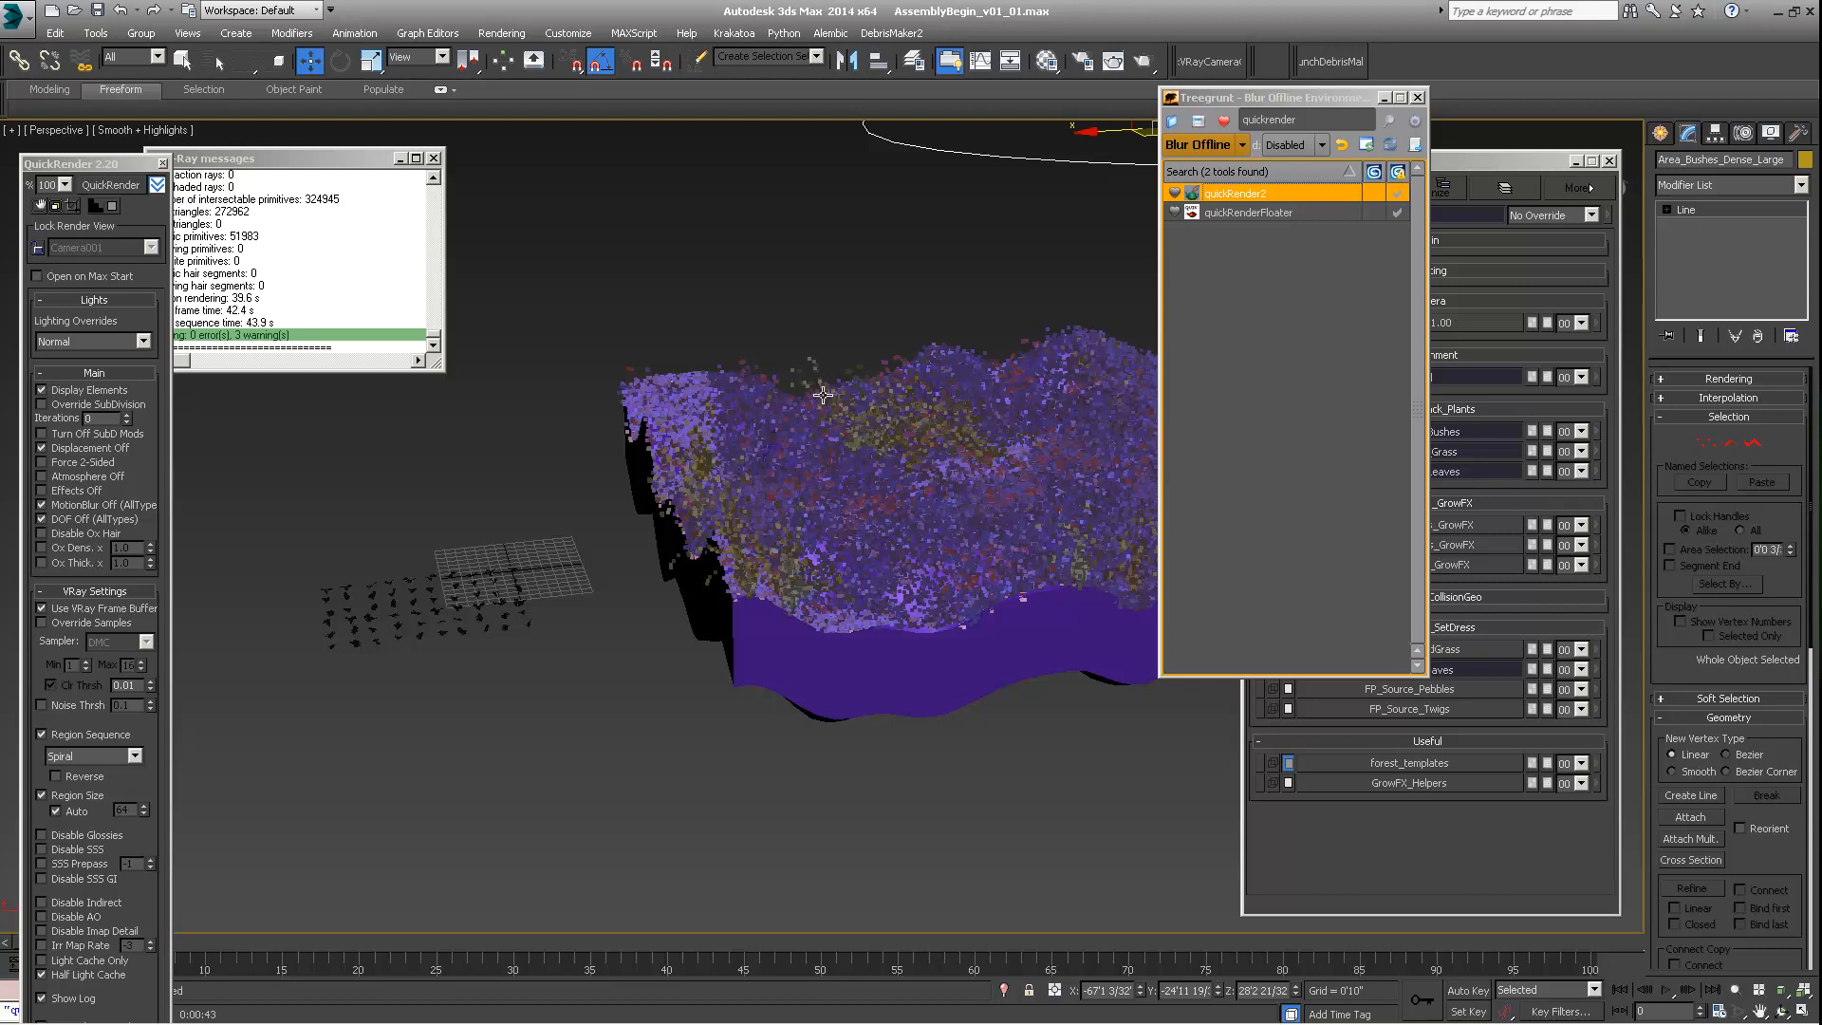
pyautogui.moveTo(918, 467); pyautogui.dragTo(887, 475, button='middle')
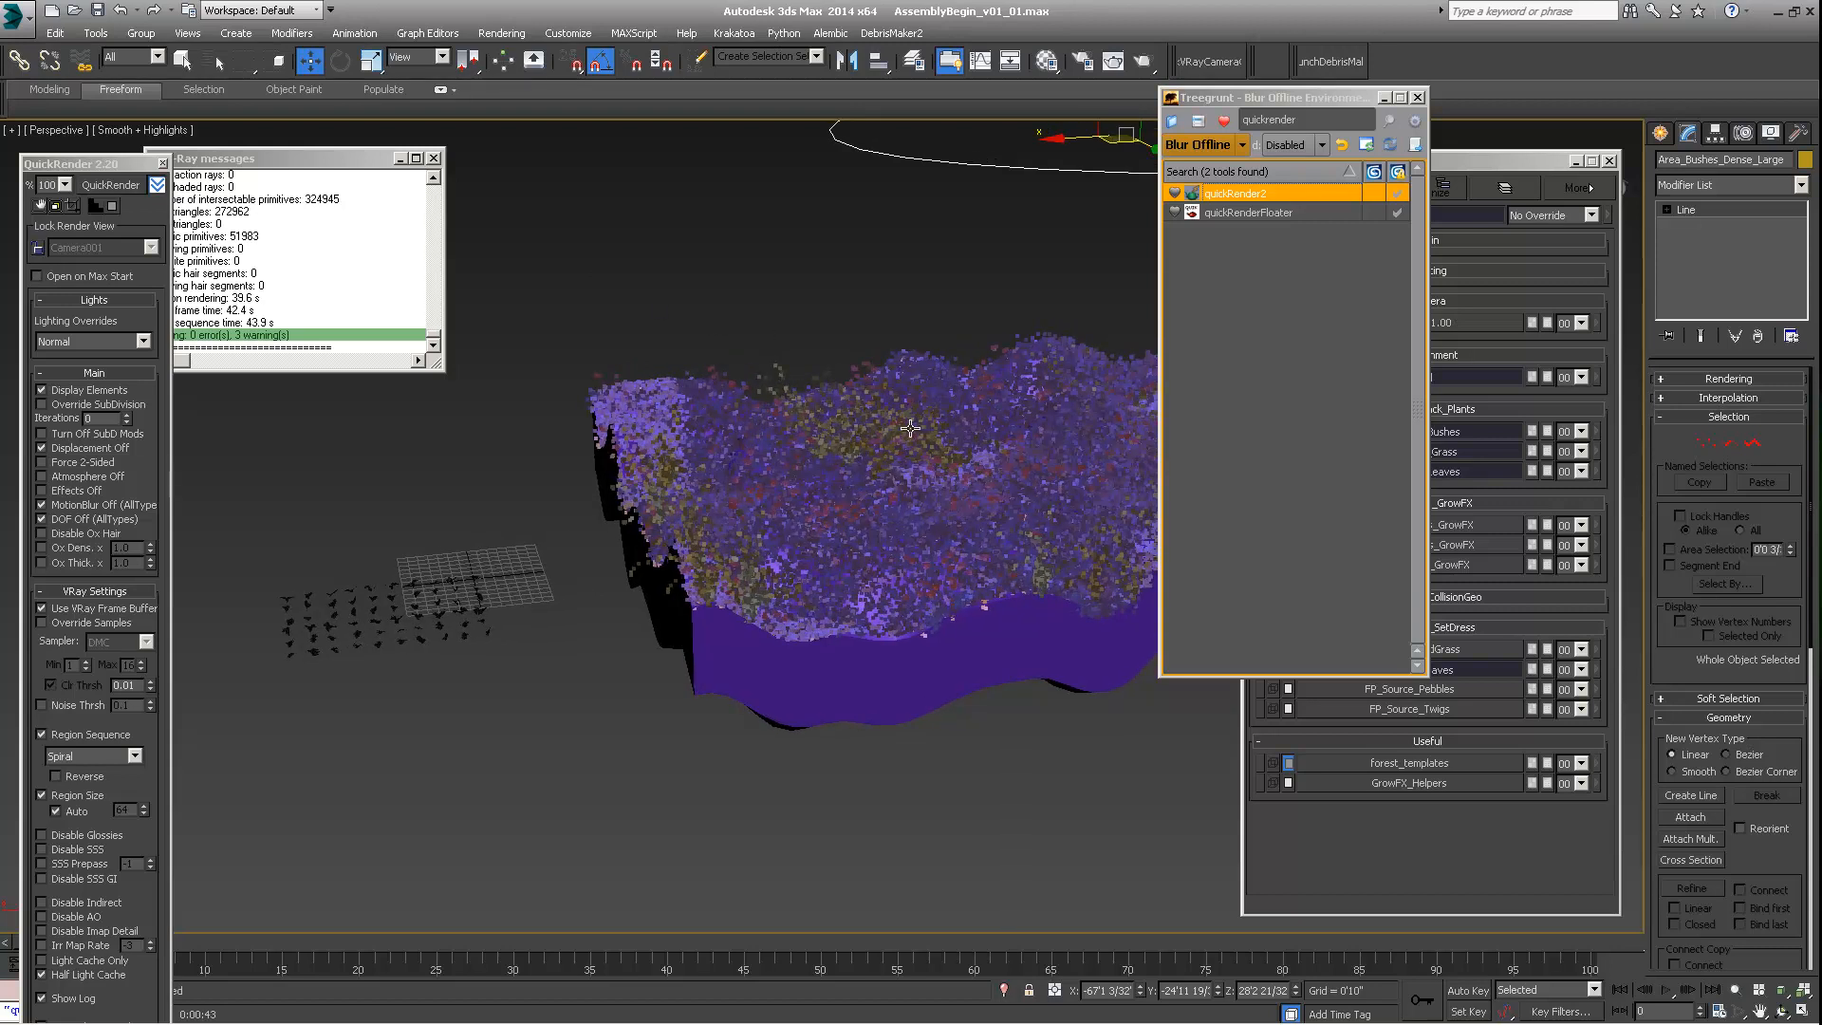
pyautogui.keyDown('alt'); pyautogui.moveTo(826, 563); pyautogui.dragTo(870, 490, button='middle'); pyautogui.keyUp('alt')
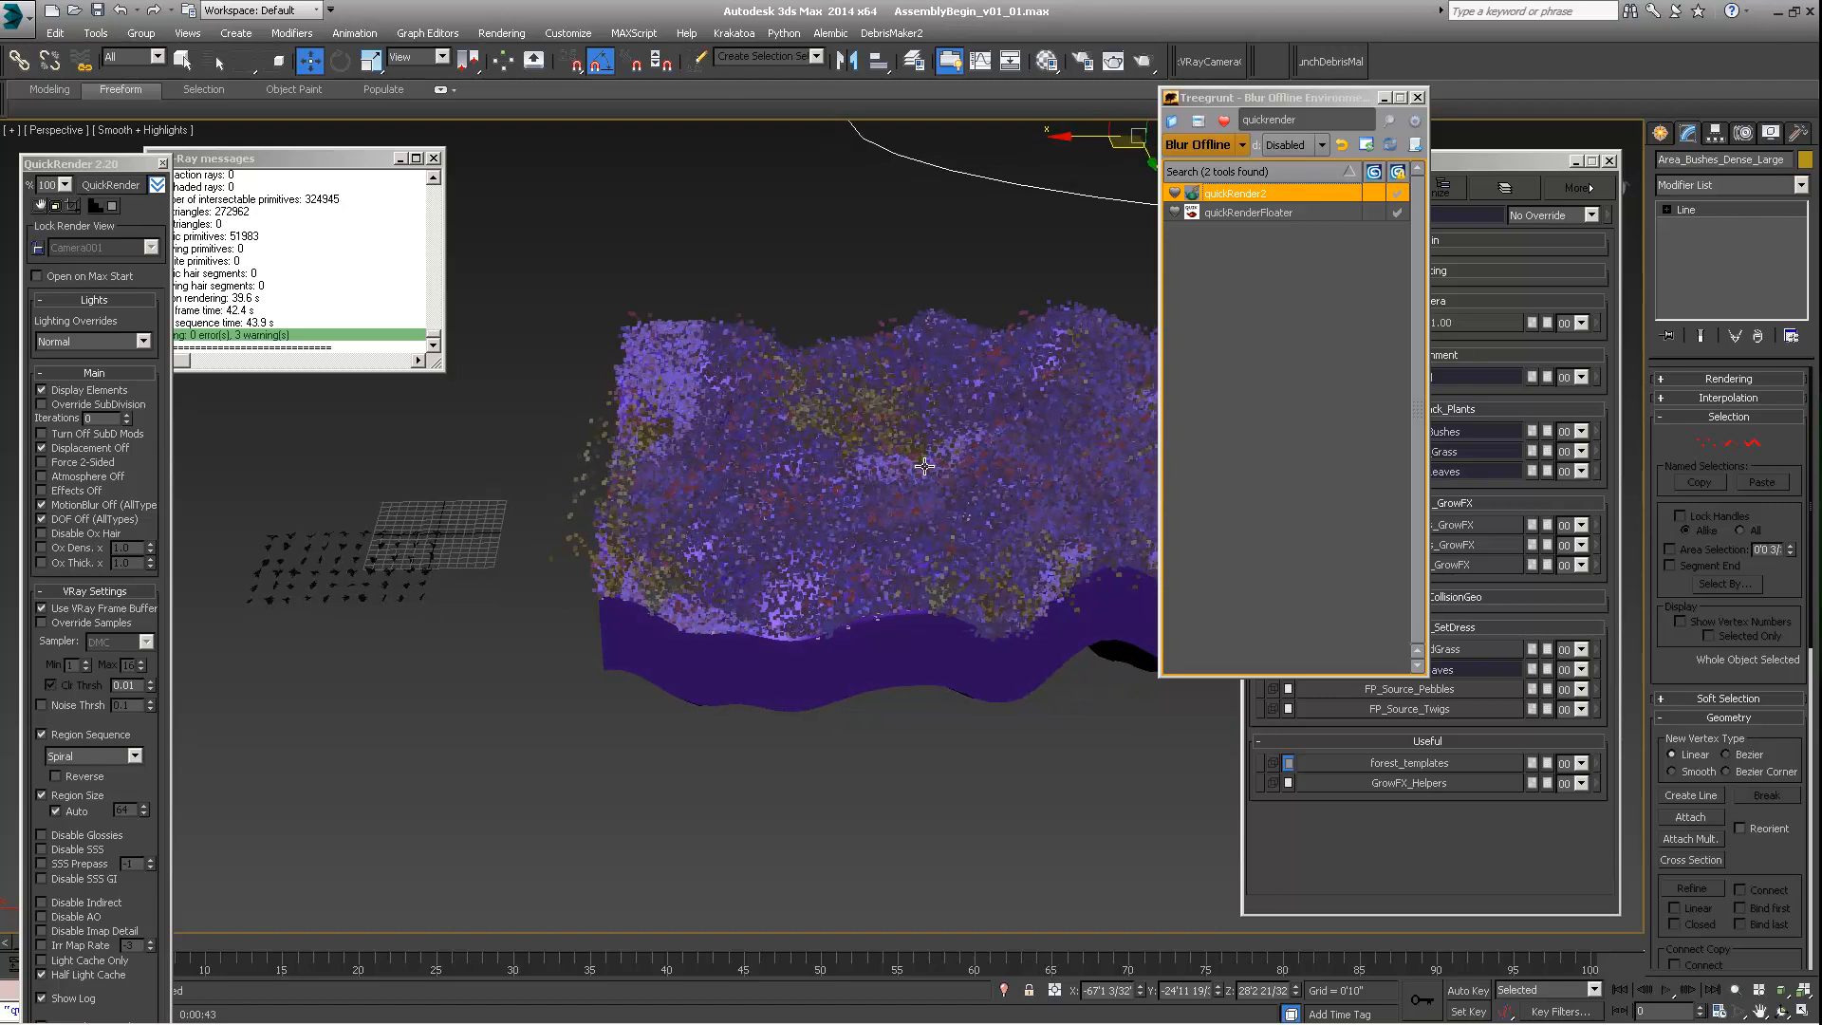
pyautogui.keyDown('alt'); pyautogui.moveTo(884, 437); pyautogui.dragTo(908, 486, button='middle'); pyautogui.keyUp('alt')
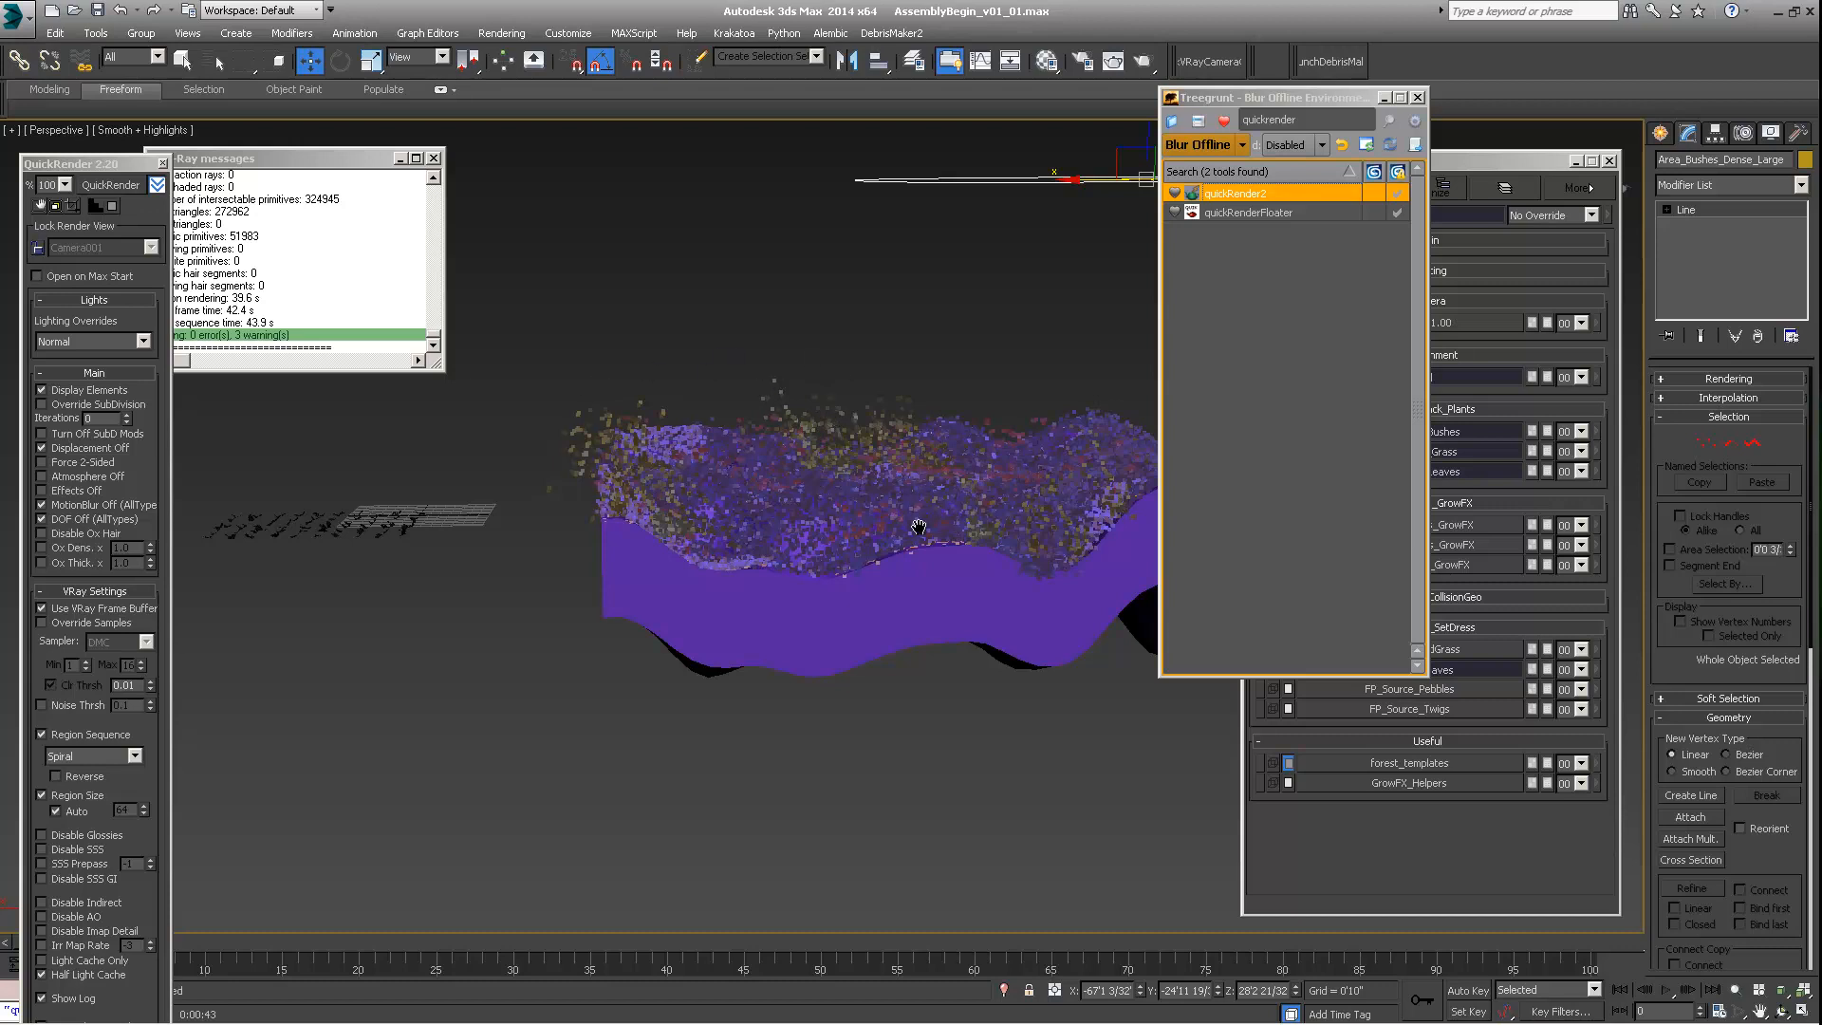
pyautogui.keyDown('alt'); pyautogui.moveTo(780, 398); pyautogui.dragTo(881, 396, button='middle'); pyautogui.keyUp('alt')
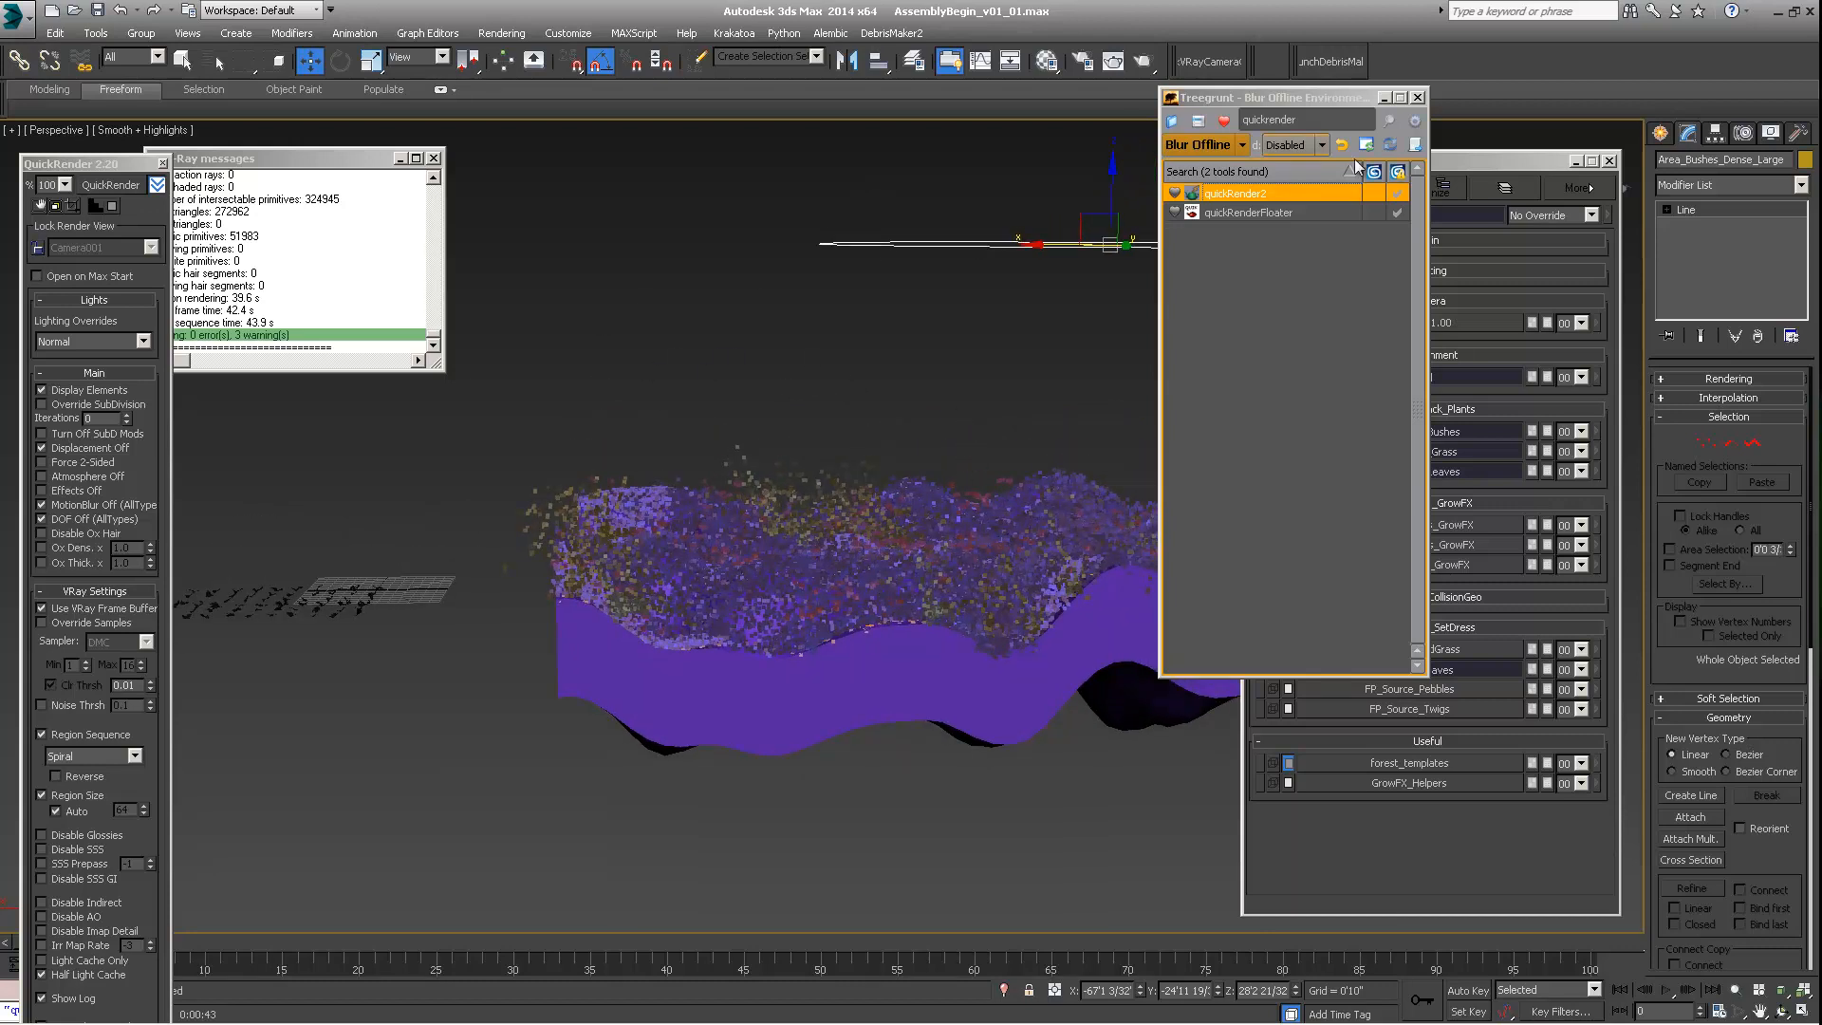
pyautogui.keyDown('alt'); pyautogui.moveTo(986, 513); pyautogui.dragTo(935, 517, button='middle'); pyautogui.keyUp('alt')
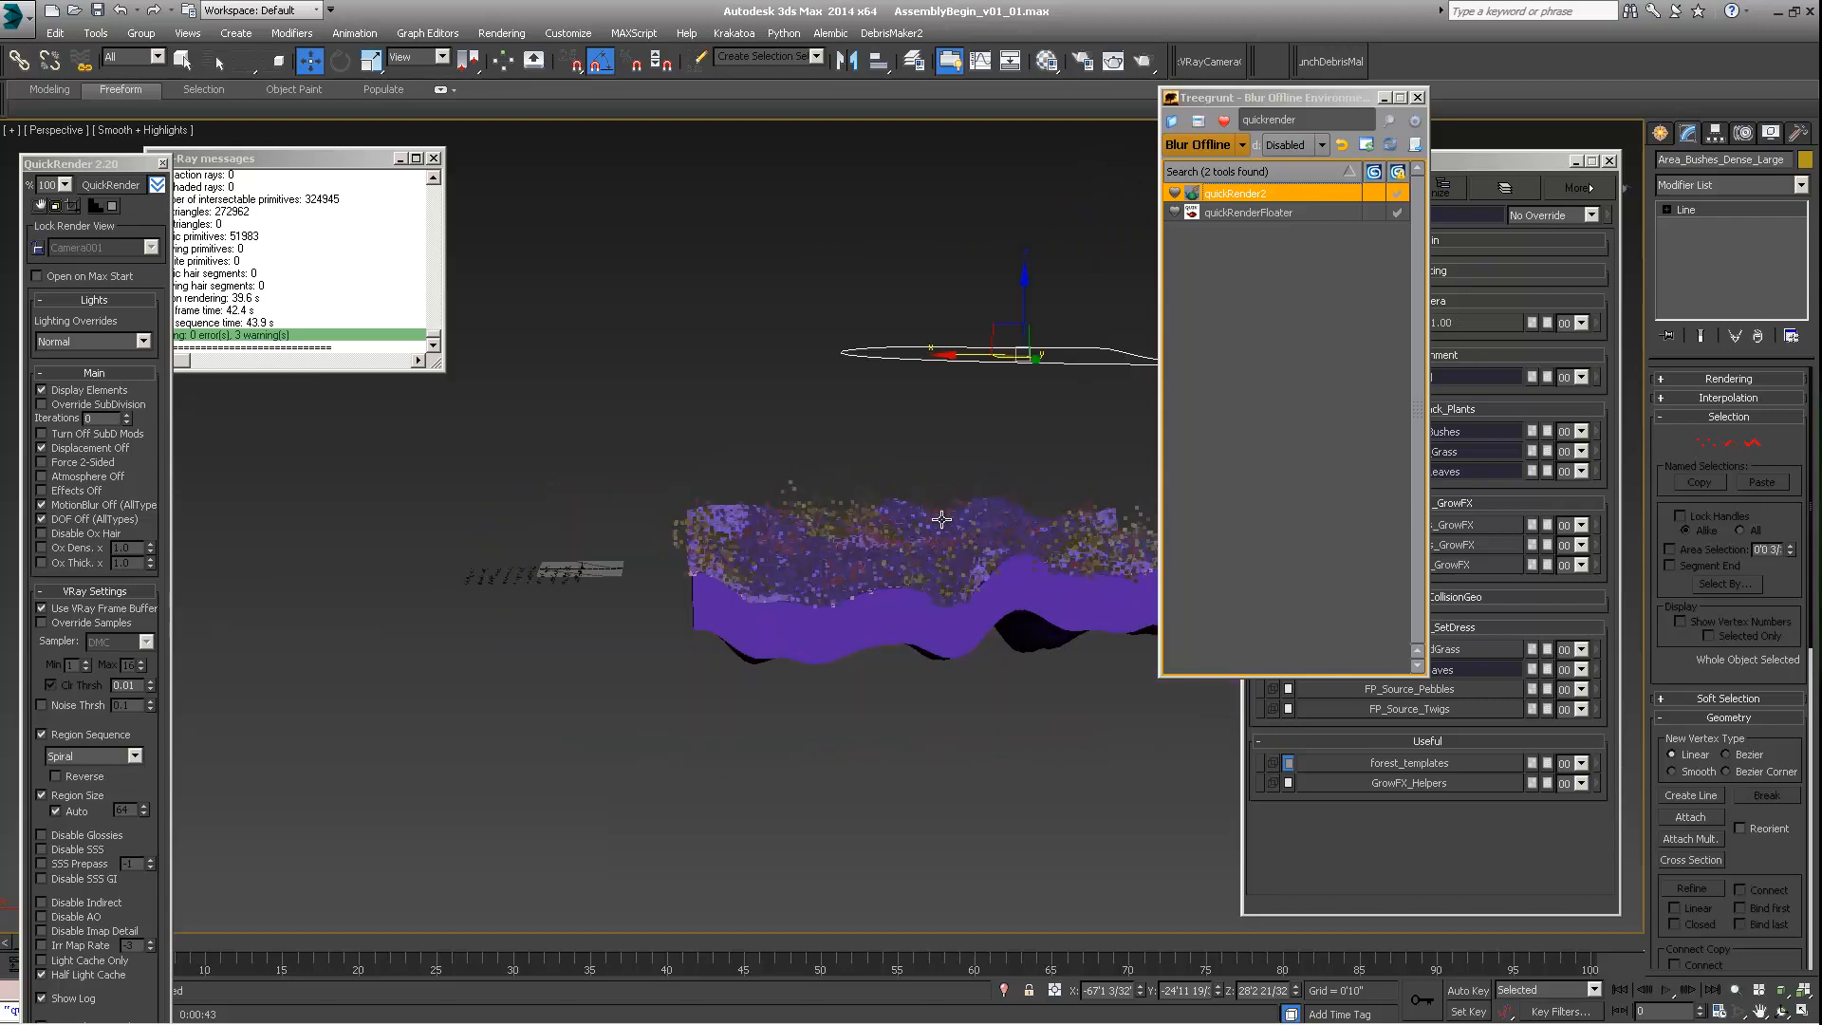